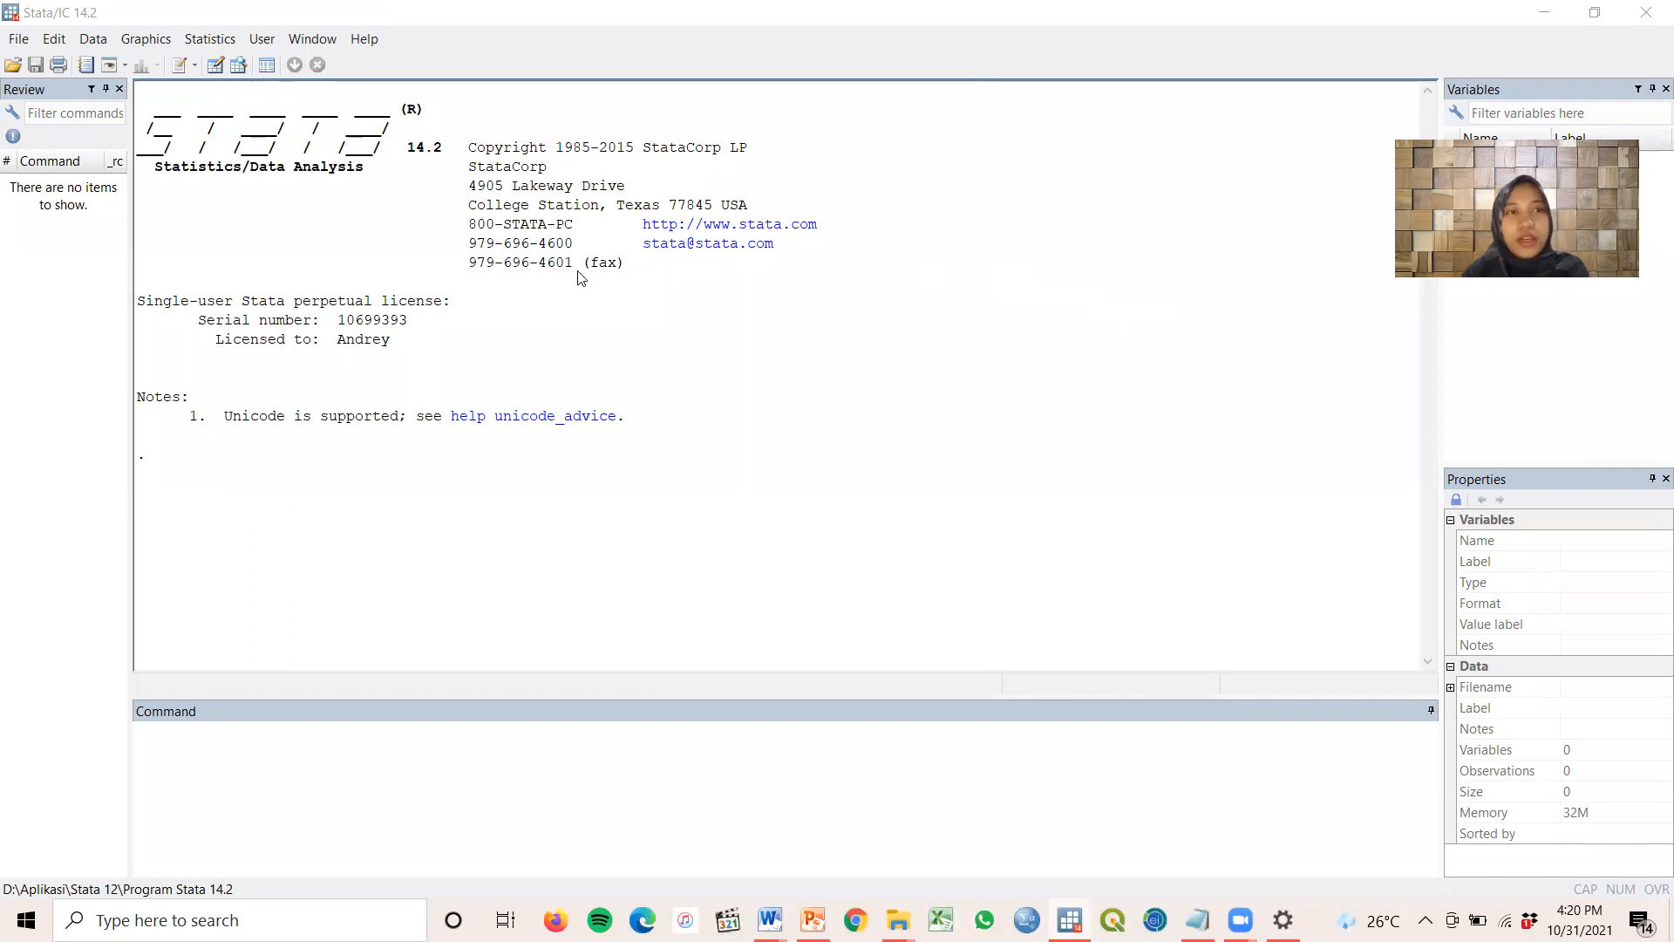
Open the dataset Set Data UTS 2021 - Mahasiswa.dta from the lecturer's UTS subfolder inside ANALISIS DATA EPIDEMIOLOGI\Tugas
click(17, 44)
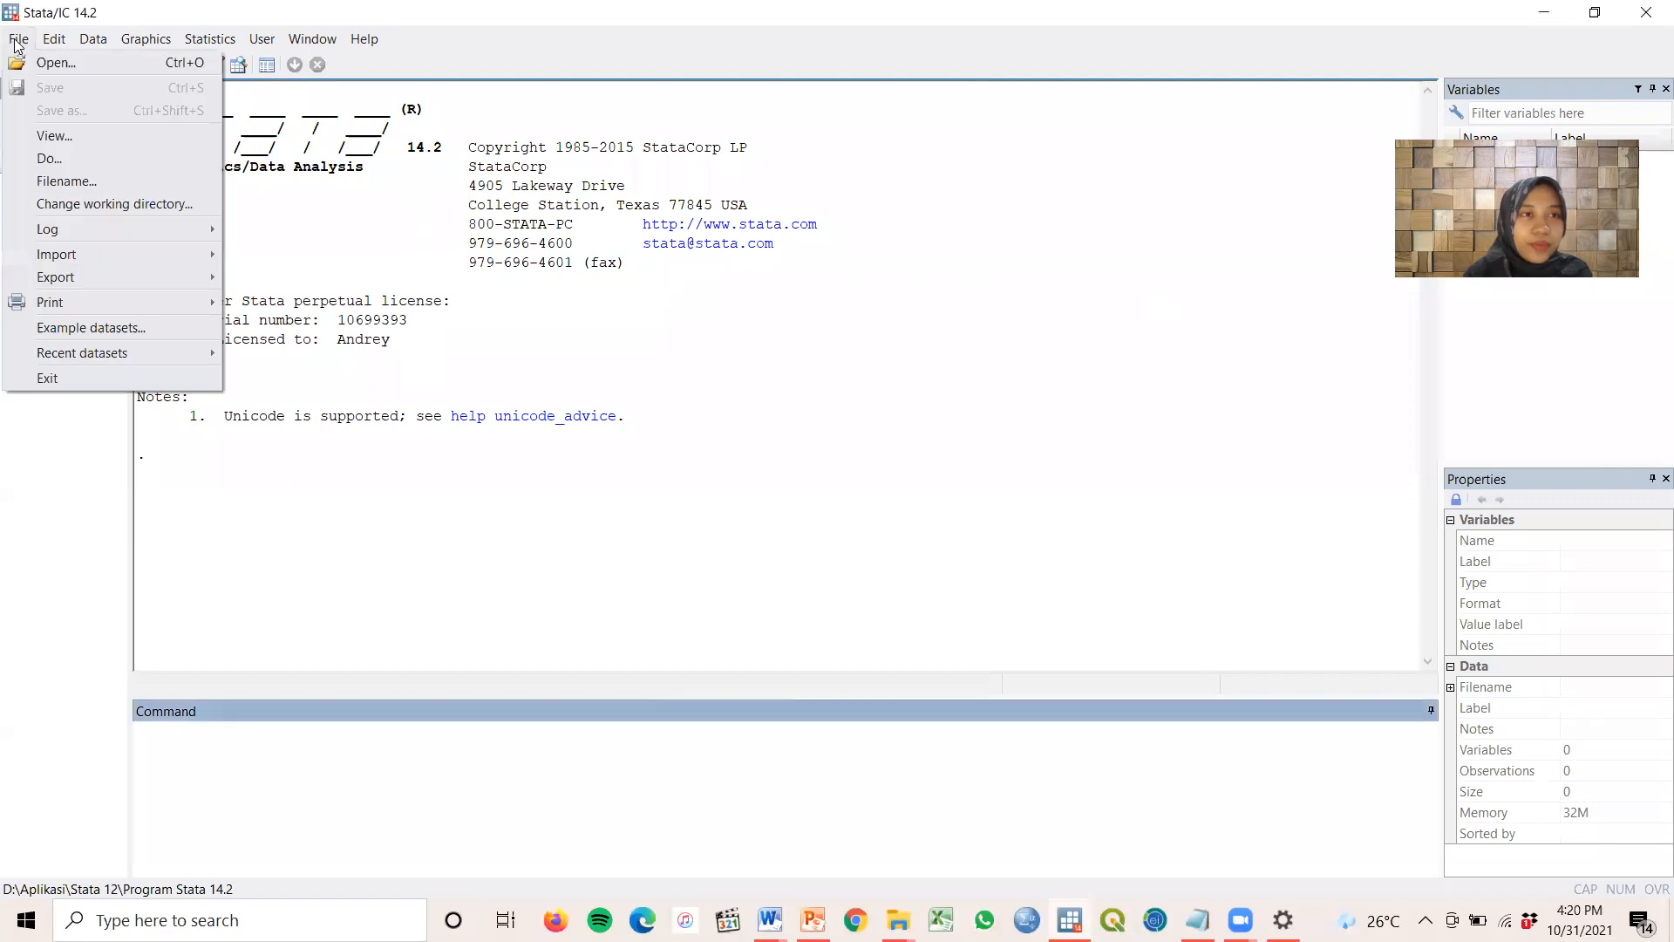
click(61, 64)
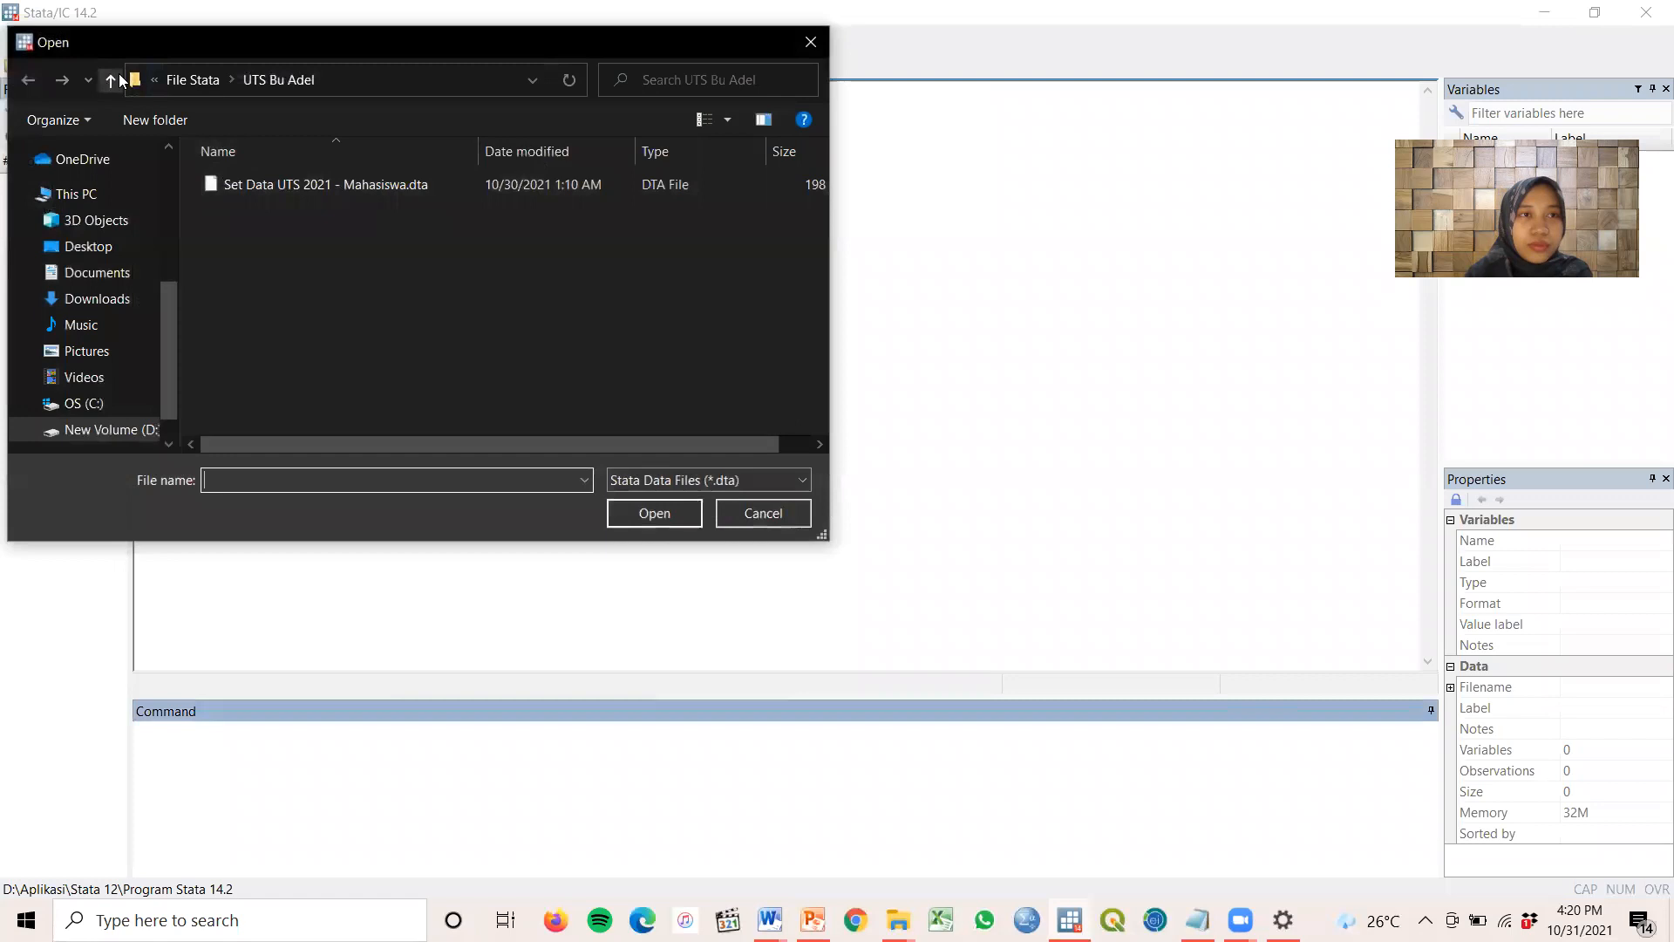
click(113, 80)
click(114, 81)
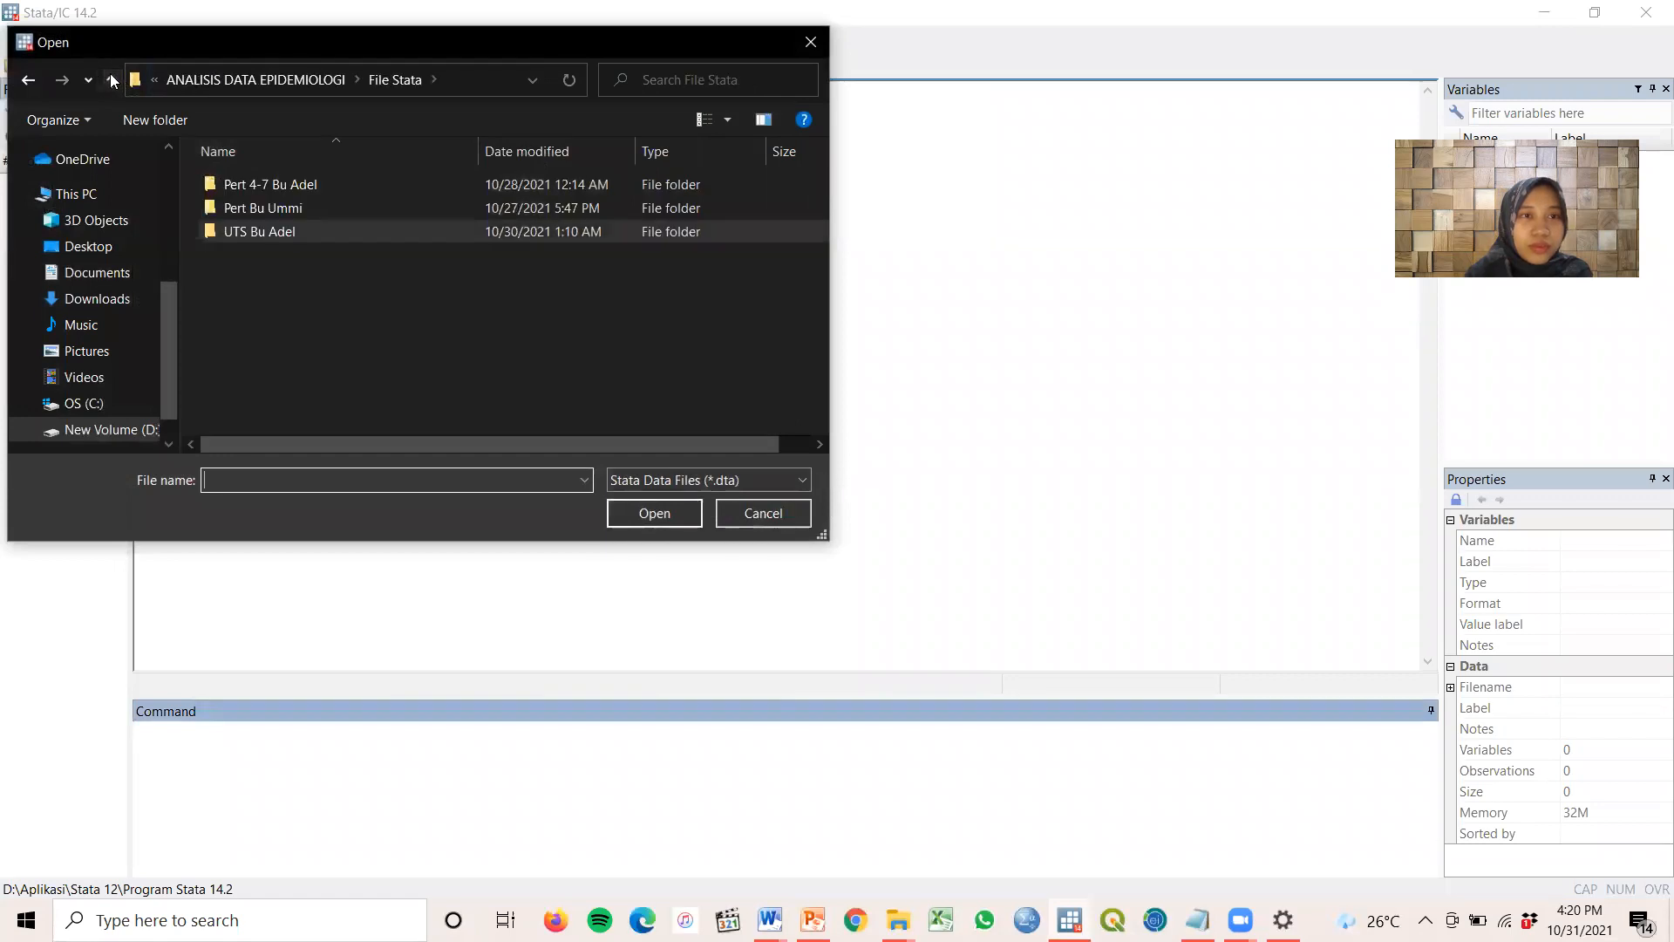
click(302, 235)
double_click(302, 235)
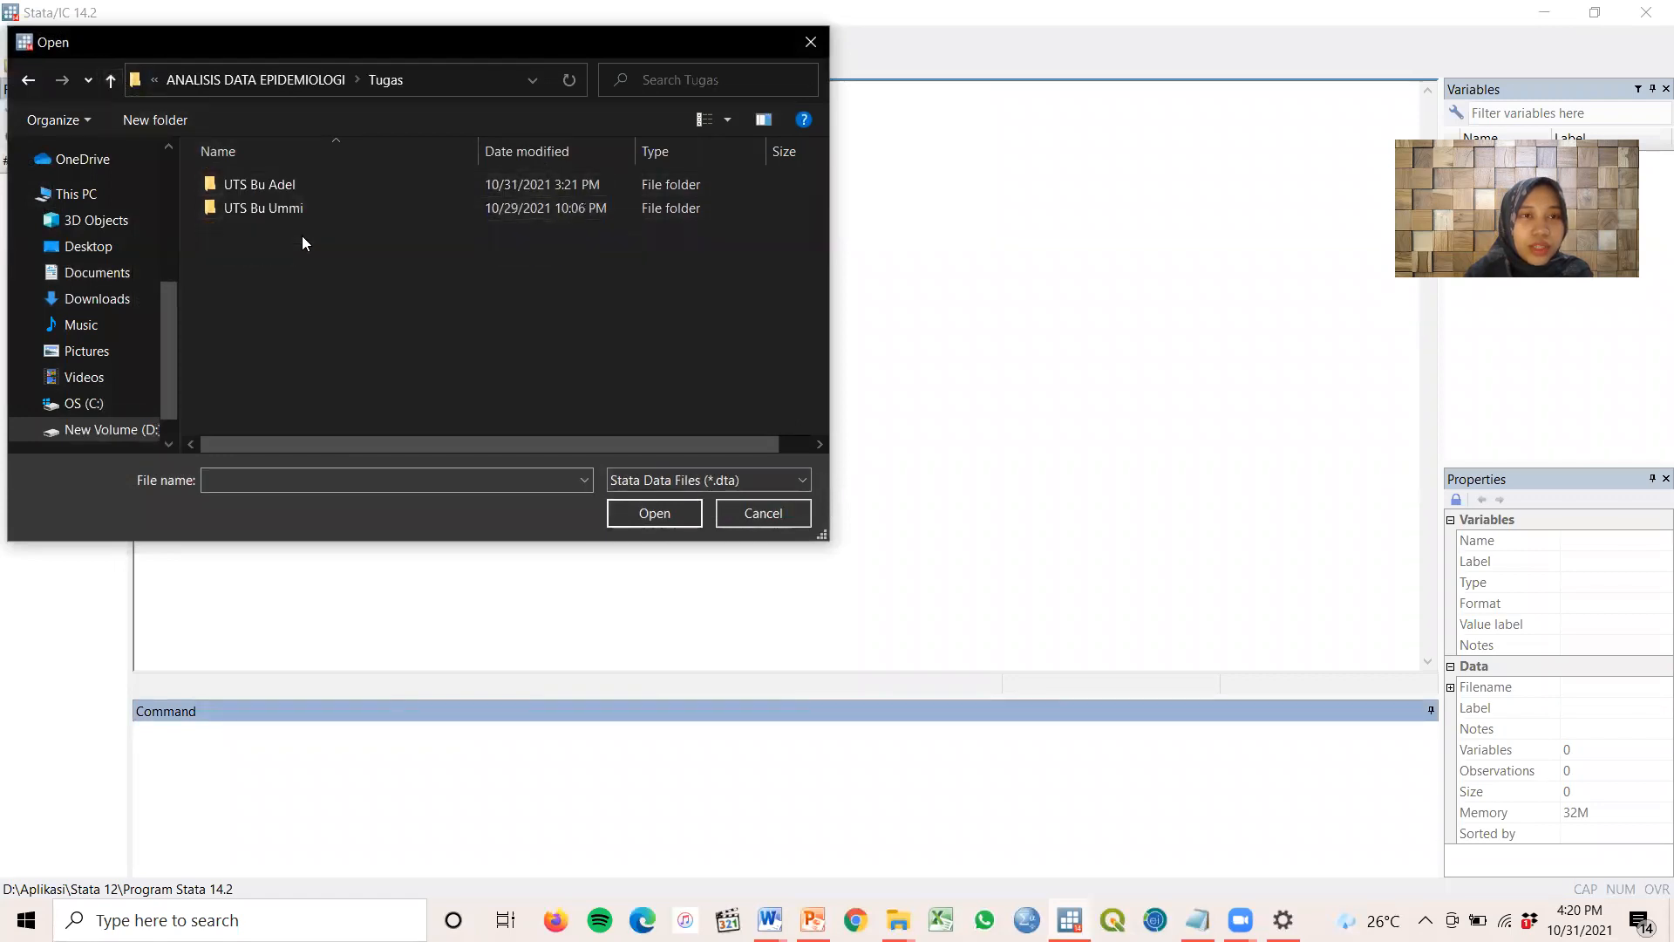
double_click(340, 185)
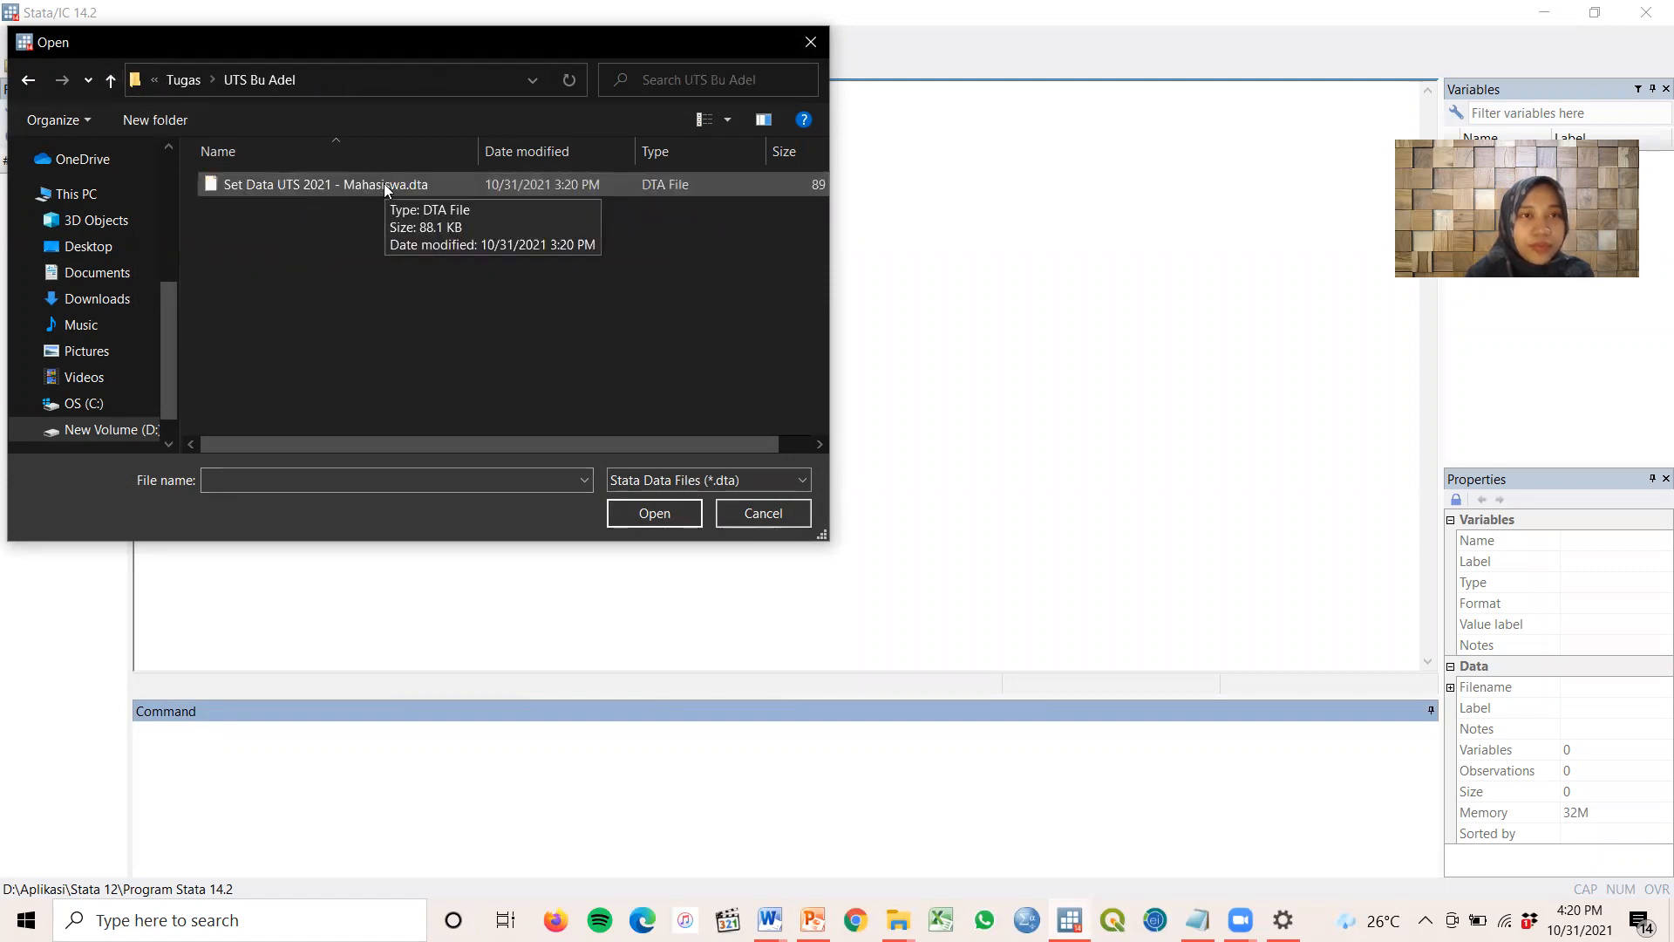
click(402, 180)
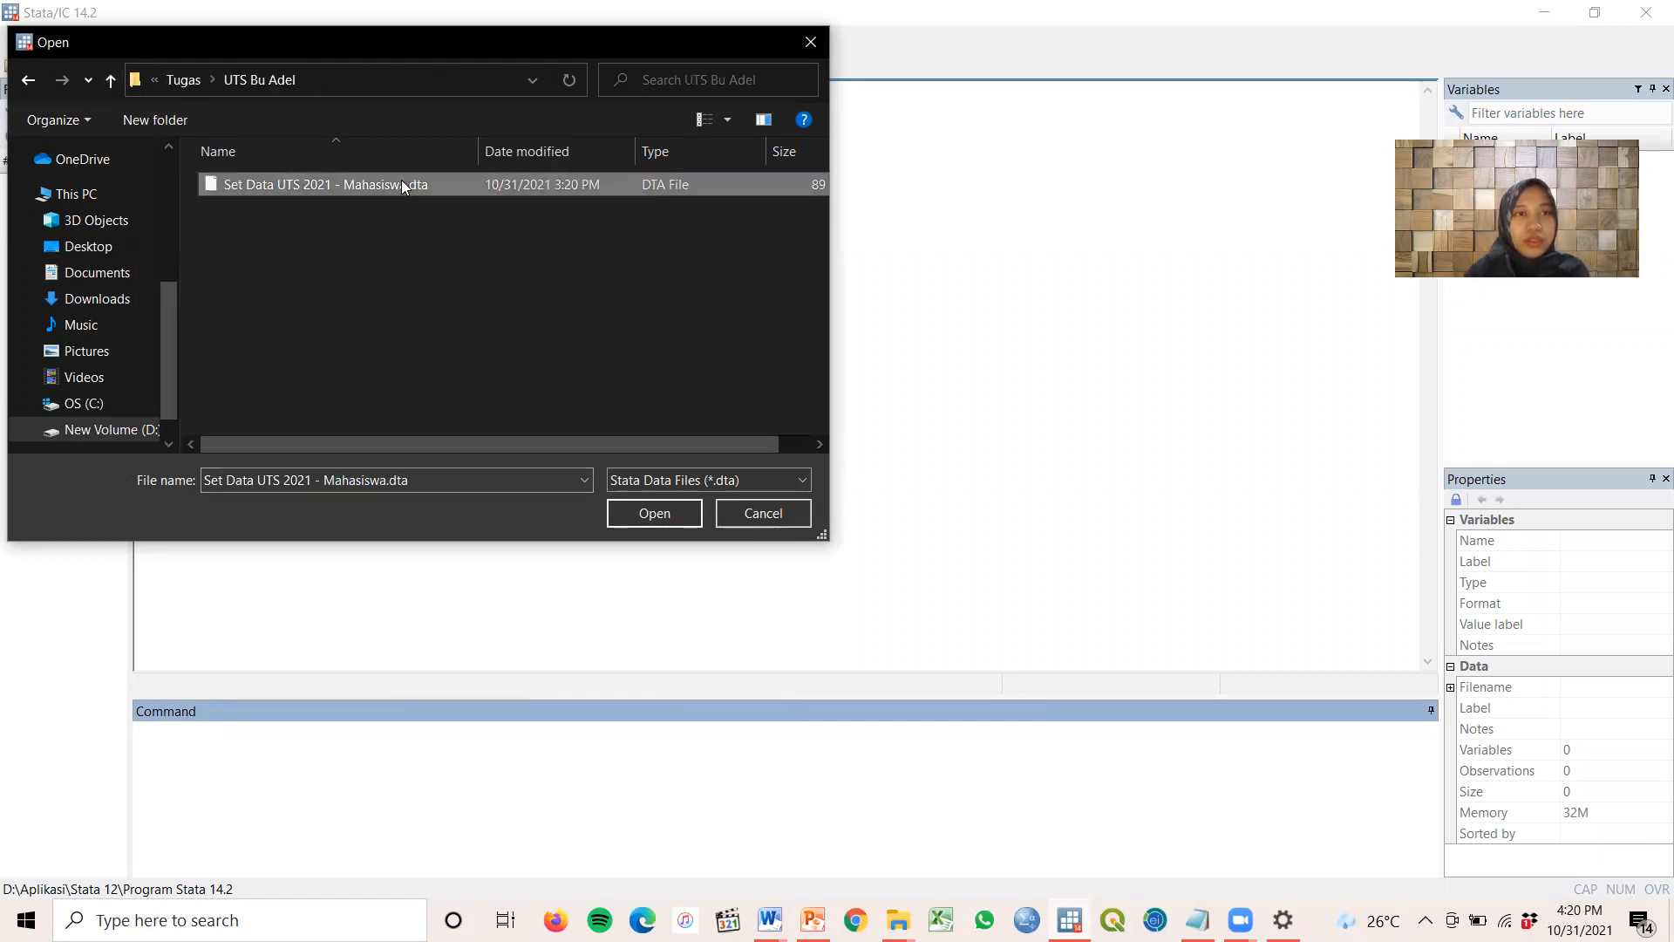
click(672, 512)
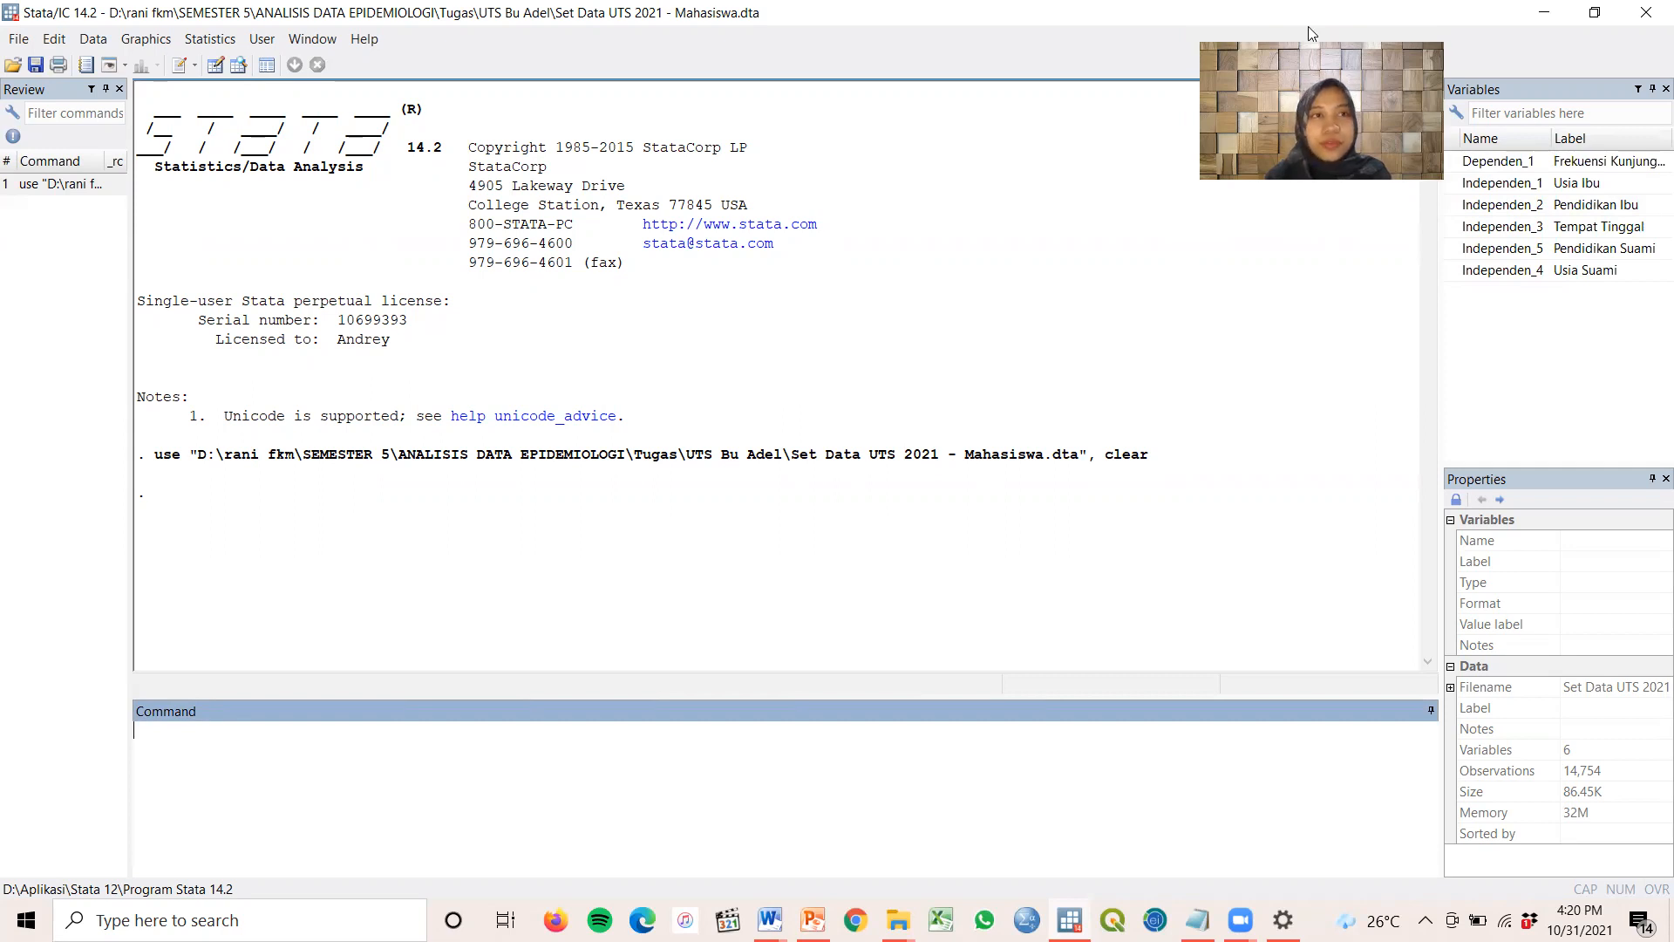
Display the loaded dataset in the Data Editor in edit mode
click(93, 41)
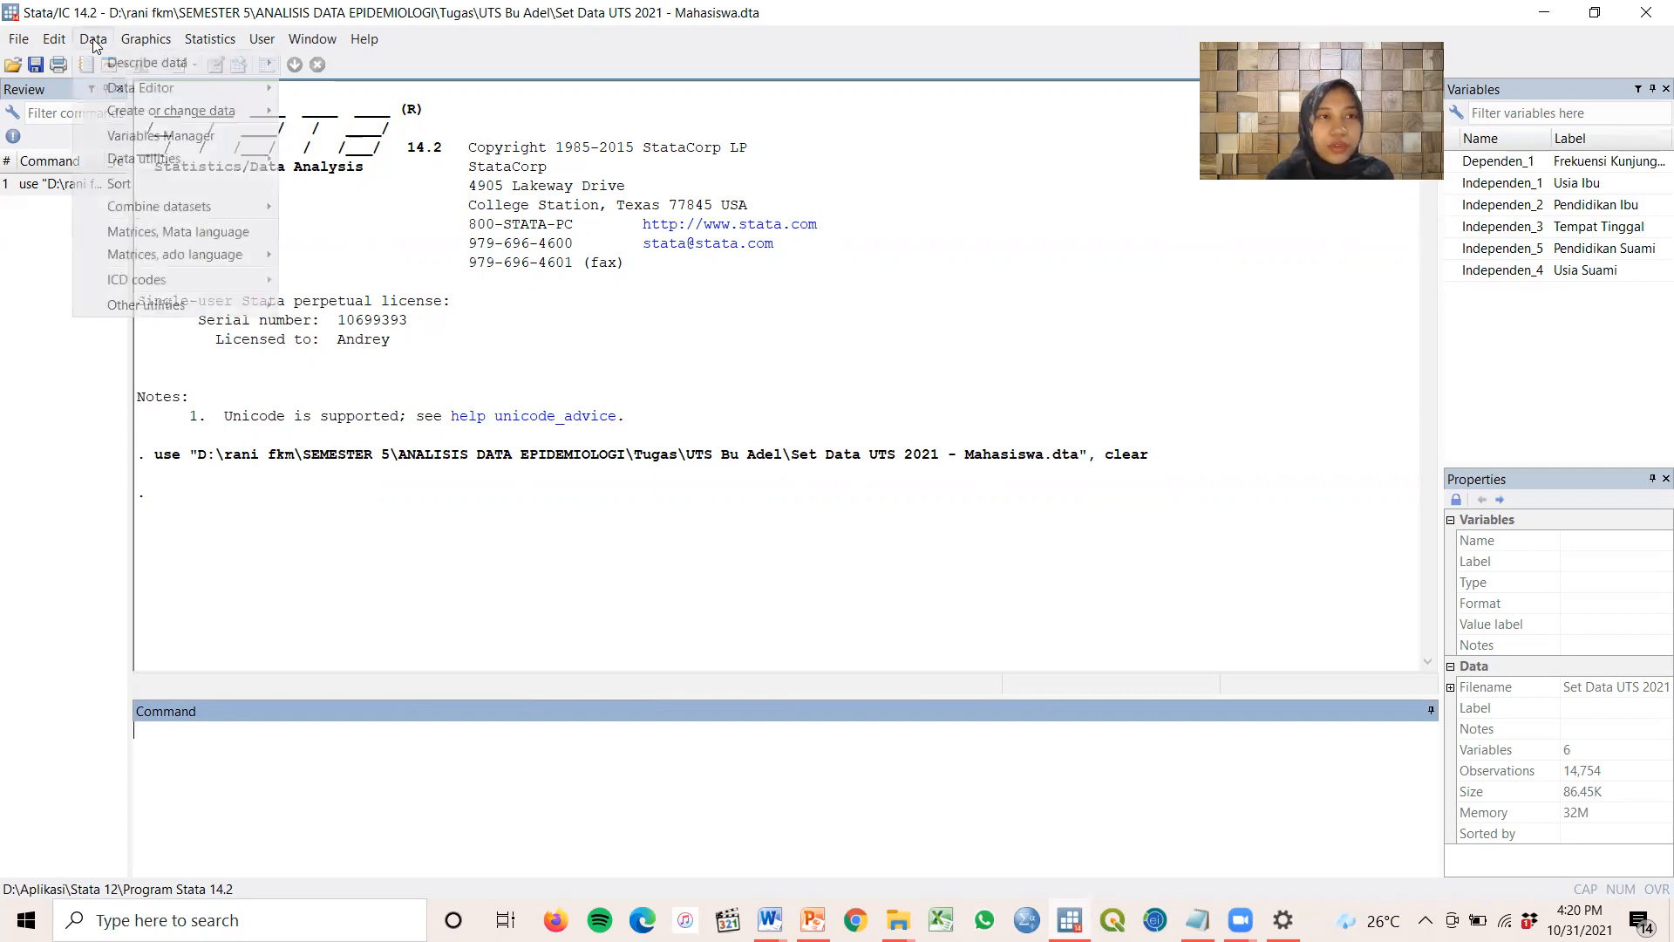
mouse_move(103, 91)
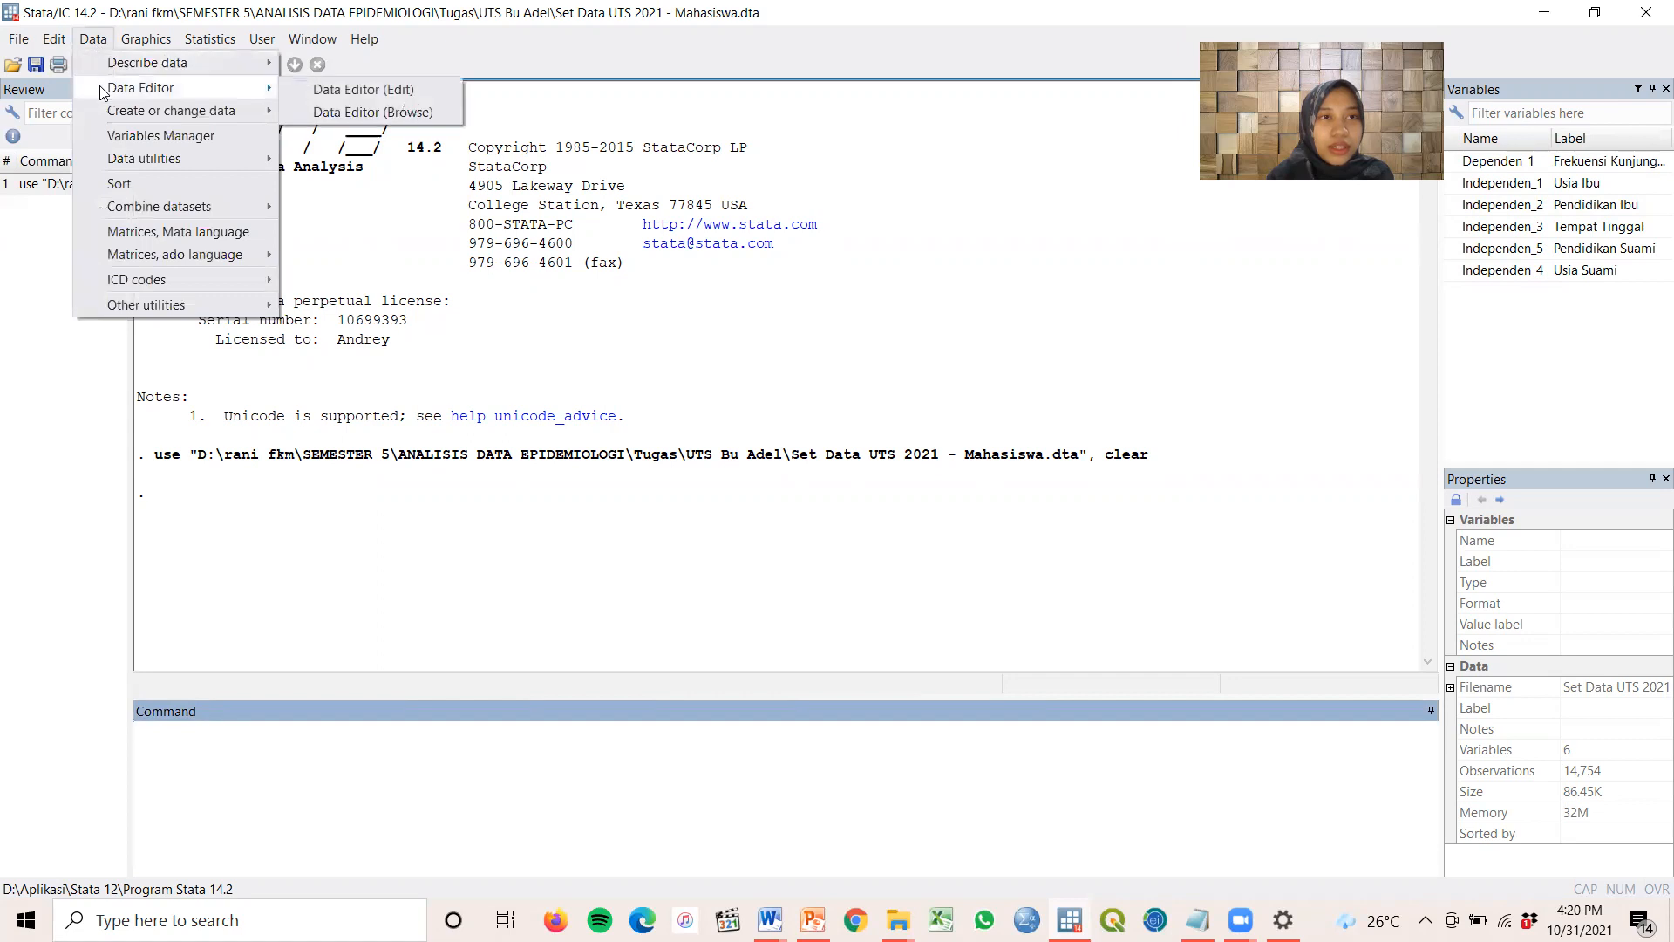
click(402, 91)
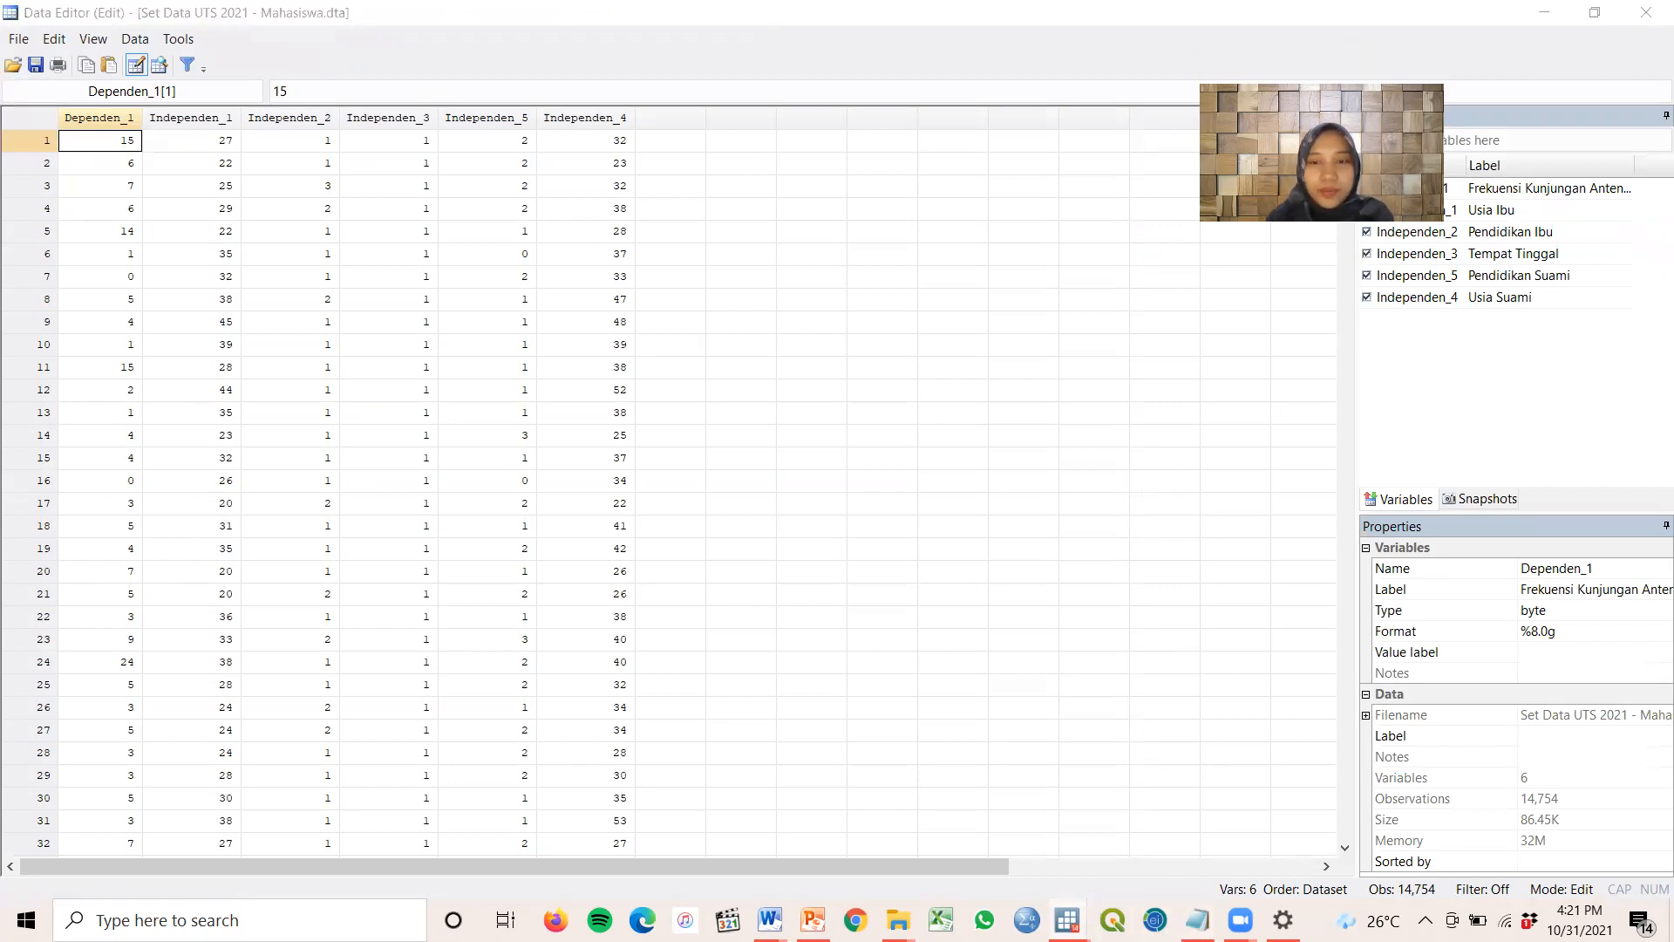
mouse_move(1066, 920)
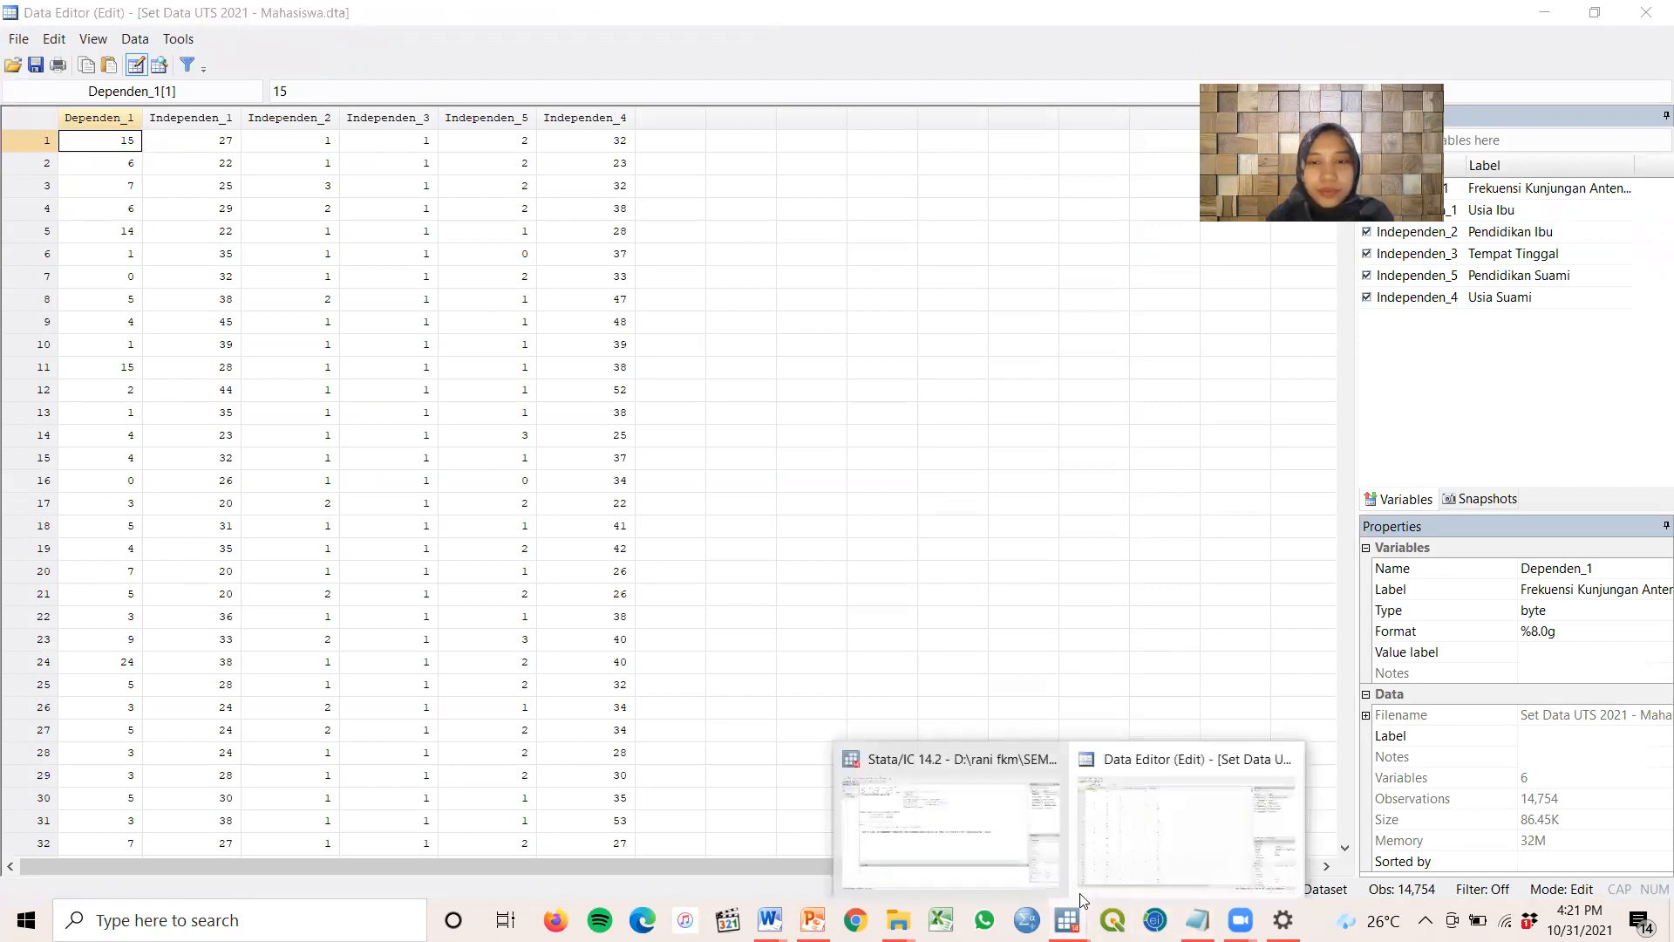
click(955, 790)
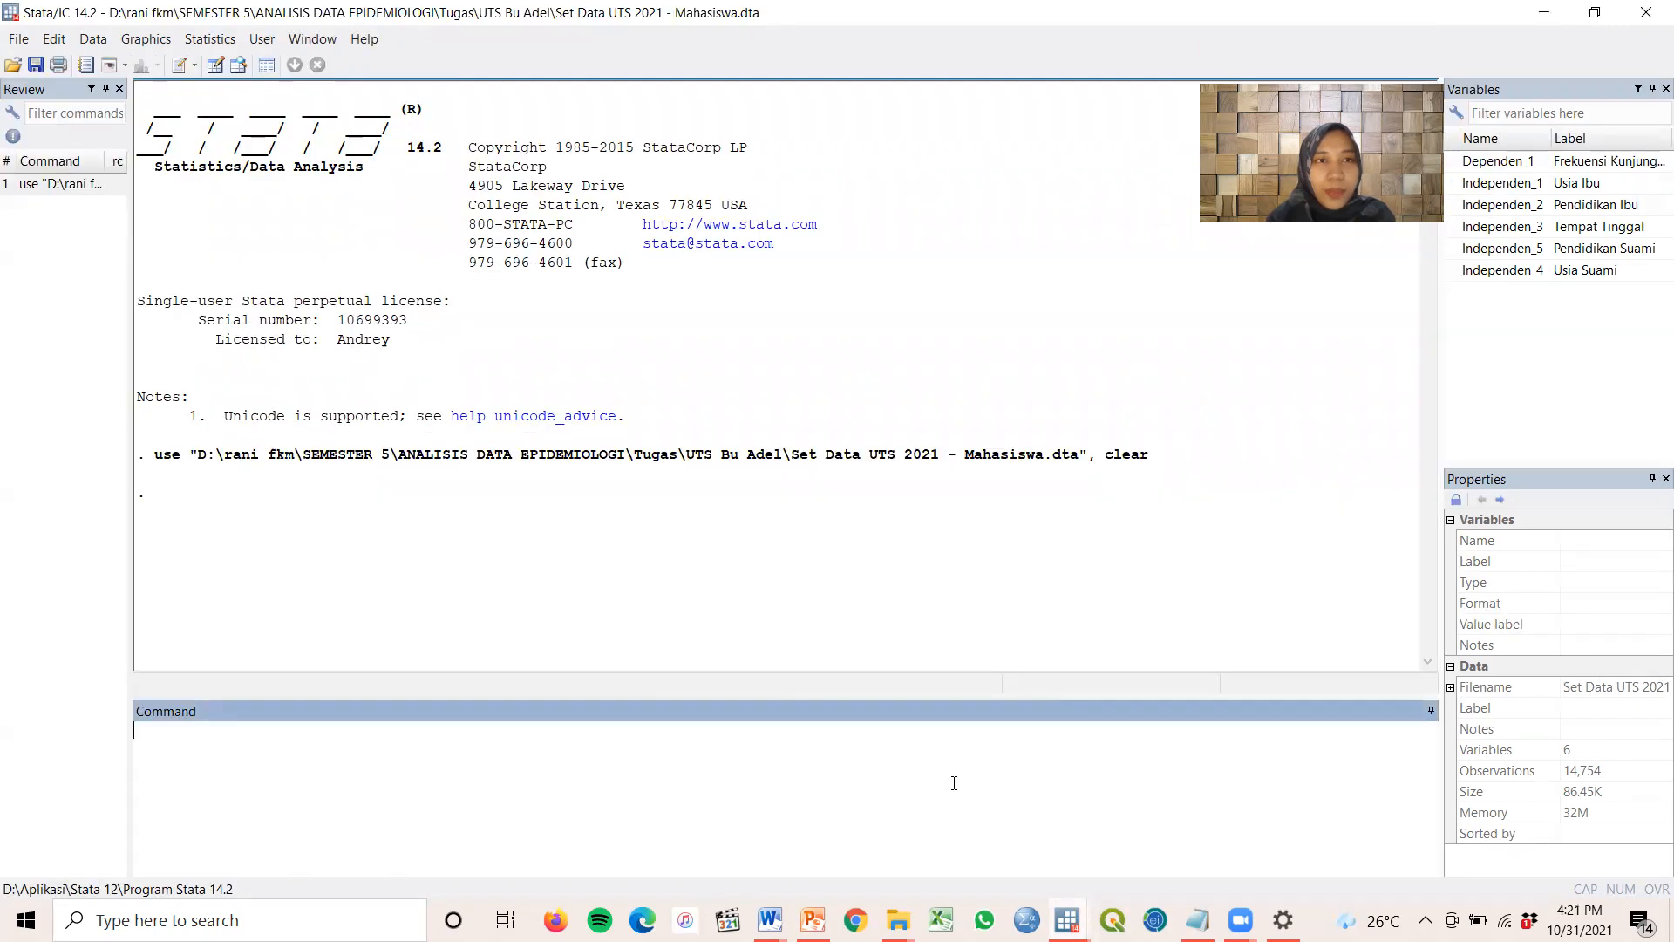
mouse_move(1067, 920)
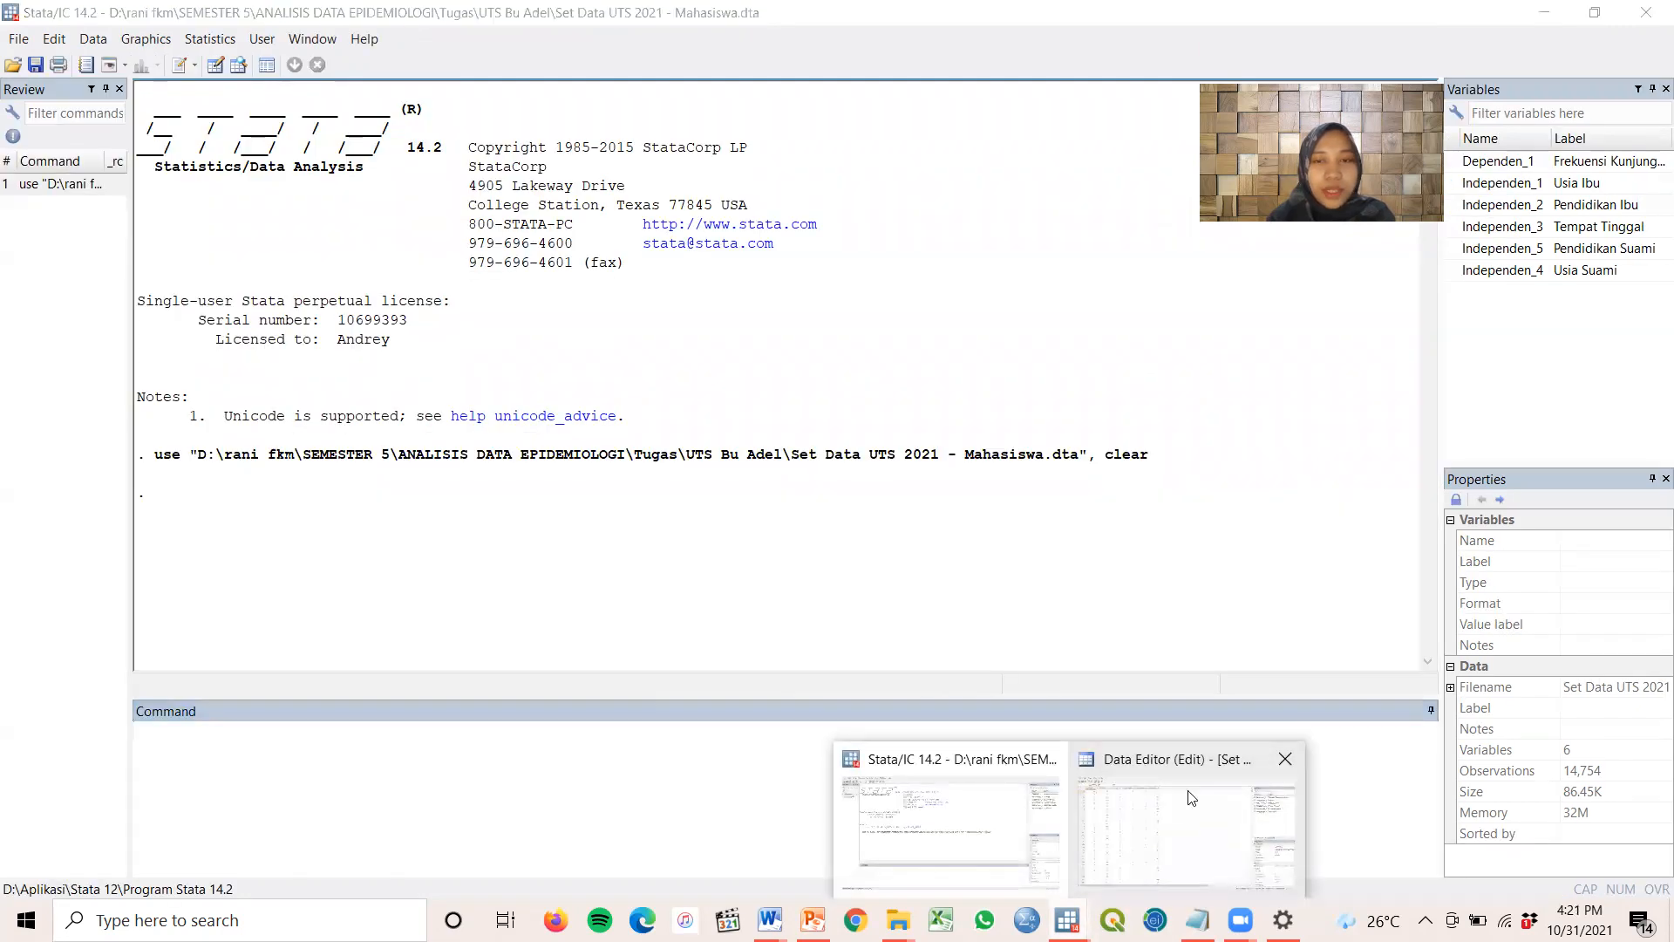
click(1145, 837)
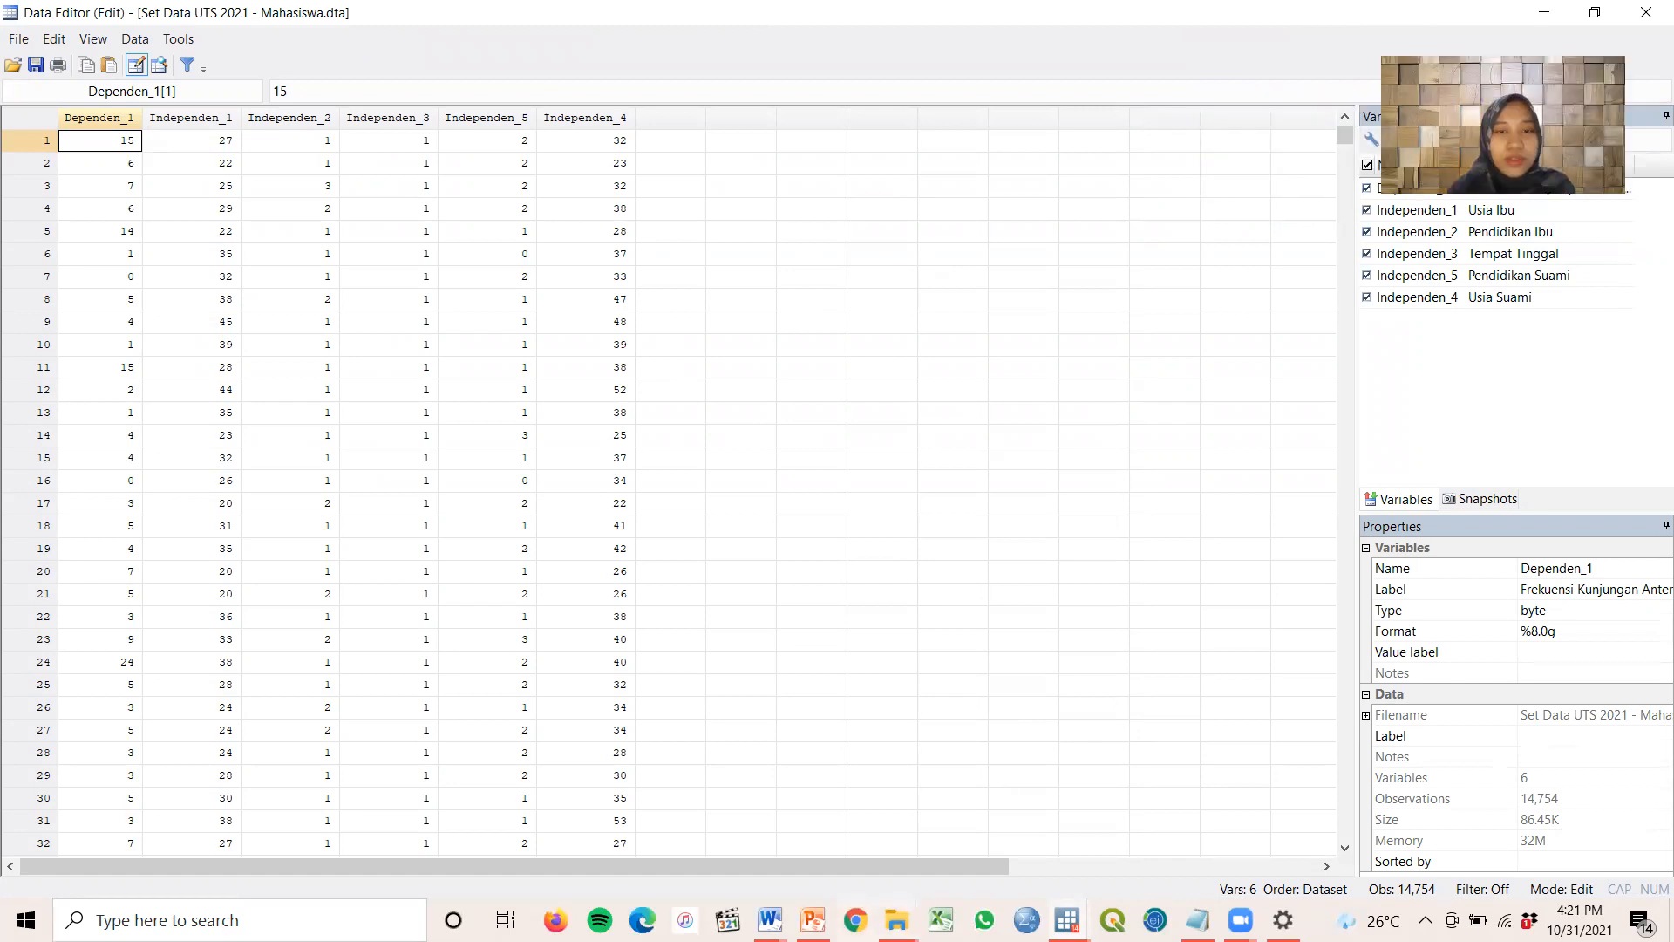
Switch to UTS Analisis Data Epid 2021.docx in Word and review the coding instructions for the dependent and independent variables
click(767, 920)
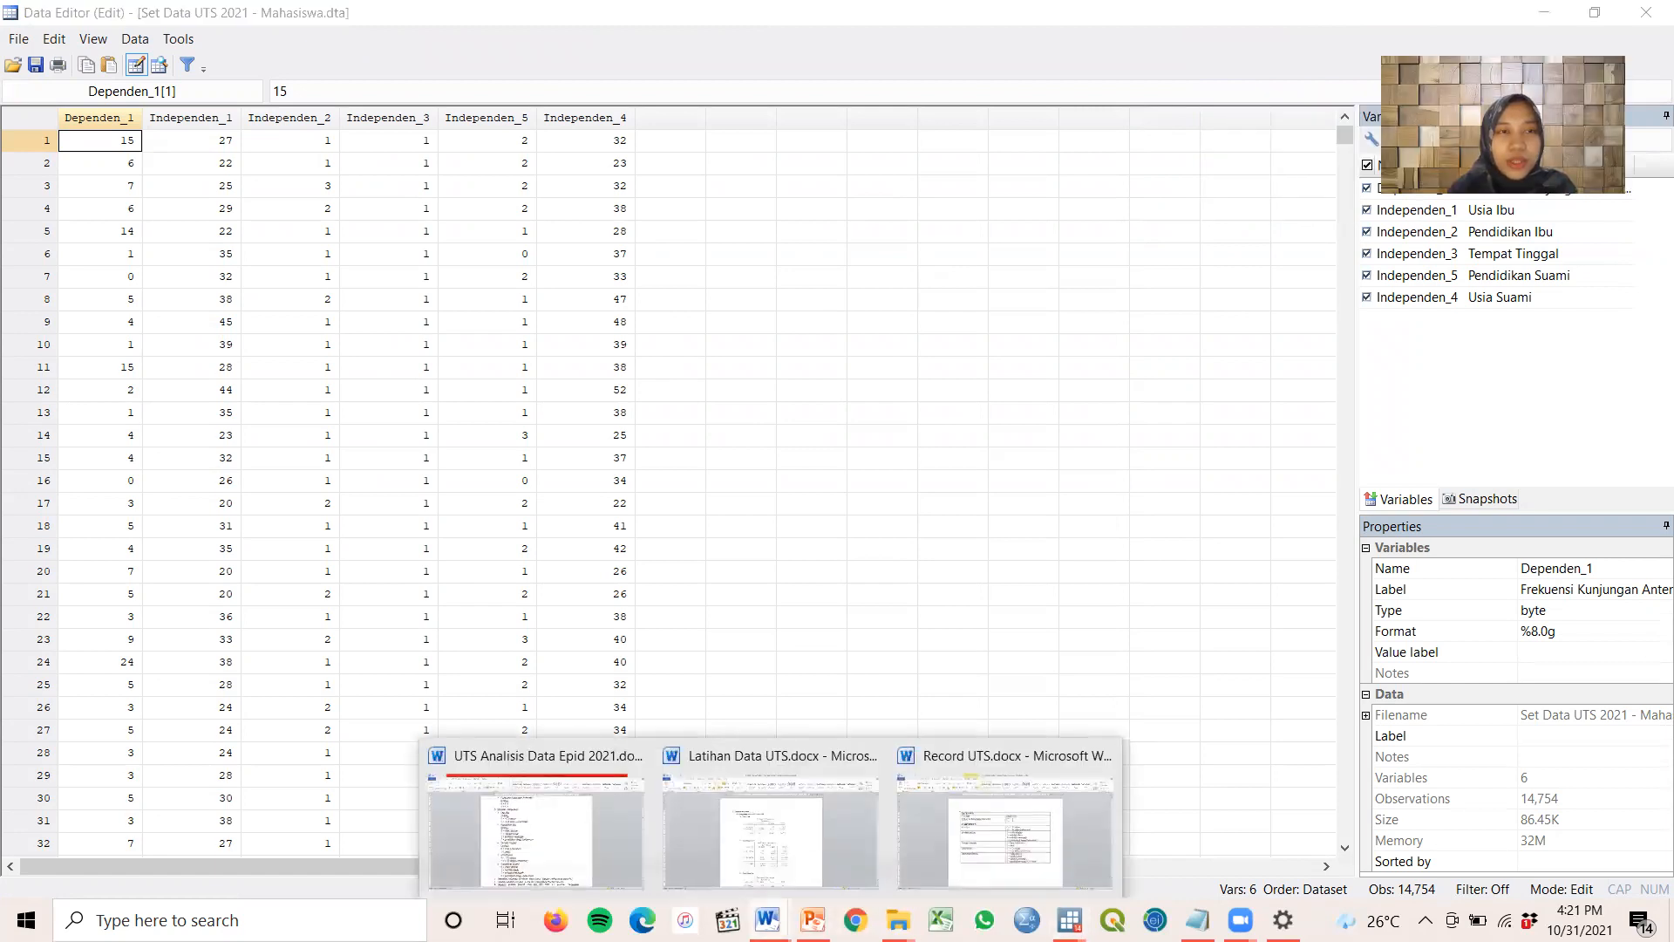
click(568, 848)
scroll(775, 698, up, 2)
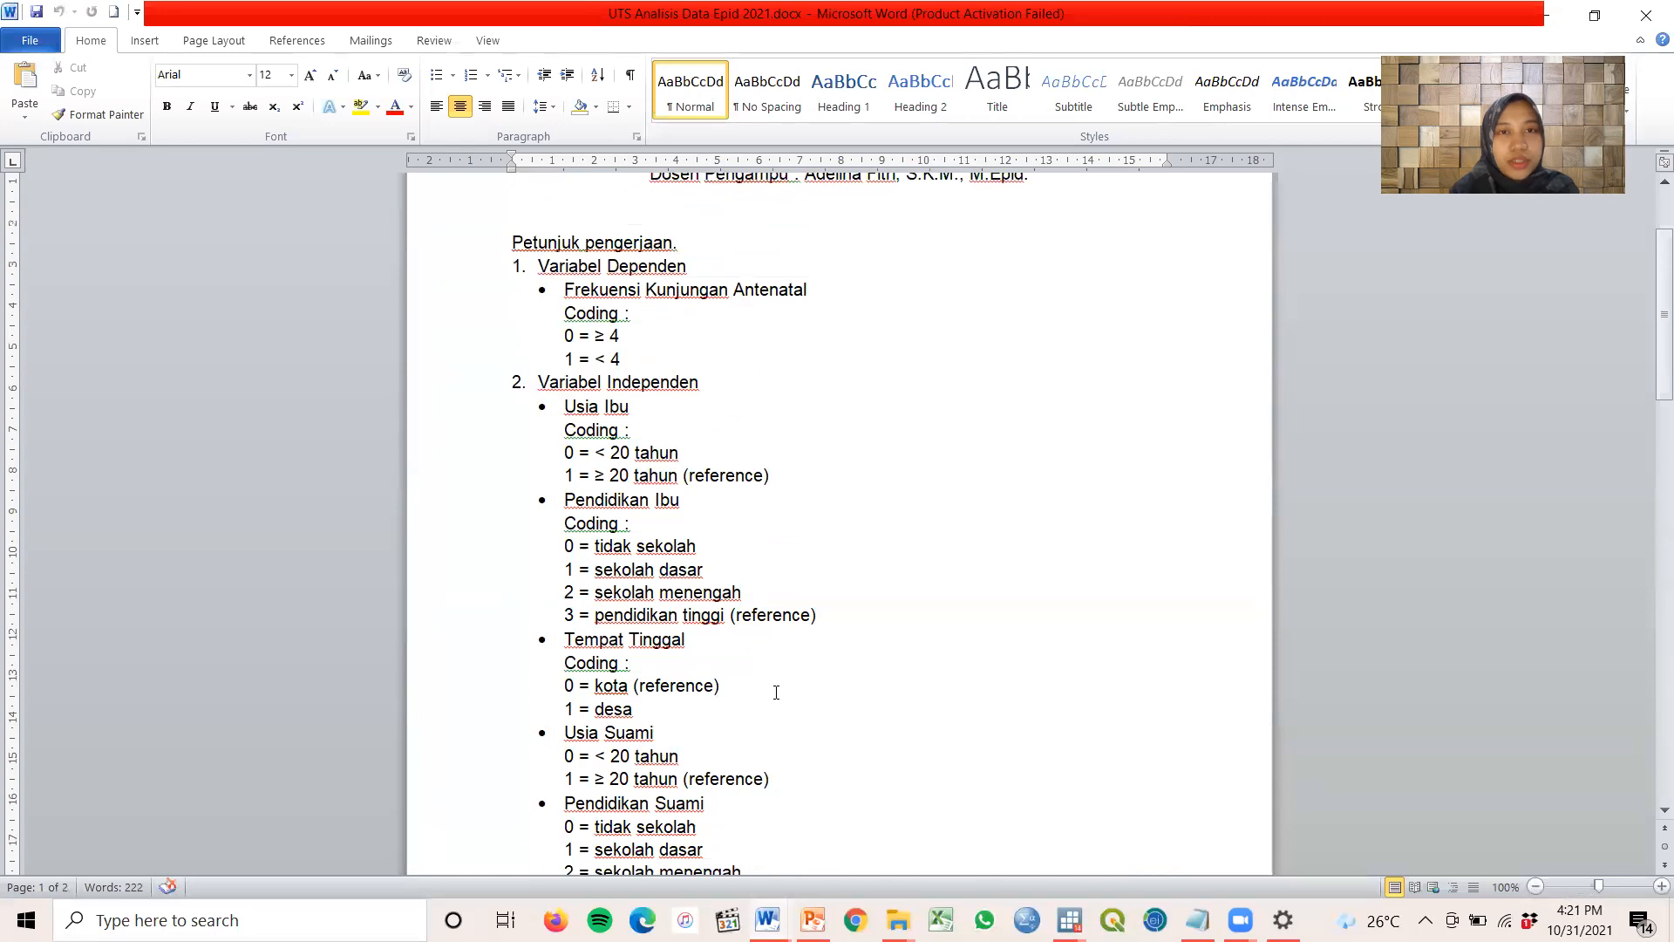
scroll(776, 692, up, 1)
scroll(776, 692, down, 2)
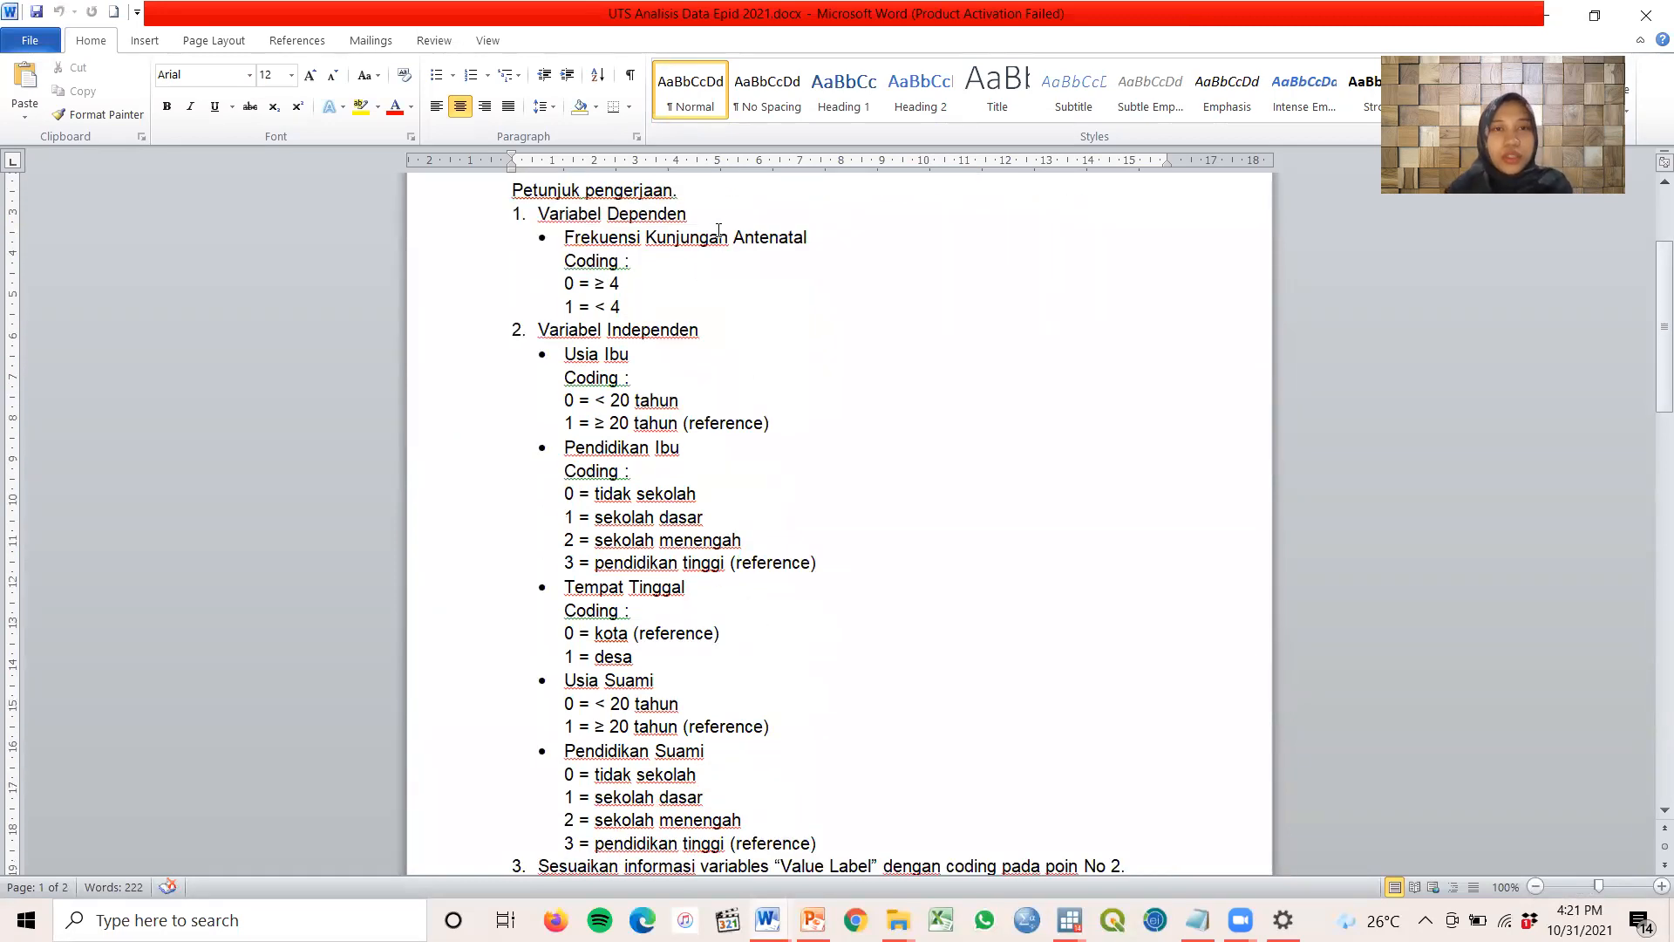
scroll(731, 258, down, 2)
scroll(720, 315, up, 2)
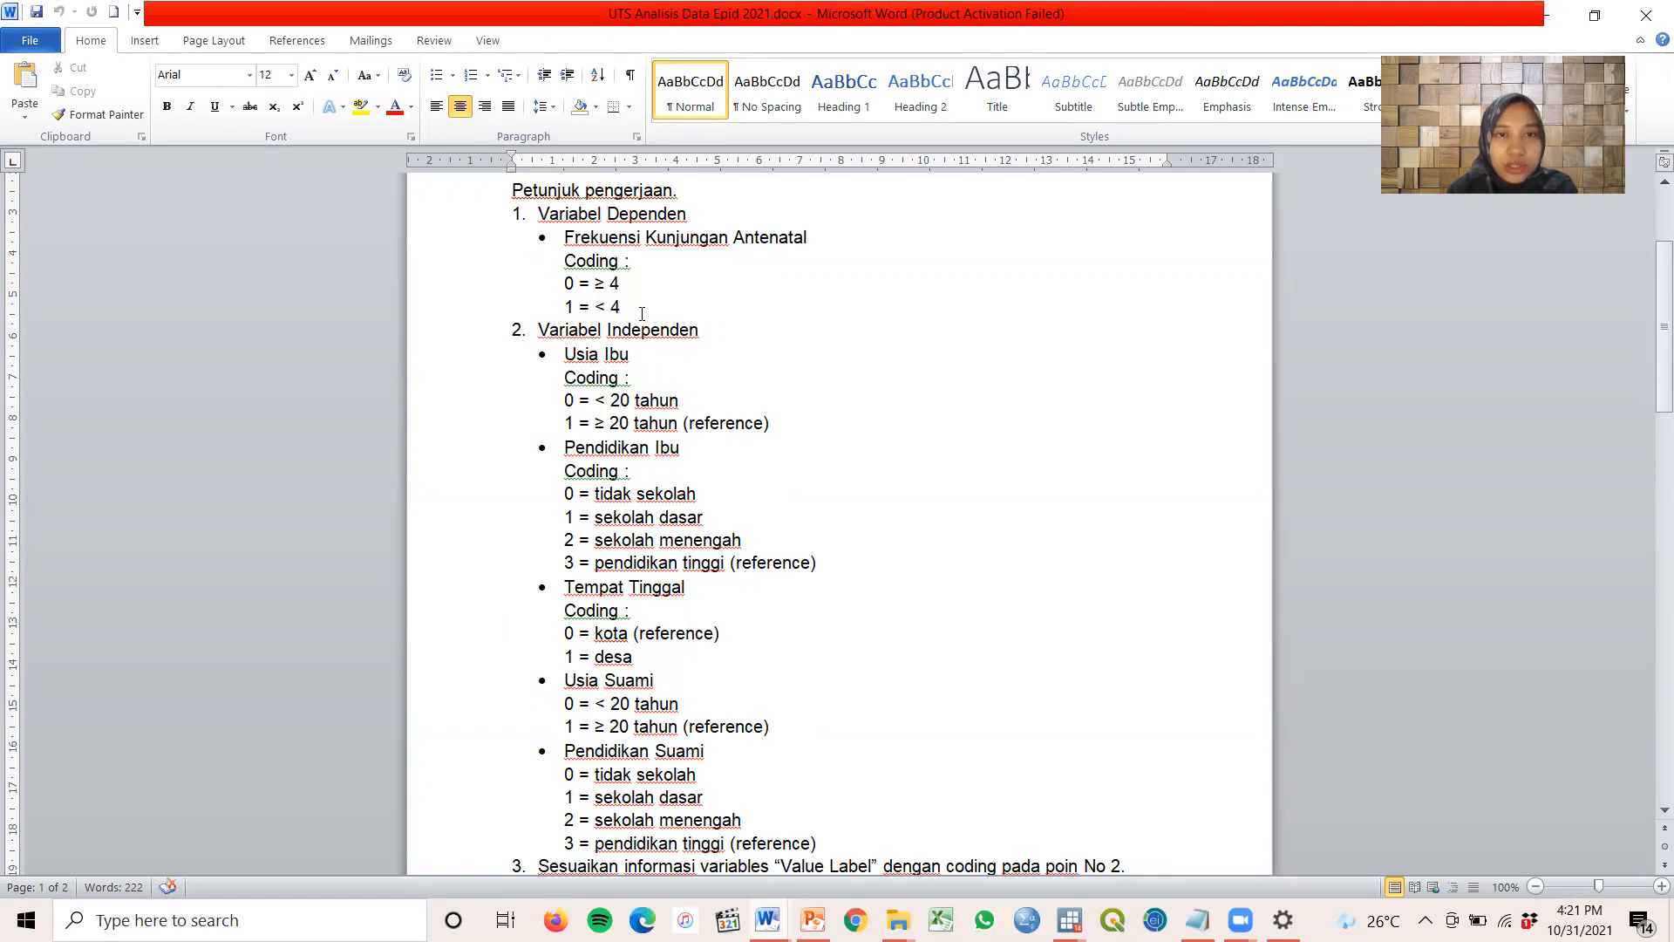
click(649, 353)
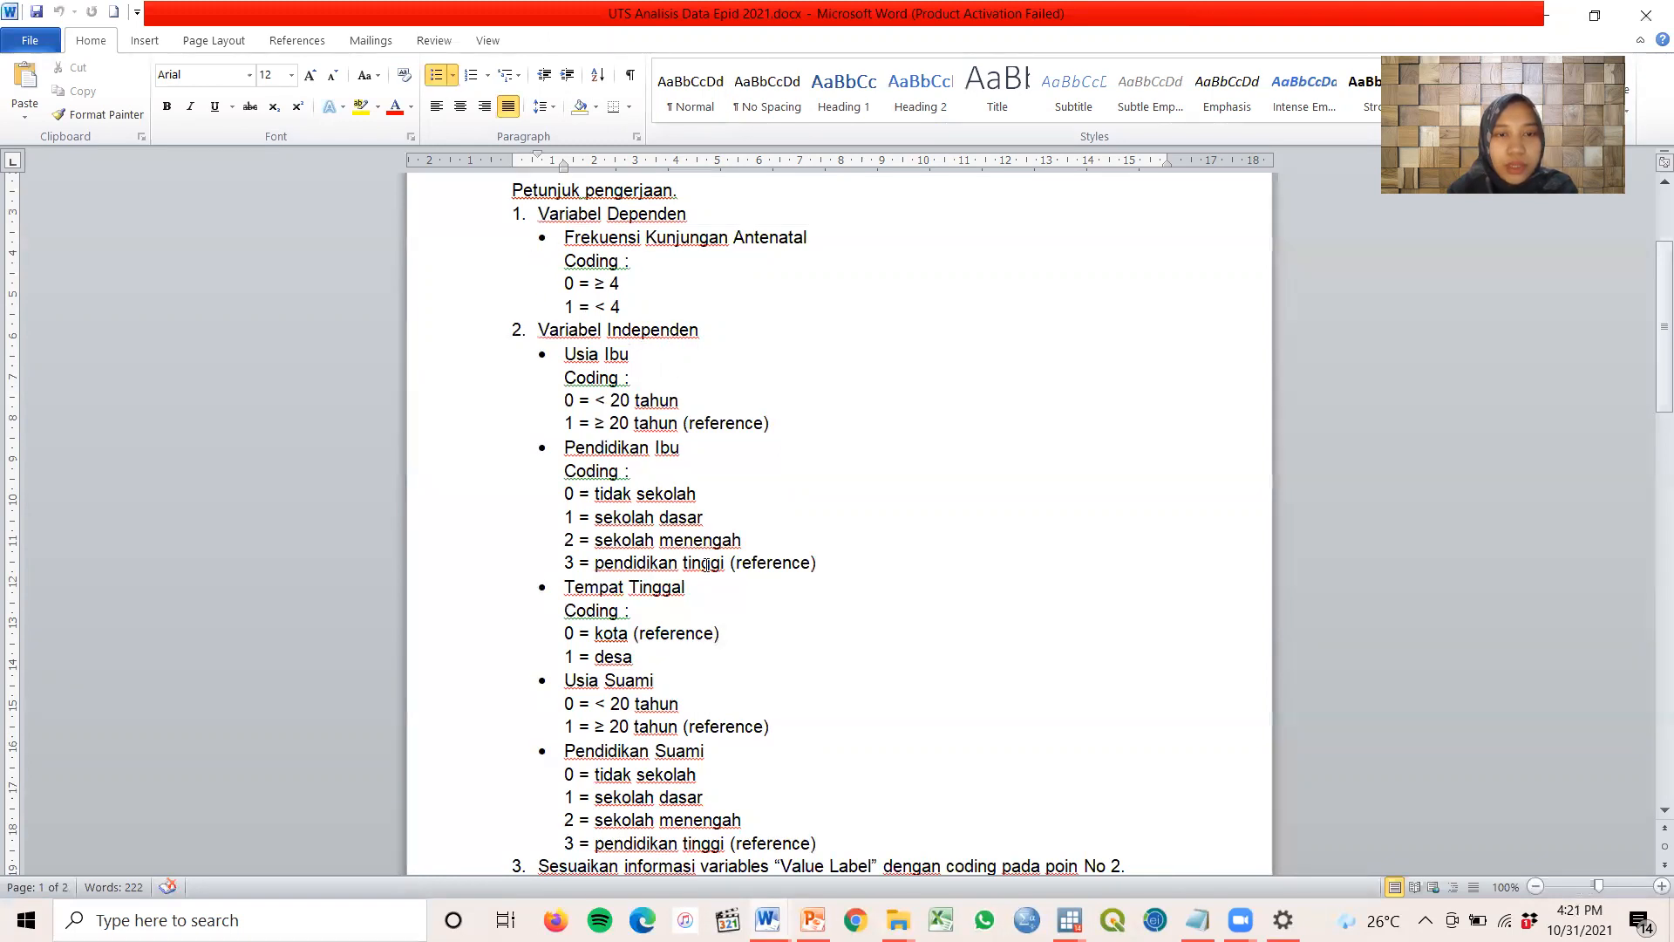
scroll(851, 506, up, 1)
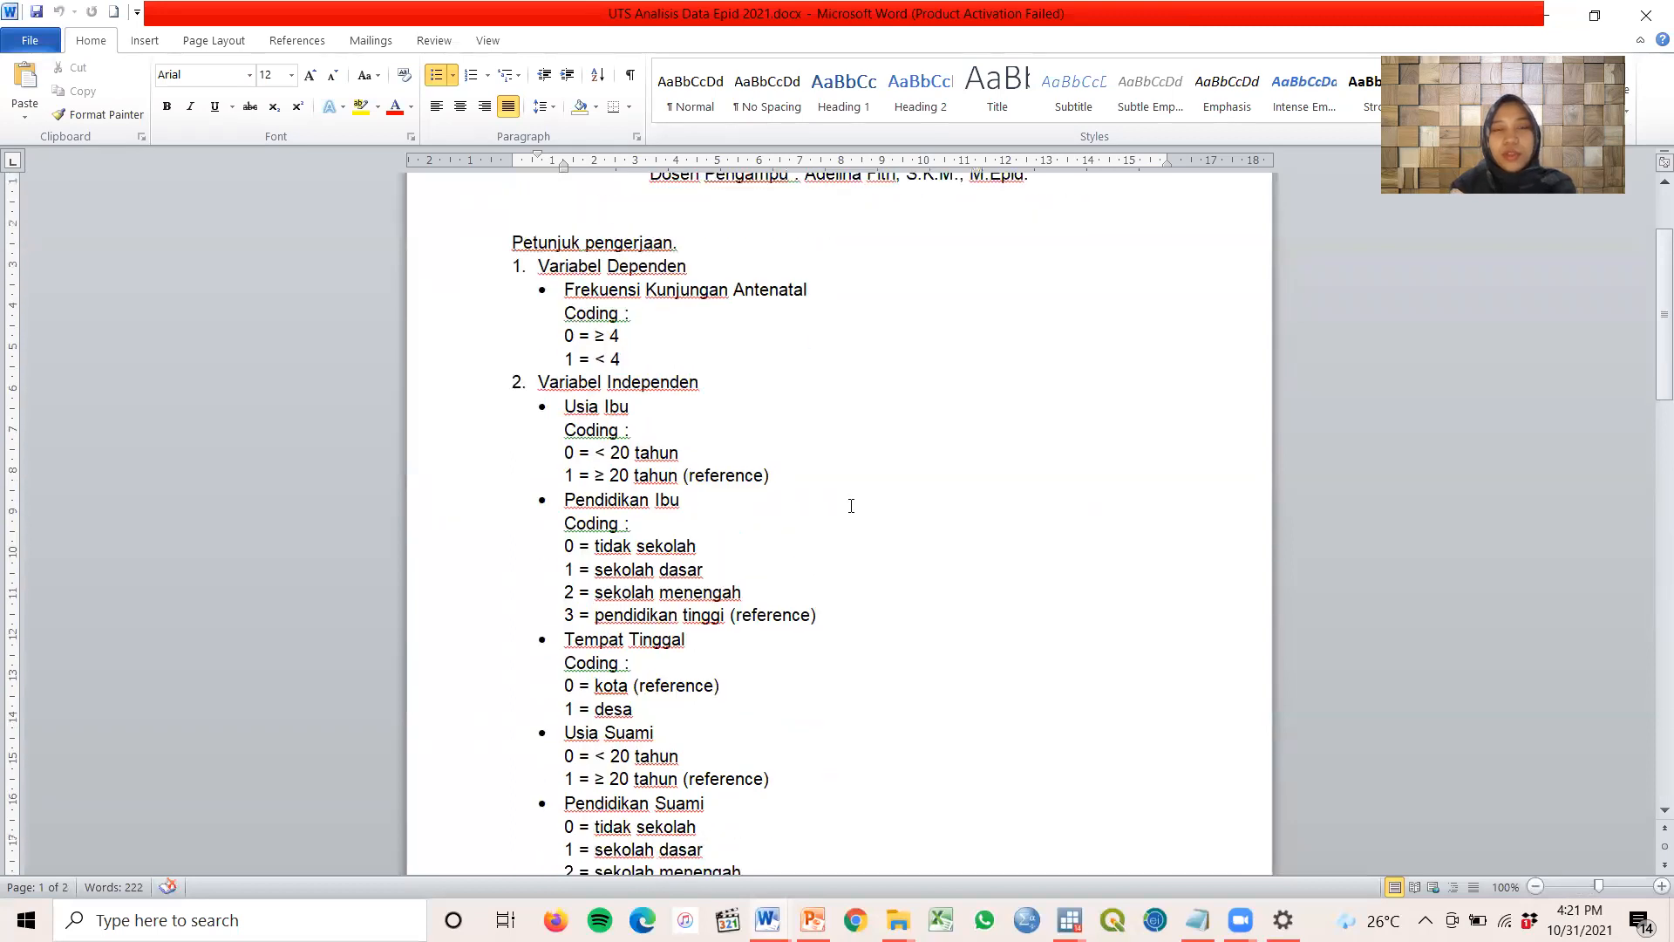
Bring up Record UTS.docx in Word and read the table of variables and their coding categories
click(767, 919)
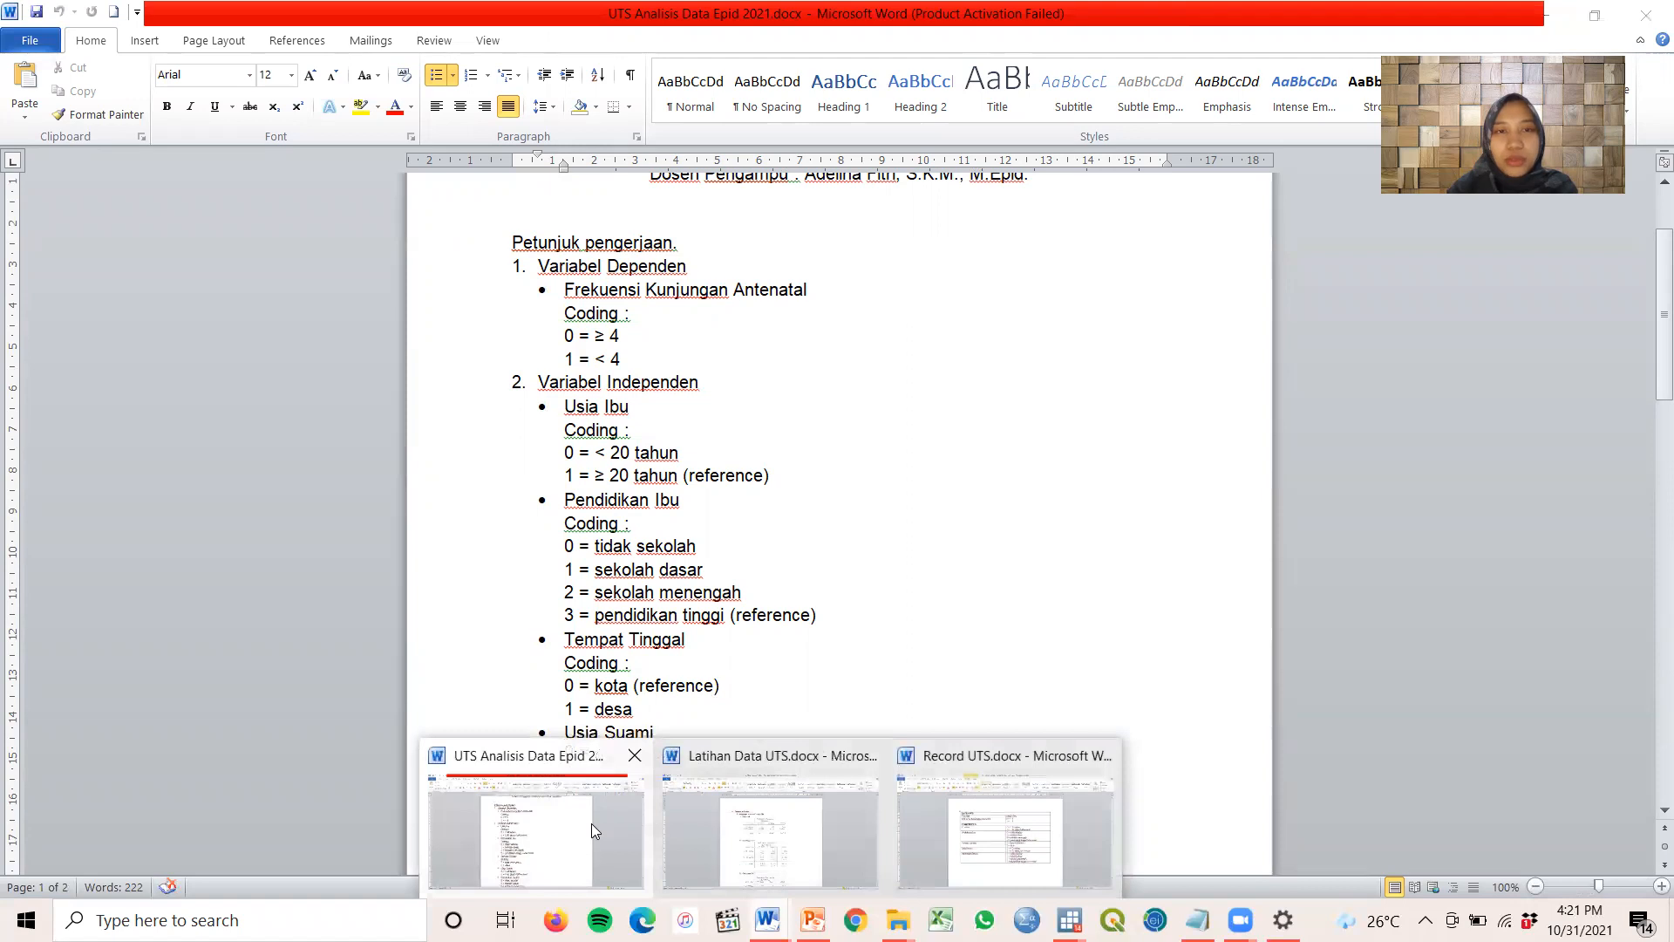
click(1025, 815)
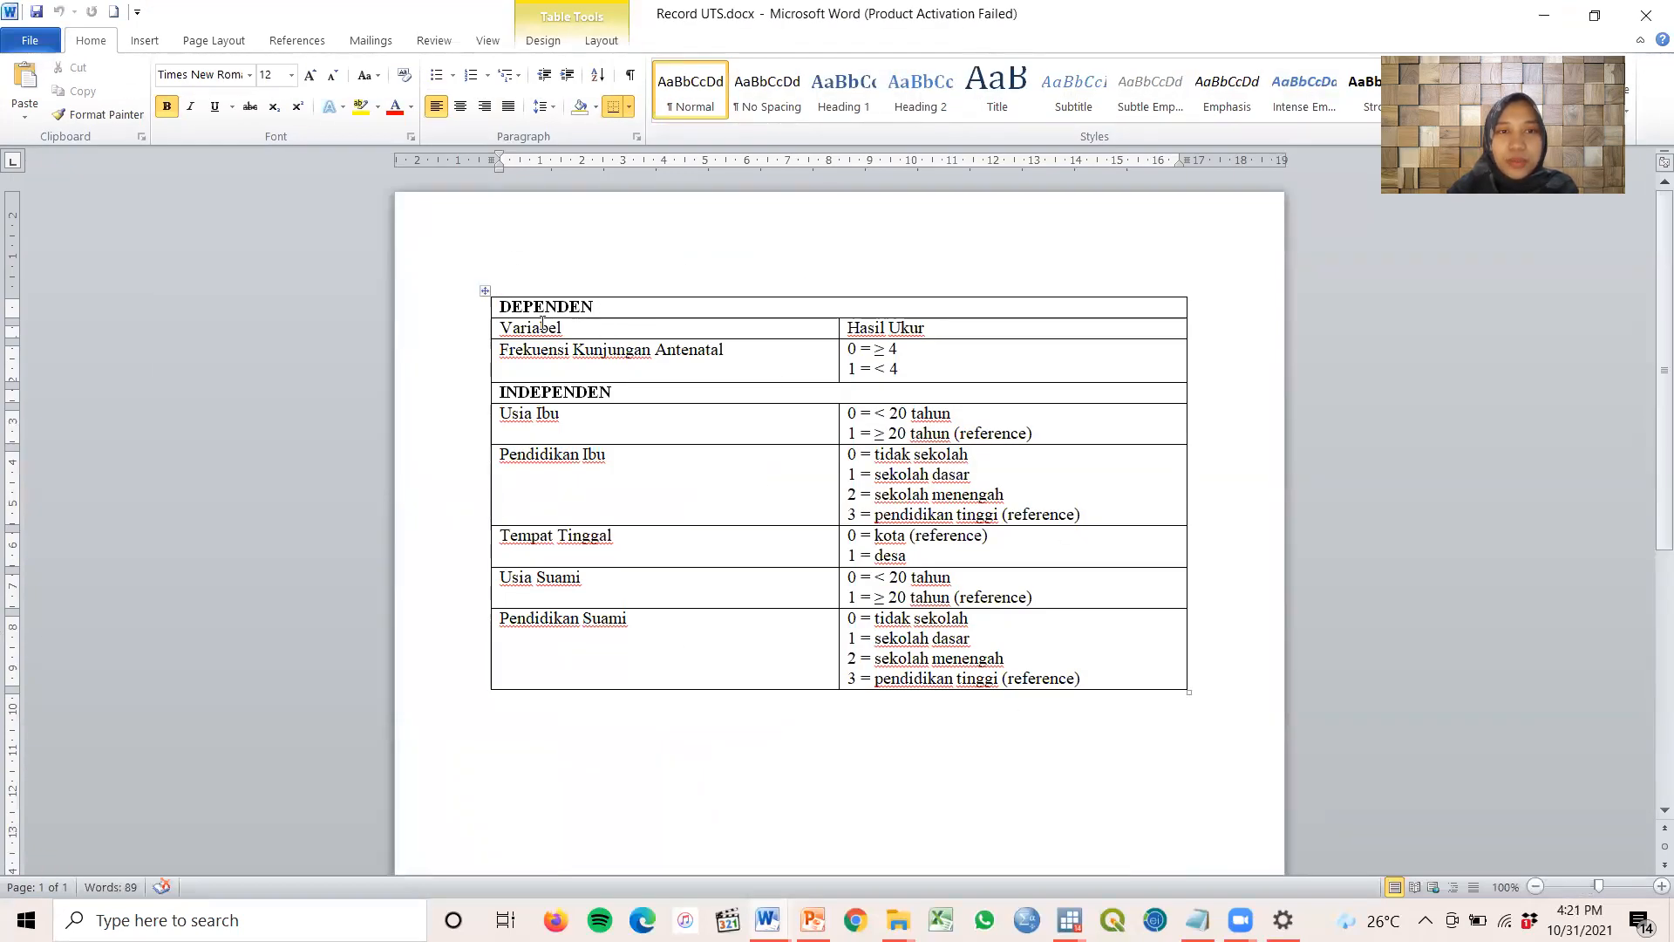
click(942, 369)
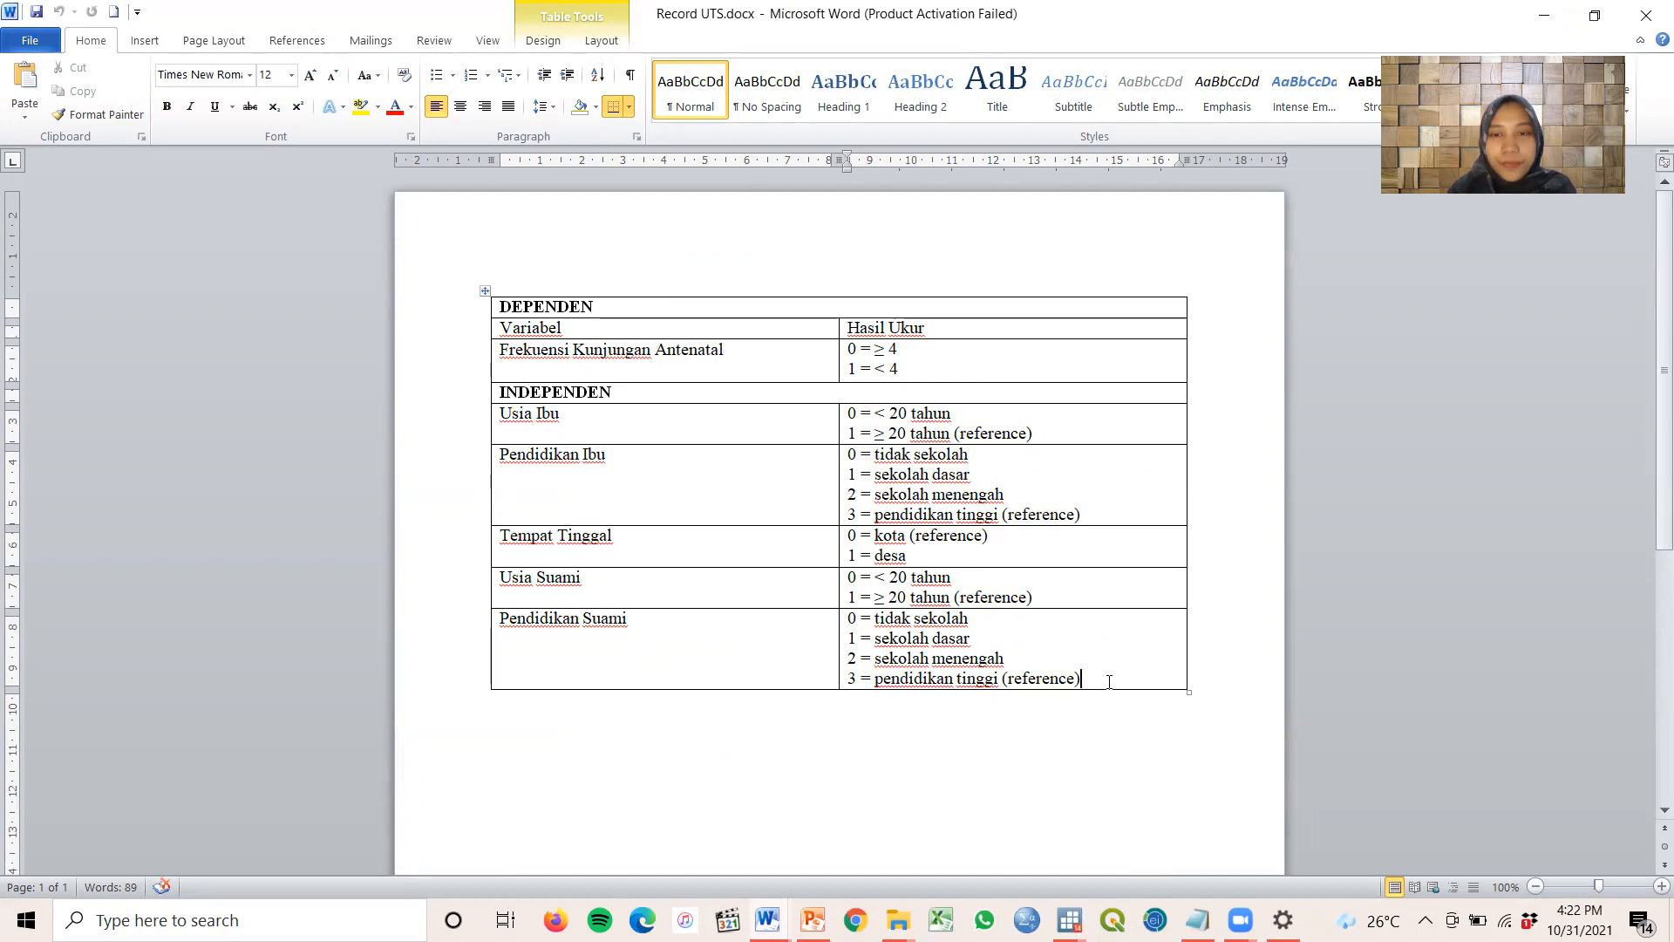
Return to the Stata Data Editor, start Recode categorical variable, and enter cat_Dependen_1 as the variable
click(1071, 918)
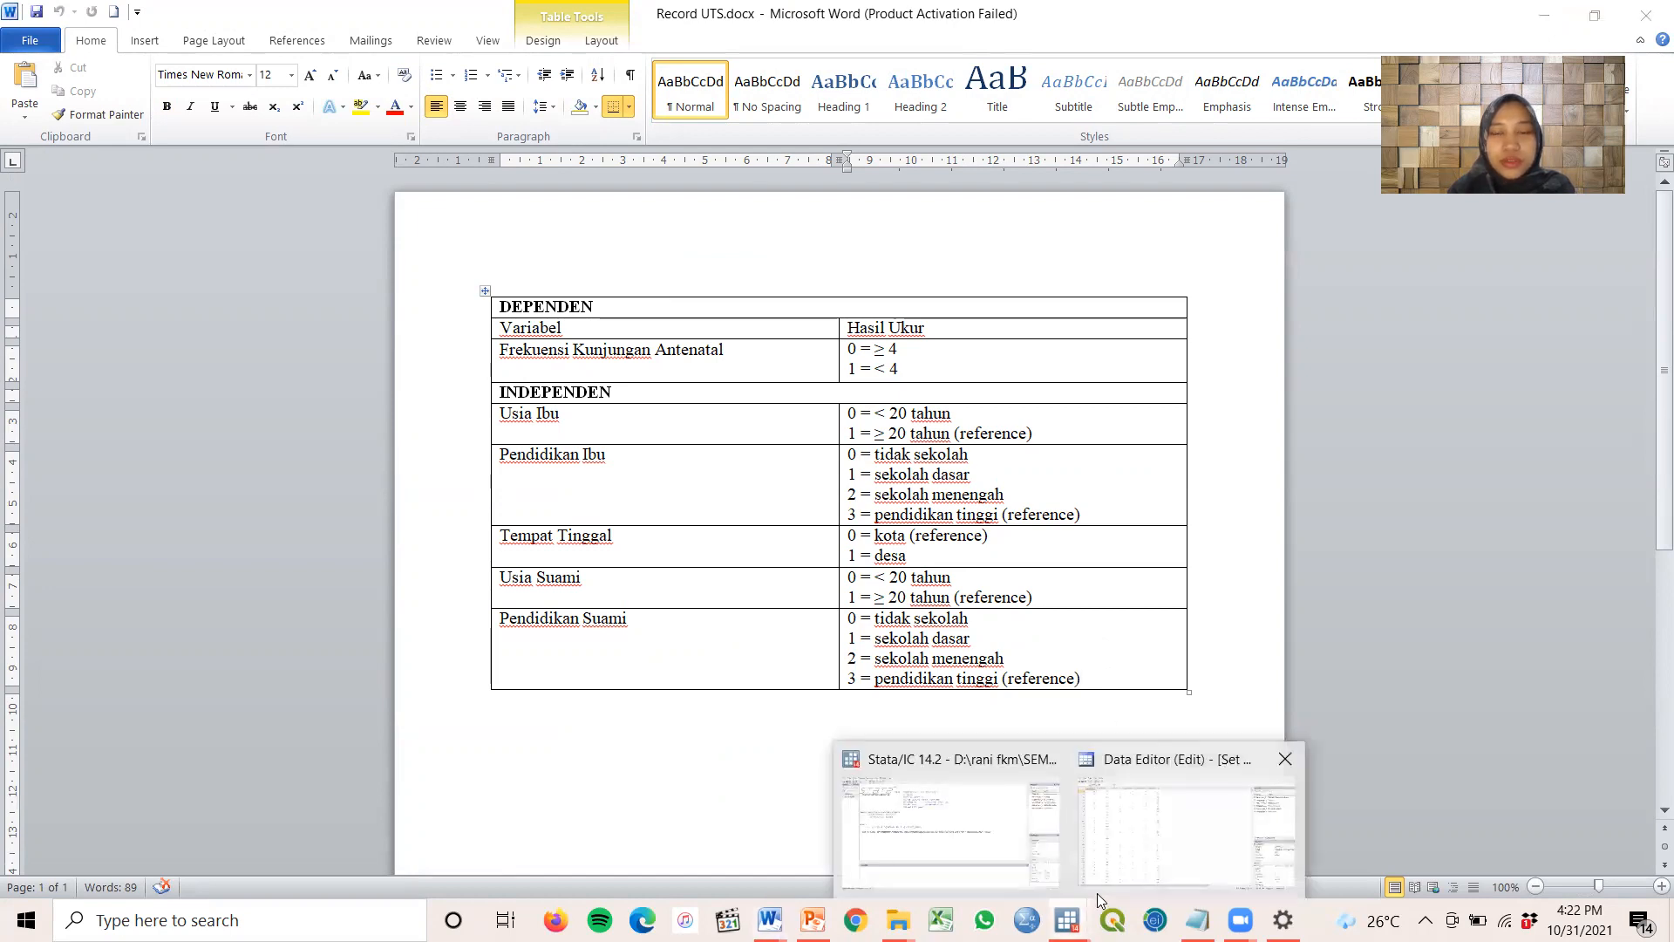
click(1158, 771)
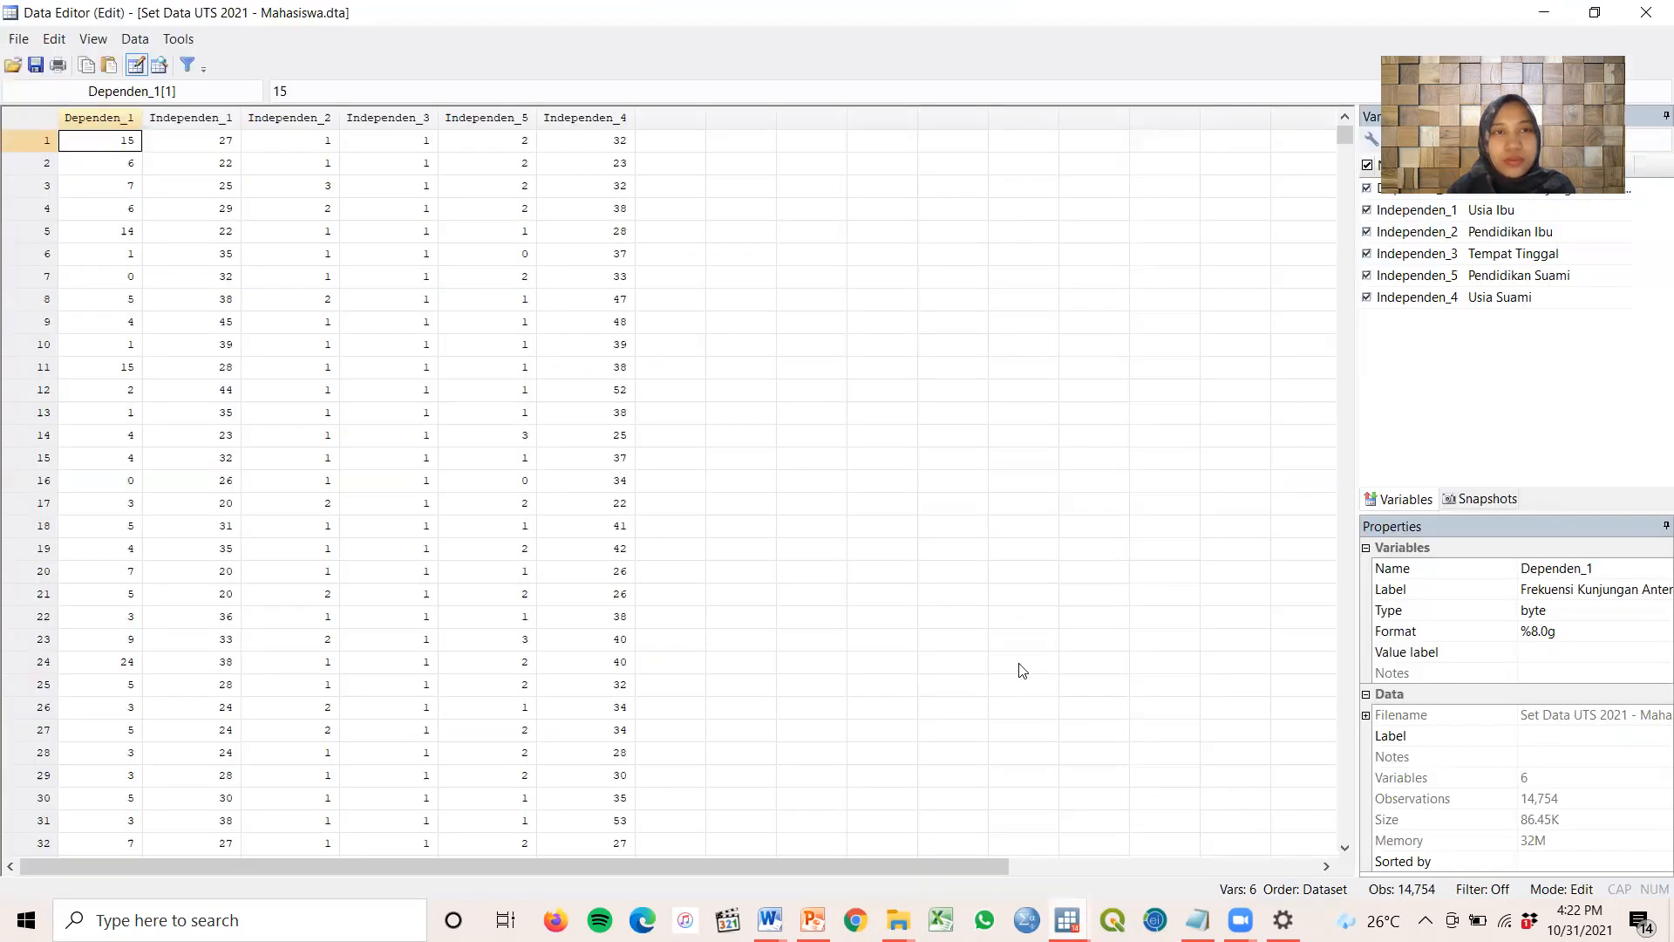
click(21, 43)
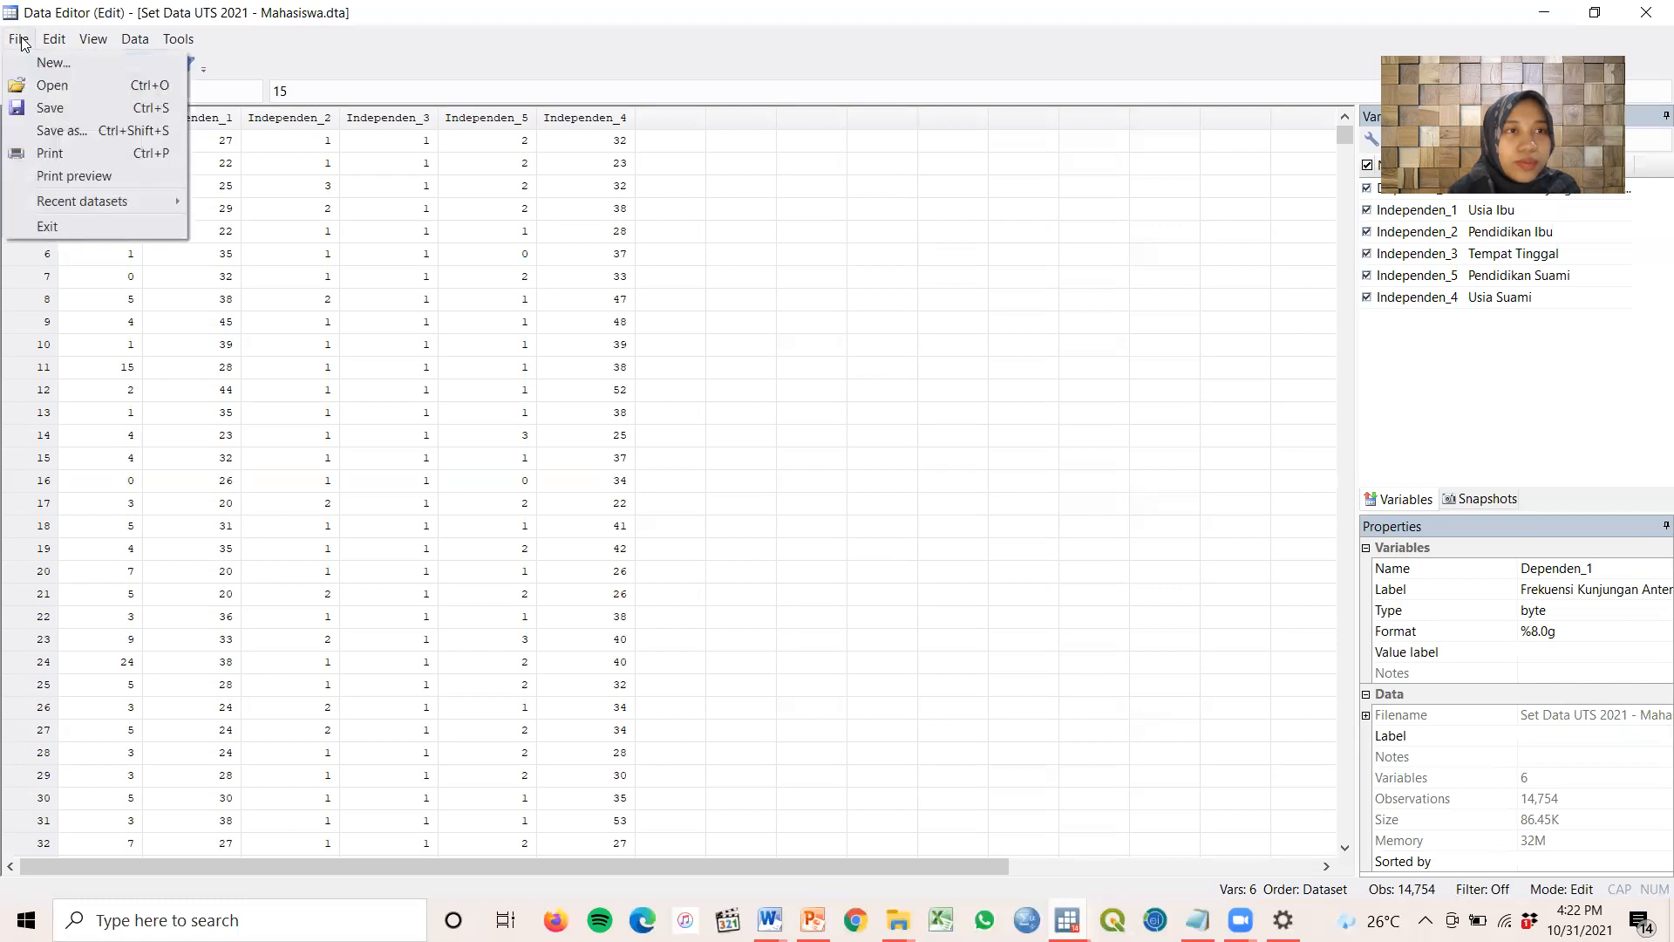
mouse_move(41, 42)
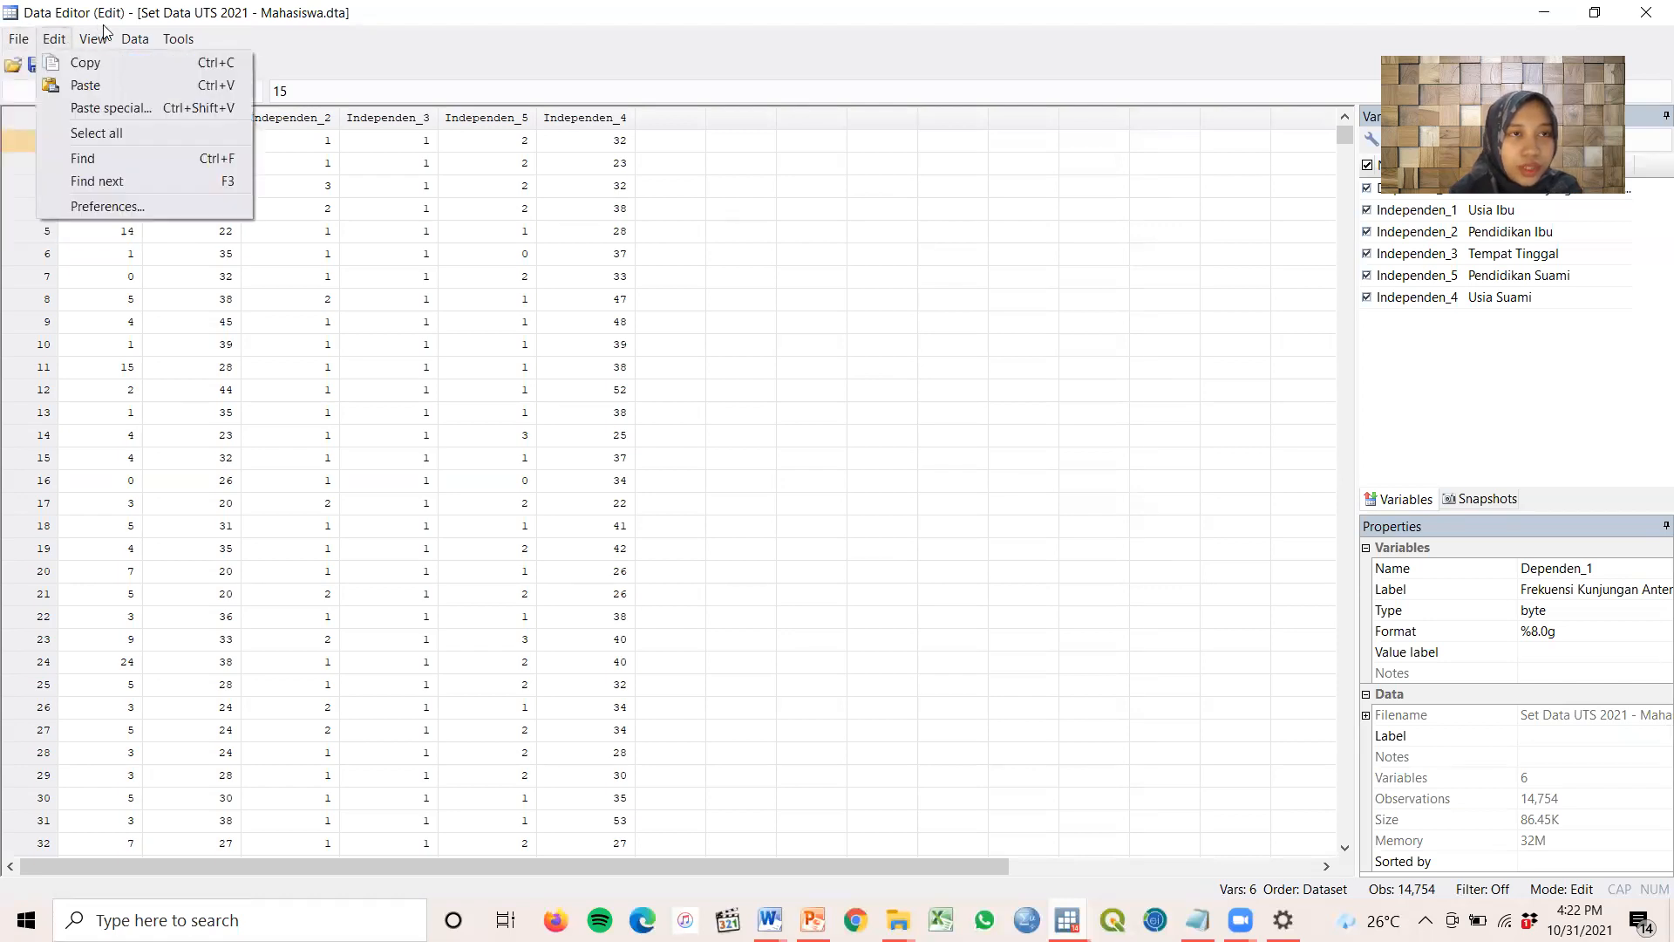
mouse_move(144, 45)
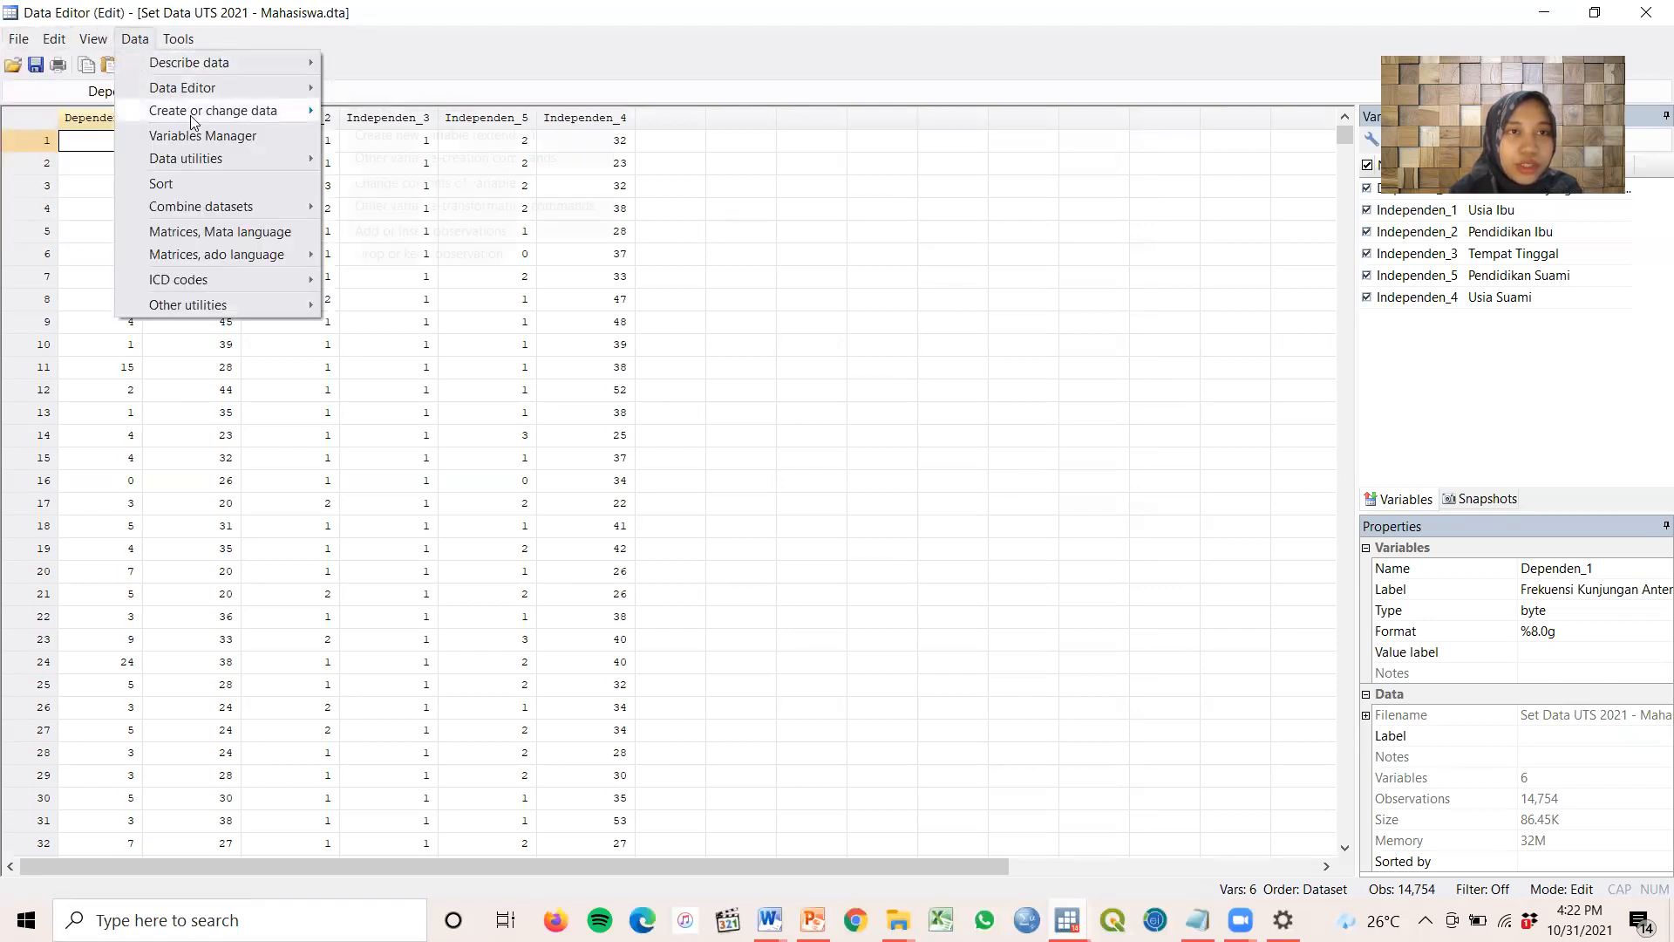
mouse_move(250, 112)
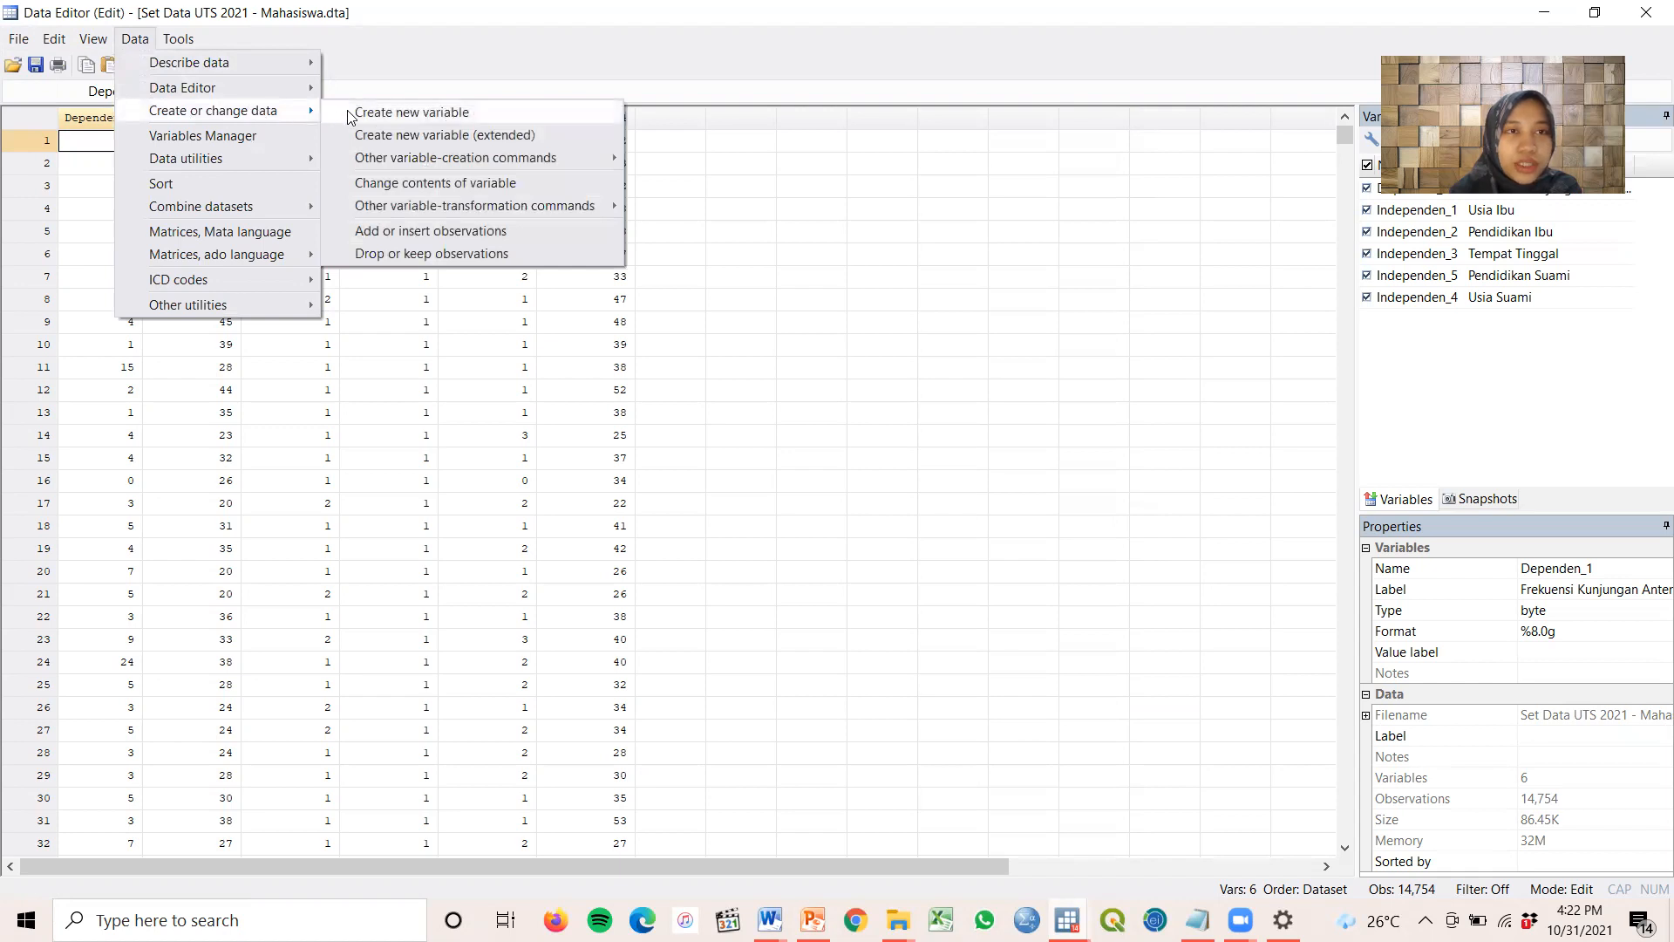
mouse_move(471, 206)
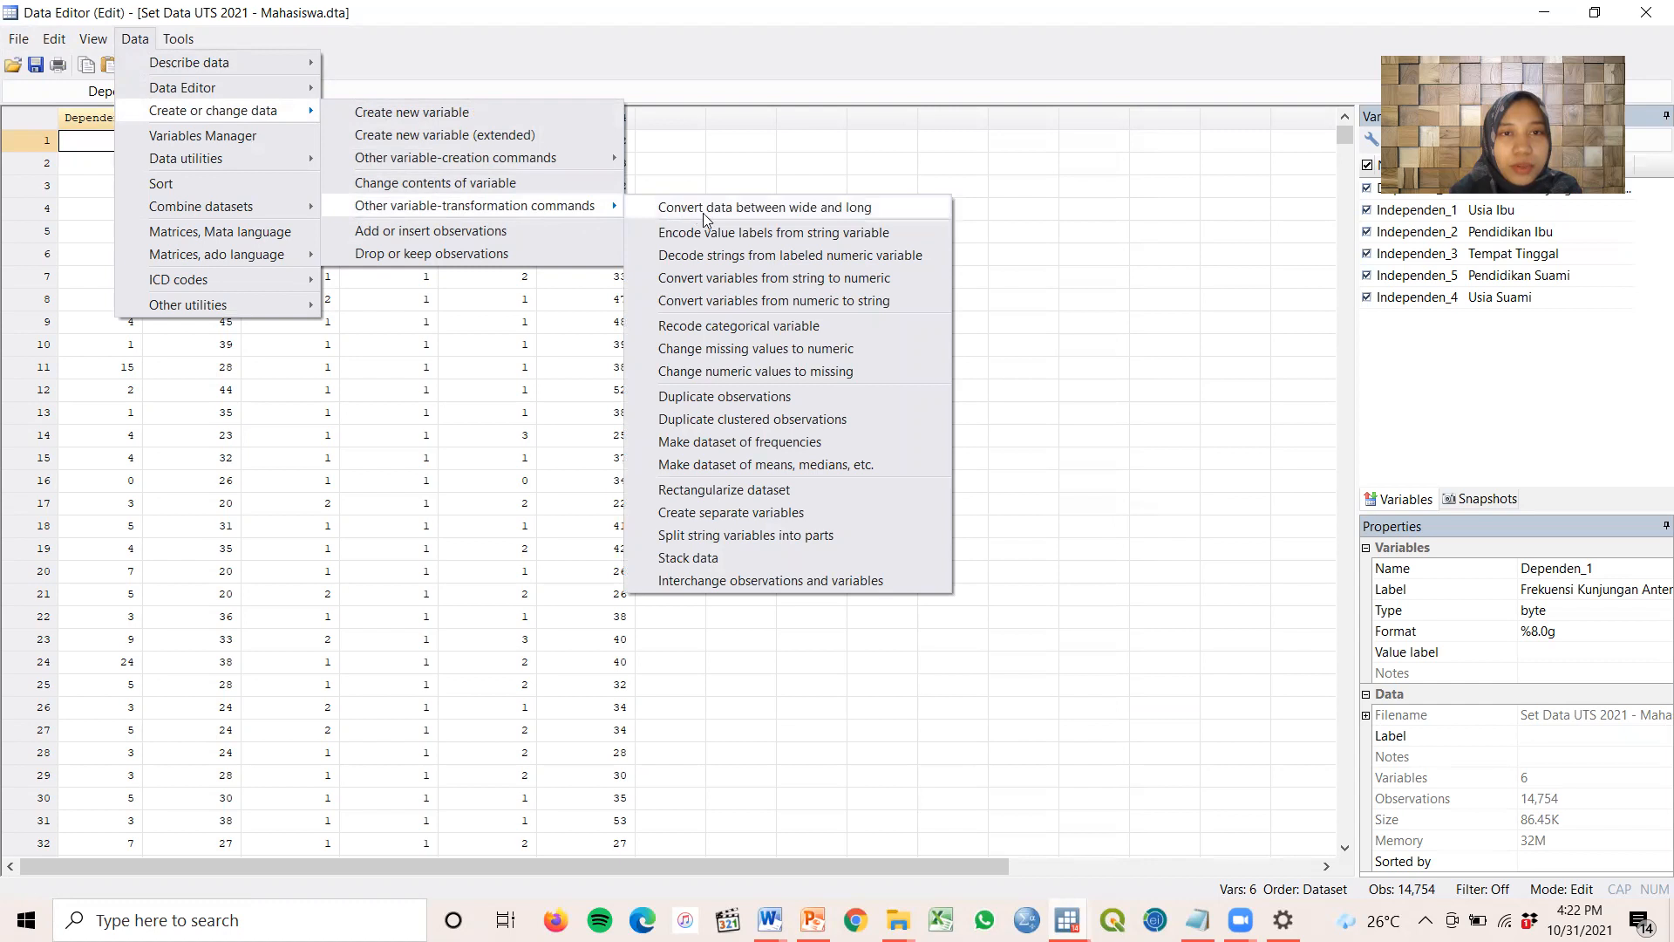
click(840, 328)
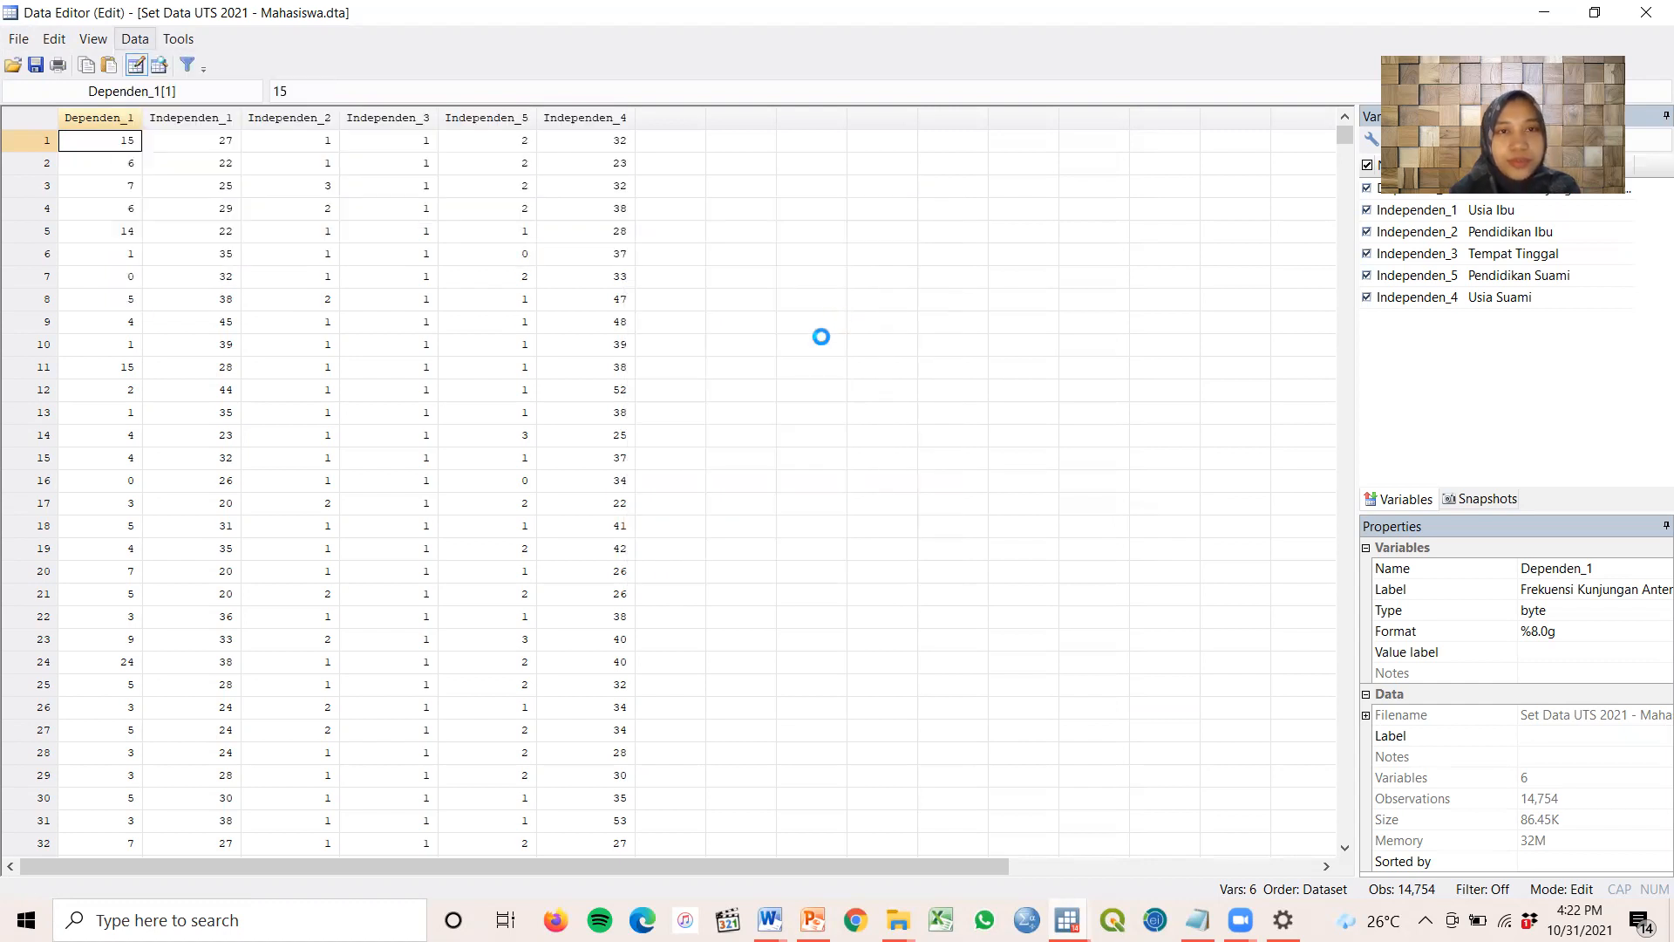
drag(898, 308, 969, 220)
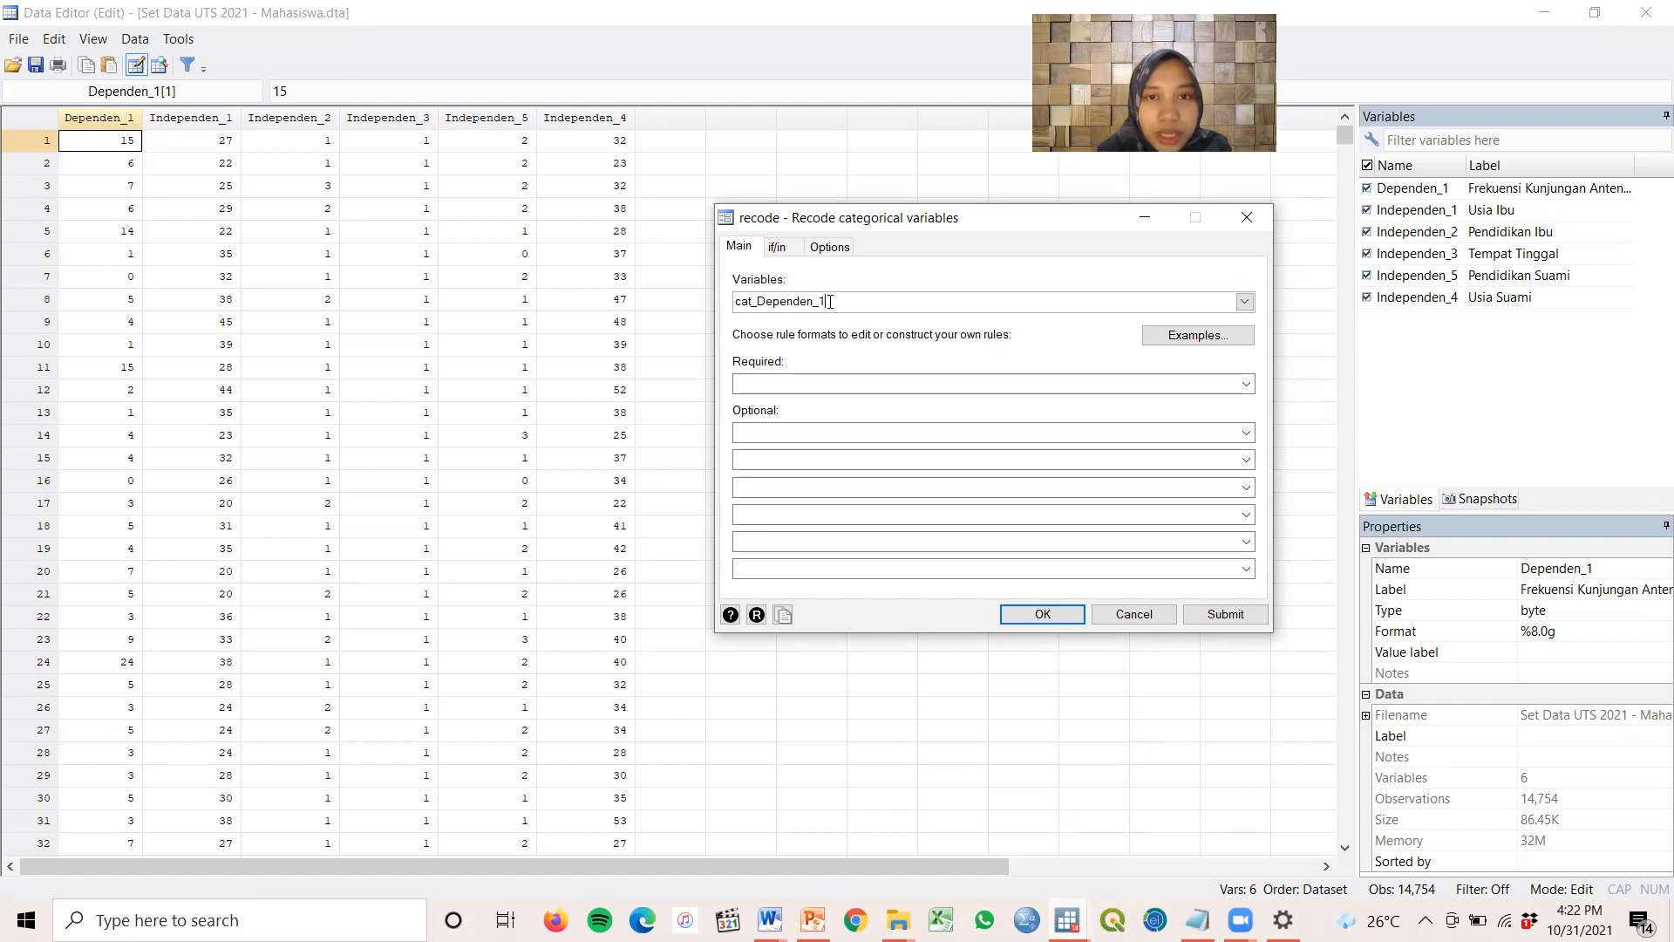
Switch to Record UTS.docx in Word, check the antenatal visit frequency categories, and place the cursor below the table
click(849, 386)
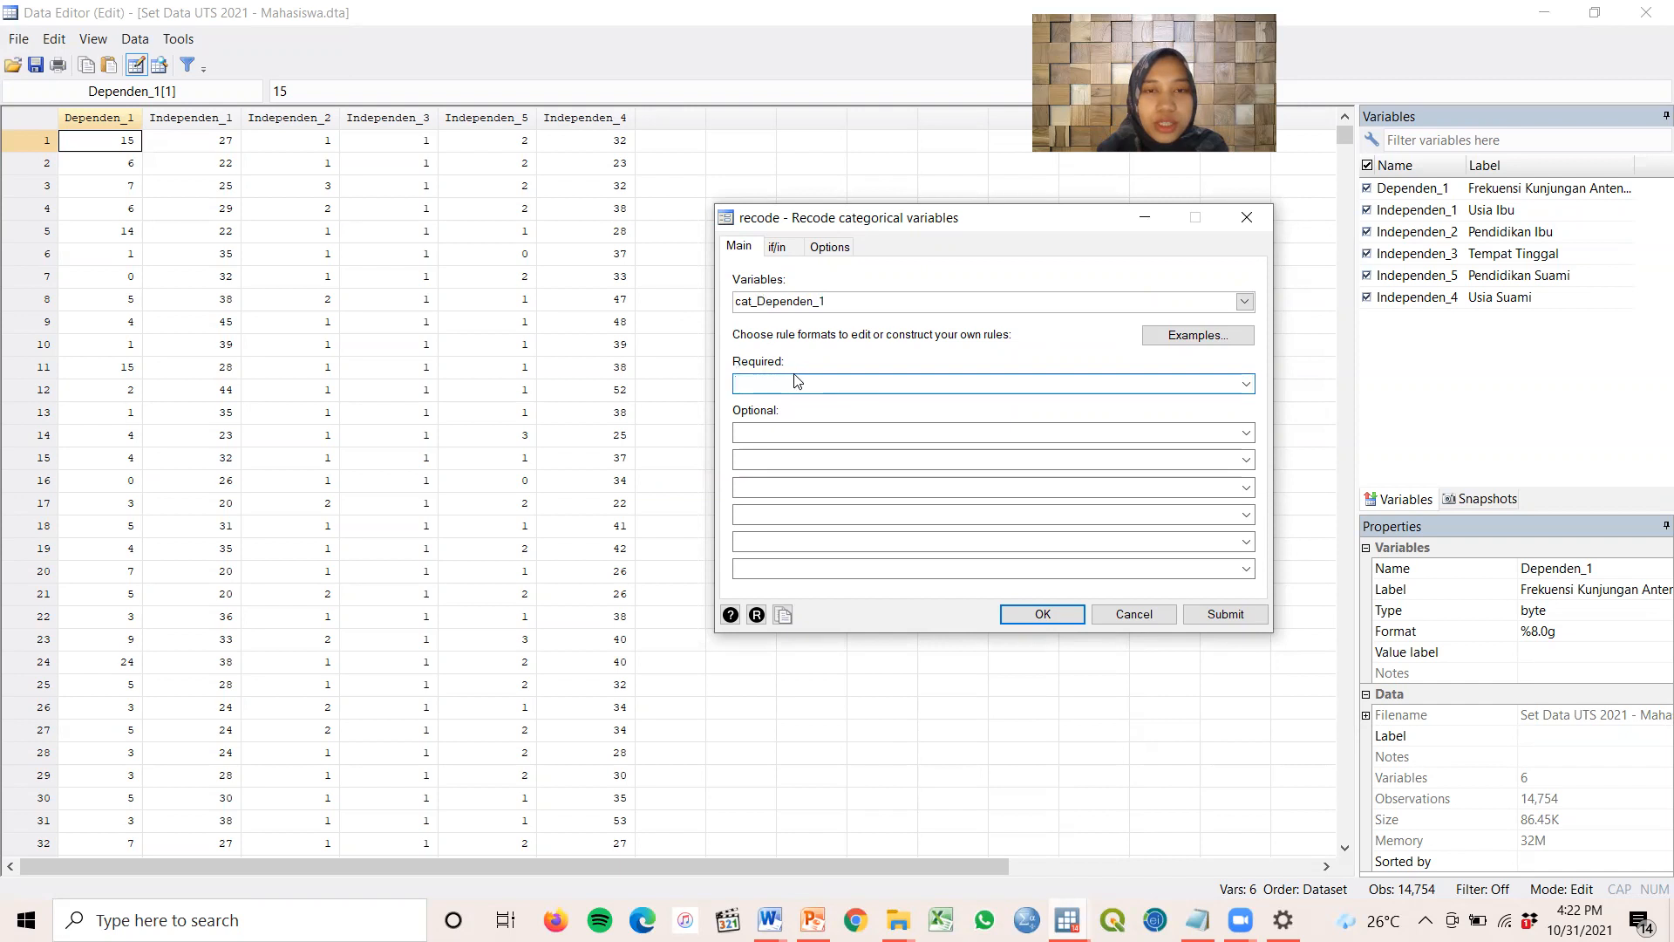
mouse_move(767, 920)
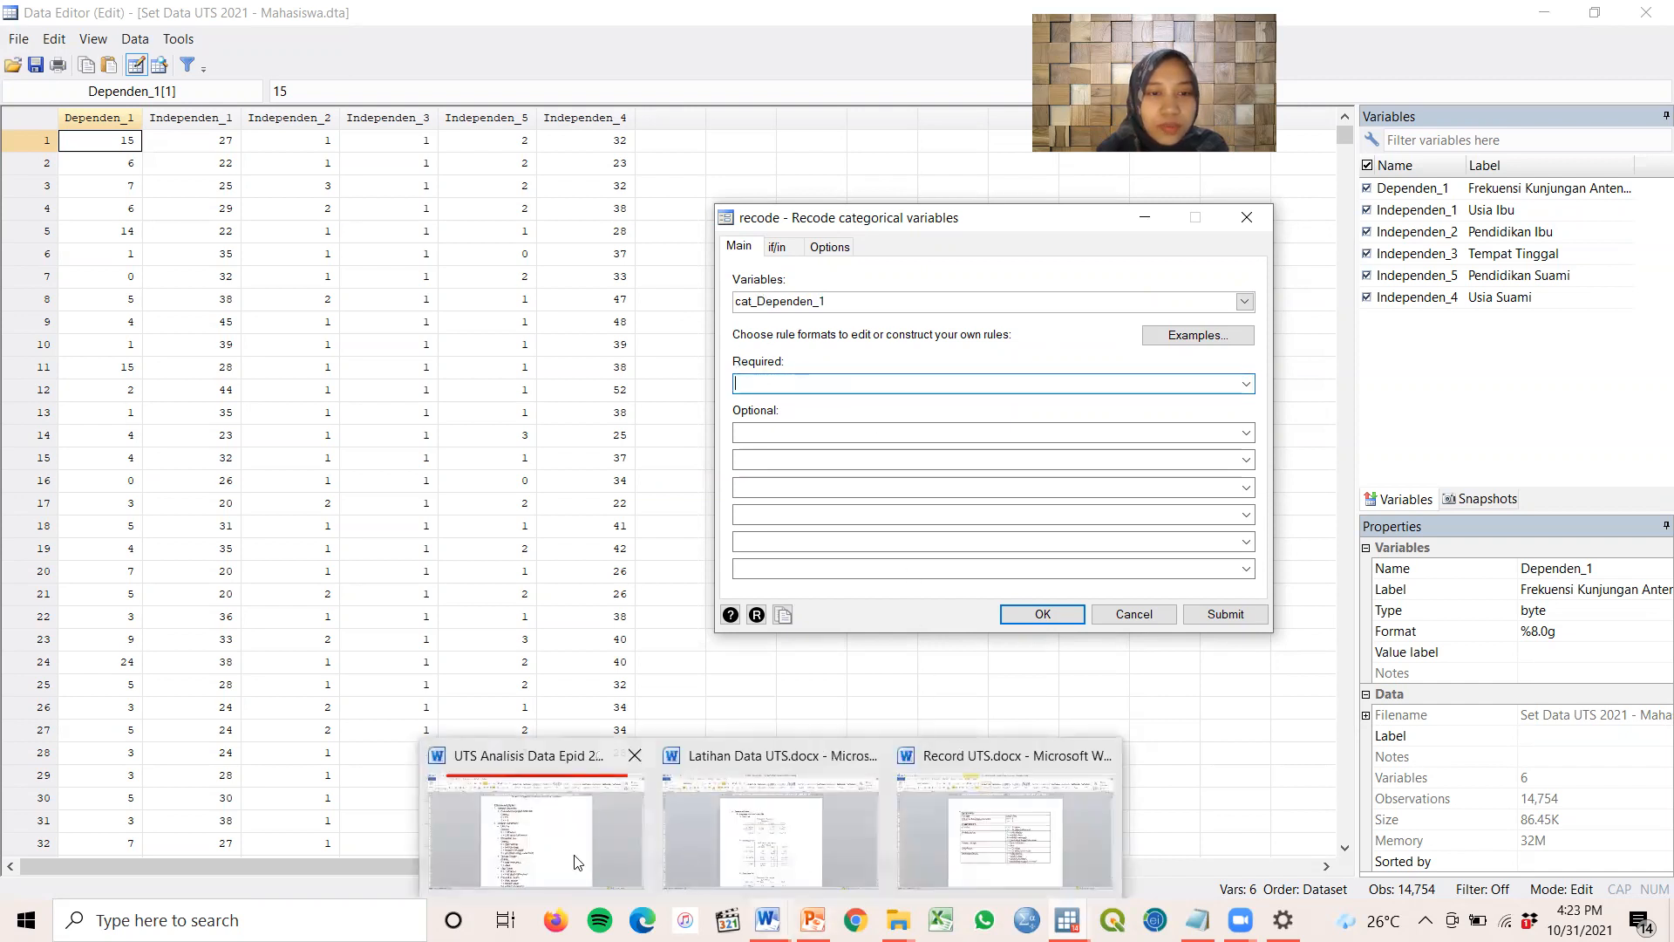
click(947, 828)
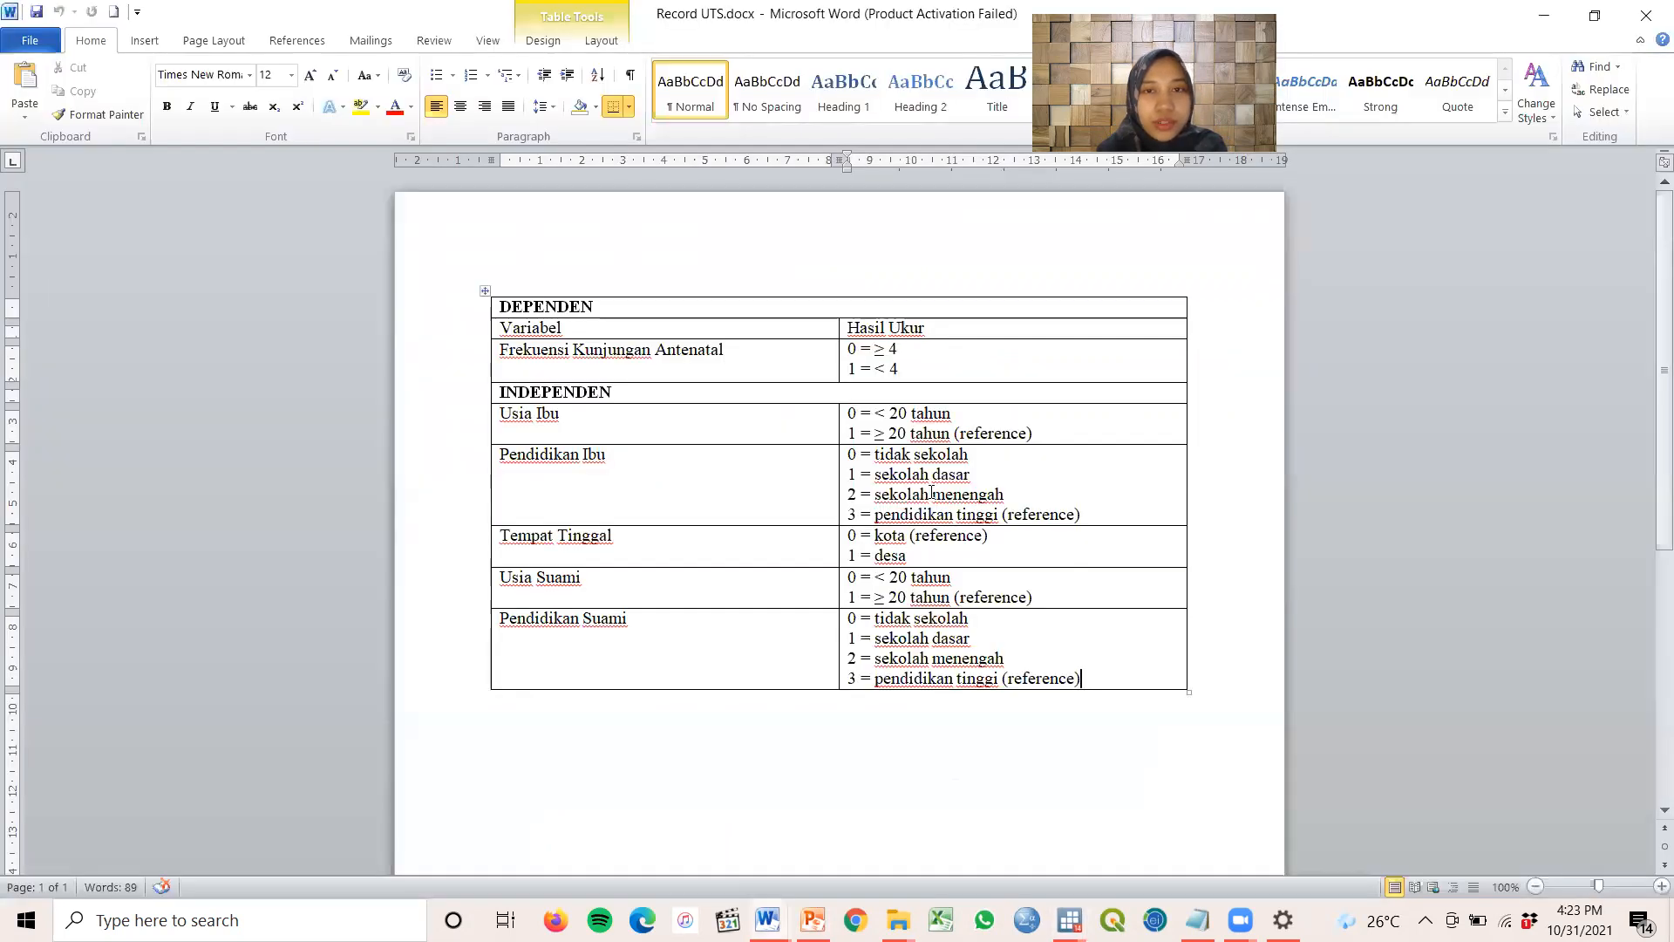
click(885, 350)
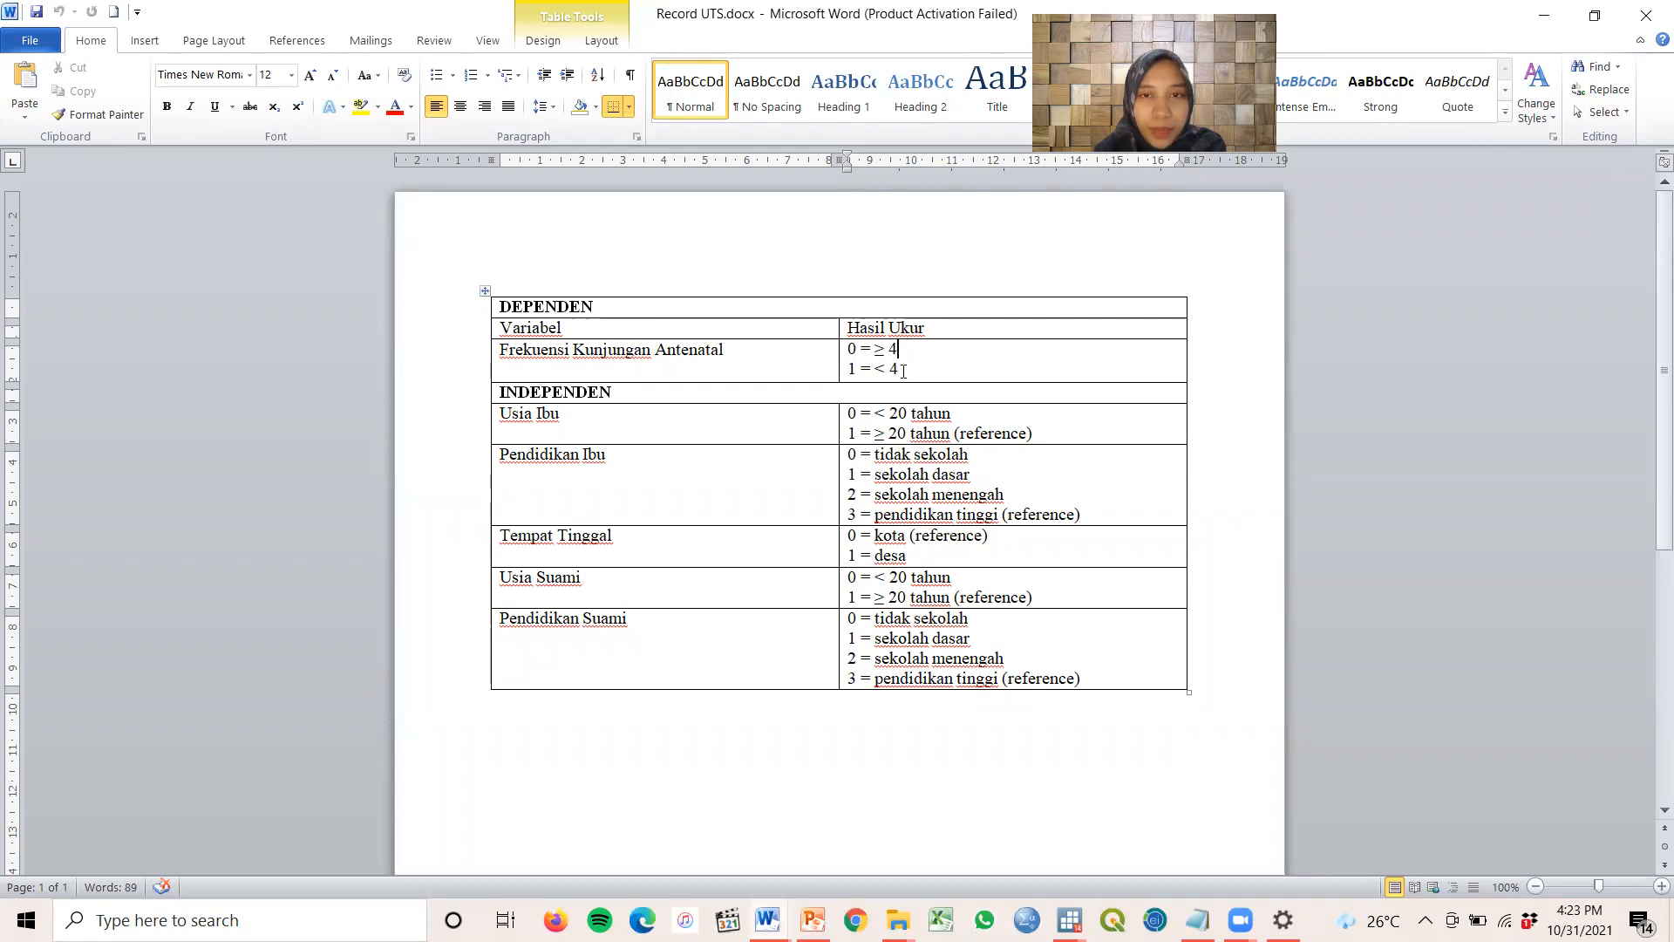
click(1142, 732)
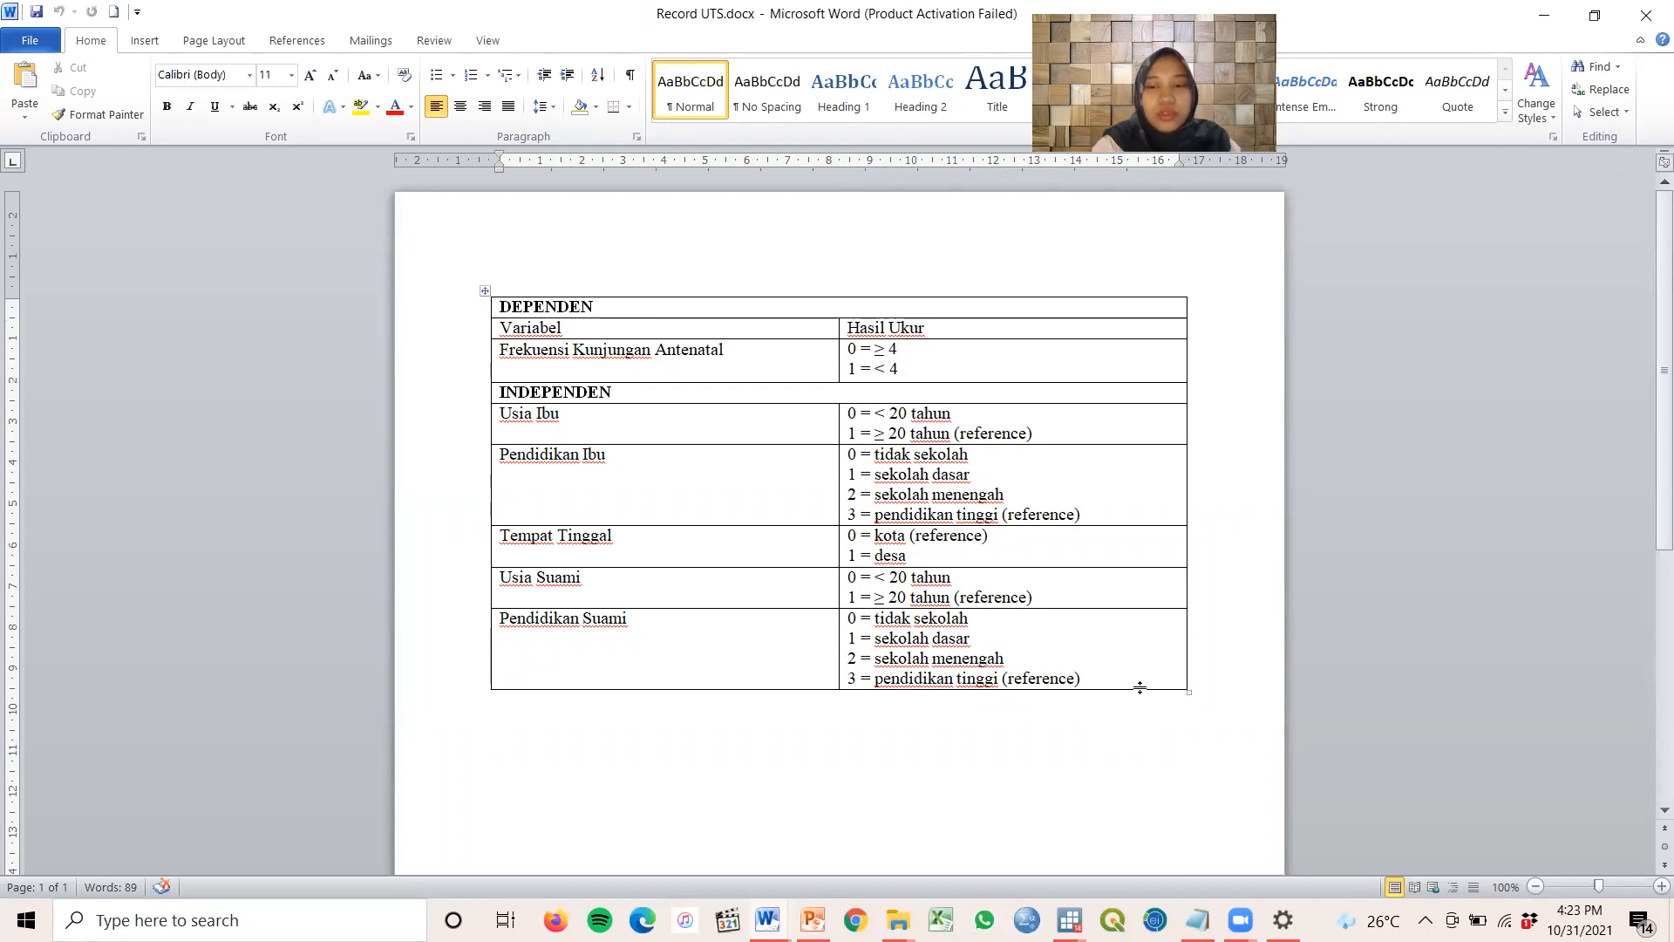
text())
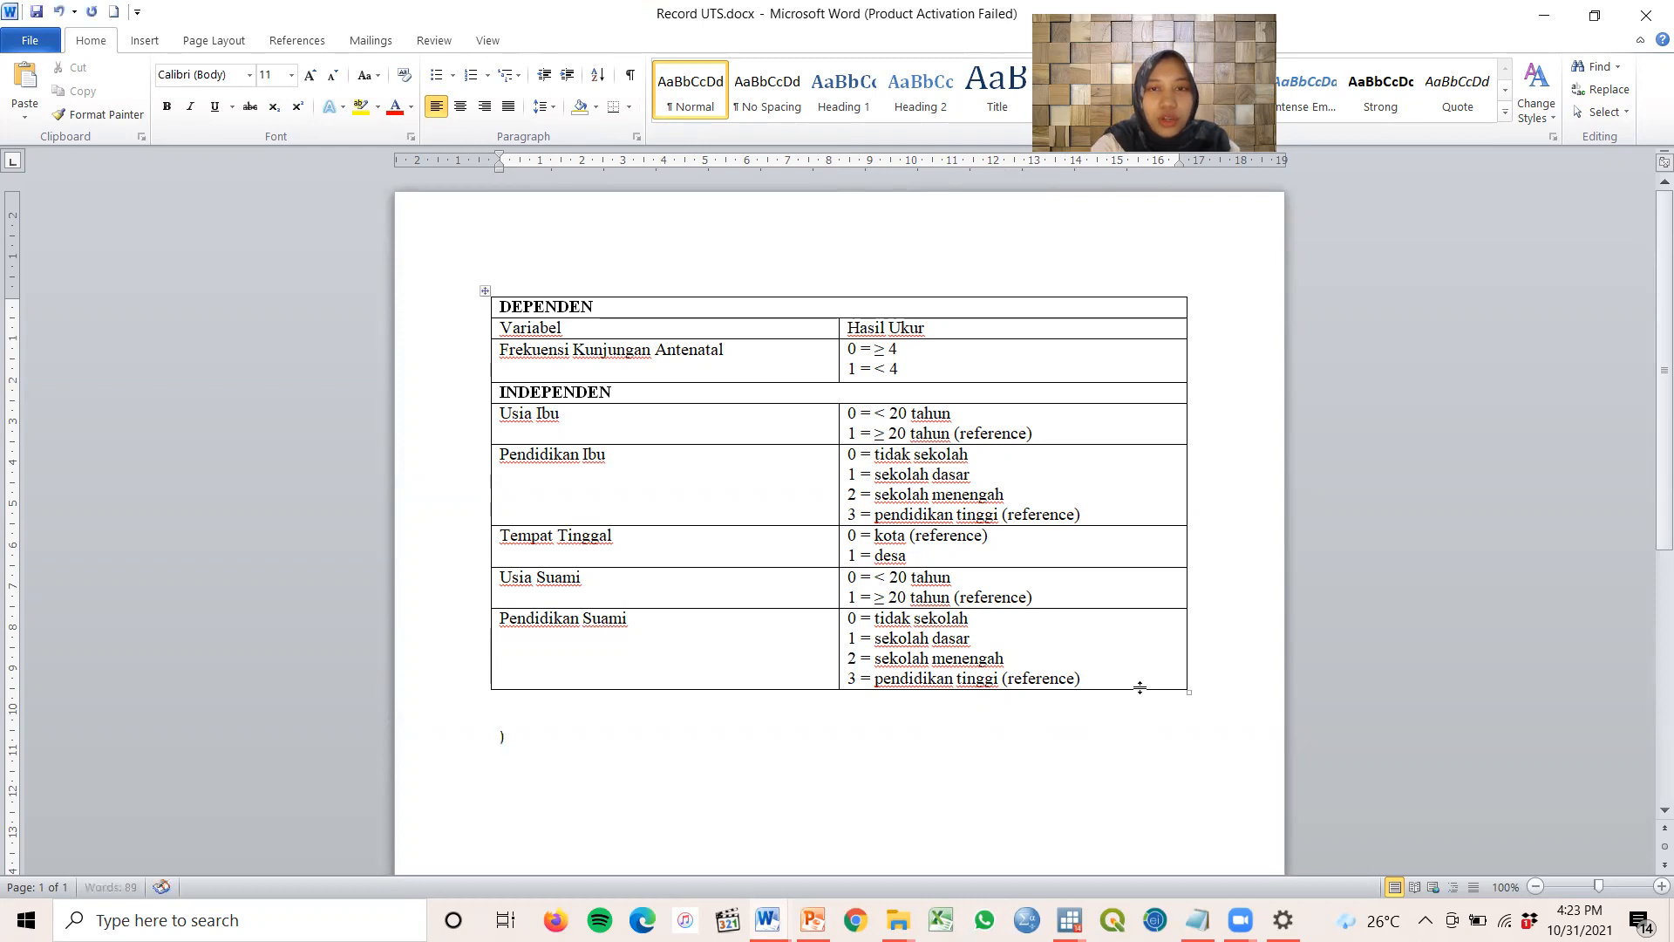
drag(907, 349, 844, 349)
click(591, 723)
key(BackSpace)
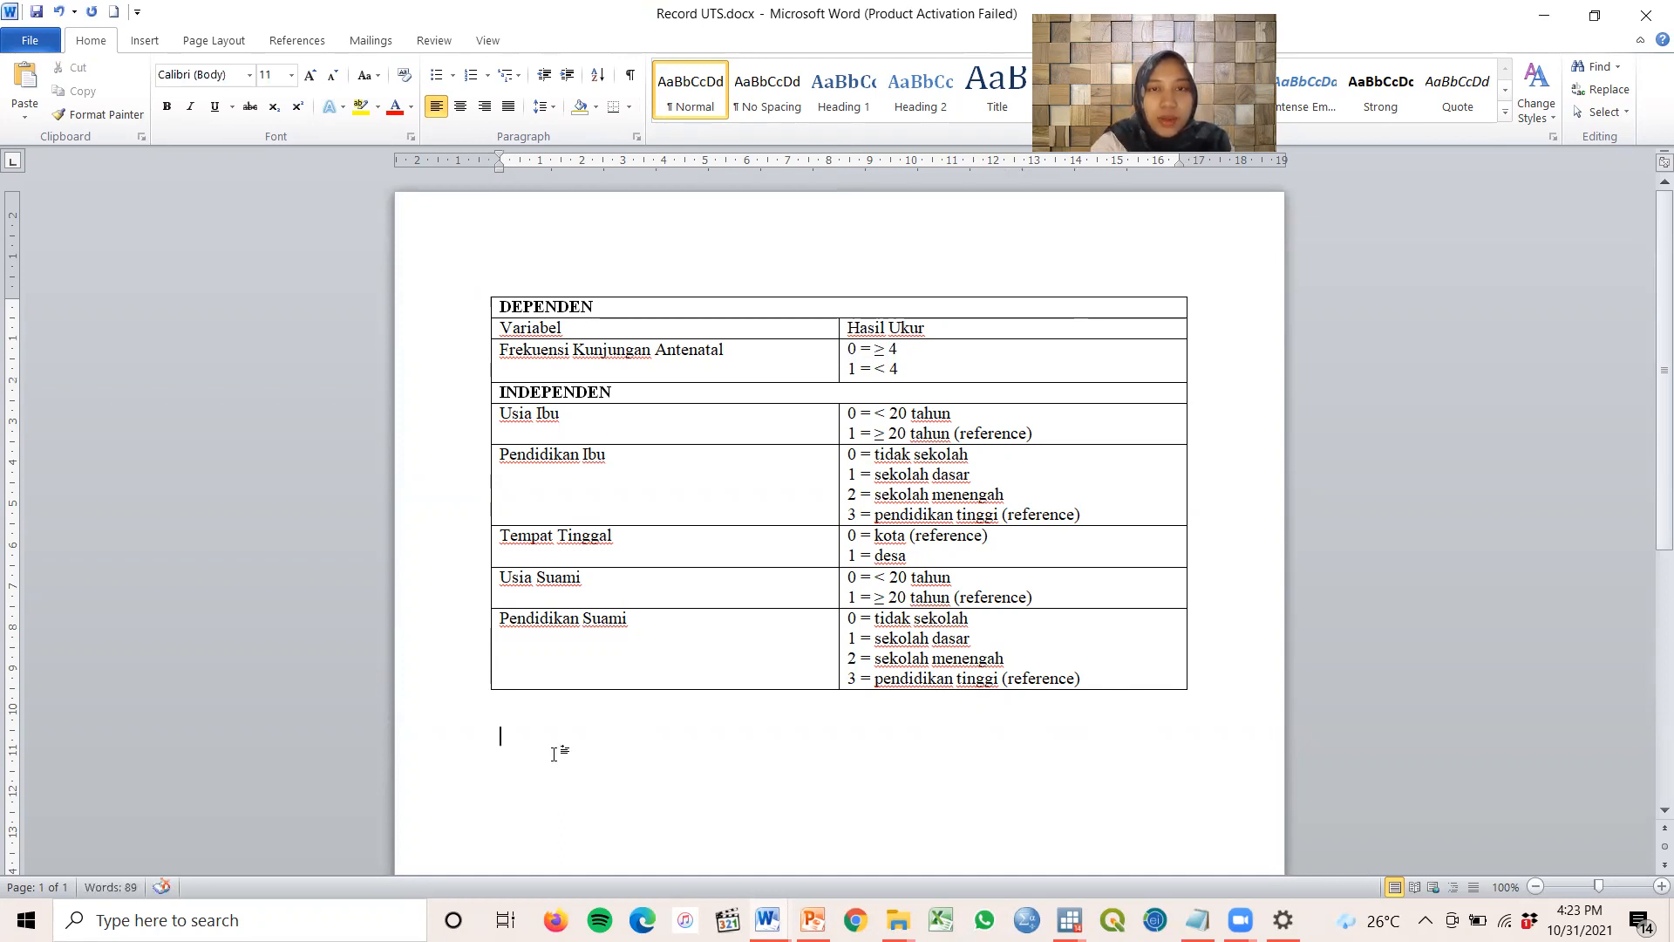
text(MI)
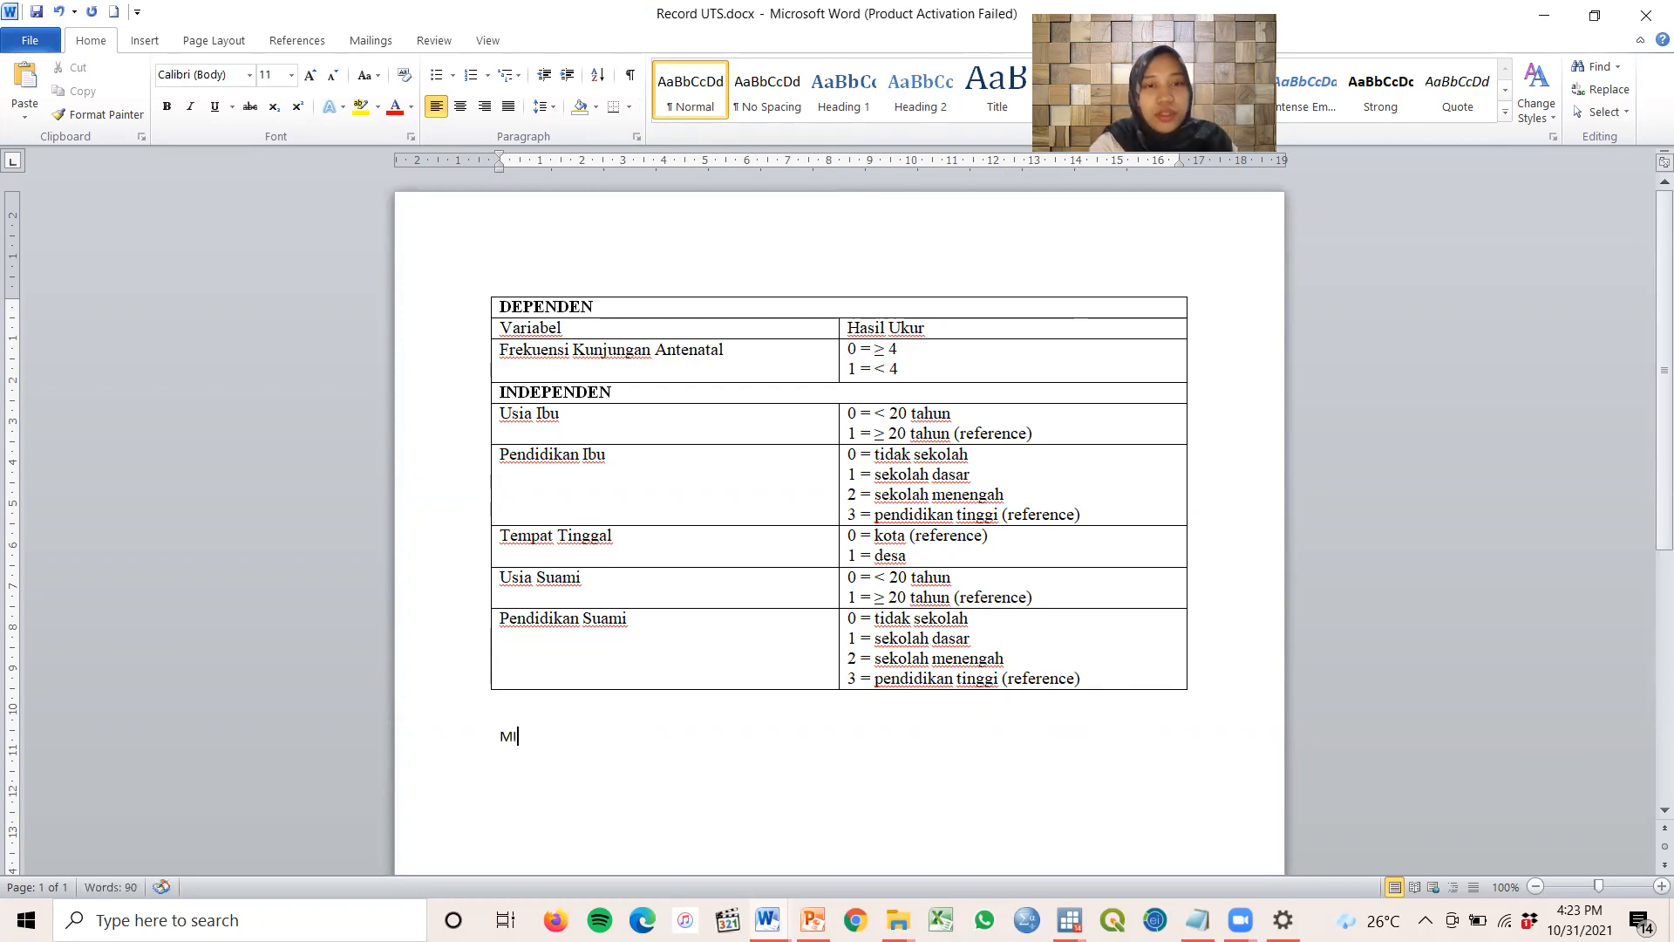
key(BackSpace)
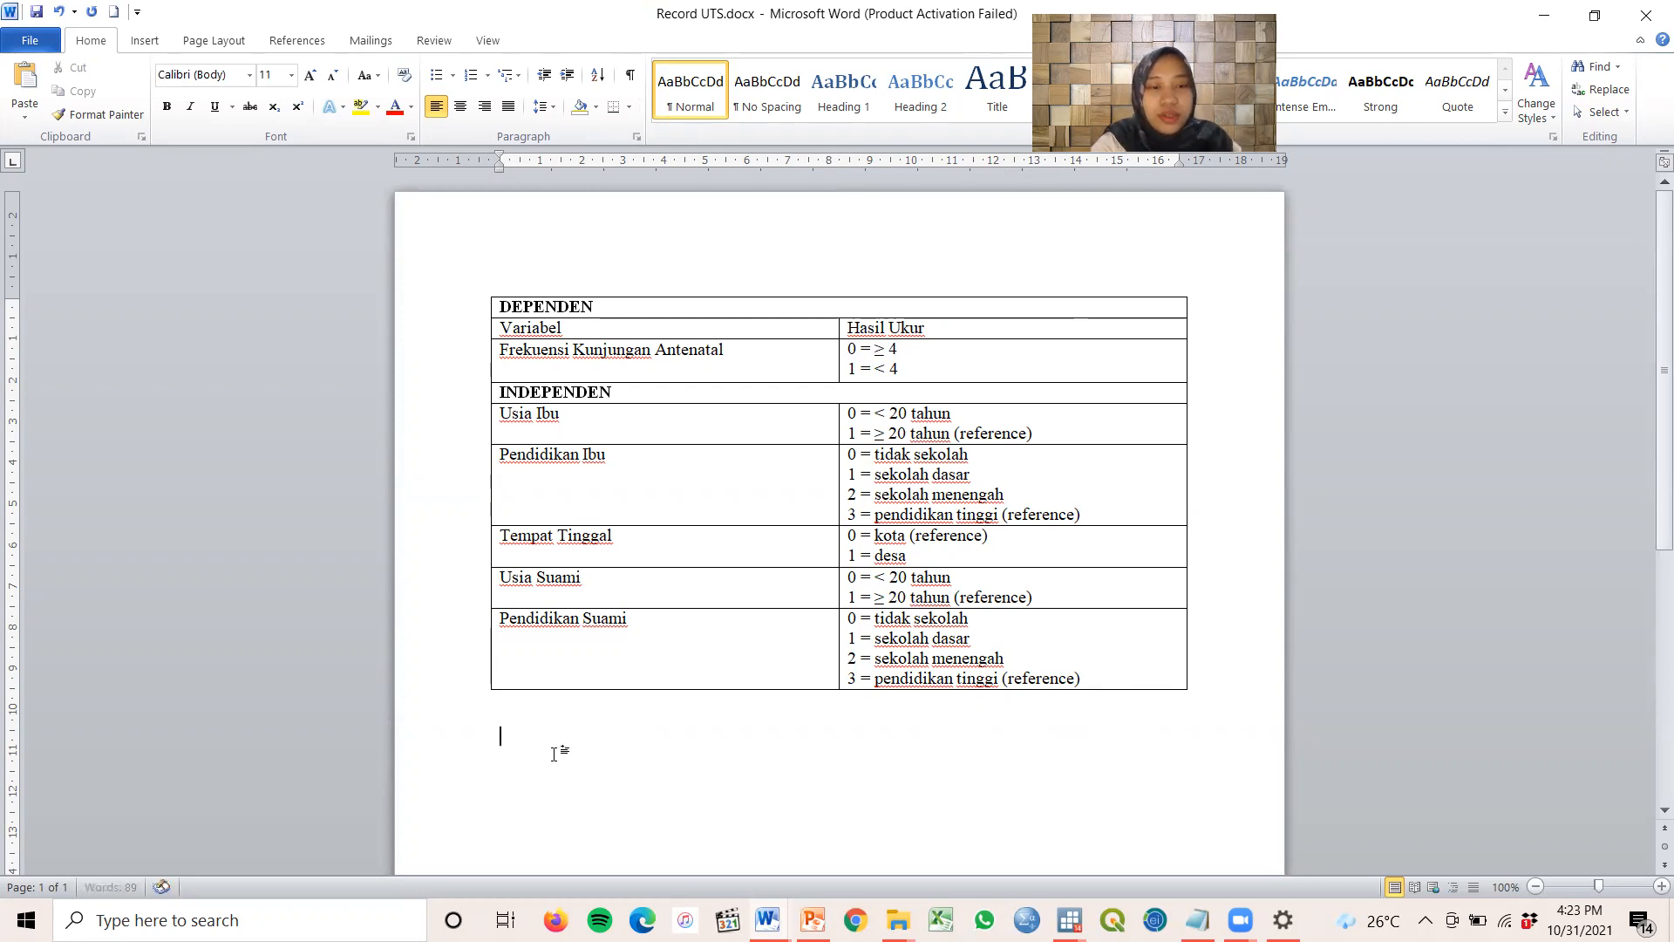
Write the recode rule "4/max = 0" below the table for the antenatal category of 4 or more visits
text(4)
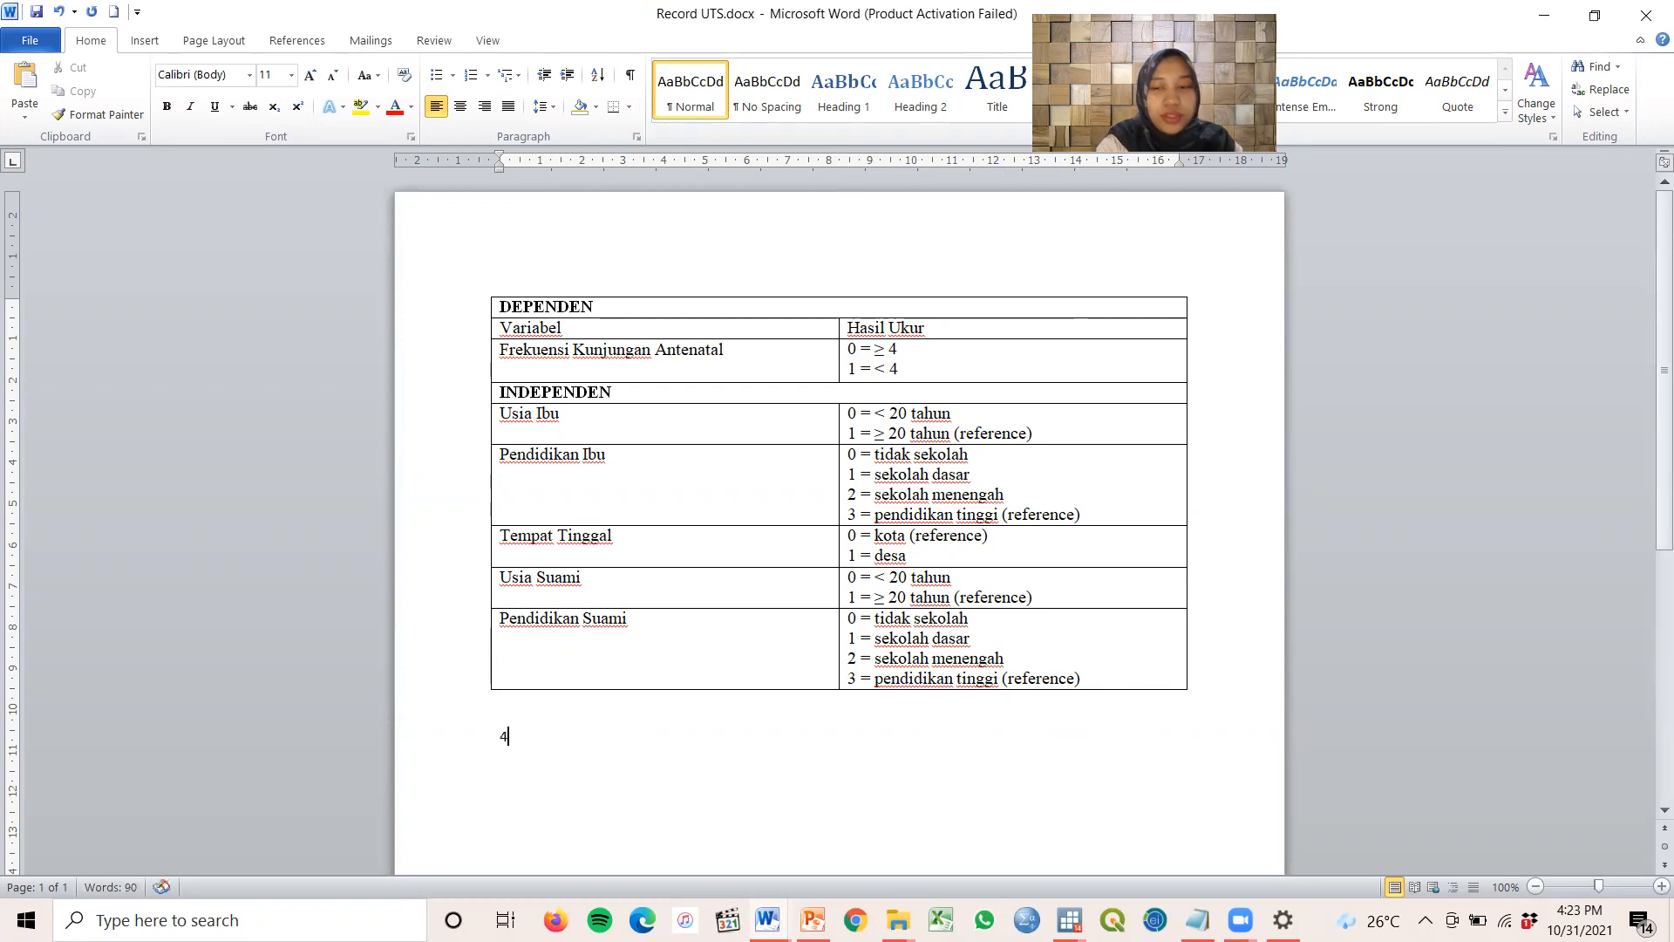
text(/max =)
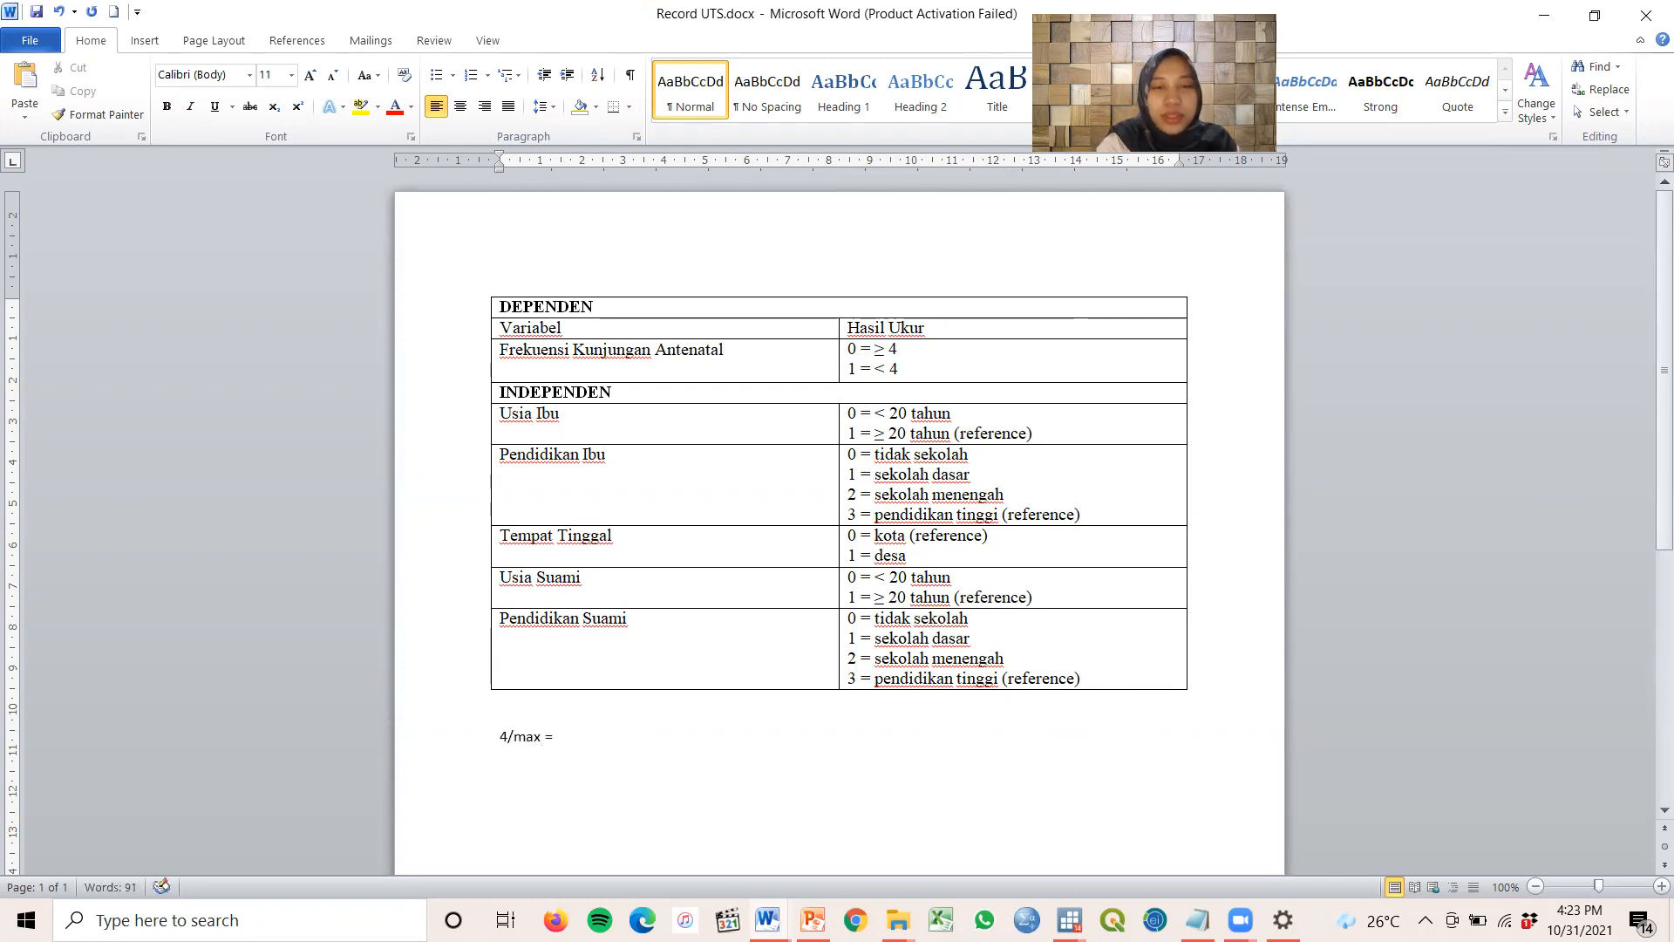
text( 0)
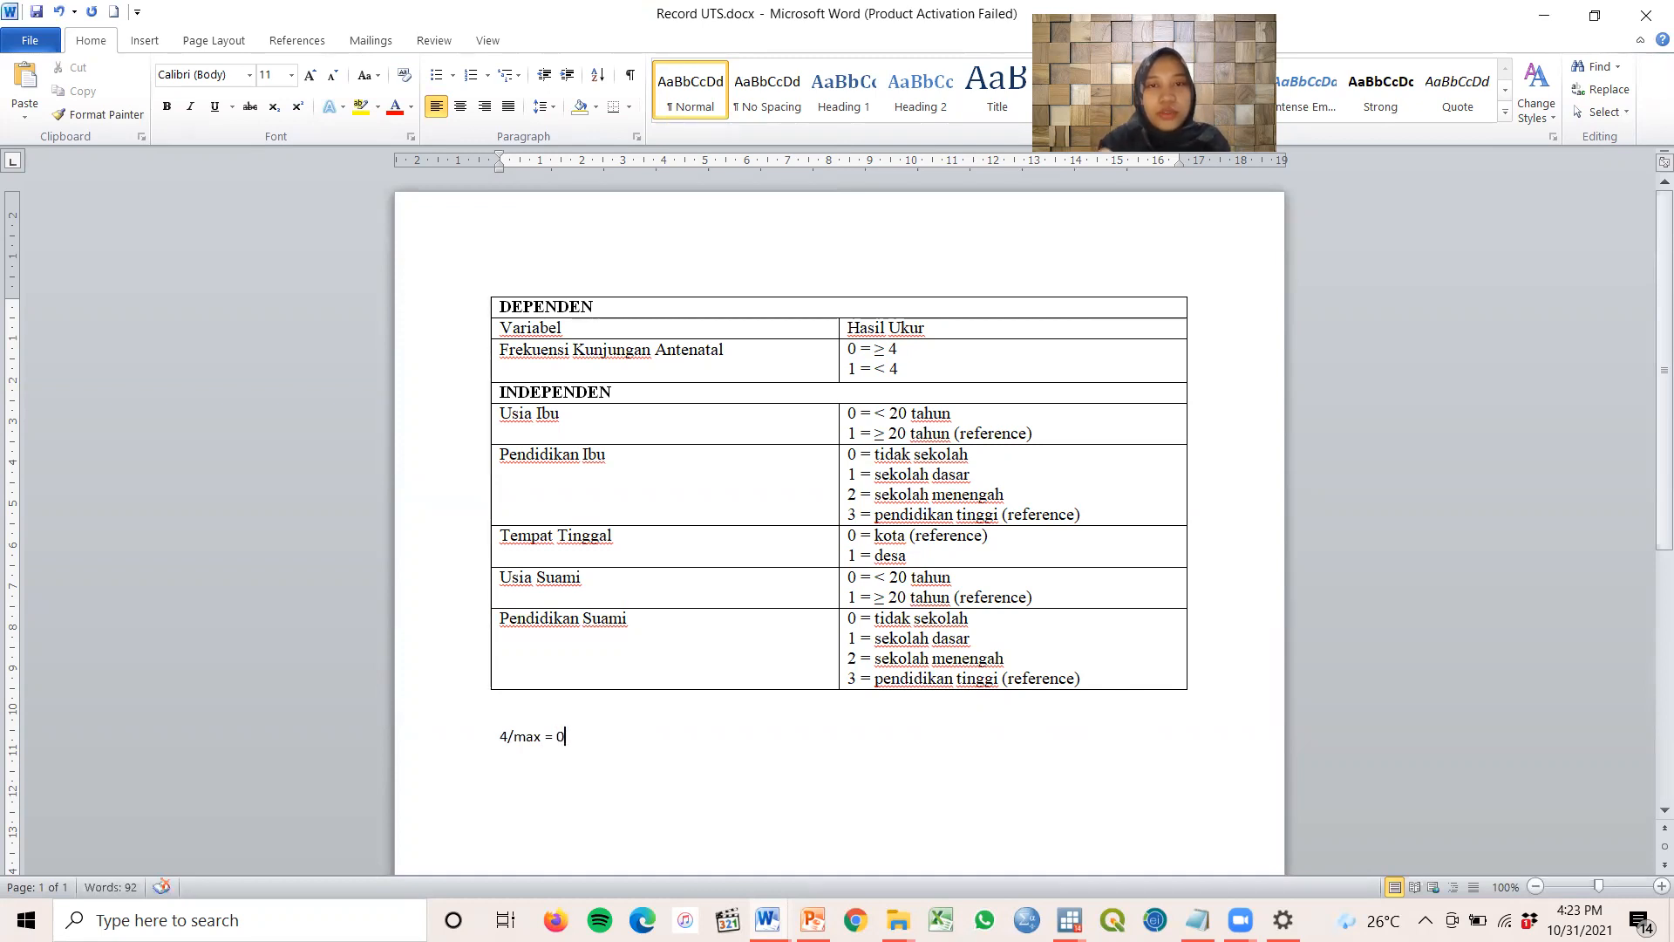
Add the rule "Min/3 = 1" on a new line for fewer than 4 antenatal visits, and review both antenatal rules
drag(899, 368, 844, 369)
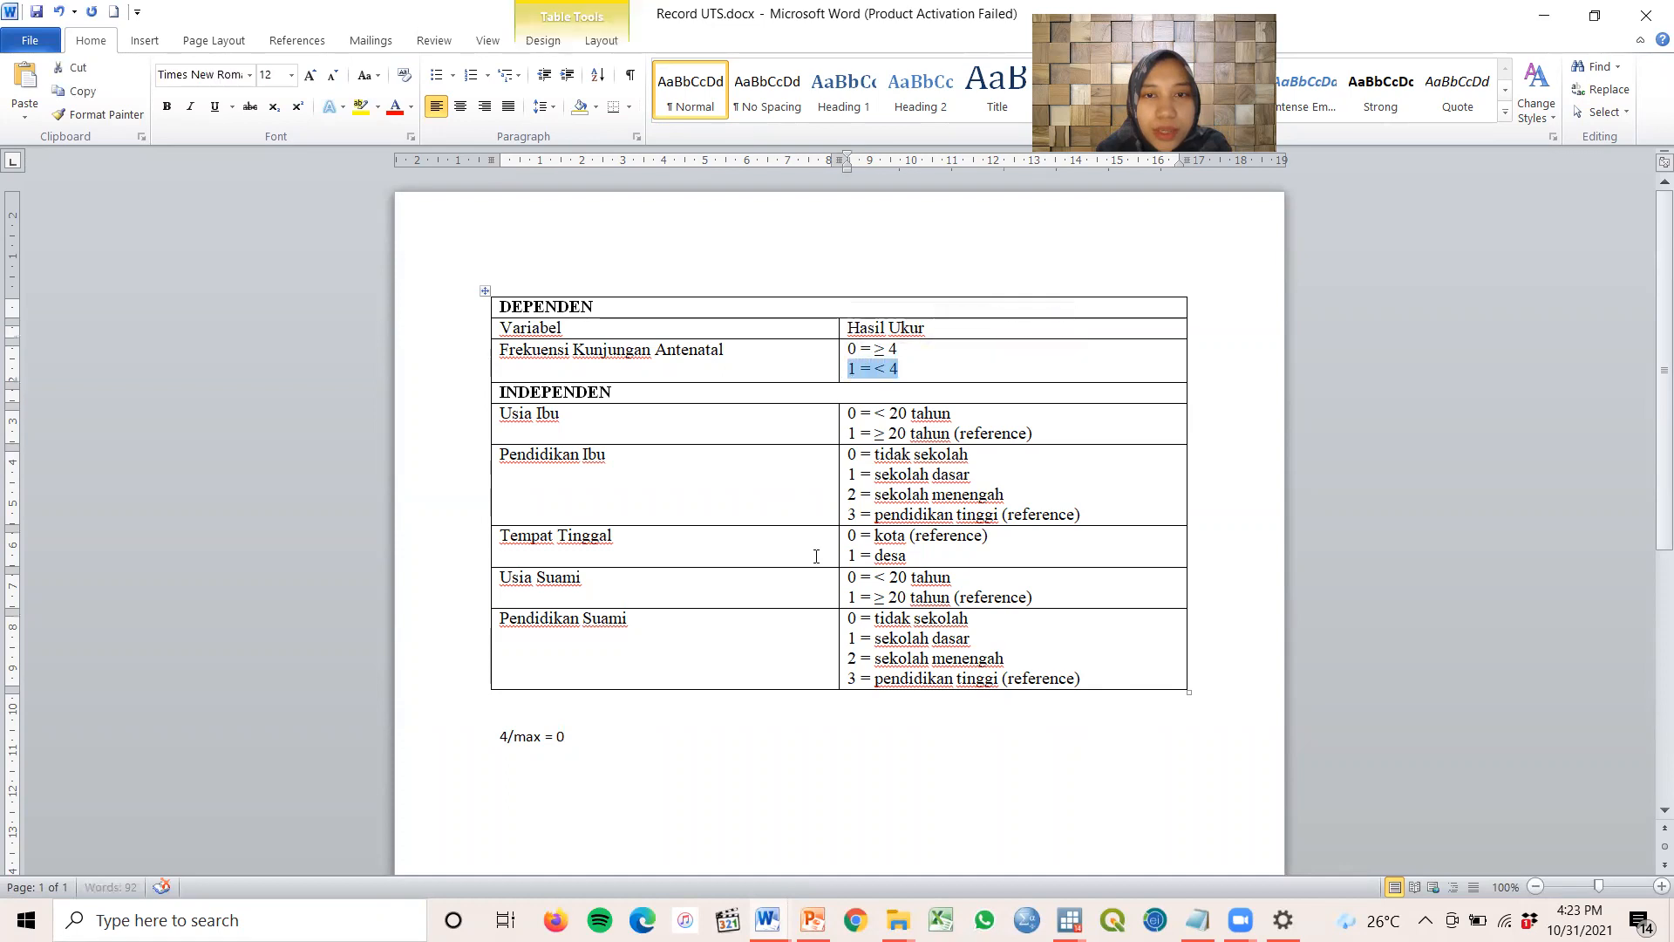
click(571, 738)
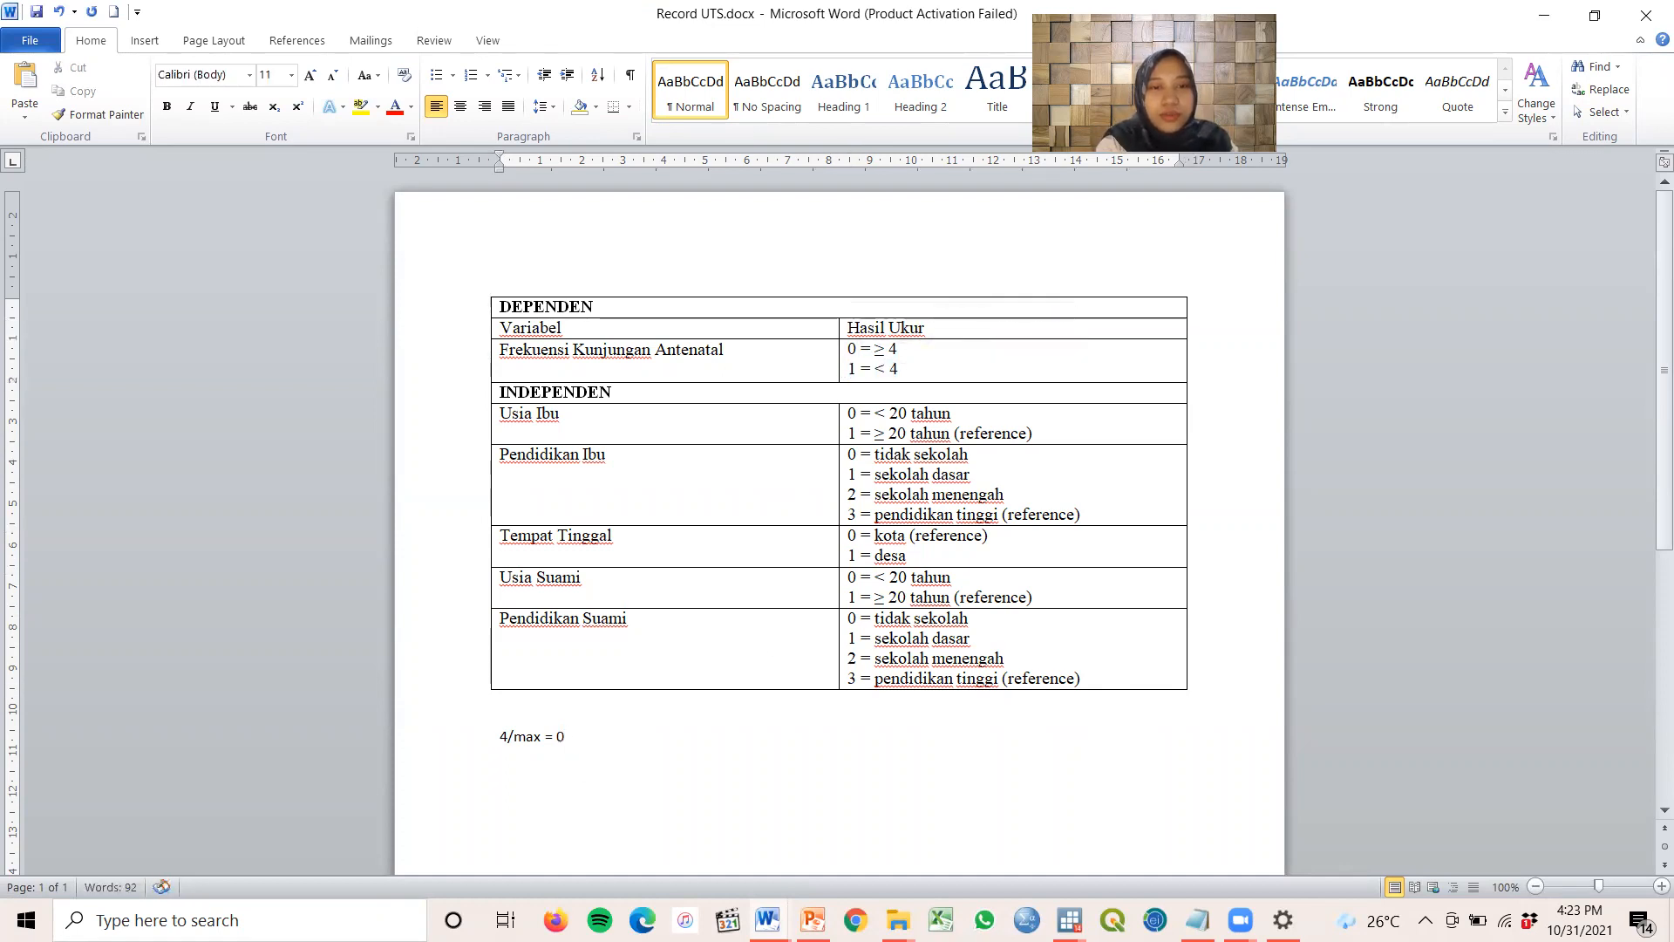
key(Return)
text(min/1)
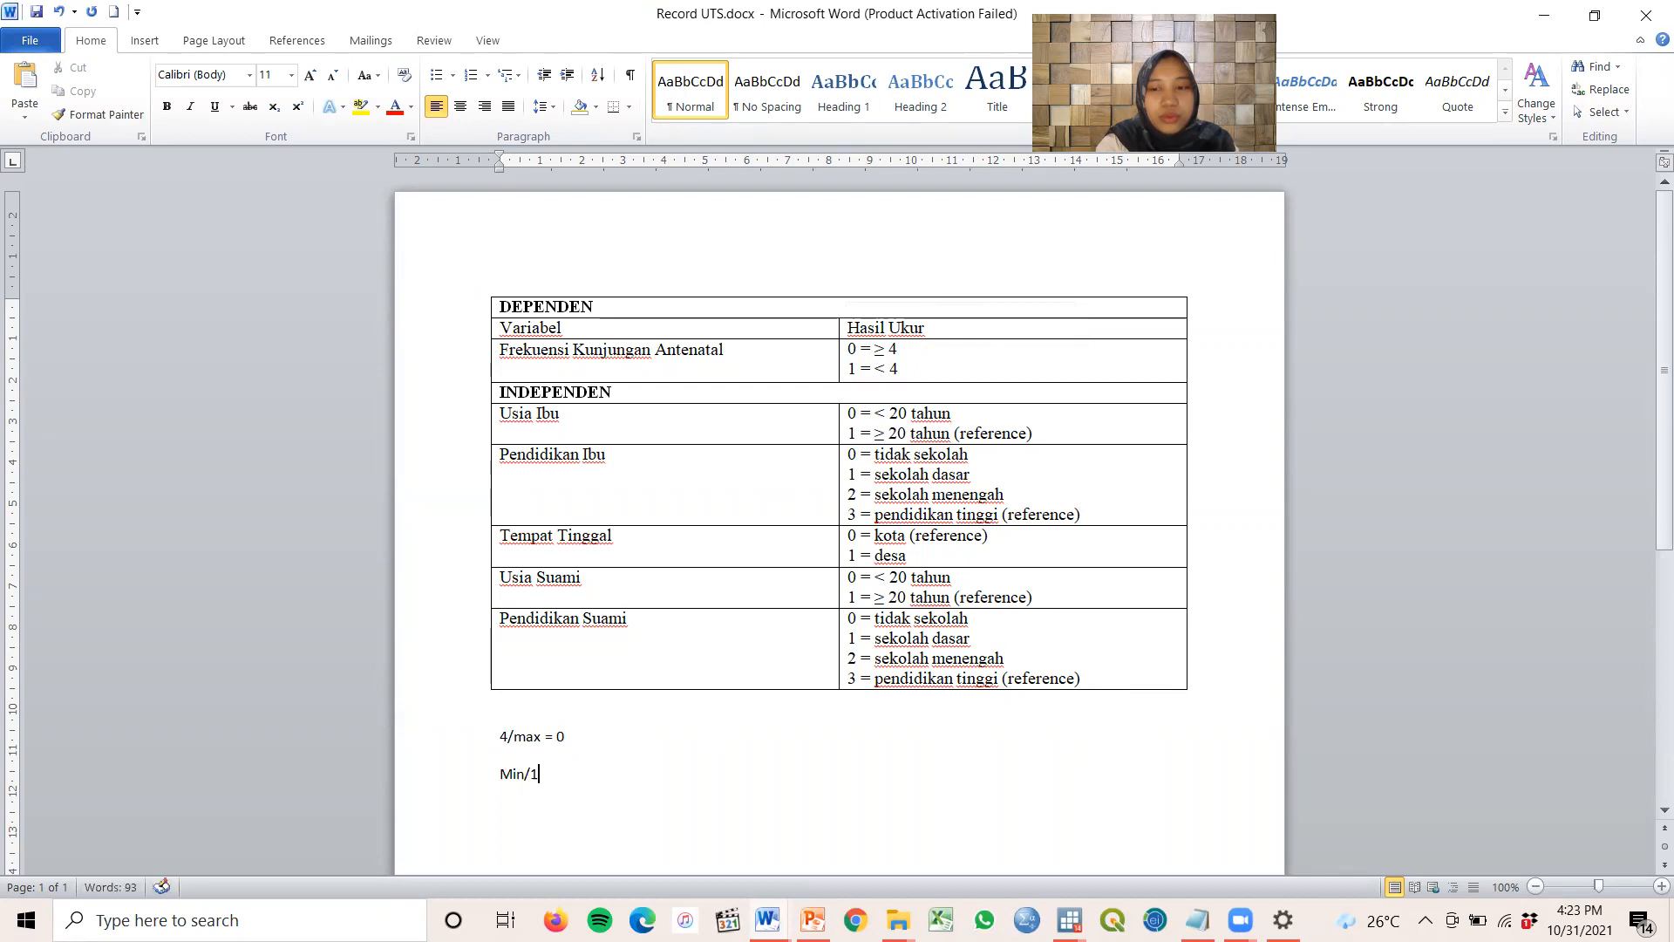
key(BackSpace)
text(3 = 1)
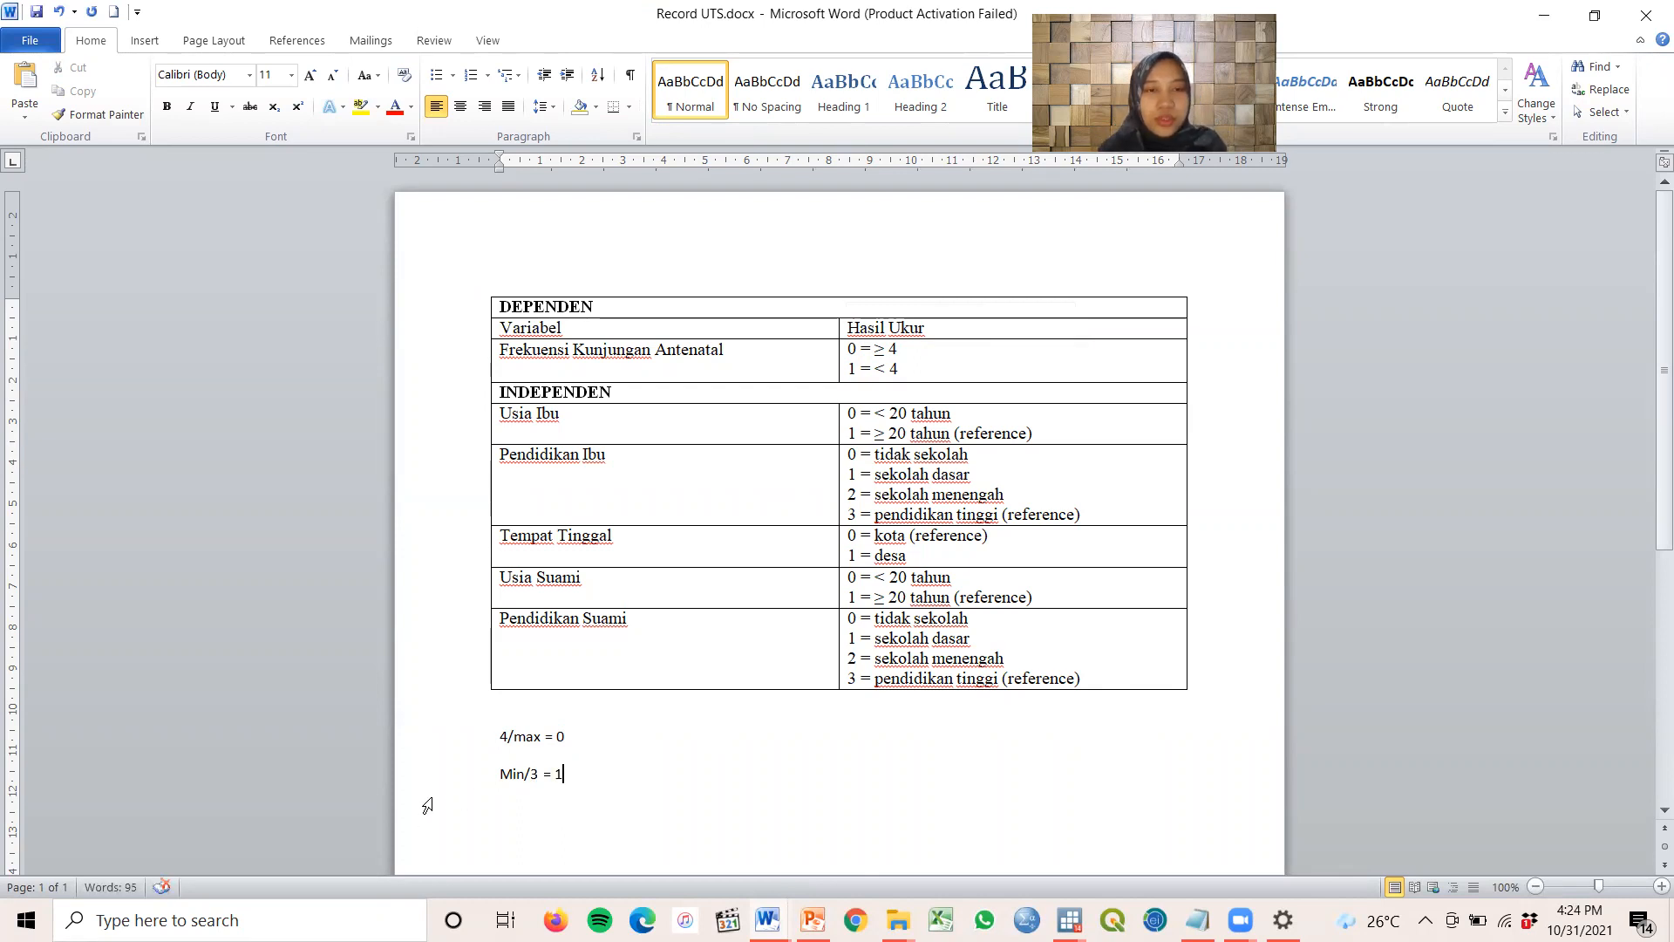
click(492, 741)
drag(492, 744, 580, 778)
click(619, 789)
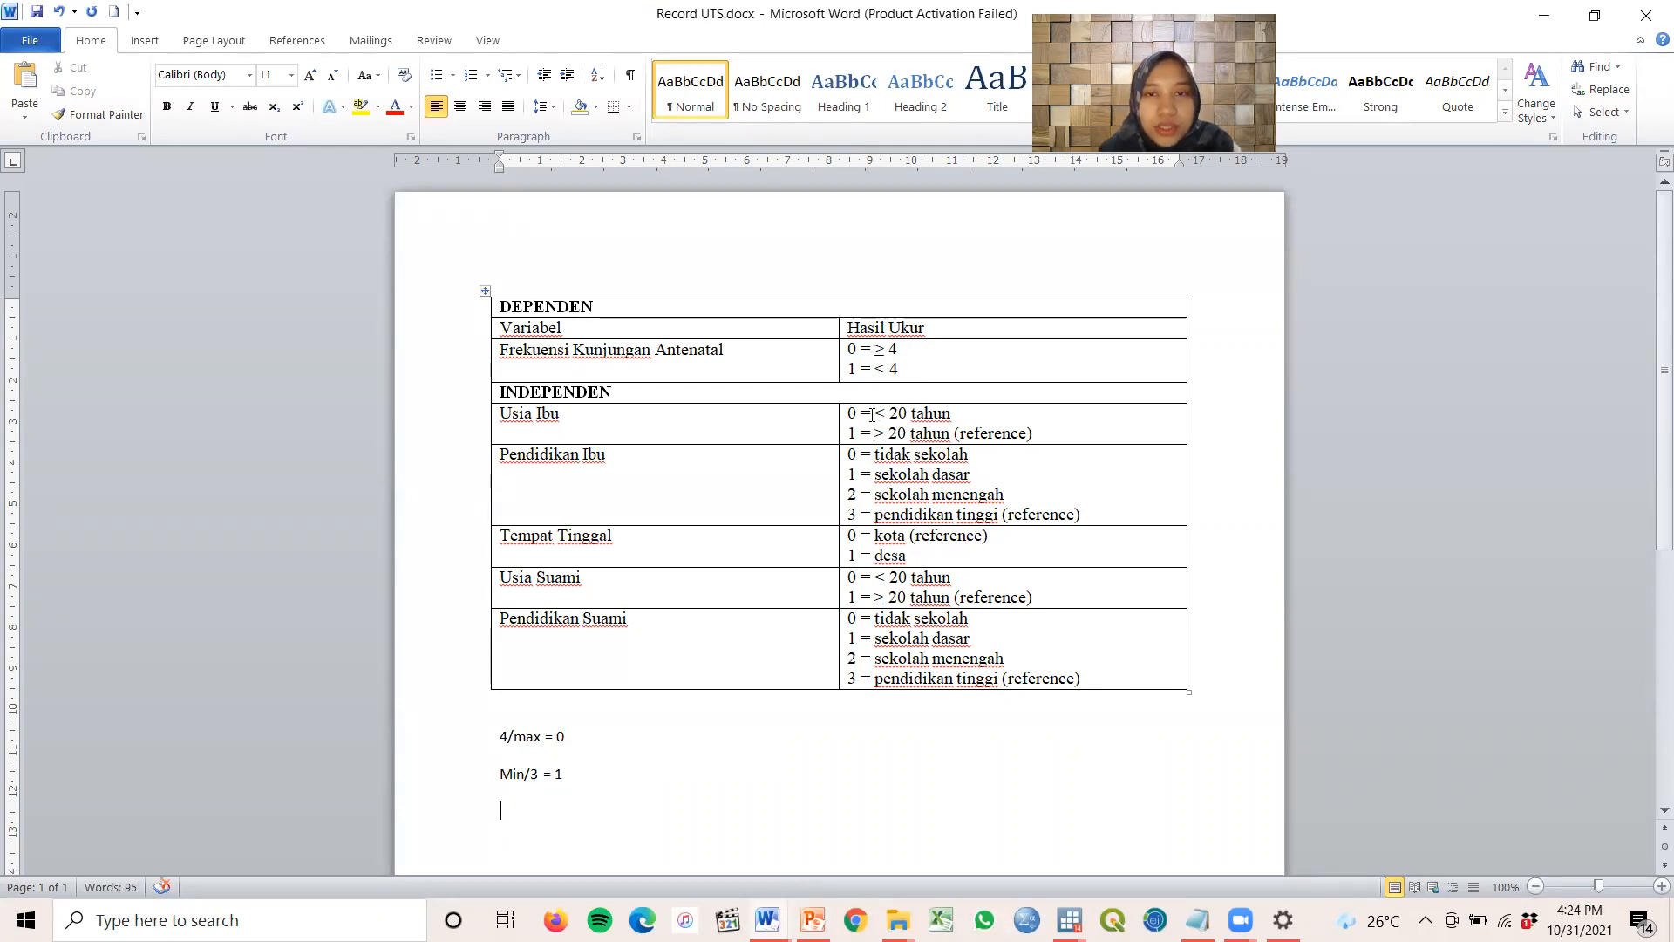
Add the rule "Min/19 = 0" on the next line for the Usia Ibu category under 20 years
drag(874, 413, 957, 420)
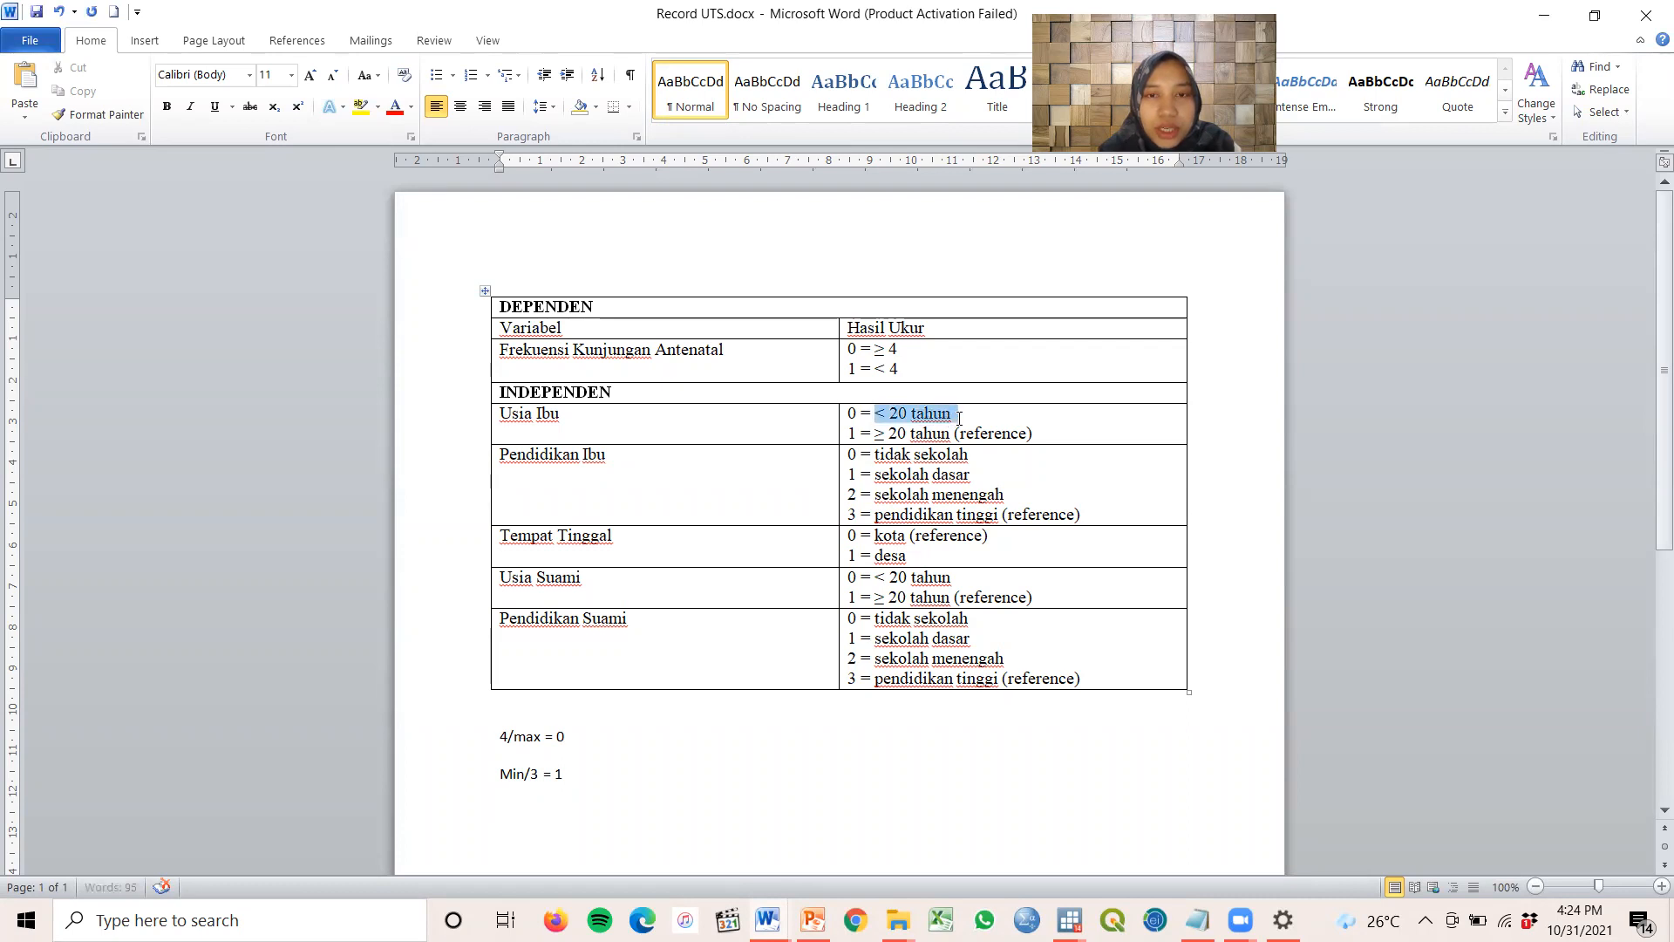
click(513, 821)
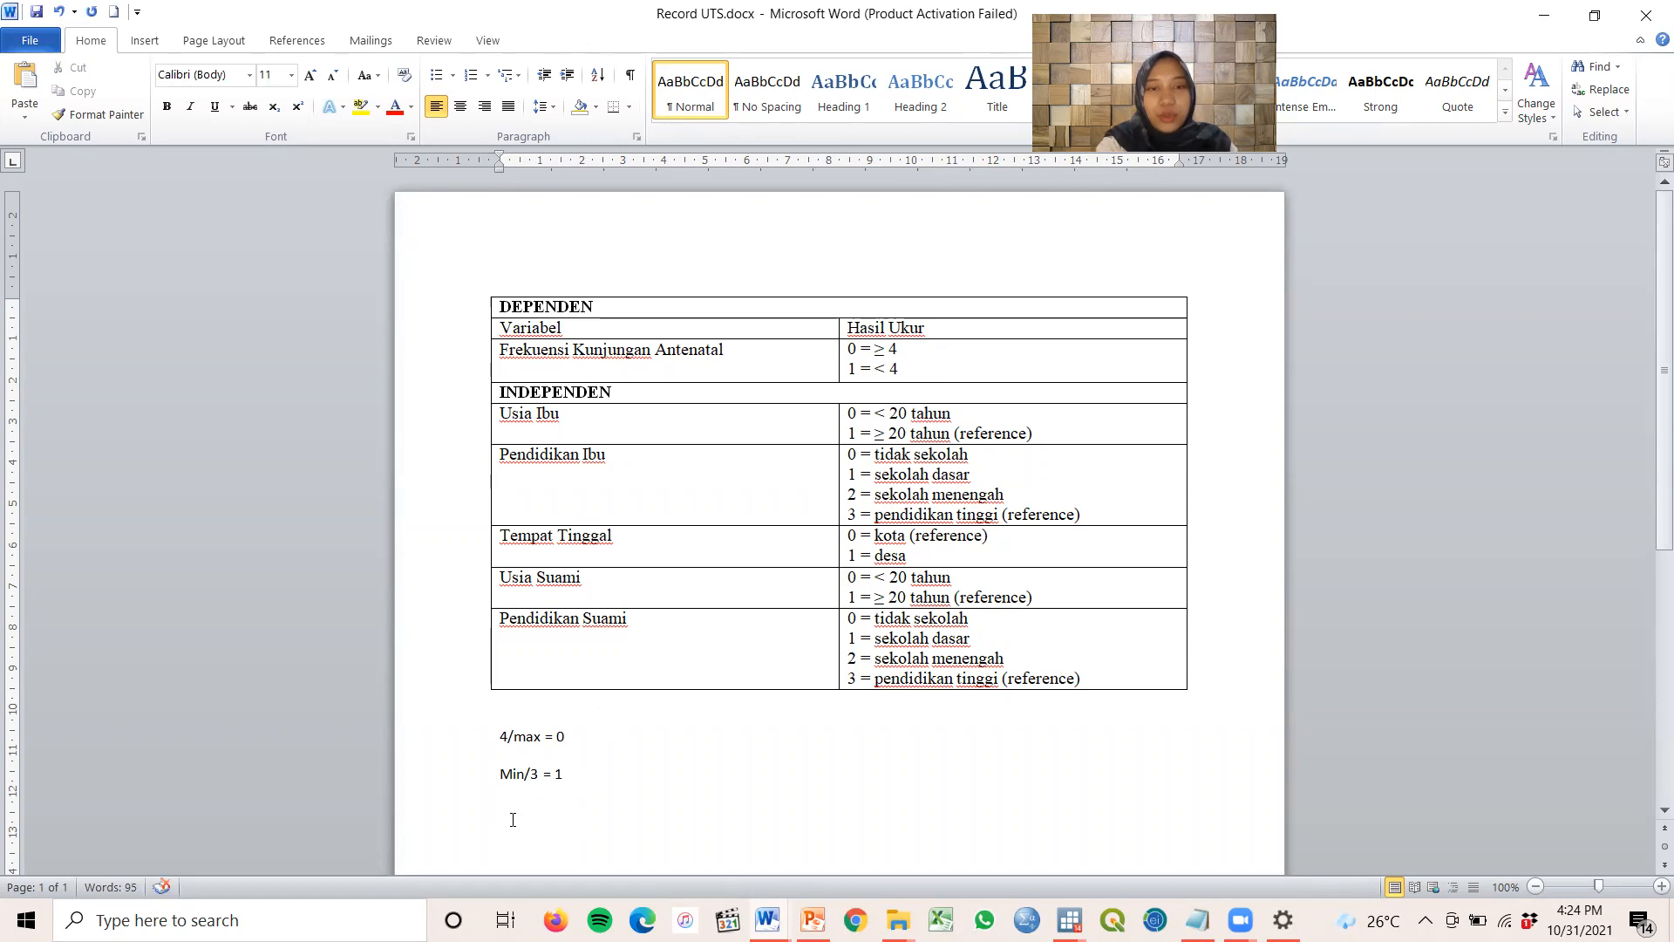
text(Min/)
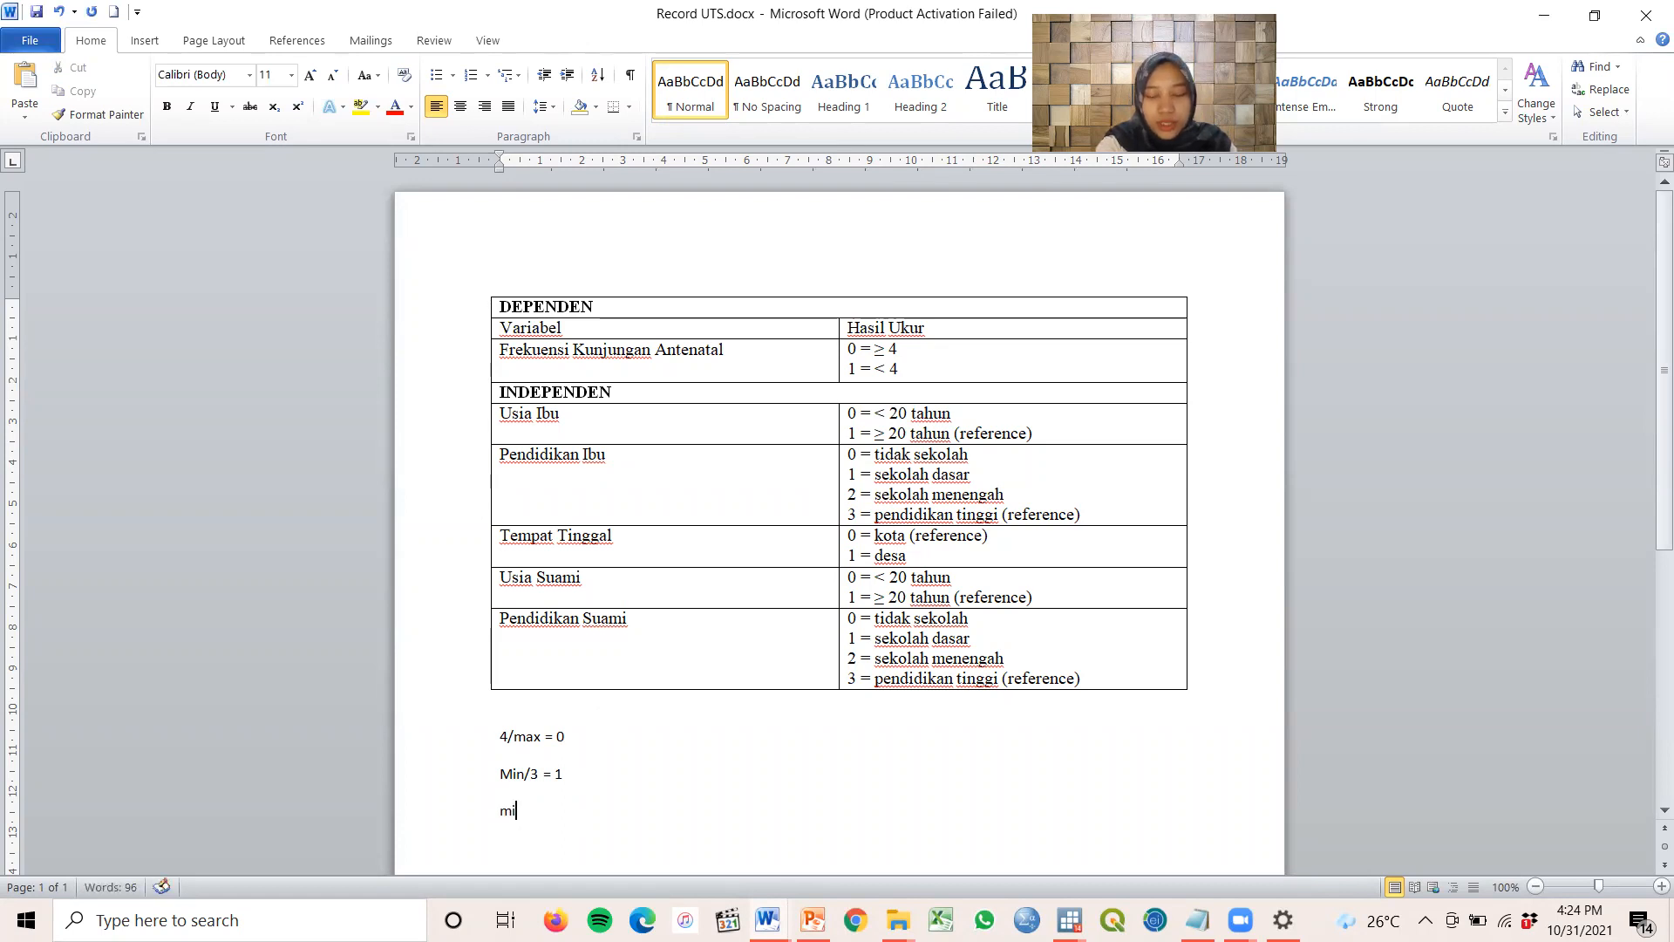
text(19 =)
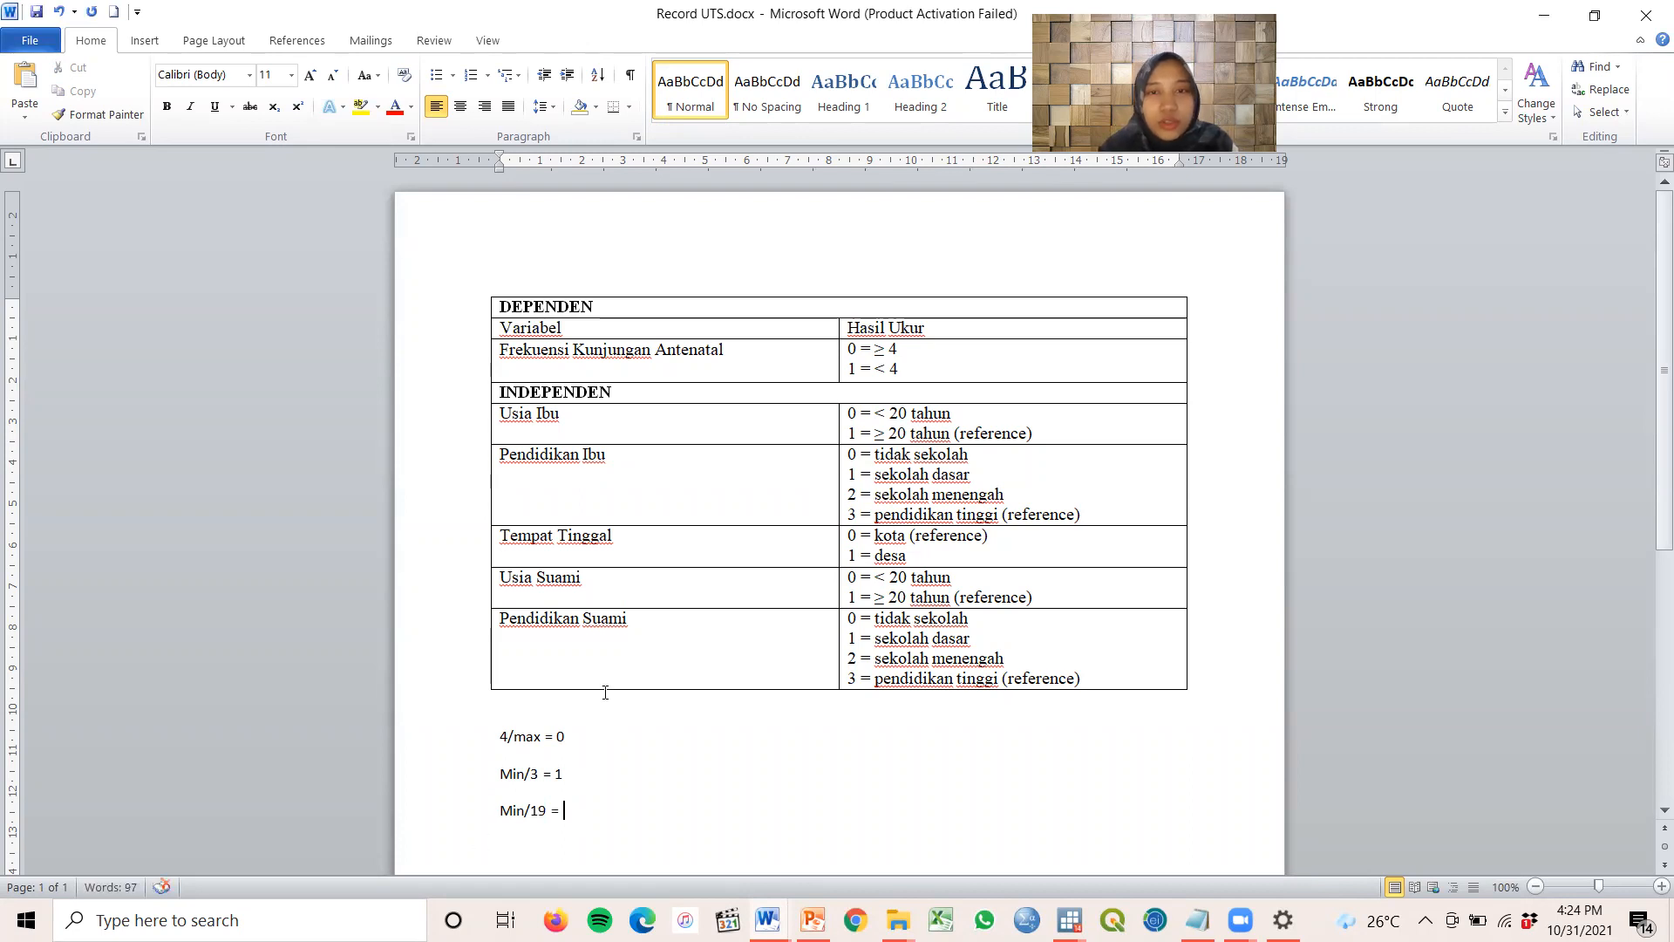
text( 0)
key(Return)
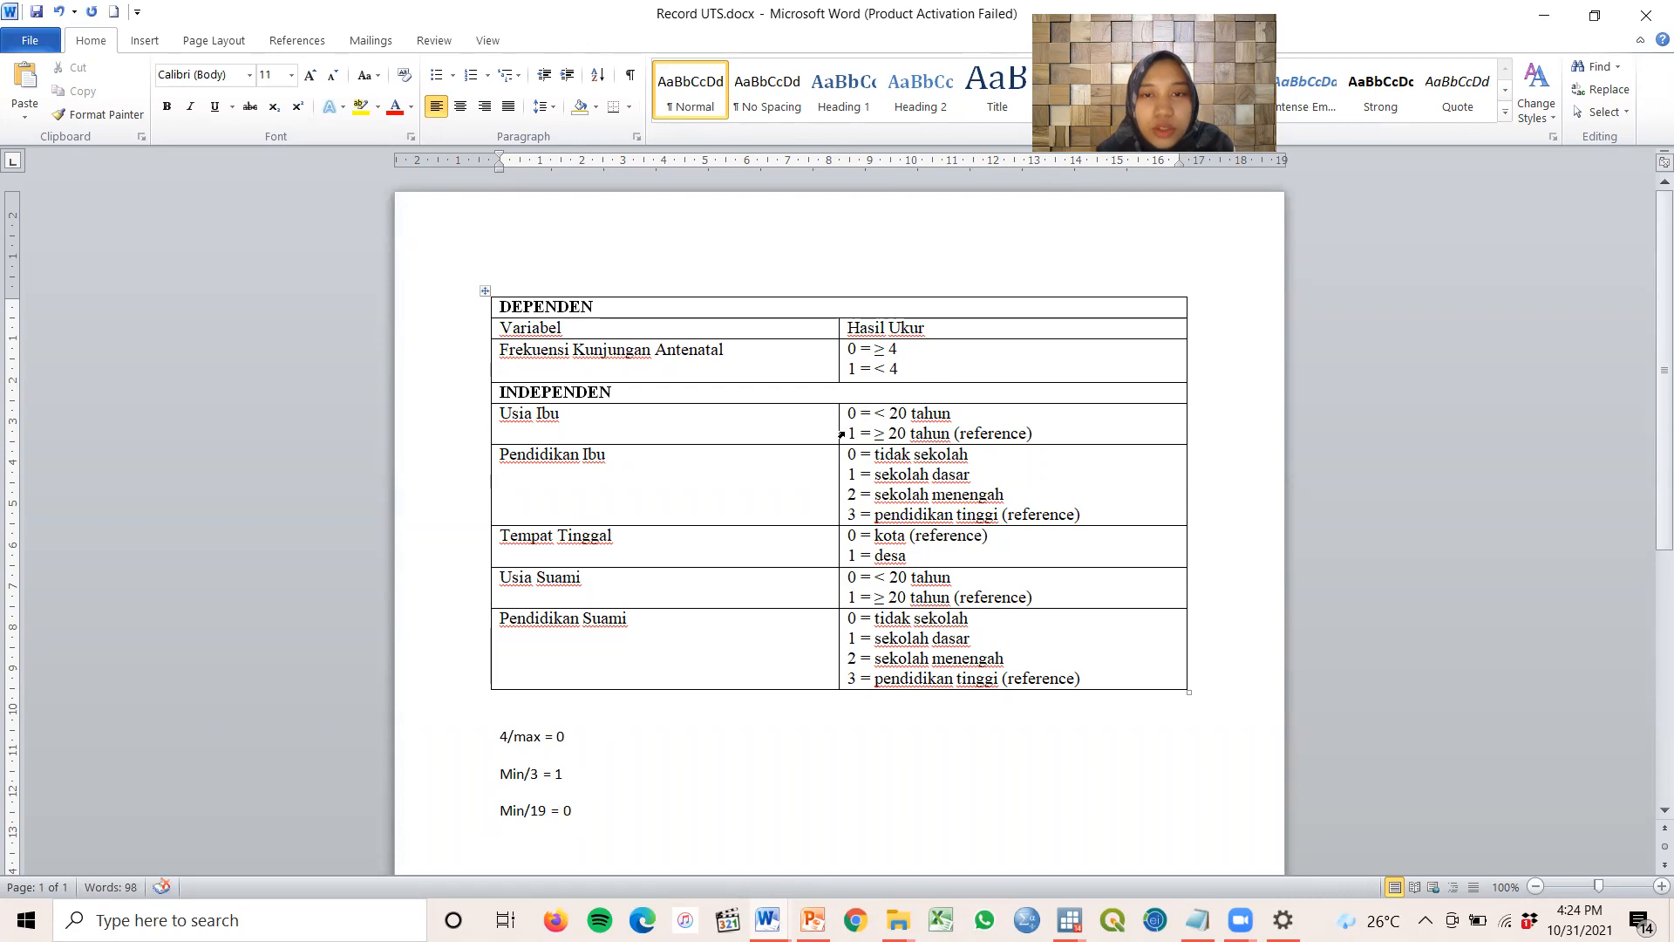
Add the line "20/max=0" for the Usia Ibu category of 20 years or more, and compare it with the table
drag(850, 431, 950, 434)
click(522, 839)
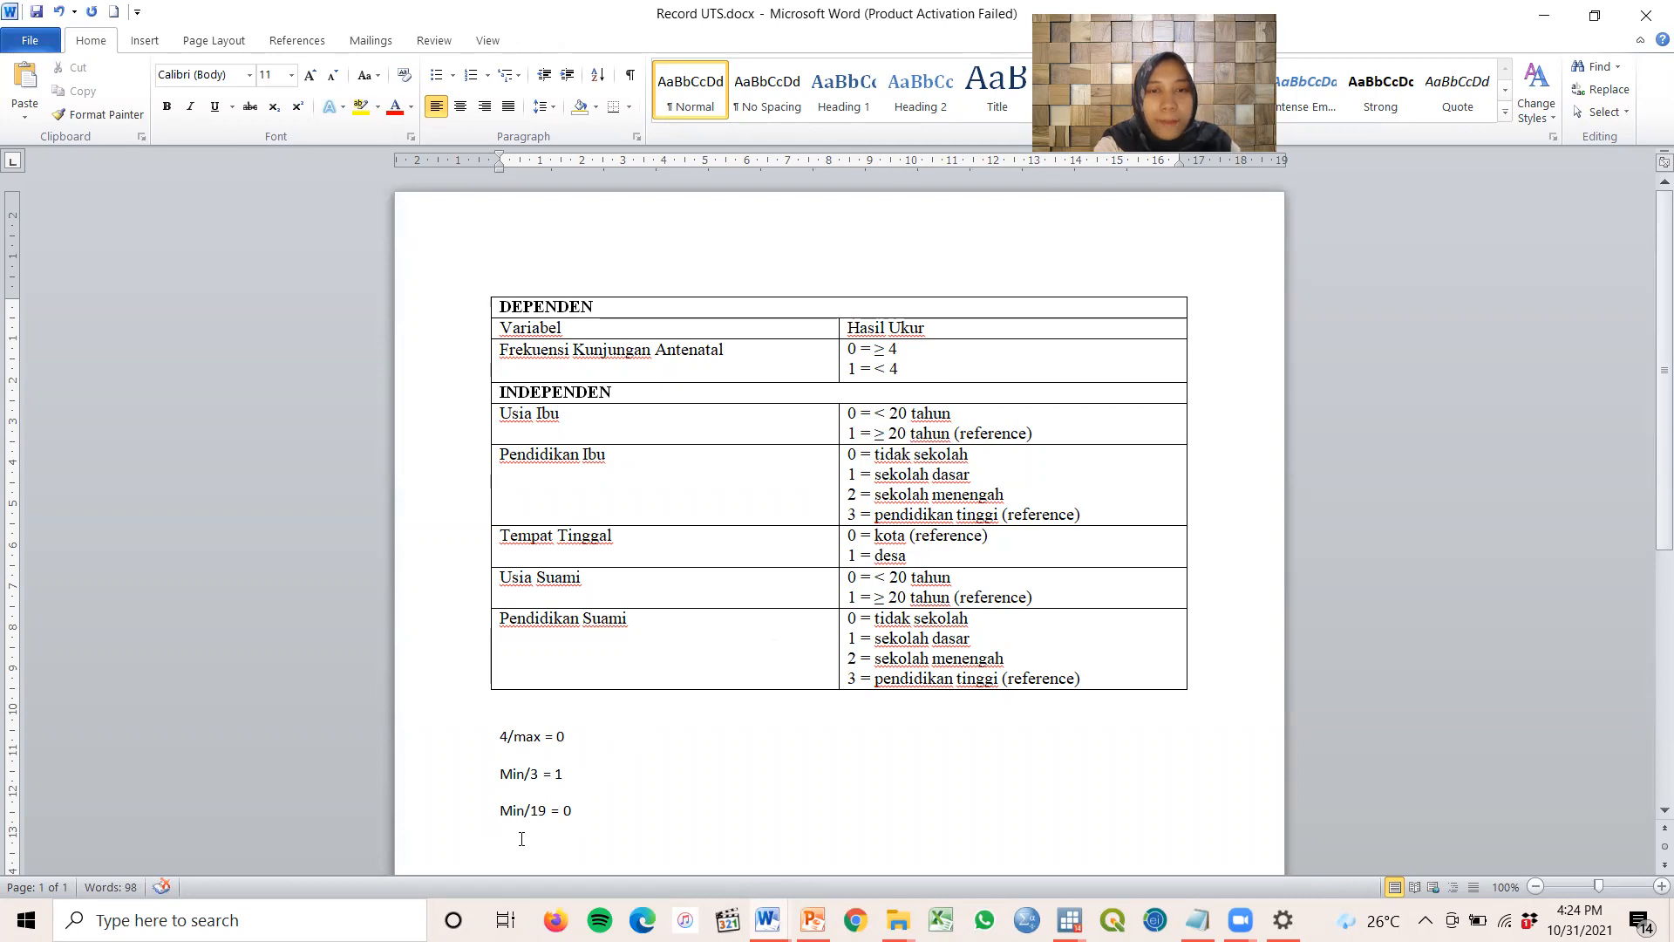
text(20)
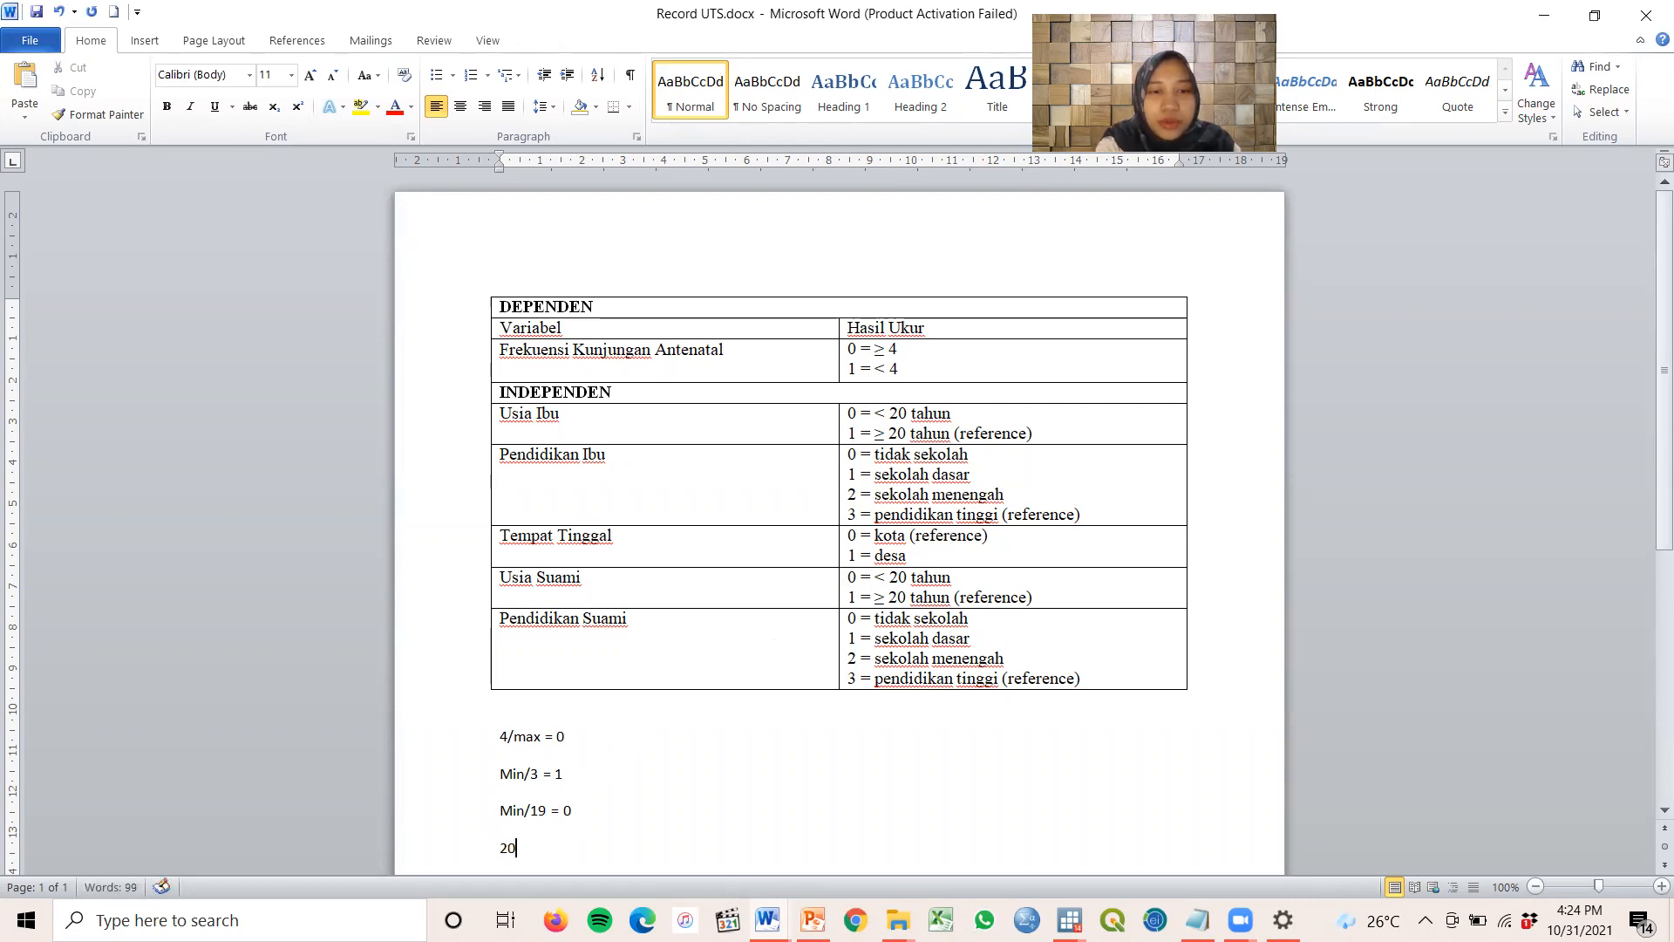
text(/ma)
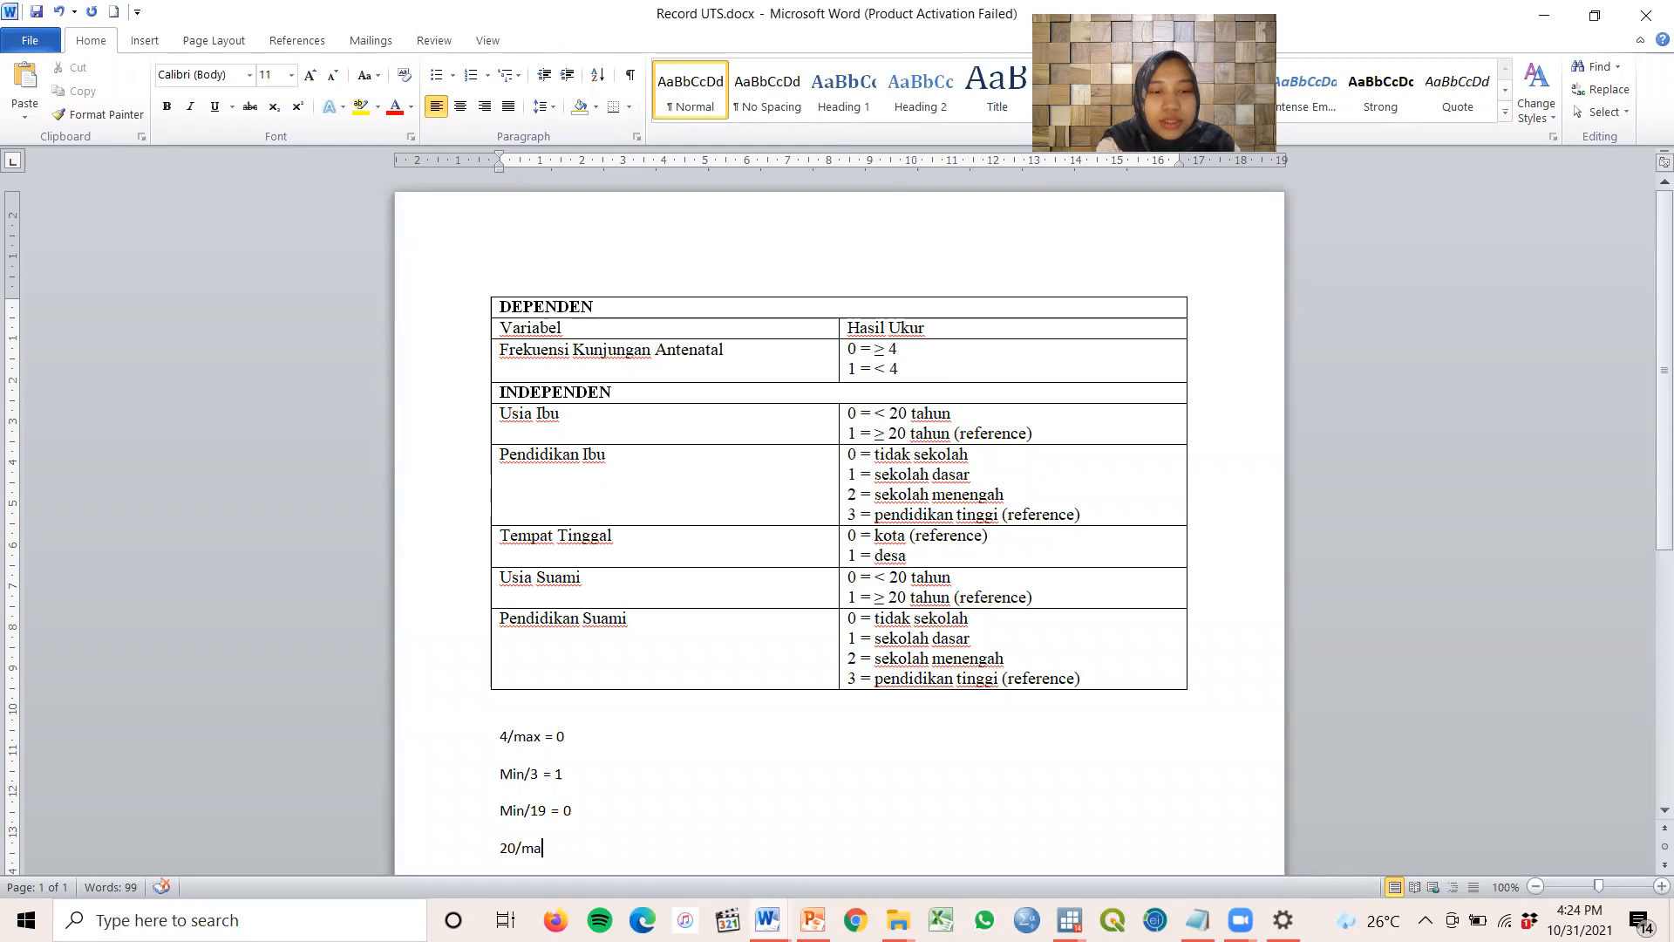
text(x=0)
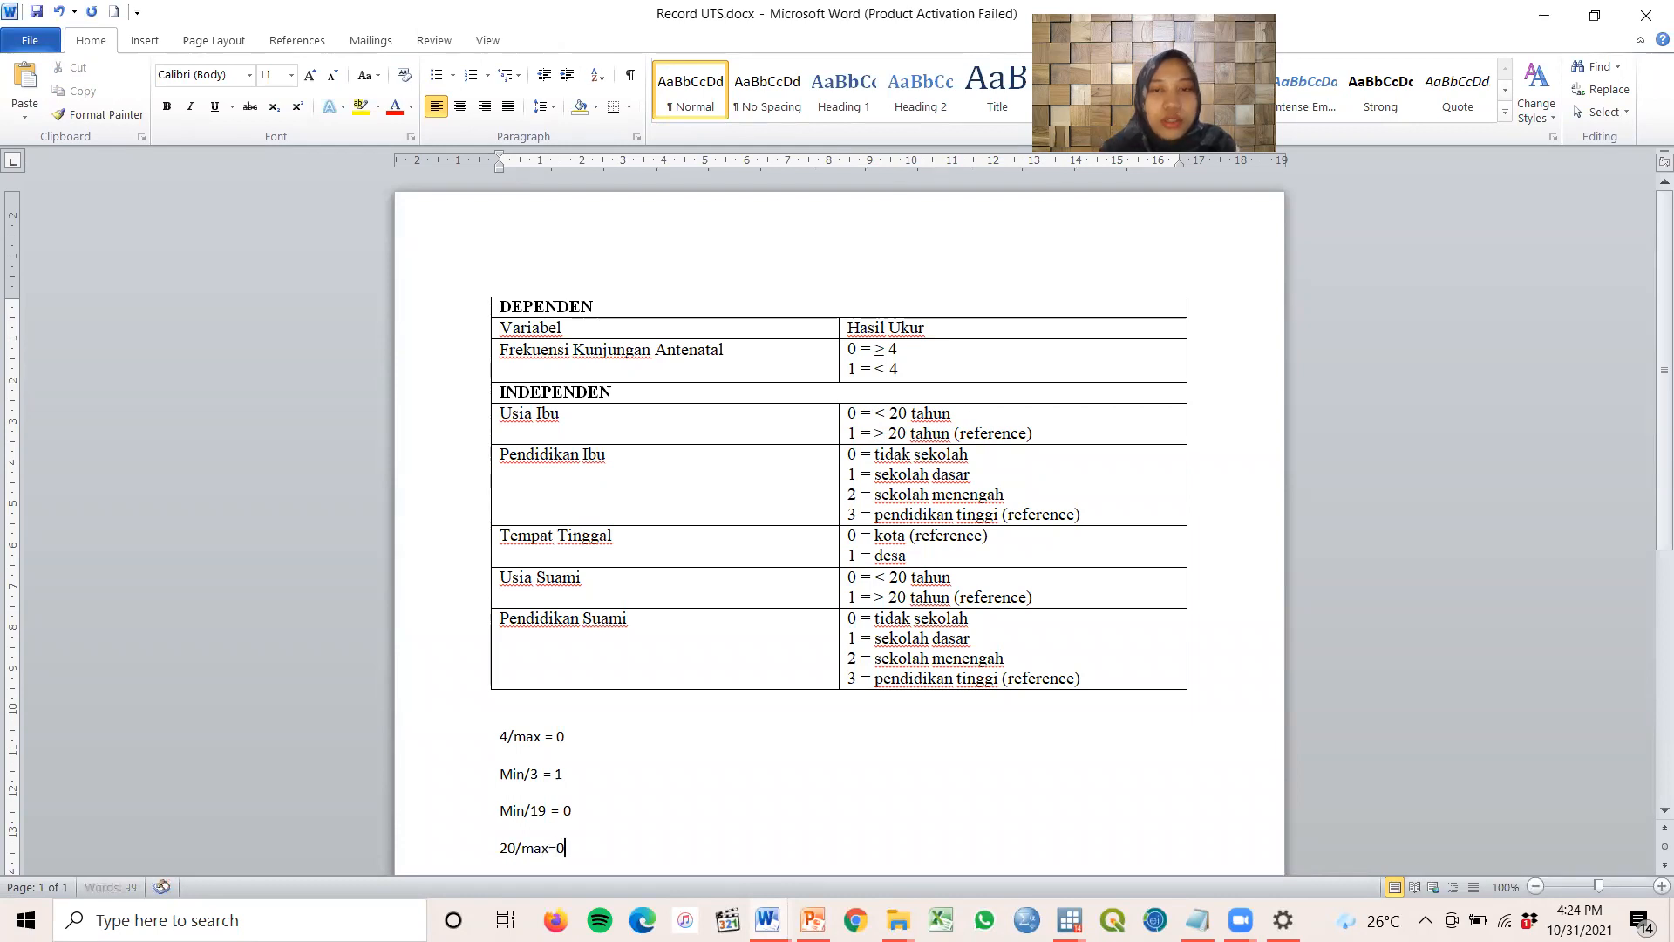
double_click(506, 848)
drag(873, 433, 882, 434)
click(875, 433)
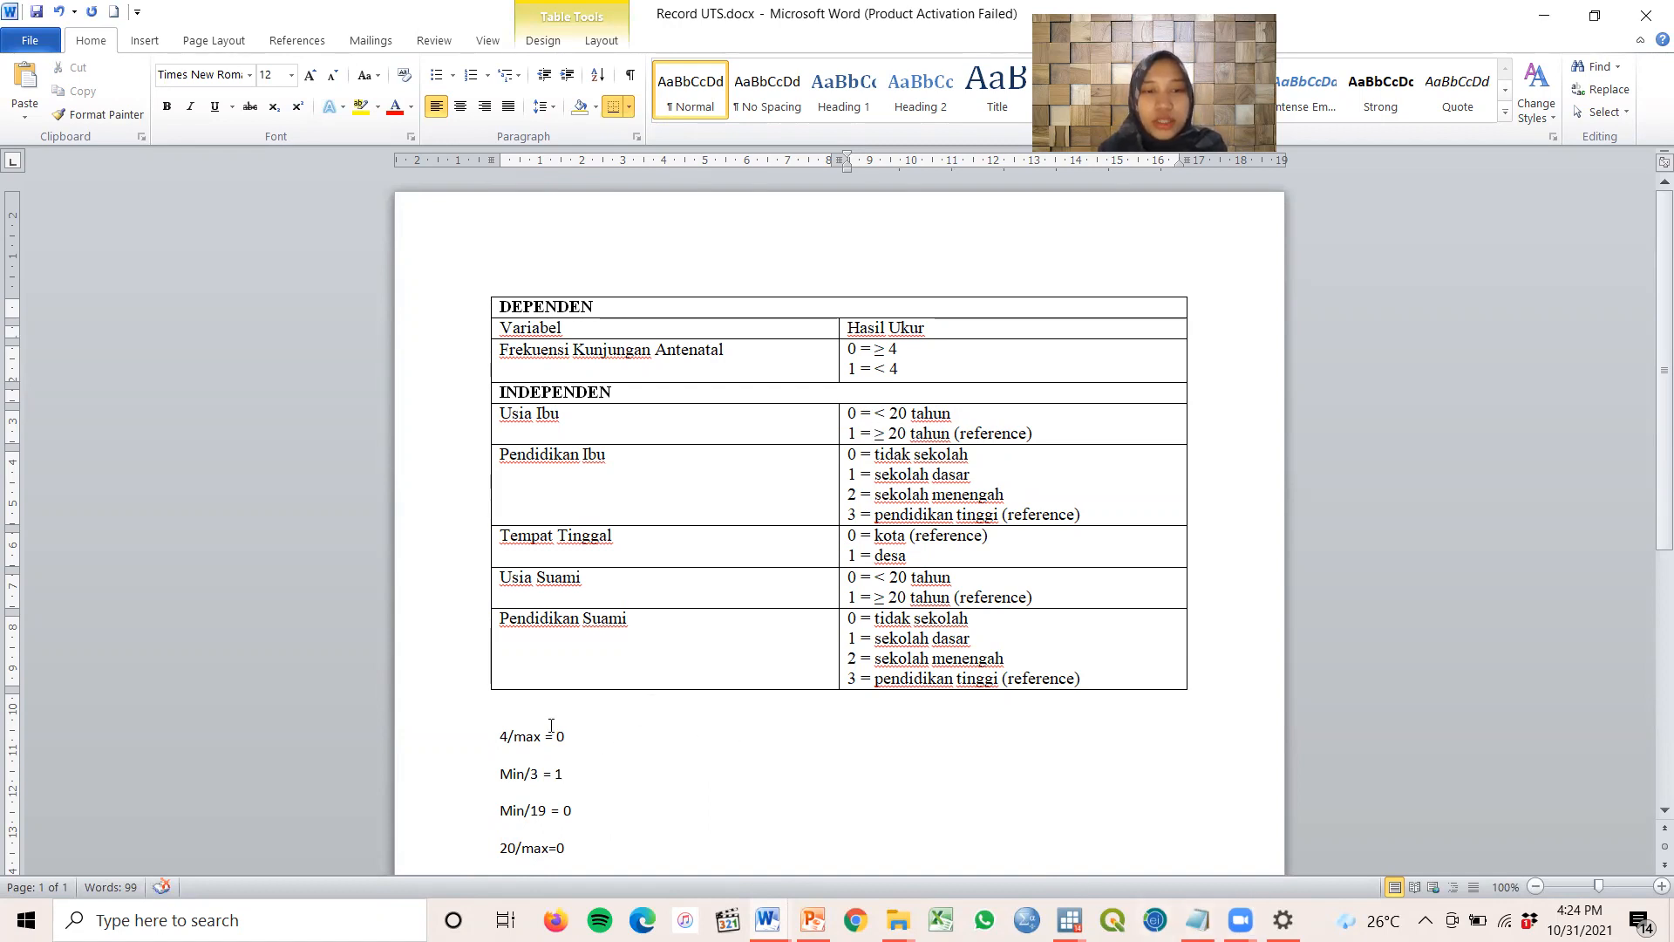
Review the written rules, return to Stata's recode dialog, and enter 4/max=0 as the required rule
drag(493, 730, 580, 868)
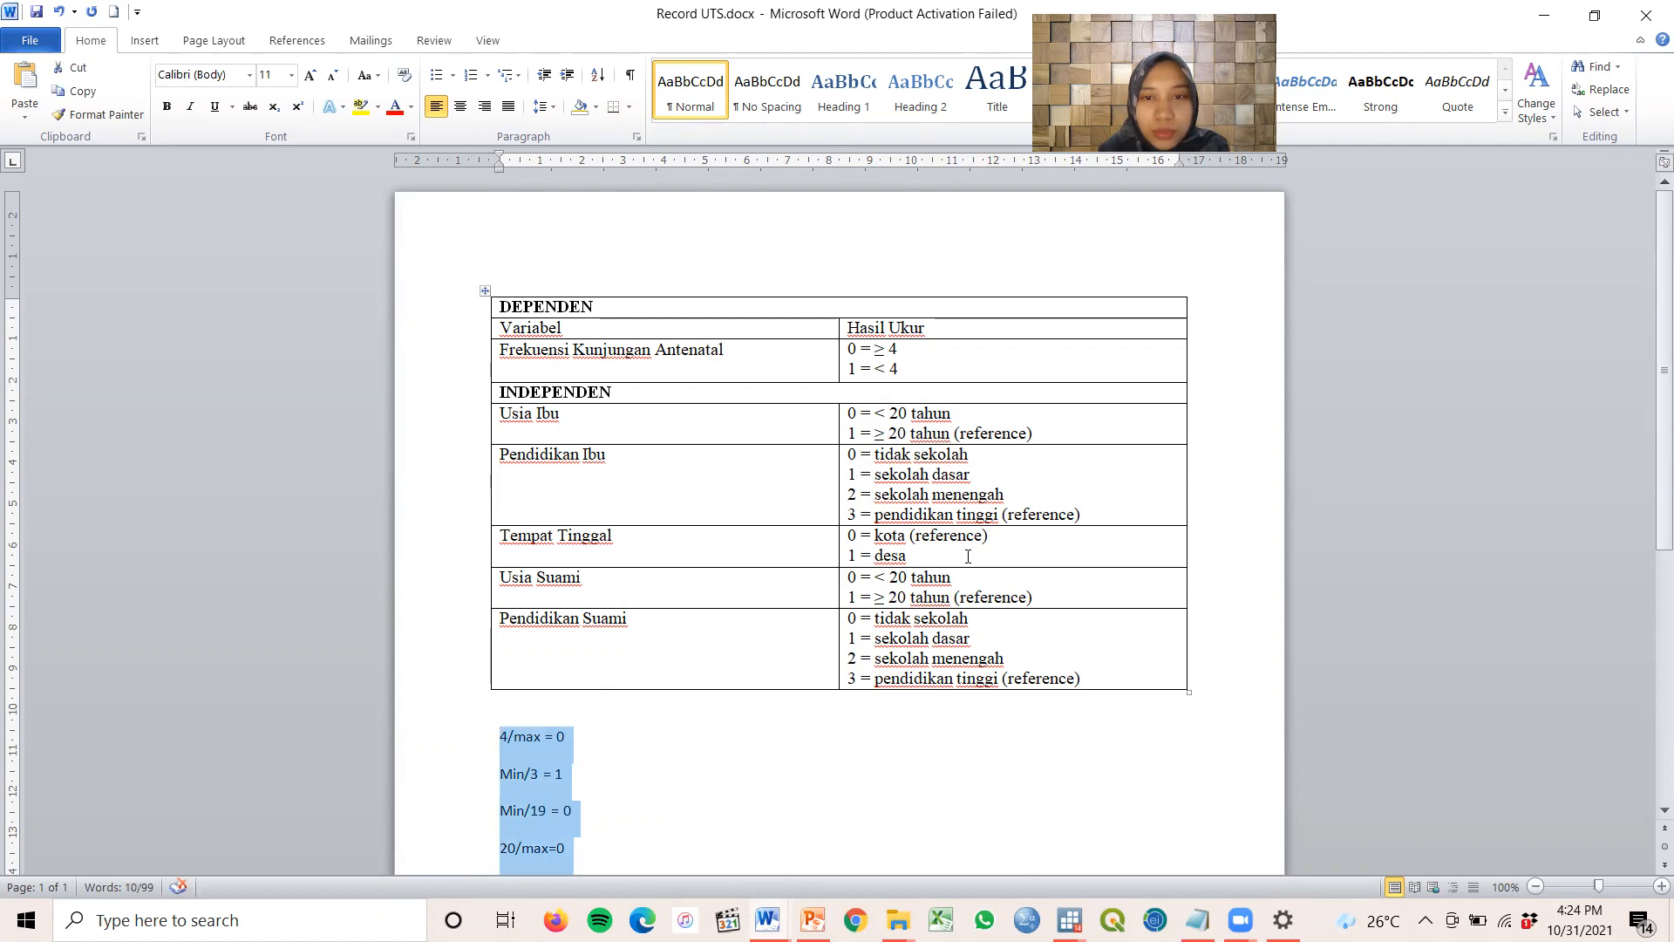
click(908, 555)
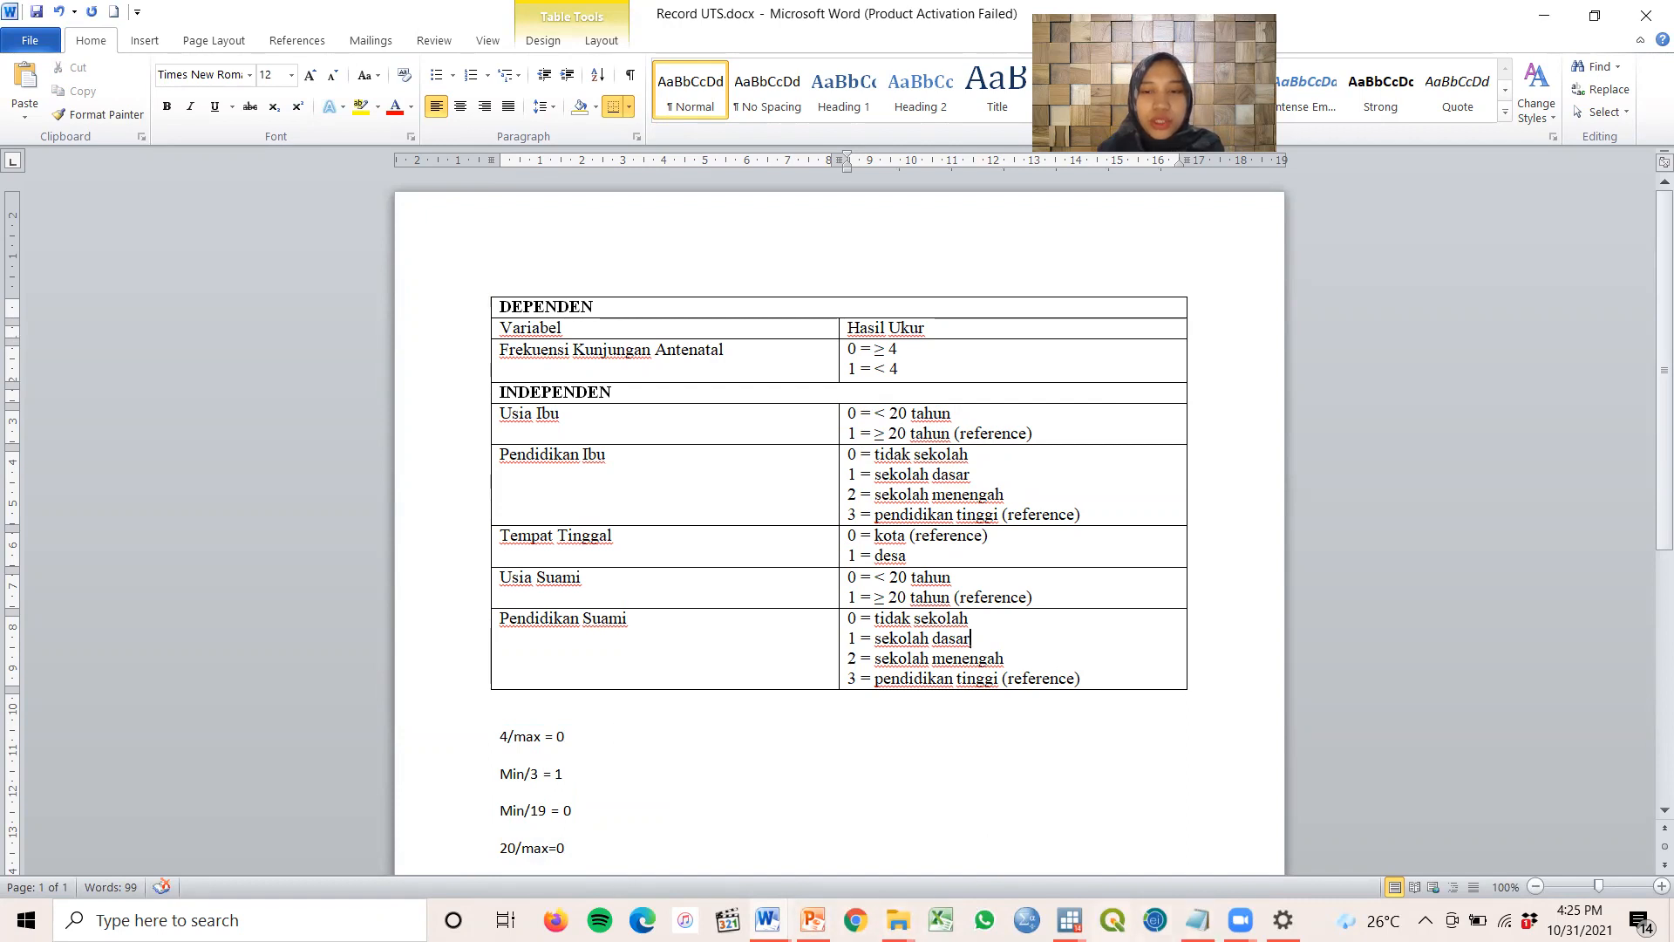
mouse_move(1069, 920)
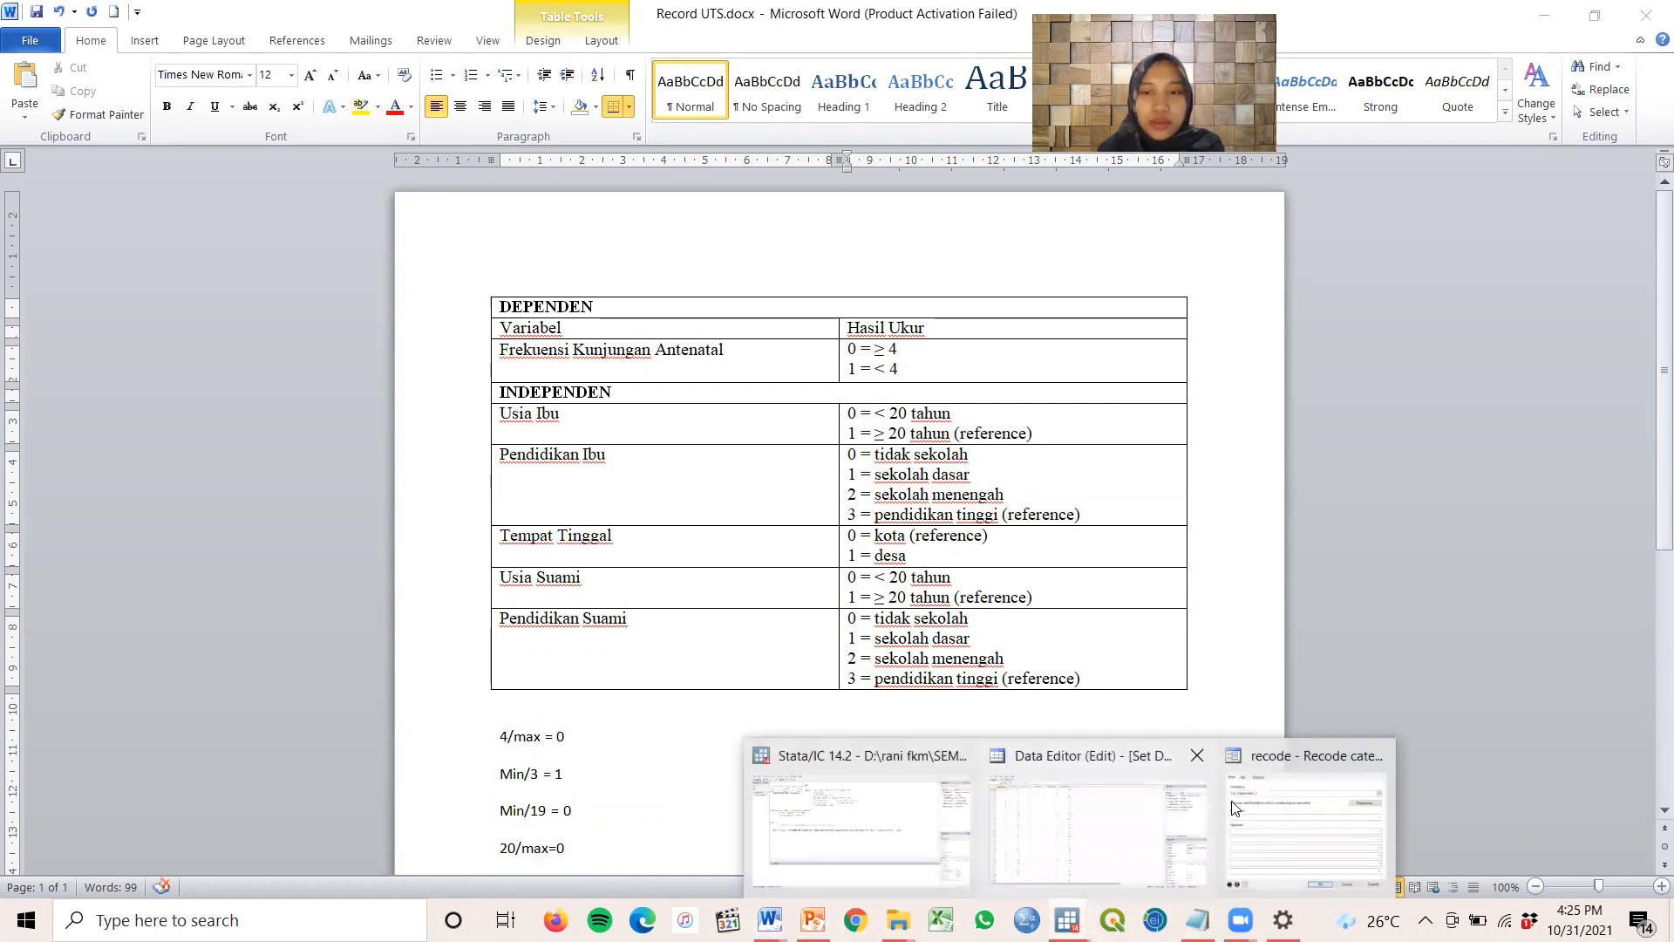
click(1124, 791)
click(1308, 820)
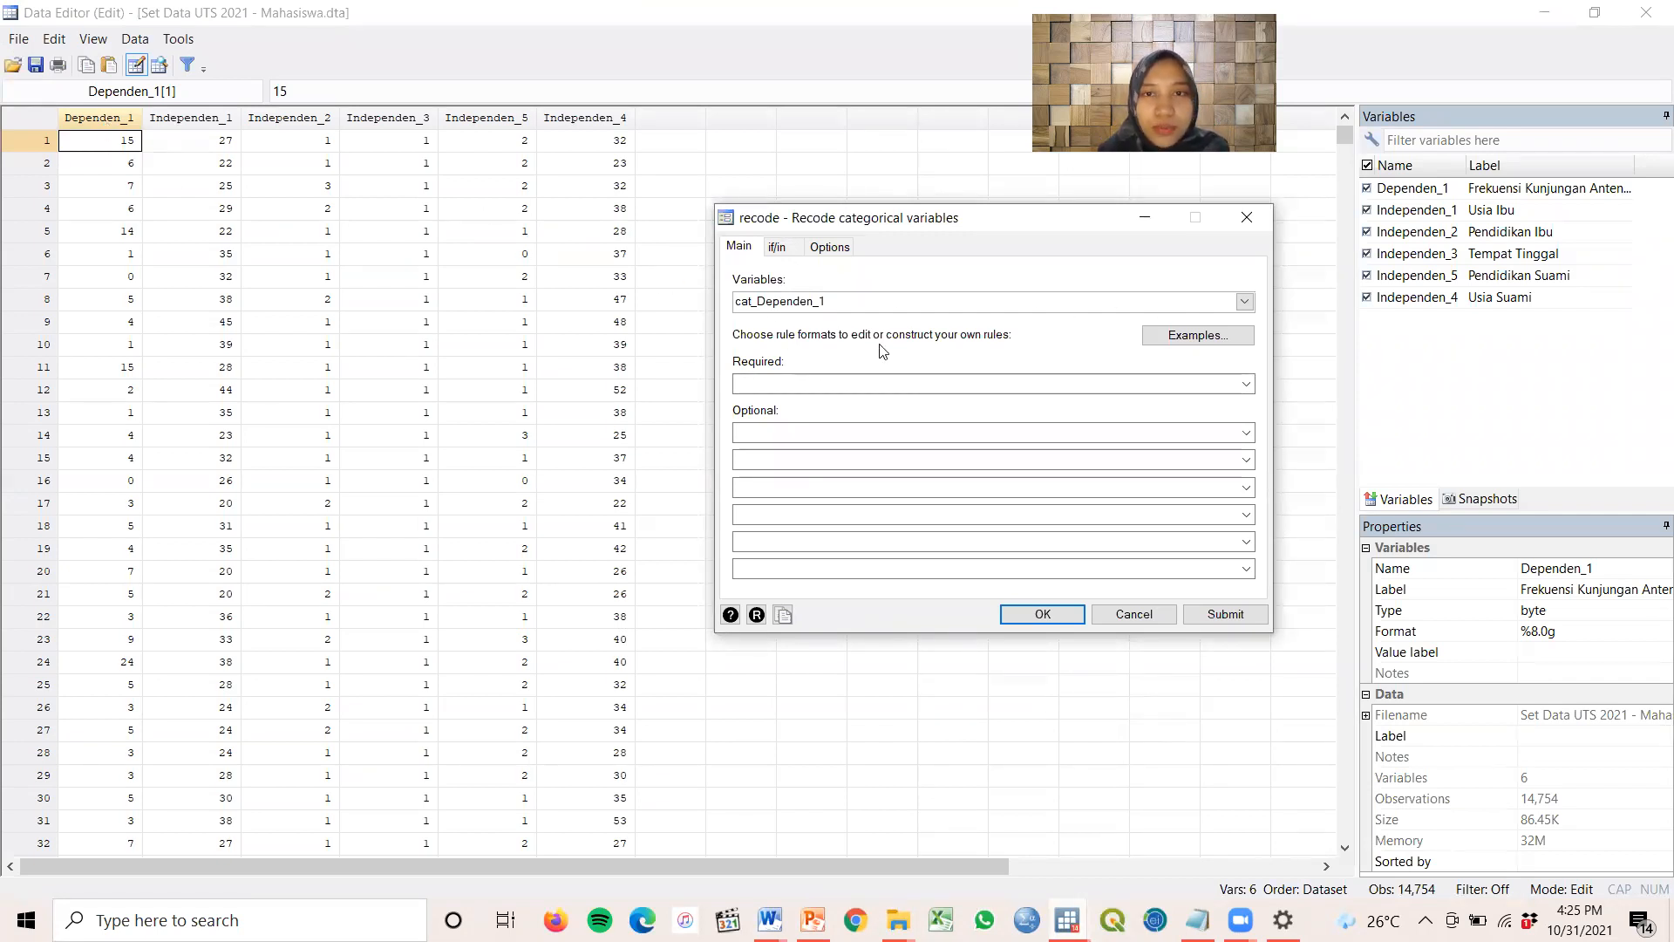
click(839, 384)
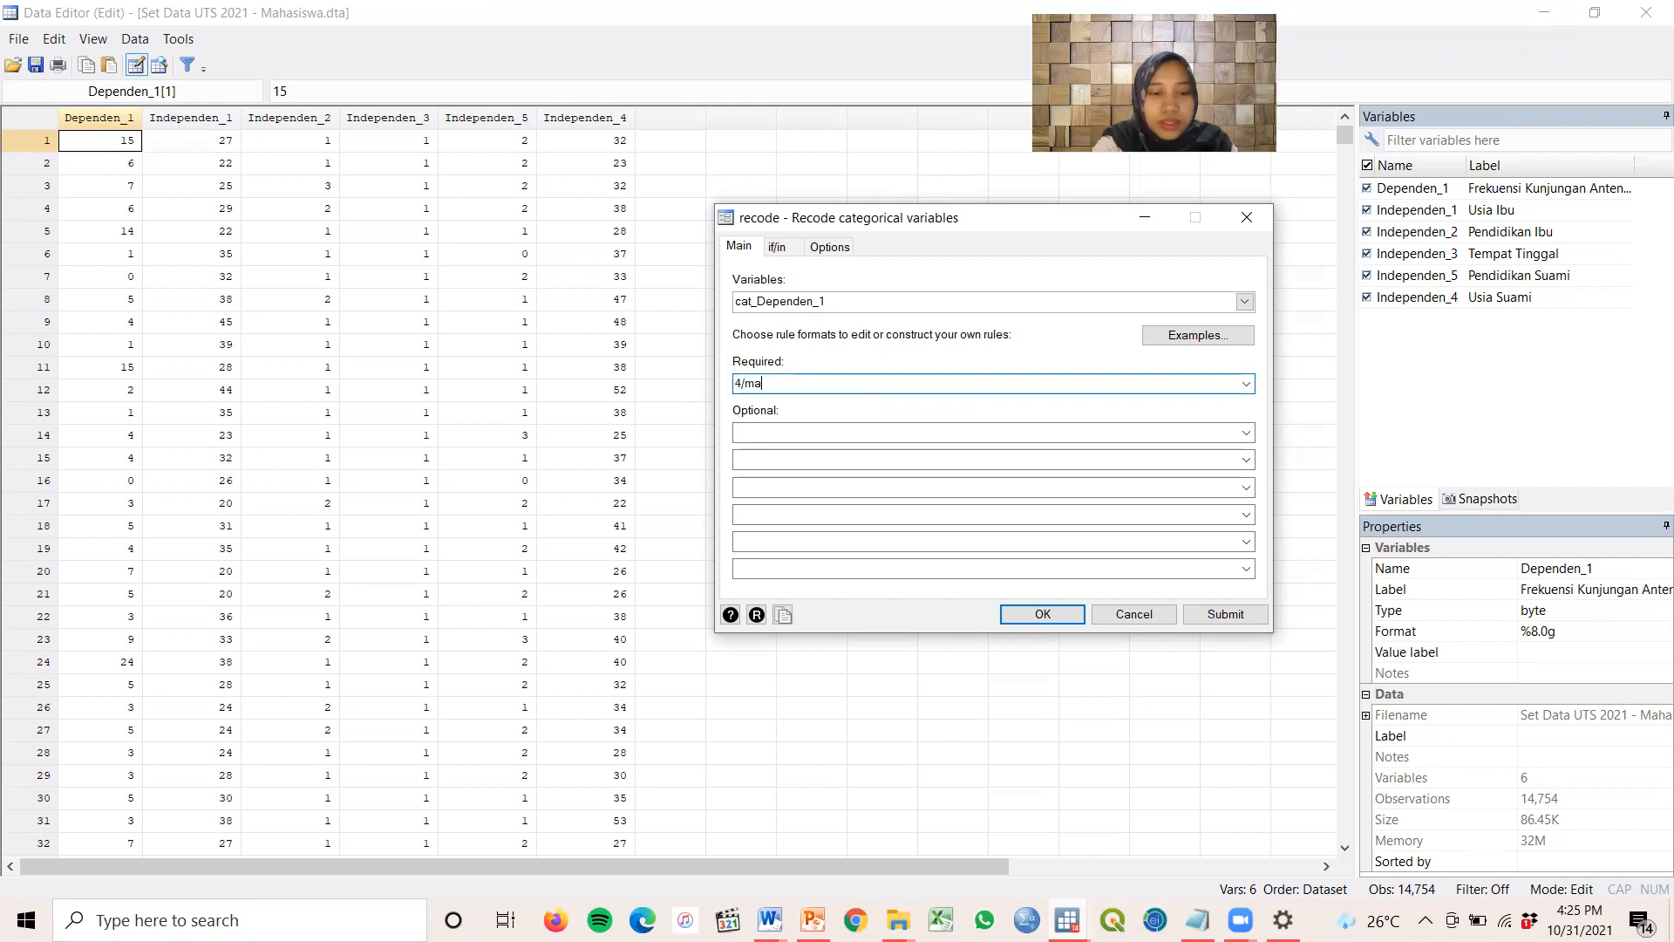
text(4/max=0)
Move on to the first optional rule and bring up Record UTS.docx in Word to consult the second antenatal rule
click(832, 431)
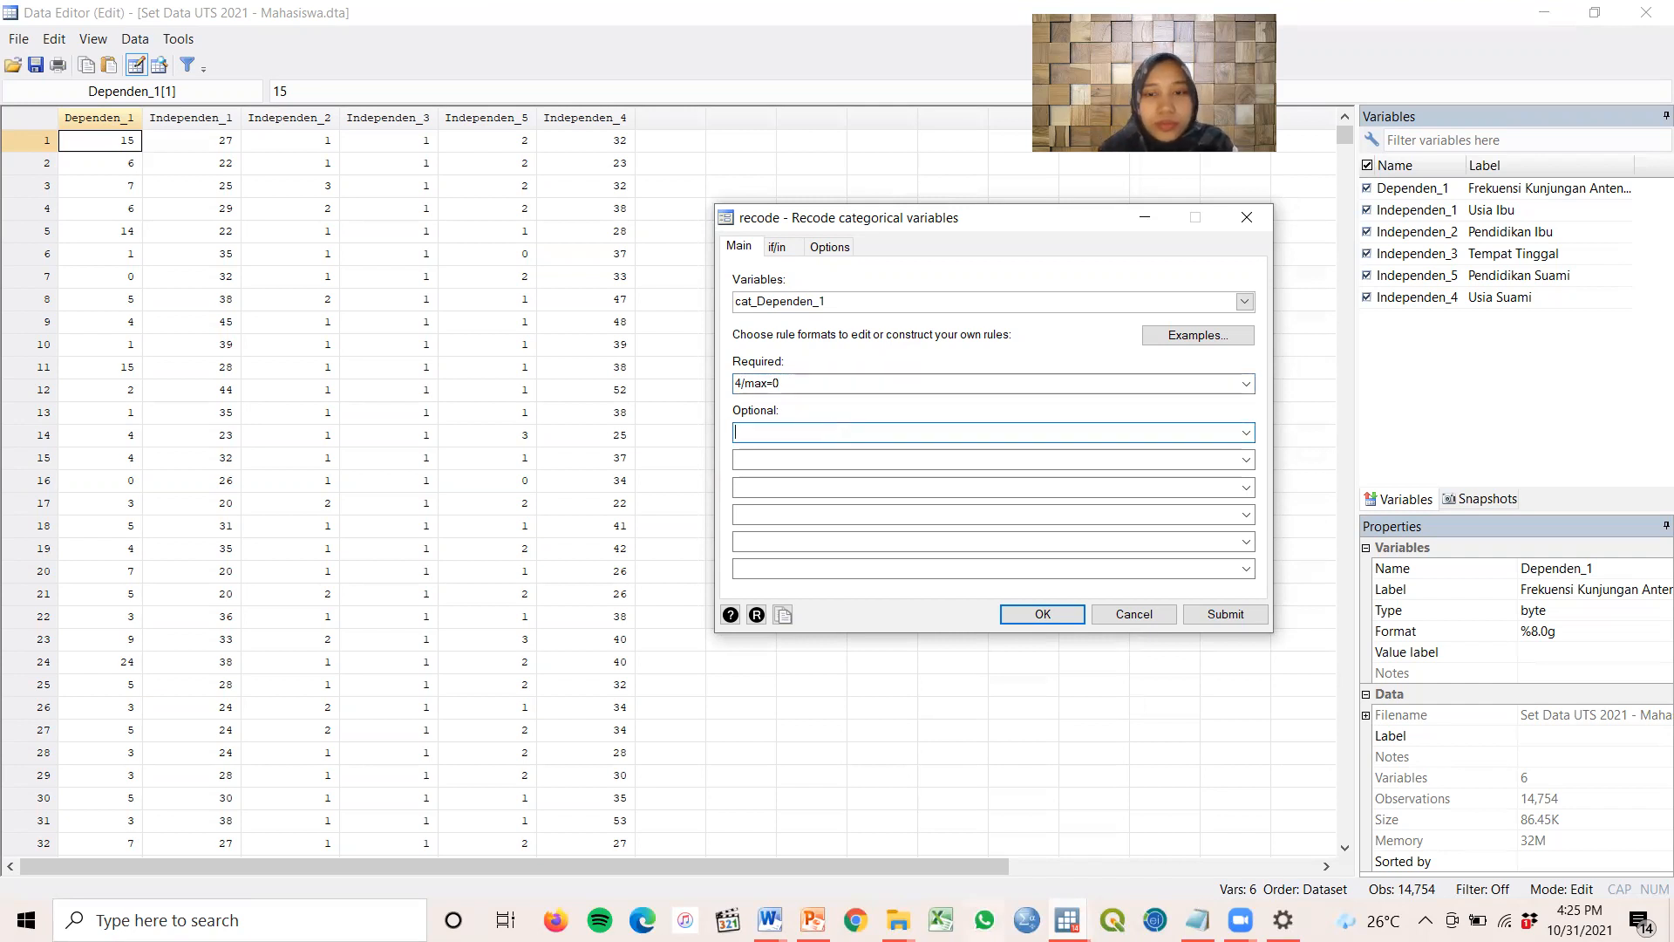
click(768, 920)
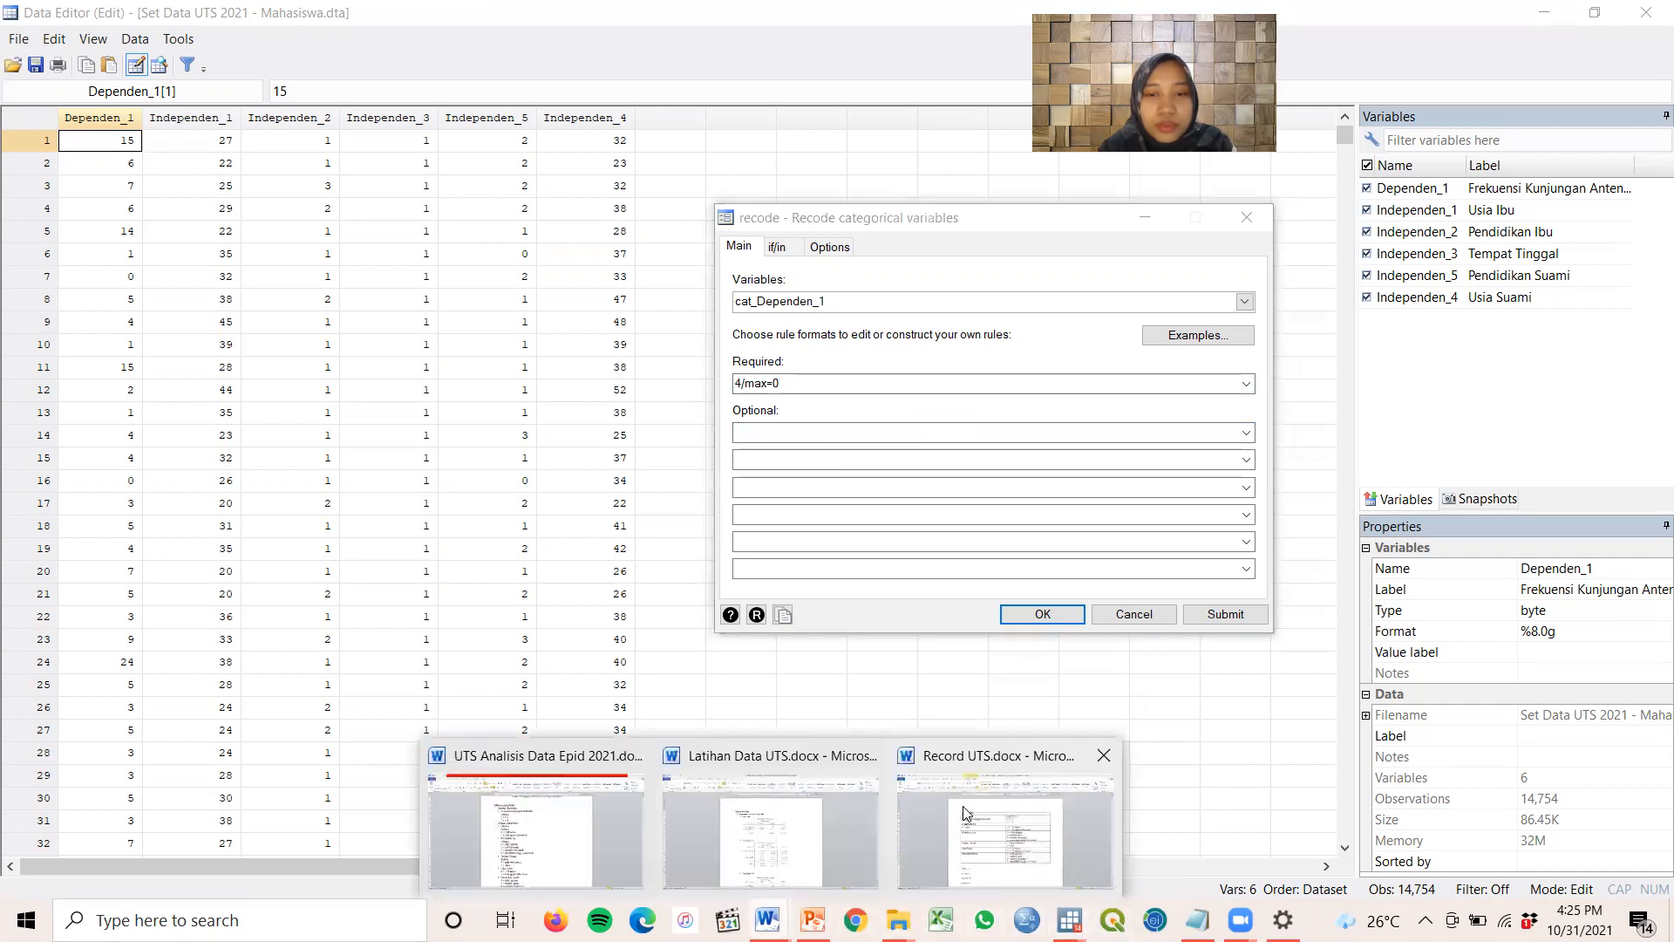
click(972, 811)
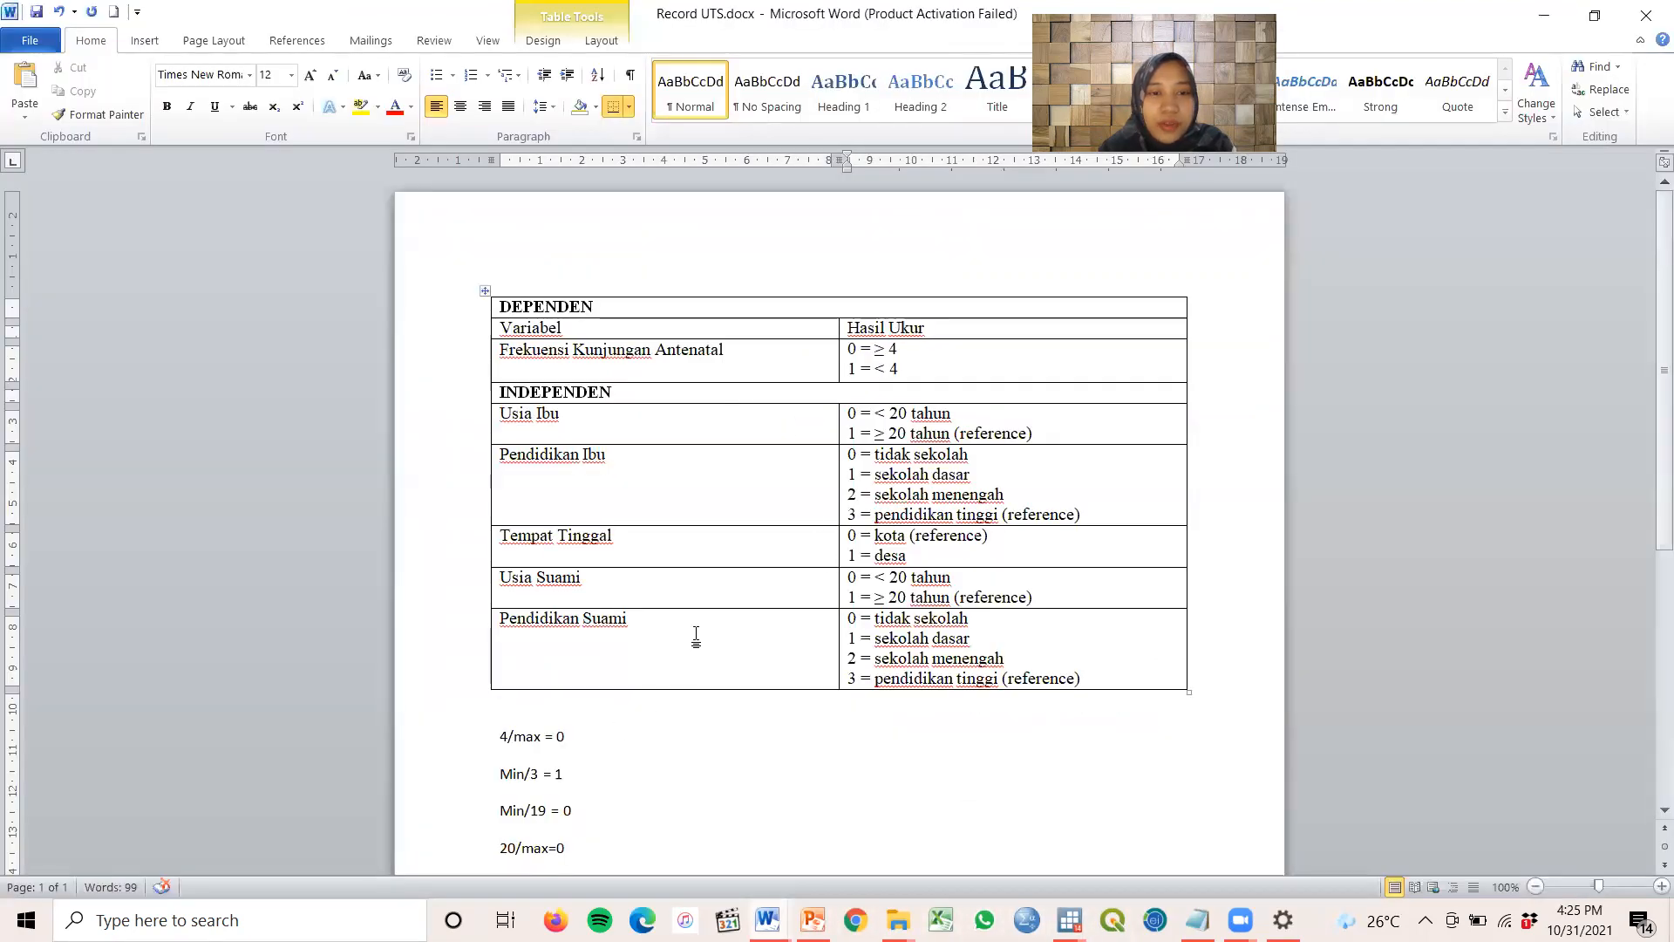
Check the antenatal category "1 = < 4" against the Min/3 = 1 note, return to Stata's recode dialog, and enter min/3=1 as the first optional rule
drag(899, 368, 842, 369)
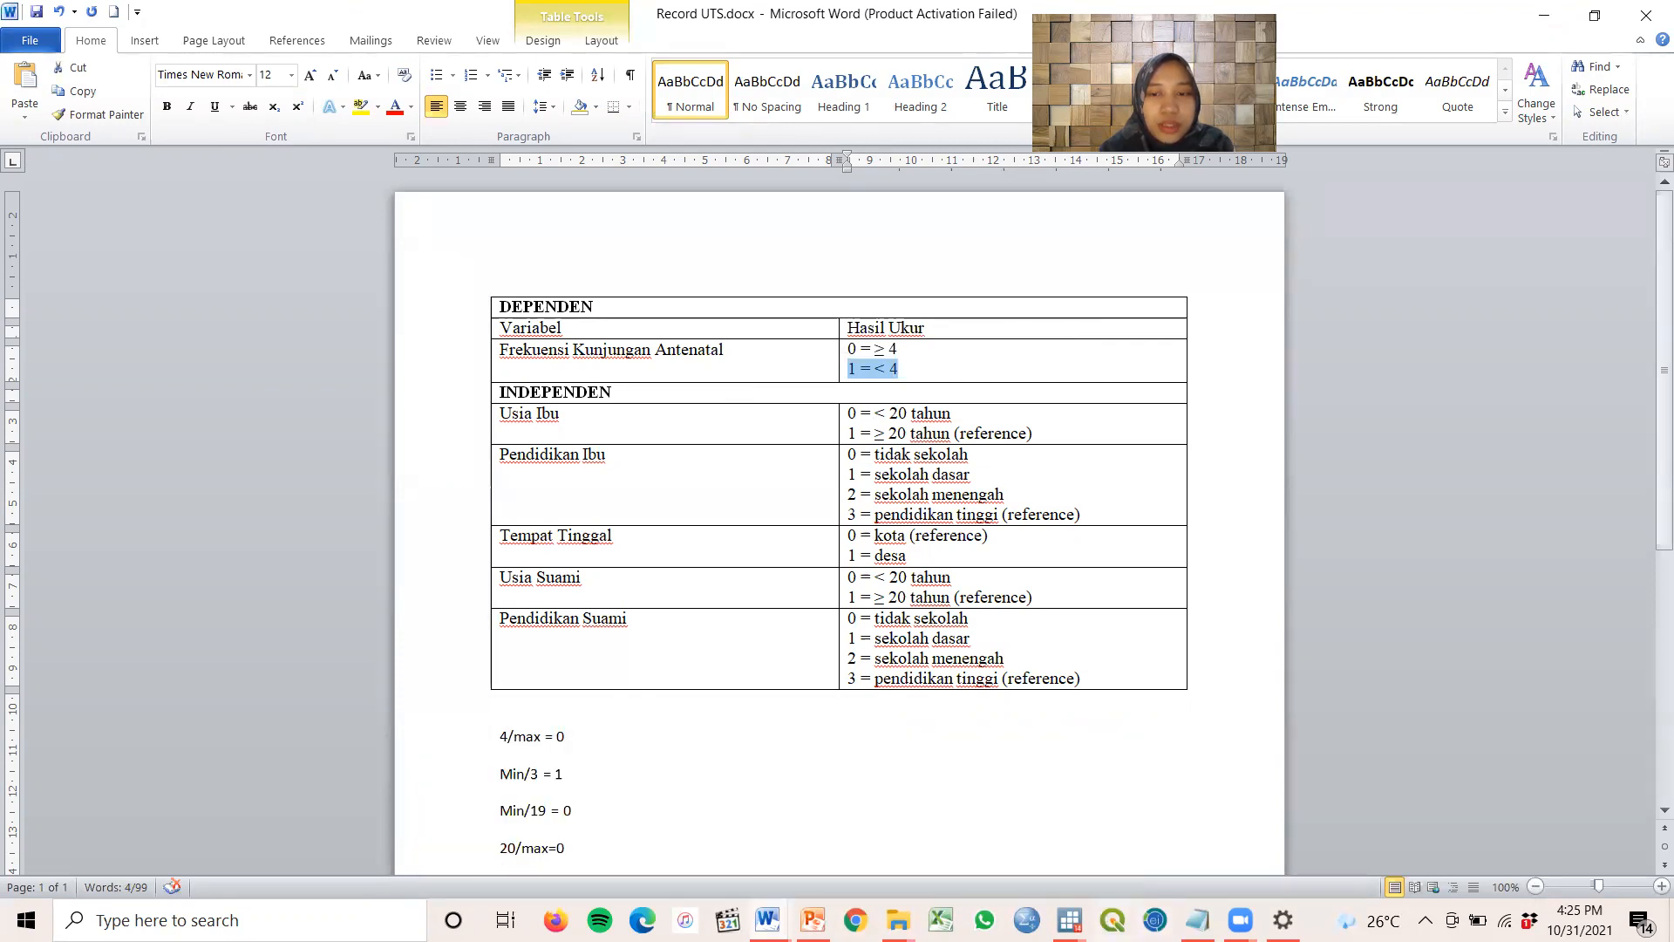
triple_click(577, 771)
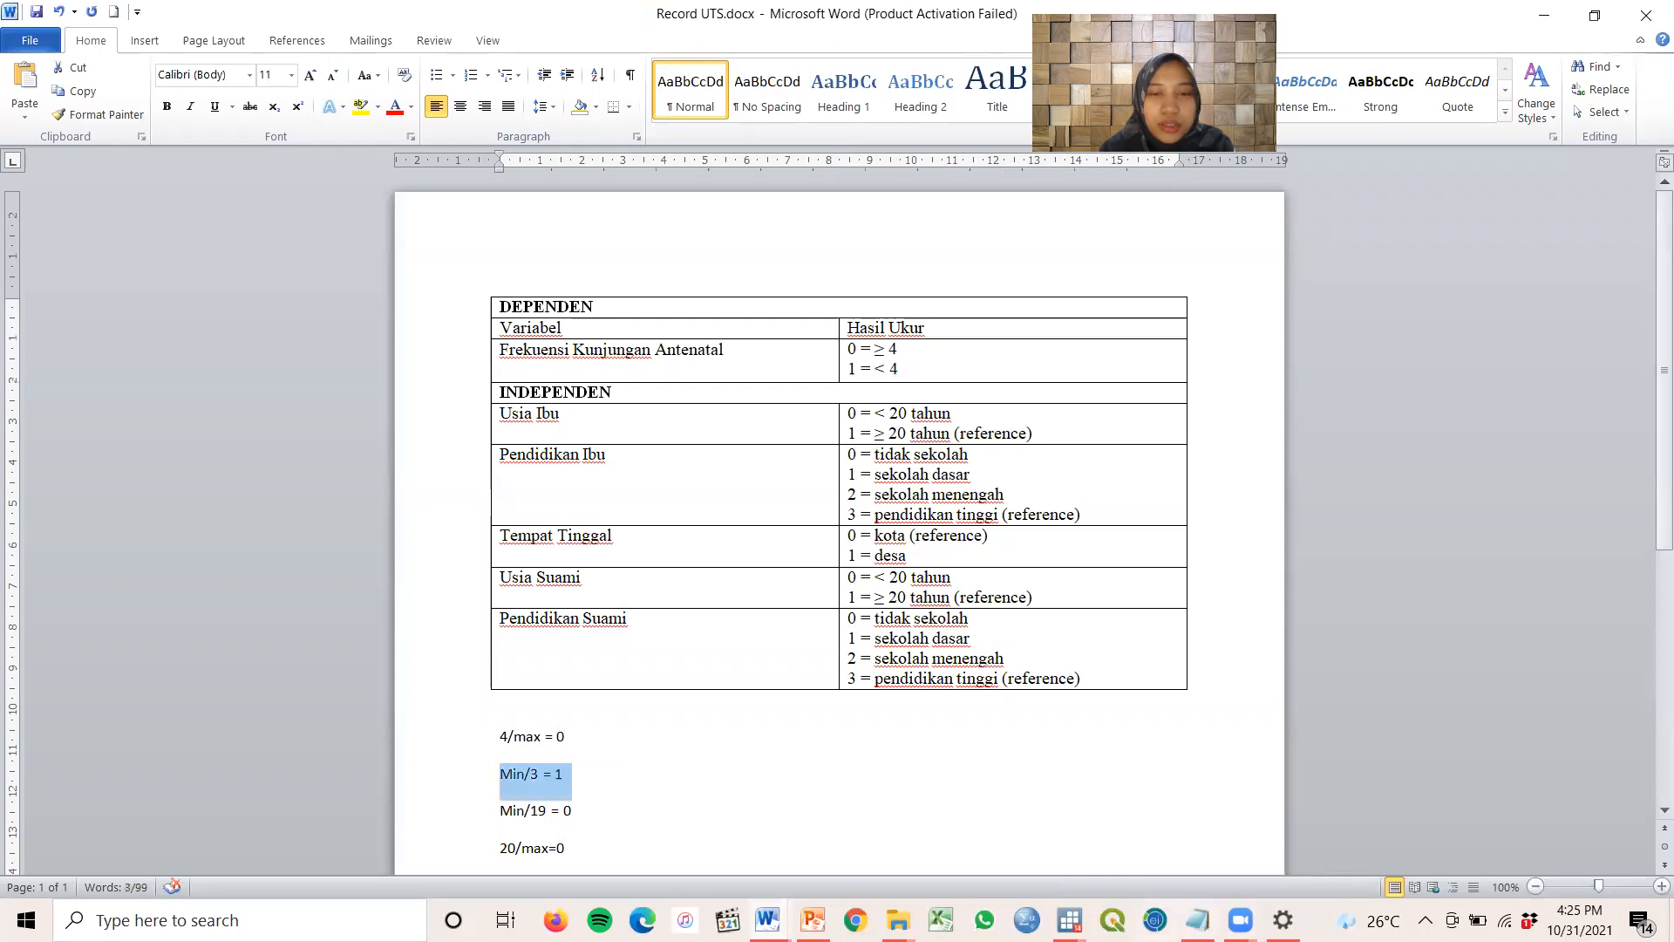
mouse_move(1069, 920)
click(1308, 811)
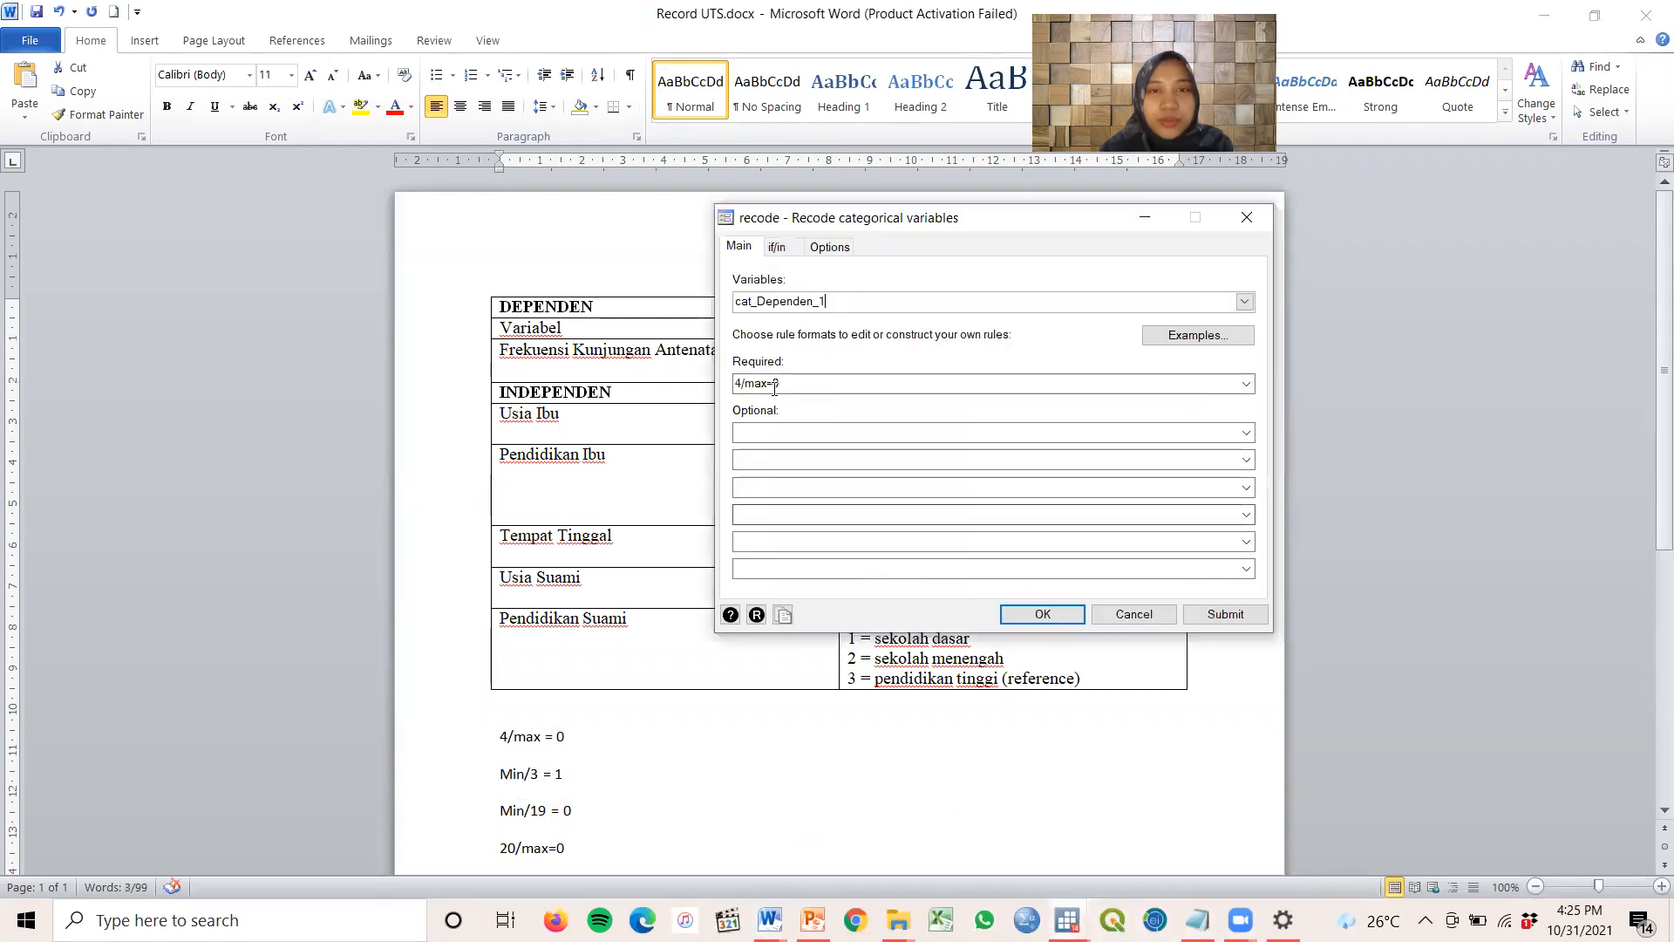
click(795, 433)
text(min/3=1)
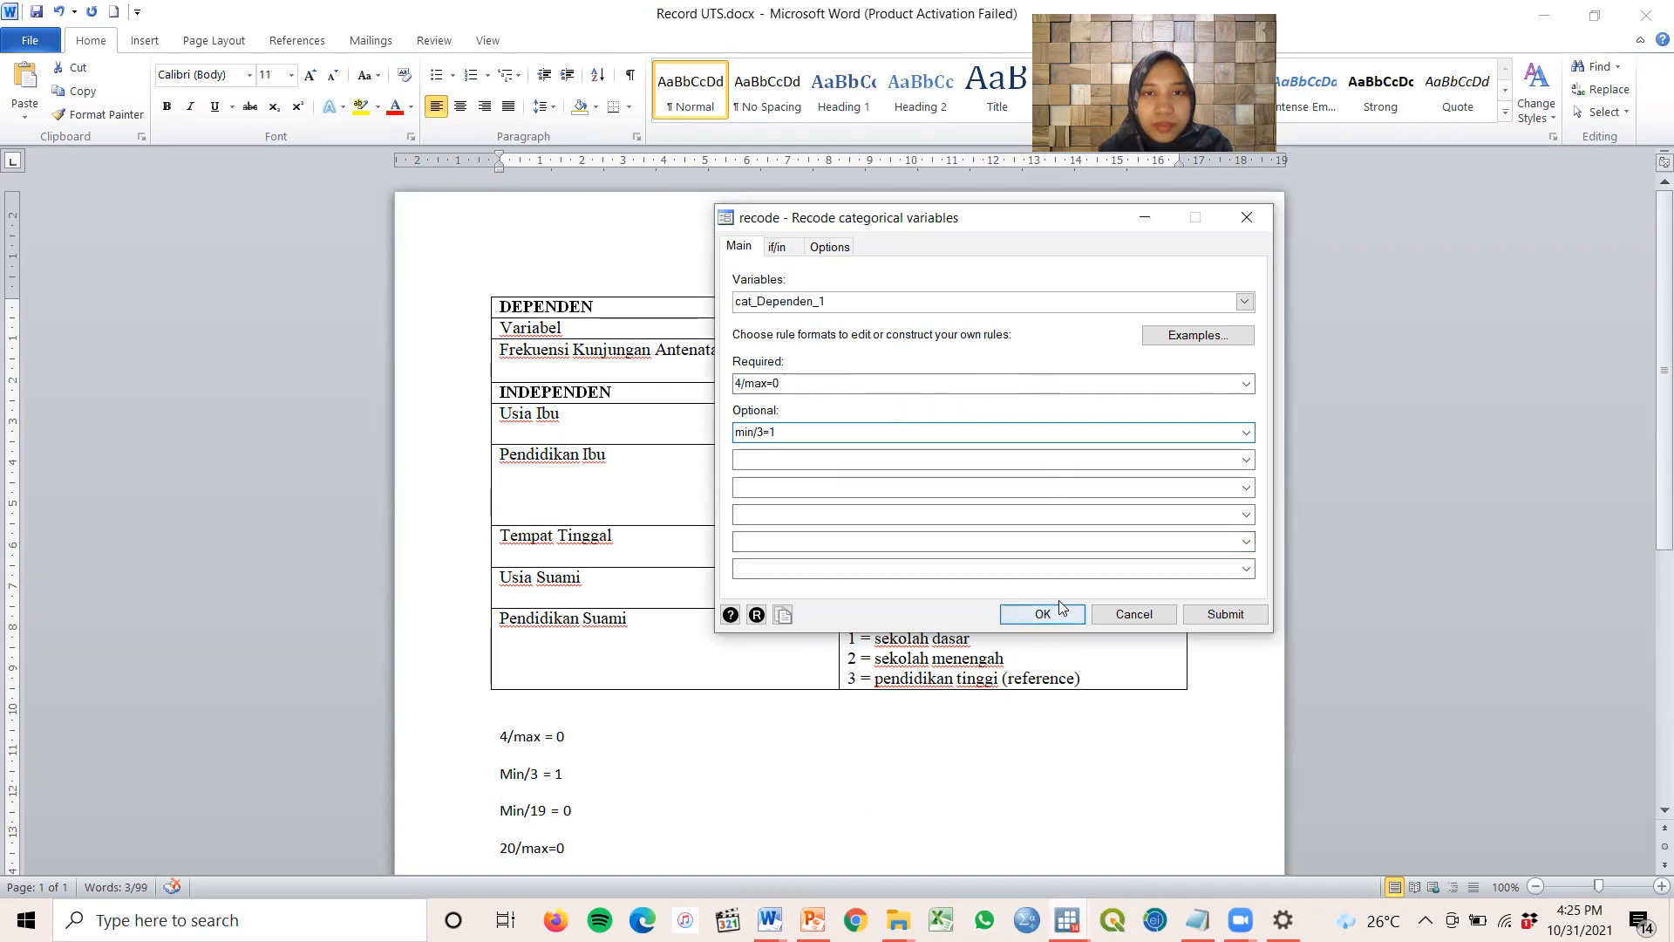
Set the recode output to generate a new variable named cat_dependen_1, checking the existing variable names in the Data Editor
click(830, 247)
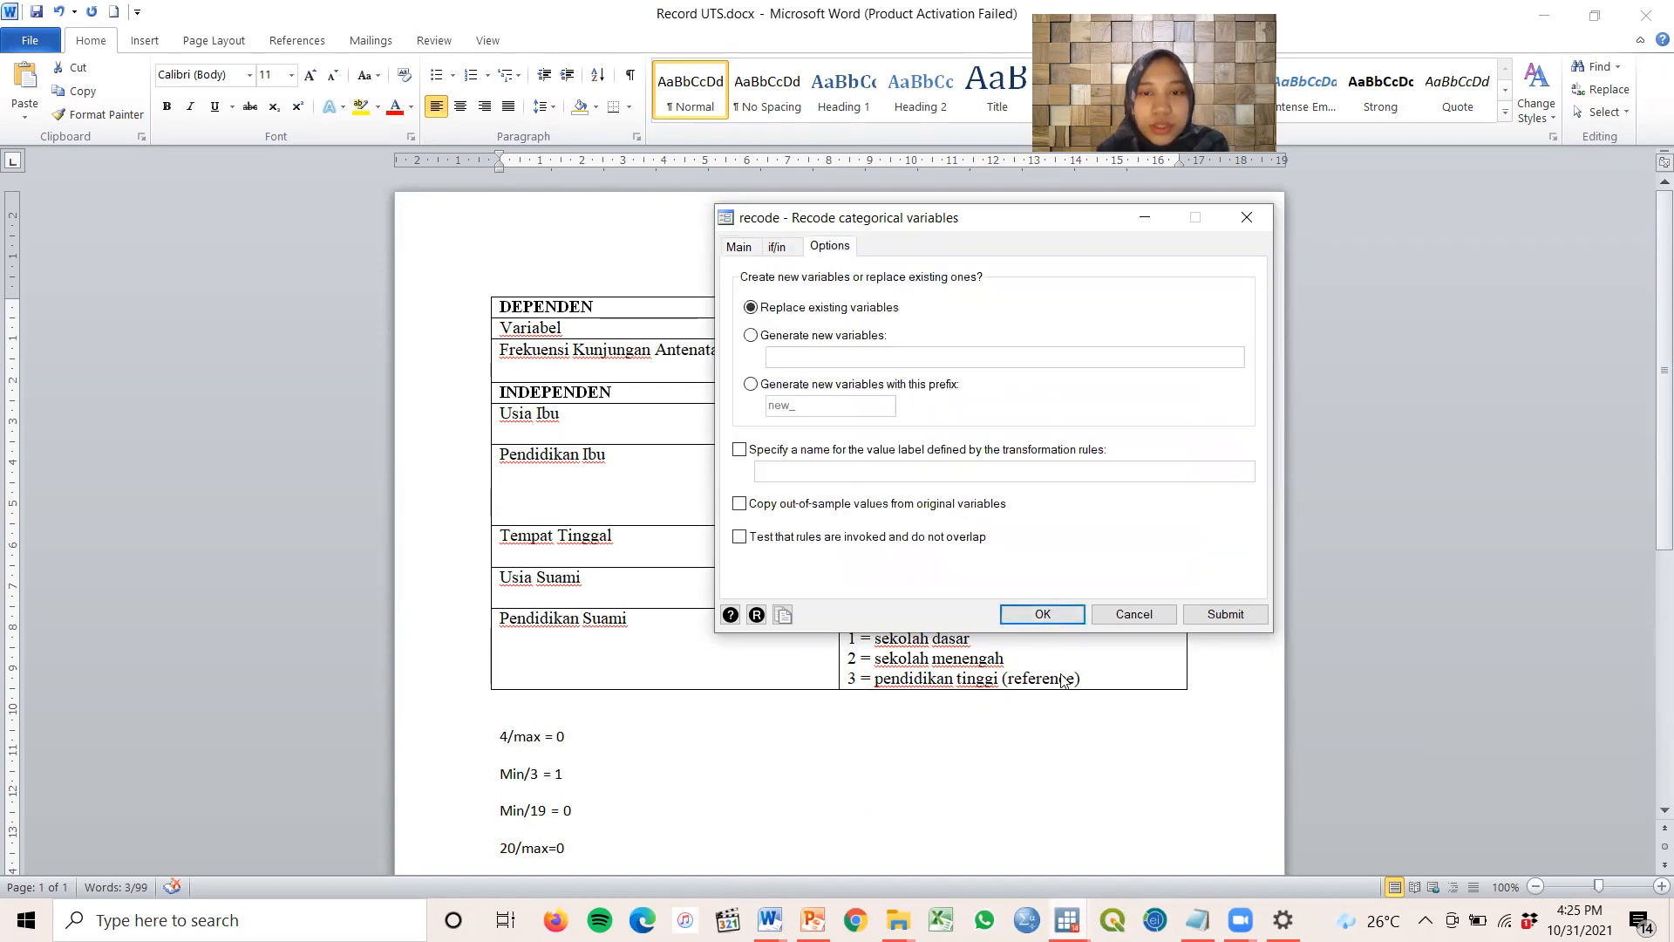
click(1067, 920)
click(1088, 797)
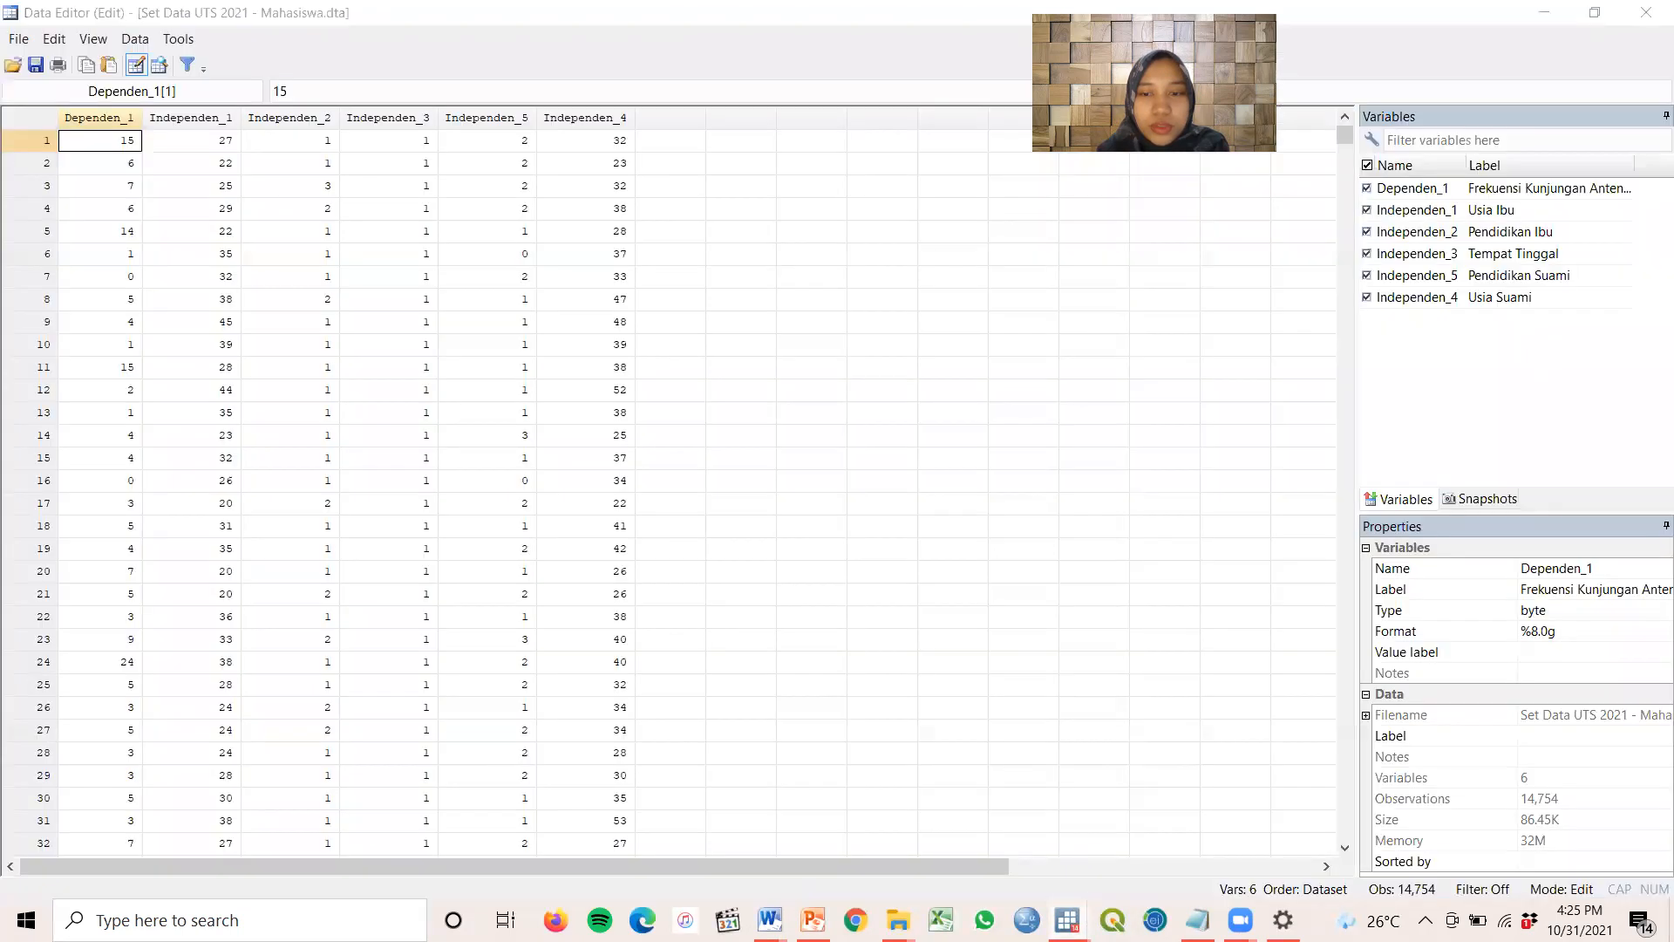
click(1272, 755)
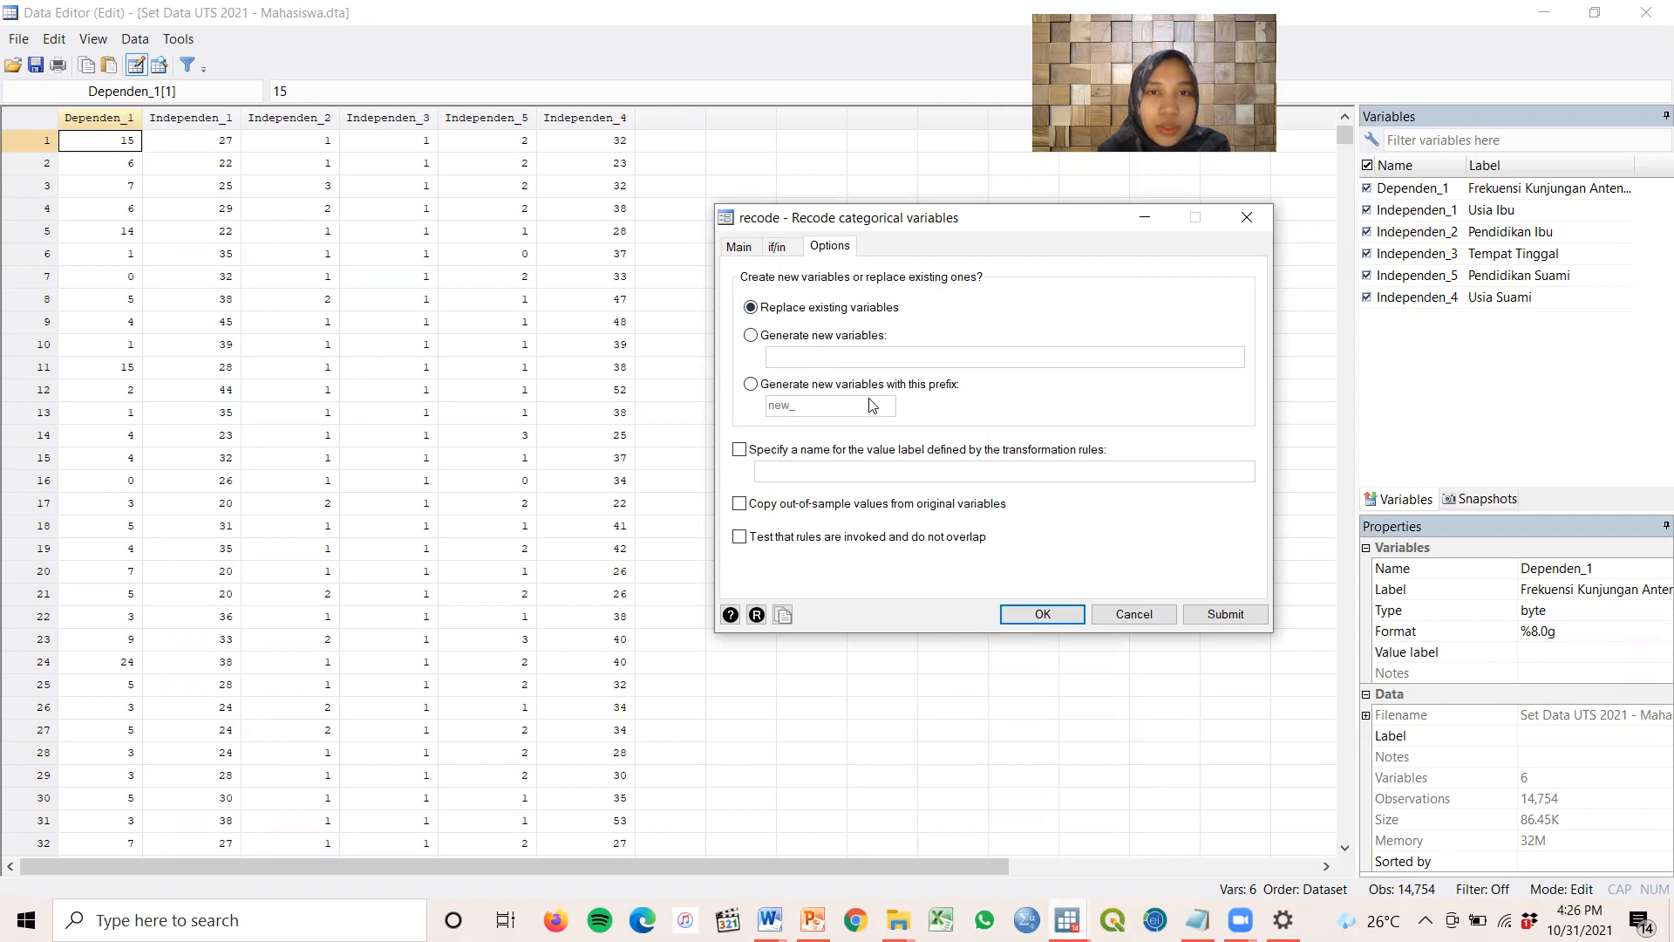
click(858, 340)
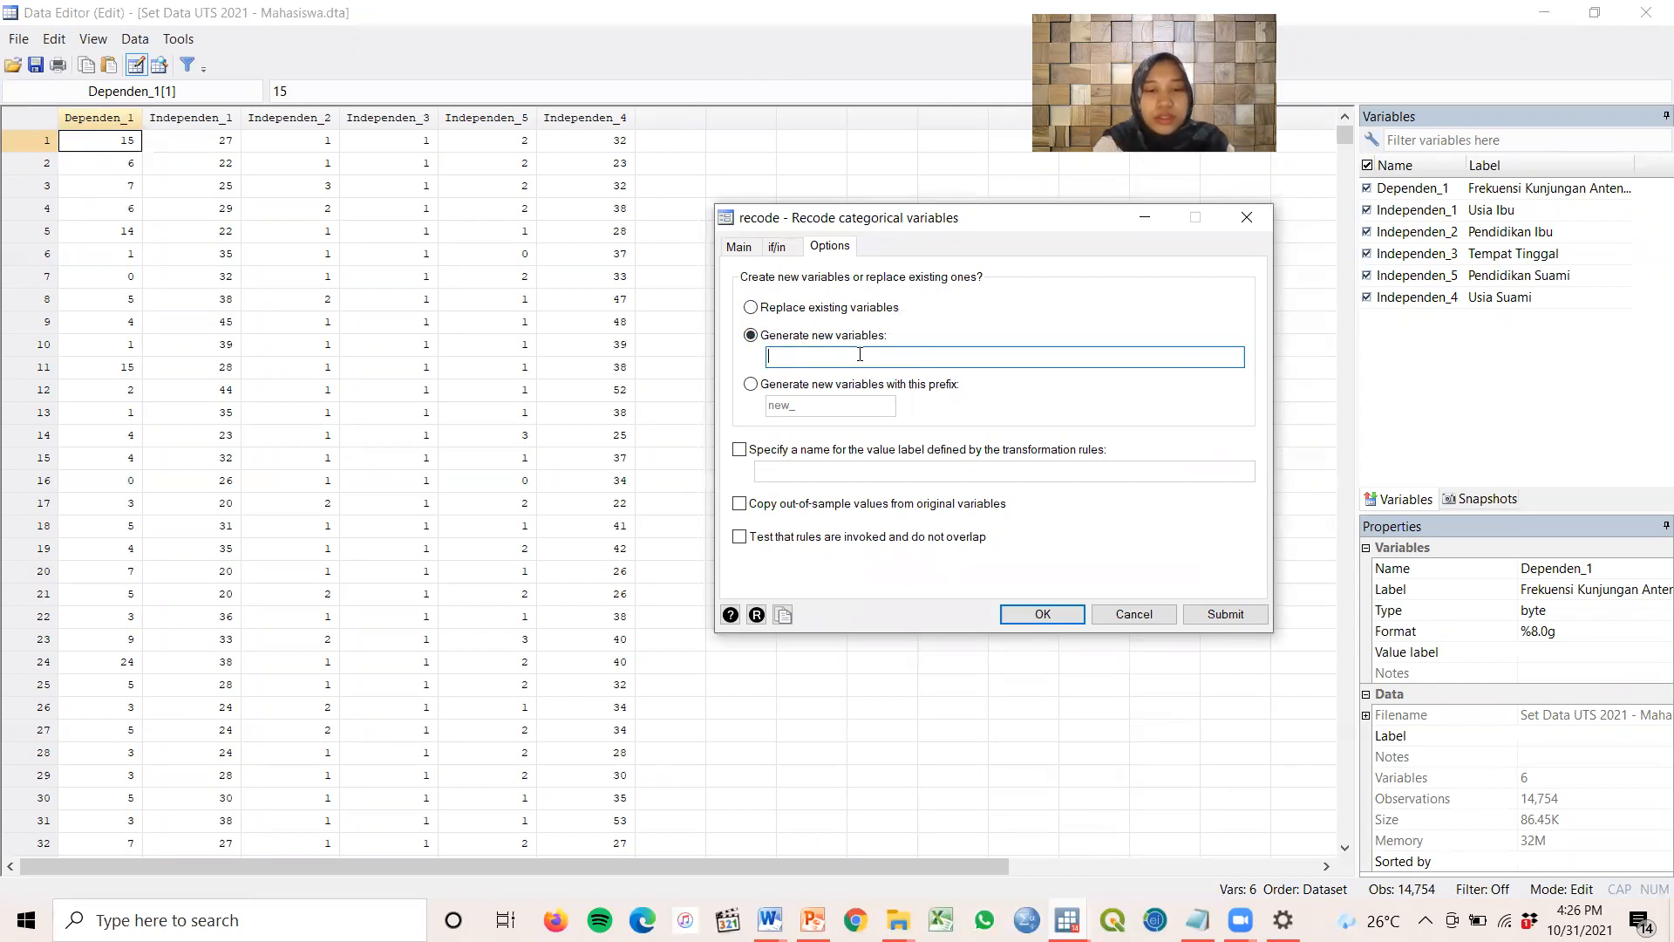
text(cat)
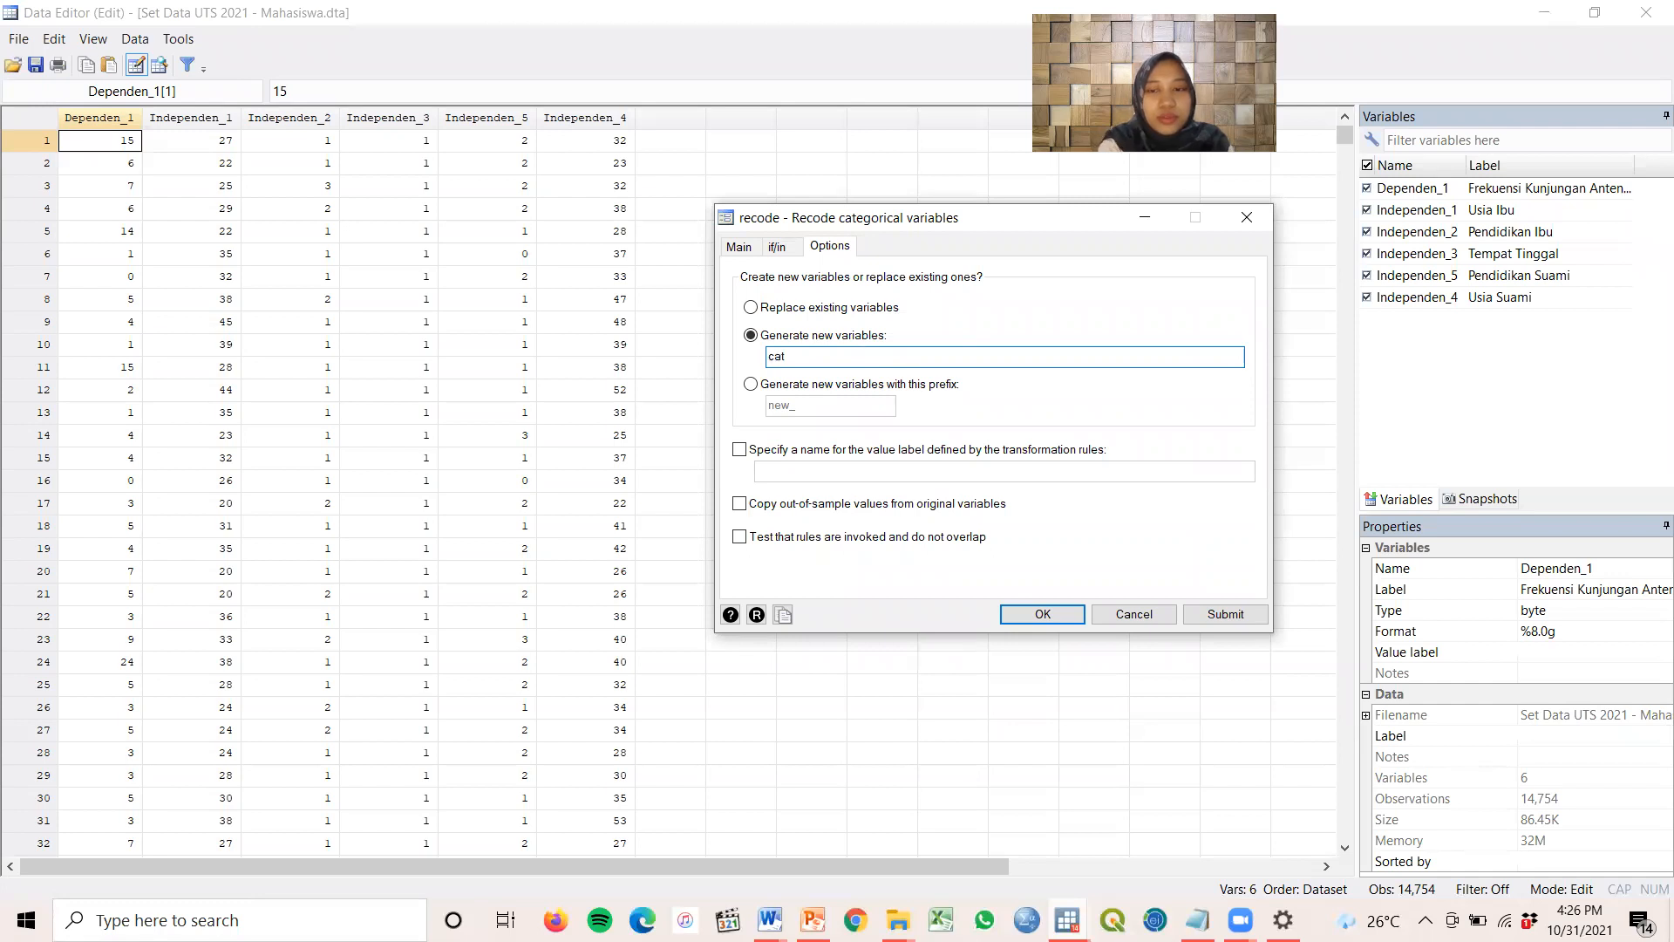
text(_dependen_1)
Review the recode settings, try to run the recode on cat_Dependen_1, and check the first empty data column
click(737, 246)
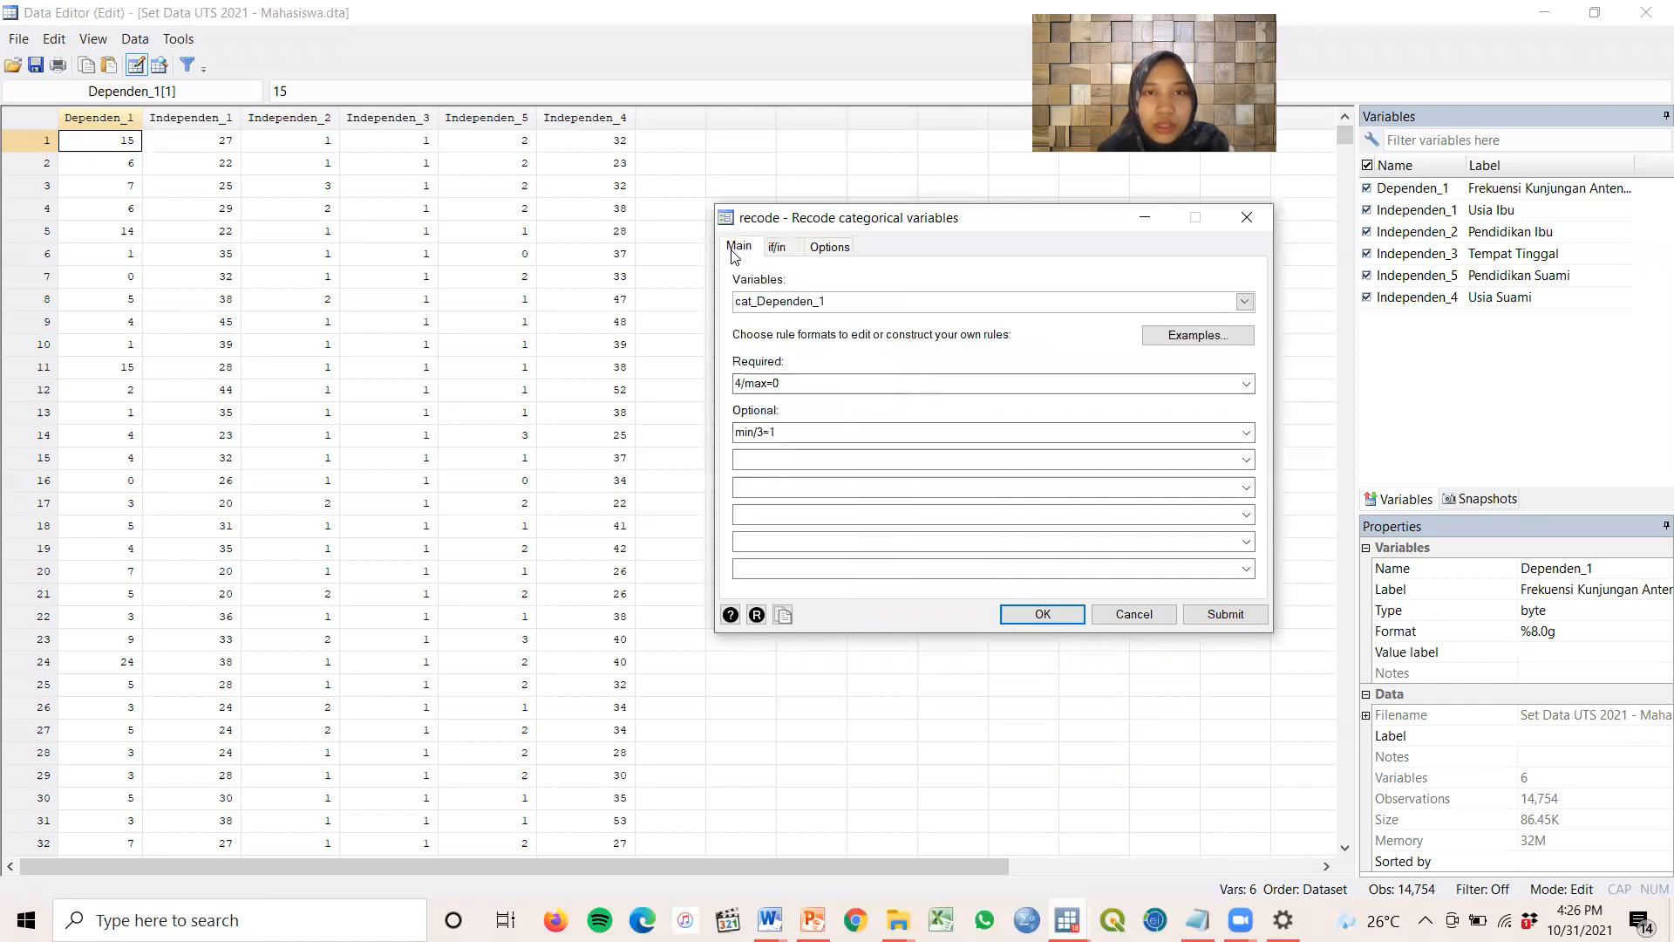
click(830, 246)
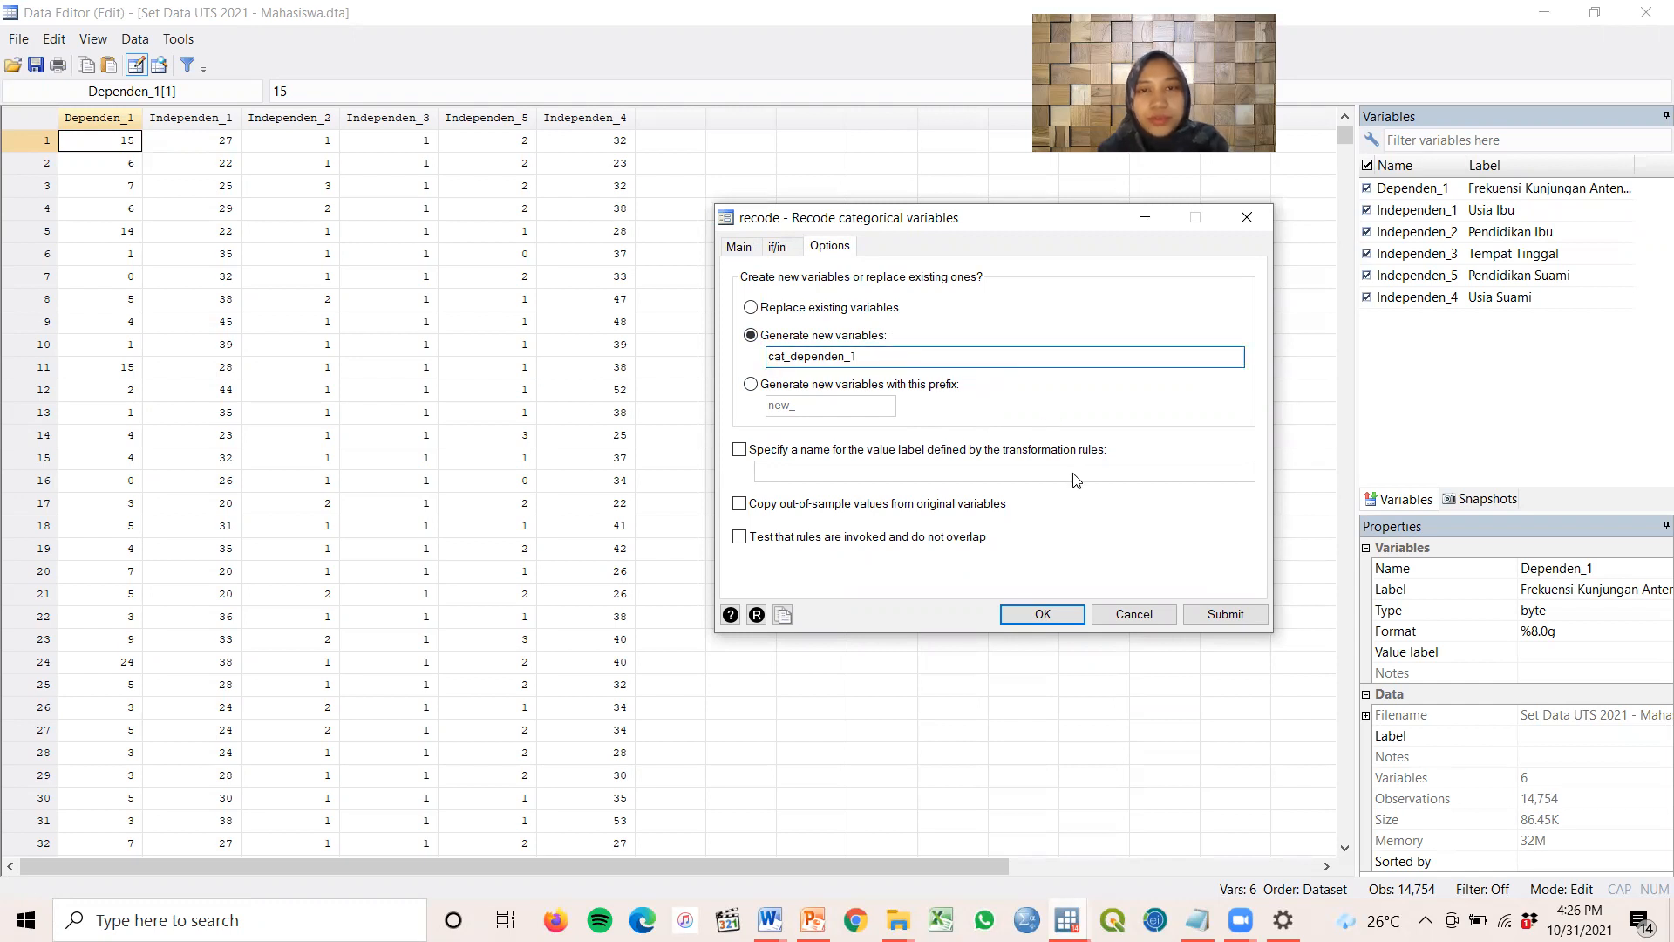
click(1062, 618)
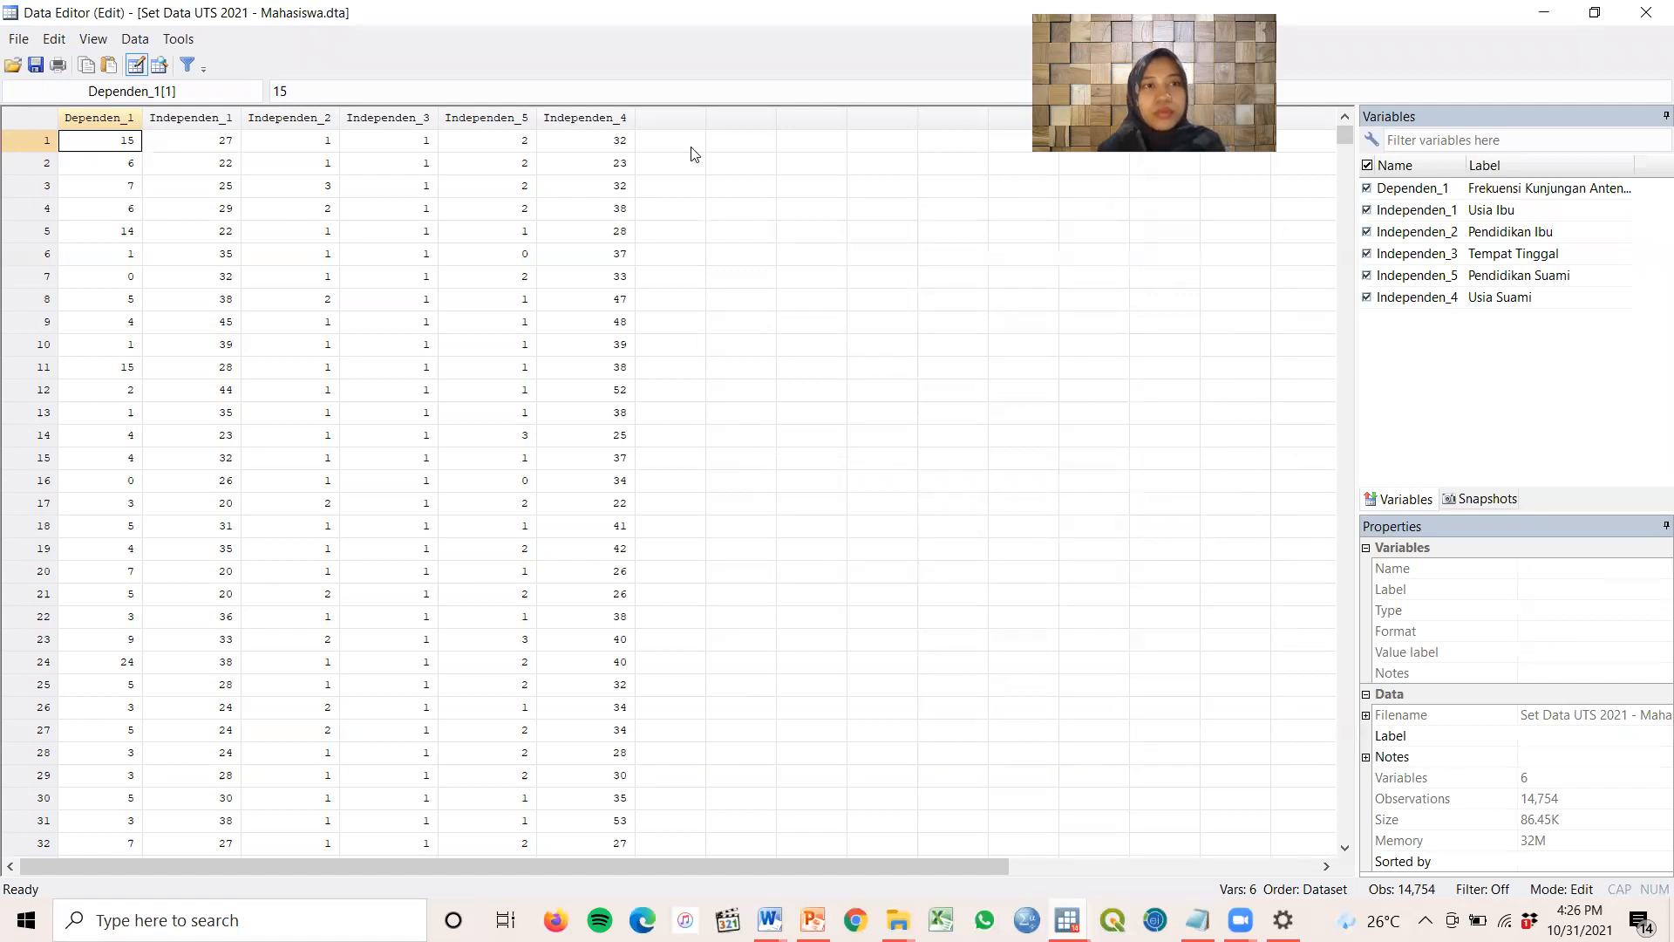
click(670, 121)
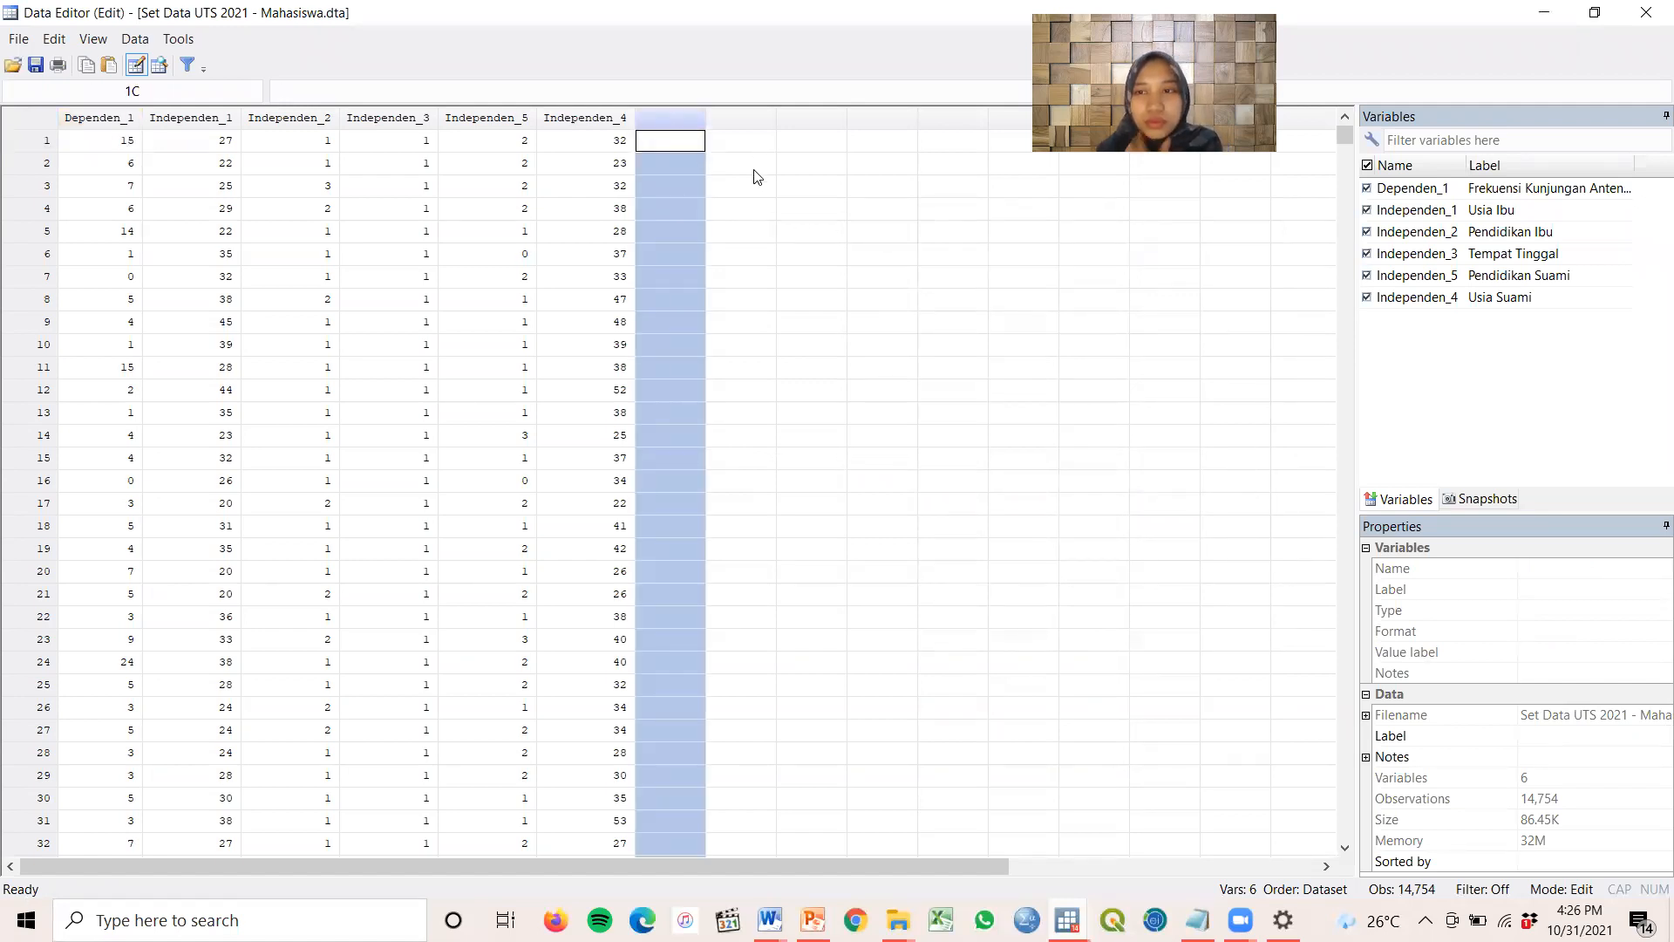
Reopen the categorical recode dialog and replace the source variable with the existing Dependen_1
click(137, 39)
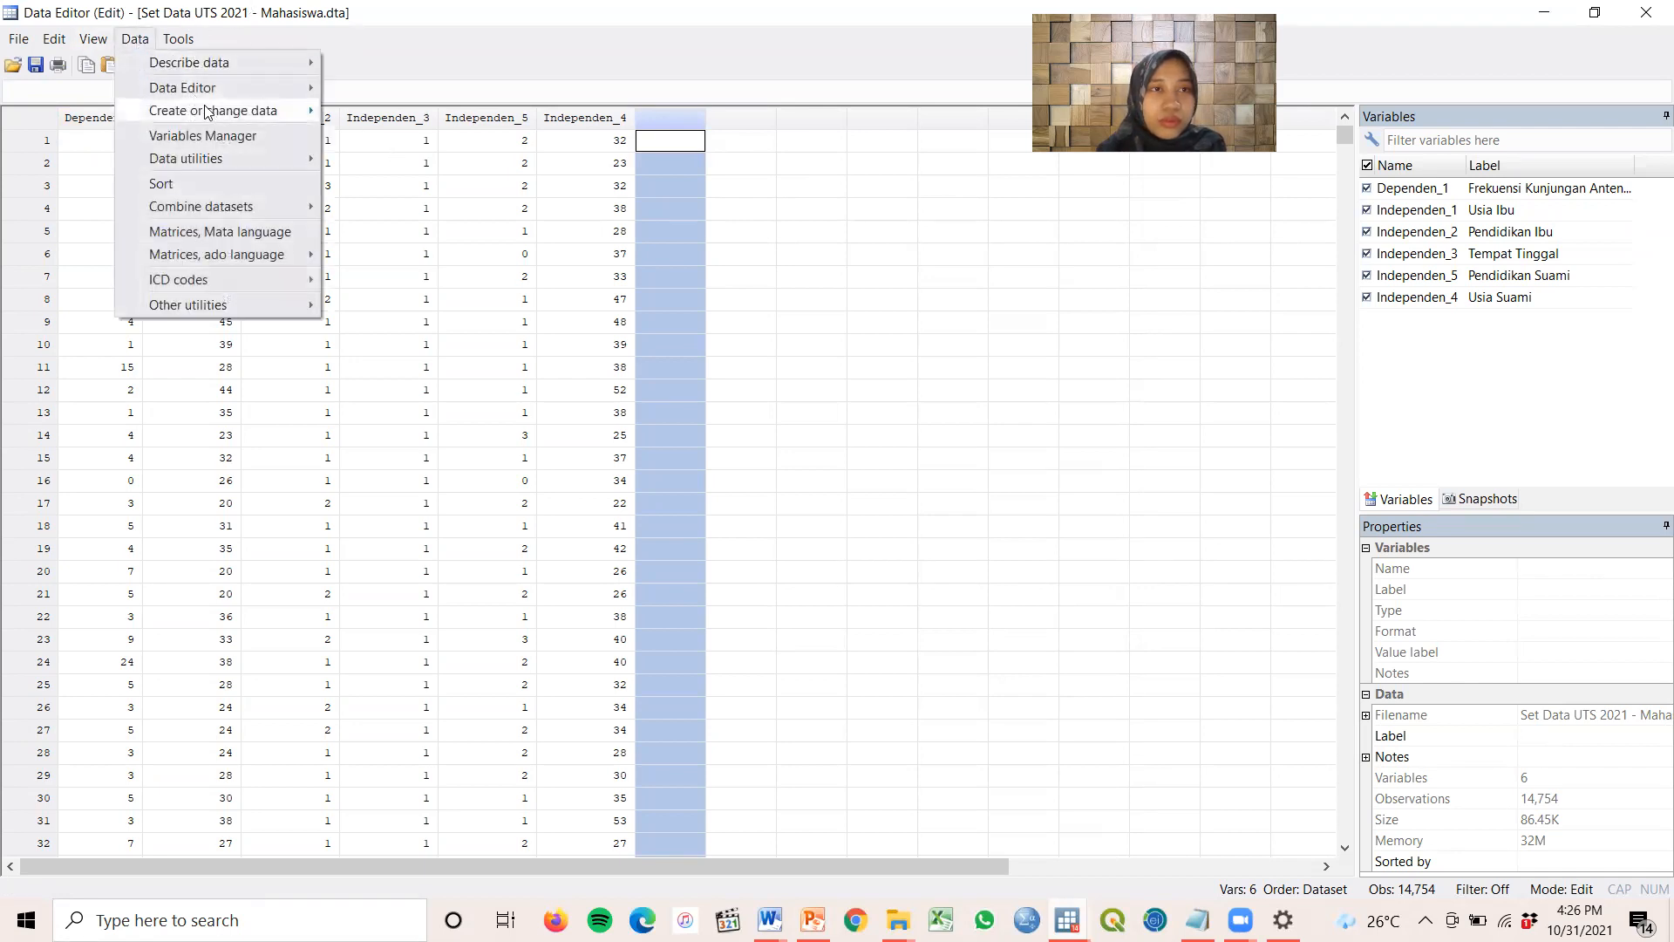
mouse_move(211, 111)
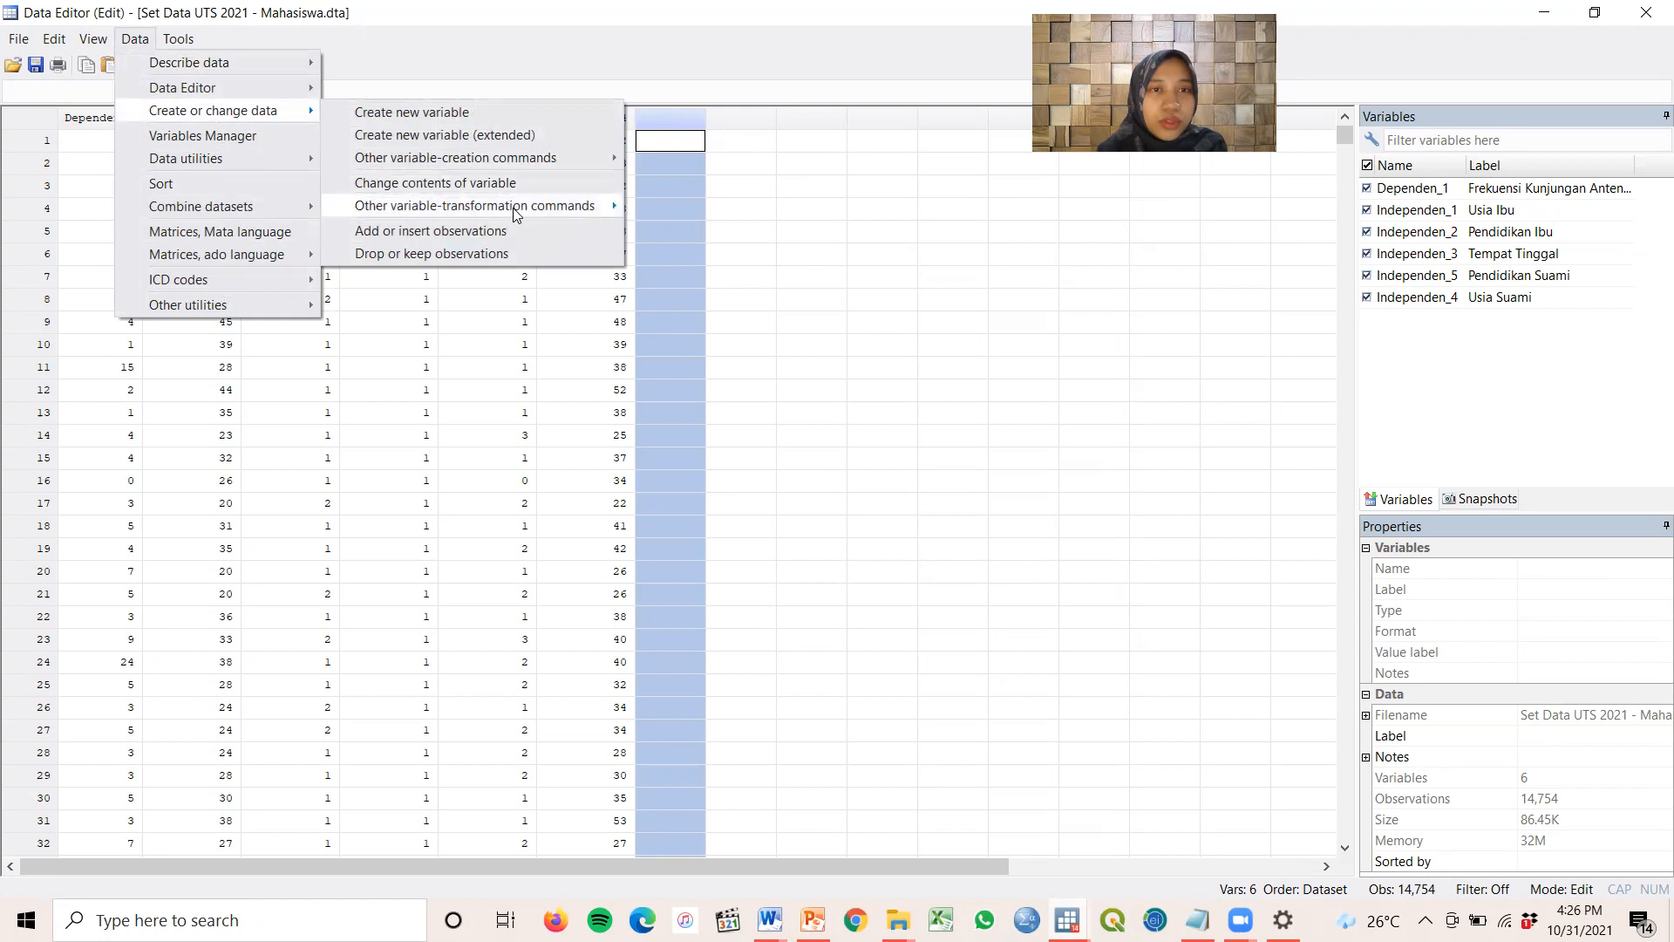
mouse_move(523, 206)
click(809, 332)
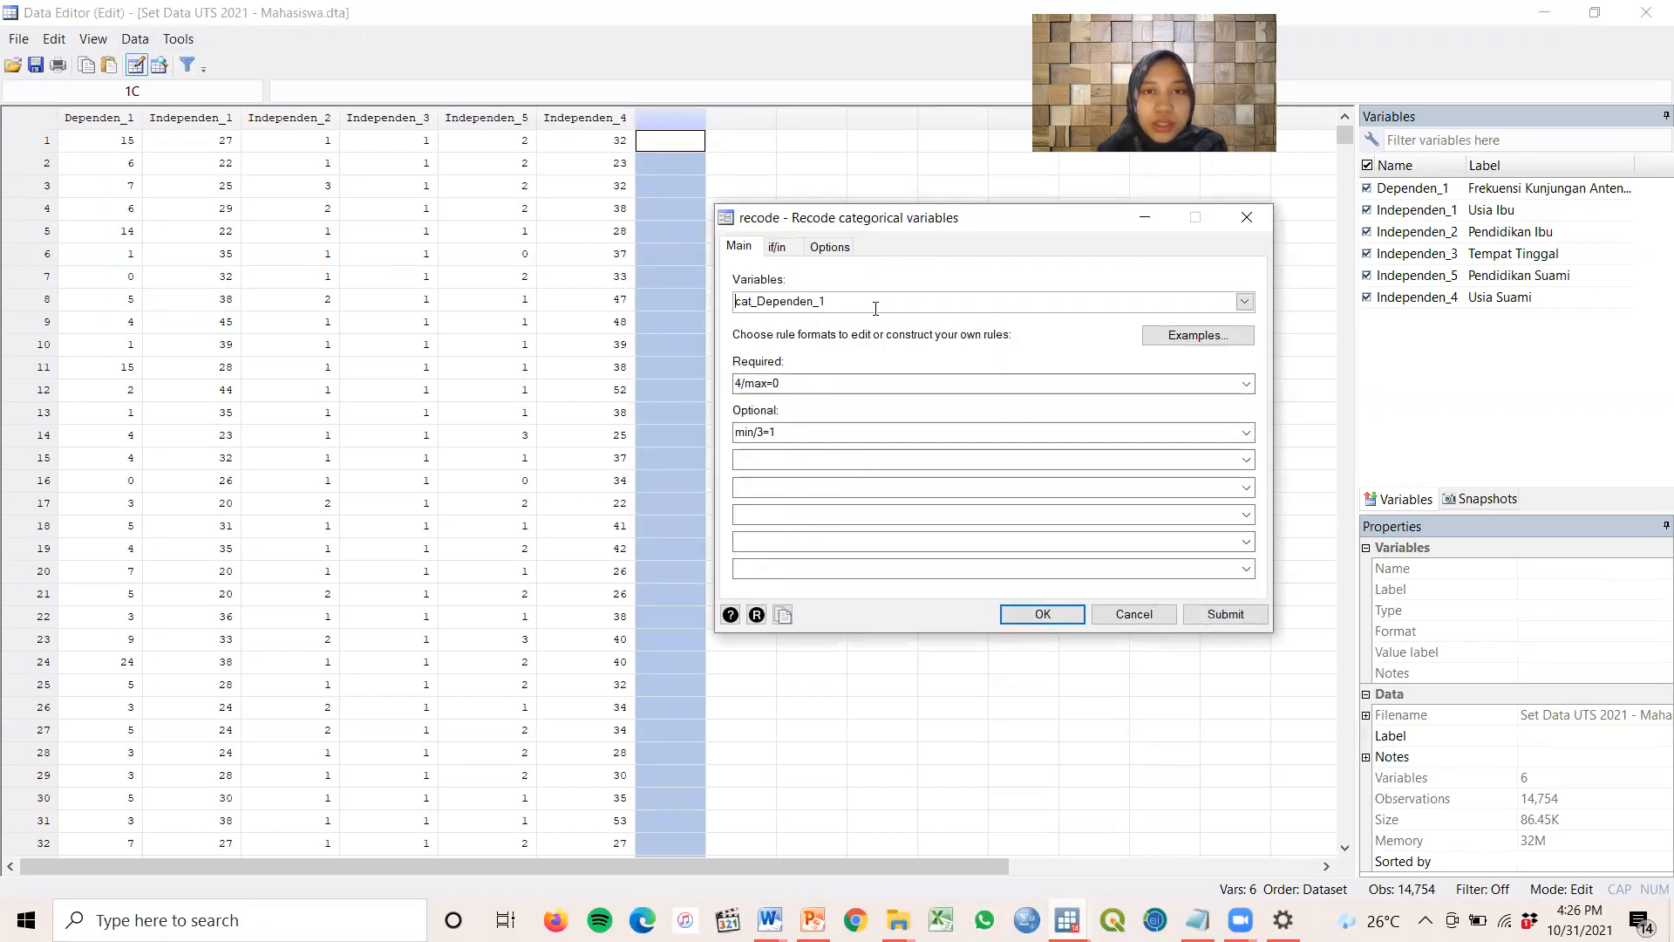
click(1246, 302)
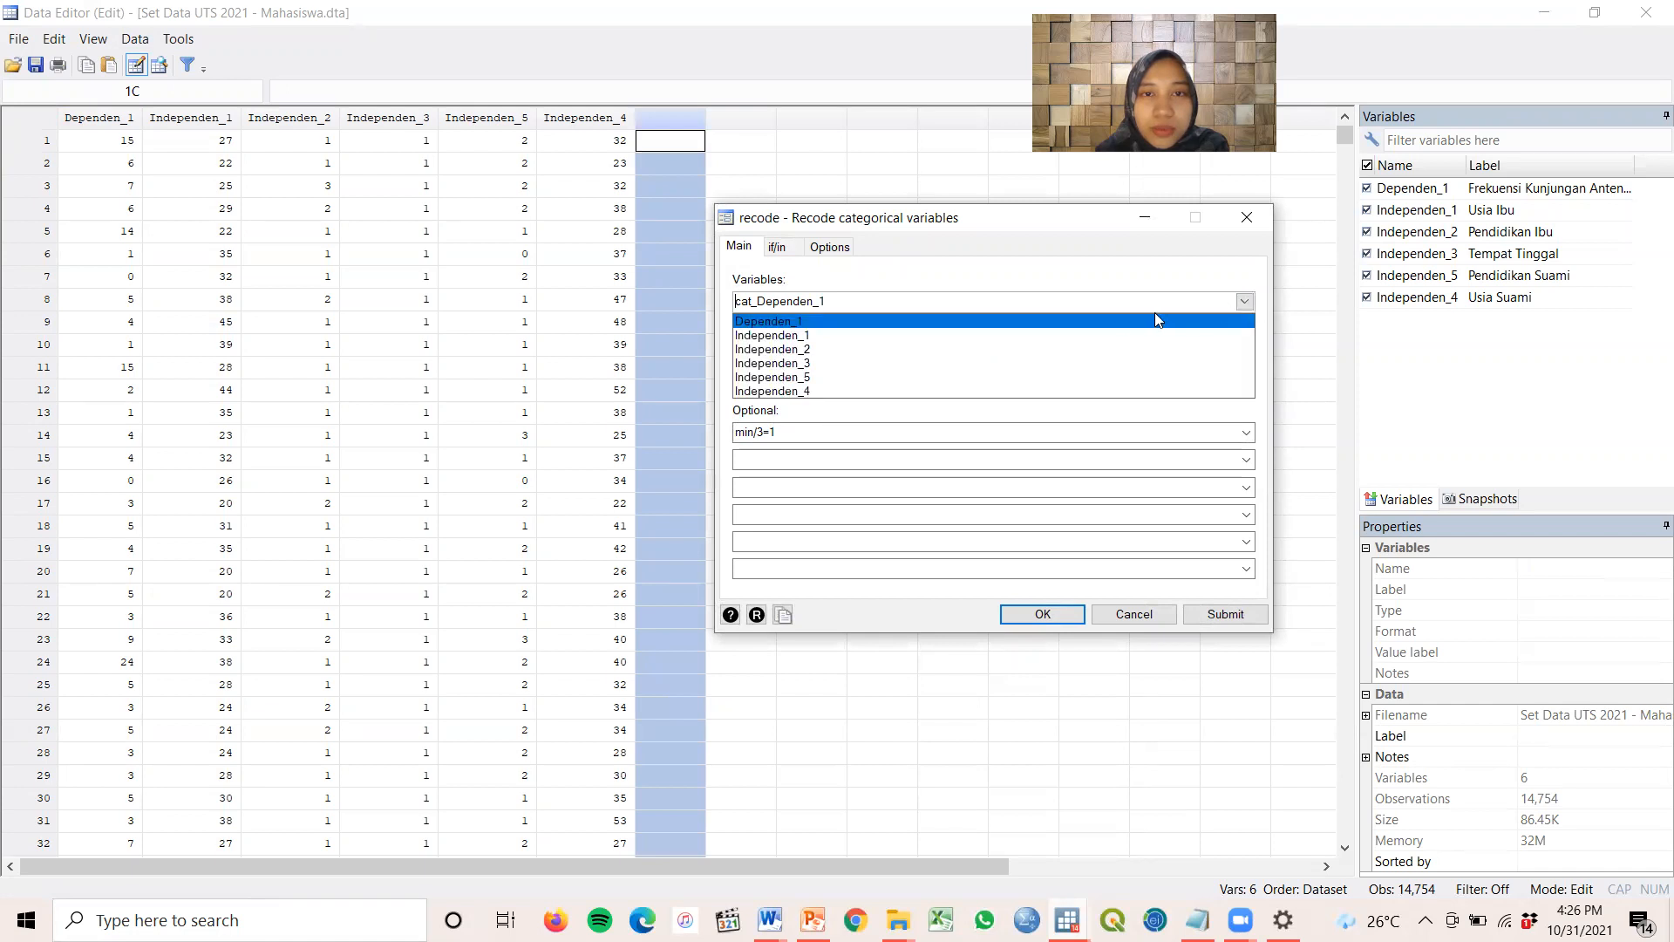
click(942, 298)
drag(923, 302, 673, 280)
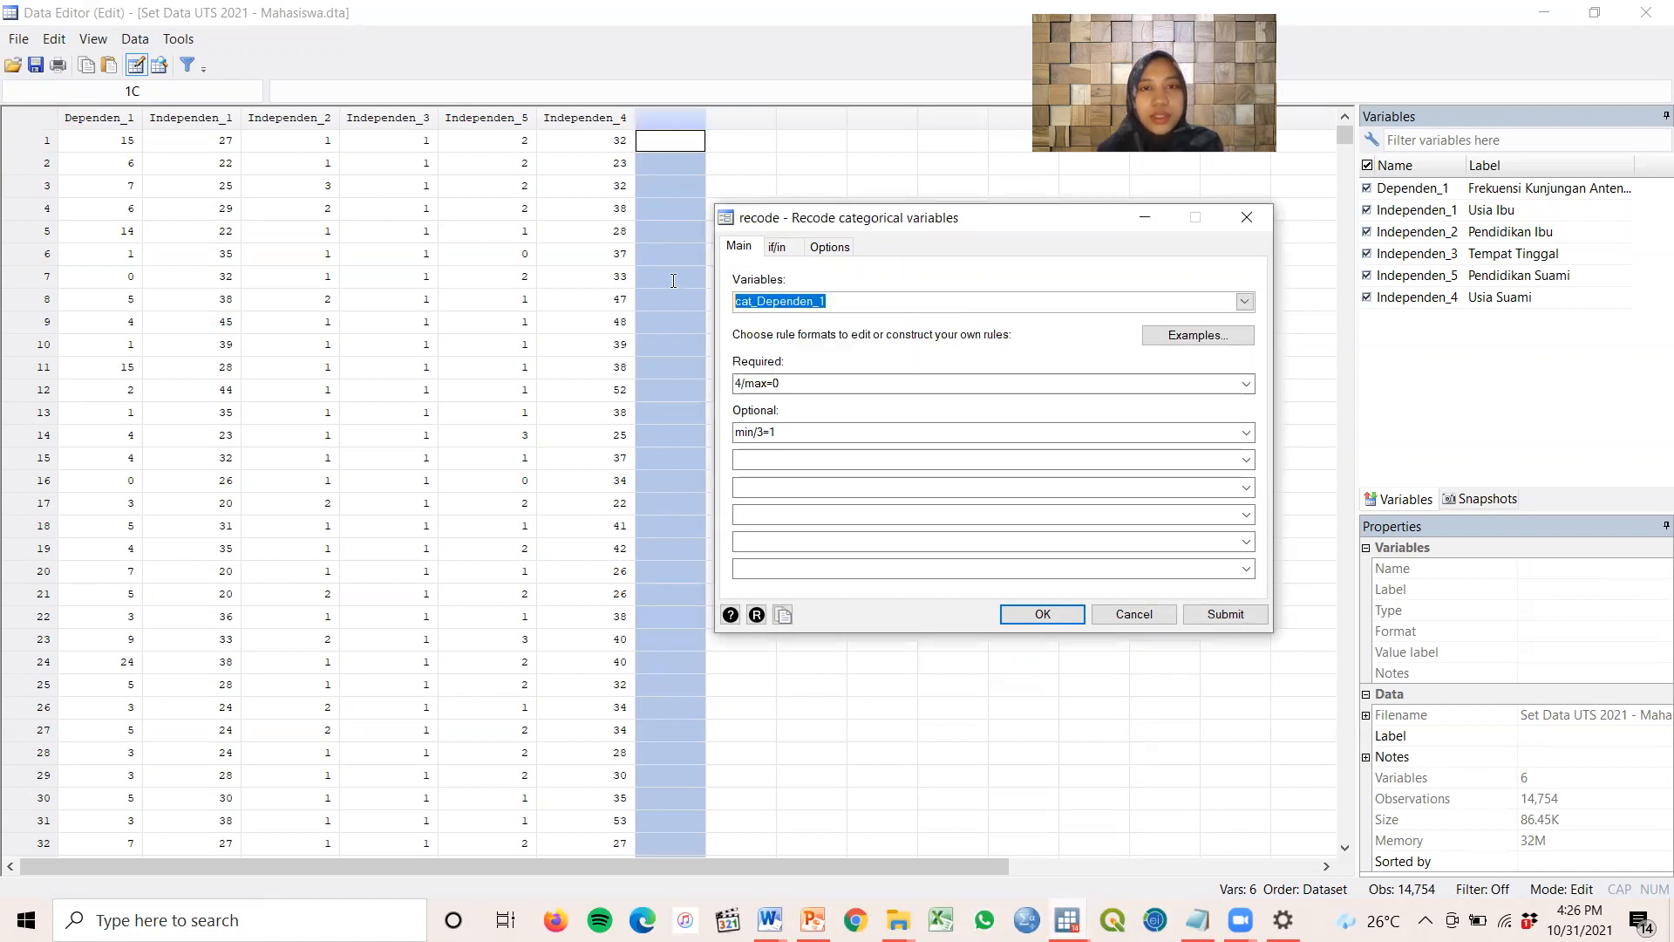
key(BackSpace)
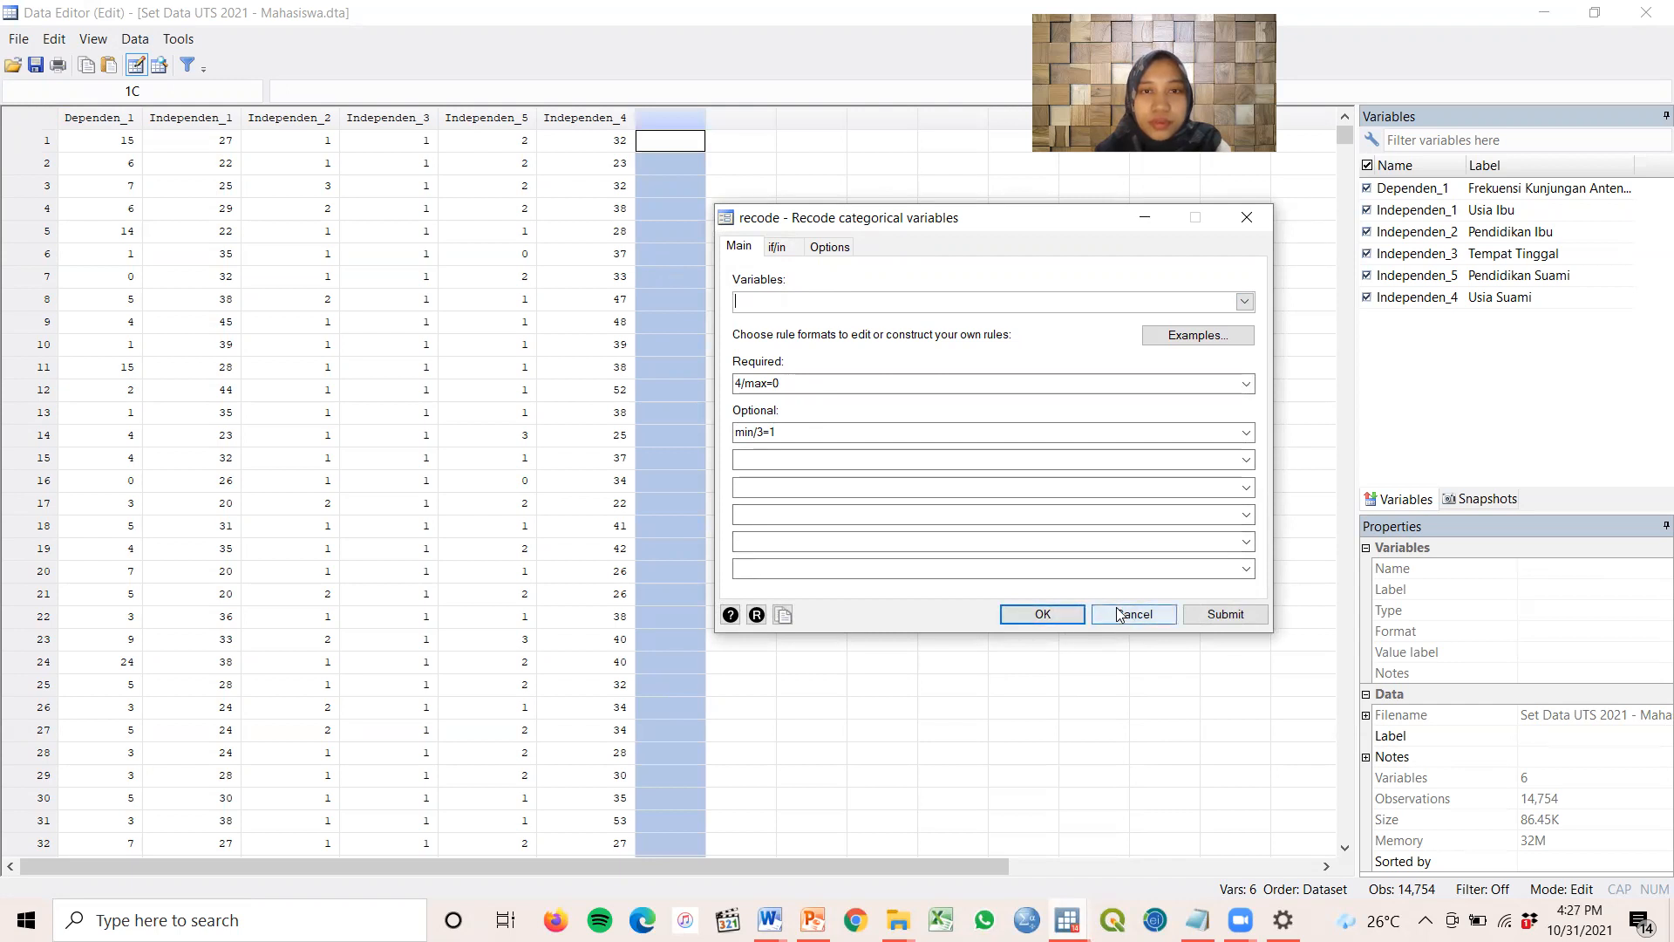
click(1245, 302)
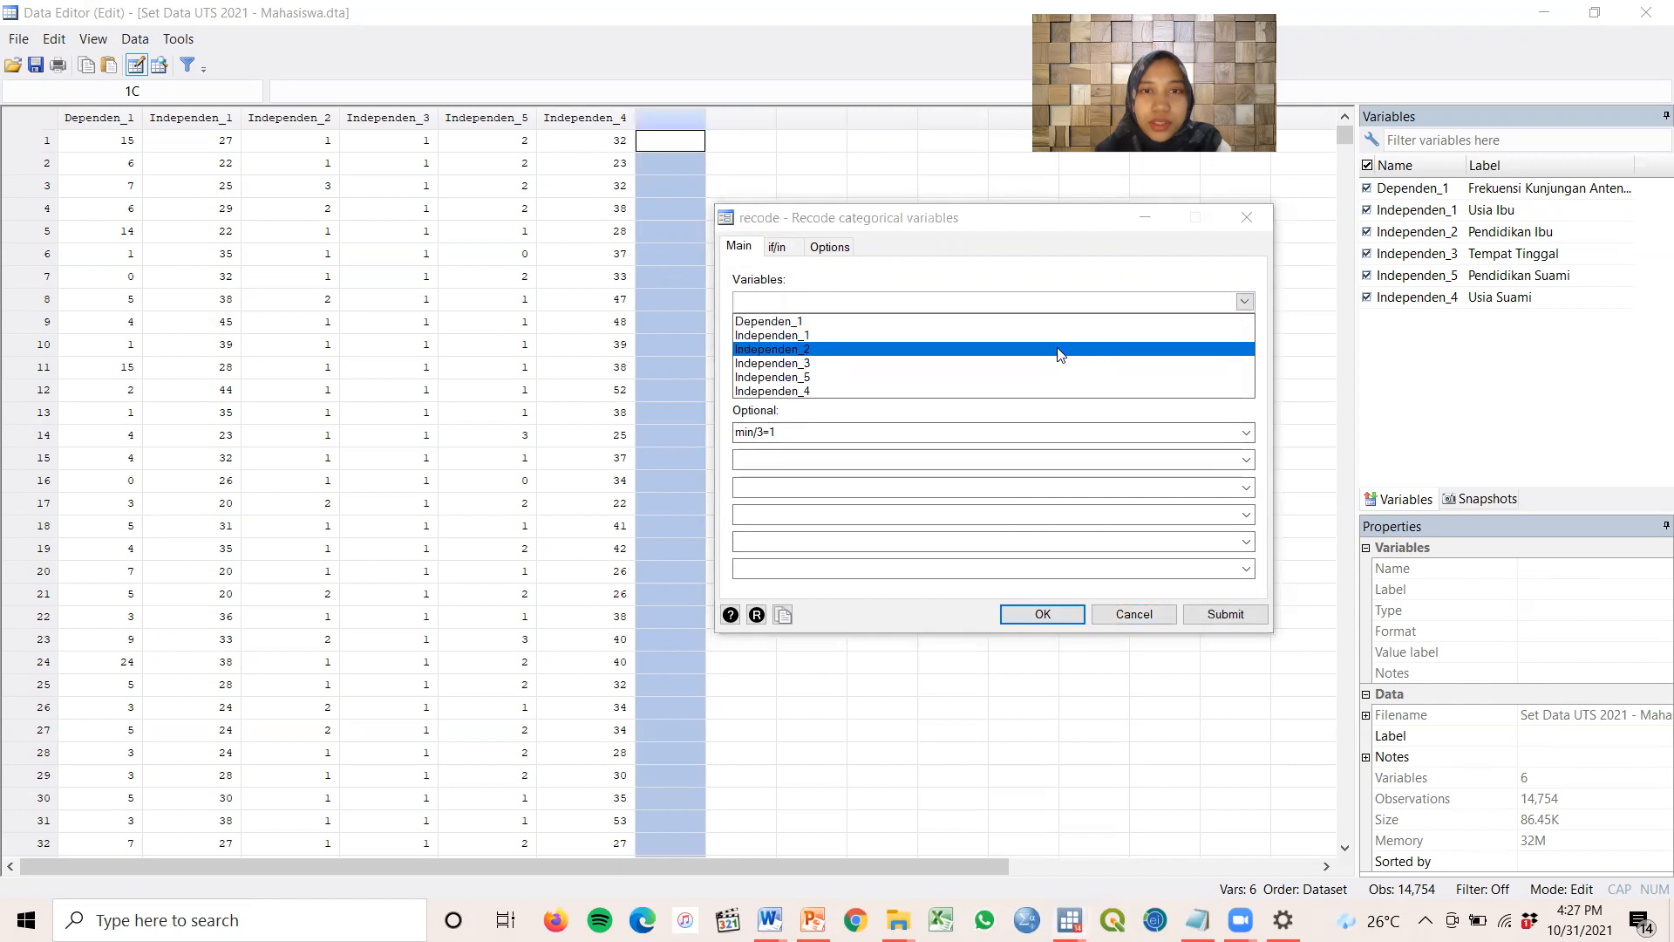
click(1061, 321)
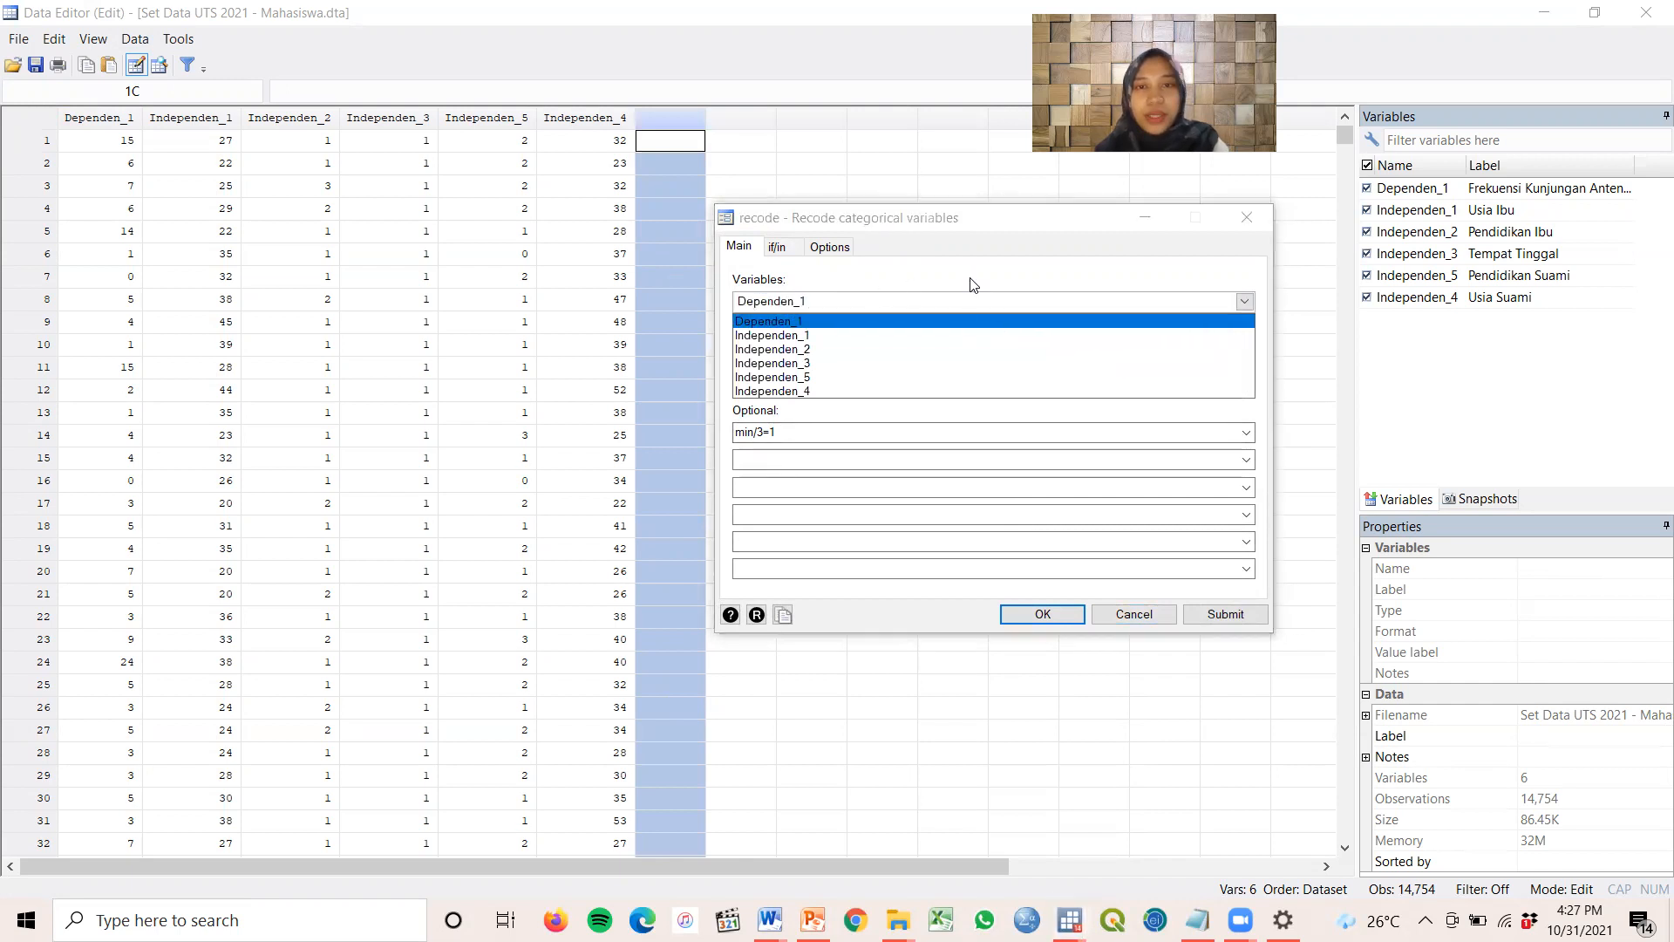
click(1244, 302)
click(1061, 319)
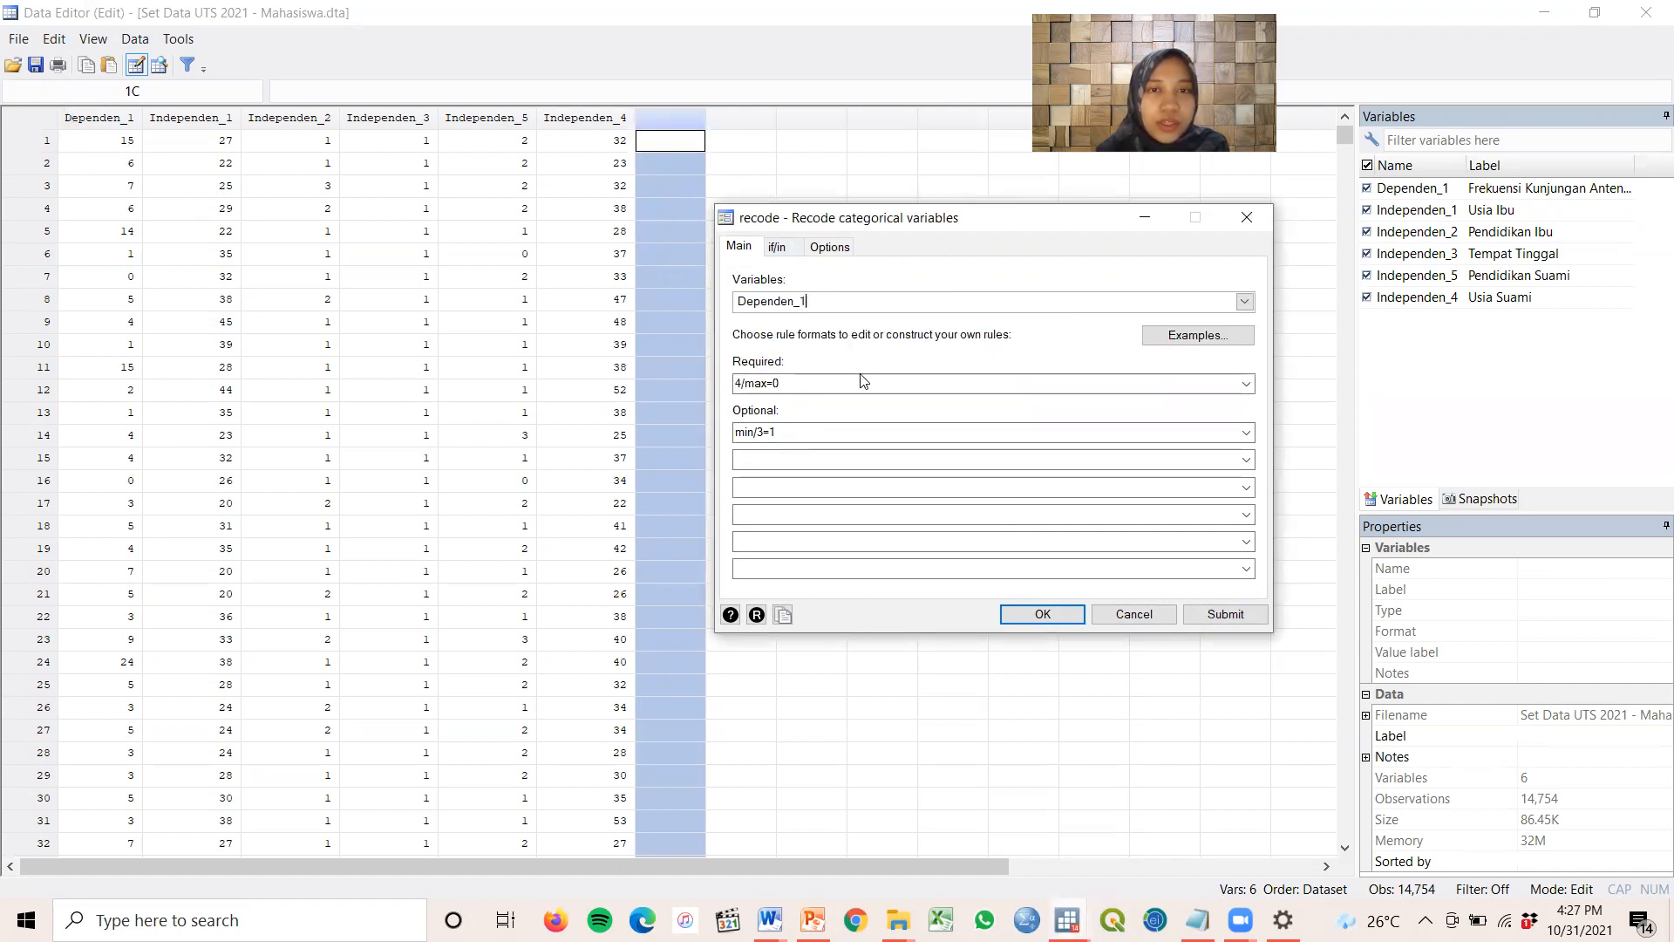
Check the rules and the output name cat_dependen_1, run the recode, and select the new variable's column
double_click(788, 379)
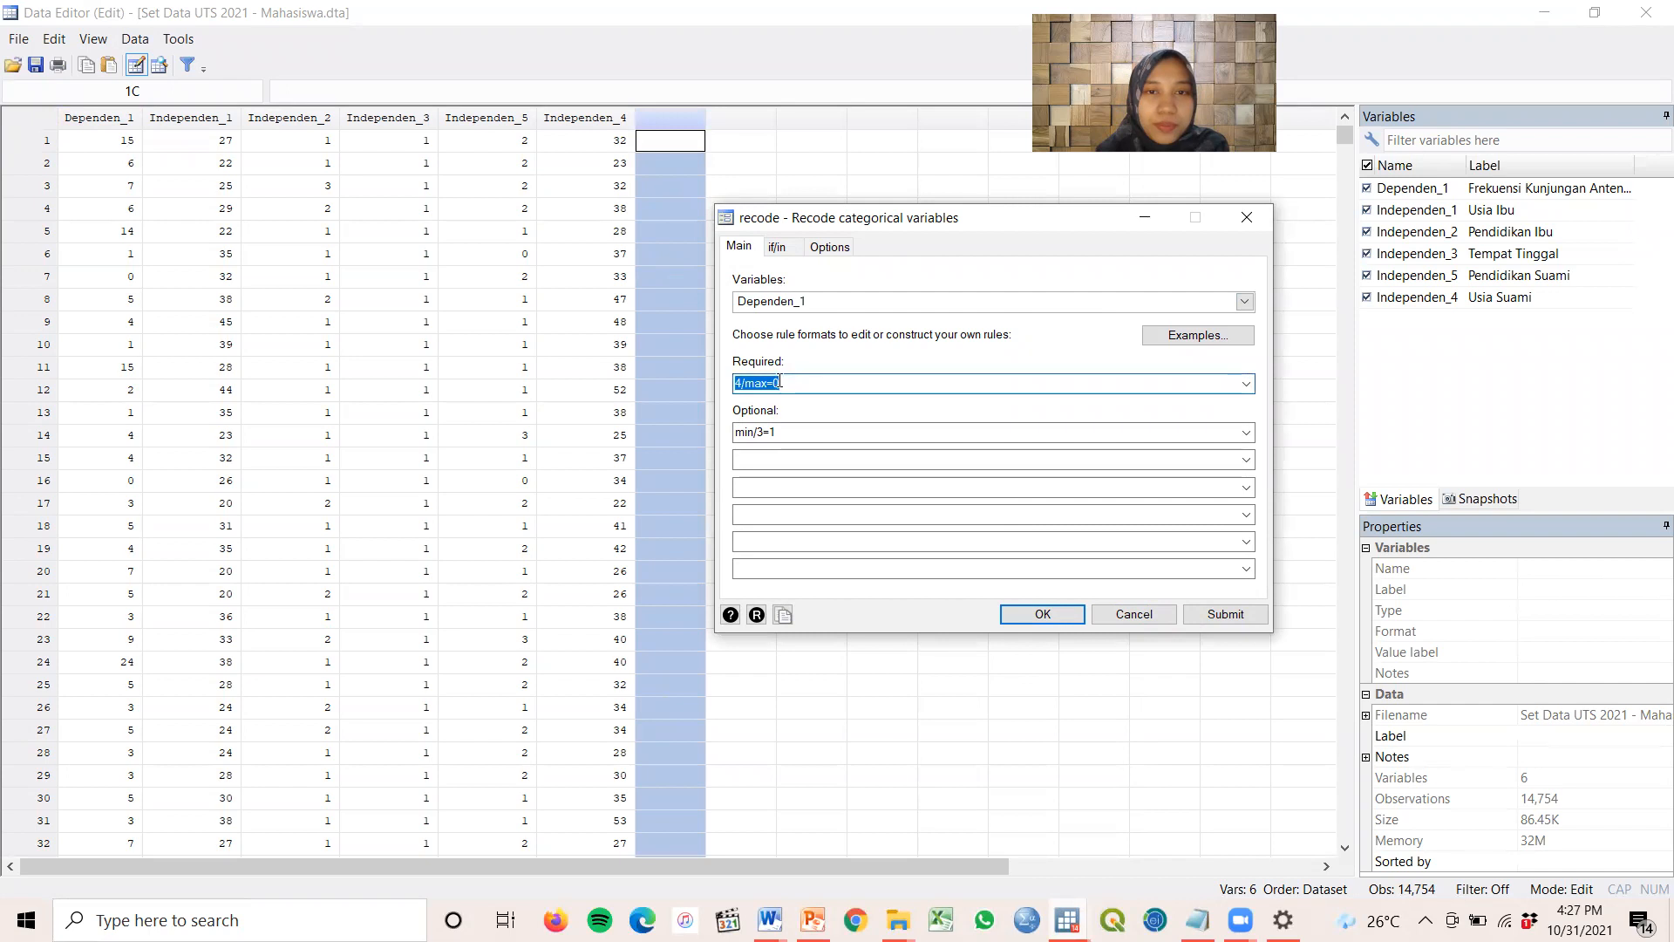
key(Tab)
click(830, 248)
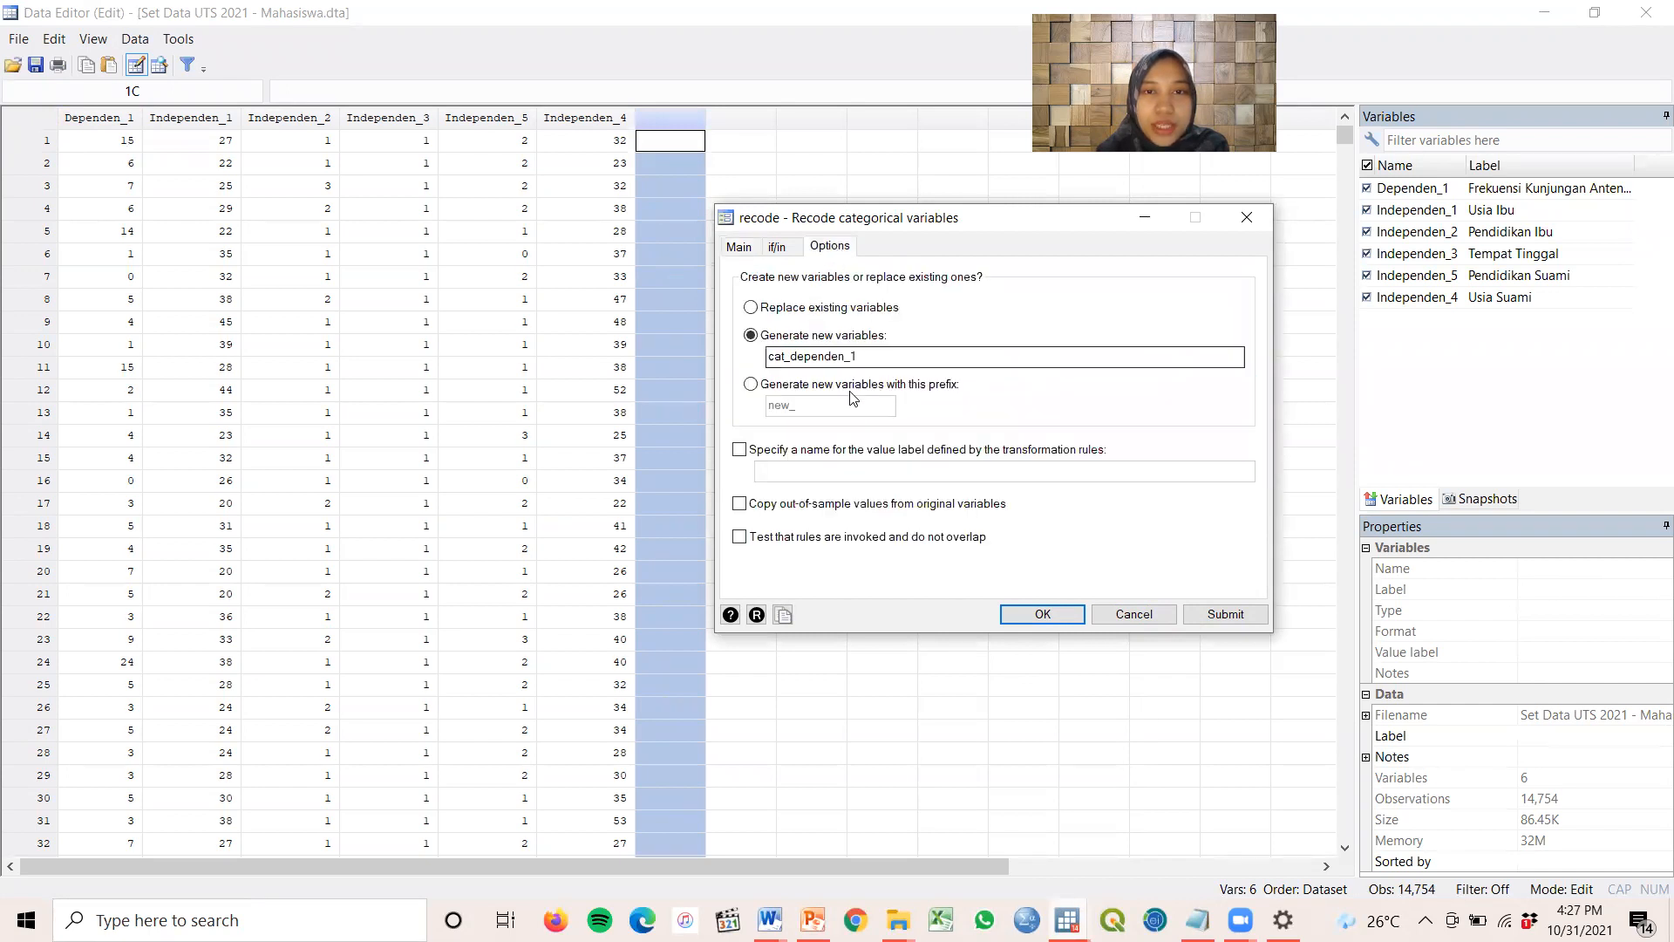
click(868, 357)
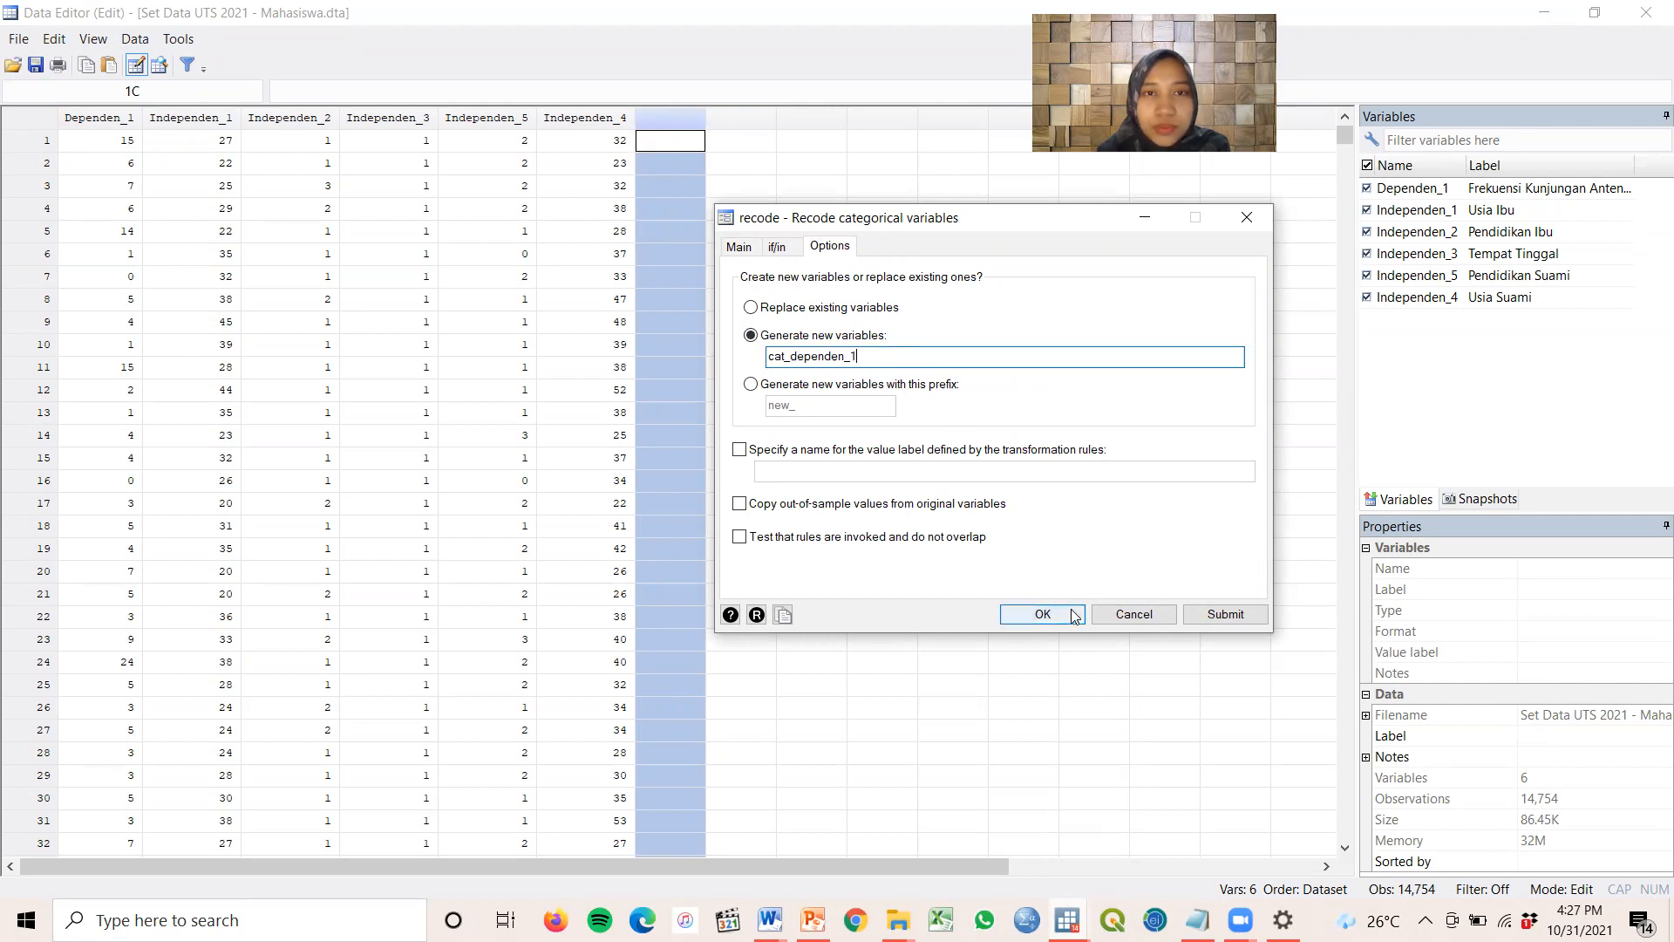
click(1043, 614)
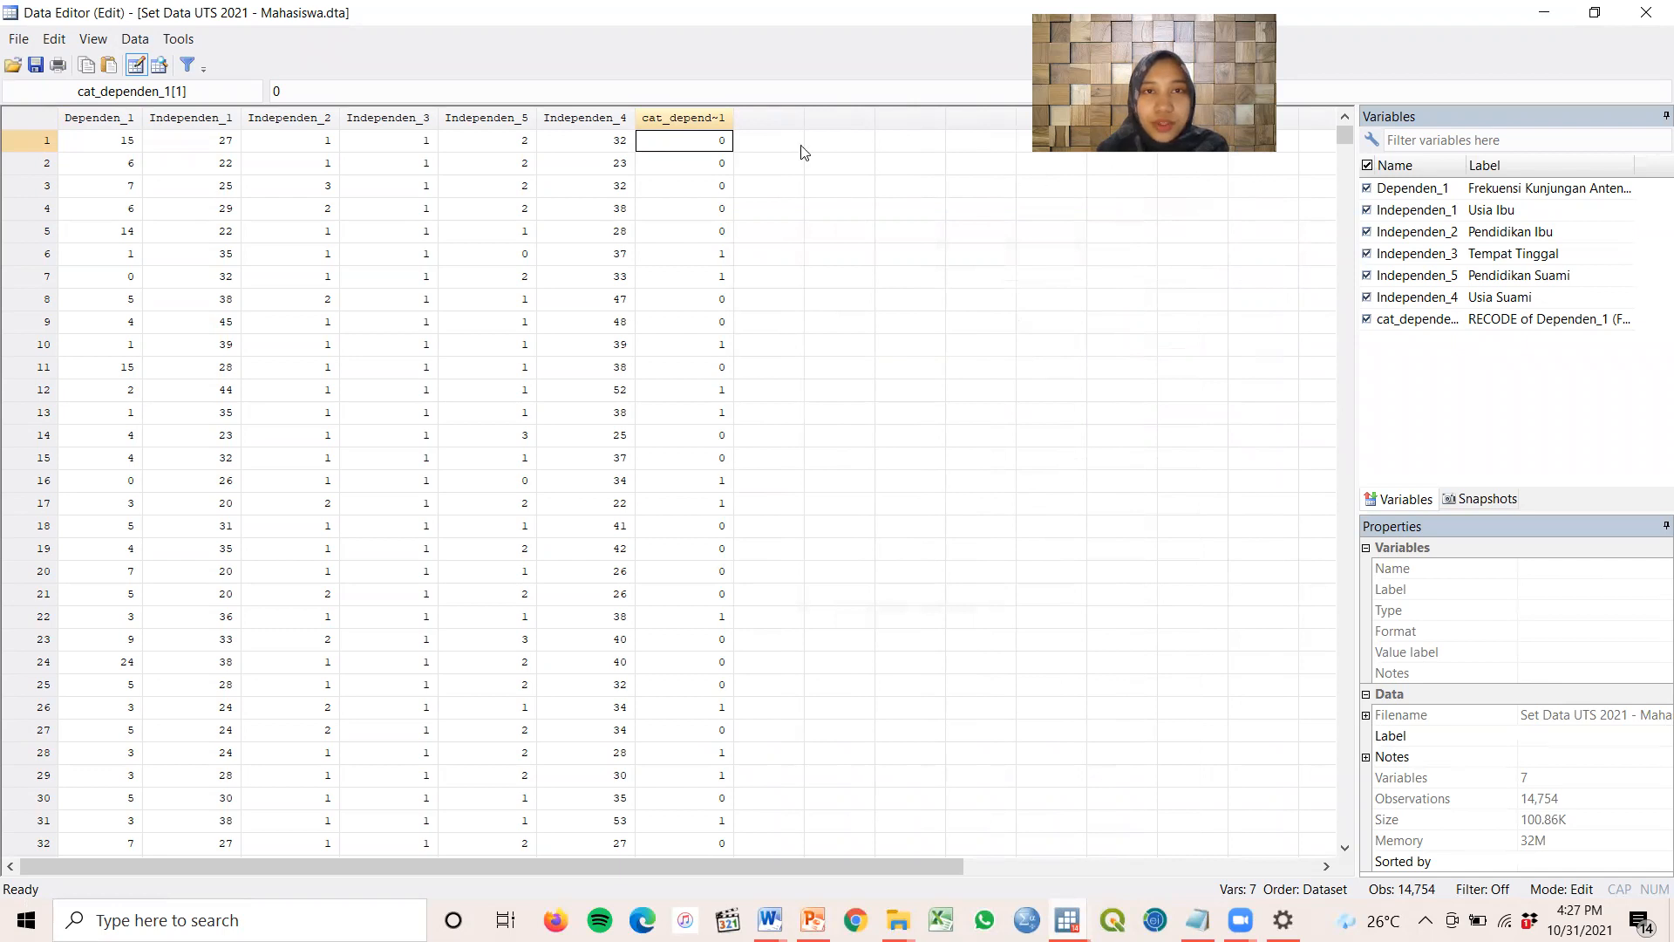
click(685, 118)
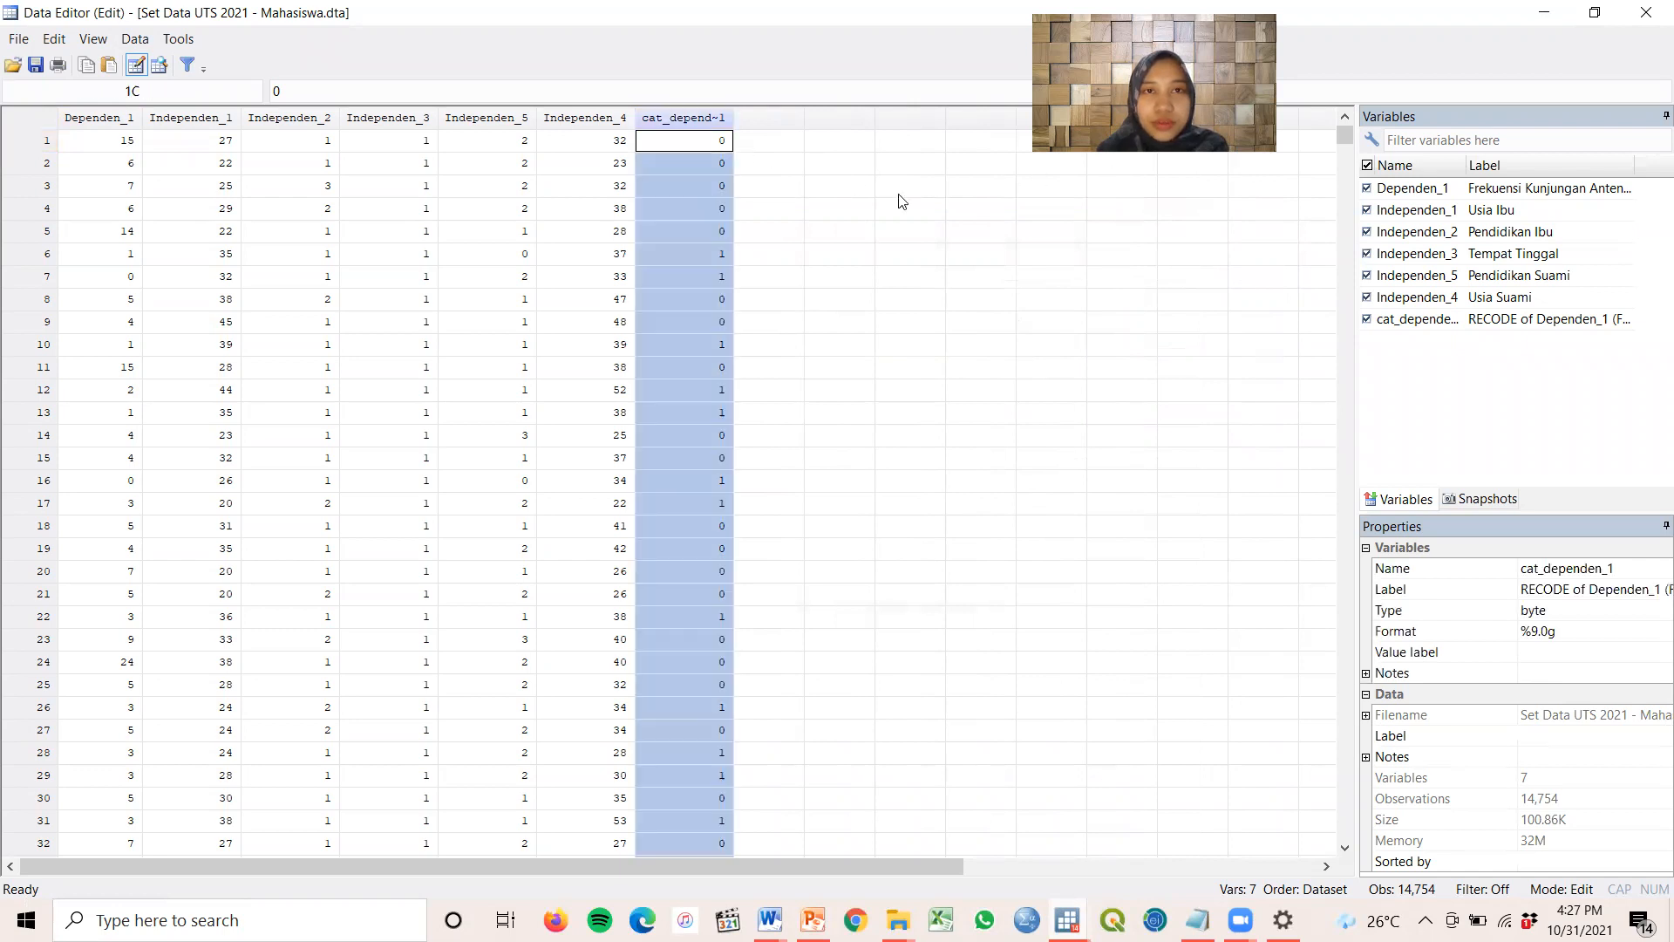
click(1639, 635)
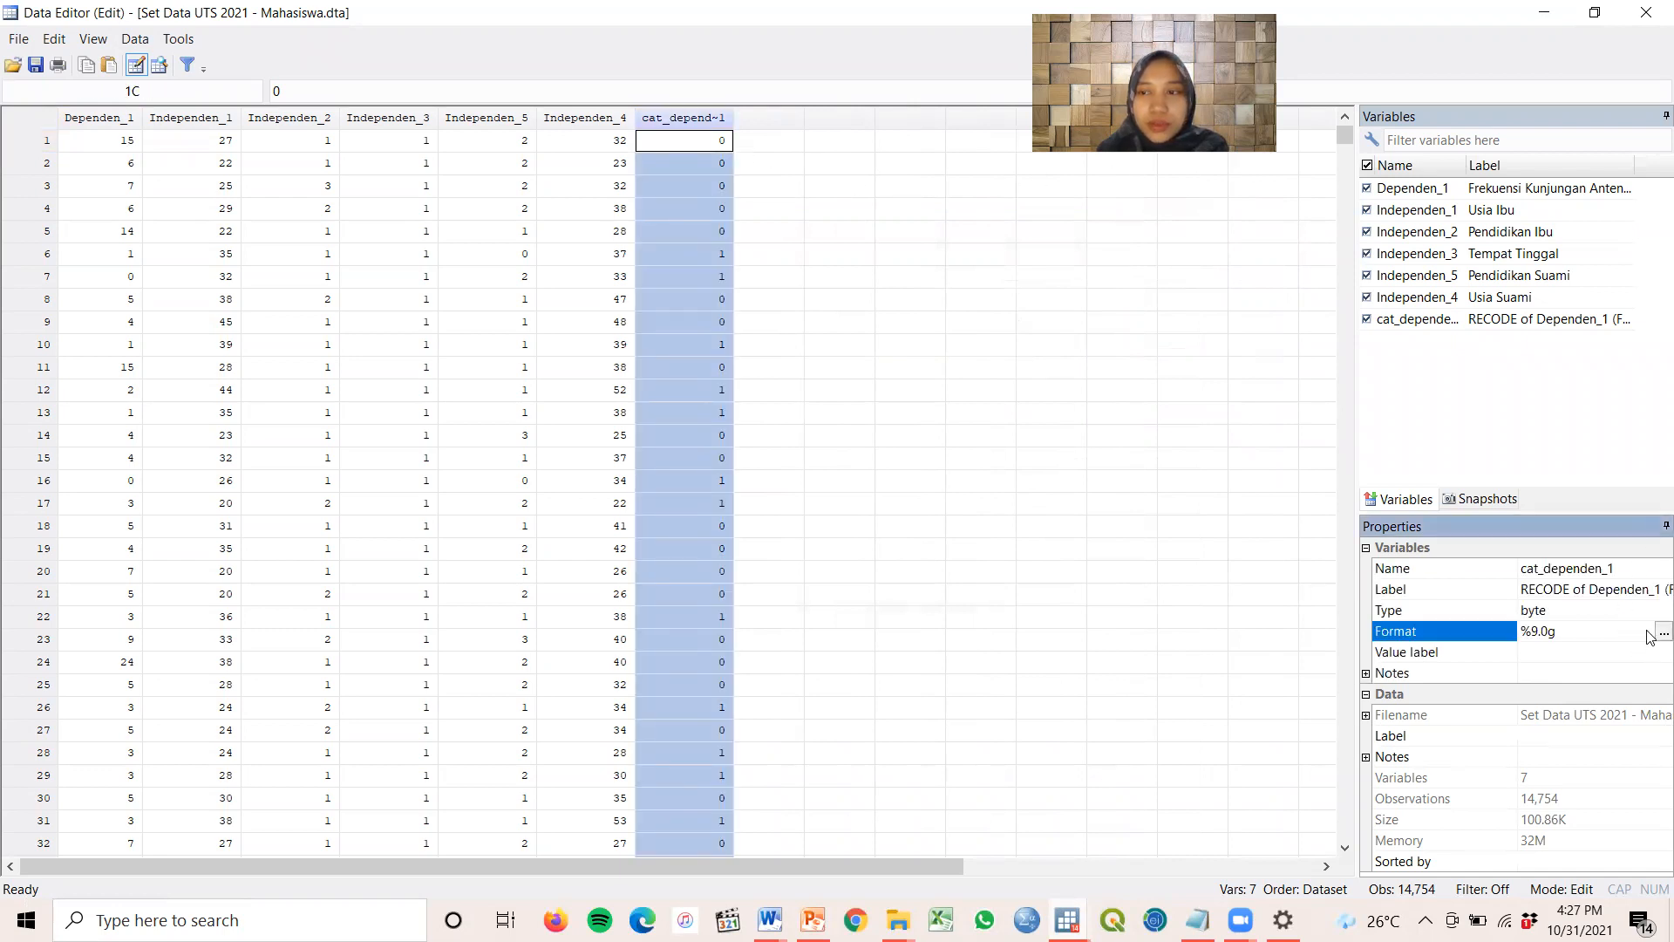
click(1663, 632)
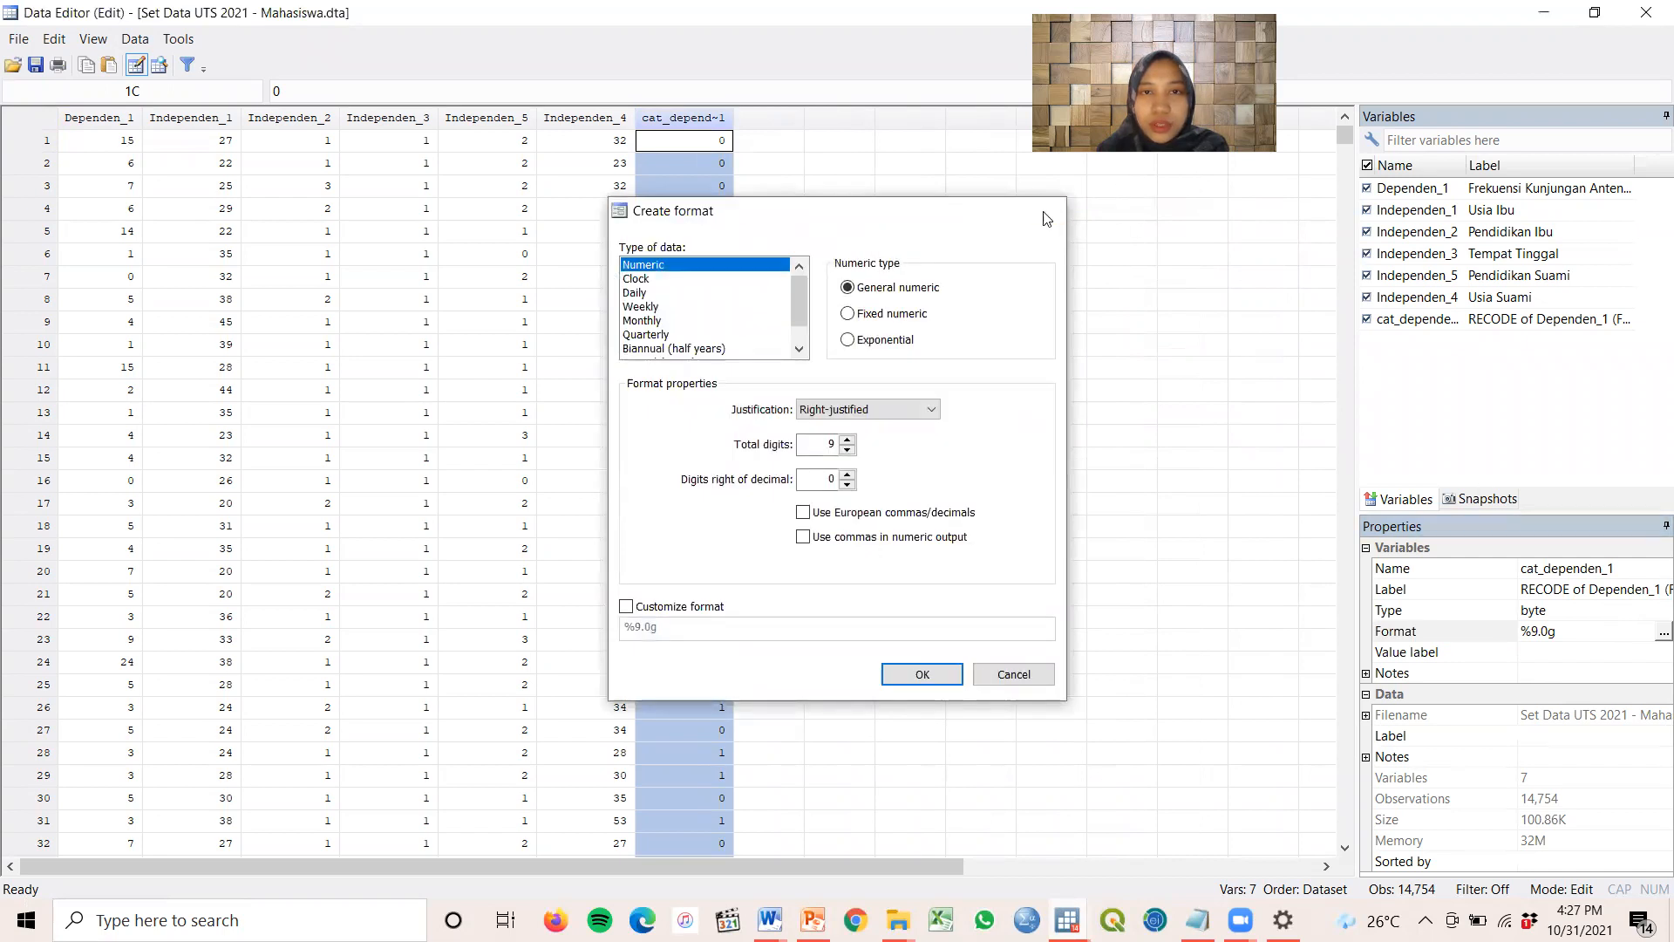
key(Escape)
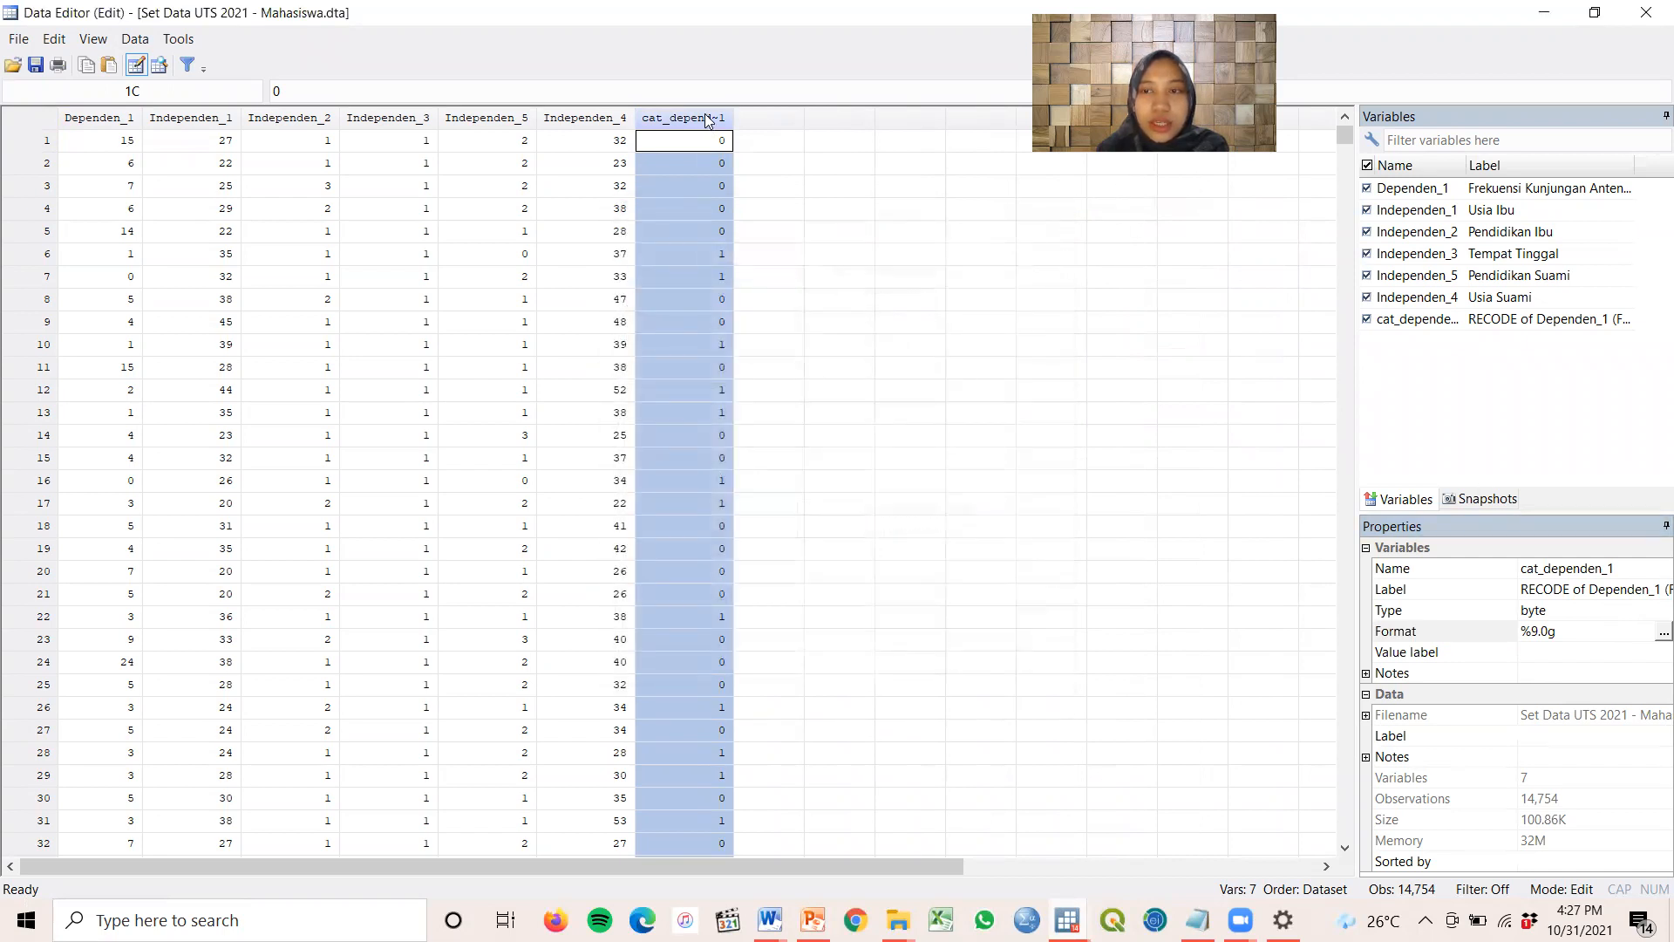
click(1663, 633)
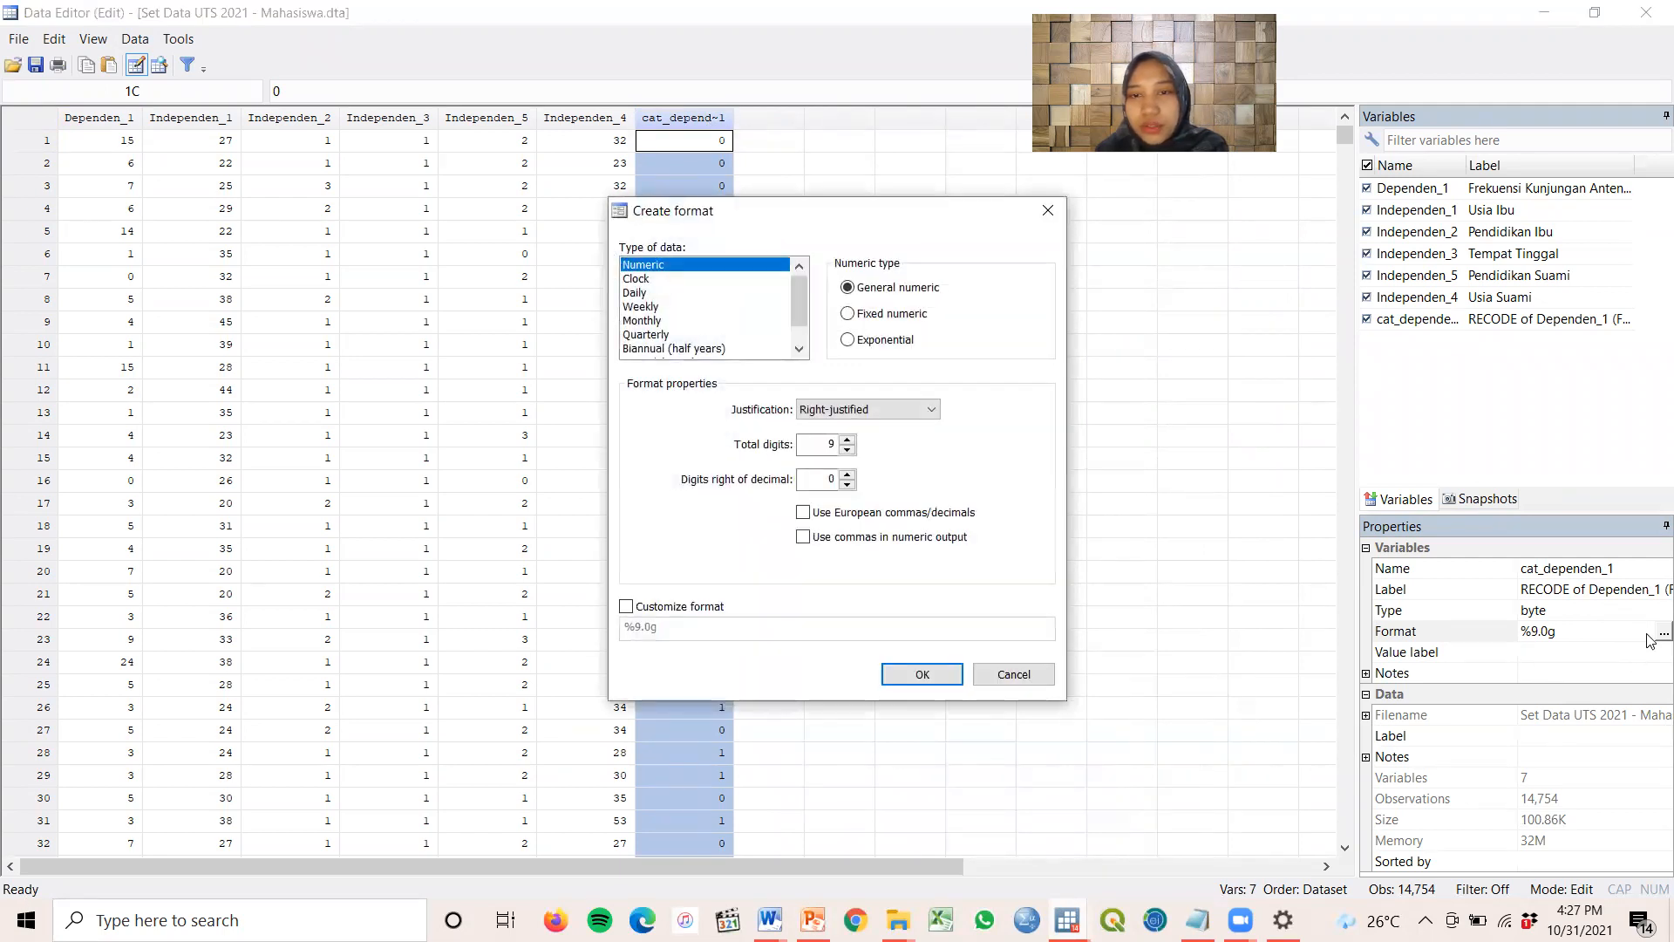
click(1048, 211)
Open the value label manager for cat_dependen_1 and start a new value label named cat_dependen_1
click(1625, 651)
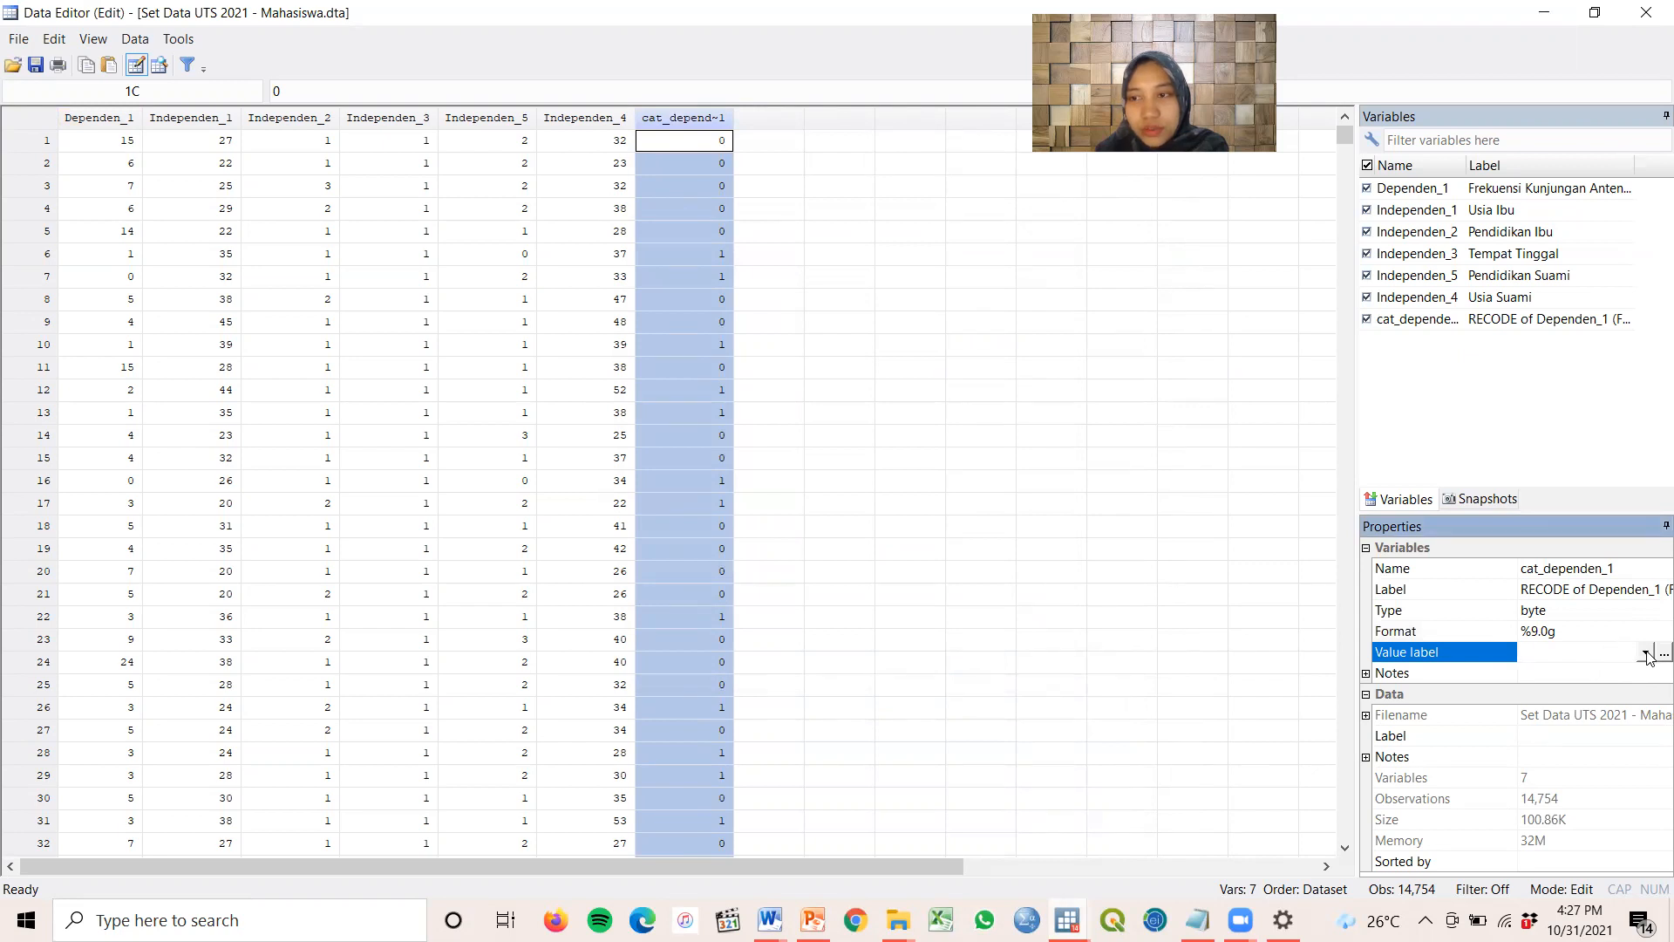
click(1662, 651)
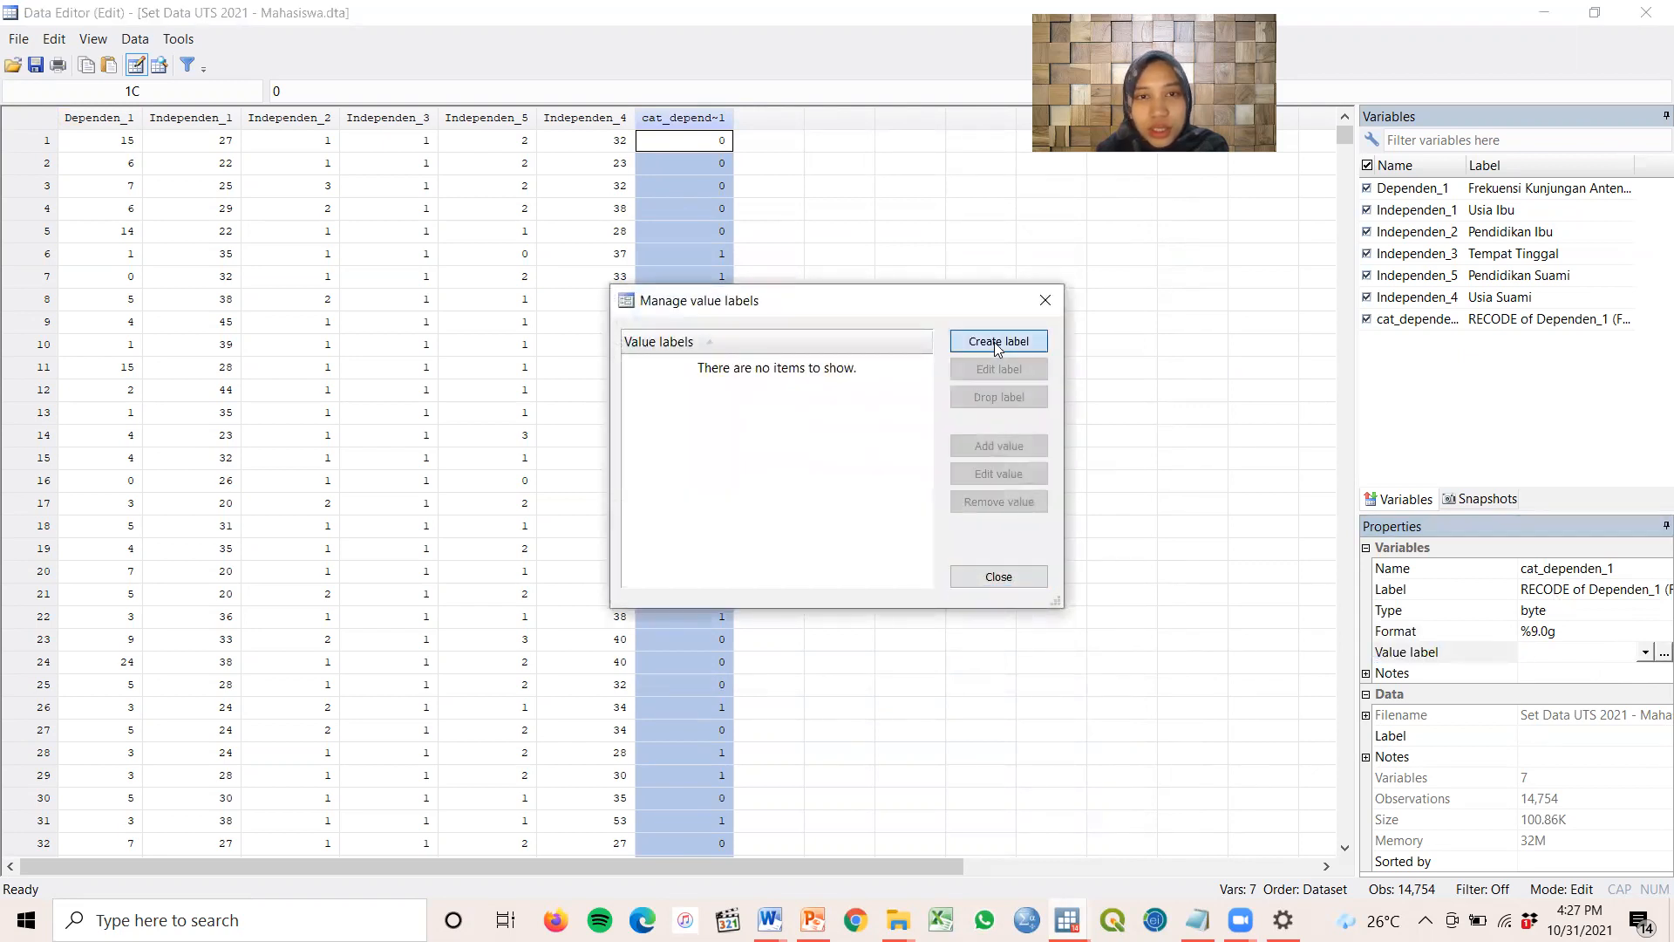
click(994, 342)
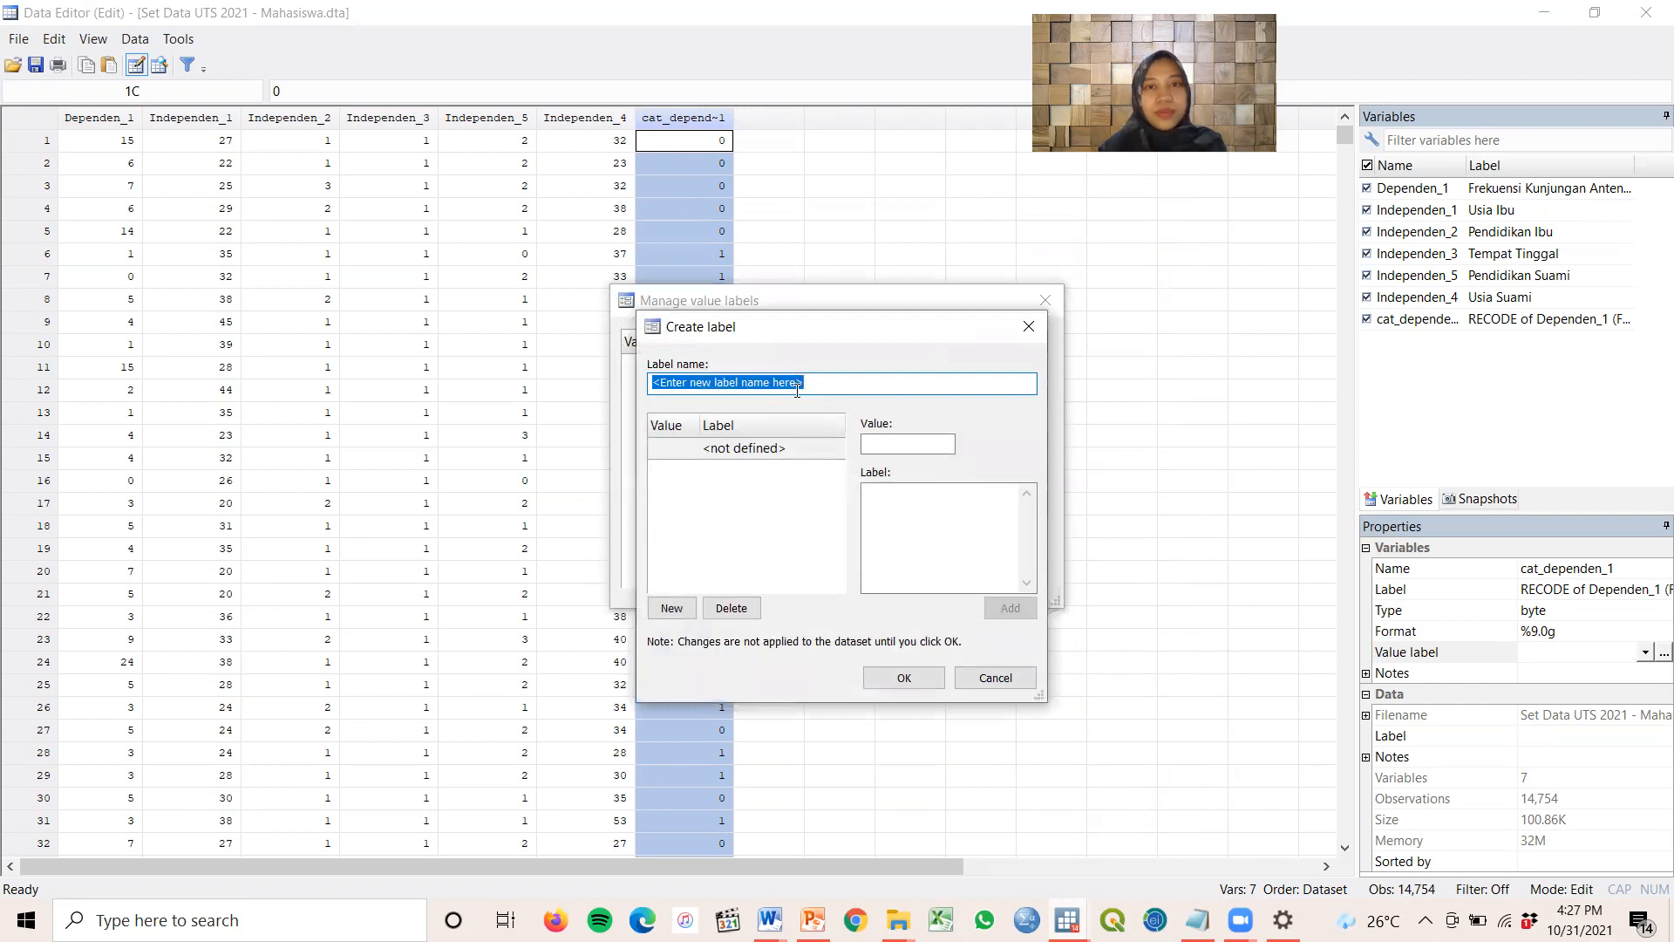
text(cat_de)
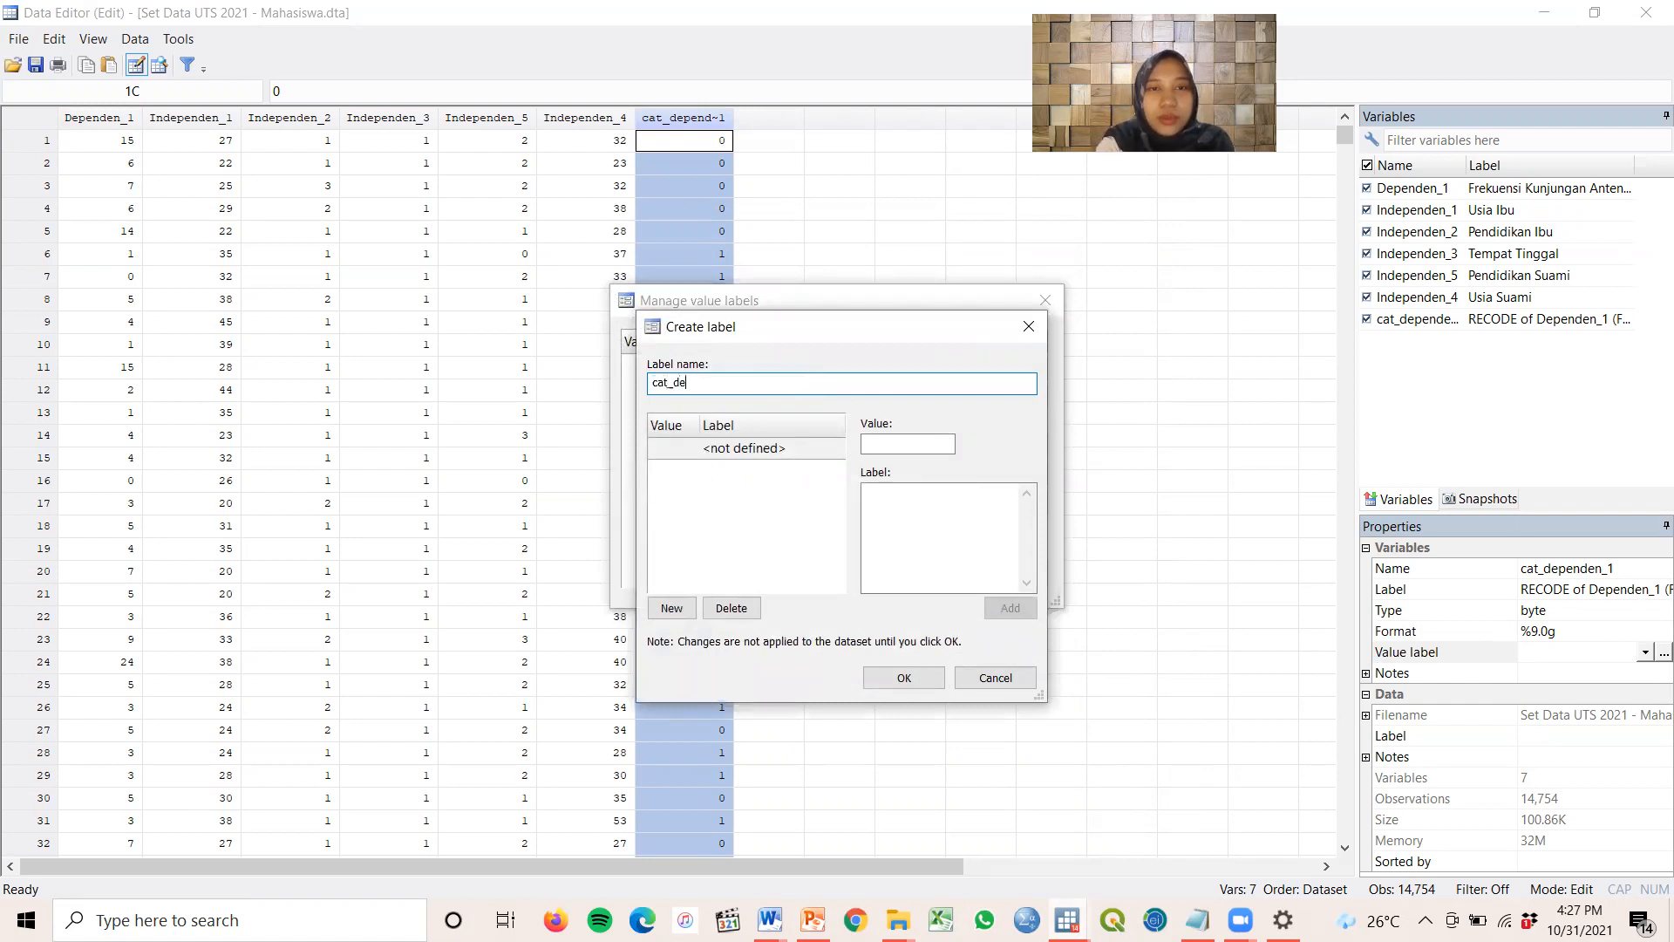
text(penden_1)
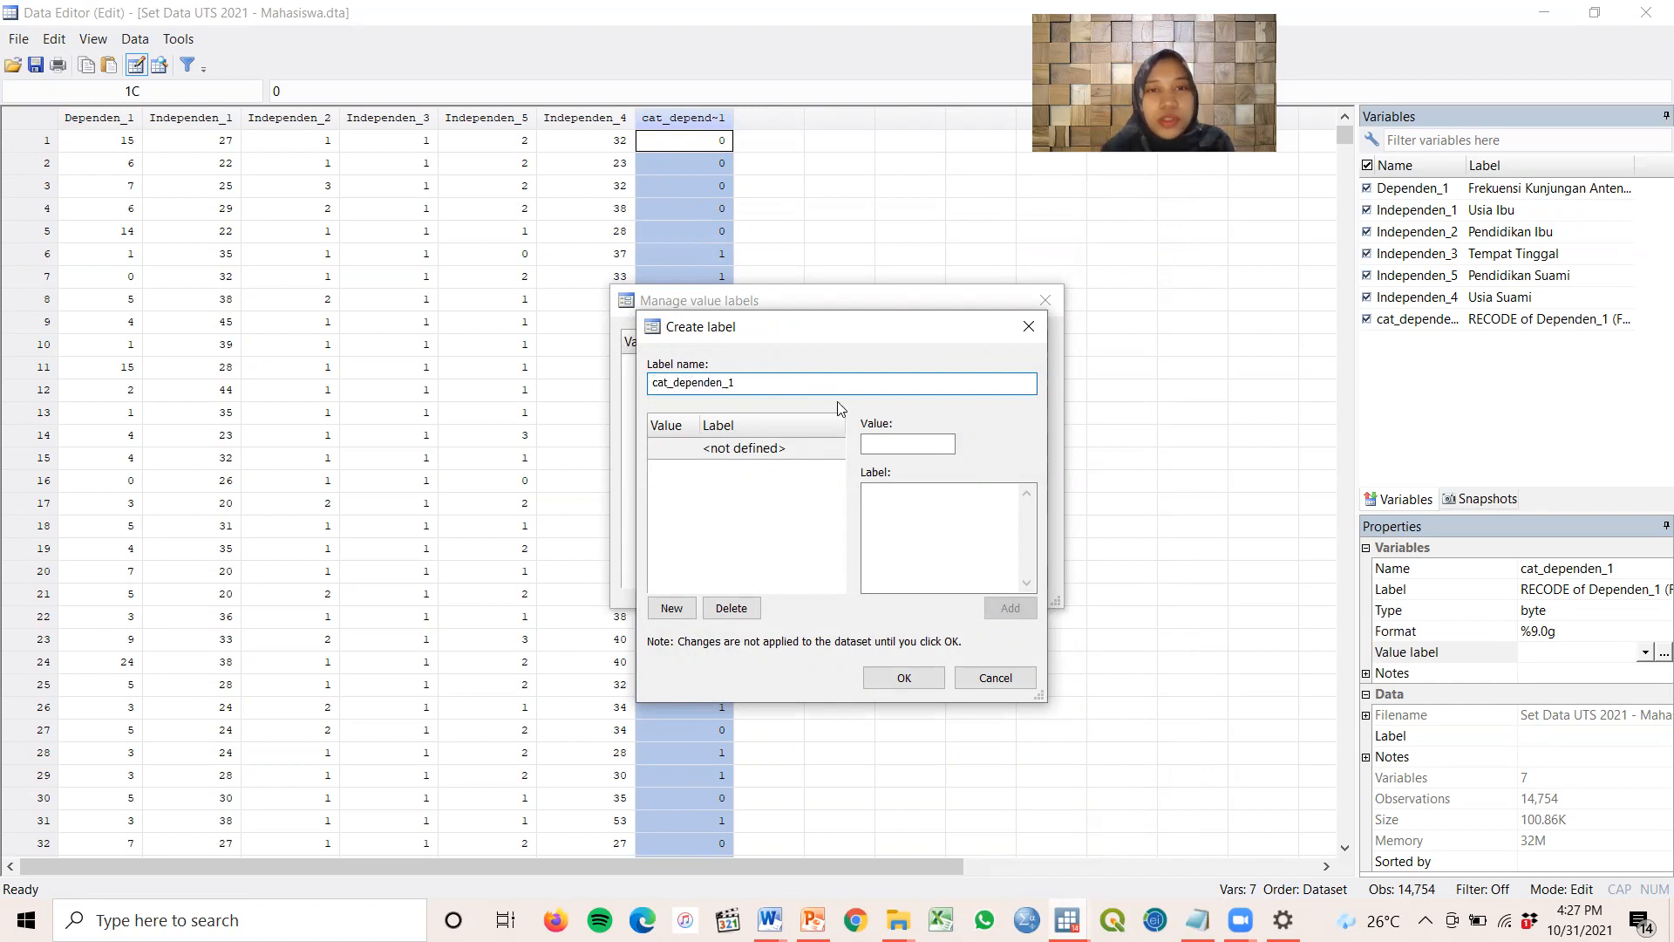
Check the antenatal visit categories in Record UTS.docx, then add value 0 labelled ">= 4 kali" to the value label
click(903, 444)
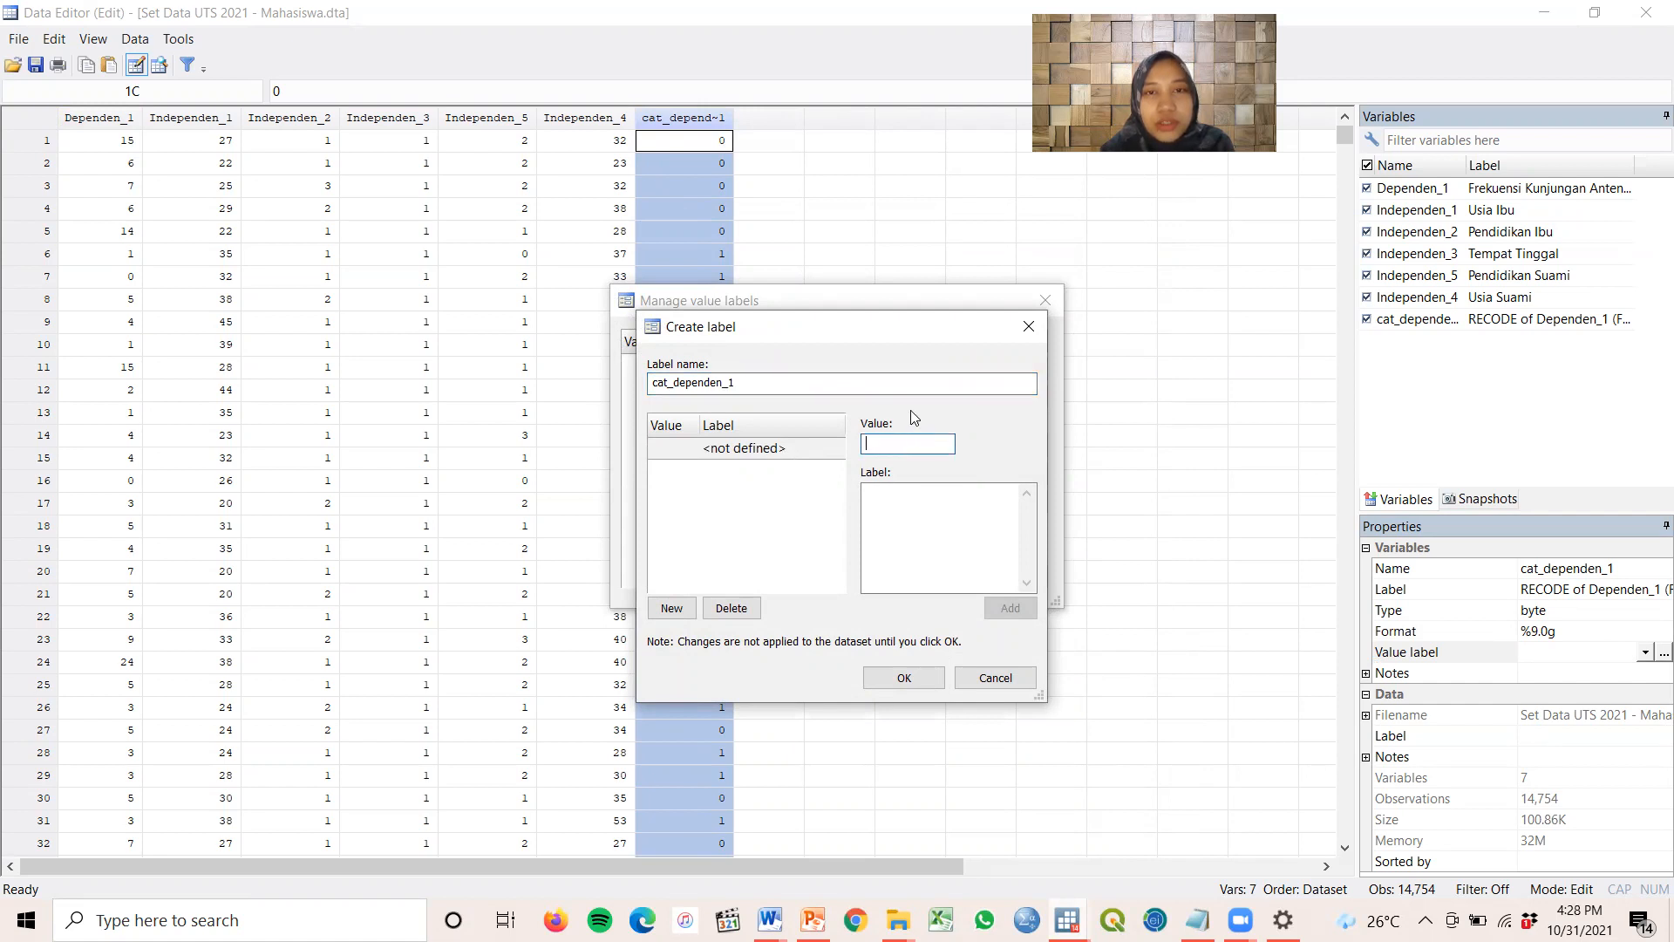
mouse_move(768, 920)
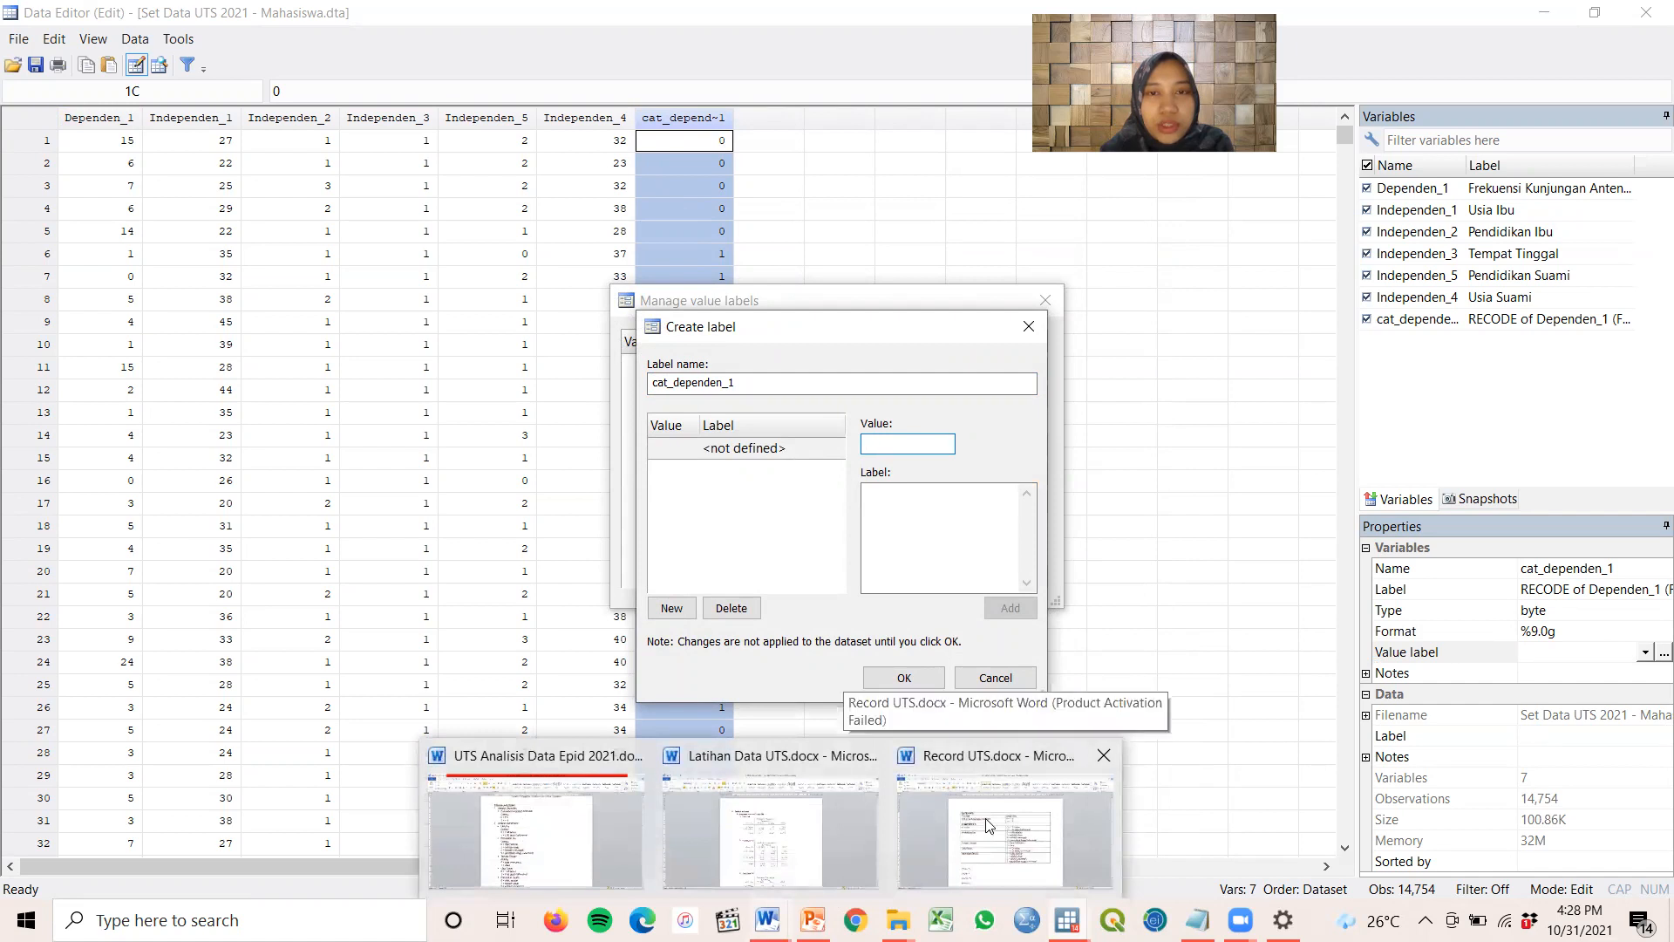
click(1003, 783)
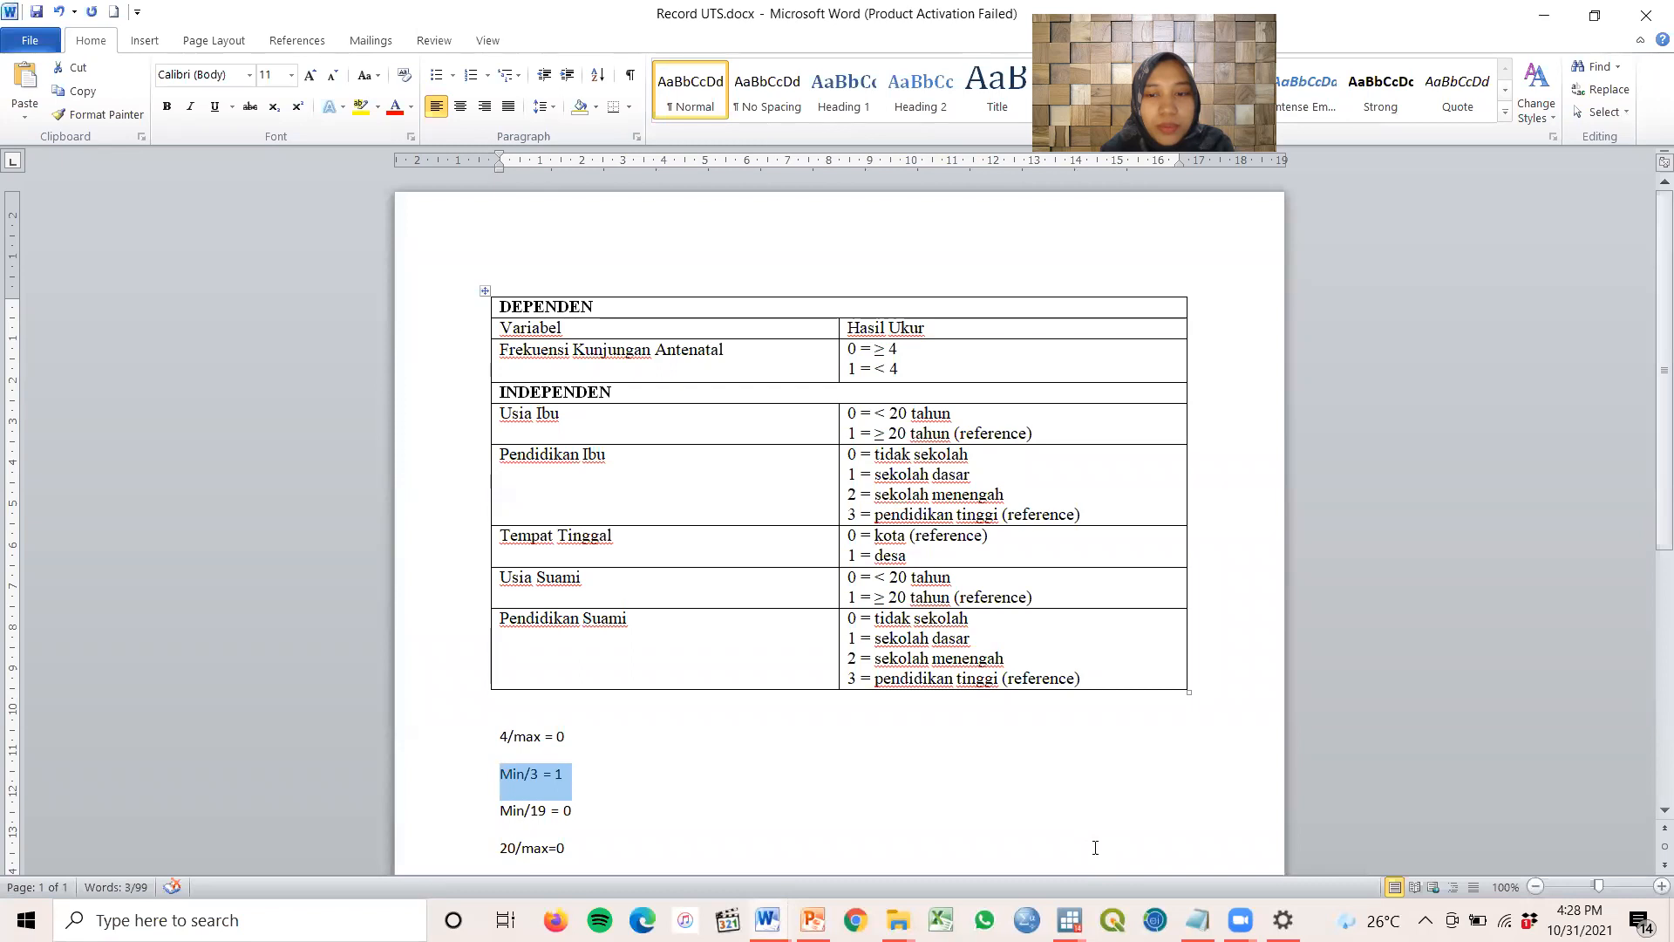
click(767, 920)
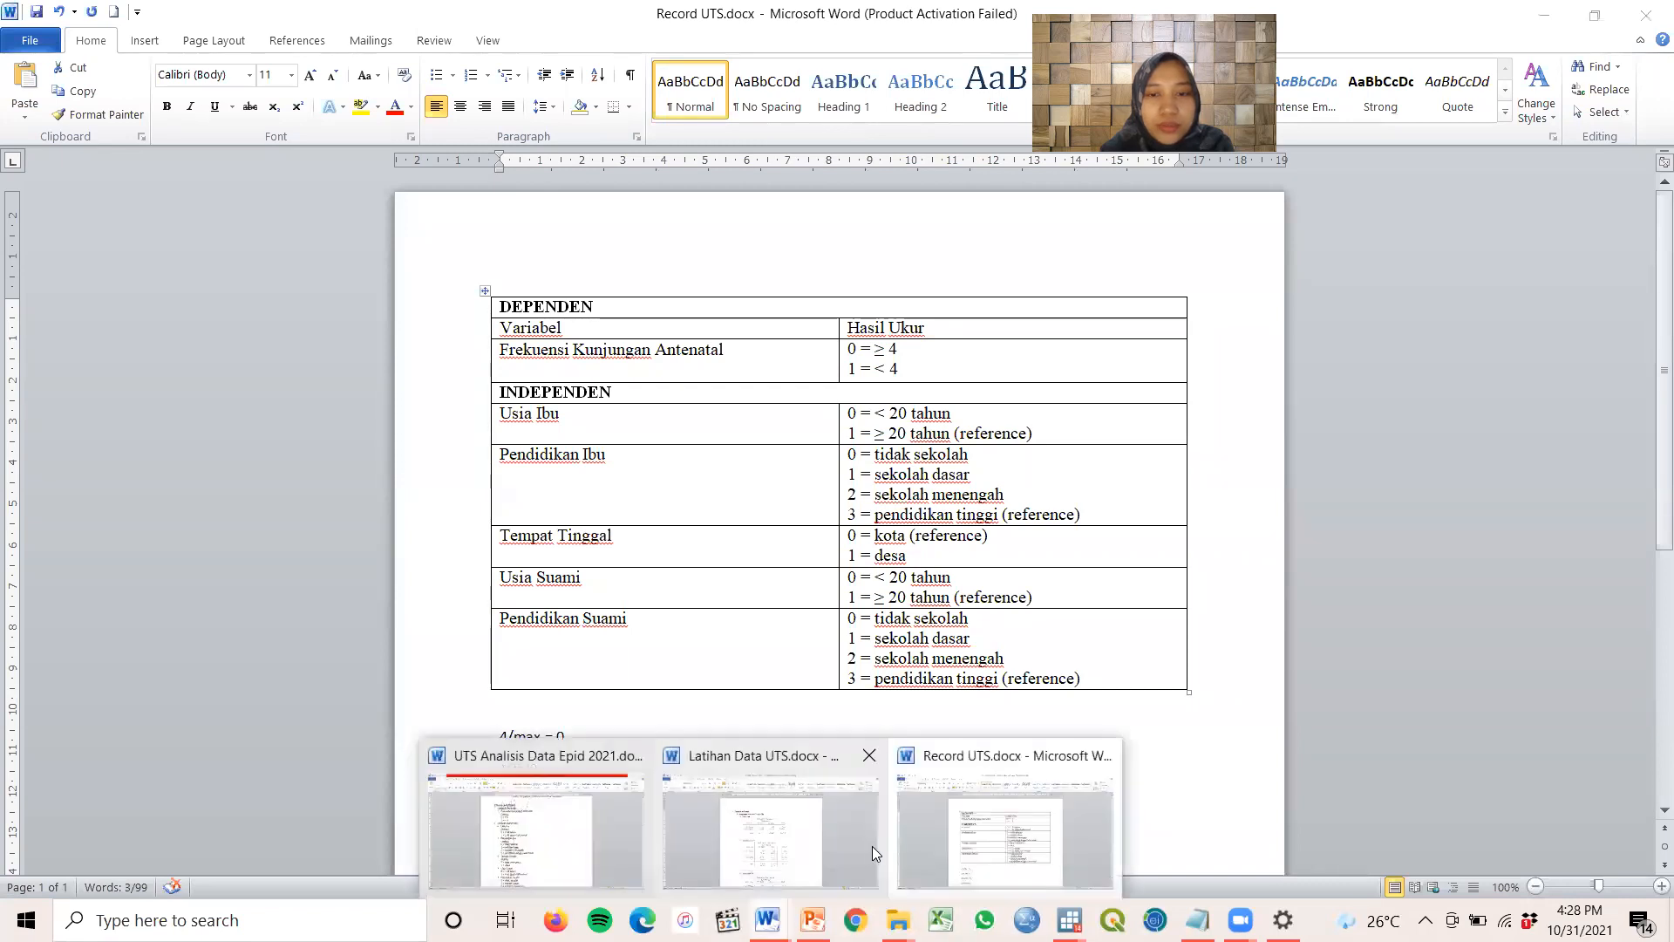
mouse_move(1068, 920)
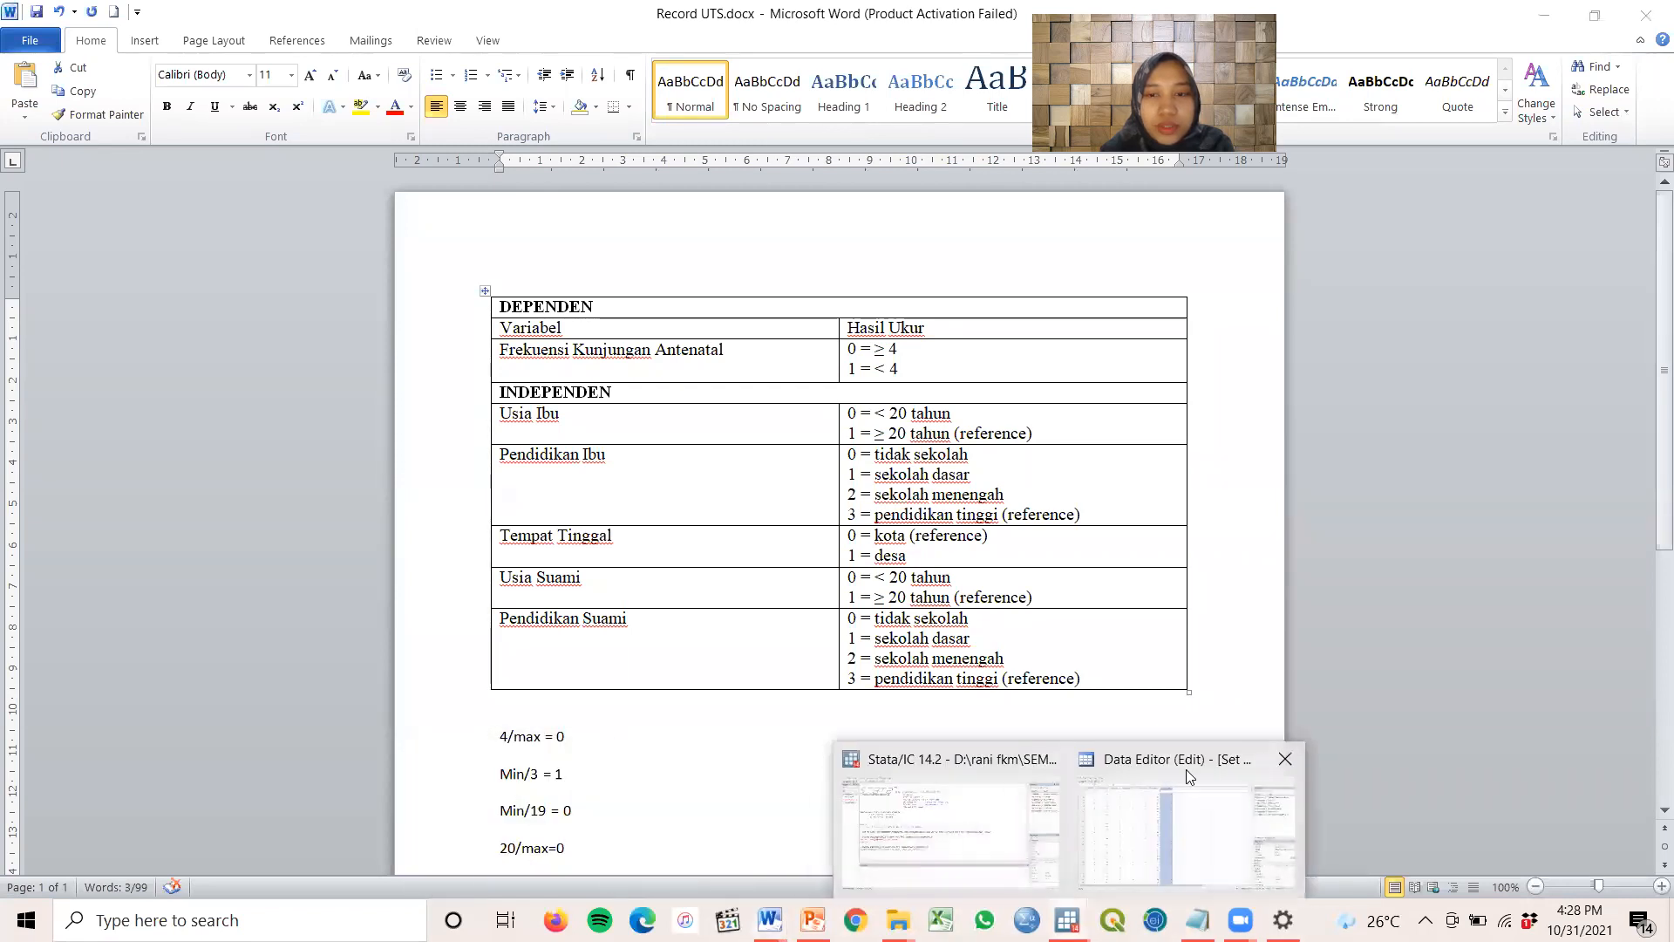
click(1186, 769)
click(891, 440)
text(0)
click(882, 490)
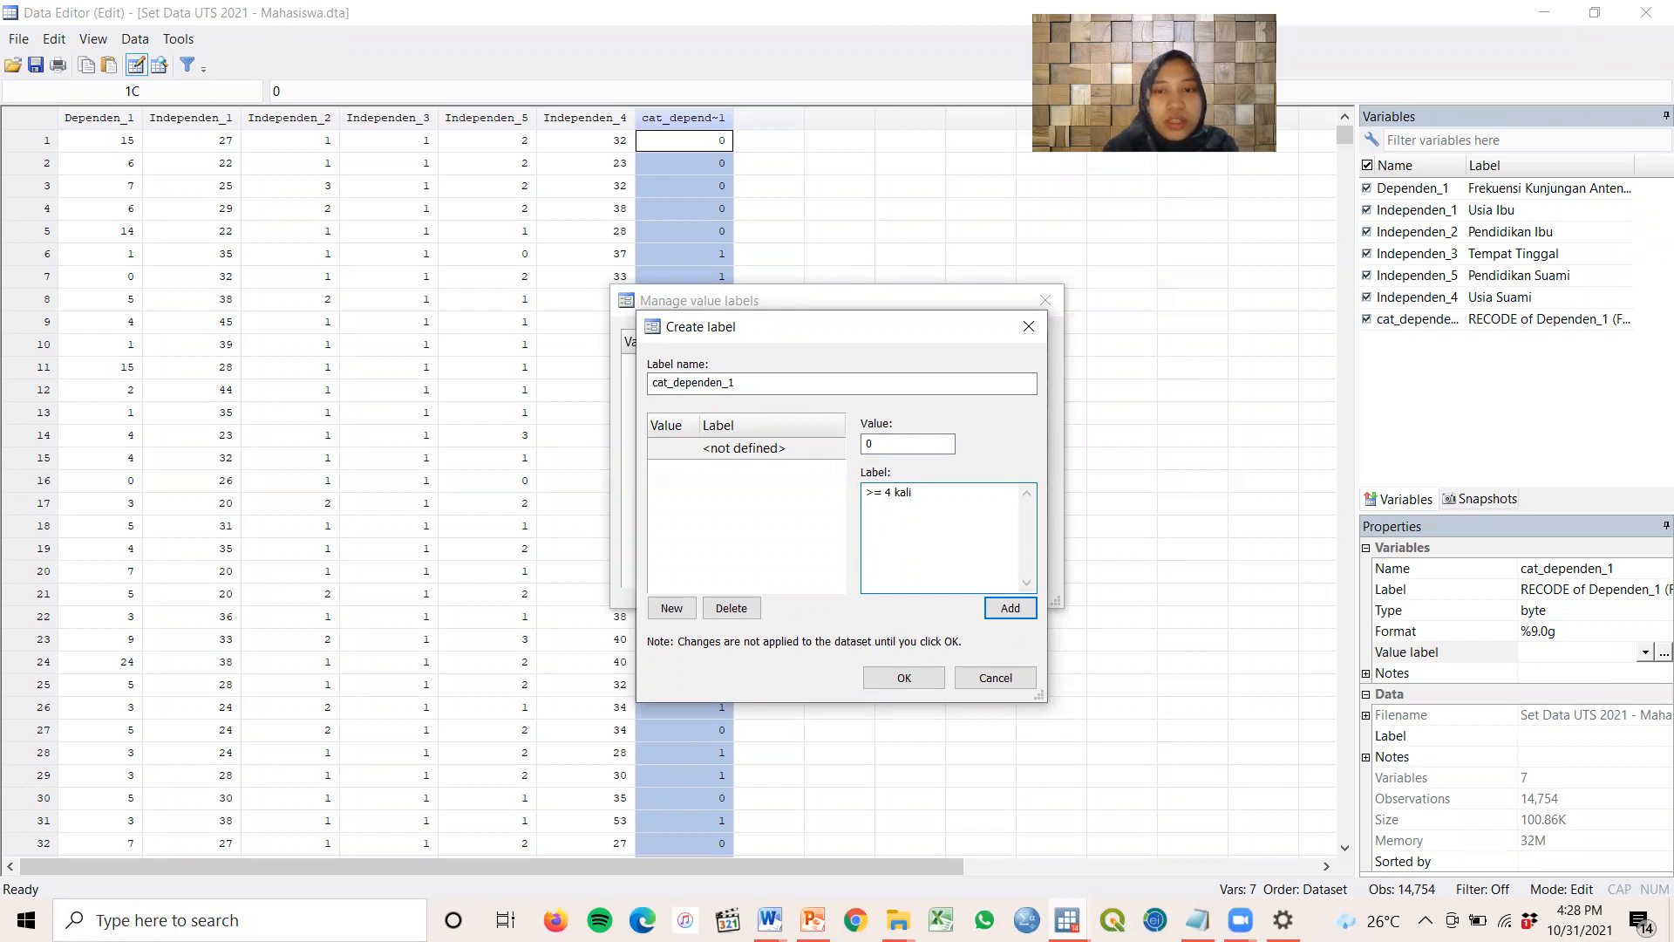
click(1016, 609)
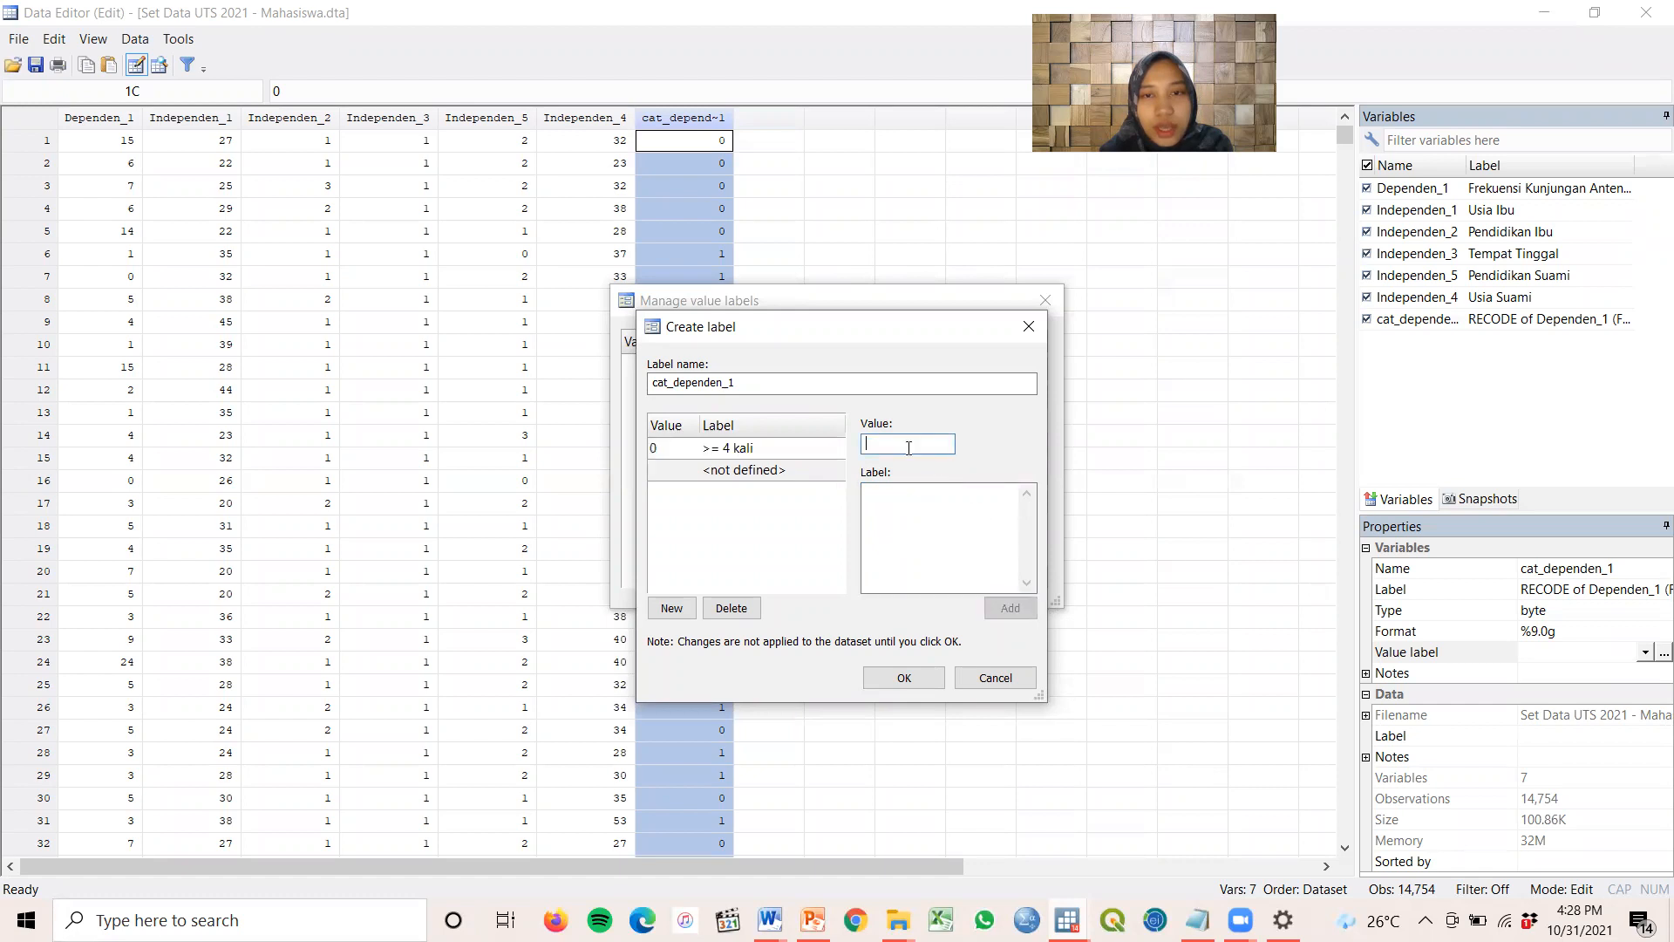
Add value 1 labelled "<4 kali" to the value label, checking the category in Record UTS.docx
text(1)
click(900, 506)
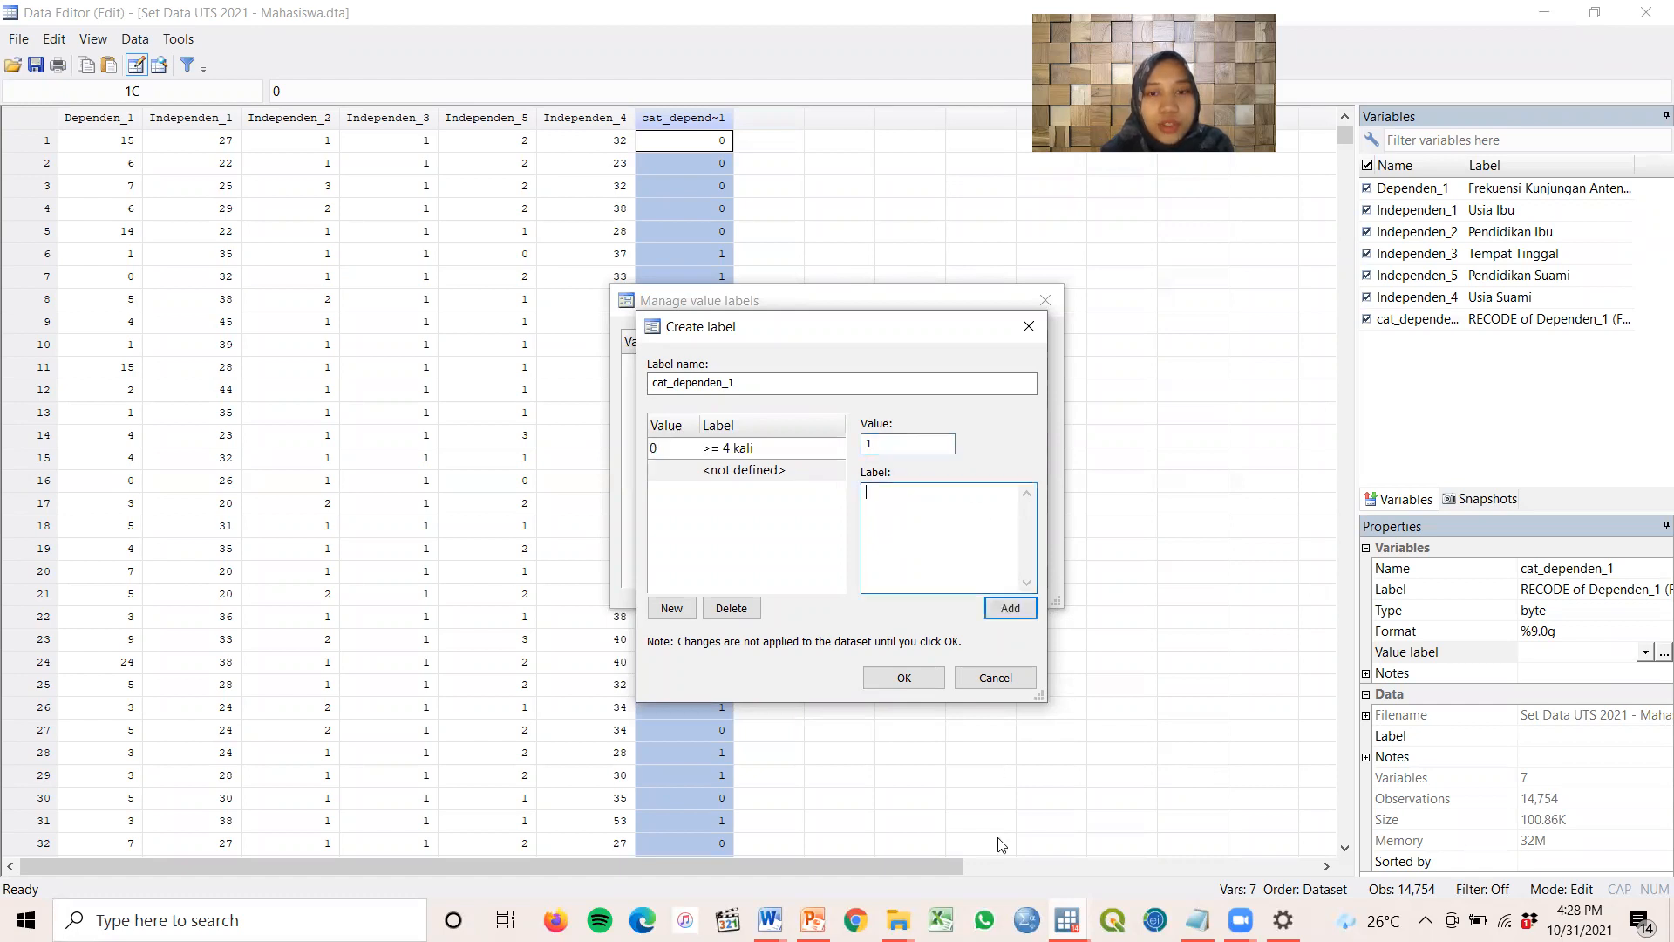
click(767, 920)
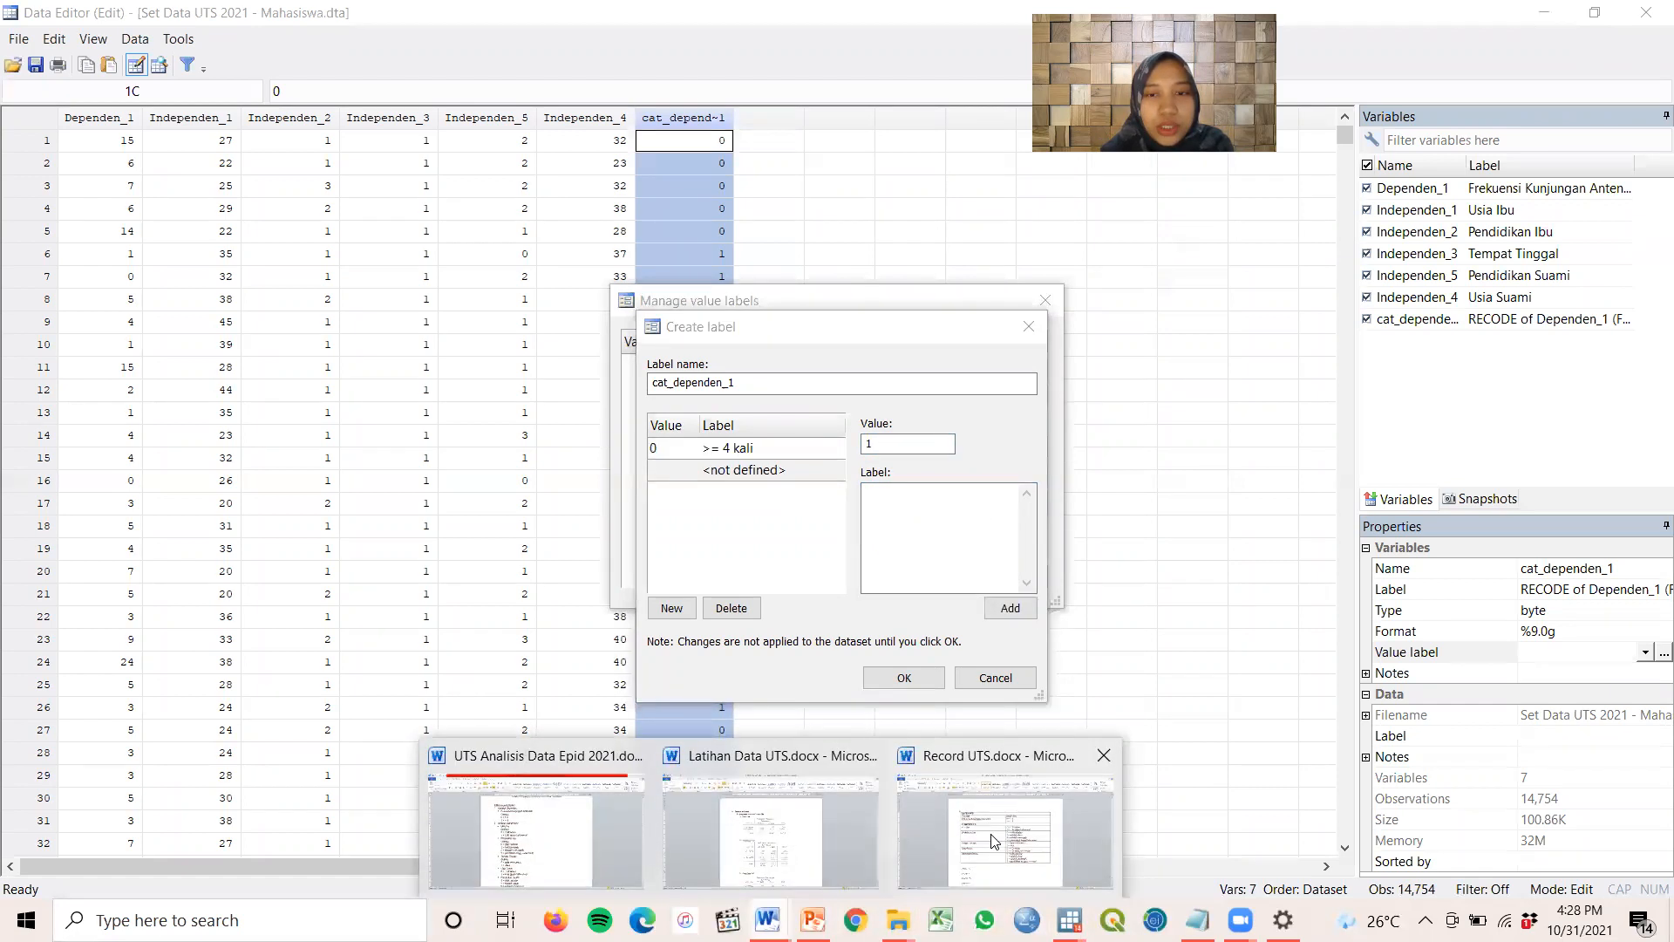
click(1014, 800)
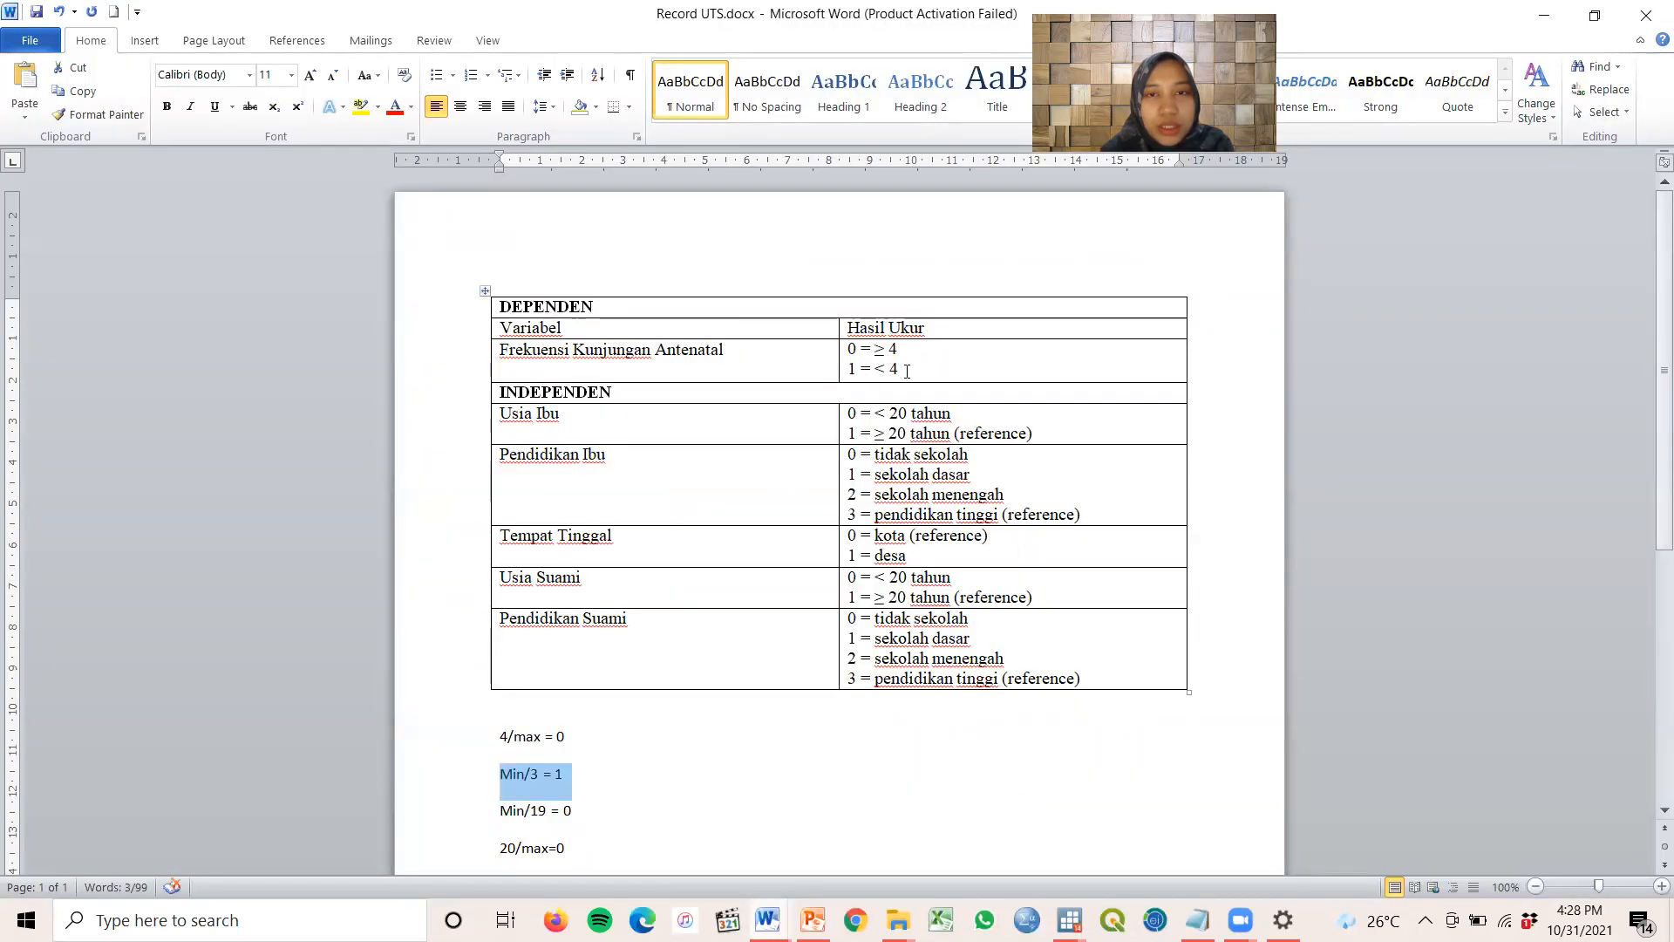
click(902, 370)
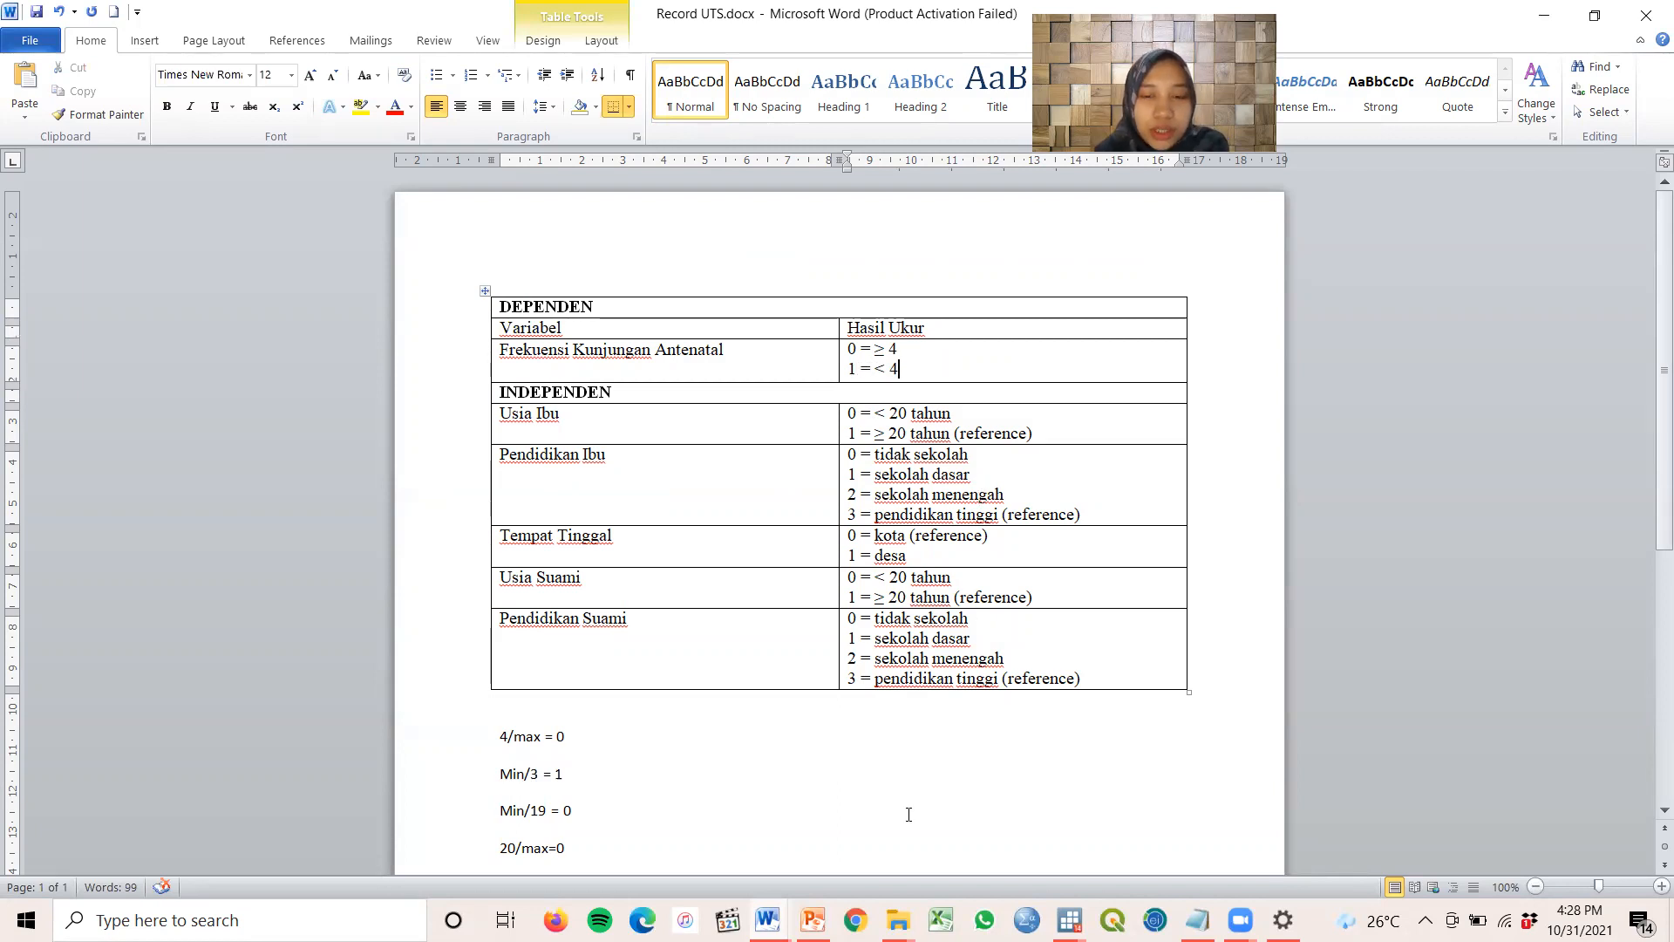
mouse_move(1068, 920)
click(1148, 787)
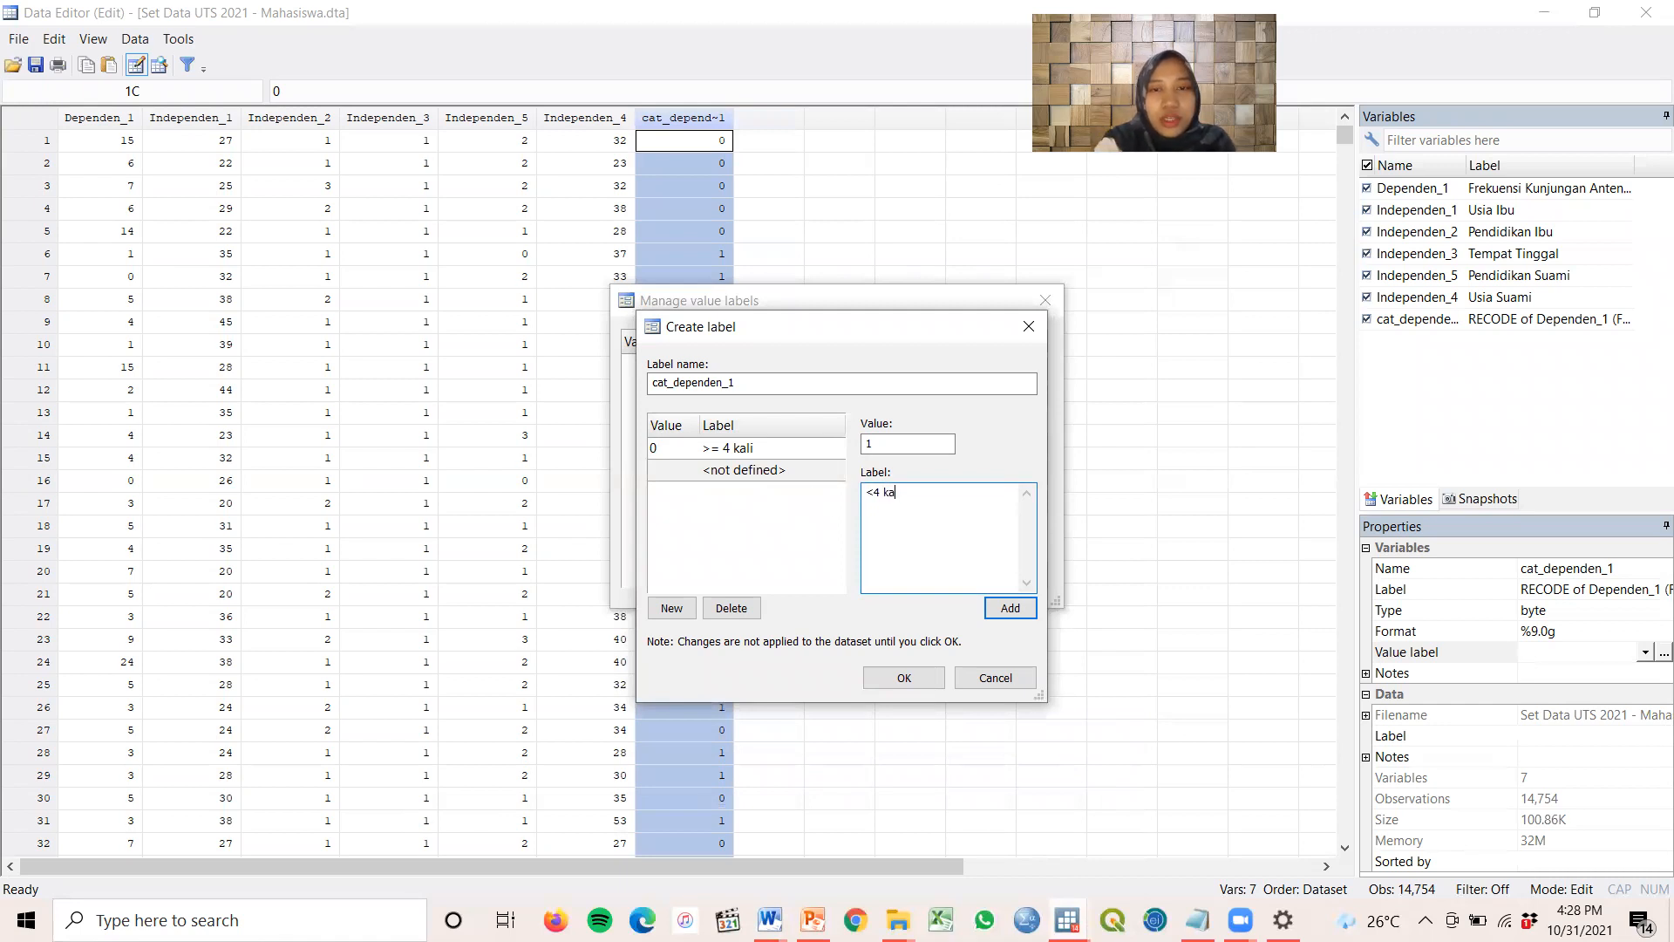
click(1012, 608)
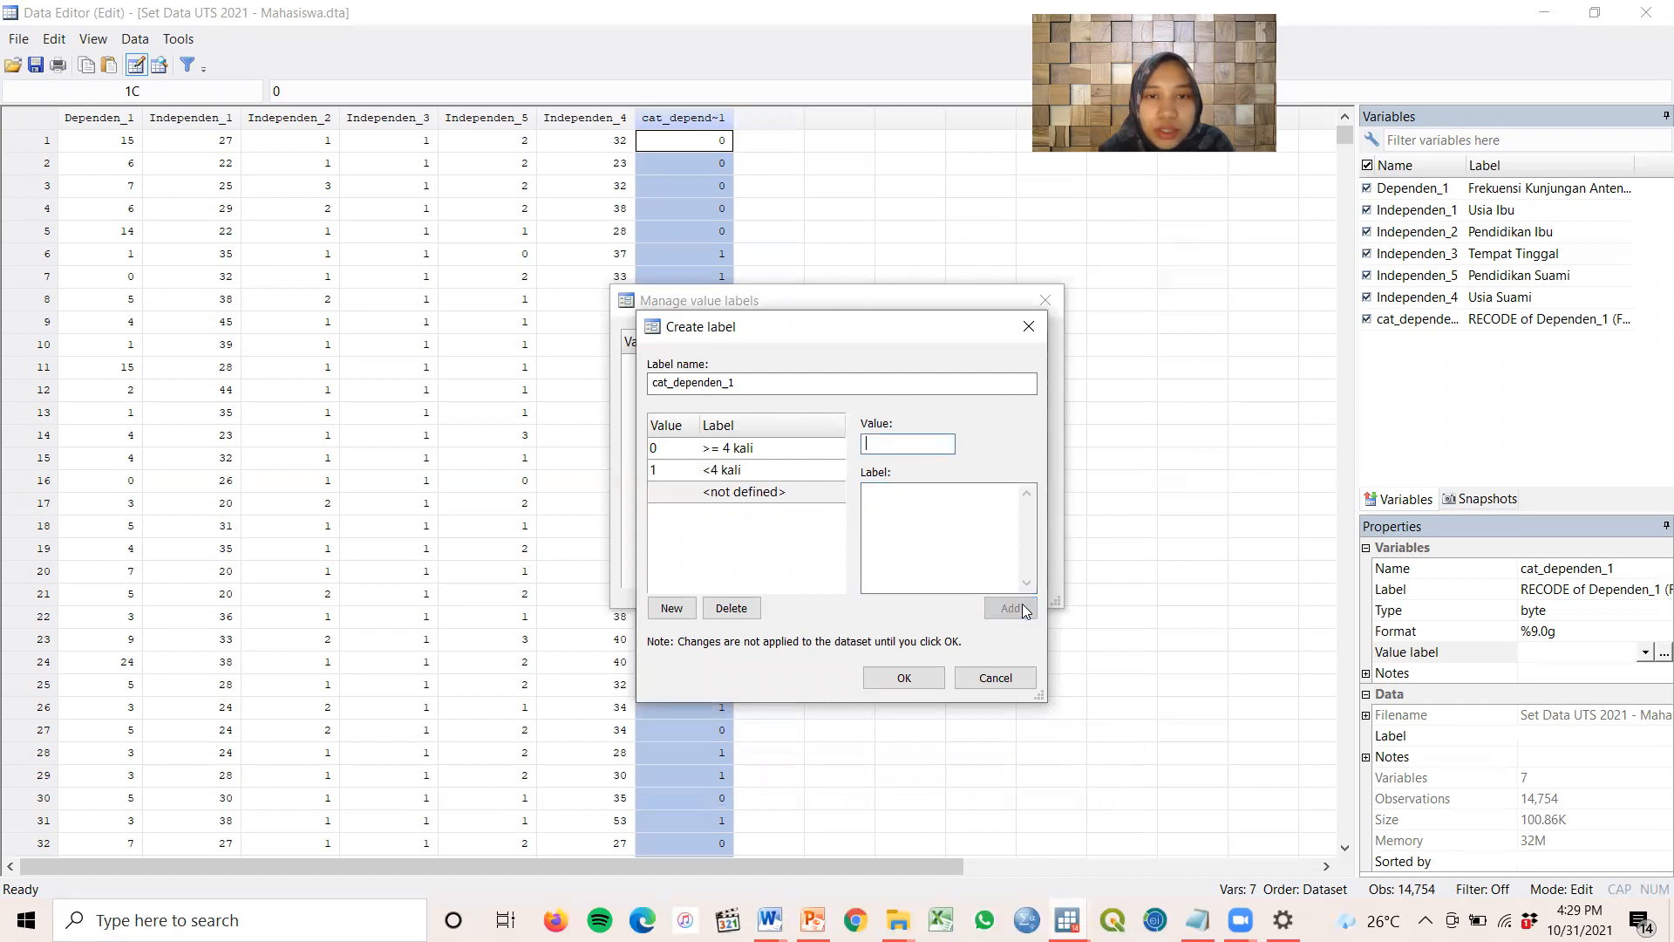
Correct the text for value 1 to "< 4 kali", save the value label, and close the value label manager
click(783, 448)
click(785, 469)
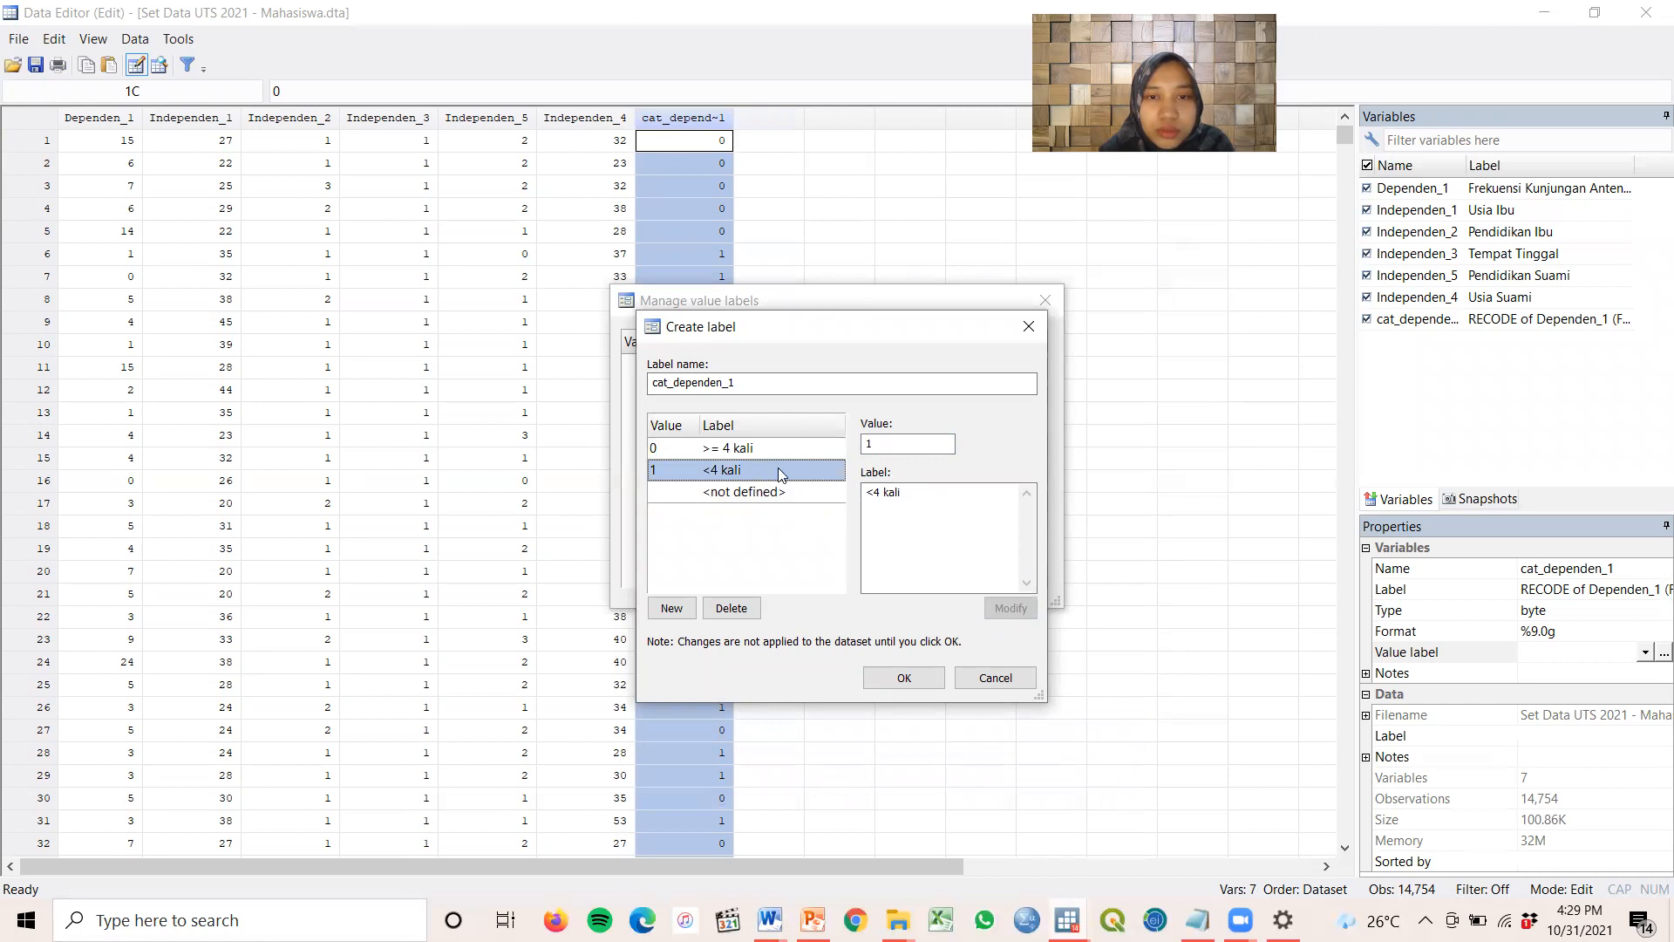
click(886, 493)
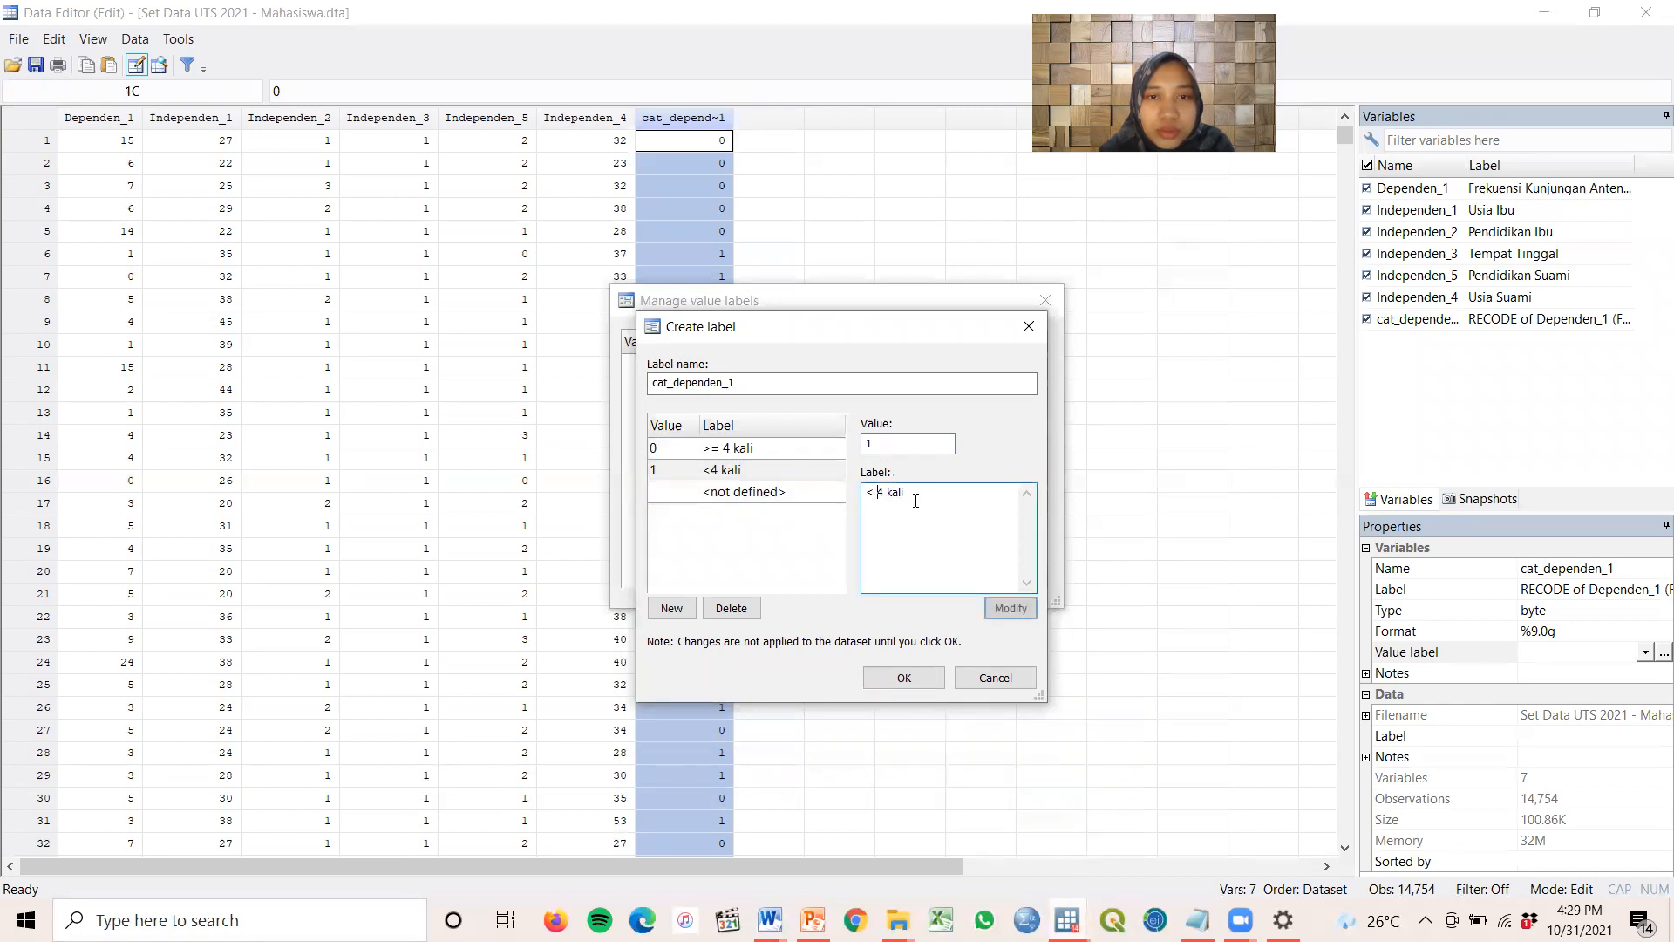
click(1011, 608)
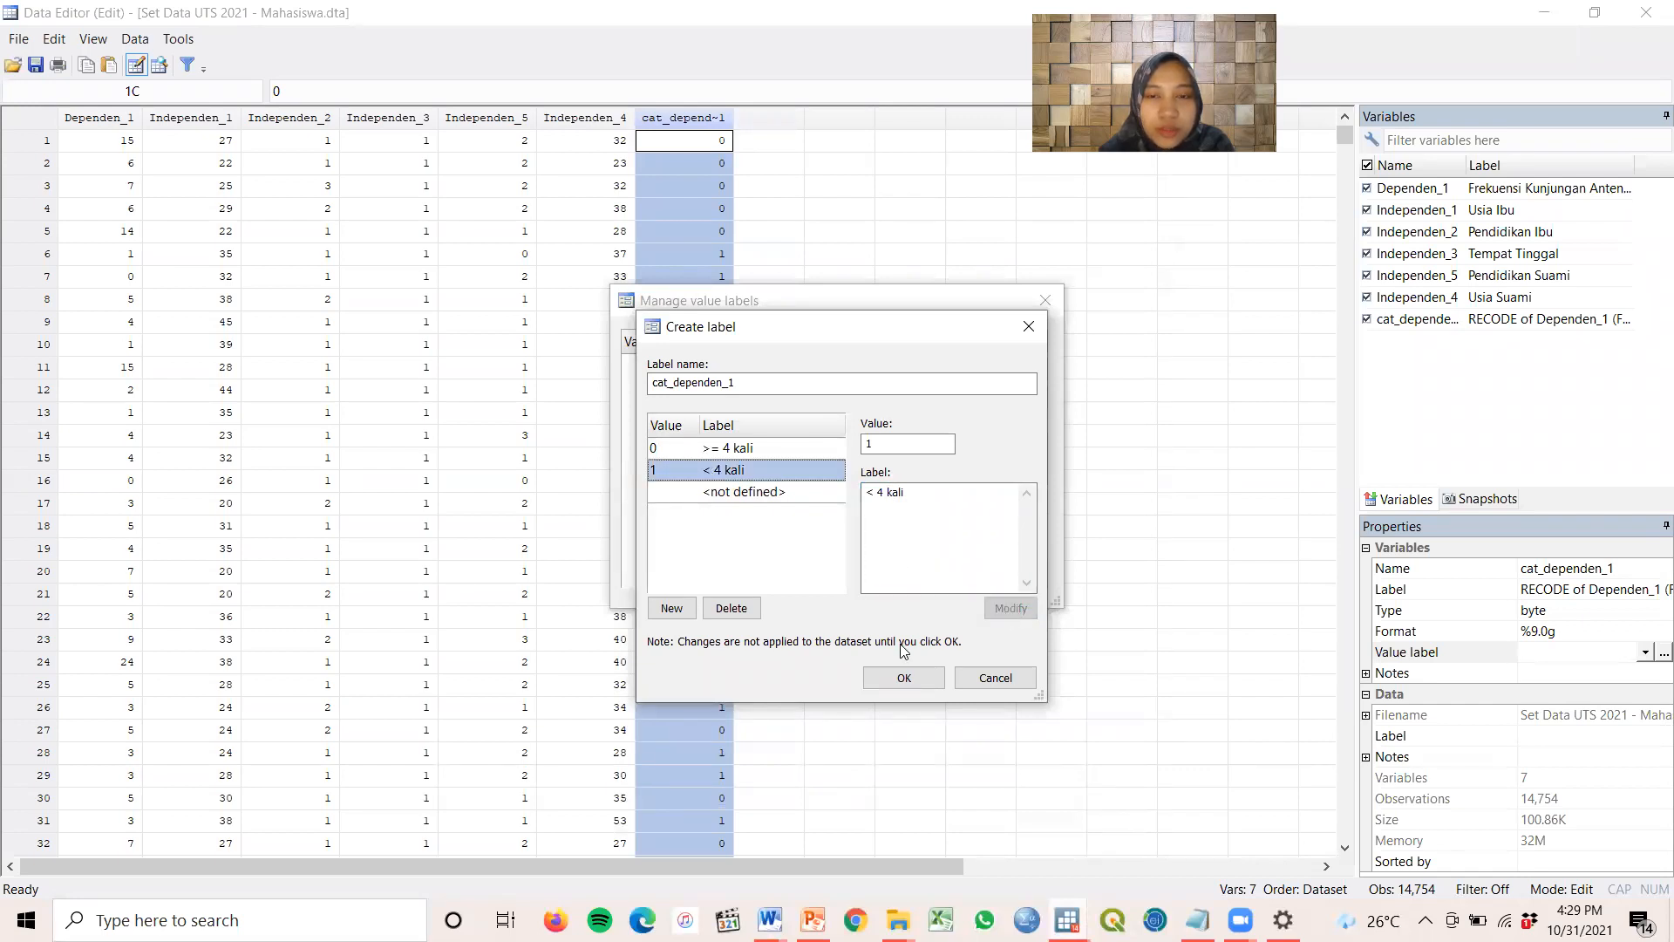
click(905, 678)
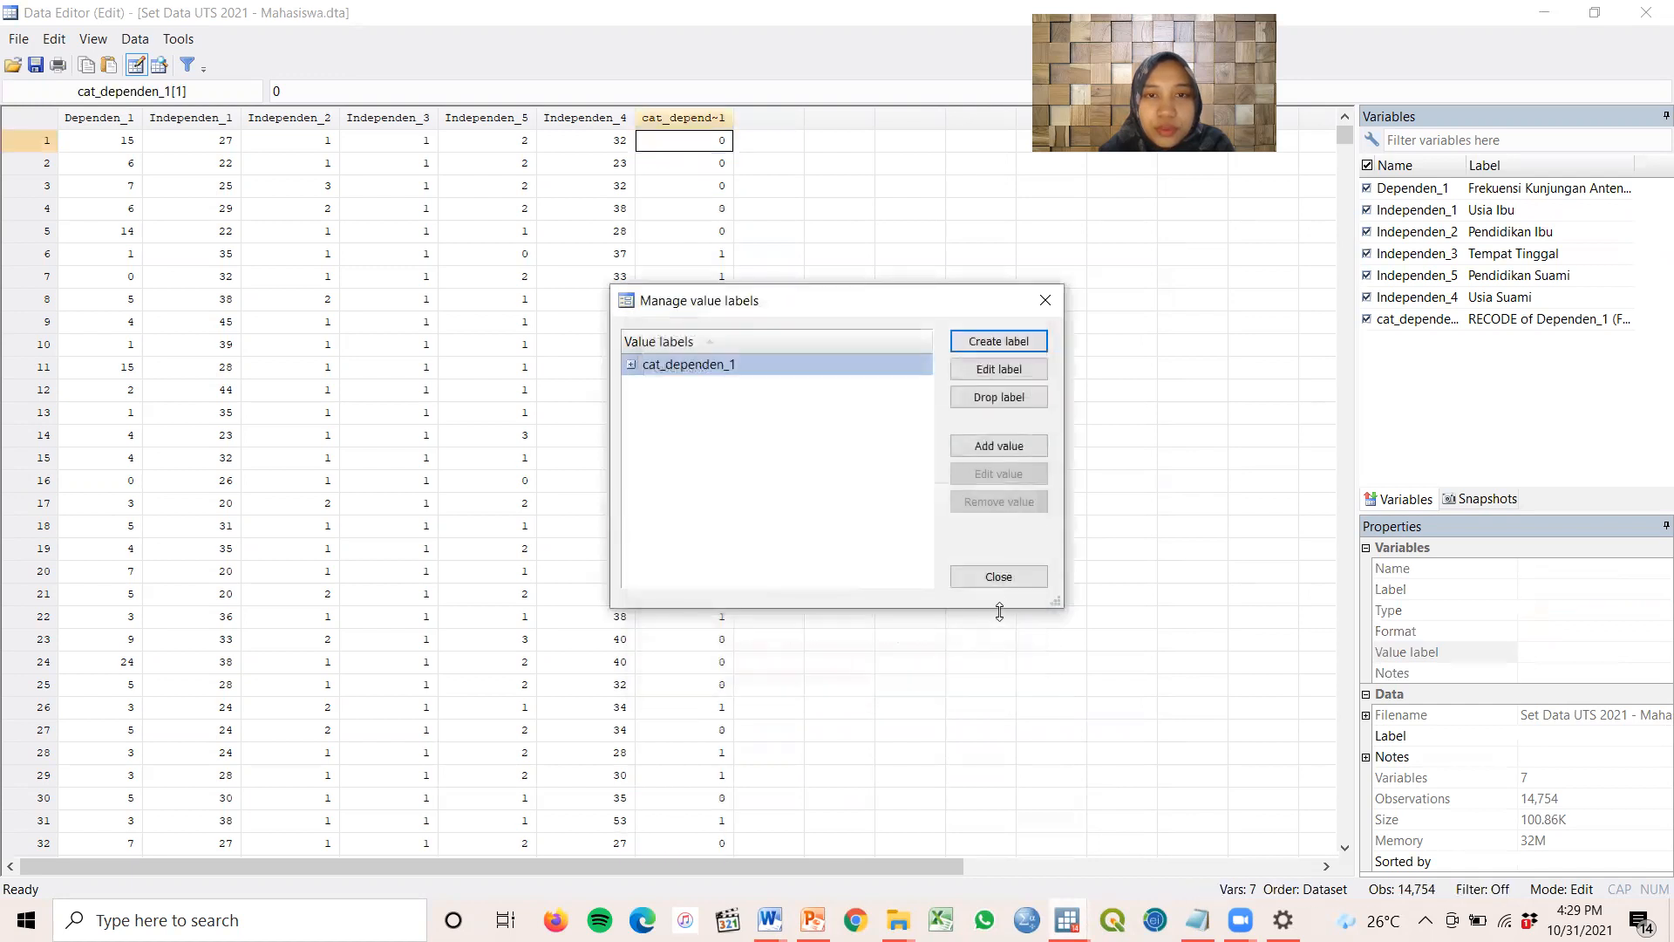
click(994, 577)
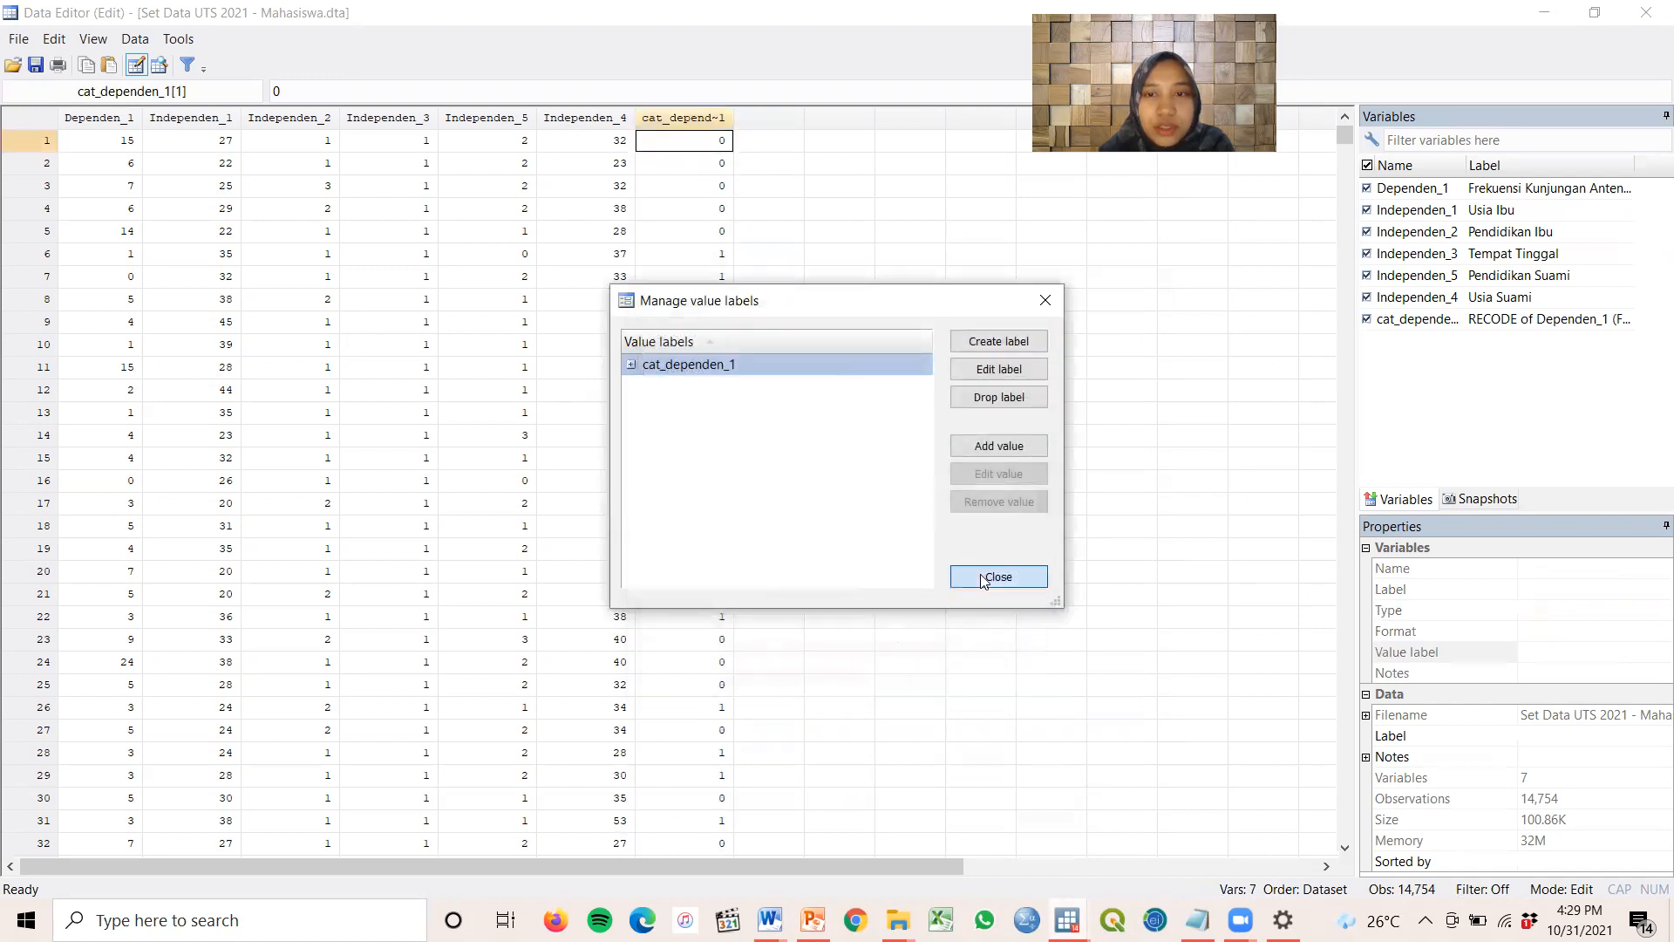
Assign the cat_dependen_1 value label to the cat_dependen_1 variable and reselect its column
click(682, 120)
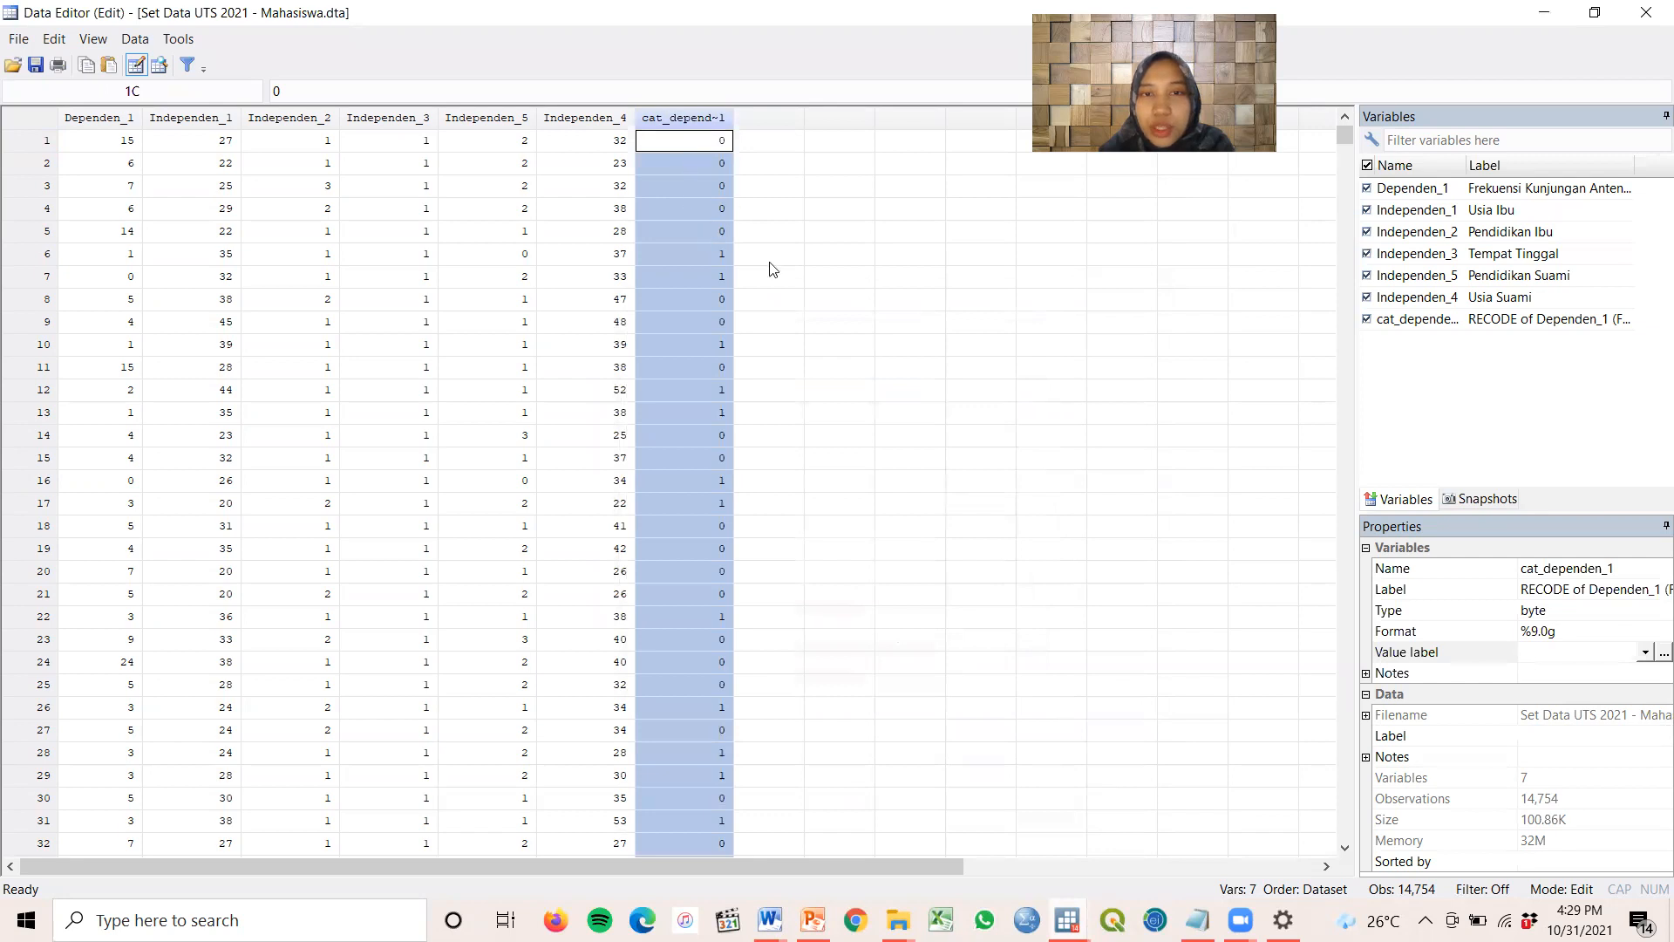
click(1646, 652)
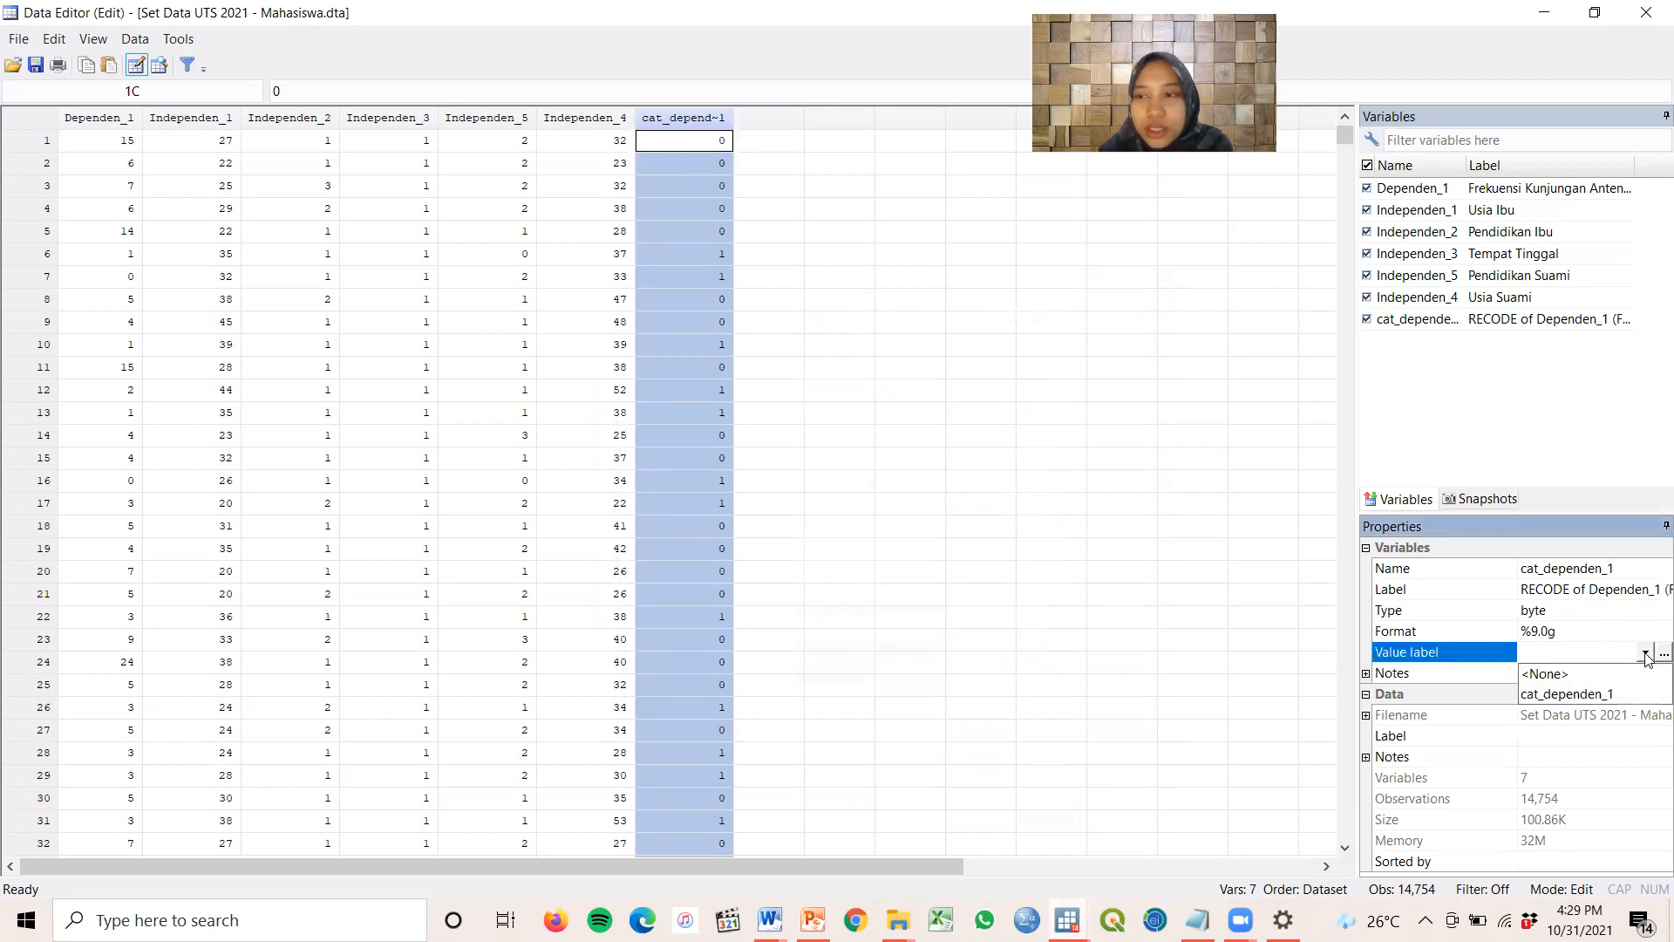
click(1627, 696)
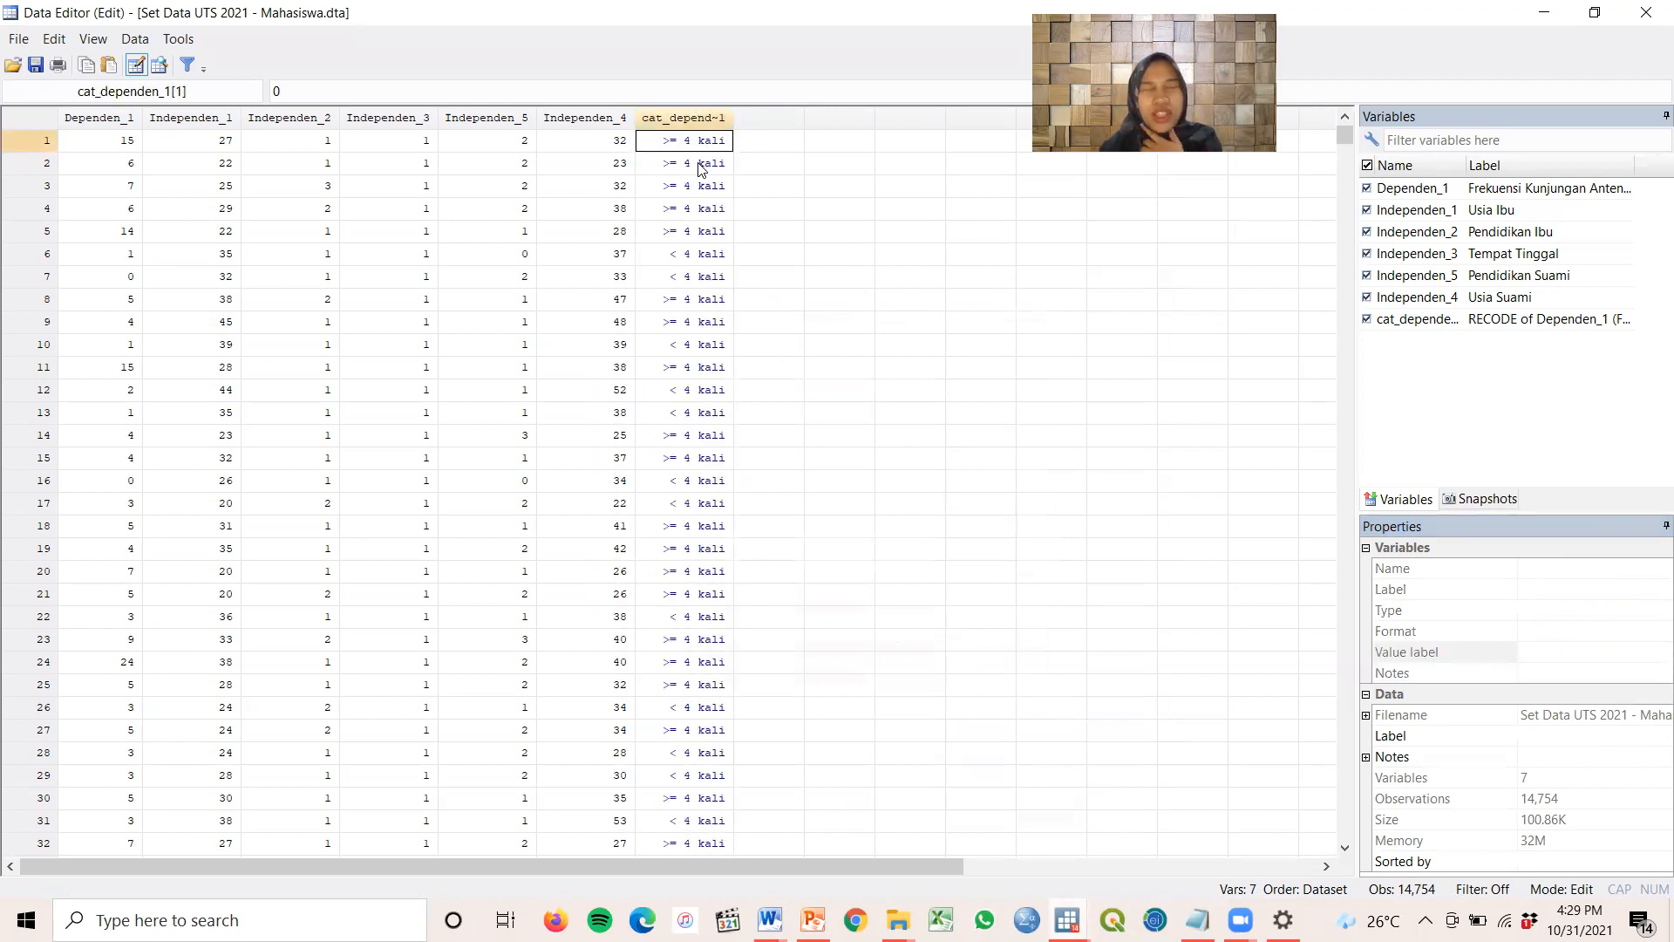
click(708, 119)
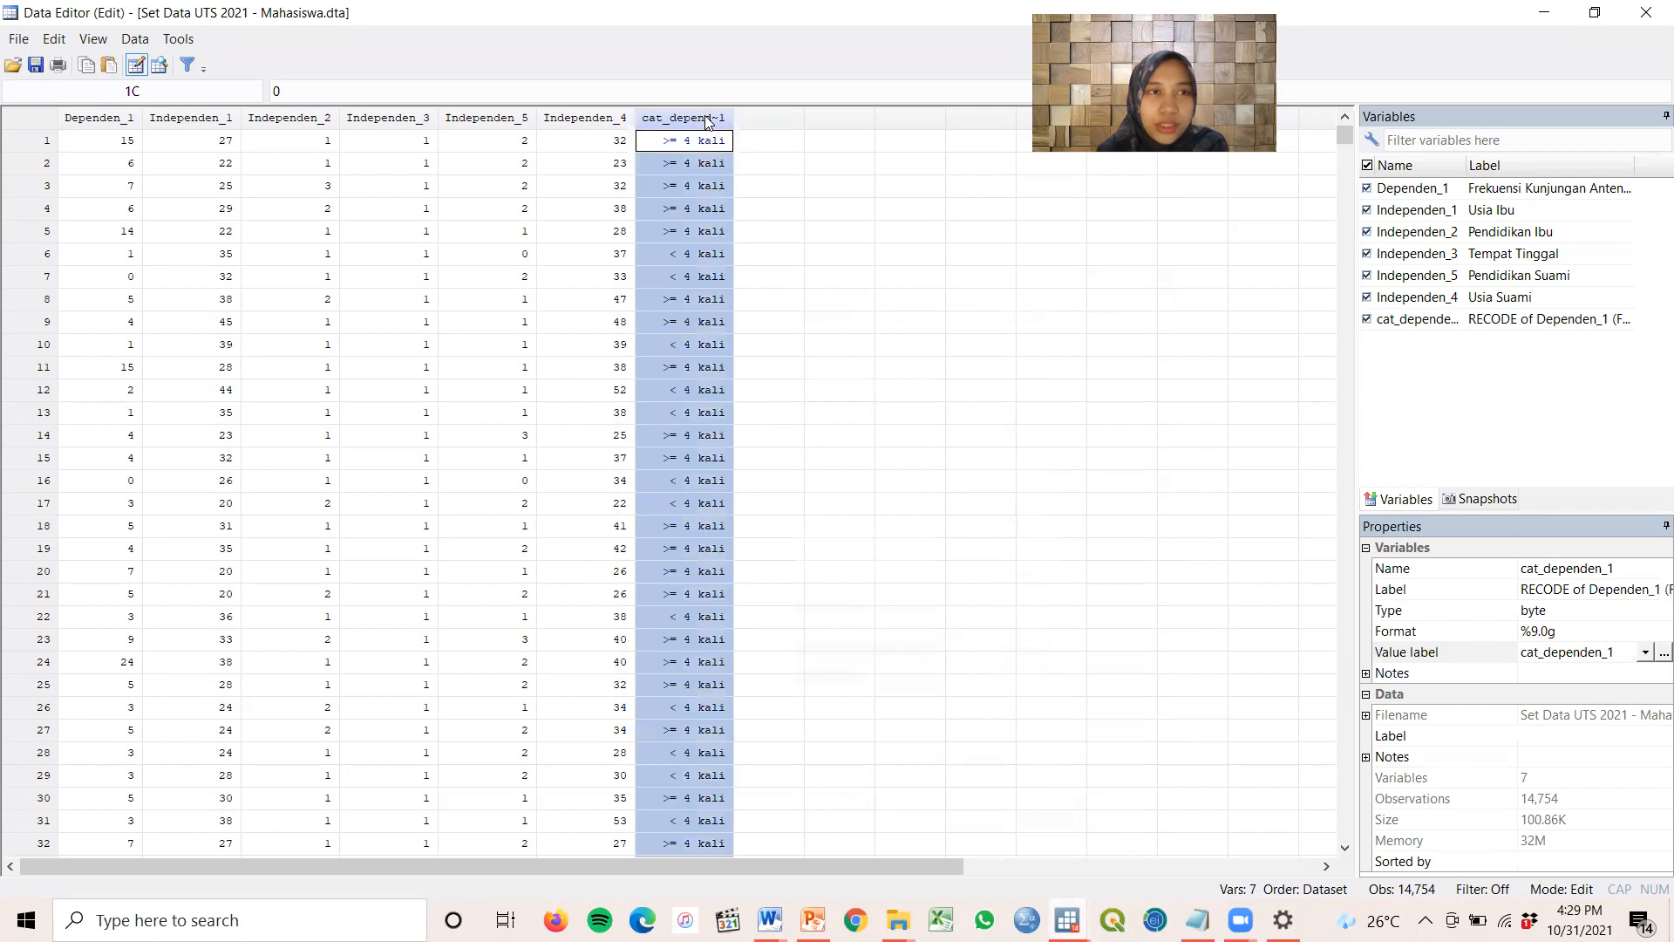
Reopen the categorical recode dialog, reset its previous entries, and choose Independen_1 as the variable to recode
click(133, 38)
mouse_move(217, 112)
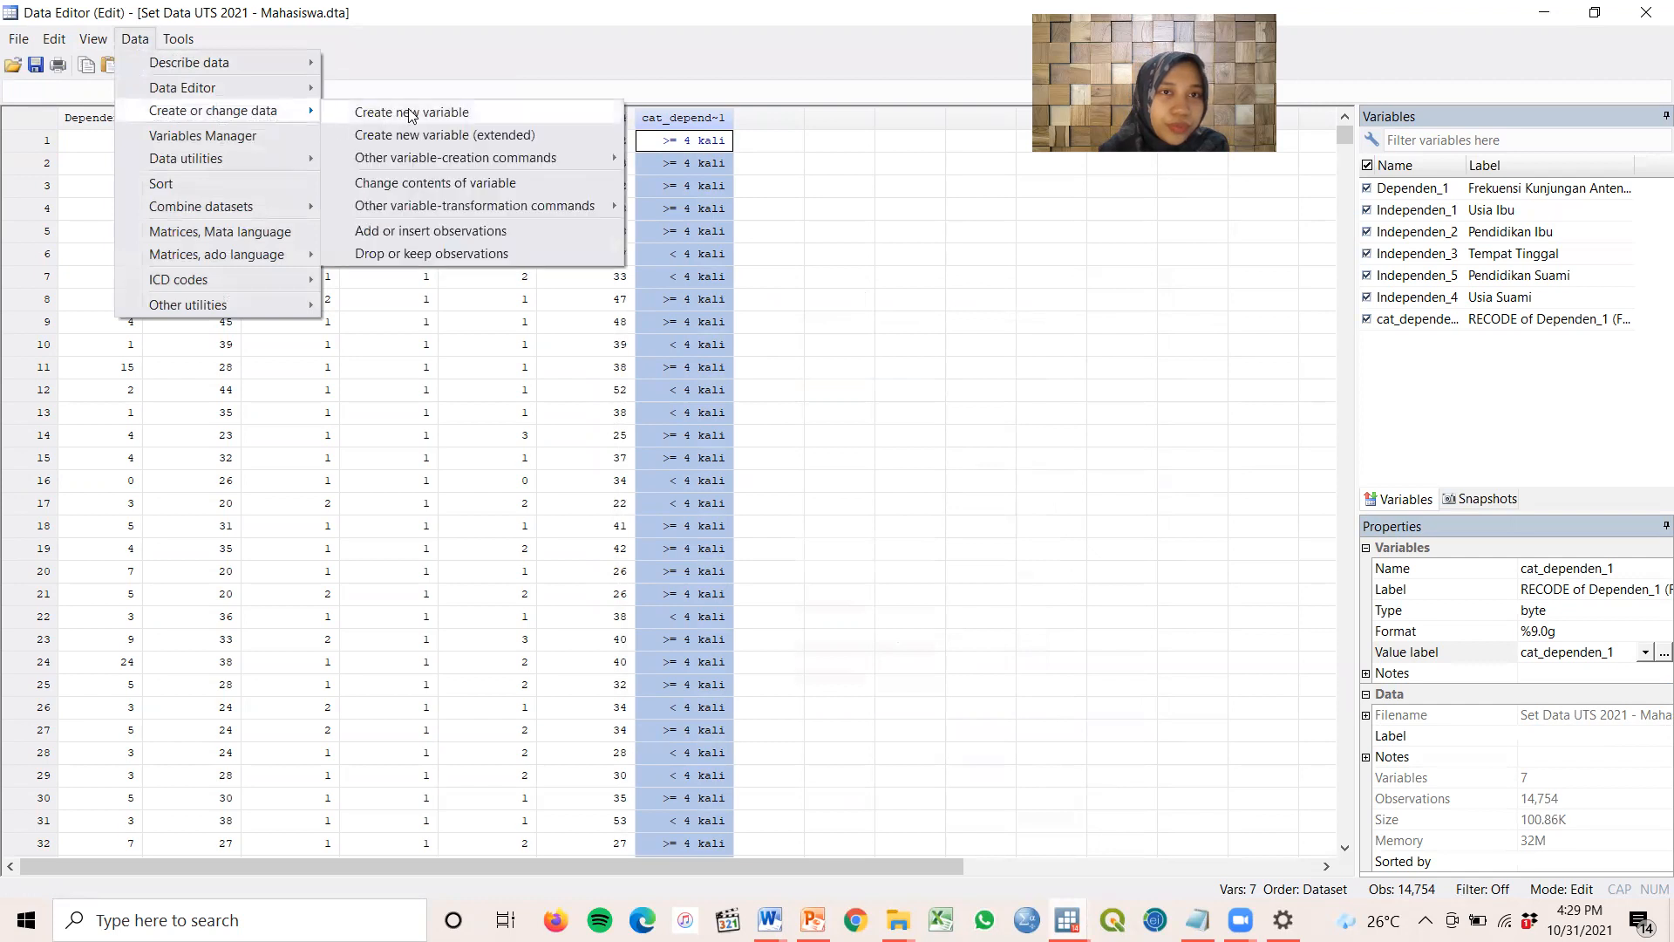
mouse_move(560, 205)
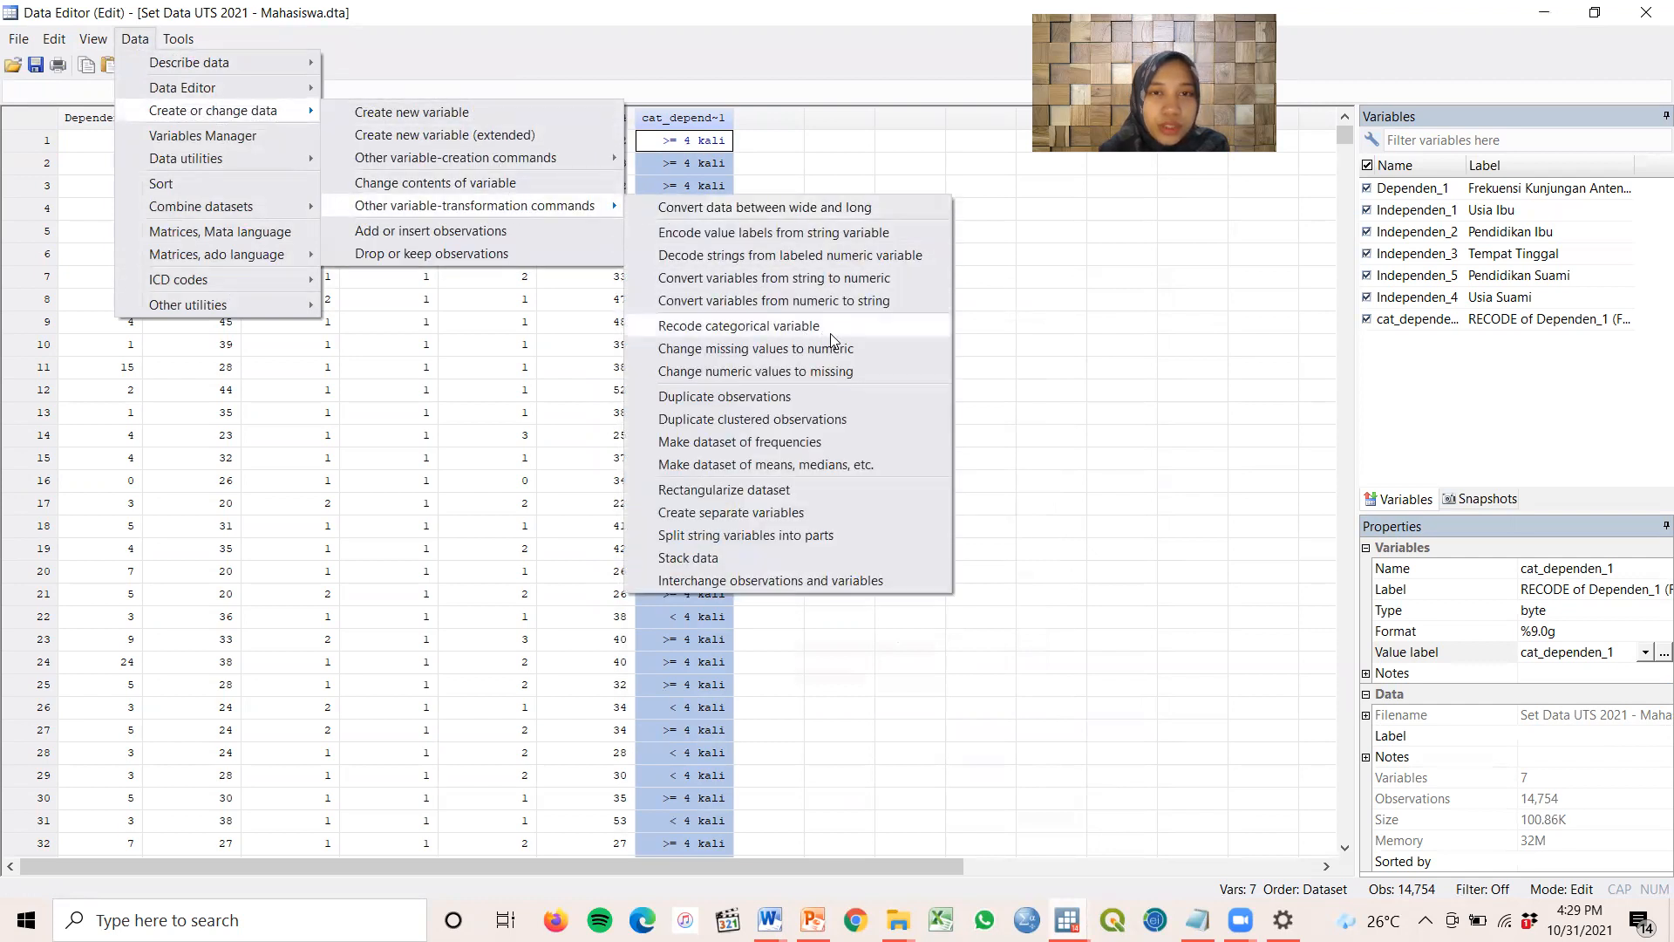
click(852, 328)
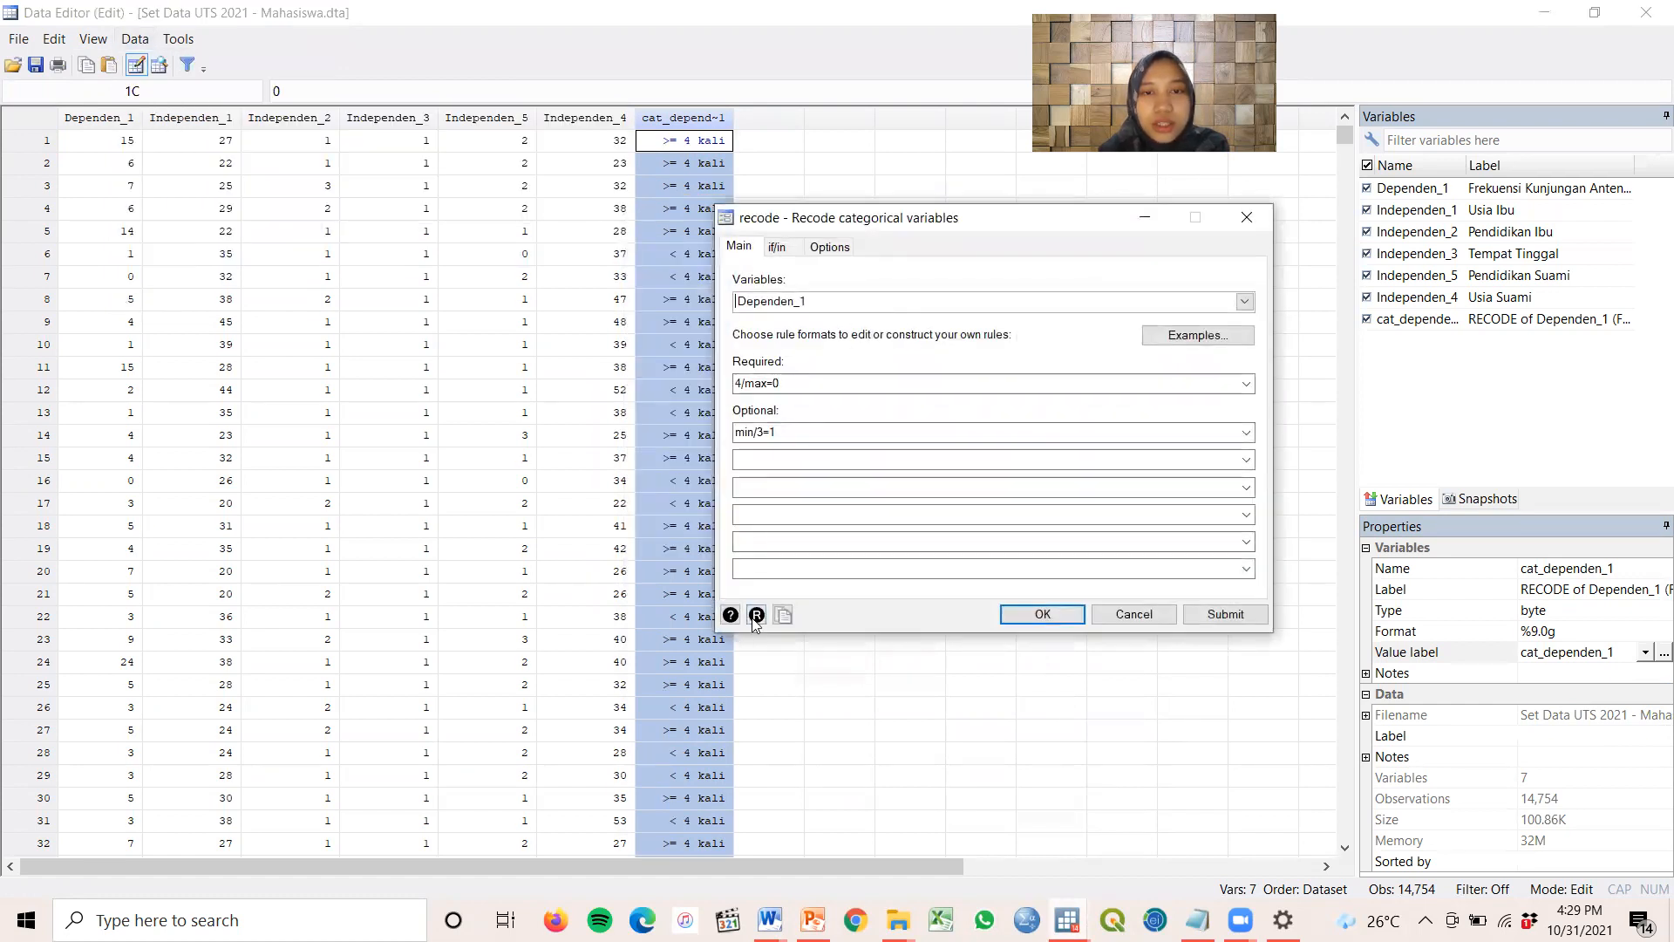
click(756, 615)
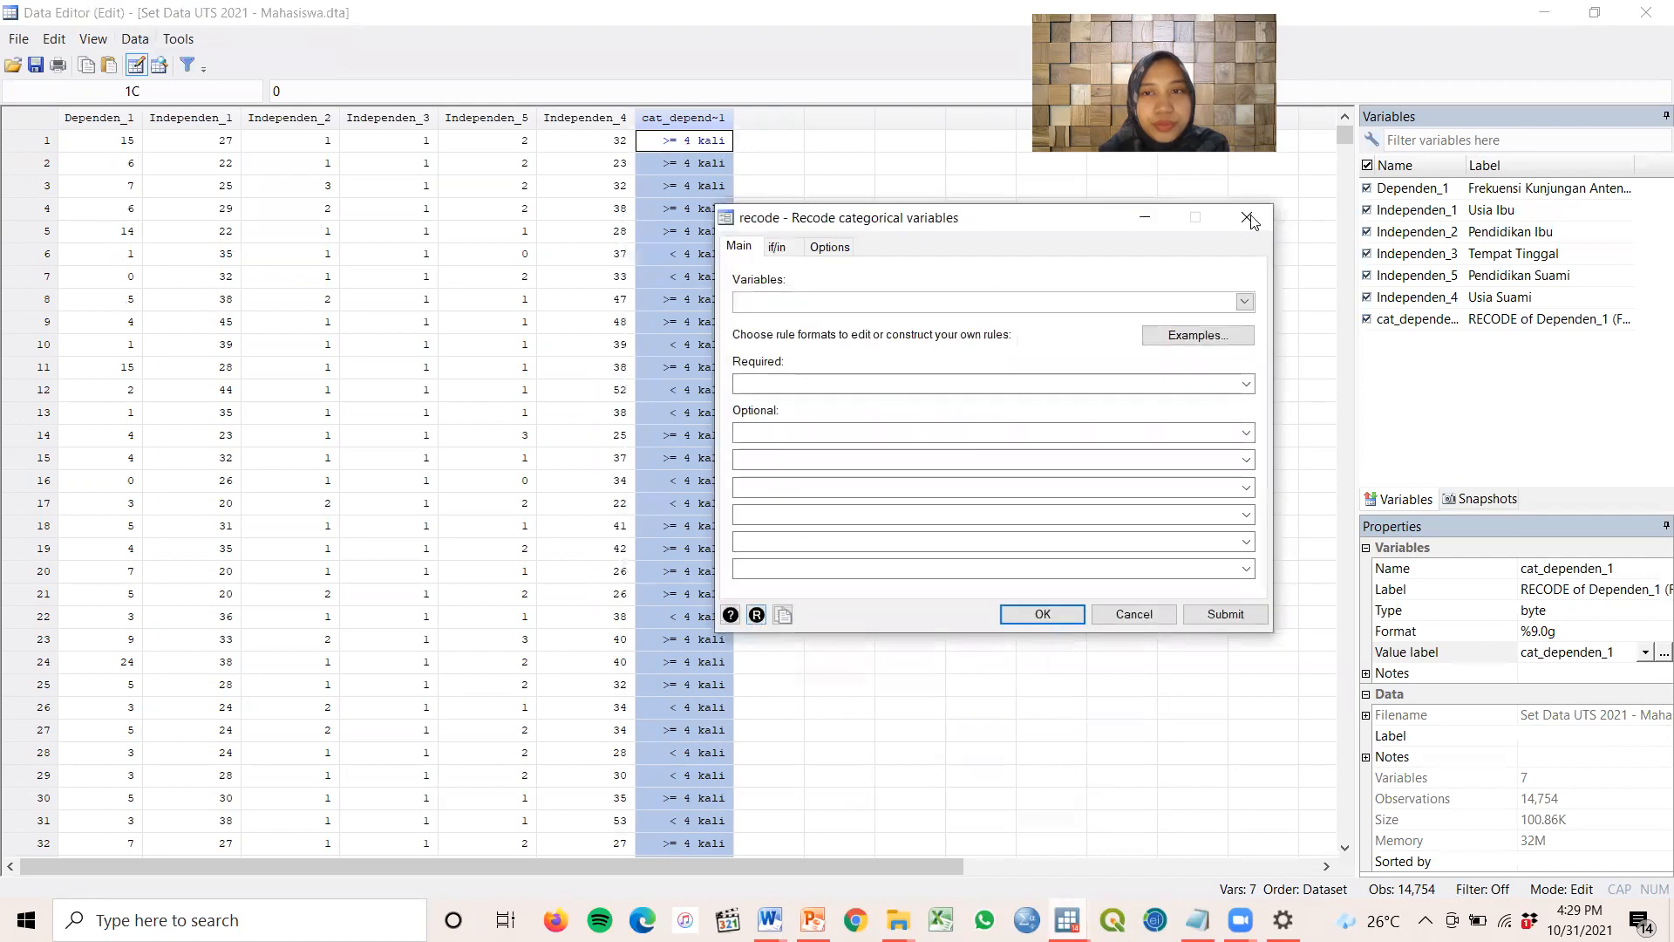
click(1245, 302)
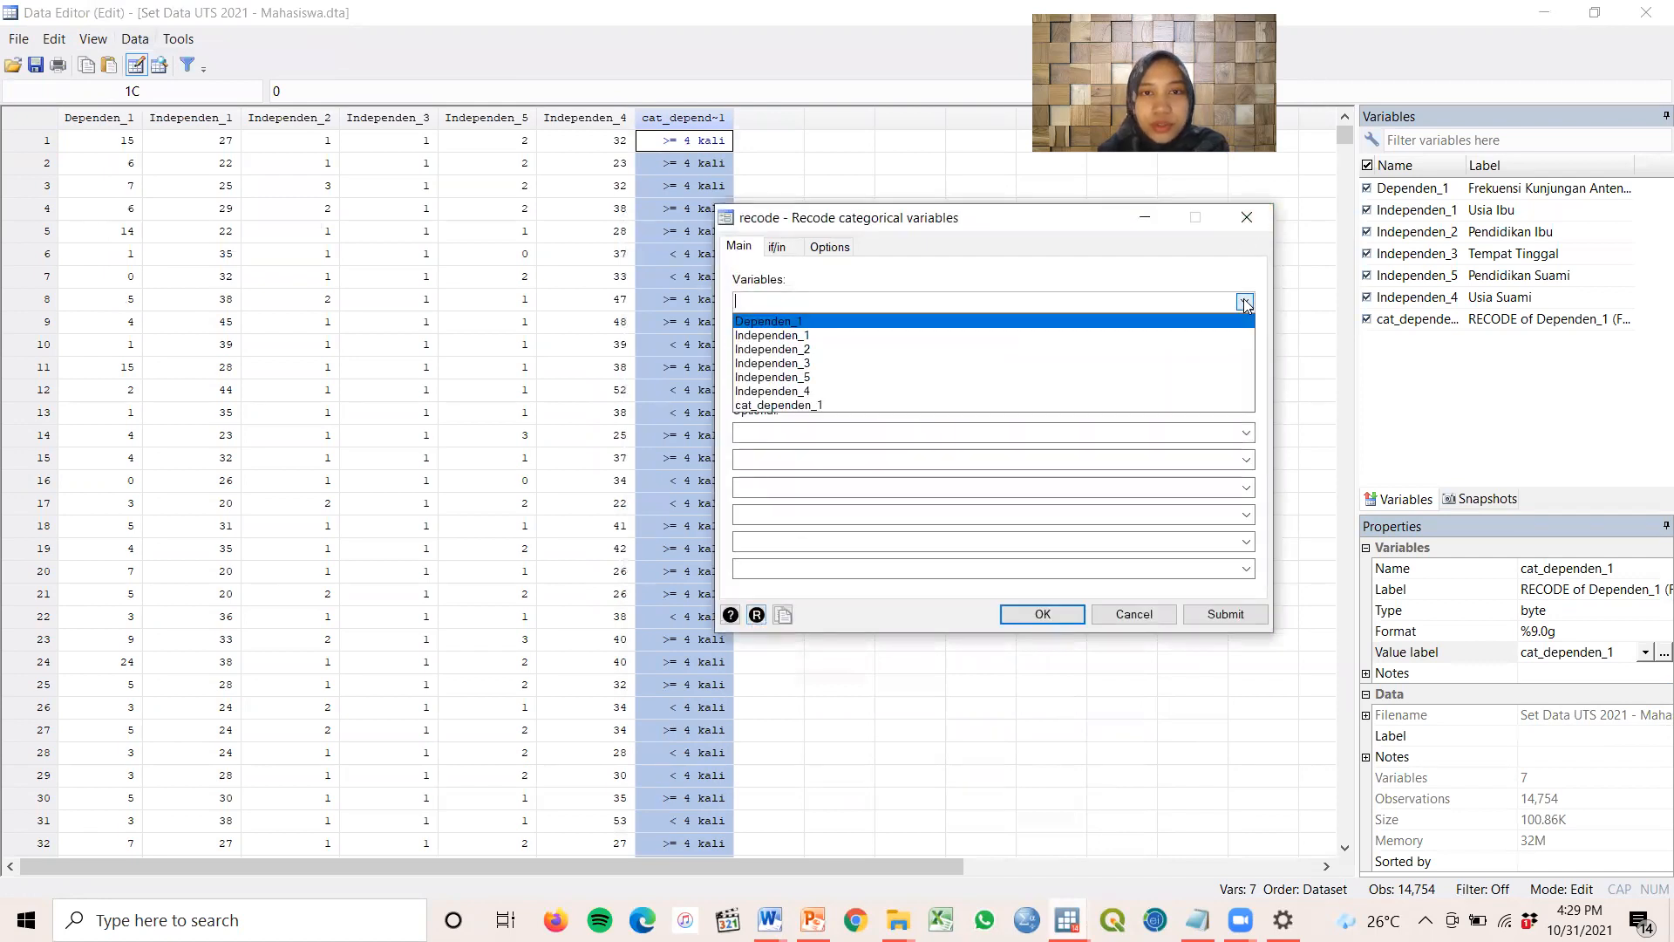
click(1012, 338)
click(924, 277)
Examine the mother's age (Usia Ibu) categories and their recode rules in Record UTS.docx
click(796, 381)
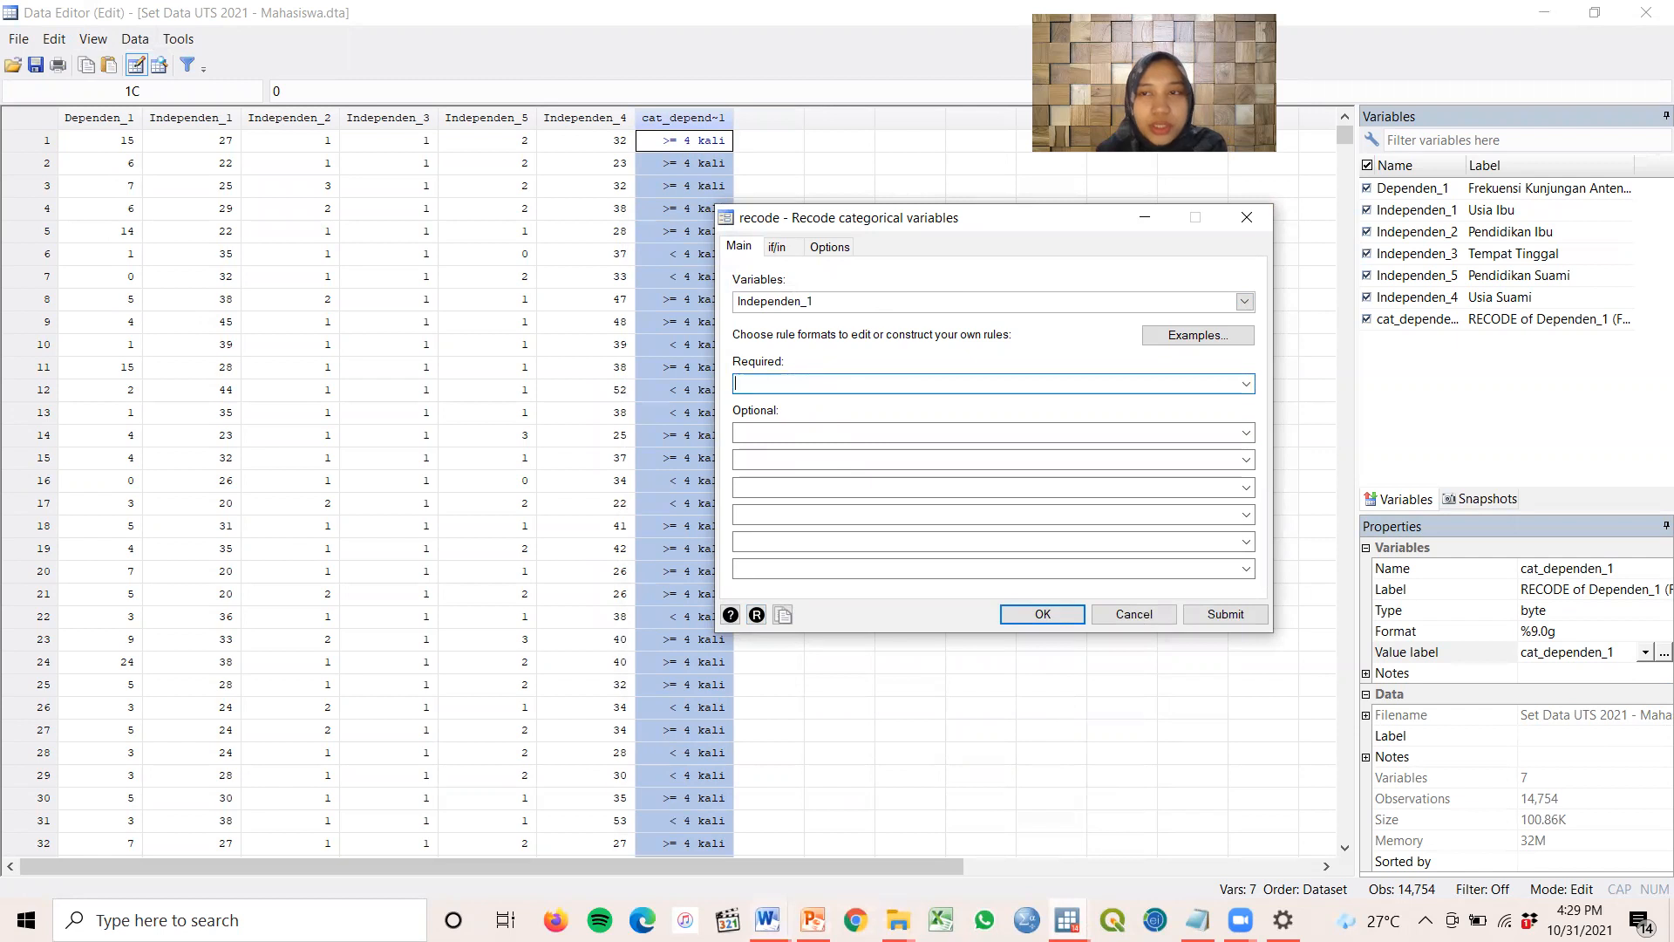
click(767, 920)
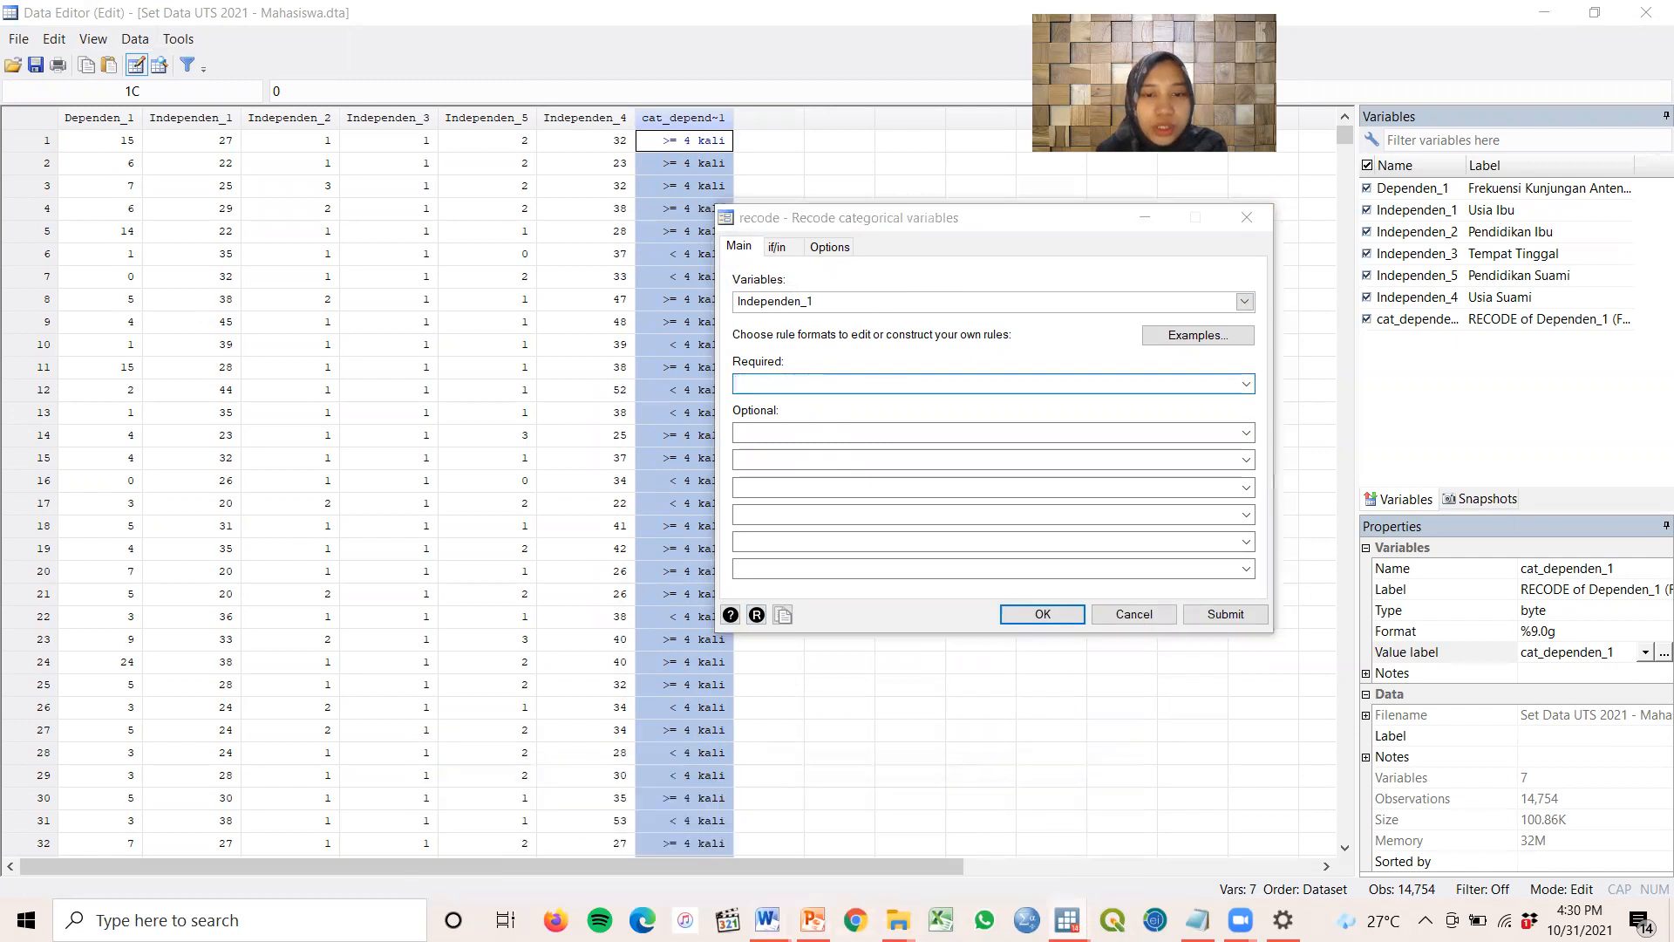
click(768, 920)
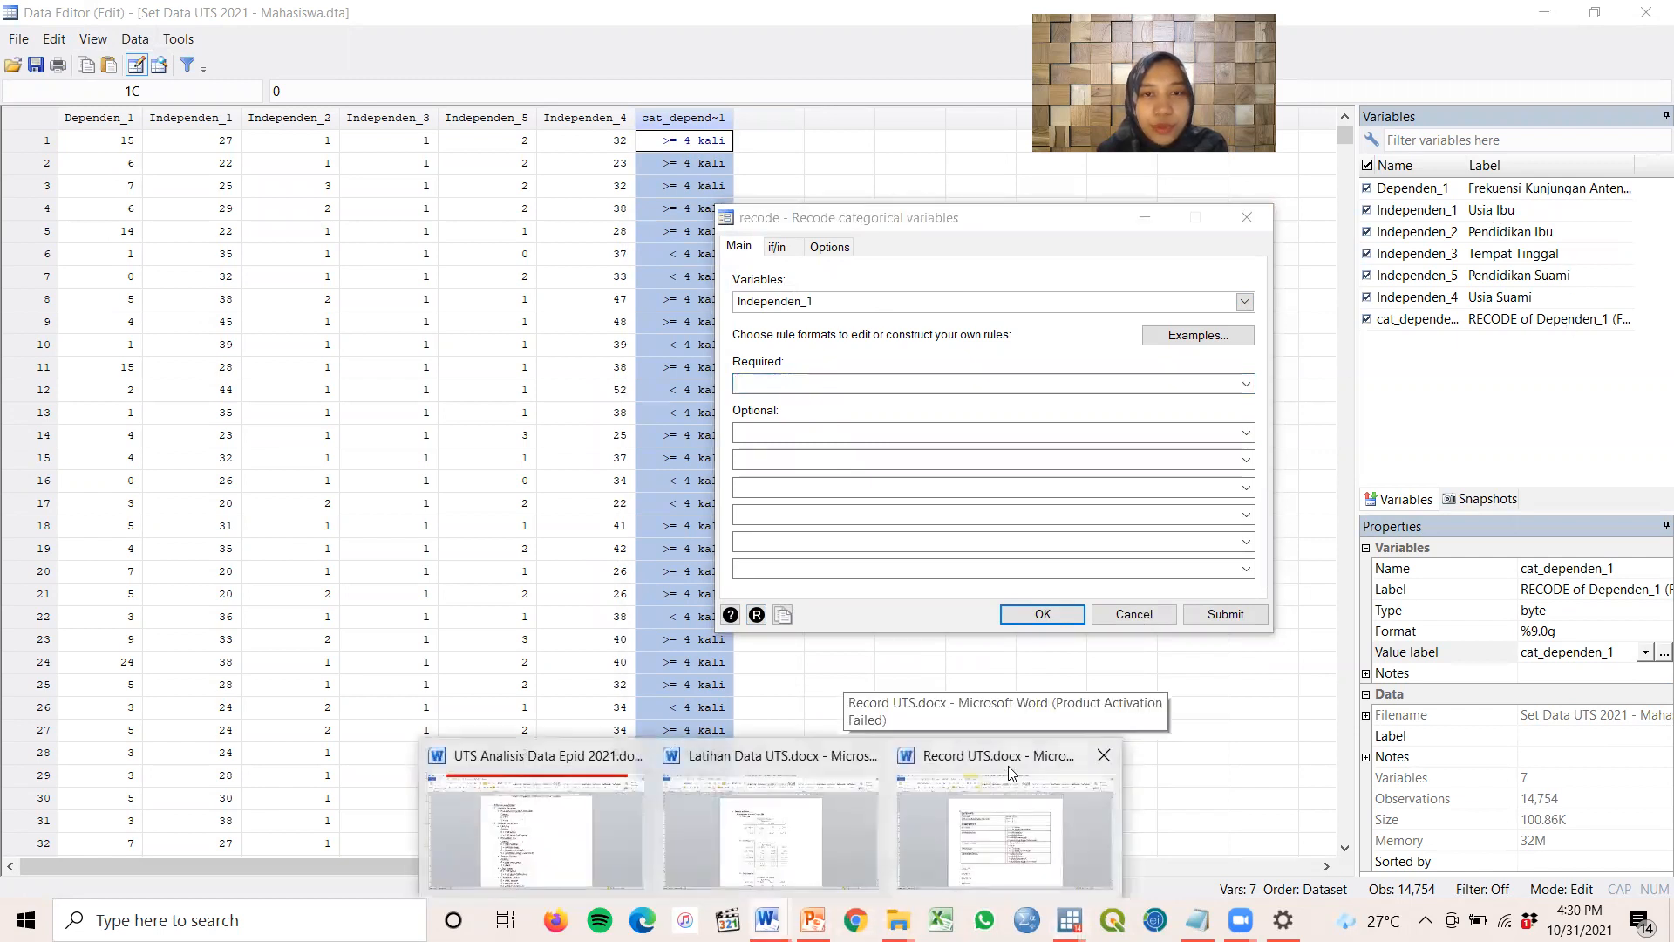
click(1008, 772)
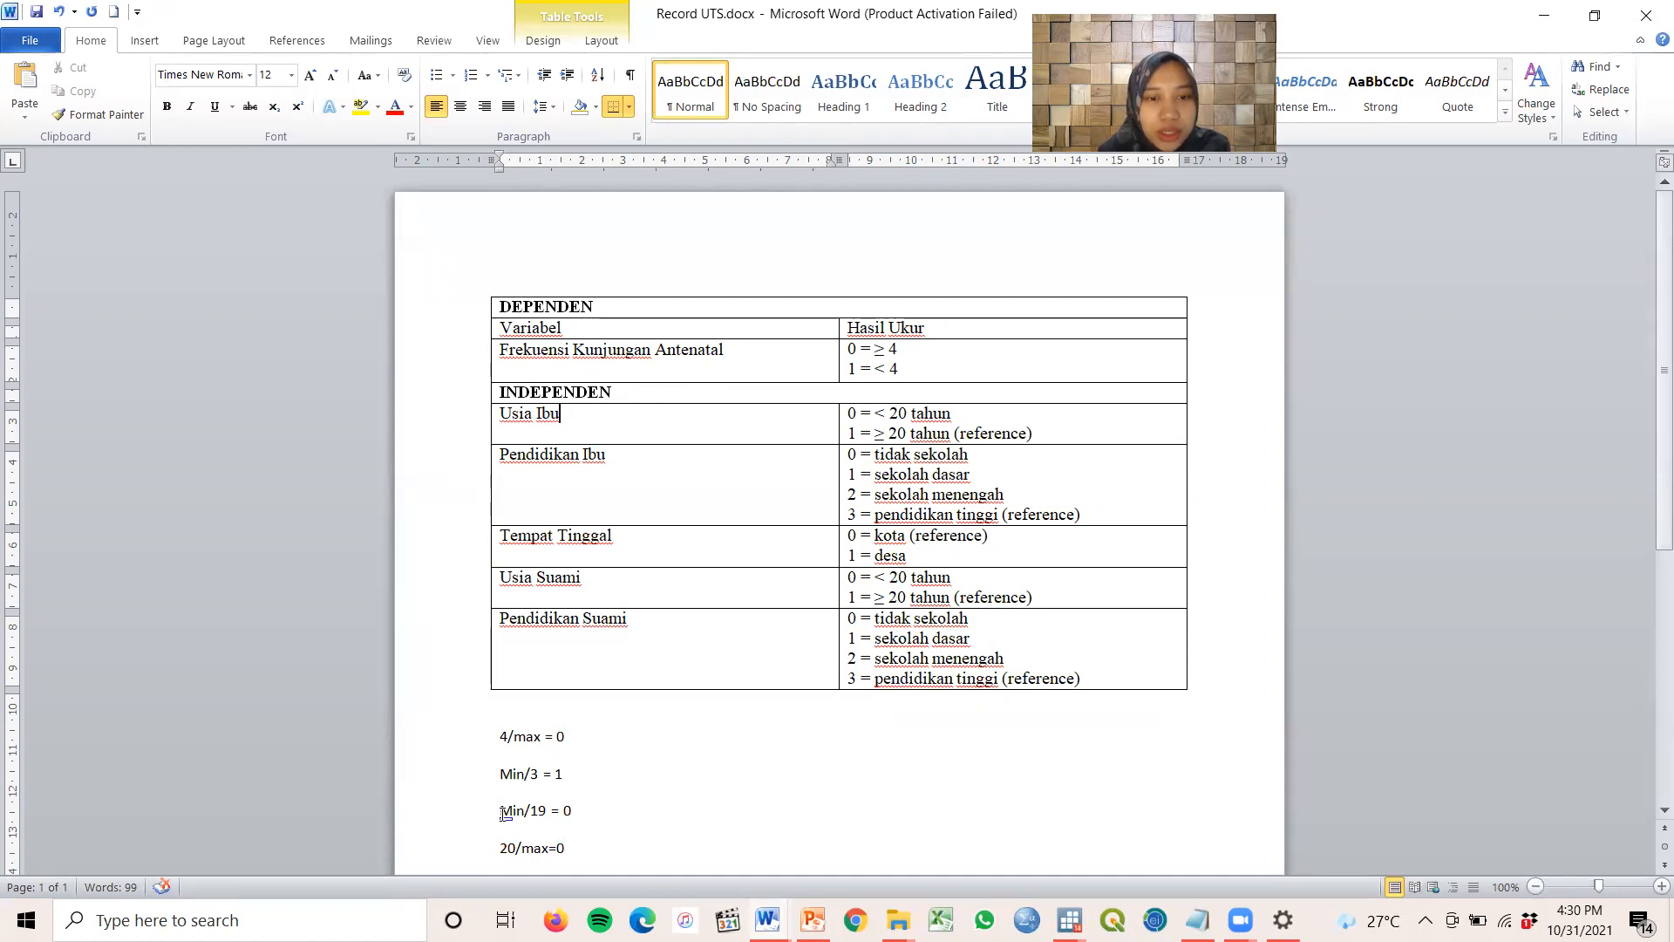
drag(504, 811, 579, 848)
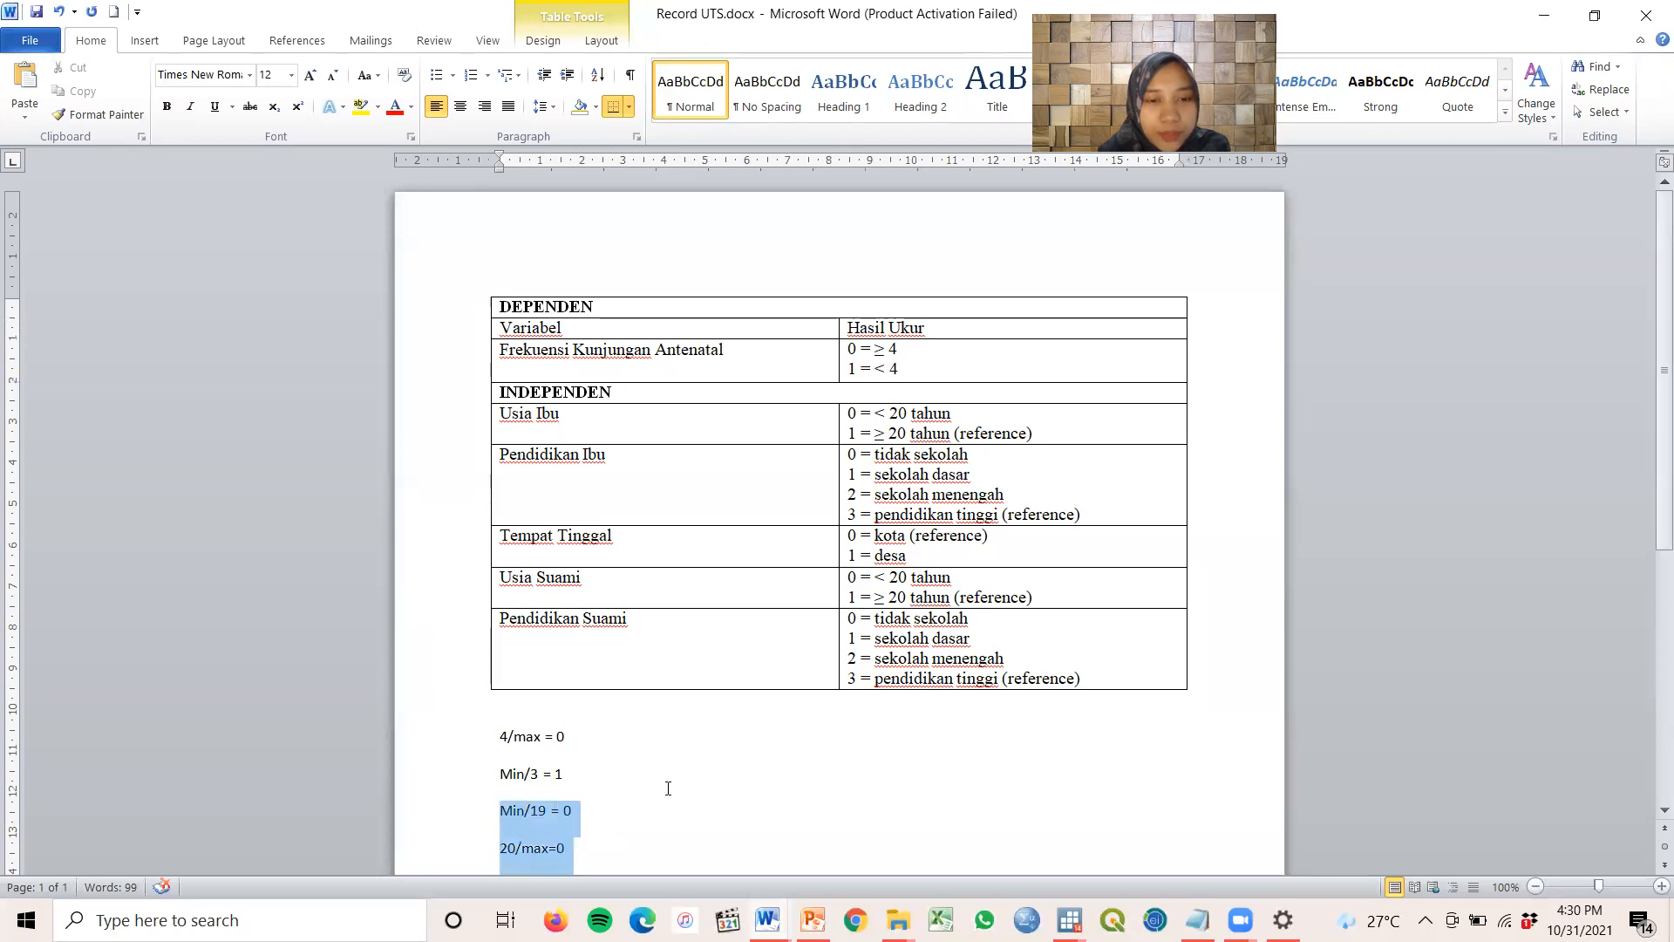
scroll(666, 785, down, 1)
click(615, 789)
drag(501, 755, 609, 802)
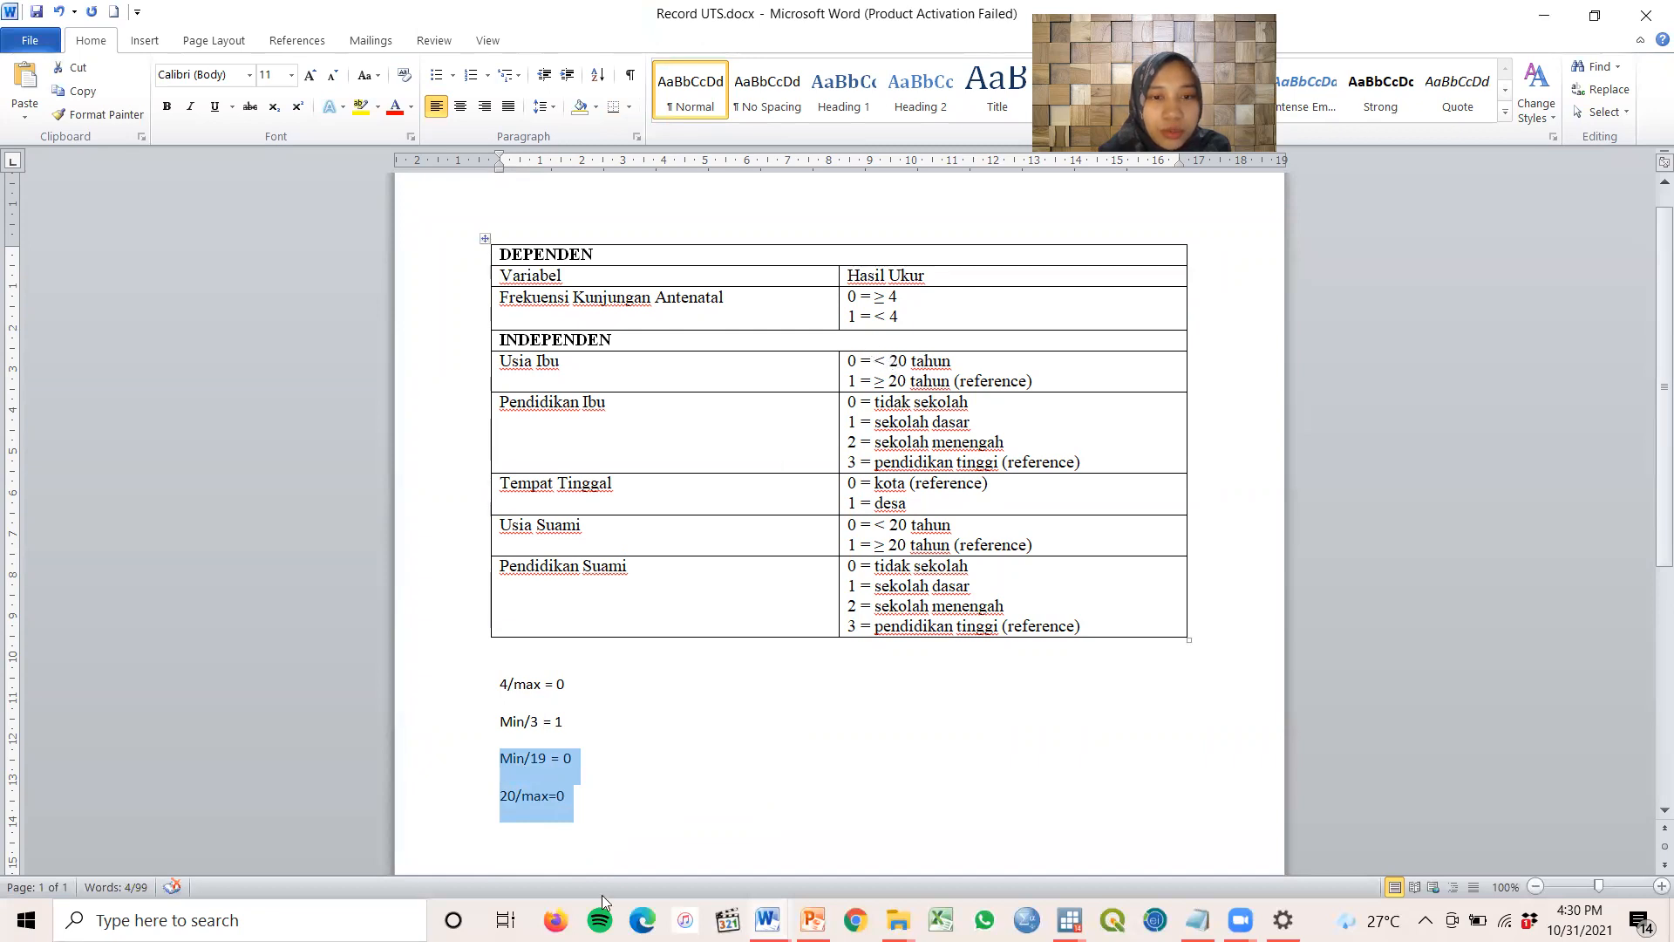
click(680, 745)
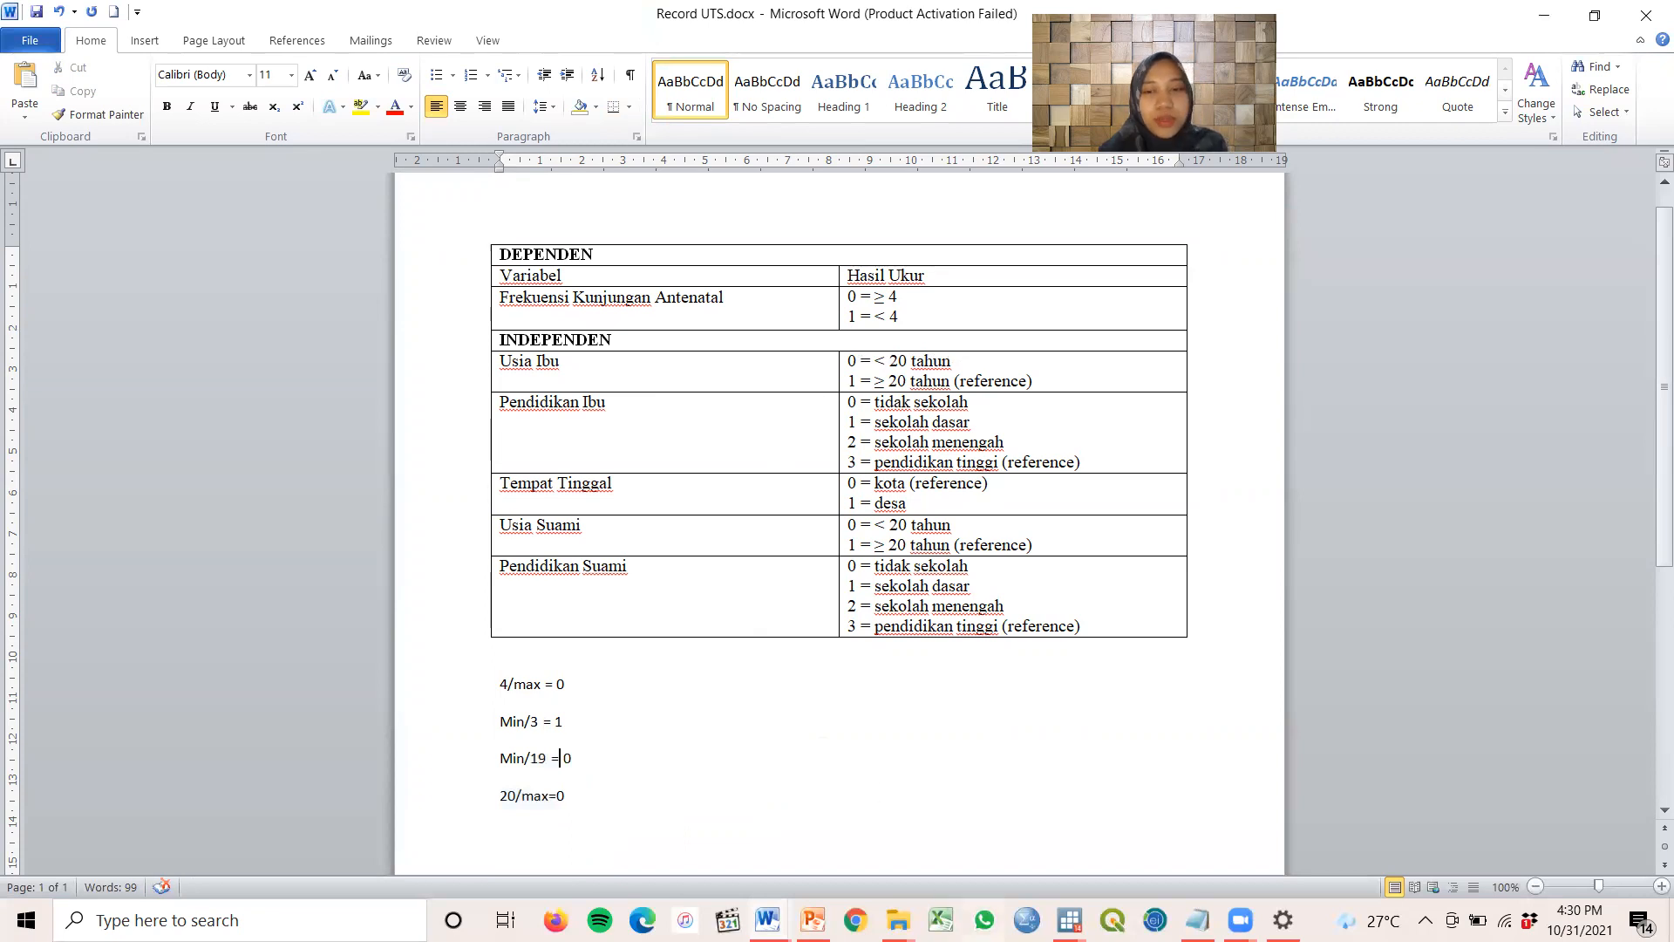
Return to Stata's recode dialog and set the required rule for Independen_1 to min/19=0
mouse_move(1067, 920)
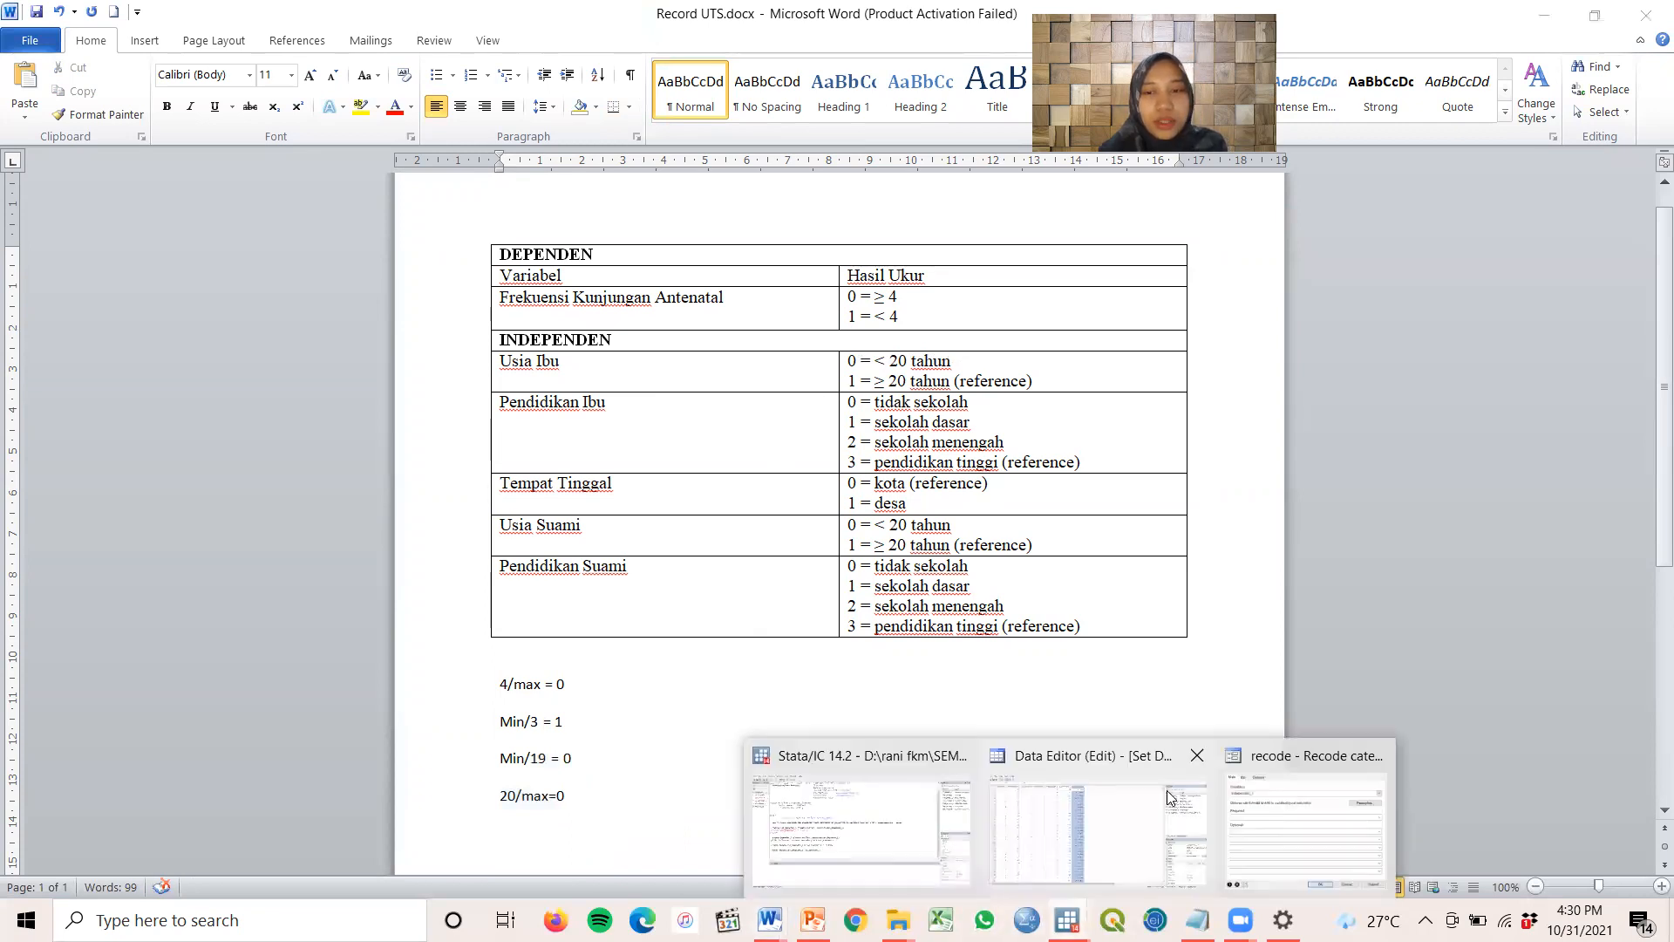
click(1119, 817)
click(1273, 755)
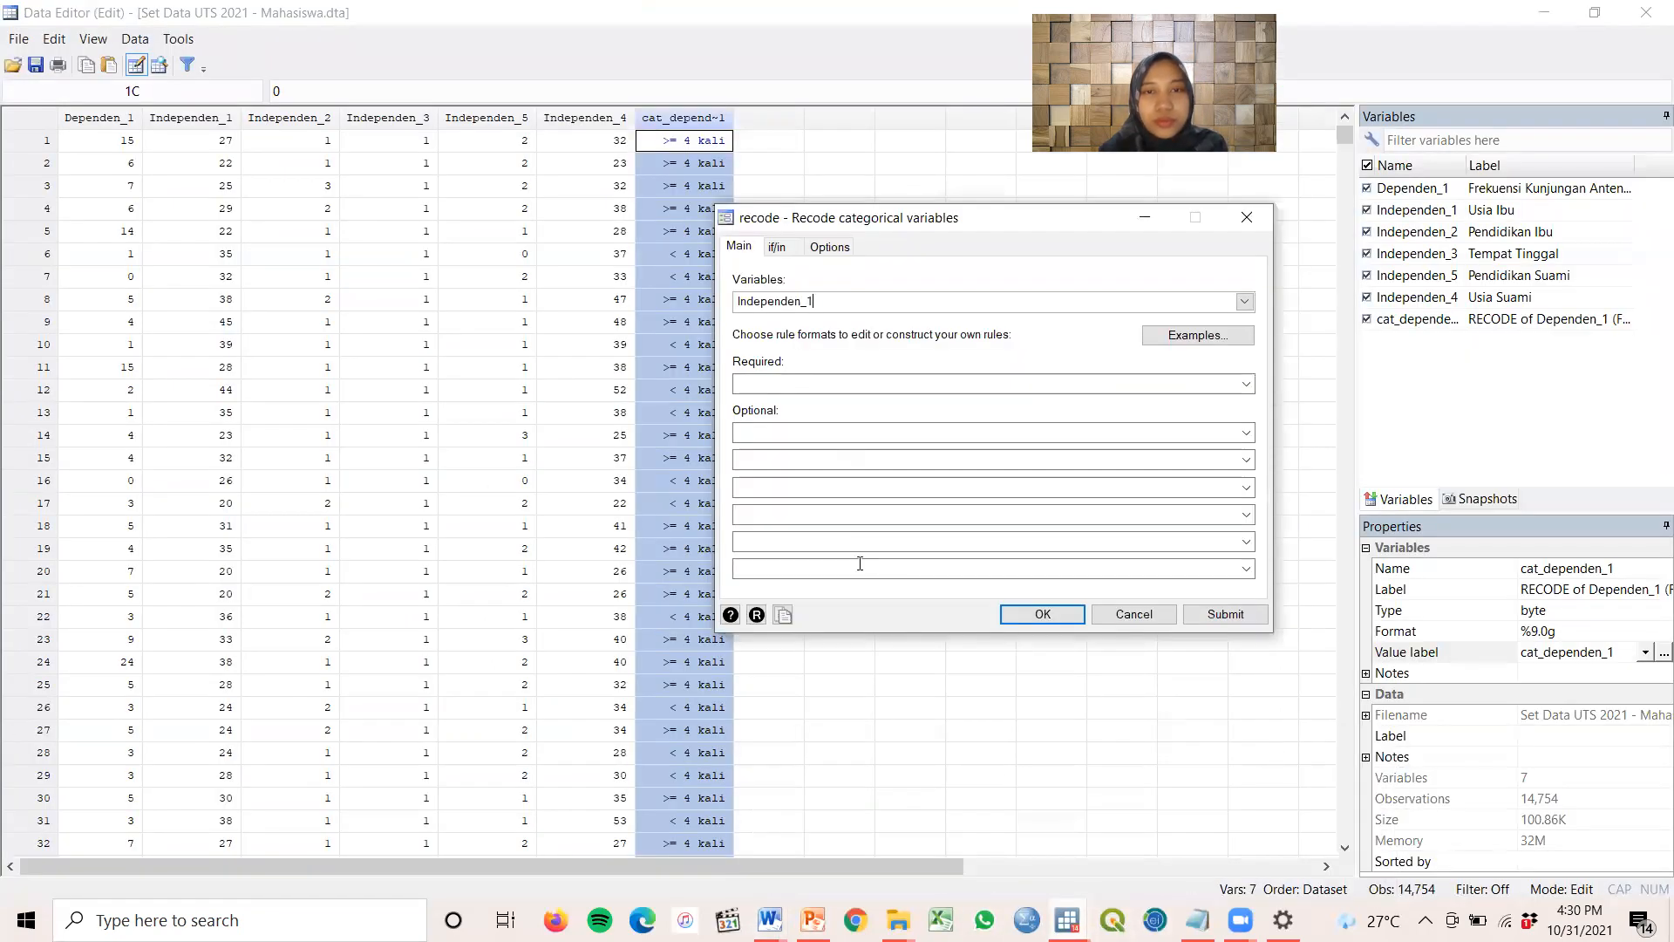
click(790, 382)
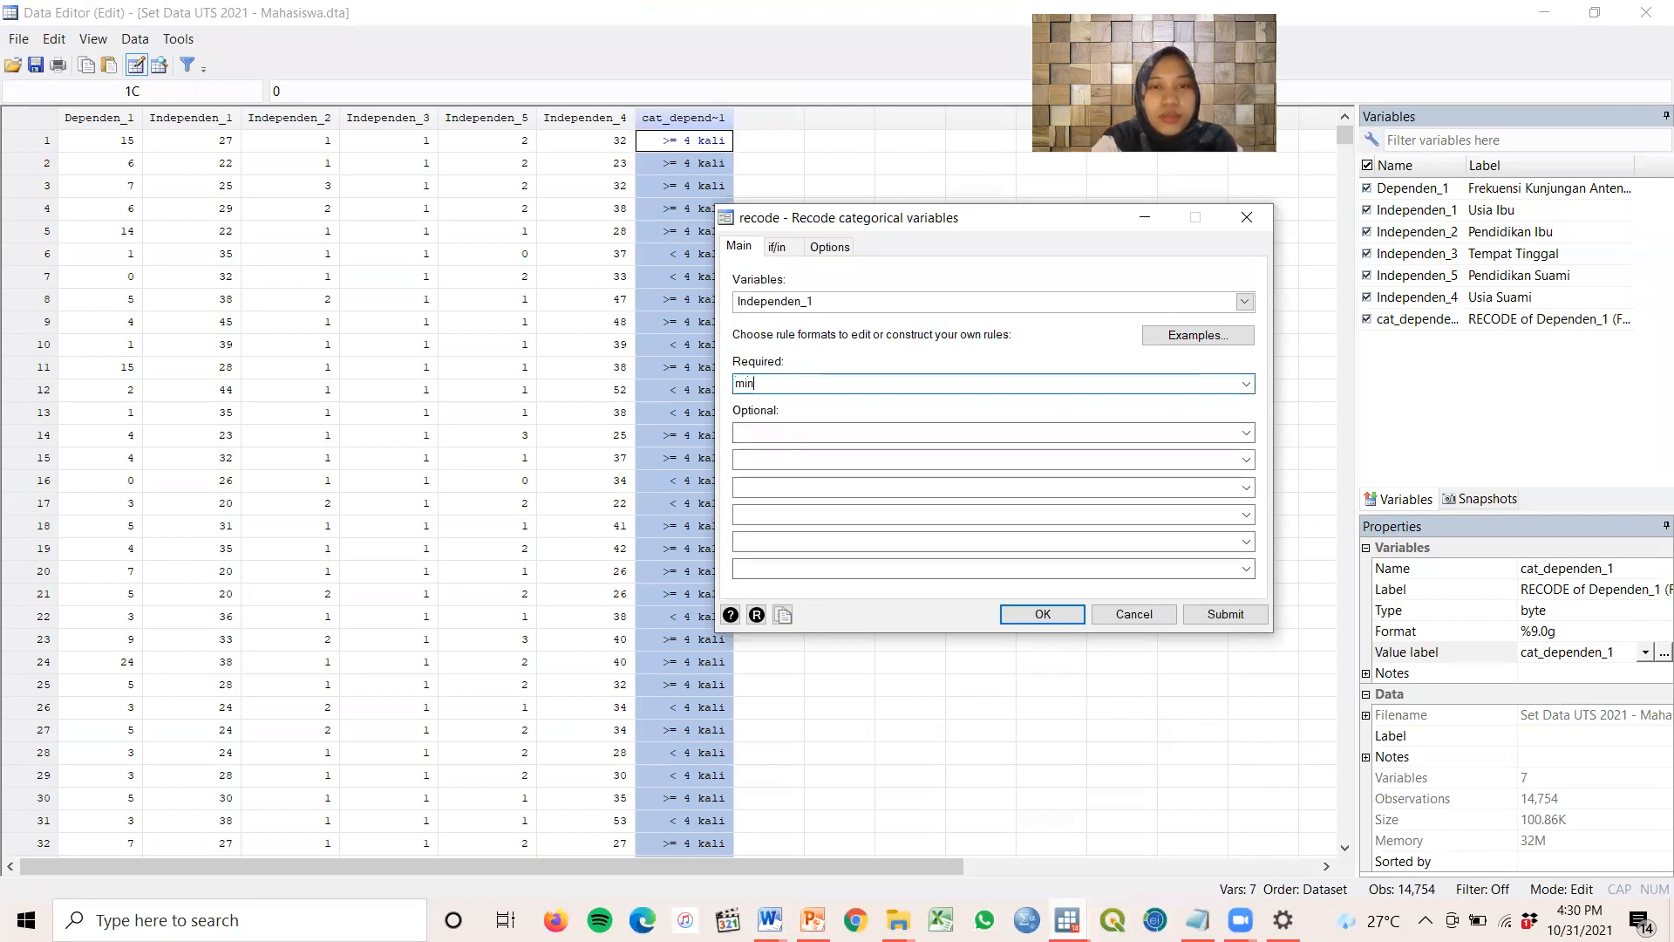
text(min/19=0)
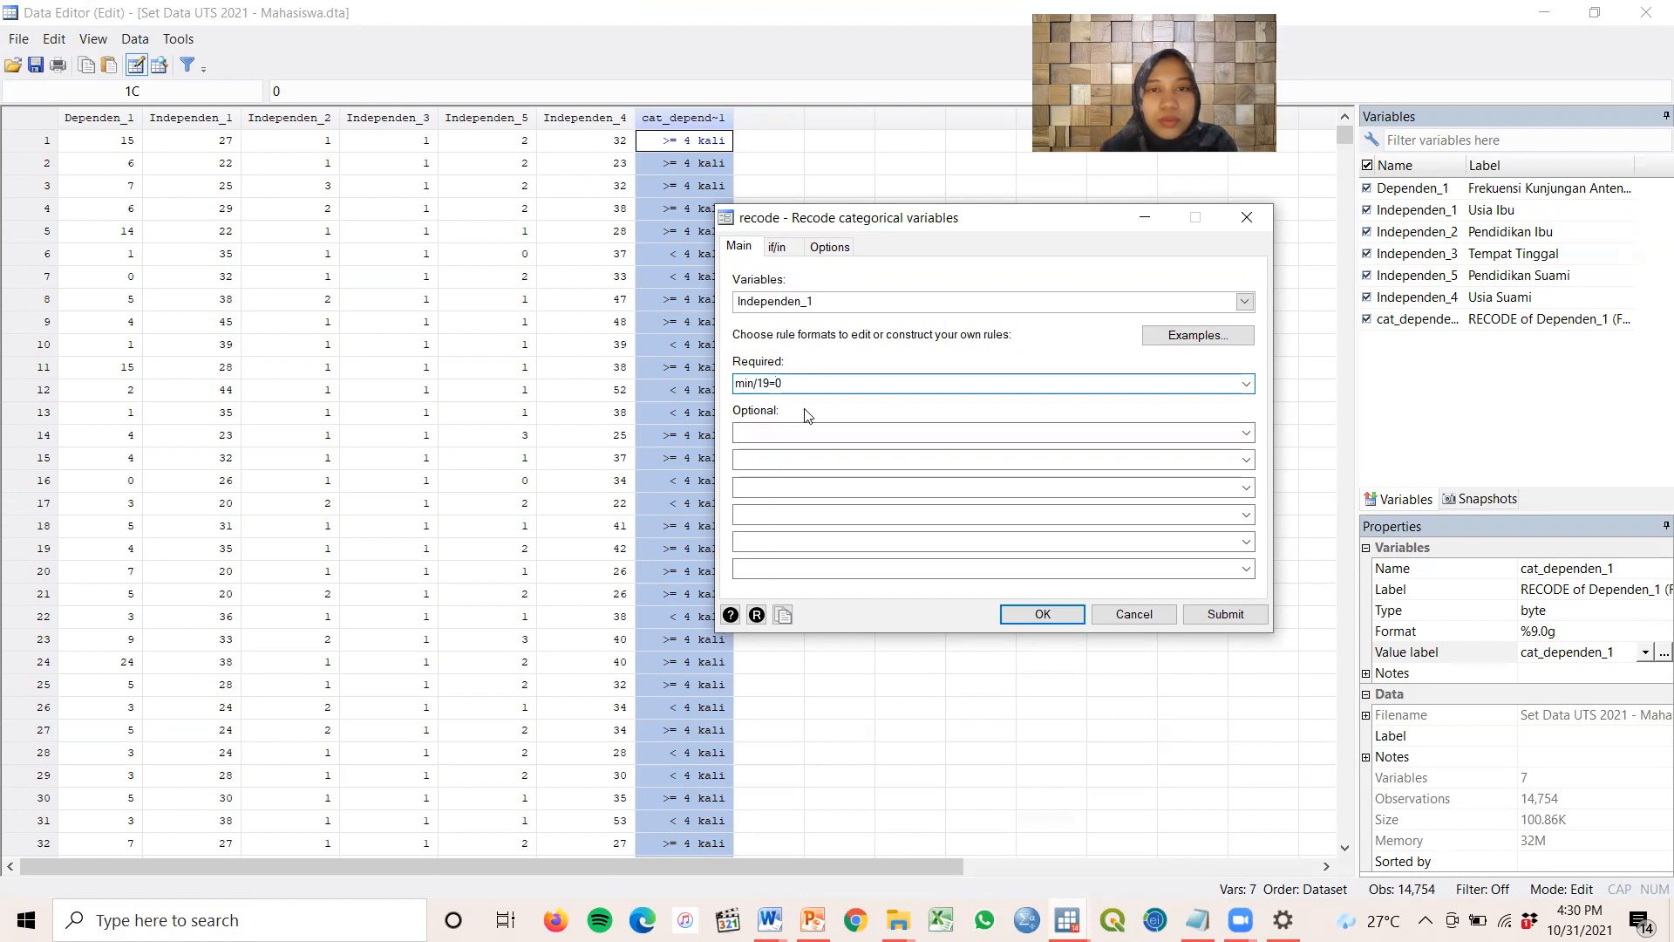
Add the optional recode rule 20/max=1, checking the notes in Record UTS.docx
click(752, 429)
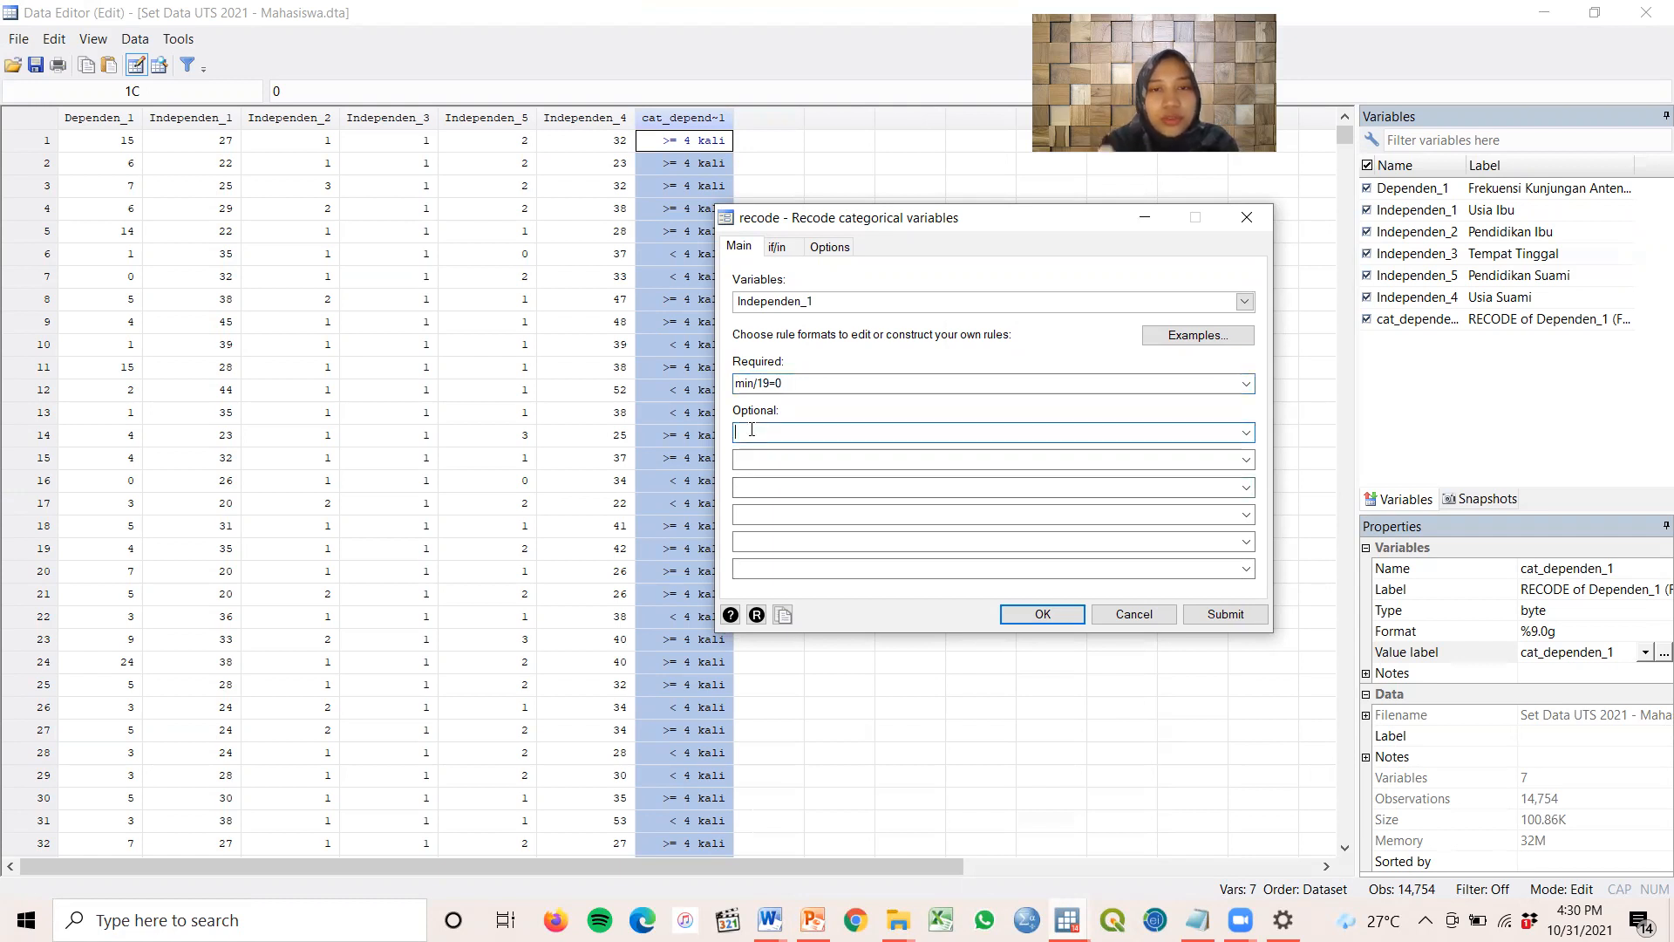
click(767, 920)
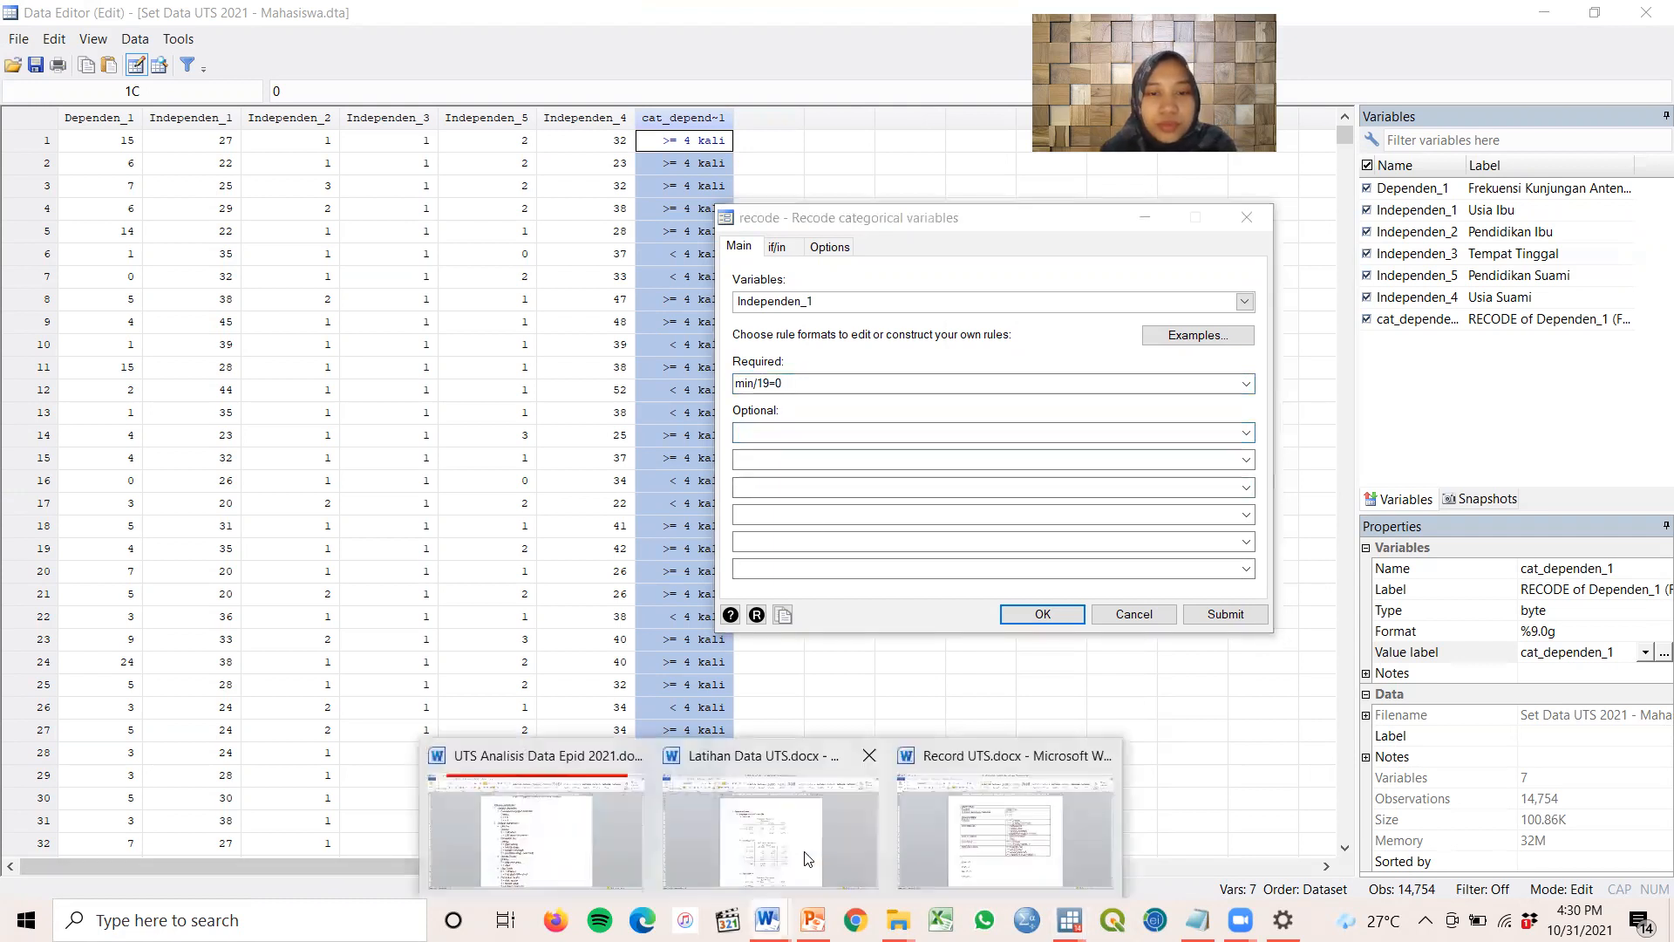
click(1003, 820)
mouse_move(1068, 920)
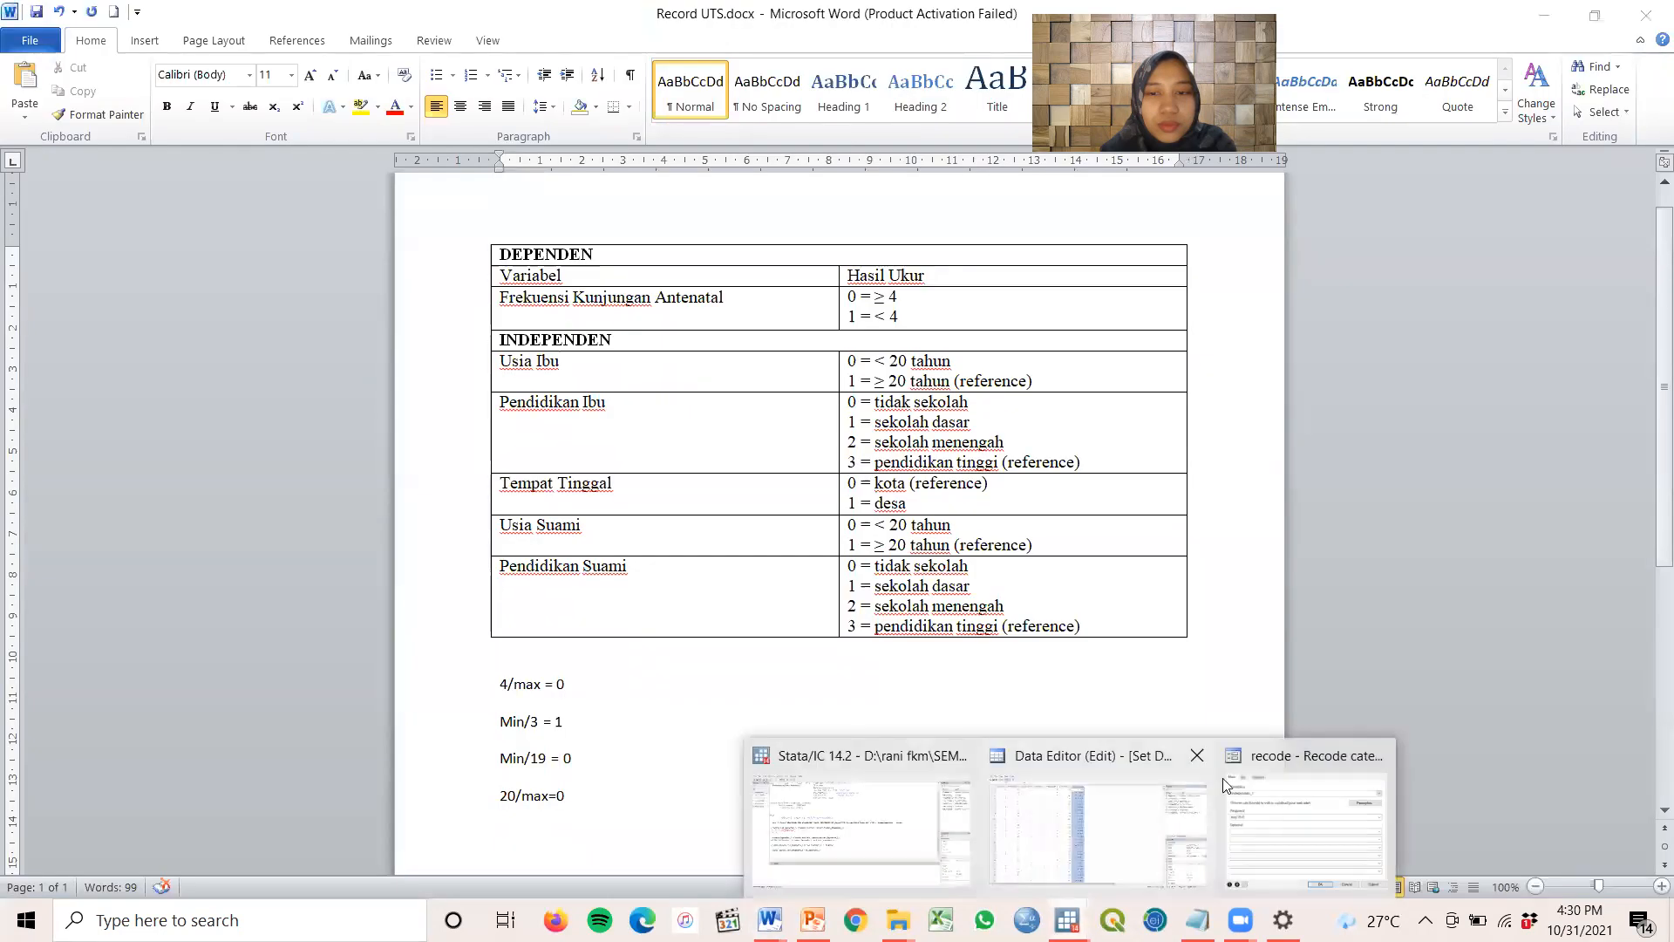
click(1294, 757)
click(788, 427)
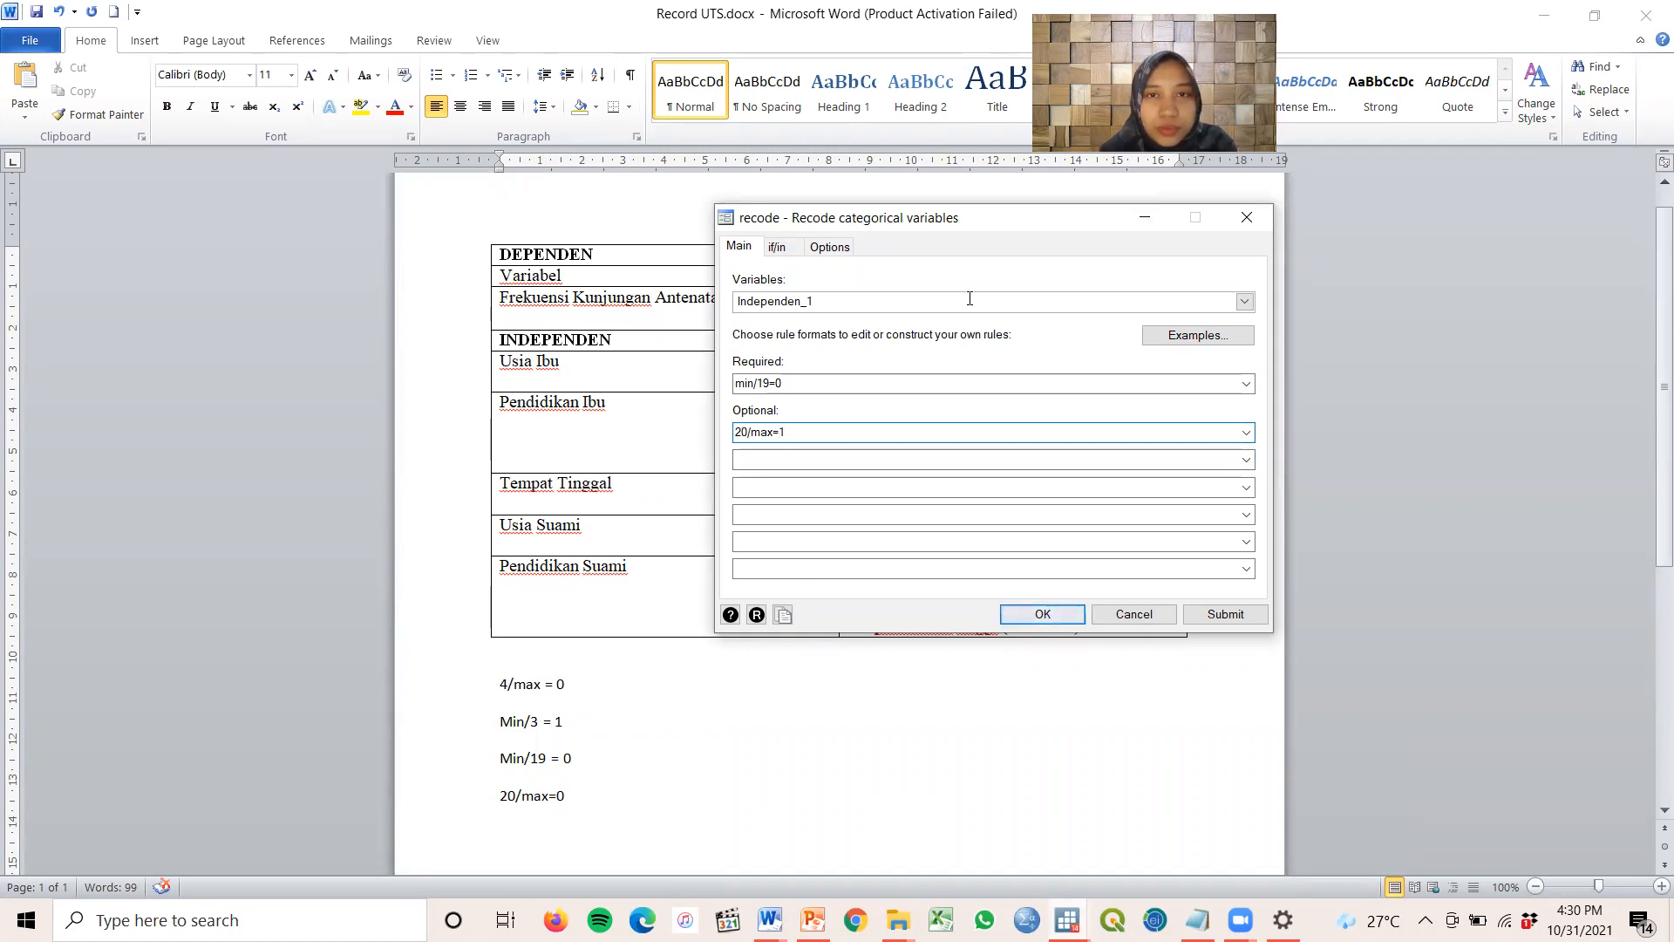
Correct the last recode rule in the Record UTS.docx notes to 20/max=1
click(842, 250)
click(639, 801)
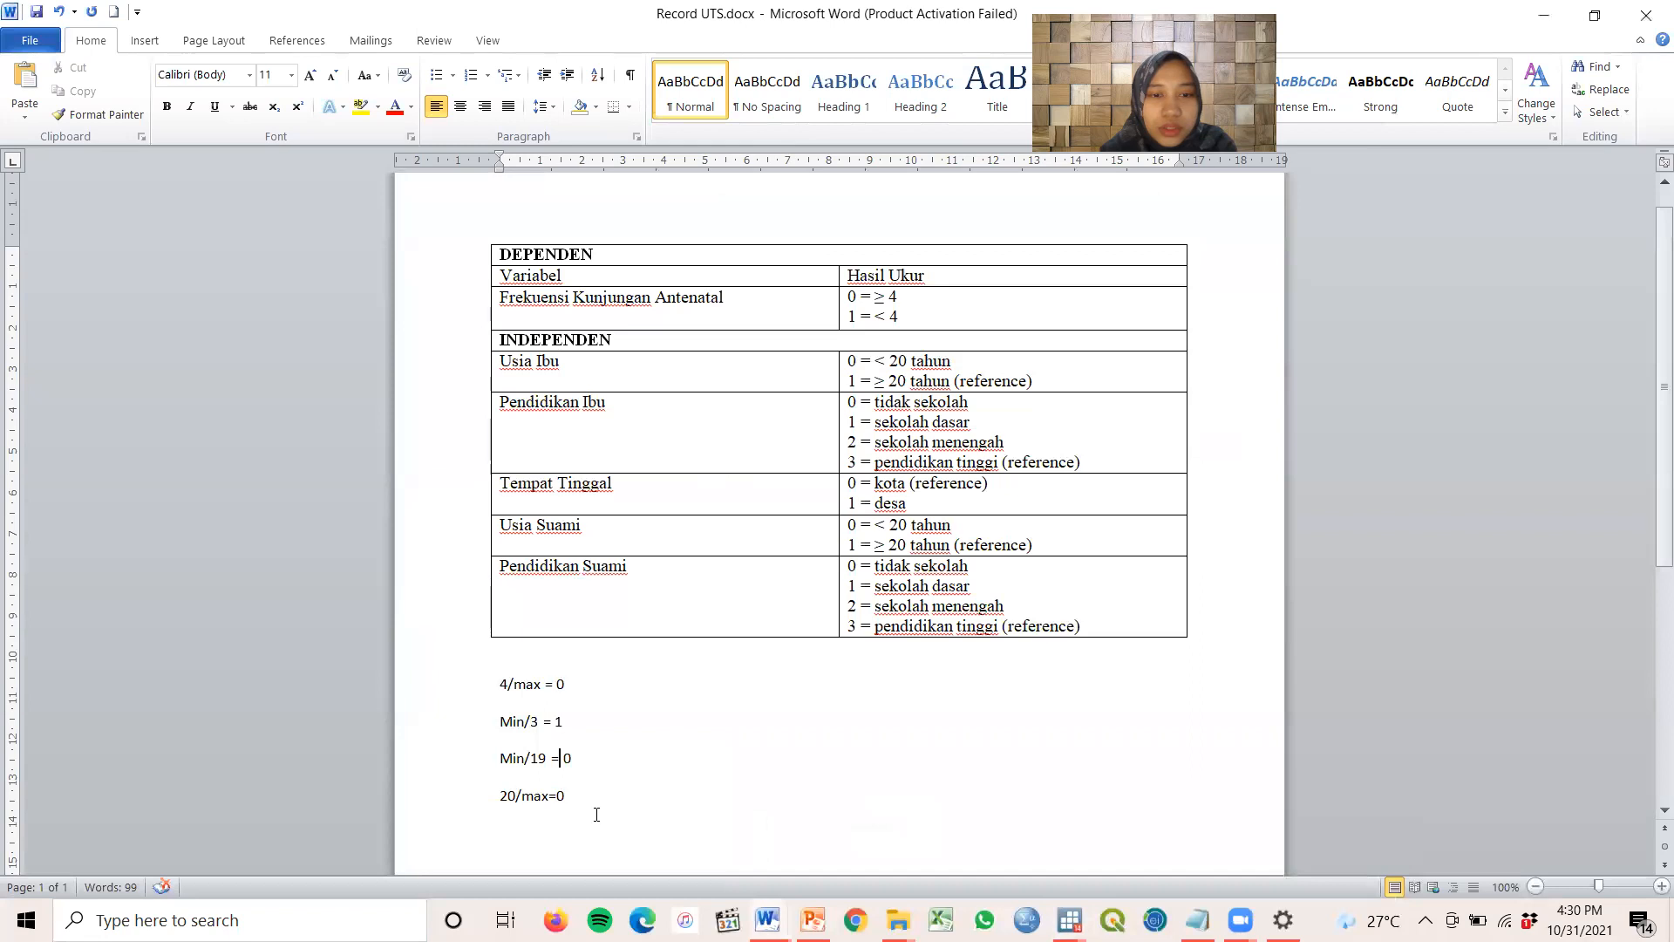
key(BackSpace)
text(1)
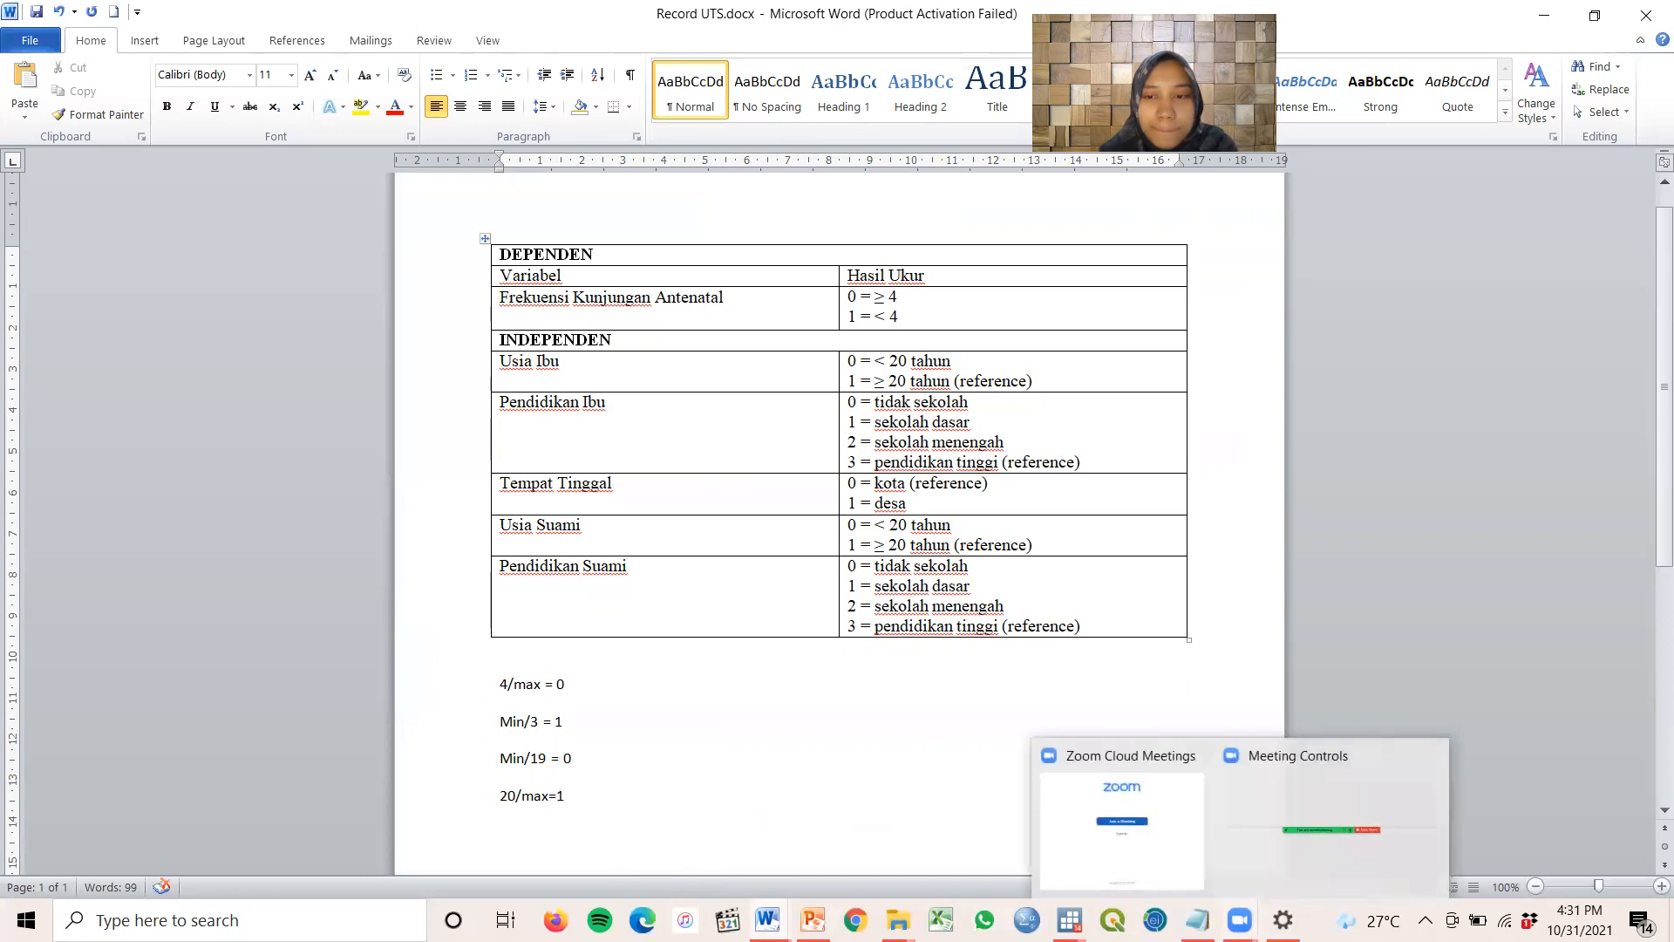
Return to Stata's recode dialog and try to generate the recoded mother's age as a new variable named cat_dependen_1
mouse_move(1069, 920)
click(1168, 815)
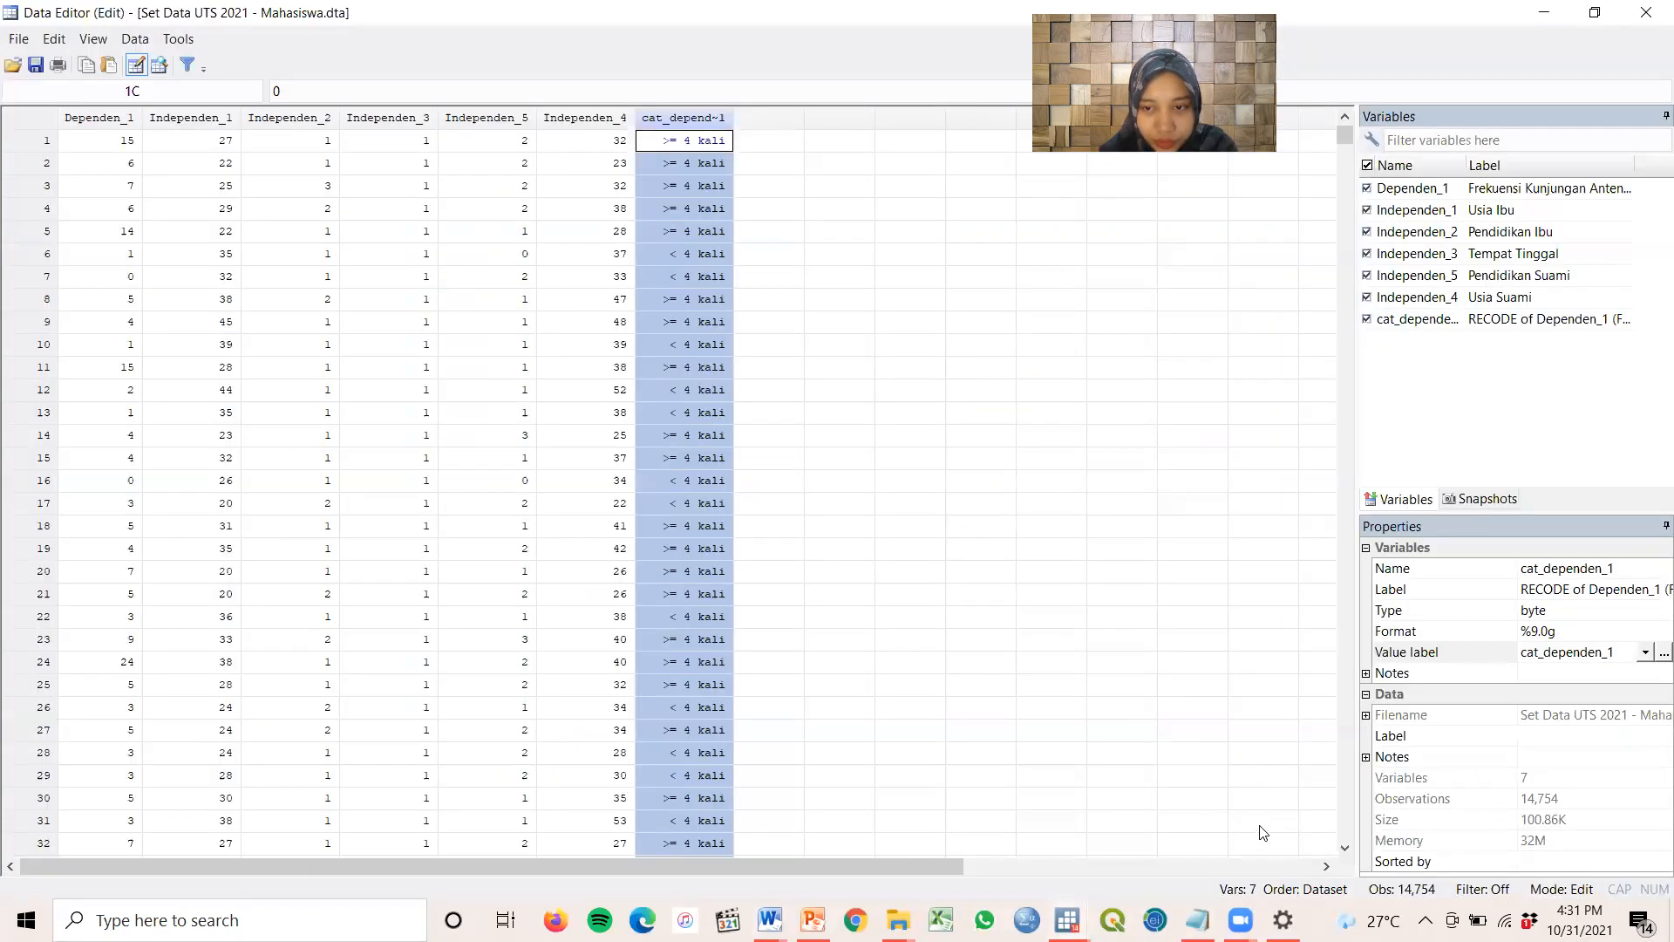
click(1299, 820)
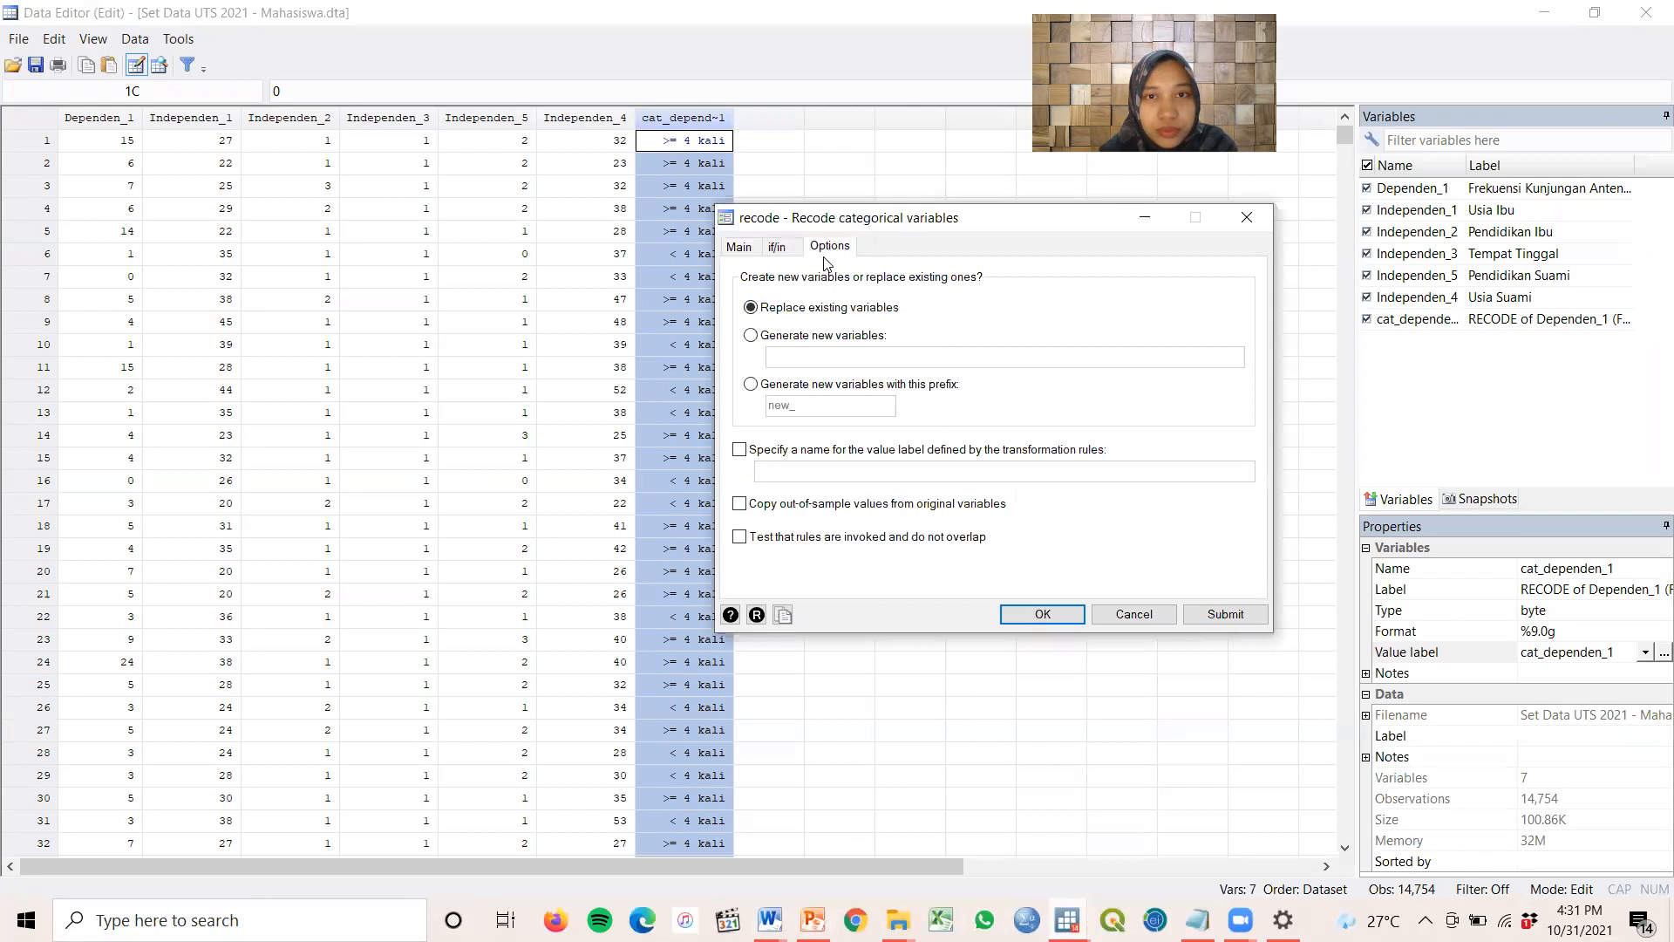
click(811, 336)
click(821, 361)
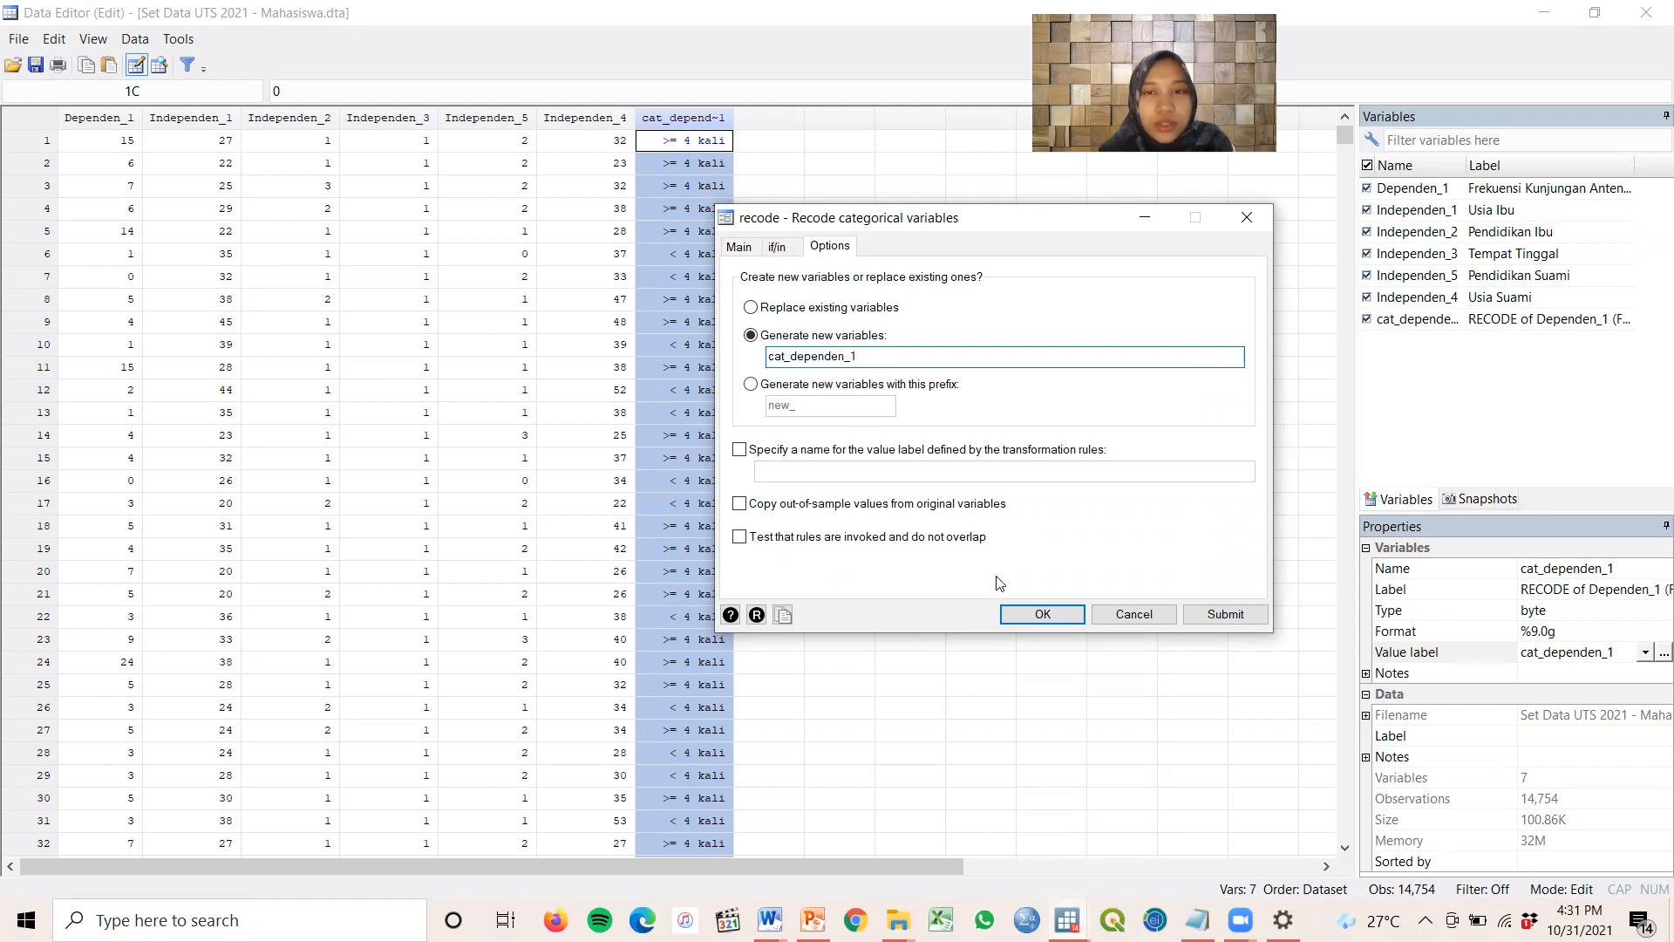
click(1043, 615)
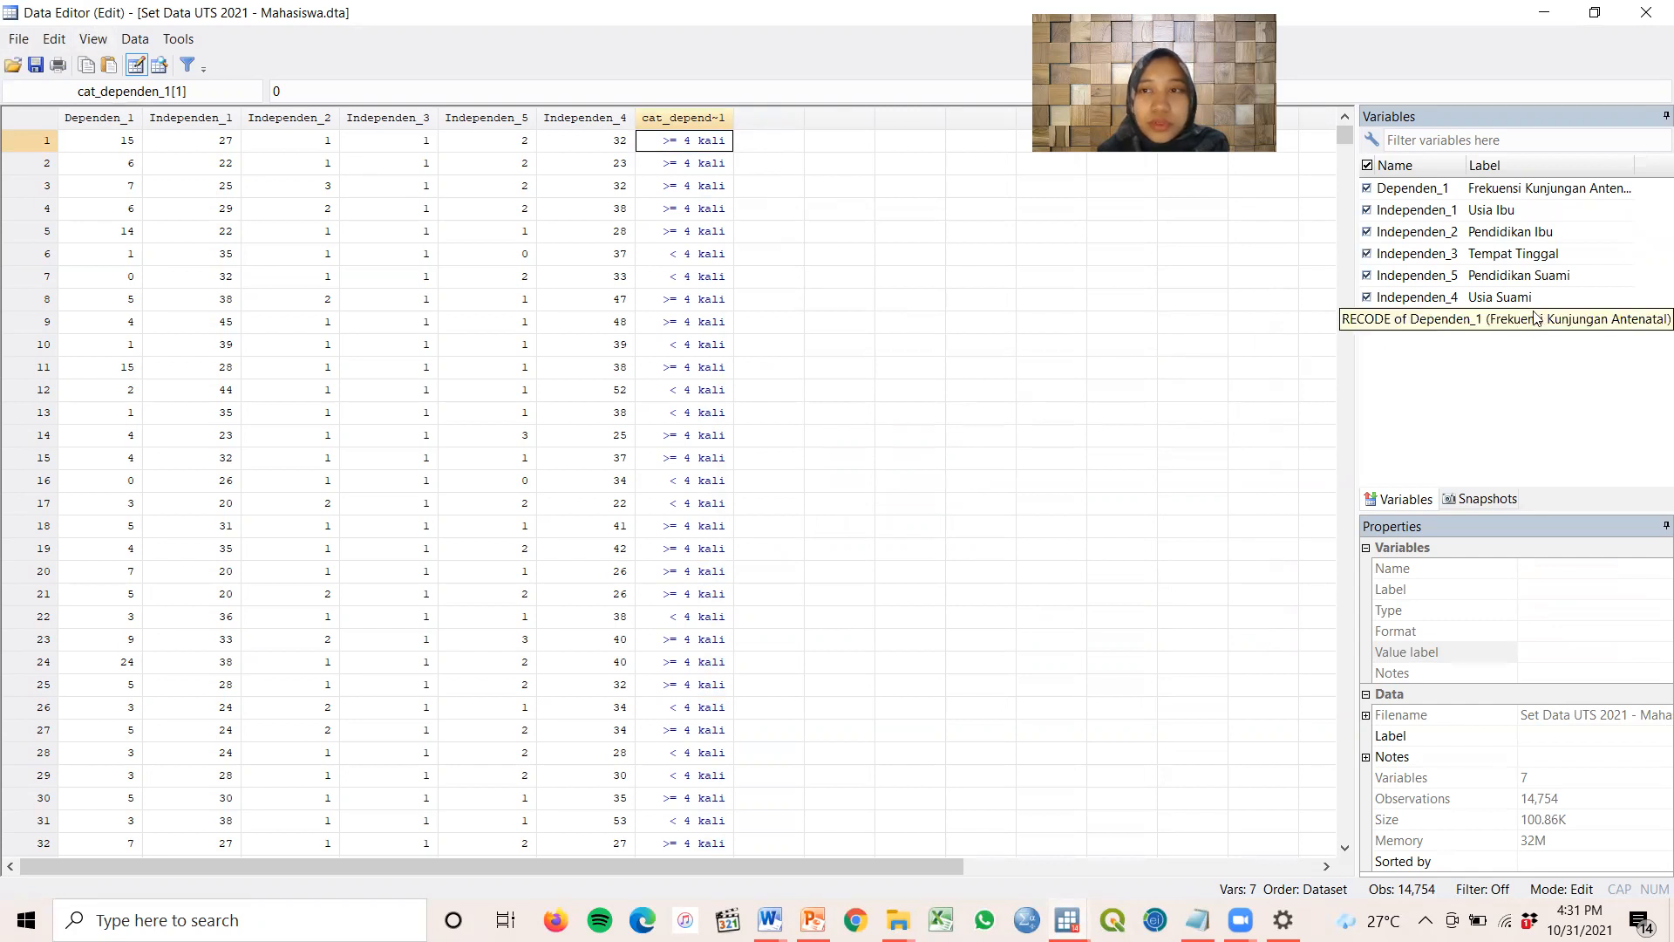
Reopen the categorical recode dialog and keep a single Independen_1 entry as the variable to recode
click(135, 39)
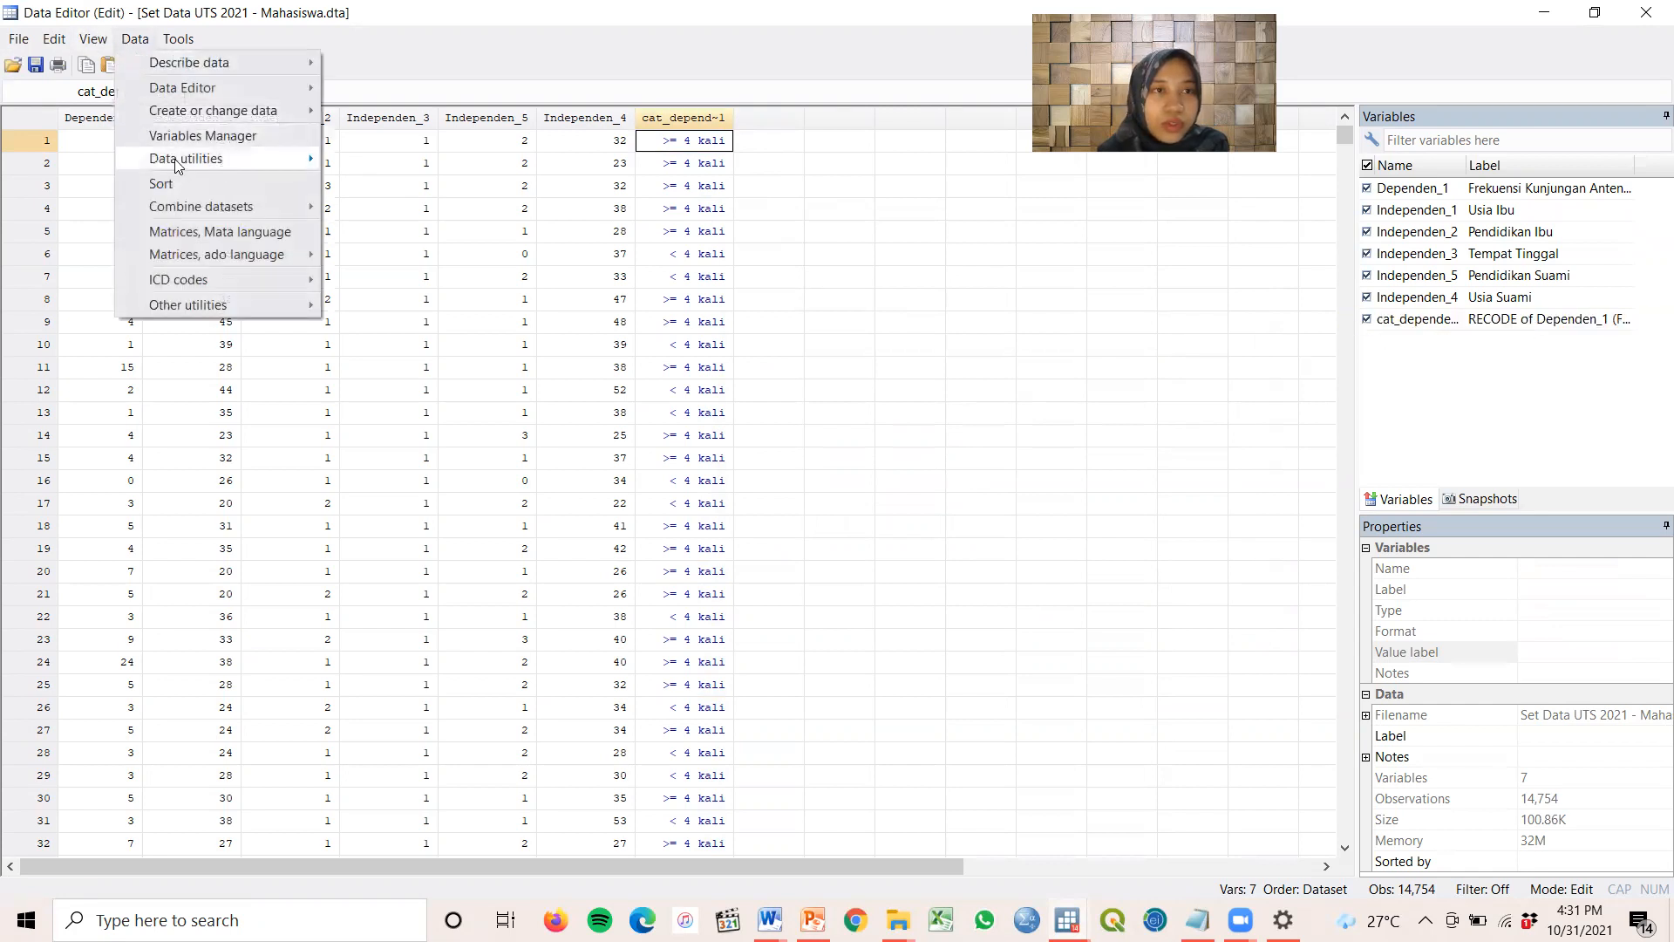
mouse_move(267, 114)
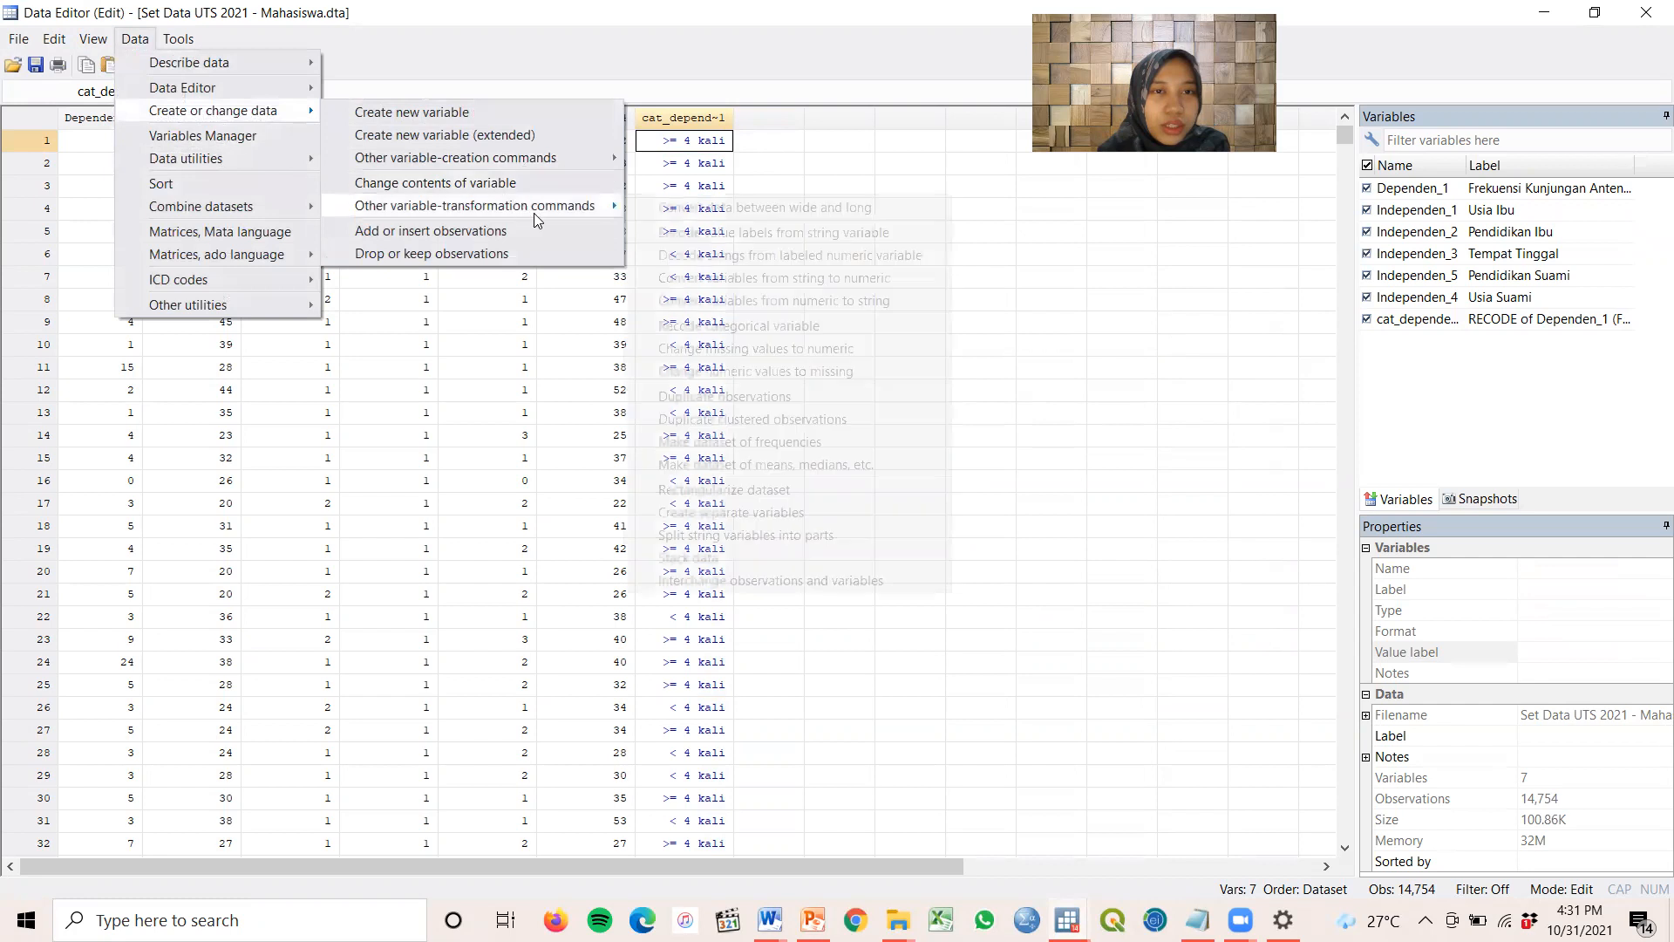
mouse_move(534, 210)
click(811, 324)
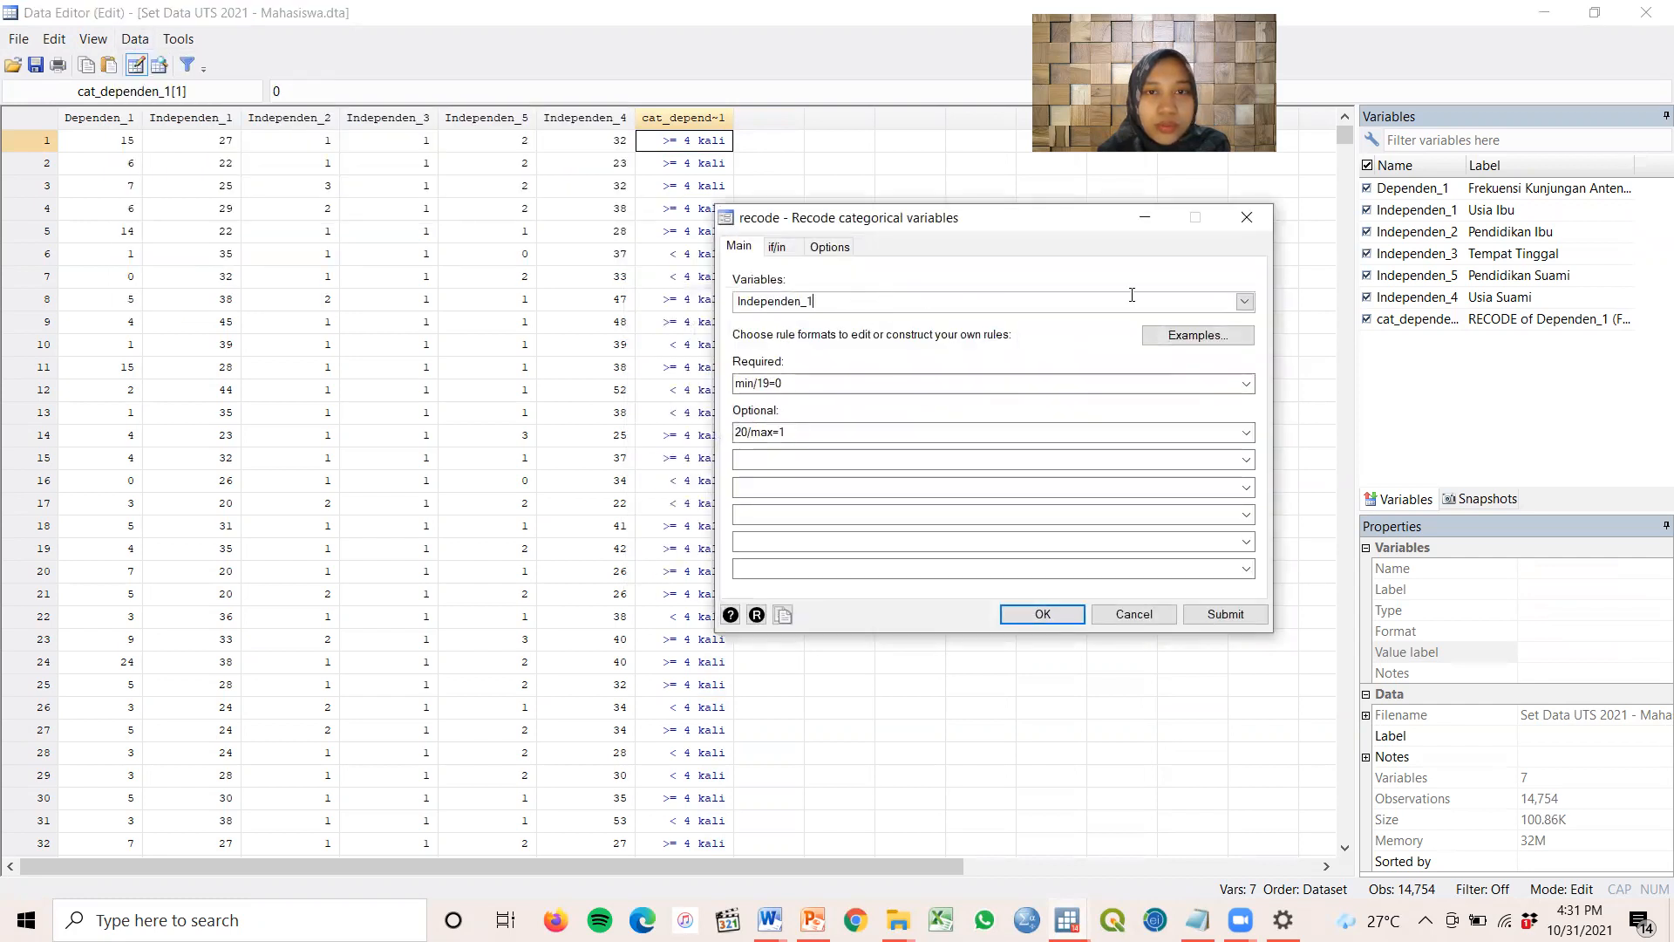
click(1244, 300)
click(951, 335)
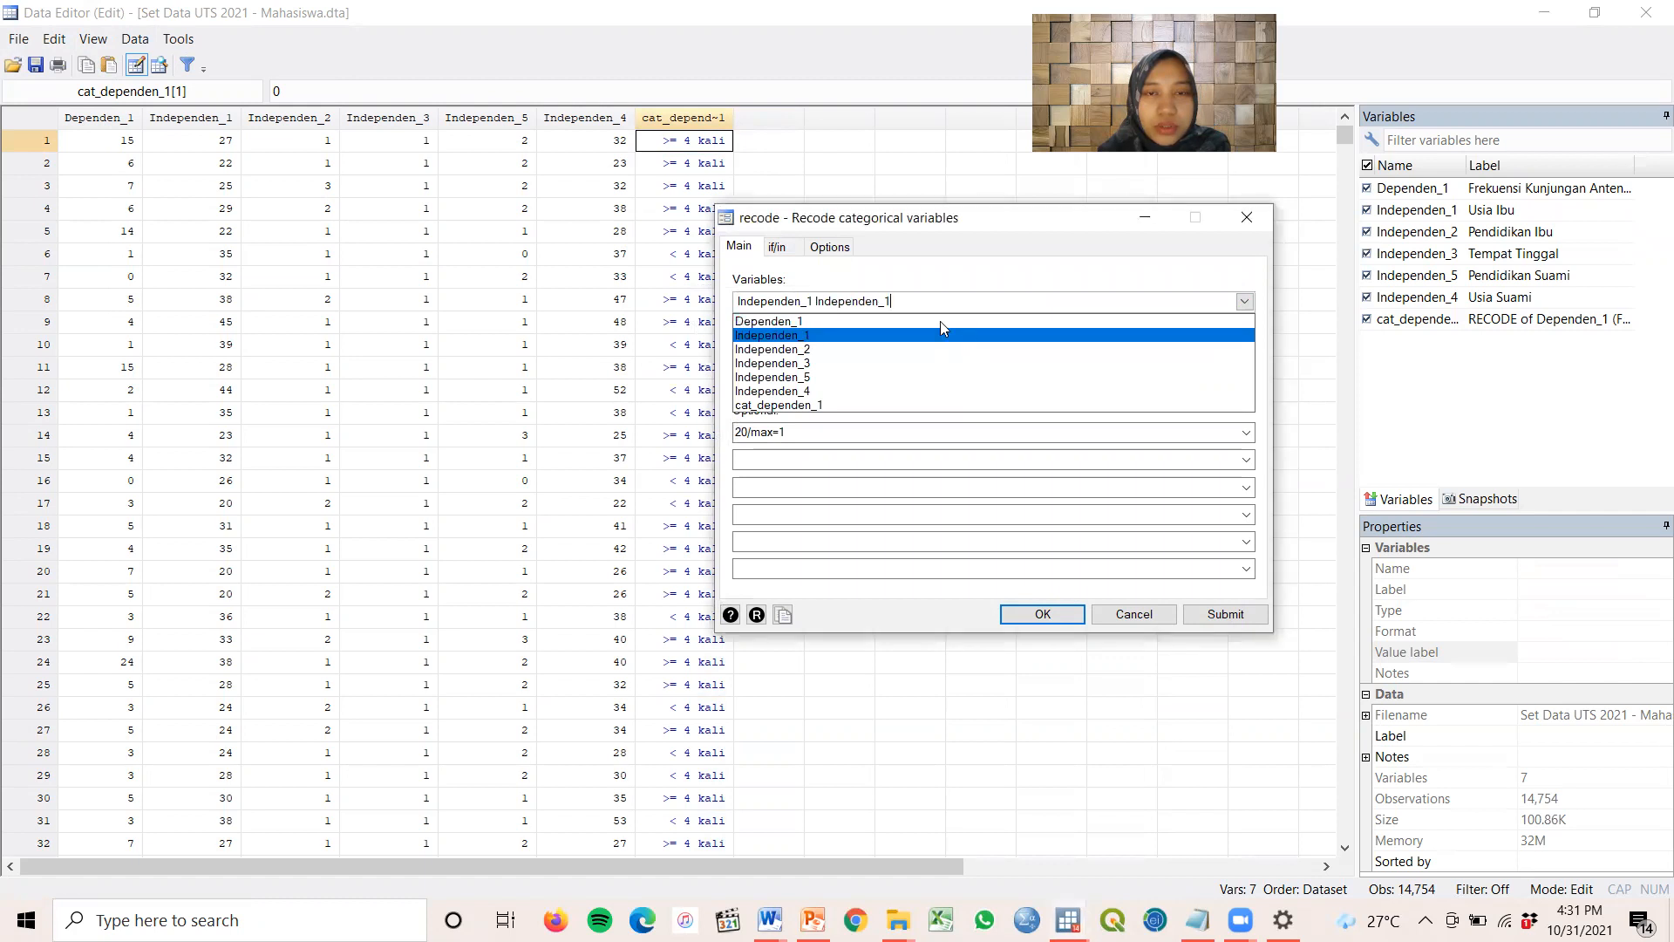
click(898, 301)
drag(891, 300, 813, 306)
key(BackSpace)
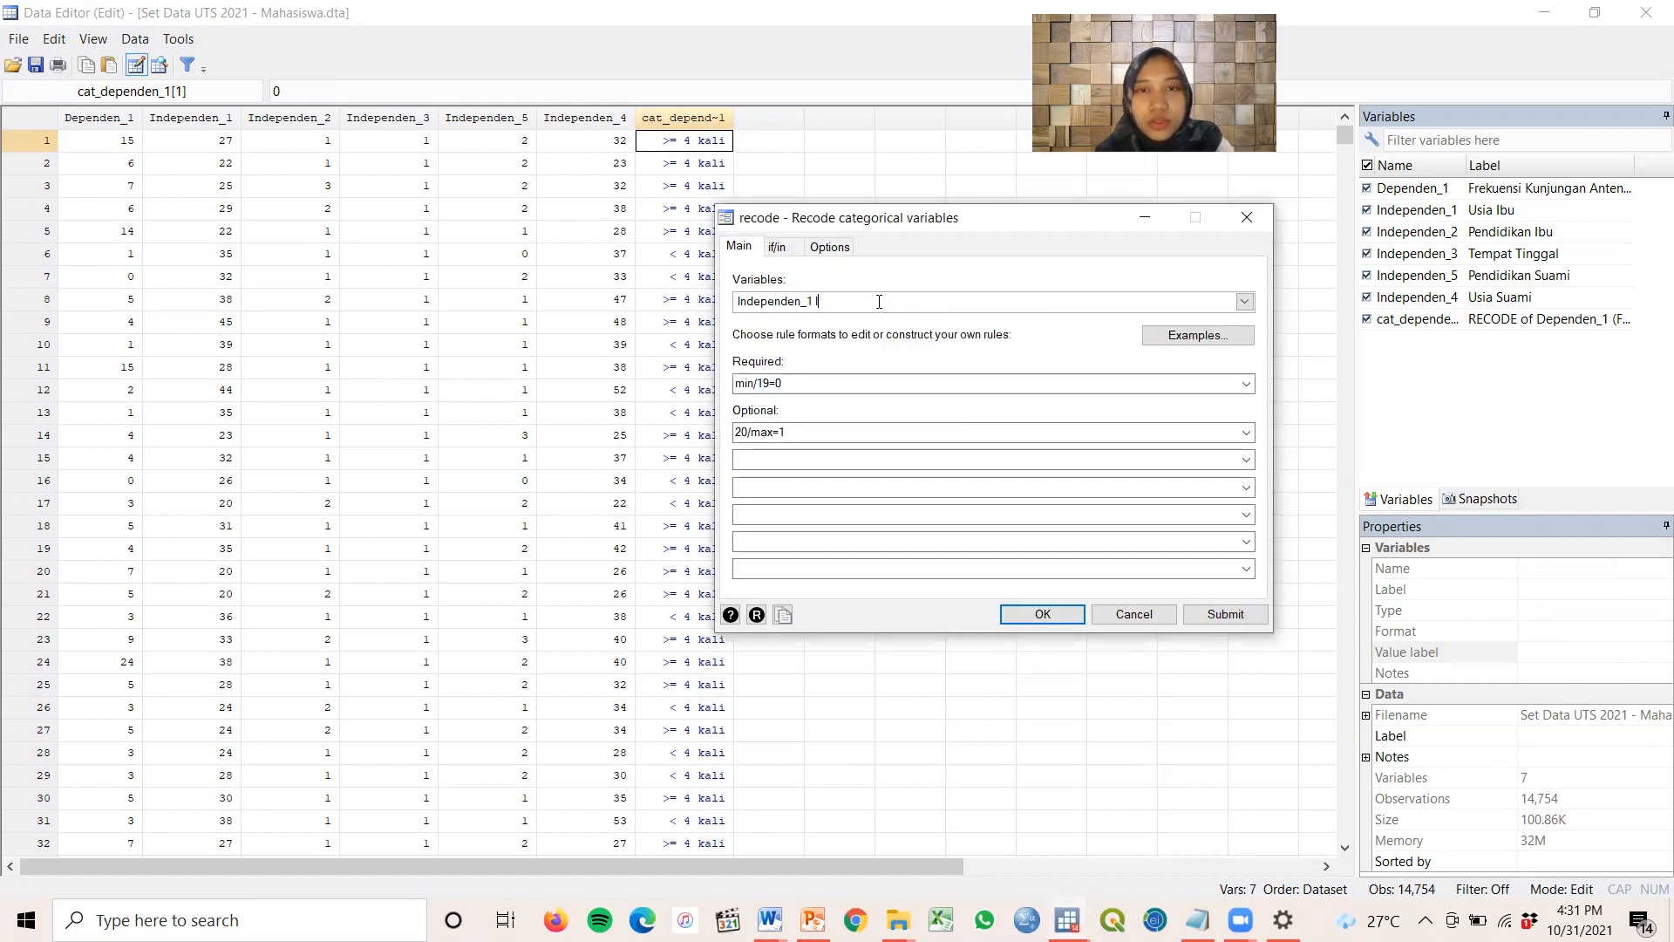
Rename the new variable to generate as cat_independen_1 and run the recode
click(831, 248)
click(790, 358)
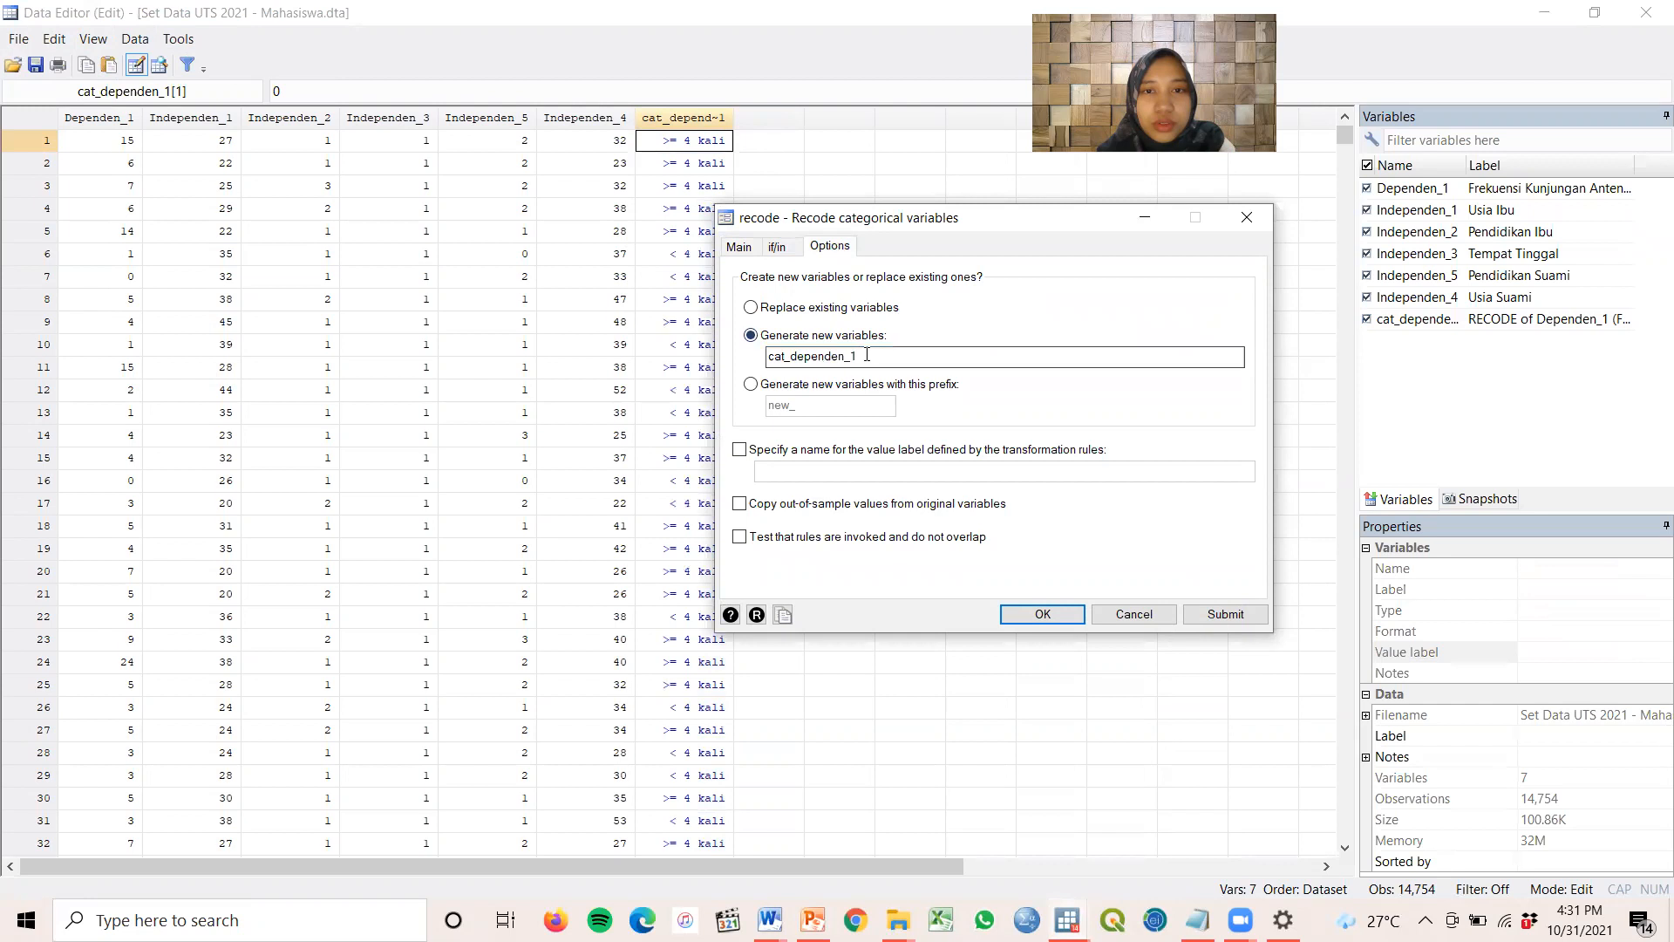
text(in)
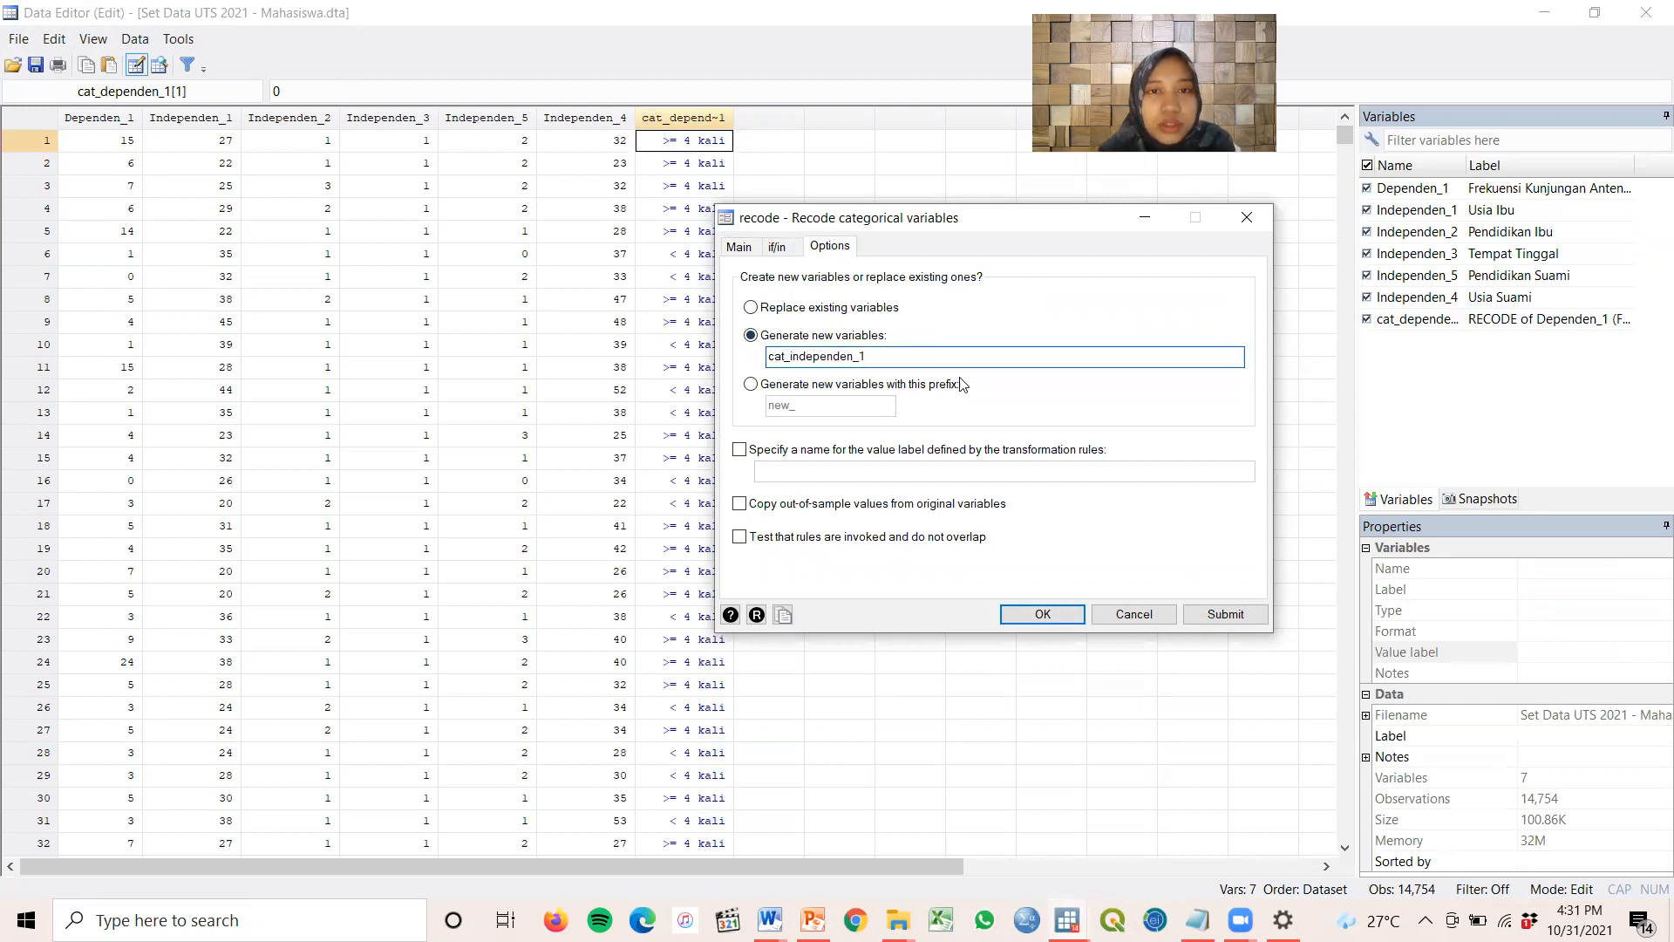
click(1044, 615)
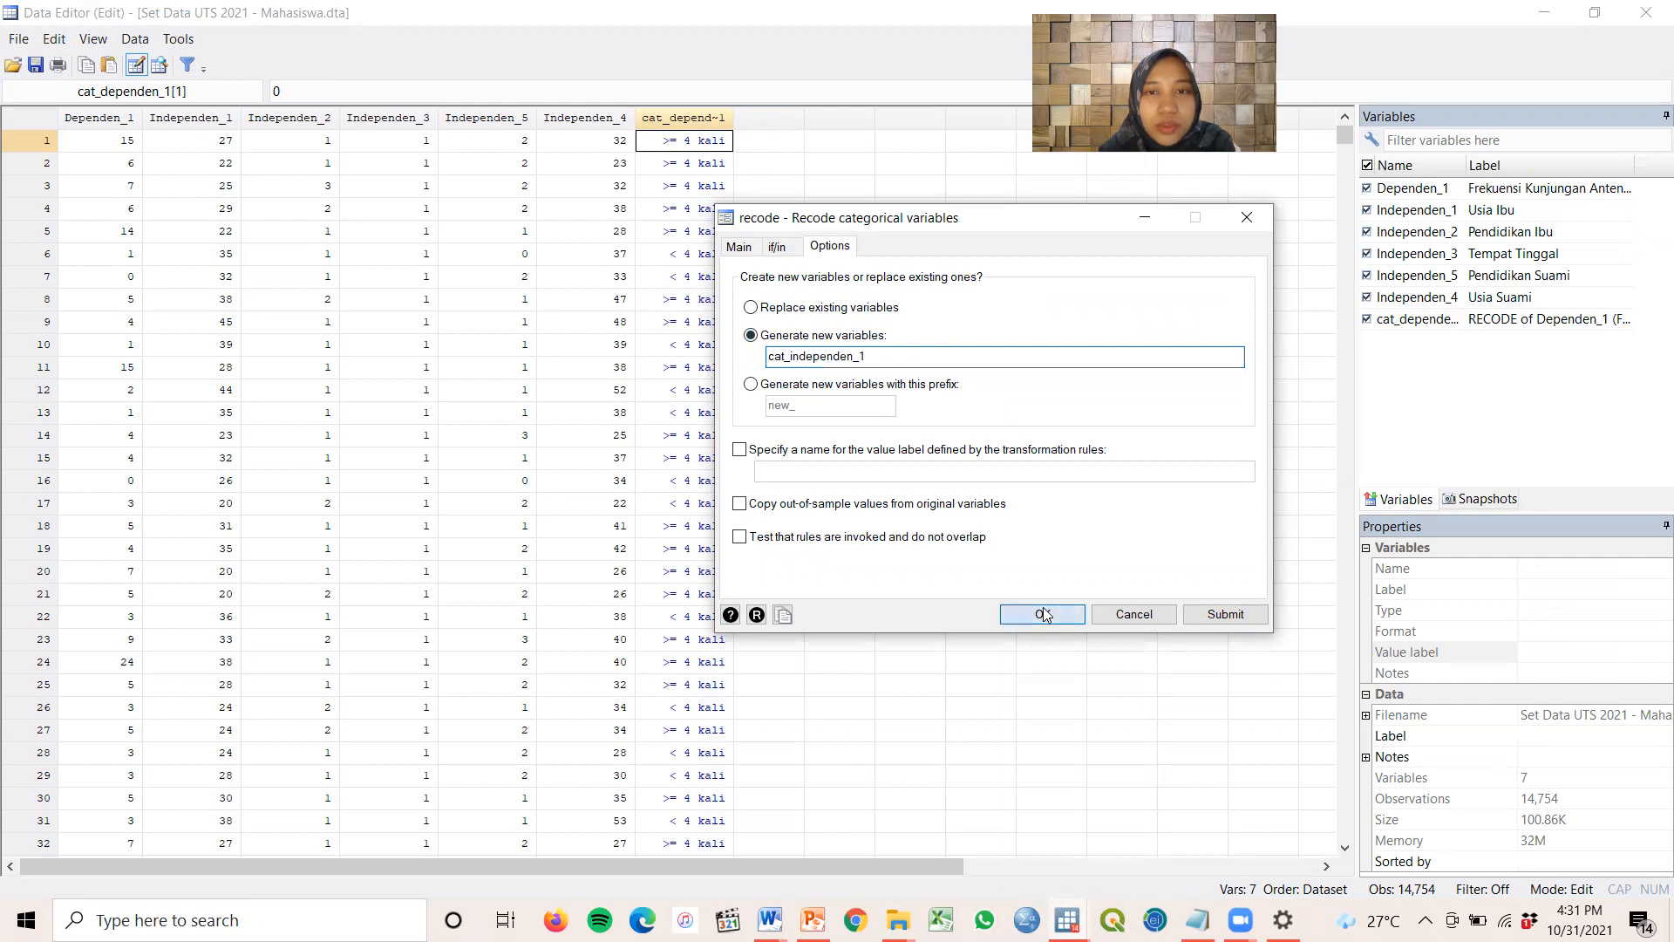
Select the cat_independen_1 column and start a new value label named cat_independen_1 in the value label manager
click(825, 120)
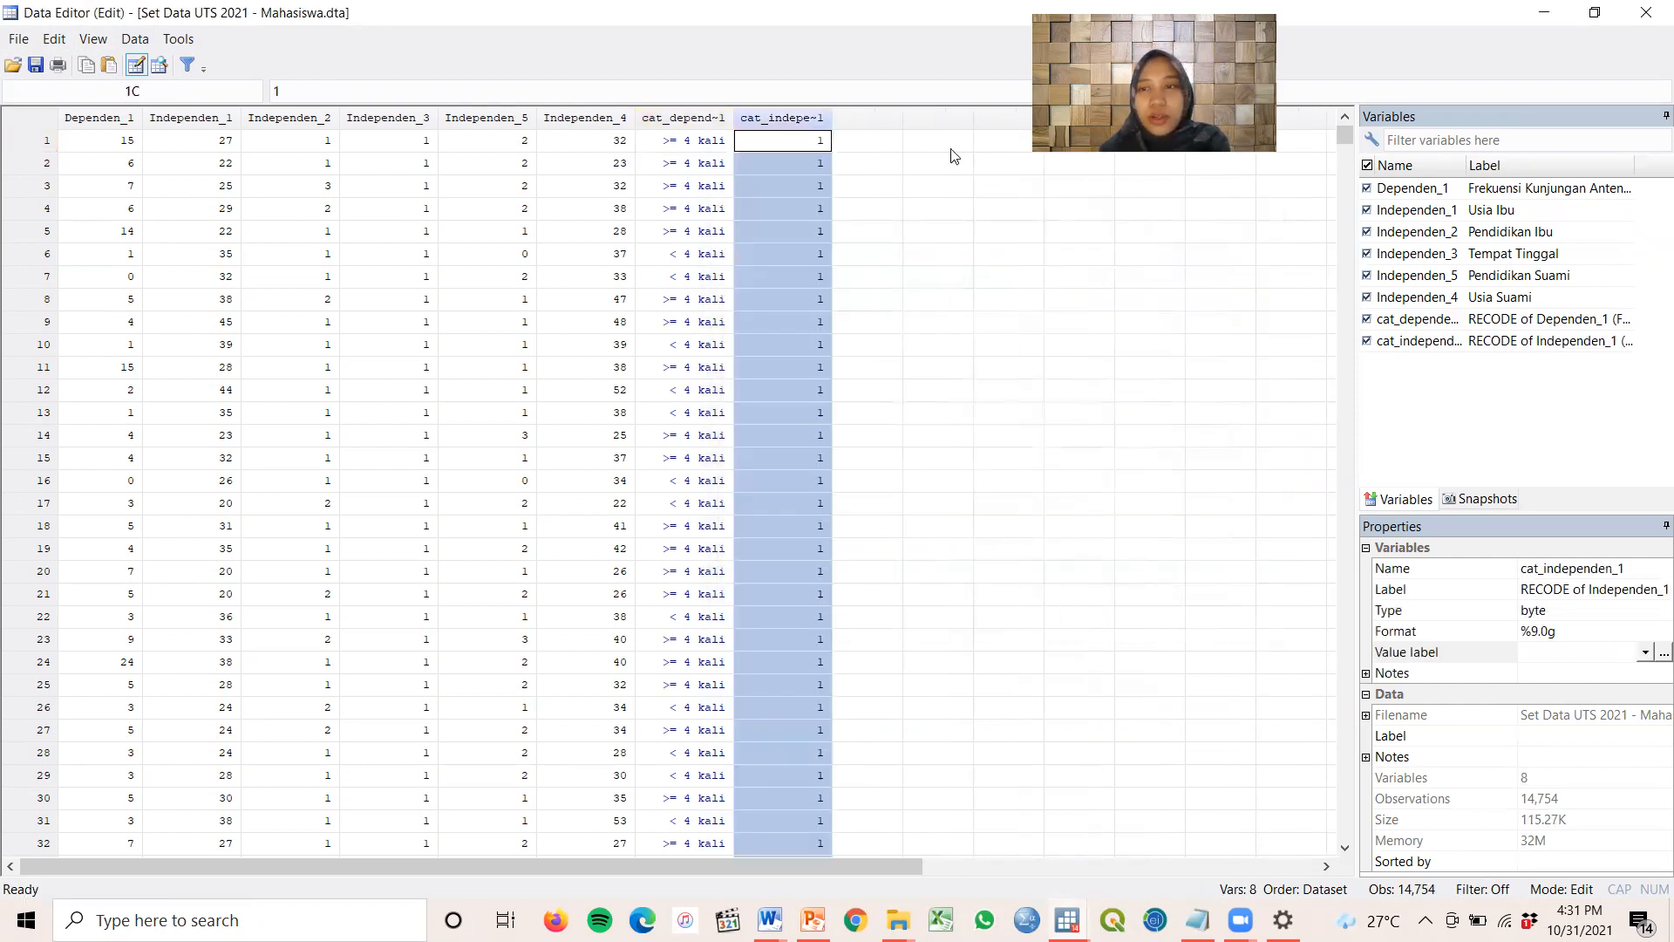
click(1645, 652)
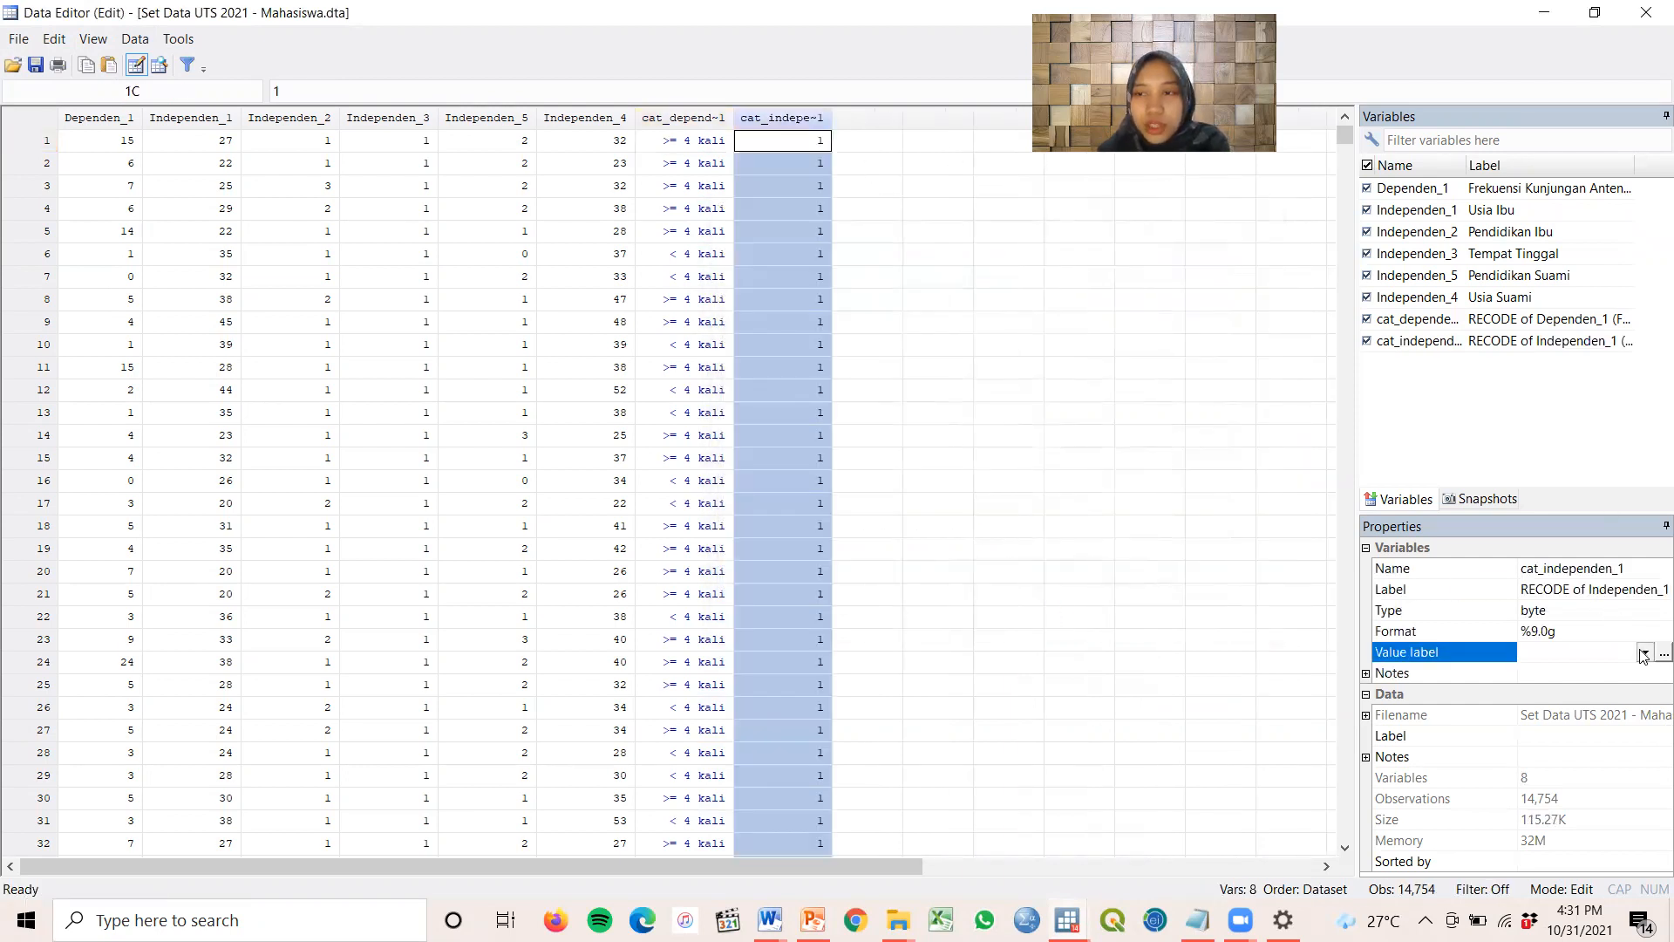
click(1646, 652)
click(1664, 653)
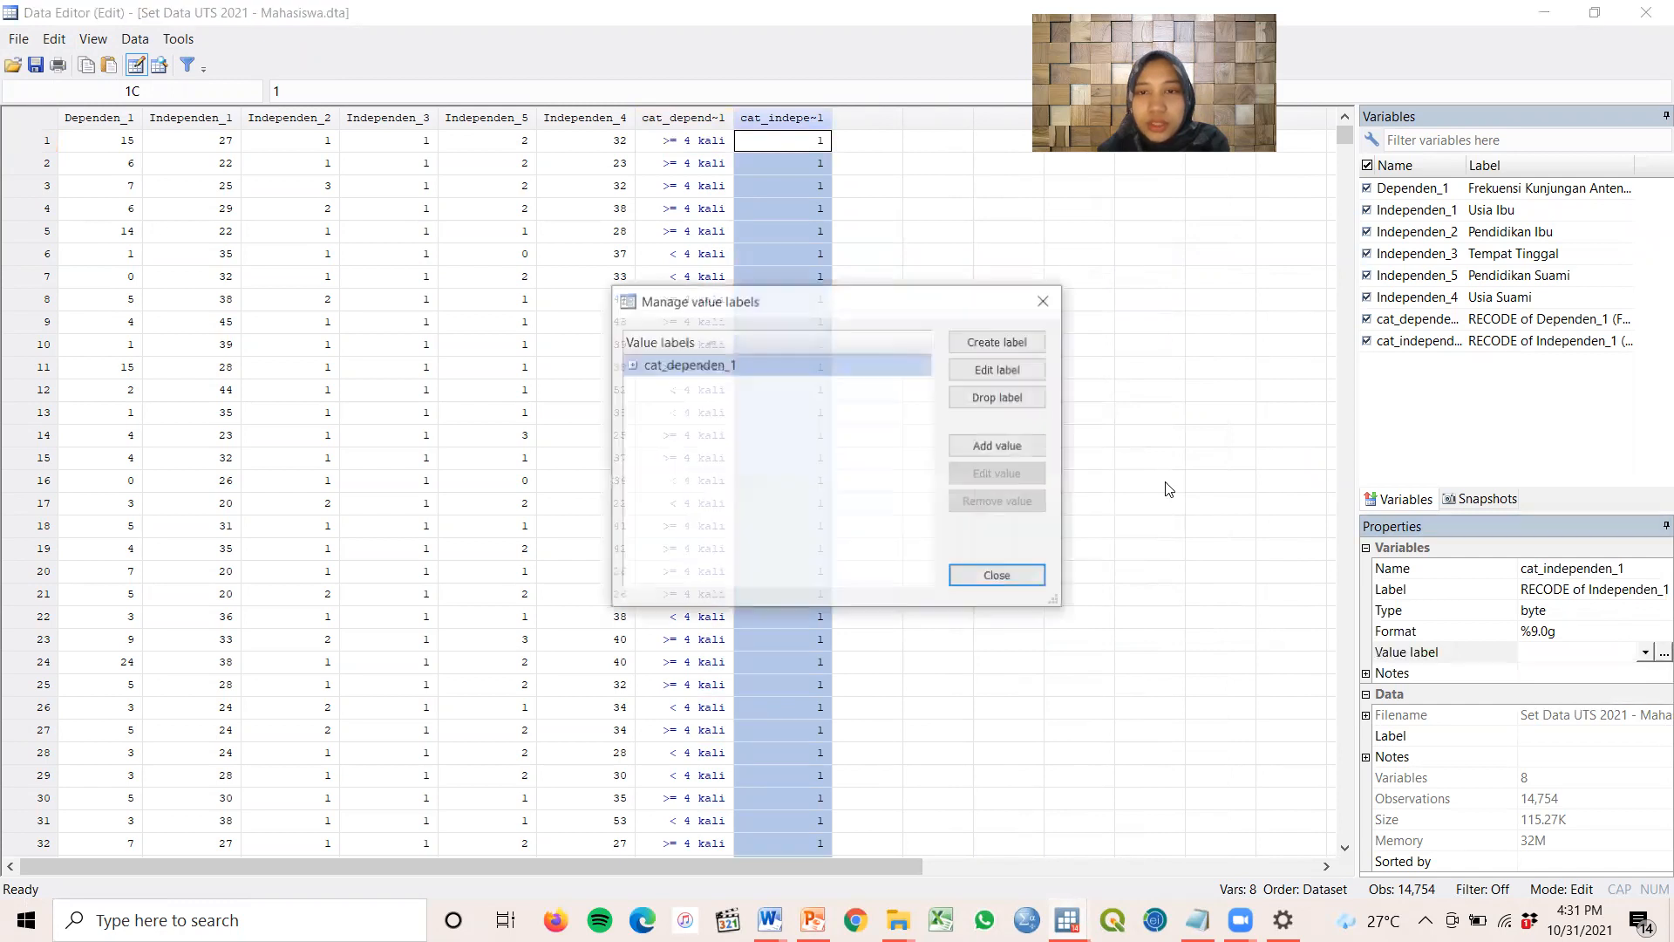
click(1006, 347)
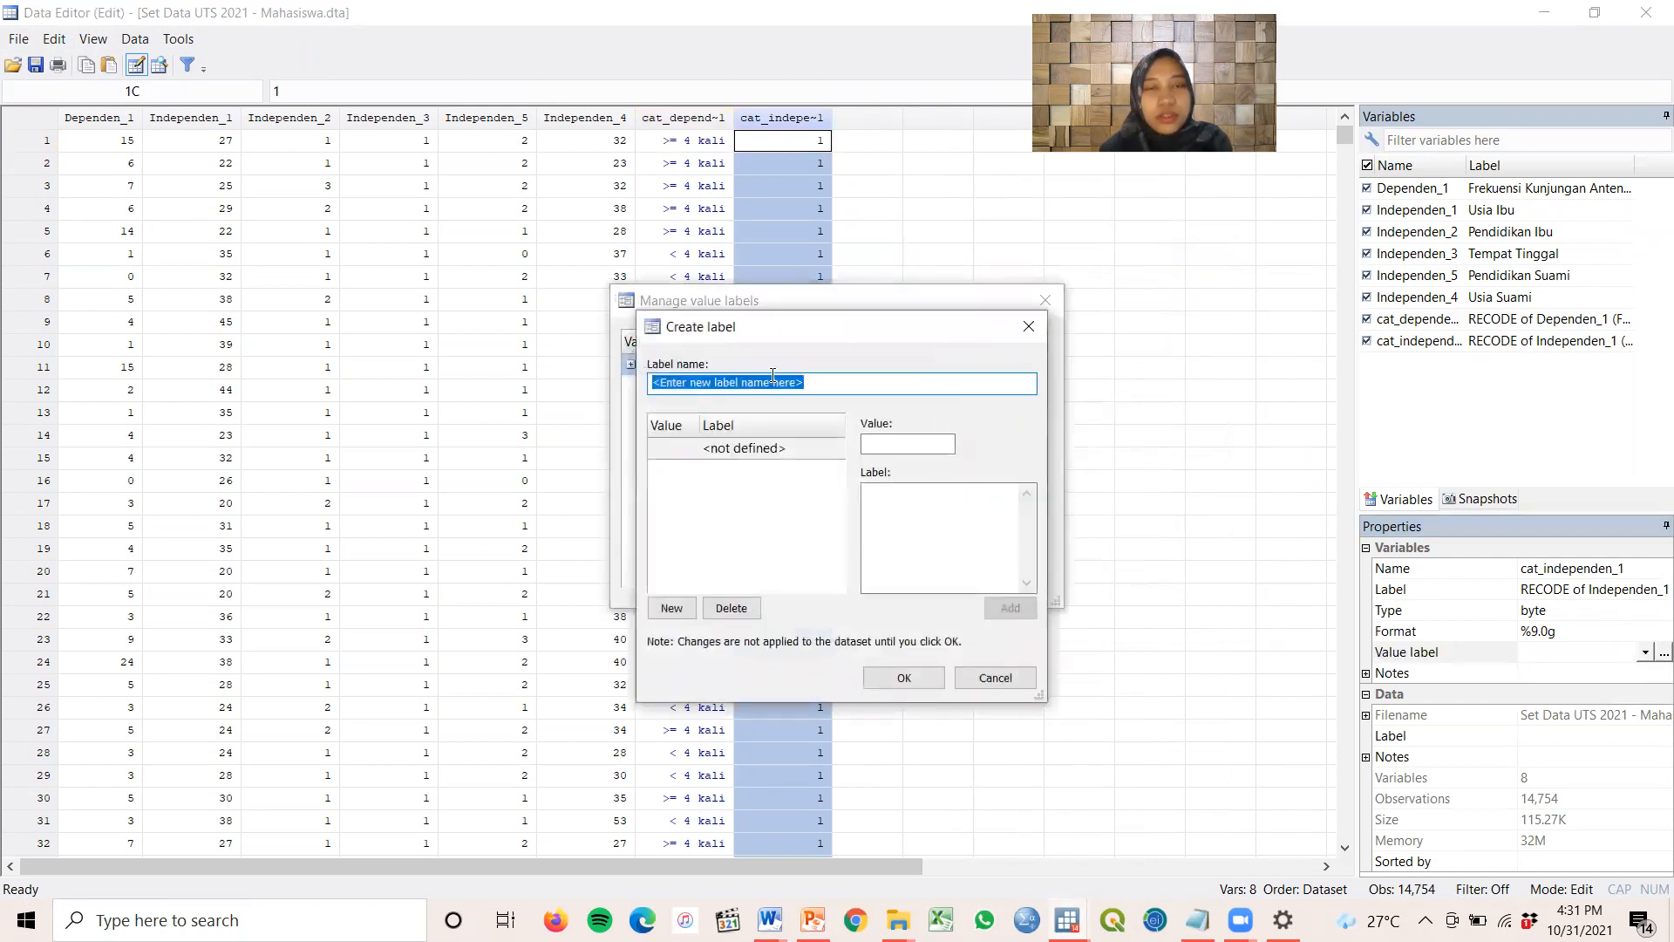
text(cat_independen_1)
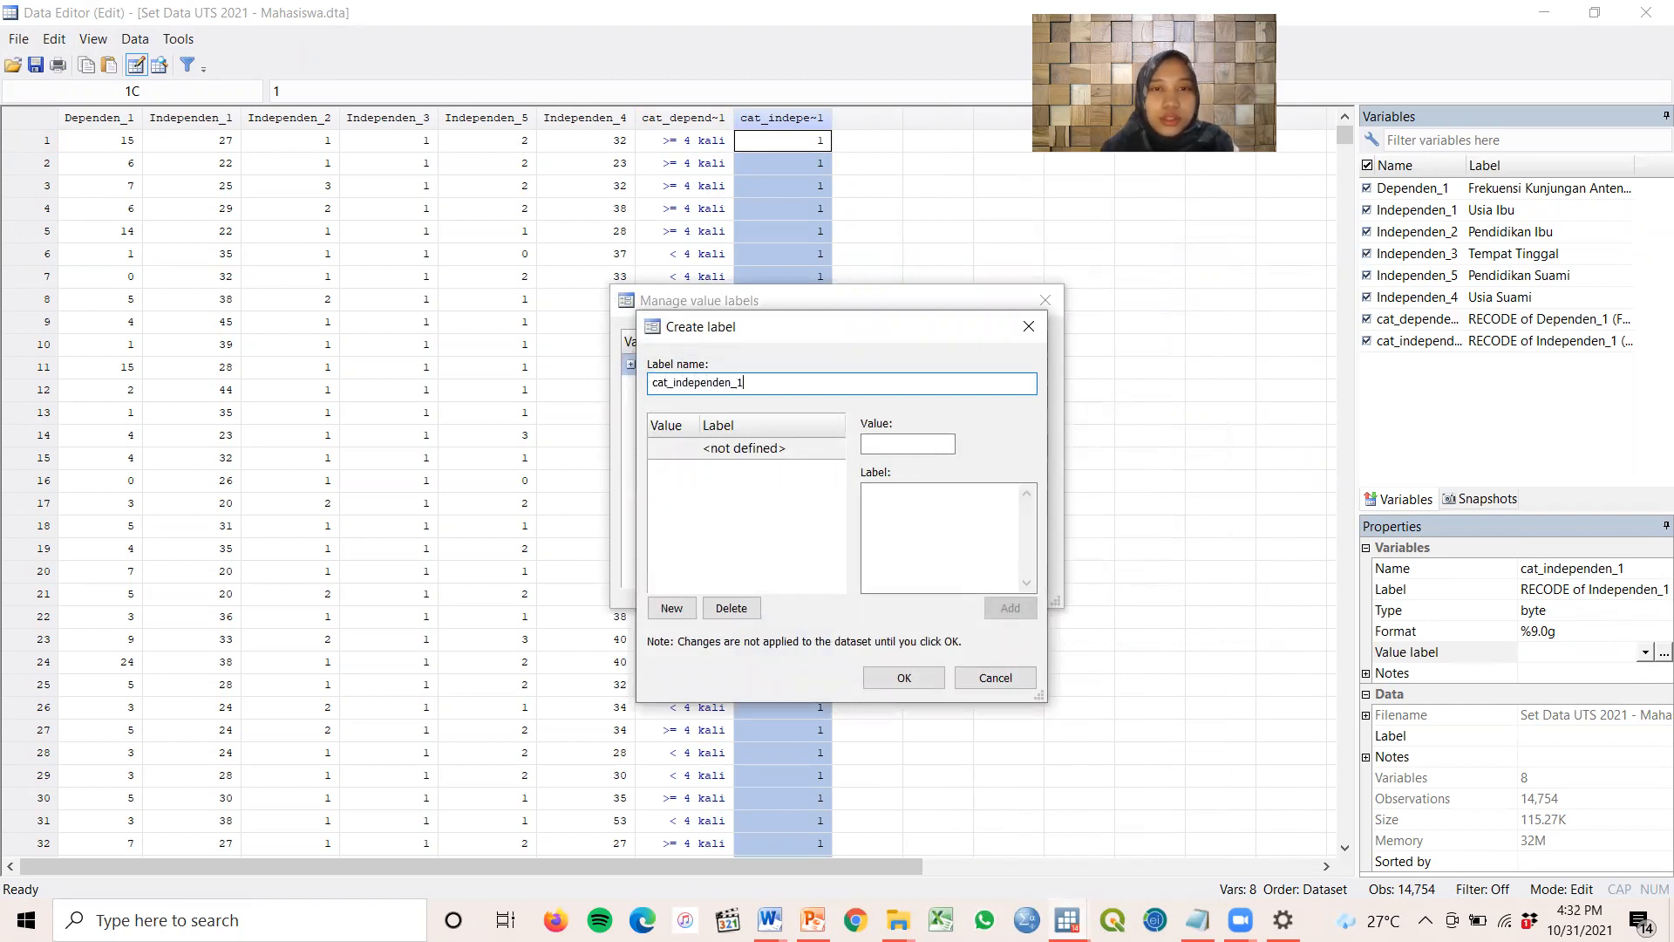
Define value 0 as "< 20 tahun" and value 1 as ">= 20 tahun" in the cat_independen_1 label
click(892, 448)
text(0)
click(907, 494)
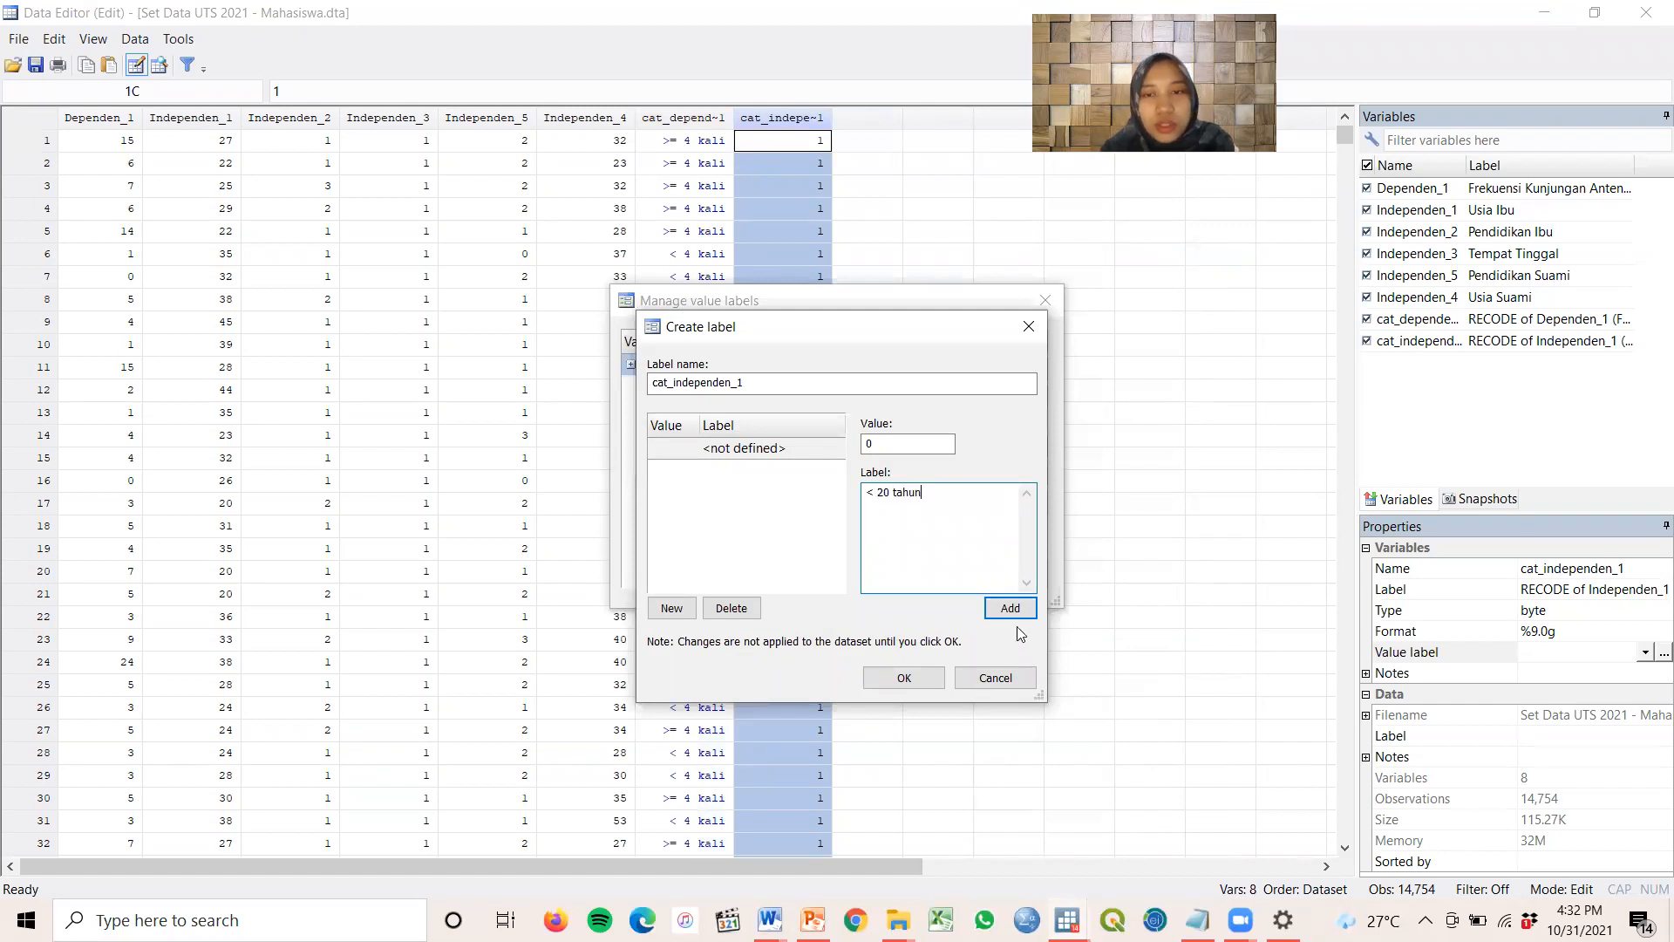
click(1003, 608)
text(1)
click(907, 510)
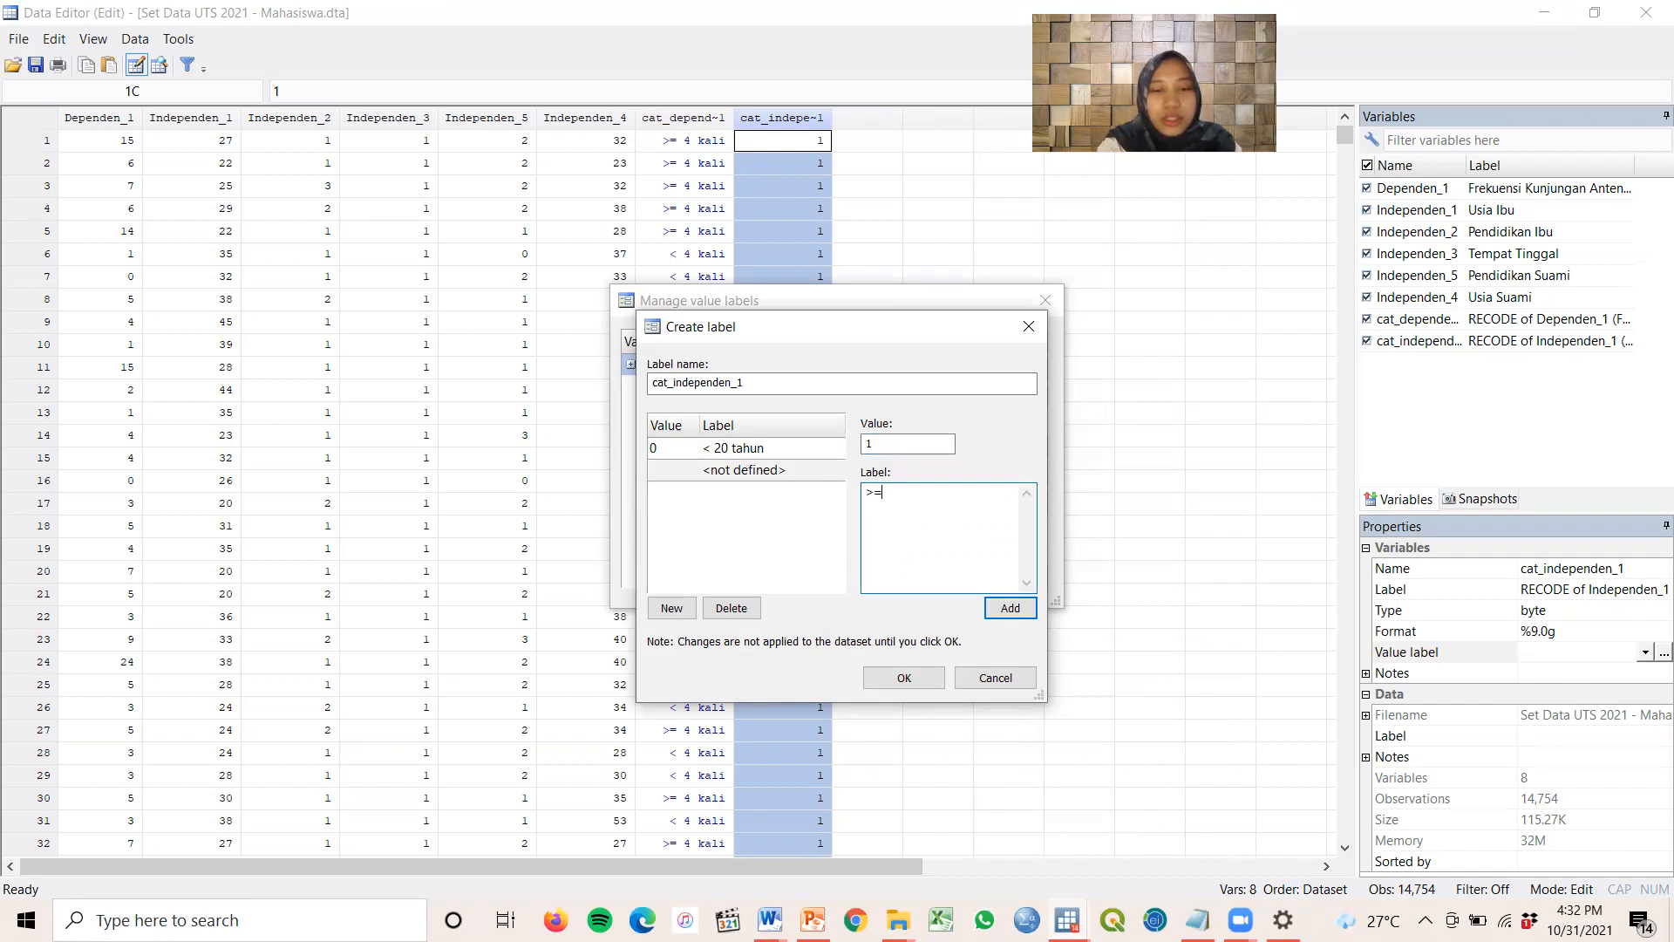
text(>= 20 tahun)
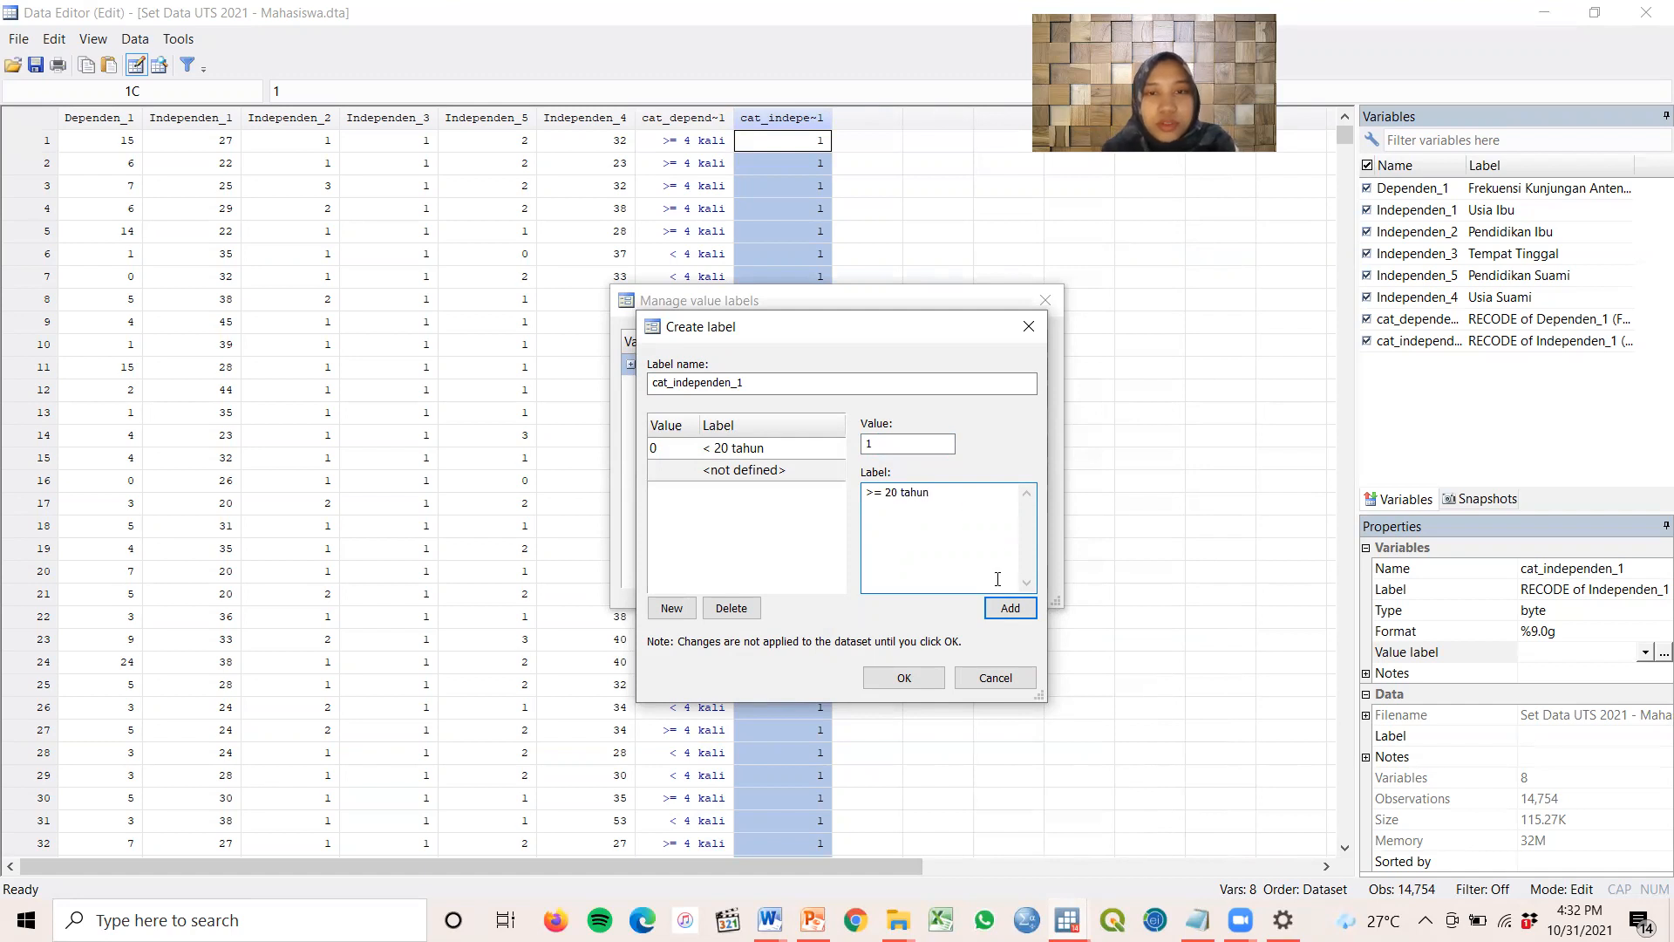
click(1021, 610)
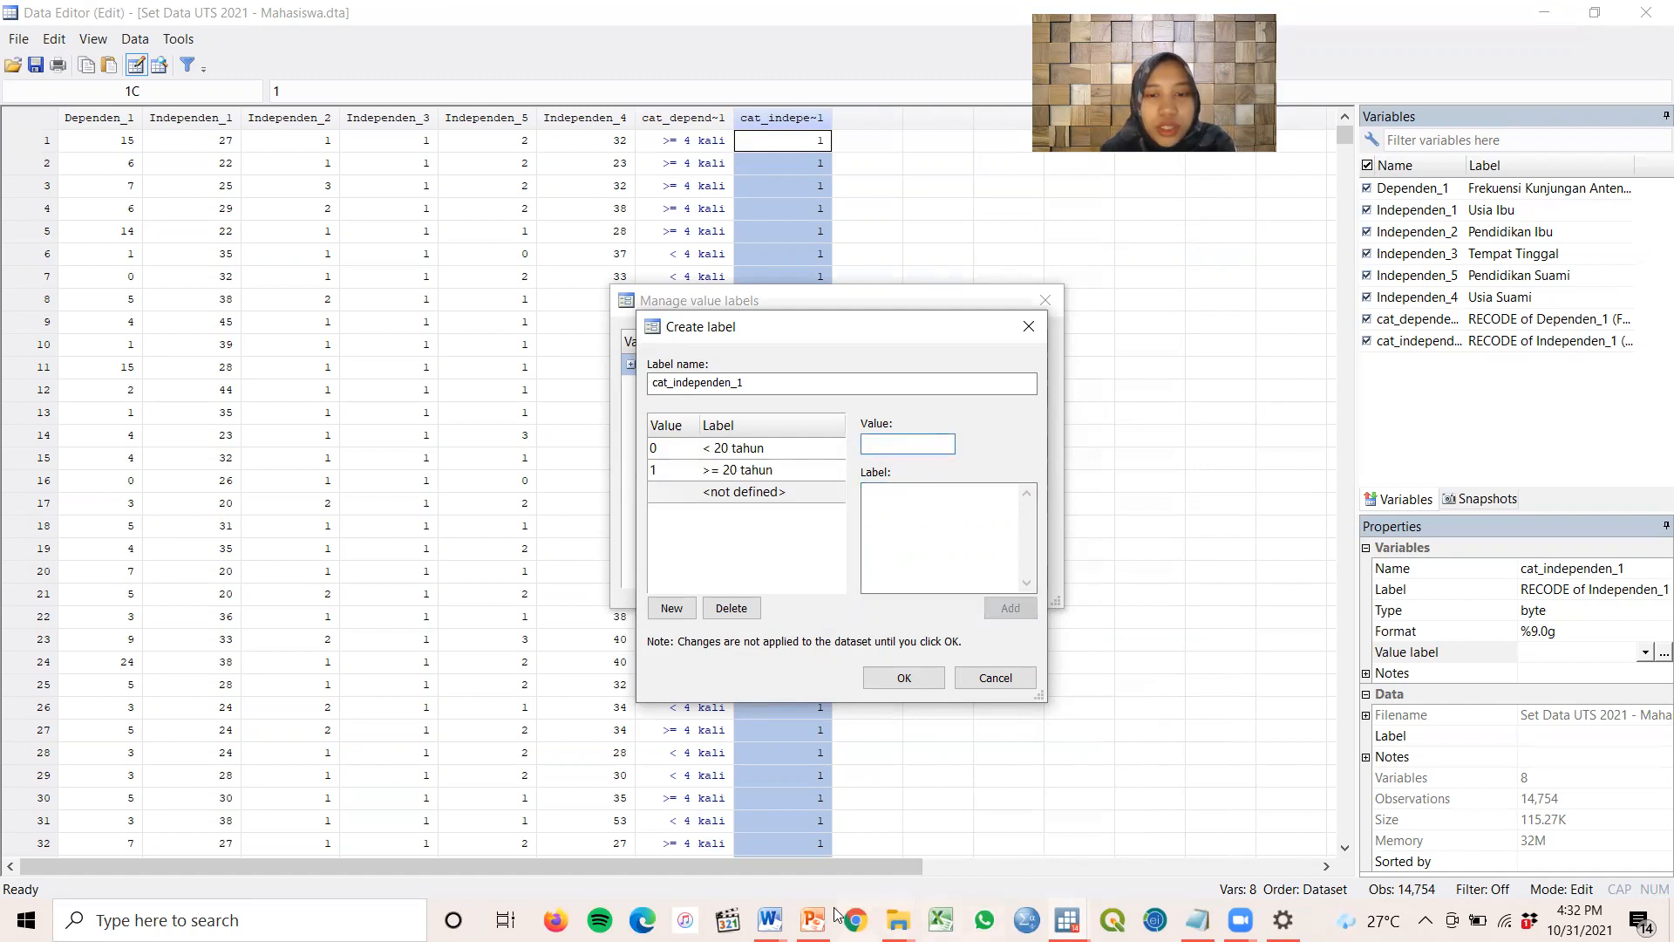
Check the mother's age categories in Record UTS.docx, return to Stata's Data Editor and save the new value label
mouse_move(769, 920)
click(954, 771)
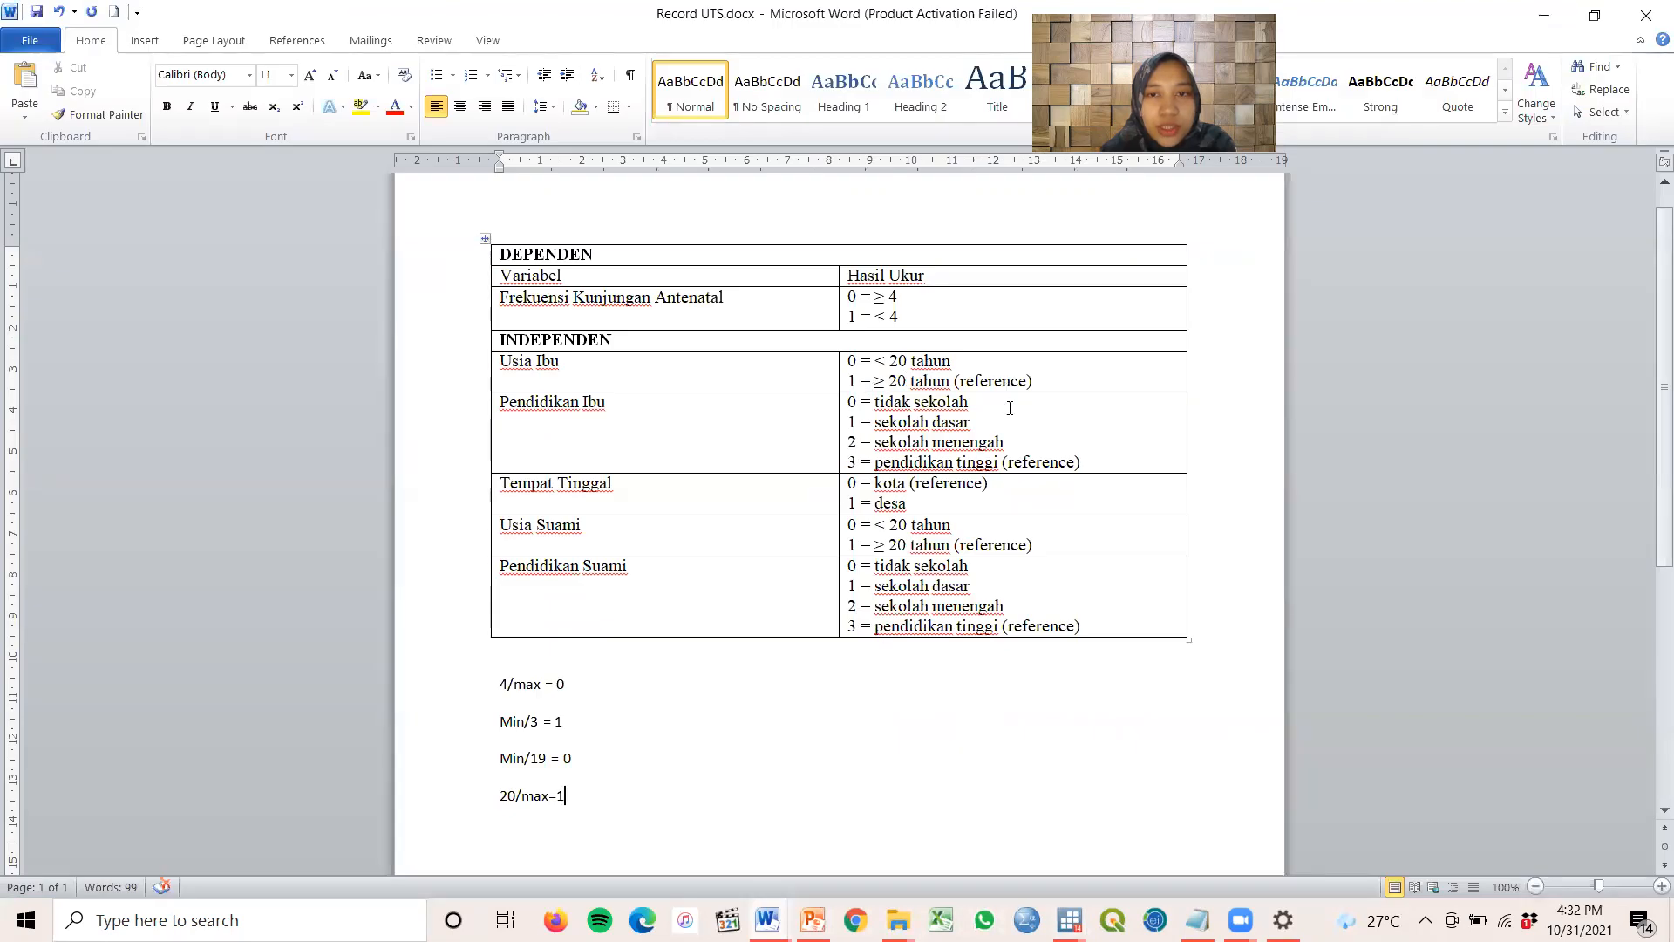
mouse_move(767, 920)
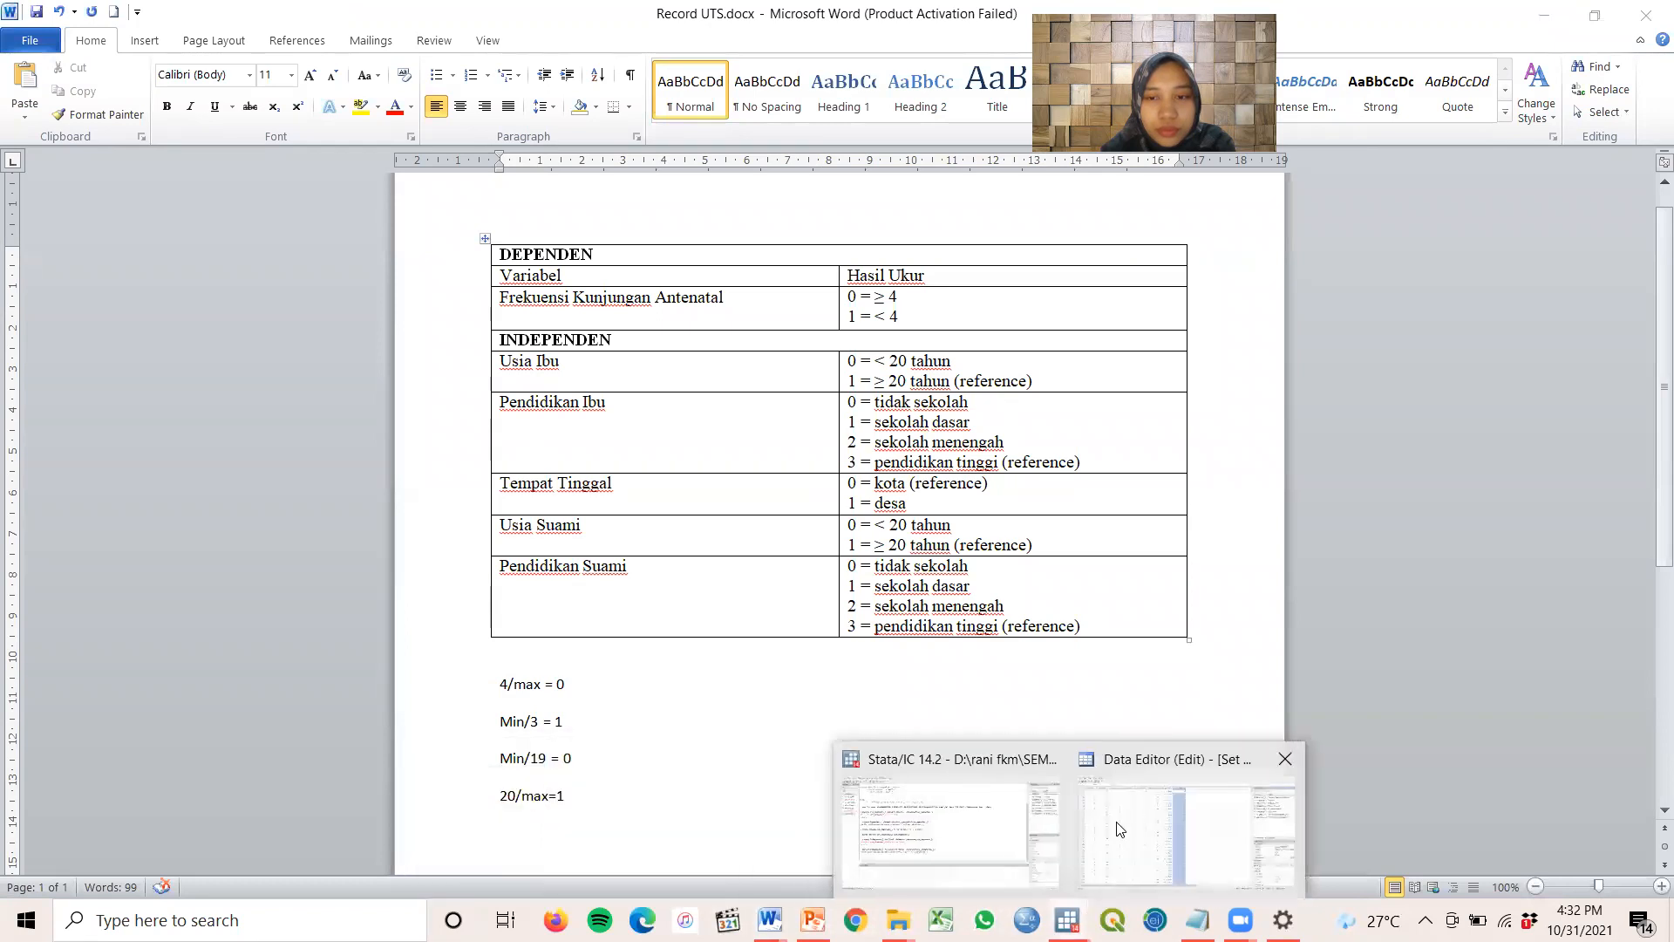
click(1138, 794)
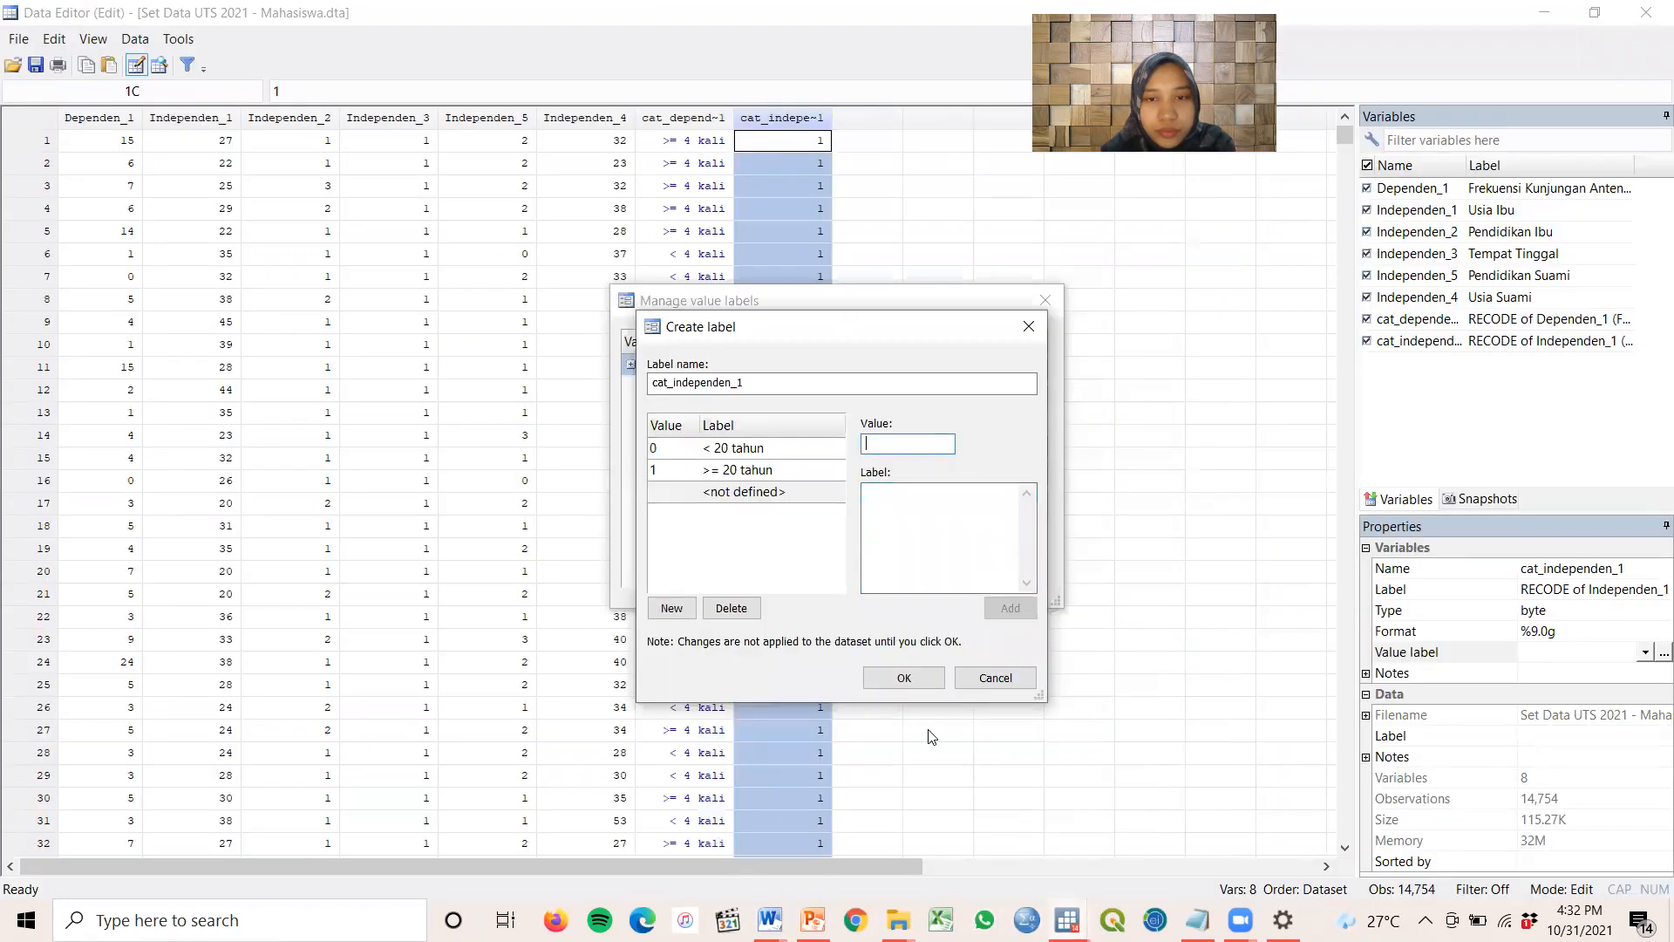
click(919, 675)
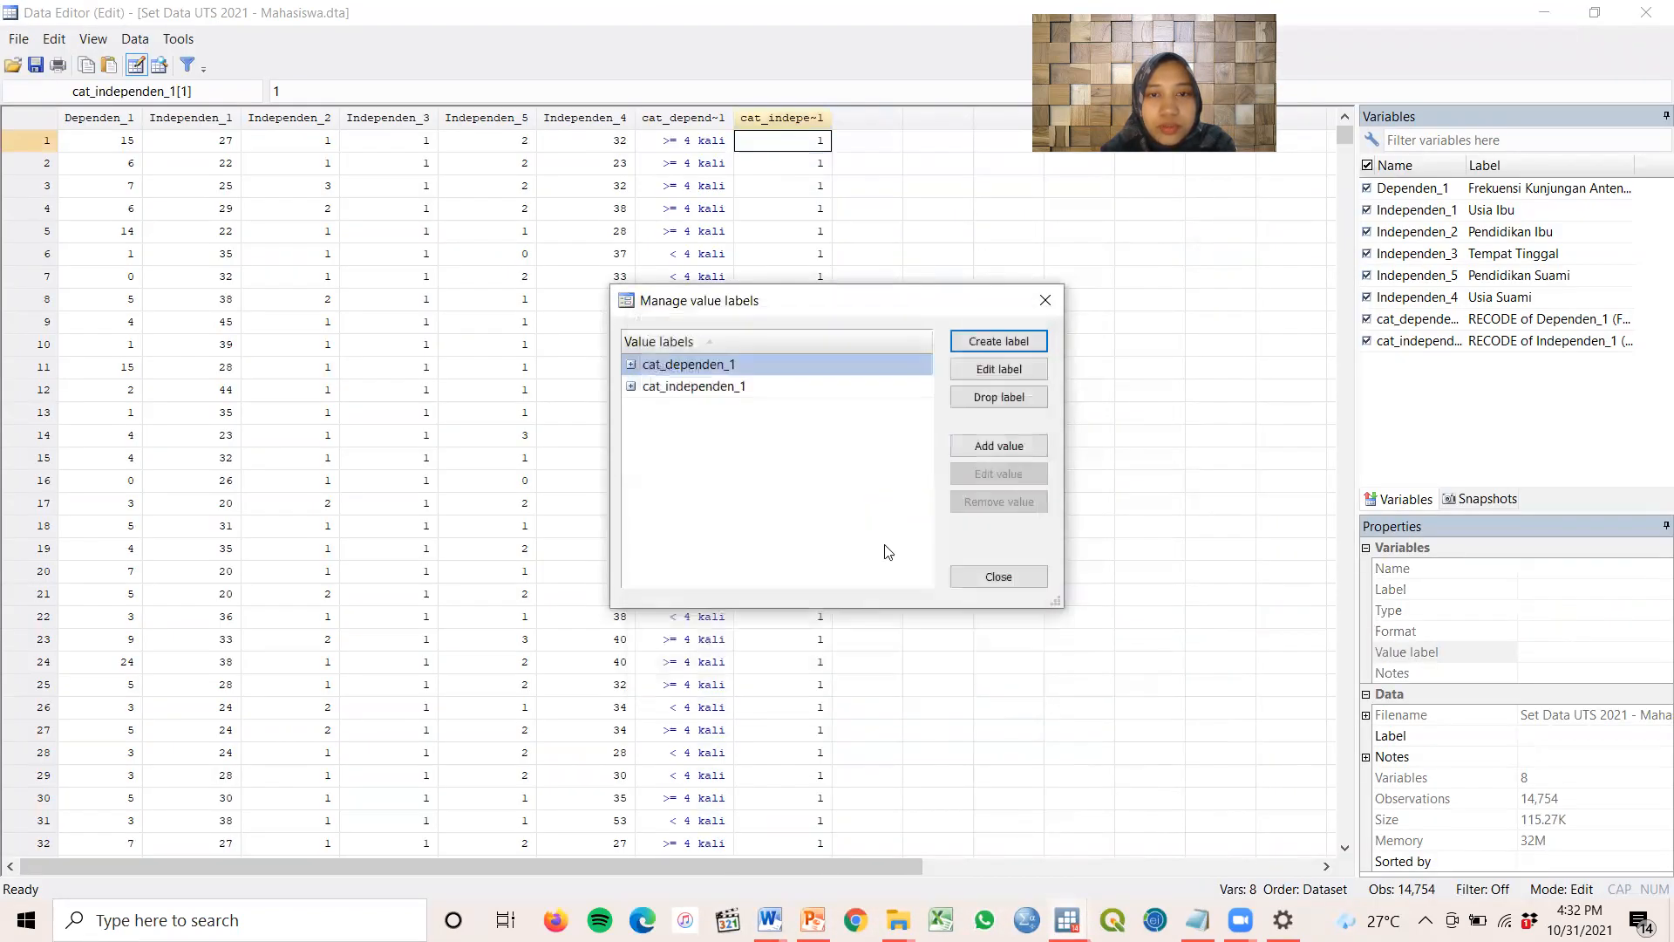
click(992, 579)
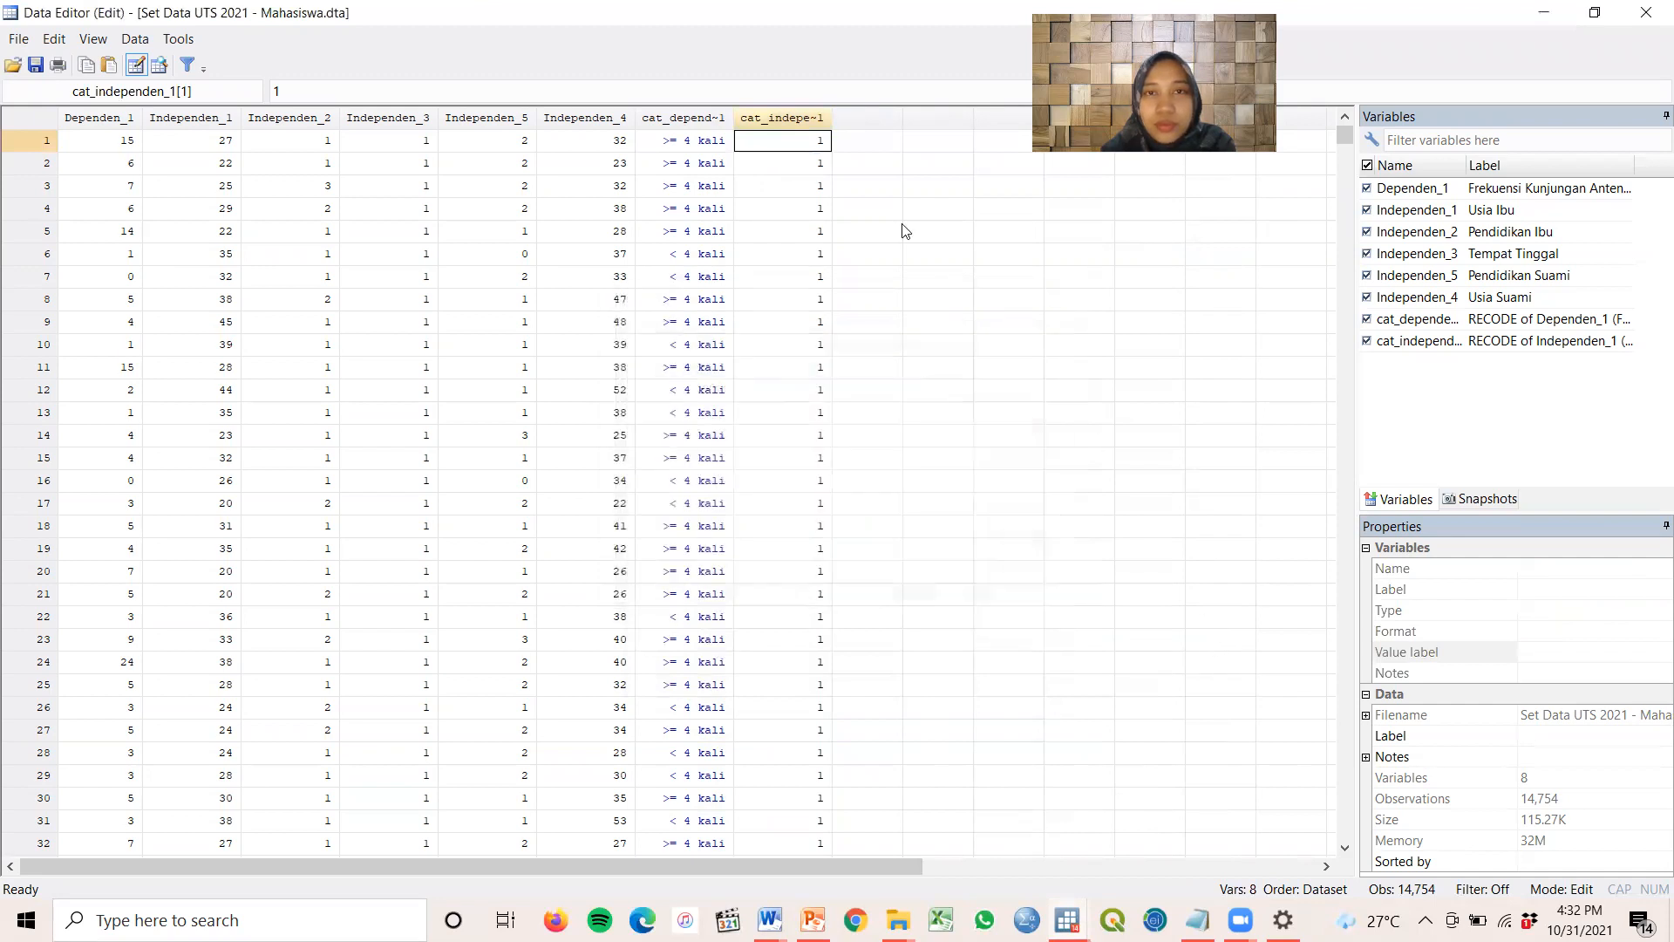
Assign the cat_independen_1 value label to the cat_independen_1 variable
click(809, 122)
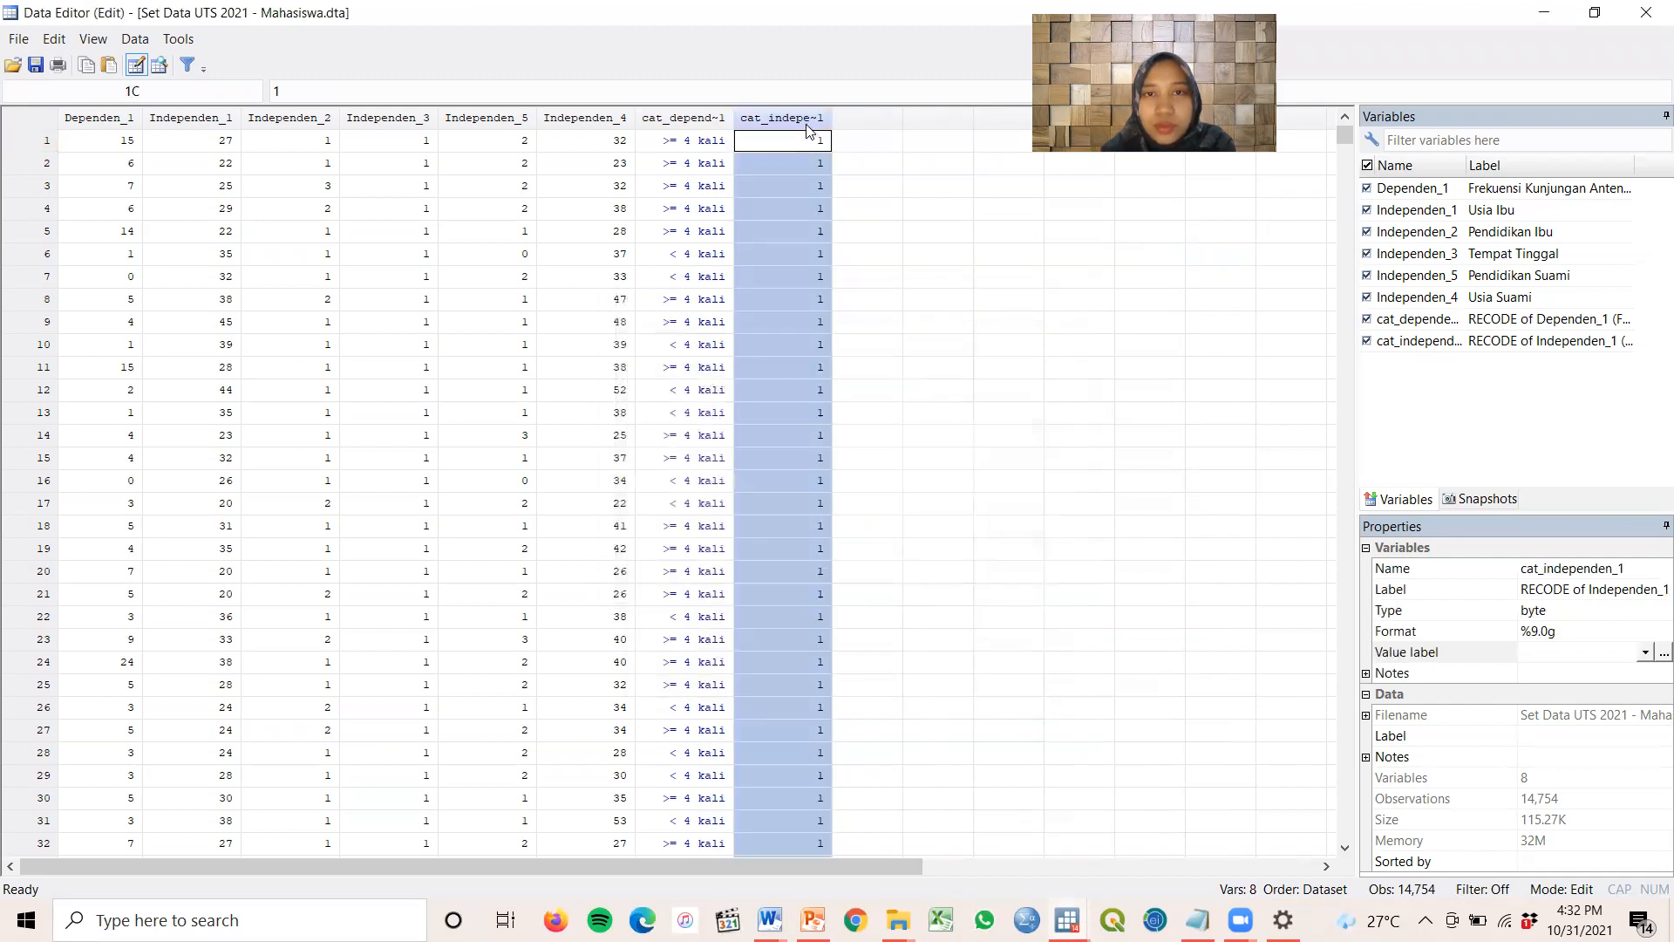
click(1646, 654)
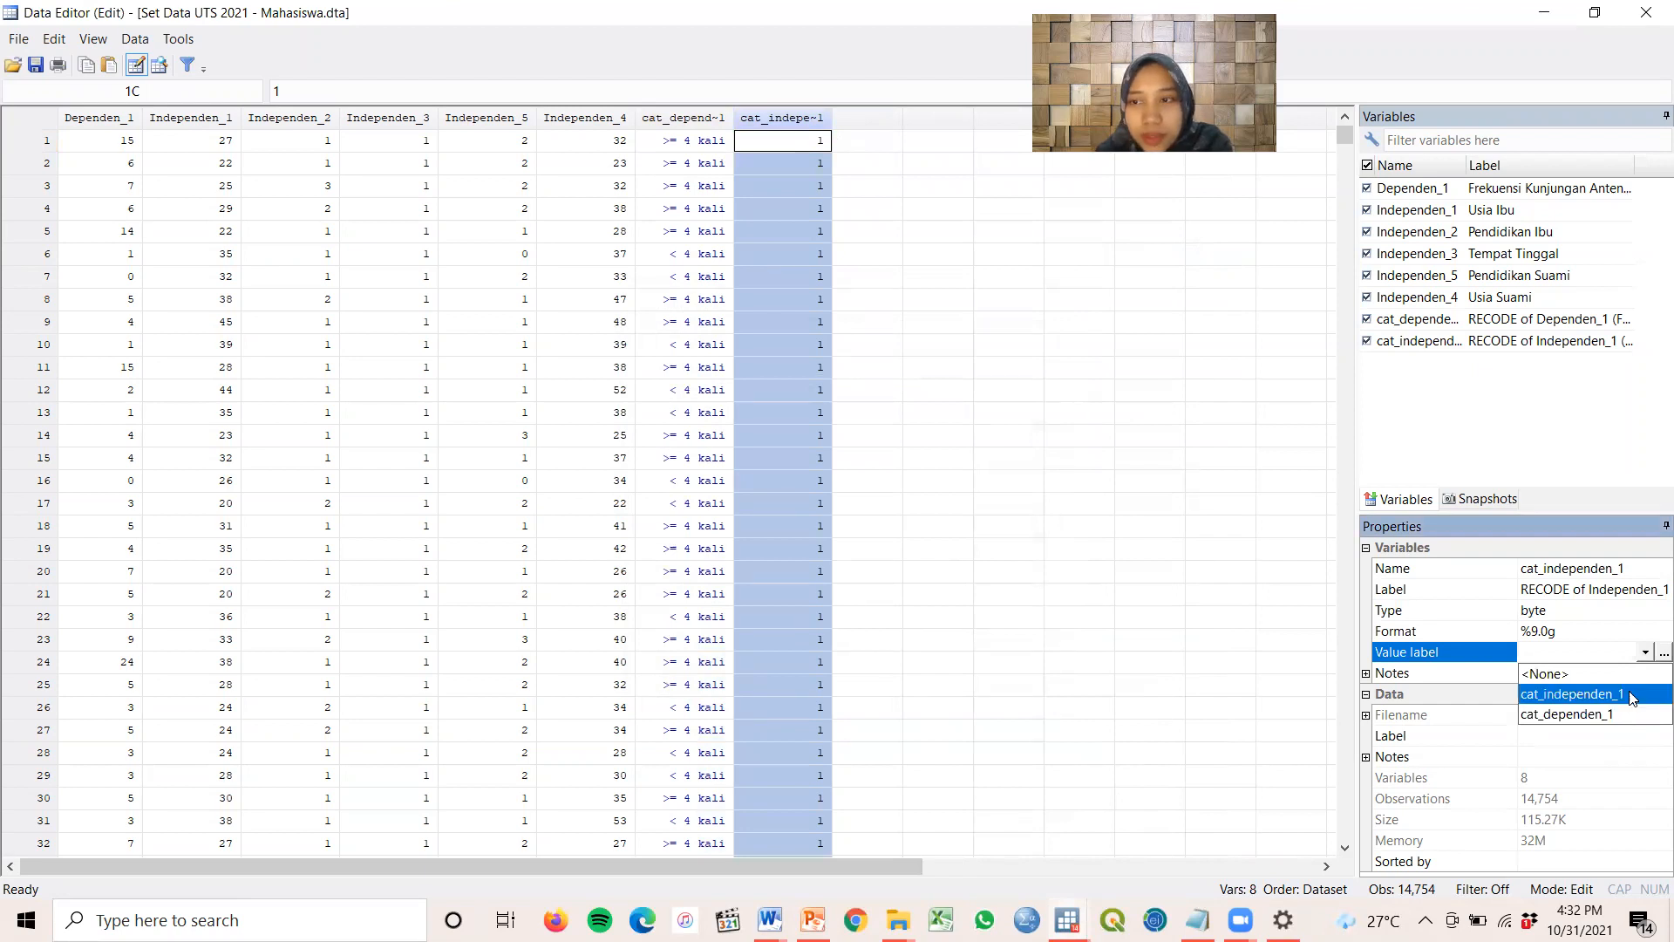
click(1631, 695)
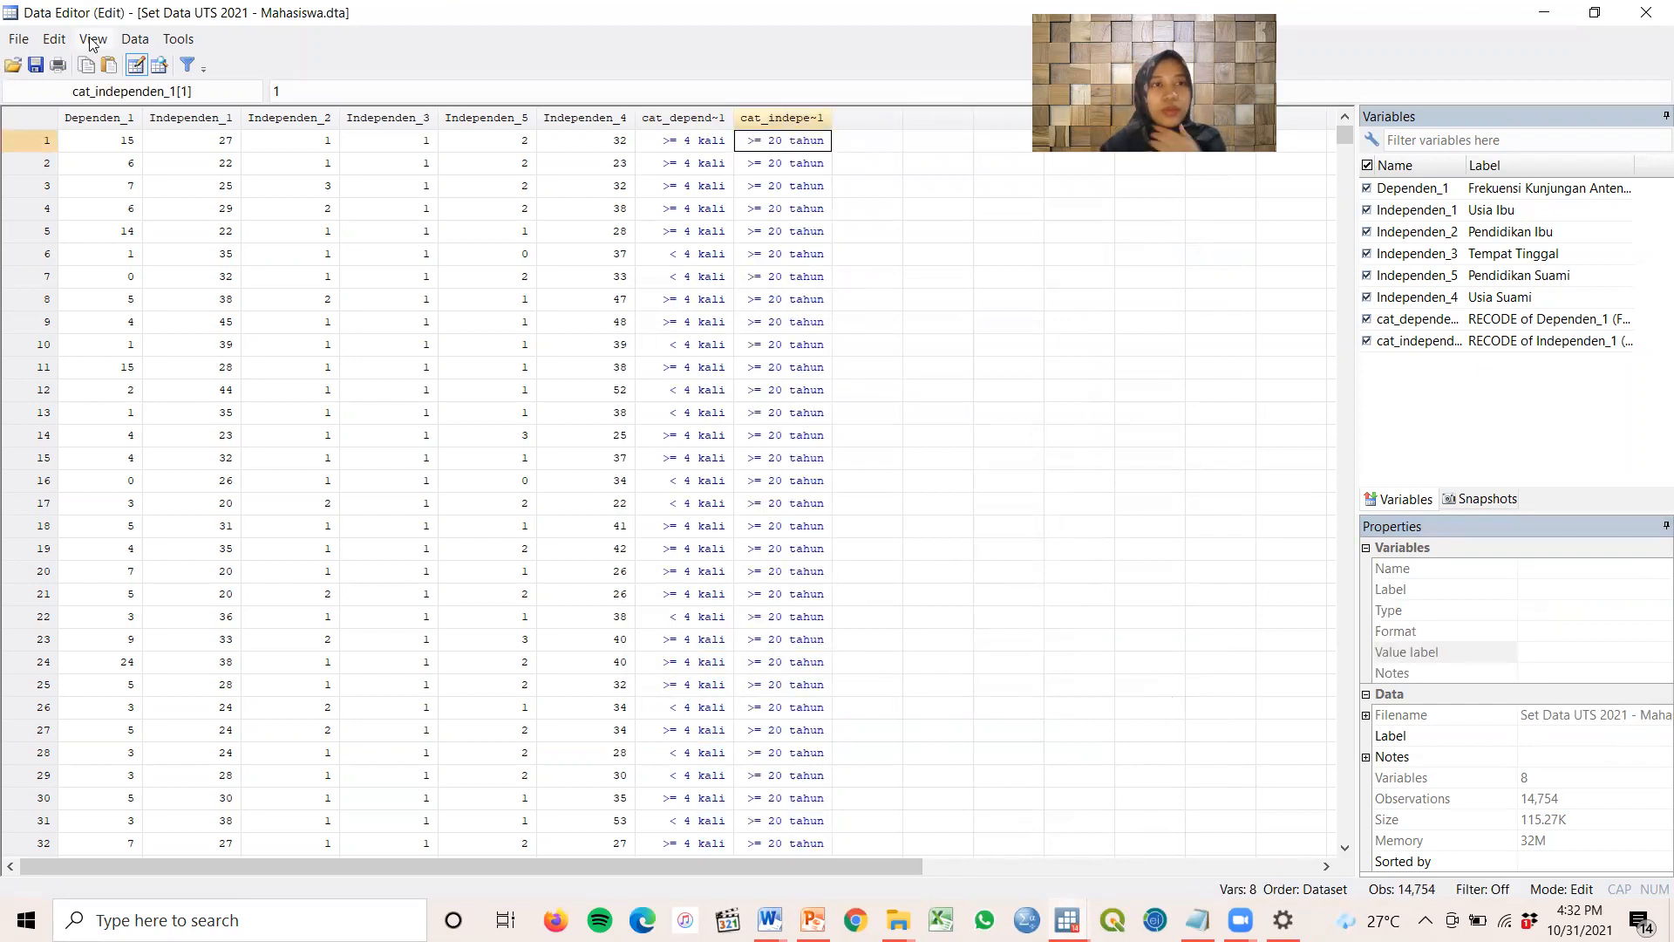
Open the recode dialog for categorical variables, reset it and choose Independen_2 as the variable to recode
click(135, 39)
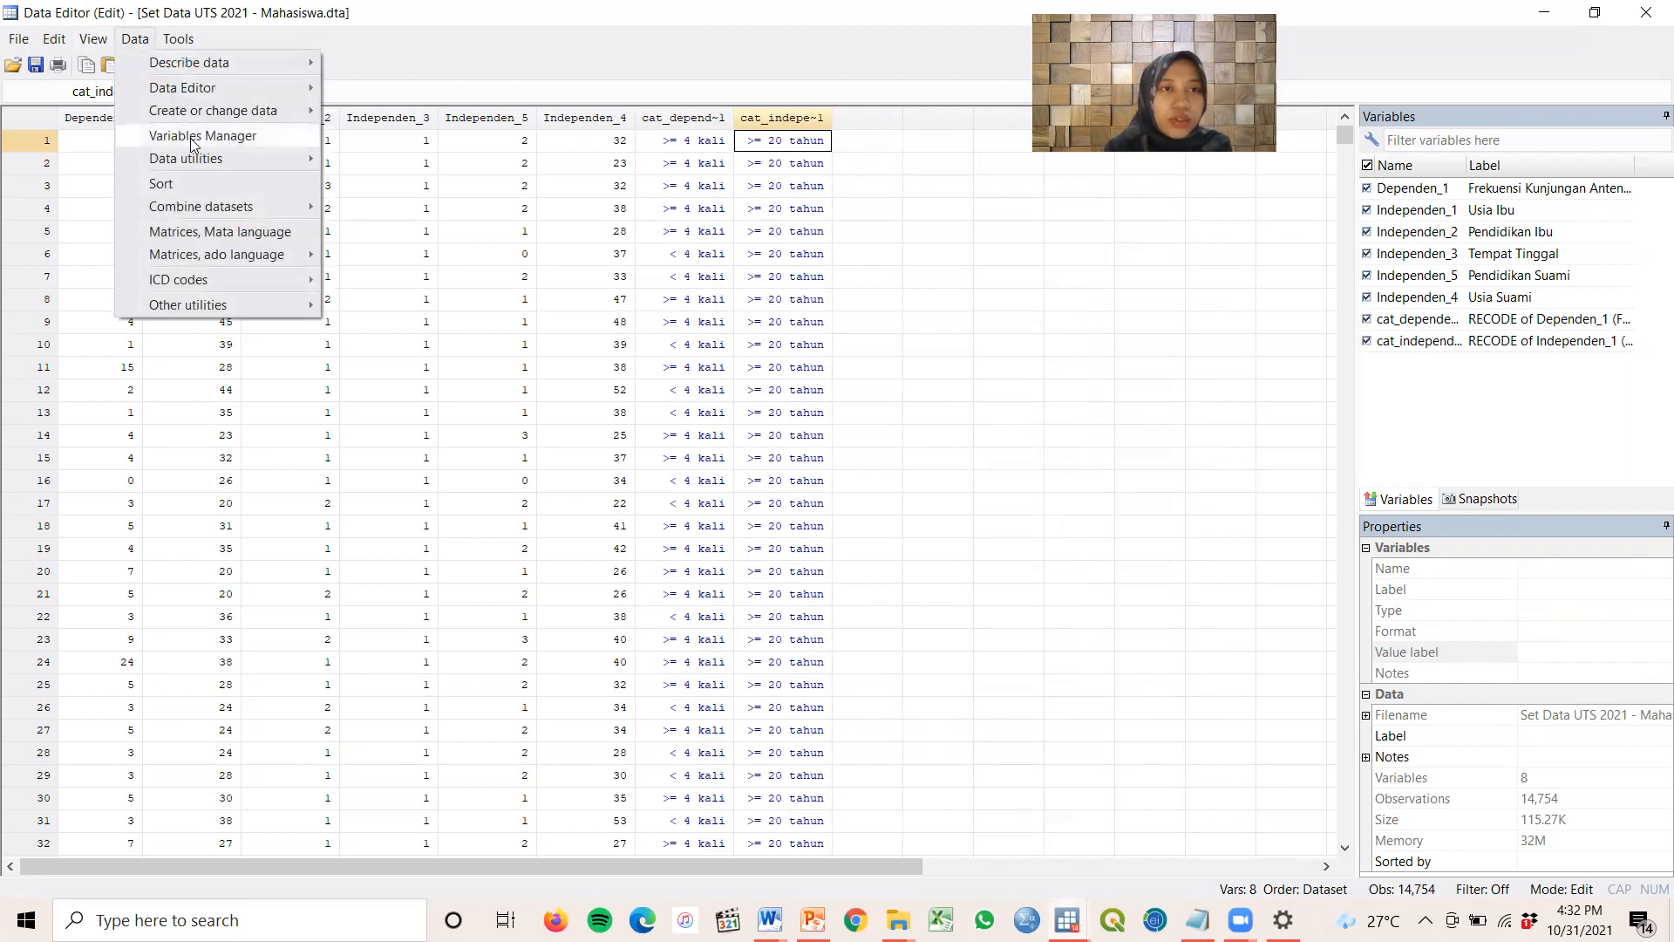
mouse_move(237, 112)
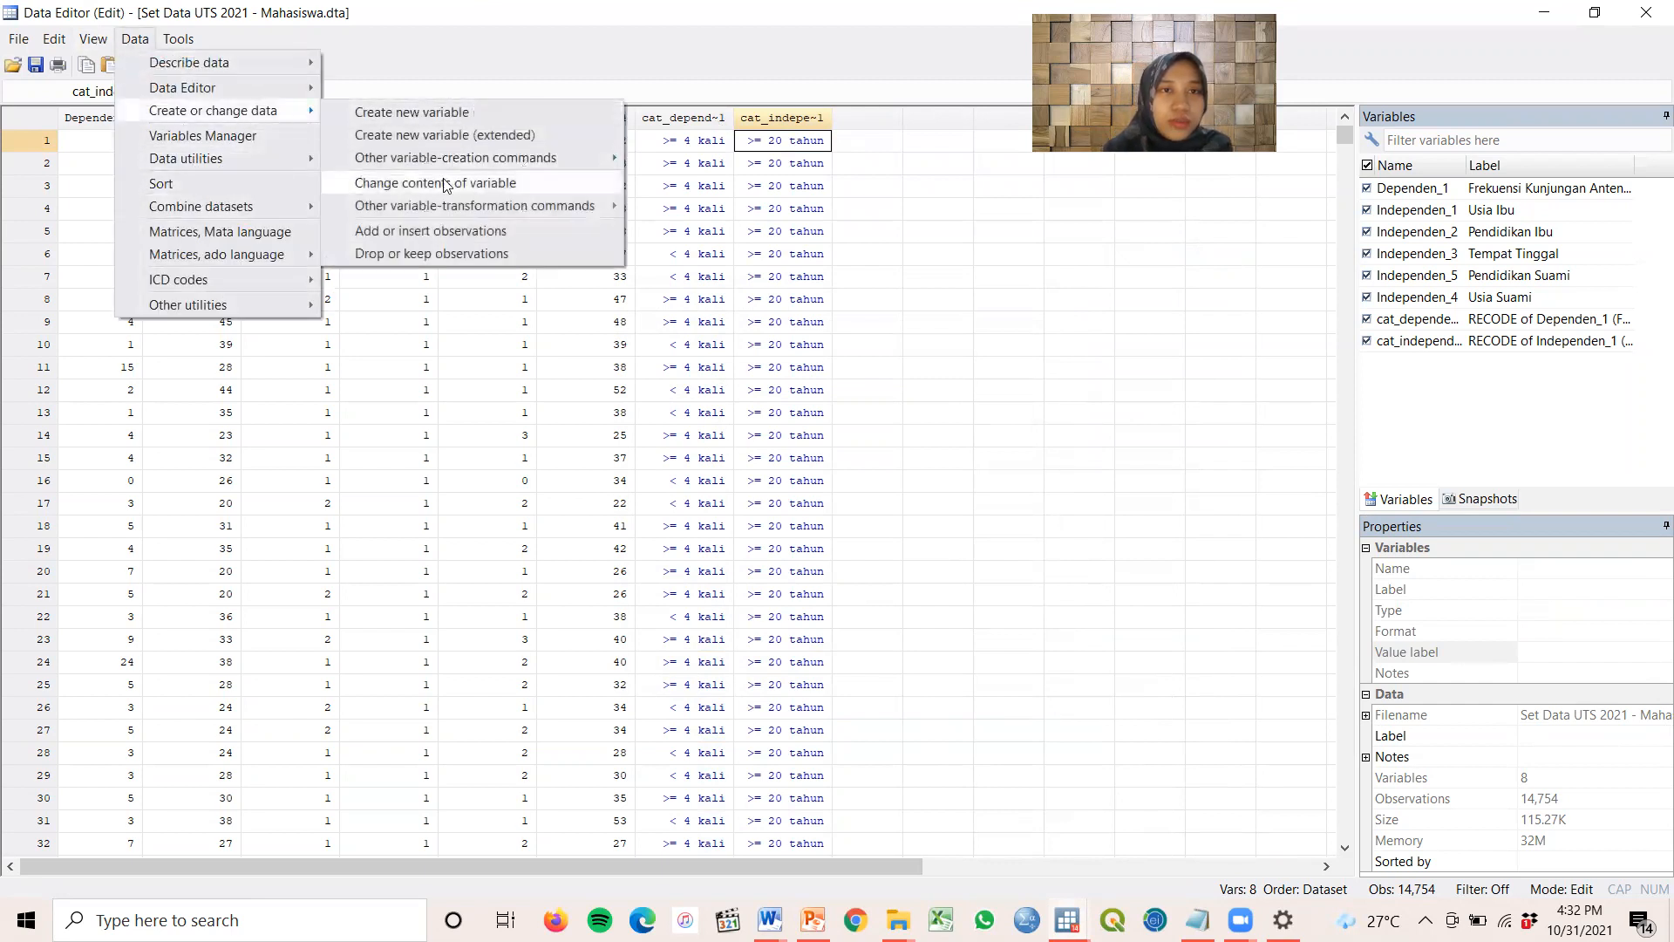
mouse_move(455, 208)
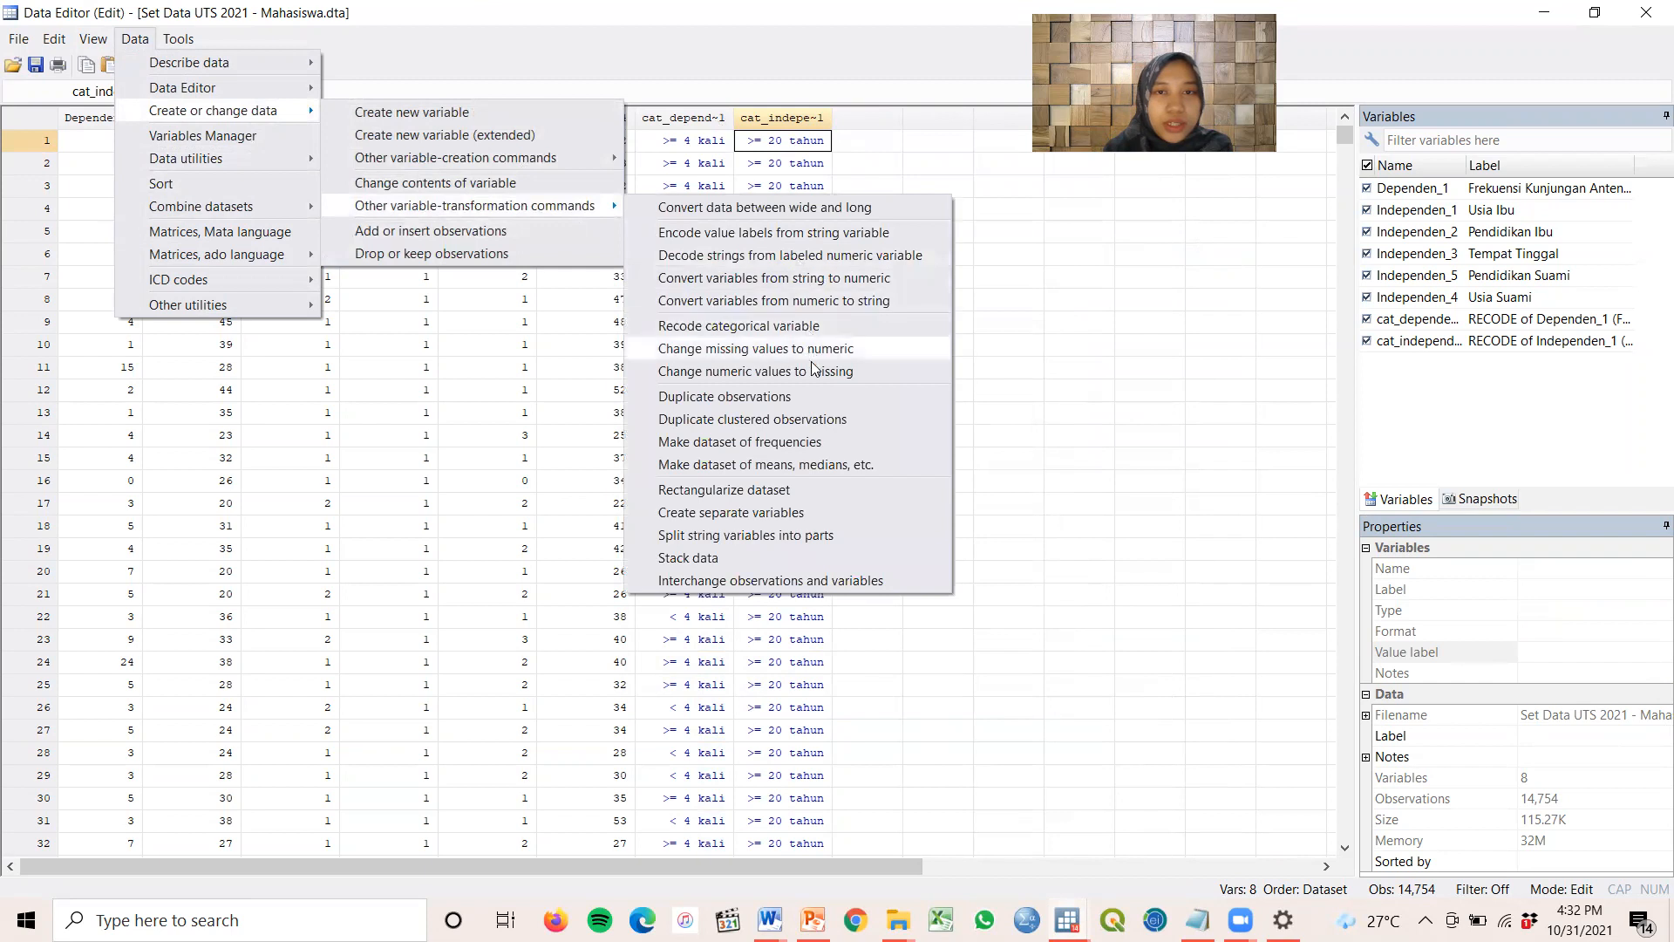
click(820, 326)
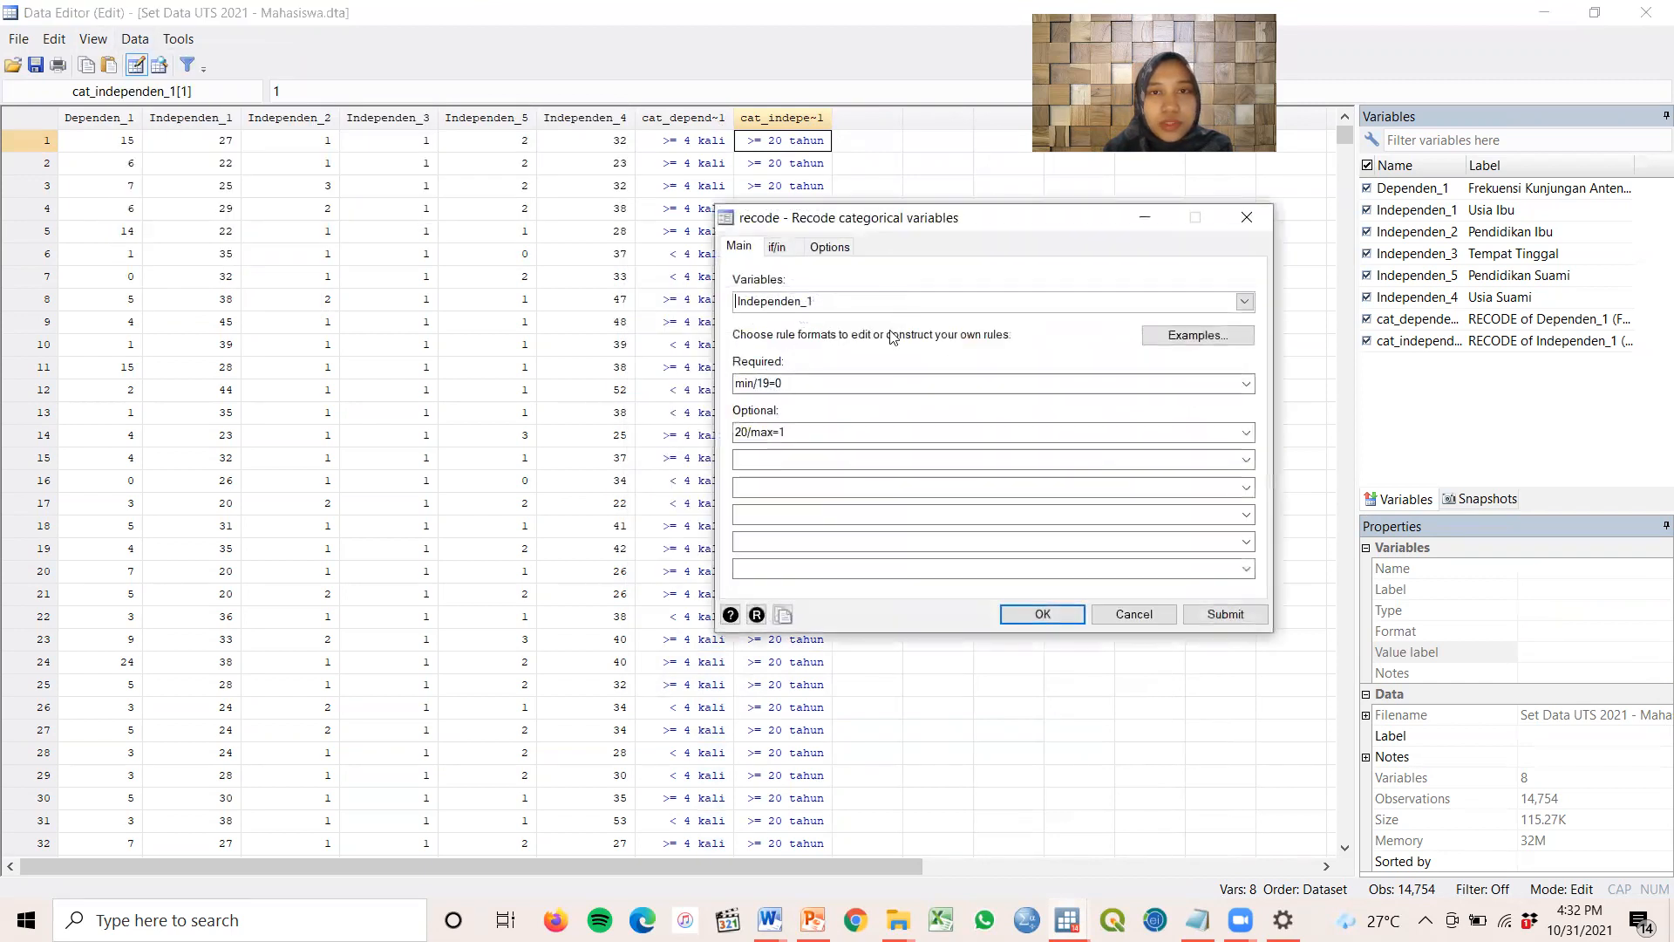
click(756, 615)
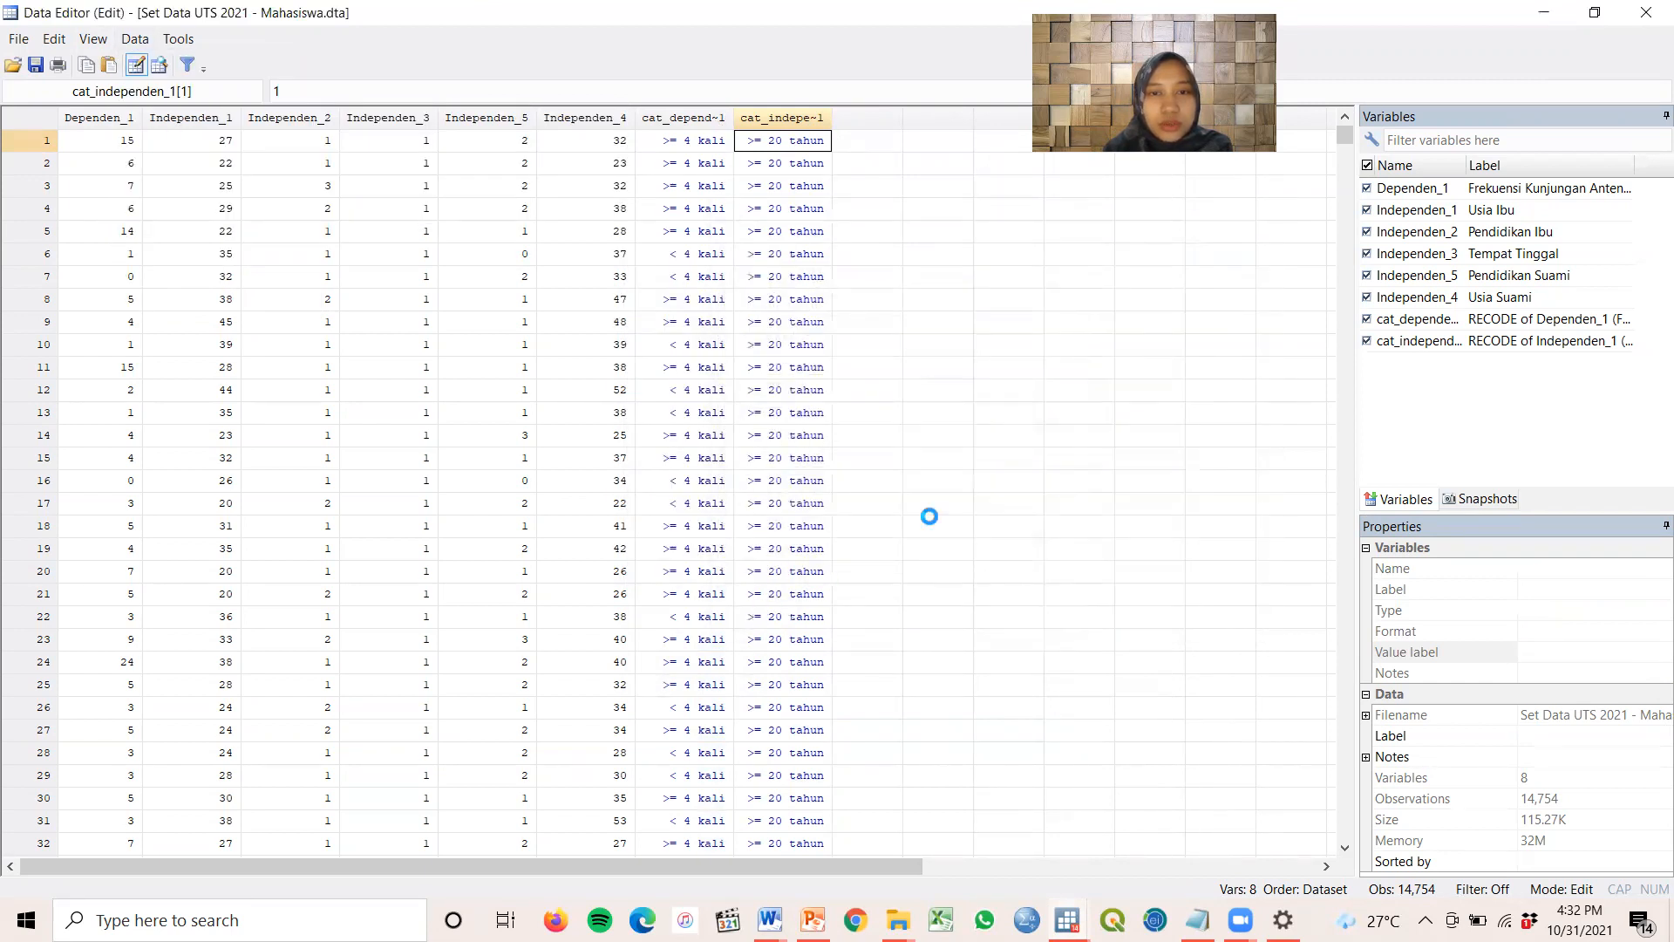
click(1245, 301)
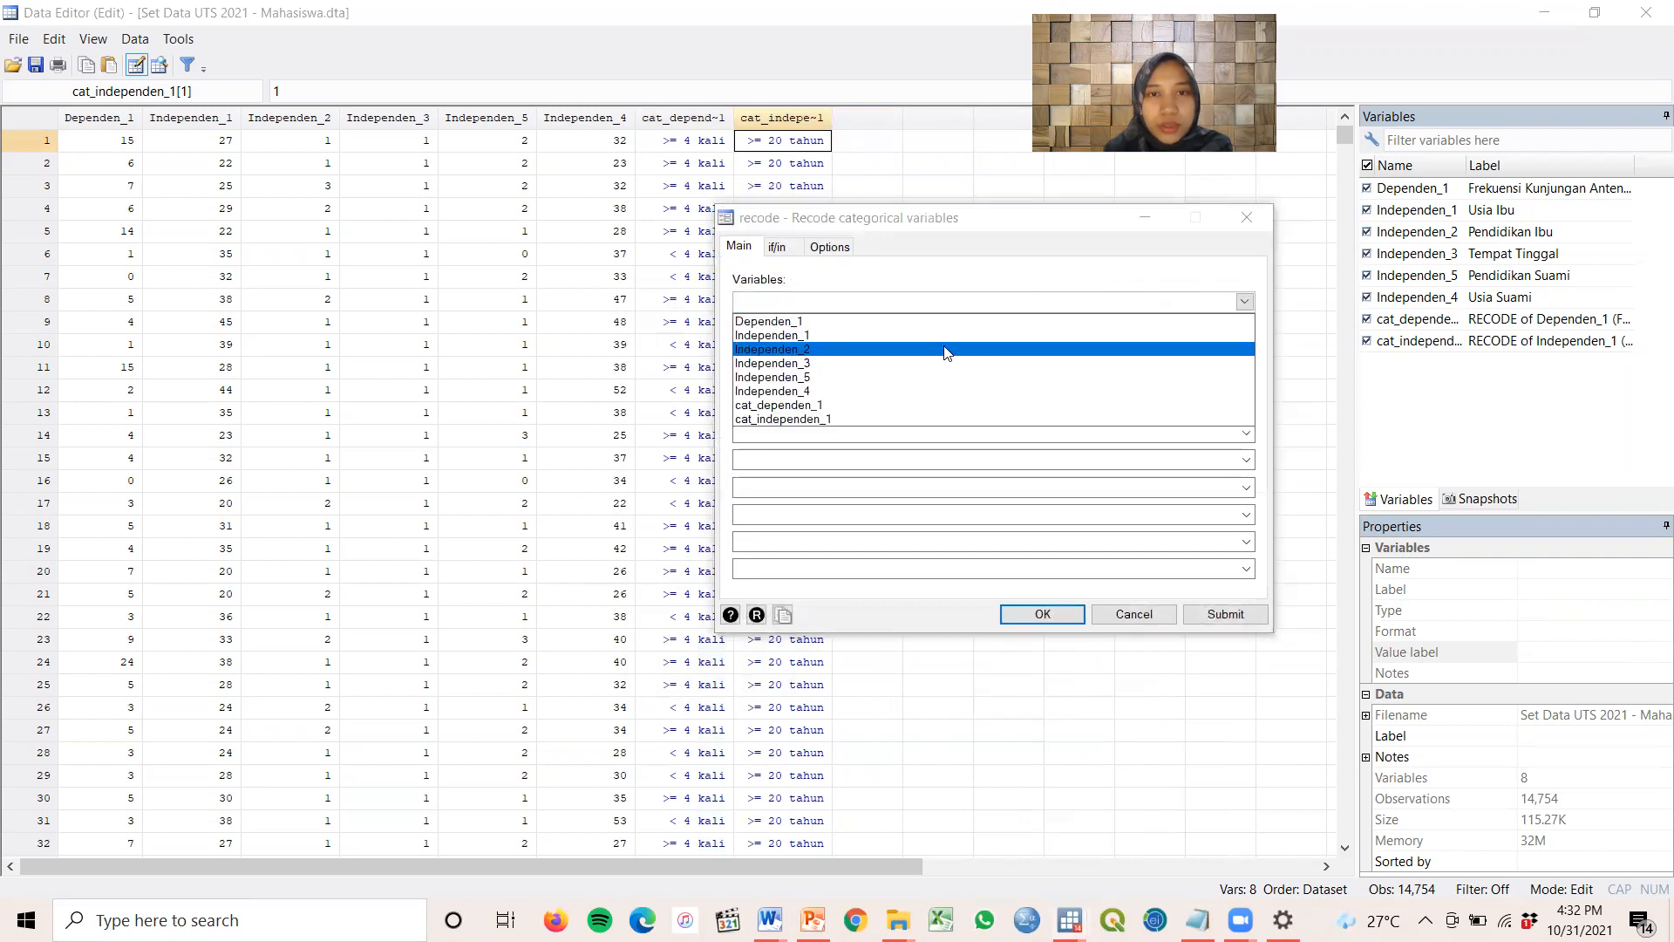
click(927, 307)
click(819, 381)
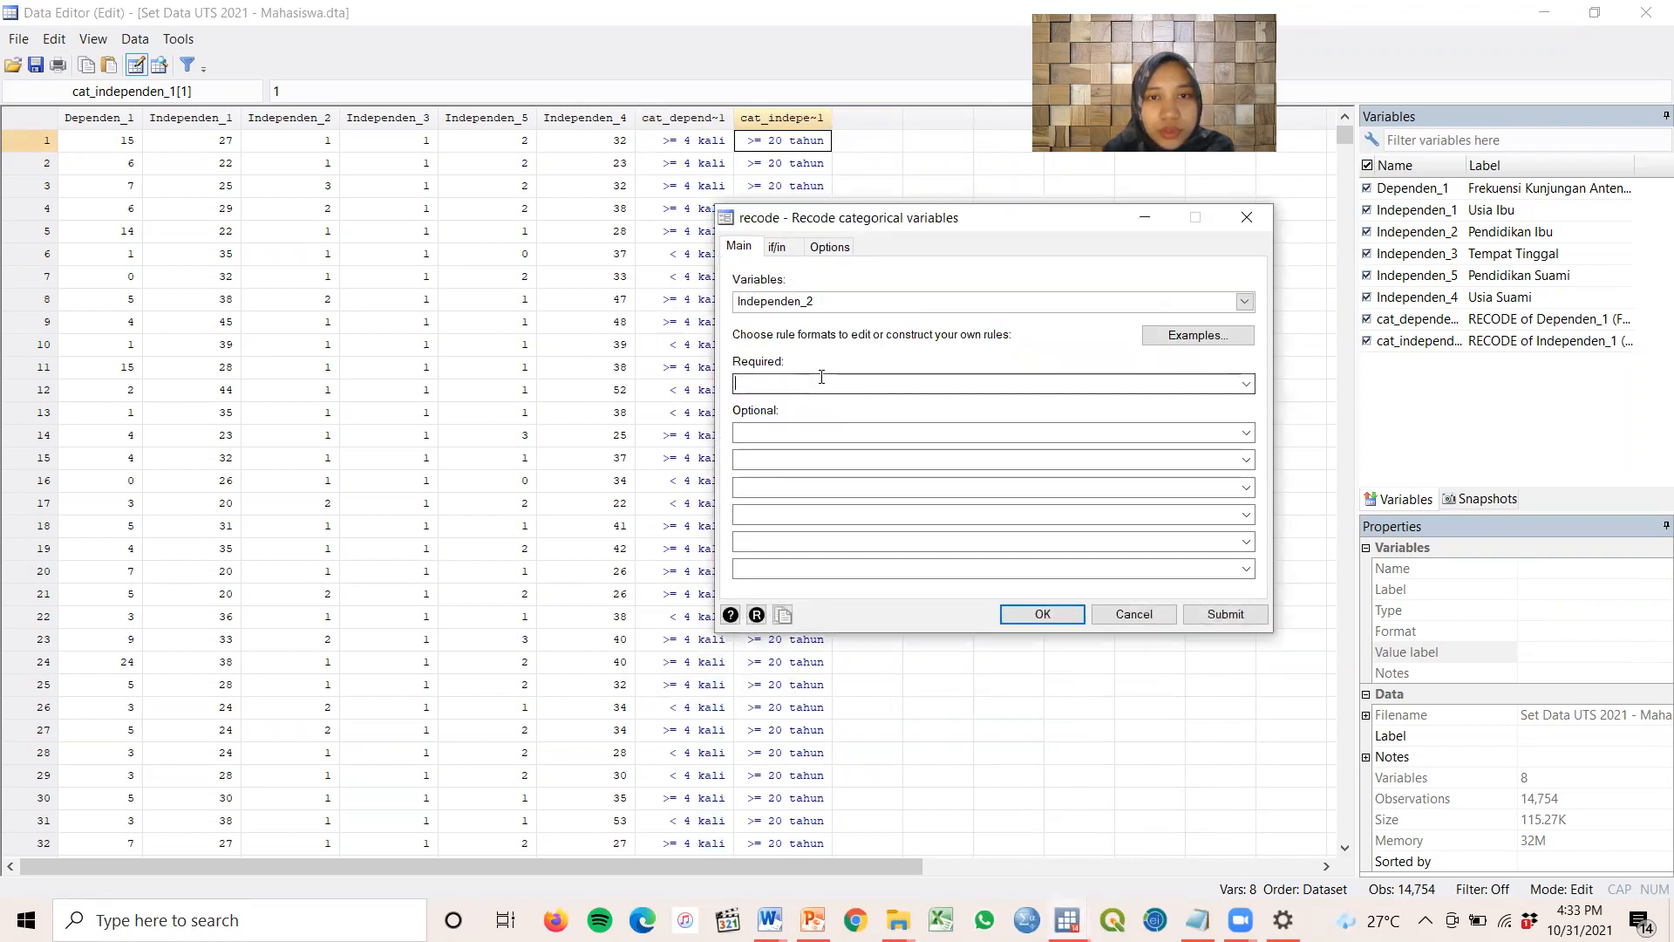
Switch to Record UTS.docx in Word to check the Pendidikan Ibu categories and return to Stata's recode dialog
click(769, 920)
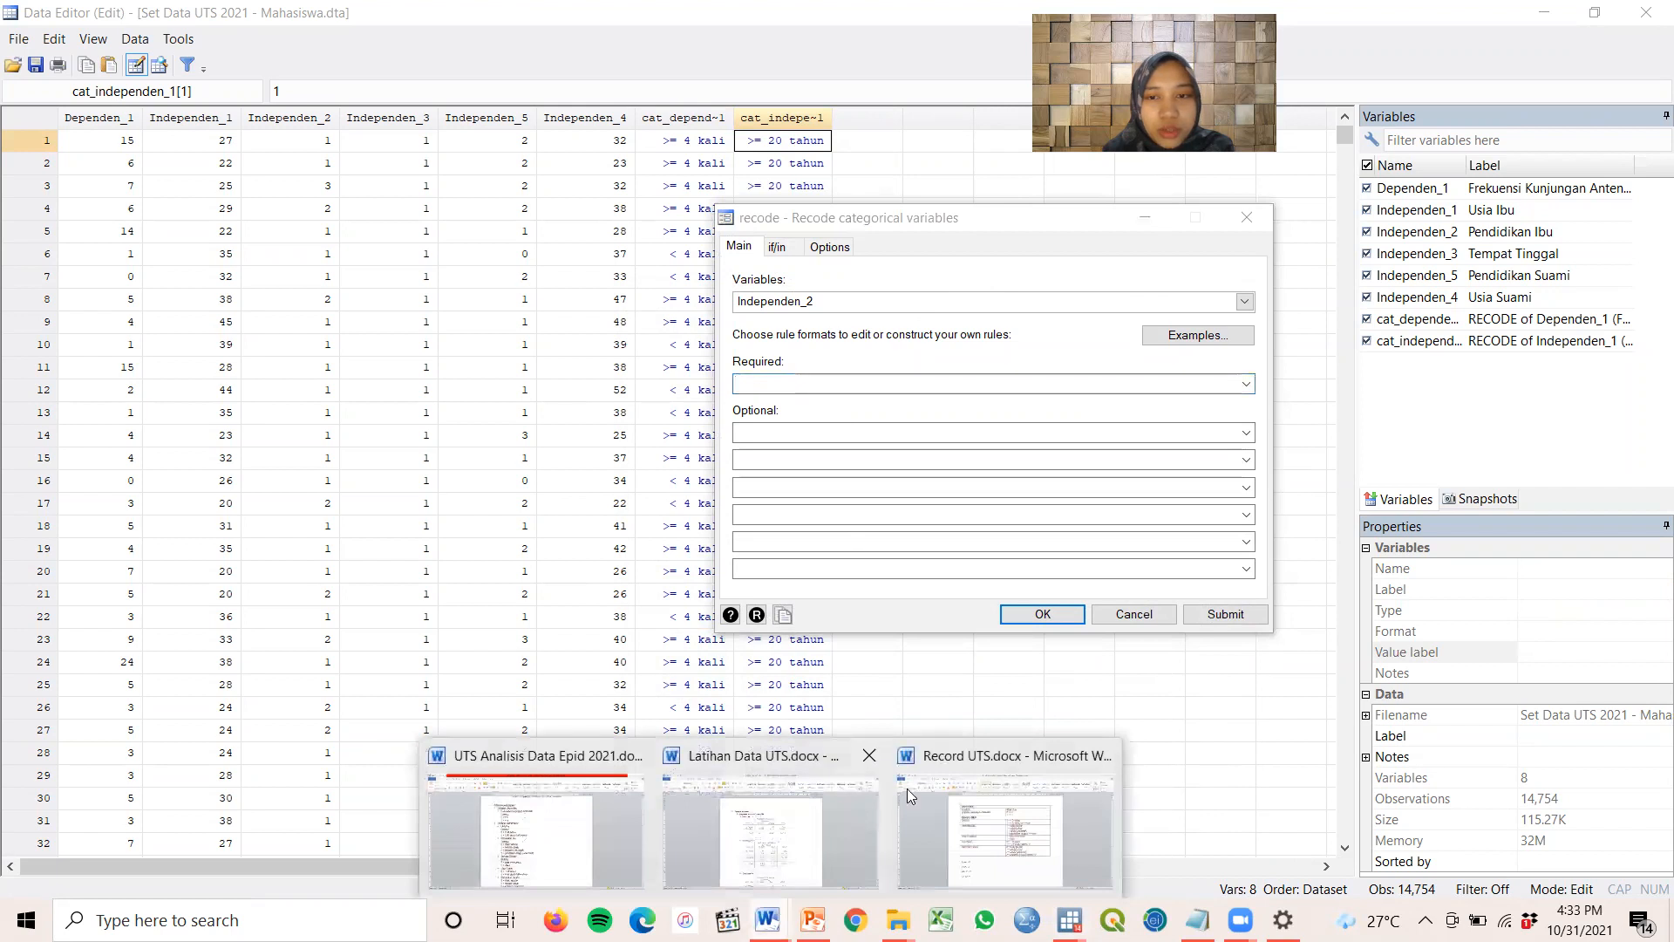
click(1046, 759)
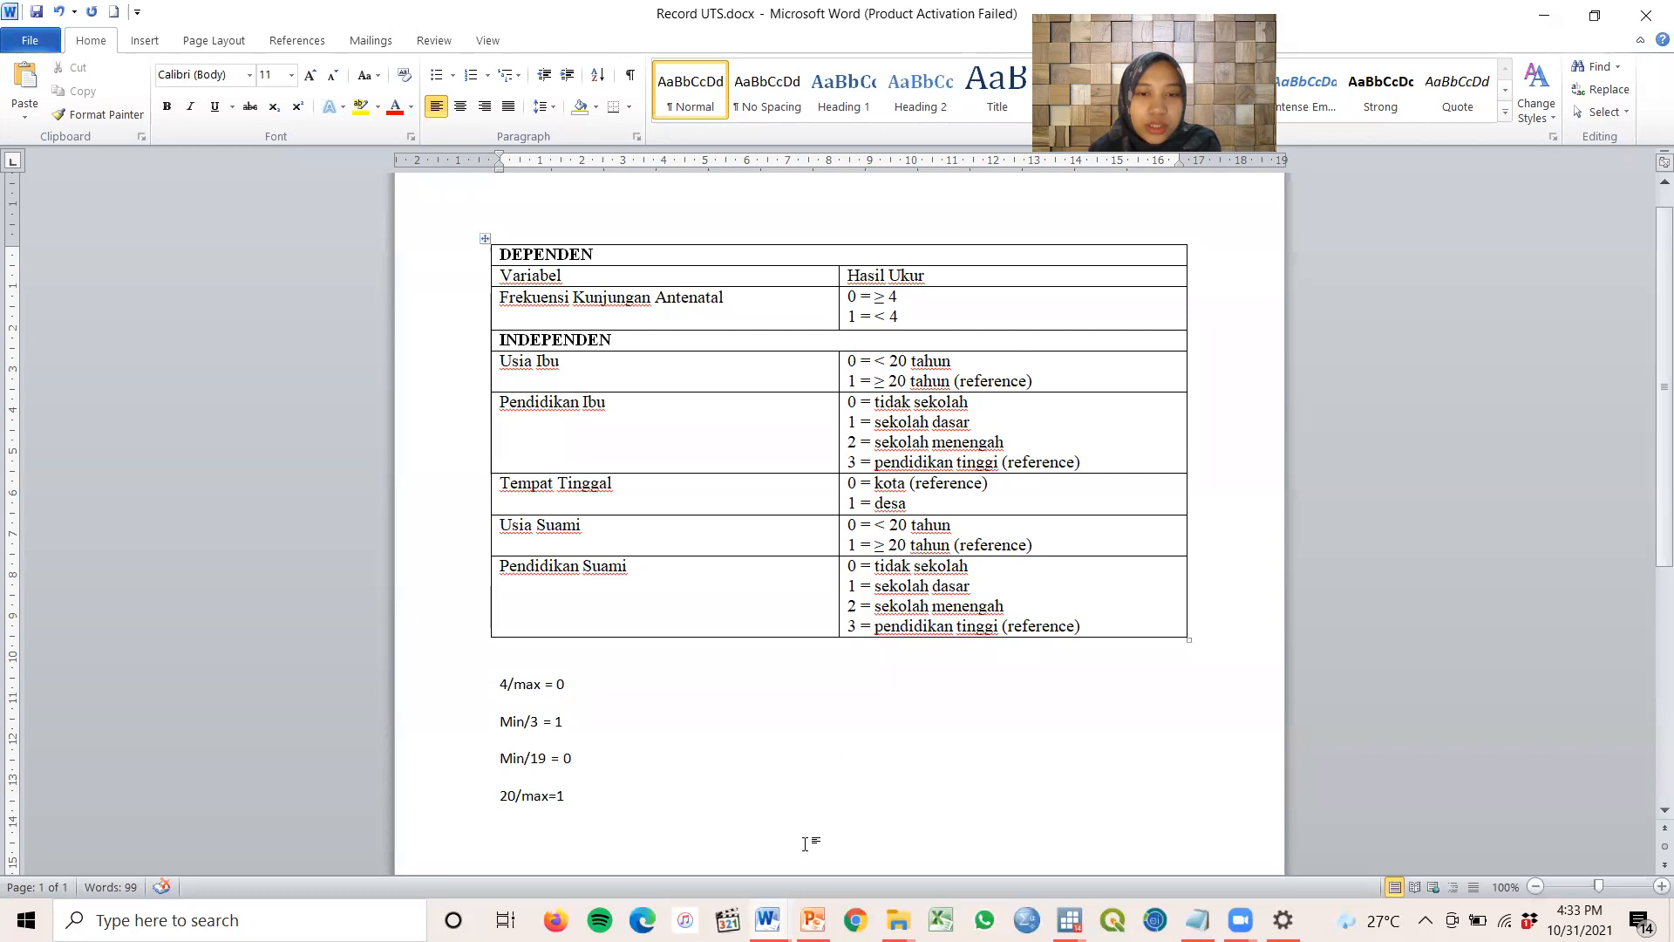
click(1067, 920)
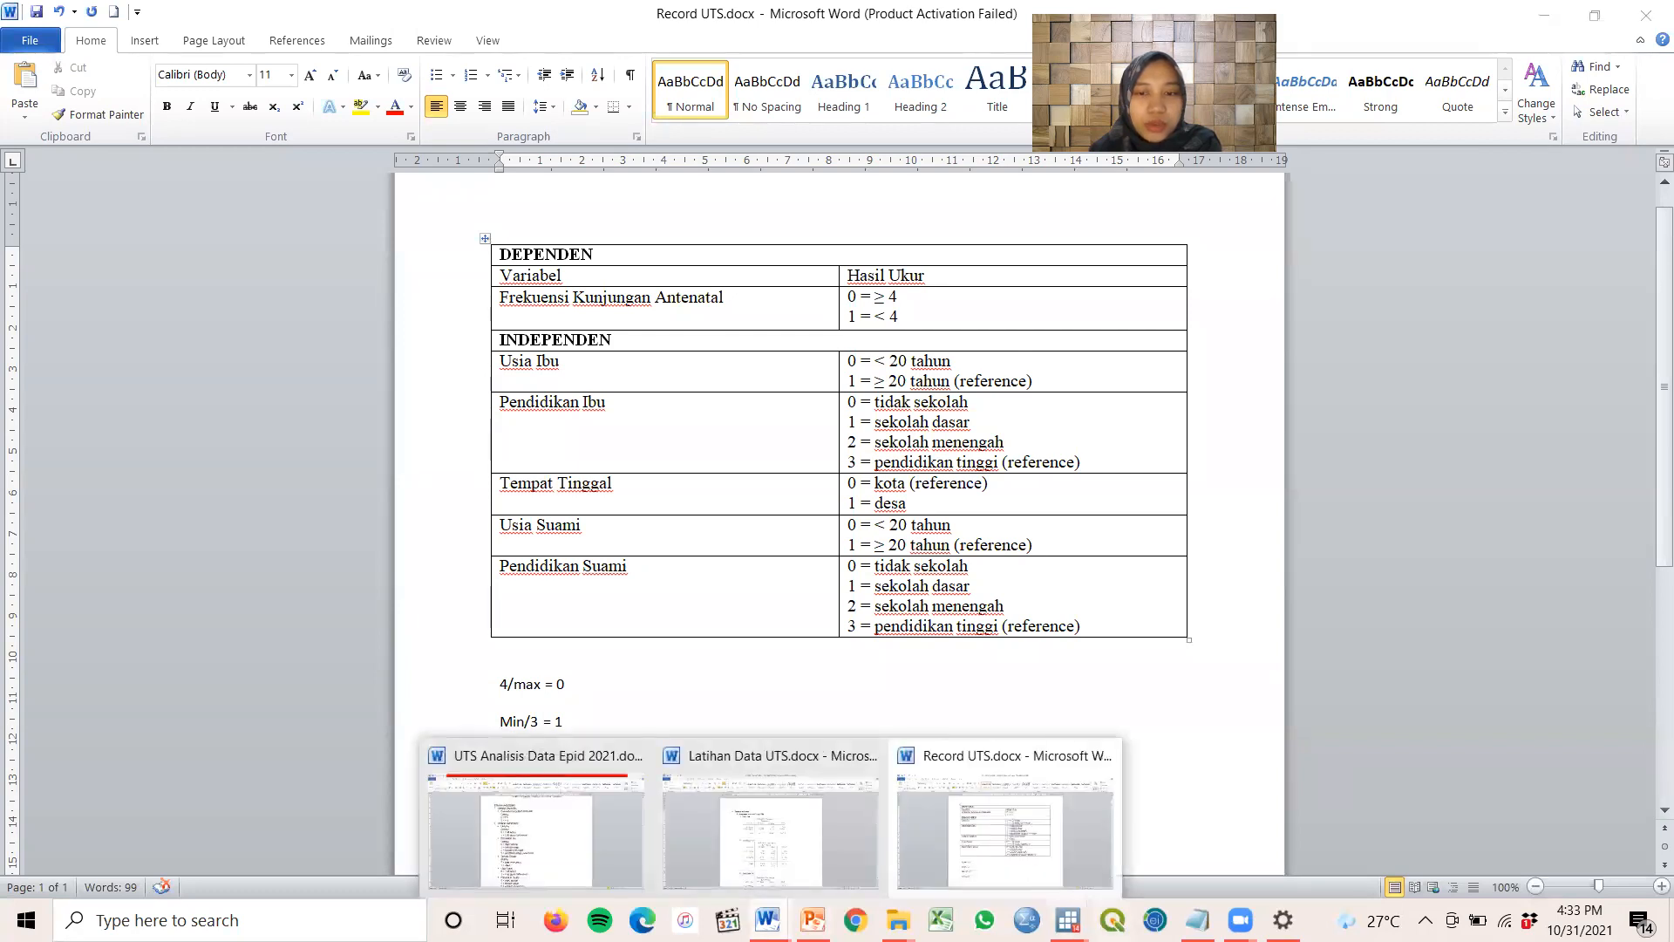
click(1162, 828)
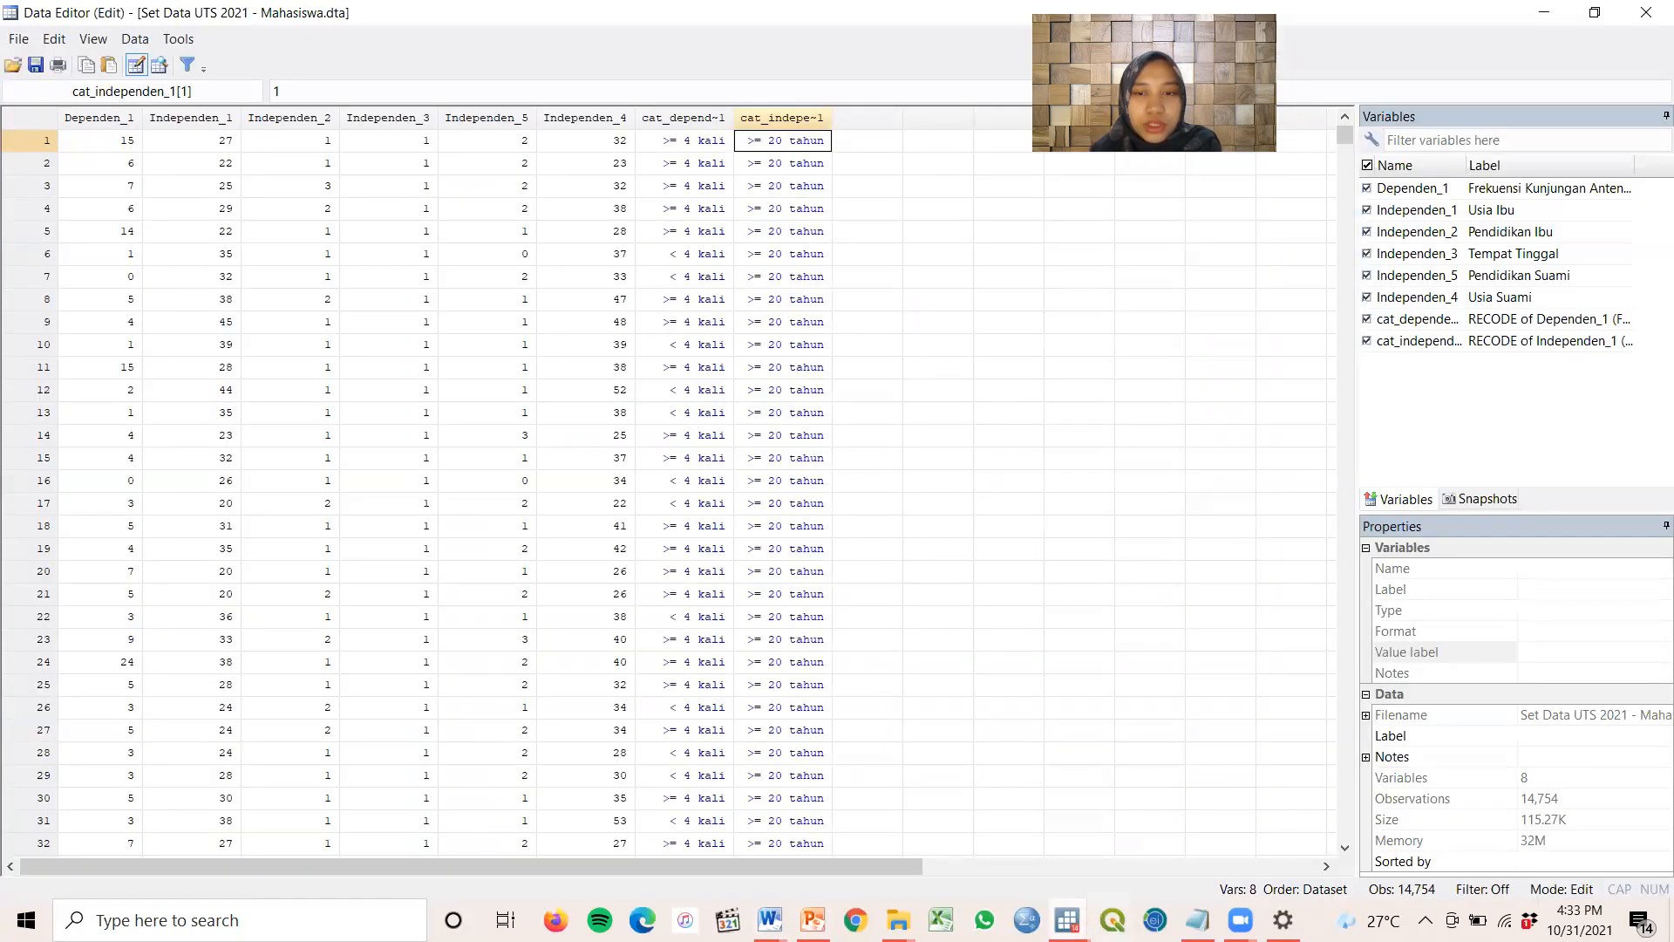
click(1068, 920)
click(1271, 768)
Enter the recode rules 0=0, 1=1, 2=2 and 3=3 for Independen_2
click(774, 384)
text(0=0)
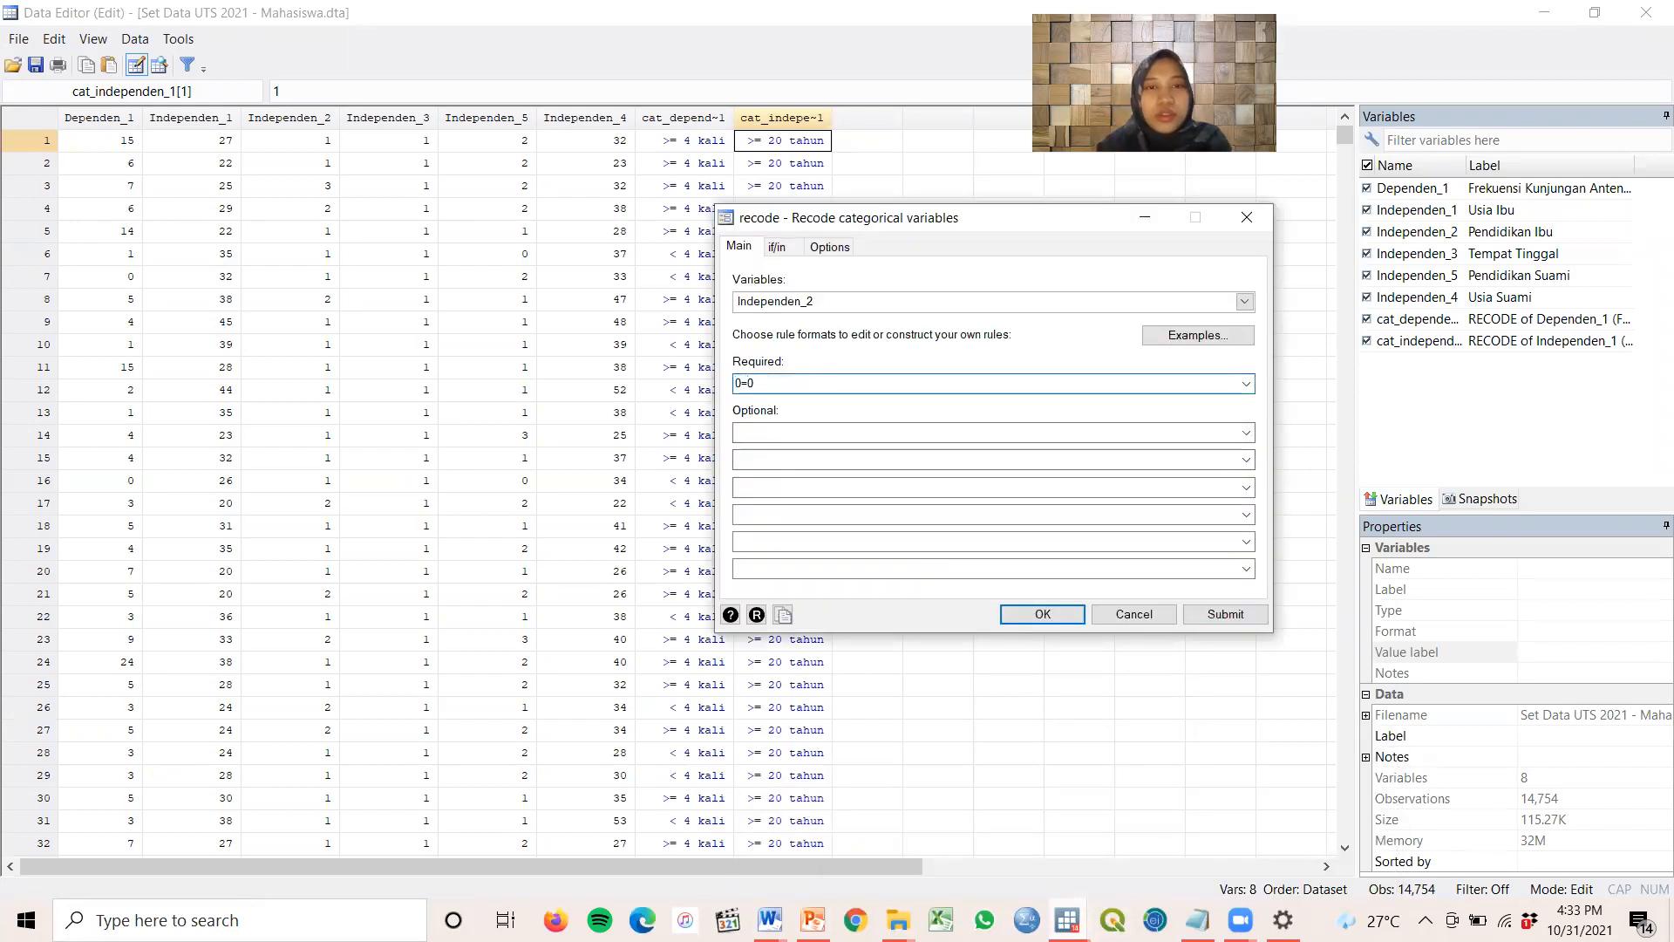
click(743, 432)
text(1=1)
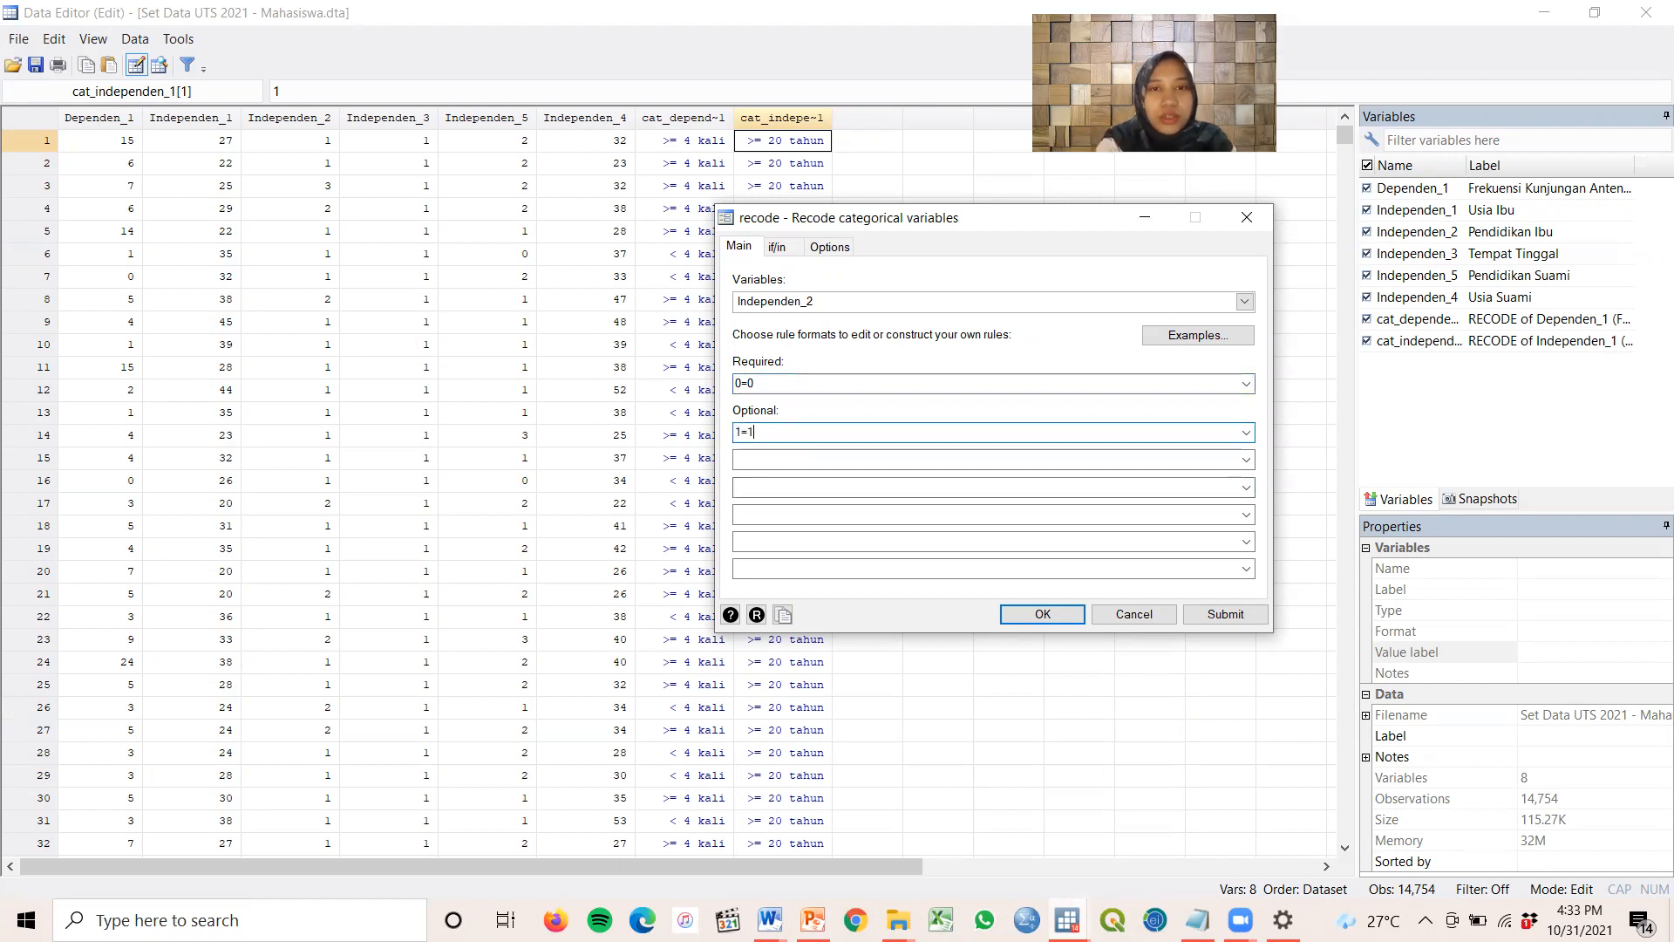
click(745, 459)
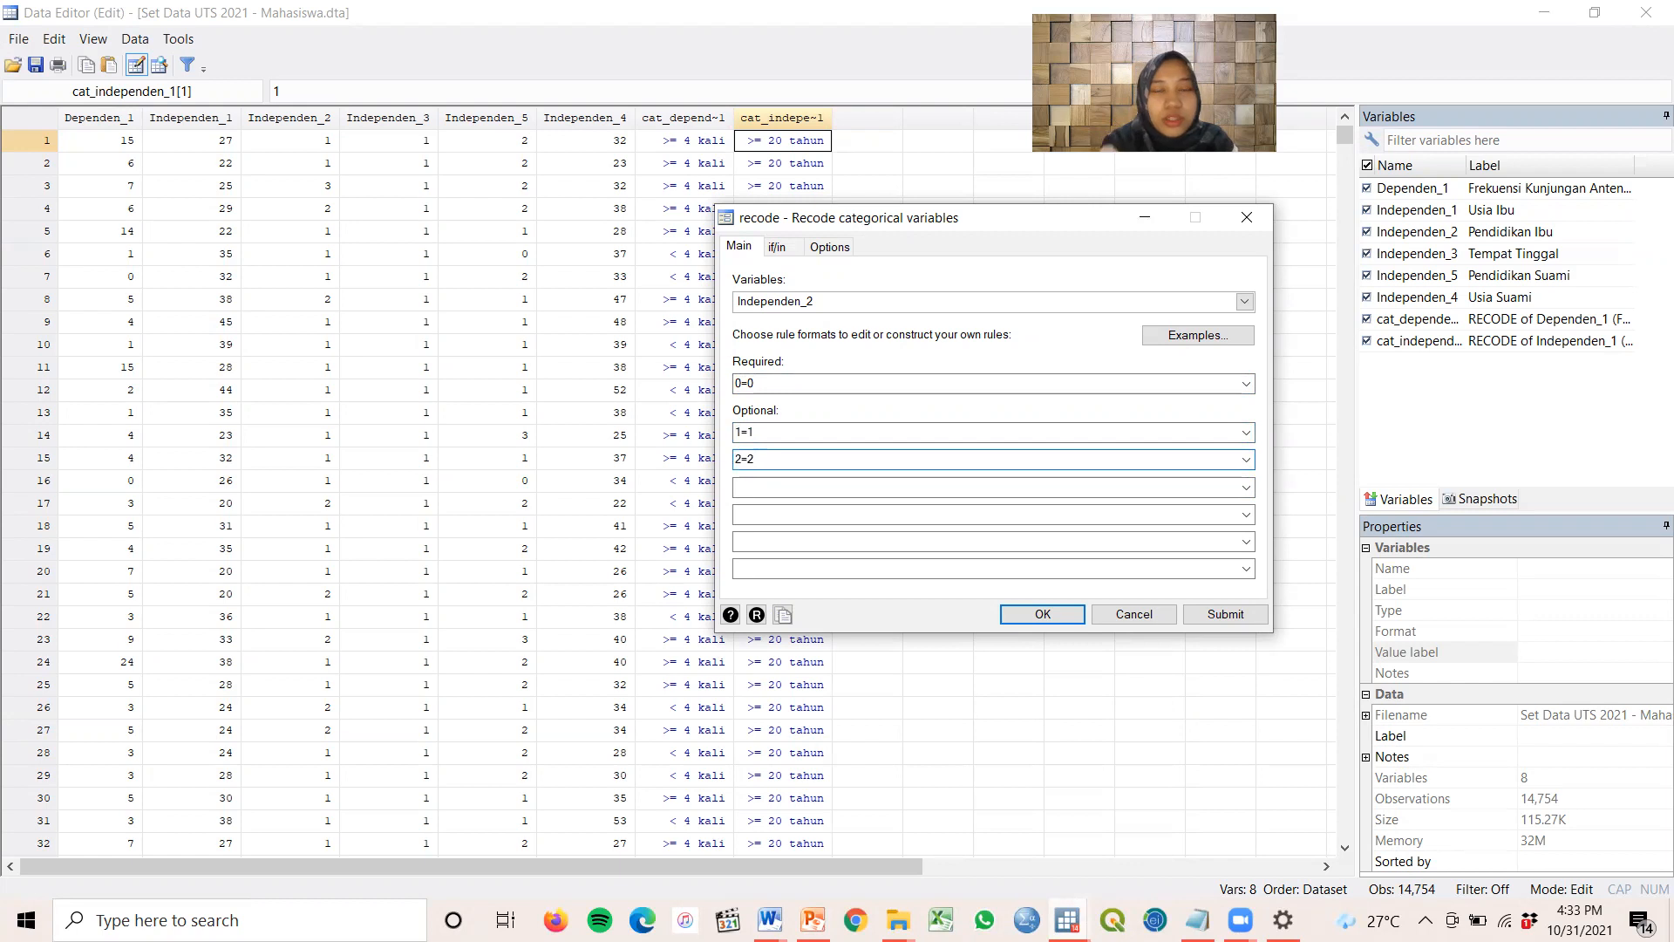
click(752, 485)
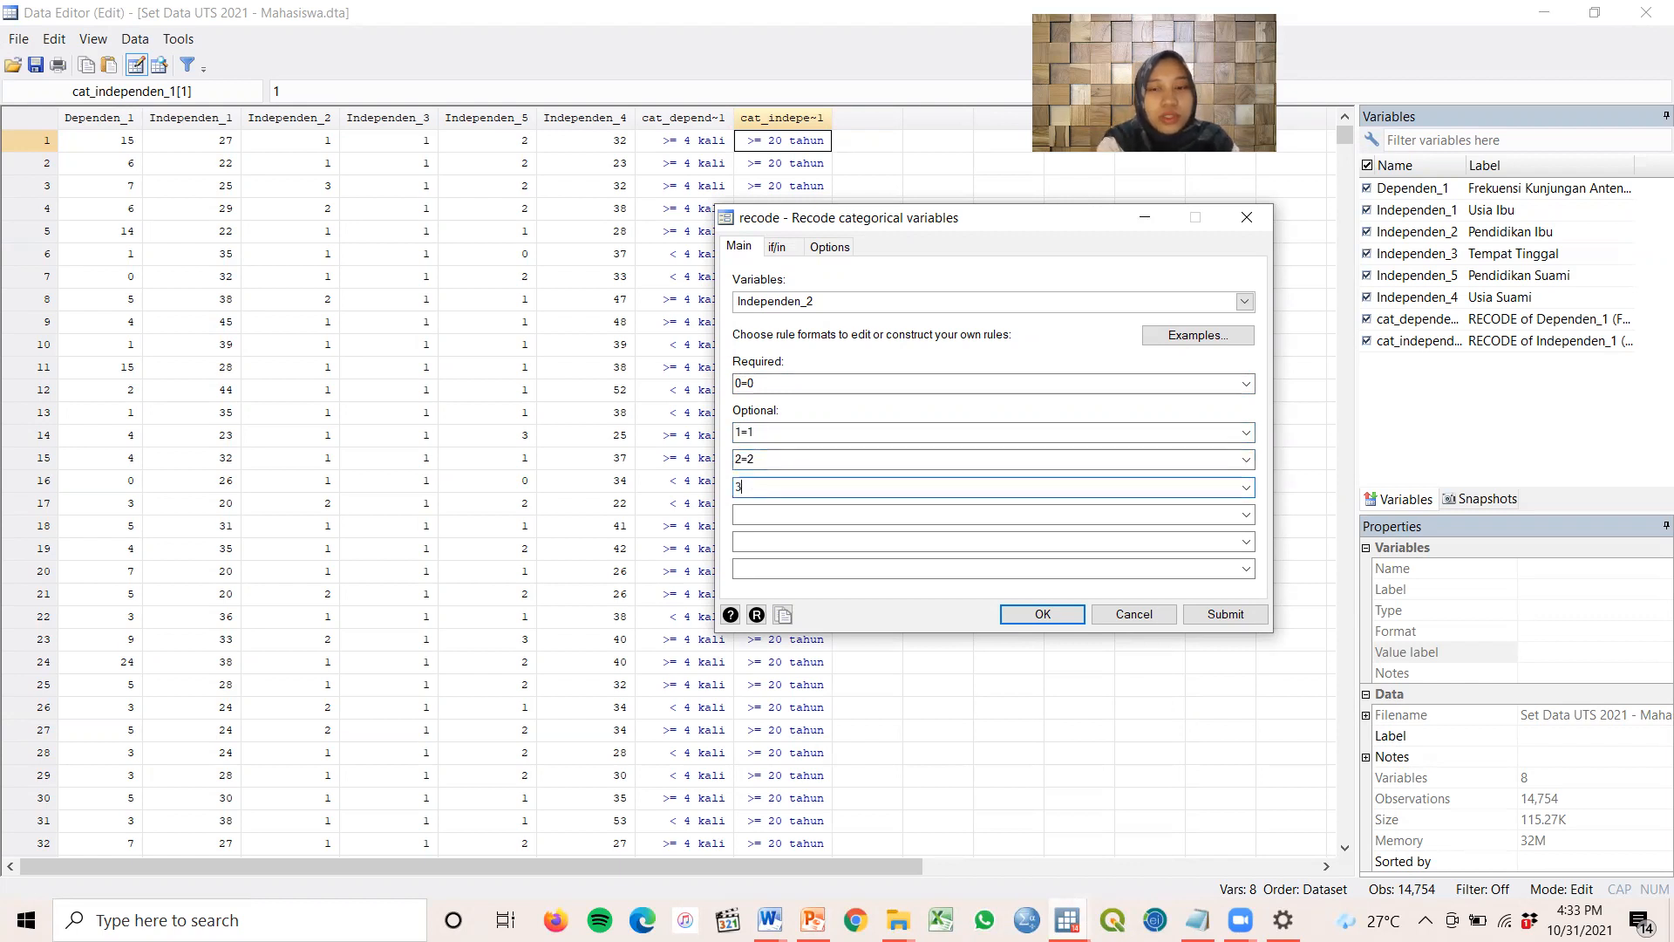
text(3=3)
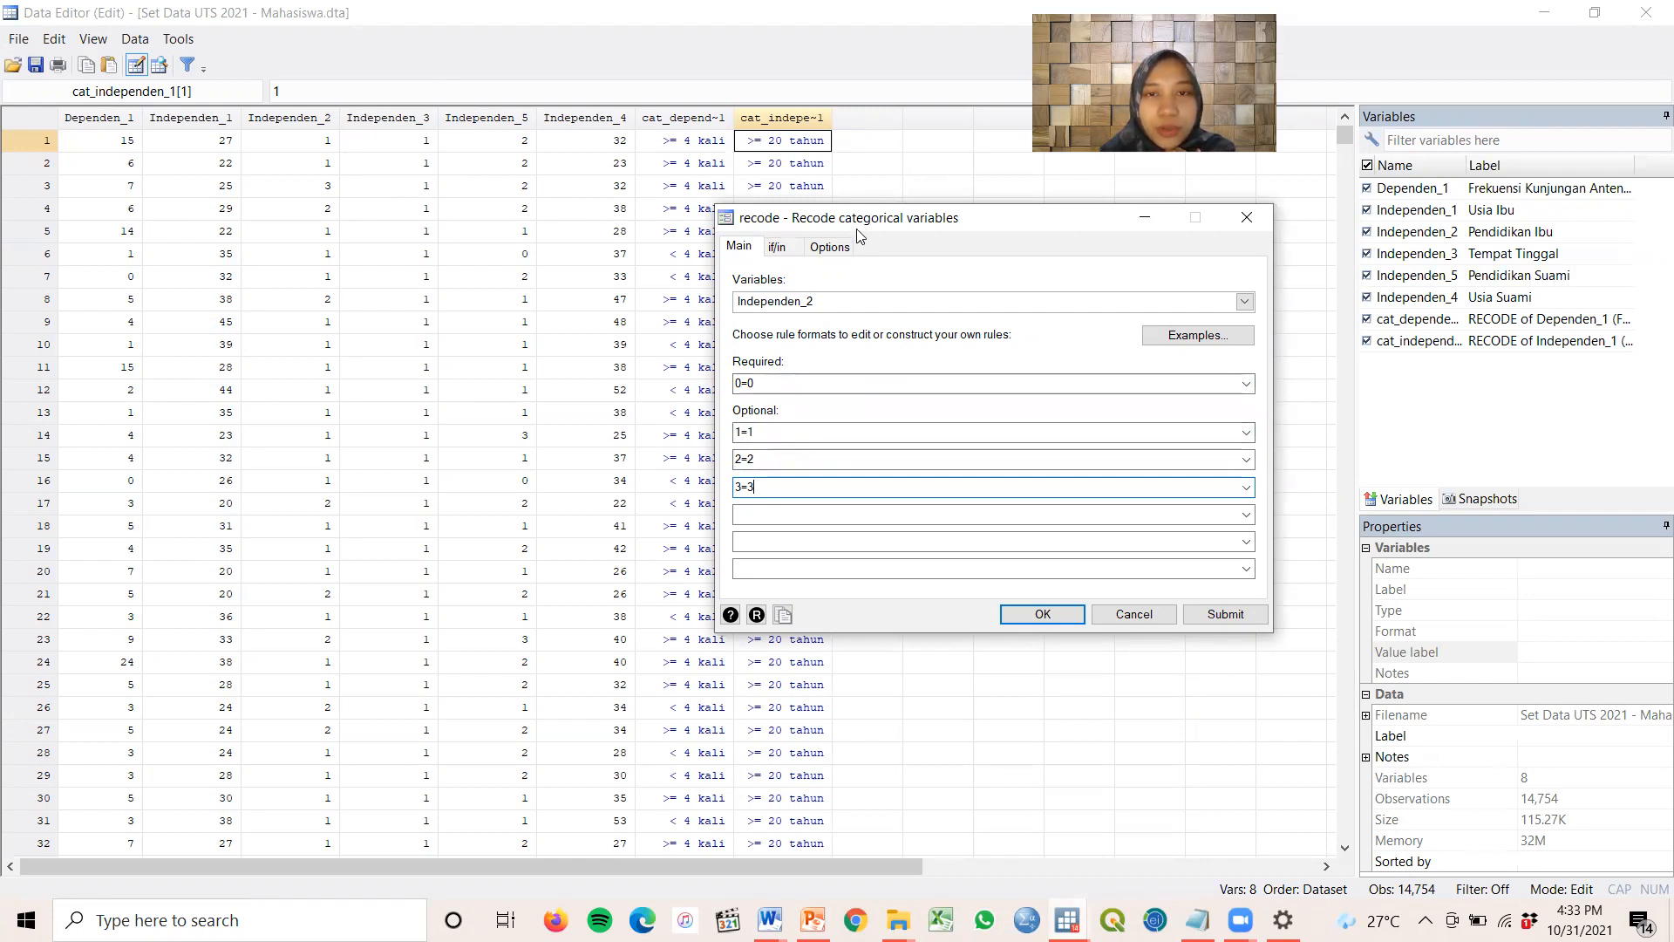
Set the recode to generate a new variable named cat_independen_2, review the rules and run it
click(842, 246)
click(862, 335)
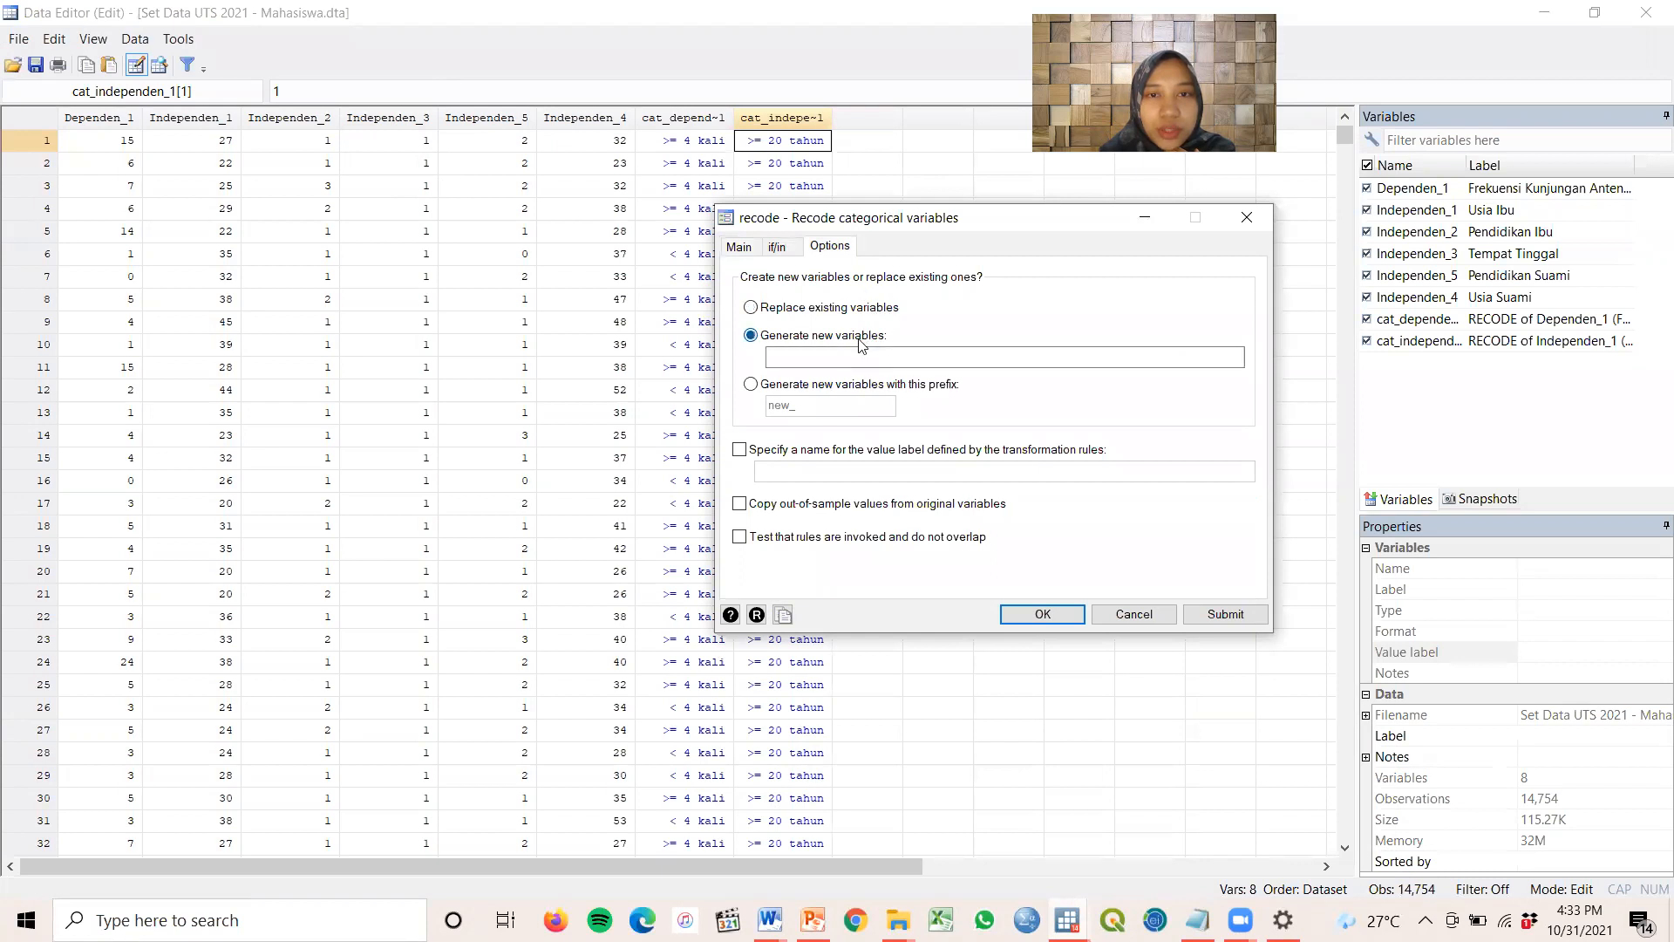
click(868, 355)
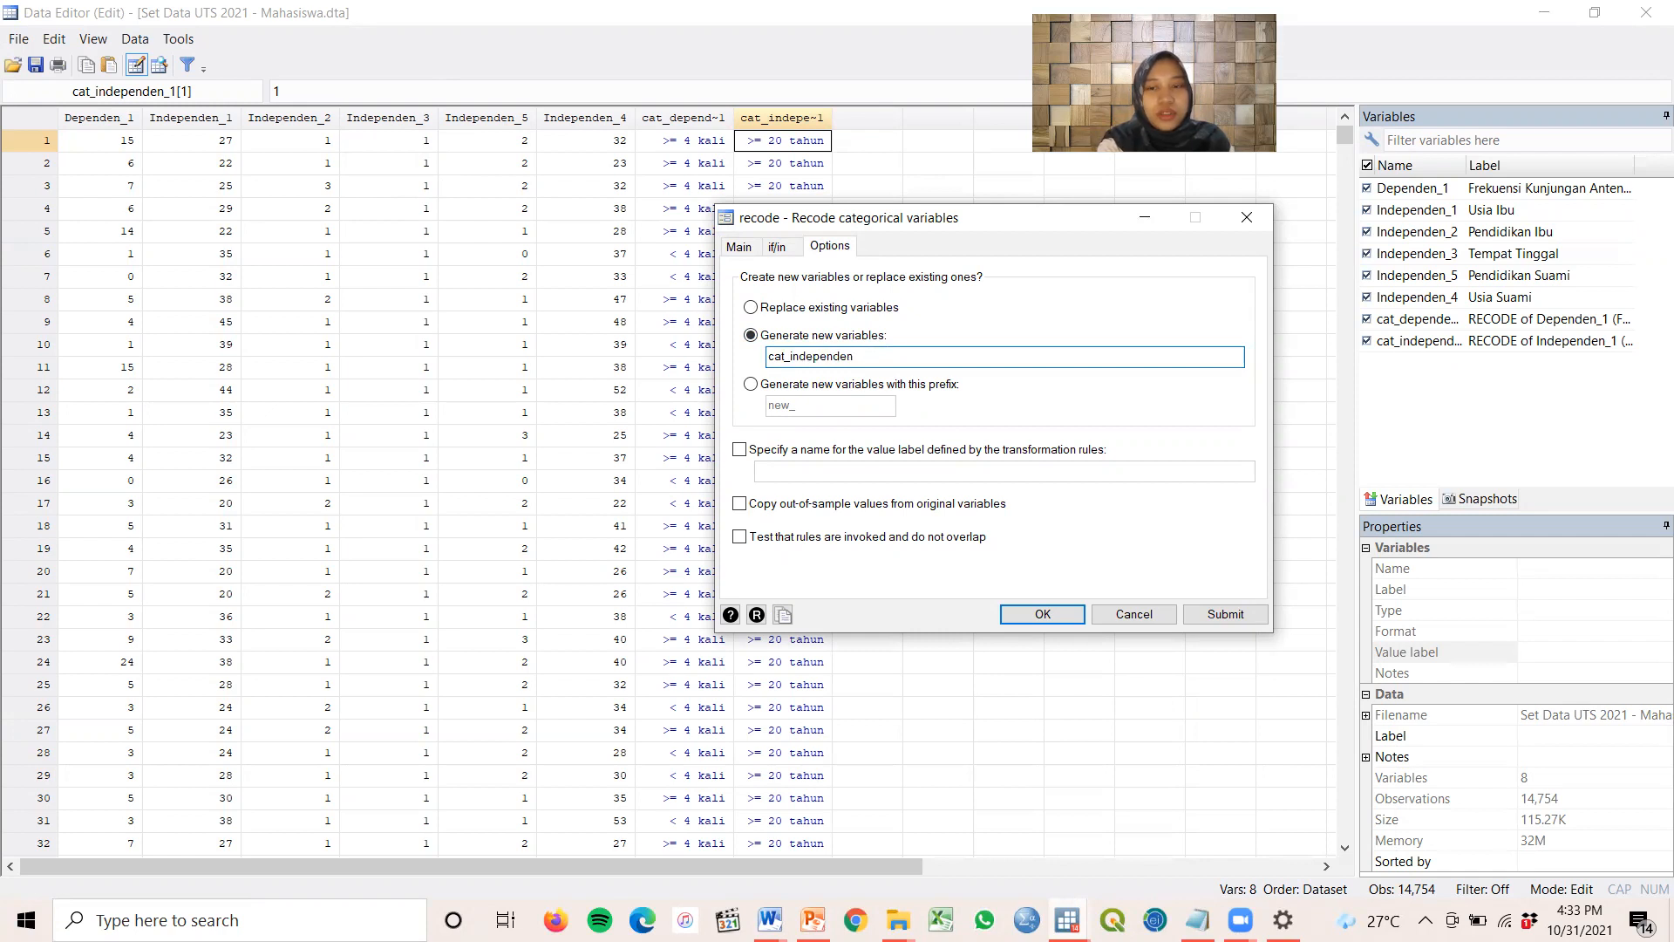
text(cat_independen_2)
click(739, 247)
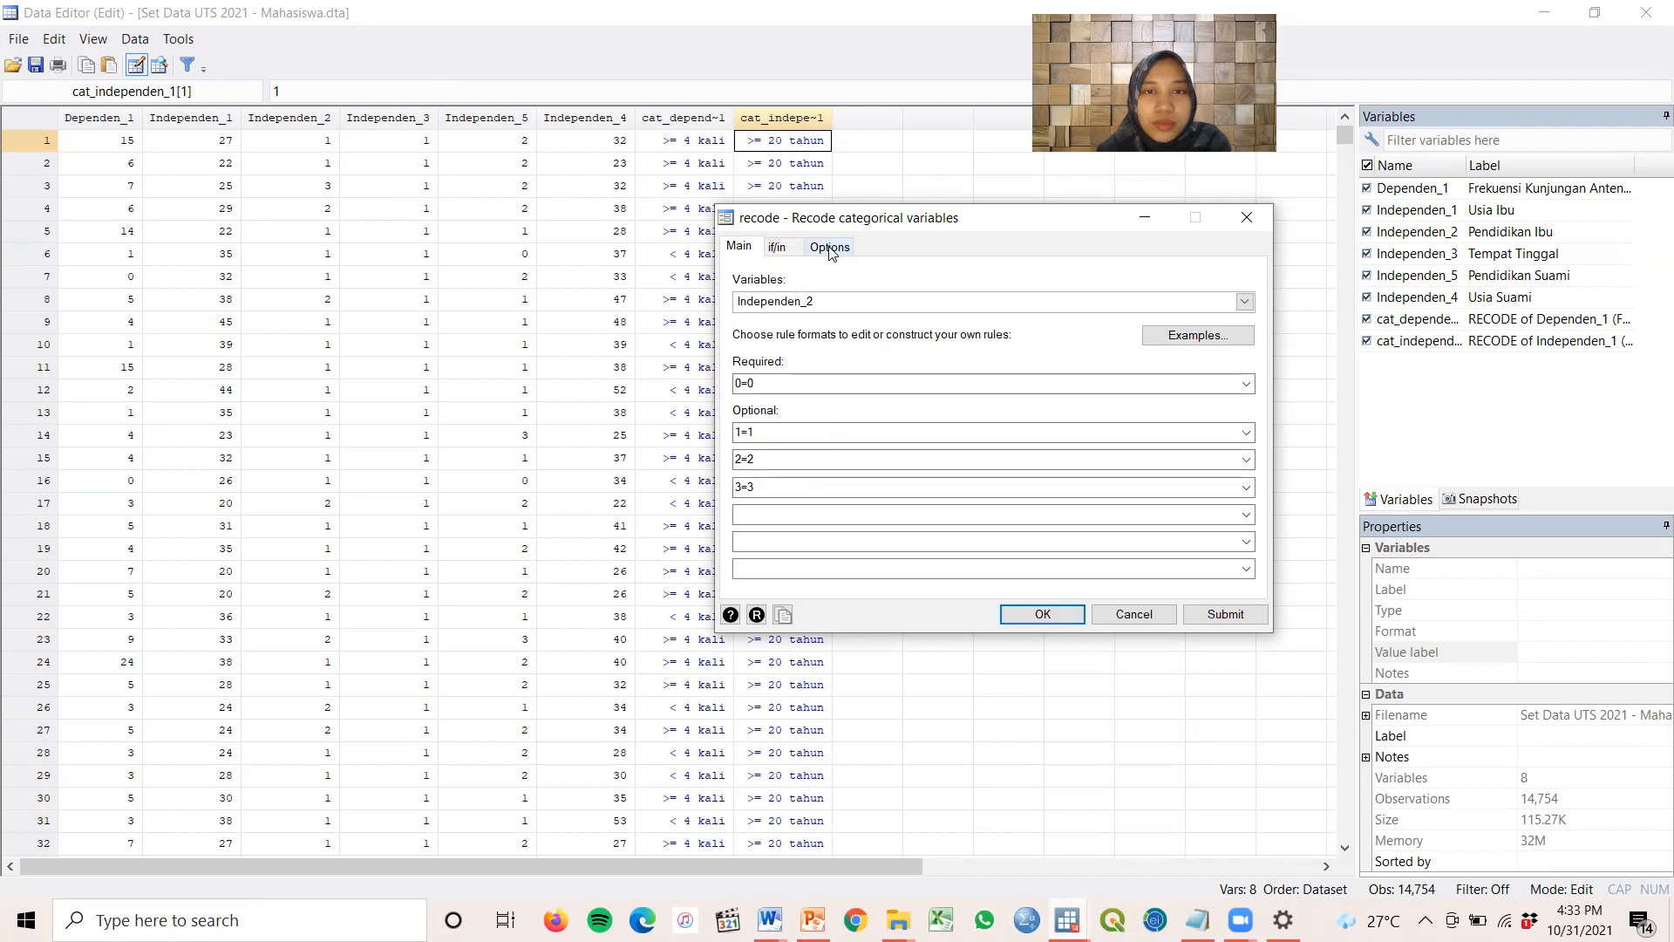
click(829, 247)
click(1043, 613)
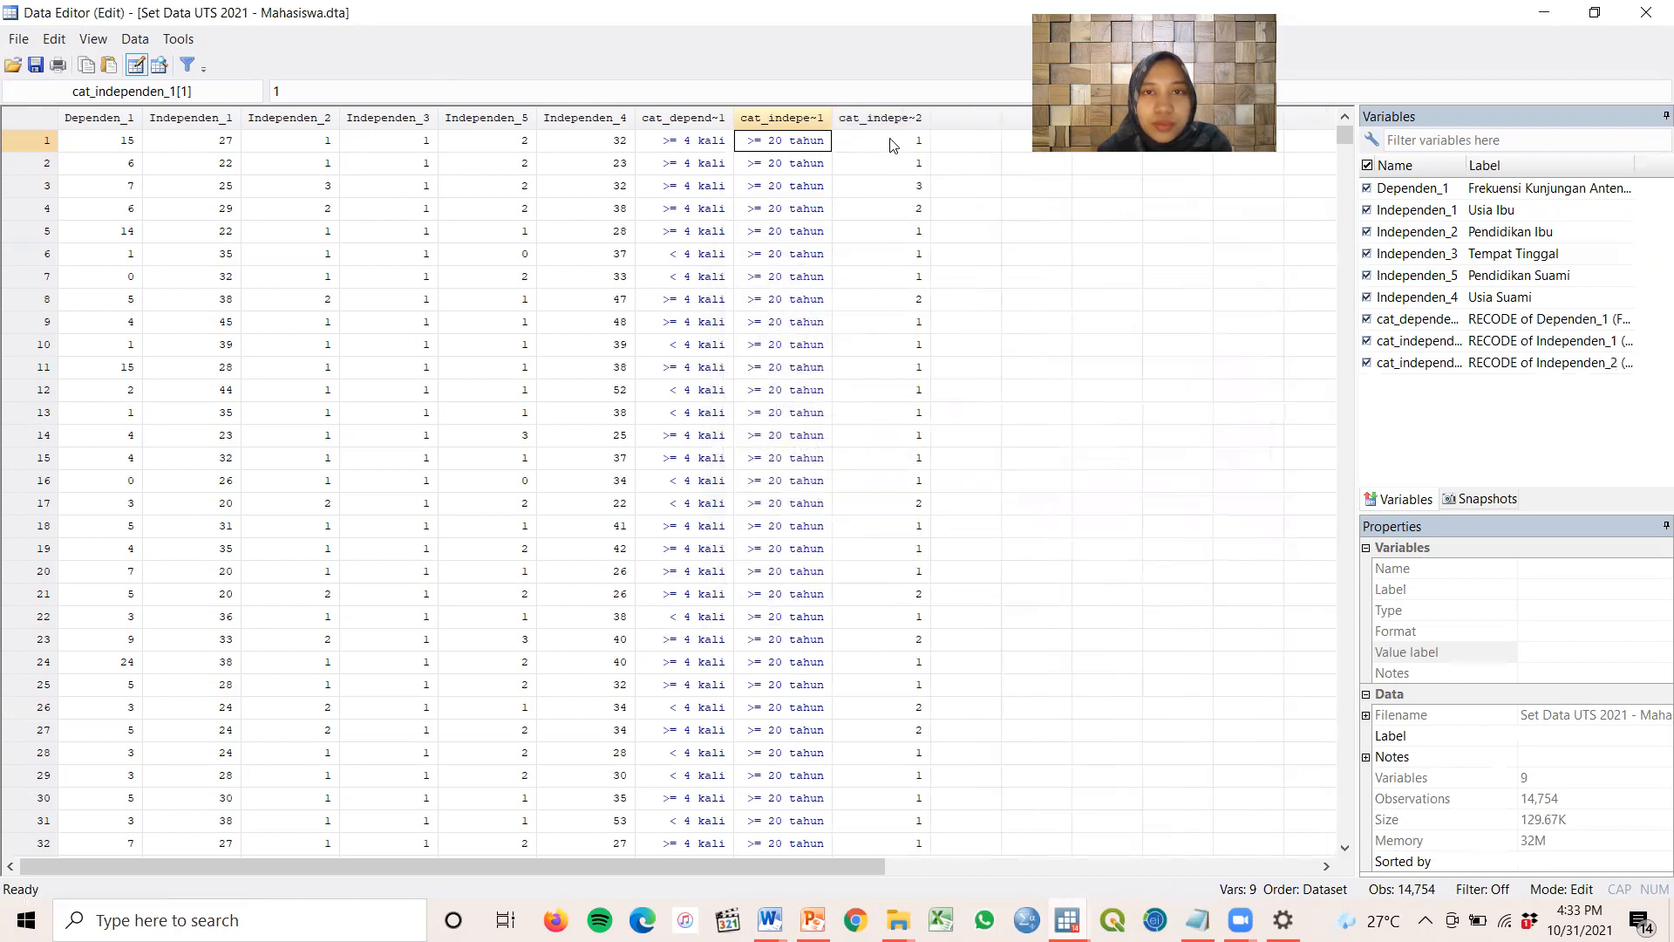
Start a new value label named cat_independen_2 for the cat_independen_2 column
click(881, 120)
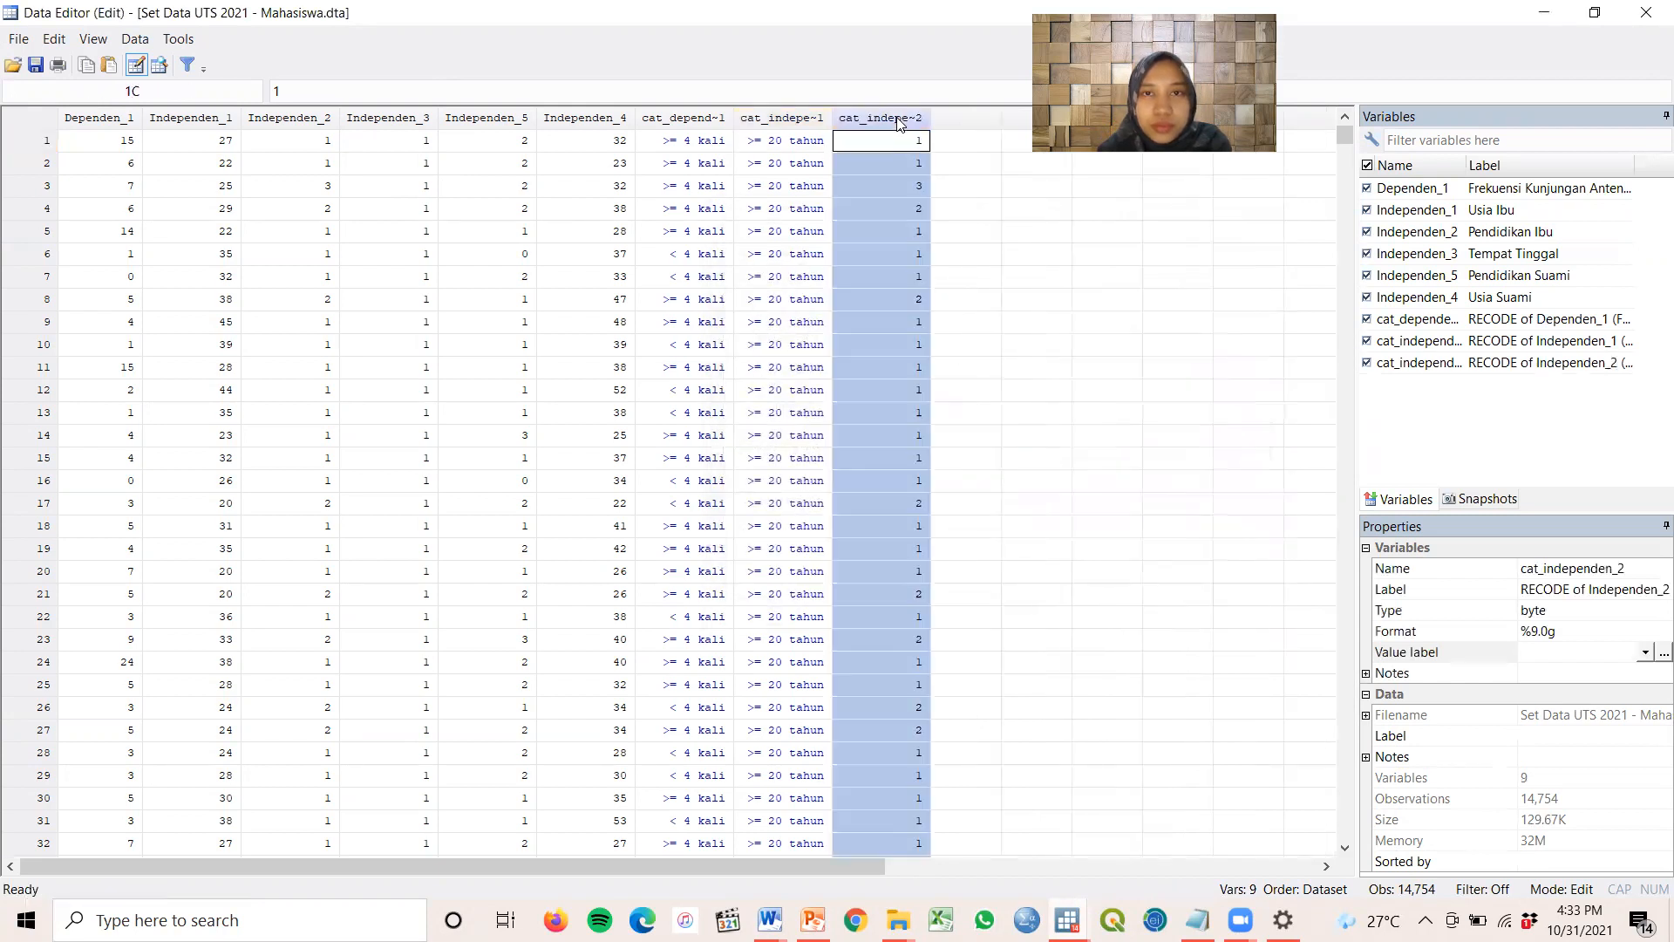
click(1648, 651)
click(1646, 652)
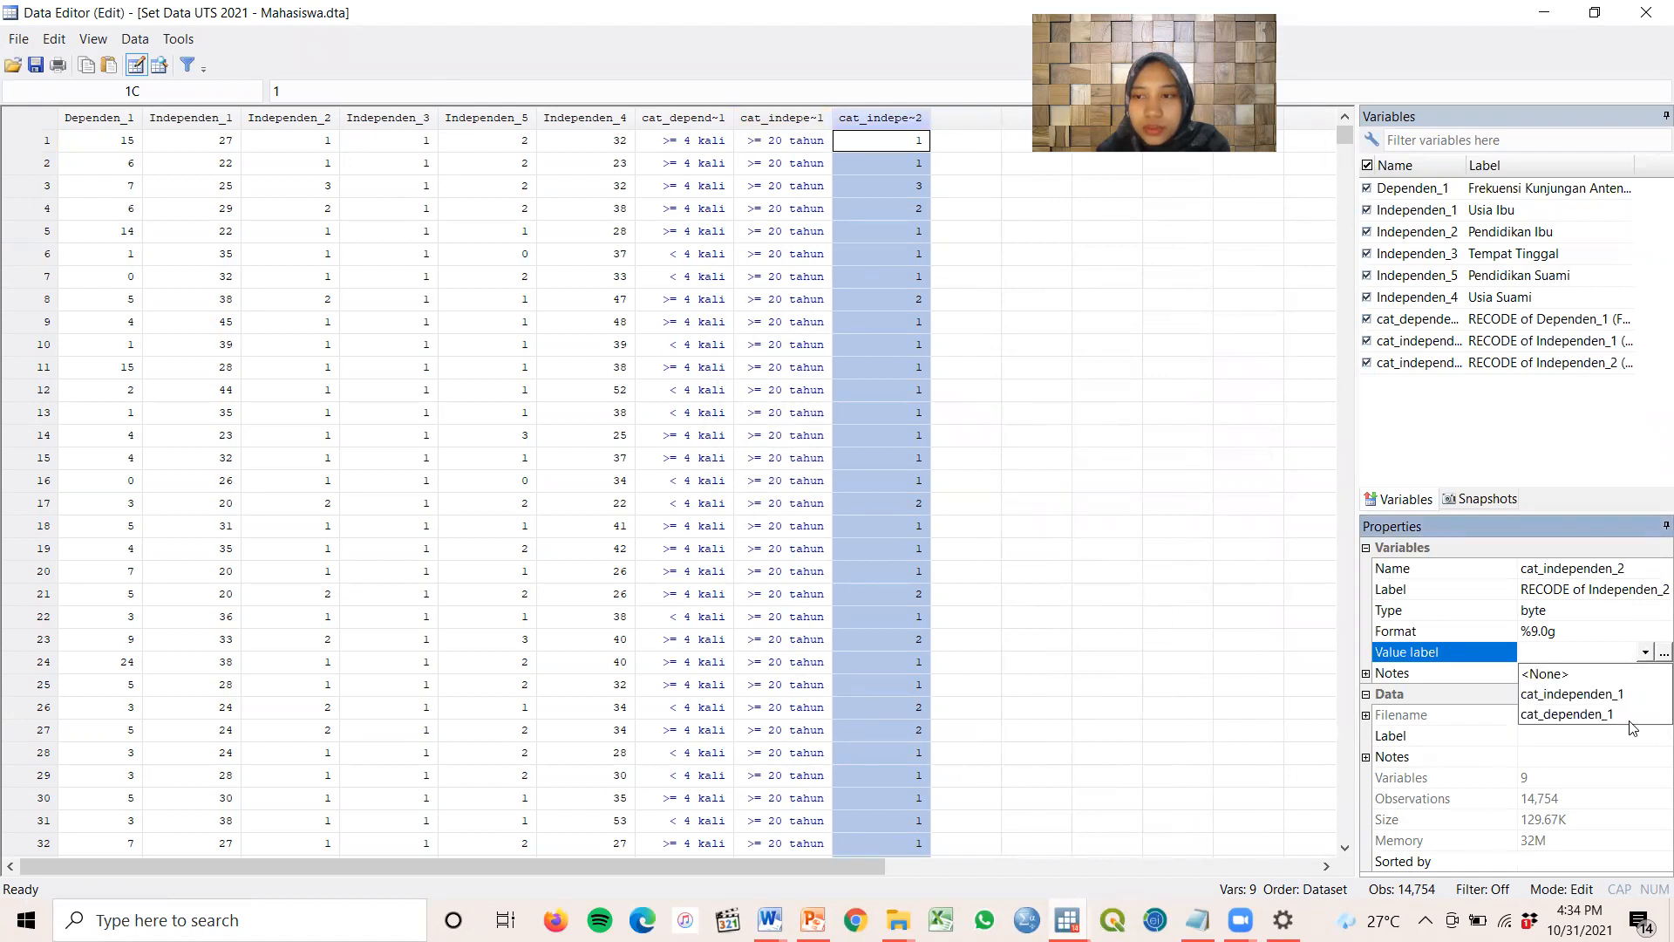
click(1647, 656)
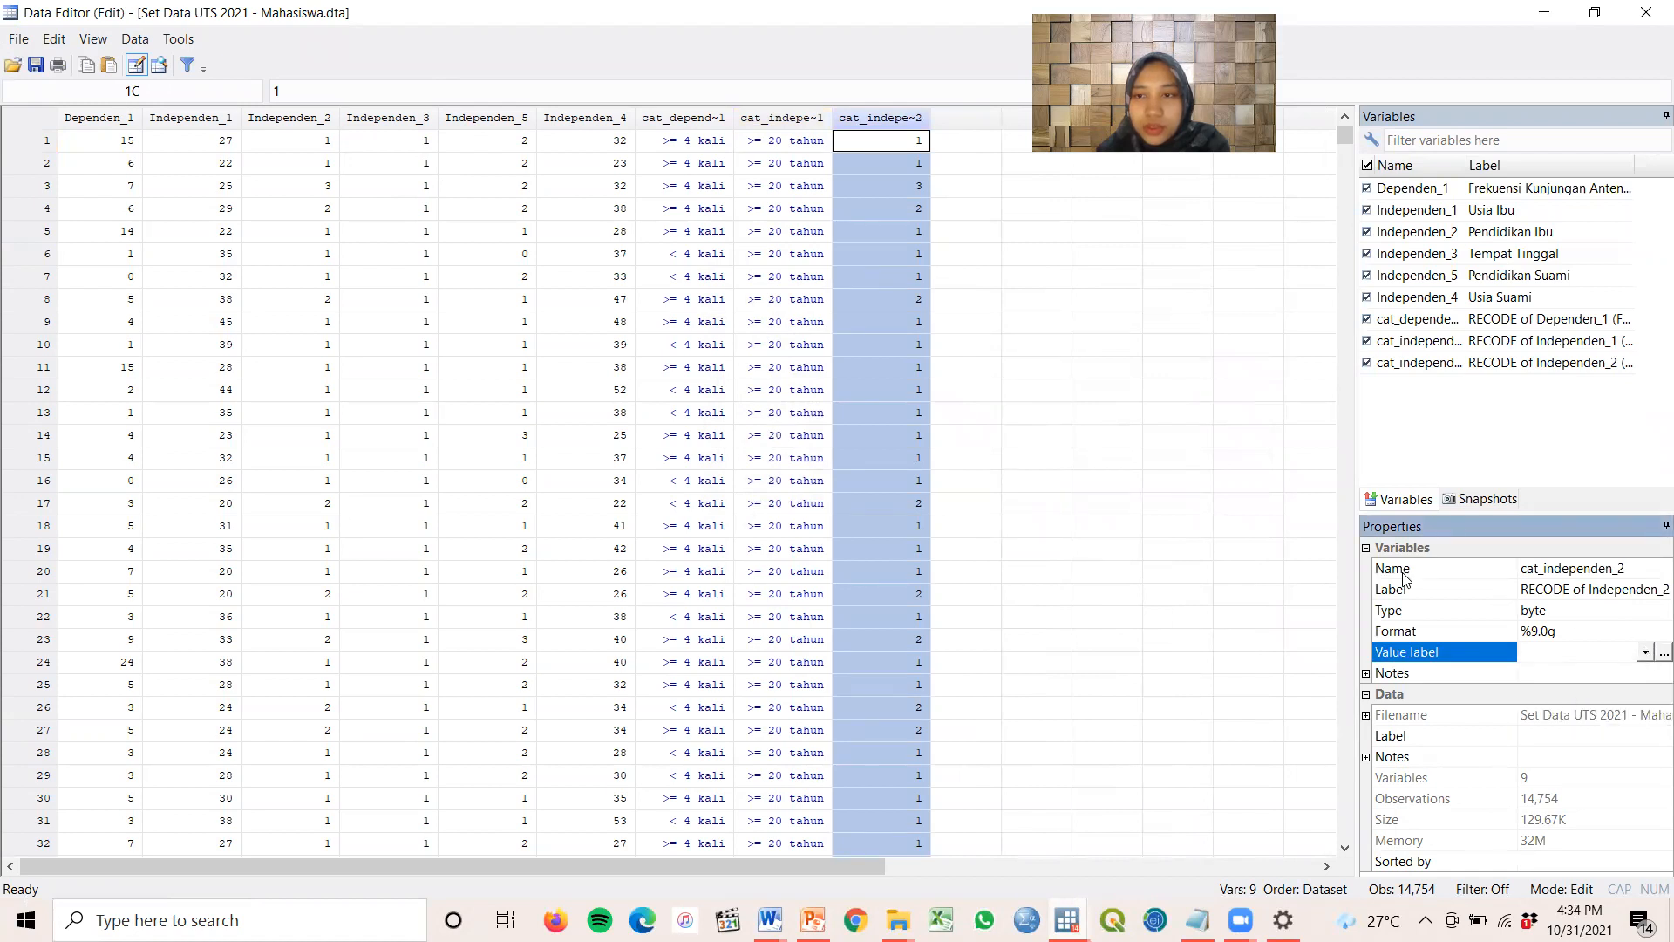
click(1662, 652)
click(996, 344)
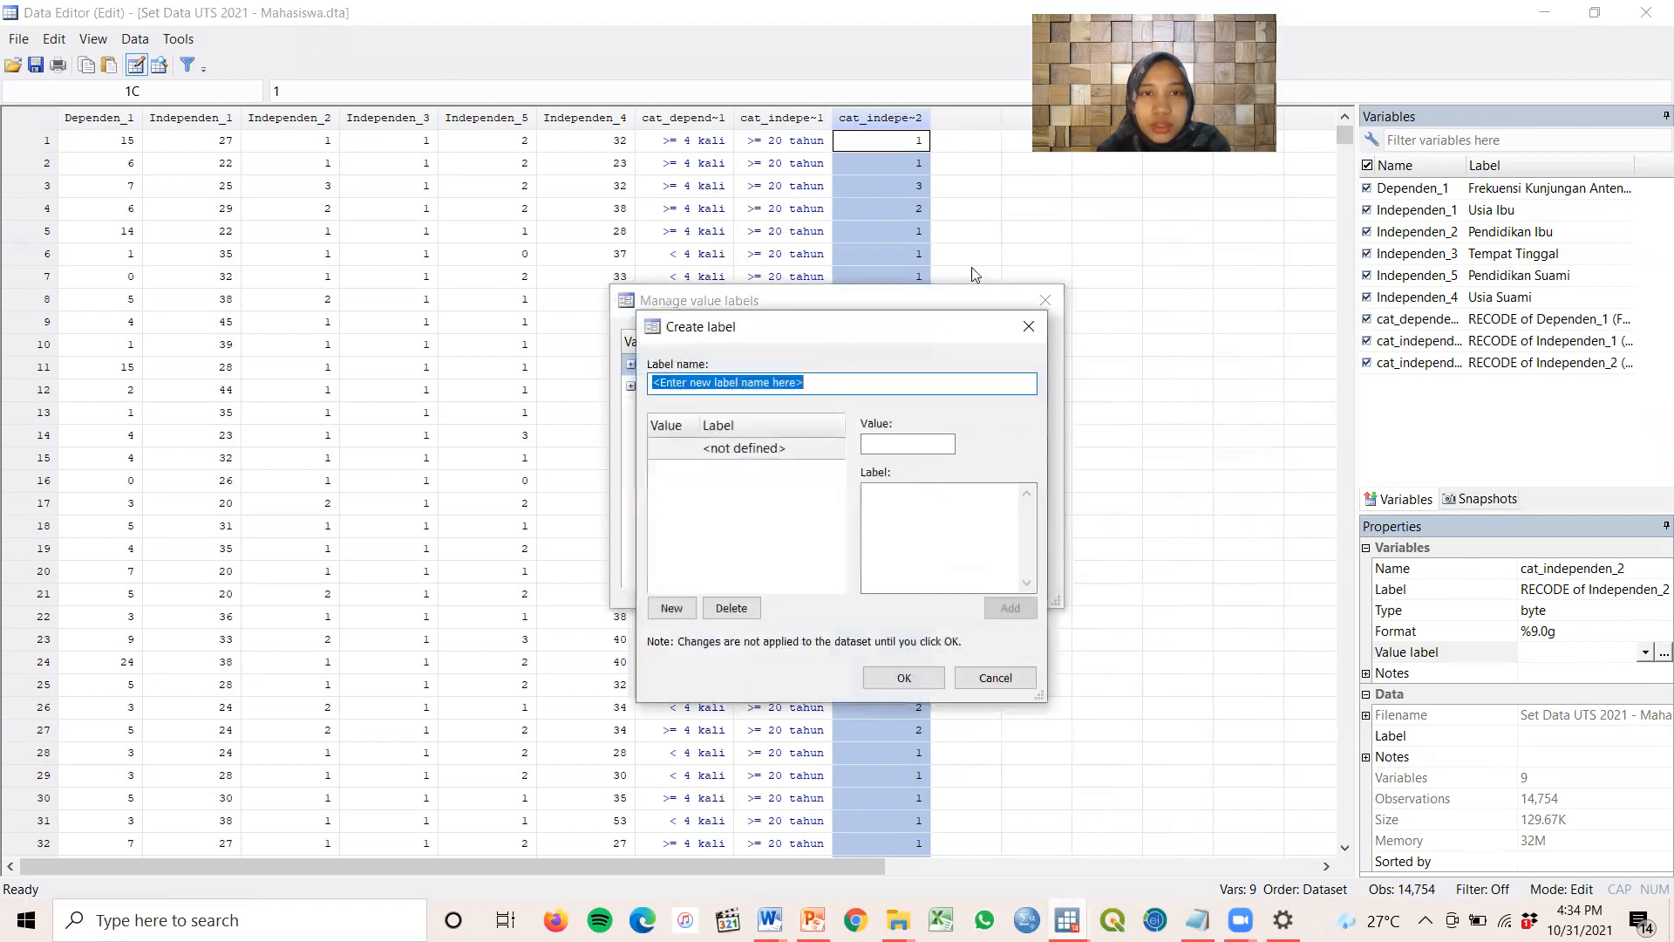
text(ca)
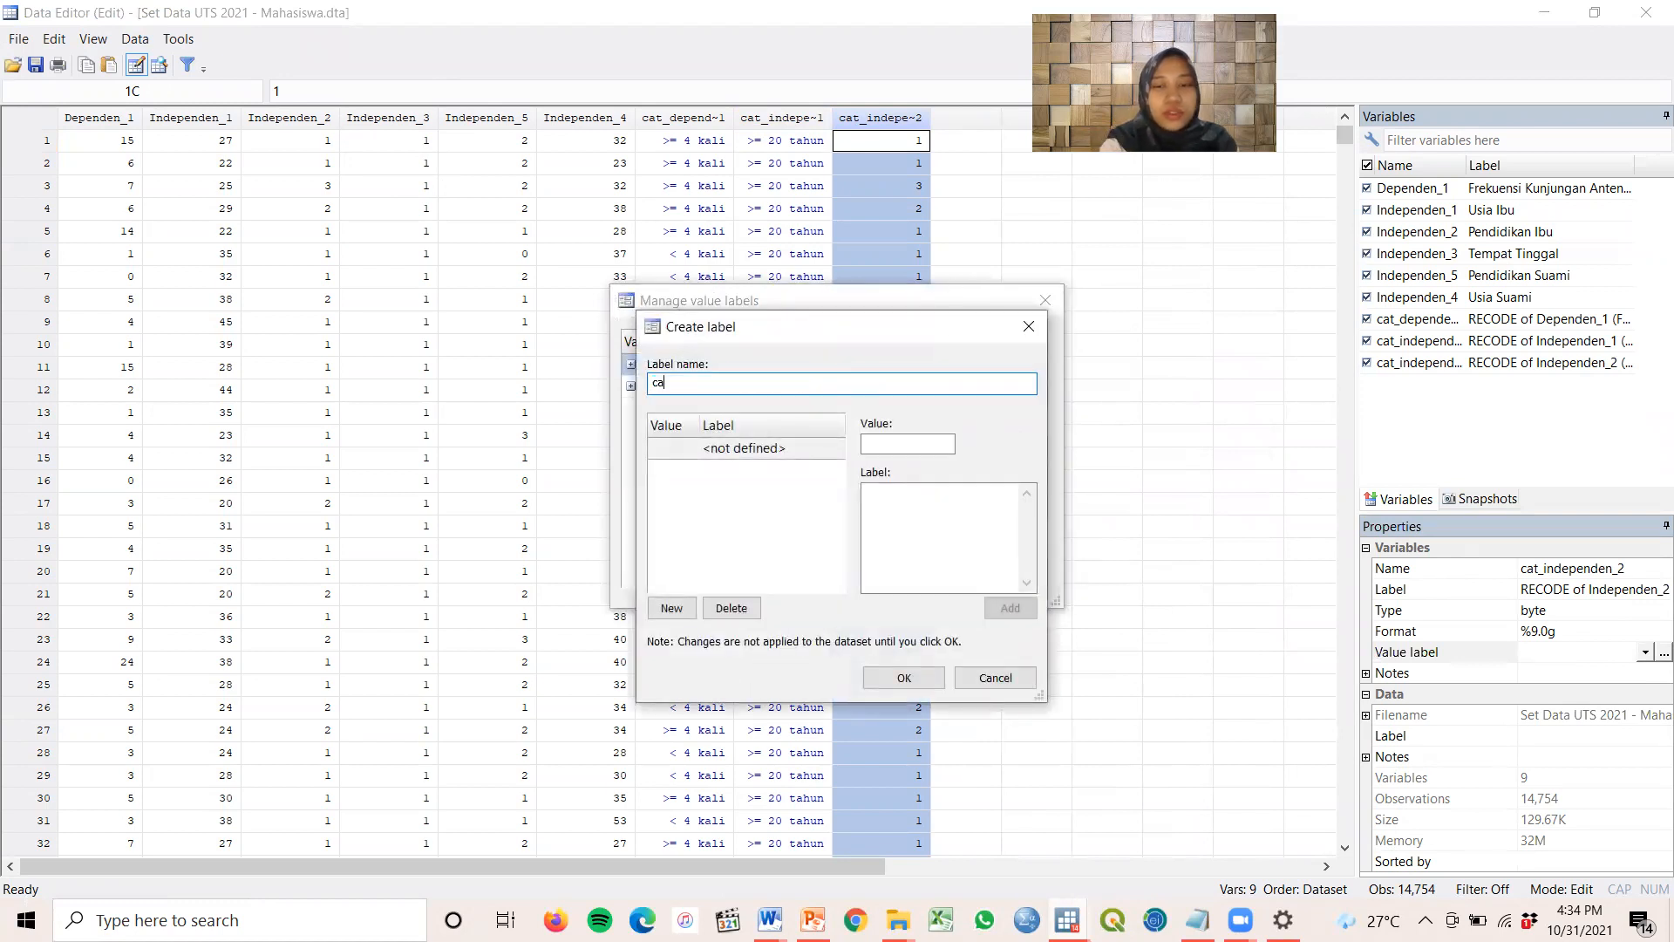
text(t_inde)
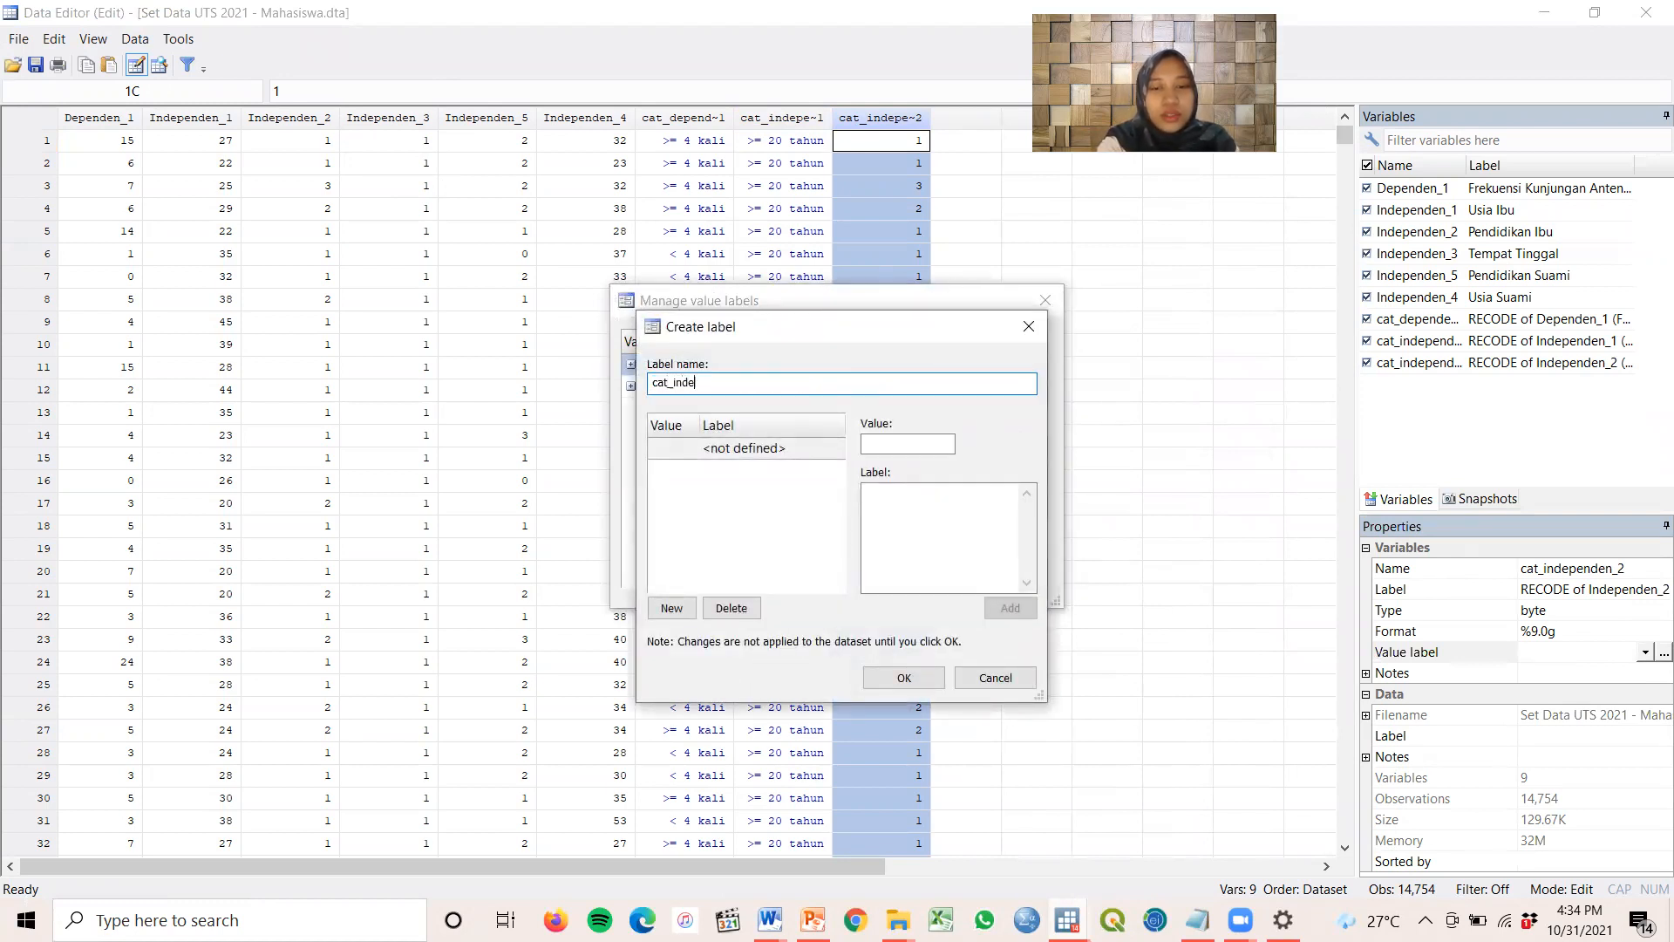
text(penden_)
click(926, 444)
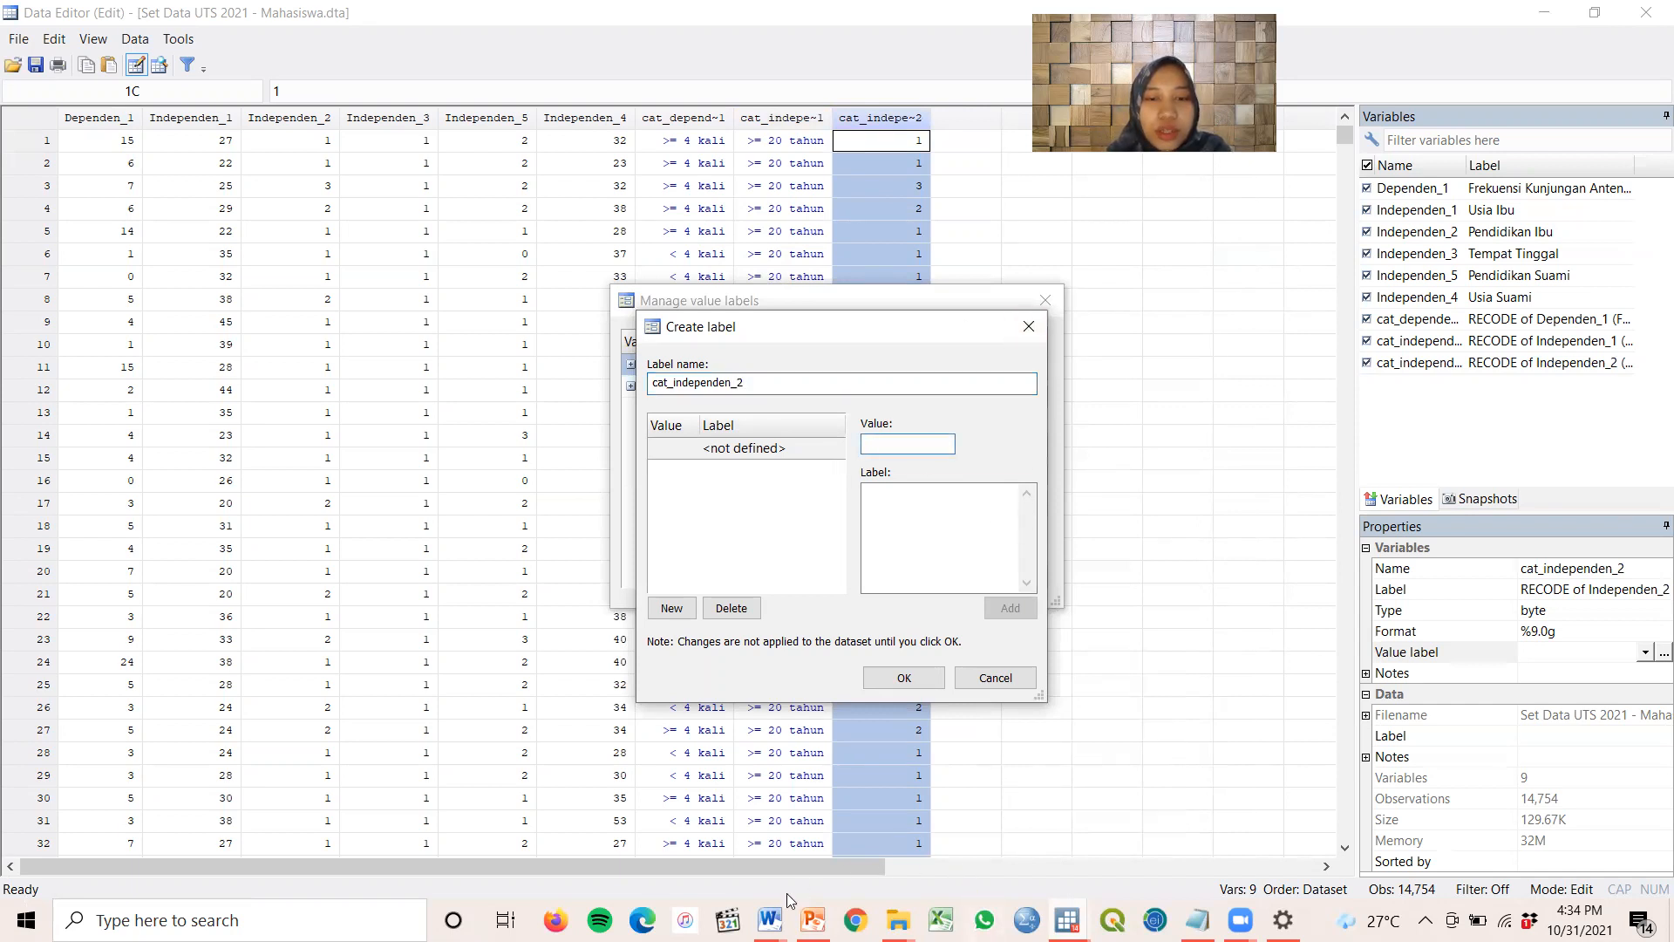
Switch to Record UTS.docx in Word to check the Pendidikan Ibu category names and return to Stata's Data Editor
mouse_move(771, 916)
click(1017, 769)
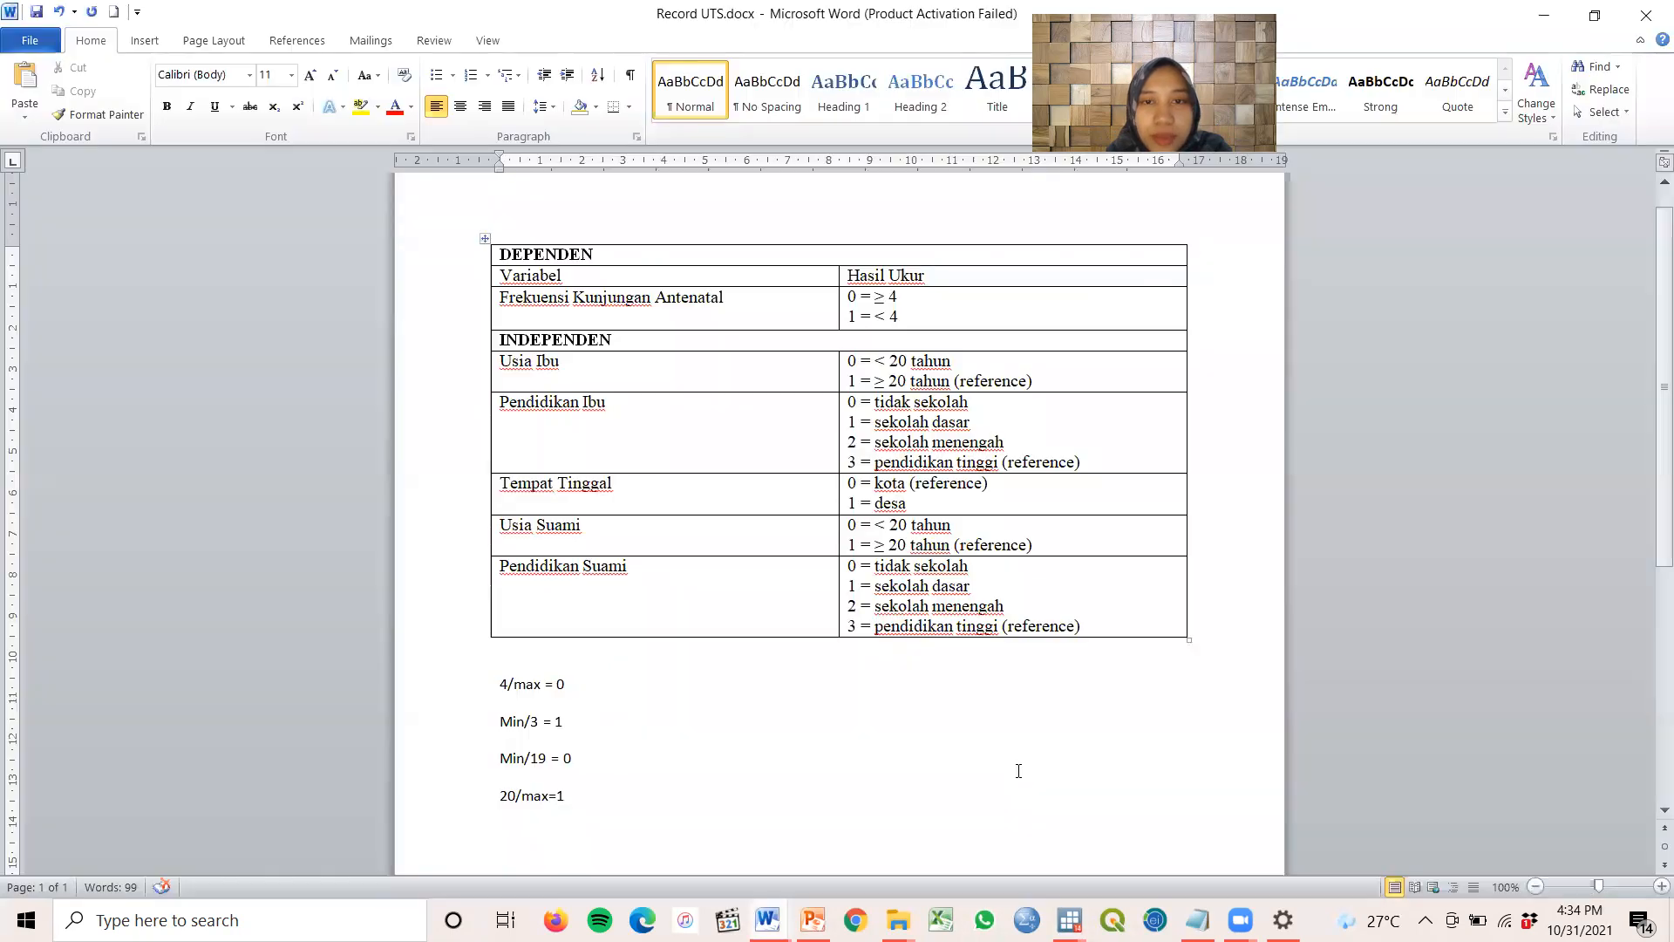
drag(849, 403, 1066, 464)
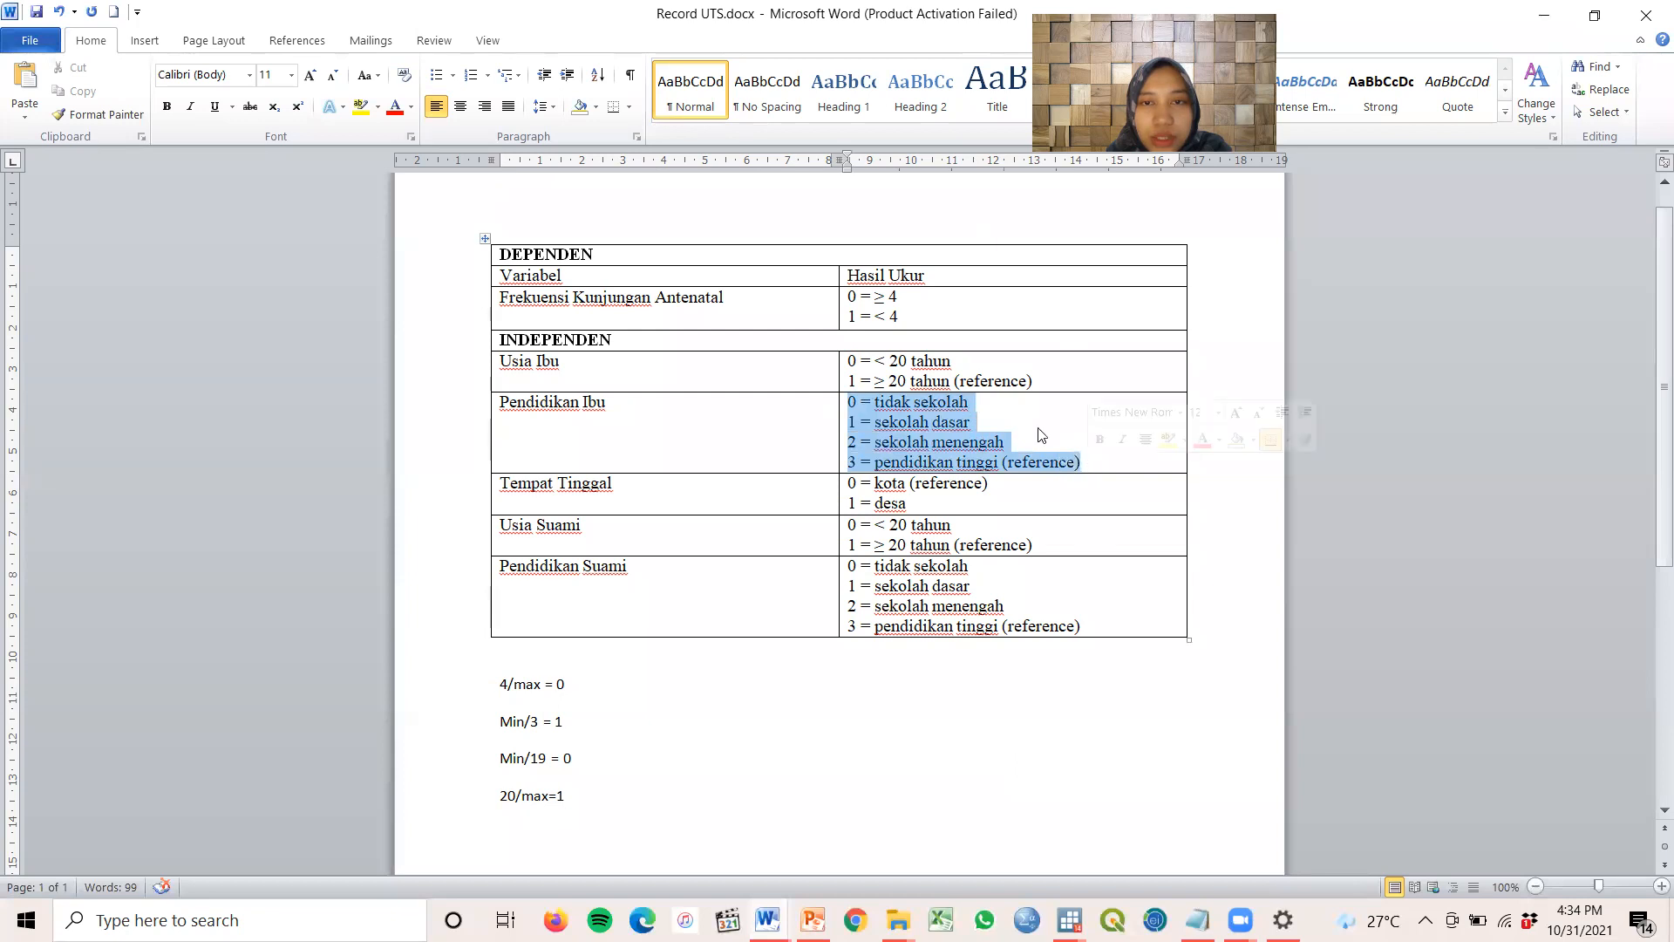
click(970, 422)
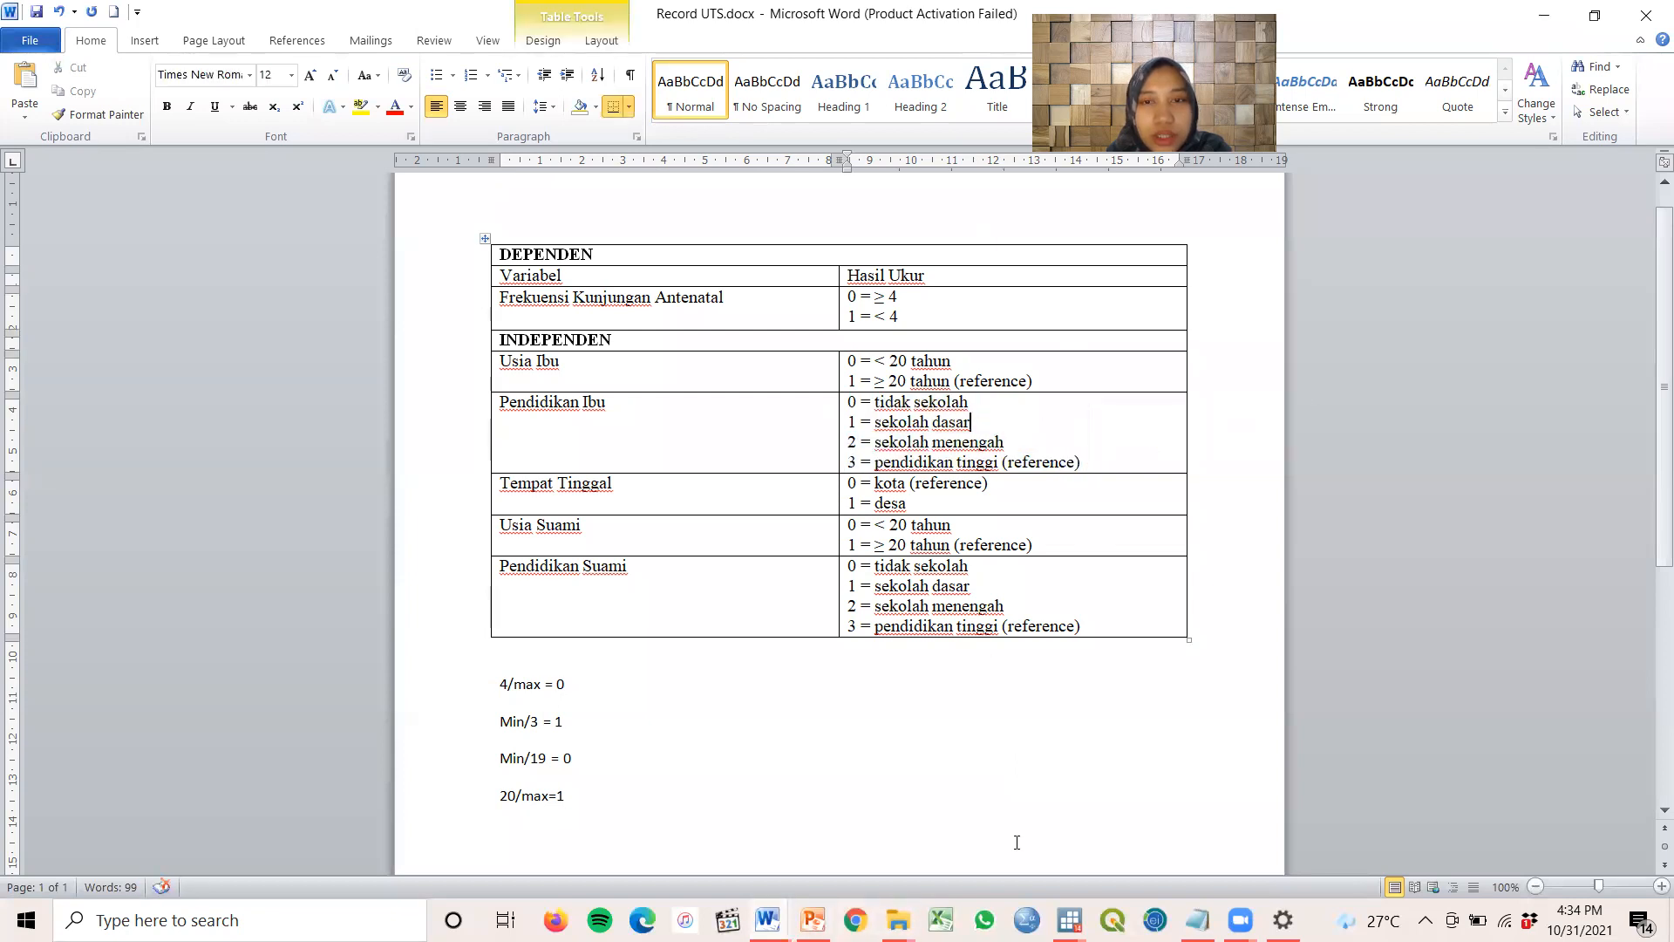
mouse_move(1068, 920)
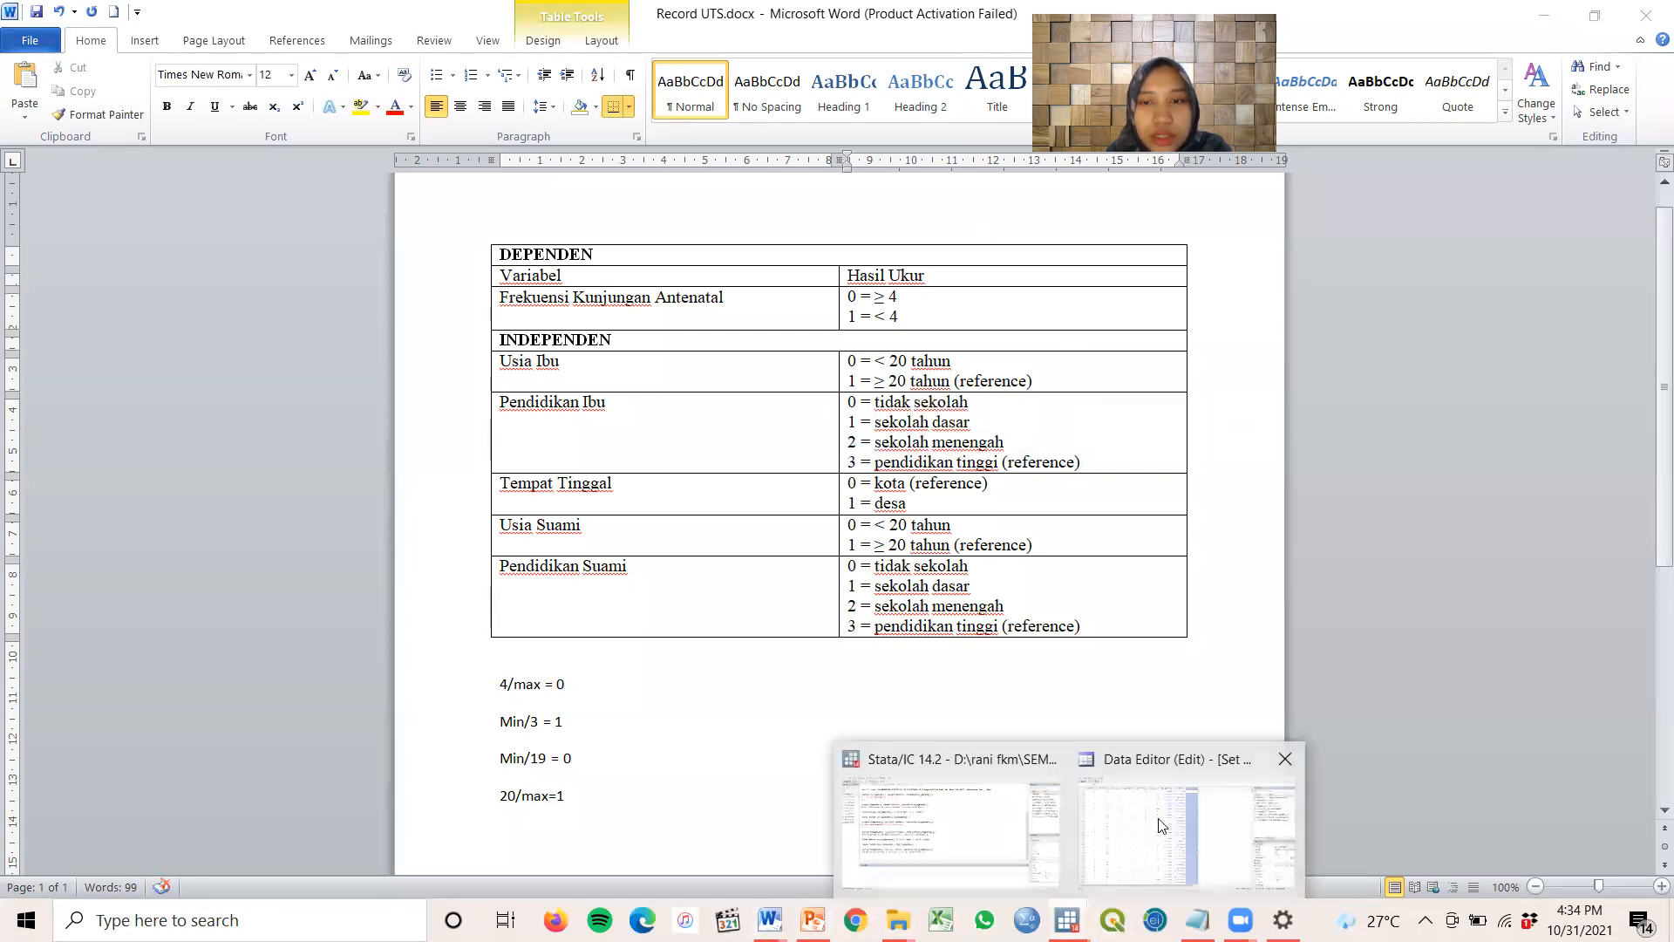
click(1177, 778)
Add the value 0 as "tidak sekolah" and 1 as "sekolah dasar" to the new value label
text(0=)
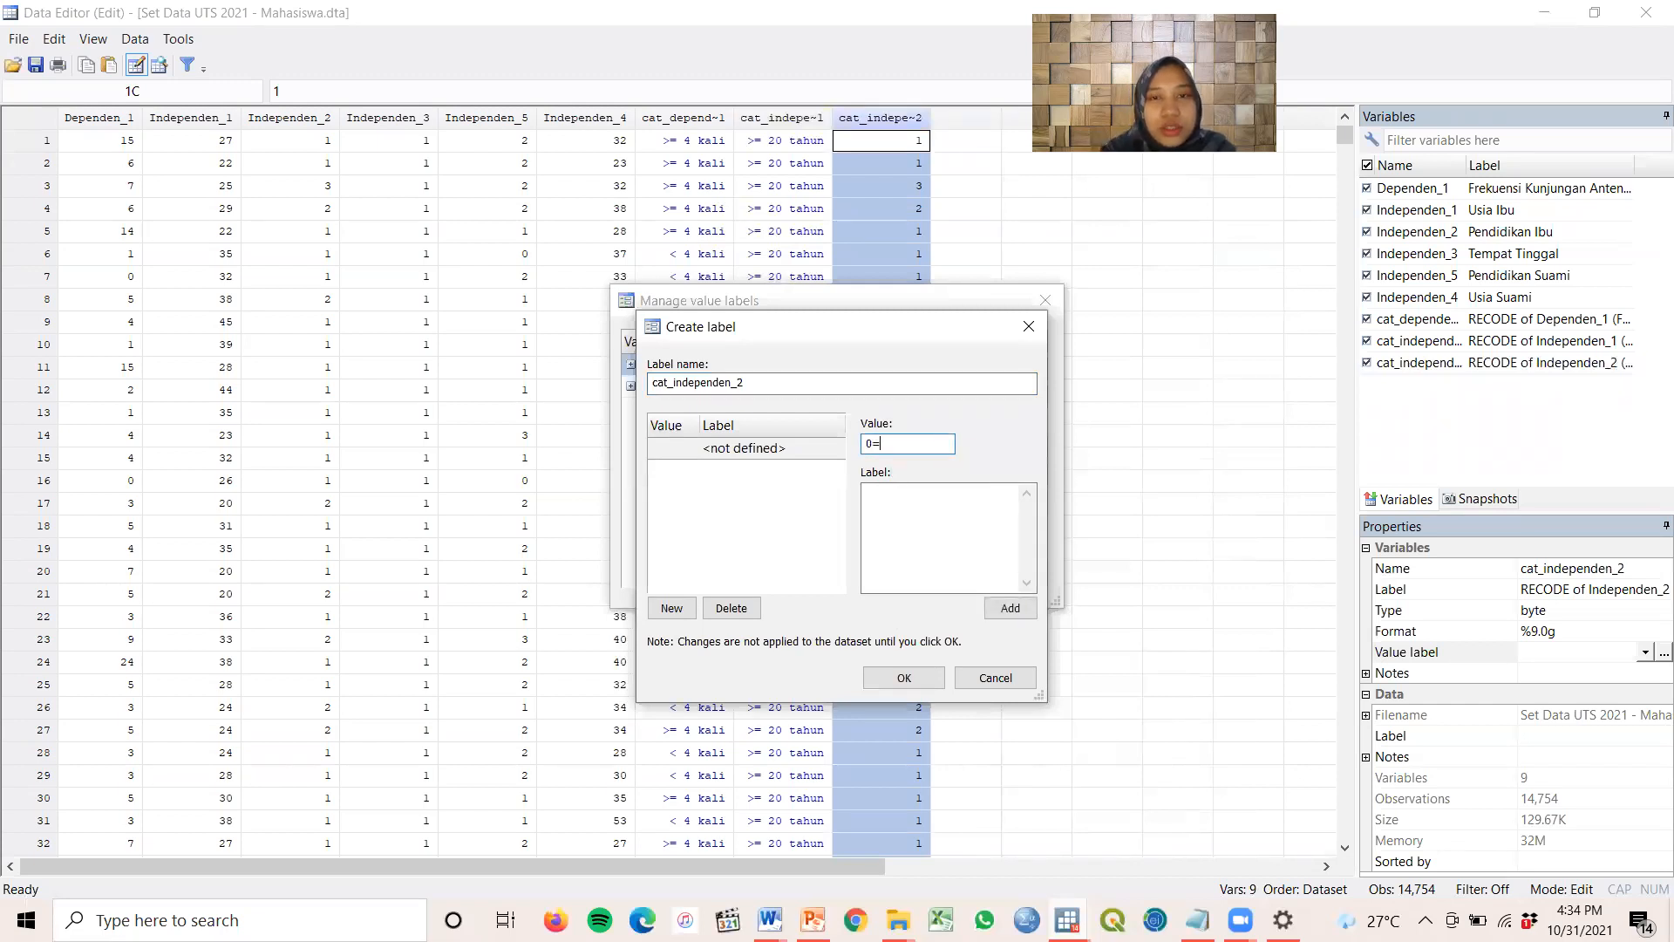
click(900, 511)
text(tidak sekolah)
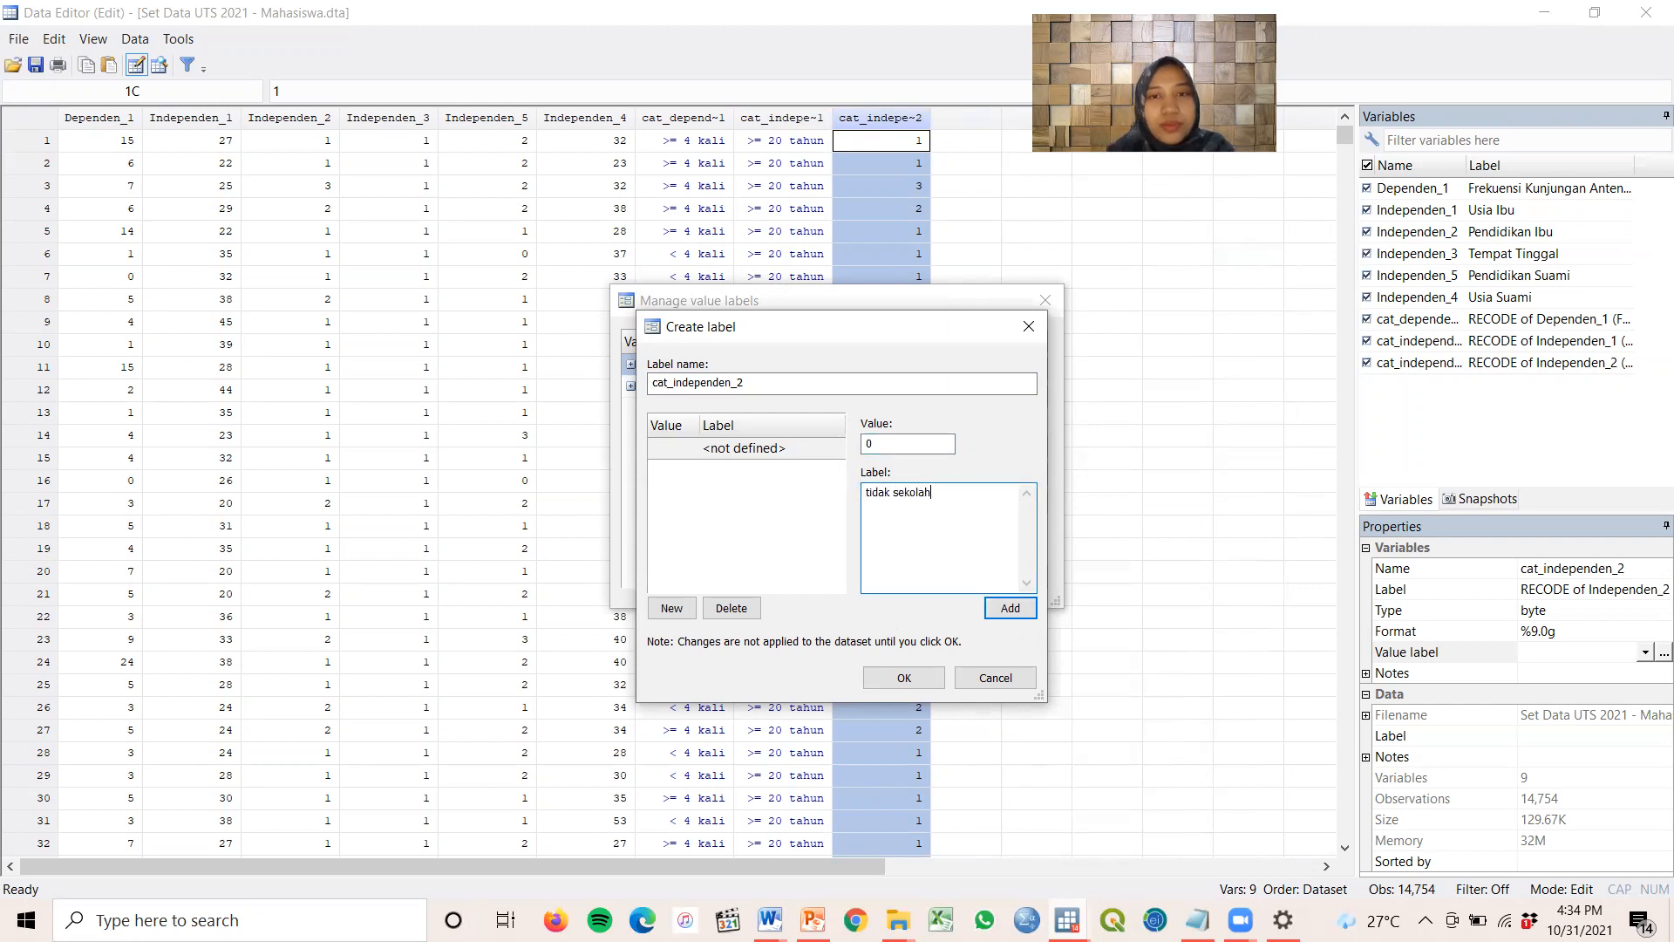
click(1010, 608)
text(1)
click(879, 504)
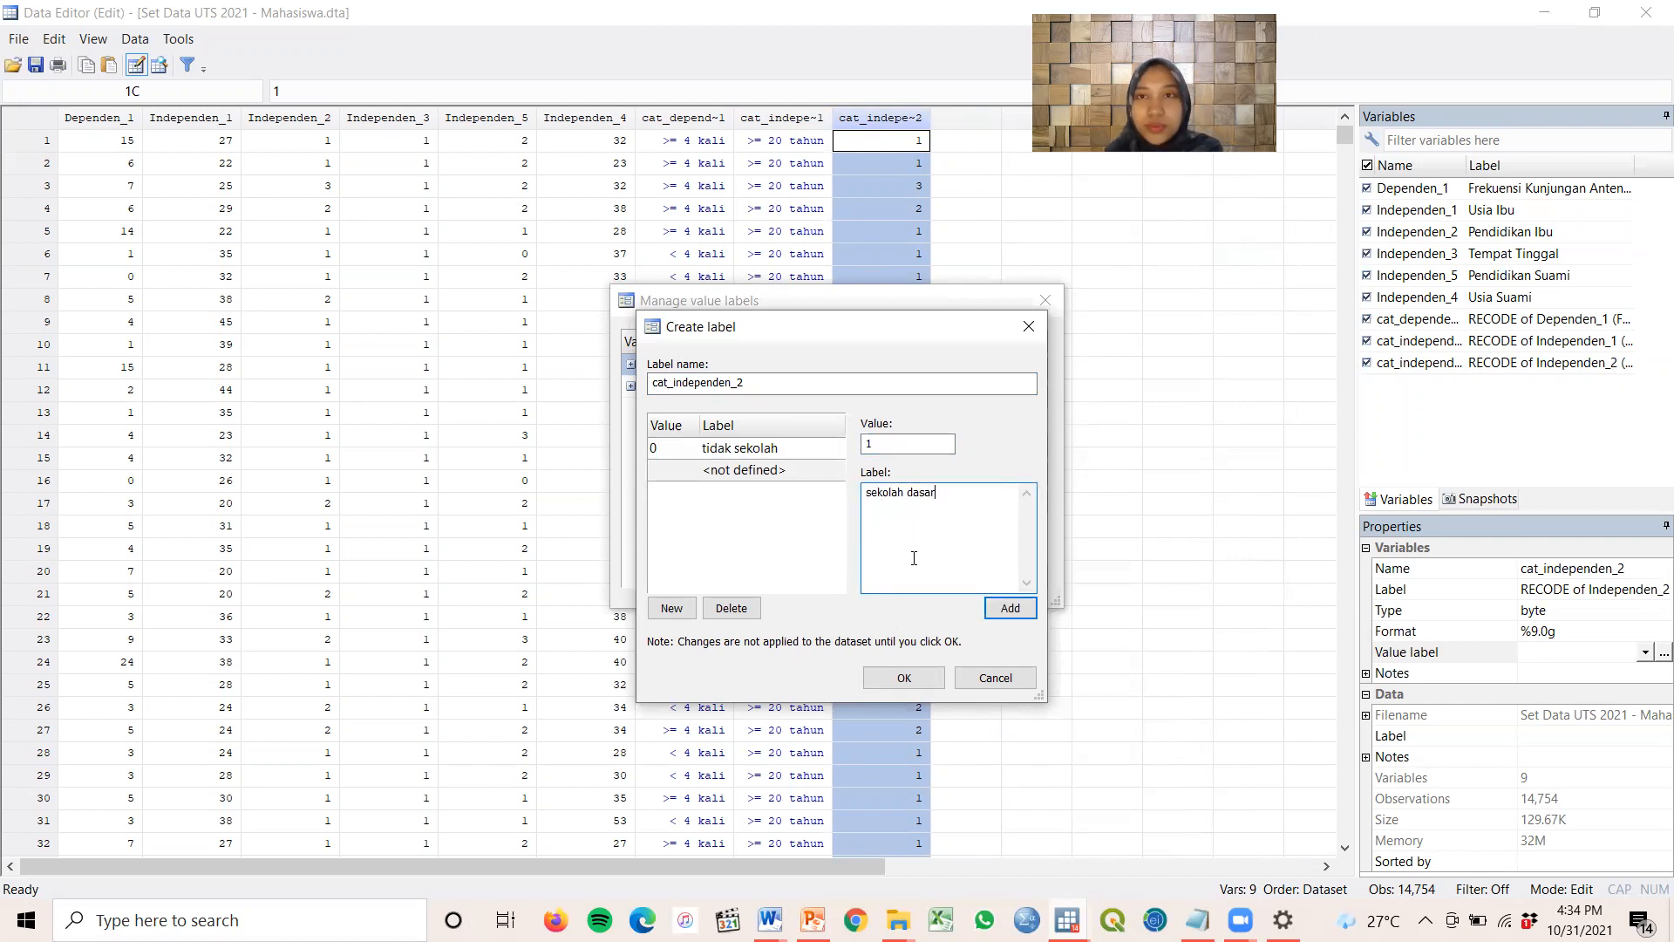
click(1009, 608)
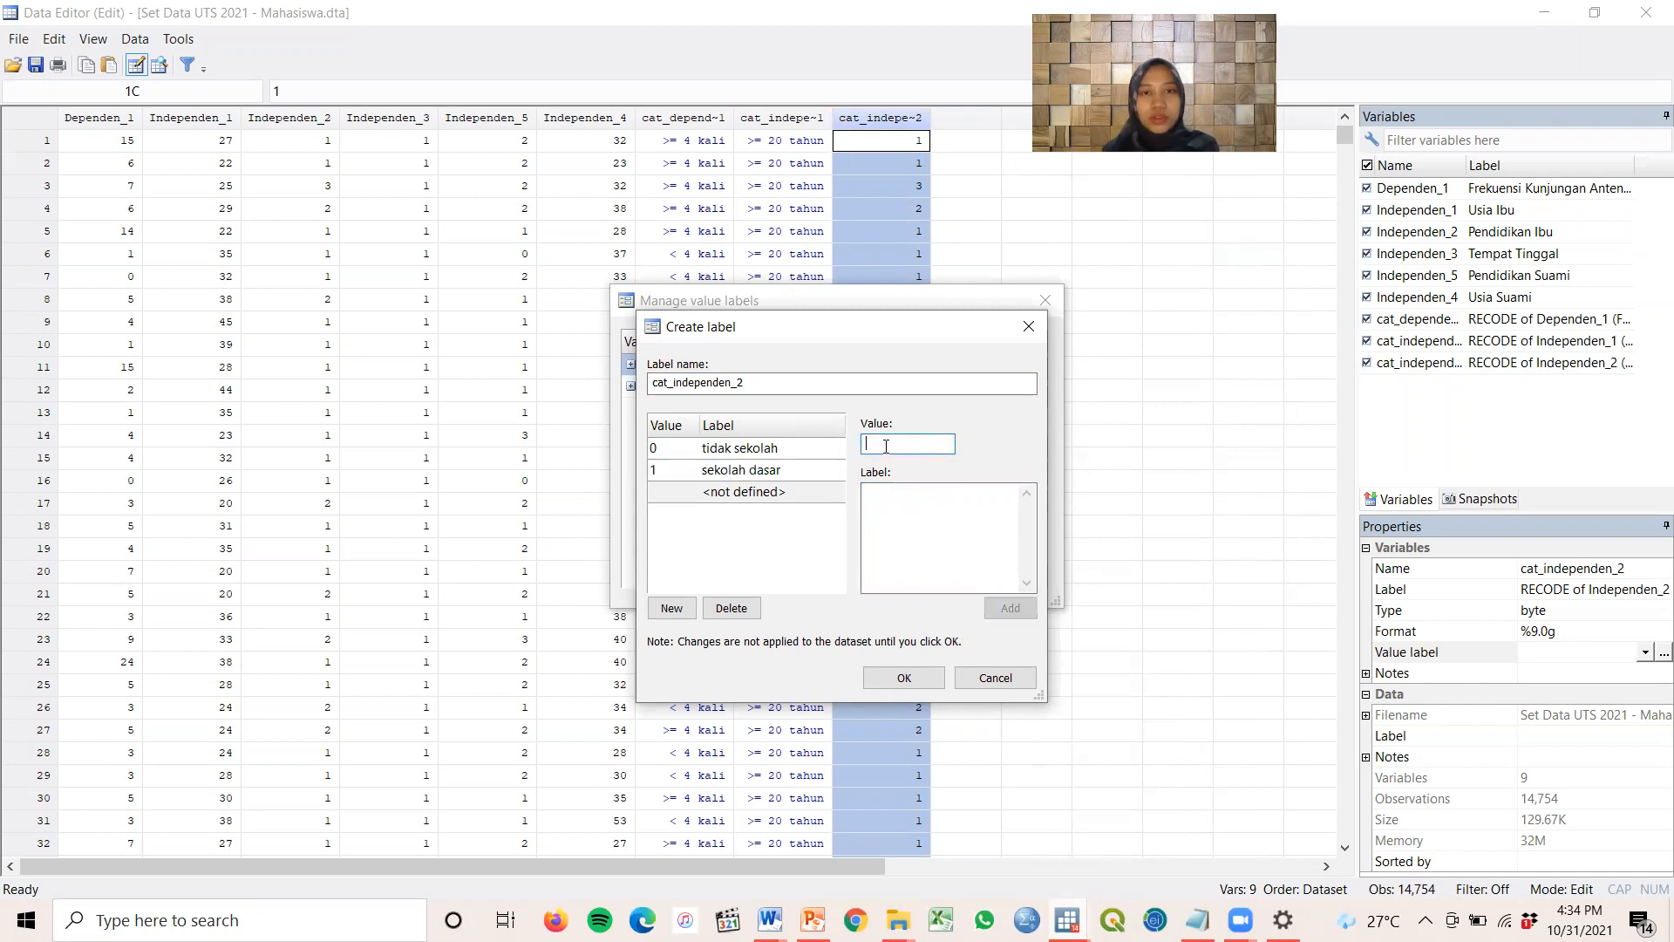
Add the value 2 as "sekolah menengah" to the new value label
text(2)
click(909, 489)
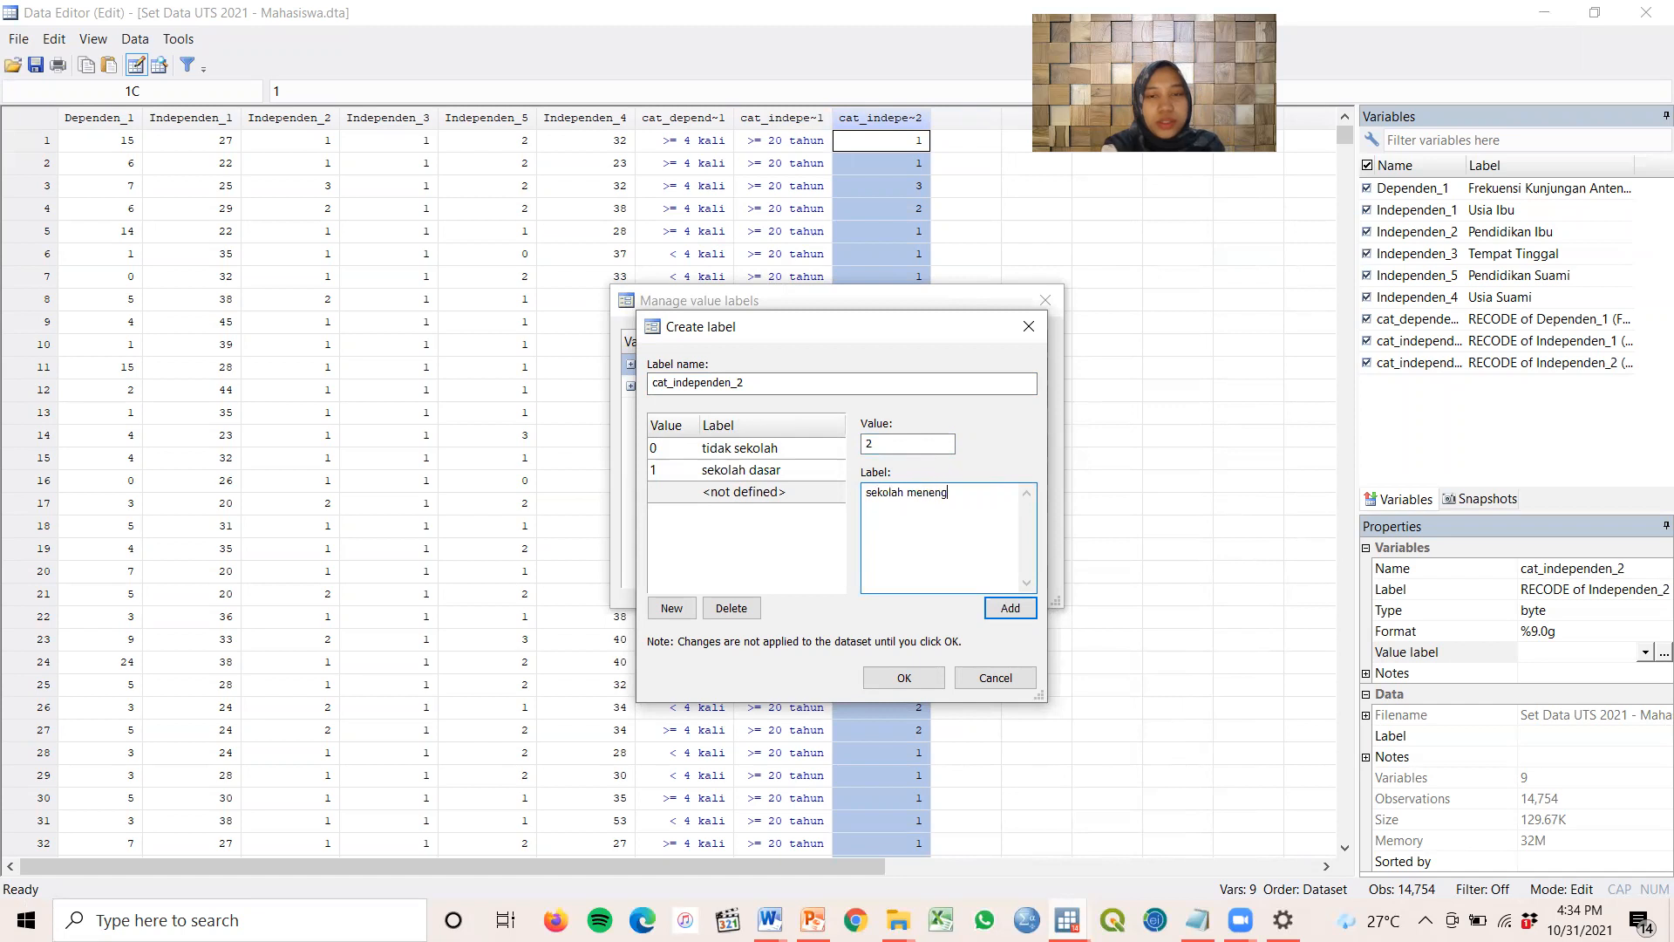
text(sekolah menengah)
click(1008, 608)
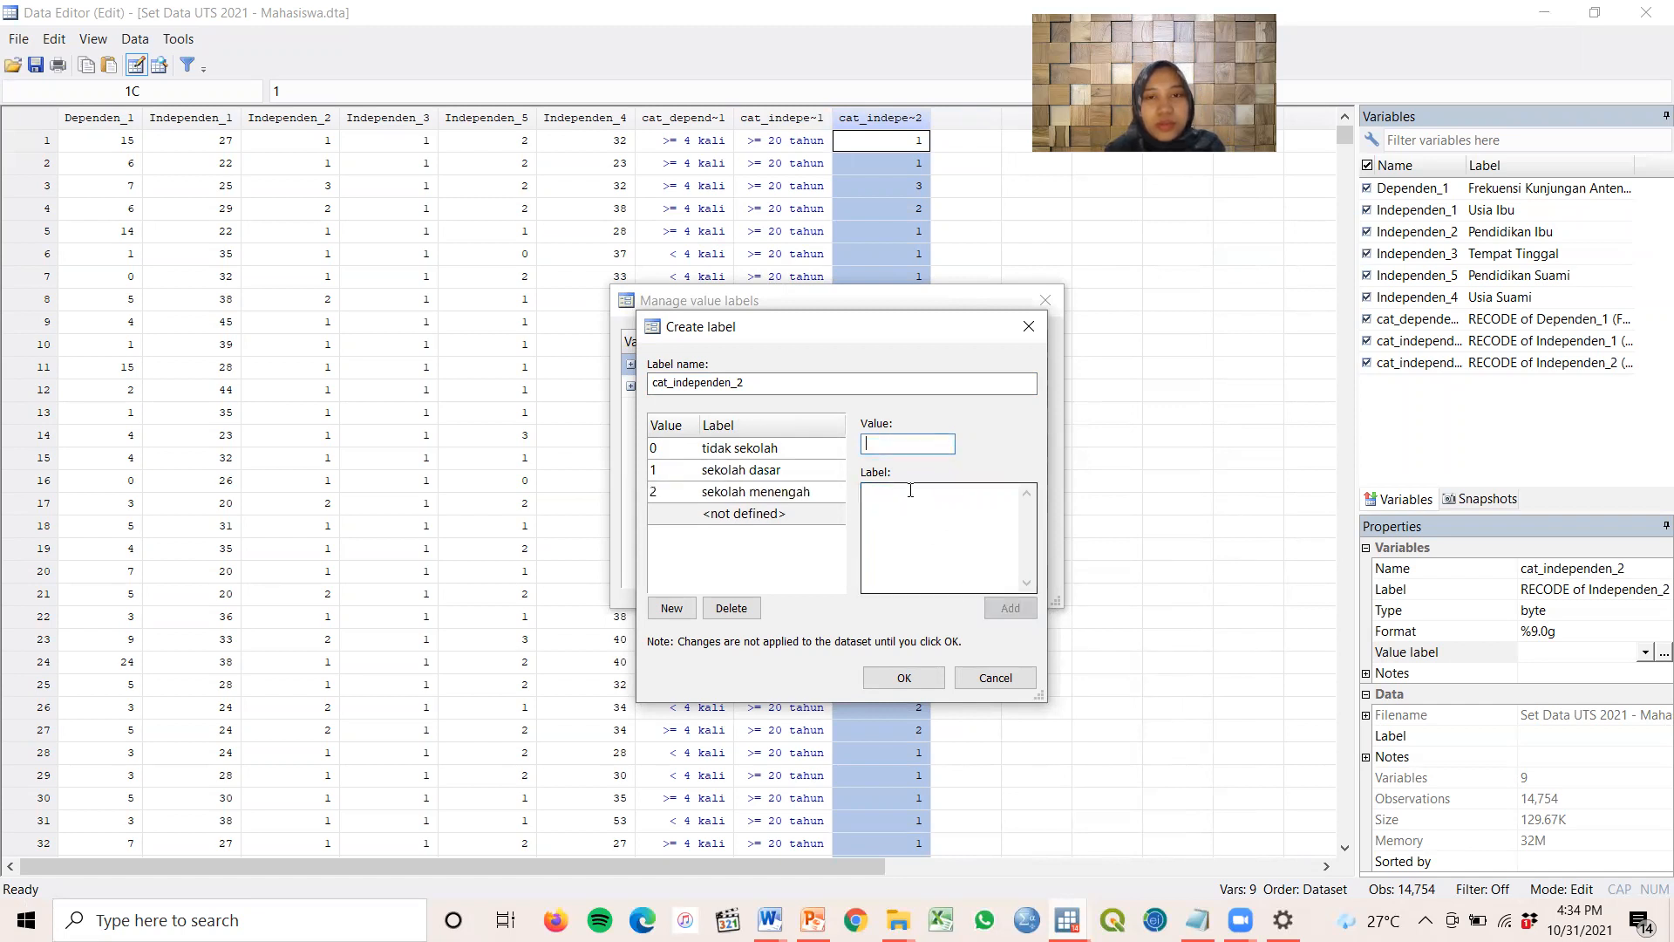
Recheck the last Pendidikan Ibu category in Word, add value 3 as "pendidikan tinggi" in Stata, and save the value label
click(767, 920)
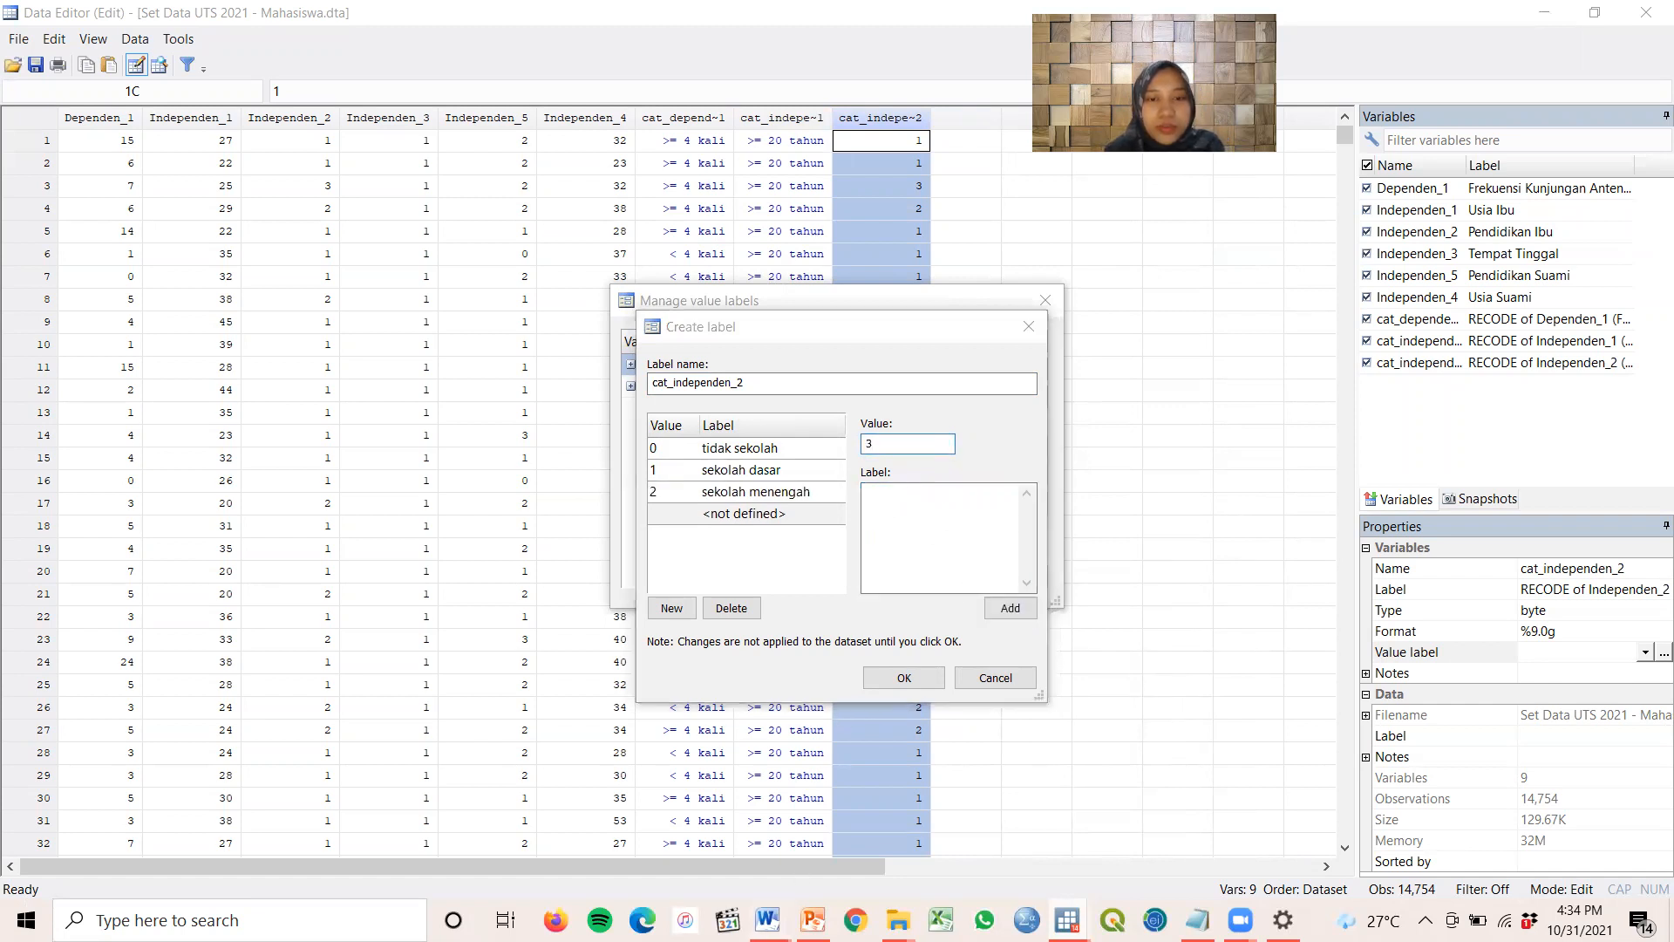
click(963, 803)
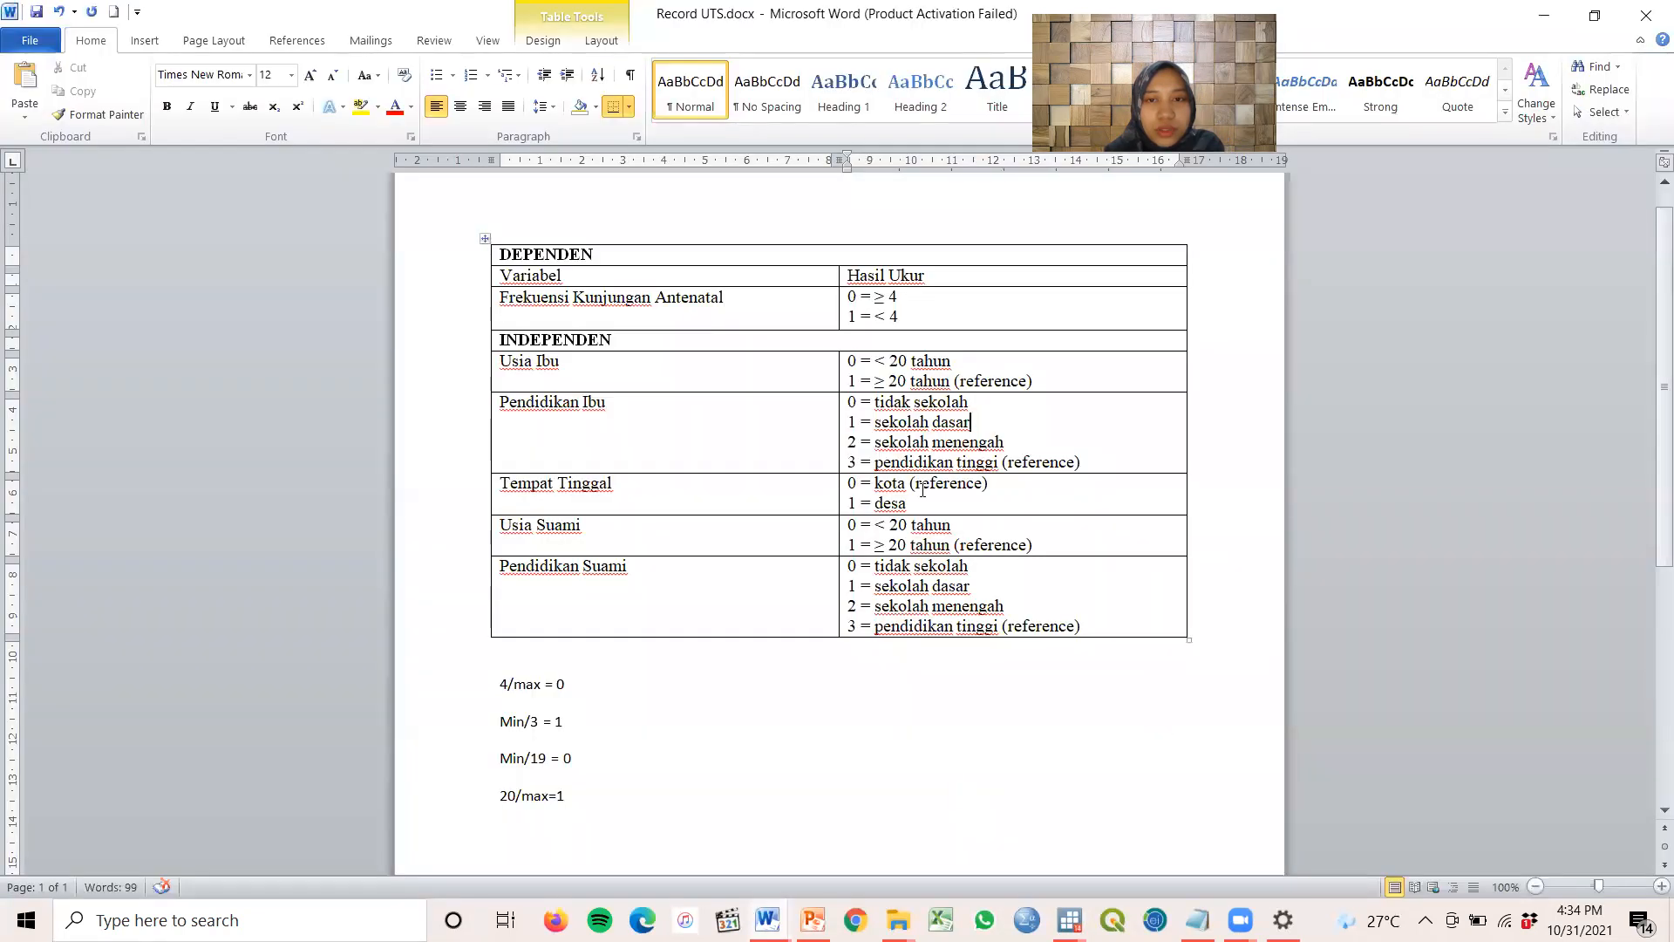
mouse_move(1069, 920)
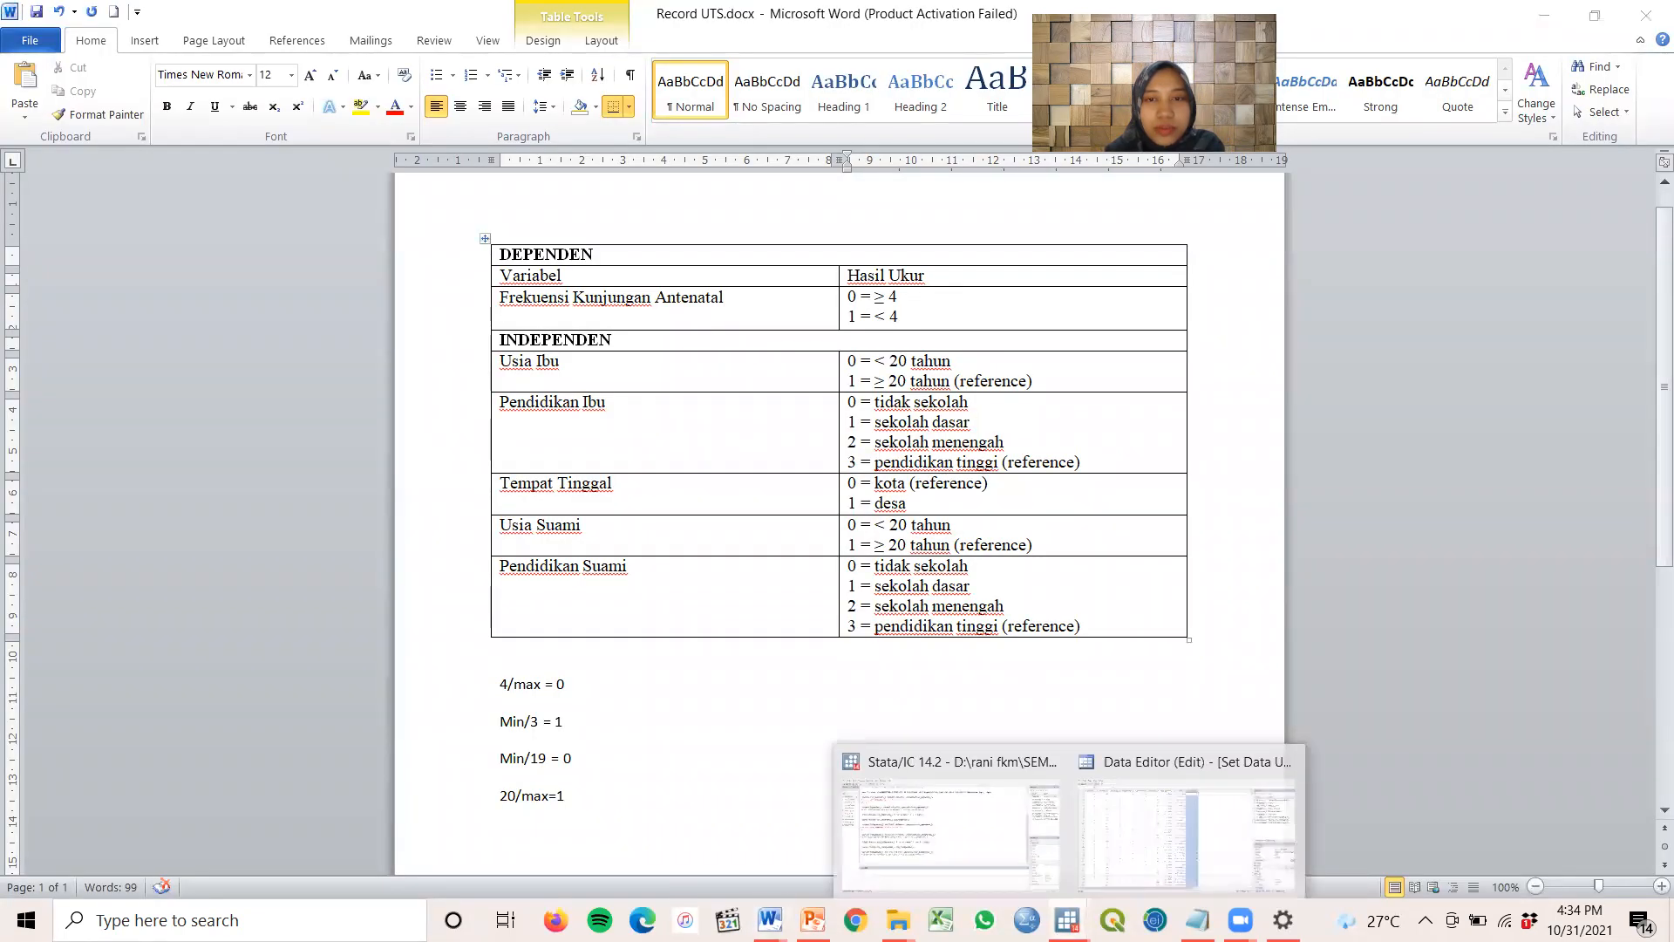
click(1153, 824)
key(Tab)
text(p)
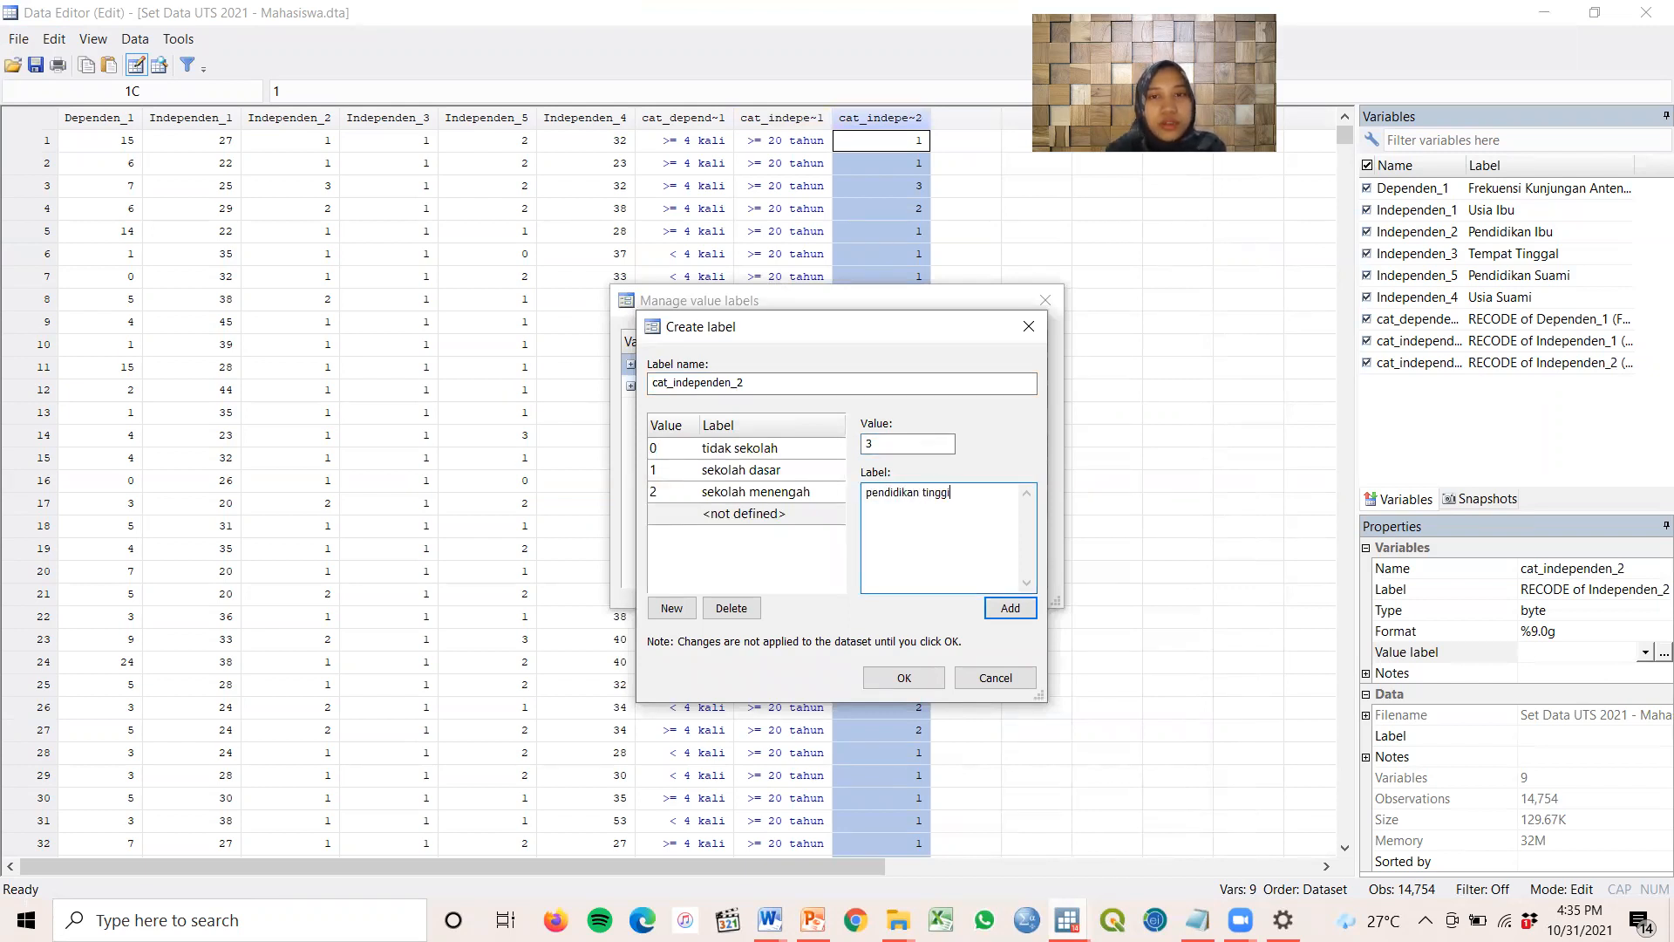
click(1010, 607)
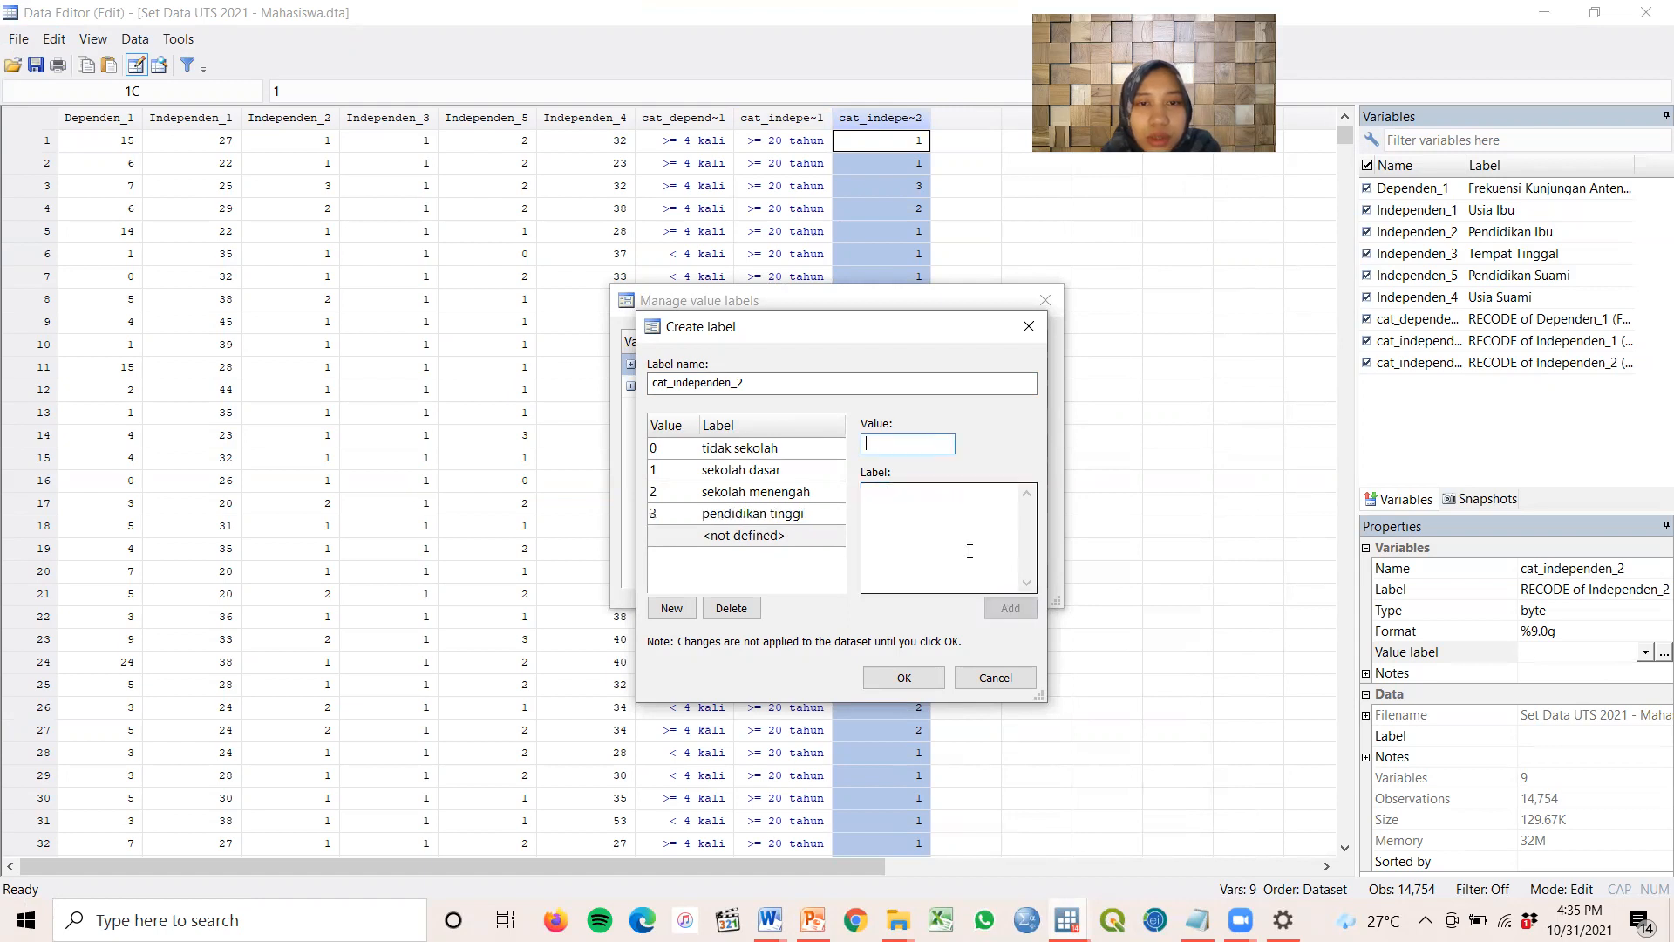
click(921, 680)
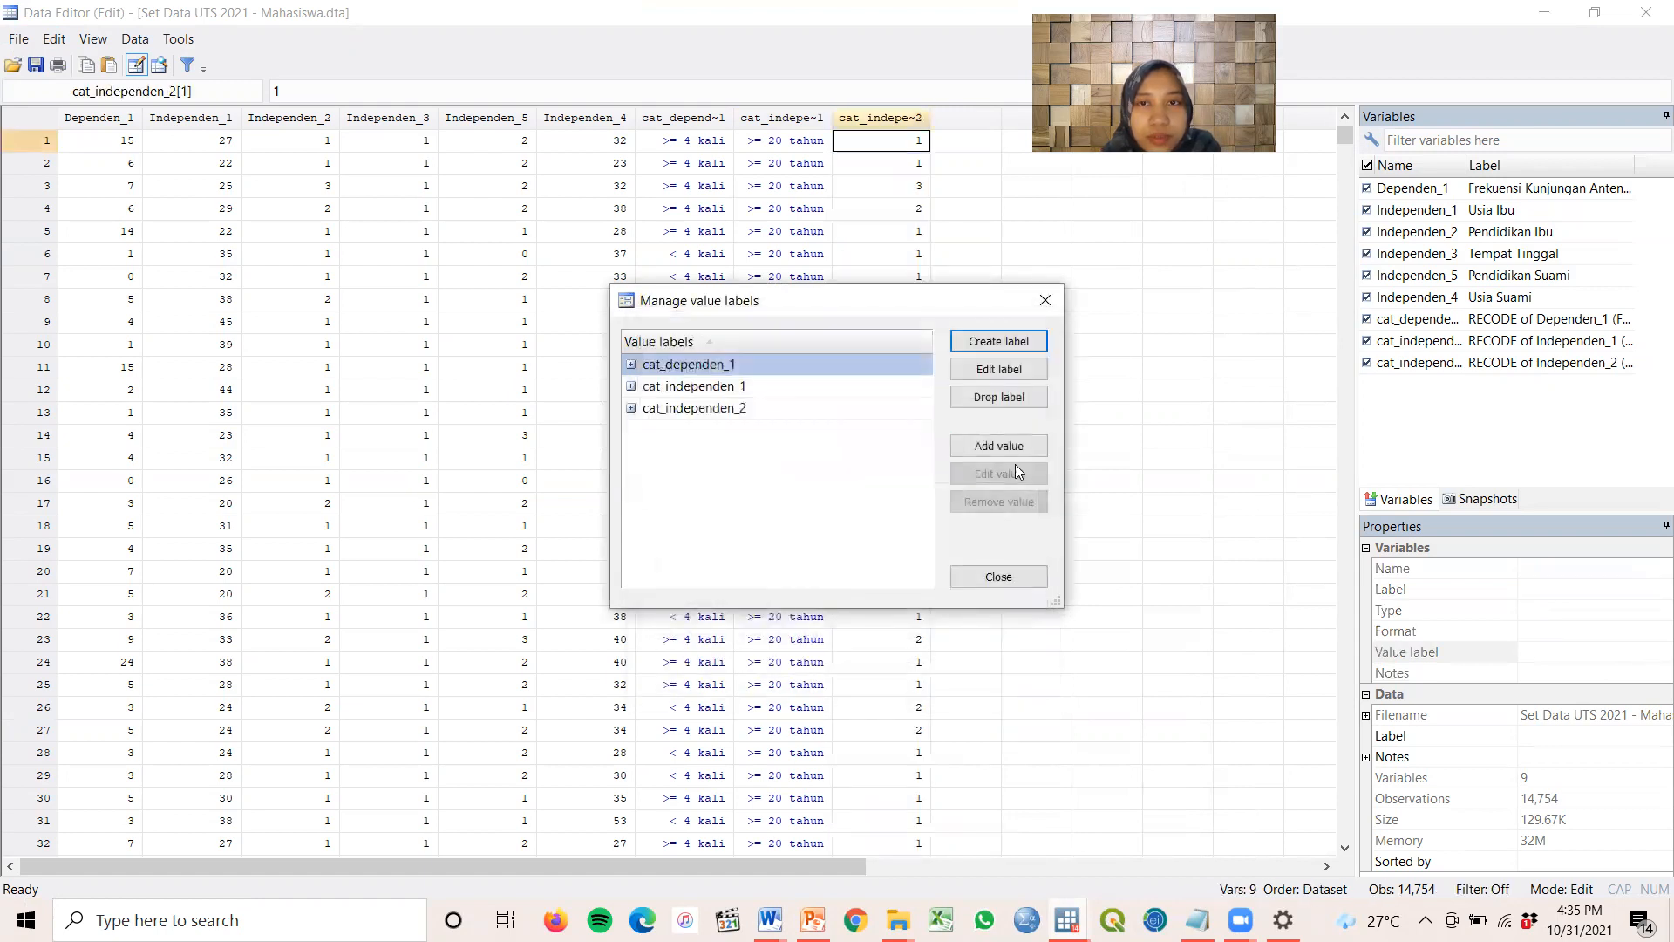
click(1022, 578)
Assign the value label cat_independen_2 to the cat_independen_2 variable
click(900, 126)
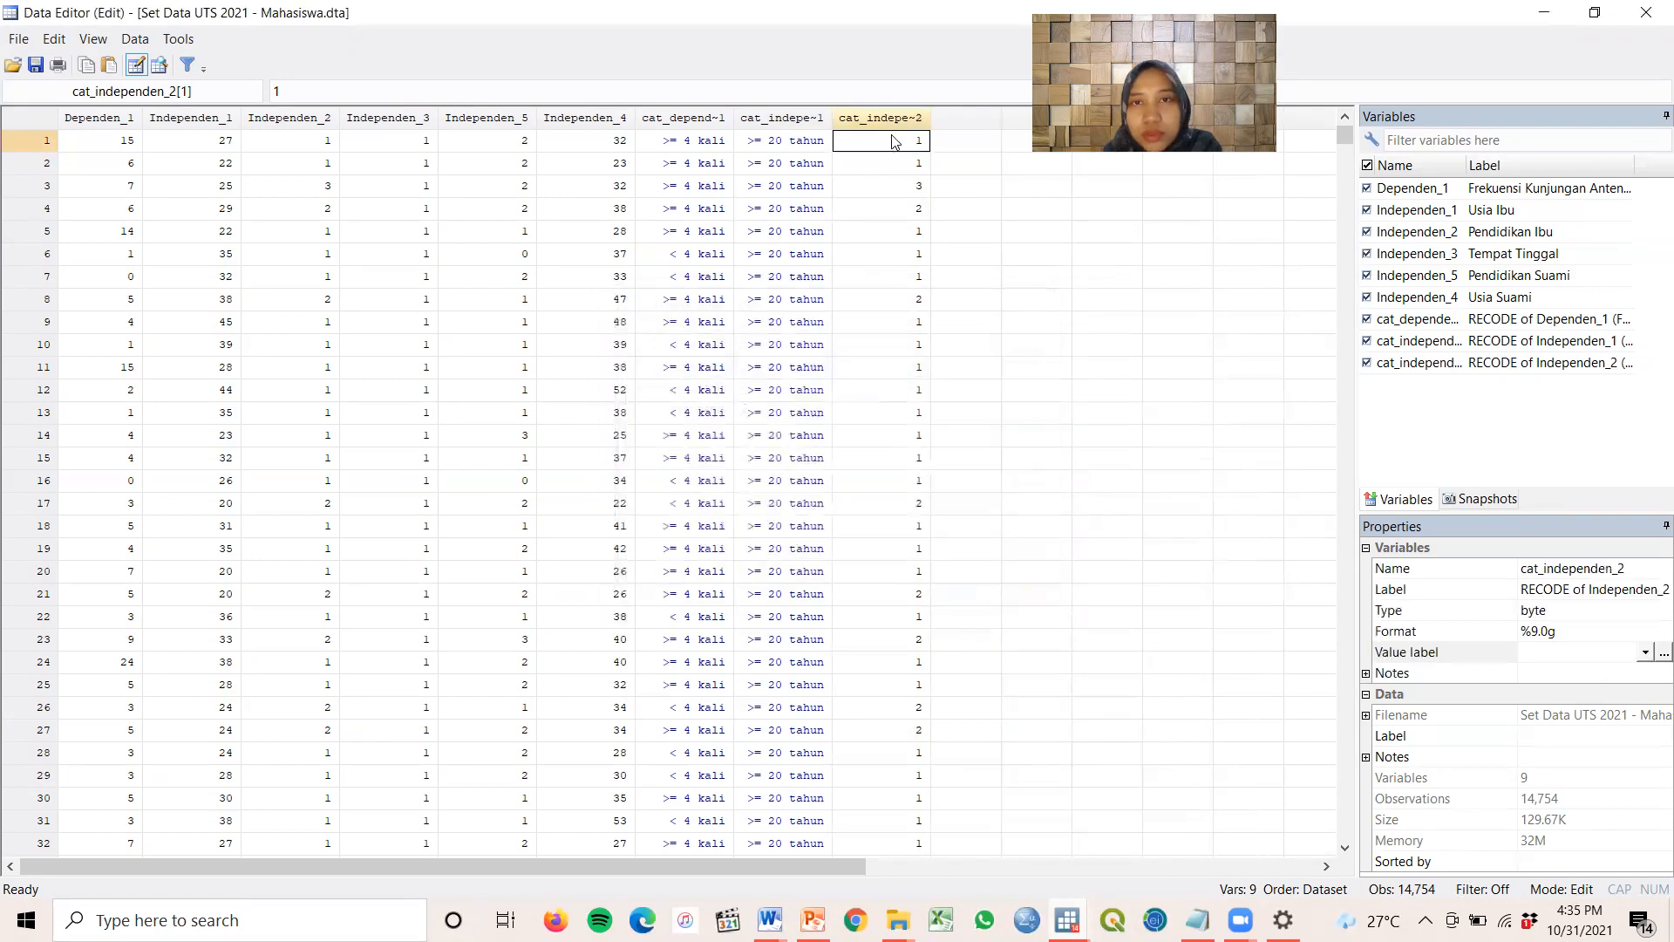
click(1645, 652)
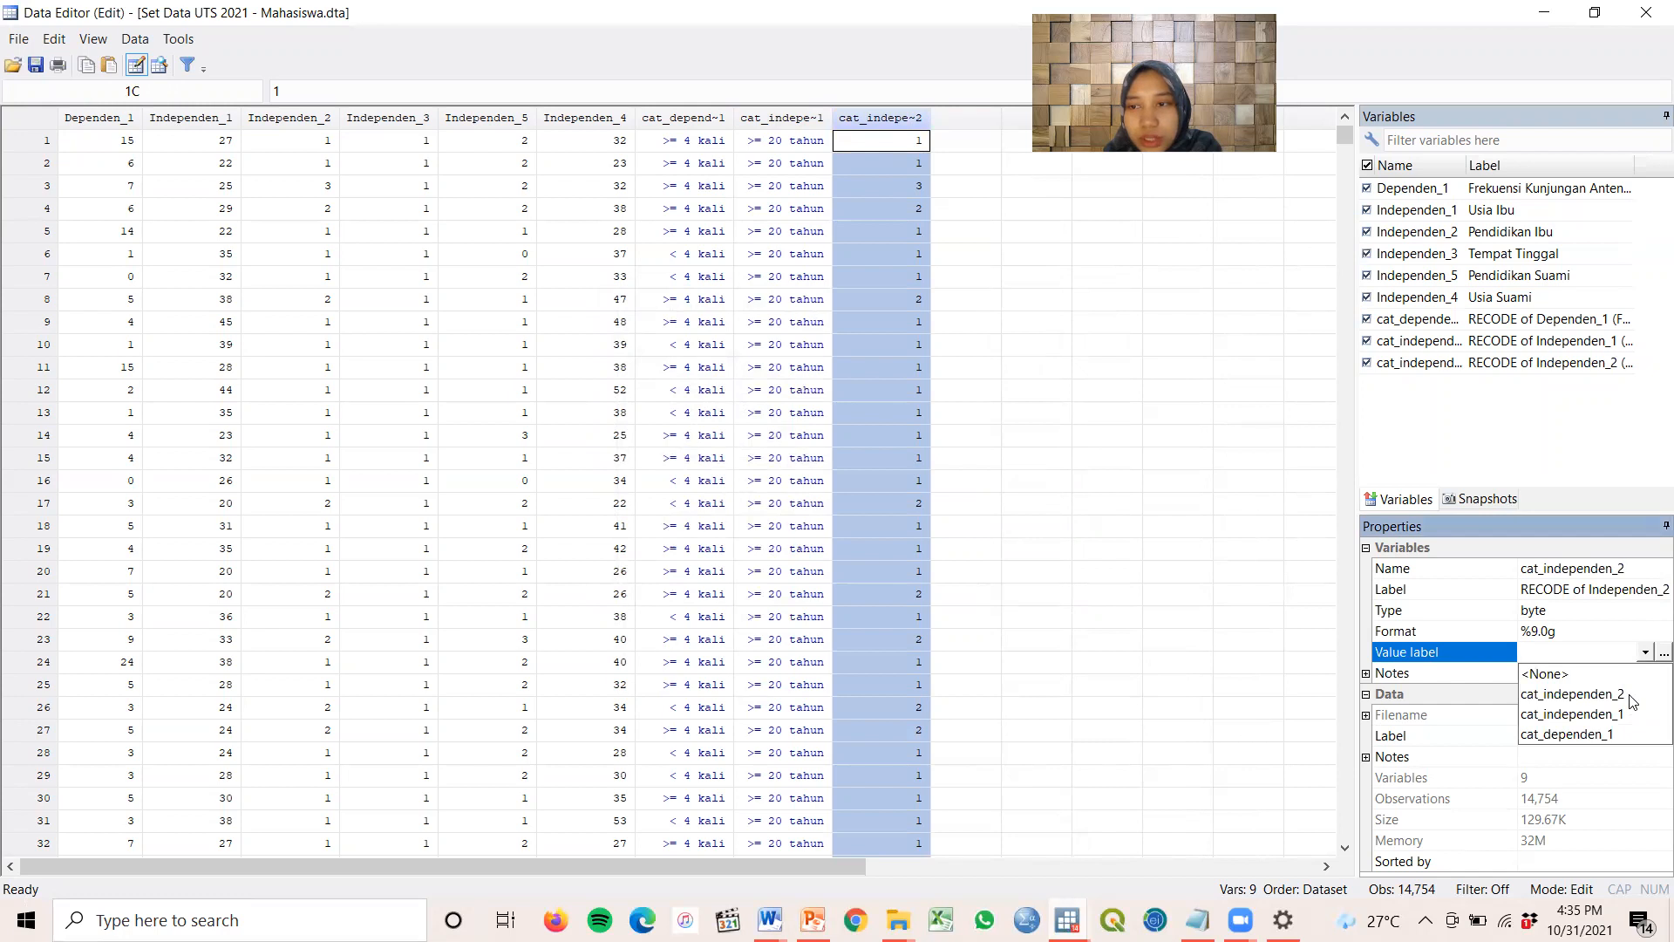
click(1631, 695)
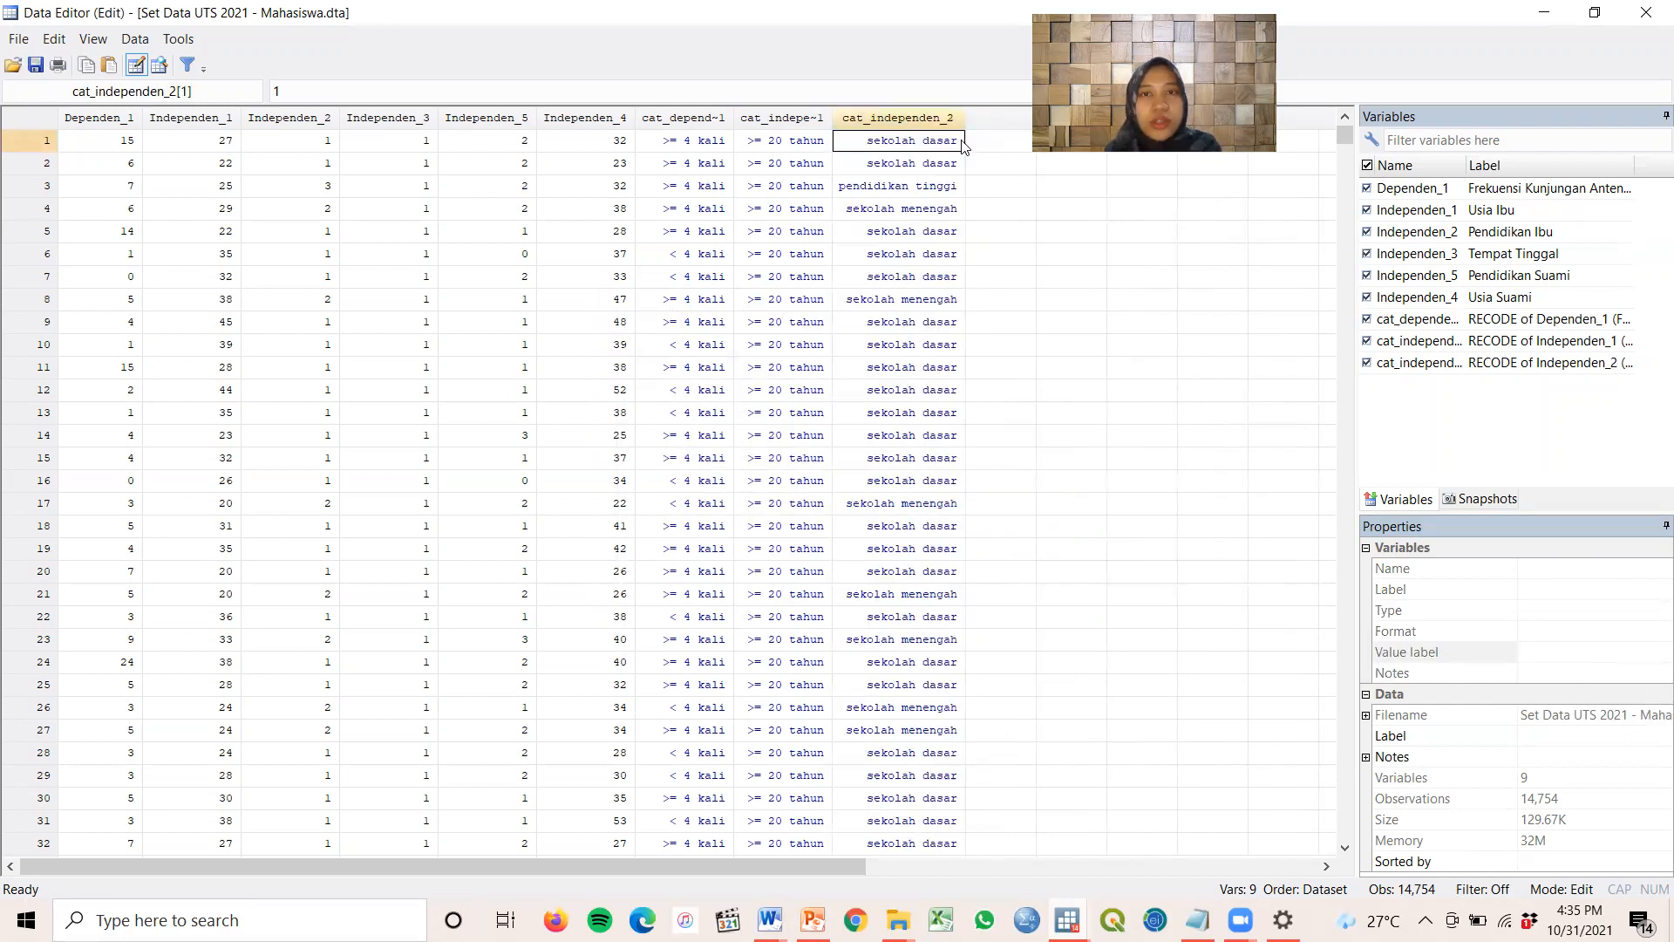
Open the recode dialog for categorical variables, reset it and choose Independen_3 as the variable to recode
click(131, 44)
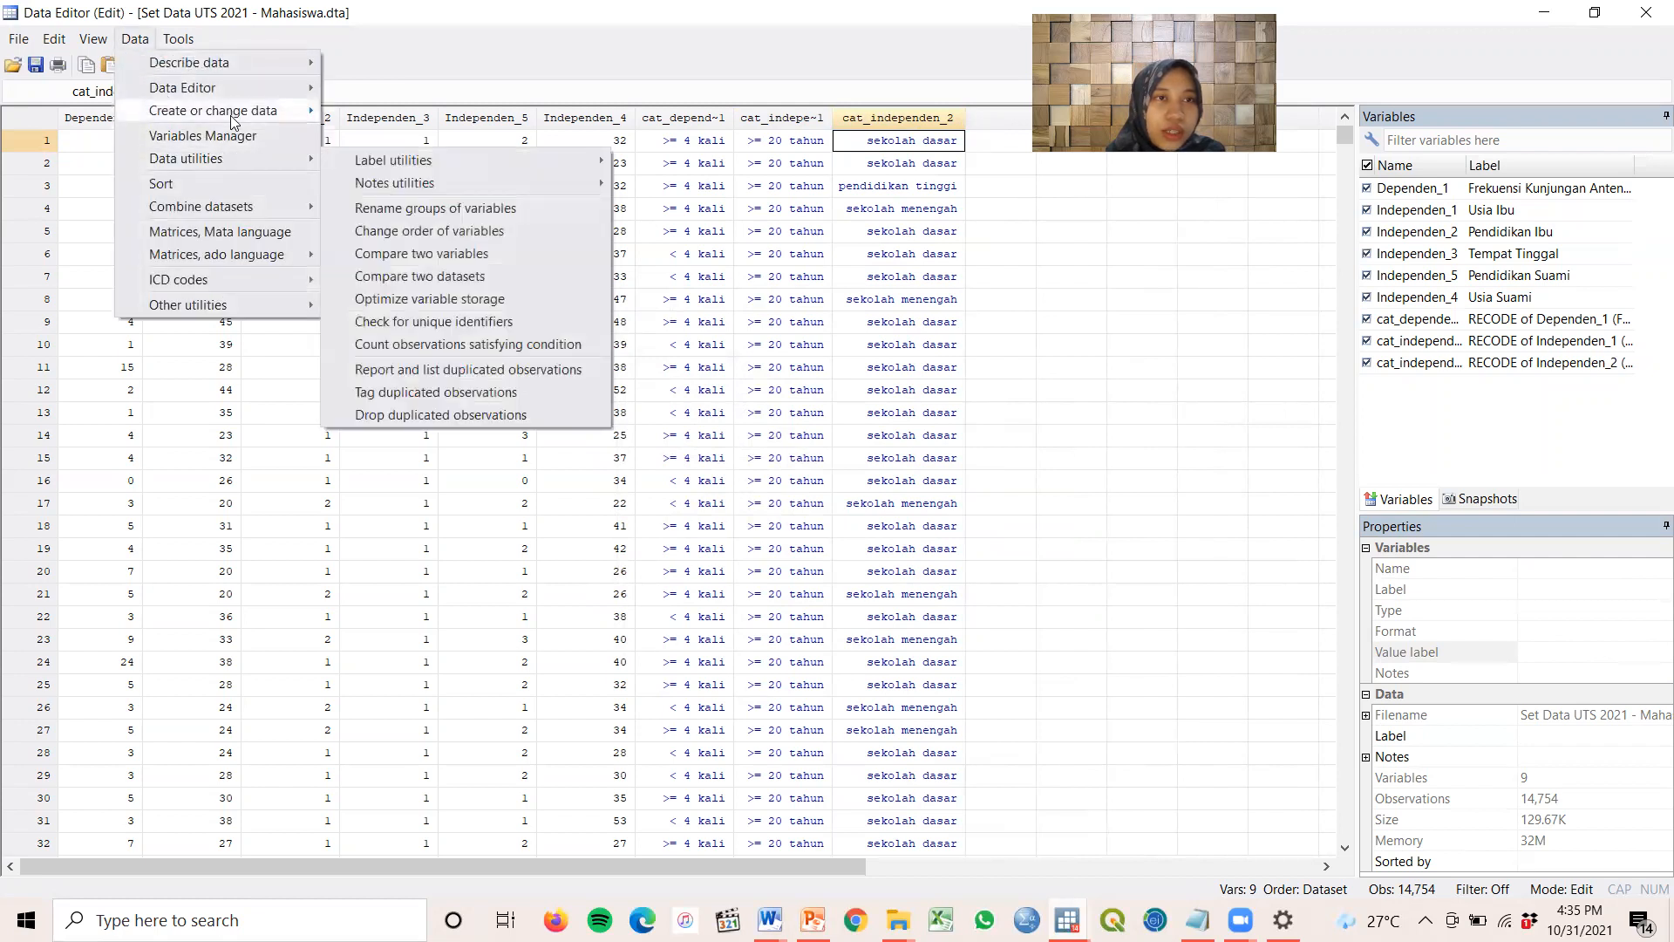
mouse_move(234, 118)
mouse_move(532, 206)
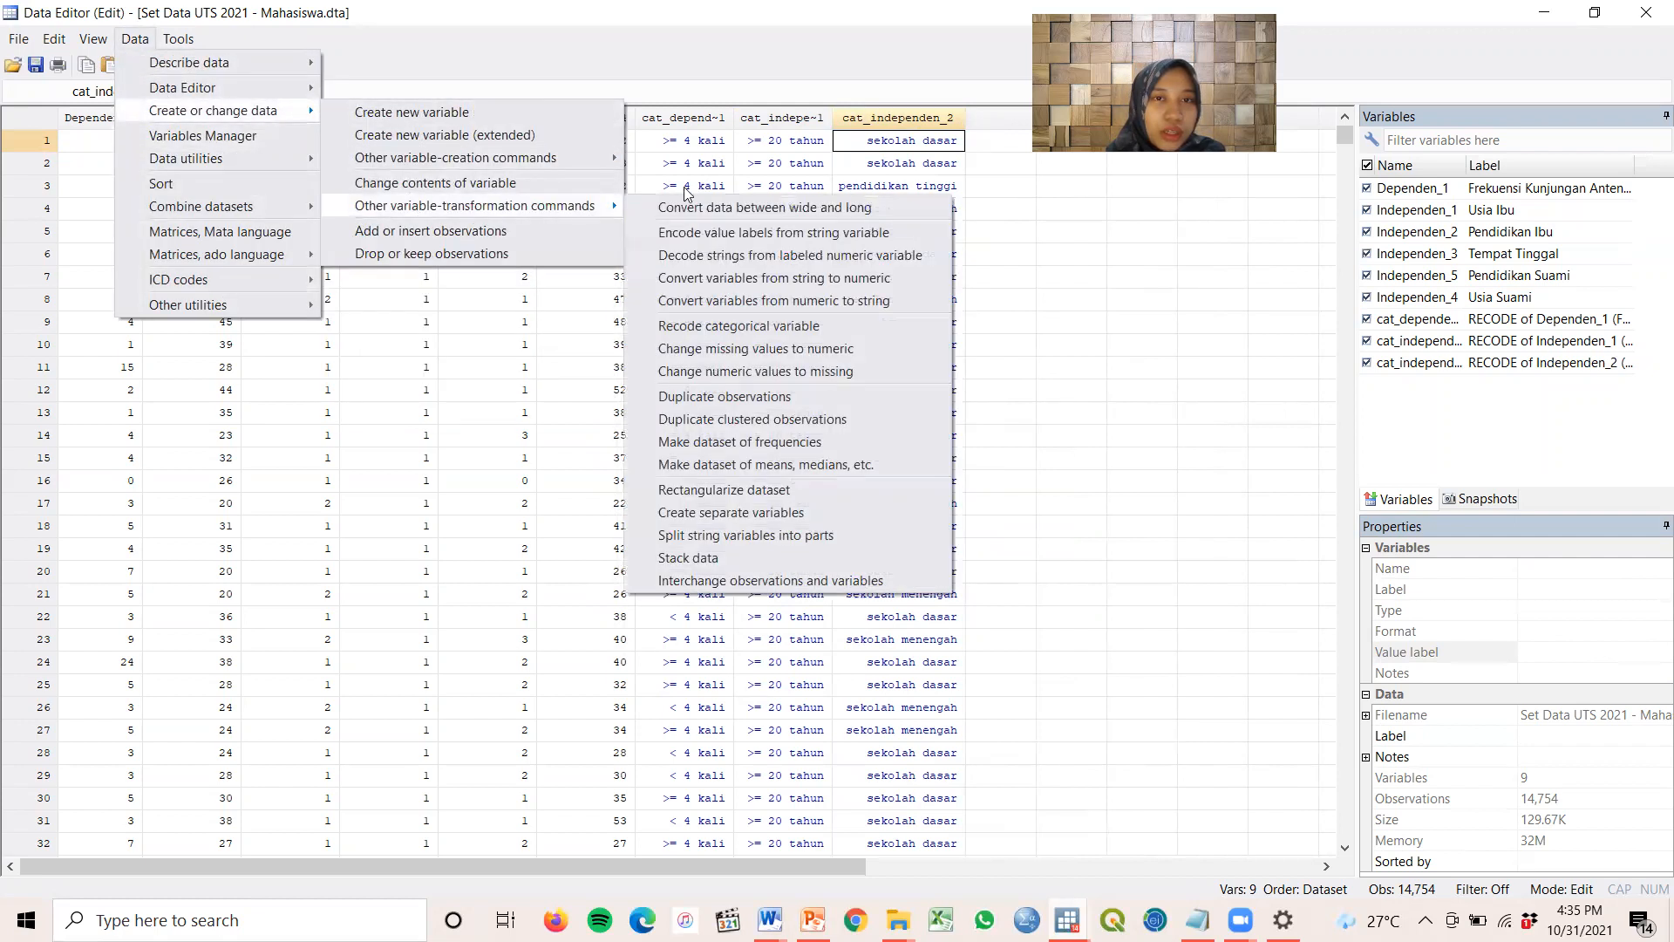
click(772, 326)
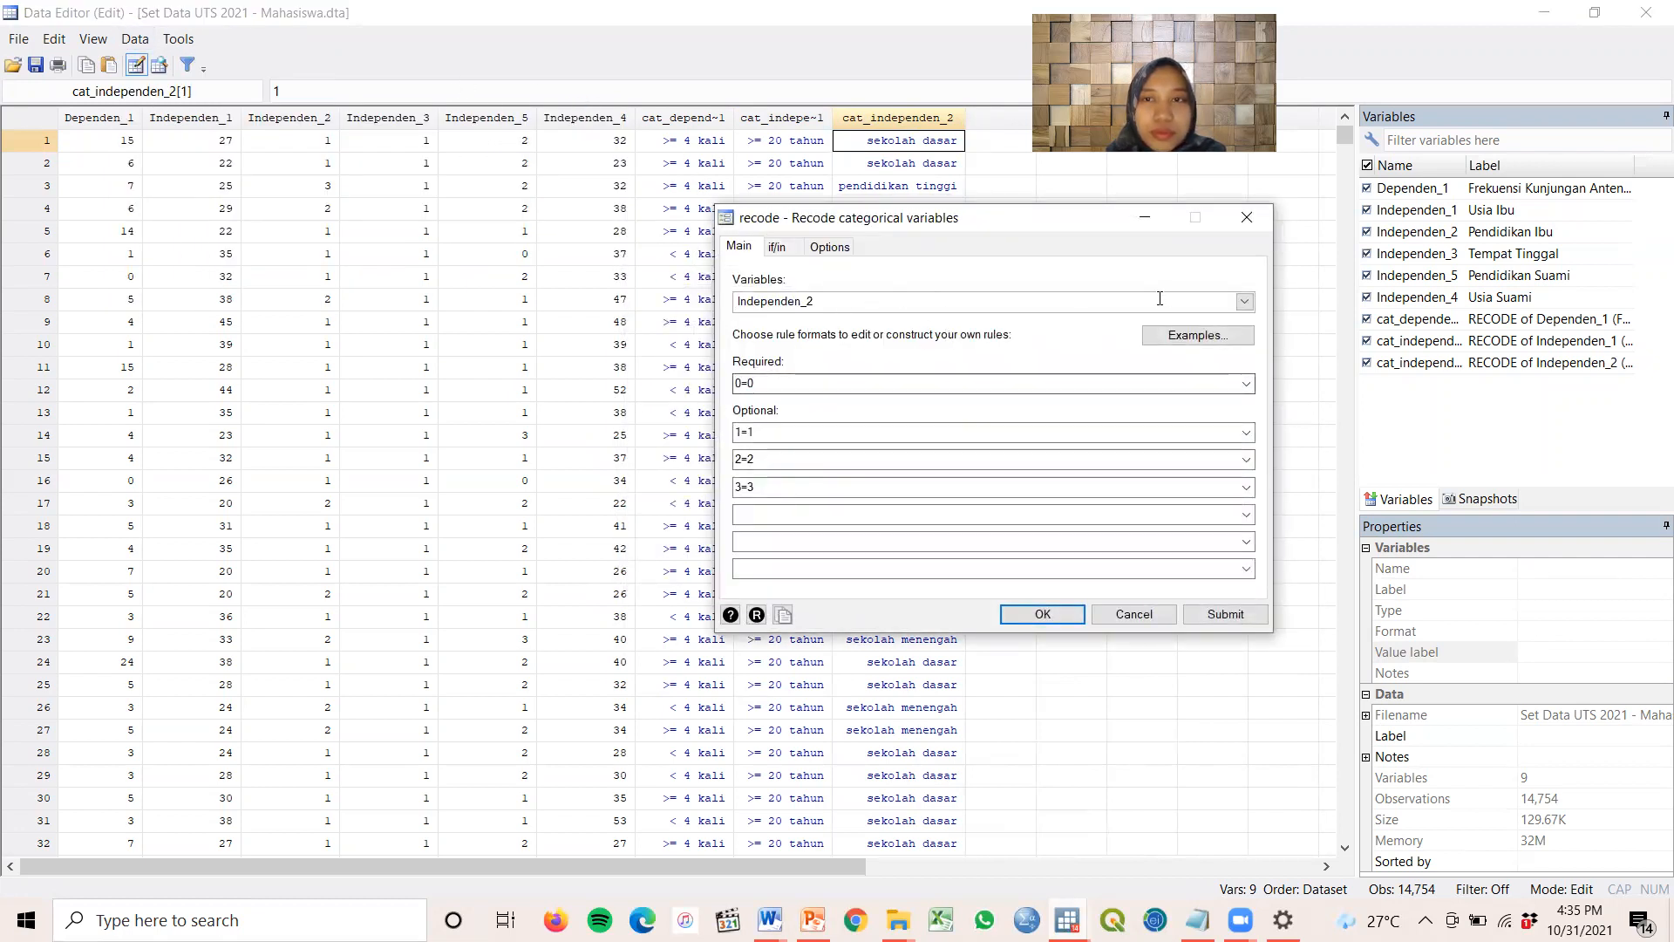
click(757, 615)
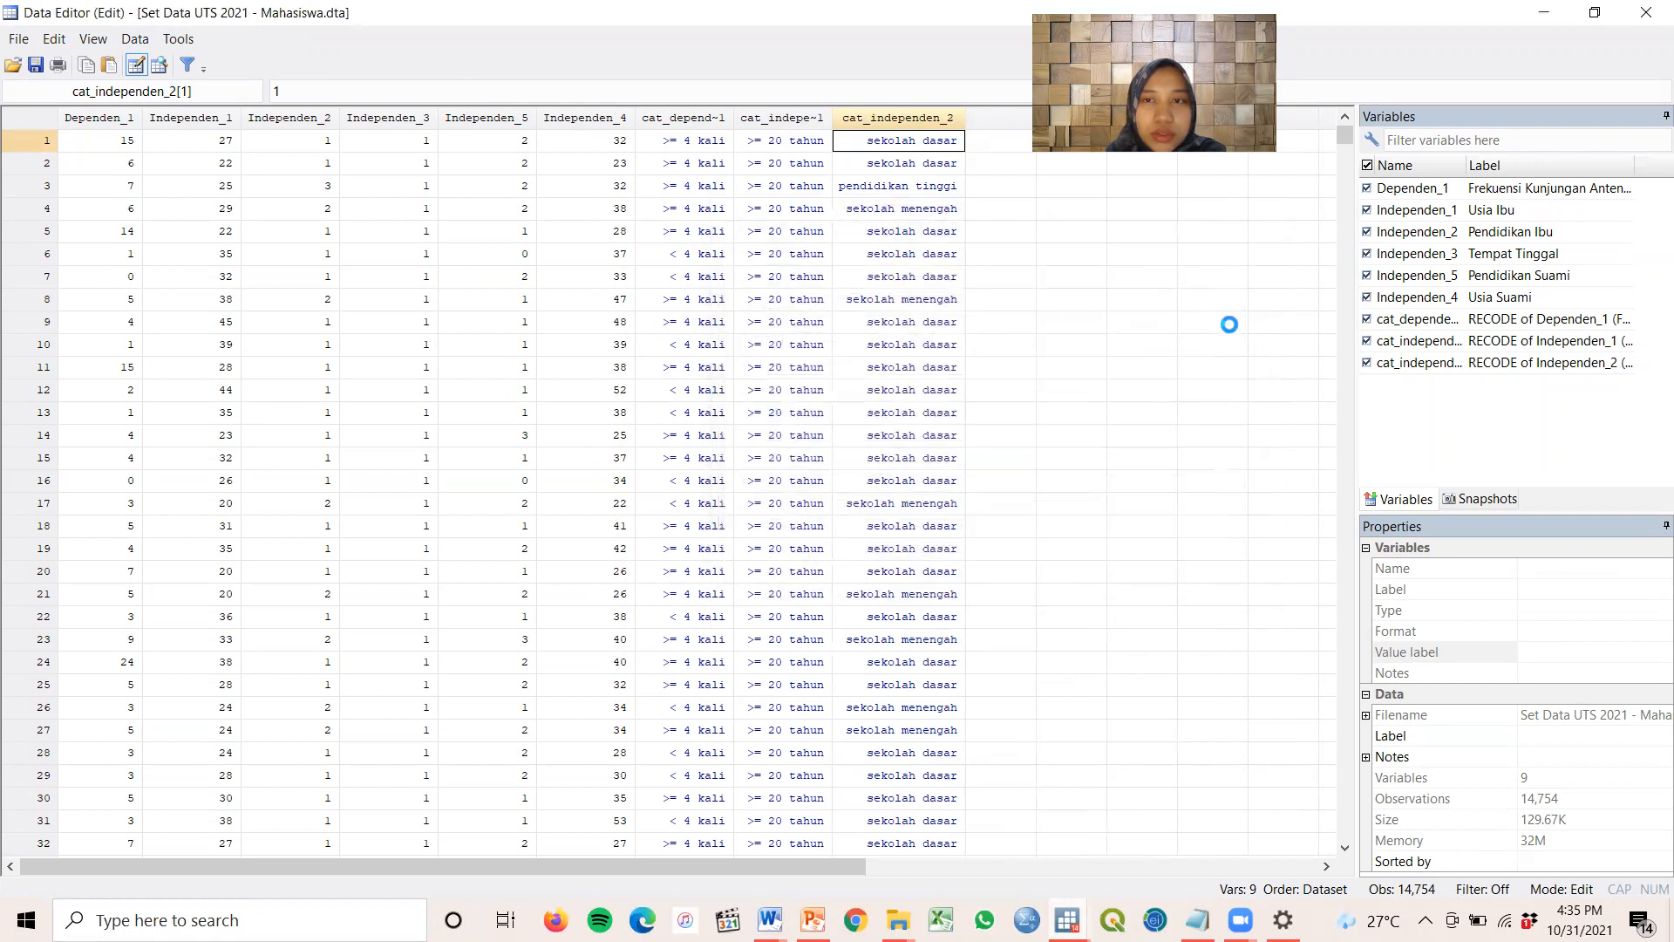
click(1244, 303)
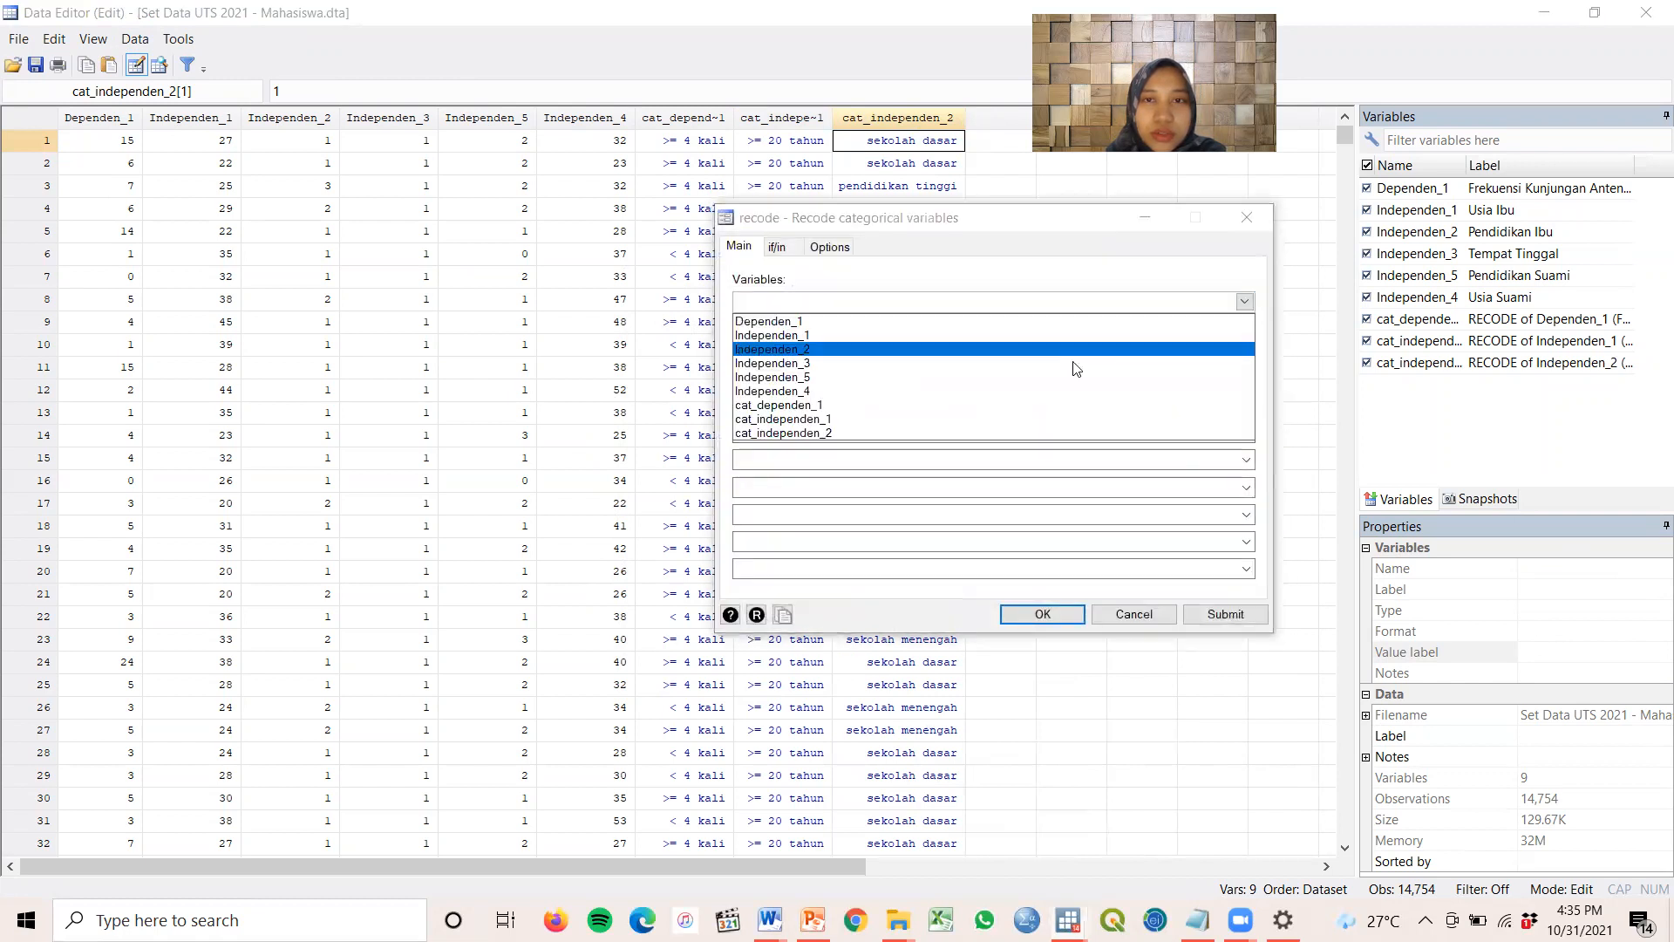
click(925, 363)
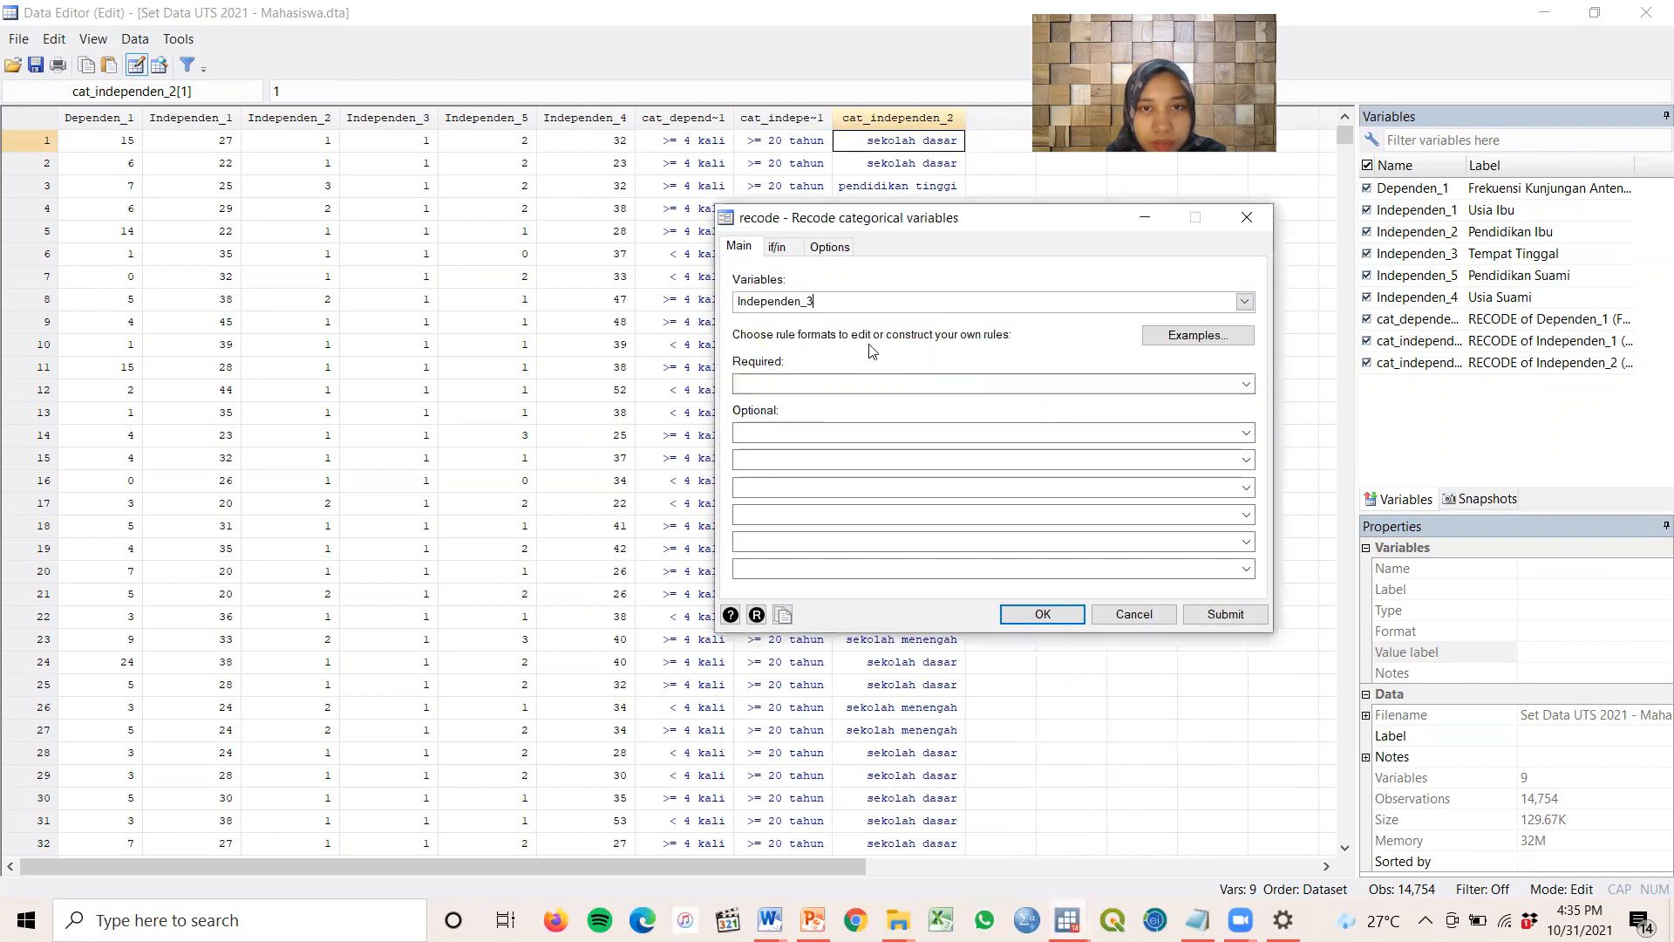
Switch to Record UTS.docx in Word to check the Tempat Tinggal categories
click(767, 920)
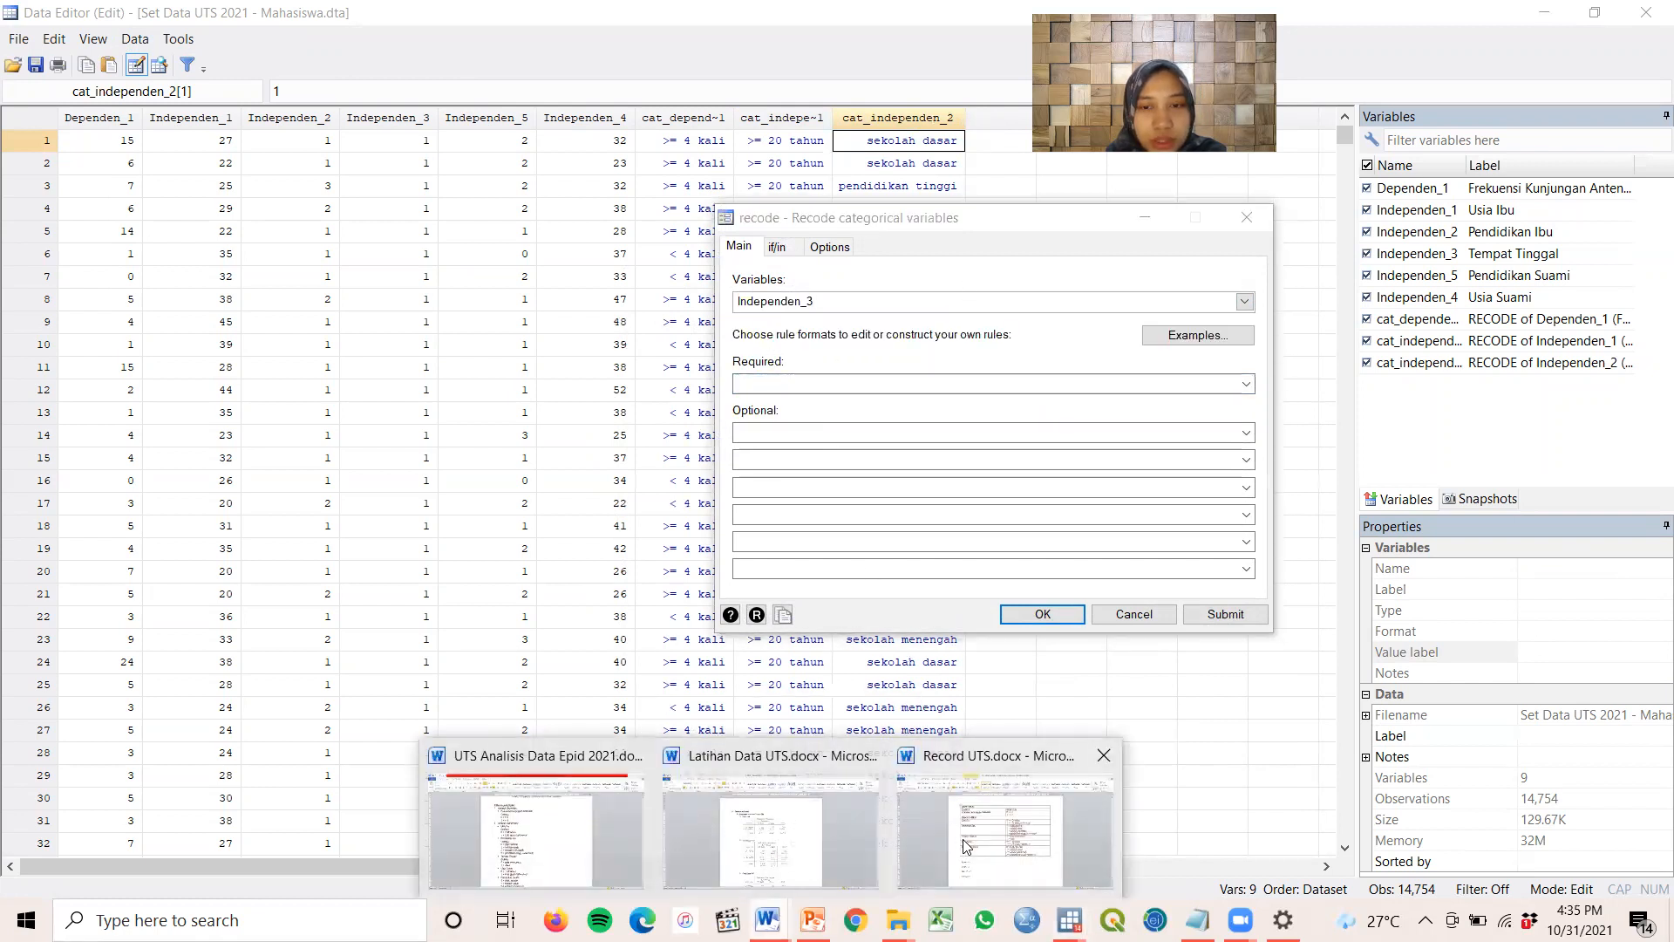
click(1006, 830)
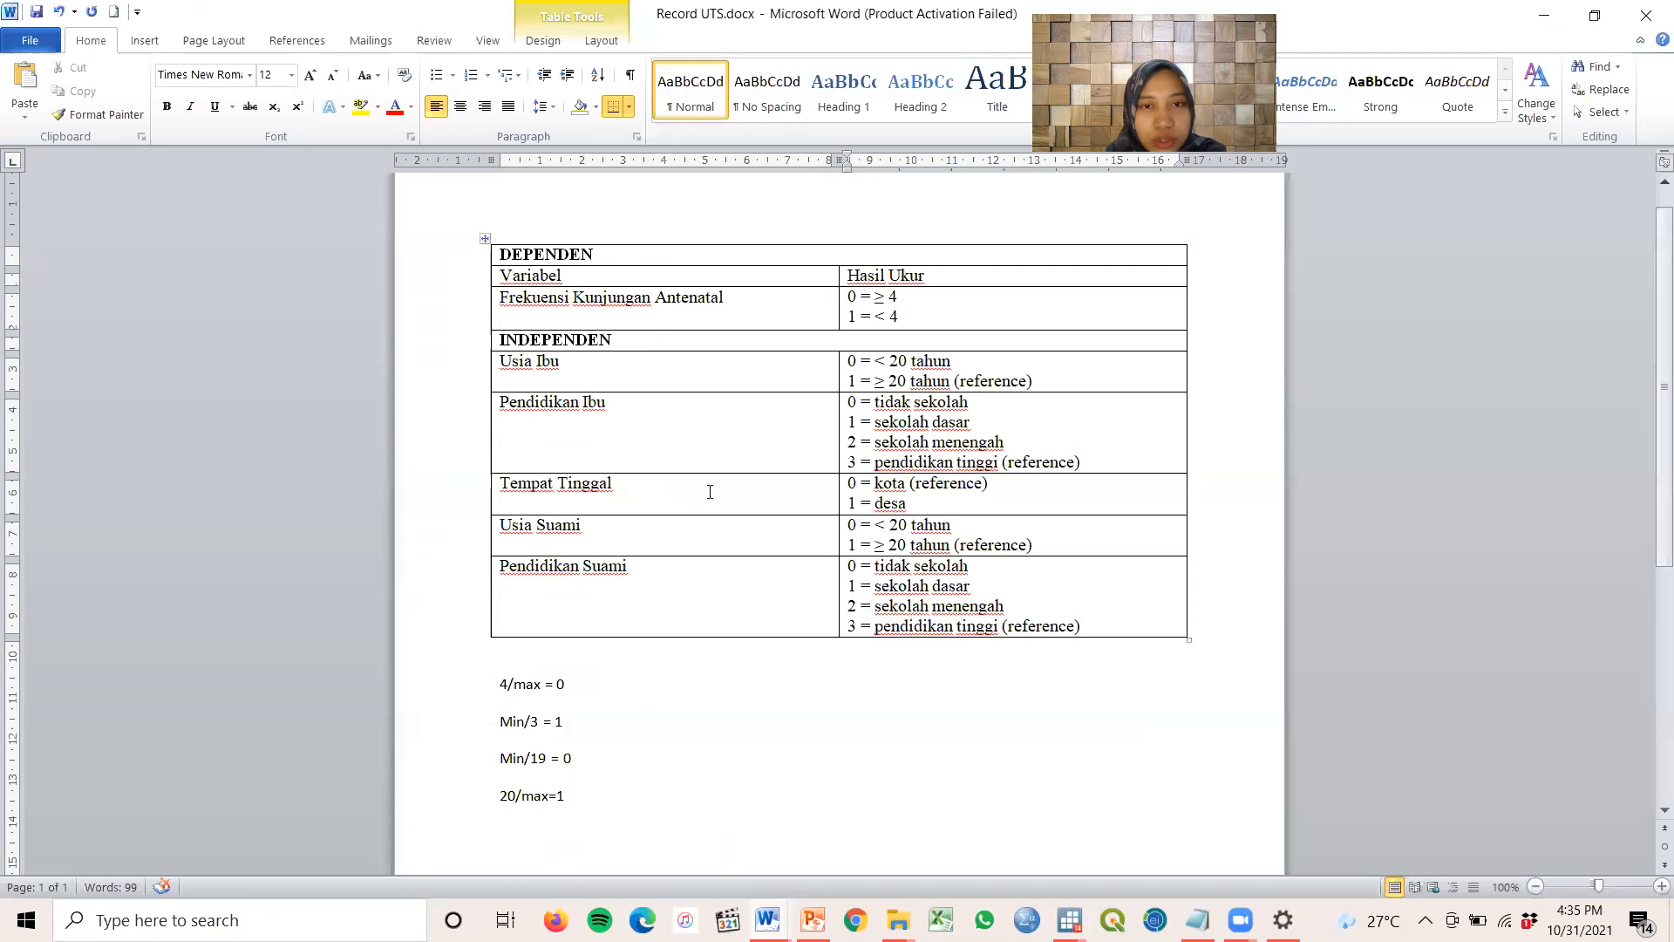
click(1006, 493)
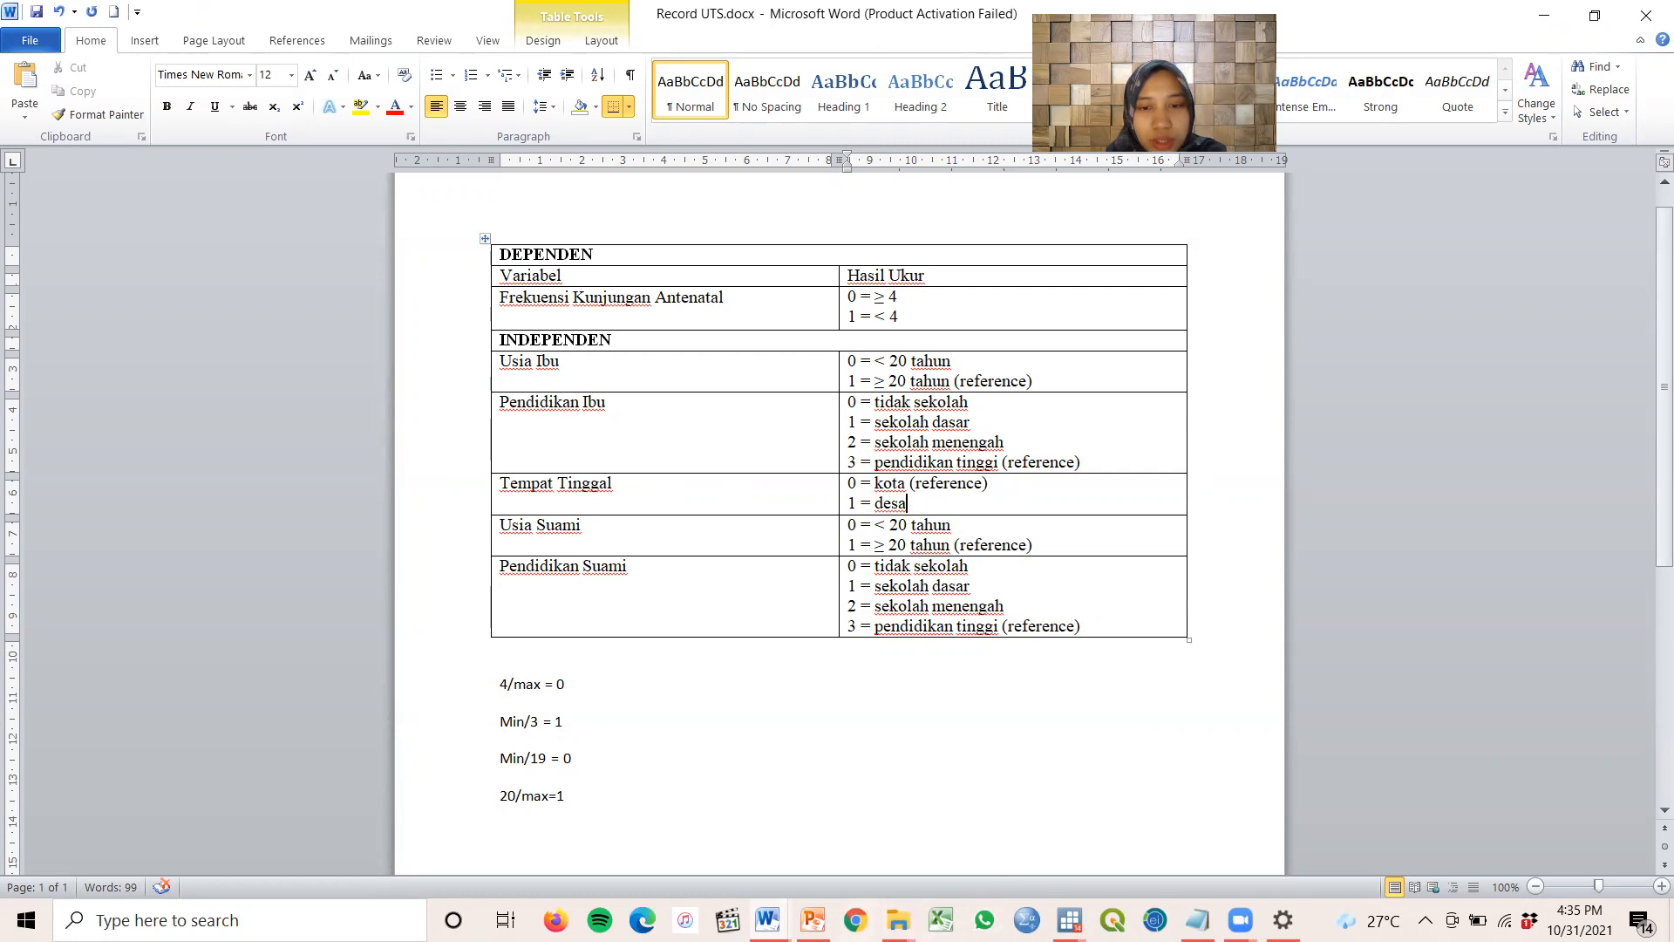
Switch back to the Stata recode dialog and enter the rules 0=0 and 1=1 for Independen_3
click(1068, 920)
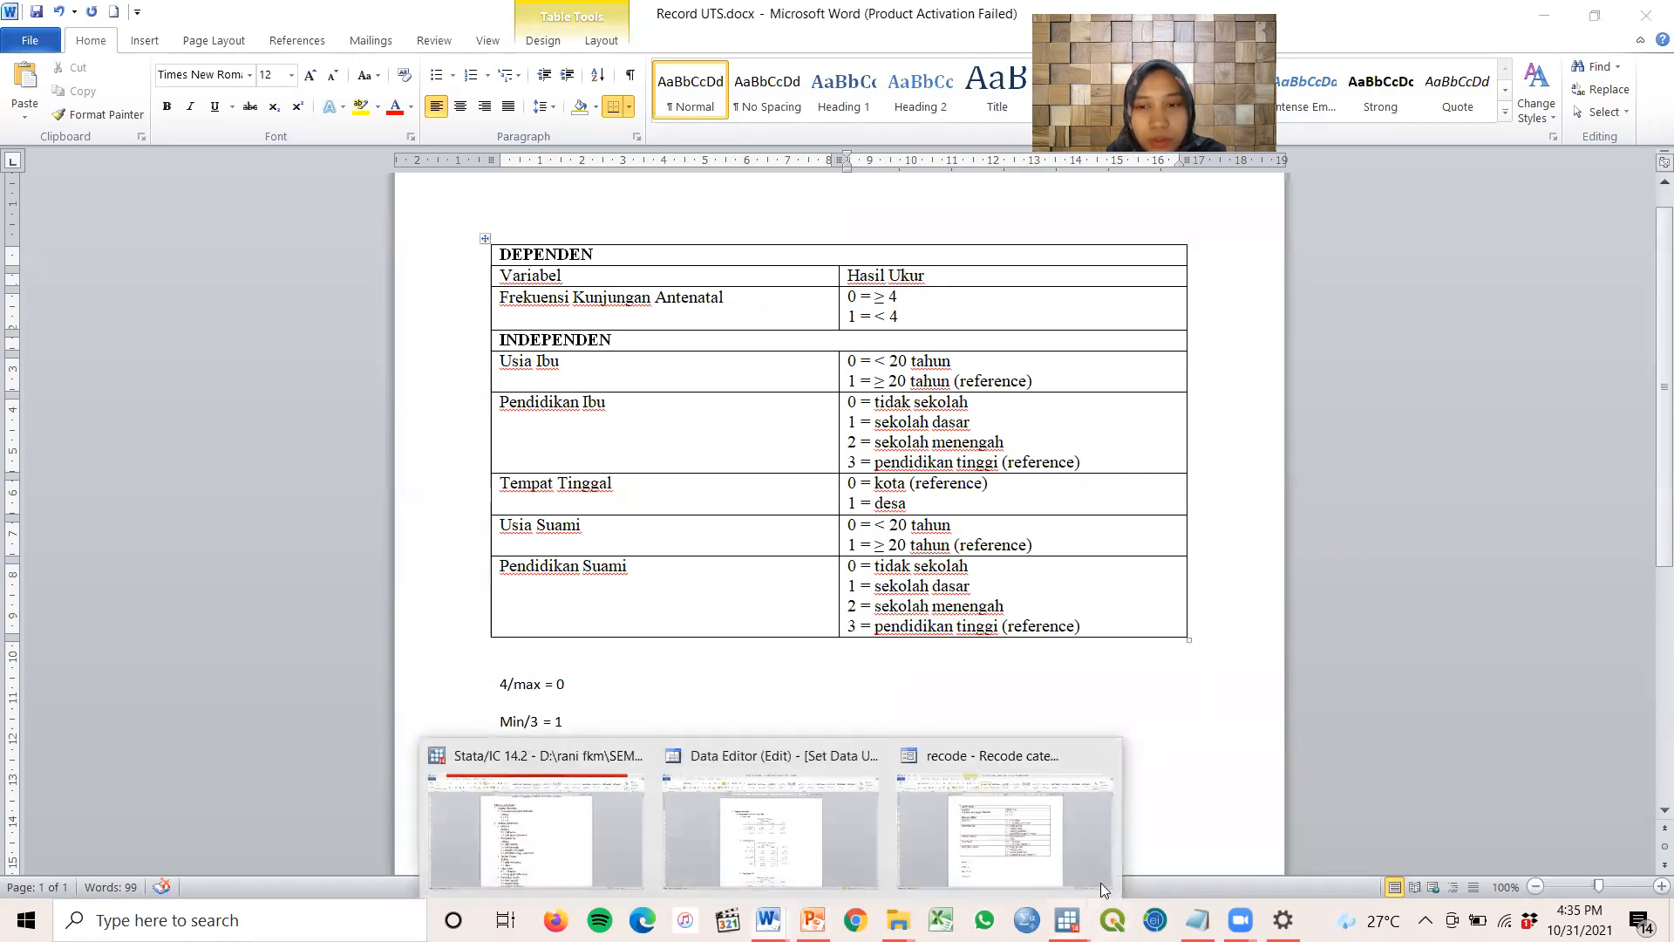
click(1263, 756)
click(939, 384)
text(0=0)
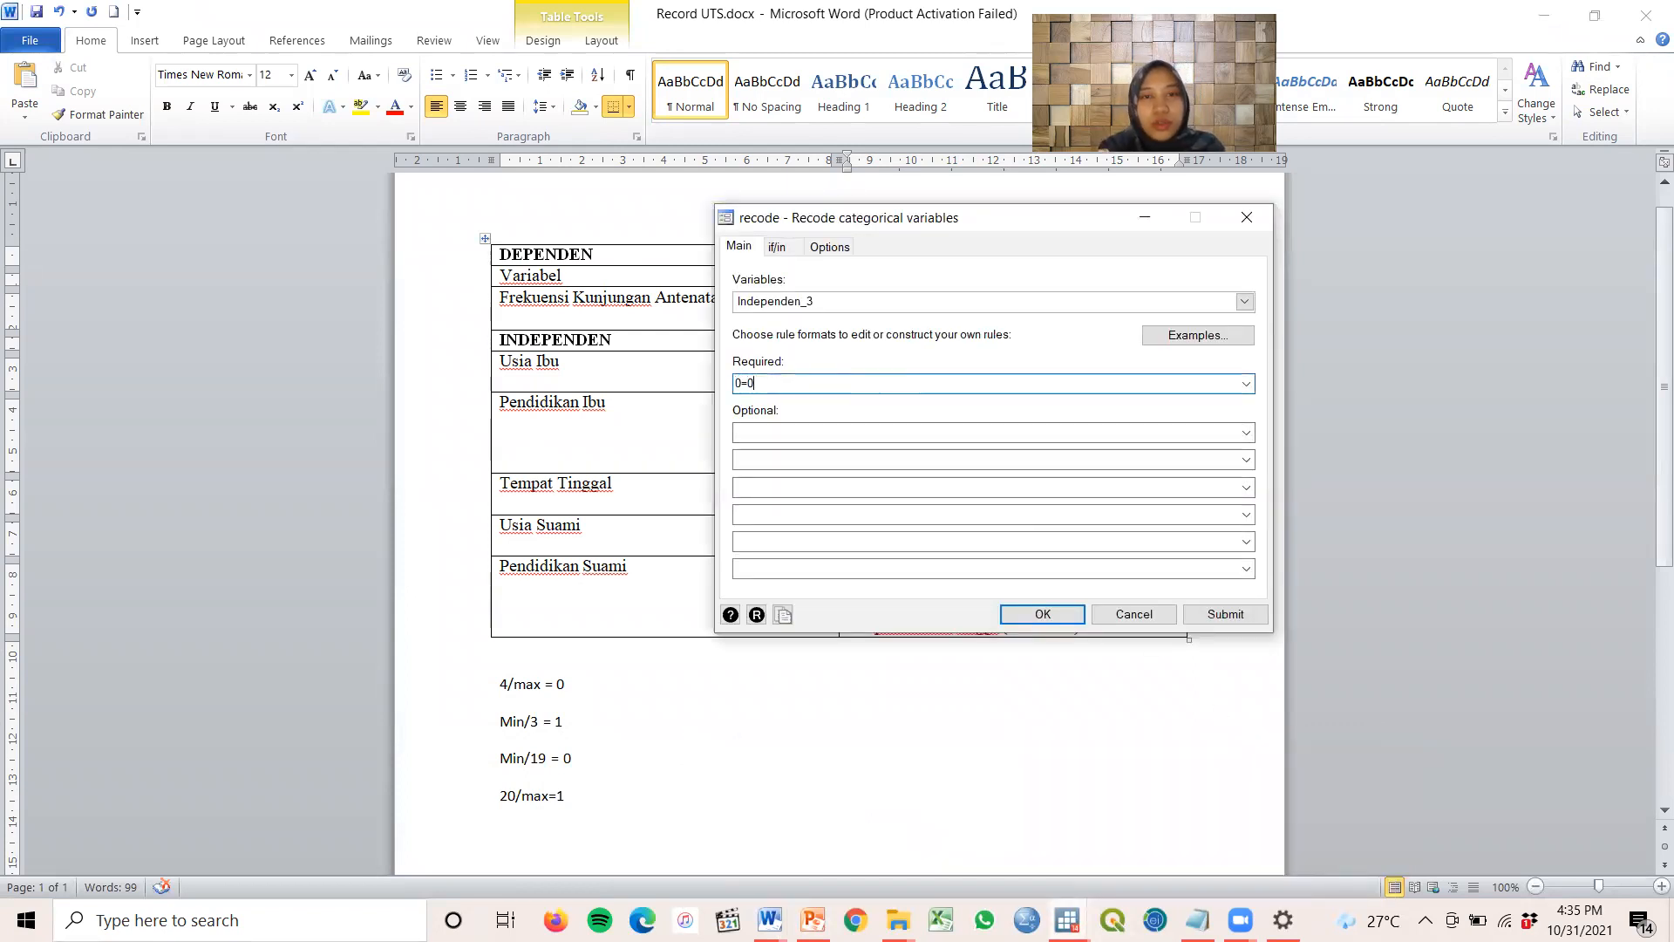
click(818, 433)
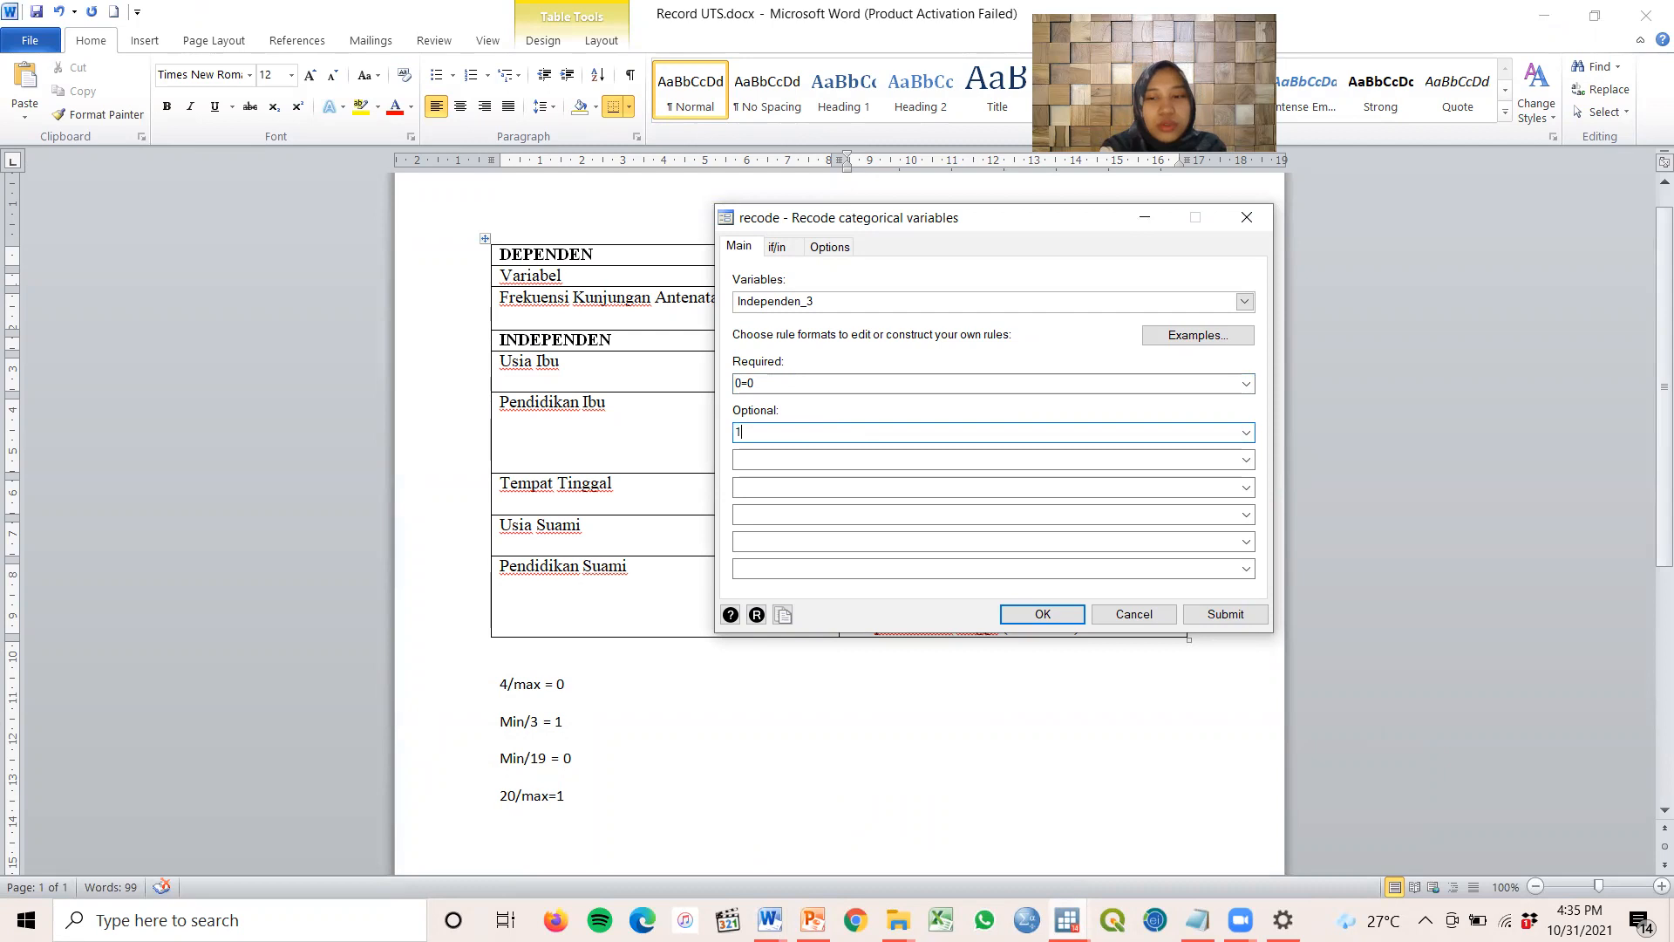
Set the recode to generate the new variable cat_independen_3 and run it
click(825, 247)
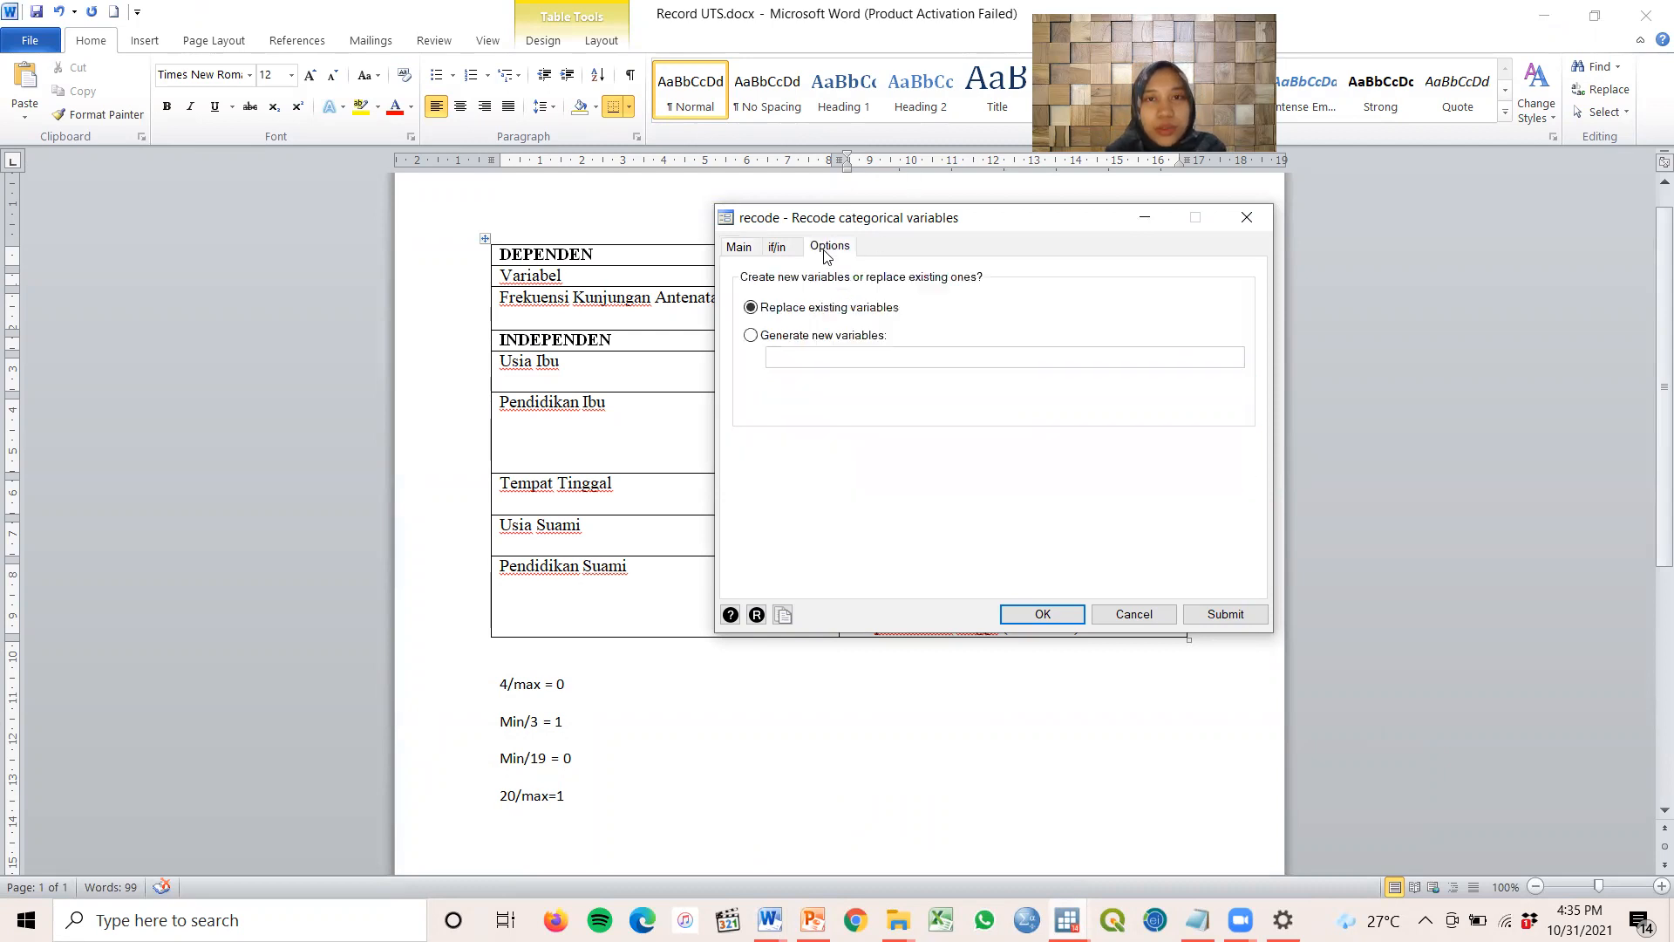
click(798, 336)
click(820, 353)
text(cat_indepe)
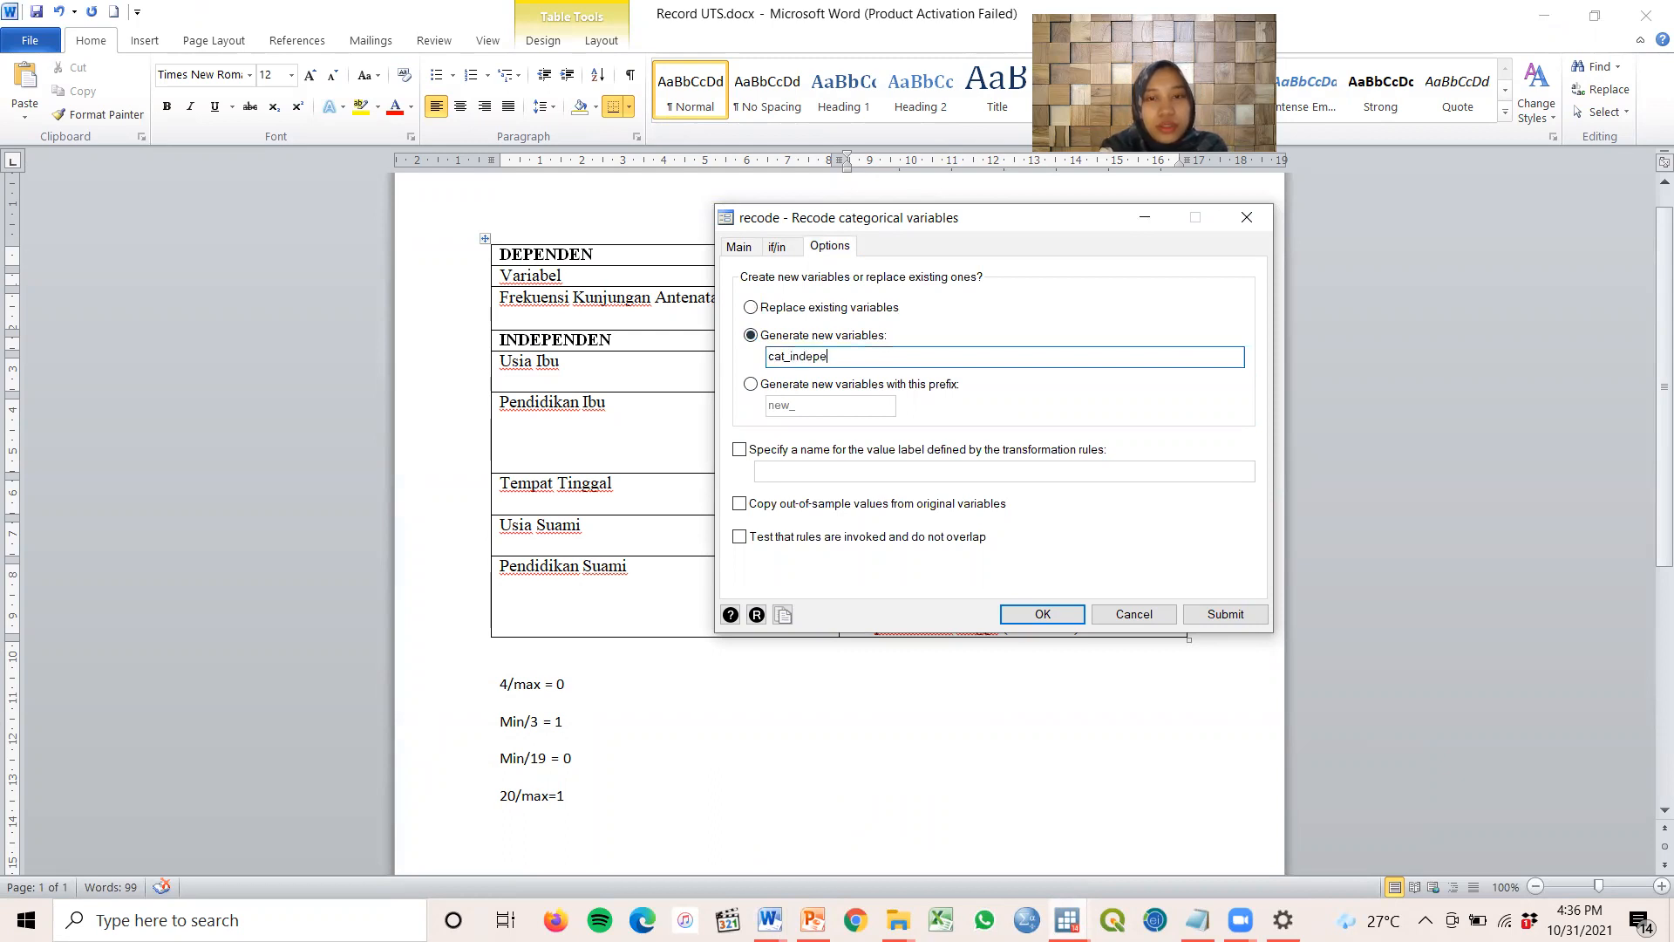
text(nden_3)
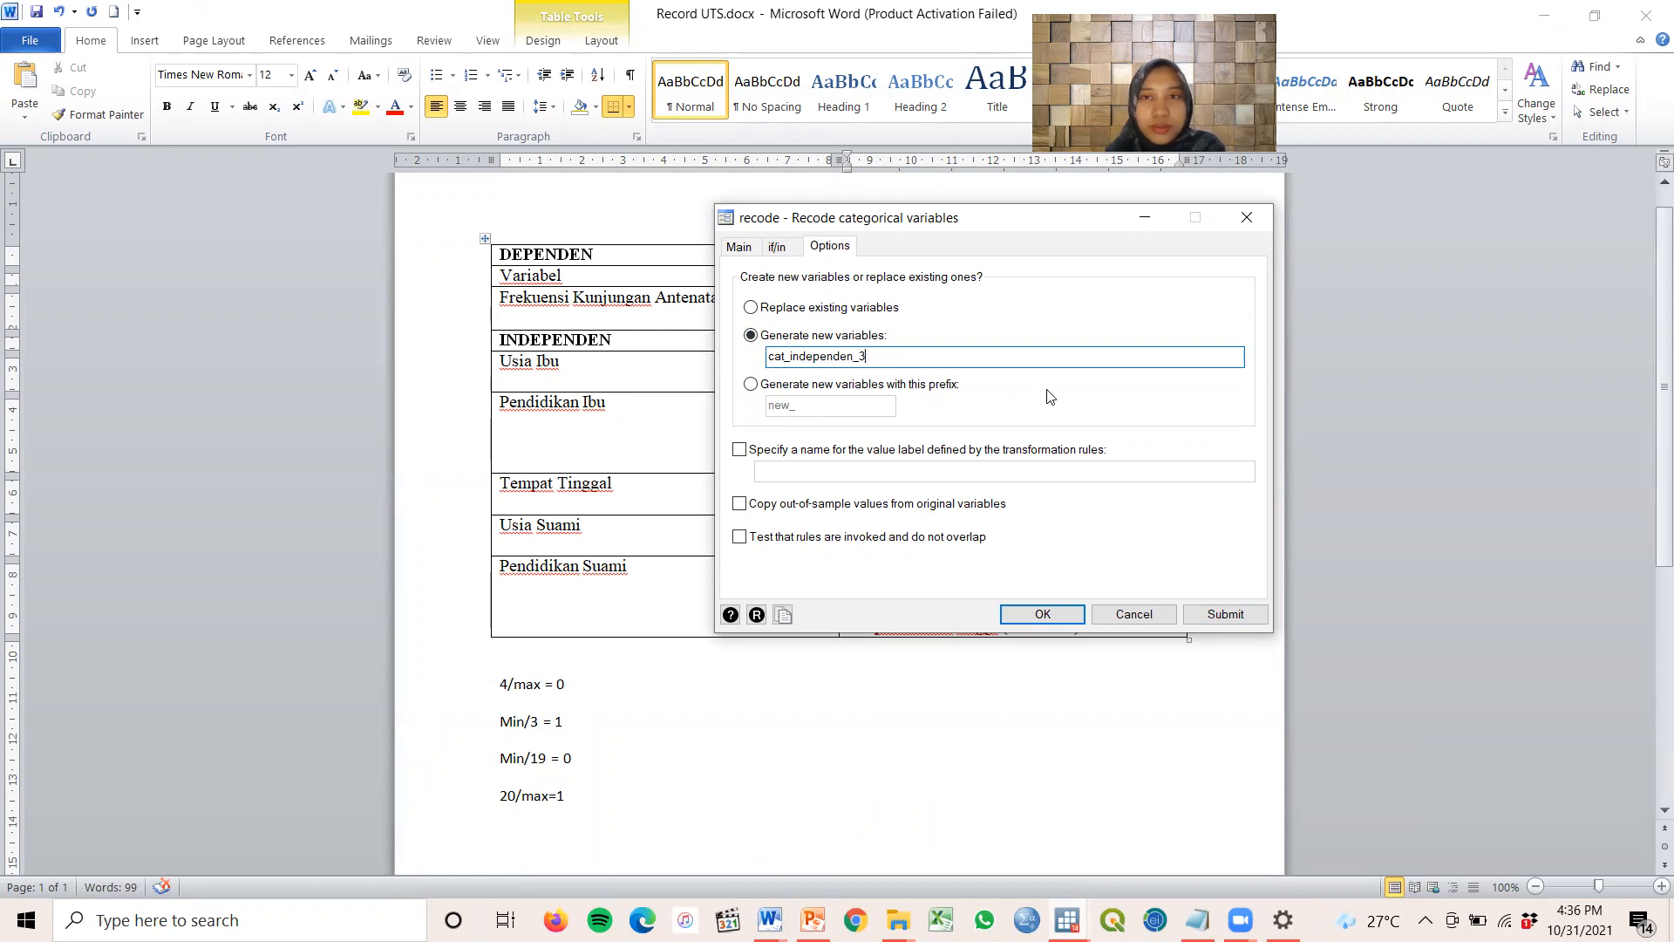
click(1075, 615)
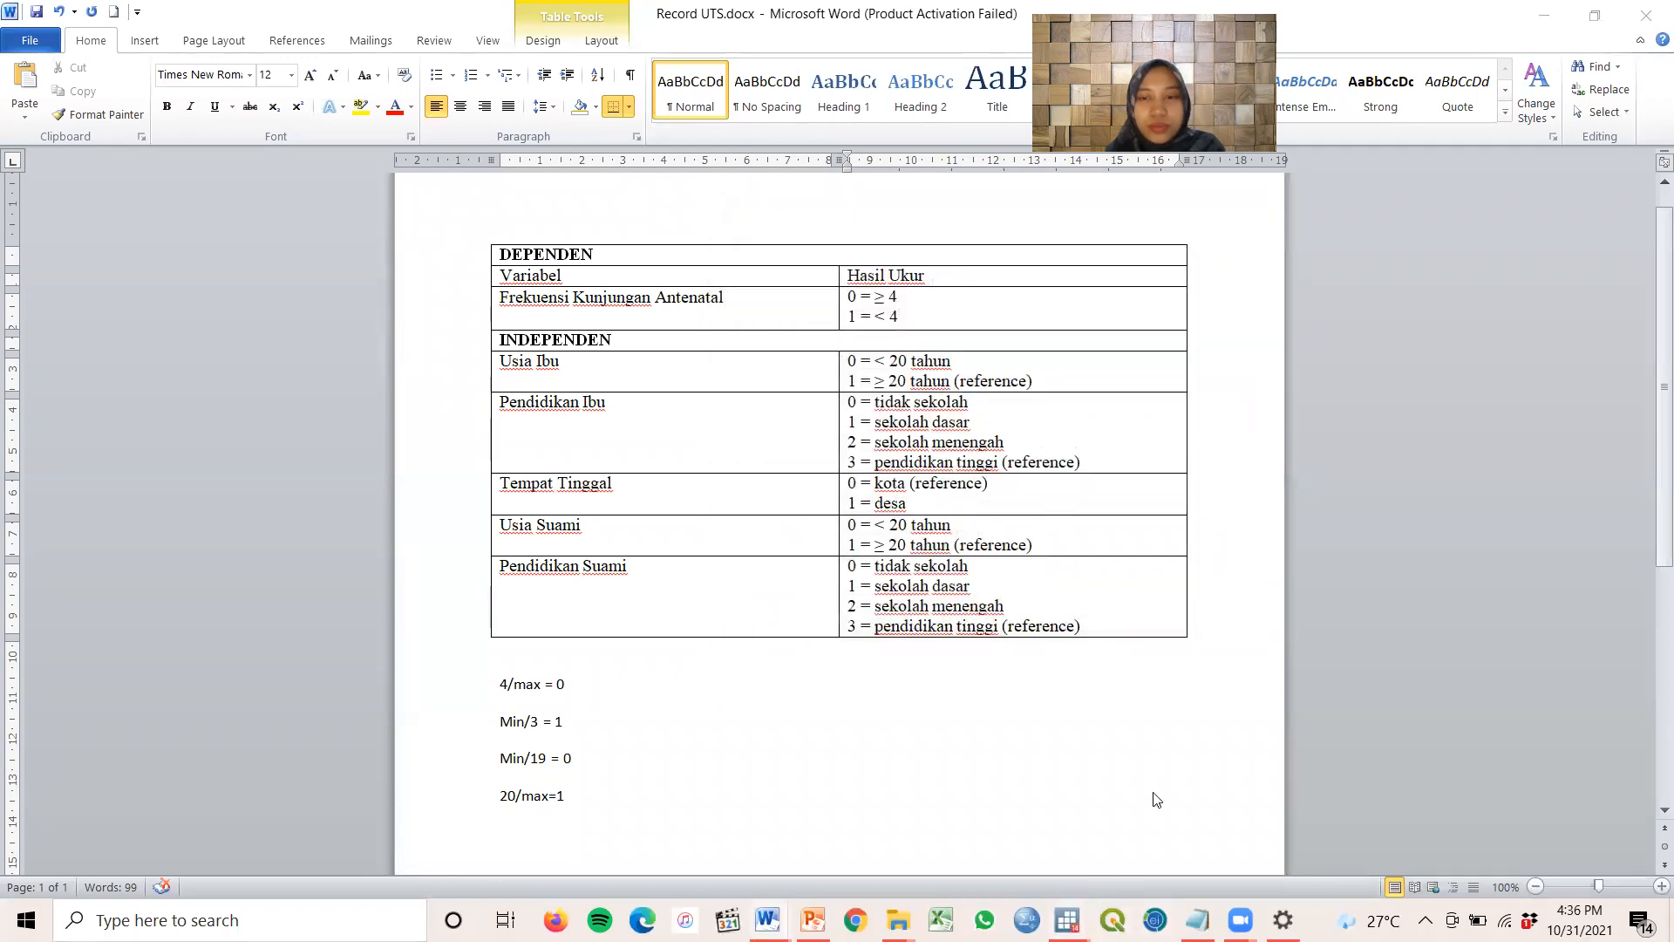
In the Data Editor, select the cat_independen_3 column and create a new value label named cat_independen_3
mouse_move(1067, 920)
click(1169, 763)
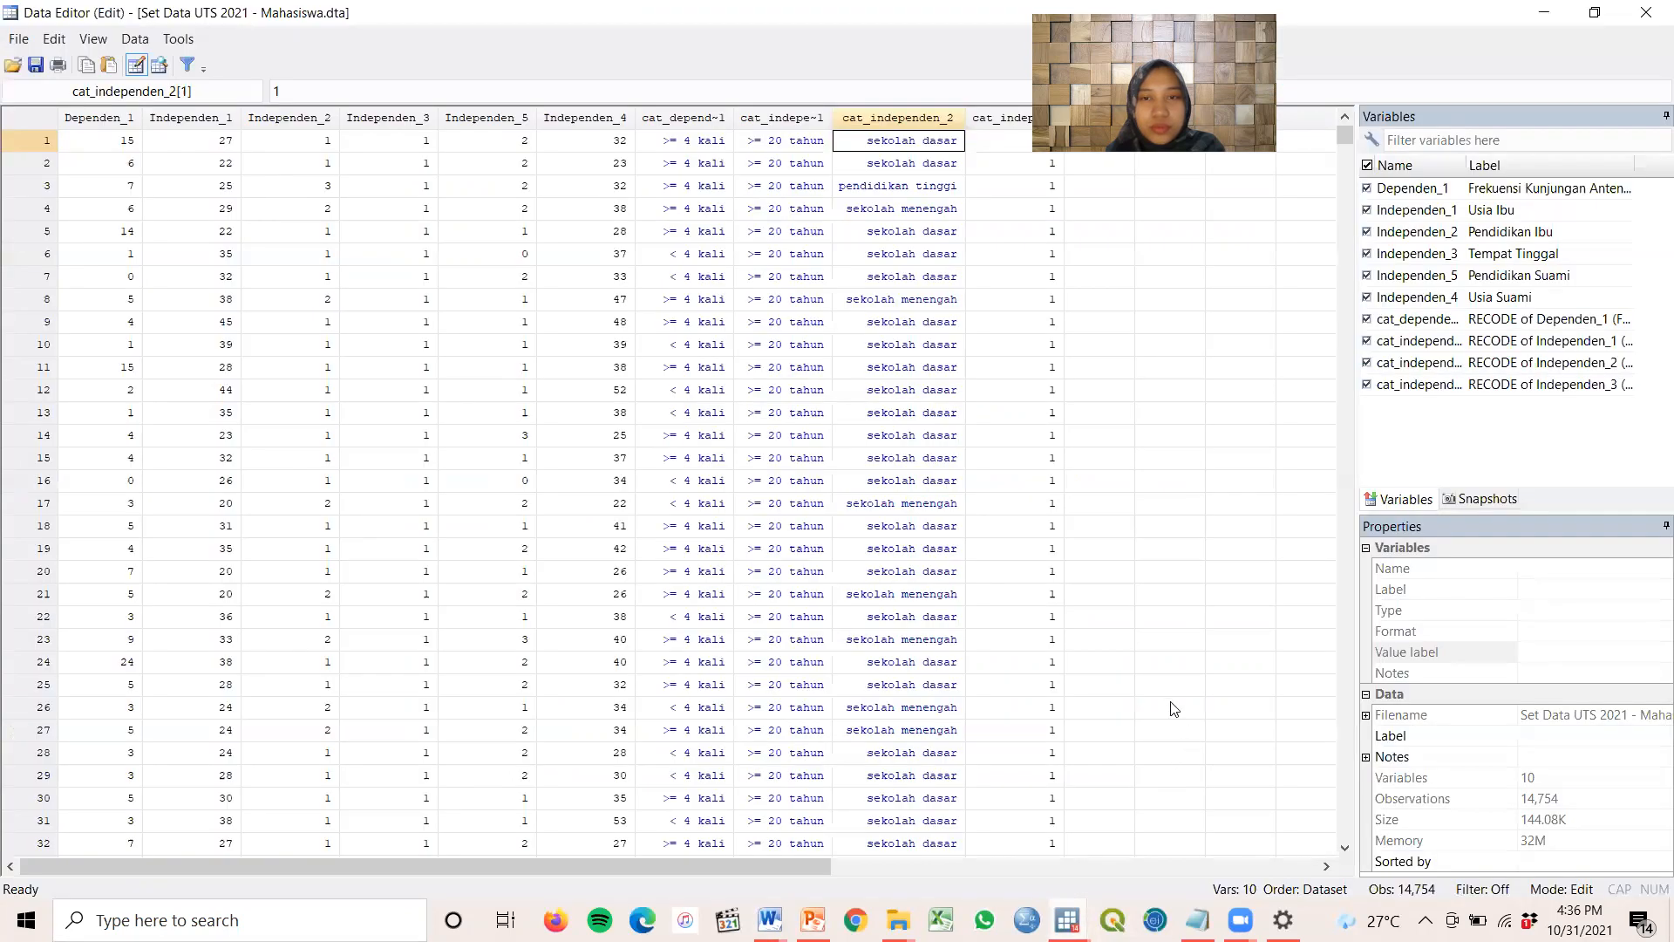
click(1027, 117)
click(1664, 652)
click(990, 341)
text(cat)
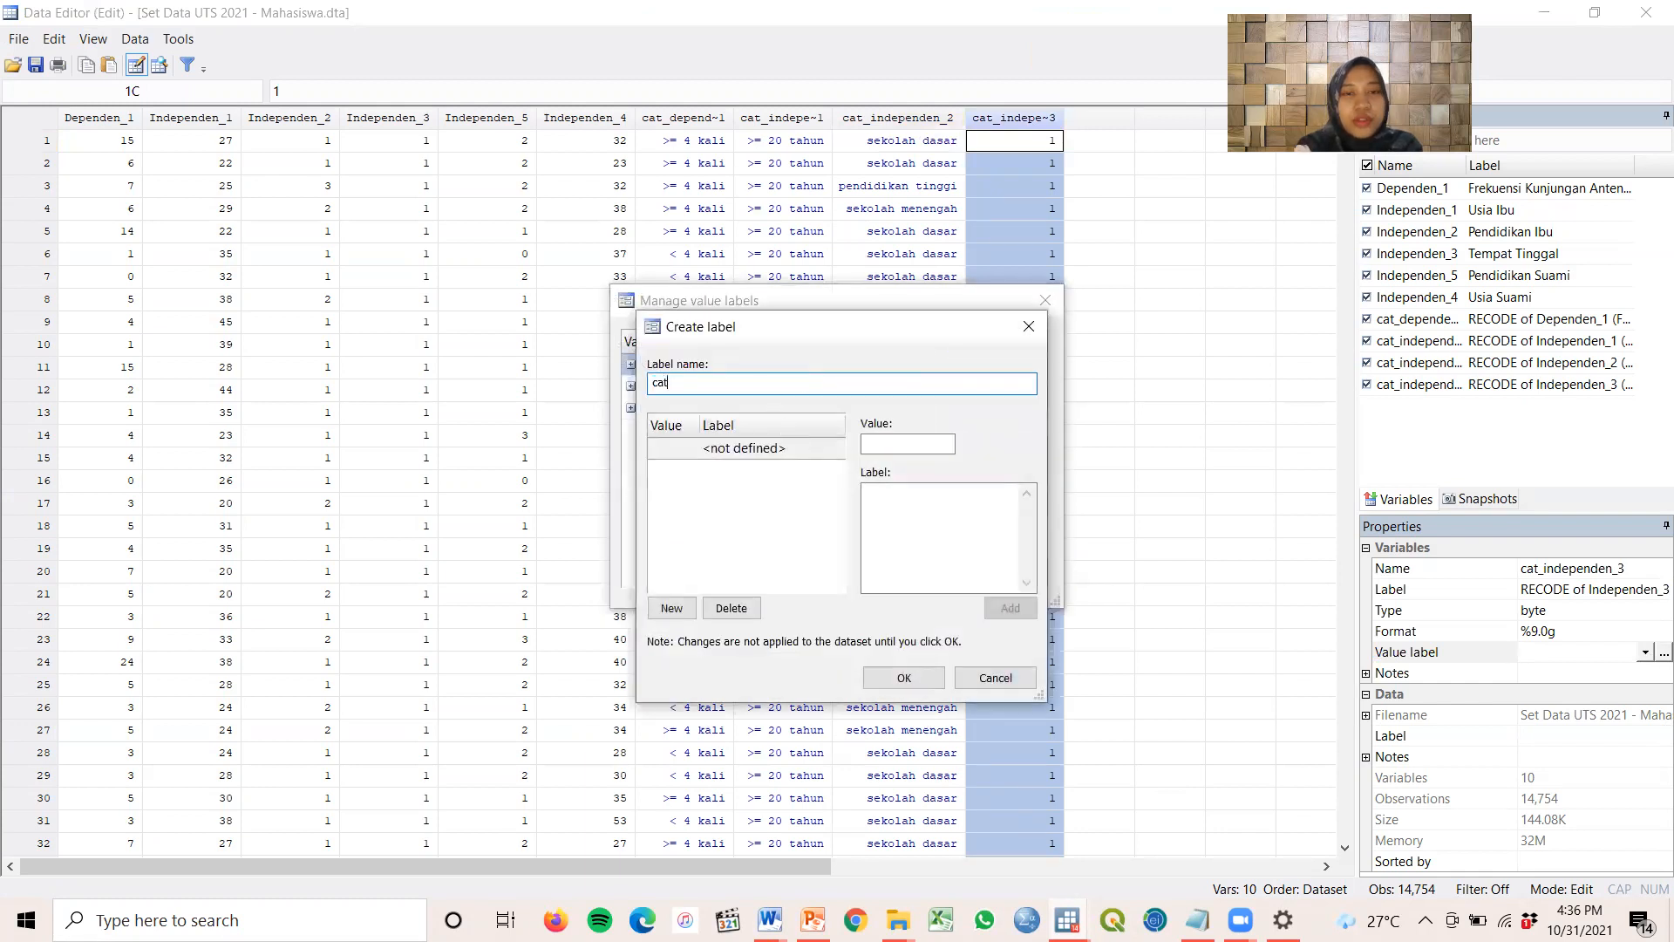
text(_independen)
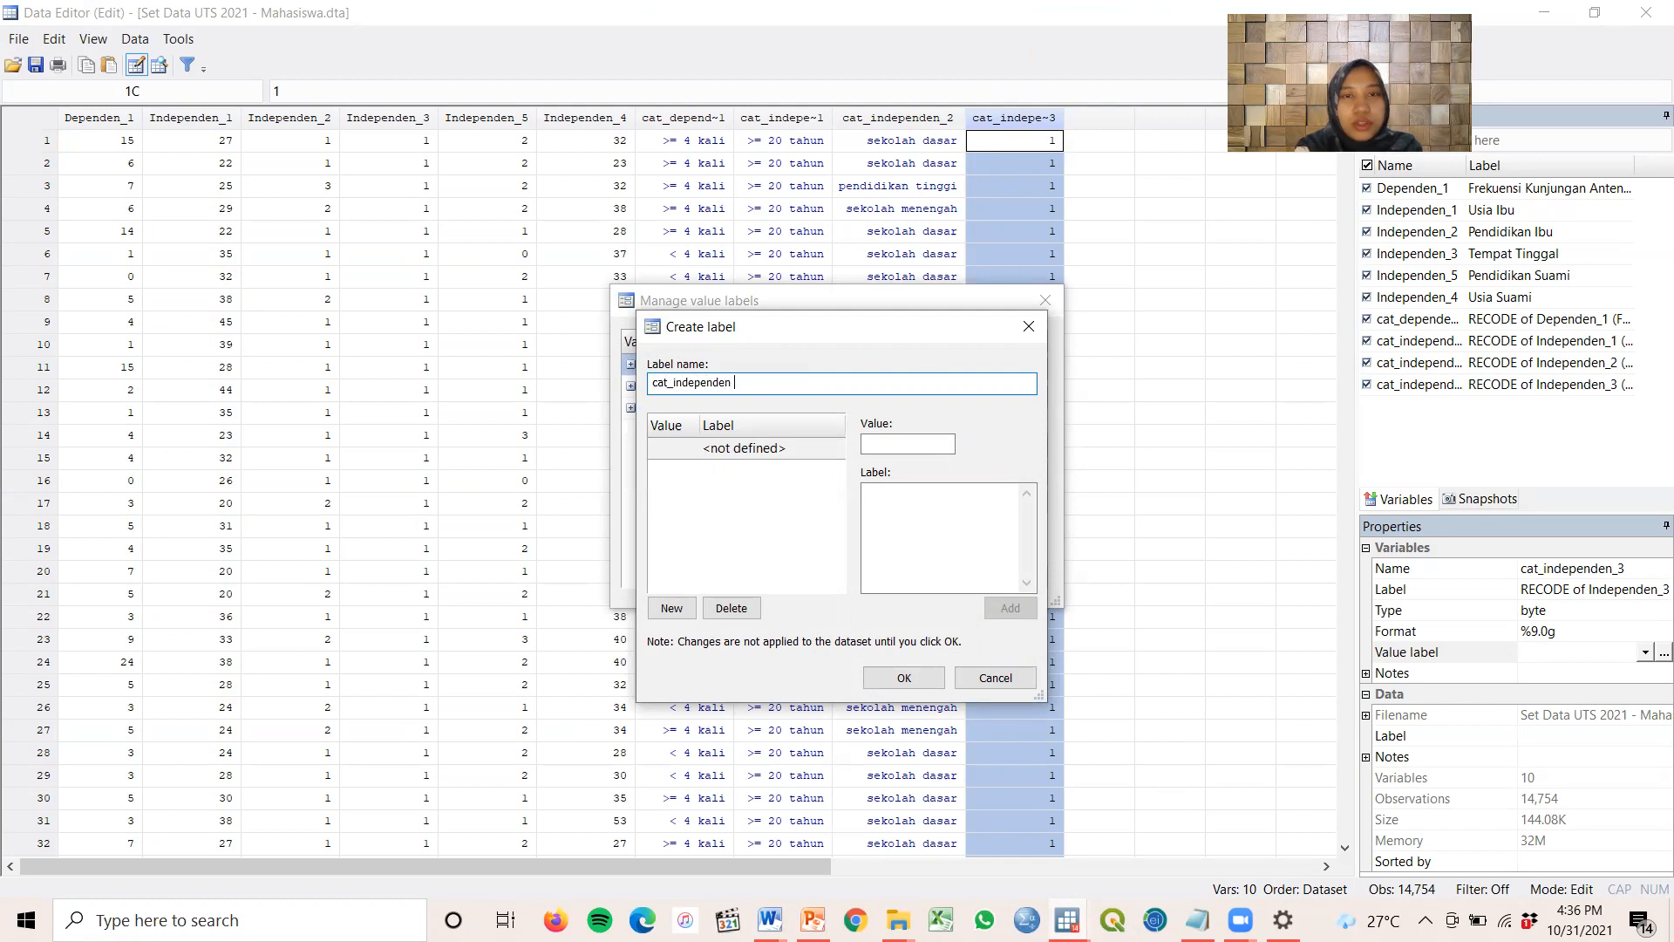
Define 0 as "kota" and 1 as "desa" in the value label, checking Tempat Tinggal in Word's Record UTS.docx, and save it
click(877, 442)
text(0)
click(912, 489)
mouse_move(768, 920)
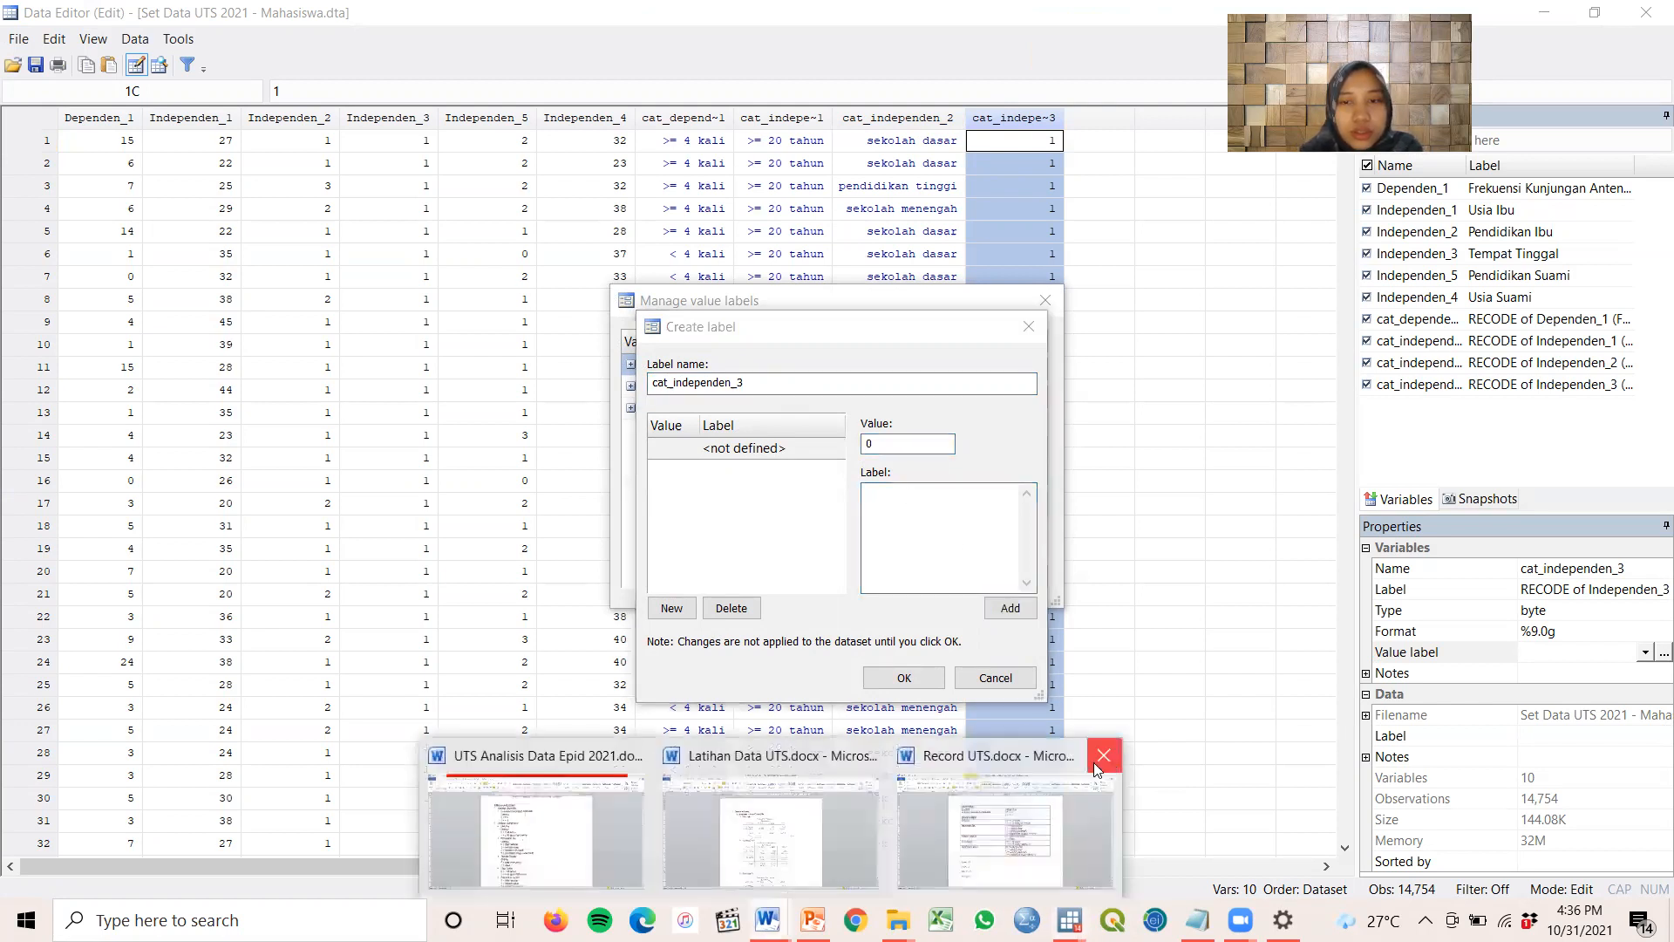
click(1019, 813)
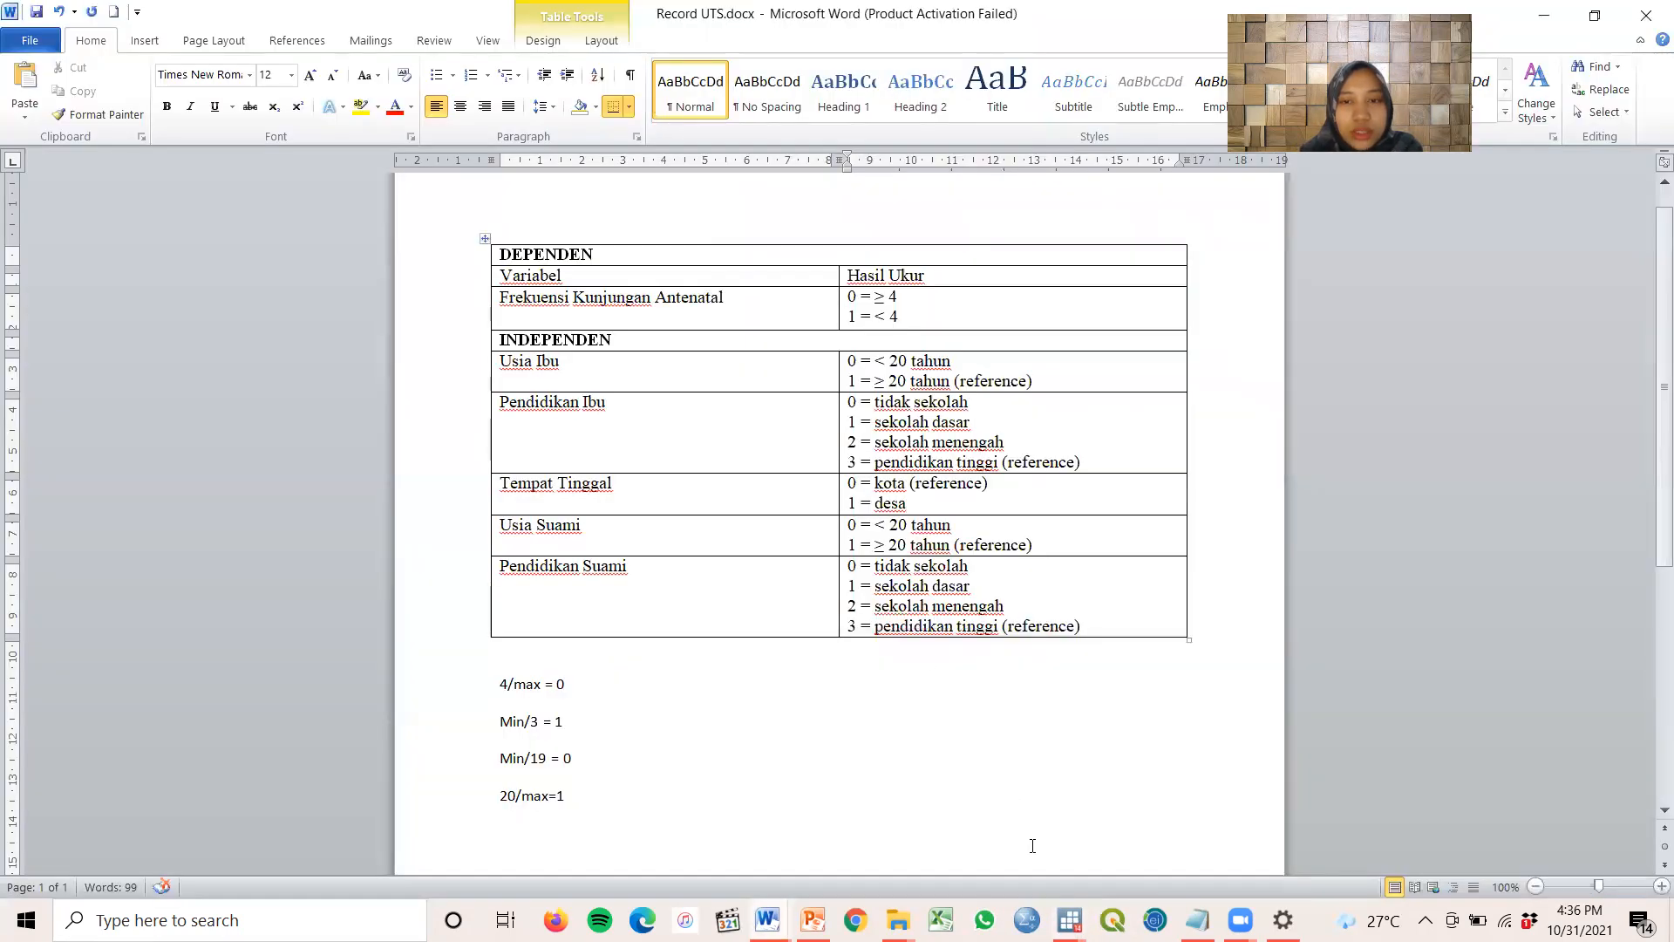
mouse_move(1069, 920)
click(1225, 781)
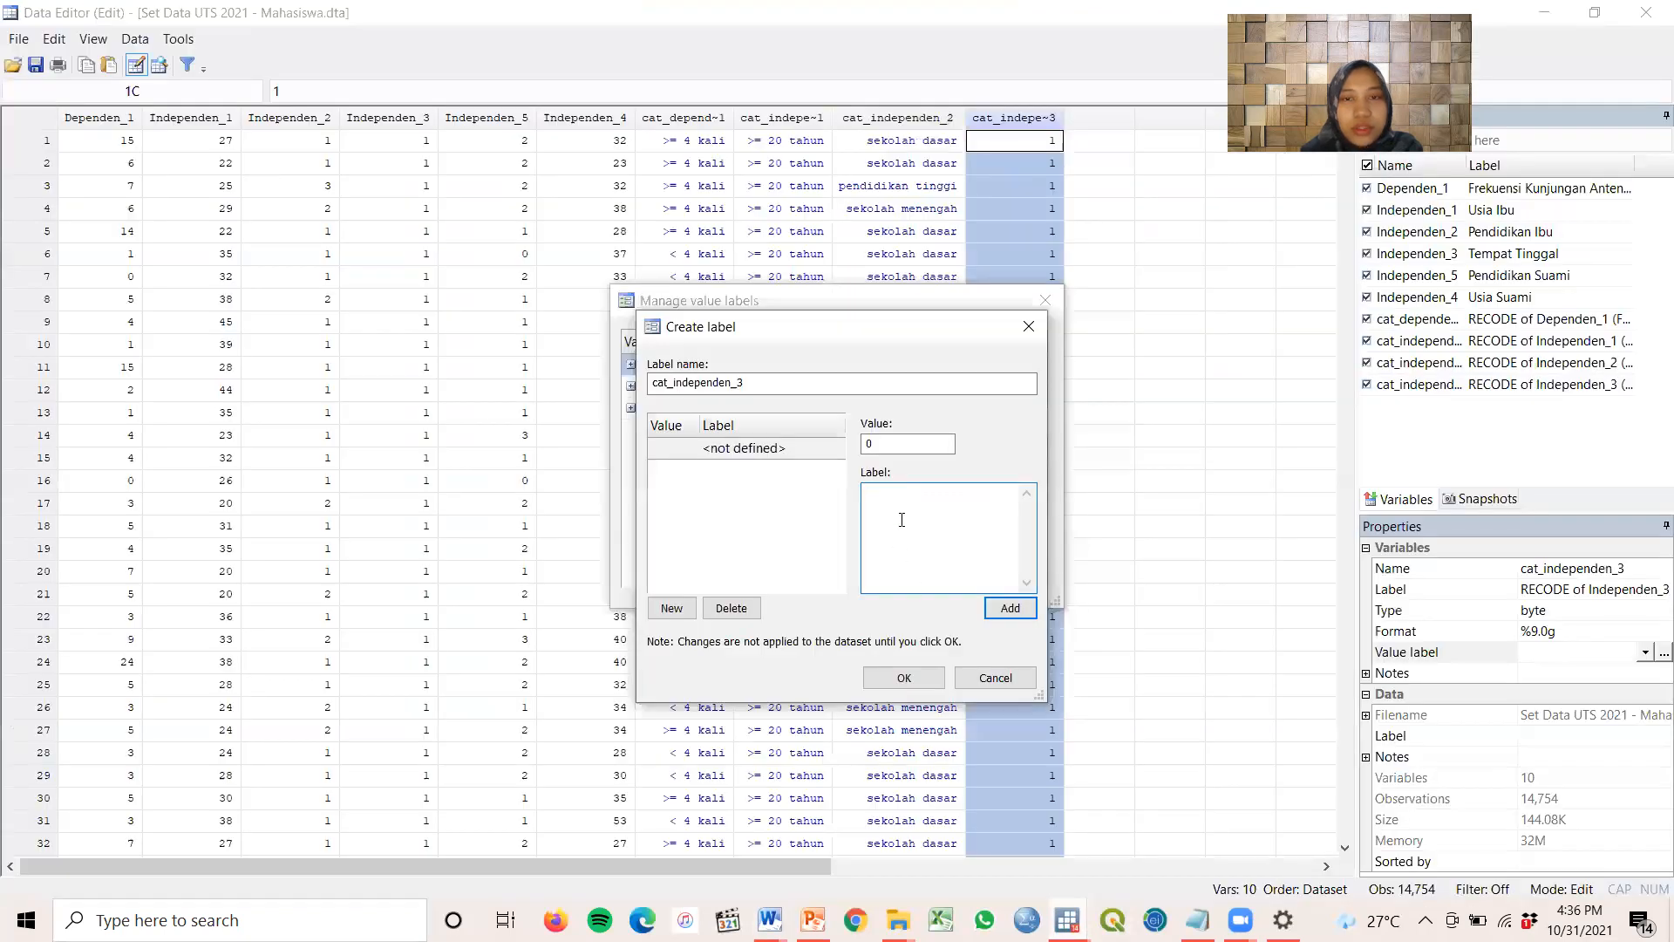
click(1010, 608)
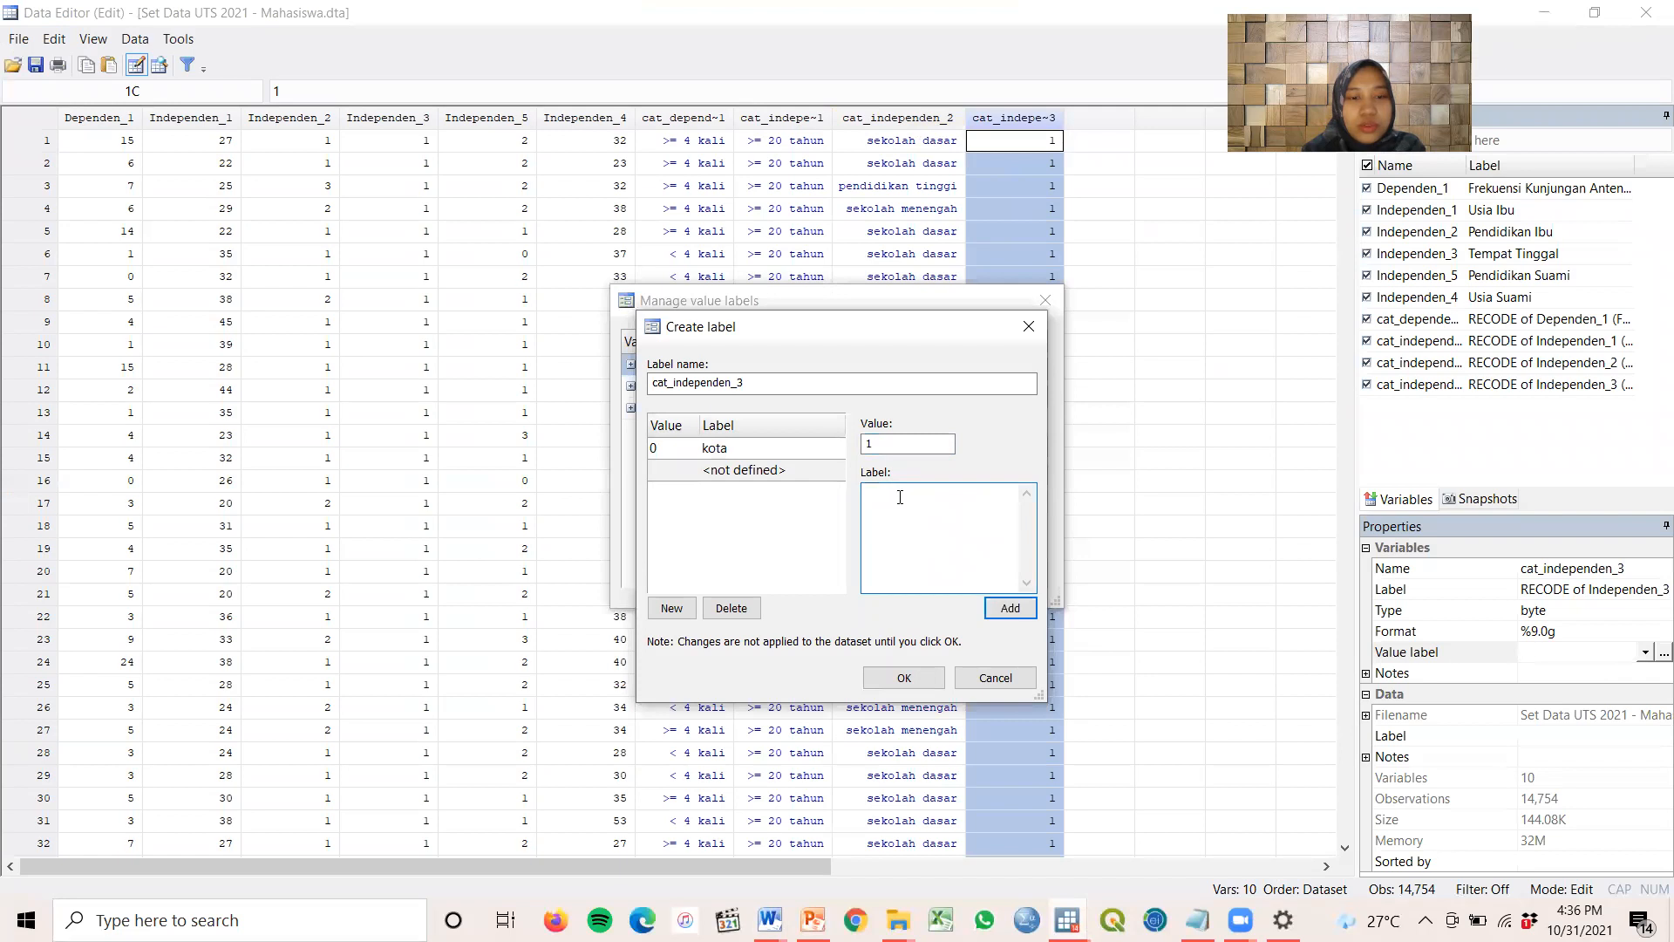
click(912, 677)
click(999, 578)
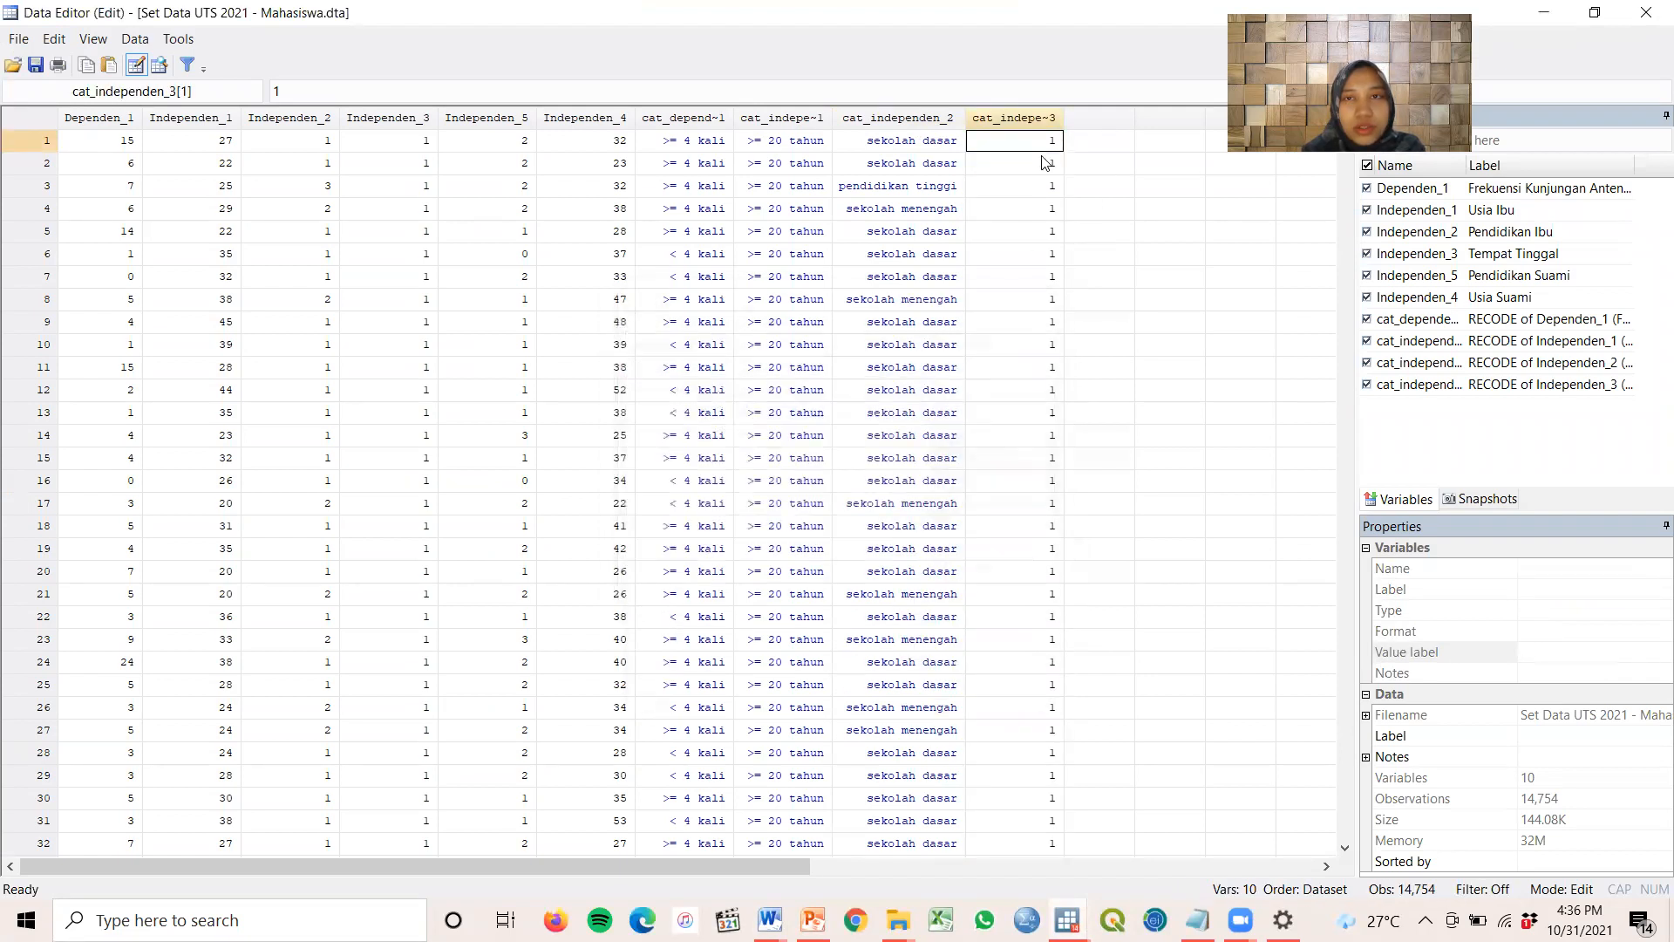
Assign the value label cat_independen_3 to the cat_independen_3 variable
click(1040, 120)
click(1645, 654)
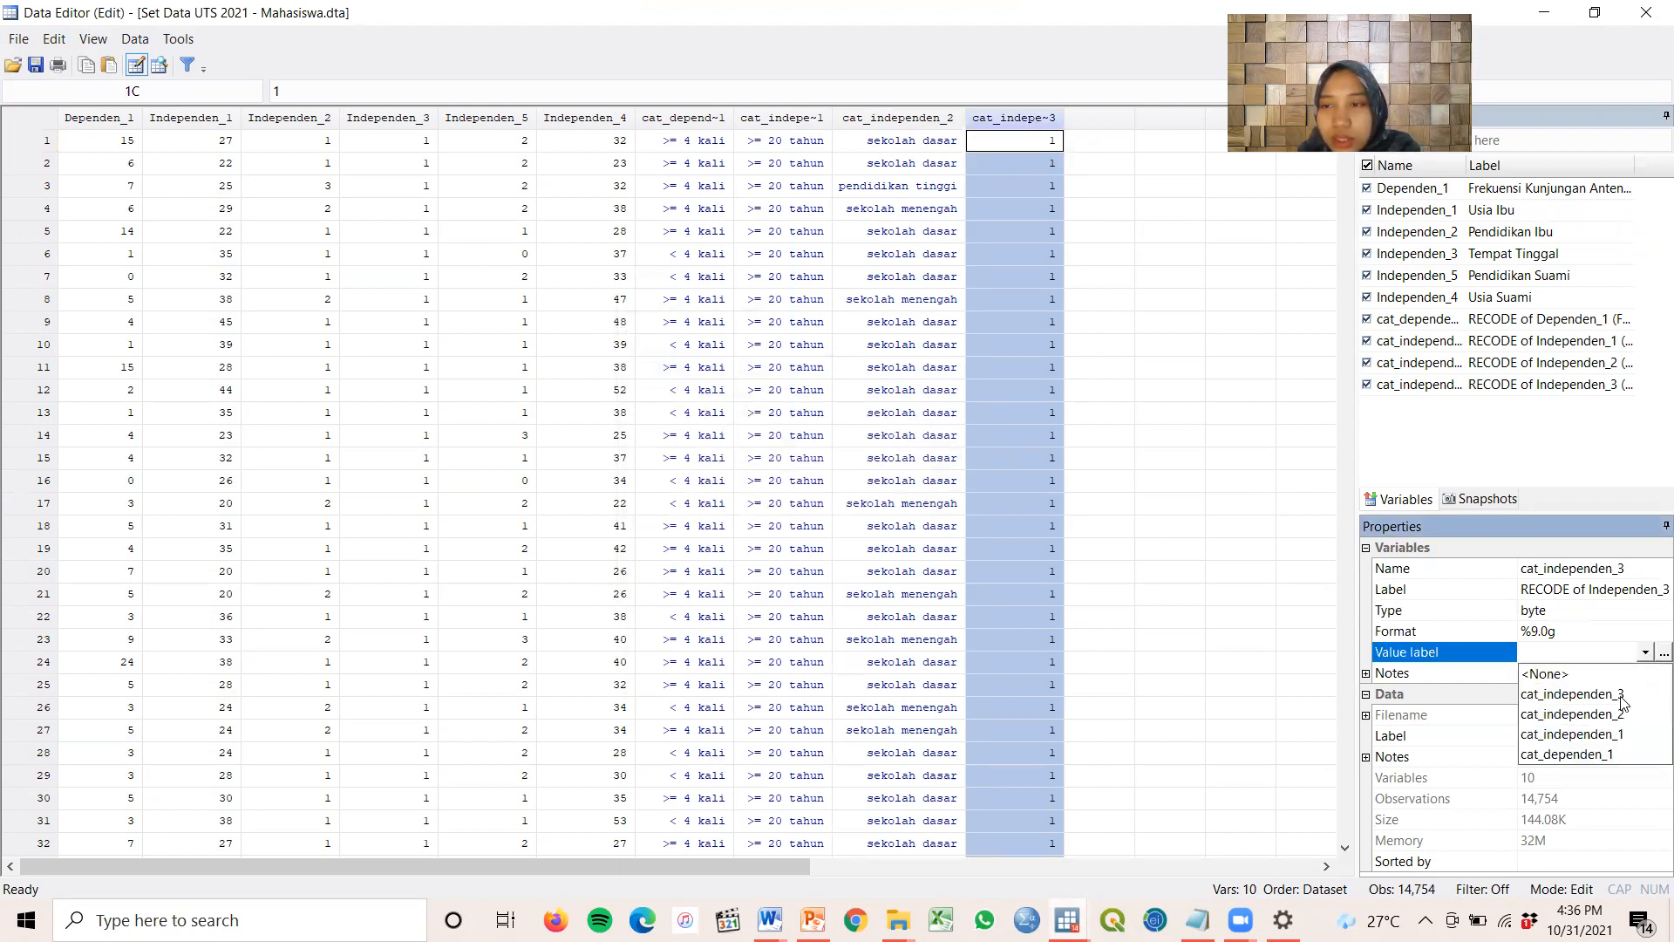
click(1569, 694)
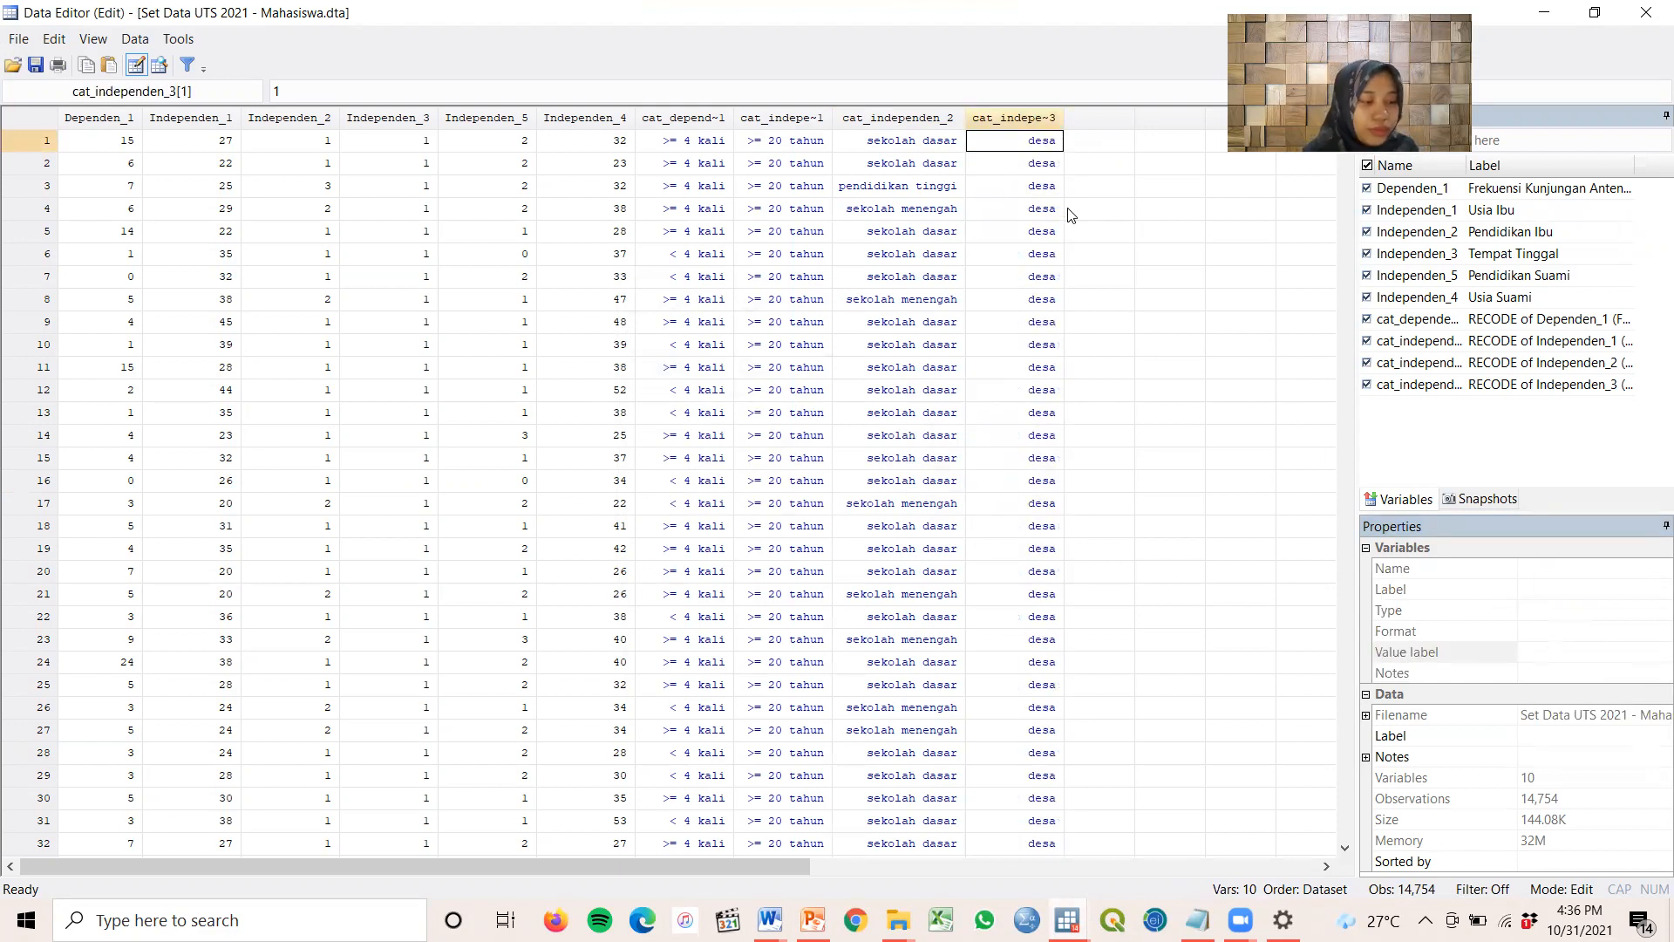
Open the recode dialog for categorical variables, reset it and choose Independen_4 as the variable to recode
click(134, 39)
mouse_move(213, 111)
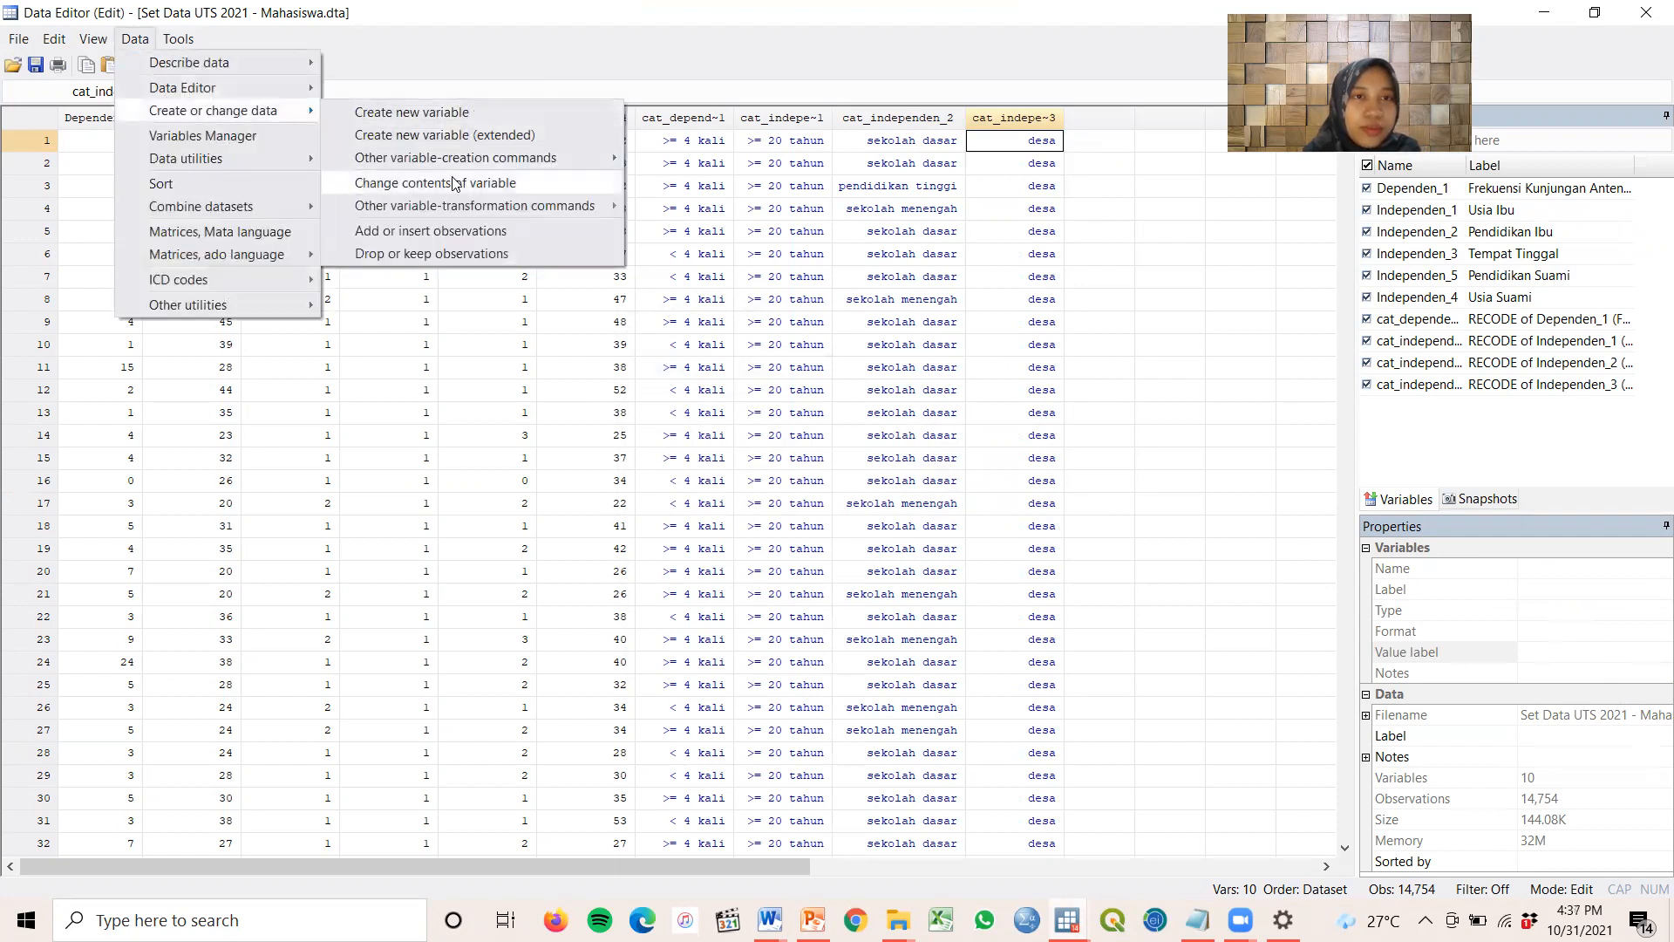
mouse_move(477, 205)
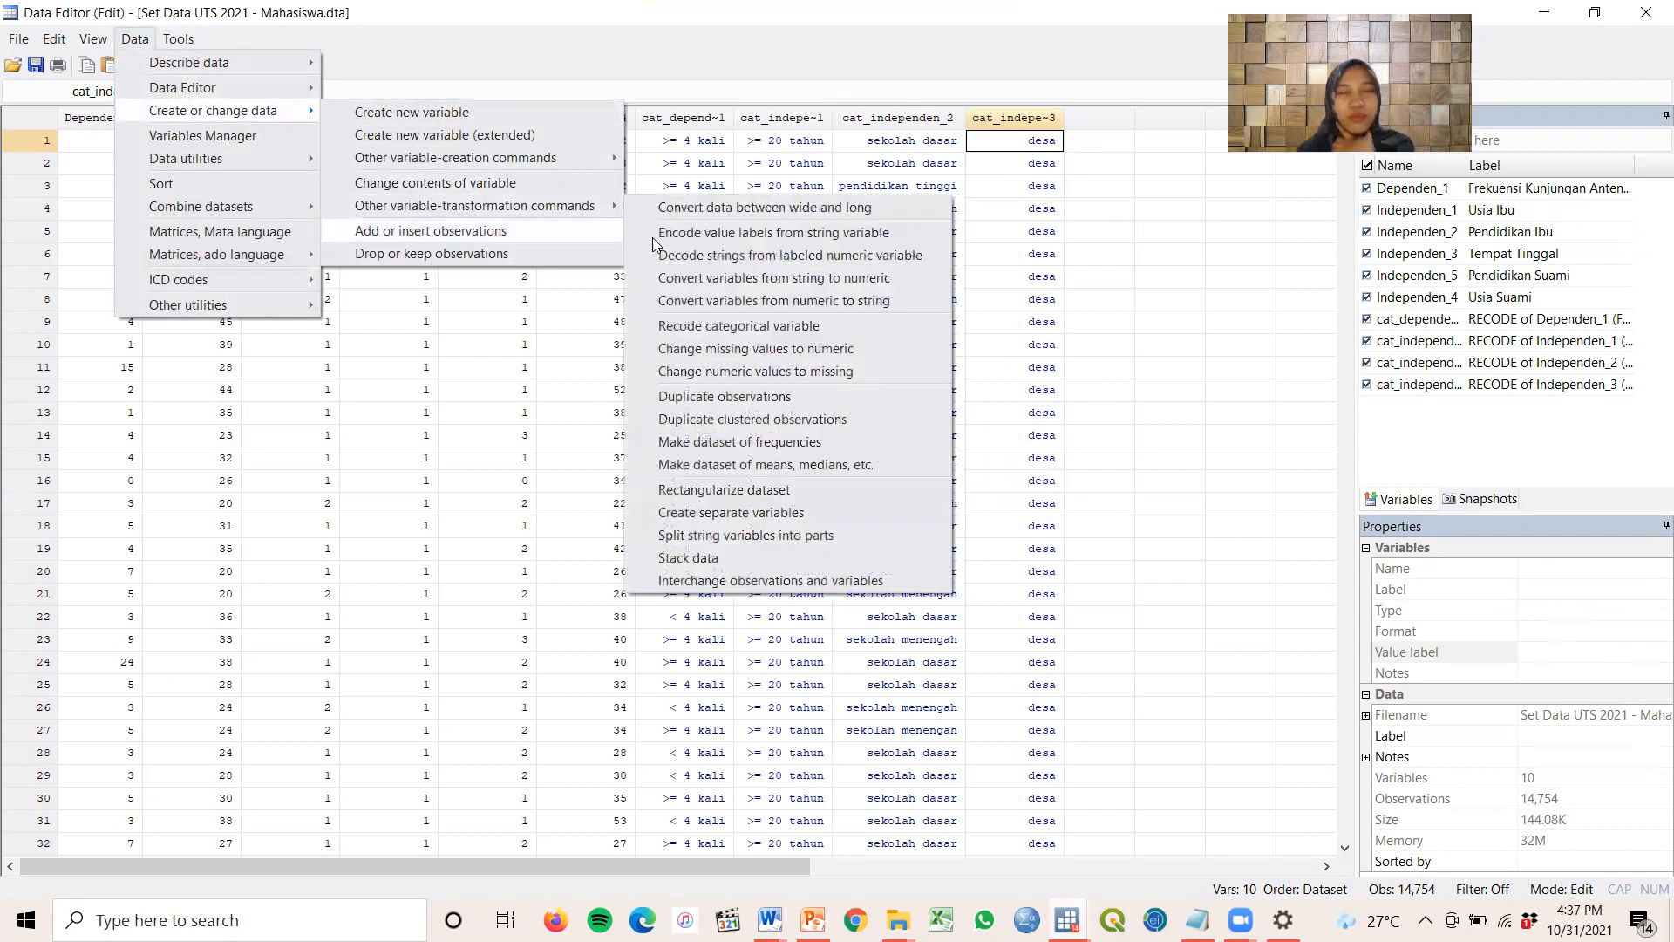
click(738, 326)
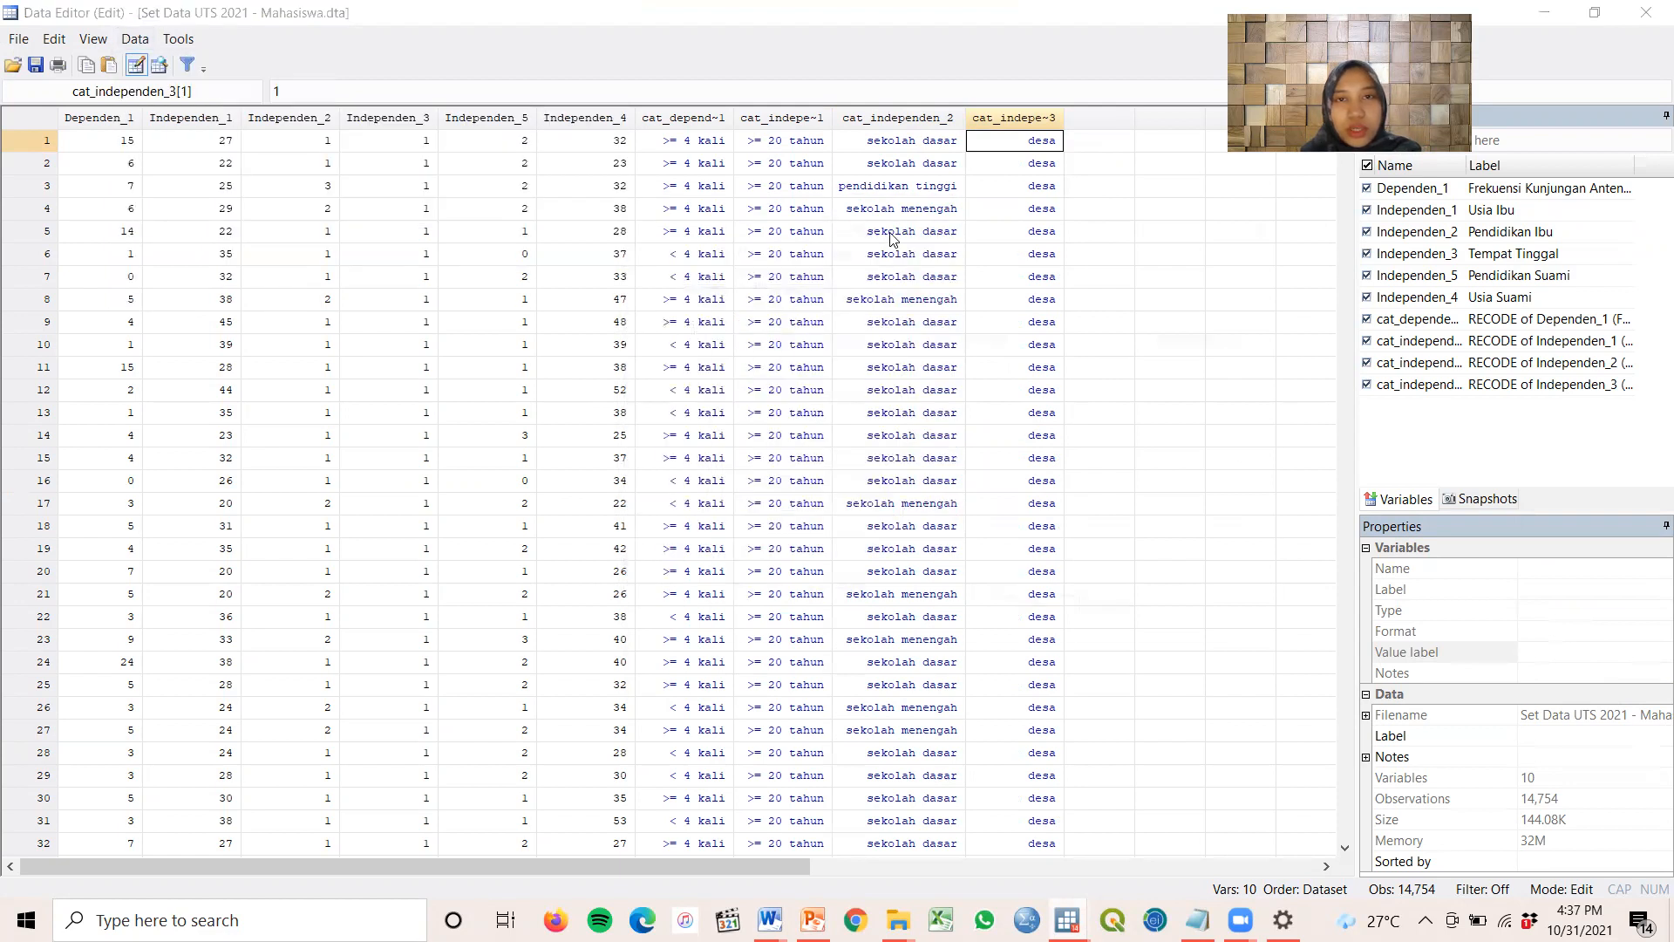
key(Return)
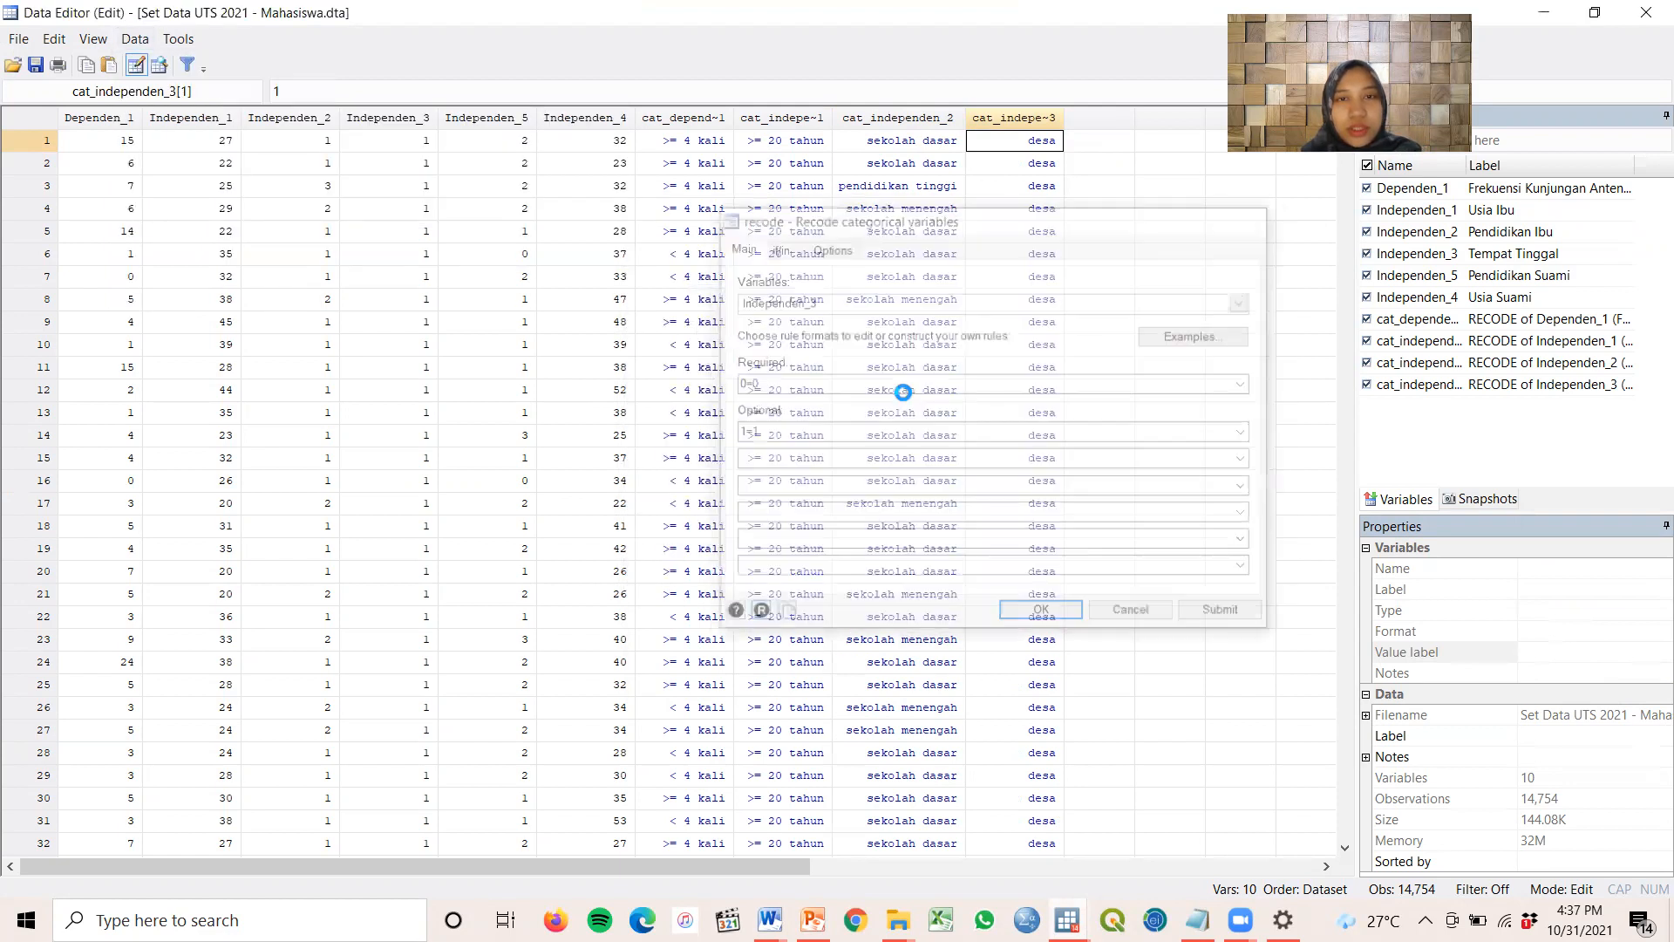
click(1244, 302)
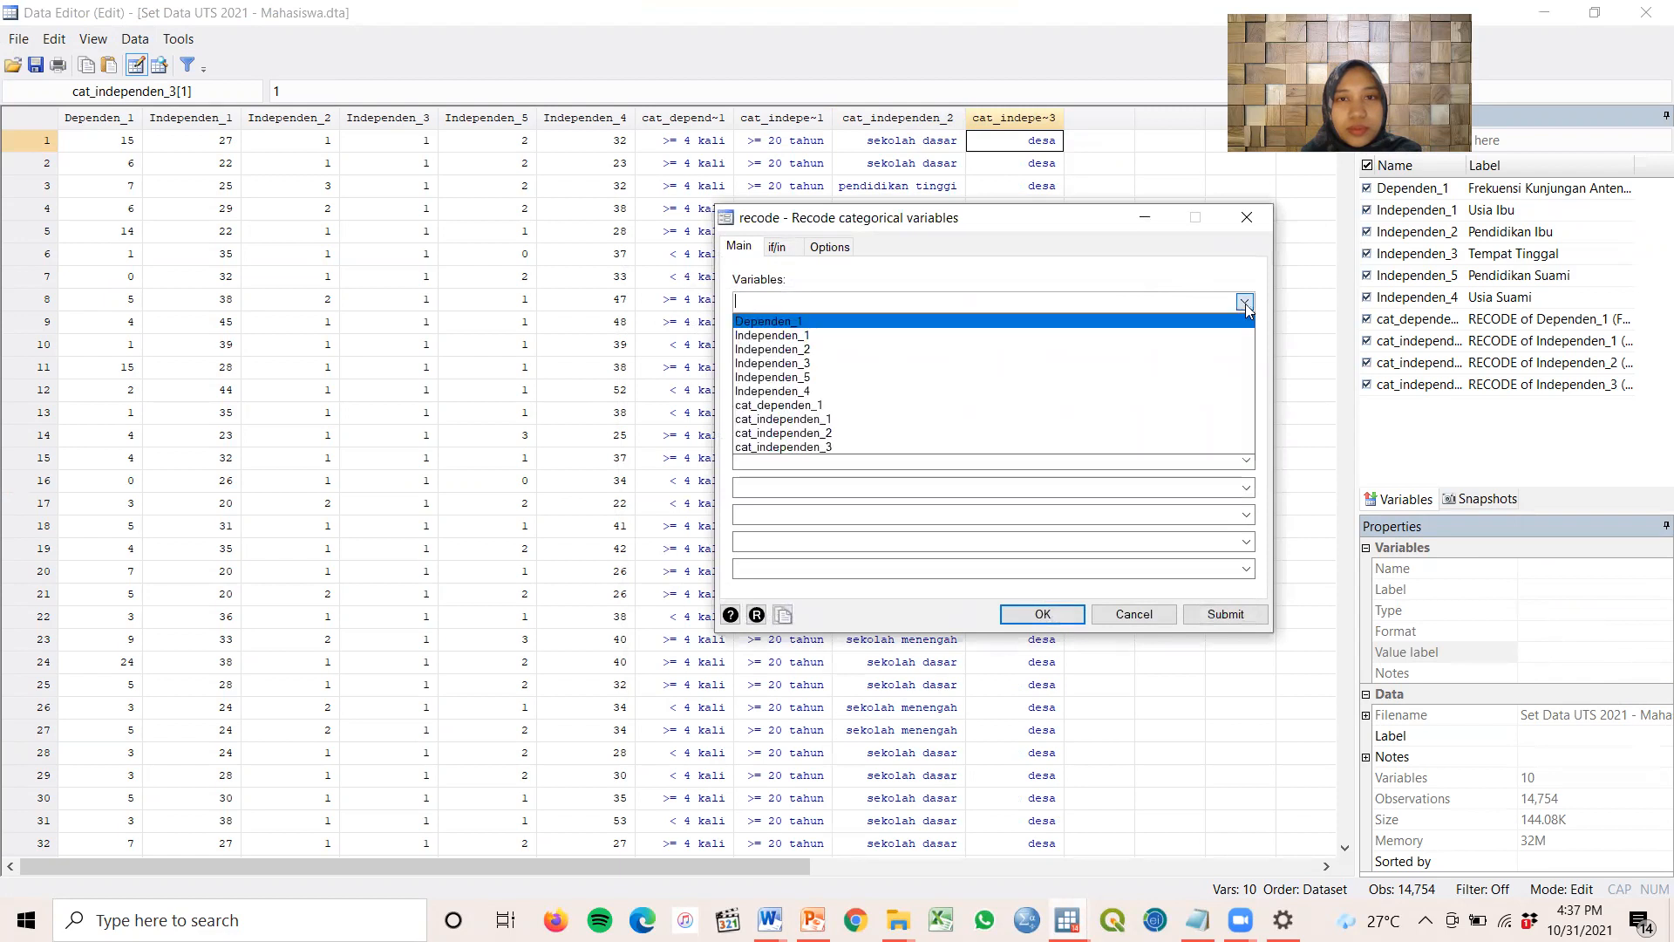
click(1049, 393)
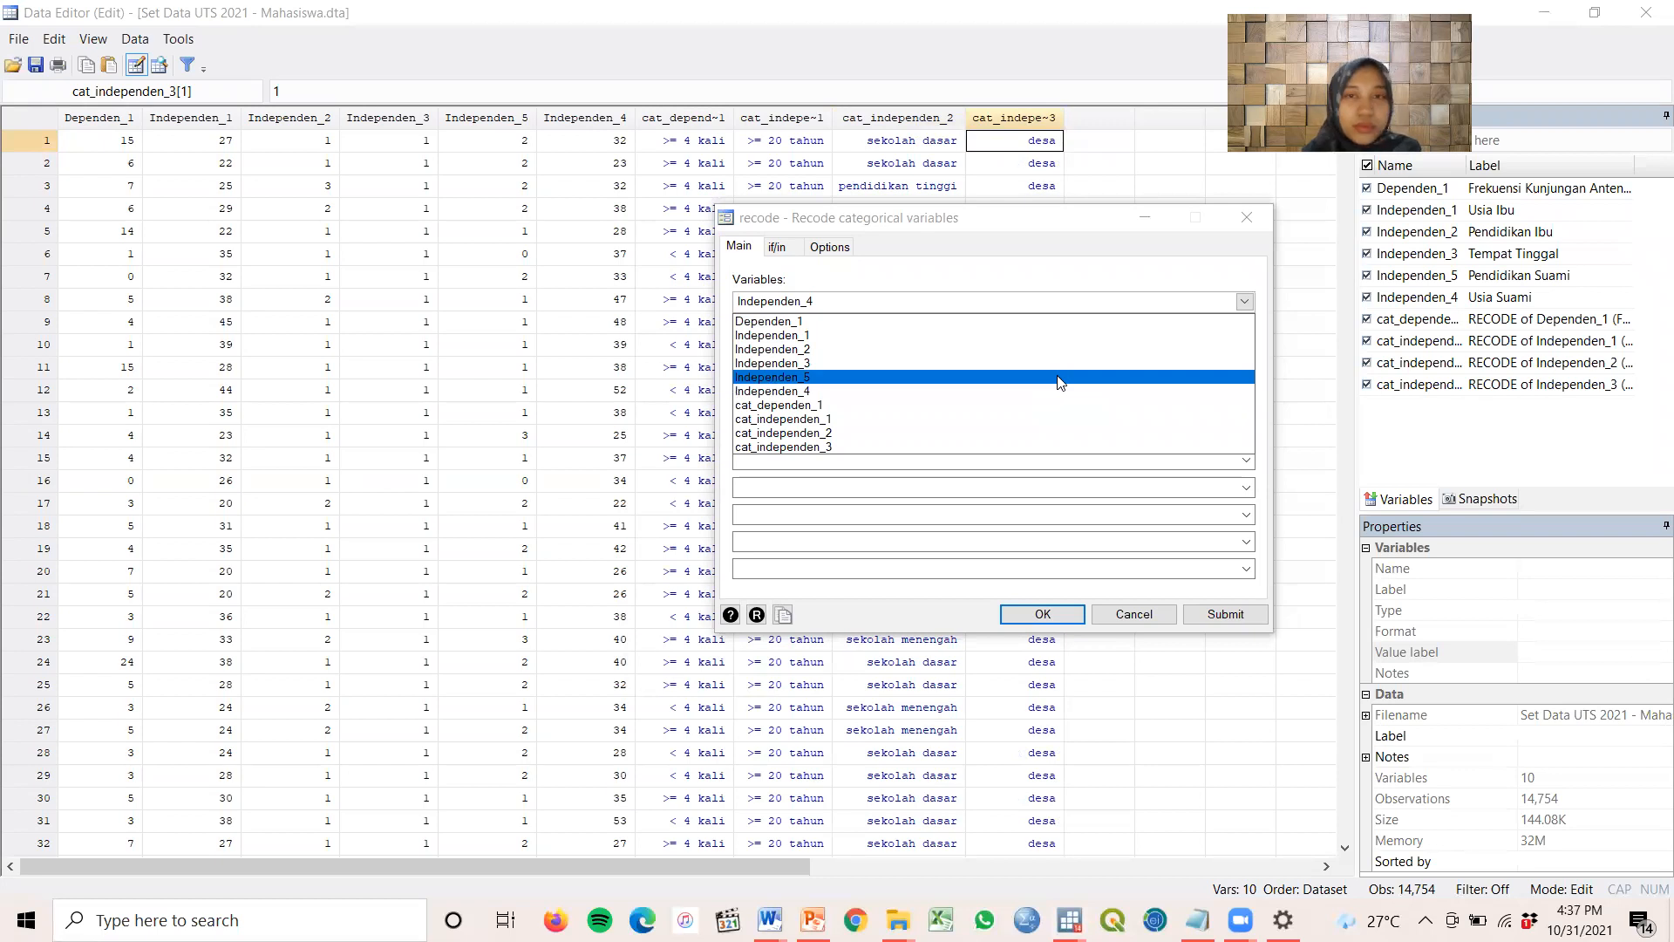
click(1038, 393)
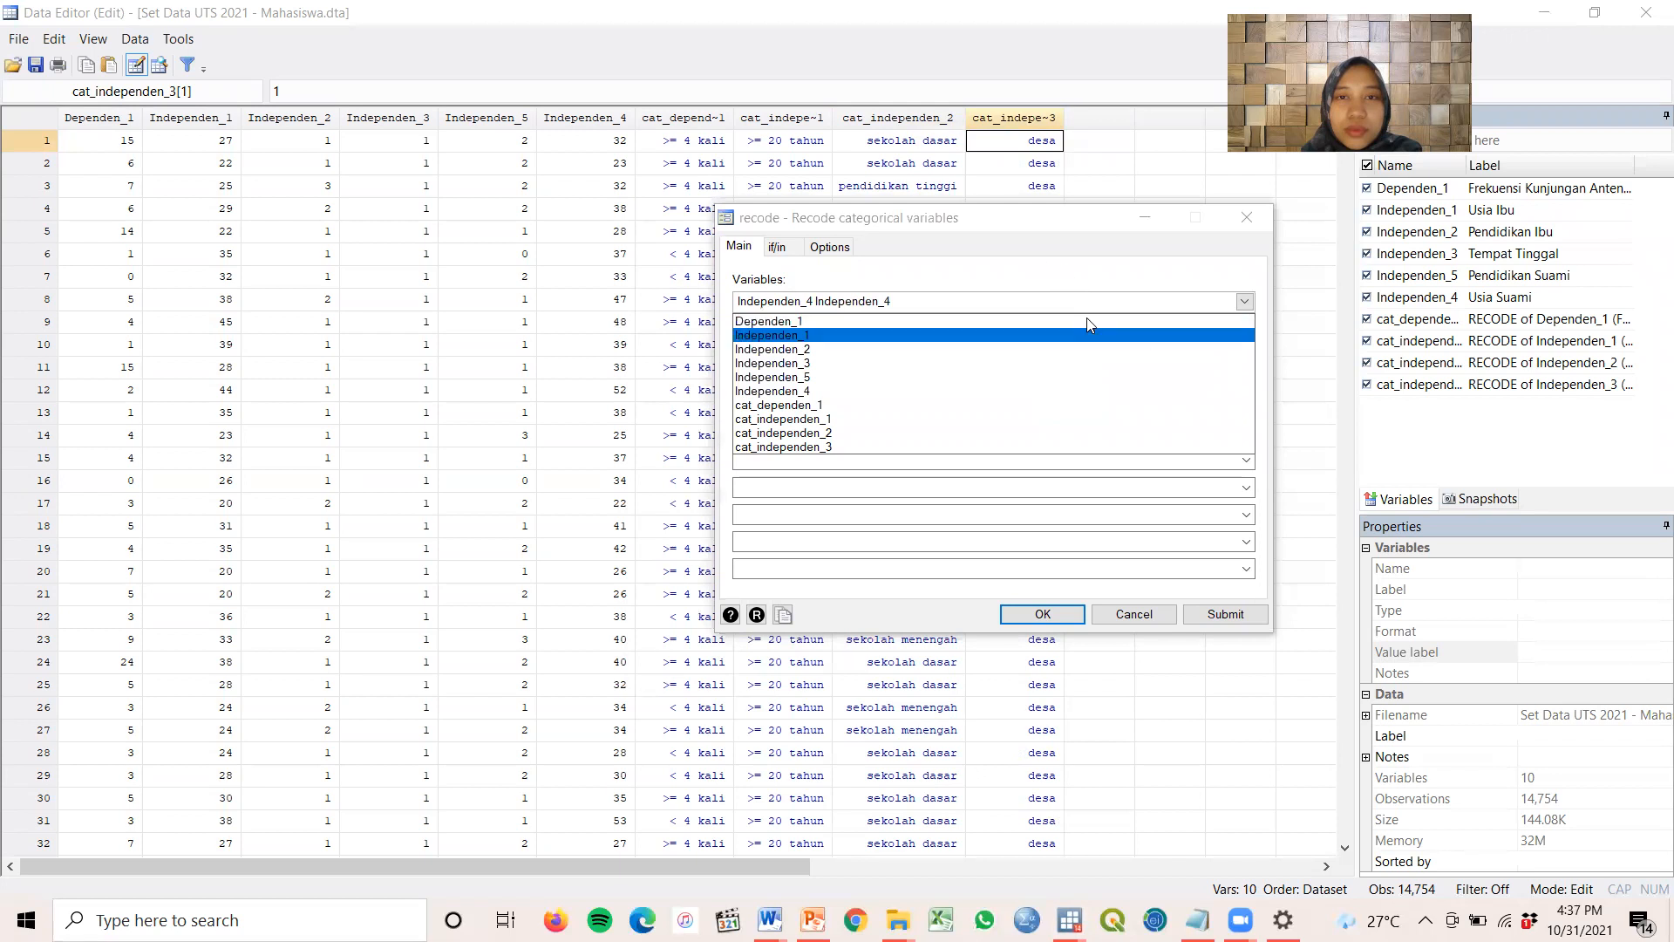
click(912, 306)
key(BackSpace)
key(BackSpace)
key(BackSpace)
key(BackSpace)
key(BackSpace)
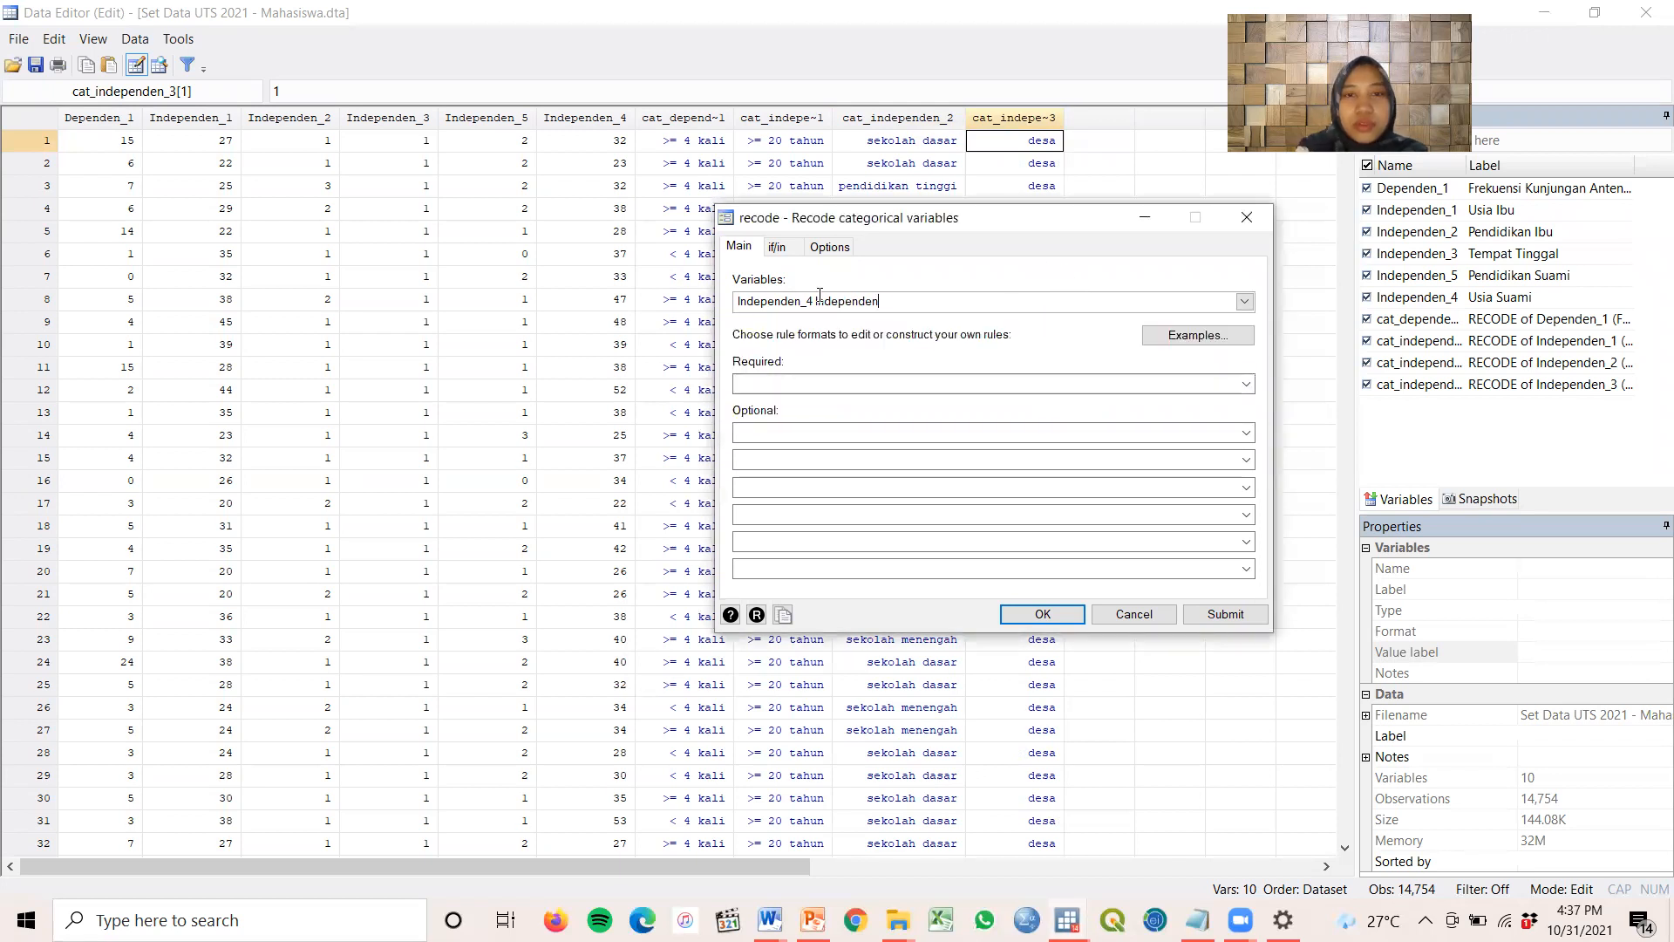
key(BackSpace)
key(BackSpace)
key(BackSpace)
key(BackSpace)
key(BackSpace)
key(BackSpace)
key(BackSpace)
key(BackSpace)
Switch to Record UTS.docx in Word to check the Usia Suami categories
click(806, 384)
click(767, 920)
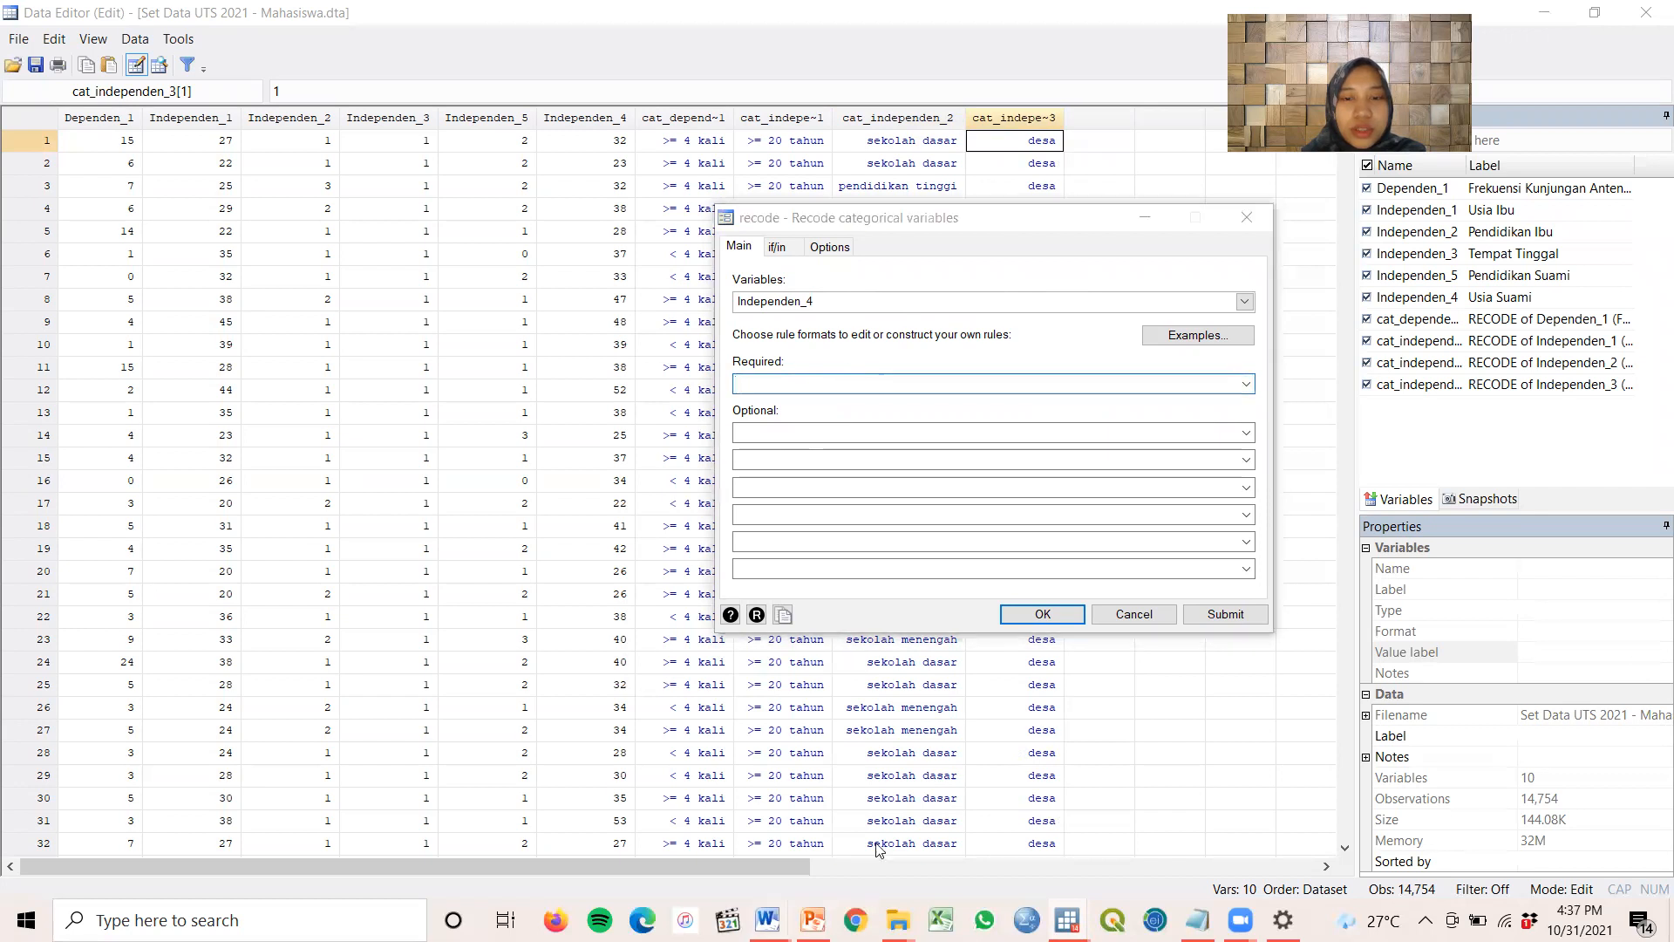
click(1002, 758)
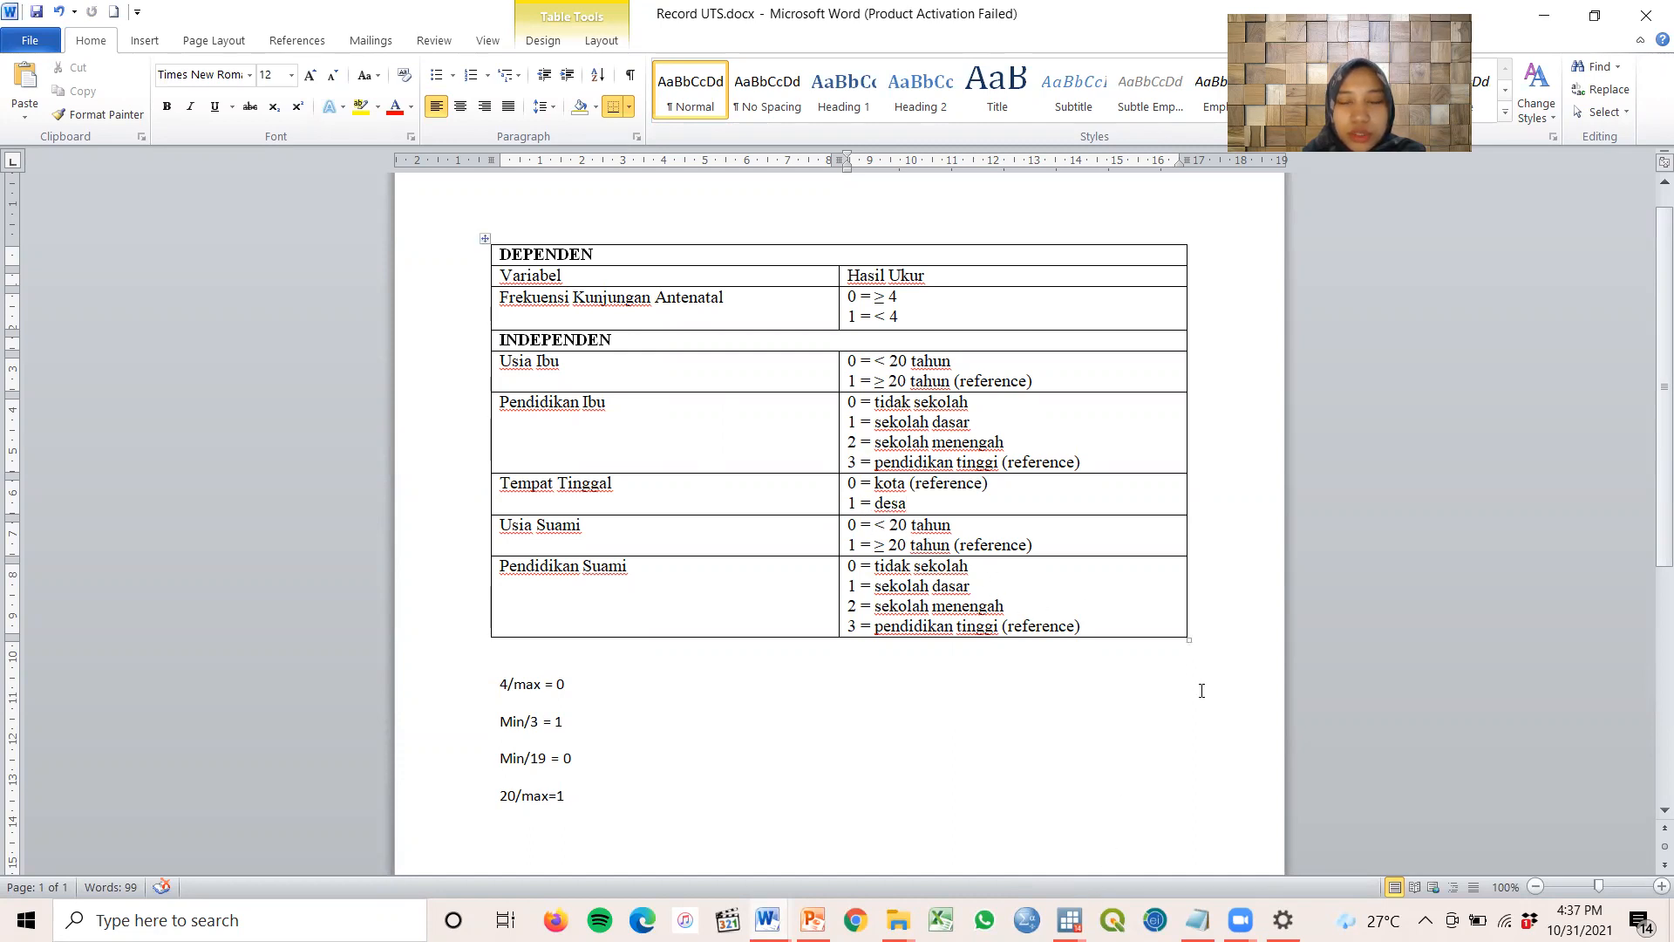
Return to the Stata recode dialog and enter the rules min/19=0 and 20/max=1 for Independen_4
mouse_move(1197, 920)
mouse_move(1069, 920)
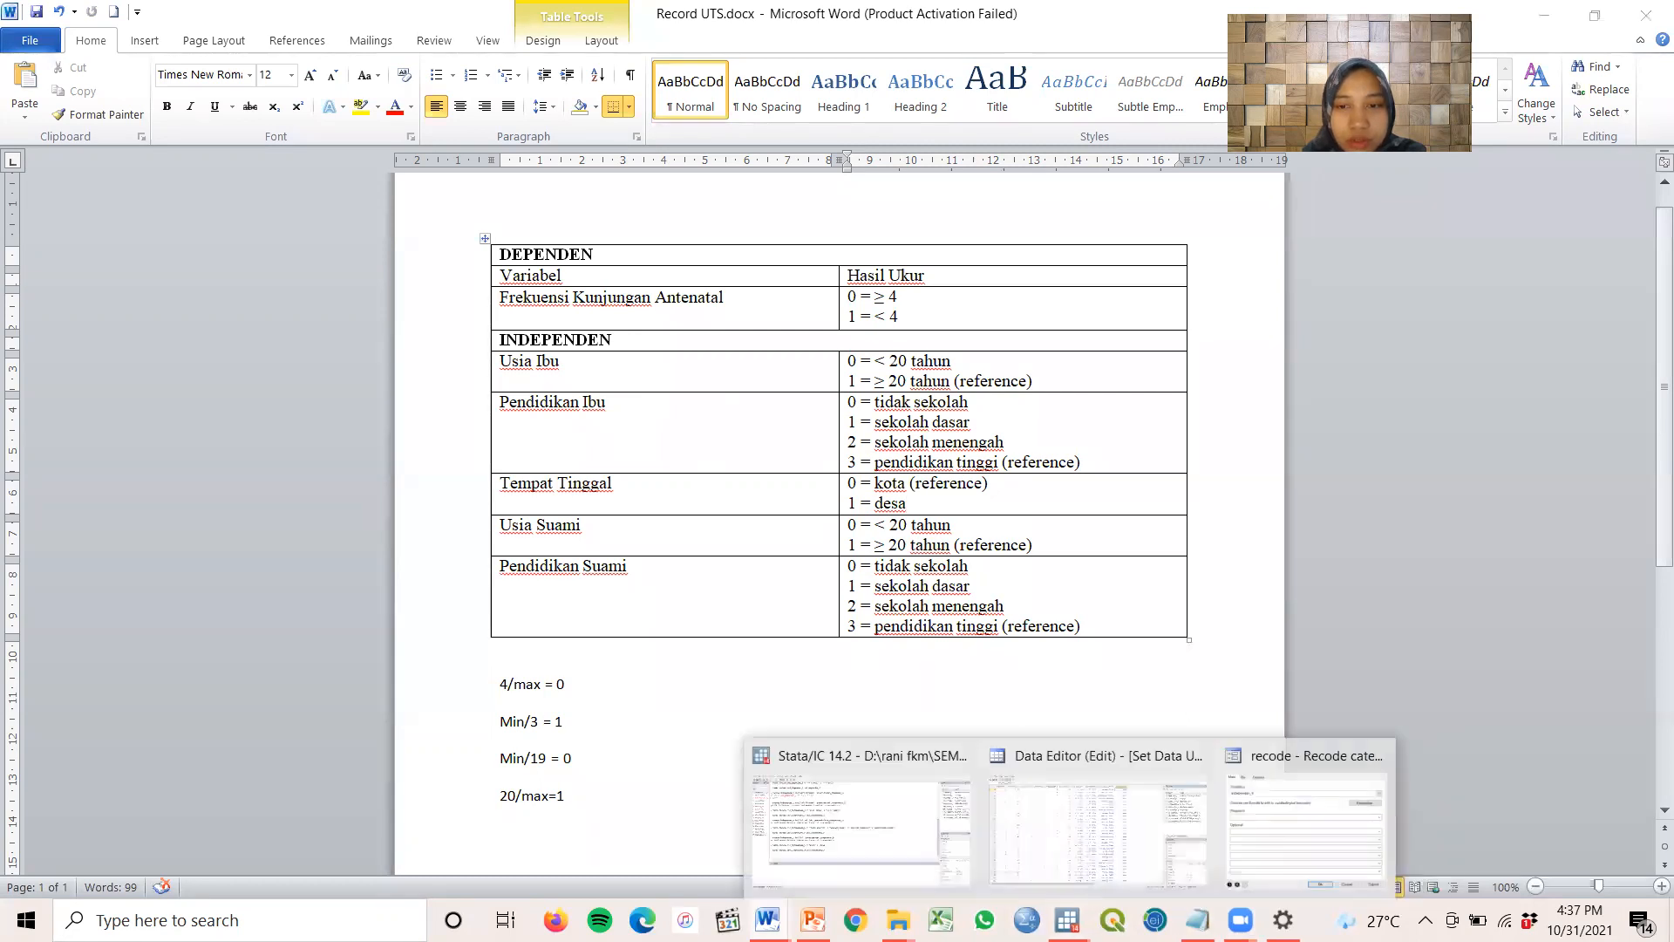
click(1308, 793)
drag(981, 218, 1003, 265)
click(829, 432)
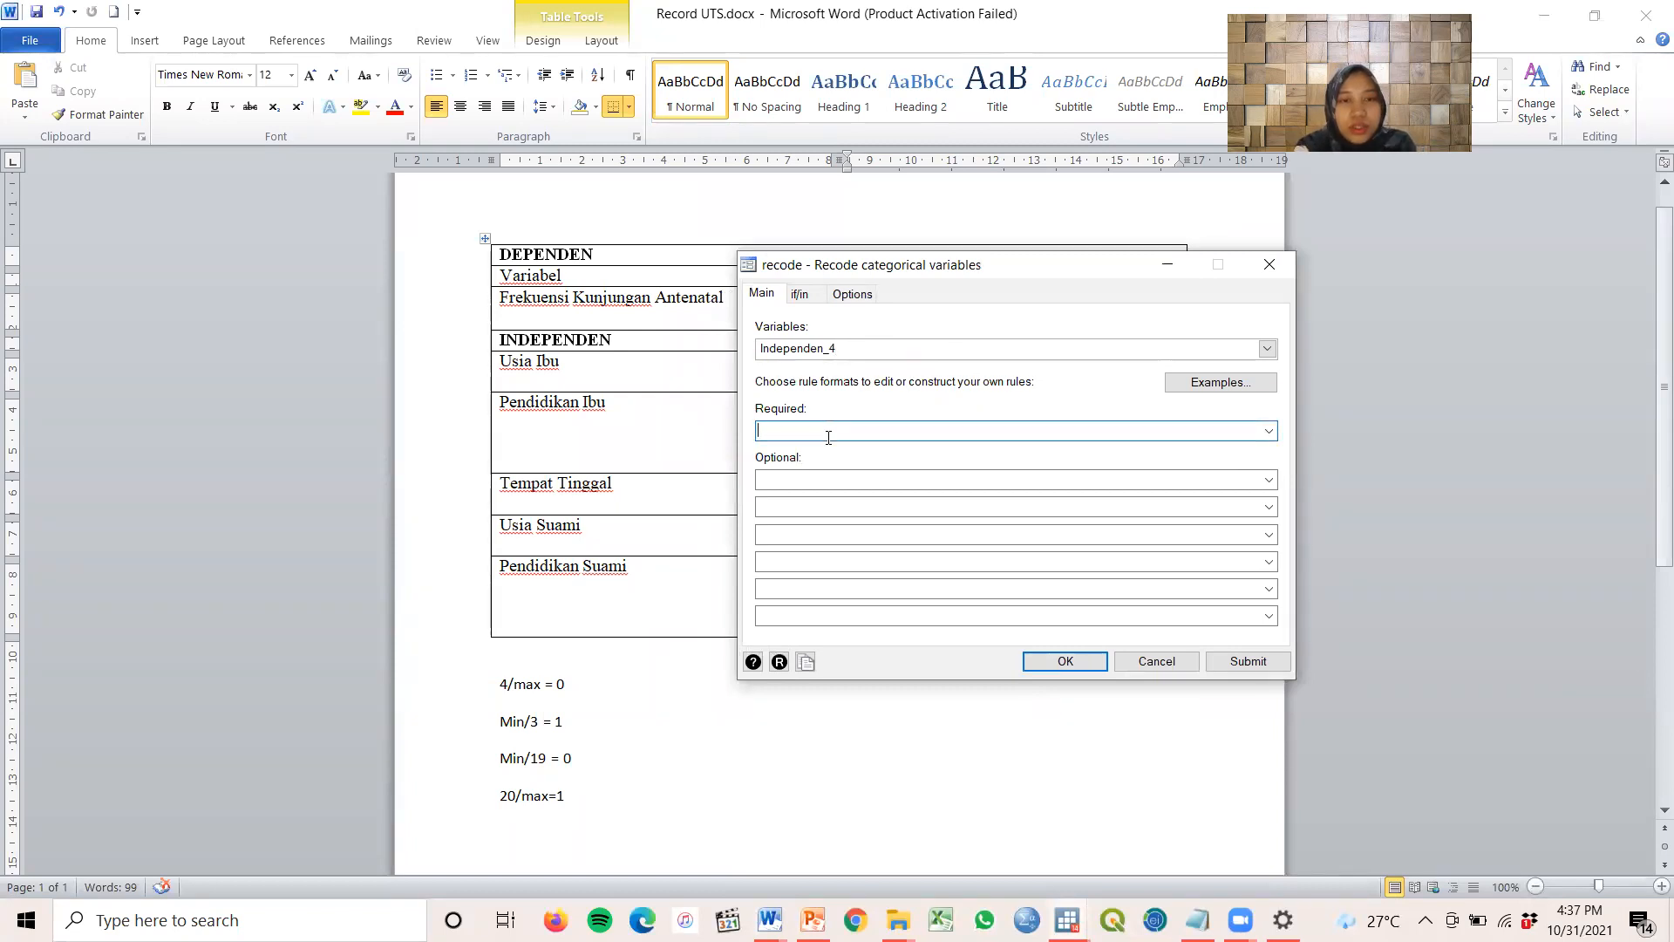
text(min/19=0)
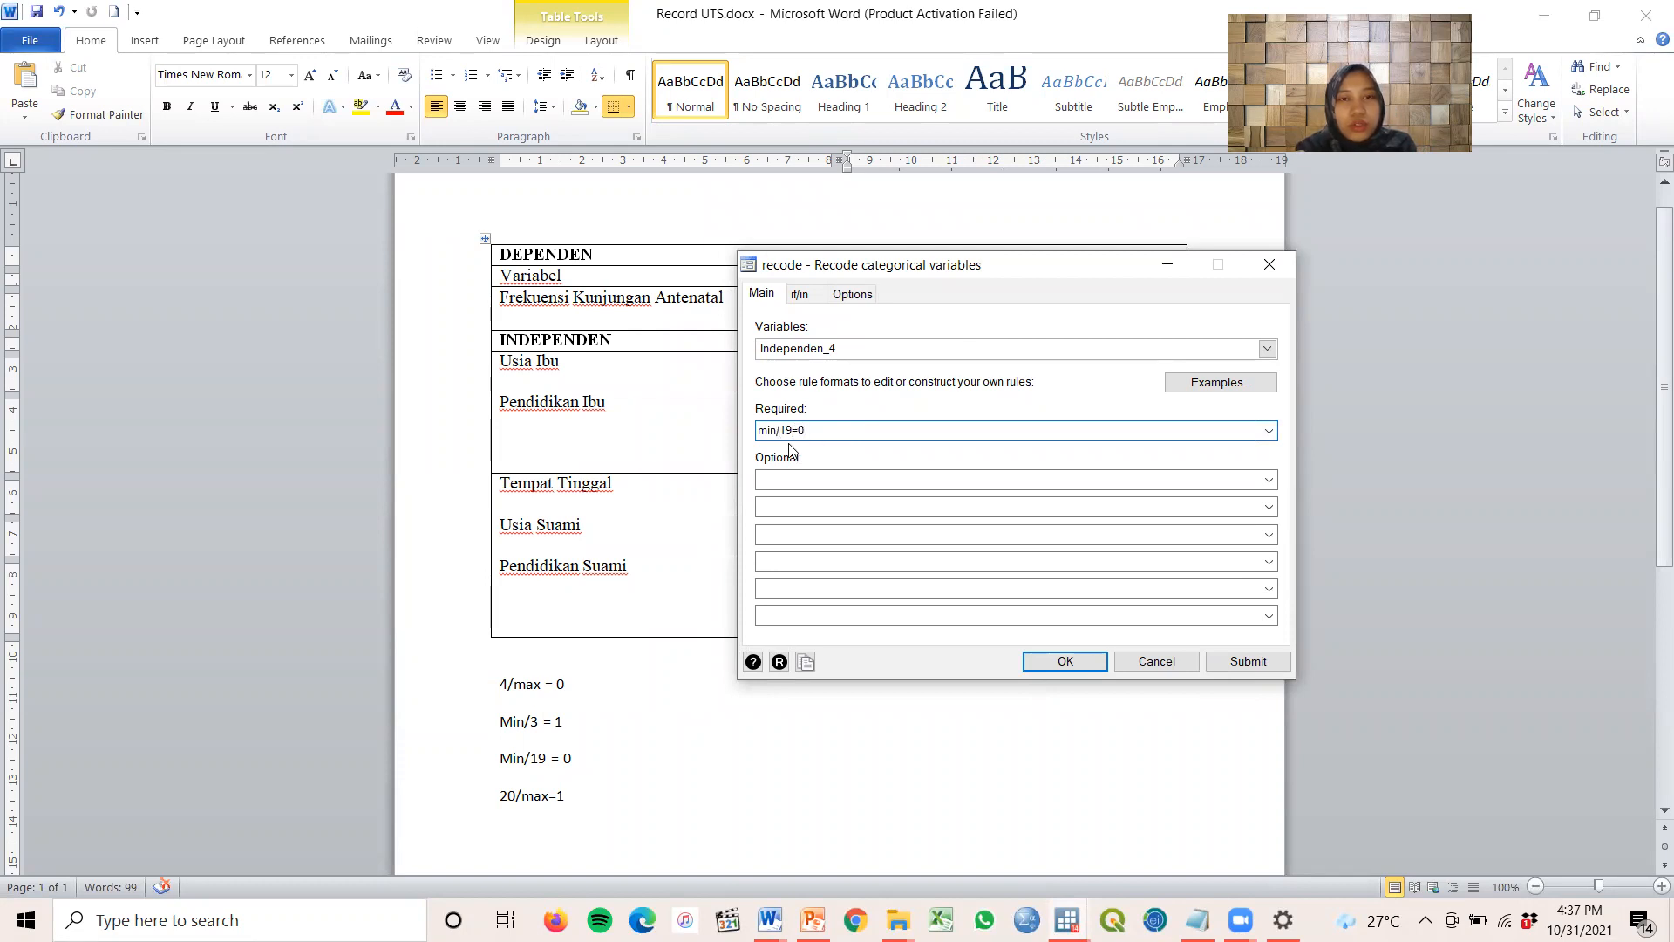
click(796, 479)
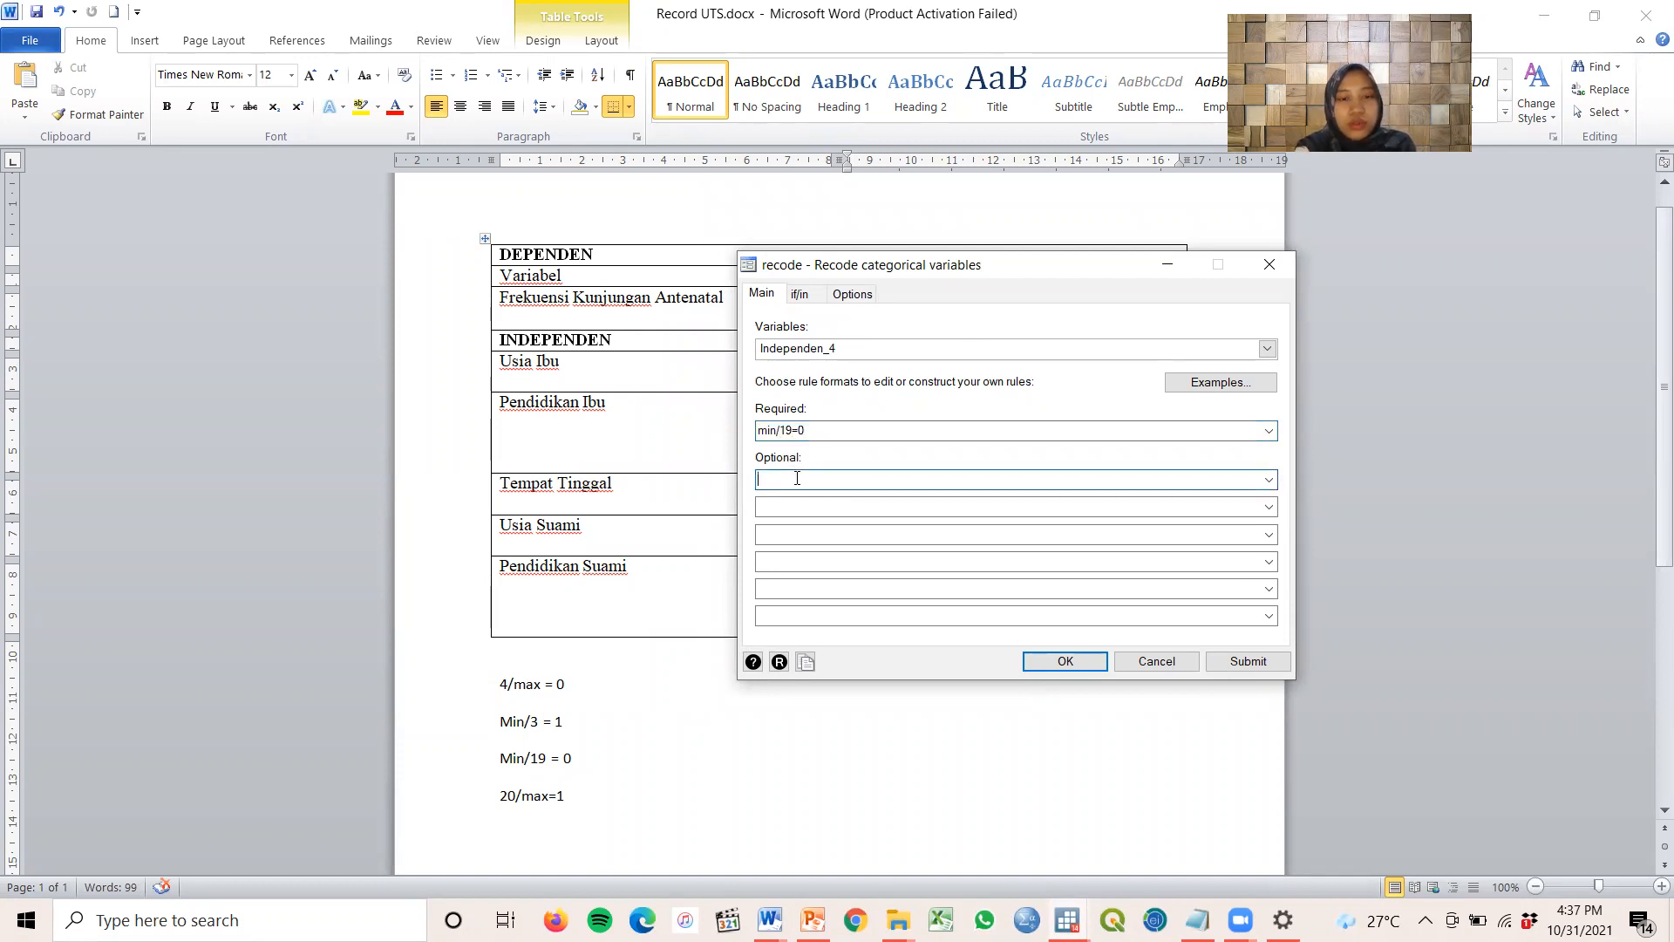
text(20/max=1)
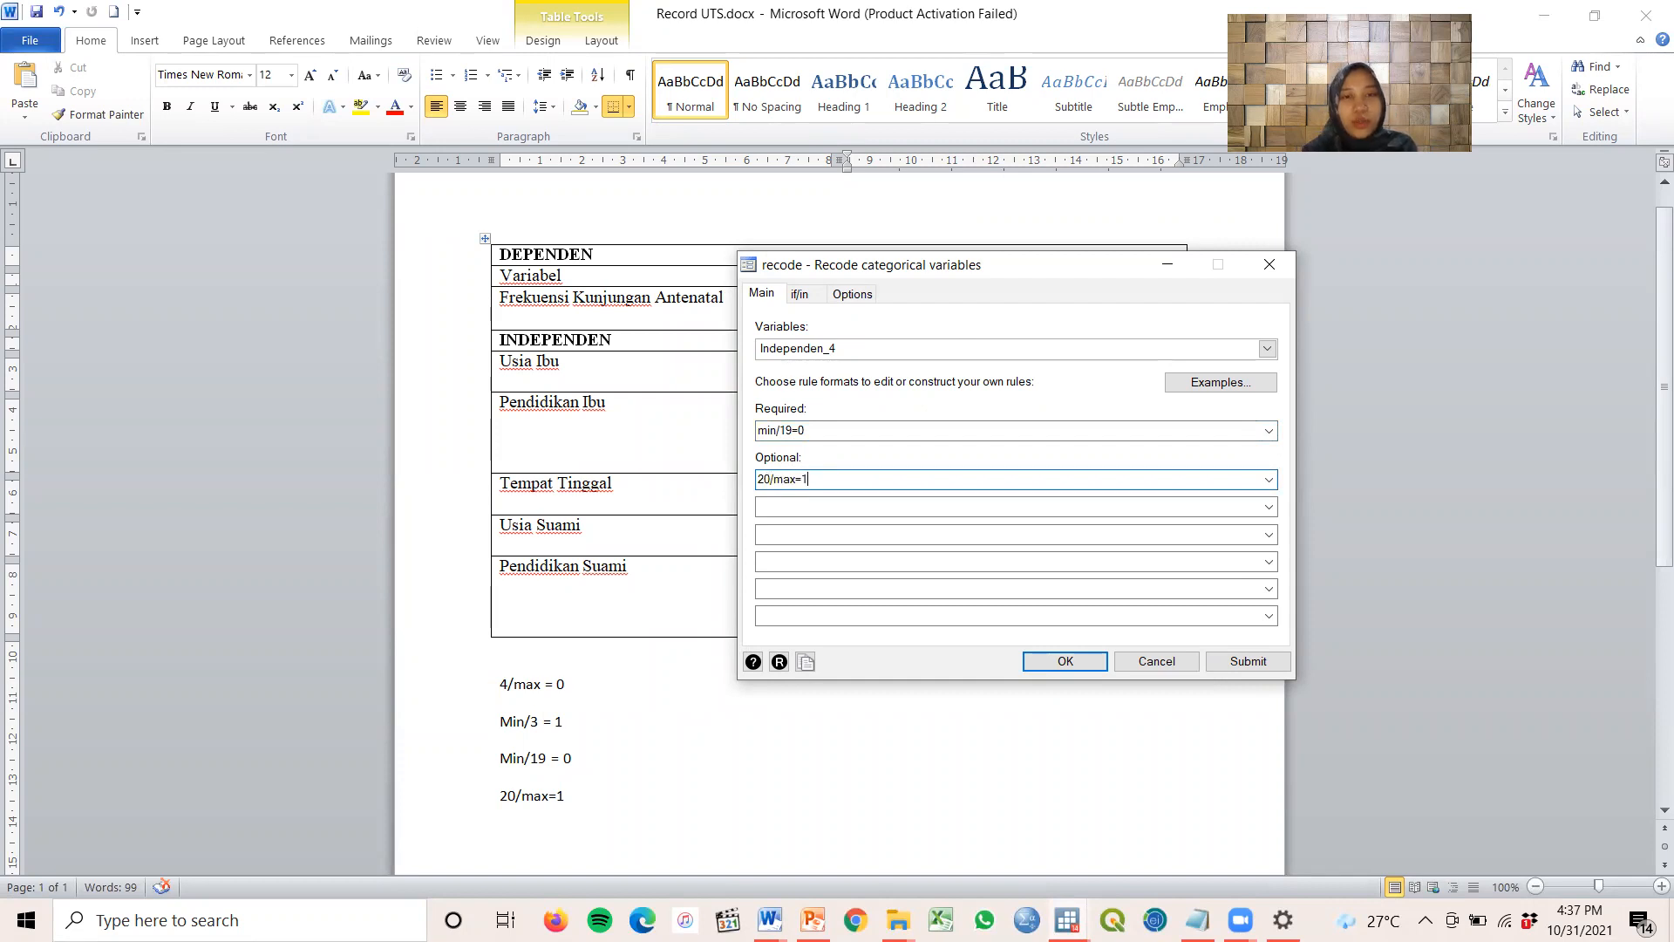
Set the recode to generate the new variable cat_independen_4 and run it
click(852, 294)
click(847, 383)
click(840, 403)
text(cat_independ)
key(BackSpace)
text(nden)
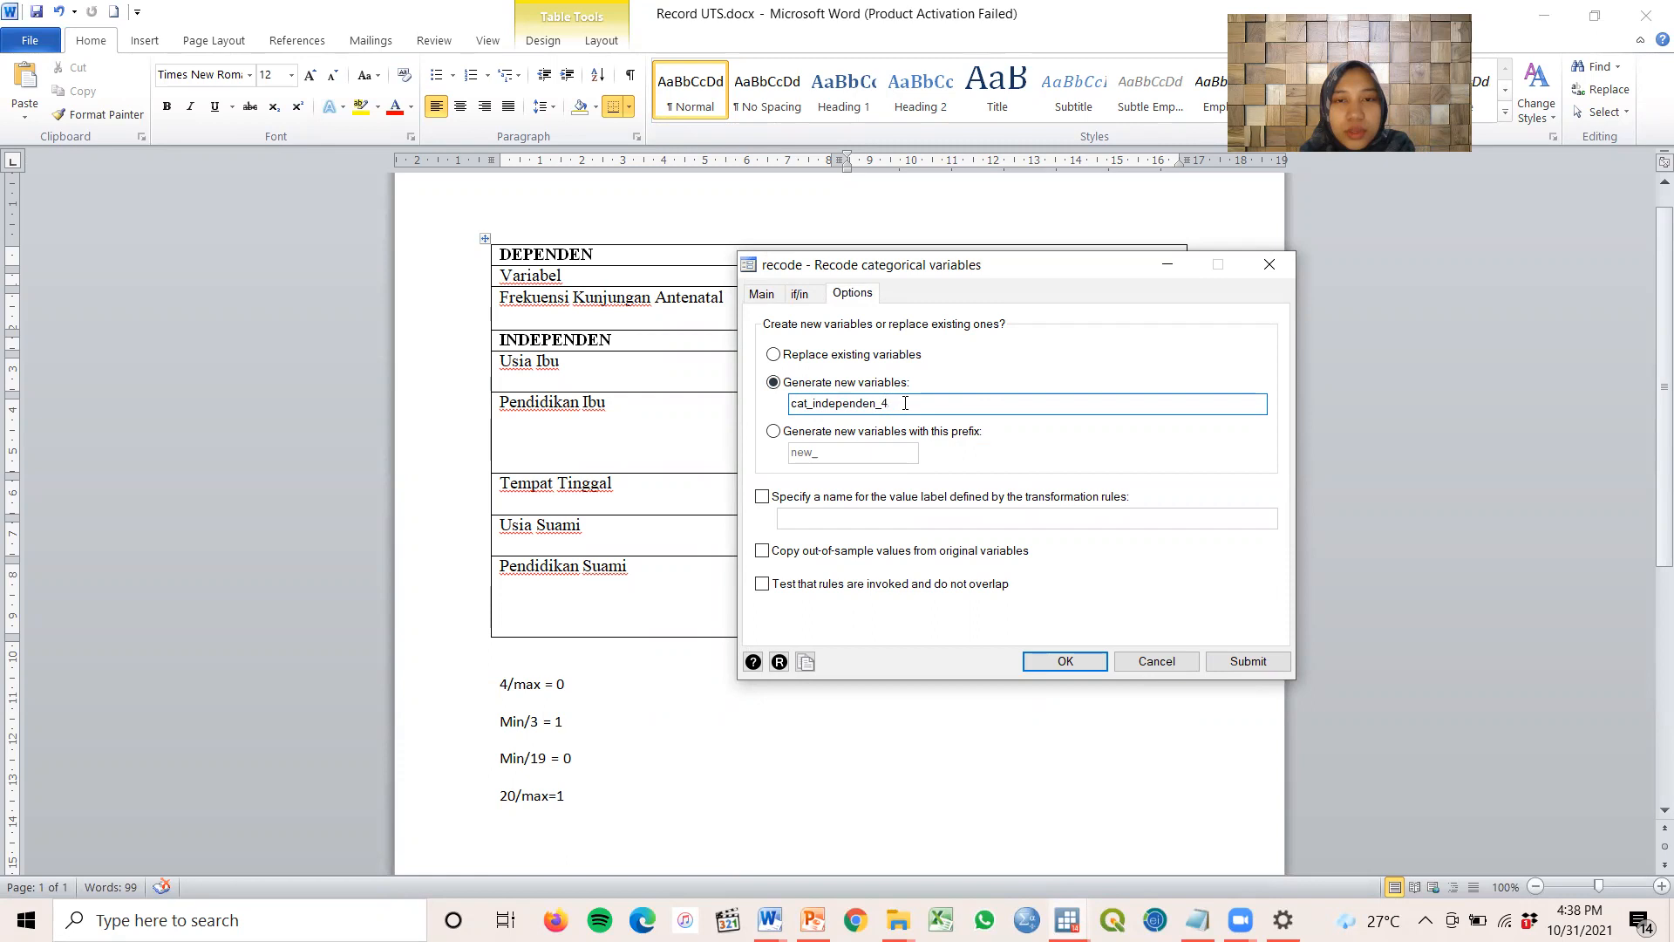
click(1080, 661)
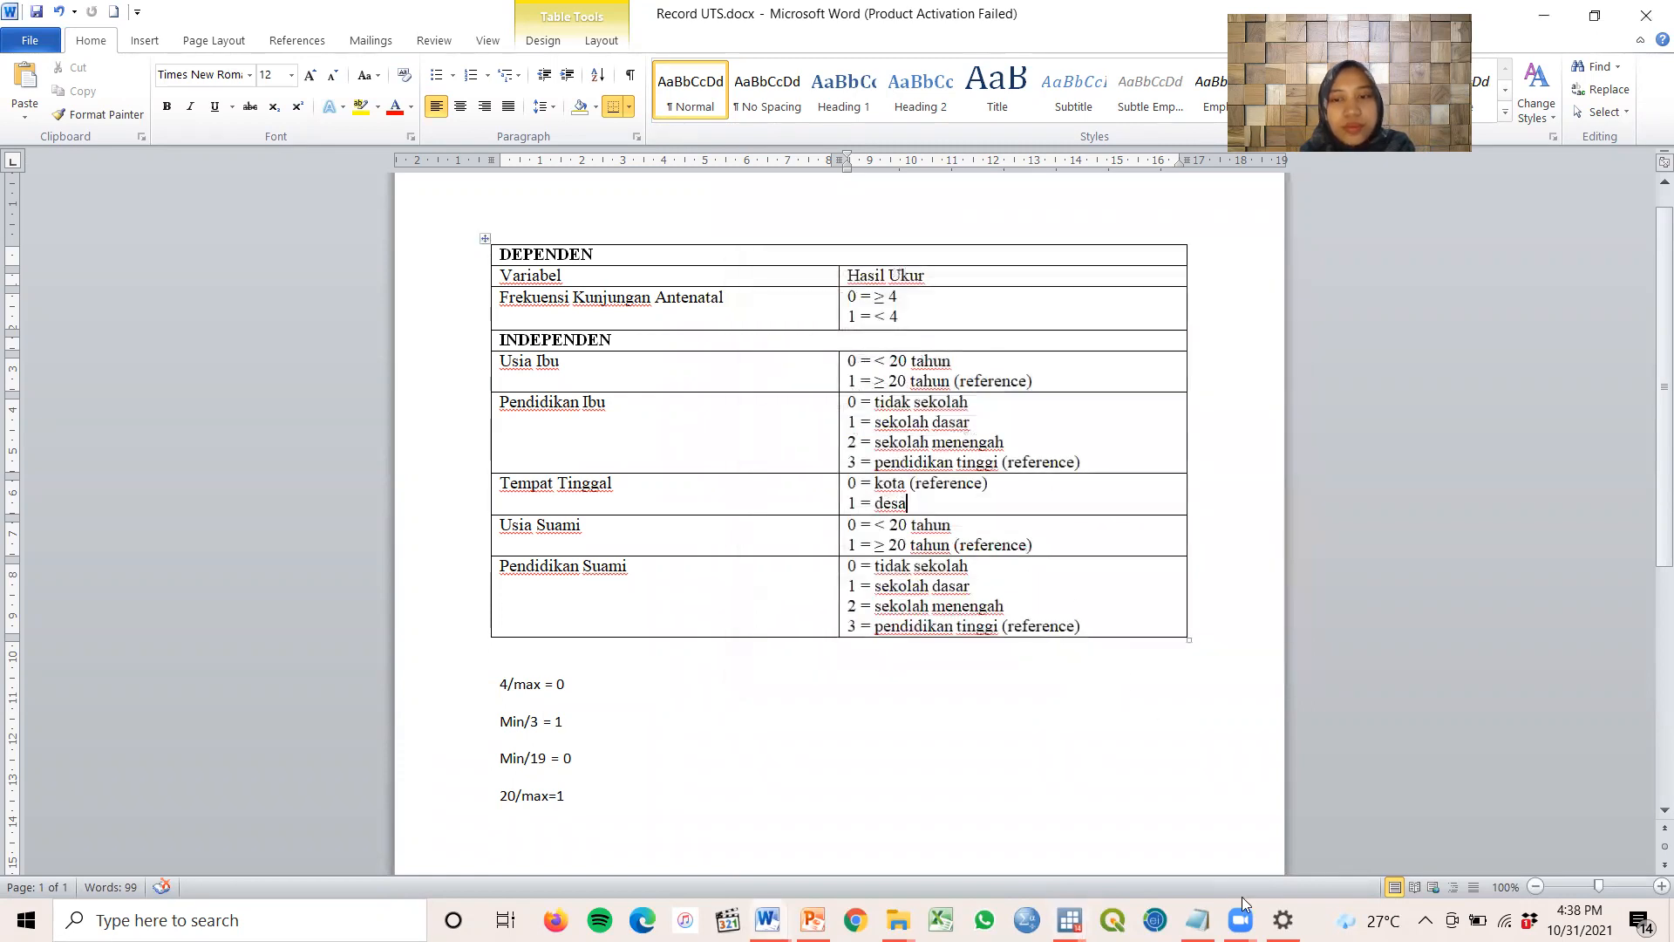
Switch to Stata's Data Editor and start a new value label named cat_independen_4 for the husband's age variable
mouse_move(1069, 920)
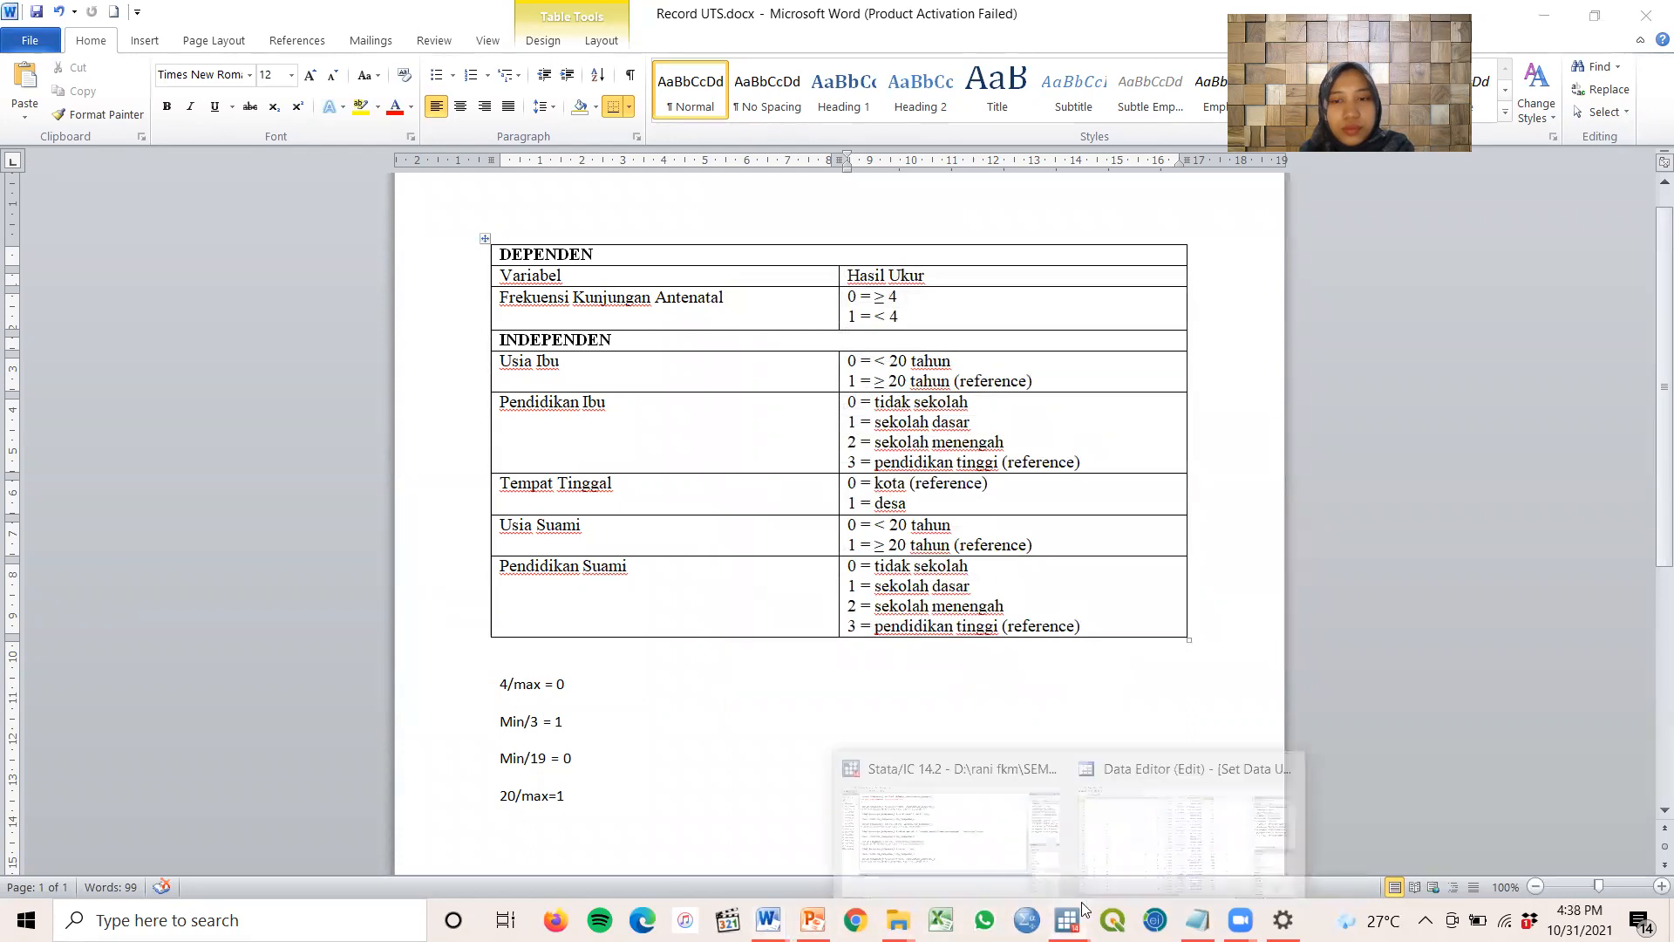
click(1191, 772)
click(1140, 120)
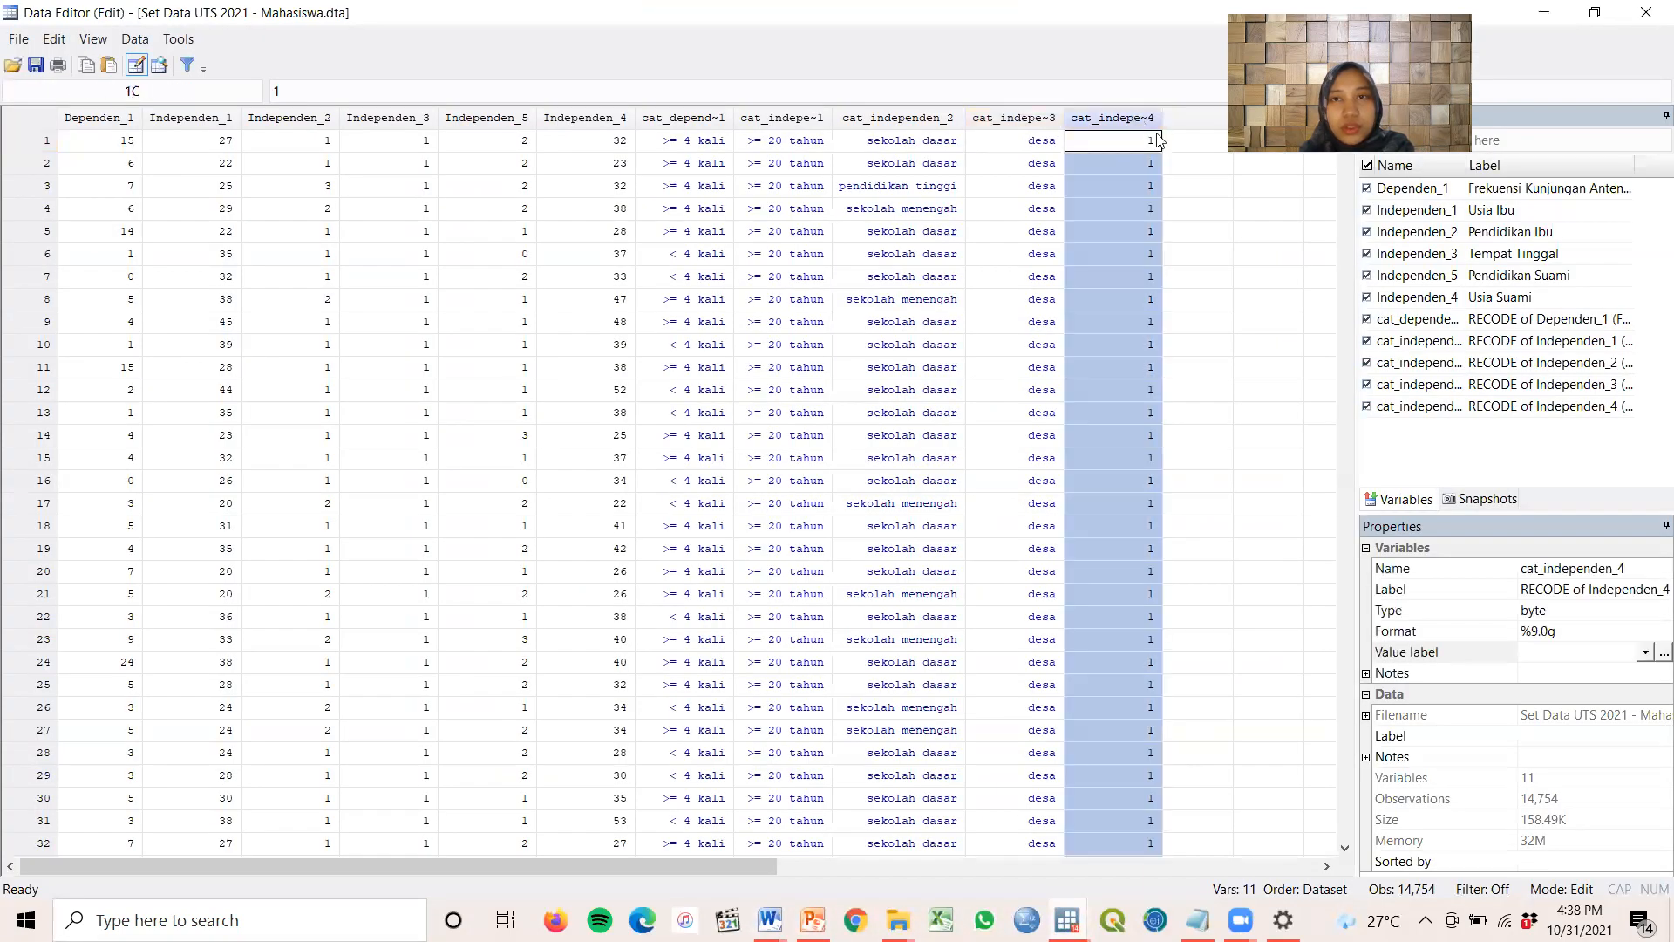
click(1645, 653)
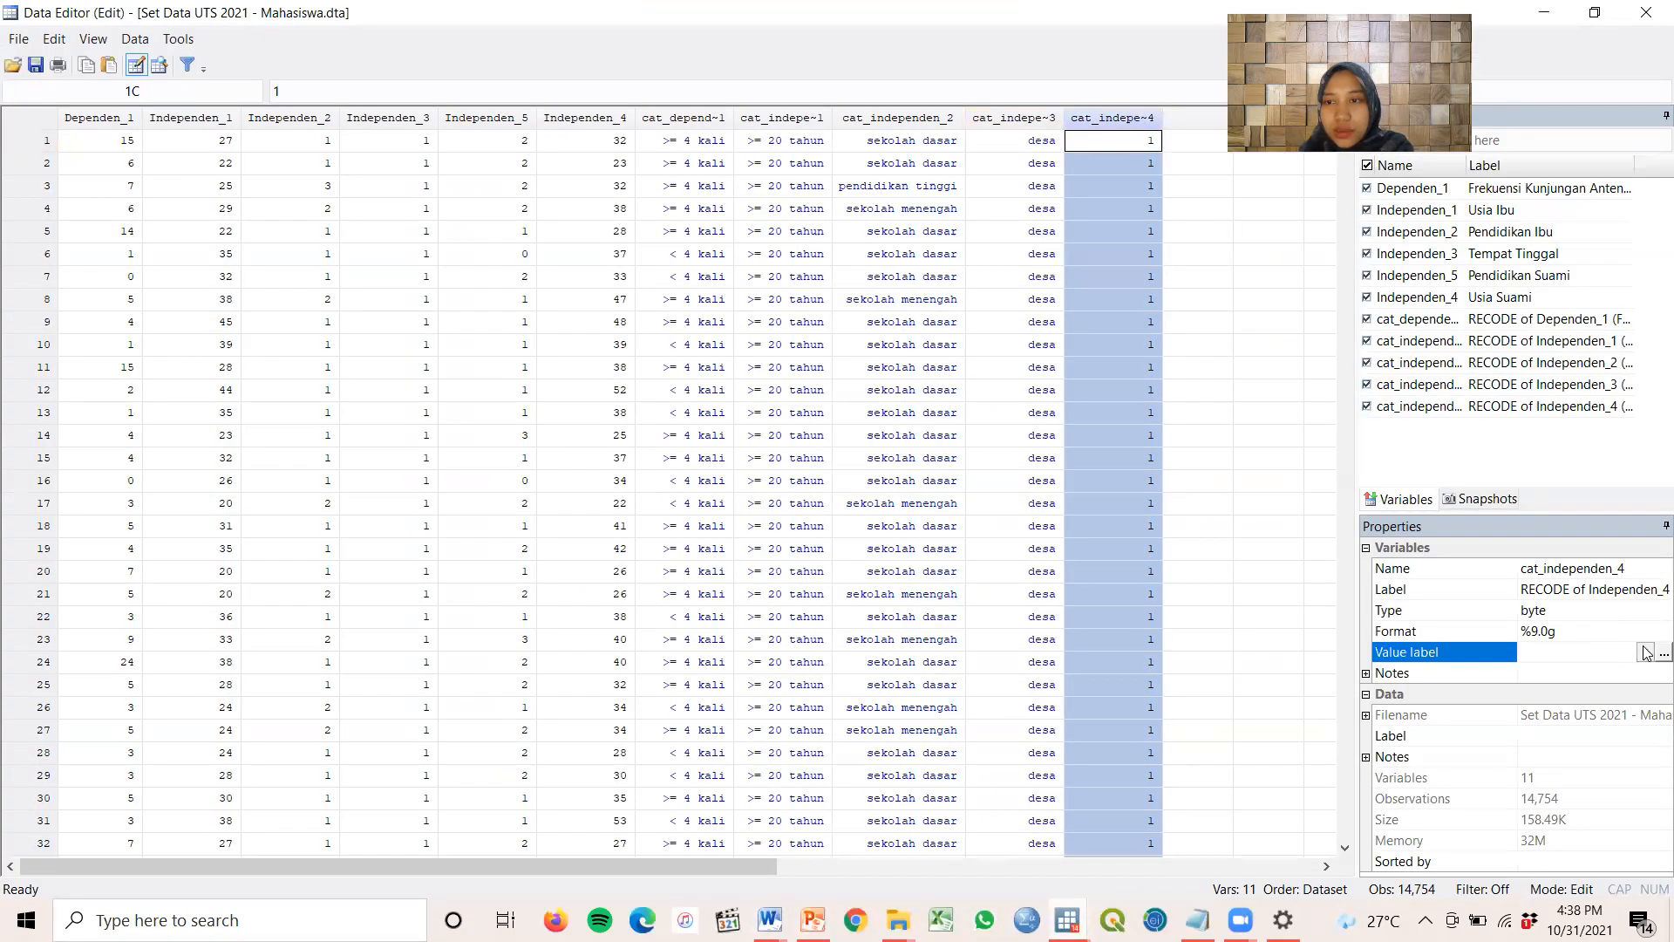
click(1645, 653)
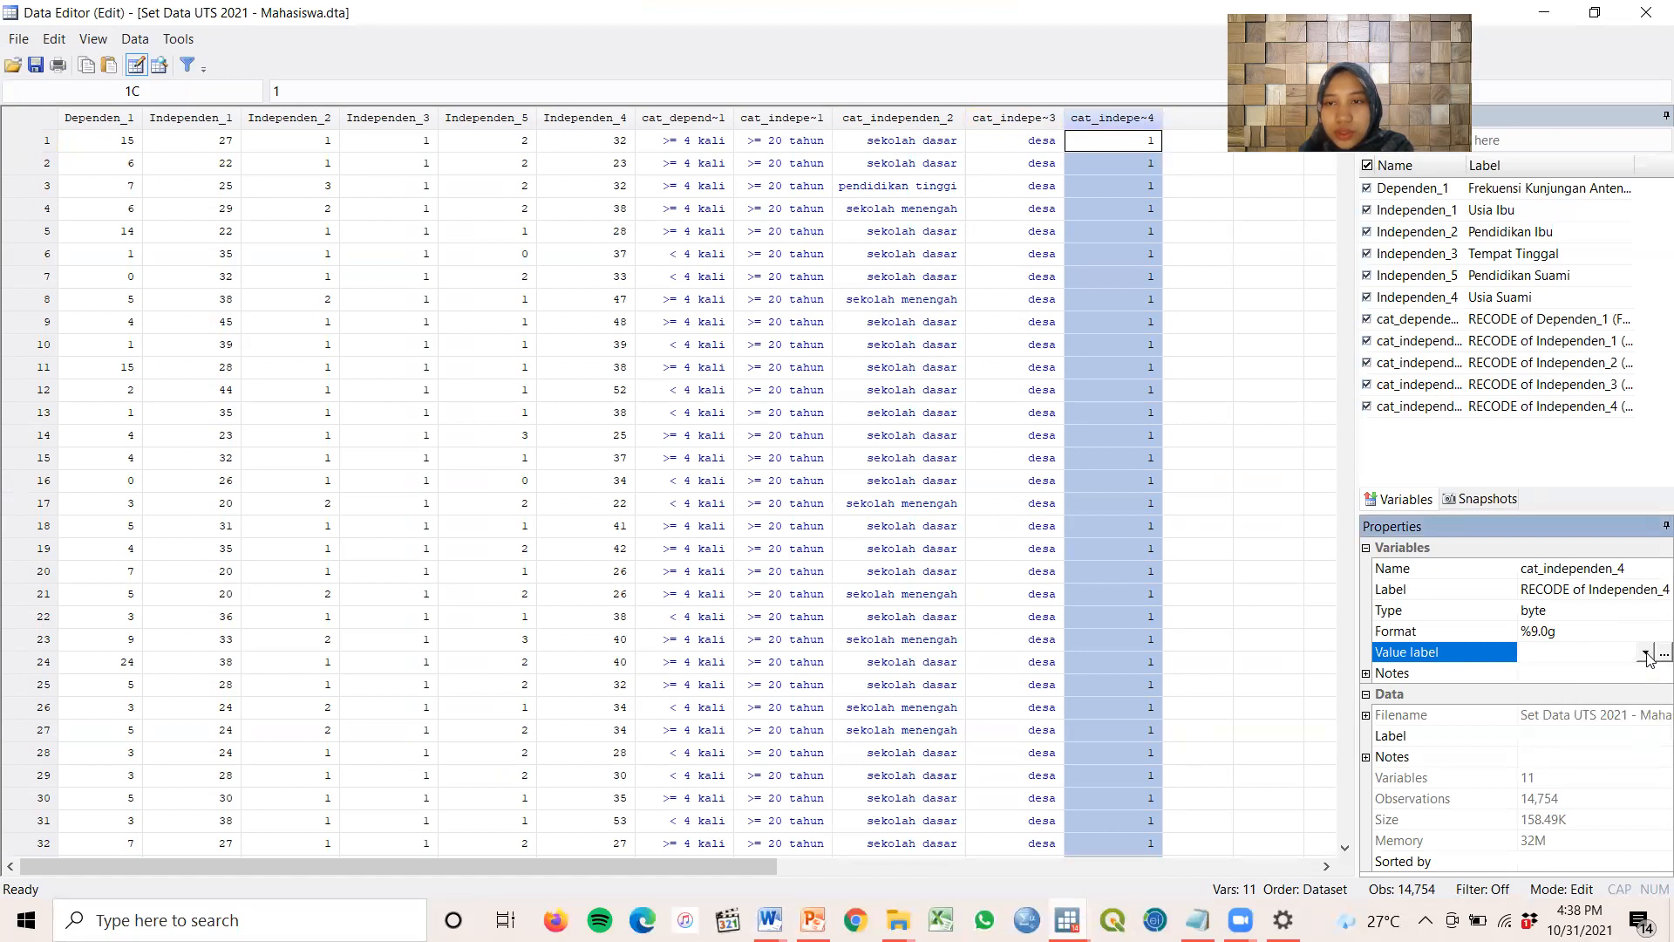
click(1664, 652)
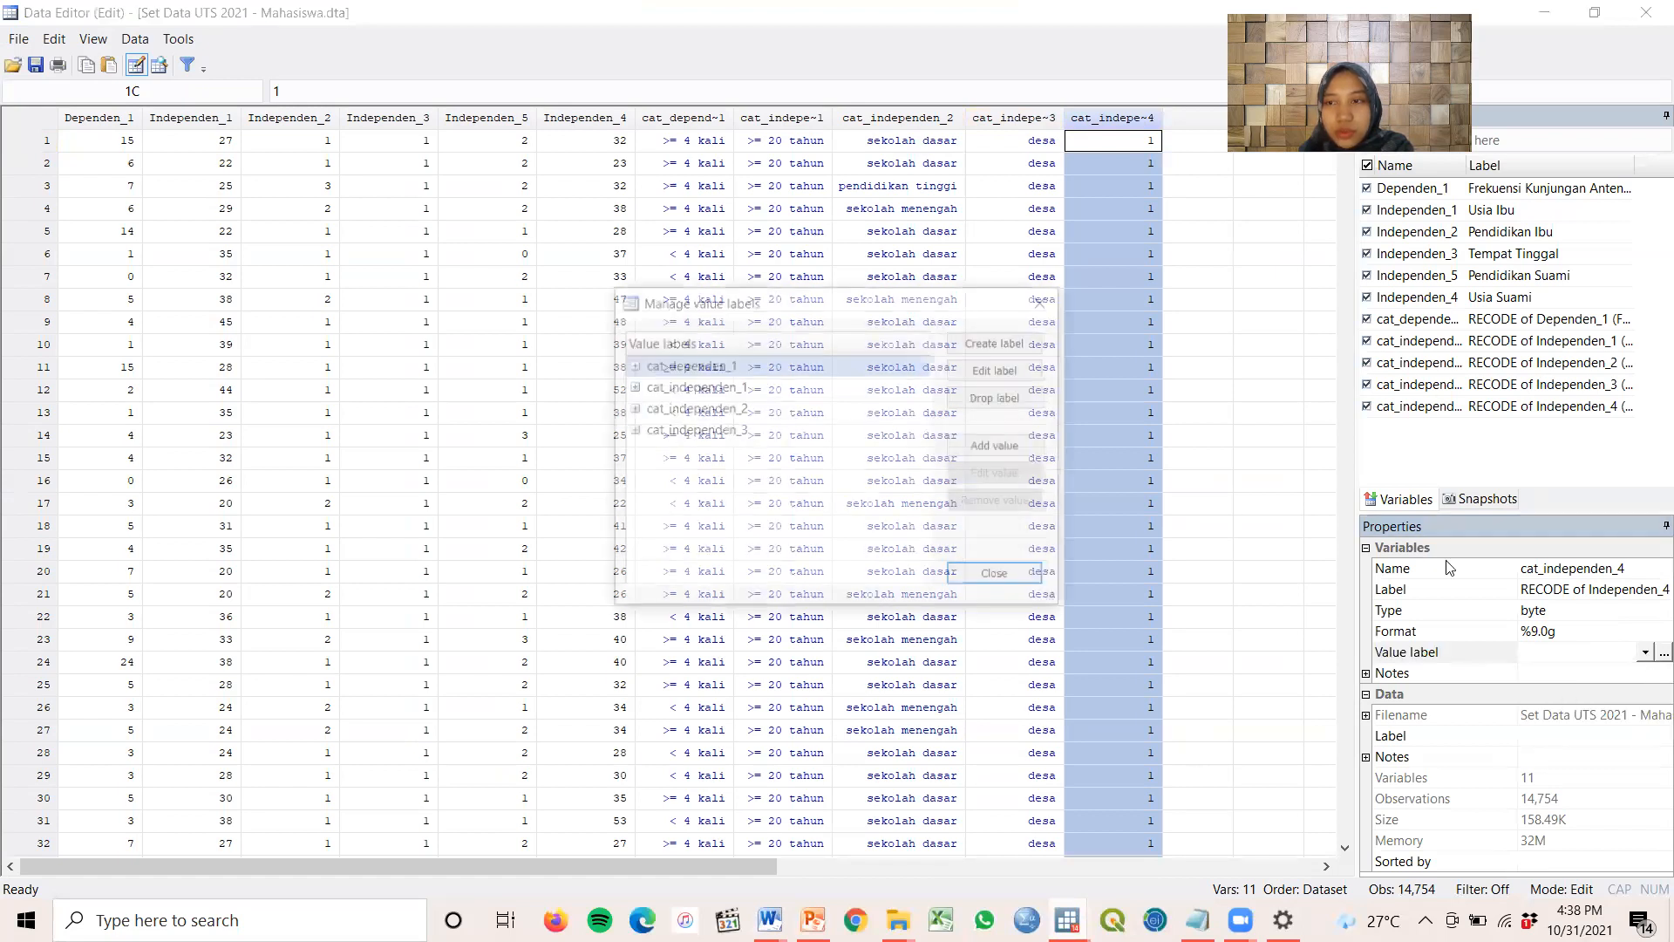
click(994, 344)
text(cat)
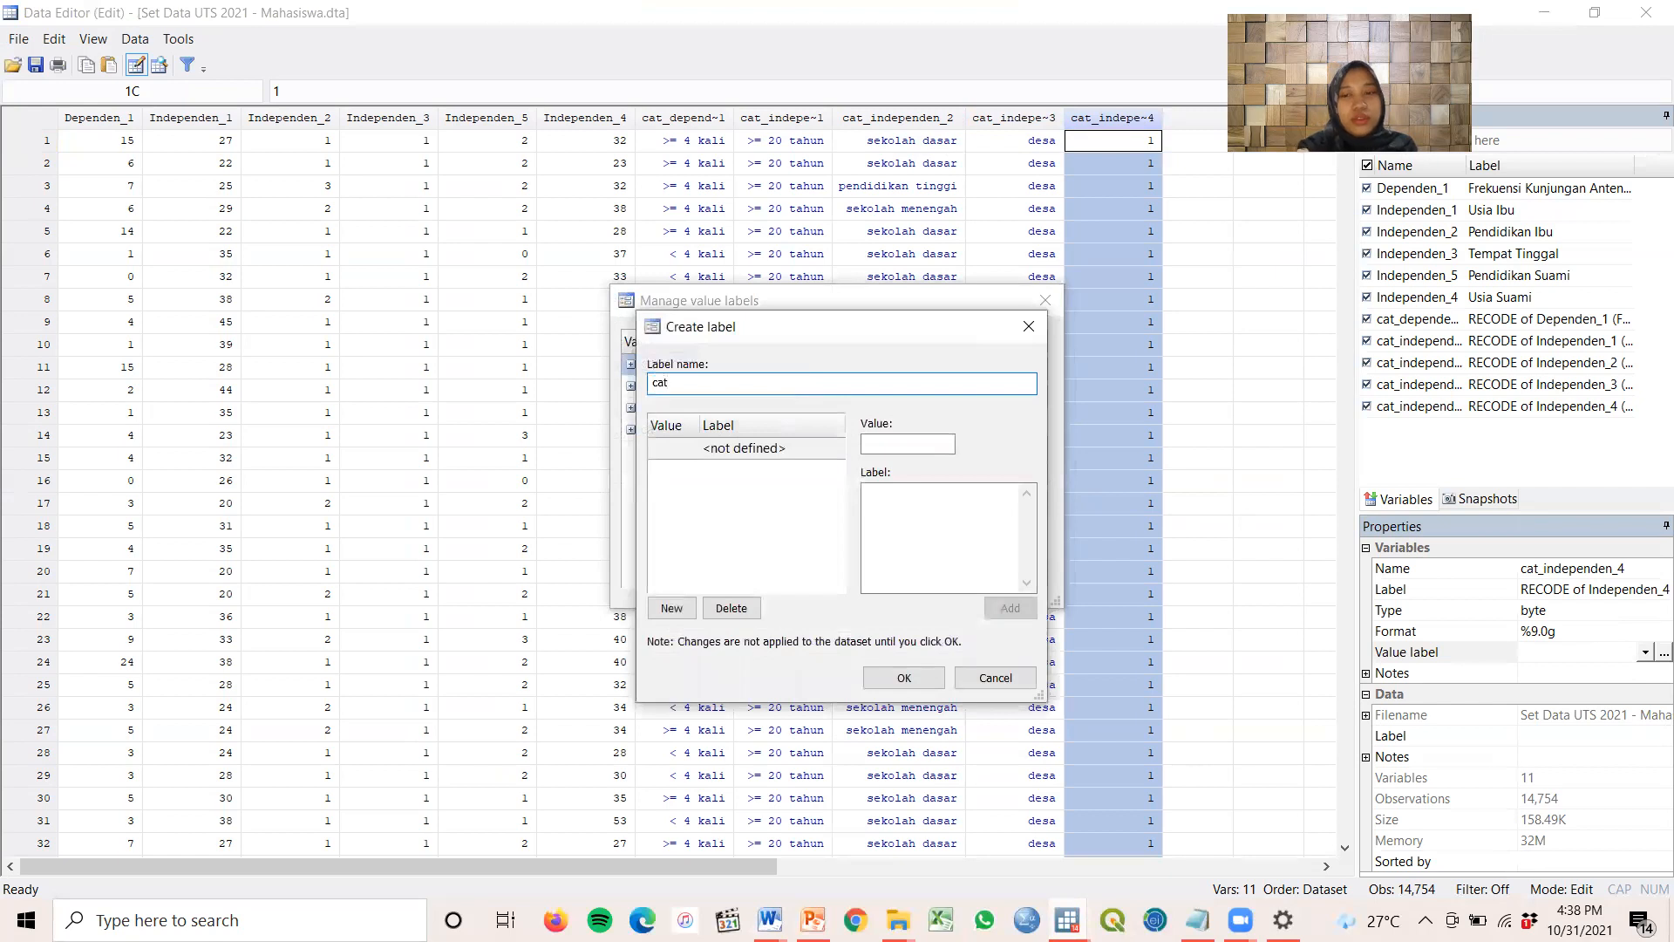
text(_independen_)
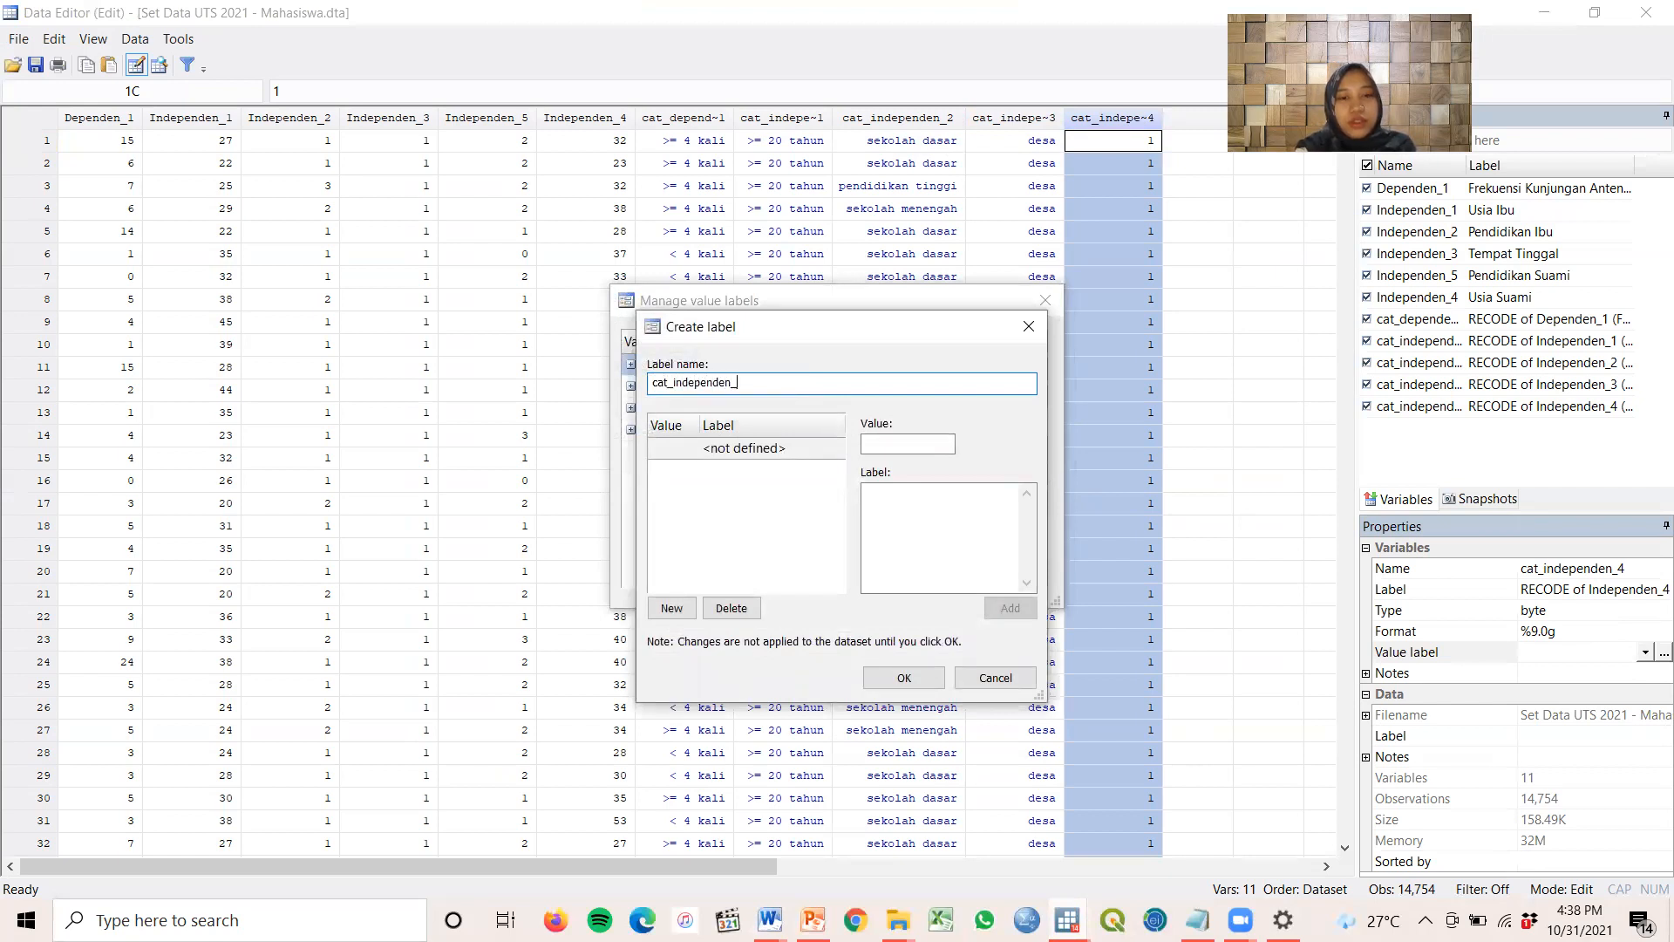
Add value 0 with the label "< 20 tahun", checking the Usia Suami categories in Record UTS.docx in Word
click(893, 445)
text(0)
key(Tab)
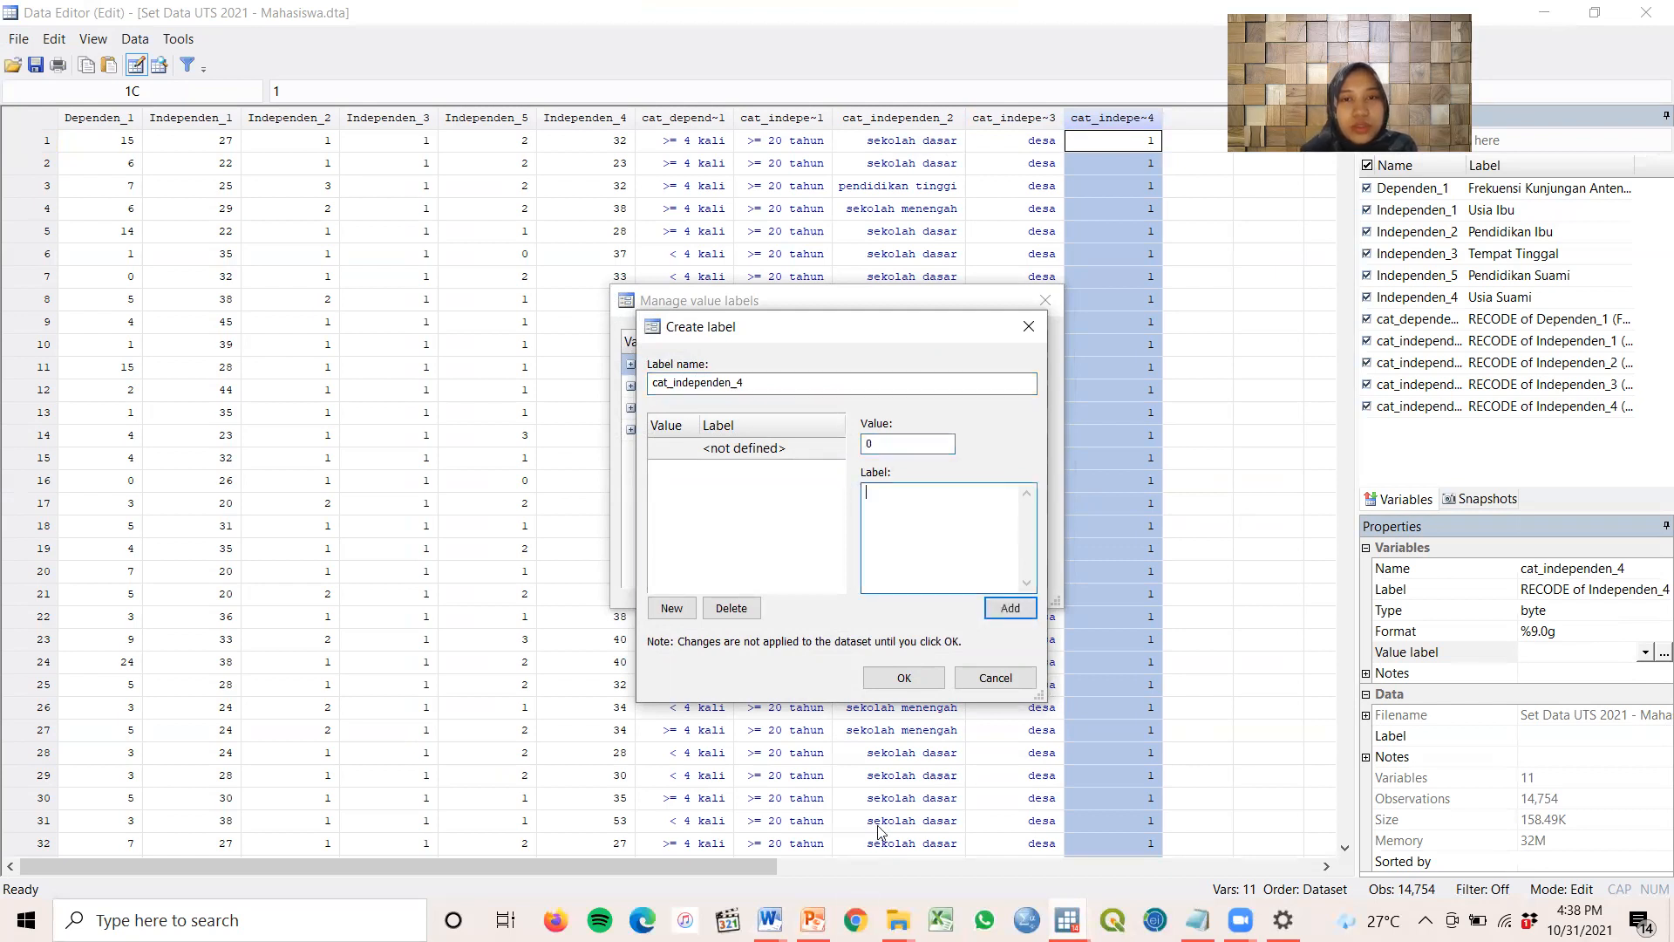
click(788, 909)
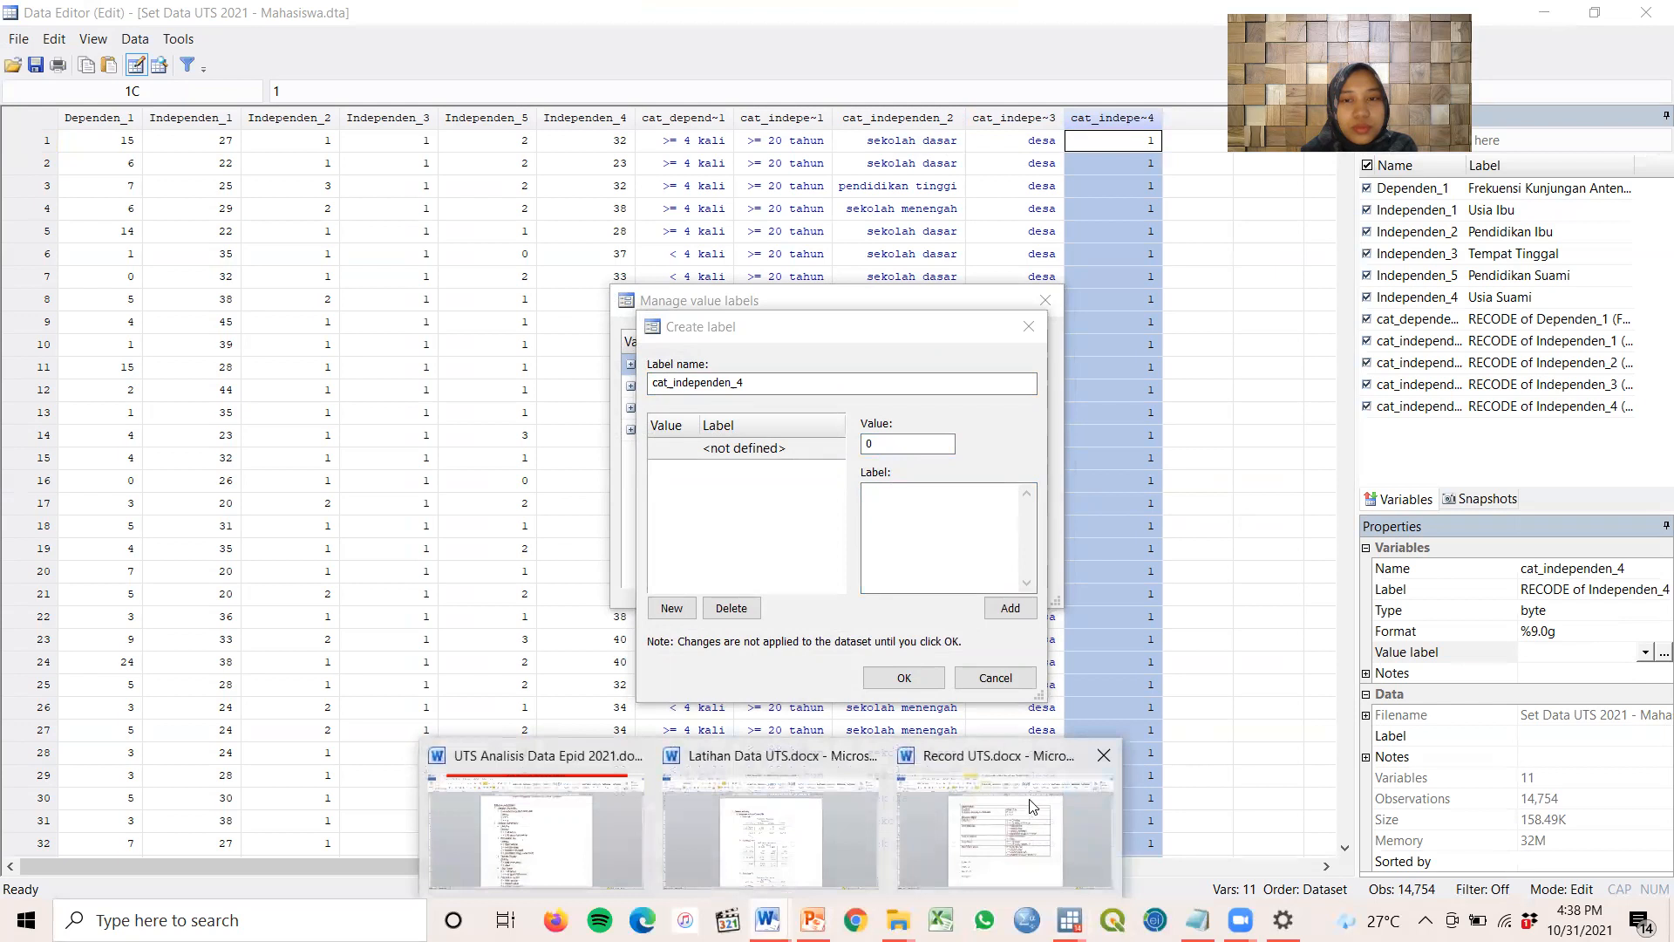
click(1031, 811)
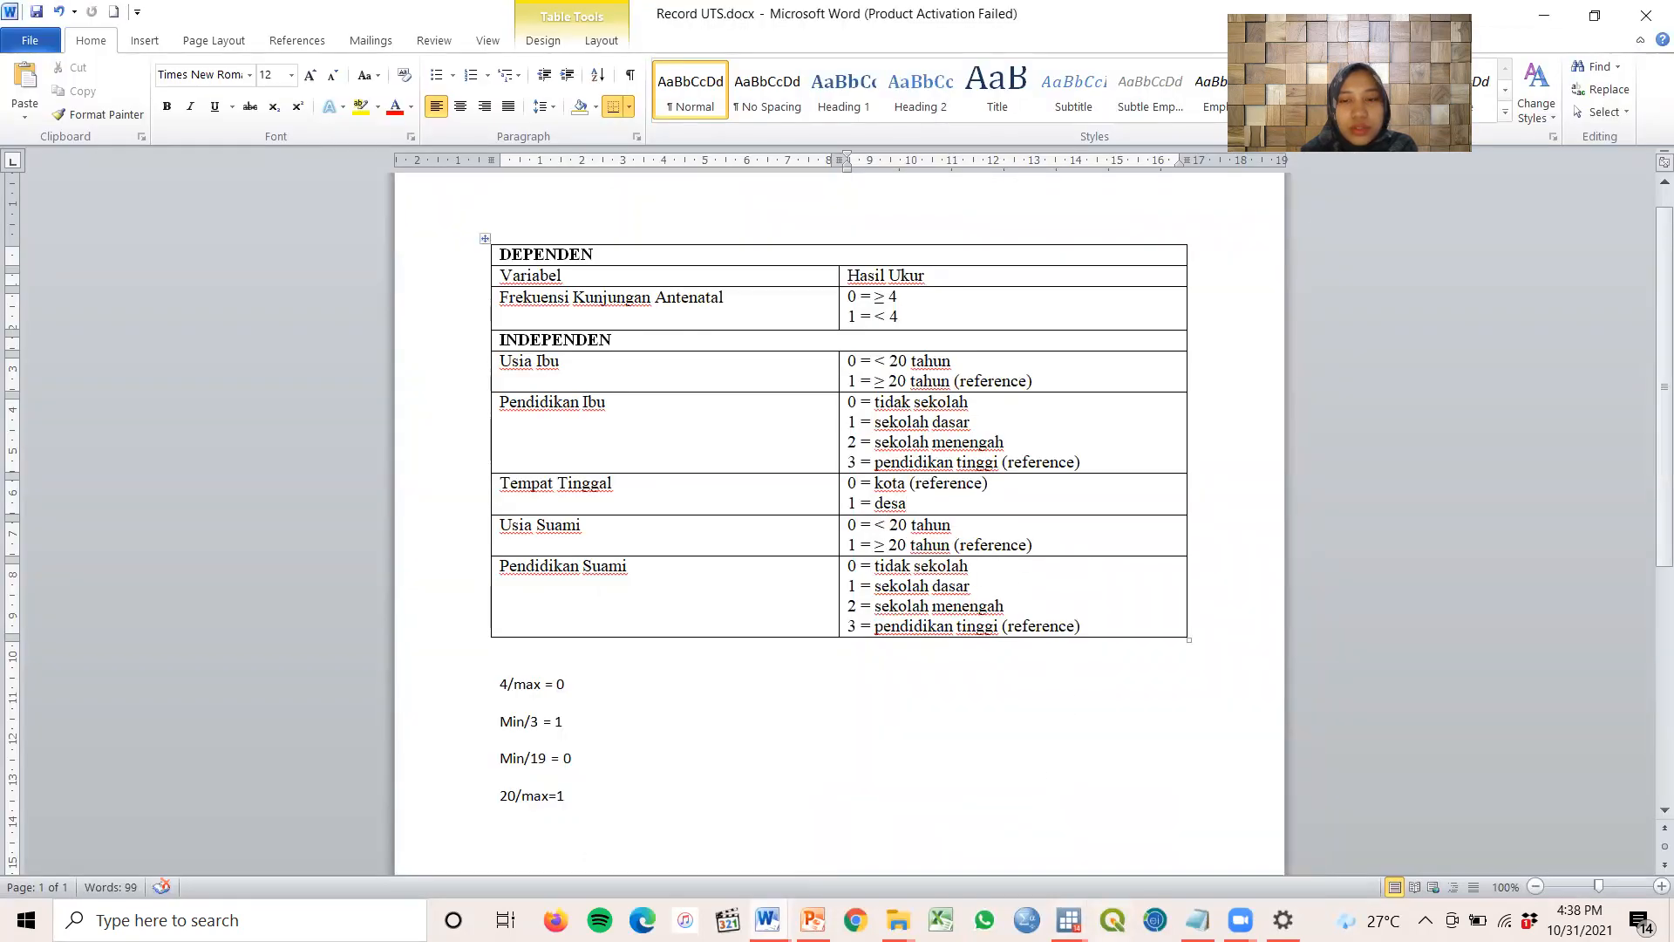
mouse_move(1068, 920)
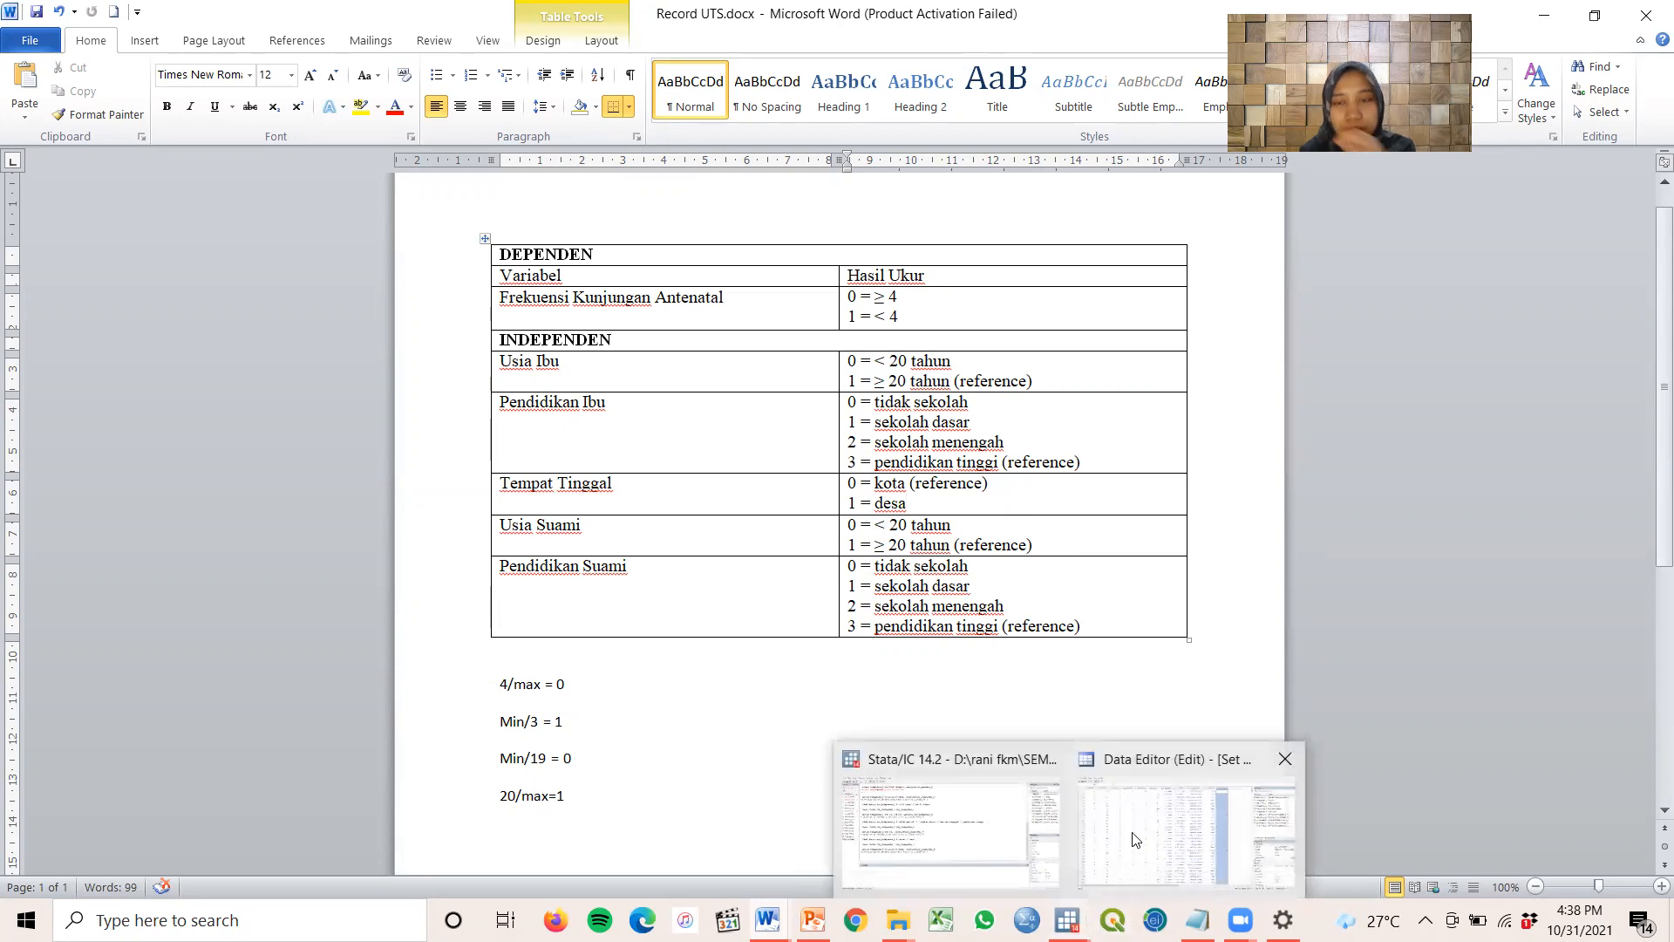
click(1165, 783)
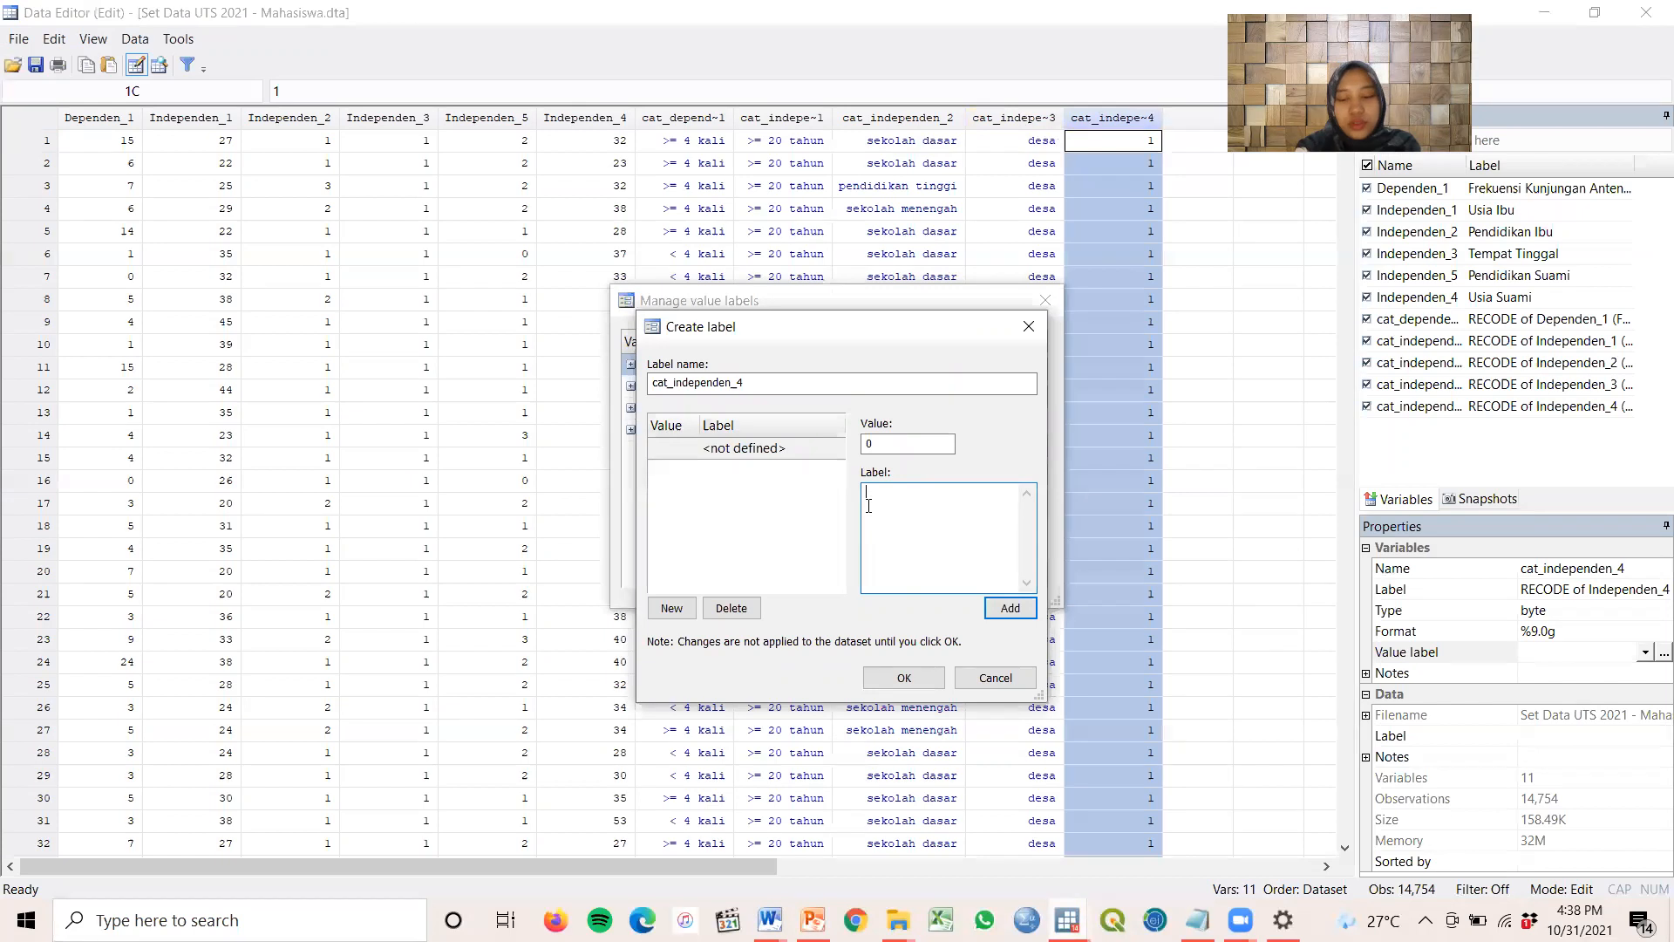
text(< 20 tahun)
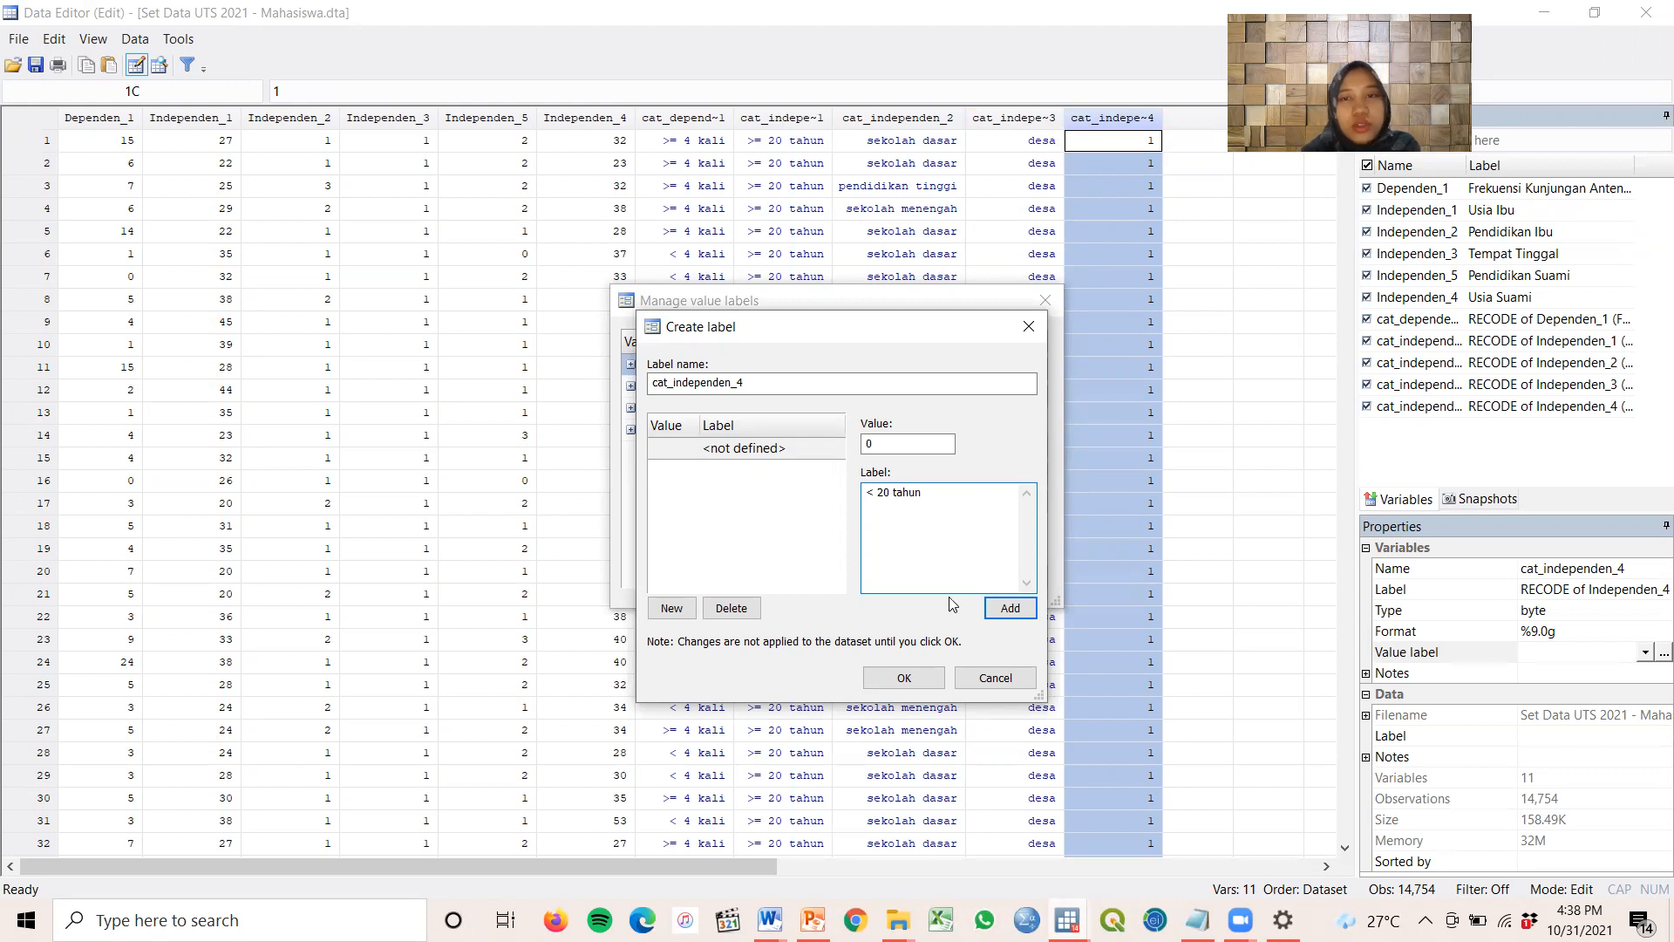
click(1009, 608)
Add value 1 with the label ">= 20 tahun", save the label set and close the value label manager
click(912, 513)
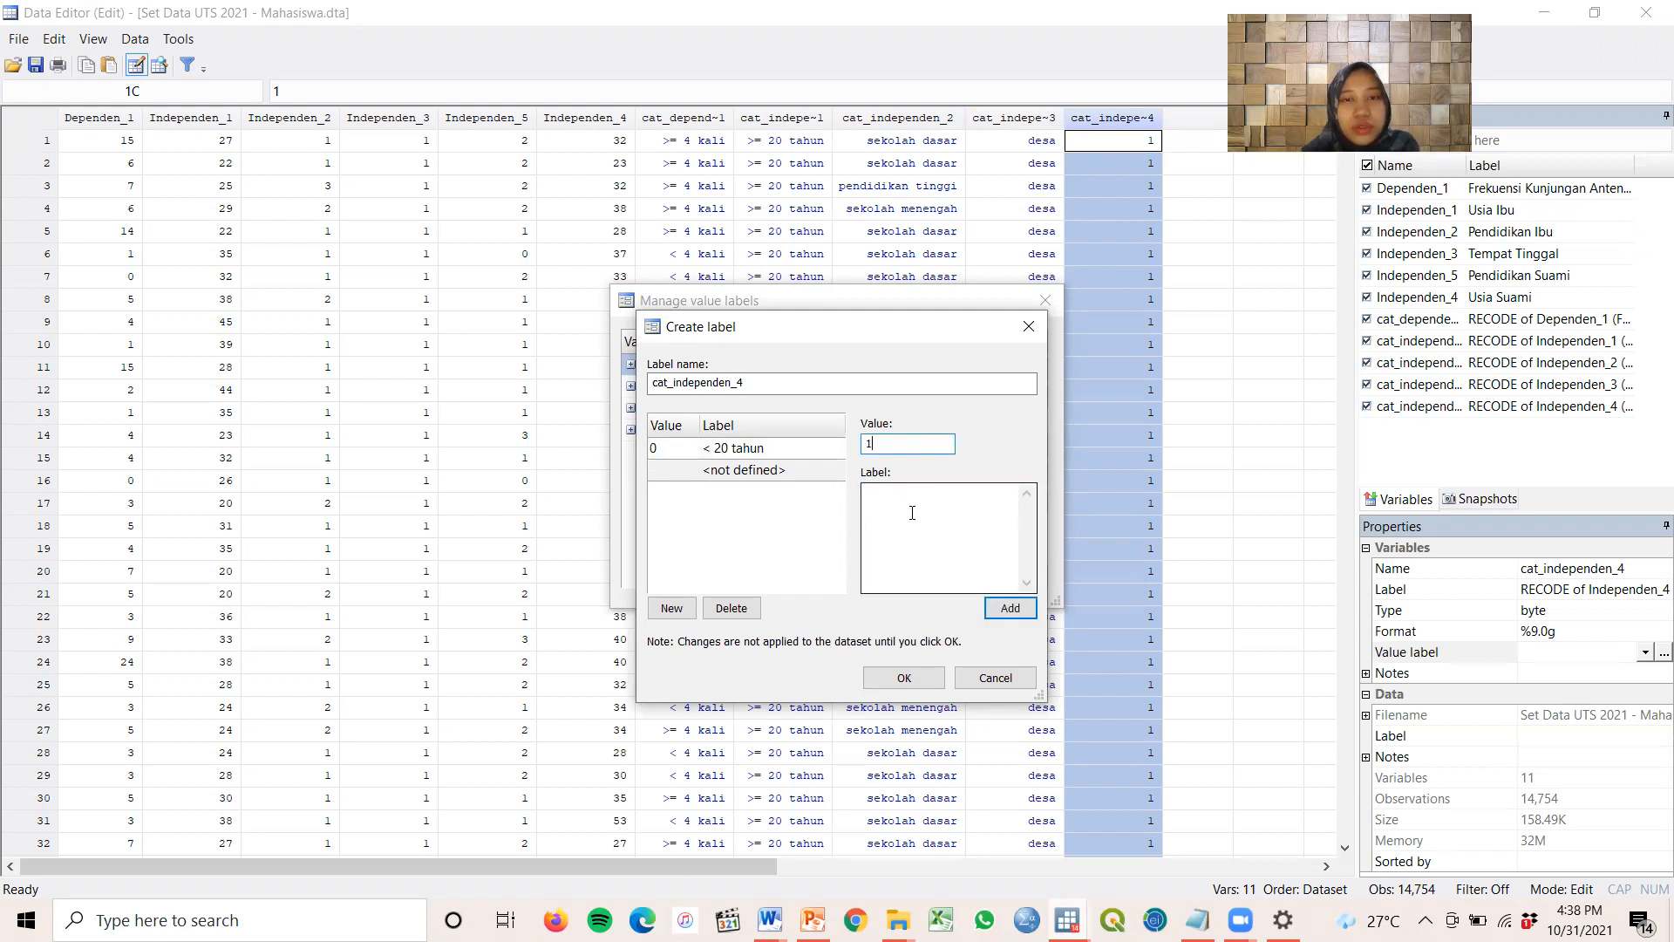
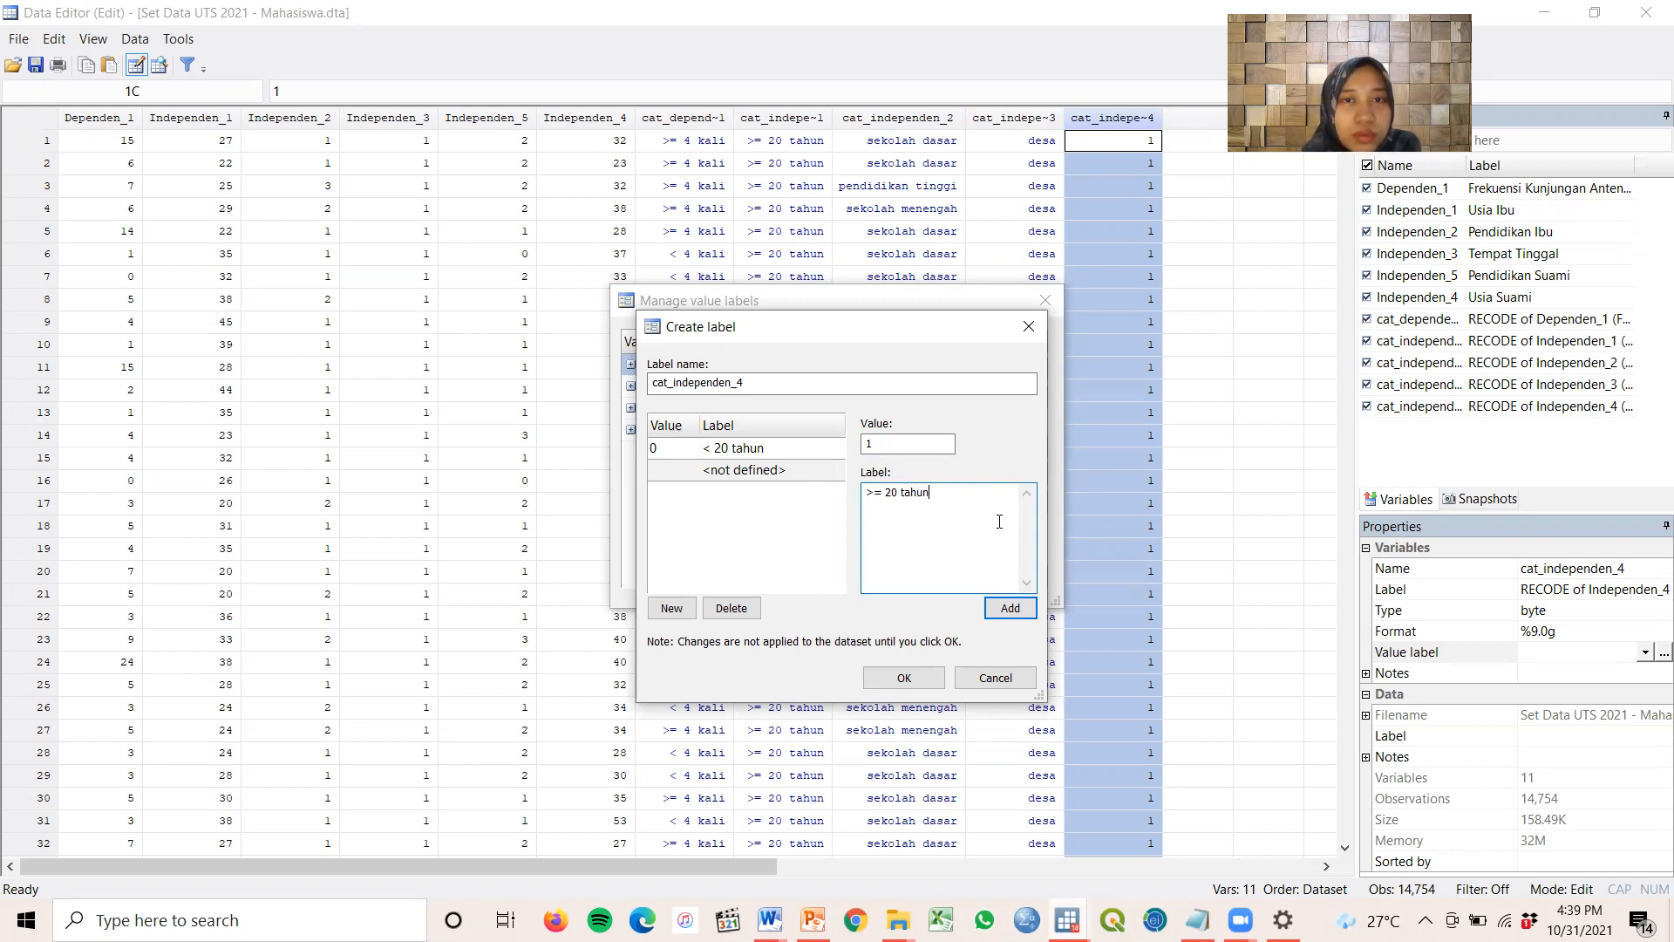
click(1009, 608)
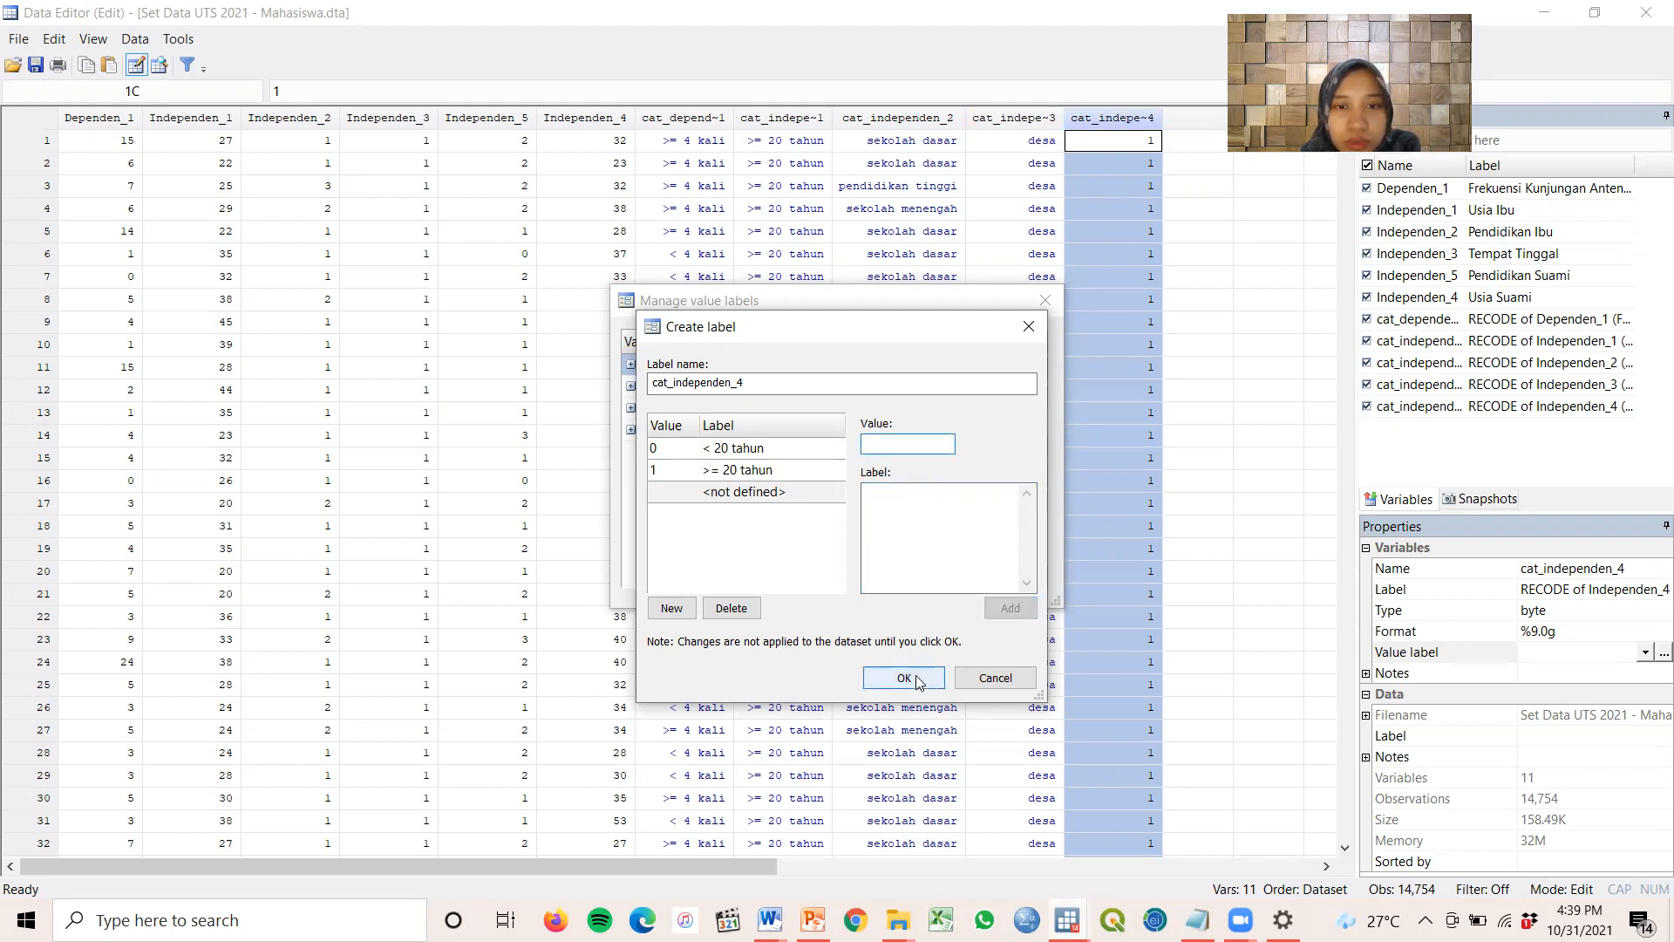
click(915, 675)
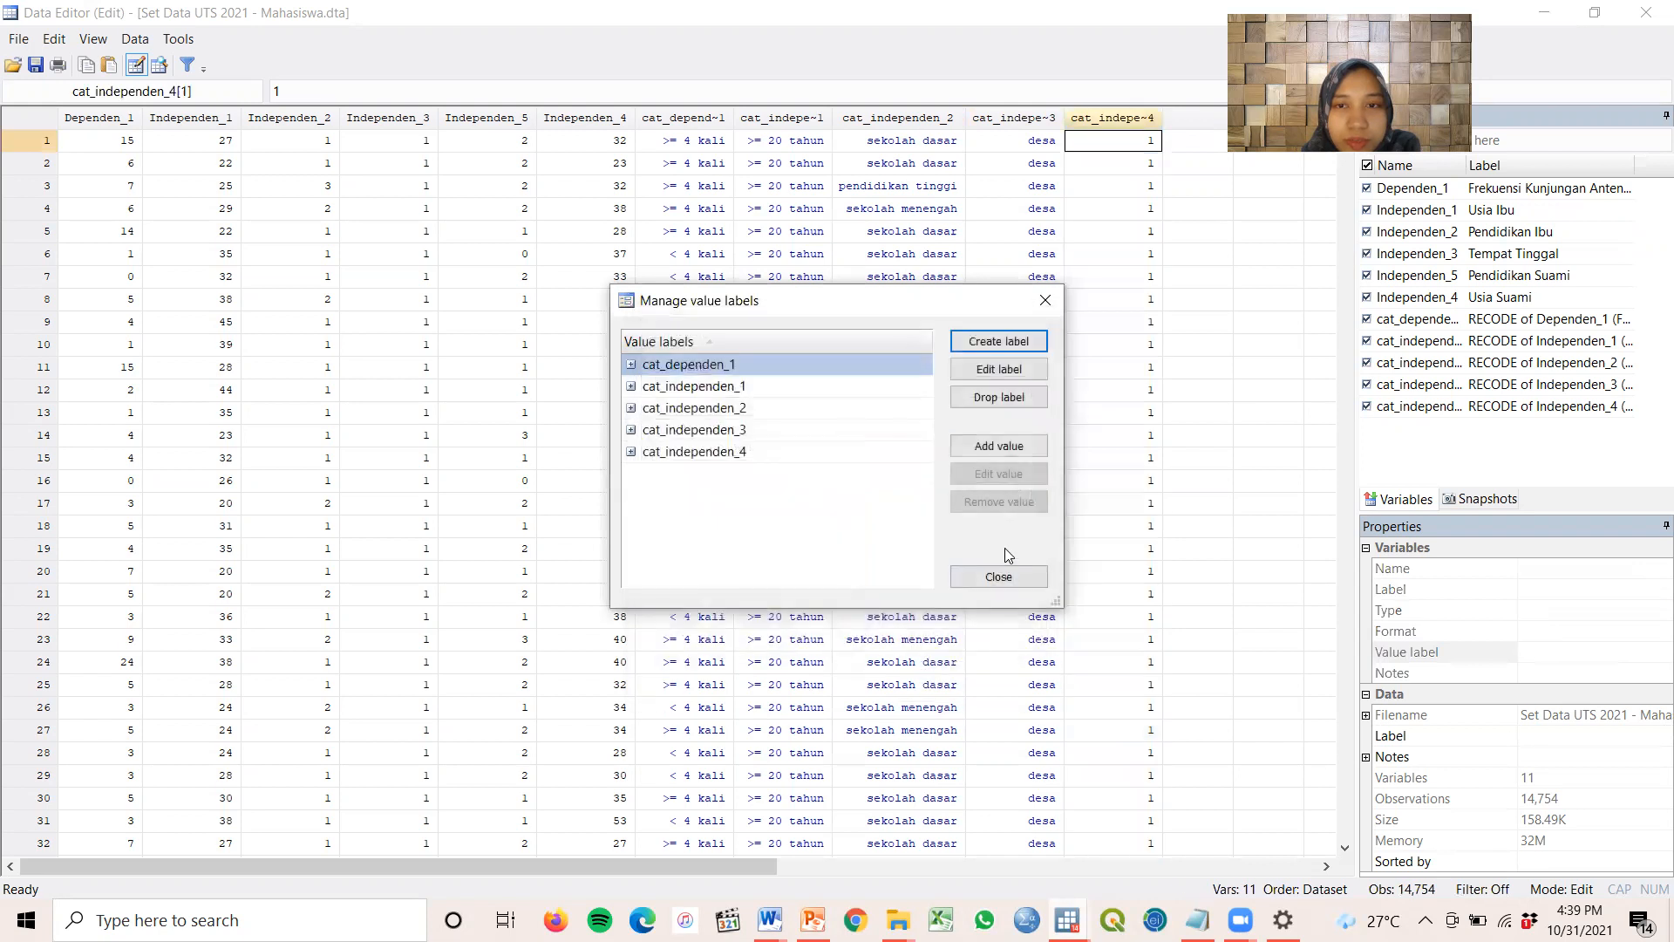
click(1003, 572)
Assign the value label cat_independen_4 to the variable cat_independen_4
click(1113, 120)
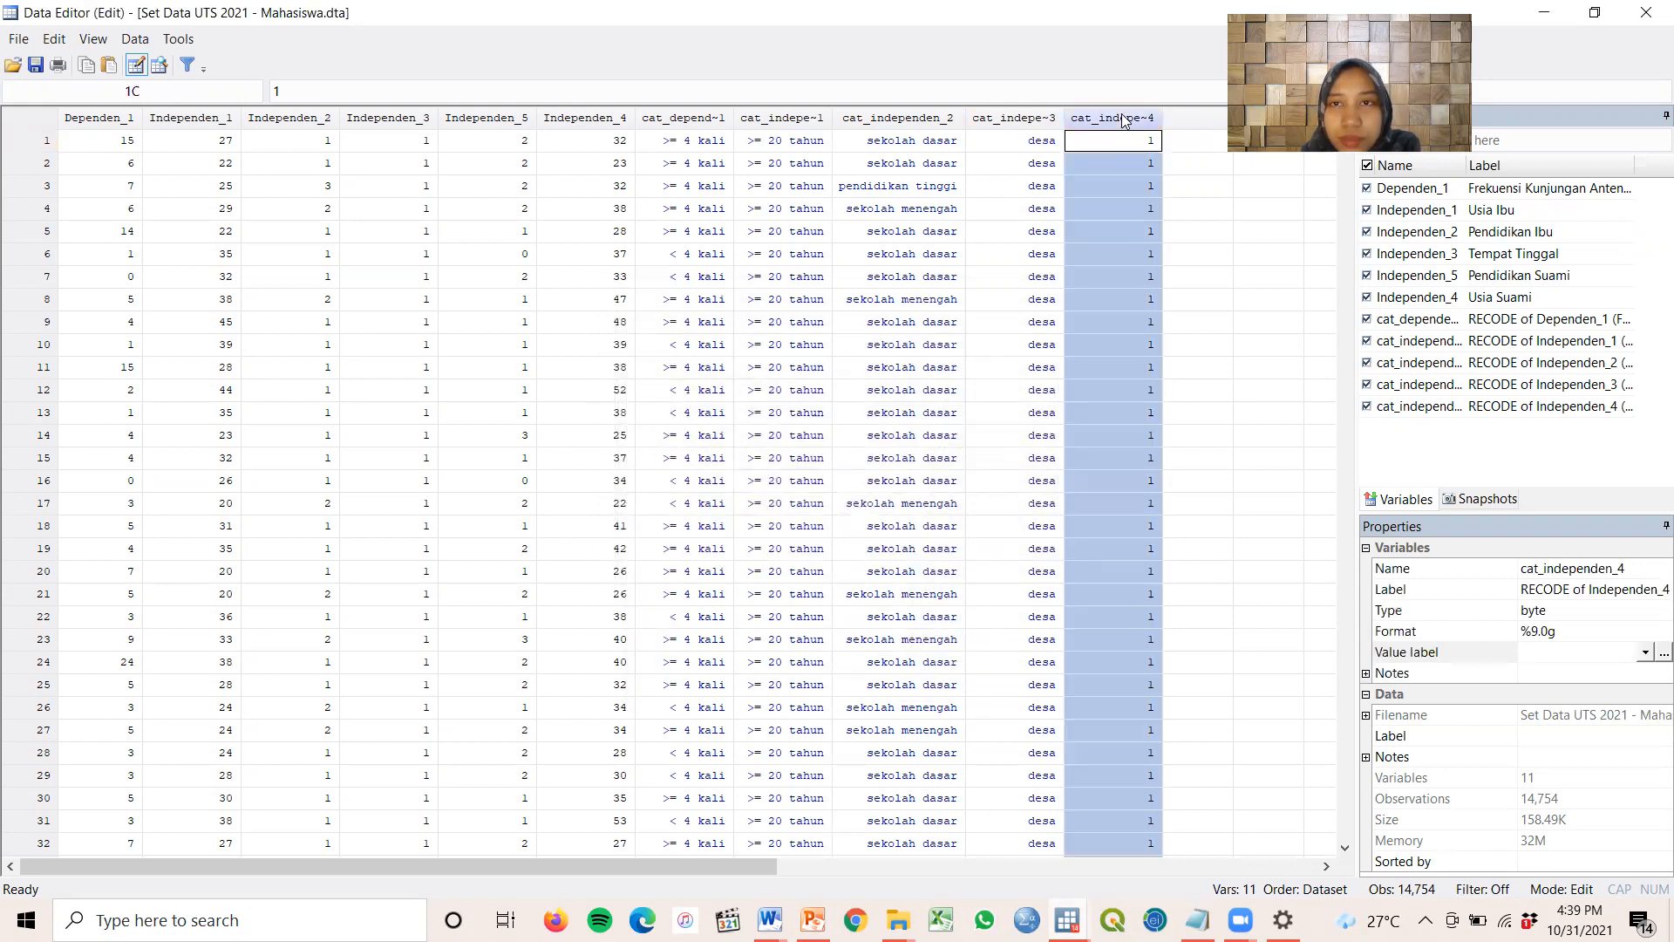
click(1646, 655)
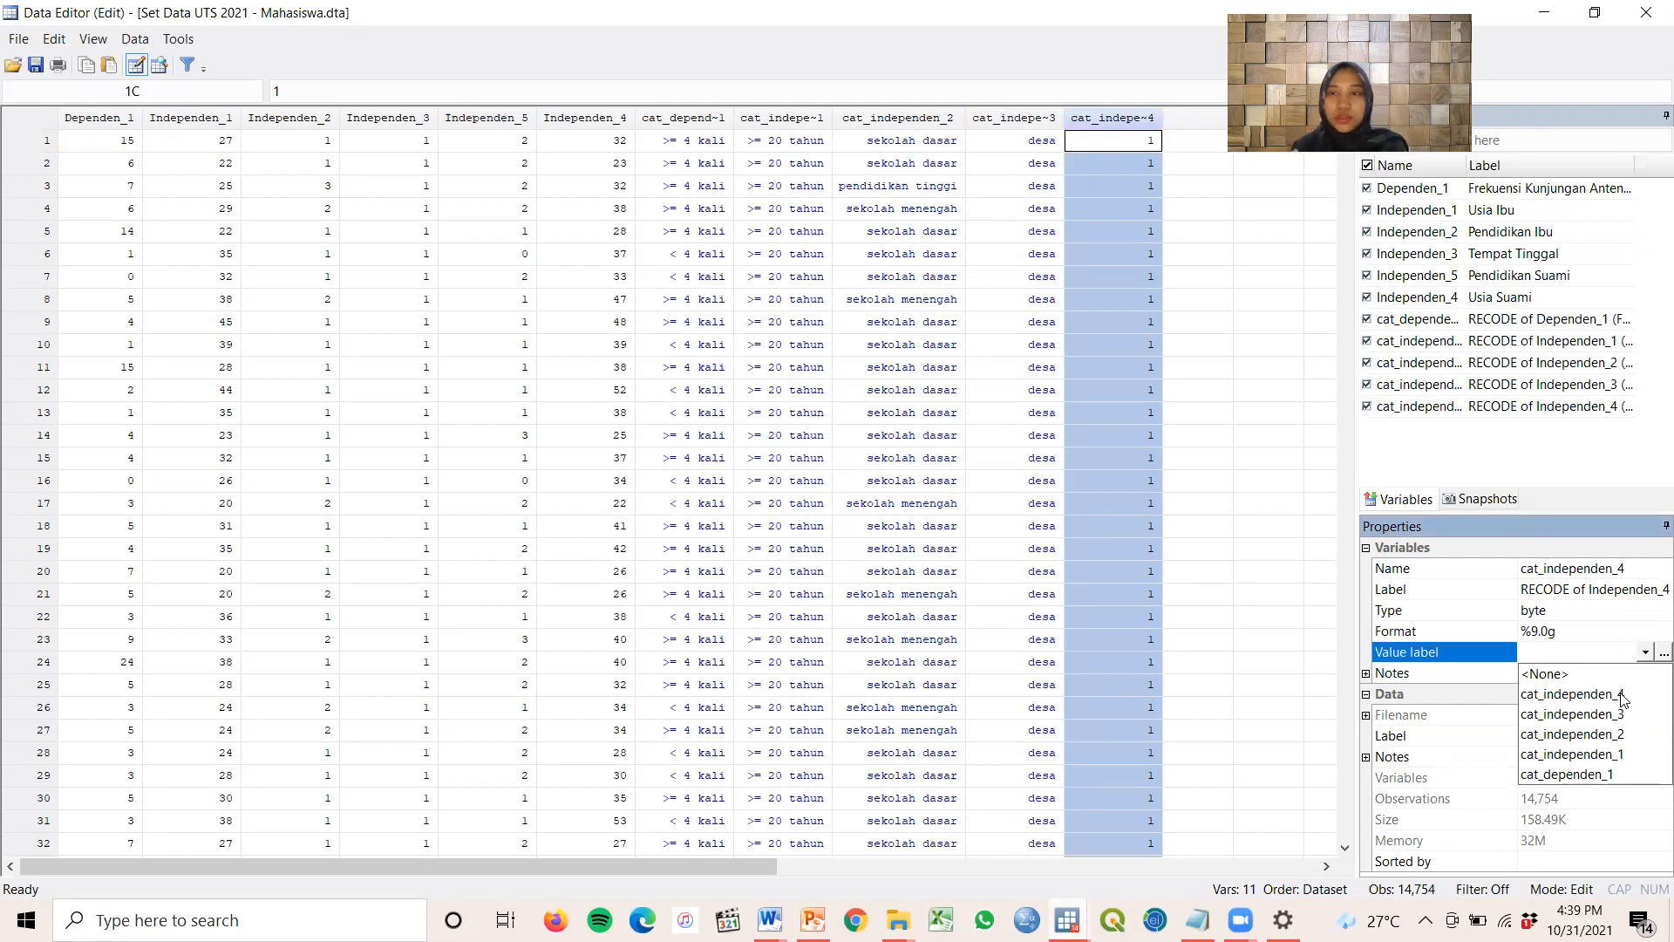
click(1570, 694)
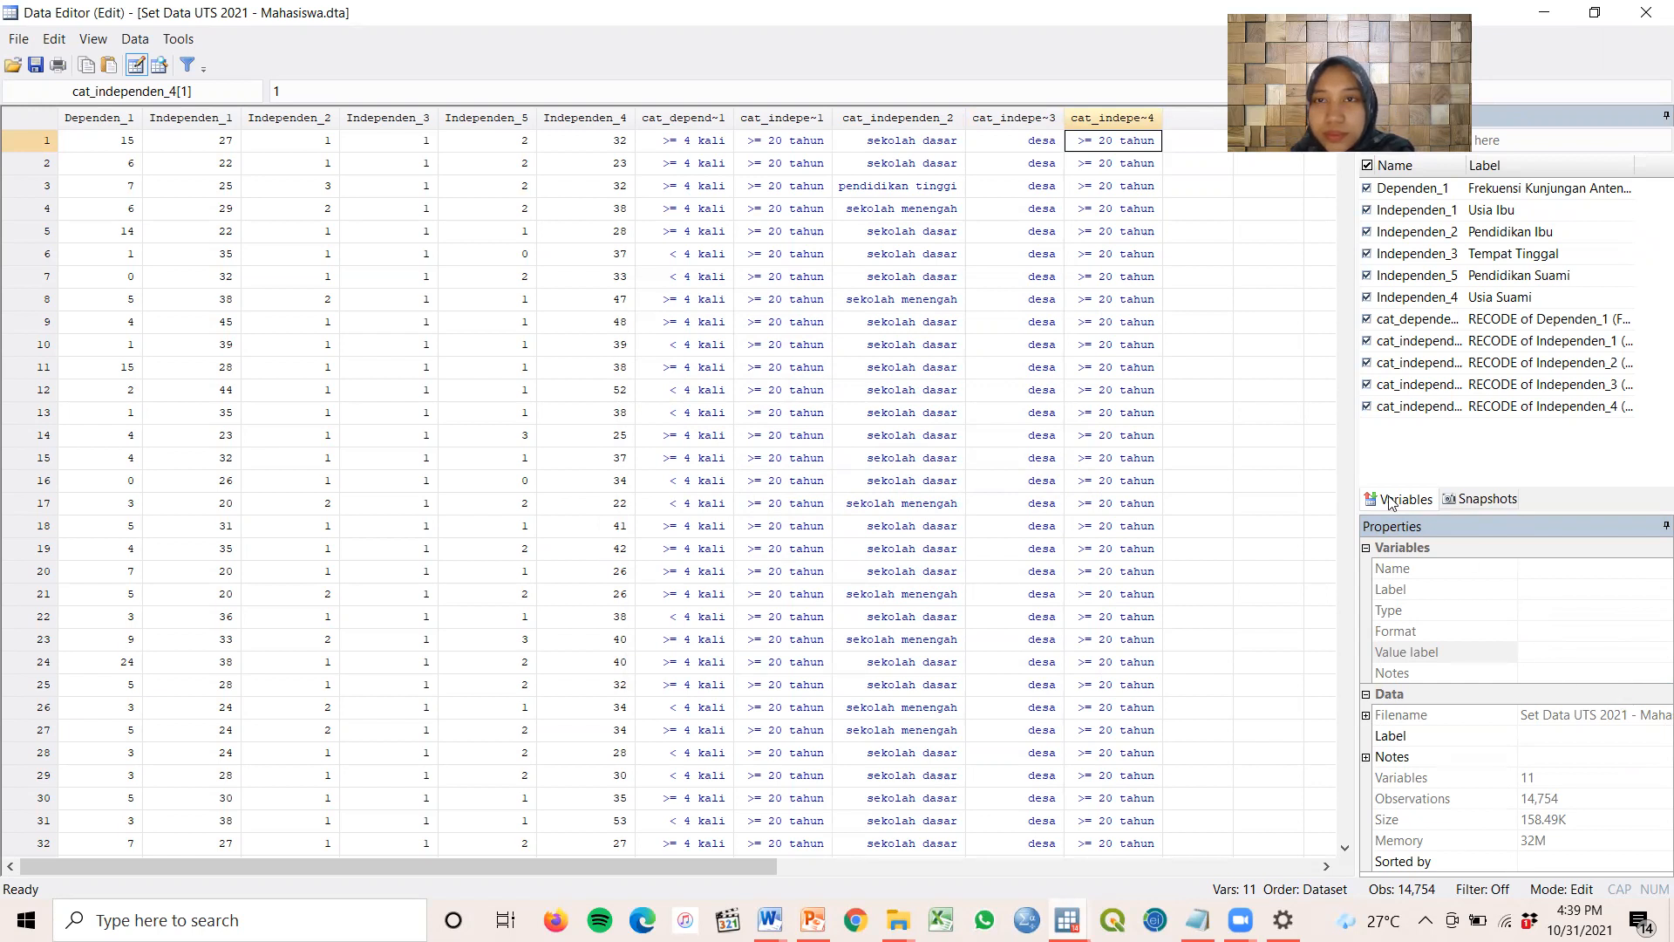
click(1132, 129)
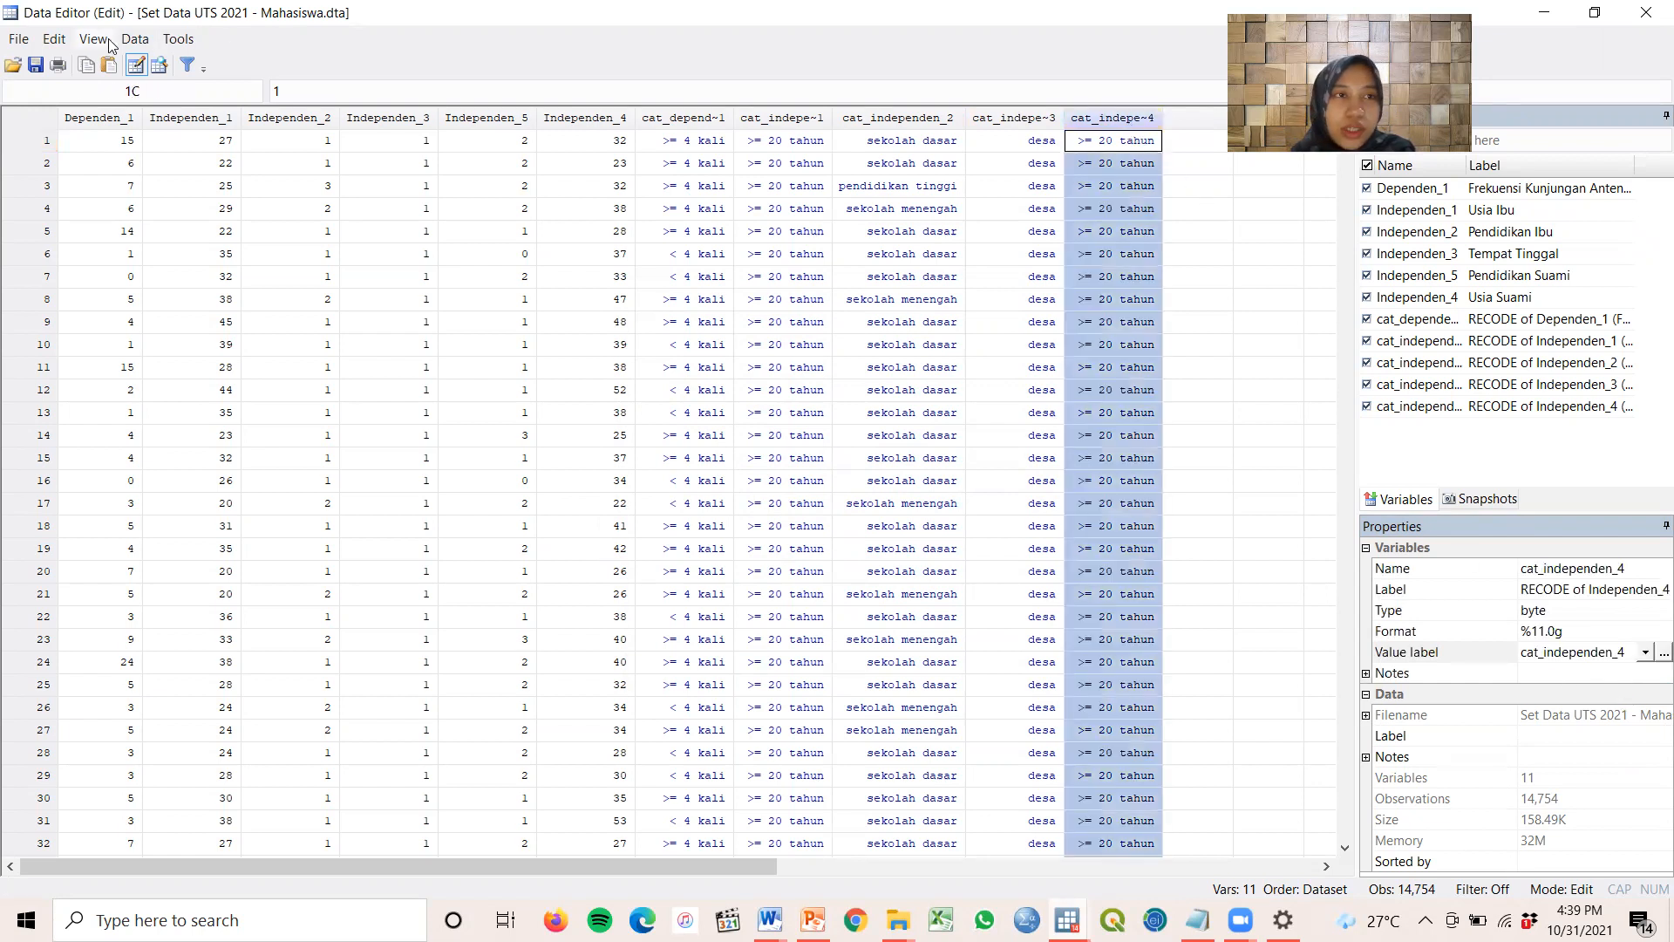
click(136, 40)
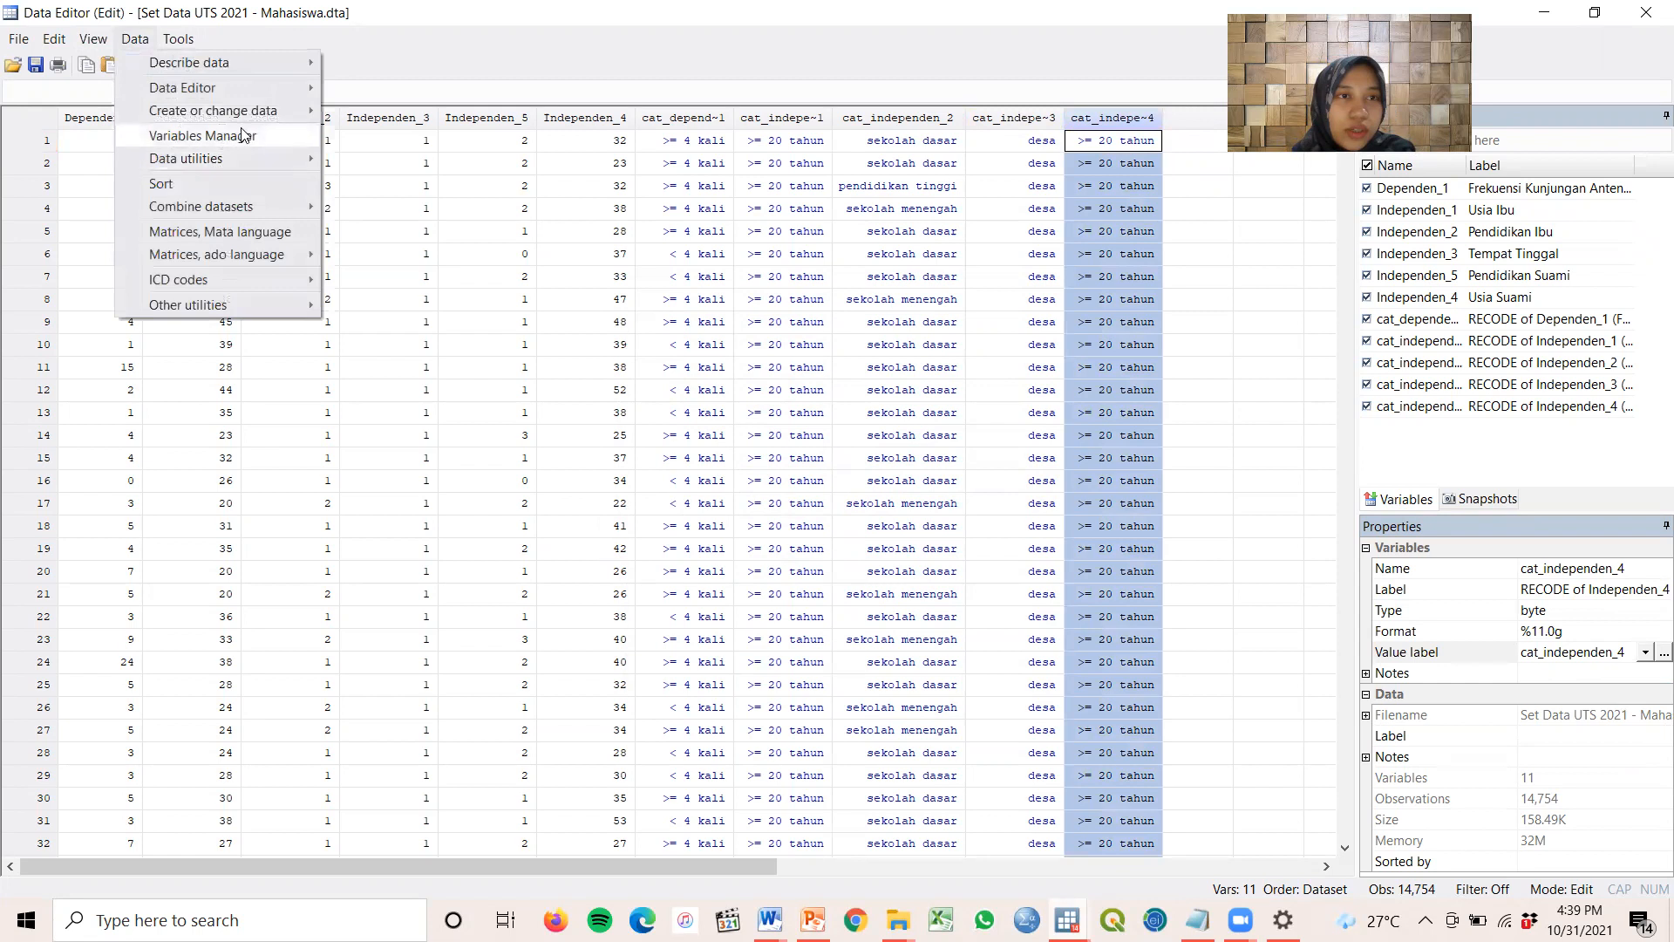
mouse_move(261, 111)
mouse_move(488, 206)
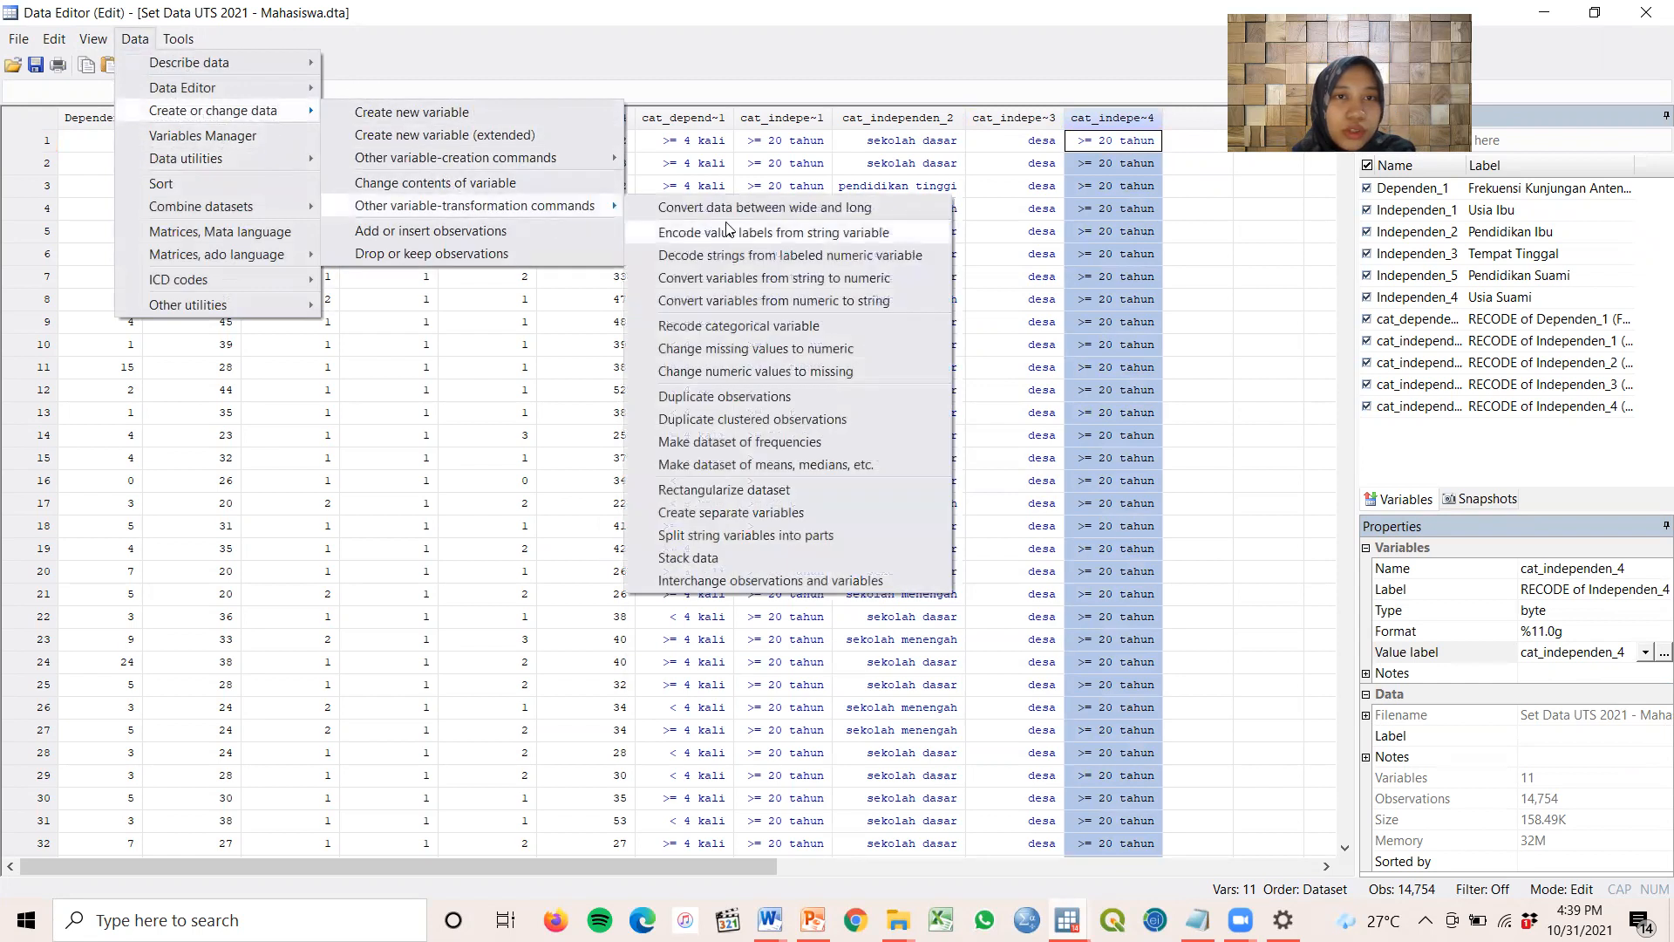
click(818, 328)
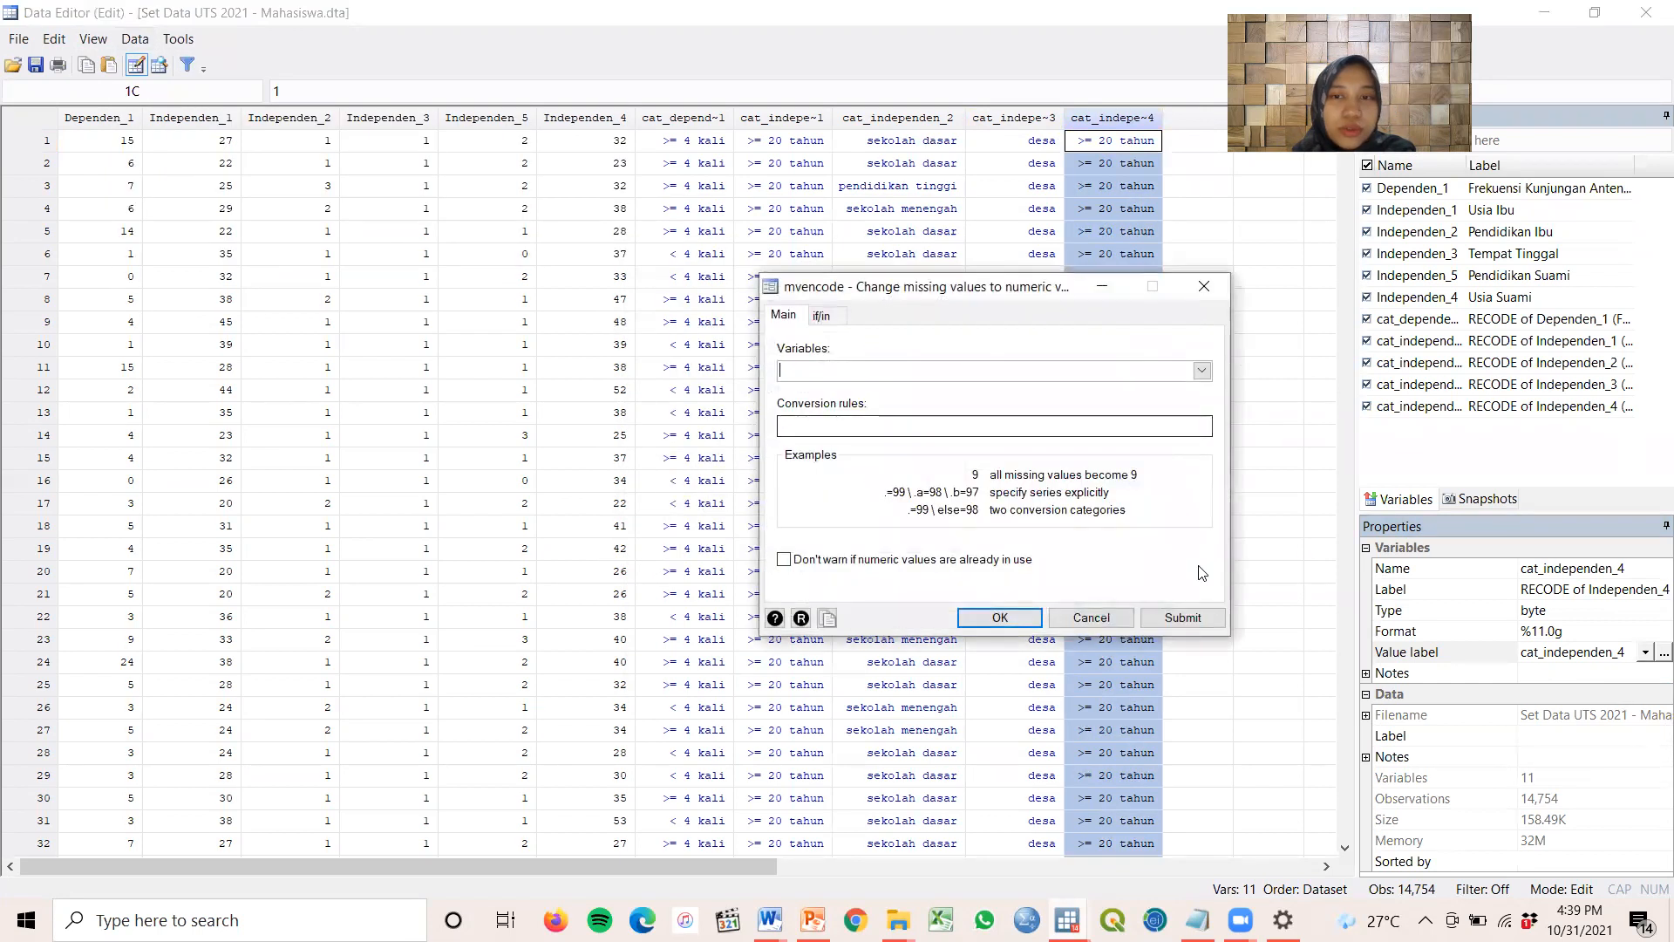
click(1116, 615)
Open the recode dialog for categorical variables and reset it to clear the Independen_4 settings
click(135, 39)
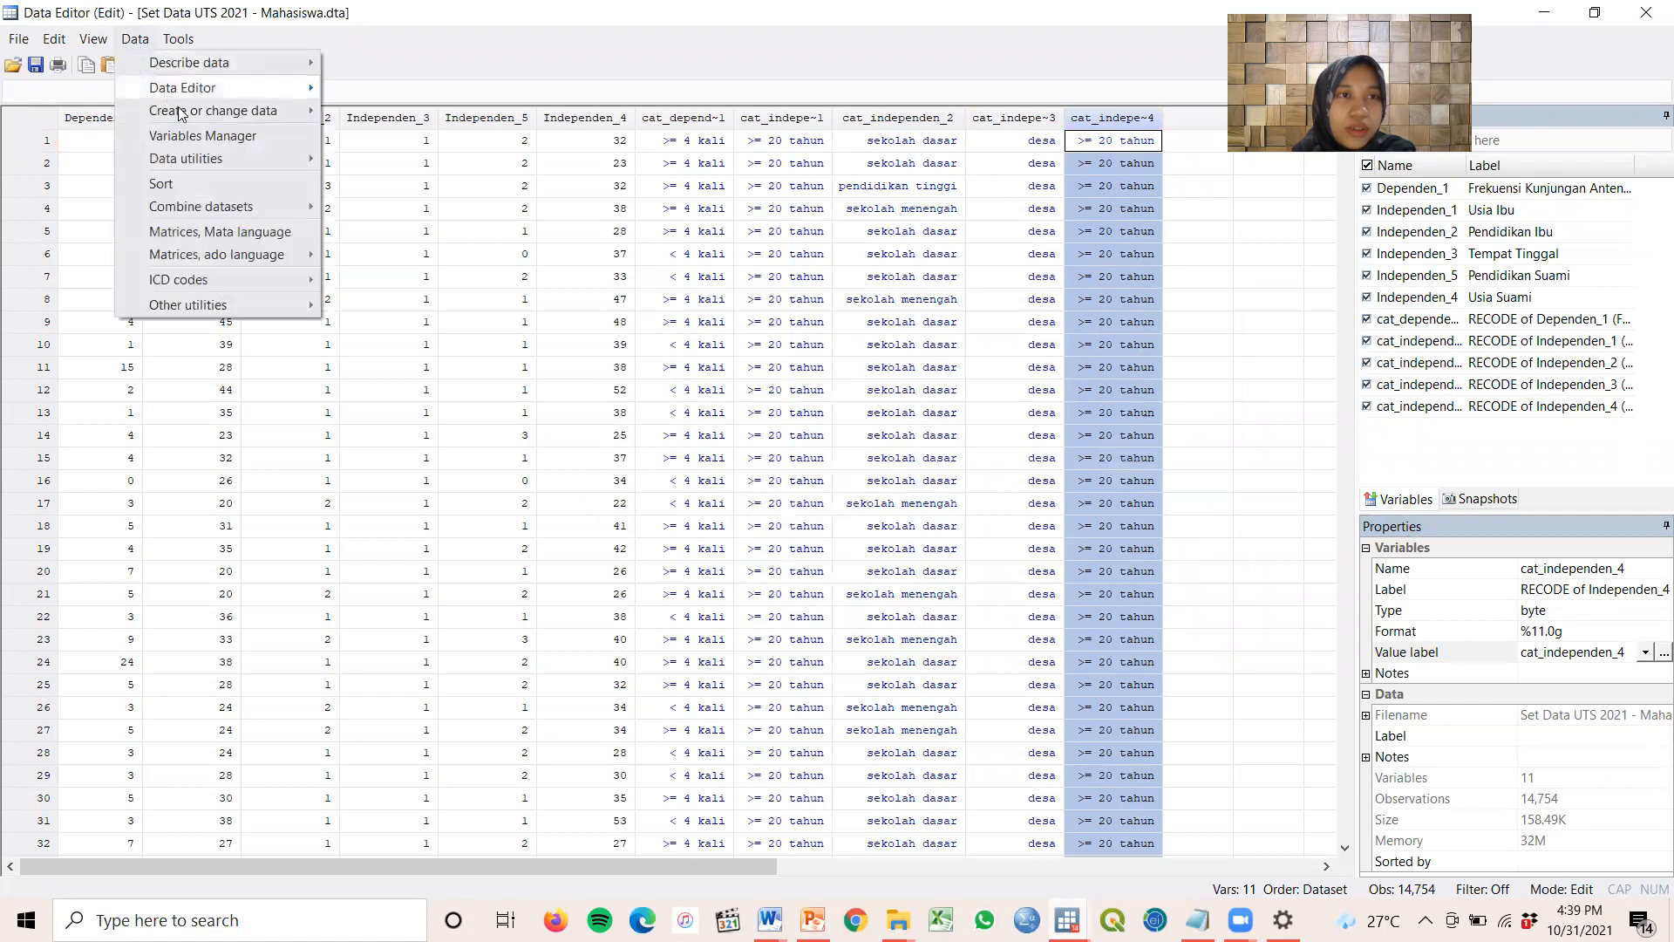
mouse_move(283, 117)
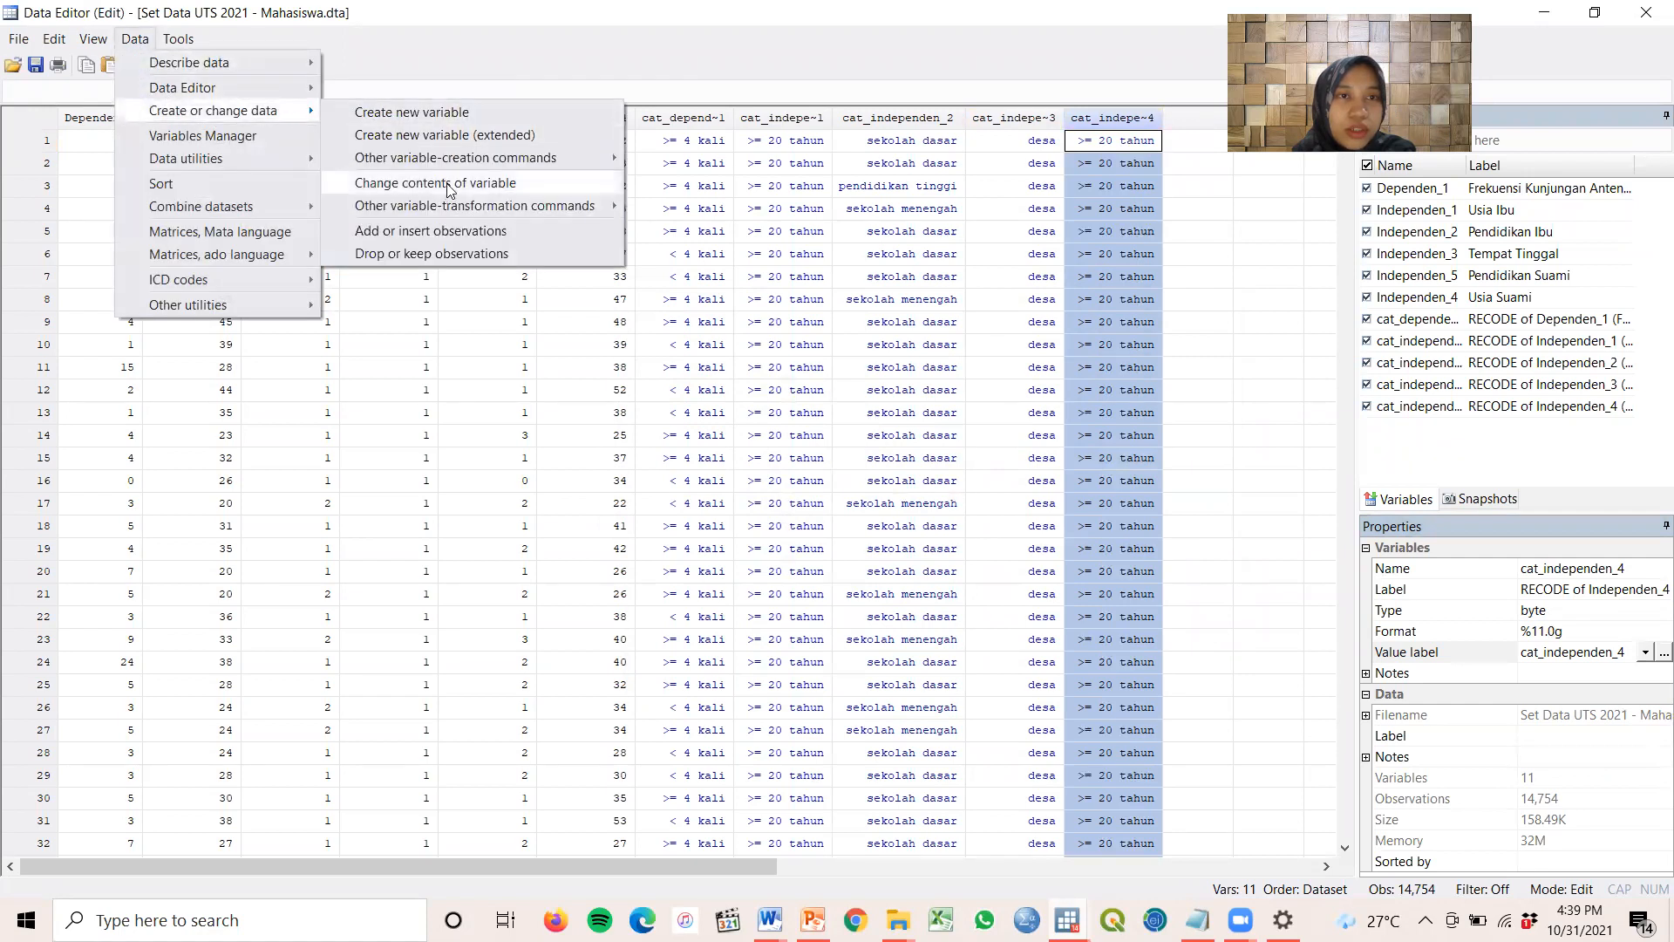
mouse_move(589, 210)
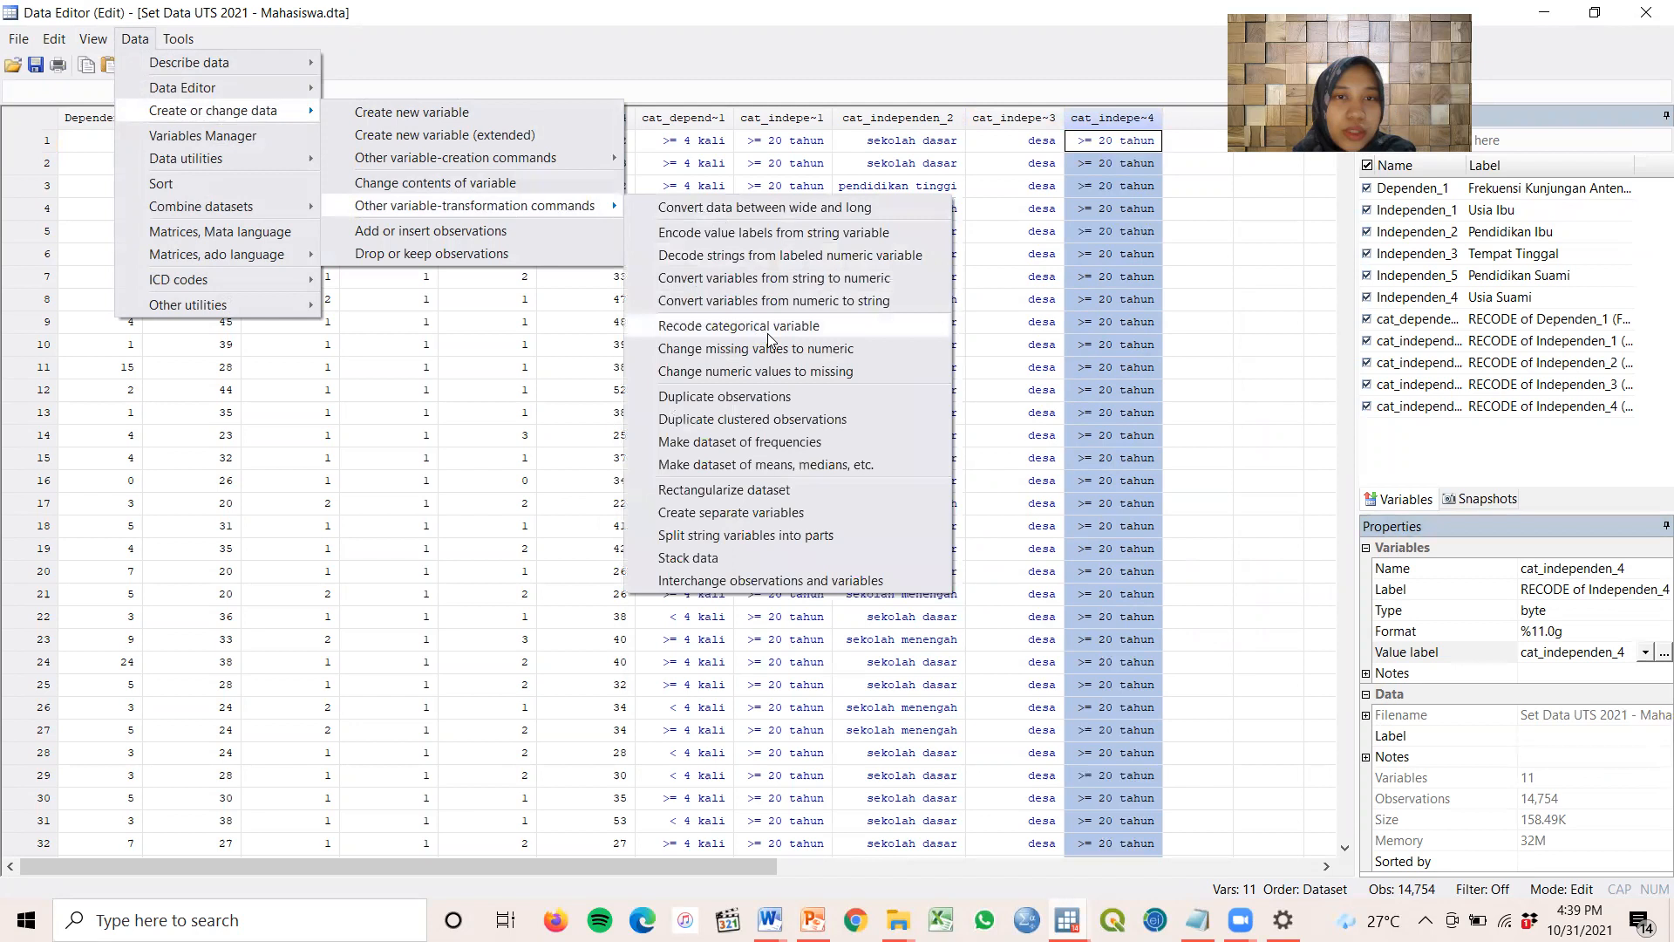
click(808, 328)
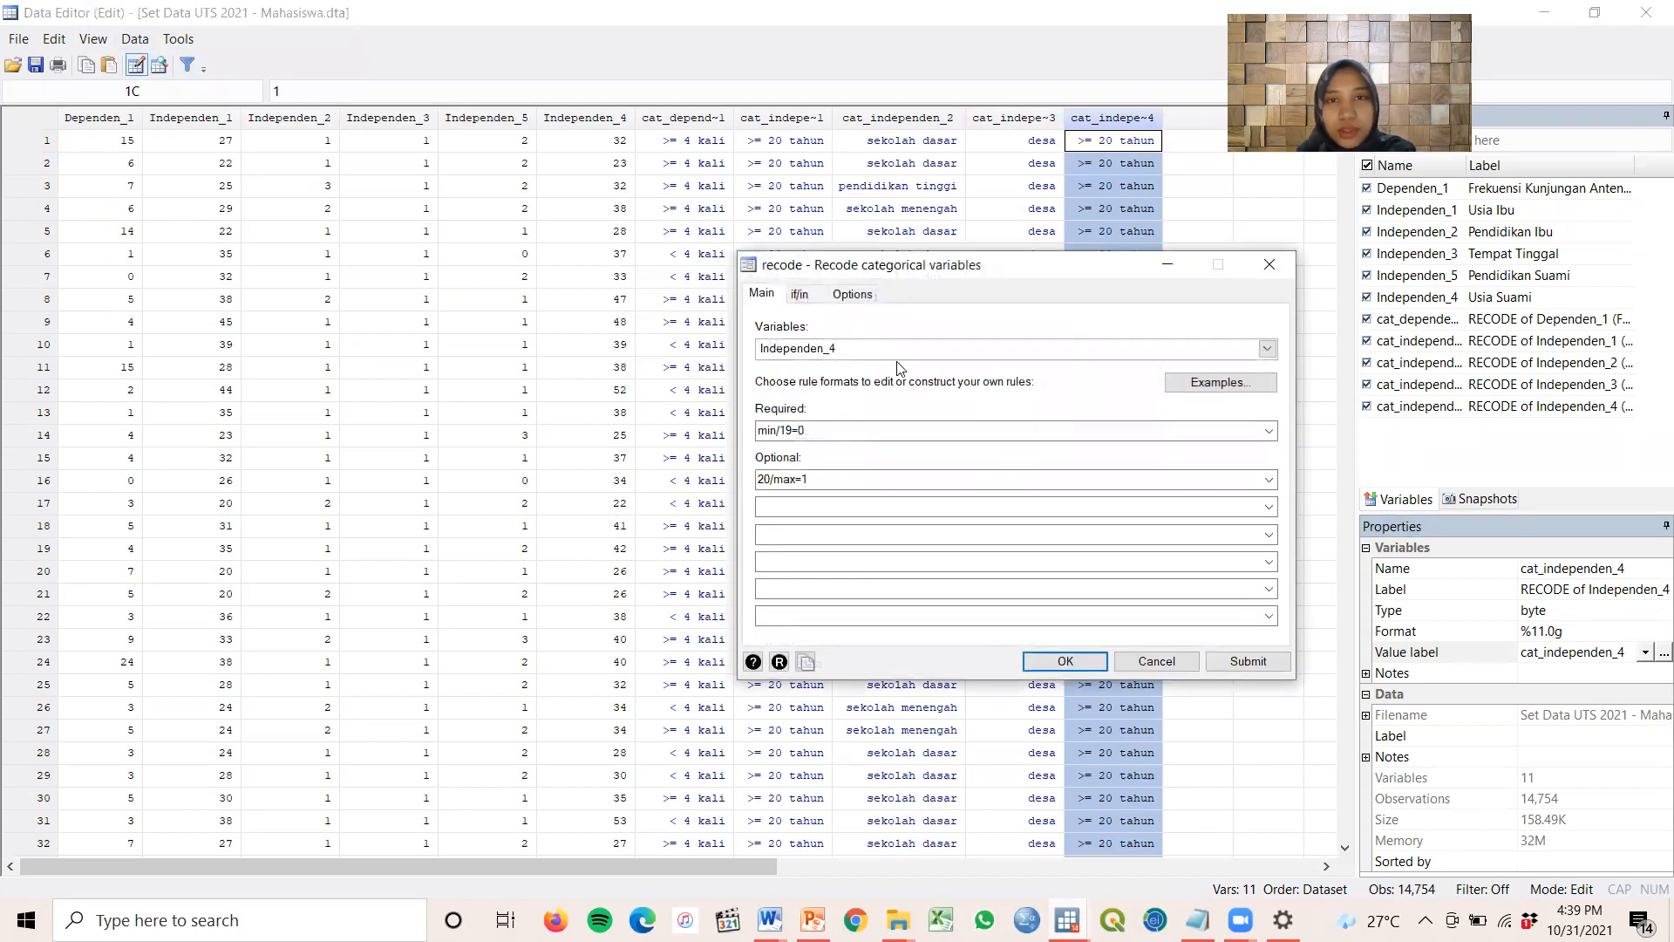
click(780, 663)
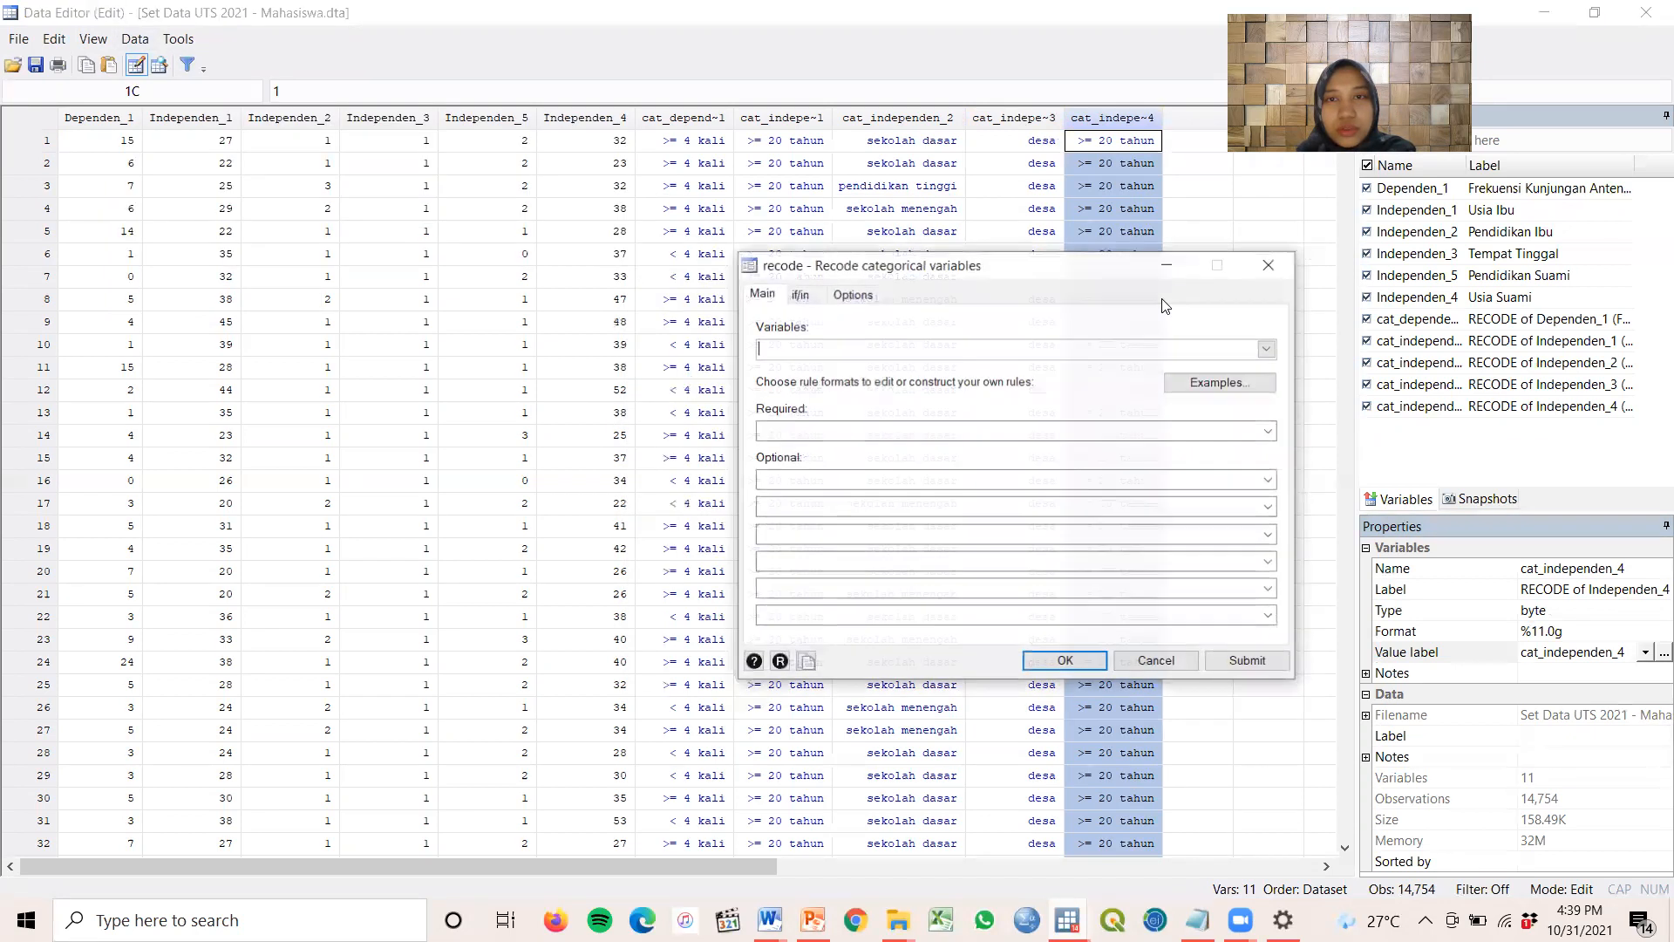
click(1267, 348)
click(795, 437)
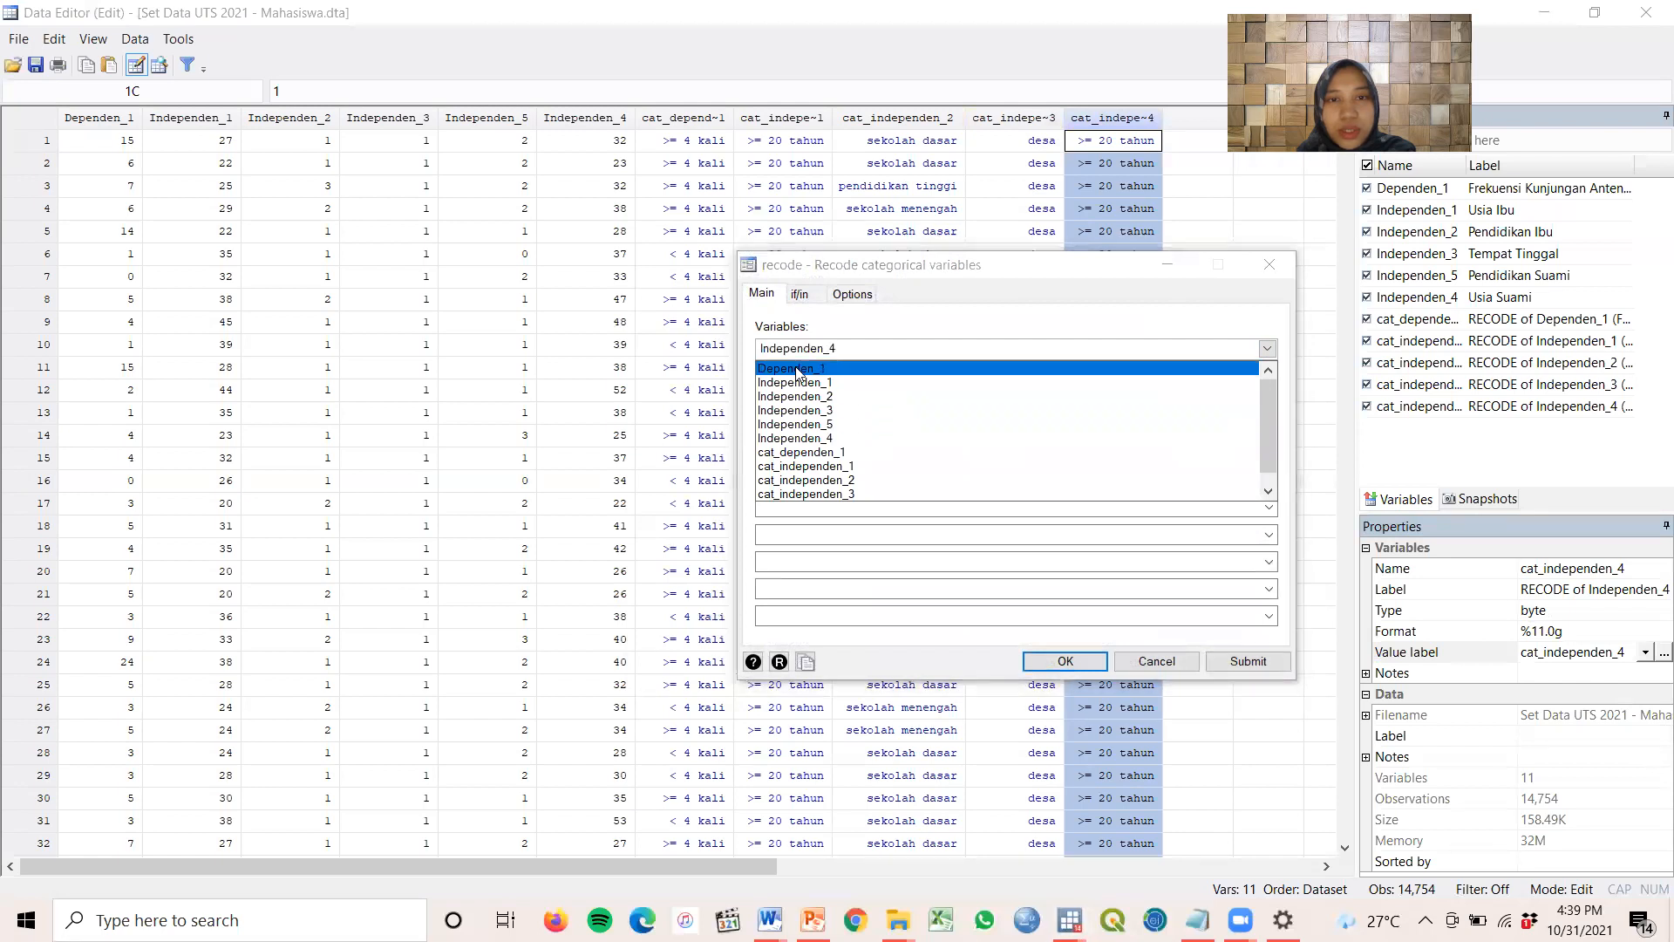
click(833, 348)
key(BackSpace)
key(BackSpace)
key(BackSpace)
key(BackSpace)
key(BackSpace)
key(BackSpace)
key(BackSpace)
key(BackSpace)
key(BackSpace)
key(BackSpace)
key(BackSpace)
key(BackSpace)
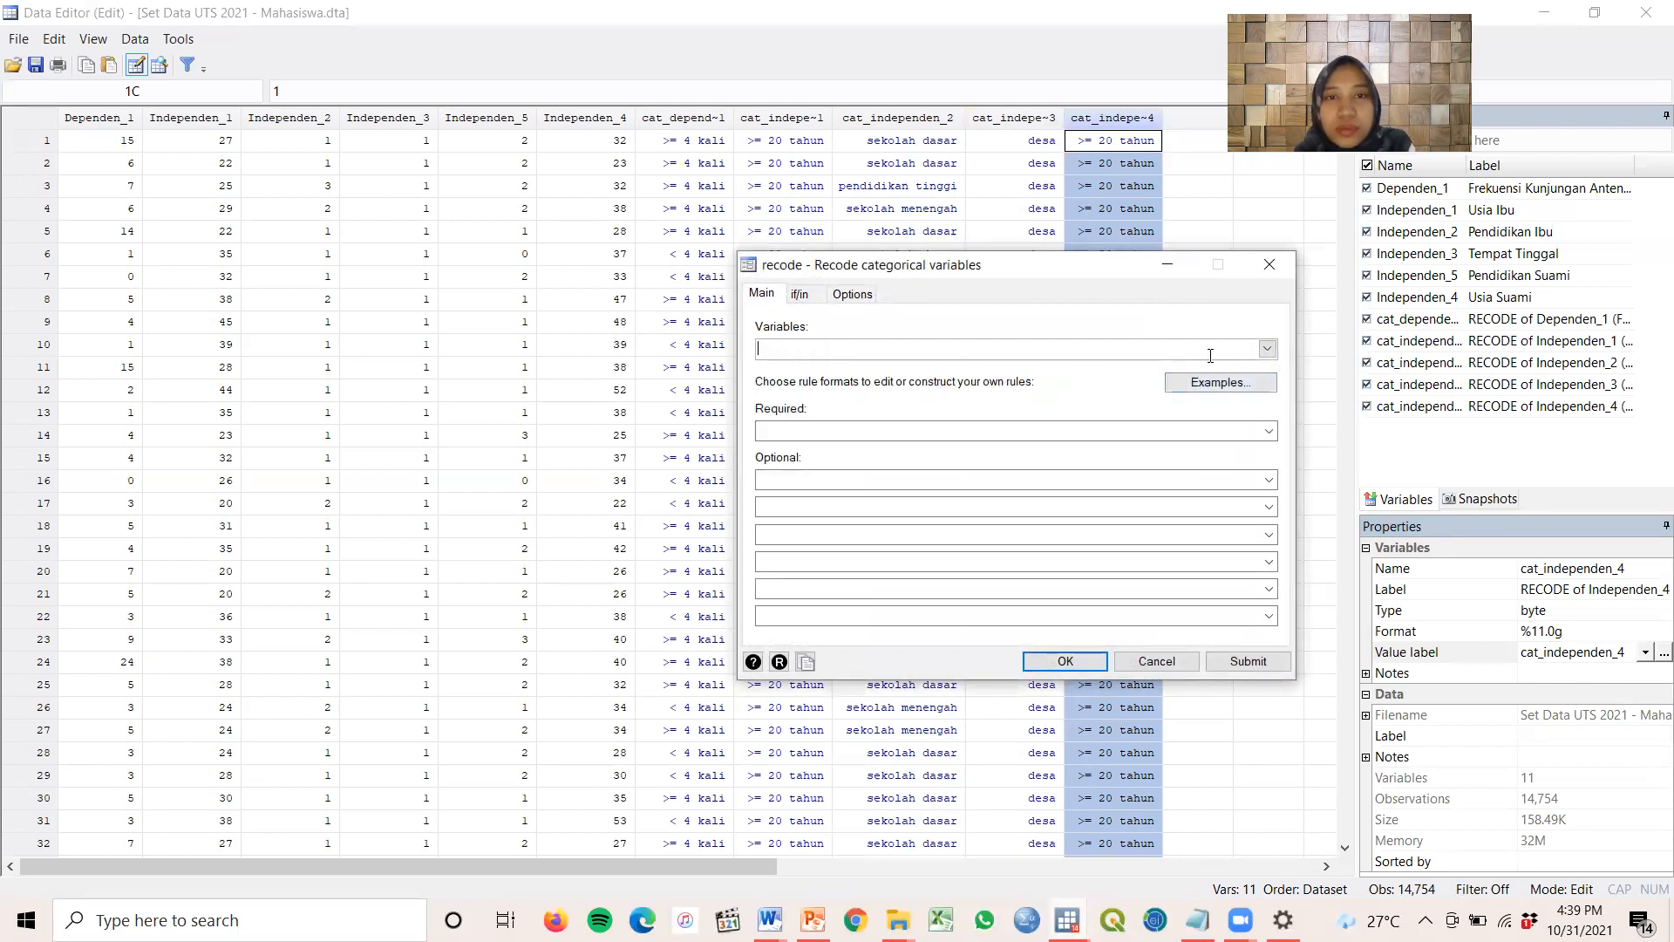
Choose Independen_5 as the variable to recode and check the Pendidikan Suami categories in Record UTS.docx in Word
click(1267, 349)
click(872, 424)
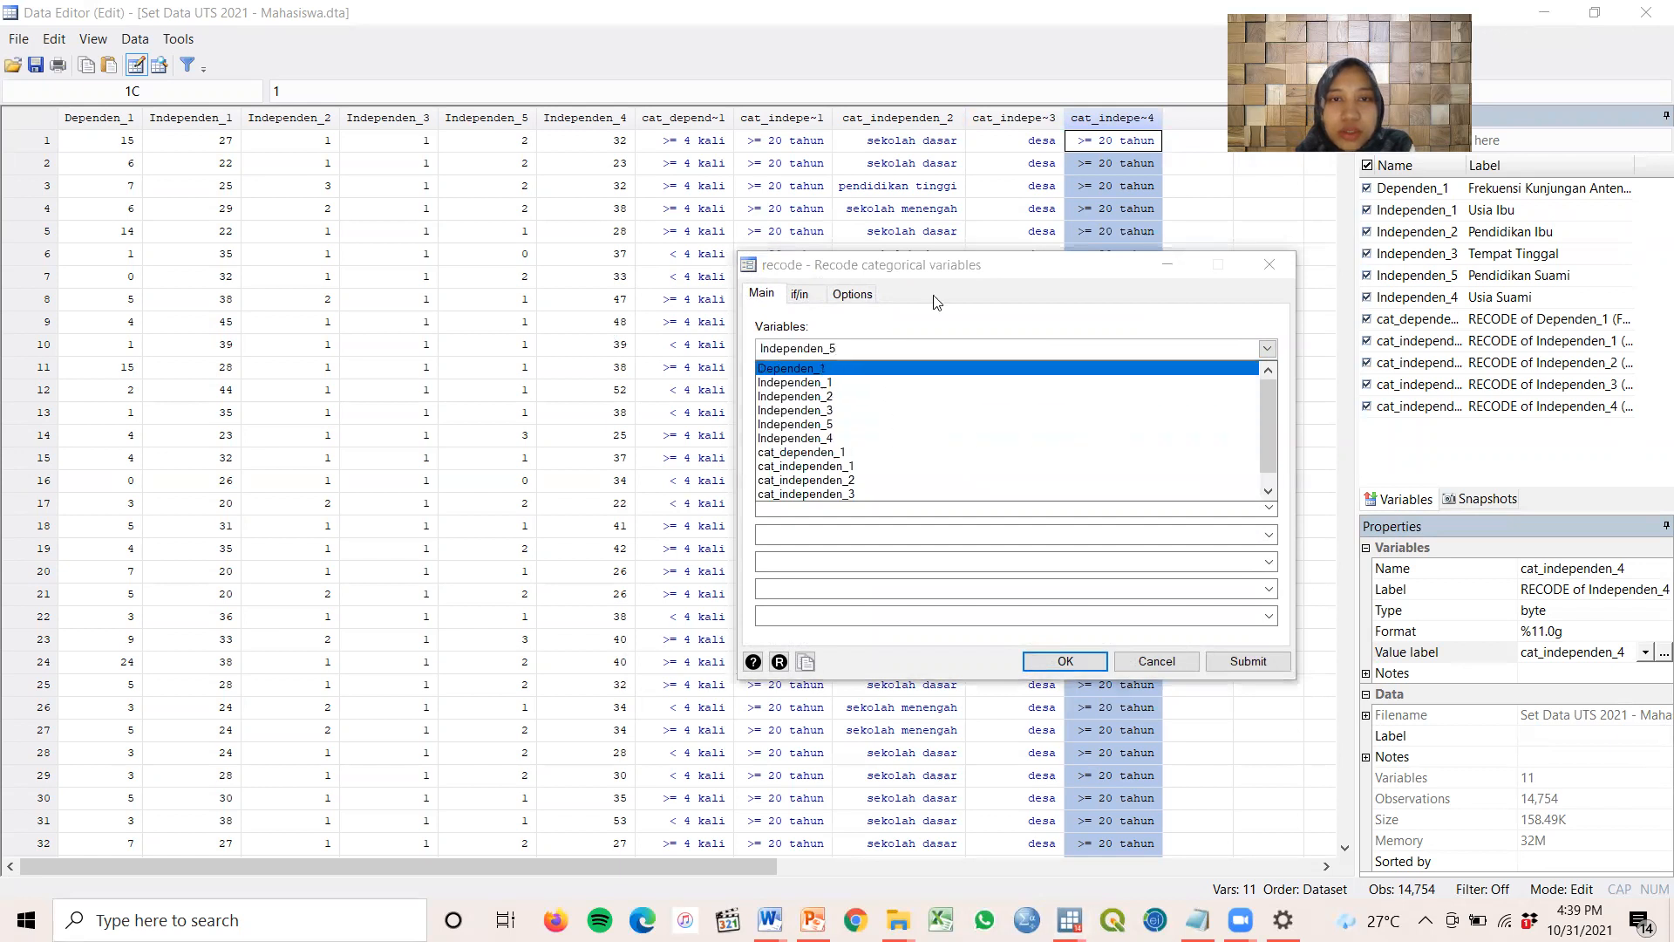
click(767, 920)
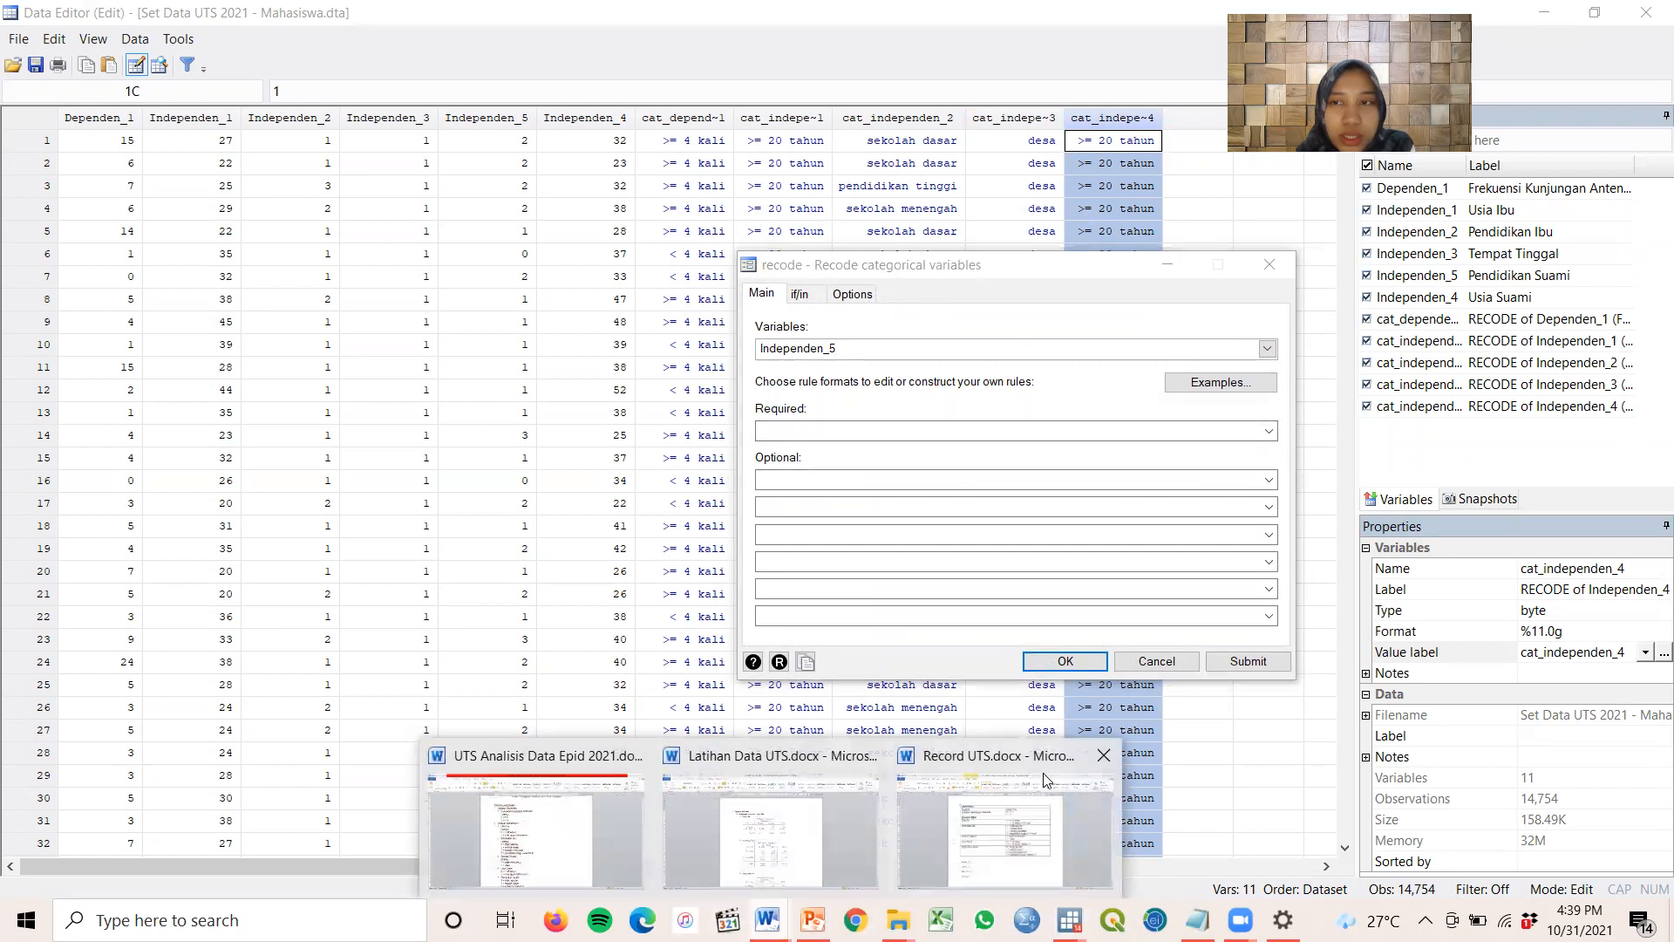
click(1023, 769)
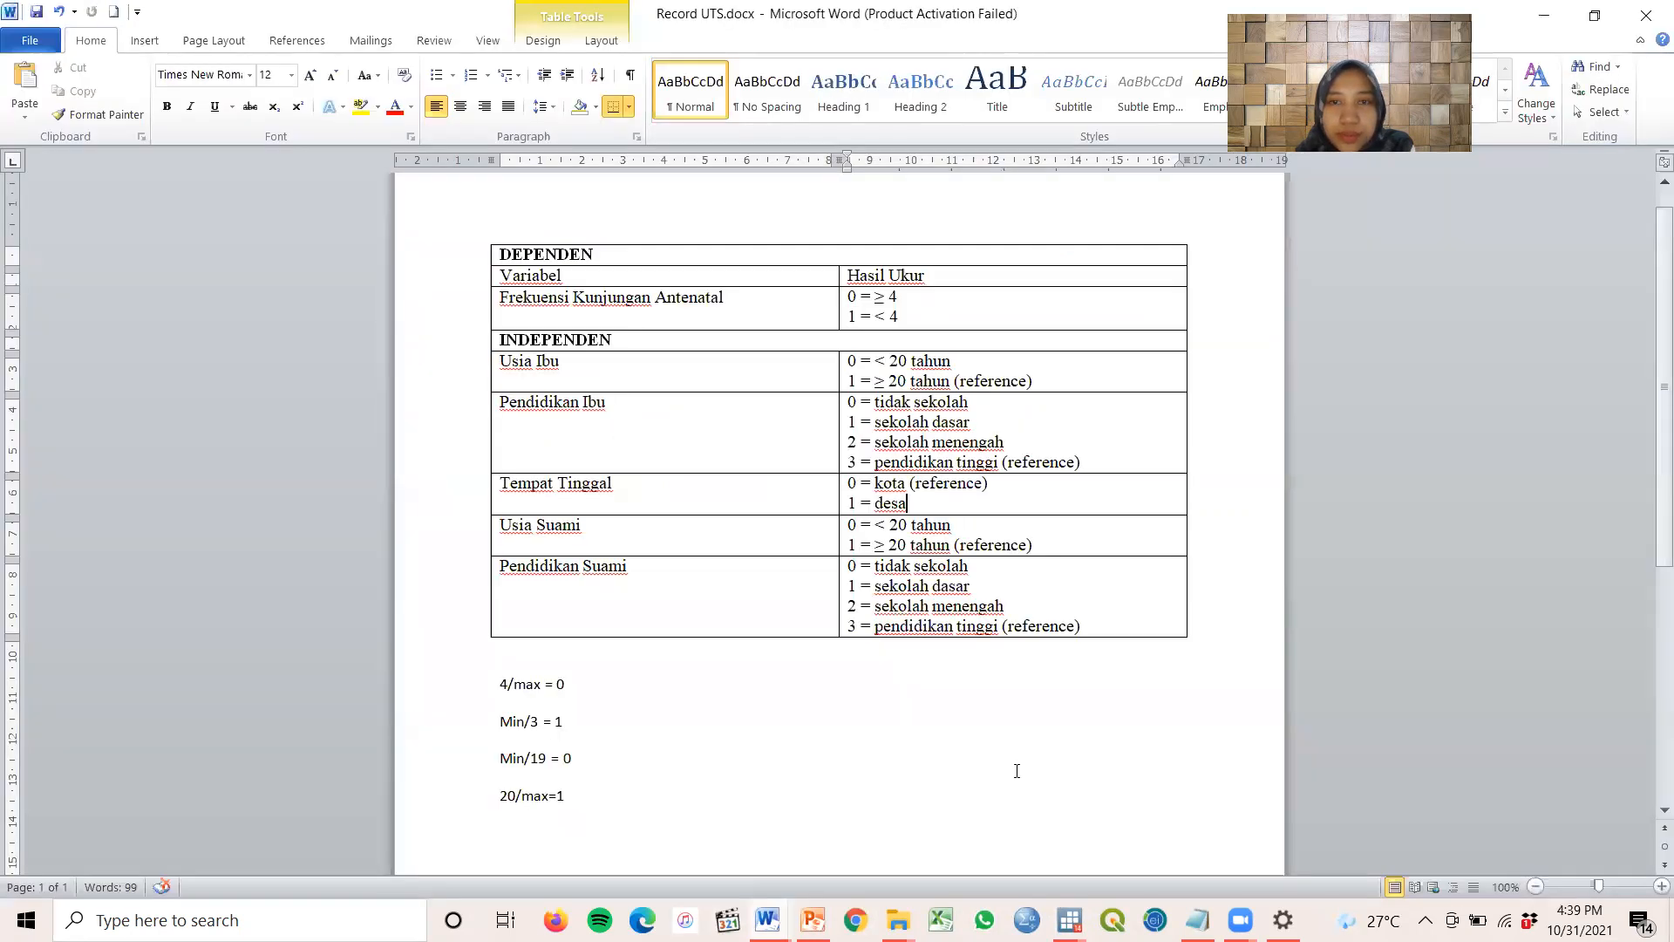
drag(850, 567, 1086, 634)
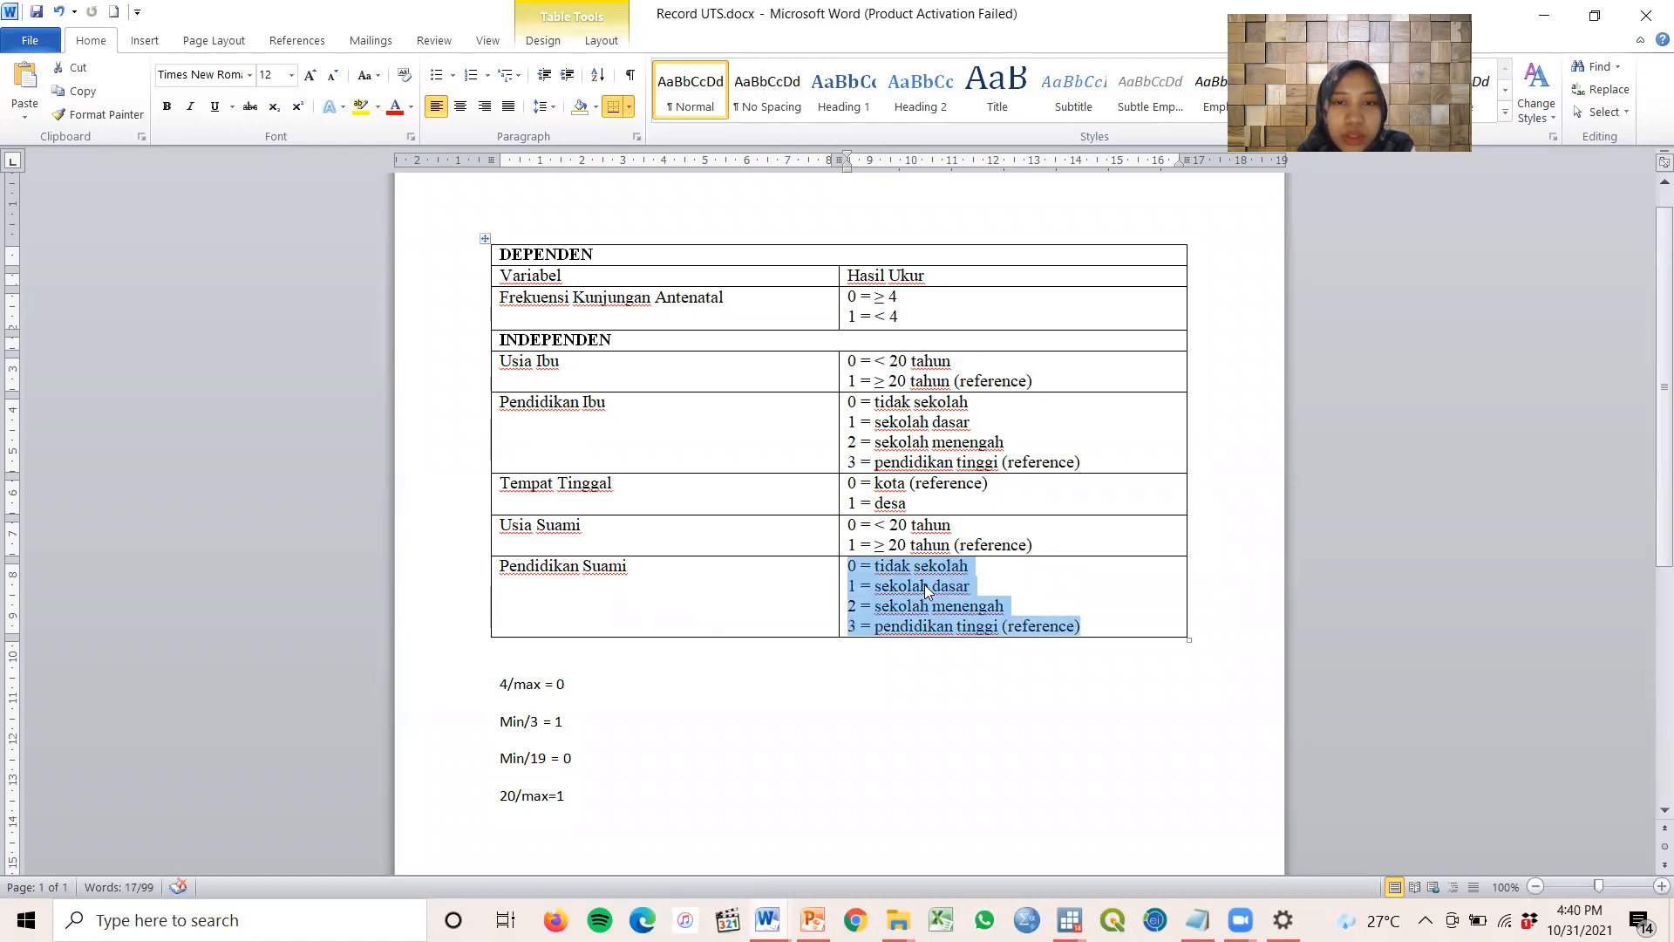
Switch back to the recode dialog in Stata and enter the rules 0=0, 1=1, 2=2 and 3=3 for Independen_5
click(767, 920)
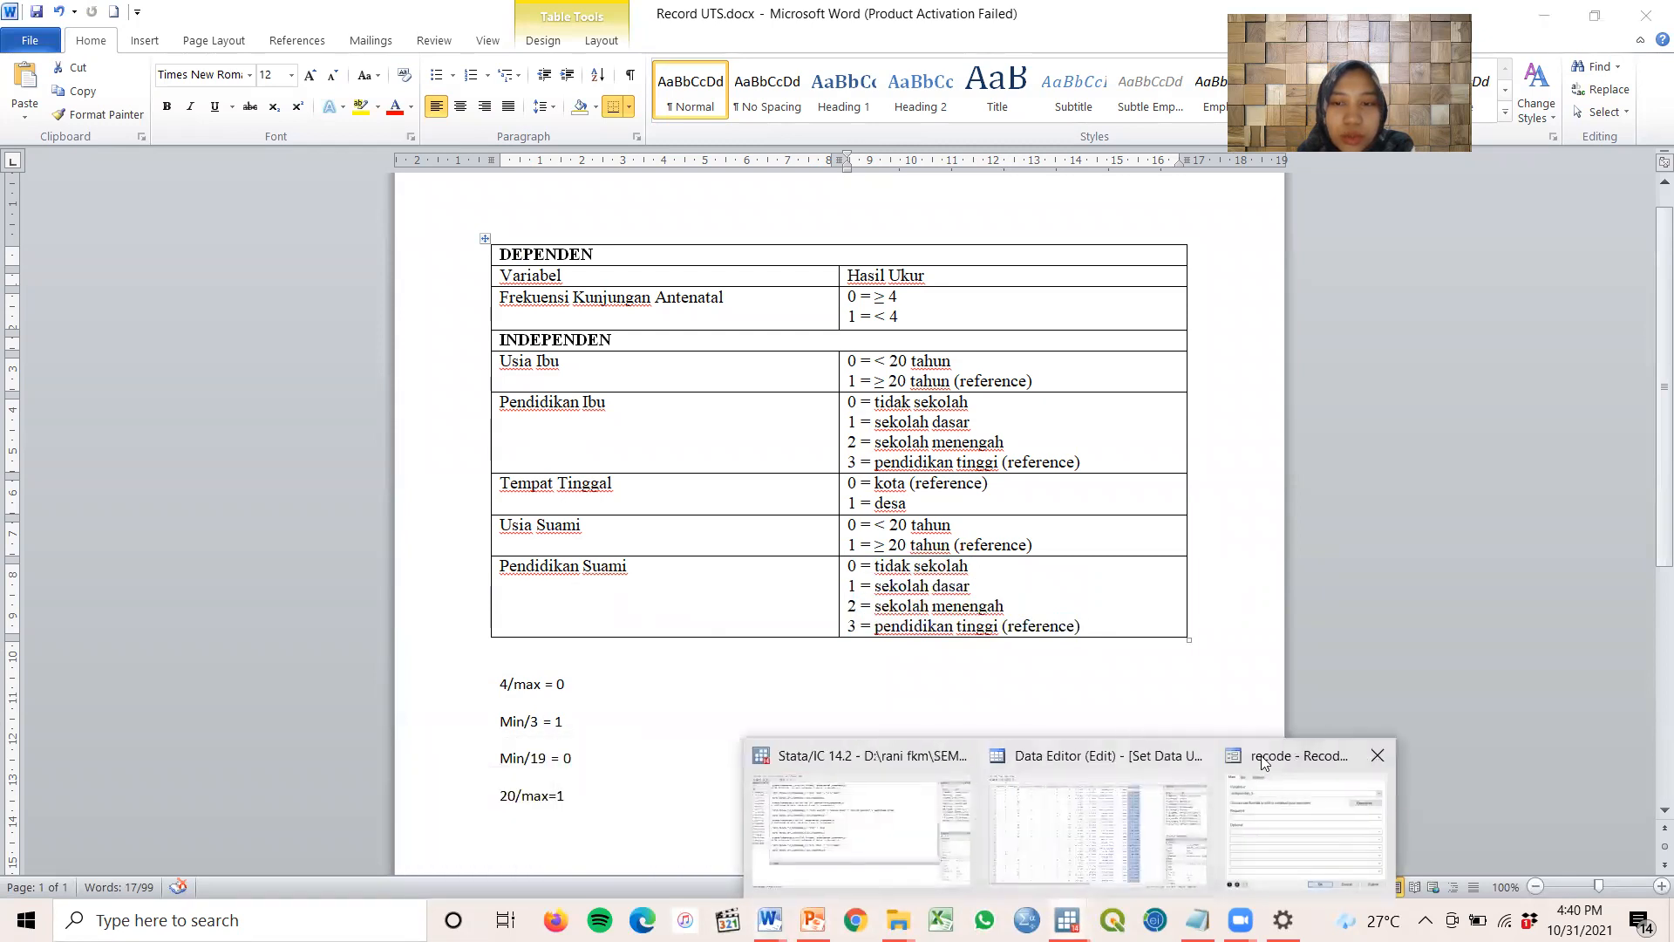
click(1177, 768)
click(803, 429)
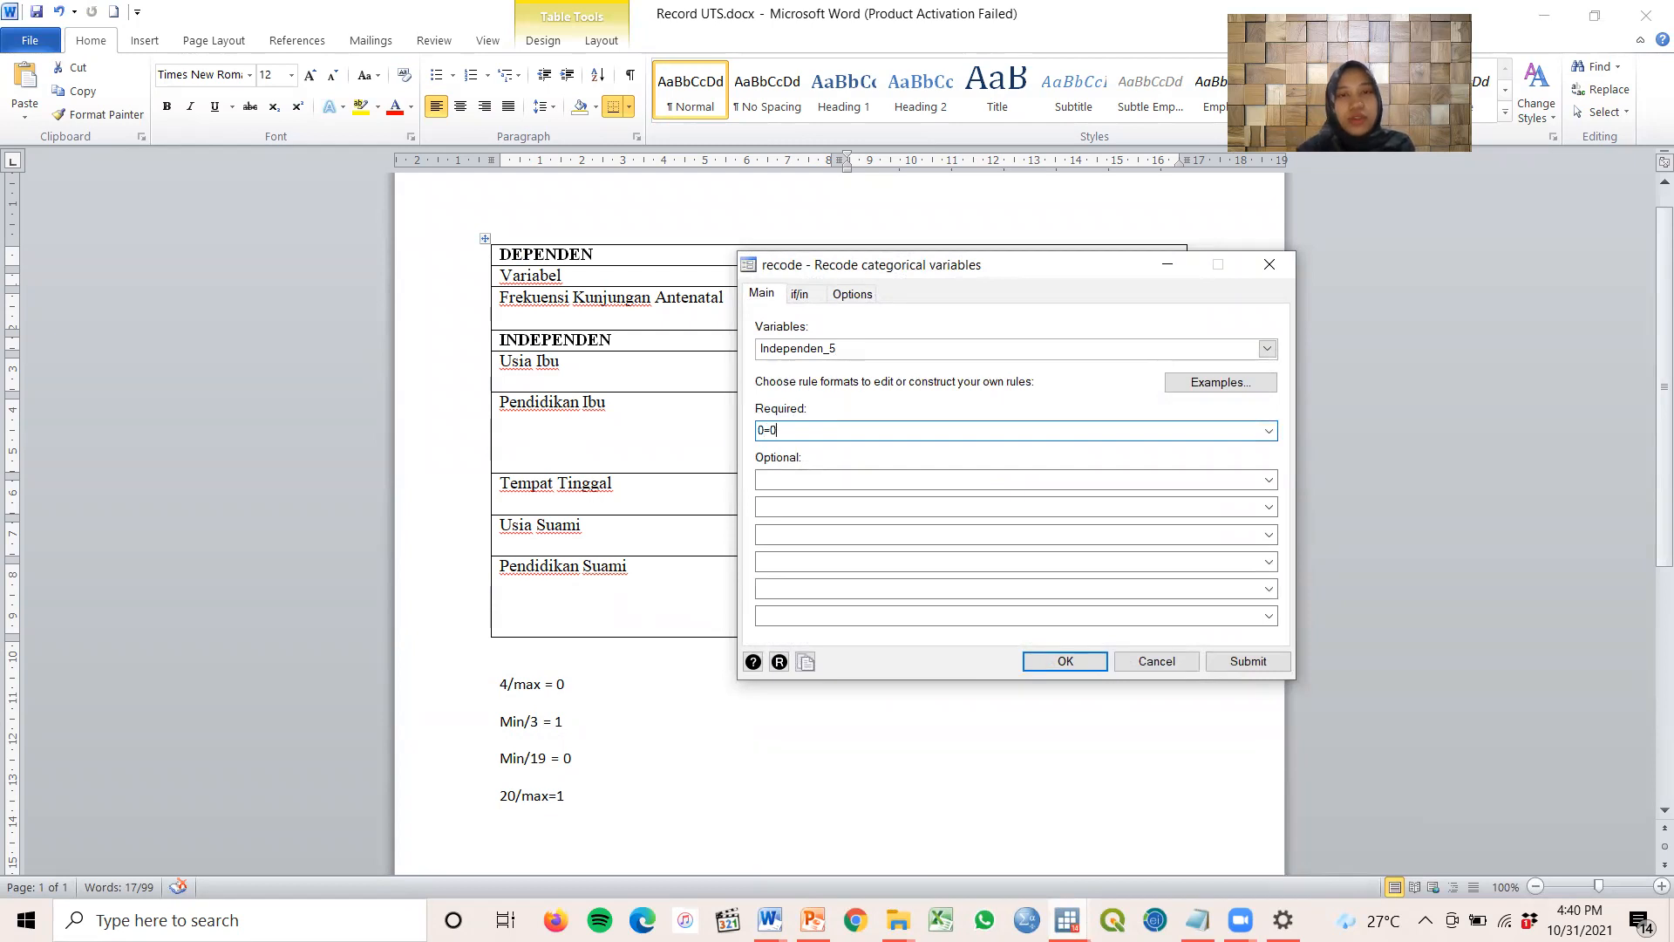
click(836, 479)
text(1=1)
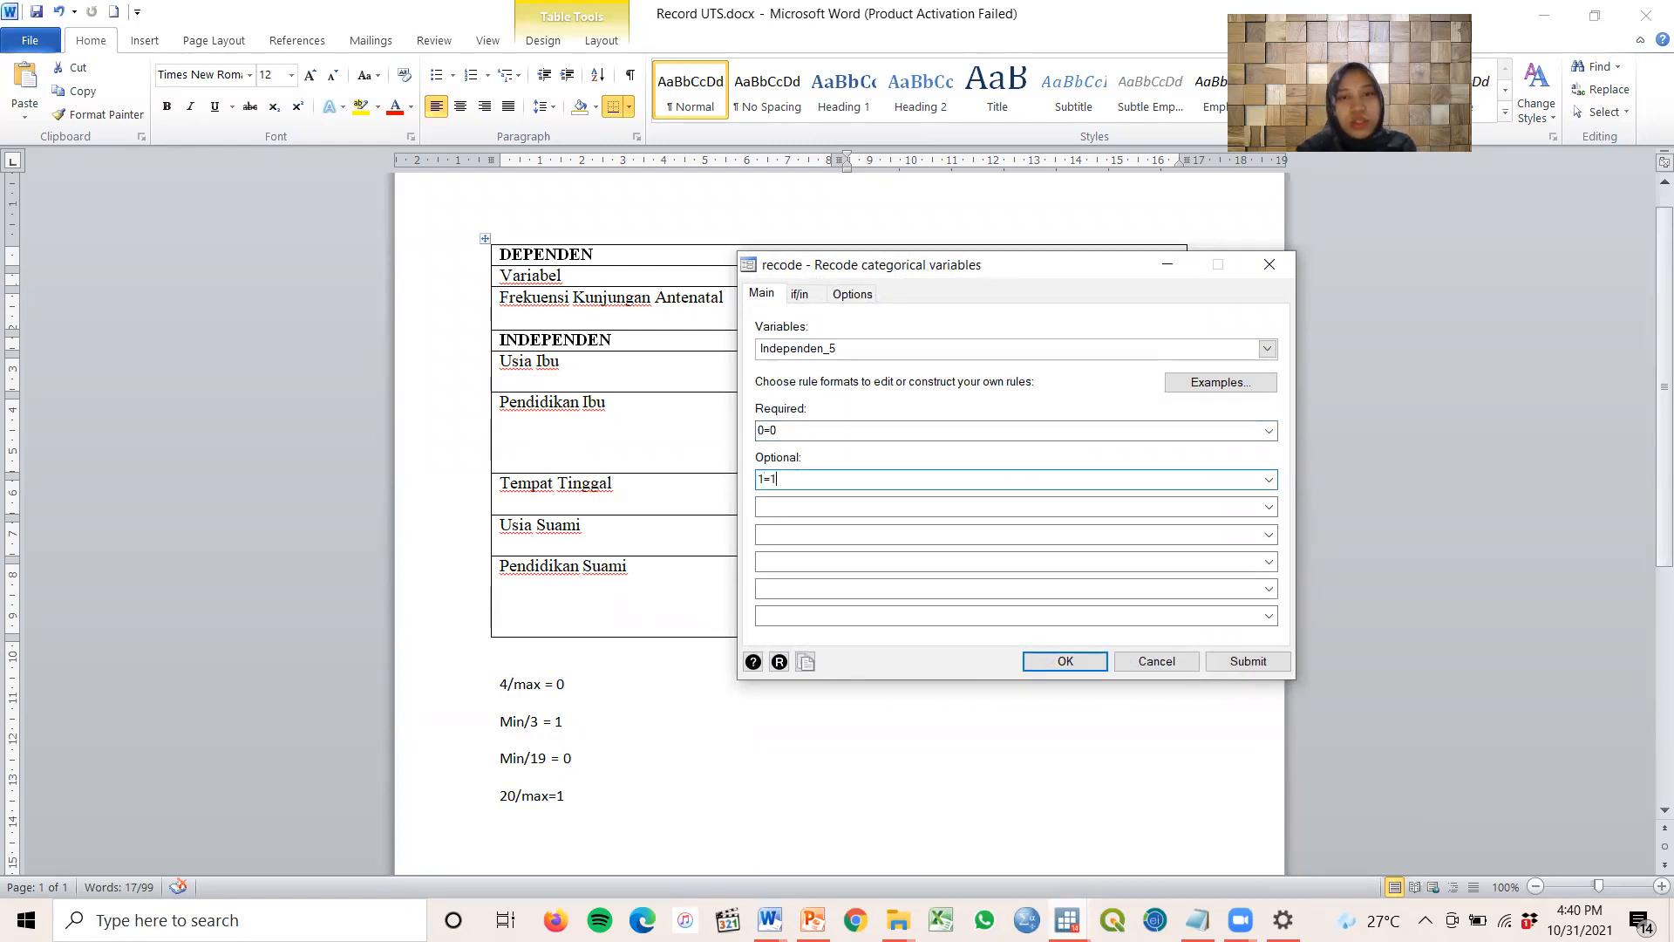
click(788, 508)
text(2=2)
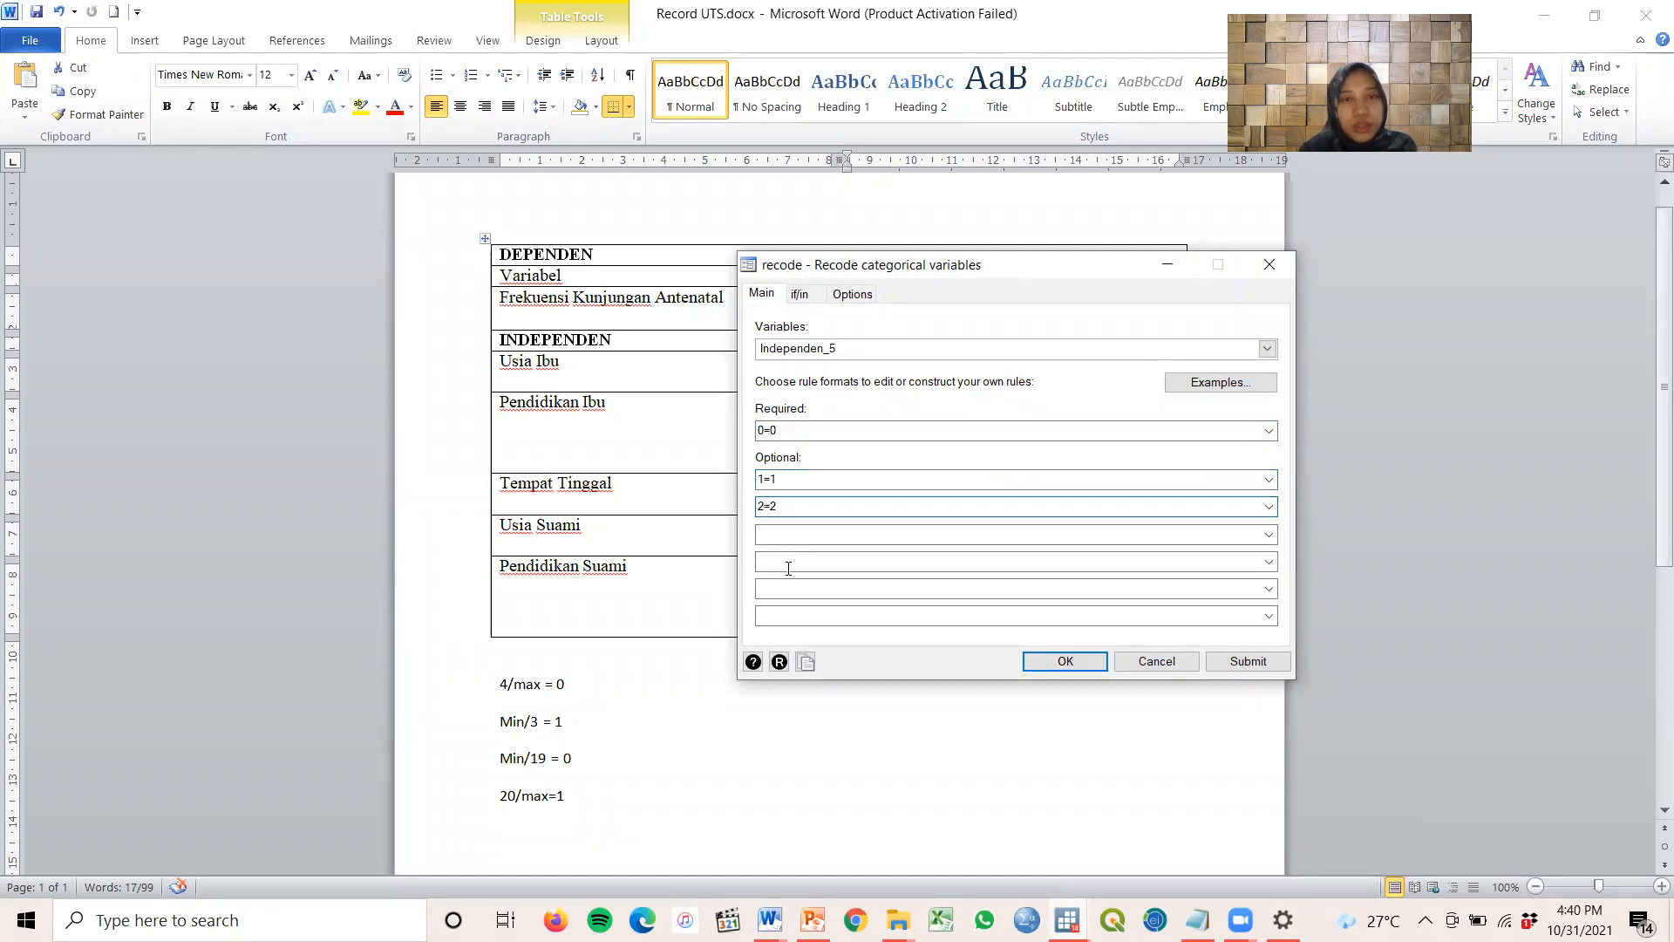
click(789, 534)
text(3=3)
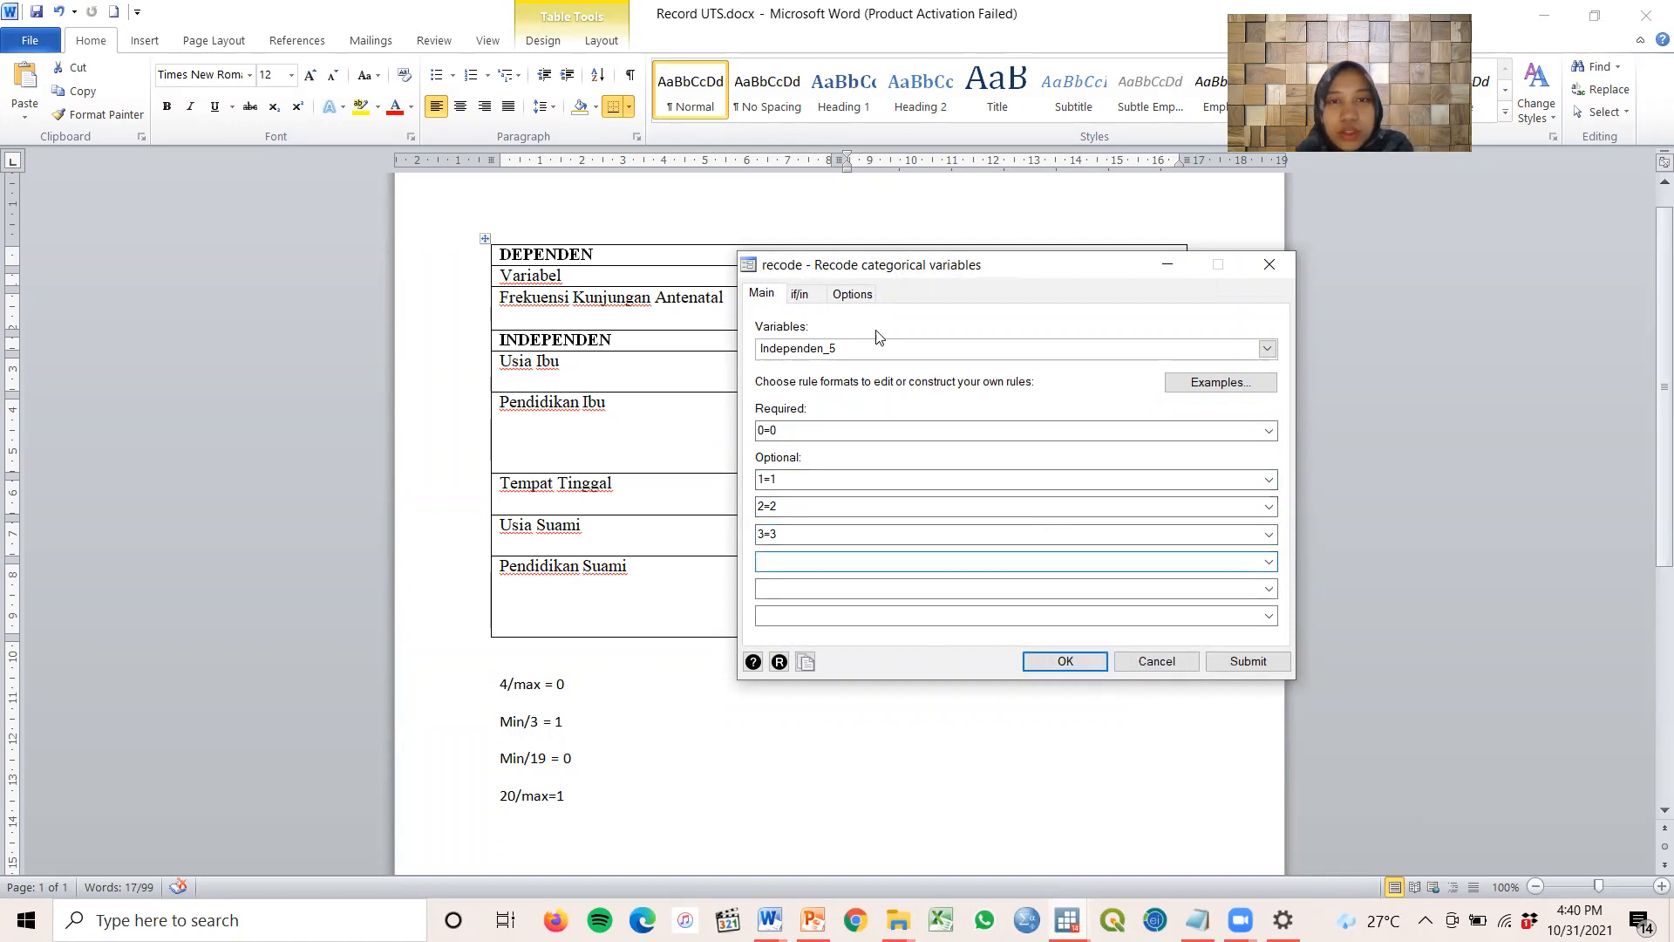
Set the recode to generate a new variable named cat_independen_5 and run it
click(852, 294)
click(774, 382)
click(825, 405)
text(cat_ide)
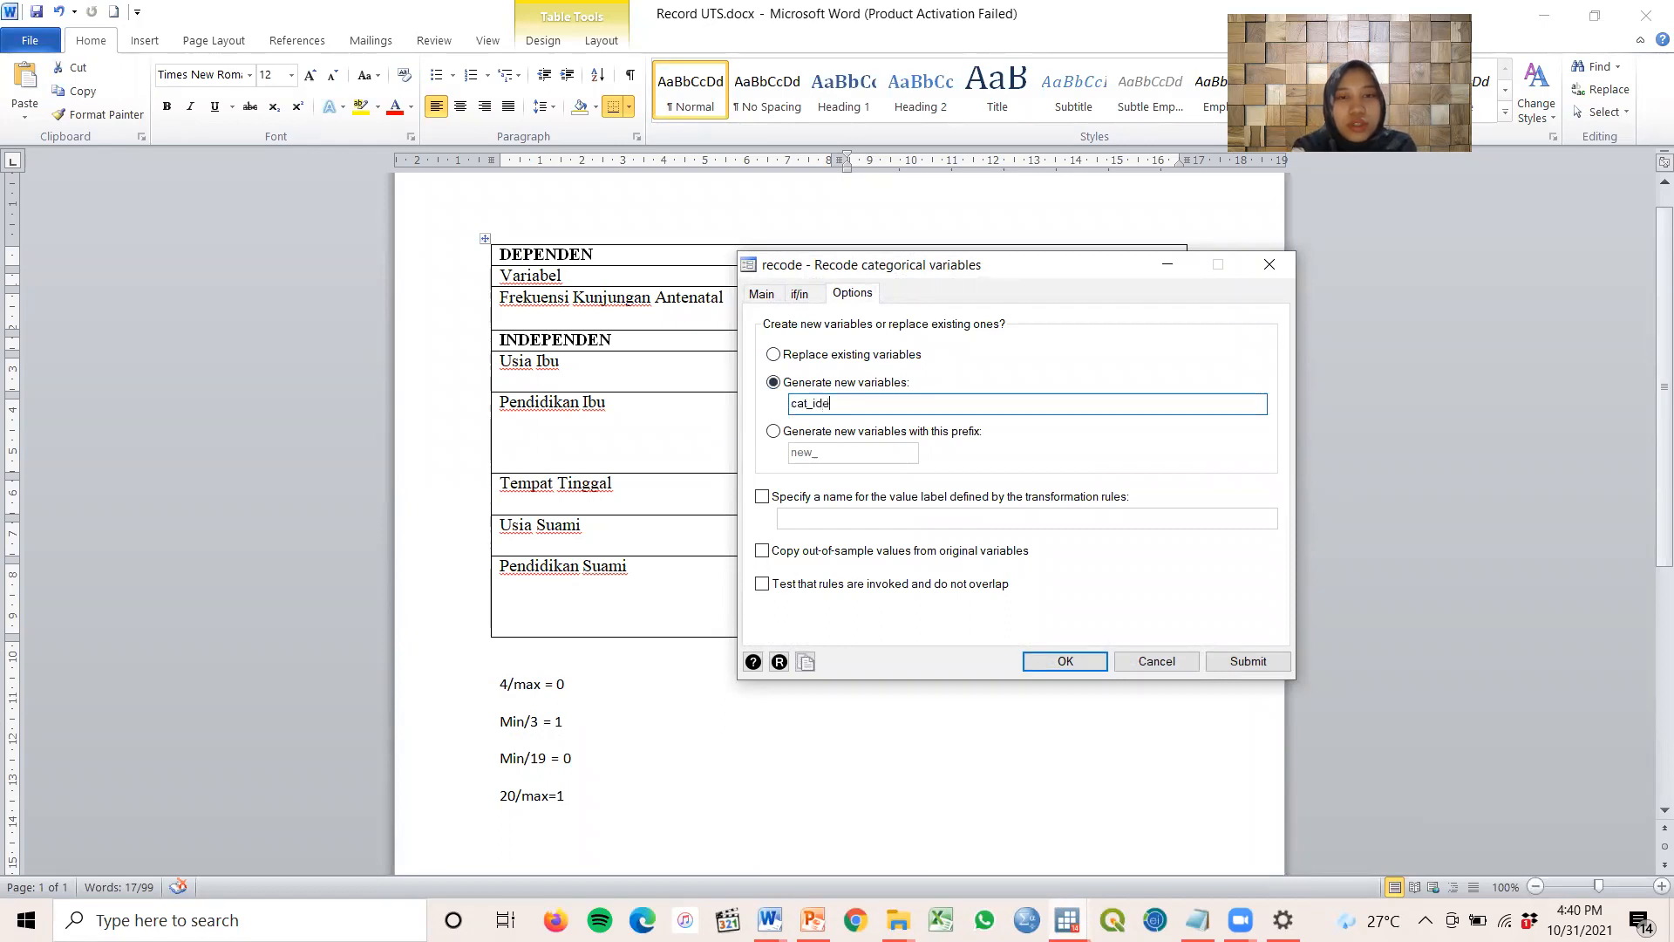
key(BackSpace)
key(BackSpace)
text(ndependen_5)
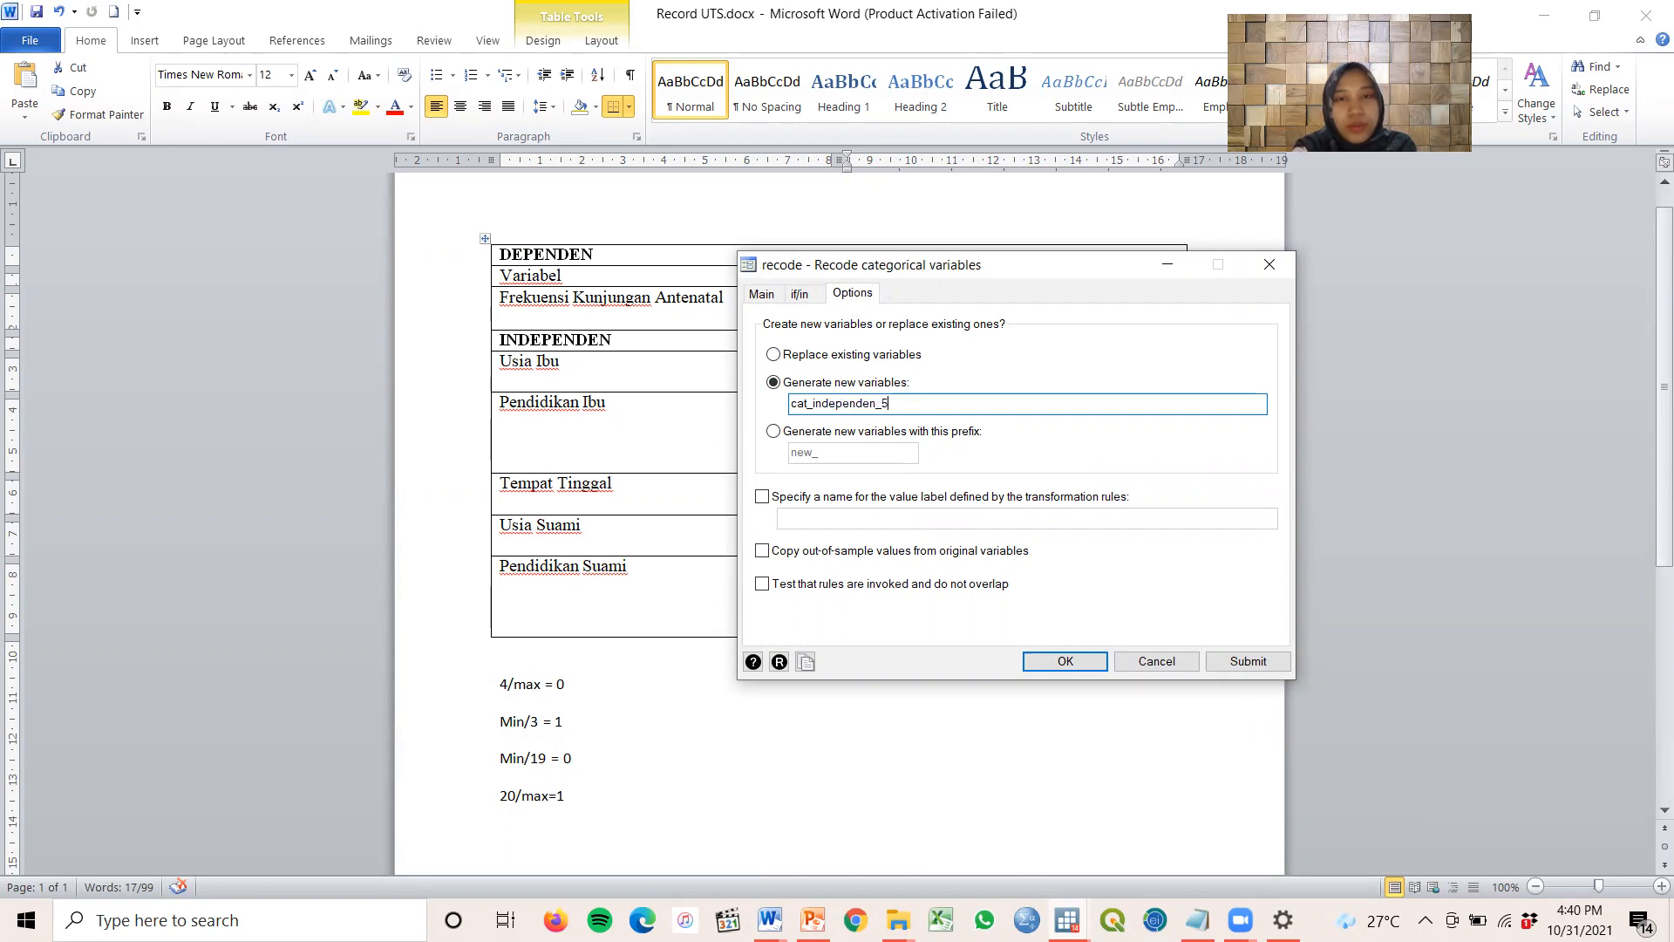
click(1090, 661)
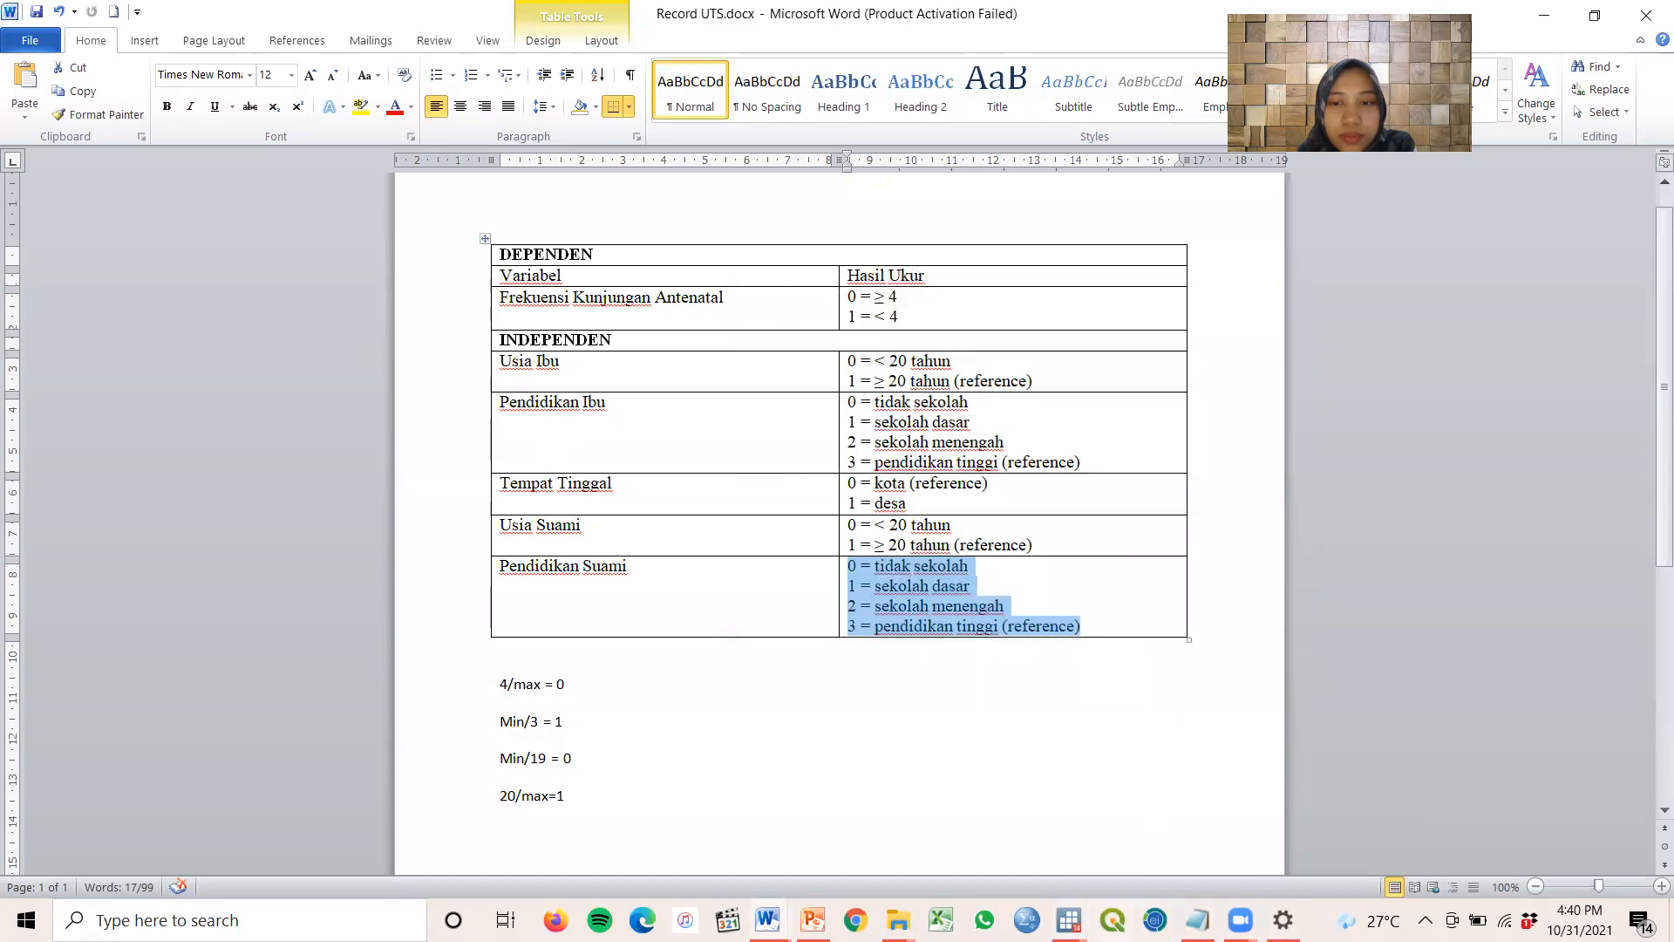
Select the cat_independen_5 column in the Data Editor and start a new value label set named cat_independen_5
mouse_move(1068, 920)
click(1212, 768)
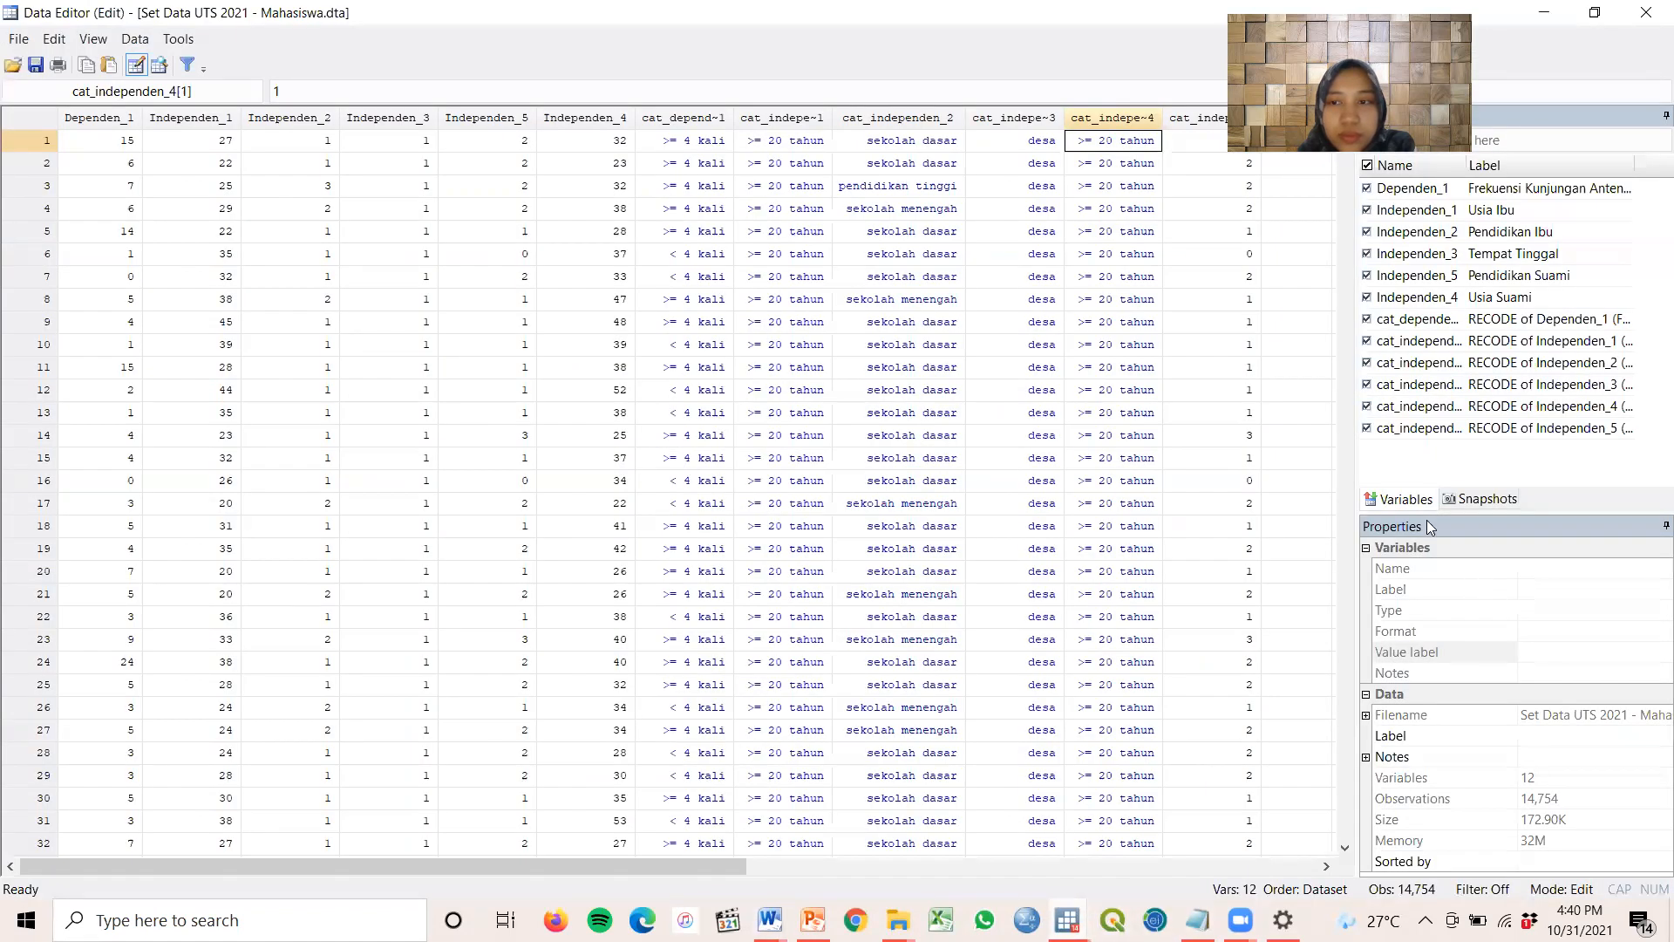
click(1191, 120)
click(1645, 652)
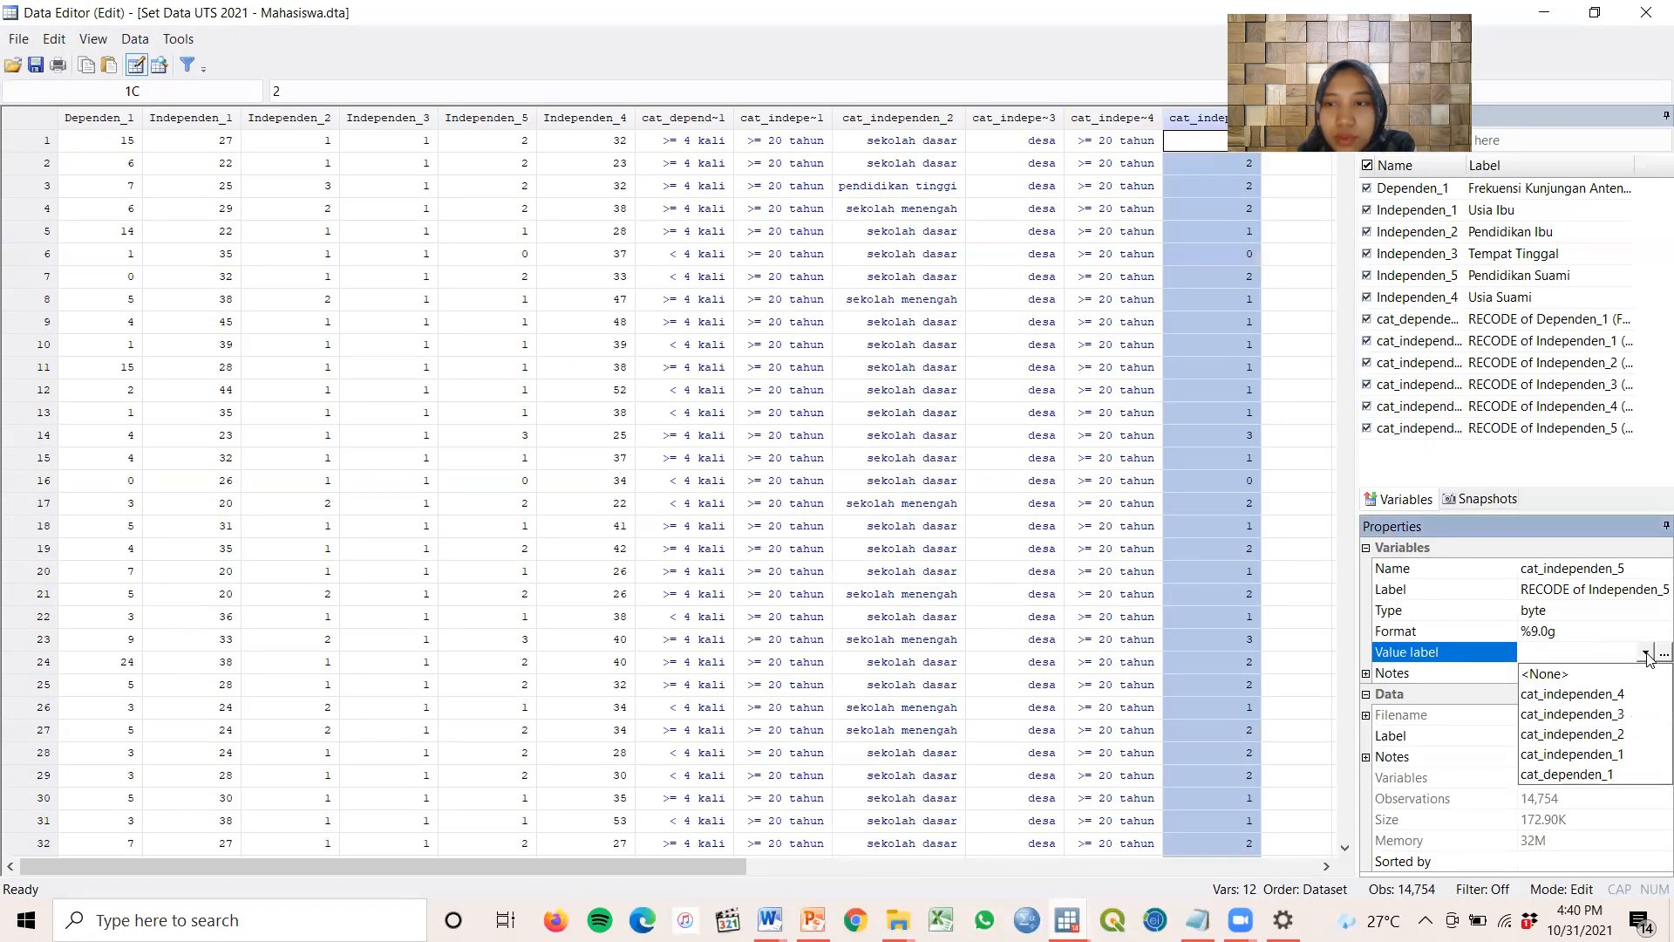
click(1647, 654)
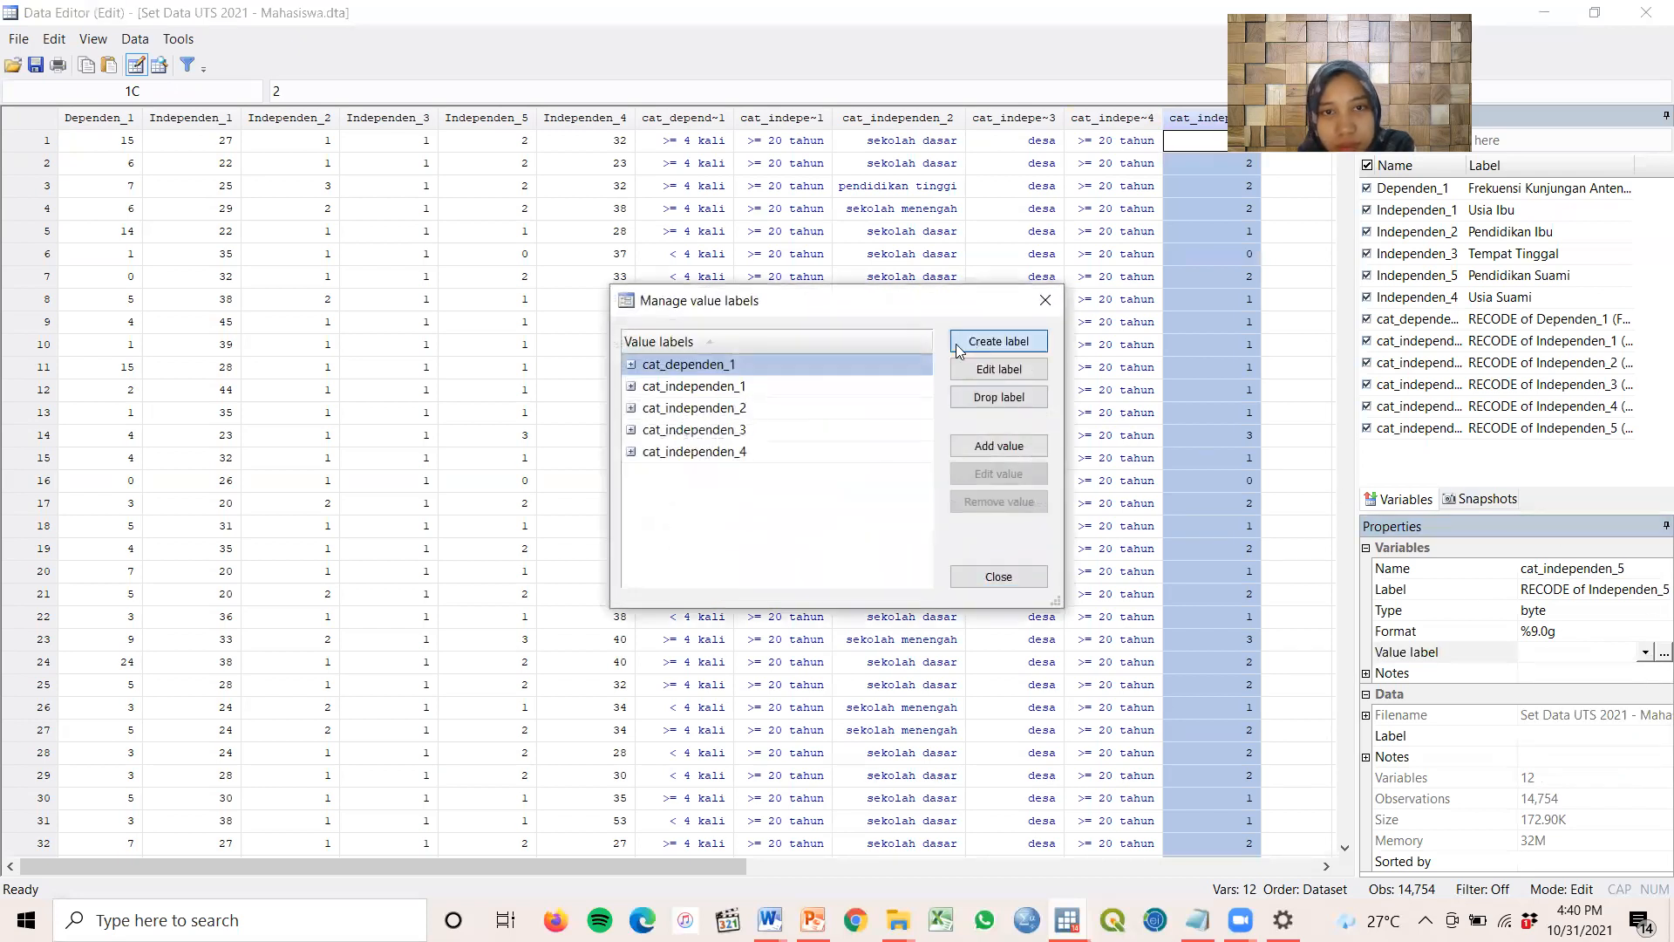
click(1002, 343)
text(cat)
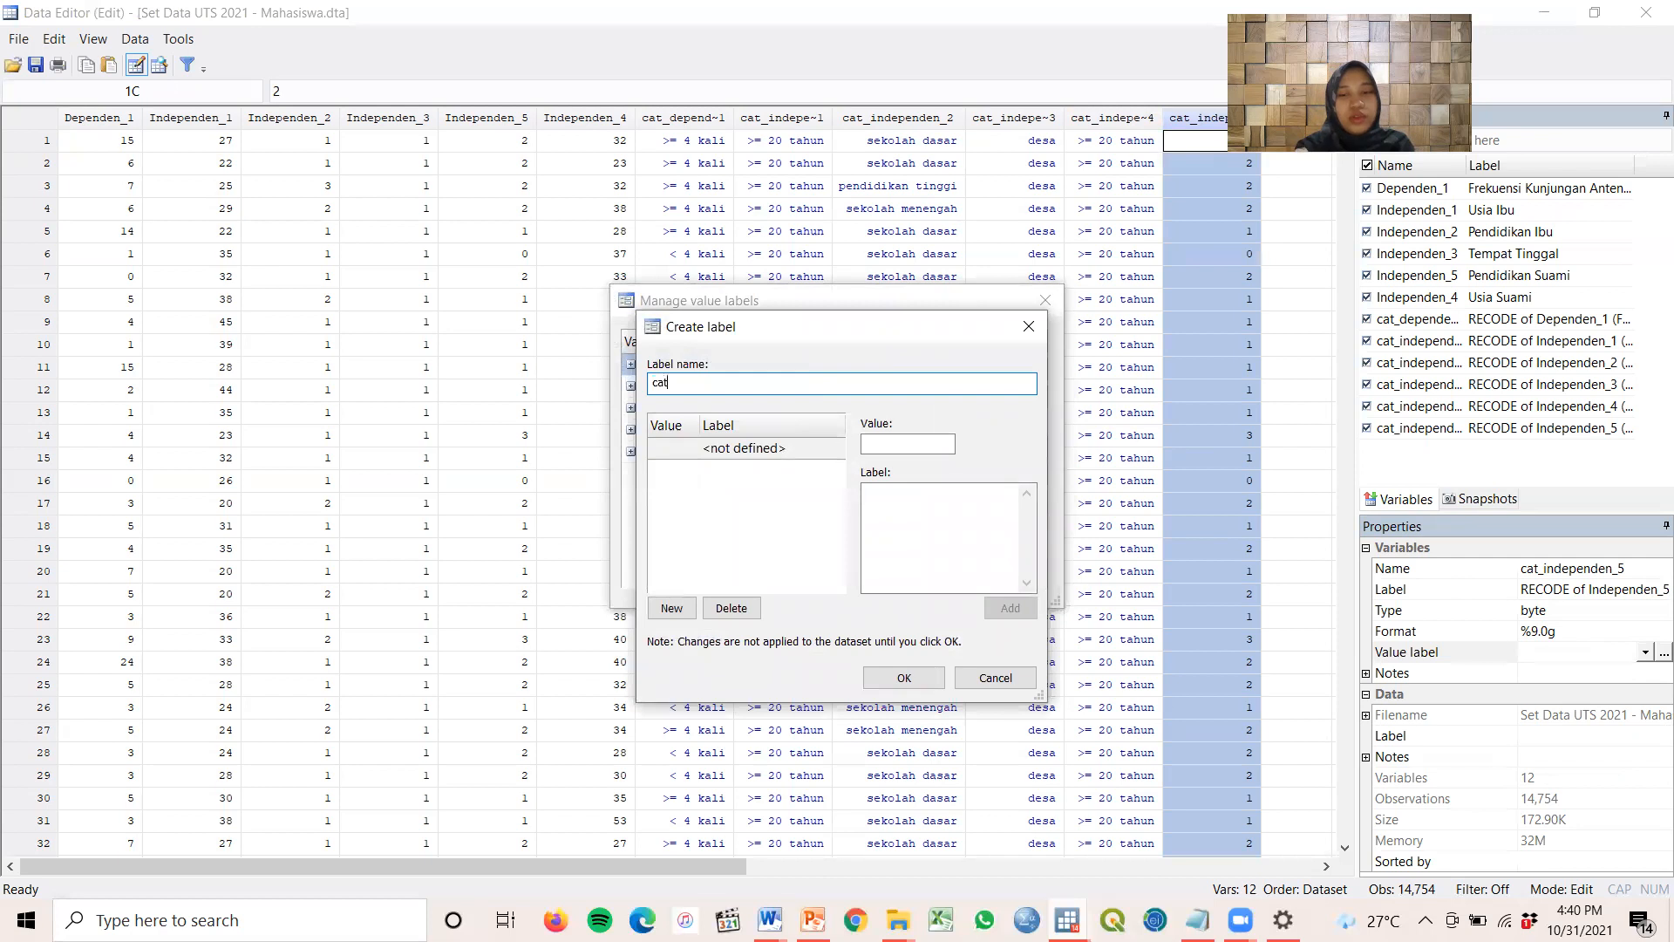
text(_independen_5)
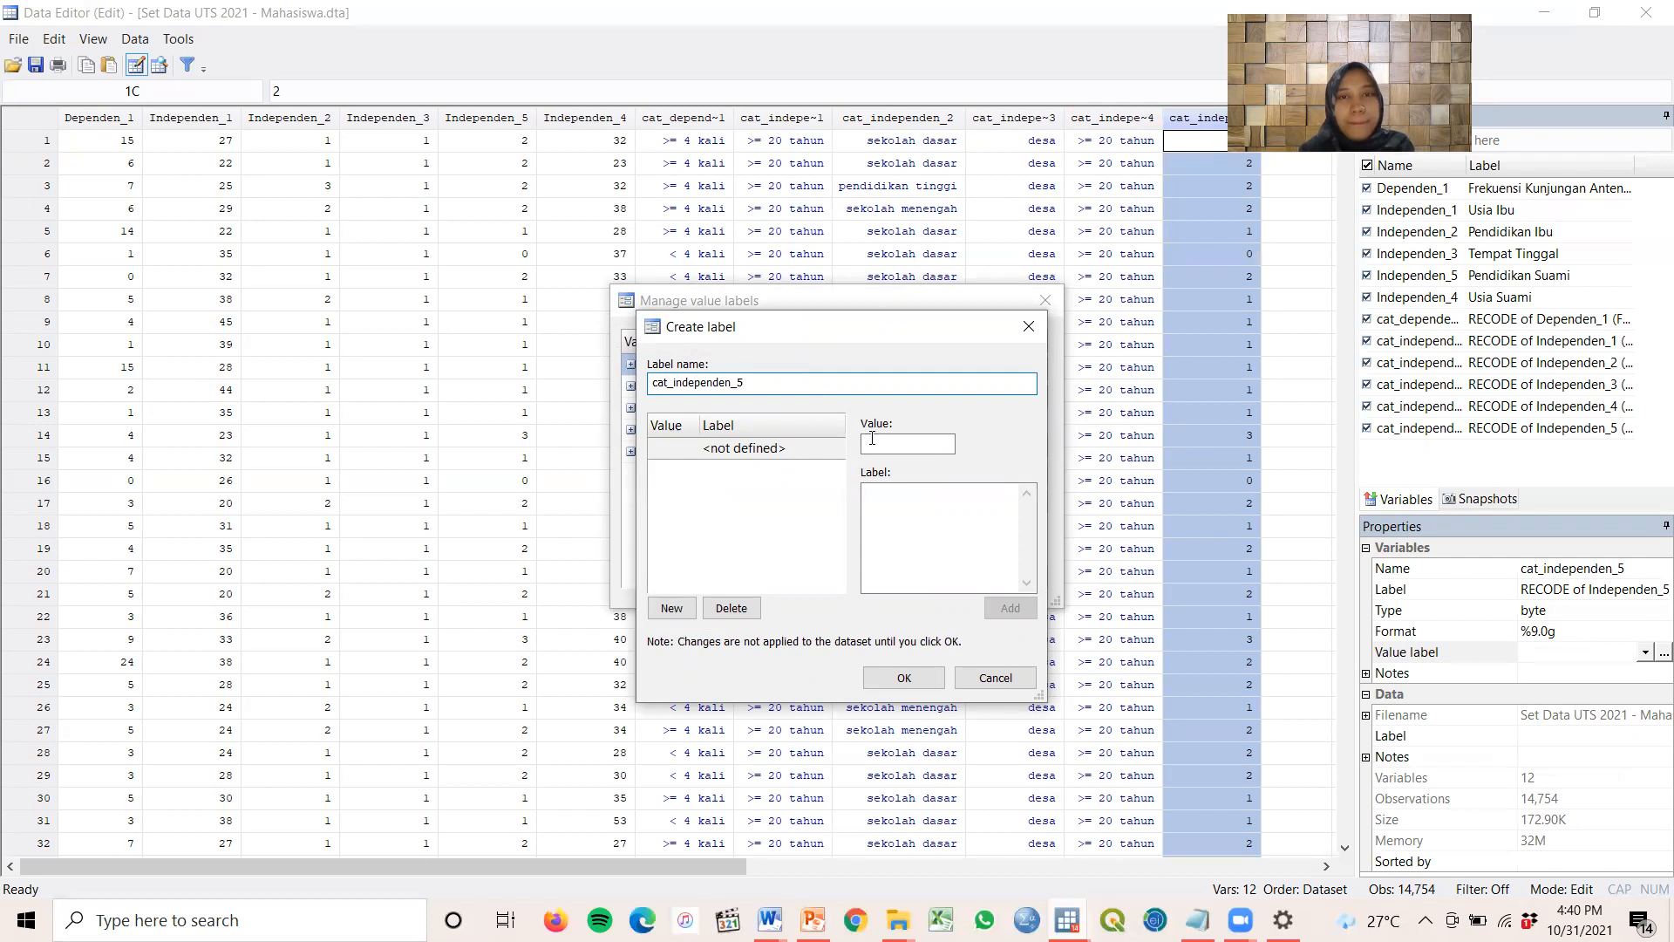
Enter 0 as the first value of the label set and check the Pendidikan Suami categories in Record UTS.docx in Word
click(872, 438)
text(0)
click(900, 494)
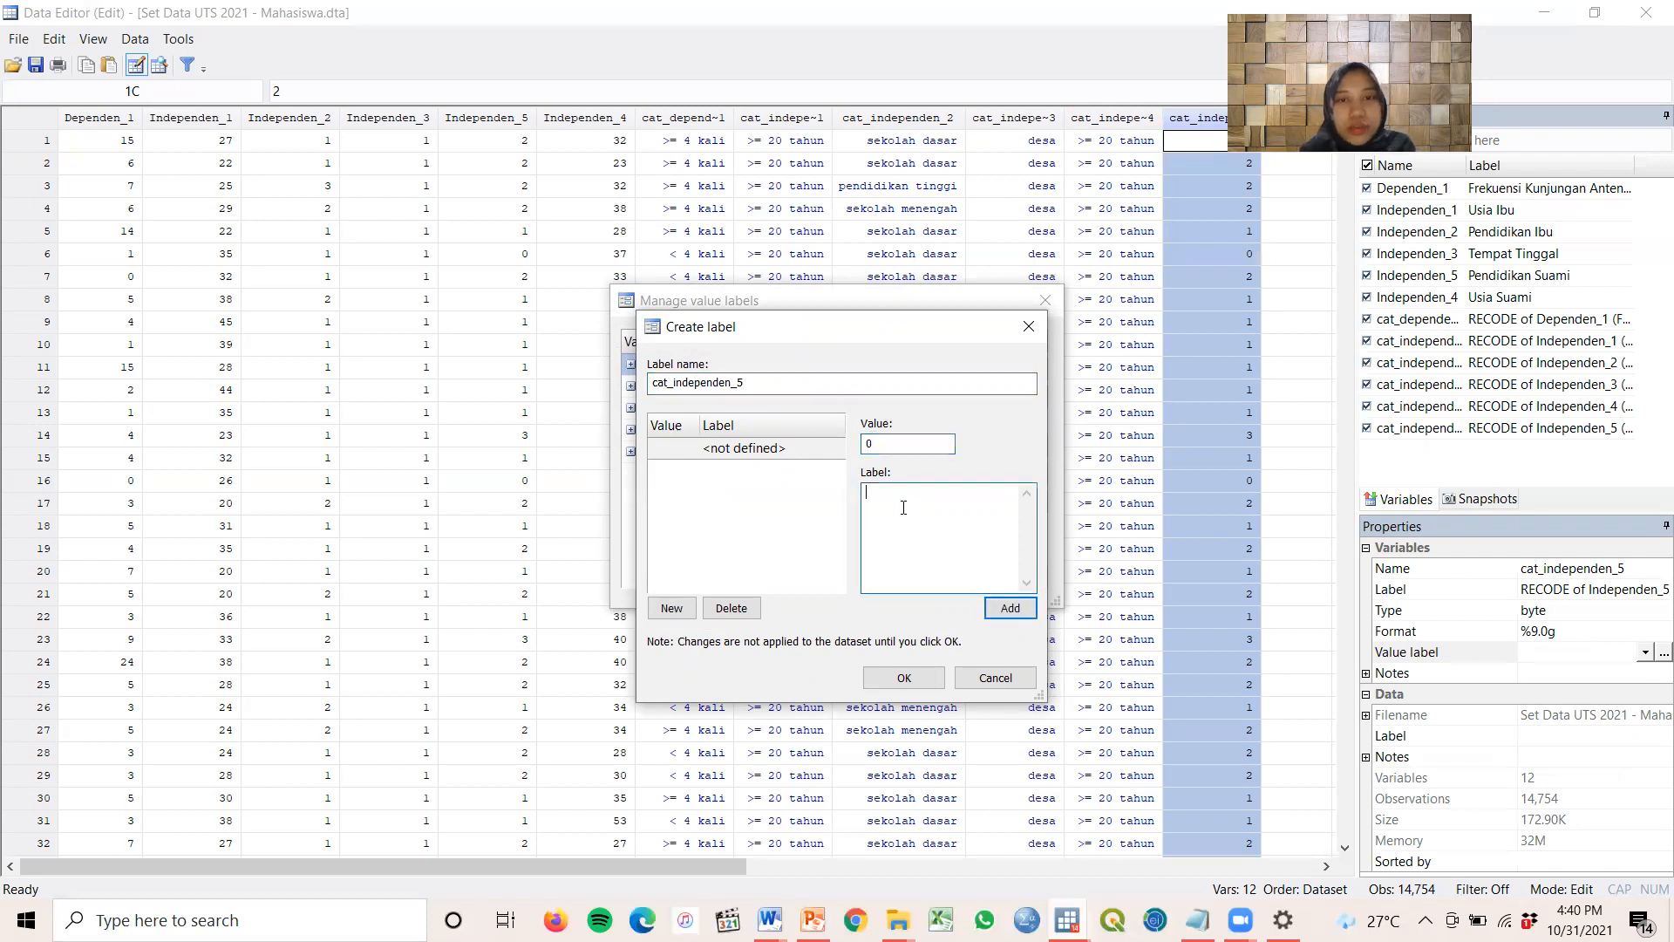
mouse_move(769, 920)
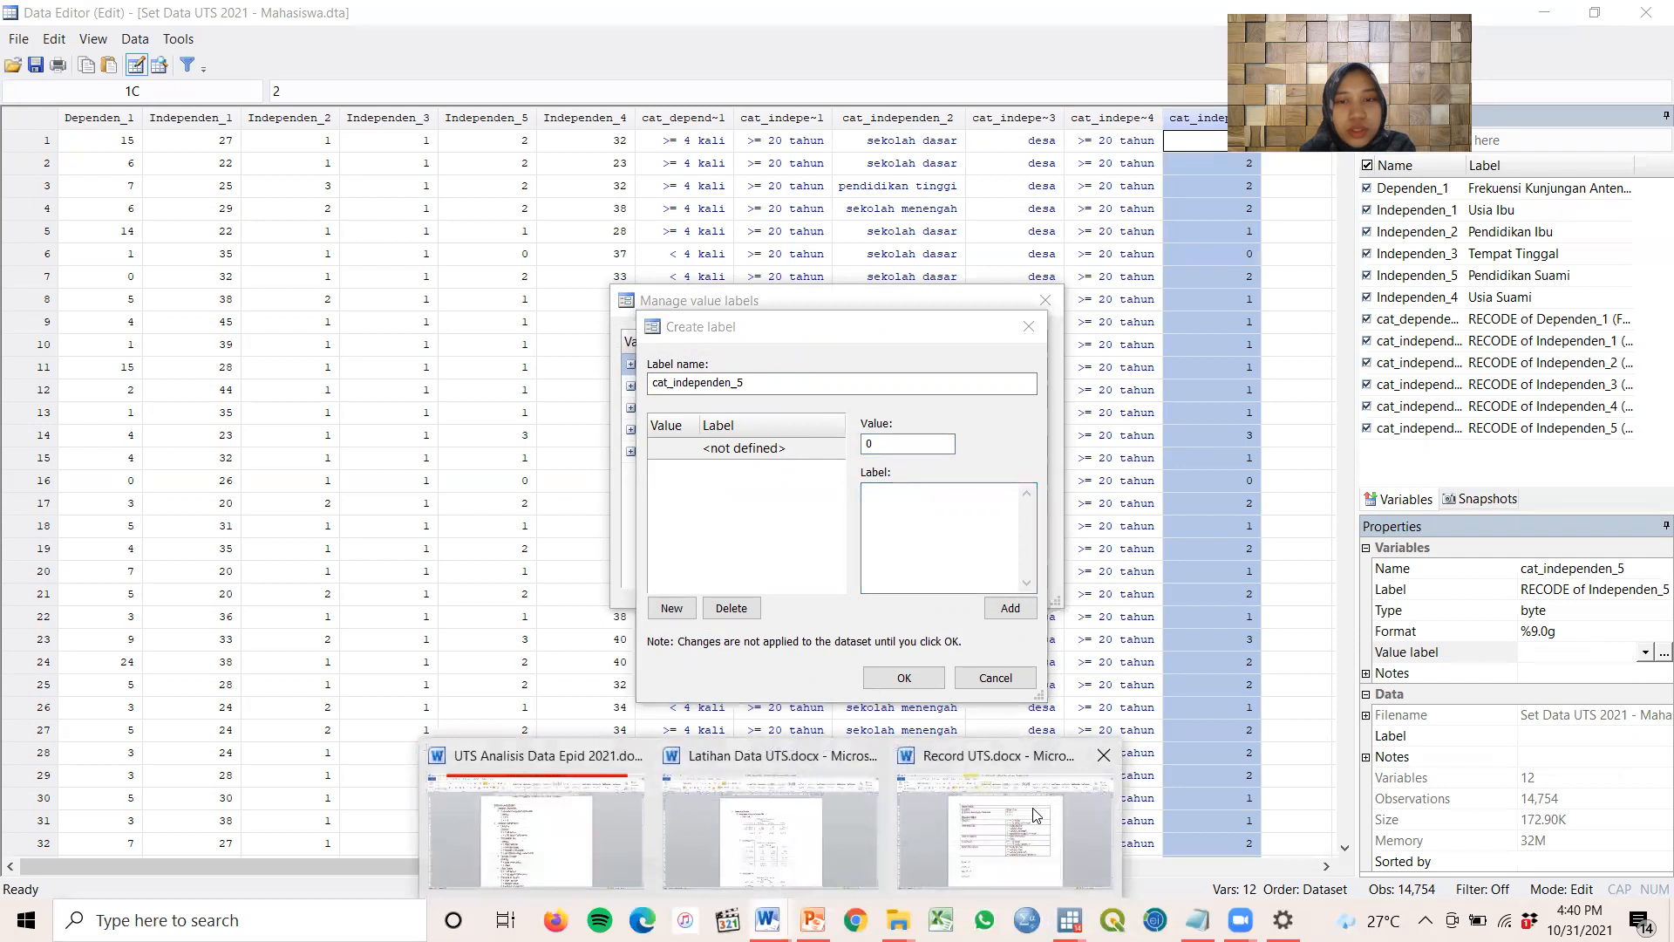
click(1003, 859)
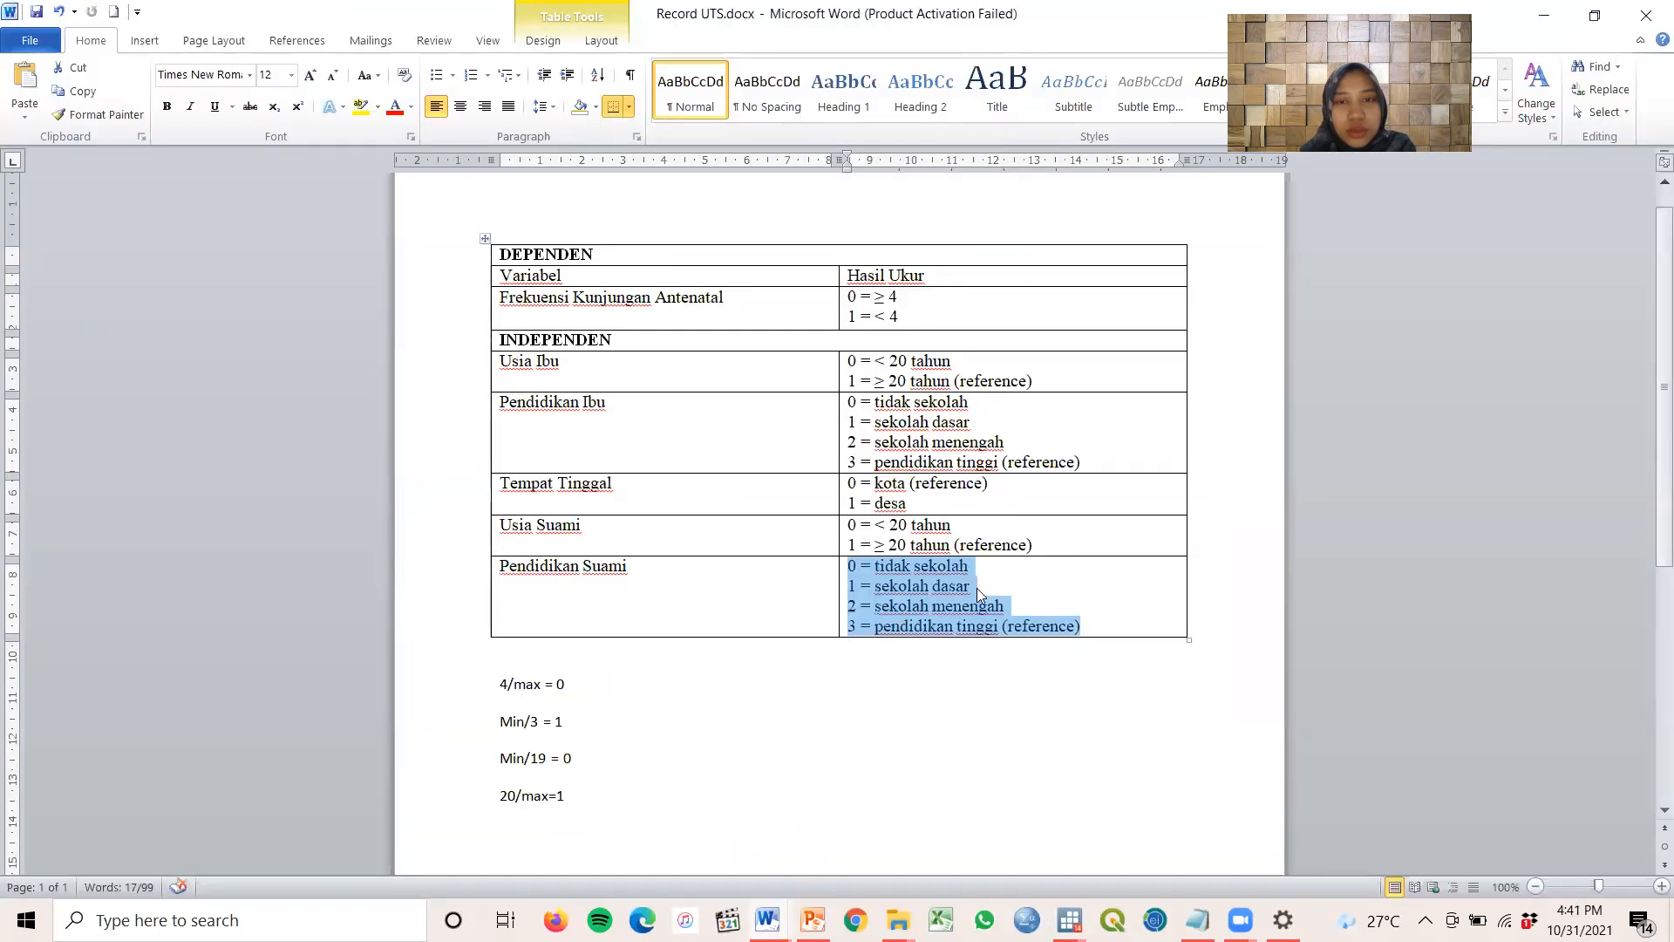
Switch from Word to the Stata Data Editor and add value 0 "tidak sekolah" and value 1 "sekolah dasar" to label cat_independen_5
click(1004, 621)
click(1067, 920)
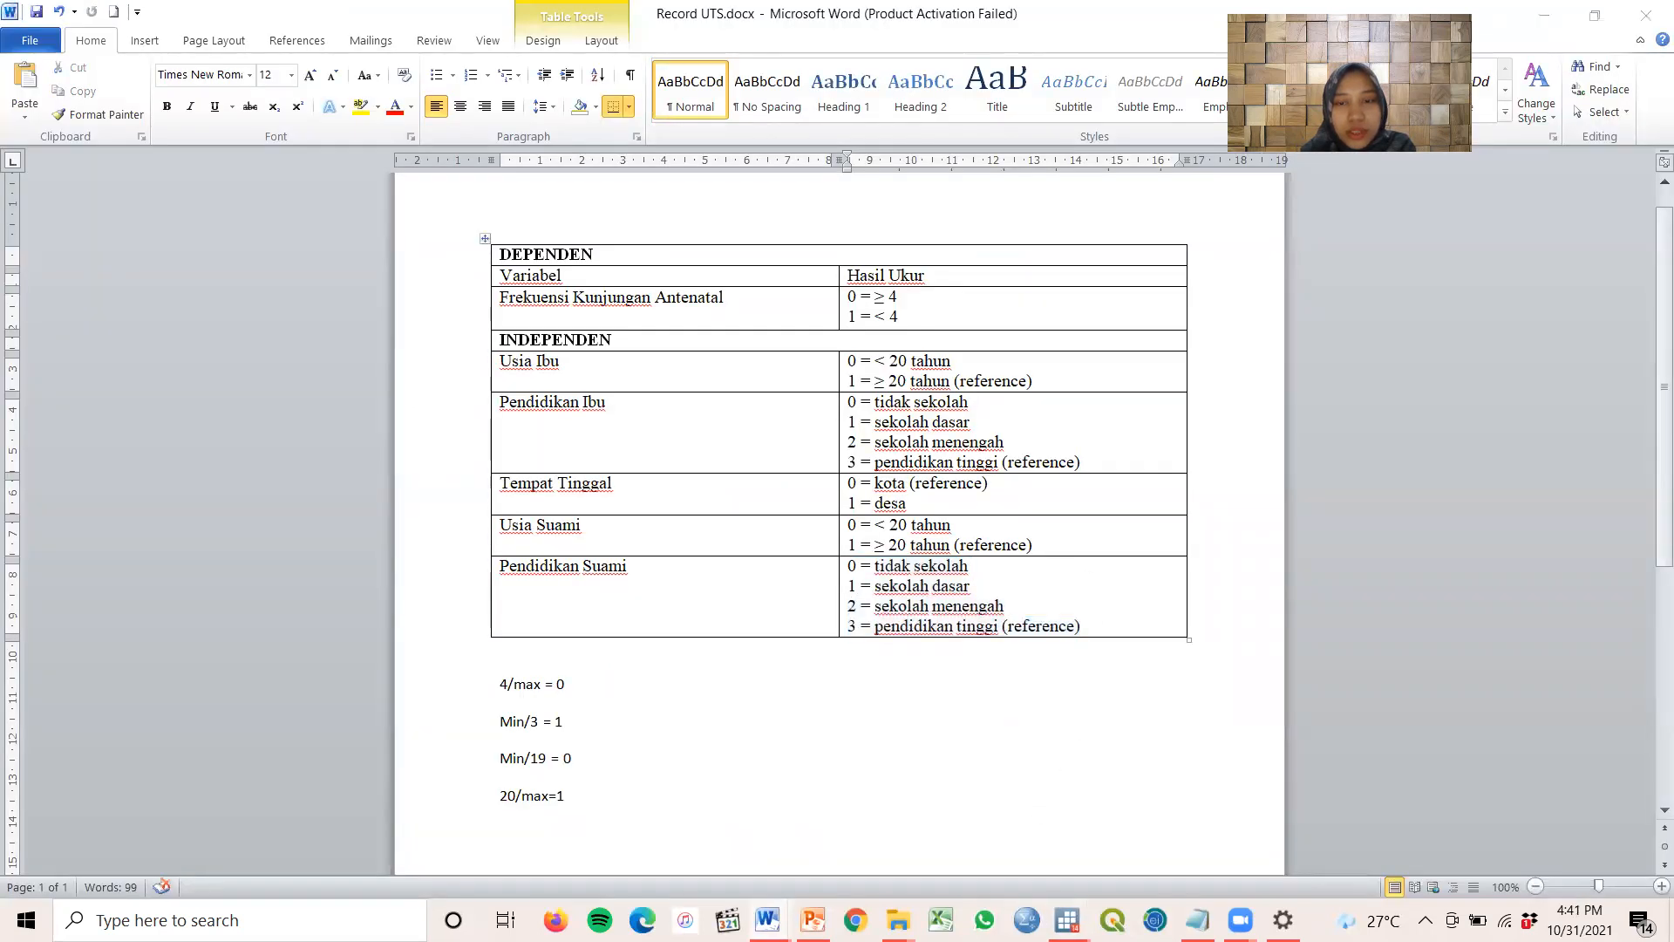
click(1269, 796)
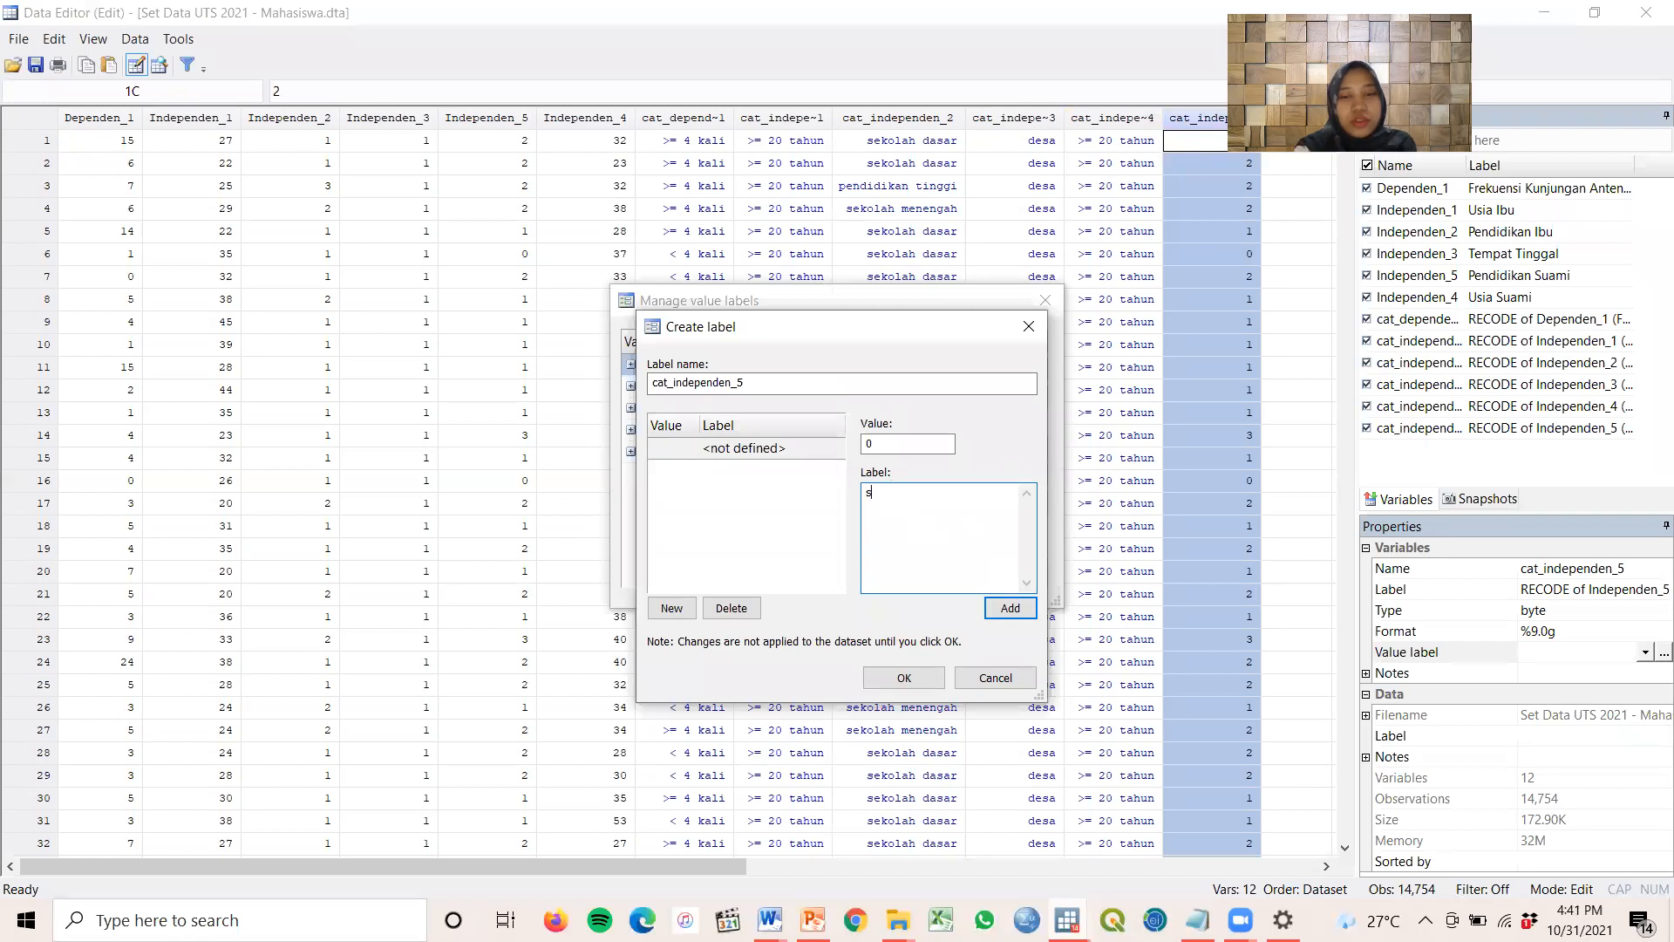
text(tidak sekolah)
click(1014, 608)
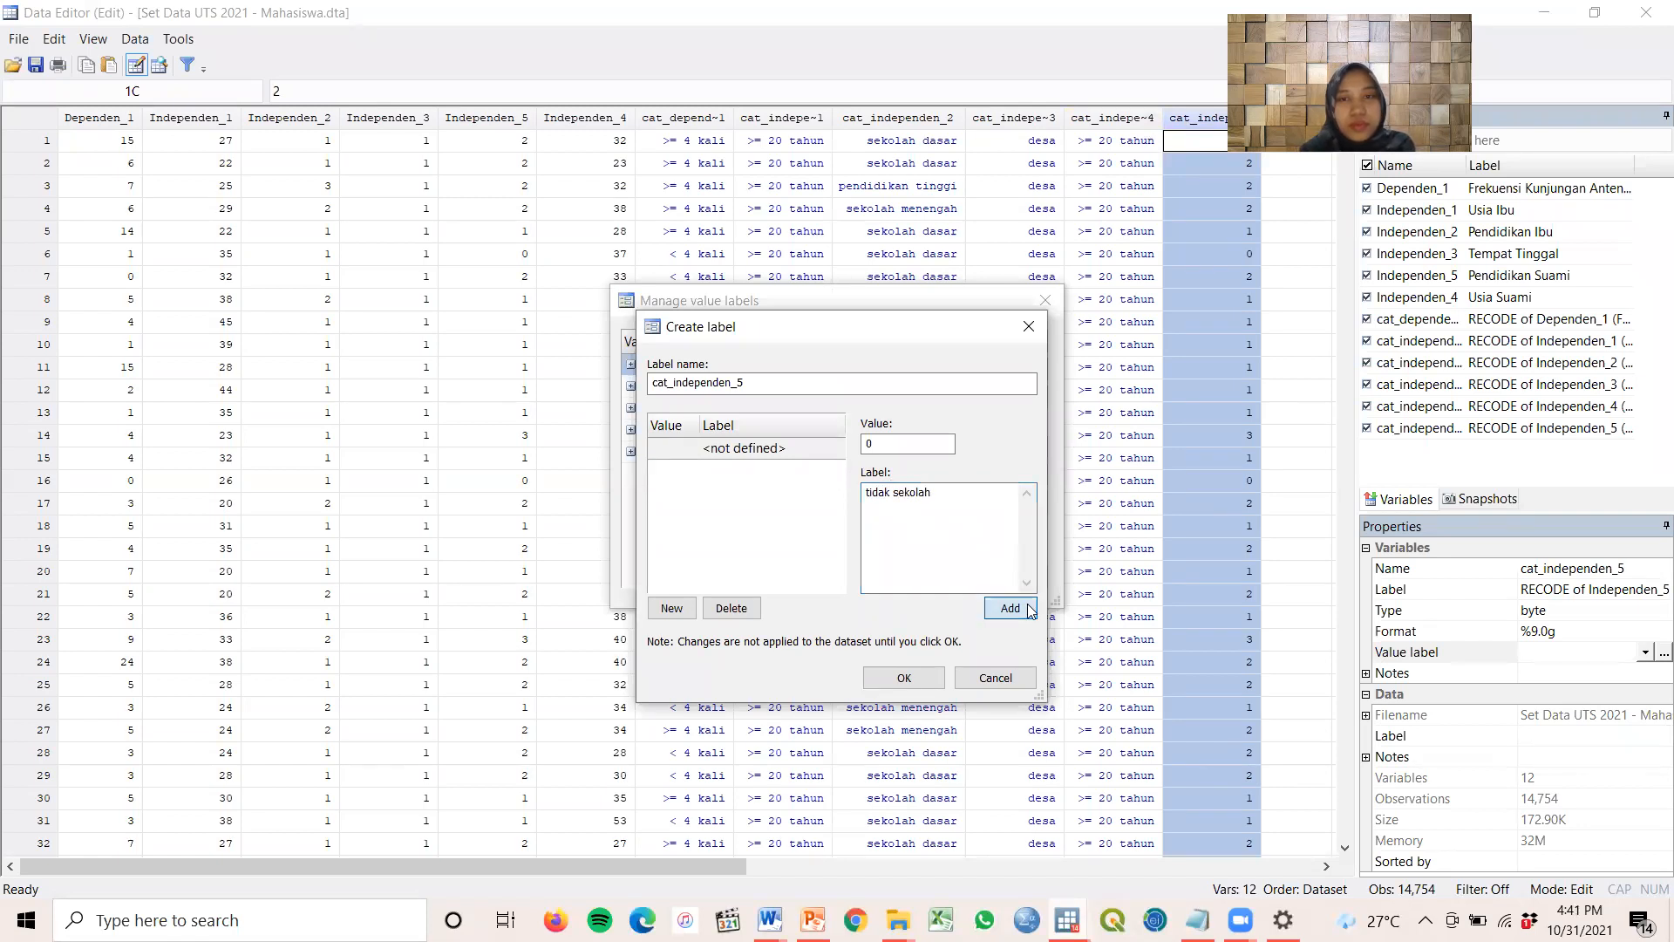
click(877, 506)
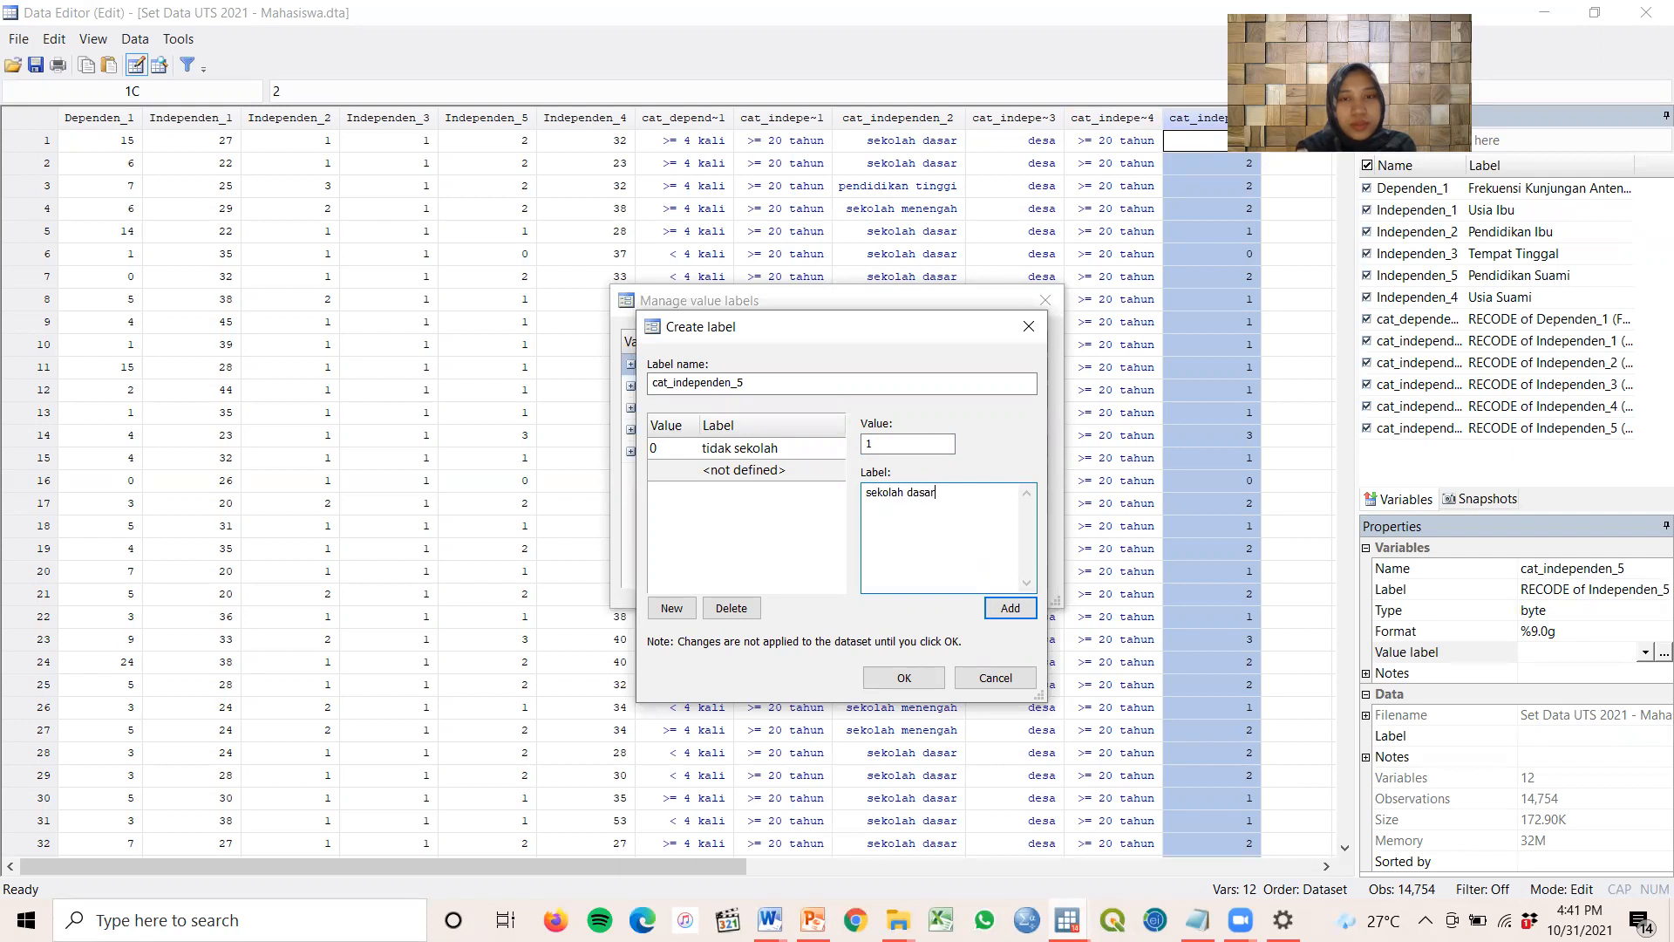
click(1005, 608)
Add value 2 with the text "sekolah menengah" to the cat_independen_5 value label
text(w)
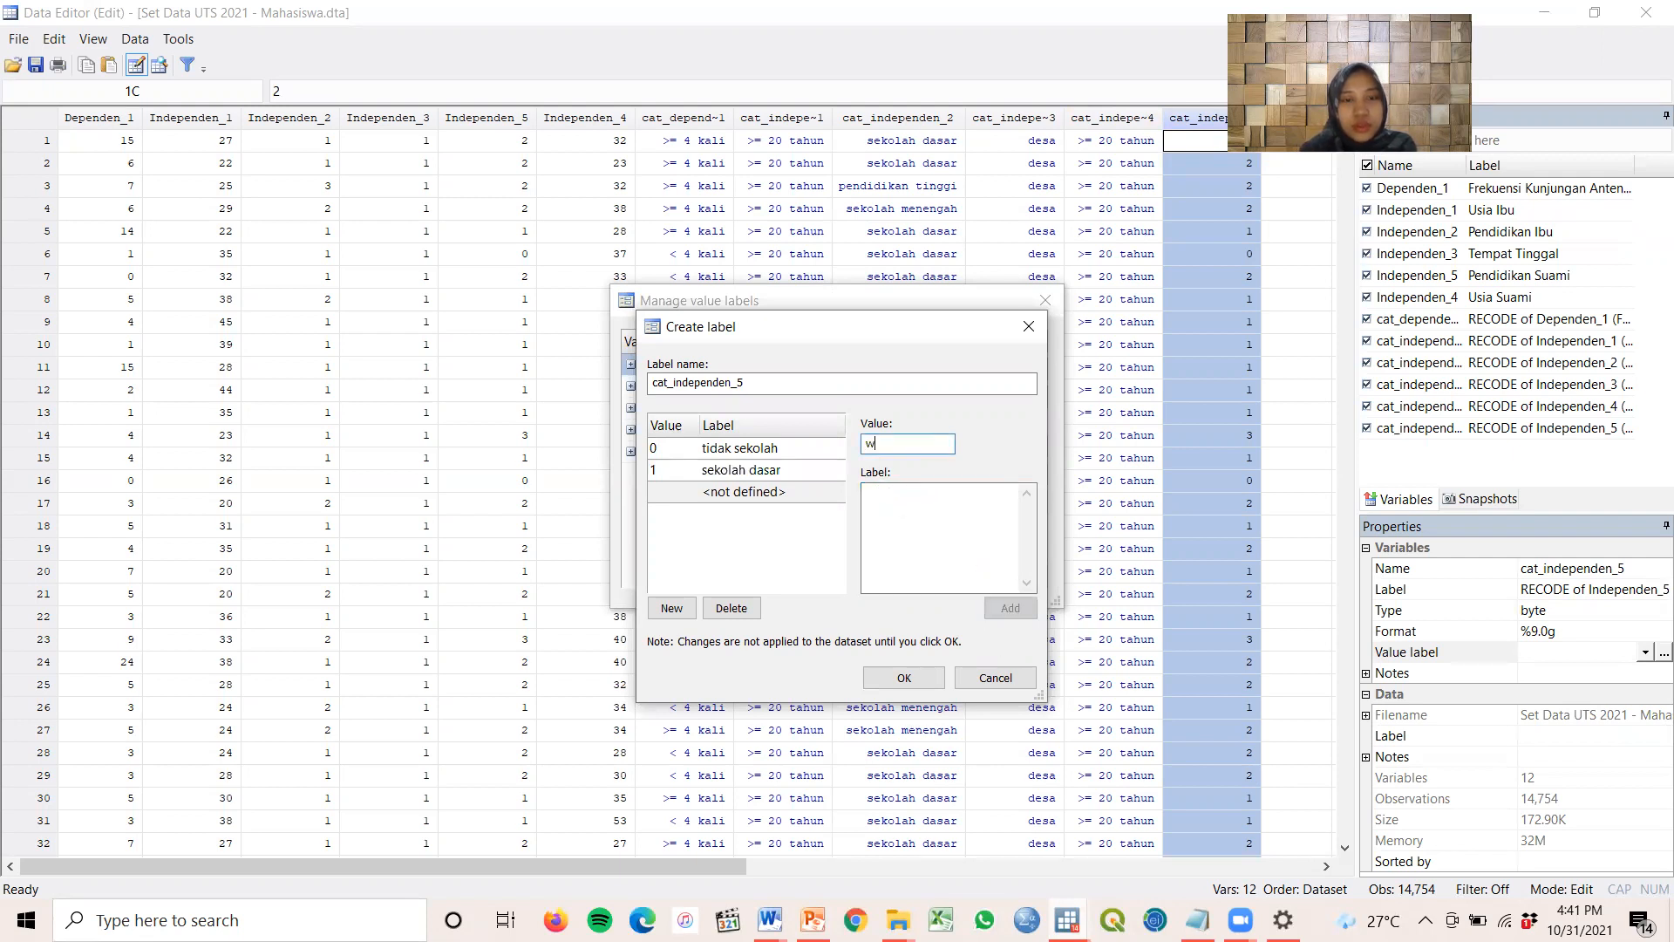
key(BackSpace)
text(2)
click(923, 512)
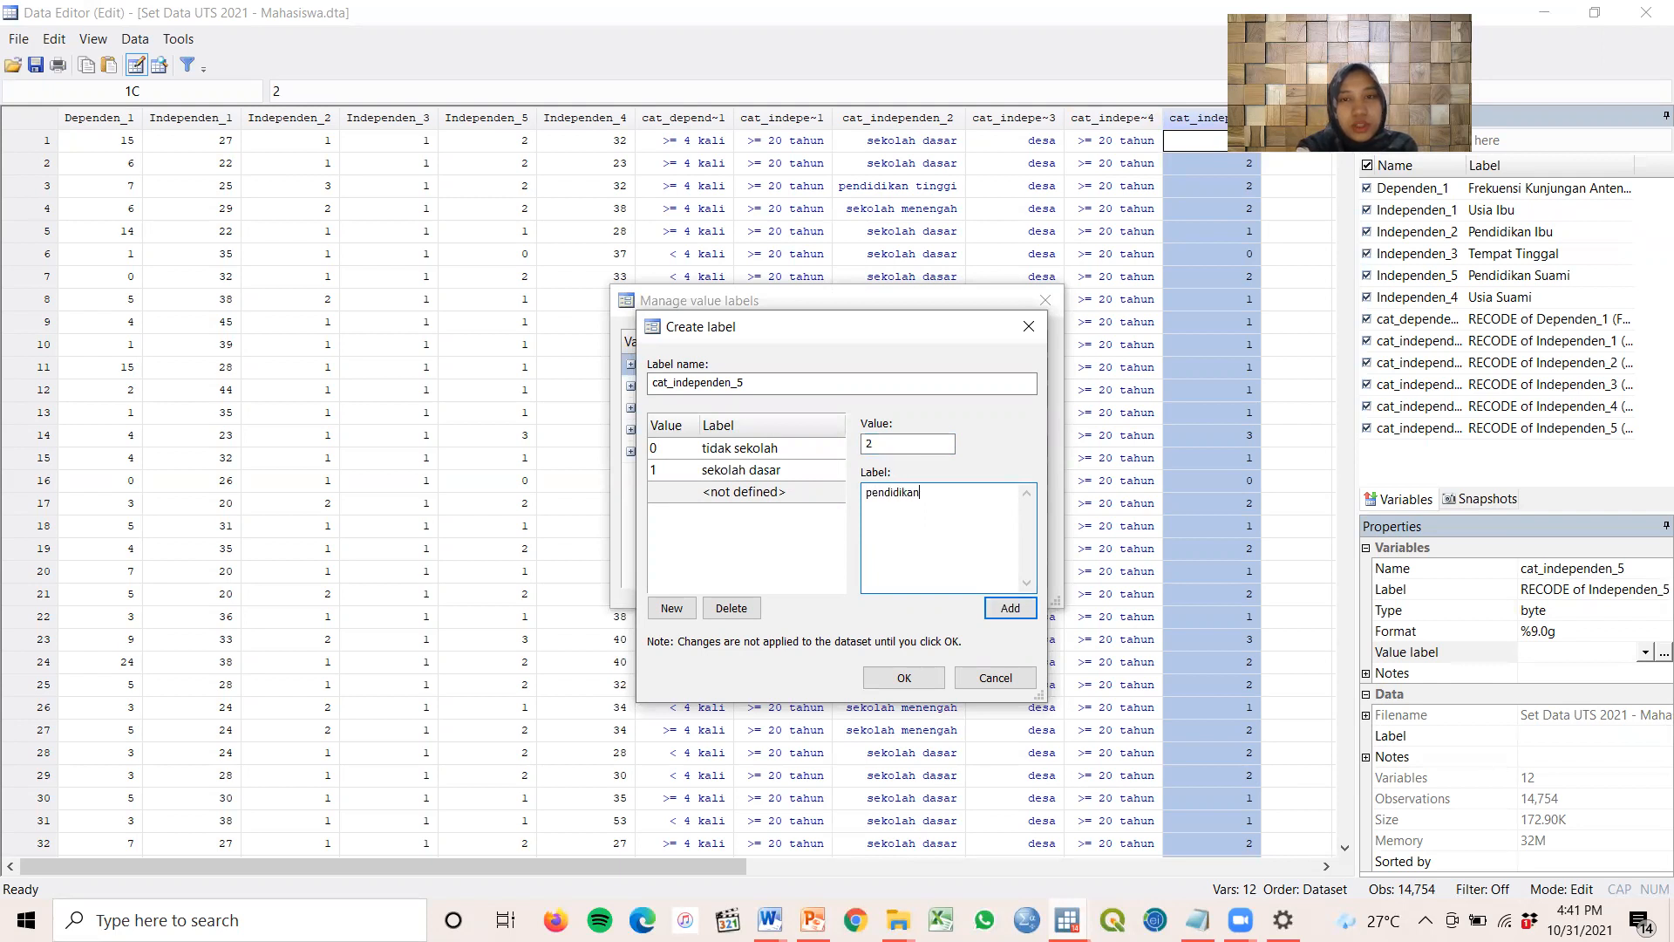
text(pendidikan)
key(BackSpace)
key(BackSpace)
key(BackSpace)
key(BackSpace)
key(BackSpace)
key(BackSpace)
key(BackSpace)
key(BackSpace)
key(BackSpace)
key(BackSpace)
text(sekolah menengah)
click(1008, 608)
Add value 3 "pendidikan tinggi", checking it against the coding table in Word, and save the cat_independen_5 label definition
click(877, 504)
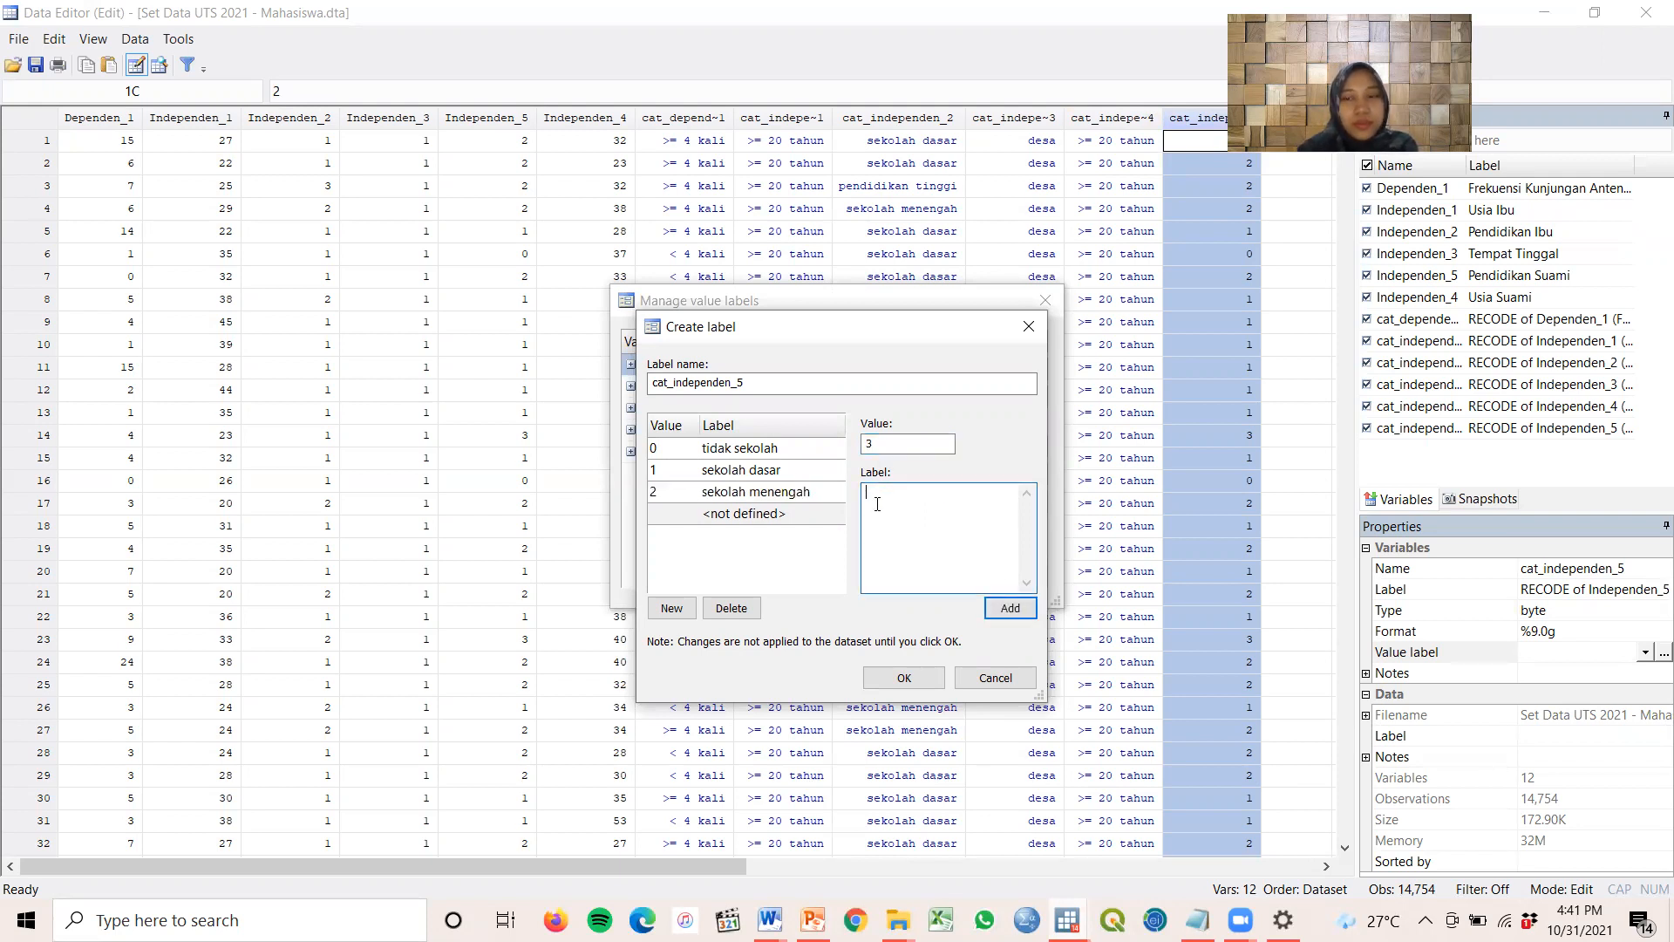
text(pendidikan tinggi)
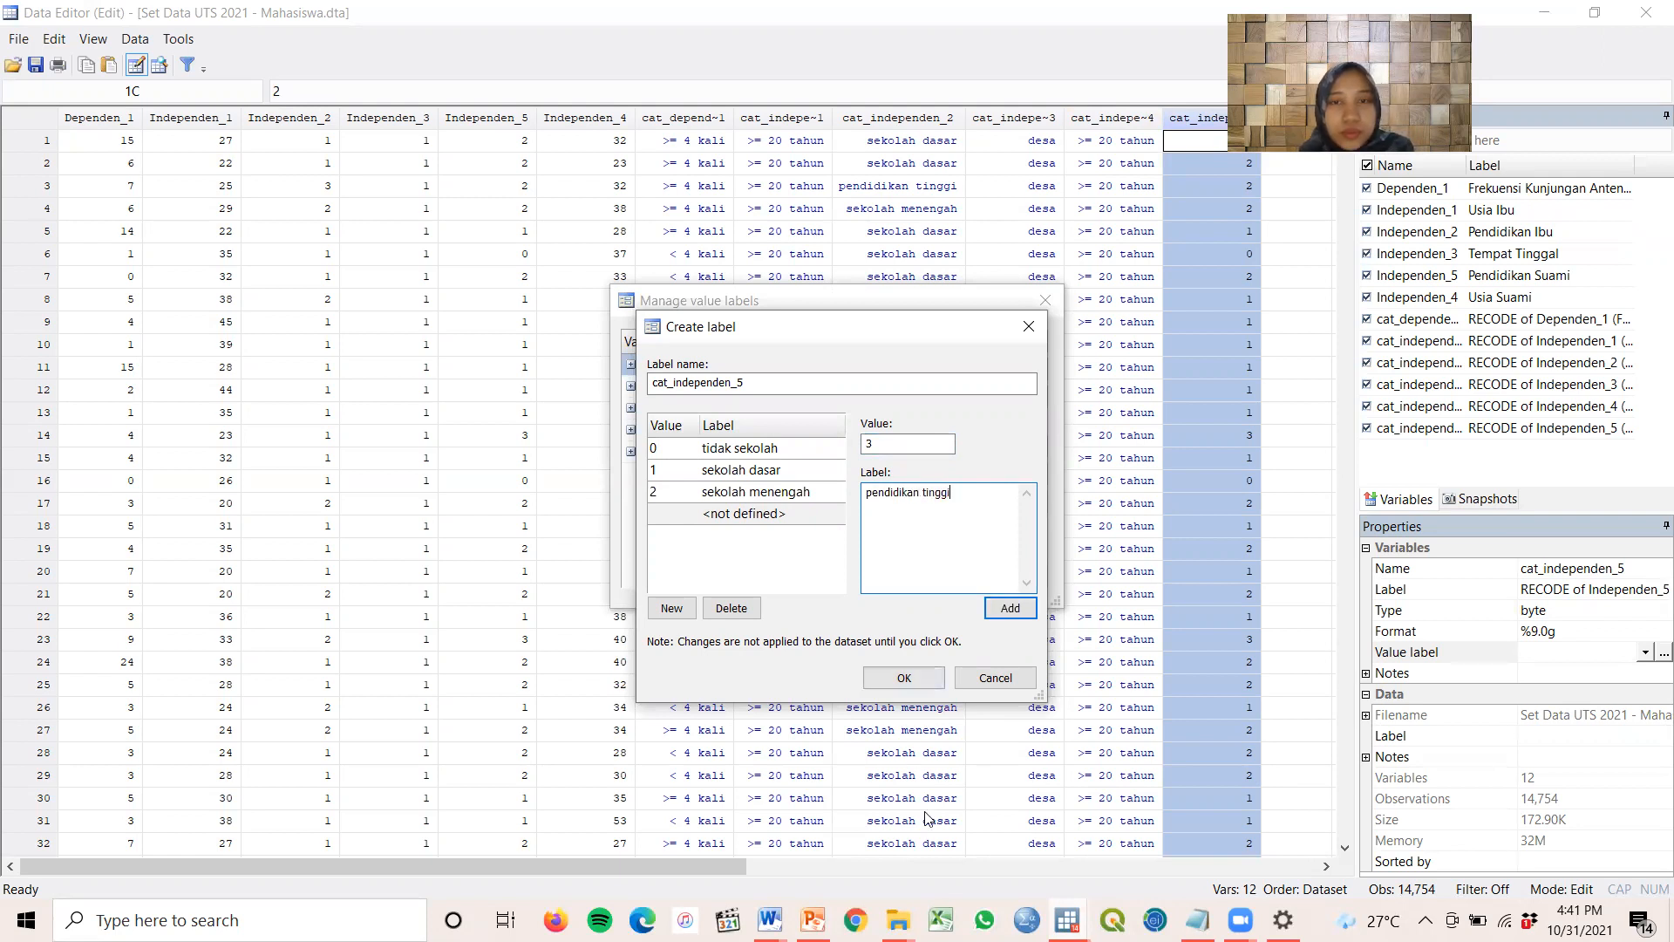
mouse_move(767, 920)
click(1011, 811)
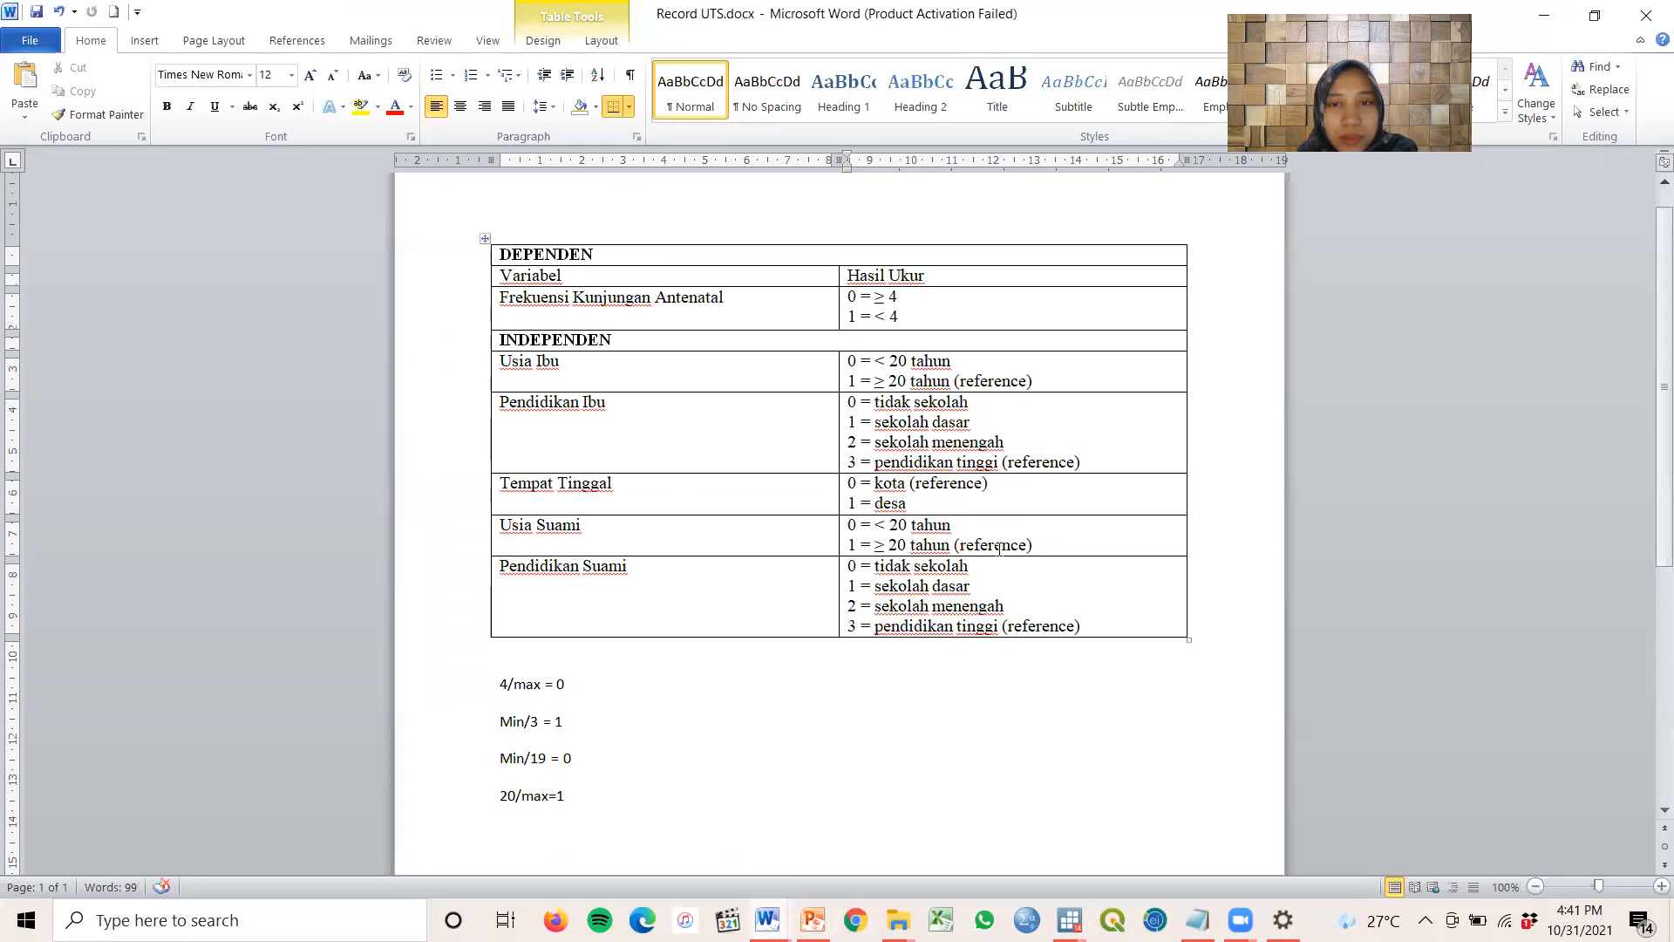
mouse_move(1069, 920)
click(1090, 759)
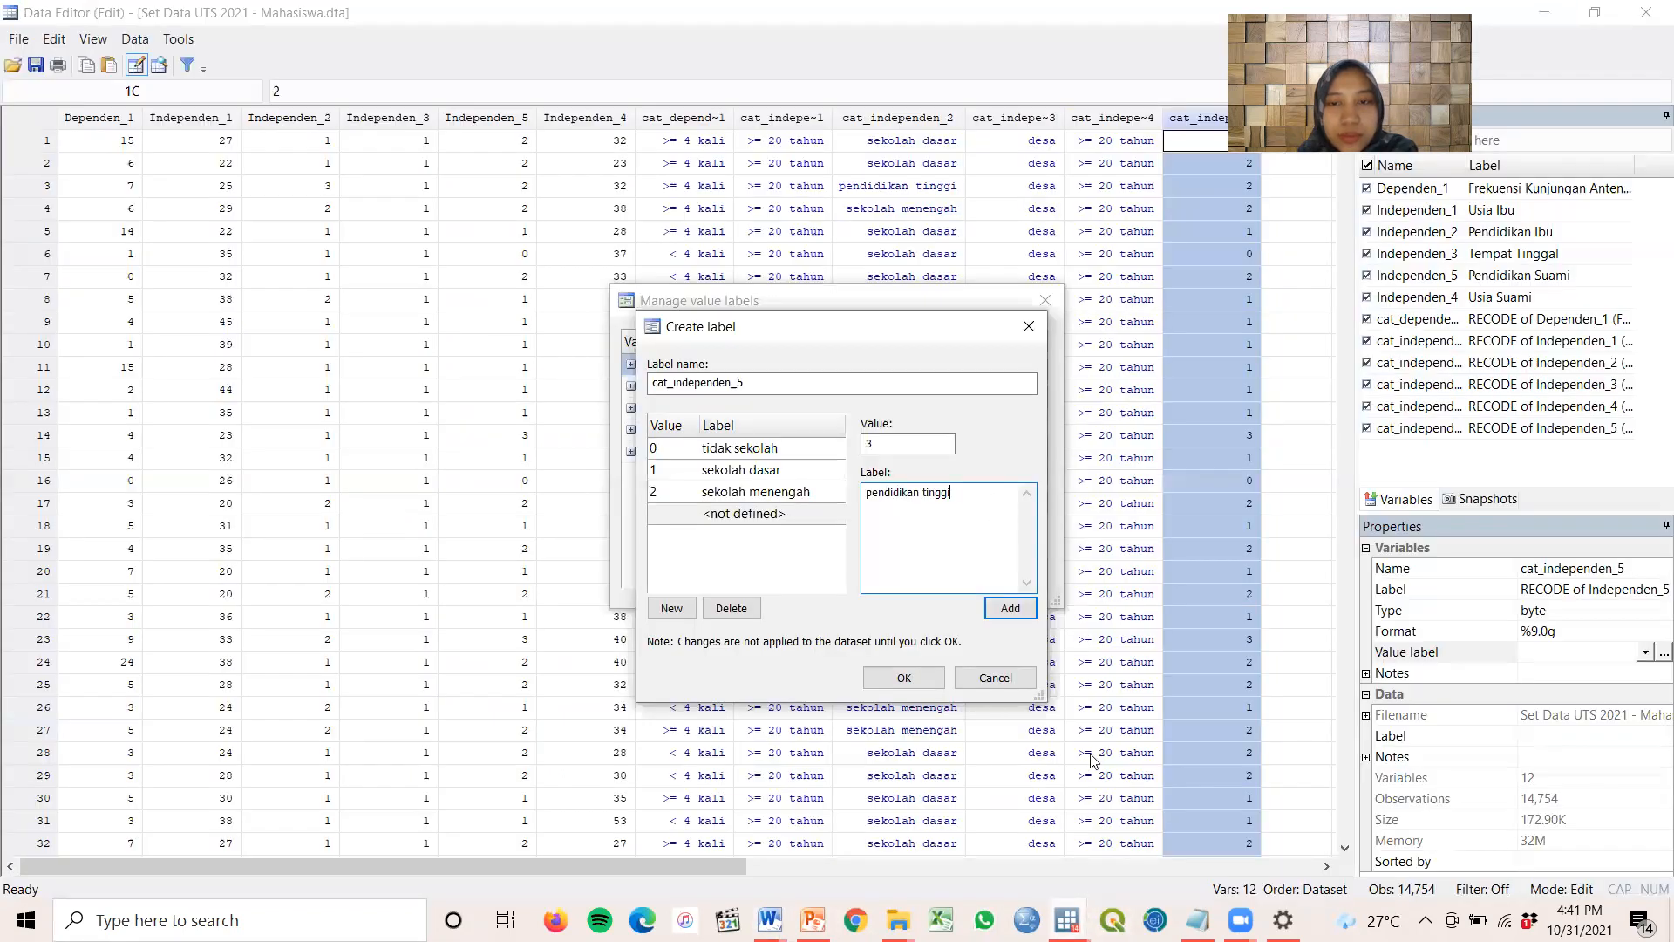
click(1002, 607)
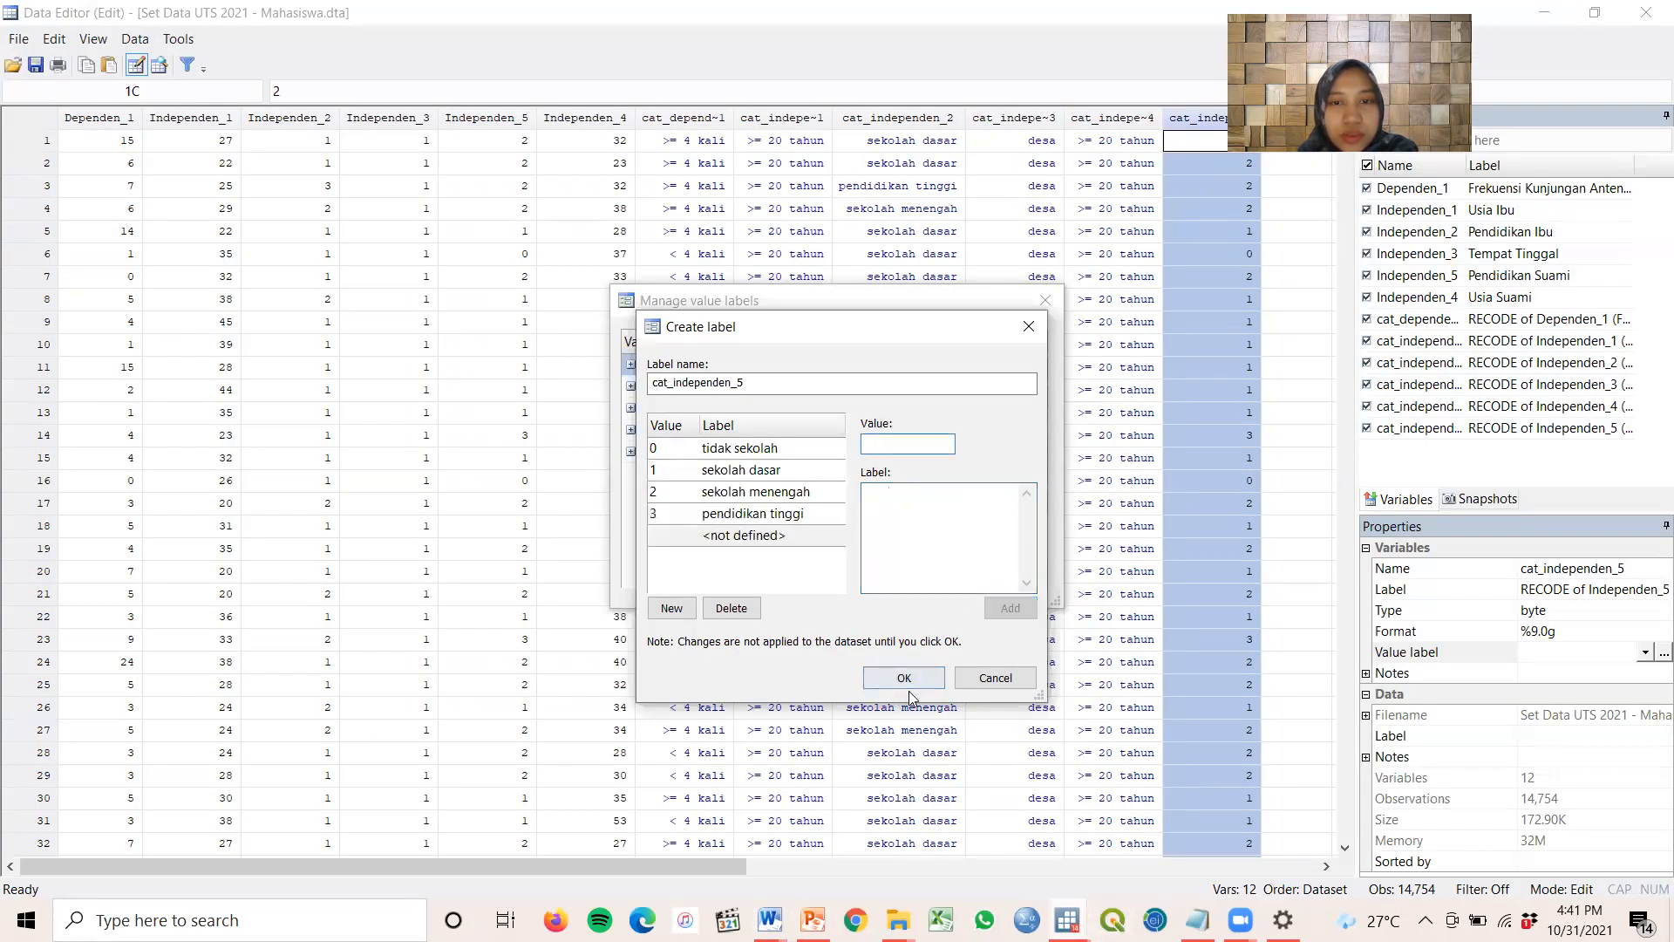
click(909, 675)
click(1003, 577)
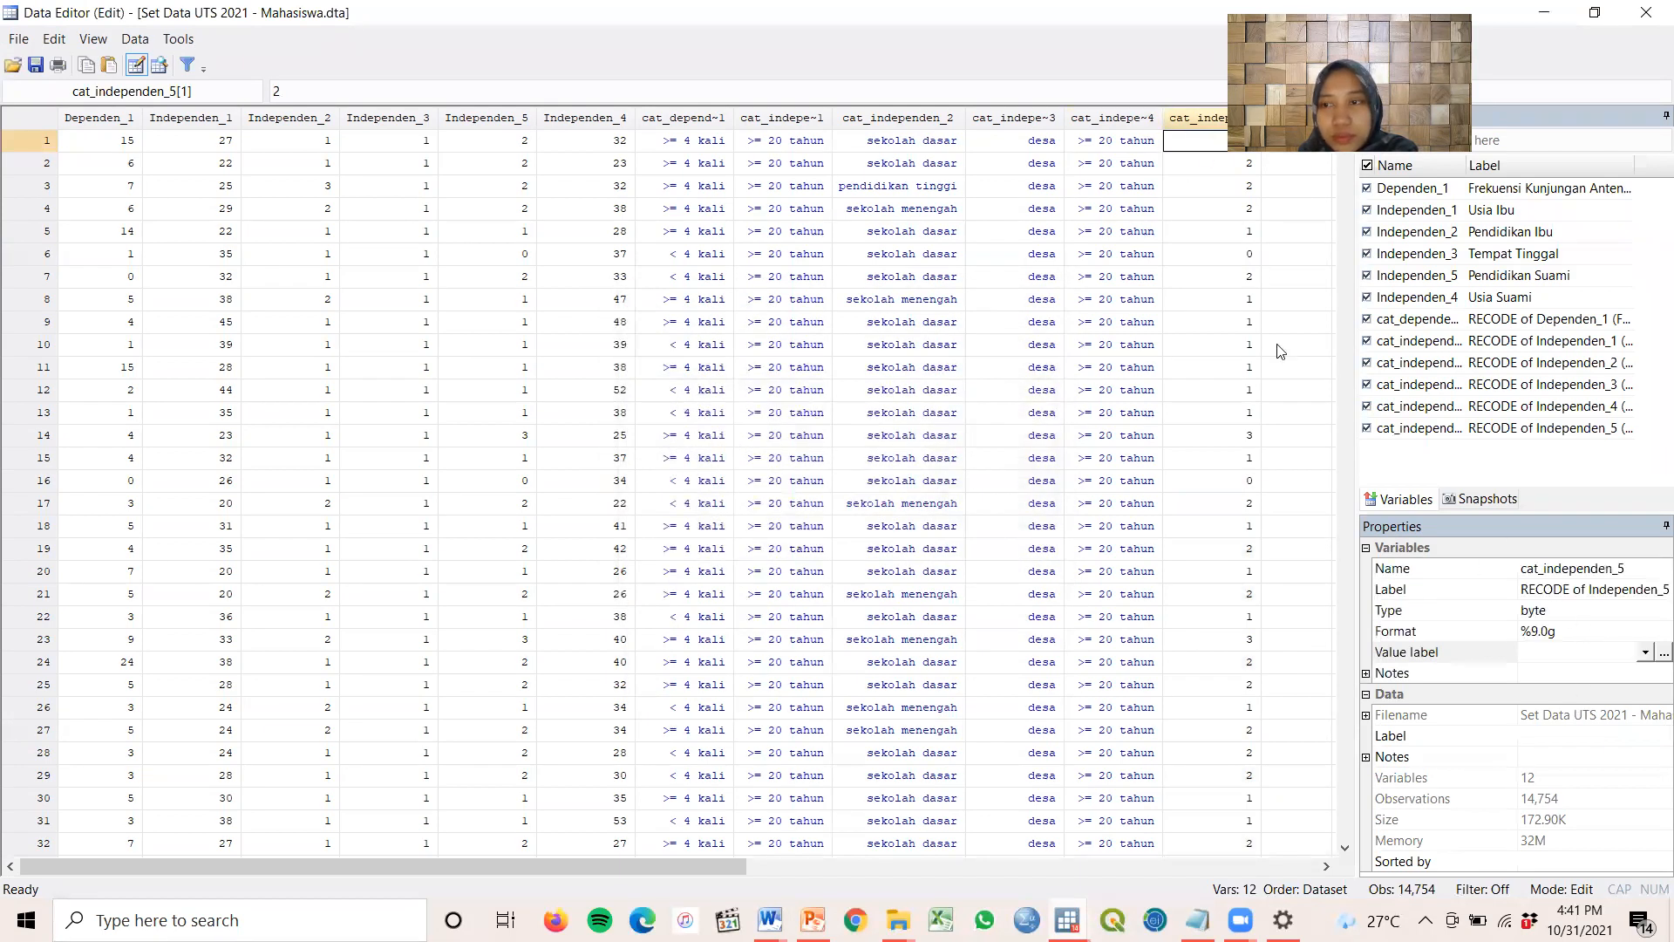
Assign the cat_independen_5 value label to the cat_independen_5 variable
click(1195, 116)
click(1646, 654)
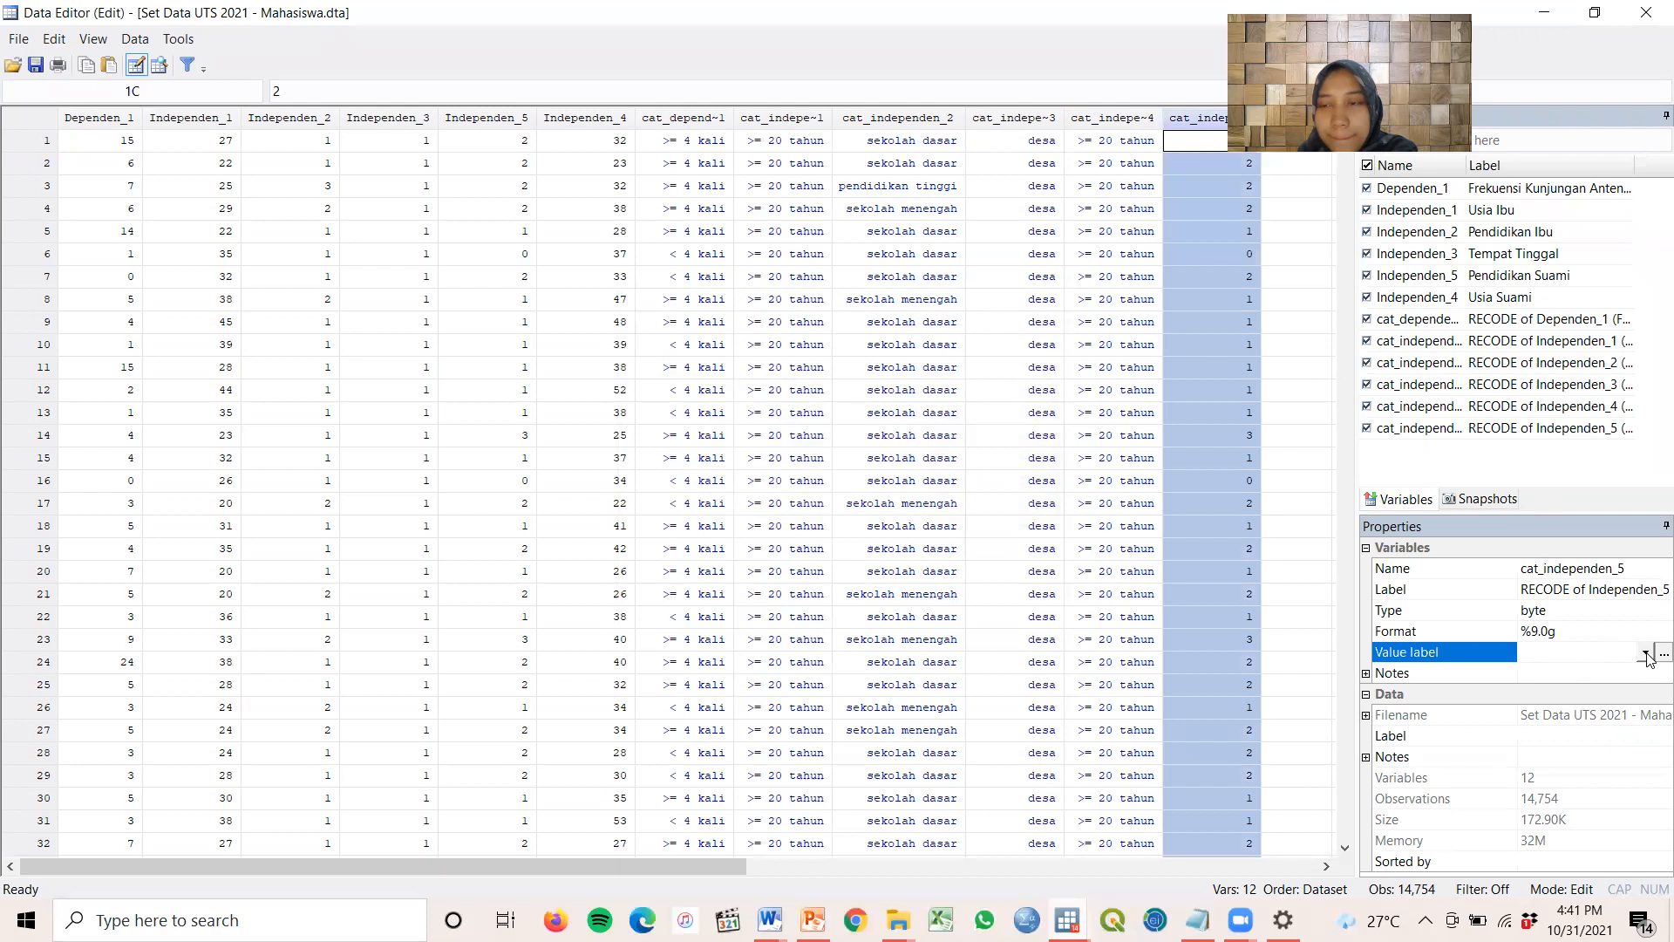
click(1663, 653)
click(1025, 576)
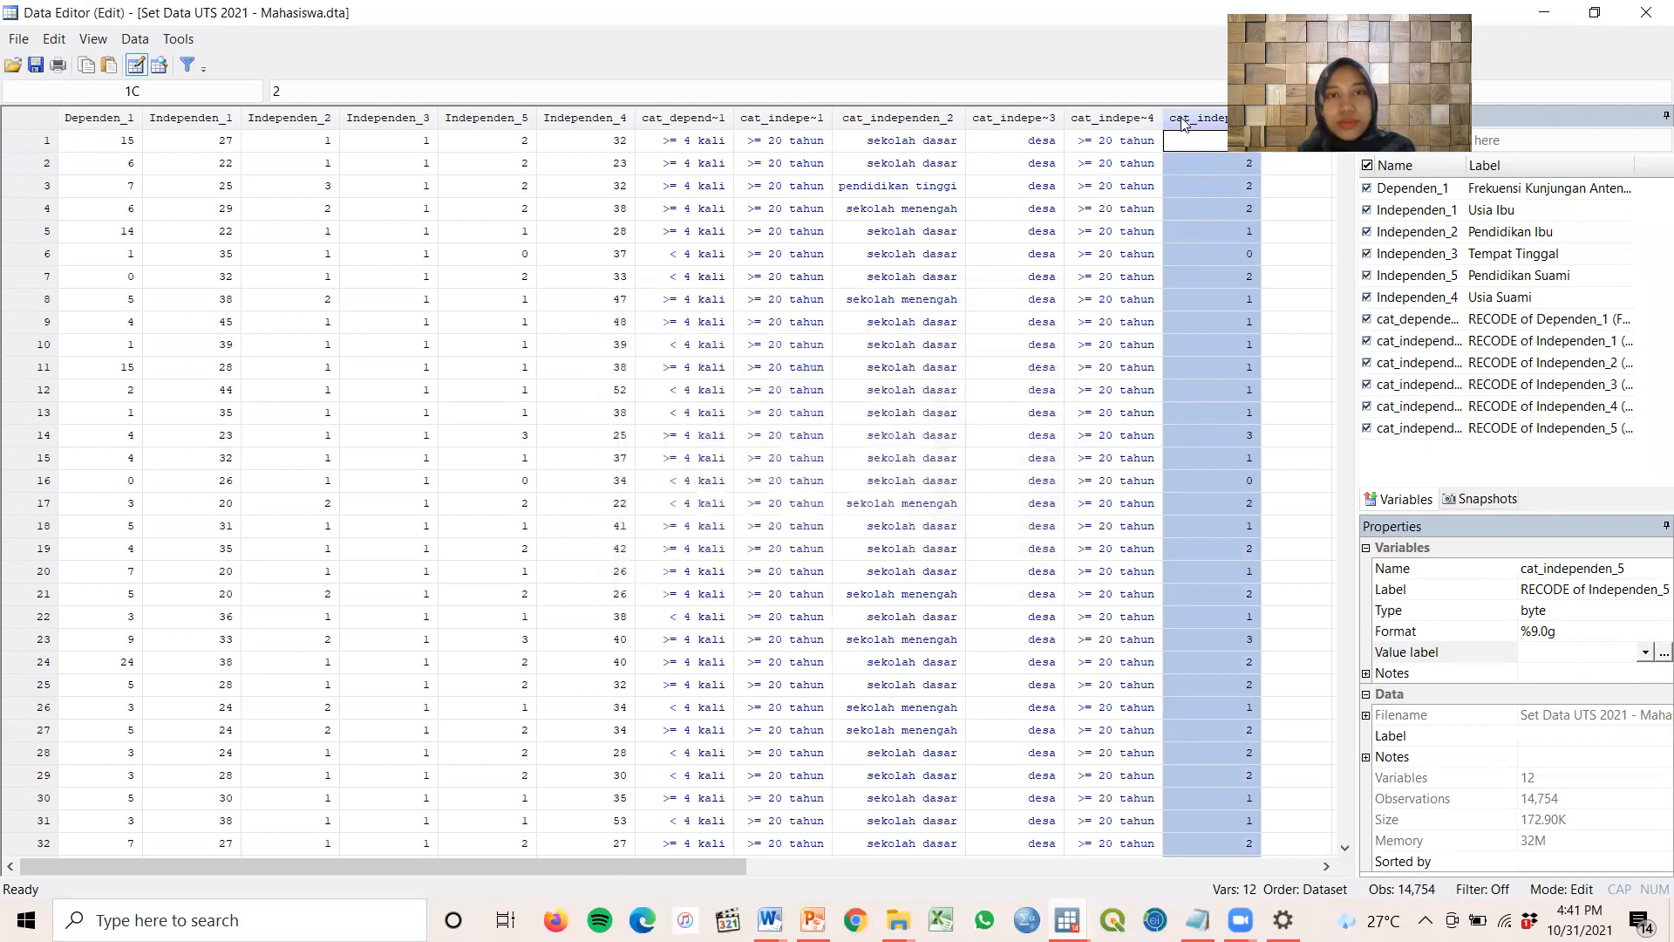
click(1645, 653)
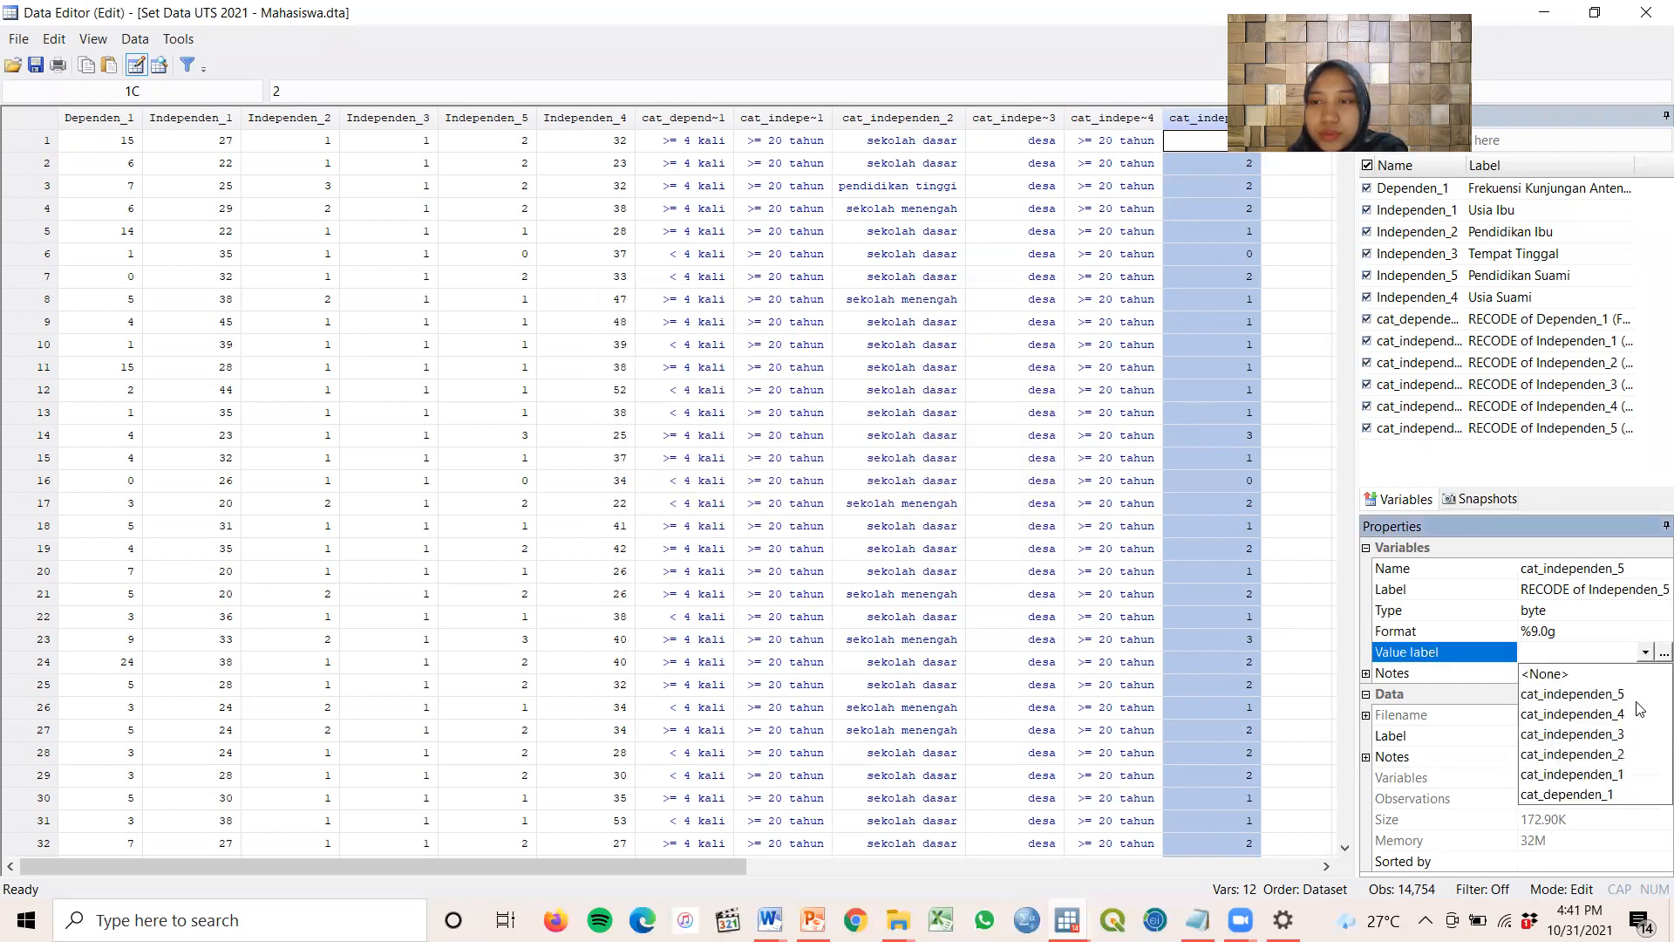
click(1570, 695)
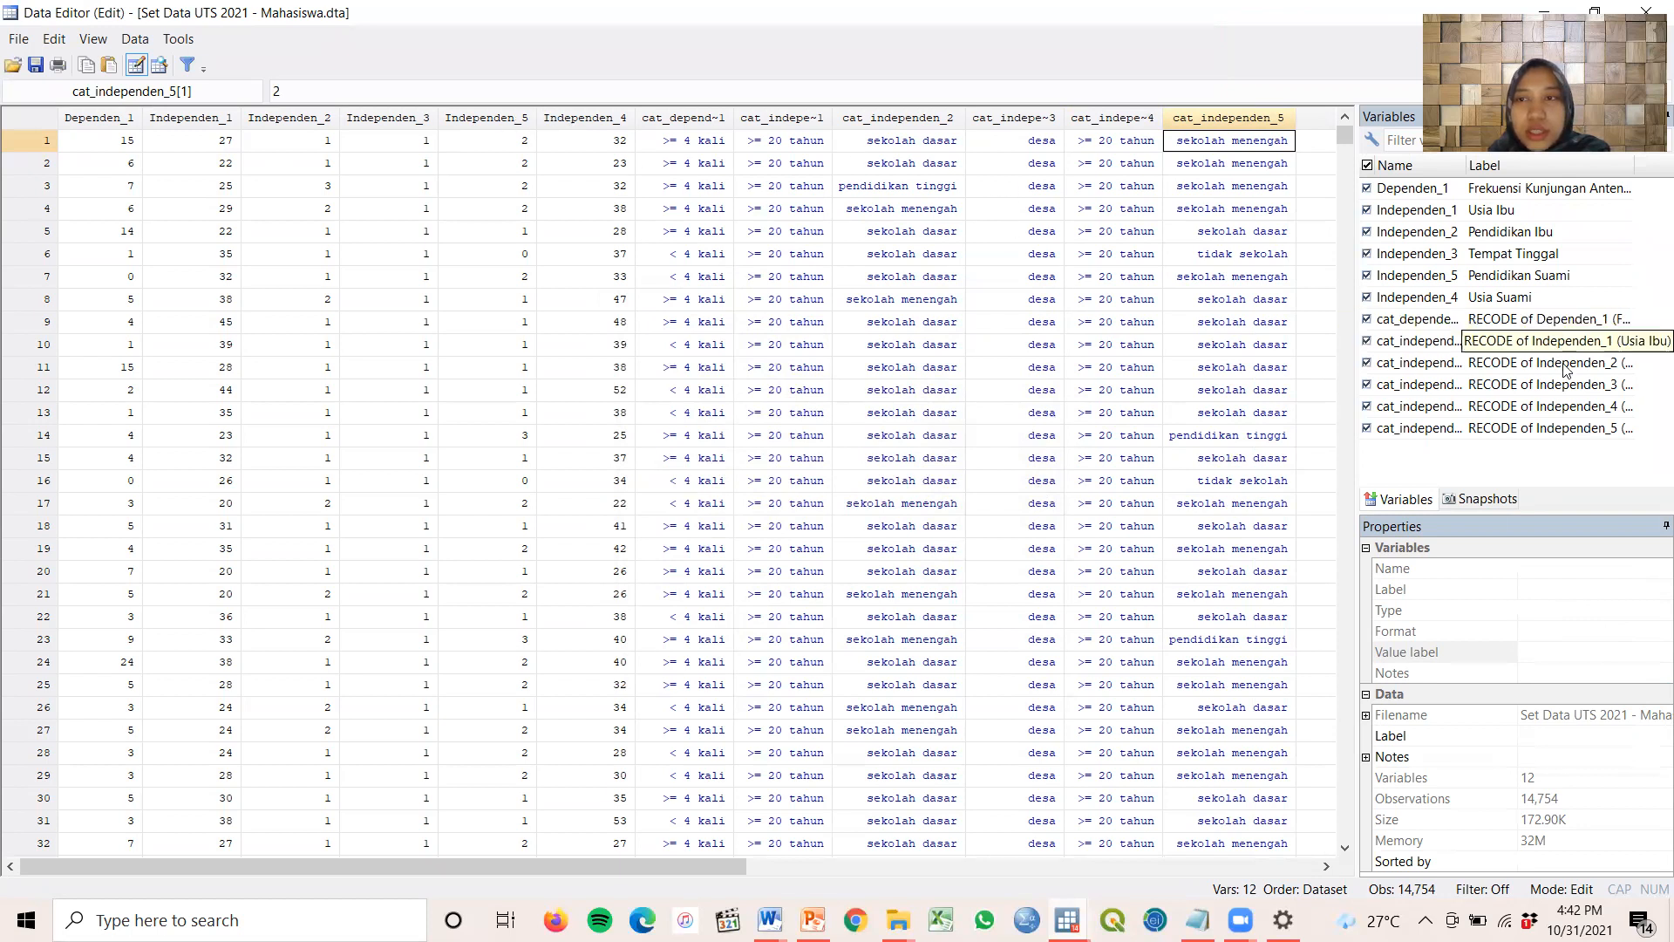
Shorten the variable label of cat_dependen_1 to "Frekuensi Kunjungan Antenatal" by removing the RECODE prefix and brackets
click(1589, 319)
click(1552, 592)
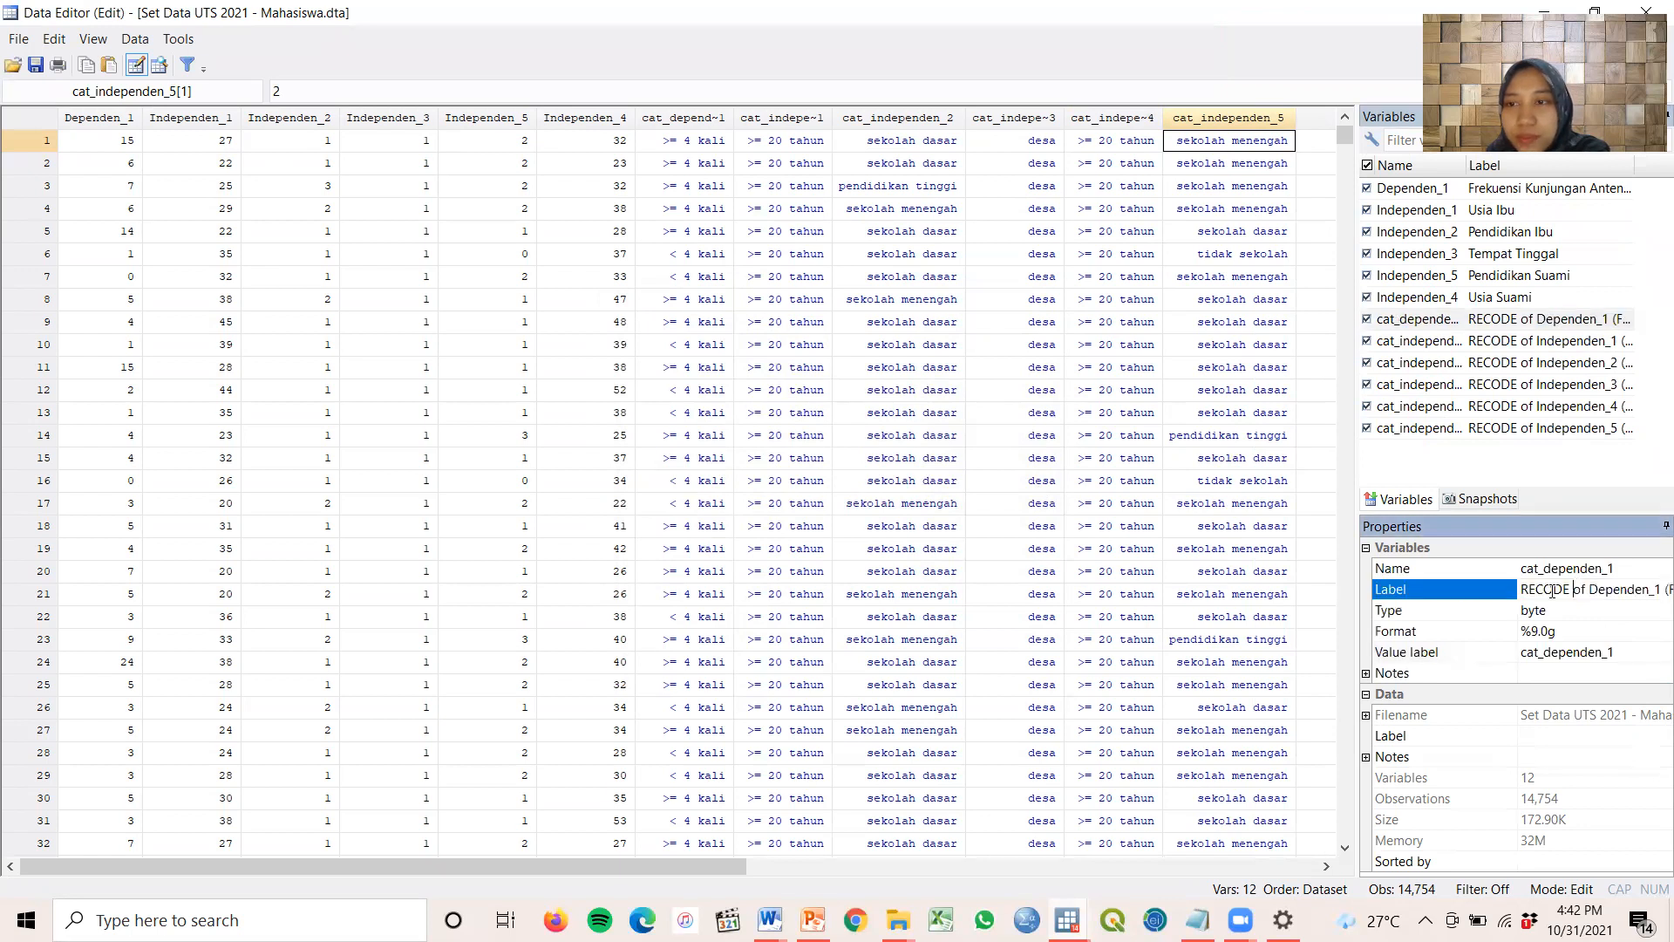
drag(1524, 589, 1654, 588)
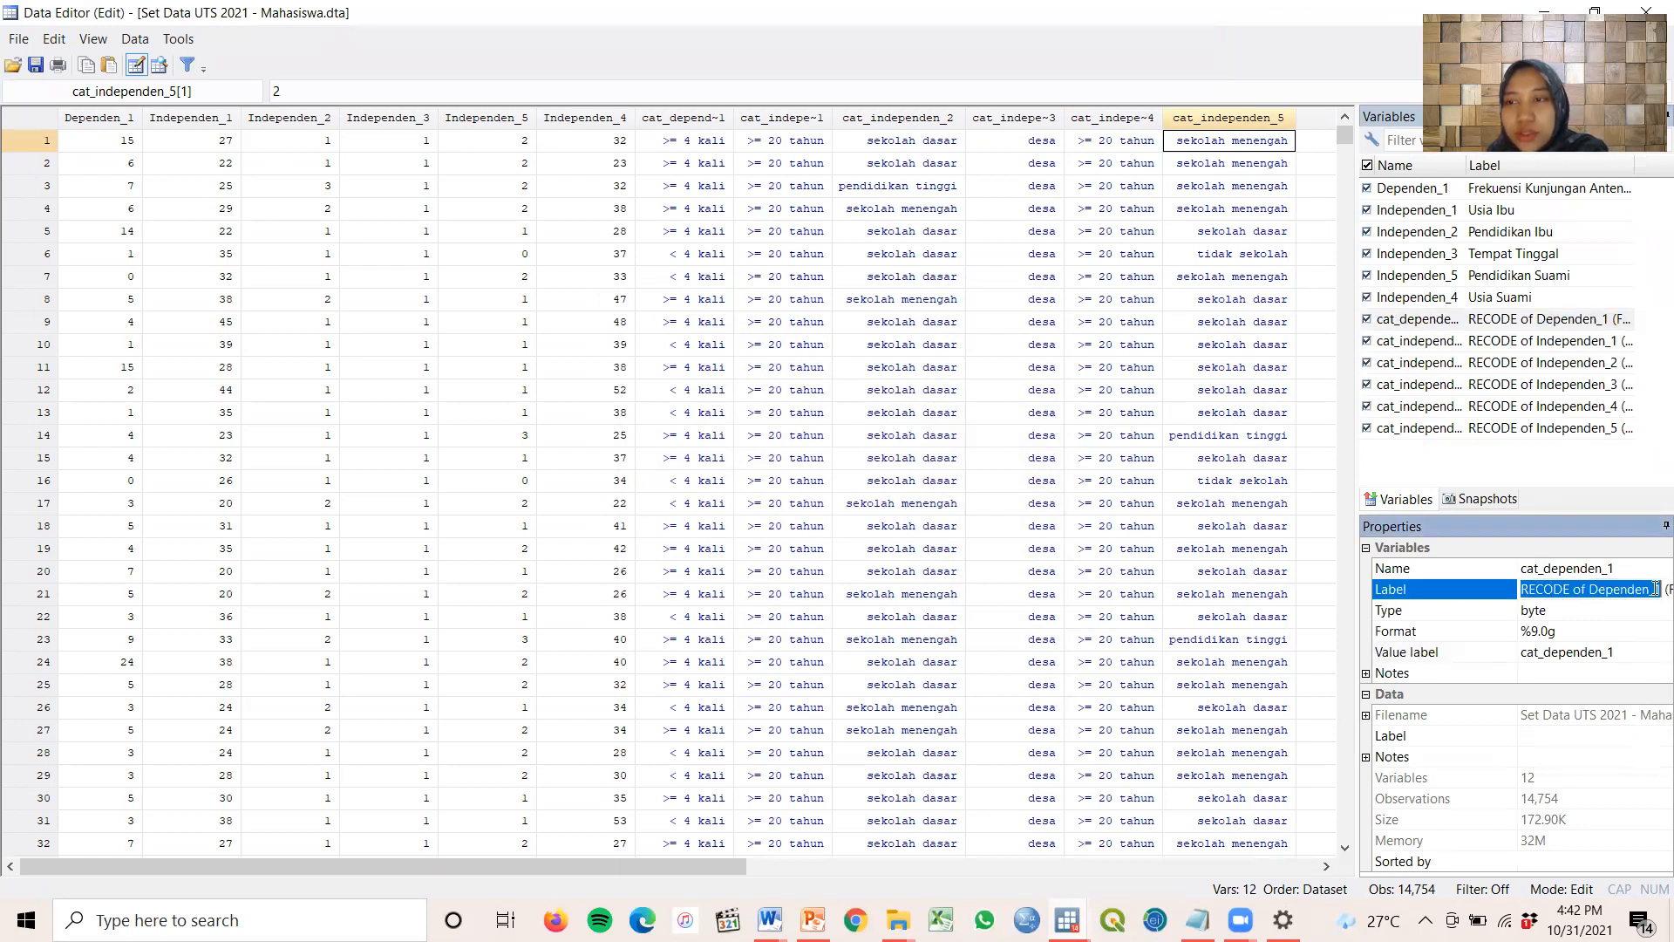
key(BackSpace)
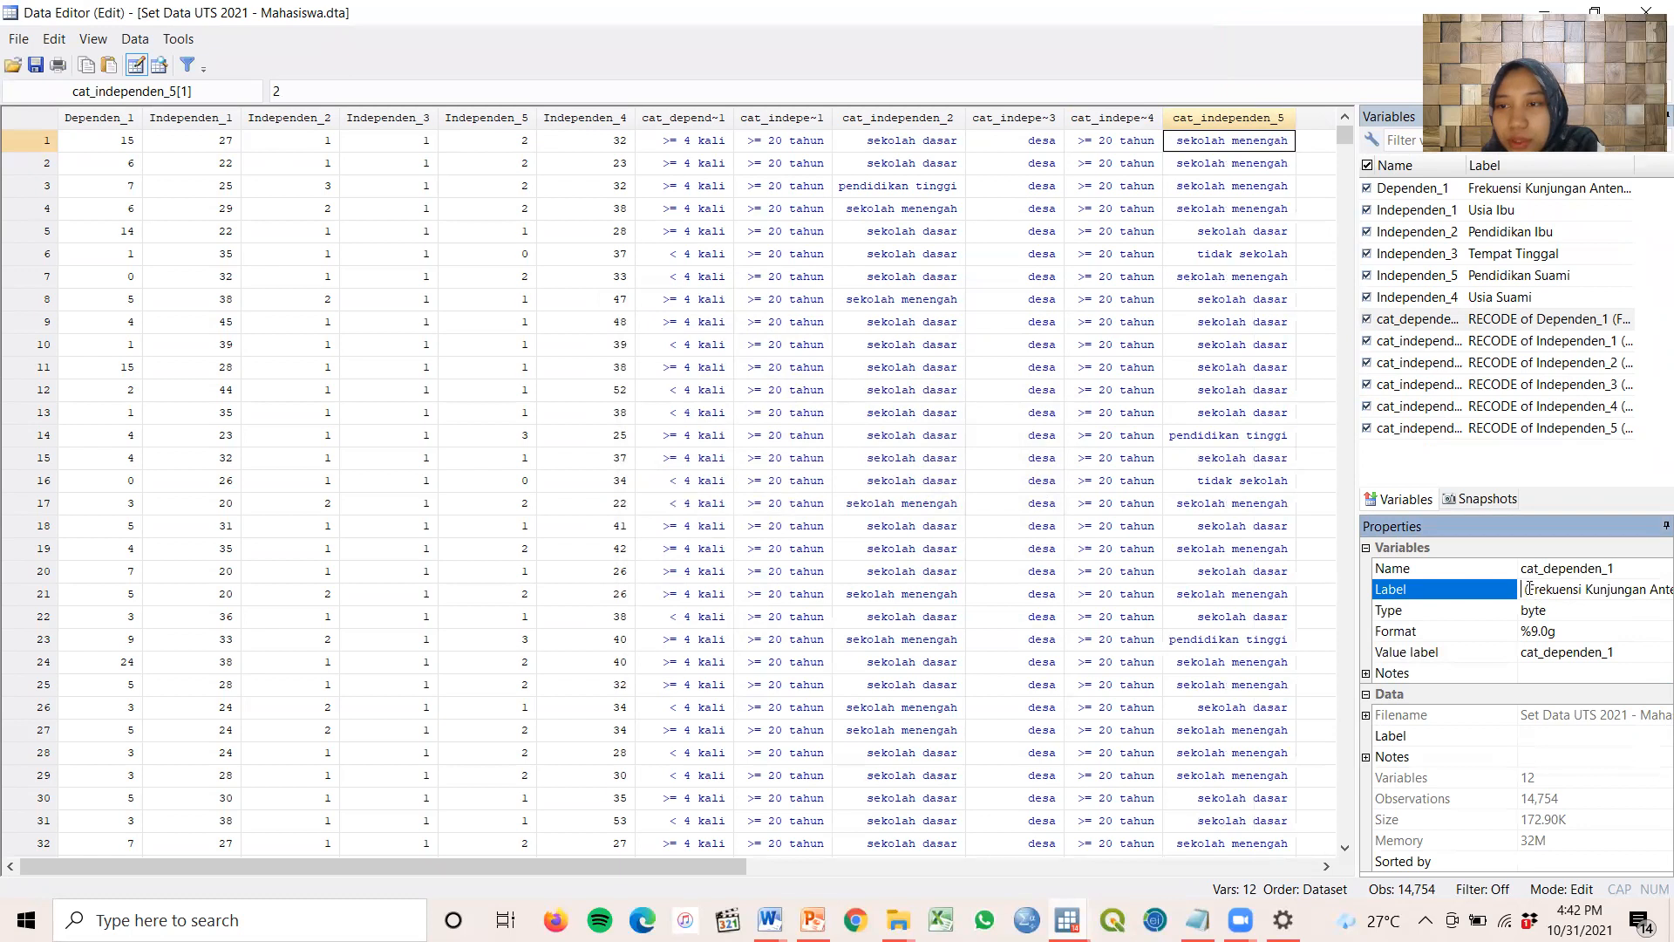
key(Delete)
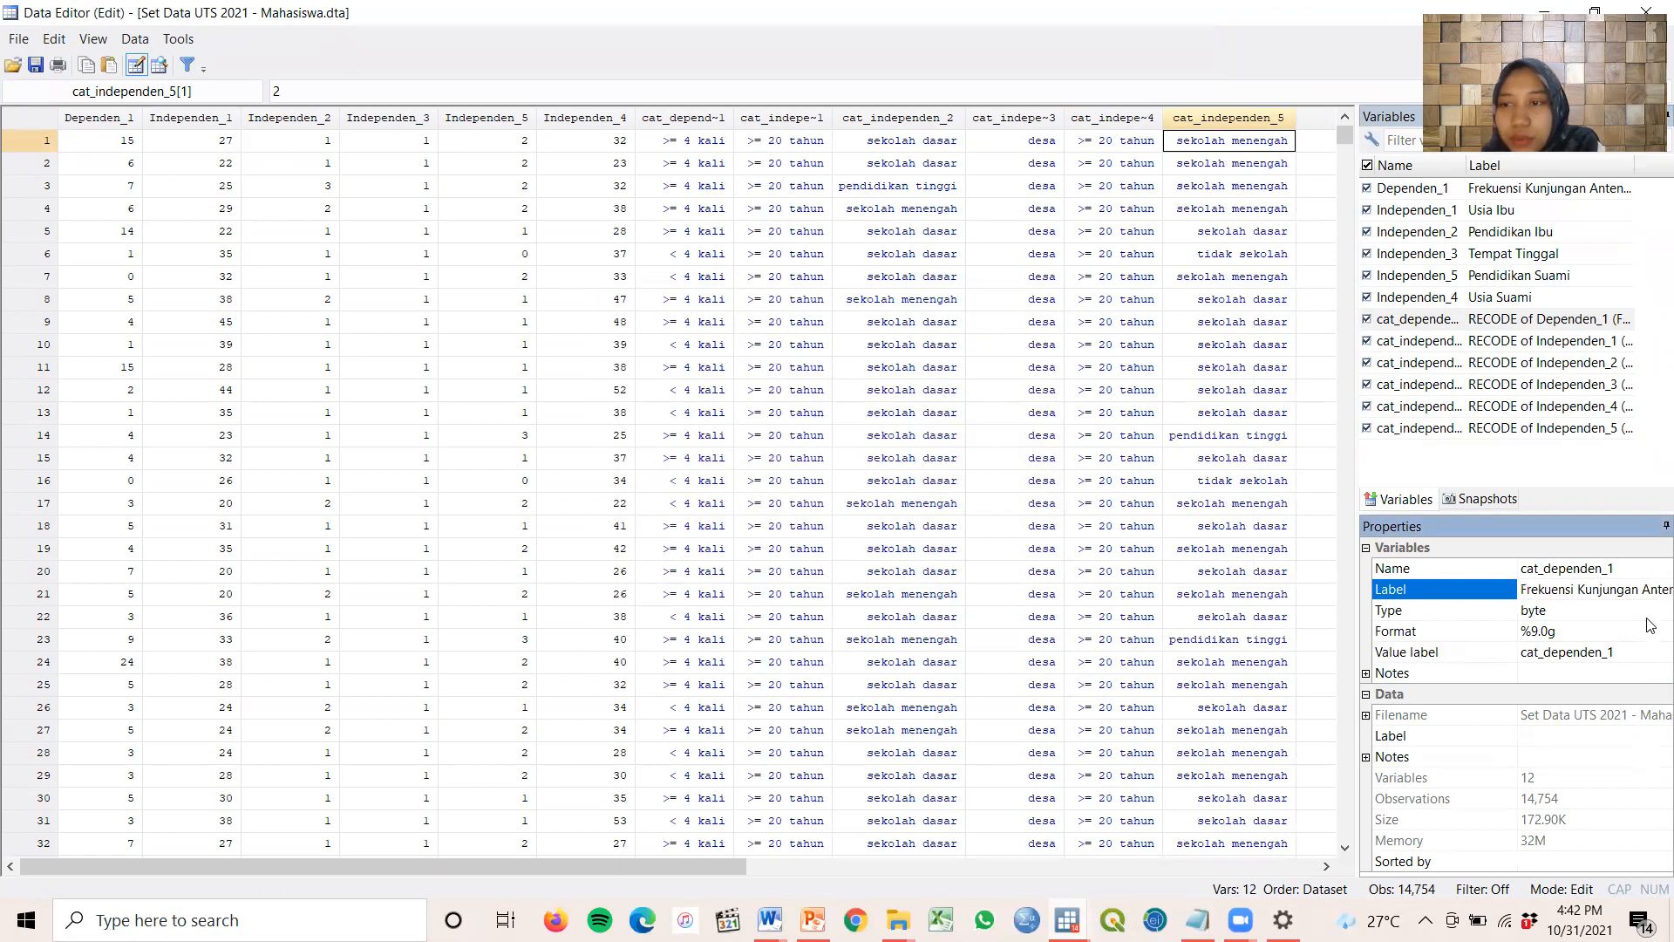
key(End)
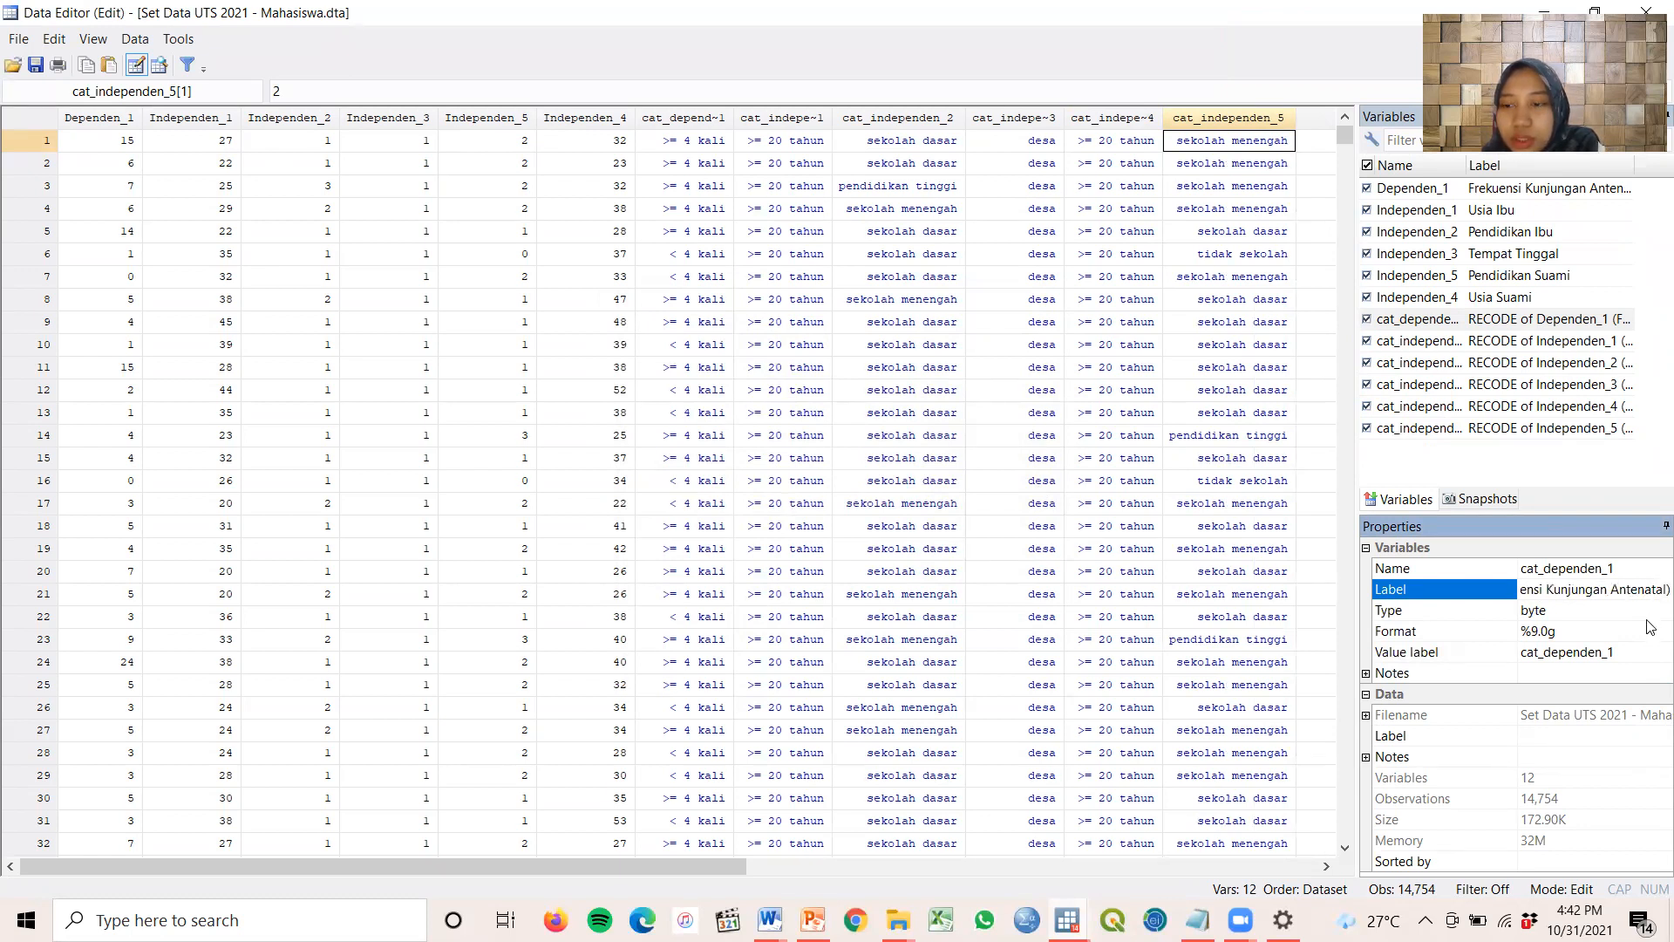
Shorten the variable label of cat_independen_1 to "Usia Ibu"
click(1536, 341)
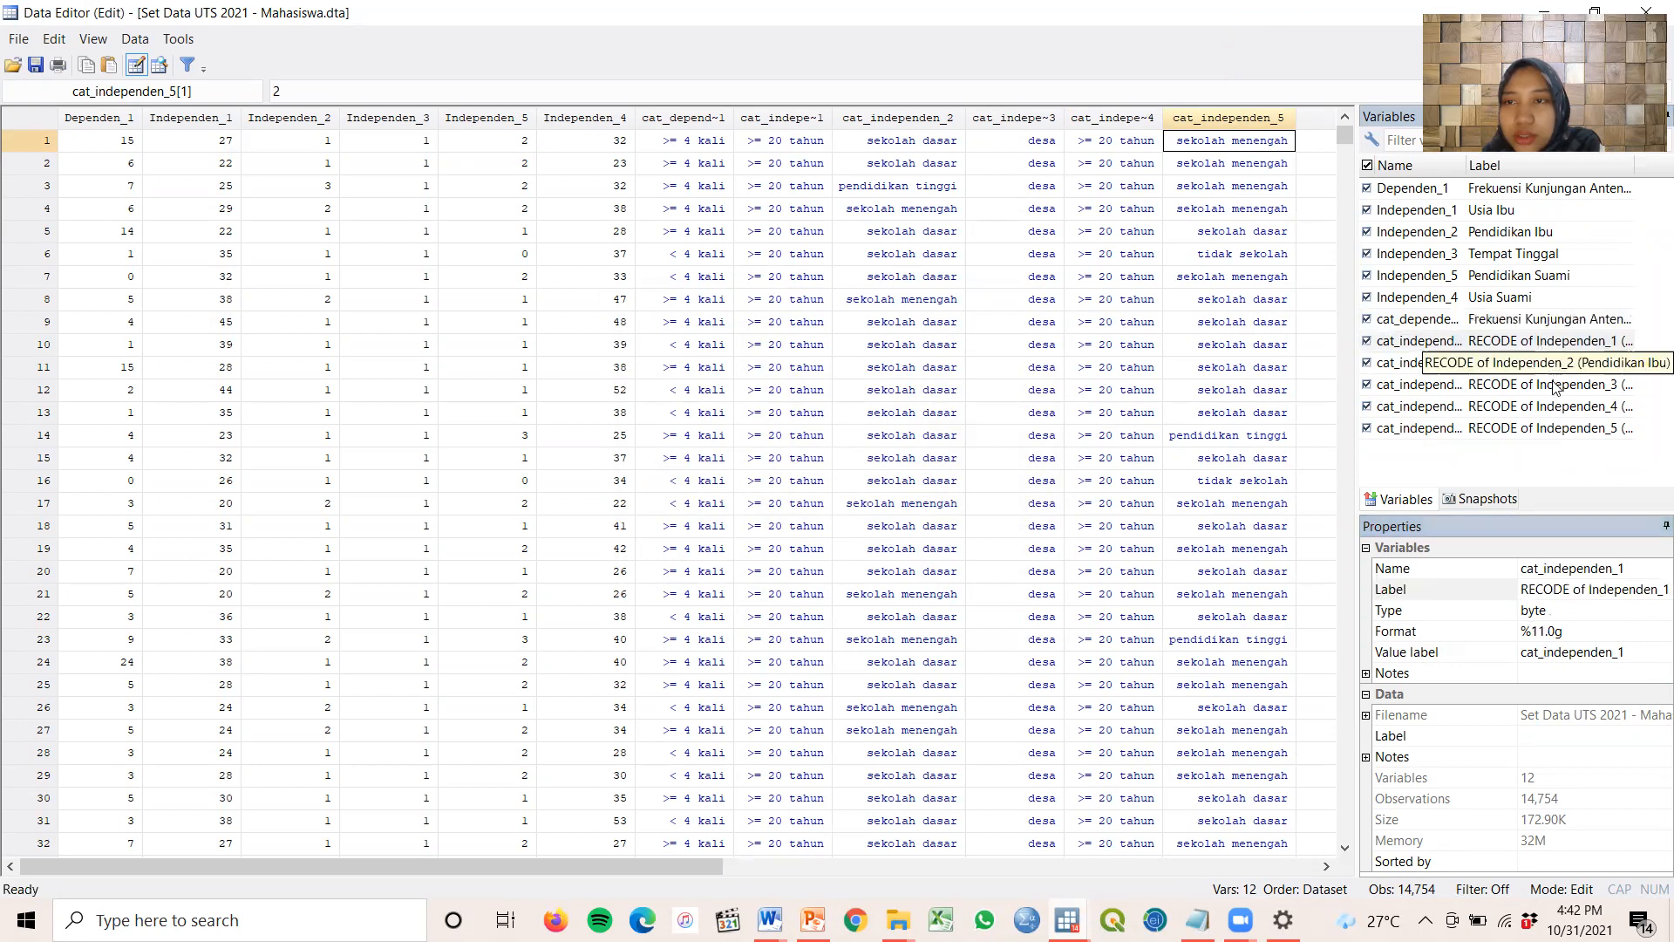
click(1526, 590)
drag(1526, 590, 1656, 592)
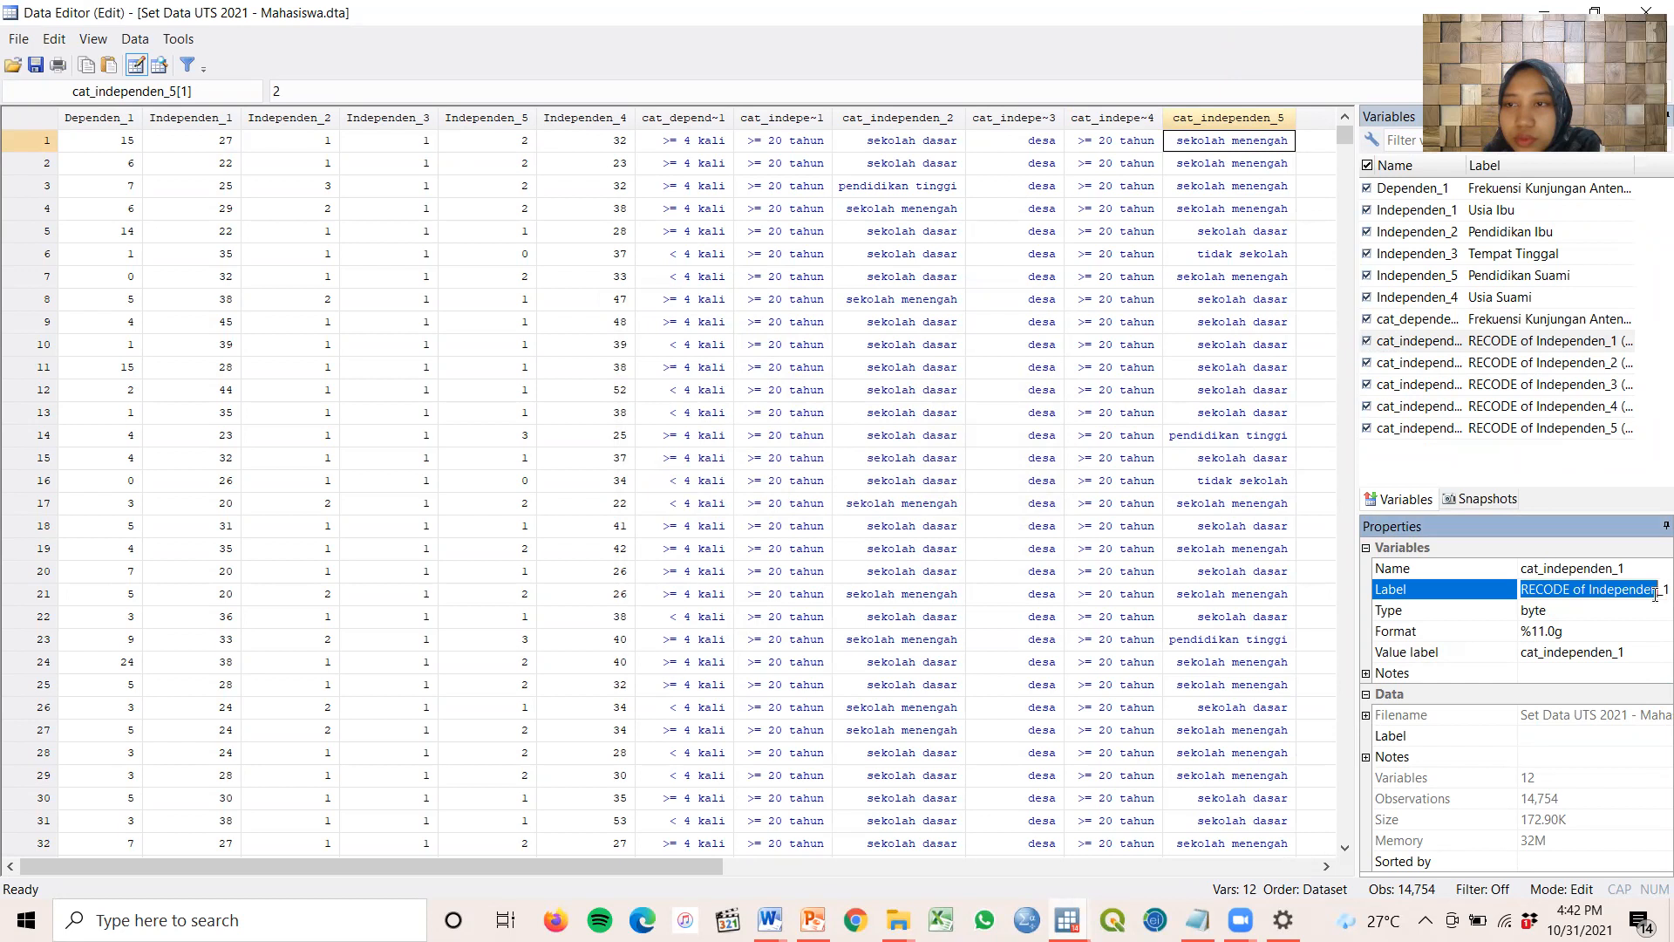
key(BackSpace)
drag(1537, 591, 1523, 590)
key(BackSpace)
key(Delete)
click(1575, 589)
key(BackSpace)
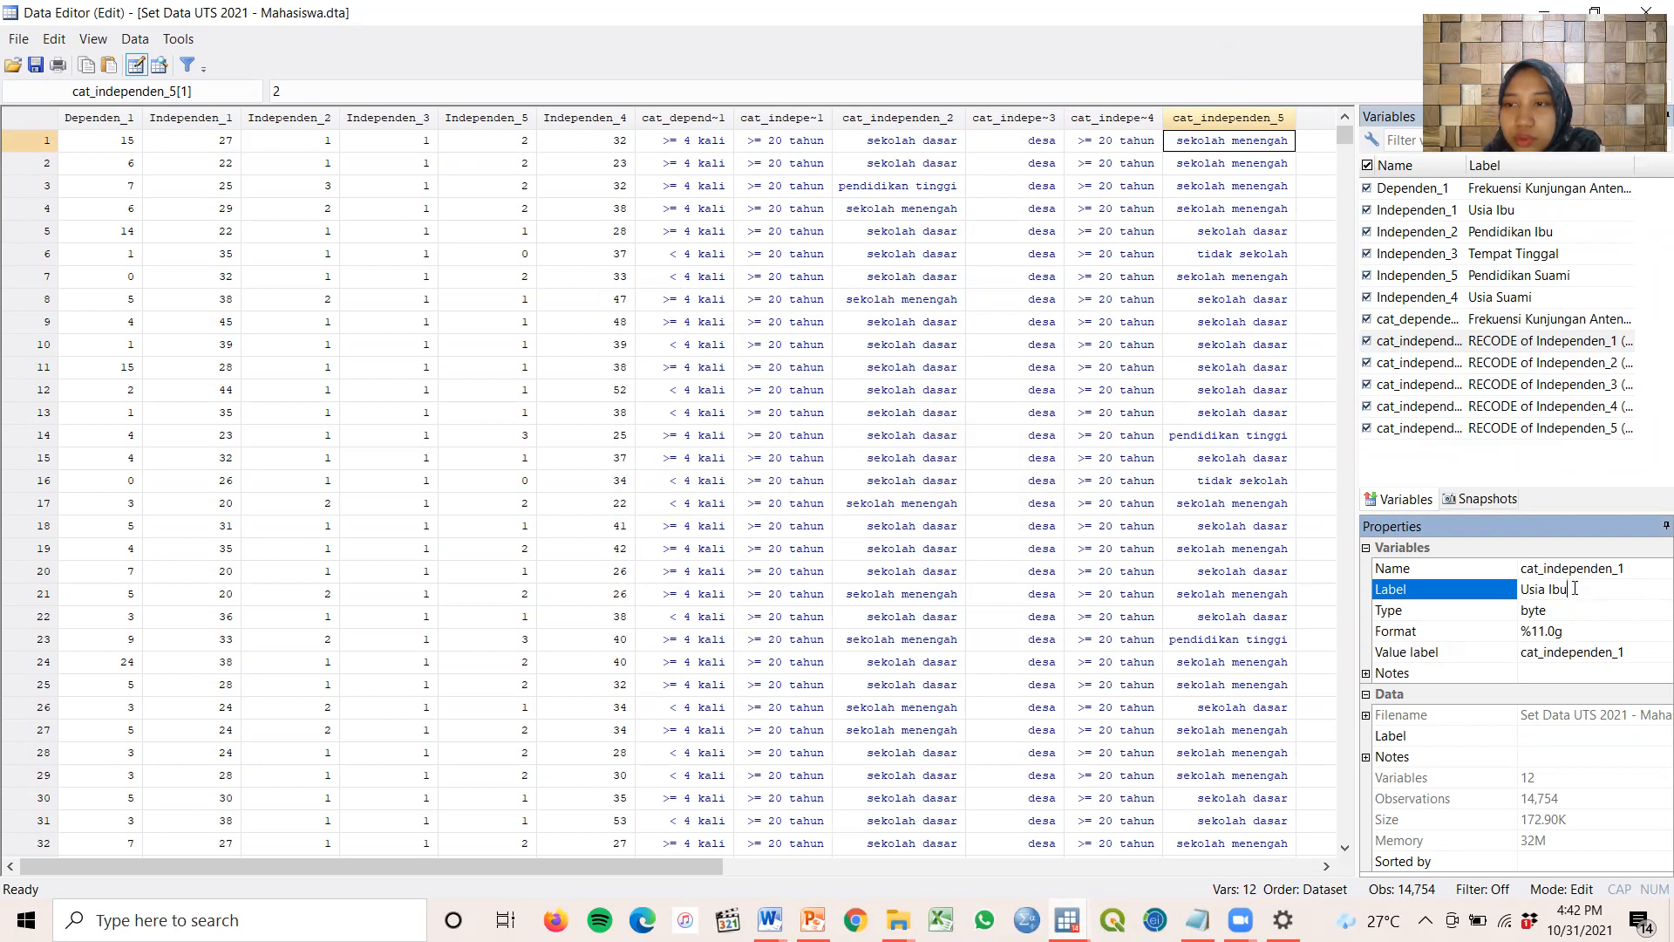
Shorten the variable label of cat_independen_2 to "Pendidikan Ibu"
click(1557, 363)
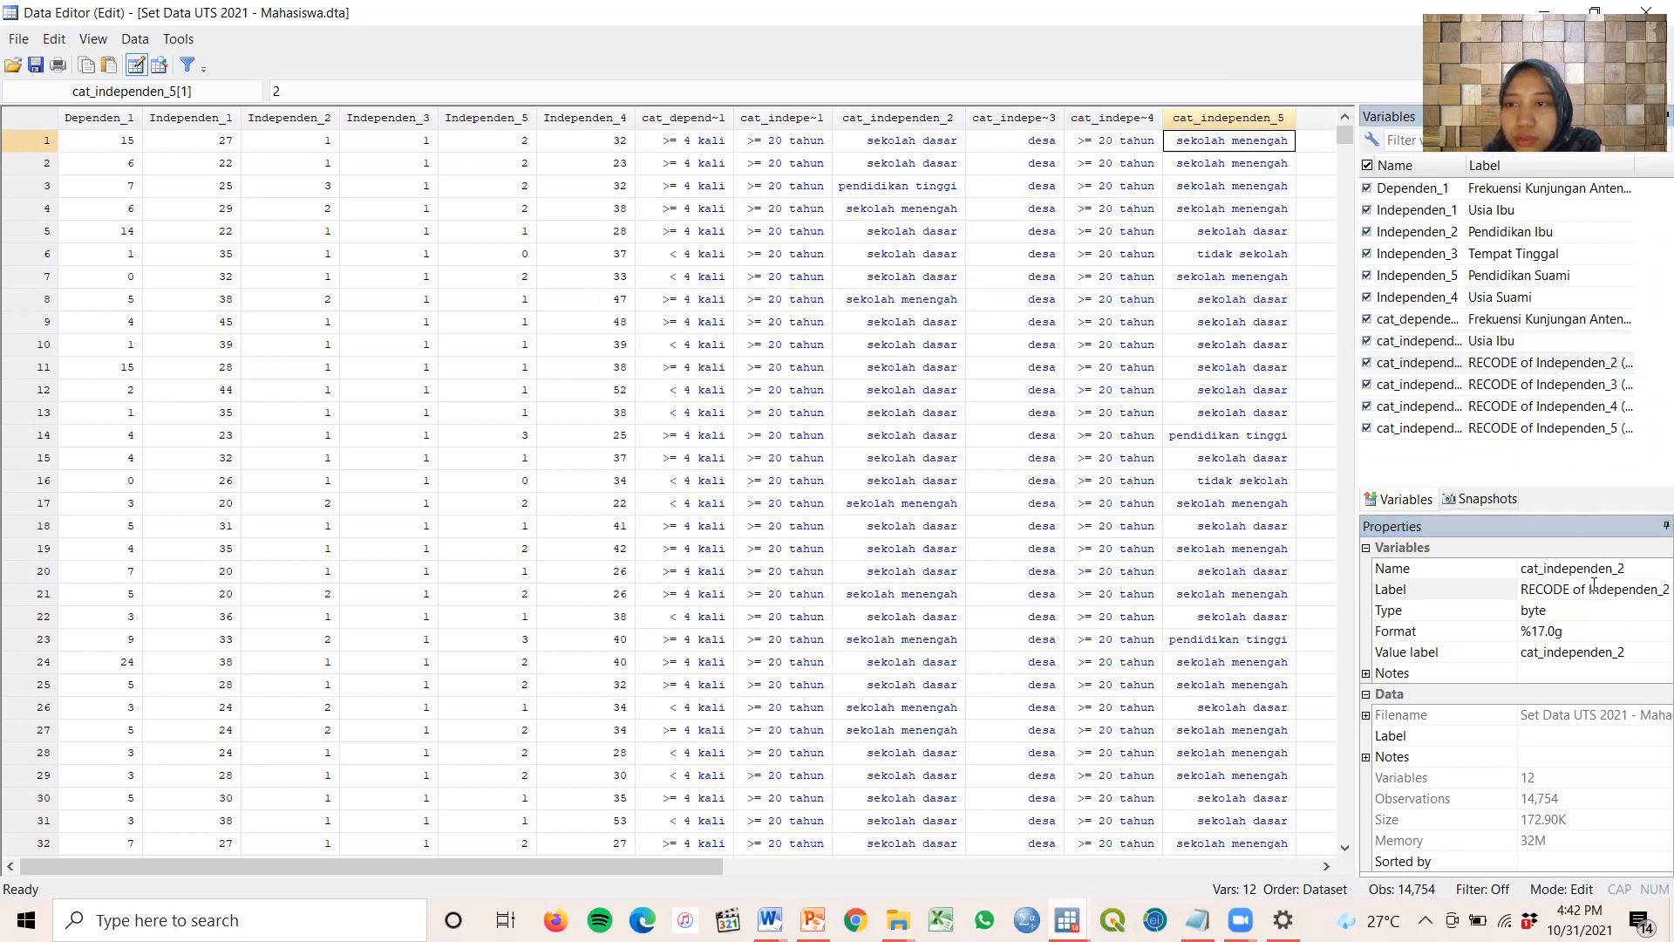
click(1523, 590)
drag(1520, 588, 1581, 600)
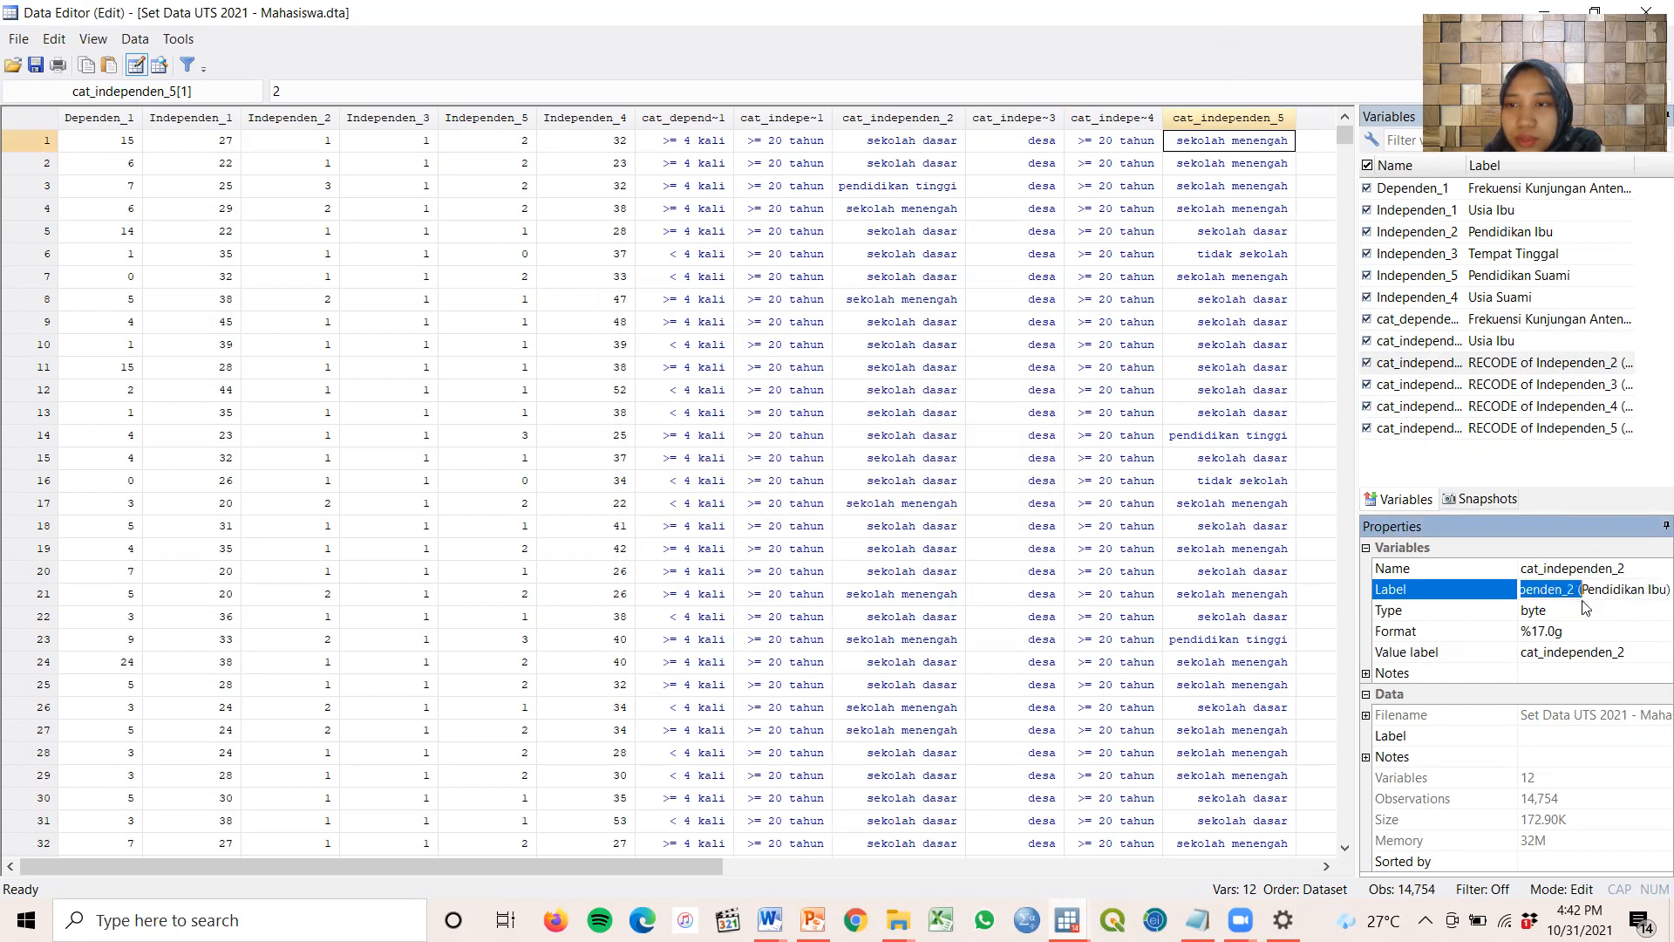
key(BackSpace)
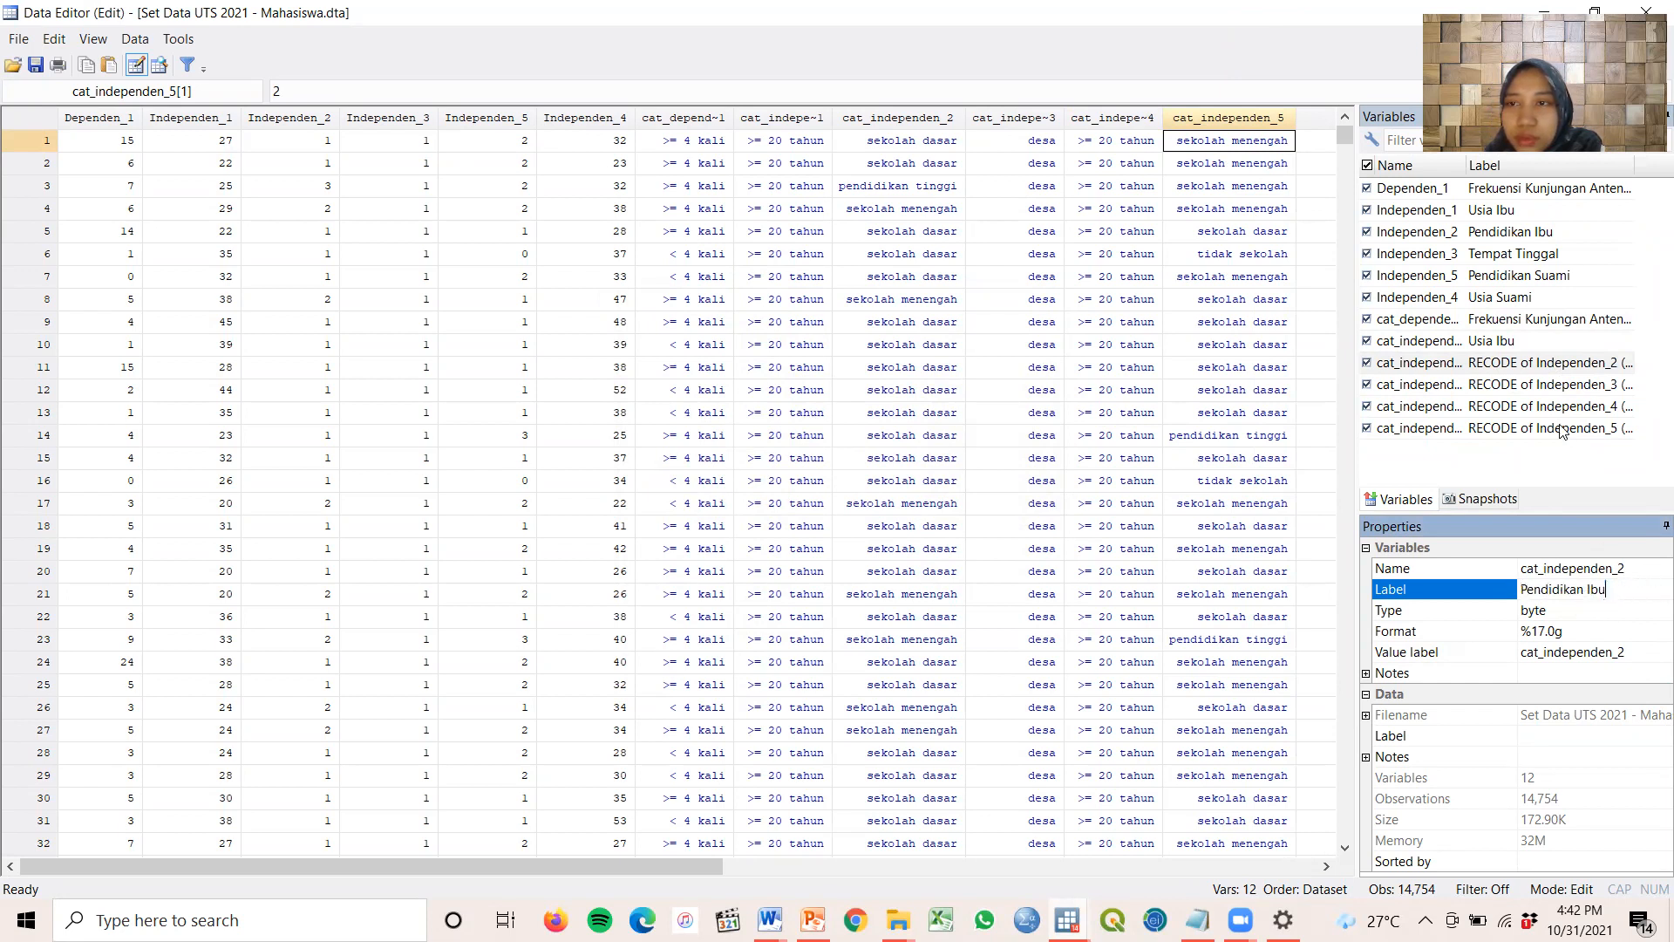
click(1545, 385)
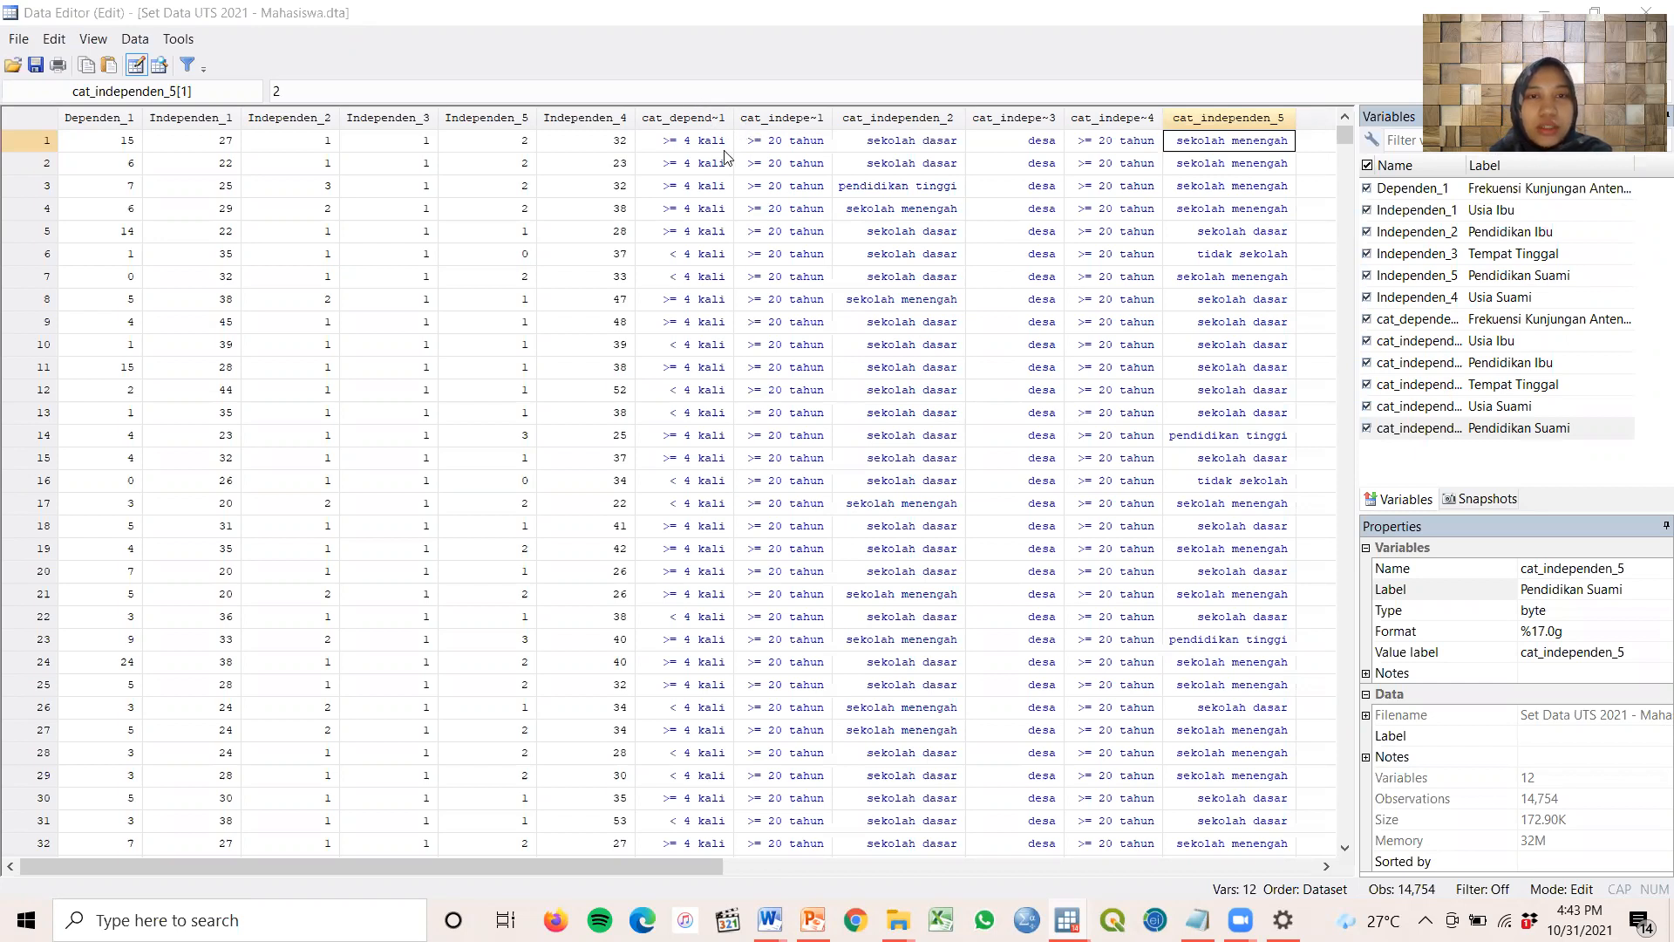
Switch to the PowerPoint deck, show the "Pembahasan Lebih Lanjut" slide and highlight the dependent variable type for logistic regression
click(812, 920)
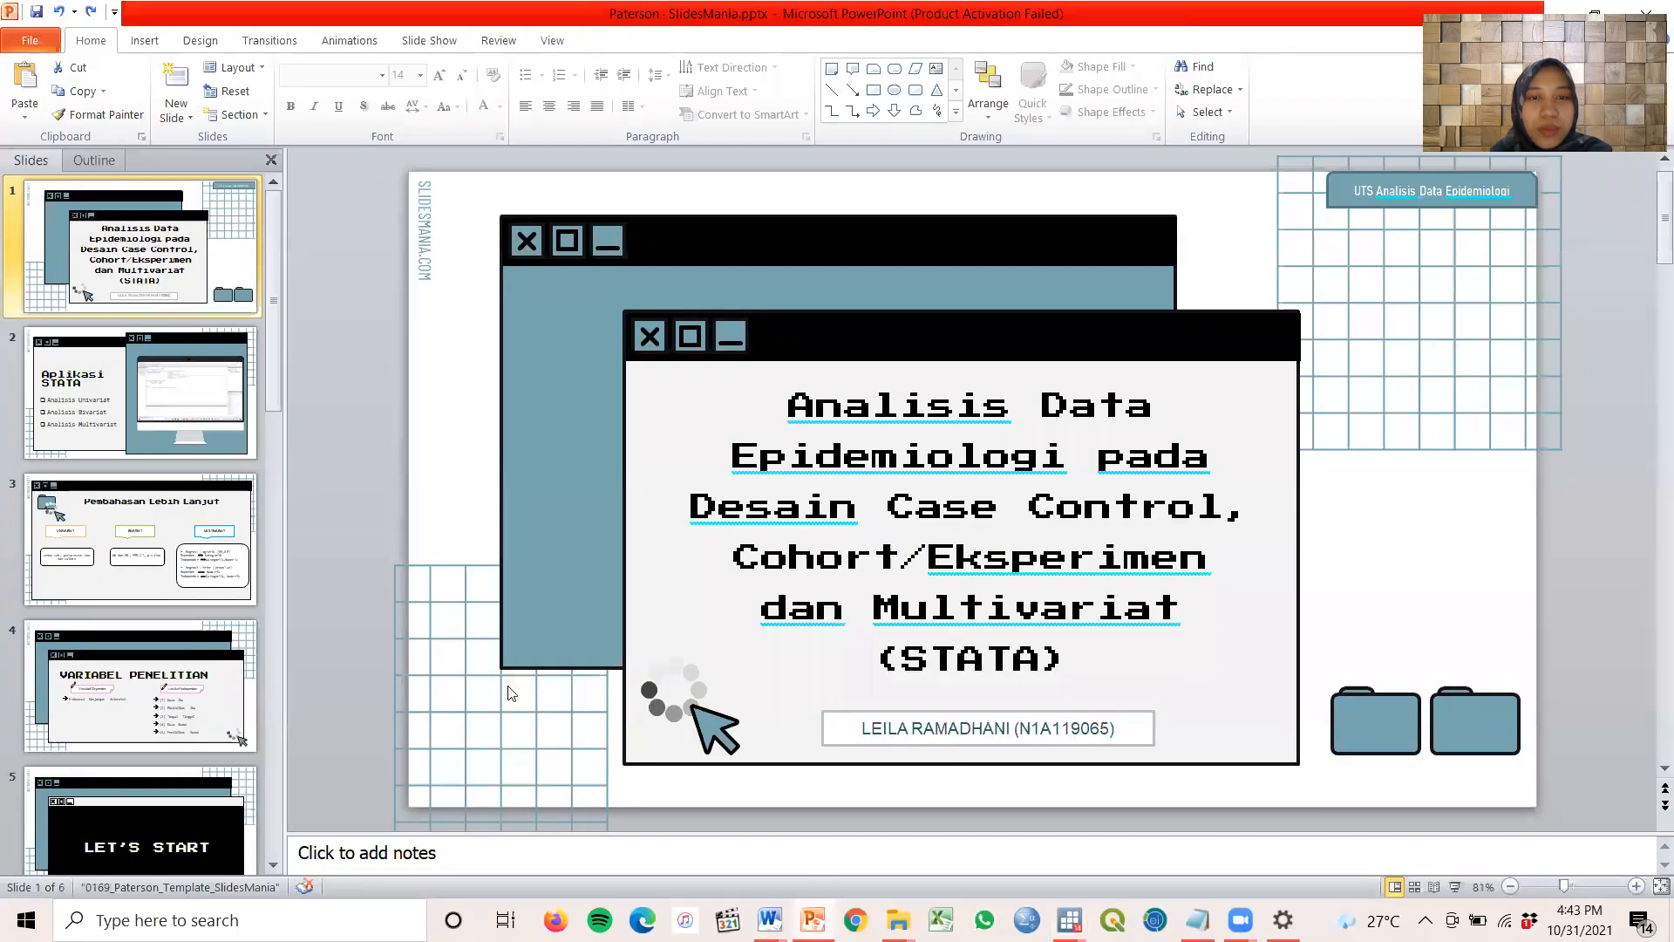
scroll(187, 254, down, 3)
click(187, 254)
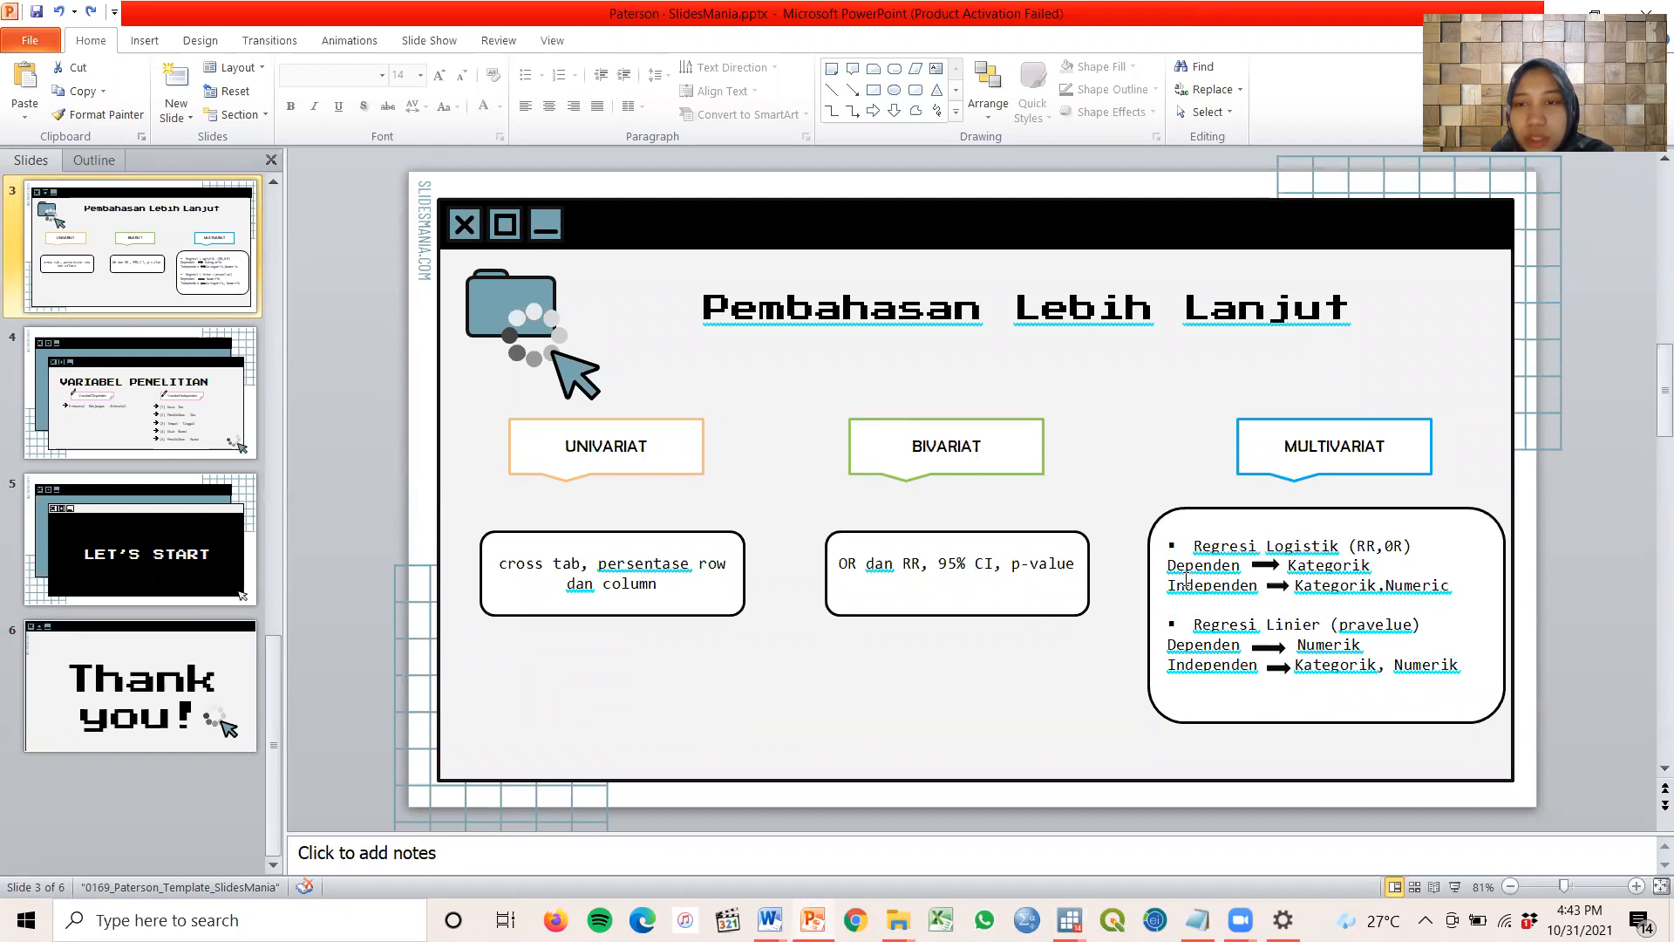
mouse_move(1372, 566)
mouse_down()
mouse_move(1256, 565)
mouse_move(1293, 562)
mouse_up()
Return to the Stata Data Editor and examine the recoded categorical columns, singling out cat_independen_5 and cat_dependen_1
mouse_move(1070, 920)
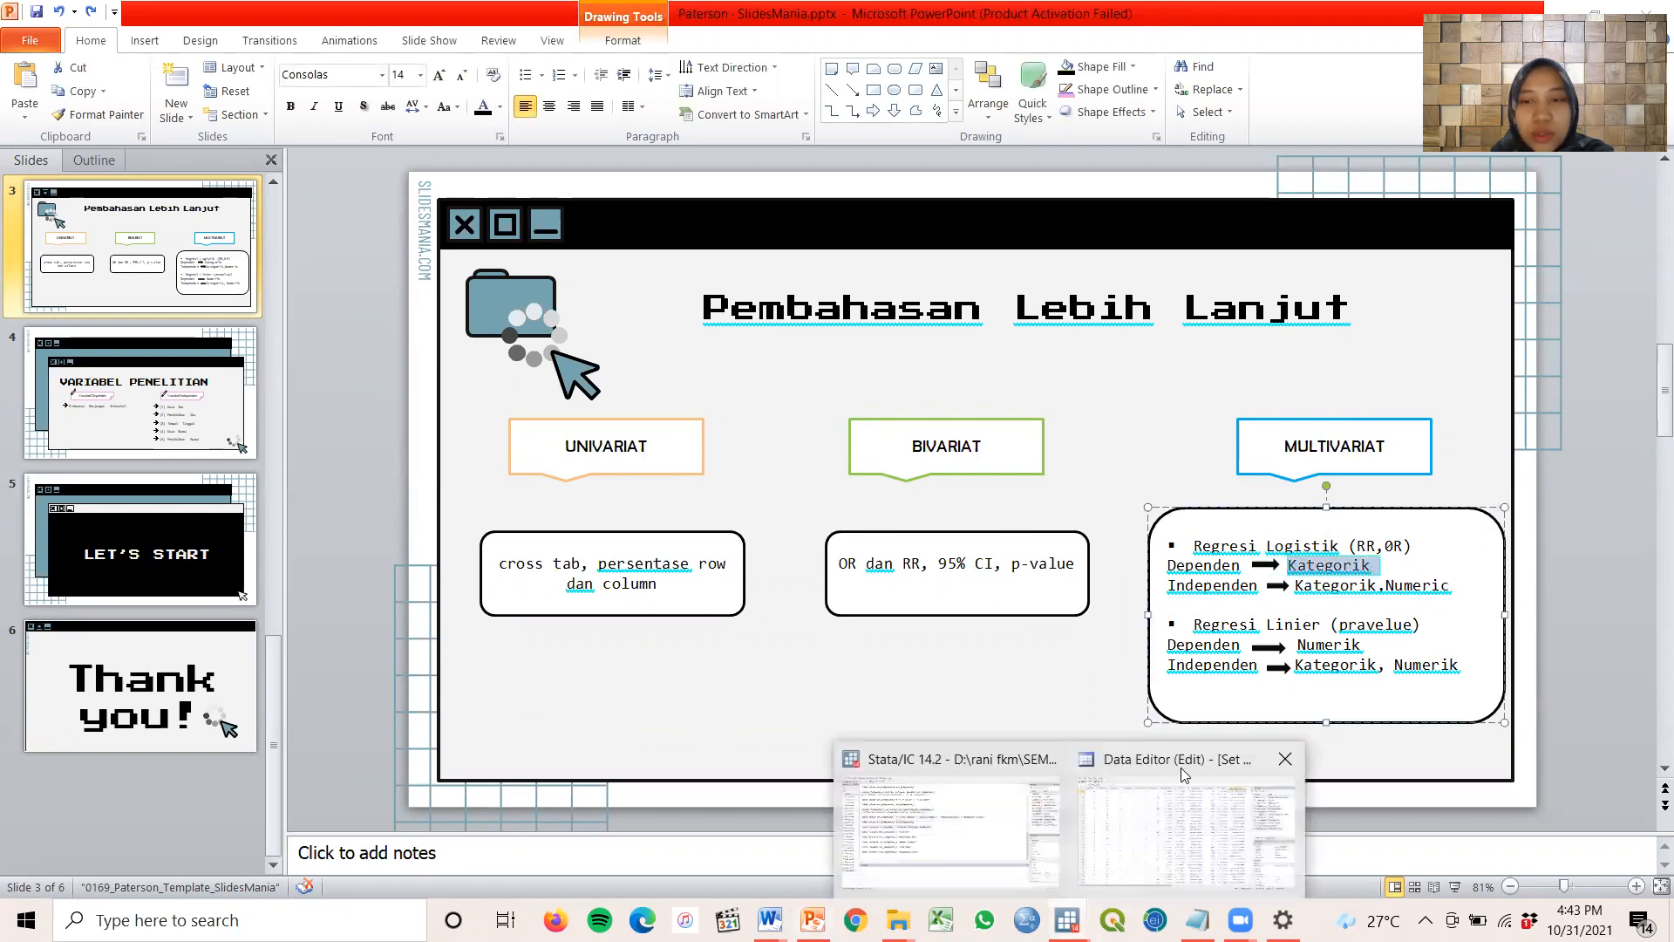
click(1206, 800)
click(1233, 118)
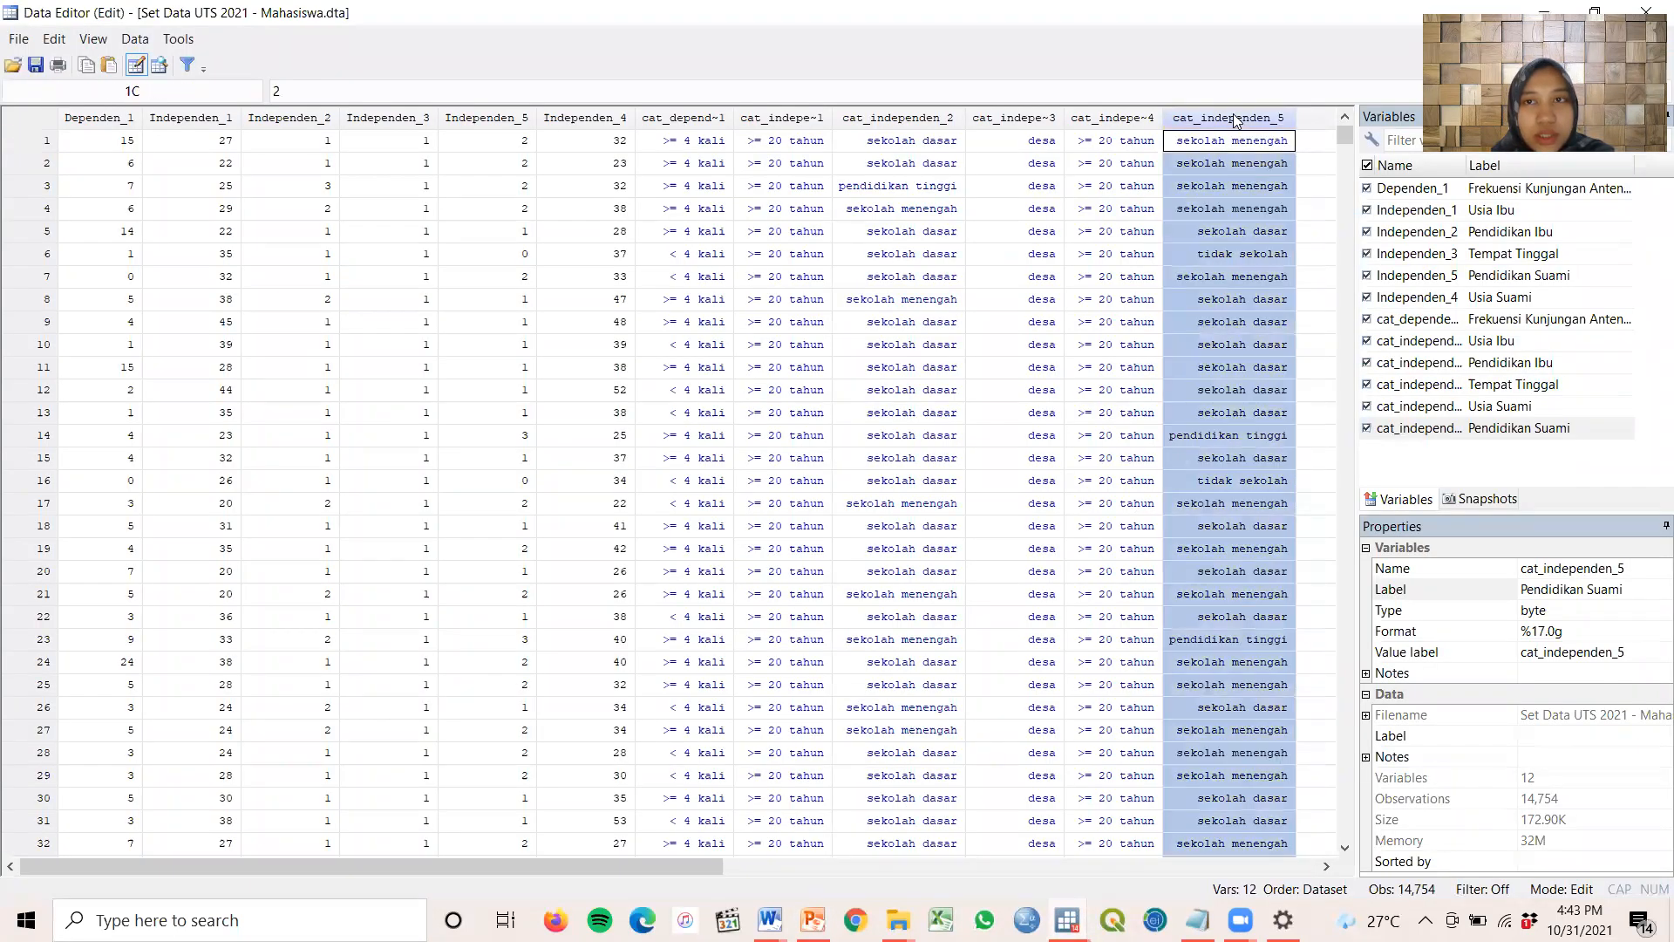
click(698, 142)
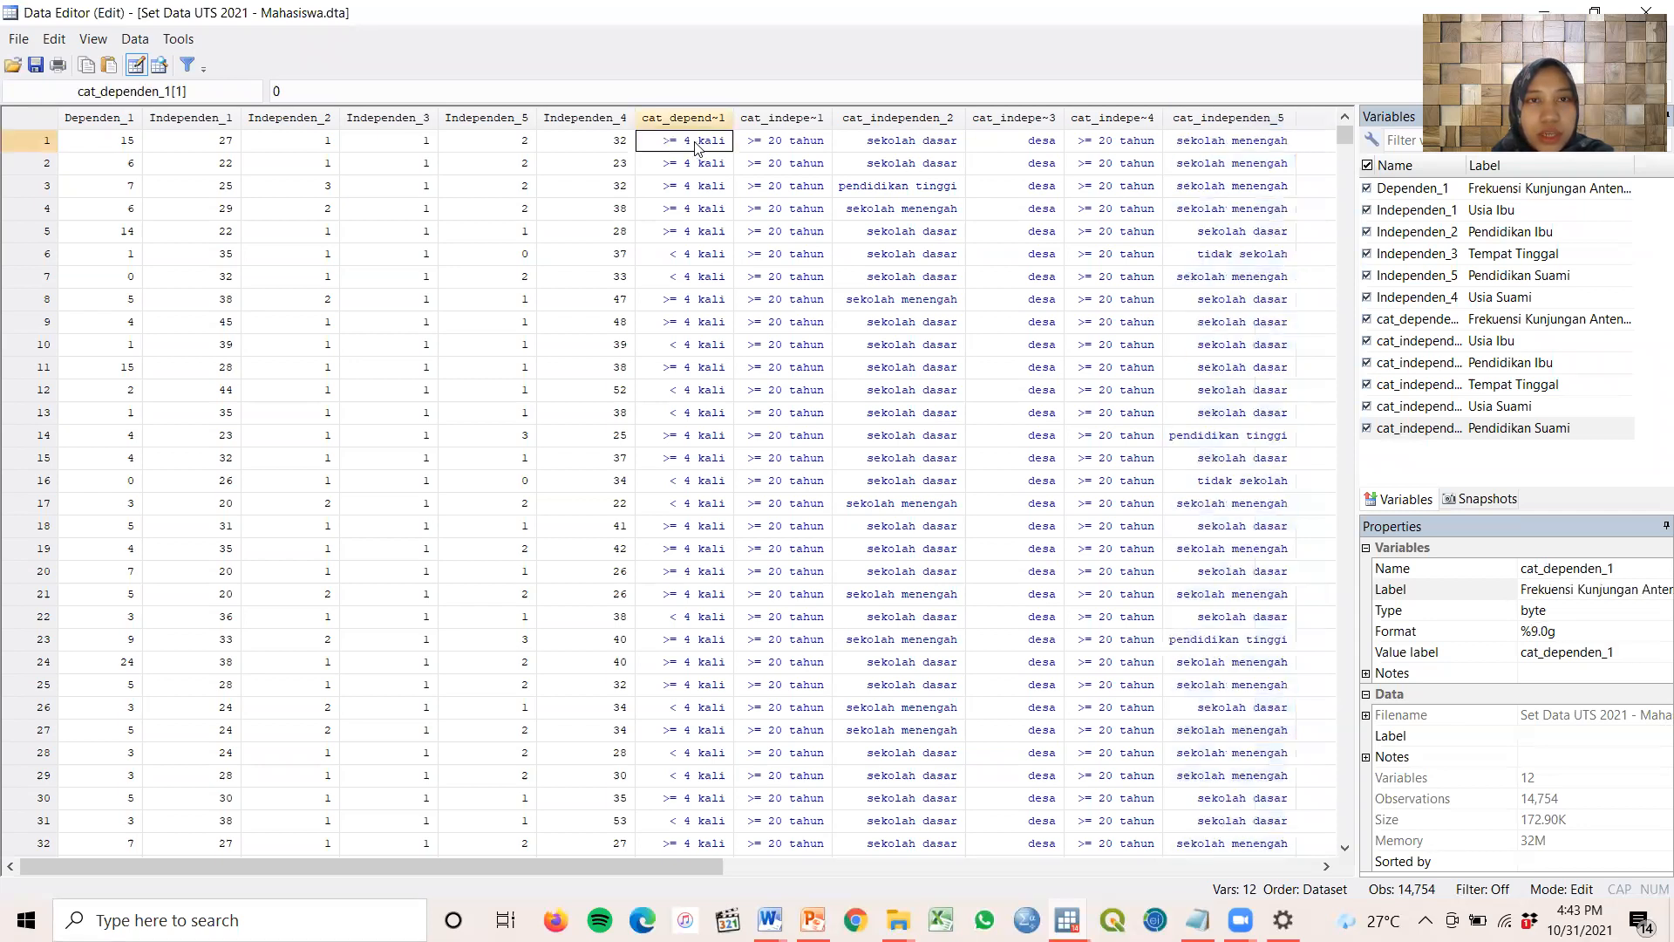
click(704, 119)
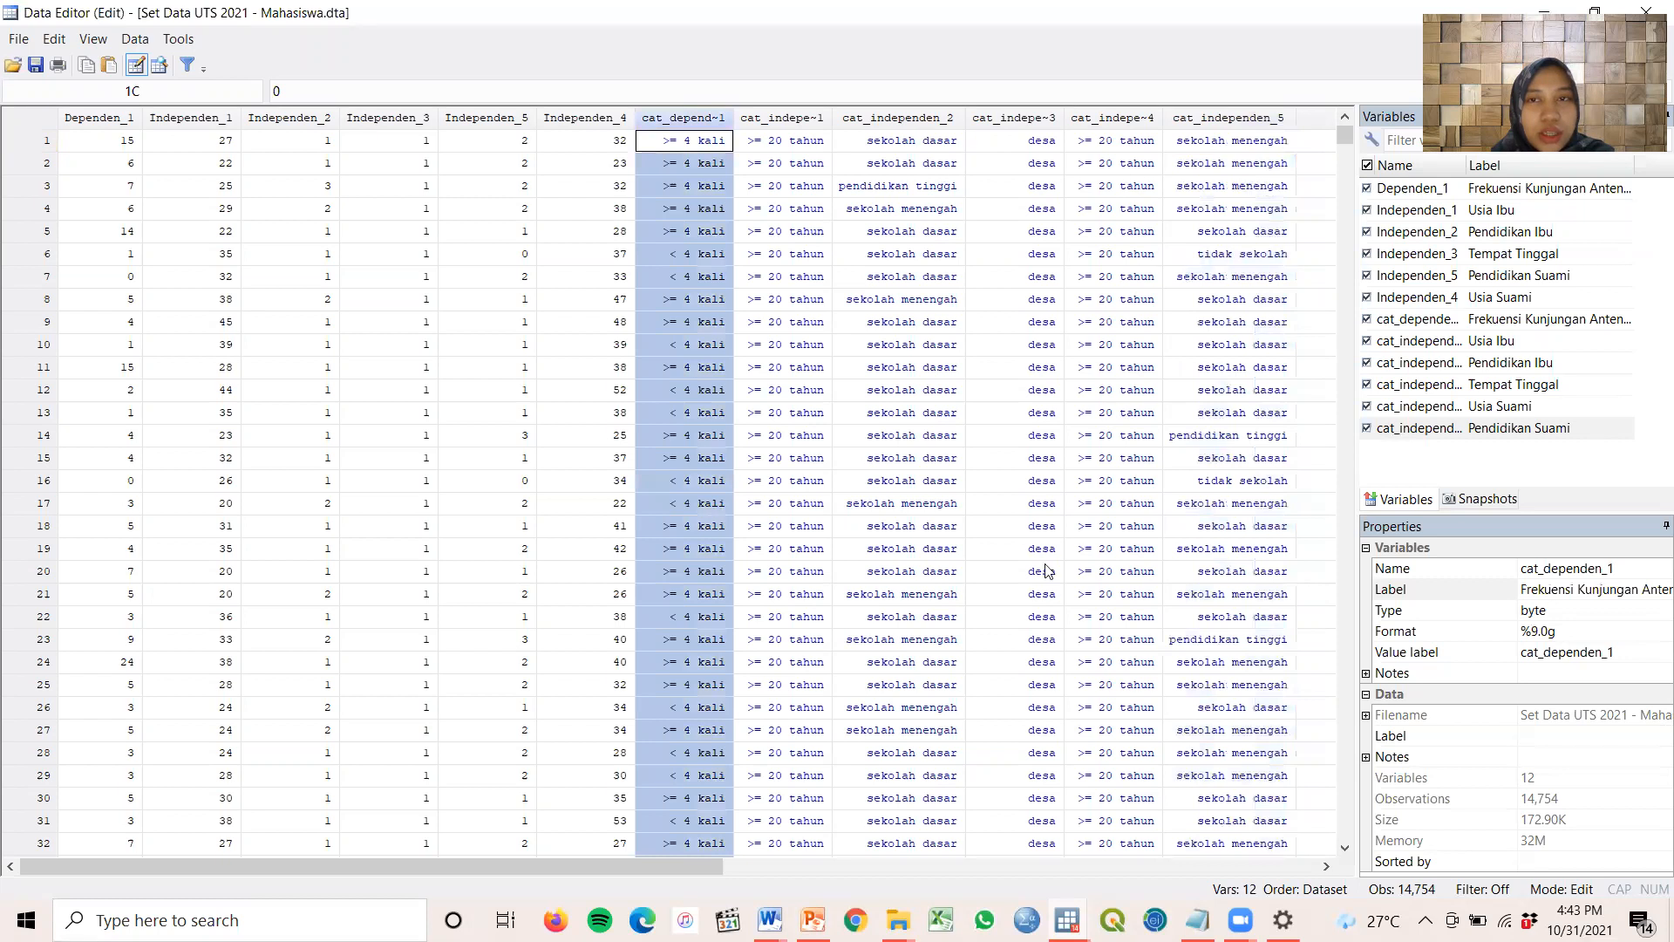
drag(704, 866, 774, 863)
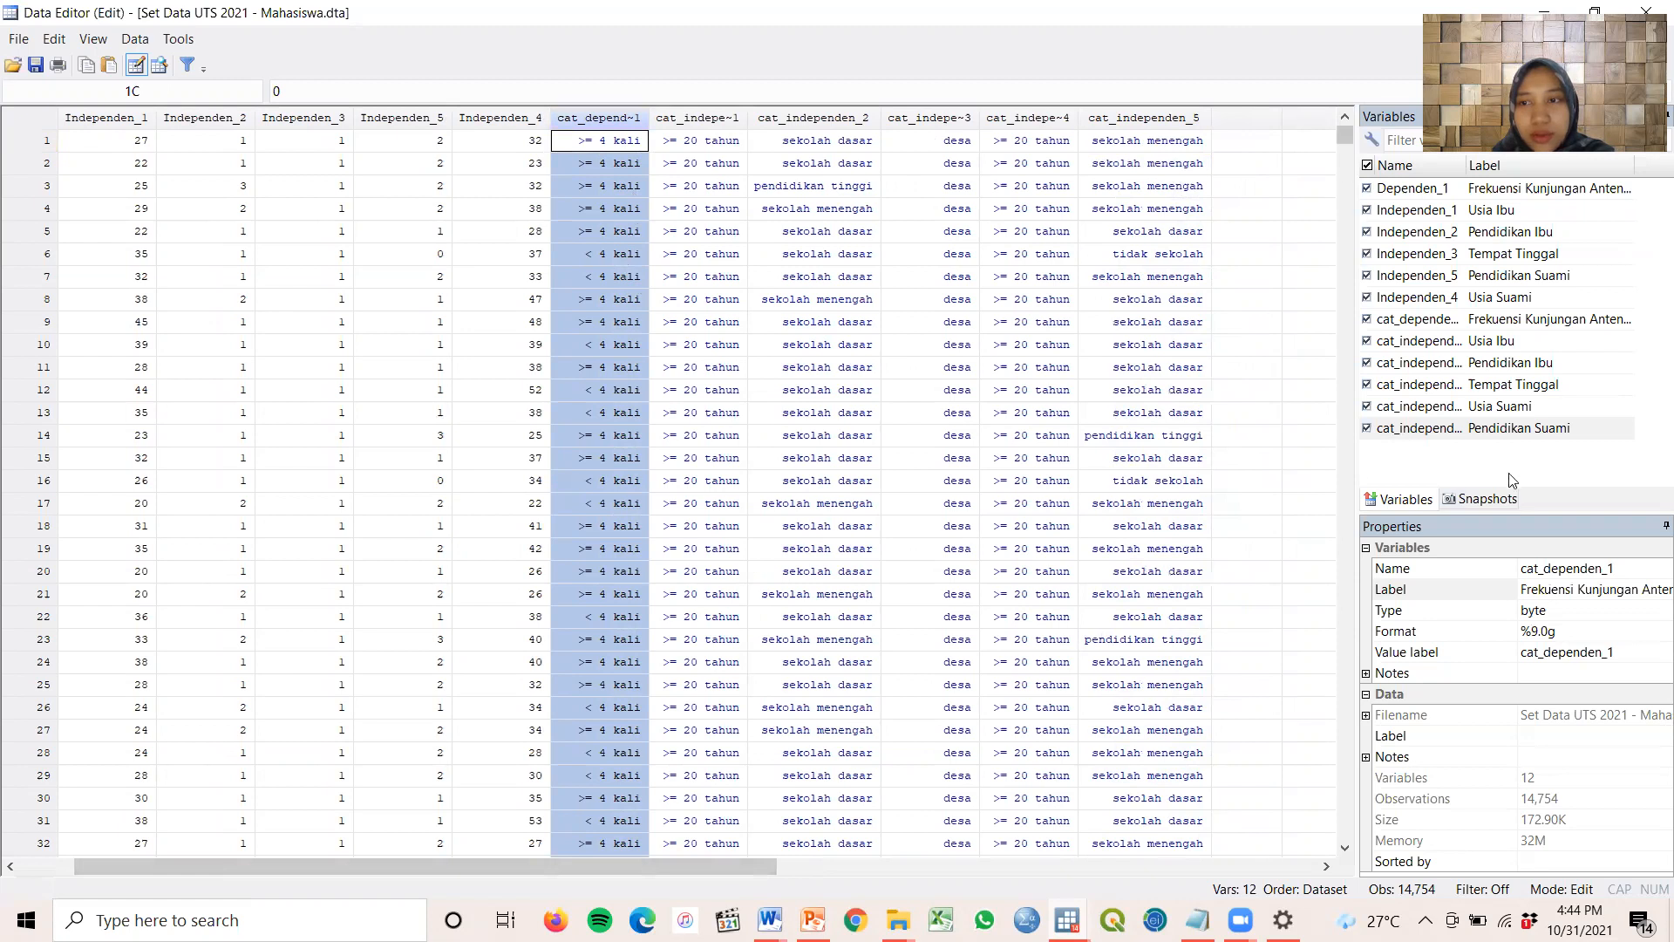
Set up a categorical recode of Dependen_1 with the rules 4/max=0 and min/3=1, consulting the coding table in Record UTS.docx
click(131, 39)
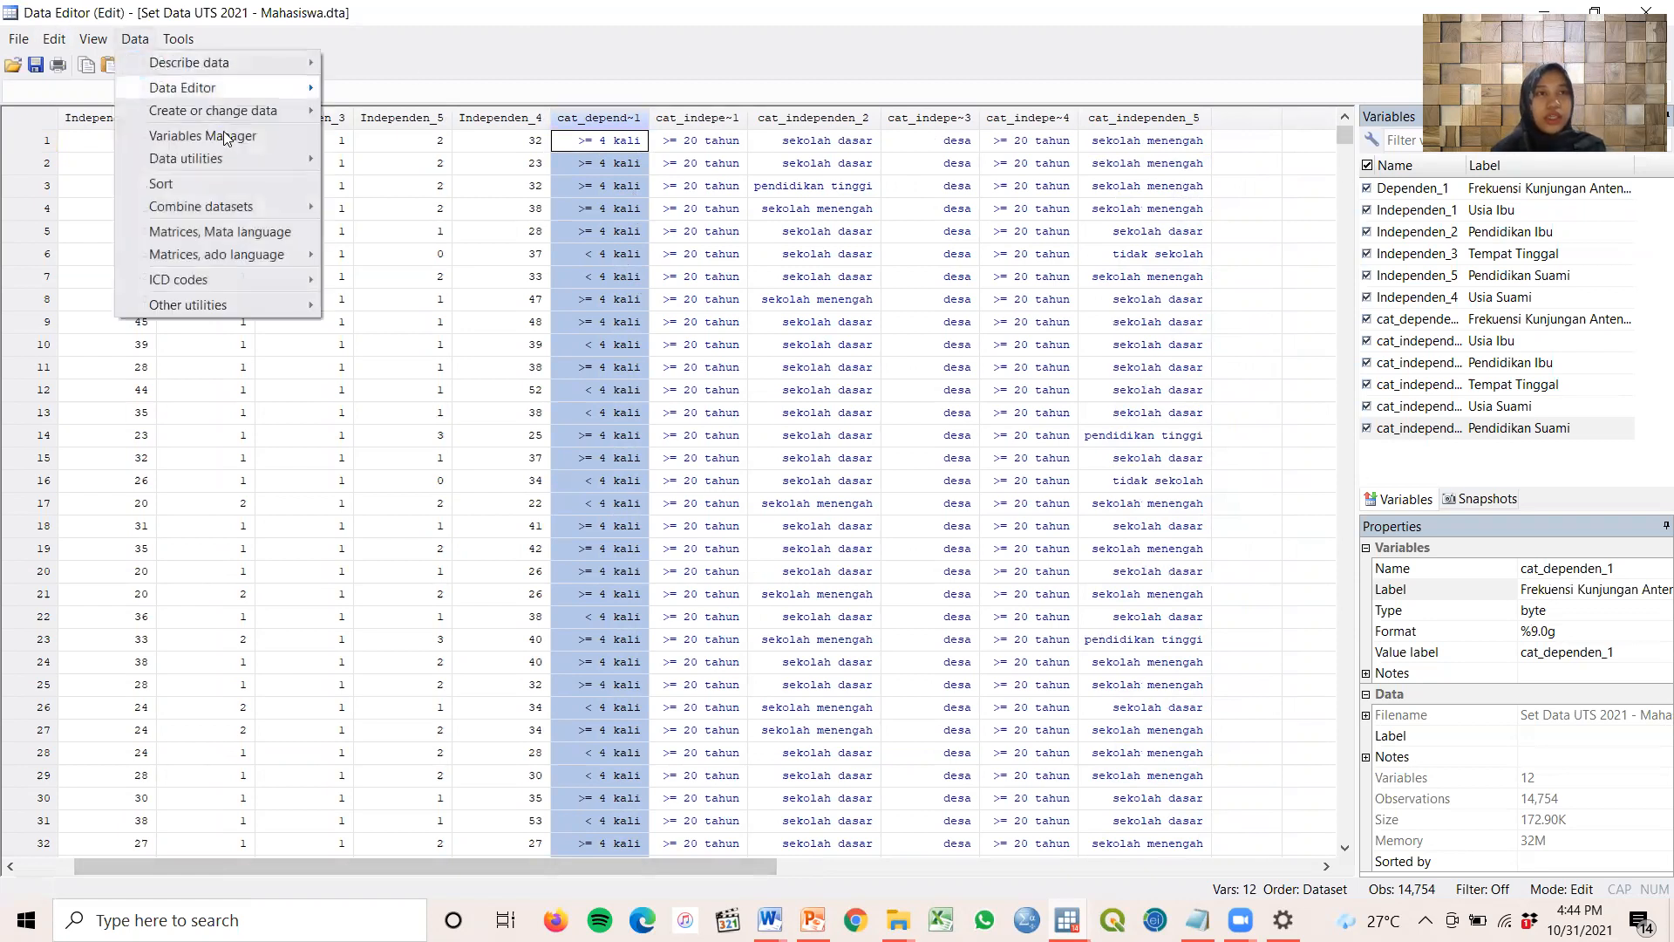
mouse_move(237, 114)
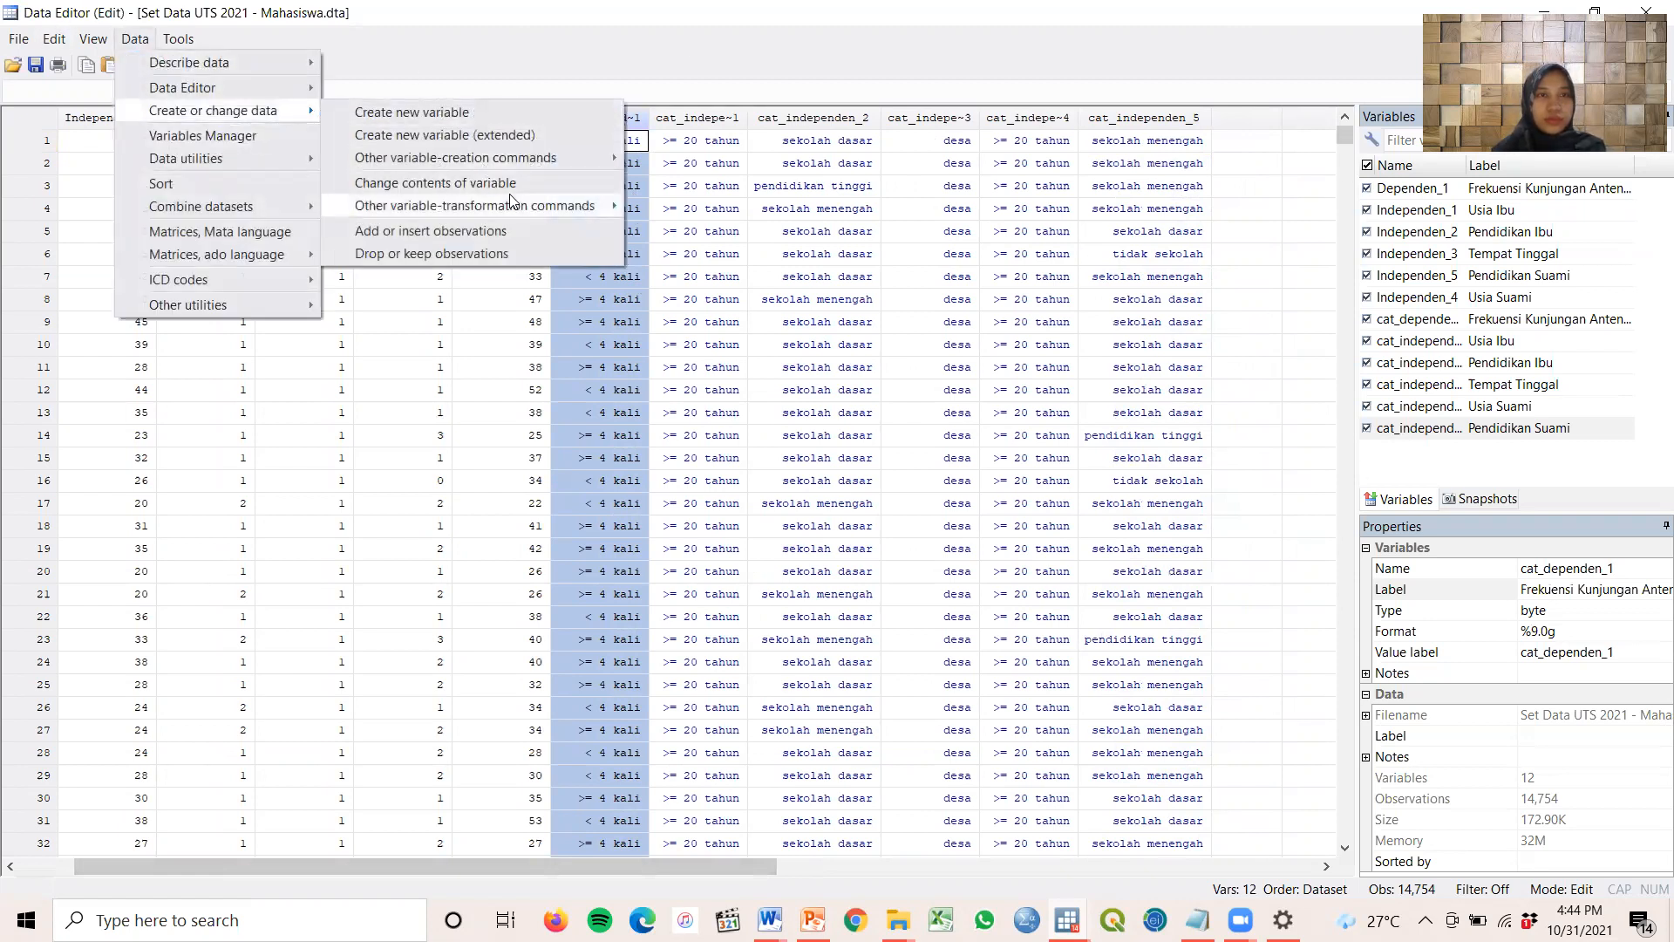
mouse_move(563, 208)
click(786, 327)
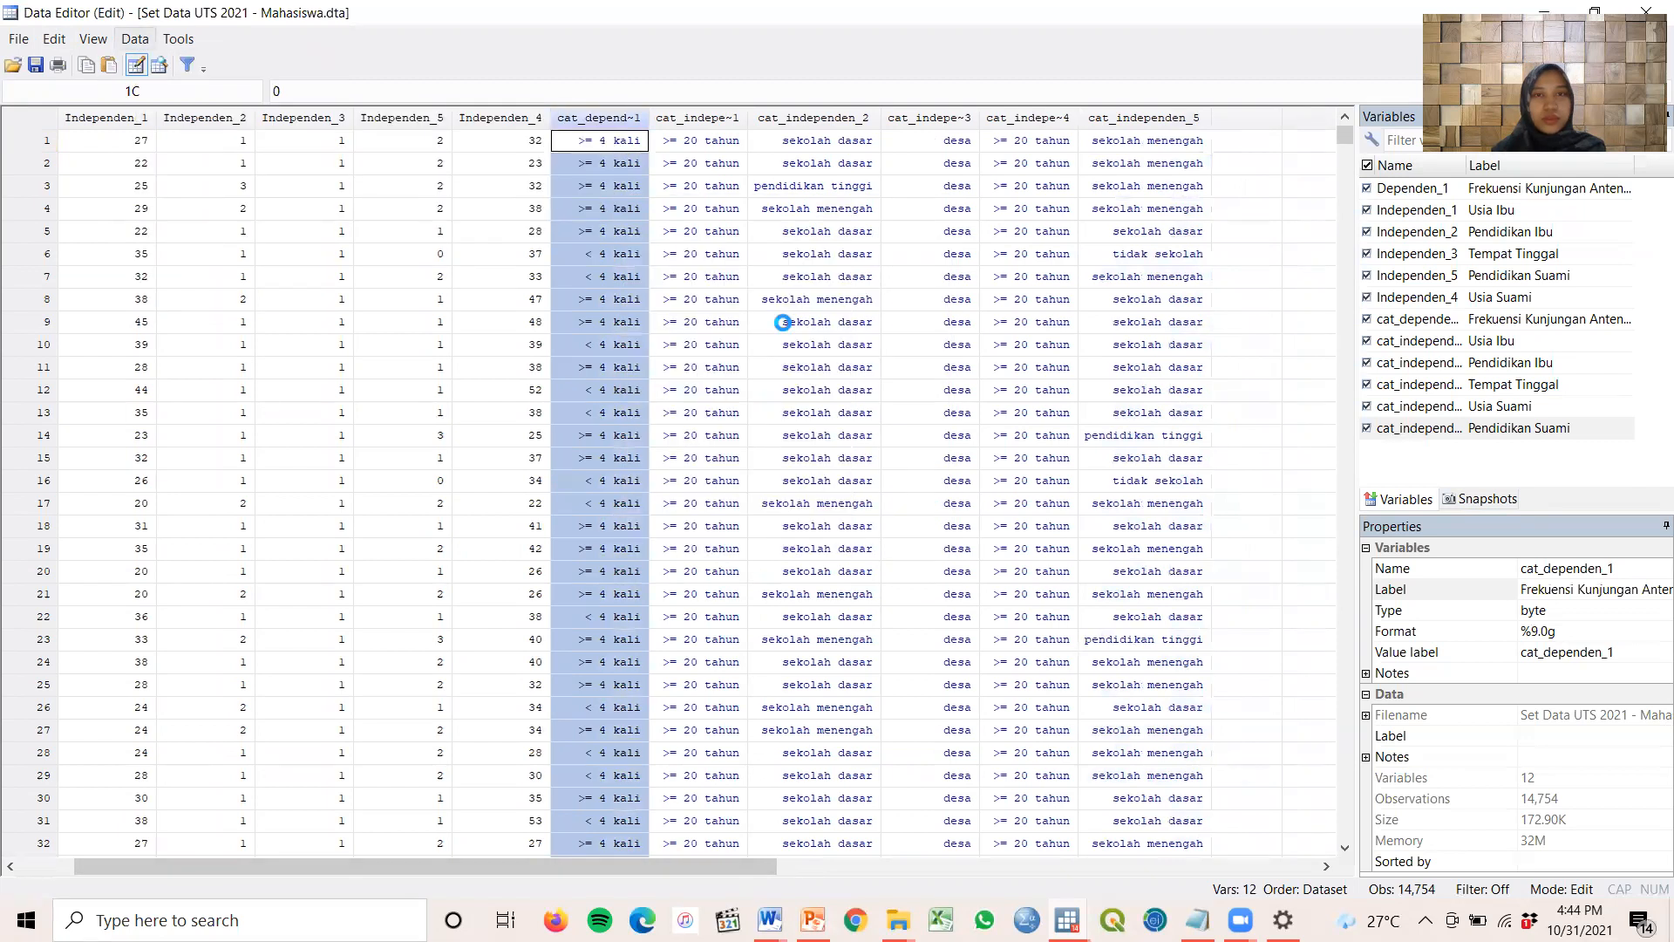
click(778, 662)
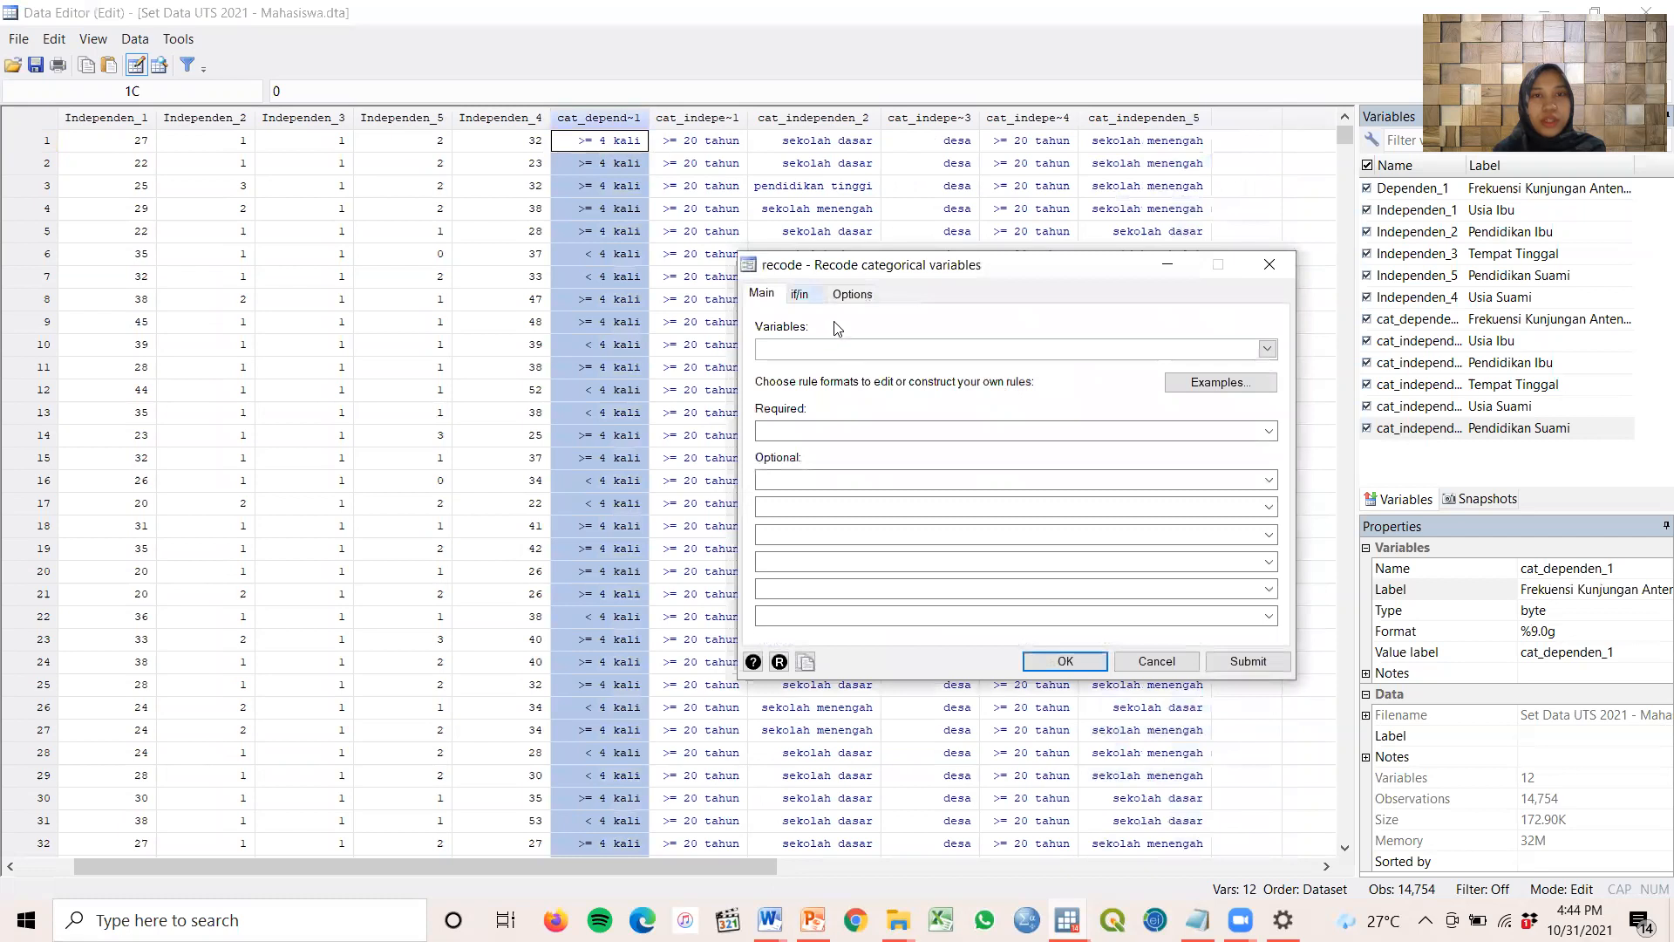
click(1267, 349)
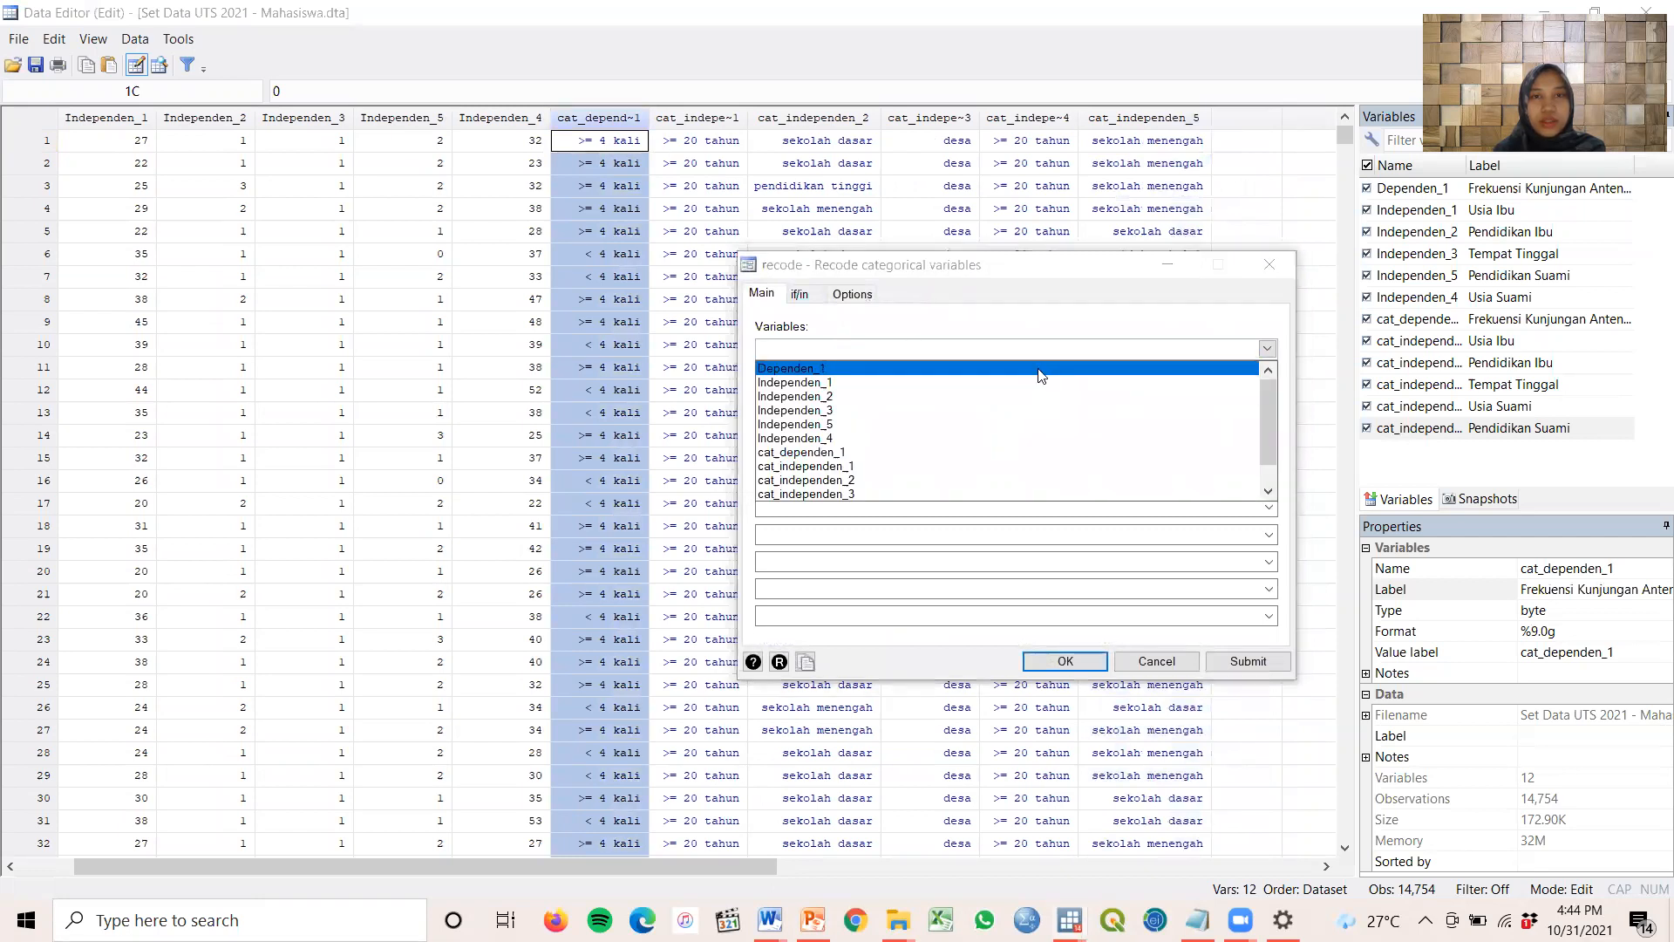
click(811, 431)
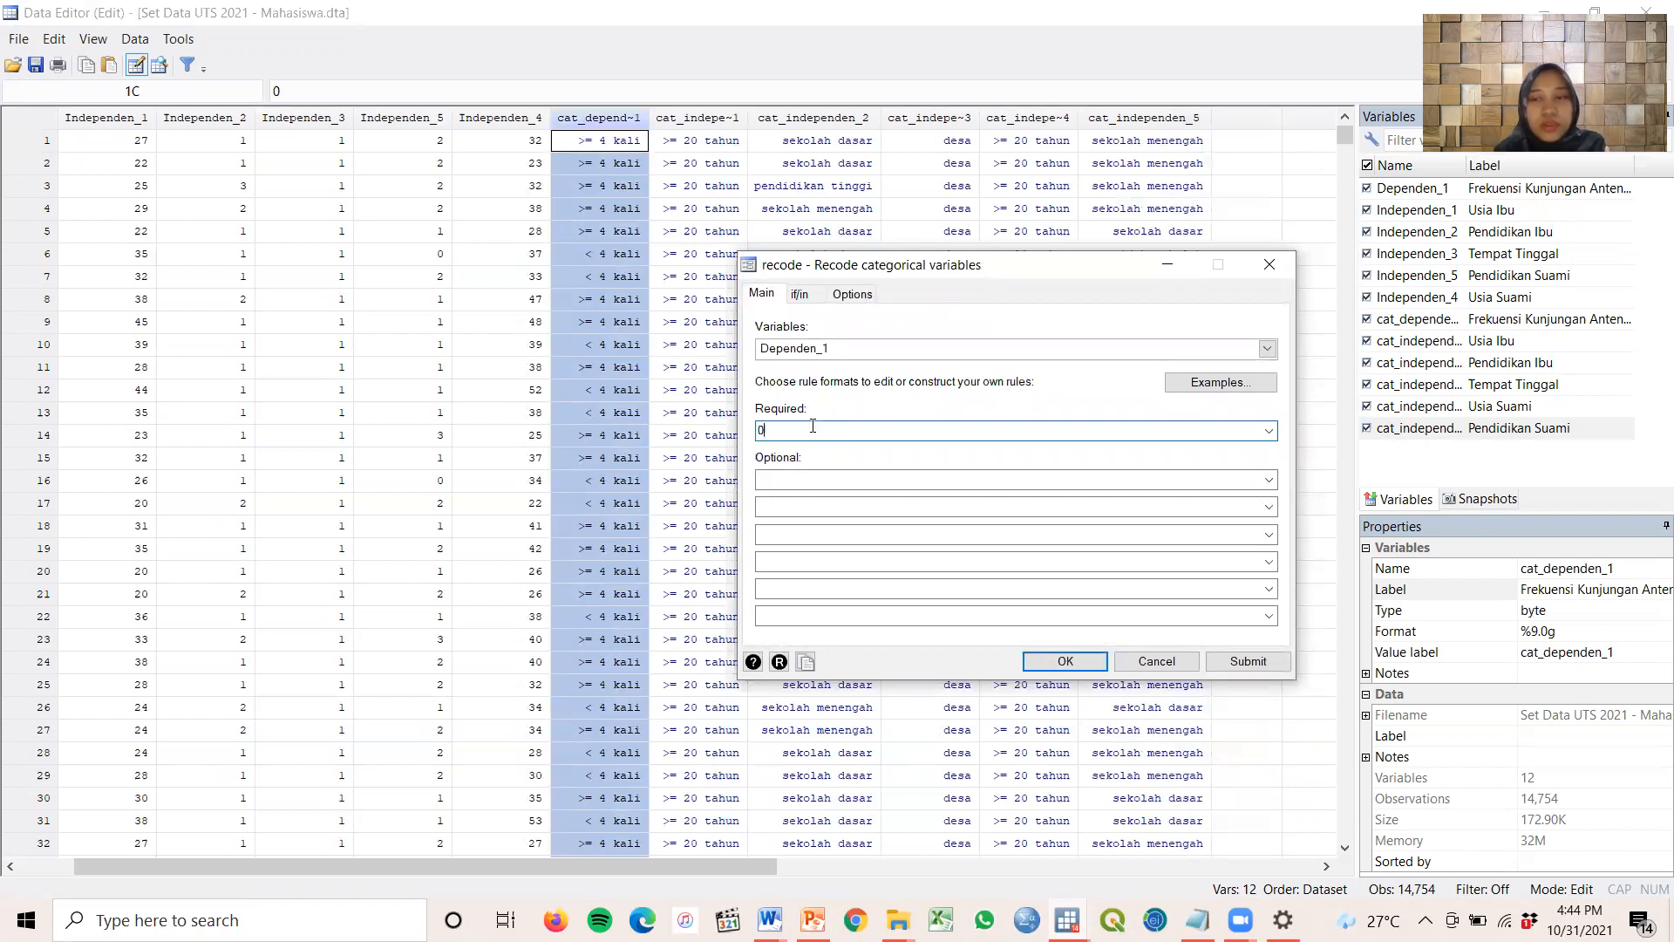
click(767, 920)
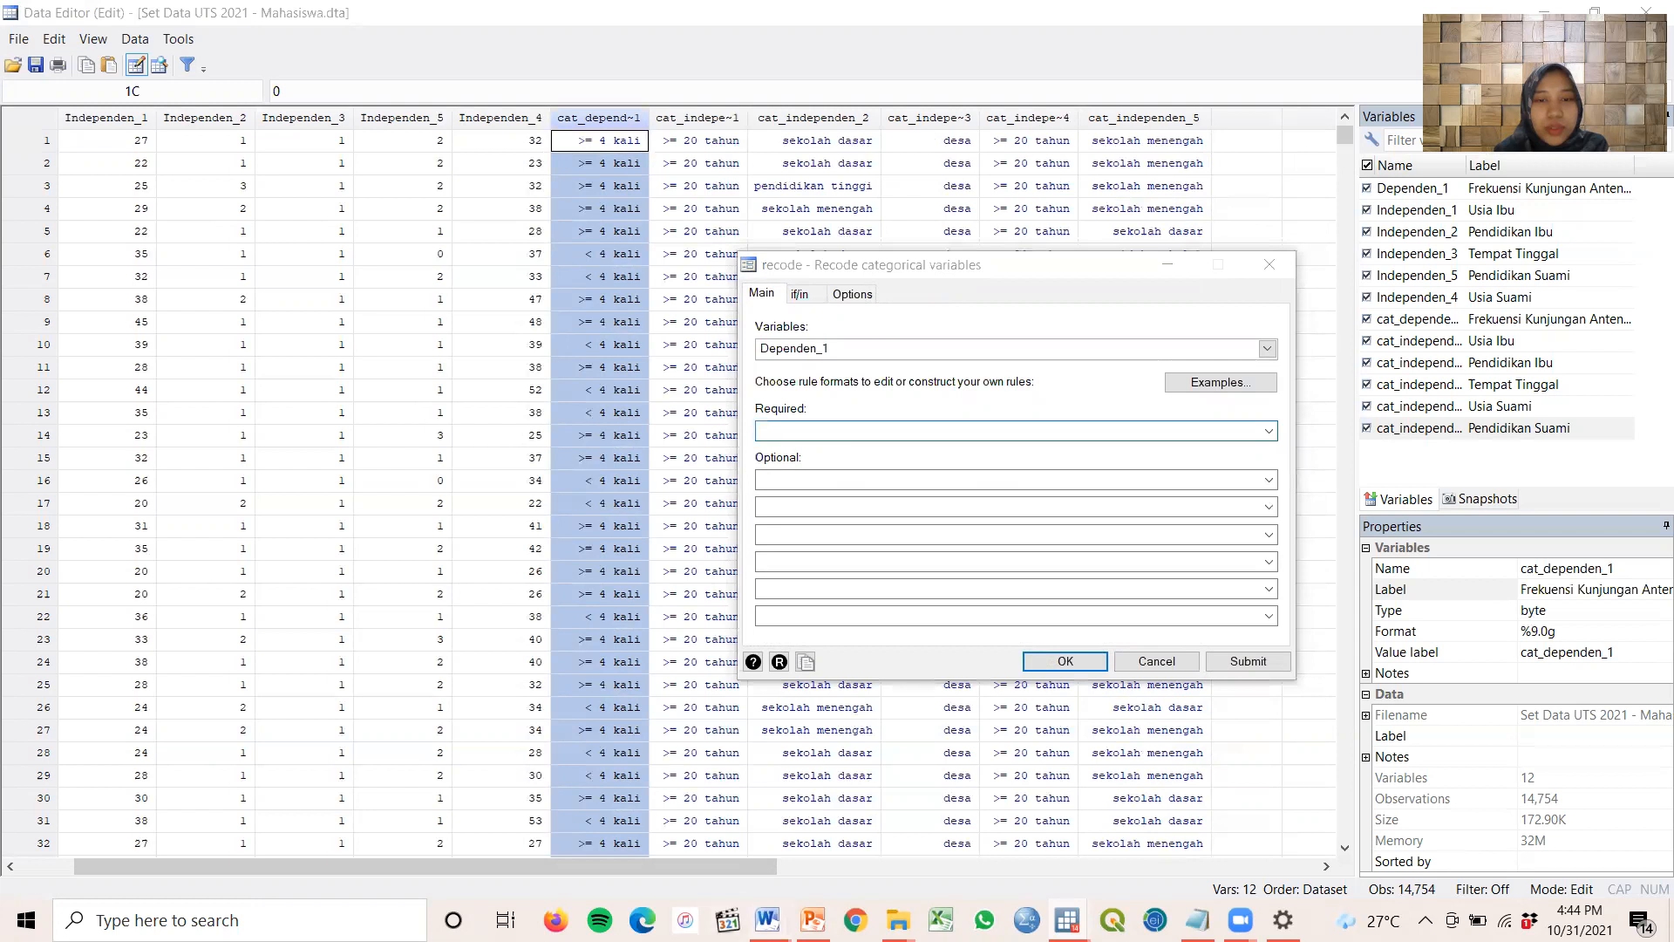
click(1005, 836)
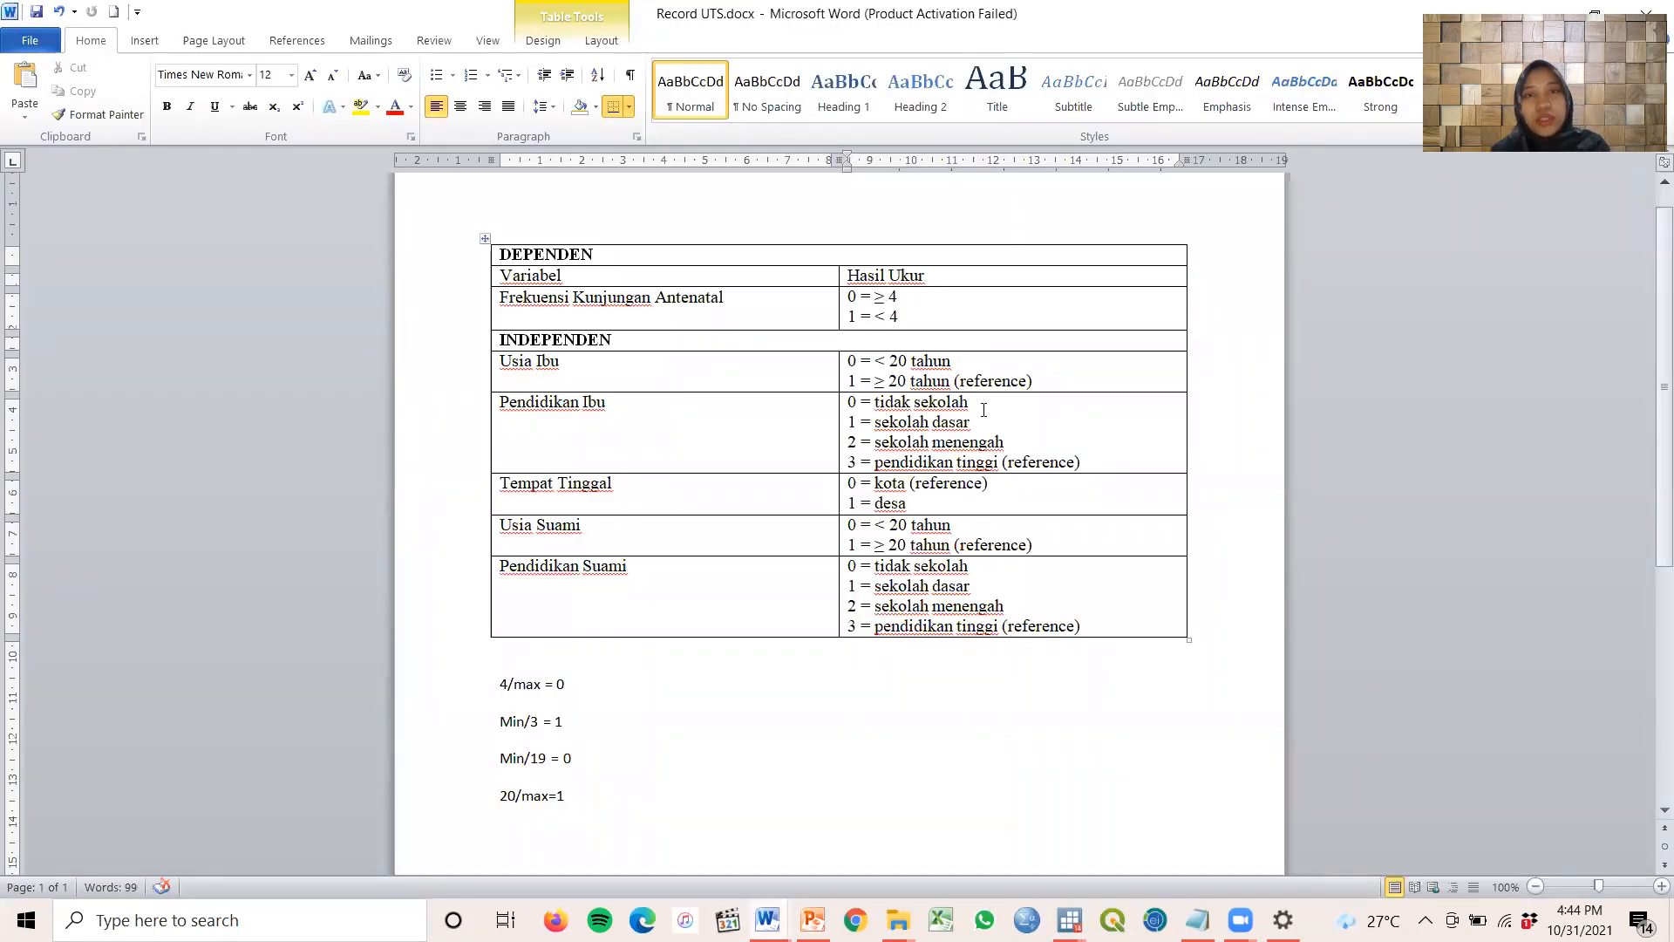
mouse_move(1068, 920)
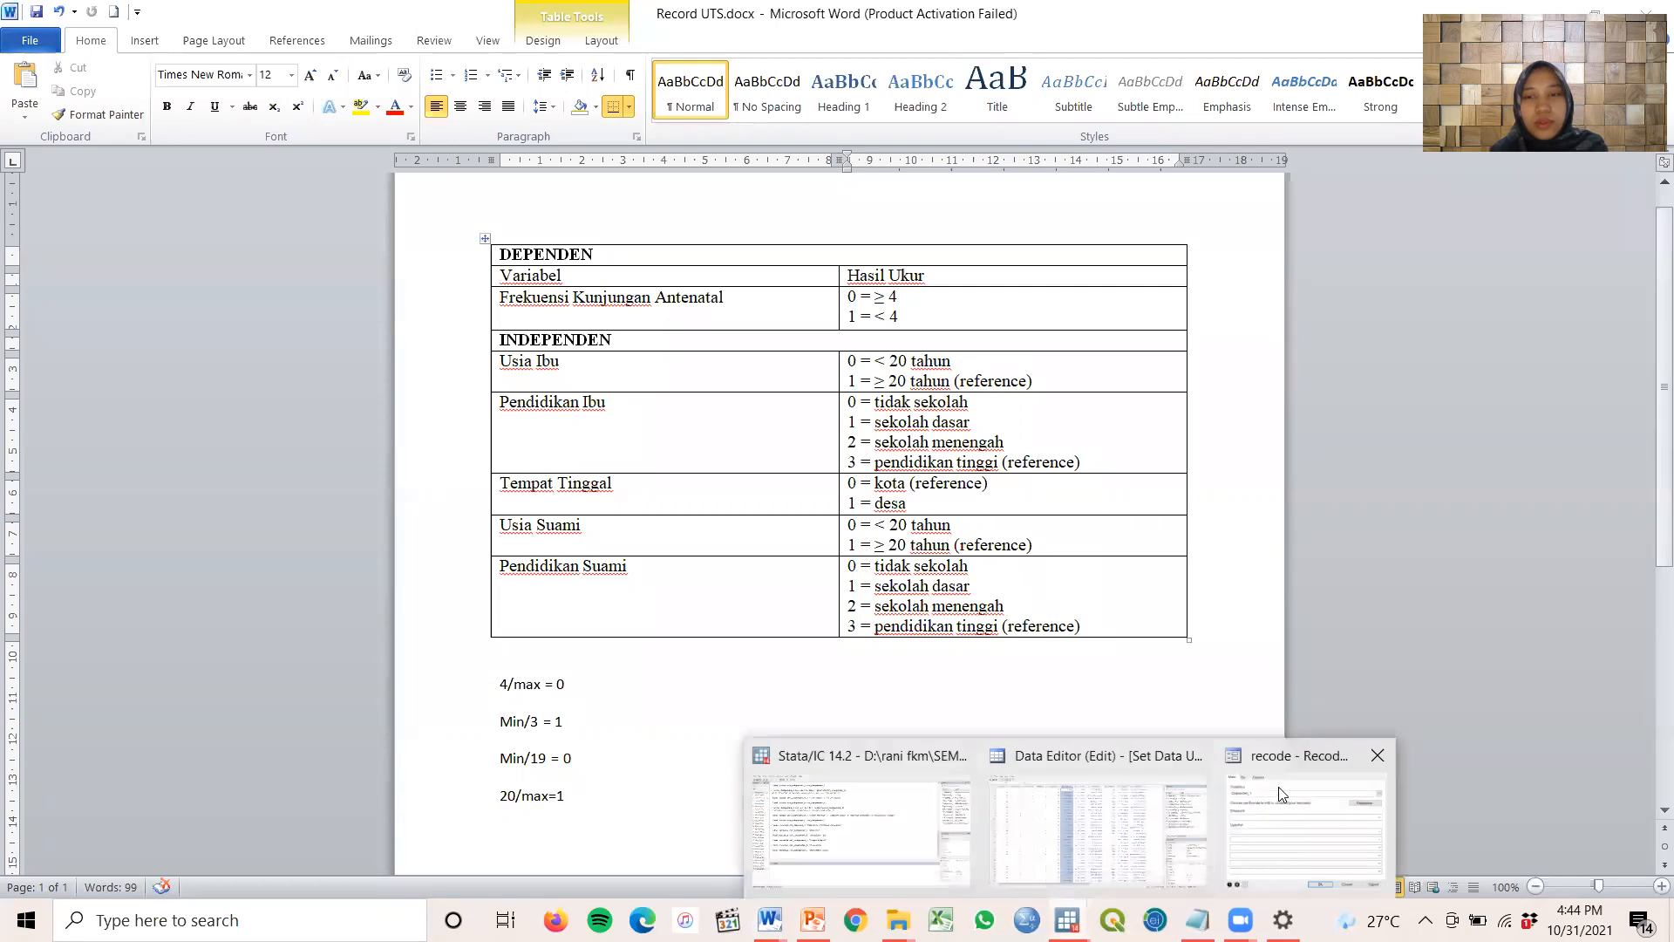
click(1278, 786)
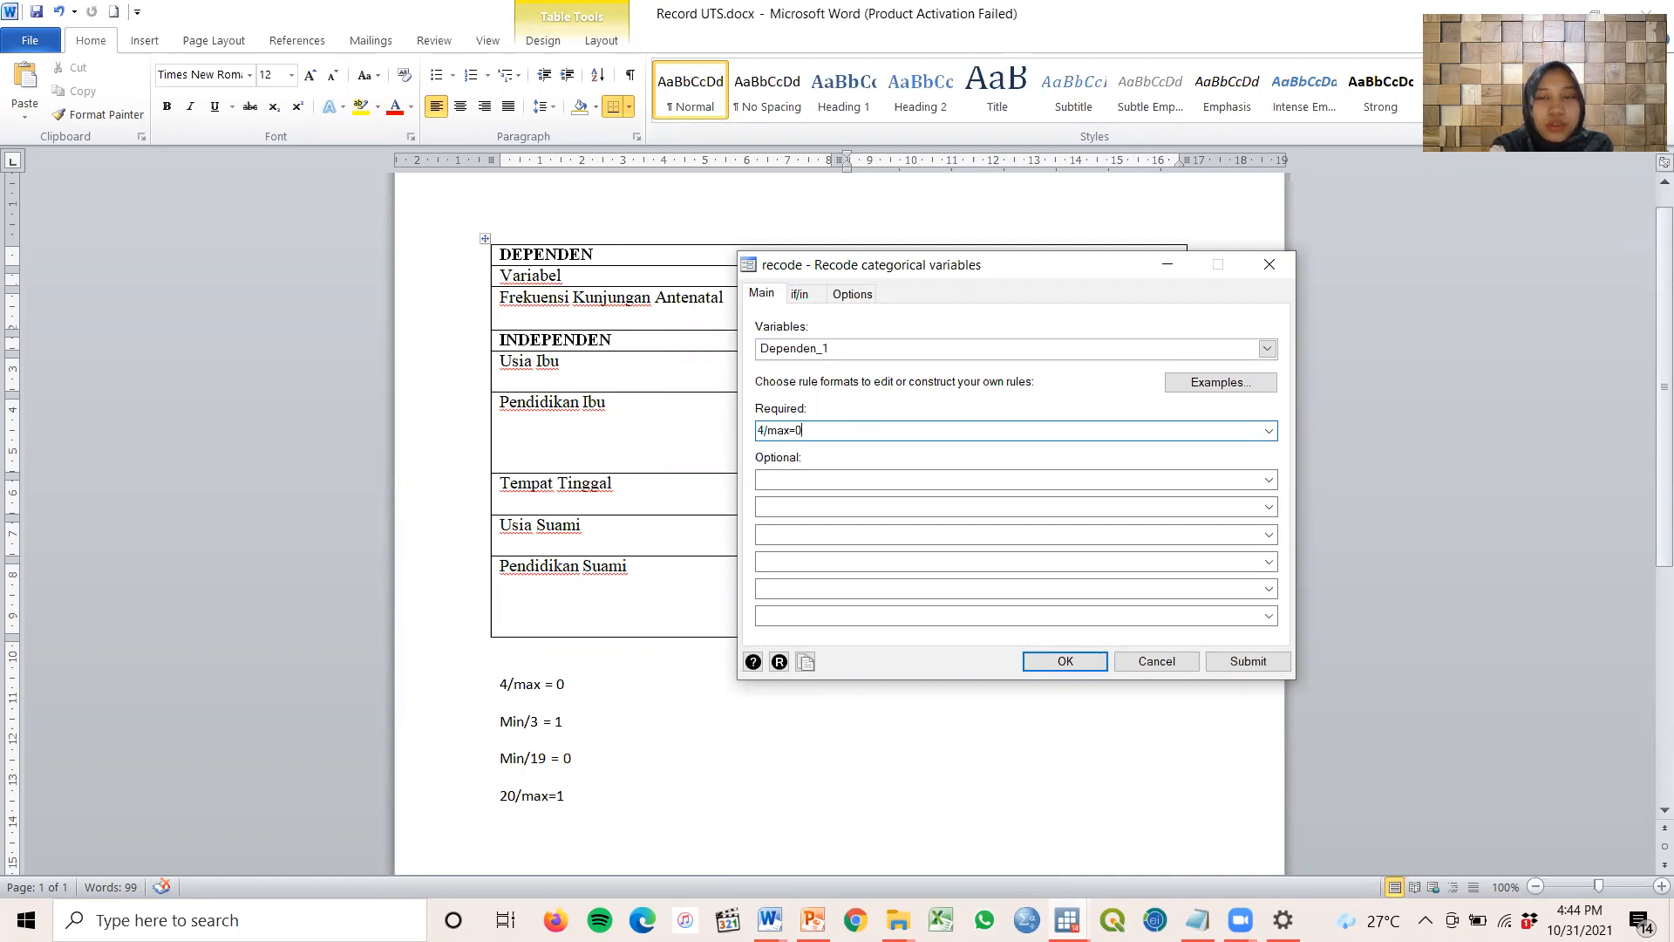
click(802, 479)
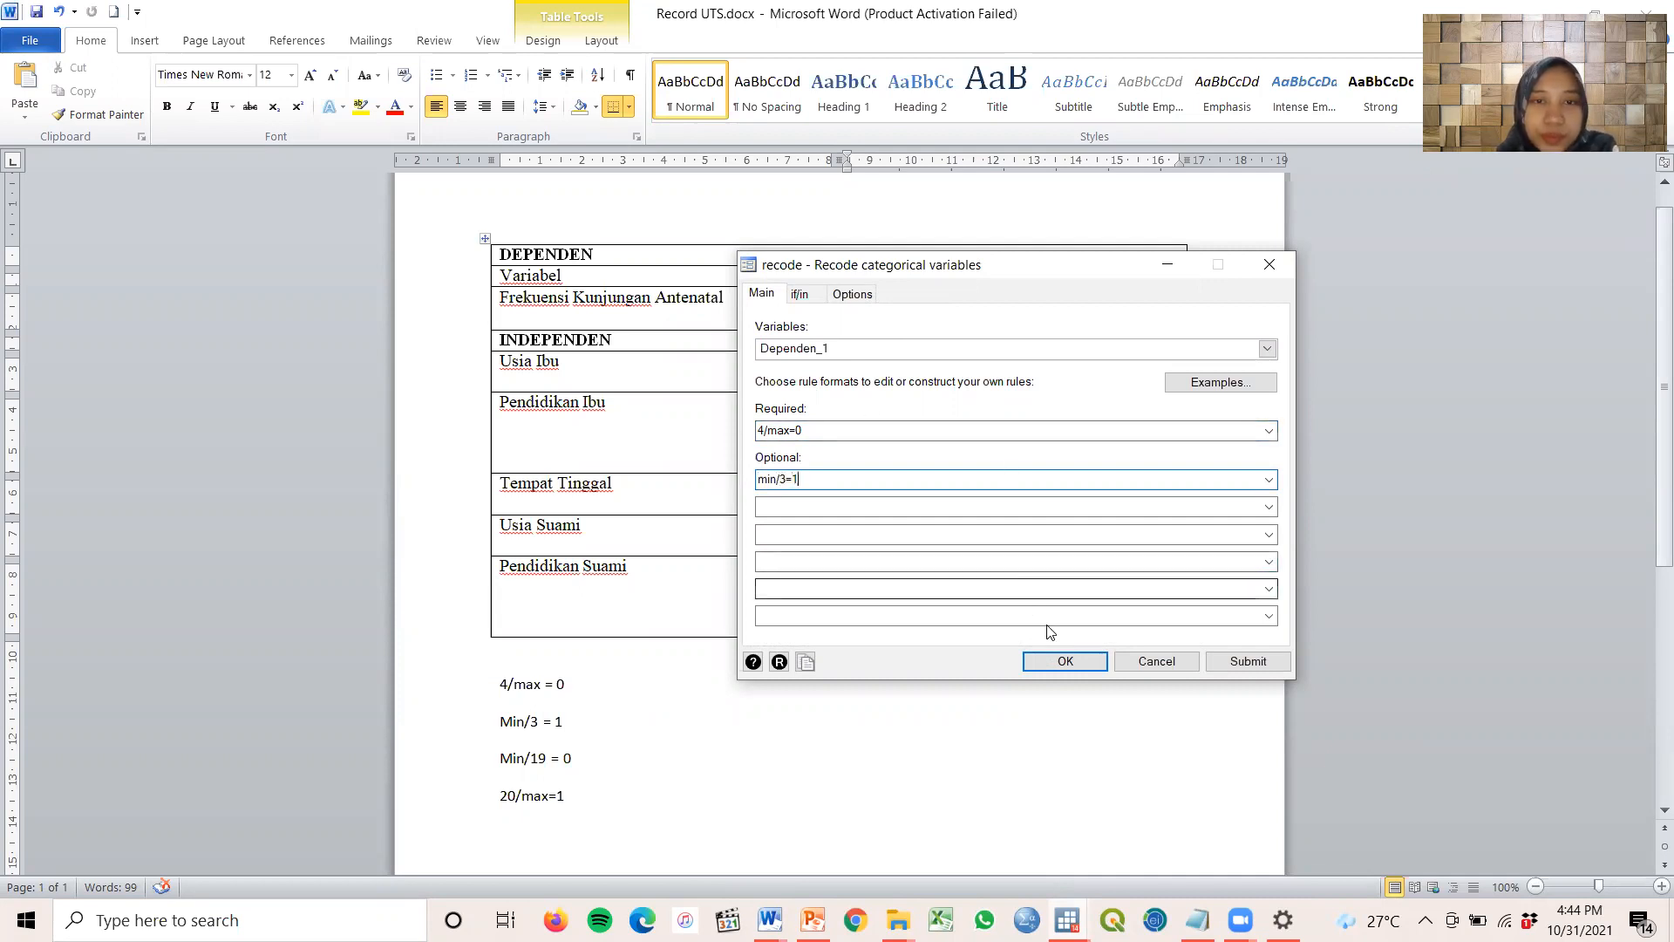
Set the recode to generate a new variable named kat_dependen_1 and run it
click(853, 294)
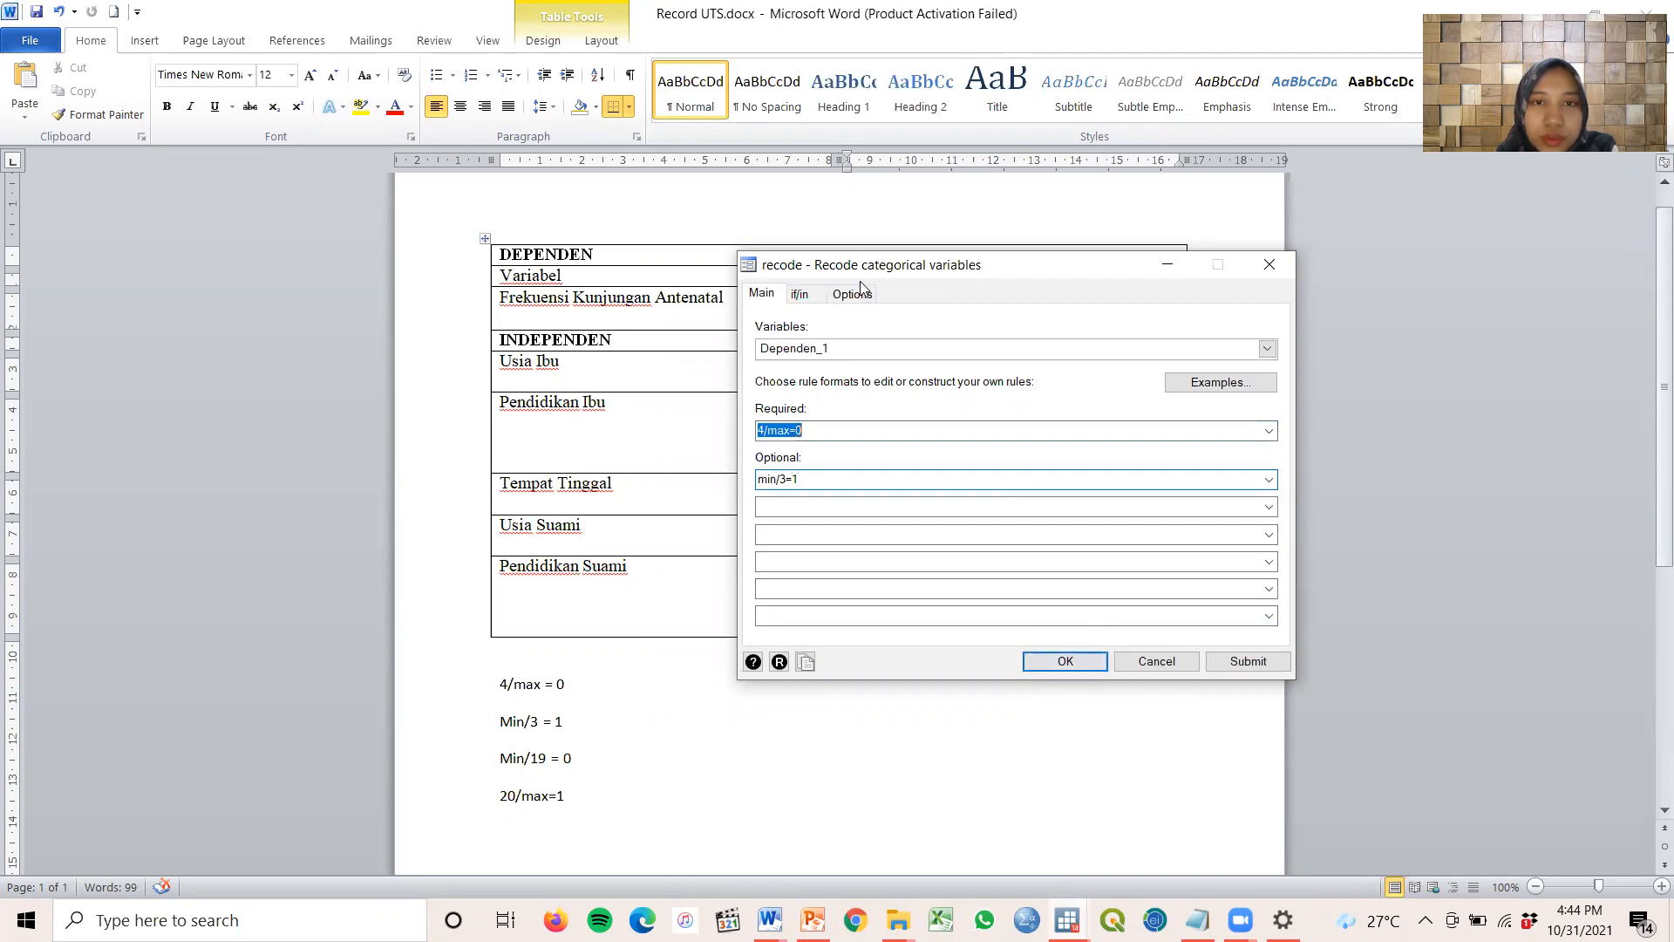
click(836, 384)
click(830, 406)
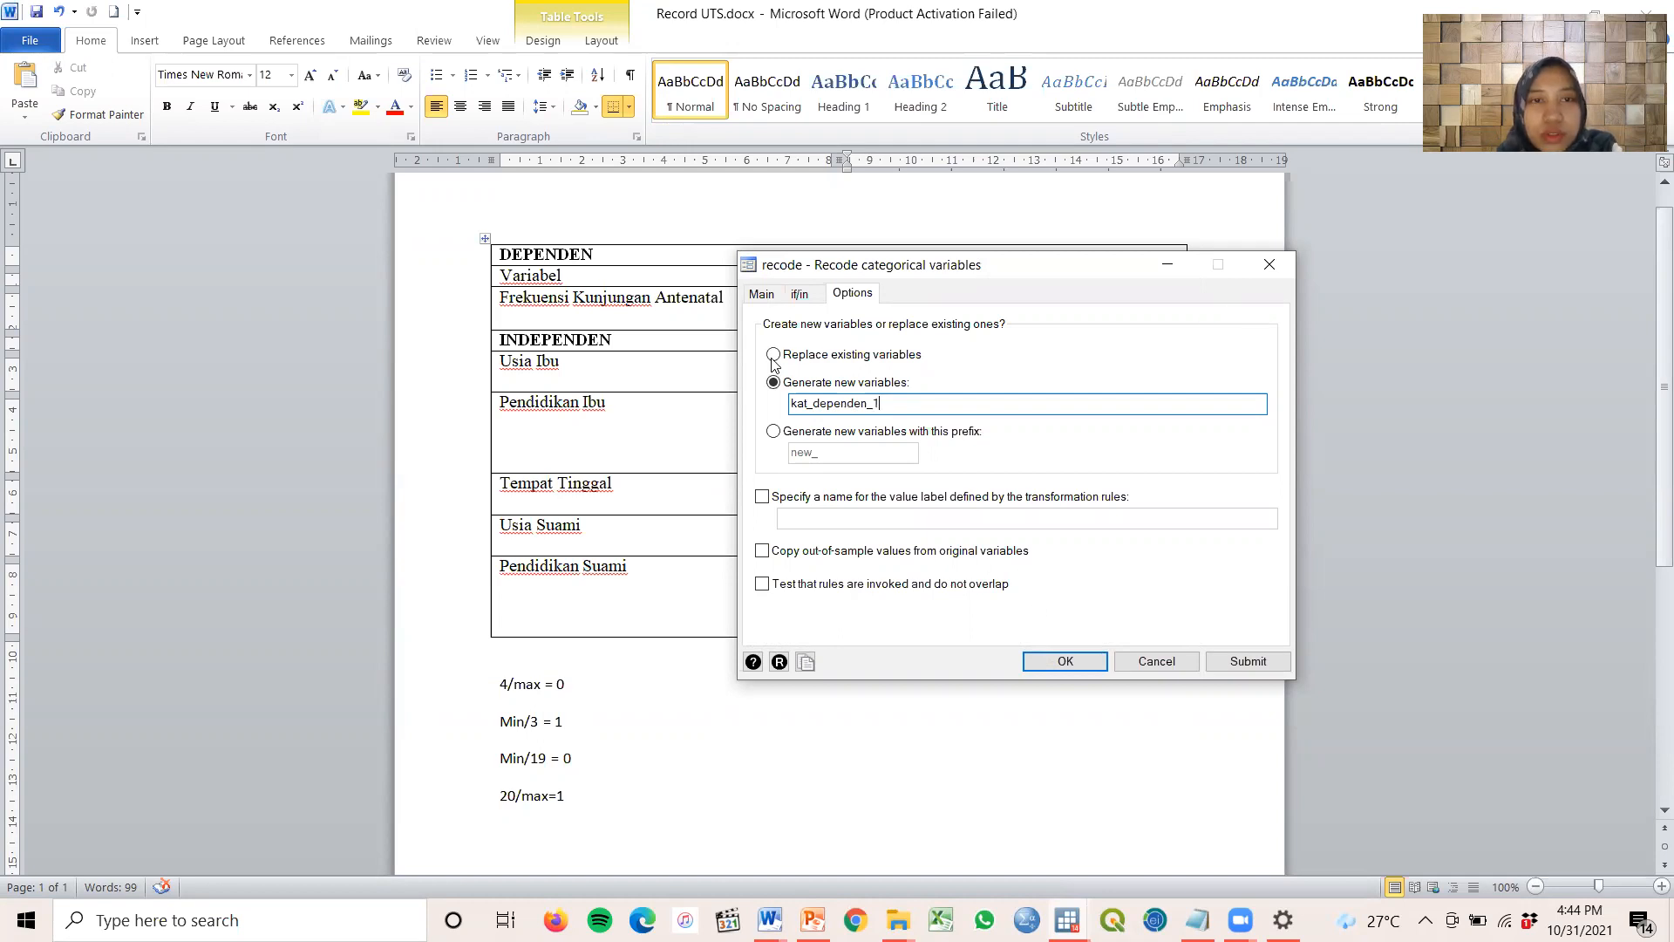
click(1083, 660)
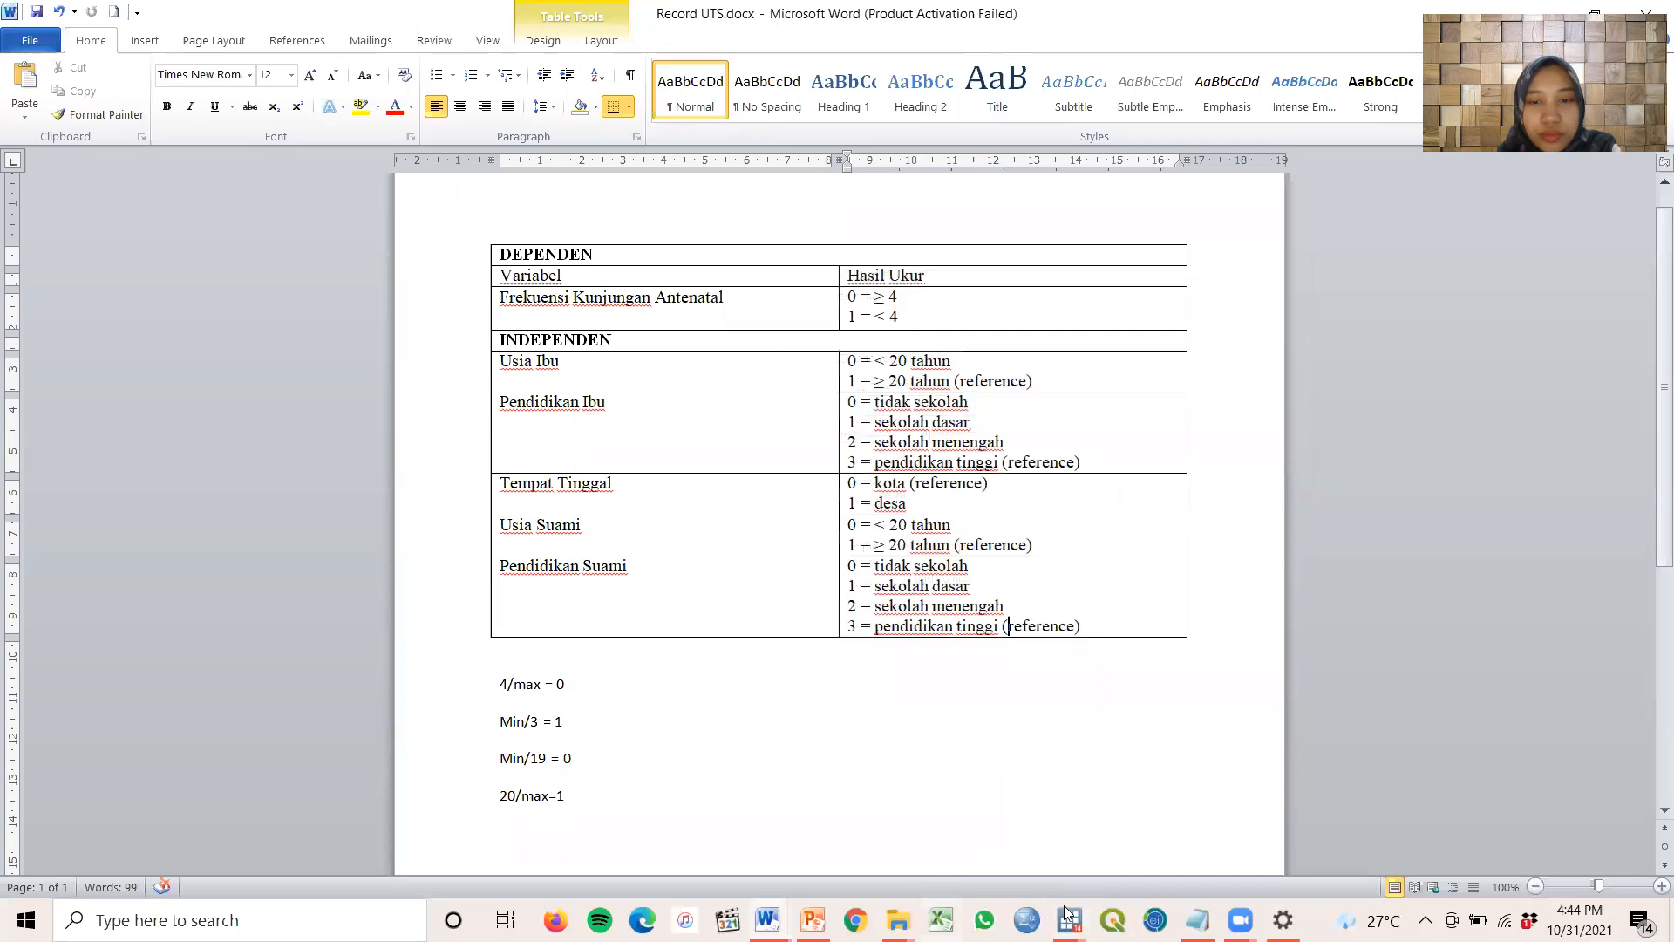
Return to the Data Editor and start a new value label named kat_dependen_1 for the kat_dependen_1 column
mouse_move(1067, 917)
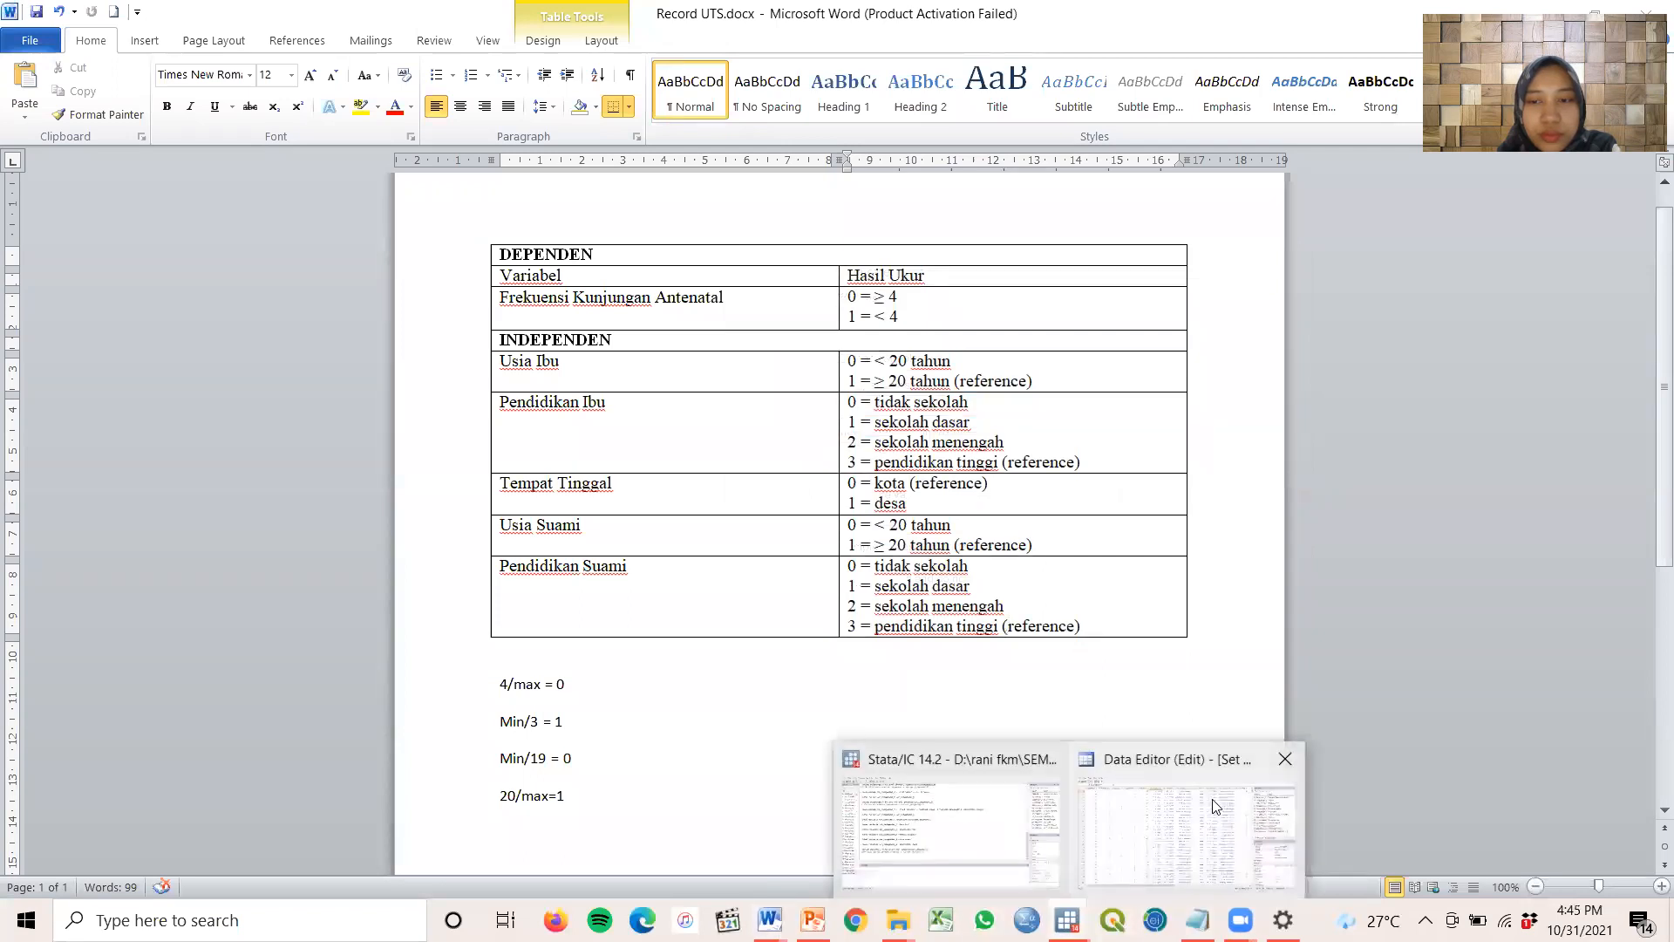
click(1216, 807)
click(1256, 122)
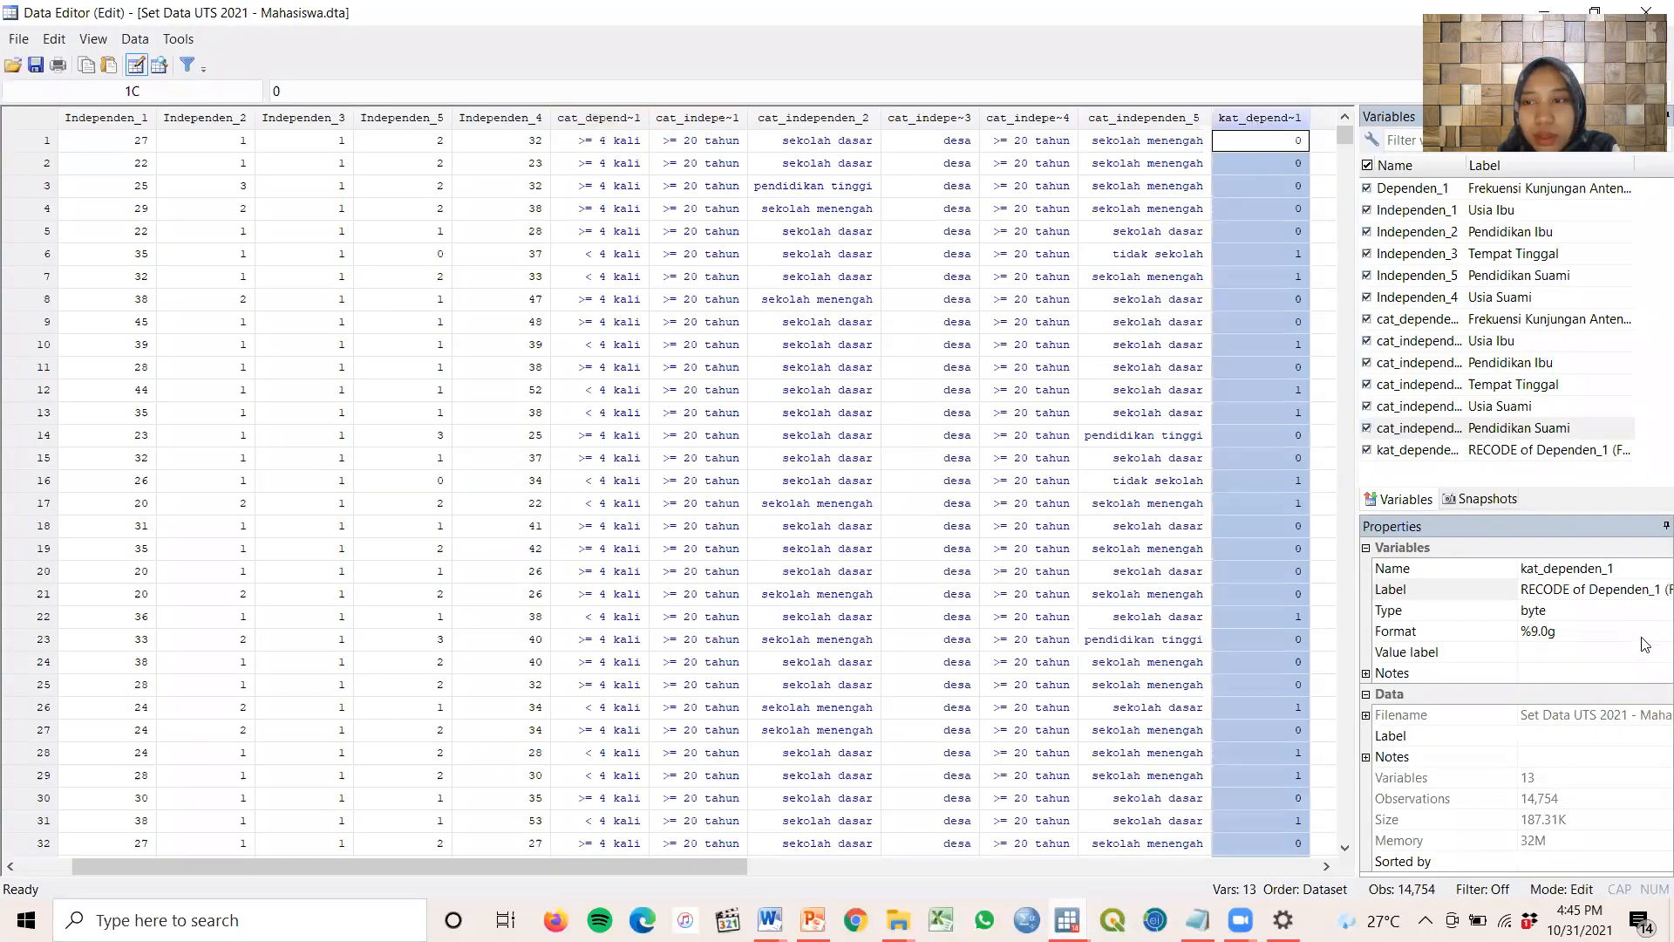
click(1649, 651)
click(1664, 651)
click(1002, 342)
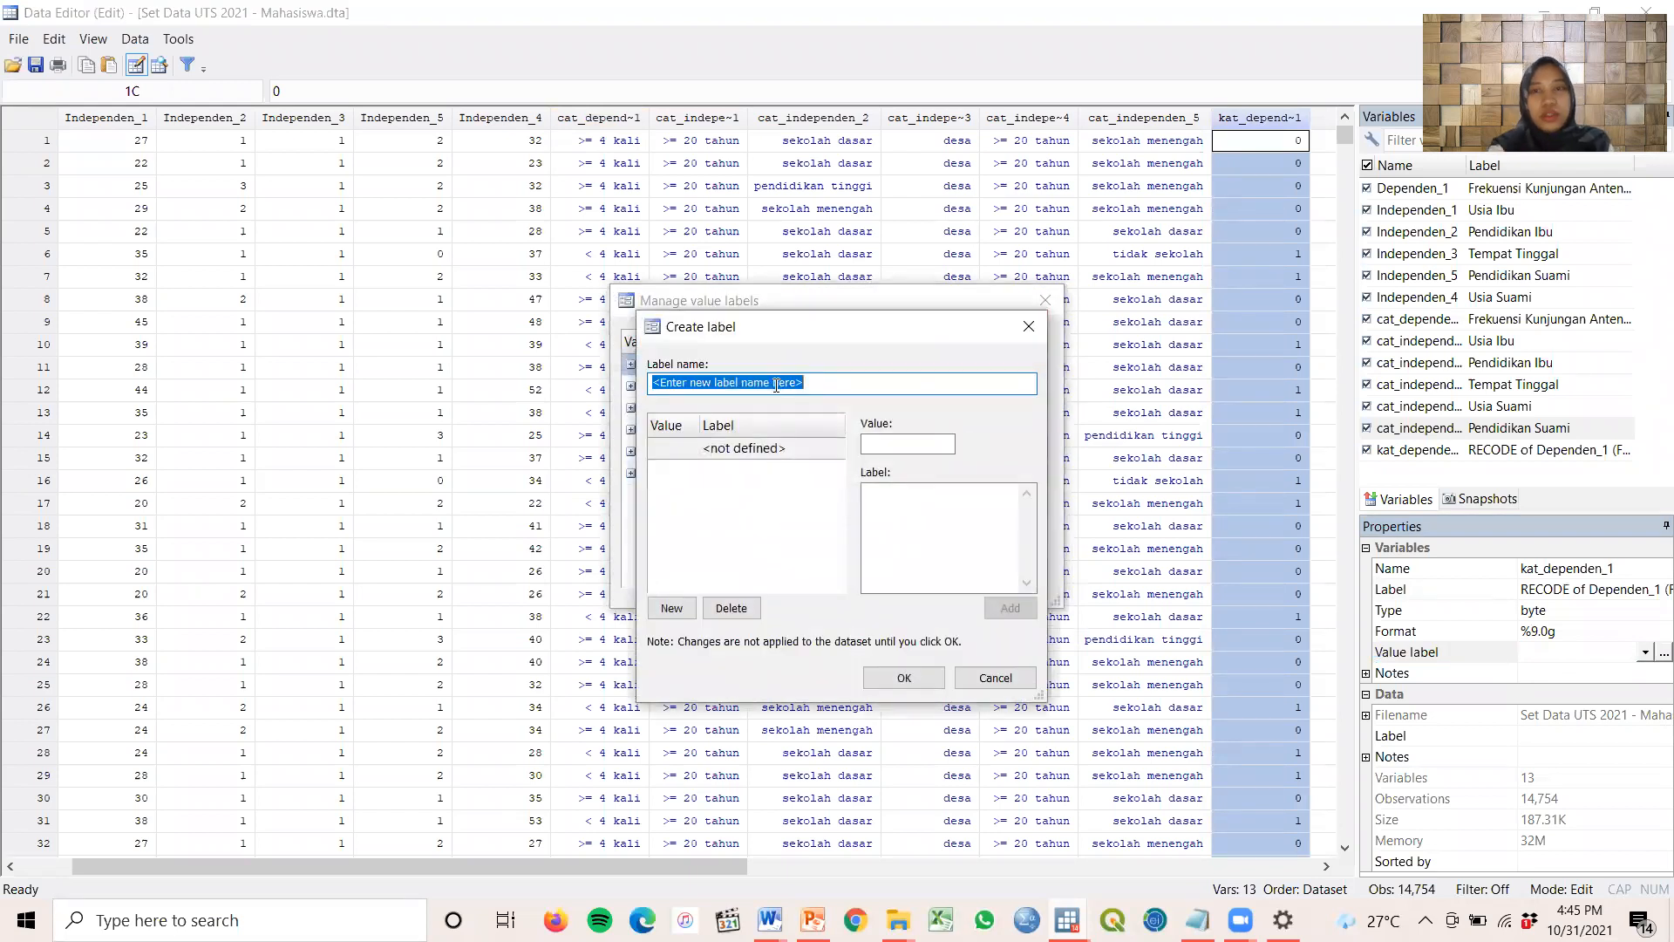
text(kat_dependen_)
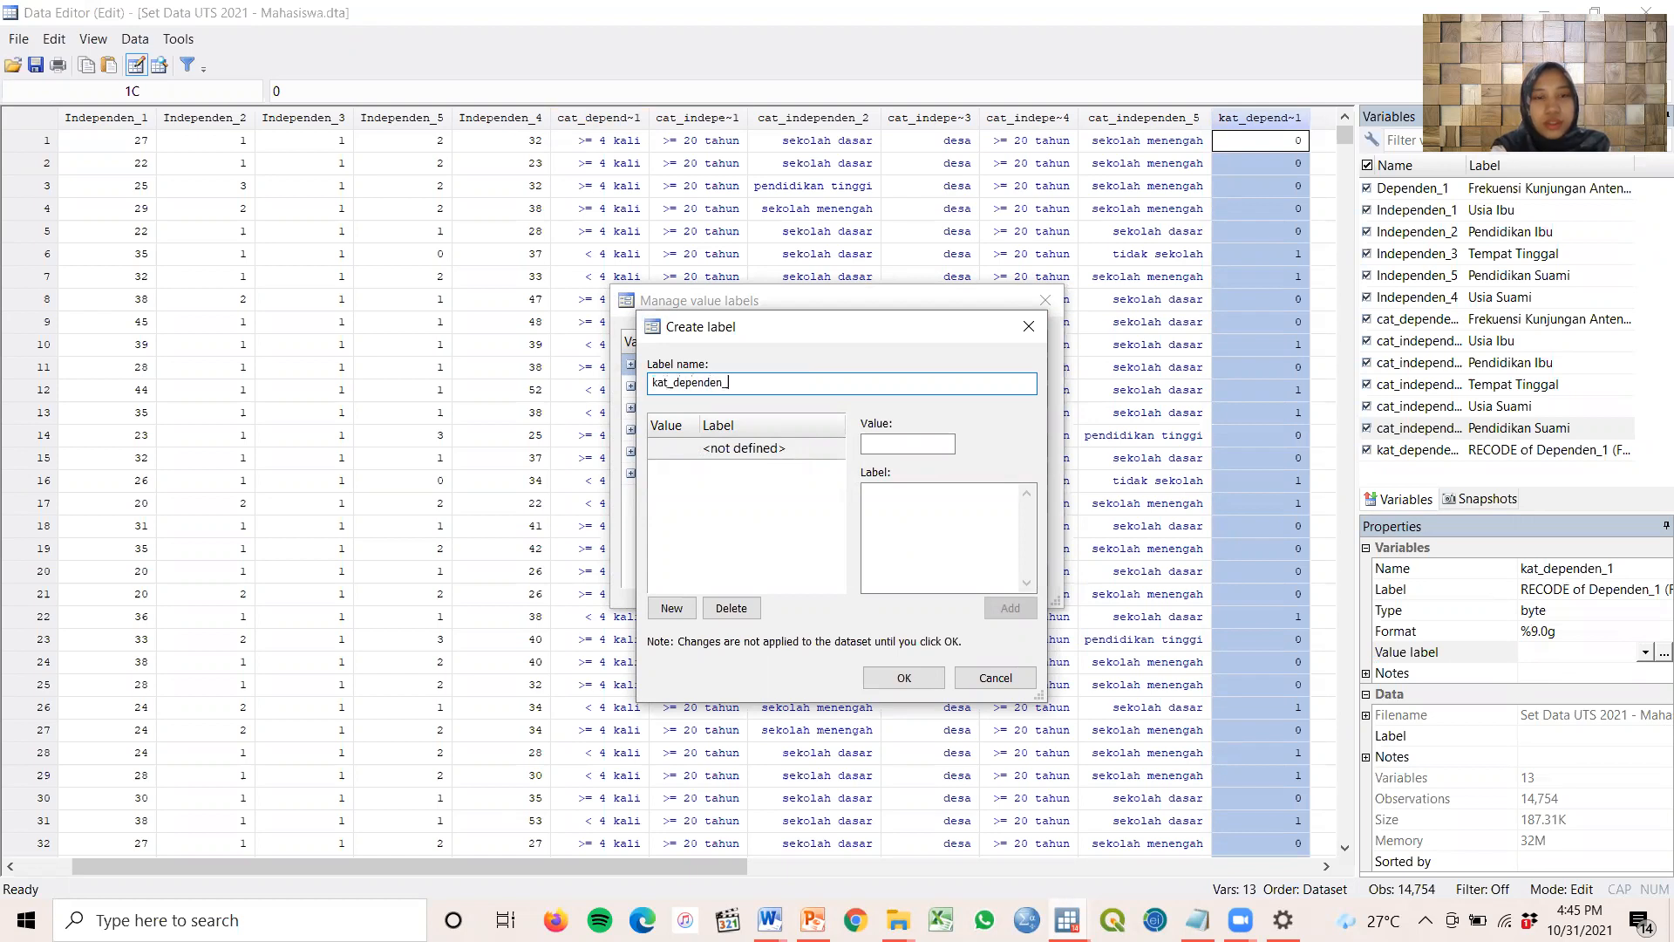
text(1)
Check the 0 category in Record UTS.docx and add value 0 labelled "sering" to the value label
click(881, 441)
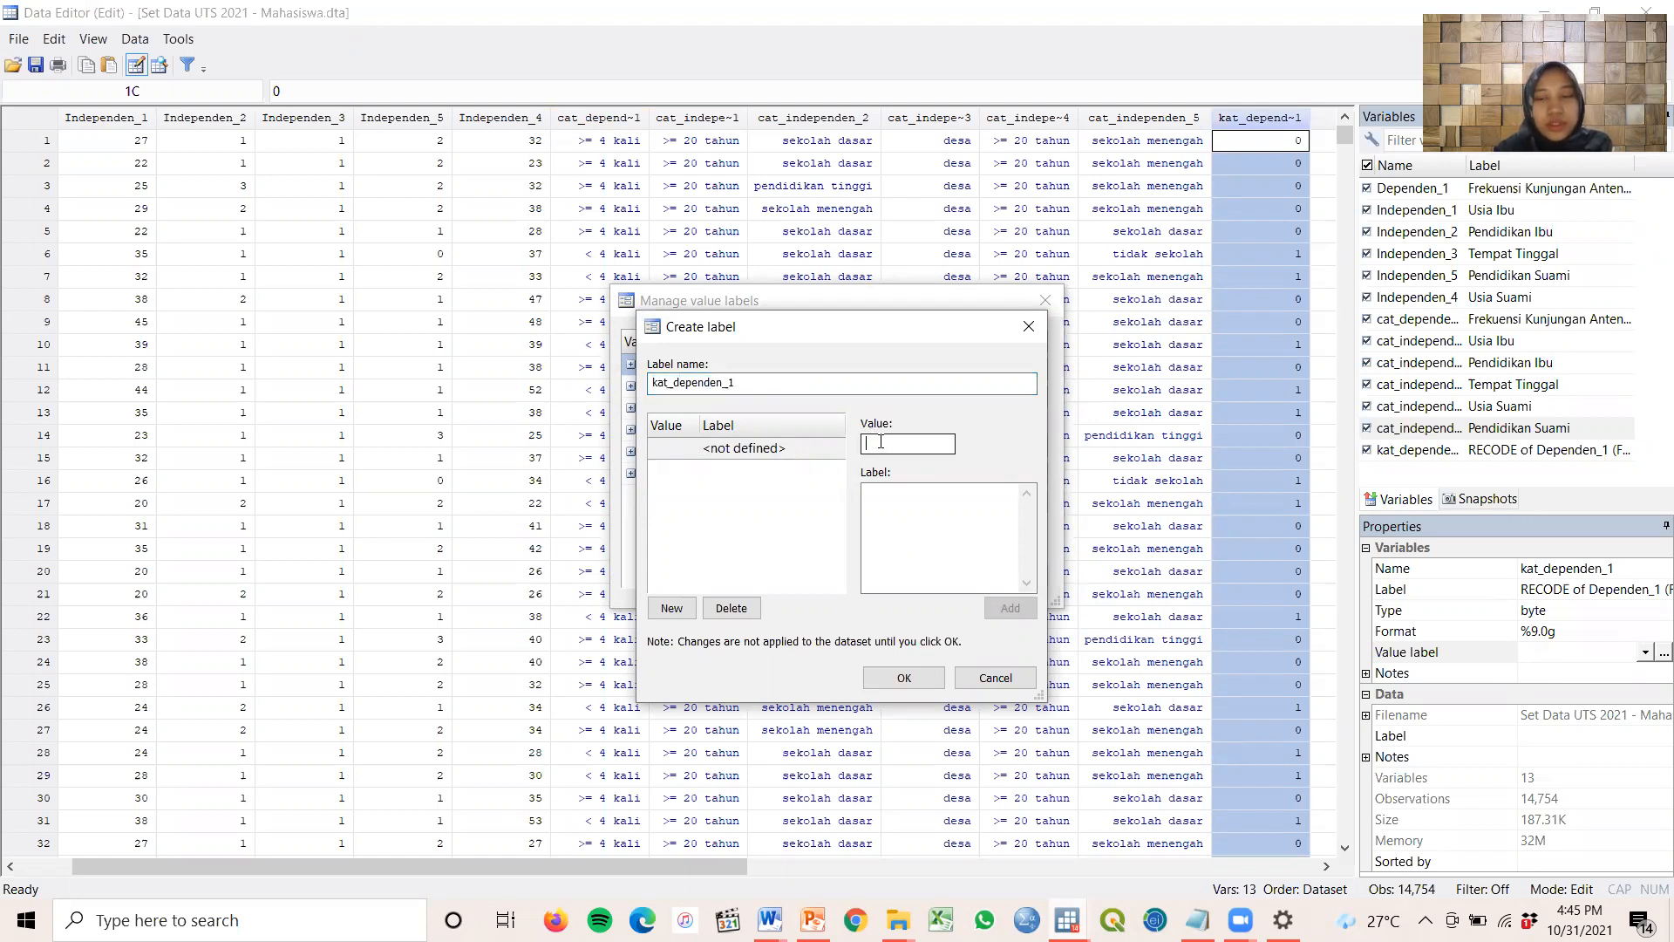
text(0)
key(Tab)
mouse_move(767, 920)
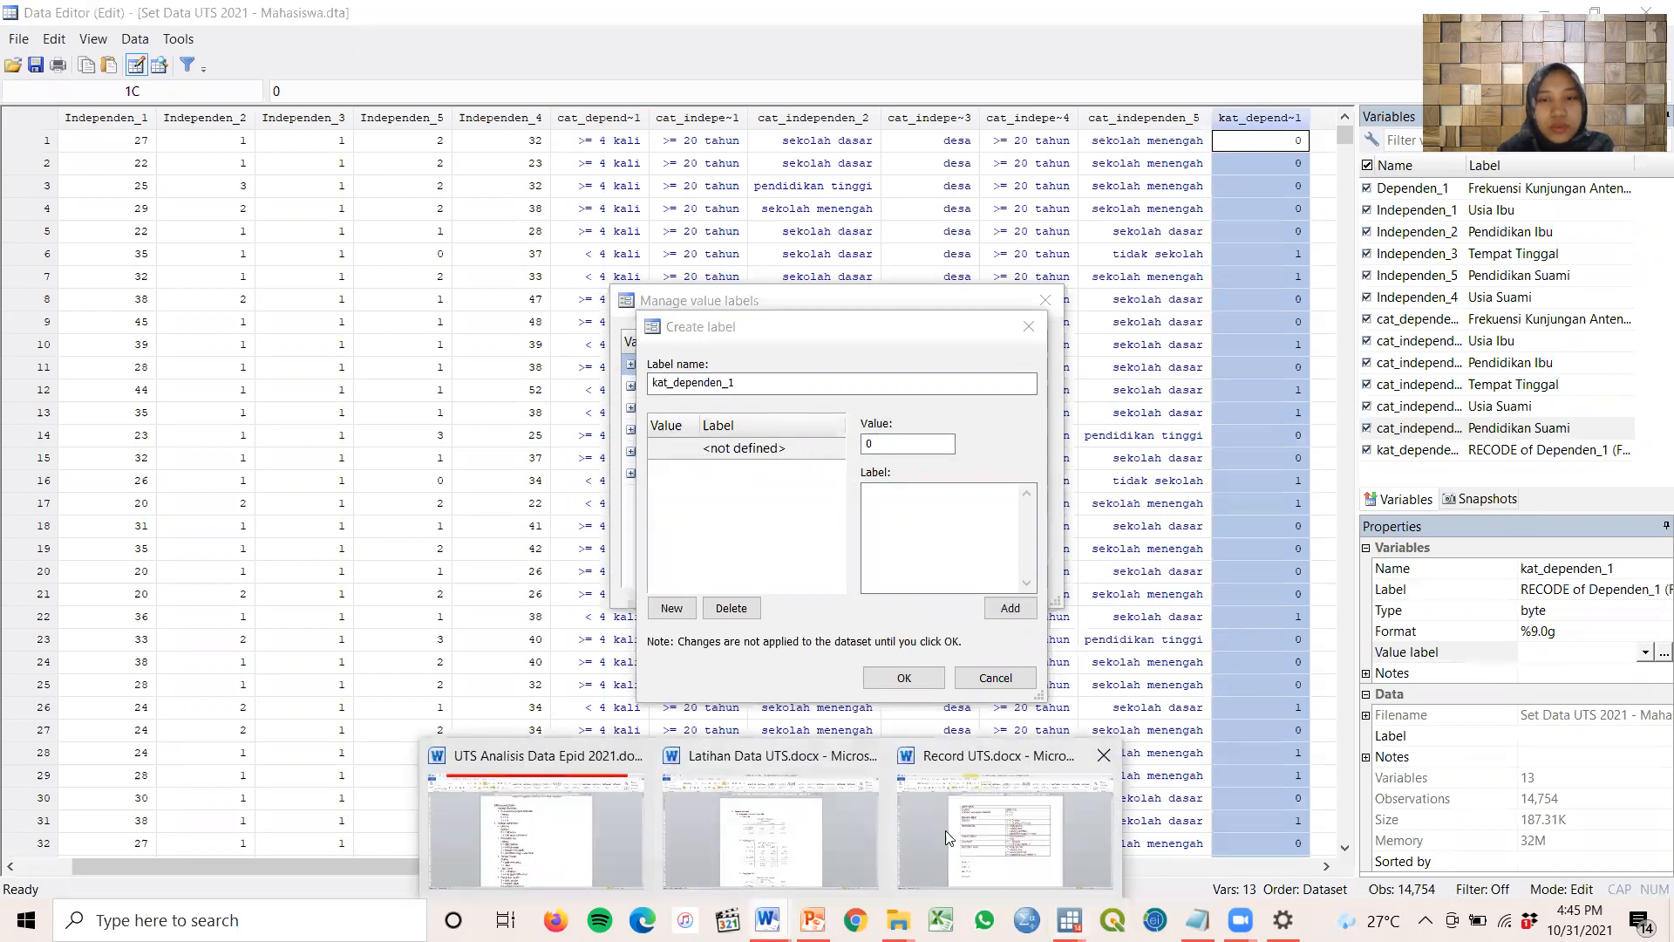
click(945, 830)
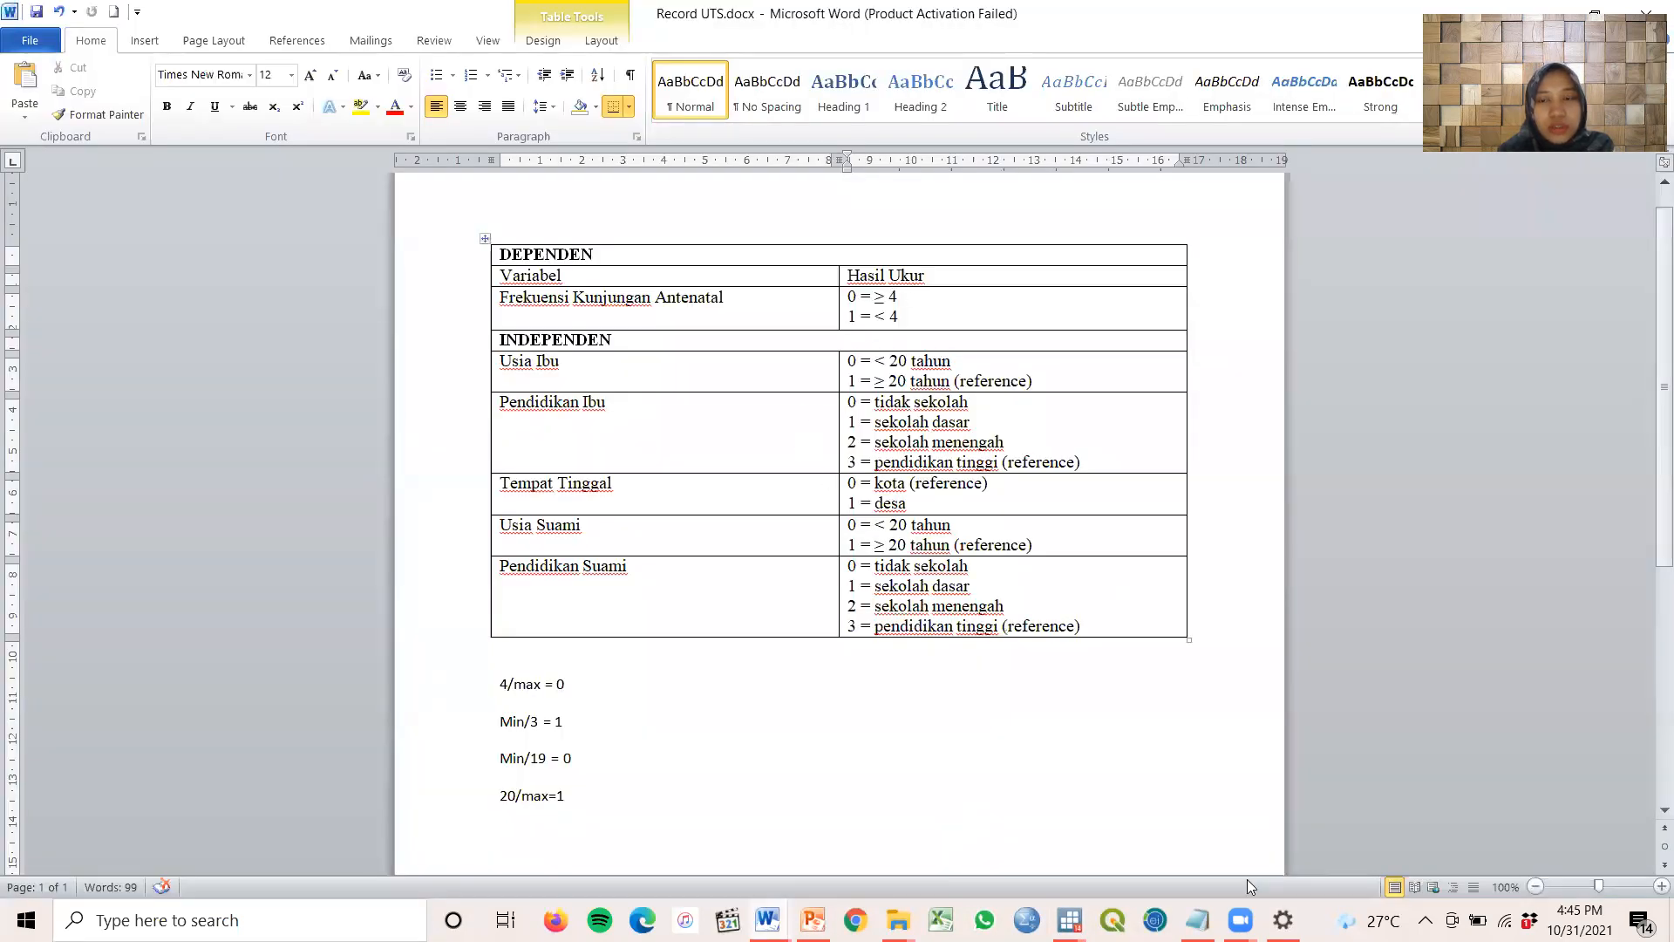
mouse_move(1067, 920)
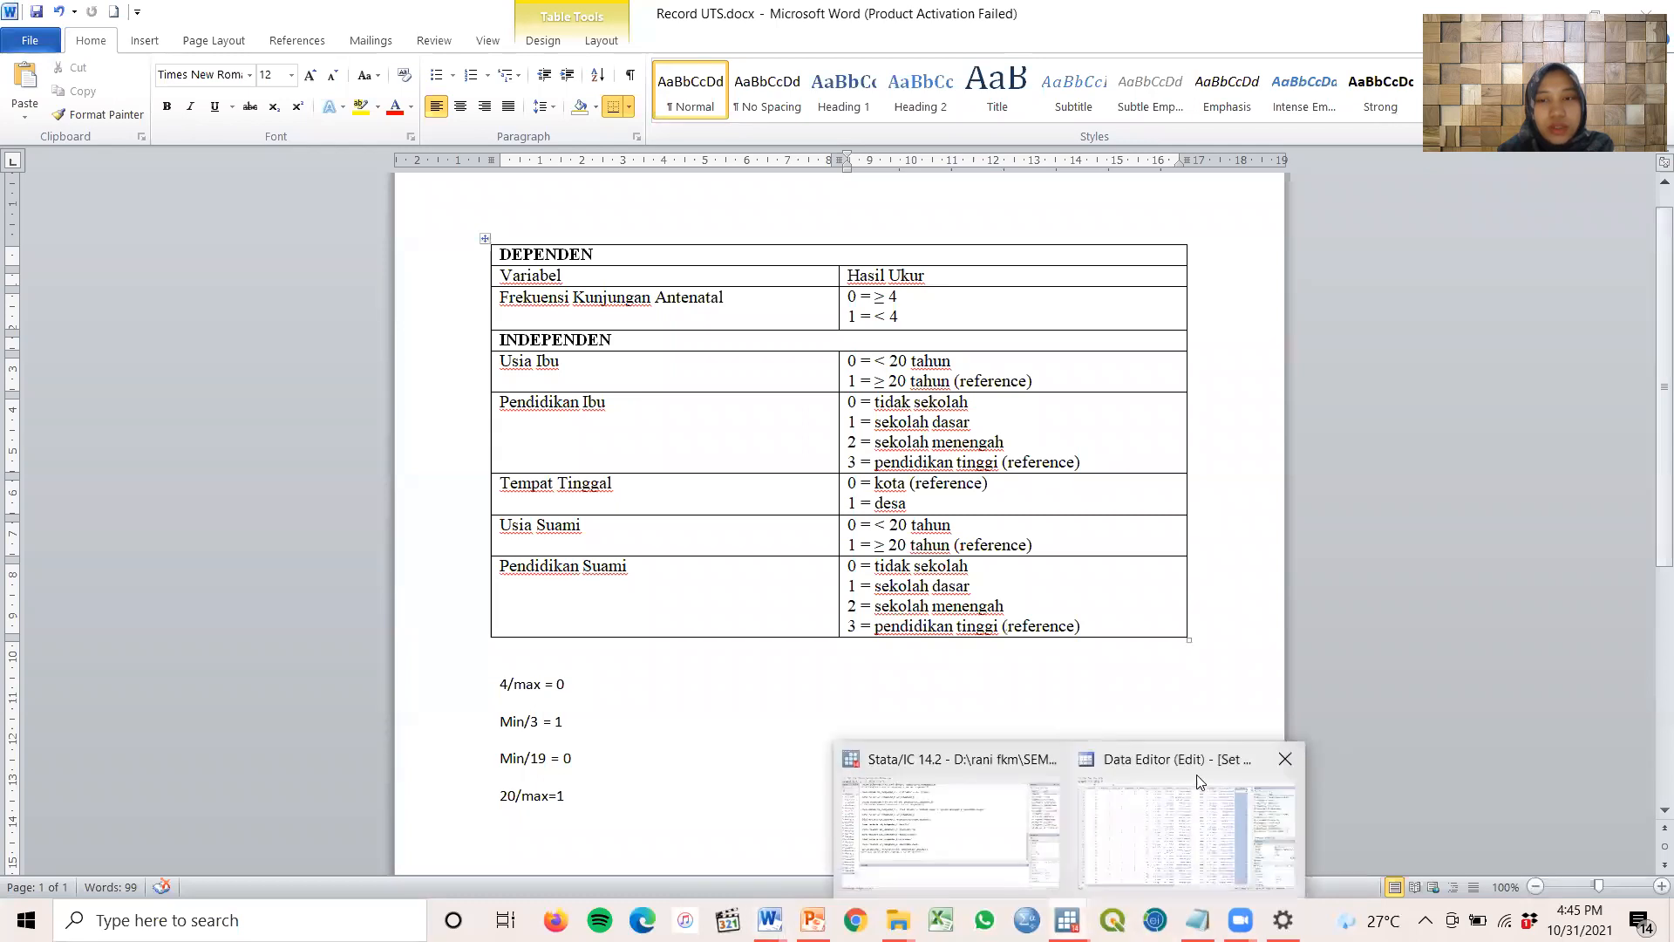
click(1193, 762)
click(886, 500)
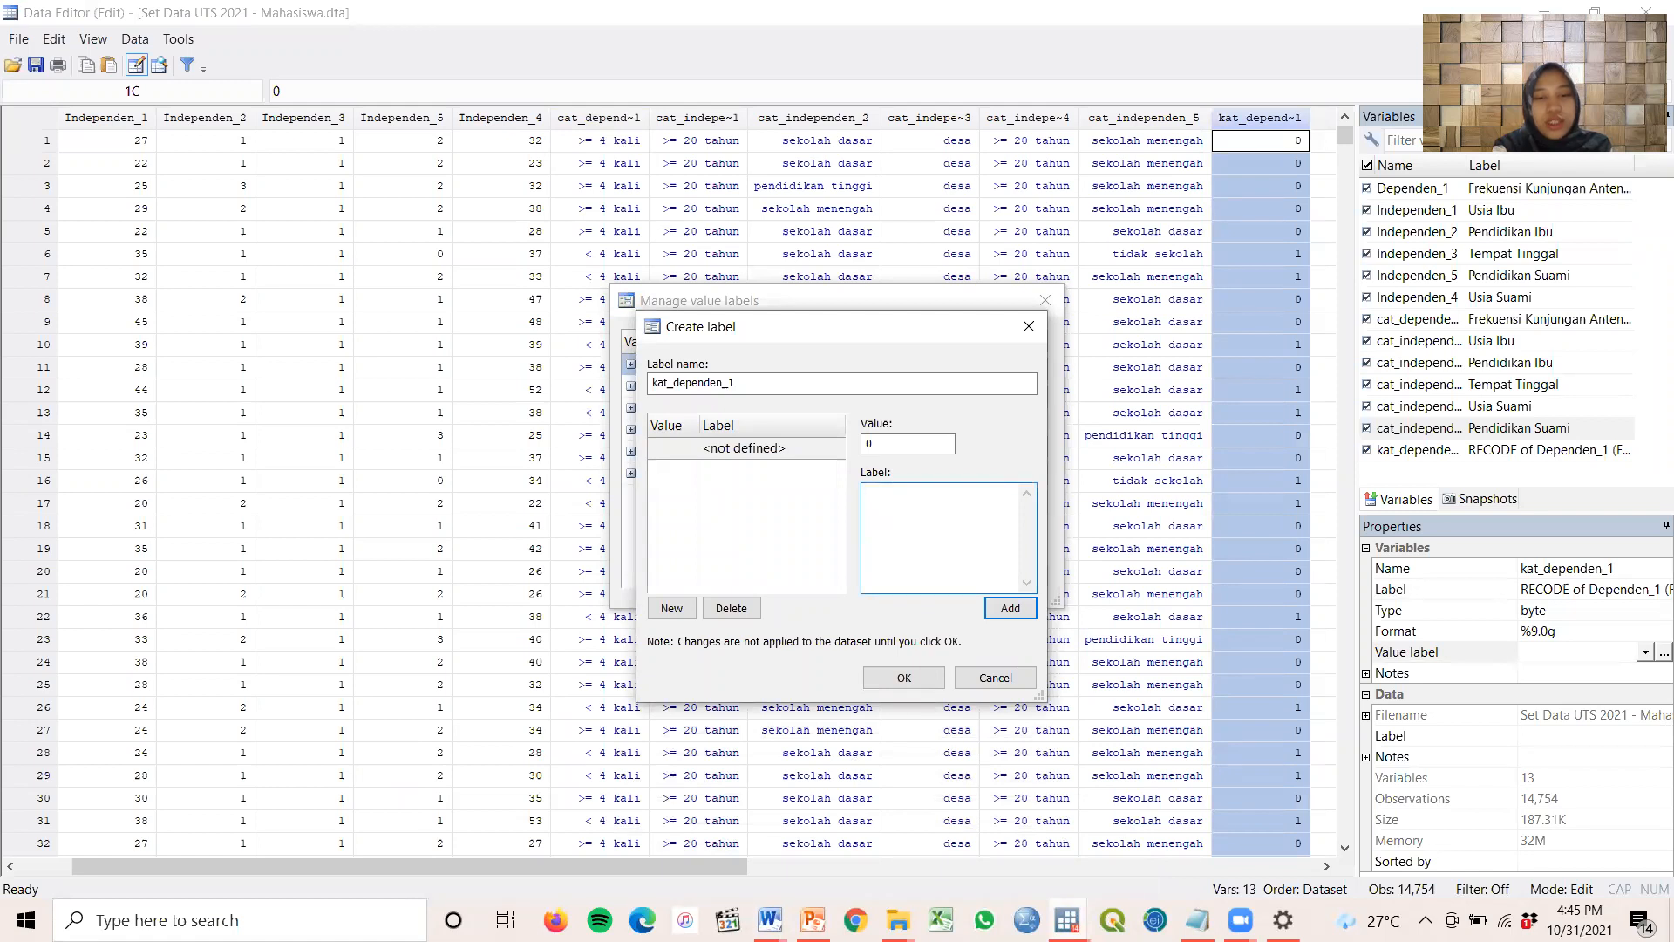
click(1010, 608)
Check the antenatal visit coding in Record UTS.docx and add value 1 labelled "jarang" to the value label
text(1)
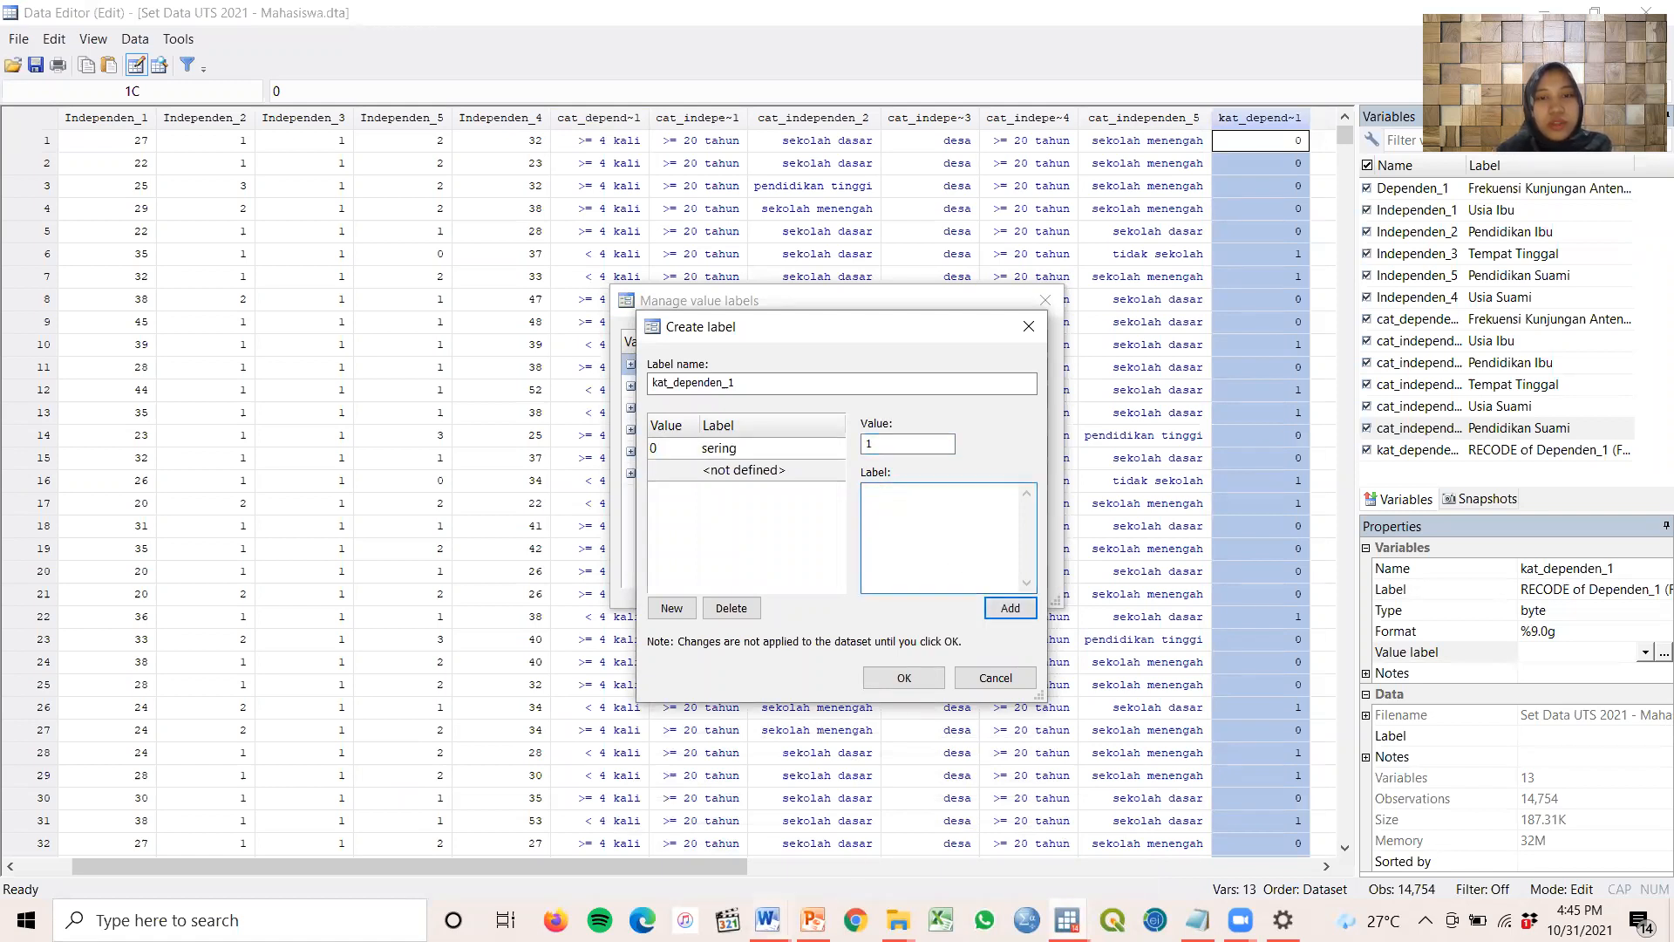
click(769, 920)
click(960, 778)
drag(918, 327, 767, 318)
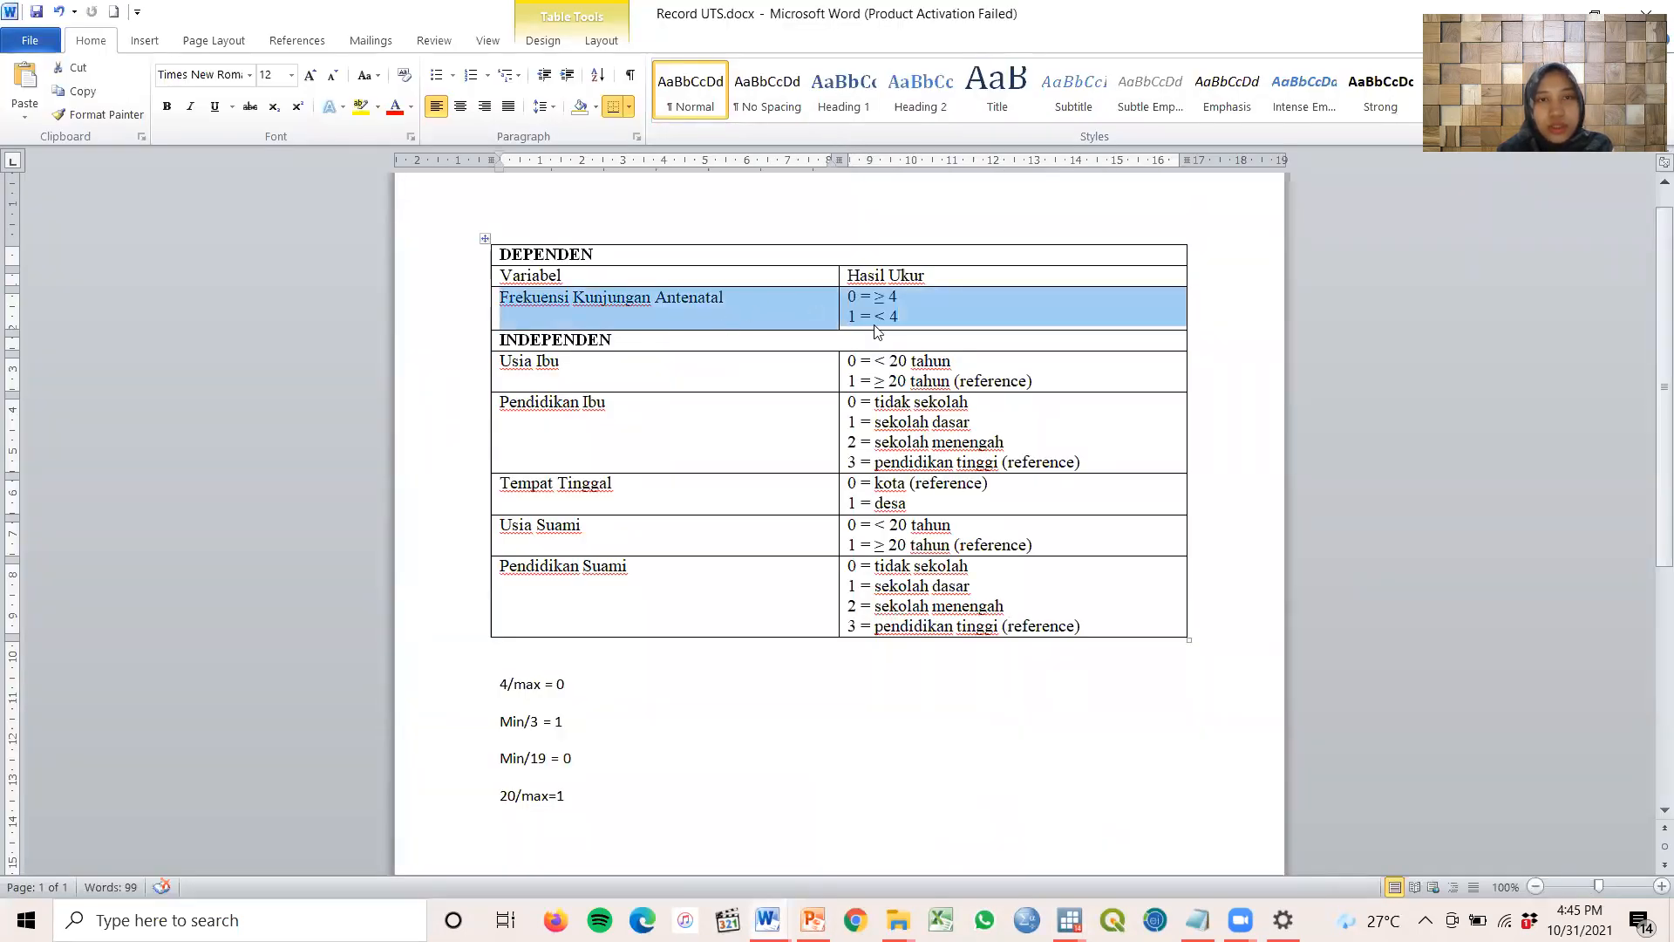
click(1068, 920)
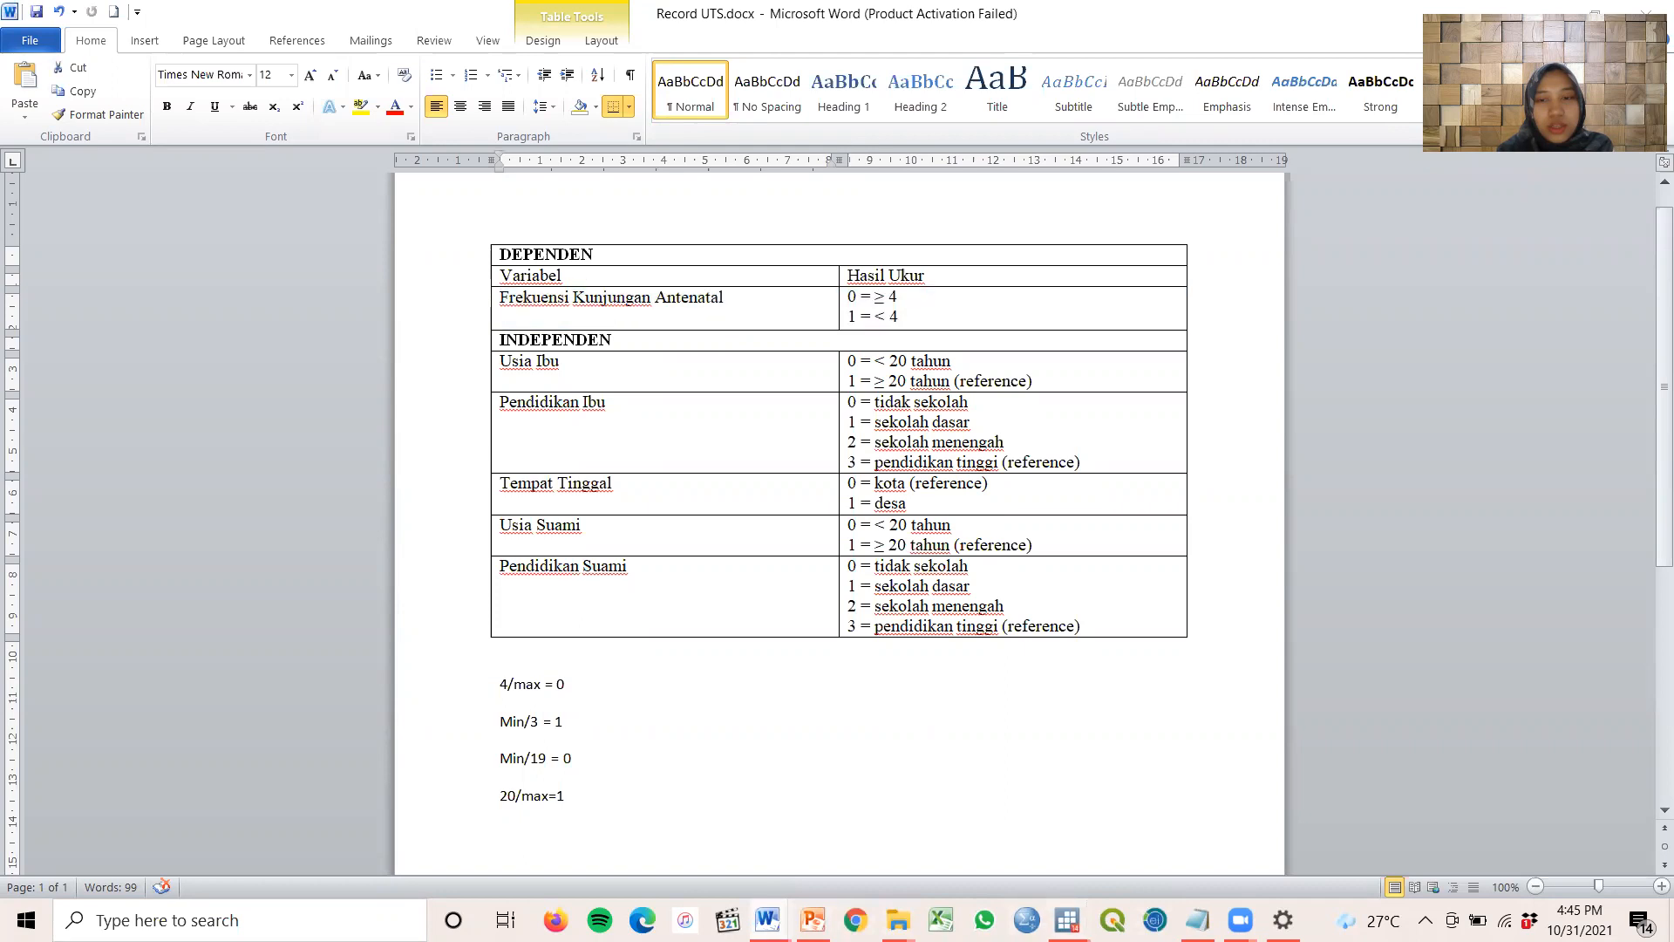
click(1101, 768)
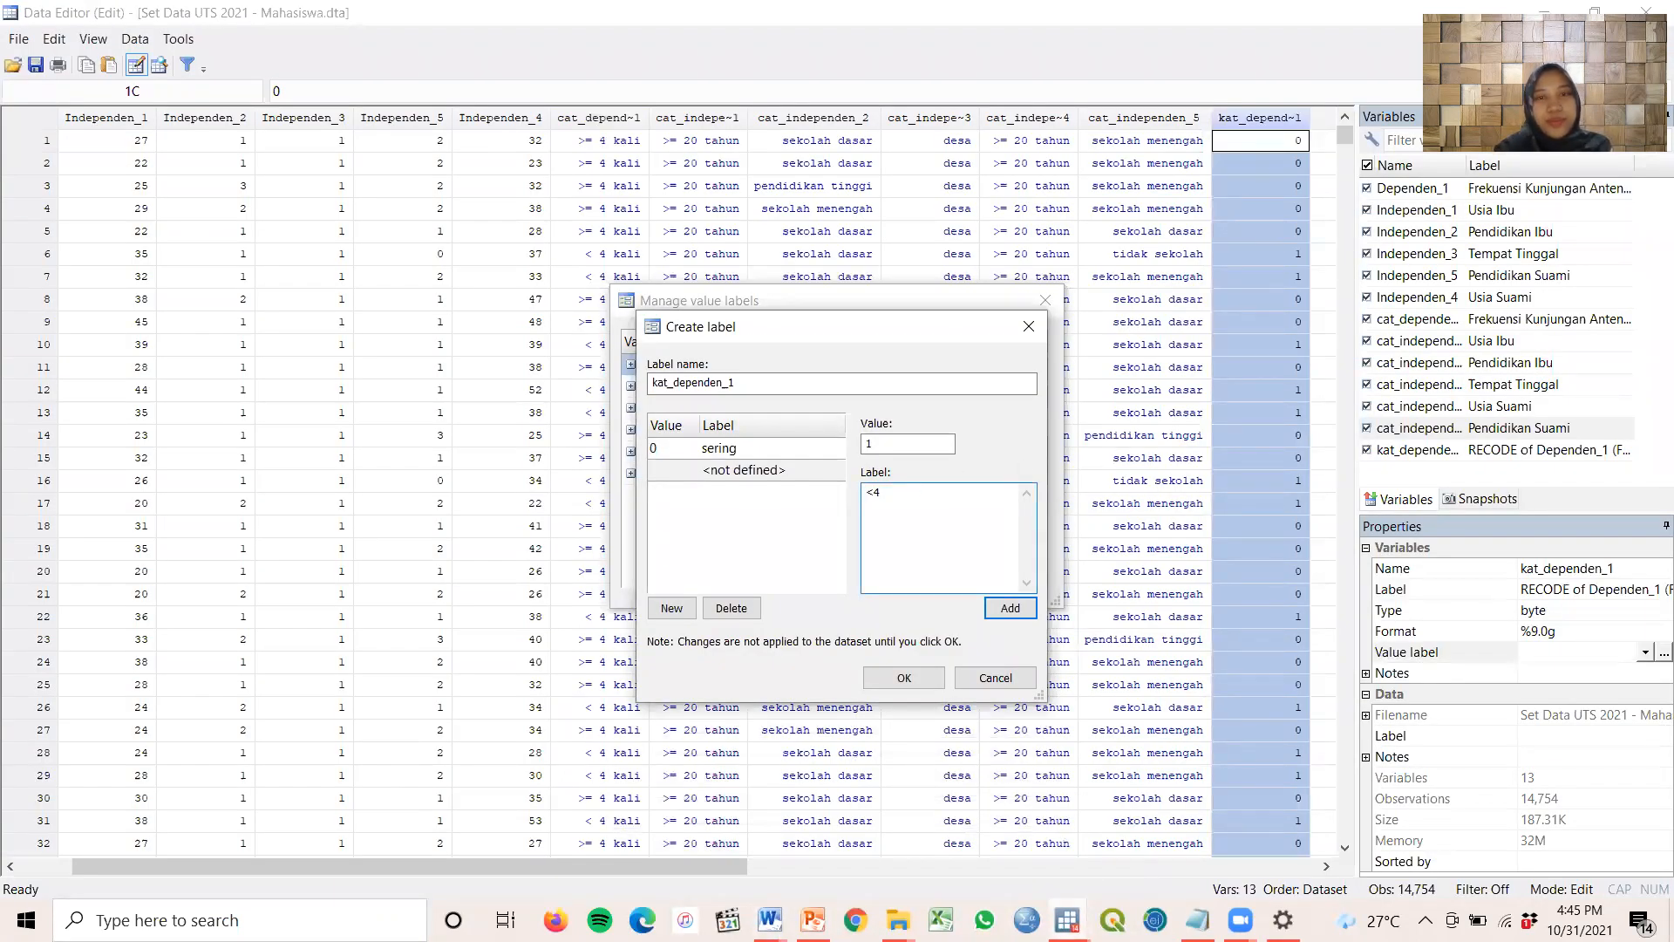
drag(883, 493, 855, 498)
key(BackSpace)
click(1013, 610)
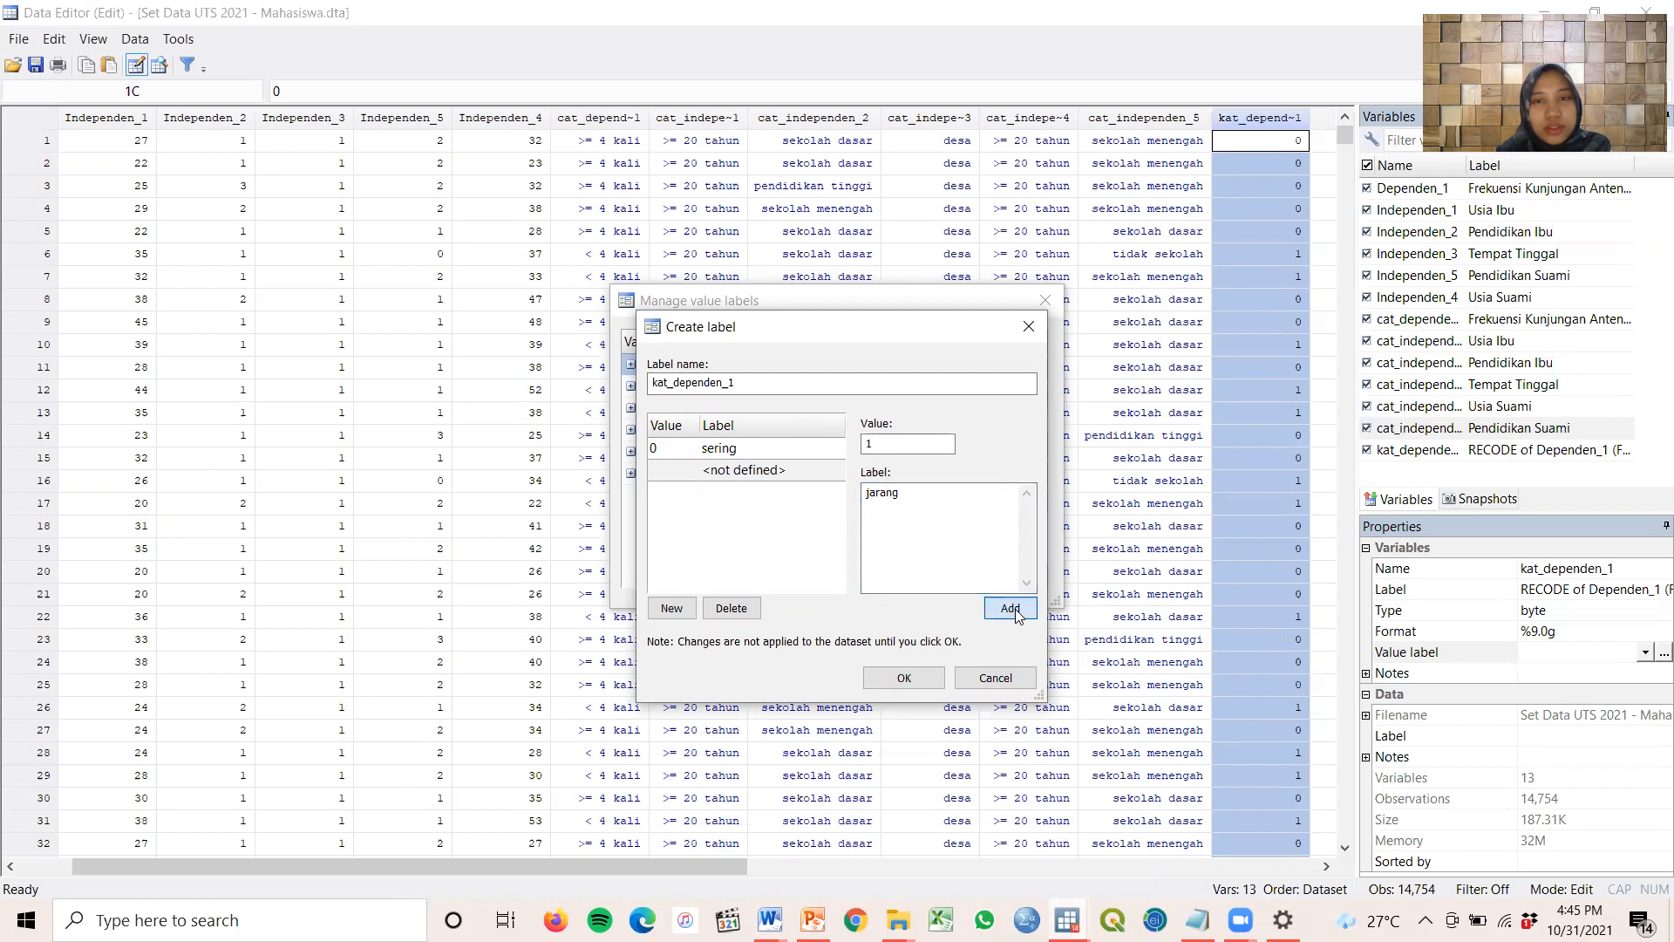
Recheck the antenatal visit coding in Record UTS.docx, and save the kat_dependen_1 value label in Stata
mouse_move(768, 920)
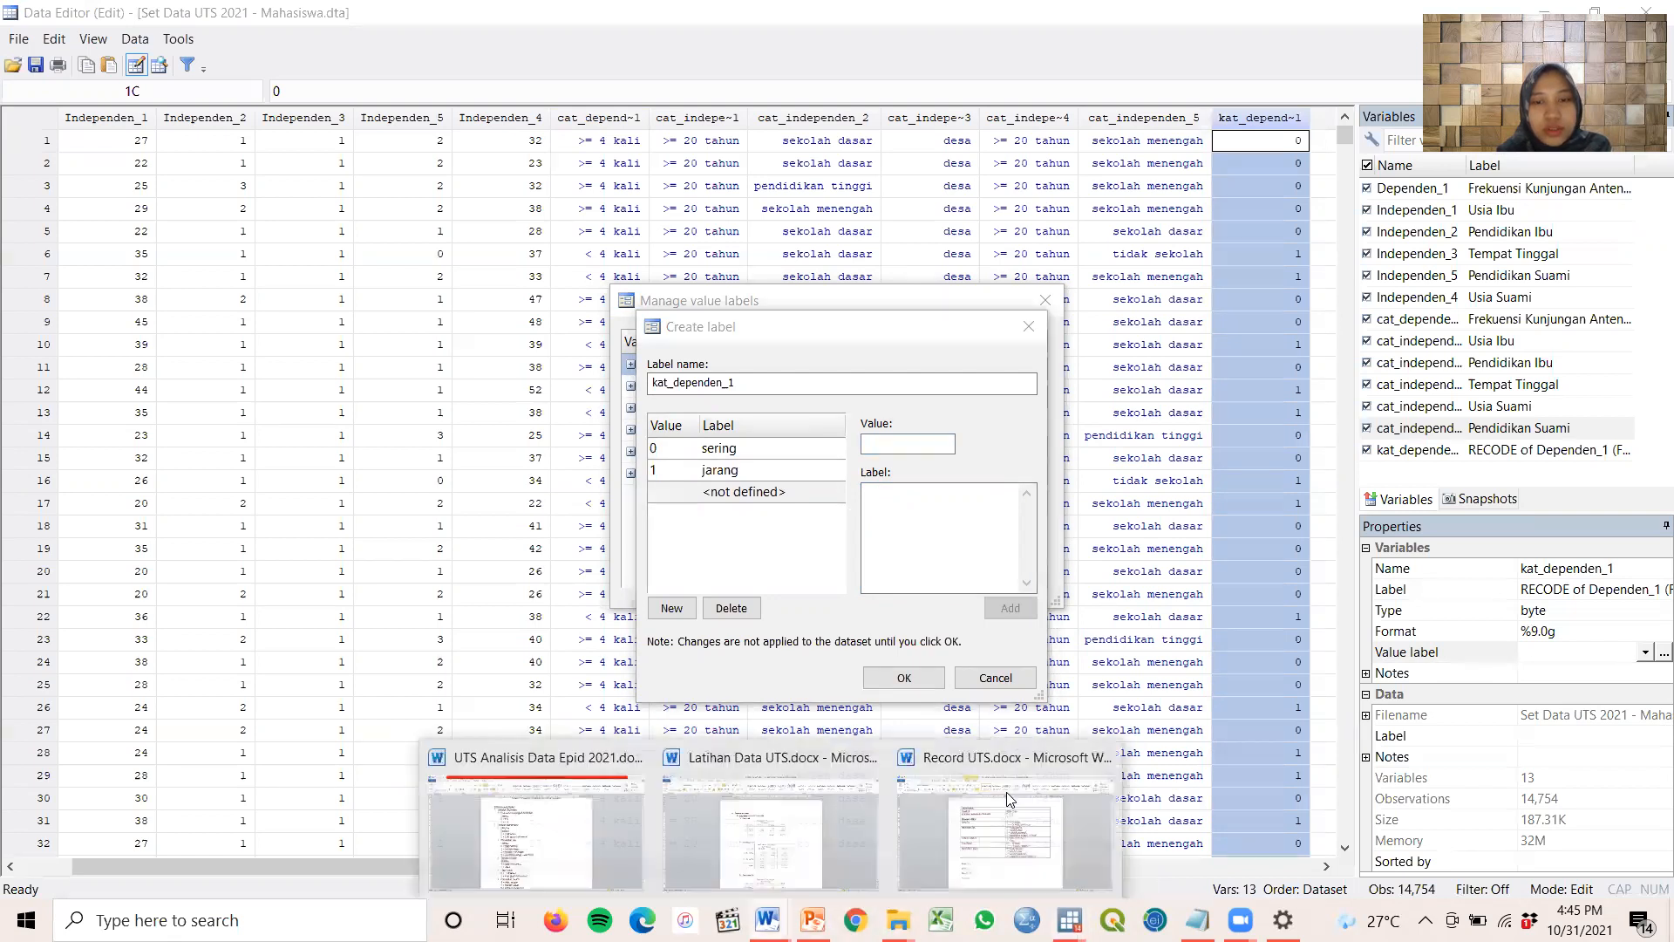
click(1011, 806)
click(930, 332)
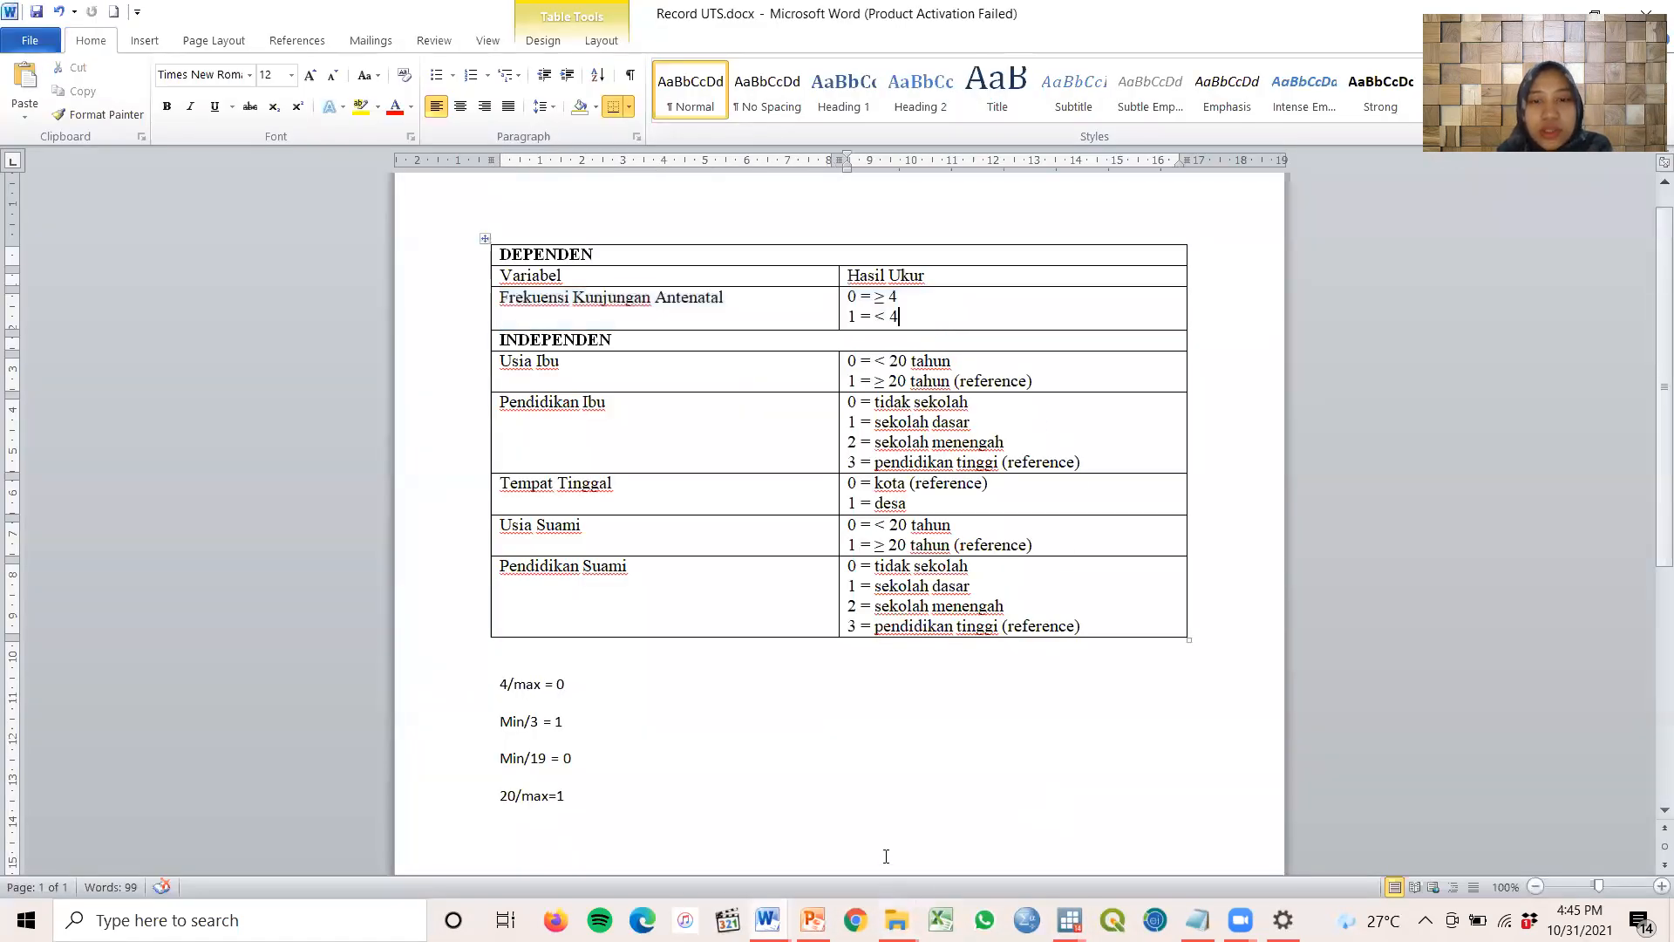
mouse_move(768, 920)
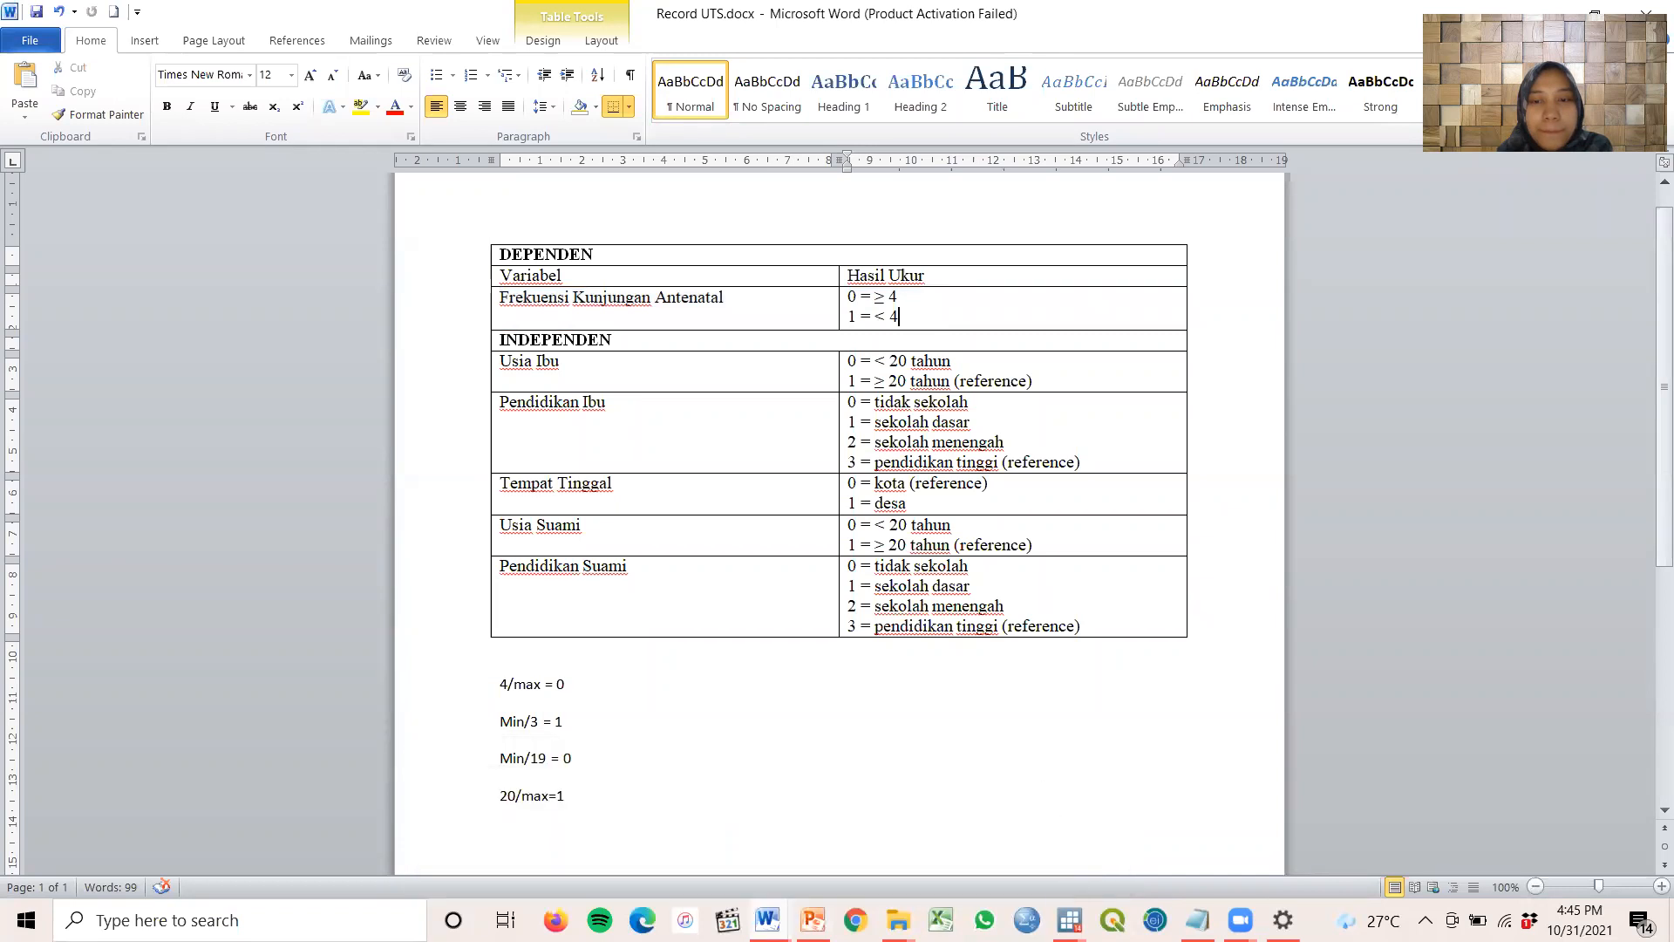
mouse_move(1069, 920)
click(1181, 769)
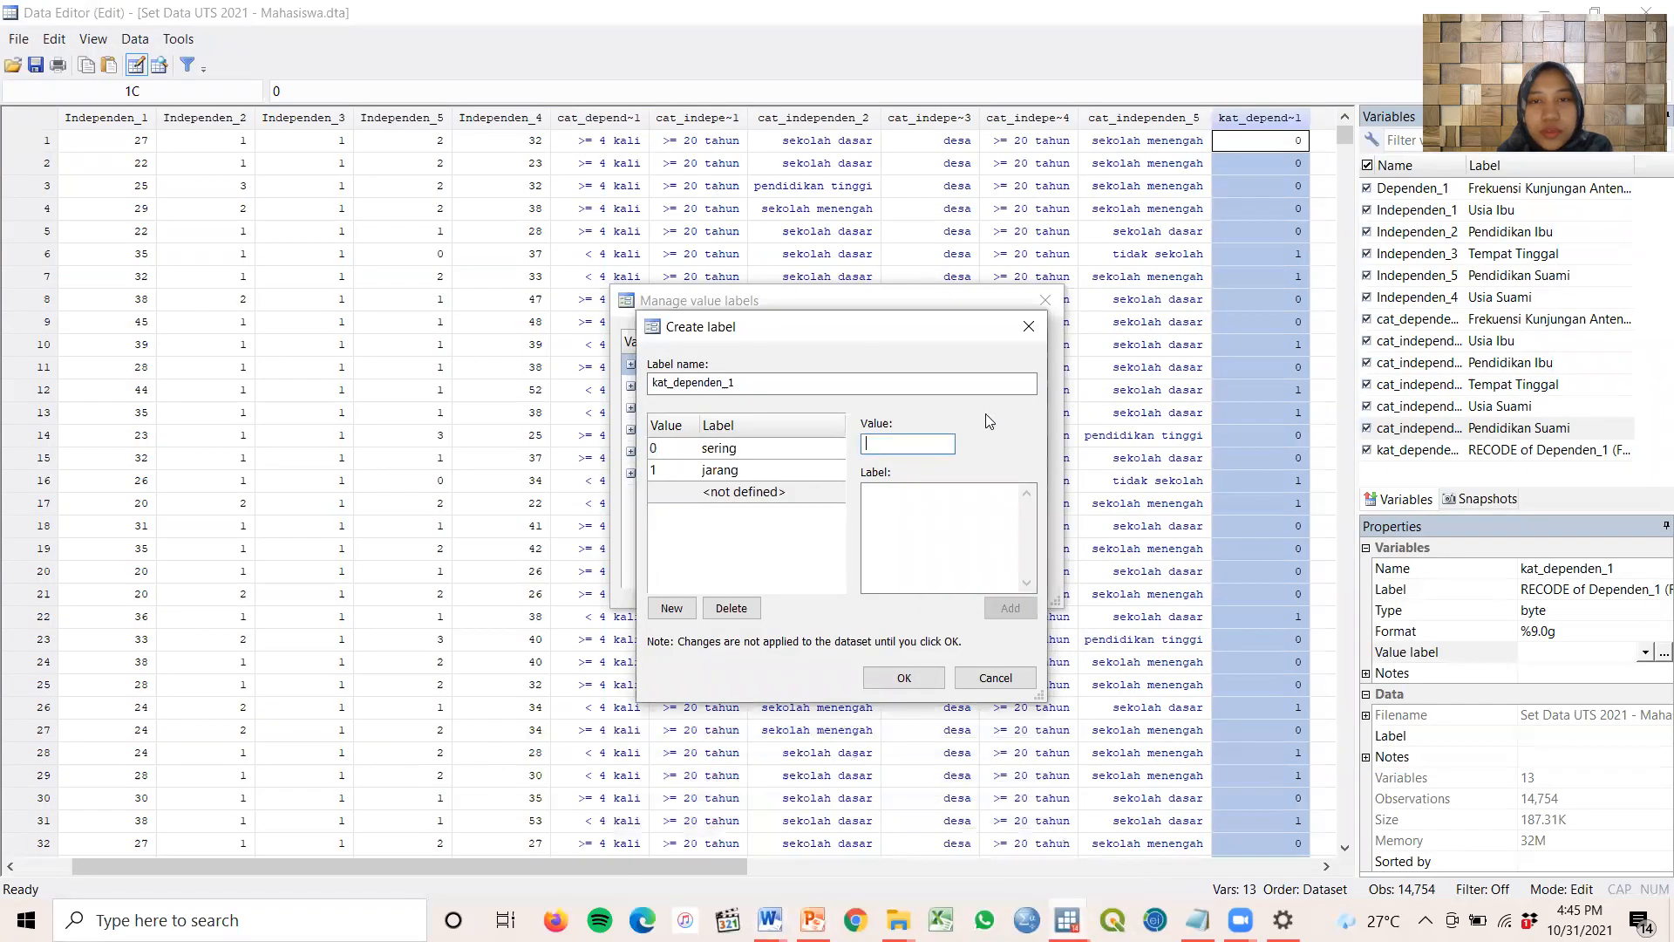
click(904, 678)
click(1000, 576)
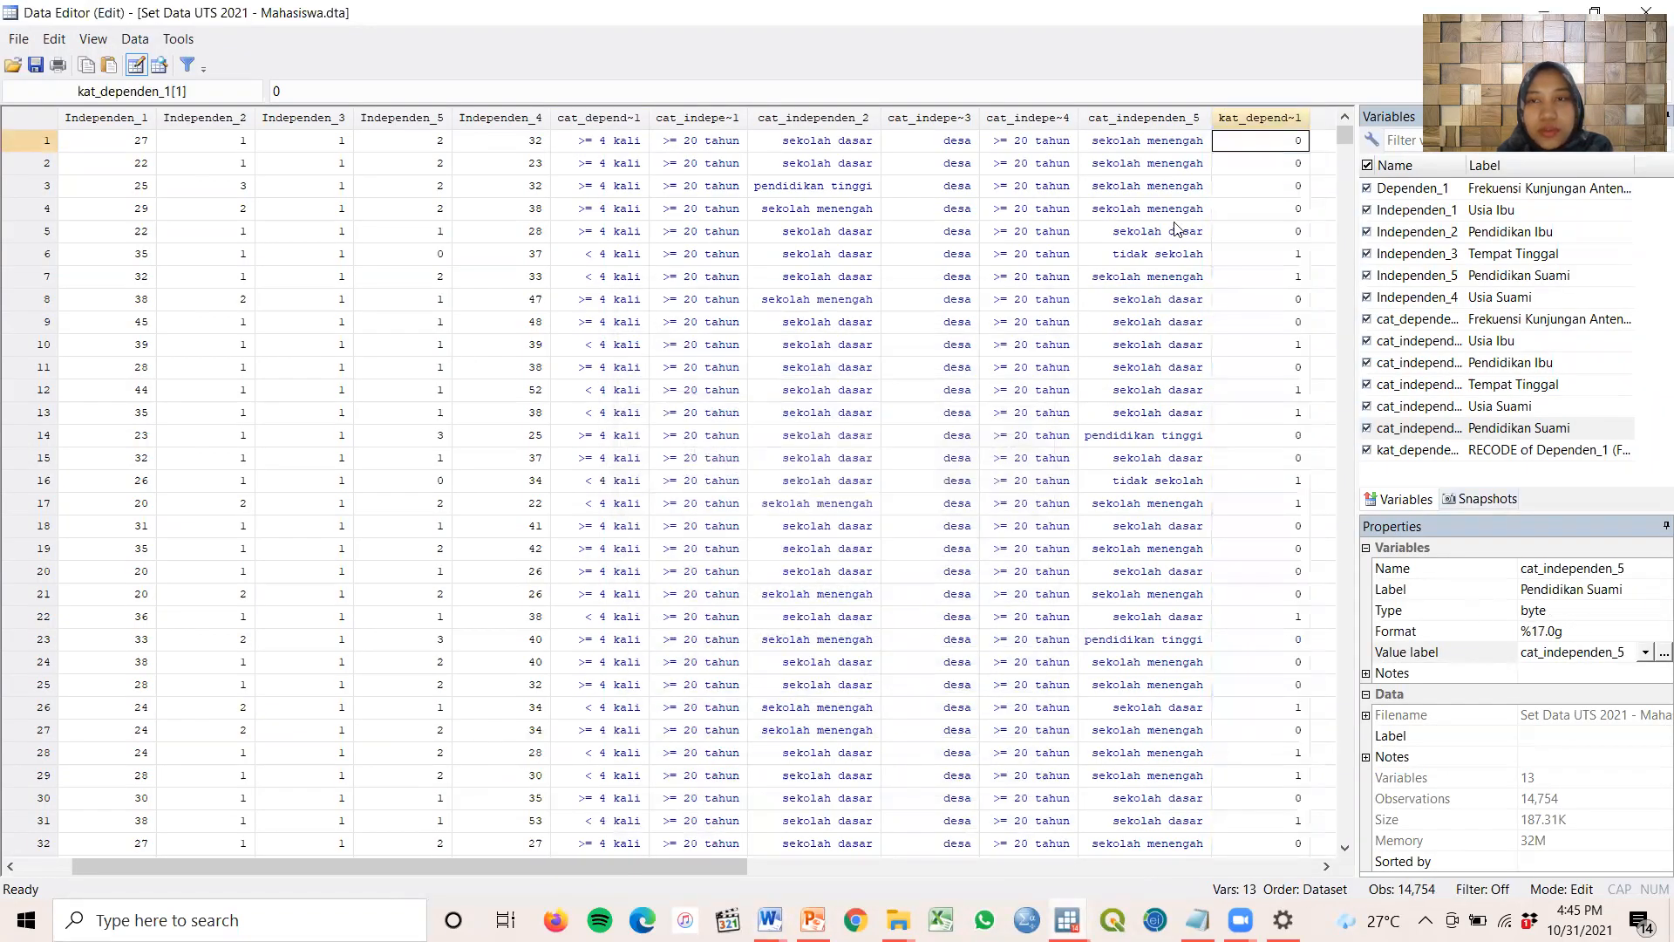
Assign the kat_dependen_1 value label to the kat_dependen_1 variable
click(1239, 121)
click(1645, 652)
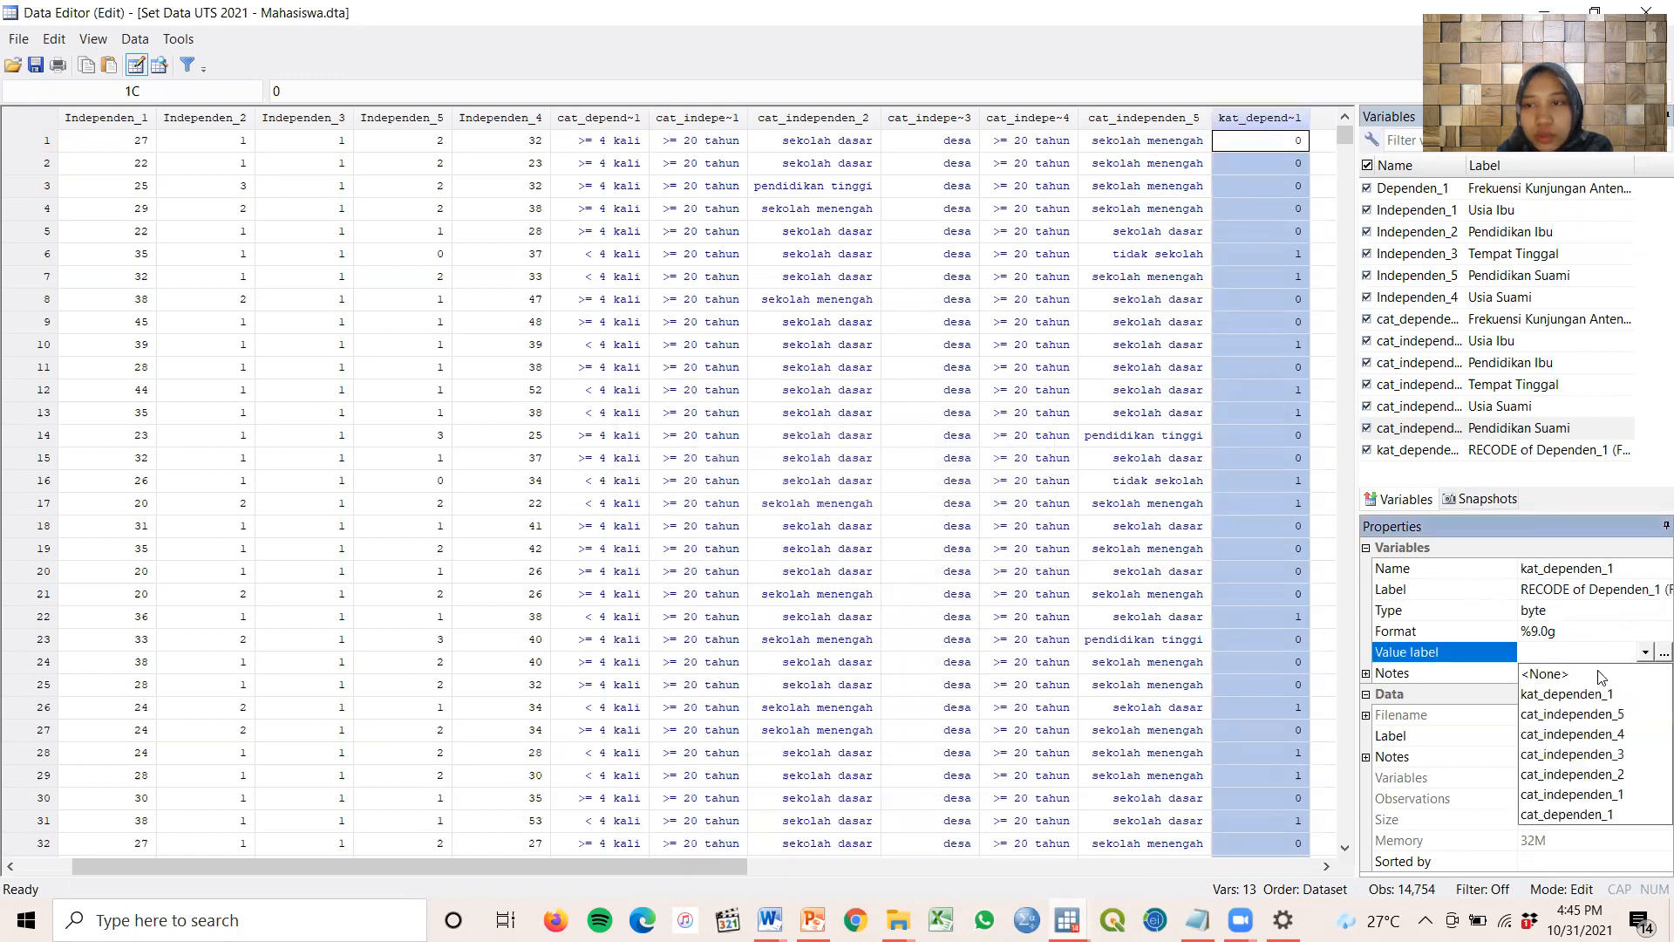
click(1598, 695)
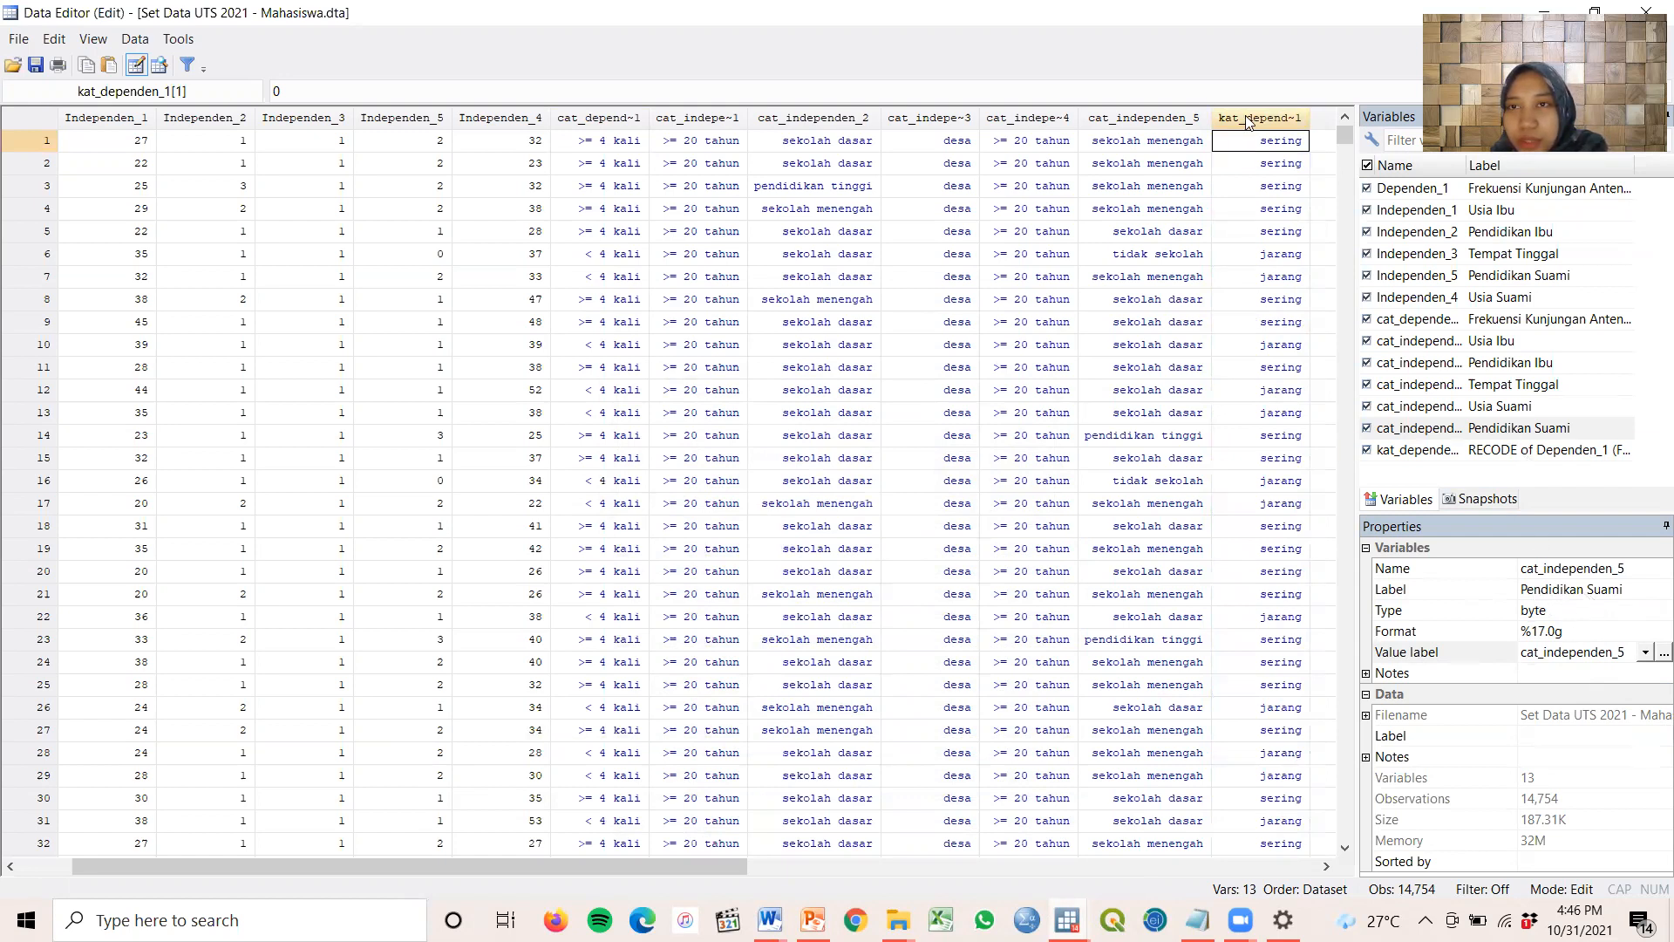
Set the variable label of kat_dependen_1 to "Frekuensi Kunjungan Antenatal"
click(1502, 450)
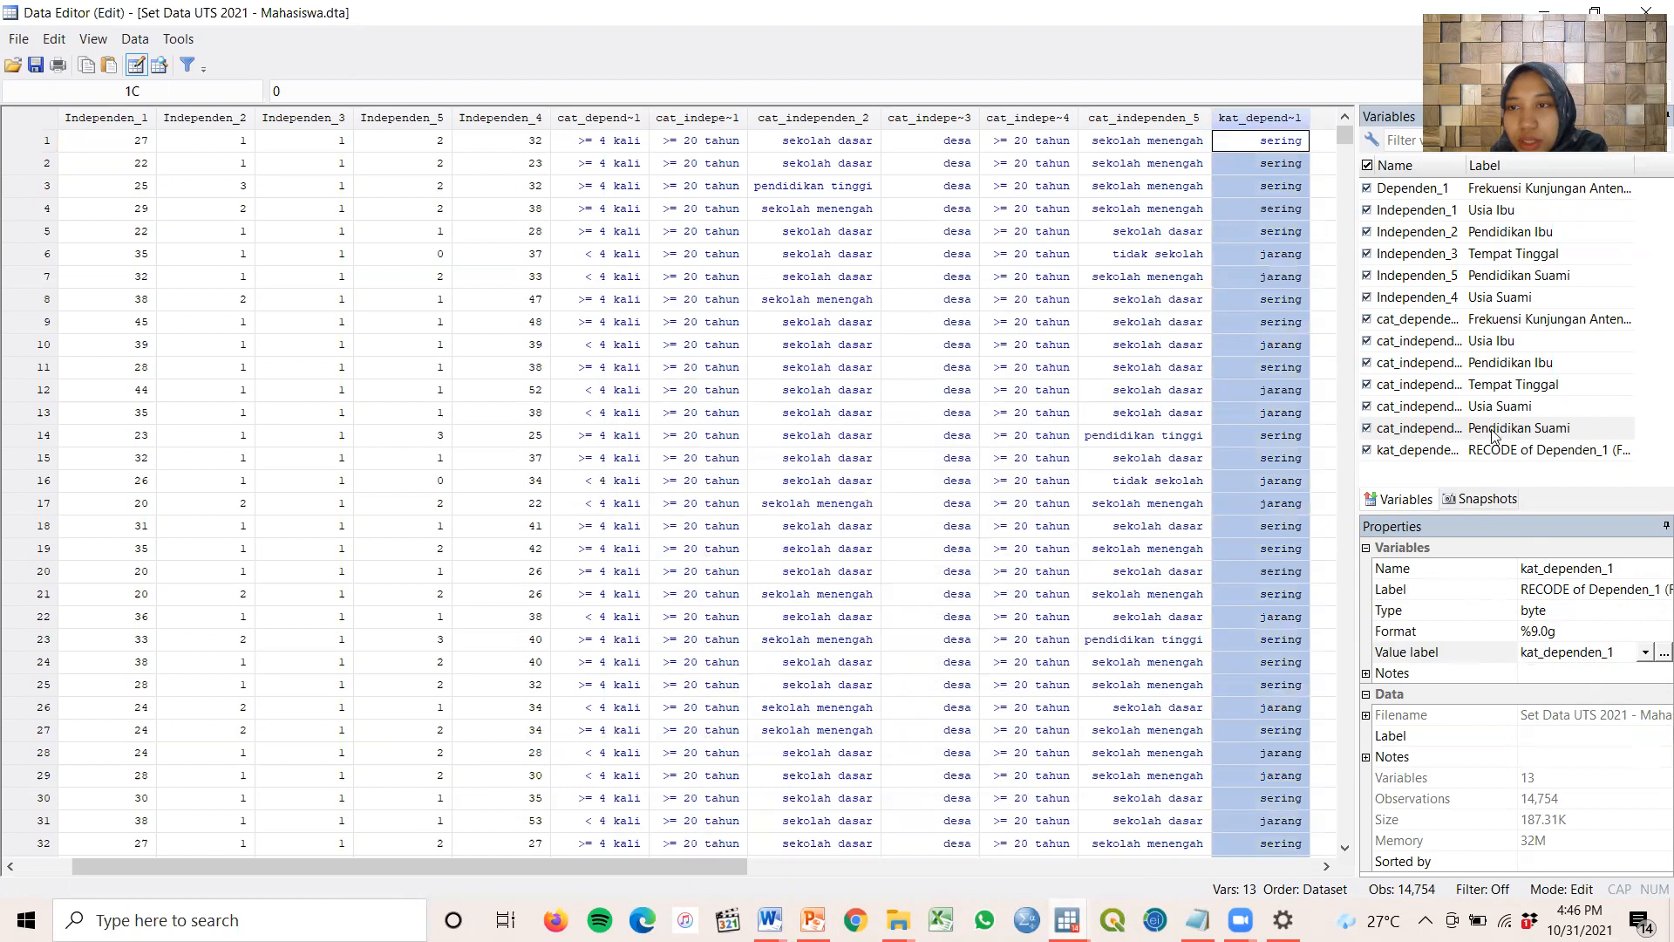
click(1534, 590)
double_click(1540, 589)
drag(1585, 597, 1648, 595)
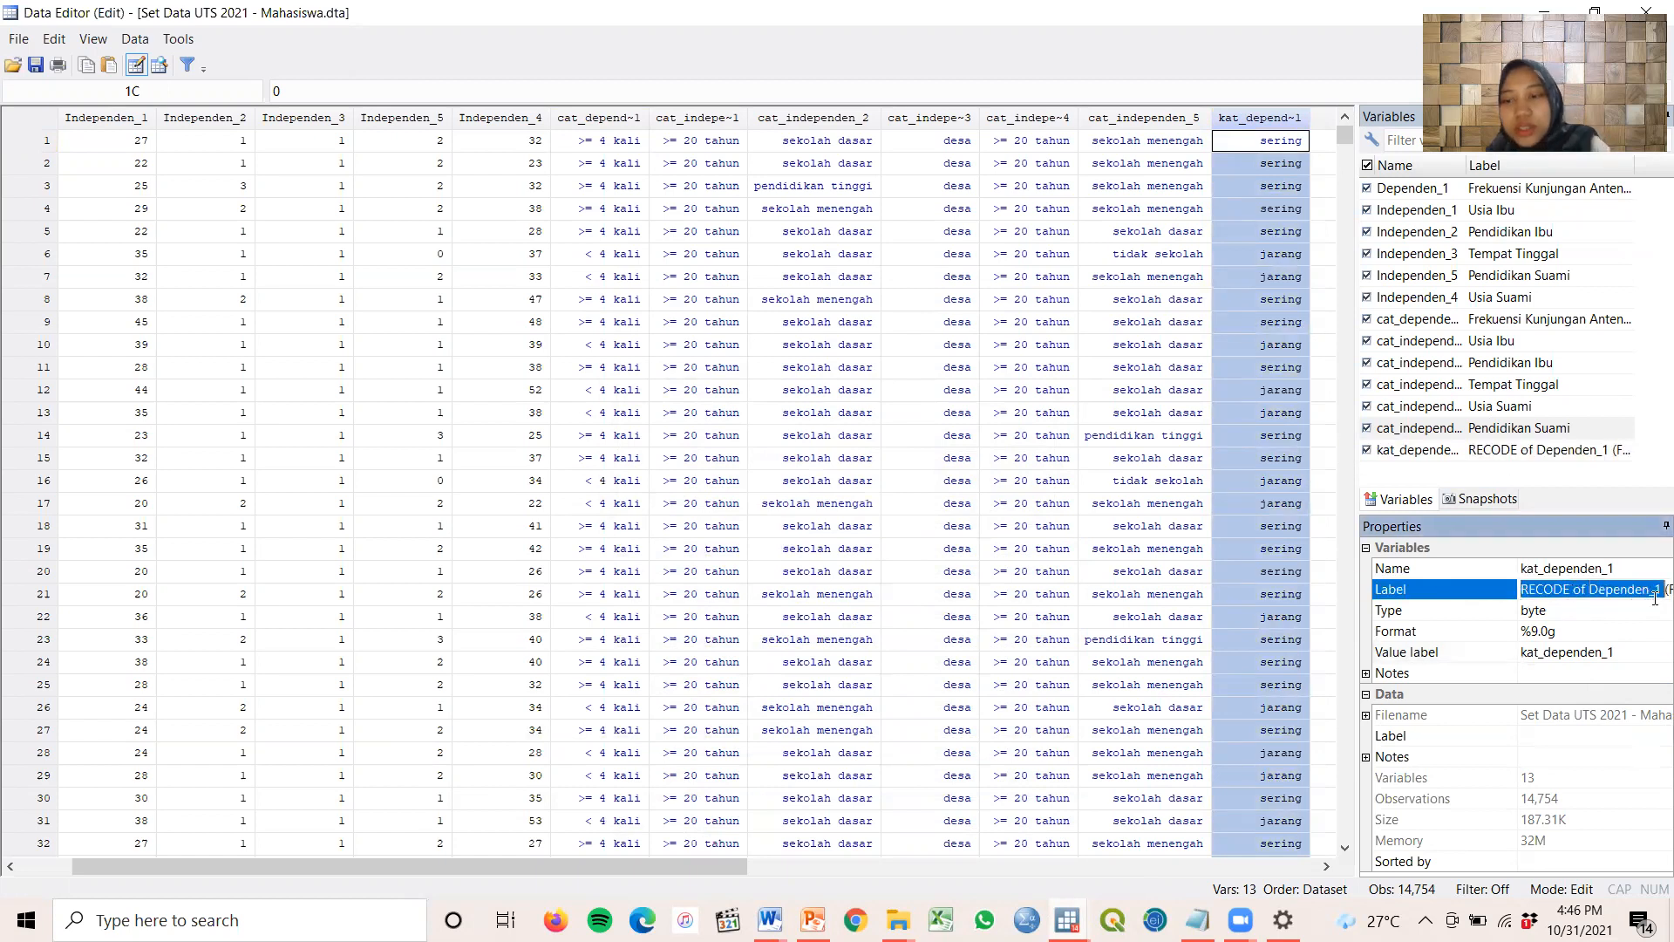
key(Delete)
key(Delete)
key(Delete)
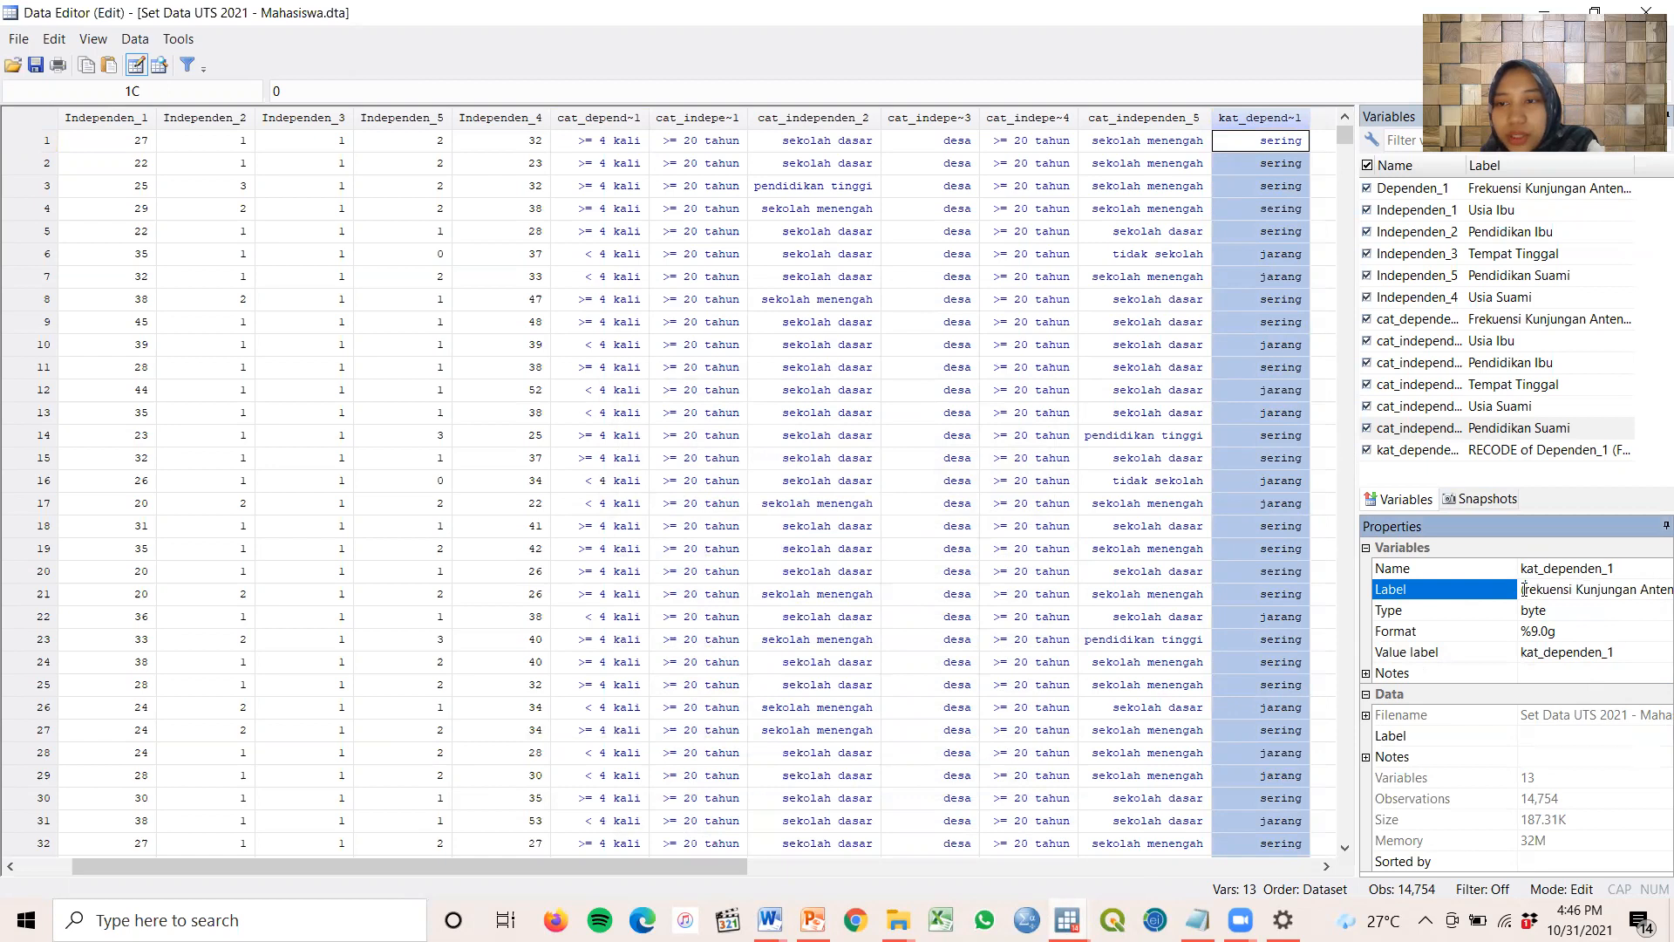
text(F)
key(Caps_Lock)
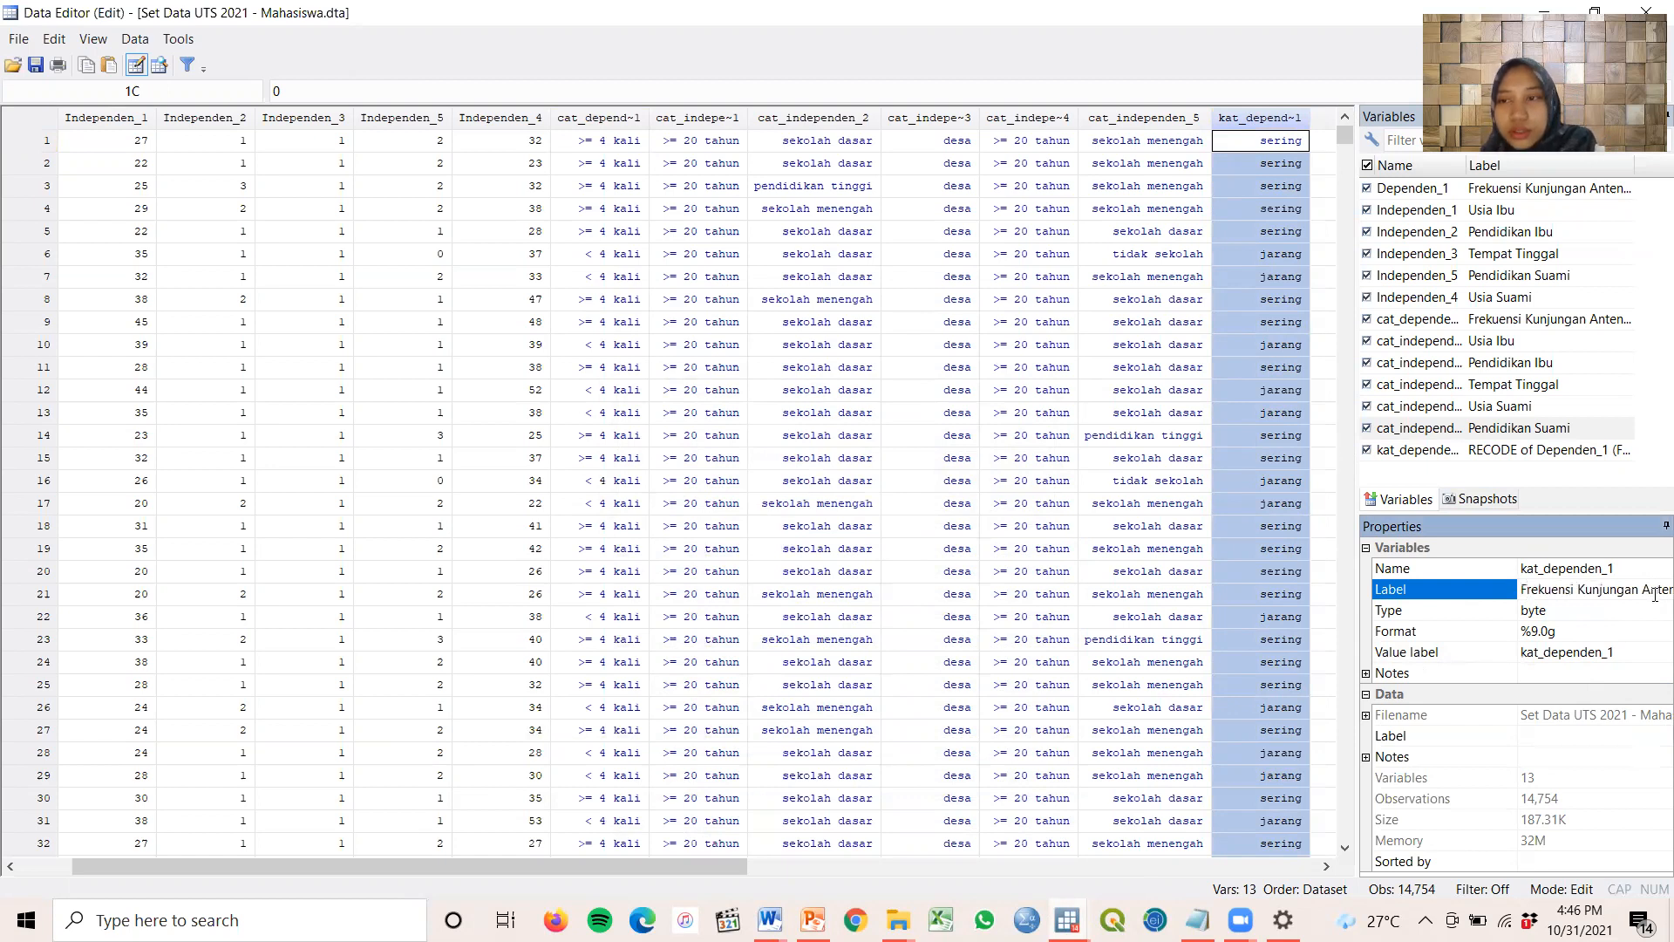
key(End)
key(BackSpace)
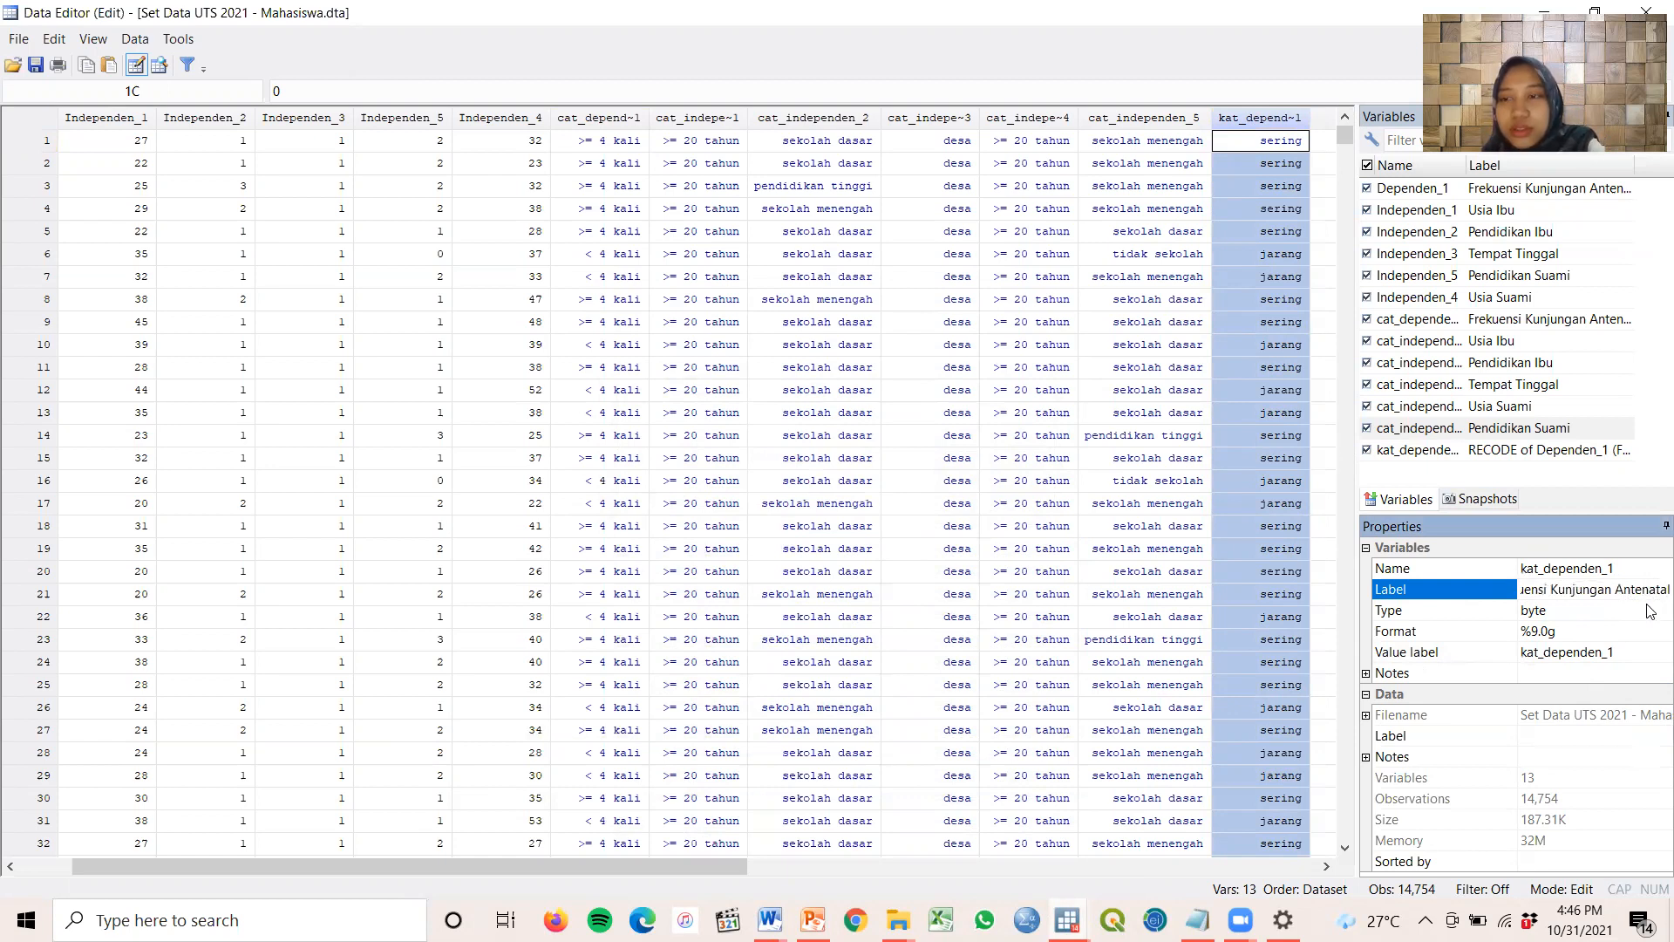
click(1543, 477)
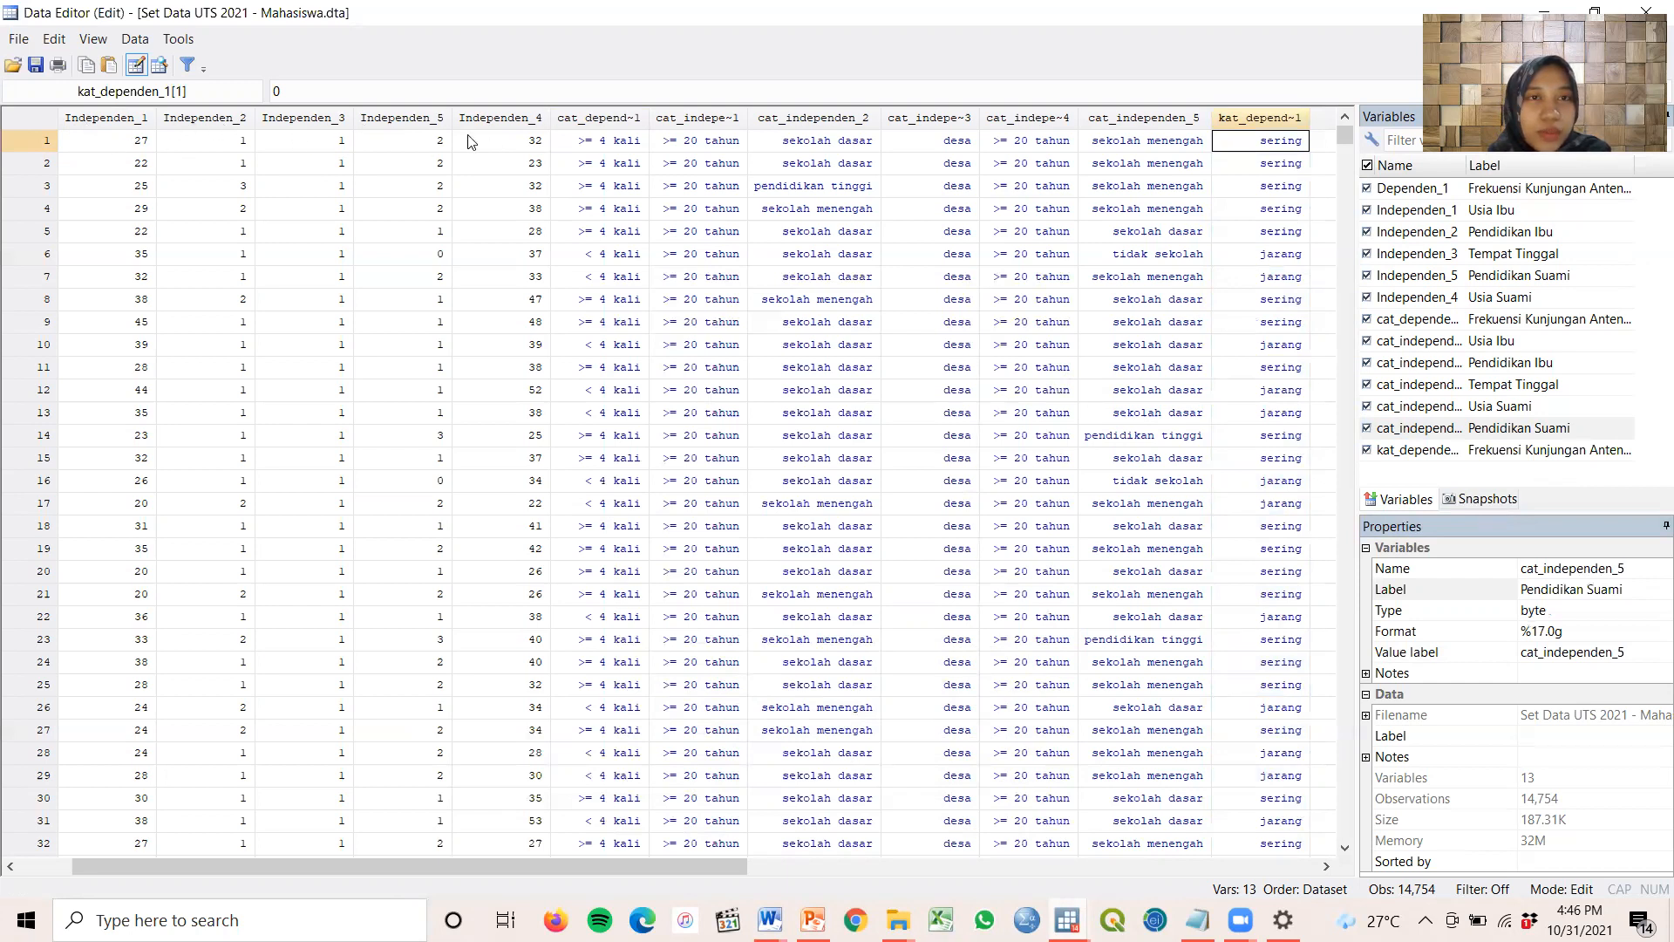
Move Independen_4 ahead of Independen_5 in the variable order and check the dataset's column order
click(1540, 297)
drag(1540, 297, 1542, 276)
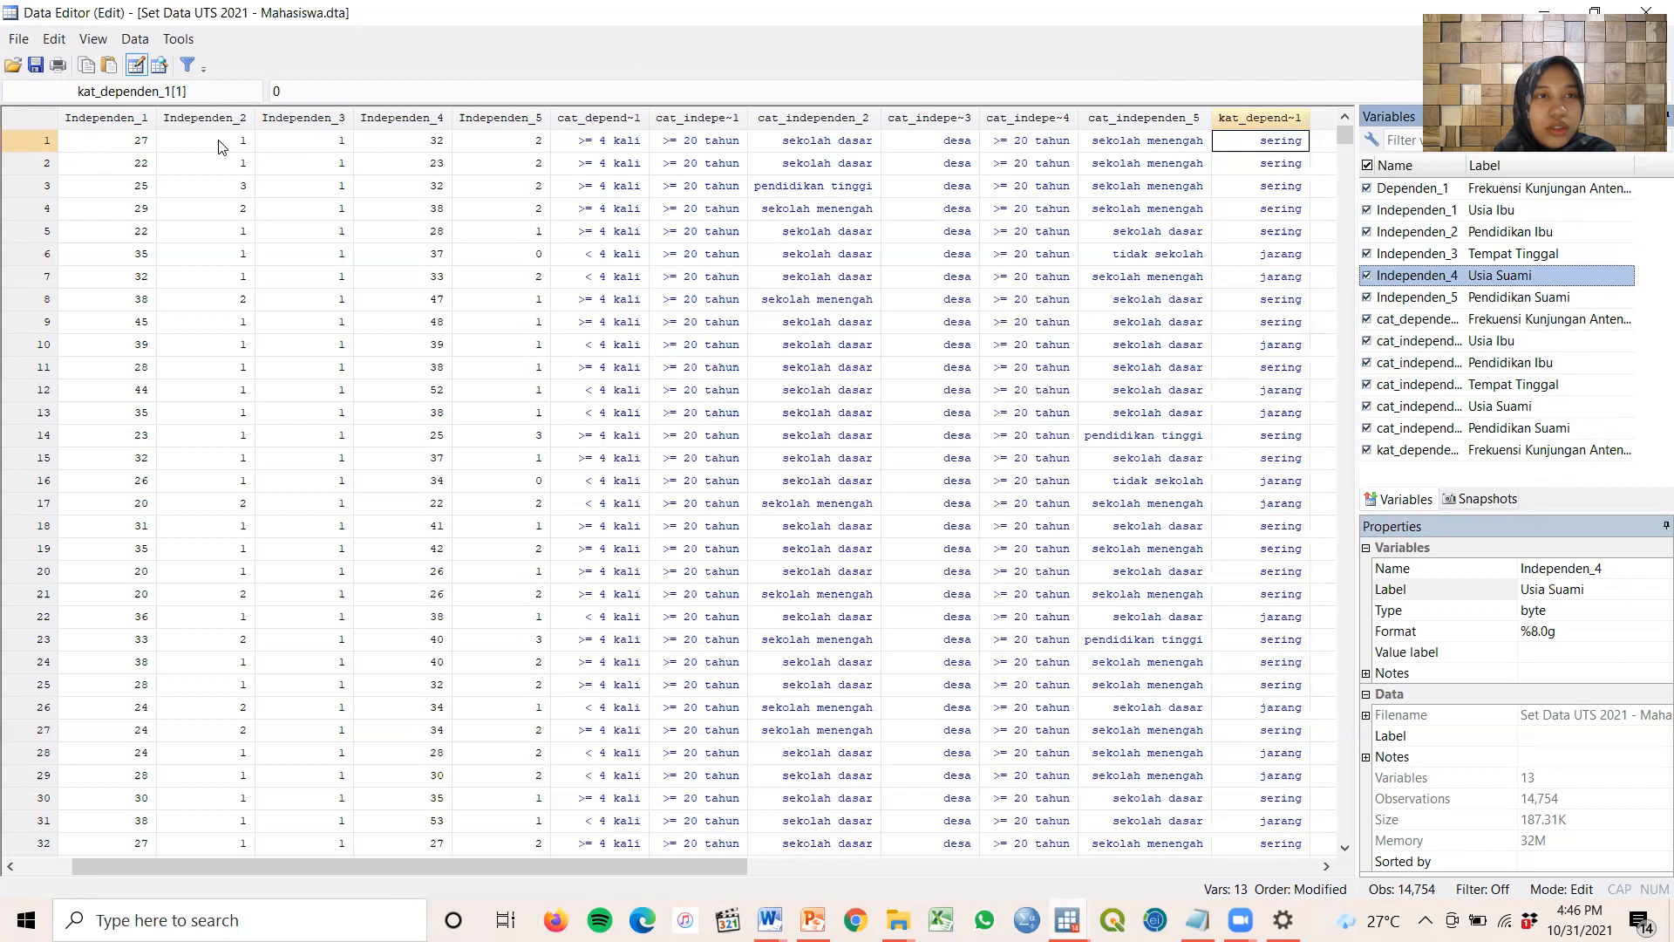
drag(558, 867, 504, 867)
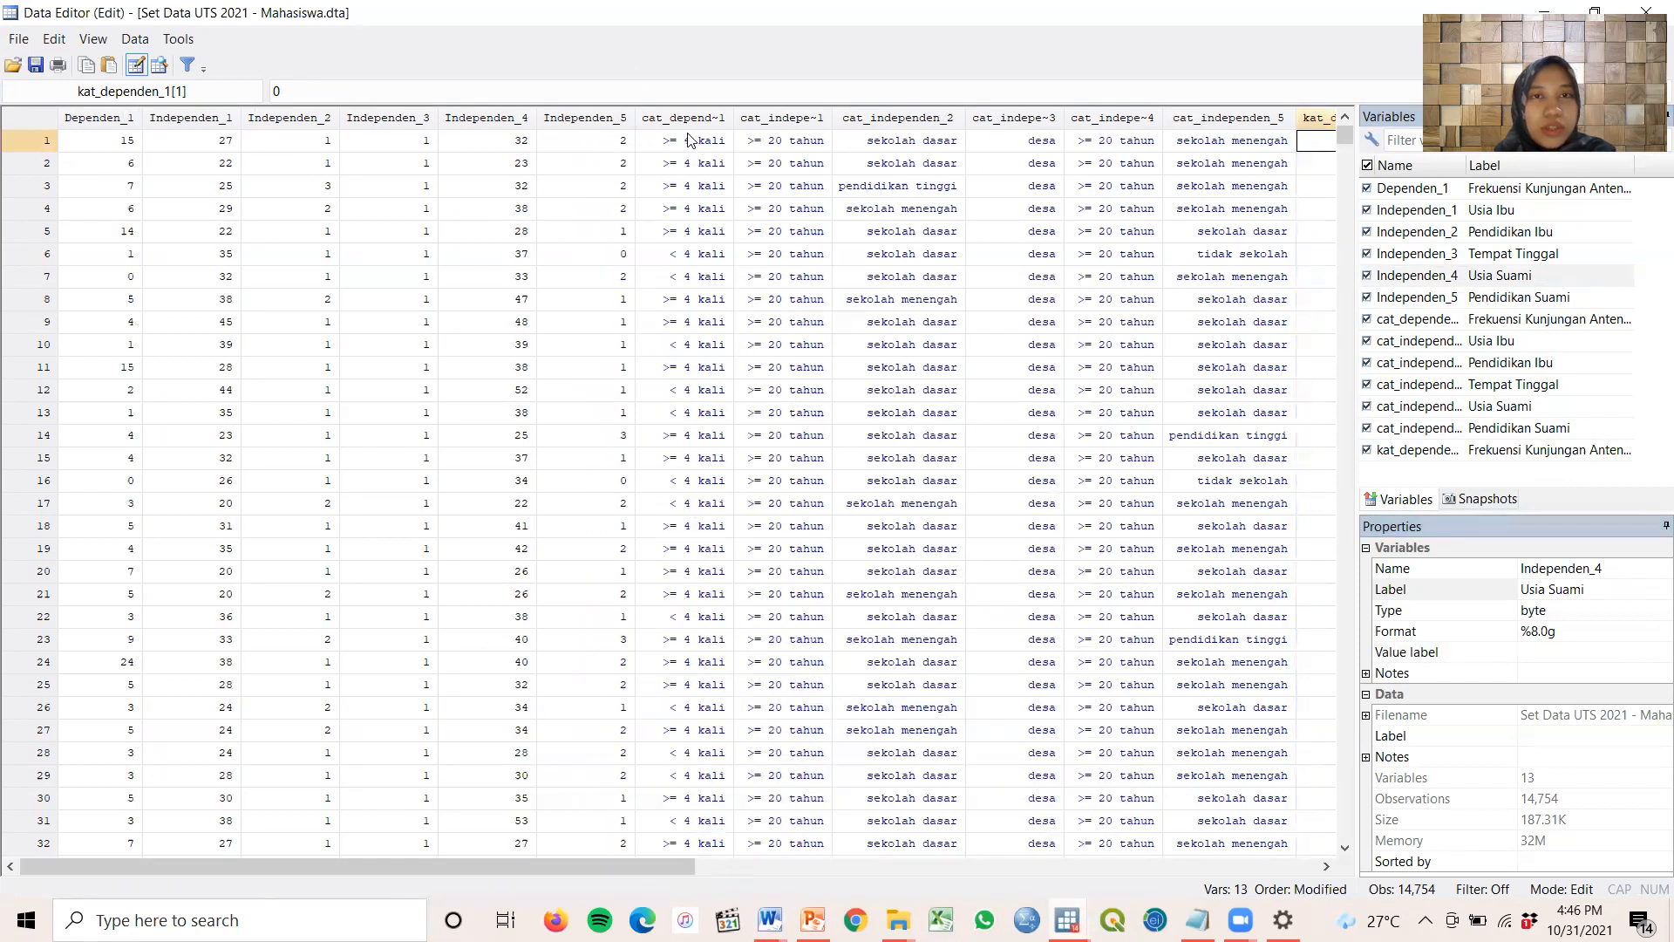
drag(556, 867, 711, 867)
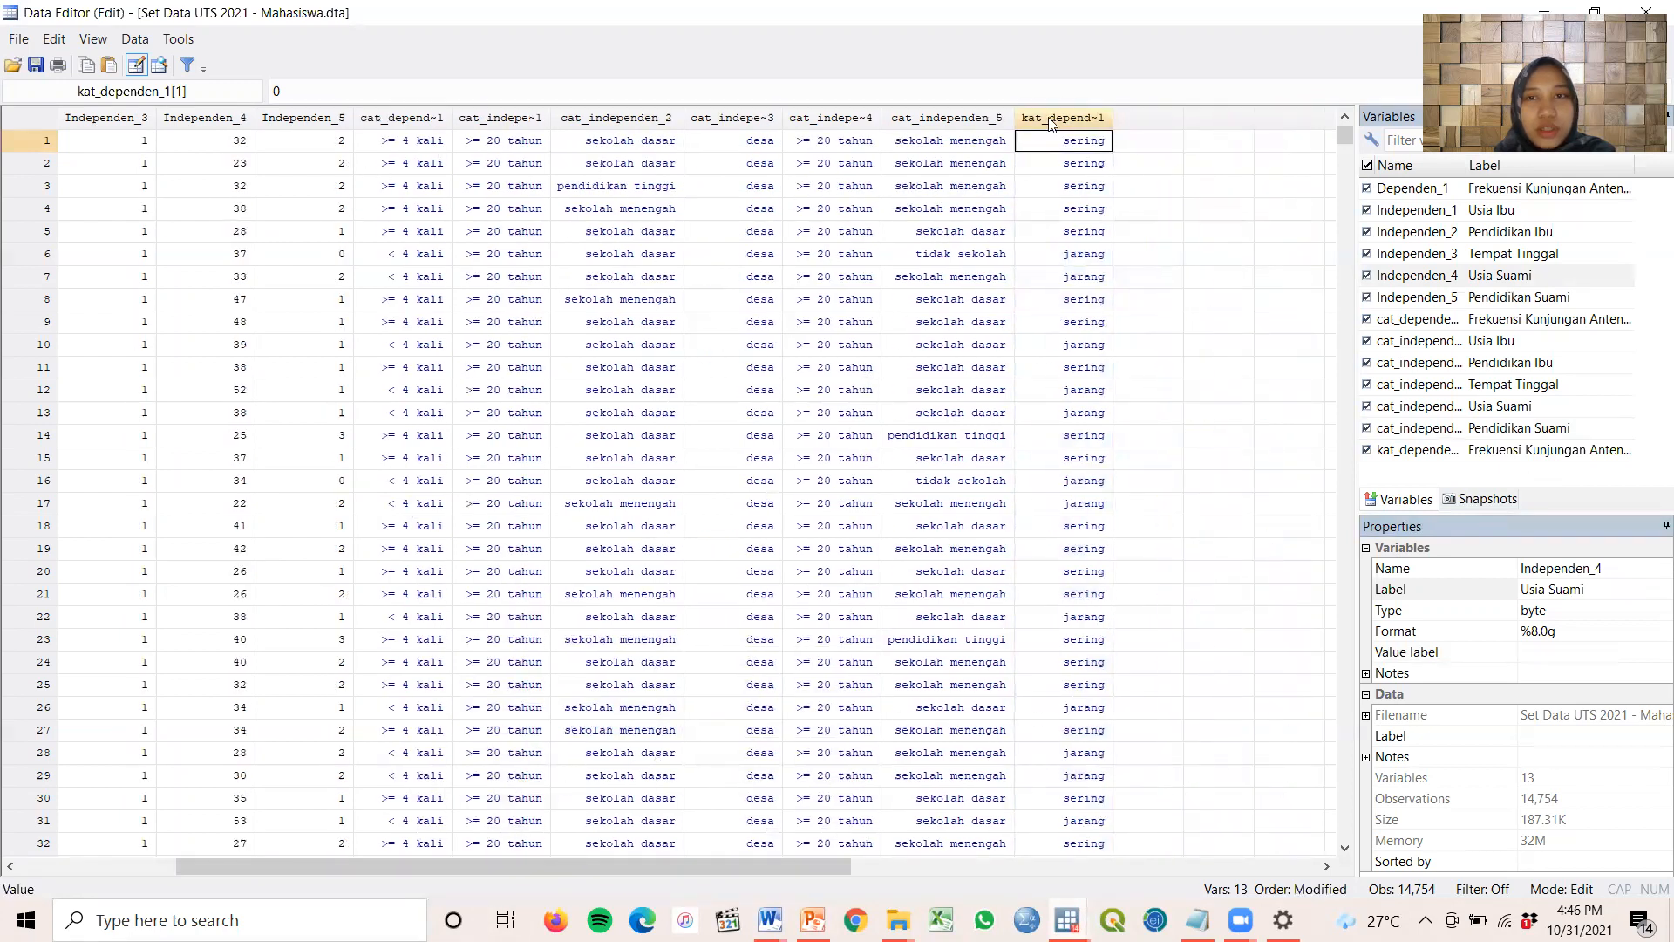
drag(798, 867, 628, 866)
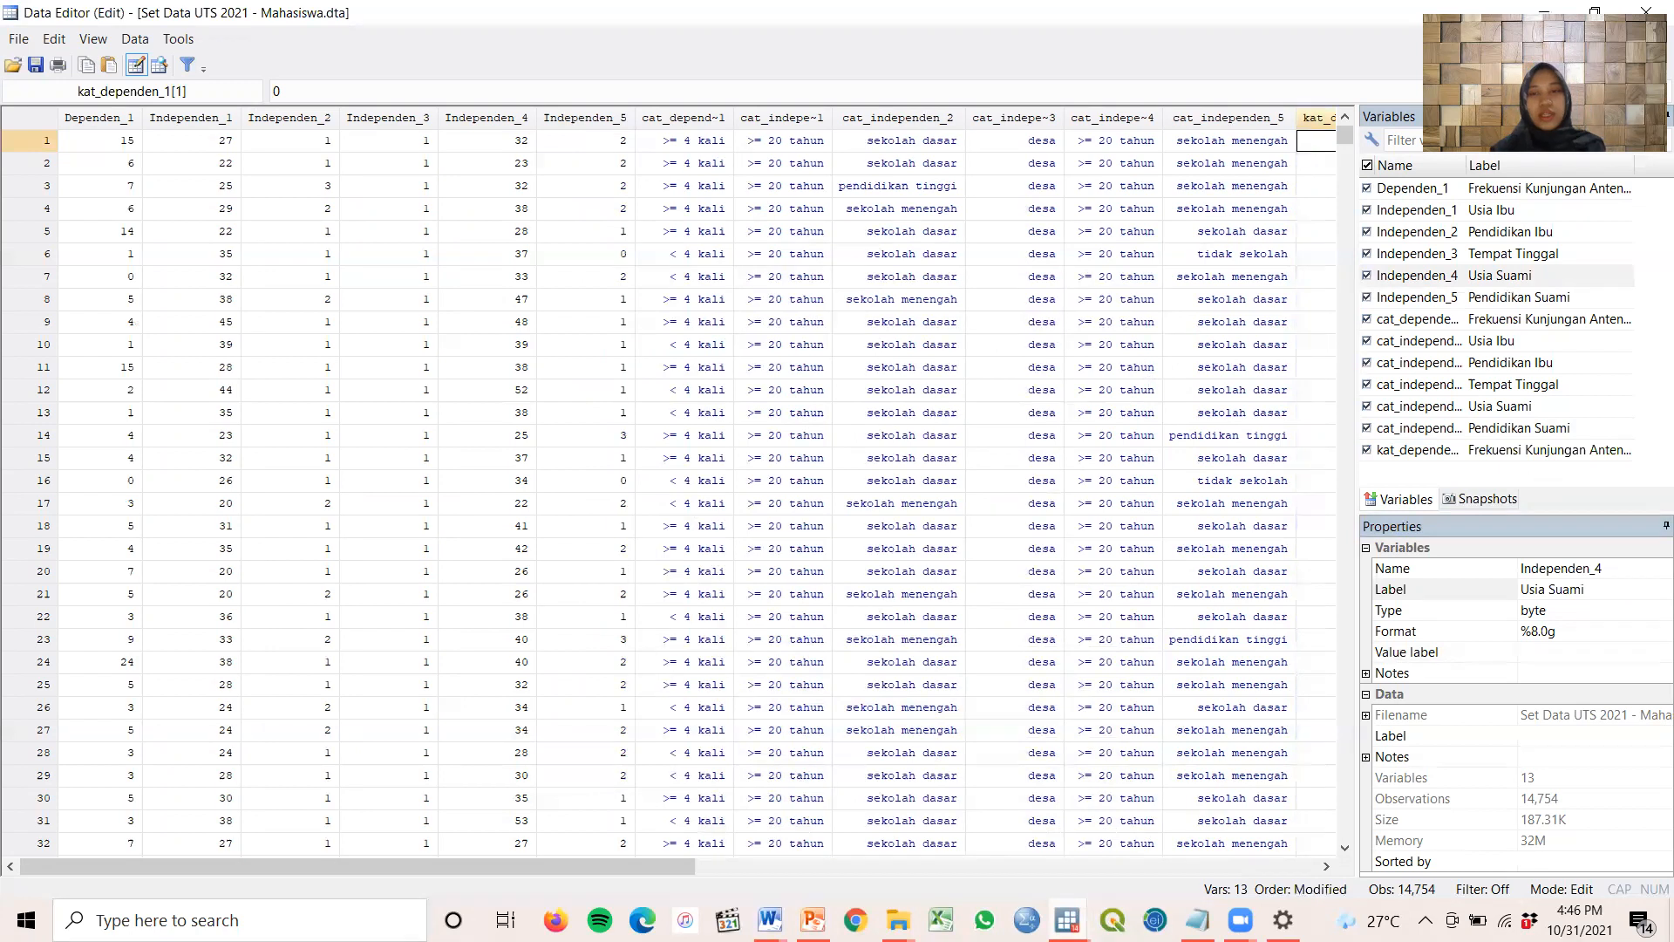
Leave the Data Editor for the PowerPoint presentation and check the univariate requirements on the "Pembahasan Lebih Lanjut" slide
mouse_move(1068, 920)
click(995, 820)
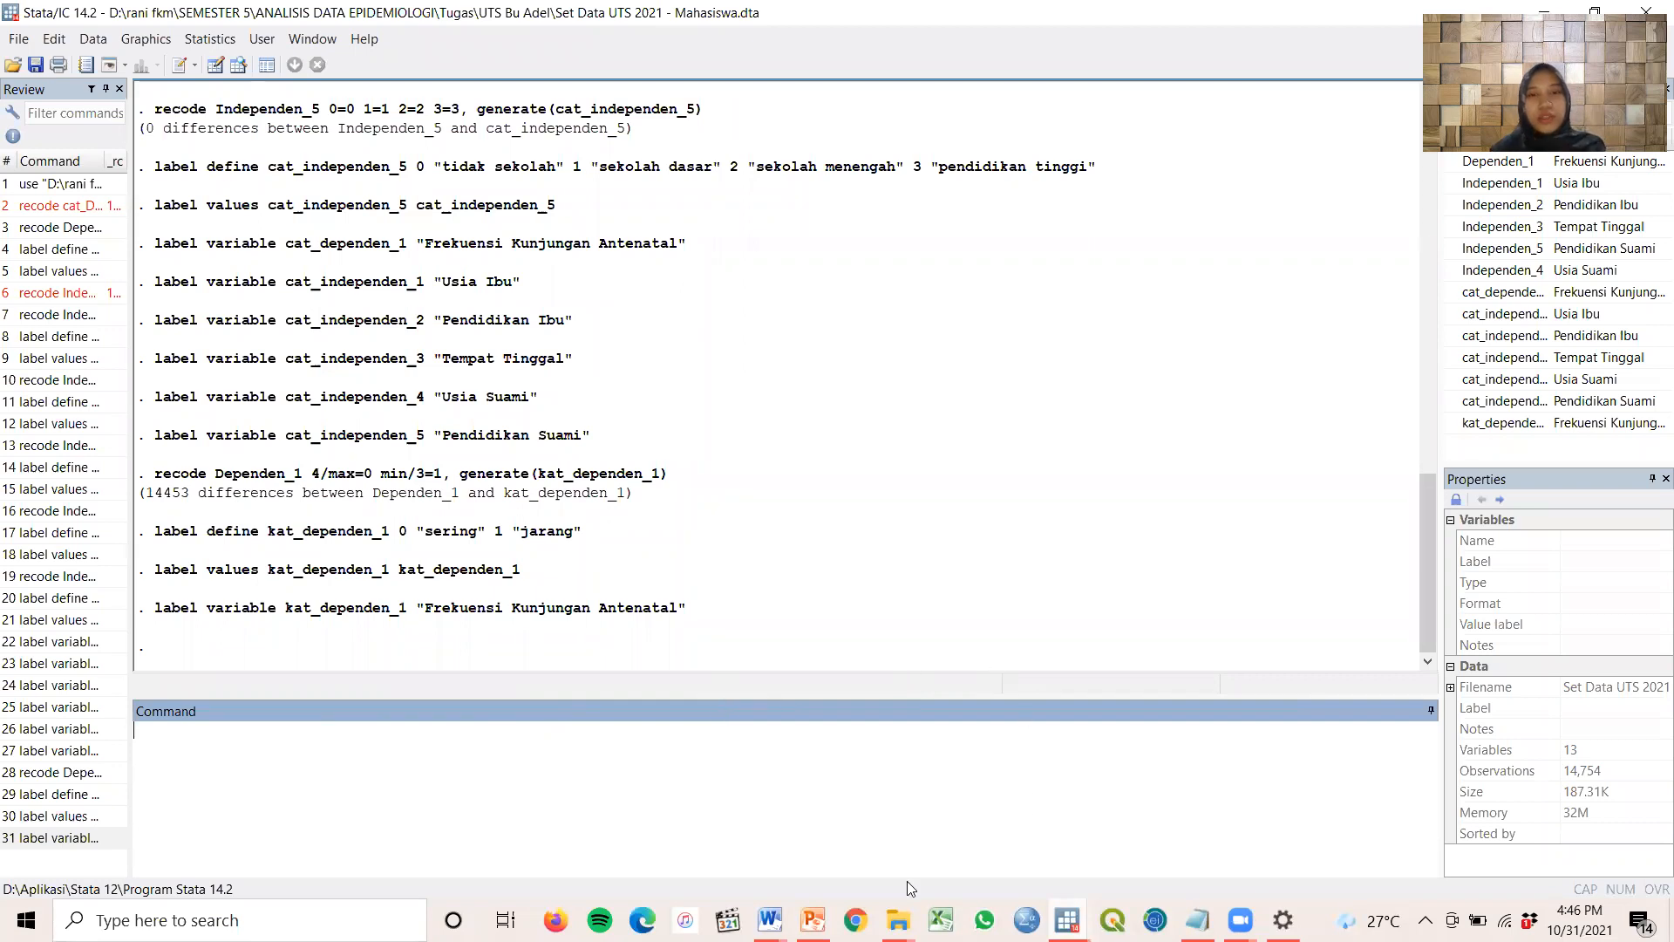
mouse_move(767, 920)
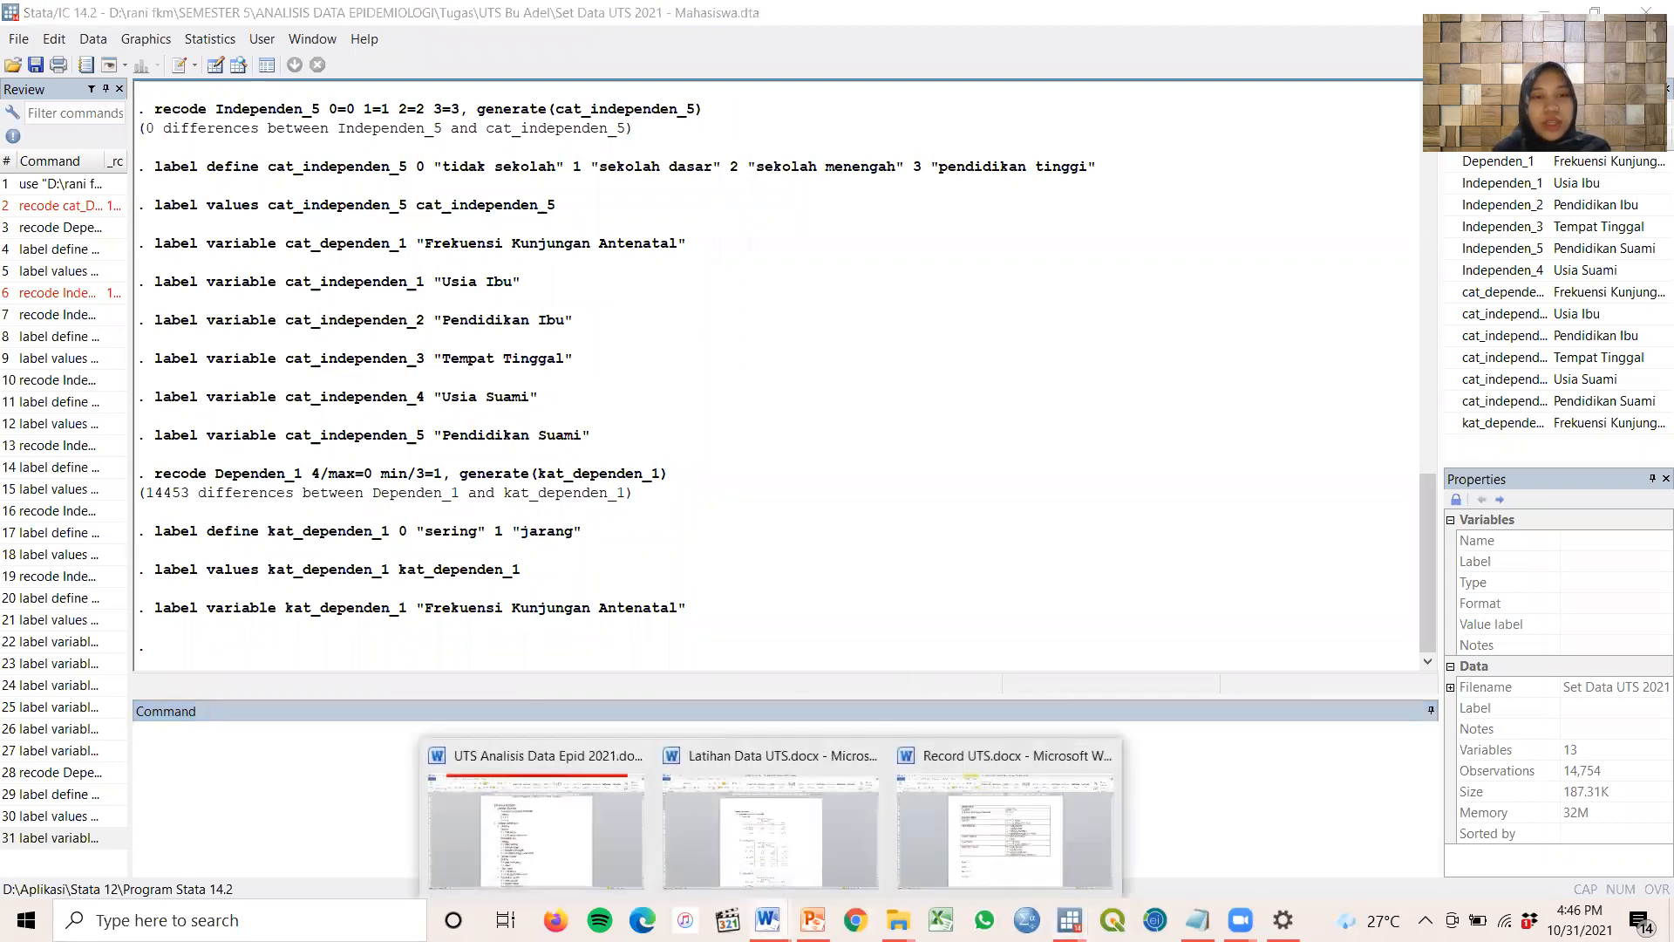
click(812, 920)
scroll(273, 377, up, 5)
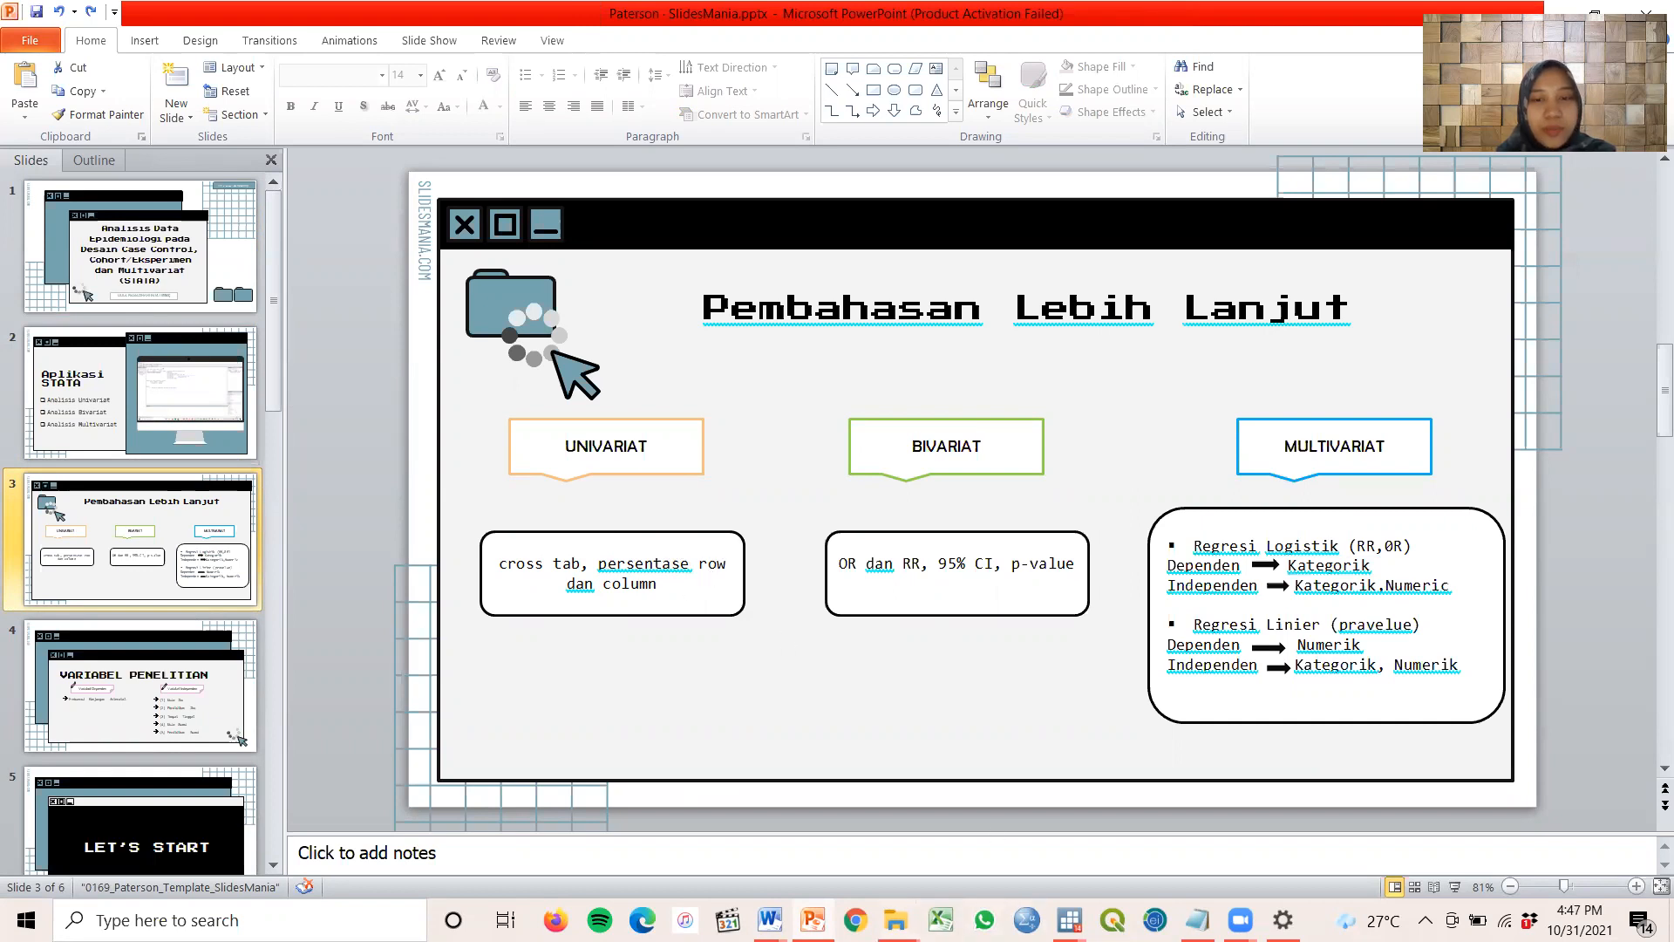
Return to the main Stata window and cross-tabulate cat_independen_1 by cat_dependen_1 without percentages
click(960, 855)
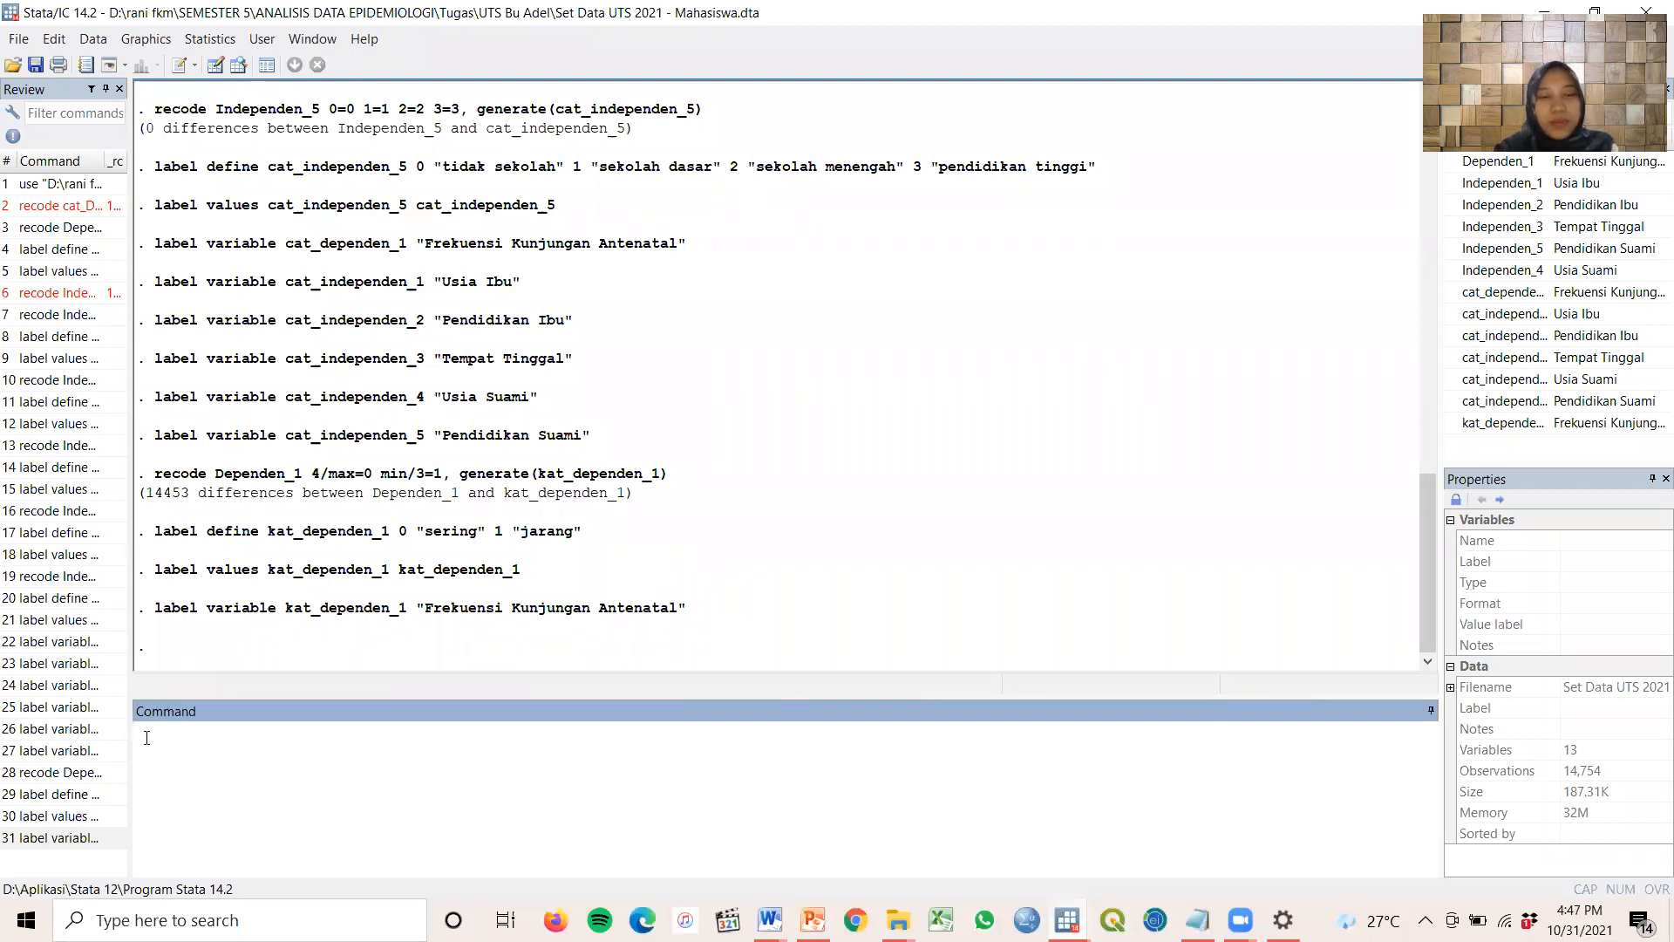
text(tab)
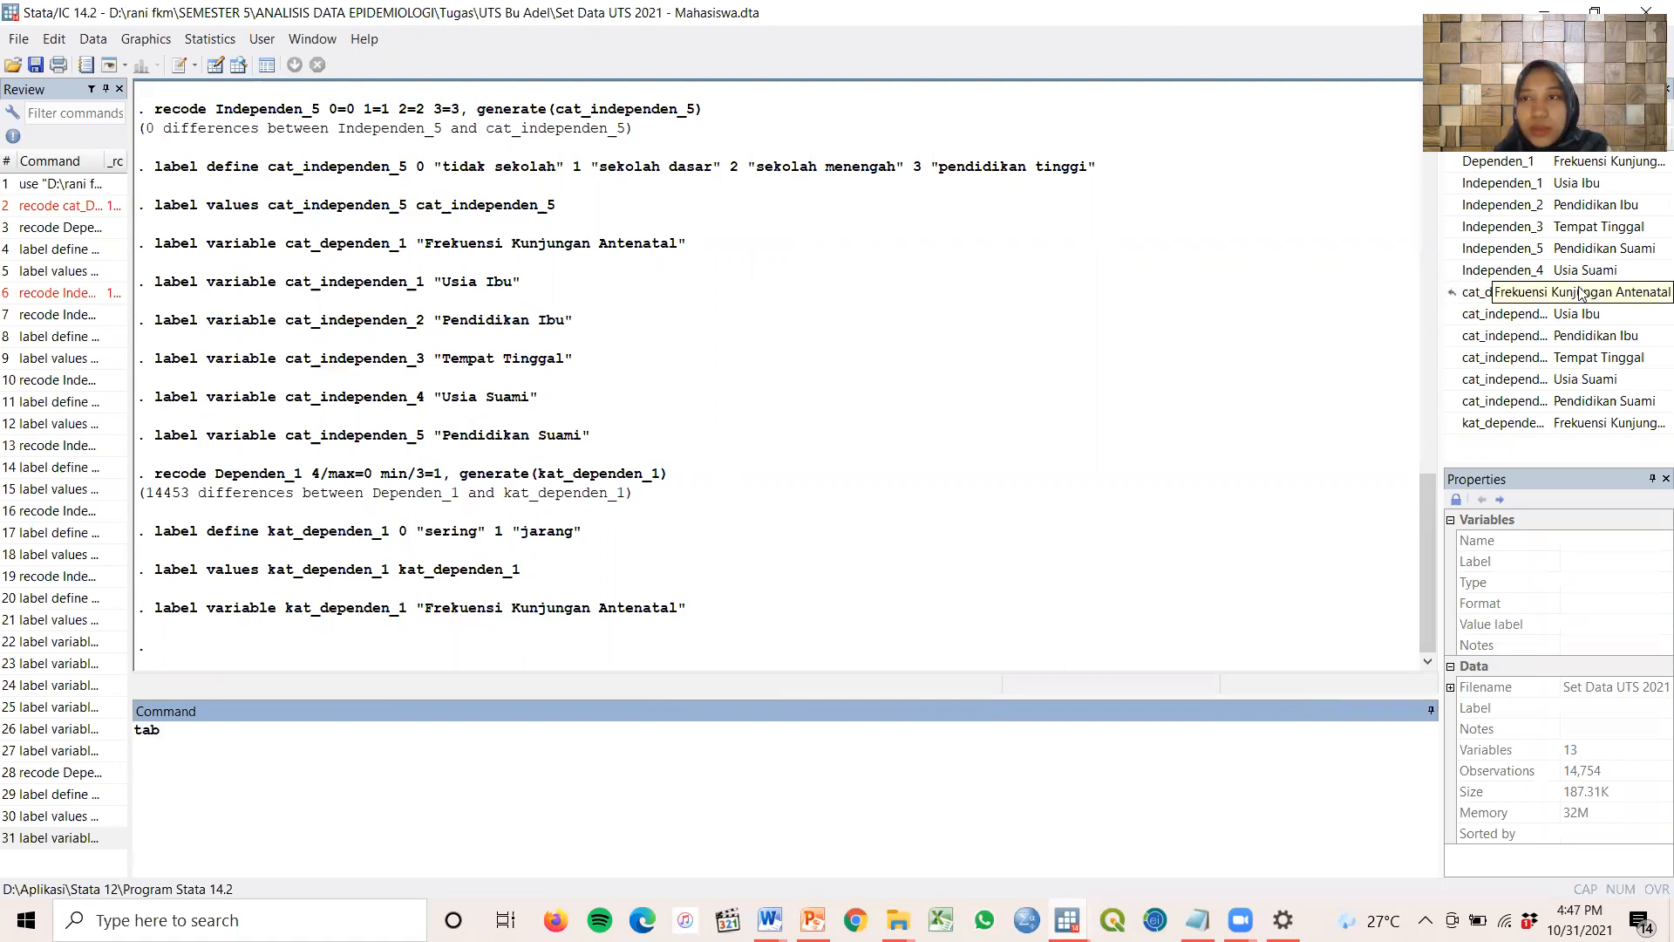
click(1452, 314)
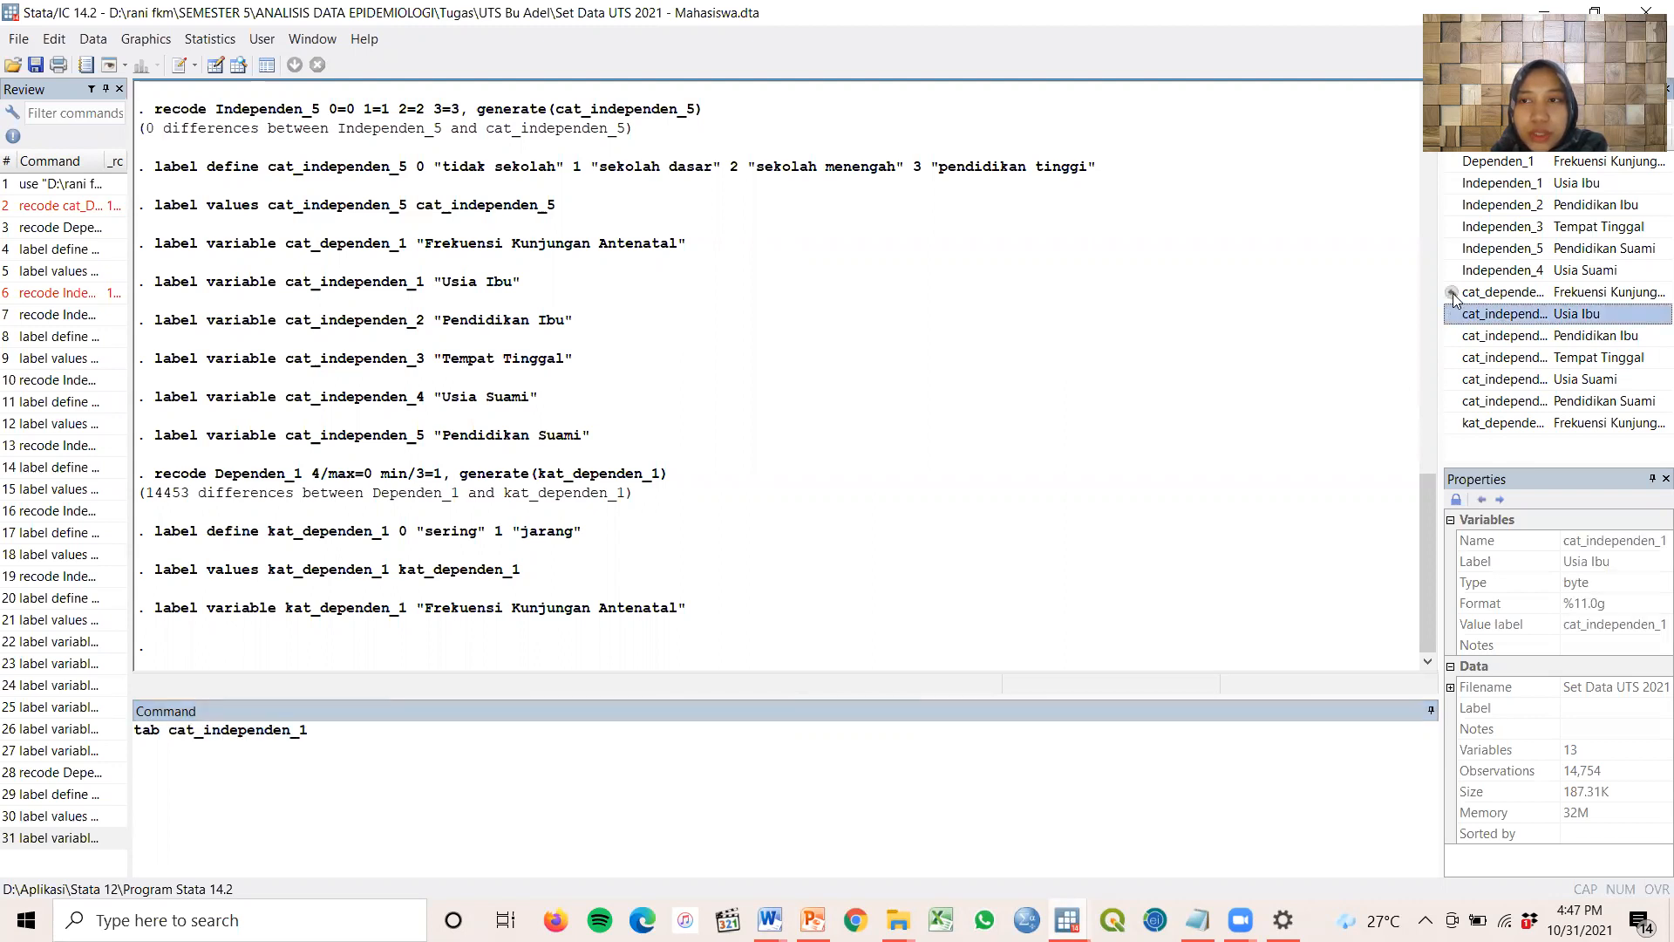
click(1453, 293)
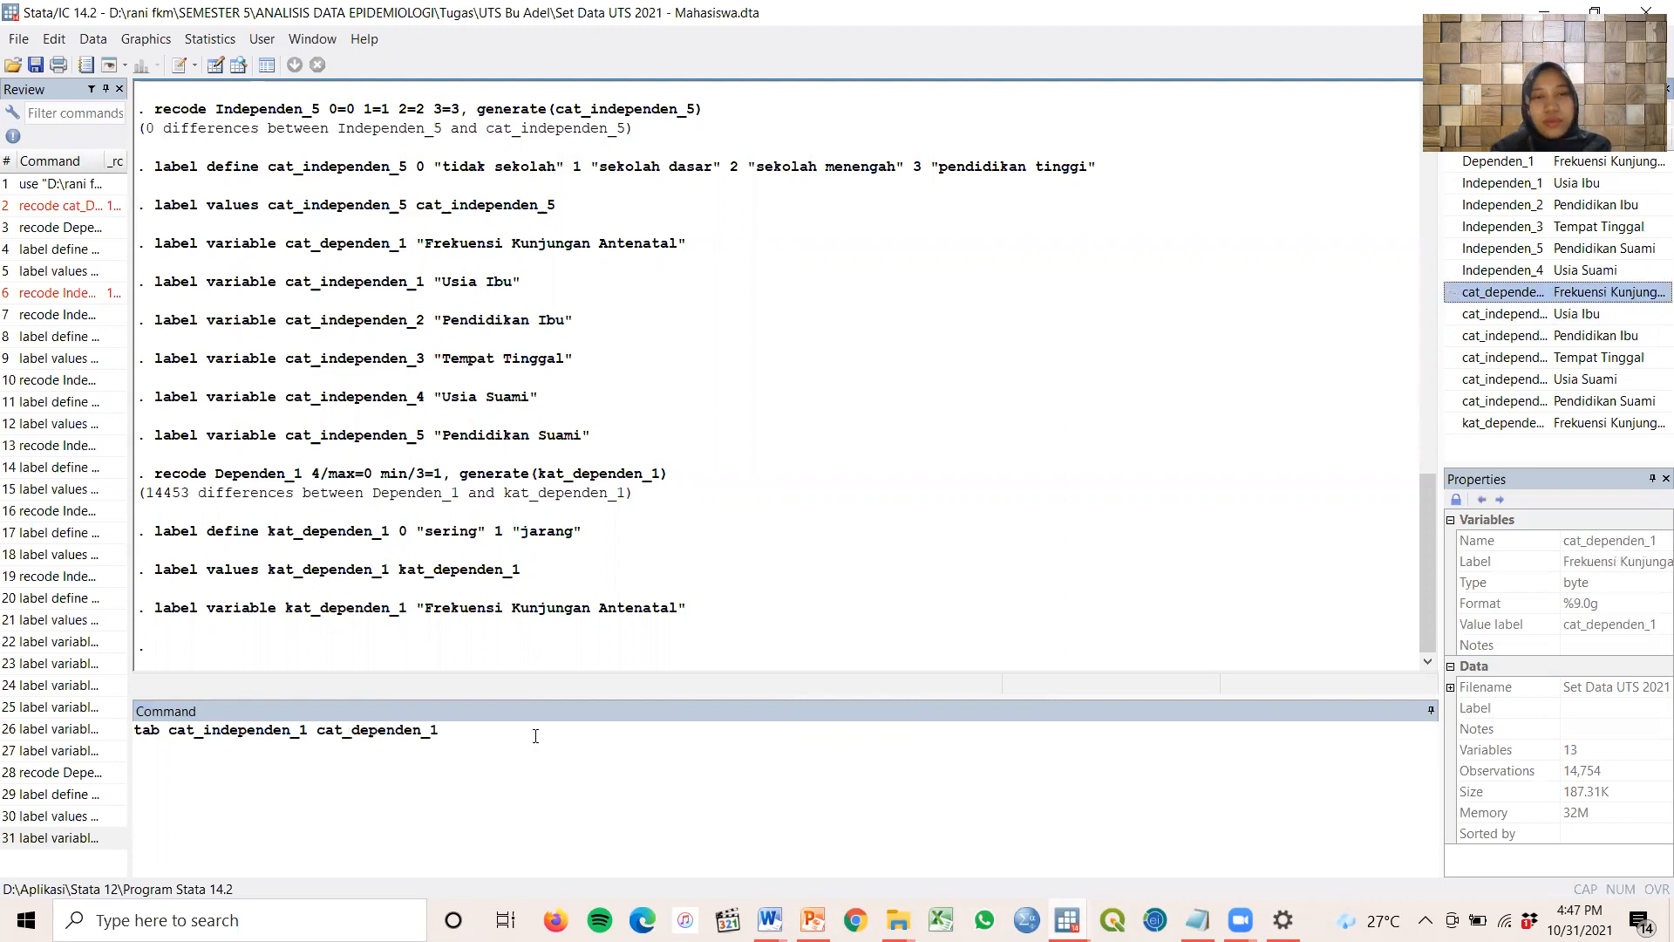
key(Return)
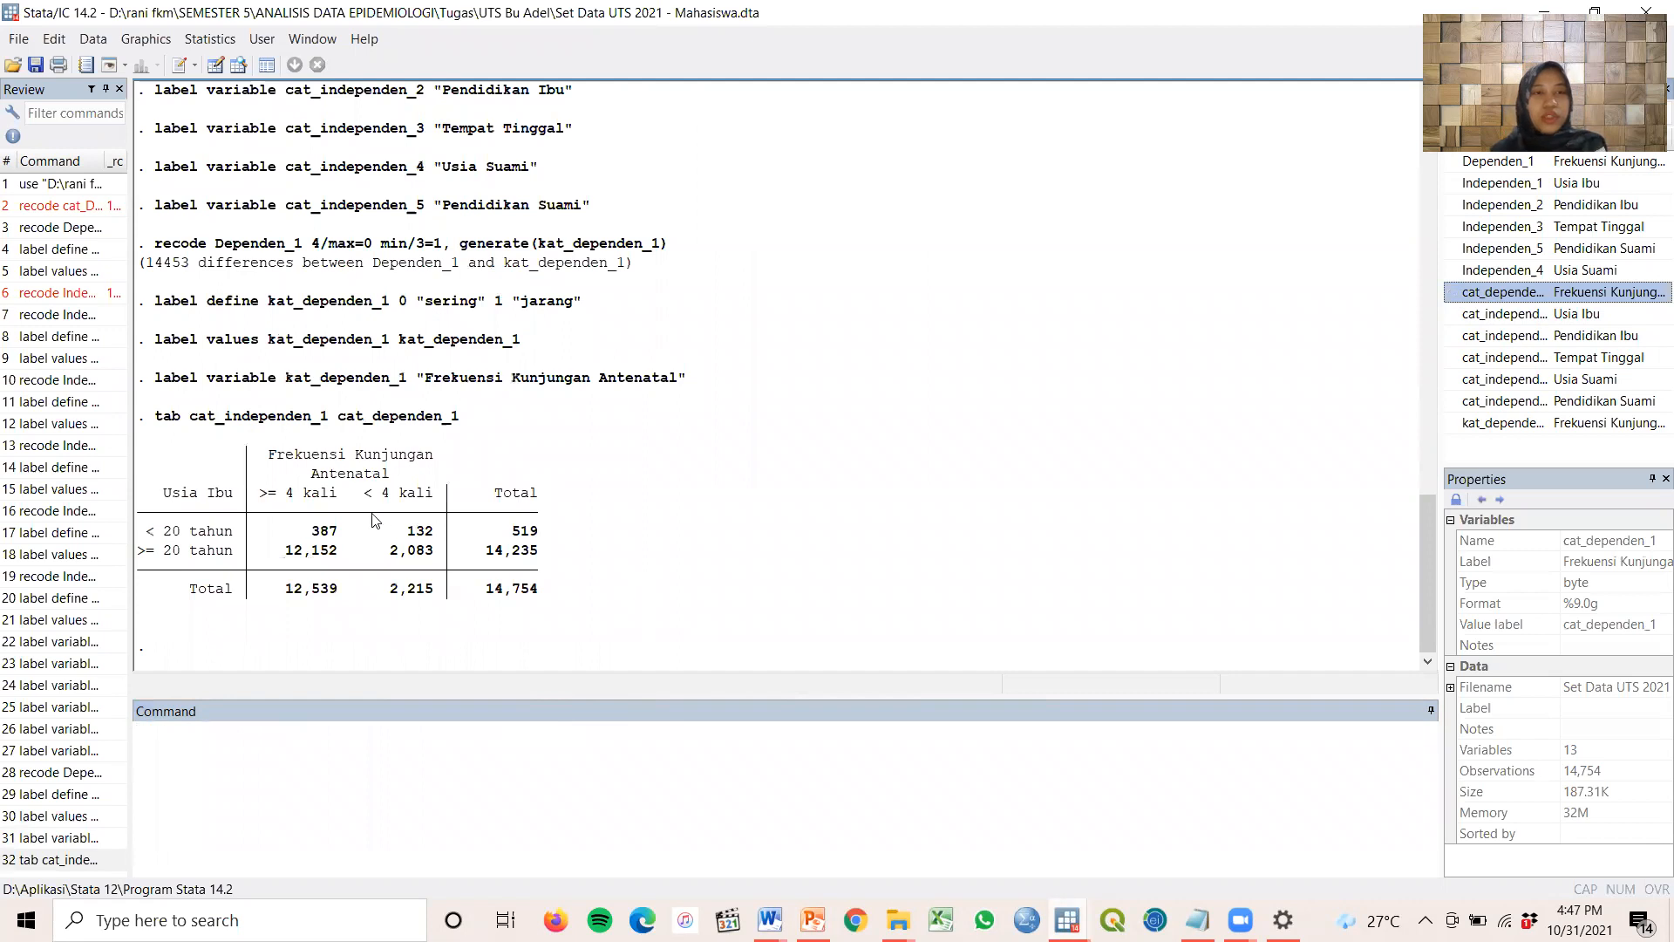
Cross-tabulate cat_independen_1 by cat_dependen_1 with row percentages, using the row option
click(144, 437)
click(211, 750)
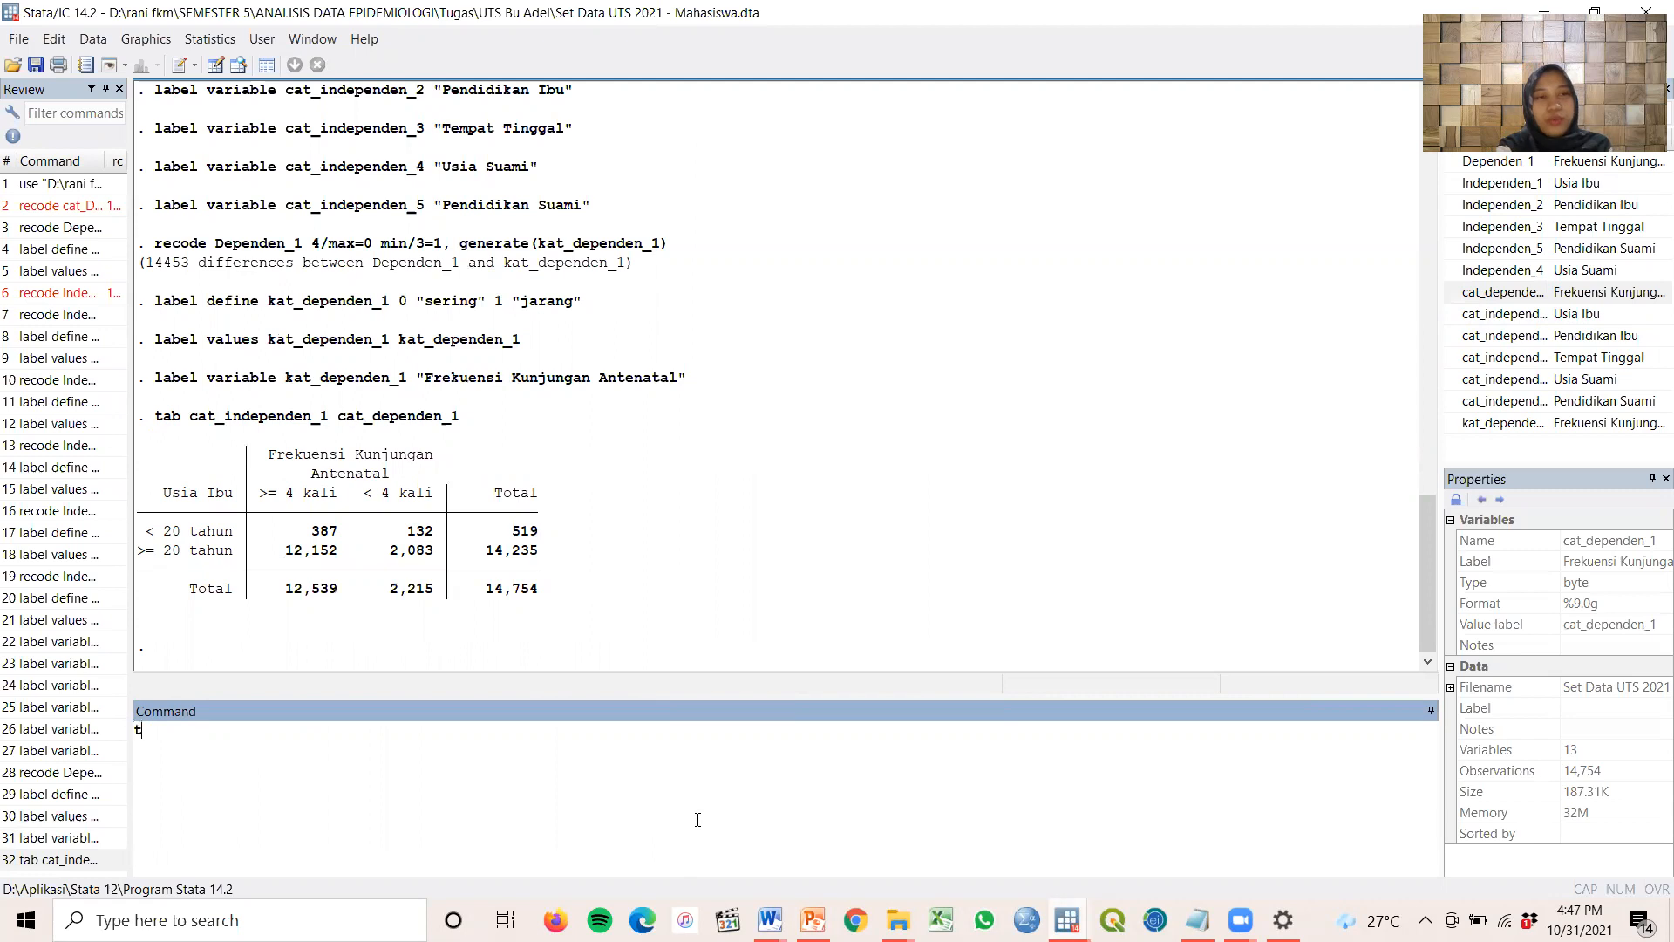
text(tab)
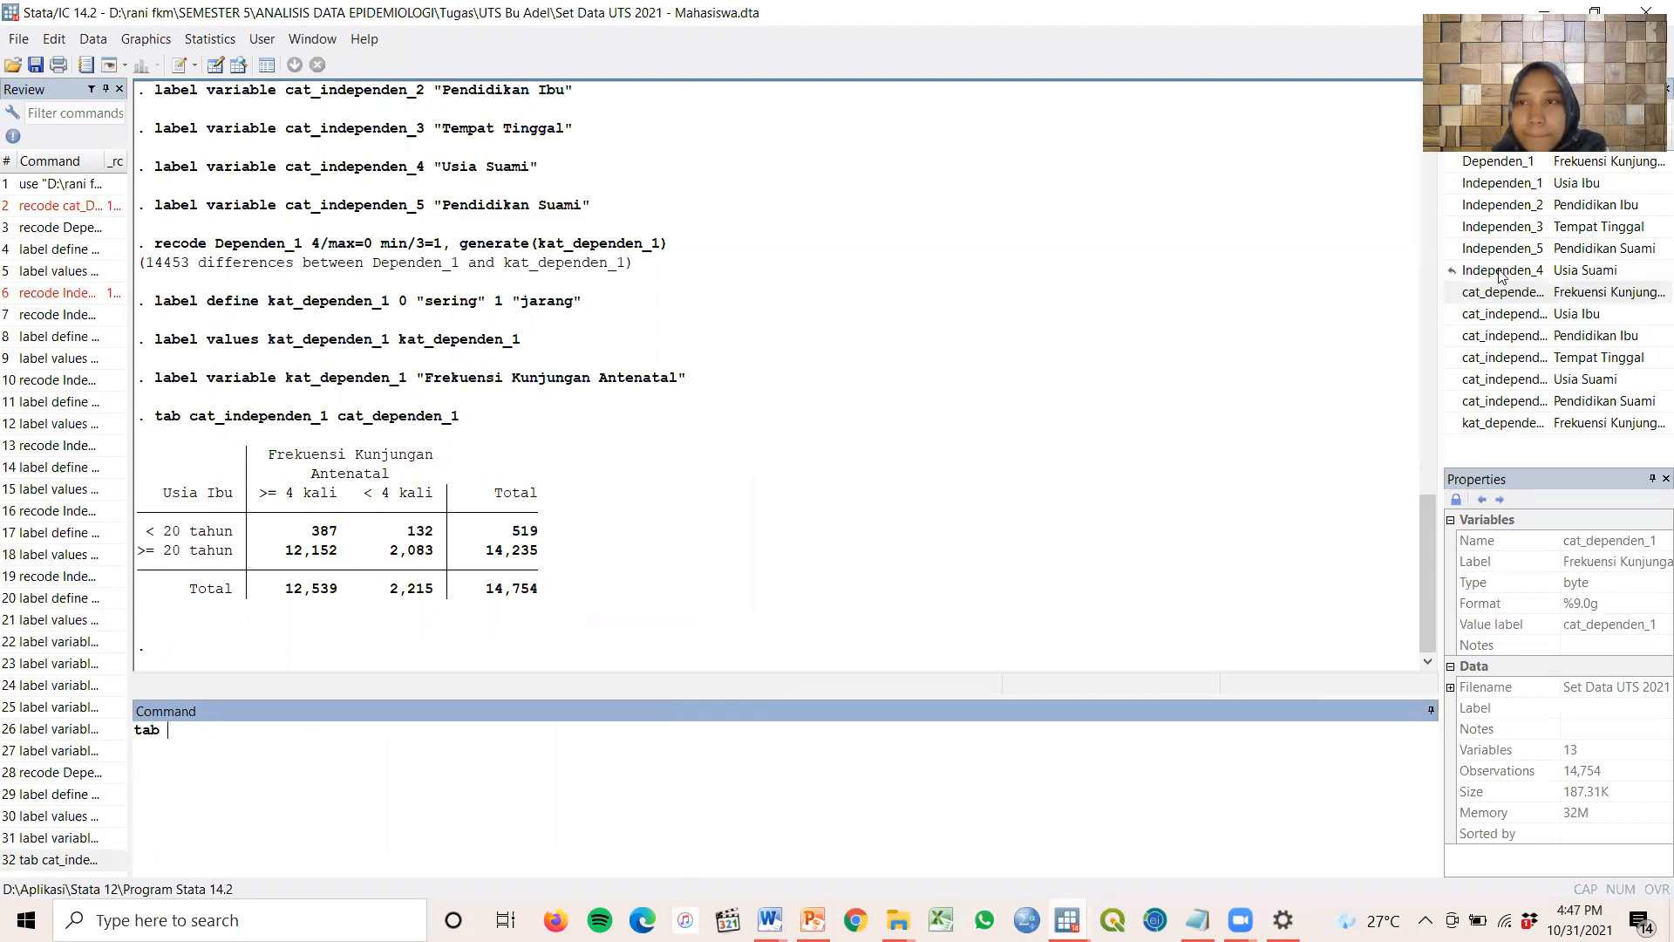
double_click(1458, 315)
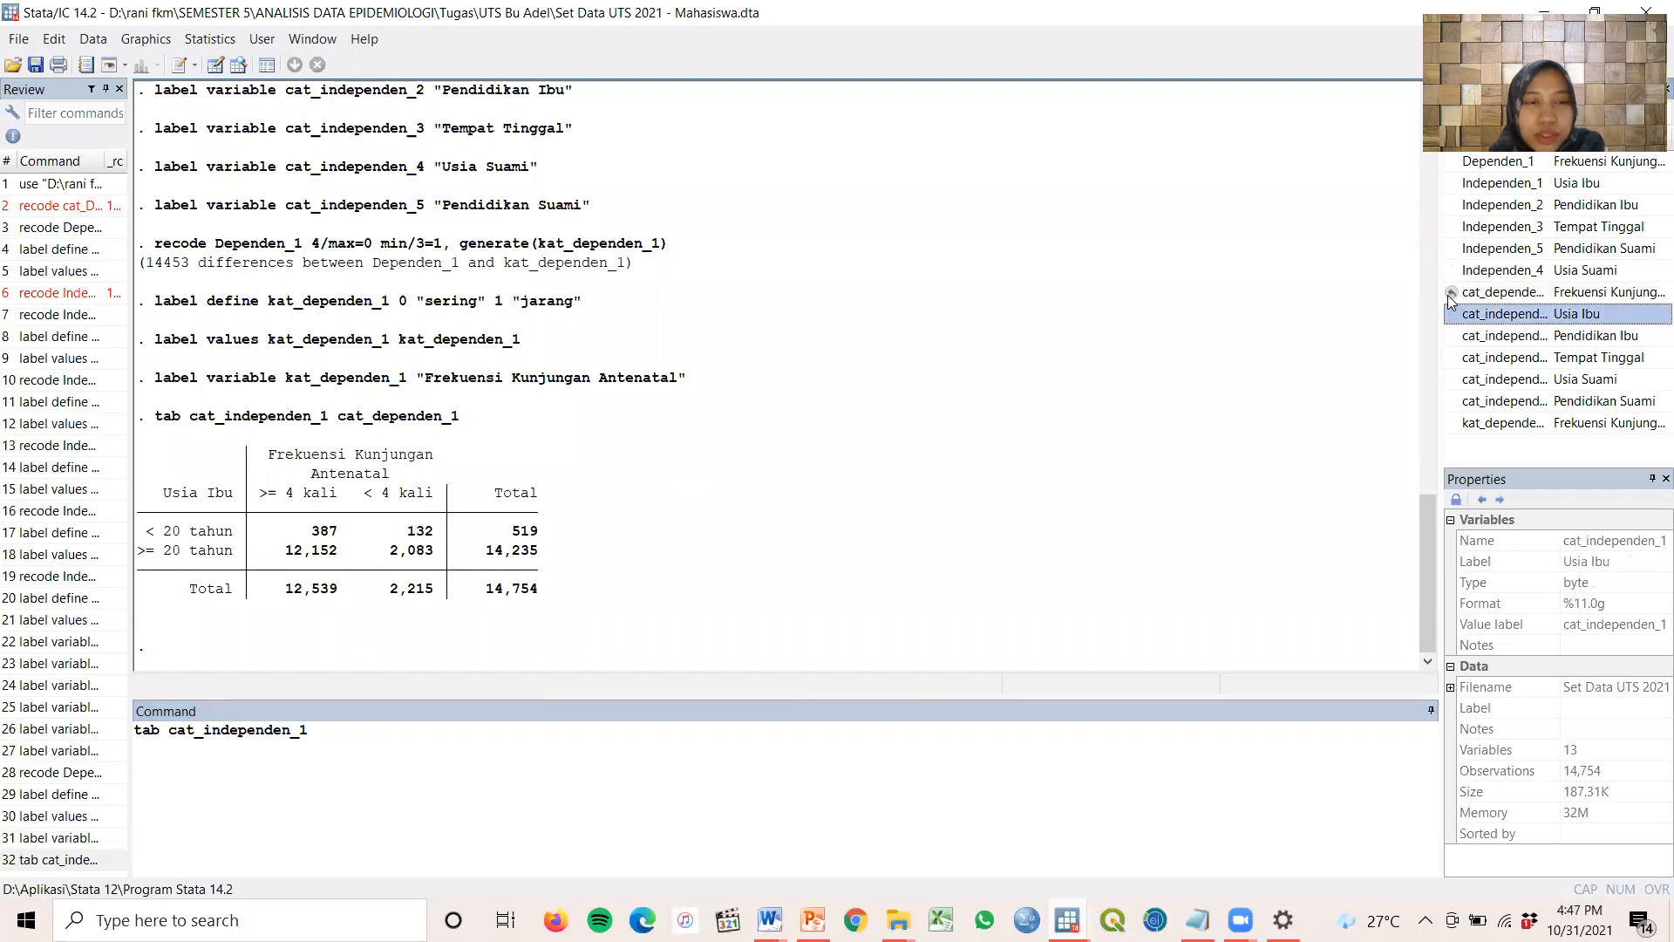
double_click(1474, 292)
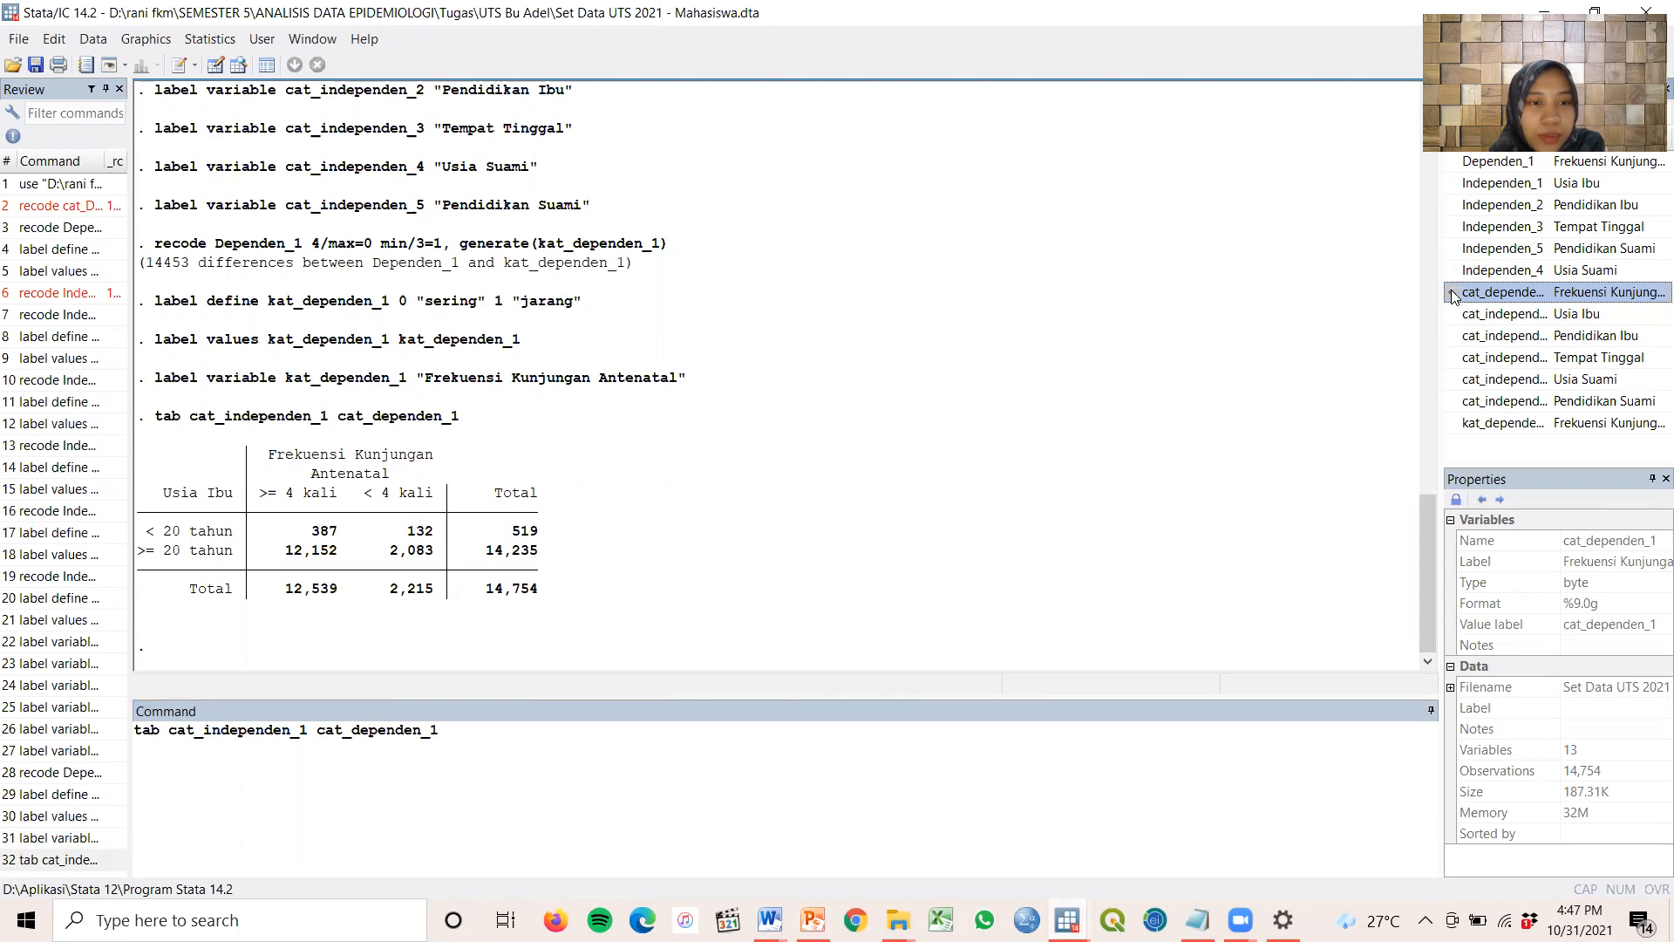
click(518, 737)
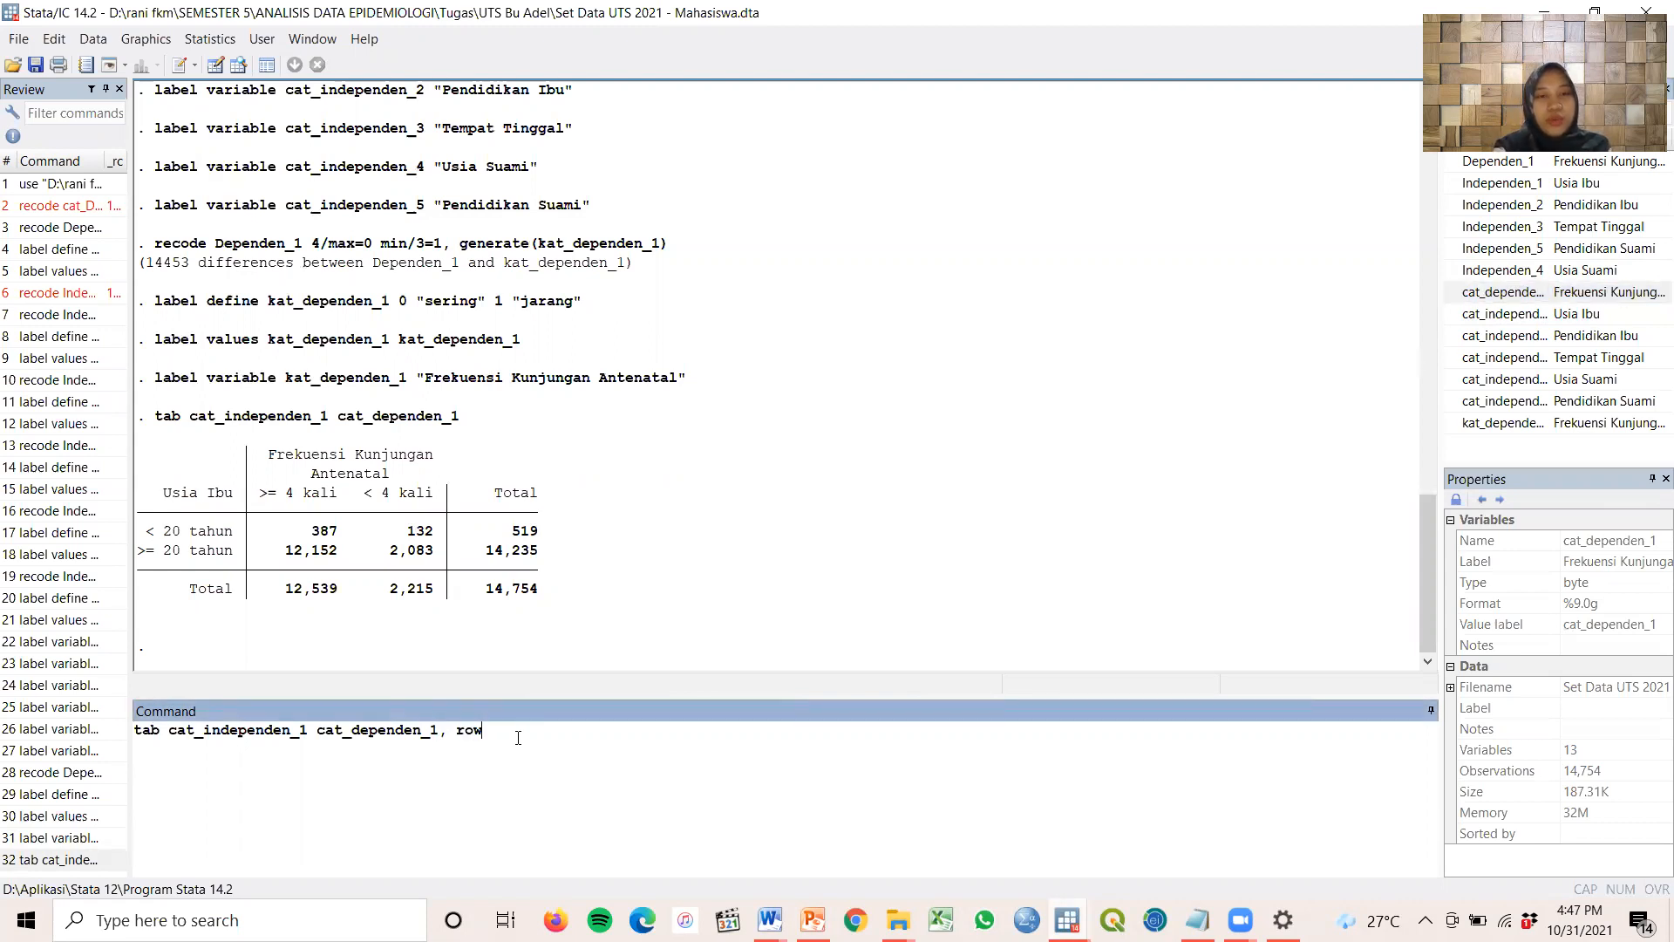
key(Return)
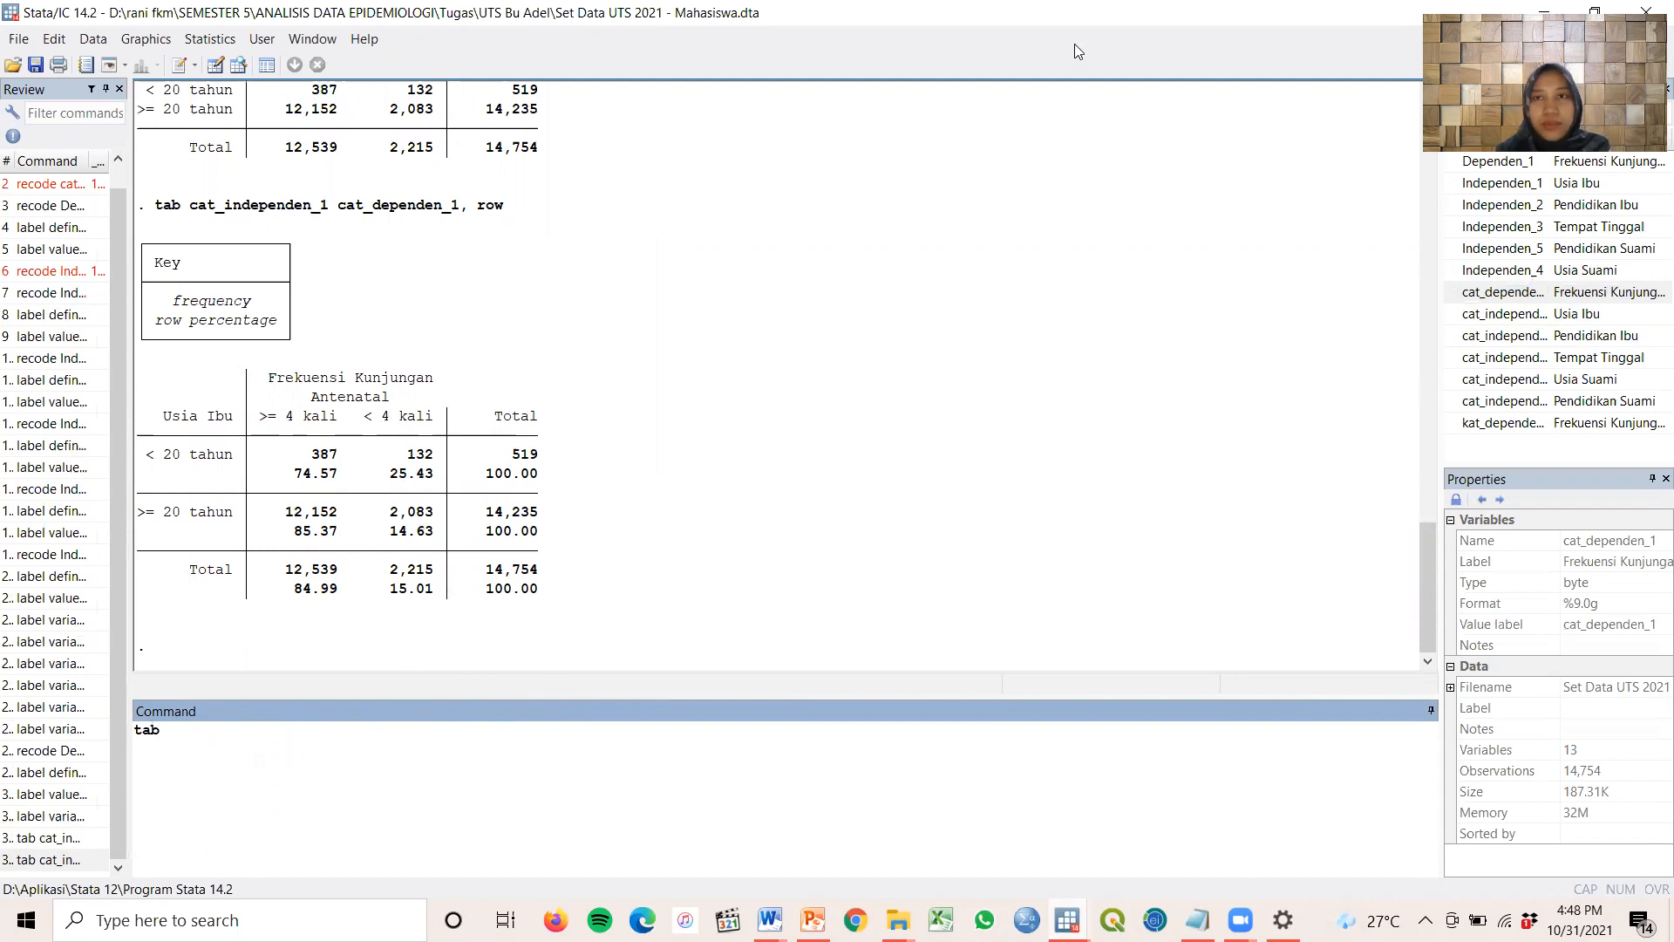
Cross-tabulate cat_independen_1 by cat_dependen_1 with column percentages, using the col option
click(1168, 433)
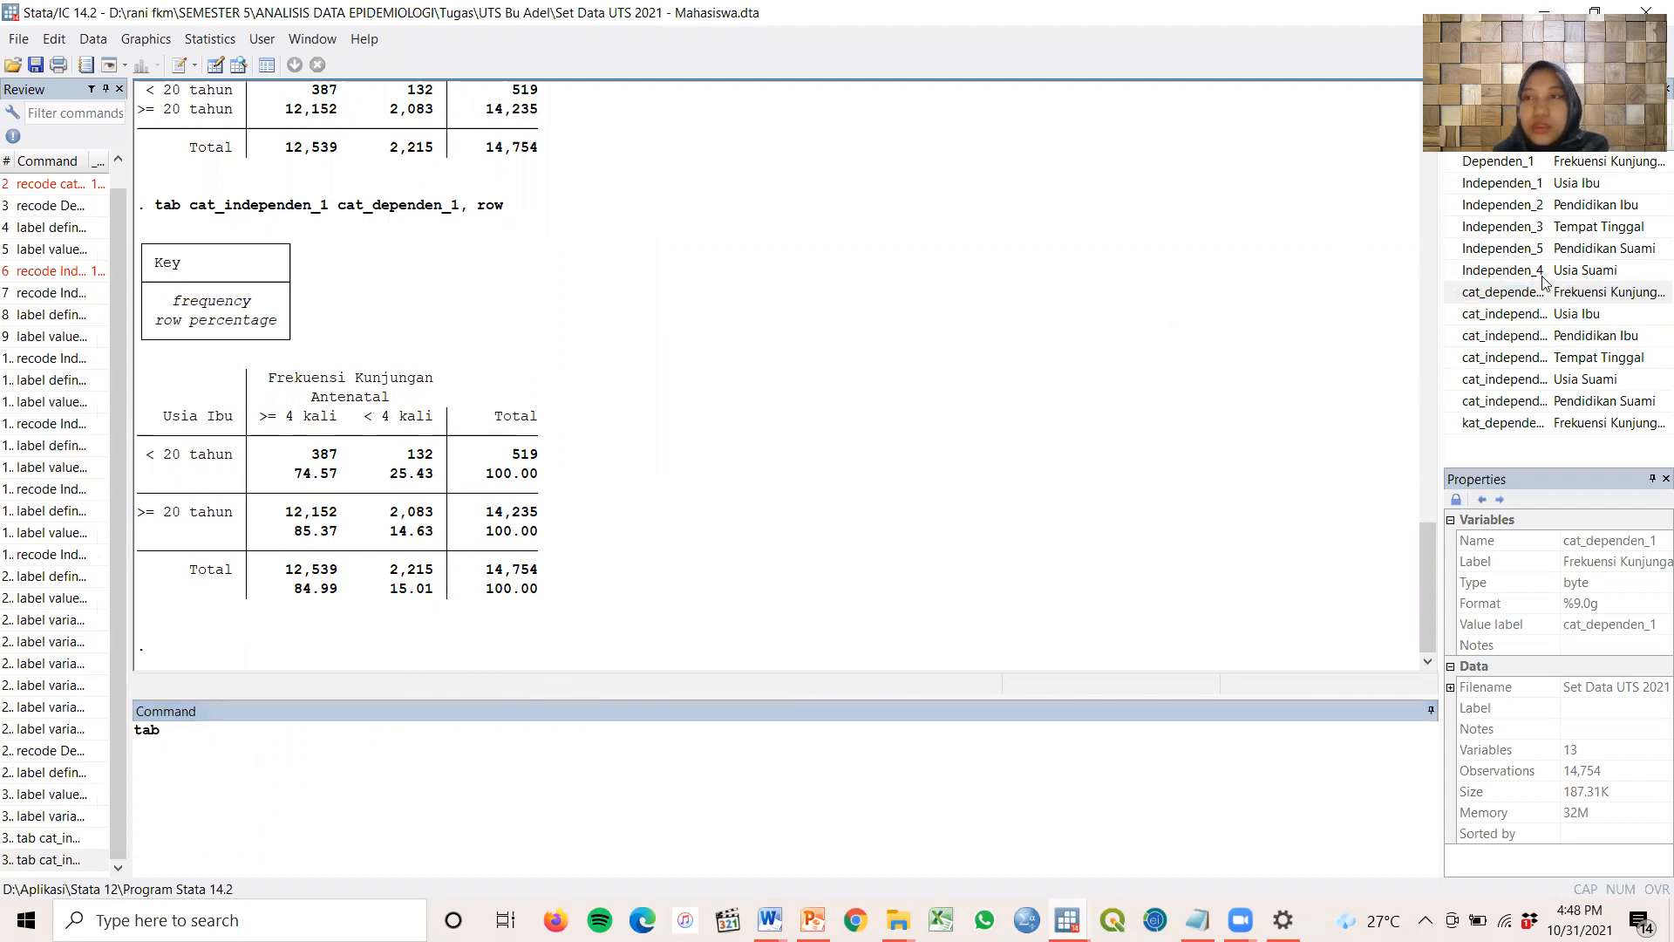
double_click(1453, 316)
double_click(1455, 293)
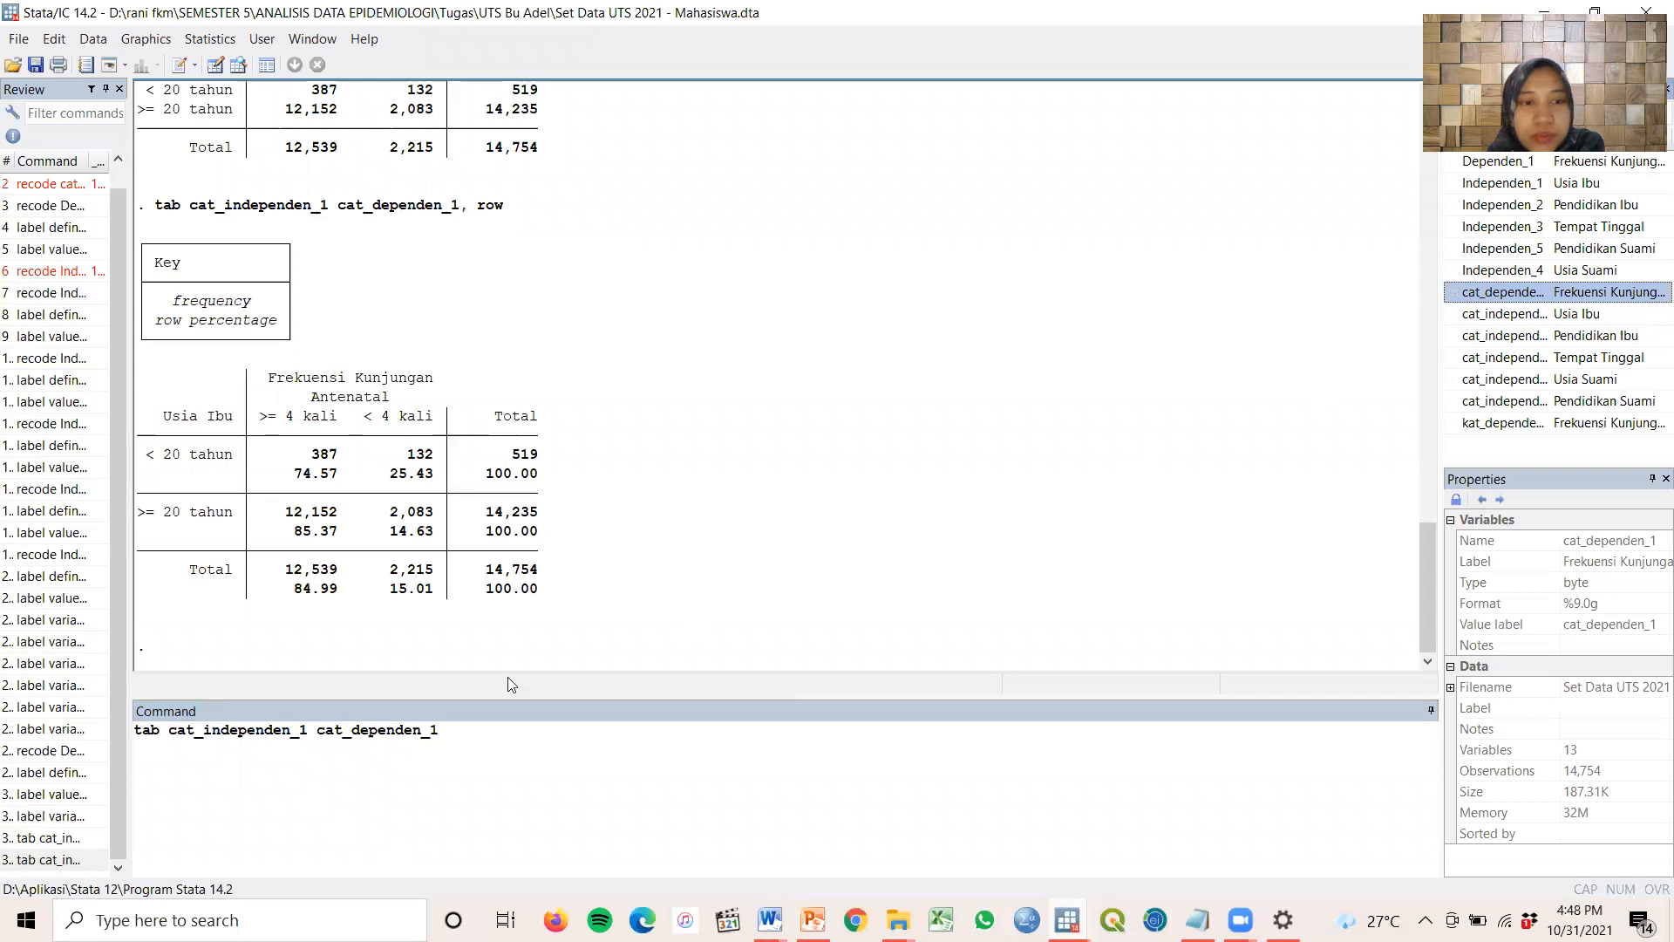
click(497, 724)
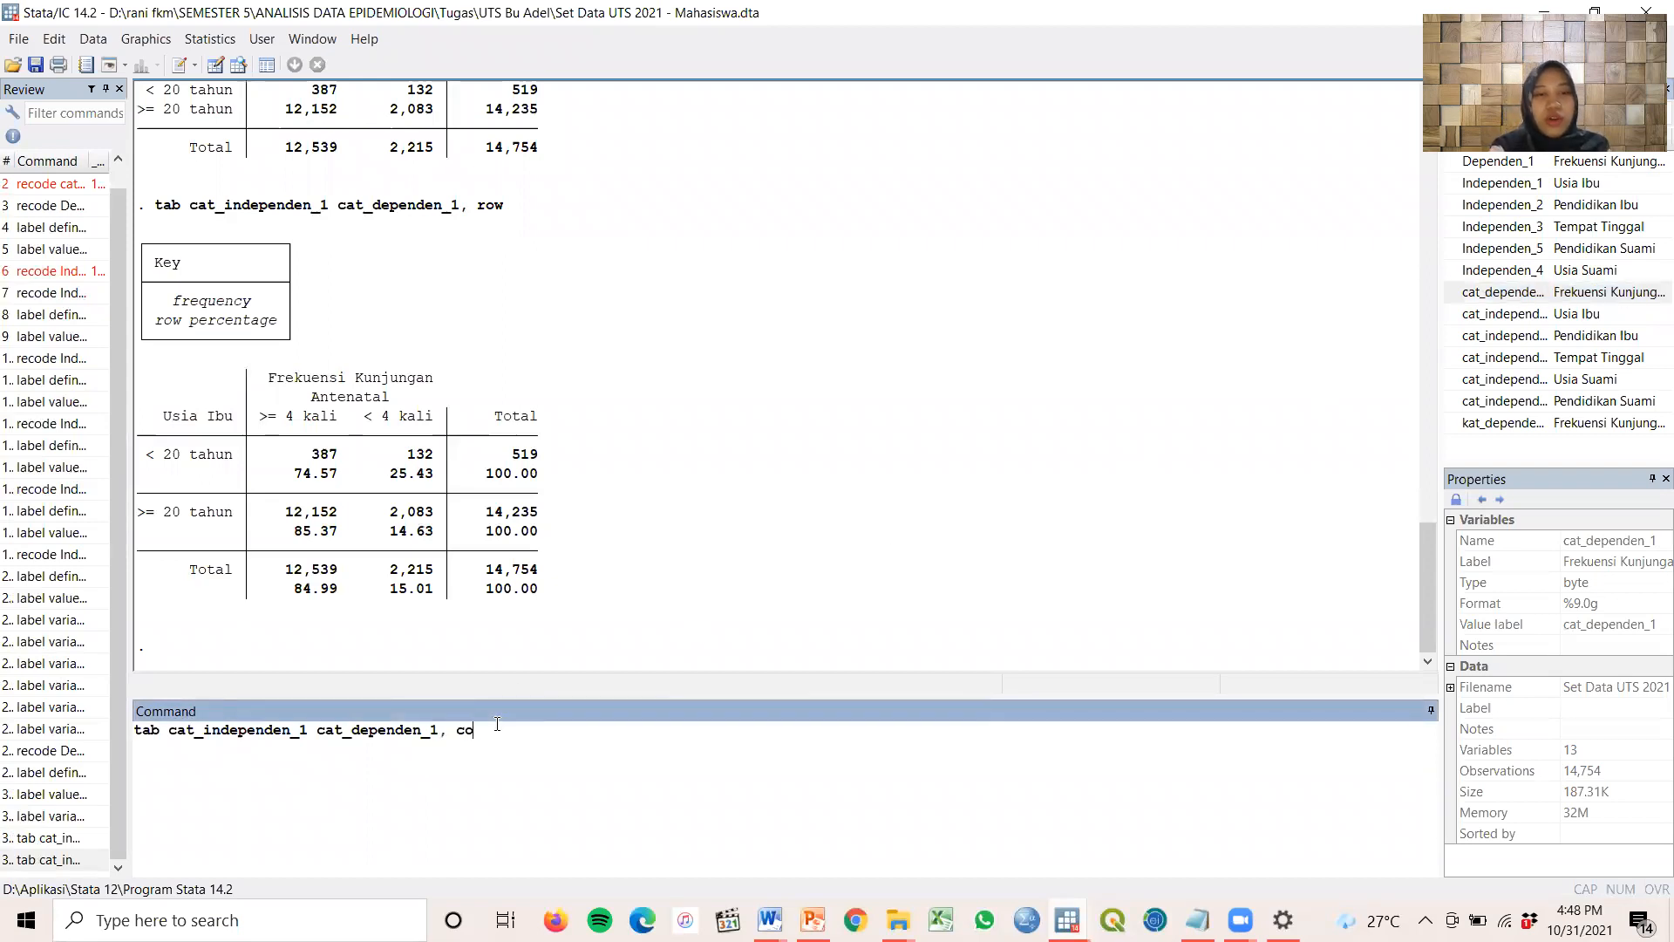
key(Return)
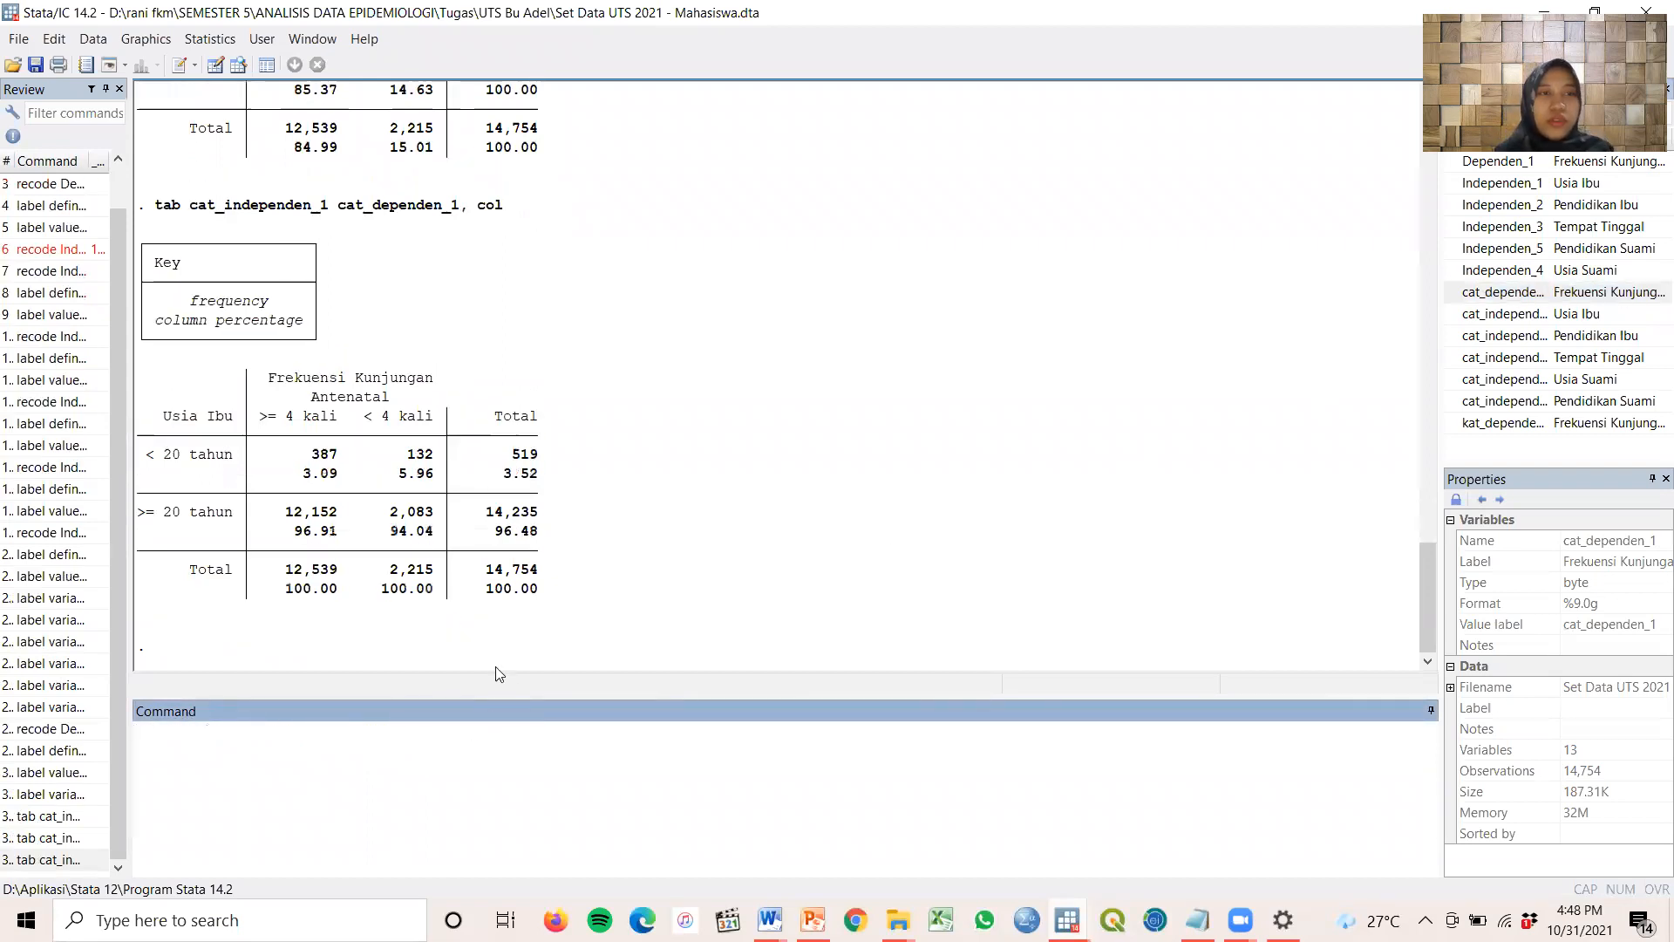
Review the three cross-tabulations in the Stata output and copy the percentage-free Usia Ibu by Frekuensi Kunjungan Antenatal table as a picture
scroll(691, 579, up, 14)
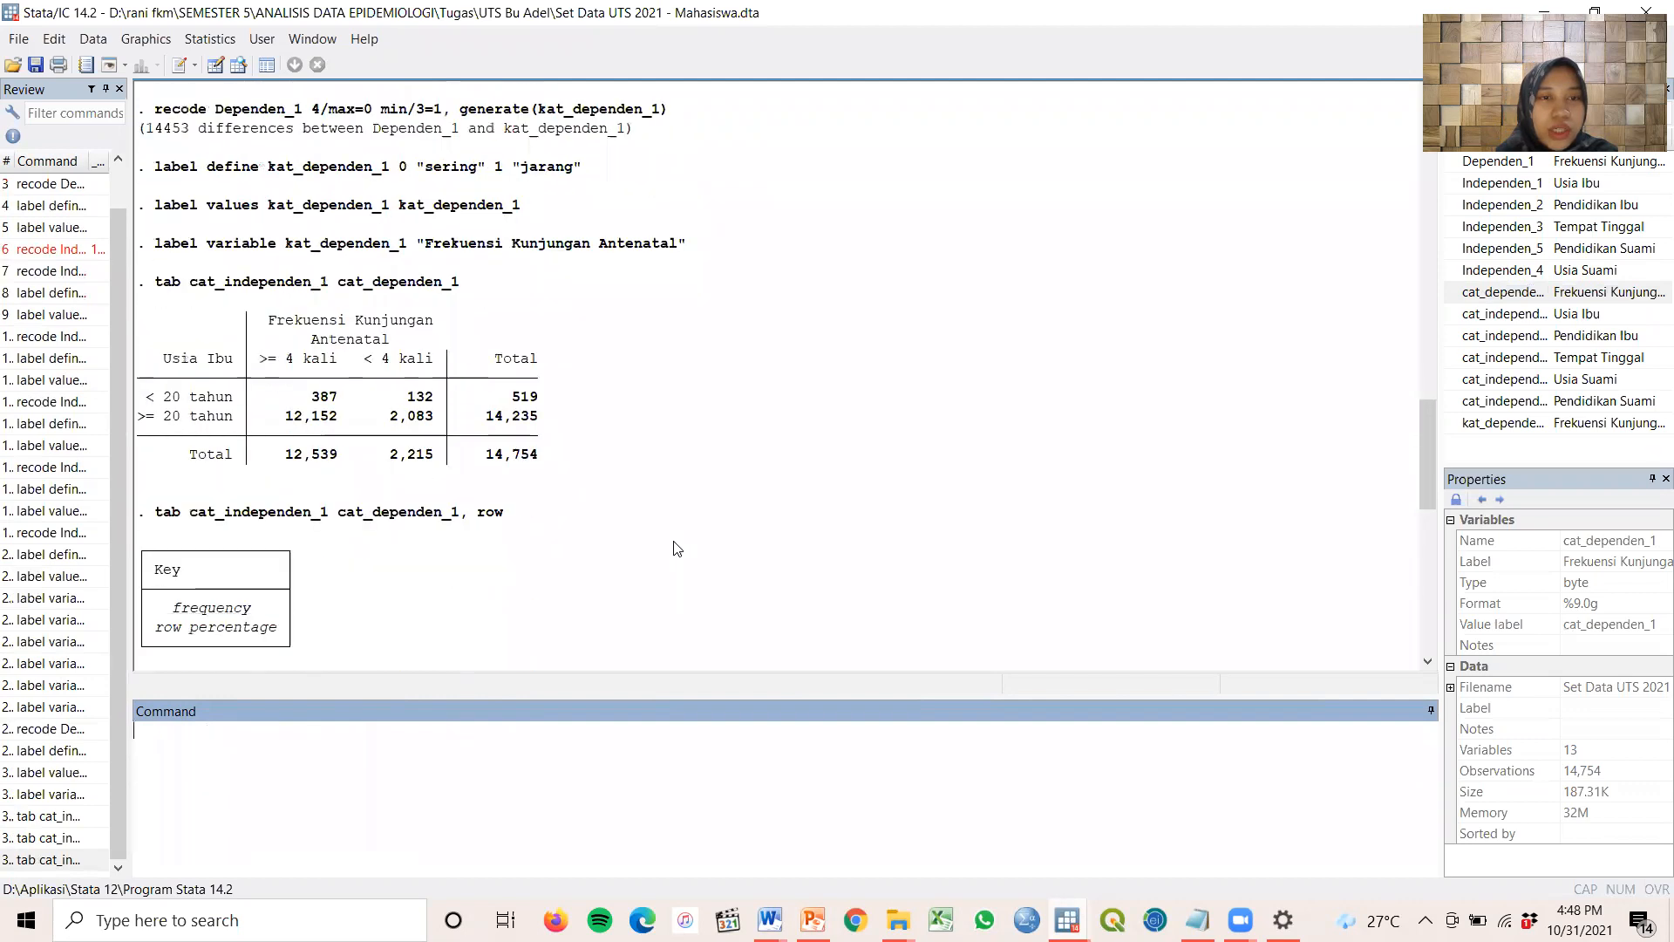
scroll(678, 548, down, 8)
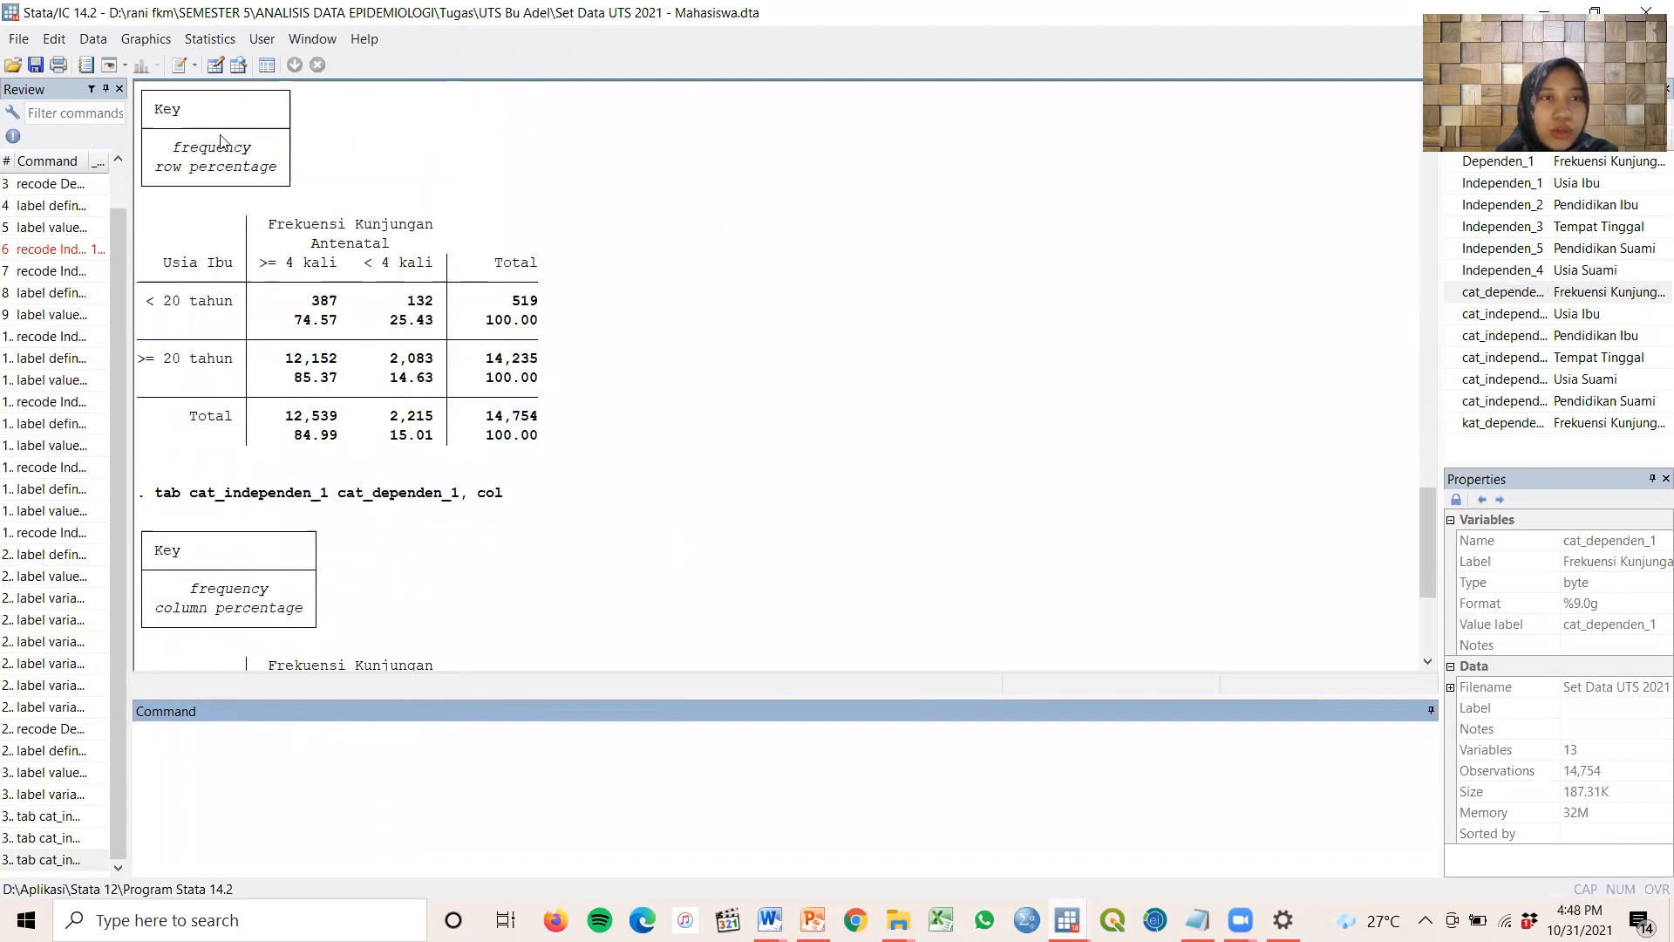
scroll(541, 468, up, 2)
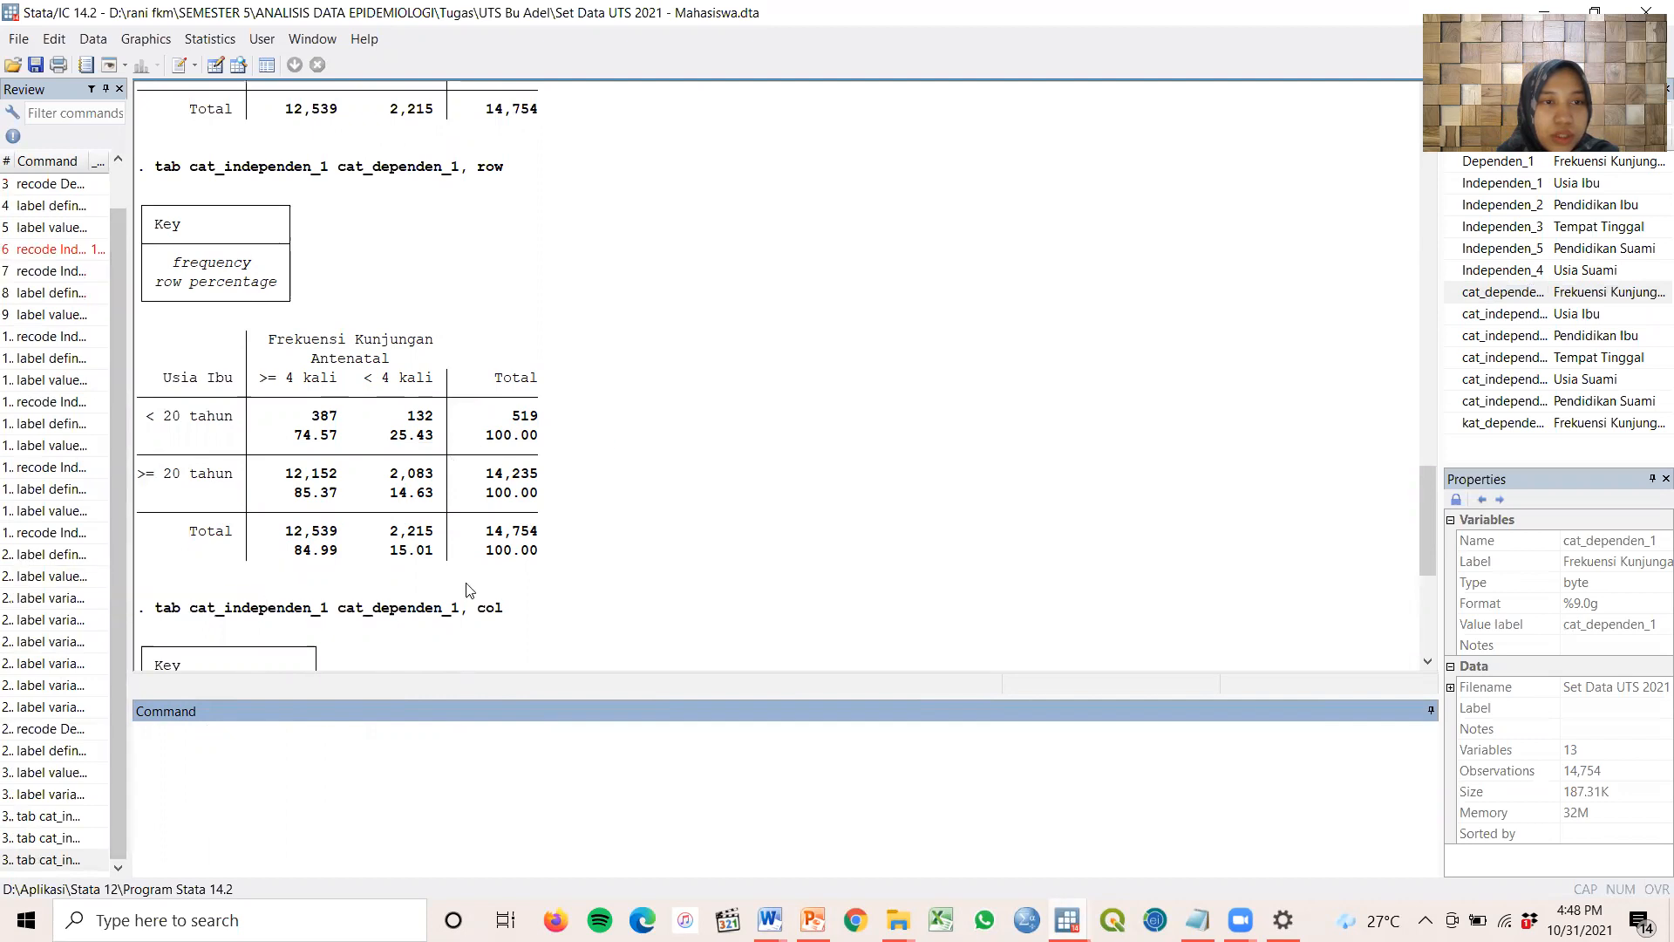
scroll(688, 576, down, 7)
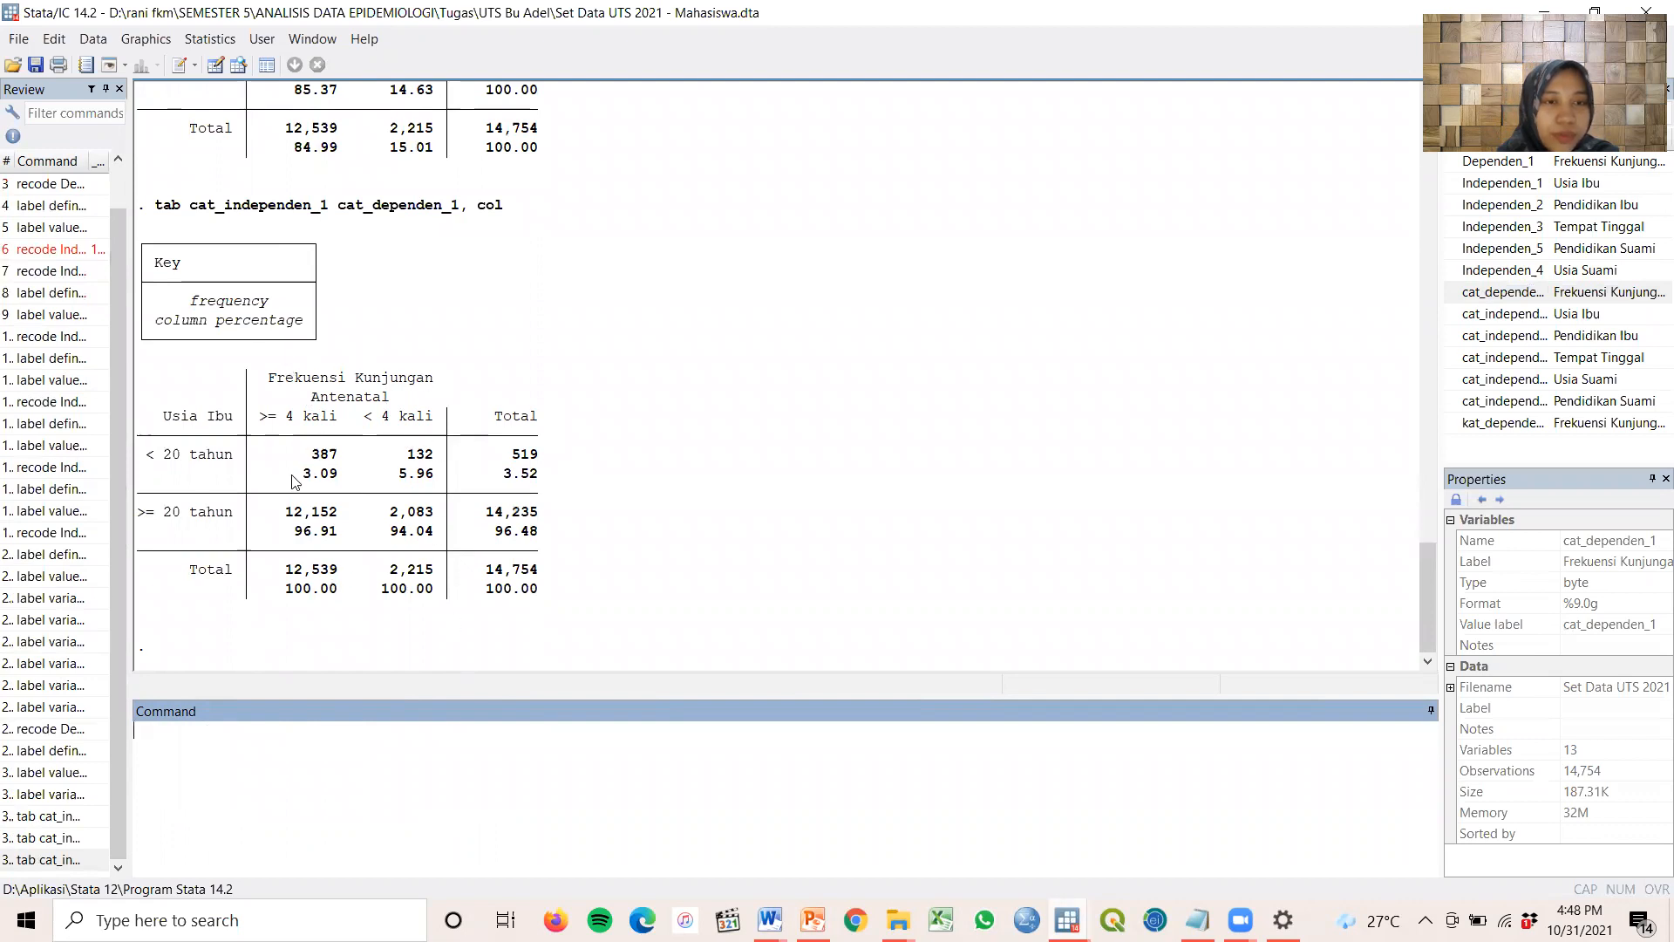
scroll(729, 539, up, 2)
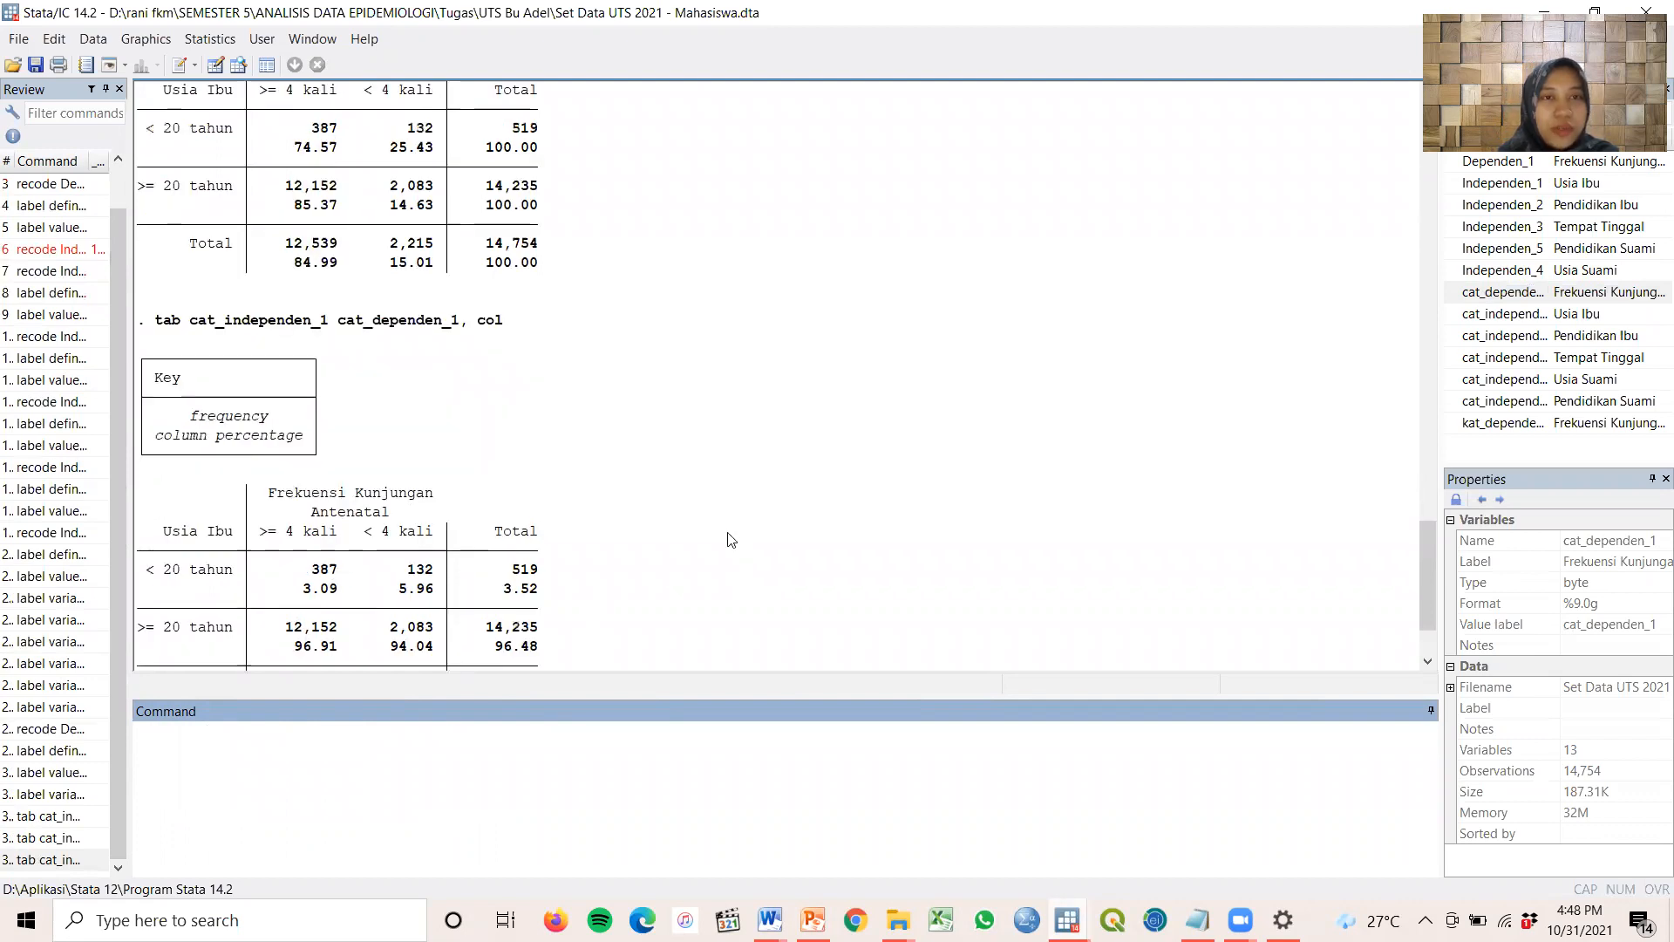
scroll(729, 539, up, 11)
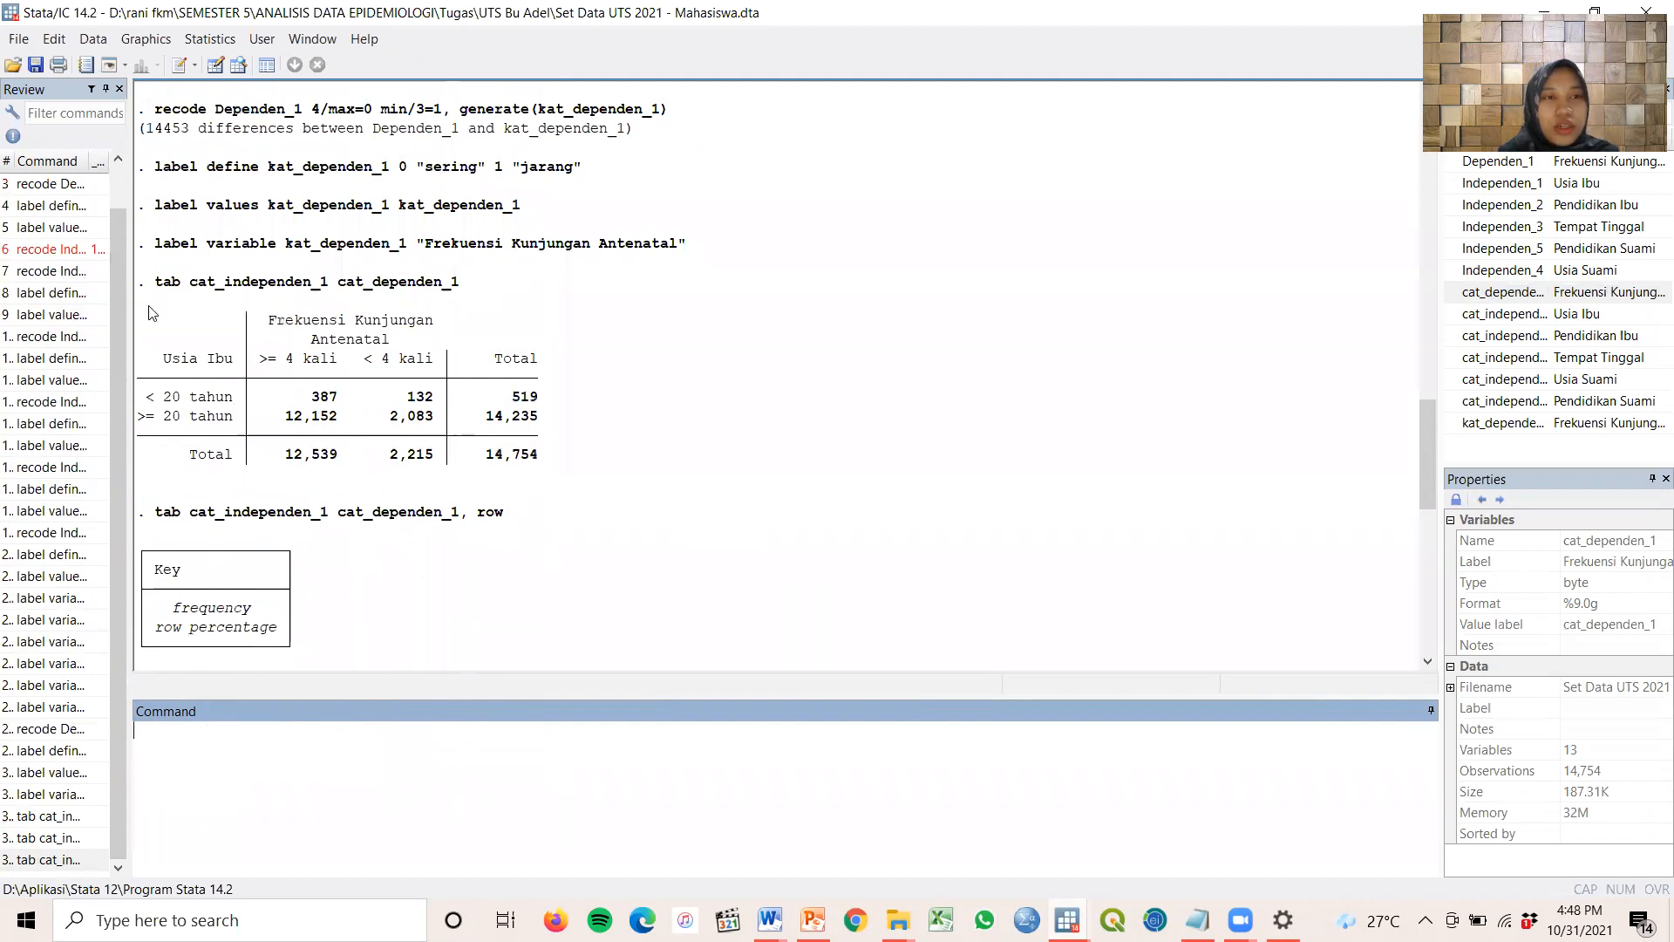
drag(138, 312, 537, 466)
right_click(547, 445)
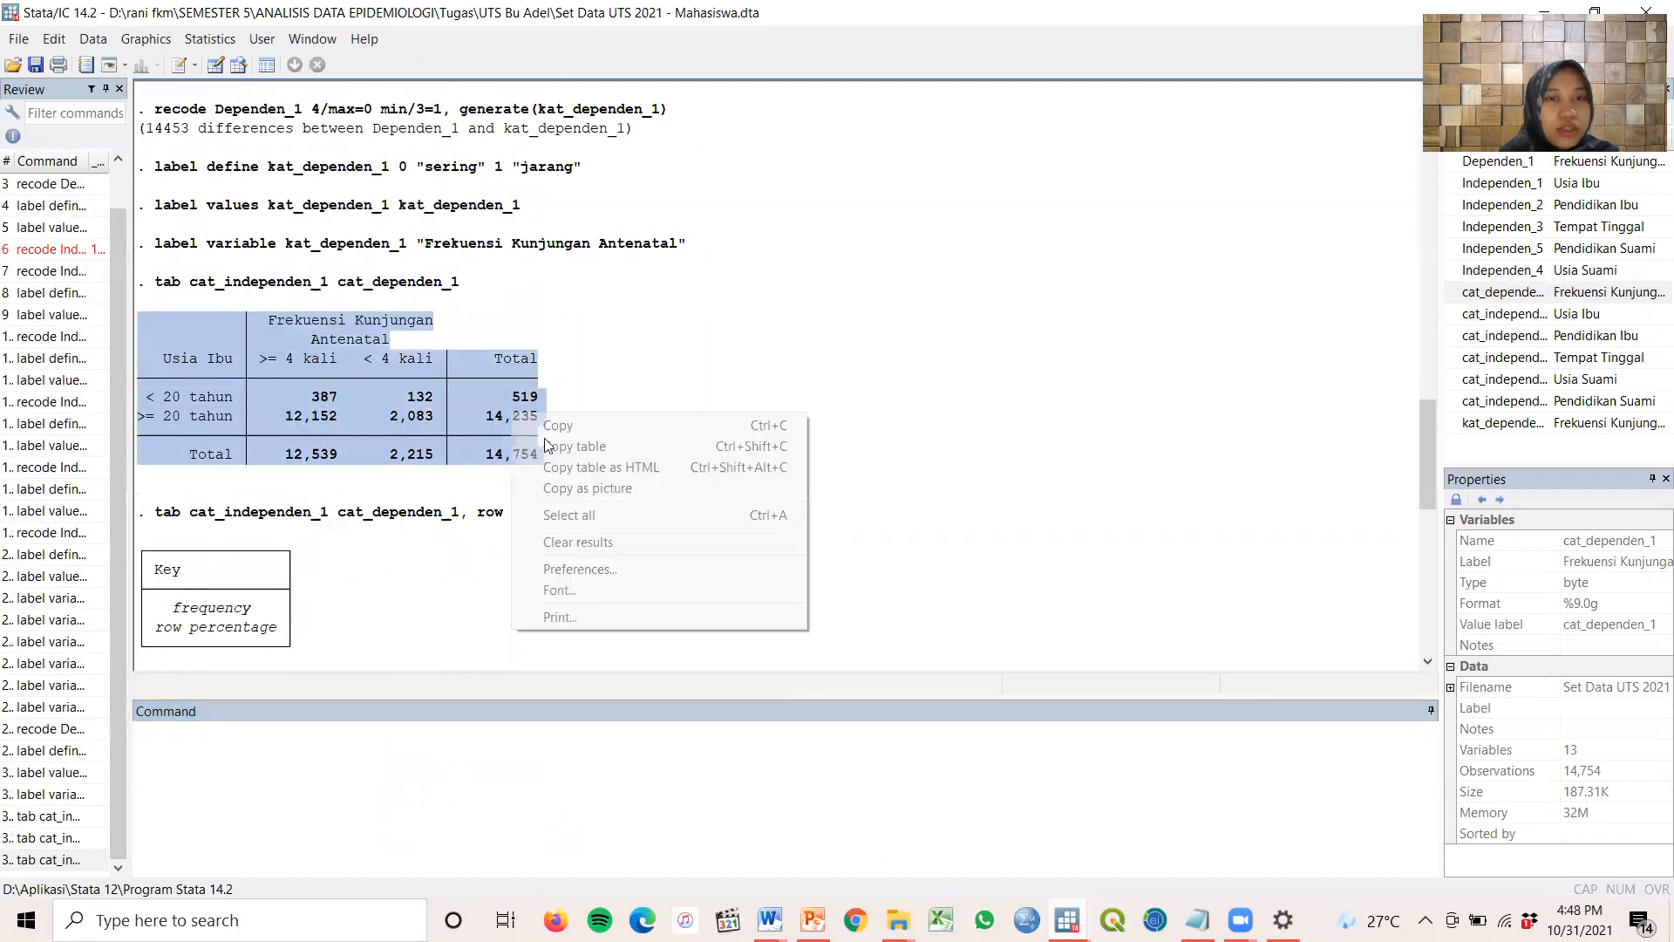
click(609, 488)
Switch to Record UTS.docx in Word and start a new page after the recode notes
mouse_move(768, 920)
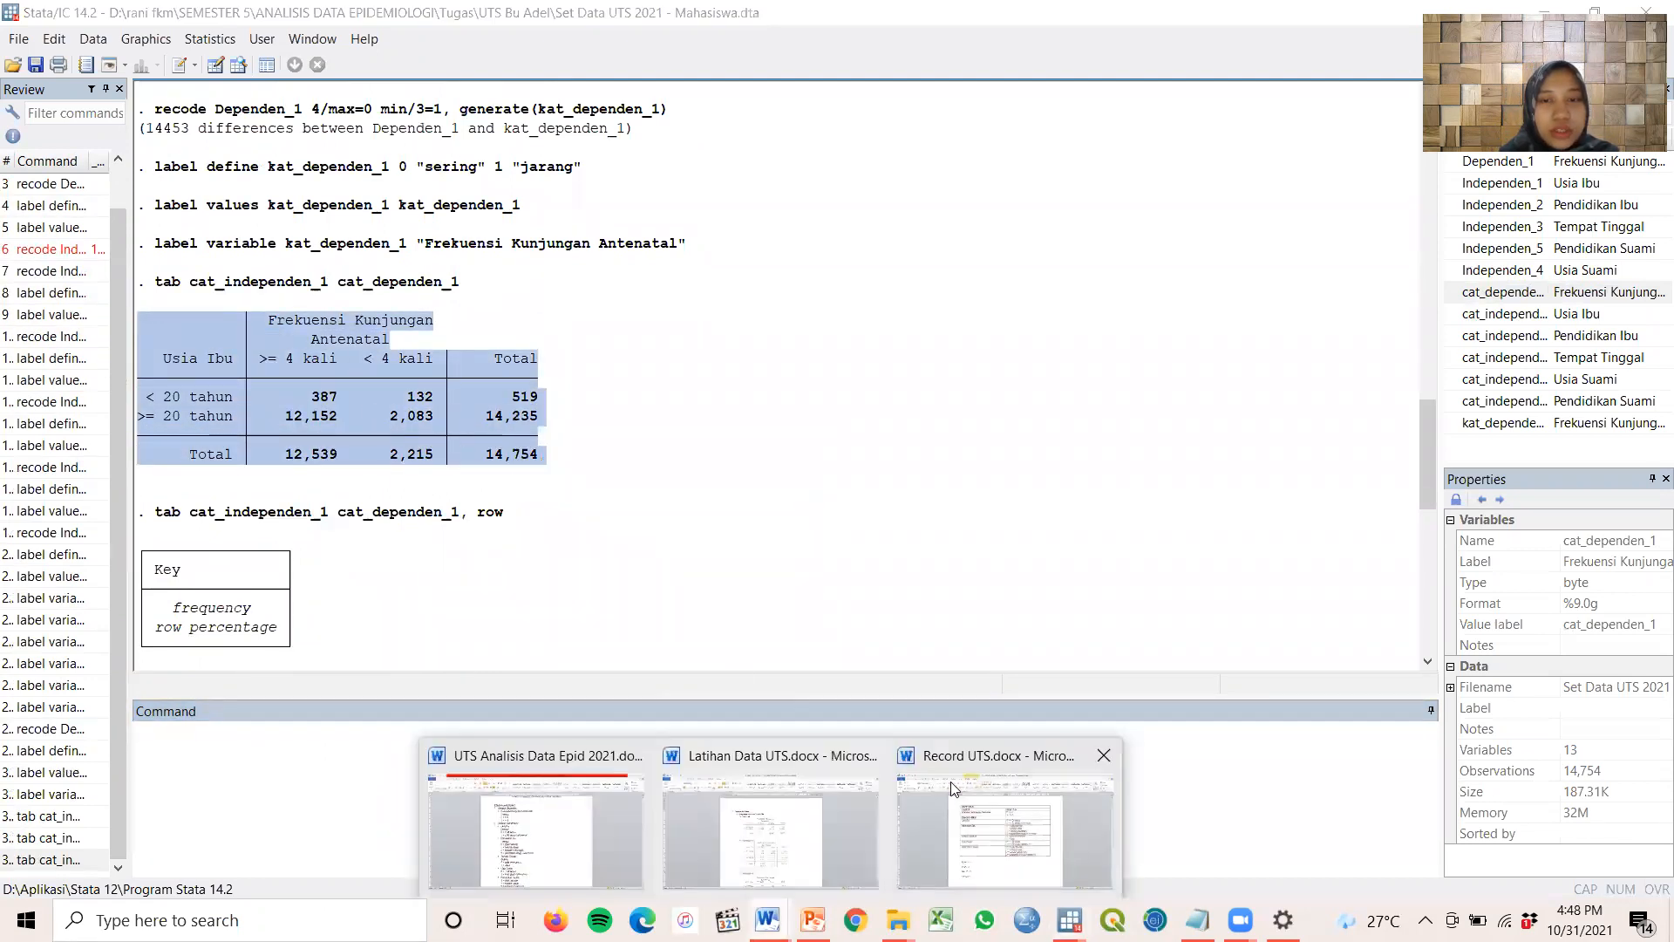
click(954, 789)
scroll(837, 742, down, 4)
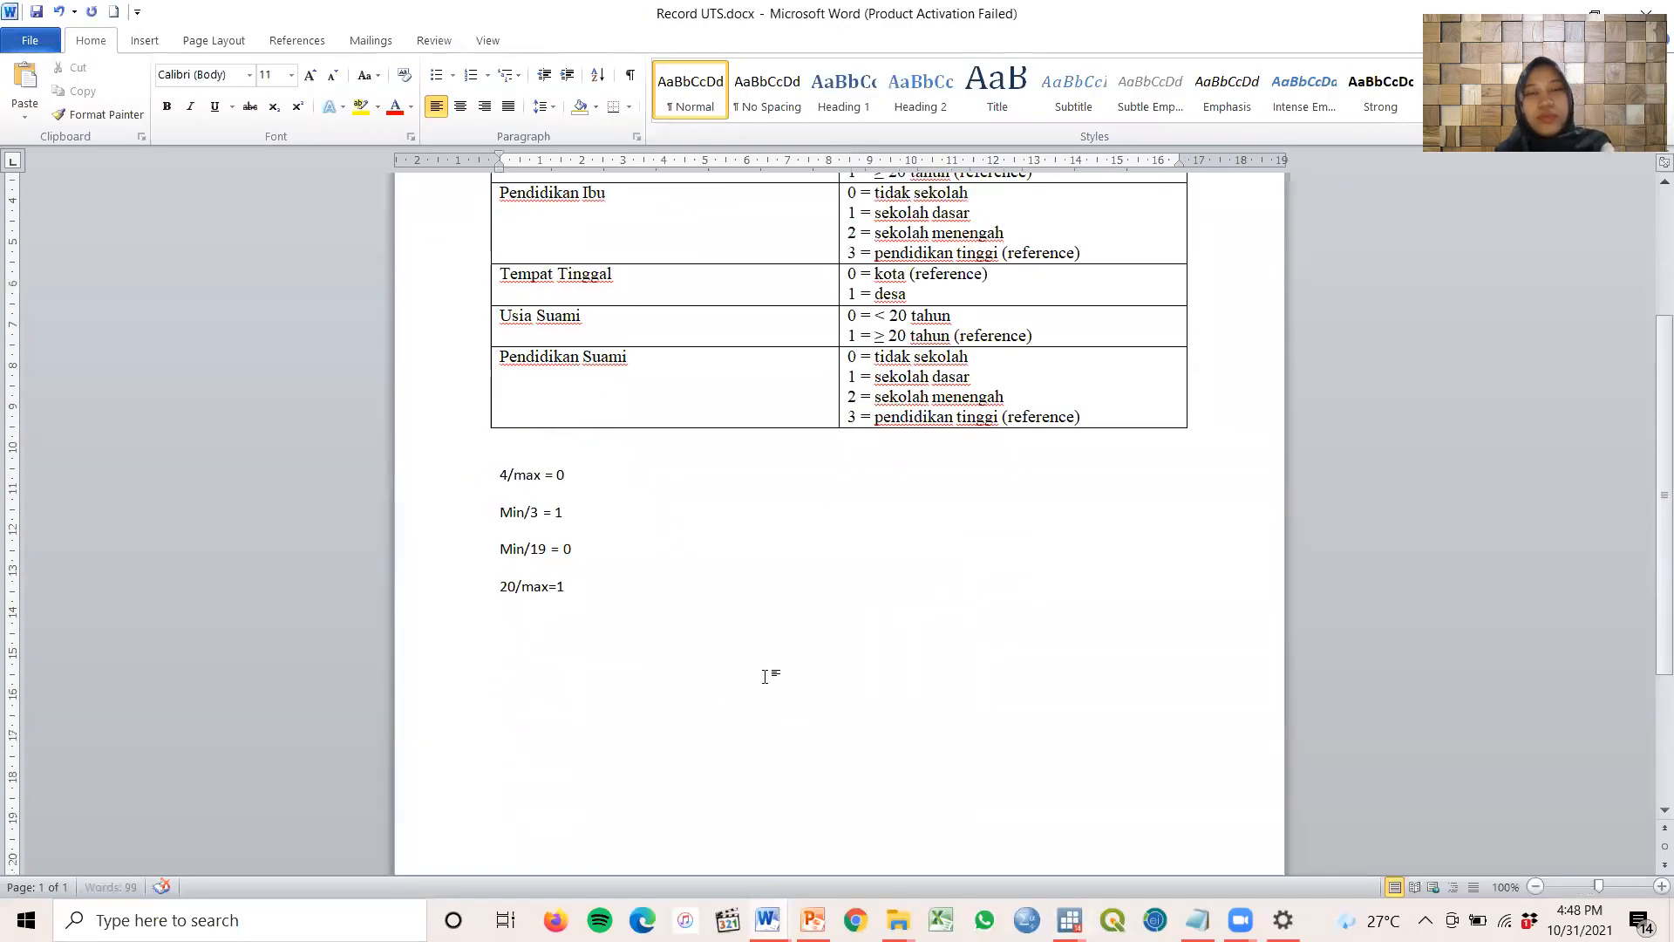
scroll(764, 676, down, 6)
click(497, 688)
key(ctrl+v)
scroll(718, 762, down, 5)
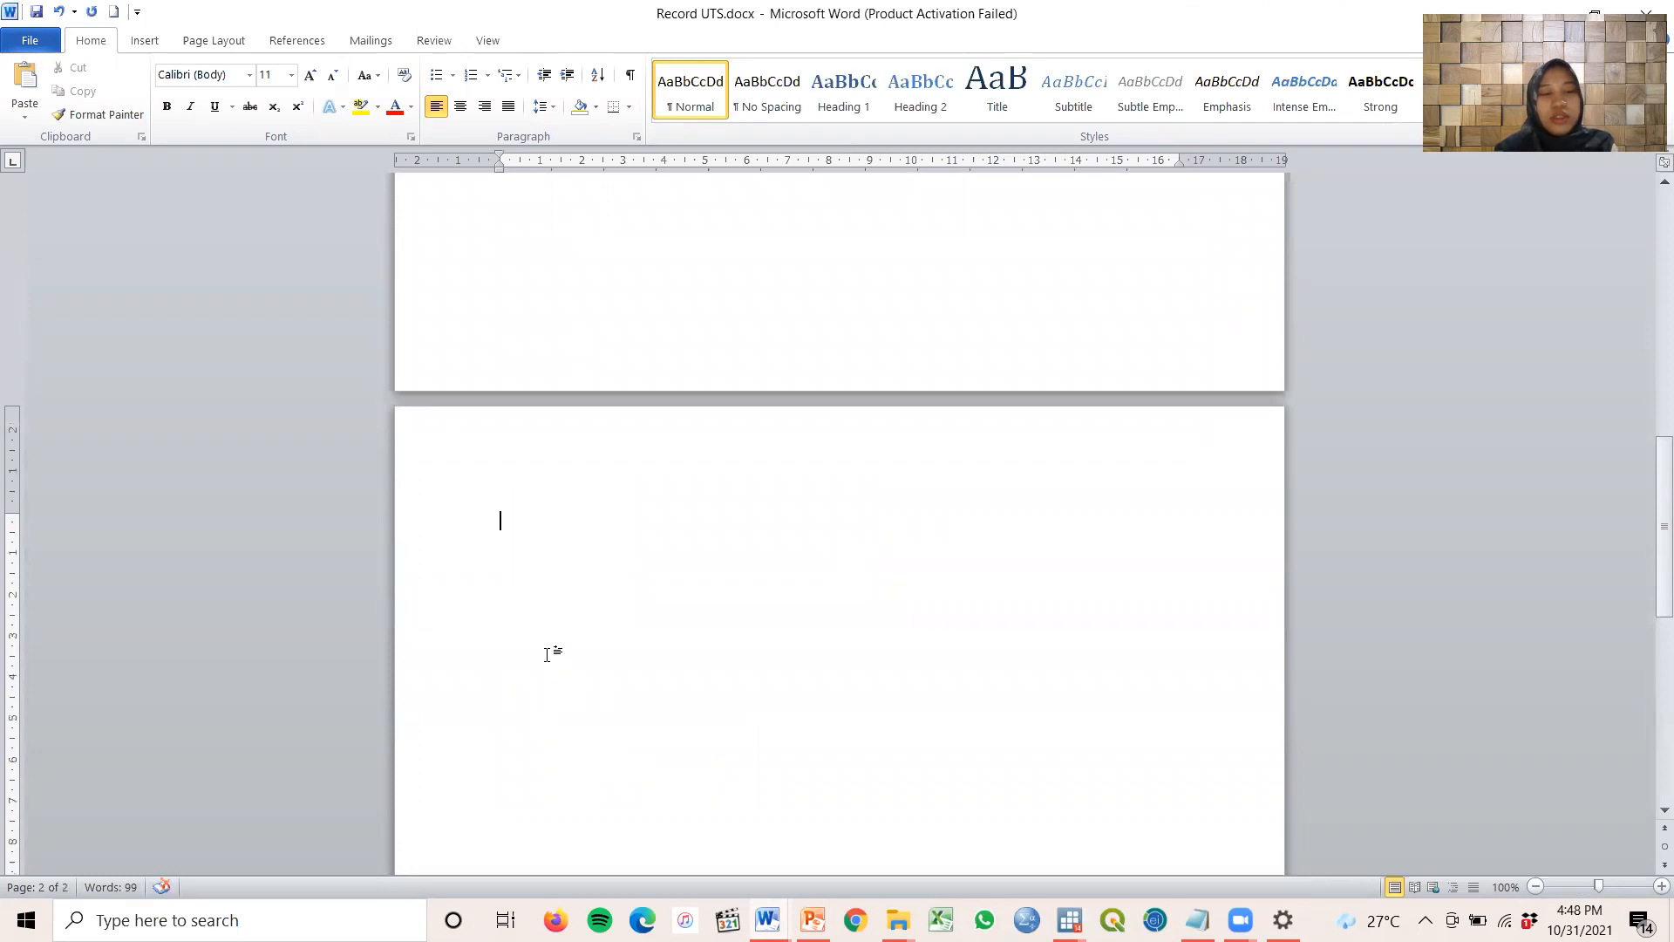
Enter the heading "Frekuensi Kunjungan Antenatal >< Usia Ibu" and paste the copied table picture on the line below it
text(Fr)
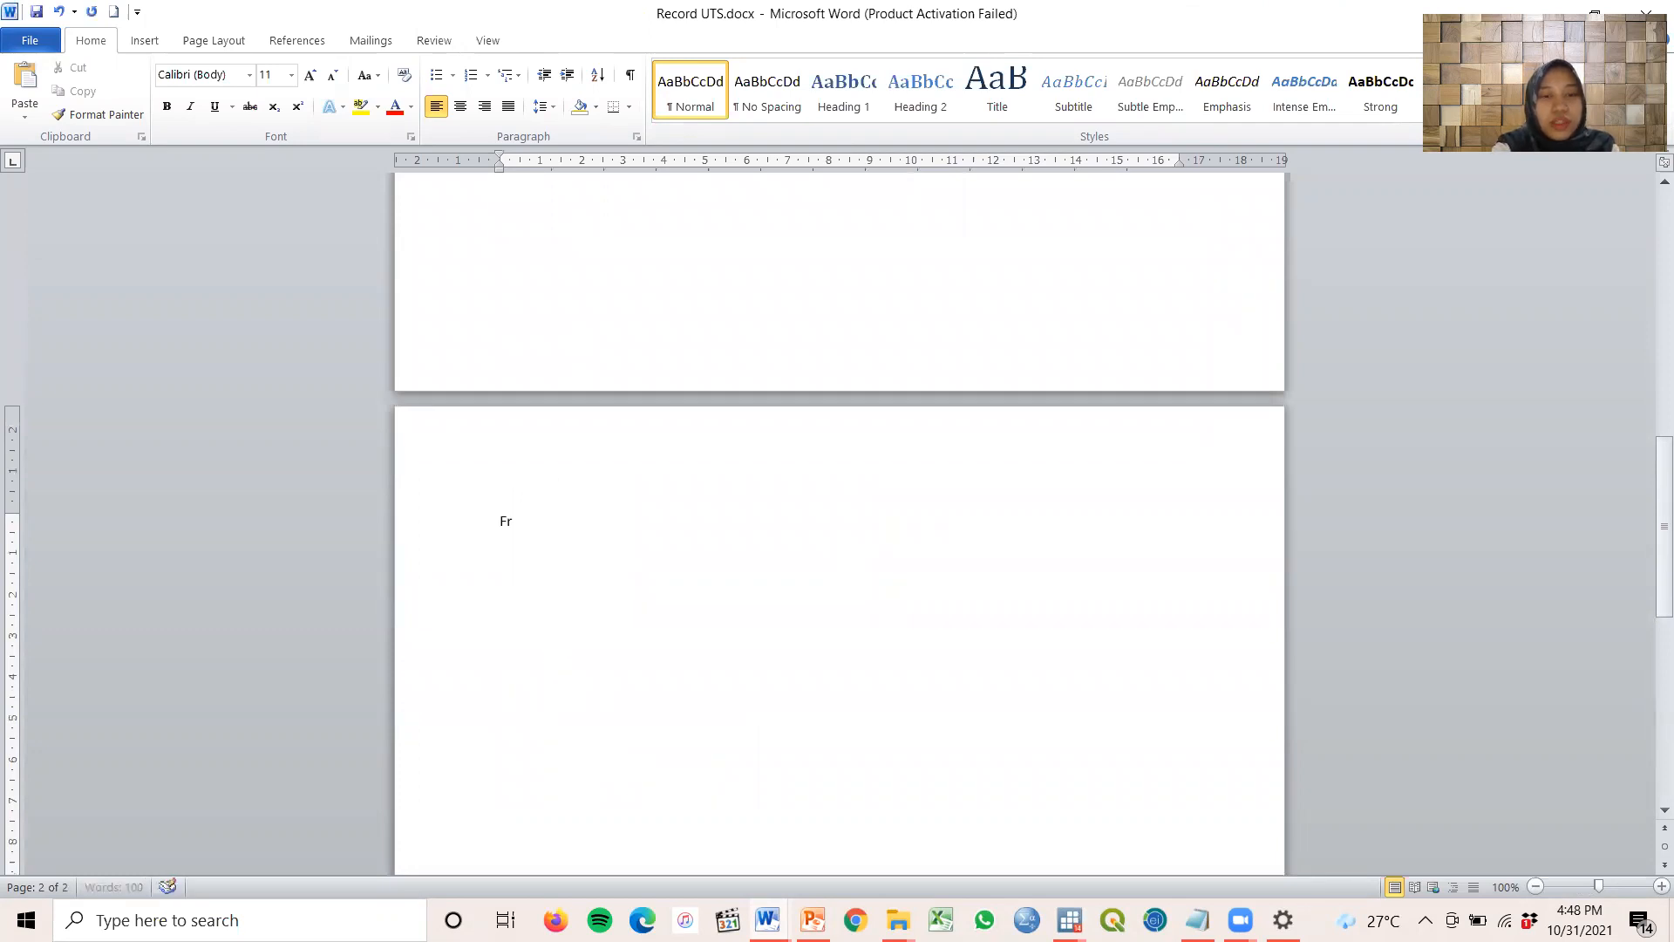
text(ekuensi Kunjungan Ante)
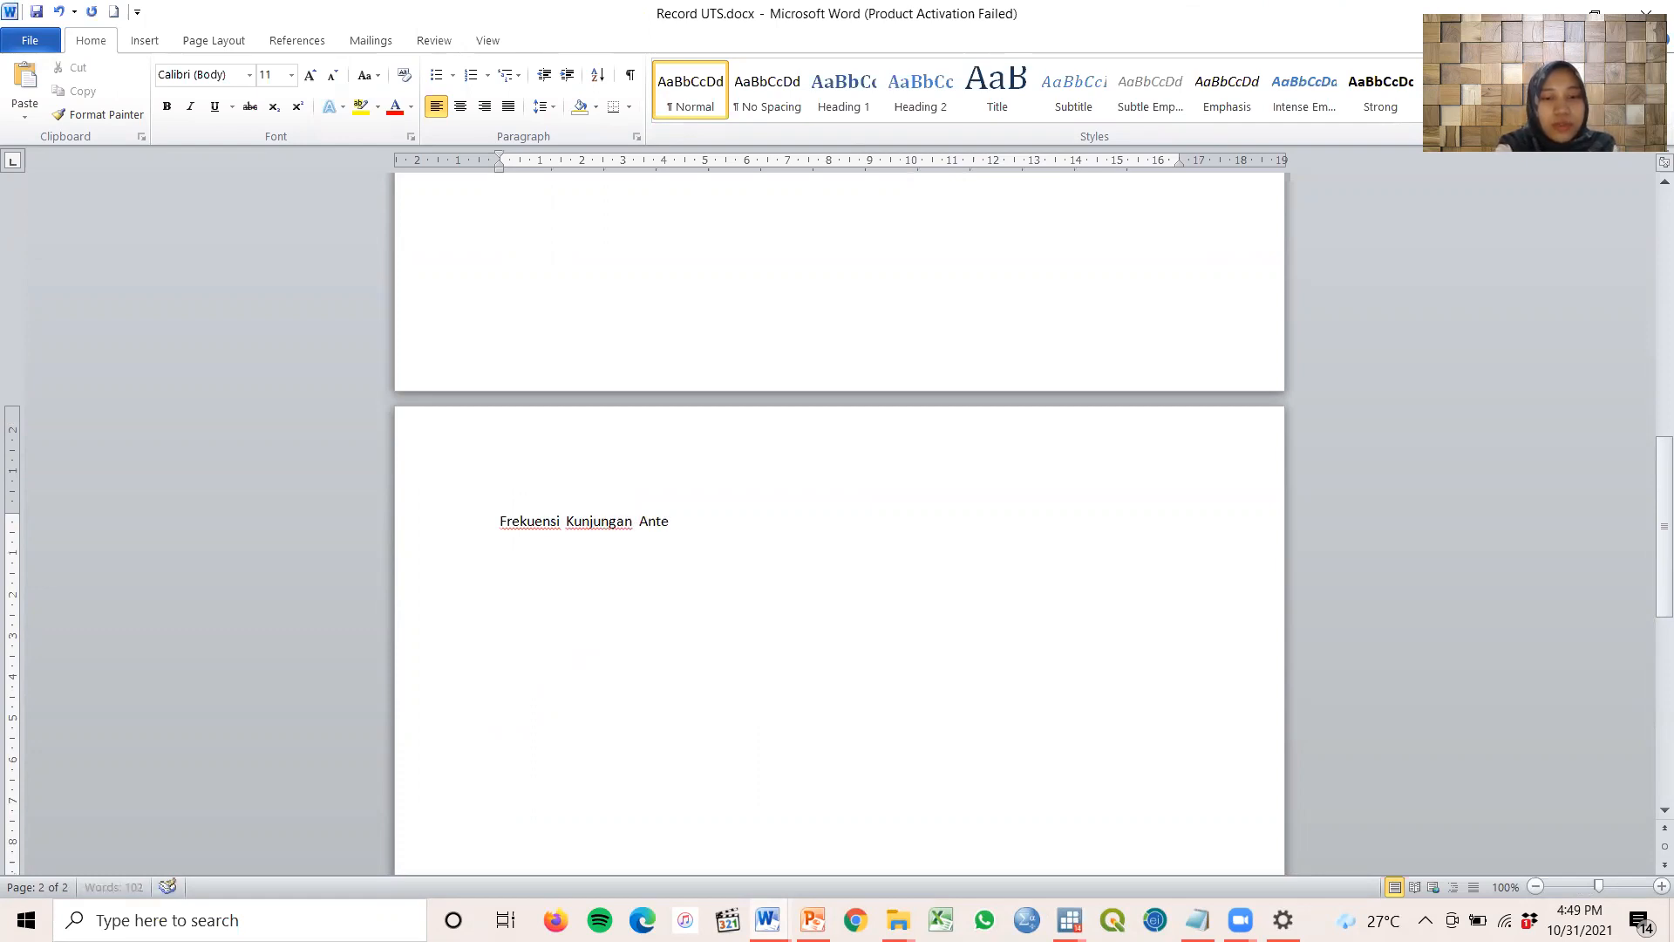
text(natal ><)
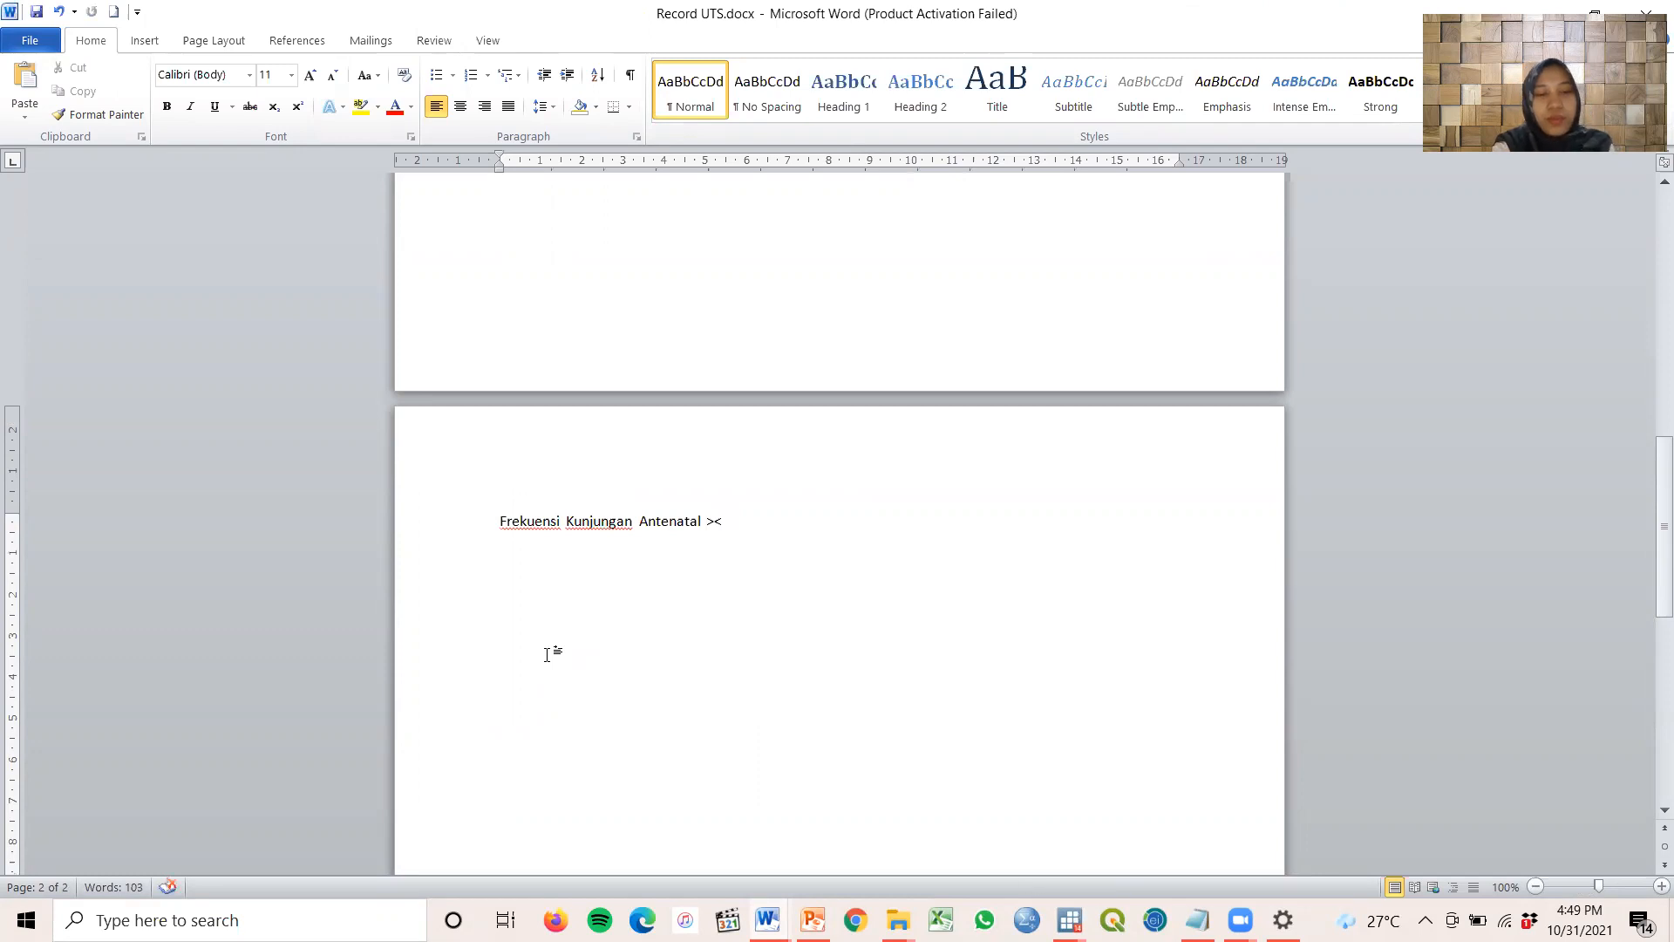
text( Usia)
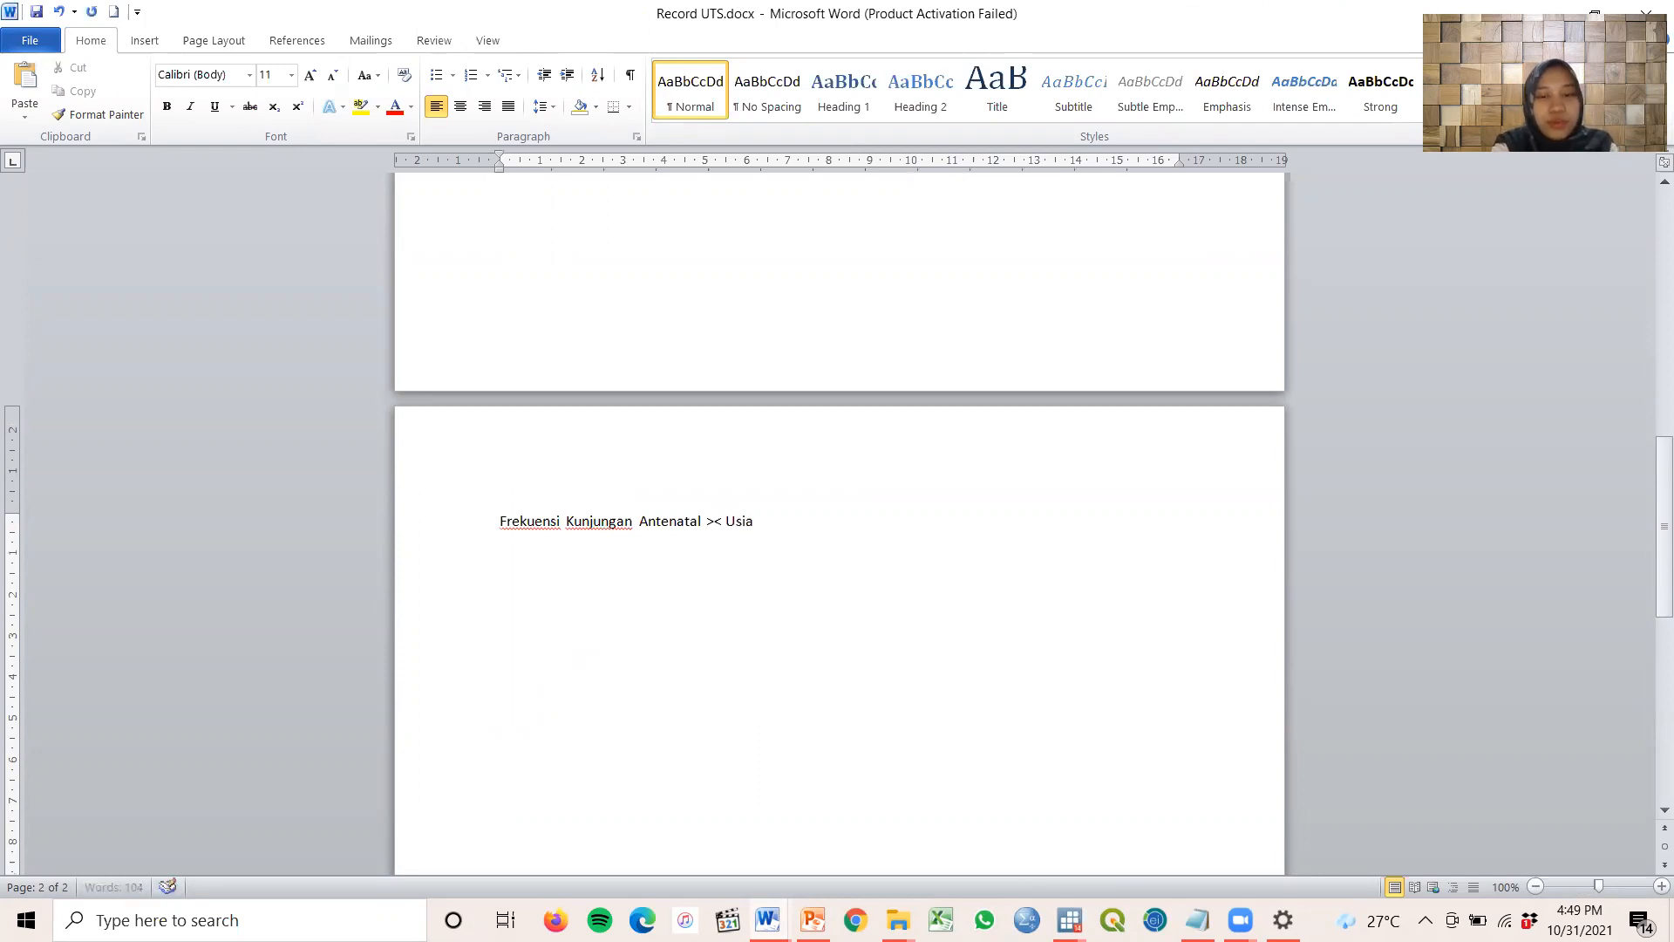
text( Ibu)
key(Return)
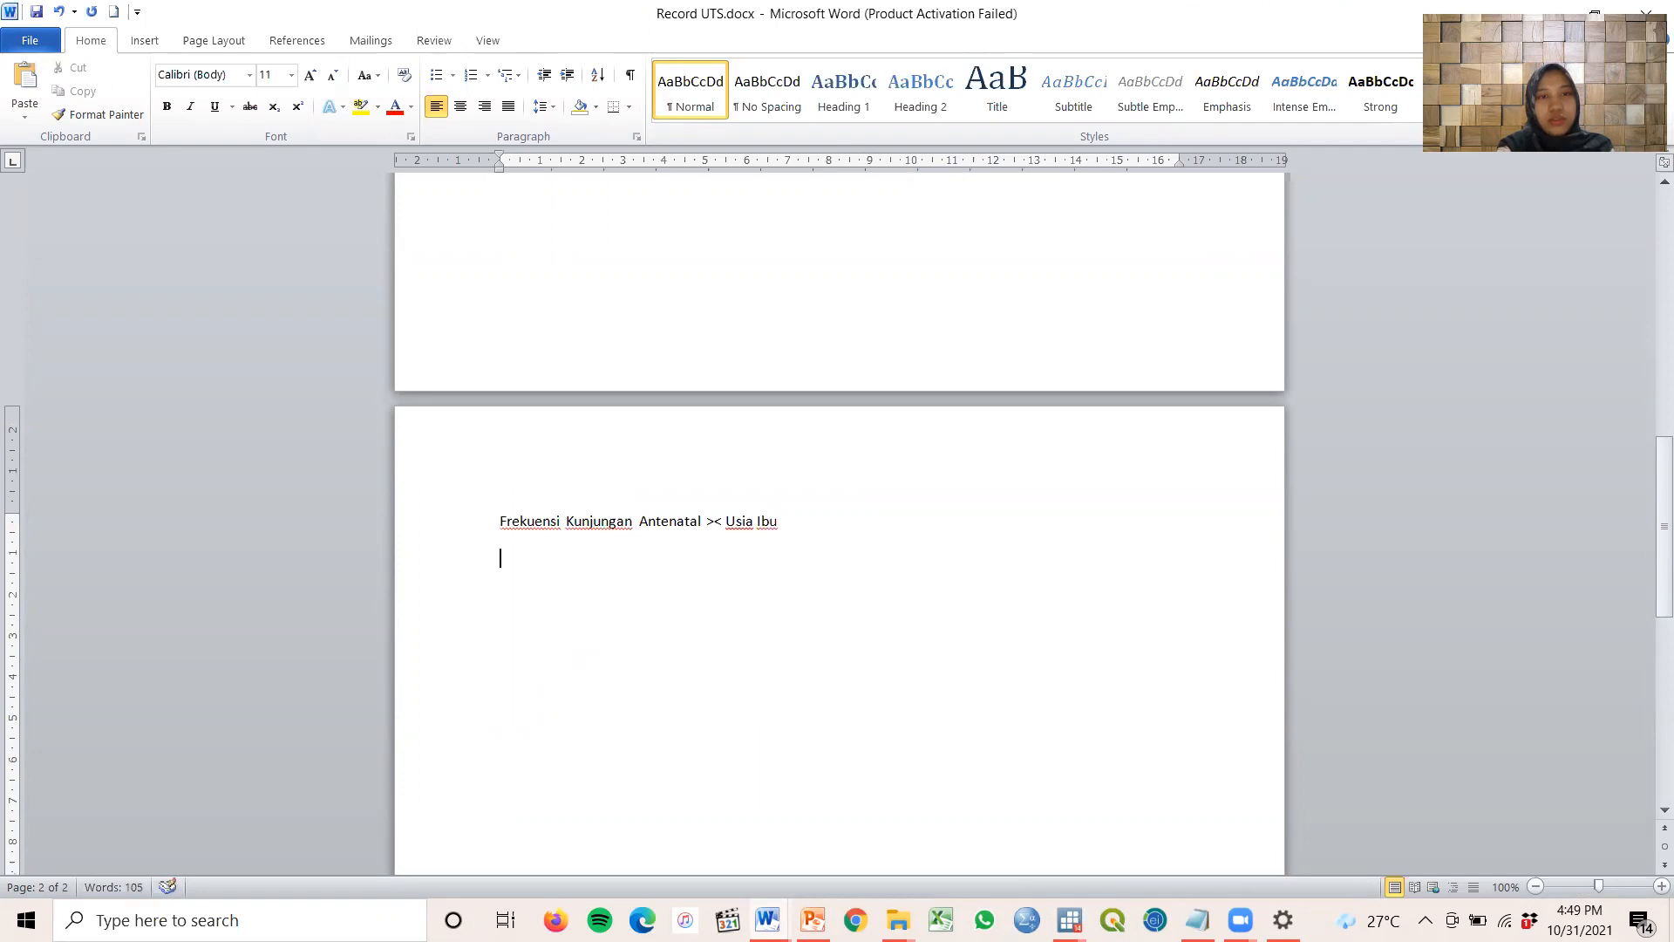
key(ctrl+v)
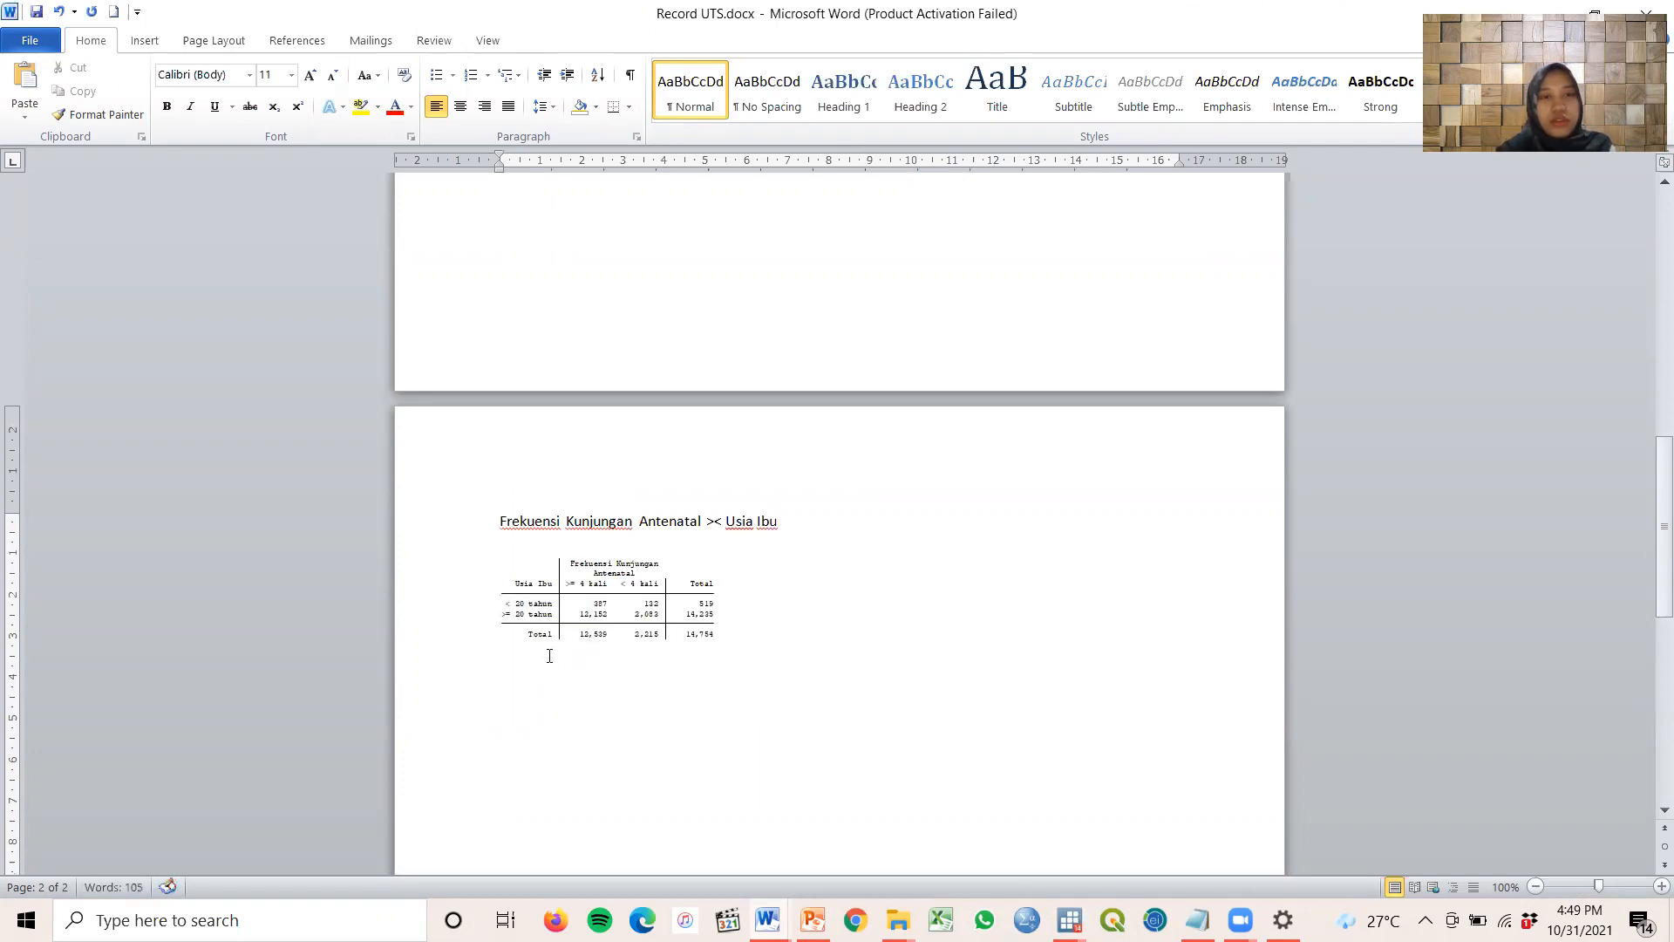
Crop the blank area beside the pasted table to about 5.63 cm wide and enlarge the picture proportionally to about 10 cm wide
click(636, 621)
click(583, 45)
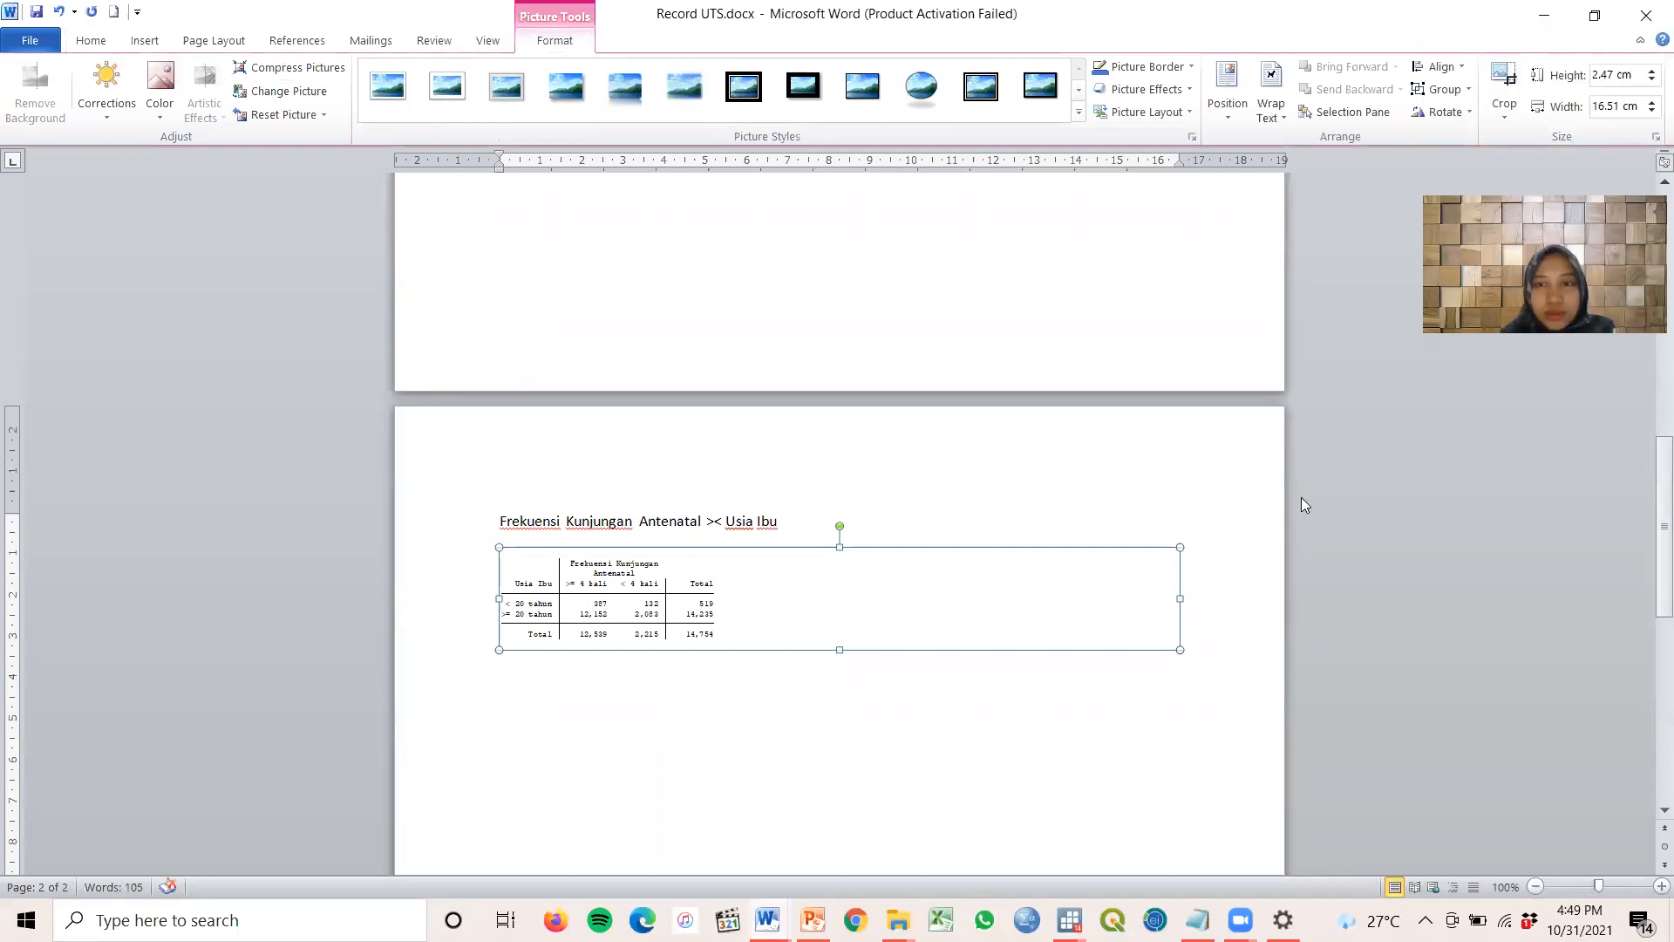
click(1505, 87)
drag(1001, 650, 730, 646)
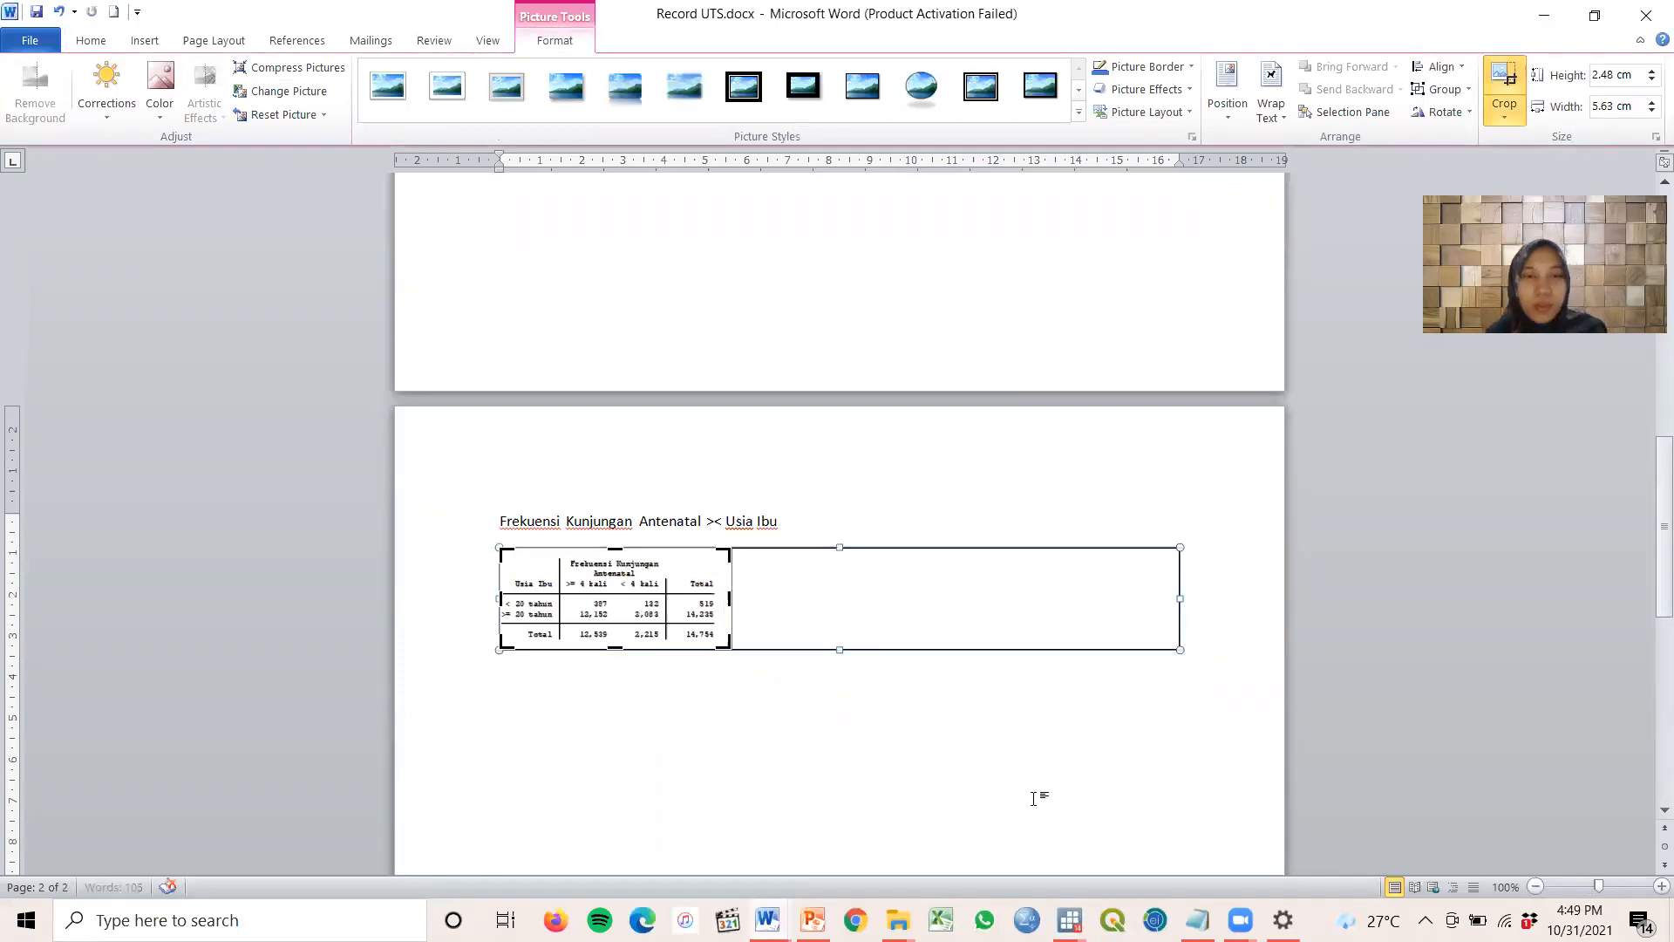
key(Escape)
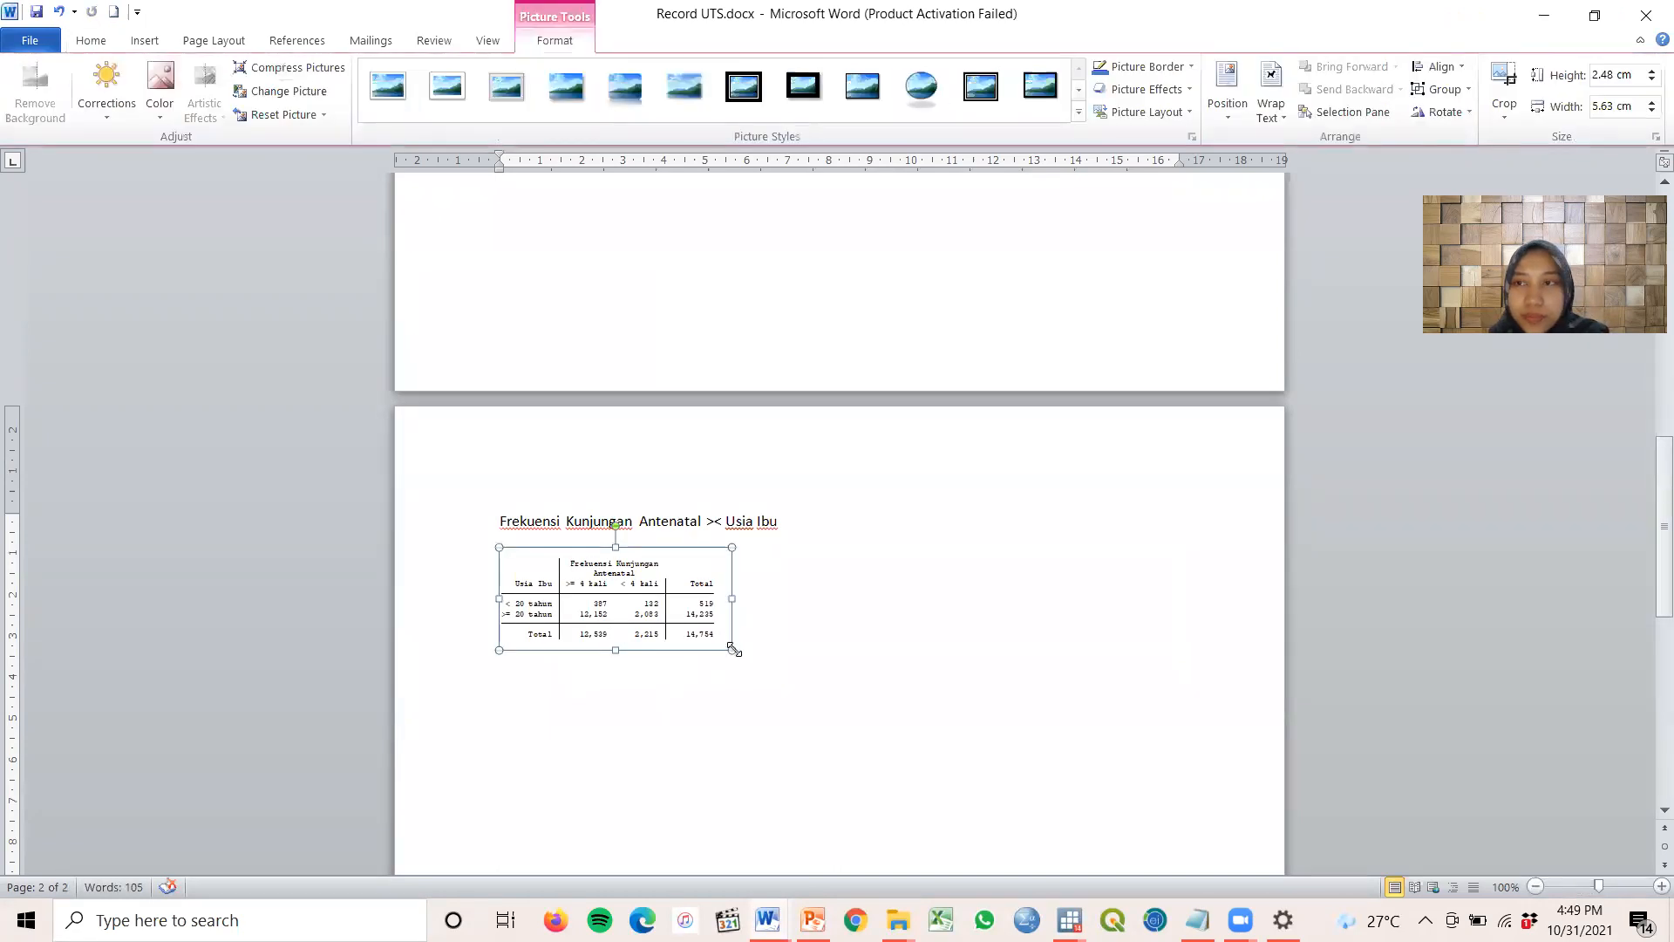
drag(731, 649, 920, 732)
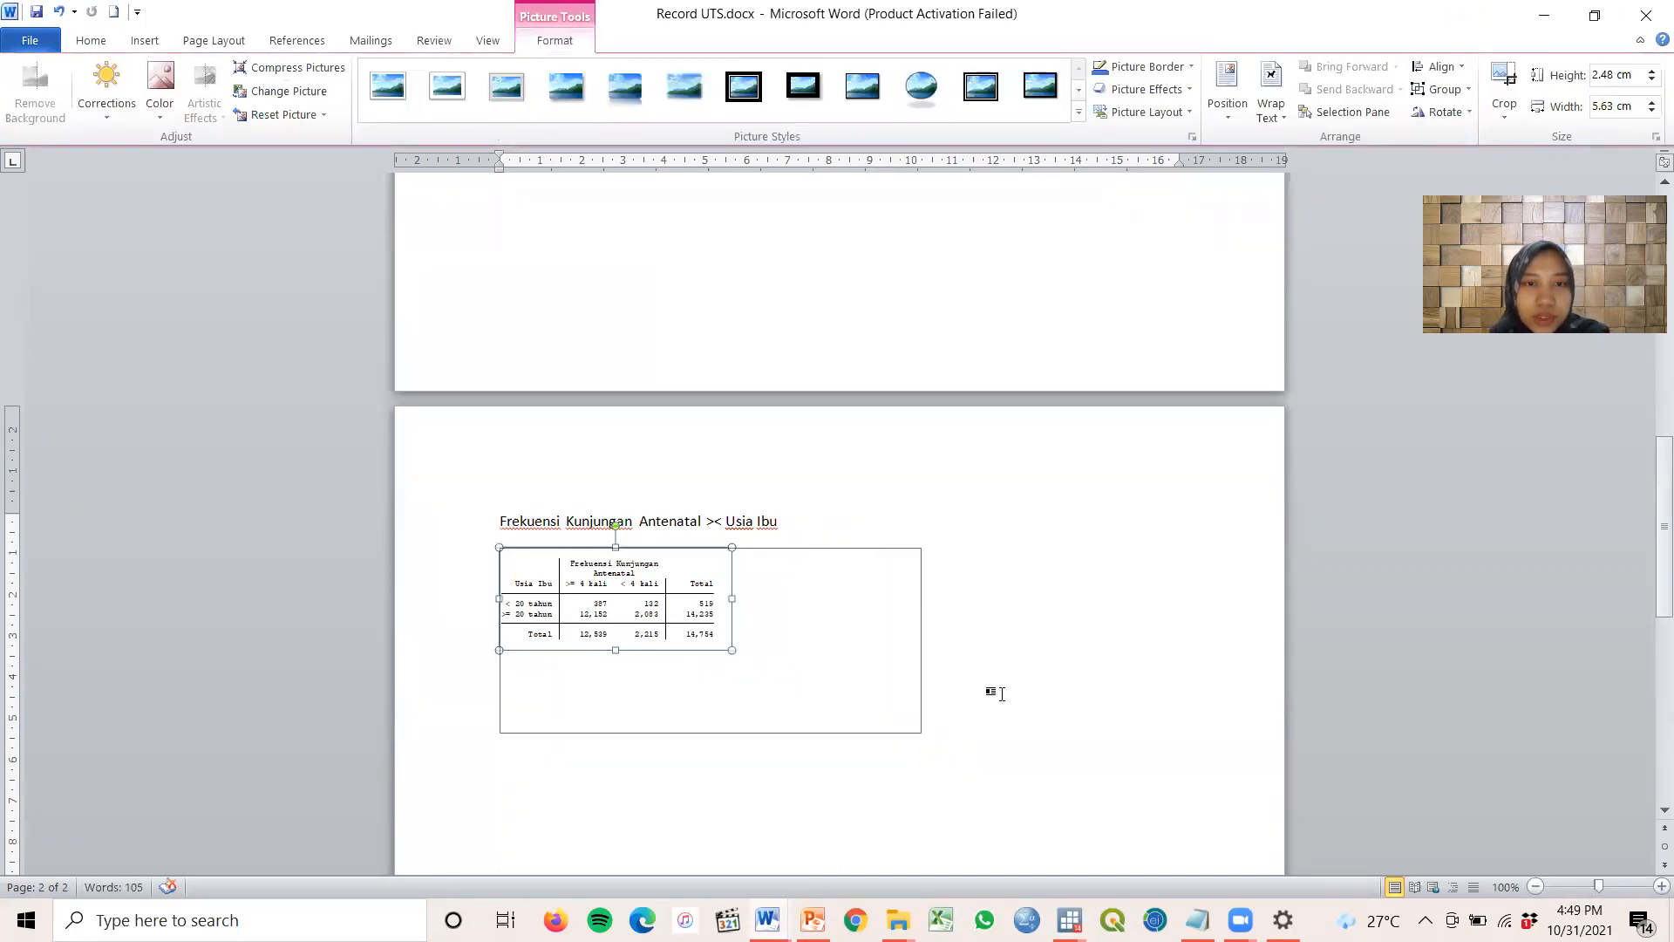
click(979, 724)
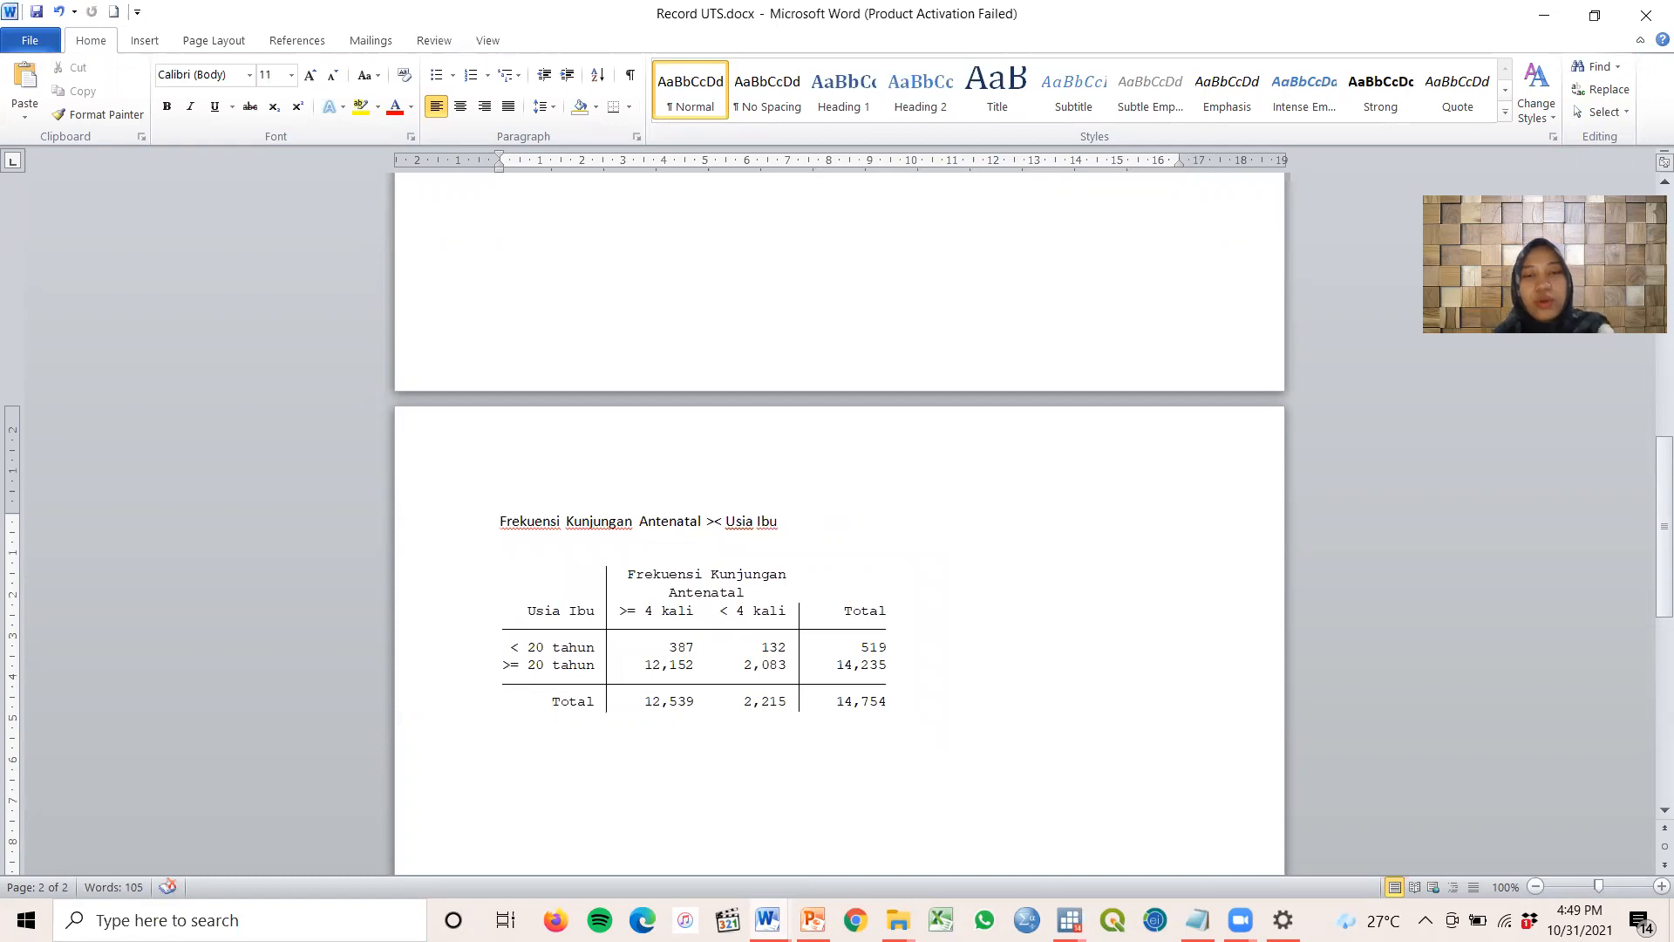
Return to the main Stata window and copy the row-percentage table of cat_independen_1 by cat_dependen_1 as a picture
click(1070, 920)
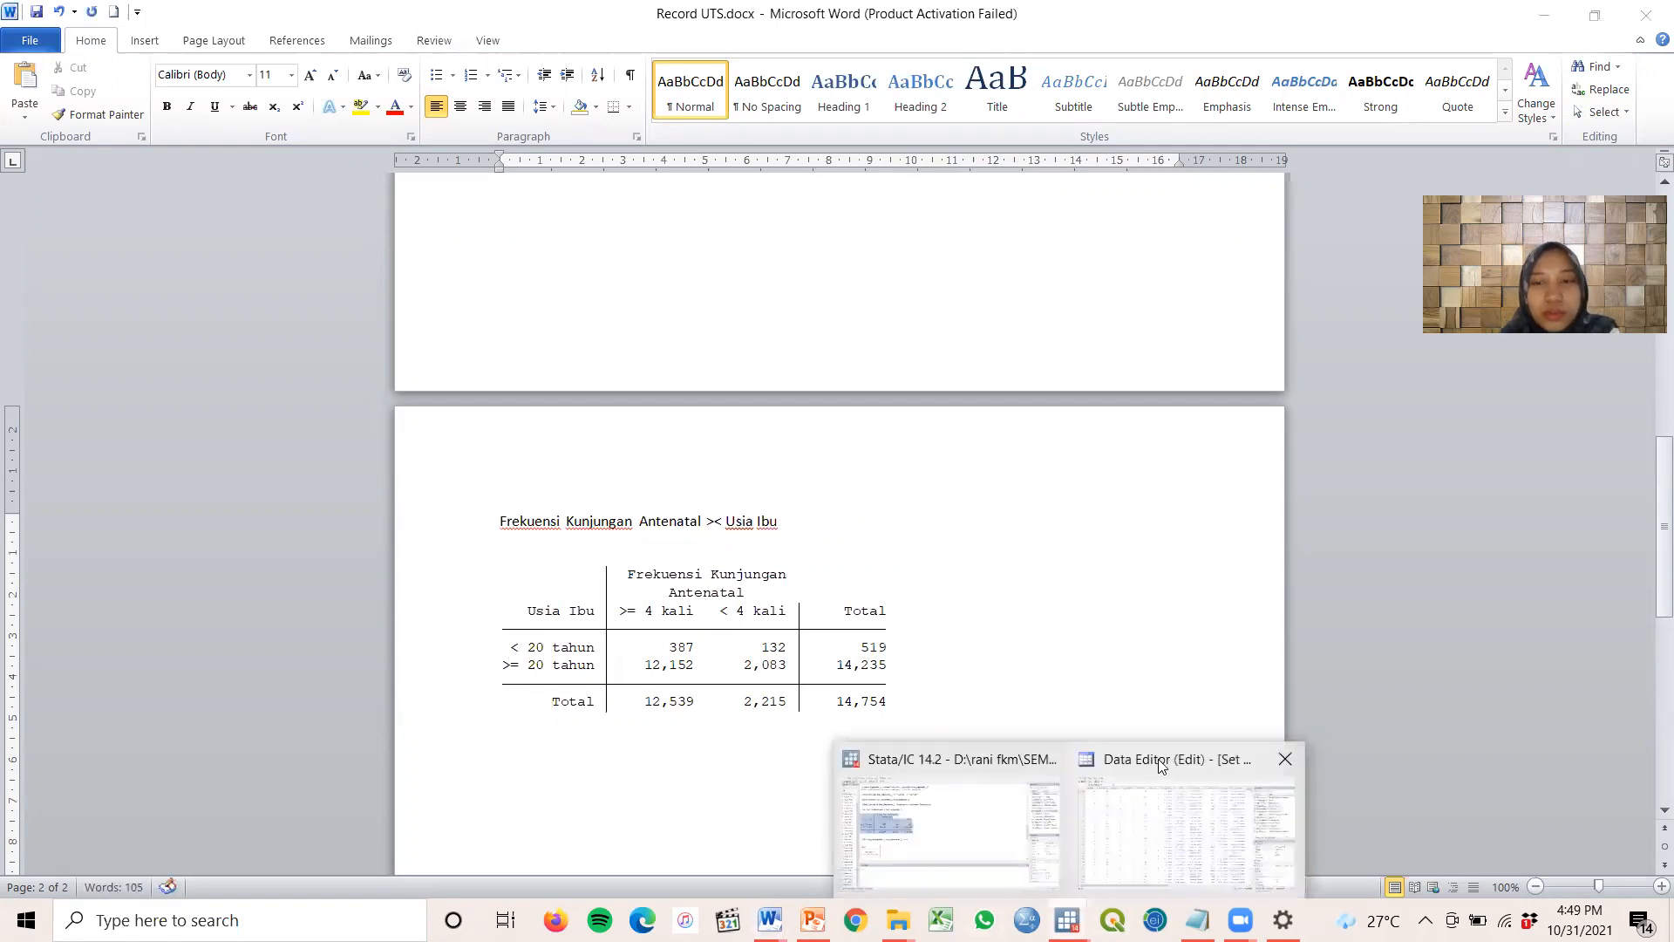
click(1163, 772)
click(967, 867)
scroll(429, 320, down, 7)
scroll(429, 320, down, 2)
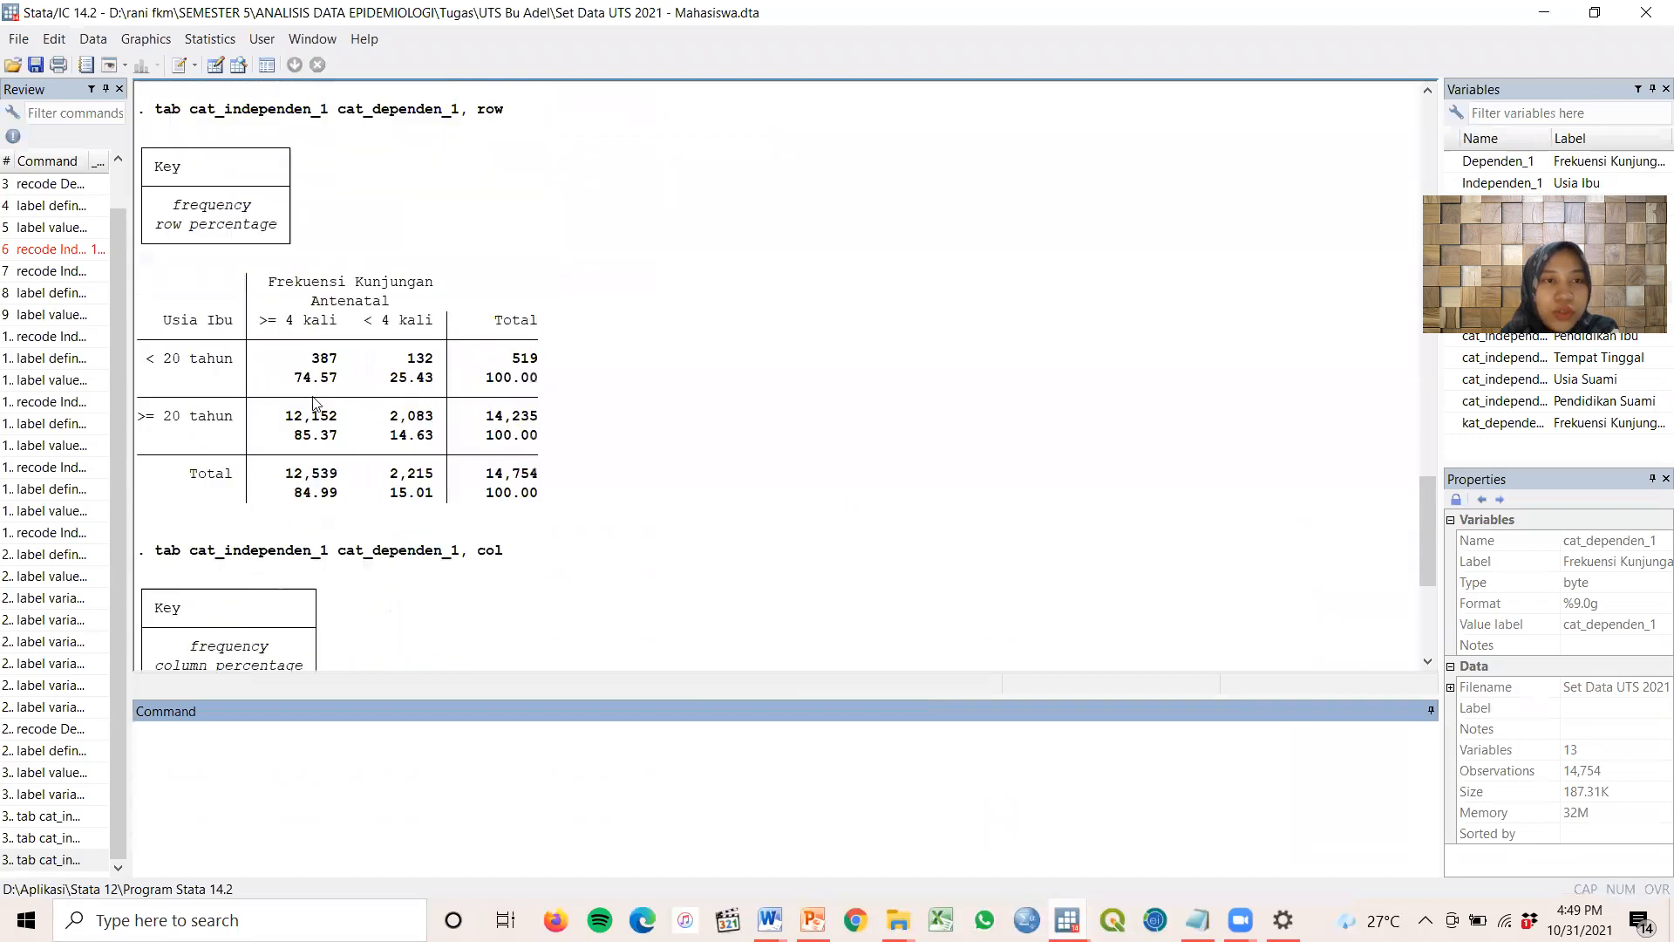
drag(147, 279, 584, 498)
right_click(425, 383)
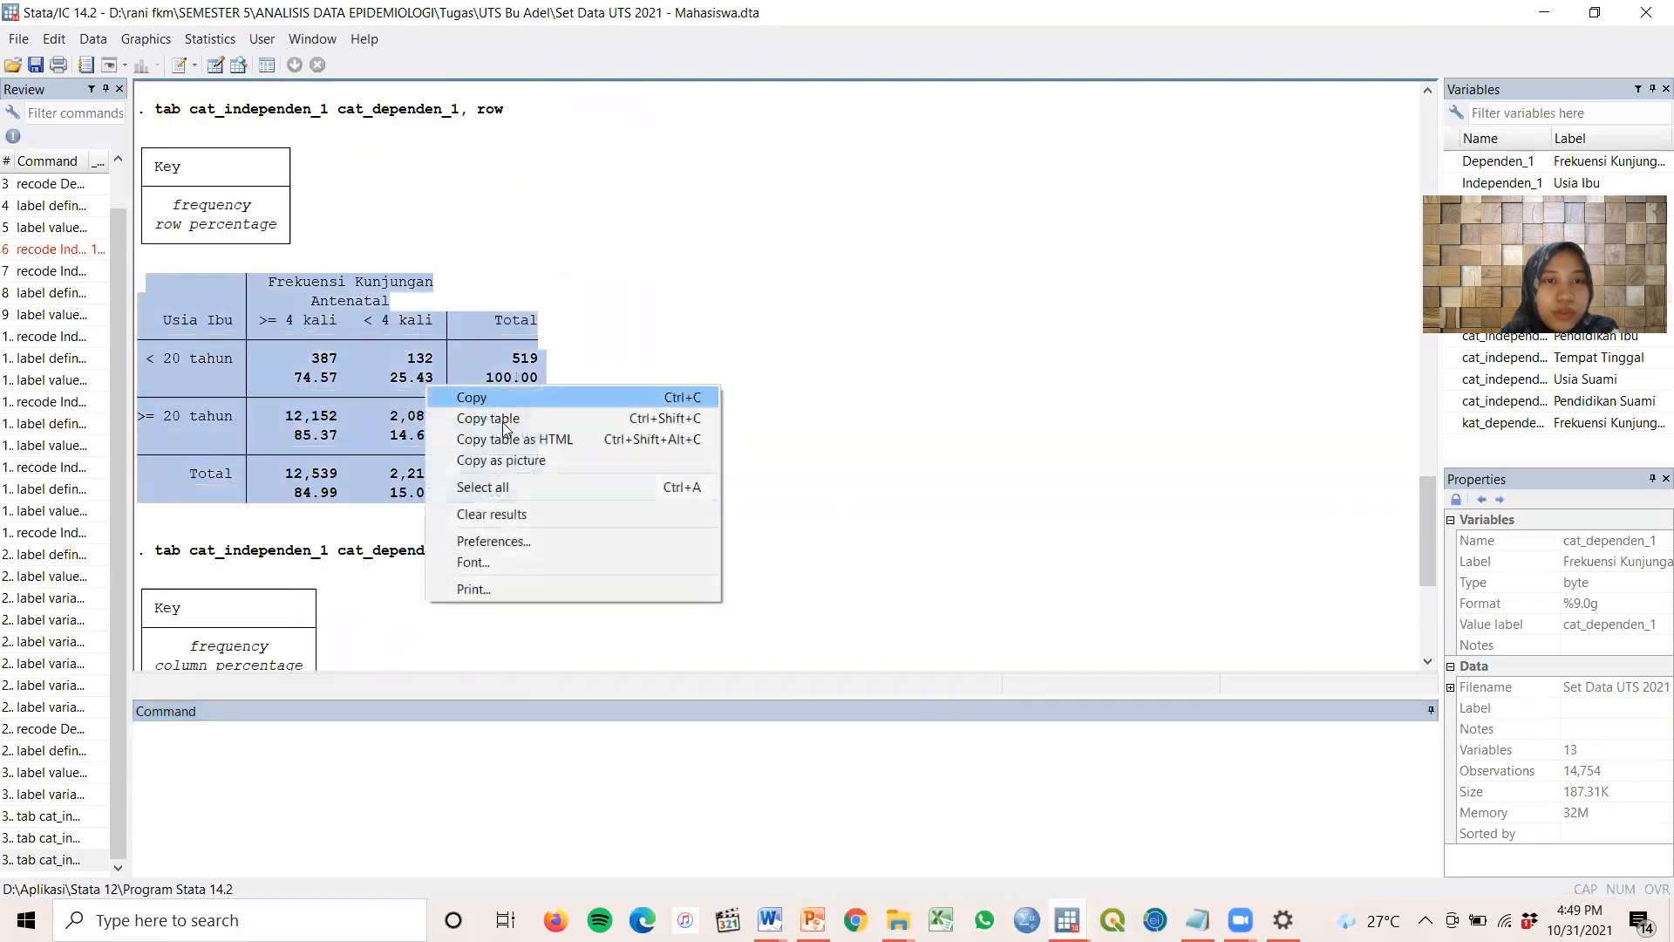
click(535, 465)
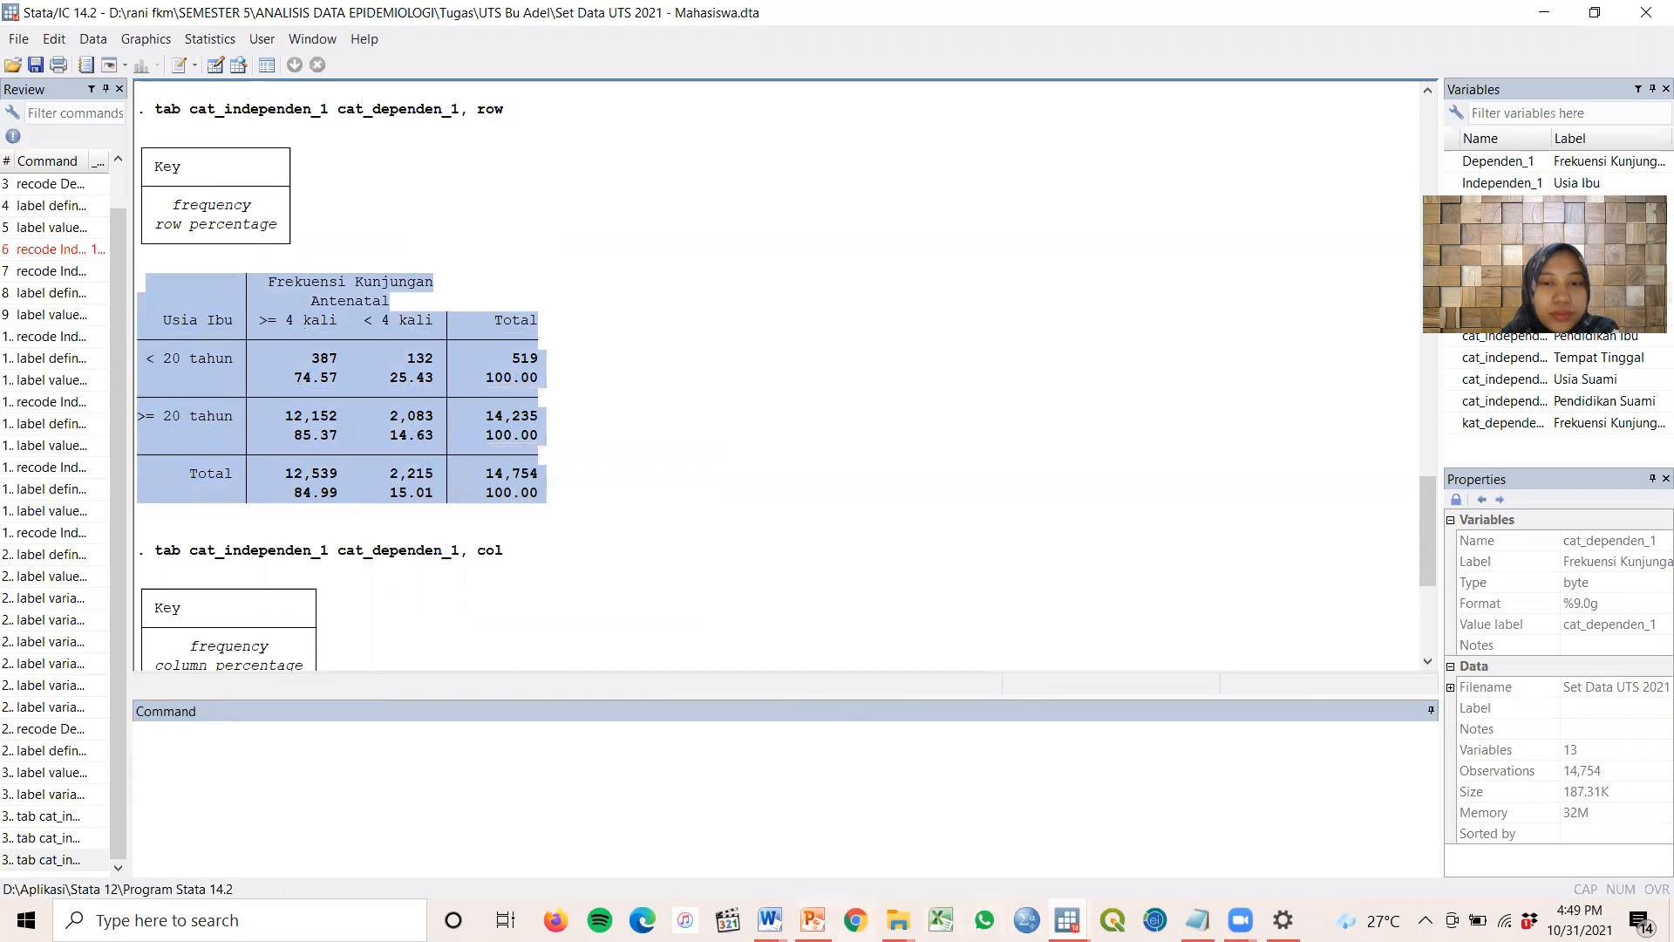
Switch to Record UTS.docx and paste the row-percentage table picture below the first table
mouse_move(768, 920)
click(1133, 803)
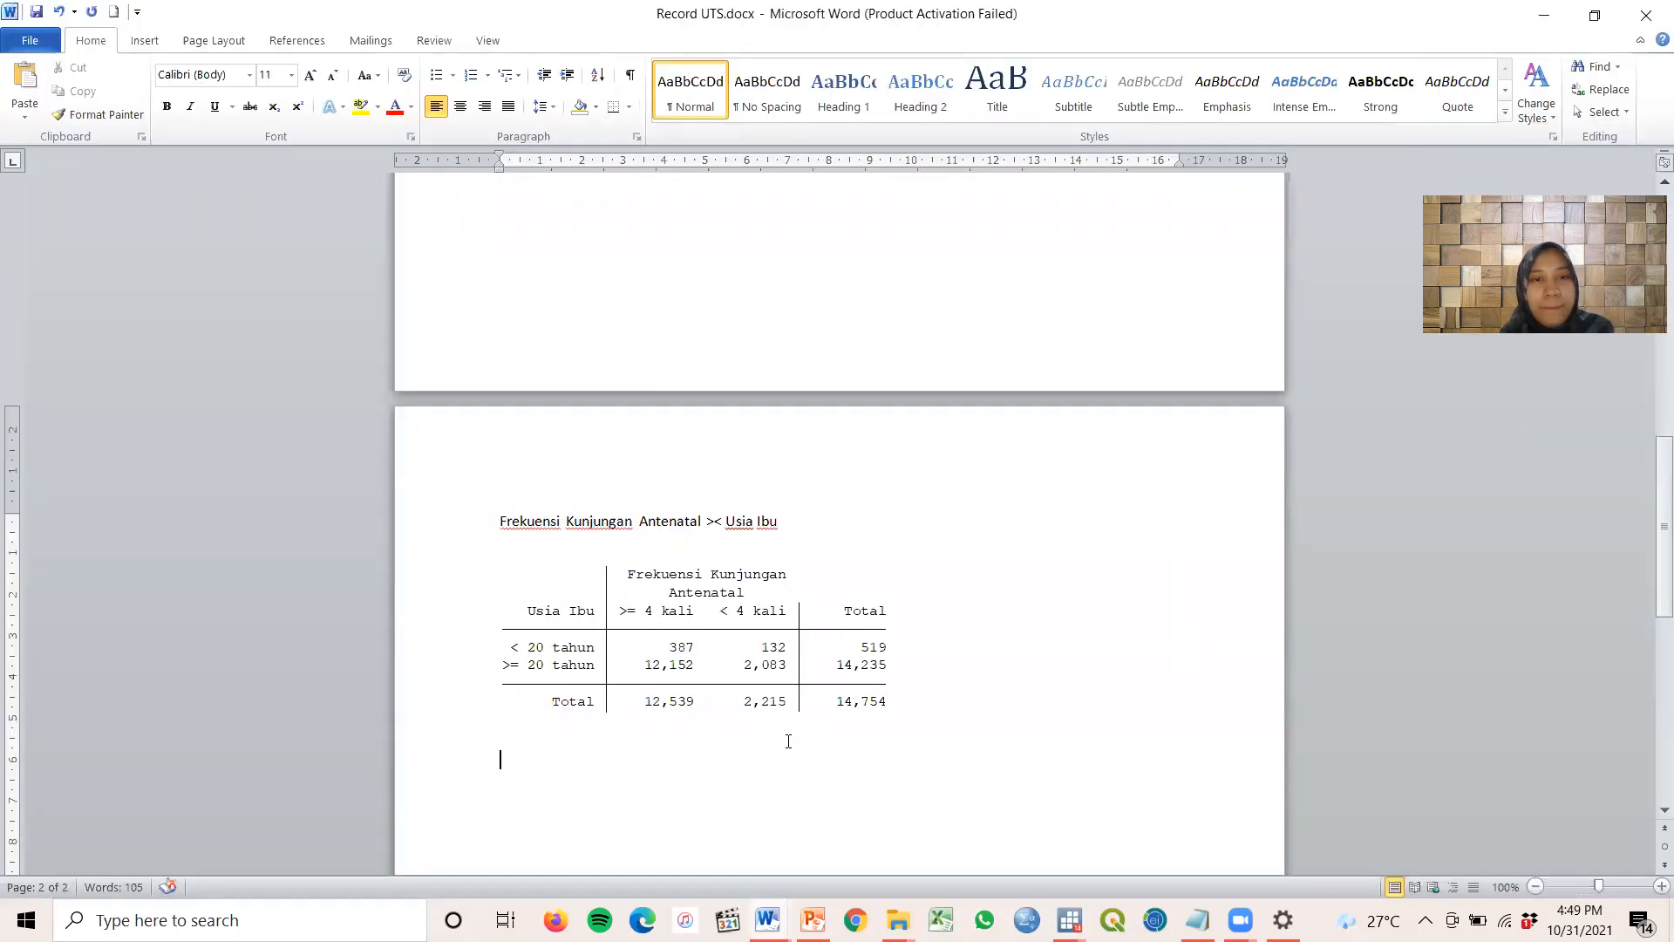
key(ctrl+v)
Crop the blank area beside the row-percentage table and enlarge the picture to roughly match the first table
click(617, 548)
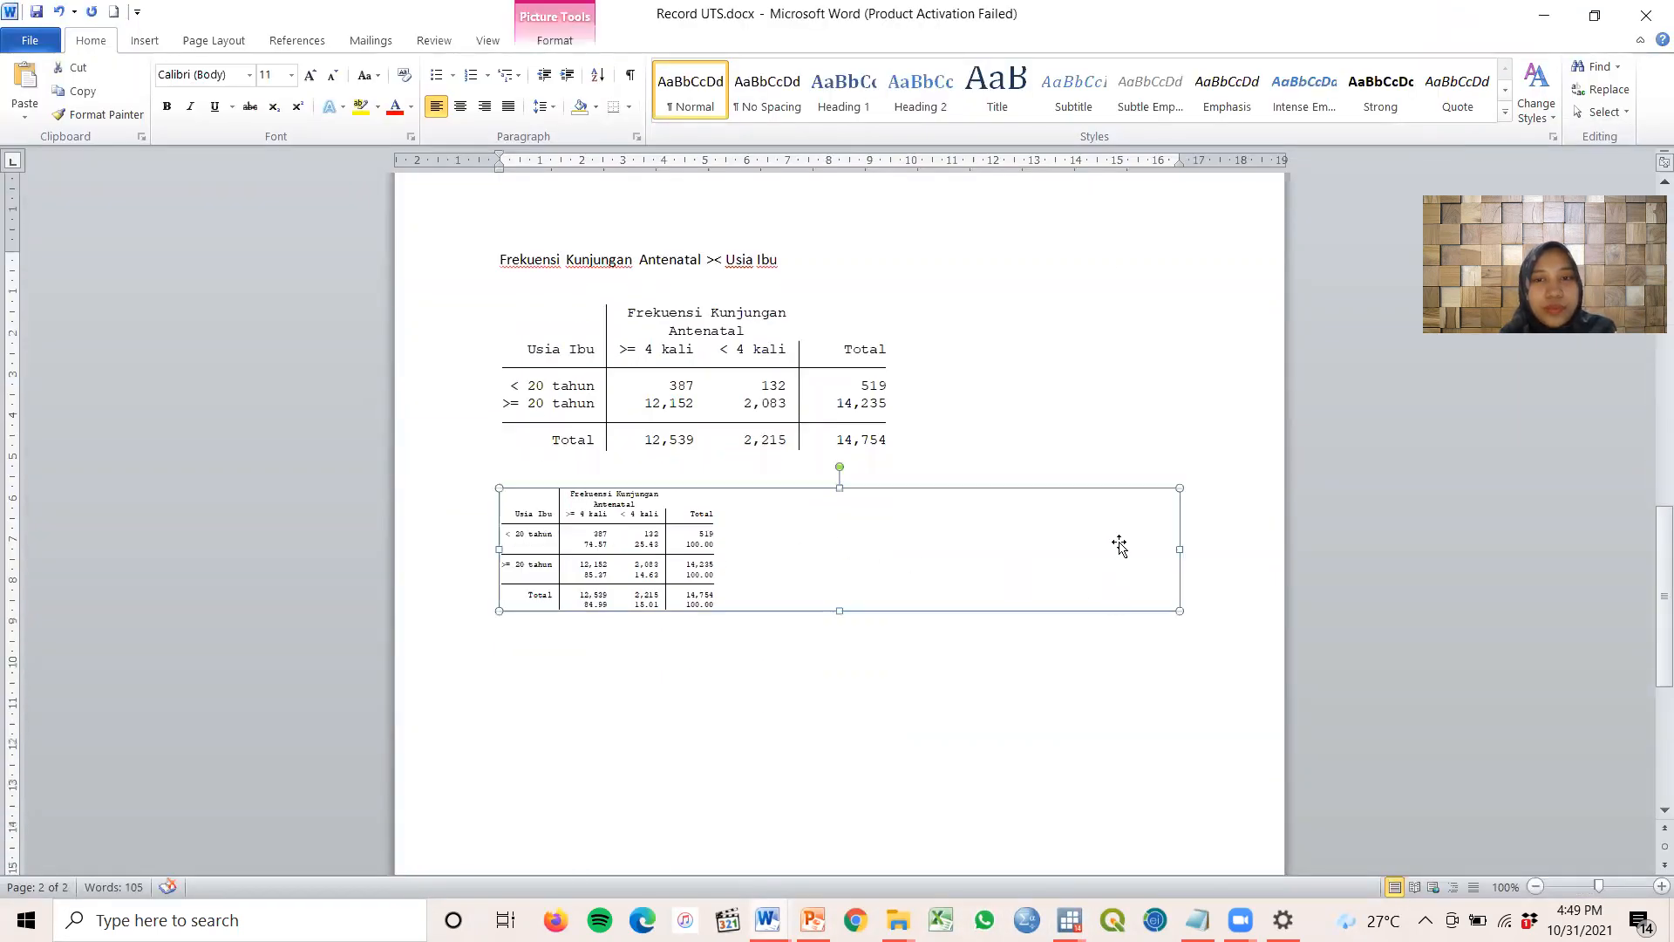
click(555, 40)
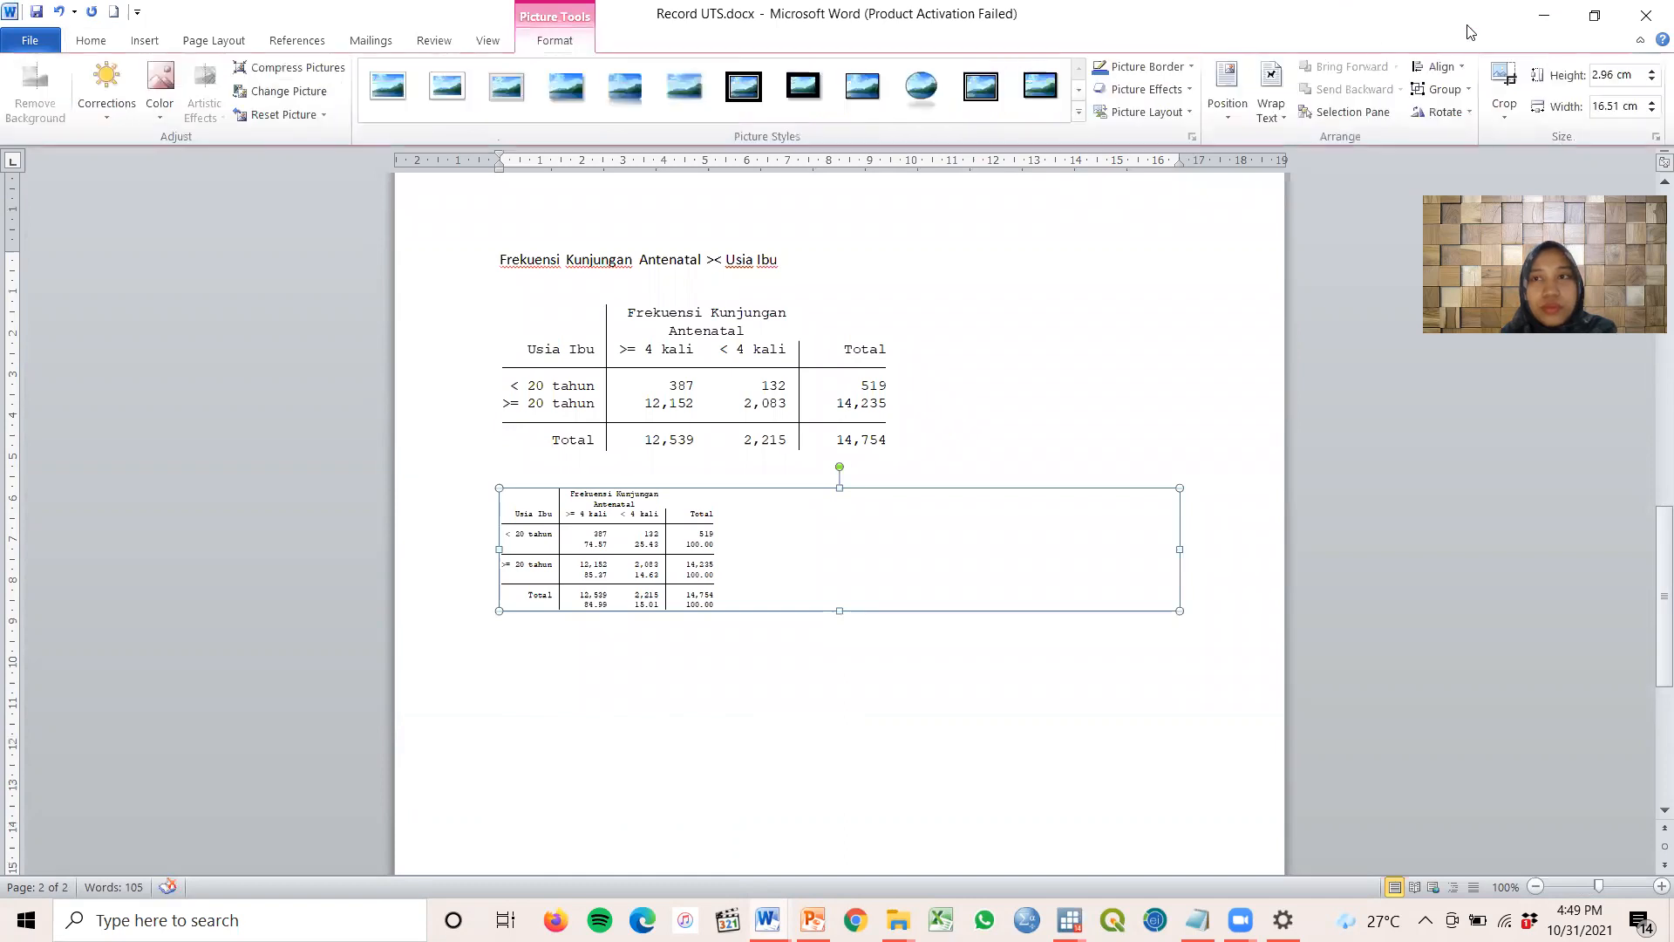
click(1500, 72)
drag(1186, 609, 893, 665)
click(830, 683)
click(691, 580)
click(1043, 692)
scroll(1079, 564, down, 3)
key(Return)
Go back to the main Stata window and copy the column-percentage table of cat_independen_1 by cat_dependen_1 as a picture
mouse_move(768, 920)
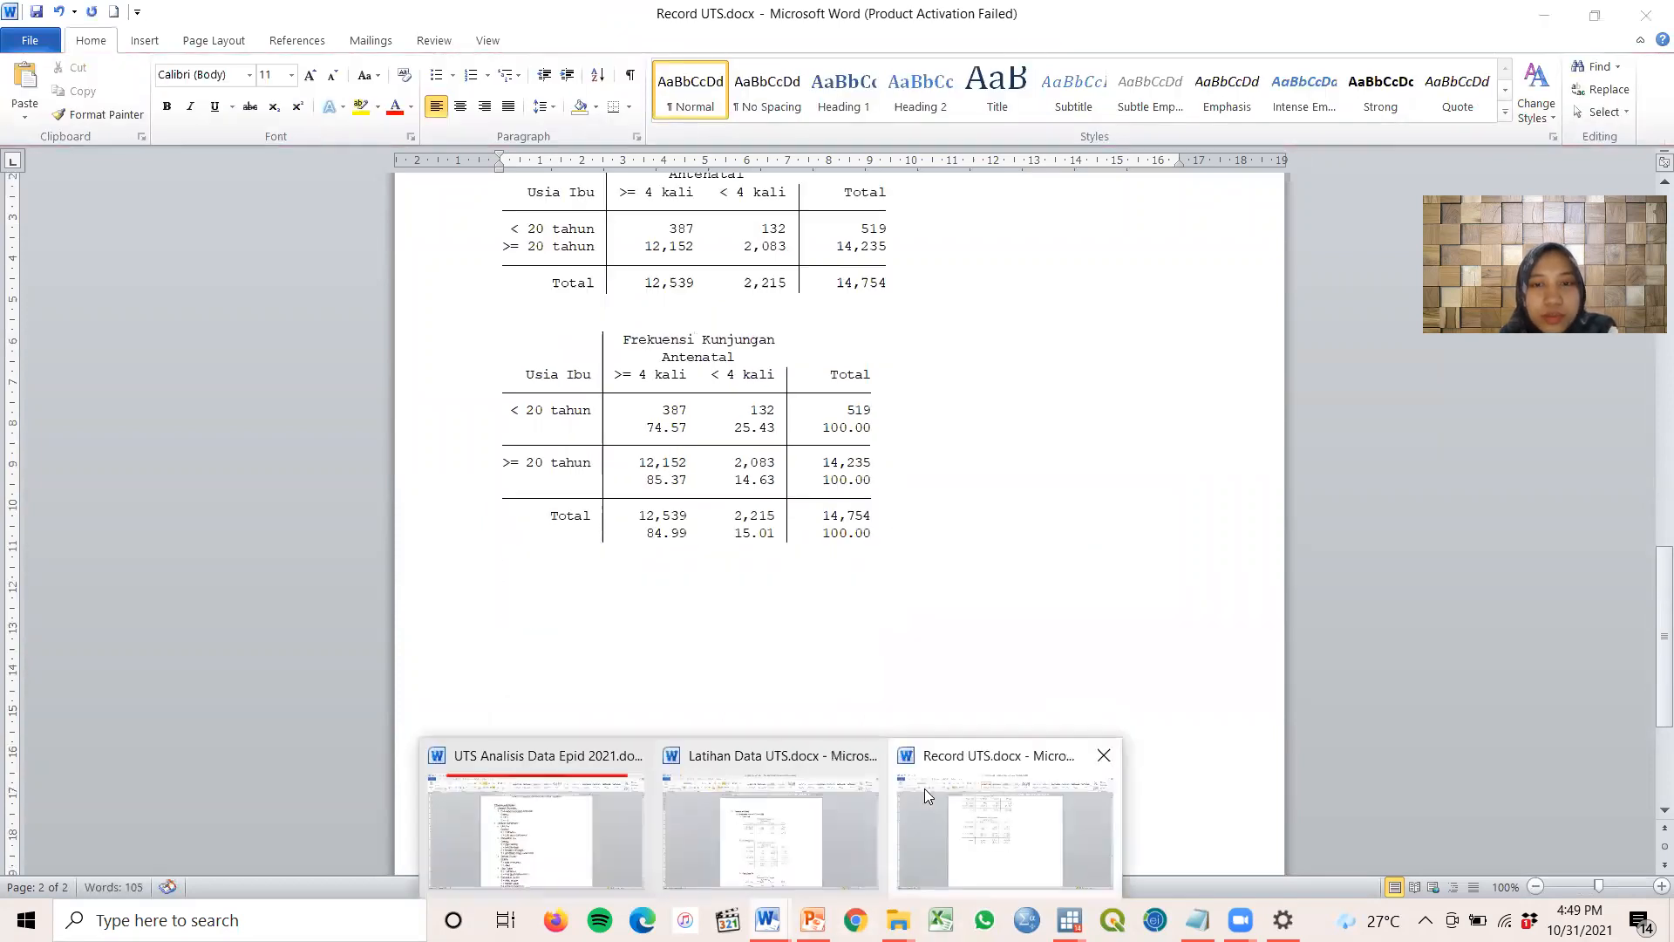
click(924, 792)
mouse_move(1068, 920)
click(951, 820)
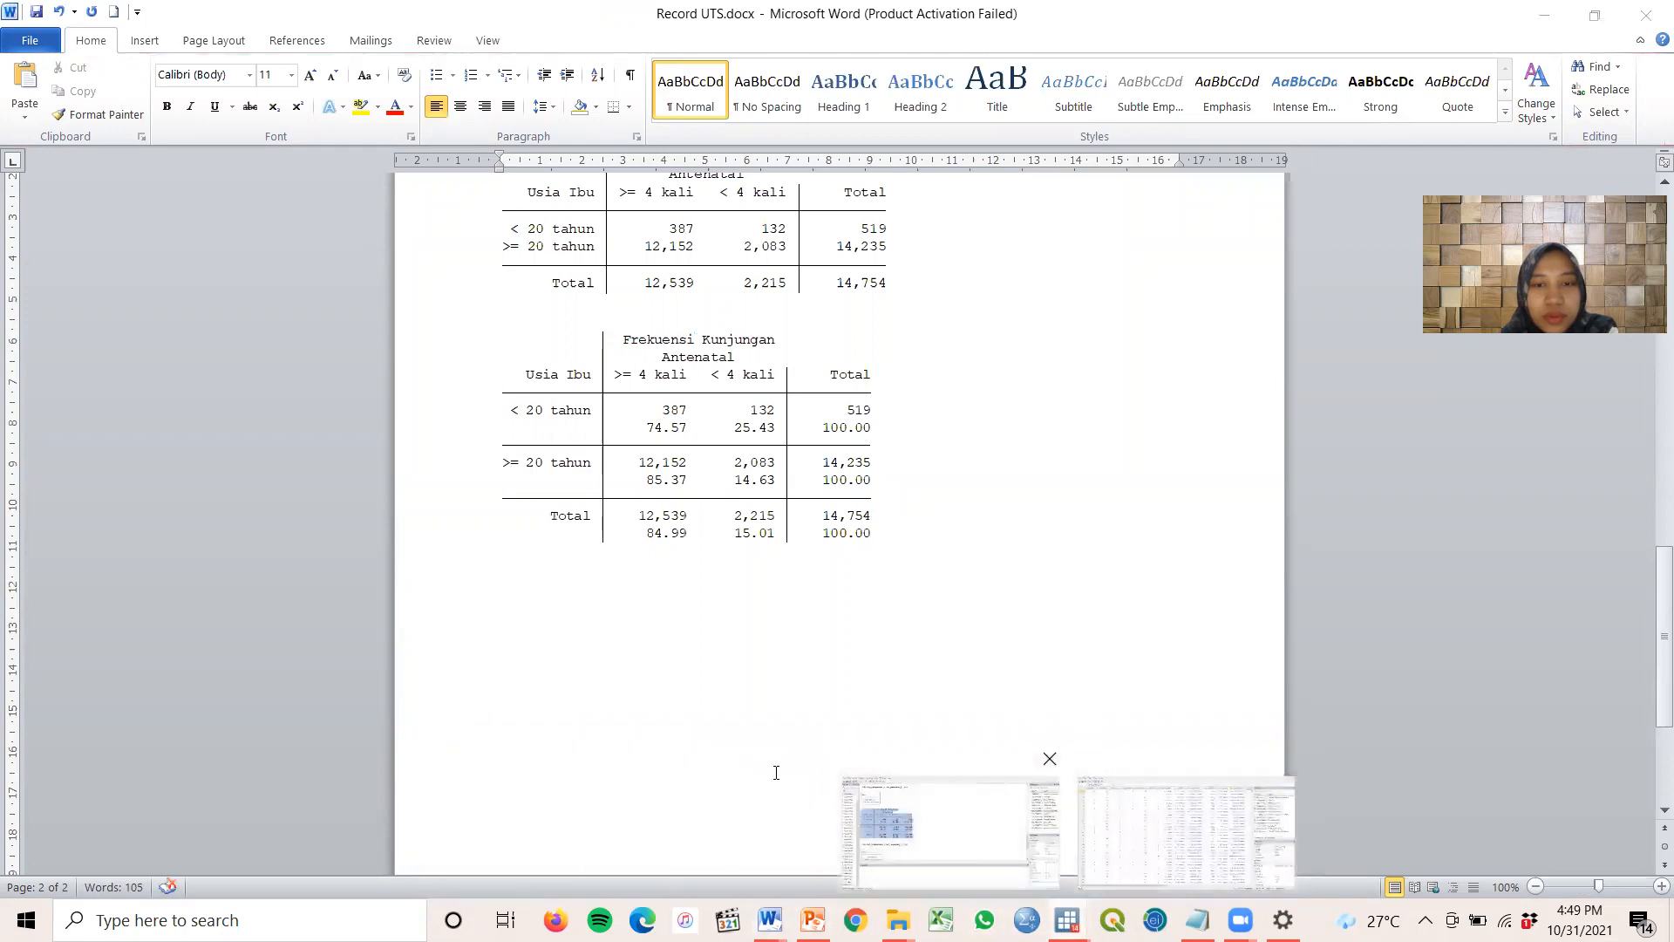
scroll(316, 452, down, 3)
drag(315, 451, 593, 600)
right_click(475, 501)
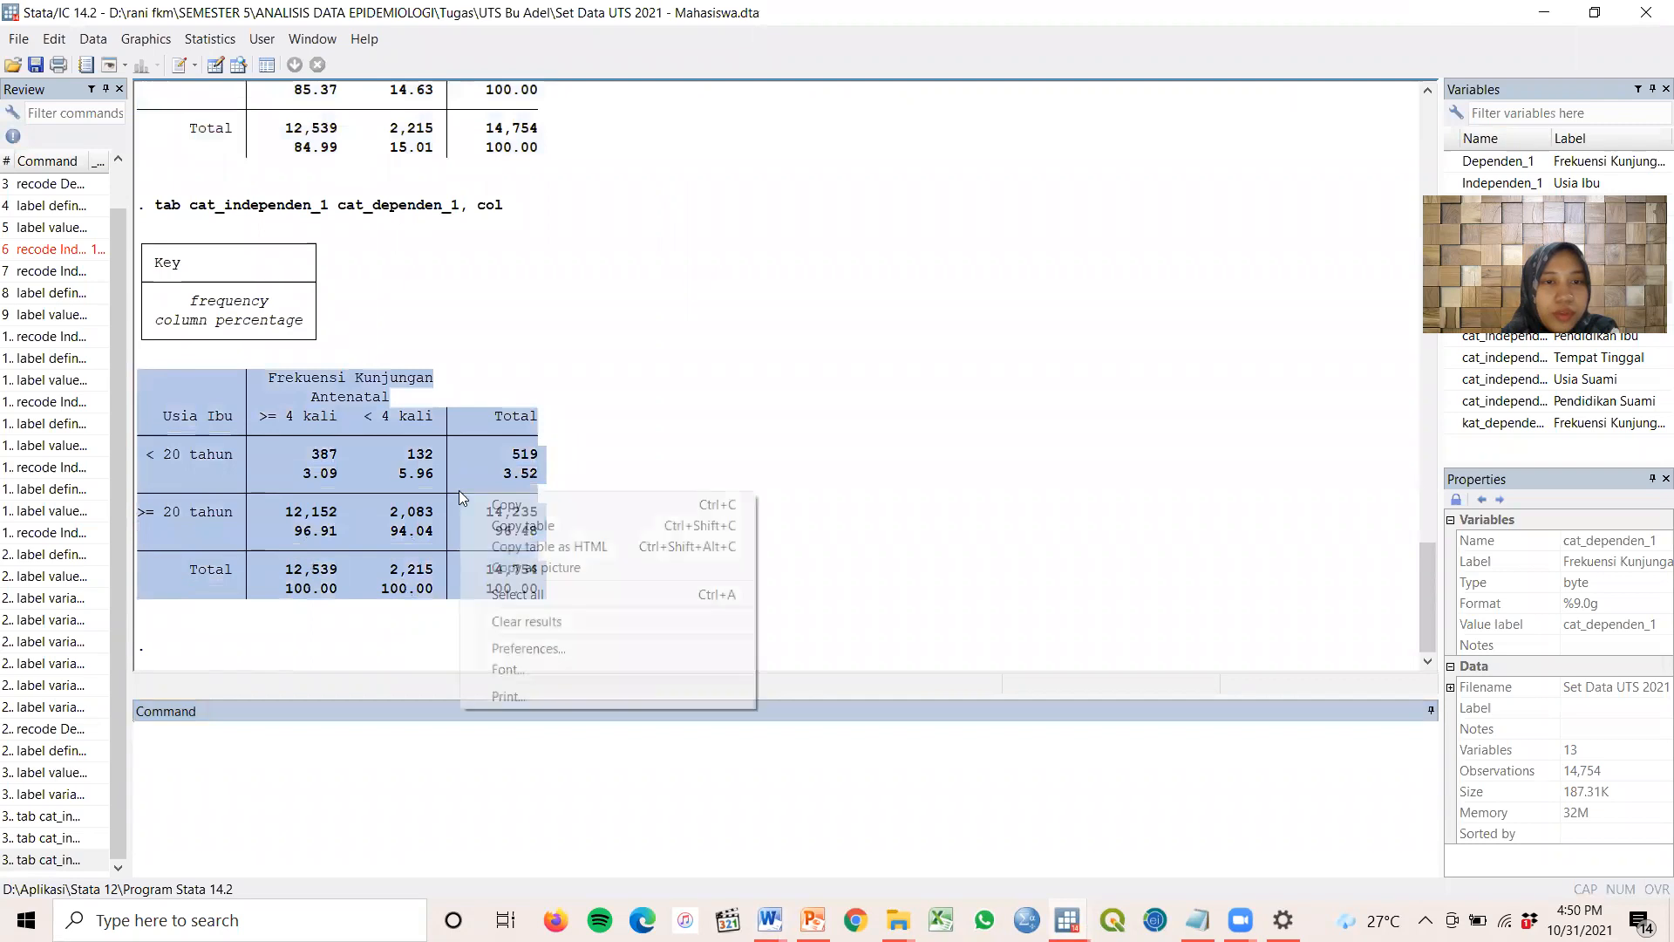
click(575, 567)
Switch to Record UTS.docx and paste the column-percentage table picture below the row-percentage table
mouse_move(769, 920)
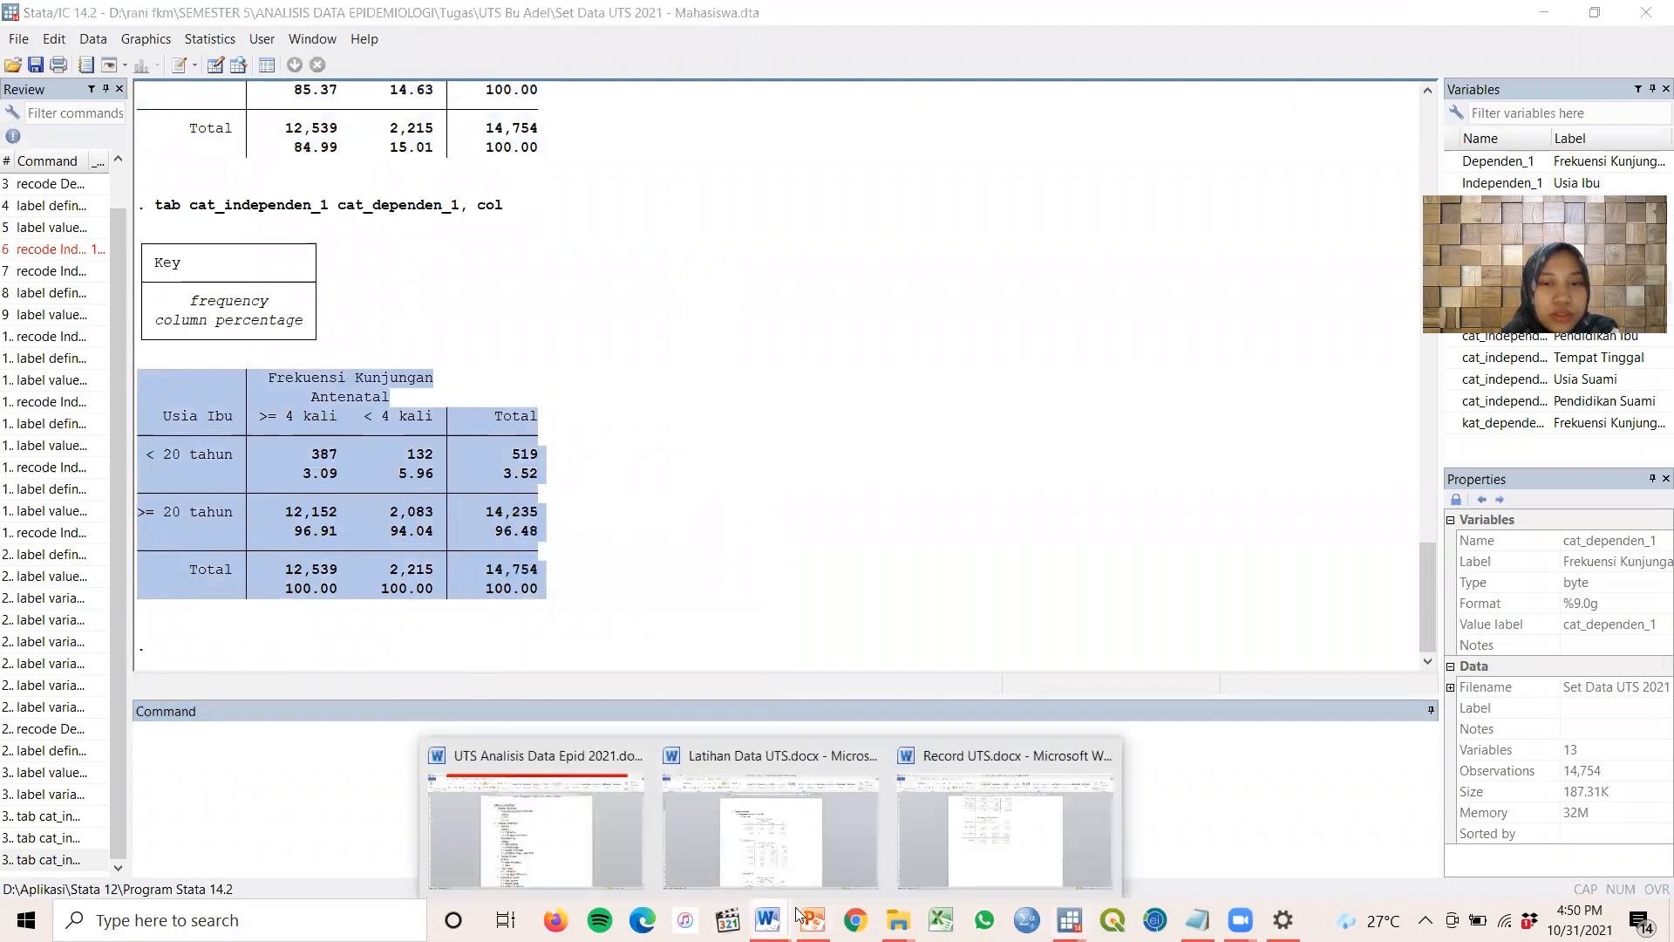
click(985, 785)
key(ctrl+v)
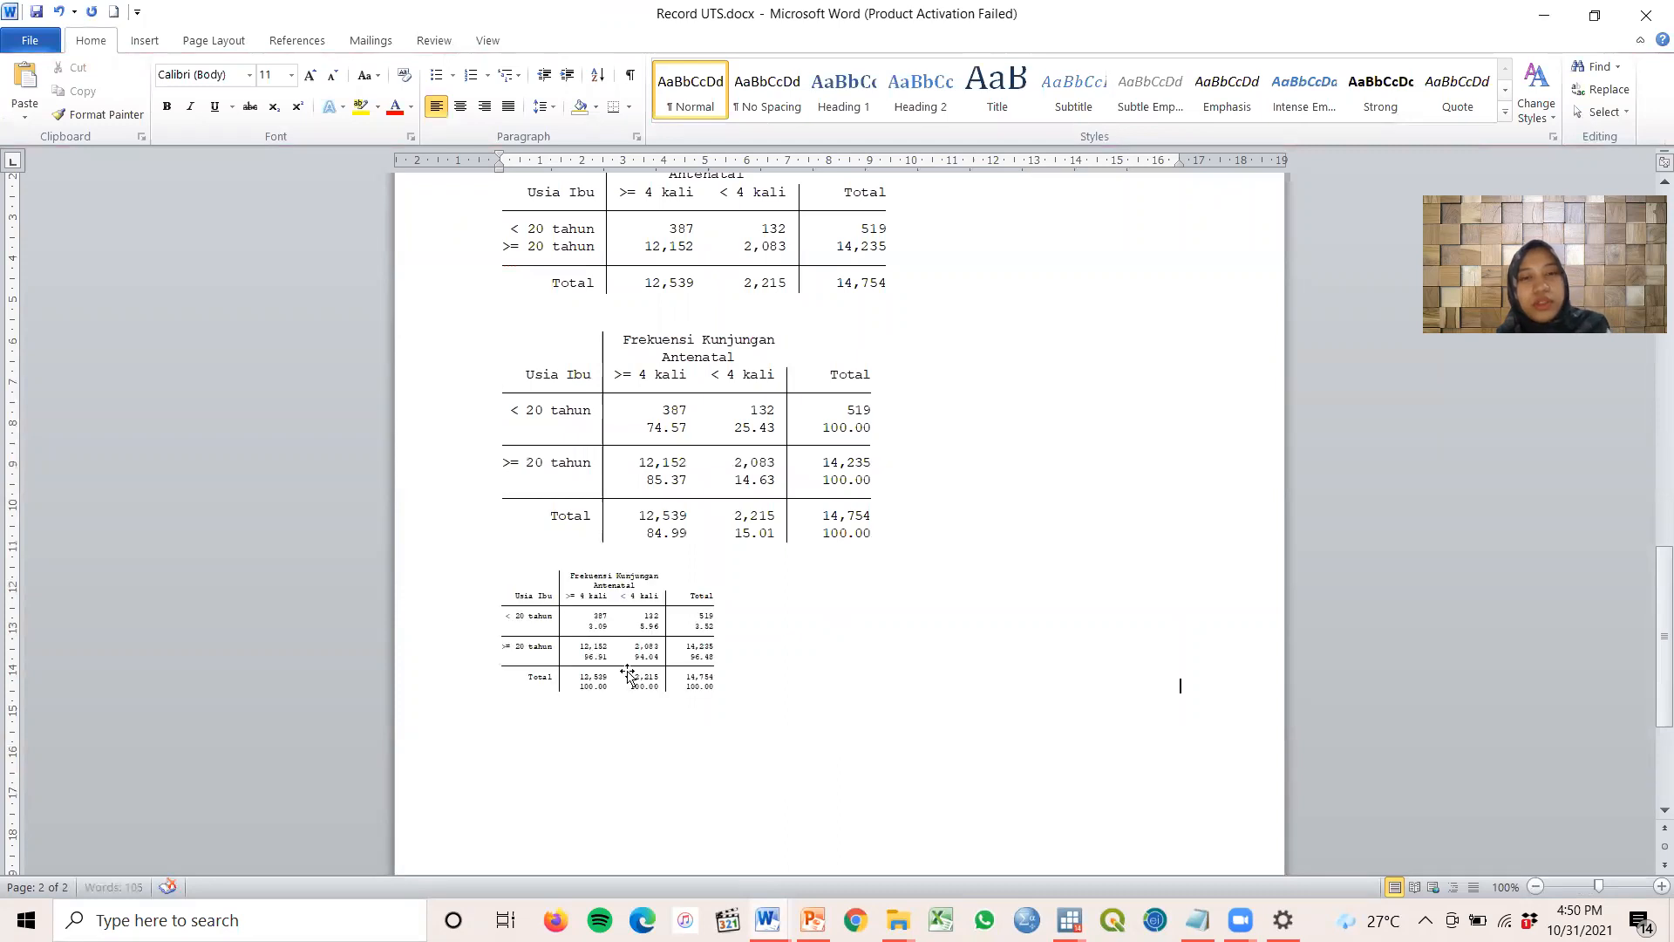
Crop the blank area beside the column-percentage table to about 5.48 cm wide and keep the picture selected
click(1175, 684)
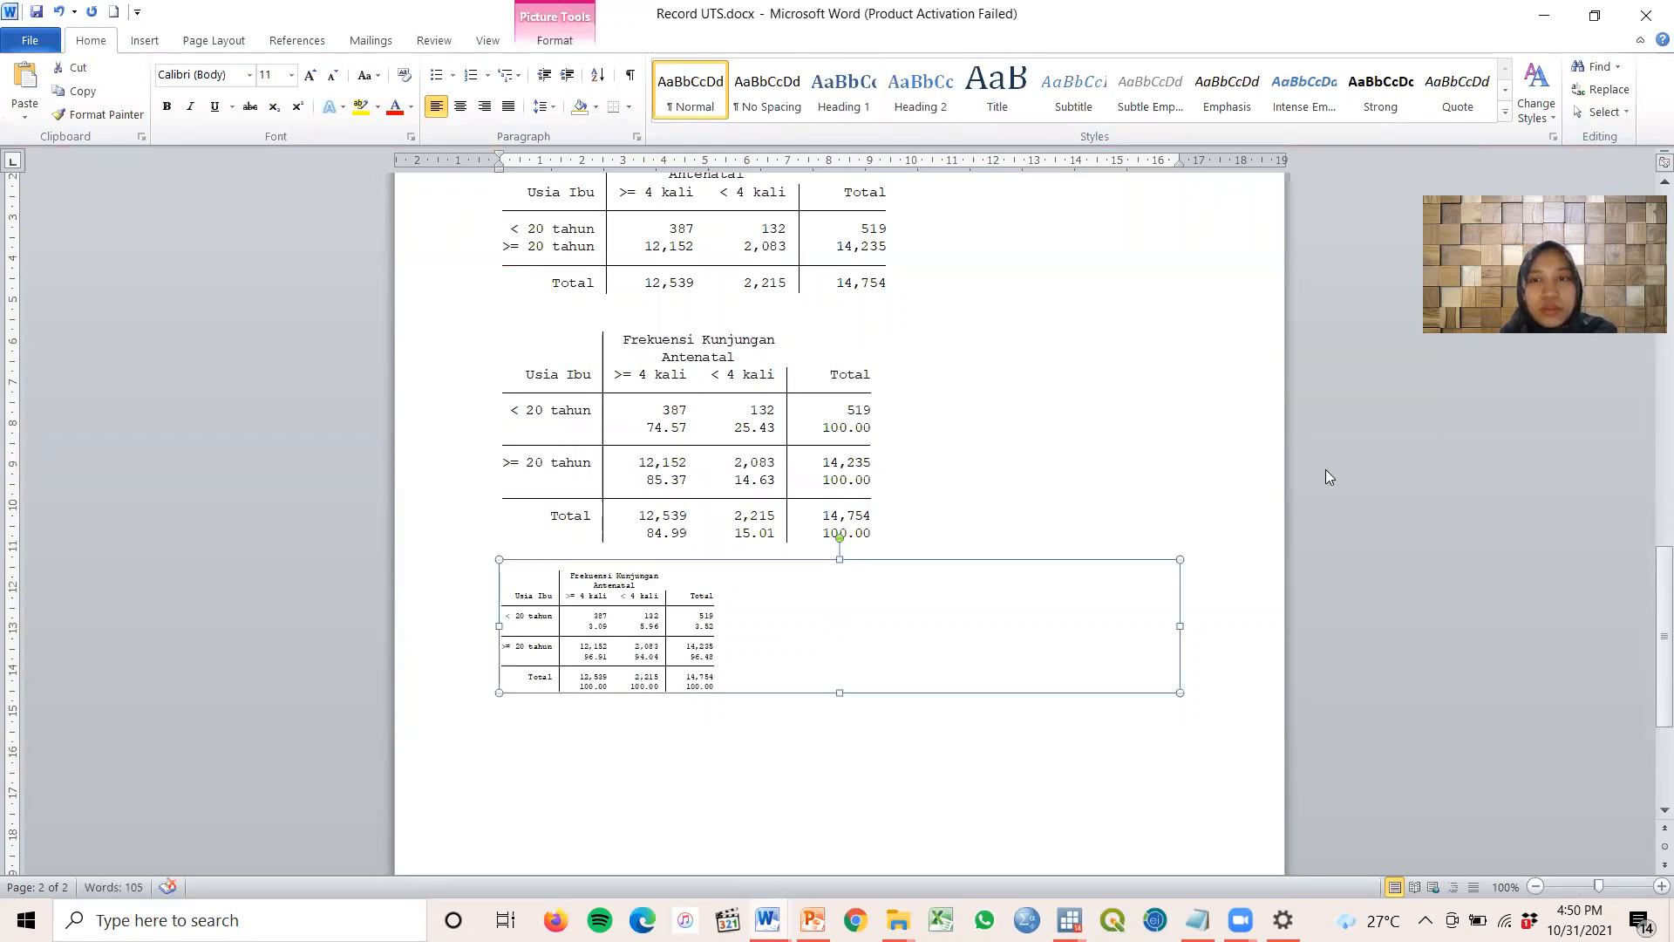
key(alt+j)
key(p)
key(v)
key(c)
drag(1175, 684, 723, 689)
click(1346, 674)
click(654, 642)
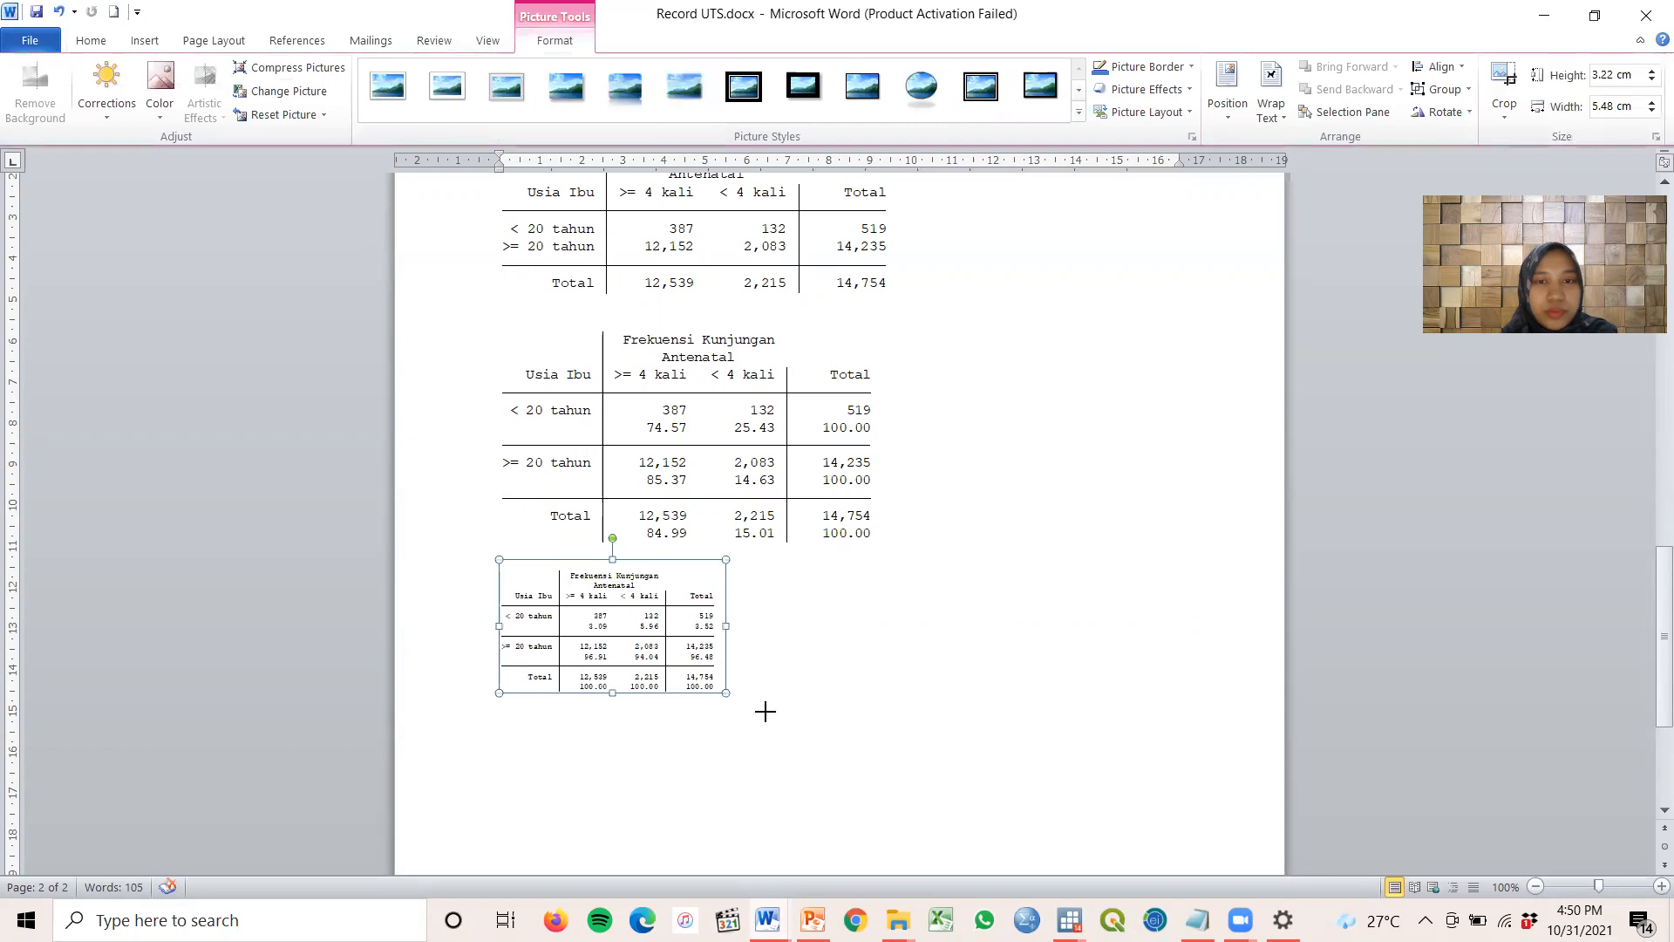
Enlarge the column-percentage table picture to roughly match the tables above and deselect it
click(1016, 736)
scroll(1020, 710, up, 8)
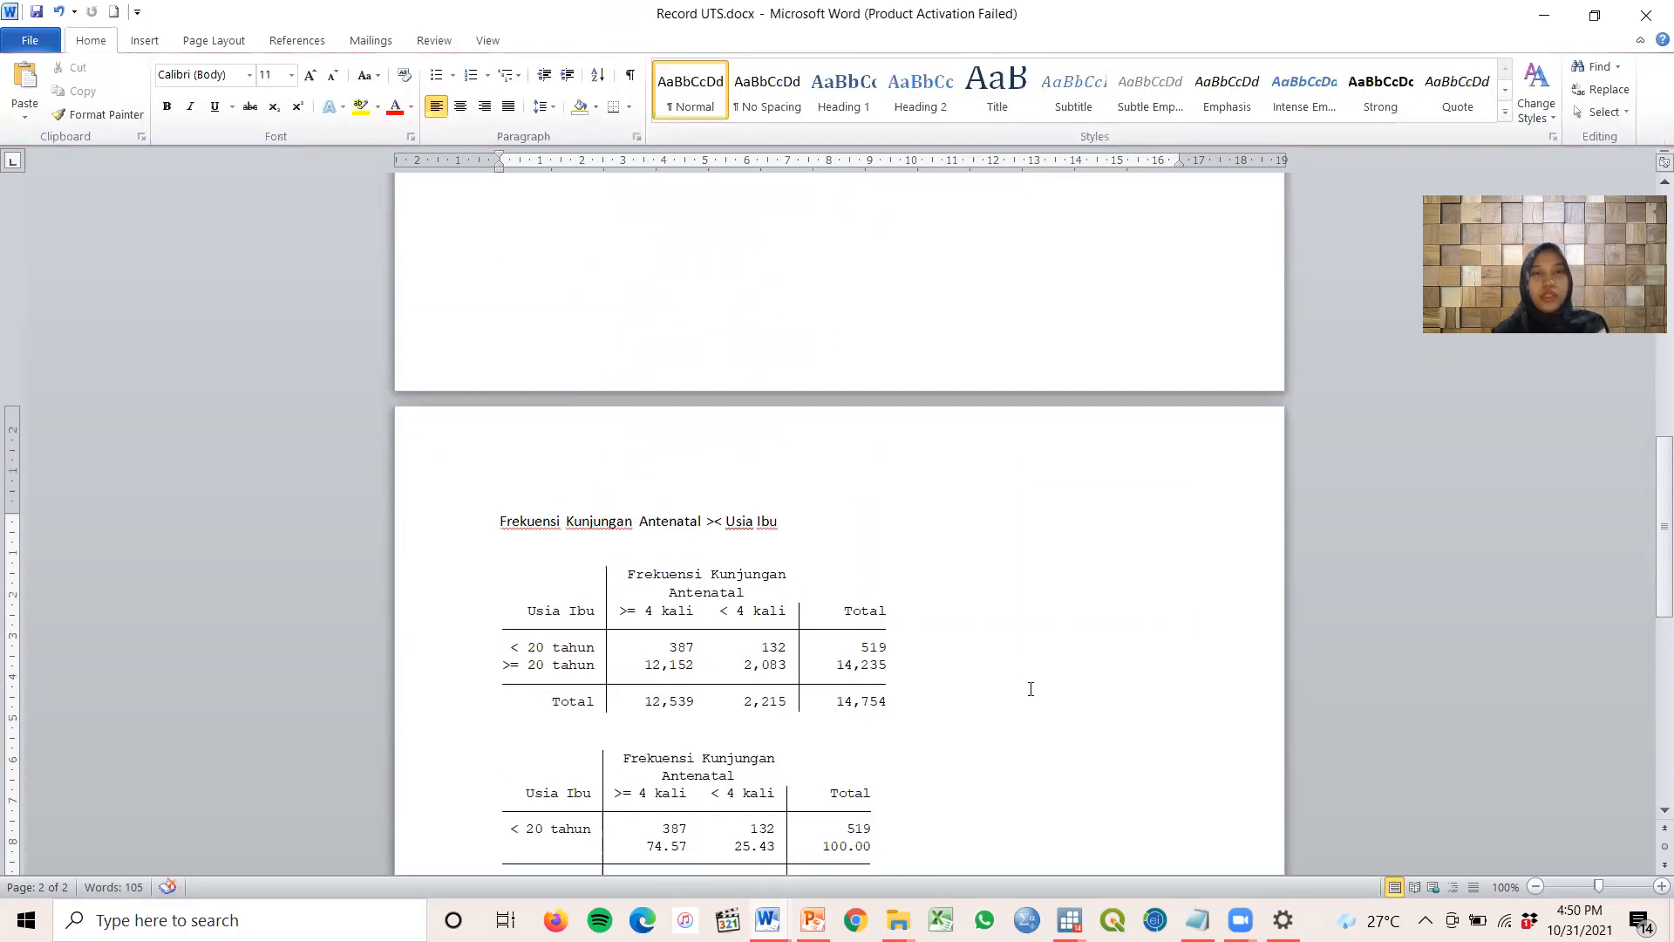
scroll(1030, 689, down, 5)
click(901, 388)
click(1098, 419)
scroll(989, 538, down, 1)
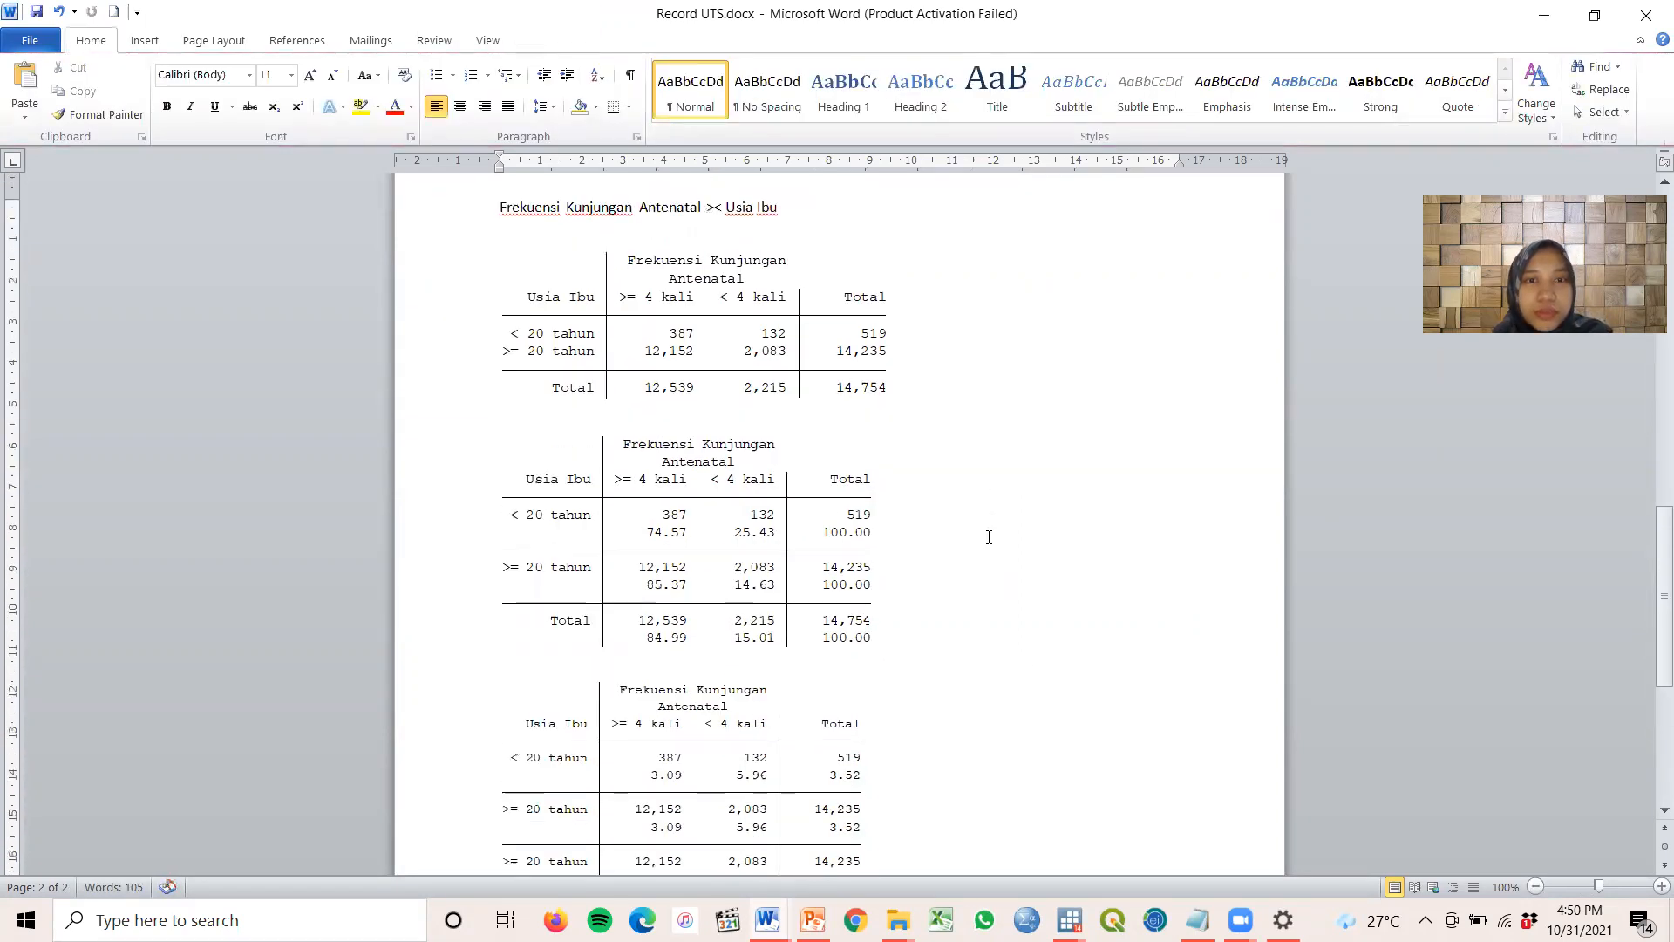
scroll(989, 538, down, 6)
scroll(989, 537, up, 10)
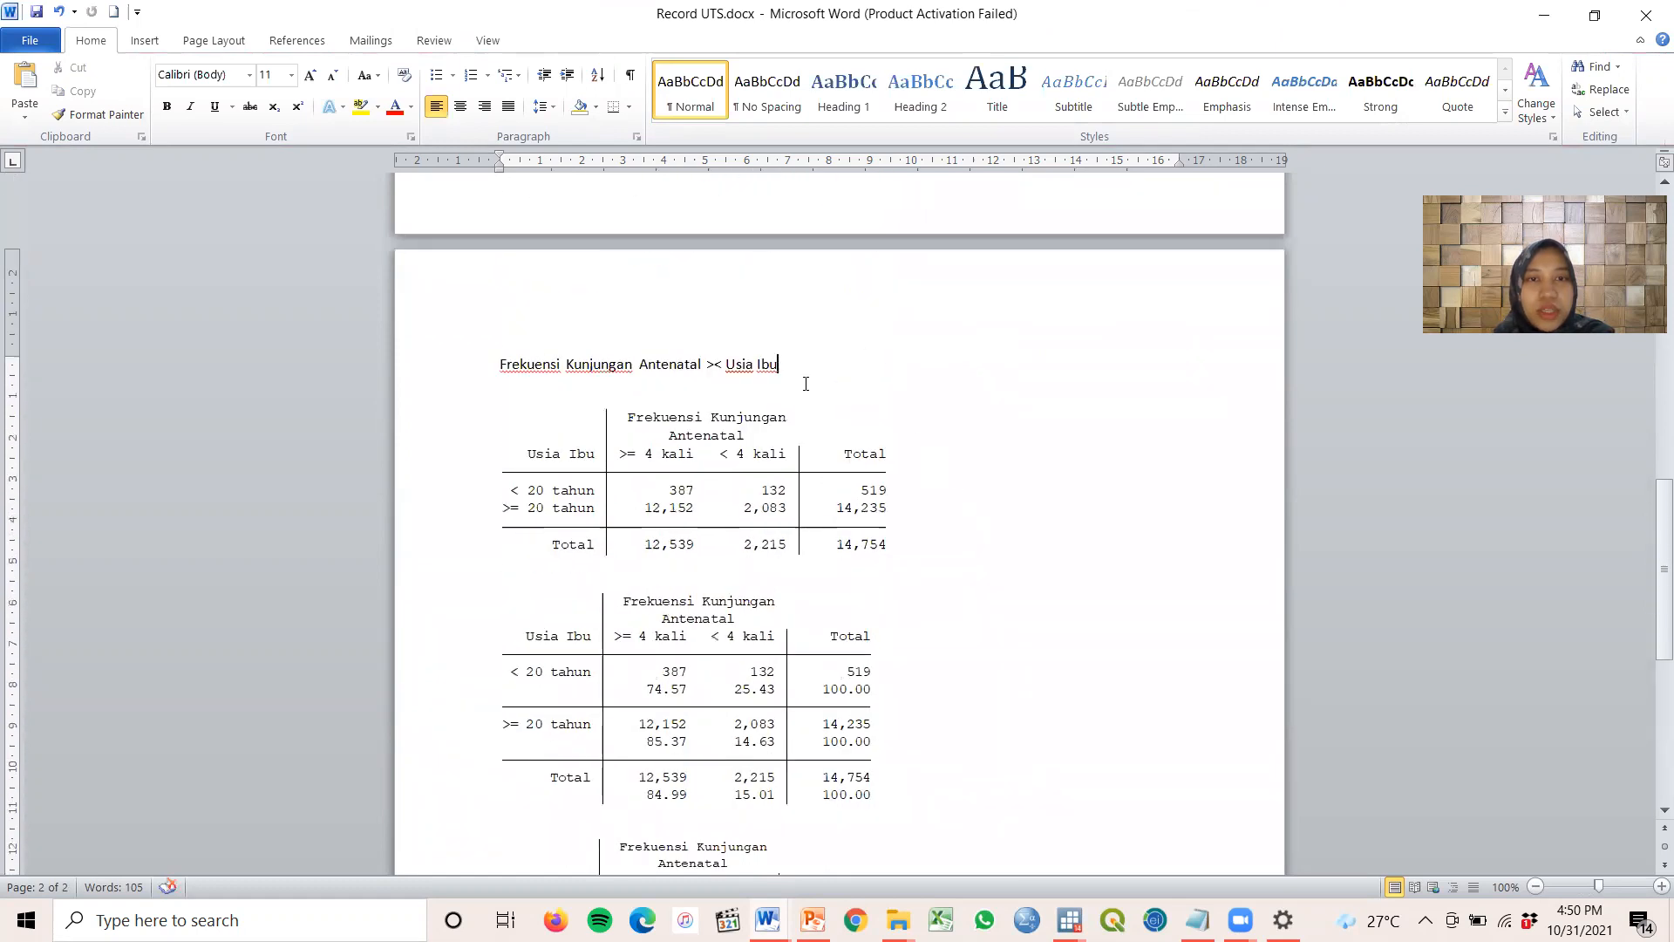
Add the label "Cross Tab" on a new line below the heading Frekuensi Kunjungan Antenatal >< Usia Ibu
click(813, 381)
key(Return)
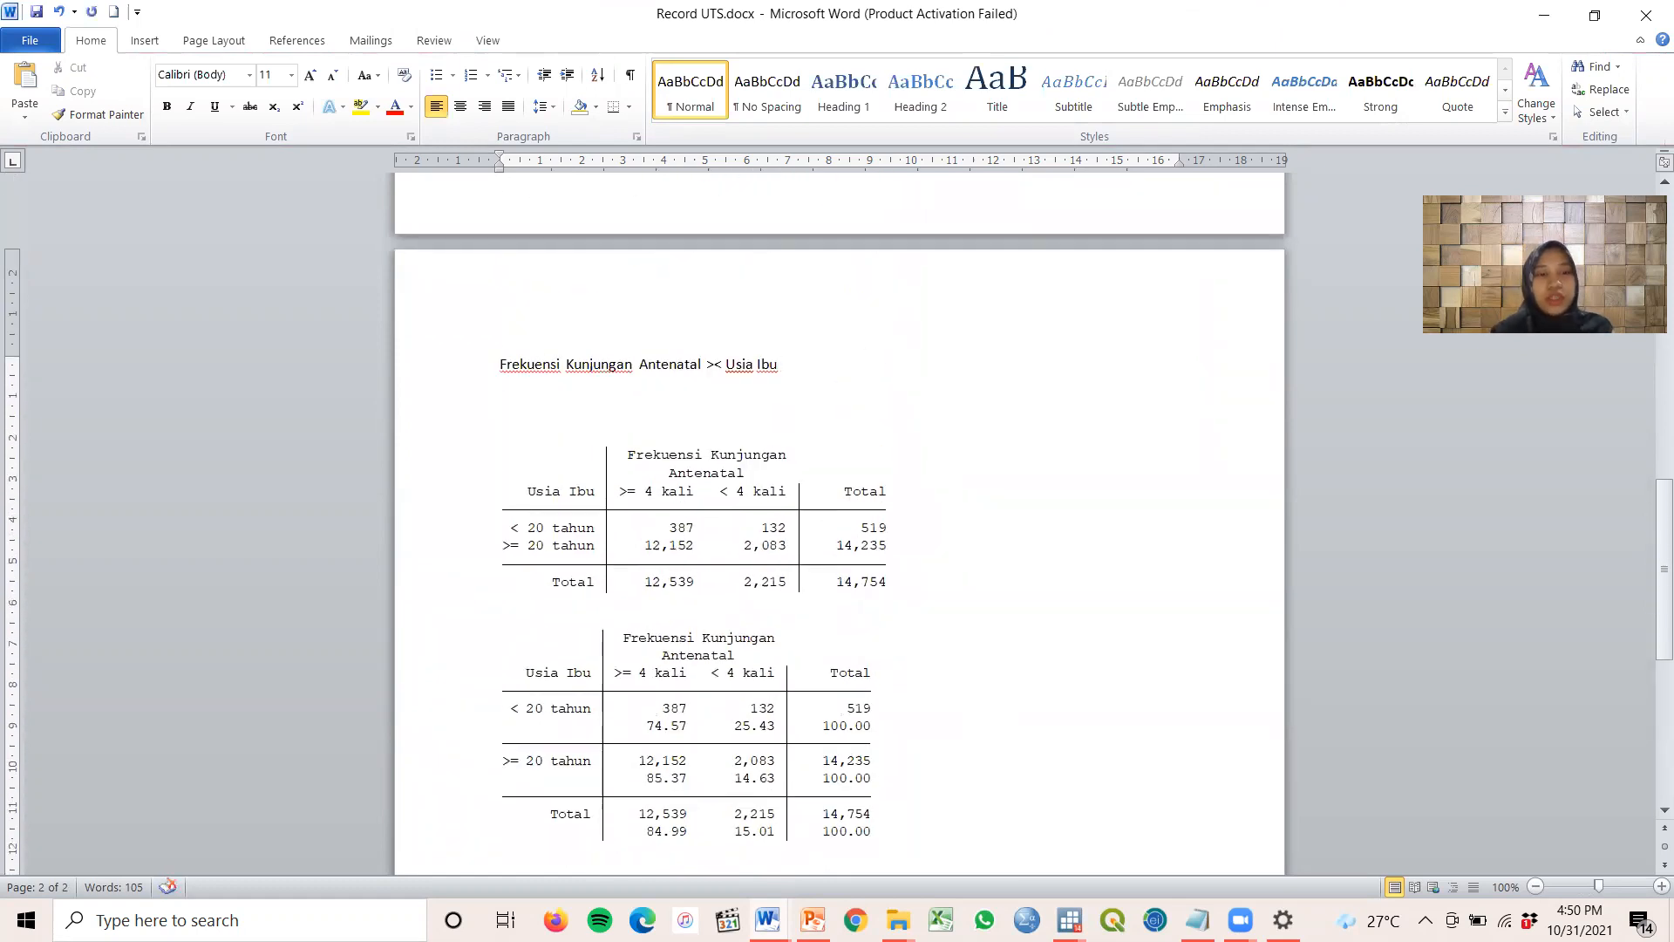
text(Cross Tab)
Add the label "Row" on a new line between the cross-tab table and the row-percentage table
scroll(1022, 471, down, 4)
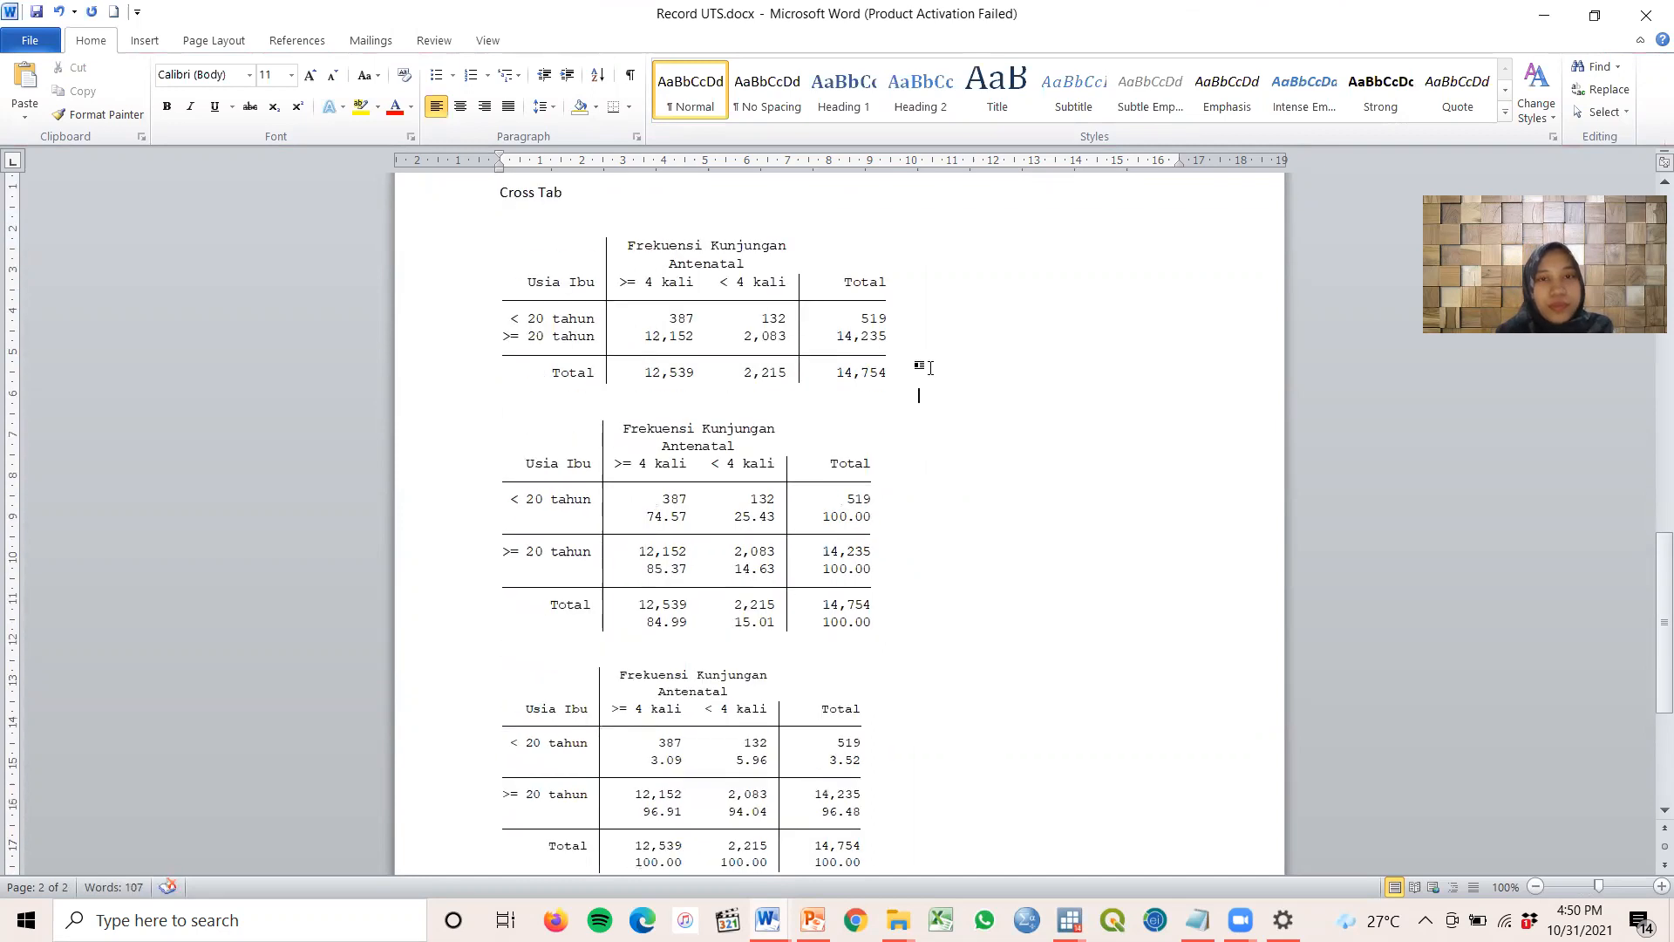
key(Return)
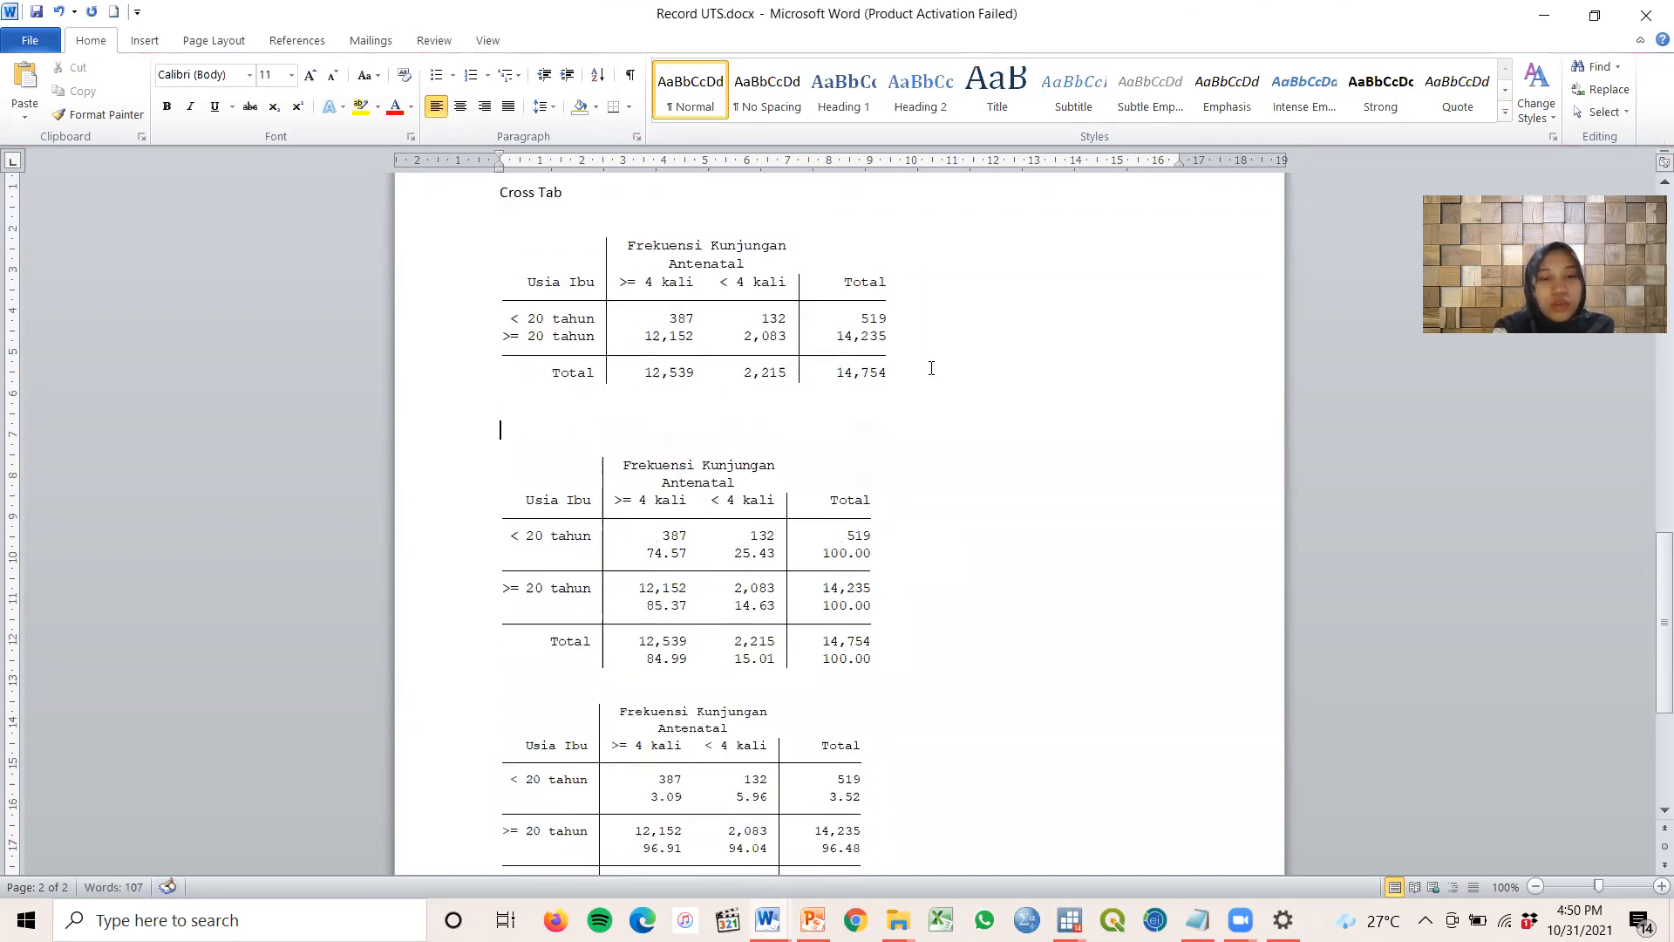
text(ROE)
key(BackSpace)
text(w)
text(w)
Add the label "Col" on a new line between the row-percentage and column-percentage tables
scroll(915, 393, down, 3)
click(891, 506)
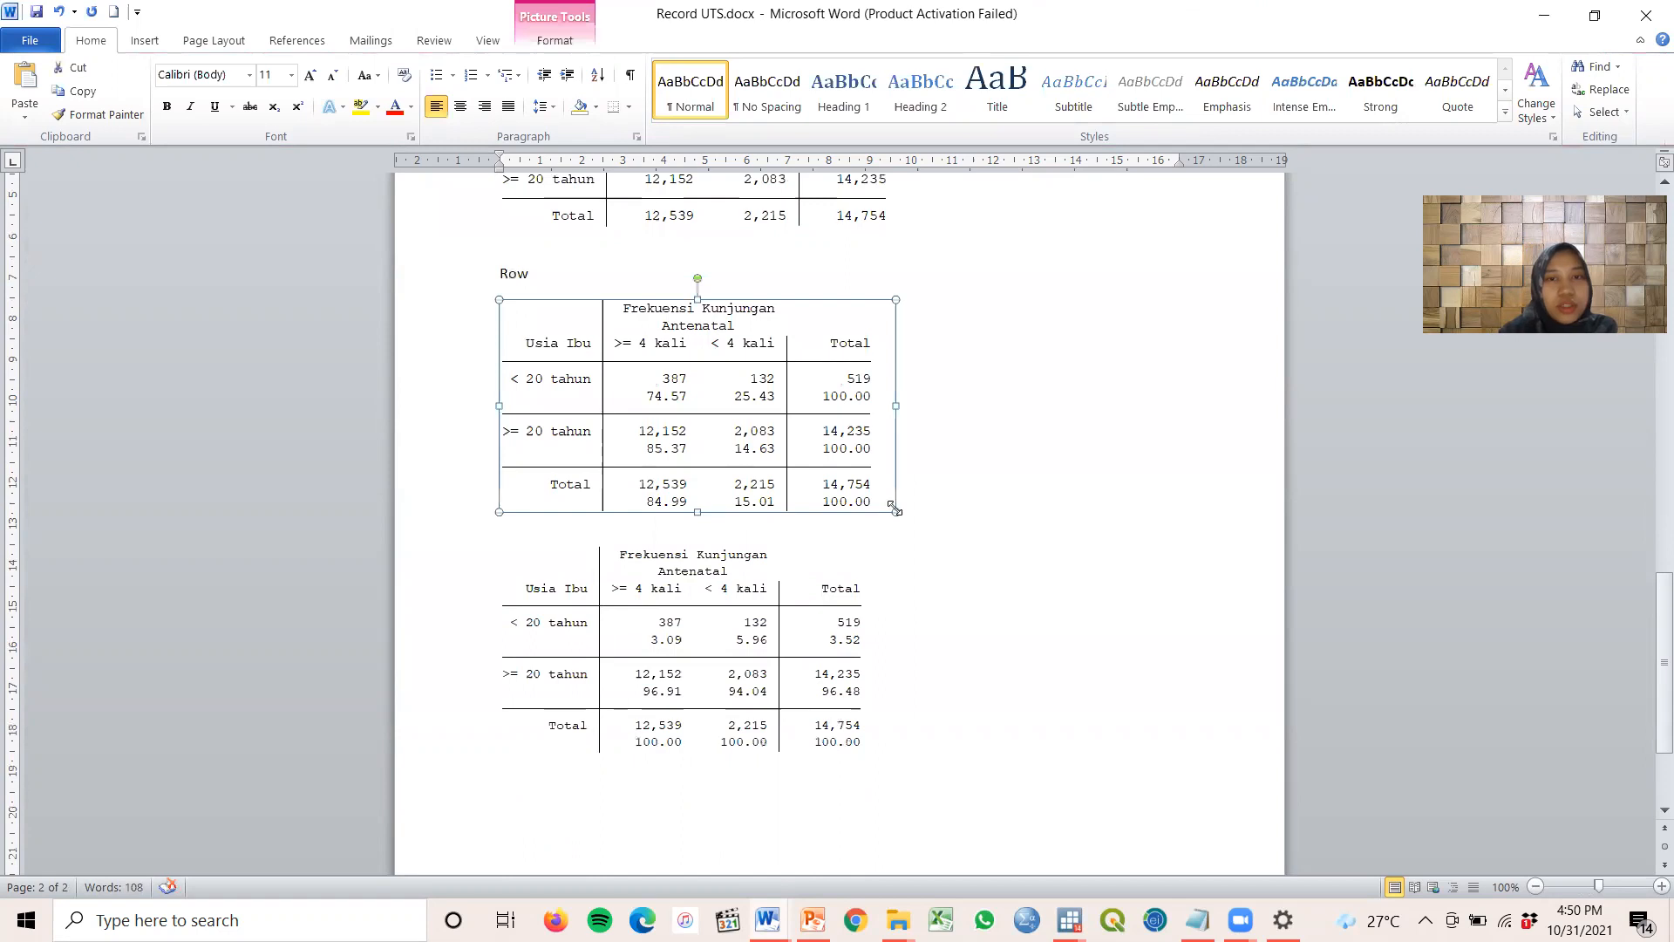
click(901, 493)
key(Return)
text(Co)
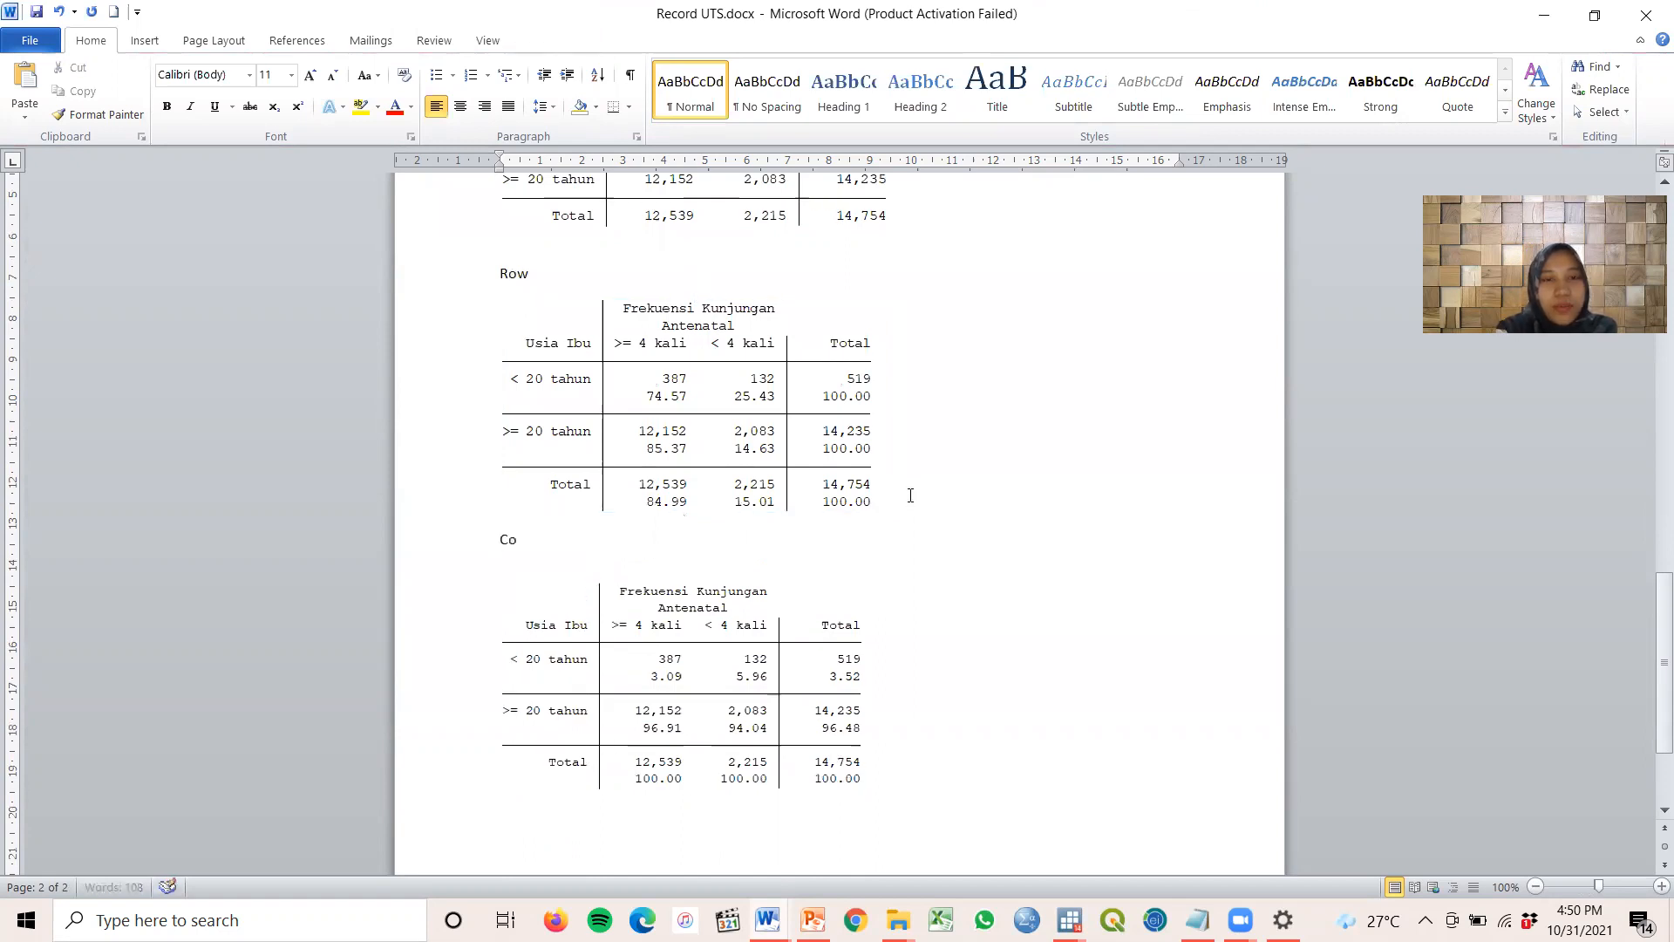
text(l)
Make the table labels Cross Tab, Row and Col bold and look over the finished page
scroll(867, 444, up, 4)
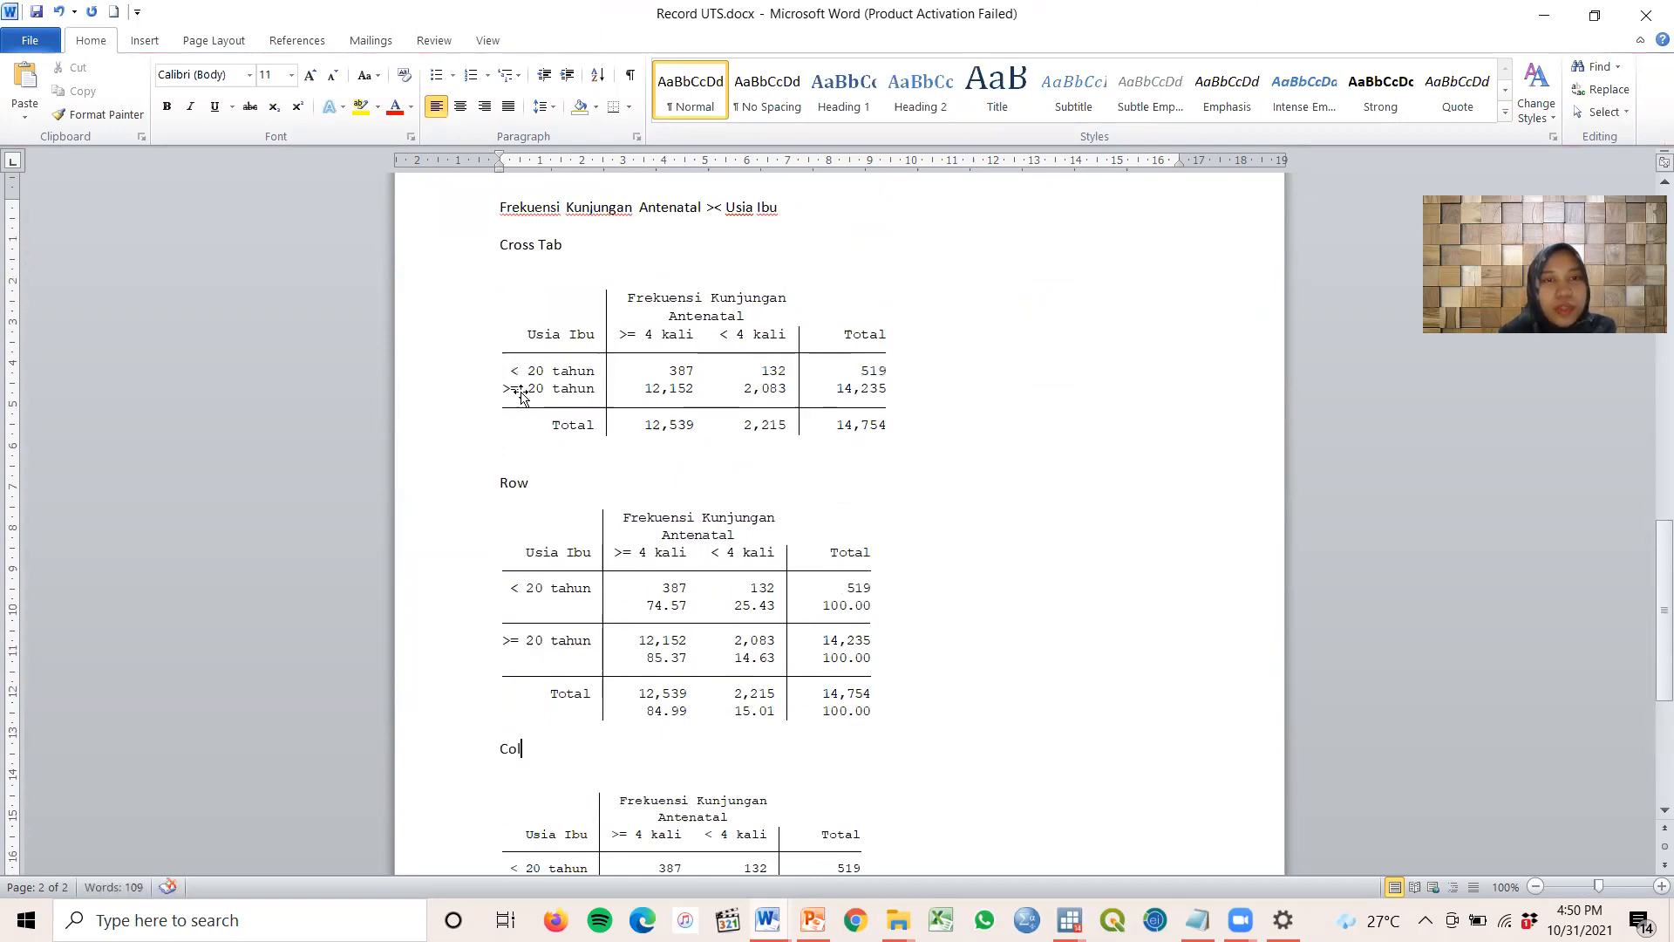
drag(574, 266, 497, 244)
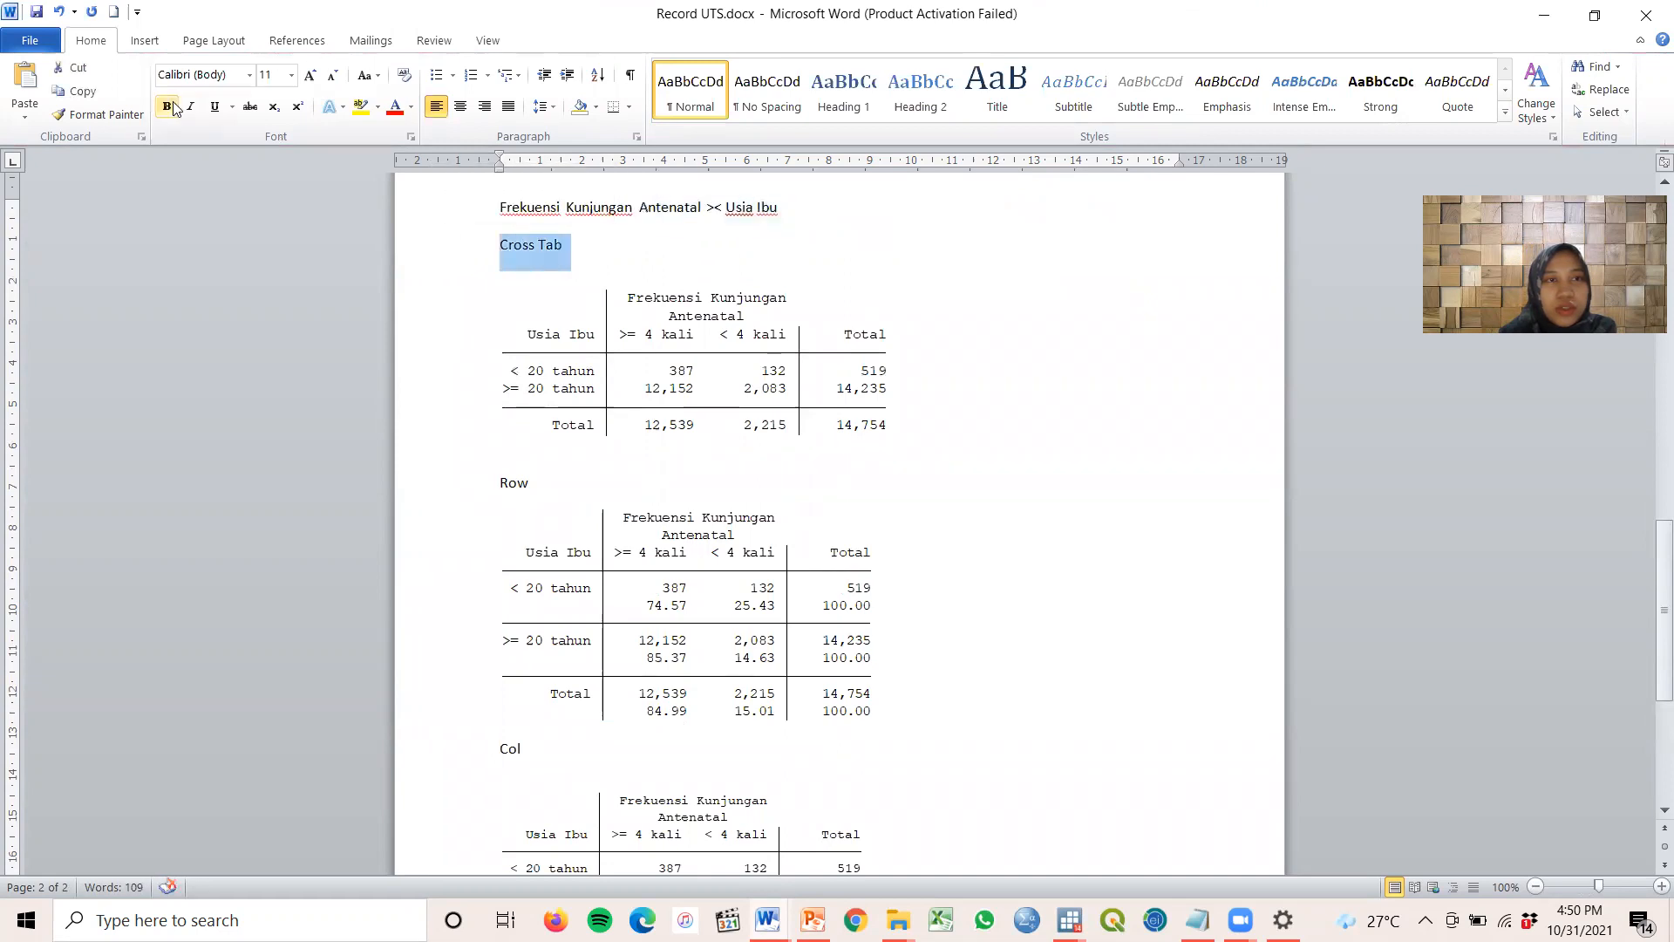
click(166, 106)
scroll(511, 383, down, 2)
triple_click(510, 384)
click(166, 105)
triple_click(511, 646)
click(167, 107)
scroll(1050, 507, up, 7)
scroll(1050, 506, down, 4)
click(1005, 573)
scroll(1003, 645, down, 8)
scroll(992, 645, up, 13)
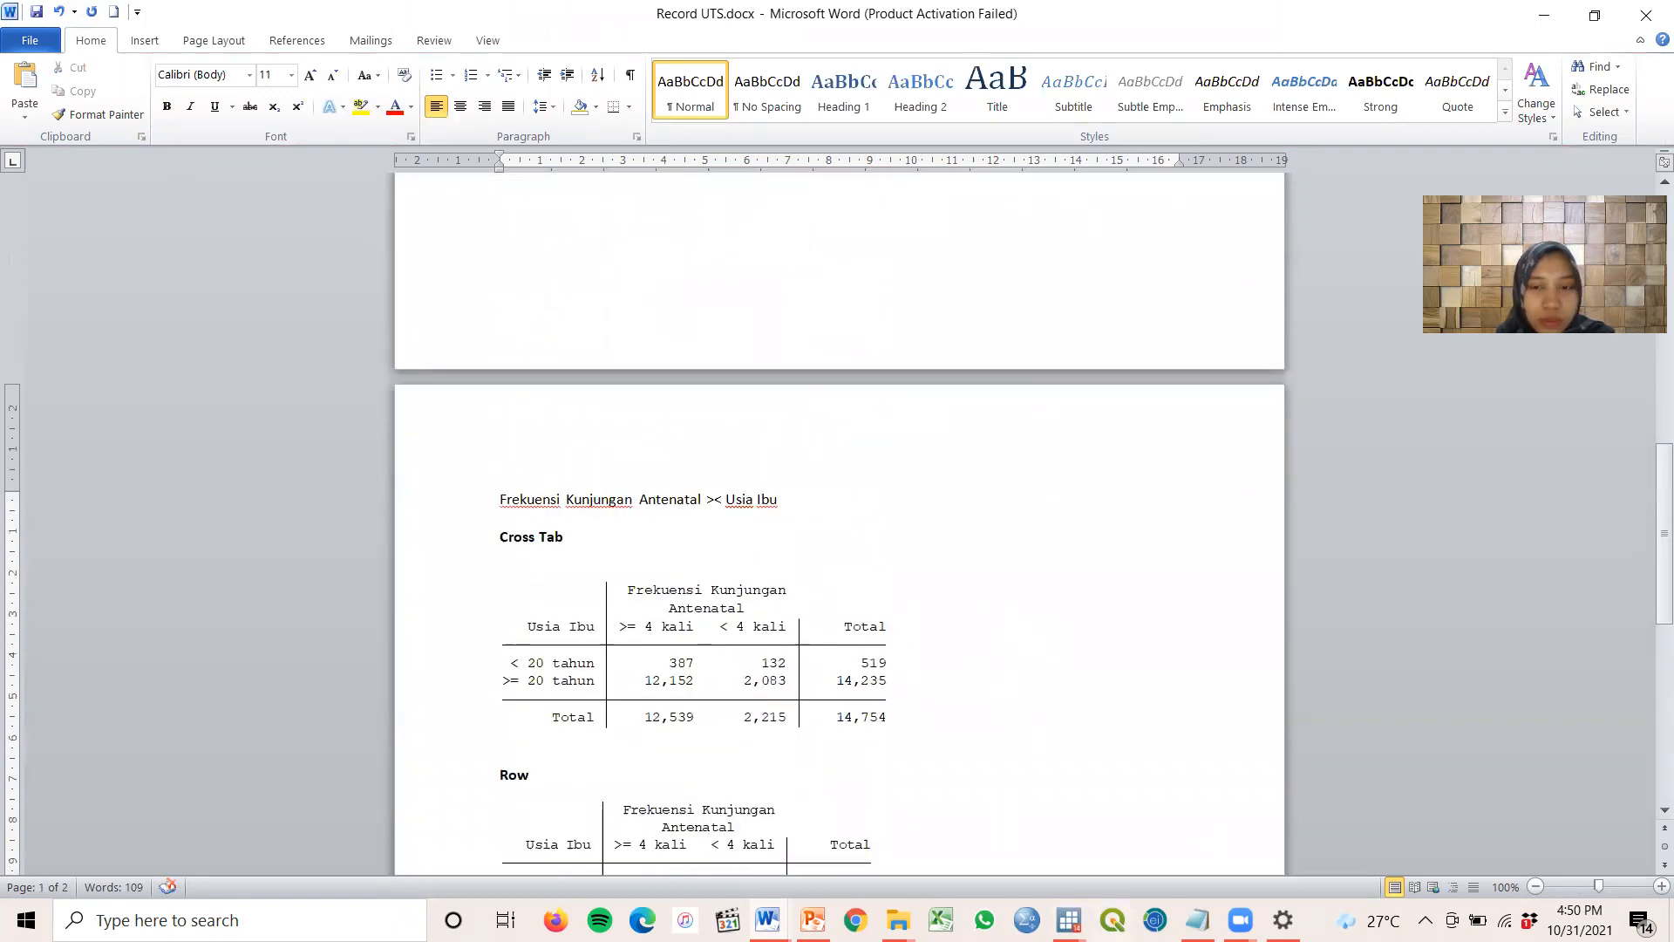
Switch to the main Stata window and run "tab cat_independen_2 cat_dependen_1" to cross-tabulate maternal education with antenatal visits
mouse_move(1067, 920)
click(959, 790)
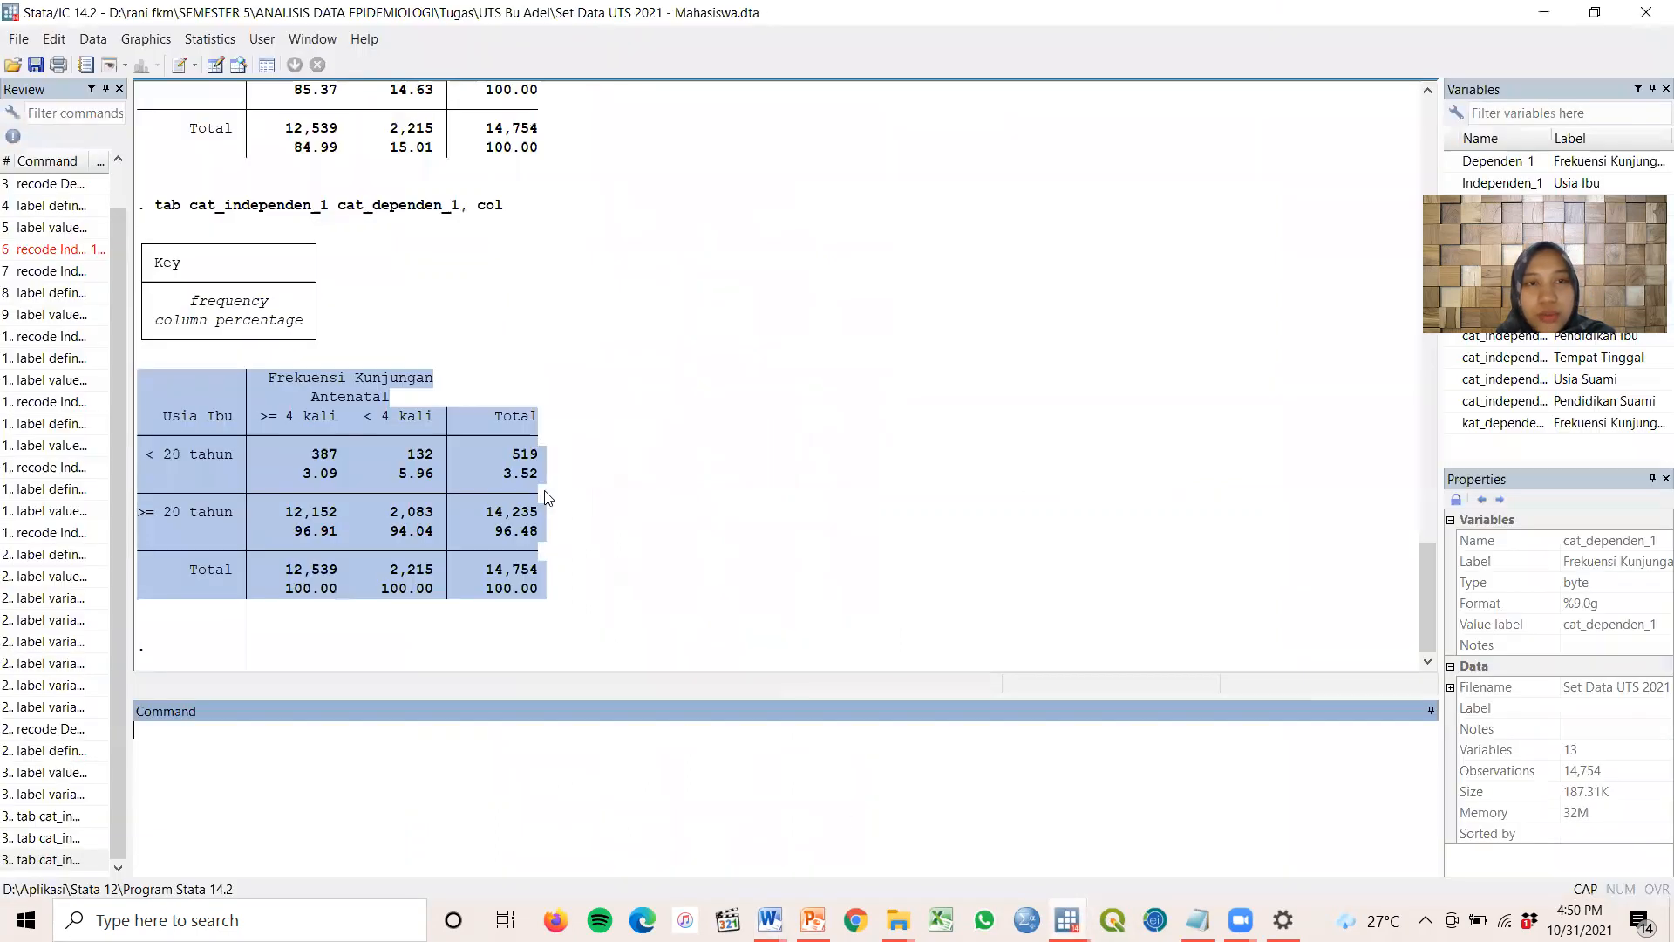
click(558, 501)
click(223, 752)
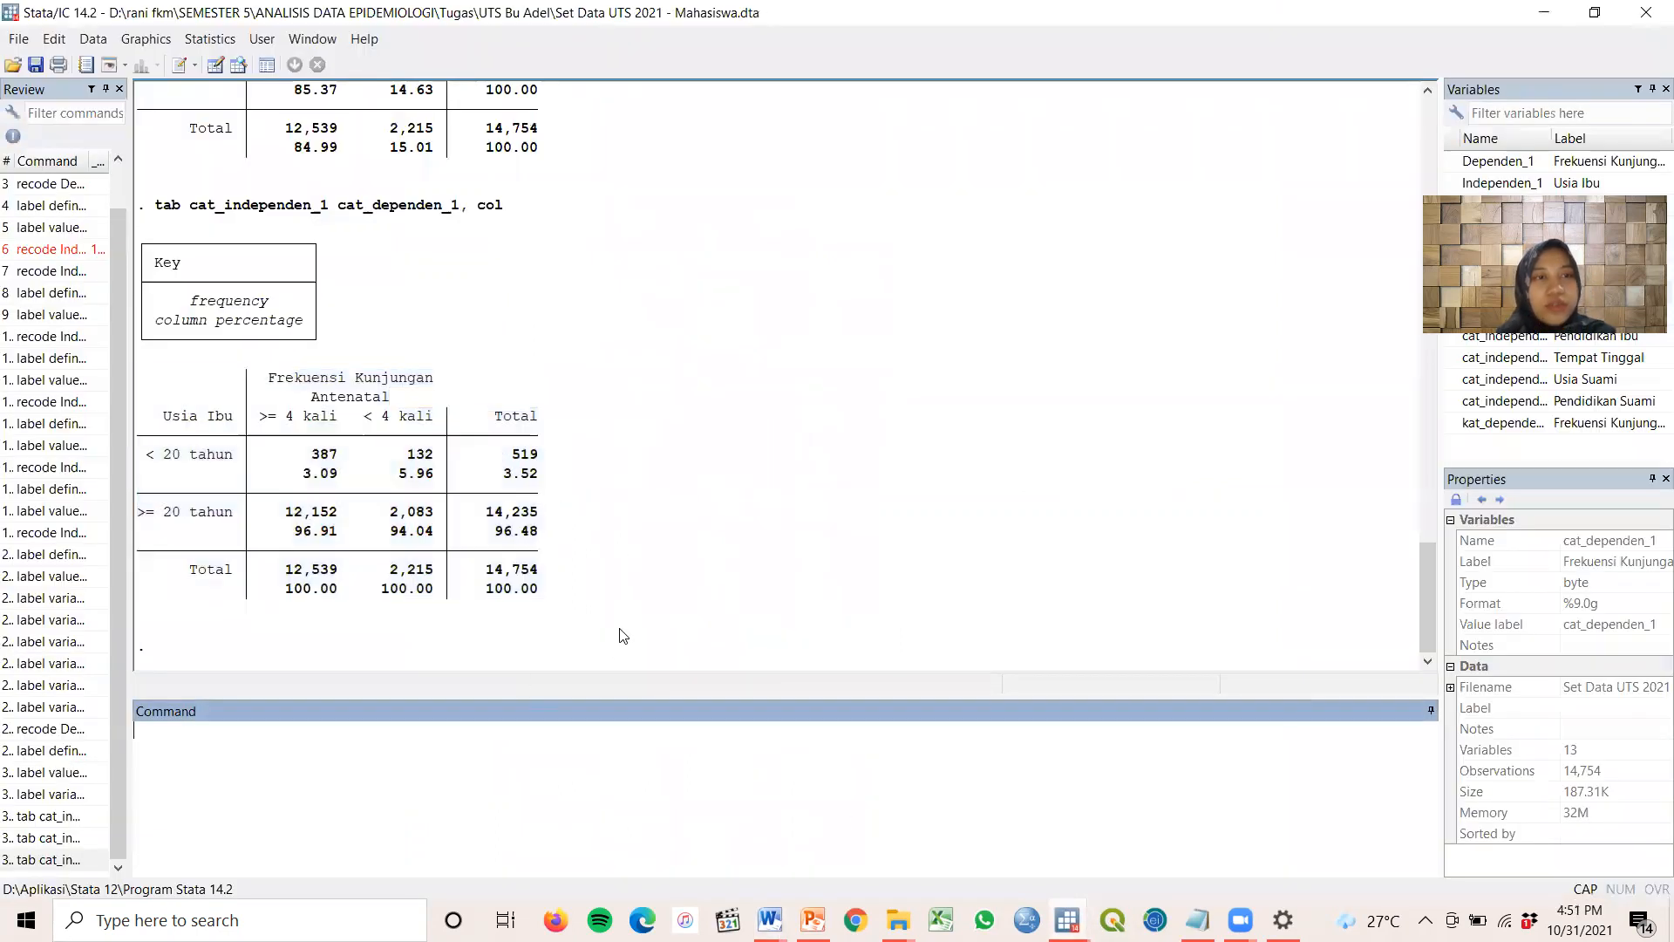
text(TAB)
key(BackSpace)
key(BackSpace)
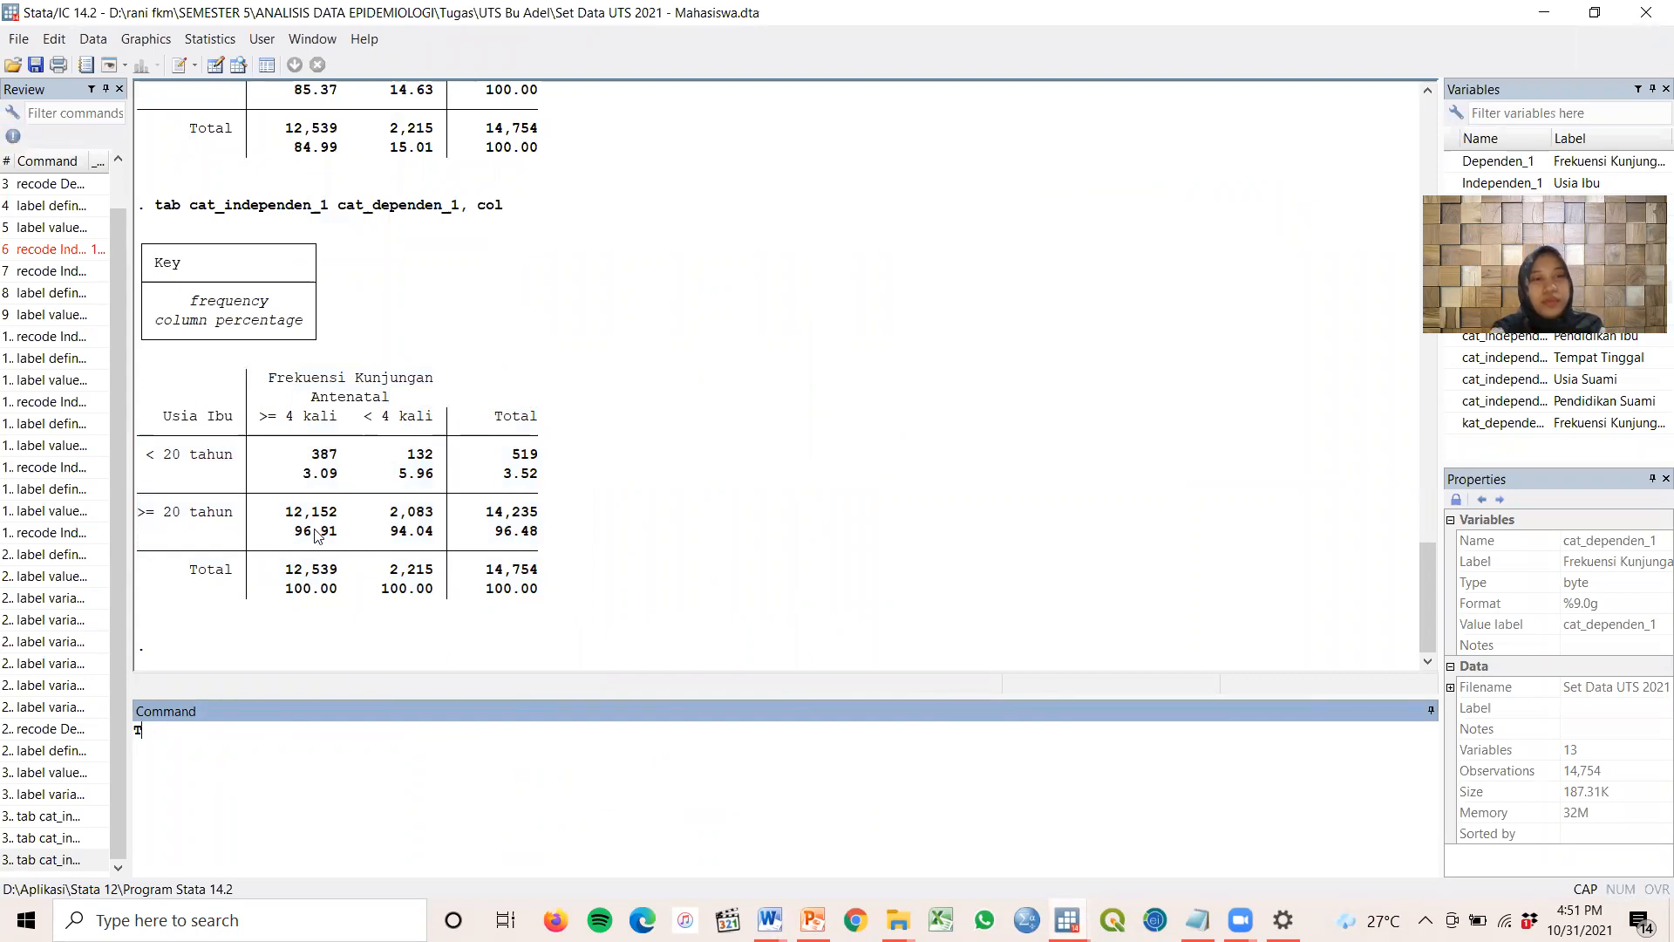
text(tab)
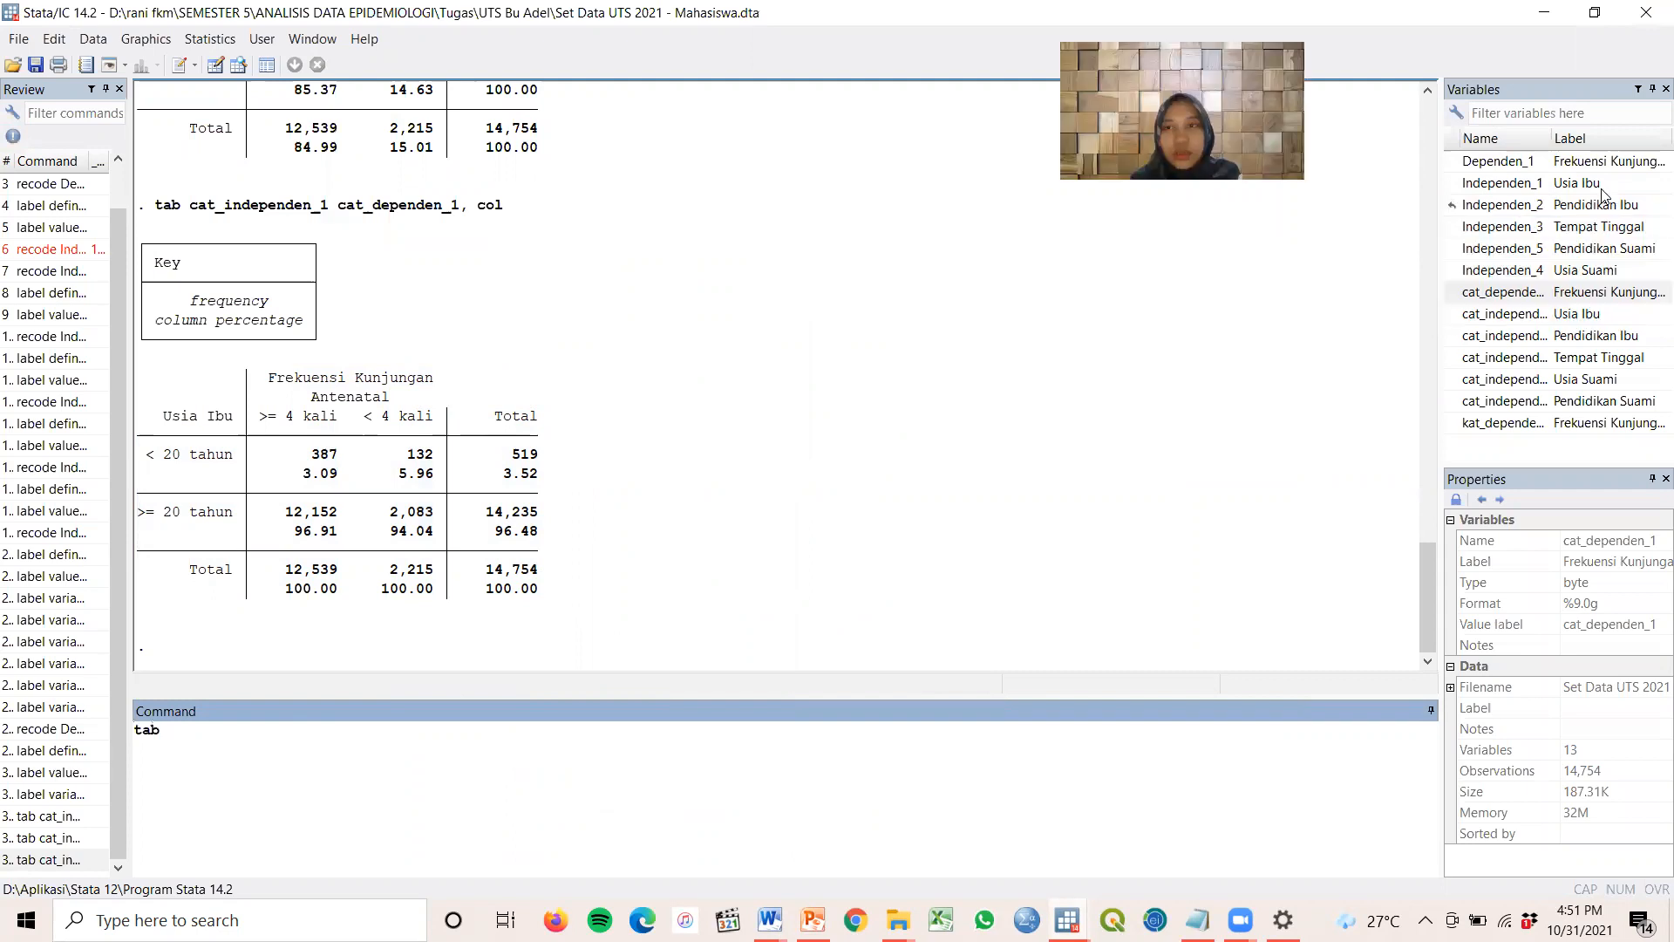
double_click(1465, 335)
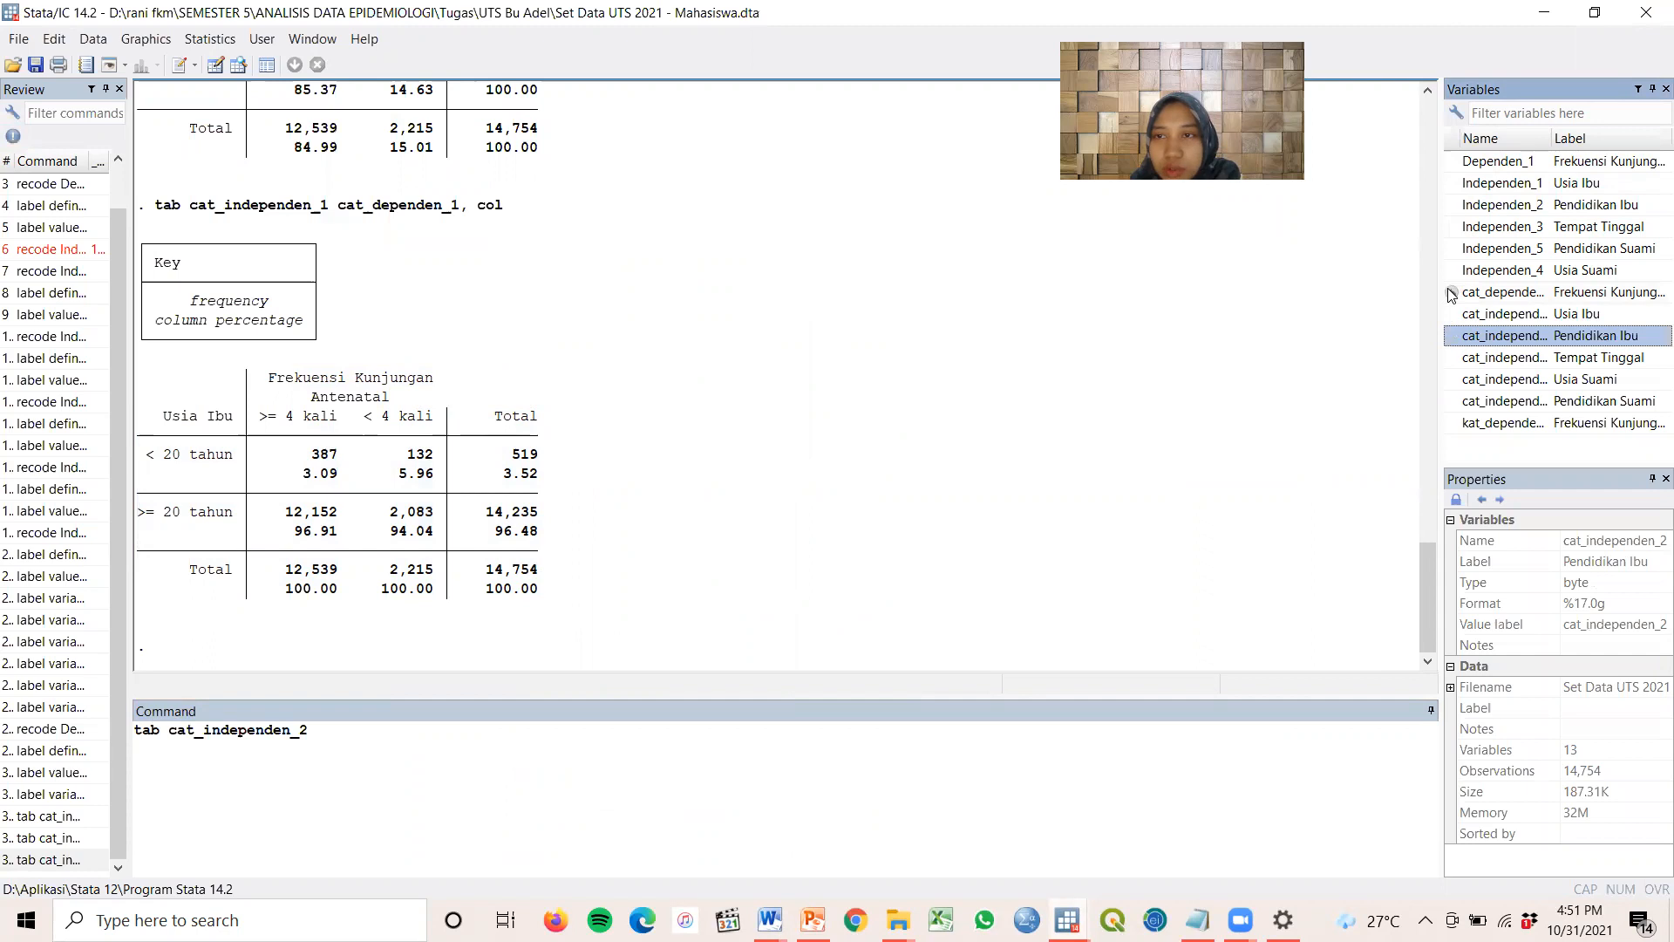
double_click(1482, 292)
click(541, 734)
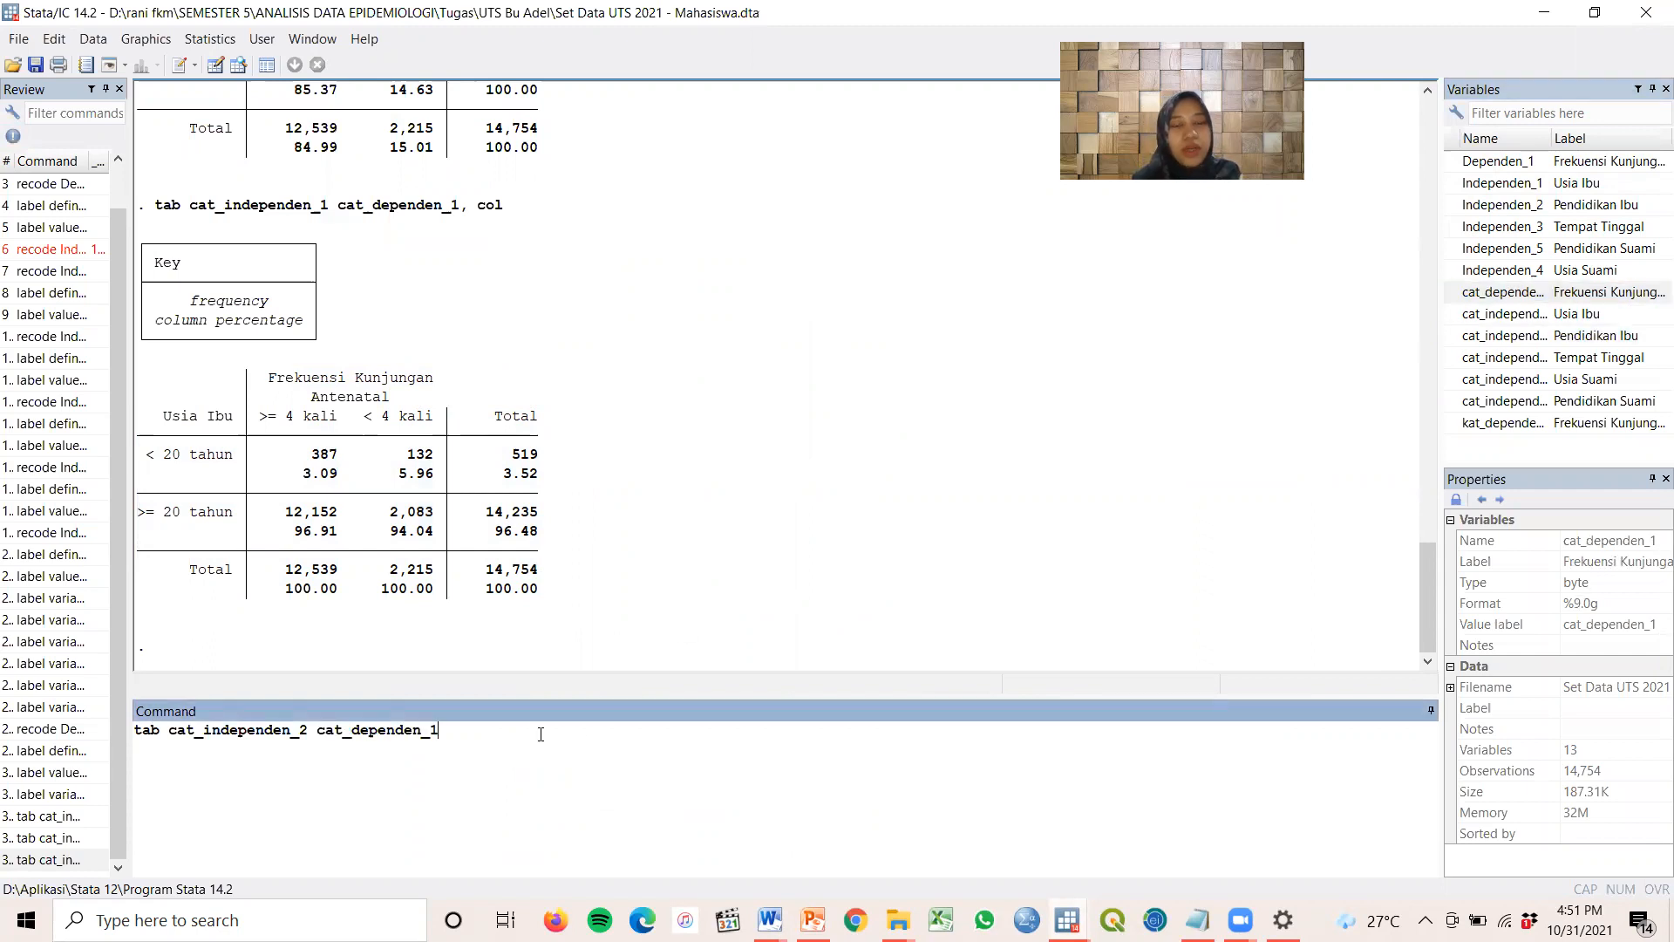
key(Return)
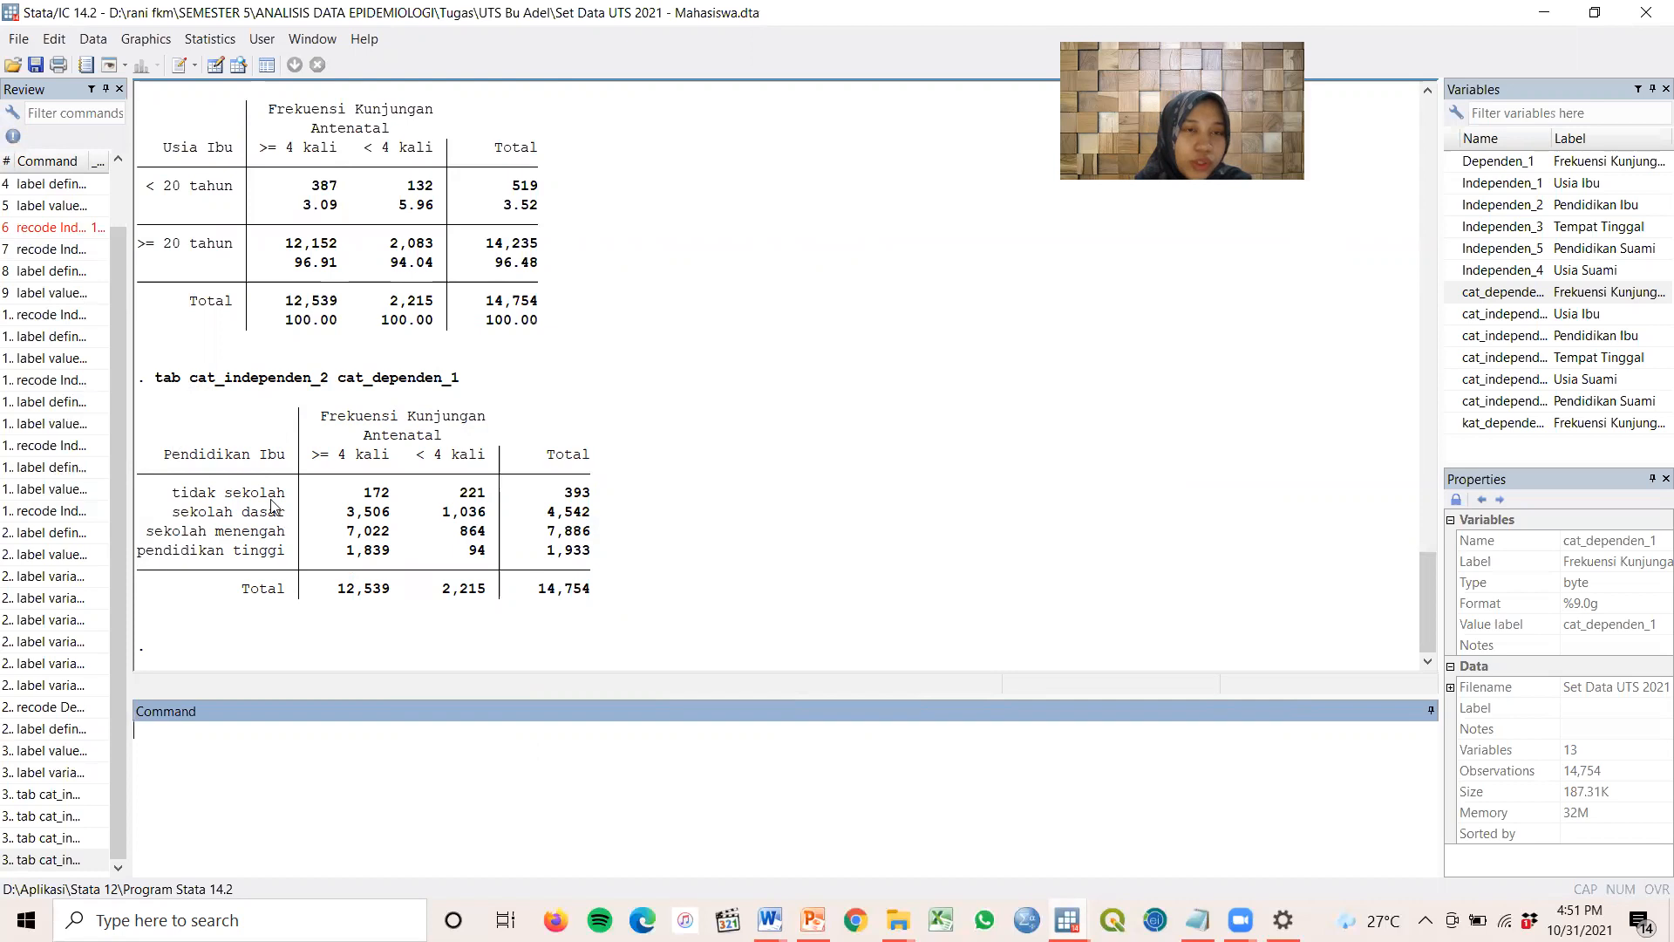
Reuse the last tab command from the results with the row option, running "tab cat_independen_2 cat_dependen_1, row", and review the output
triple_click(170, 383)
right_click(440, 377)
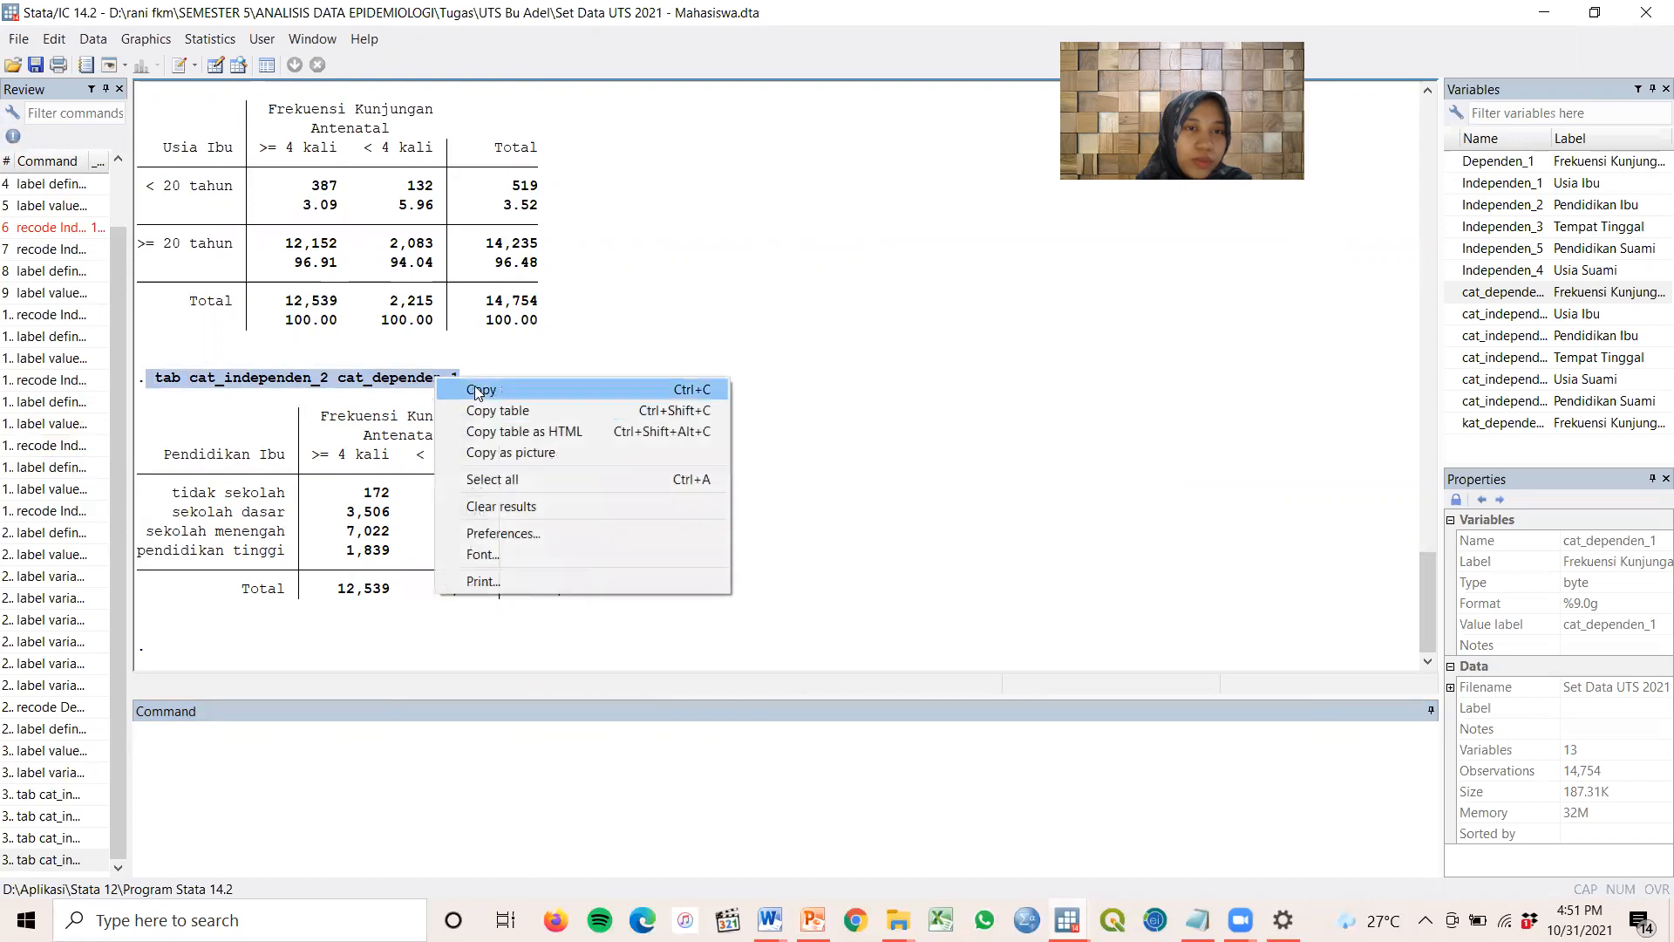
click(479, 390)
click(292, 764)
key(ctrl+v)
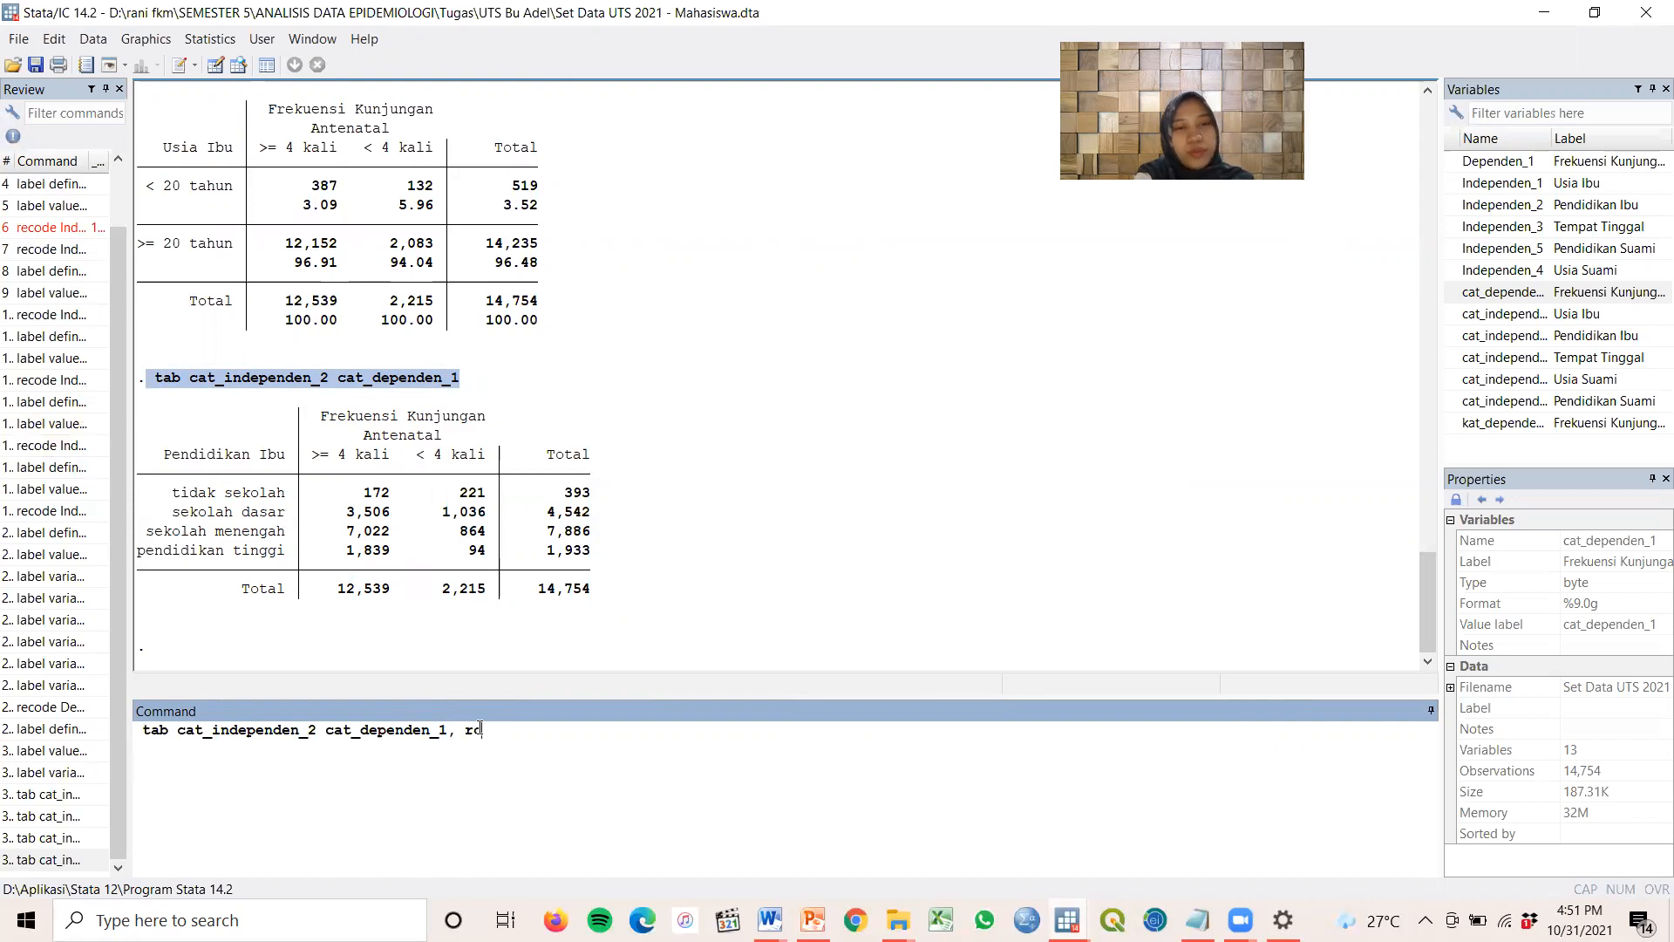
key(Return)
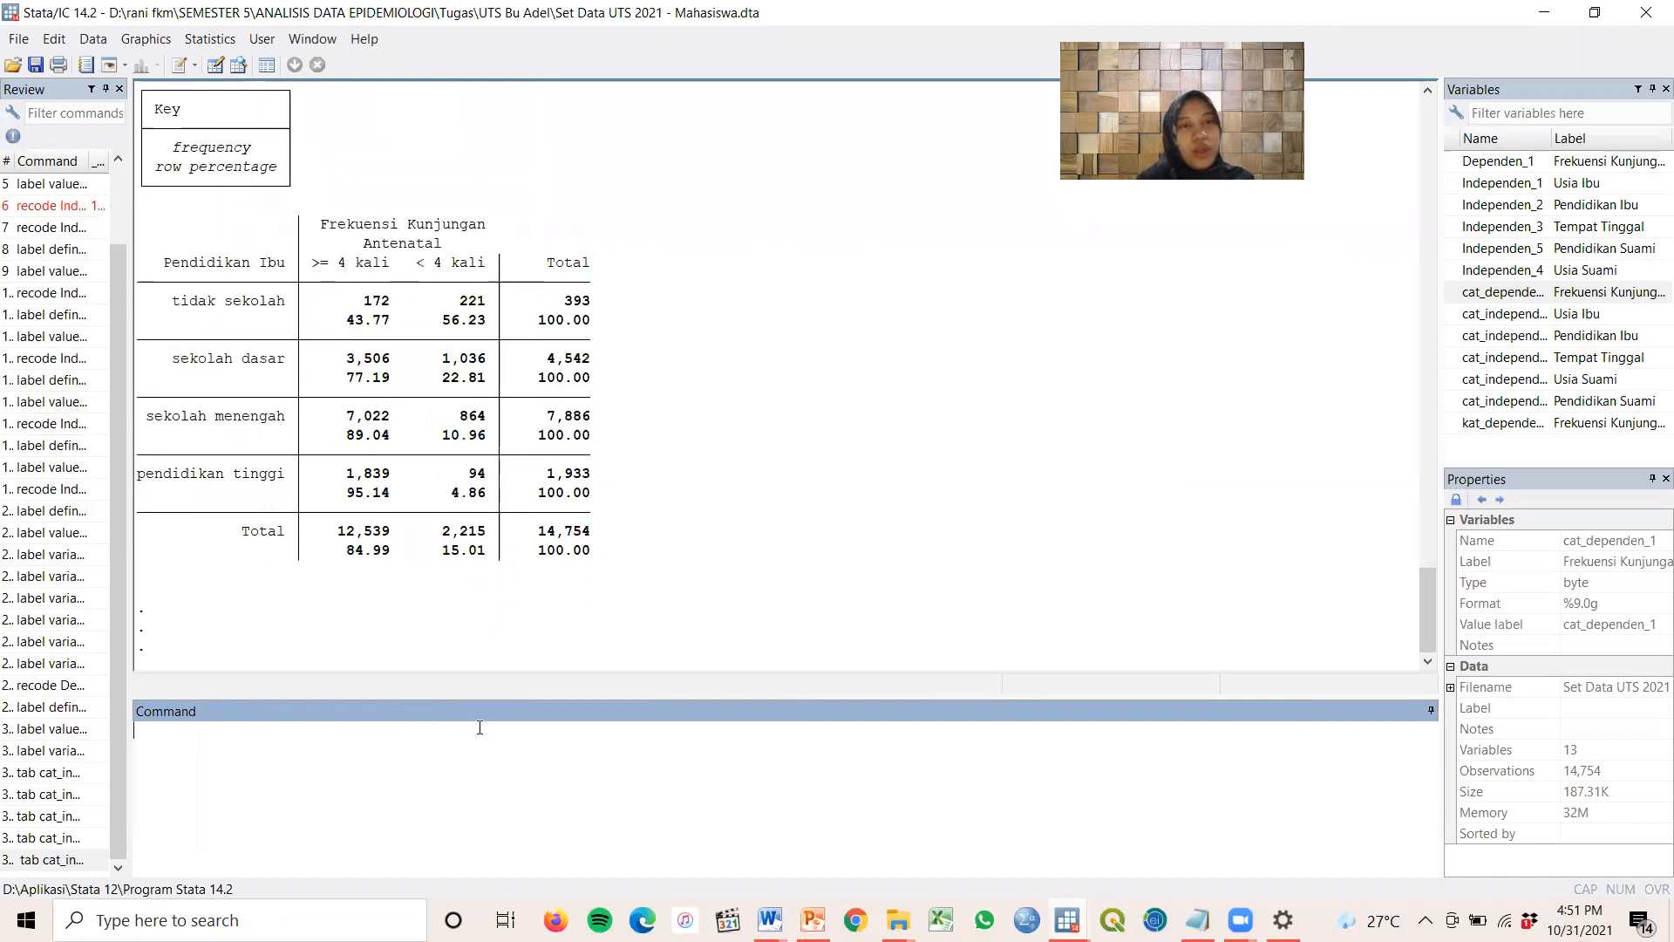
scroll(703, 418, up, 6)
scroll(711, 386, down, 6)
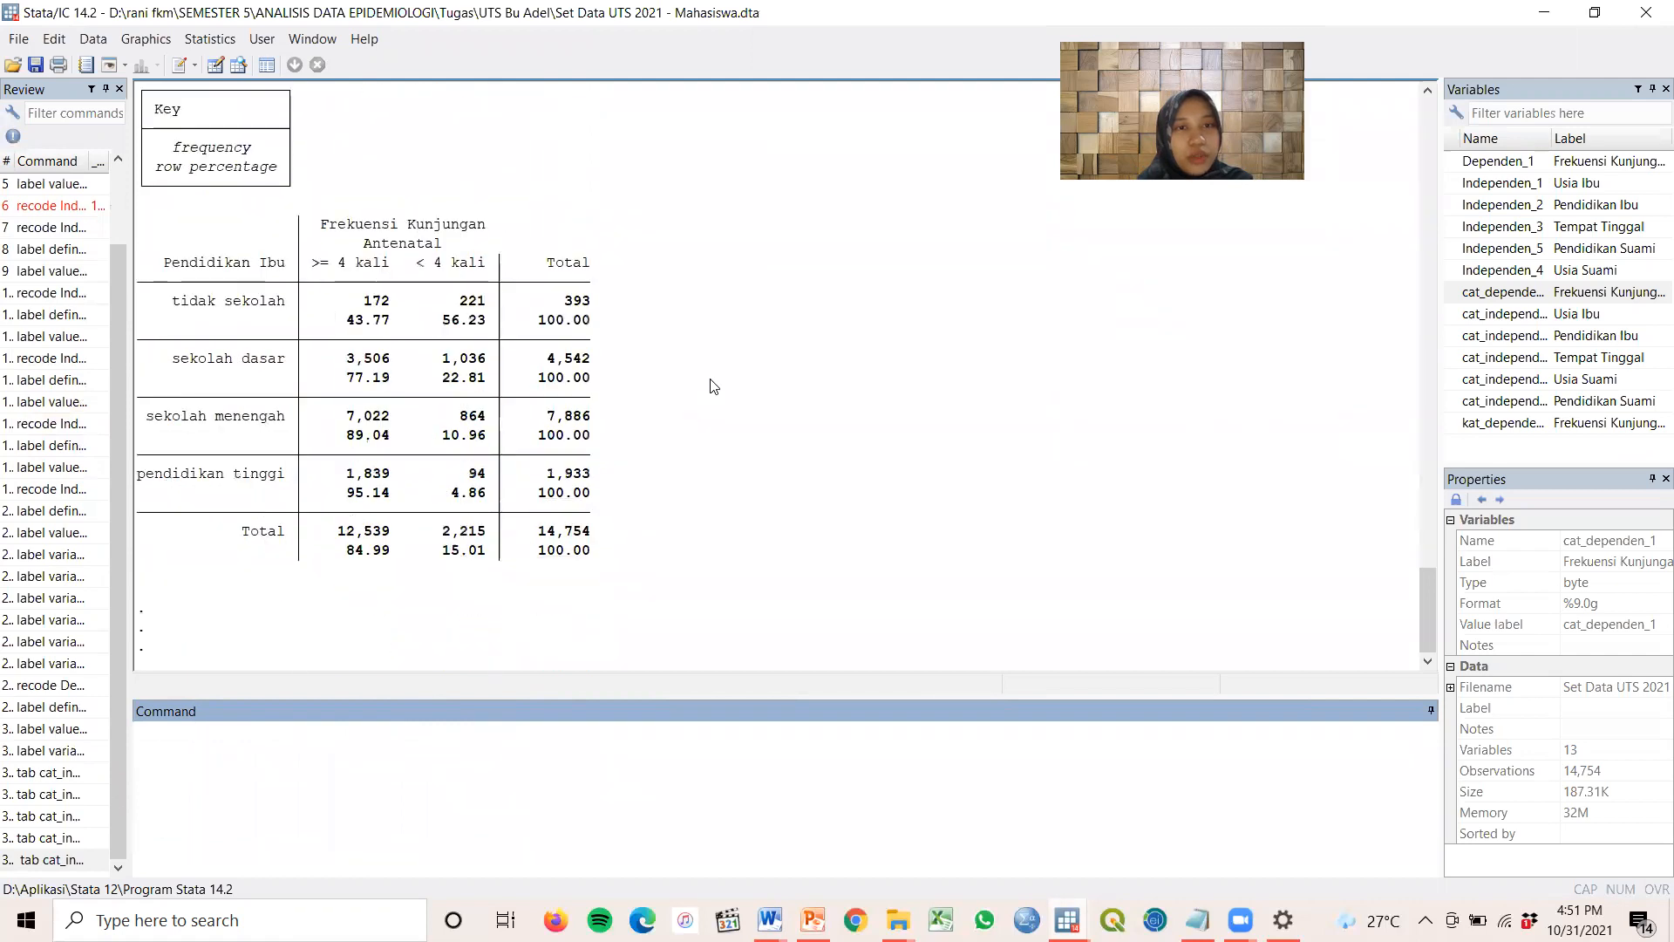
scroll(617, 261, up, 2)
scroll(818, 541, down, 2)
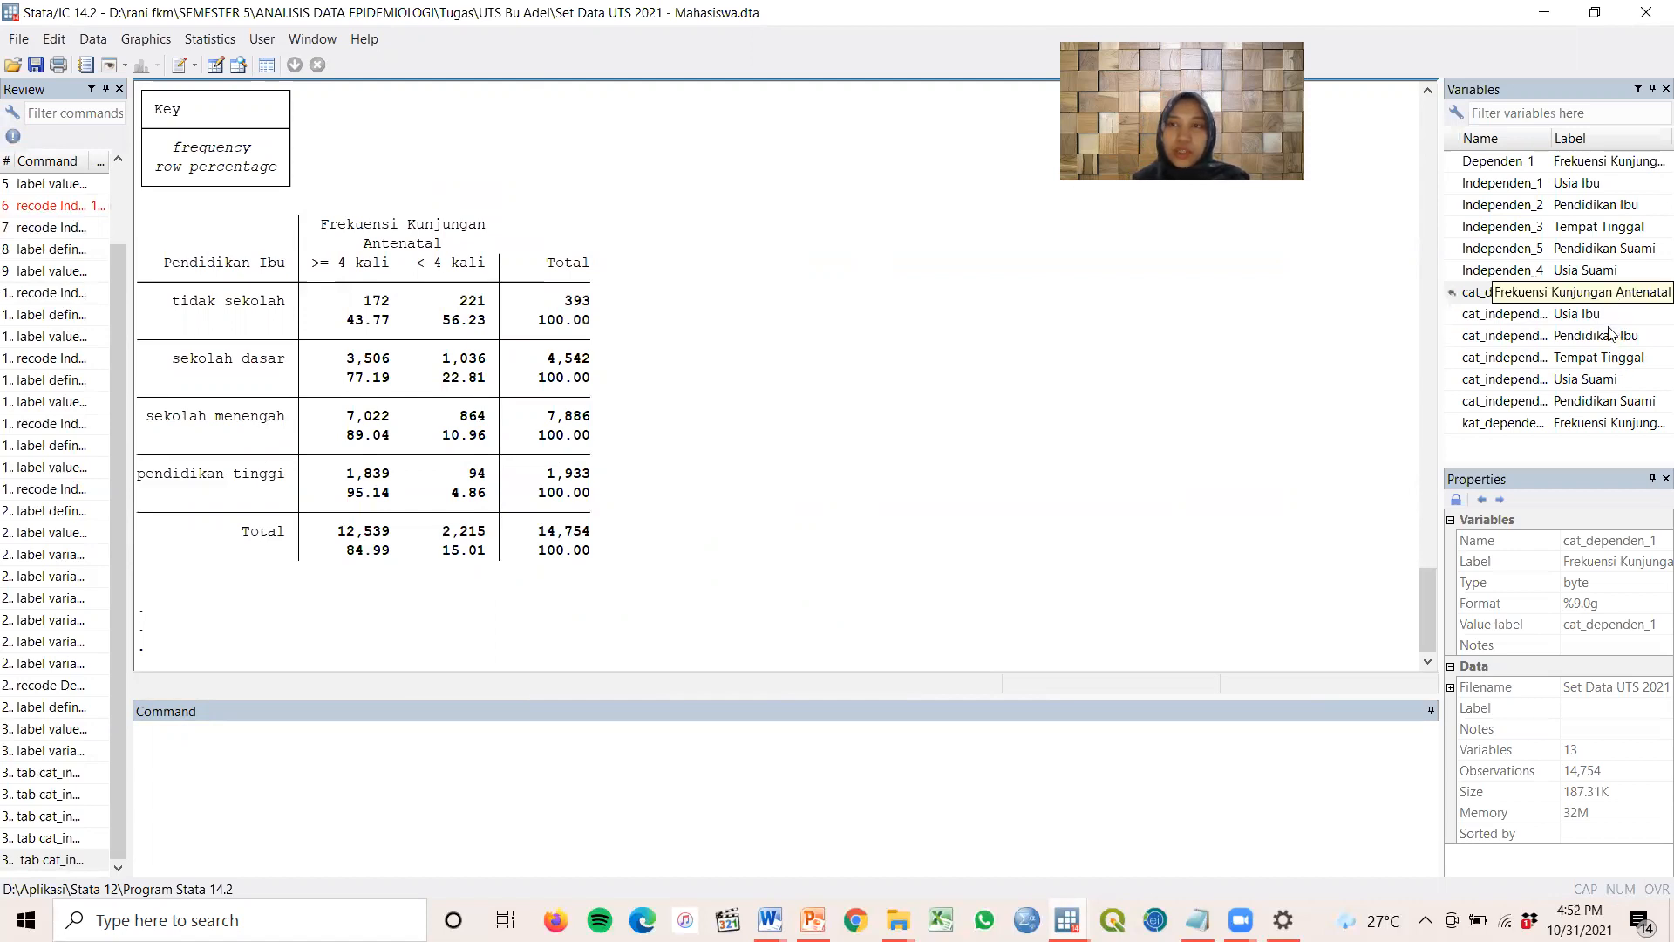
Switch to Latihan Data UTS.docx and examine the cross tab, row and column tables for Kunjungan antenatal >< Usia Ibu
click(785, 909)
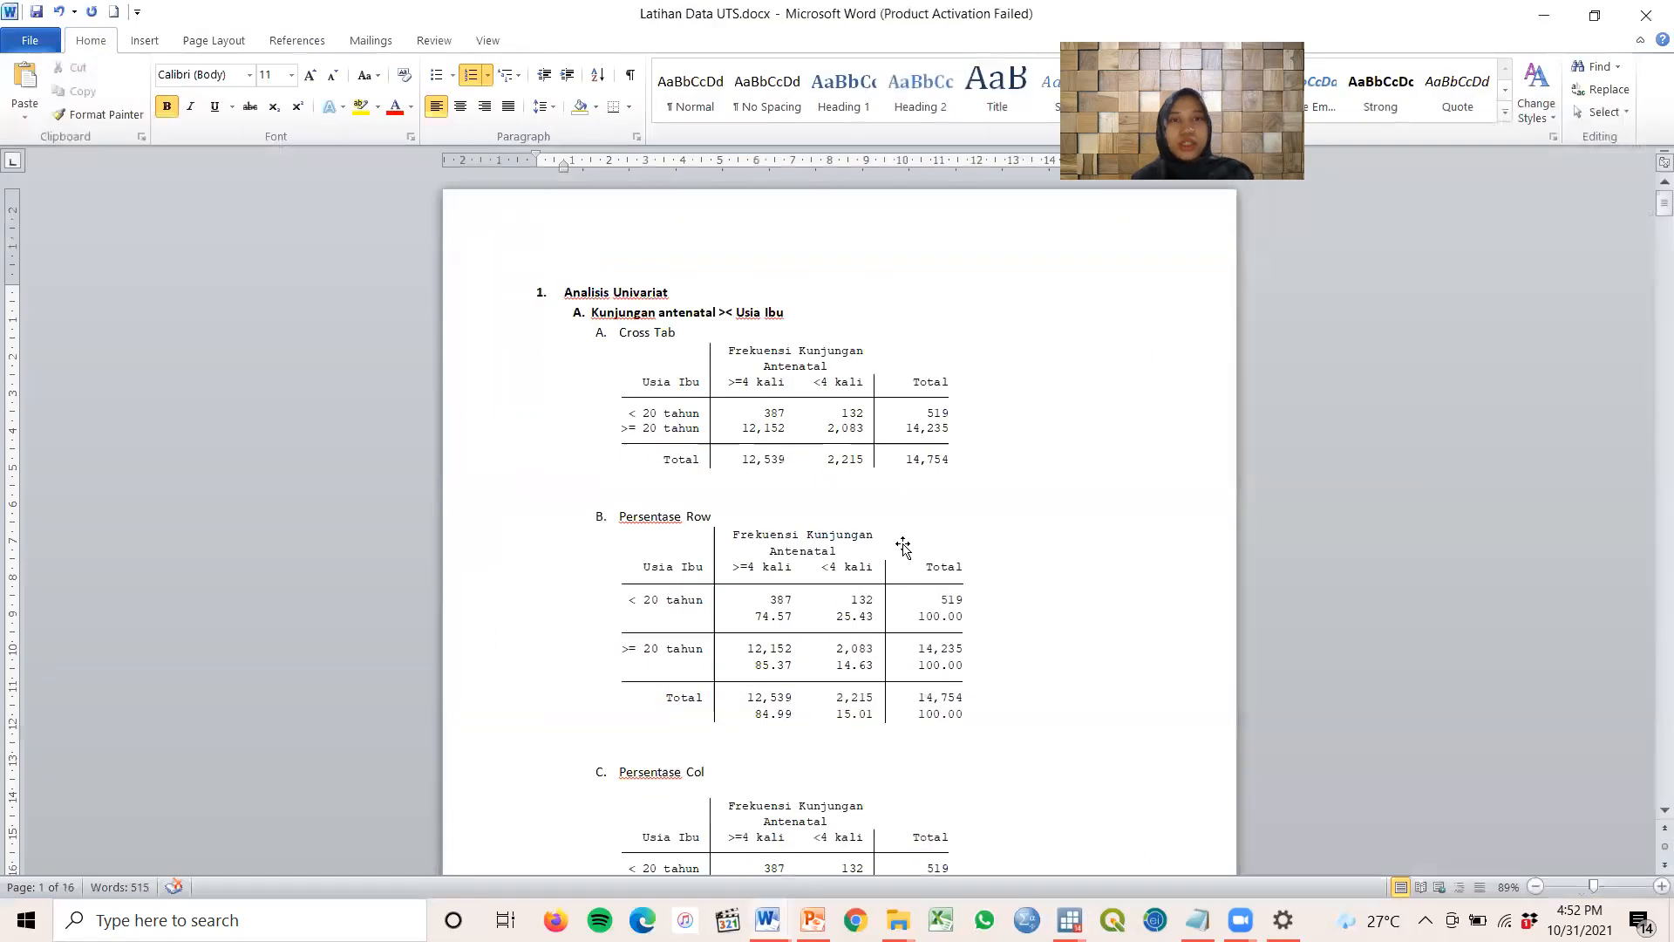
scroll(809, 218, down, 4)
scroll(809, 218, up, 3)
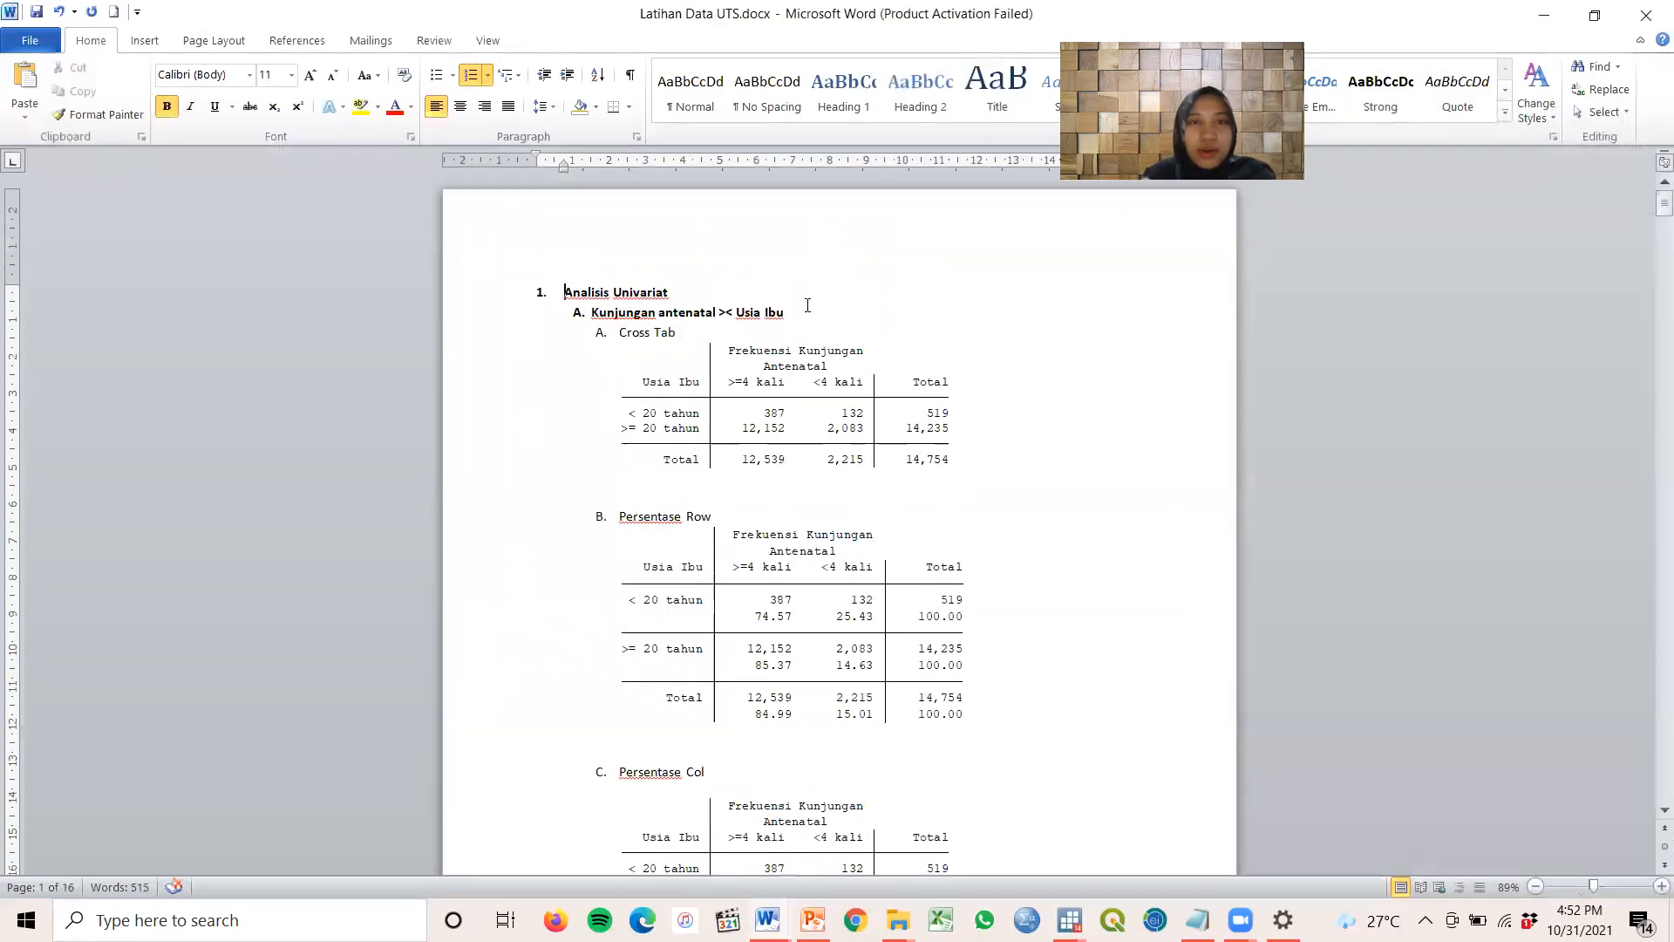
click(820, 329)
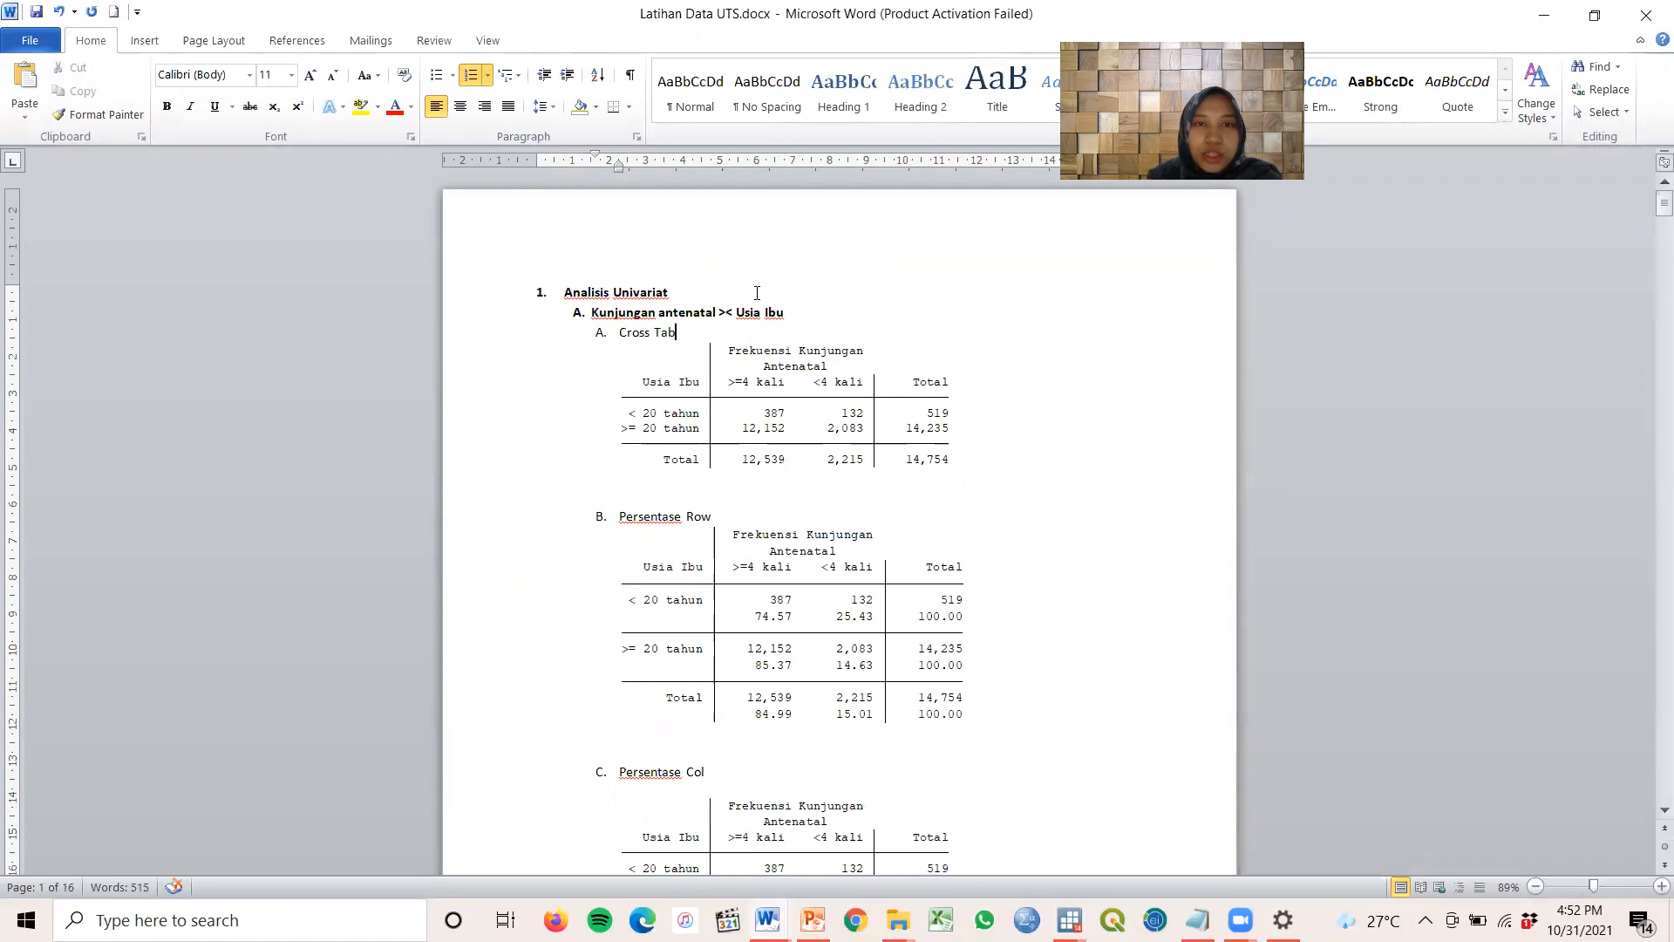
scroll(820, 370, down, 5)
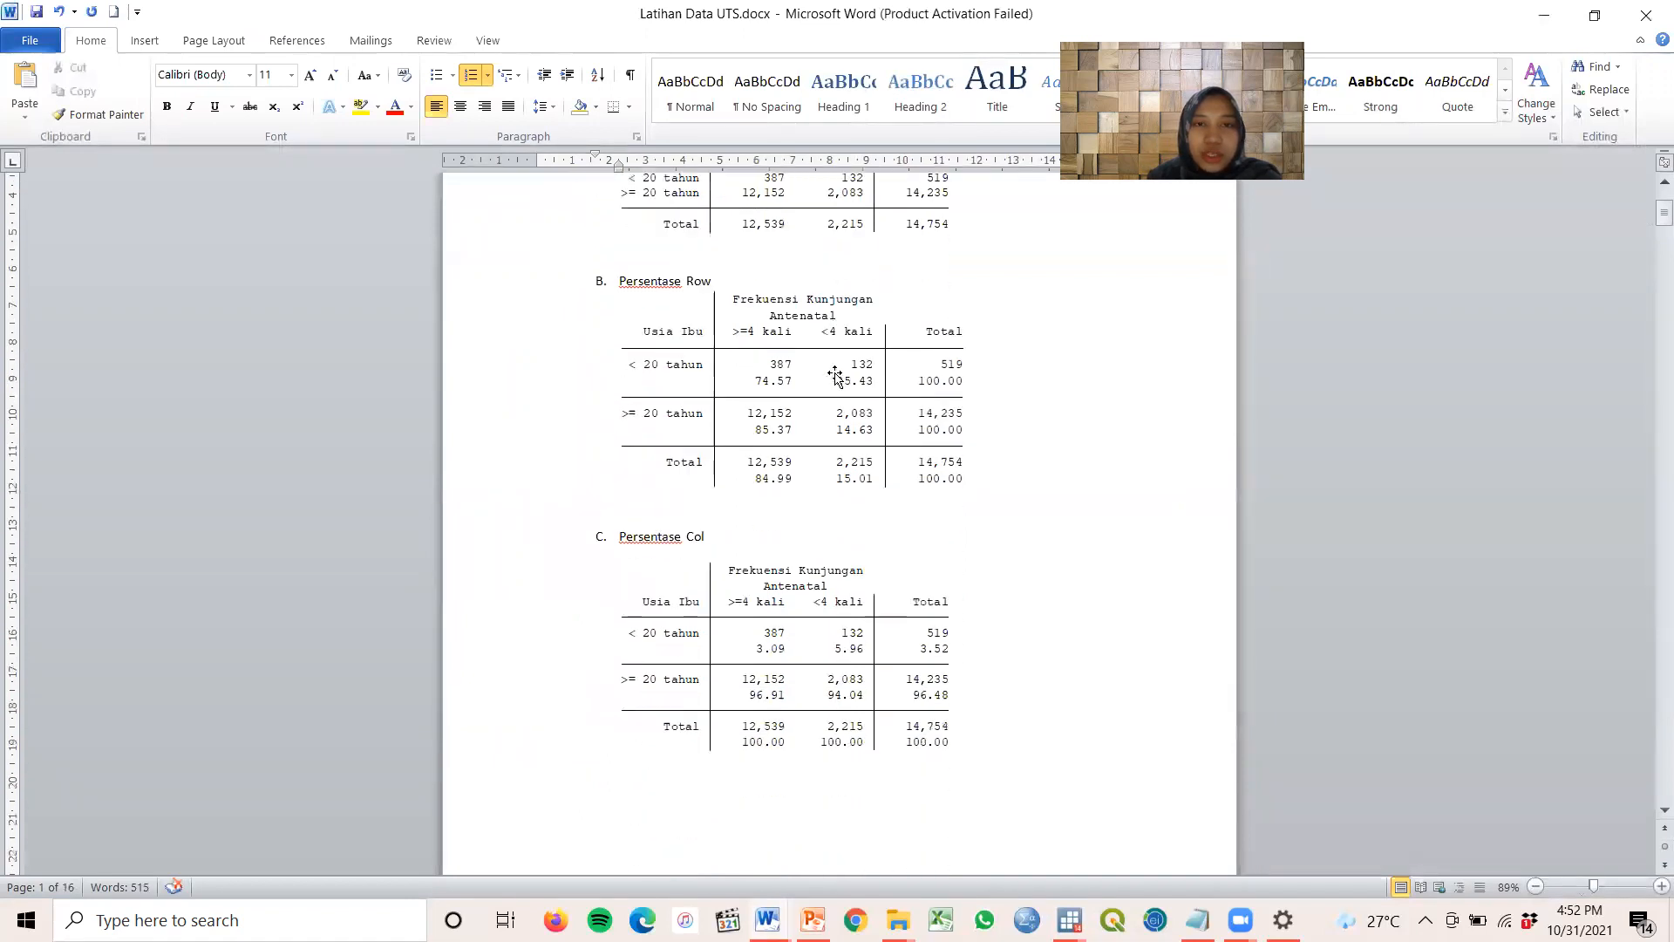
Examine the sections relating antenatal visits to pendidikan ibu, tempat tinggal and usia suami, including their cross-tab, row and column tables
scroll(798, 593, down, 12)
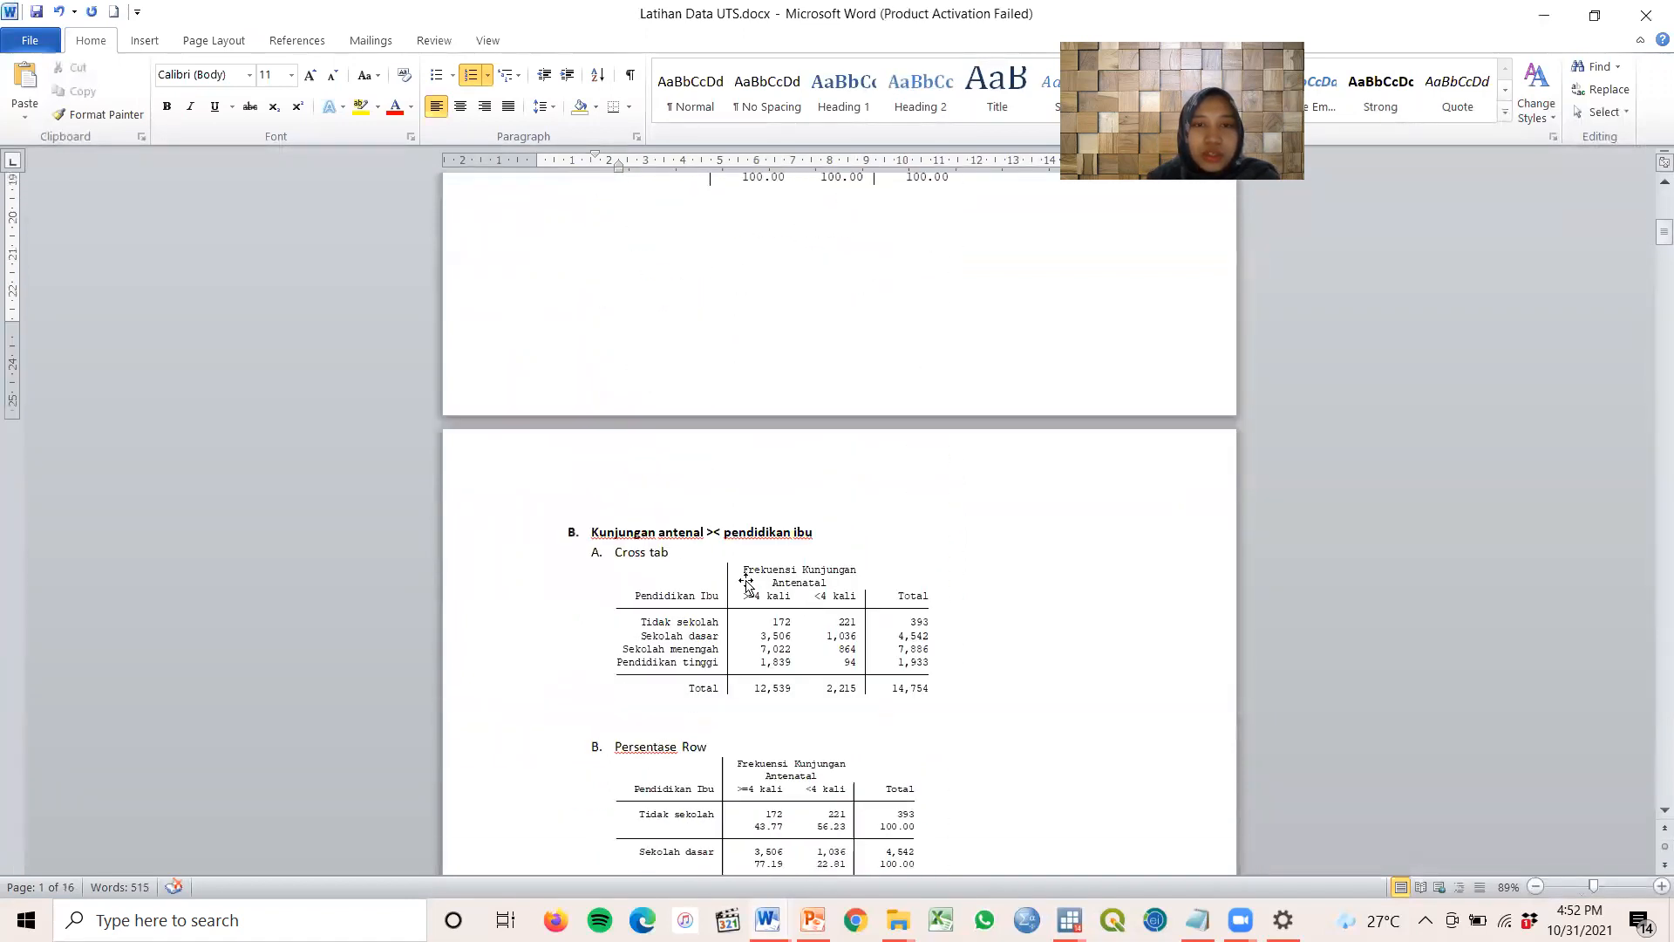
drag(596, 529, 820, 533)
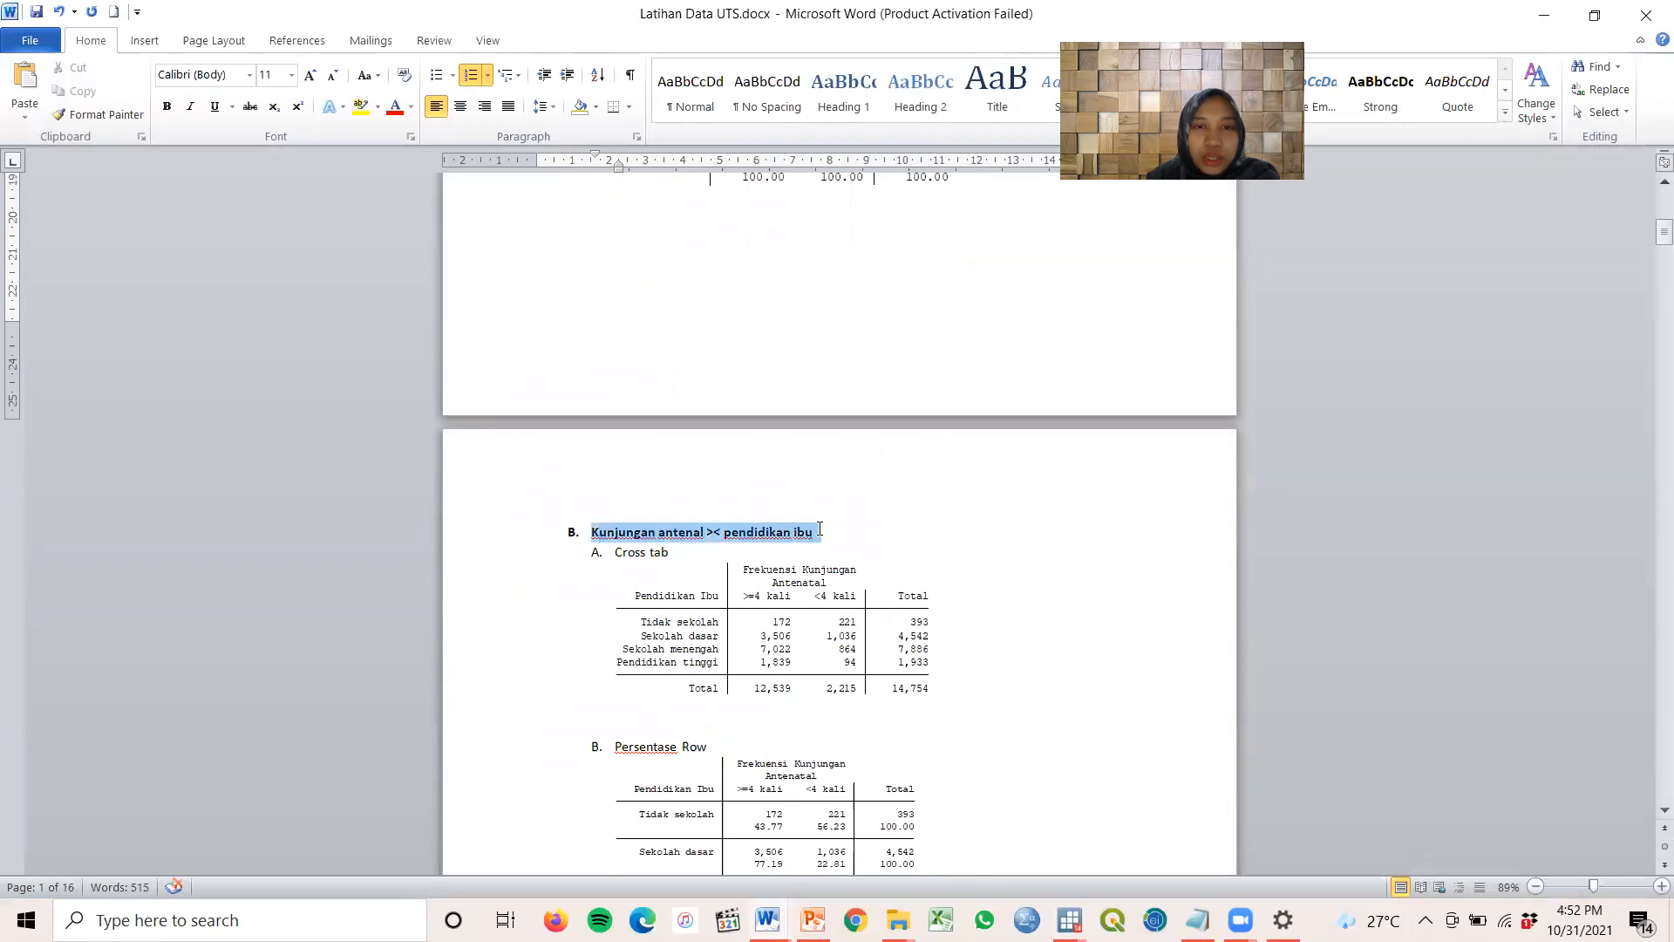
click(954, 552)
scroll(951, 558, up, 9)
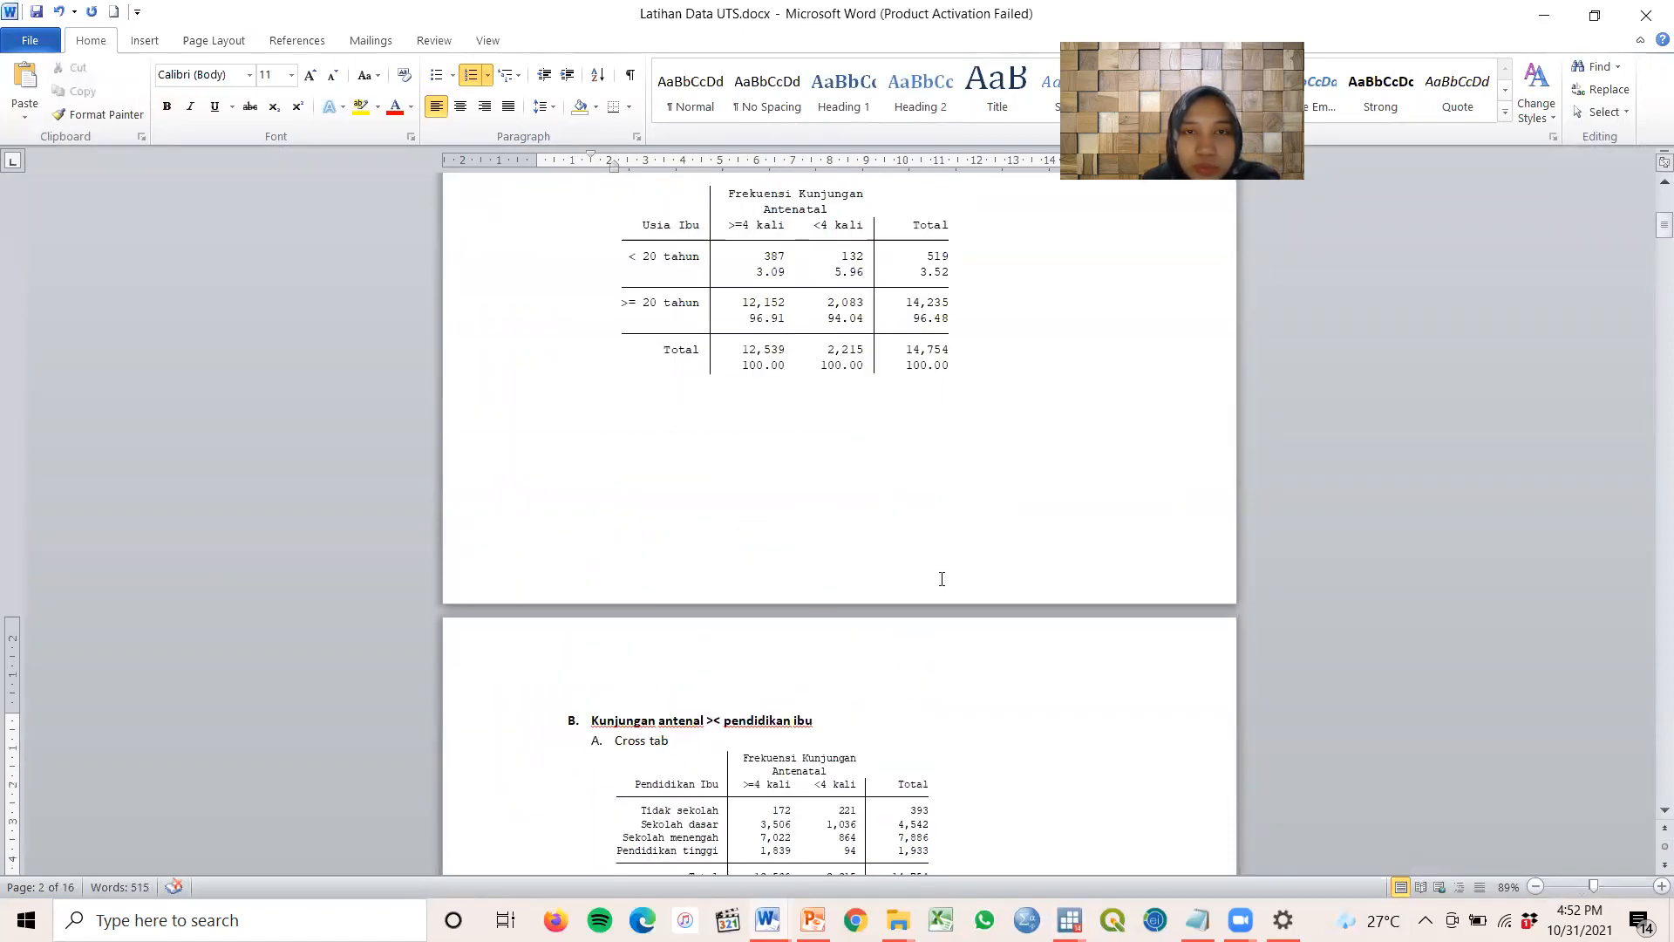
scroll(938, 579, down, 5)
scroll(942, 579, down, 7)
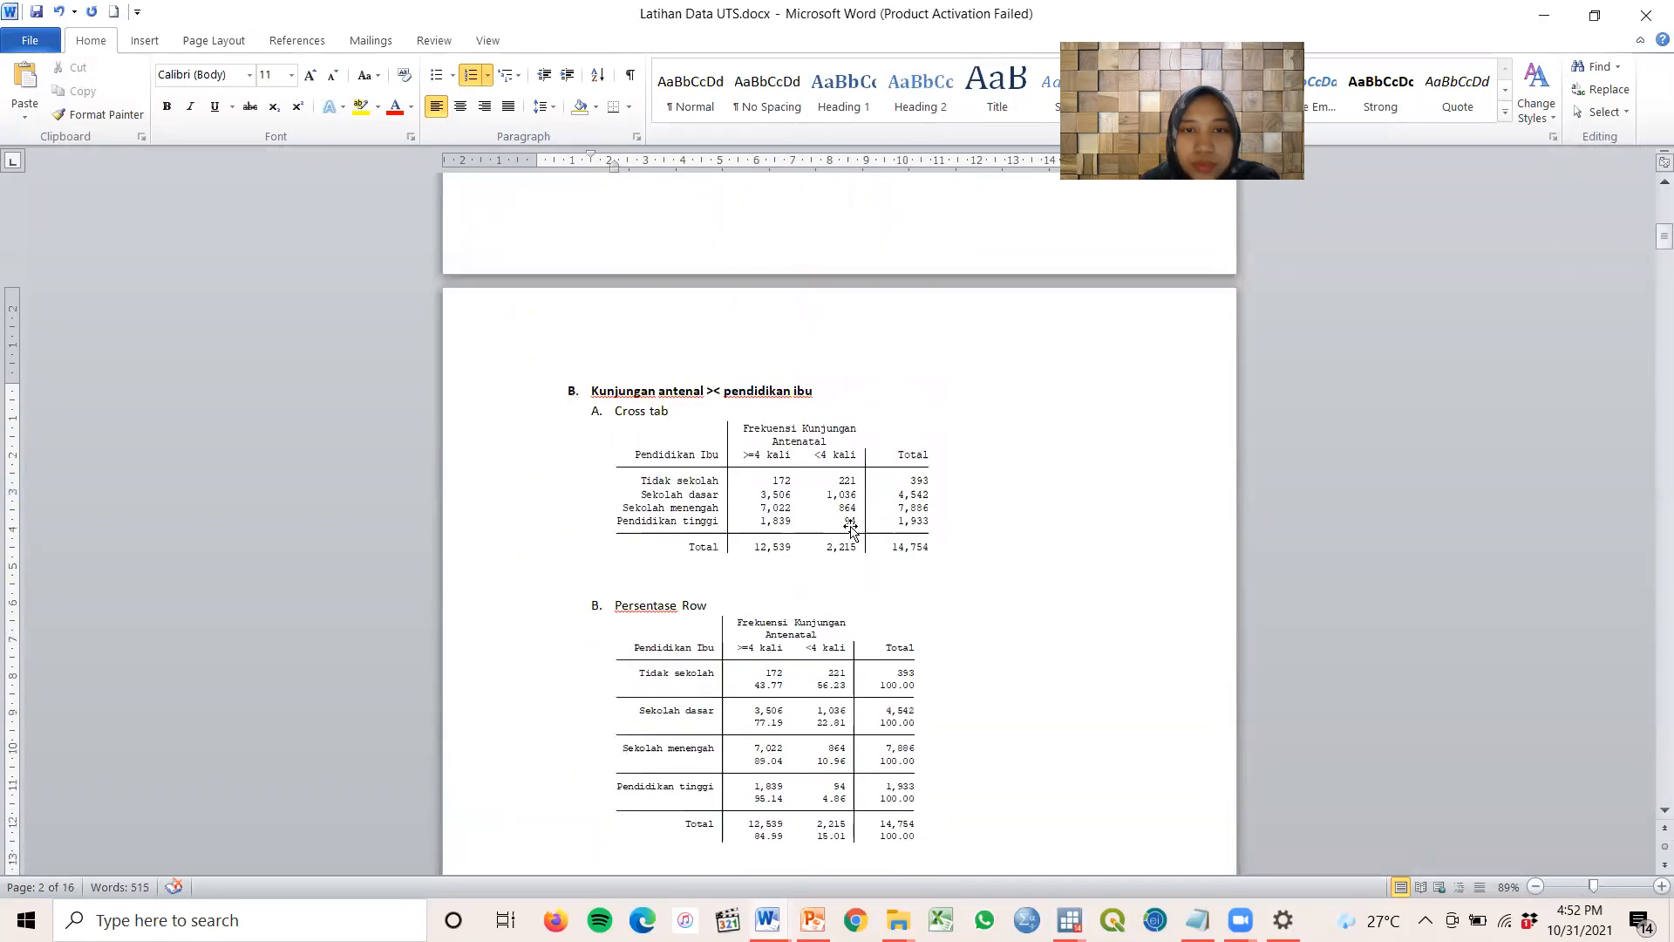
scroll(851, 527, down, 20)
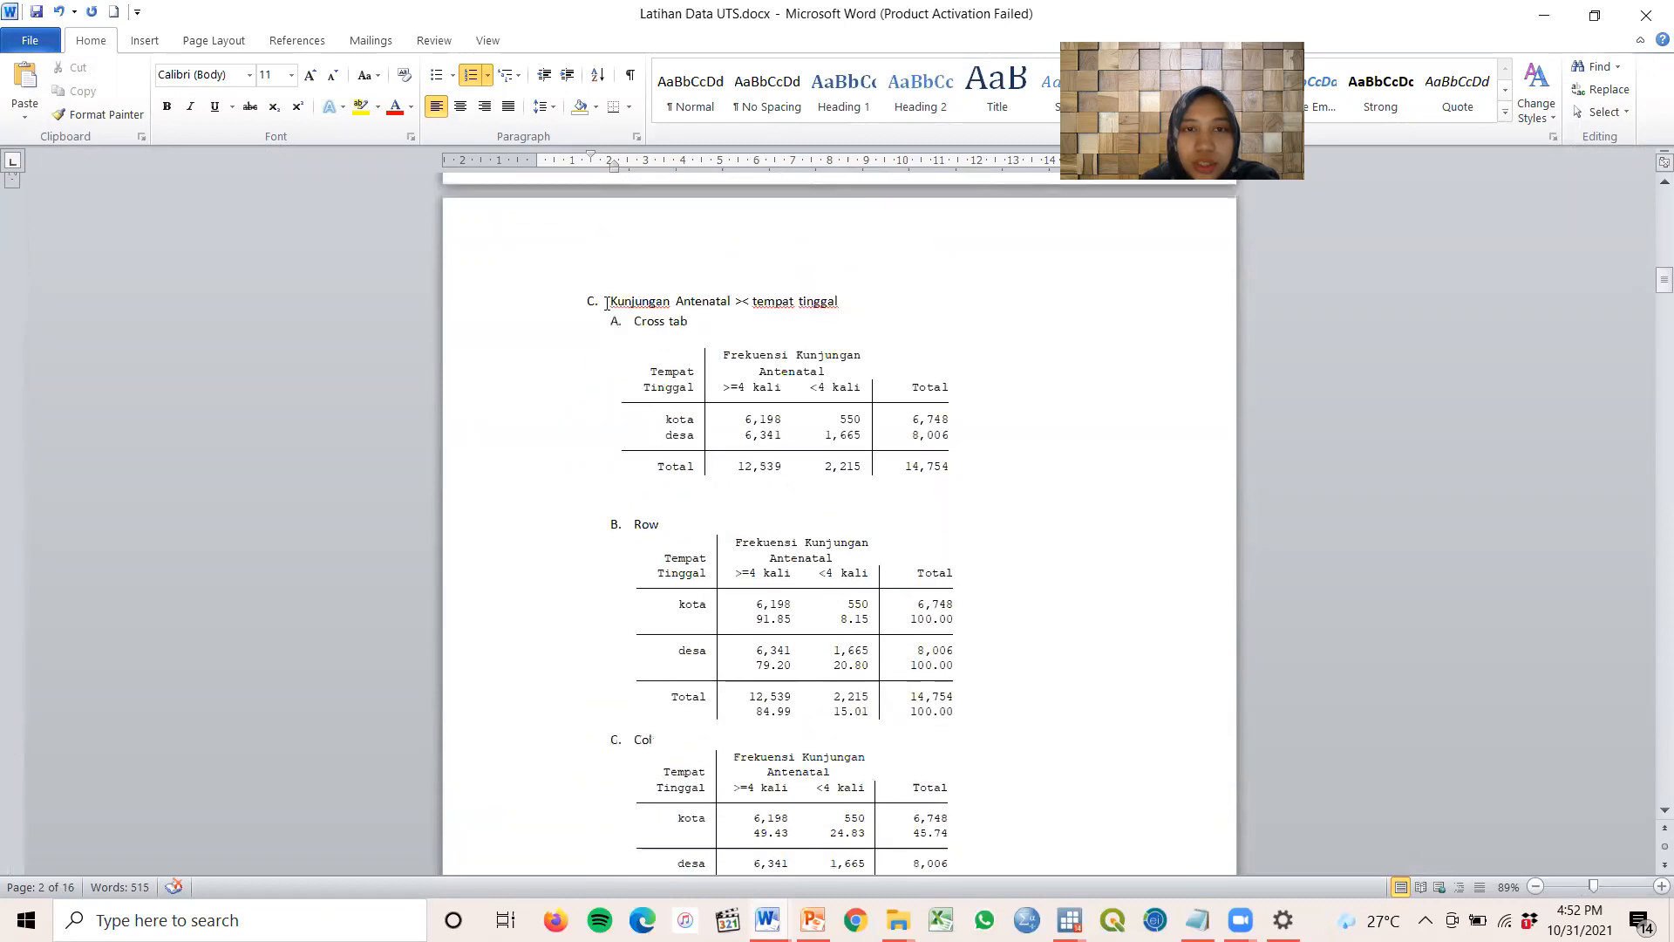
scroll(833, 353, up, 20)
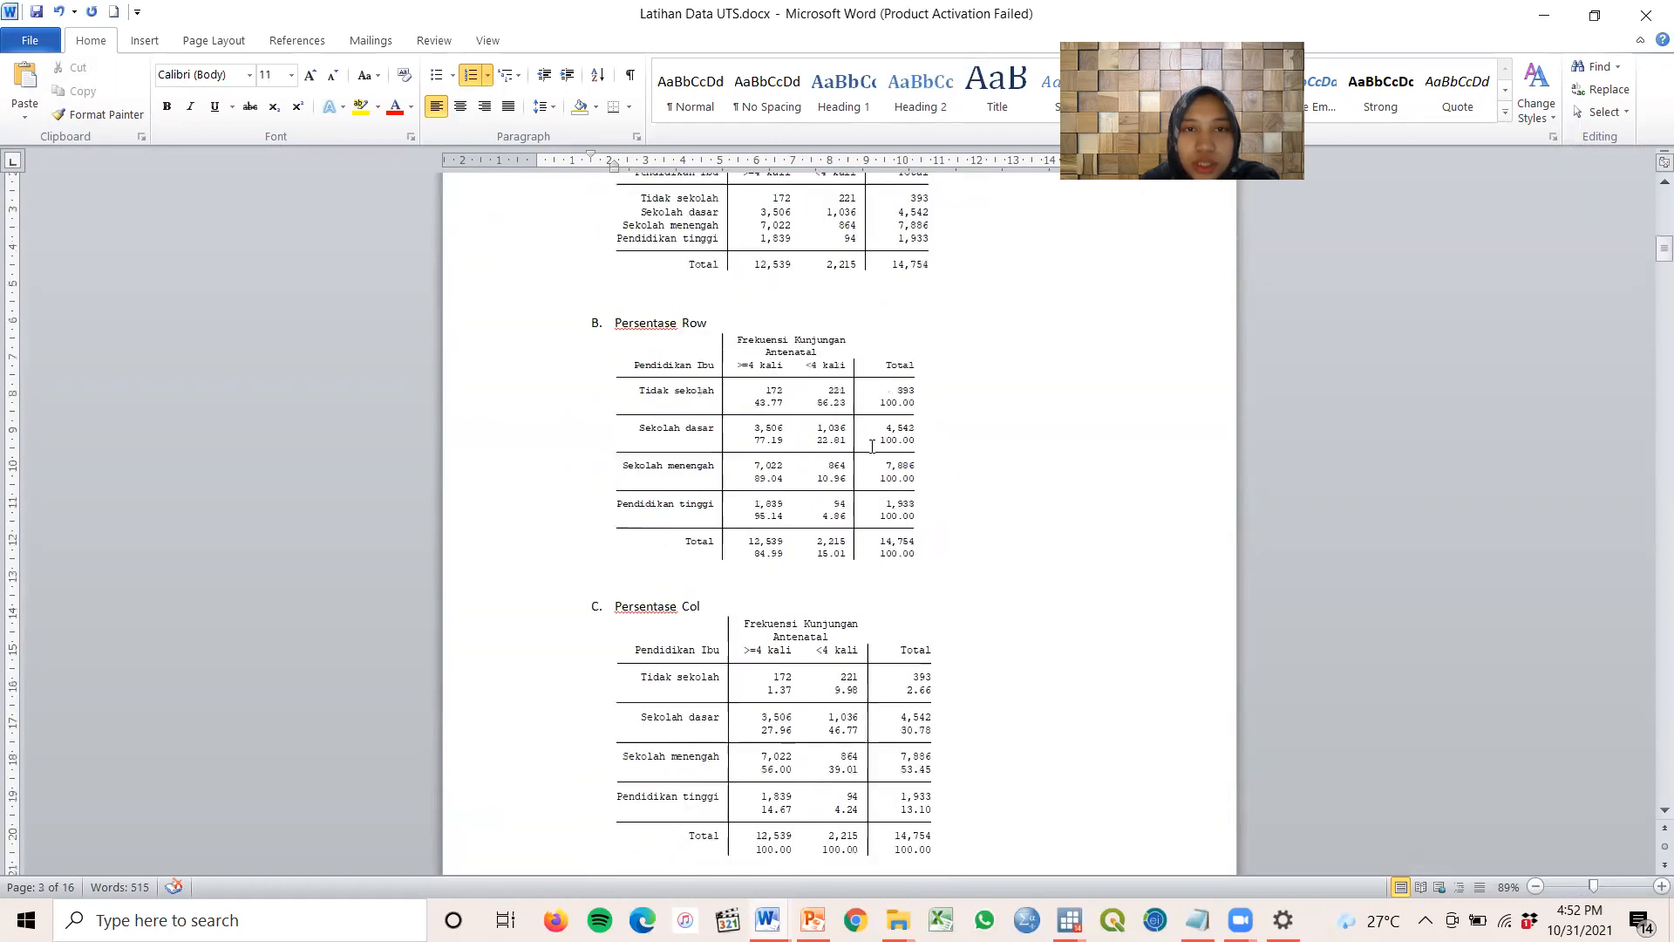
scroll(862, 464, down, 11)
scroll(872, 480, down, 20)
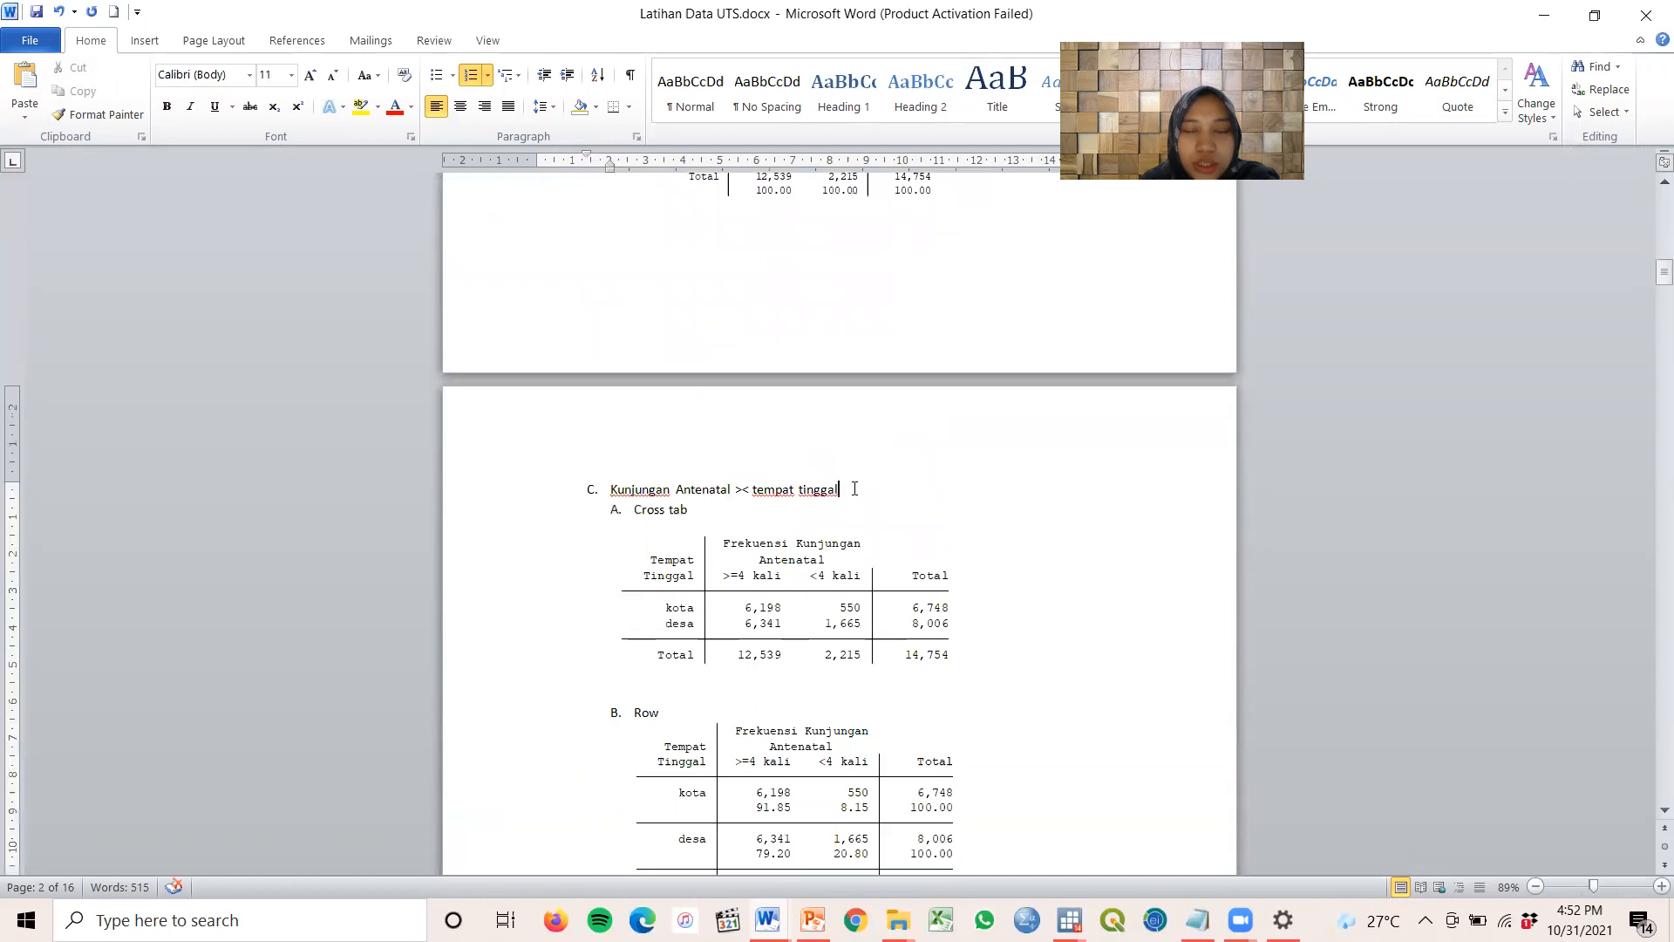
scroll(891, 578, down, 12)
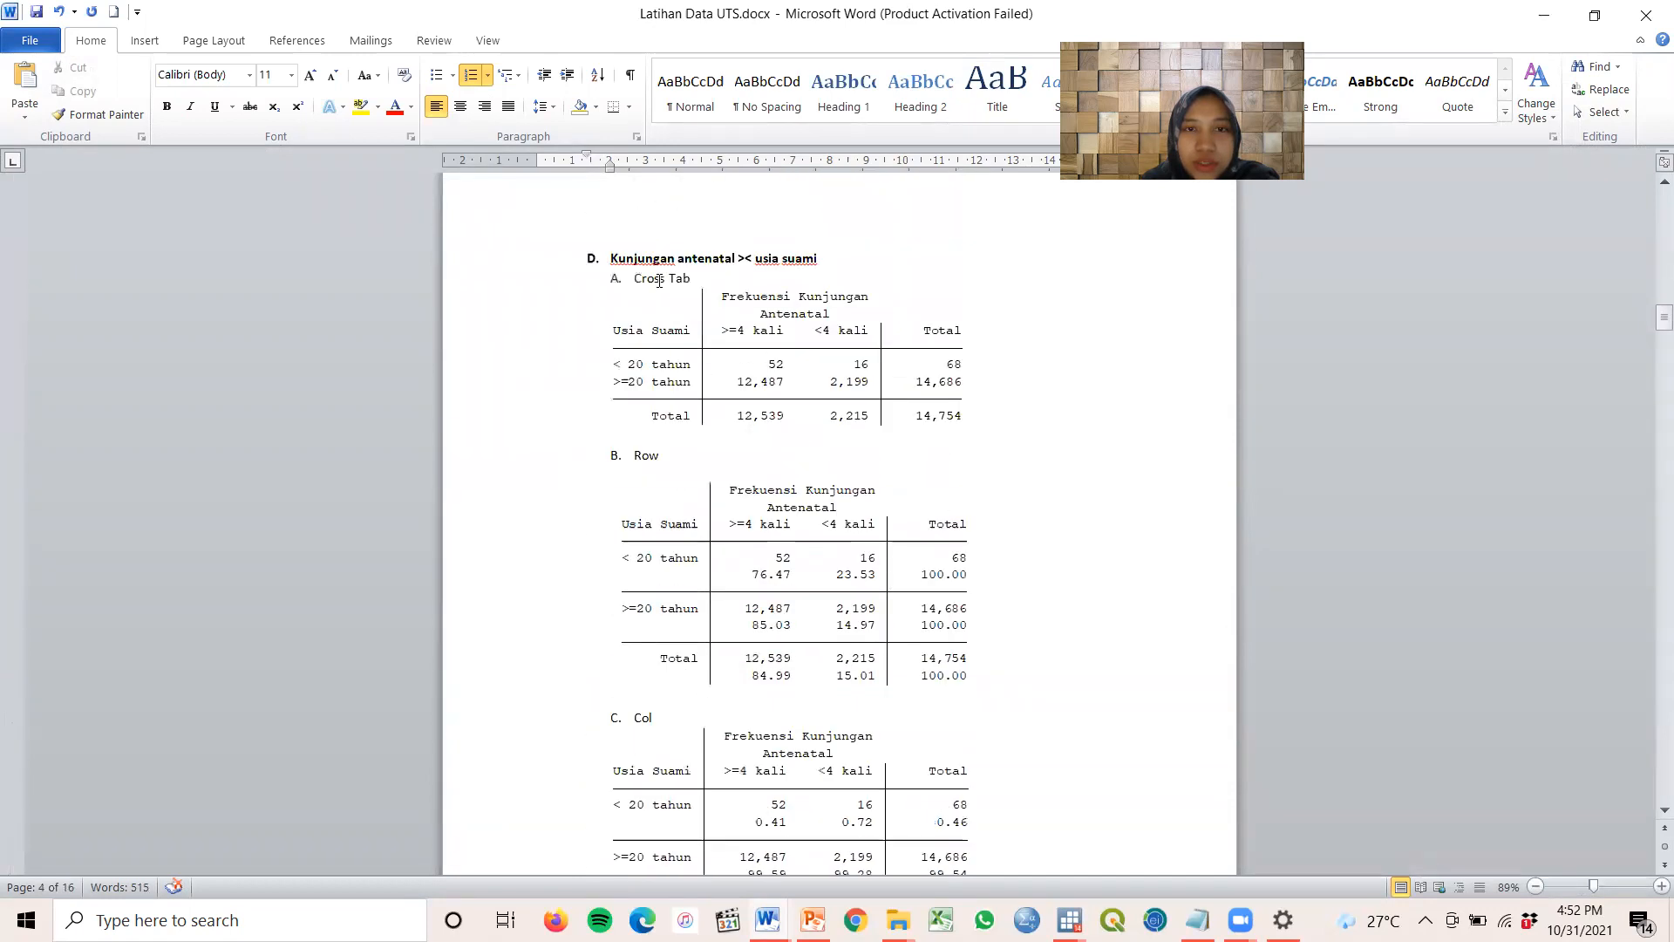
Examine the Kunjungan antenatal >< pendidikan suami section, including its cross-tab, row and column tables
scroll(835, 314, down, 20)
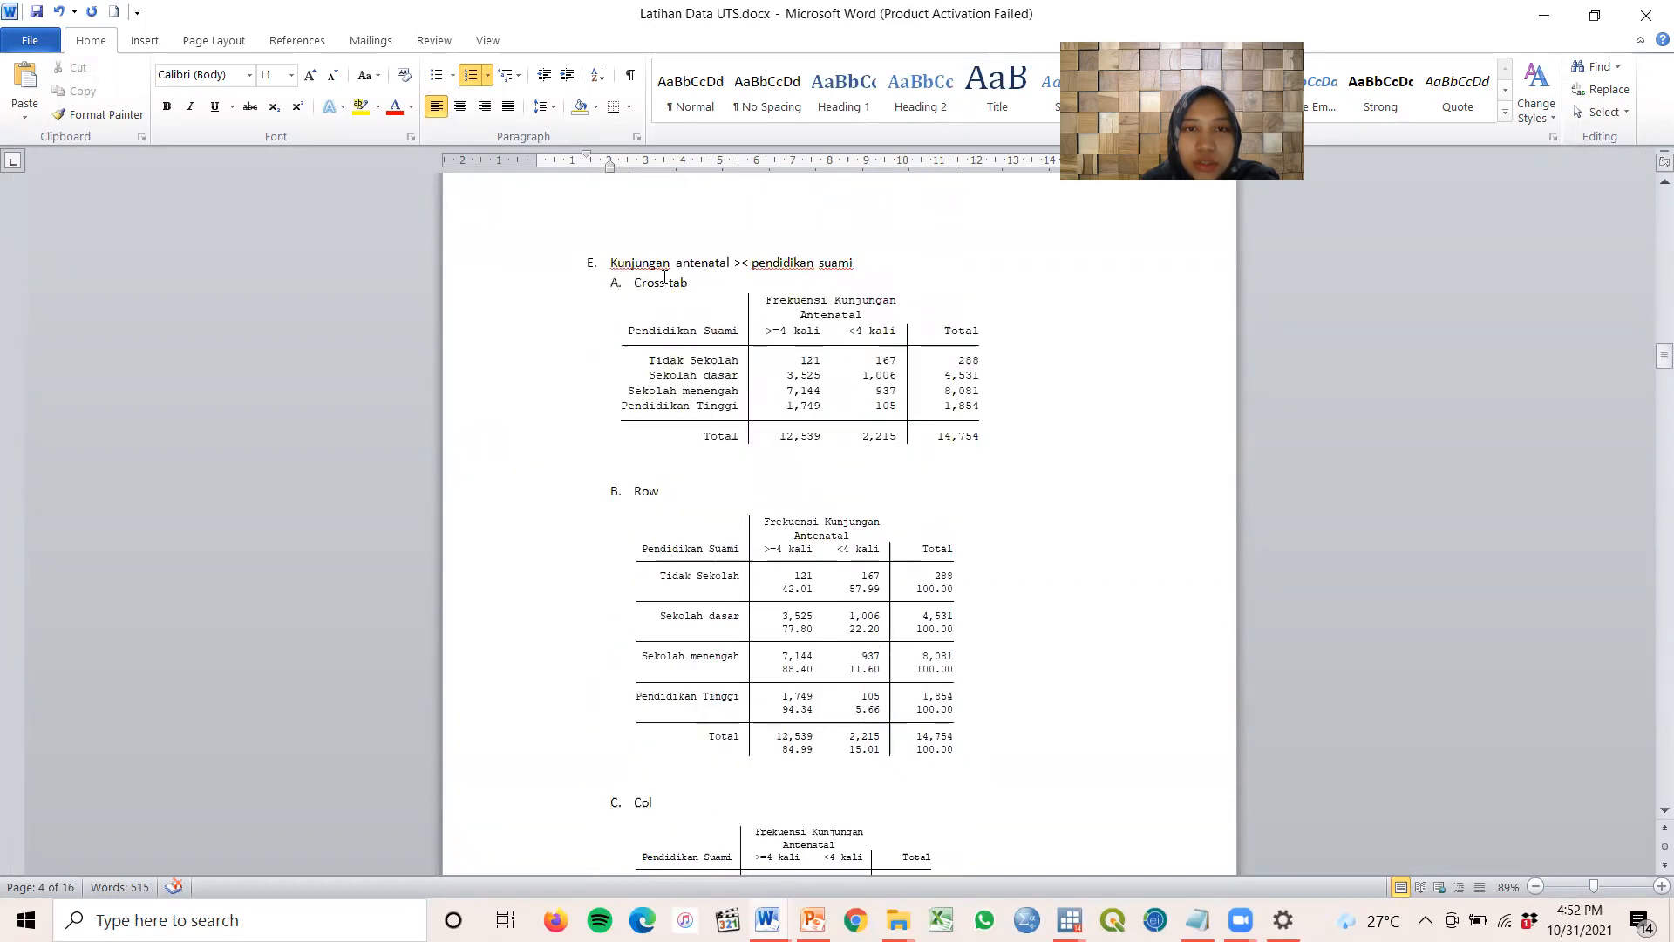
scroll(845, 288, down, 6)
scroll(896, 324, up, 9)
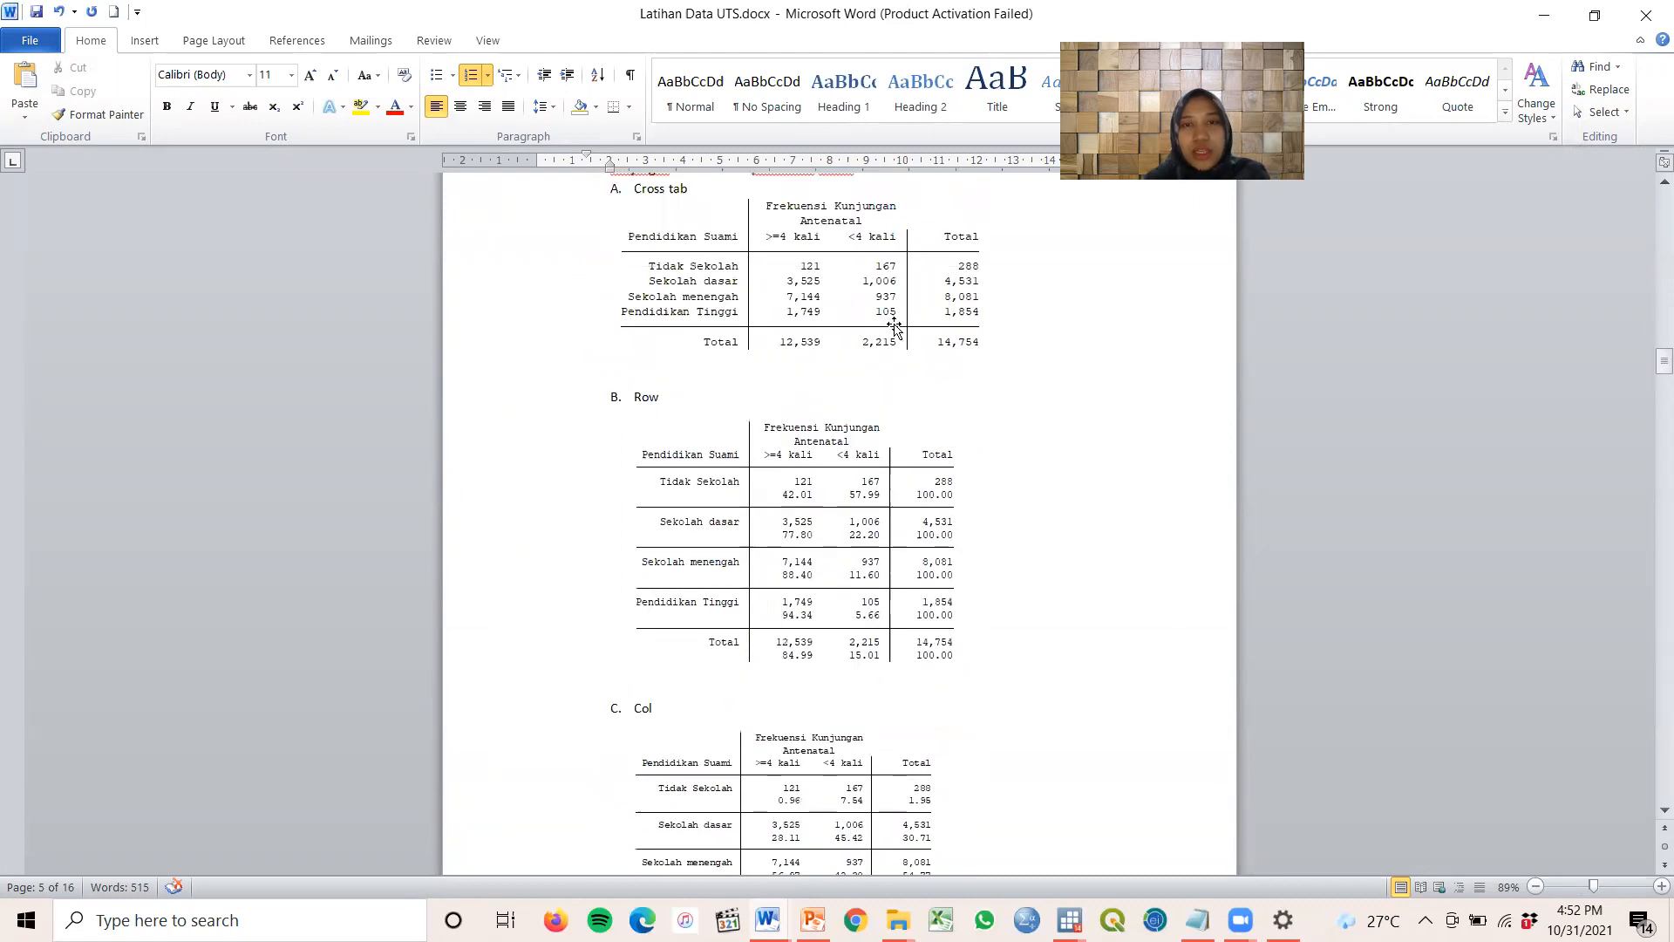
scroll(896, 324, down, 14)
scroll(897, 324, up, 11)
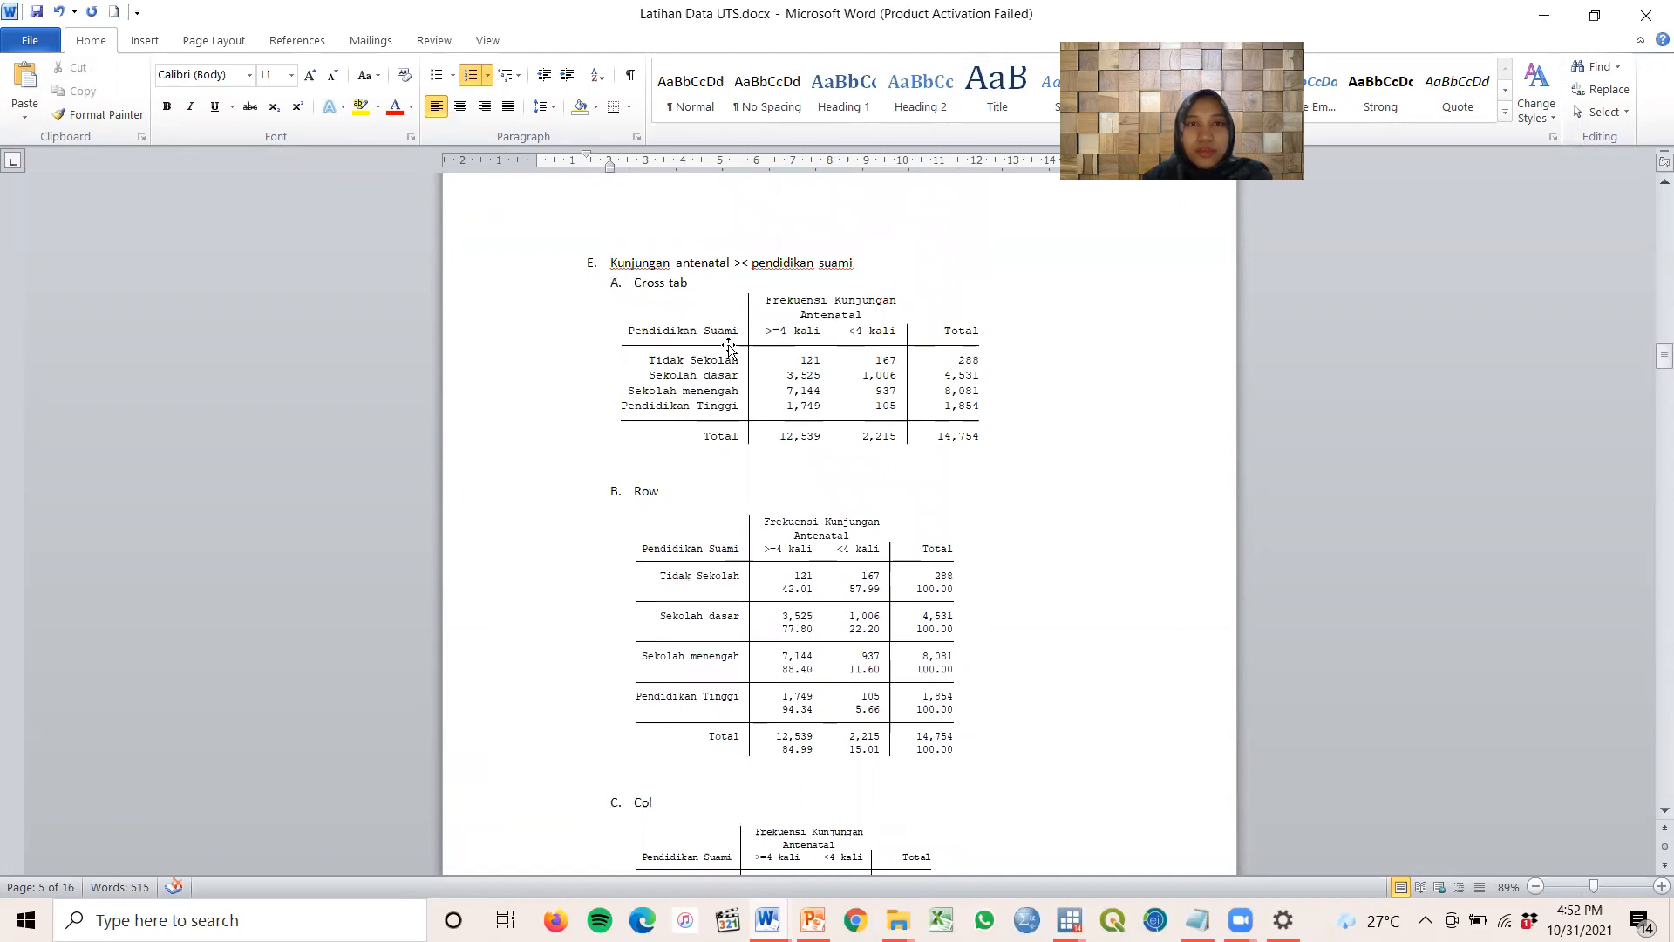
scroll(757, 373, down, 4)
scroll(759, 378, down, 5)
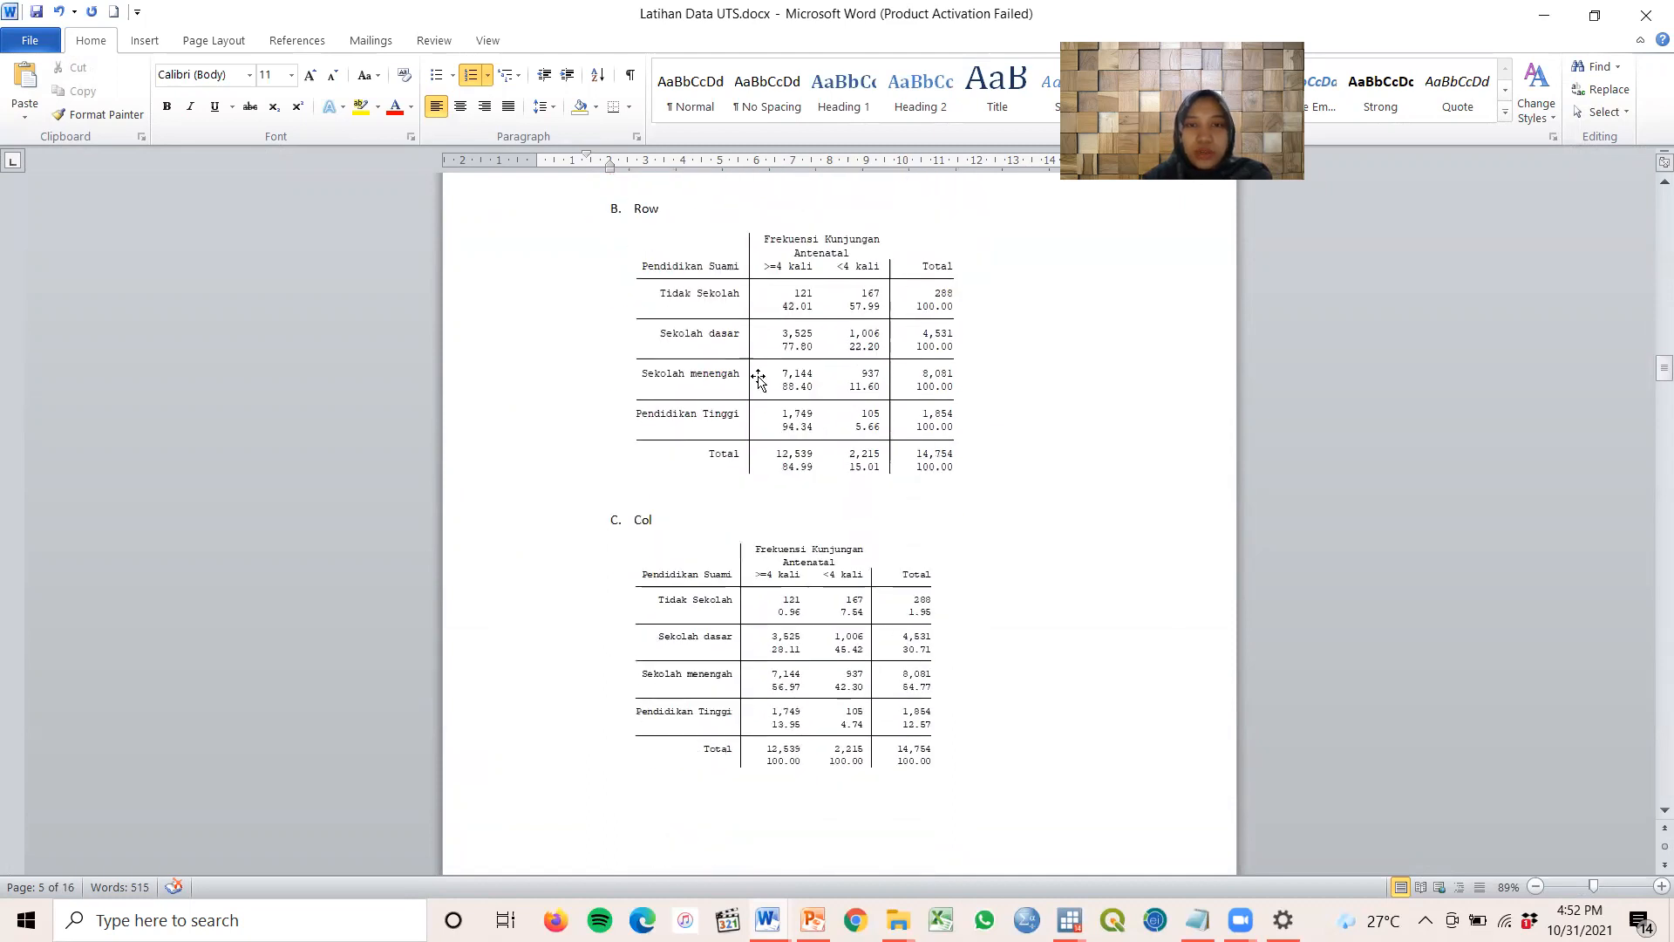
scroll(759, 377, up, 4)
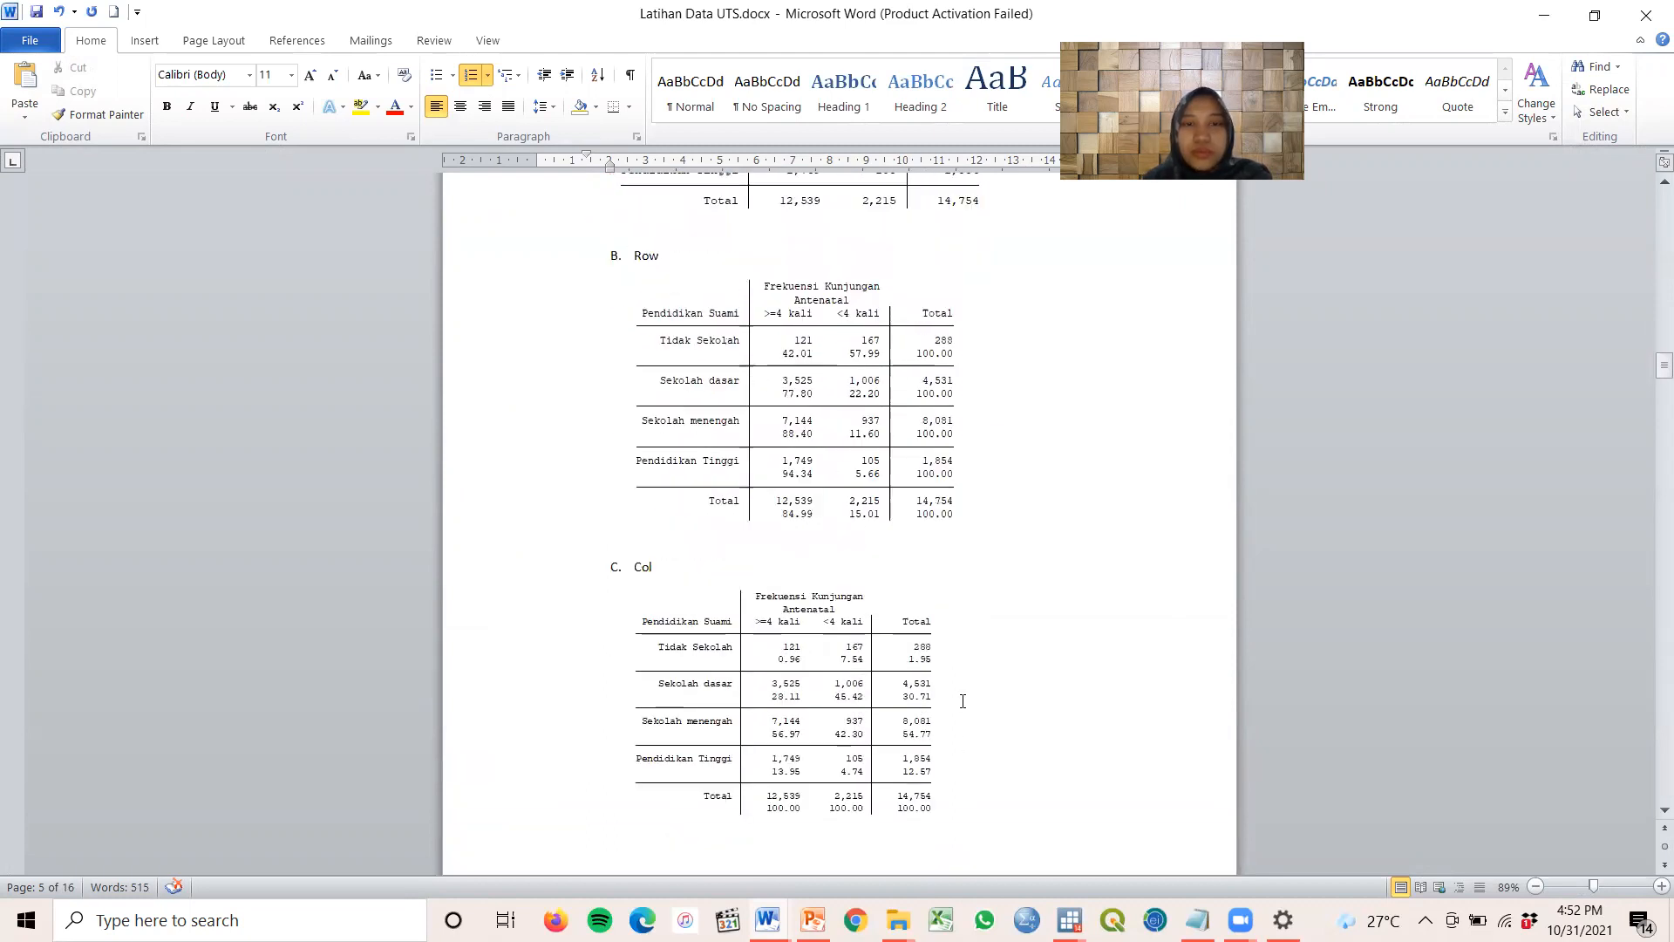
Switch to PowerPoint to check the Pembahasan Lebih Lanjut slide, and return to the main Stata window
key(alt+Tab)
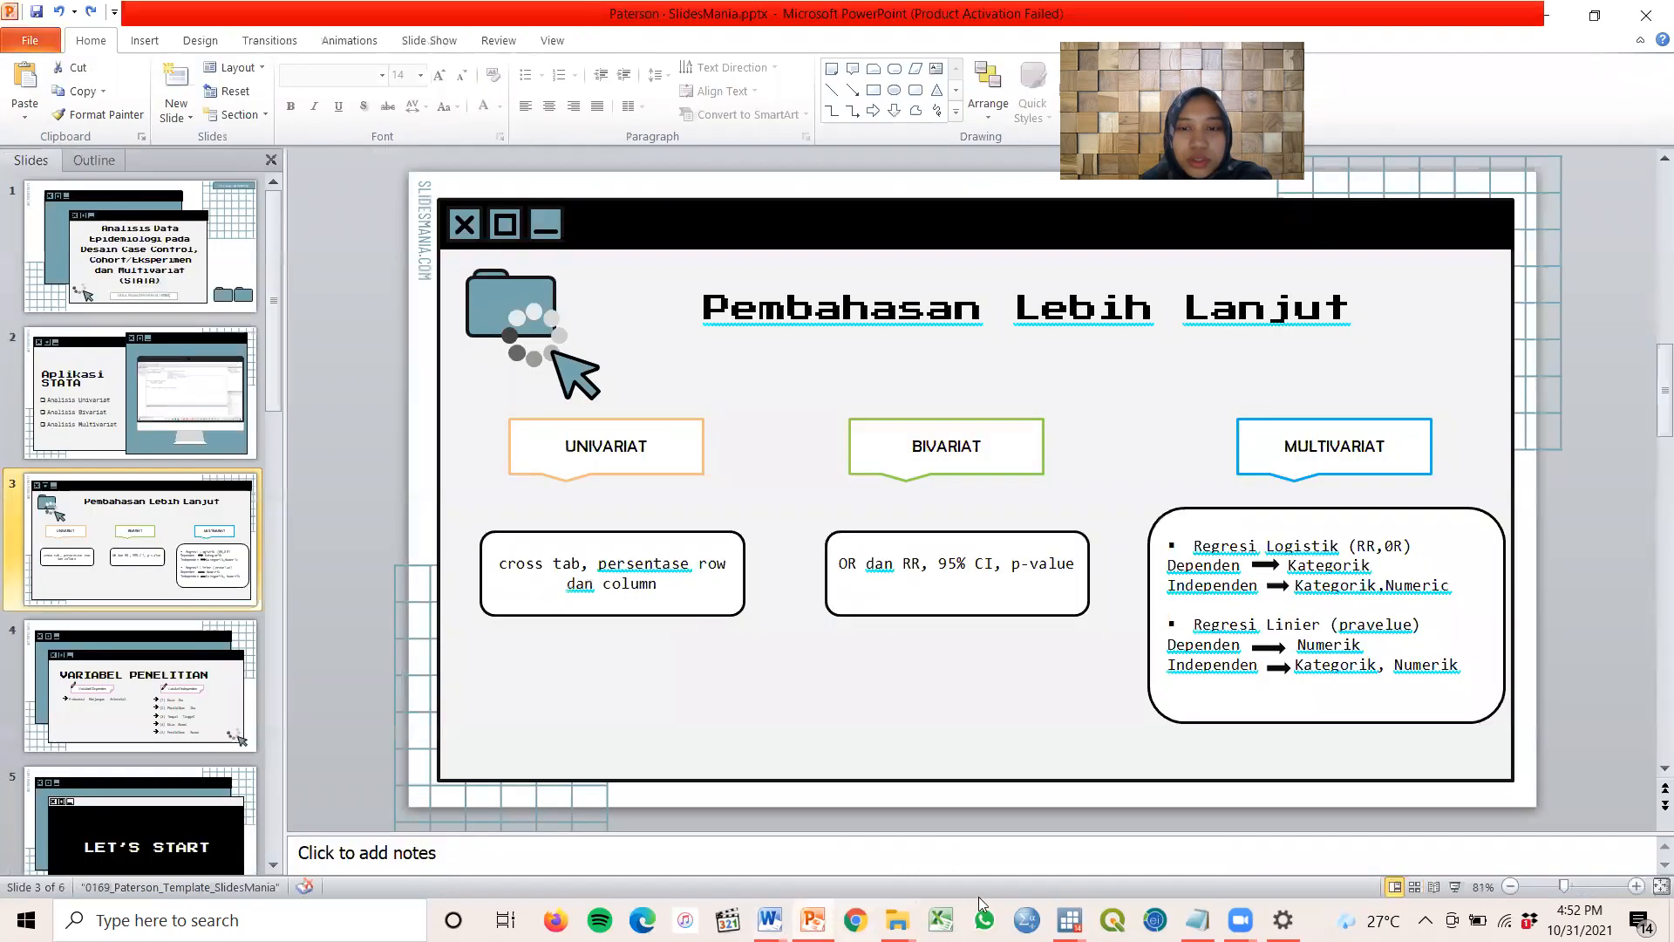
mouse_move(1069, 917)
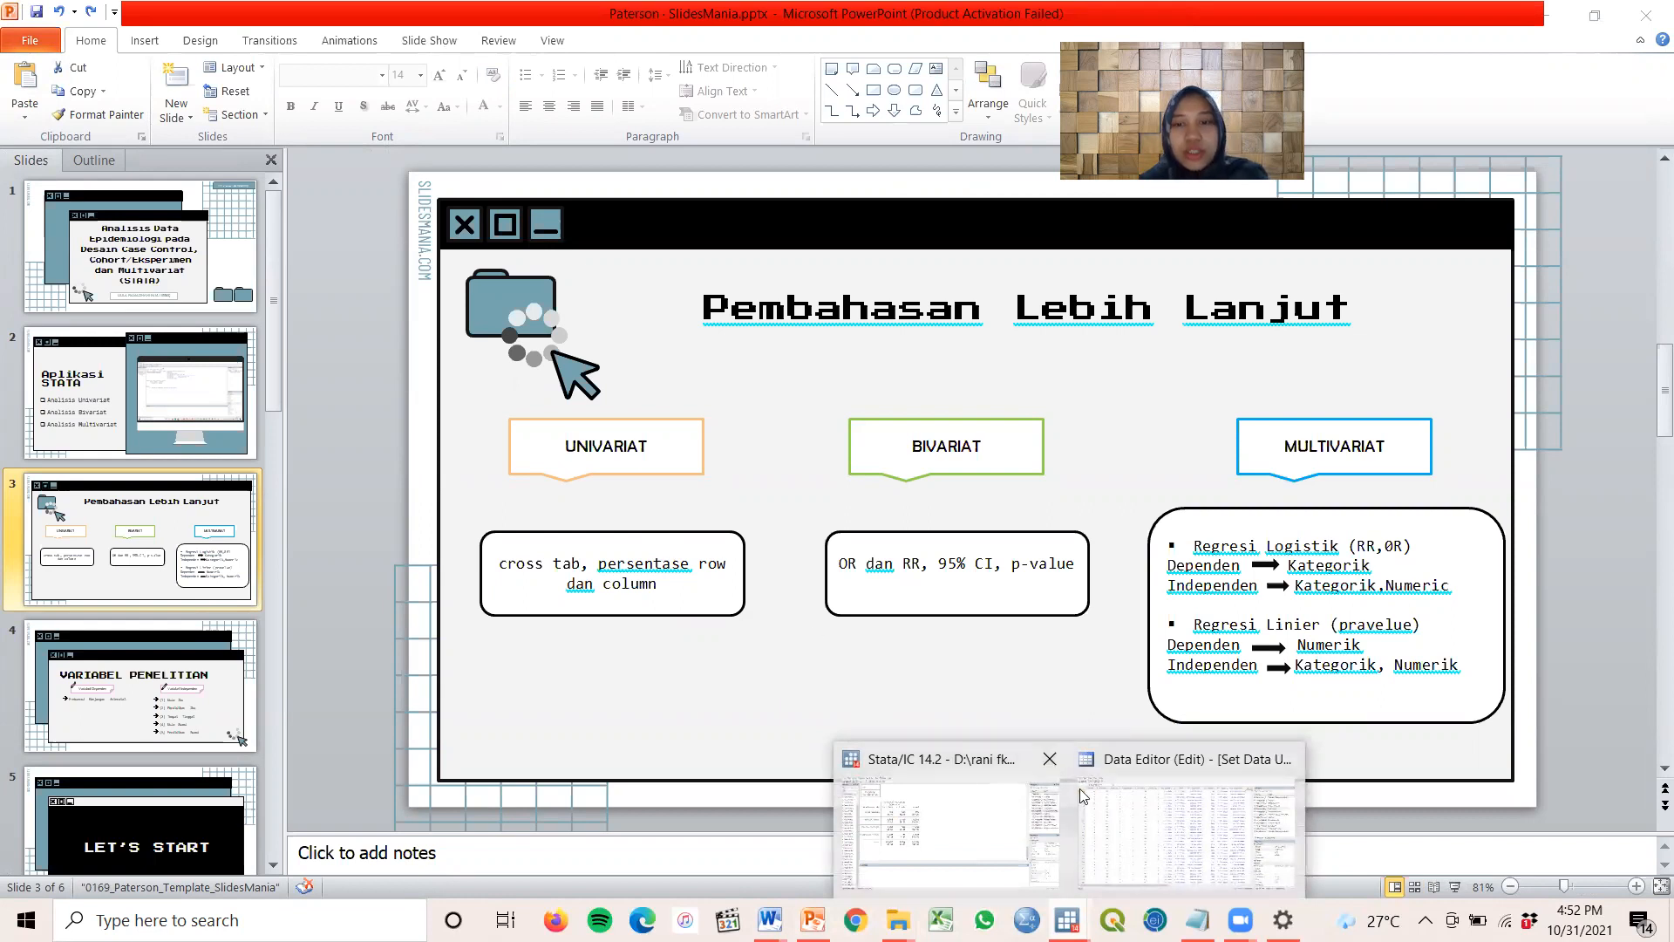
click(980, 815)
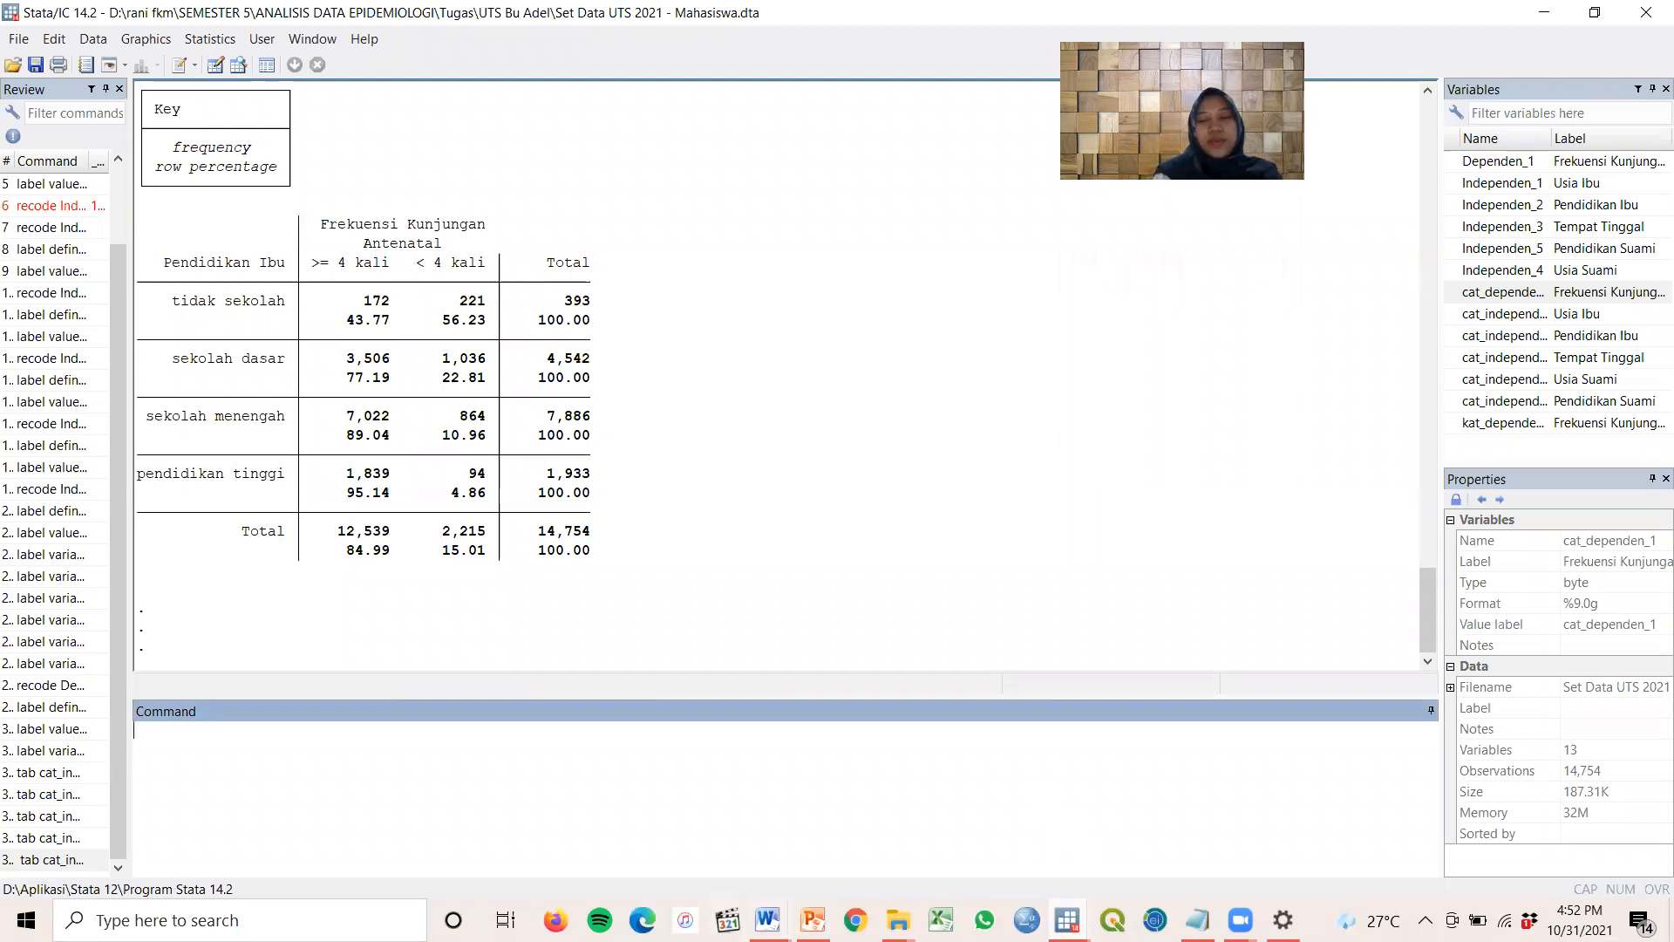
Review the "tab cat_independen_2 cat_dependen_1, row" command and its Pendidikan Ibu table in the Stata results
mouse_move(767, 920)
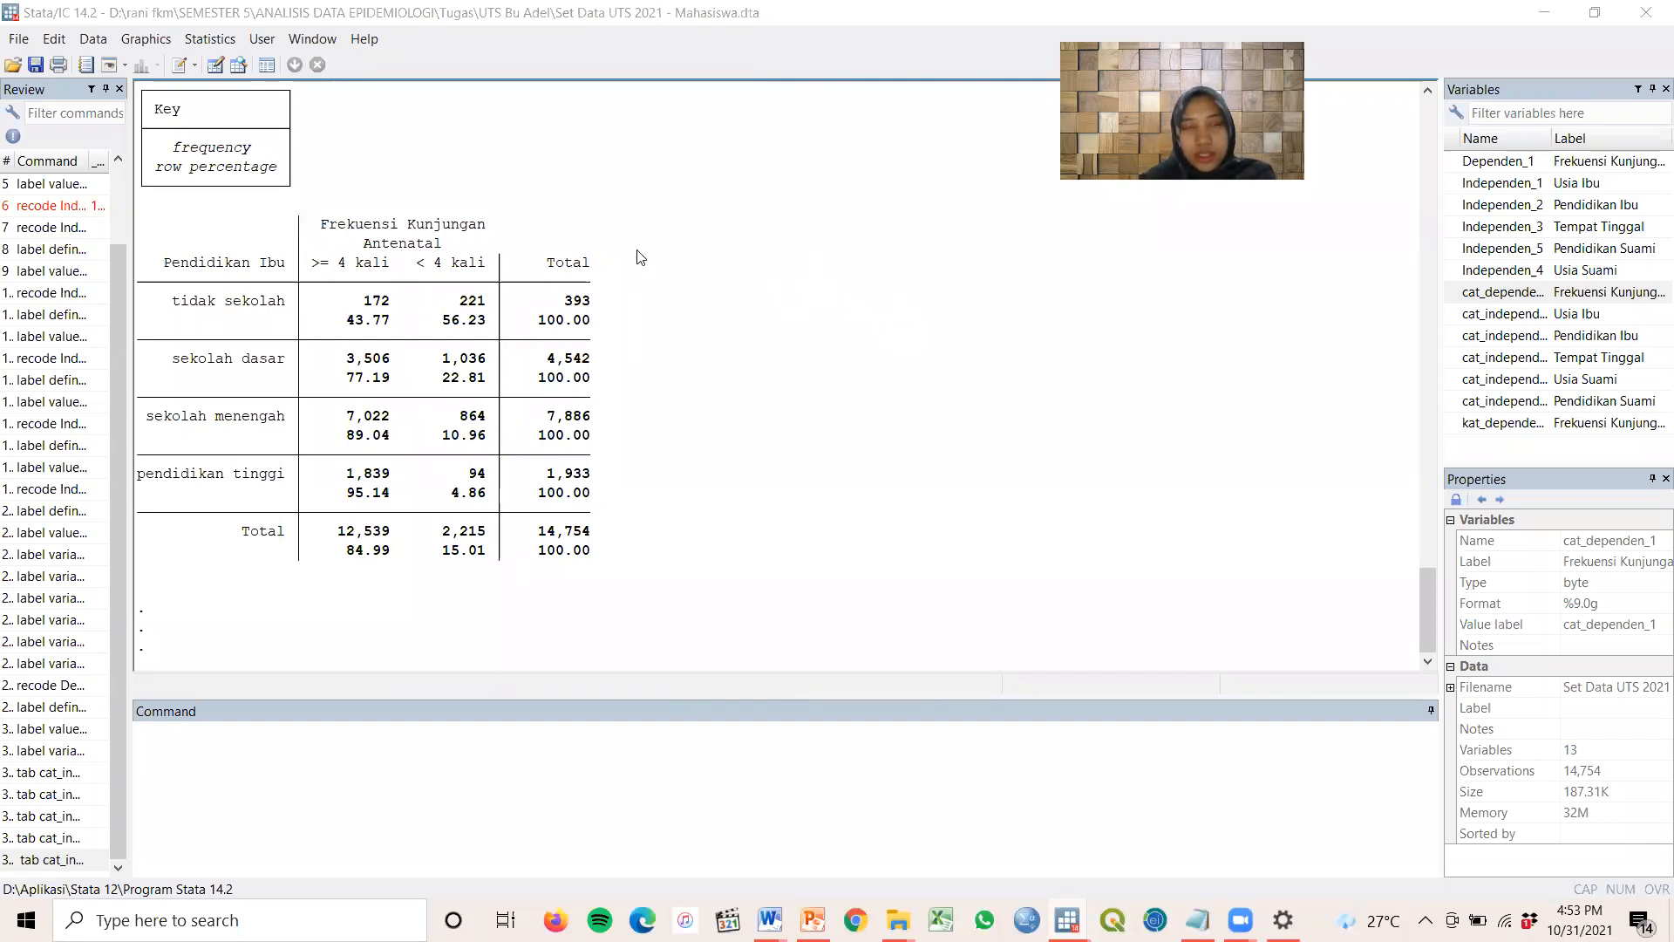
click(200, 741)
scroll(419, 567, up, 4)
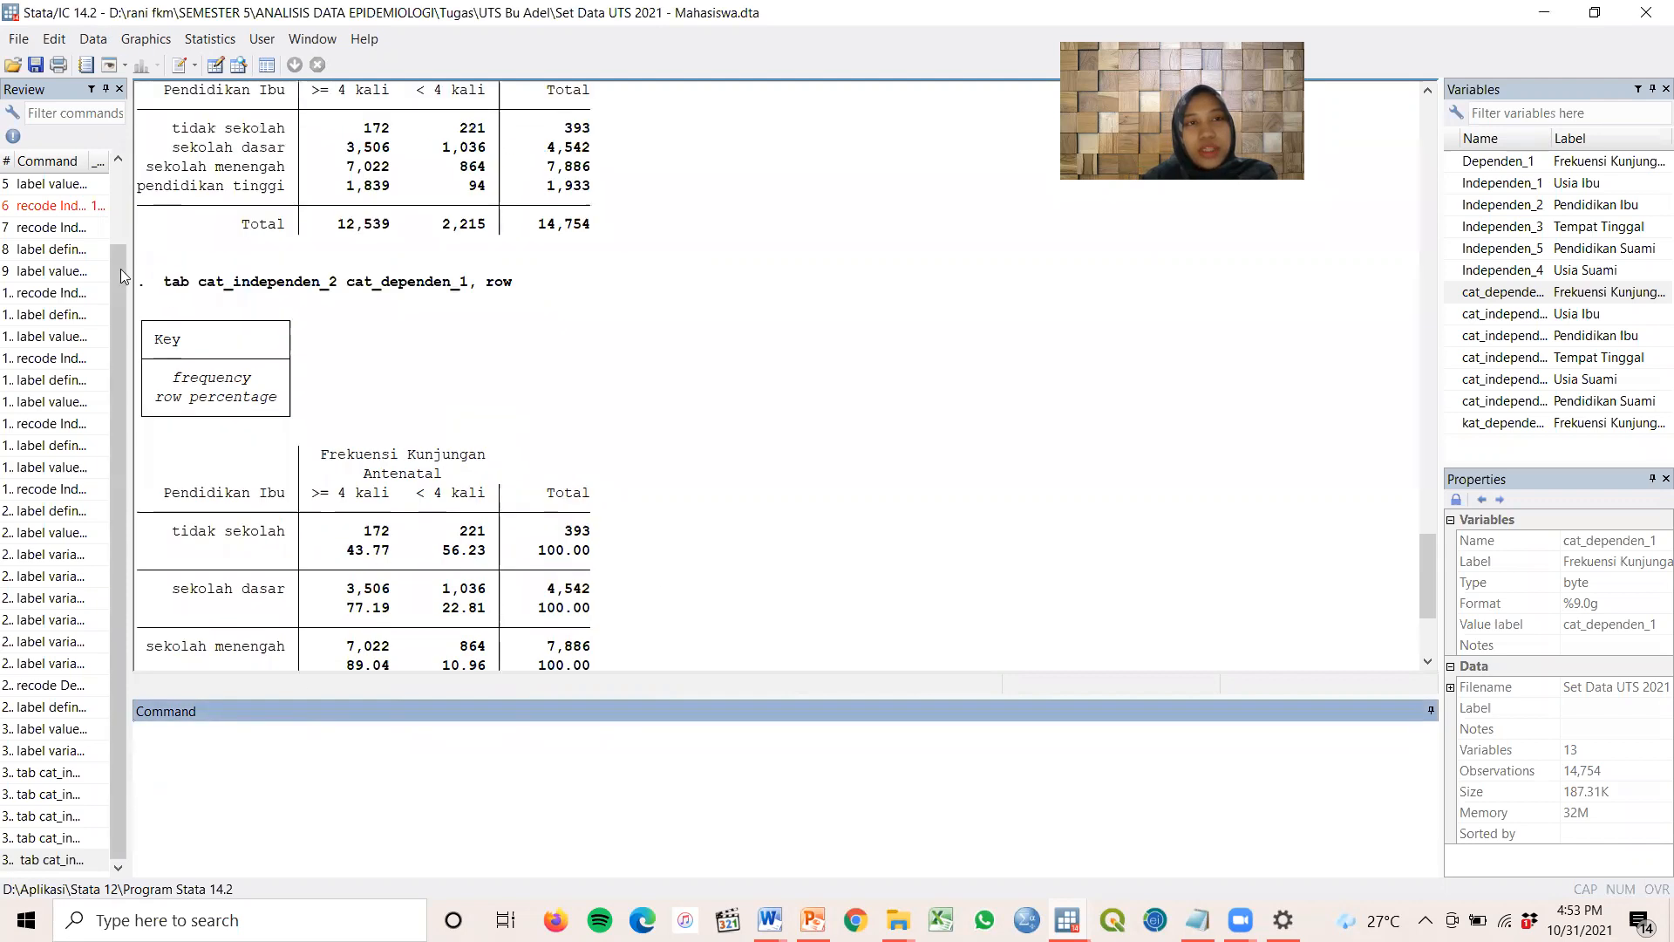
drag(164, 281, 522, 290)
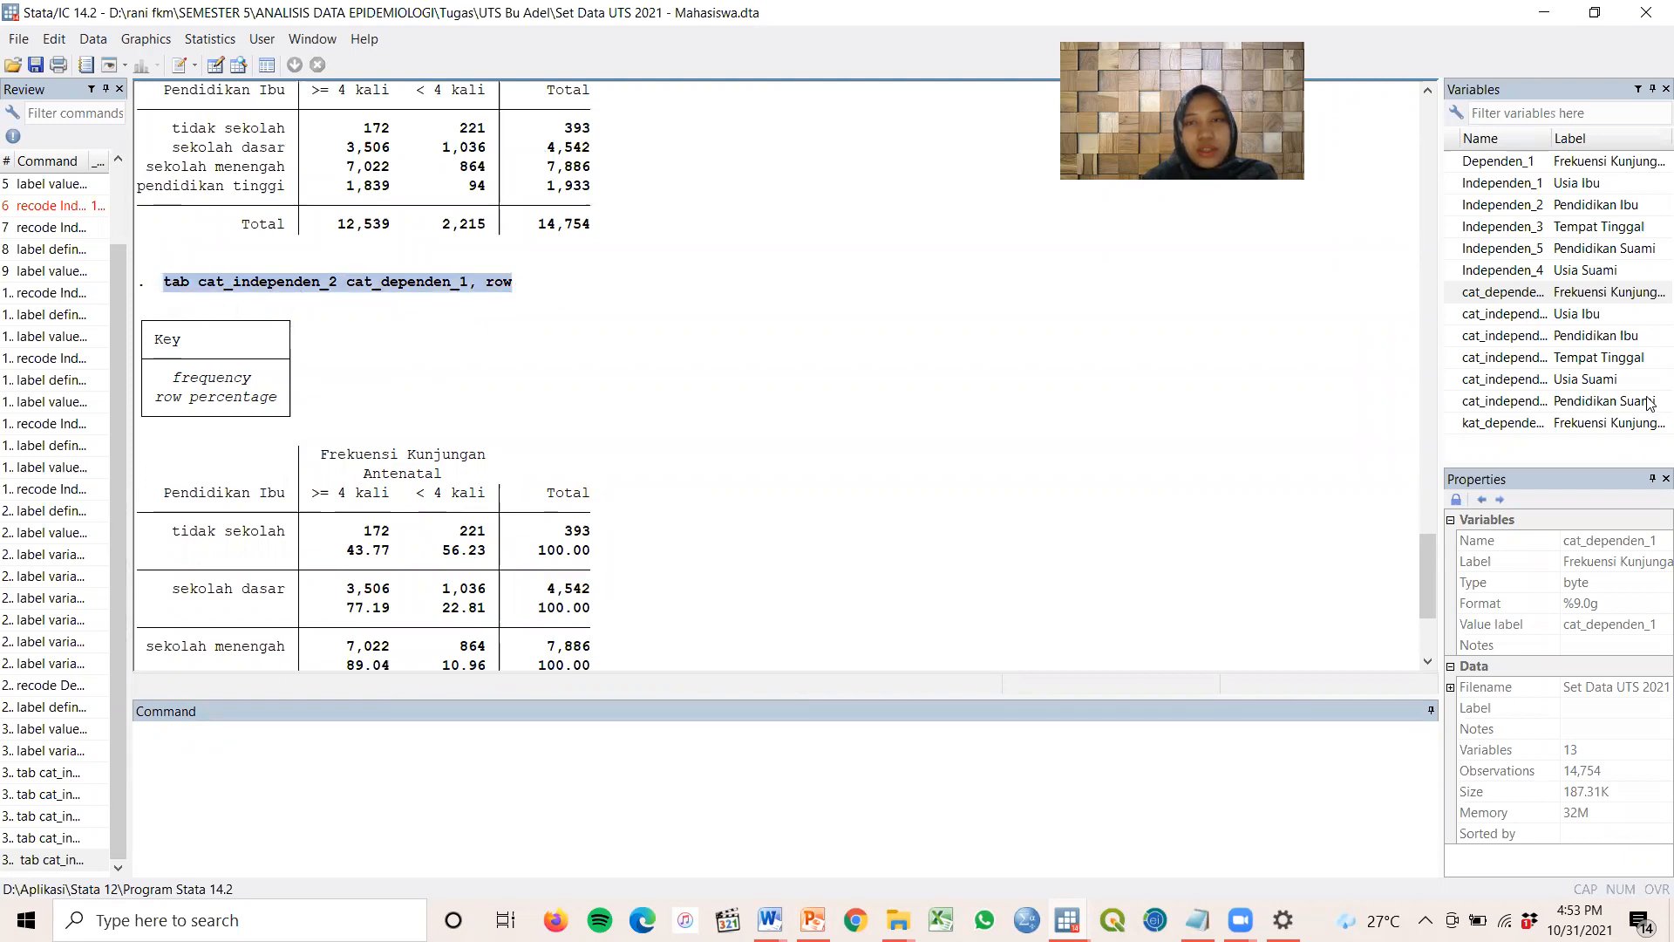
scroll(553, 394, up, 4)
scroll(553, 393, down, 6)
scroll(553, 393, down, 3)
scroll(553, 393, up, 5)
scroll(553, 393, up, 4)
scroll(553, 393, down, 9)
click(347, 758)
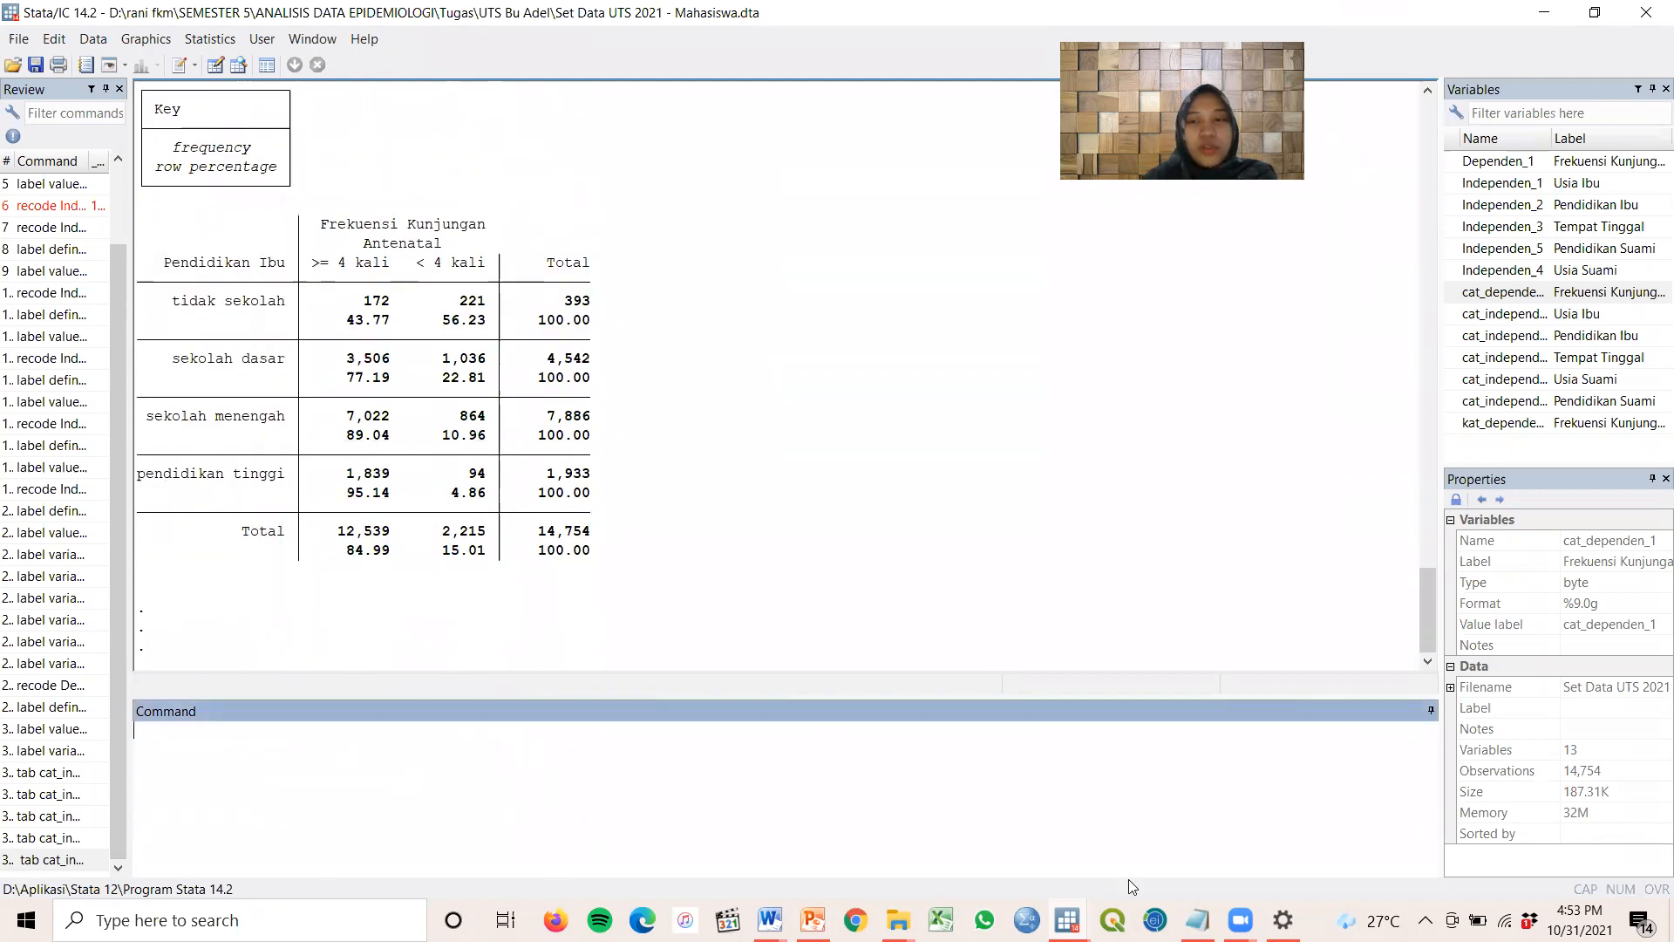
Switch to the Notepad file of bivariate and multivariate Stata commands and review the RR and OR entries
mouse_move(1197, 918)
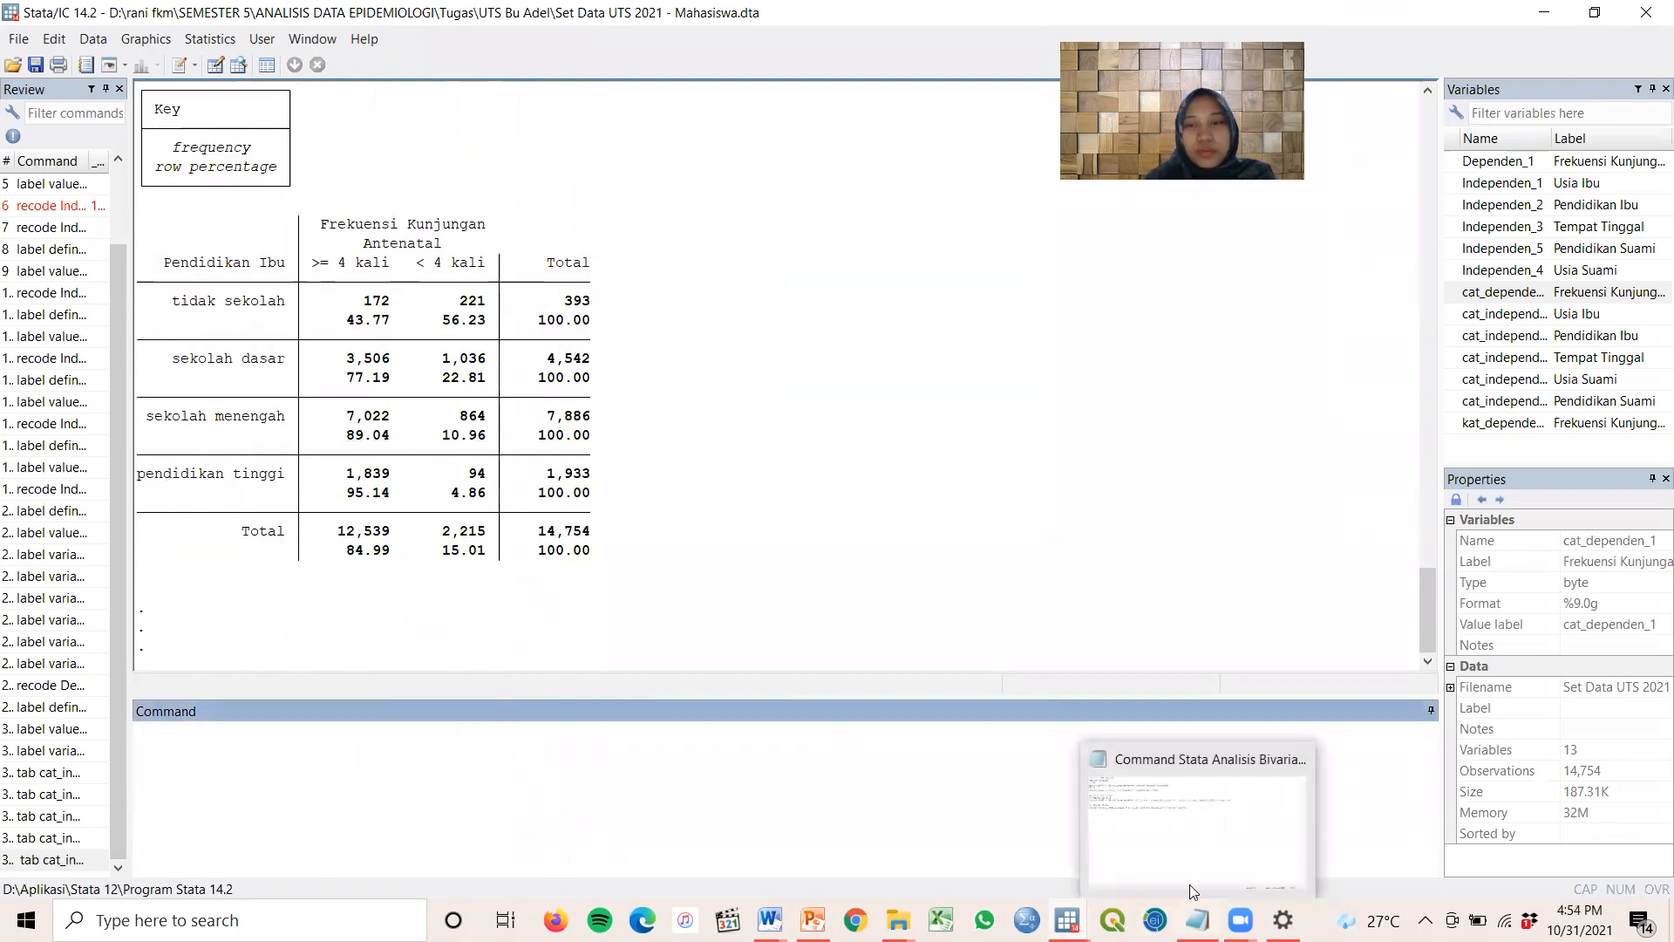
click(1205, 826)
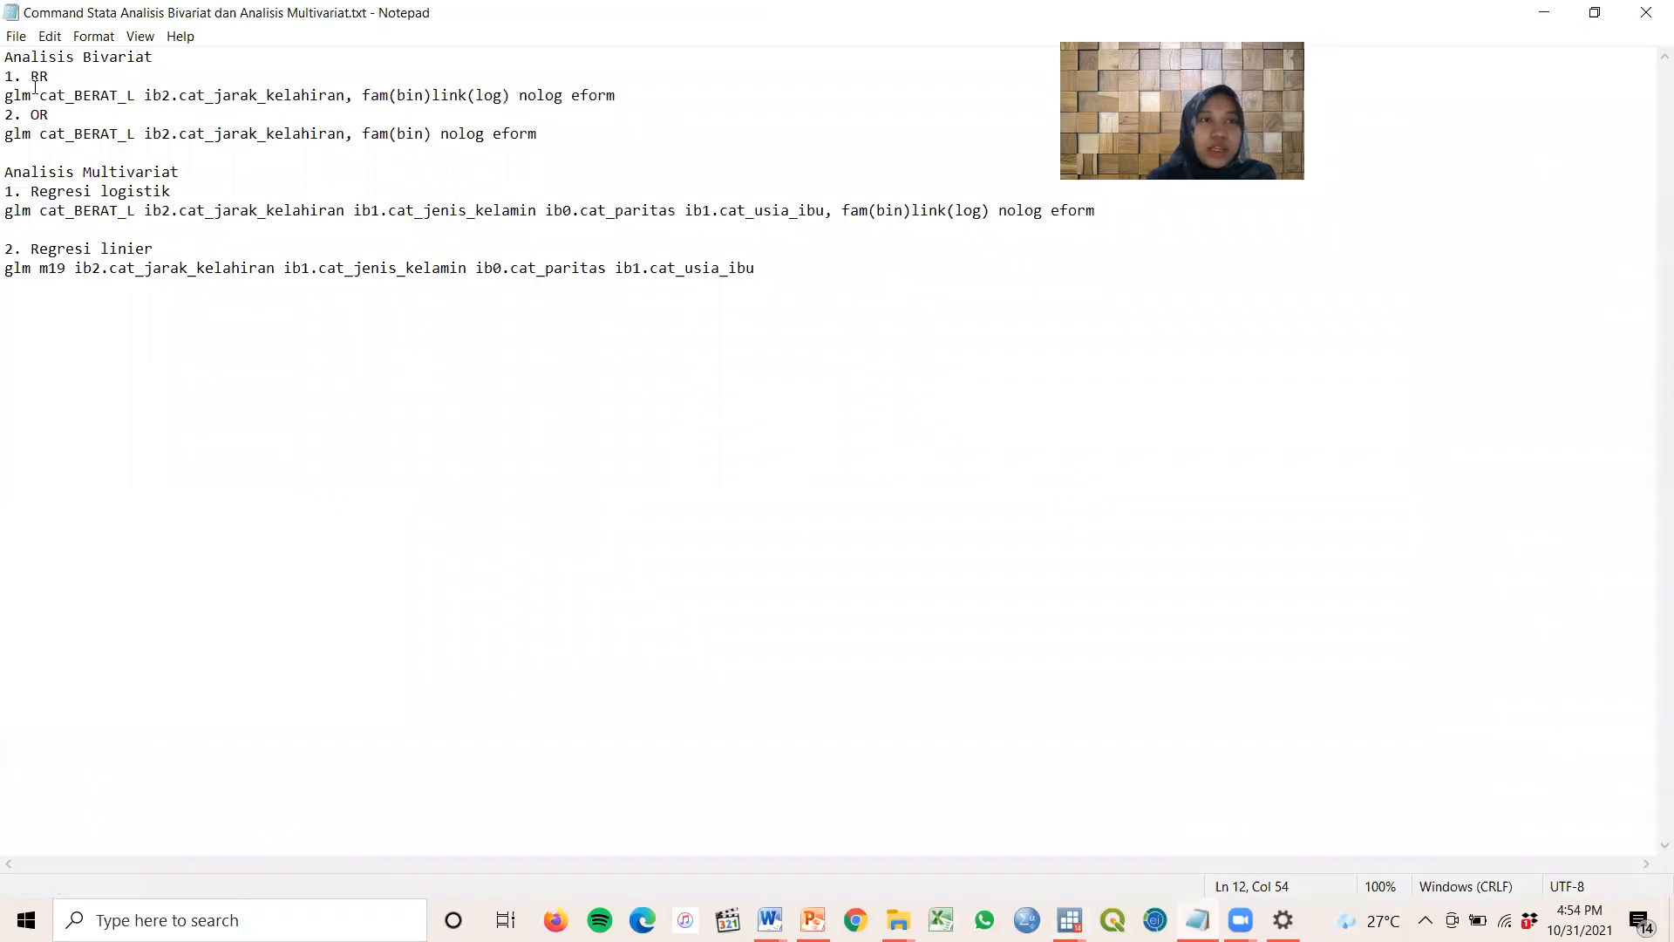
drag(31, 76, 49, 115)
click(64, 133)
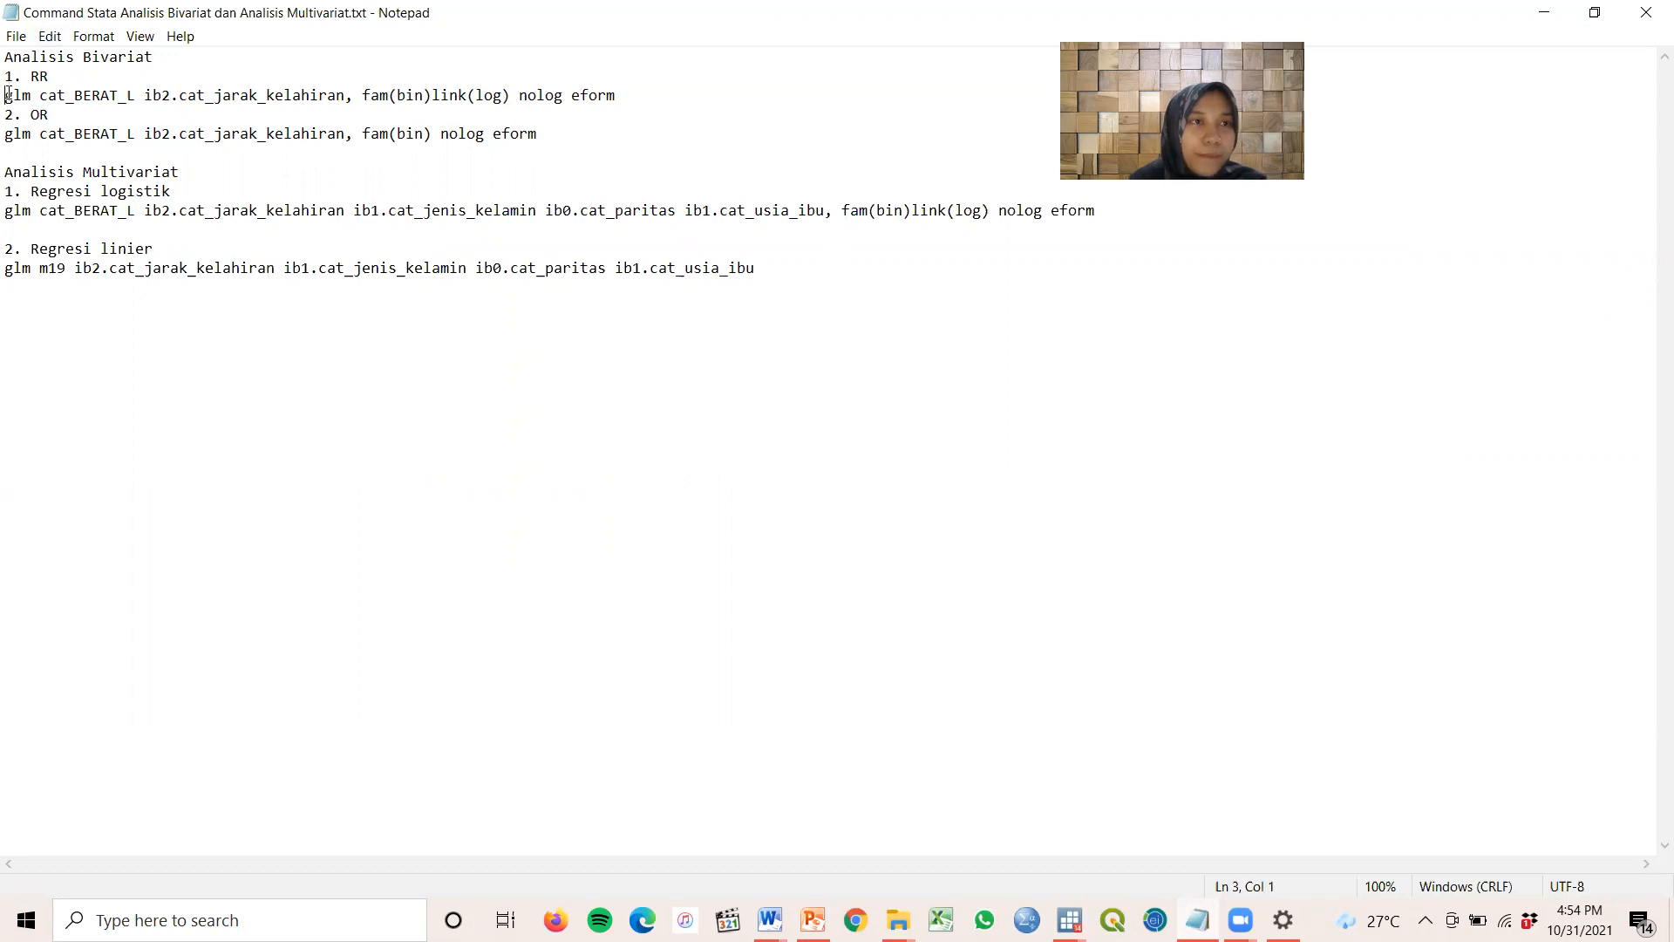
Copy the RR command "glm cat_BERAT_L ib2.cat_jarak_kelahiran, fam(bin)link(log) nolog eform" from the bivariate section
drag(7, 97, 13, 97)
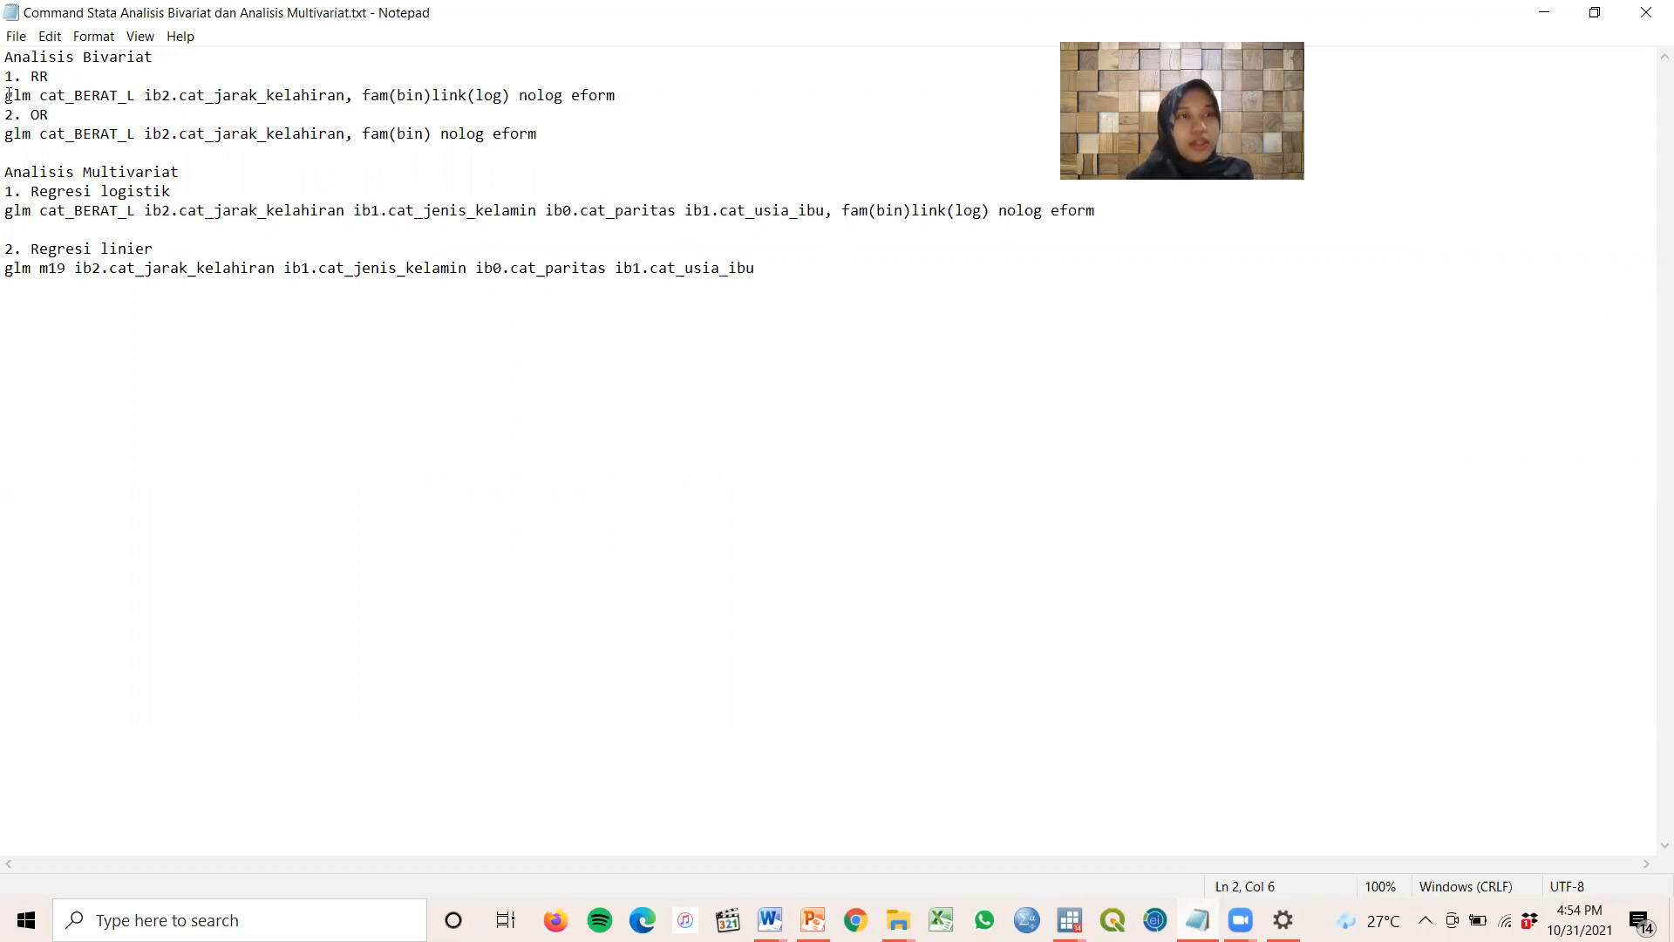
drag(397, 82, 619, 91)
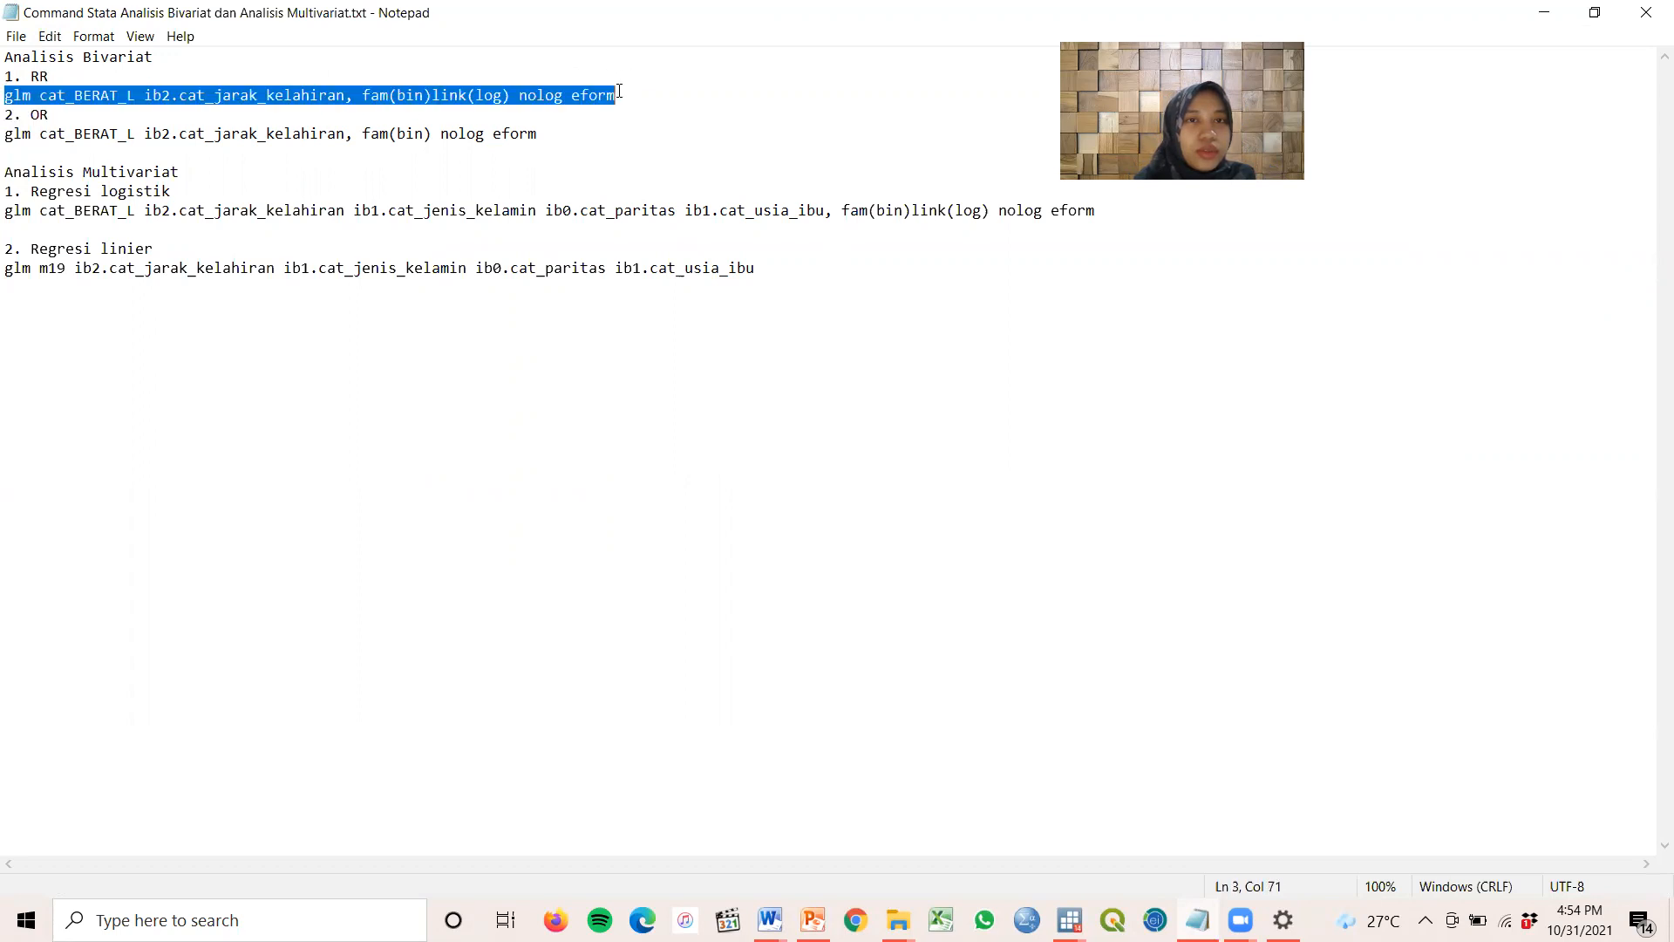
right_click(606, 98)
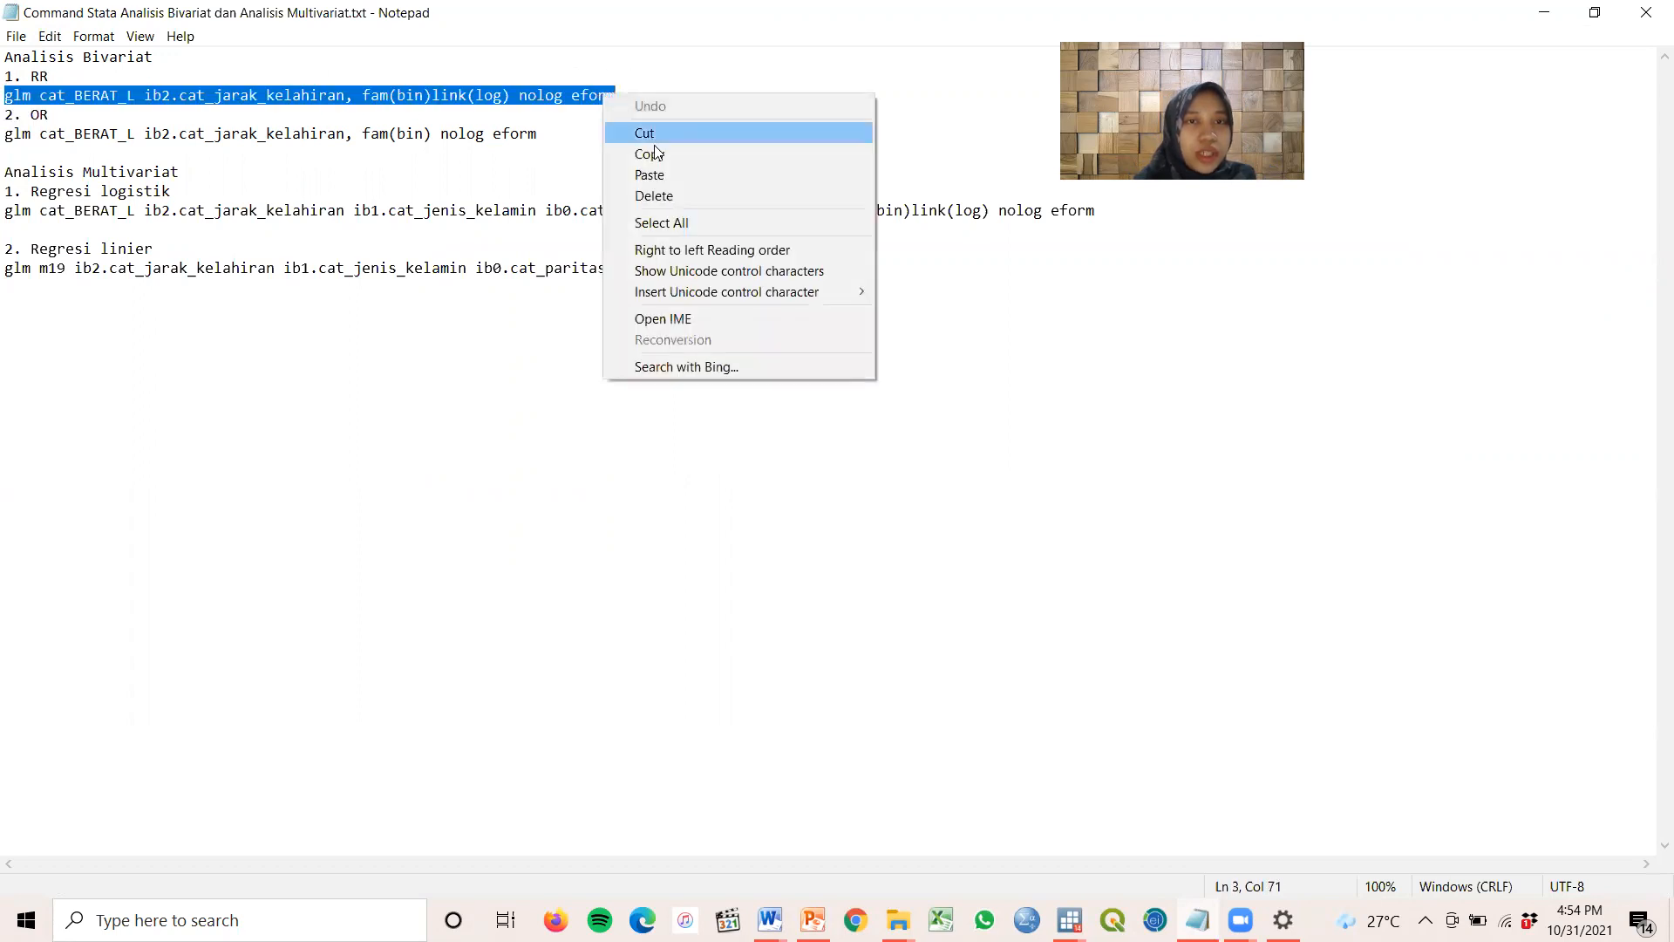
click(663, 155)
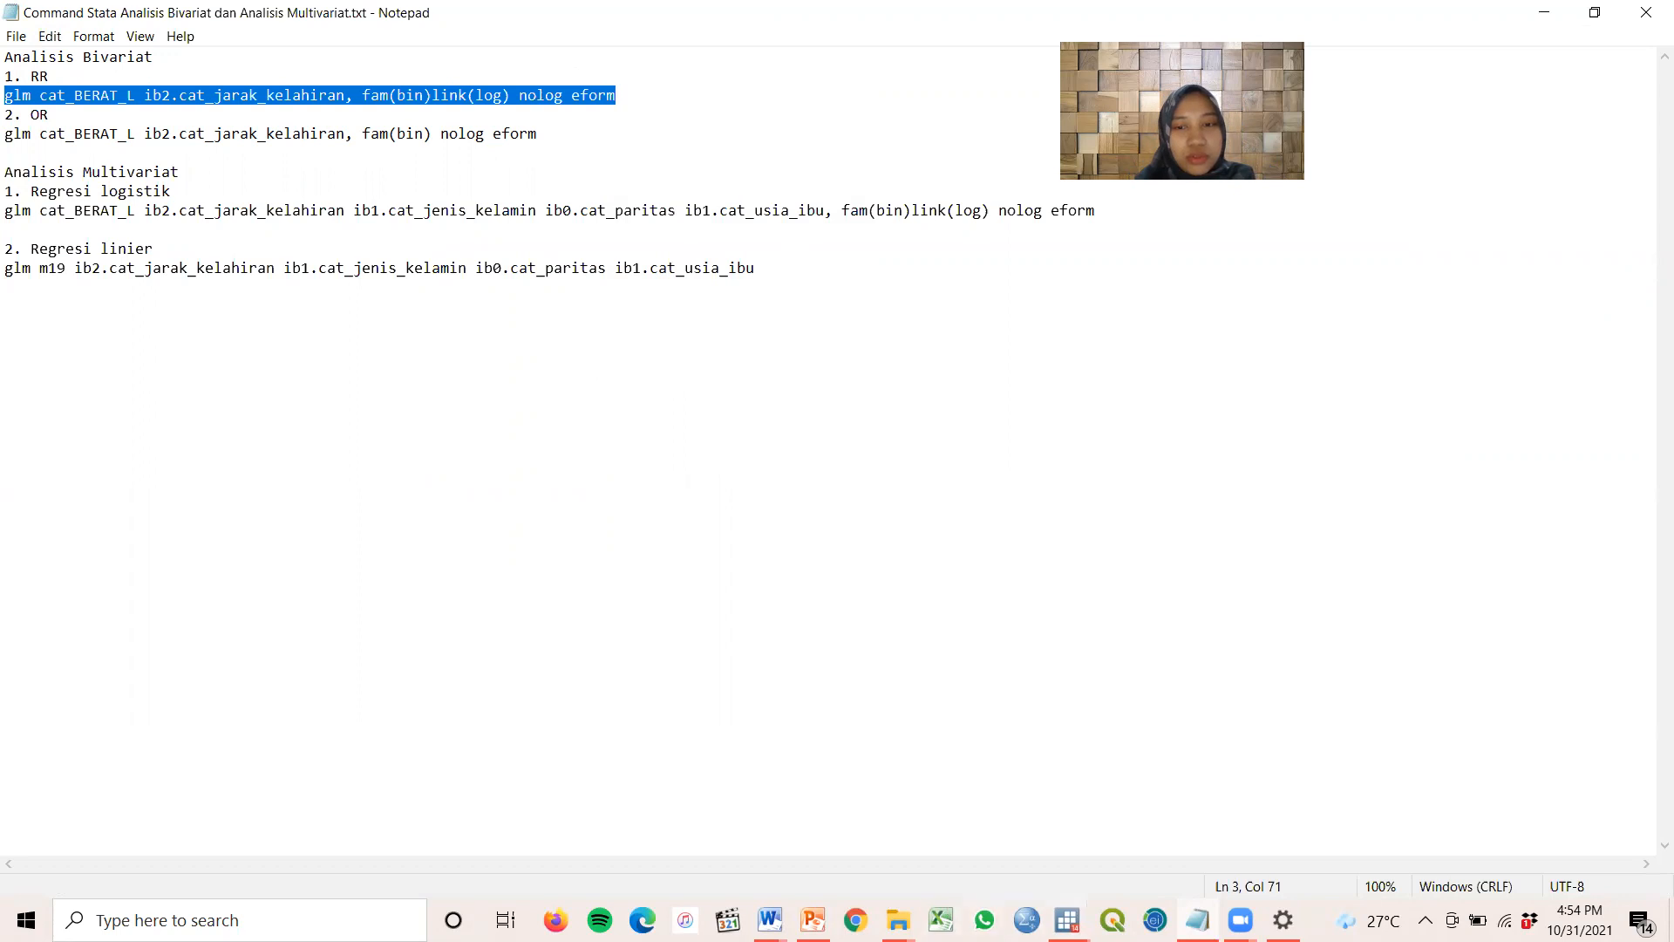
Switch to the main Stata window, paste the copied glm command and remove its variables "cat_BERAT_L ib2.cat_jarak_kelahiran"
mouse_move(1067, 920)
click(997, 833)
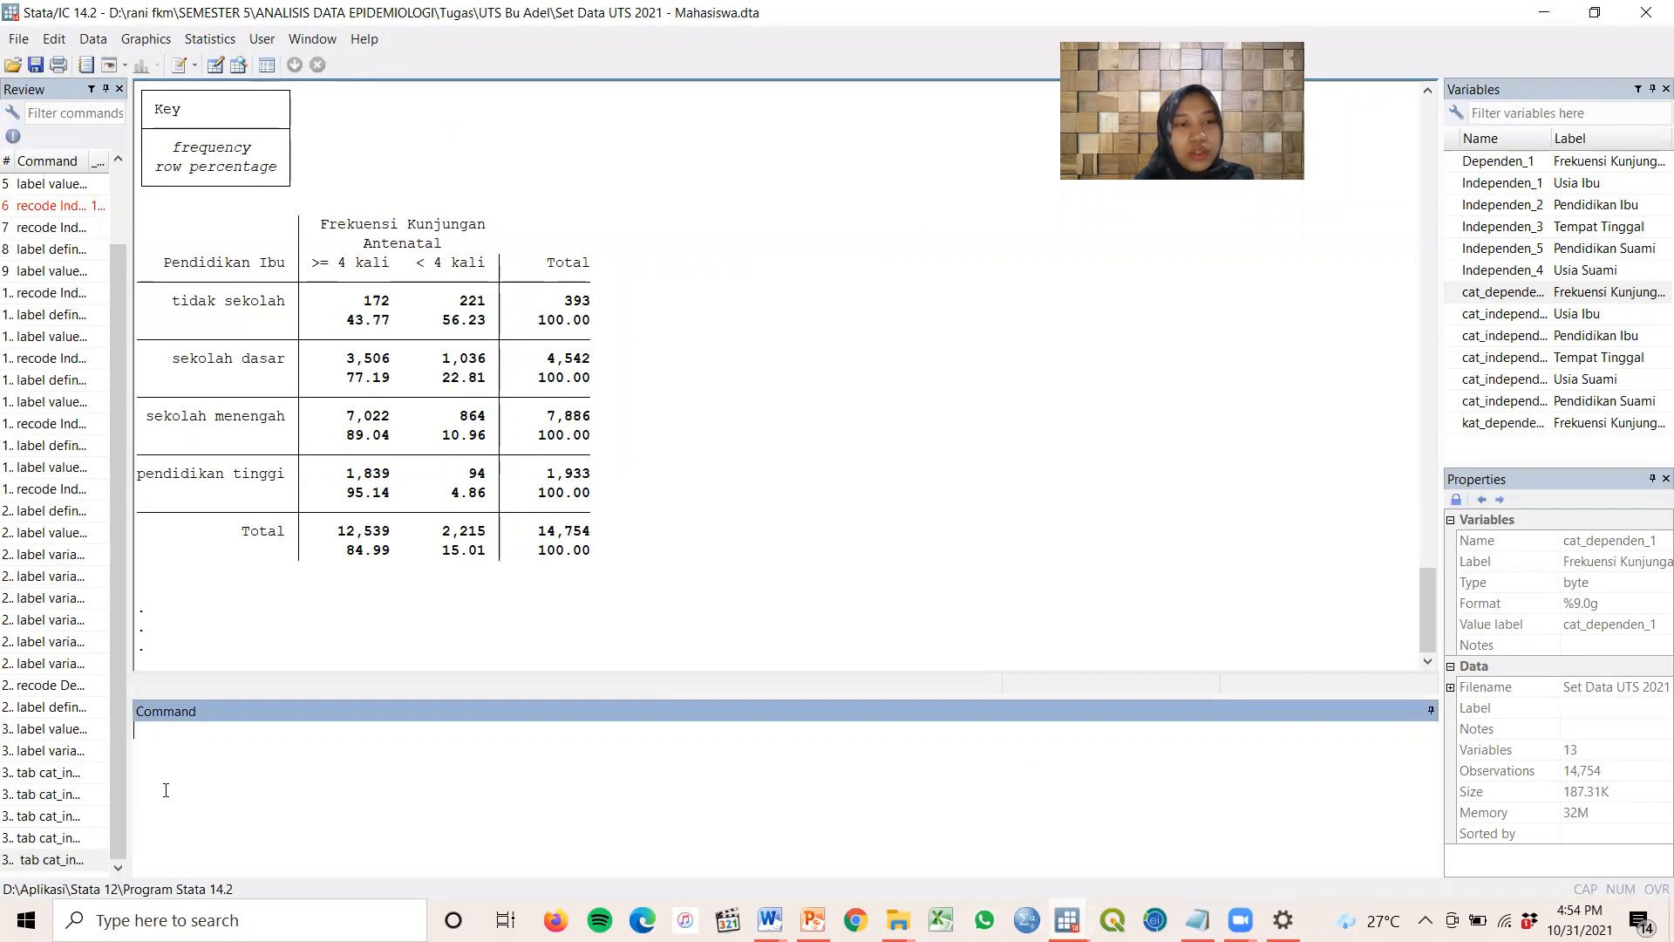
key(ctrl+v)
drag(172, 735, 469, 728)
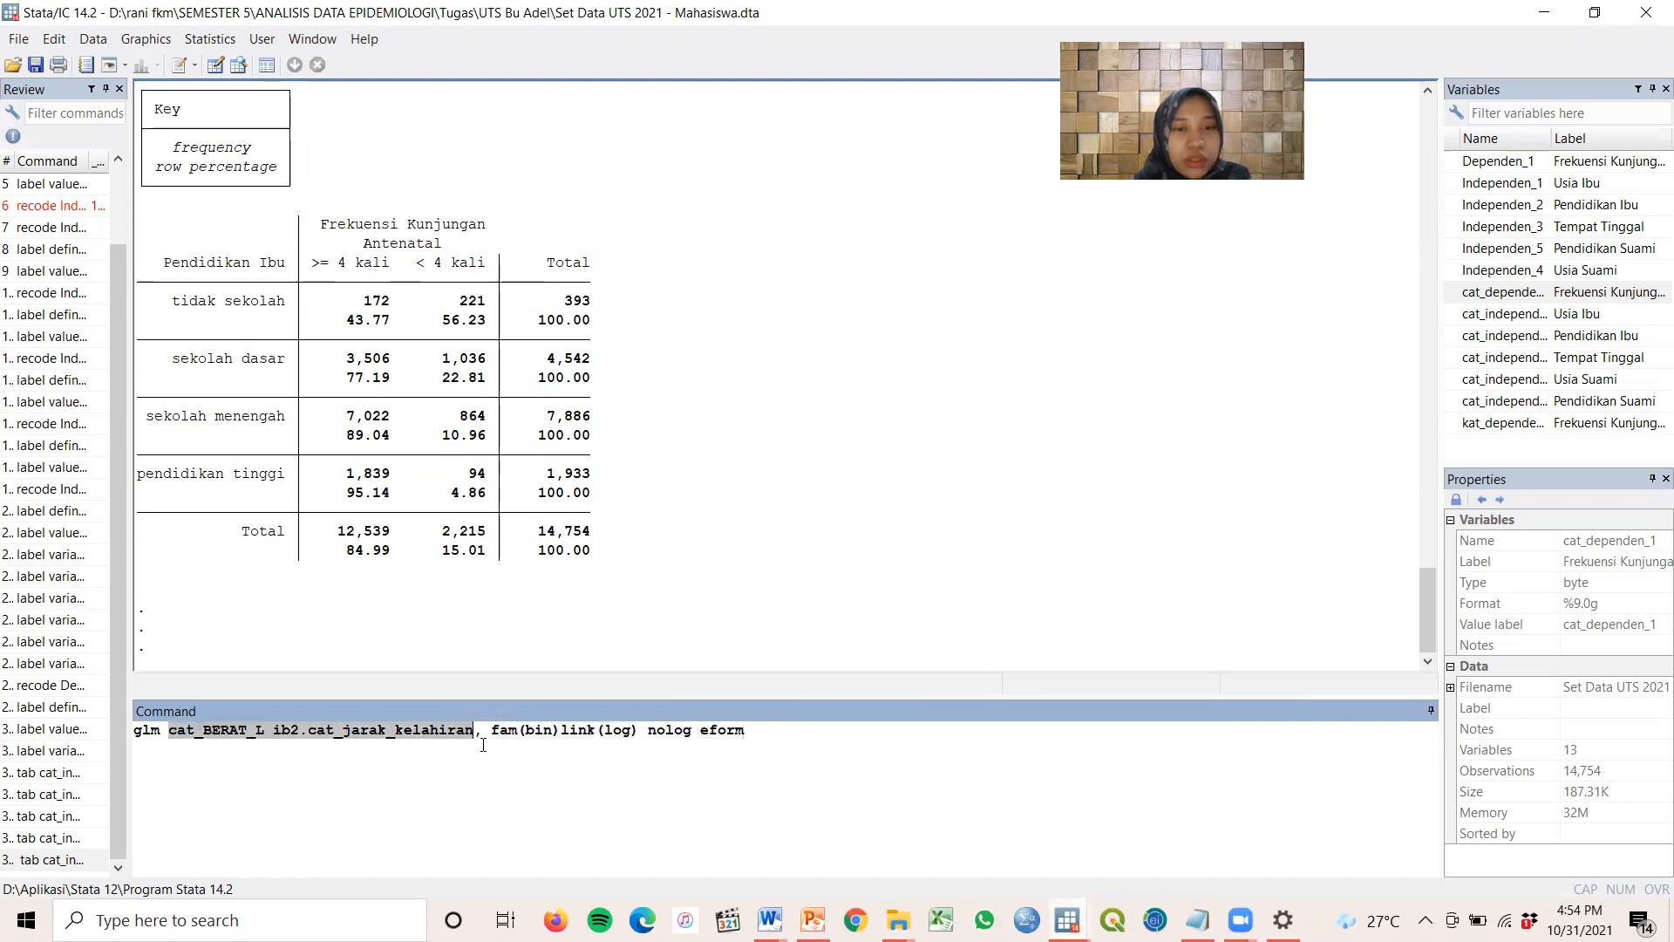
key(BackSpace)
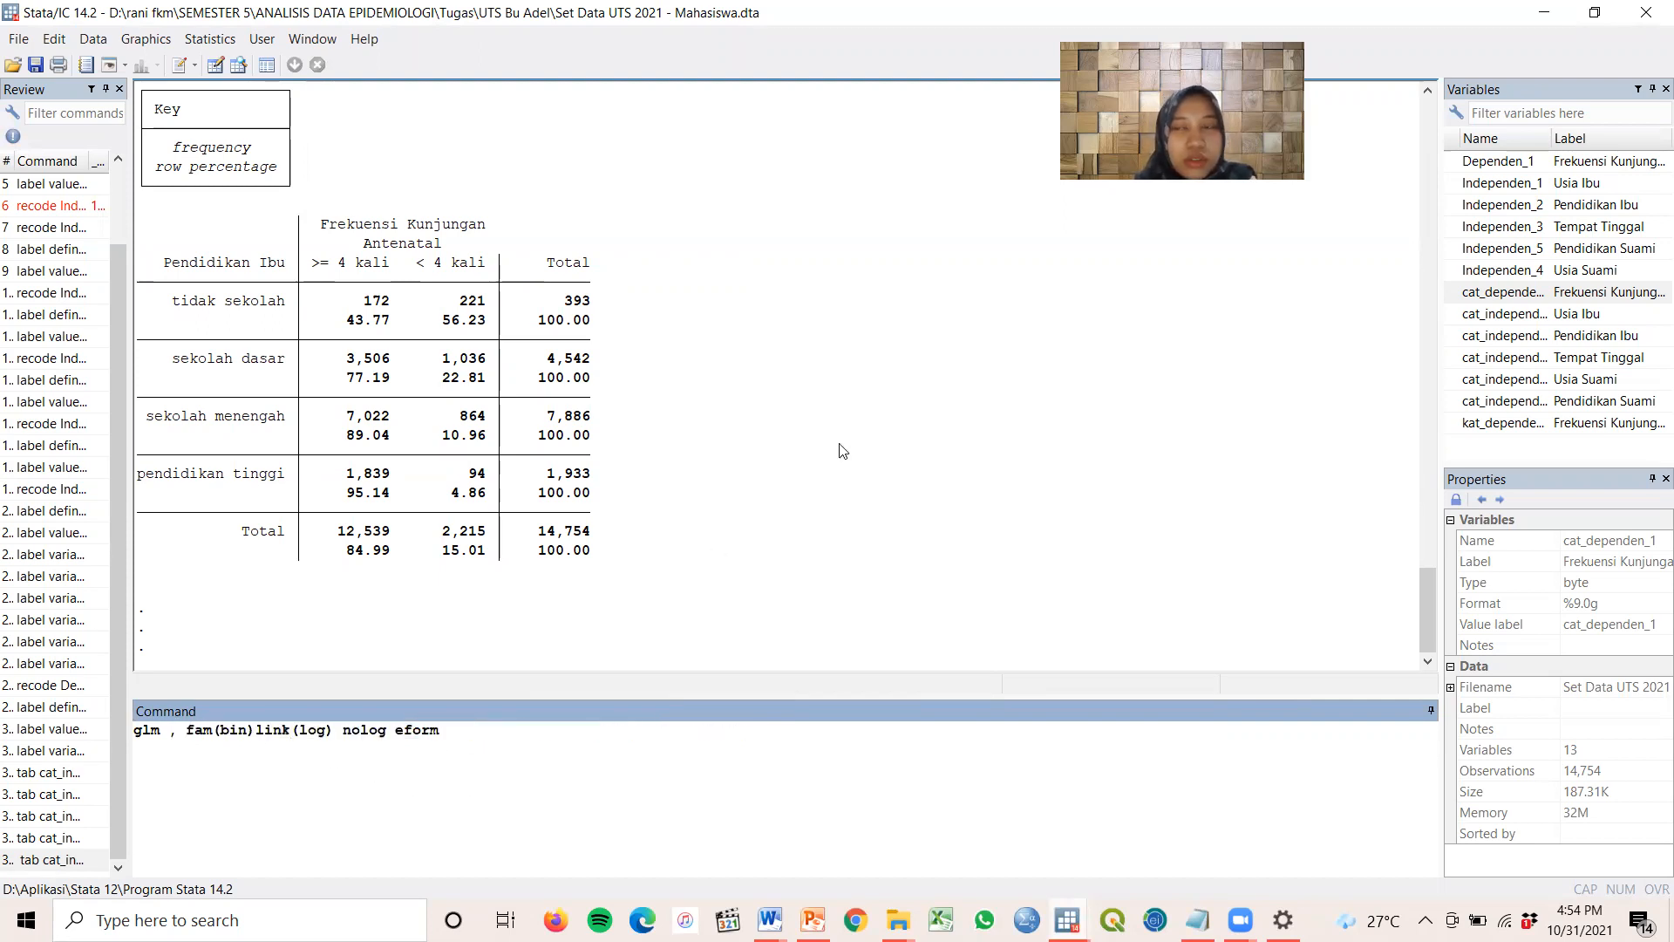
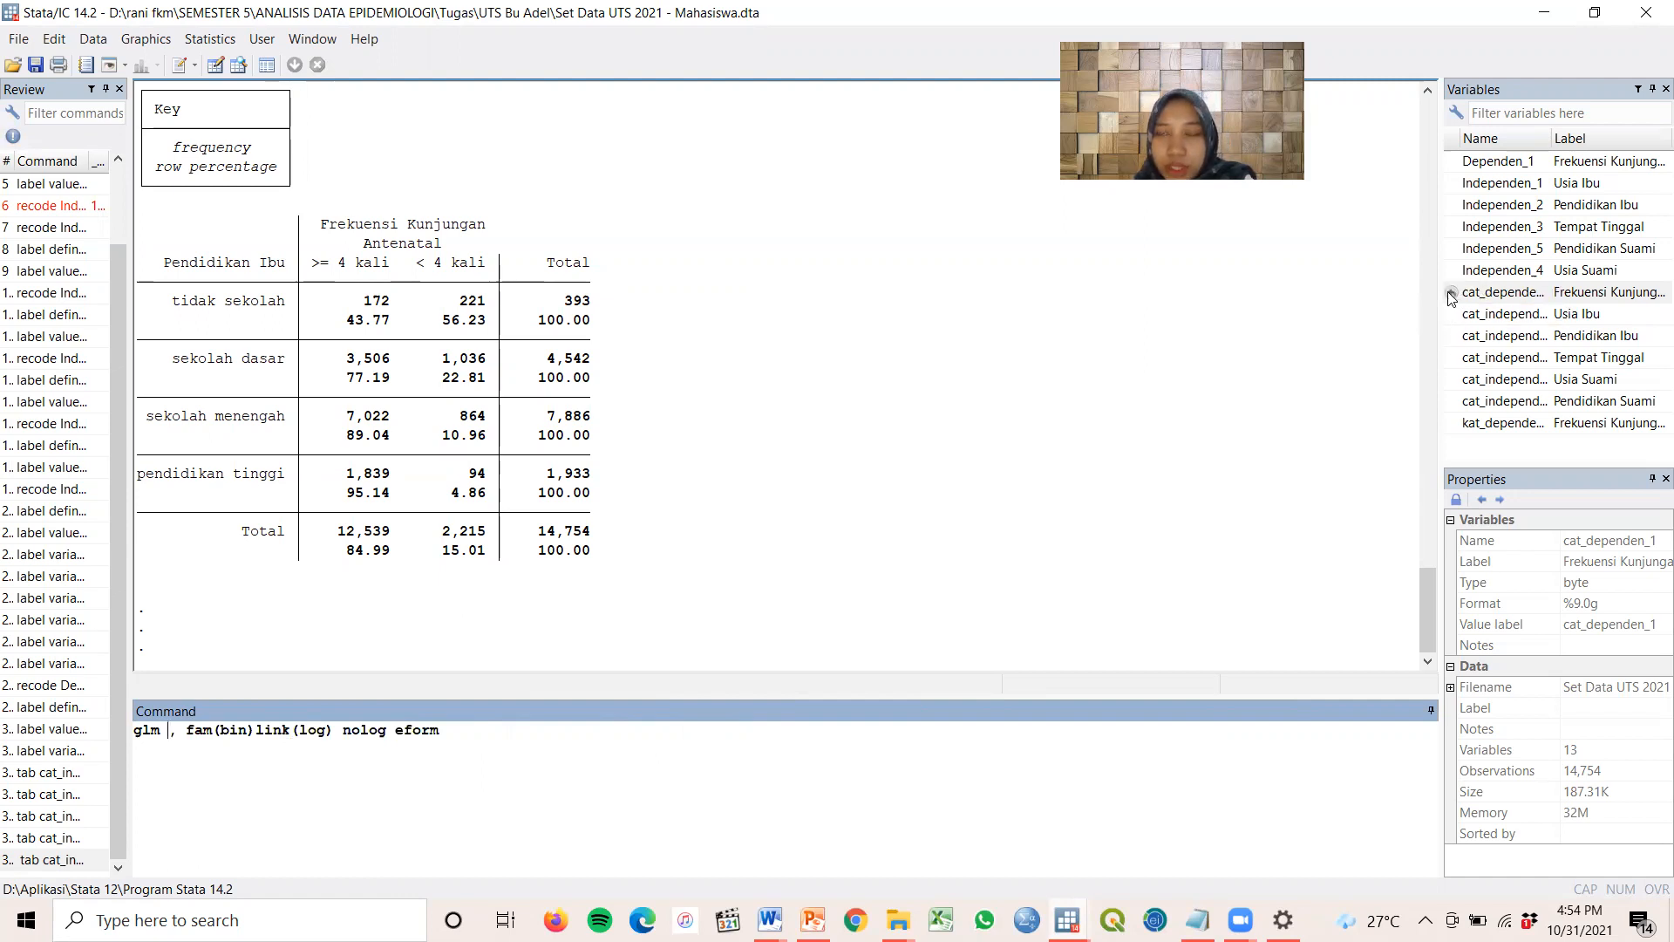
Insert cat_dependen_1 and cat_independen_1 as the glm command's variables and place the cursor before cat_independen_1
click(1452, 298)
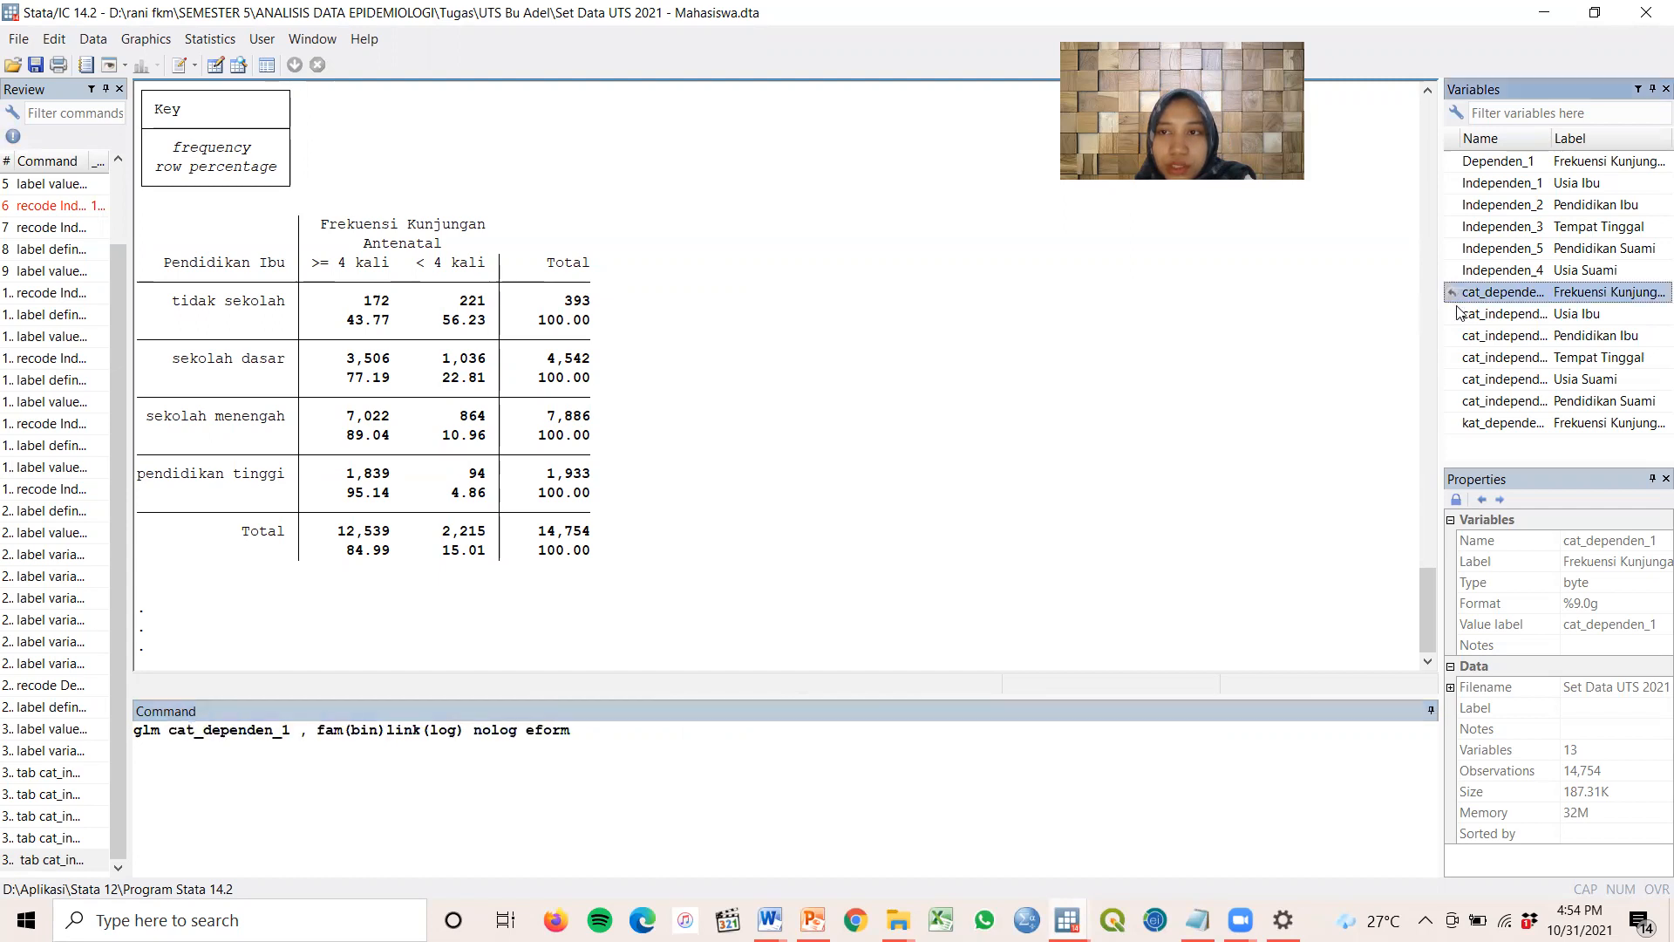
click(1452, 319)
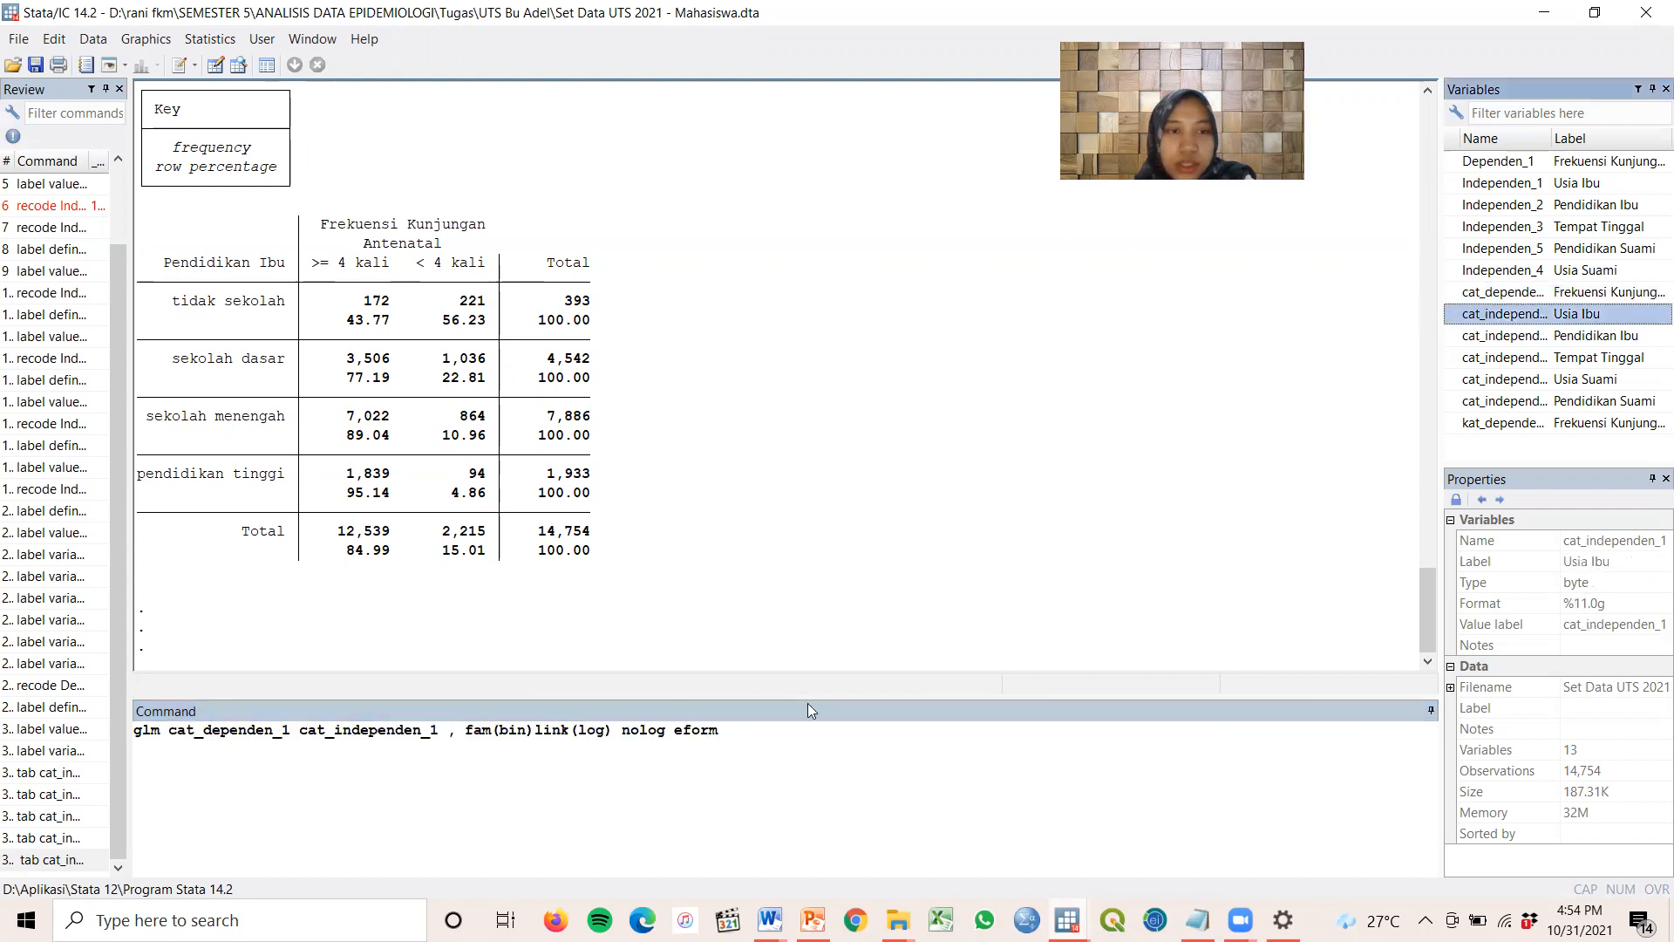
click(295, 730)
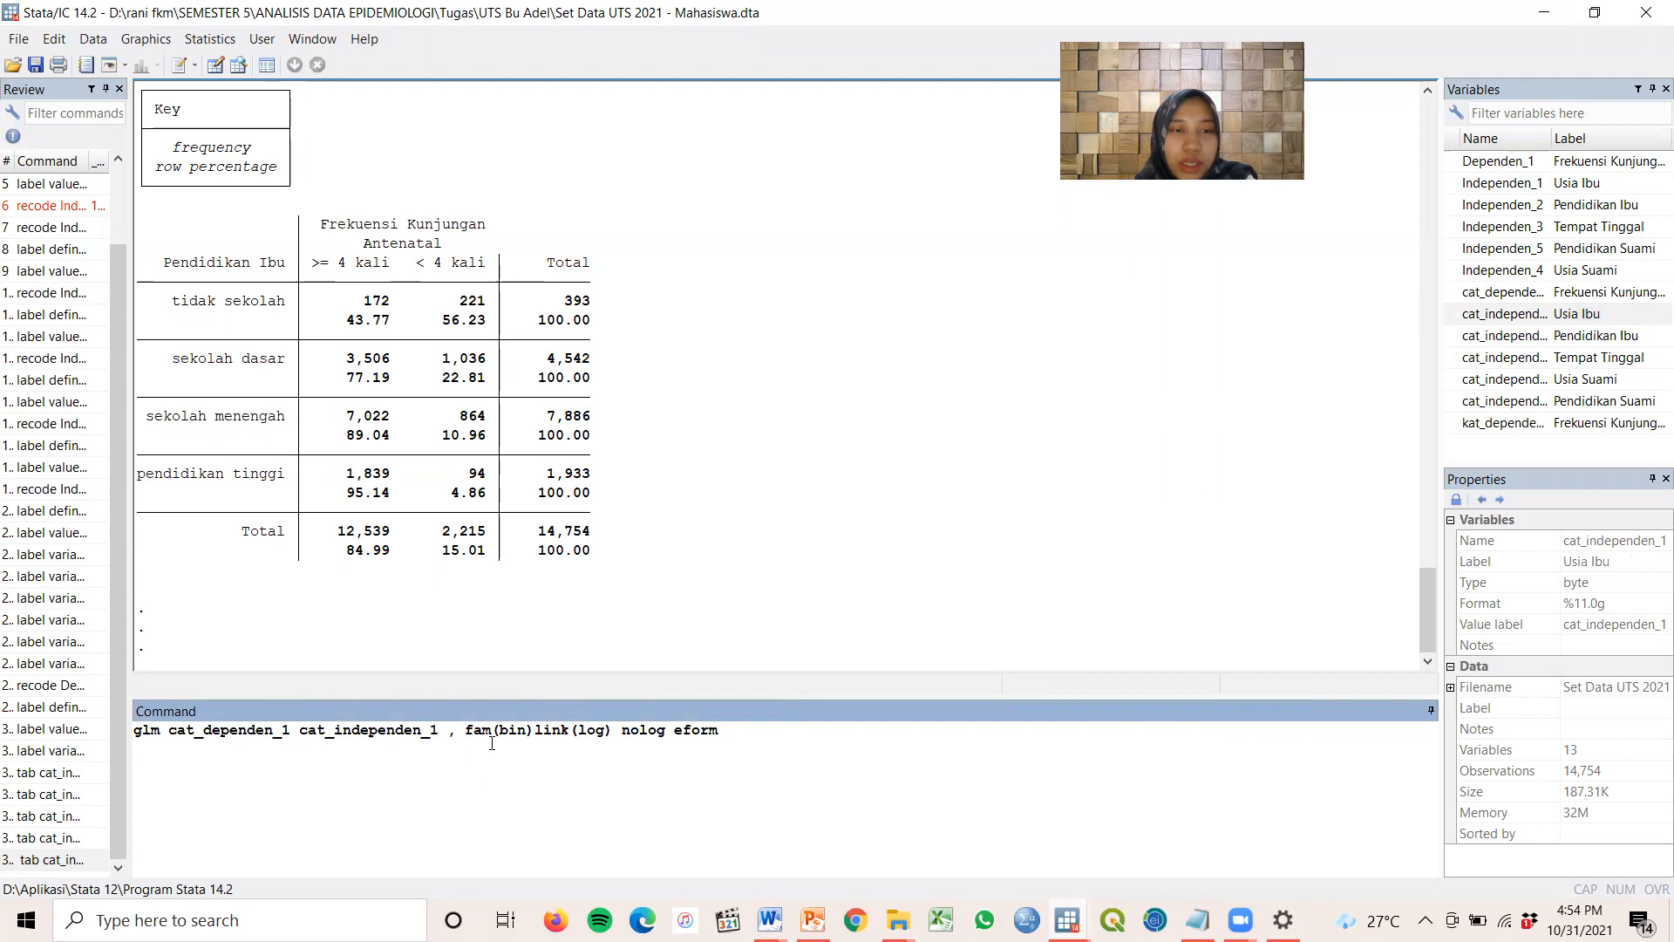
Switch to Record UTS.docx and check which Usia Ibu category is marked as the reference
mouse_move(768, 920)
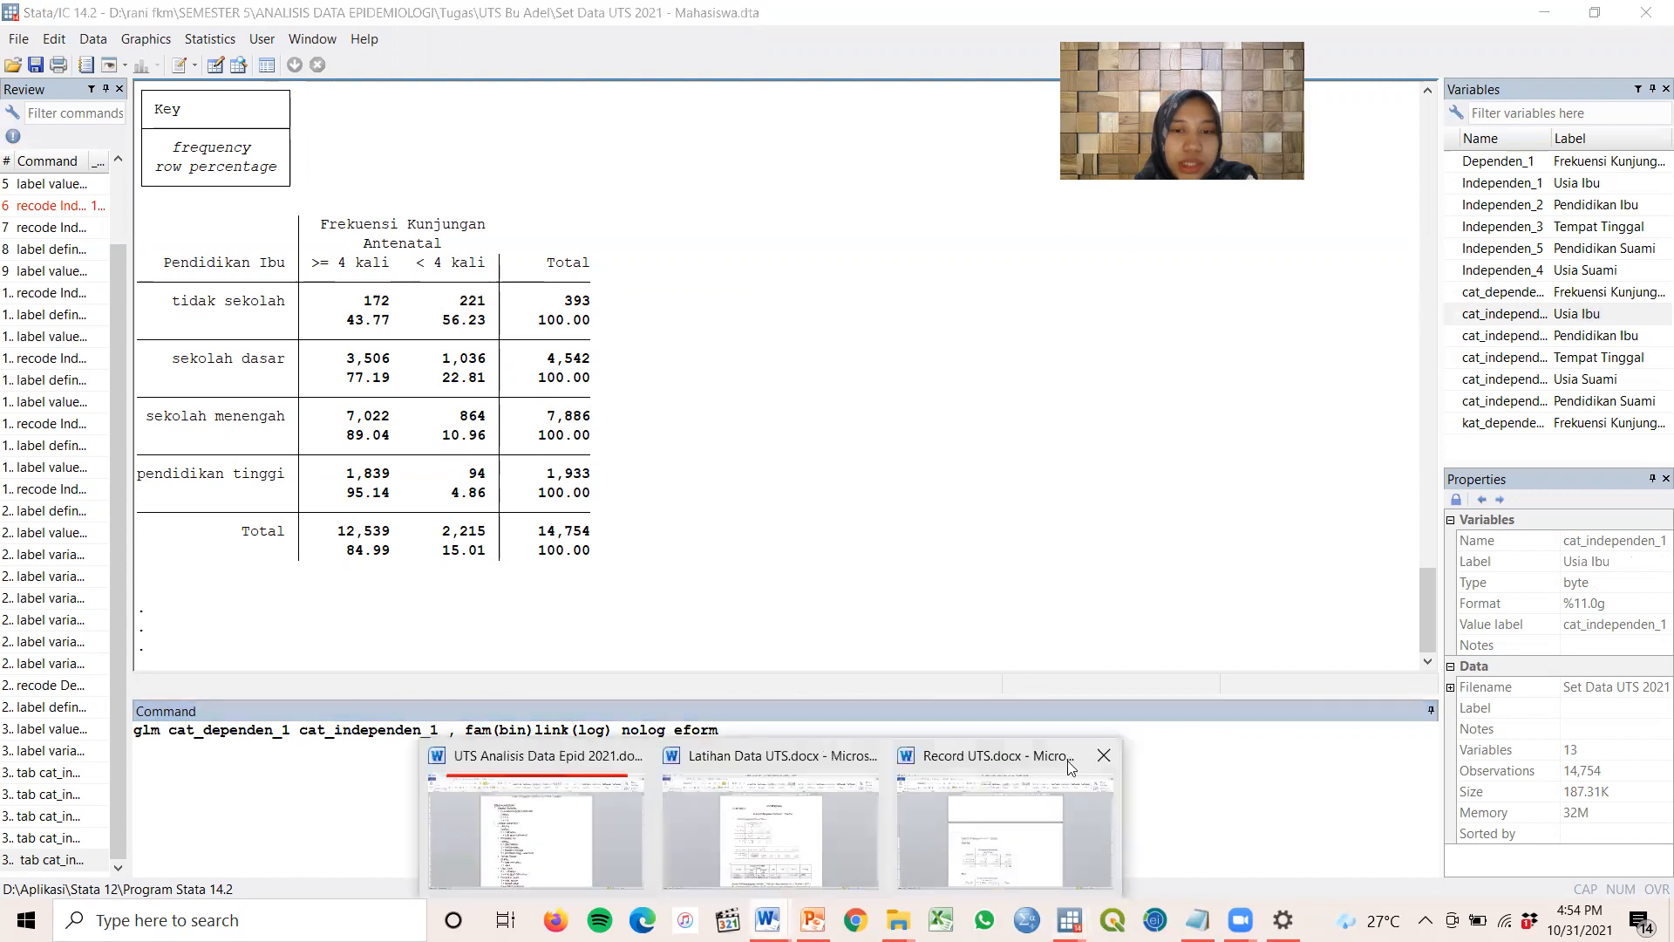
click(933, 826)
scroll(933, 826, up, 15)
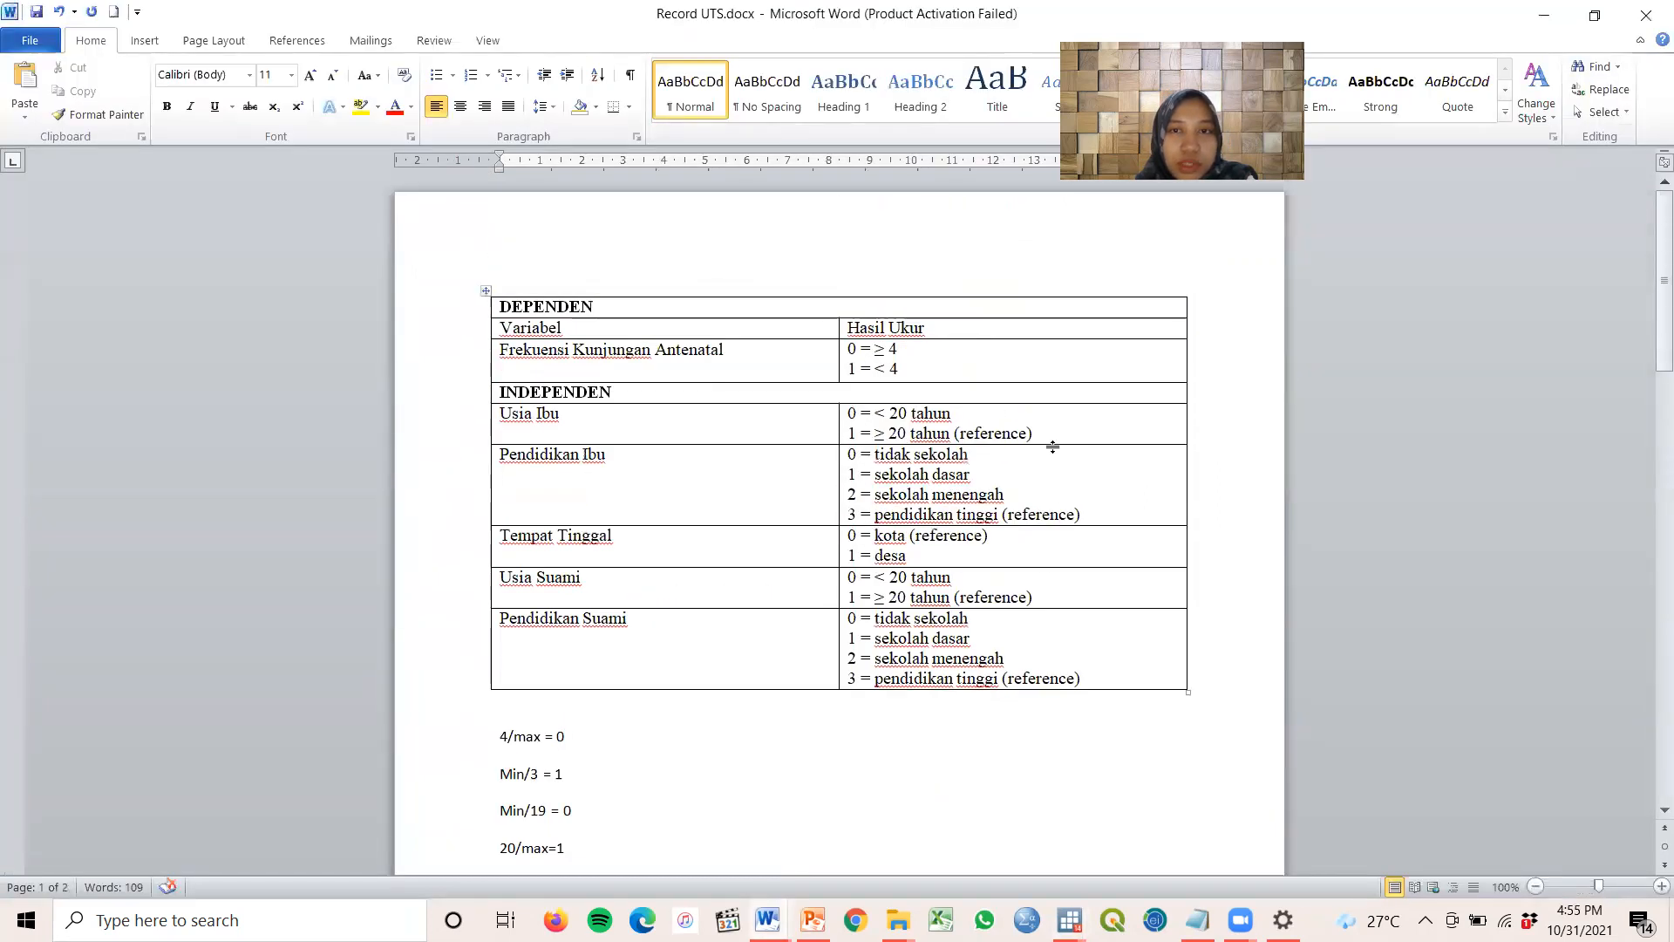
drag(1050, 437, 956, 440)
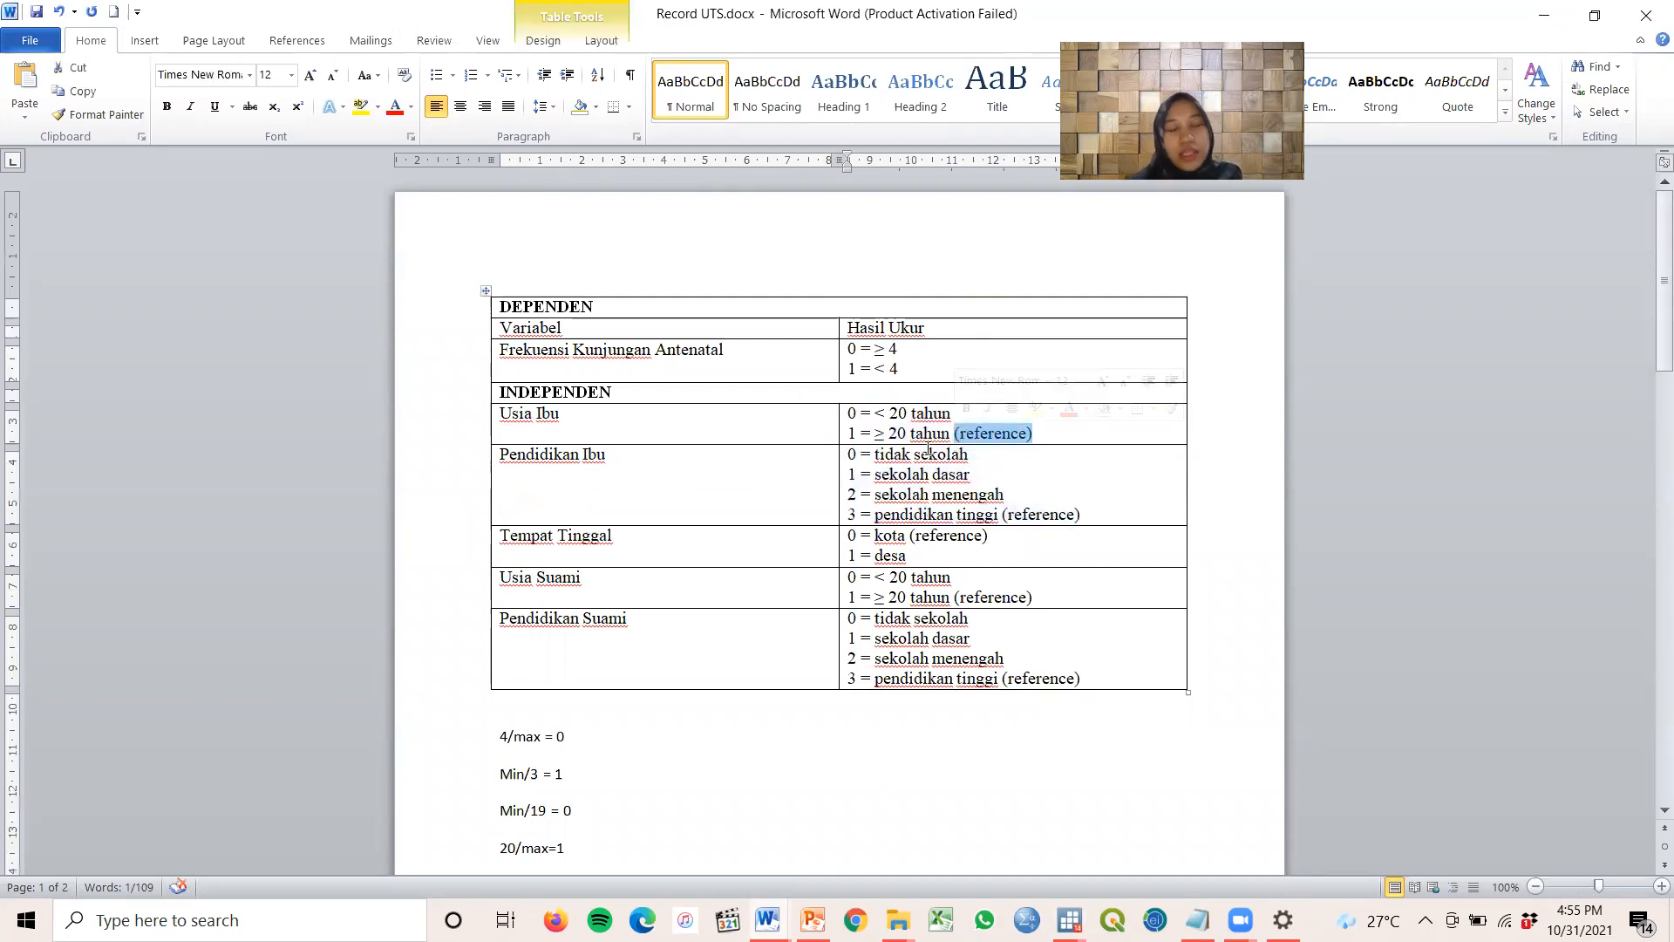
click(601, 423)
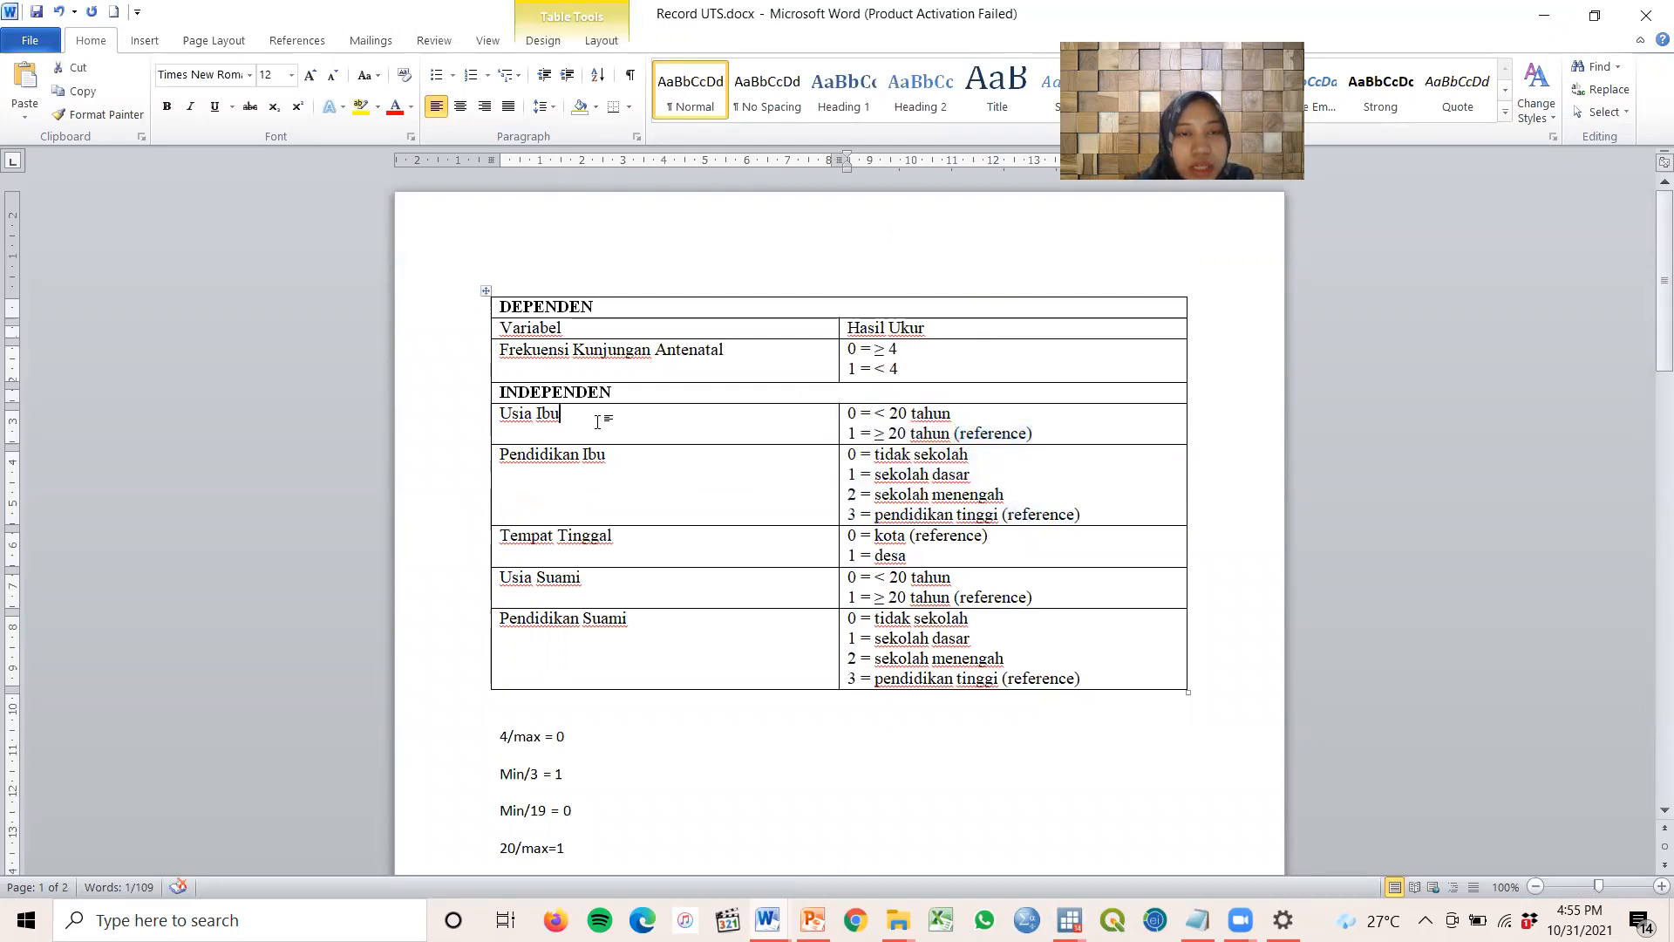
Return to the main Stata window to view the glm command, and recheck the Usia Ibu reference code in Record UTS.docx
mouse_move(1069, 920)
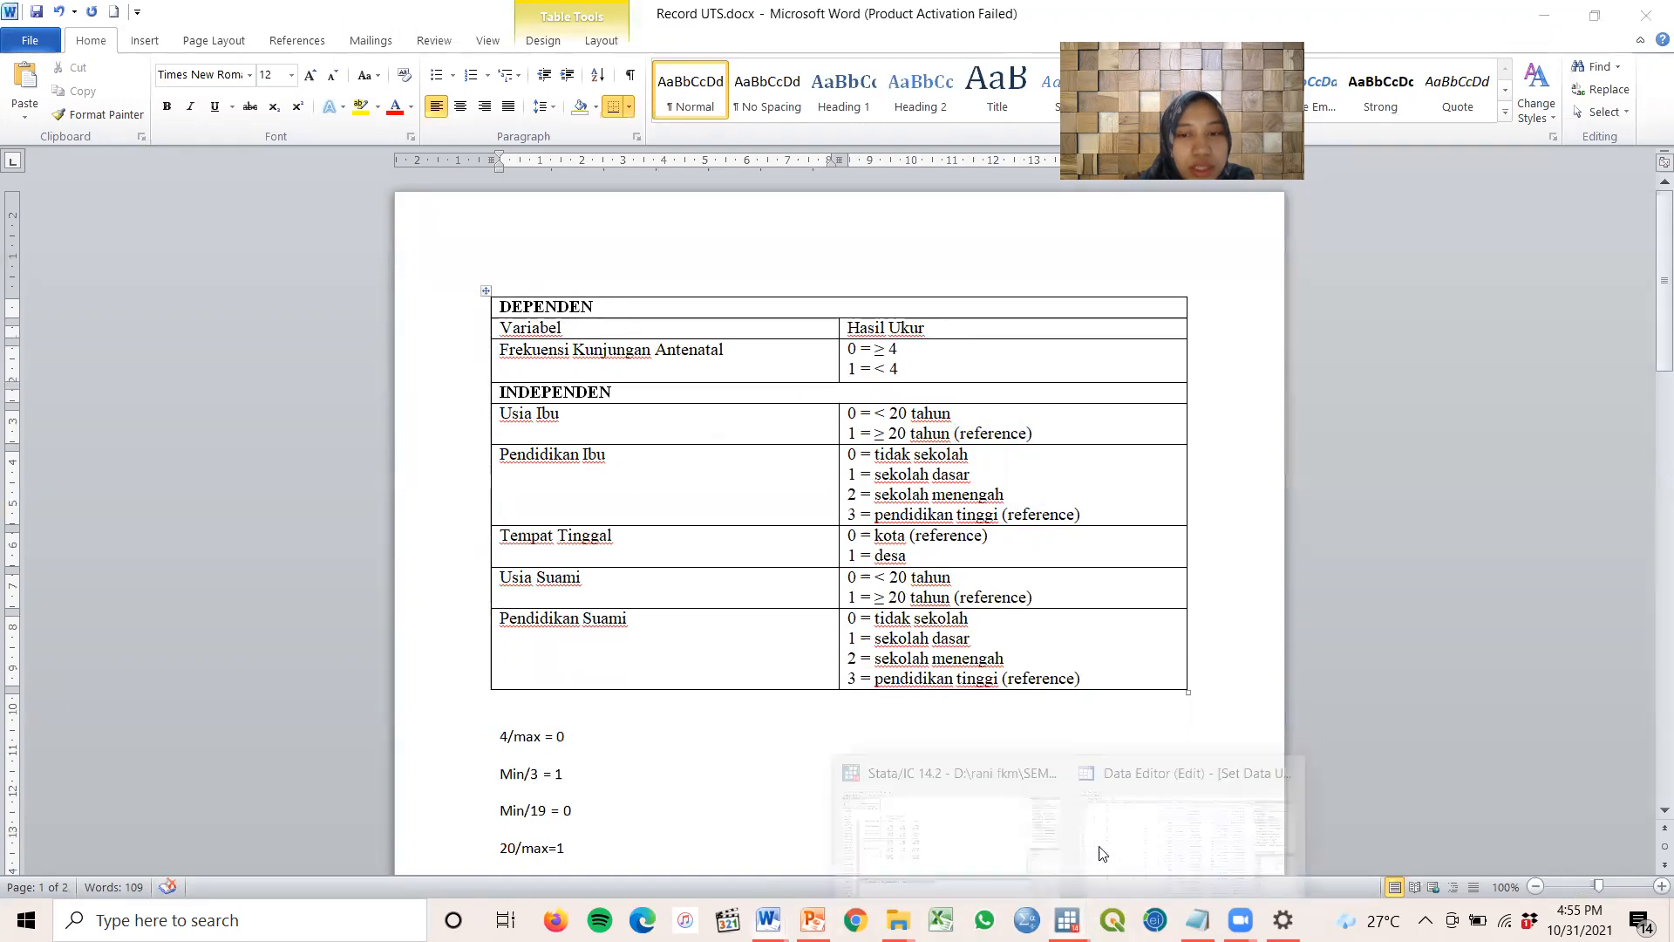
click(1101, 850)
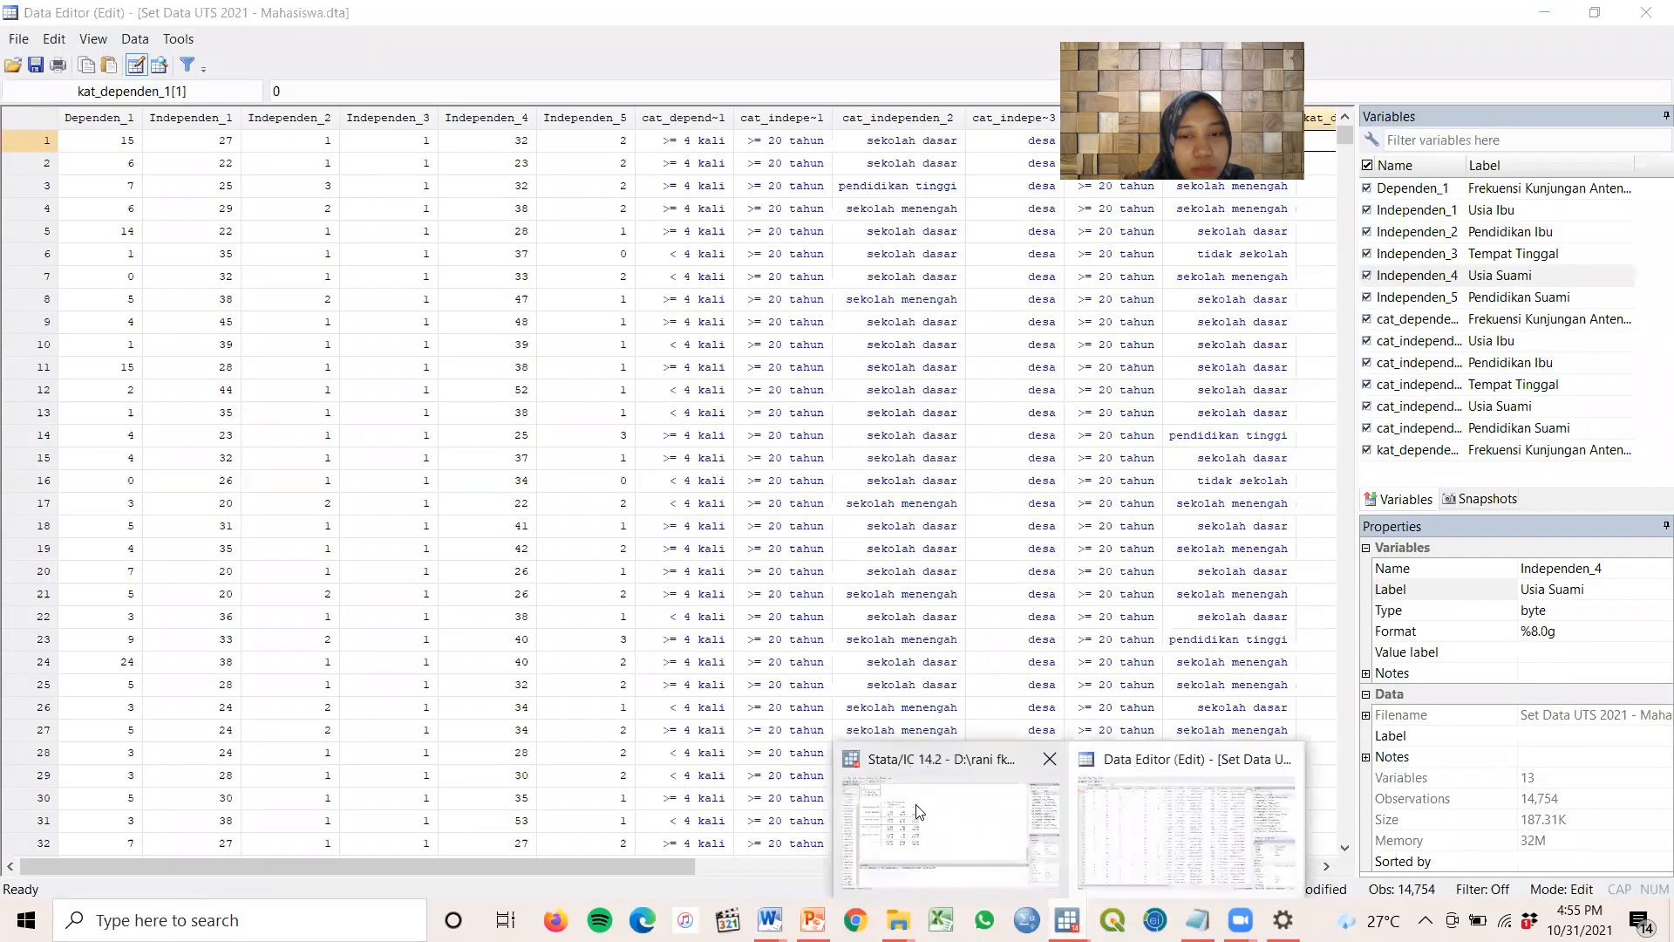
click(959, 855)
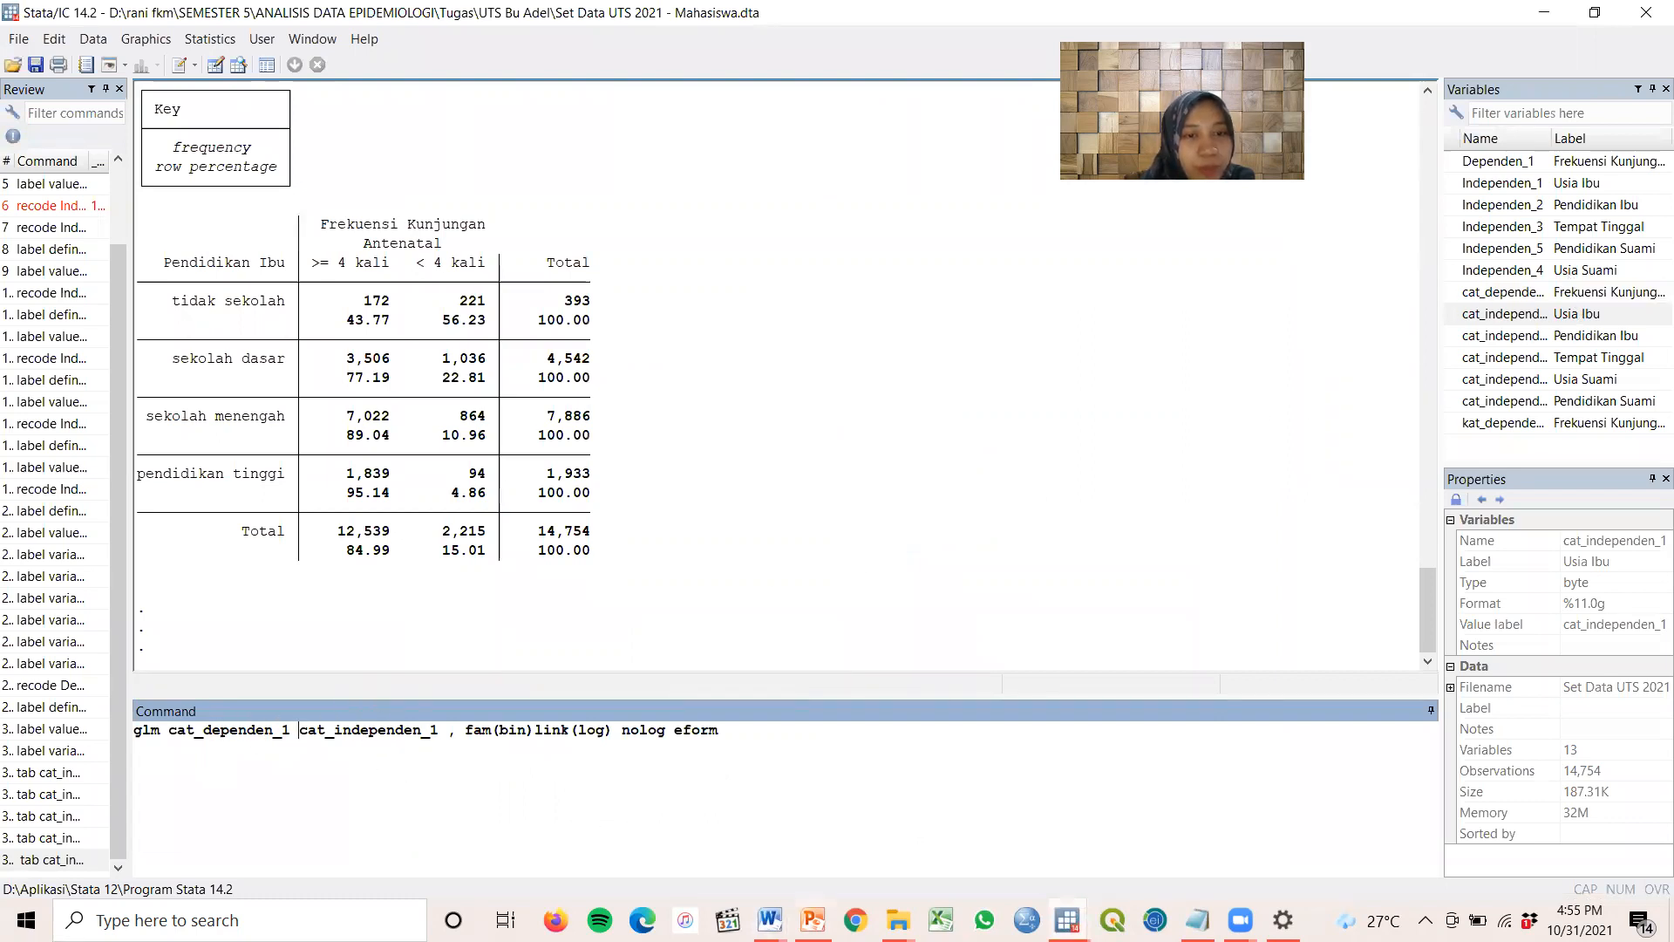
mouse_move(769, 920)
click(1012, 816)
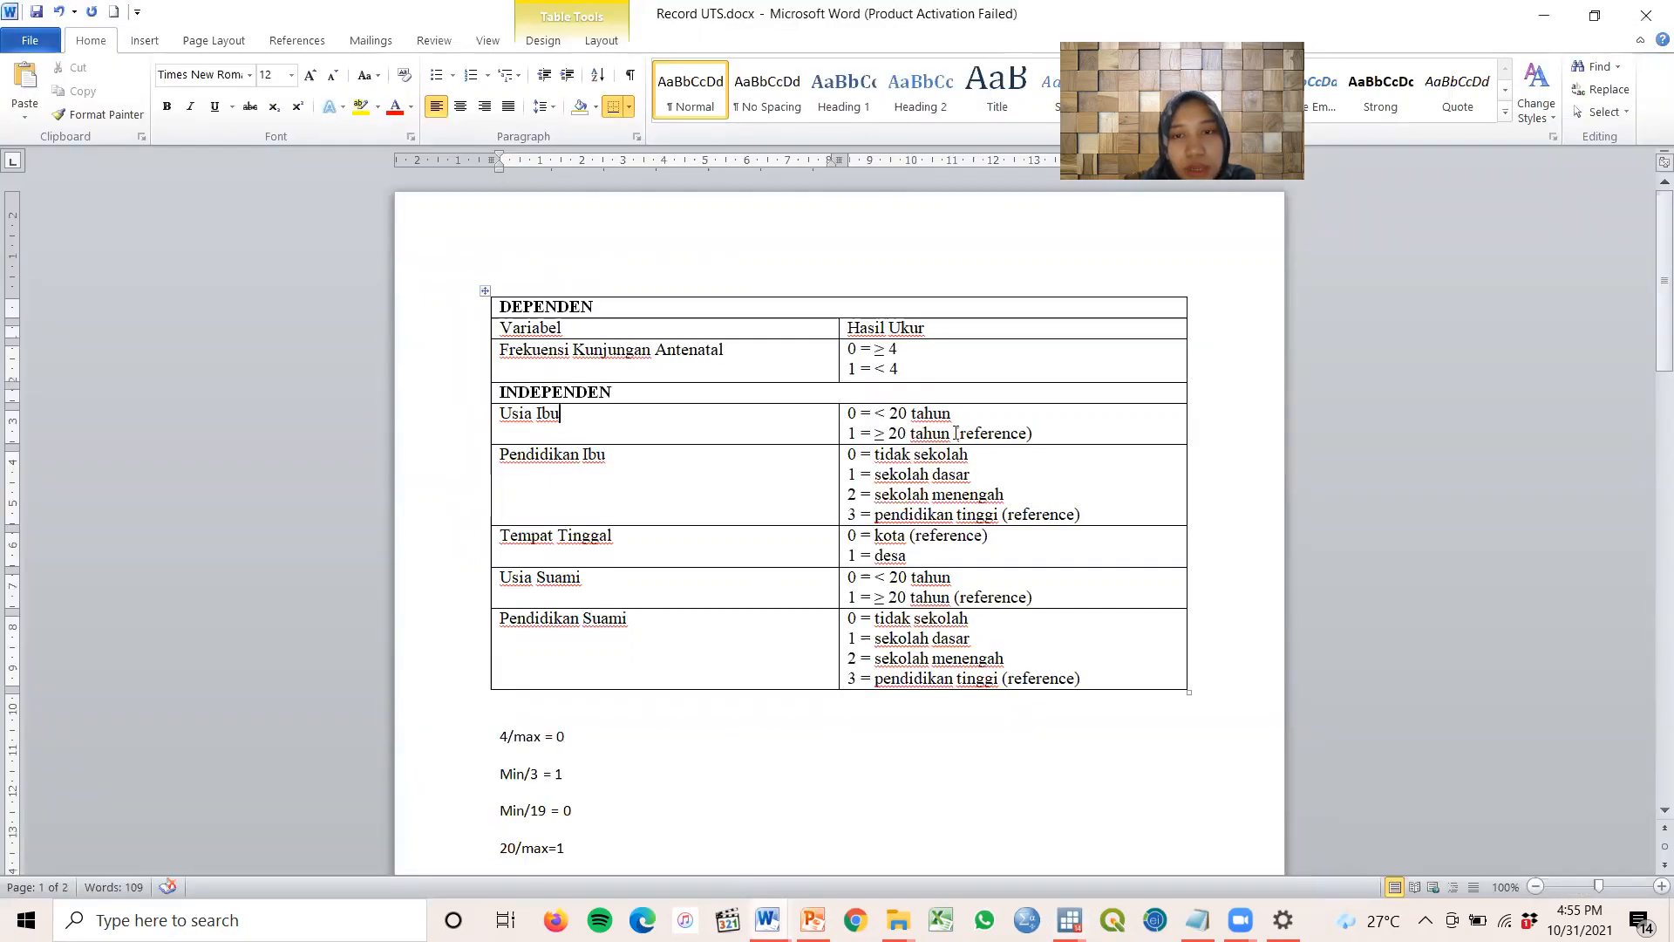
drag(858, 431, 950, 436)
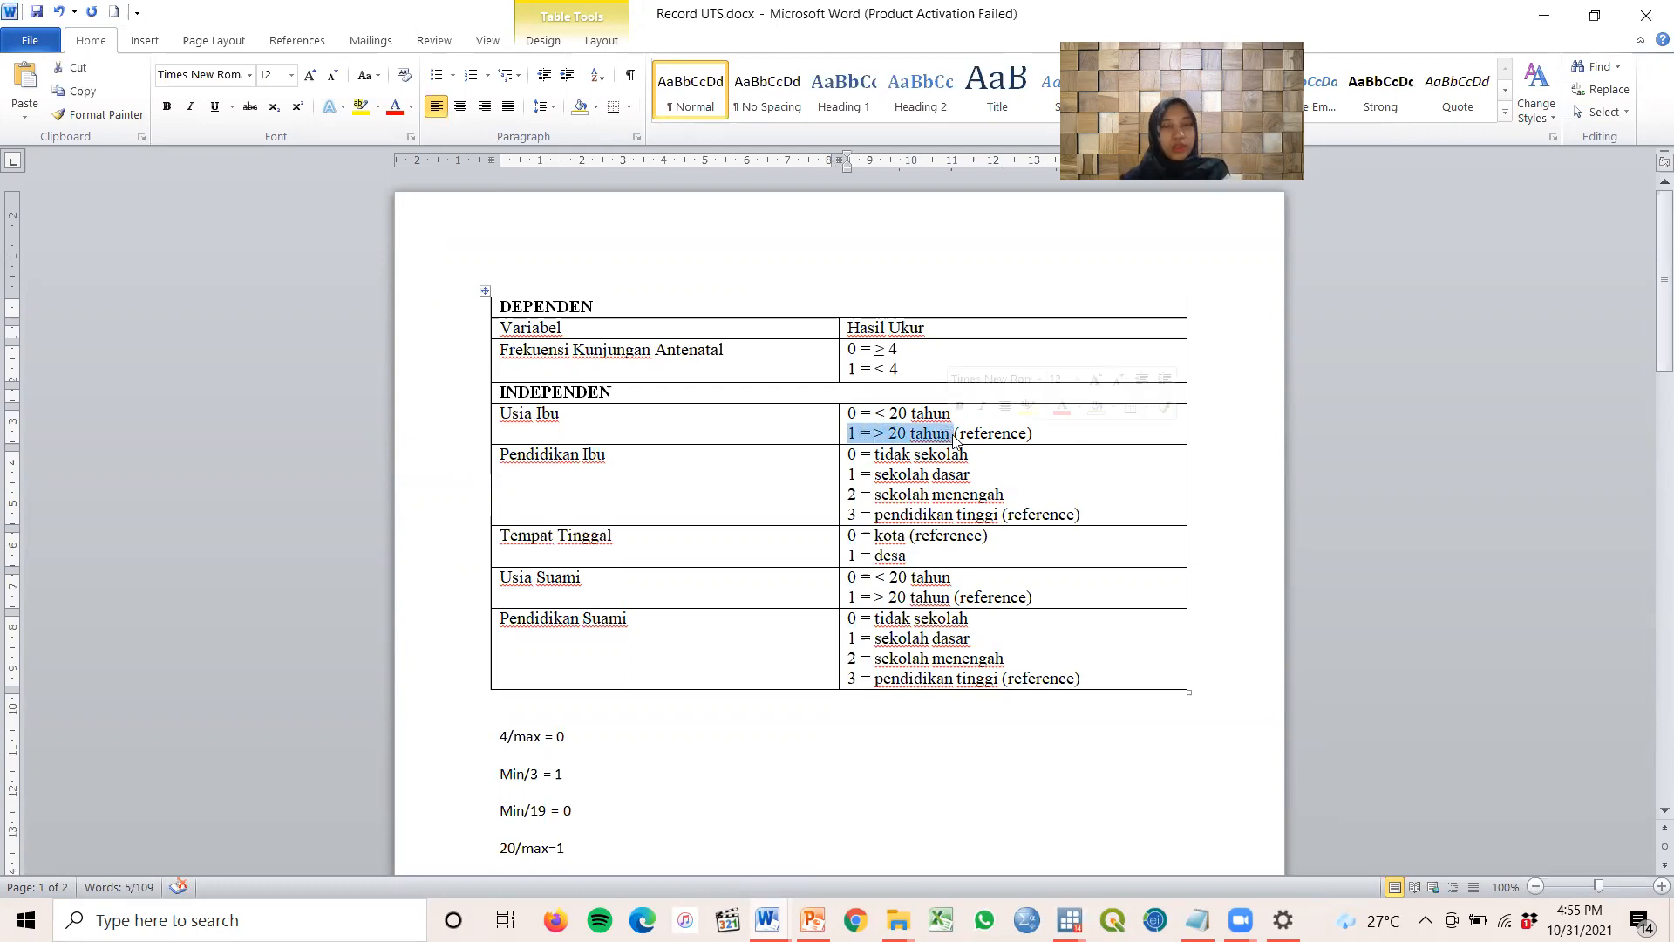
Switch to the main Stata window and prefix cat_independen_1 in the glm command with "ib1."
click(767, 920)
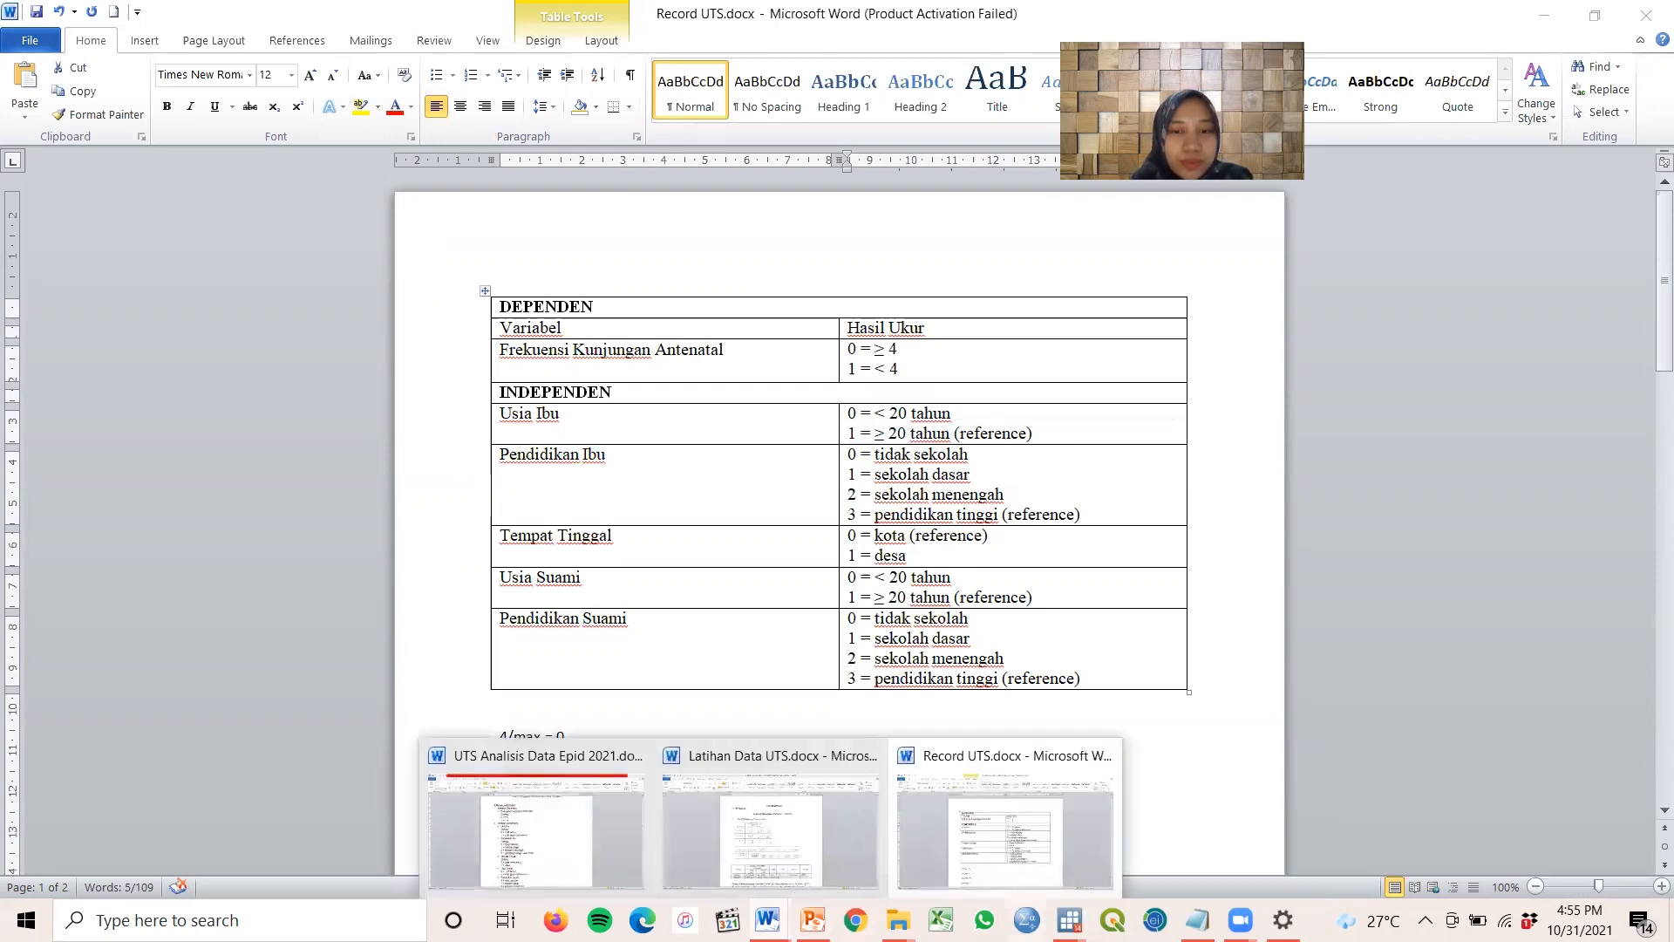
click(933, 837)
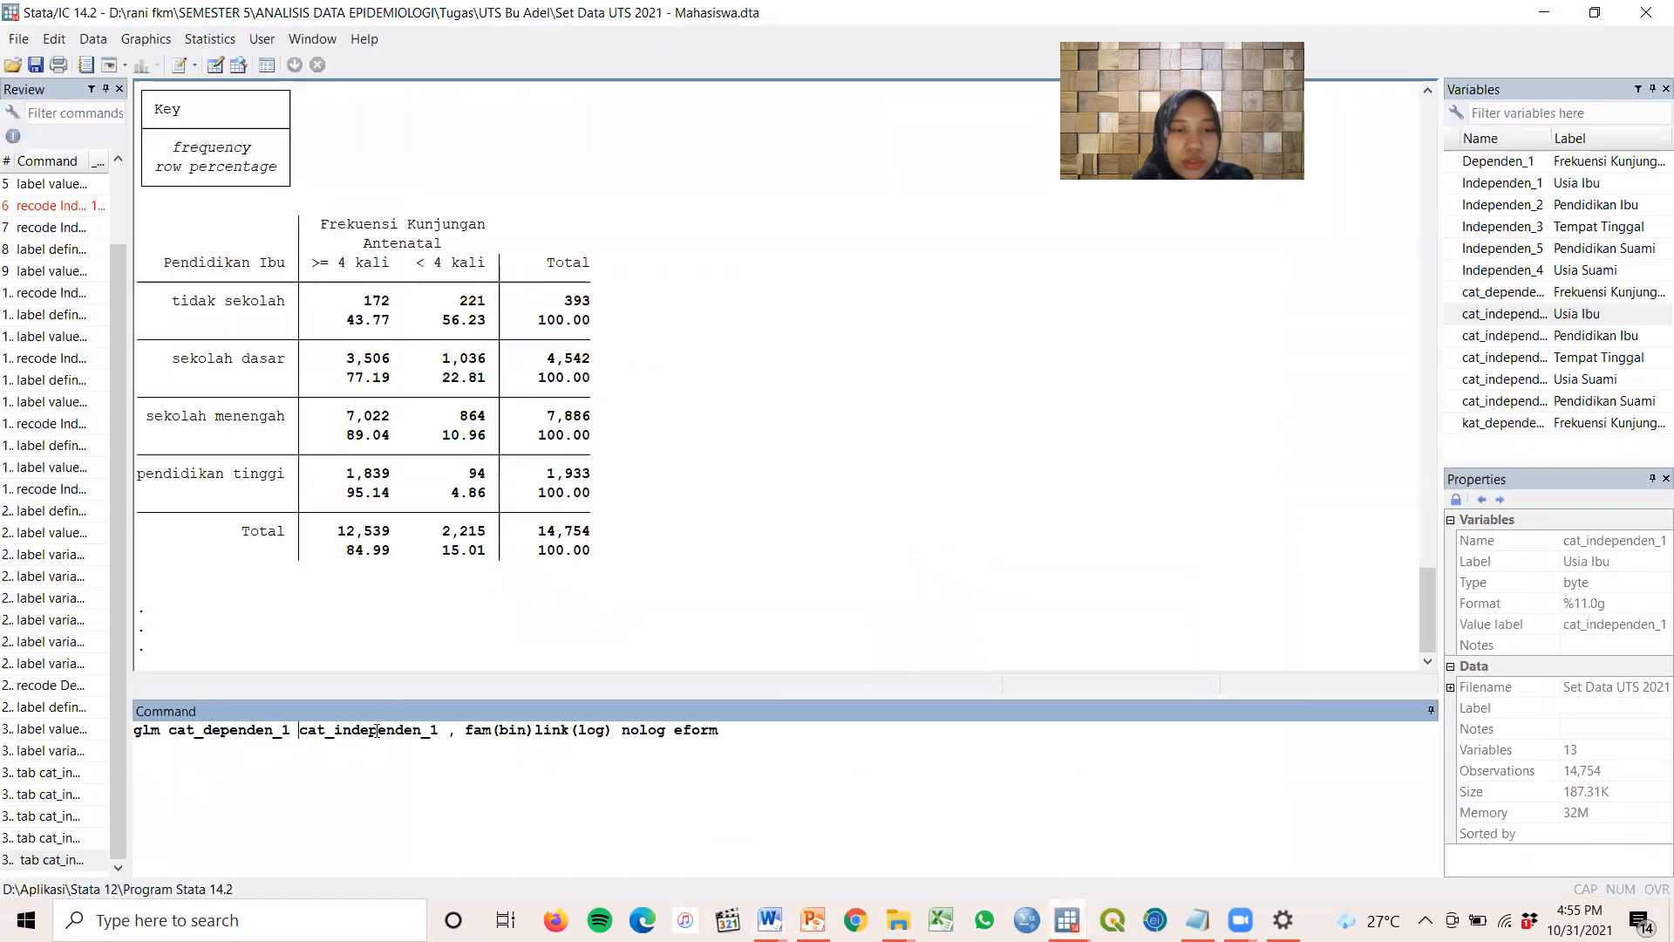
click(300, 729)
text(ib1.)
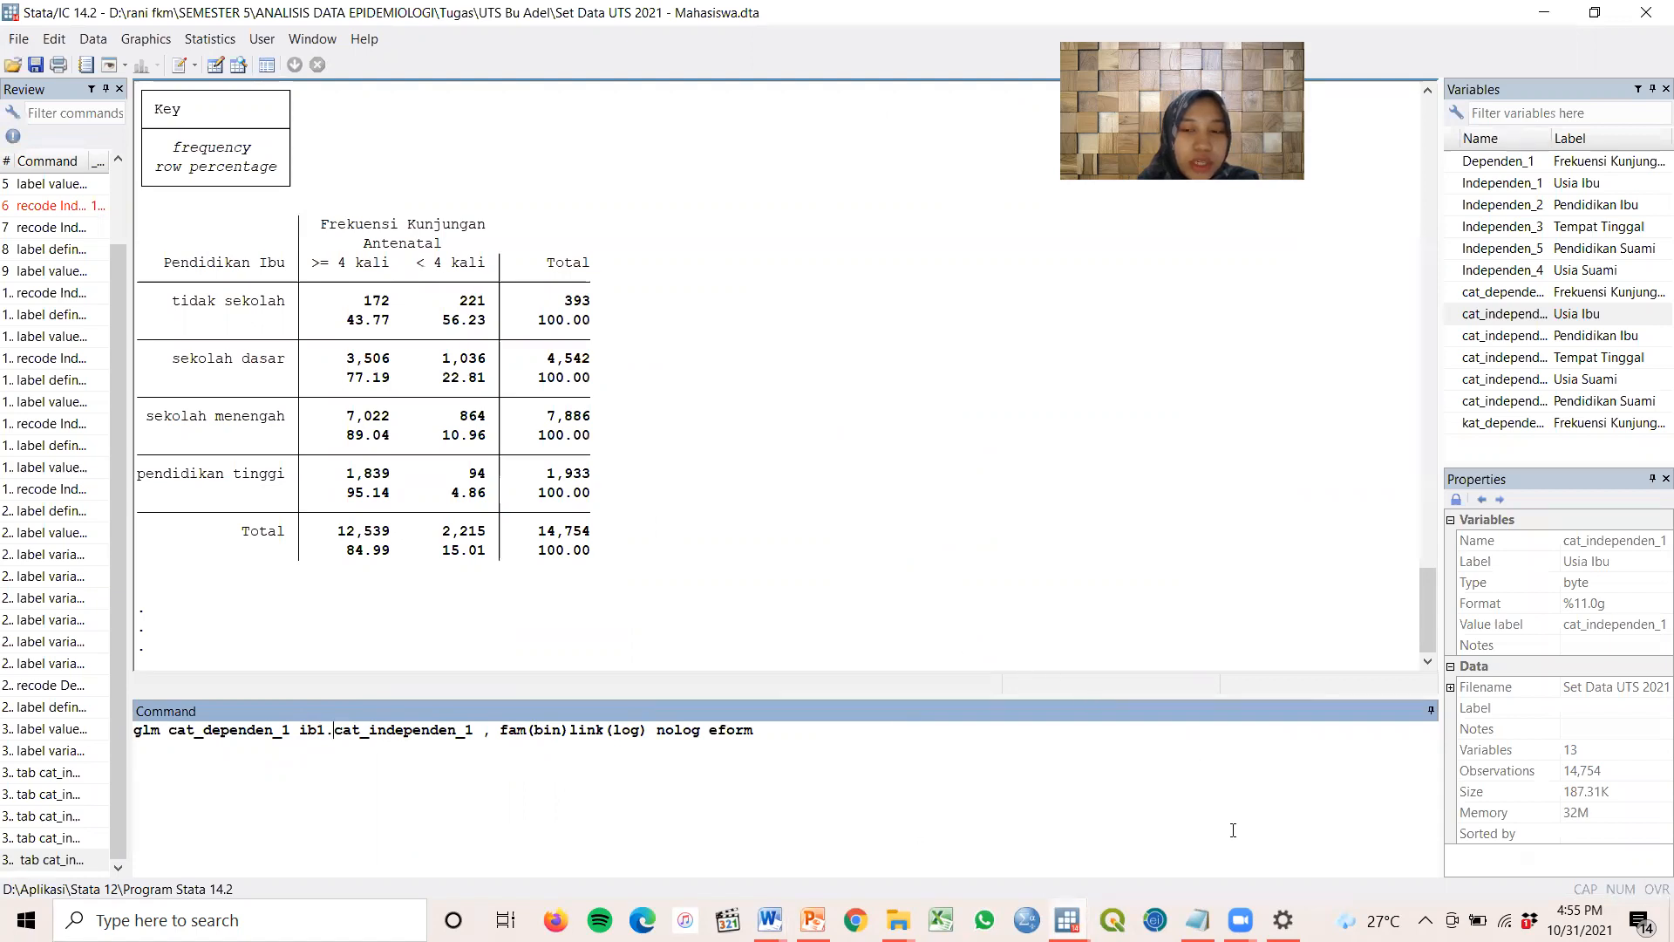
Switch to the Notepad command file and check how the RR command writes the reference prefix before its independent variable
mouse_move(1238, 920)
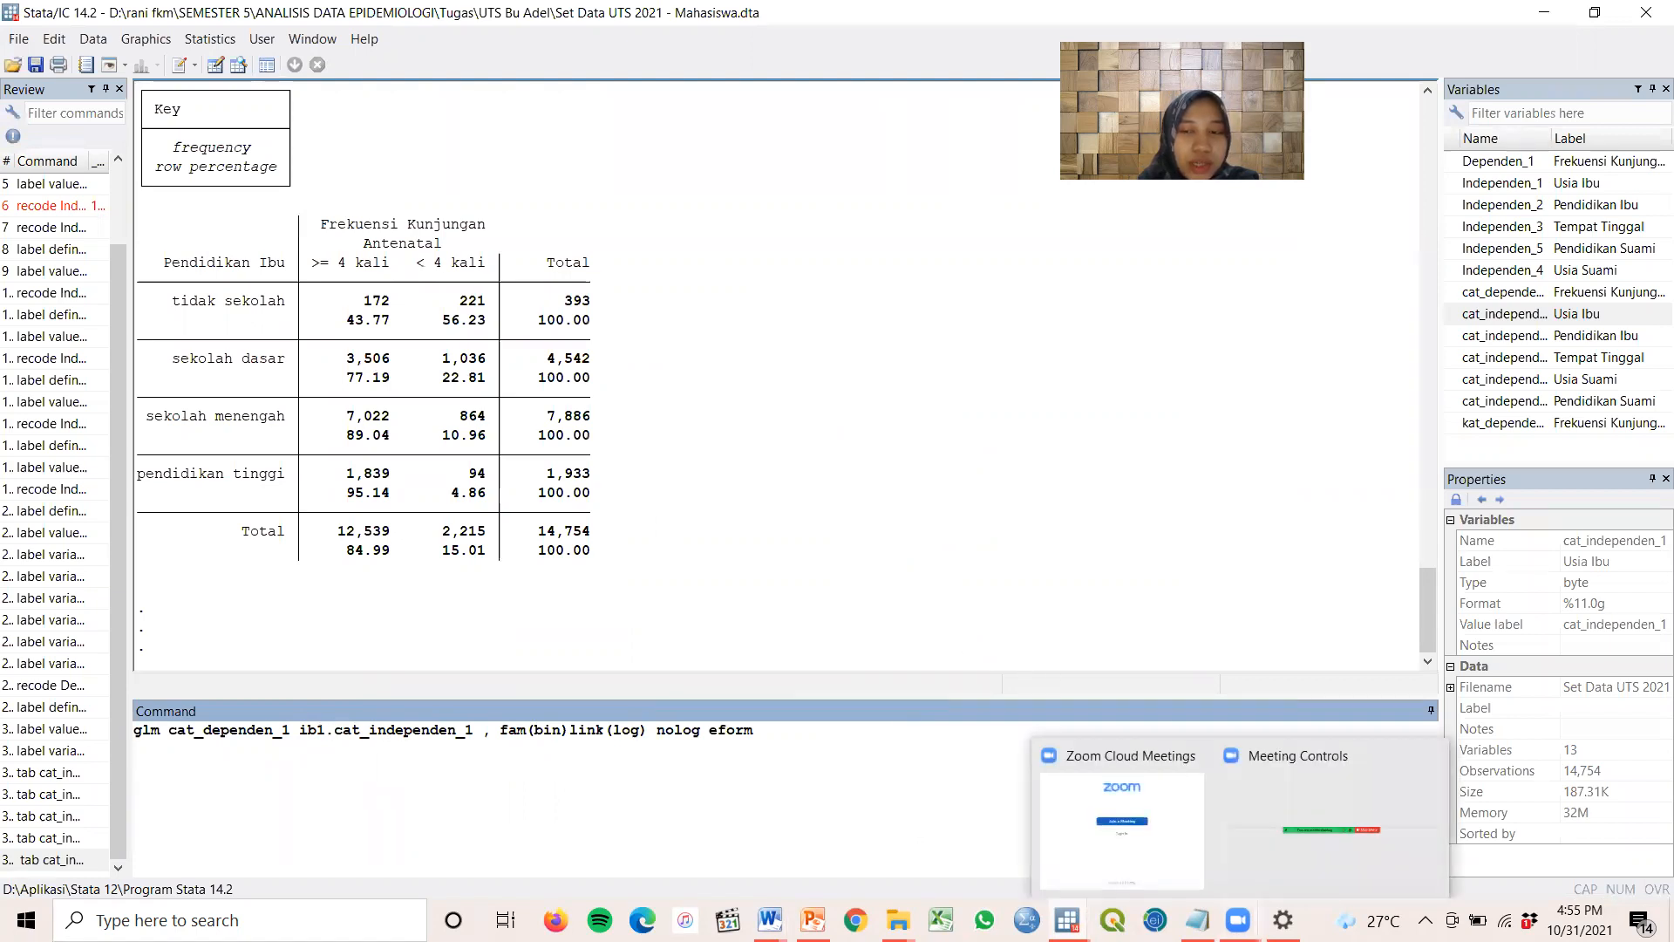
click(1197, 920)
drag(144, 210, 218, 222)
click(354, 159)
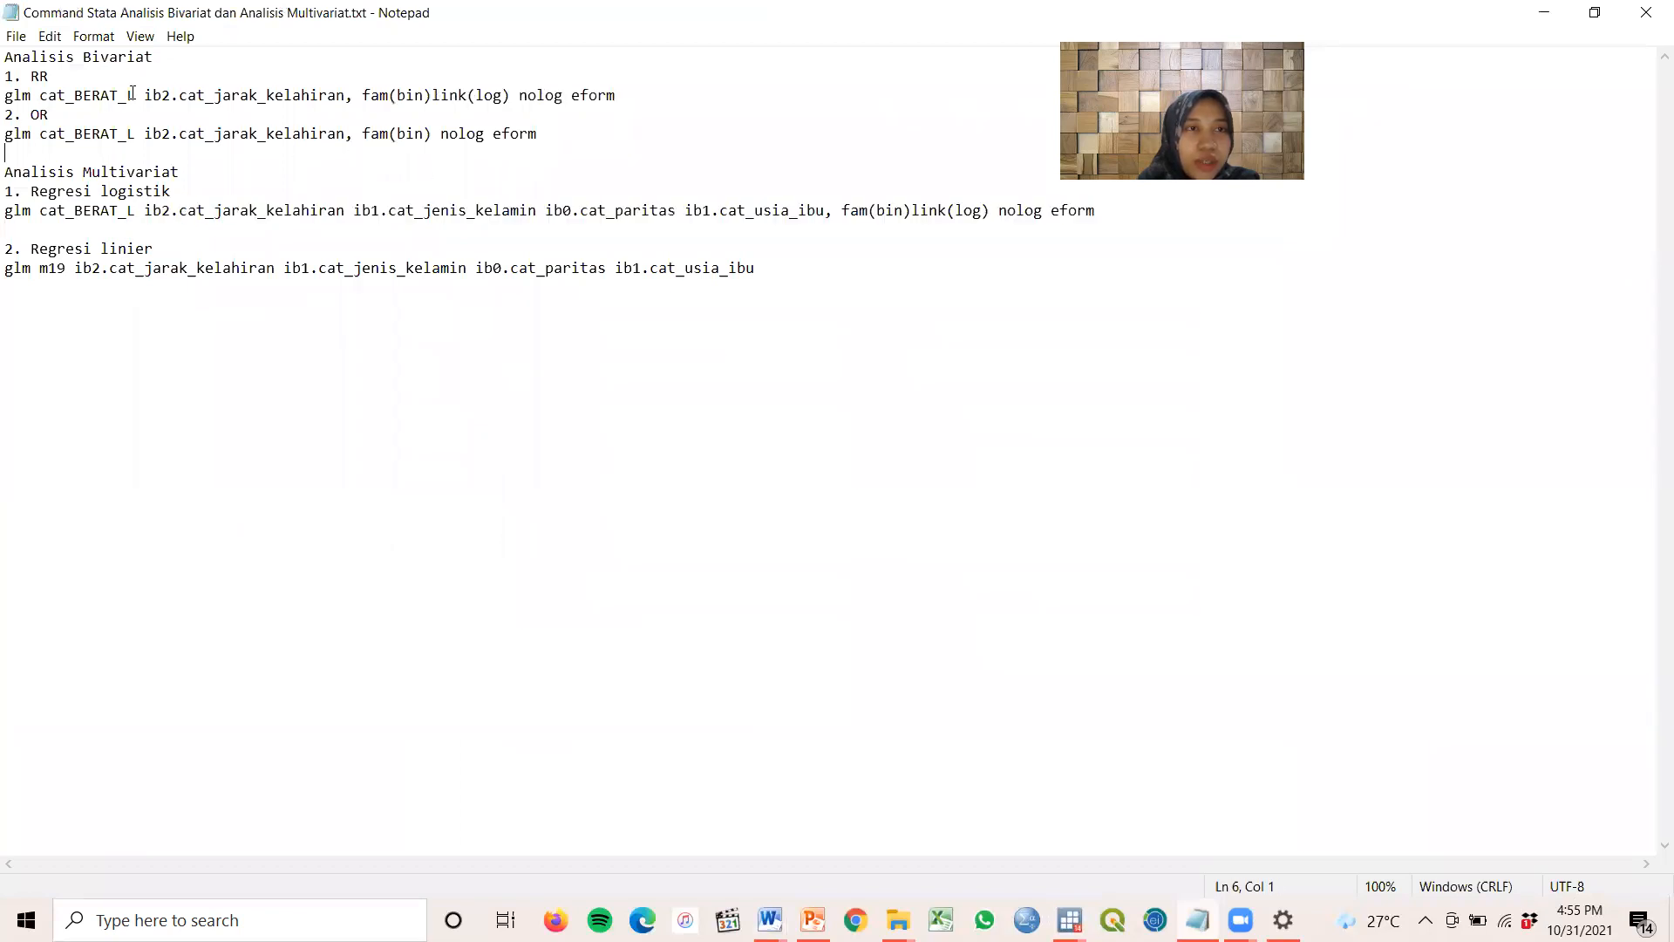
drag(146, 96, 284, 100)
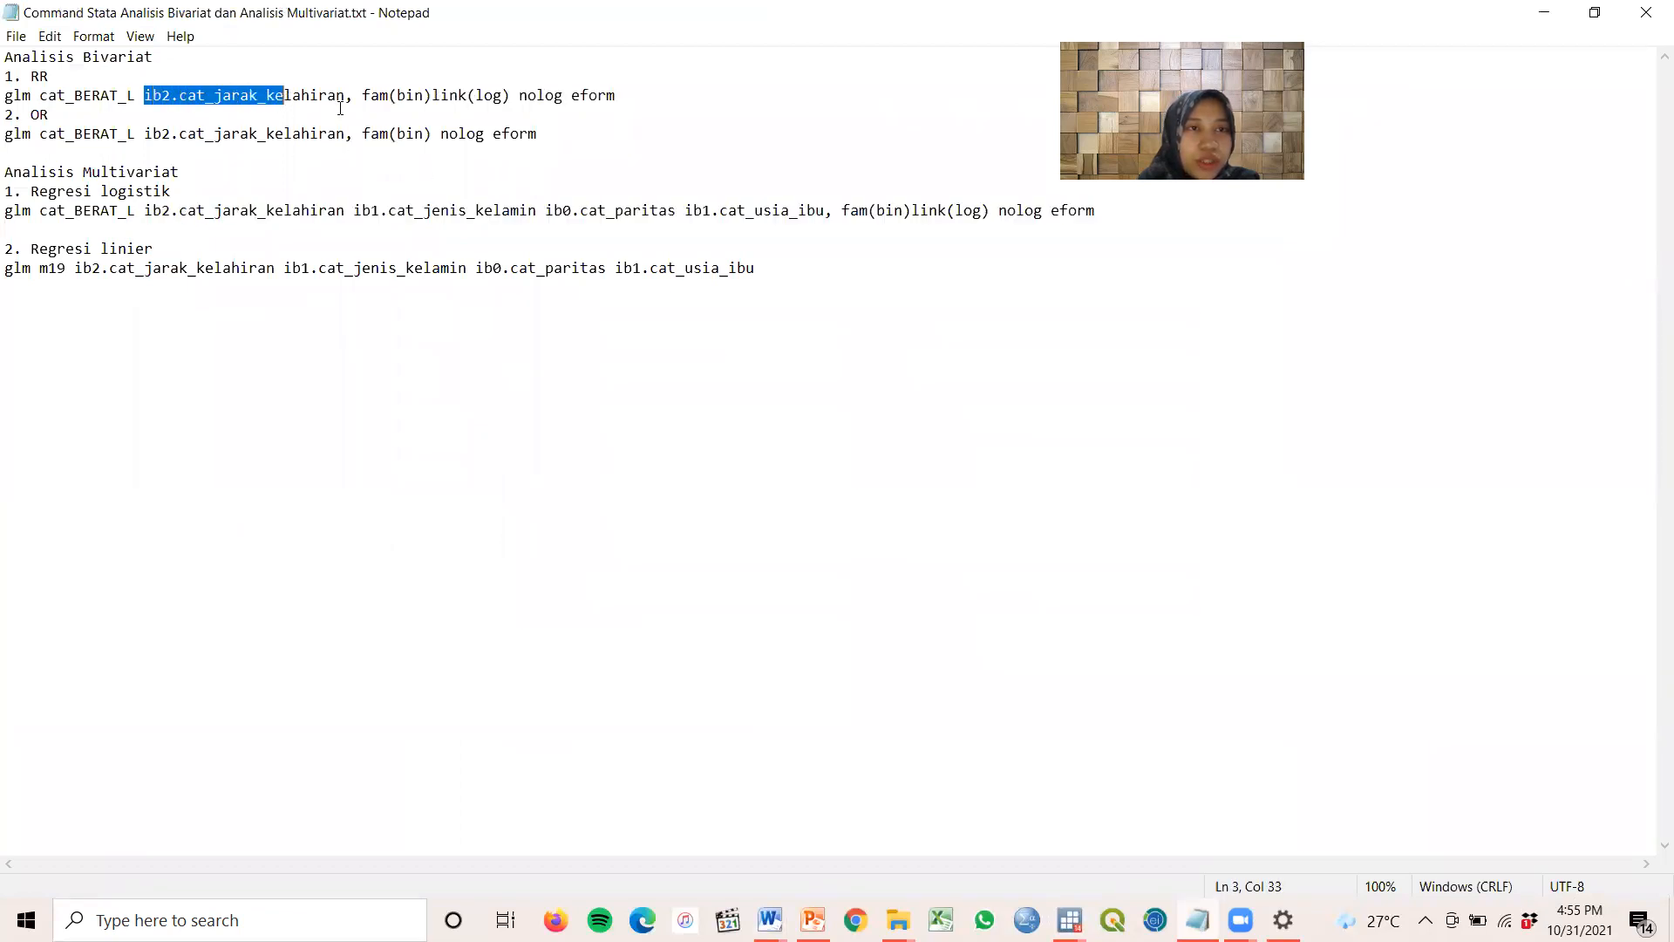
click(323, 116)
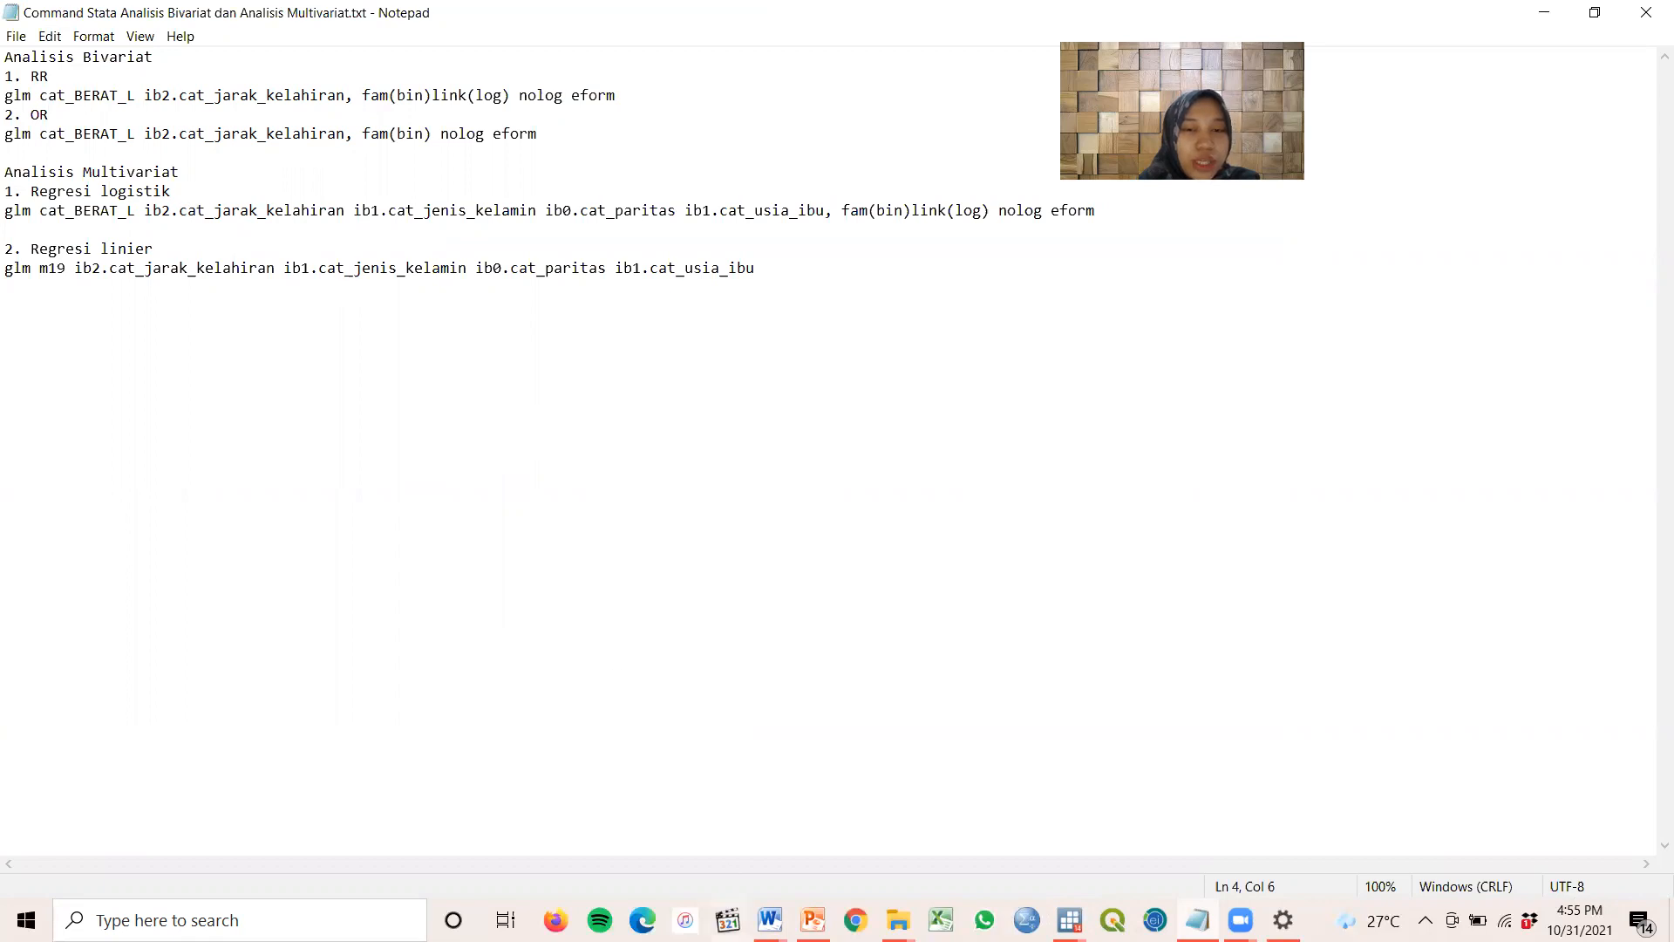
Return to the main Stata window and run the glm risk ratio command for cat_dependen_1 and ib1.cat_independen_1
click(767, 920)
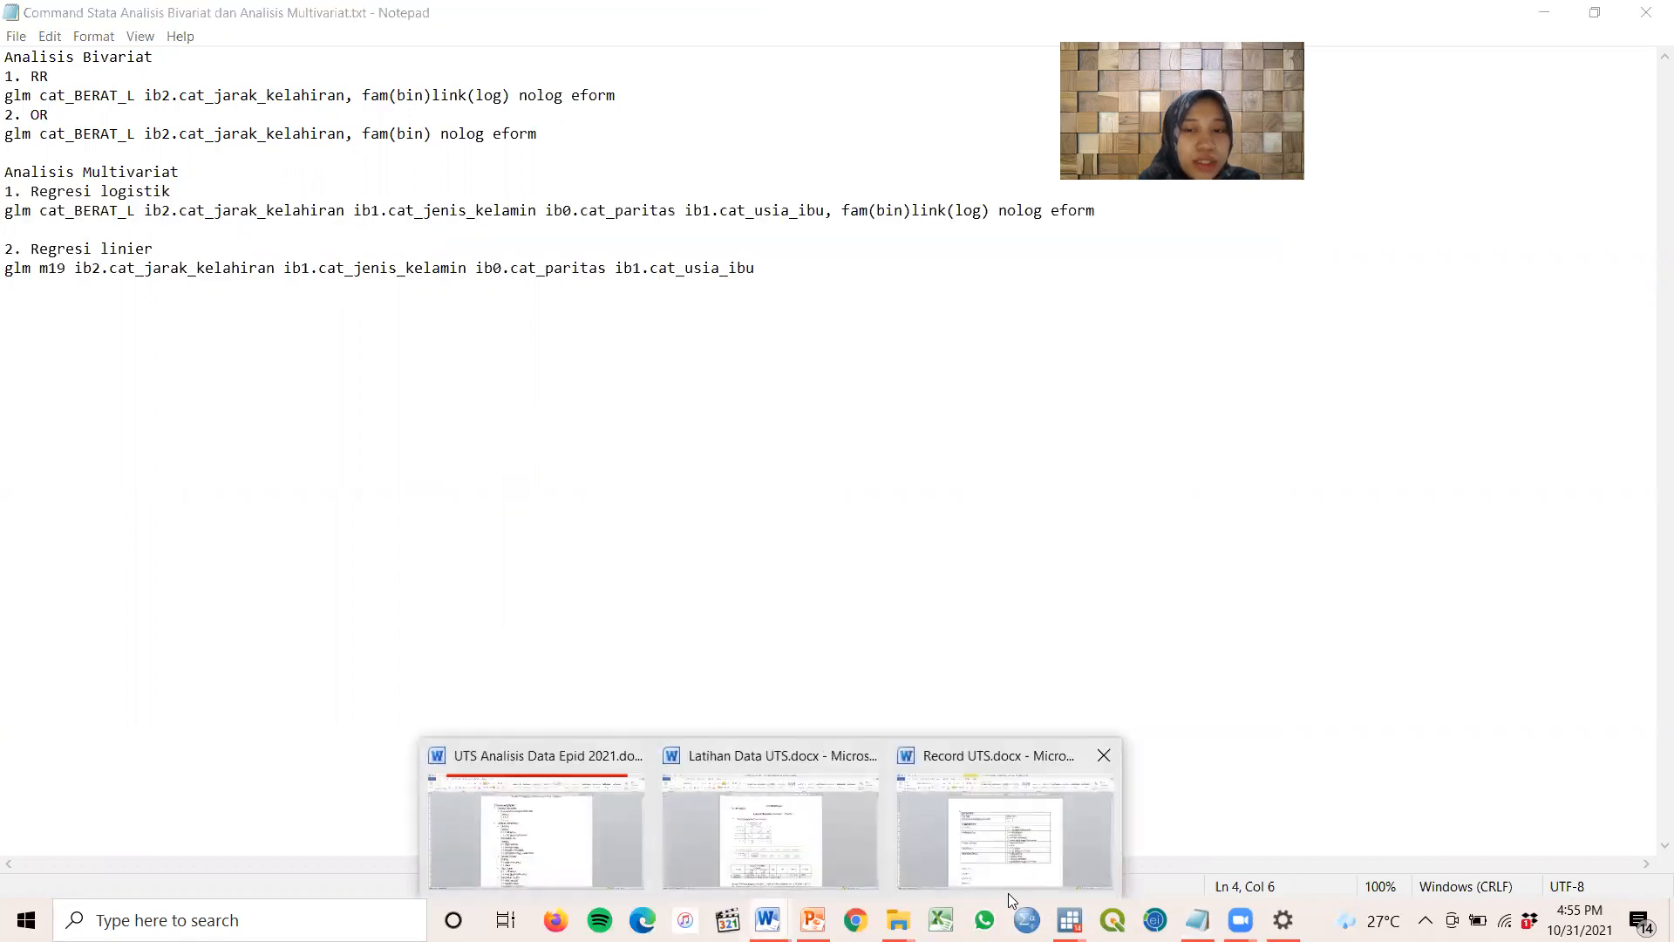
mouse_move(1070, 920)
click(893, 812)
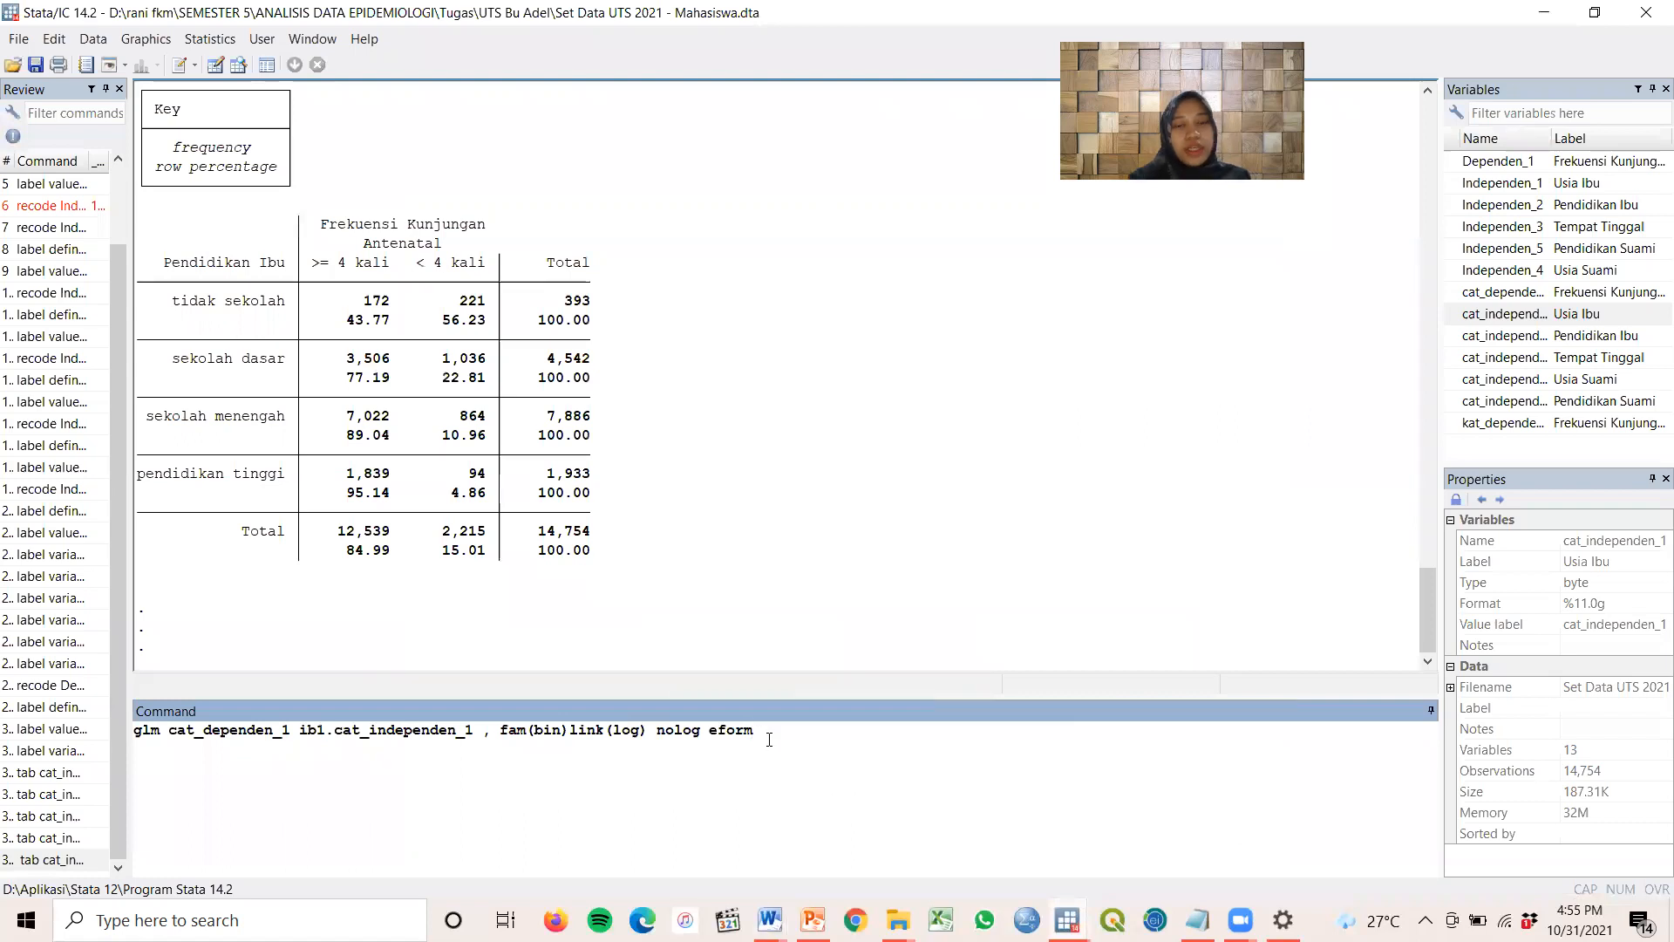
key(Return)
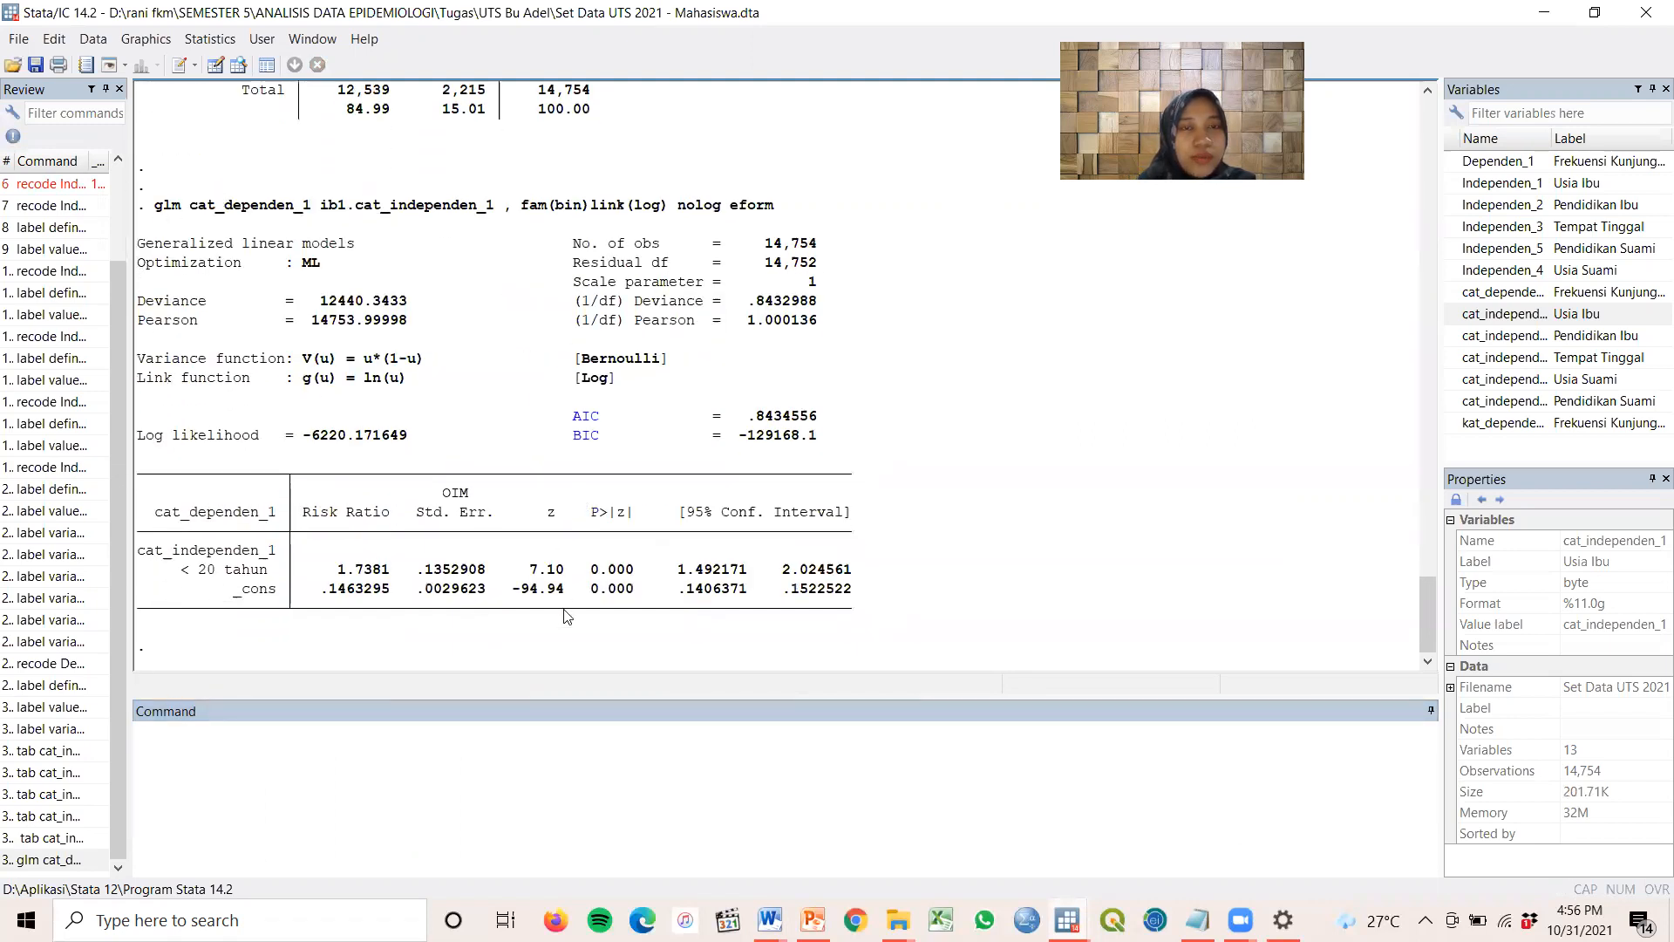
Write a new glm command by hand with cat_dependen_1 and "ib.1cat_independen_1," as its variables
click(267, 744)
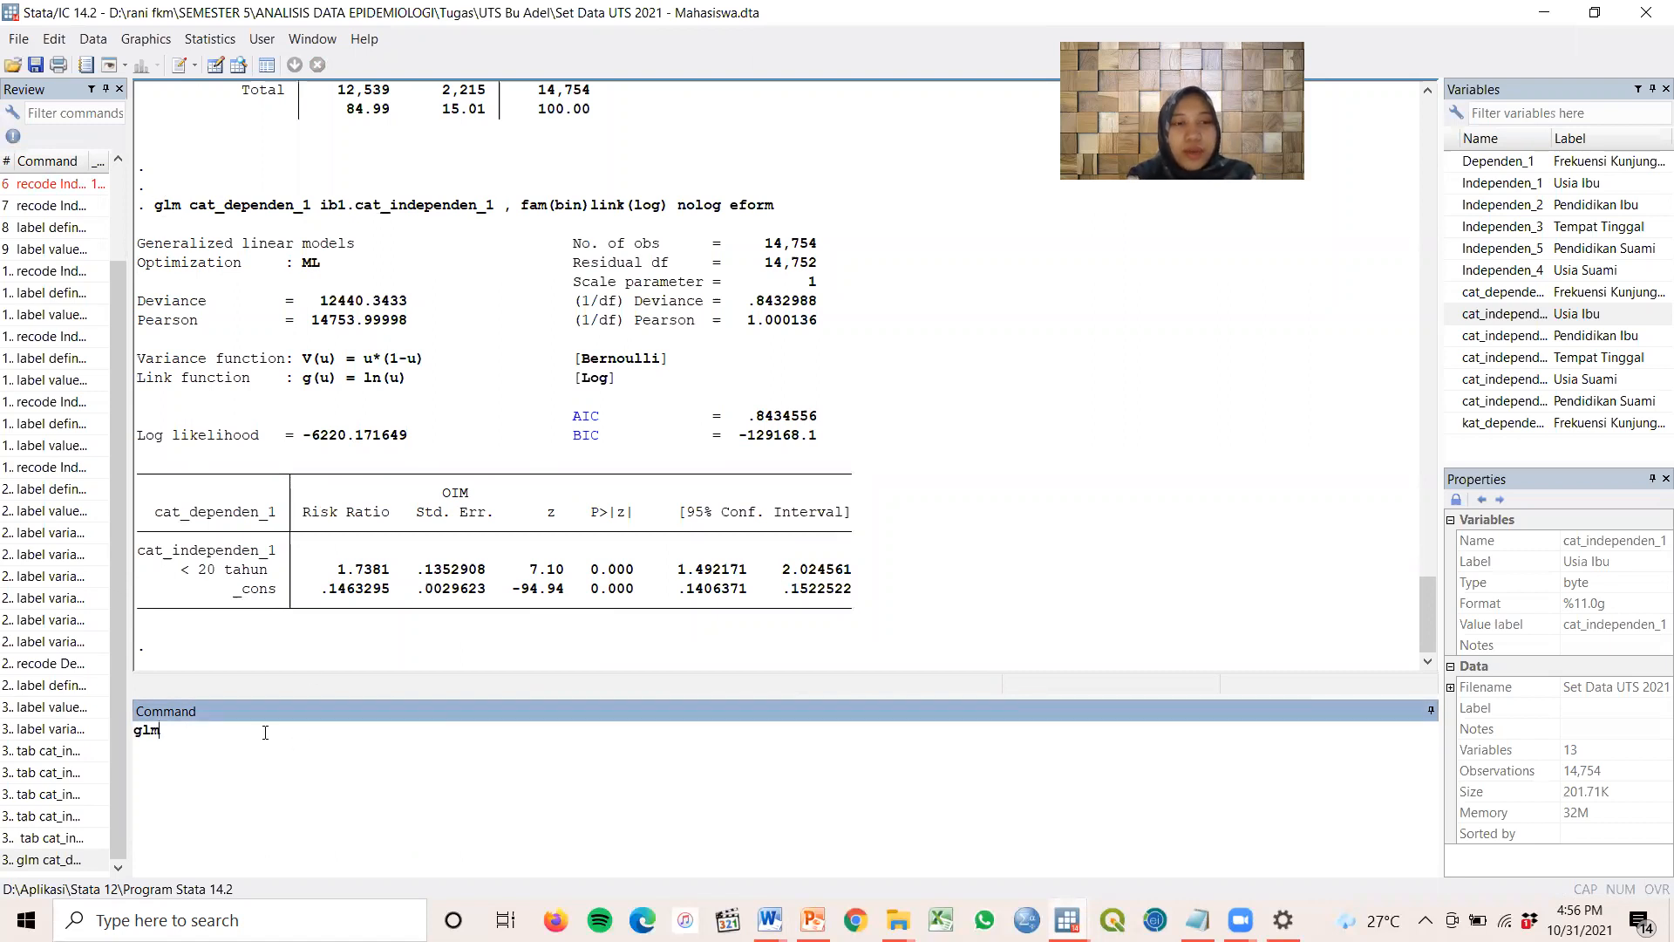
mouse_move(1454, 341)
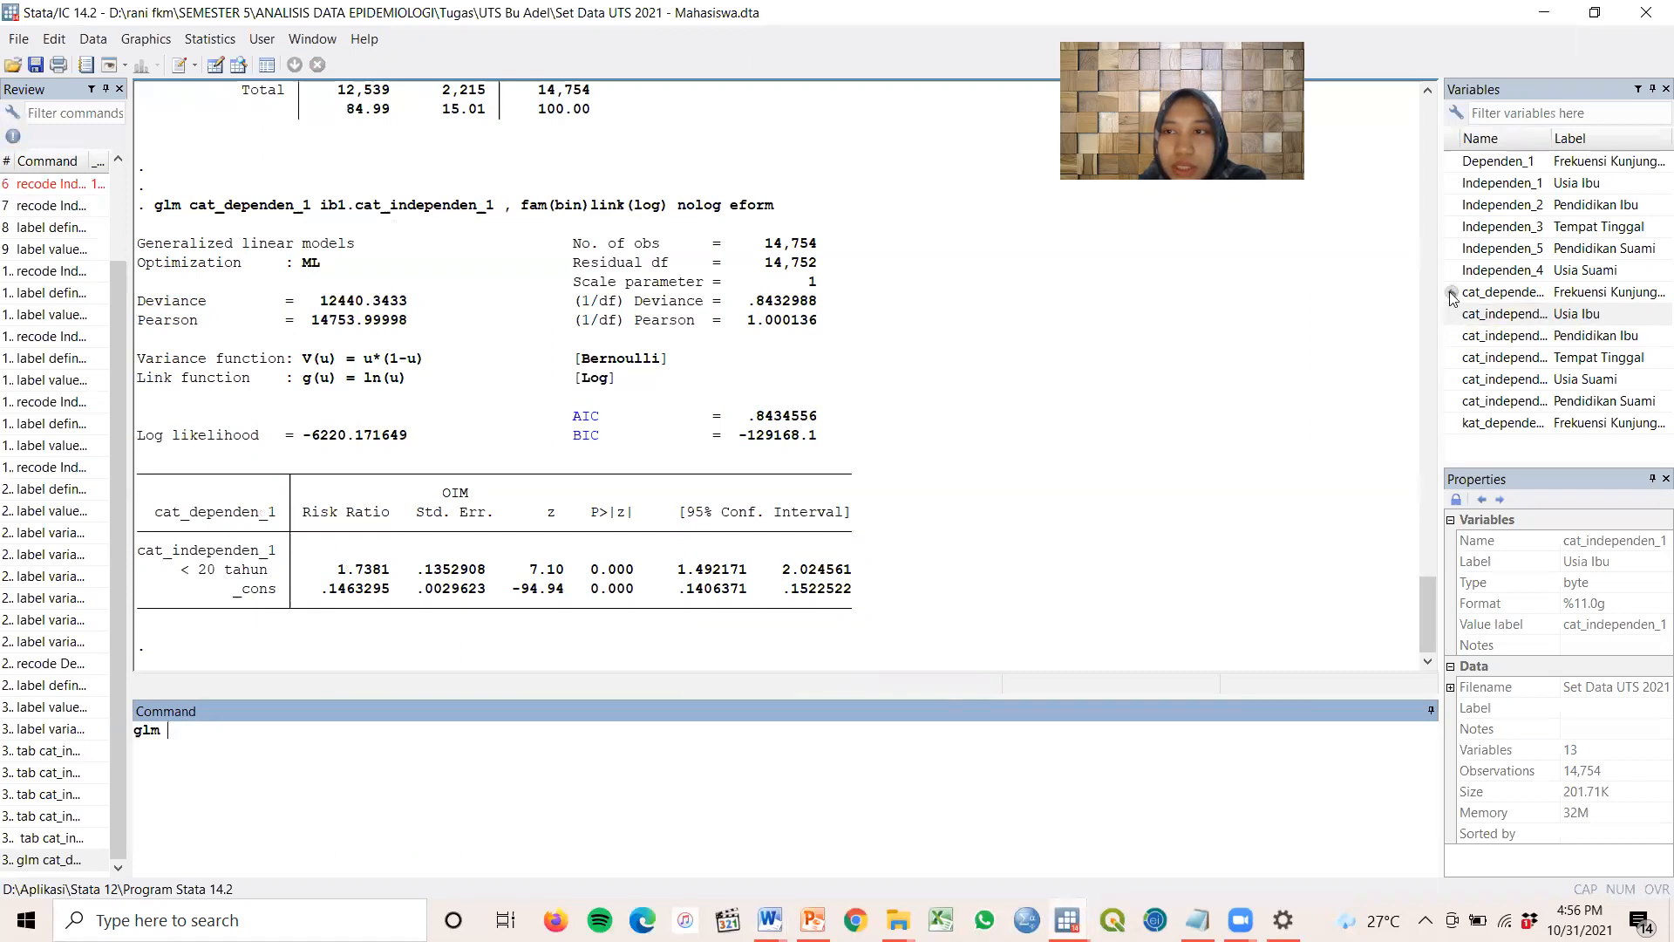
click(1451, 293)
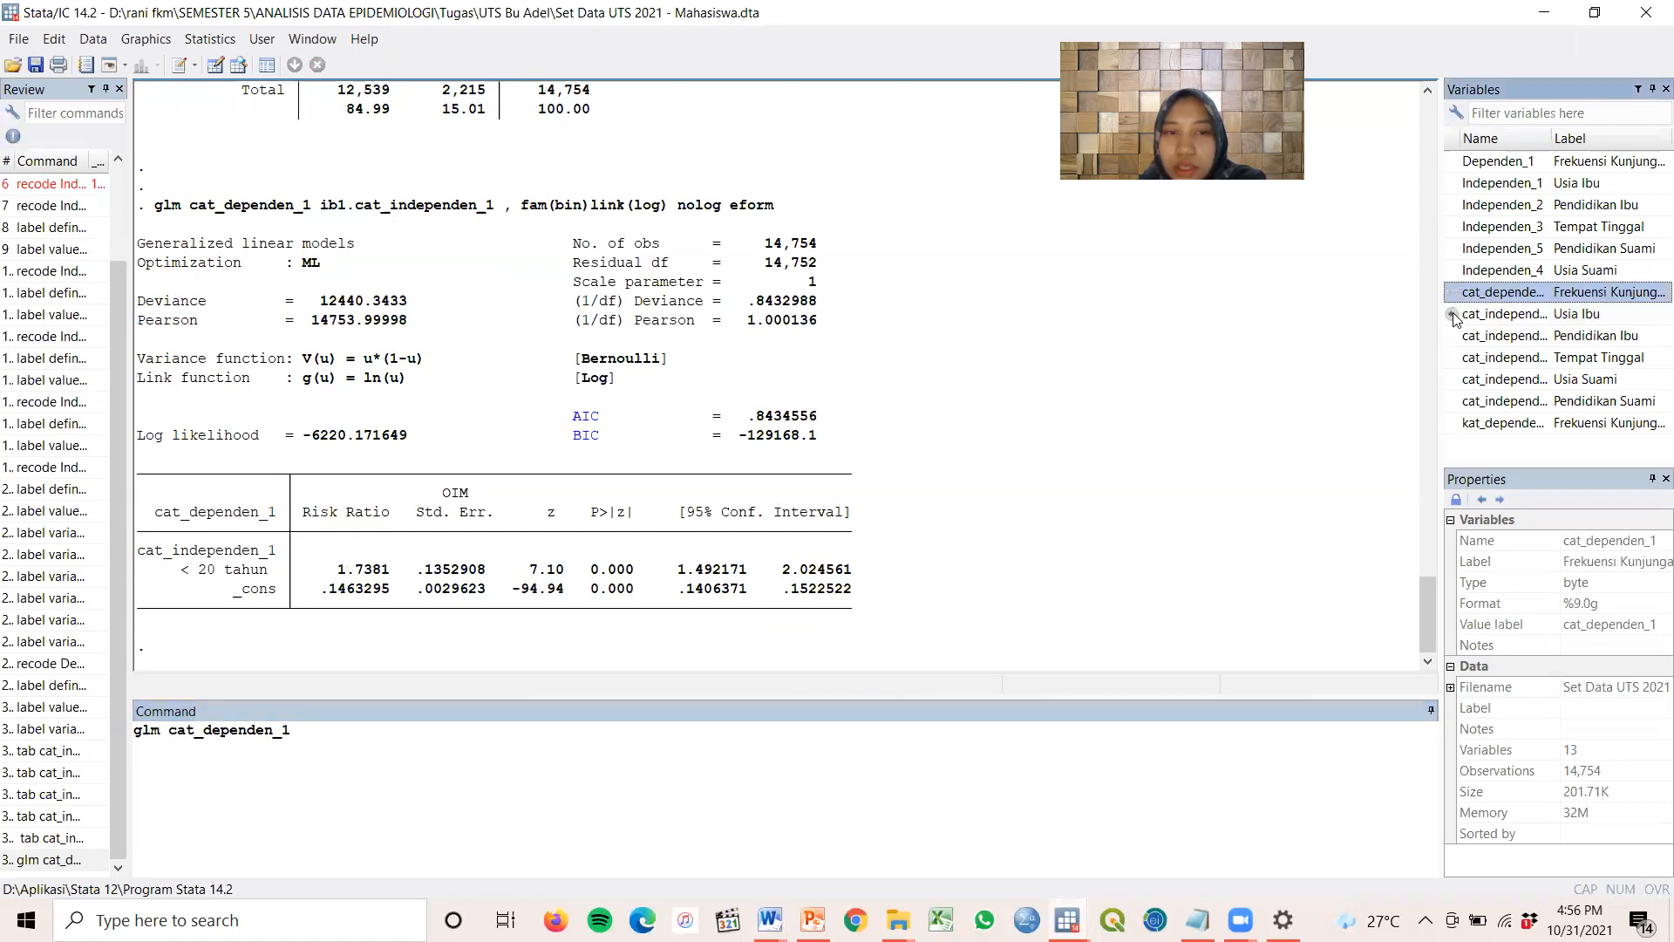
click(1452, 314)
click(298, 732)
text(ib.1cat_independen_1,)
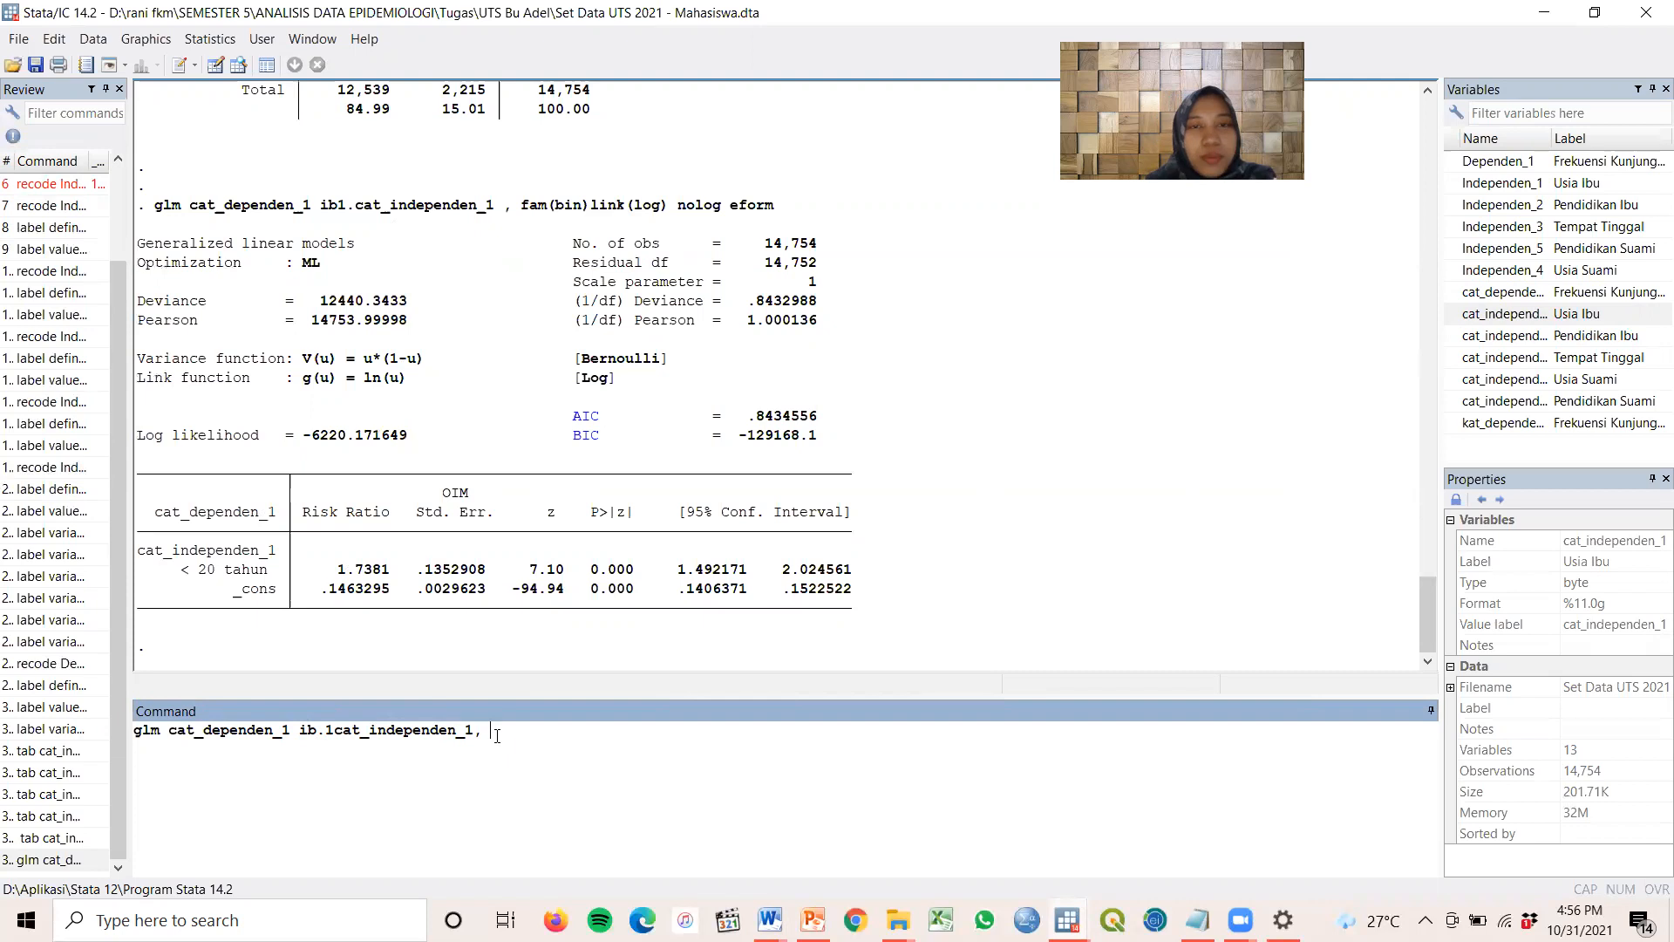
Copy "fam(bin)link(log) nolog eform" from the RR command in Notepad, append it to the Stata glm command and run it
key(alt+Tab)
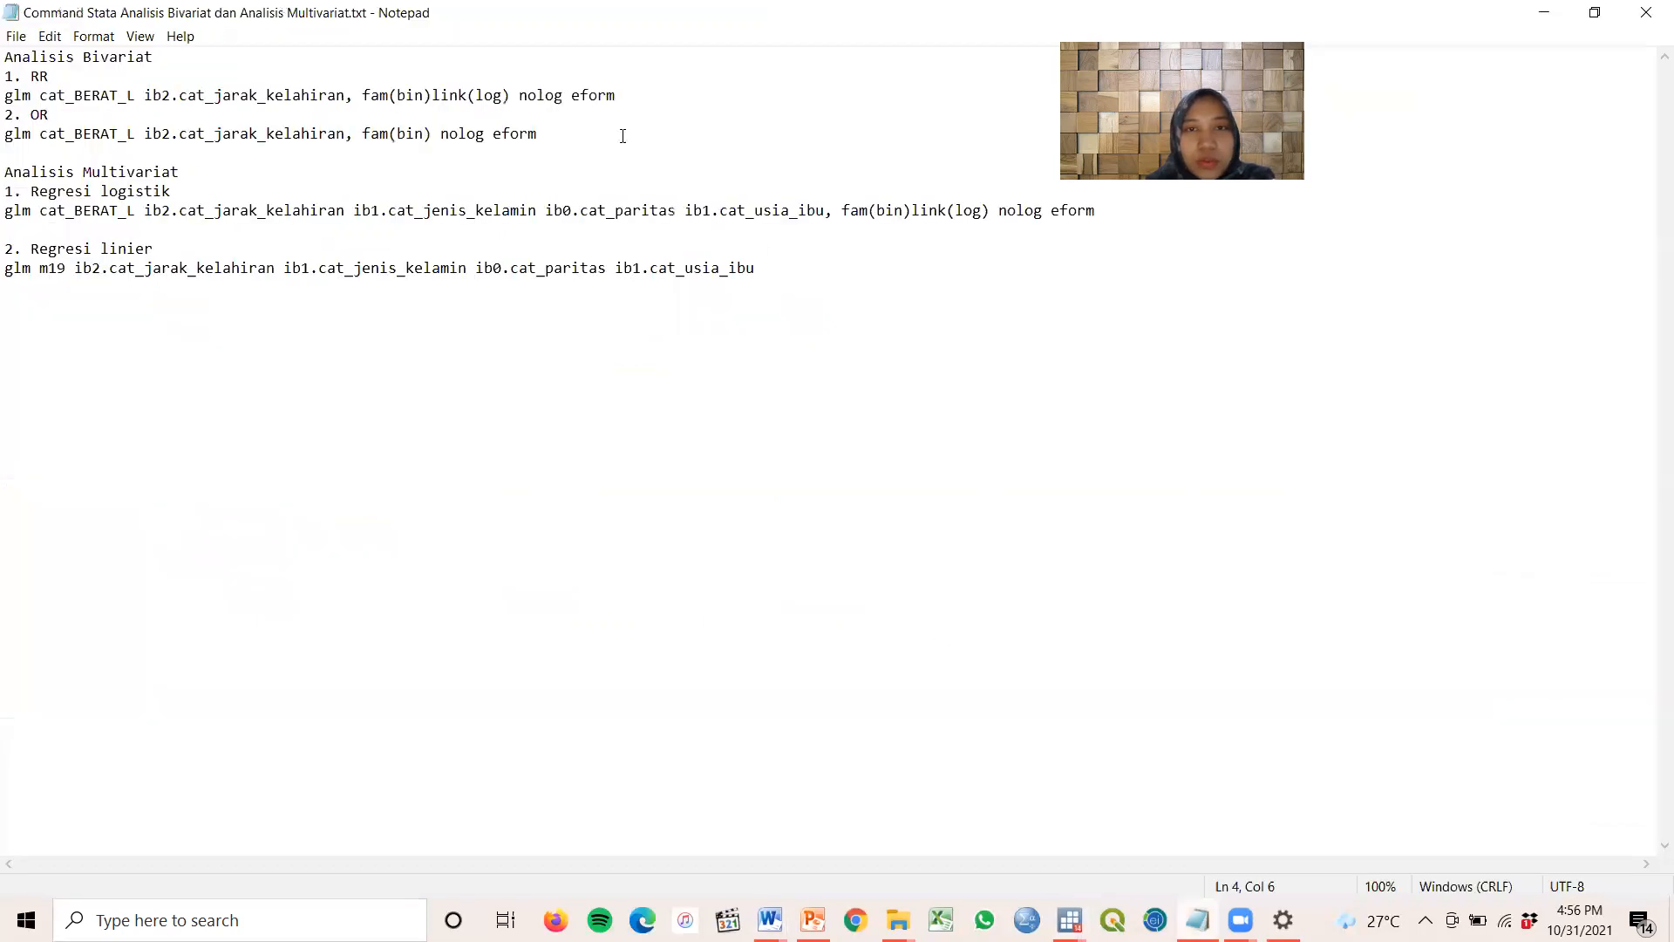
drag(364, 92, 612, 92)
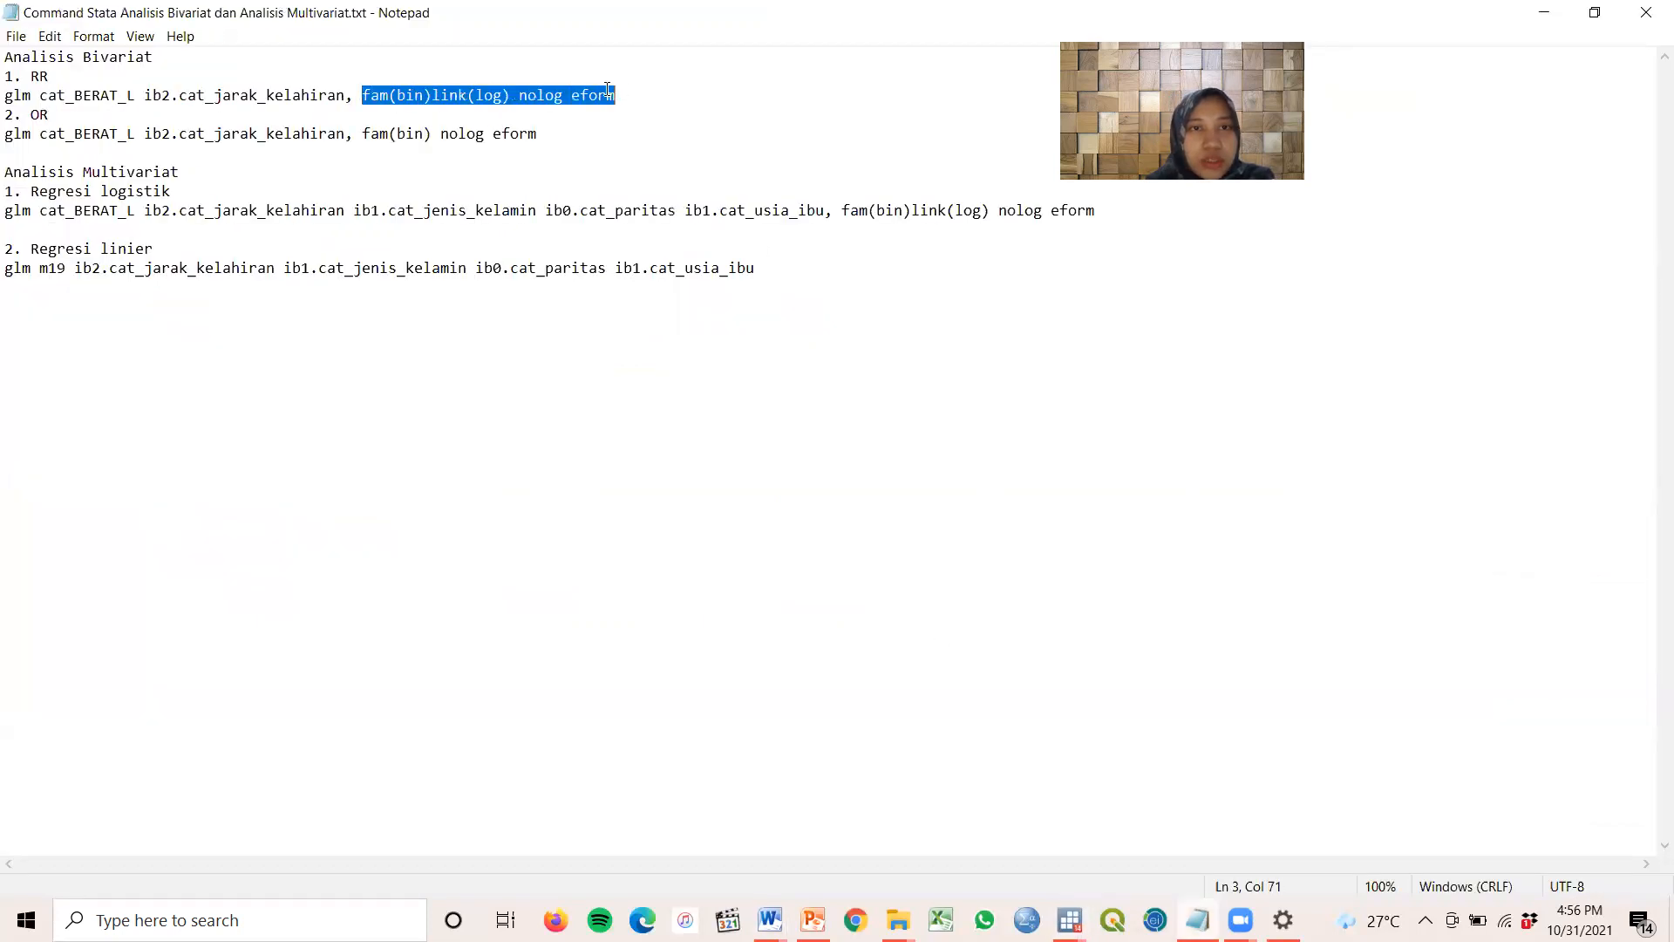
right_click(604, 91)
click(669, 149)
click(1069, 920)
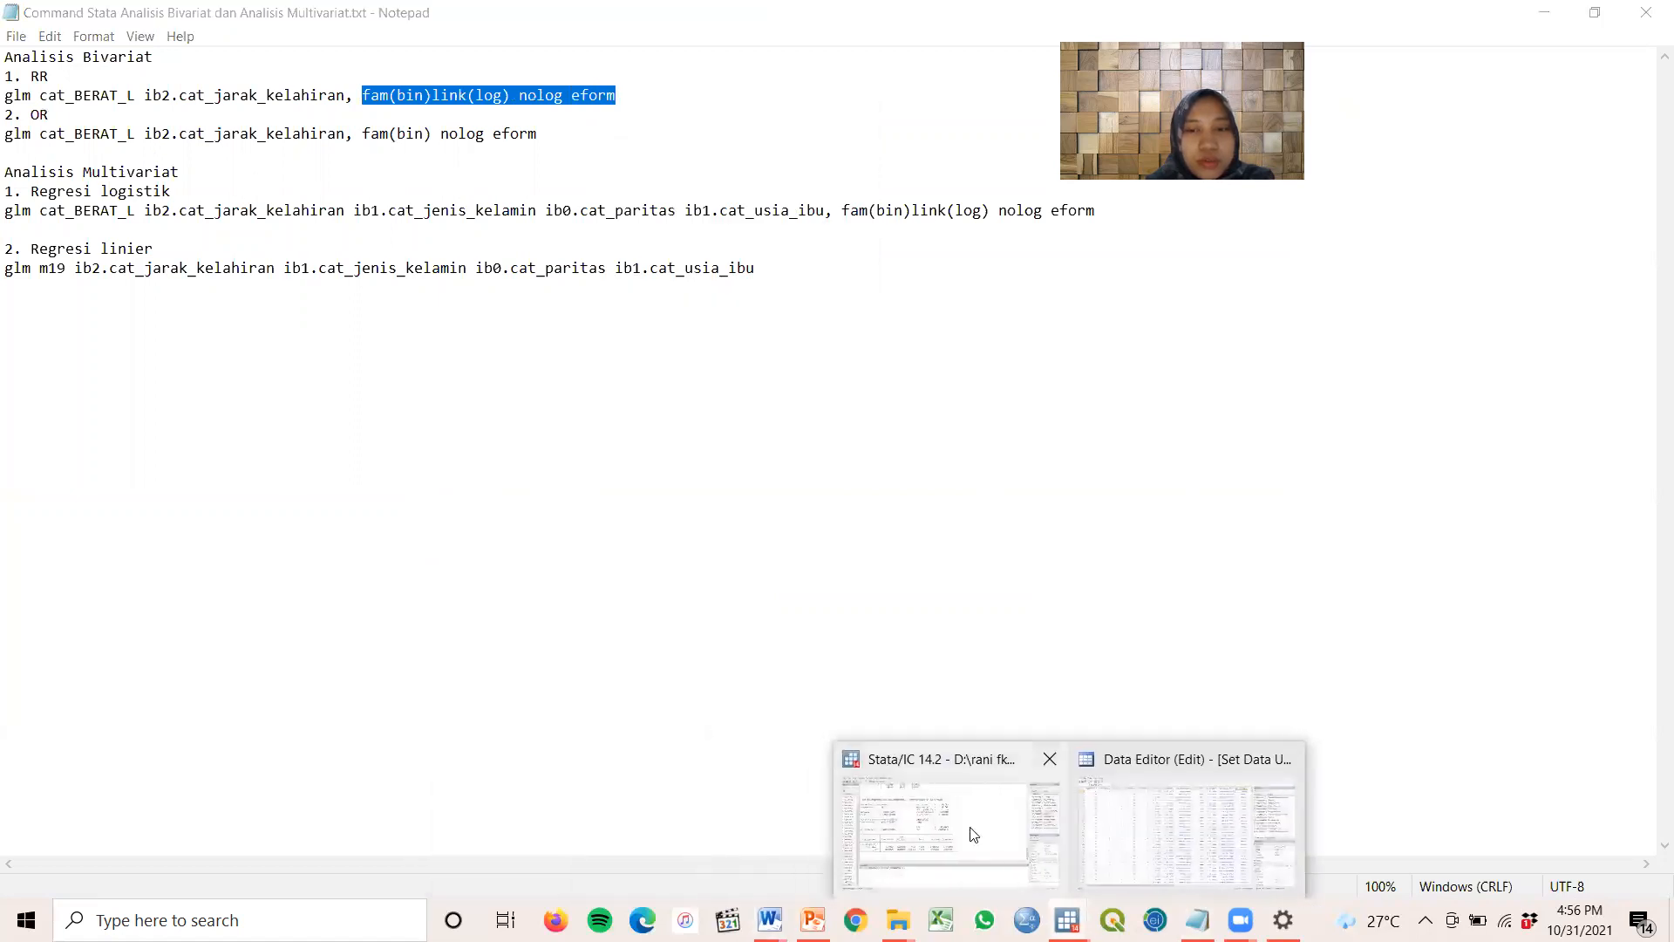
click(1003, 827)
key(ctrl+v)
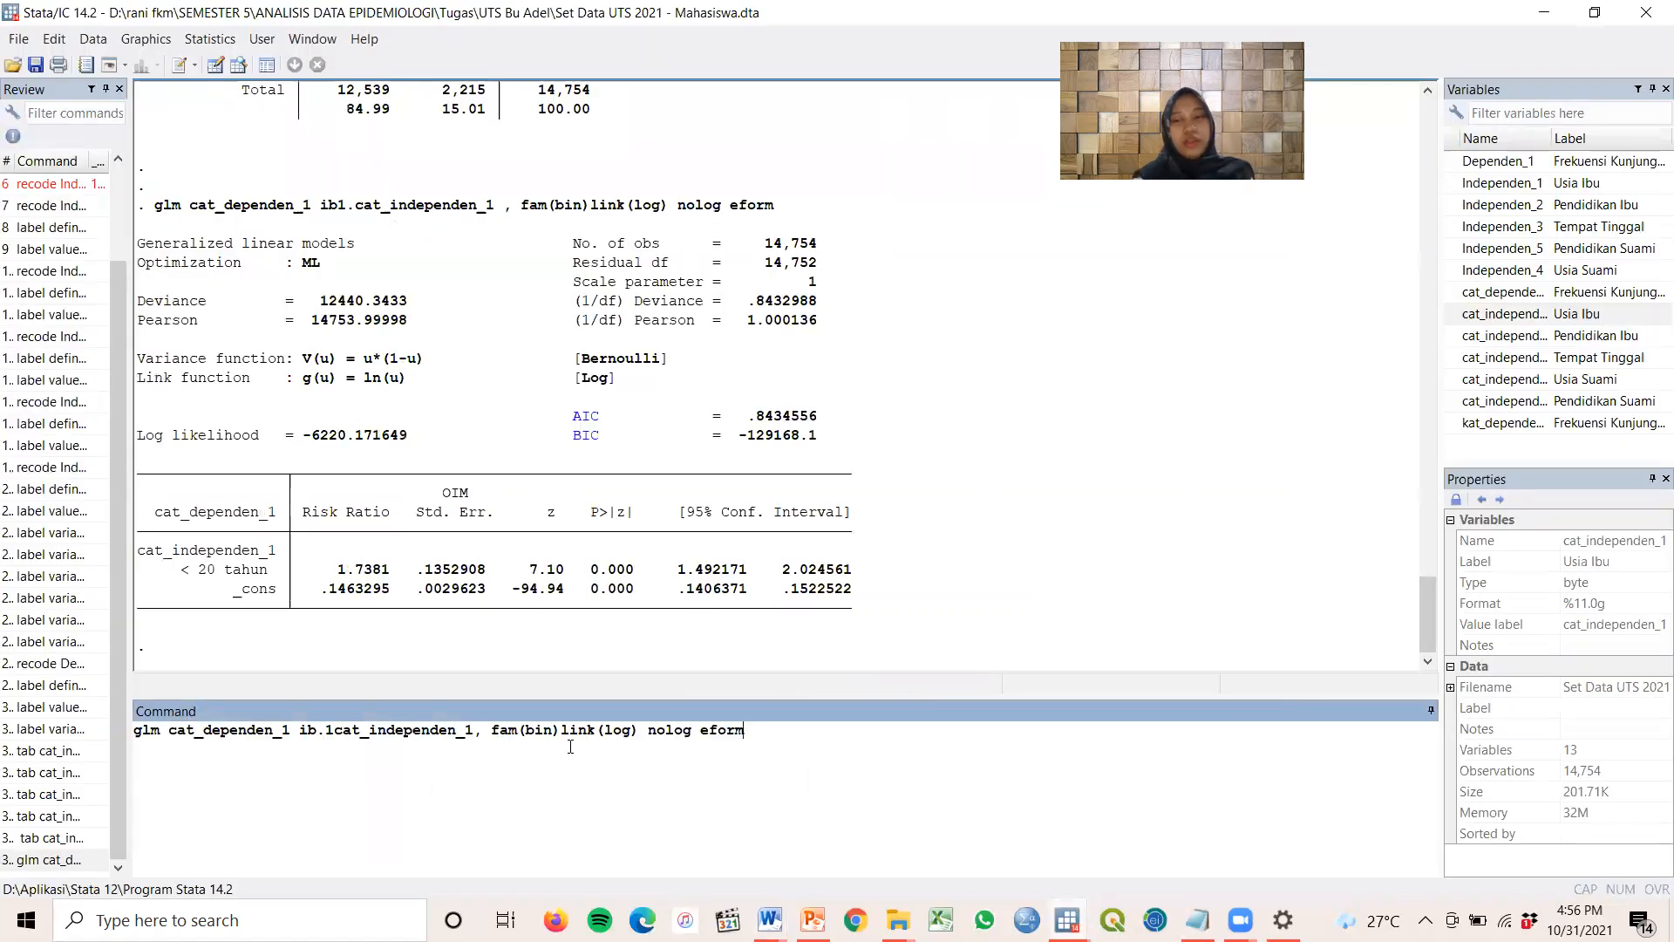
key(Return)
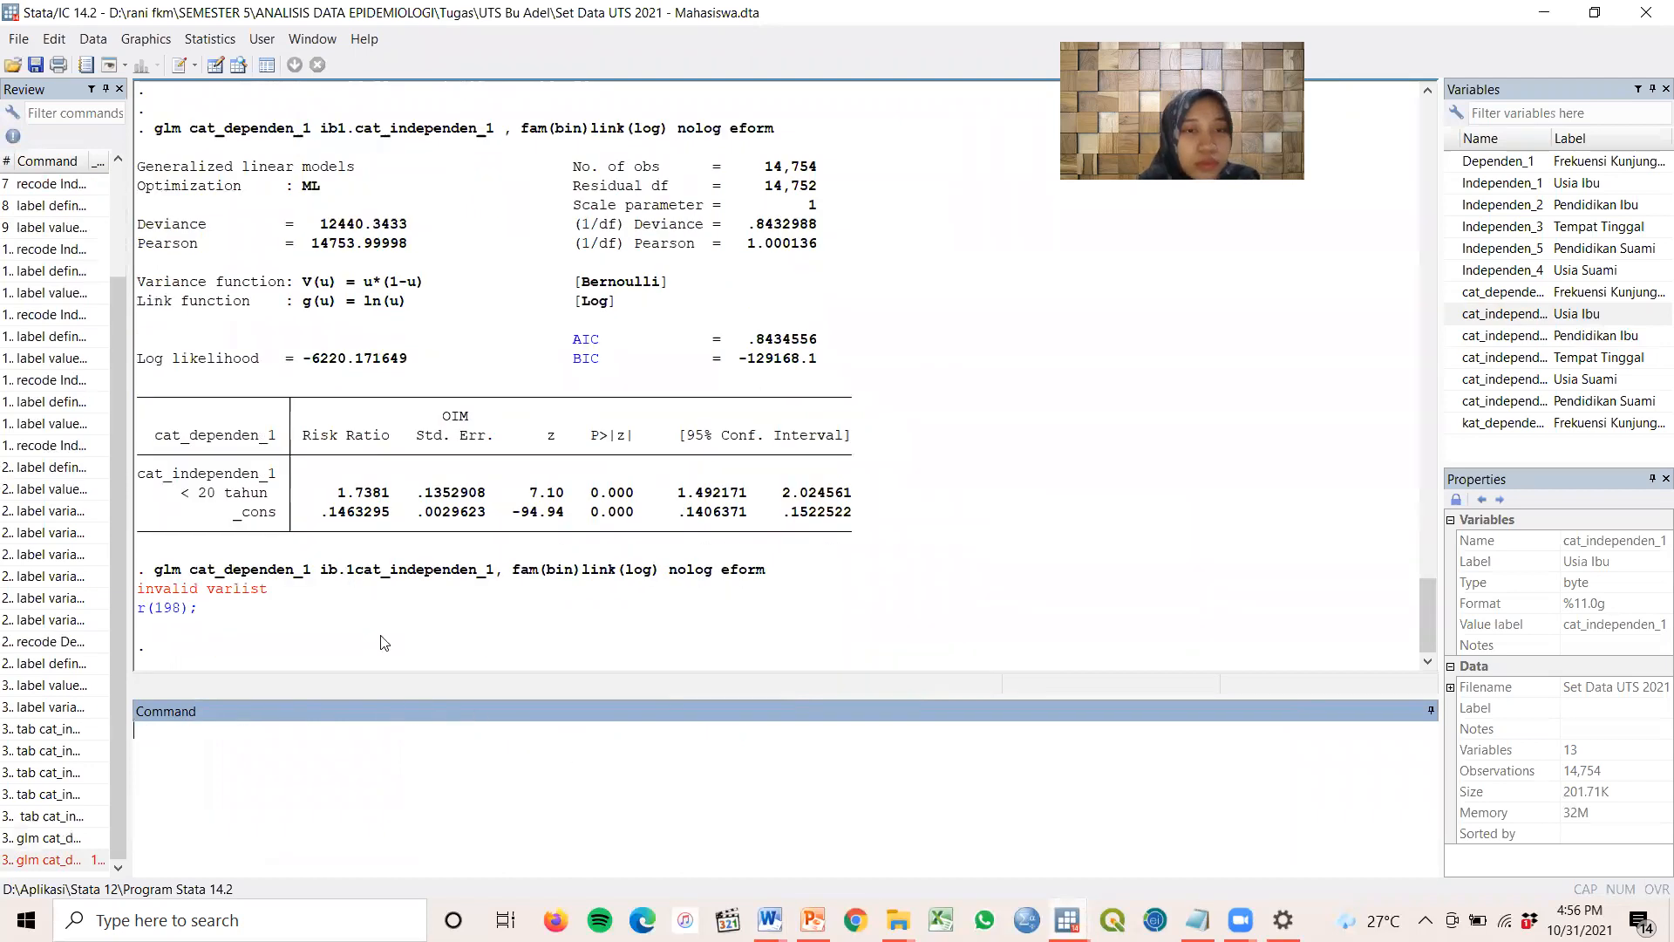
Copy the last glm command from the results back for editing, correct its prefix to "ib1." and run it
drag(161, 572, 753, 571)
right_click(750, 571)
click(776, 581)
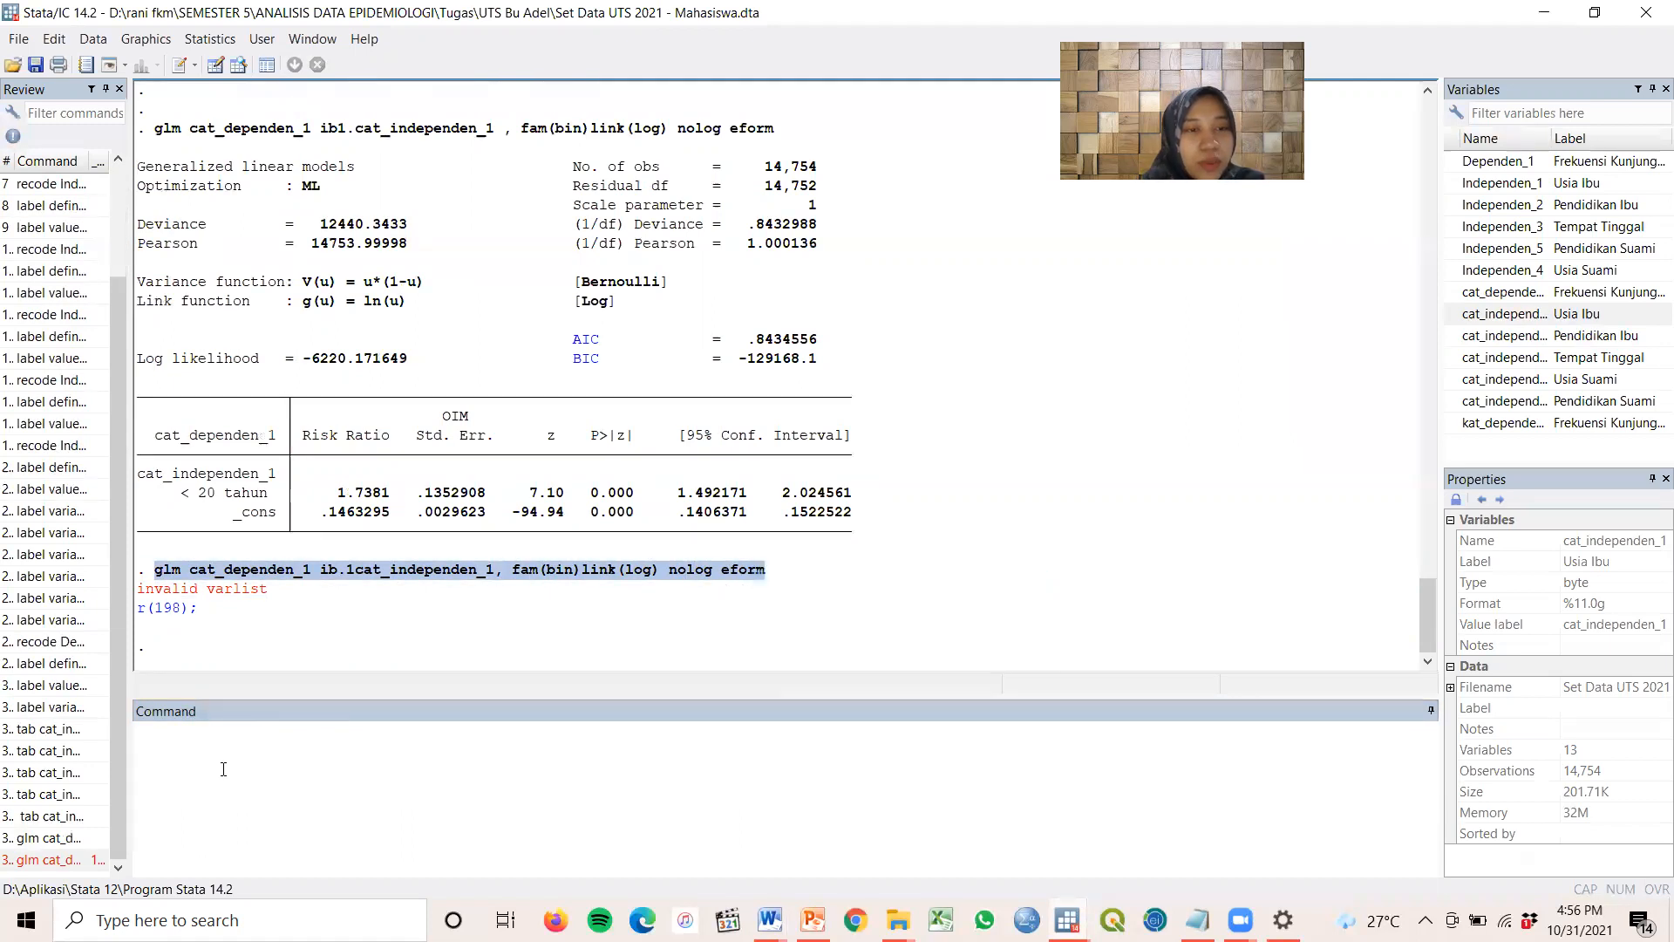
click(225, 758)
key(ctrl+v)
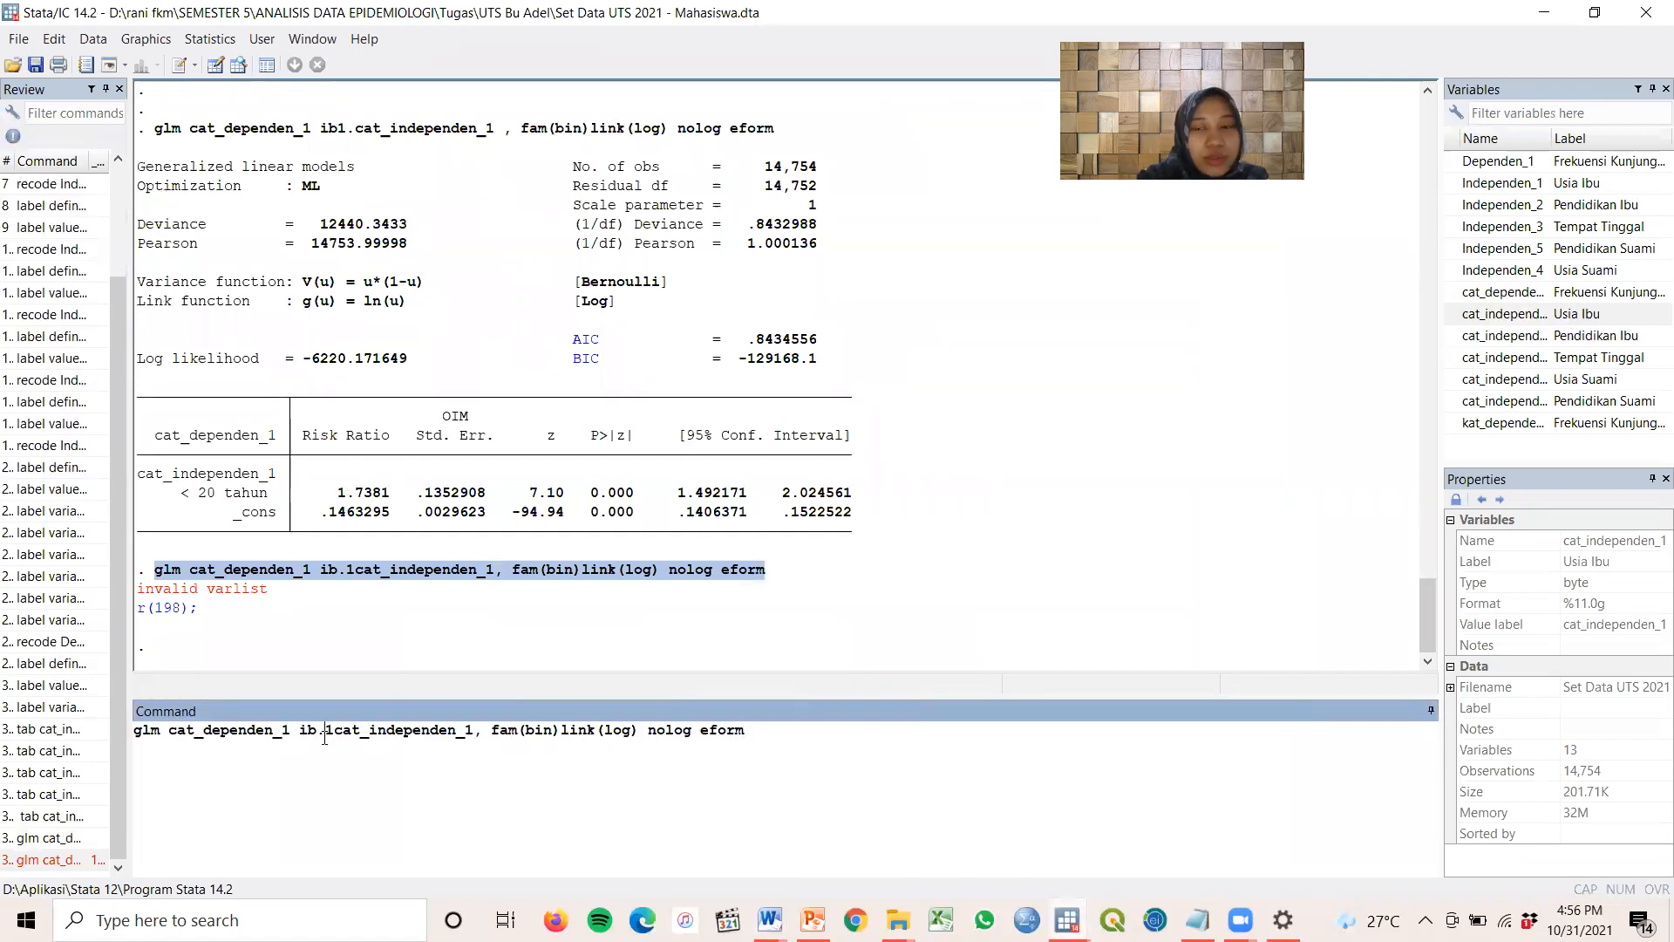
key(BackSpace)
text(.)
key(Return)
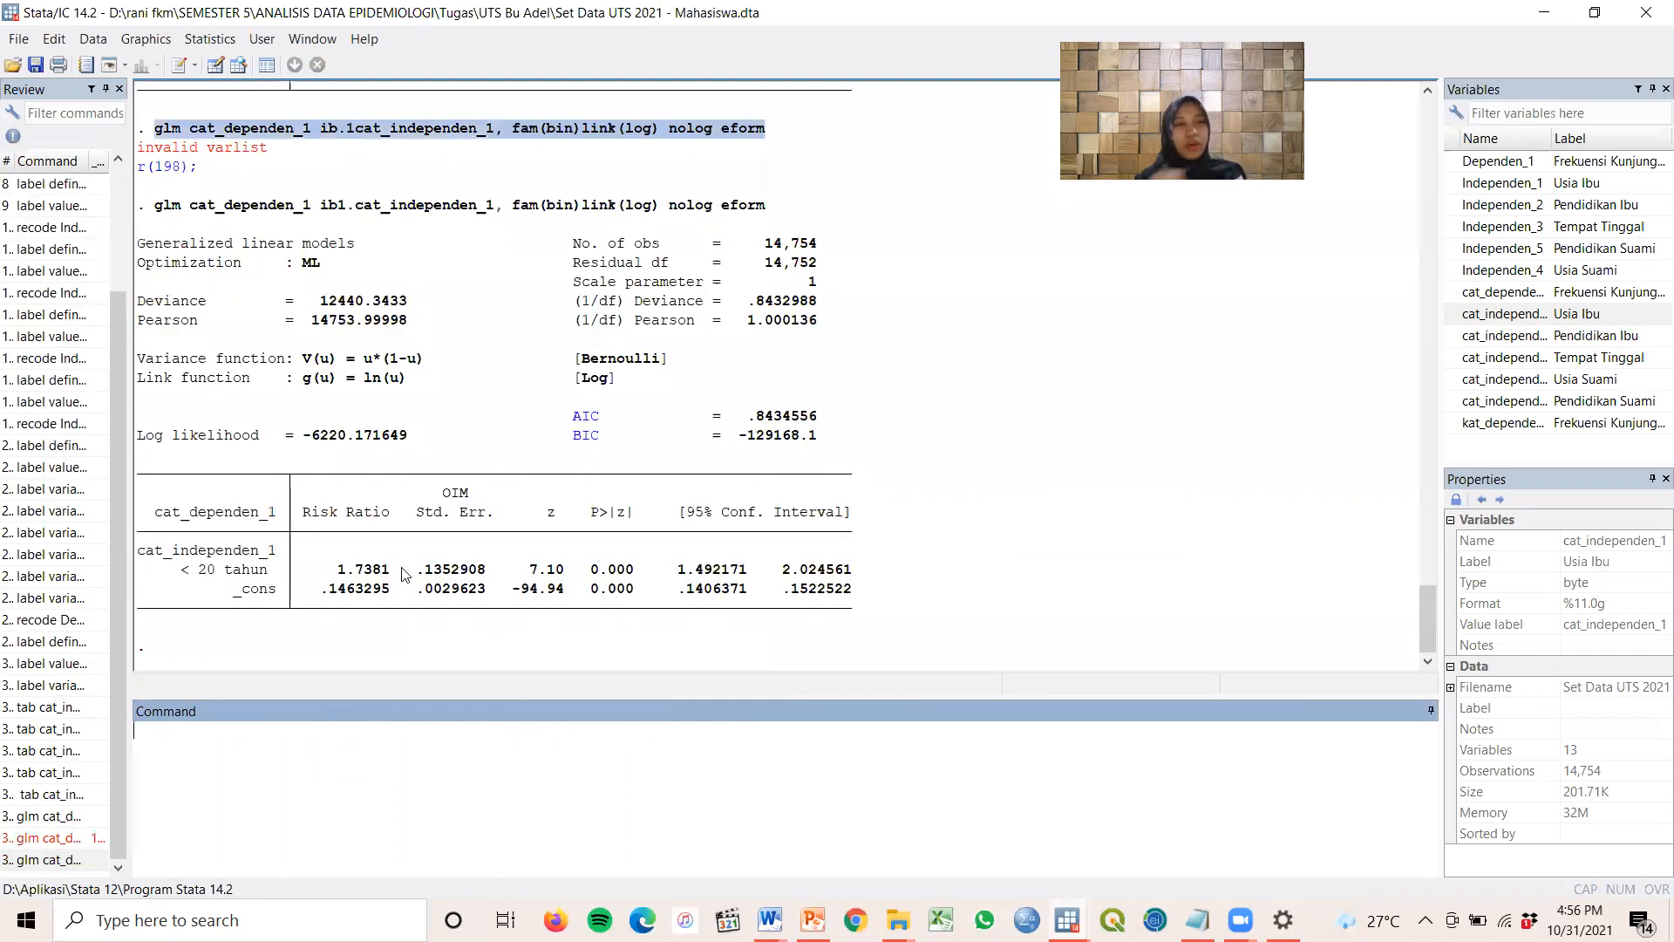
Copy the risk ratio table of the latest glm output as a picture
scroll(319, 464, up, 8)
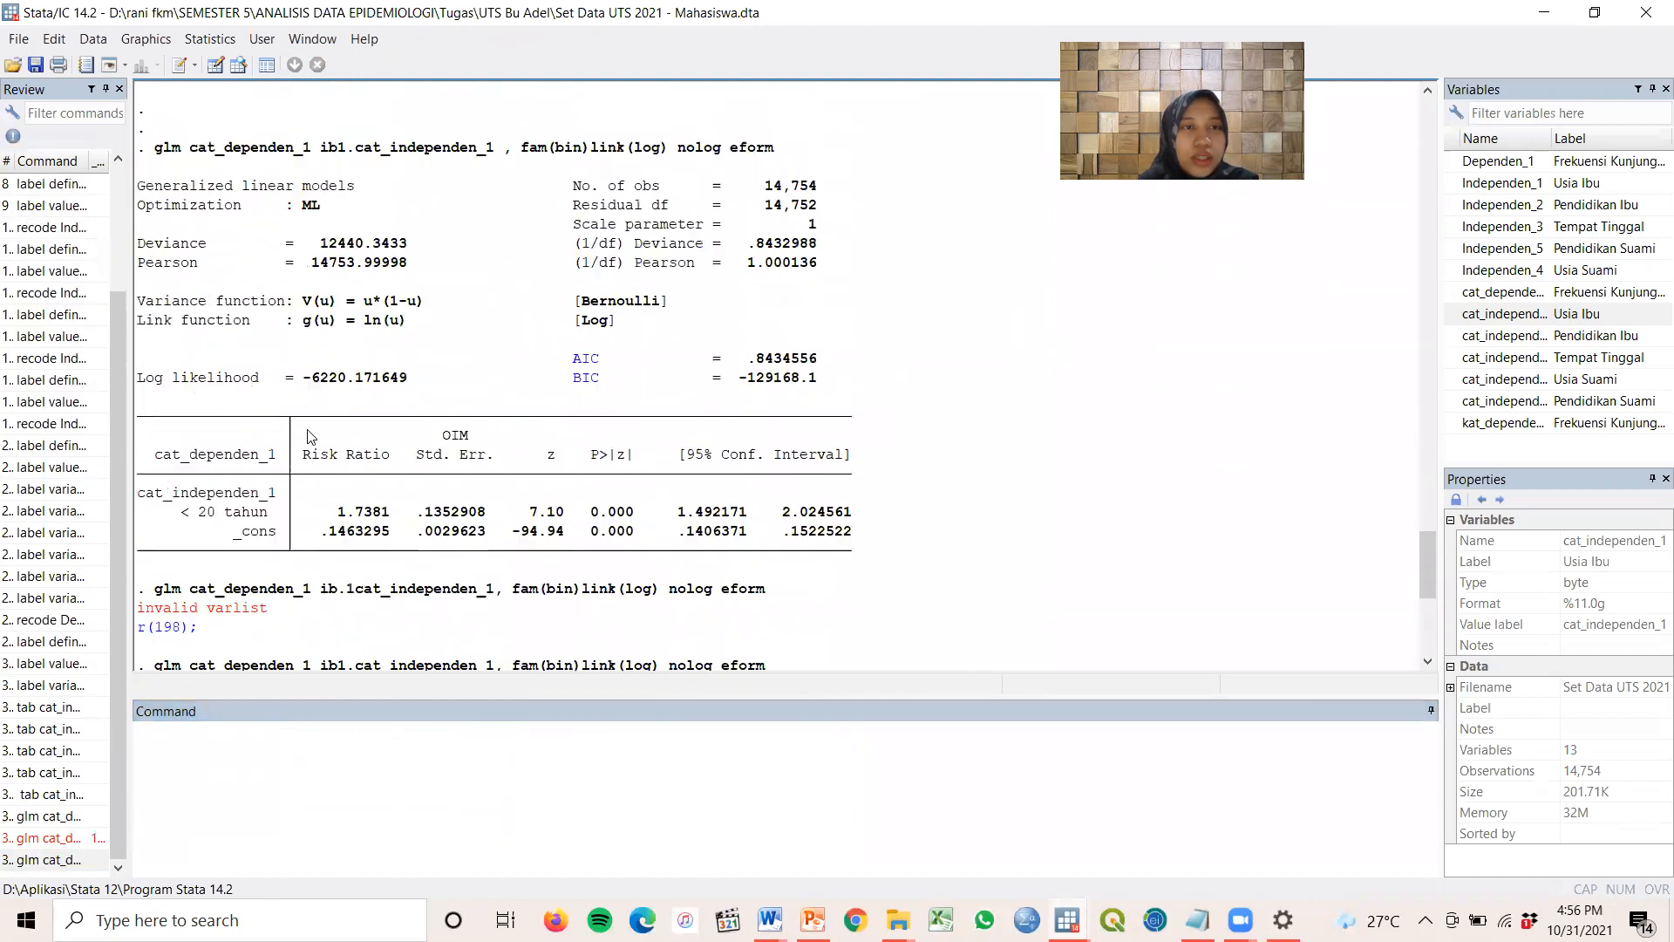
scroll(391, 515, down, 8)
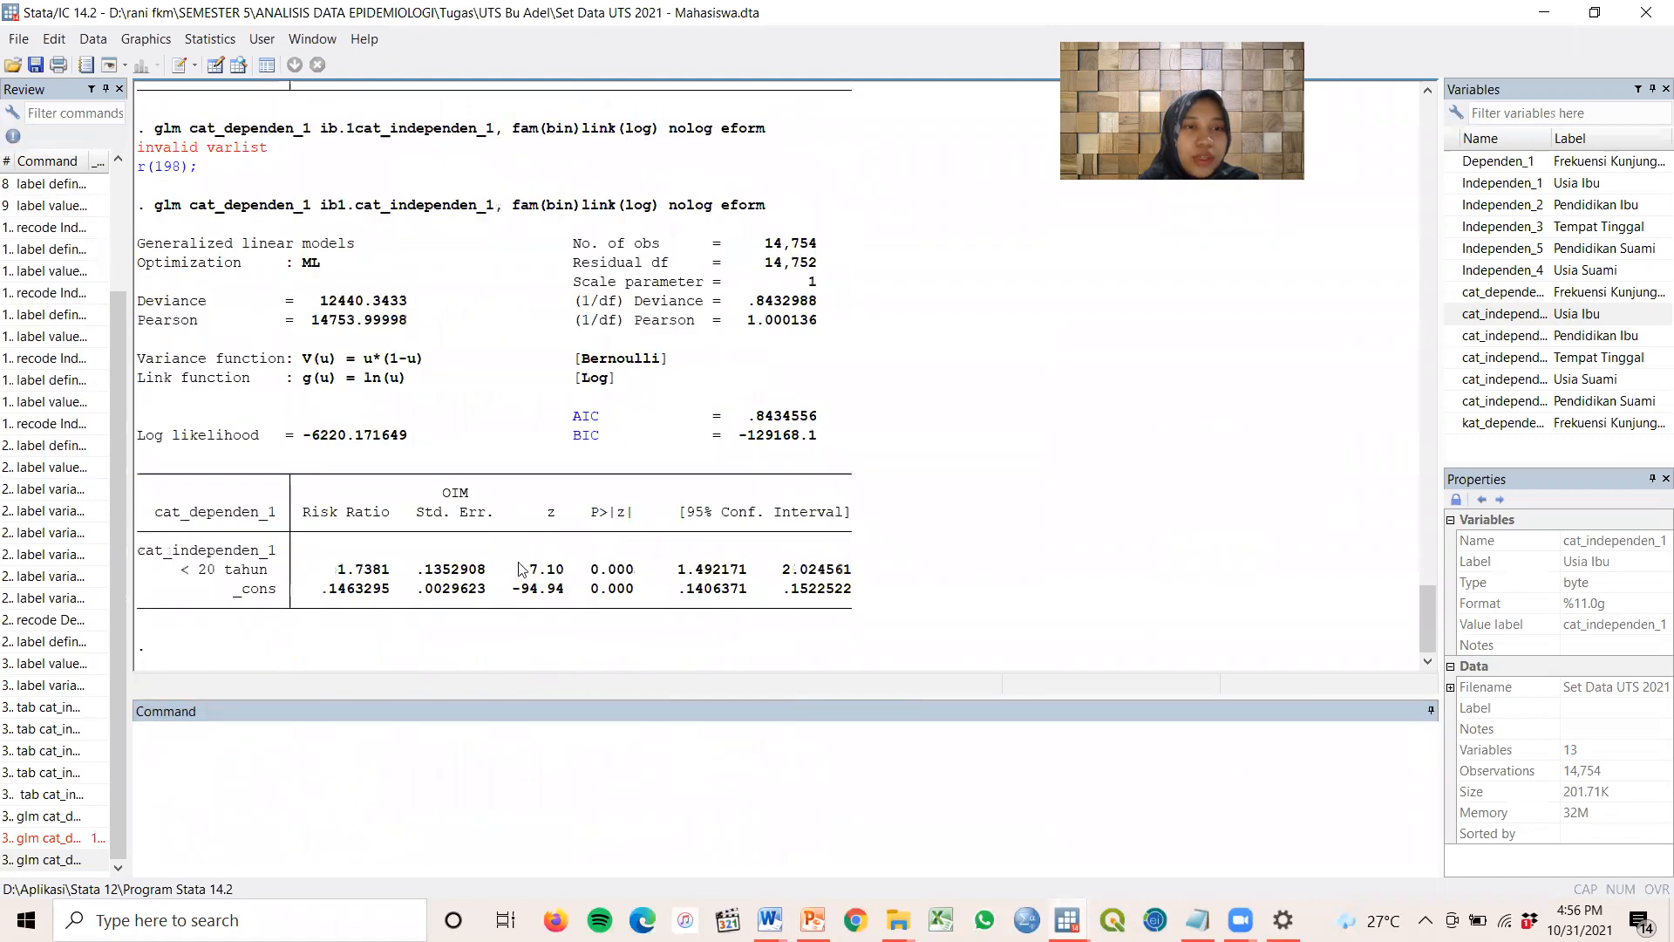
drag(147, 475, 847, 614)
right_click(792, 580)
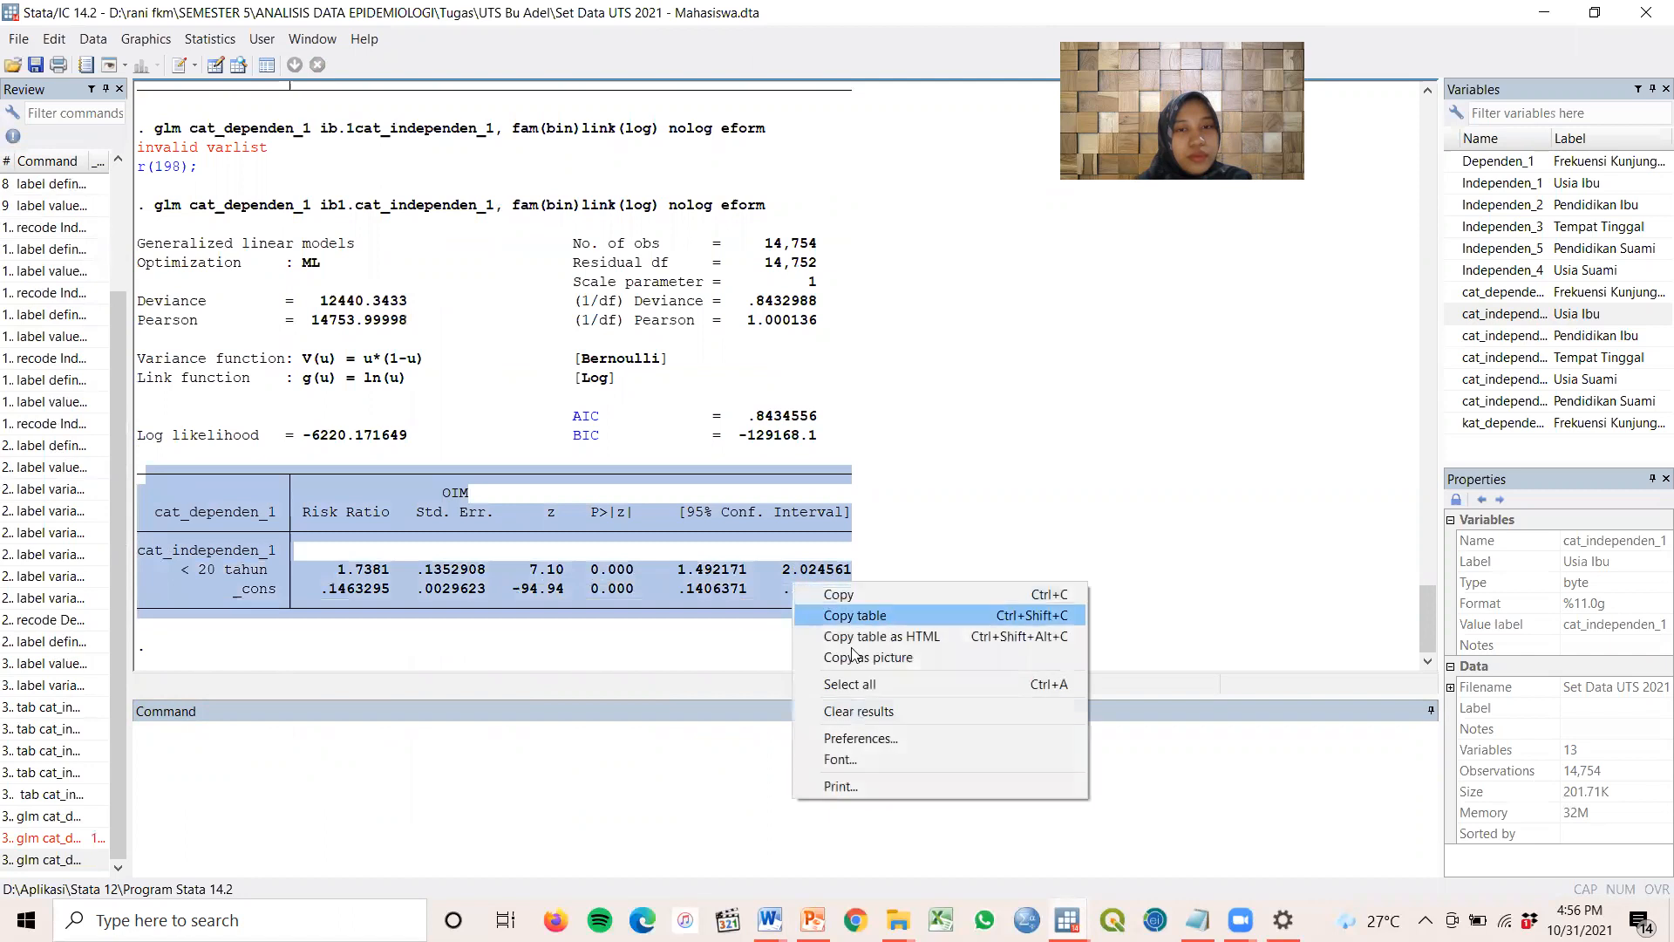
click(865, 657)
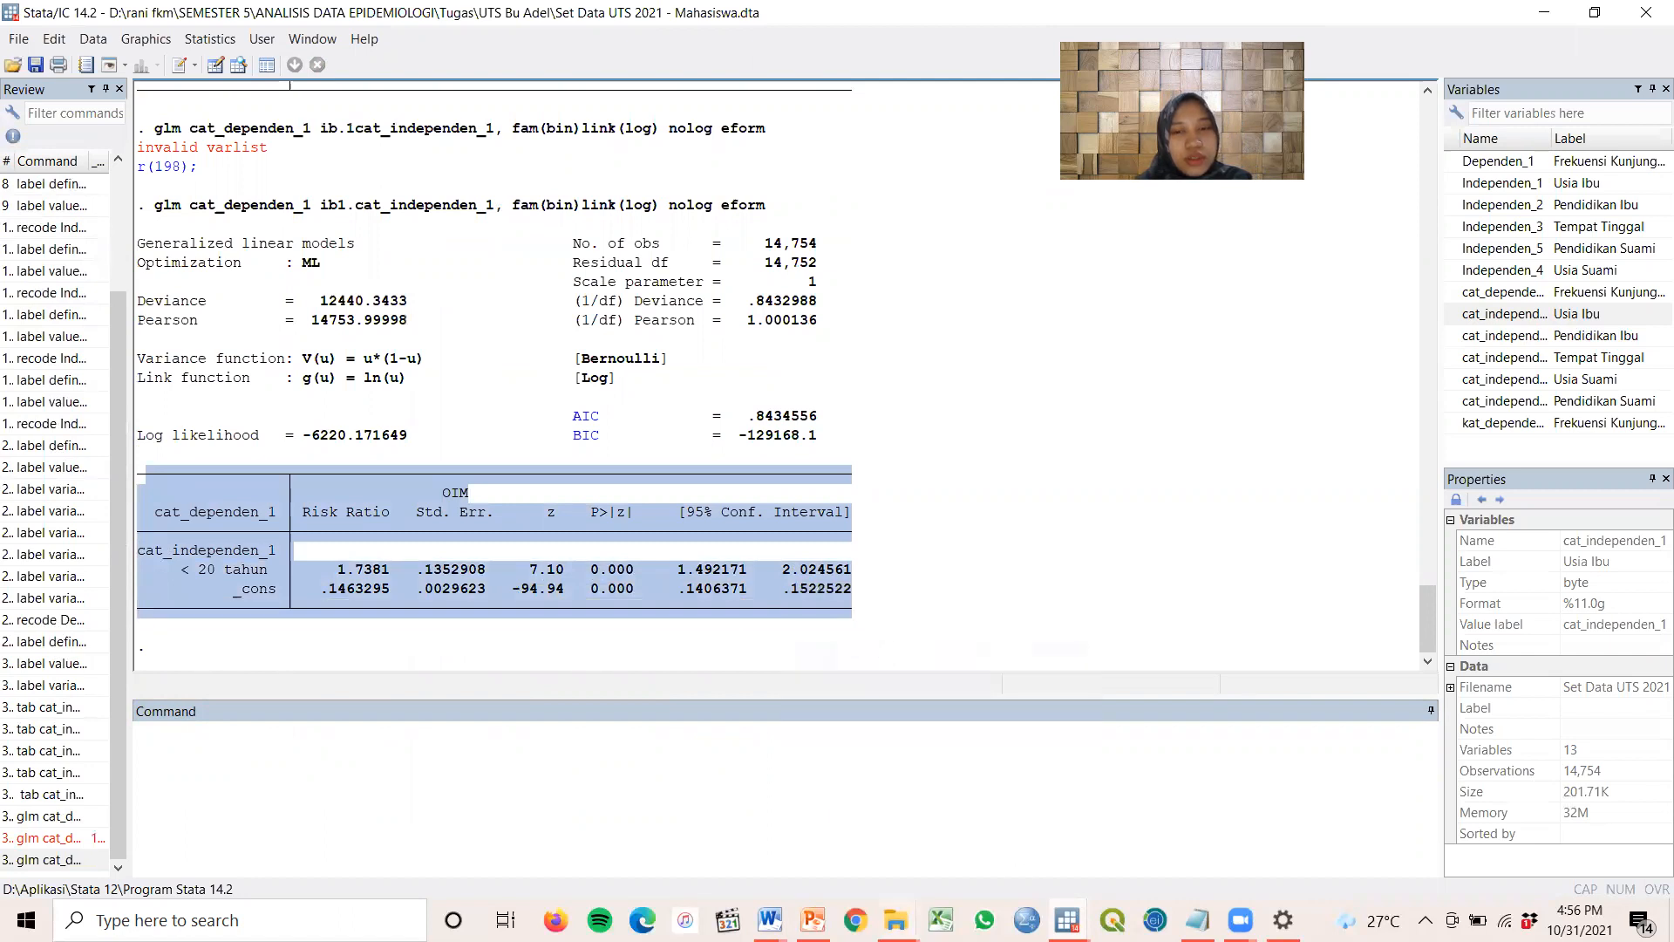
Switch to Record UTS.docx and paste the risk ratio table picture on a new page after the Col cross-tabulation
click(812, 920)
mouse_move(768, 920)
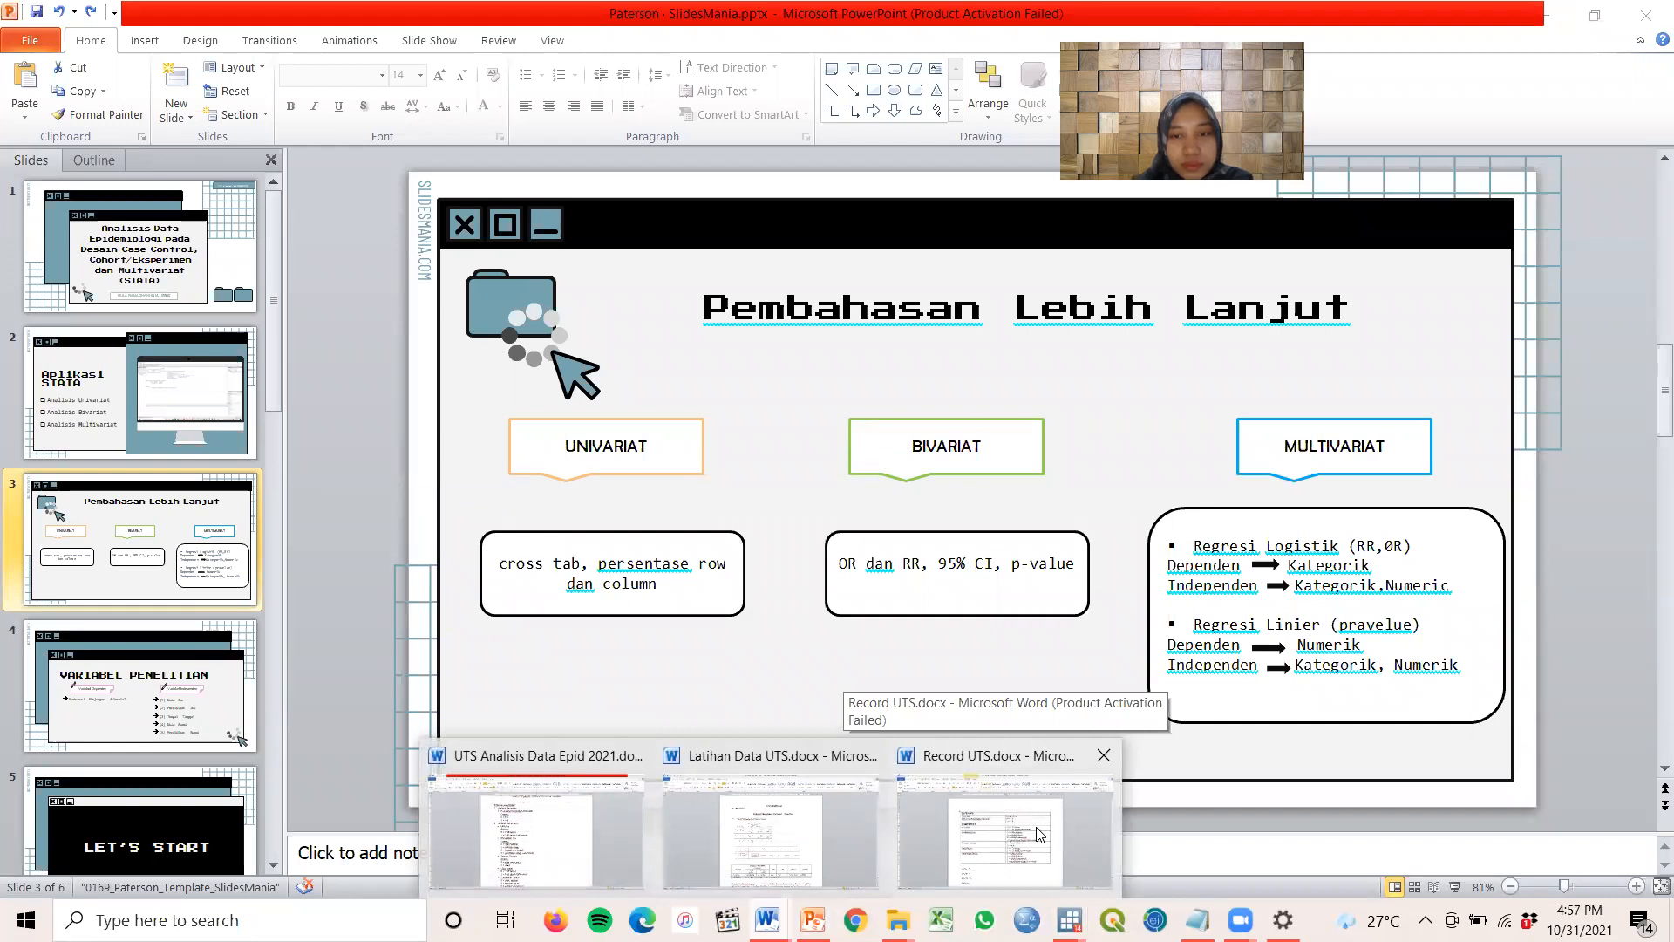
click(1037, 833)
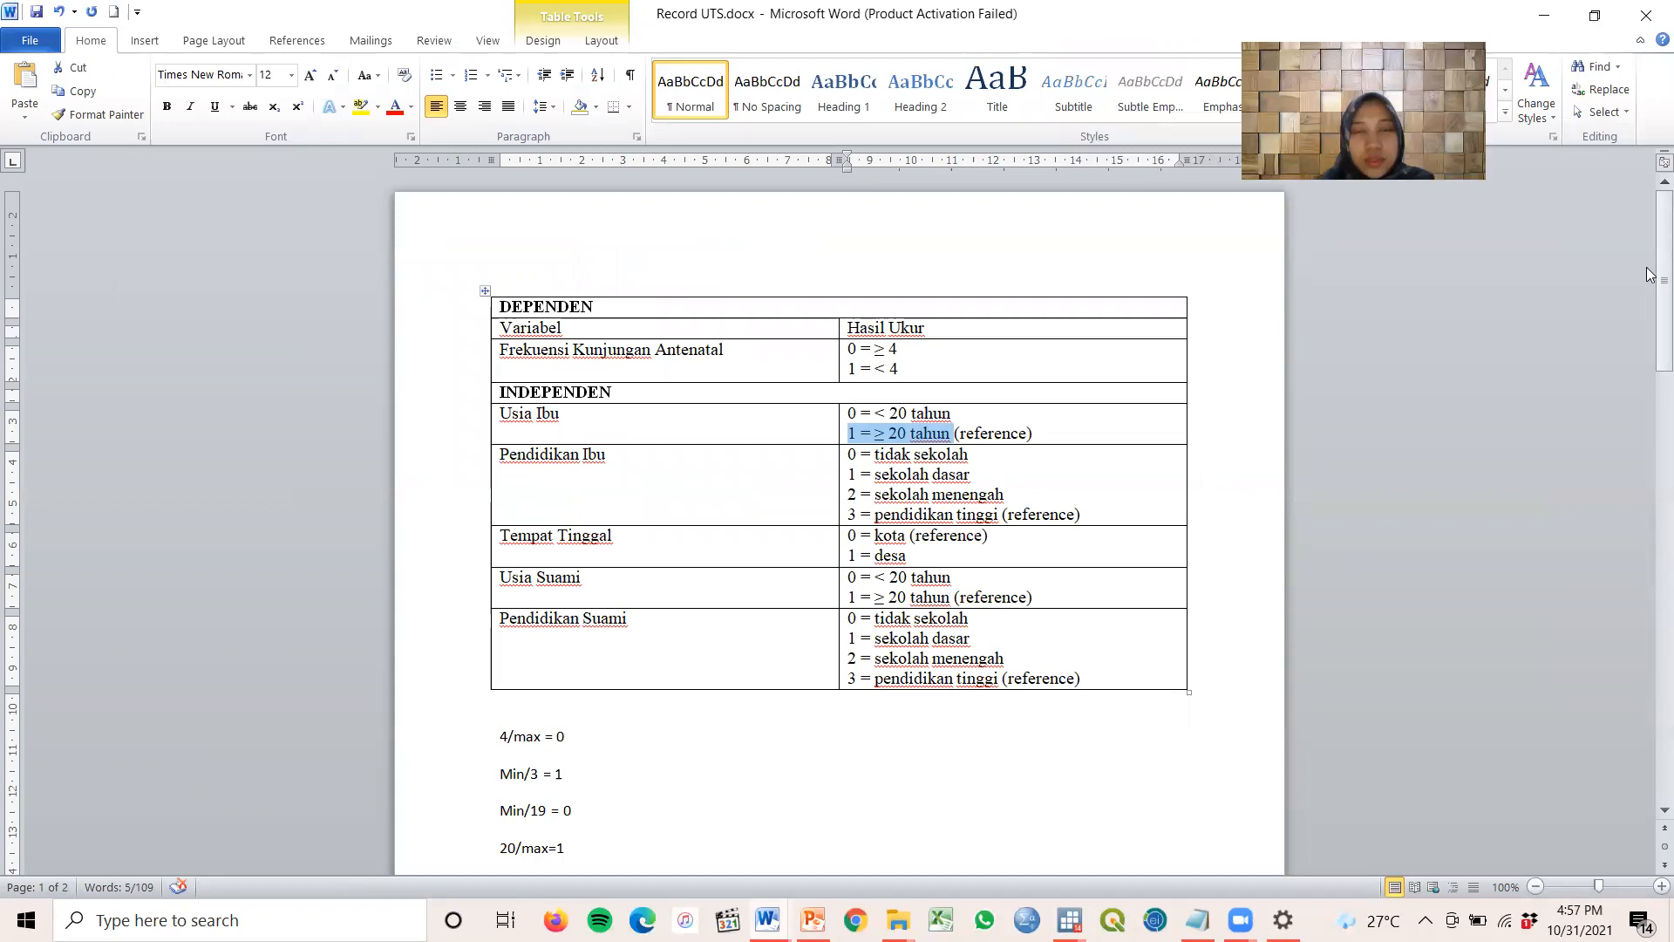
scroll(1648, 274, down, 15)
click(919, 606)
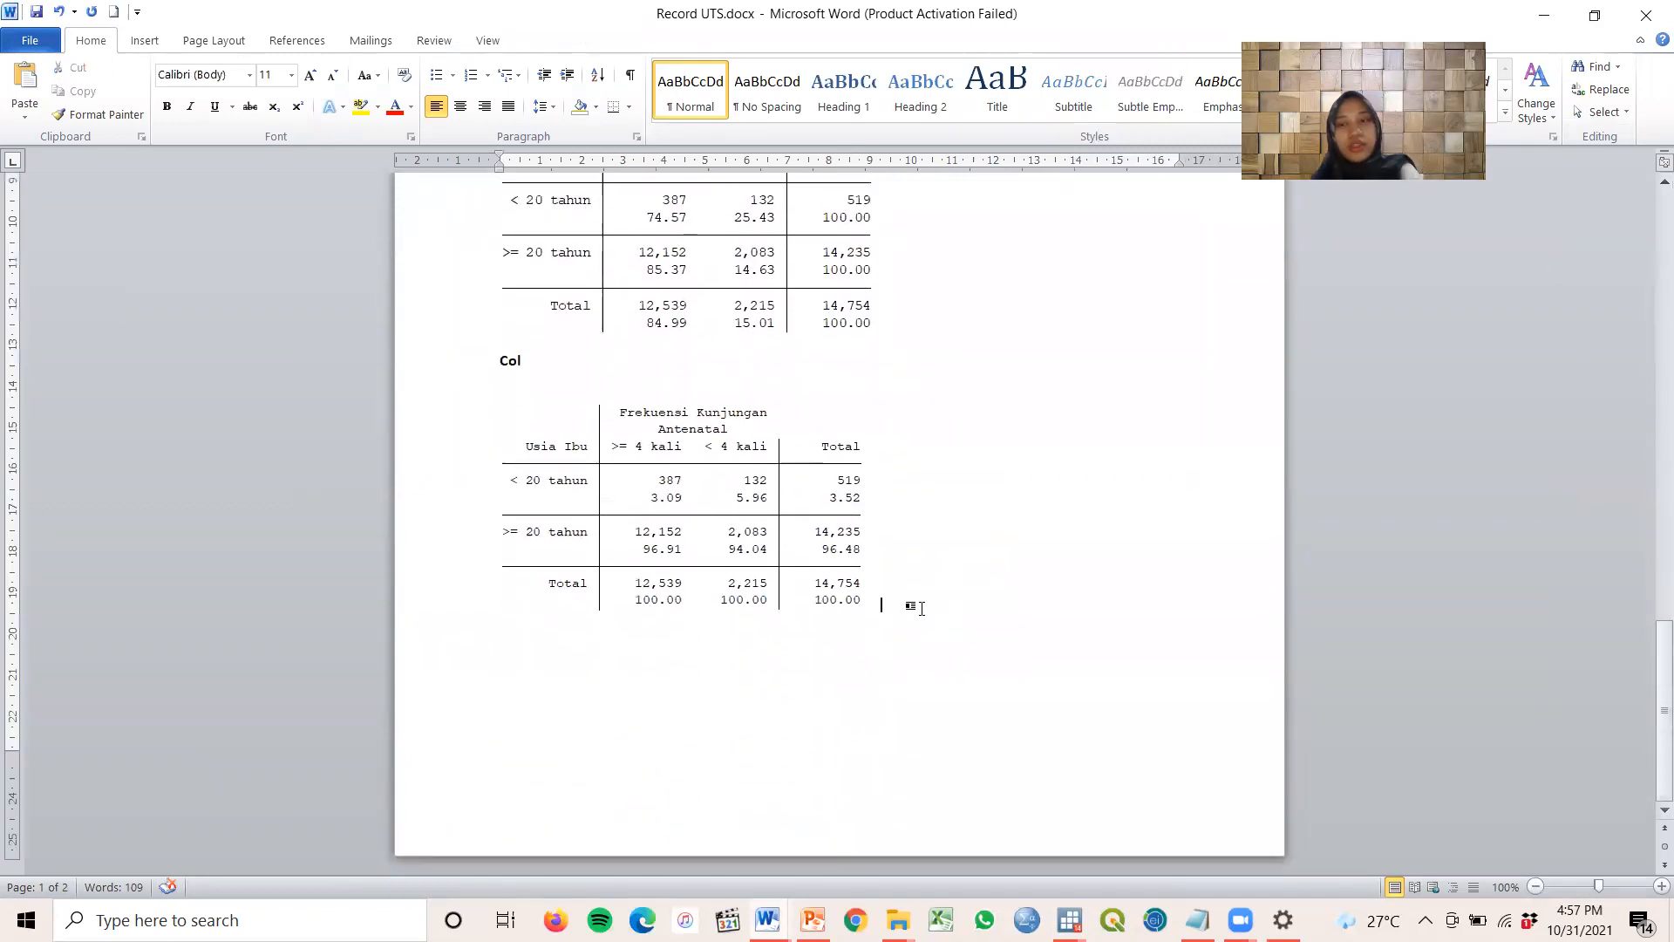
key(Down)
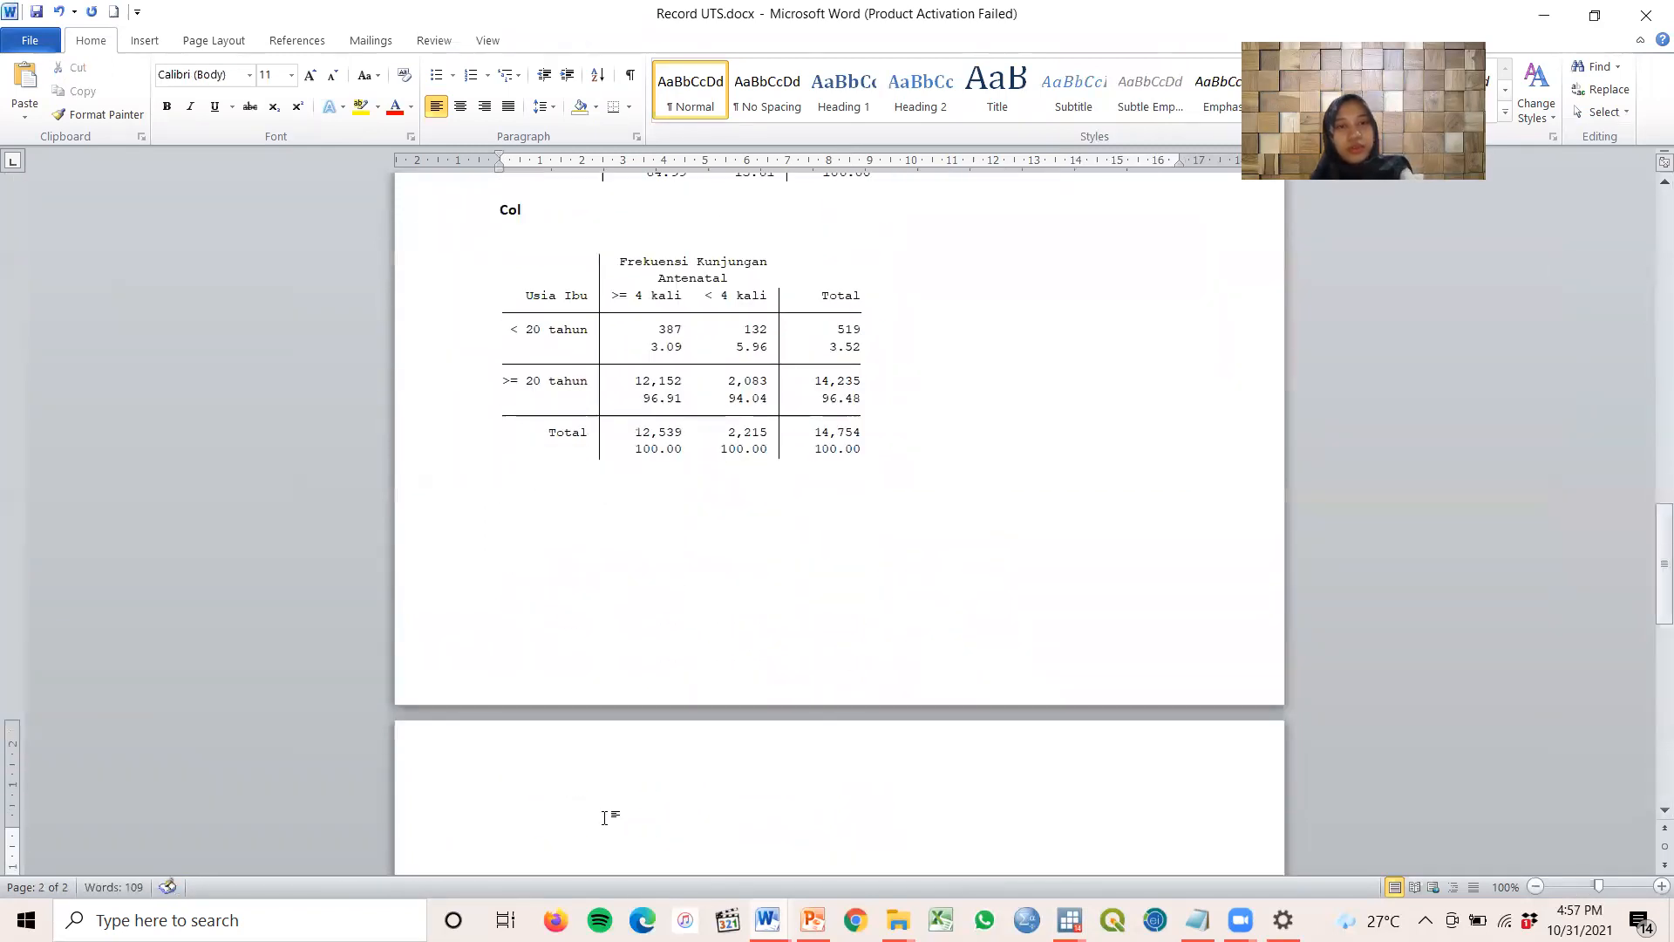
scroll(597, 768, down, 10)
key(ctrl+v)
Crop the empty area beside the pasted risk ratio table and enlarge the picture to about 16.2 cm wide
click(777, 385)
double_click(777, 385)
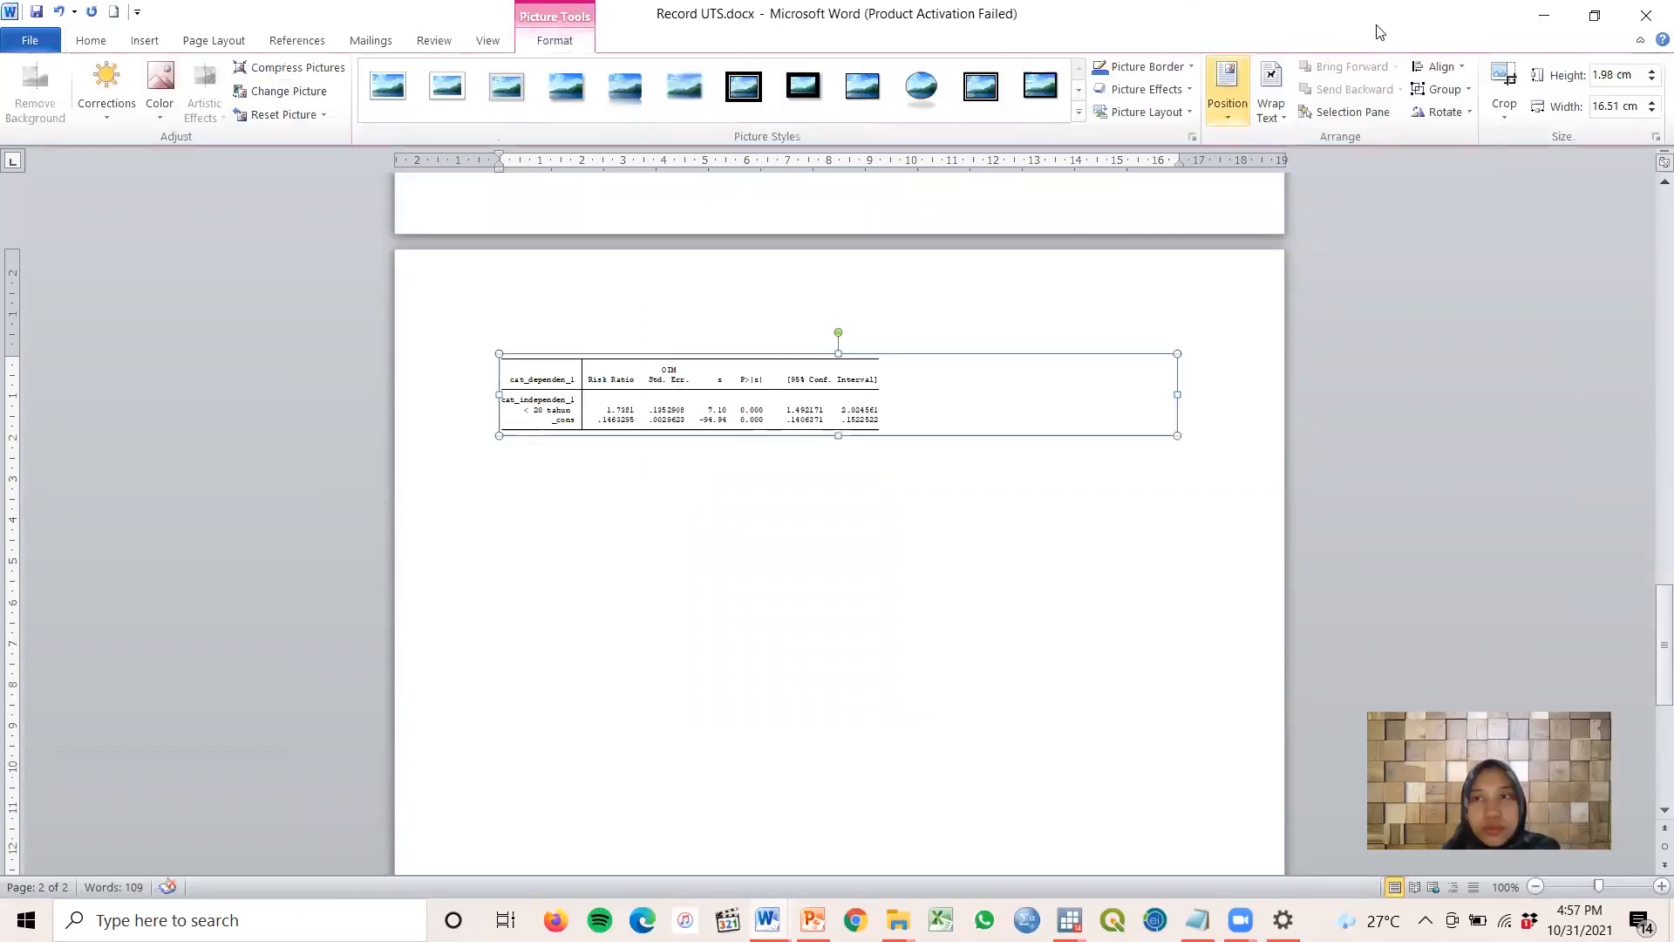
click(1504, 92)
drag(1178, 435, 888, 440)
click(916, 535)
click(871, 442)
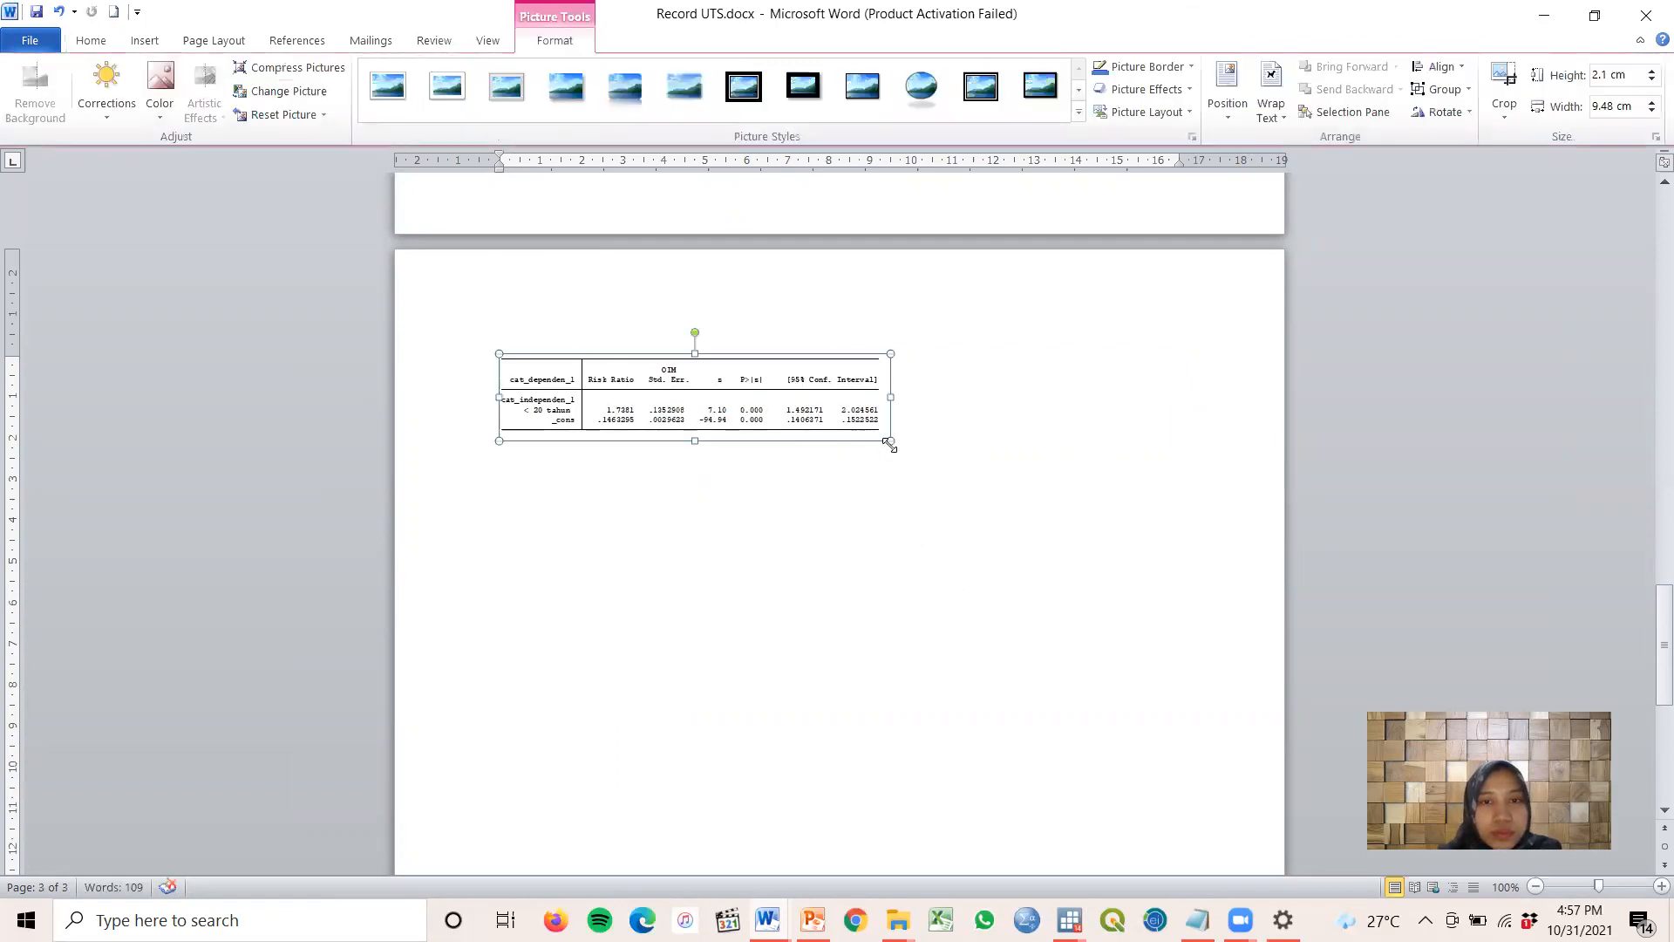
drag(1046, 500, 1012, 500)
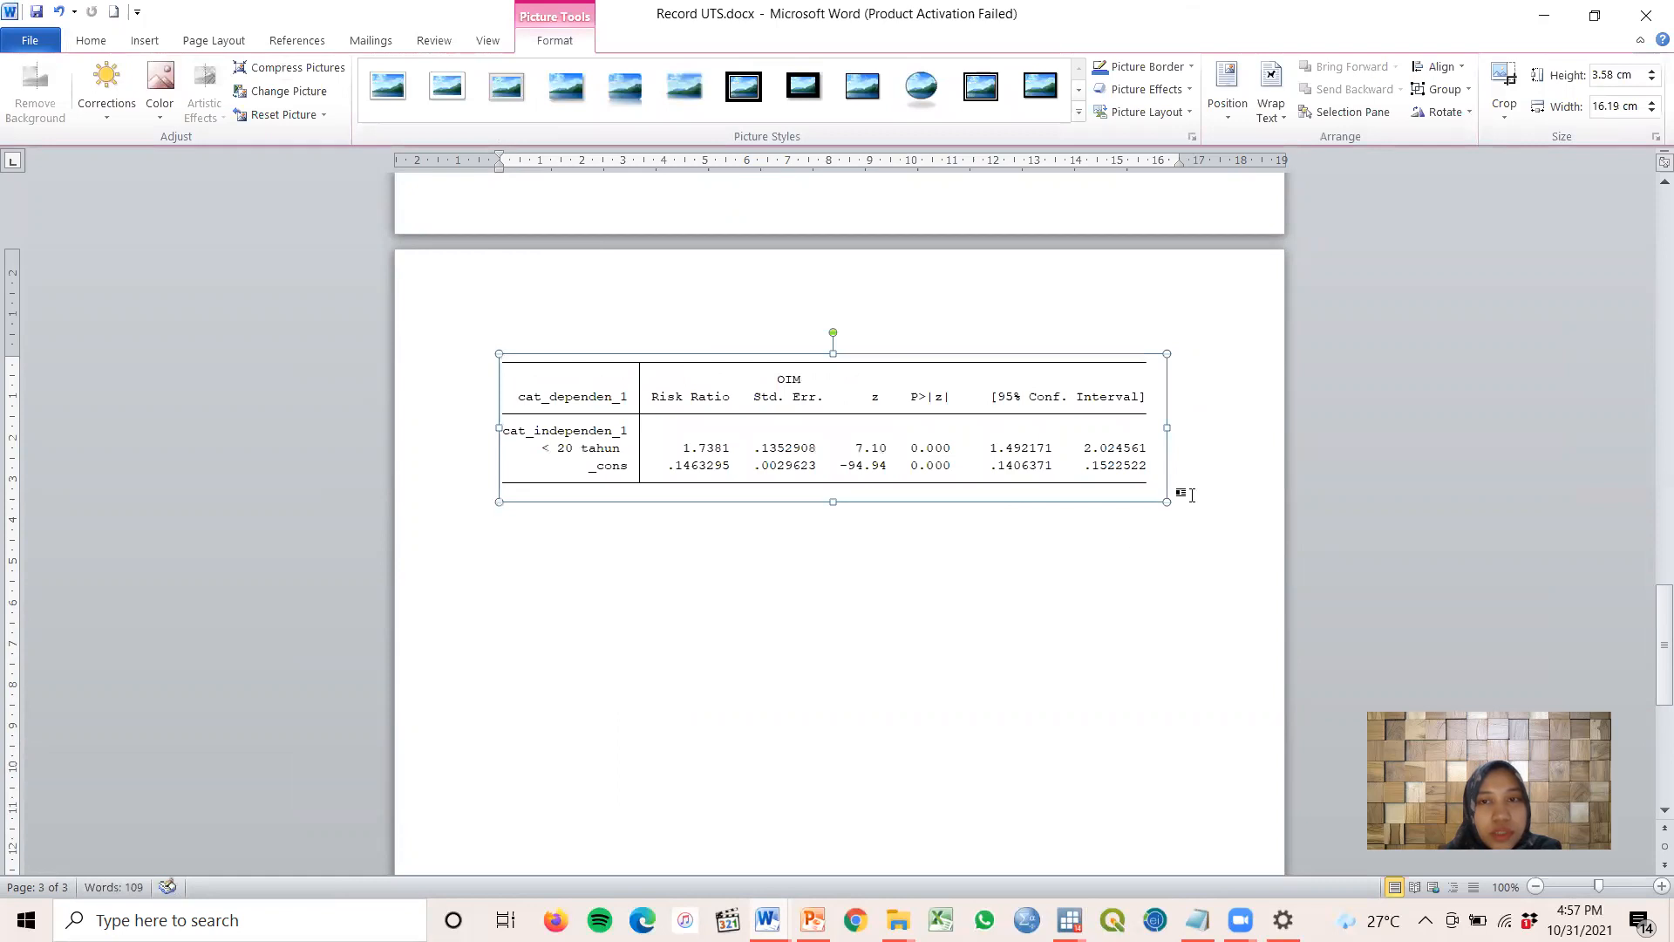
click(1116, 503)
Insert an empty line above the risk ratio table picture
scroll(837, 489, up, 2)
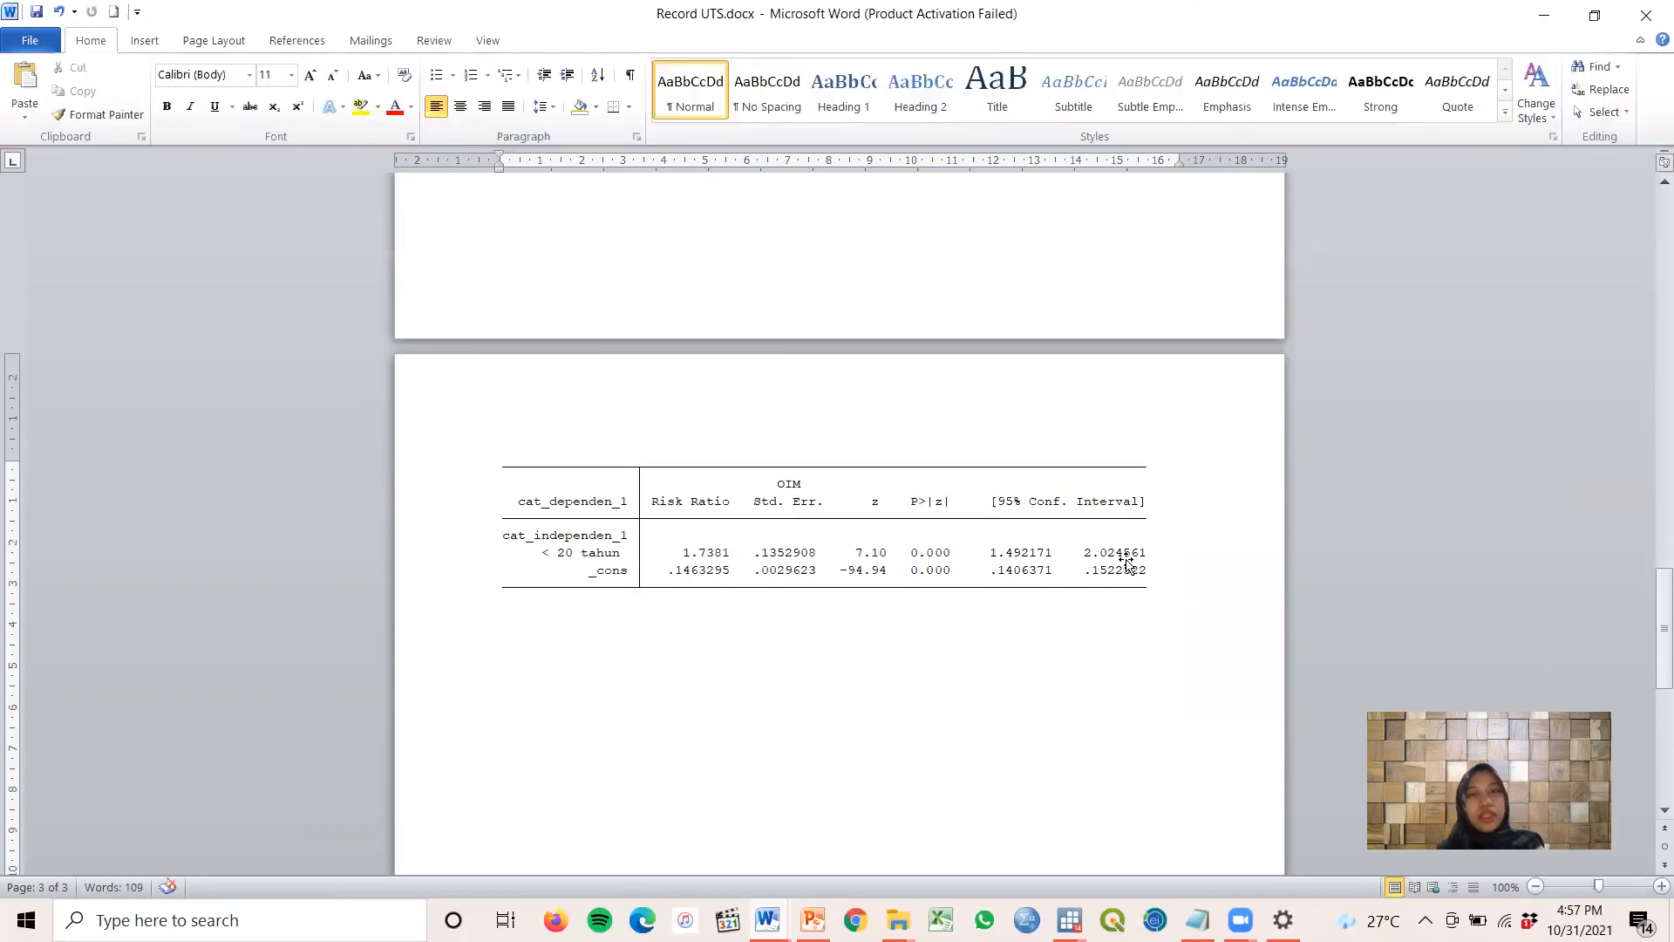
click(513, 476)
key(Return)
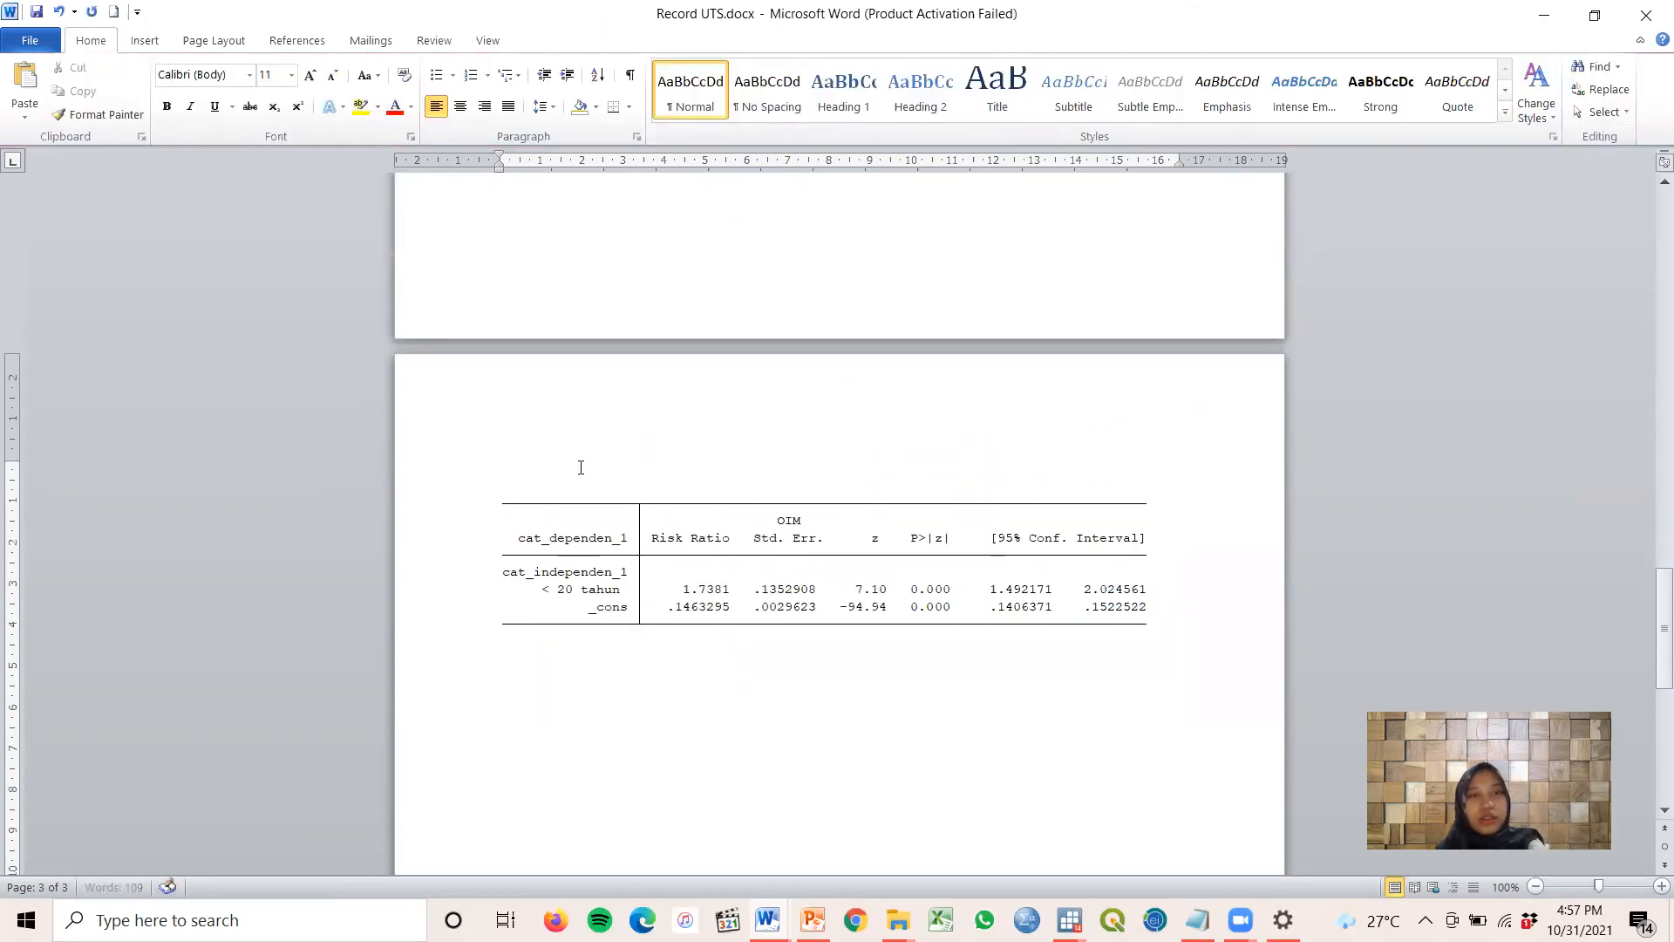
Add the heading ANALISIS BIVARIAT above the risk ratio table and ANALISIS UNIVARIAT above the title of the cross-tabulation page
text(ANA)
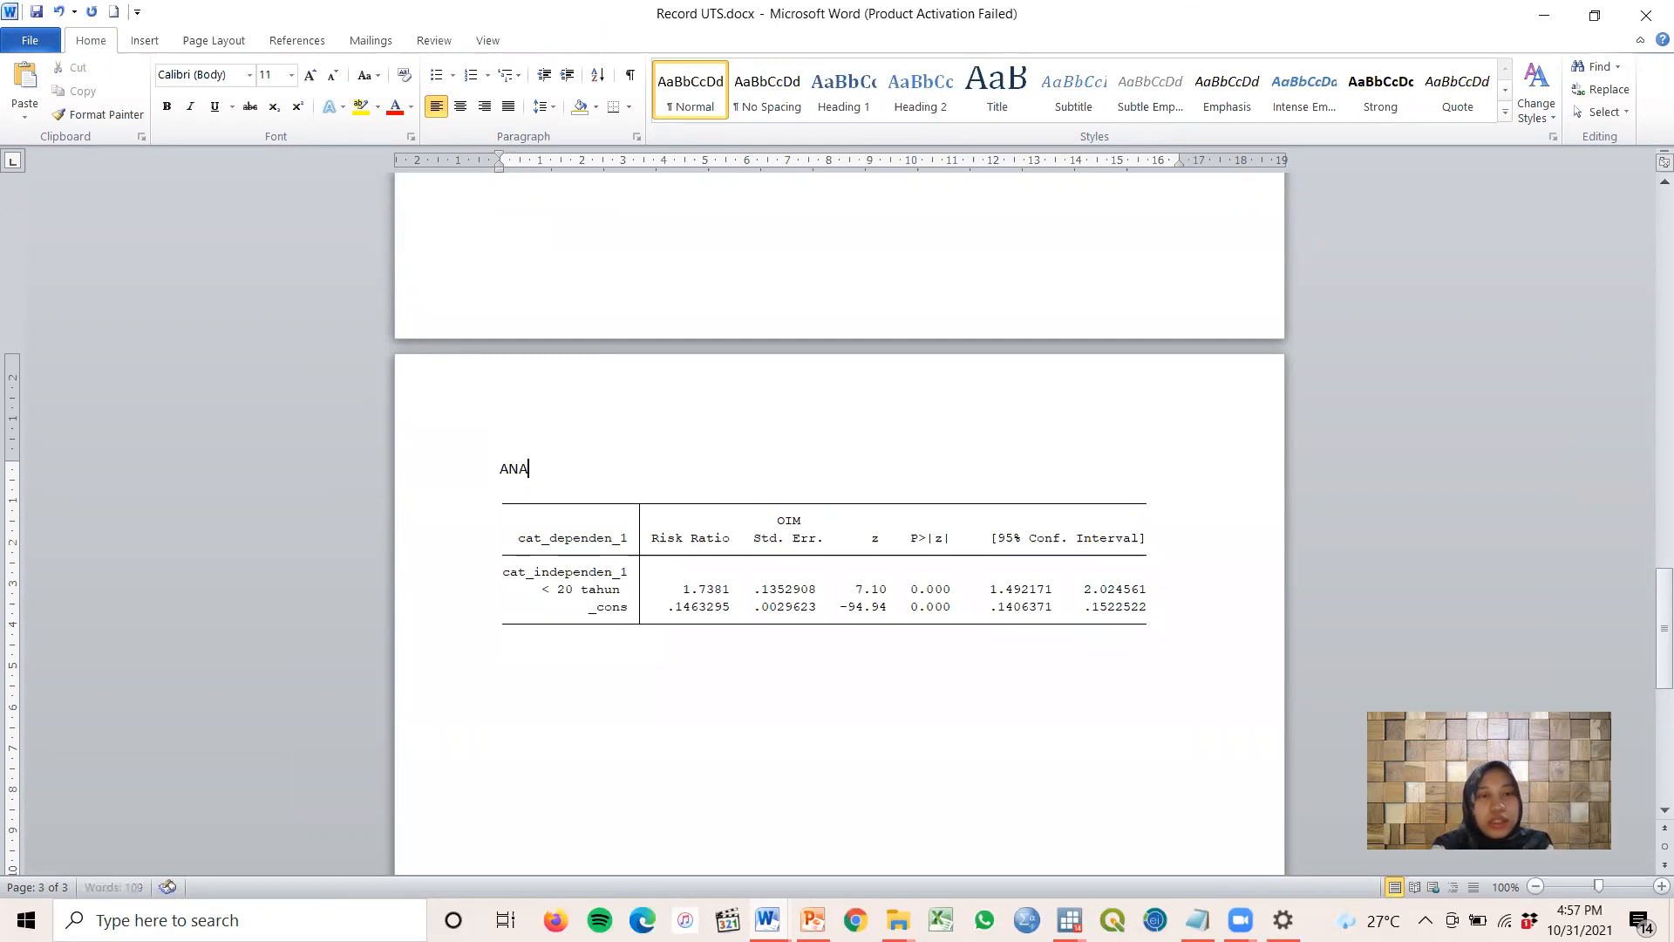
text(LISIS BIVARIAT)
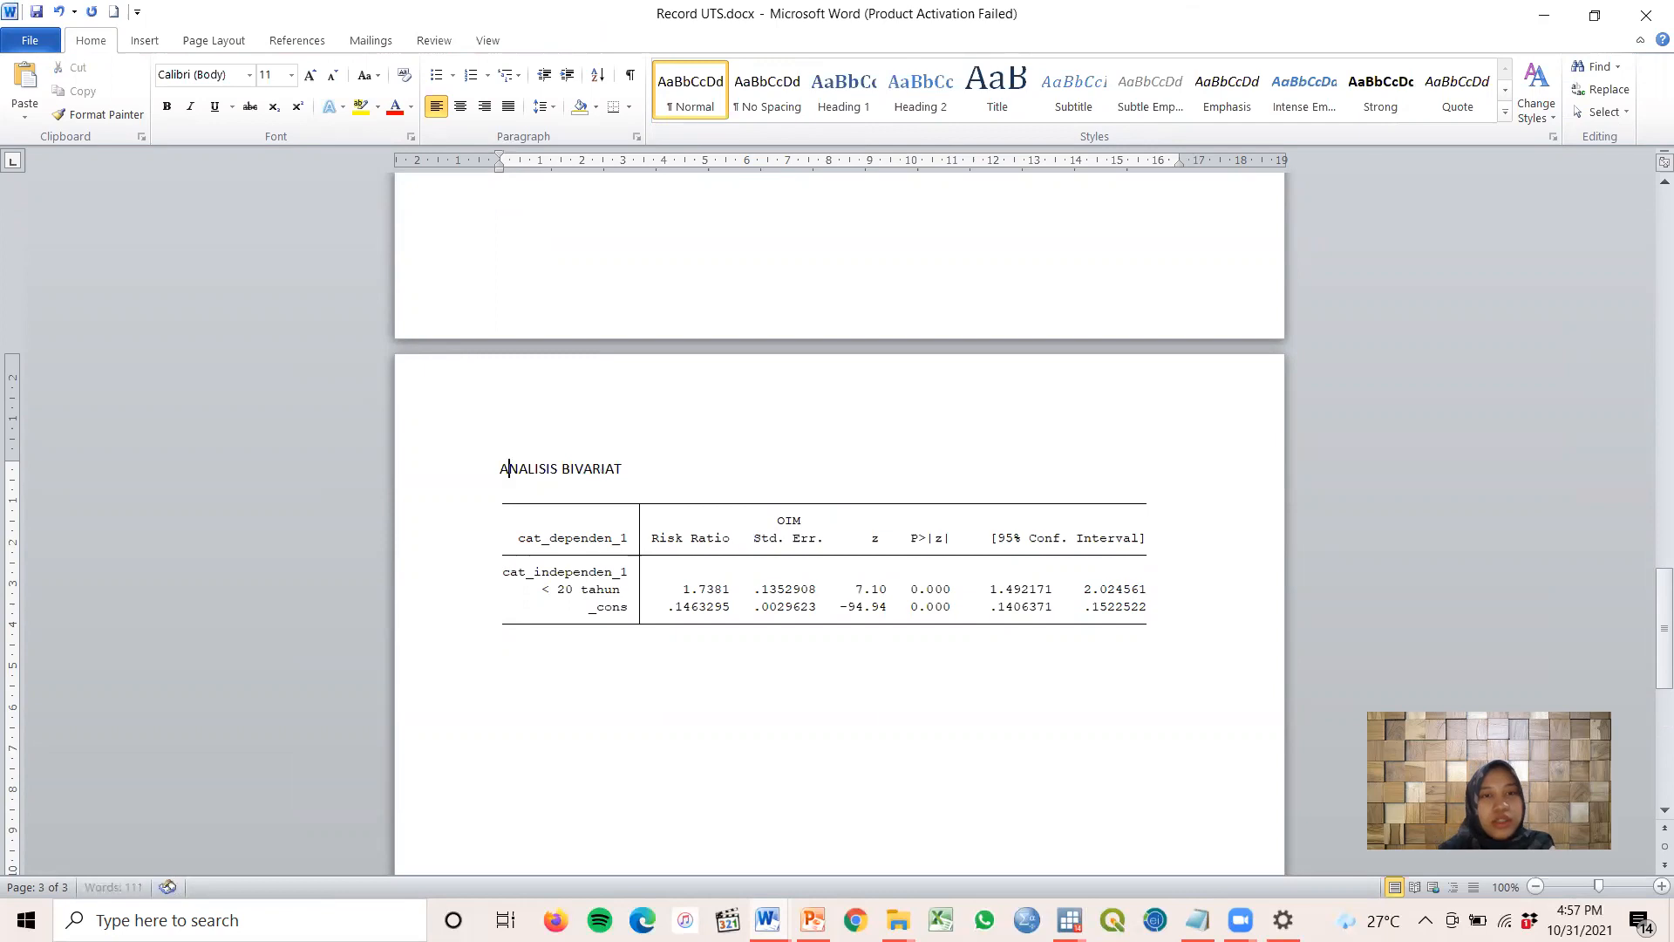
scroll(630, 354, up, 15)
scroll(611, 366, up, 3)
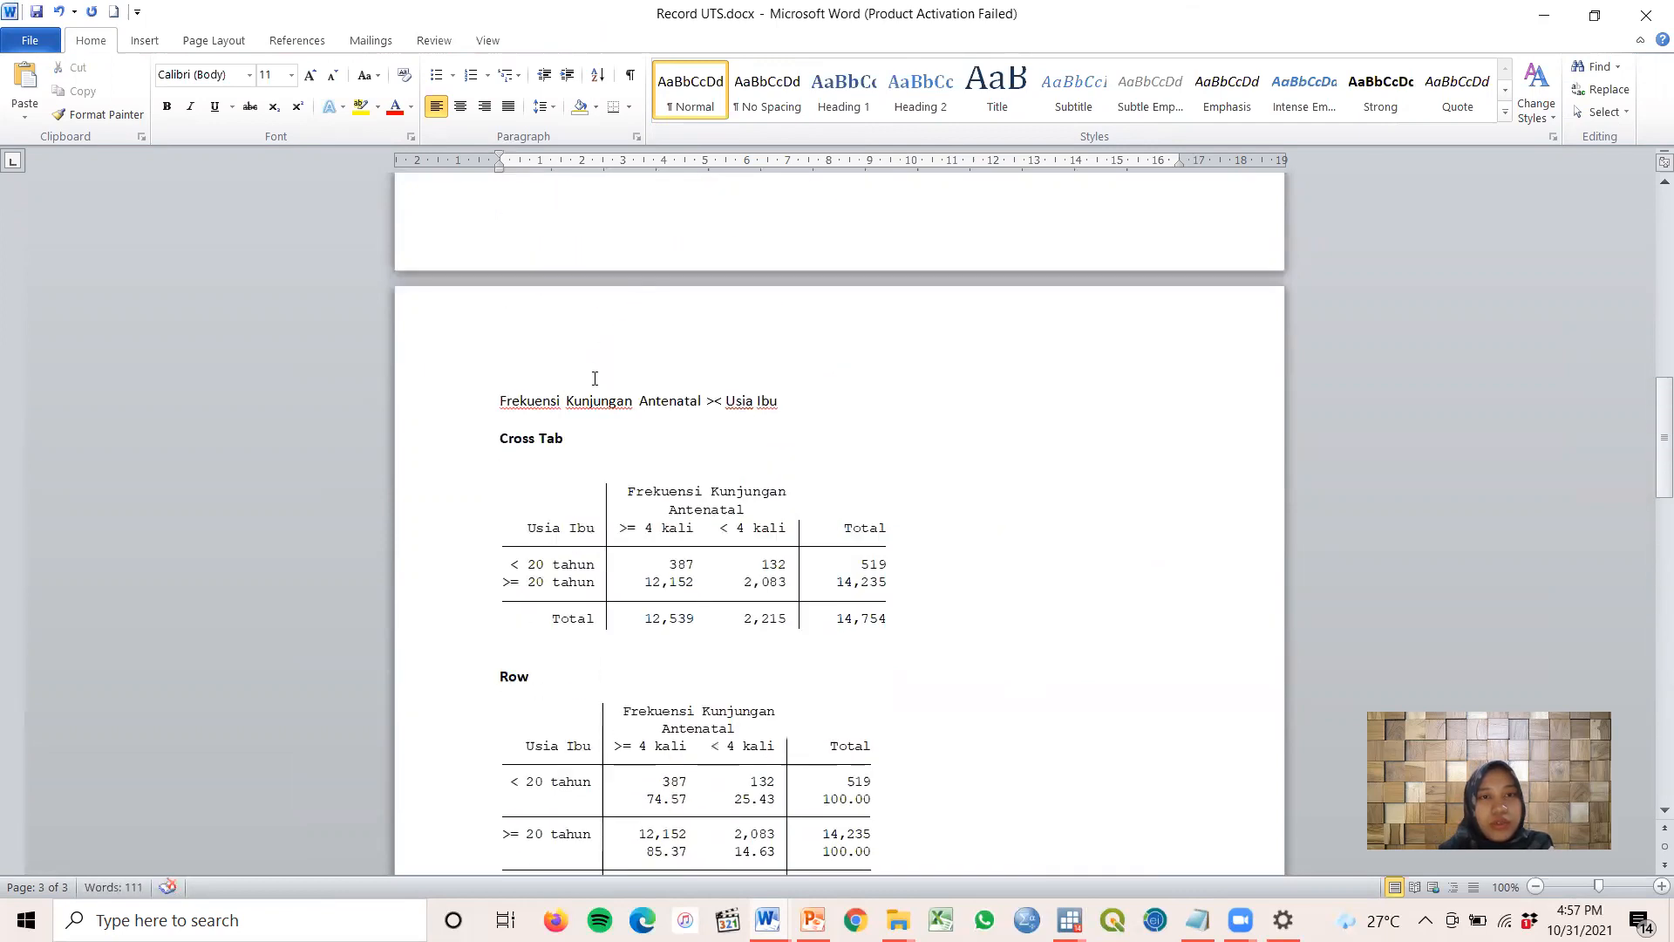
click(494, 408)
key(Return)
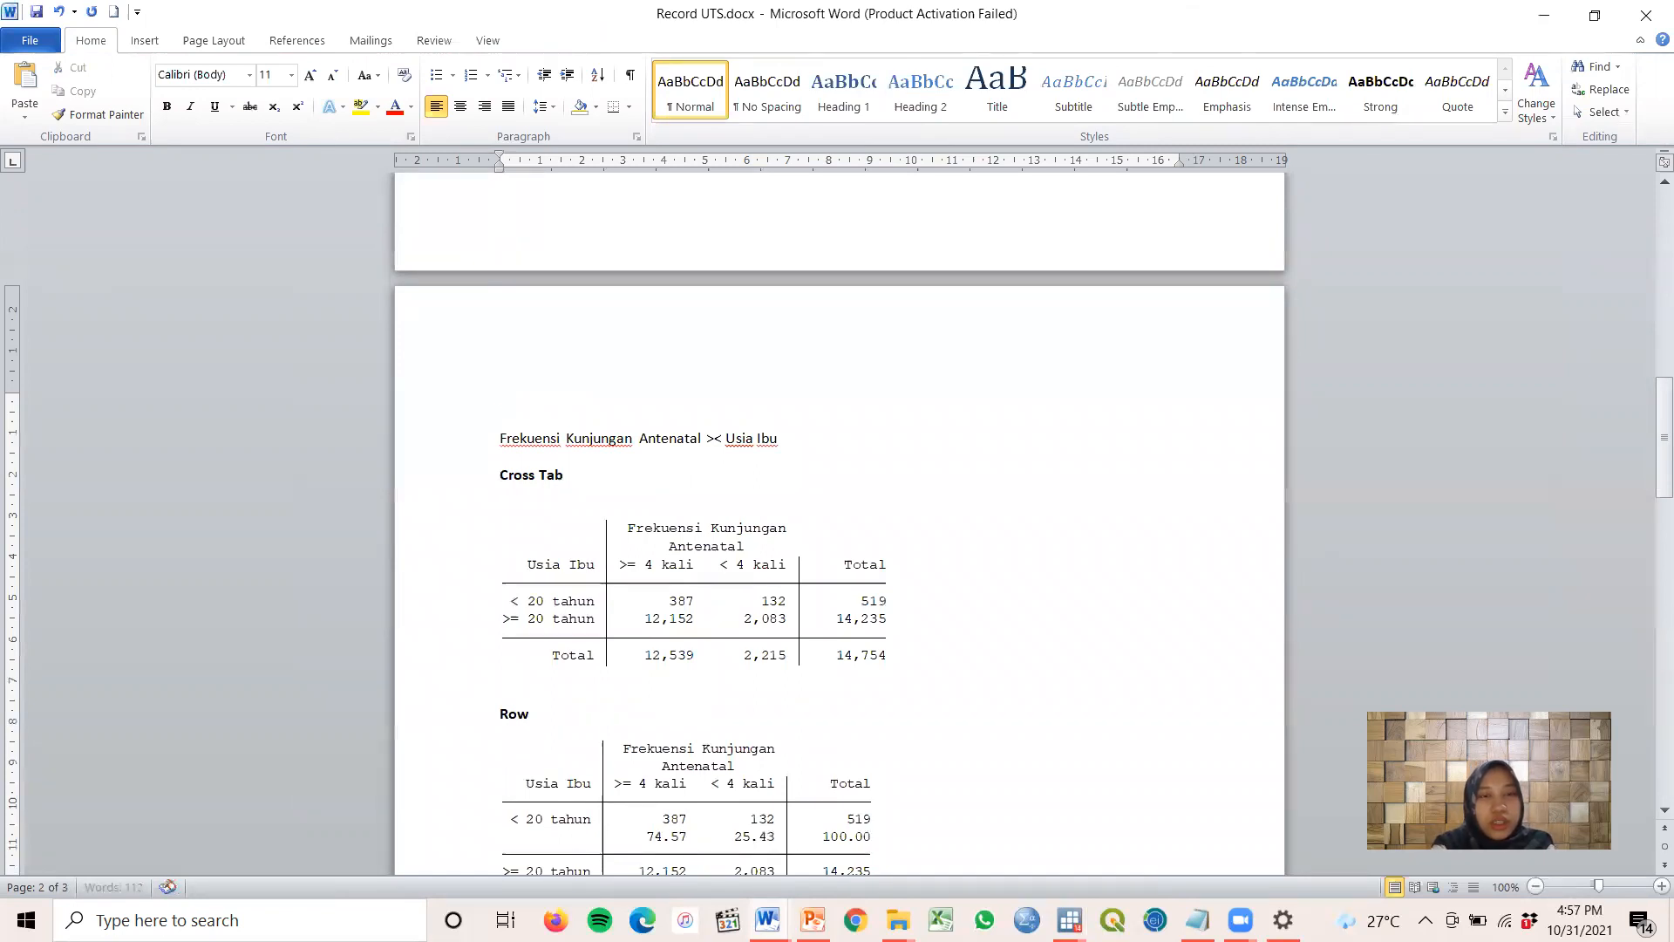
text(ANALISIS UNIVARIAT)
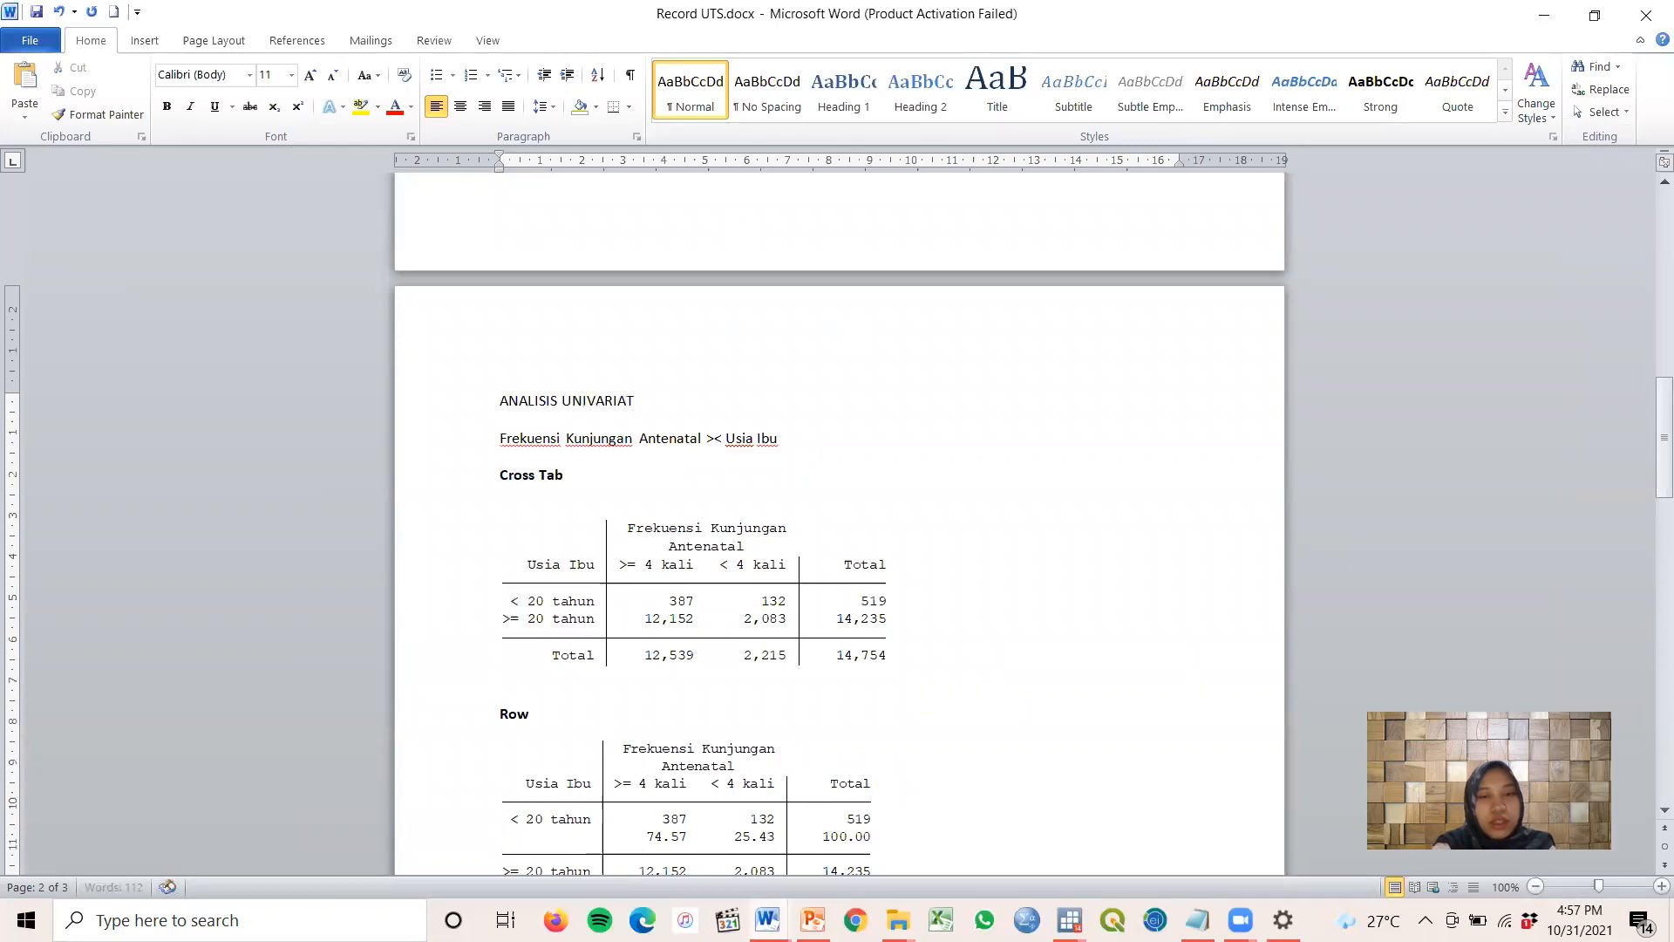
Insert an empty line between the ANALISIS BIVARIAT heading and the risk ratio table picture
scroll(492, 591, down, 20)
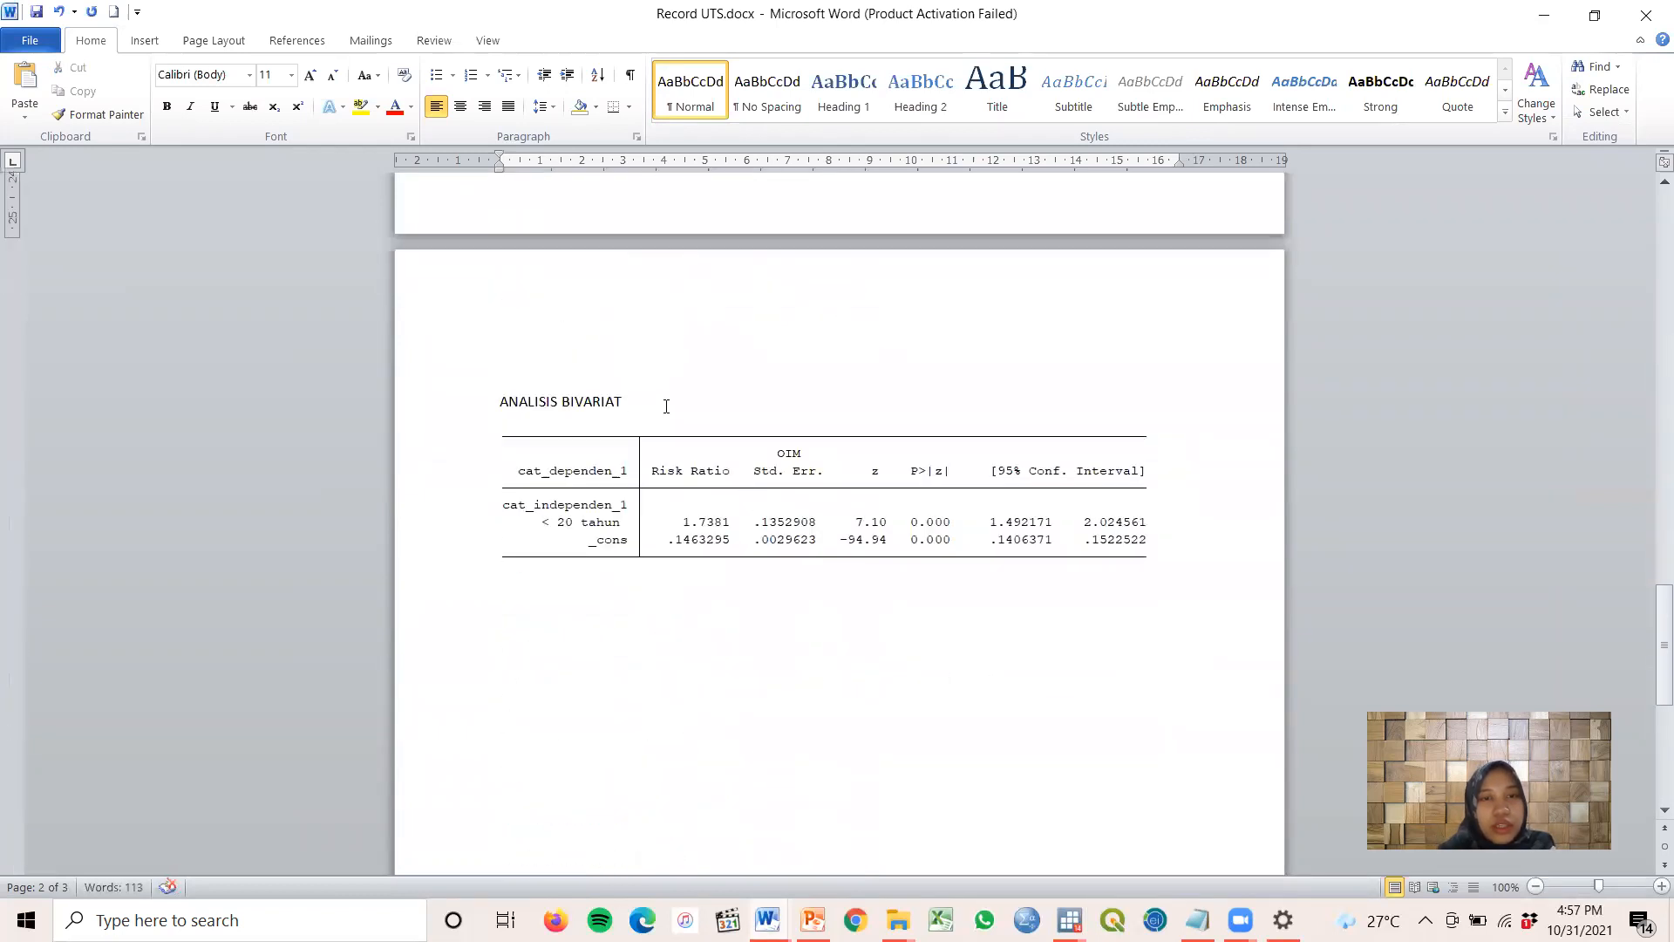
click(664, 404)
text(()
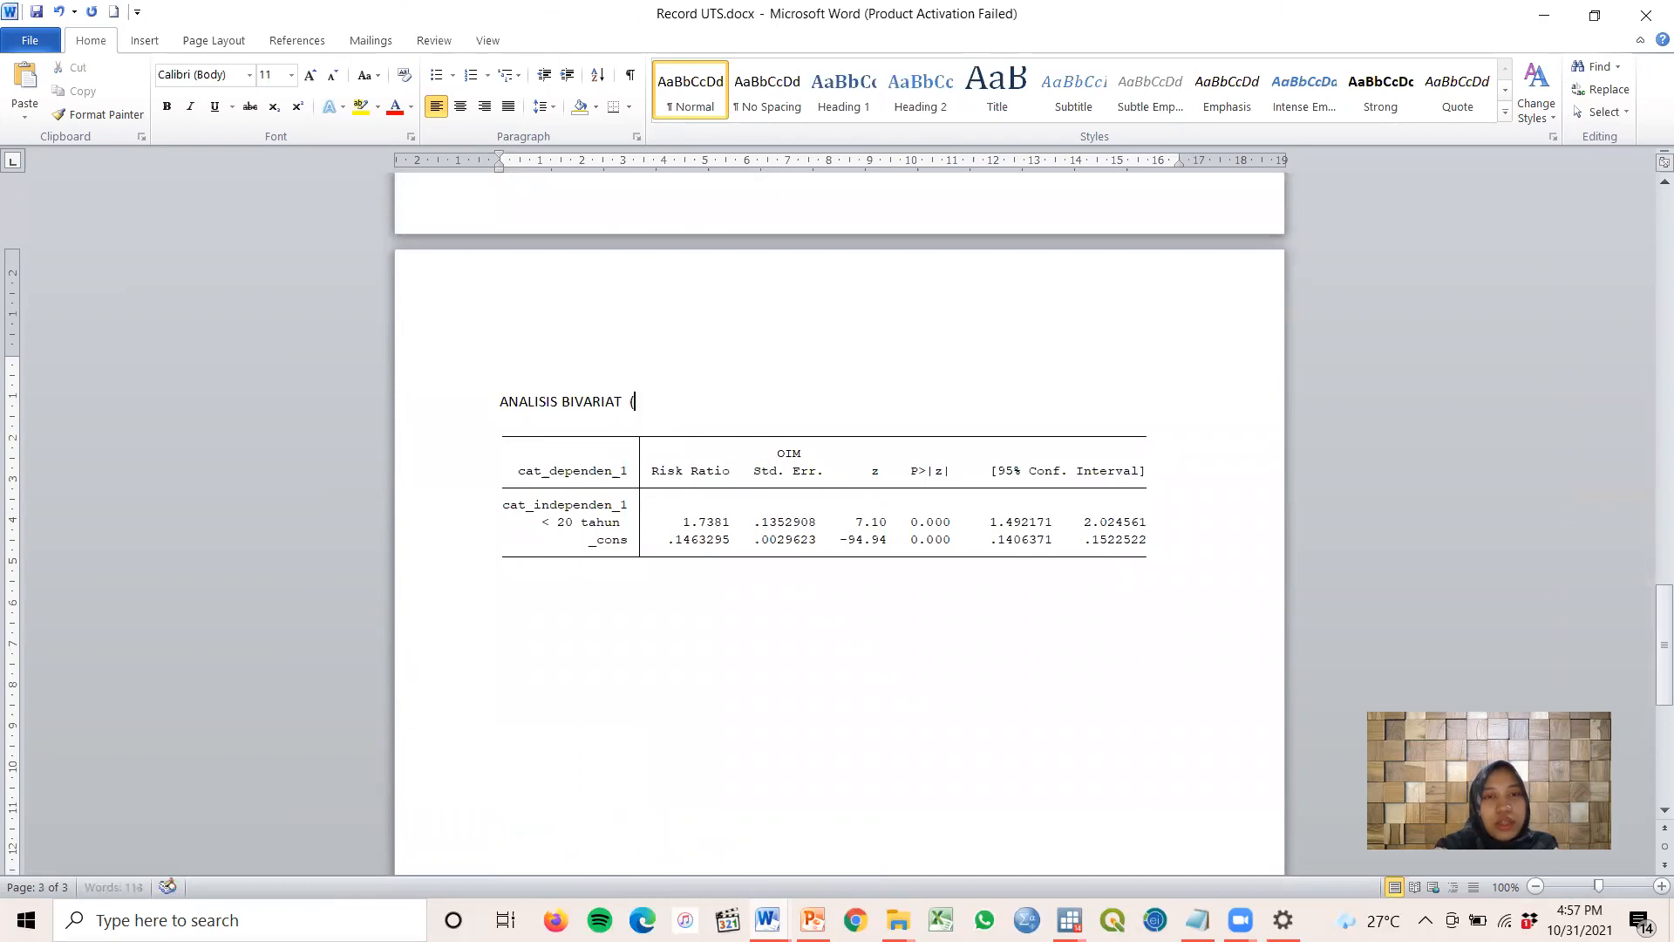
key(BackSpace)
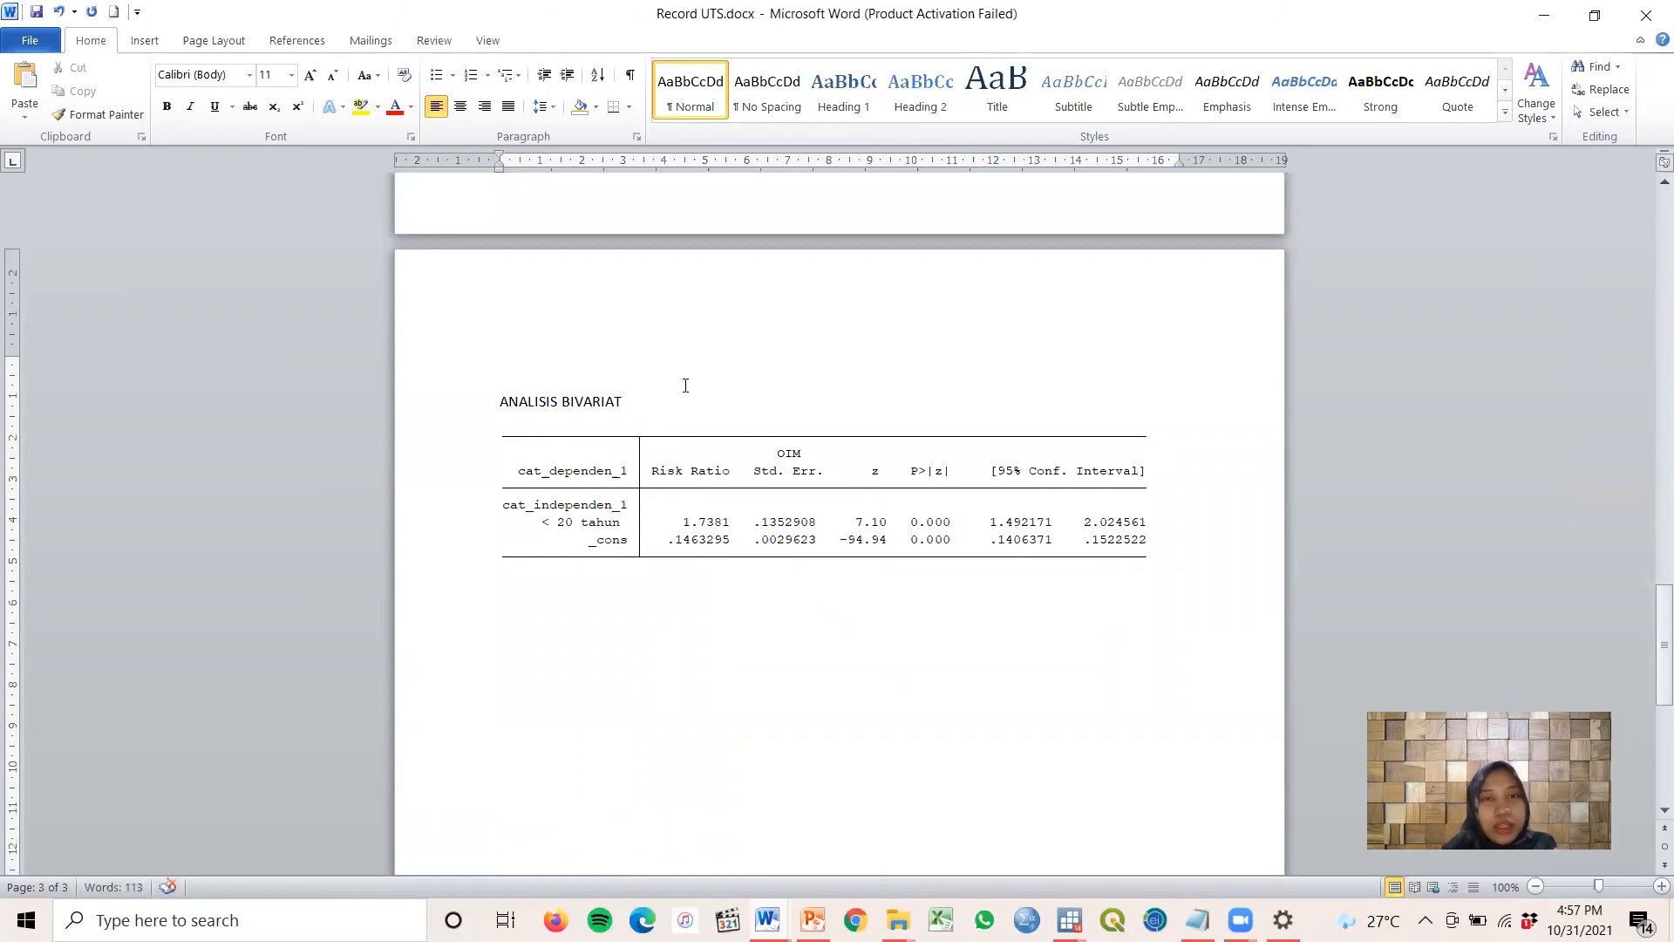
scroll(710, 391, down, 2)
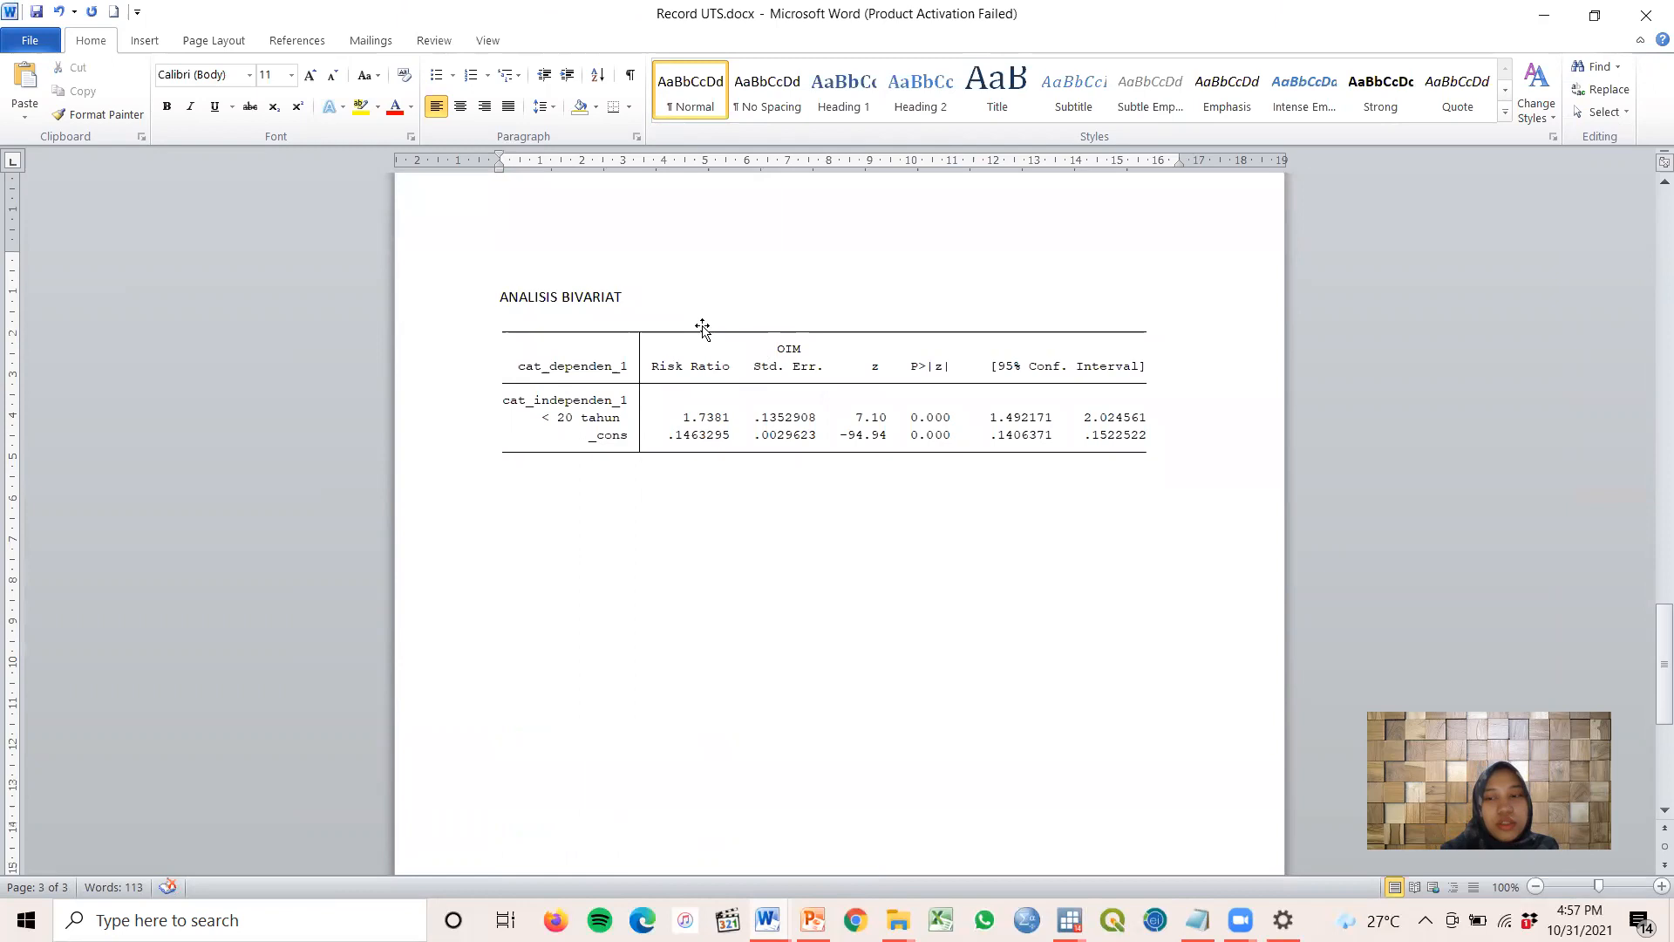
key(Return)
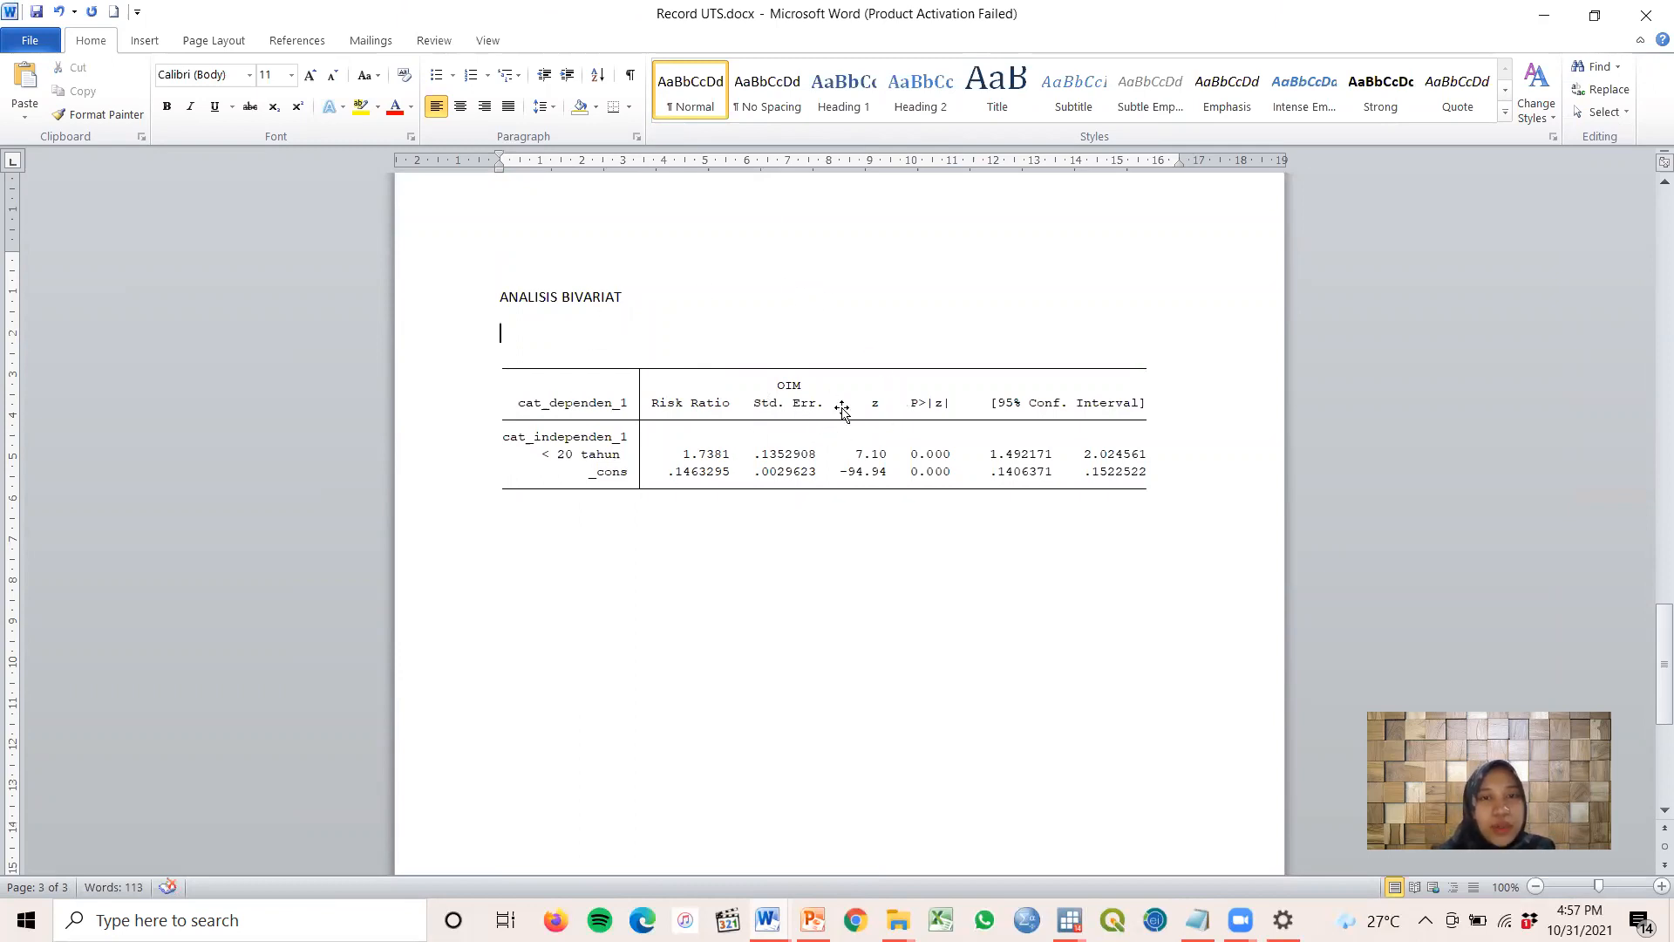
Copy the Row cross-tabulation picture and paste it on the empty line under the ANALISIS BIVARIAT heading
scroll(680, 399, down, 2)
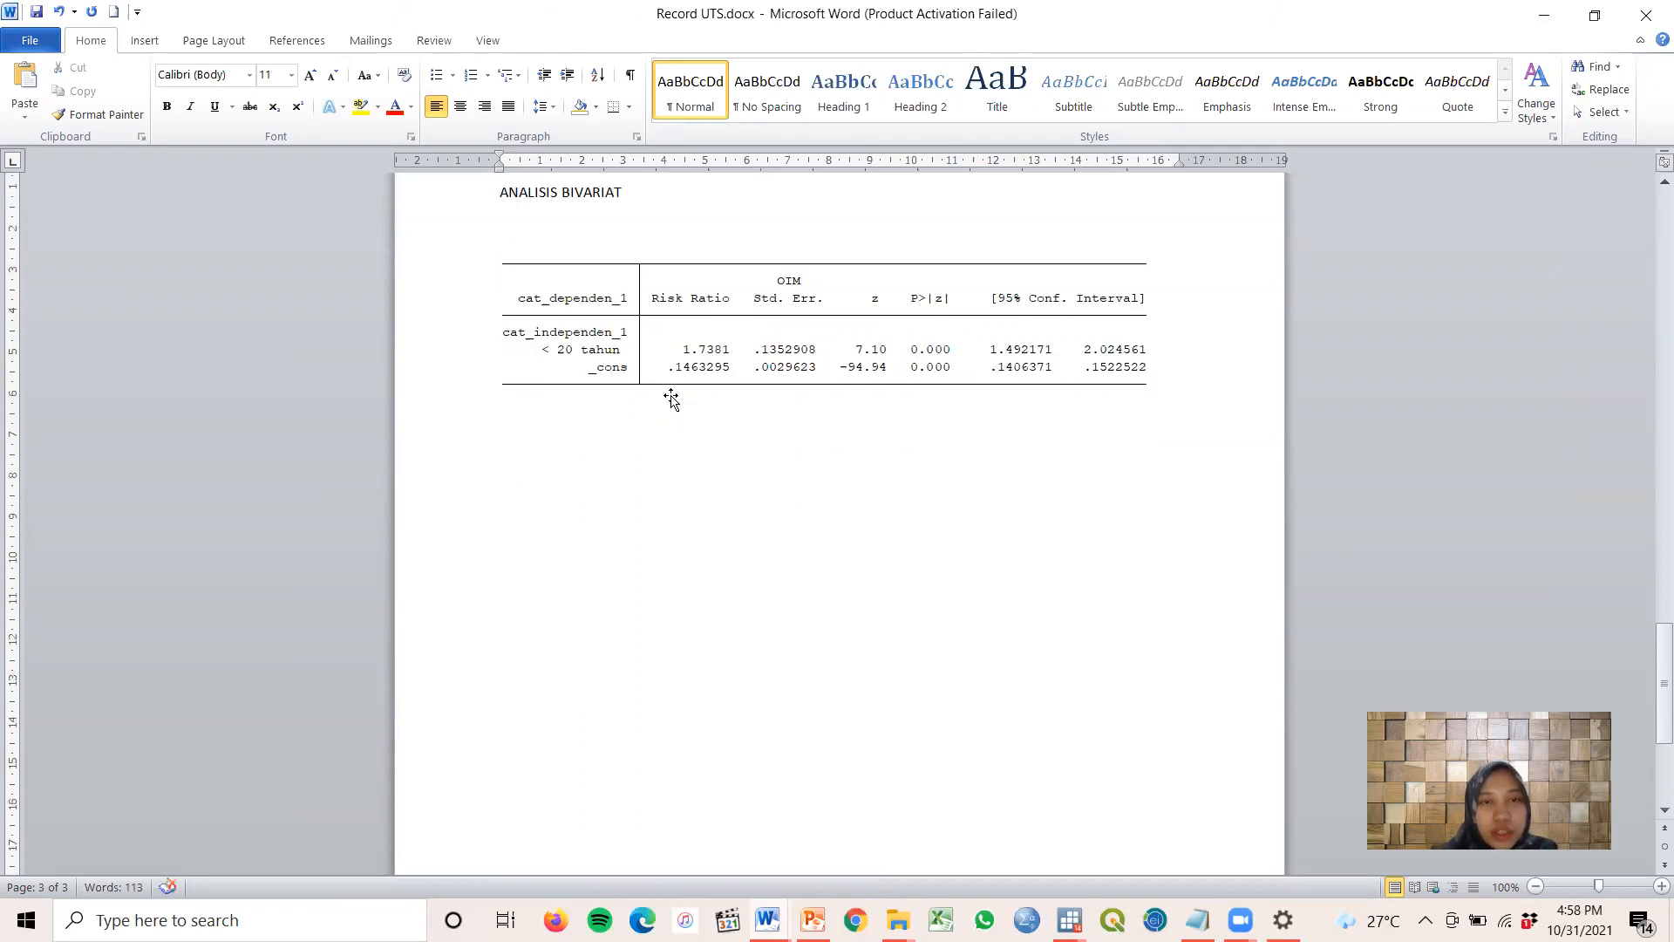
scroll(672, 397, up, 4)
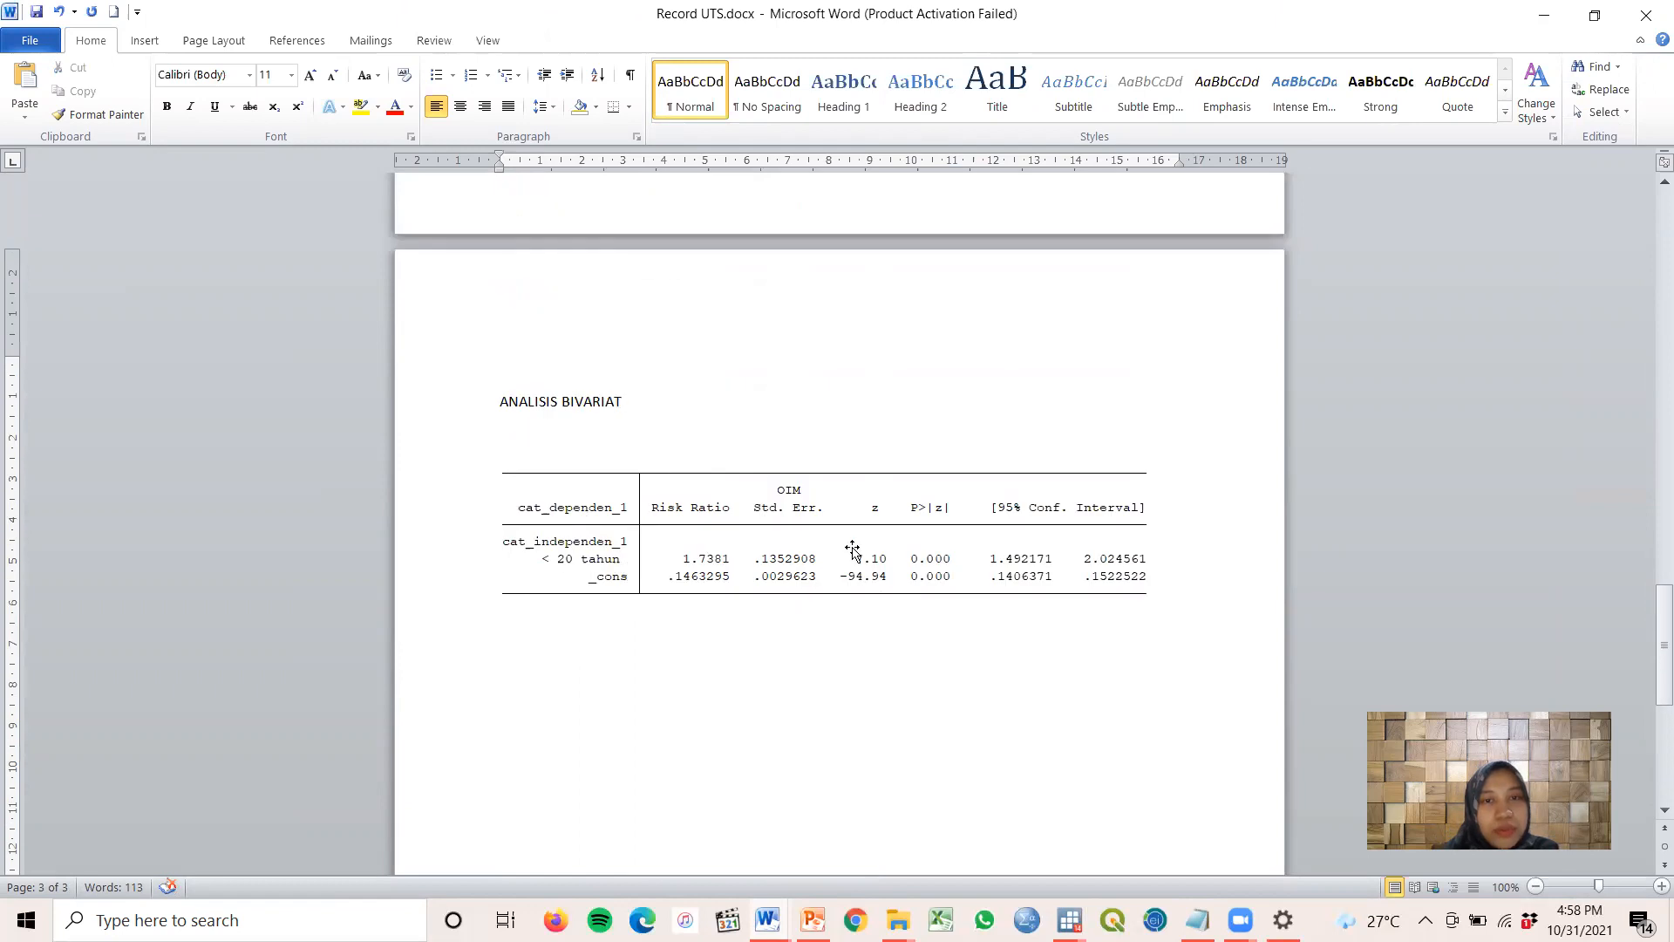
scroll(752, 435, up, 5)
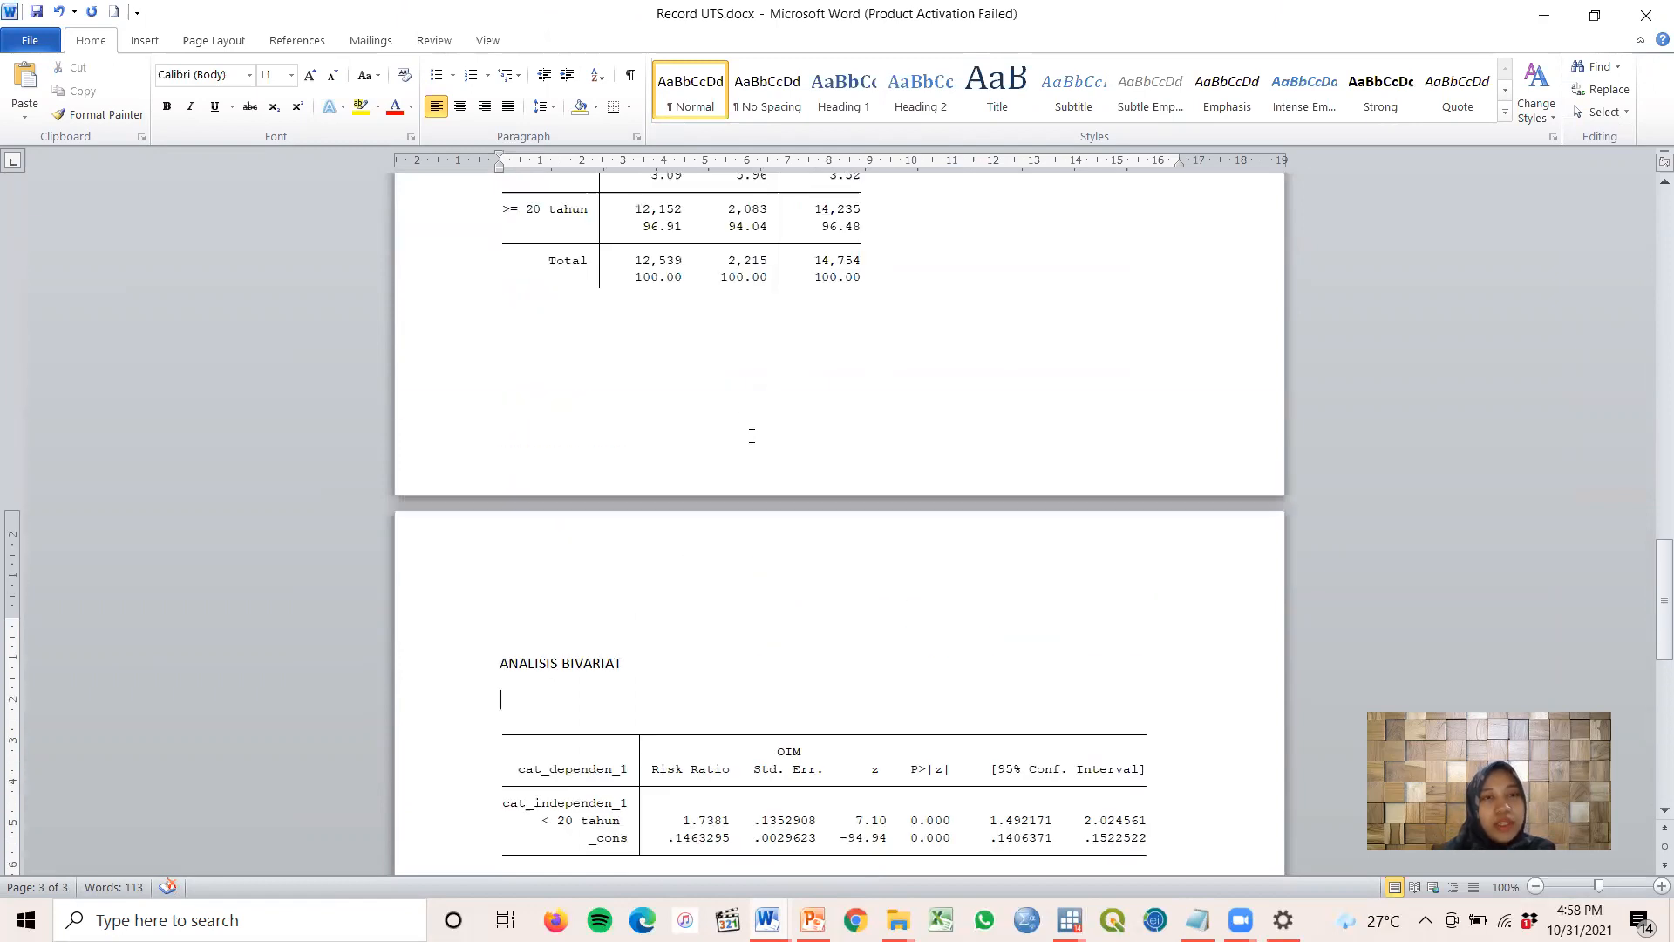
scroll(752, 435, up, 13)
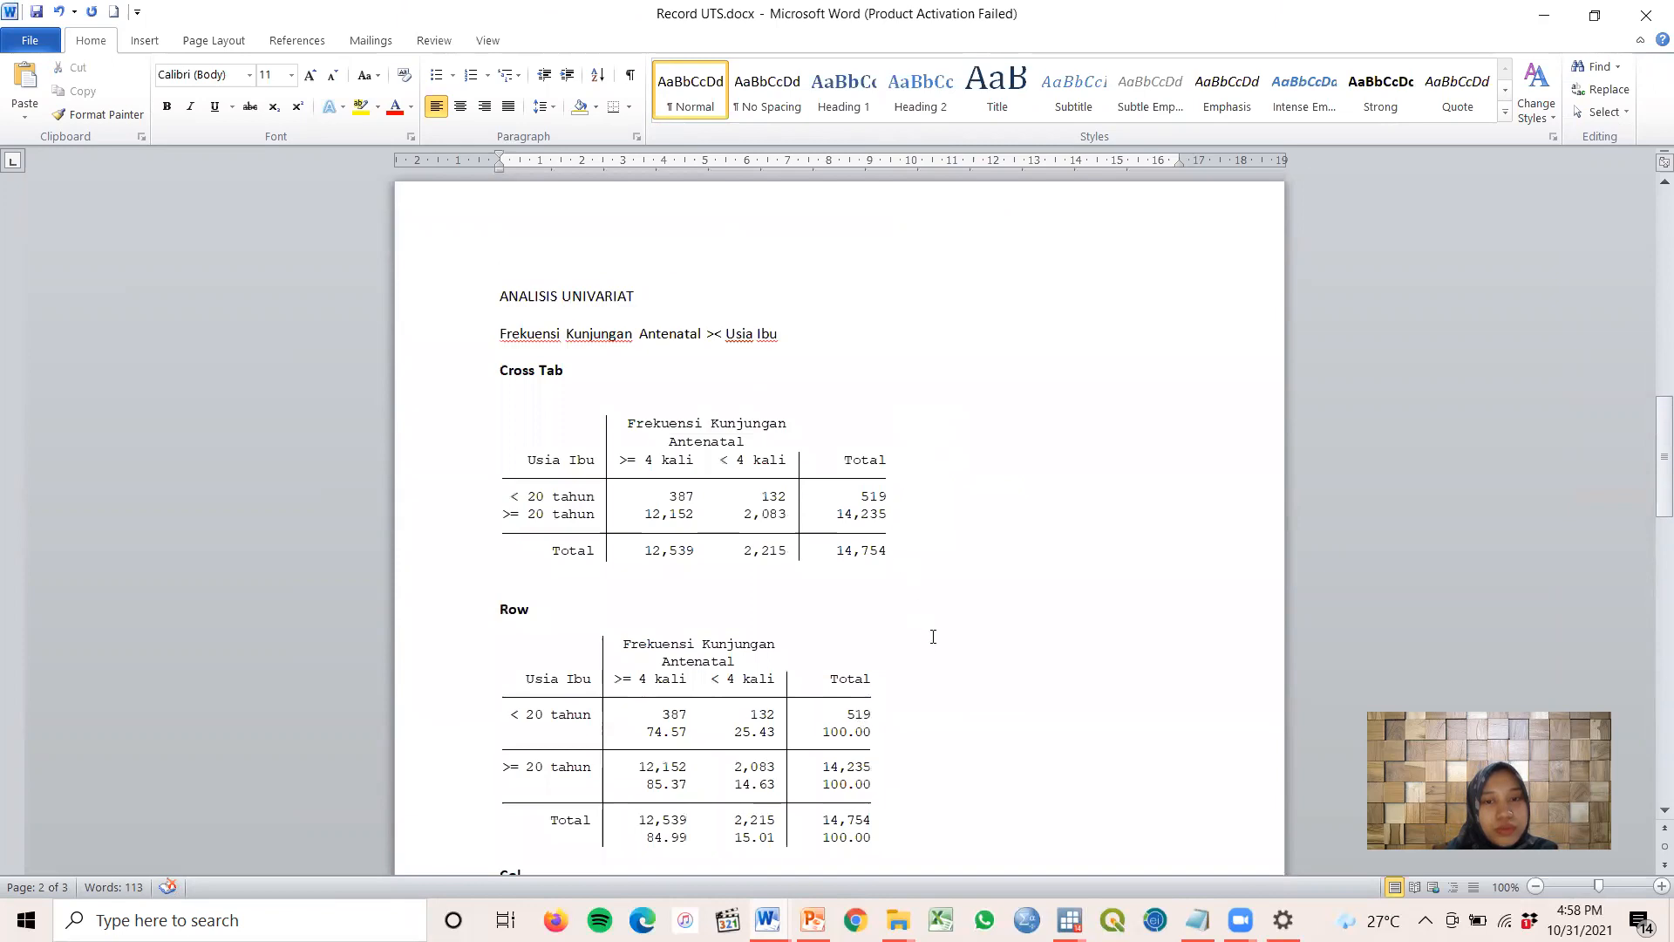
scroll(820, 516, down, 3)
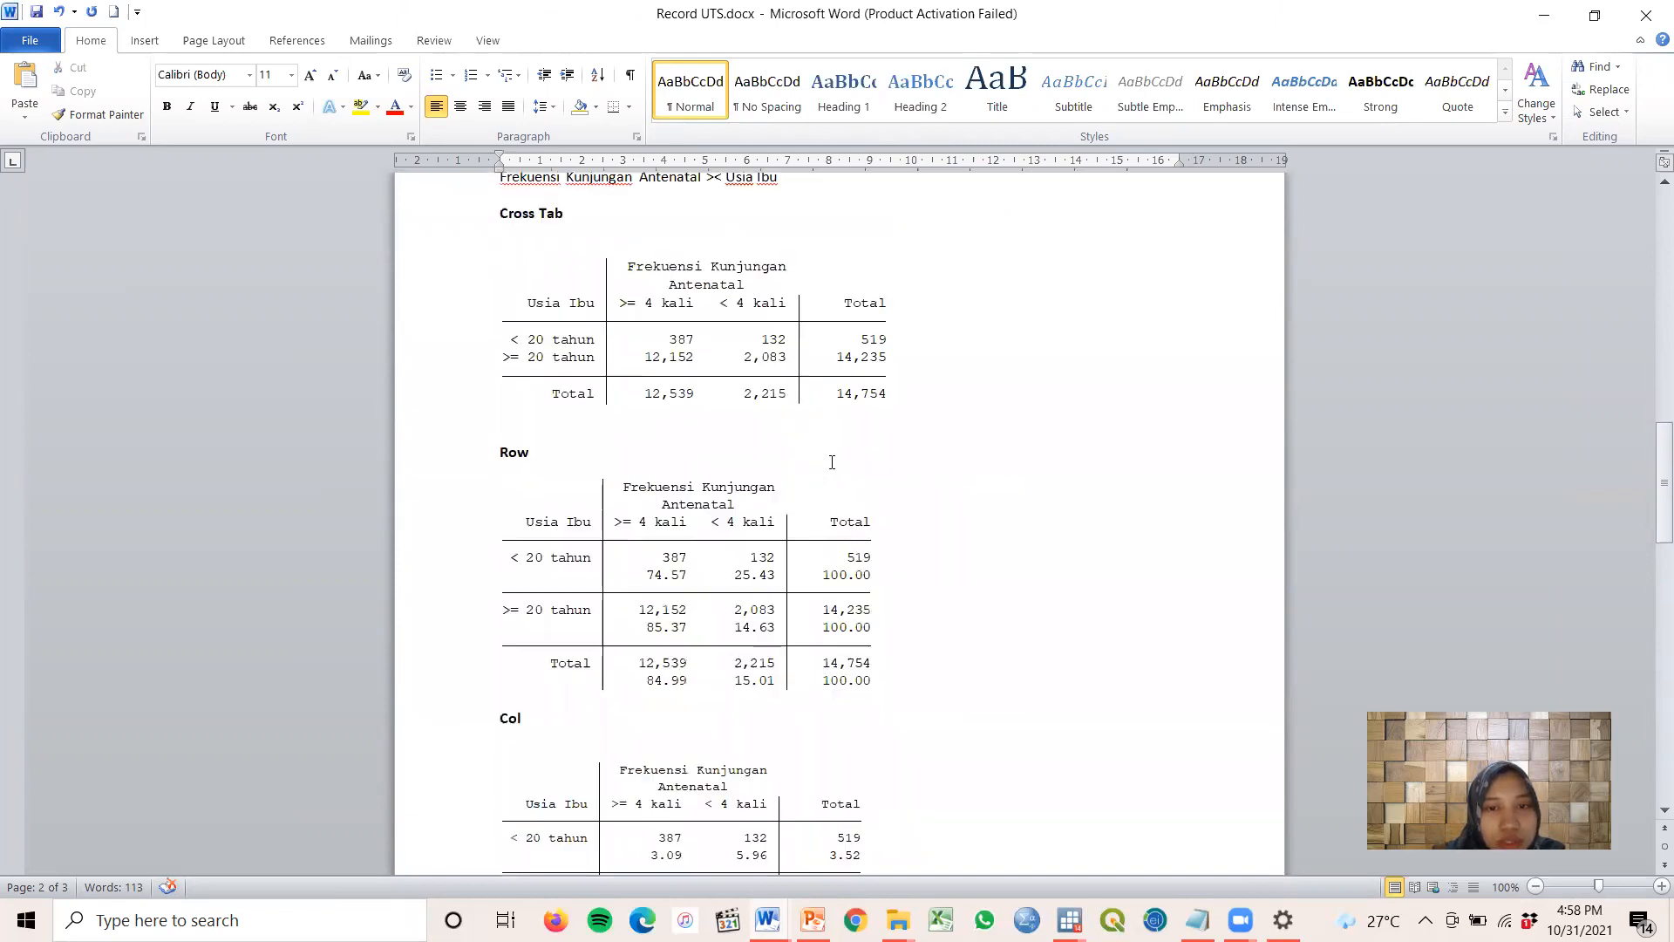
click(754, 603)
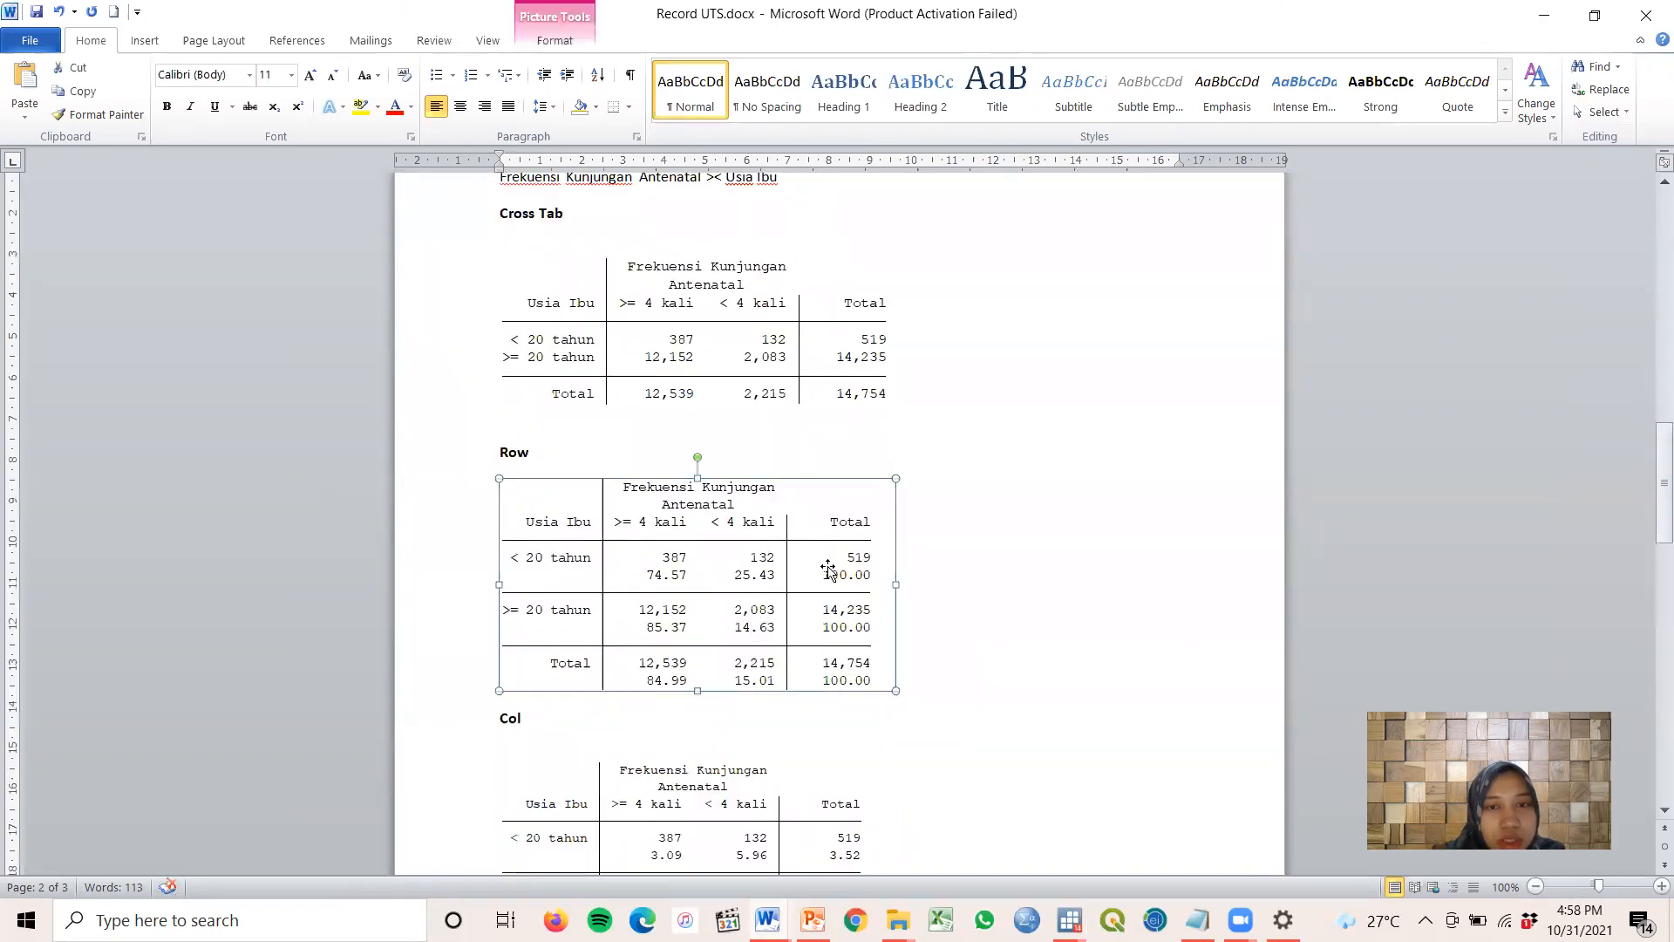
right_click(762, 569)
click(846, 222)
scroll(854, 580, down, 15)
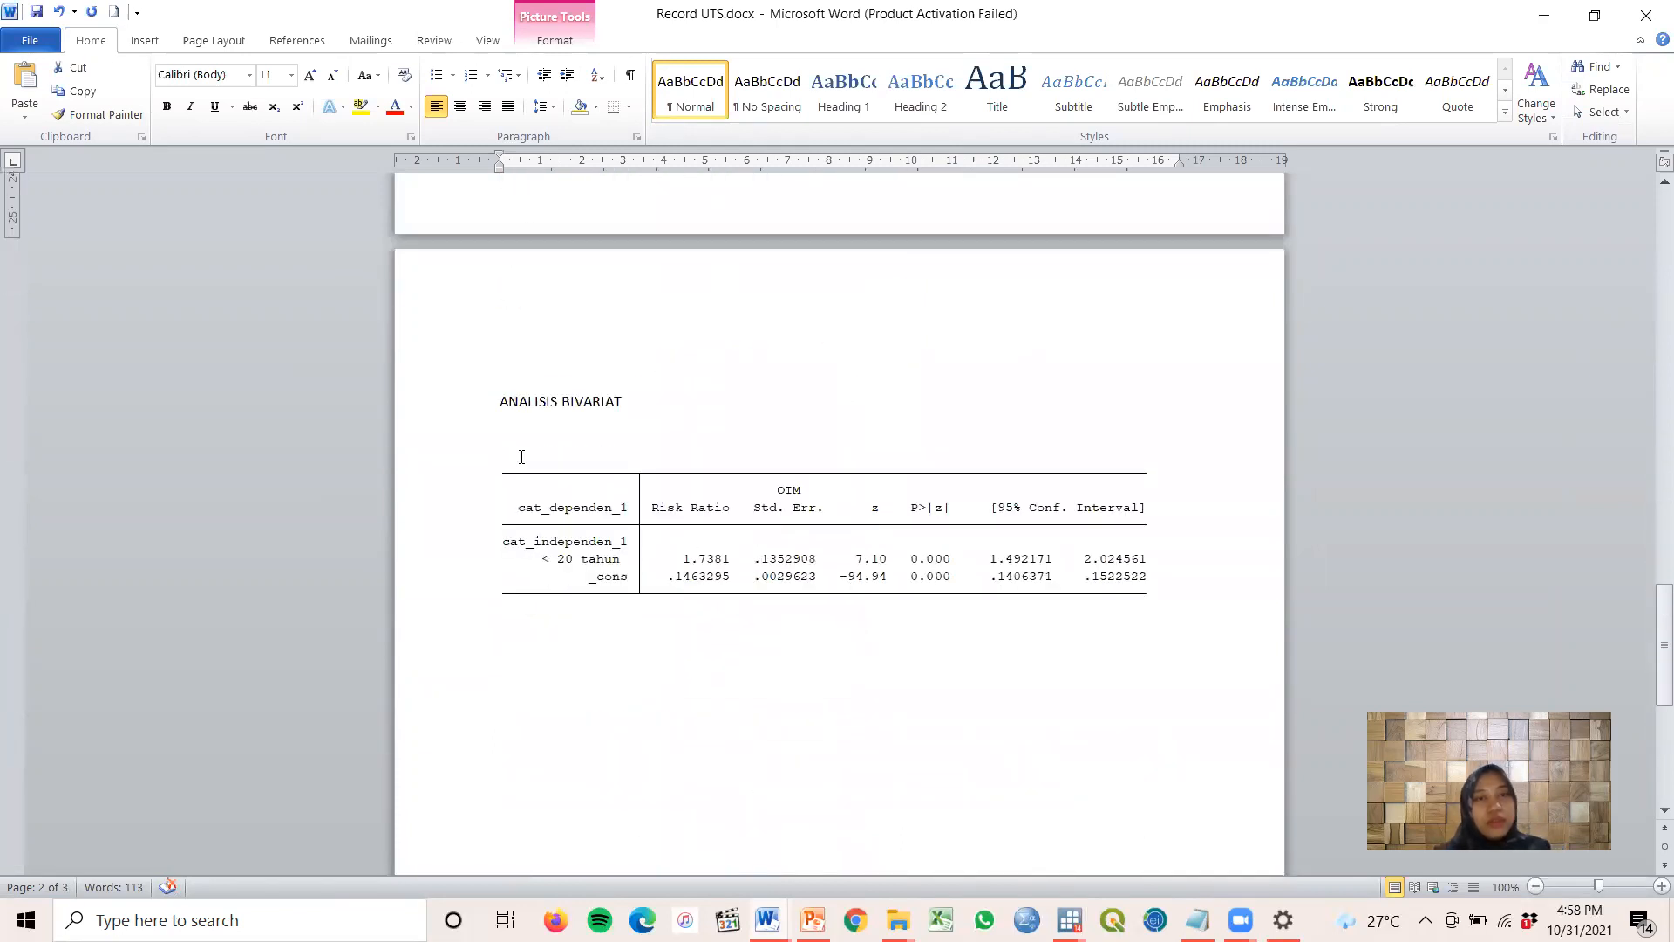
click(521, 457)
key(ctrl+v)
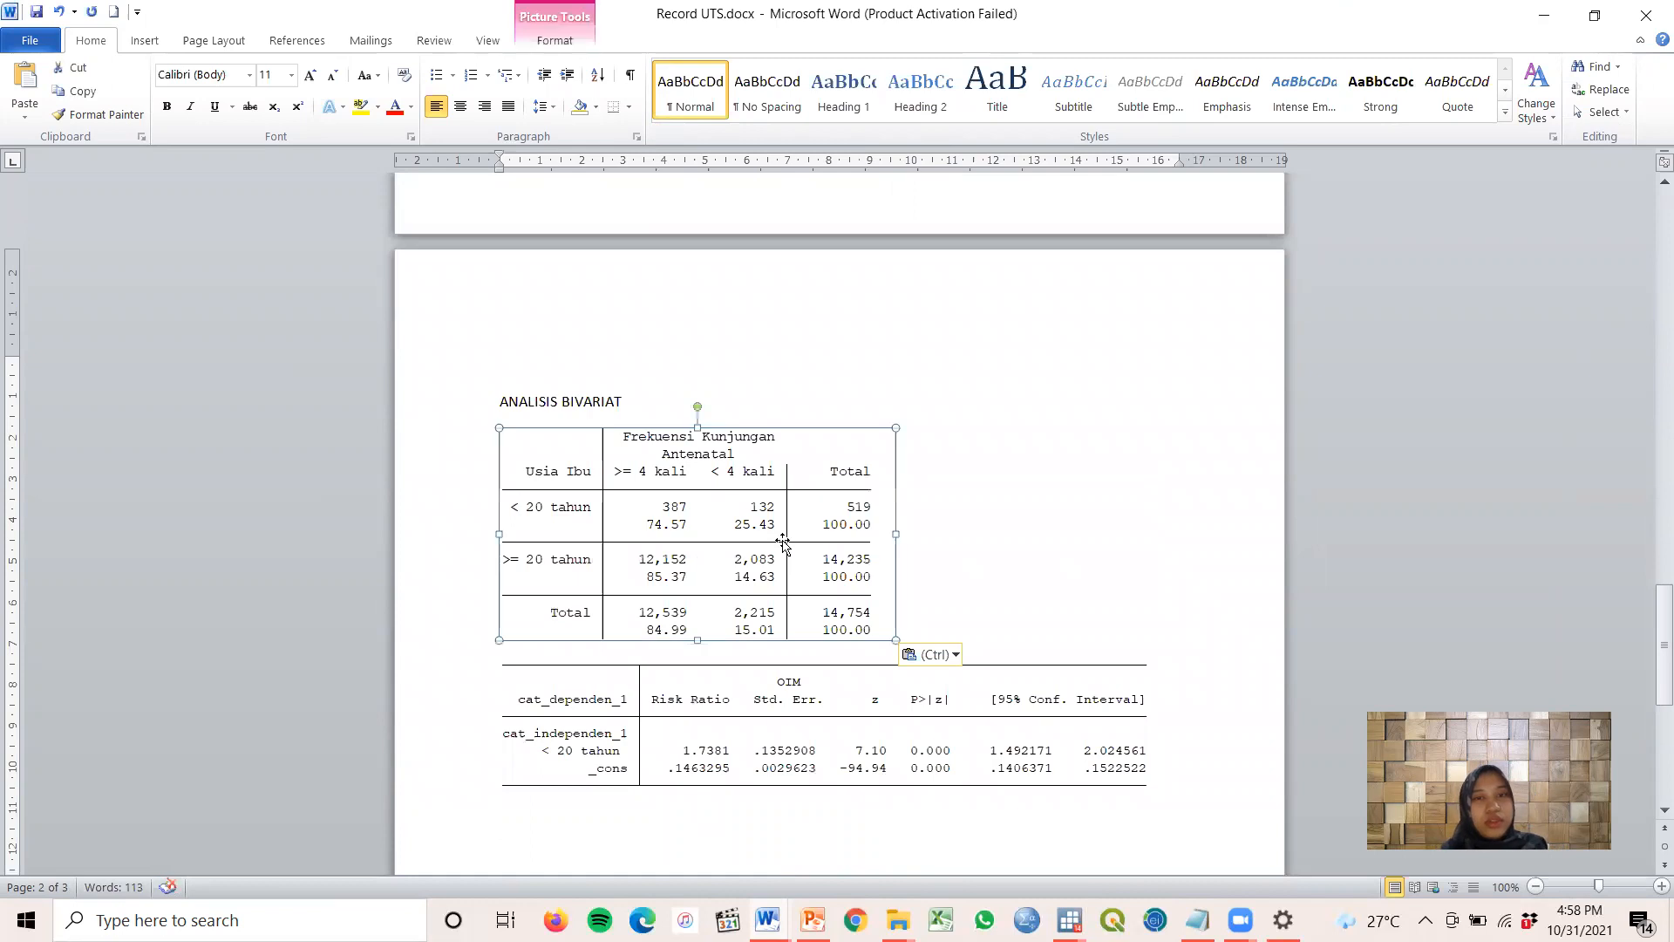
Add the title line "Frekuensi Kunjungan Antenatal >< Usia Ibu" between the ANALISIS BIVARIAT heading and the pasted cross-tabulation
click(631, 410)
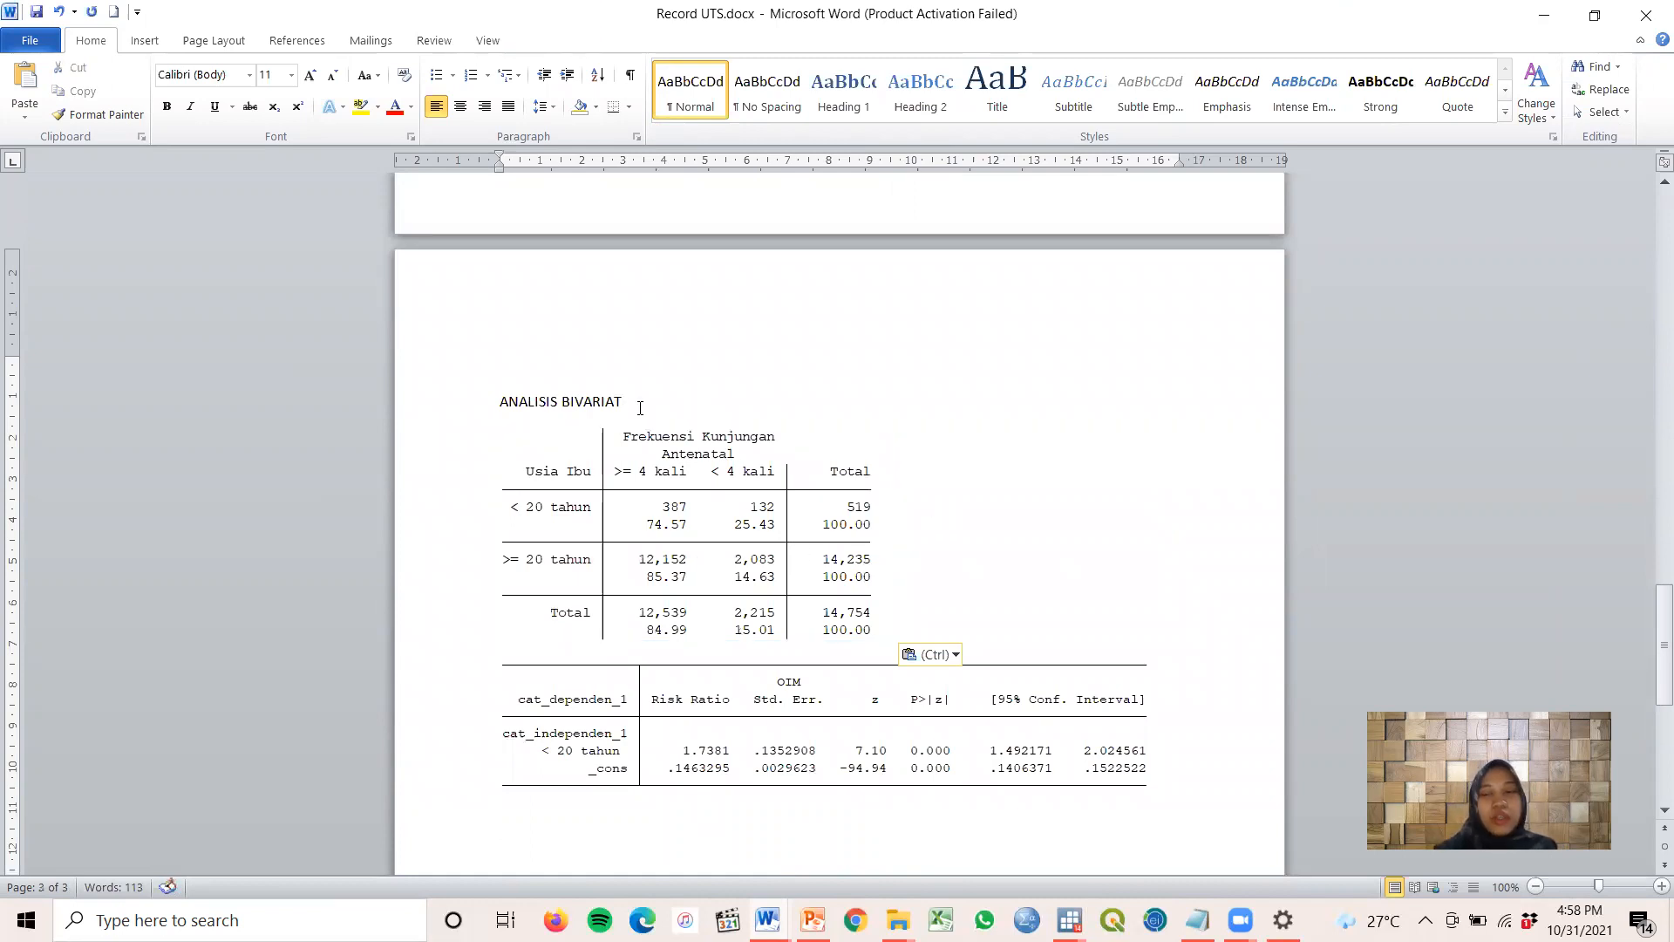
key(Return)
text(F)
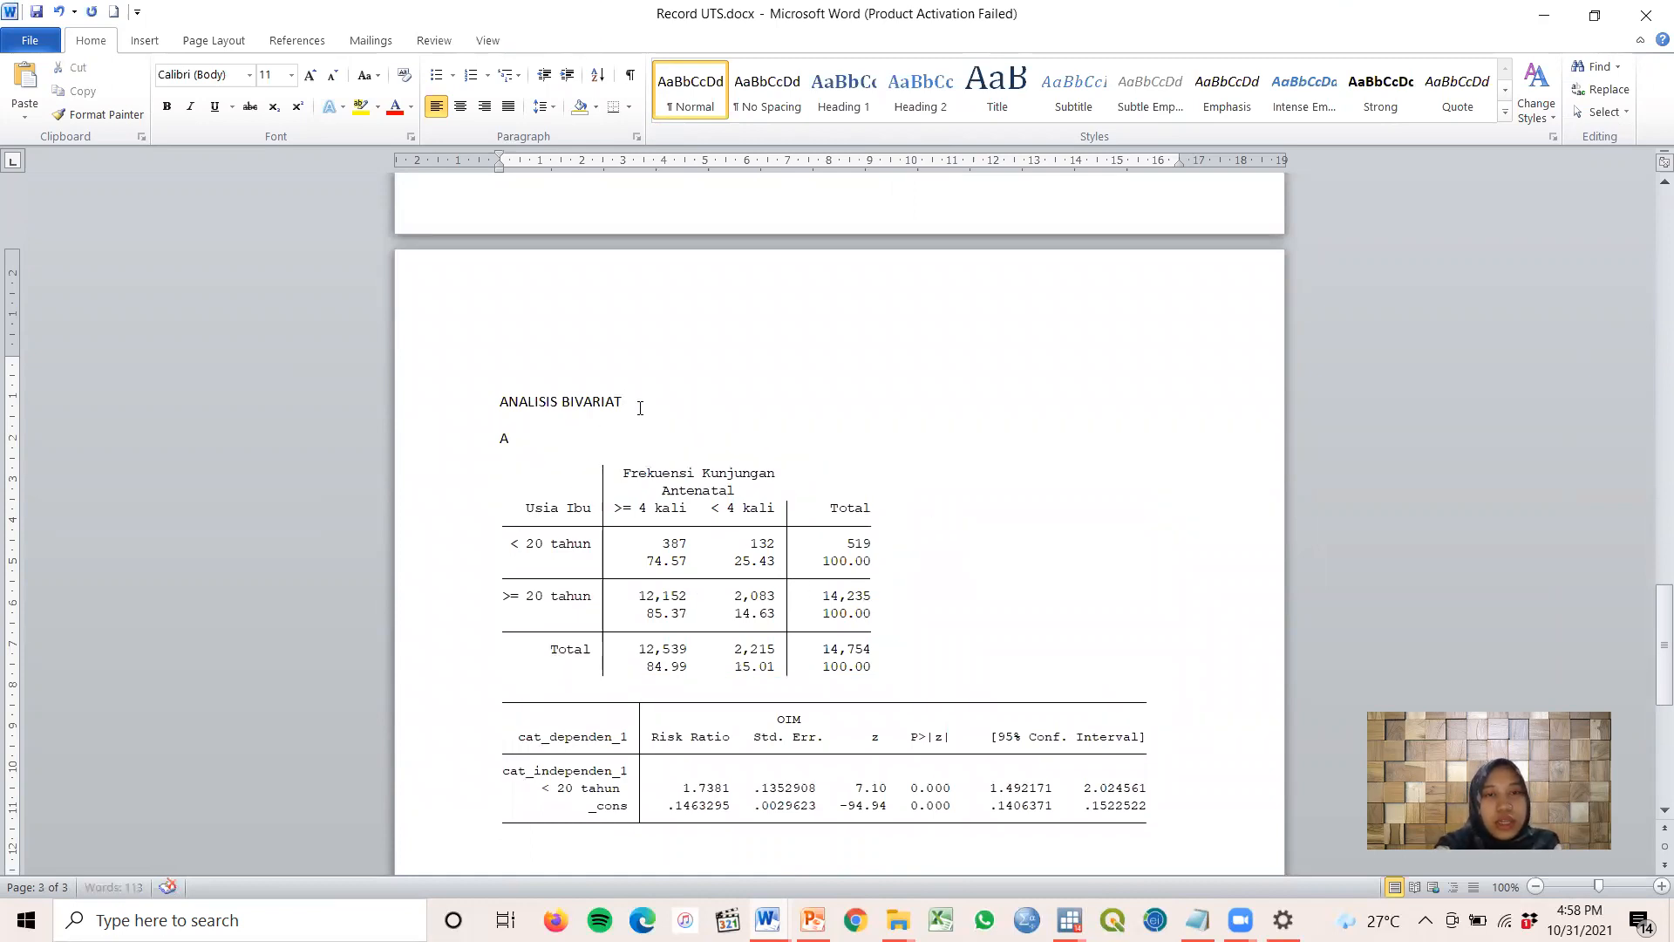
text(rekuensi Kunjungan Antenatal >)
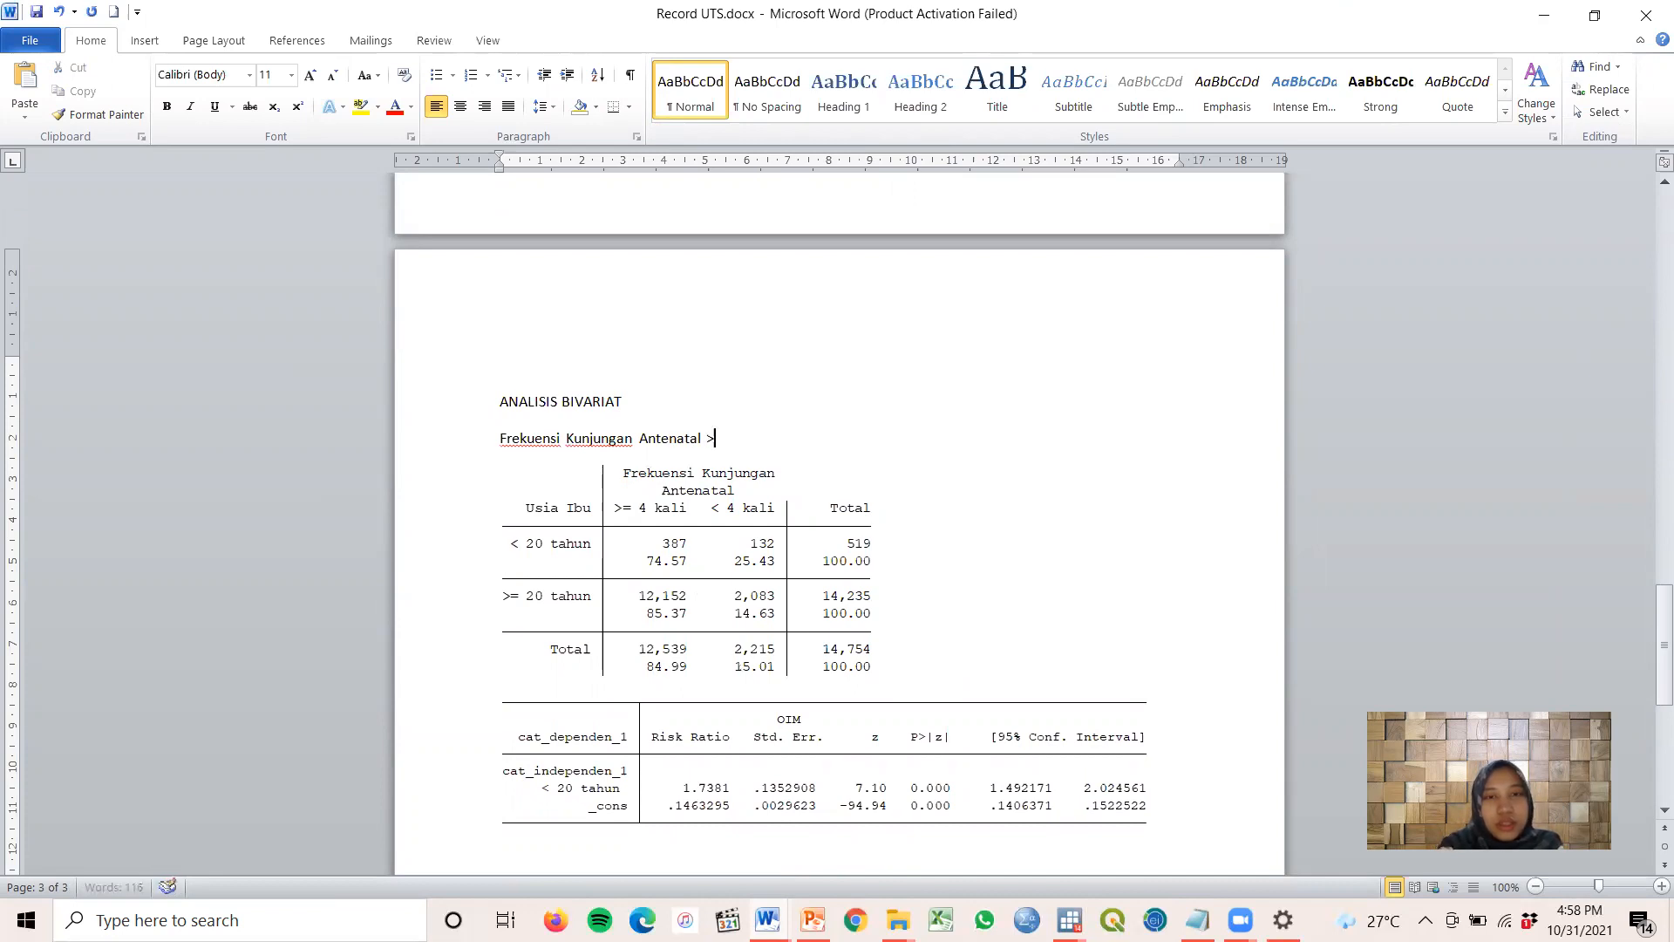
text(Usia Ibu)
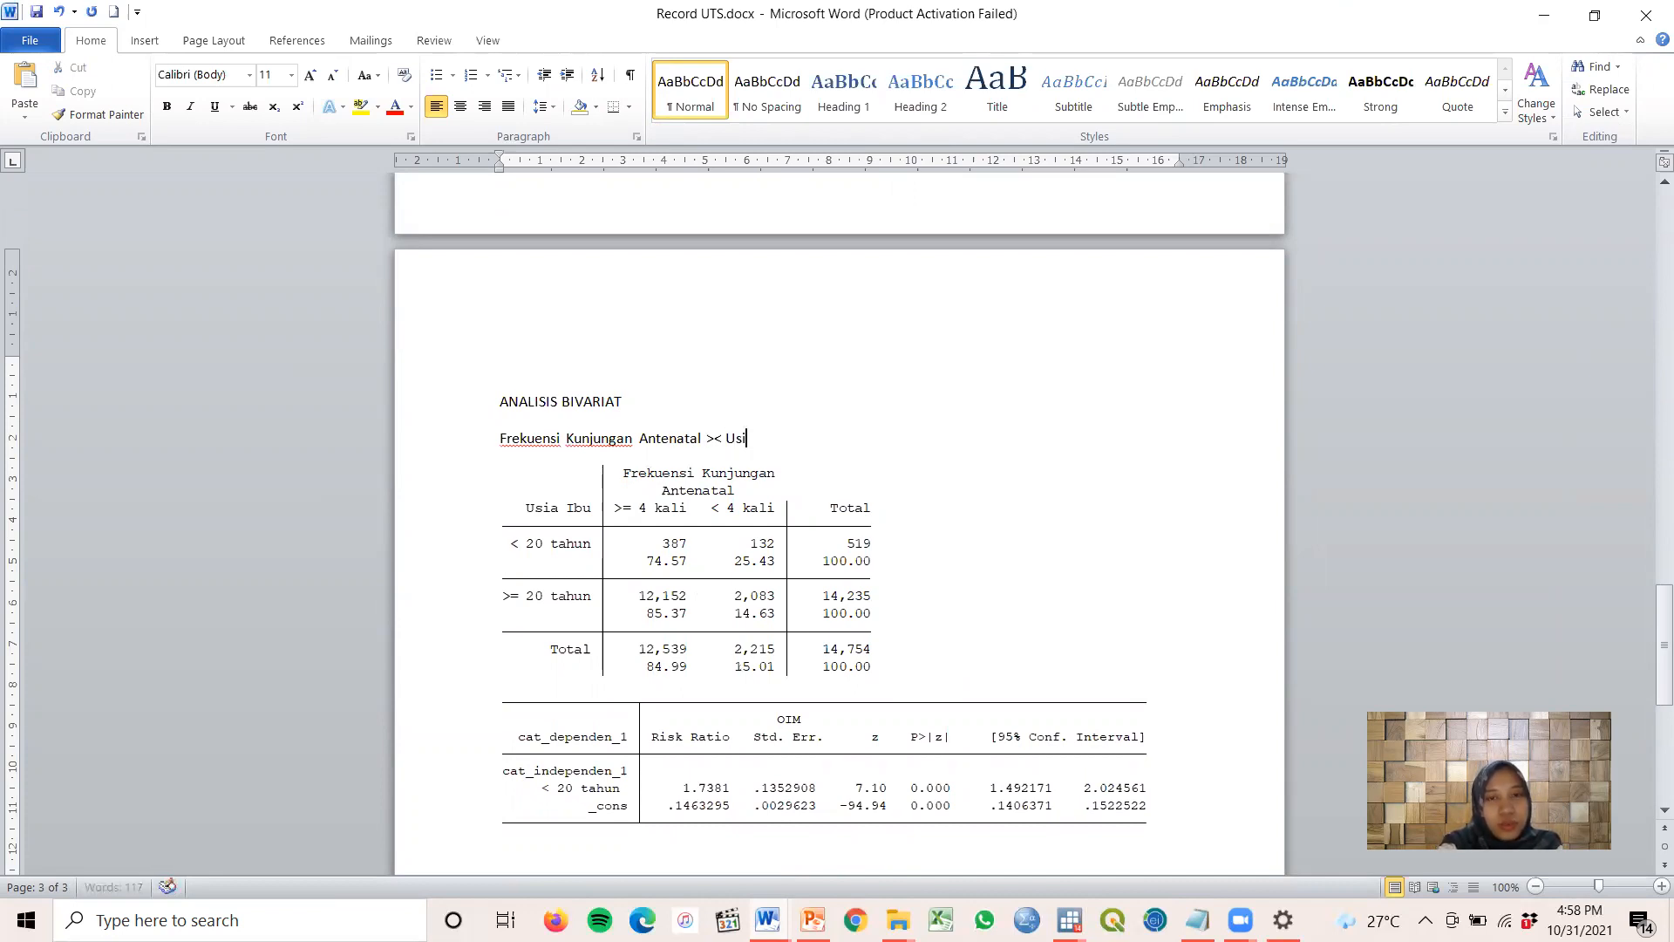
Place the insertion point on the empty line below the risk ratio table picture
click(760, 551)
scroll(761, 551, down, 3)
click(1016, 601)
drag(1133, 725, 1187, 708)
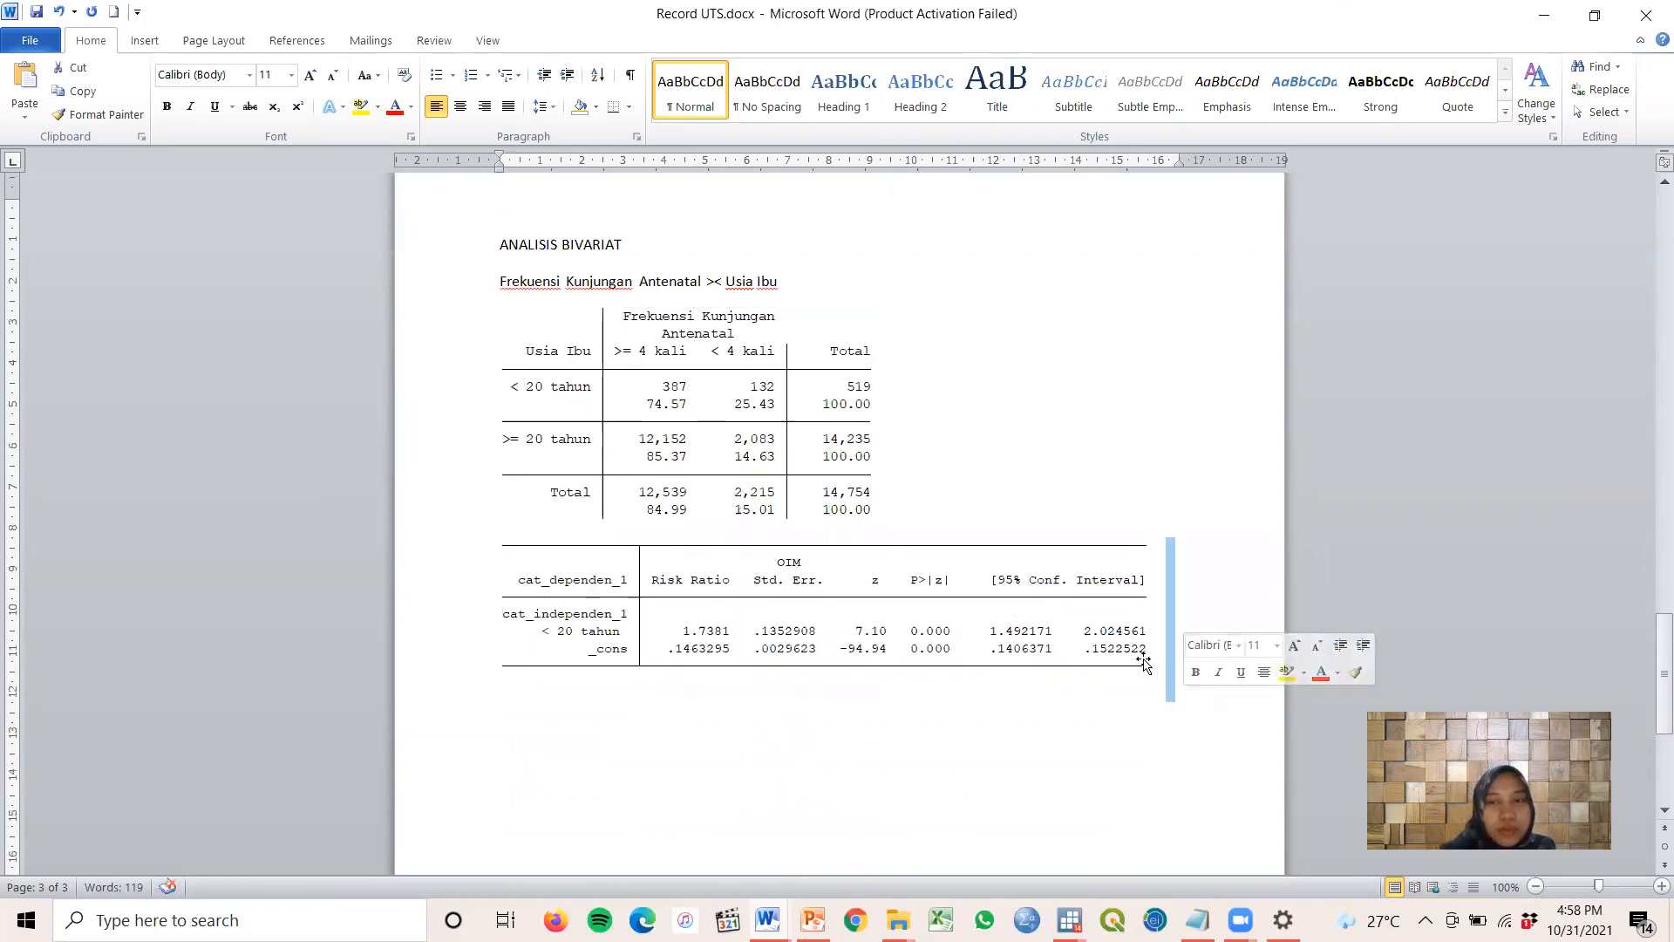
click(1166, 663)
click(1175, 667)
click(872, 707)
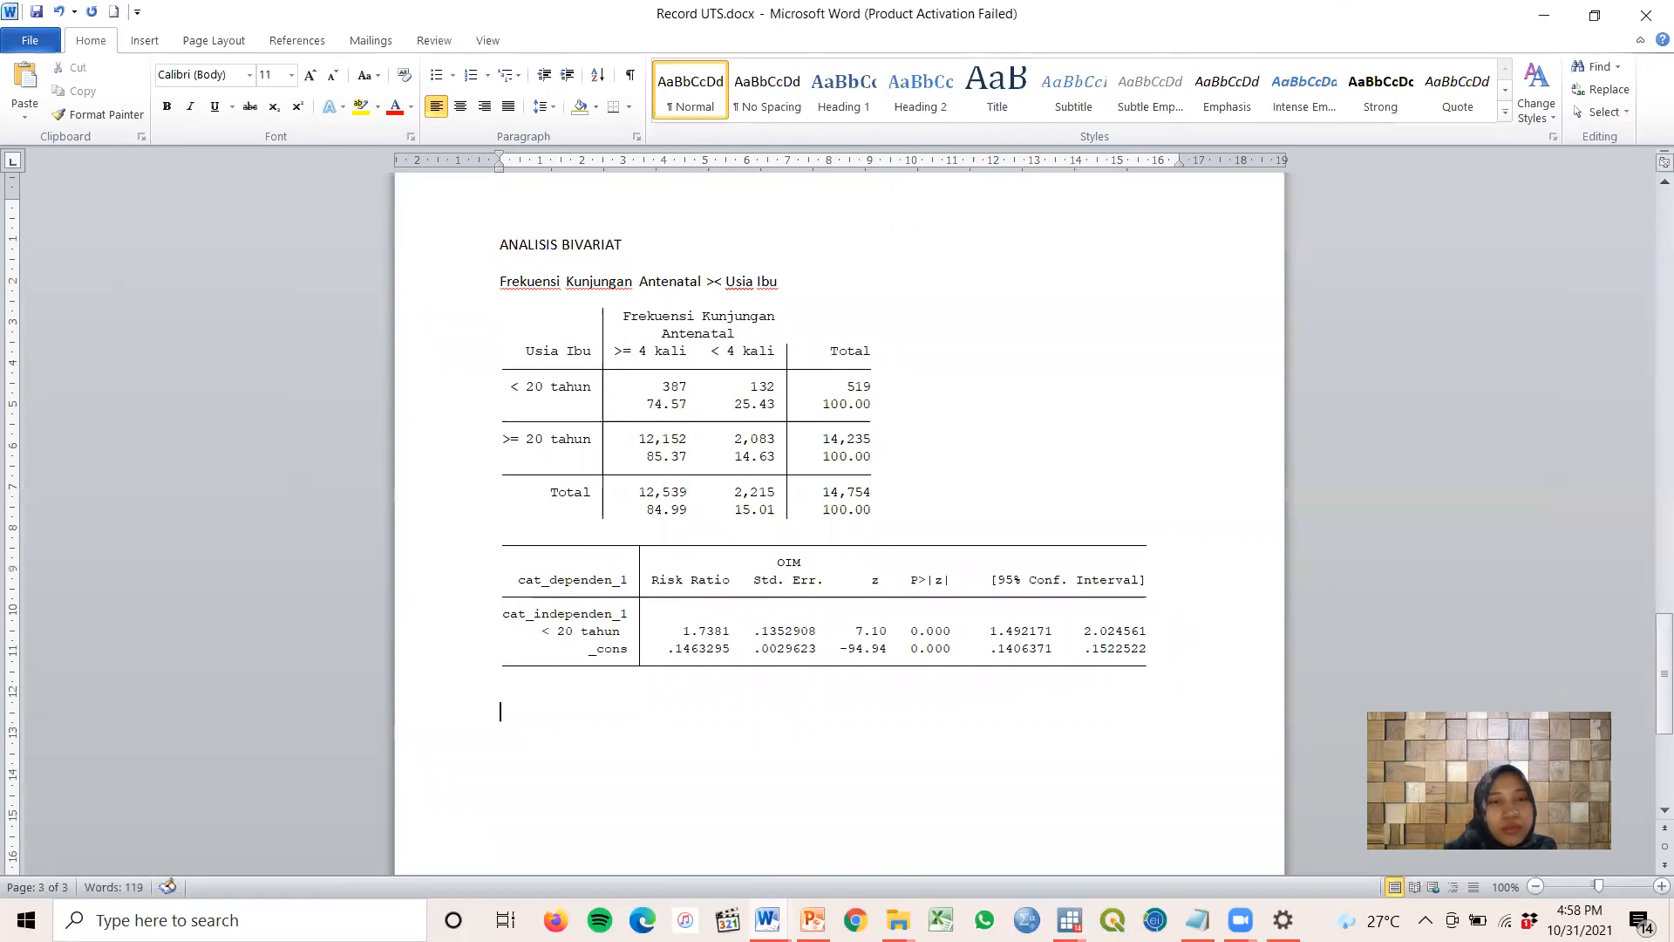
scroll(698, 733, down, 3)
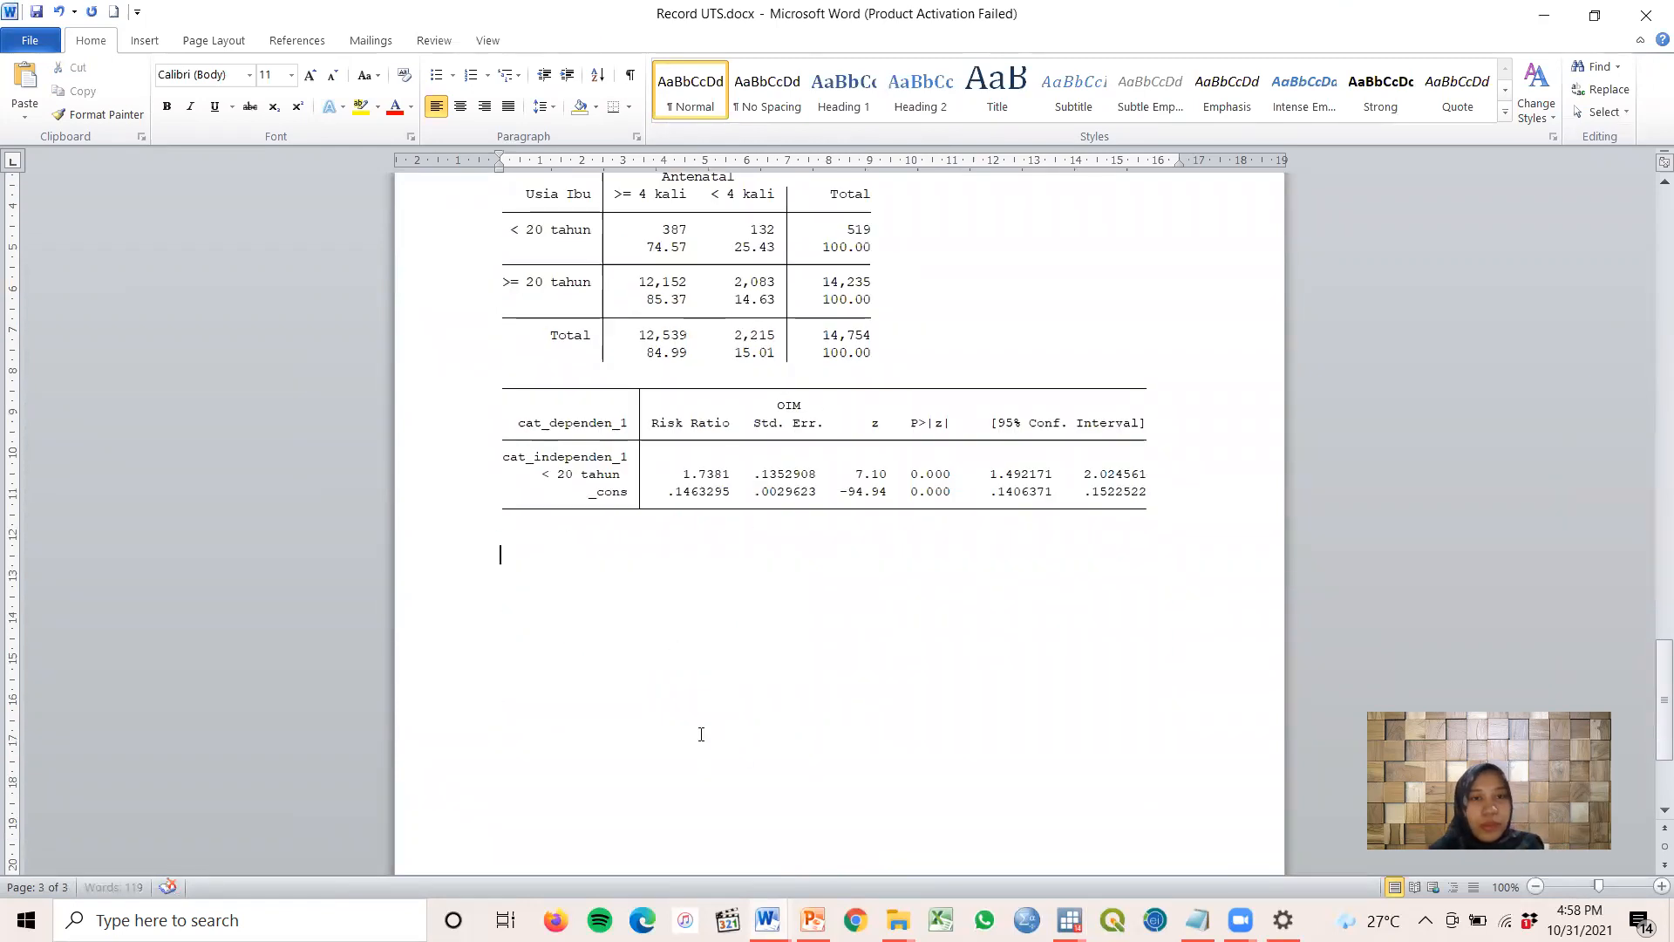
scroll(880, 401, up, 4)
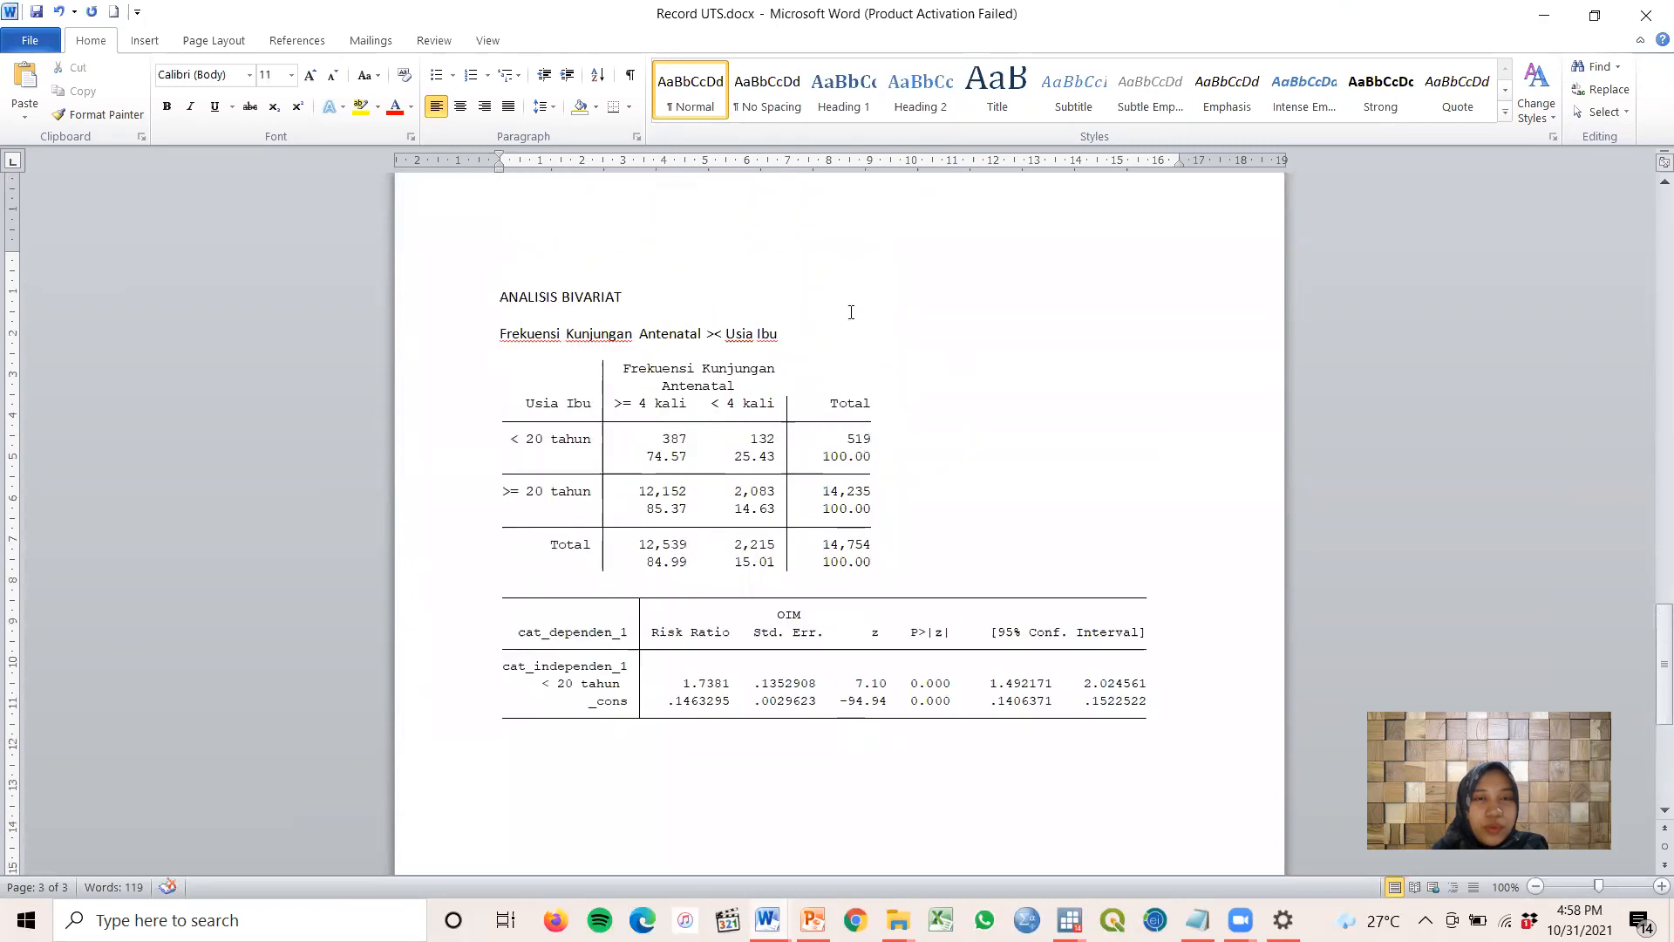
scroll(863, 615, down, 3)
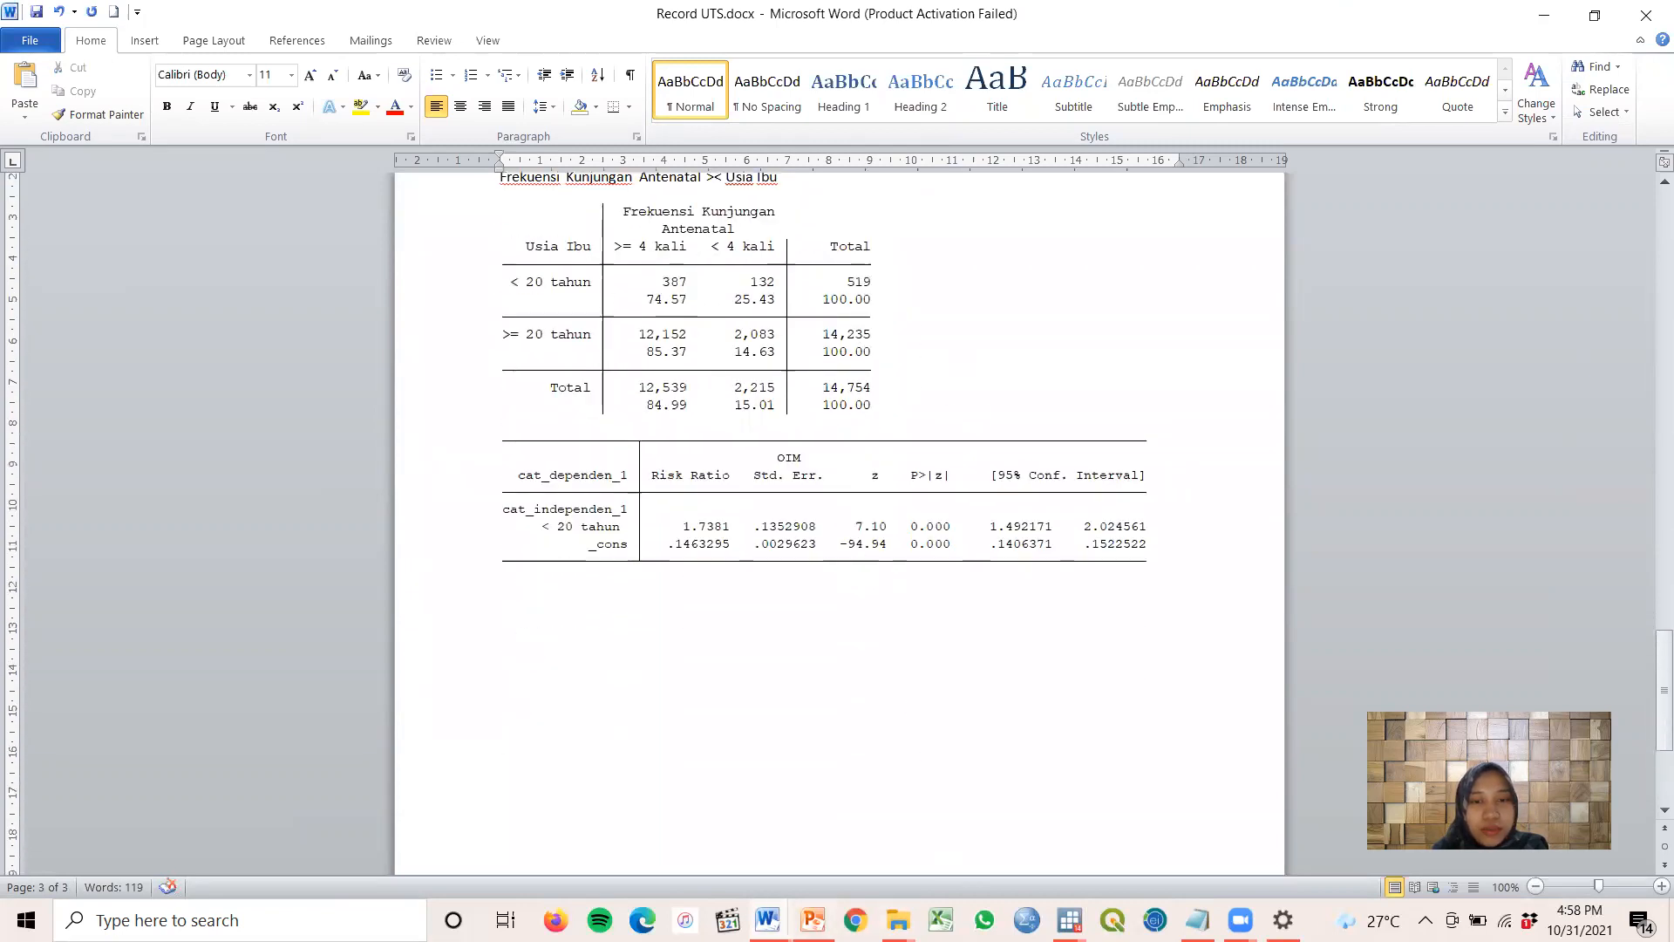
Switch to Latihan Data UTS.docx and copy the Usia Ibu summary table with the RR, 95% CI and P-value columns
mouse_move(767, 920)
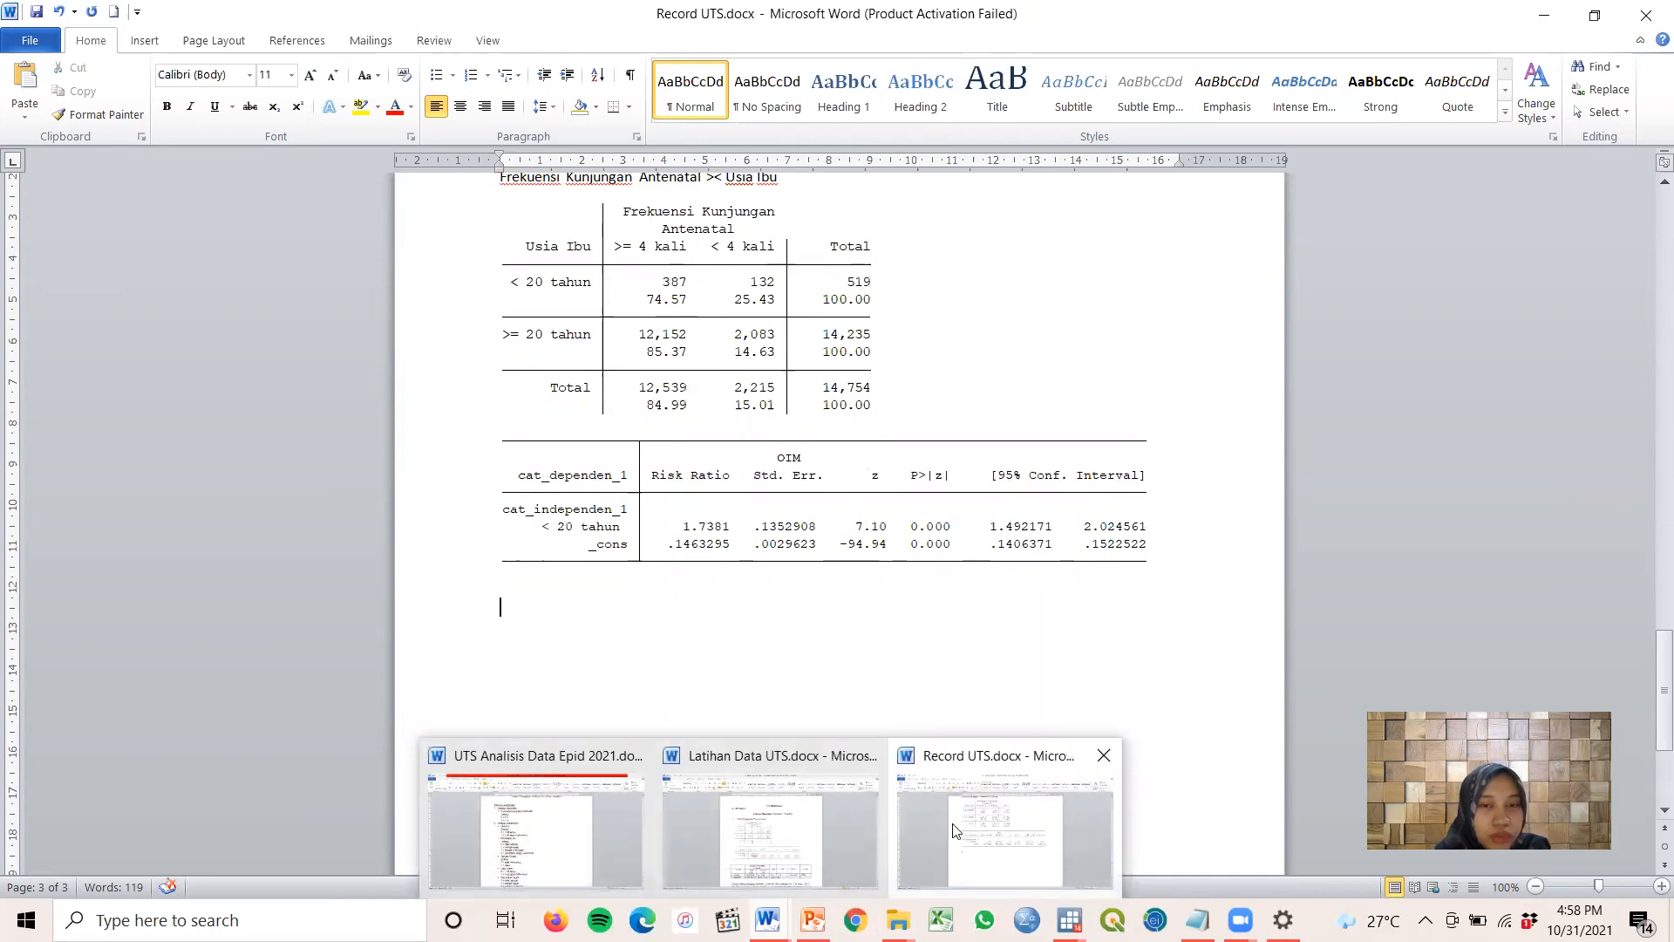
click(778, 791)
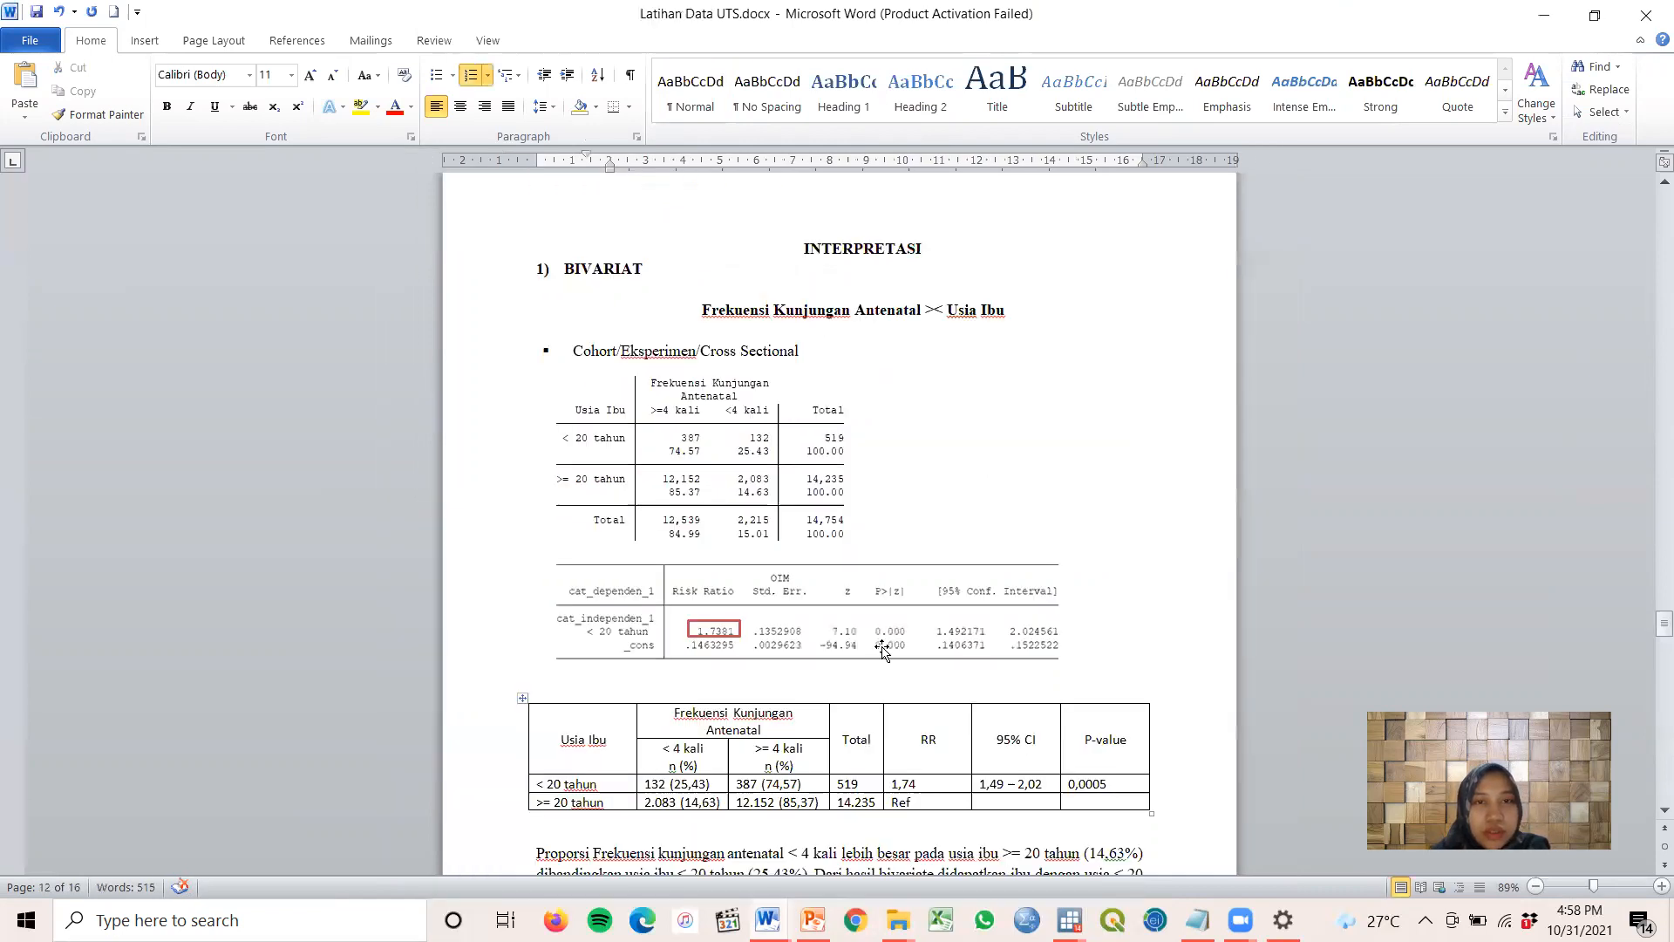
scroll(908, 579, down, 3)
click(520, 556)
right_click(520, 556)
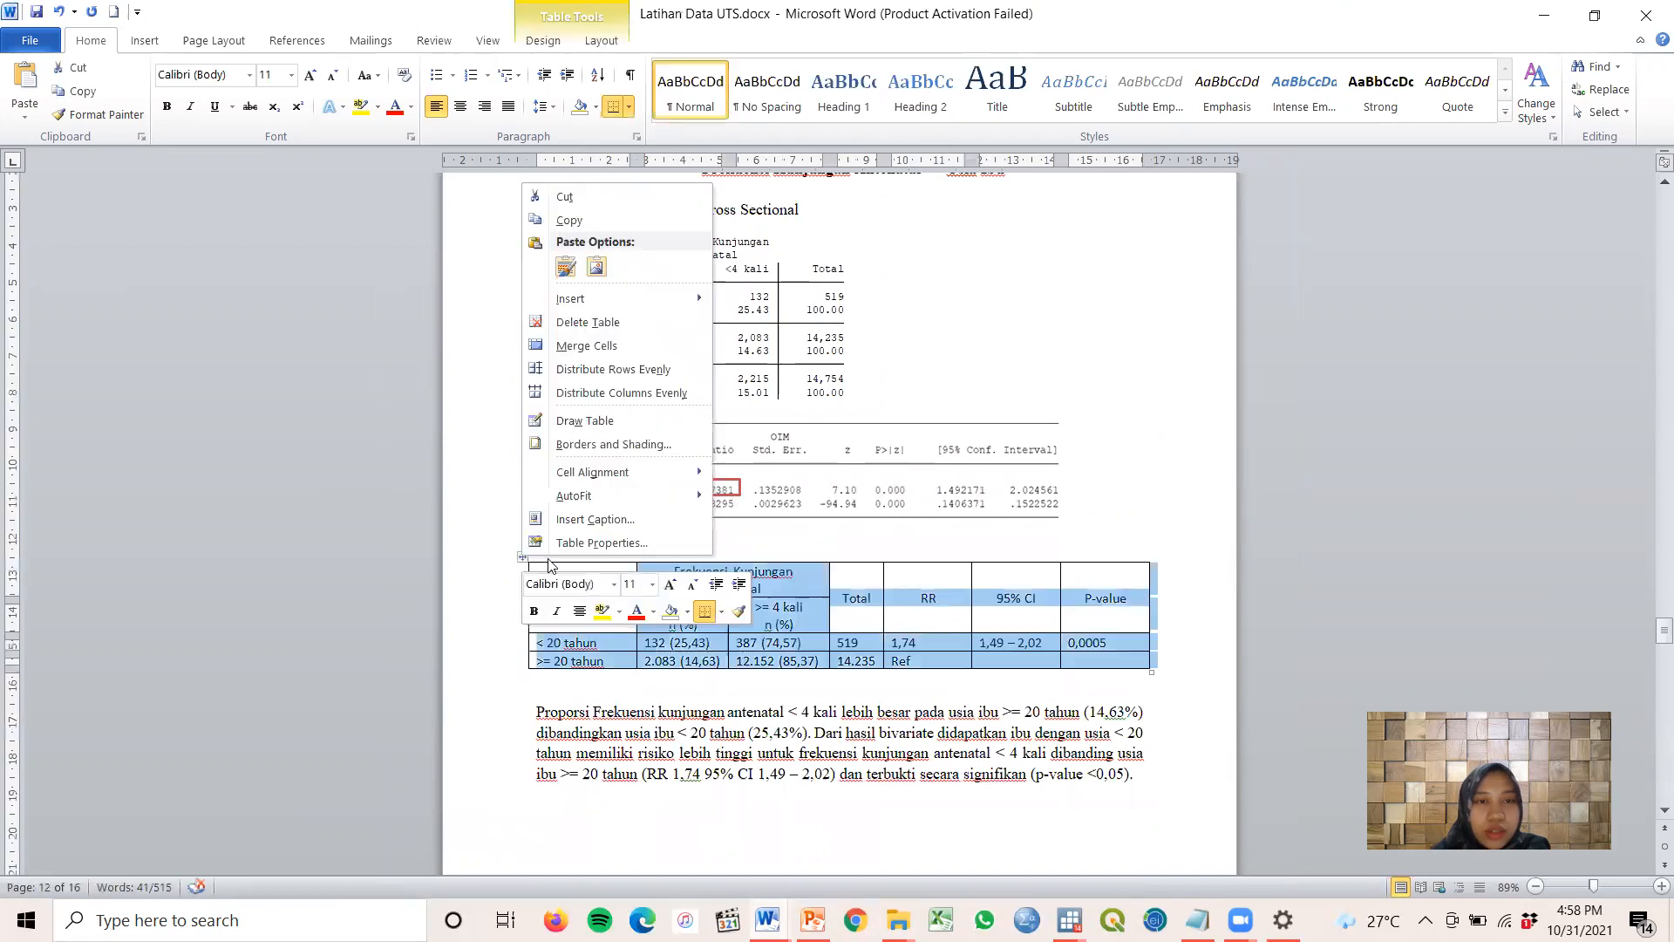
click(626, 208)
Switch back to Record UTS.docx and paste the summary table below the risk ratio table picture
mouse_move(785, 901)
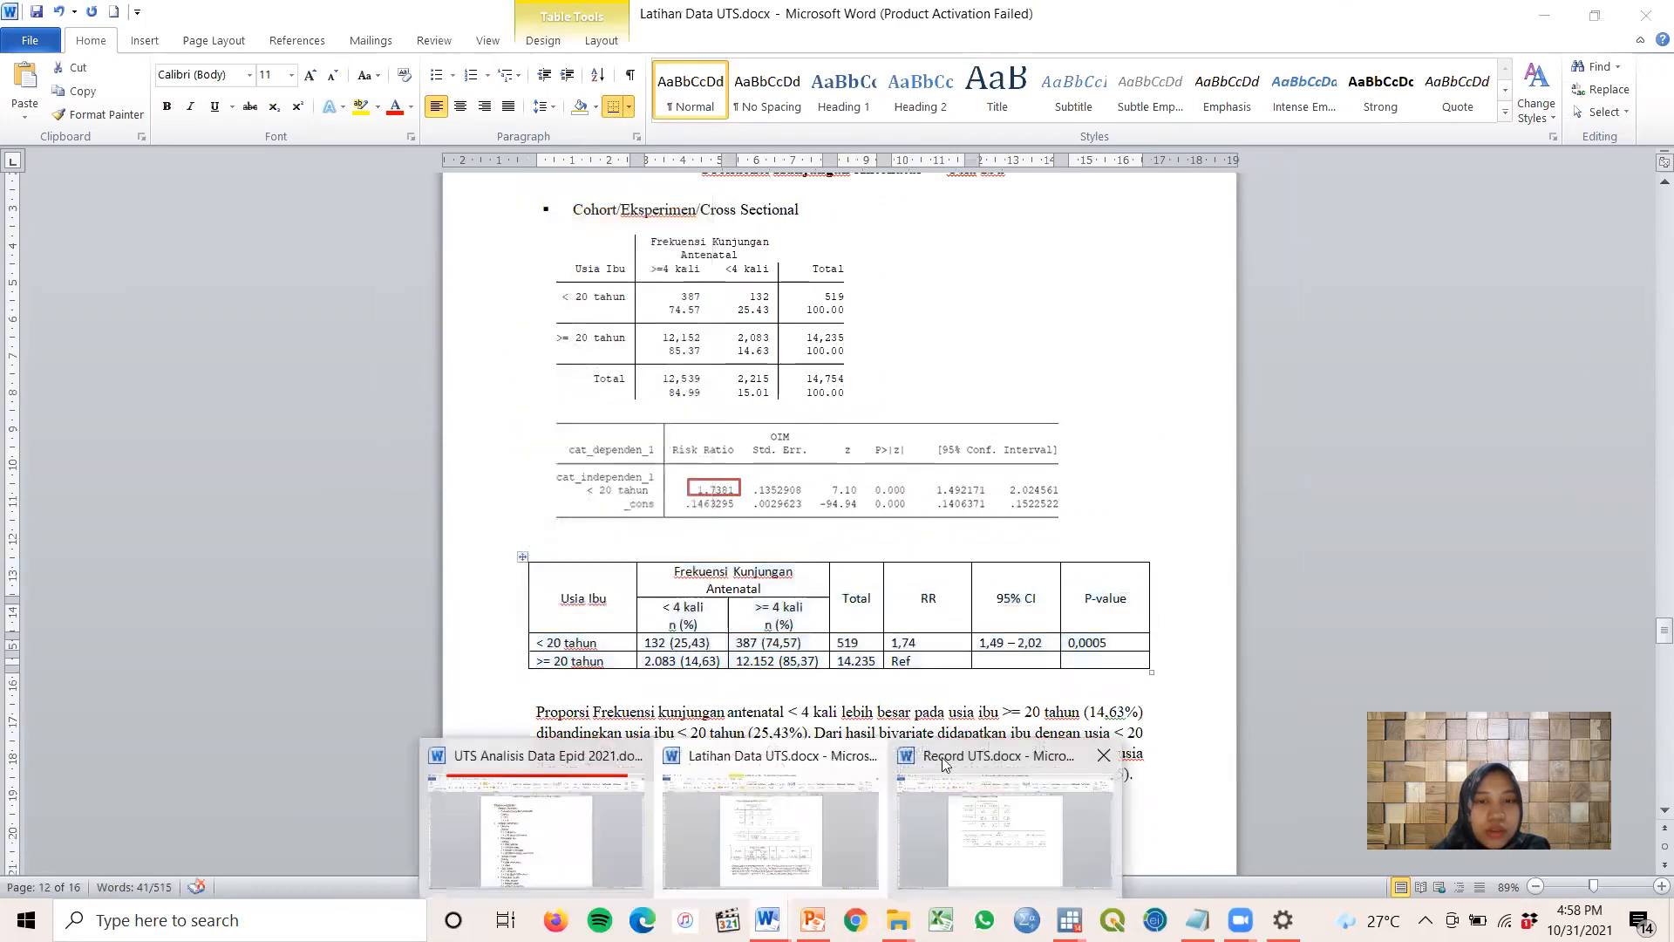
click(950, 820)
click(817, 625)
key(ctrl+v)
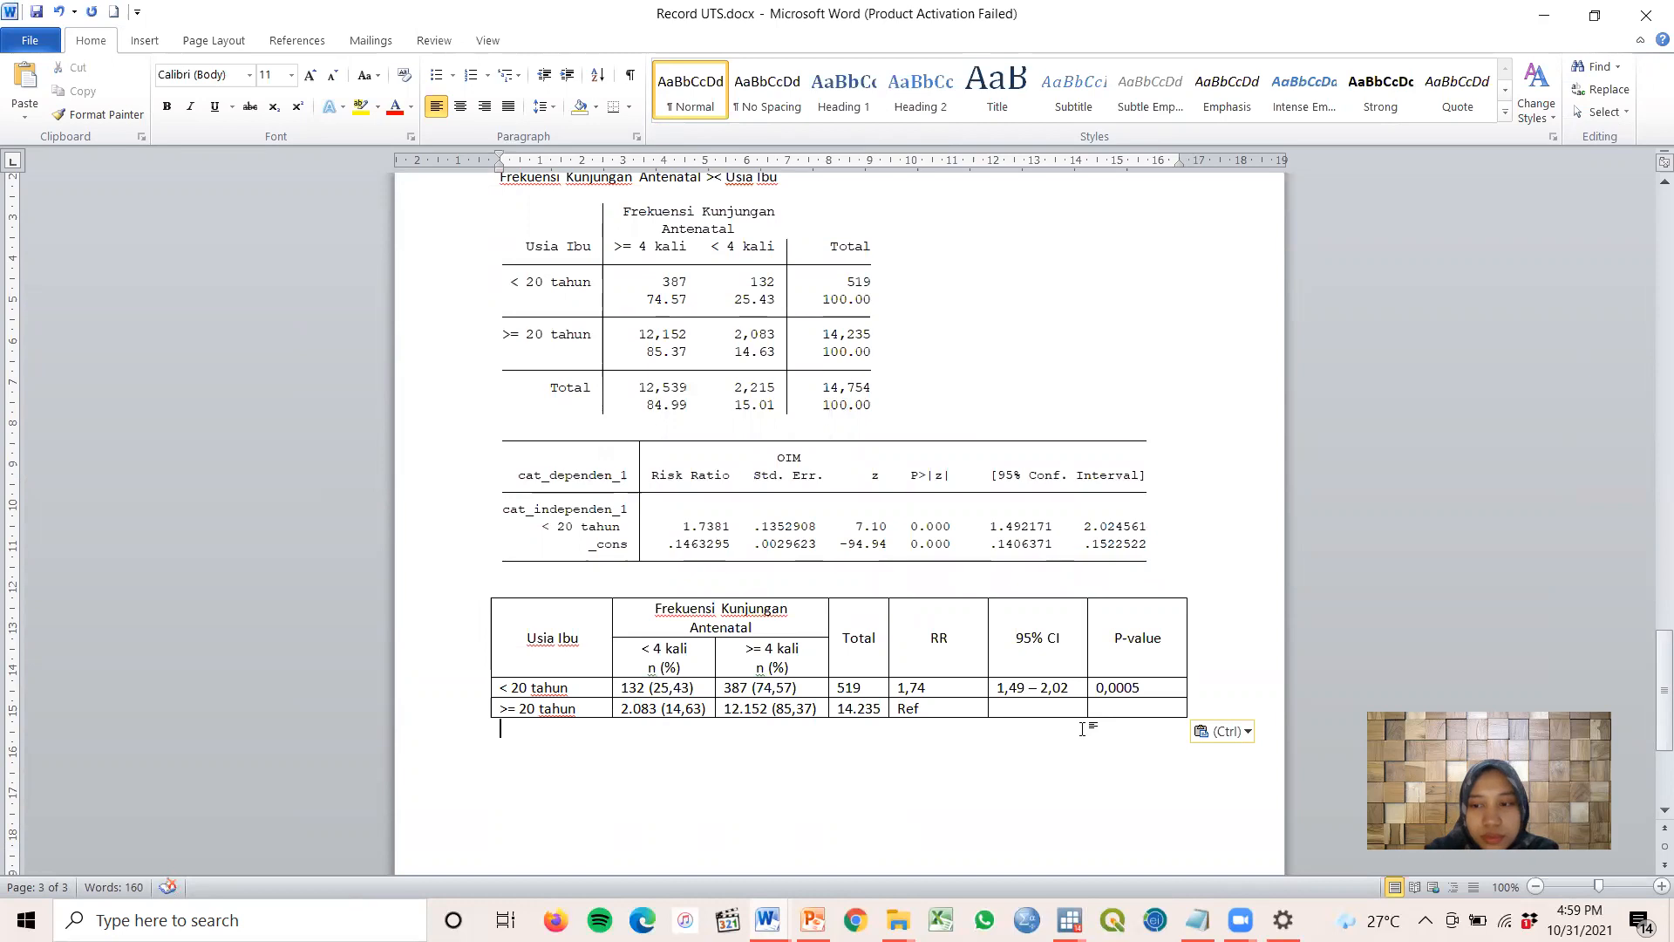
scroll(1151, 733, up, 3)
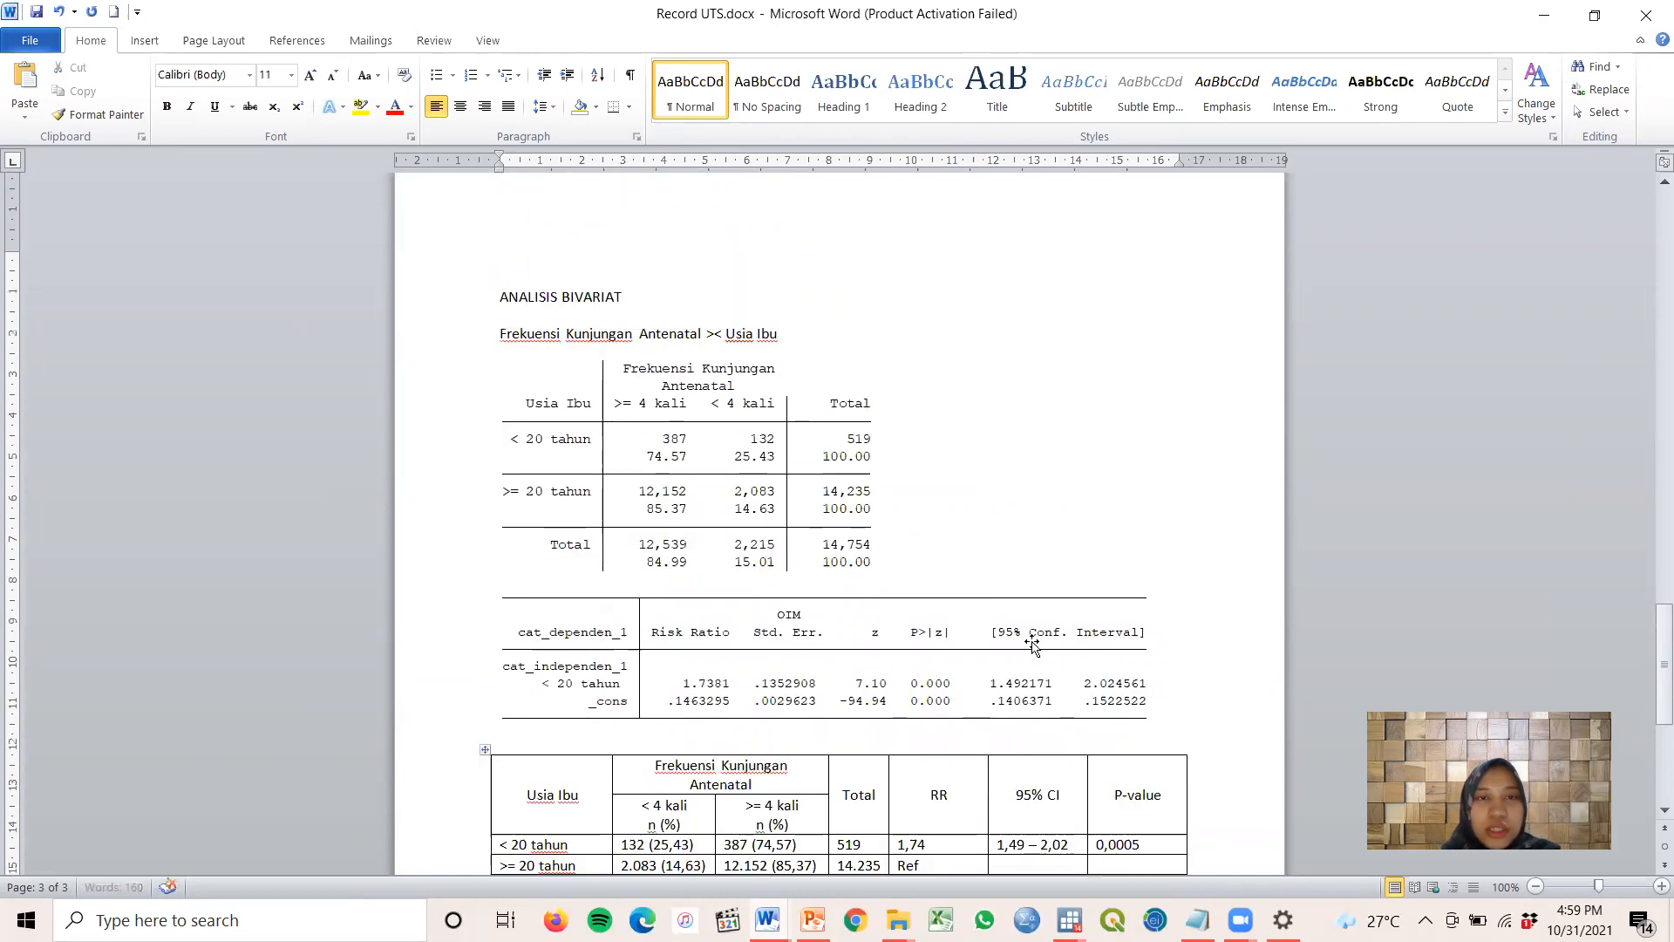
scroll(983, 641, down, 4)
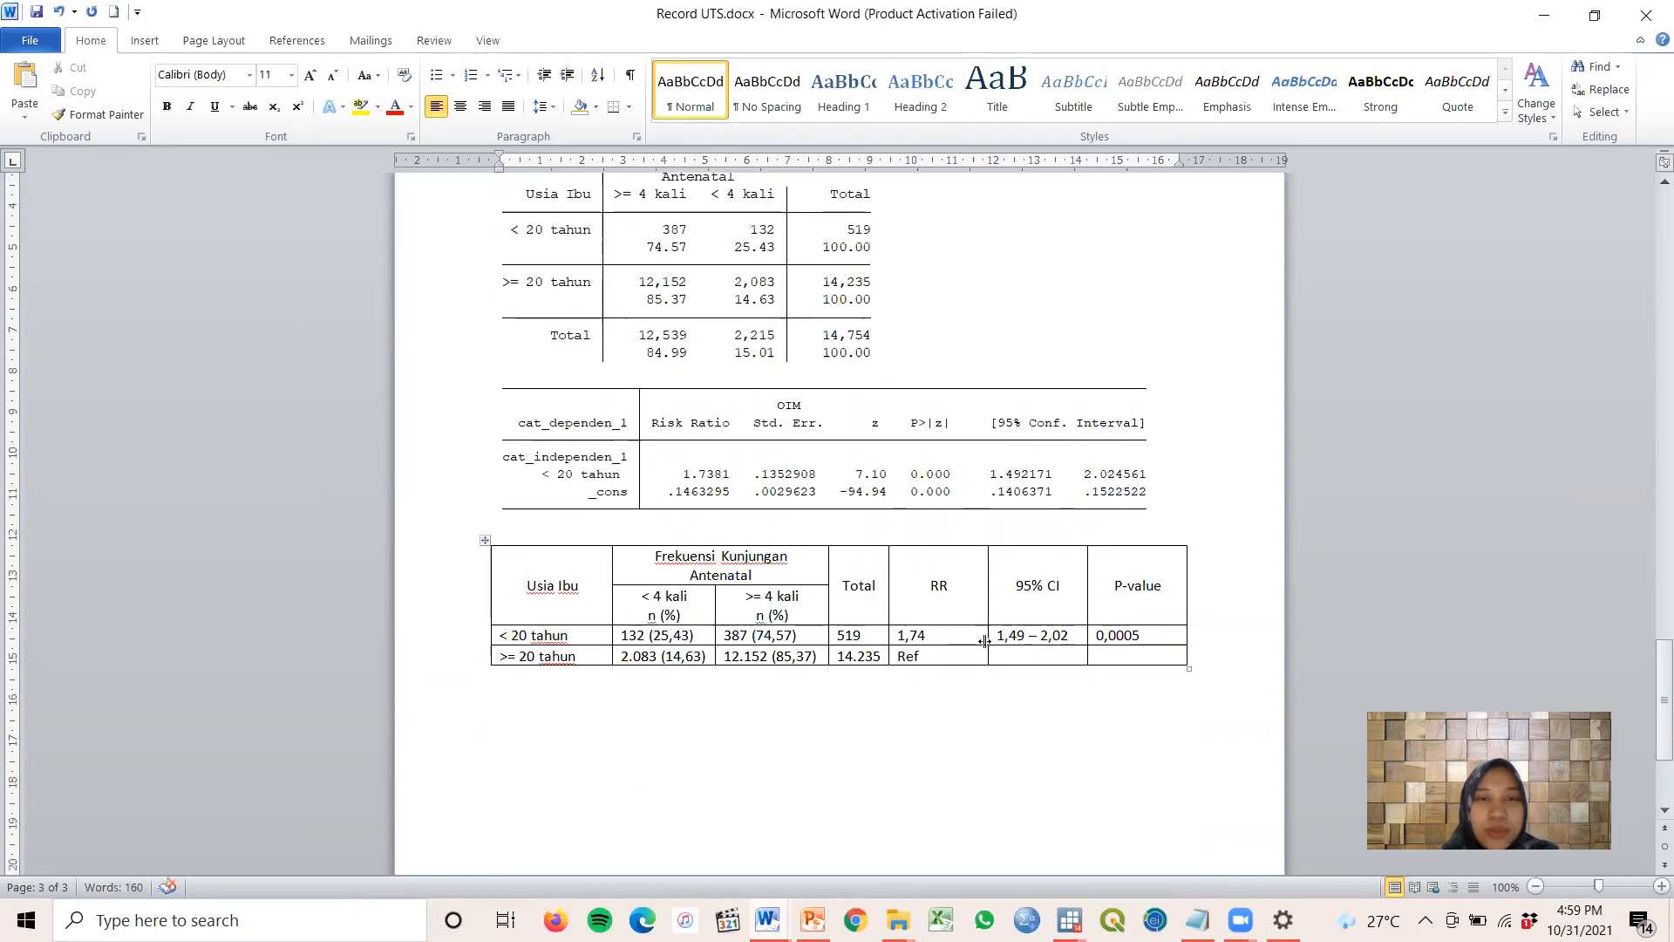
click(483, 540)
click(512, 566)
scroll(576, 480, up, 1)
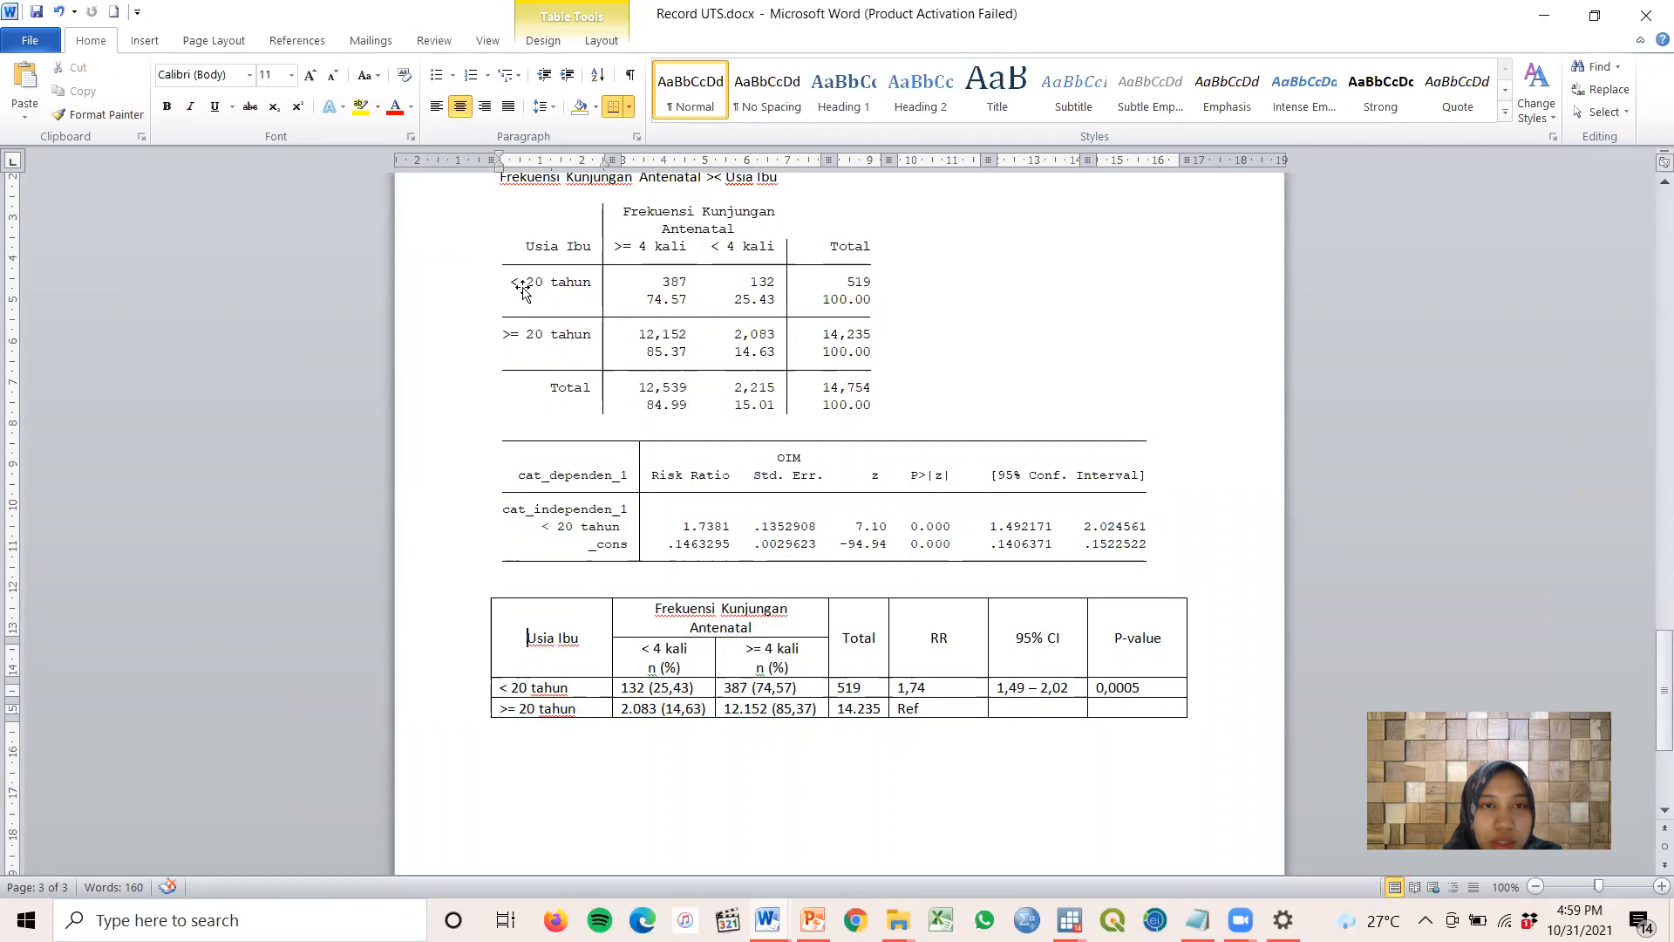
Compare the summary table's counts, percentages, RR and Ref entries with the cross-tabulation and risk ratio pictures, including the earlier Row and Col tables
click(702, 316)
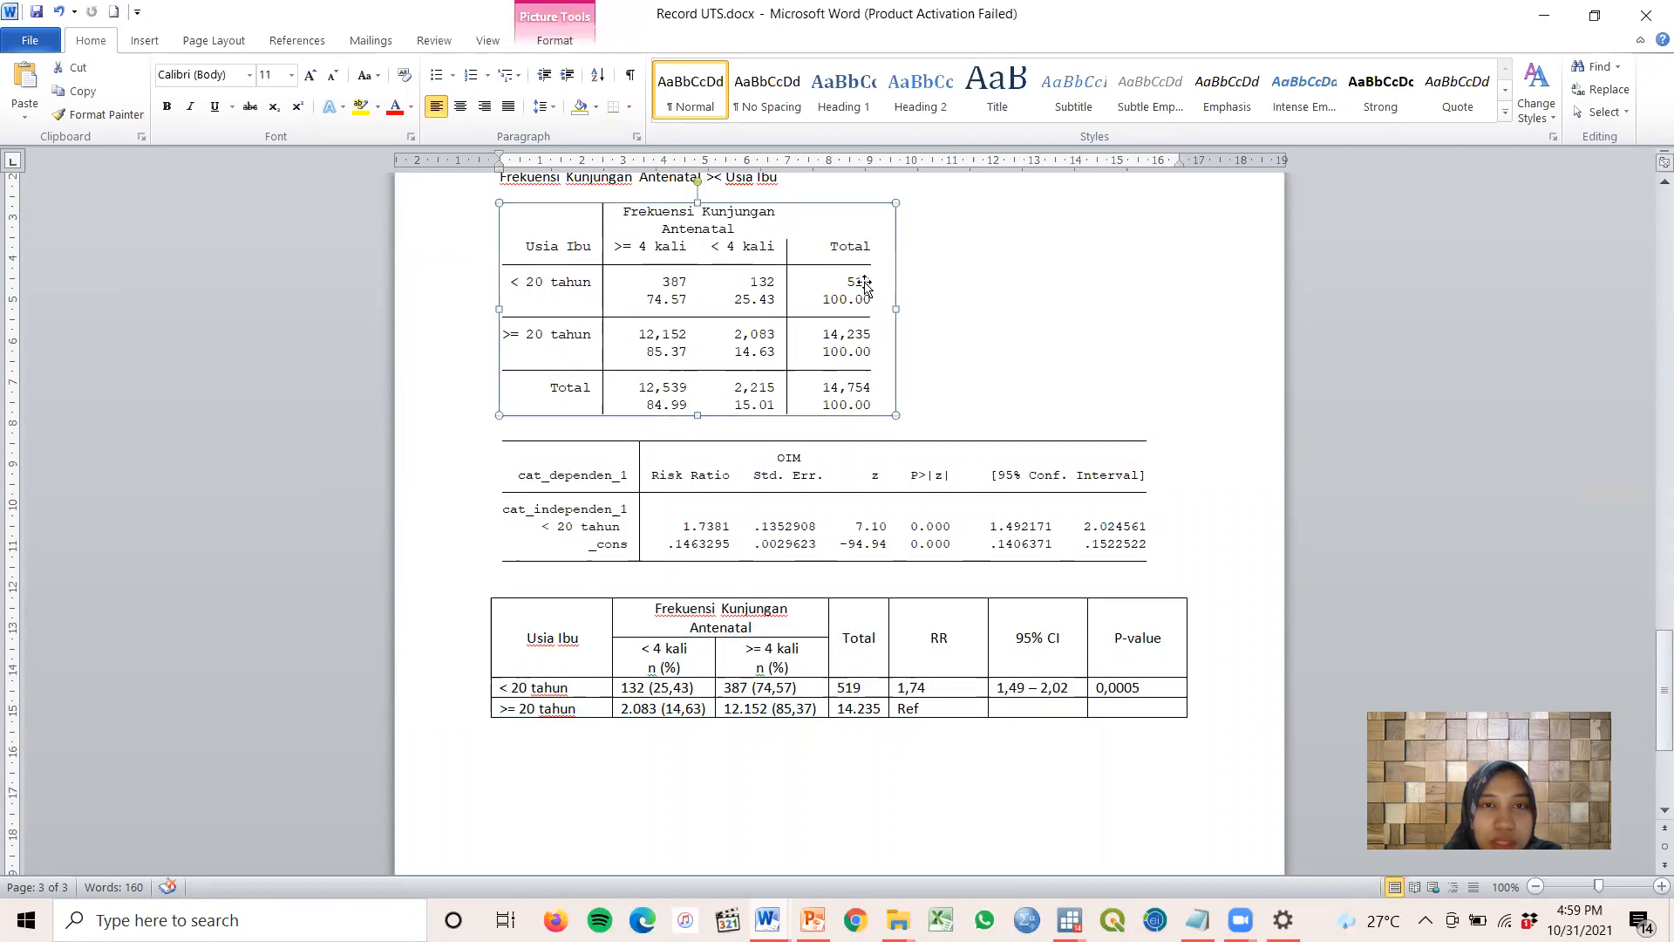
scroll(1020, 342, down, 3)
scroll(1027, 343, up, 12)
scroll(1028, 344, up, 13)
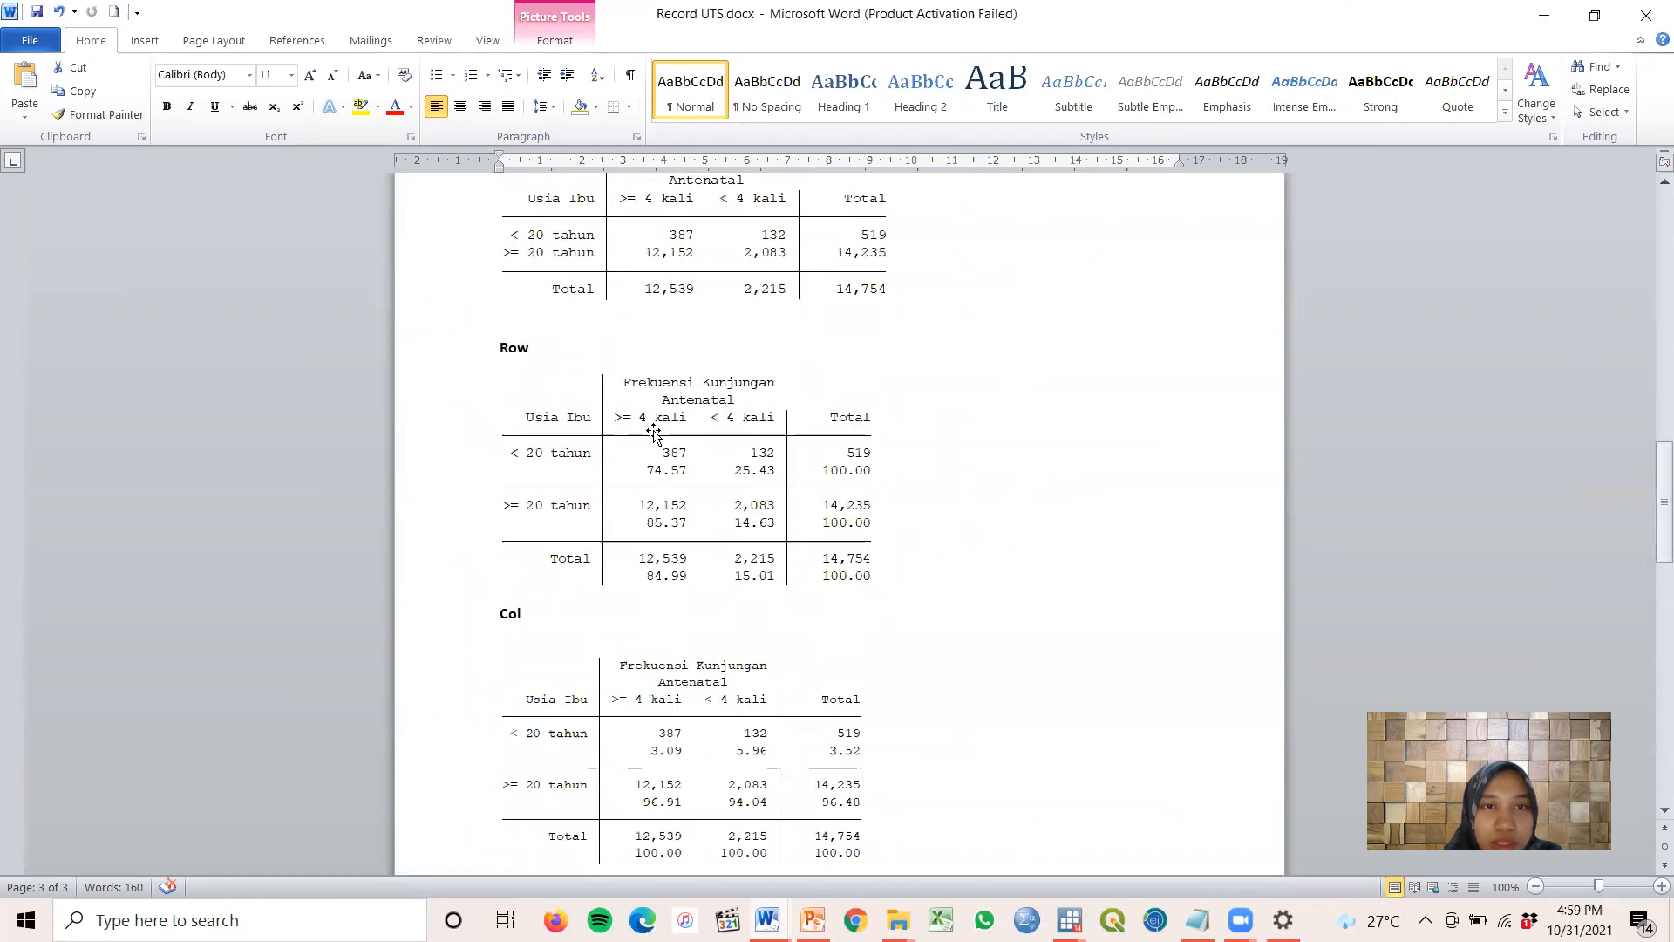
scroll(654, 430, down, 20)
scroll(733, 336, down, 1)
scroll(682, 548, up, 1)
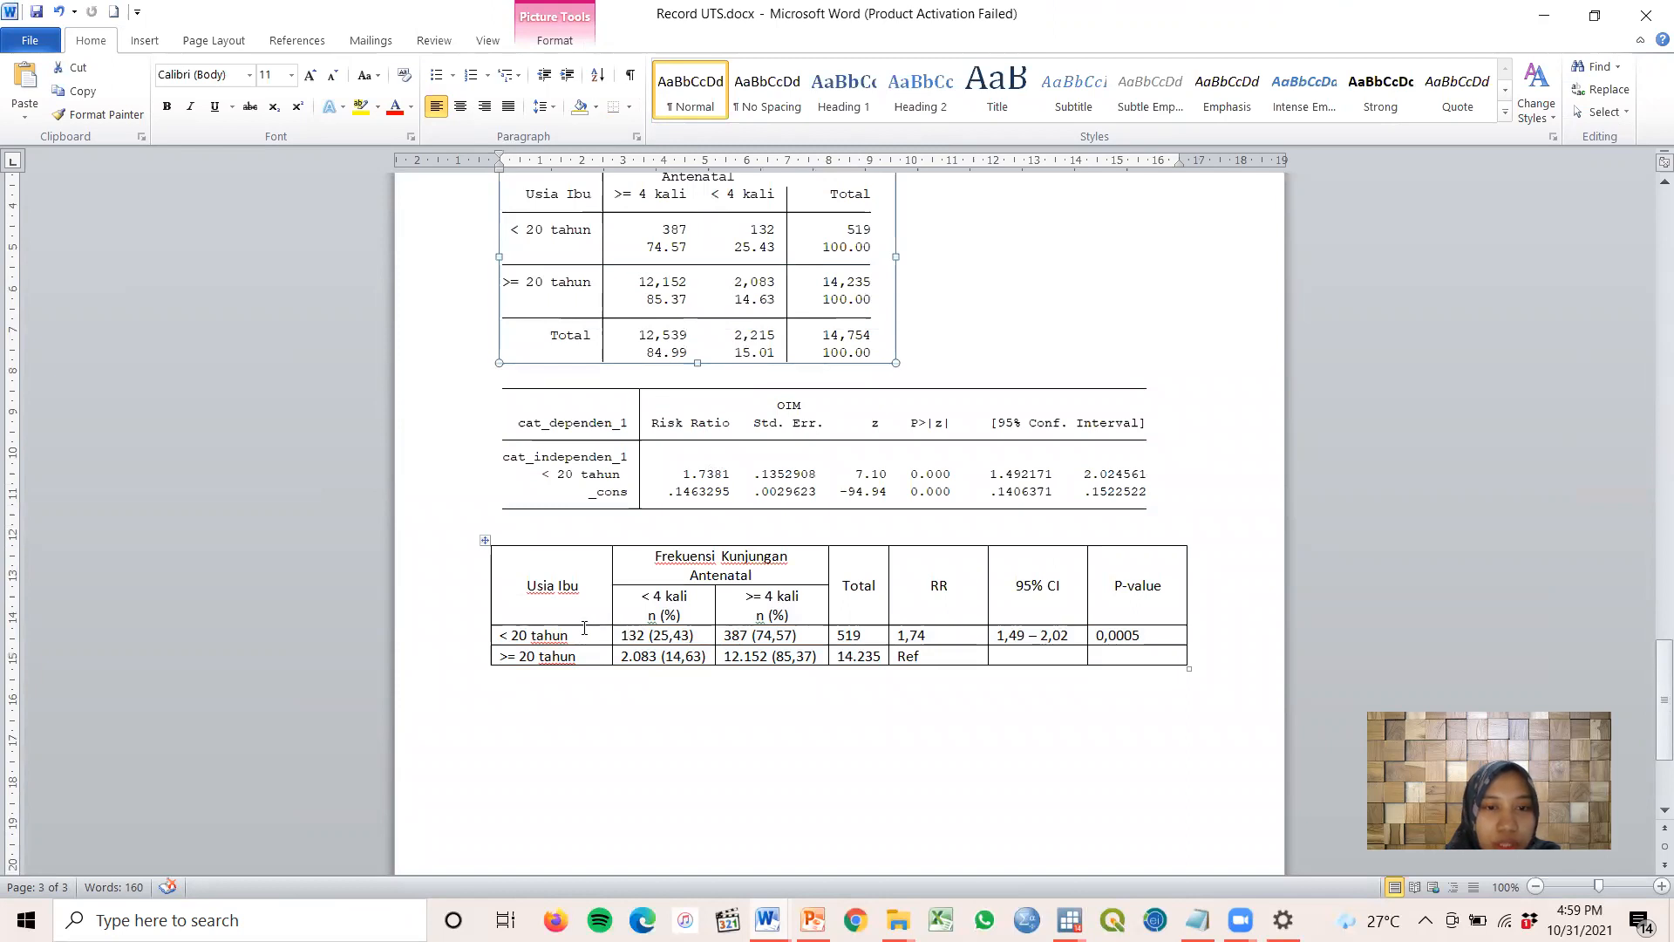
scroll(896, 283, up, 2)
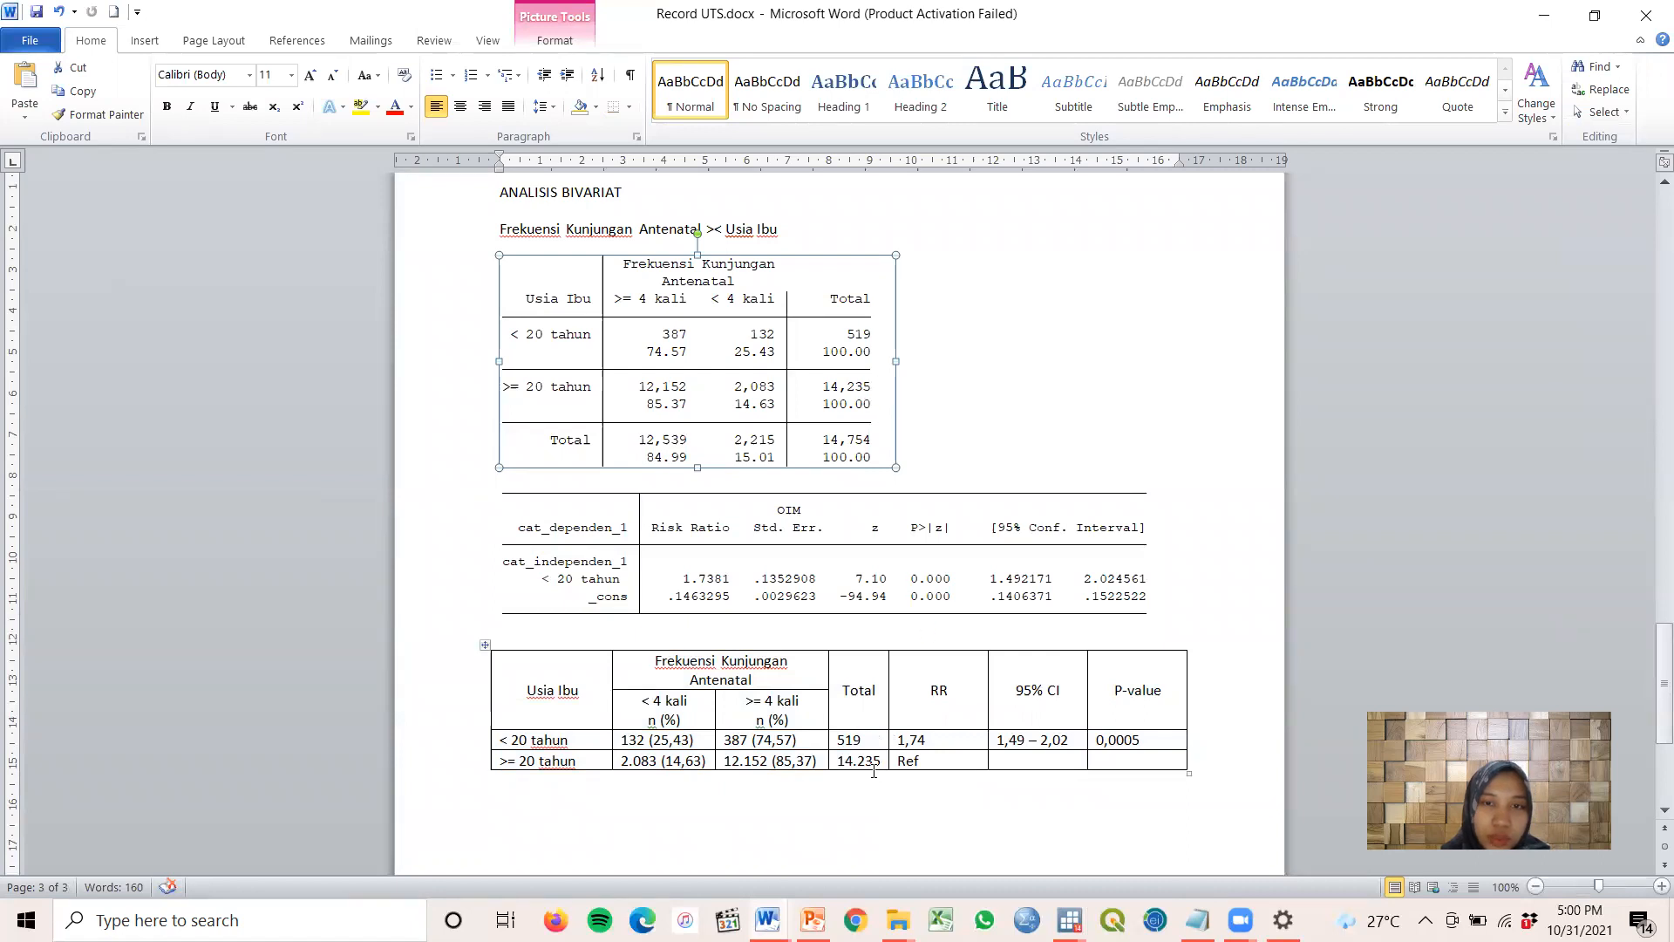
click(909, 759)
double_click(902, 761)
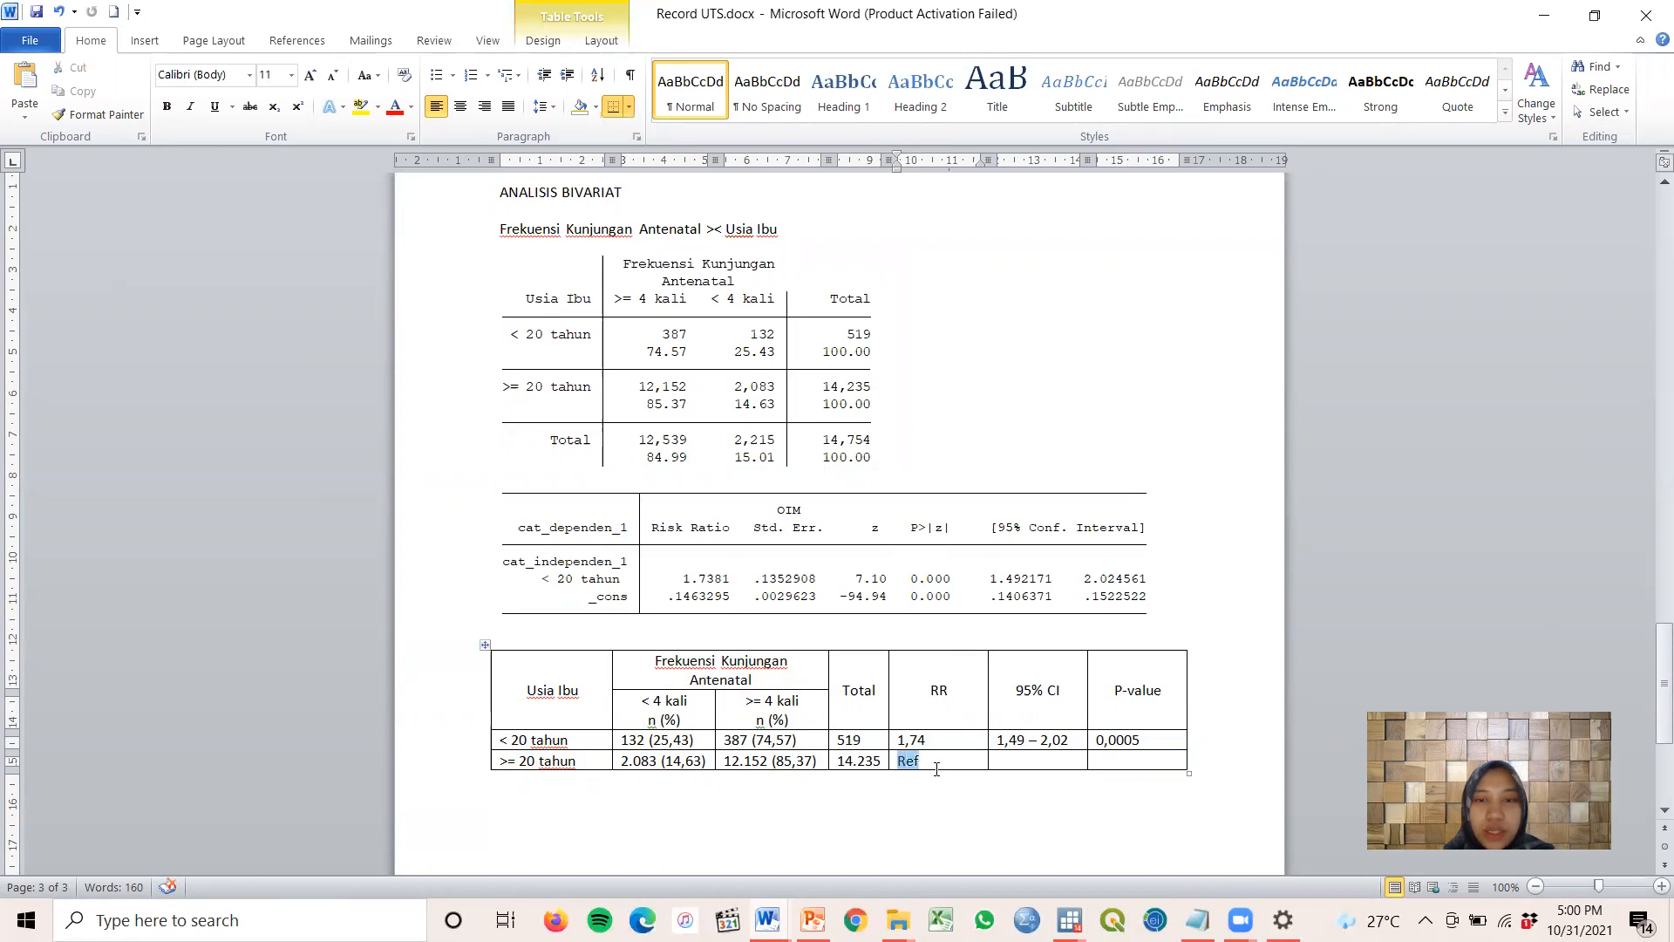
click(903, 760)
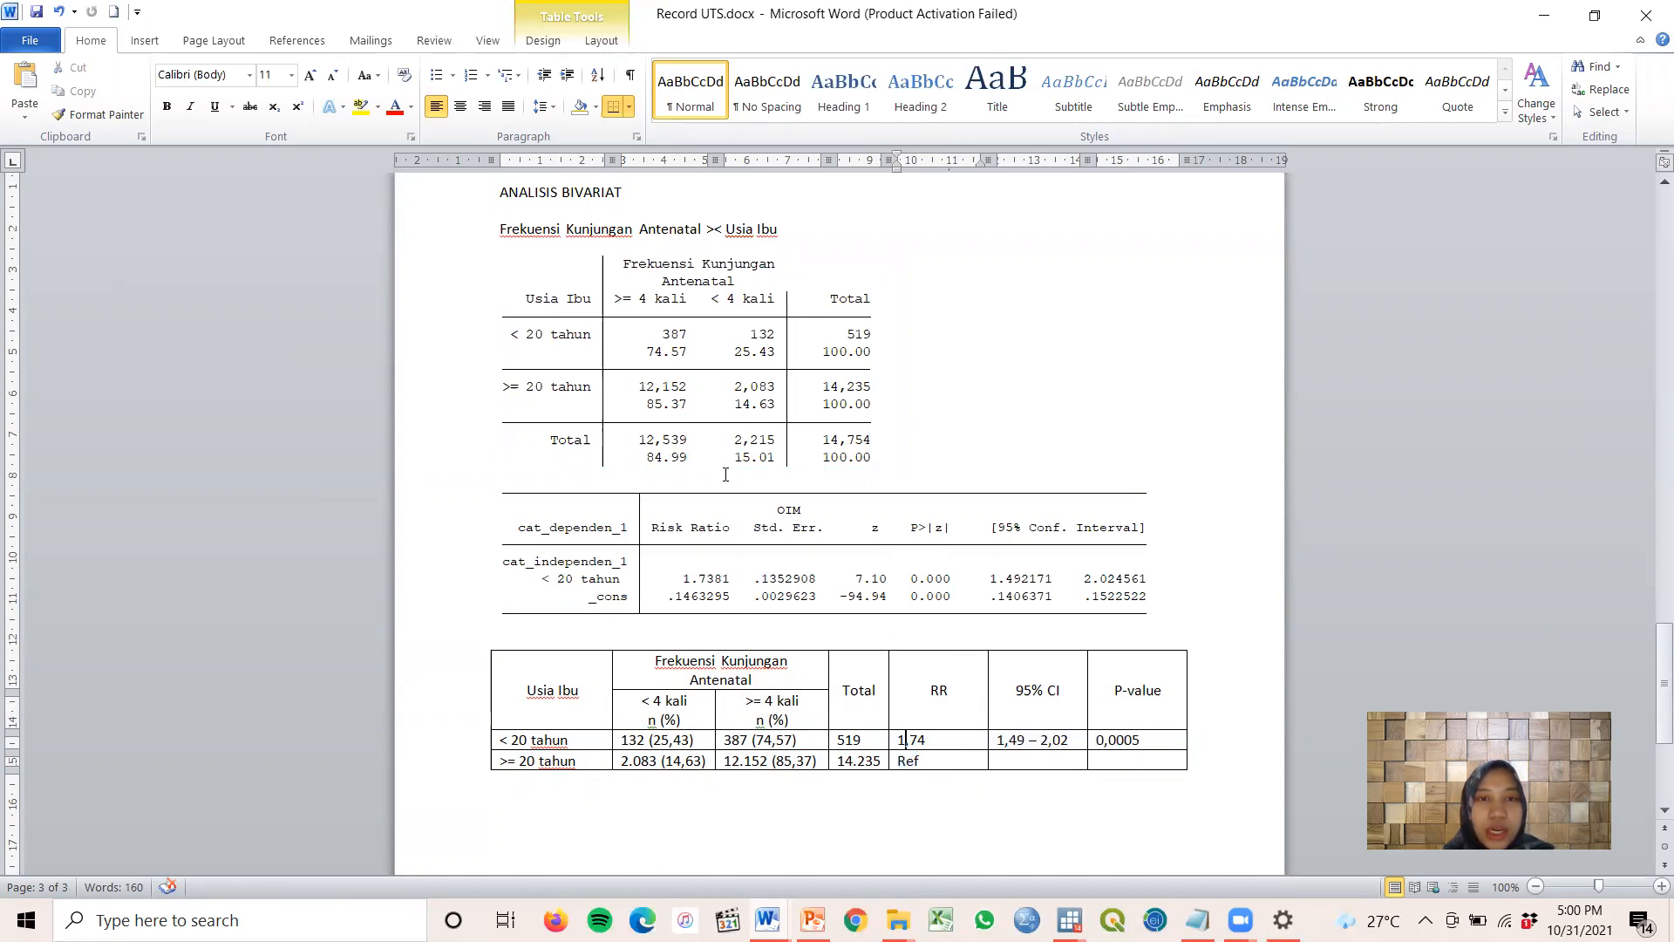
click(911, 477)
click(891, 560)
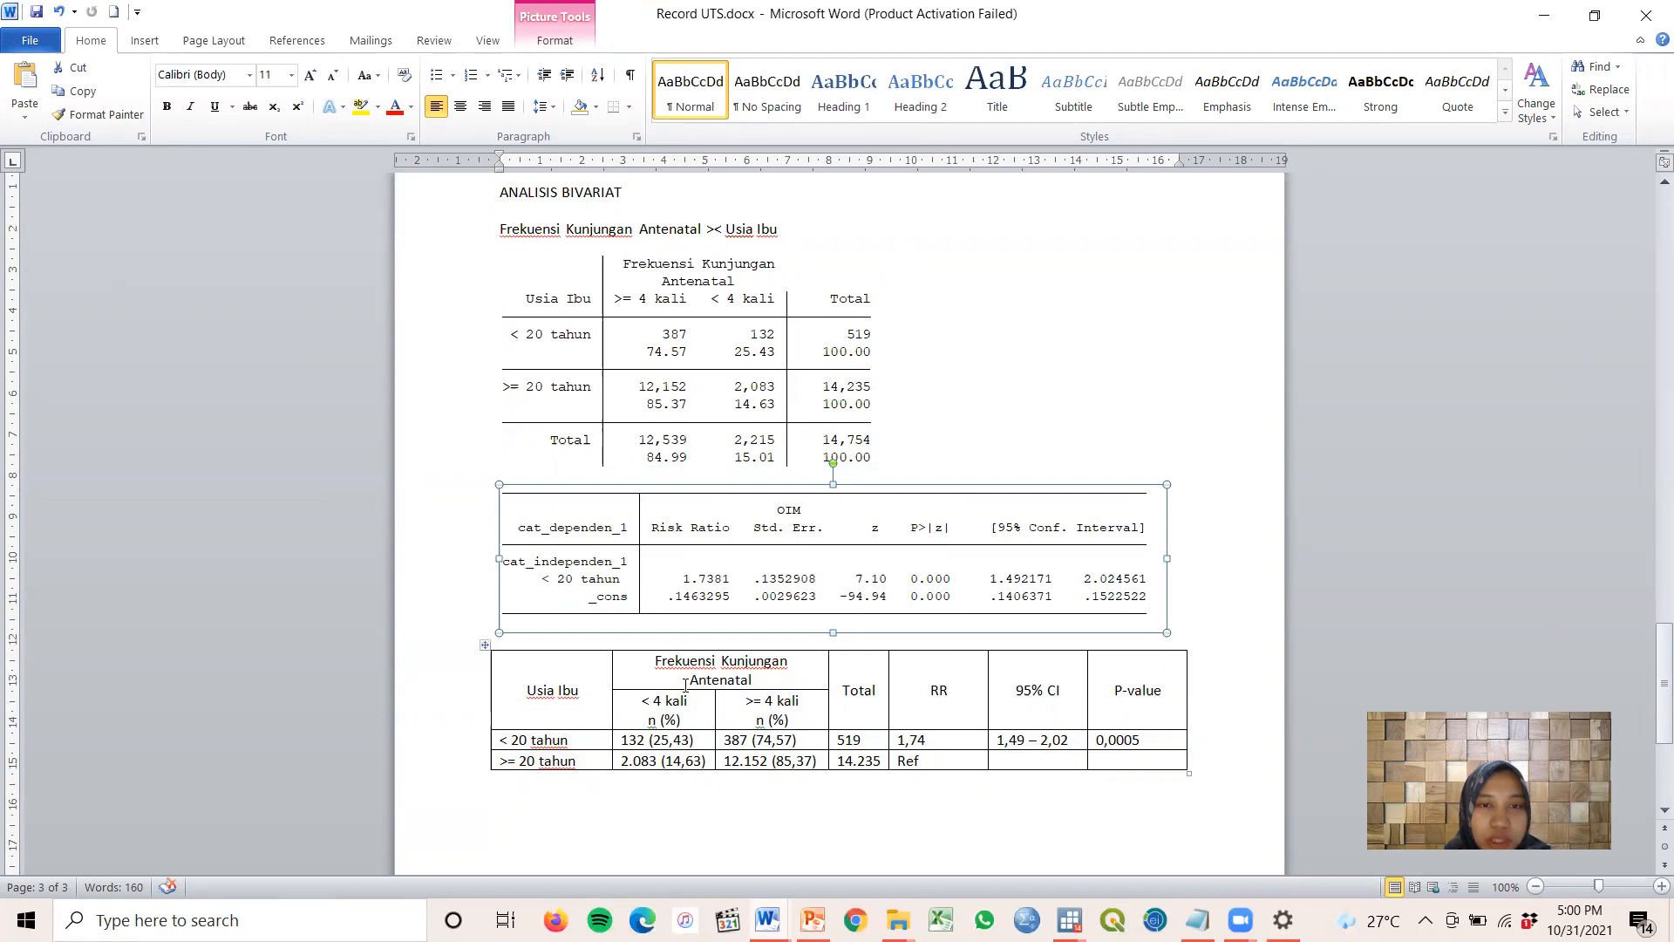
Draw a rectangle about 0.49 cm high and 1.46 cm wide over the < 20 tahun risk ratio in the output picture
click(976, 450)
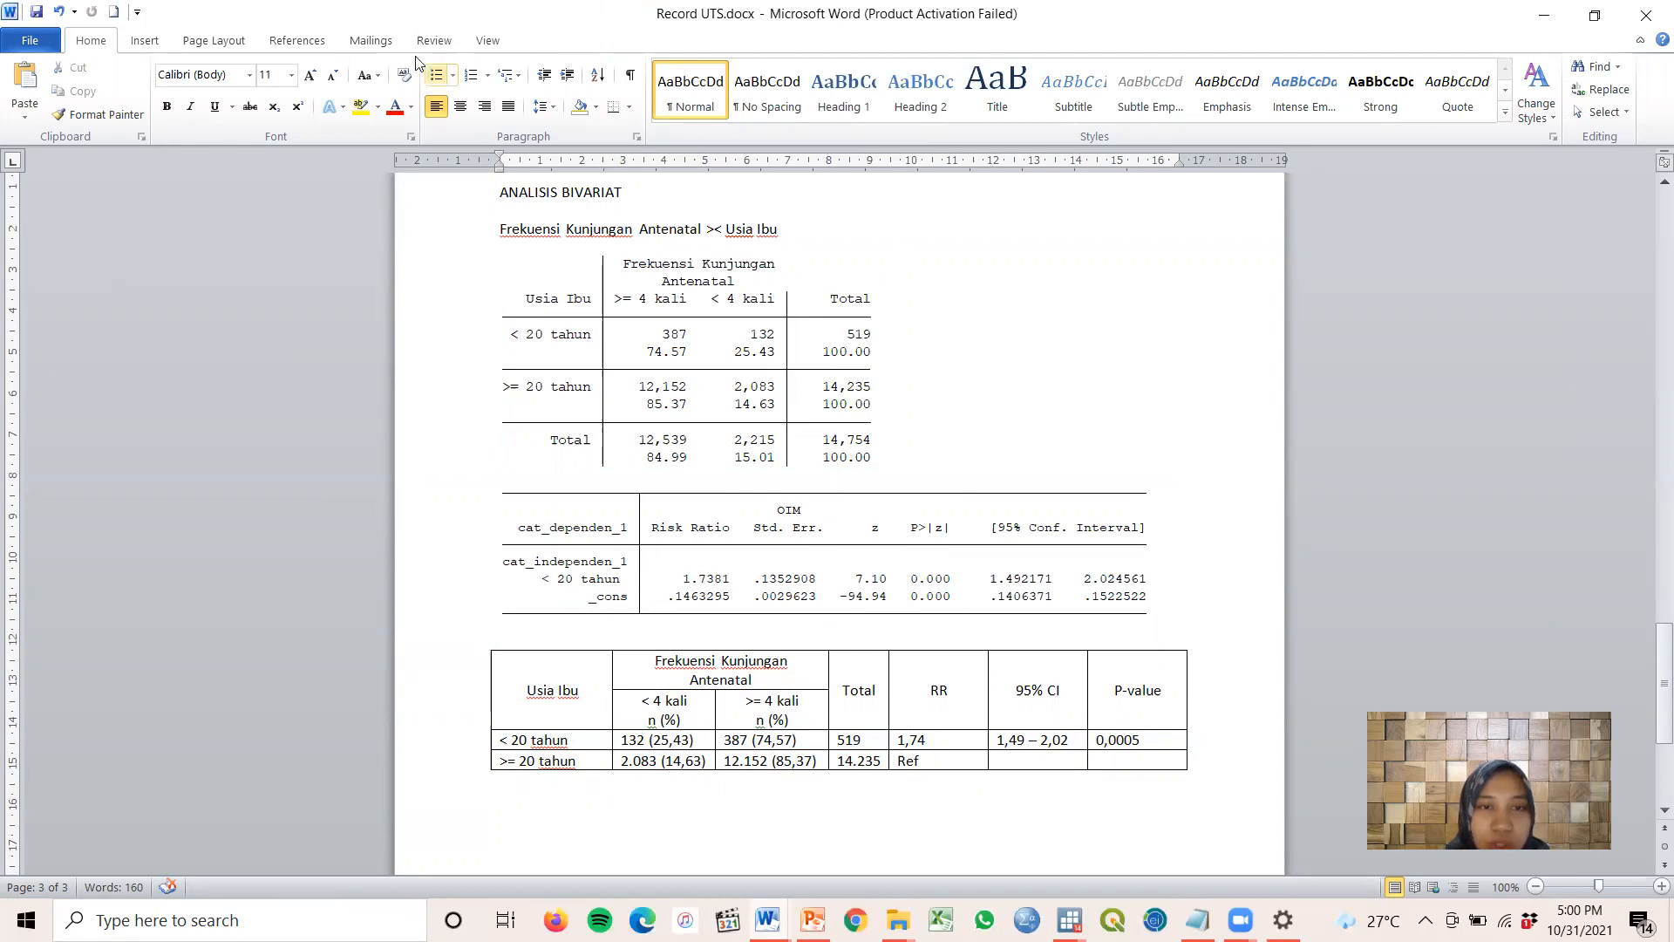
click(145, 40)
click(303, 114)
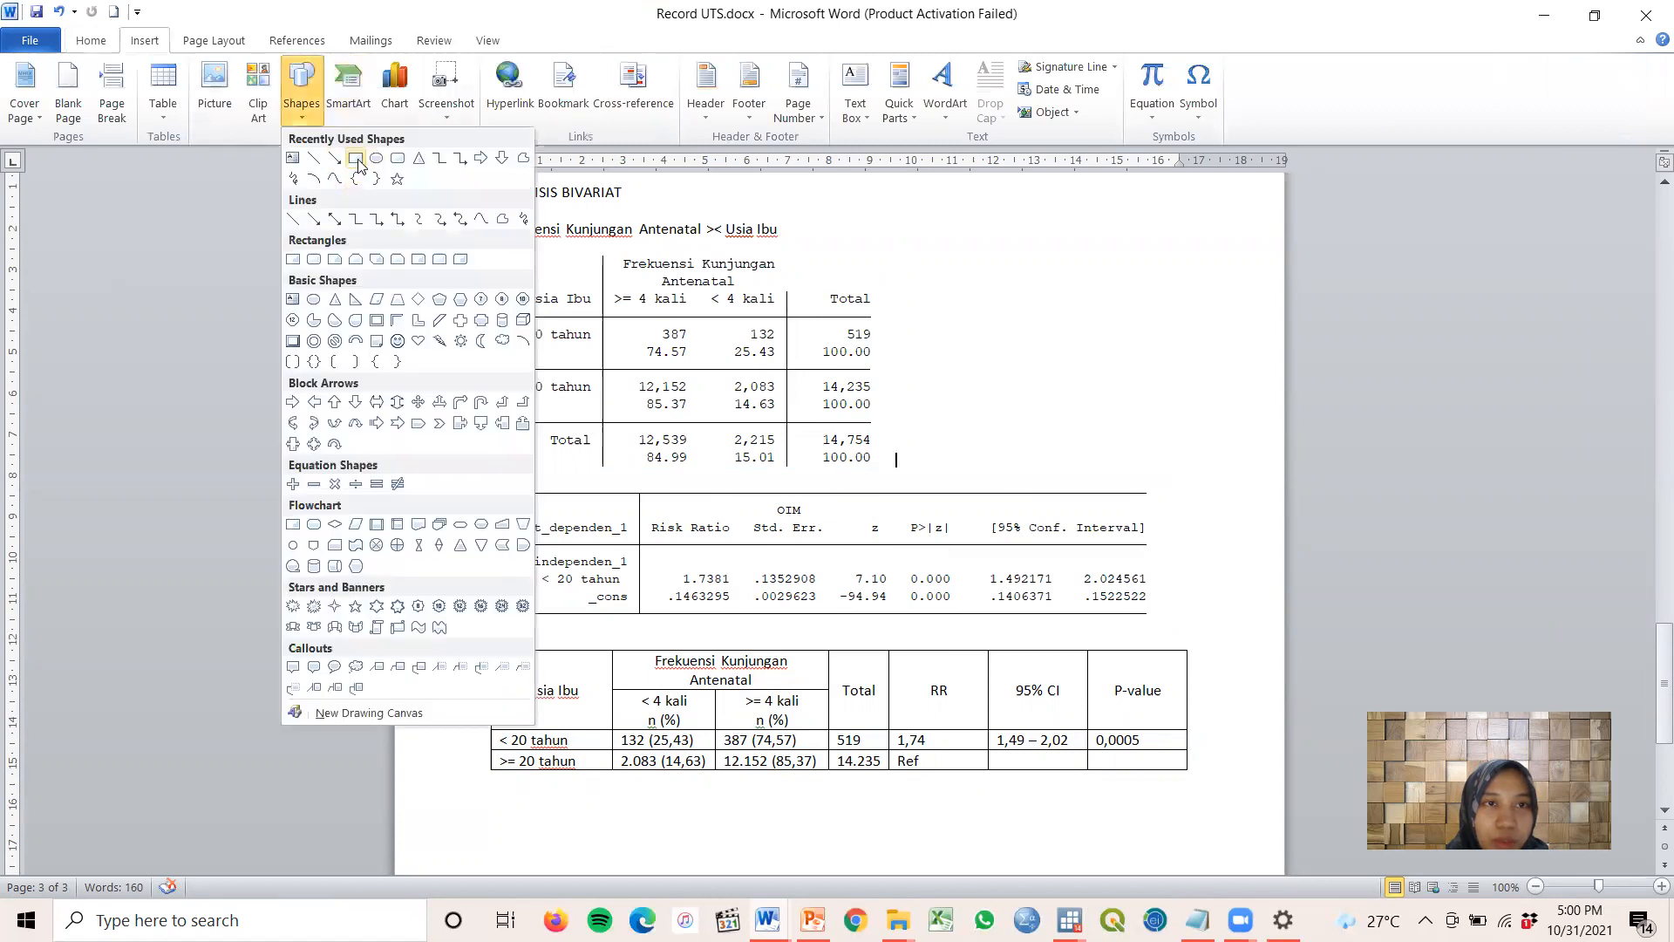
click(355, 158)
mouse_move(674, 565)
mouse_down()
mouse_move(697, 590)
mouse_move(737, 585)
mouse_up()
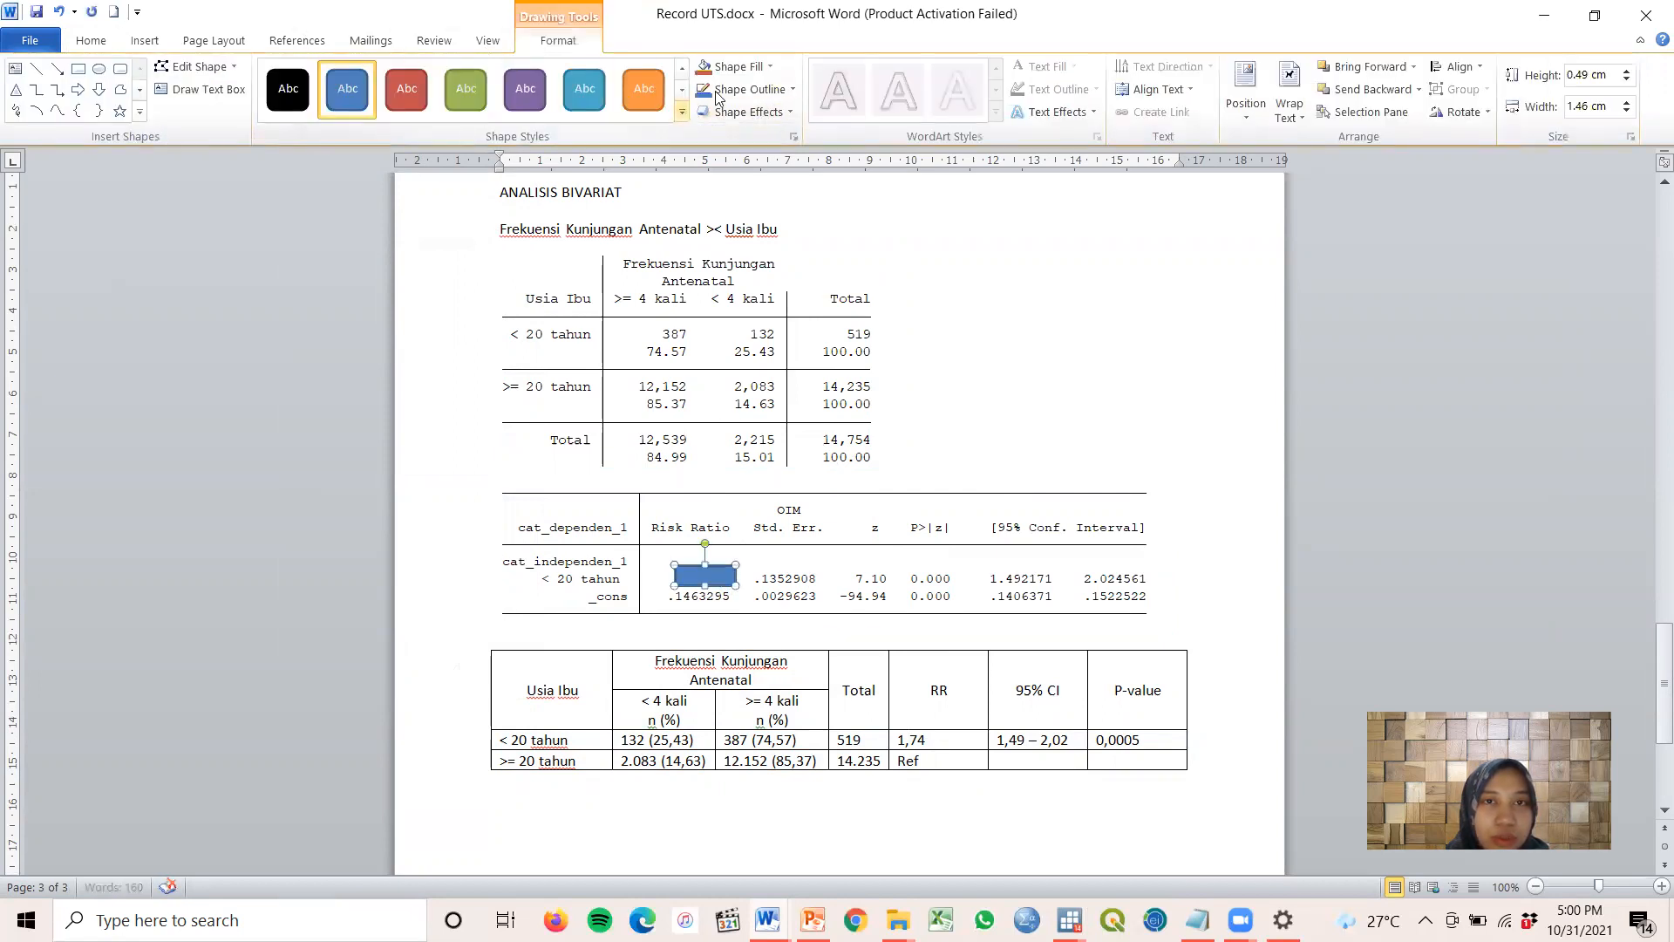
Give the rectangle over the < 20 tahun risk ratio a red outline and no fill
click(785, 89)
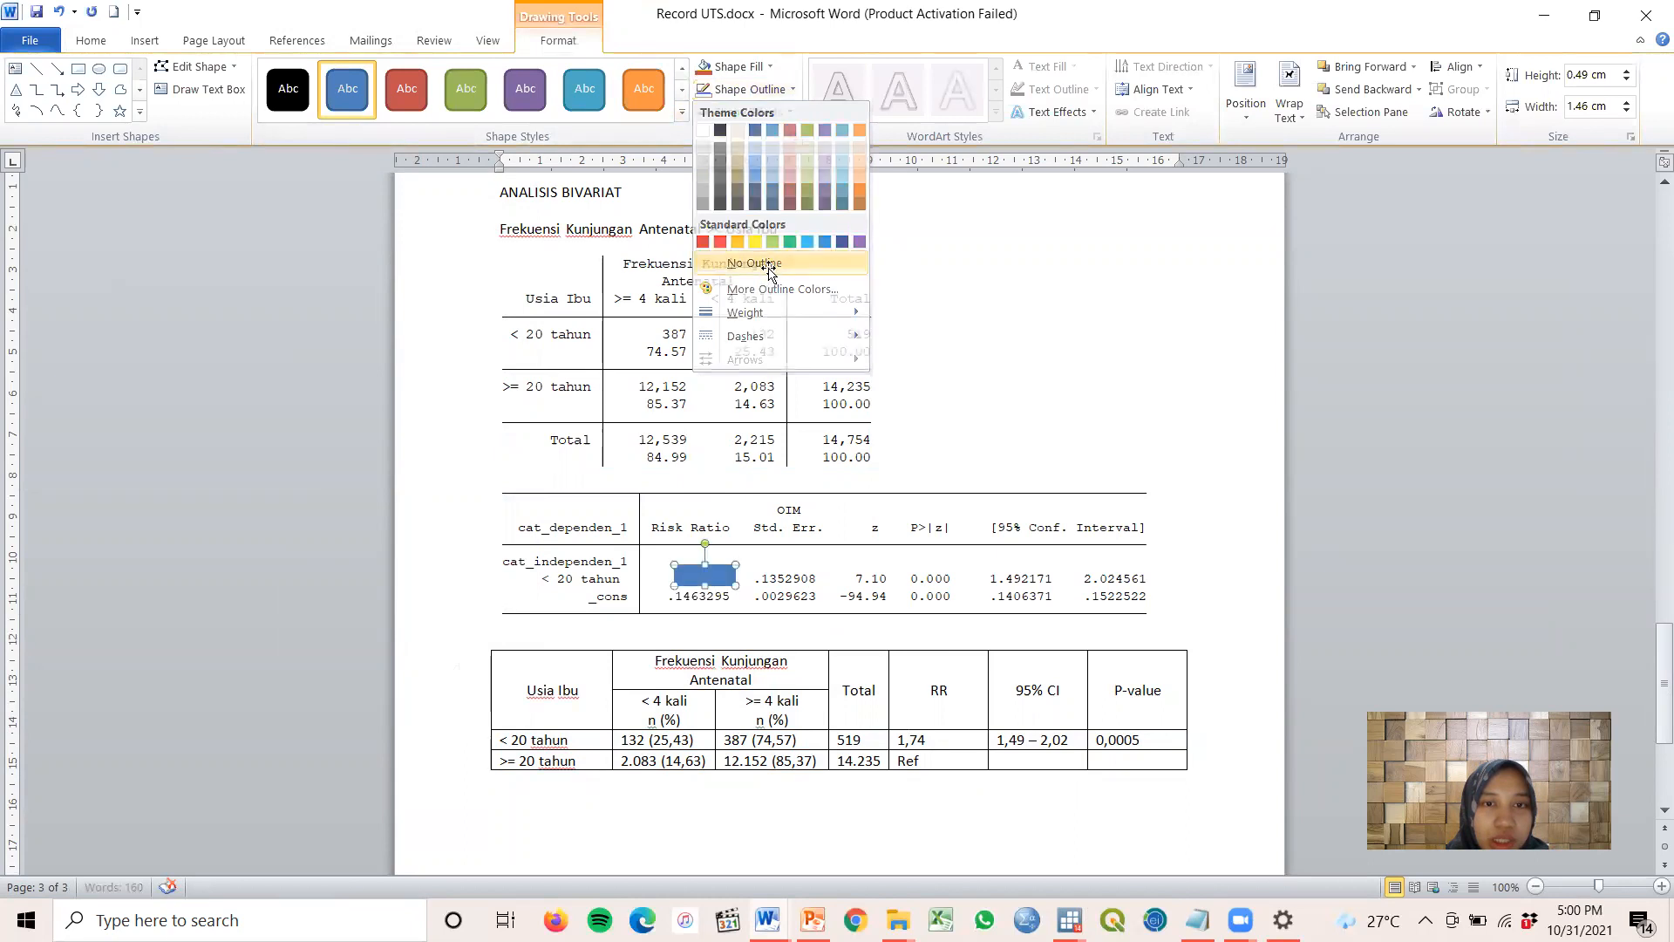
click(771, 263)
click(750, 89)
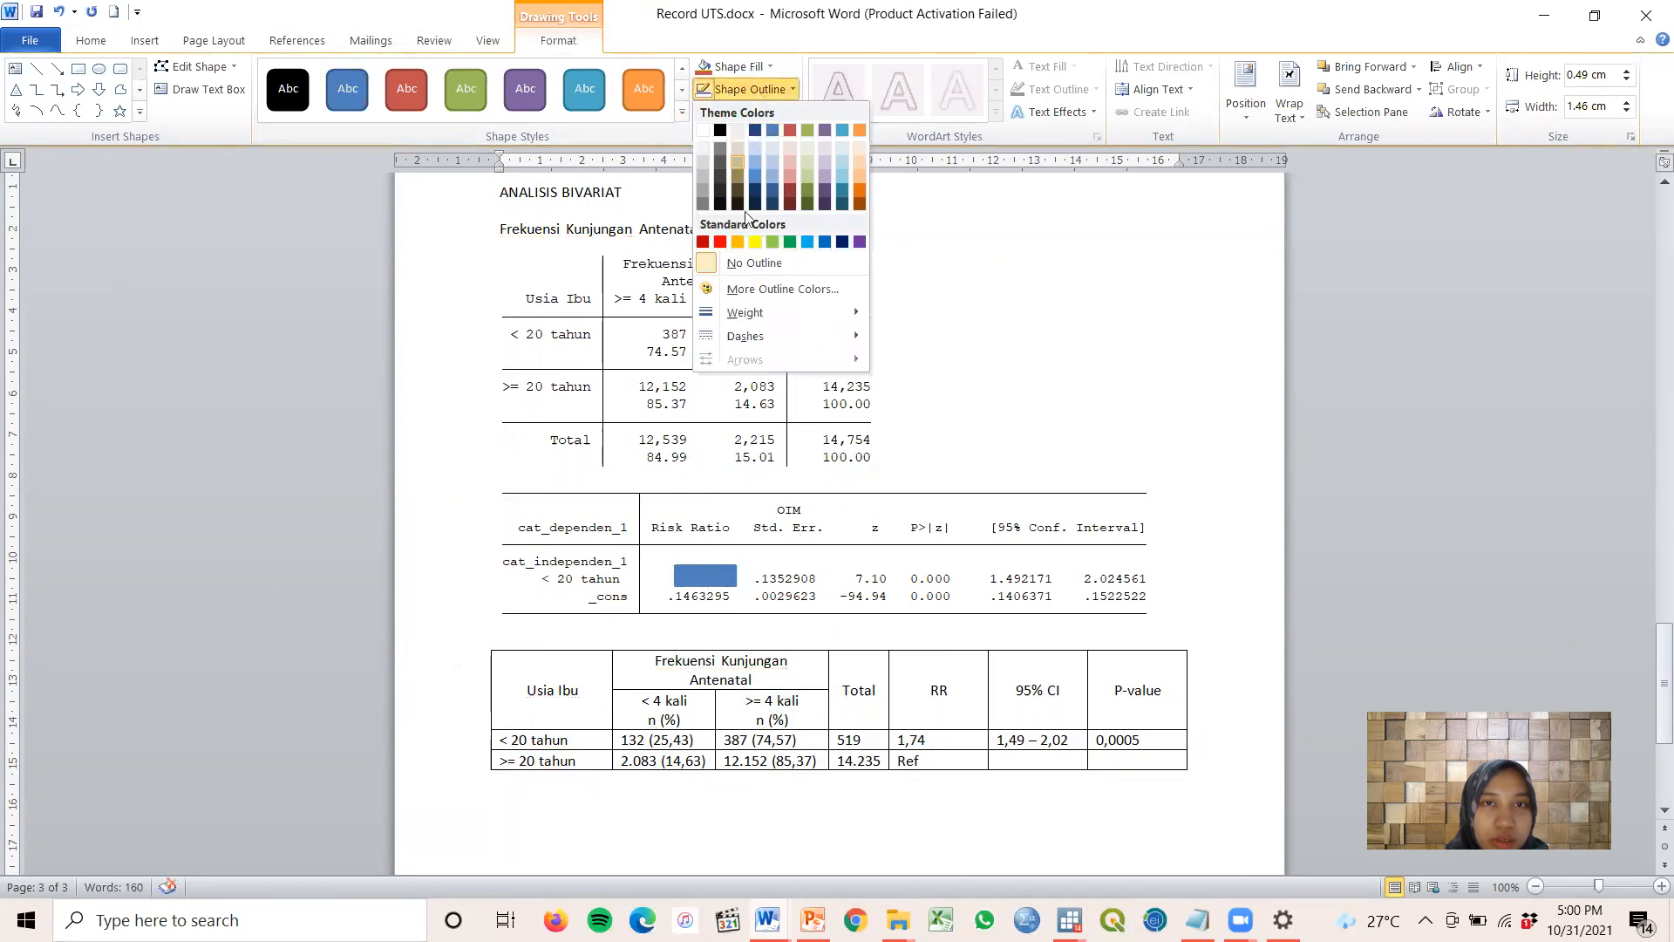
click(787, 130)
click(757, 75)
click(775, 232)
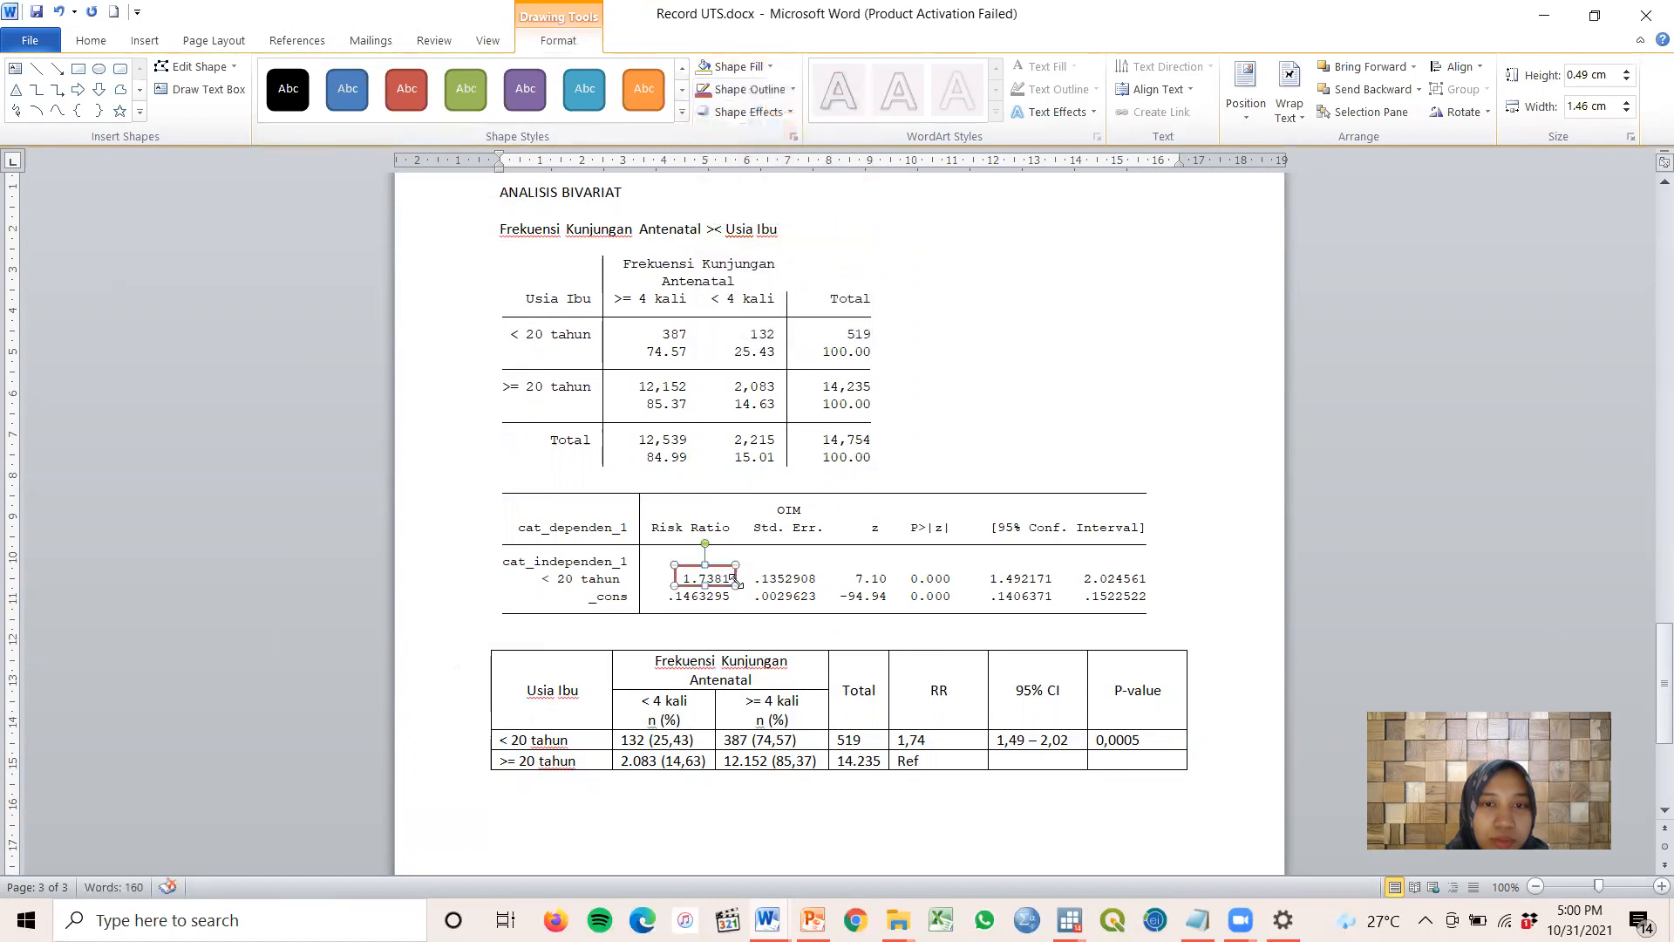
drag(724, 567, 712, 560)
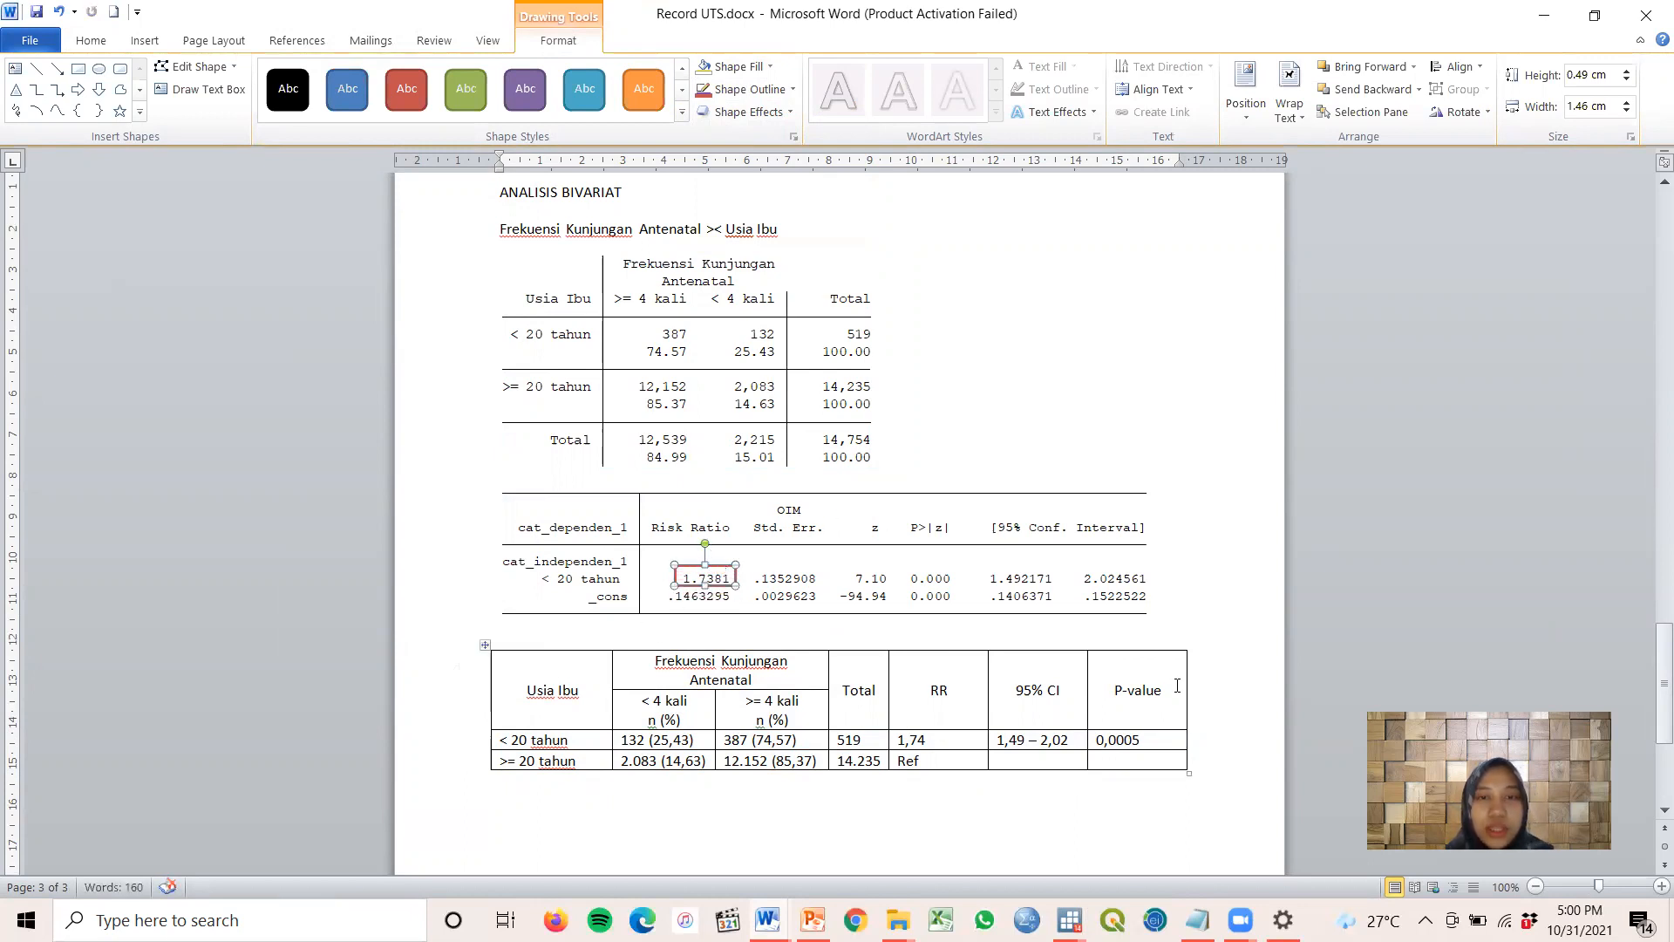
click(1207, 761)
key(Return)
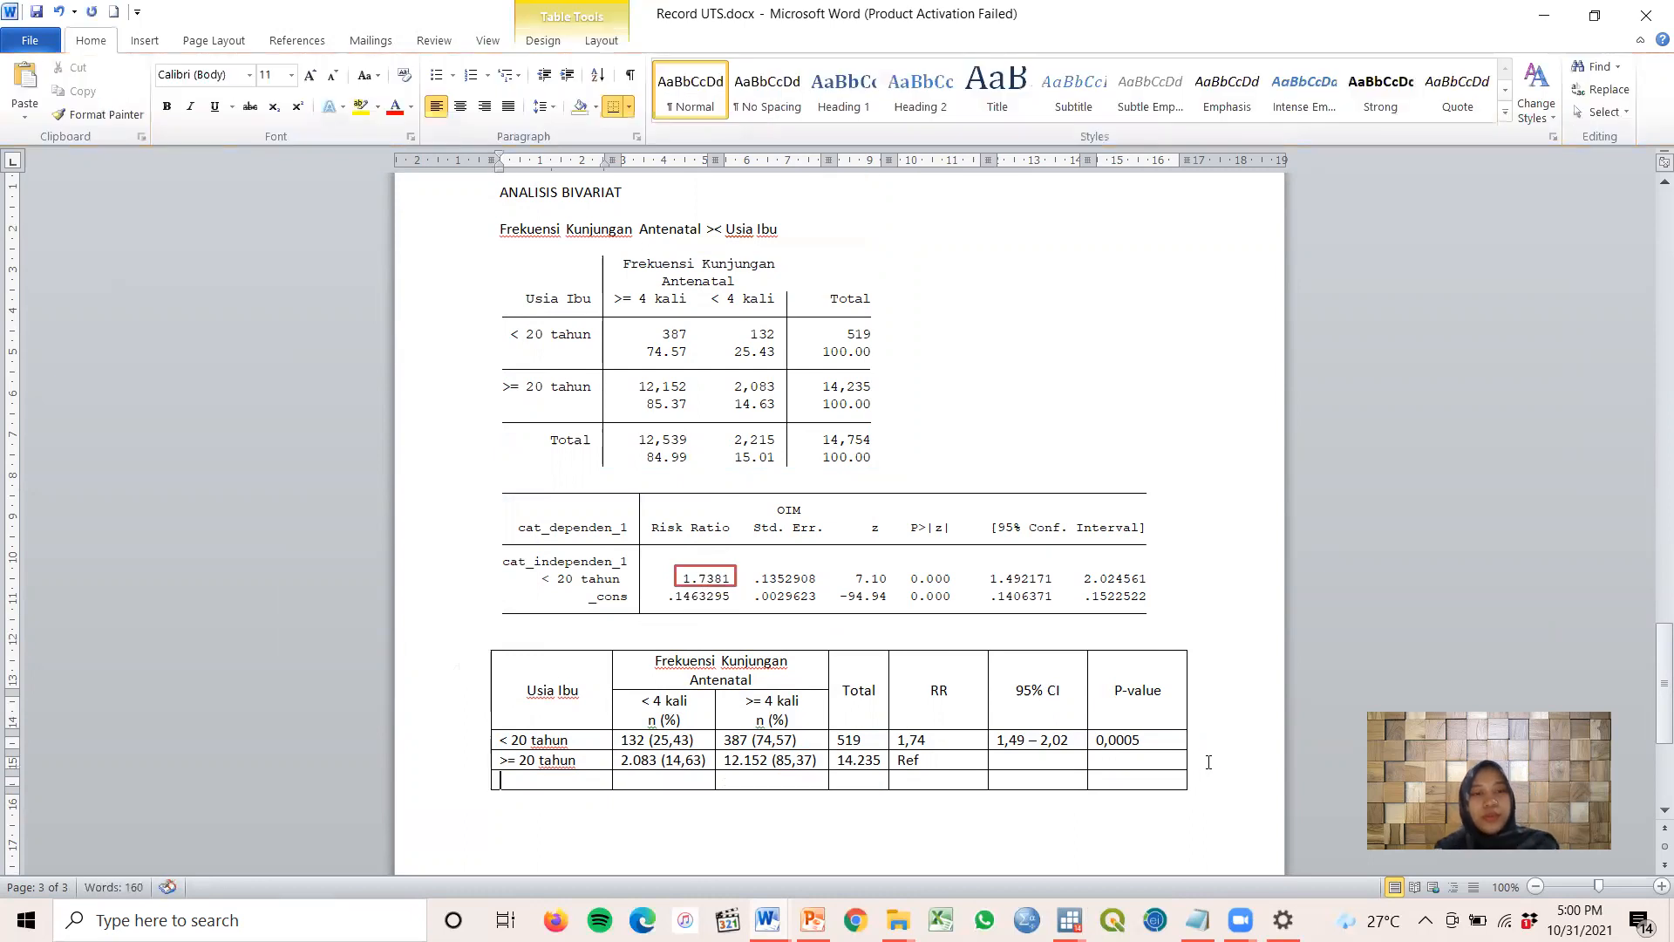
key(ctrl+z)
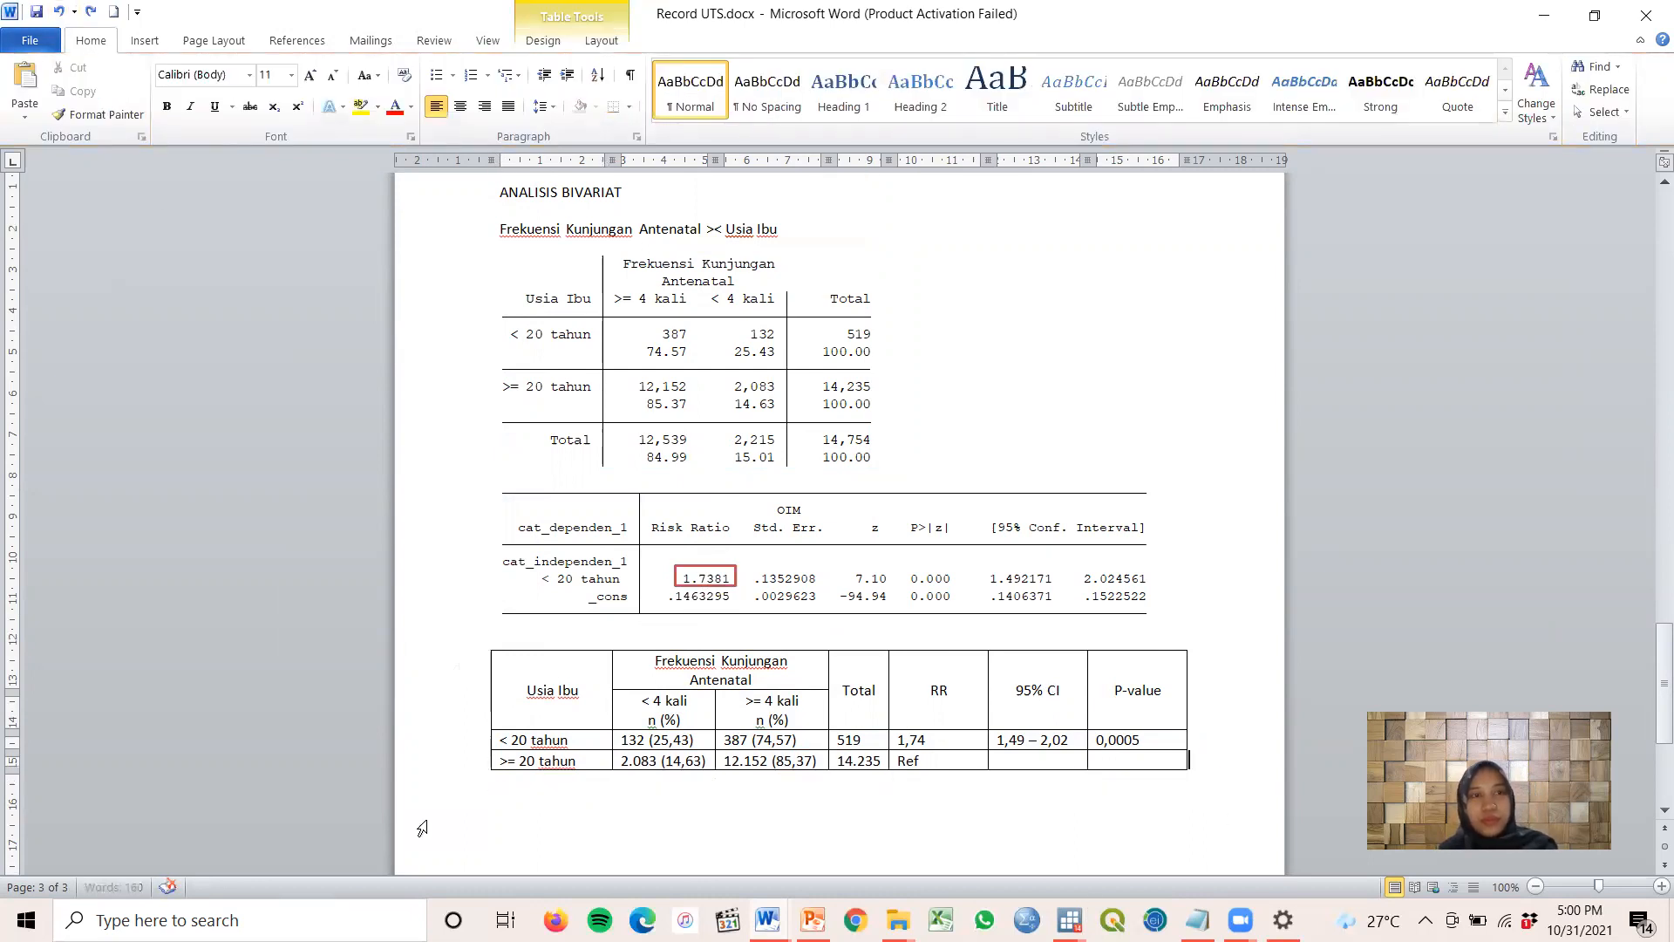
Start the interpretation below the summary table with "Proporsdi frekuensi kunjungan antenatal < 4 kali lebih besar pada"
click(500, 796)
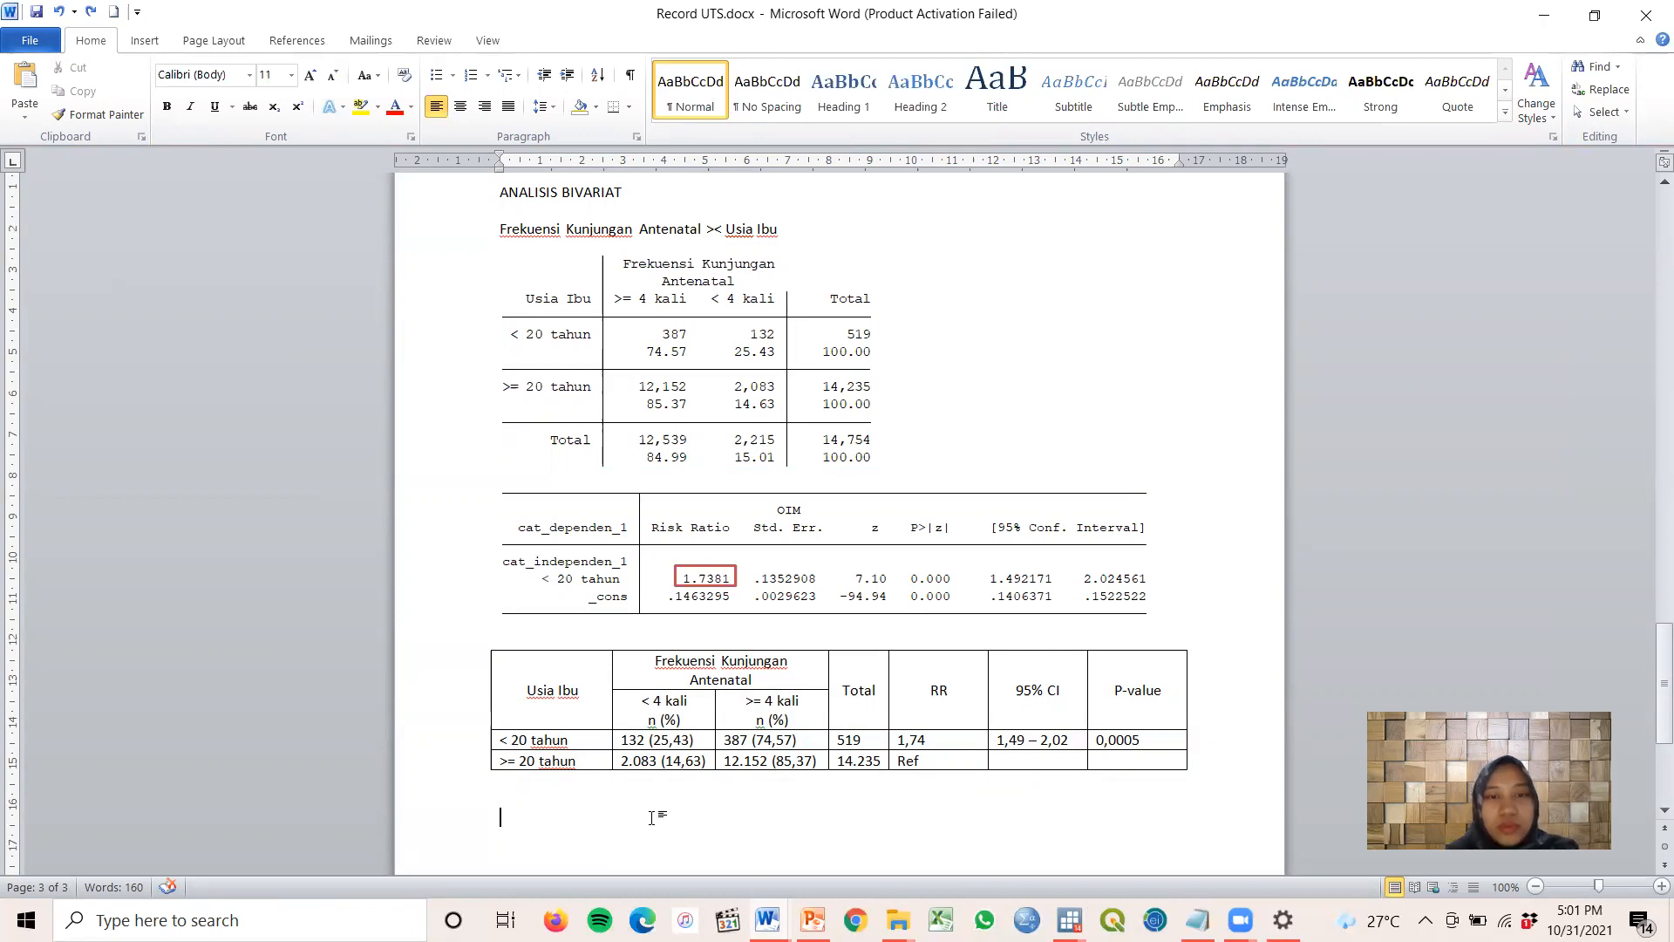
text(P)
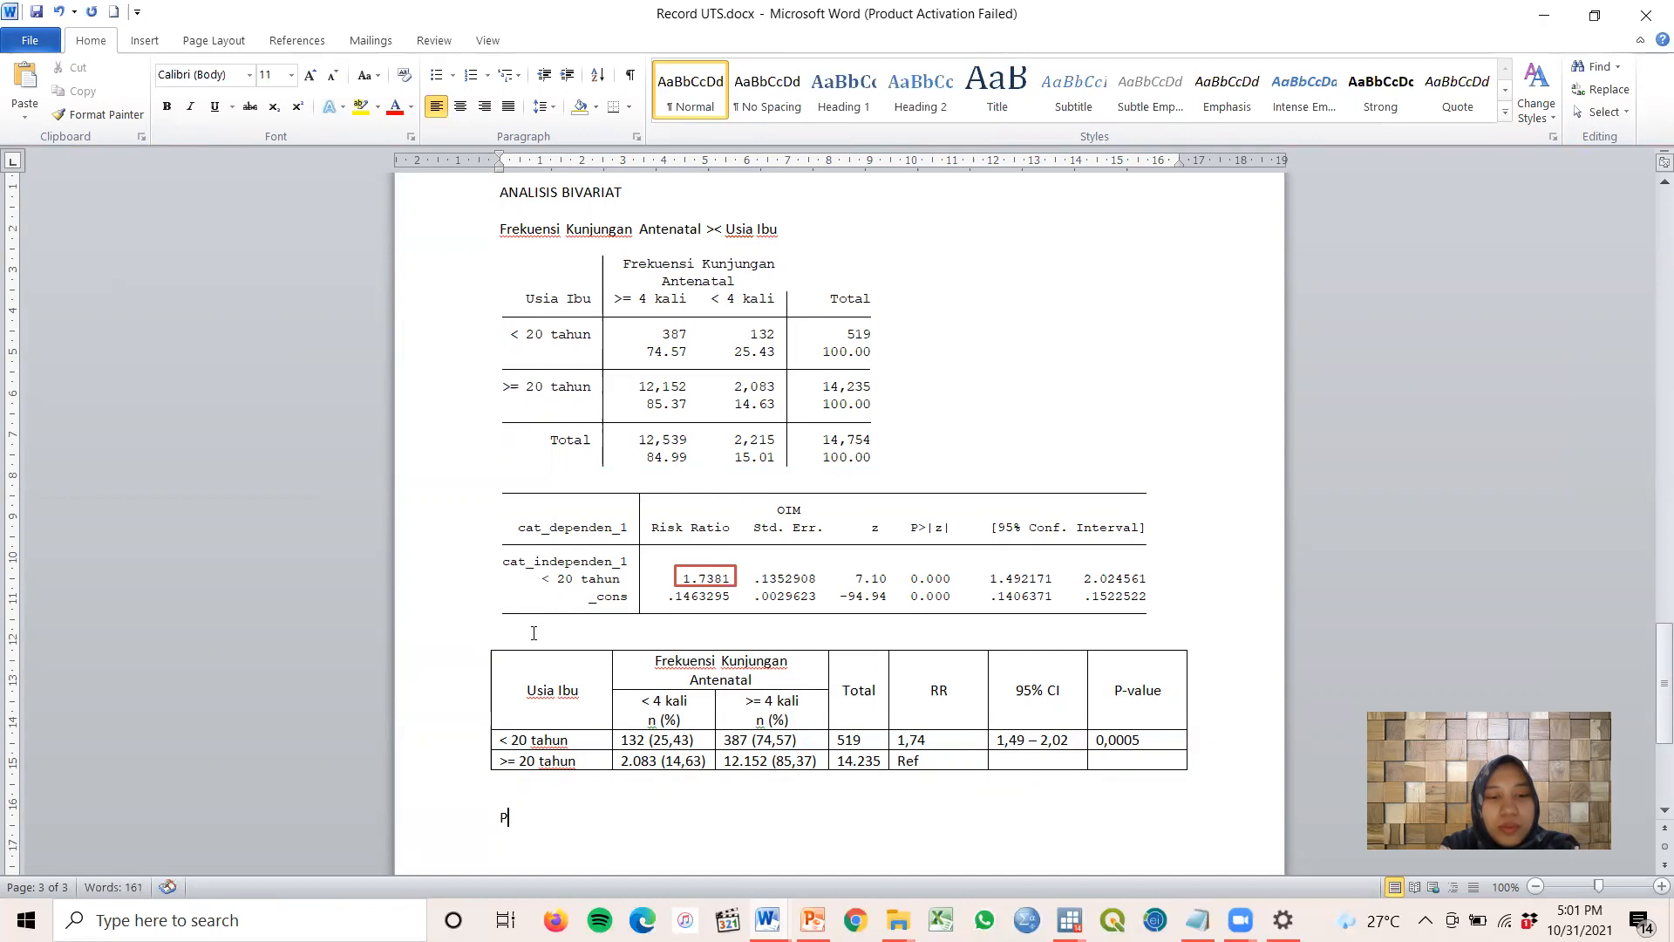
text(roporsdi F)
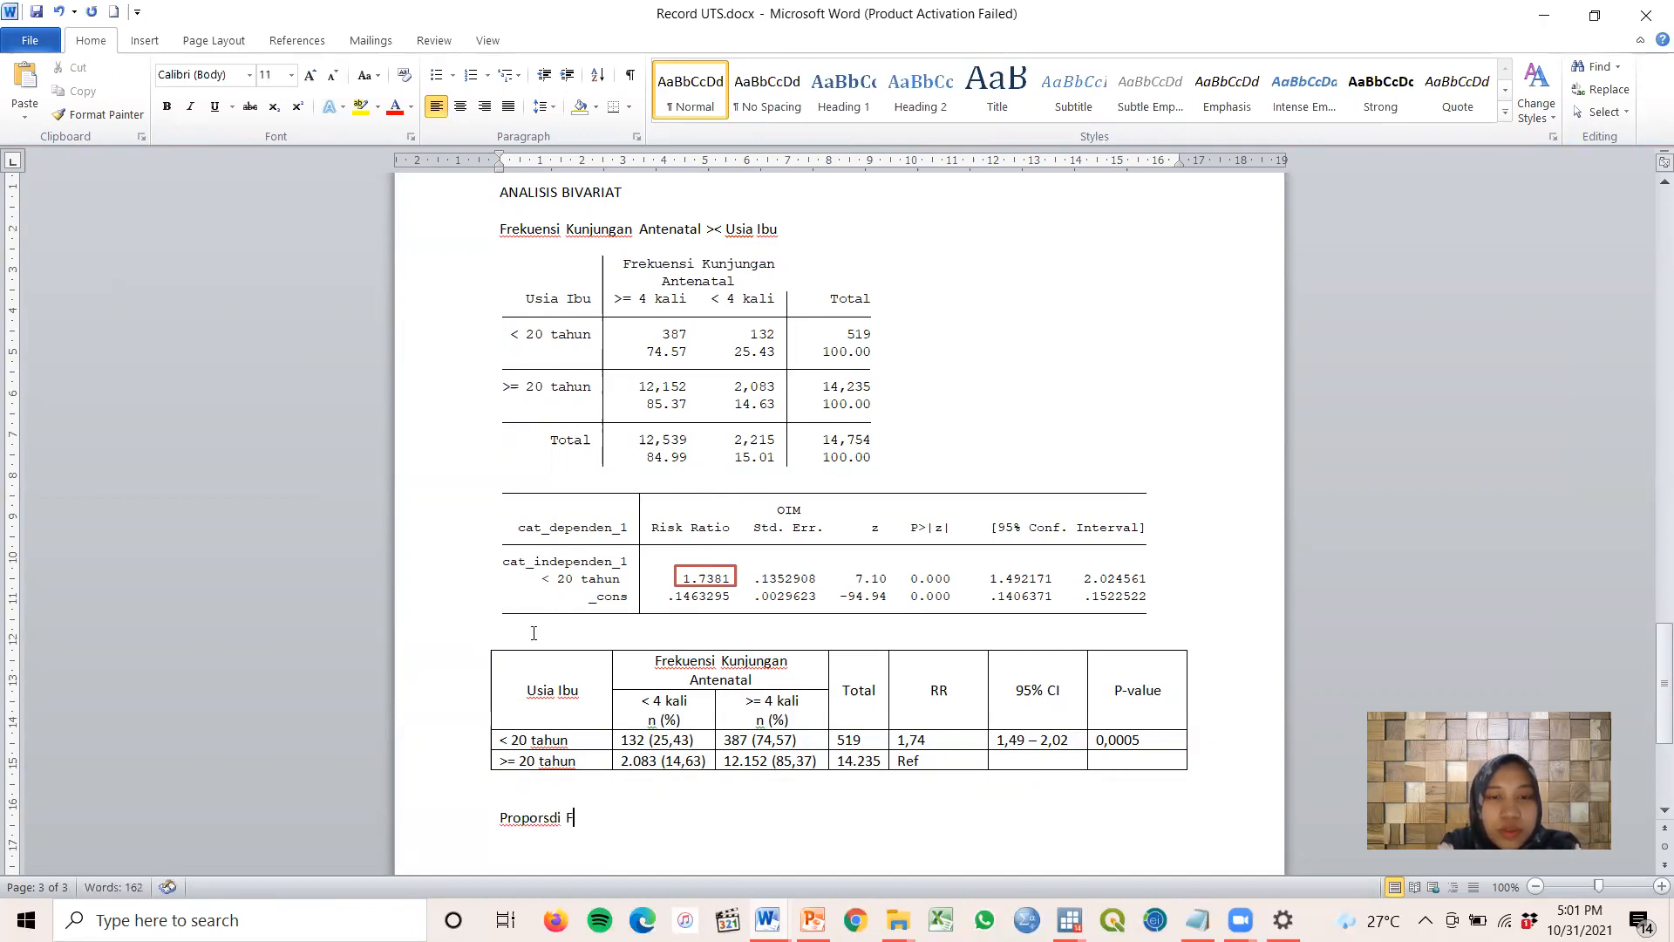
text(r)
text( frekuensi kunjungan antenatal)
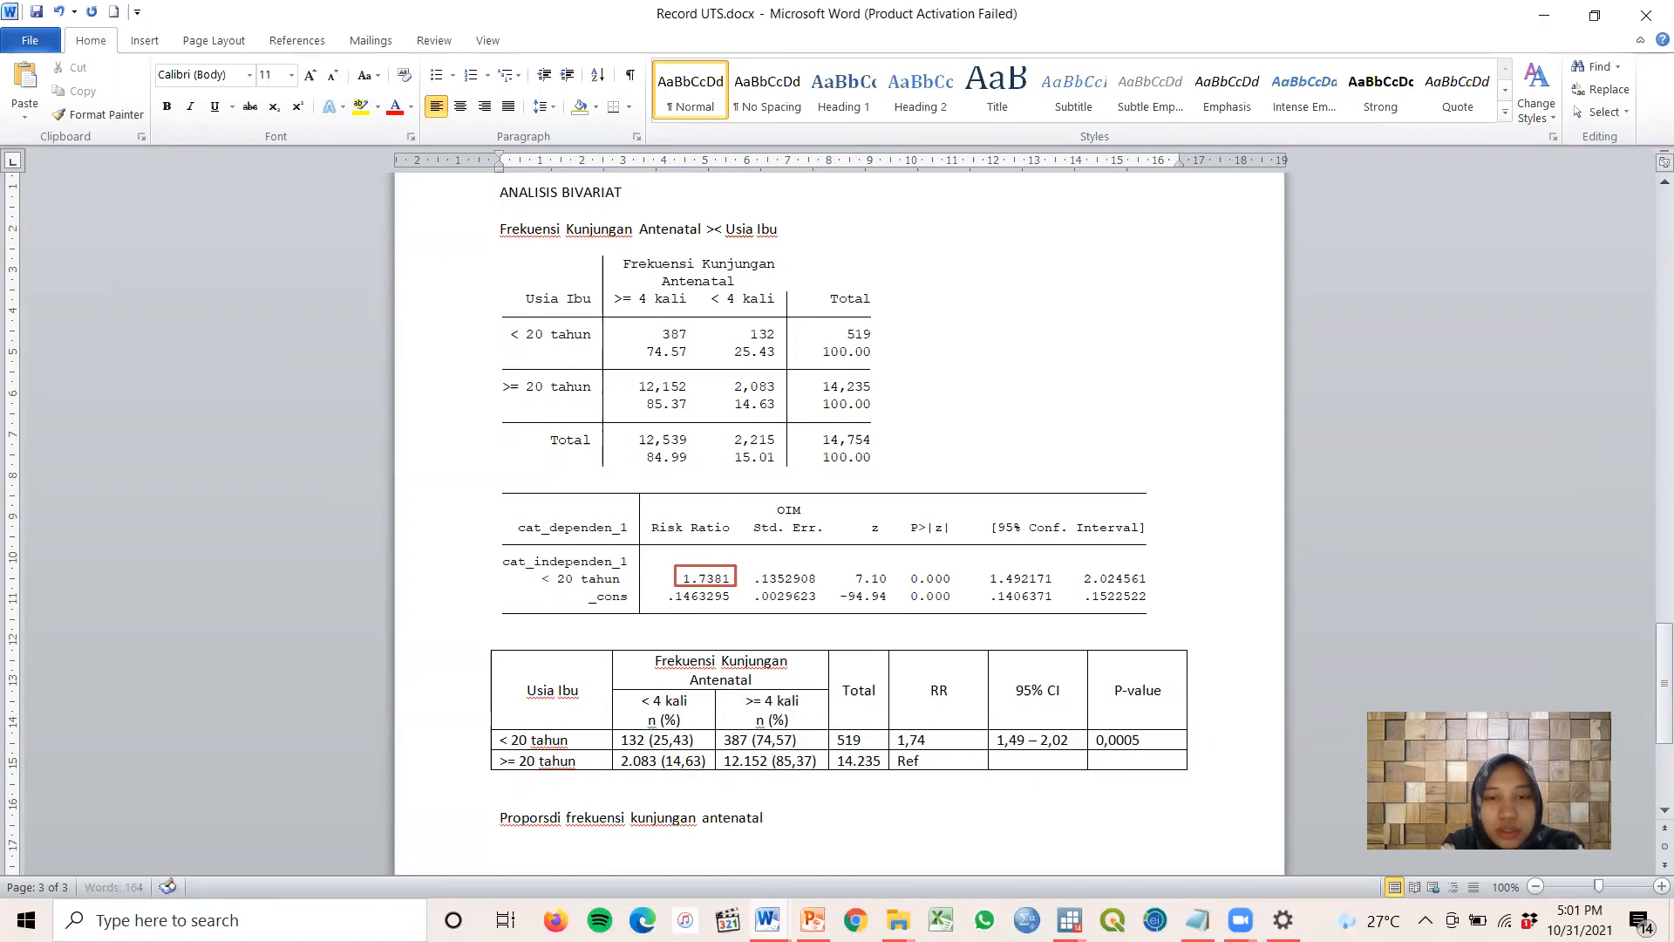
text( < 4 kali)
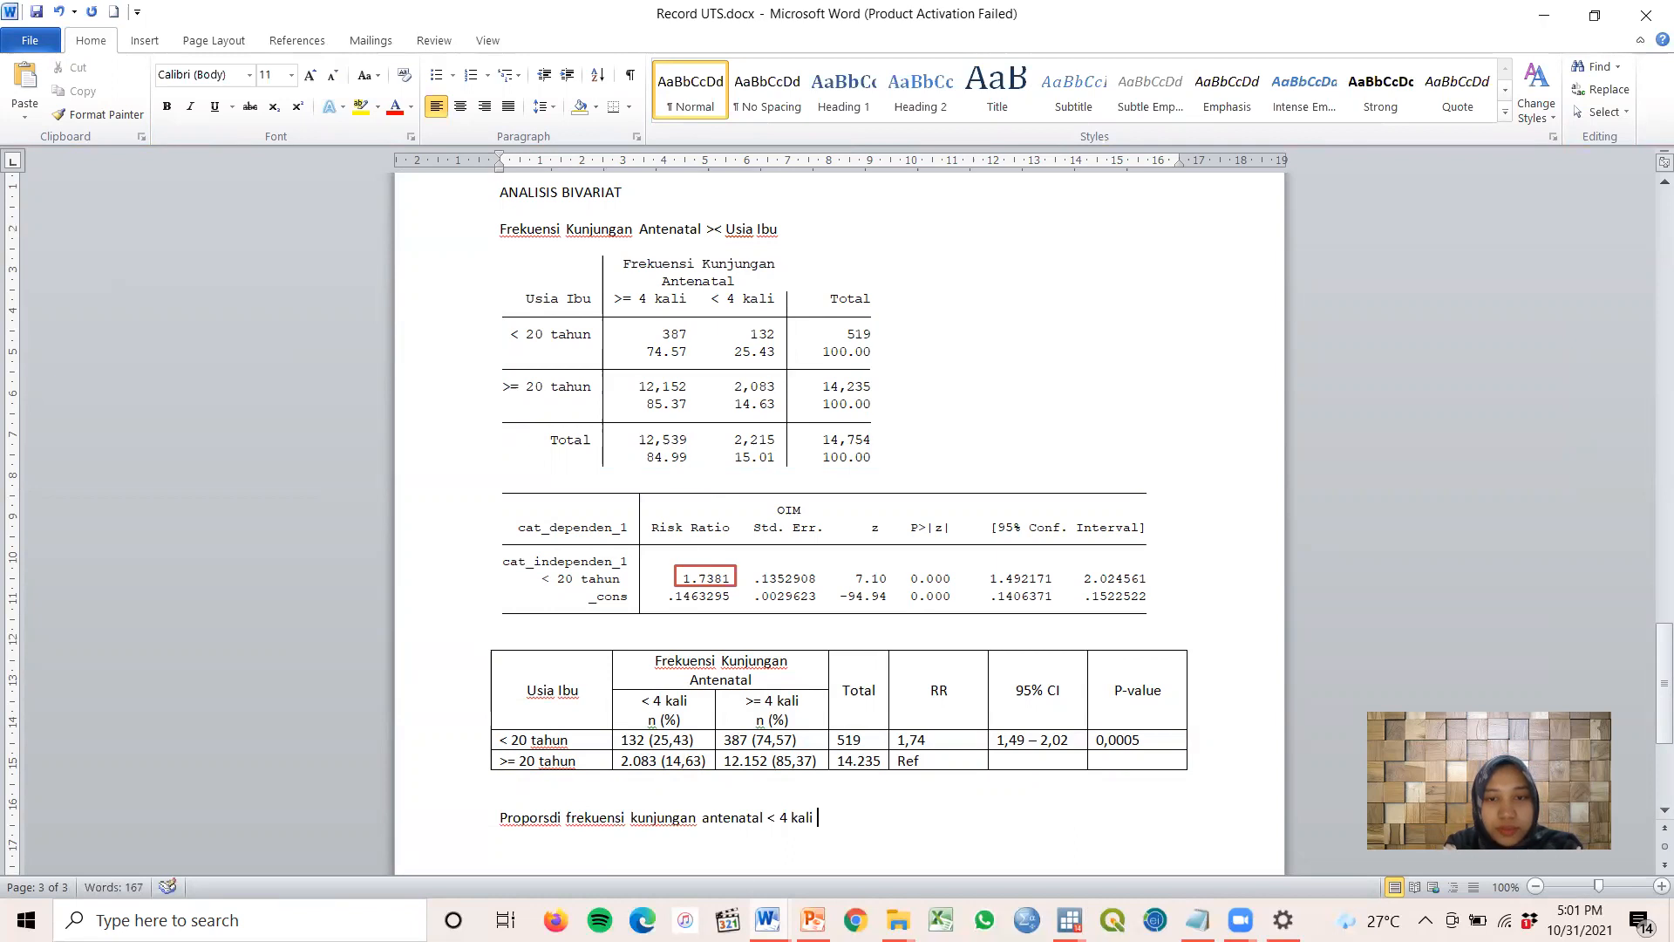
text( lebih besar pada)
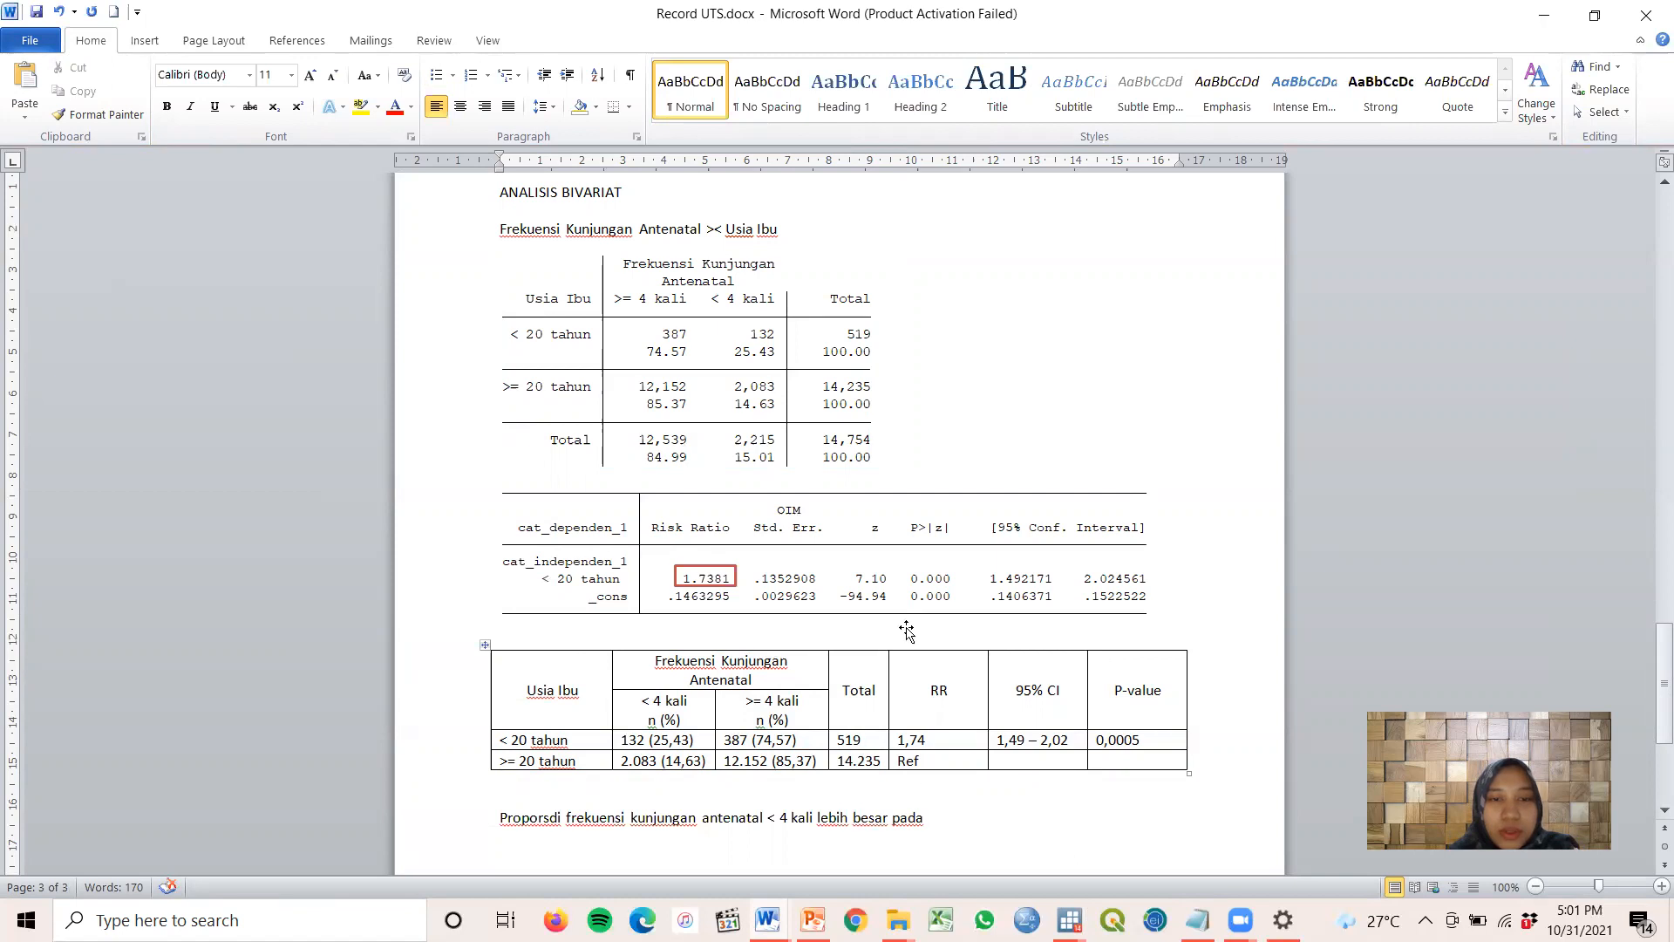
Add the line "Cohort/Ekperimen/Cross Sectional" between the risk ratio picture and the summary table
click(1159, 602)
click(1184, 611)
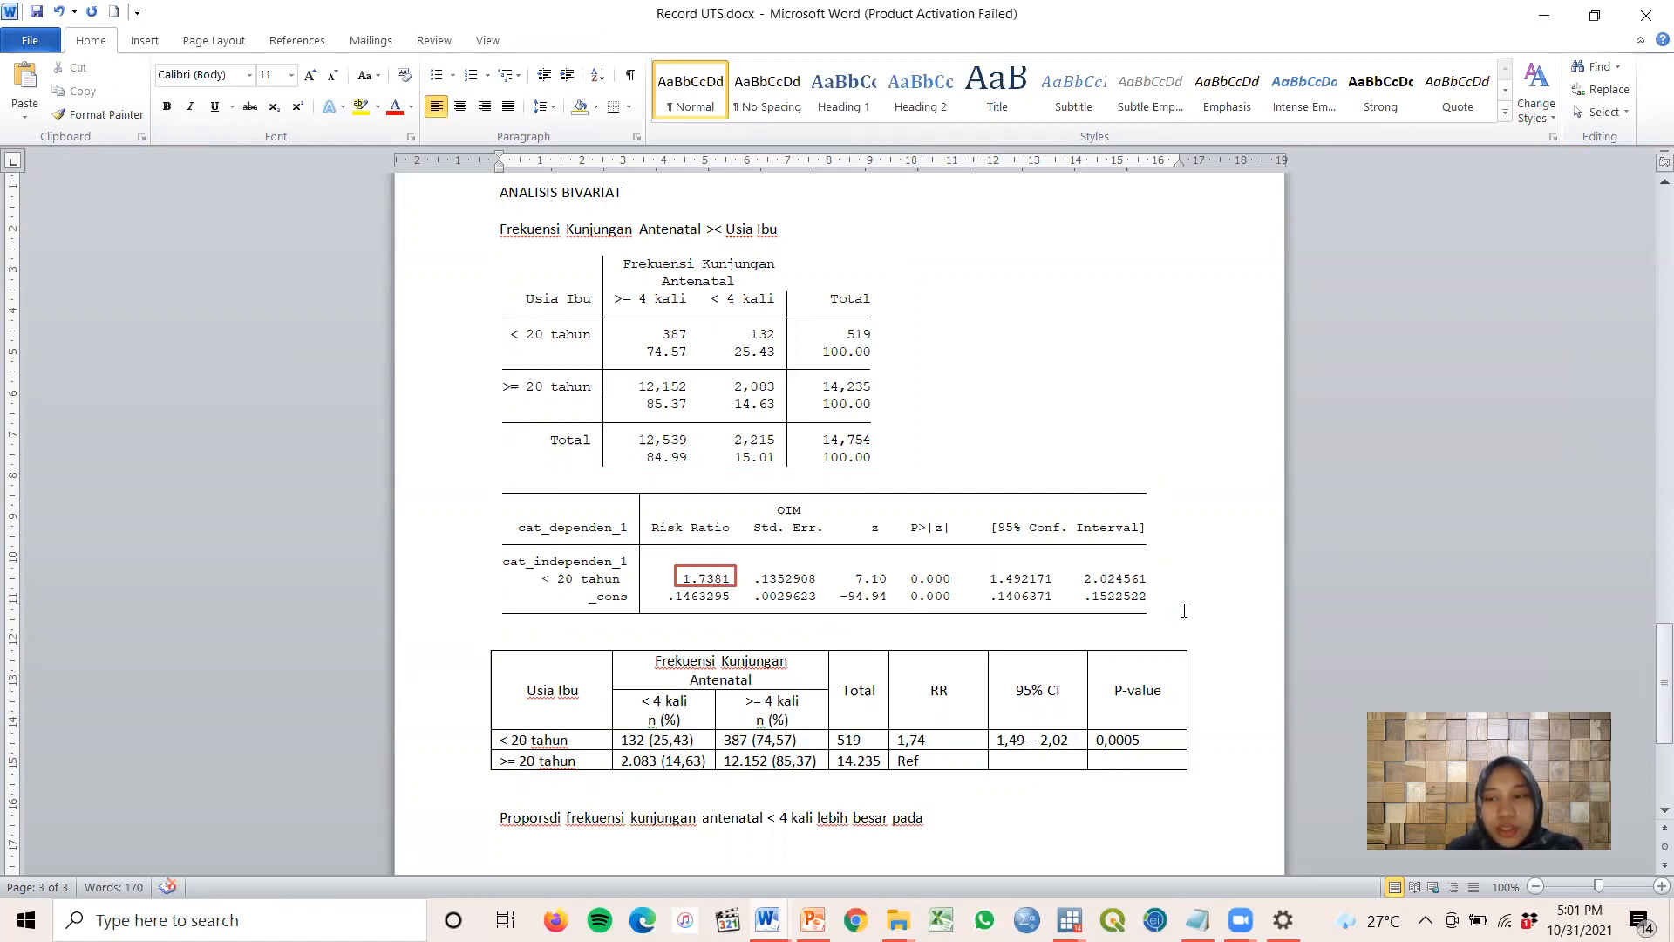
key(Return)
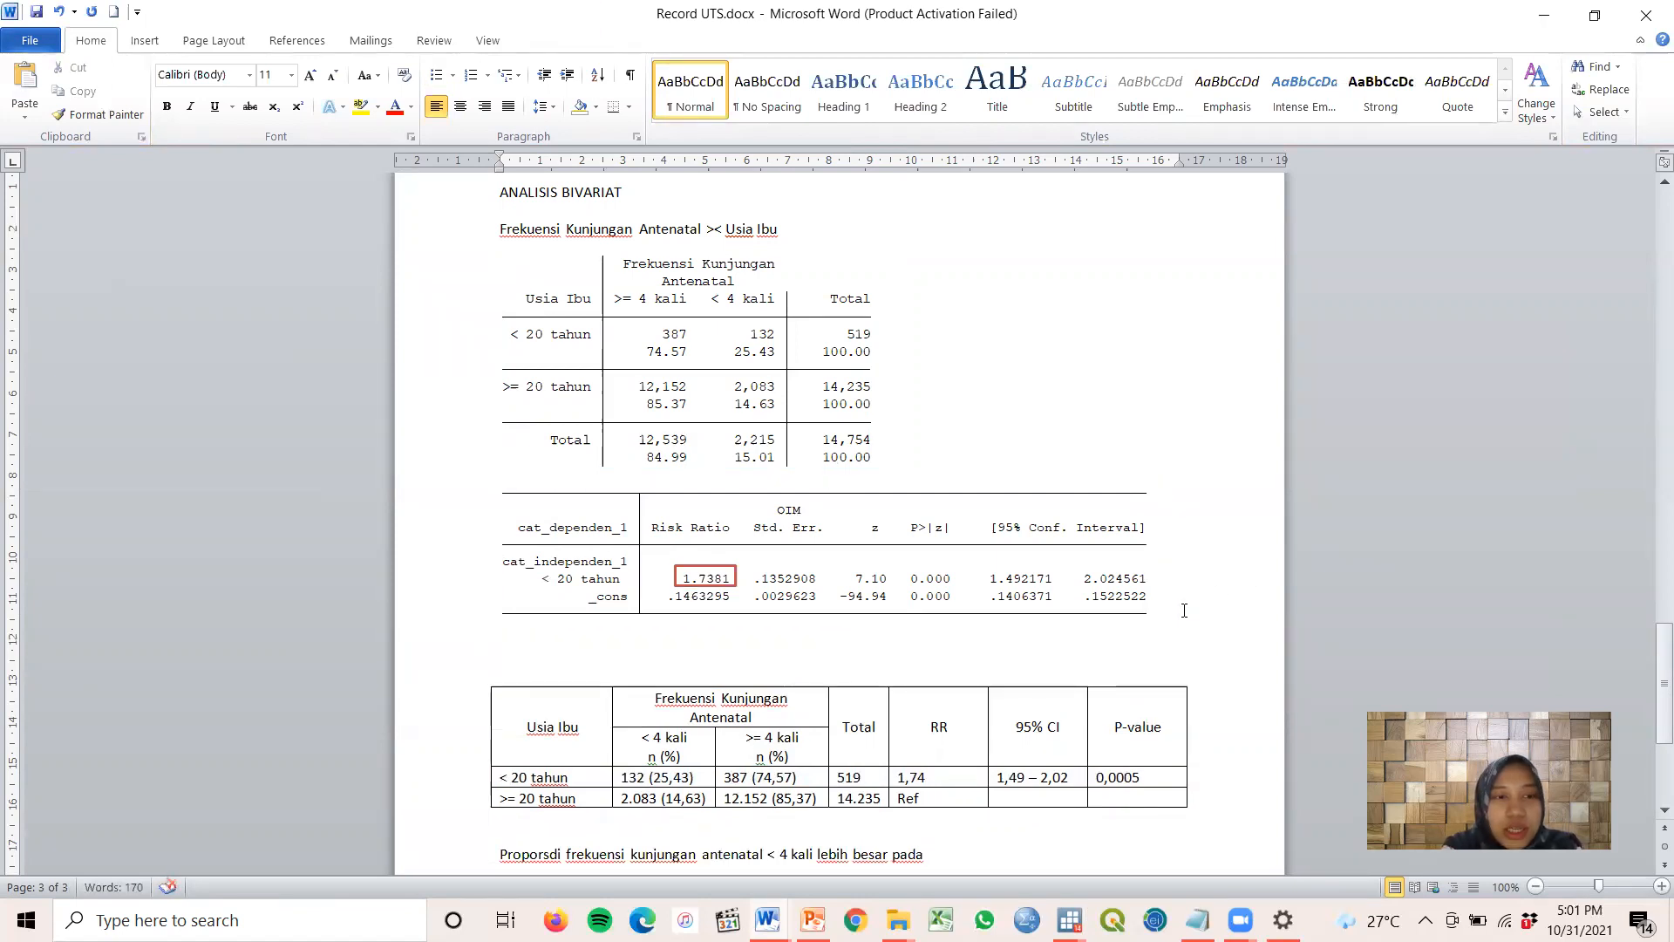
text(Cohort/)
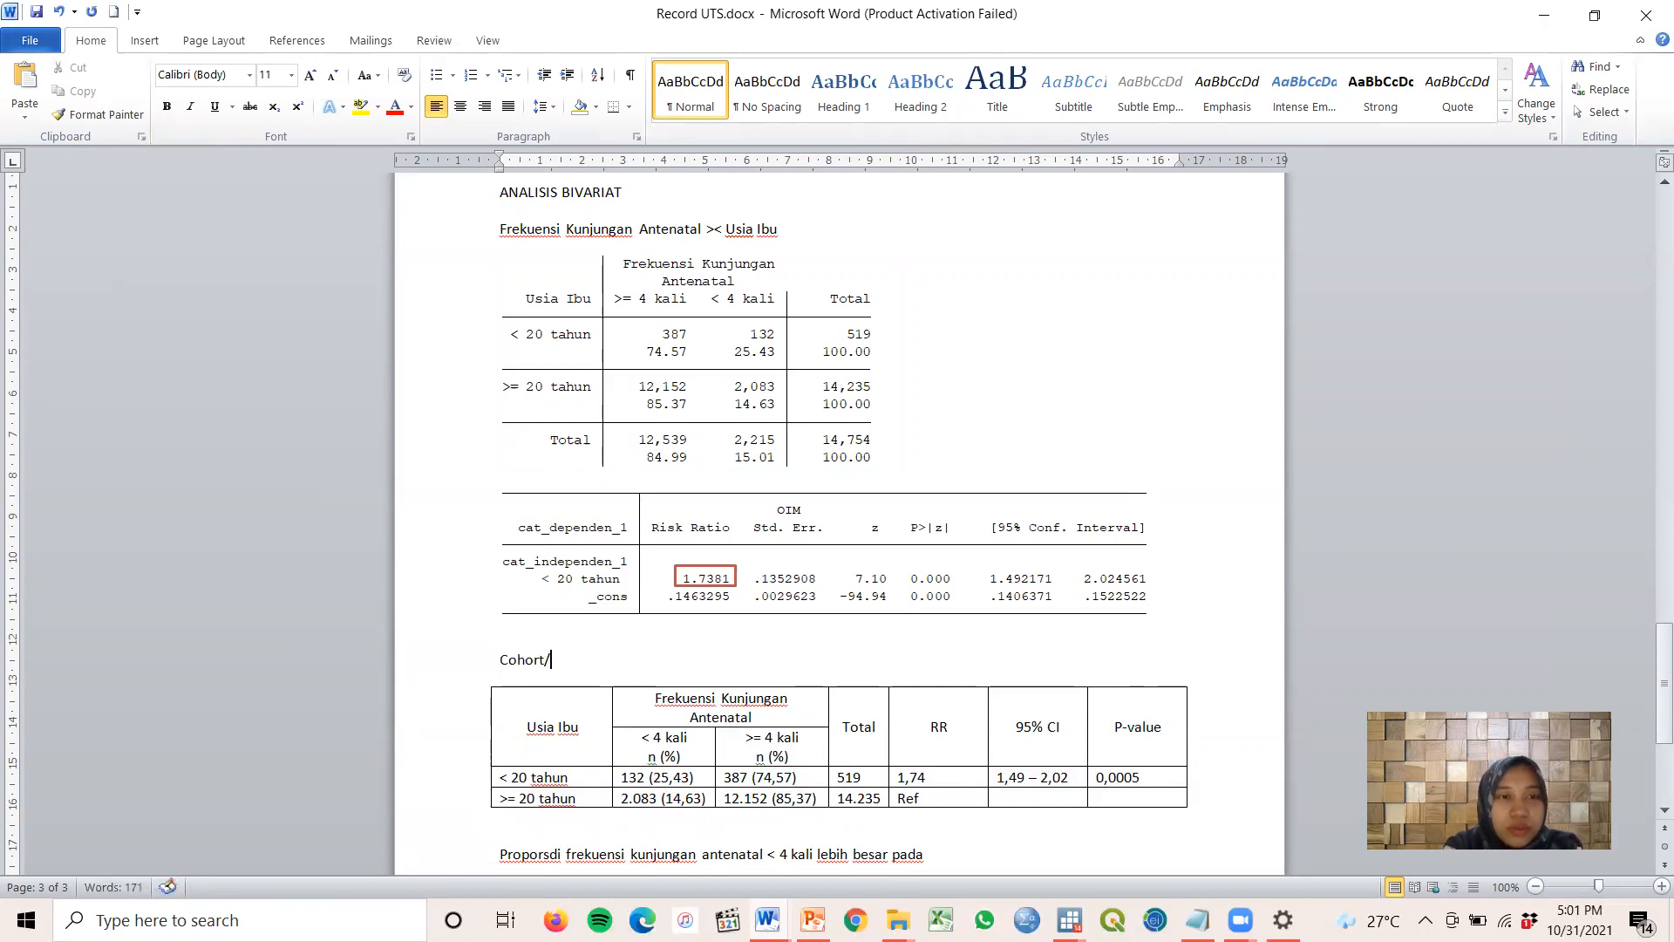
text(Ekperimen)
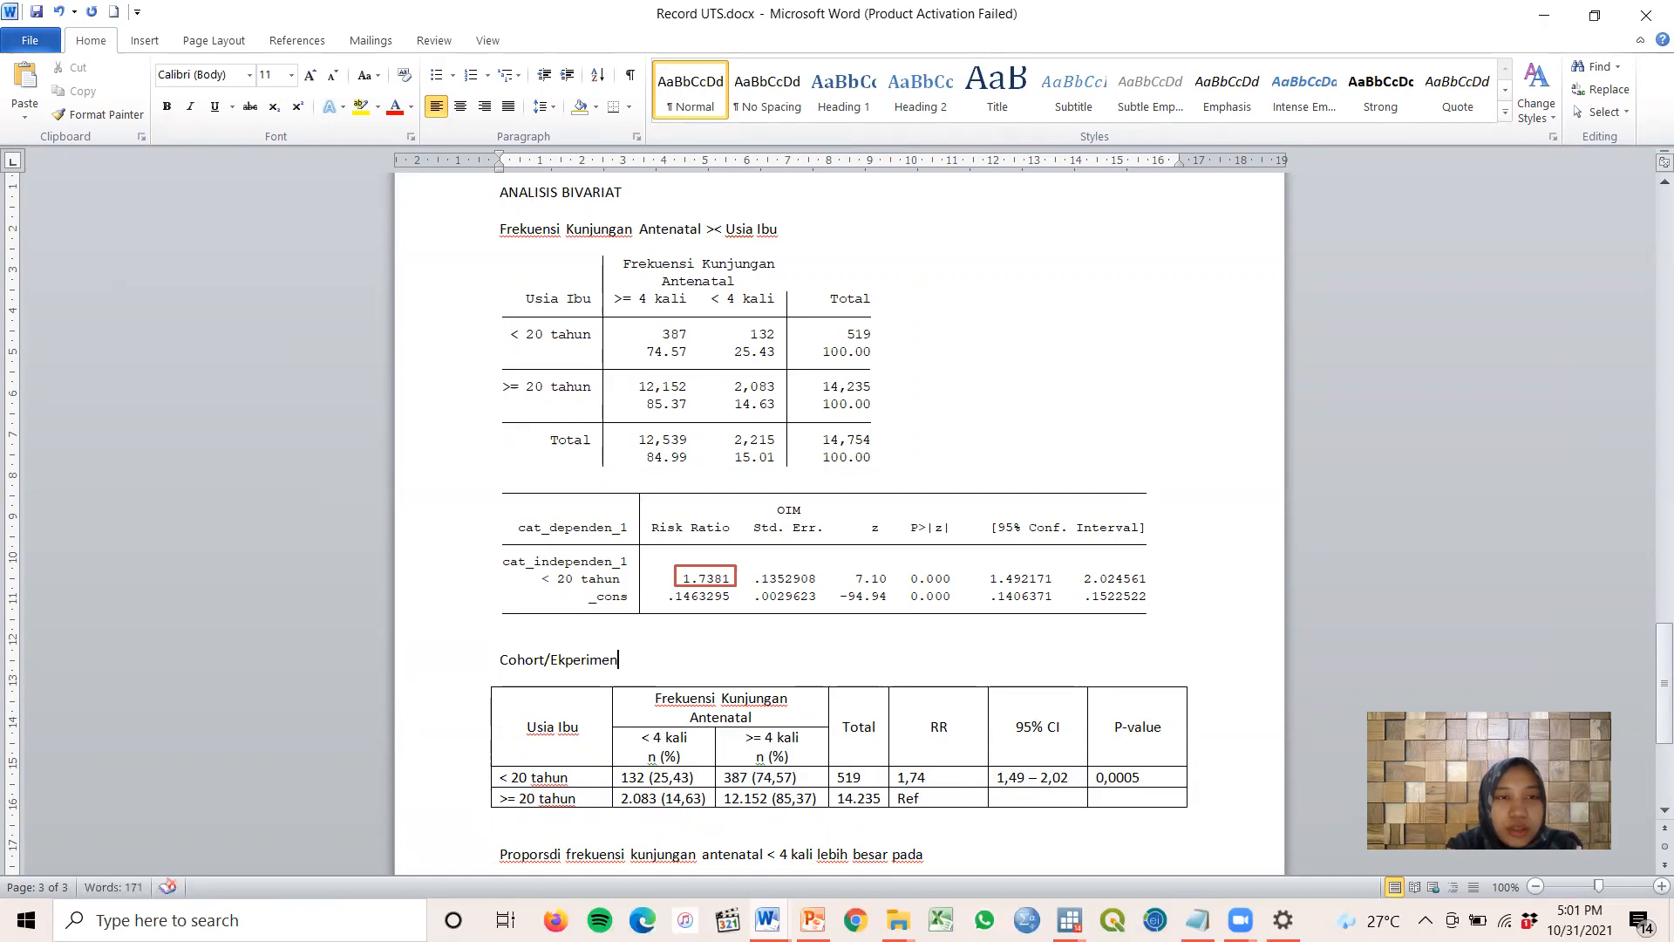
text(/C)
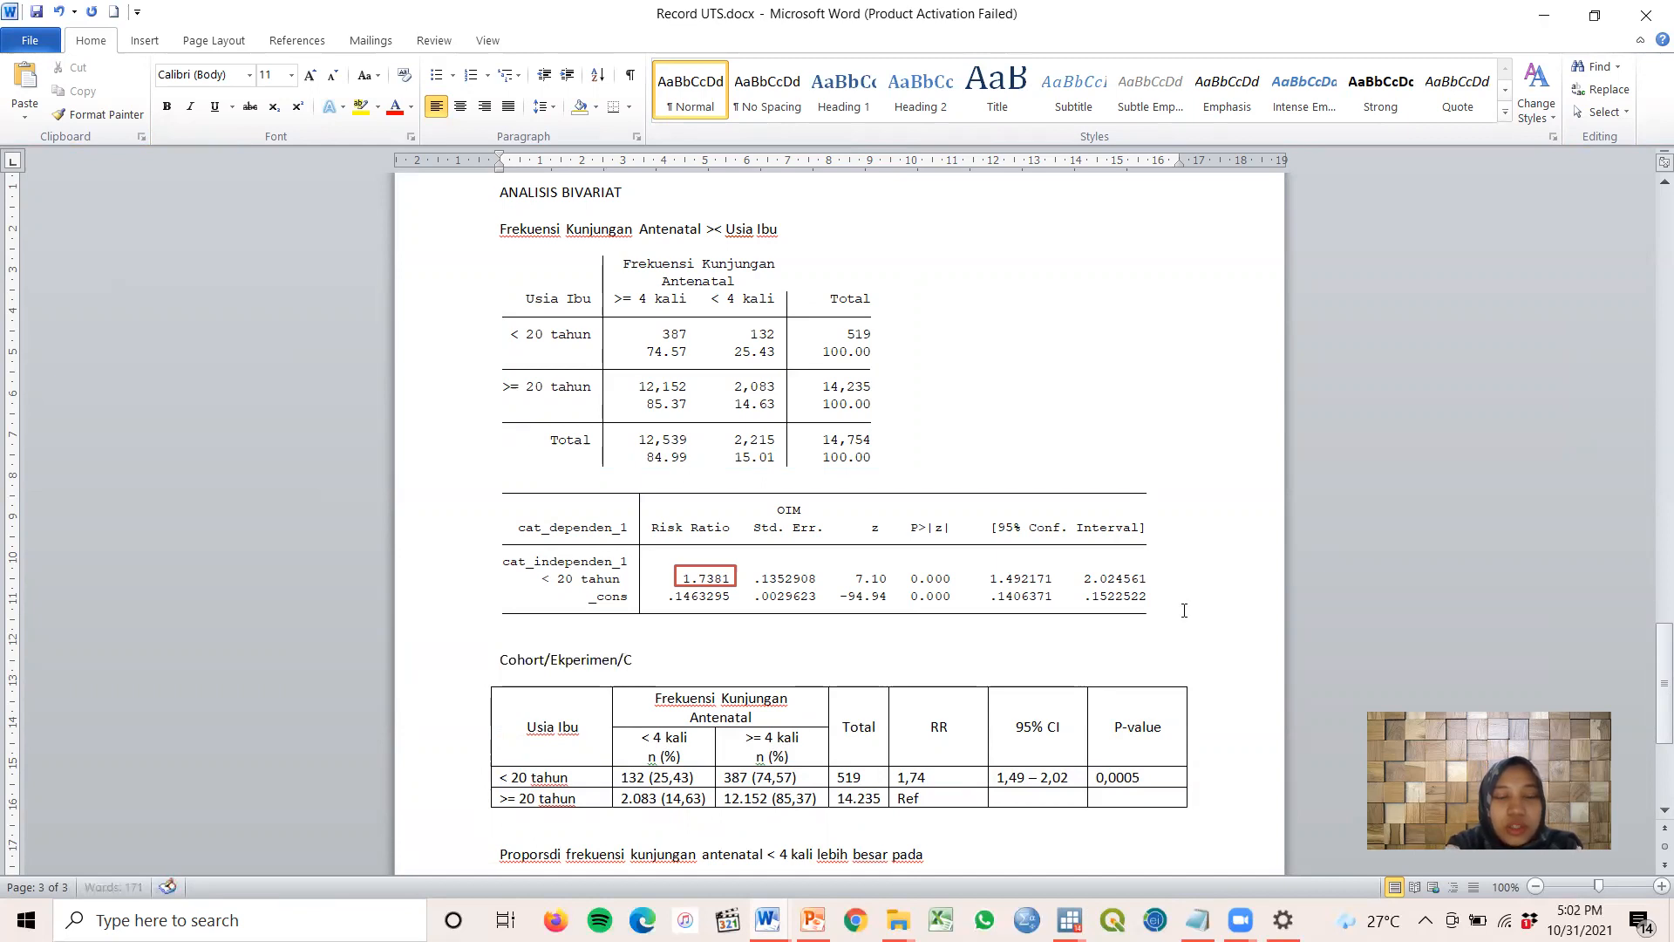
text(ross )
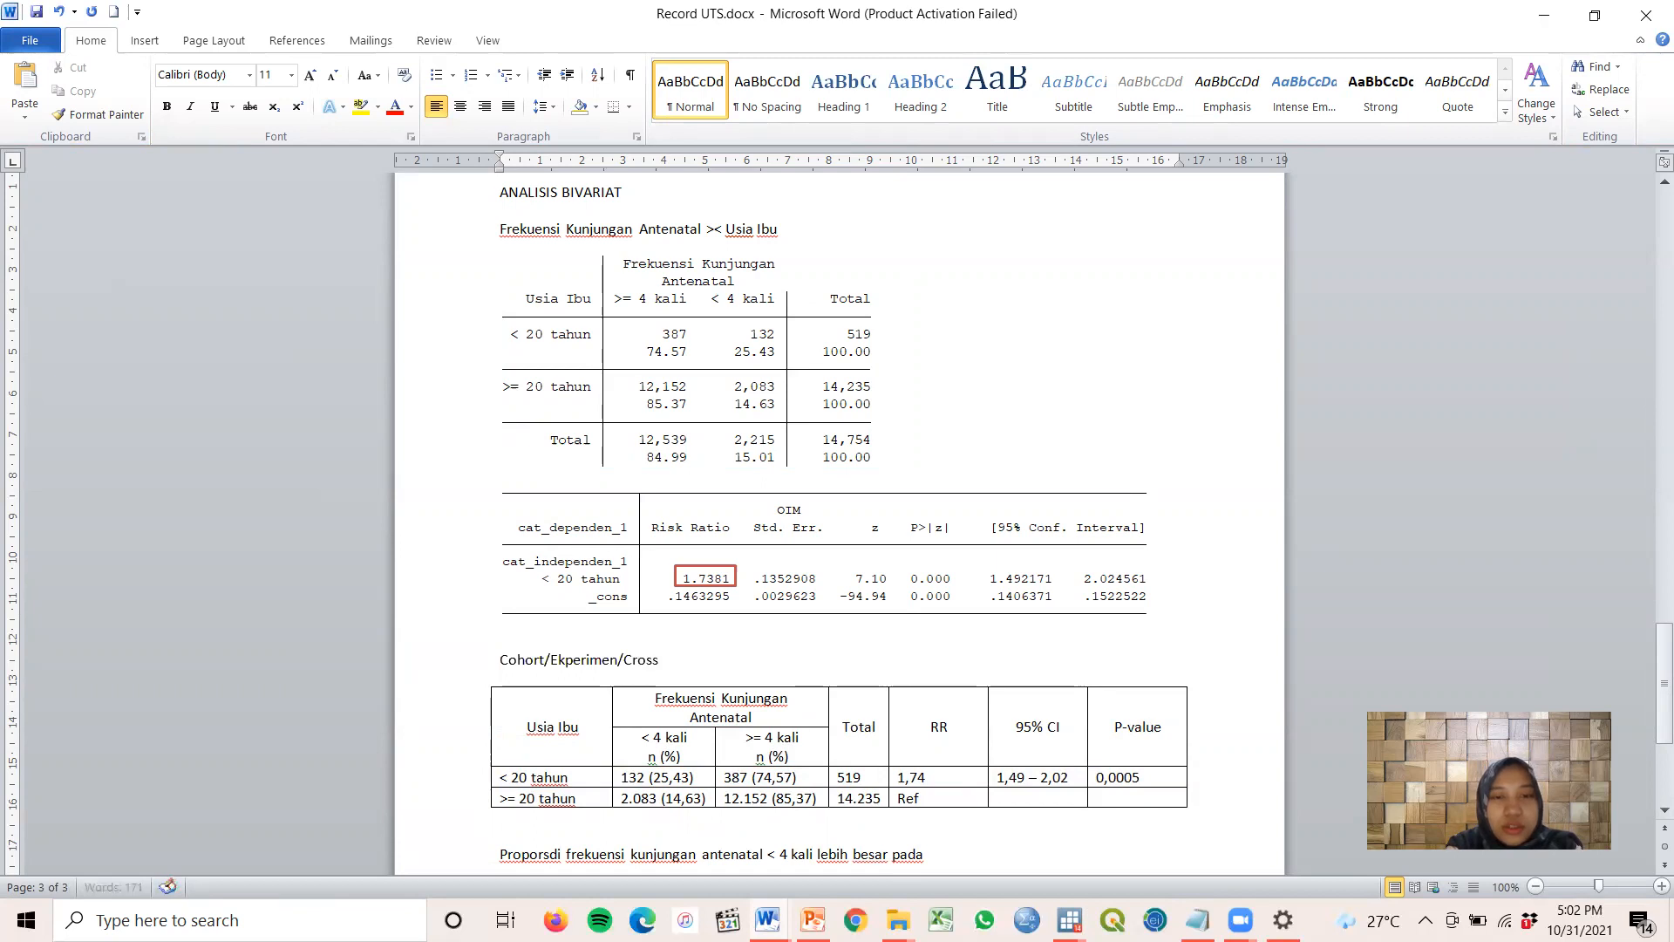
text(Sectional)
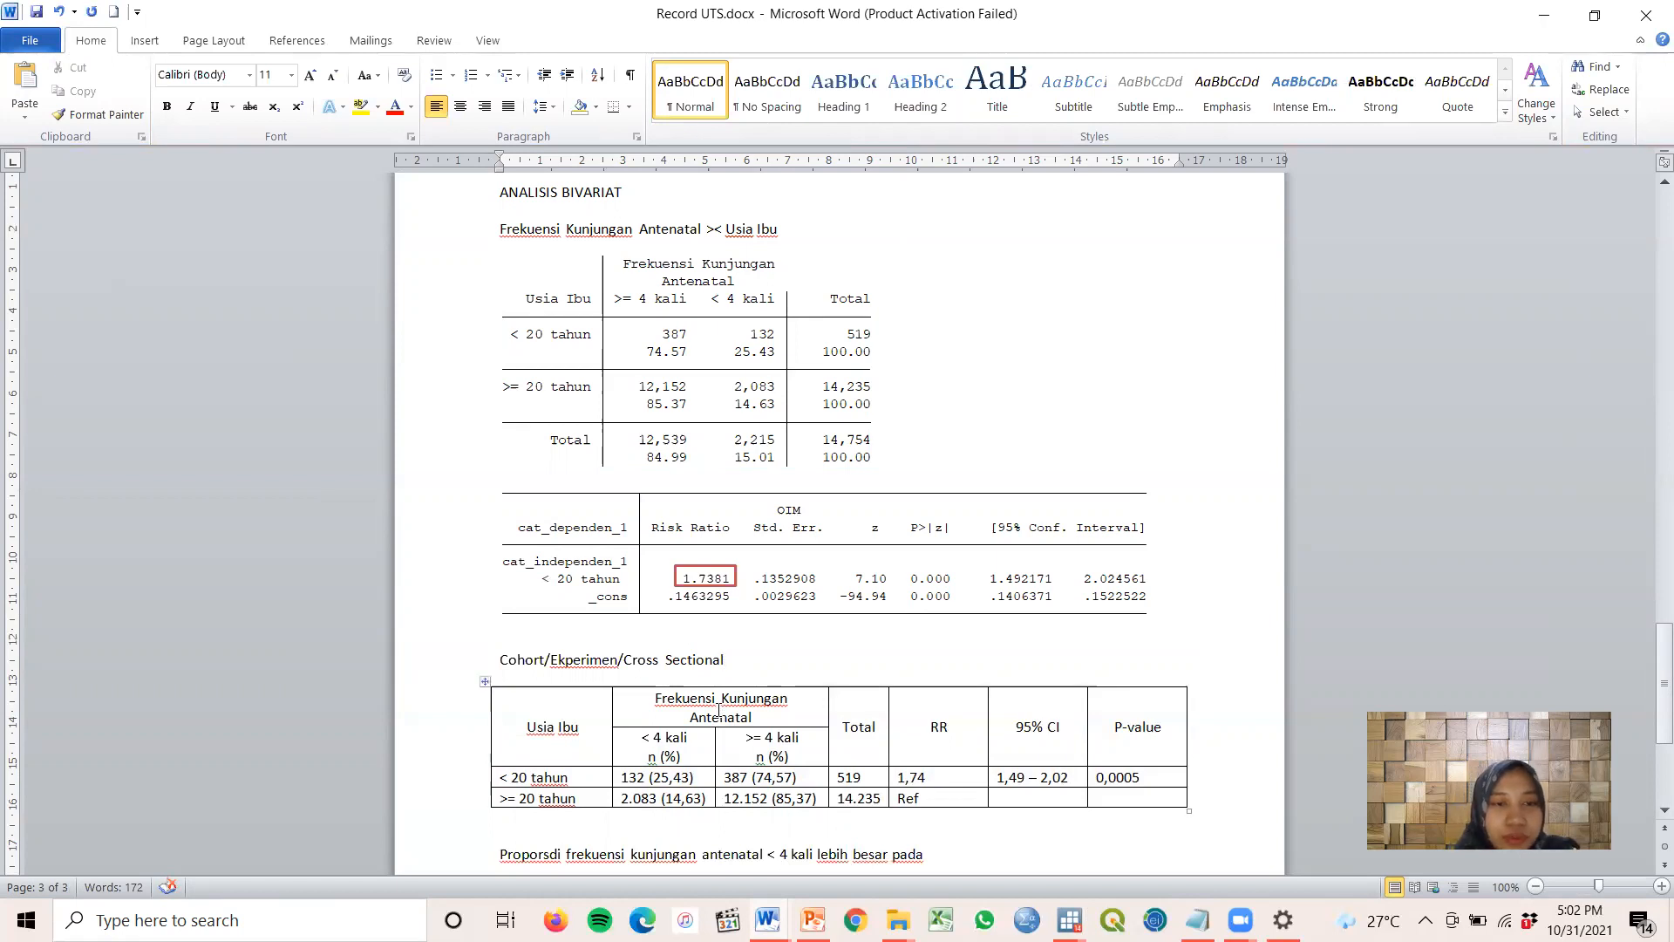
Continue the interpretation sentence below the summary table with "usia ibu >= 20 tahun (14,63)"
click(925, 854)
text(u)
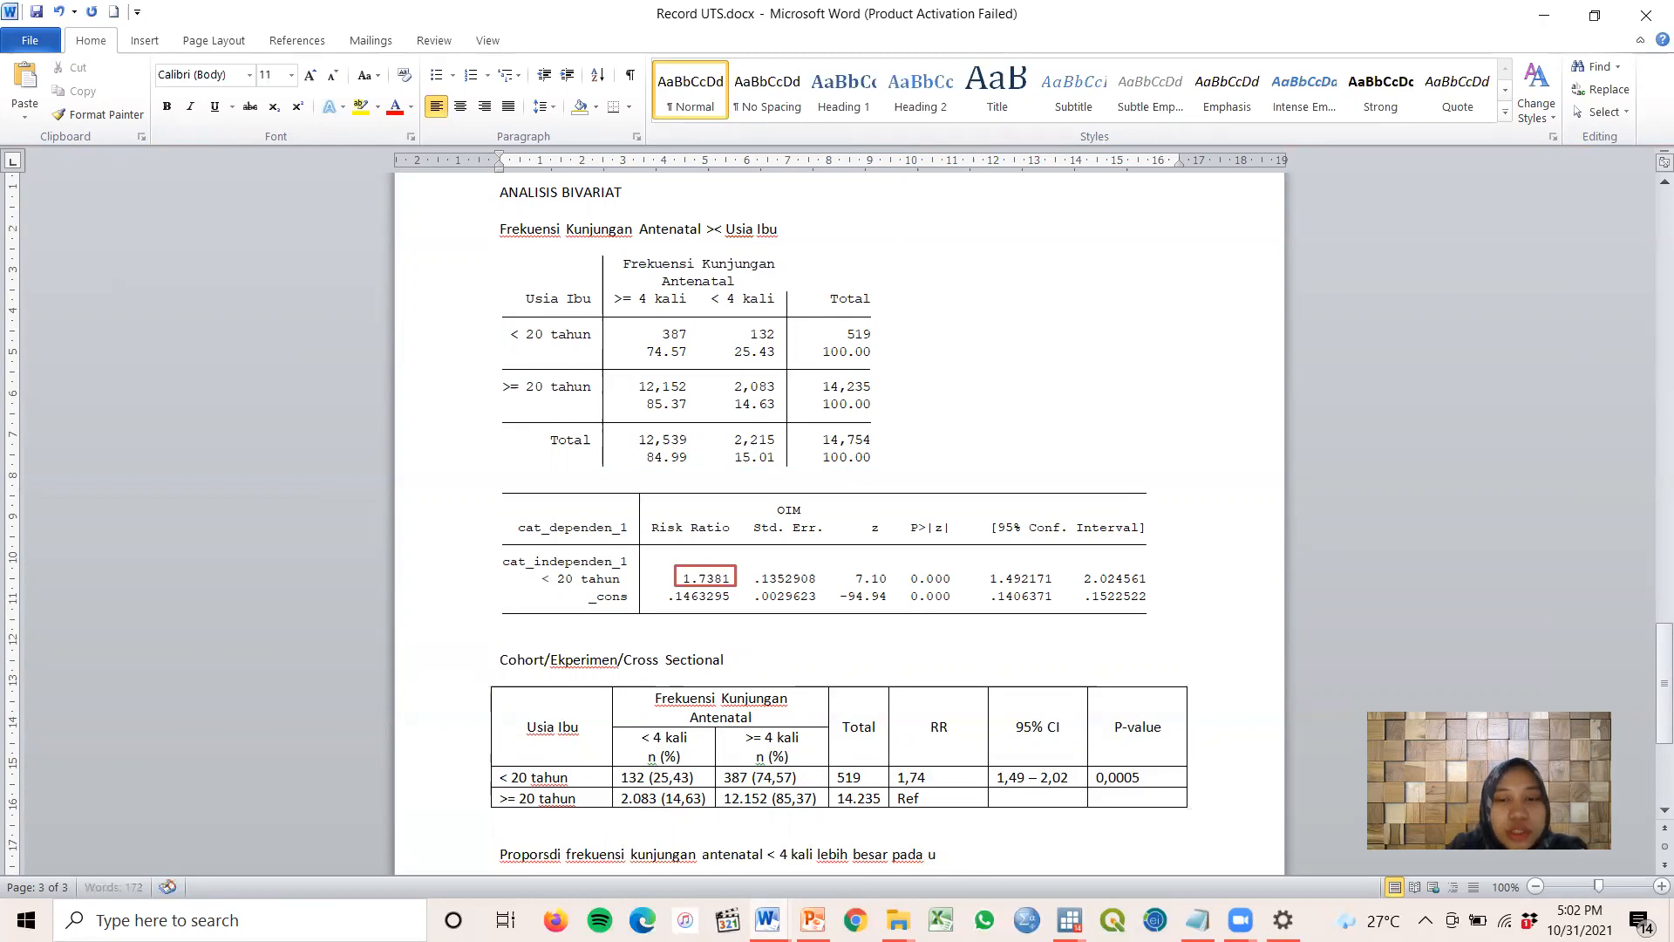
text(sia i)
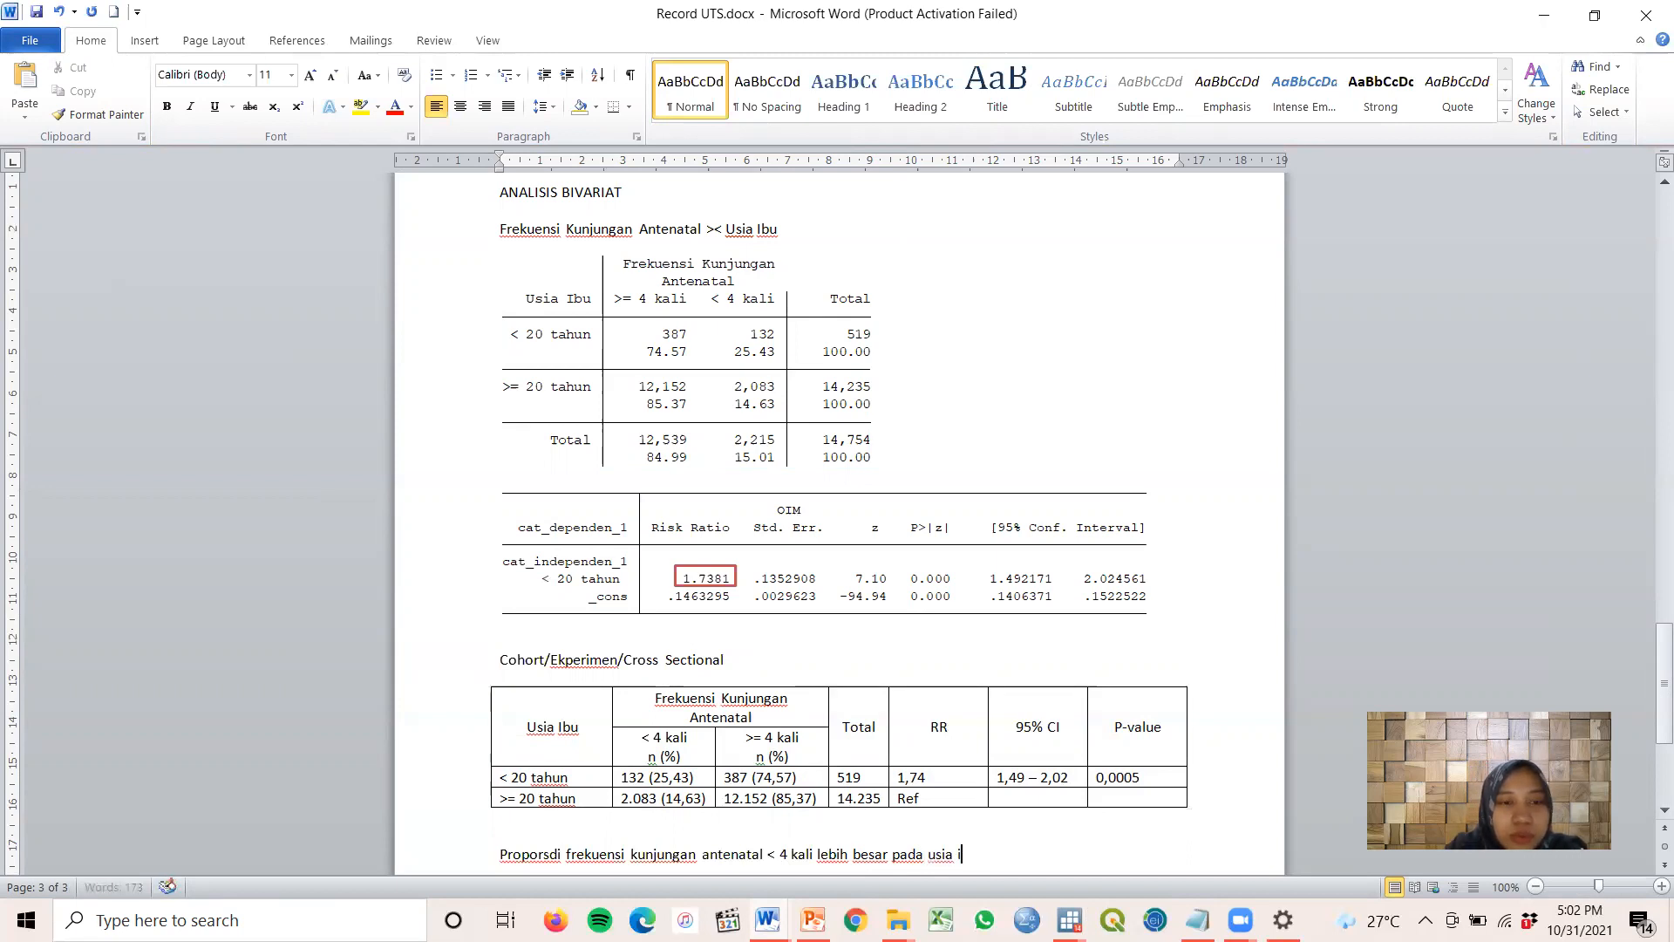
text(bu >= 2o)
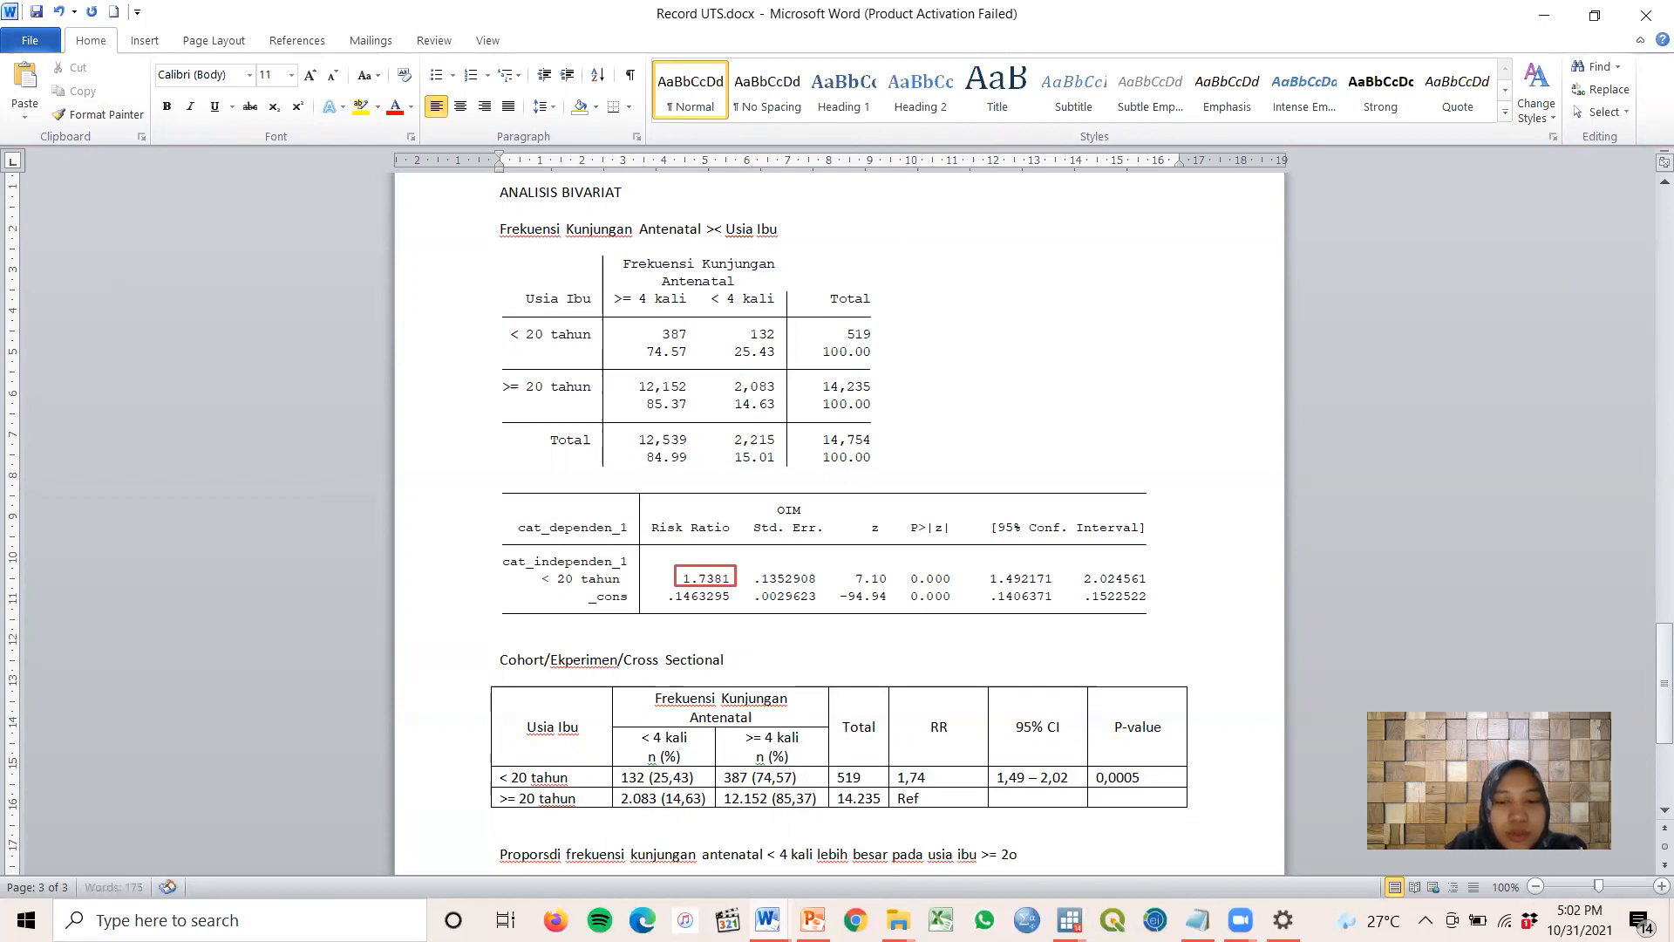
key(BackSpace)
text(0 tahun ()
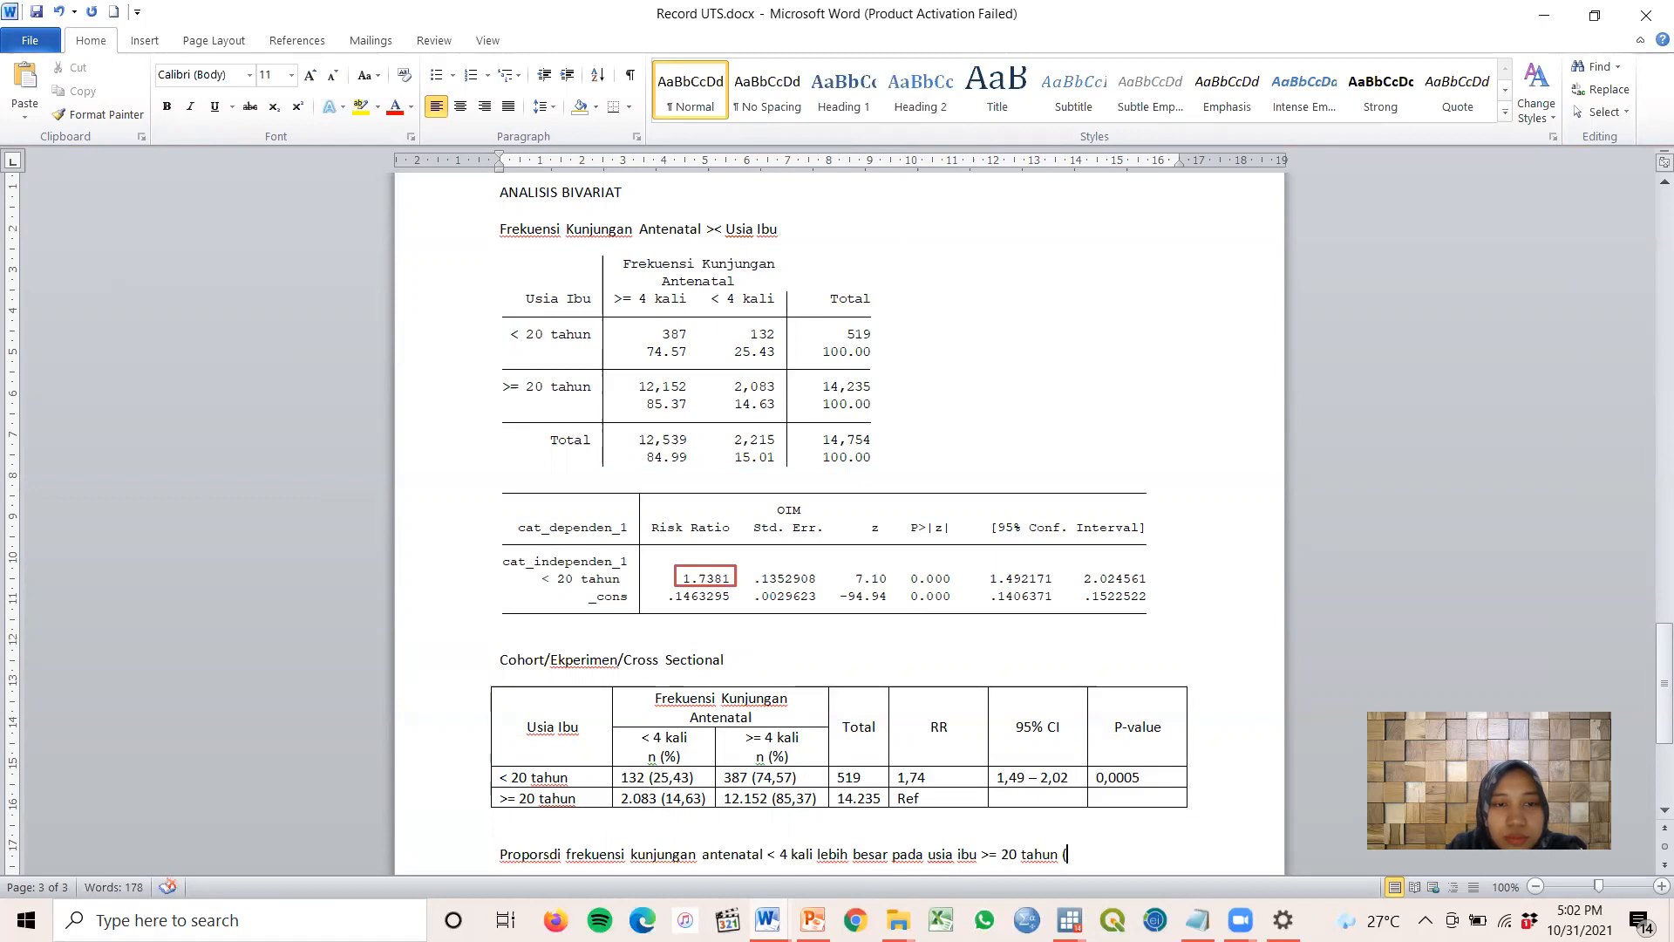
text(14)
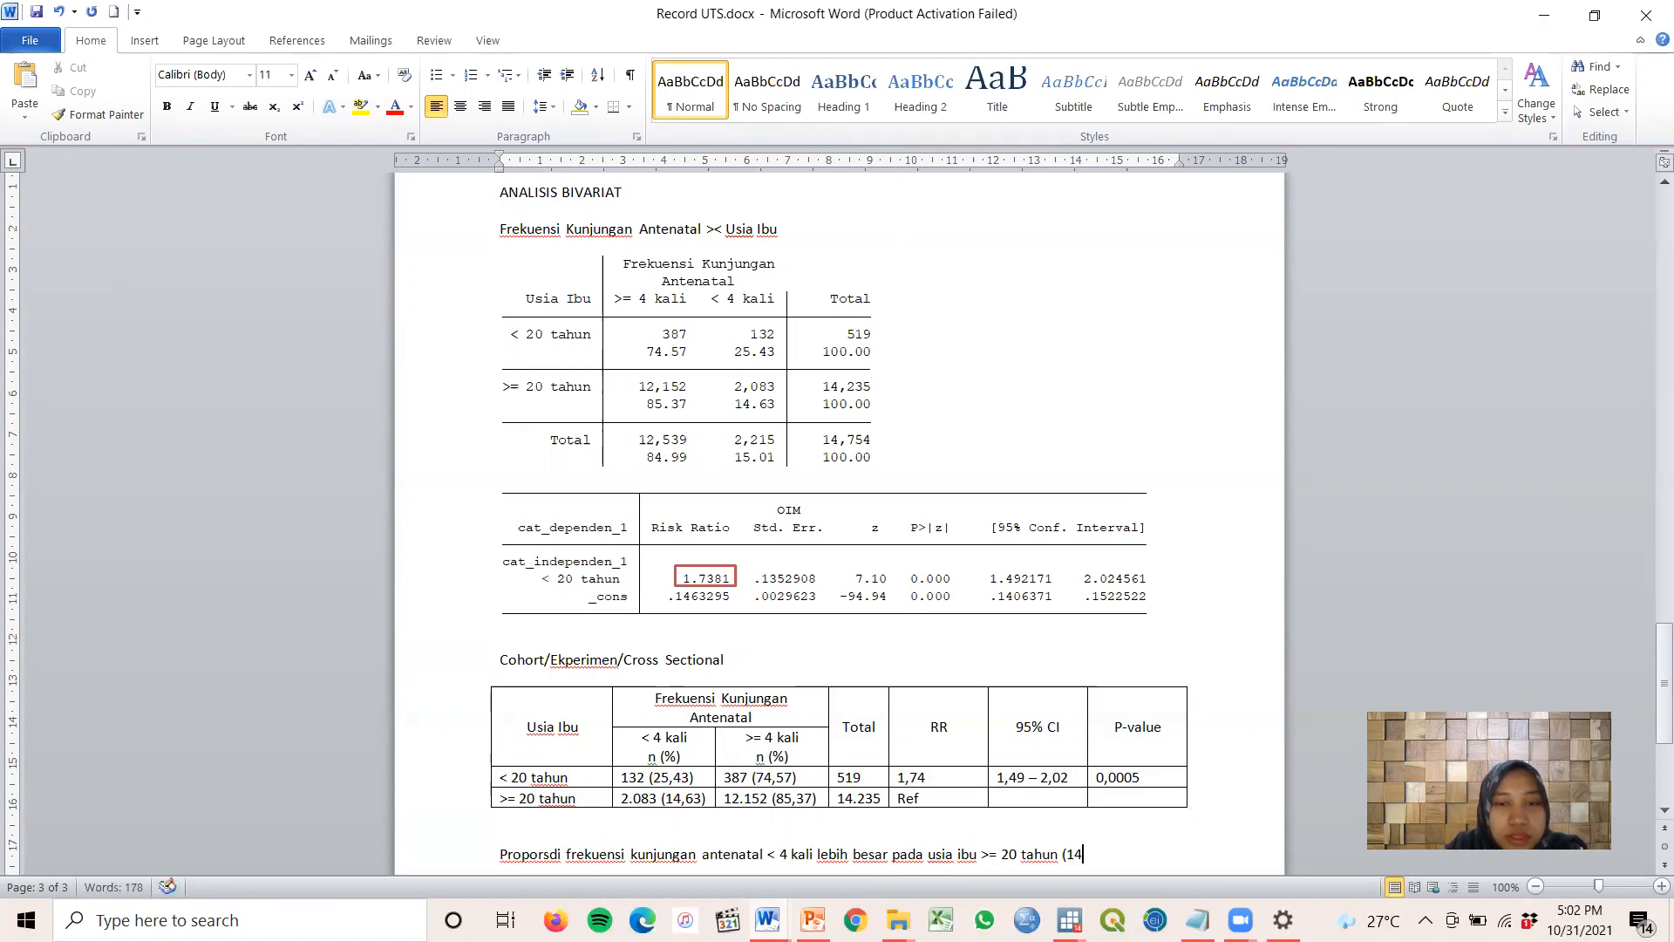
text(,63)
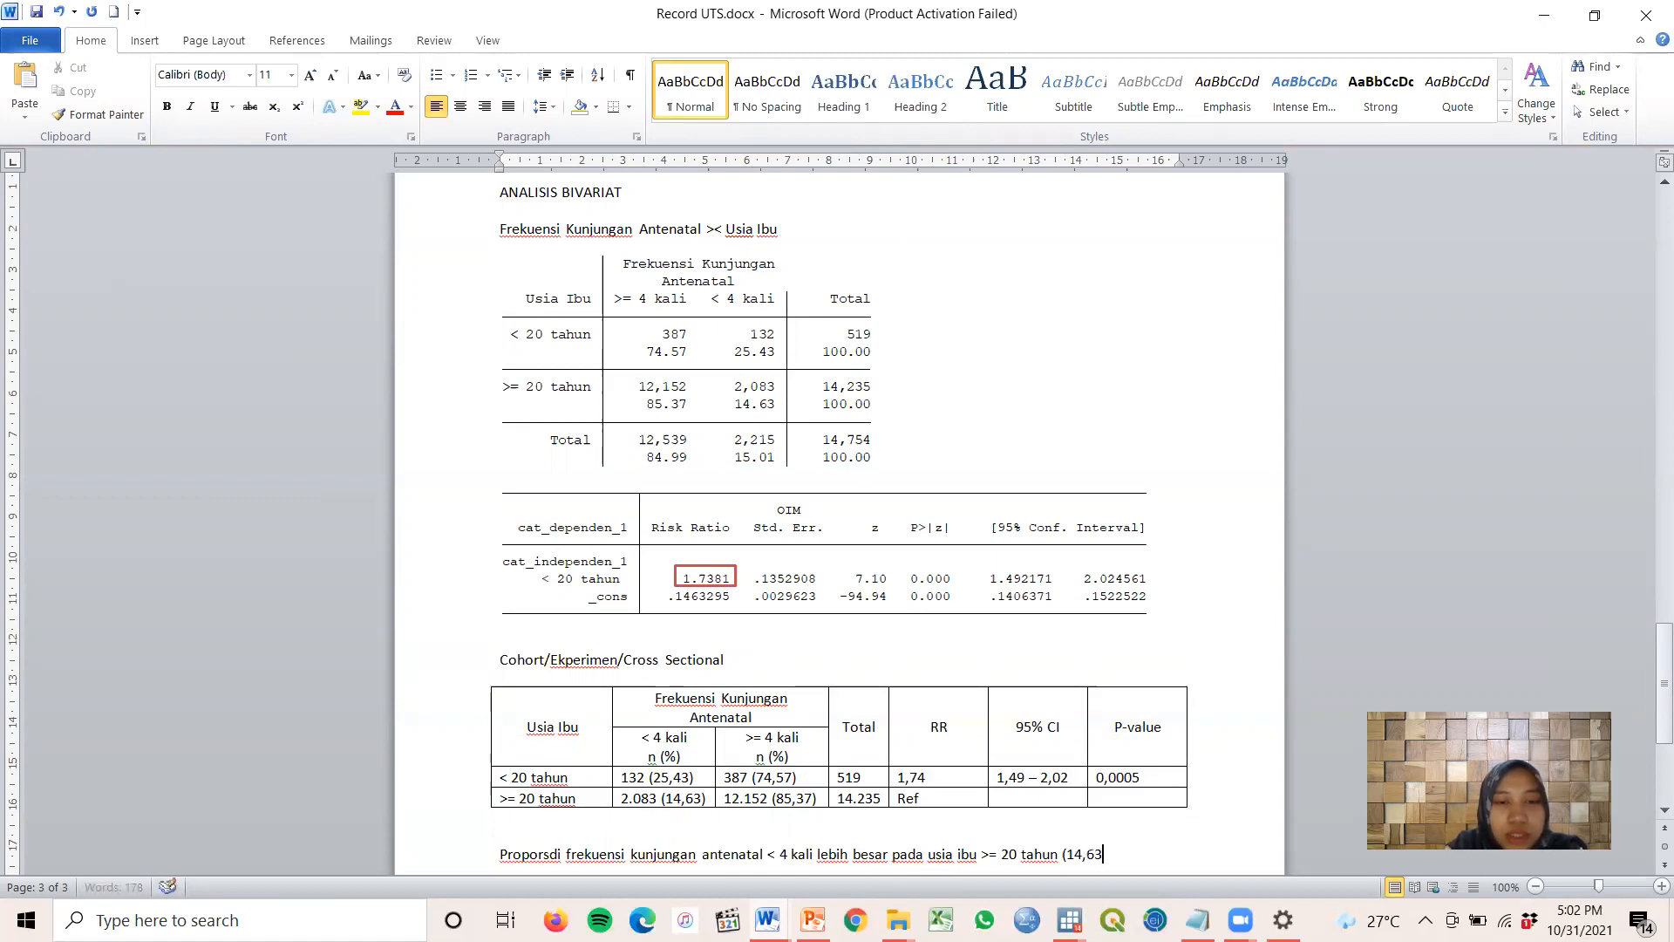
text() )
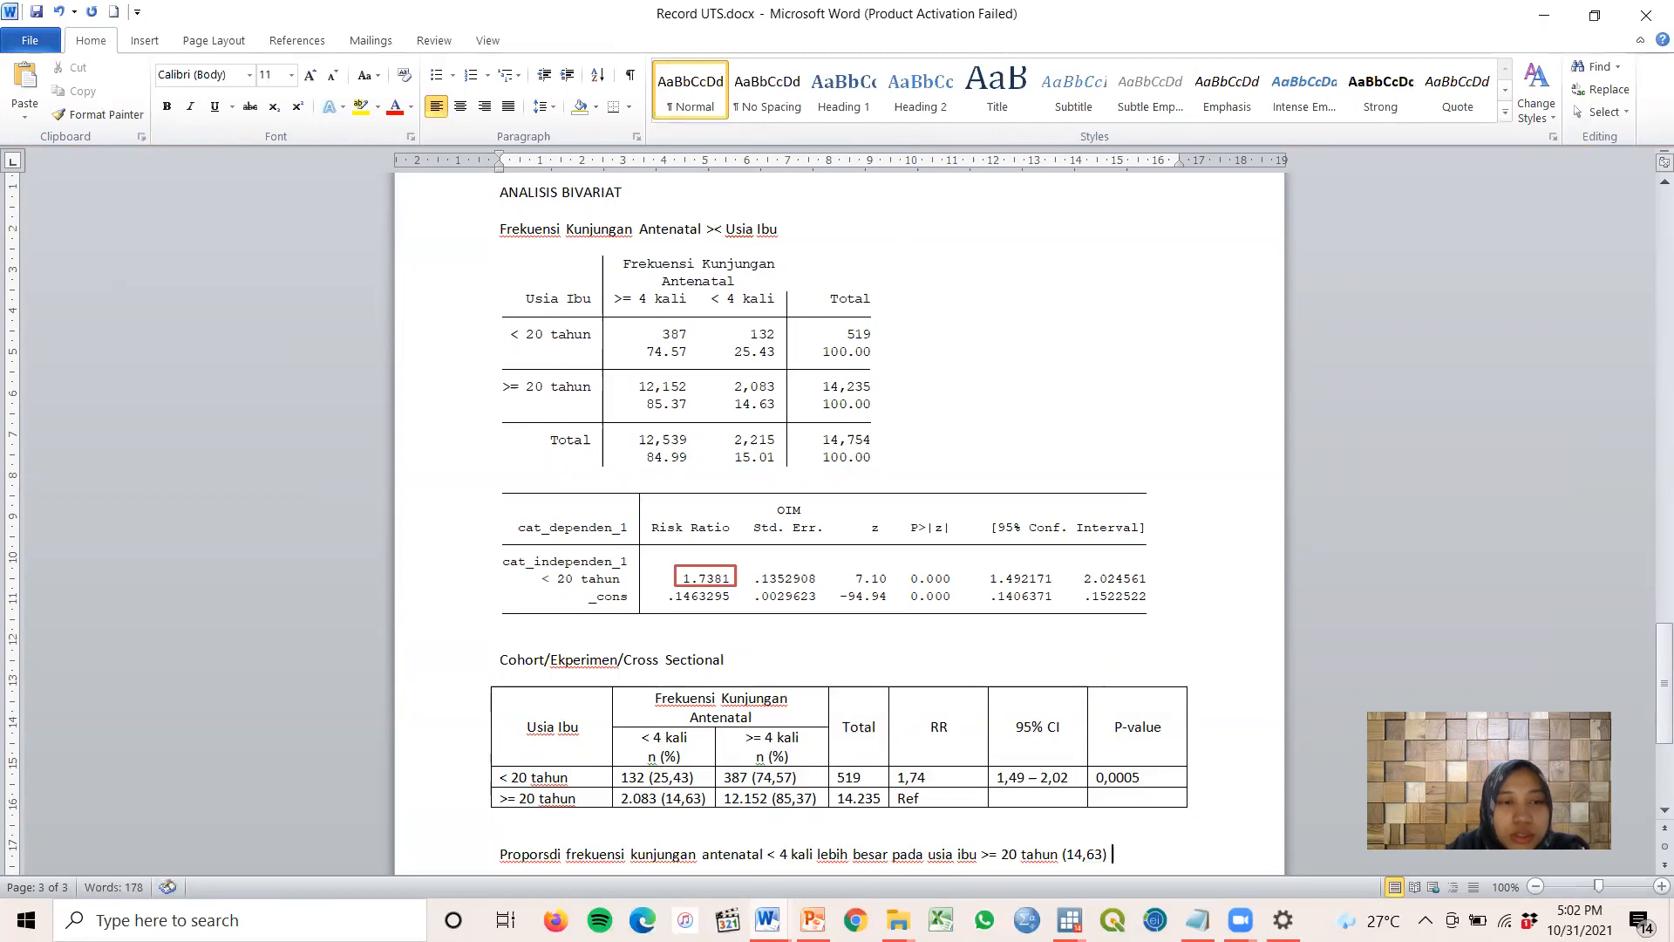
Complete the comparison in the interpretation sentence with "dibandingkan usia ibu < 20 tahun (25,43%)"
text(dibandin)
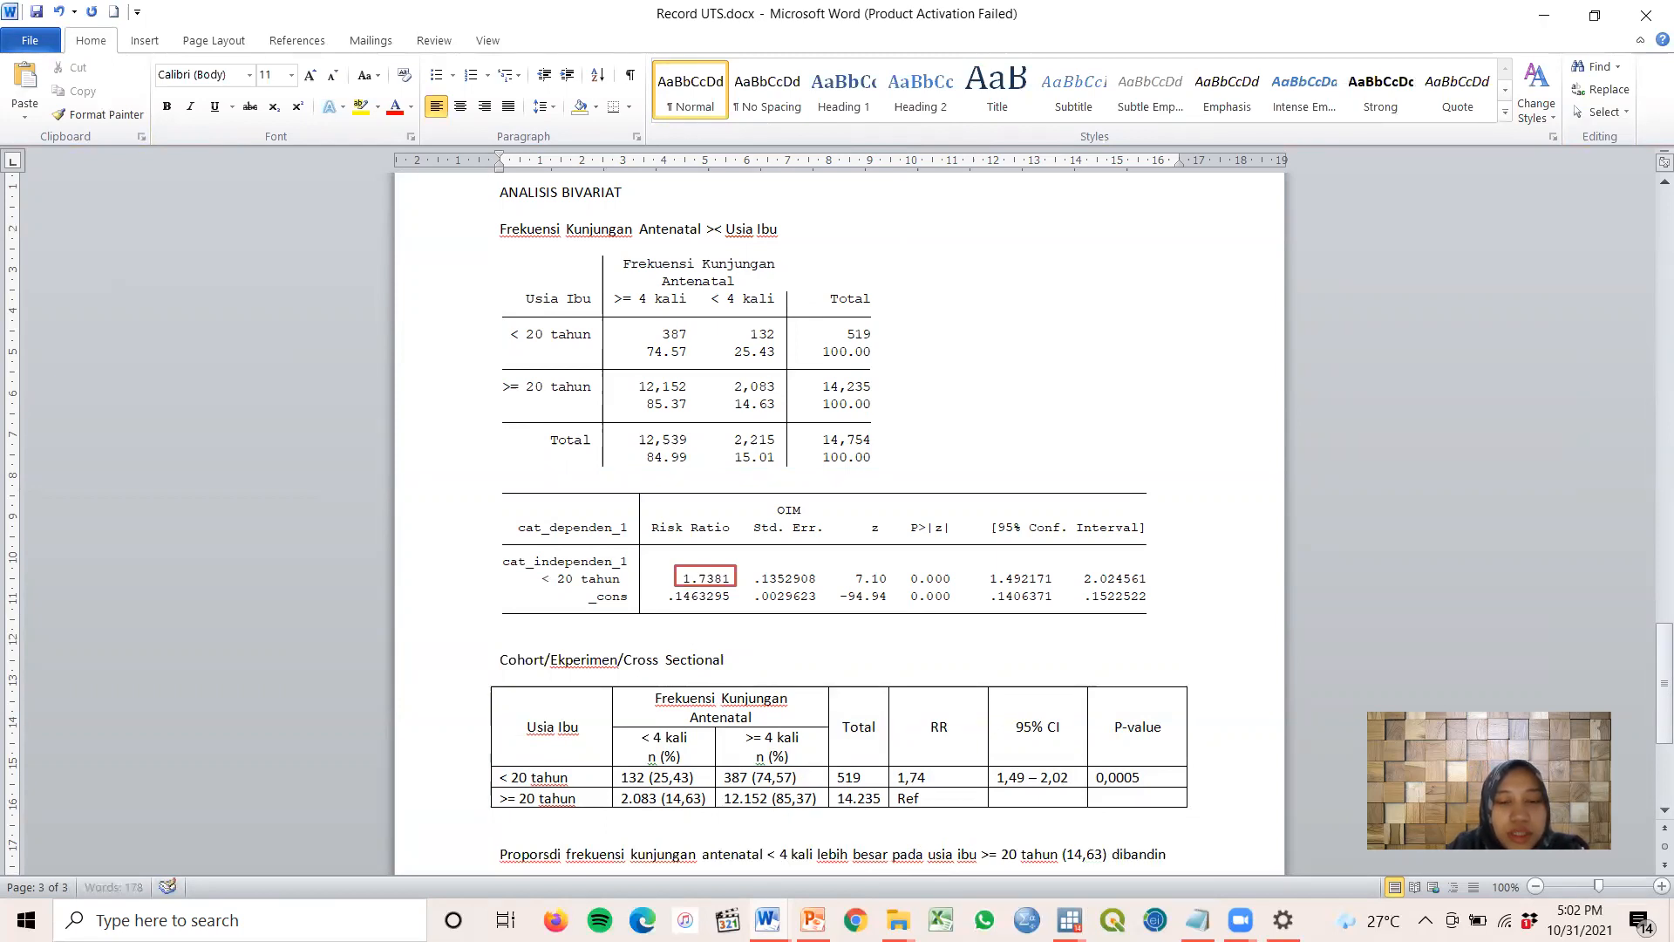
text(gkan usia i)
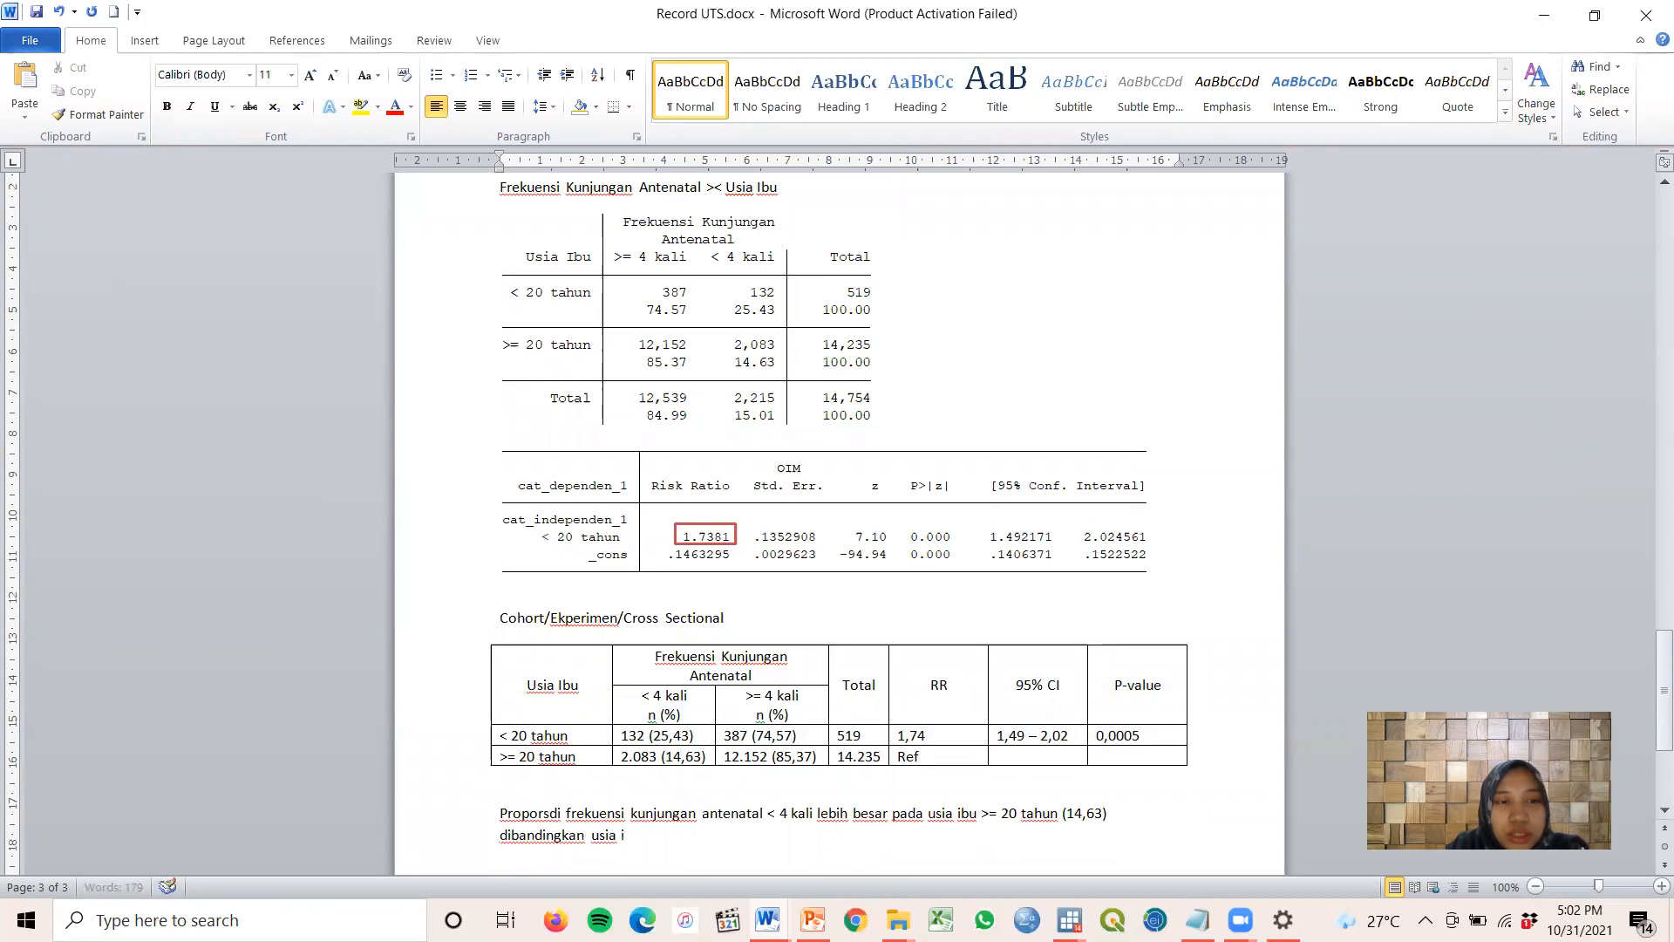
text(bu < 20 tahun ()
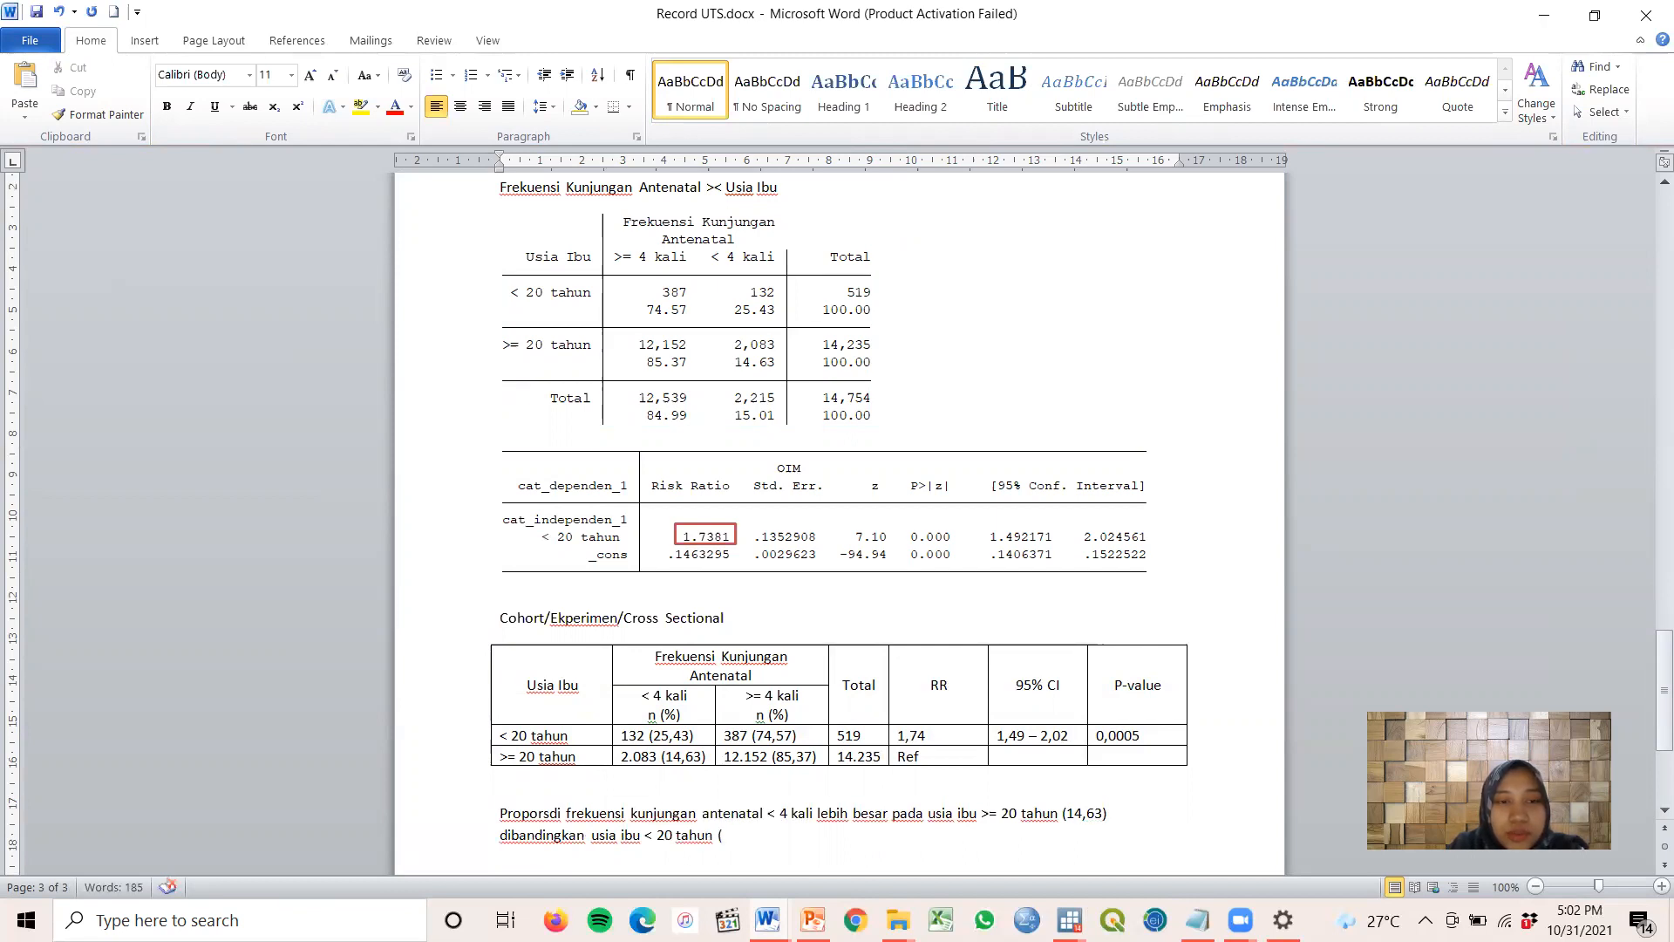
text(25,)
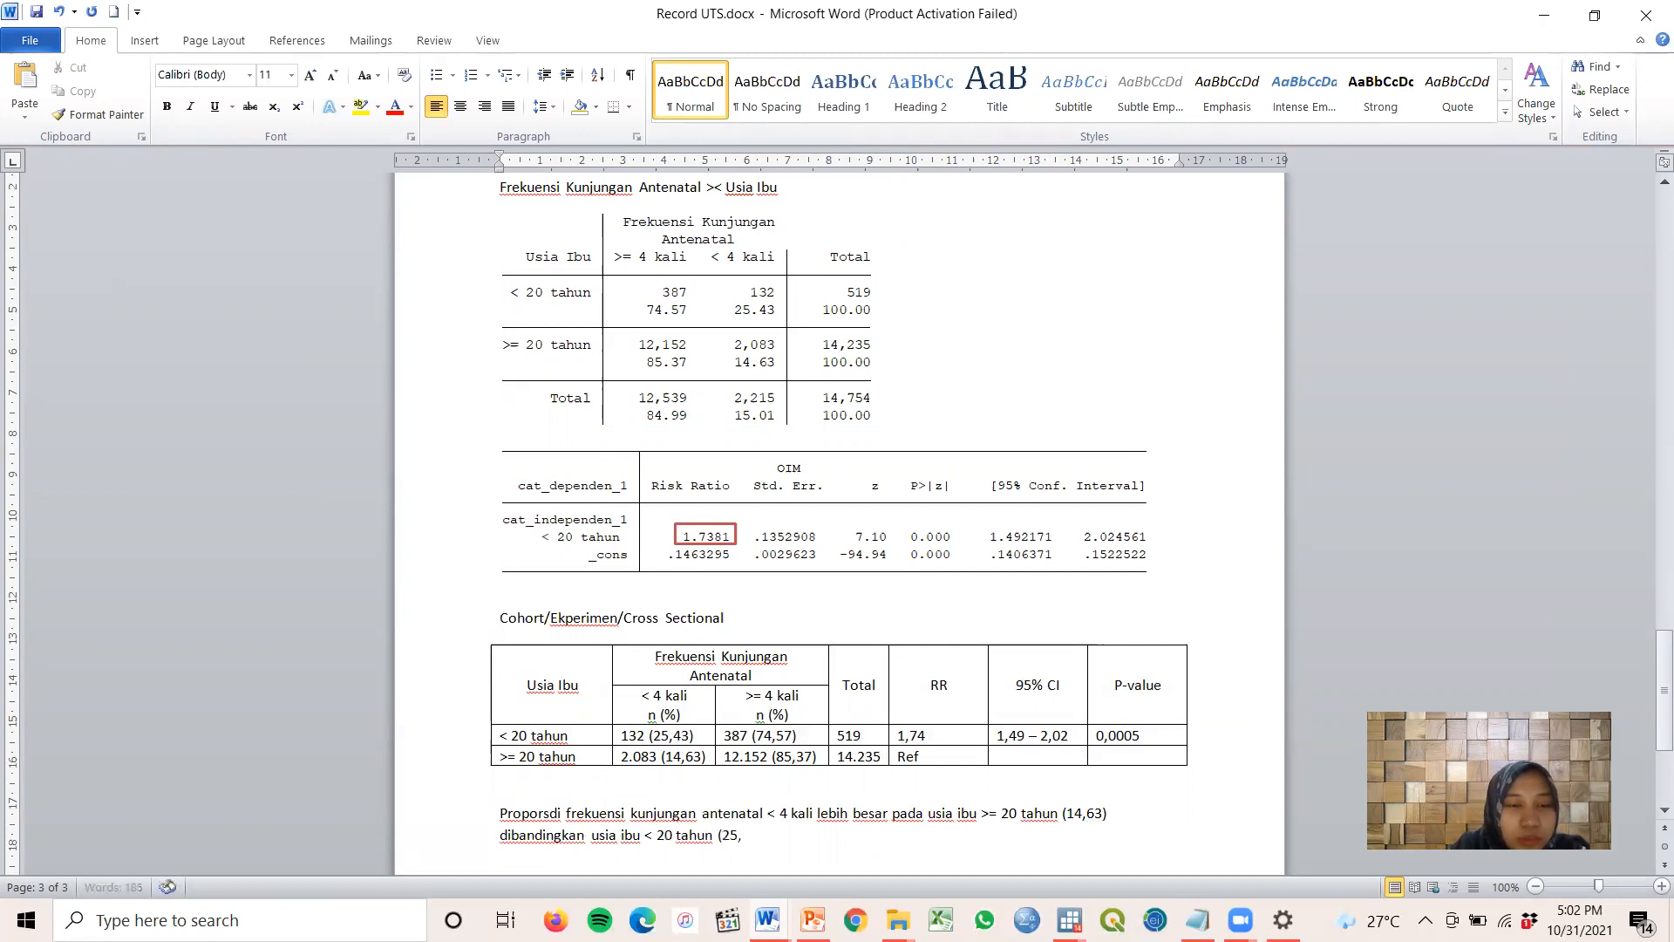
text(4)
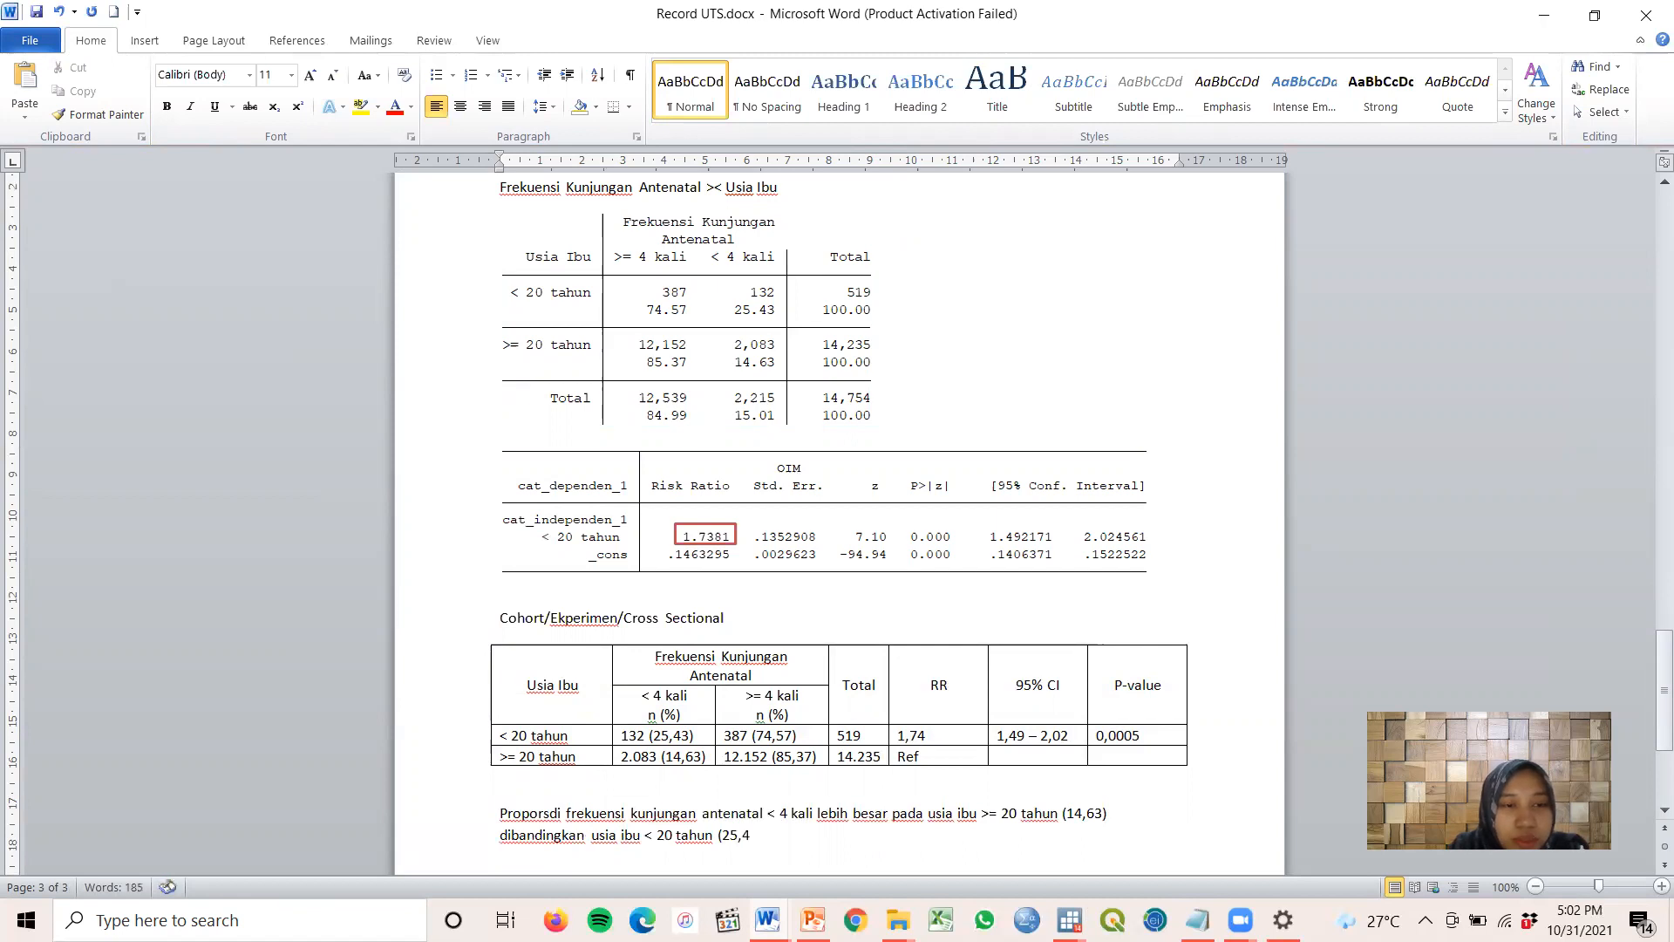
text(3%)
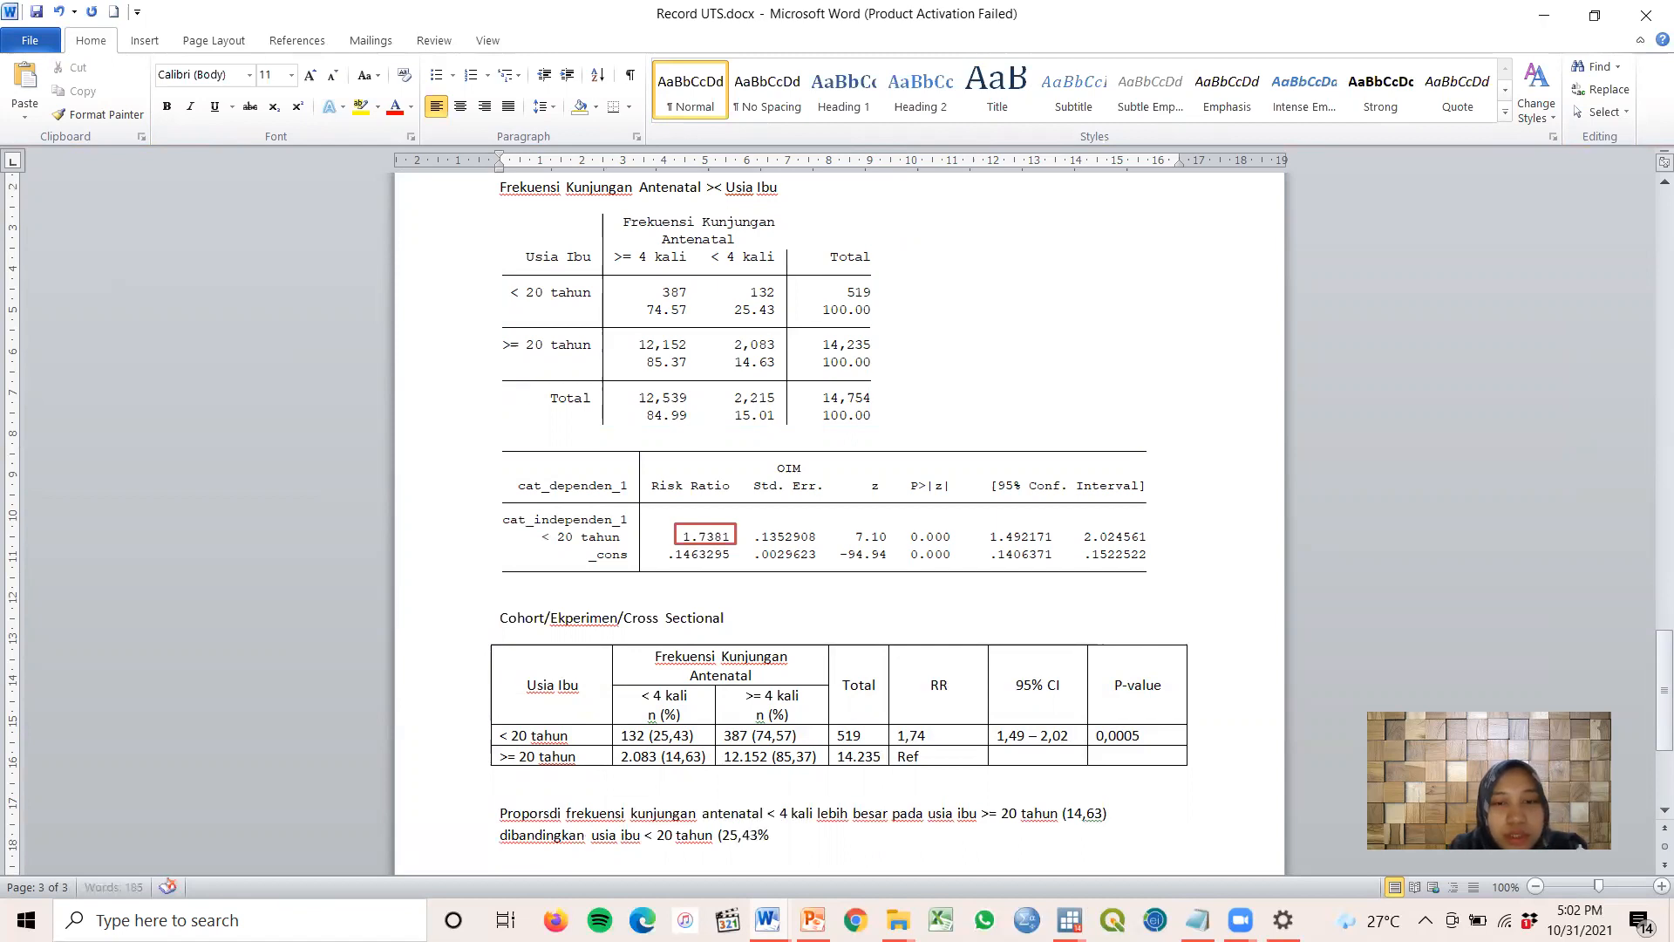
Place the insertion point directly after 14,63, inside the closing parenthesis of the interpretation sentence
click(1104, 813)
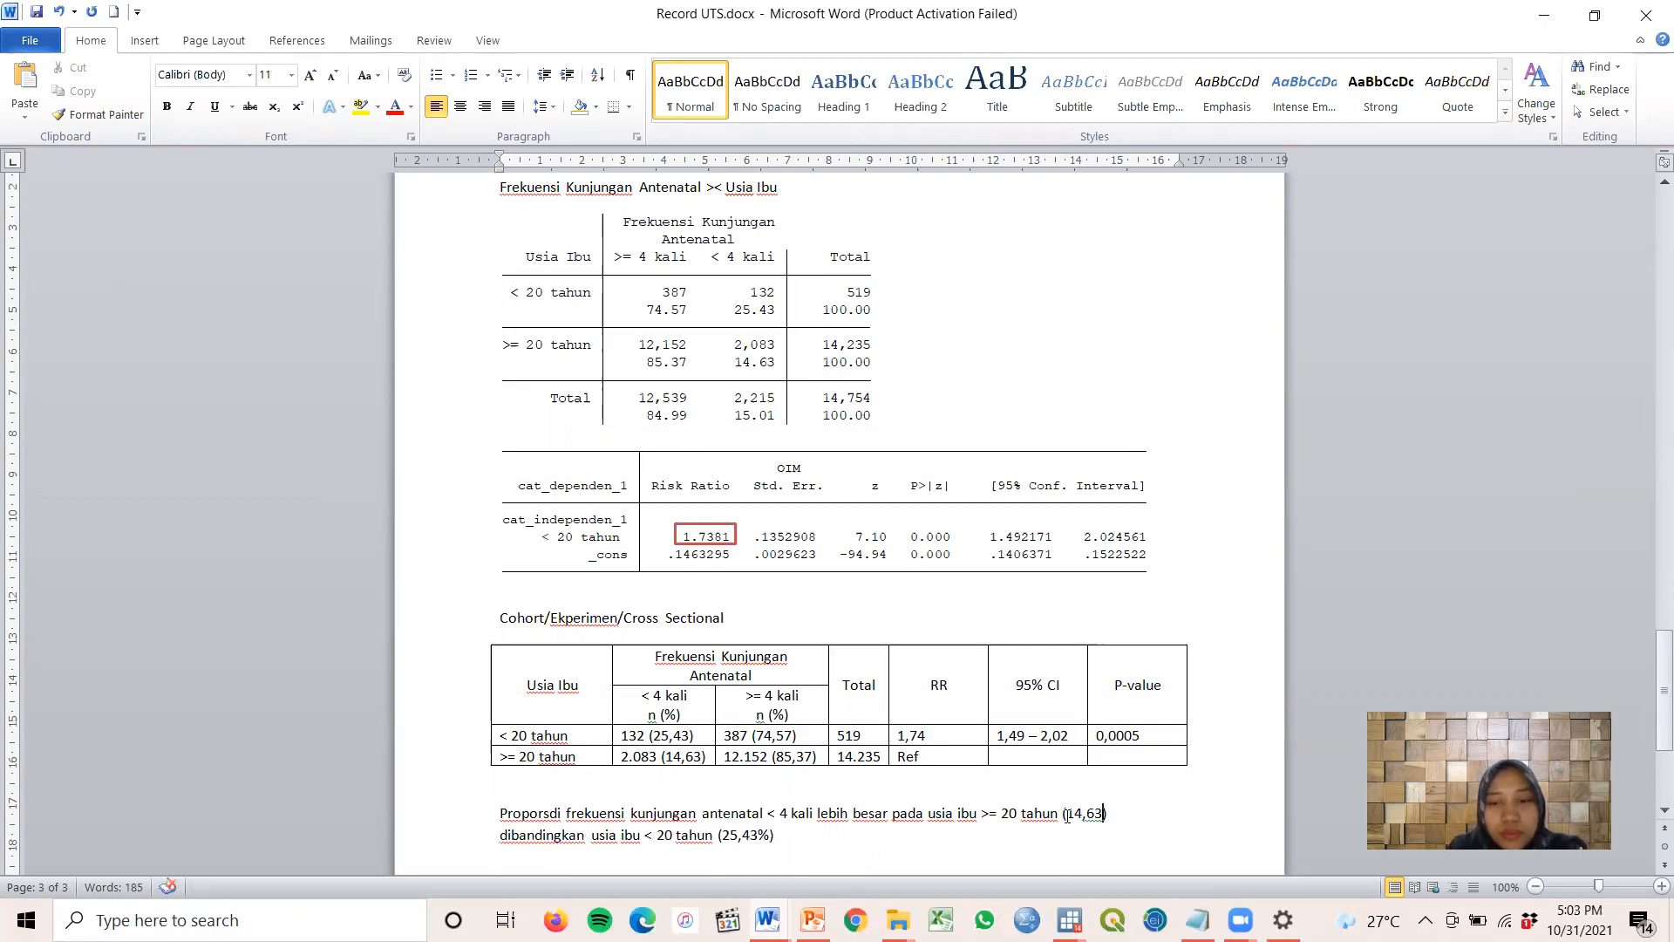
Add the percent sign after 14,63, then end the sentence after (25,43%) and begin the next with 'Dari hasil bivariate didapatlan ibu'
text(%)
scroll(838, 524, down, 1)
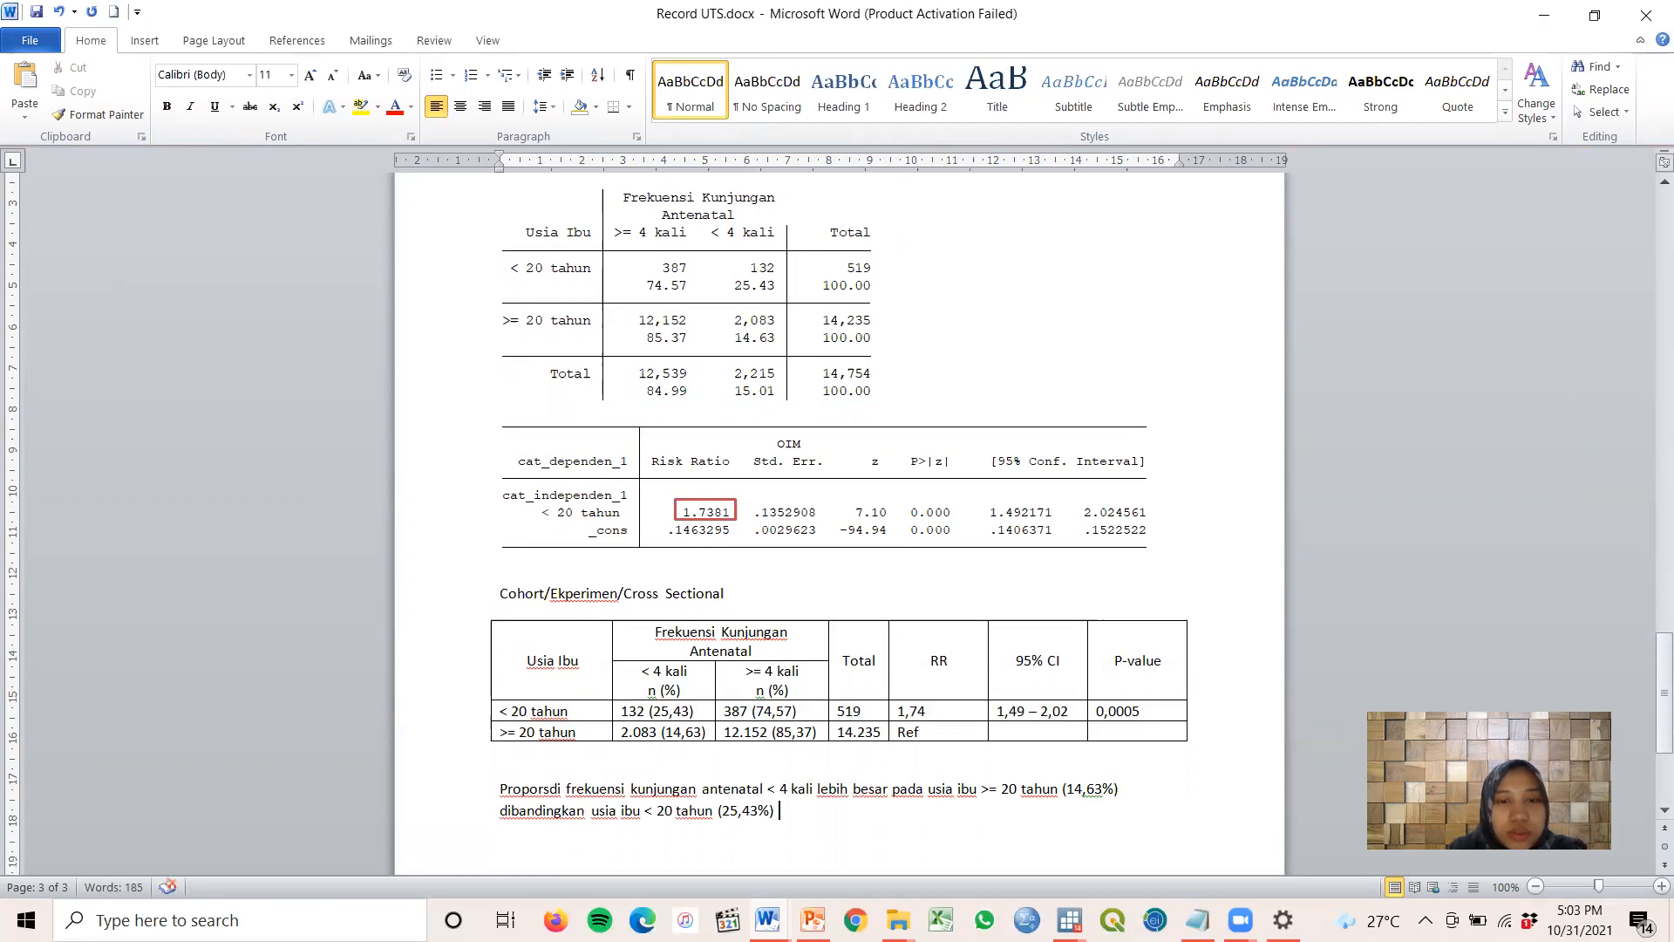
key(BackSpace)
text(. Dari hasi)
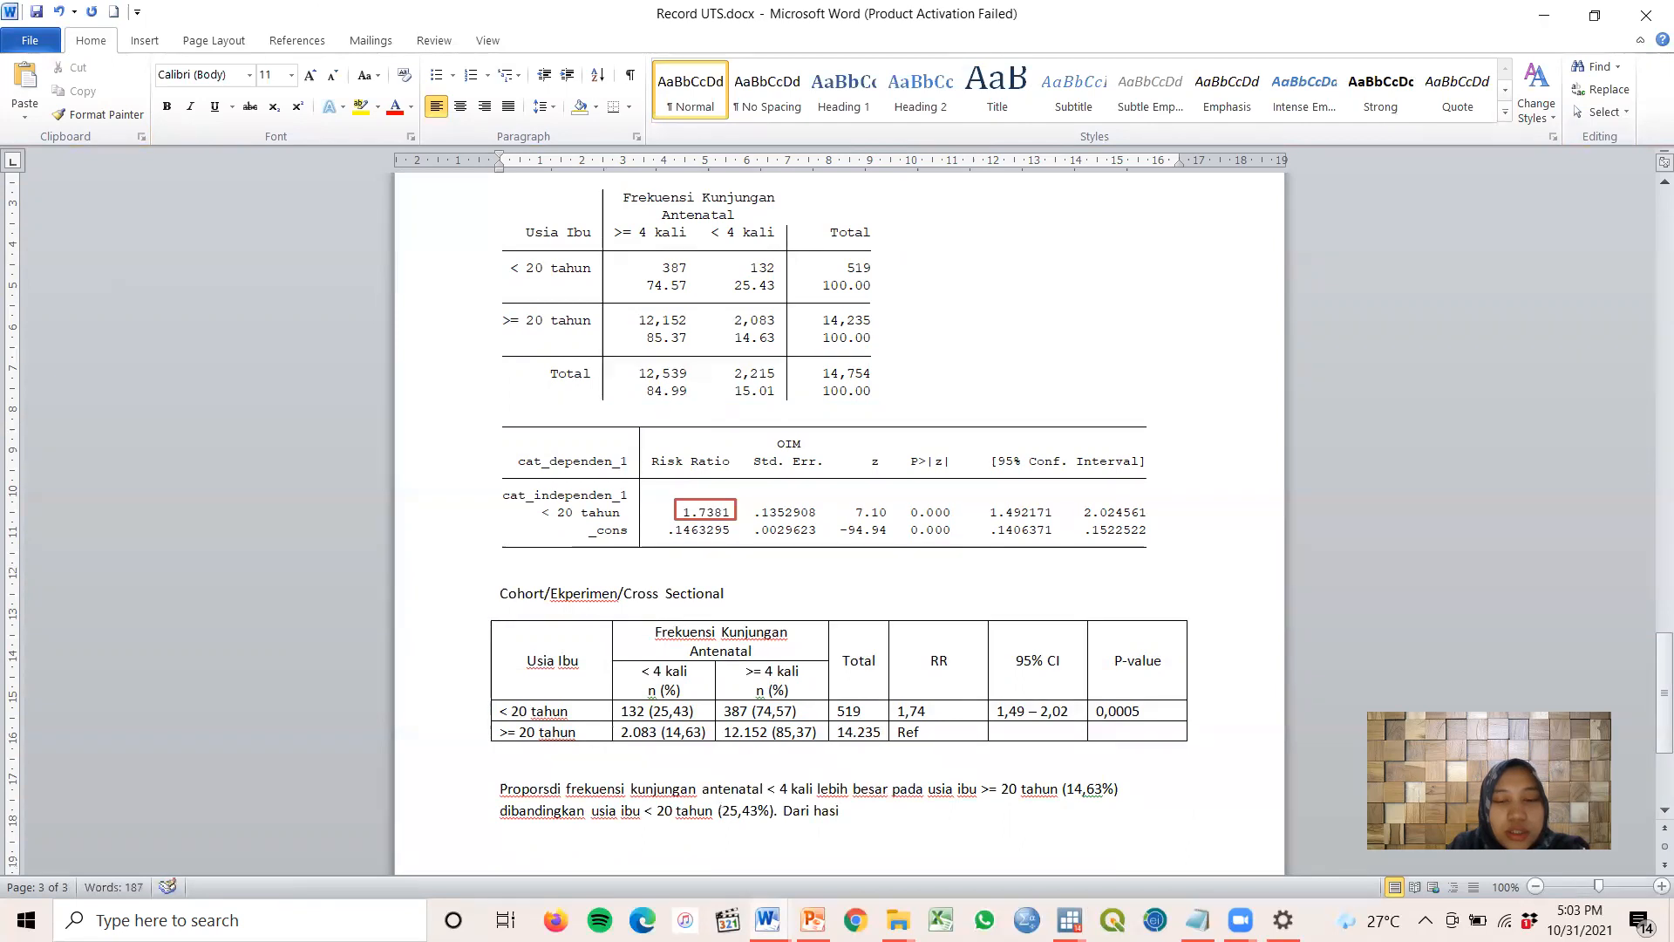
text(l bivaria)
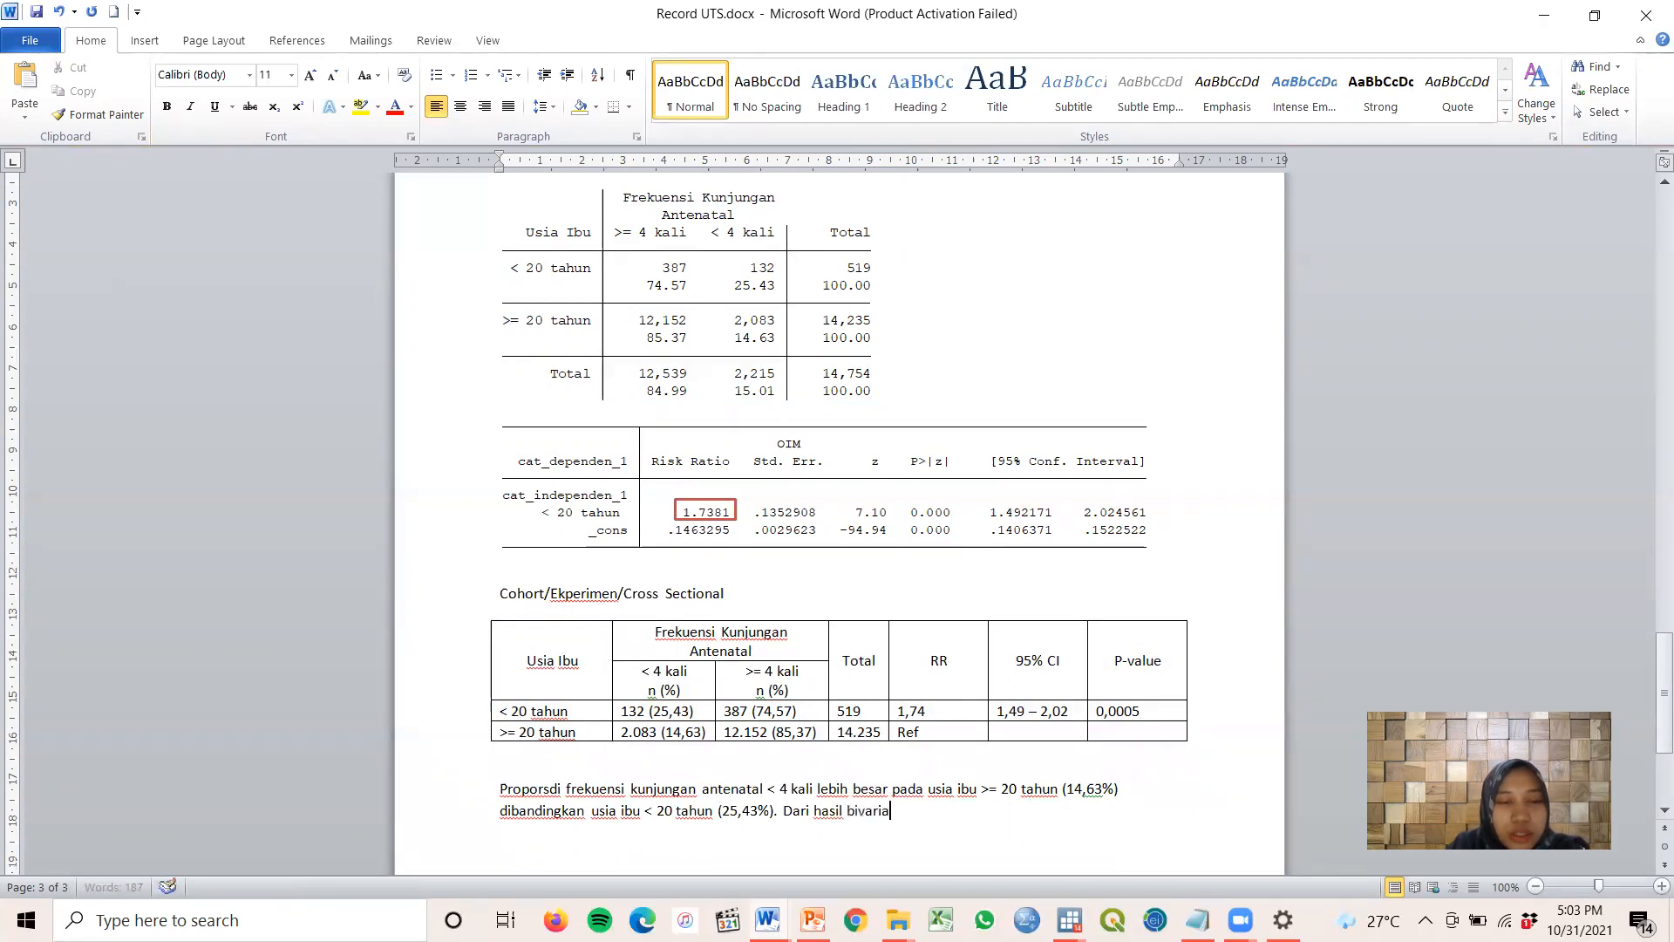
text(te didapatlan ibu)
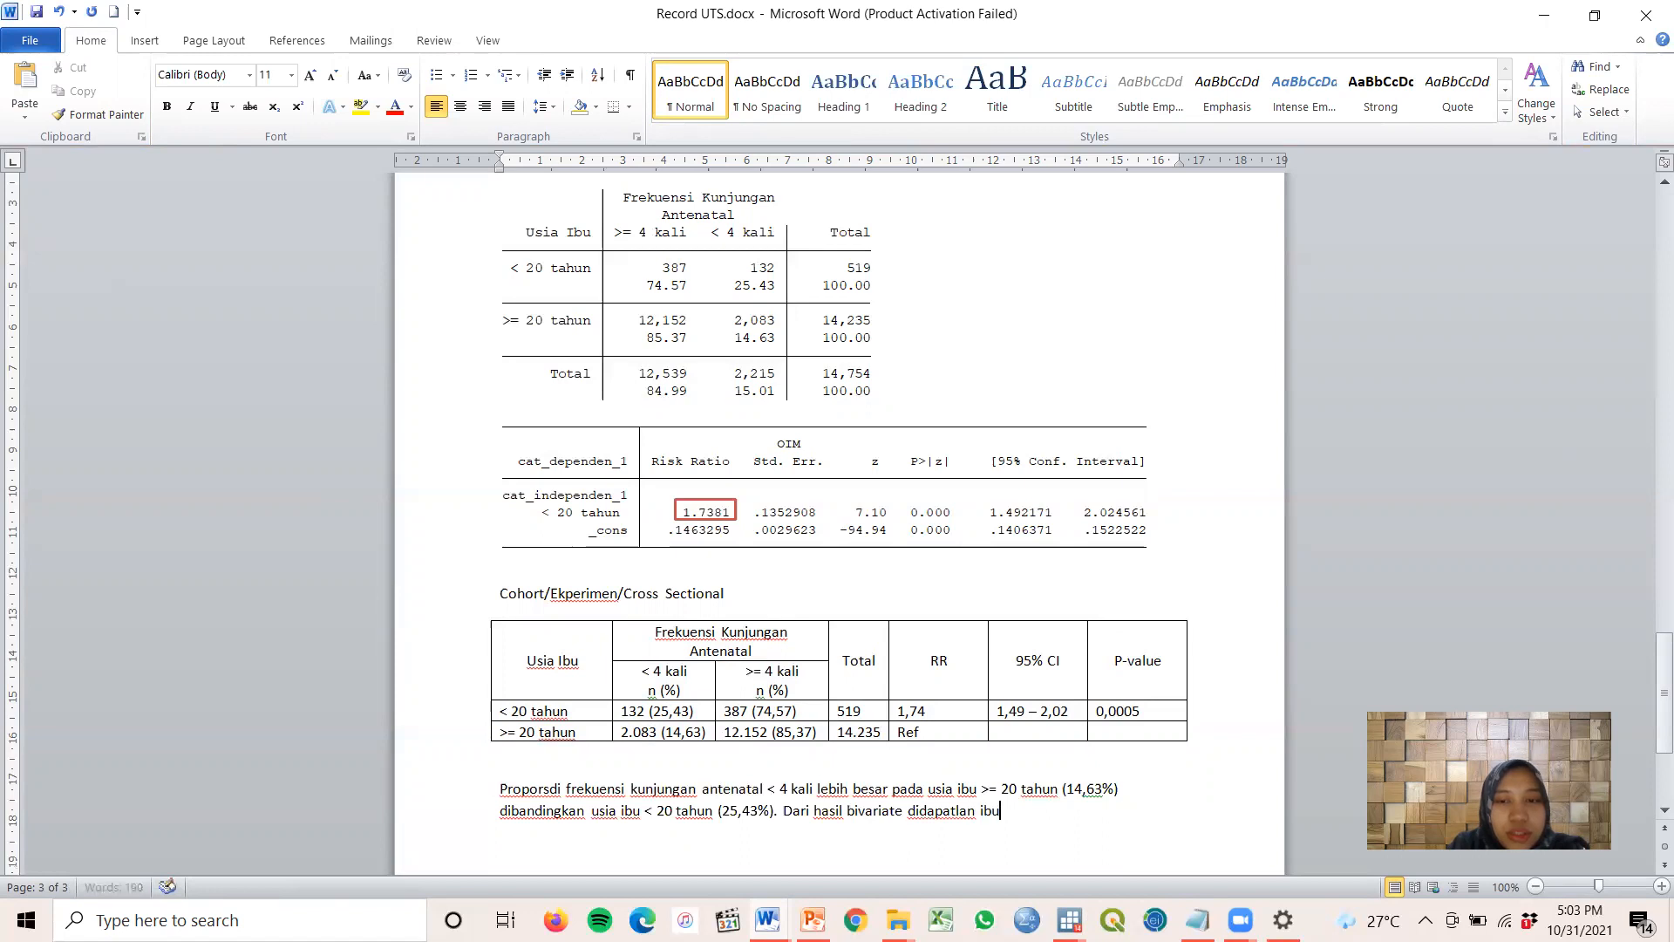
Continue the bivariate sentence with 'dengan usia < 20 tahun memiliki risiko lebih tinggi untuk frekuensi'
text( dengan usia < 20 tahun memilik)
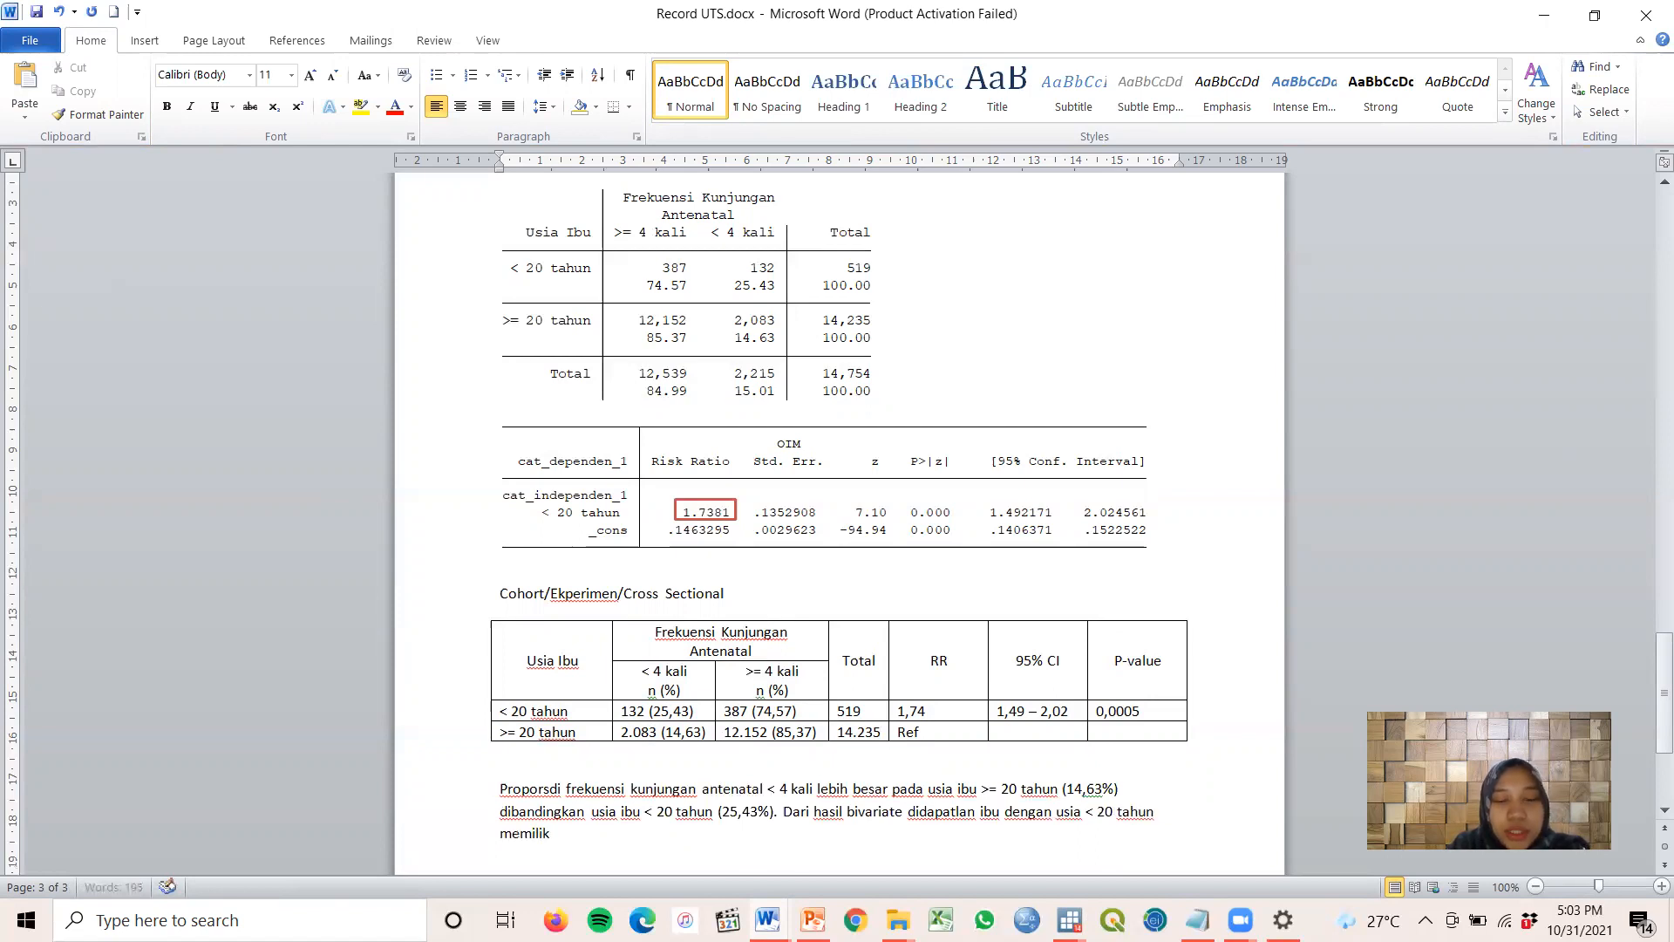
text(i risiko)
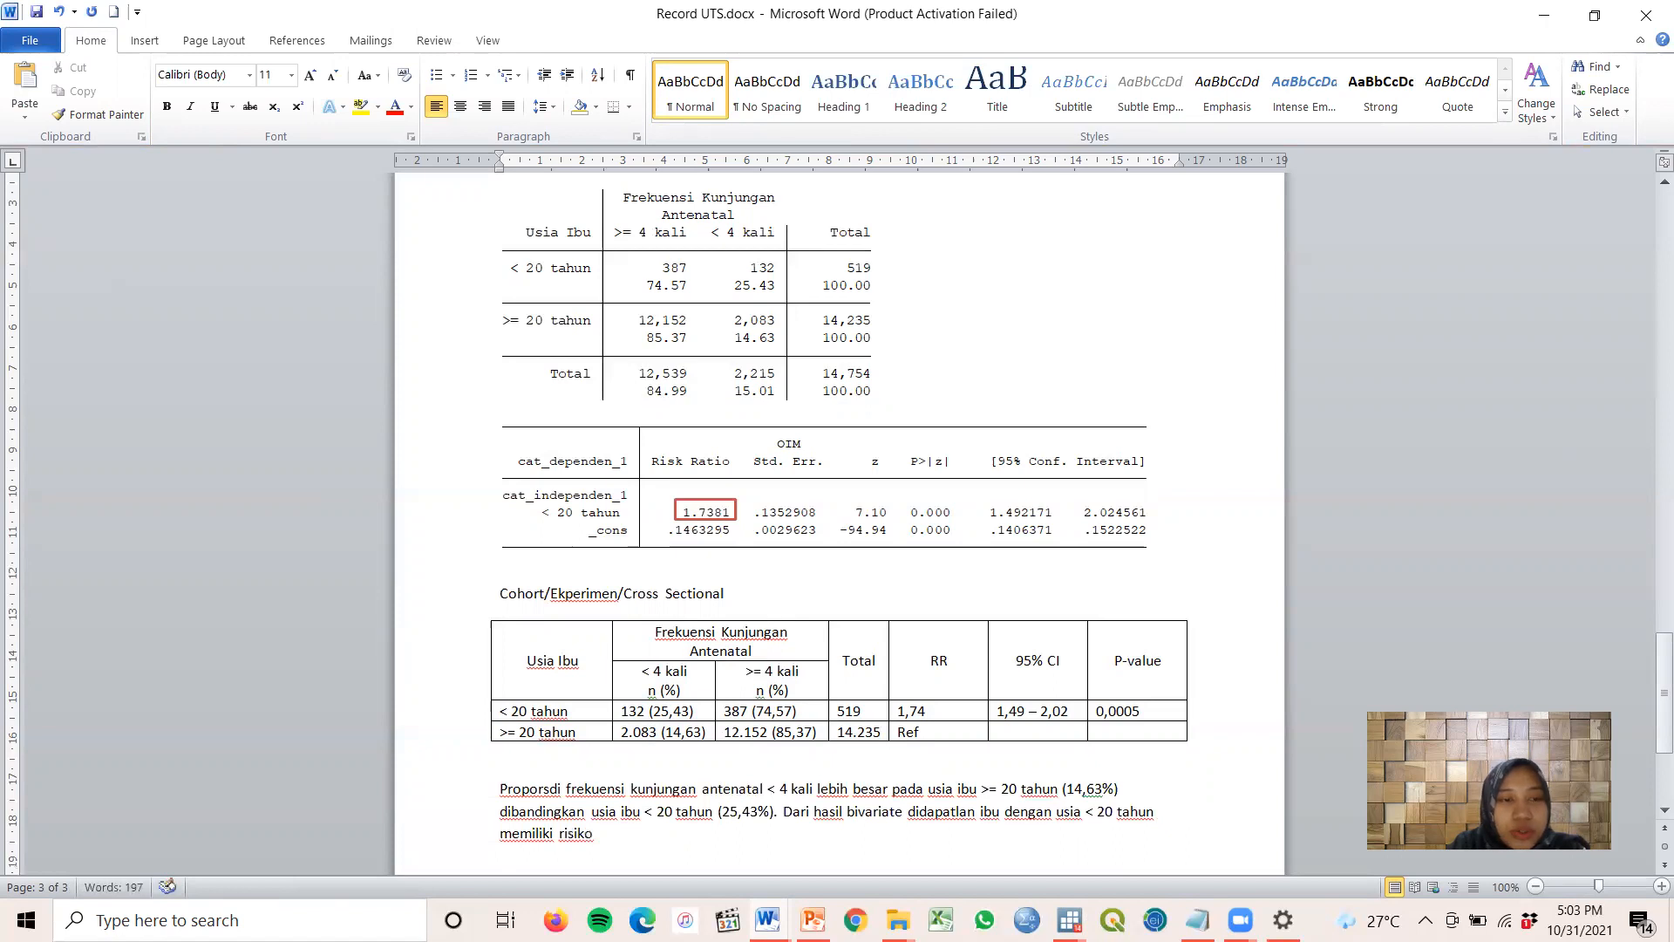
text( lebih tinggi u)
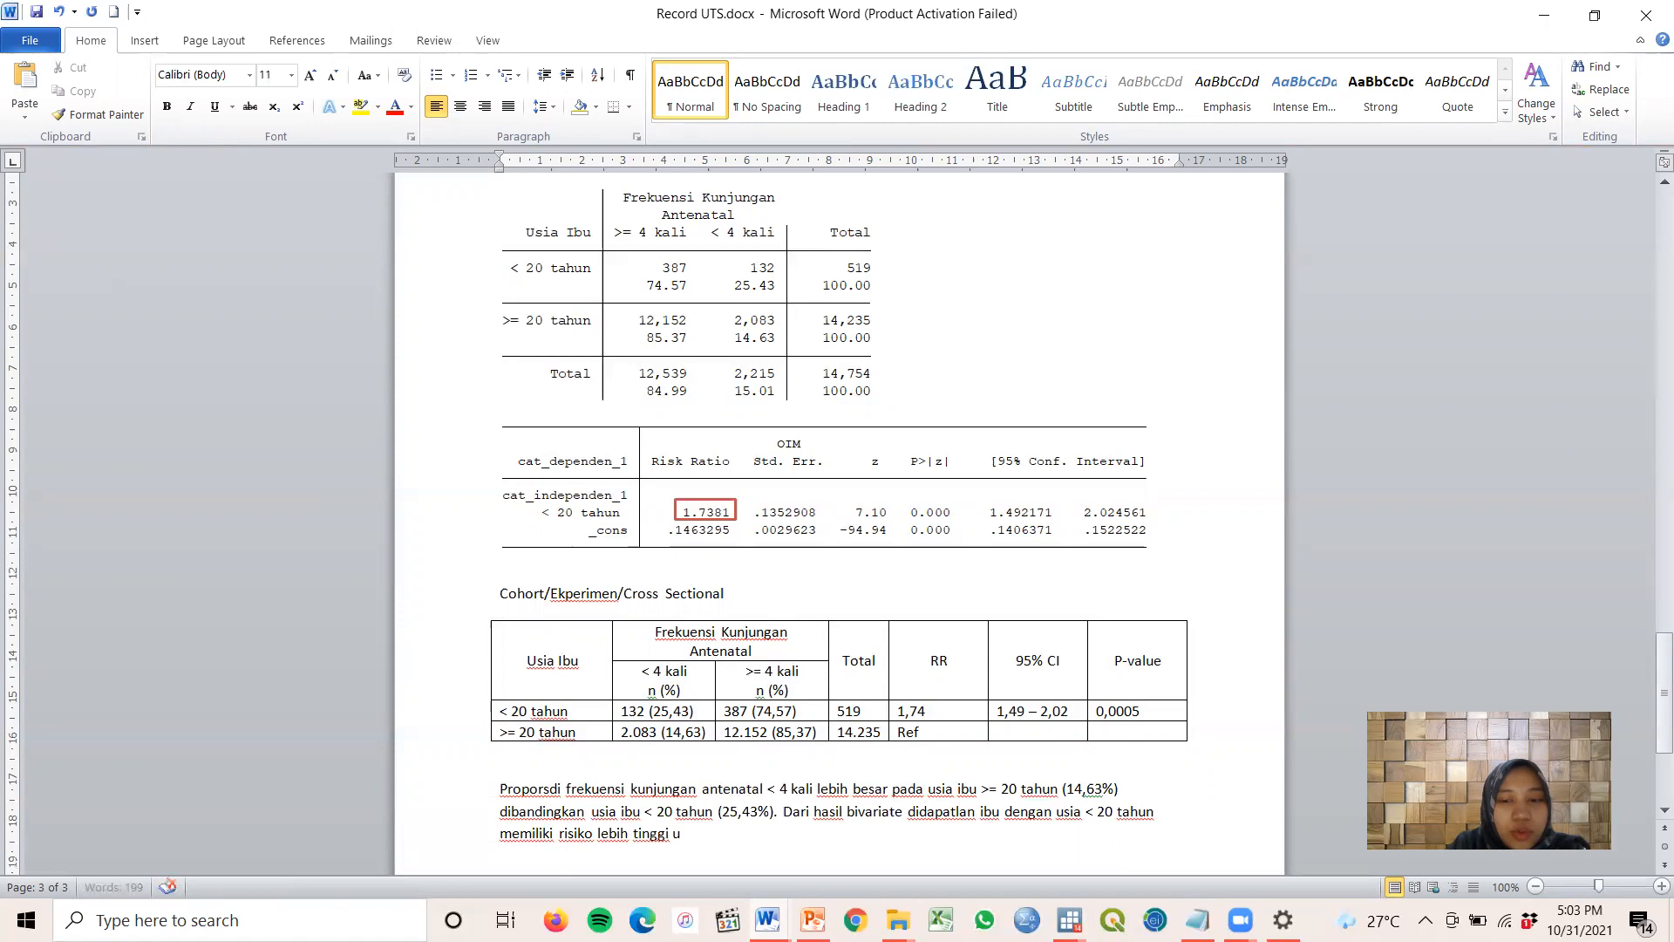
text(ntuk frek)
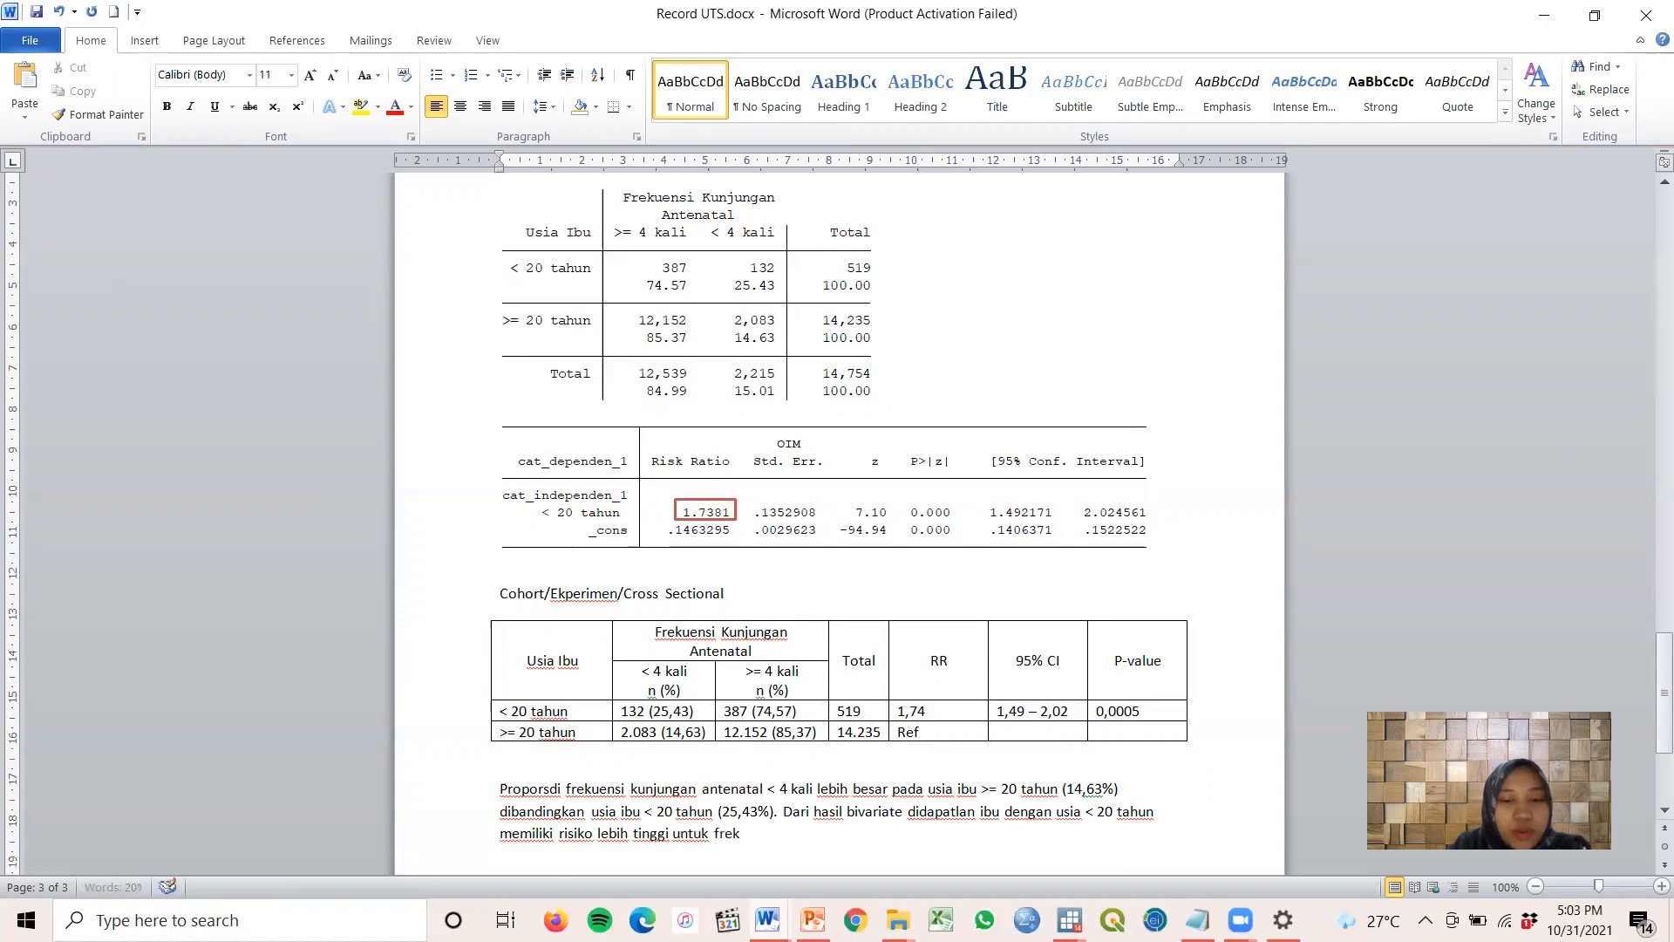
text(uensi)
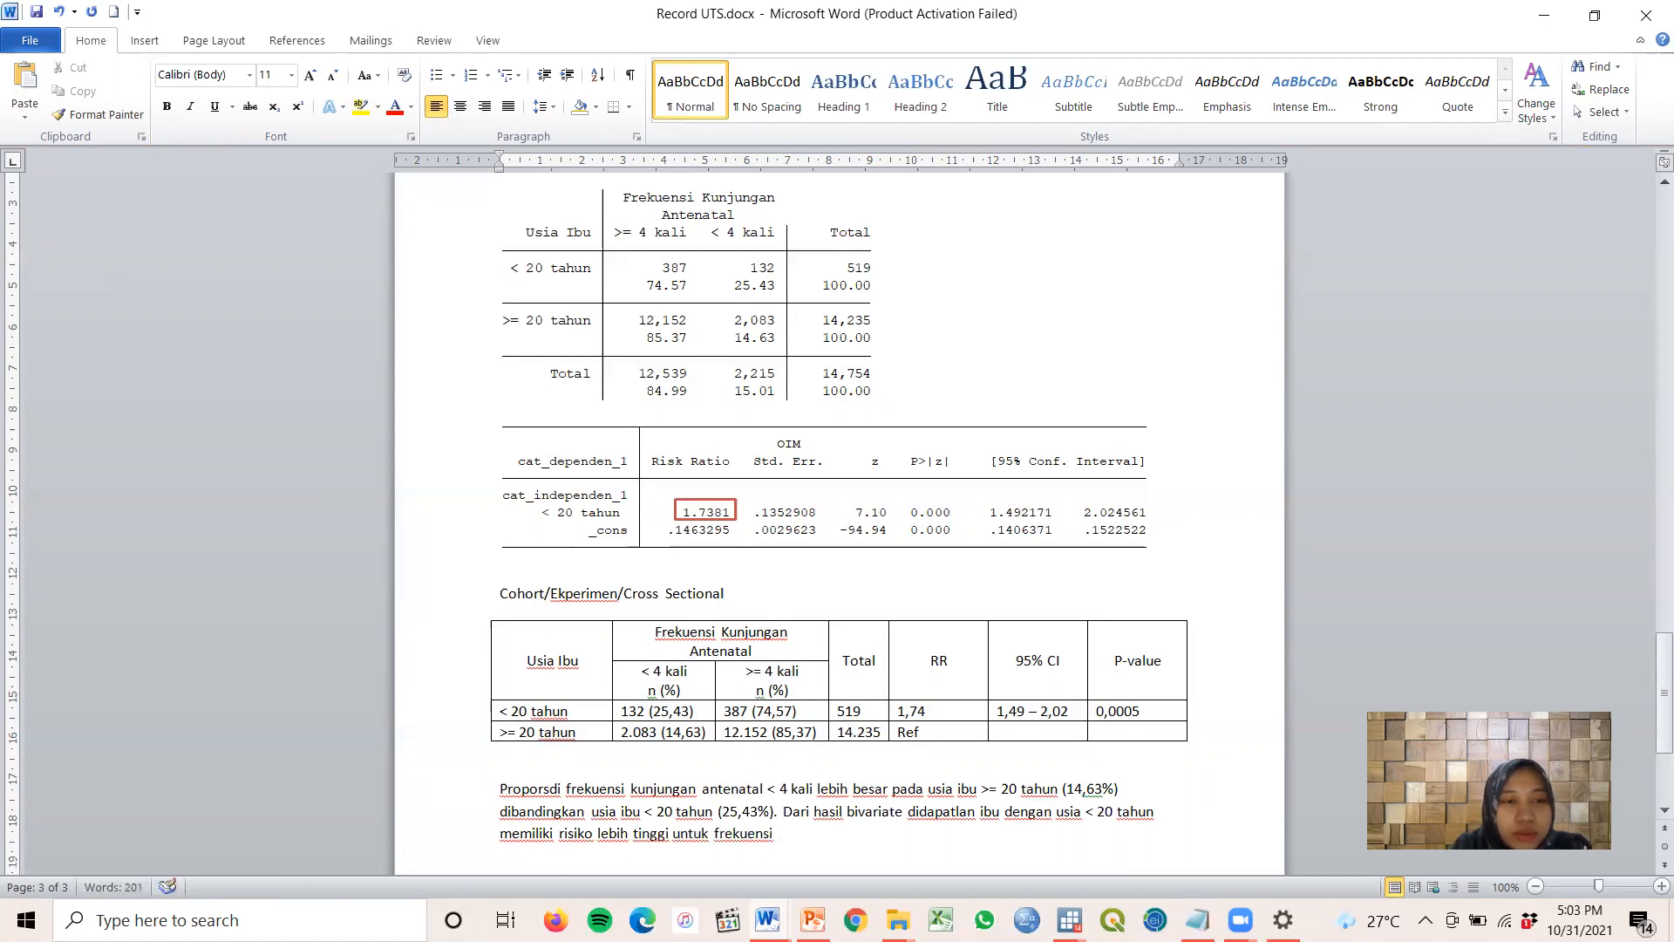
Extend the risk statement with 'kunjungan antenatal < 4 kali disbanding usia ibu > 20 tahun'
text( kunjungan n)
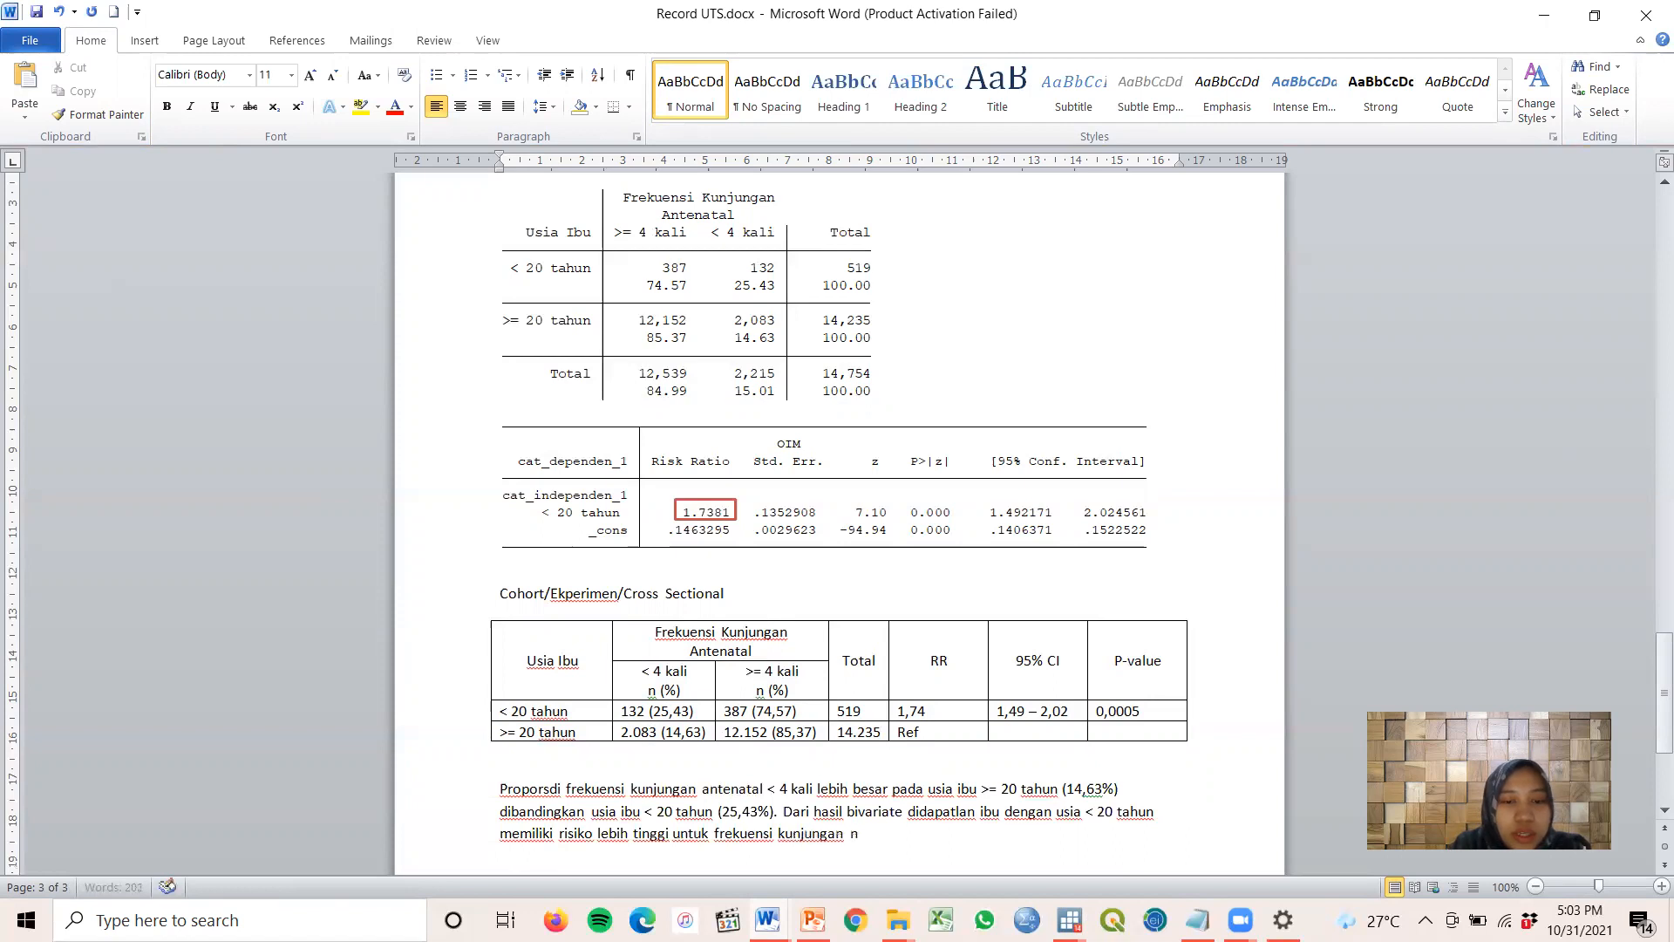
key(BackSpace)
text(an n)
key(BackSpace)
text(antenata)
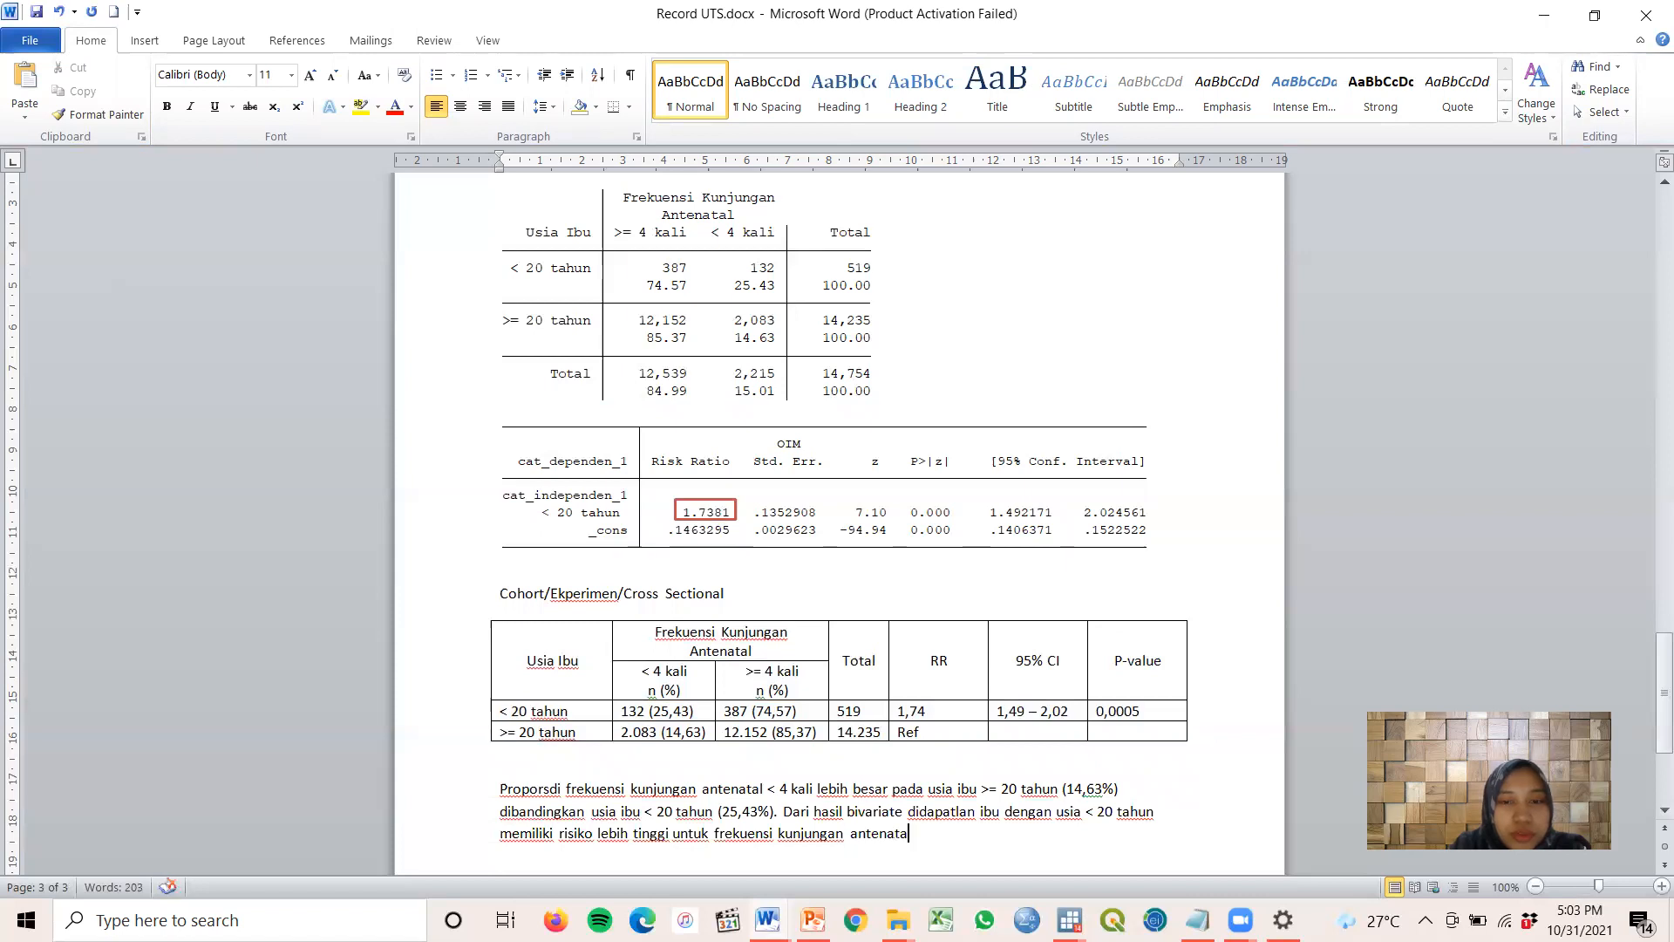
text(l < 4 kali disbanding usia)
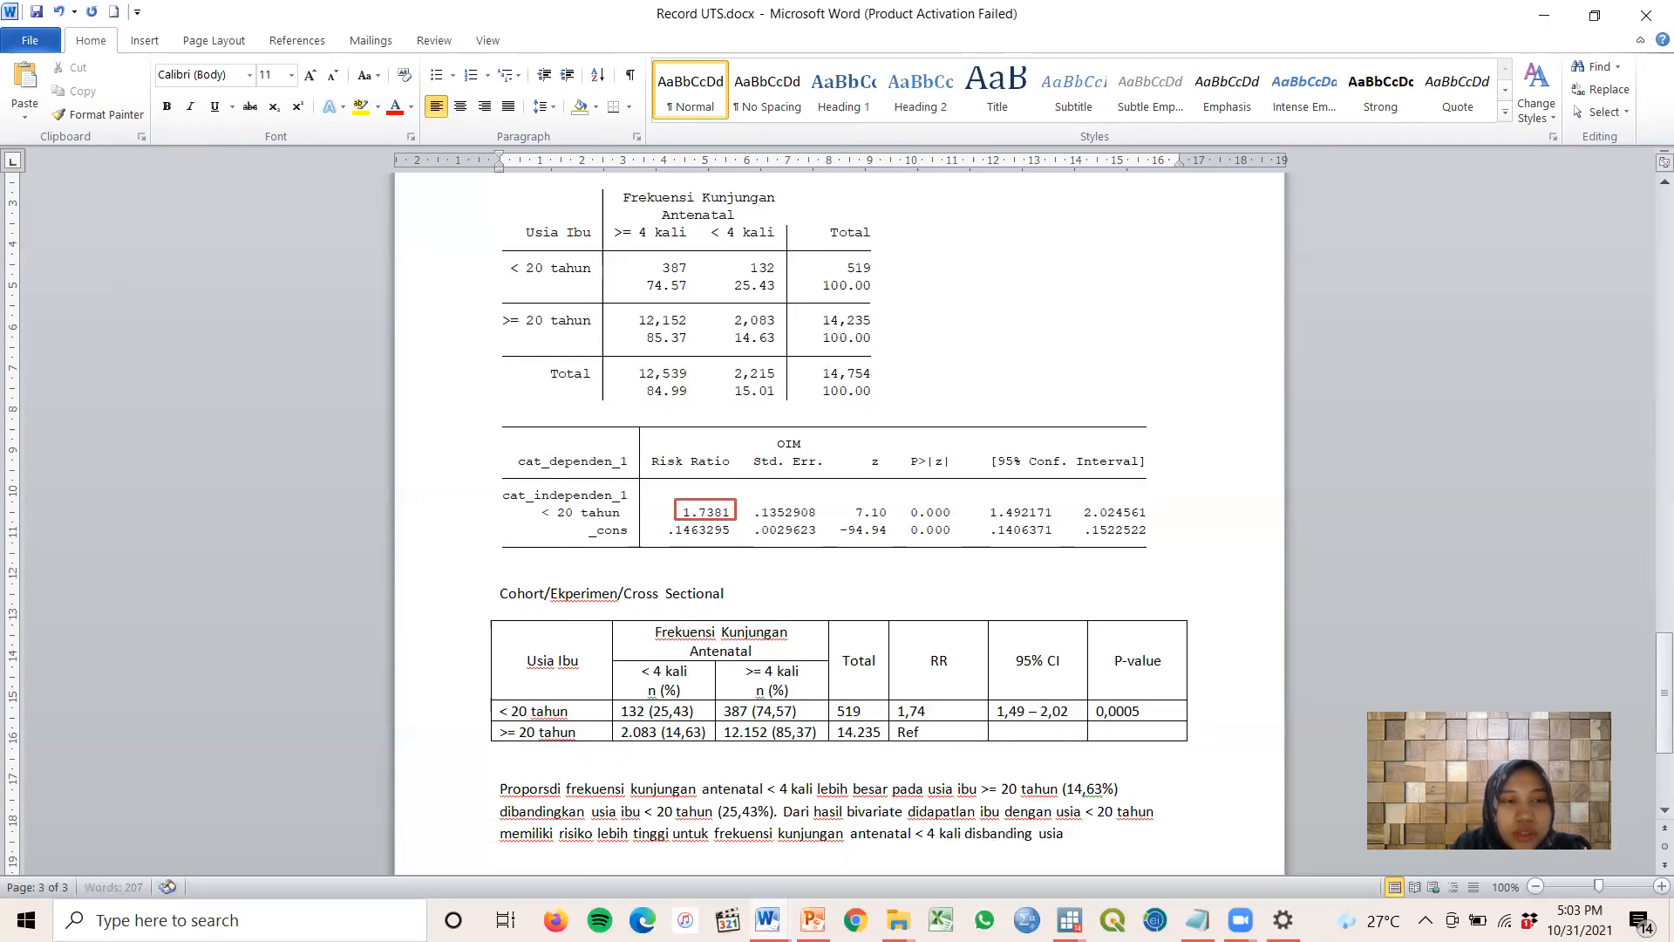
text( ibu > 20 tahun)
Report the risk ratio and confidence interval in the sentence as '(RR 1,74 95% CI 1,49-2,02) dan'
text( (RR)
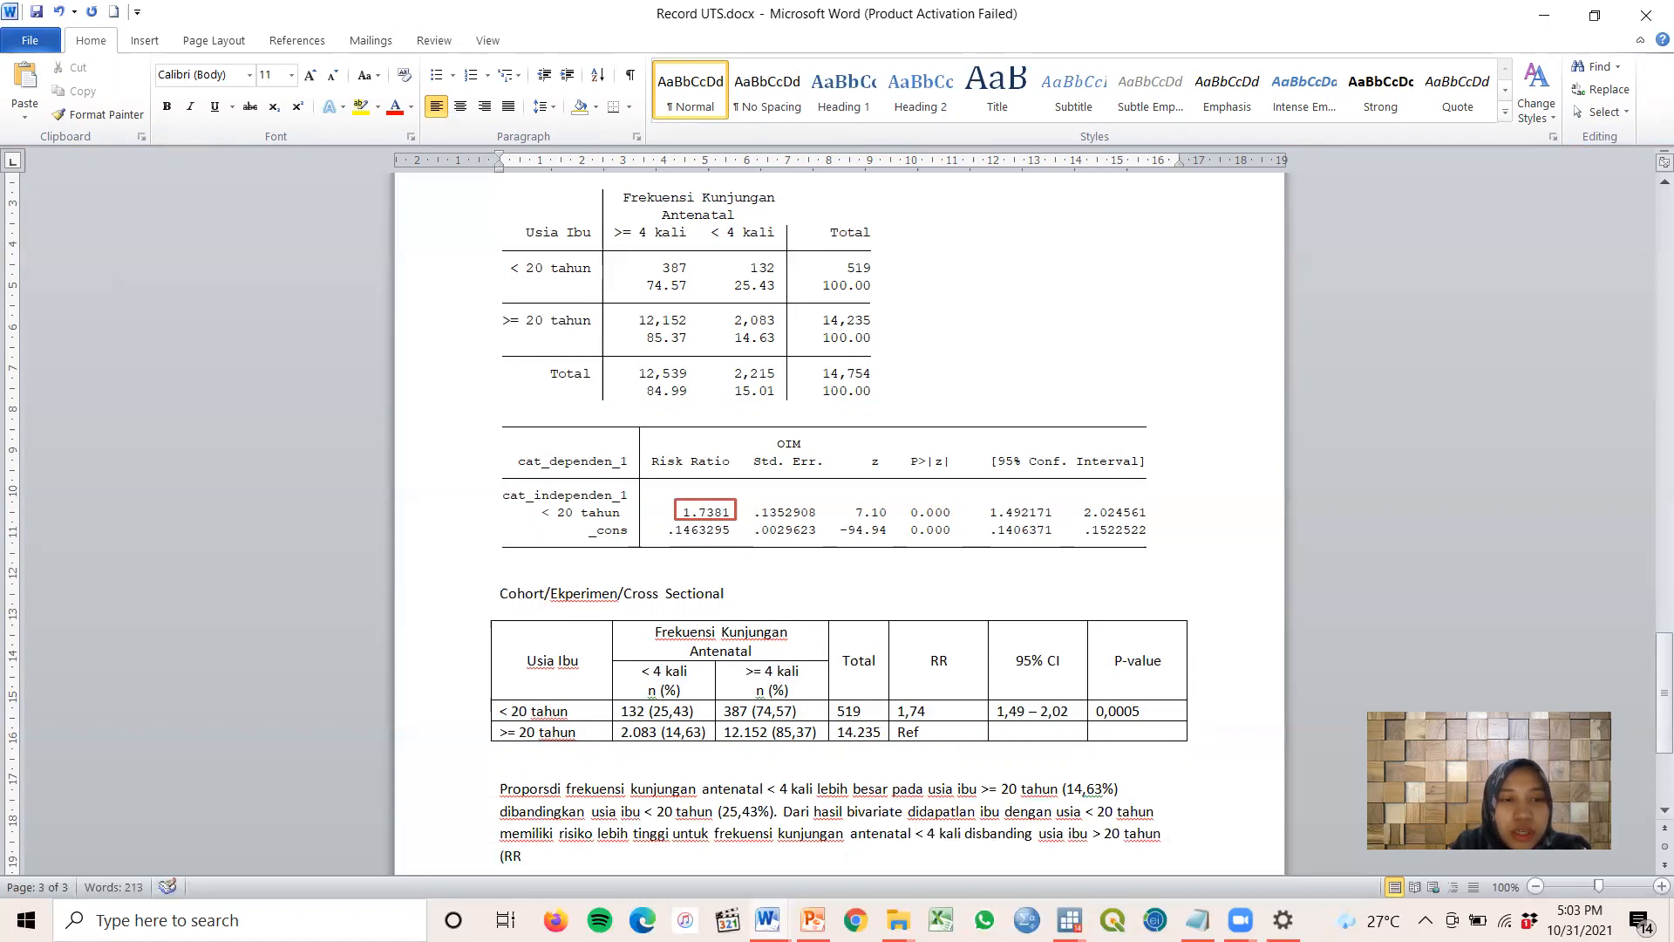
text( 1,74)
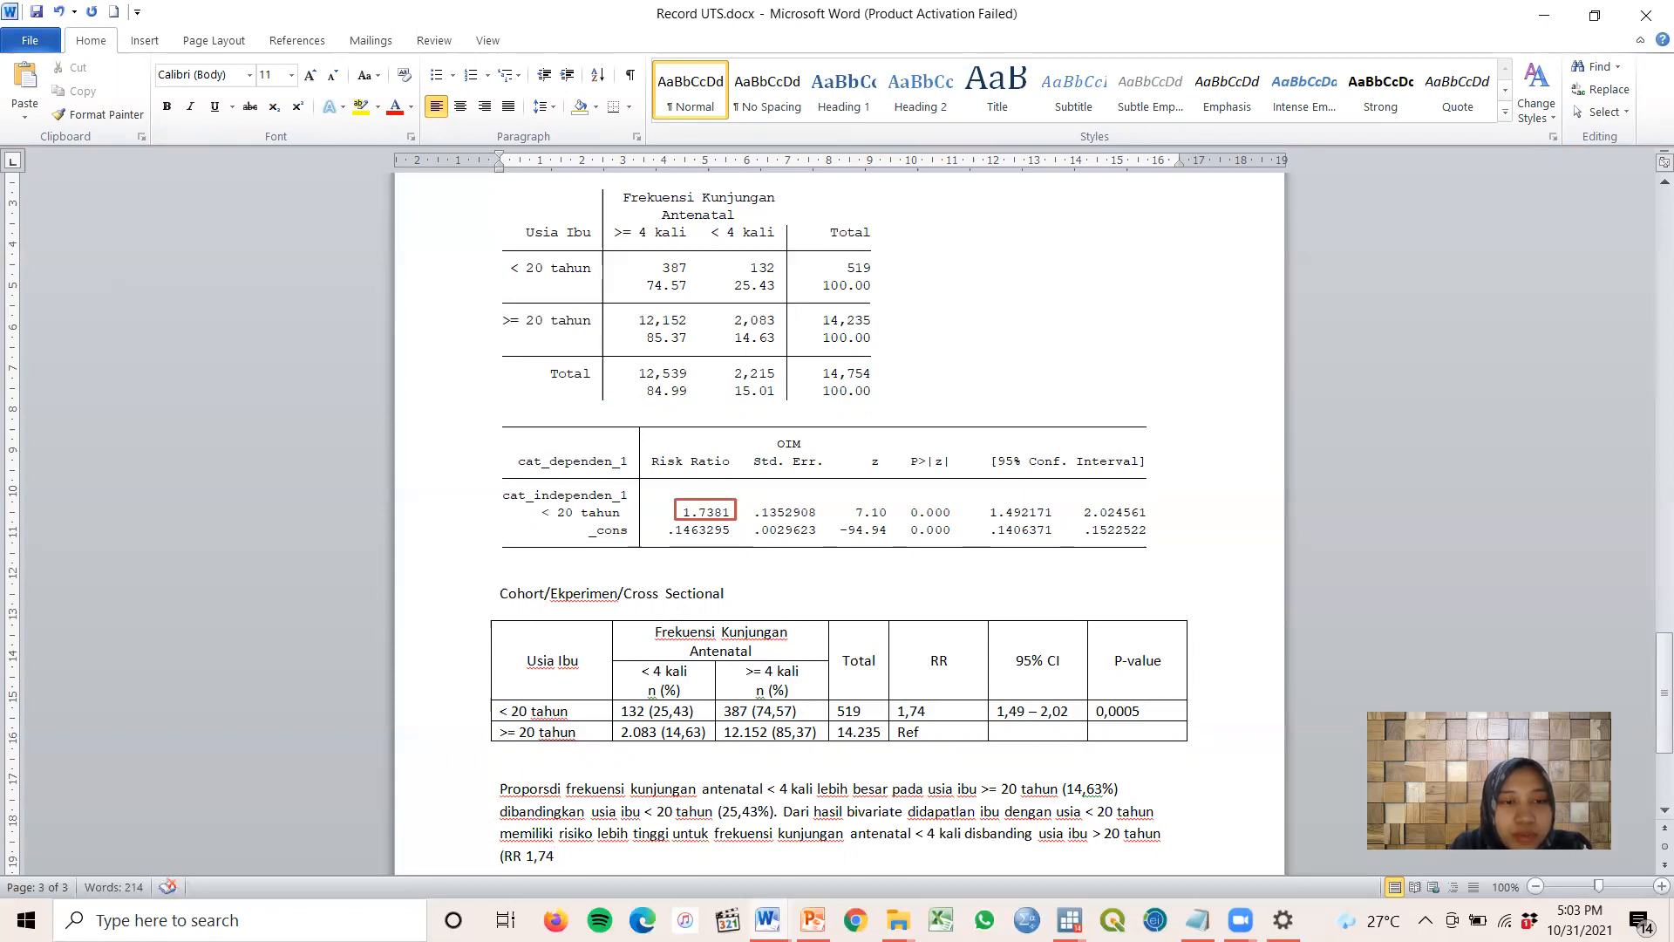
text(,)
key(BackSpace)
key(BackSpace)
text(95)
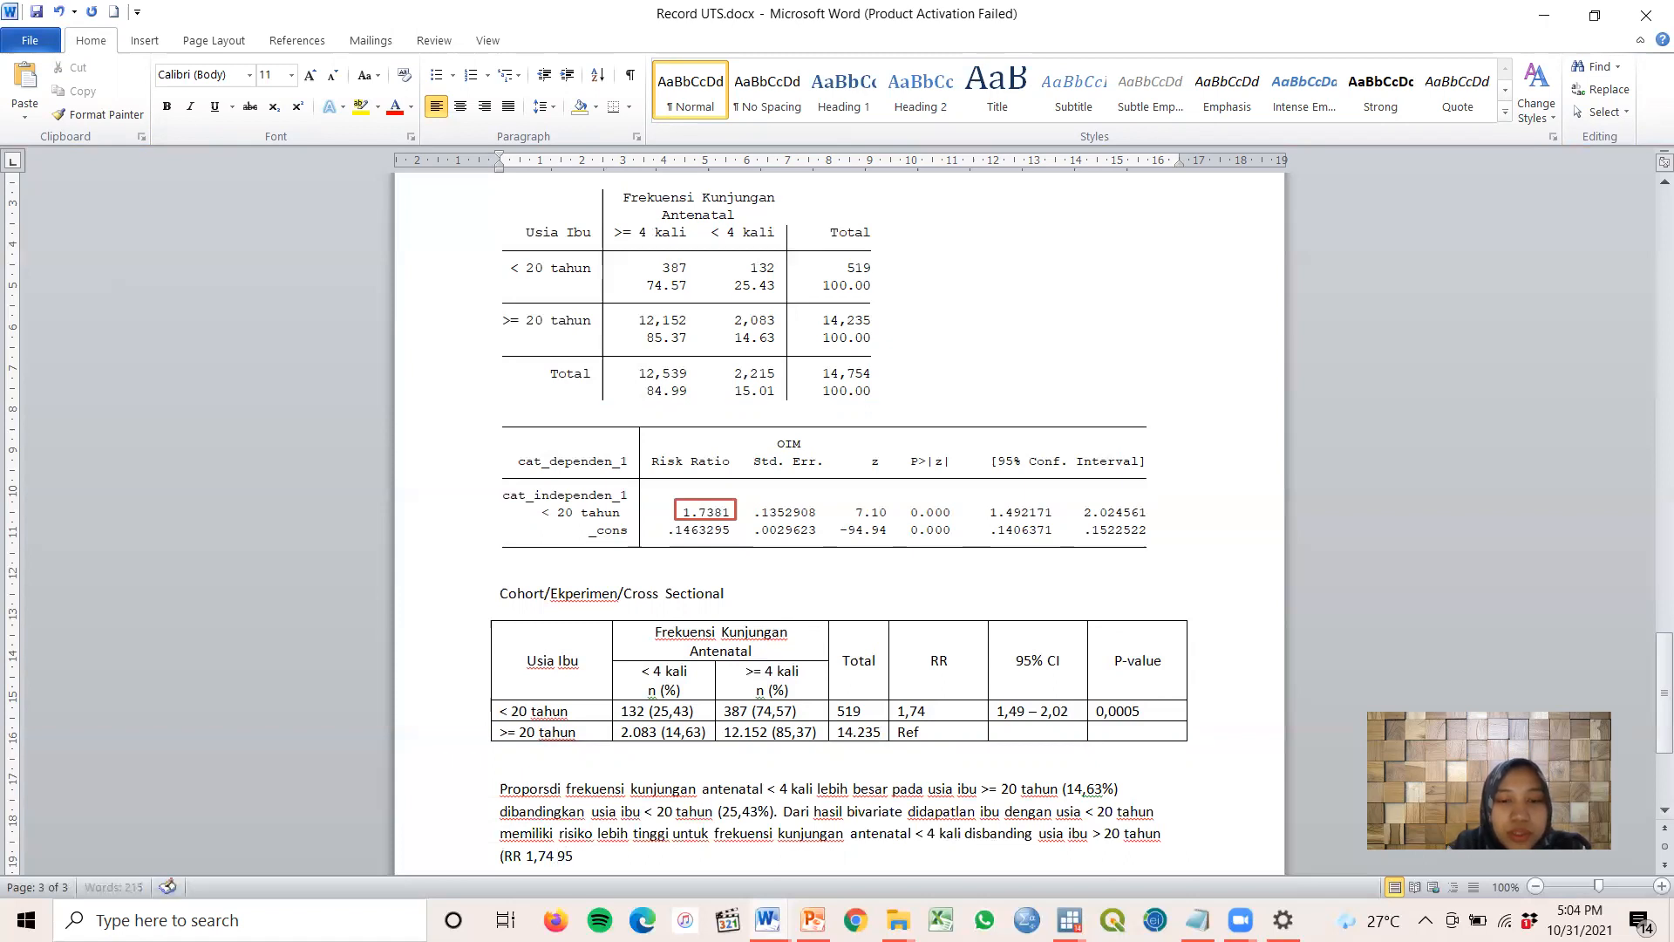
text(% CI)
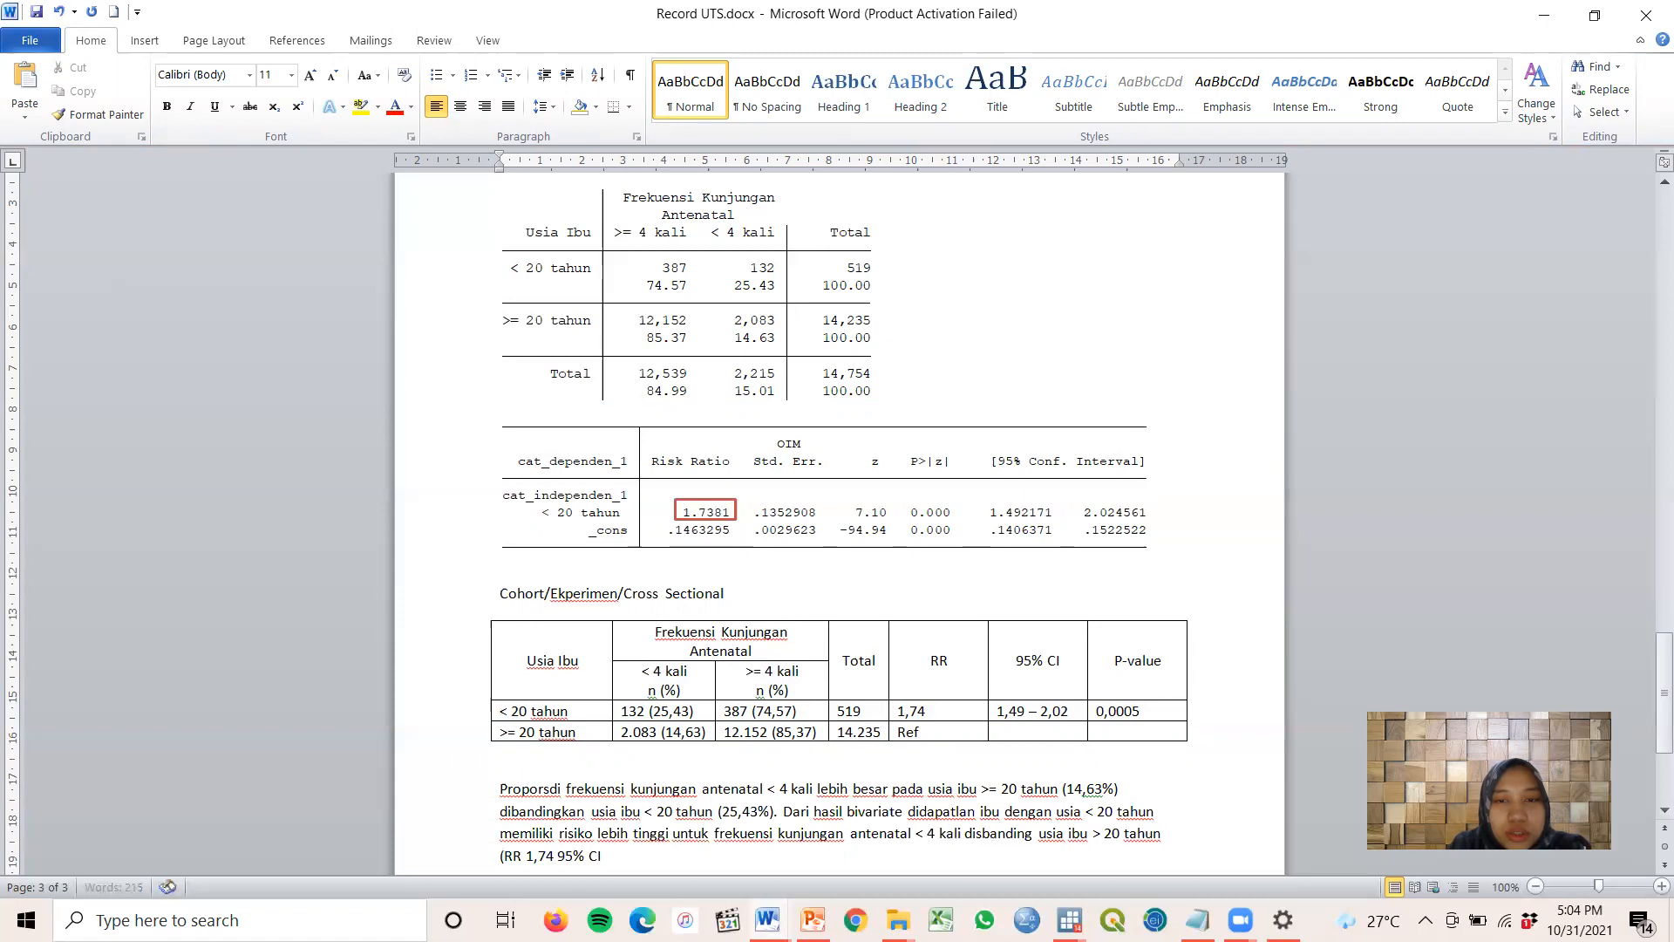
text( 1,4)
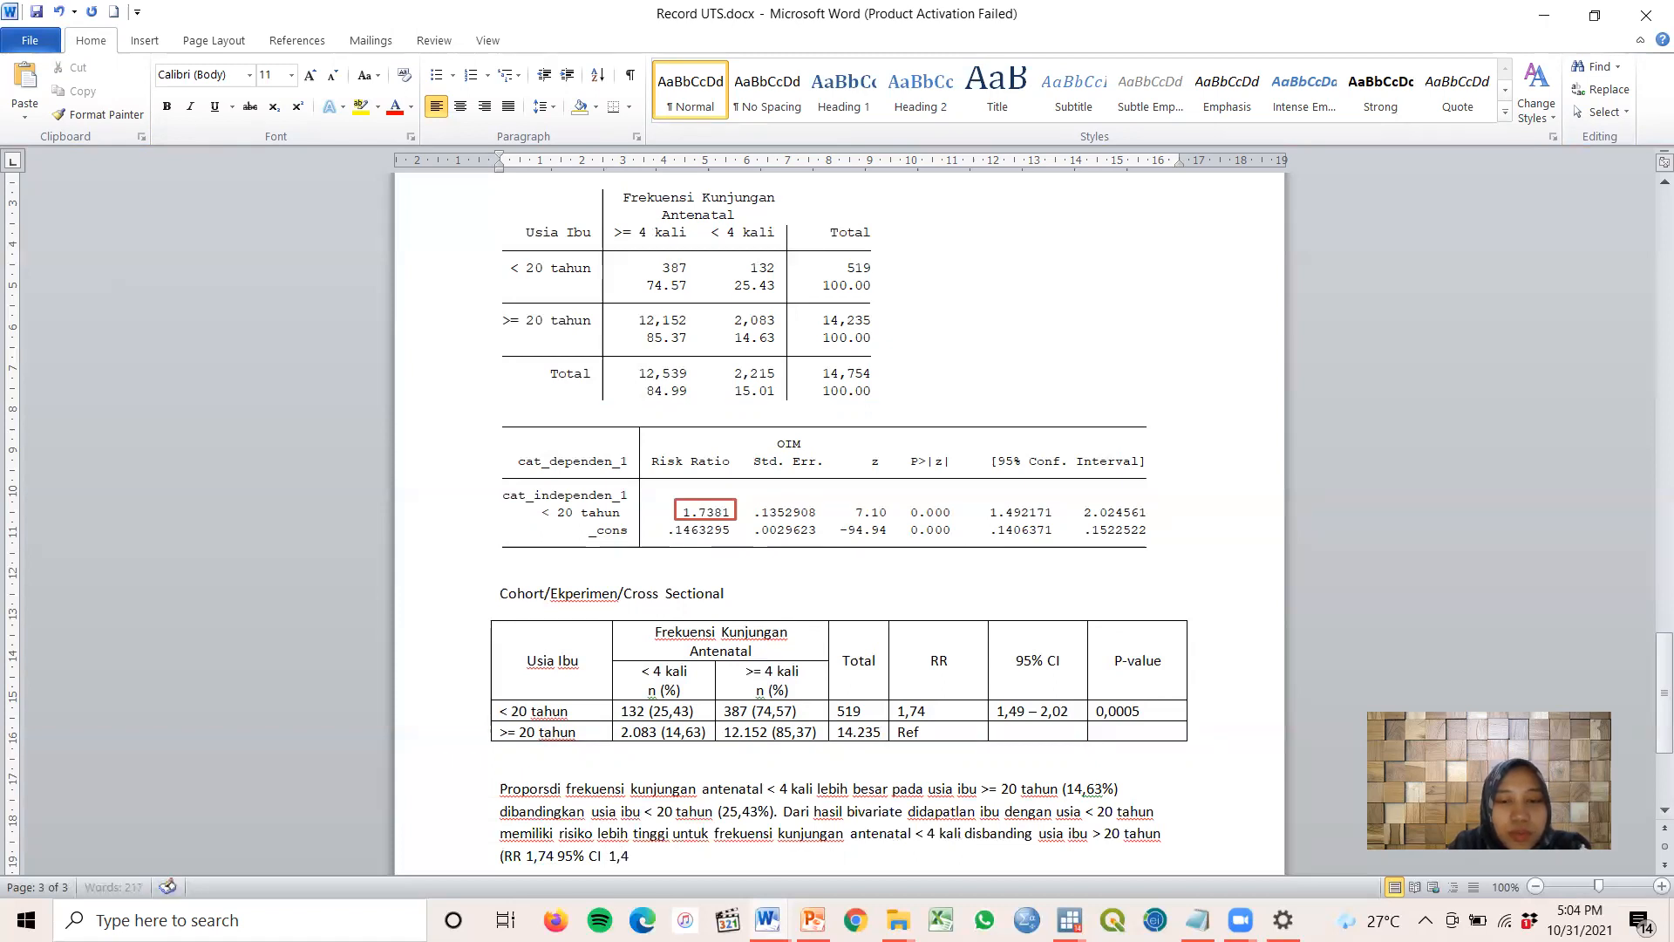
text(9-2,02) dan)
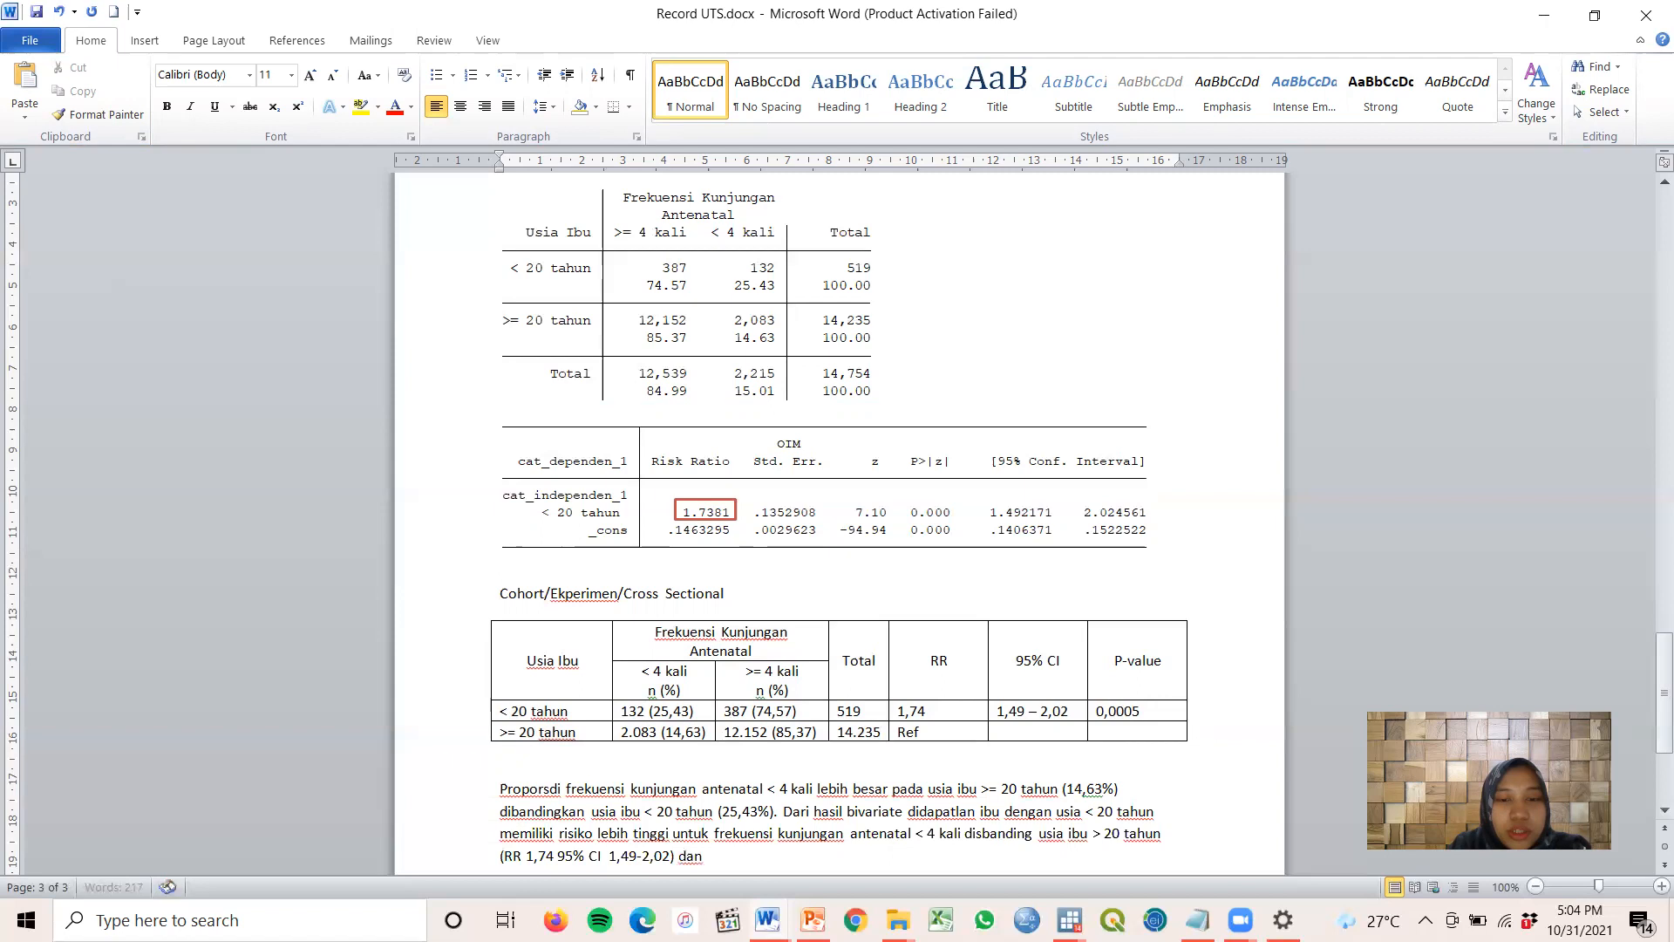
Finish the interpretation paragraph with 'terbukti secara signifikan (P-value <0,05)'
text( terbukti secara sig)
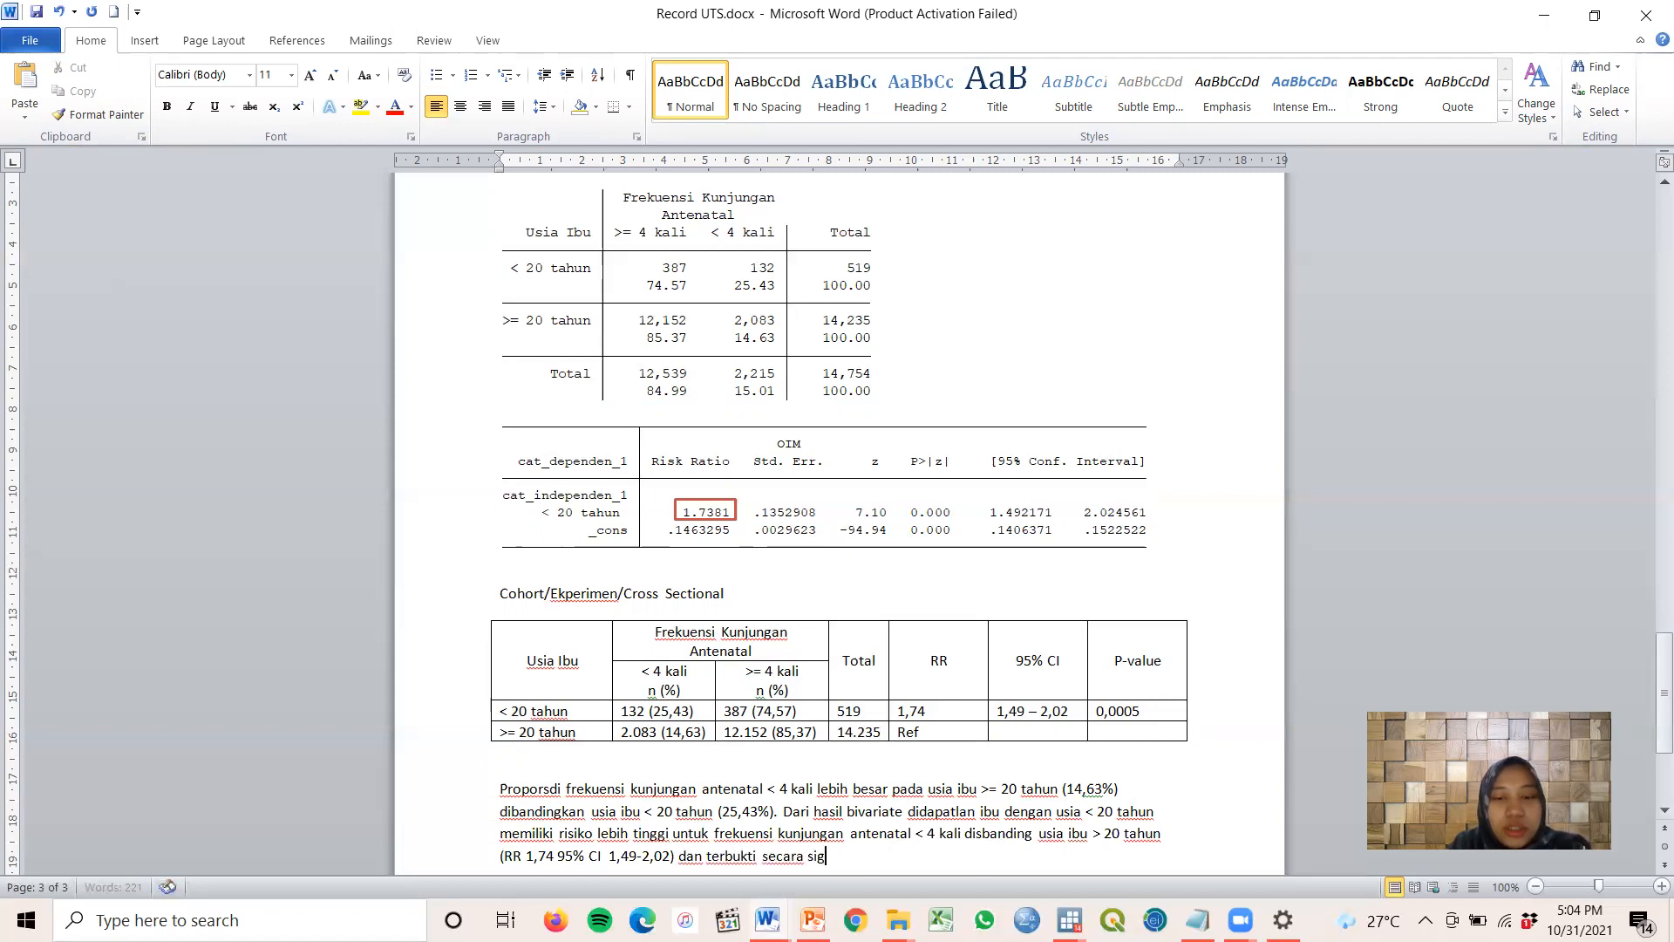
text(nifikan )
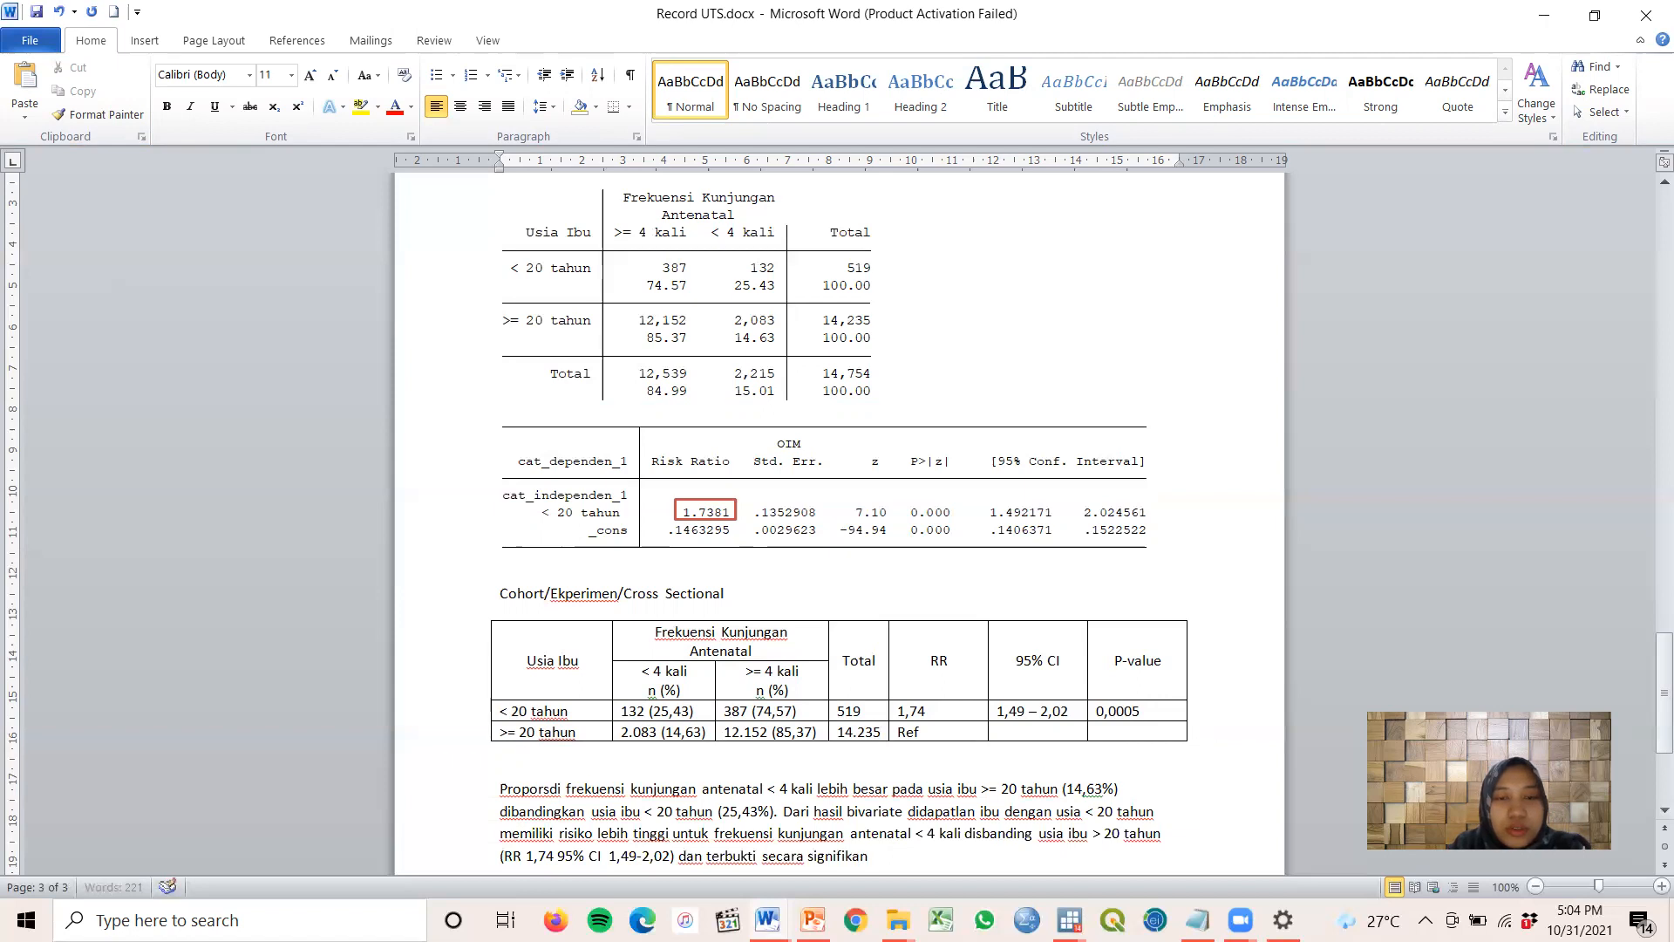
text(()
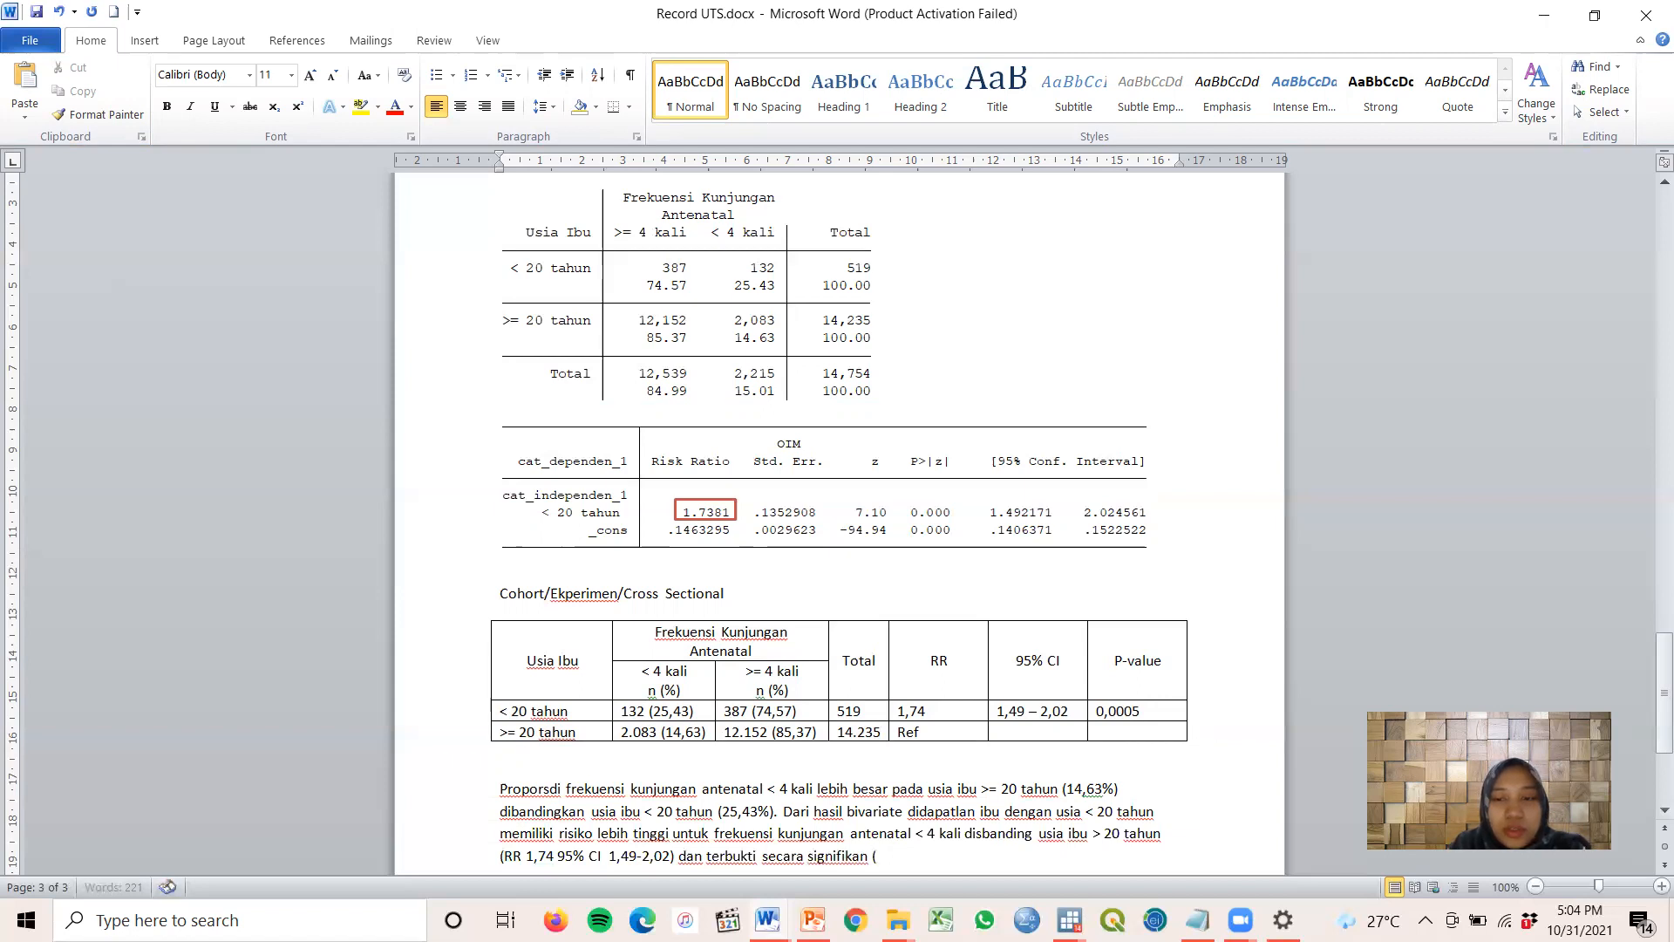
text(P-vale)
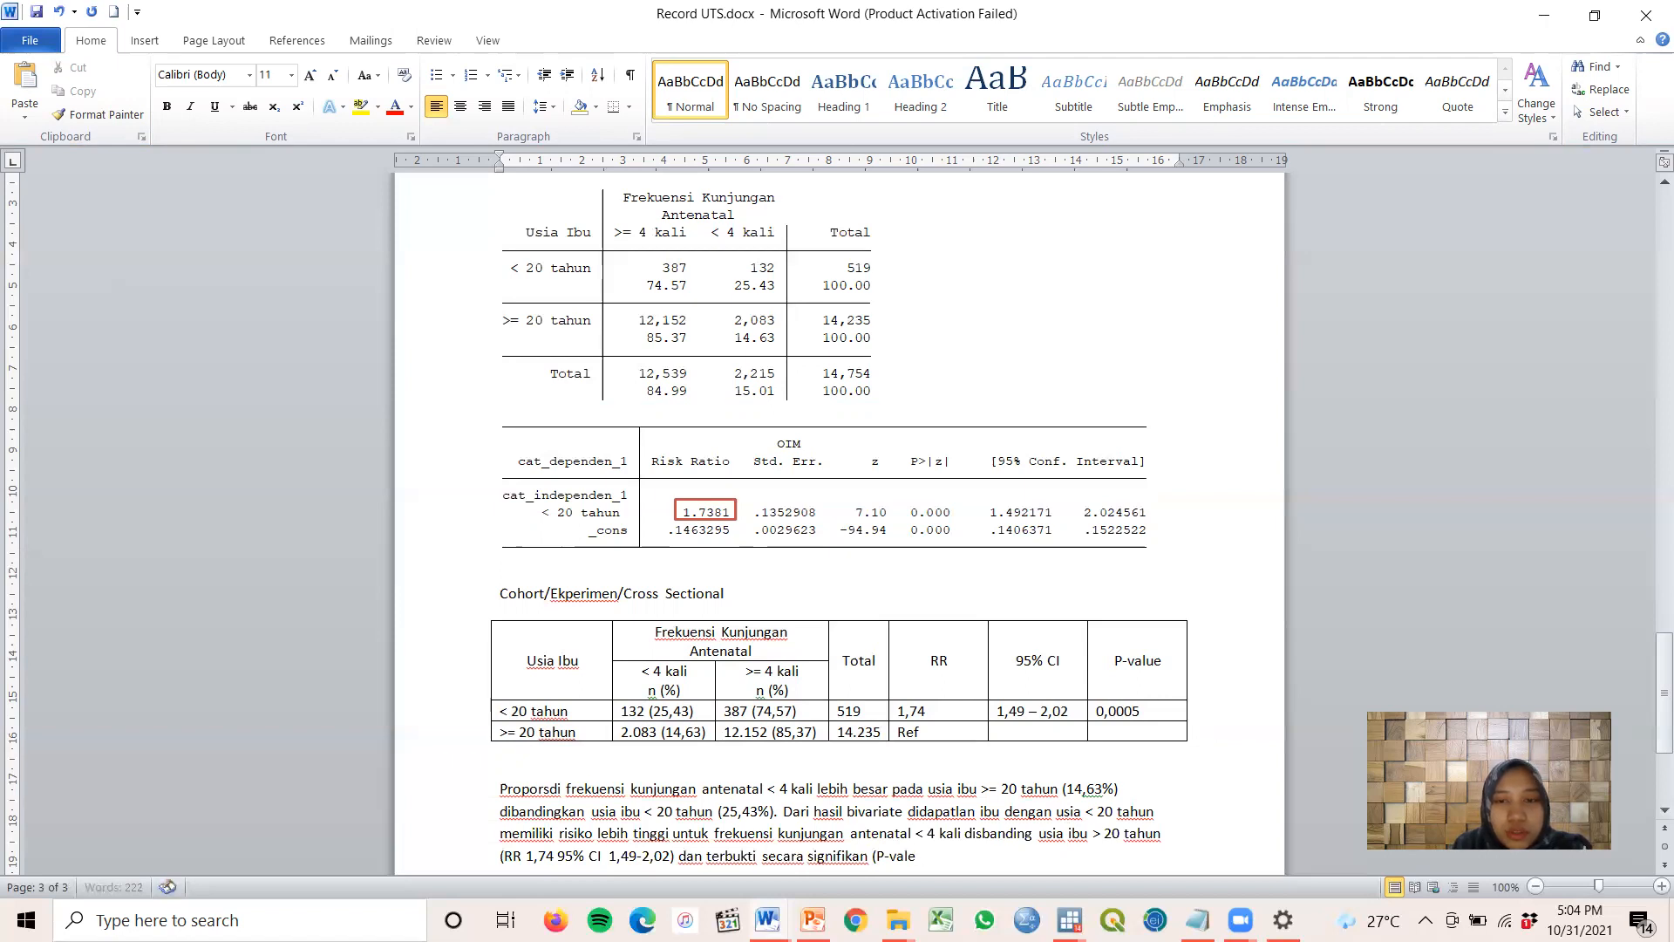
key(BackSpace)
text(ue)
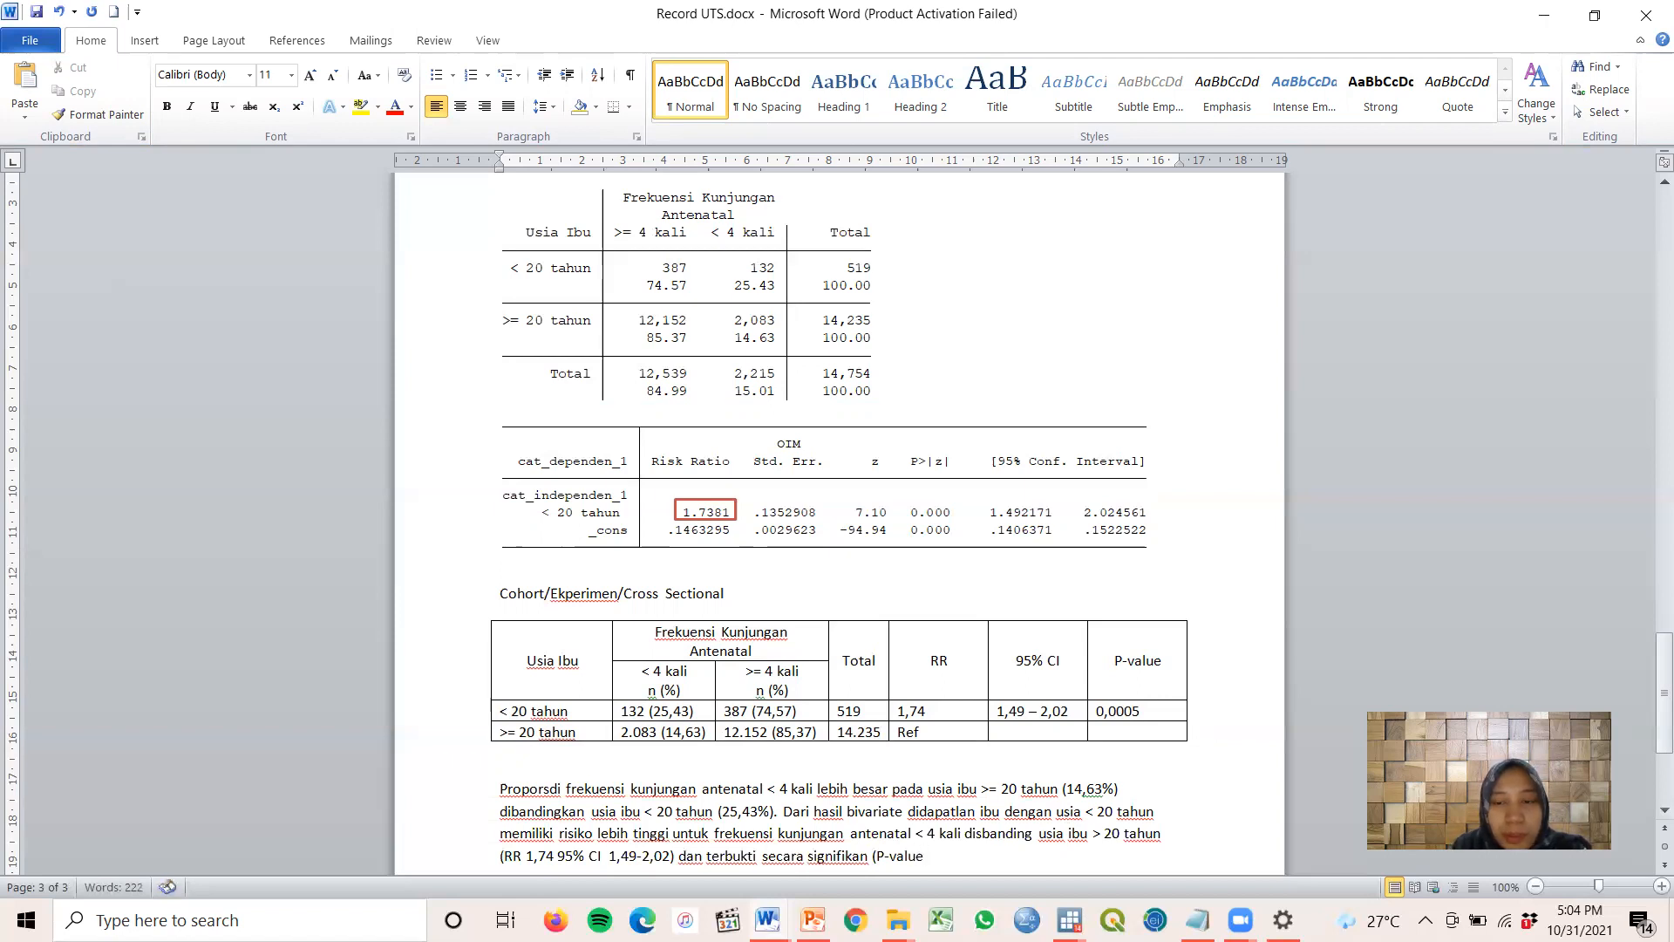
text( <0)
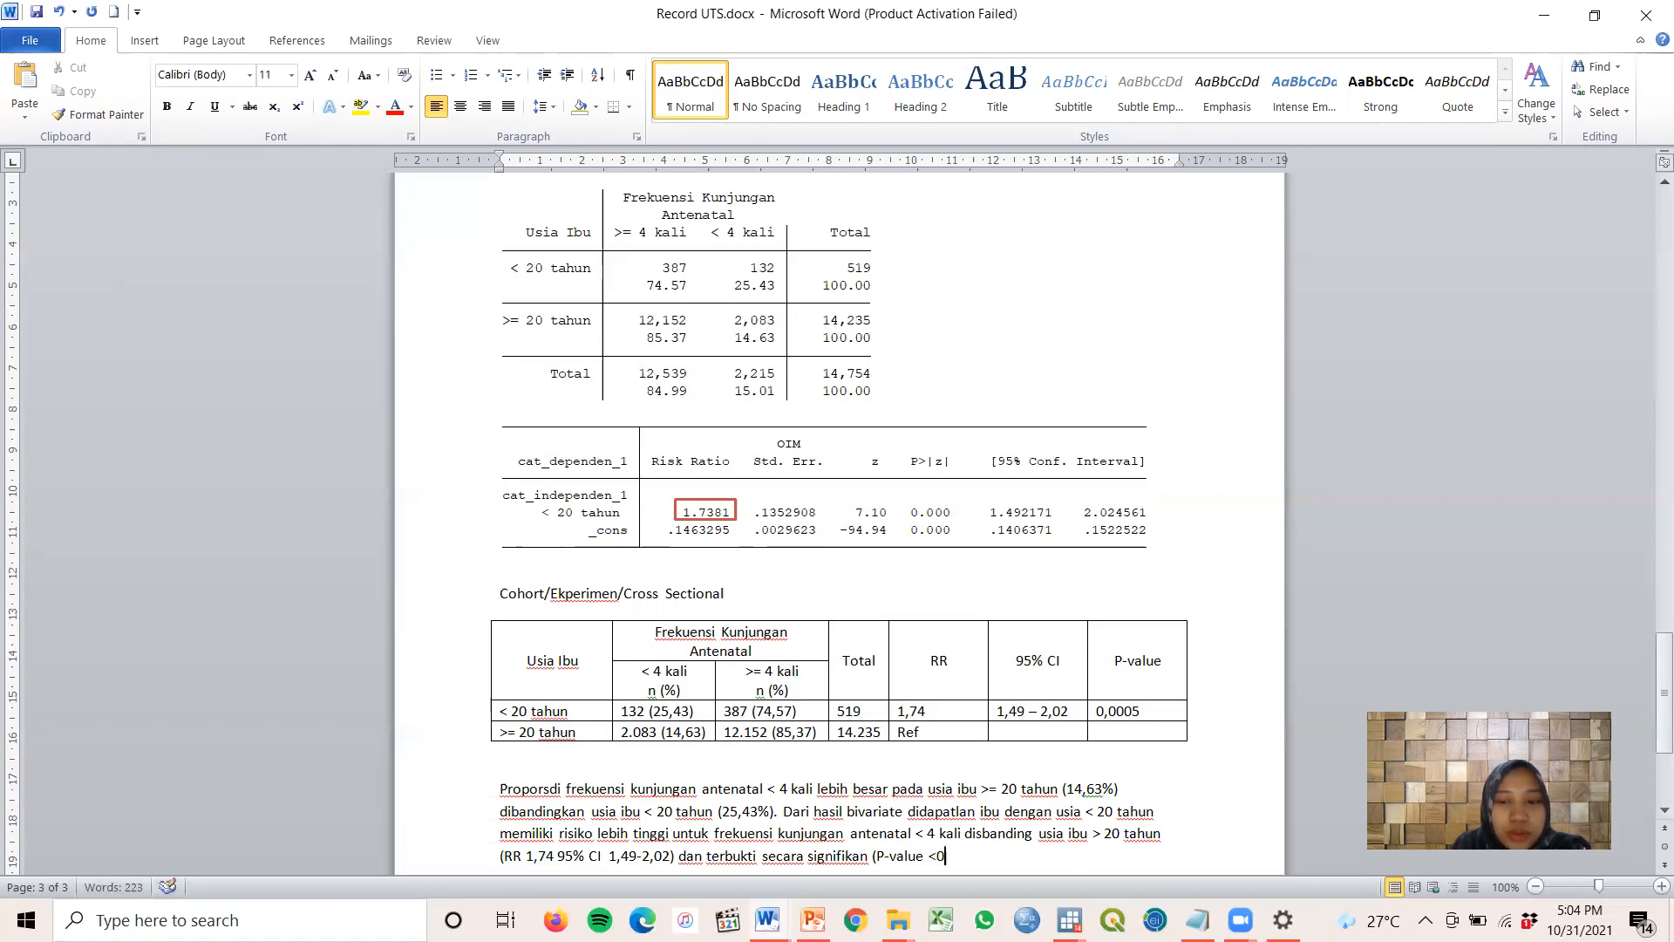
text(,0)
text())
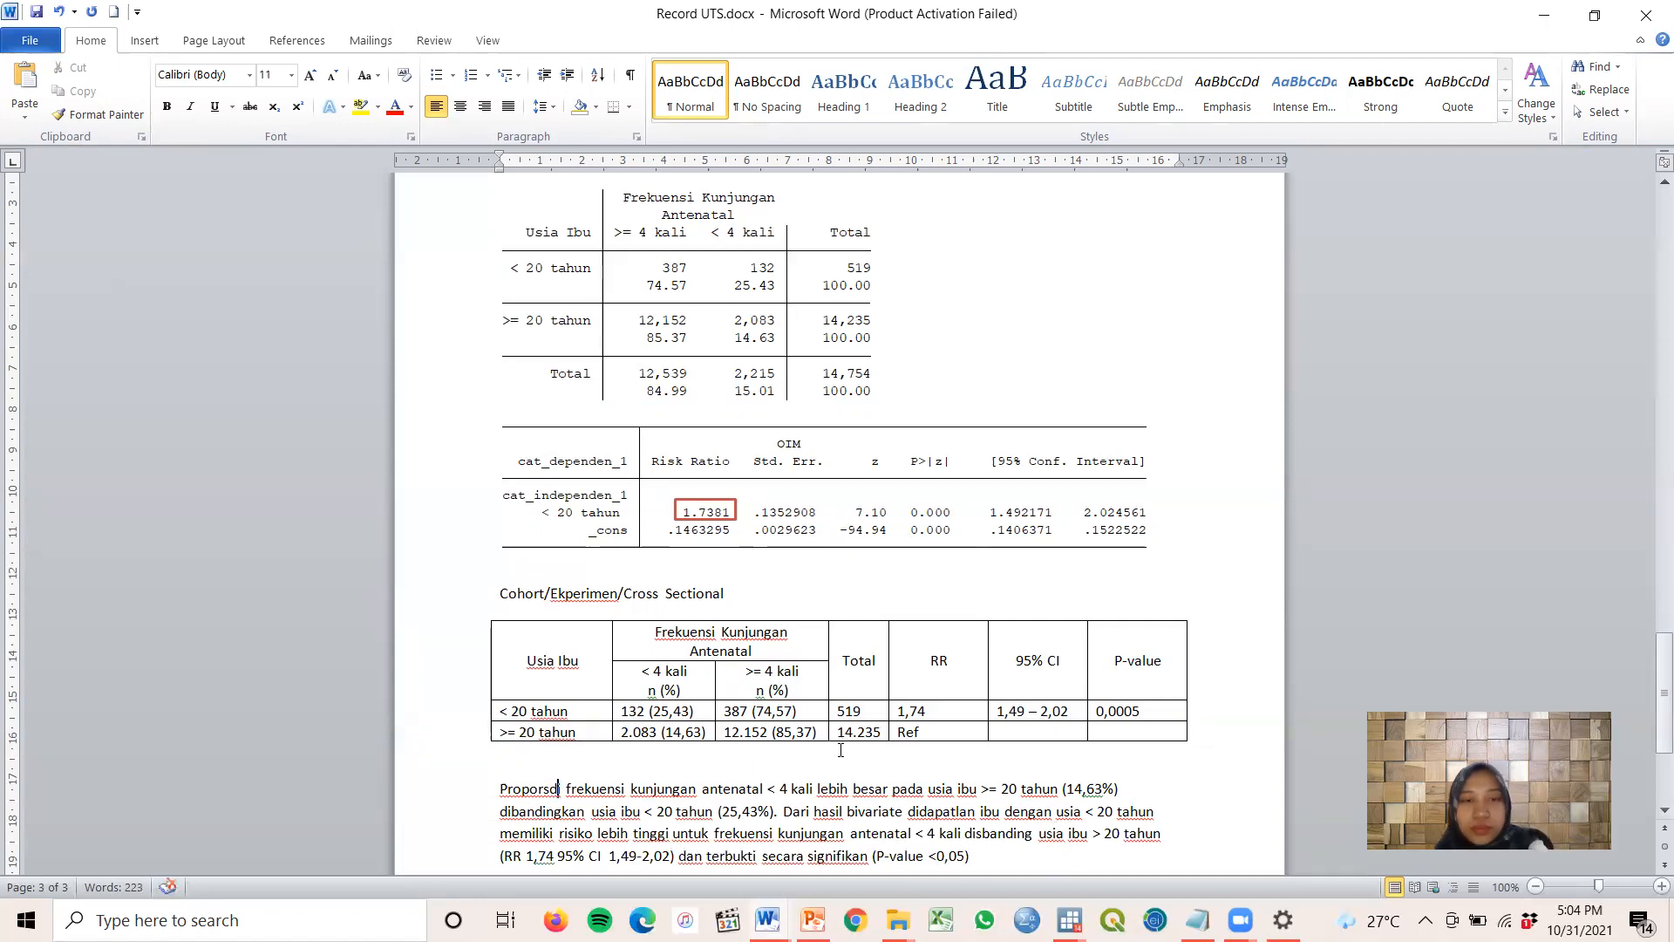
Correct the paragraph's opening word to 'Proporsi' and the misspelled verb after 'bivariate' to 'didapatkan'
key(BackSpace)
key(BackSpace)
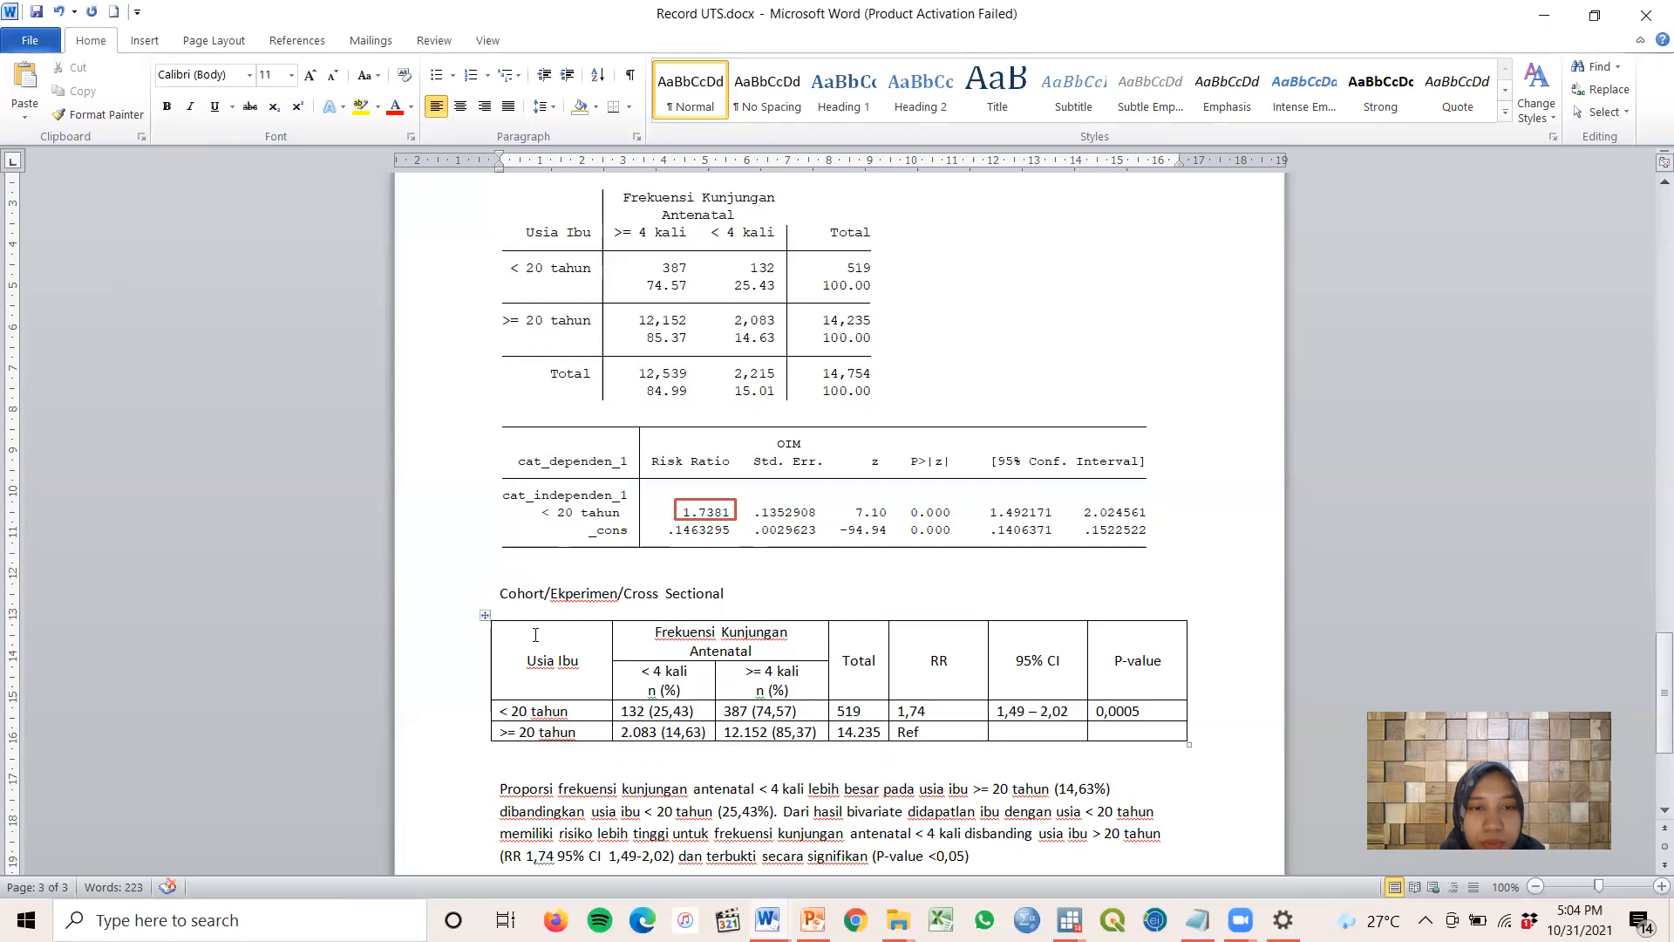
drag(521, 654, 663, 735)
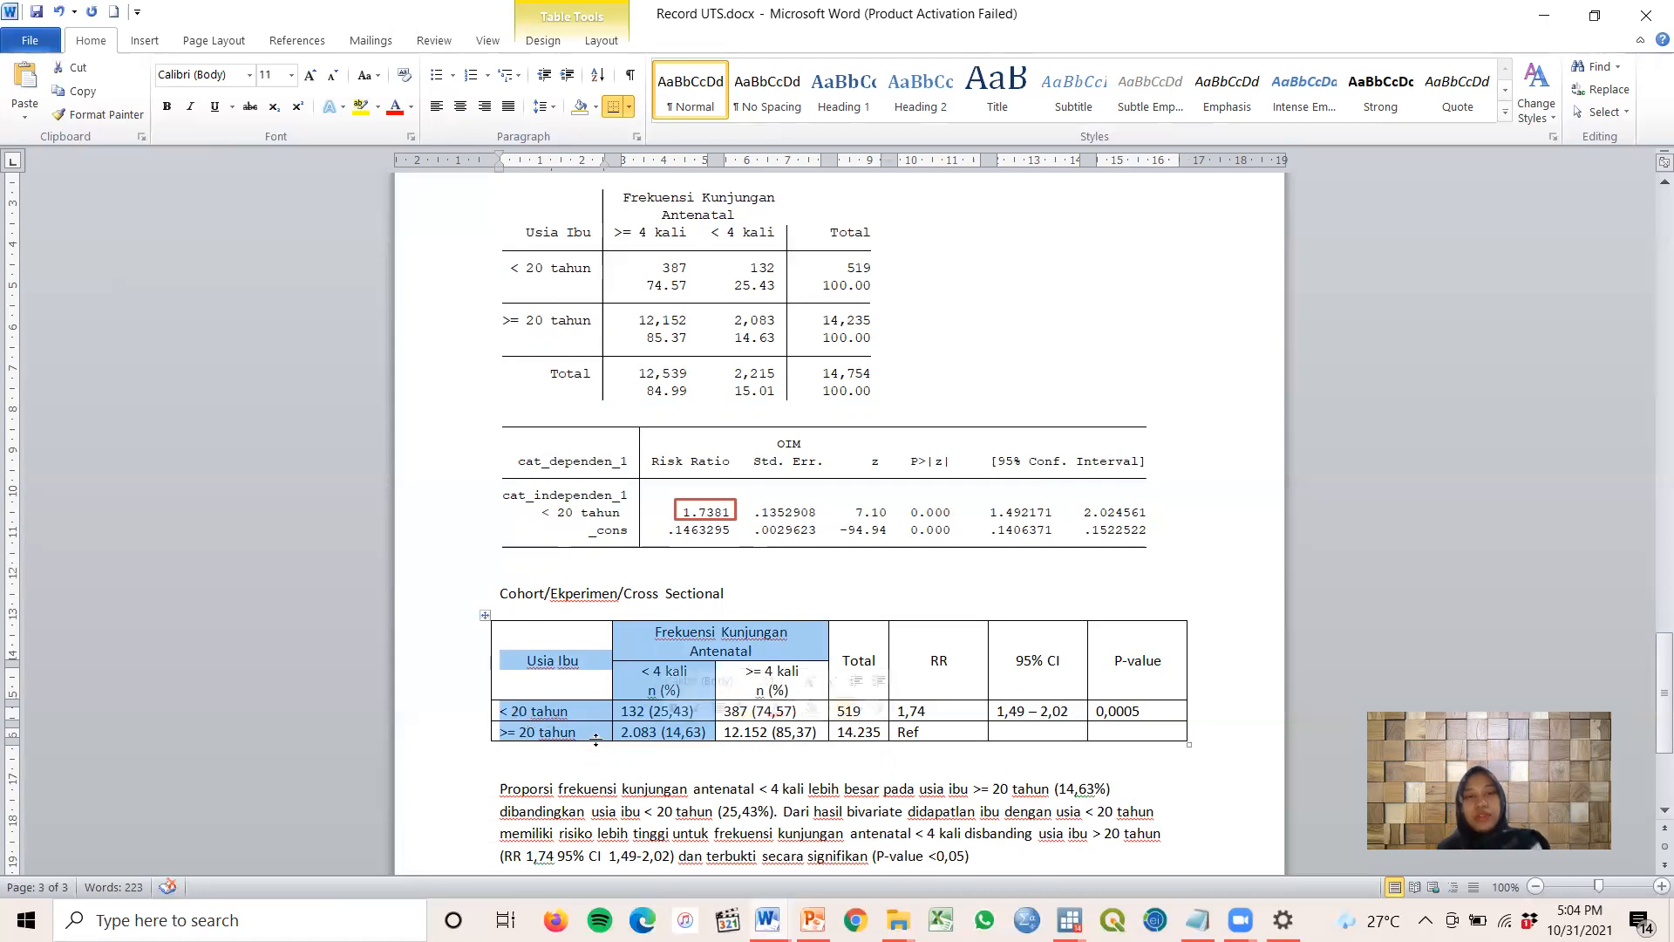
scroll(571, 729, down, 1)
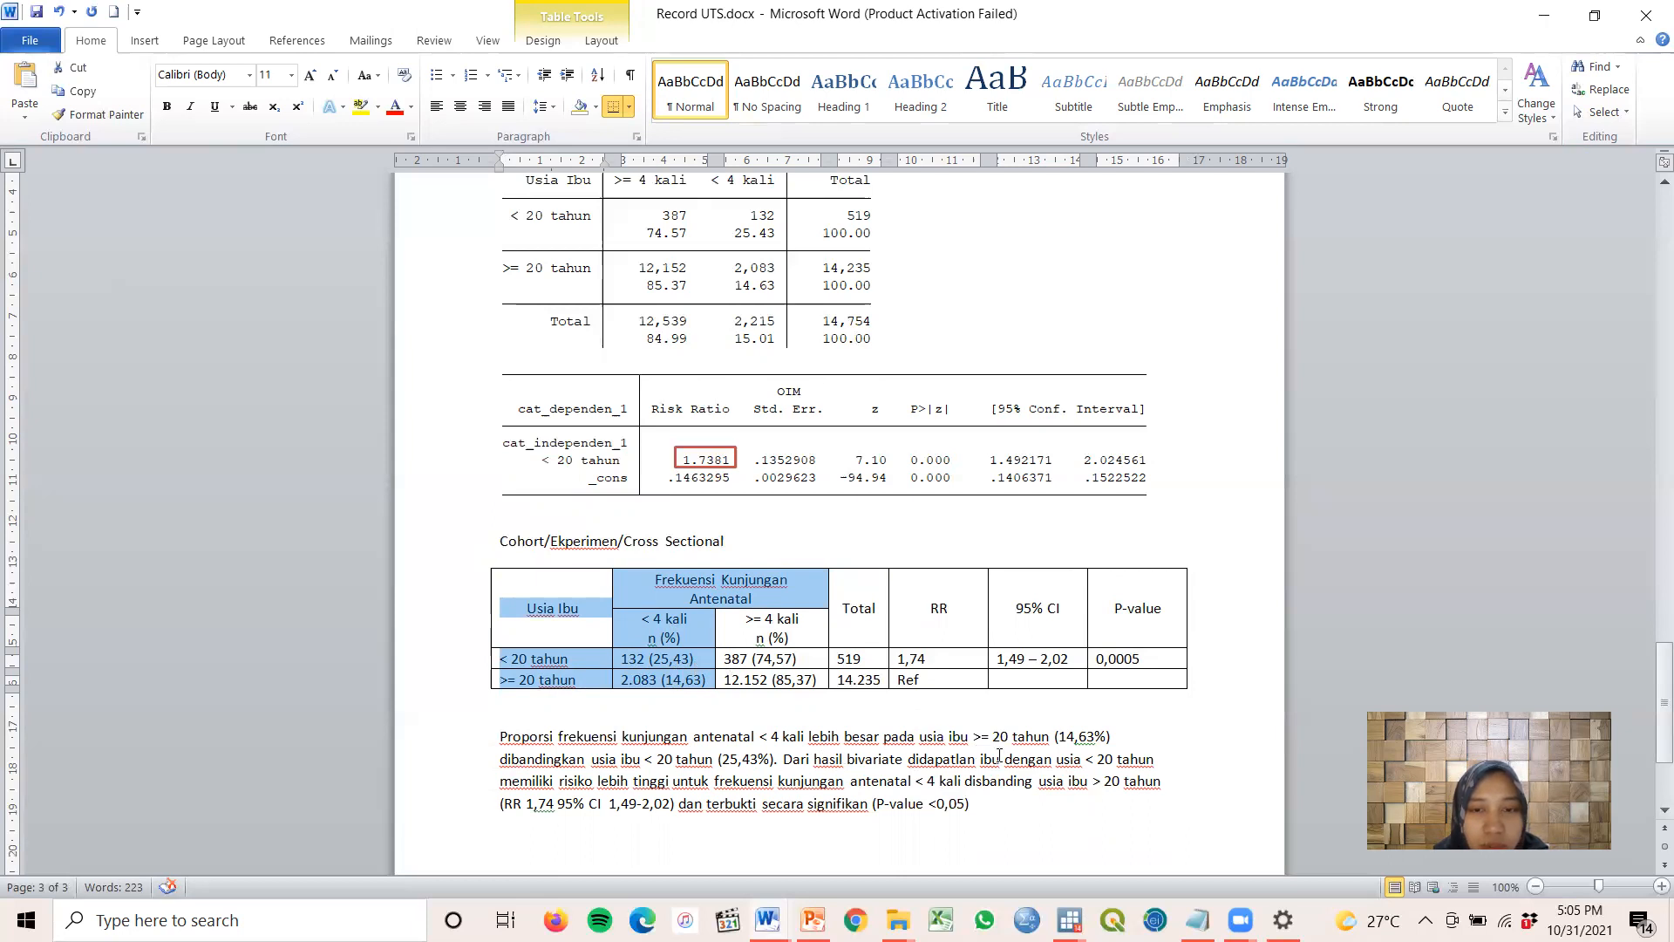
click(966, 758)
key(BackSpace)
text(k)
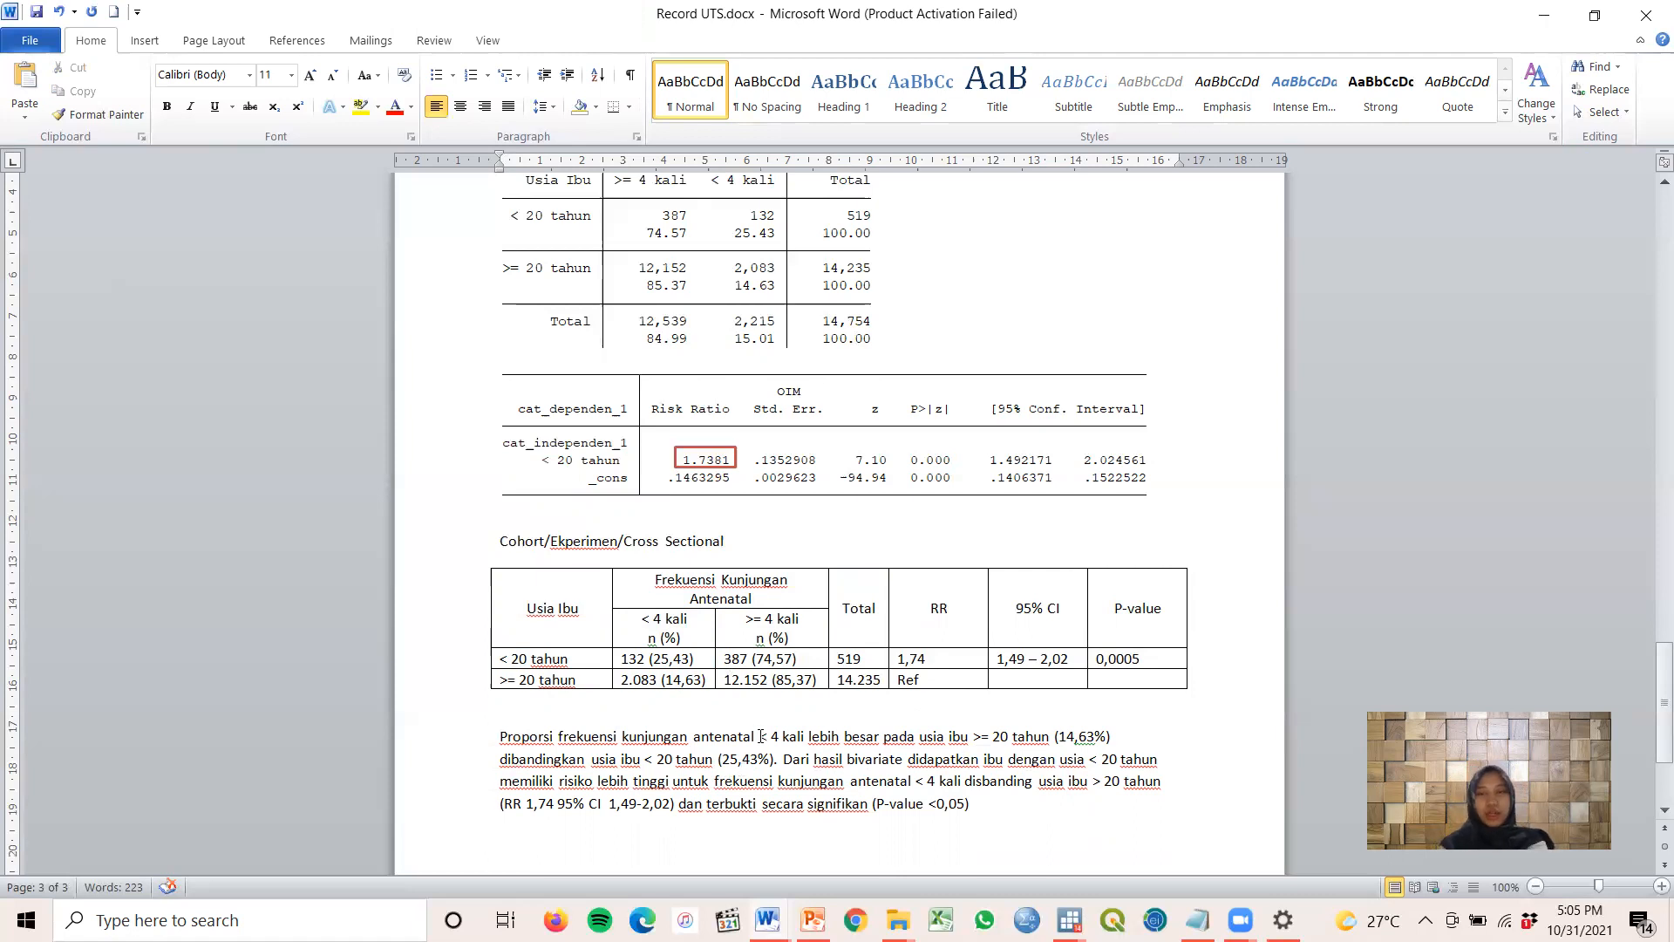
Correct the comparison word after '< 4 kali' to 'dibanding' and set the compared maternal age to '>= 20 tahun'
click(979, 781)
key(BackSpace)
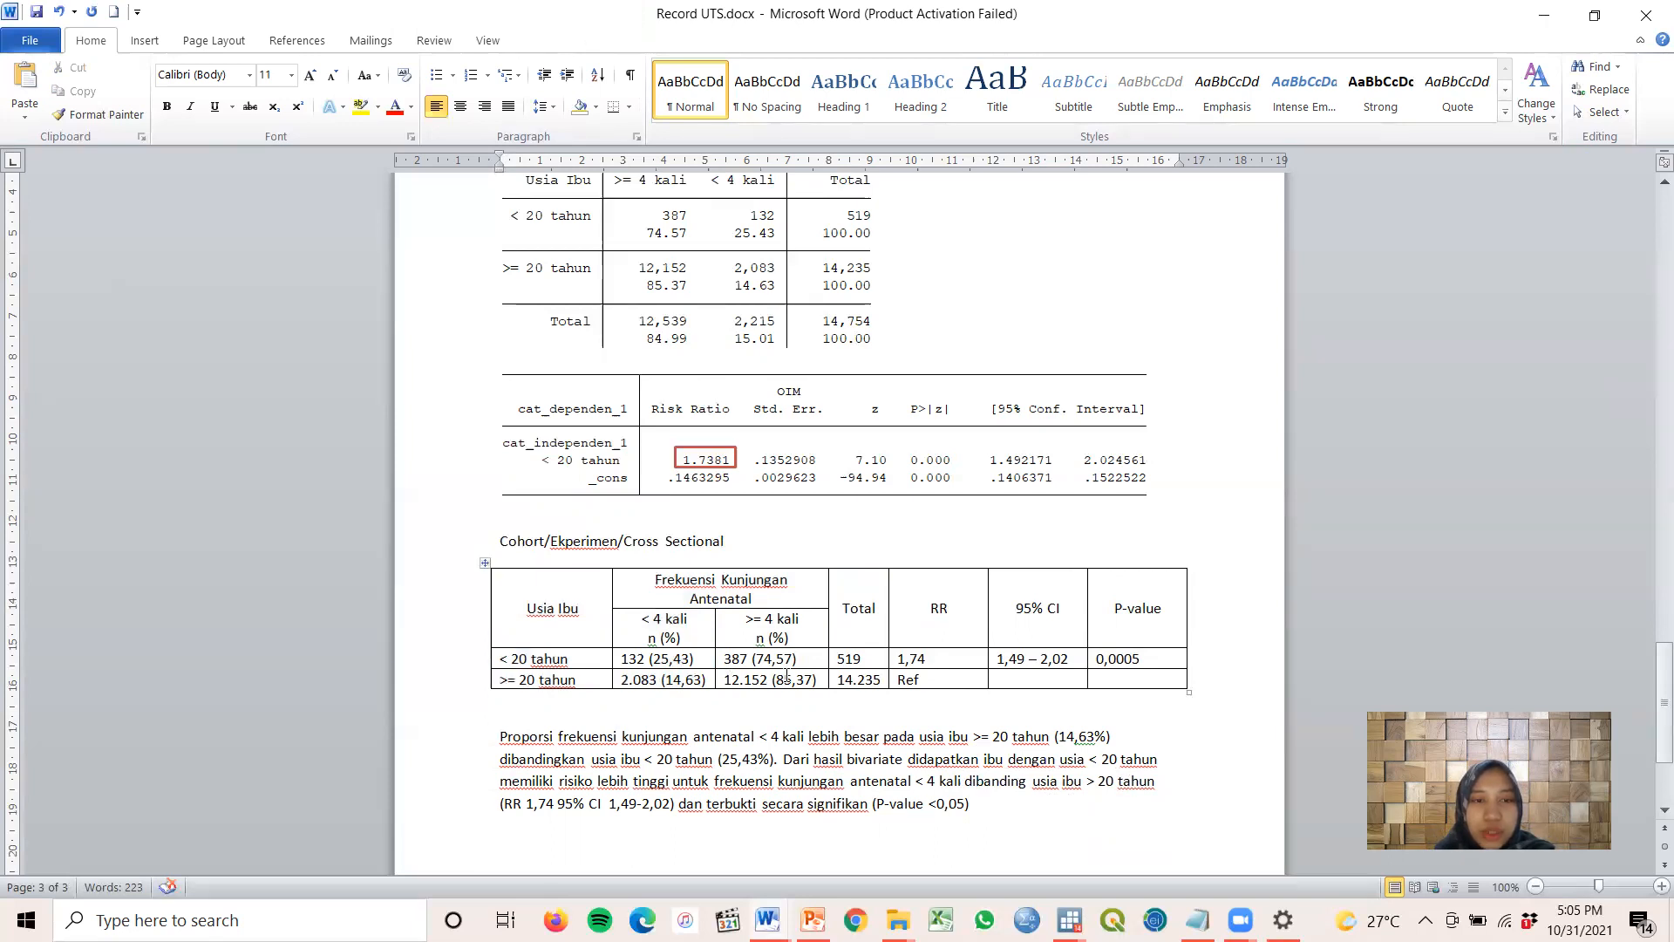
click(1095, 781)
text(=)
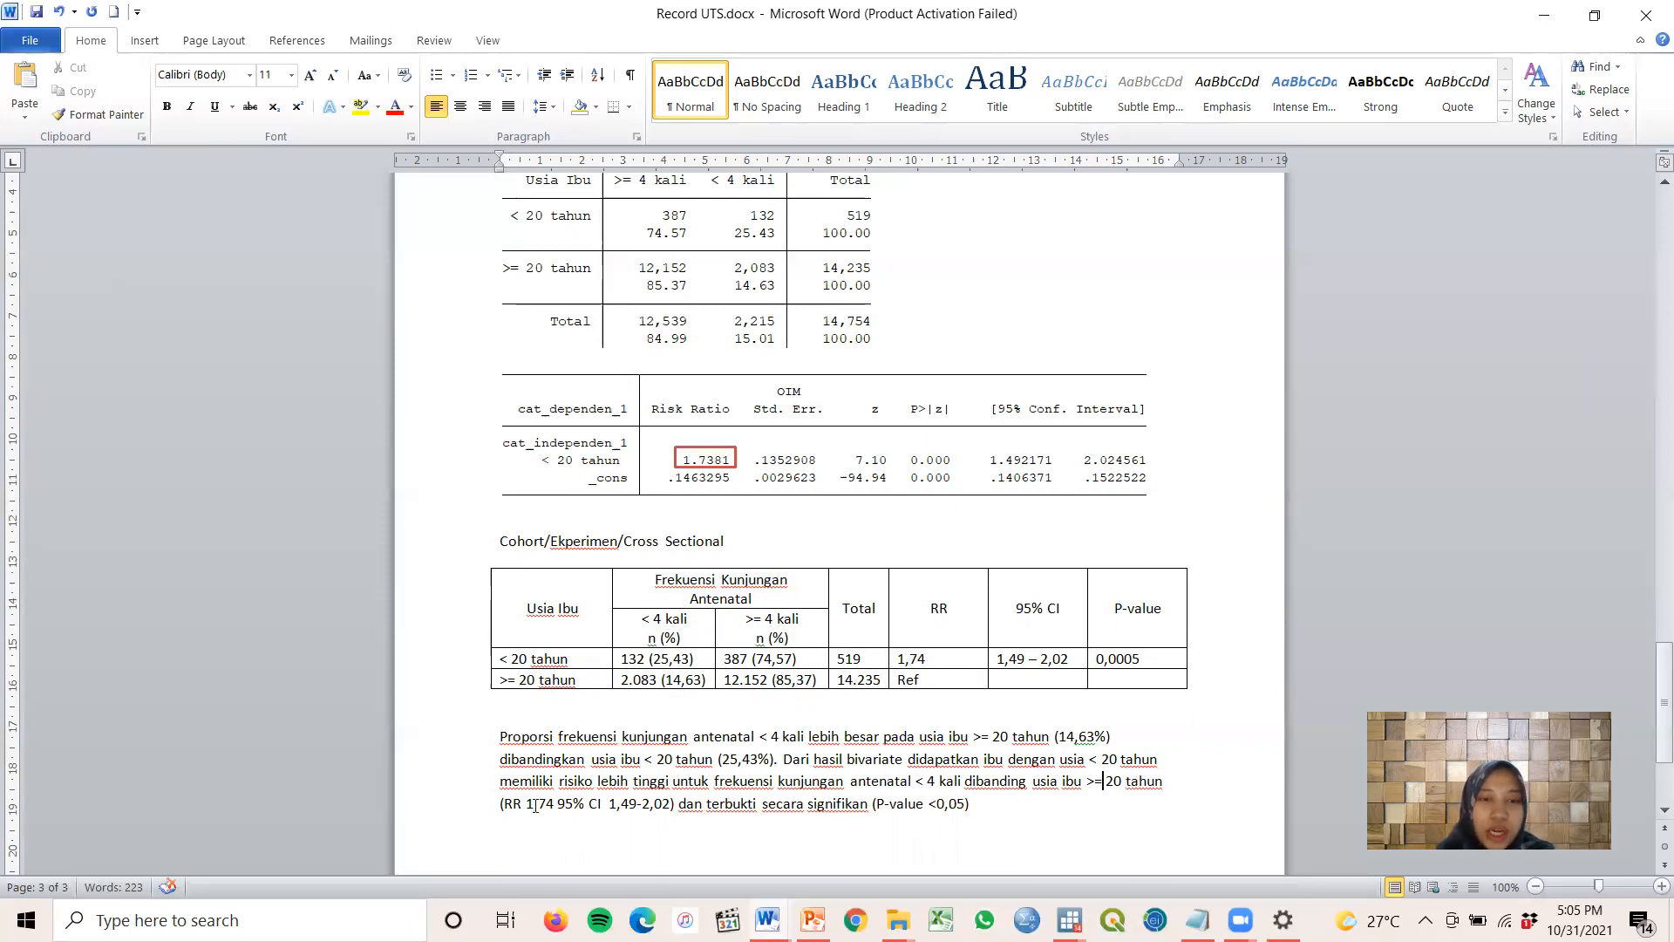
Review the RR, 95% CI and P-value in the < 20 tahun row against the interpretation paragraph, and highlight that paragraph
key(Up)
key(Up)
key(Up)
key(Up)
key(Up)
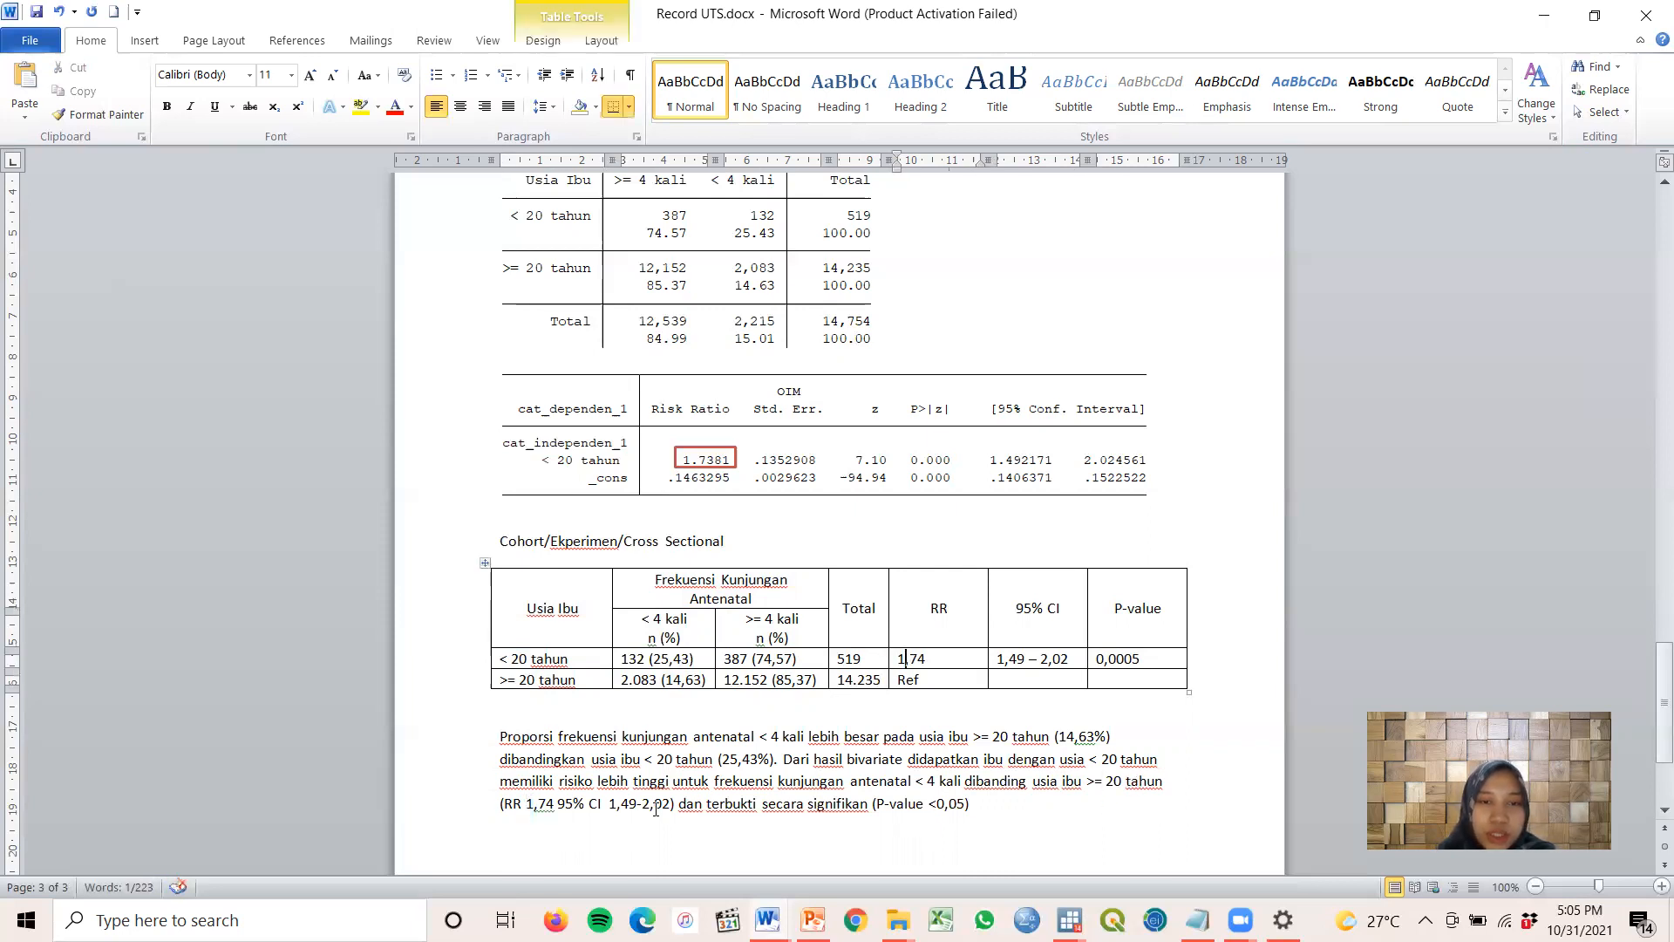
click(615, 805)
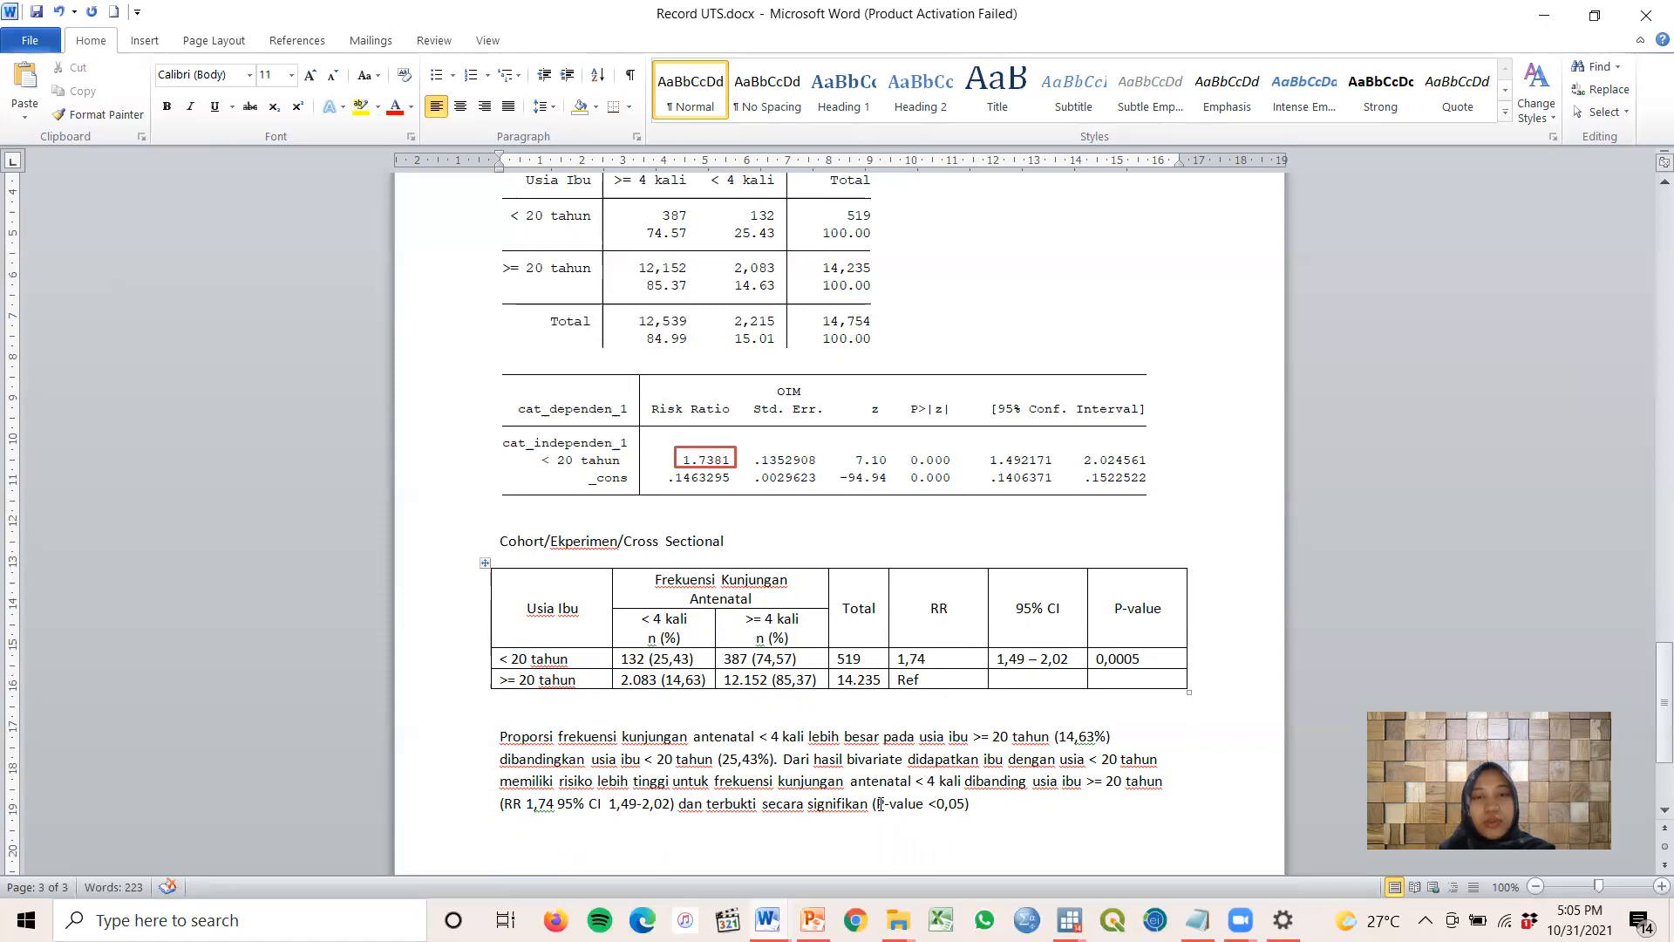
drag(1098, 659, 1142, 659)
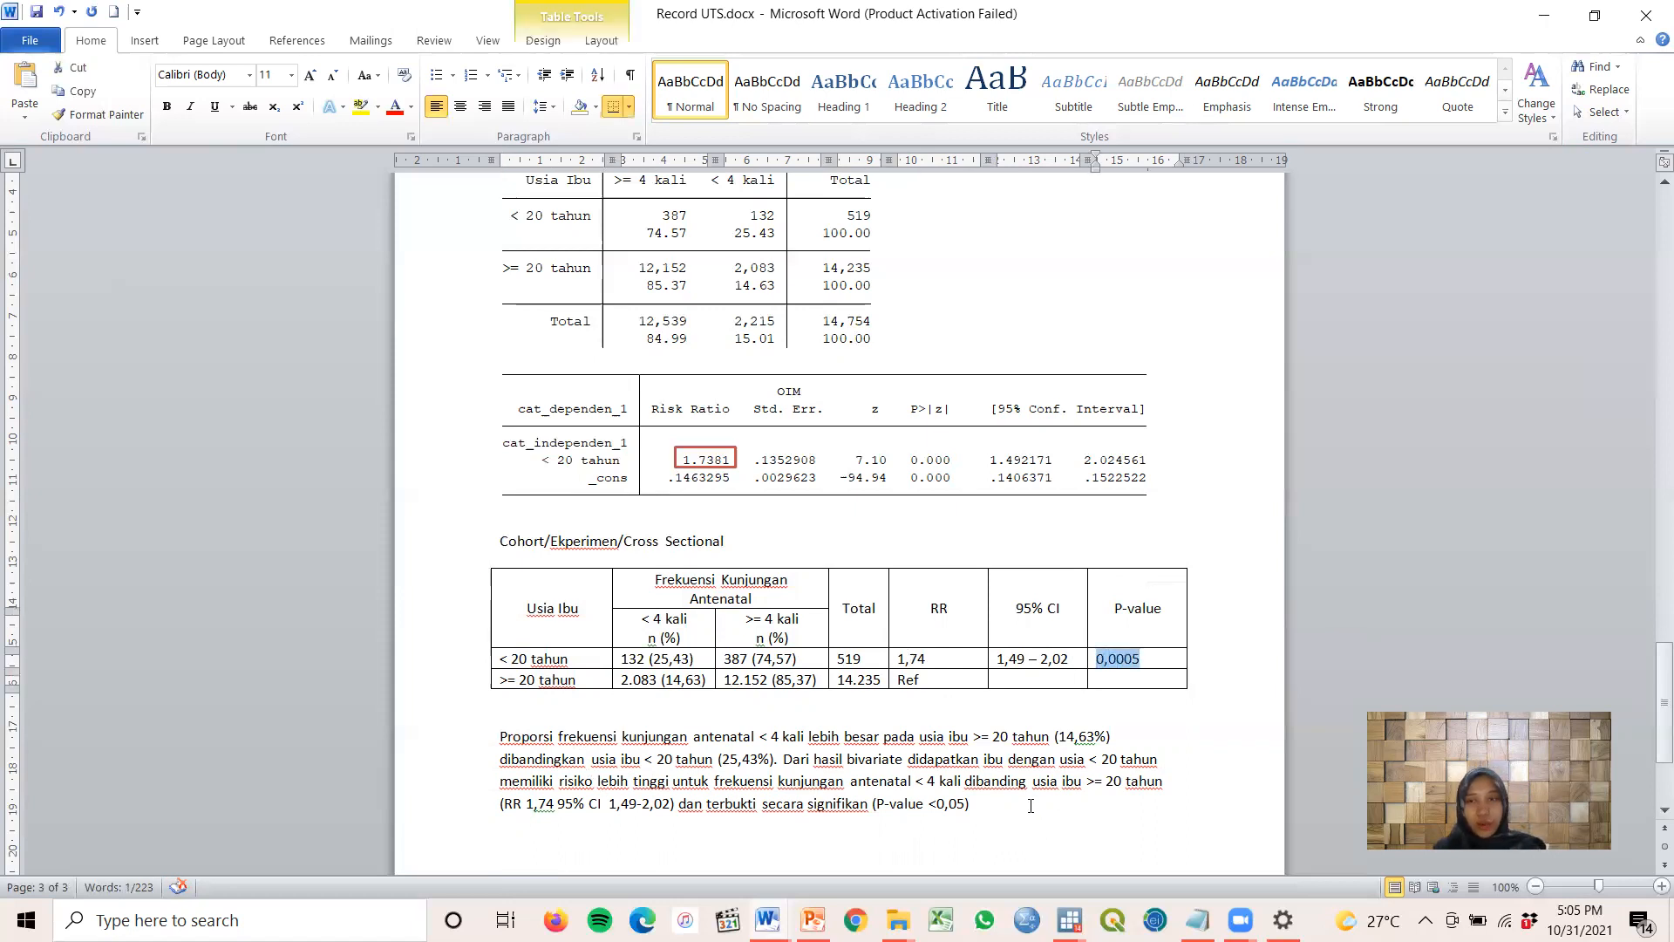
scroll(1030, 805, down, 3)
mouse_move(978, 610)
mouse_down()
mouse_move(548, 516)
mouse_move(497, 531)
mouse_move(977, 611)
mouse_up()
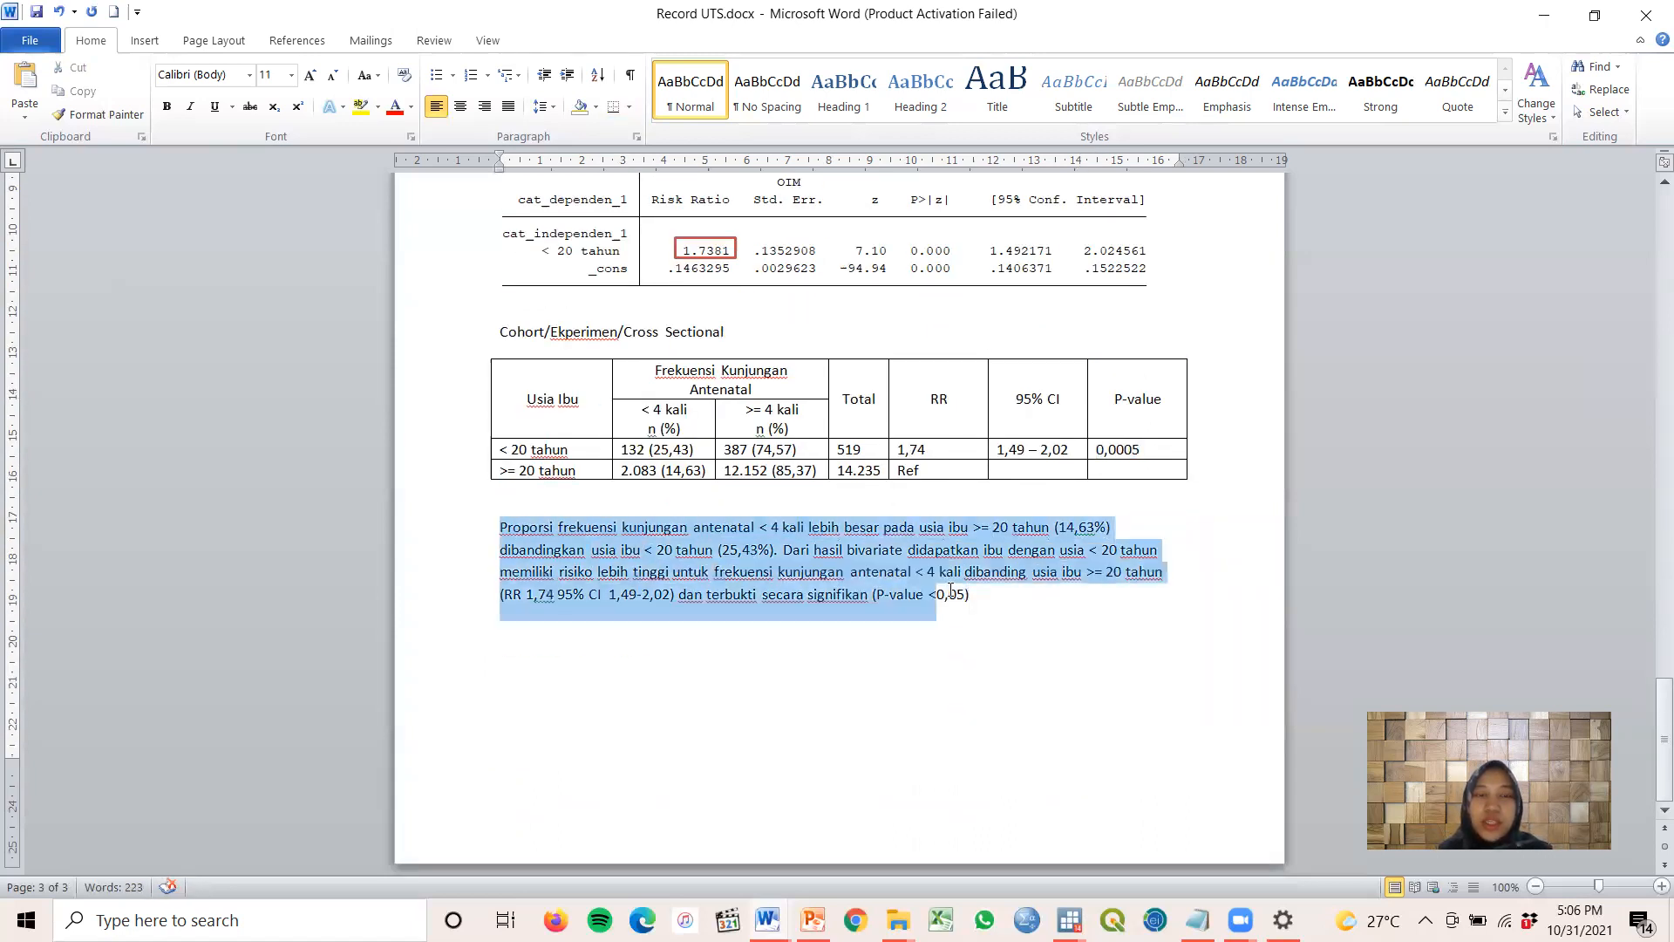
Justify the interpretation paragraph below the cohort results table
click(508, 106)
click(1121, 573)
scroll(530, 559, up, 2)
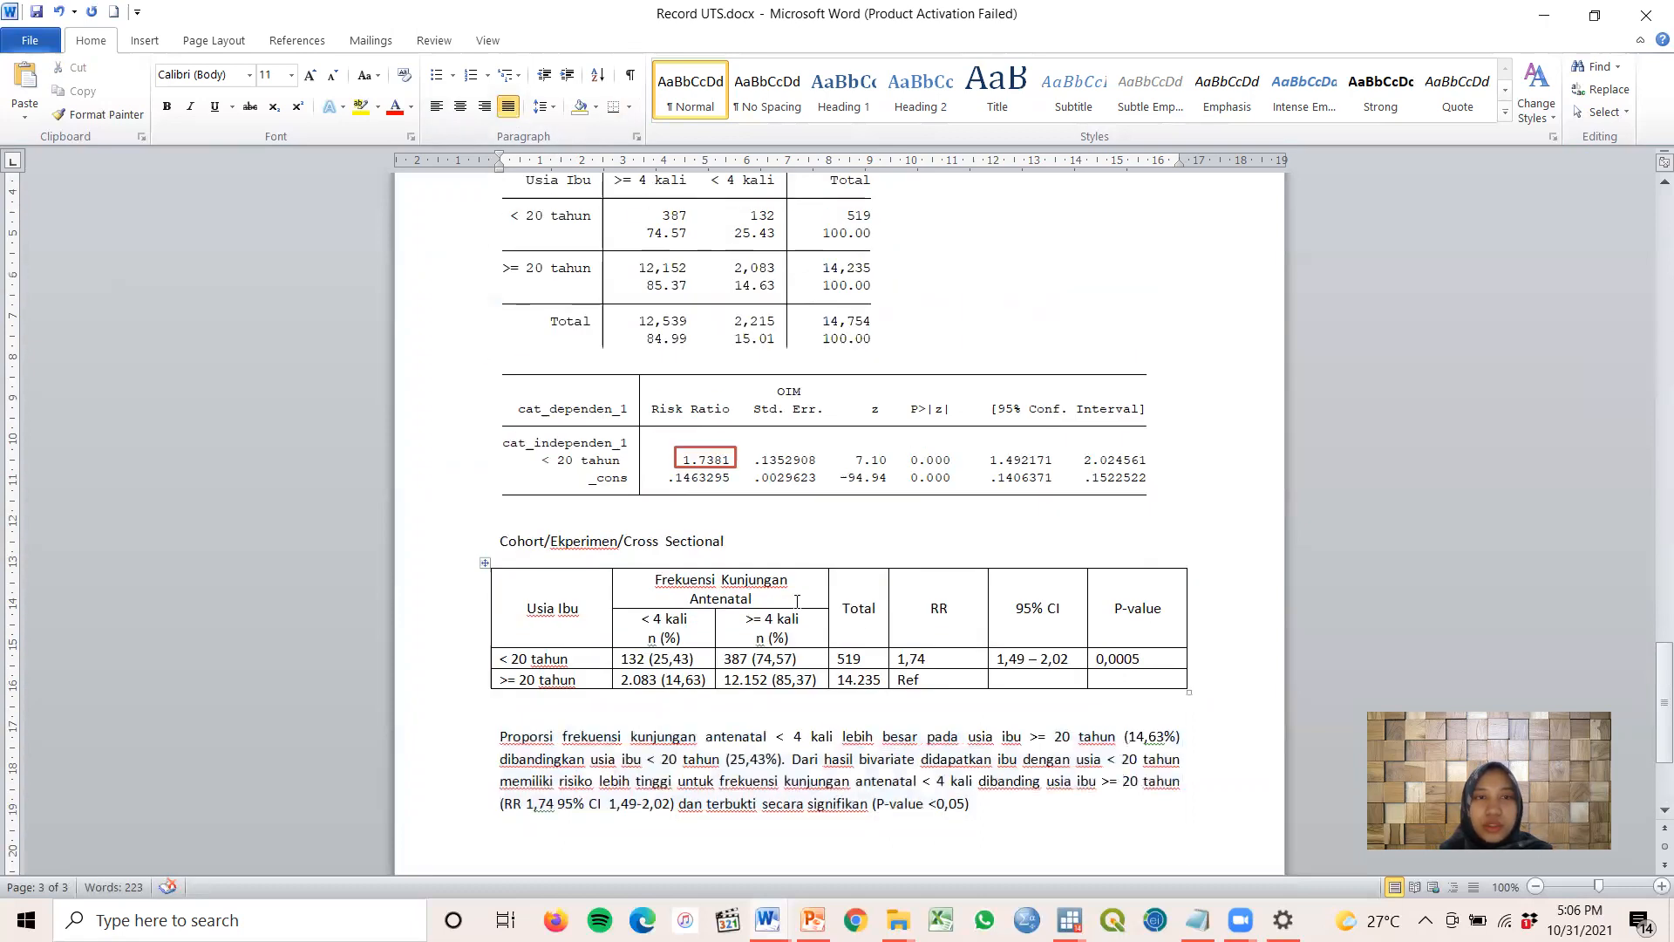
Review the bivariate section from the 'Frekuensi Kunjungan Antenatal >< Usia Ibu' heading down to the interpretation, and highlight the dependent variable's name in that heading
scroll(532, 560, up, 8)
scroll(536, 562, down, 5)
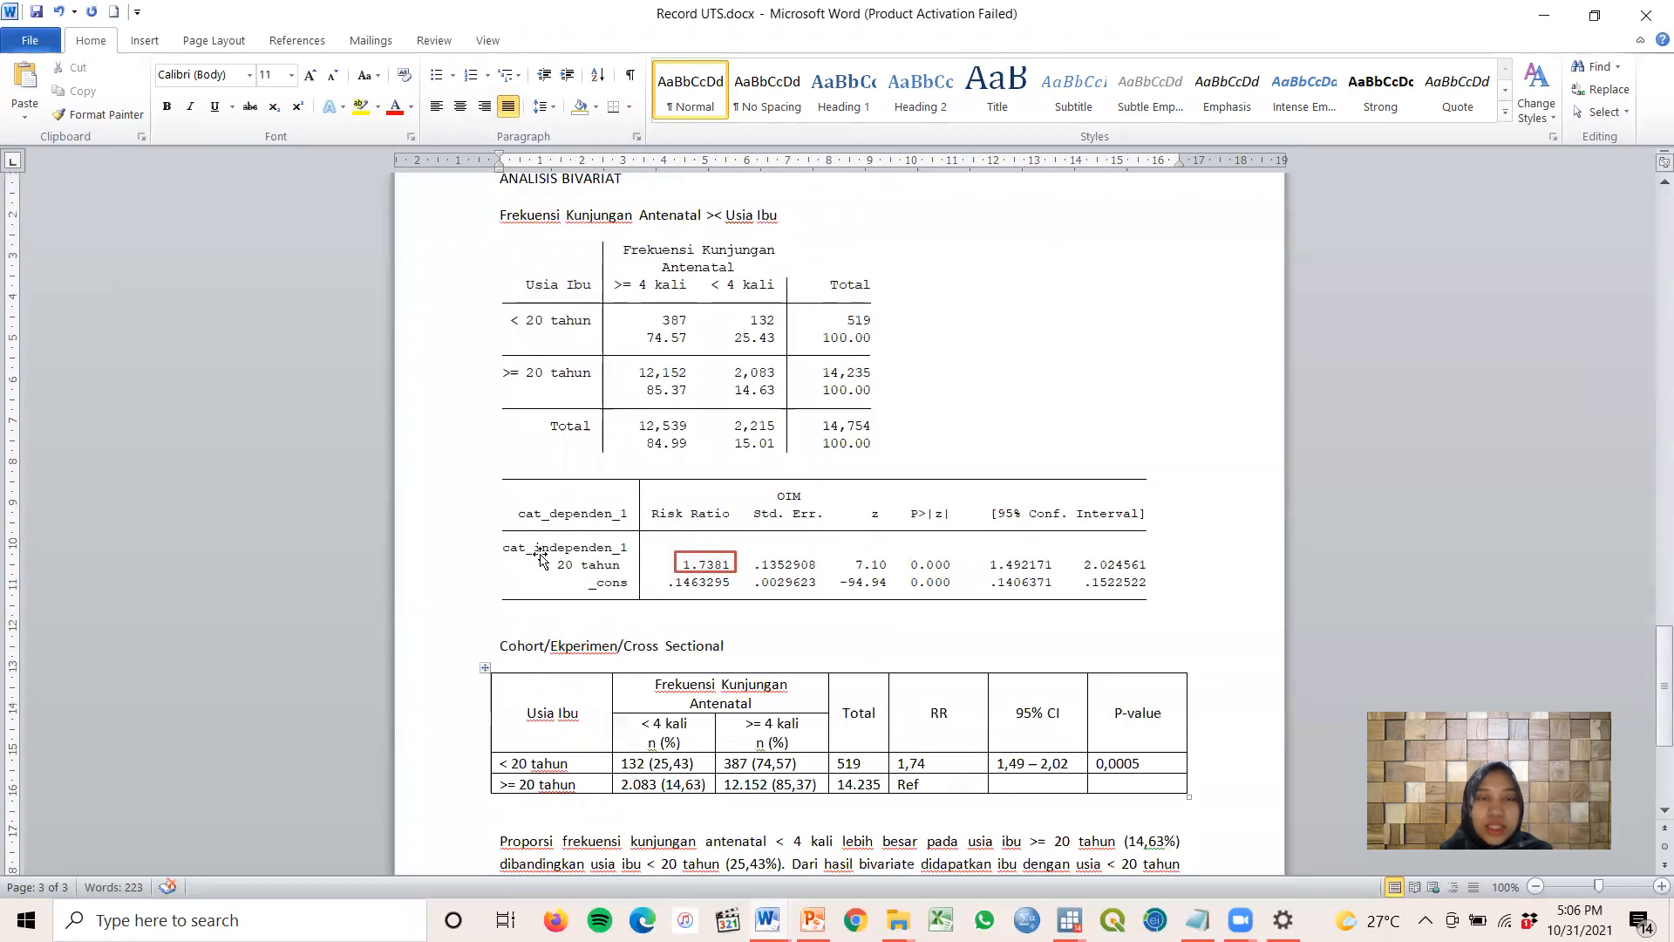
scroll(550, 565, down, 2)
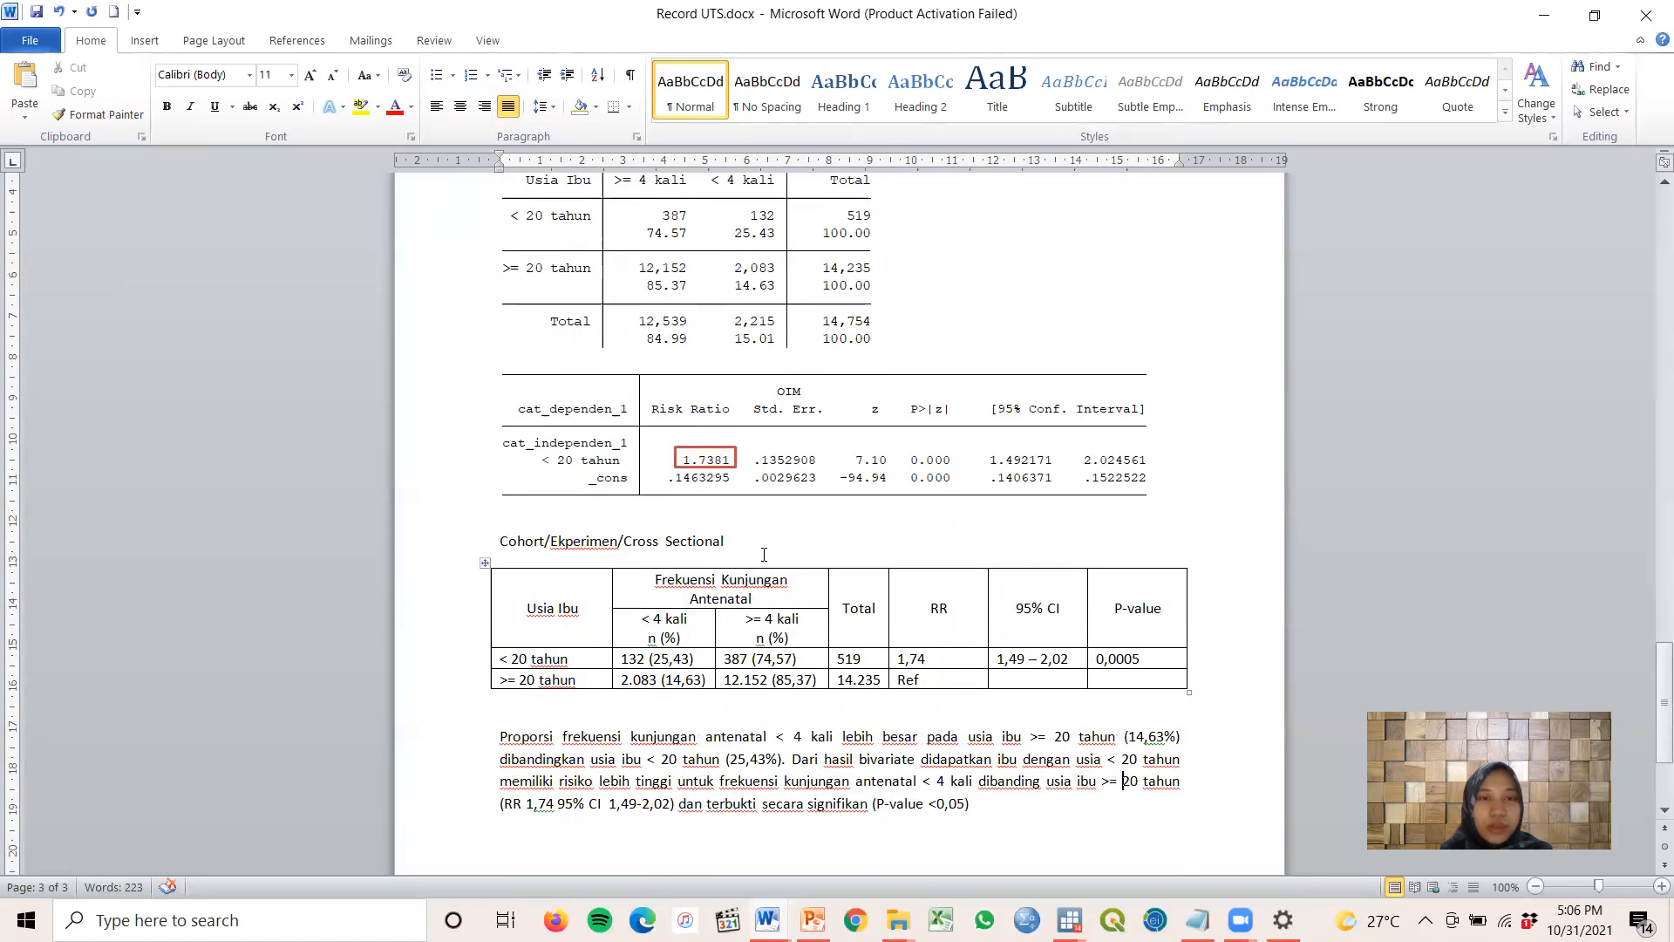
scroll(553, 565, up, 4)
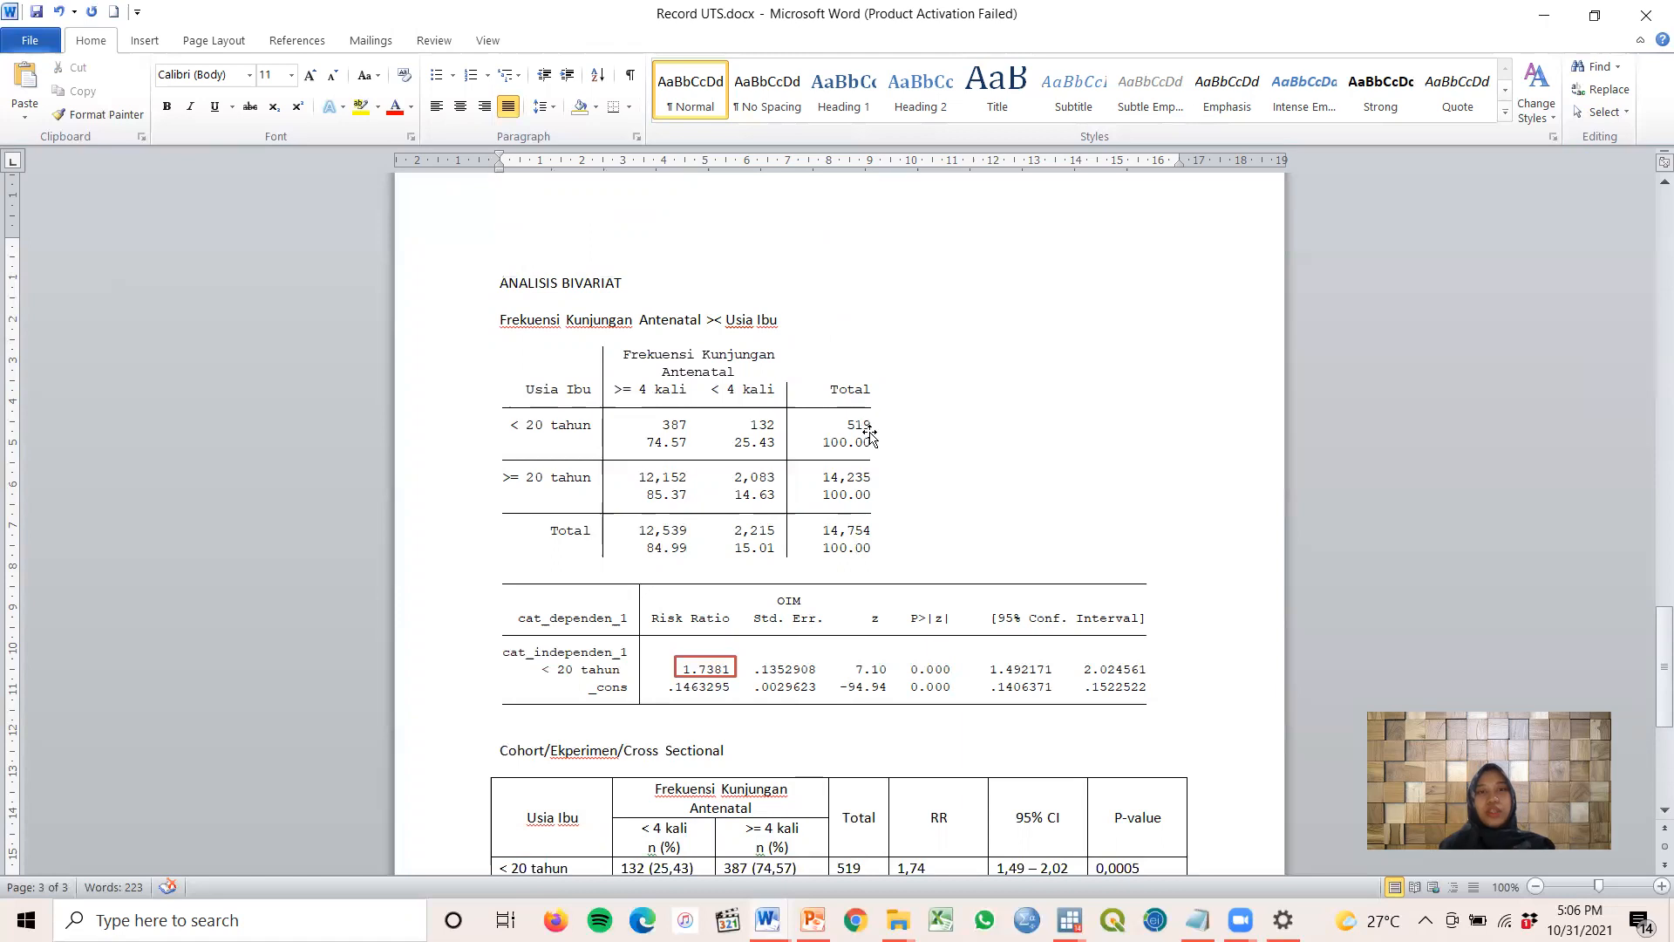
scroll(908, 434, down, 5)
scroll(959, 566, down, 3)
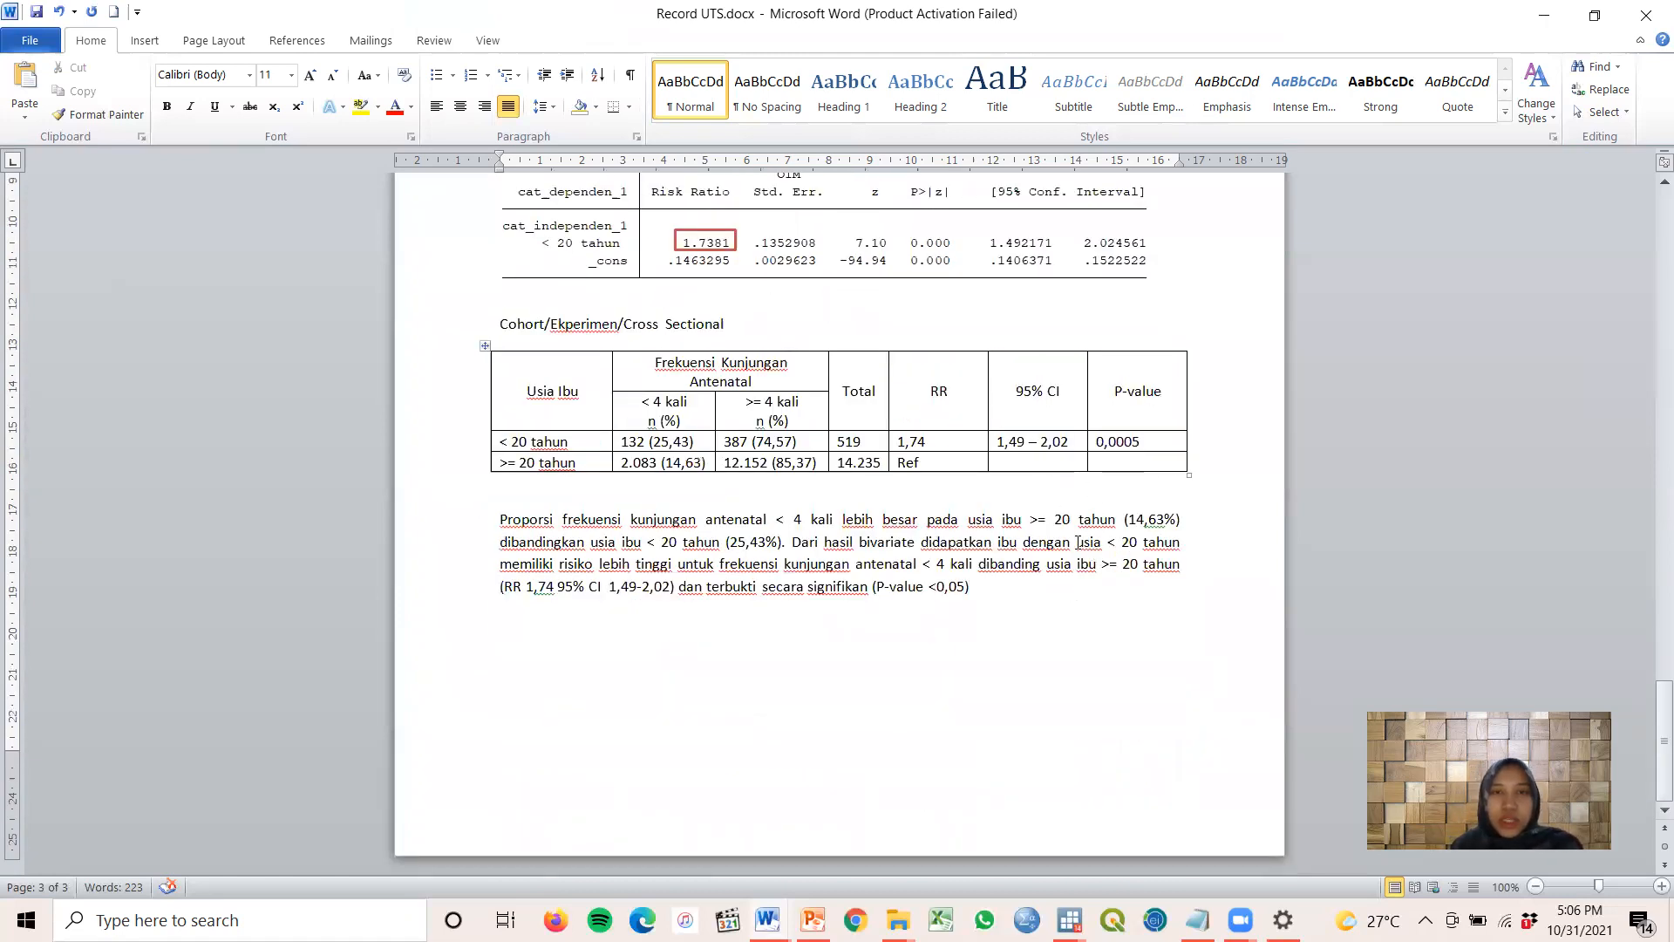
scroll(1083, 547, up, 10)
scroll(820, 475, down, 4)
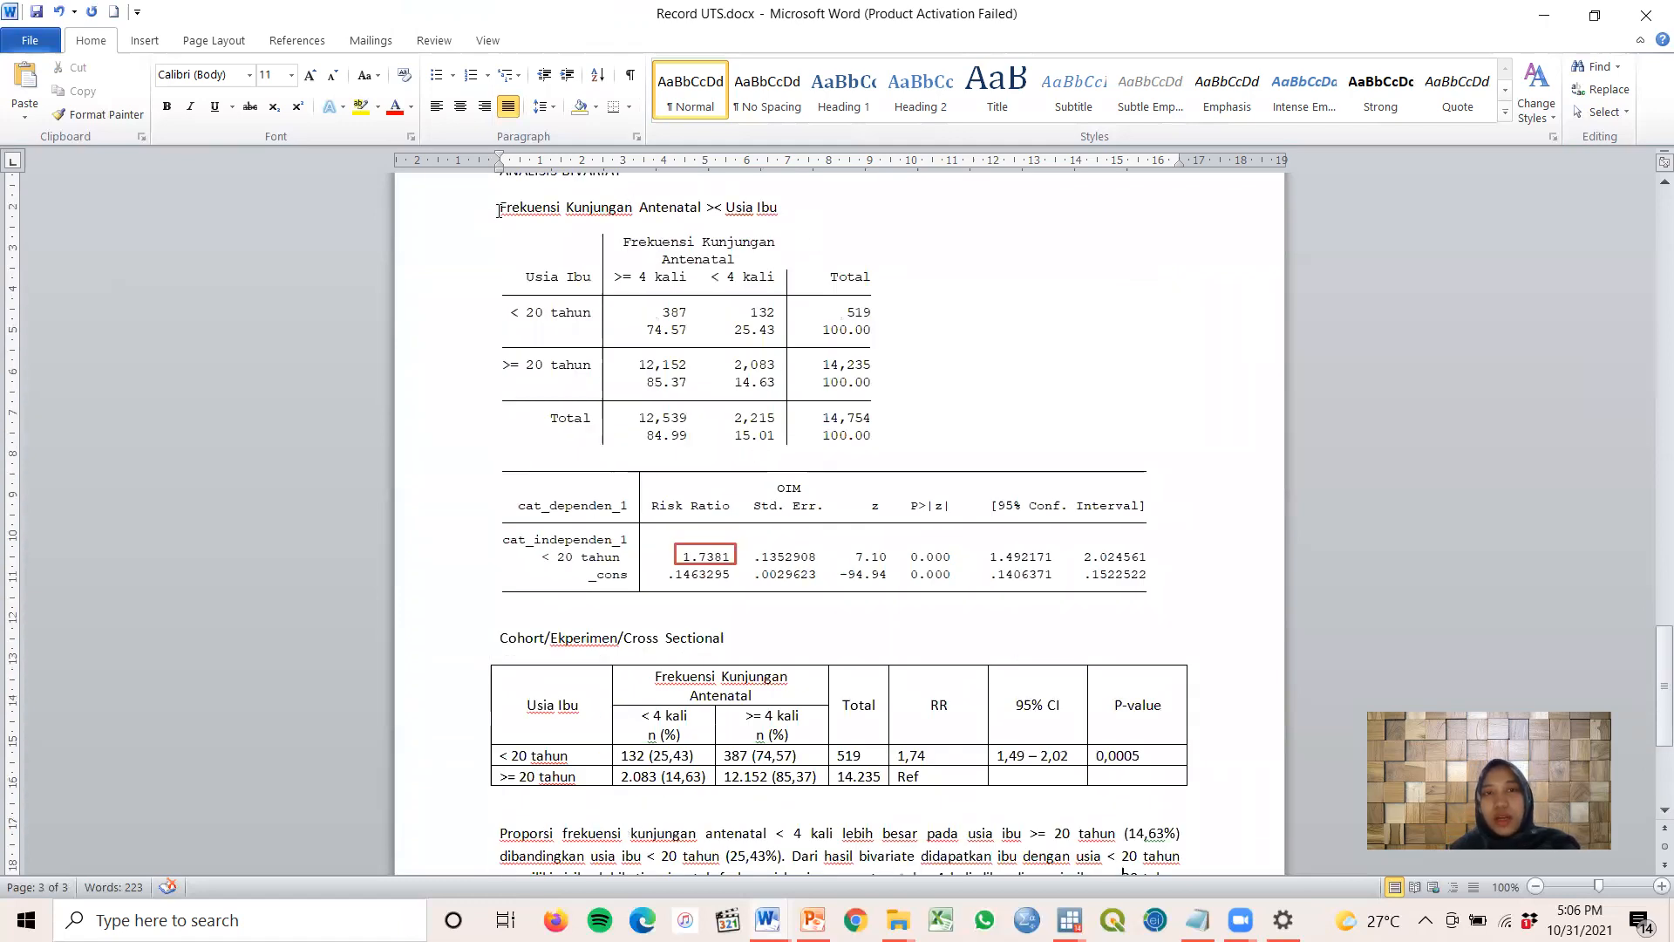
drag(500, 208, 725, 208)
drag(495, 207, 703, 208)
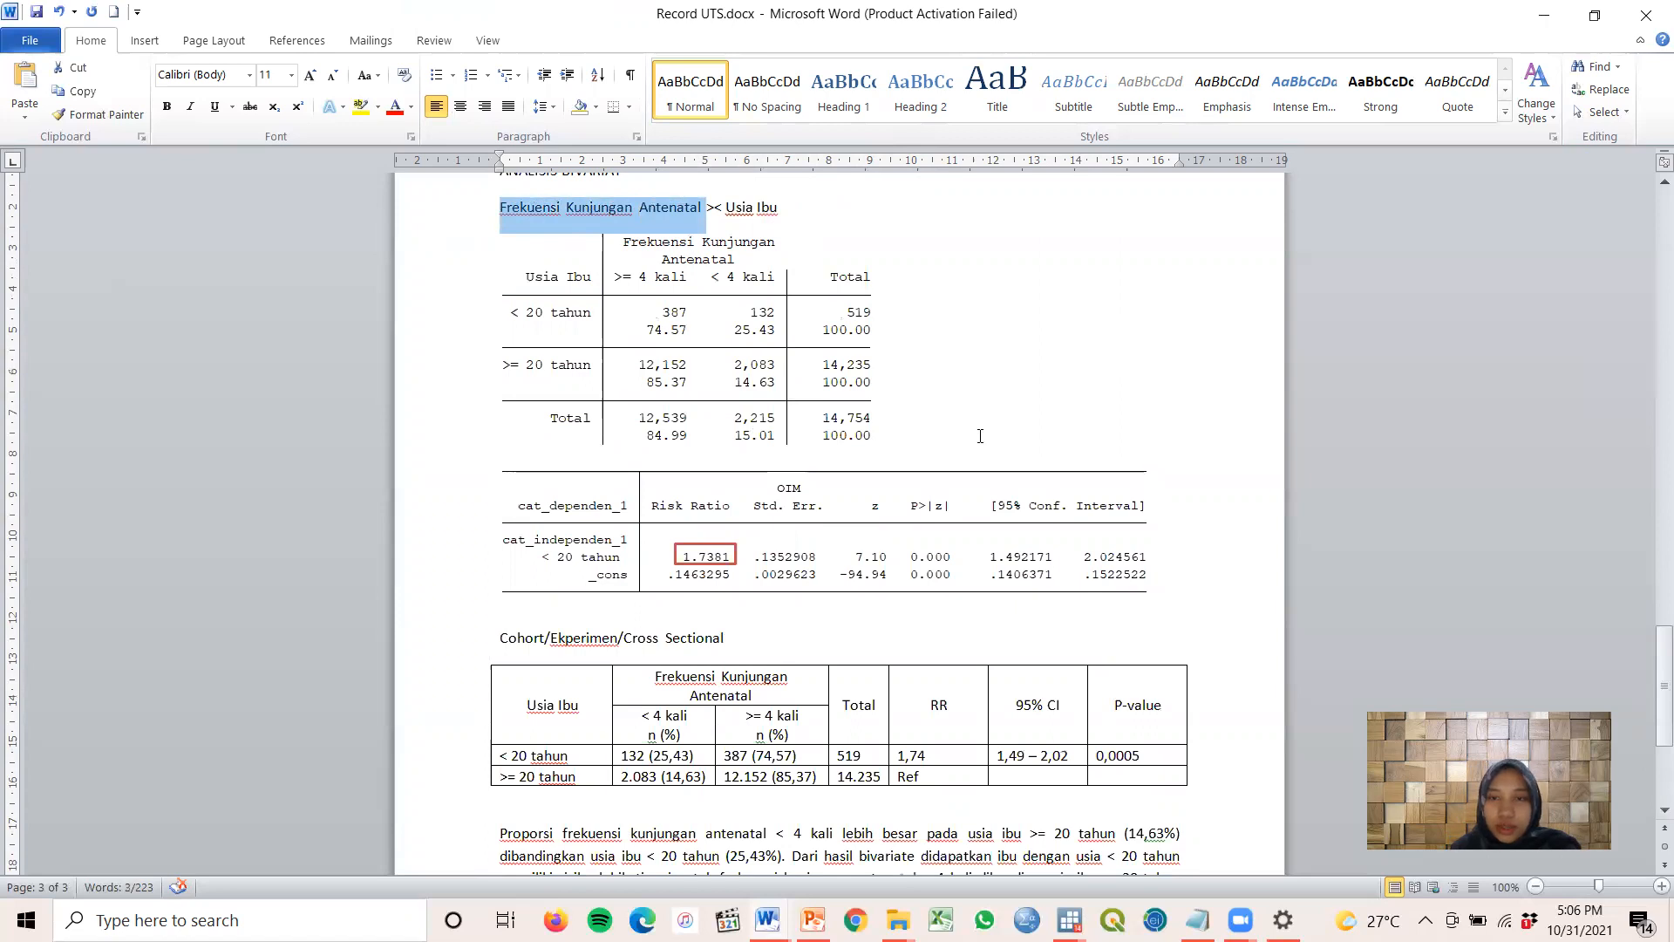
scroll(867, 502, down, 2)
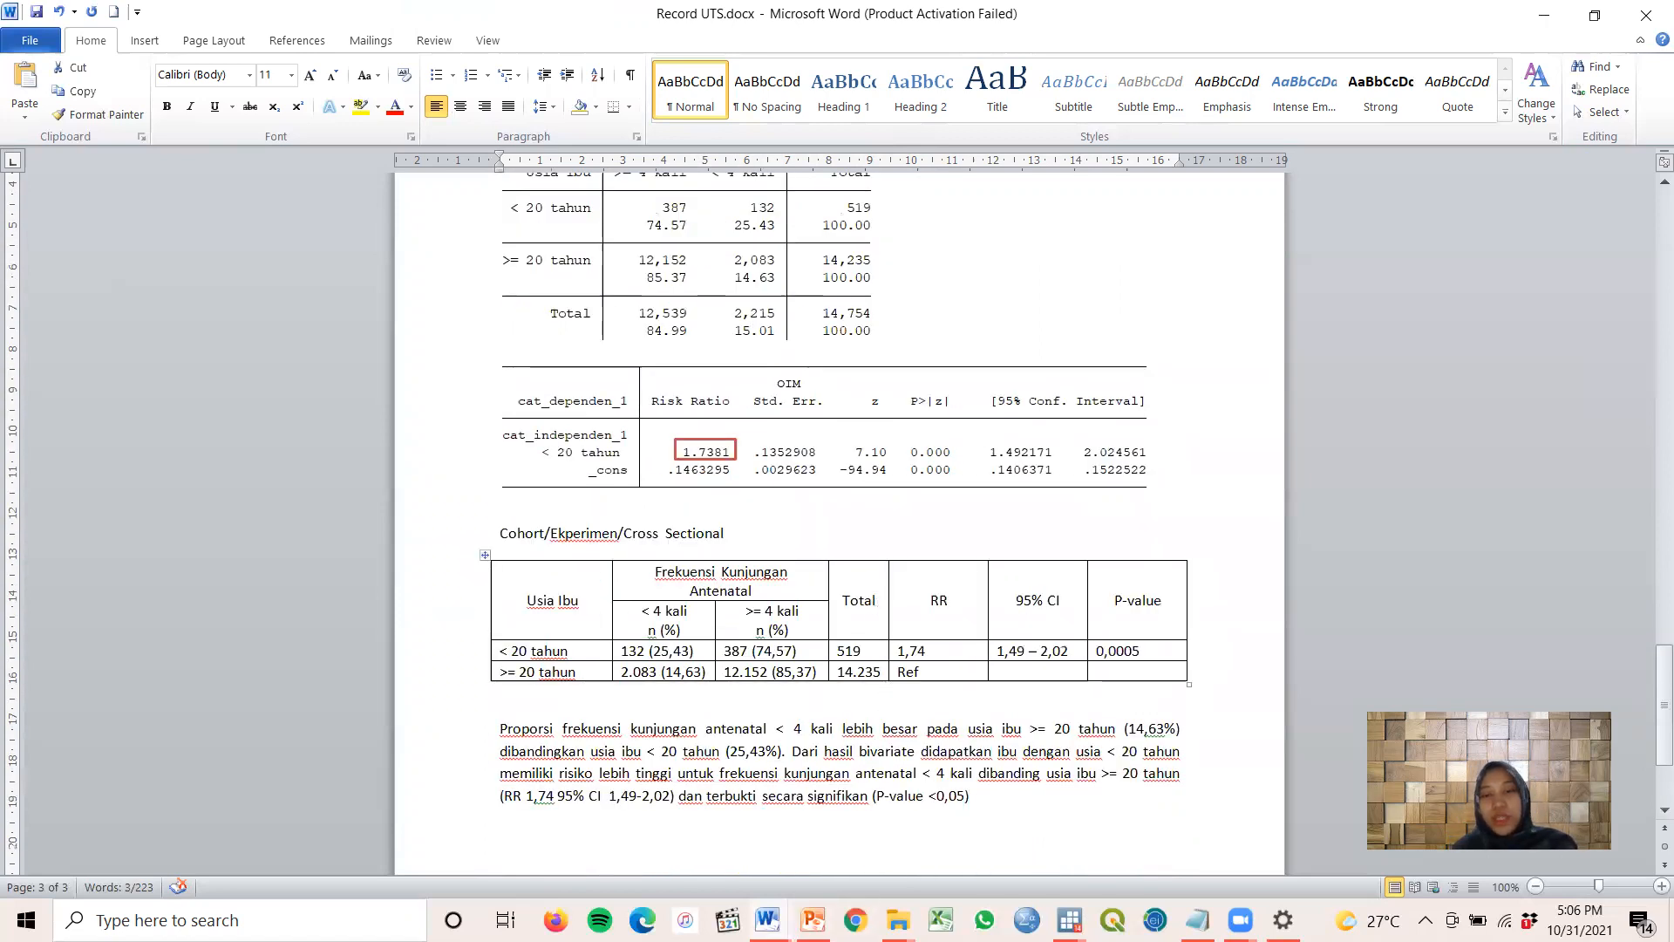
Switch to Latihan Data UTS.docx and examine the risk ratio outputs for all independent variables under 'Analisis Bivariat'
mouse_move(768, 920)
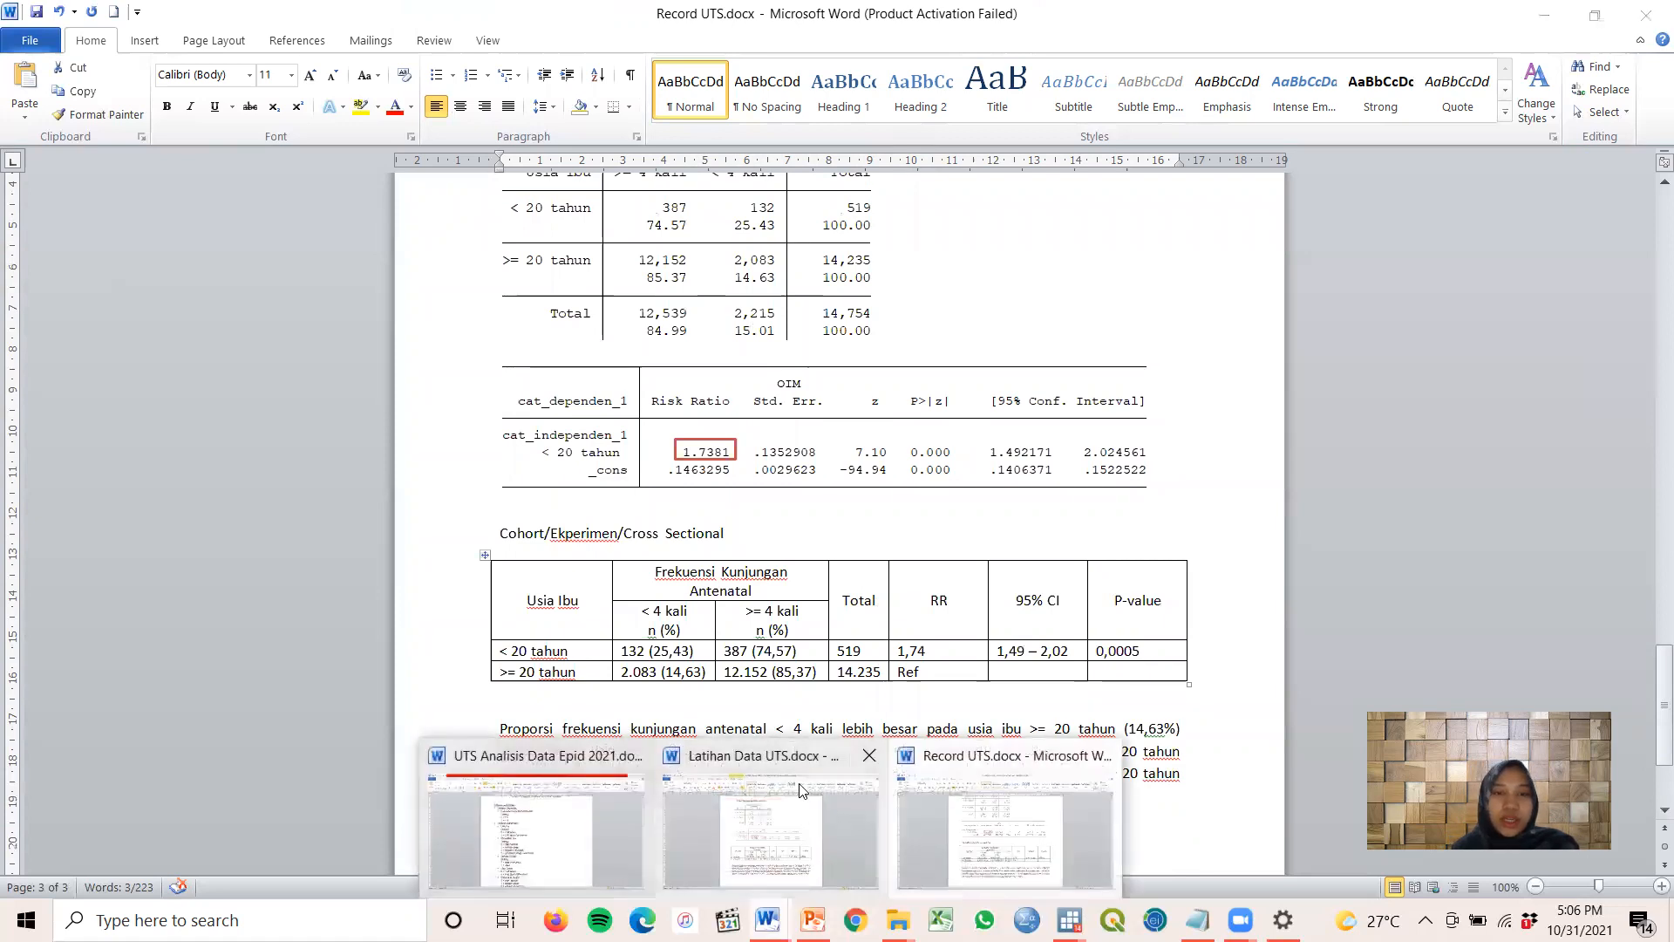
click(806, 789)
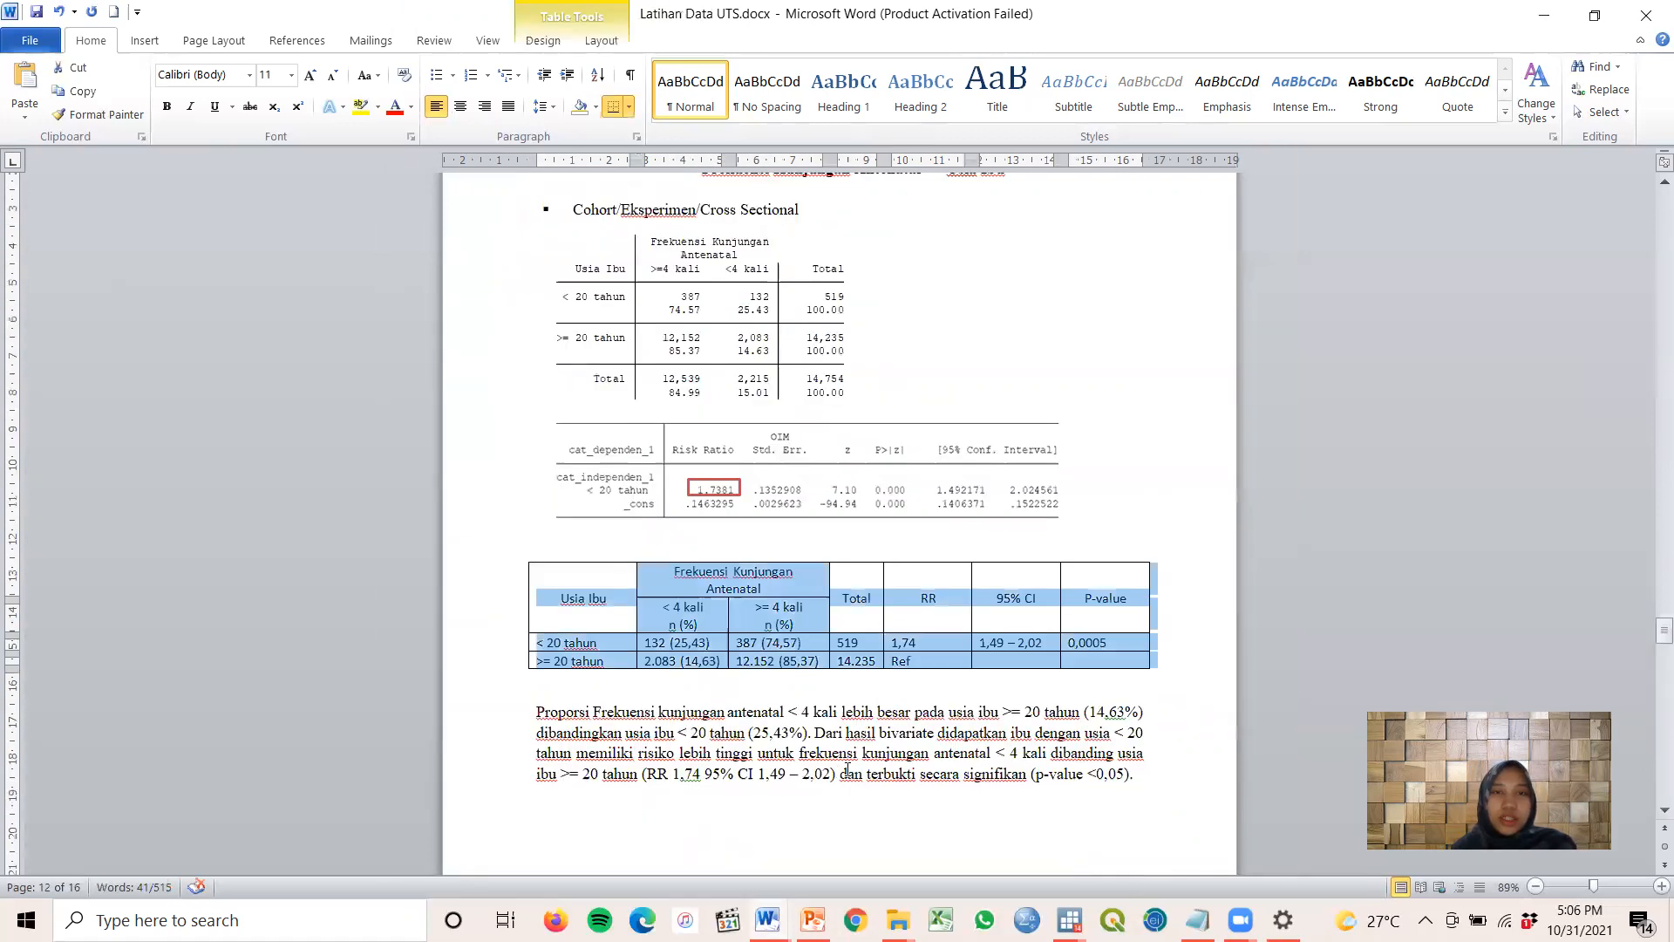
click(956, 790)
scroll(1050, 732, down, 7)
drag(1660, 638, 1649, 504)
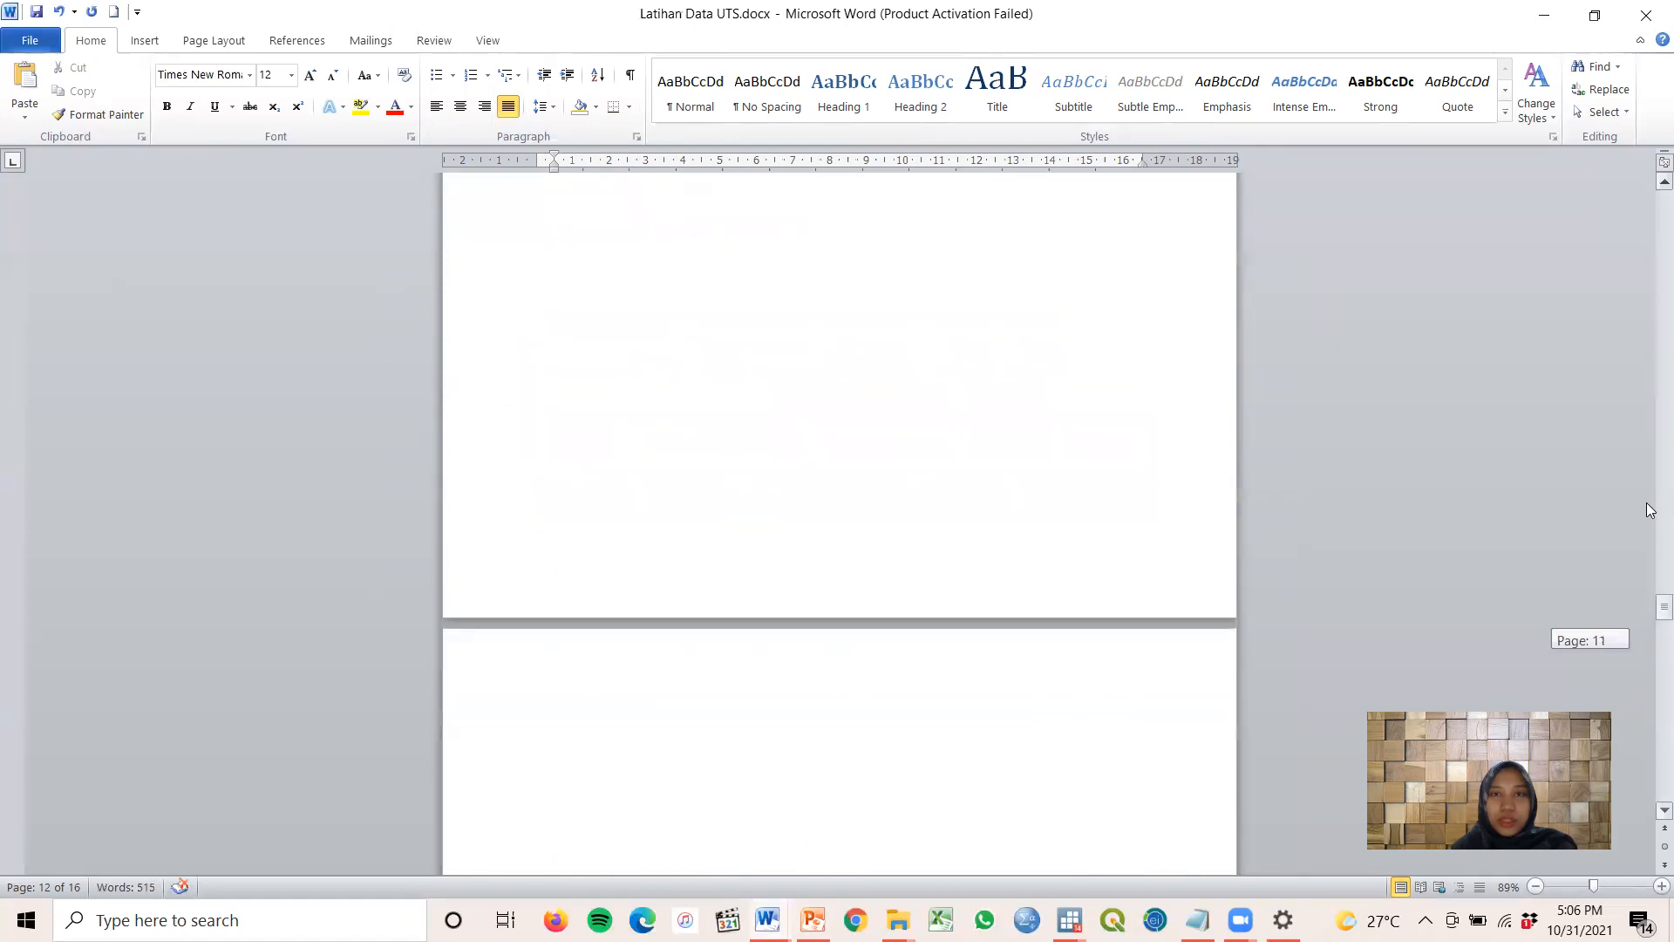
scroll(850, 692, up, 15)
scroll(850, 692, down, 5)
scroll(707, 304, up, 2)
scroll(711, 307, down, 2)
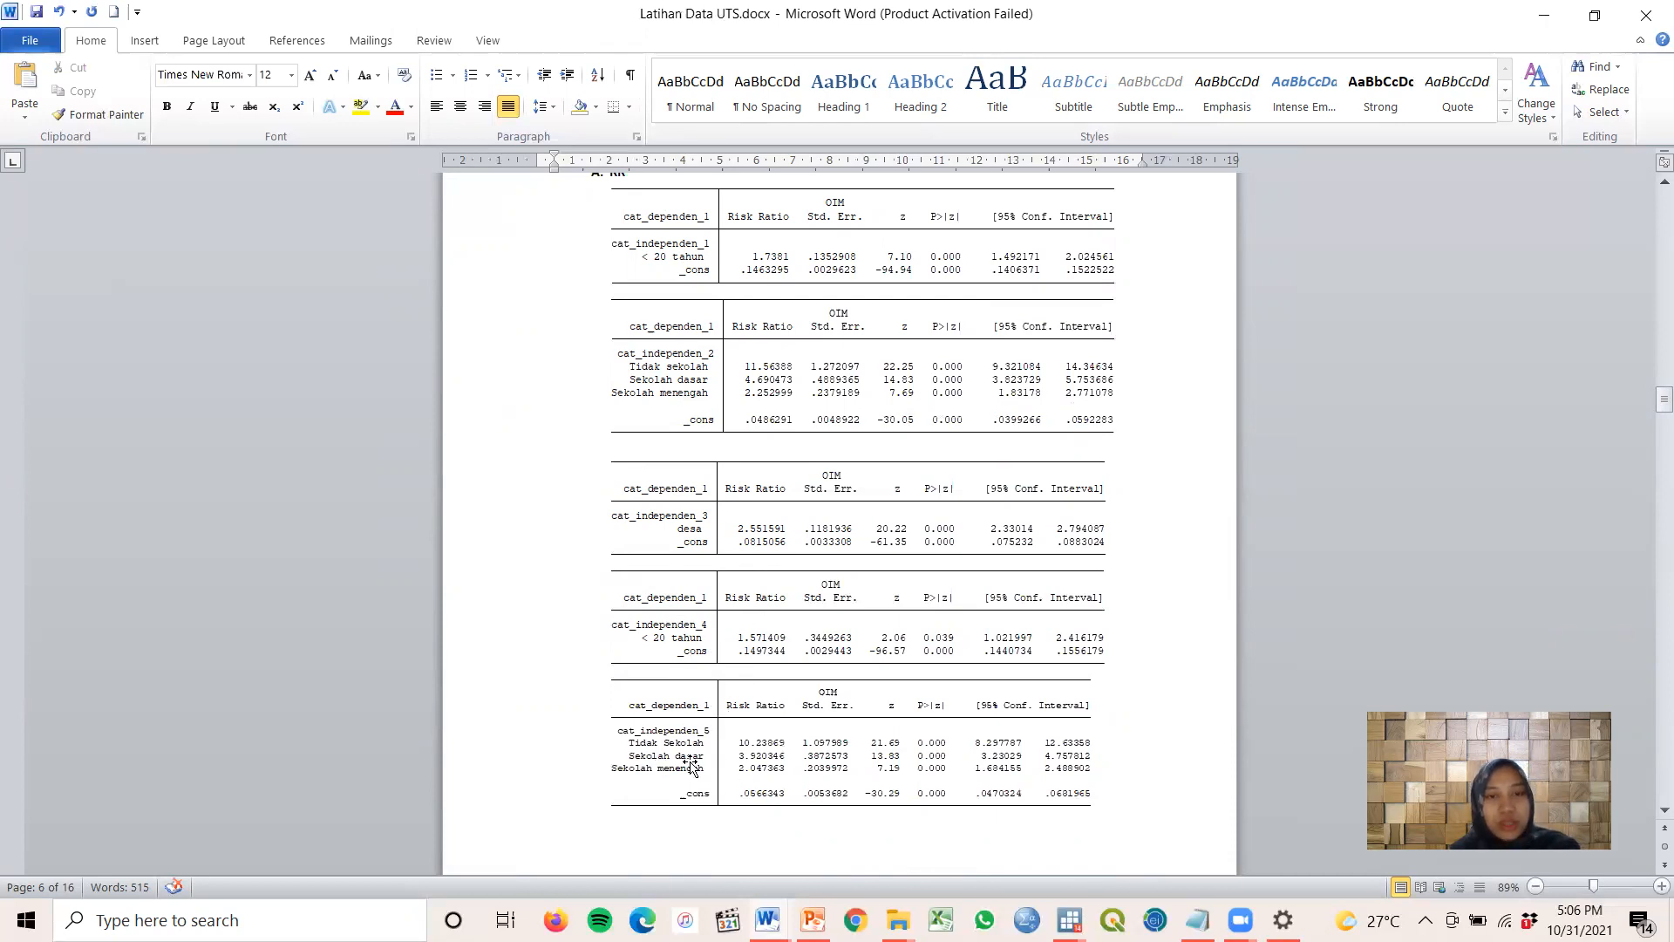
scroll(742, 766, up, 2)
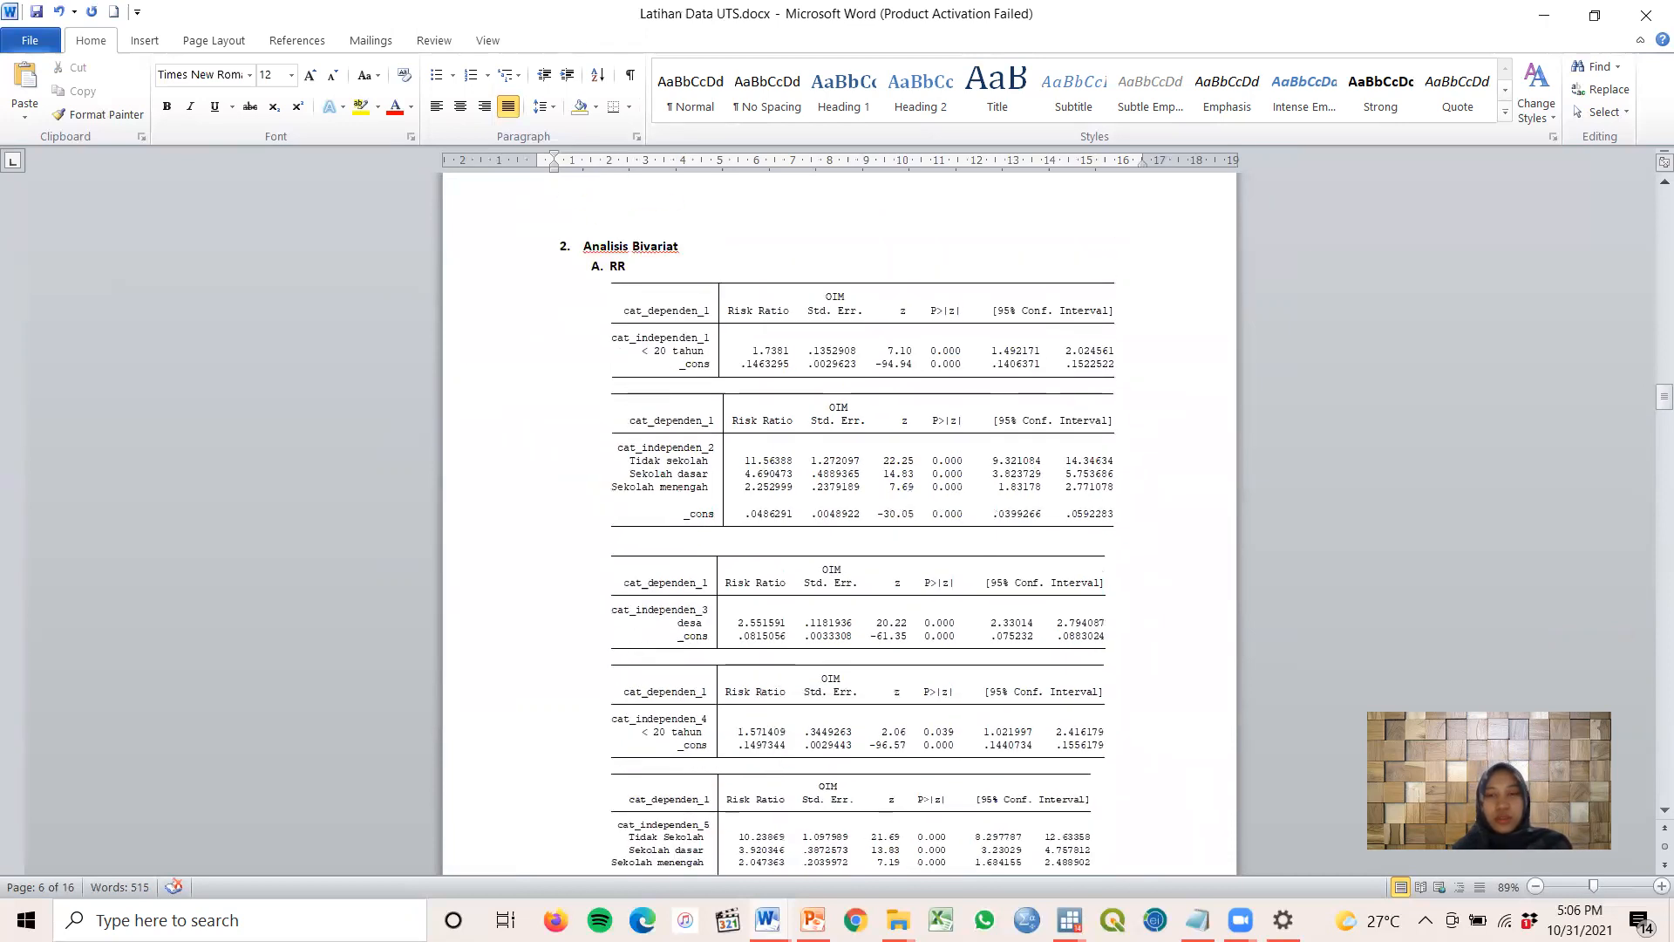
Look at the Stata results, switch to the Notepad command notes, and compare the RR and OR glm commands
mouse_move(900, 911)
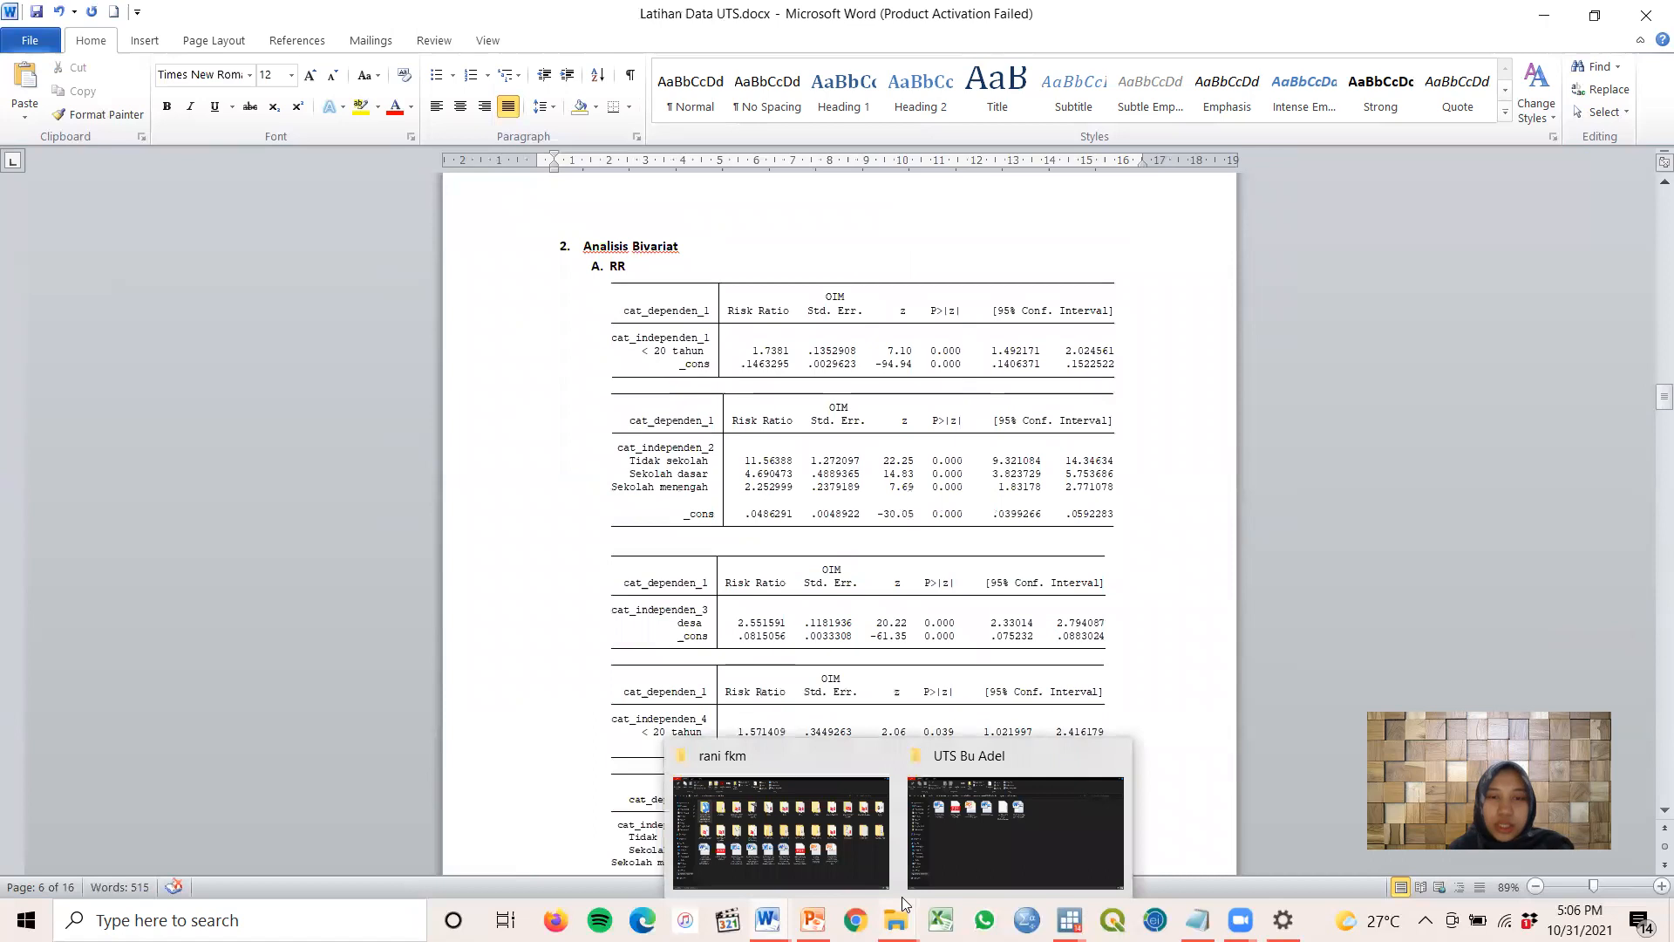
mouse_move(767, 920)
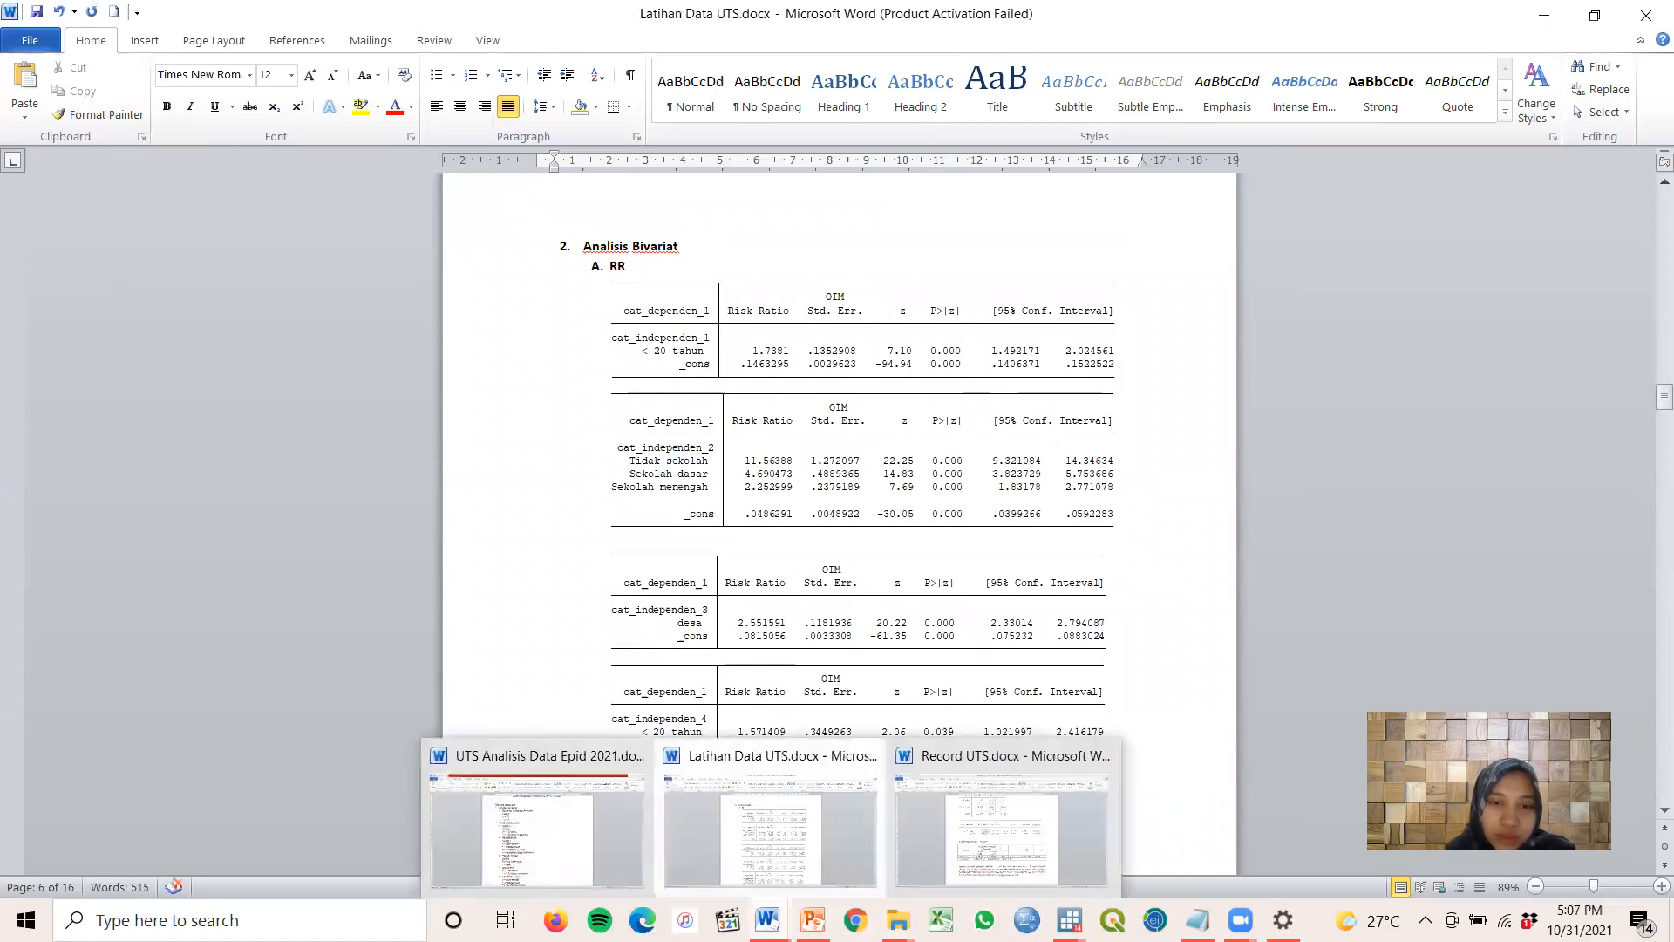
mouse_move(1067, 919)
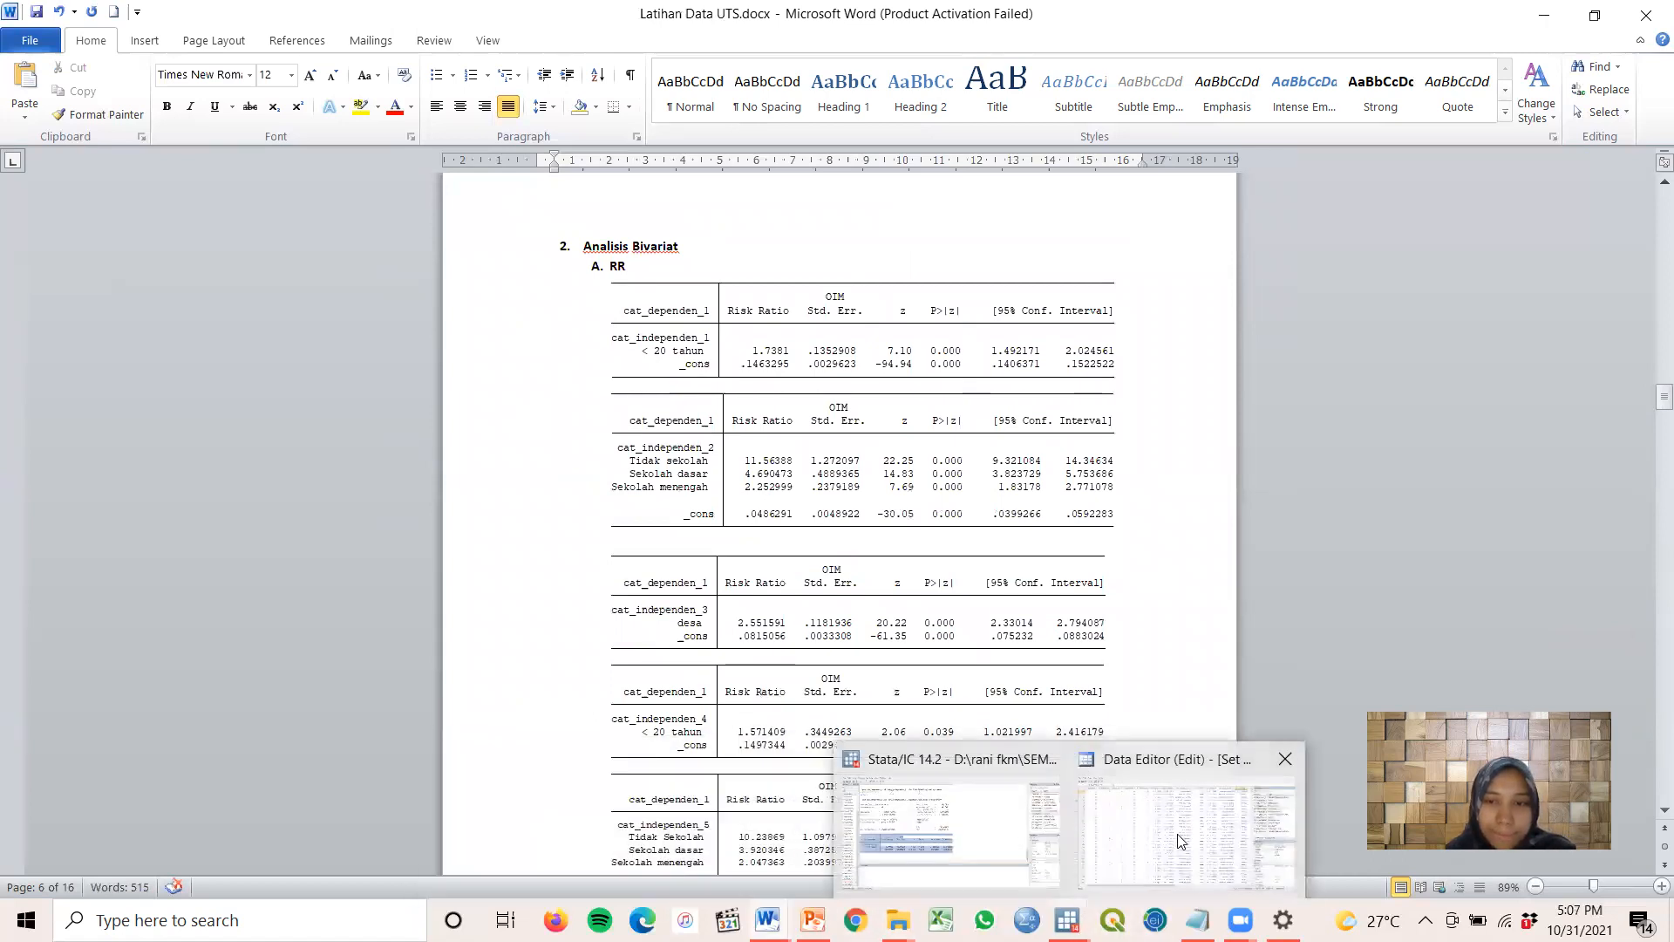
click(1018, 823)
click(542, 600)
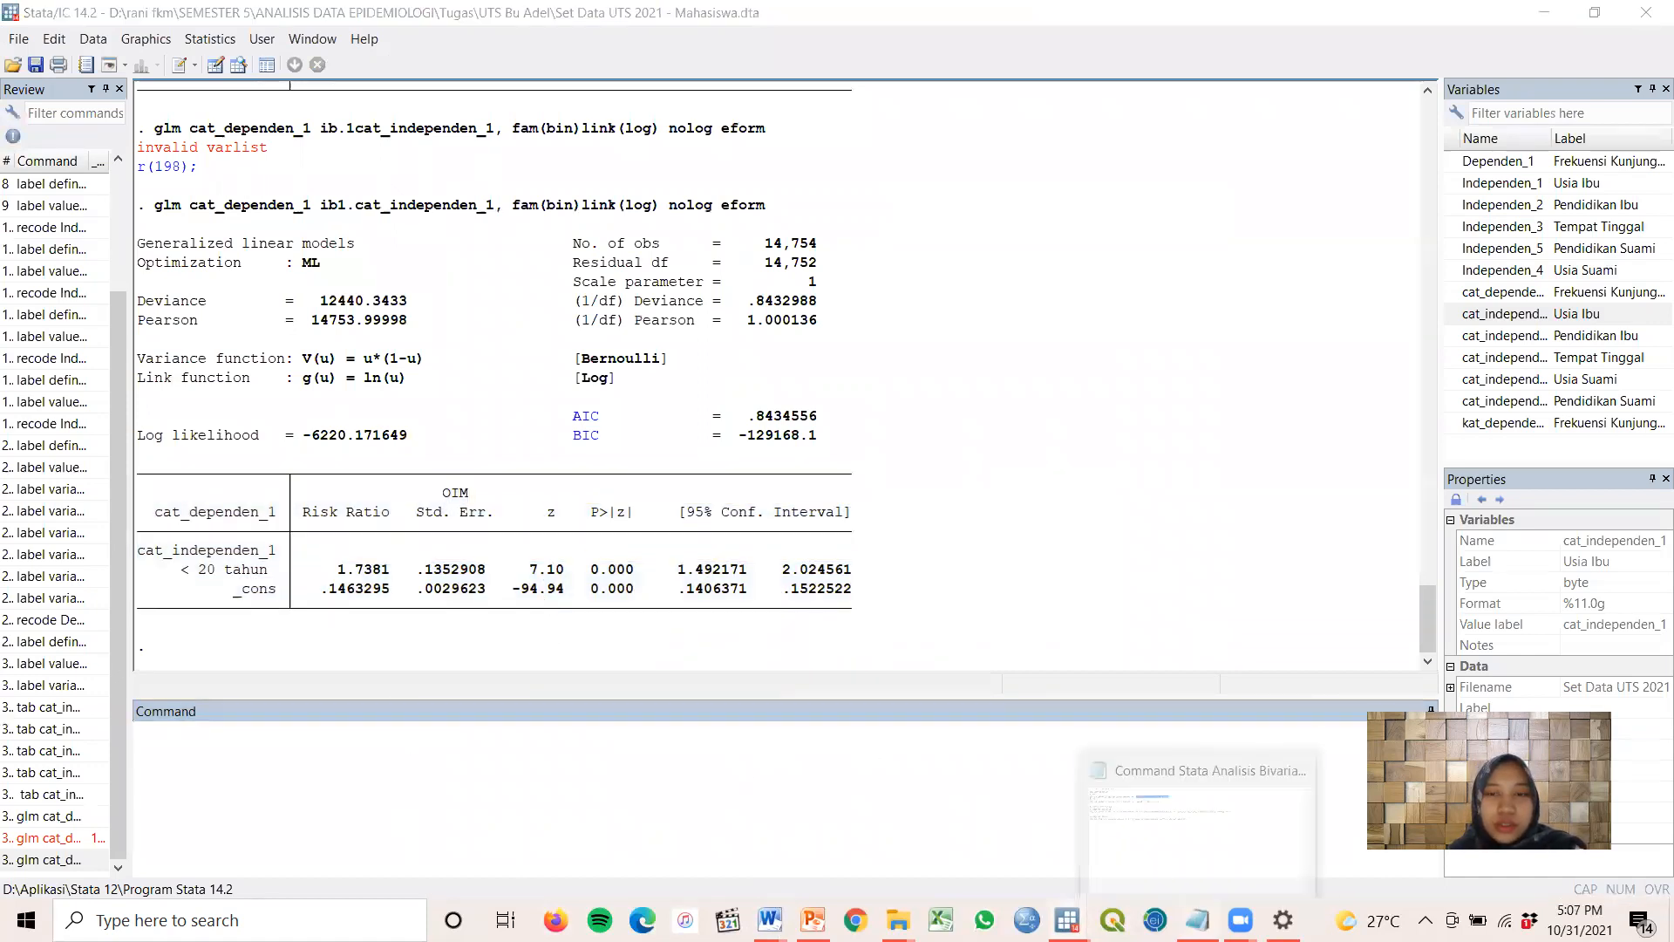
click(1202, 920)
click(30, 147)
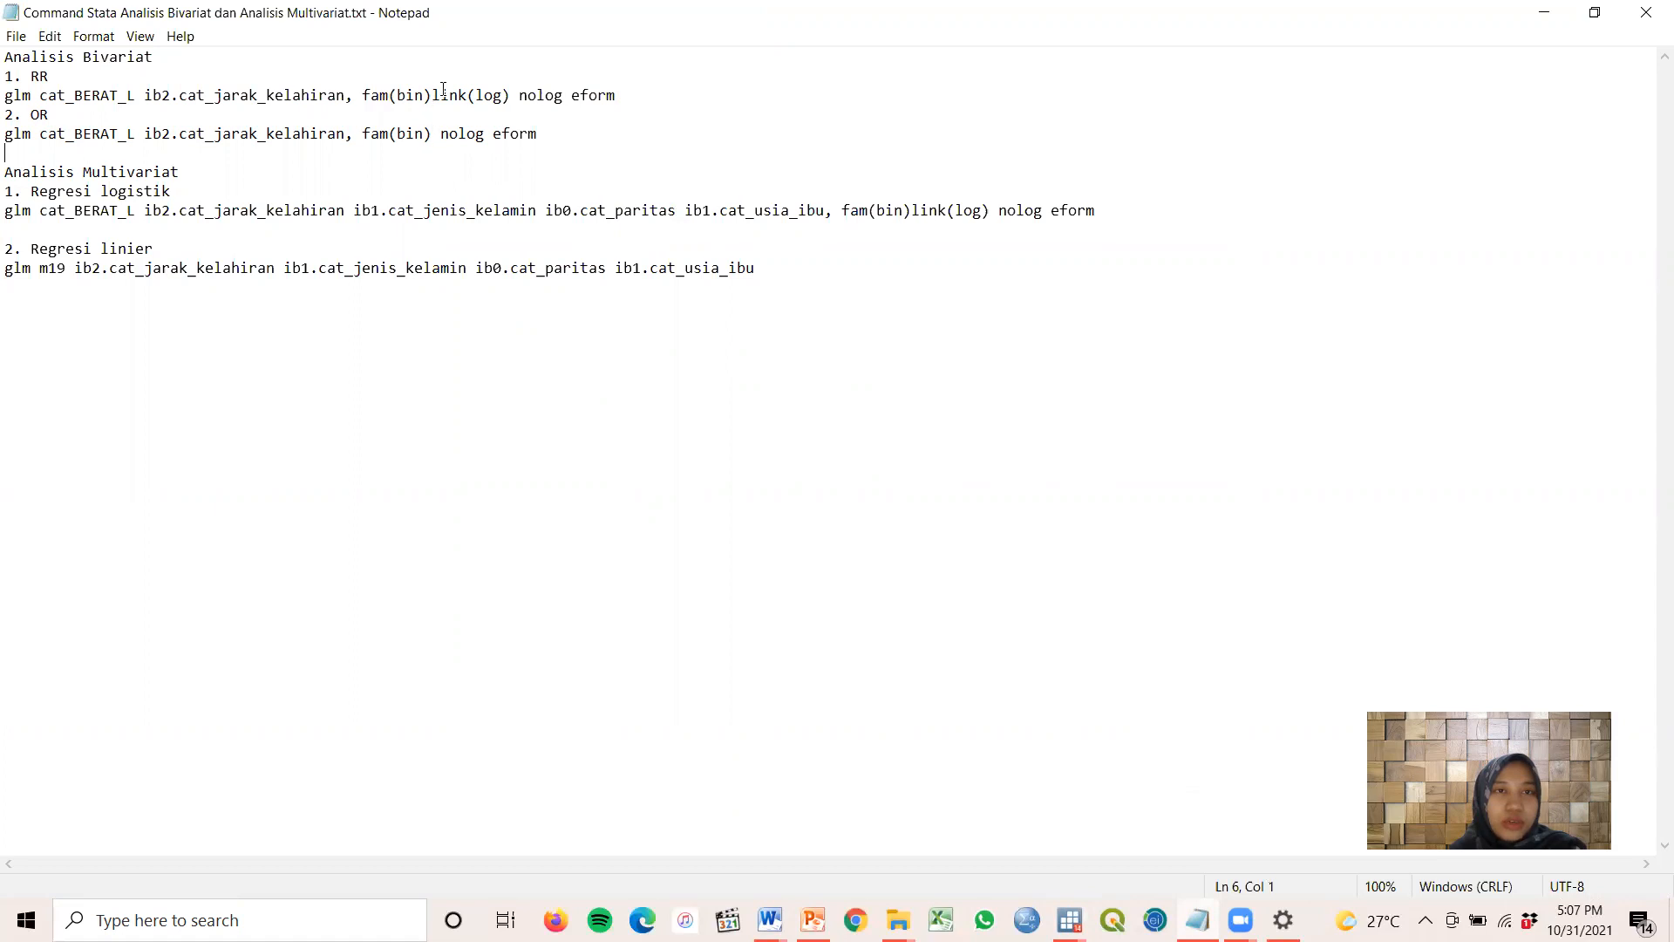
drag(434, 96, 510, 89)
click(527, 145)
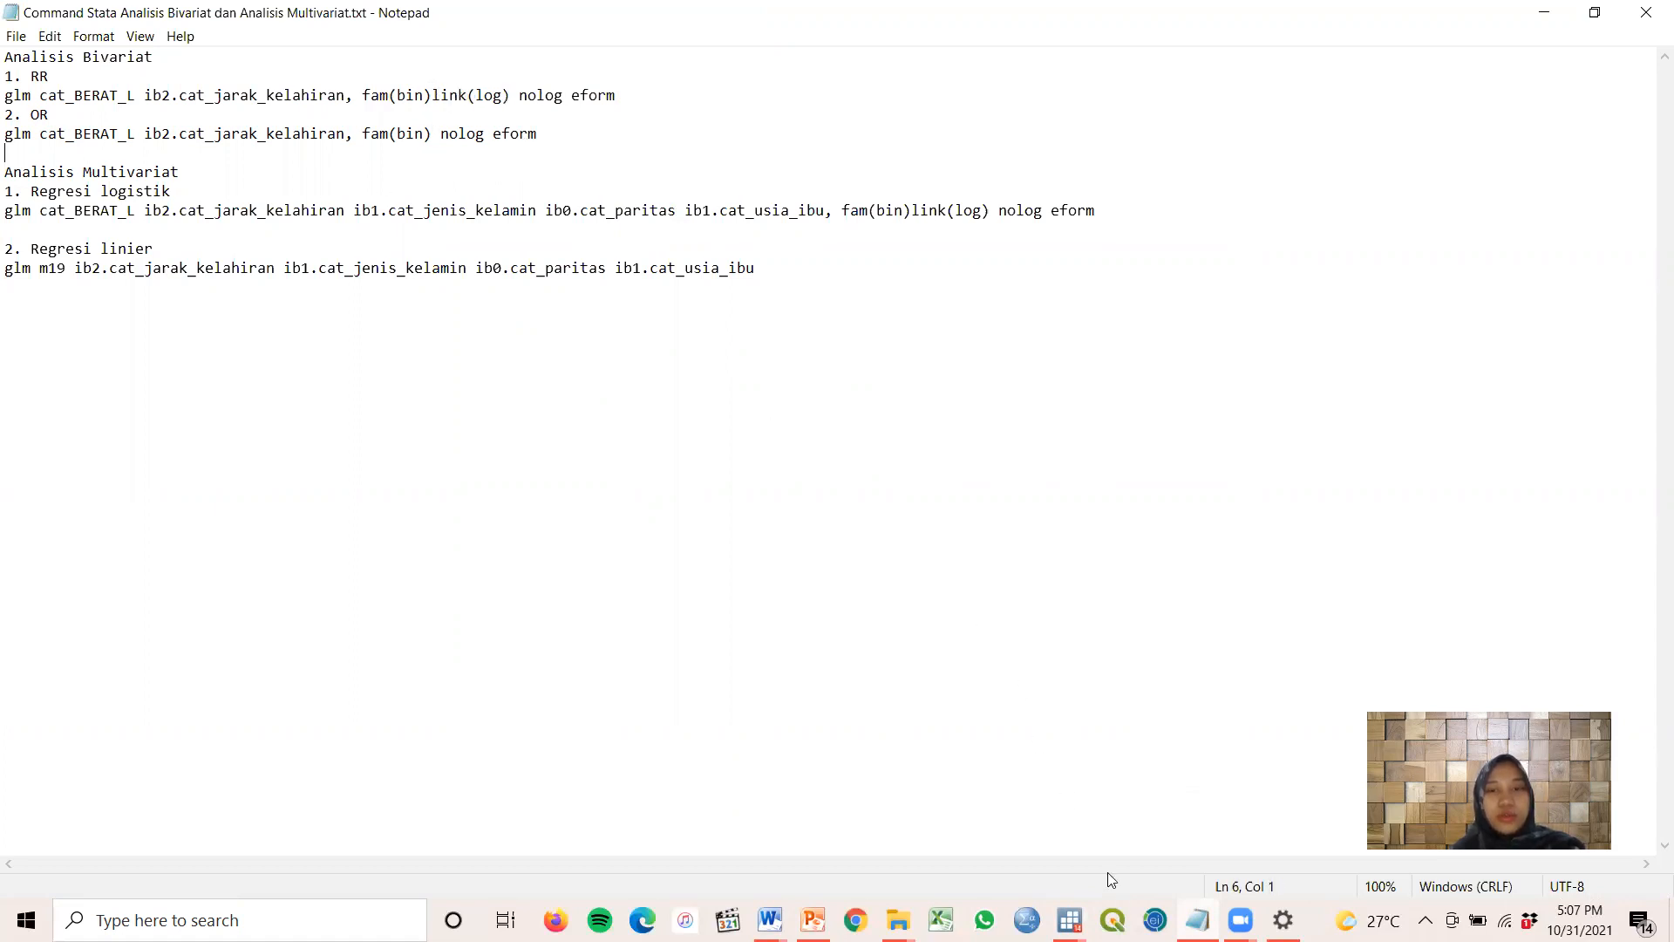
Switch to Stata and begin a new command with 'glm cat_dependen_1 cat_independen_1'
click(1069, 920)
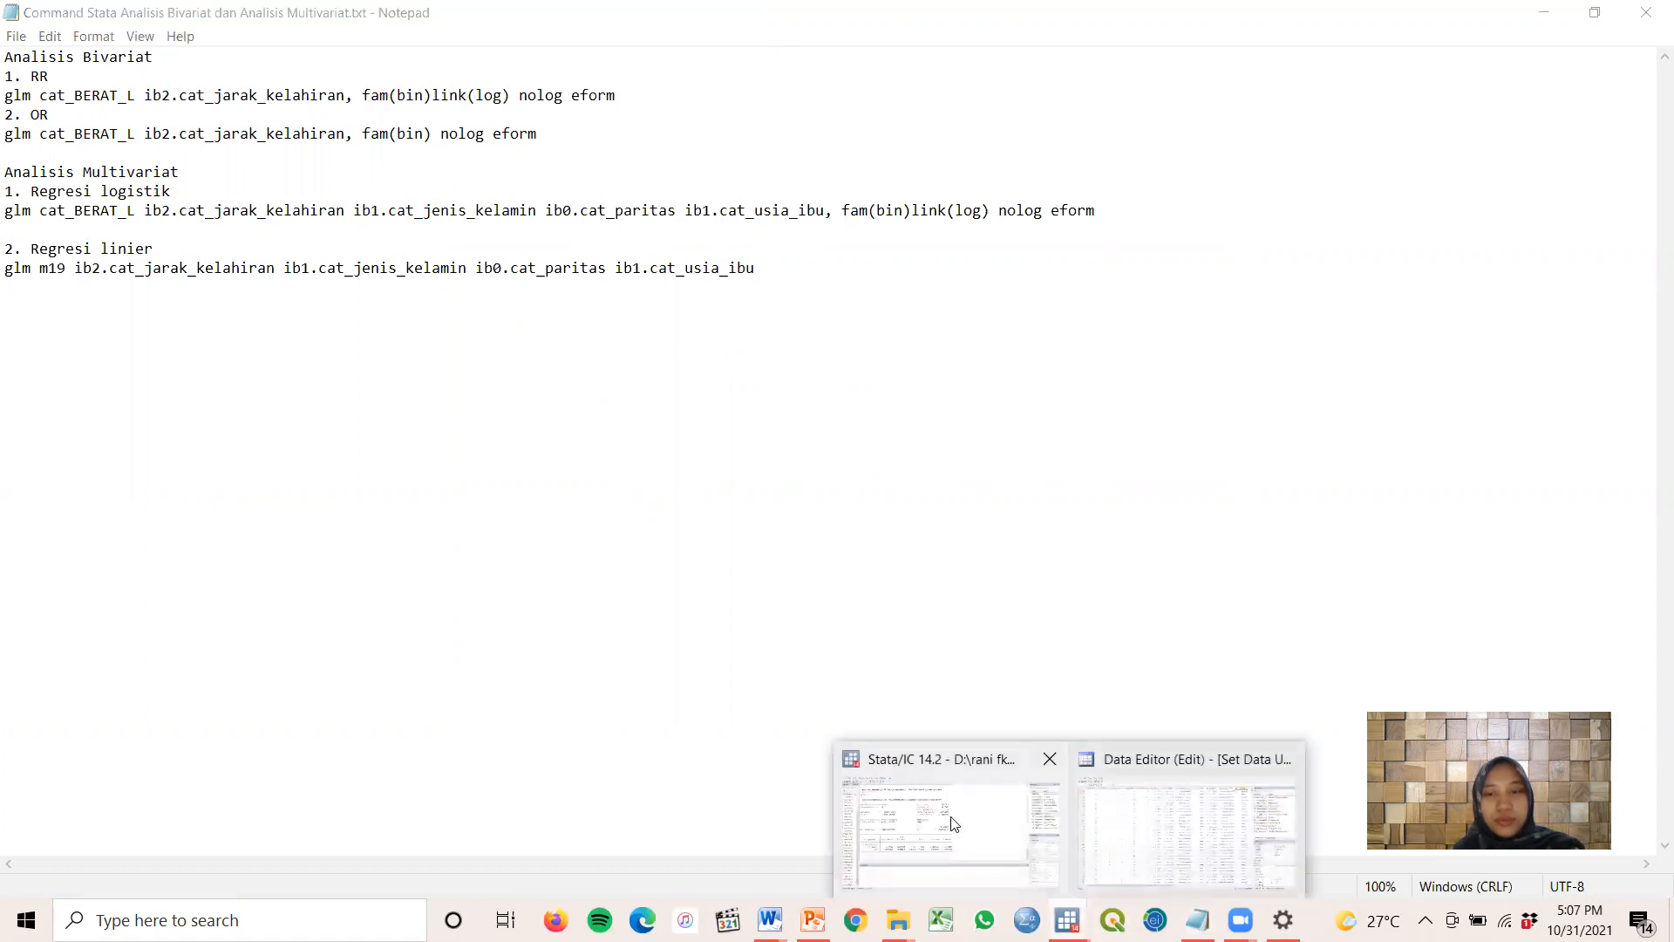
click(954, 824)
text(glm cat_dependen_1)
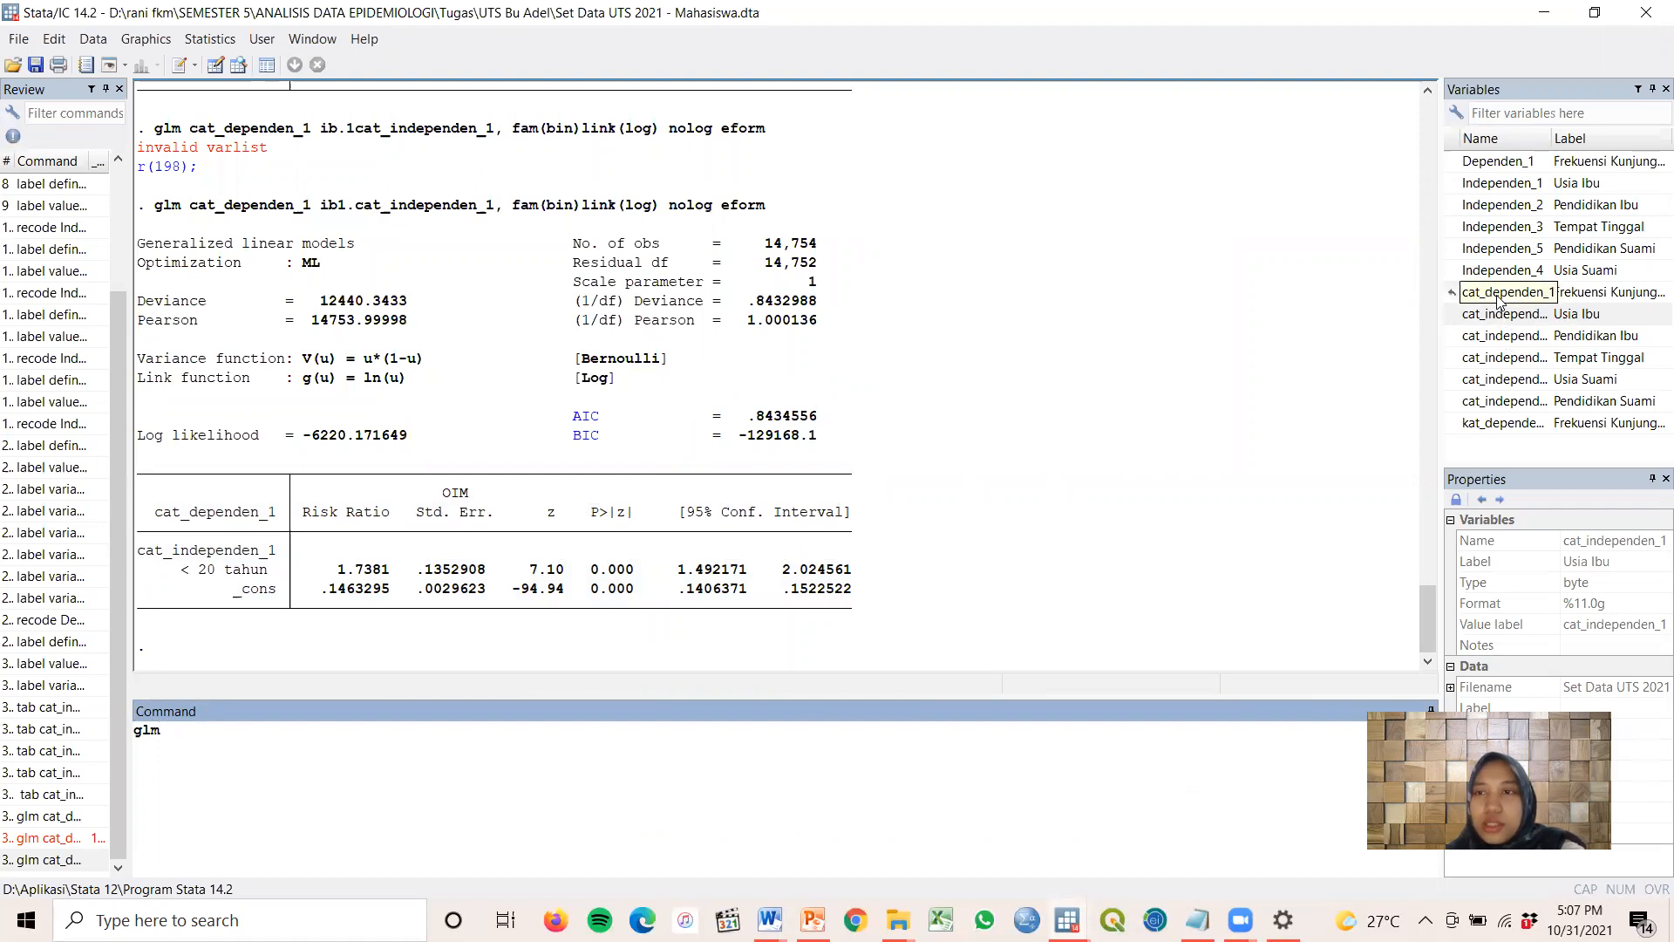
click(1452, 292)
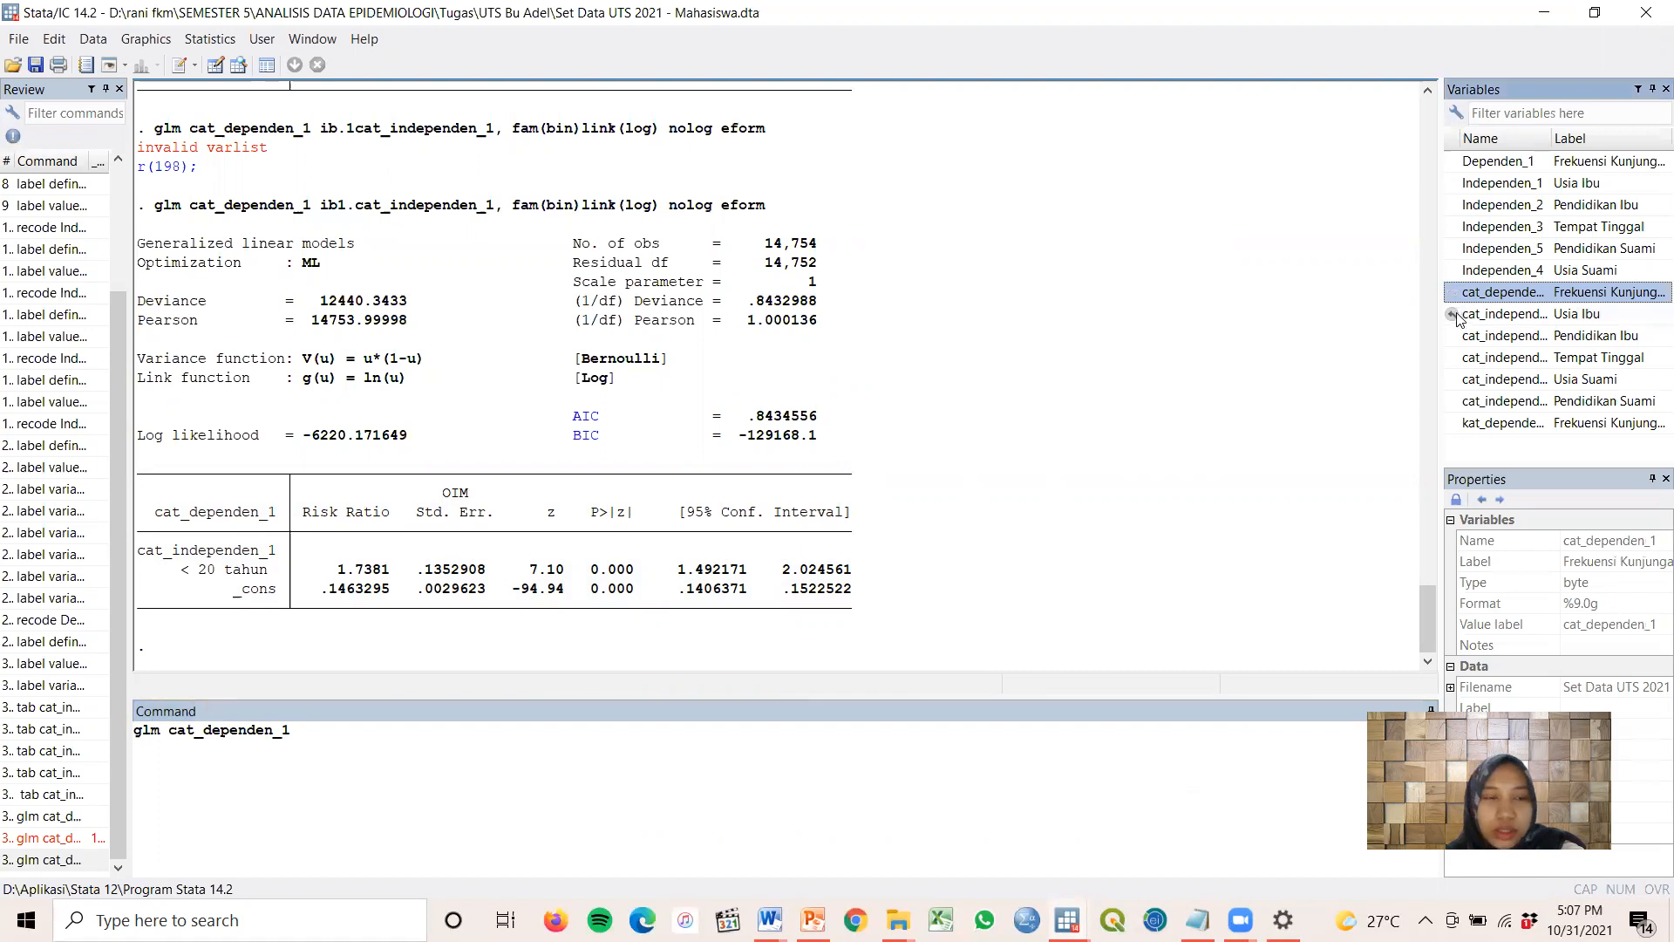
click(1454, 314)
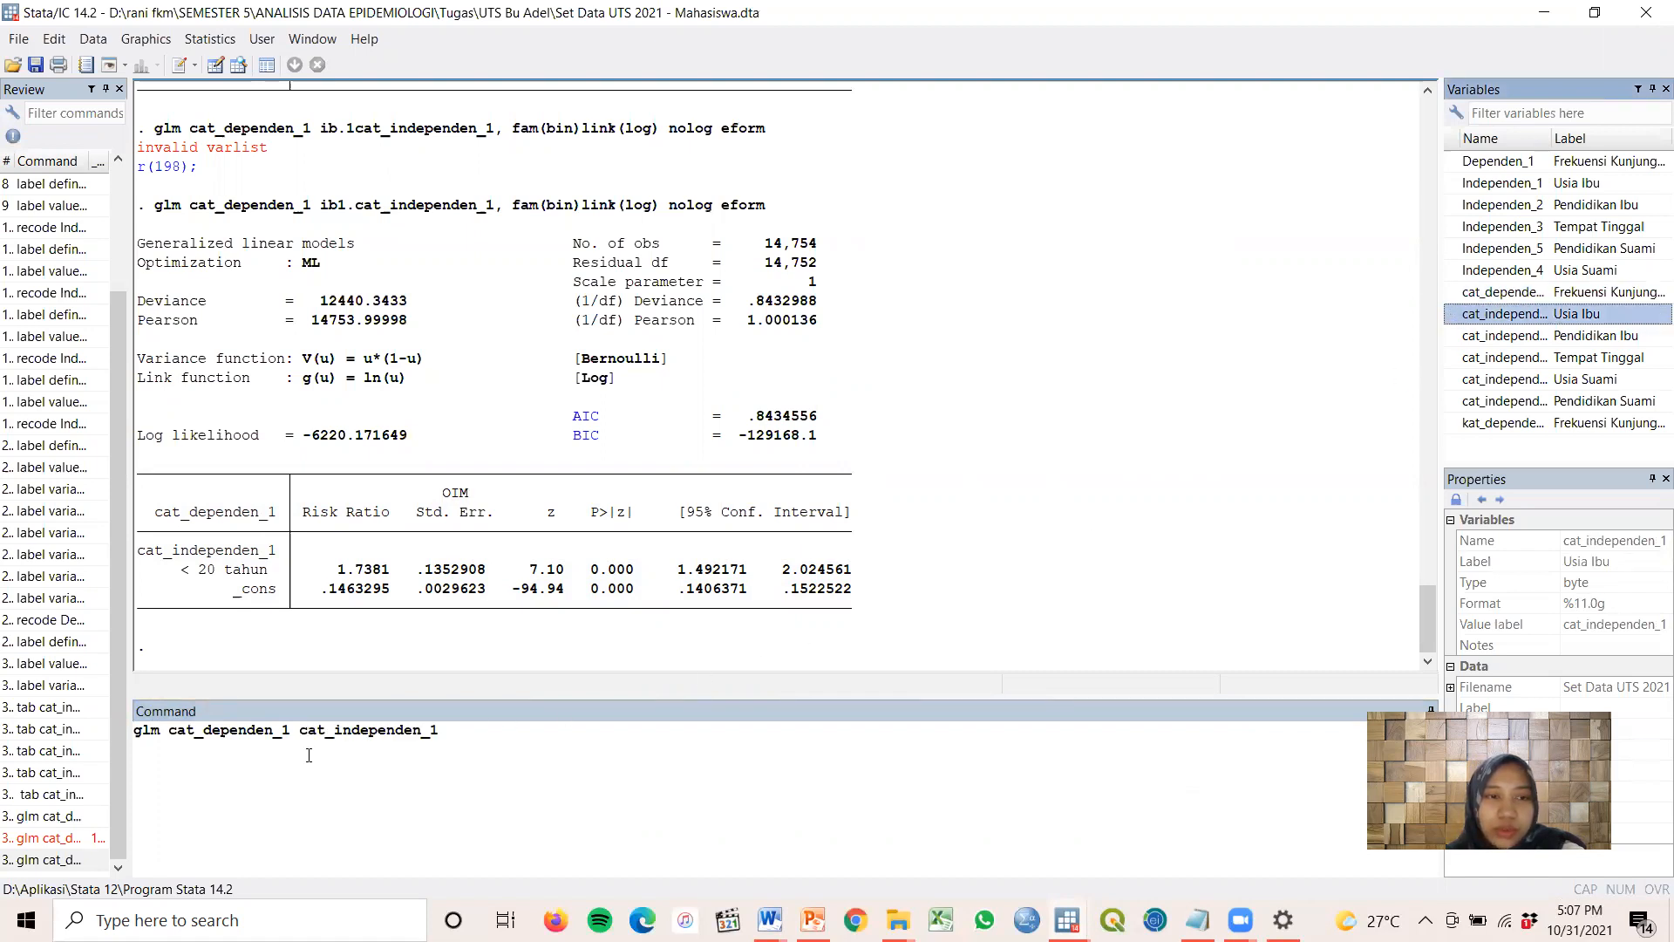
click(333, 745)
click(302, 731)
Check the reference code for Usia Ibu in Record UTS.docx and add the prefix 'ib1.' to cat_independen_1 in the Stata command
click(769, 920)
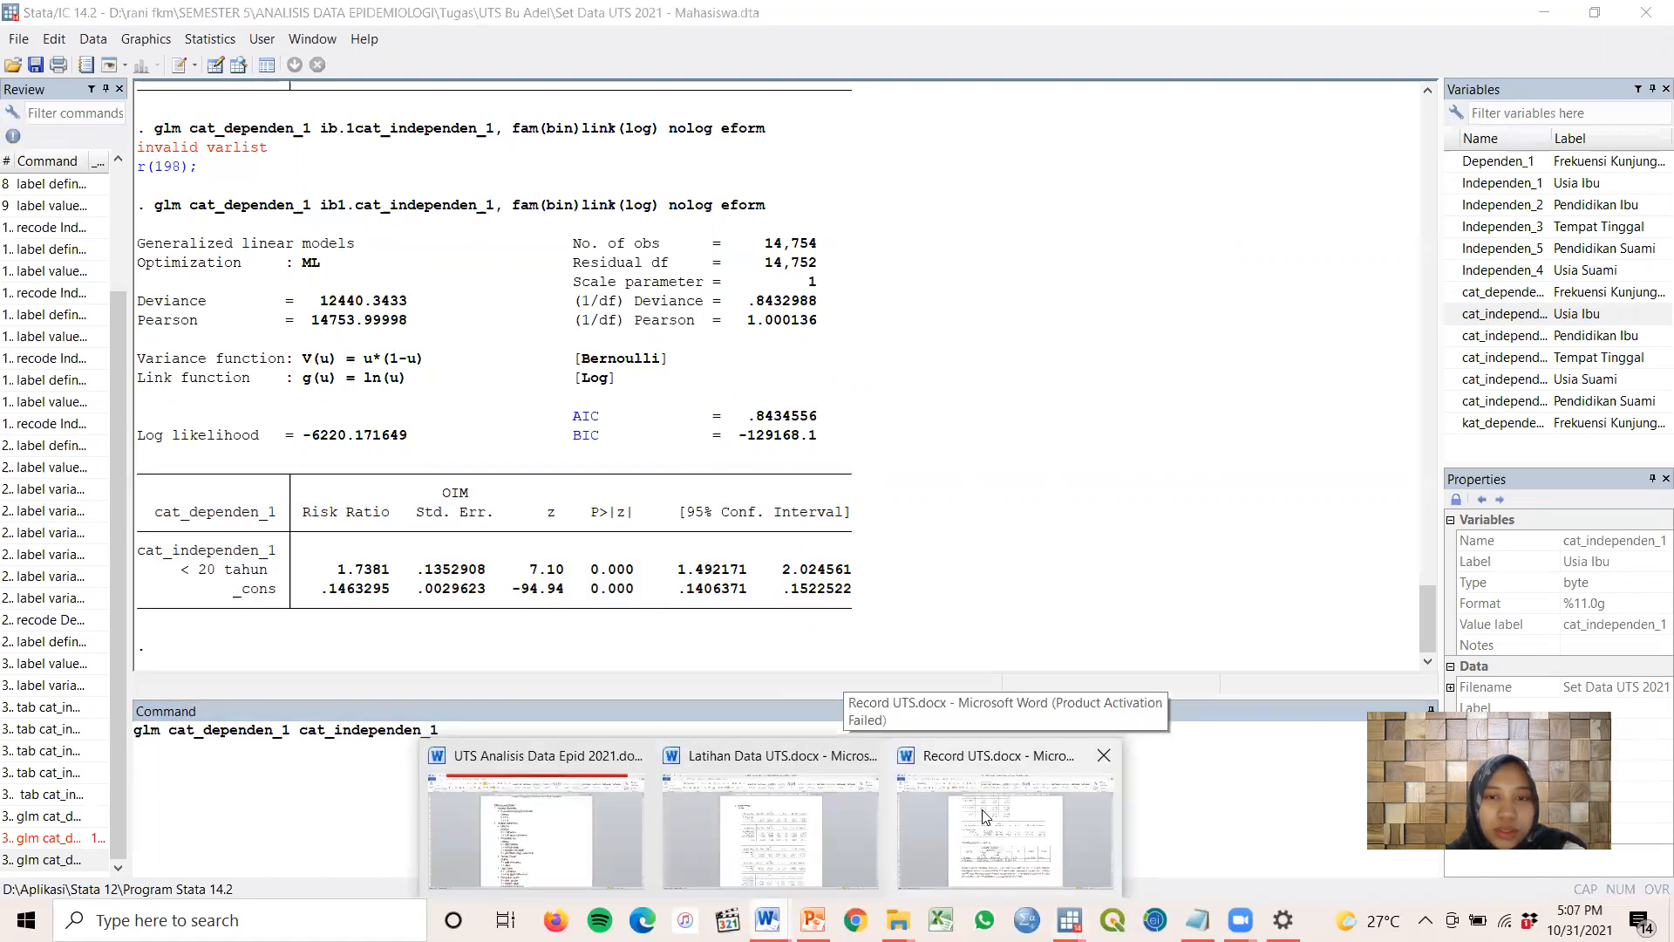
click(1049, 817)
drag(1651, 645, 1651, 272)
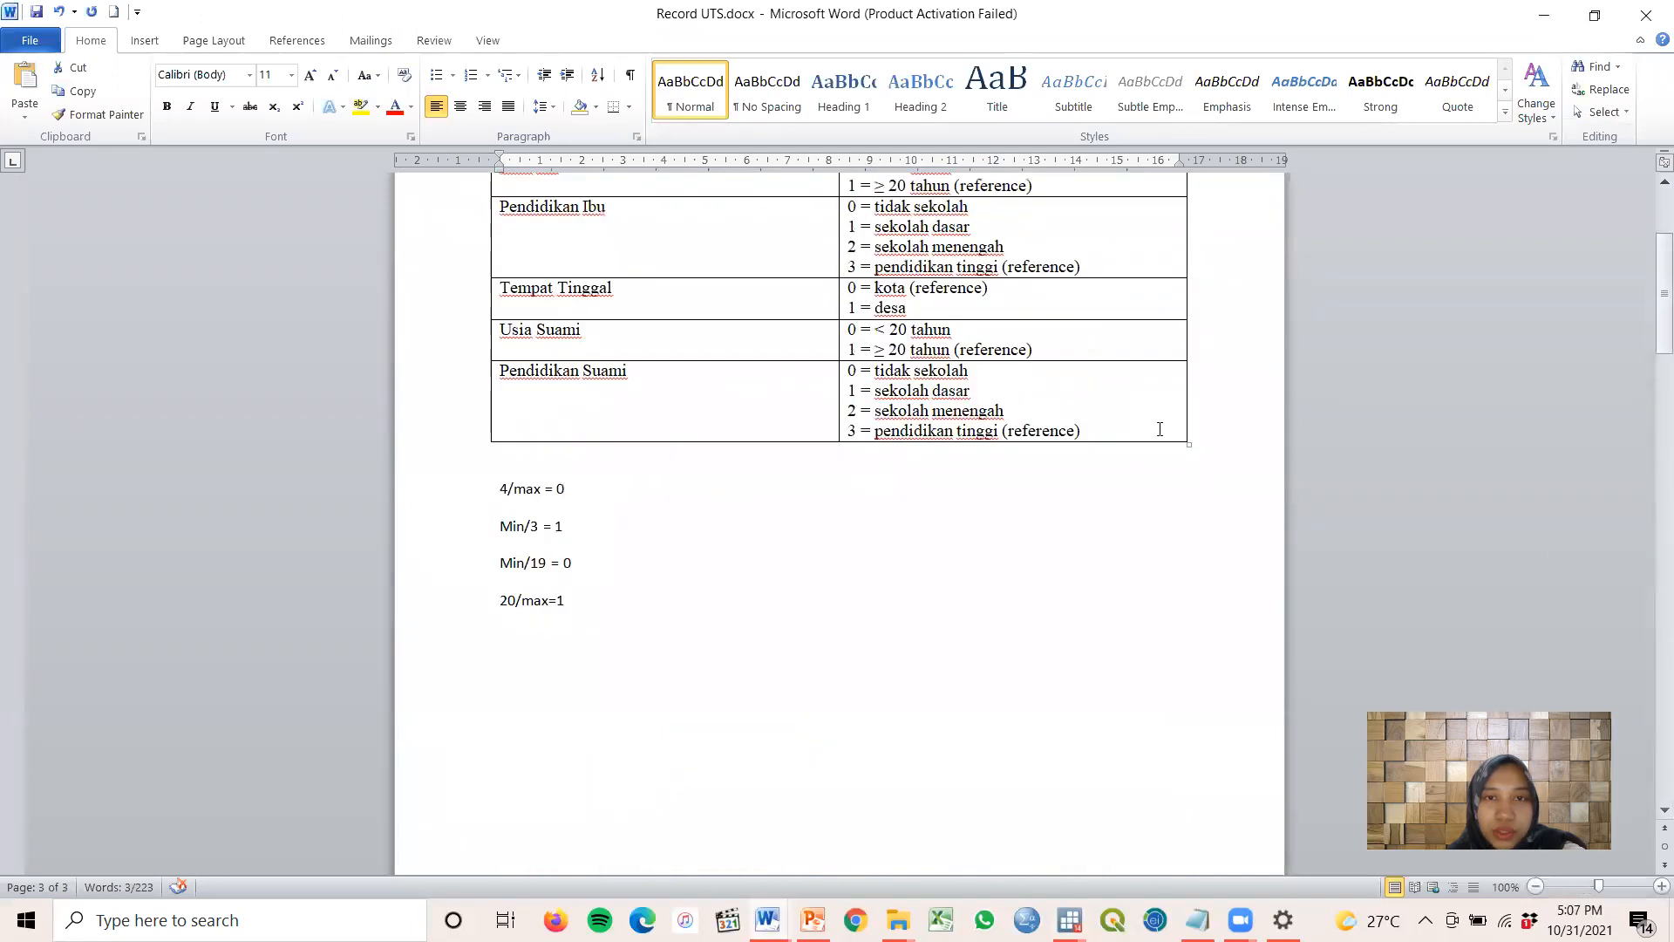
scroll(935, 401, up, 4)
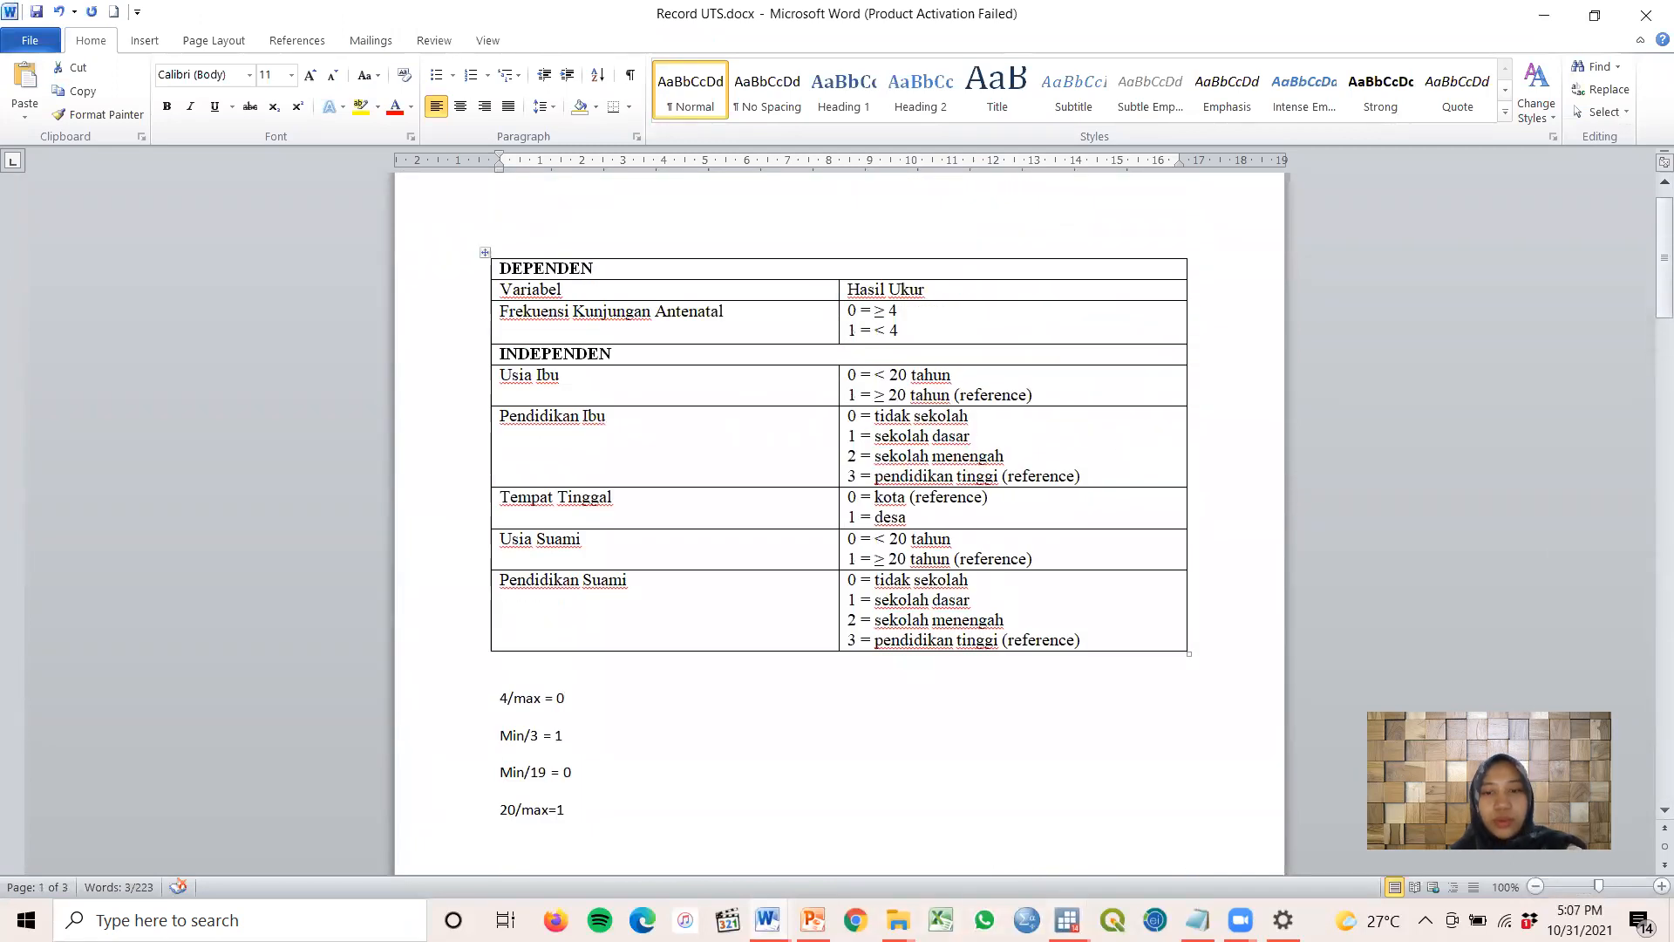
click(1068, 920)
click(956, 850)
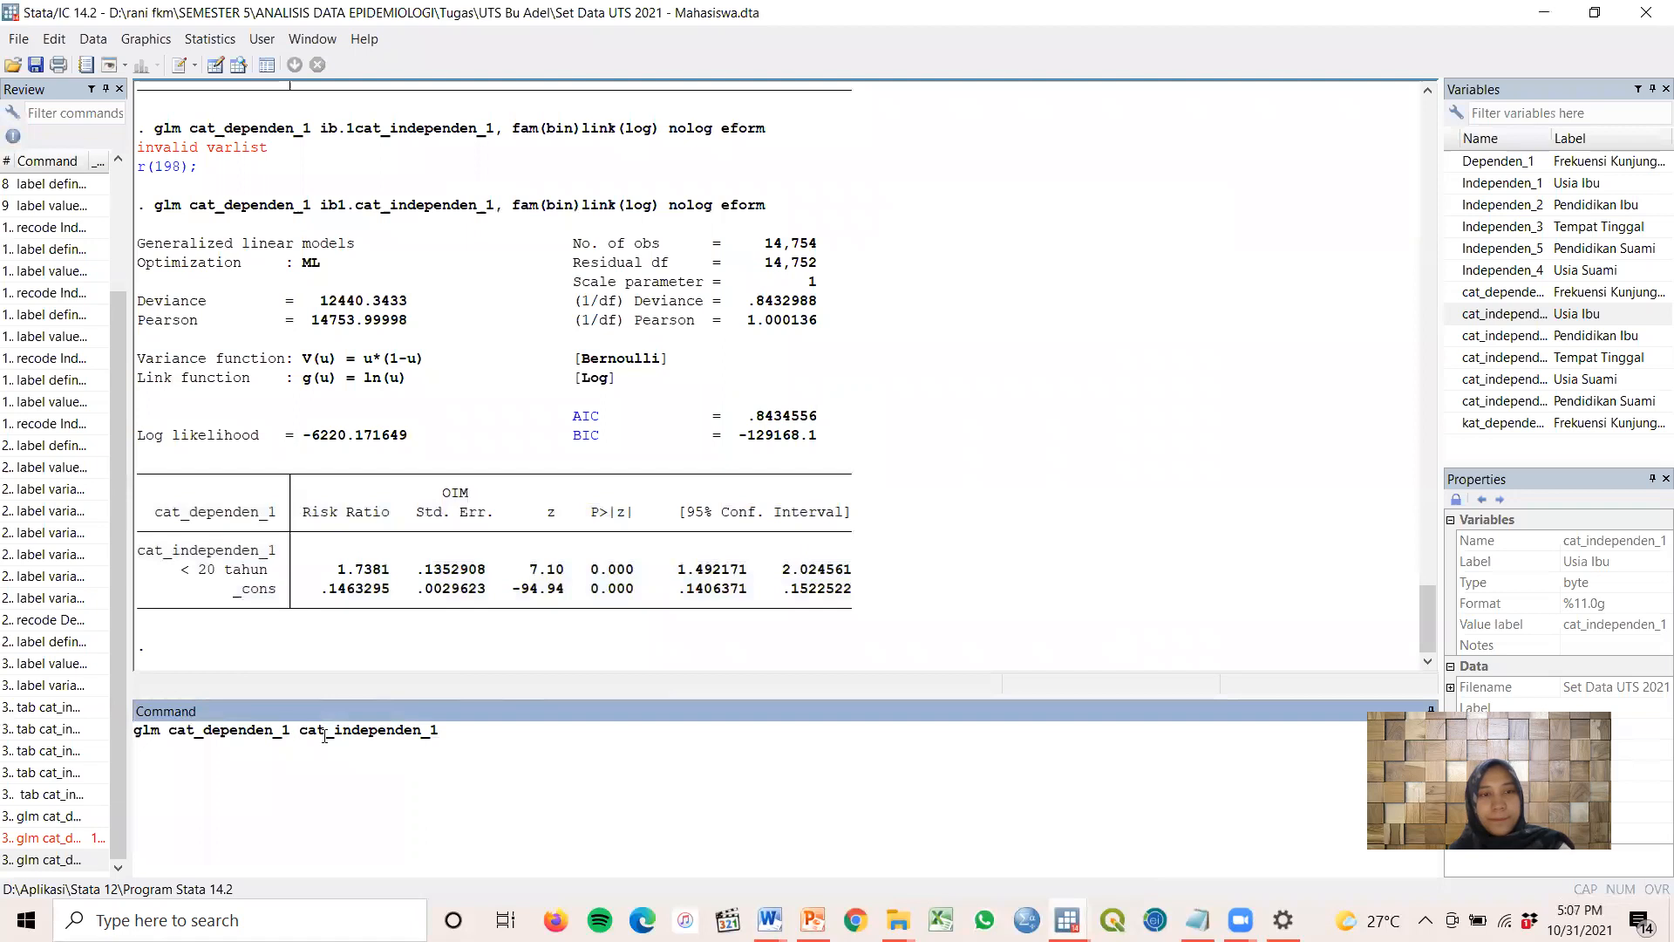
text(ib1.)
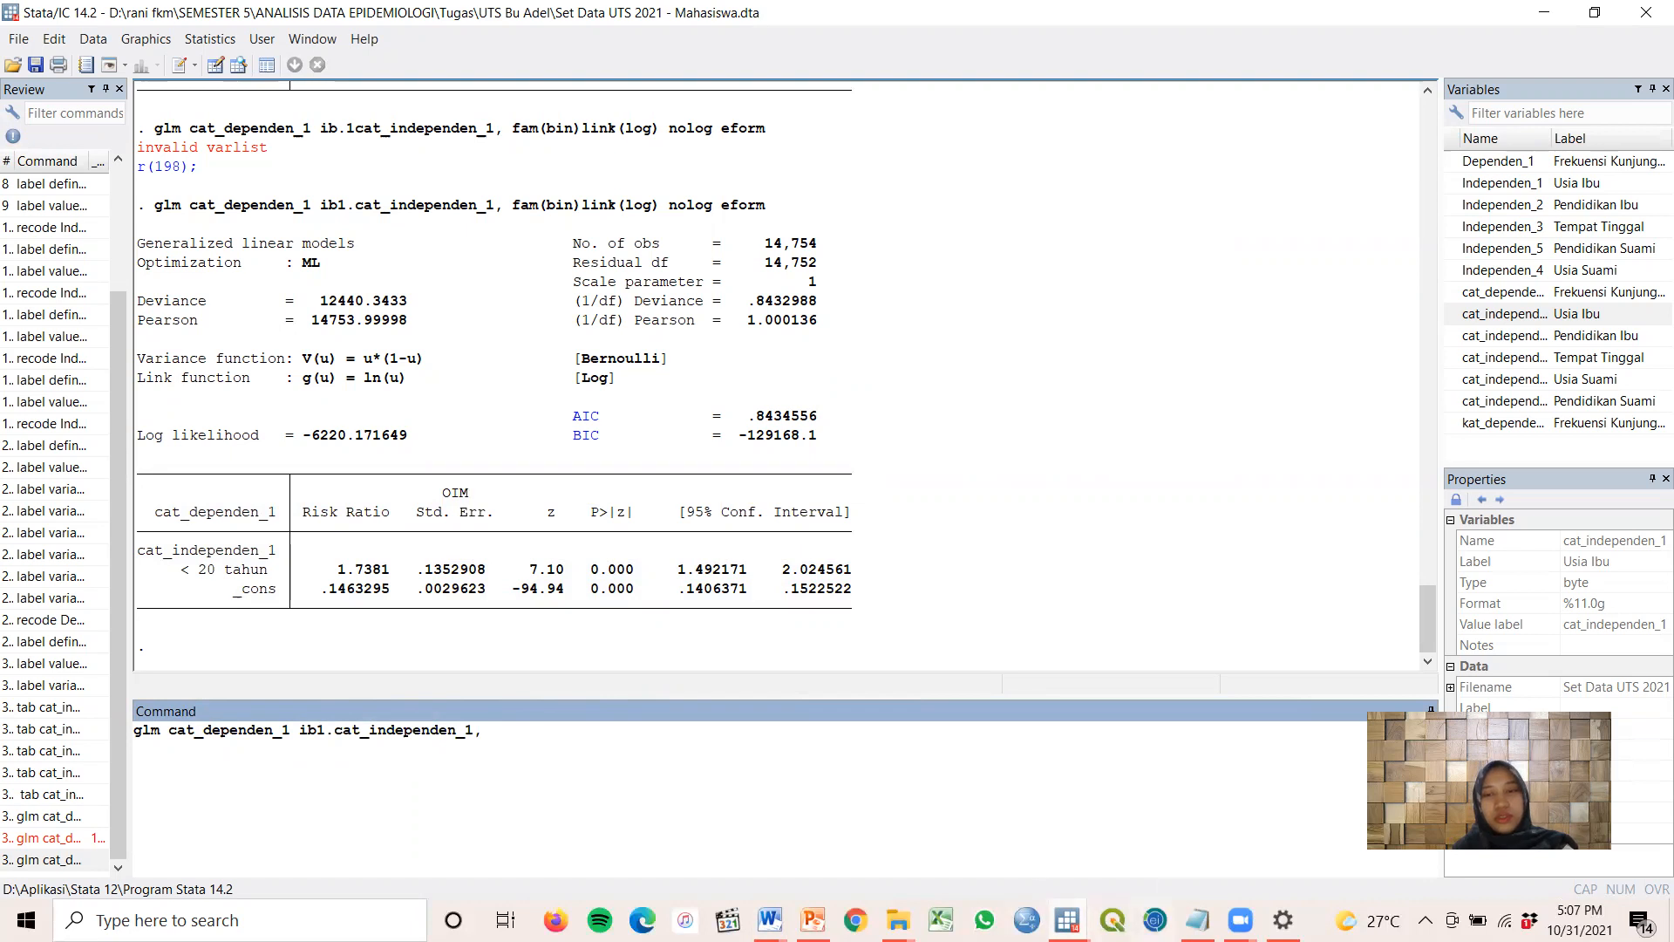
Complete the Stata command with the OR options 'fam(bin) nolog eform' copied from the Notepad notes, and run it
key(alt+Tab)
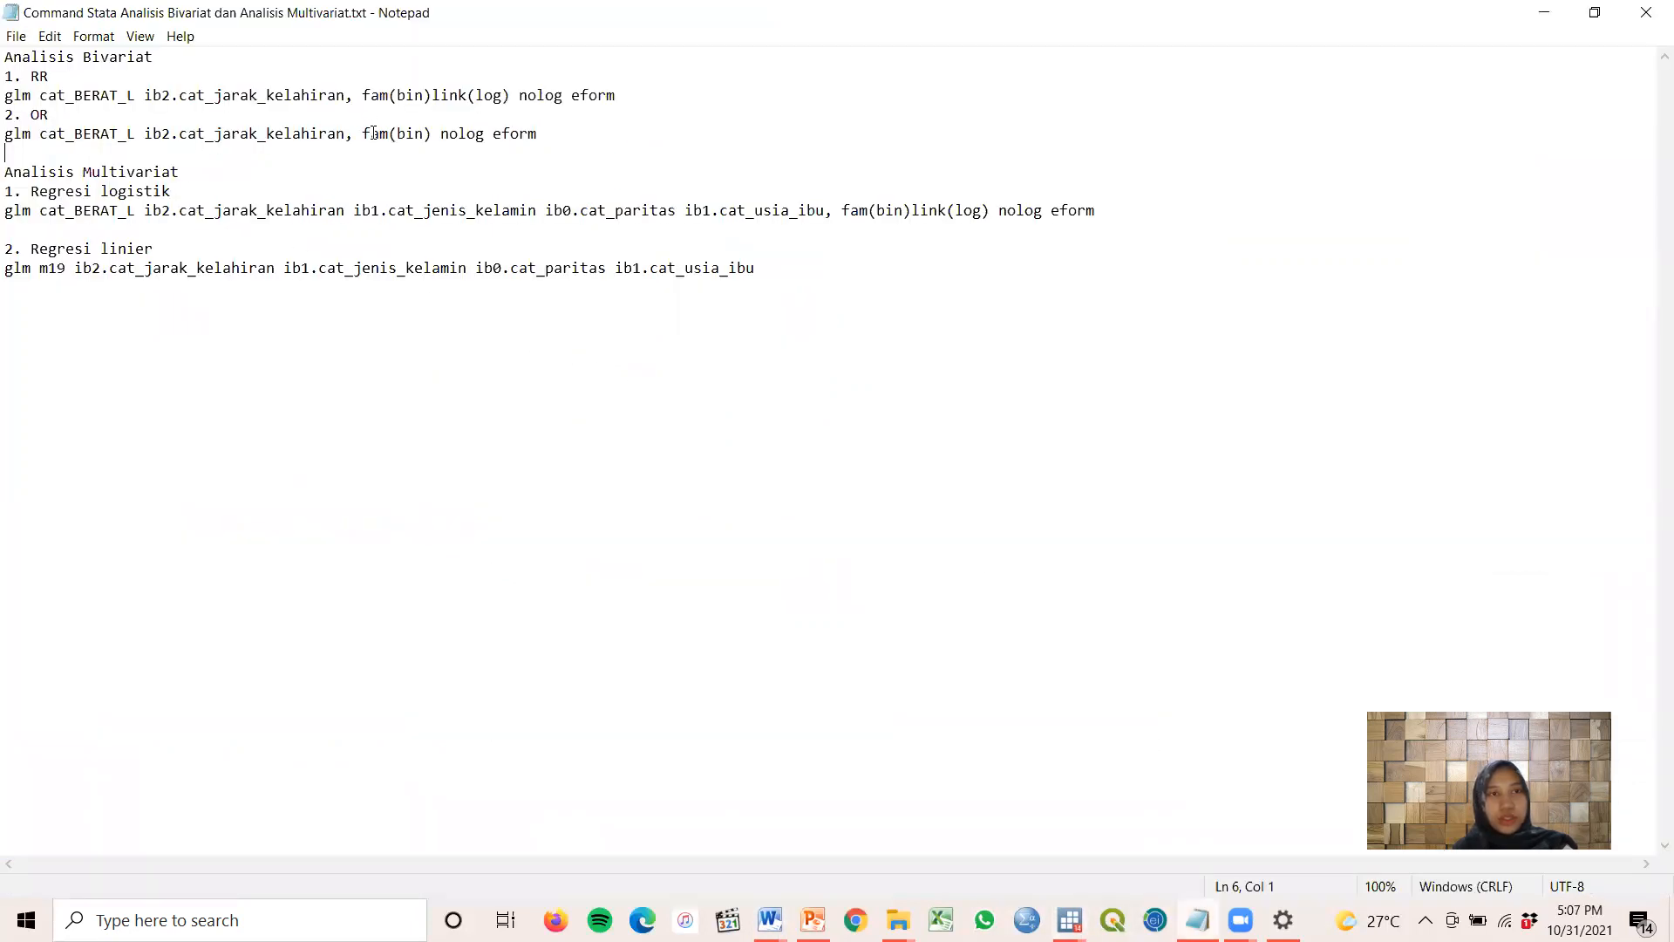
drag(365, 133, 519, 129)
right_click(536, 132)
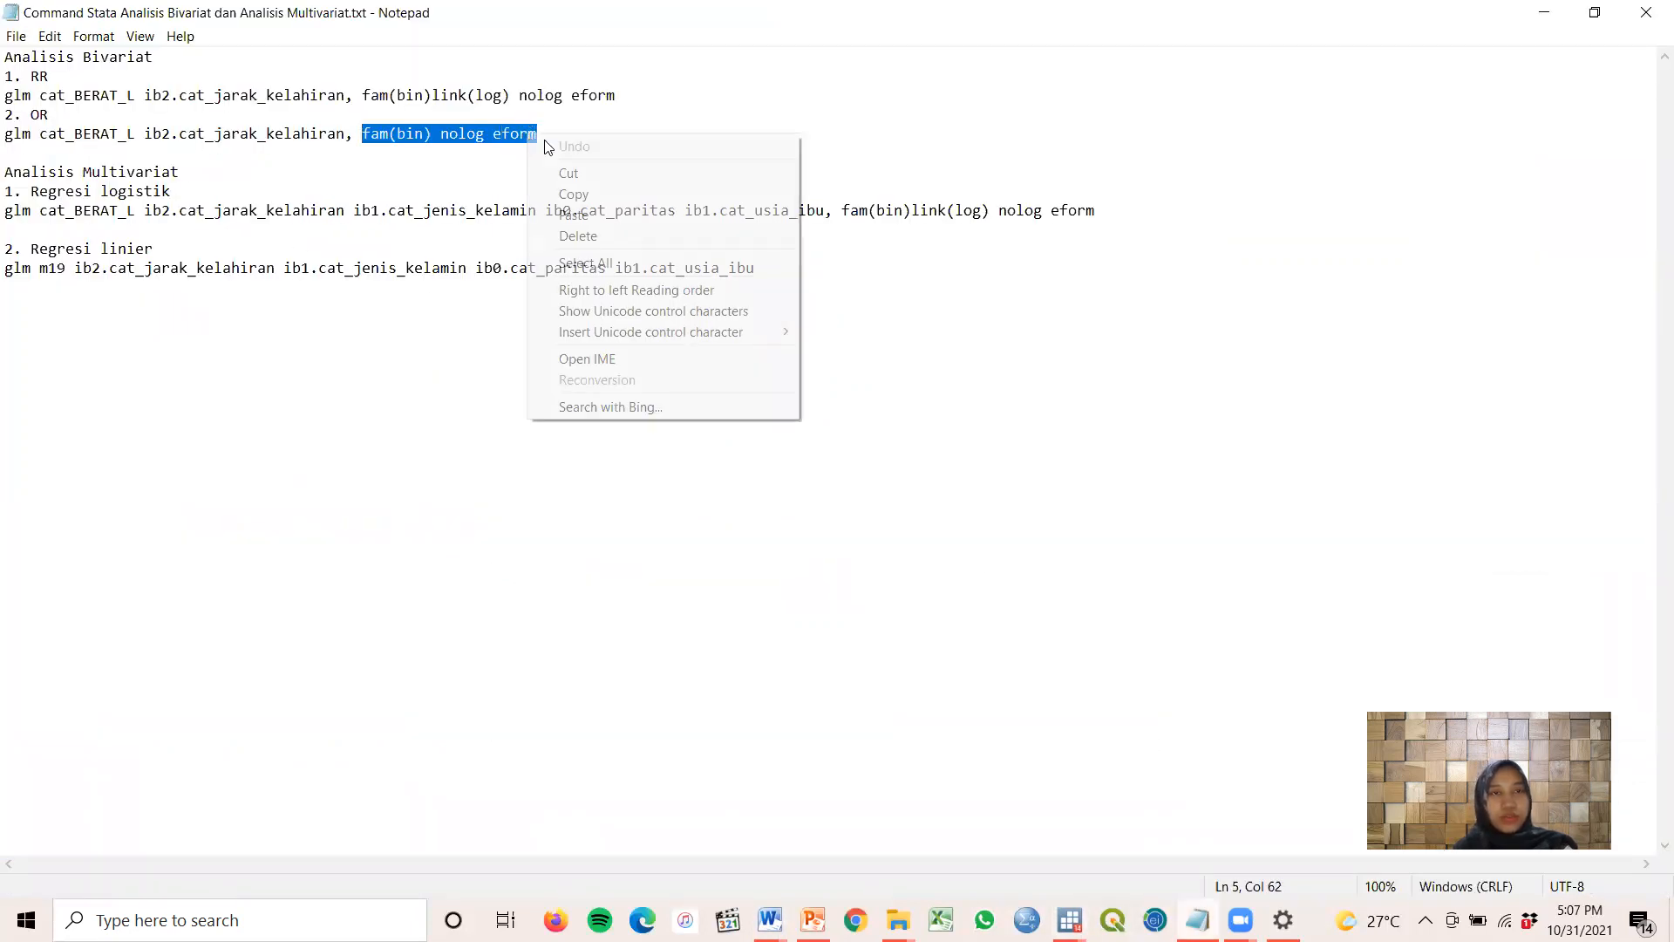
click(579, 192)
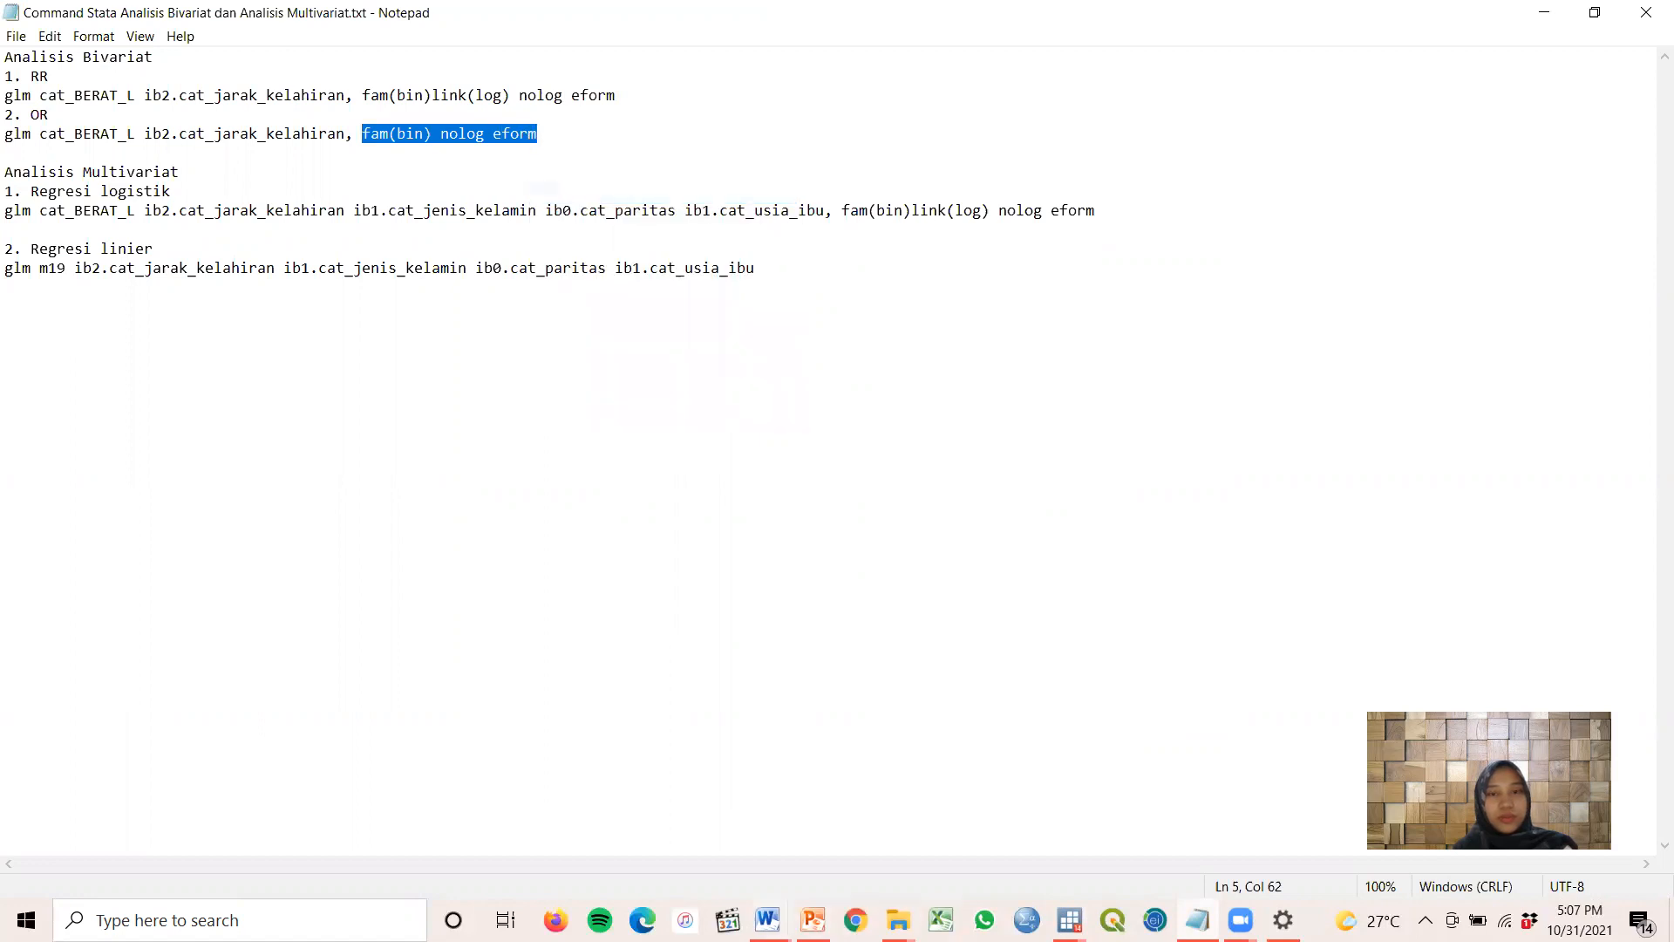
mouse_move(767, 920)
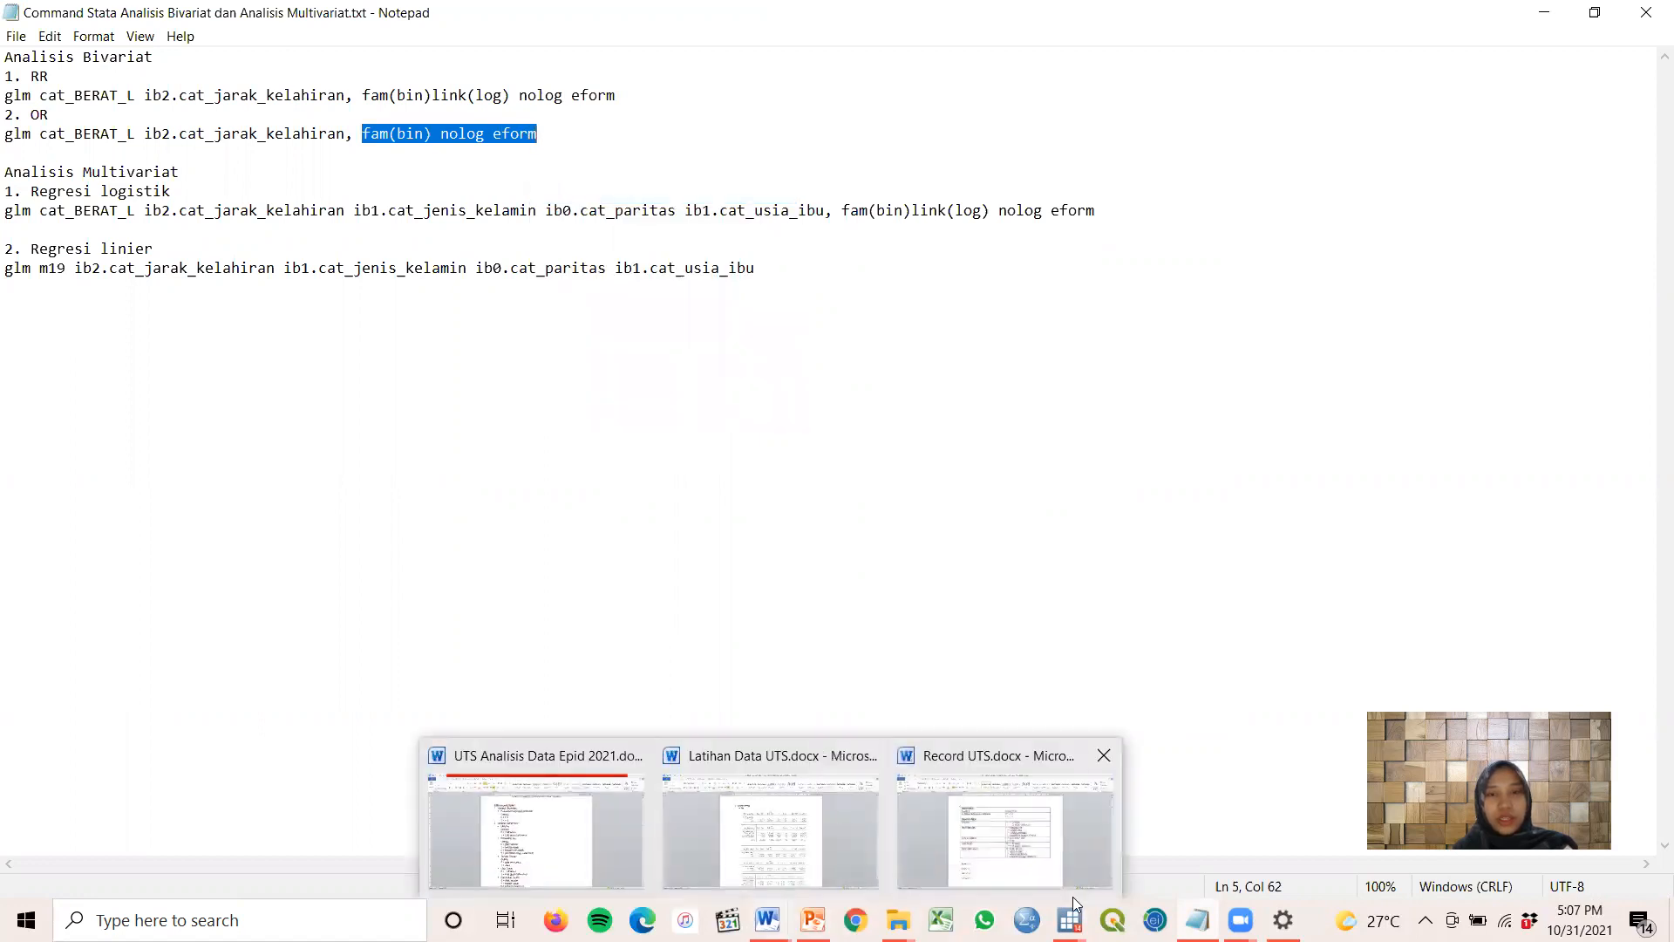
mouse_move(1069, 920)
click(931, 850)
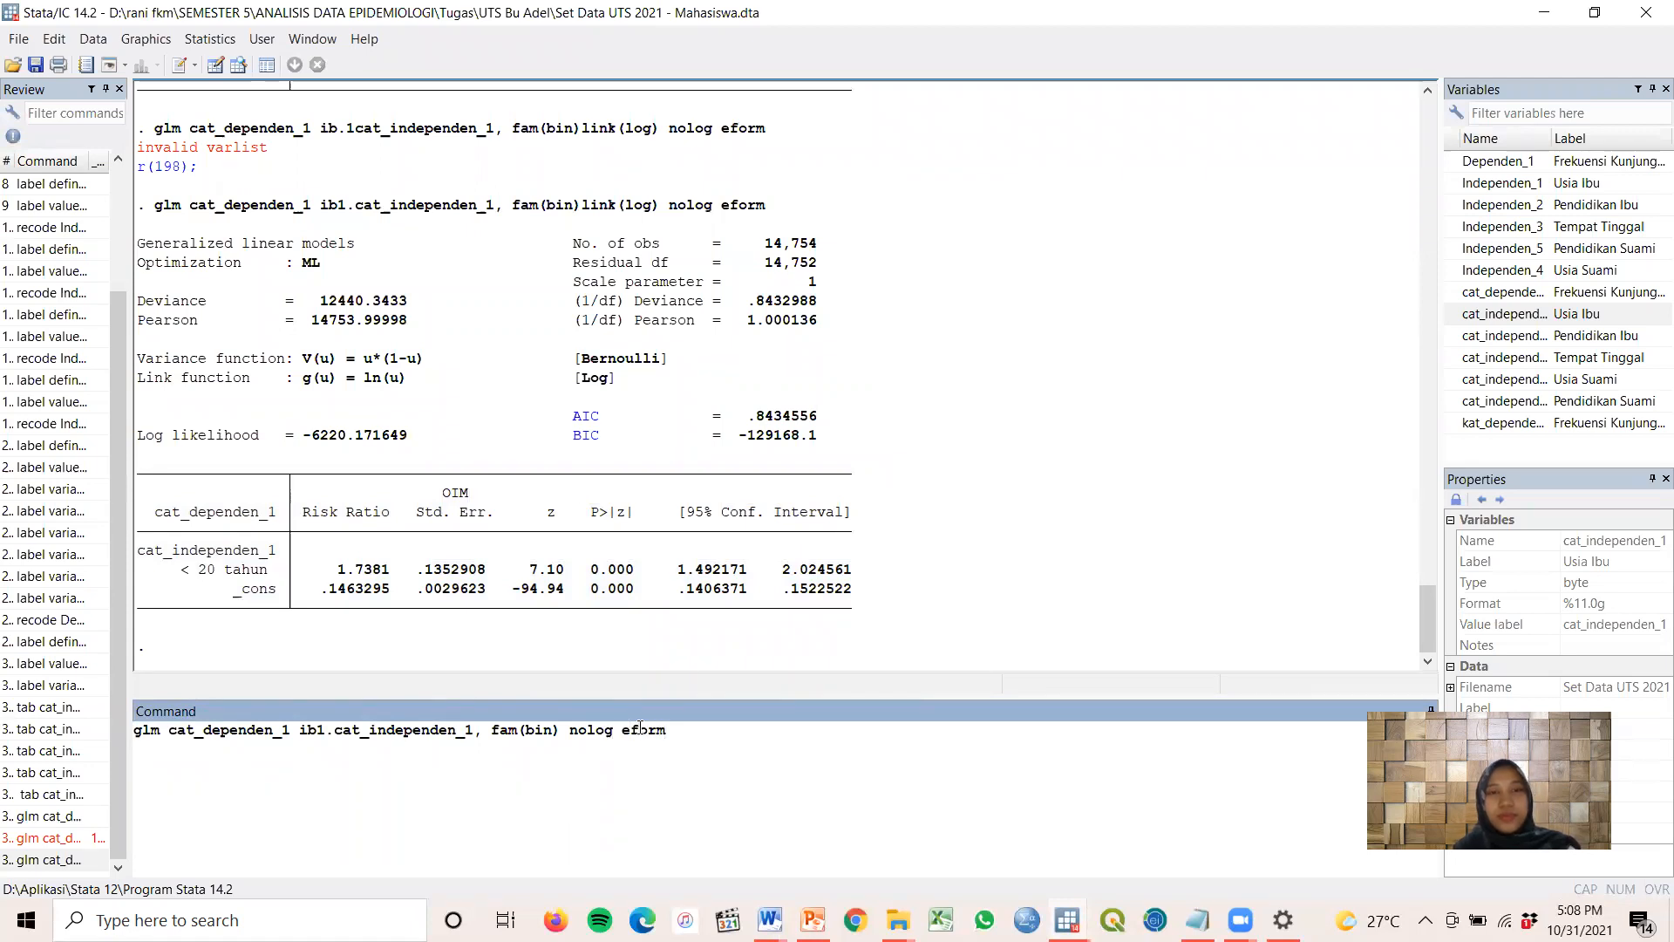
key(Return)
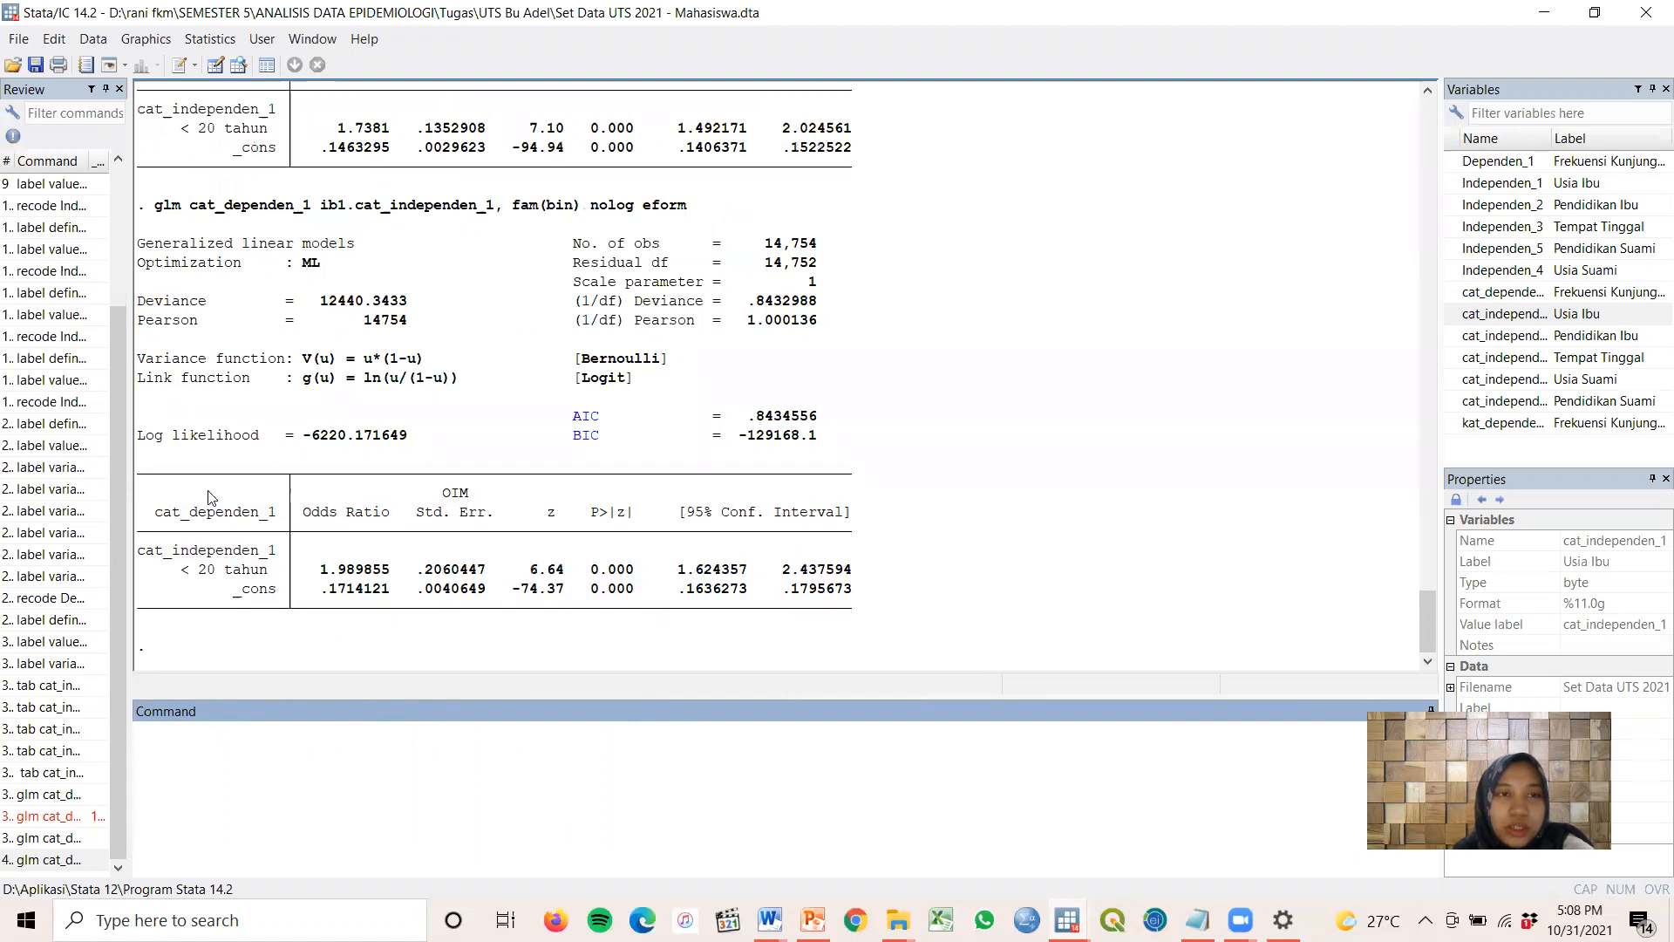
scroll(405, 515, up, 8)
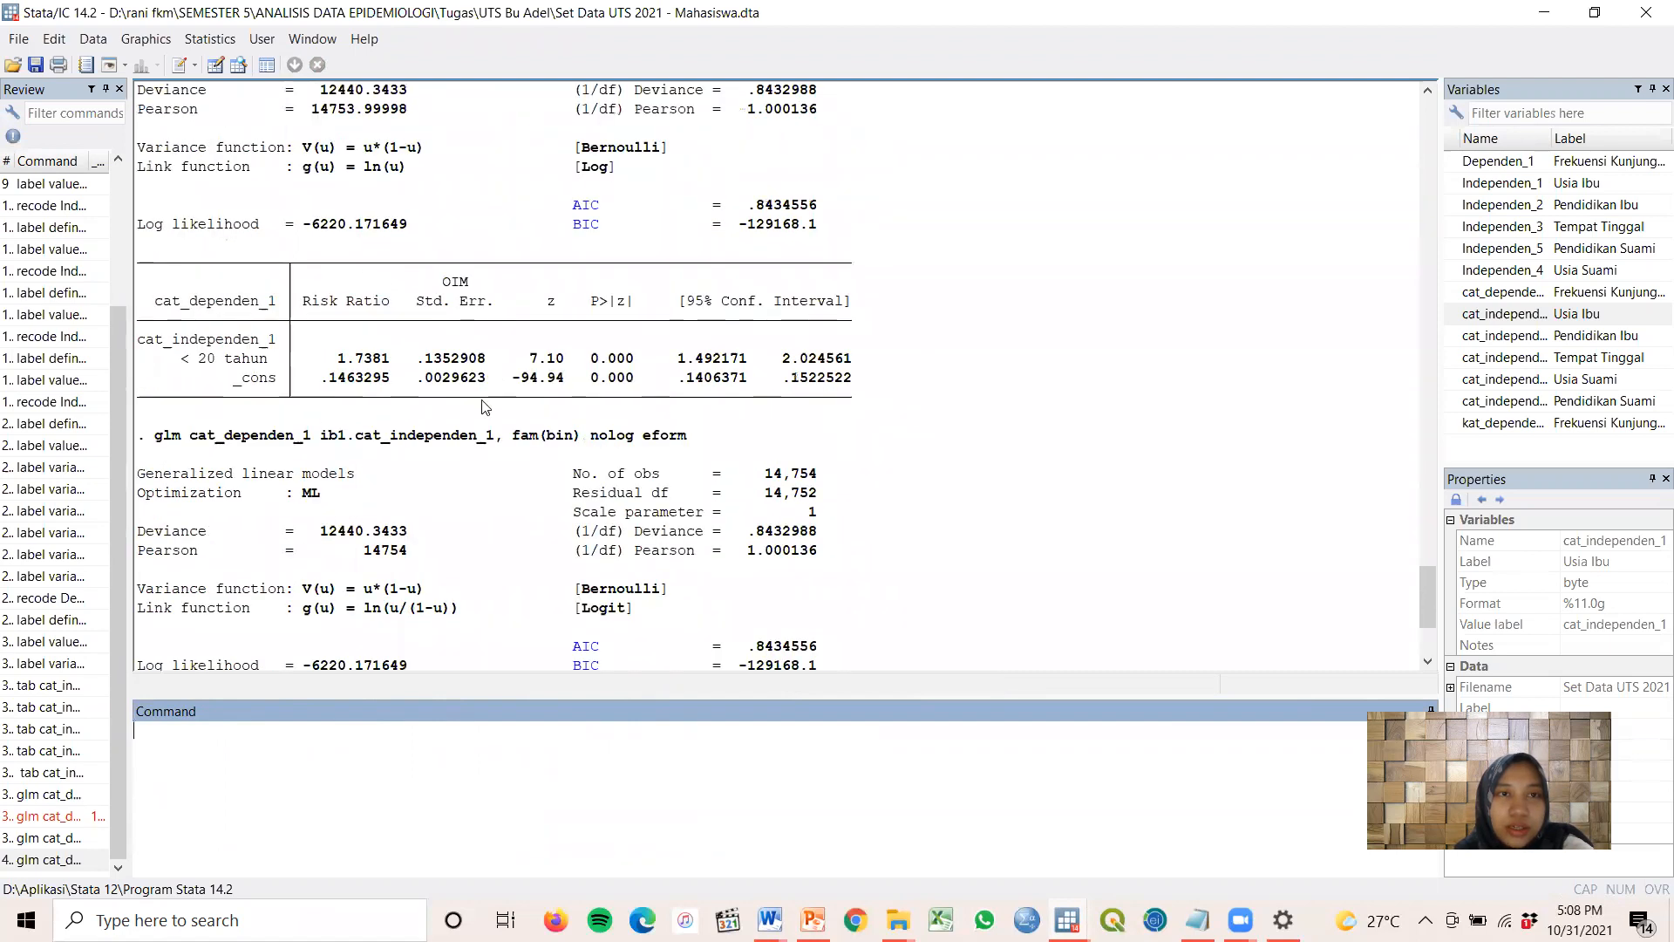
Copy the odds ratio coefficient table from the latest glm output in Stata as a picture
scroll(518, 325, down, 8)
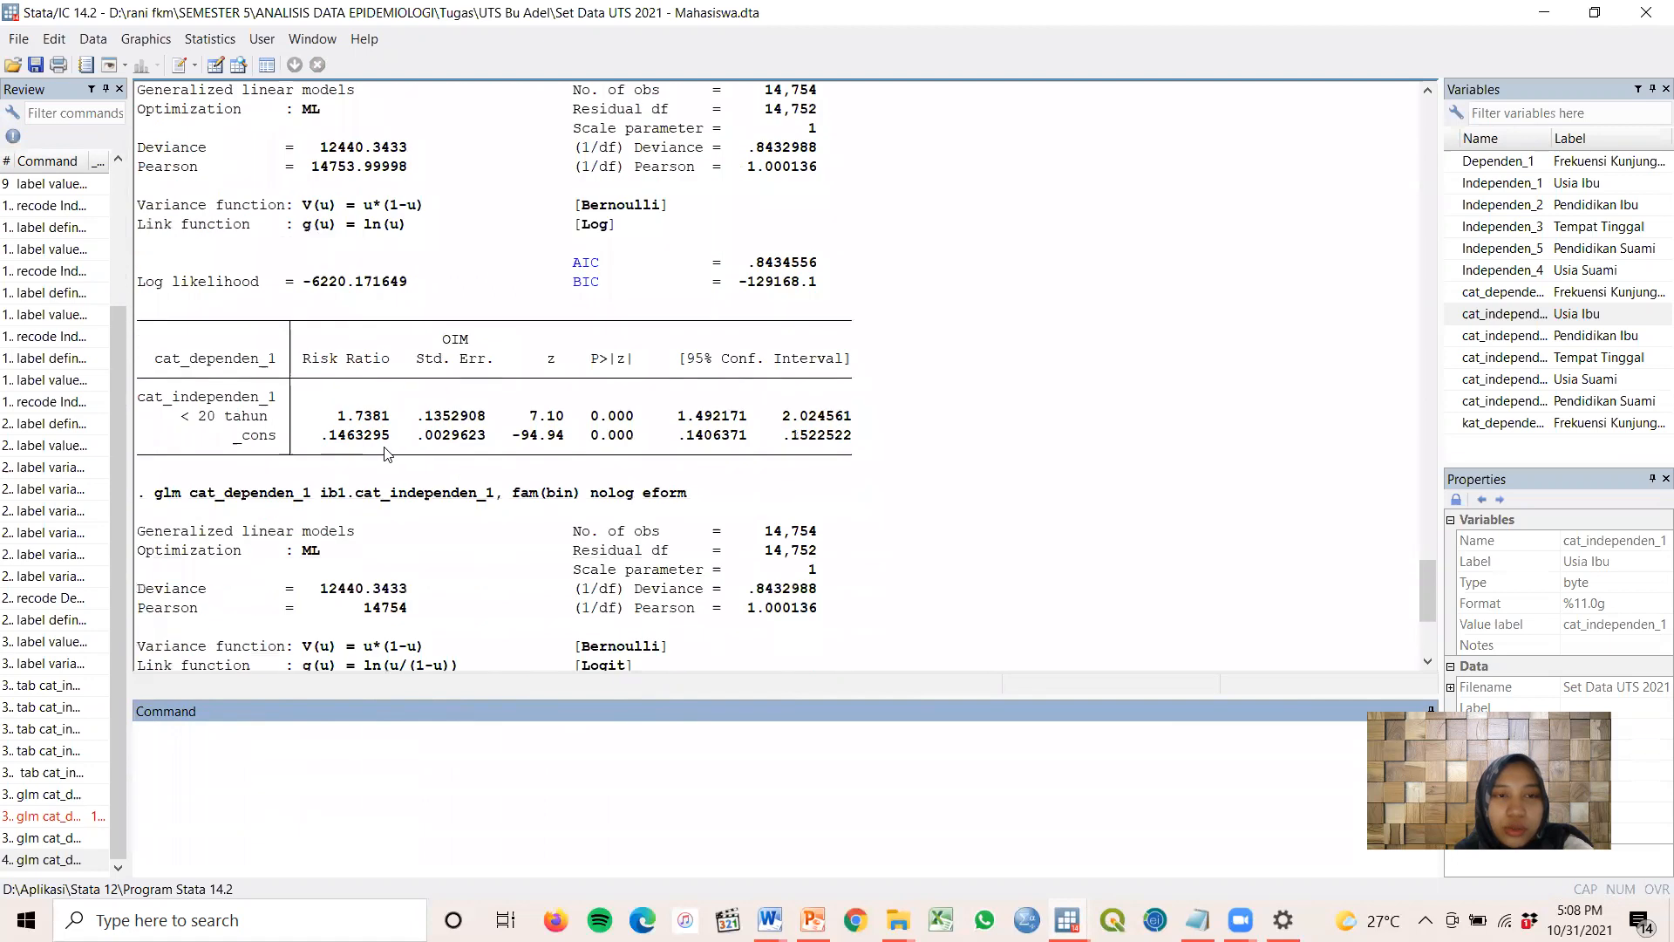
drag(140, 470, 818, 626)
right_click(792, 590)
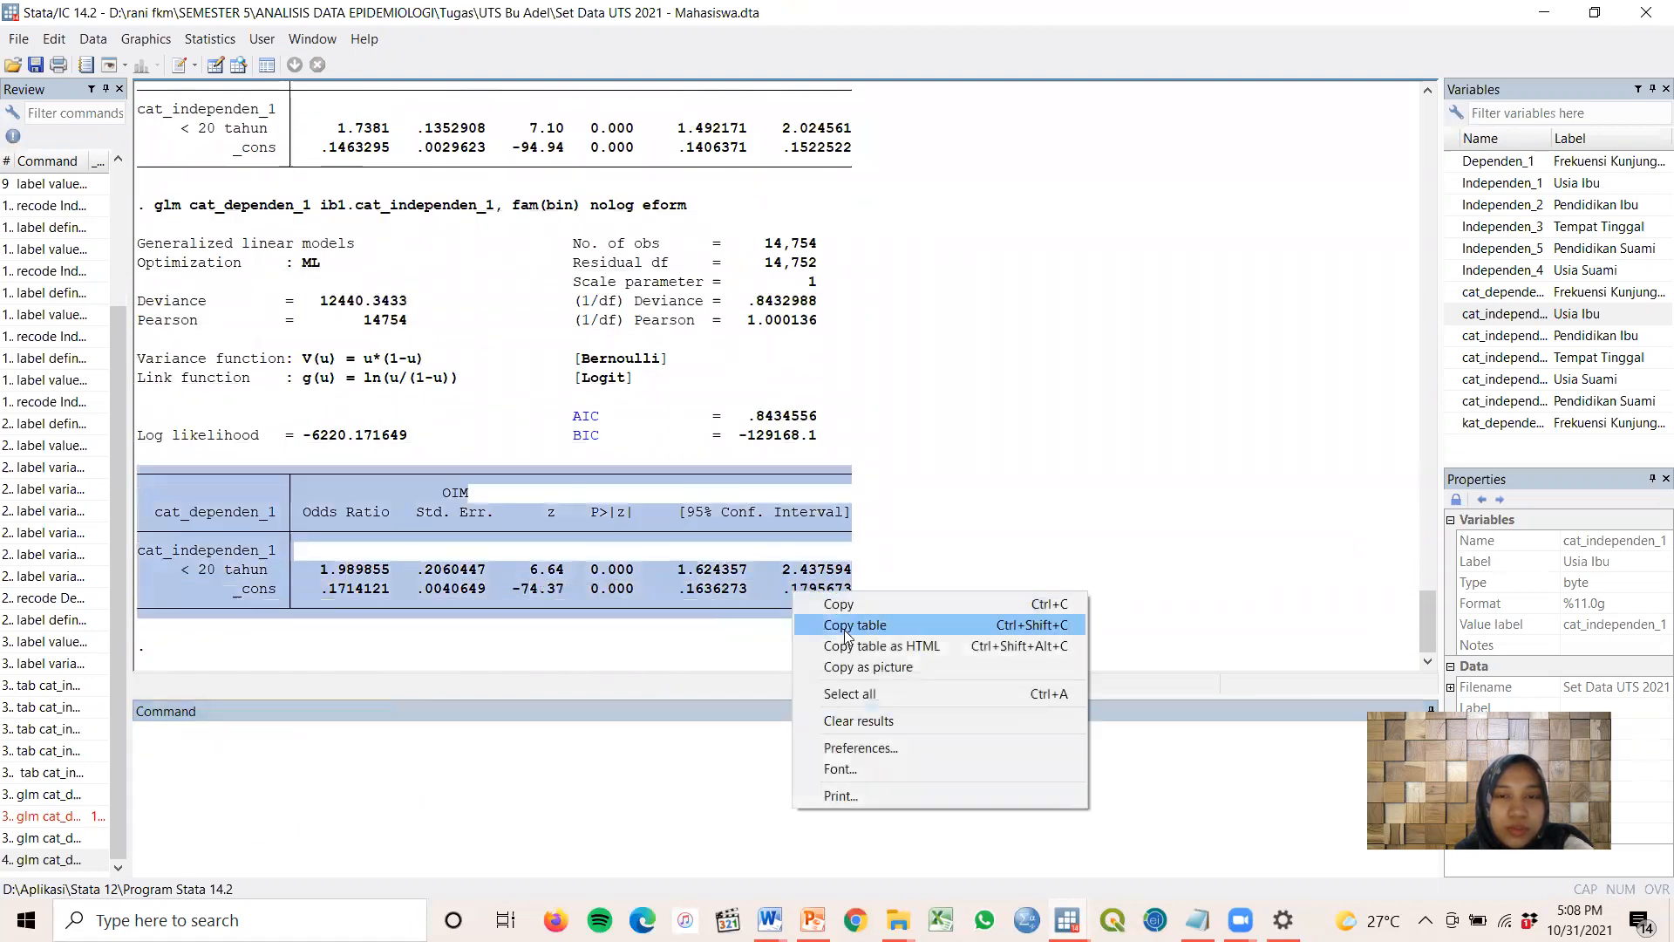
click(863, 666)
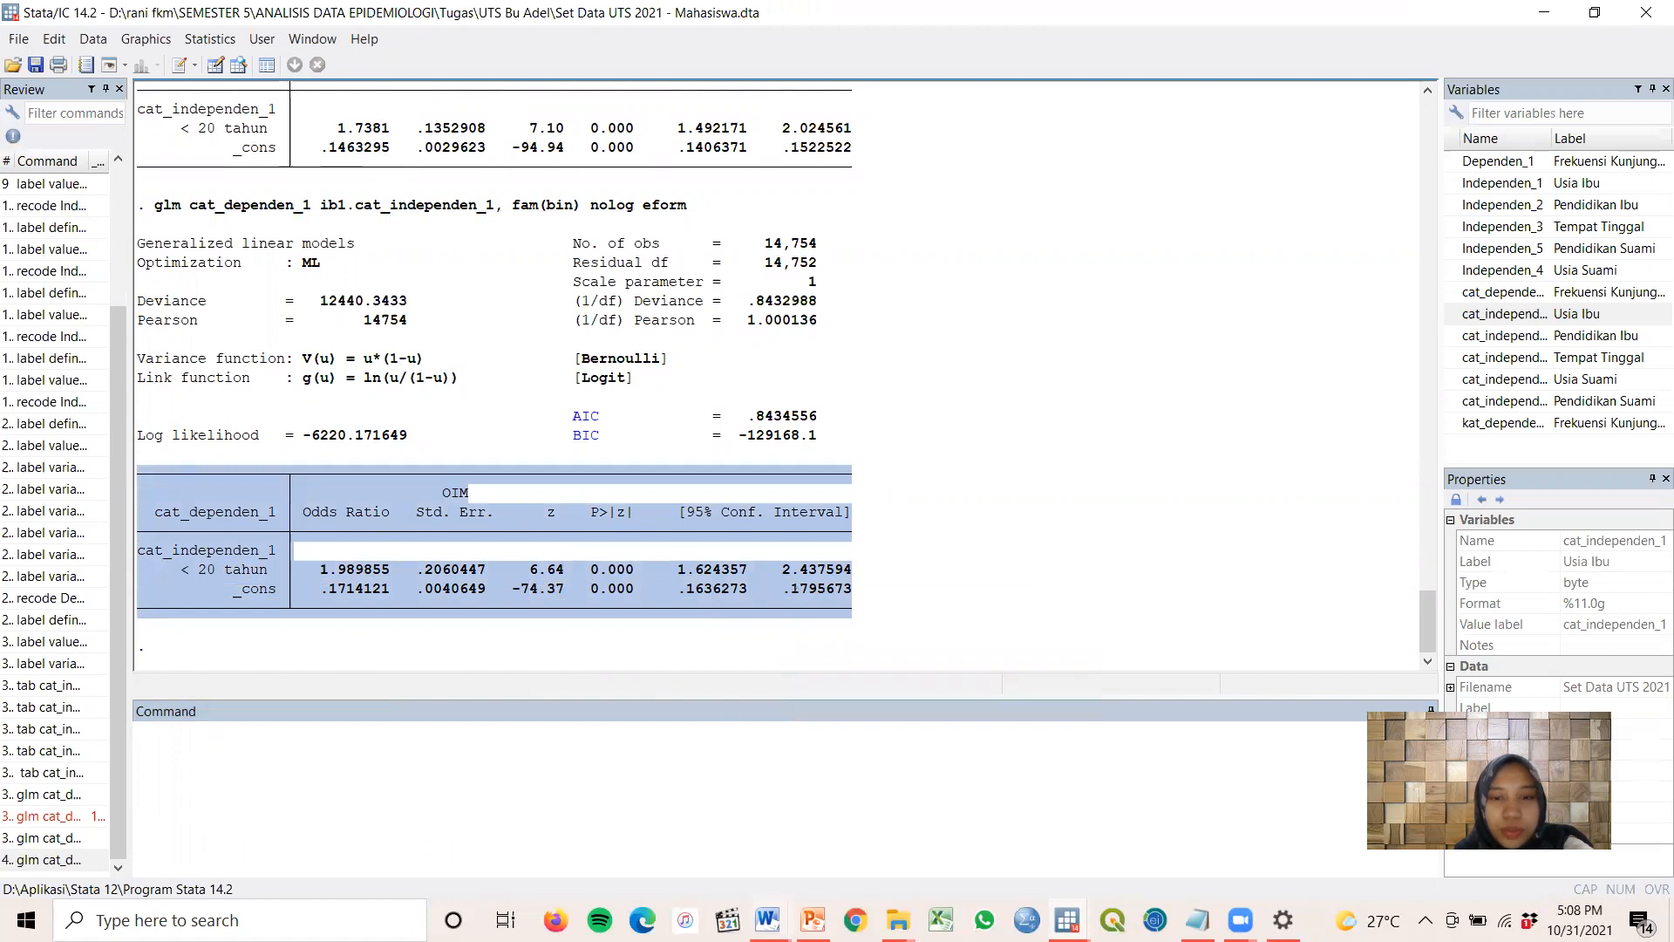
Switch to Record UTS.docx and paste the odds ratio picture on a new page, several blank lines below the risk ratio interpretation
click(768, 920)
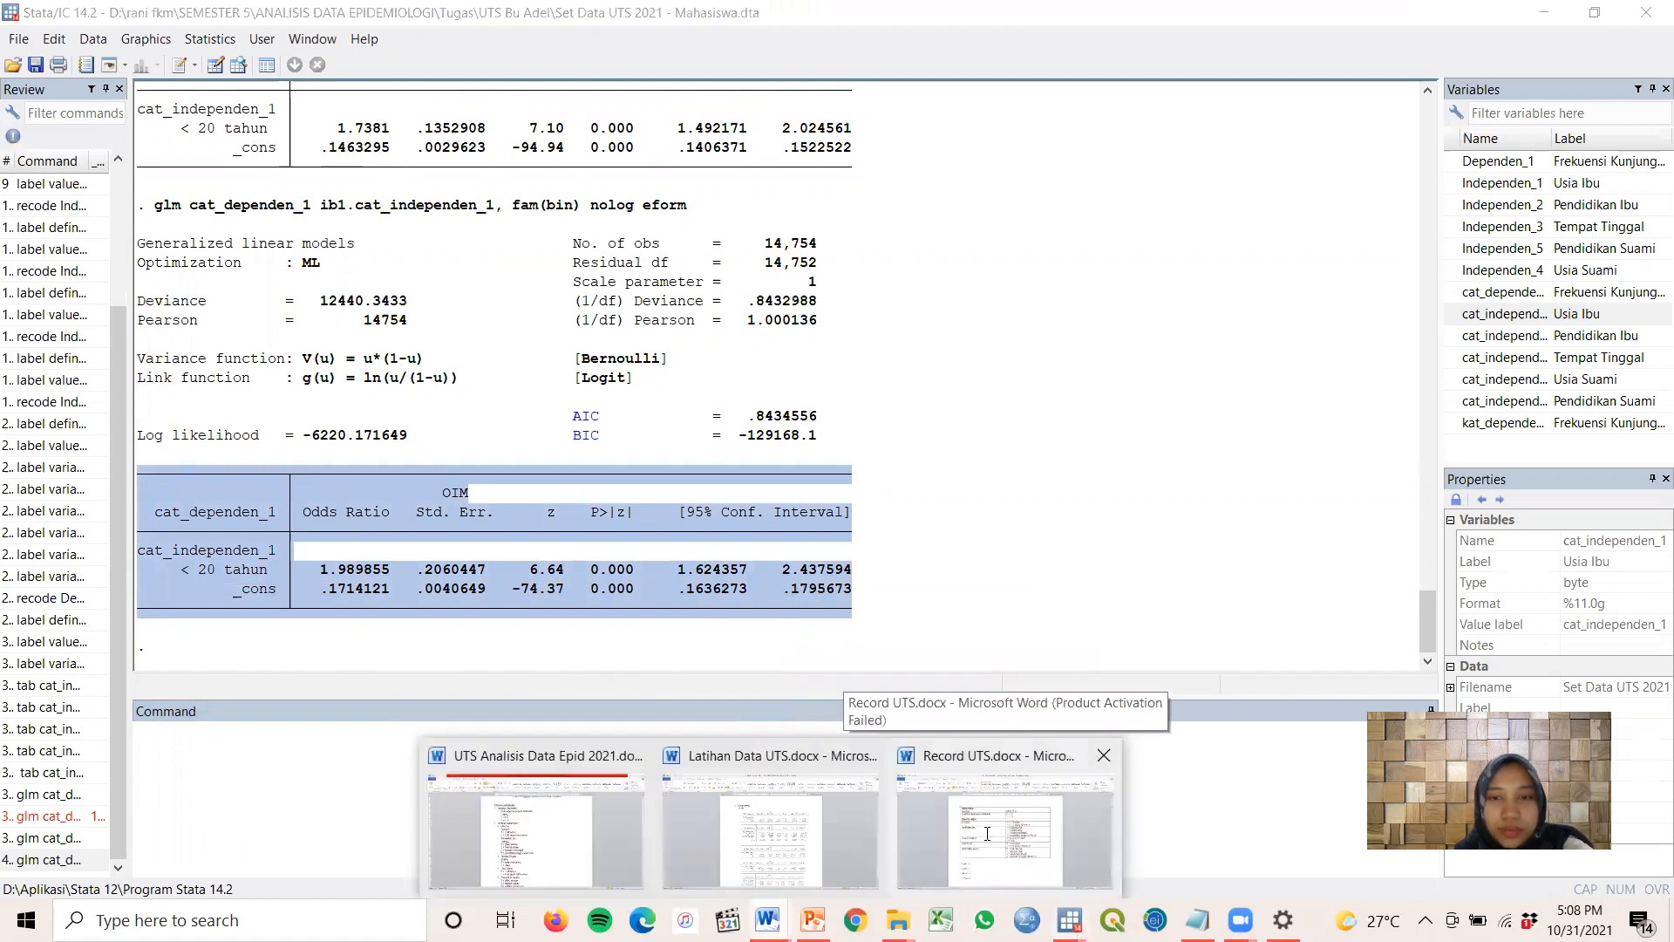
click(988, 840)
drag(1652, 231, 1648, 750)
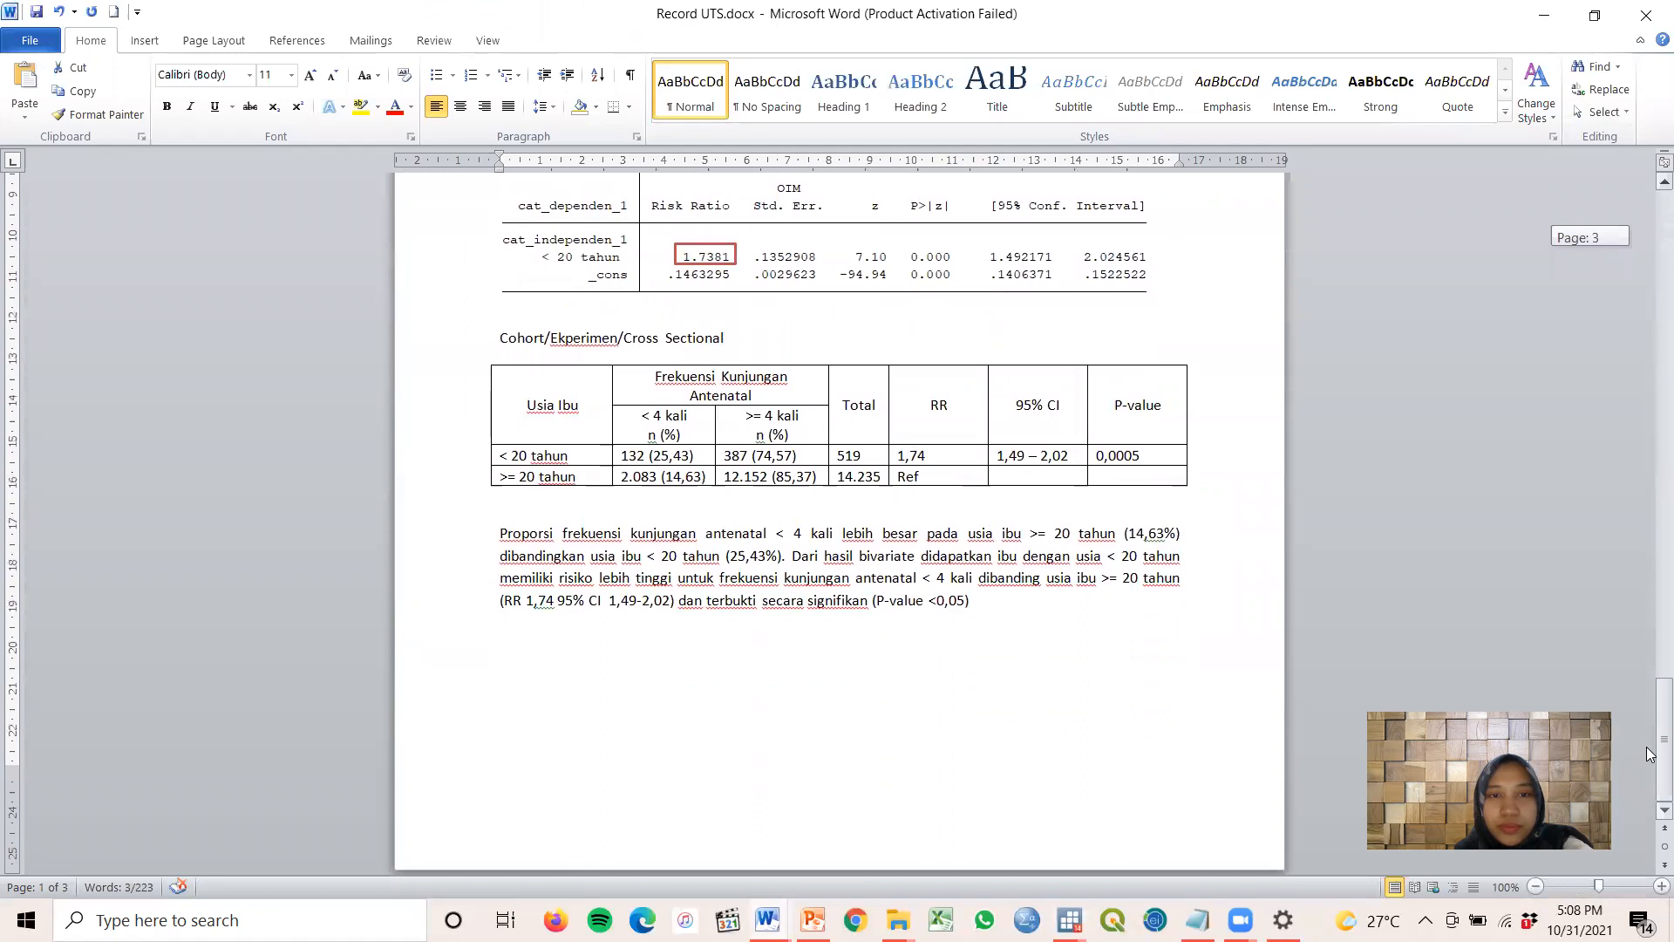
click(1061, 610)
key(Return)
key(Return)
key(Return)
key(Return)
key(Return)
key(Return)
key(Return)
key(Return)
key(Return)
key(Return)
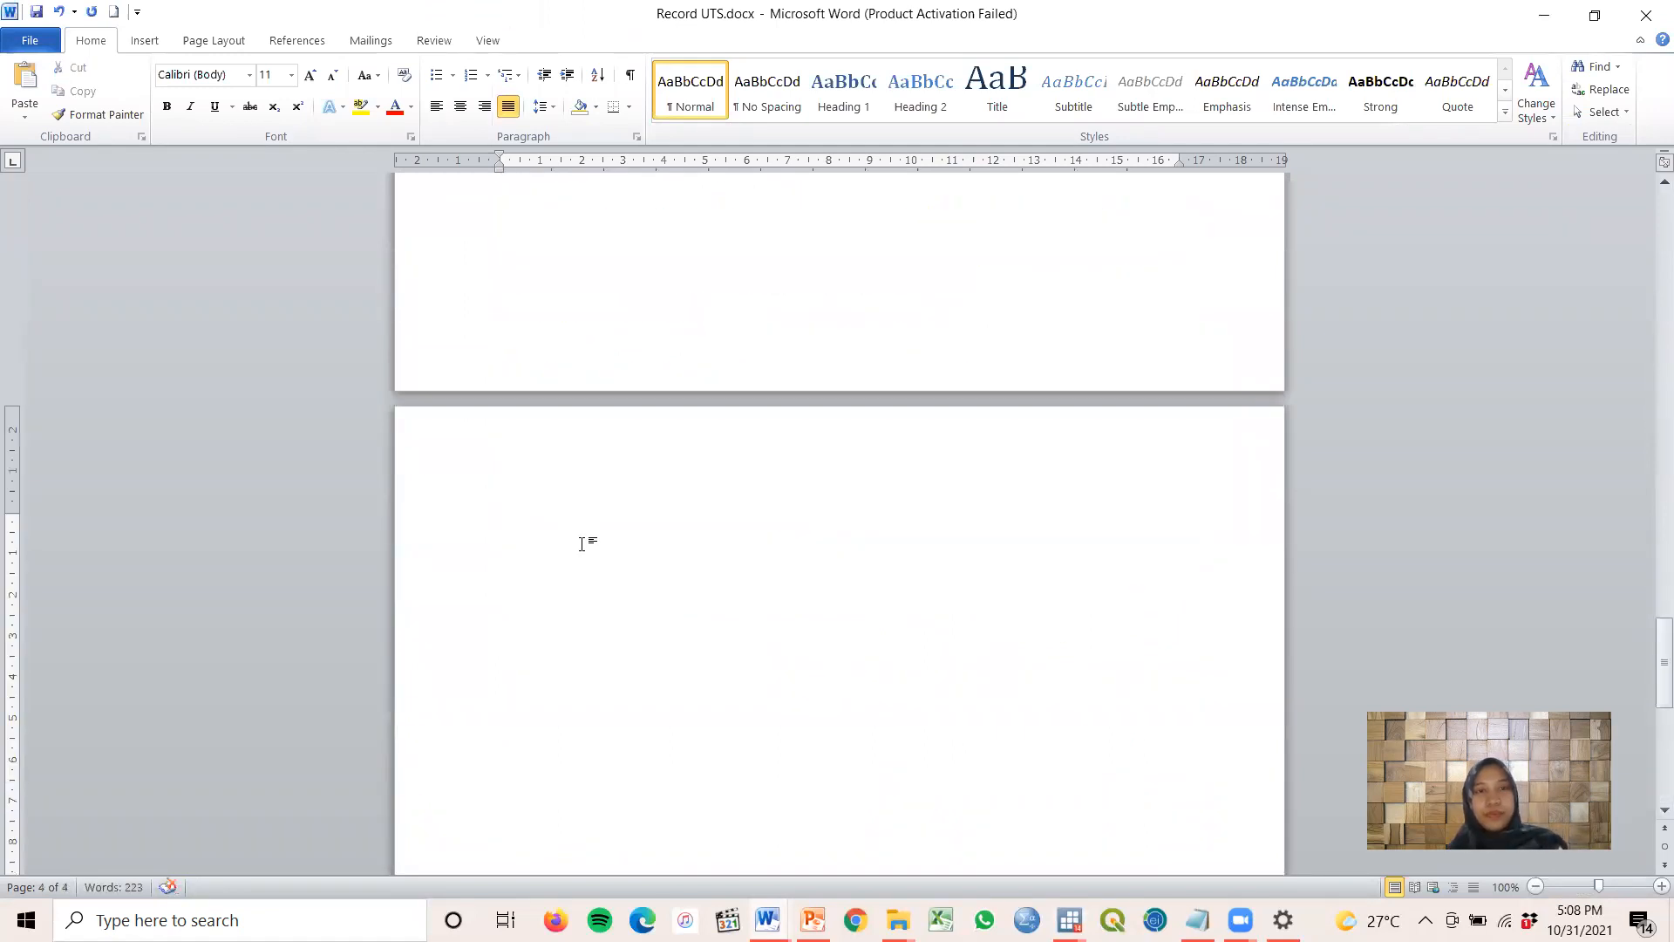
scroll(584, 549, up, 5)
scroll(584, 567, down, 3)
key(ctrl+v)
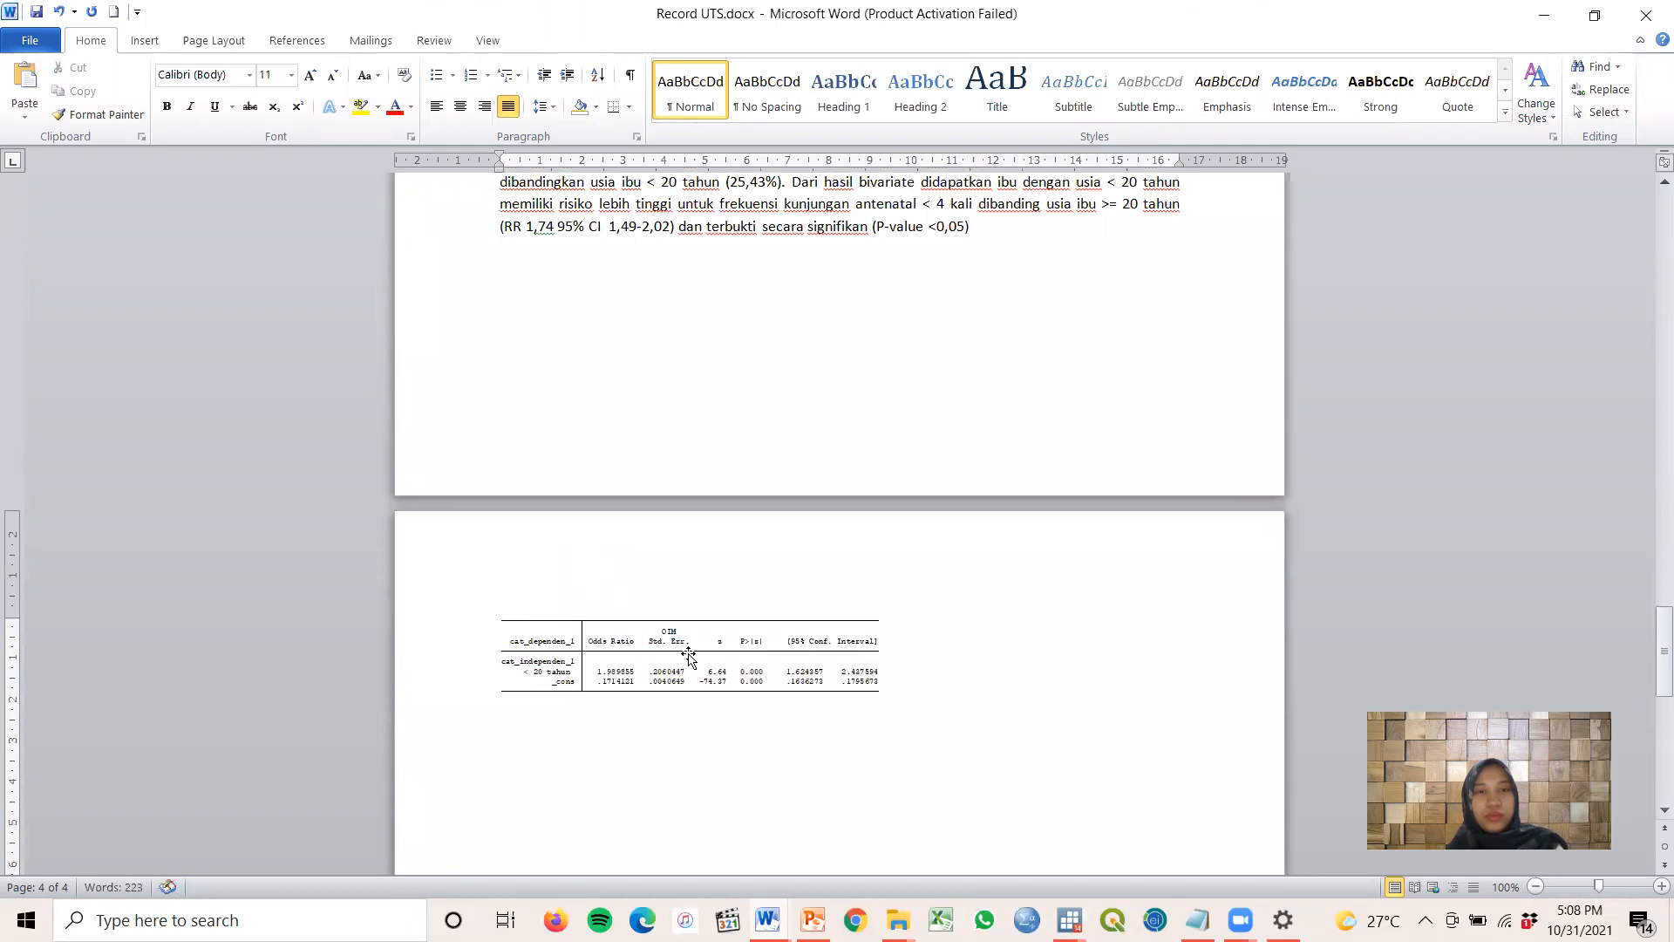
Crop the empty margin off the odds ratio picture and enlarge it to about 15.64 cm wide by 3.29 cm high
click(689, 659)
click(554, 40)
click(1512, 61)
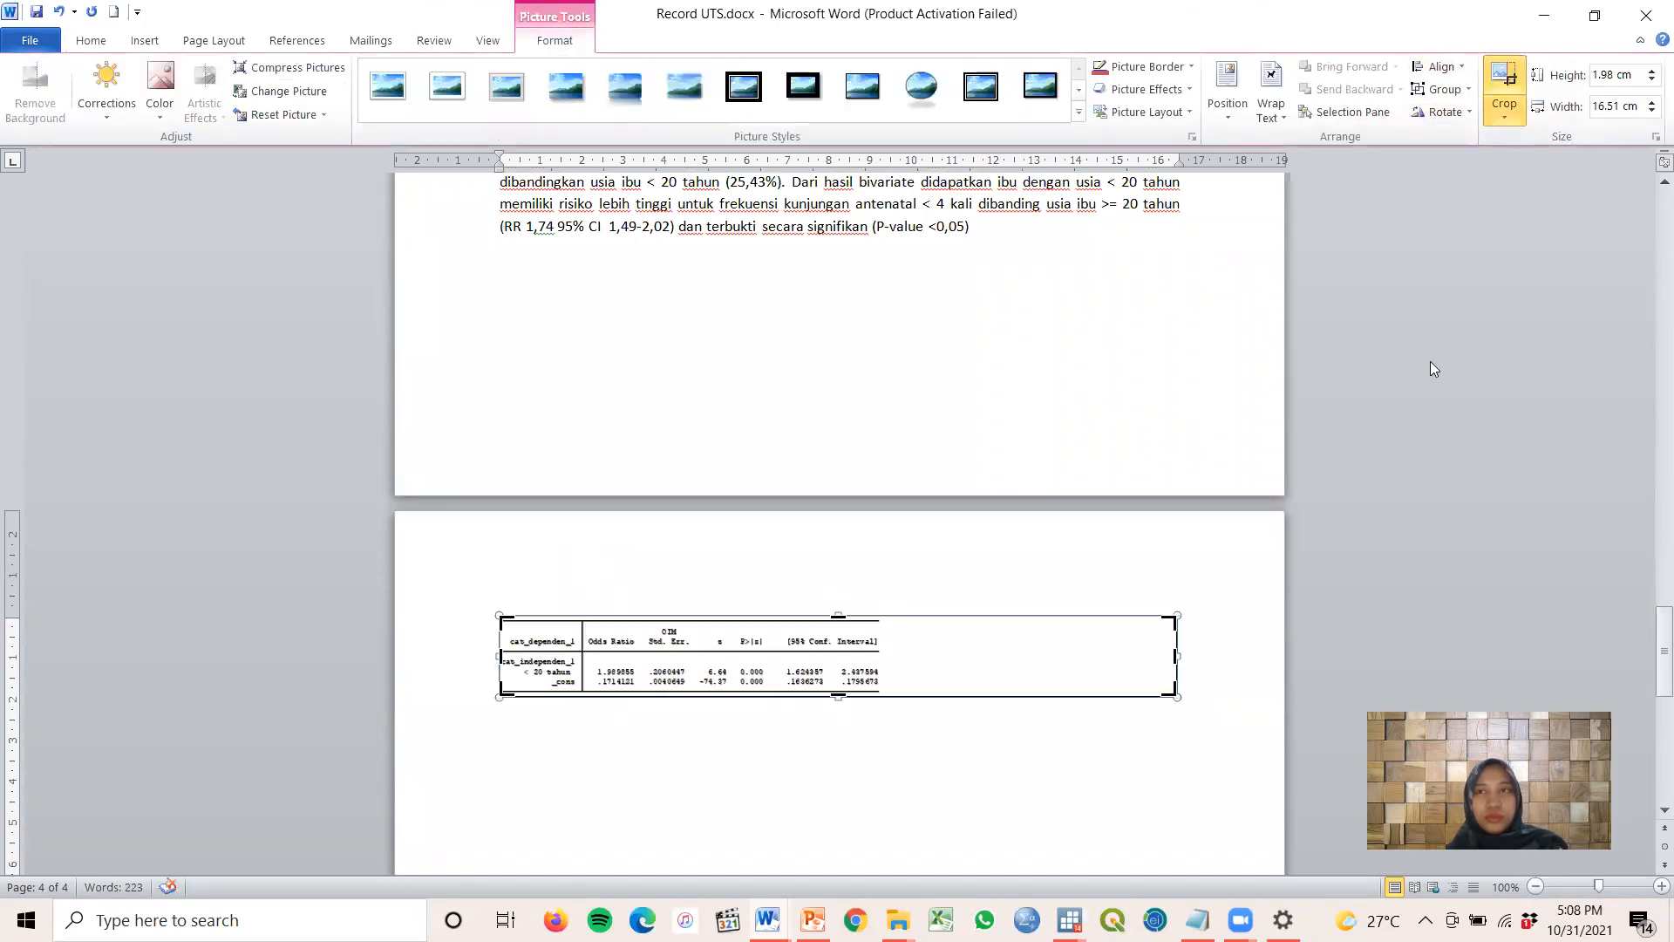
drag(1173, 693, 1158, 740)
click(942, 733)
click(850, 668)
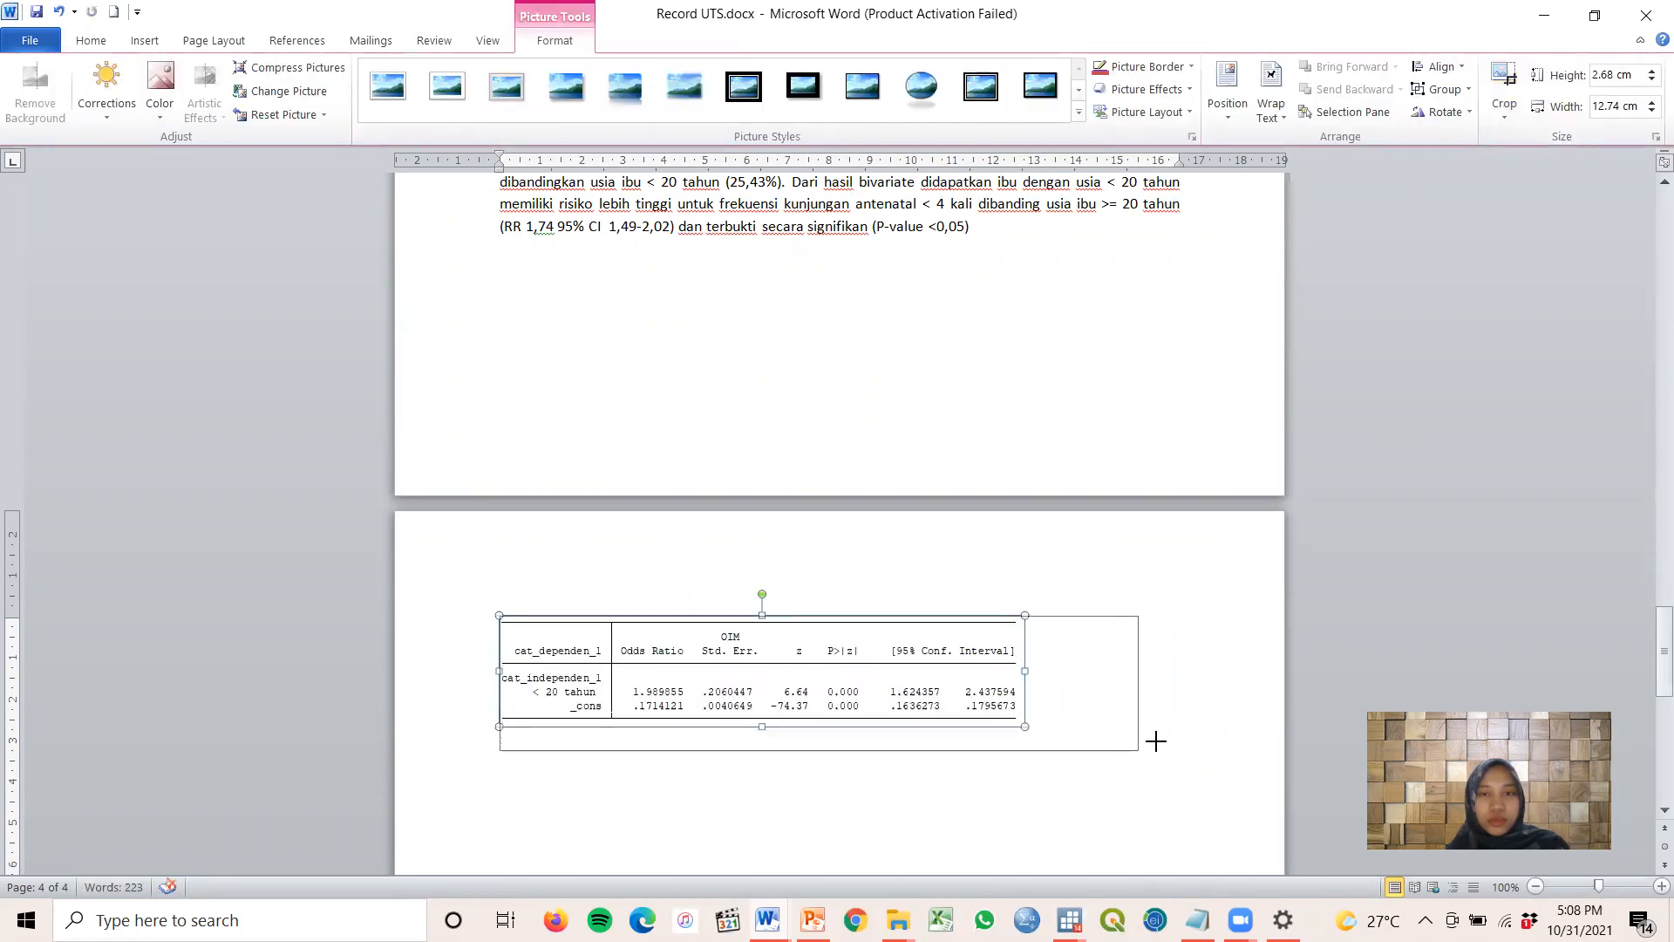
Examine the ANALISIS BIVARIAT section, from the crosstab and risk ratio output to the RR table, and compare it with the odds ratio picture
scroll(1158, 628, up, 20)
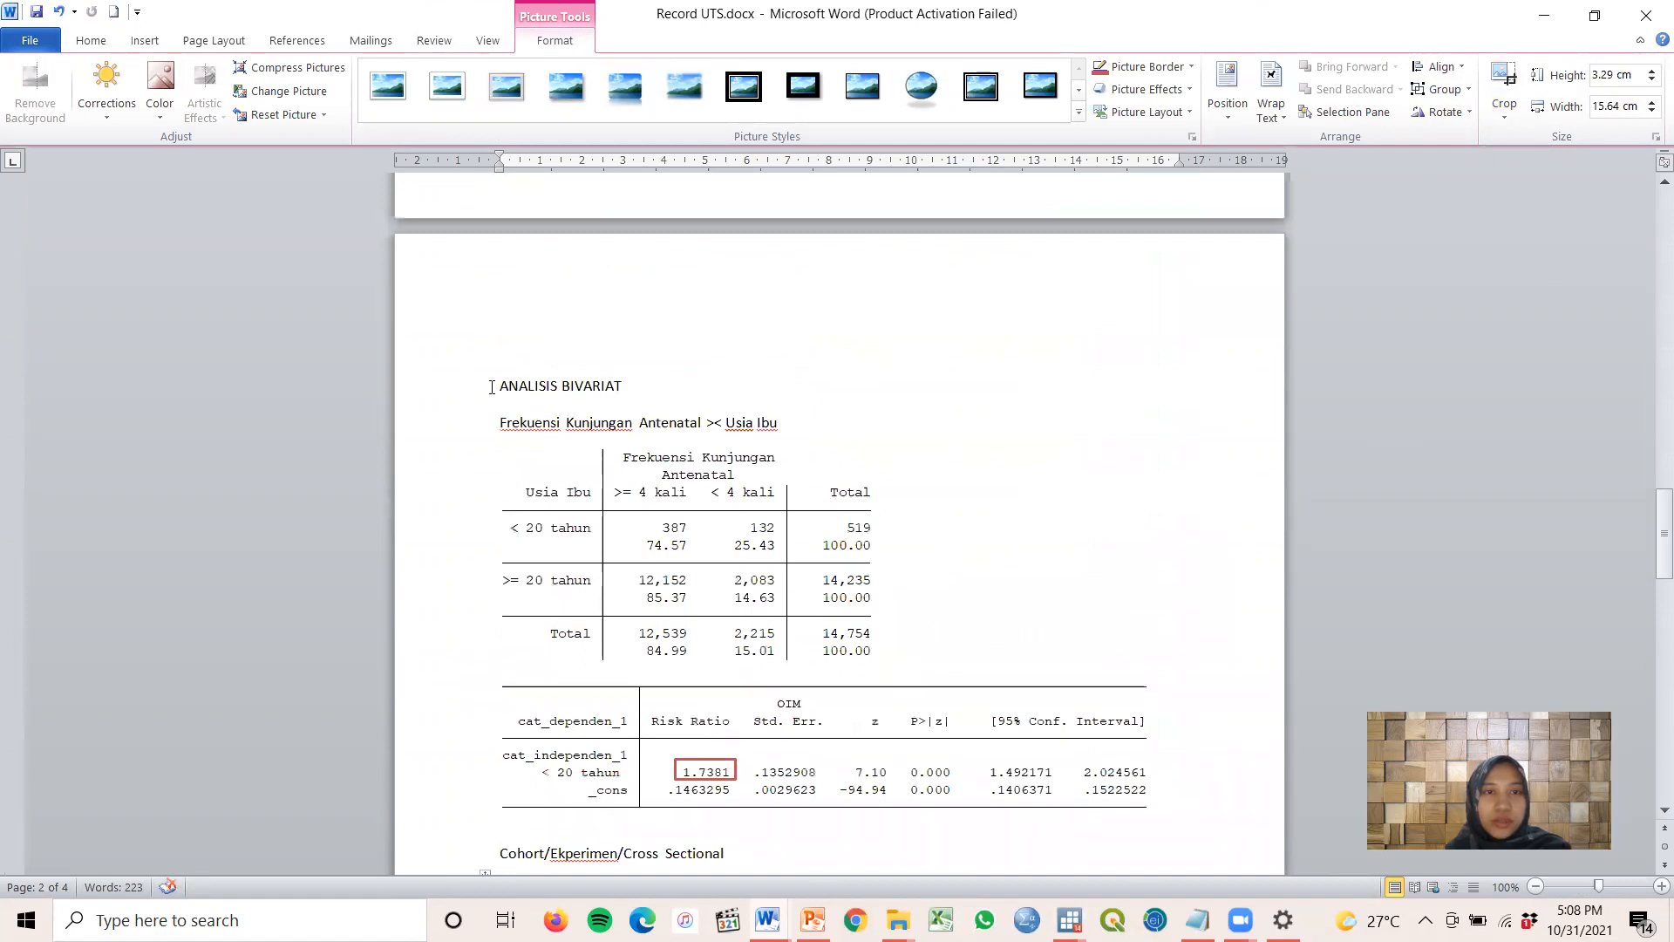
drag(643, 374, 568, 341)
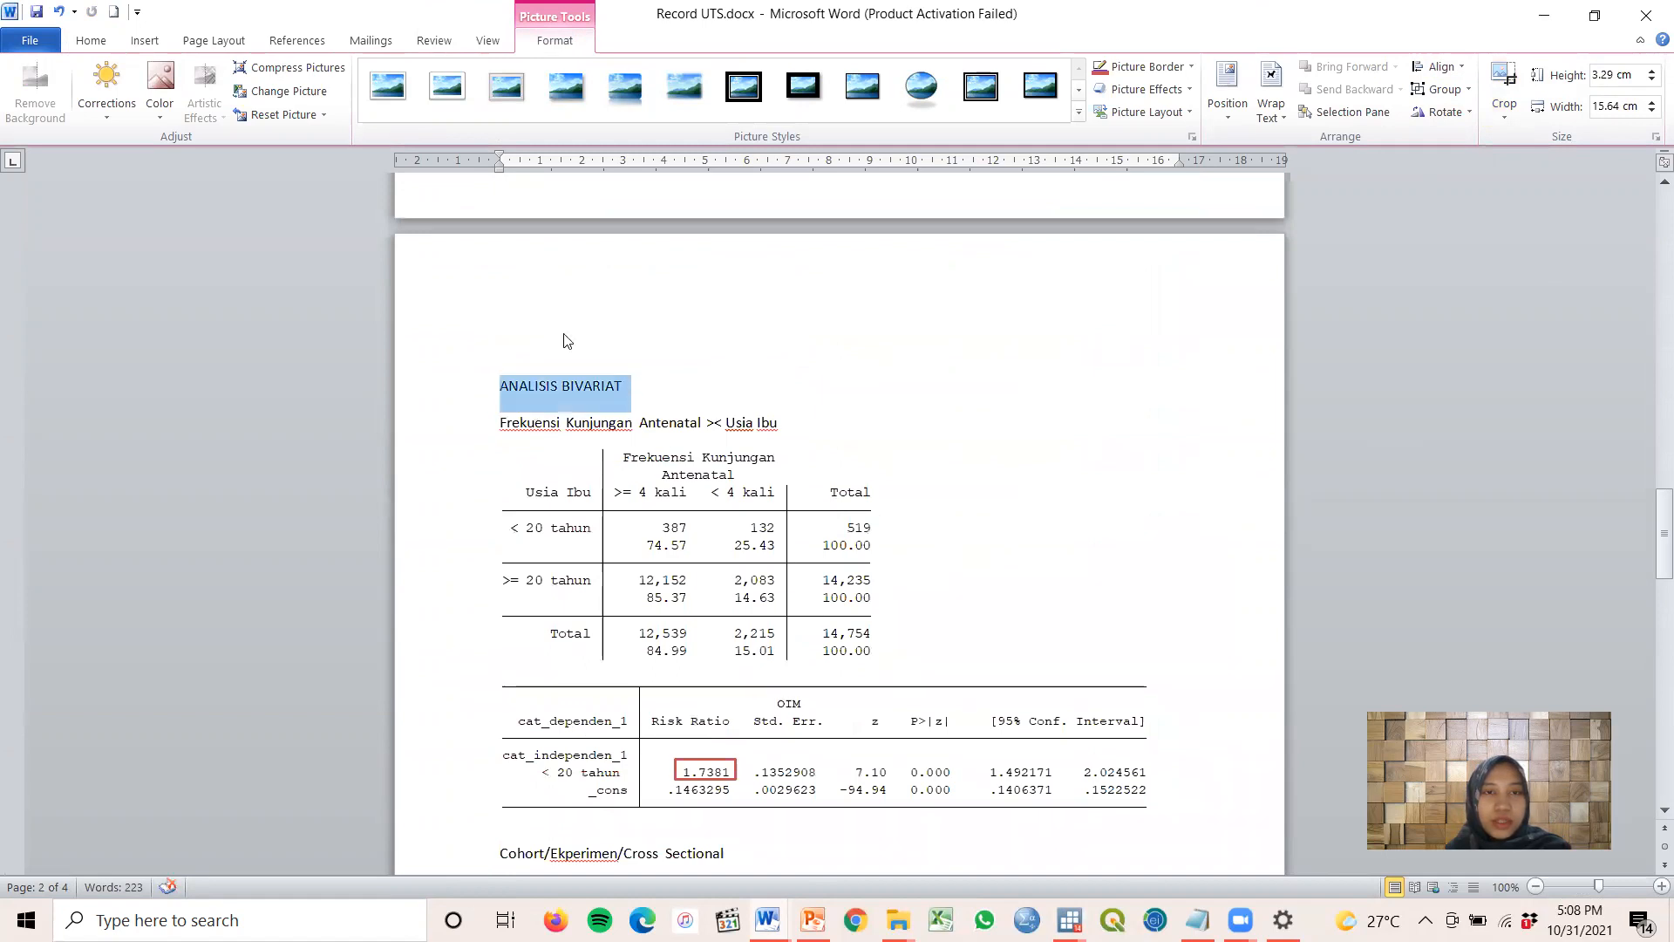
click(516, 336)
scroll(774, 471, down, 20)
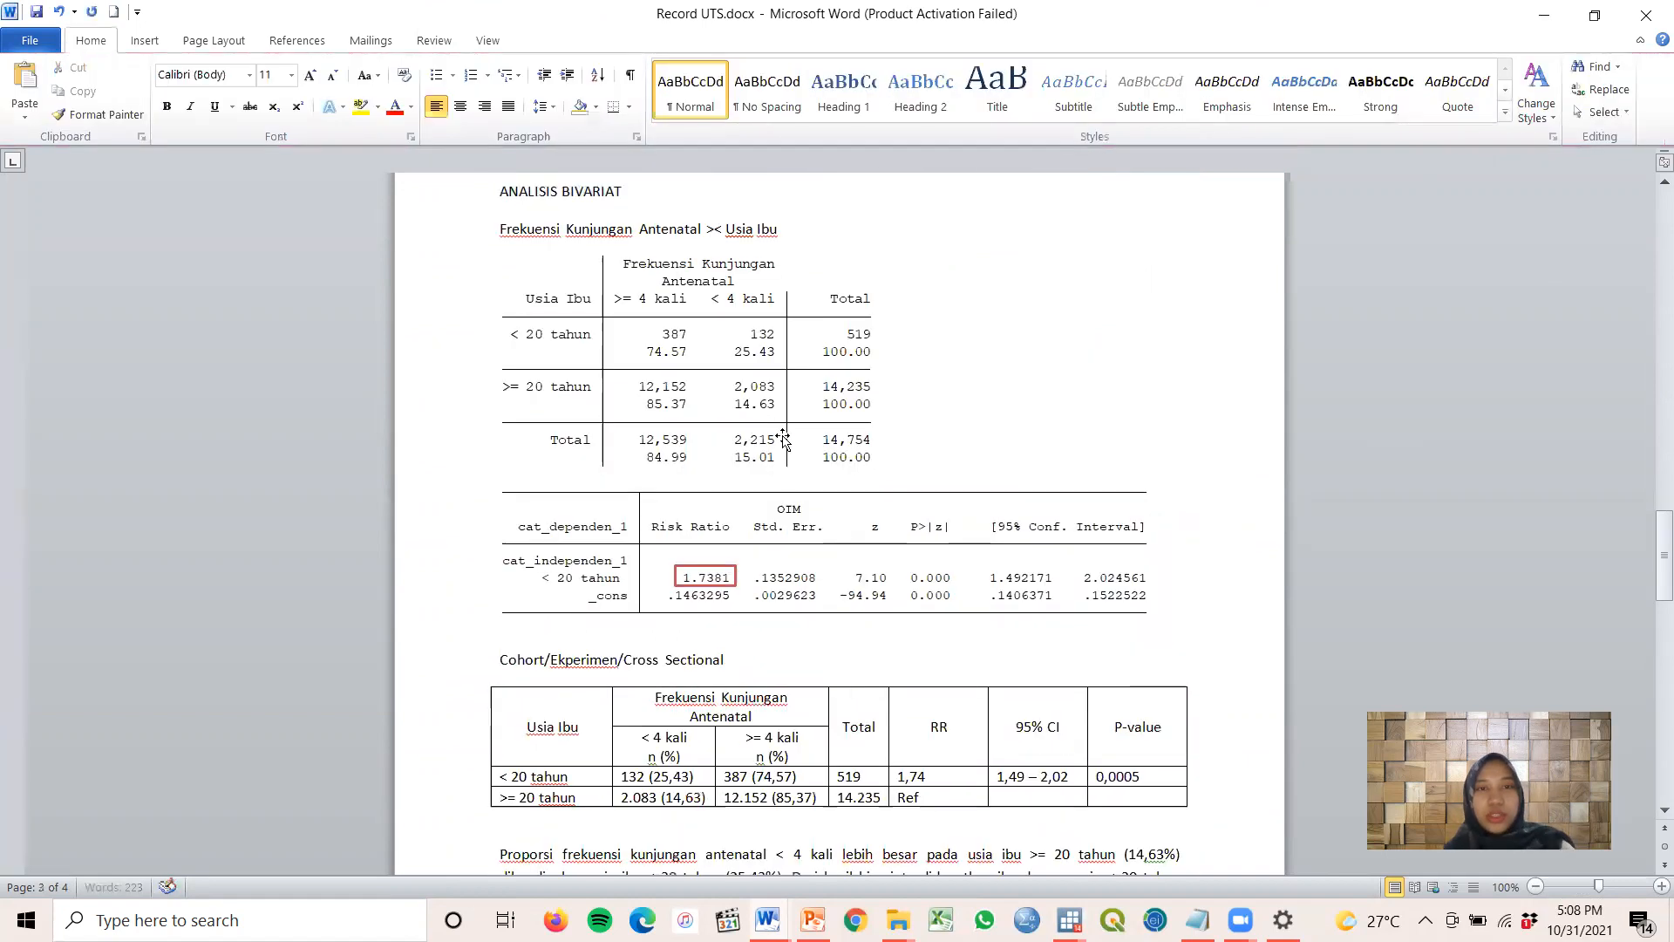
scroll(774, 471, up, 18)
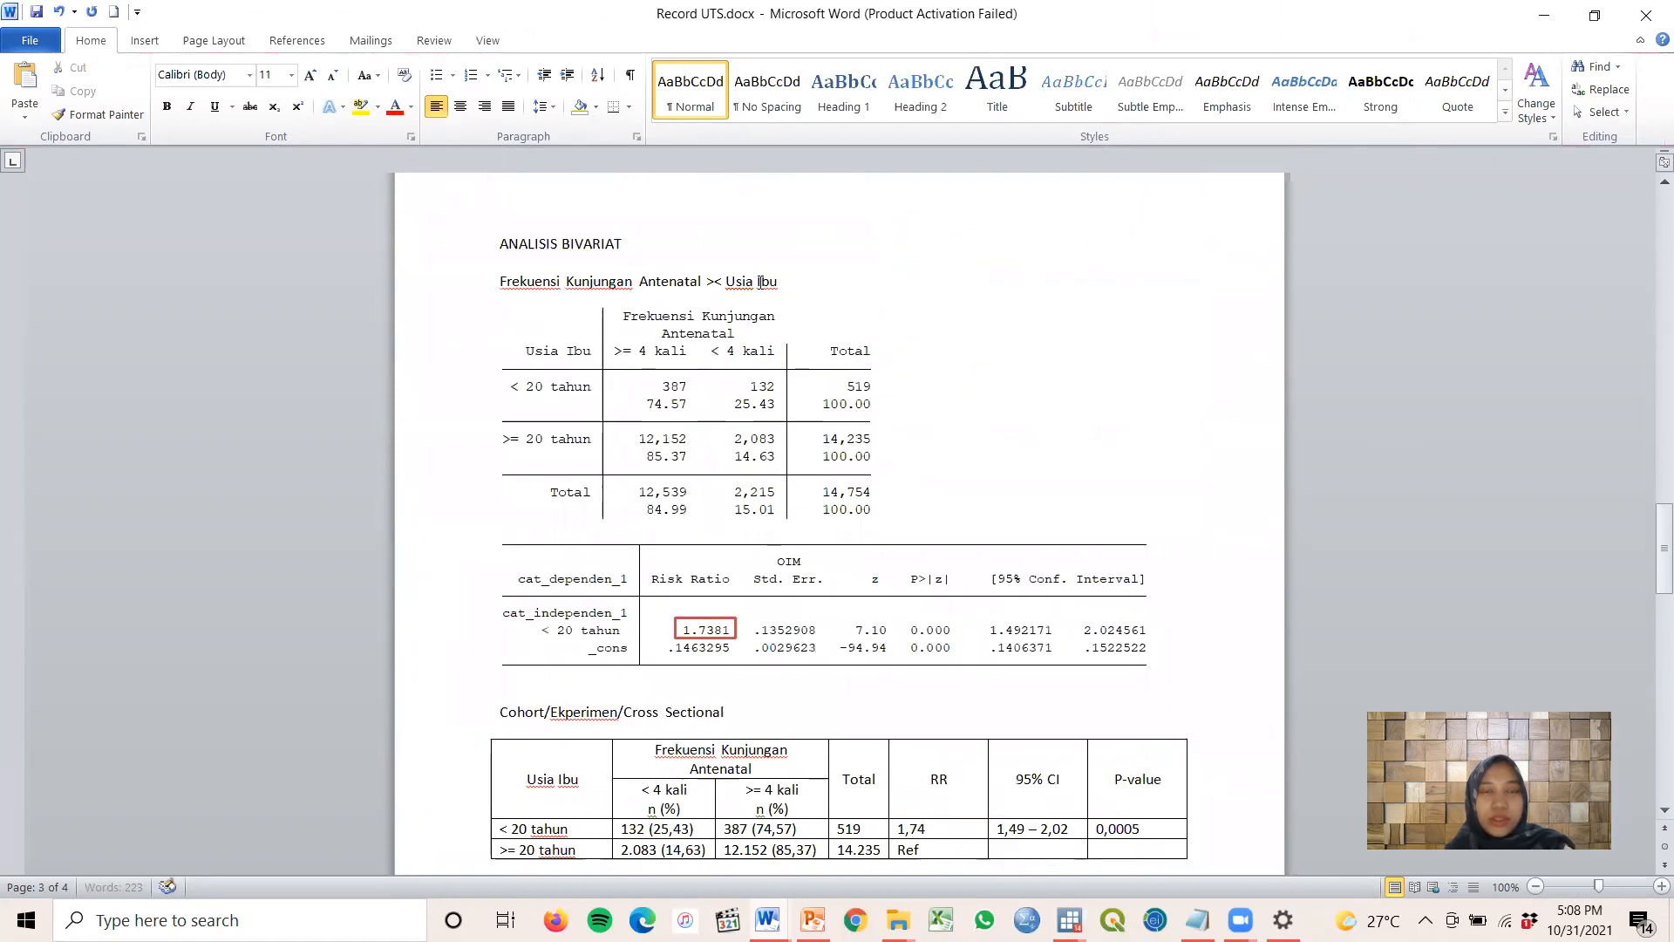
scroll(804, 307, down, 15)
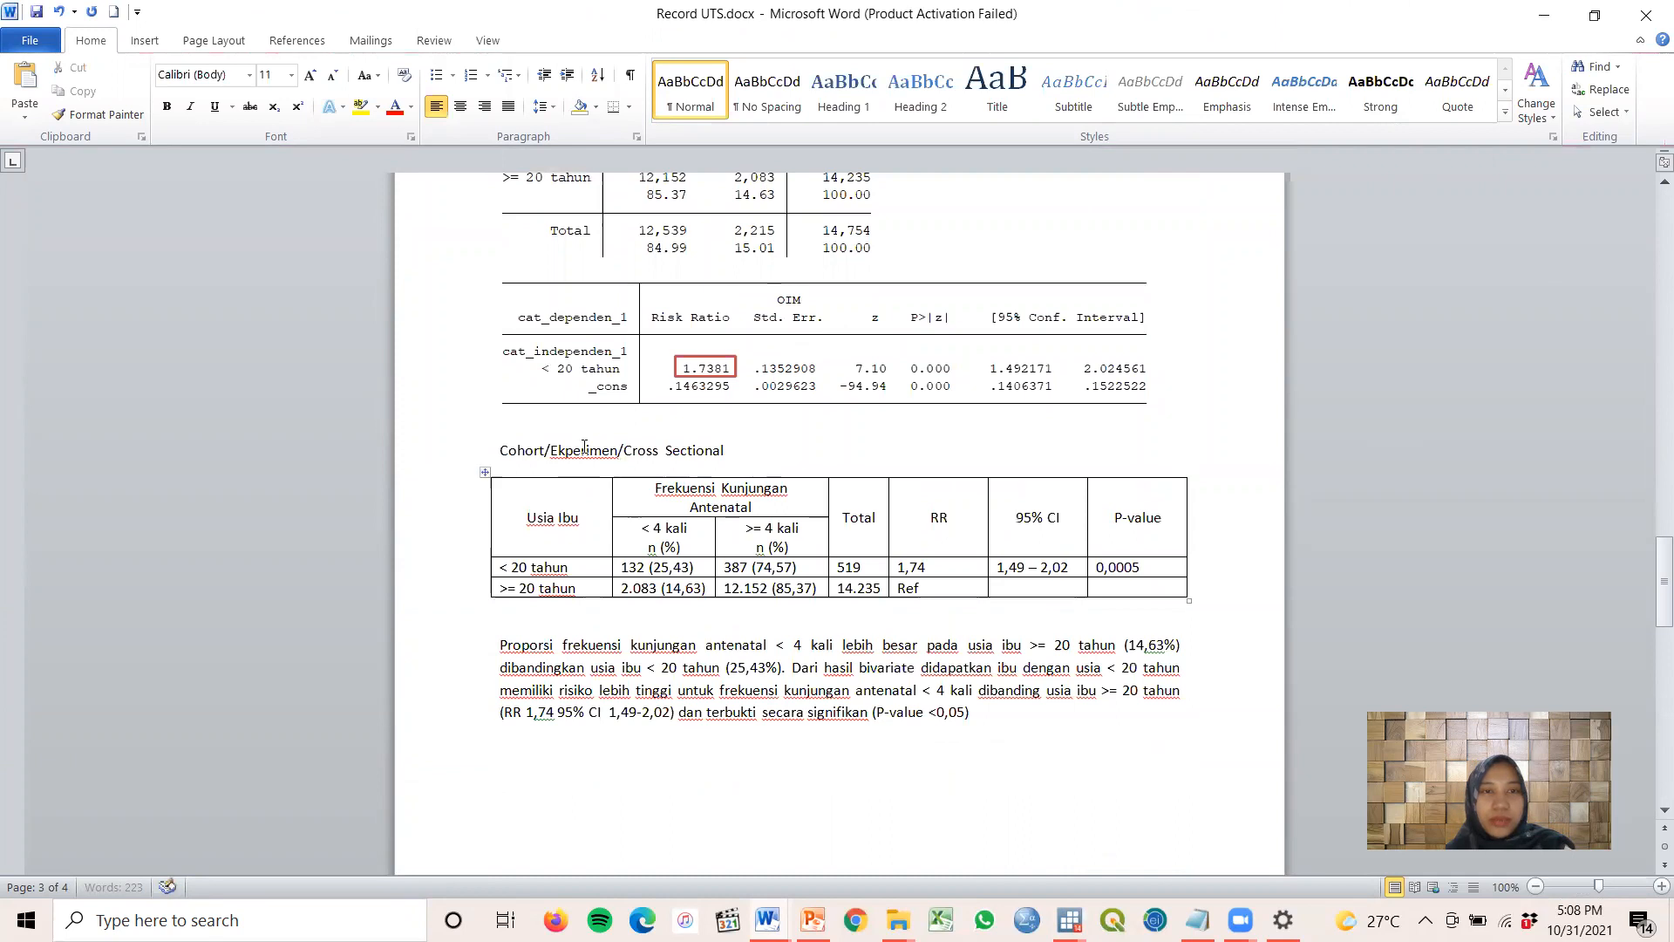
click(874, 360)
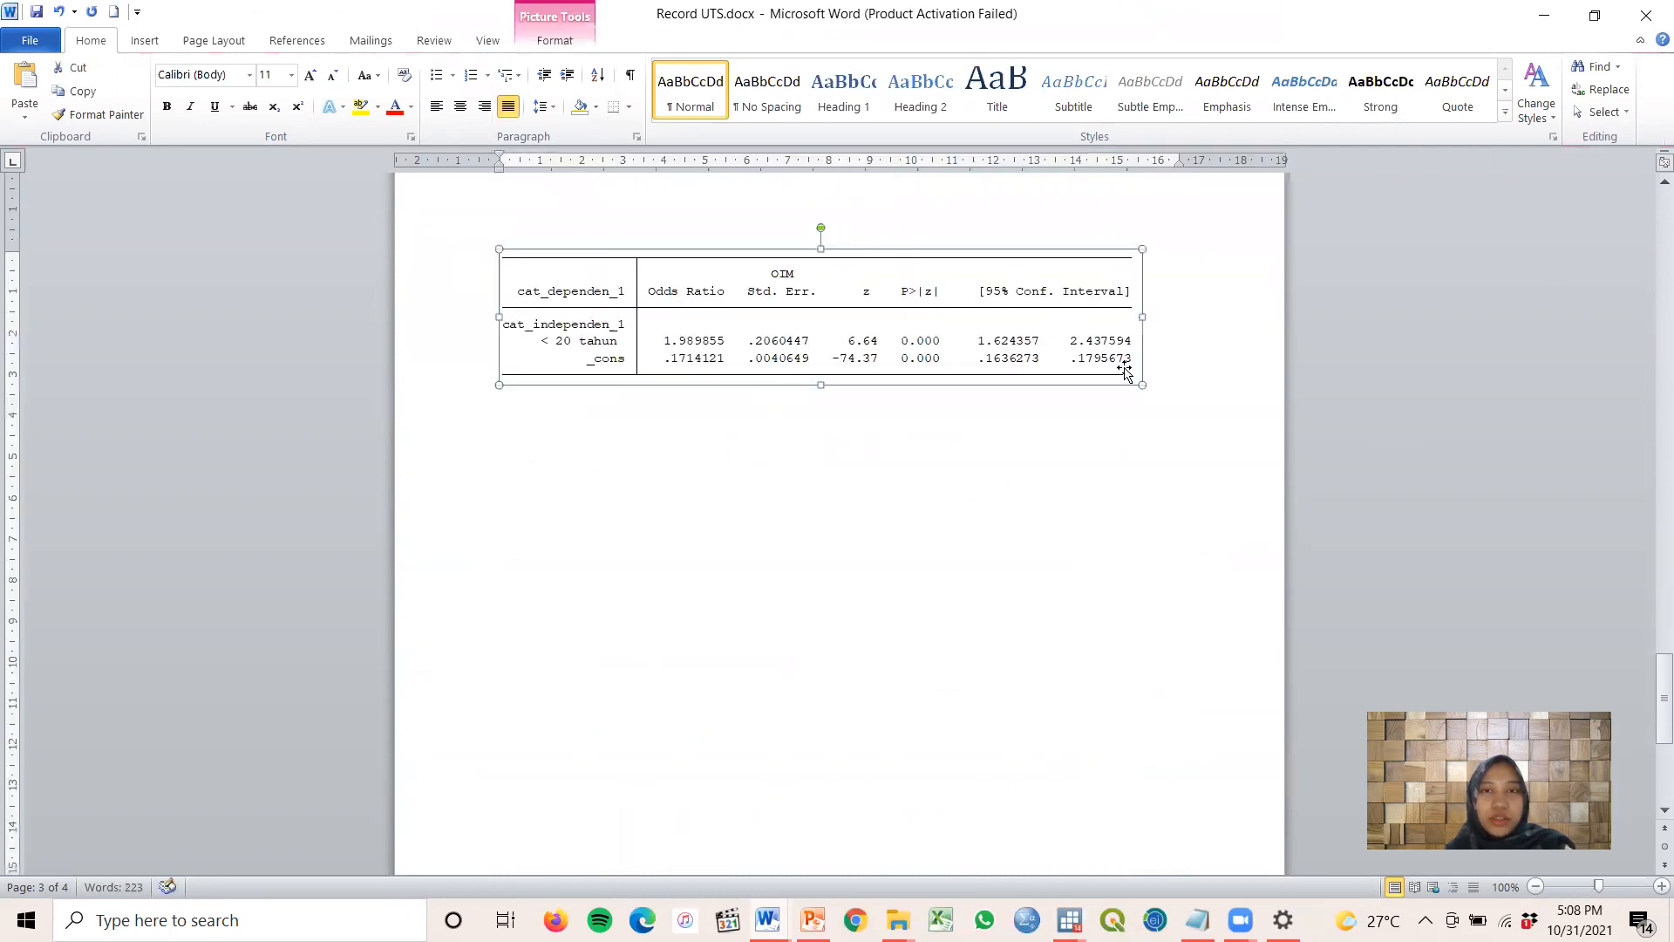
click(1165, 376)
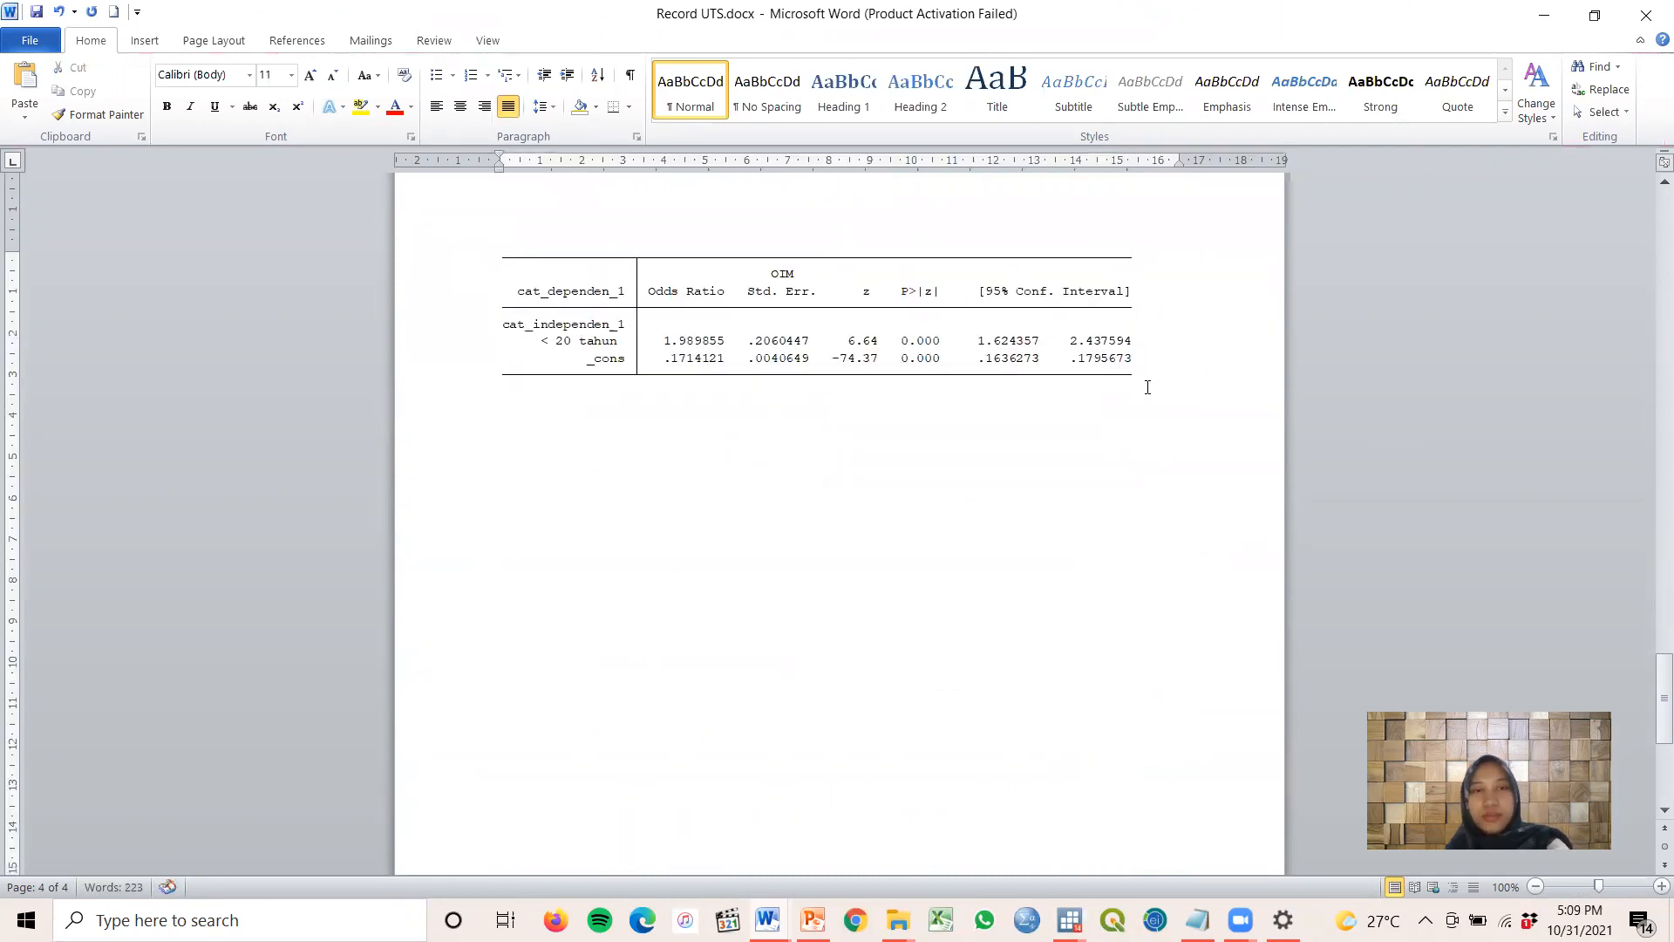
Insert a blank line above the odds ratio picture and place the cursor on it
click(504, 250)
click(479, 236)
drag(479, 235, 478, 275)
click(478, 274)
click(593, 336)
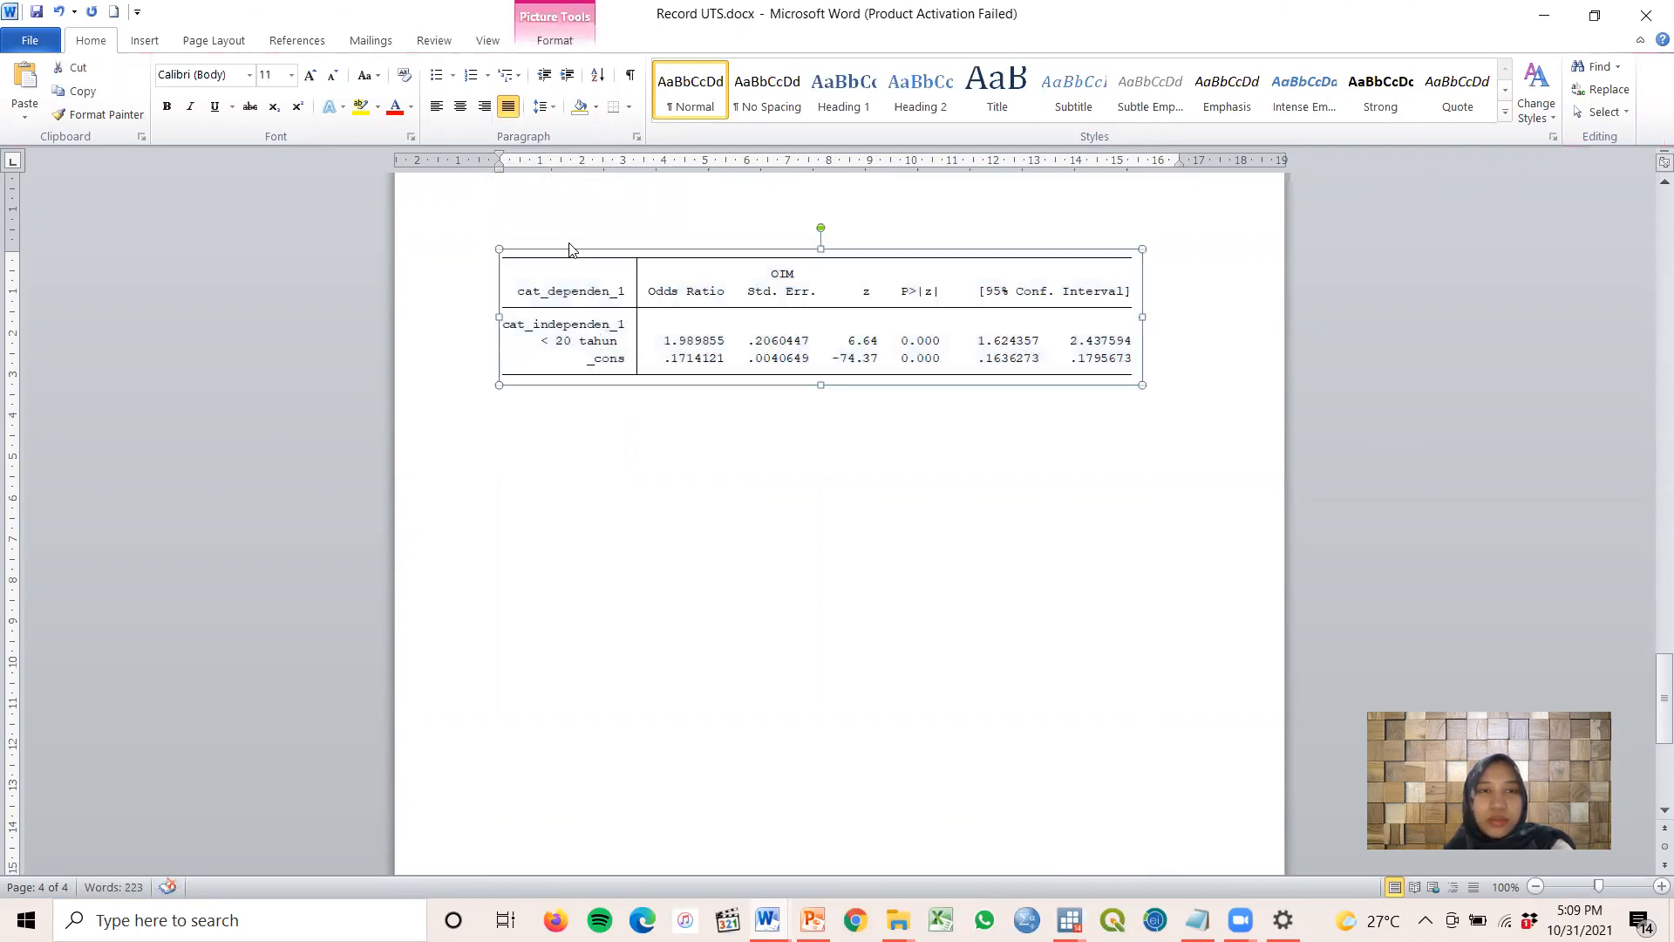
click(569, 237)
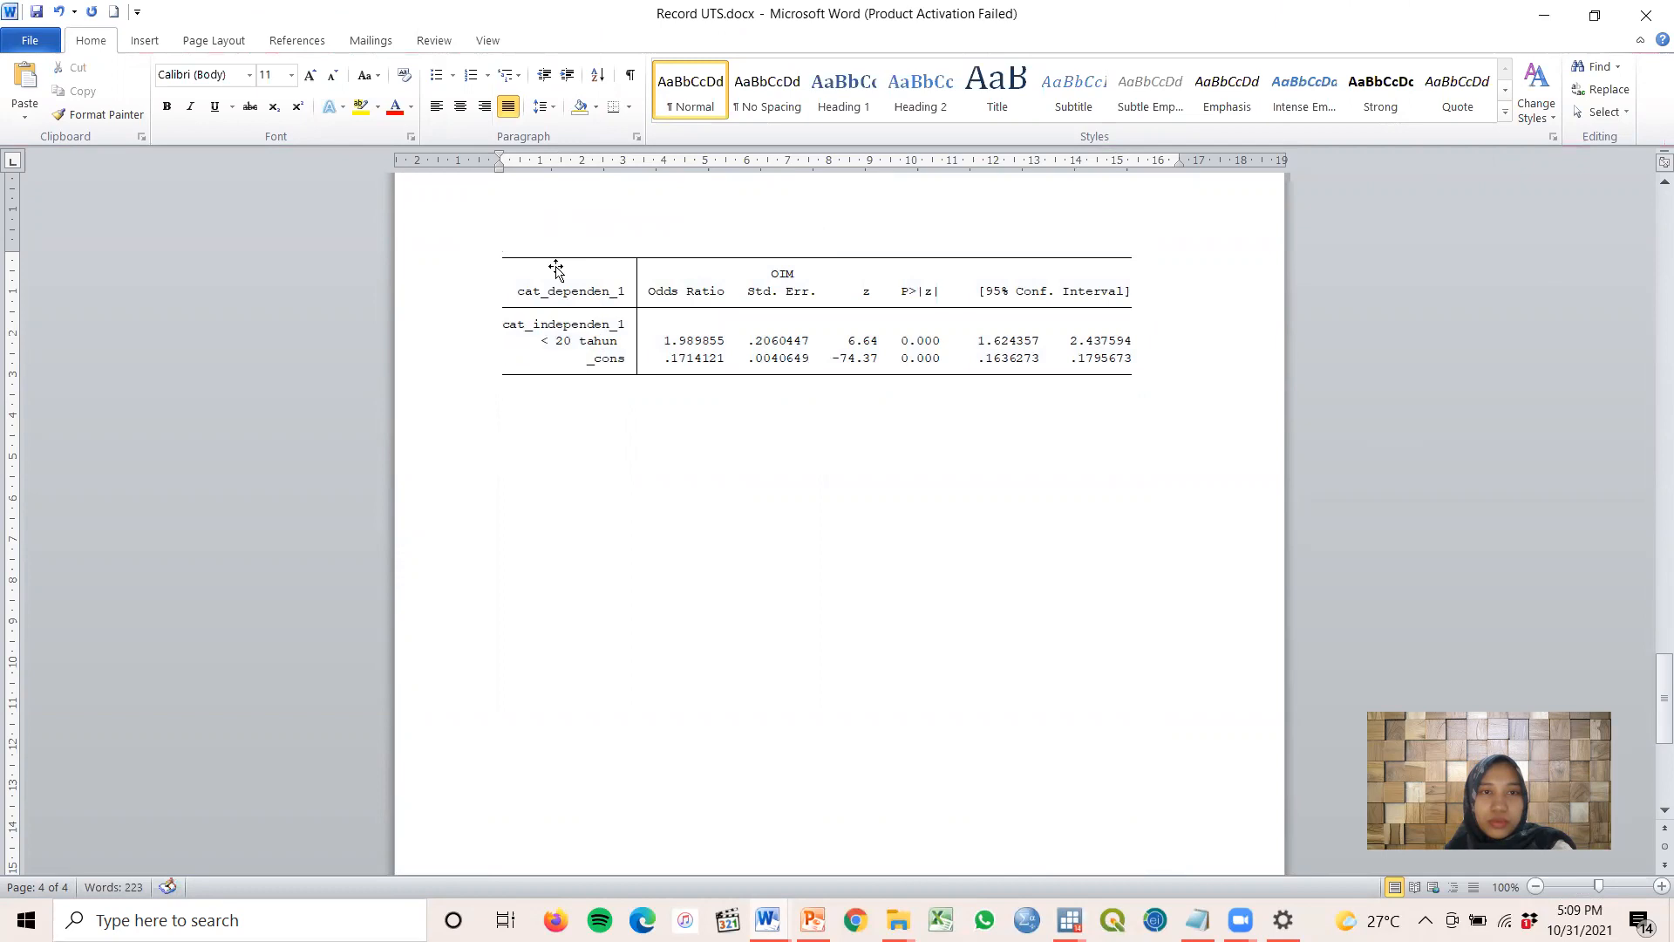
key(Return)
key(Up)
Copy the crosstab picture of Usia Ibu by Frekuensi Kunjungan Antenatal under the Col heading
scroll(776, 418, up, 18)
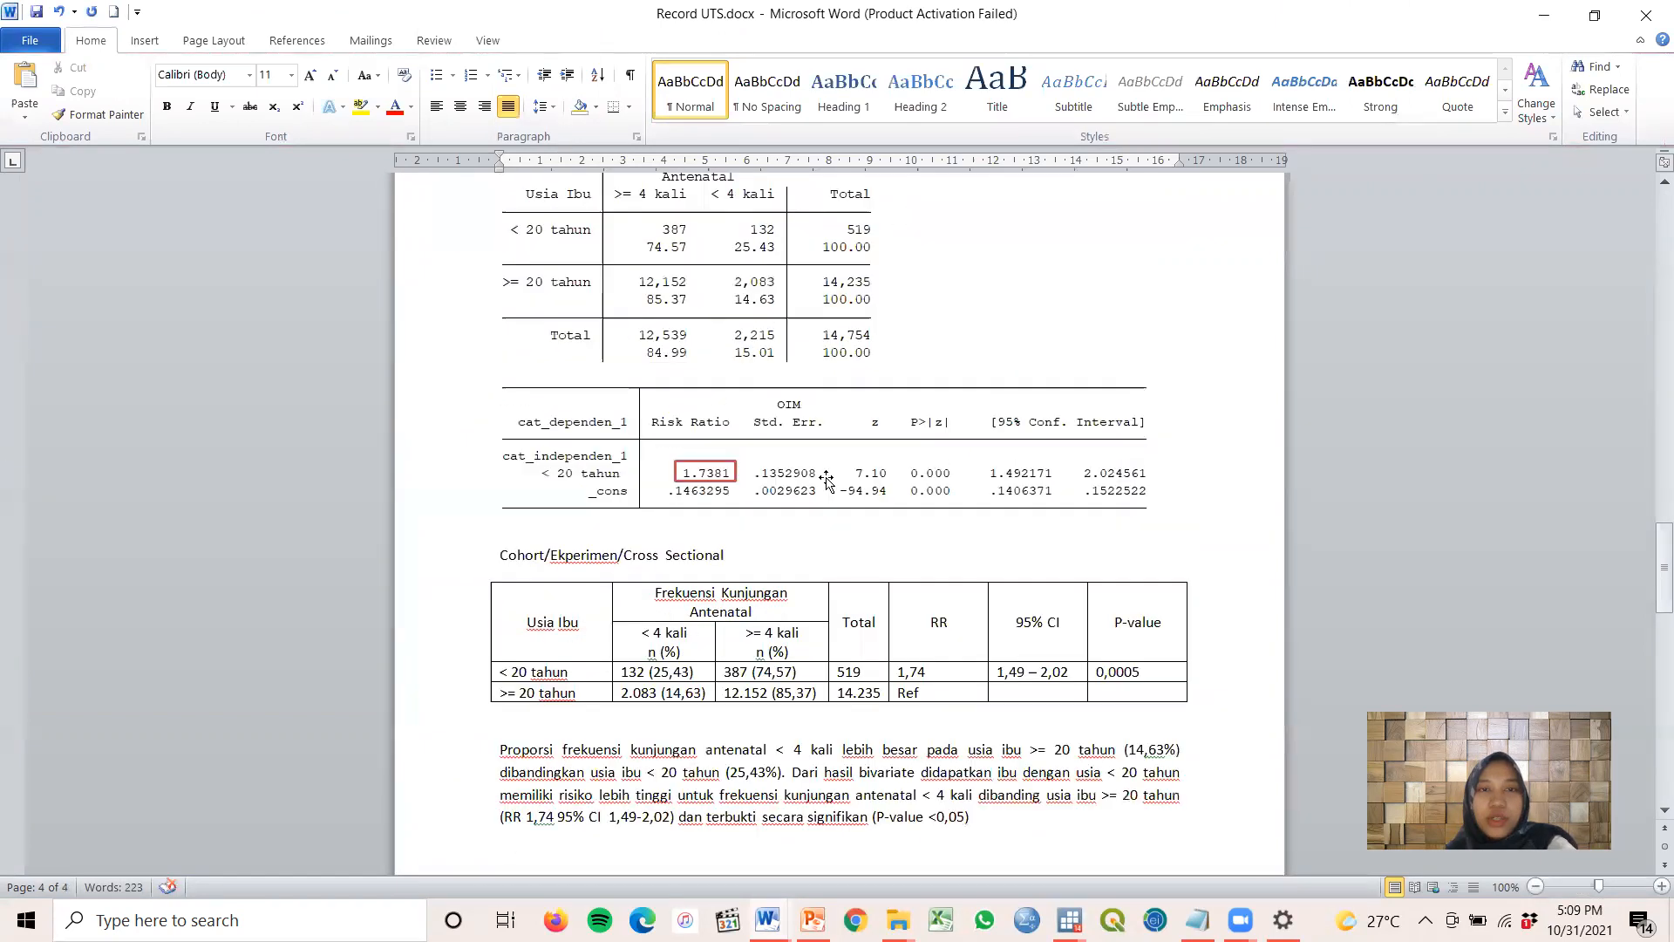
scroll(777, 418, up, 4)
click(647, 504)
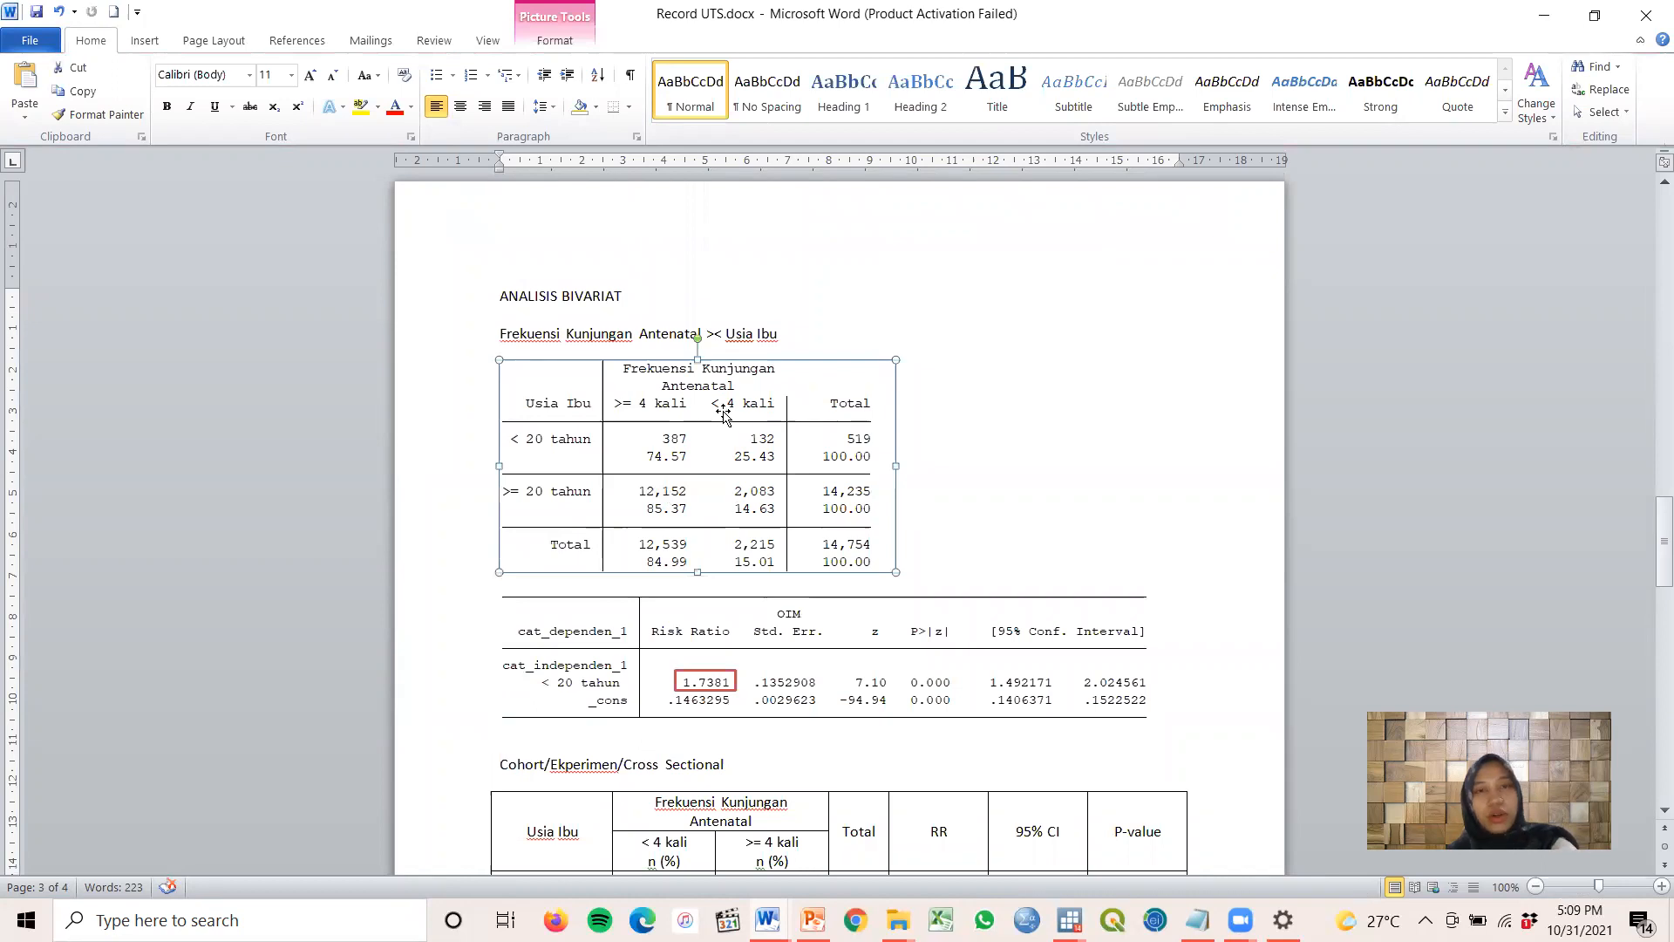
scroll(925, 523, up, 3)
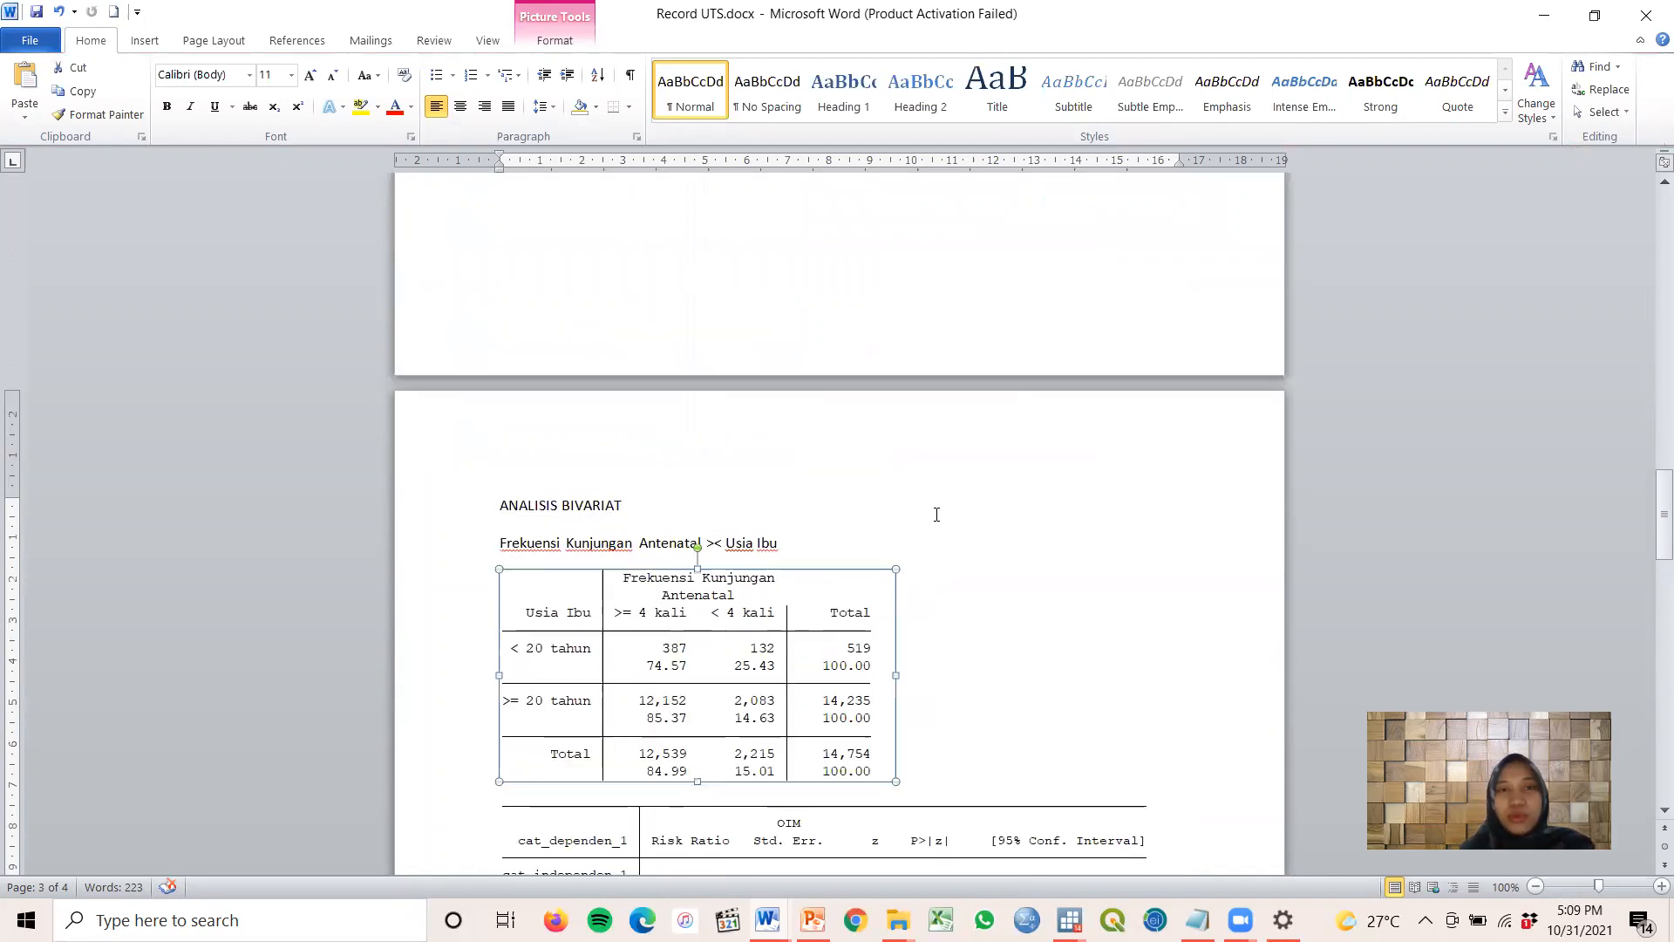
scroll(907, 548, up, 7)
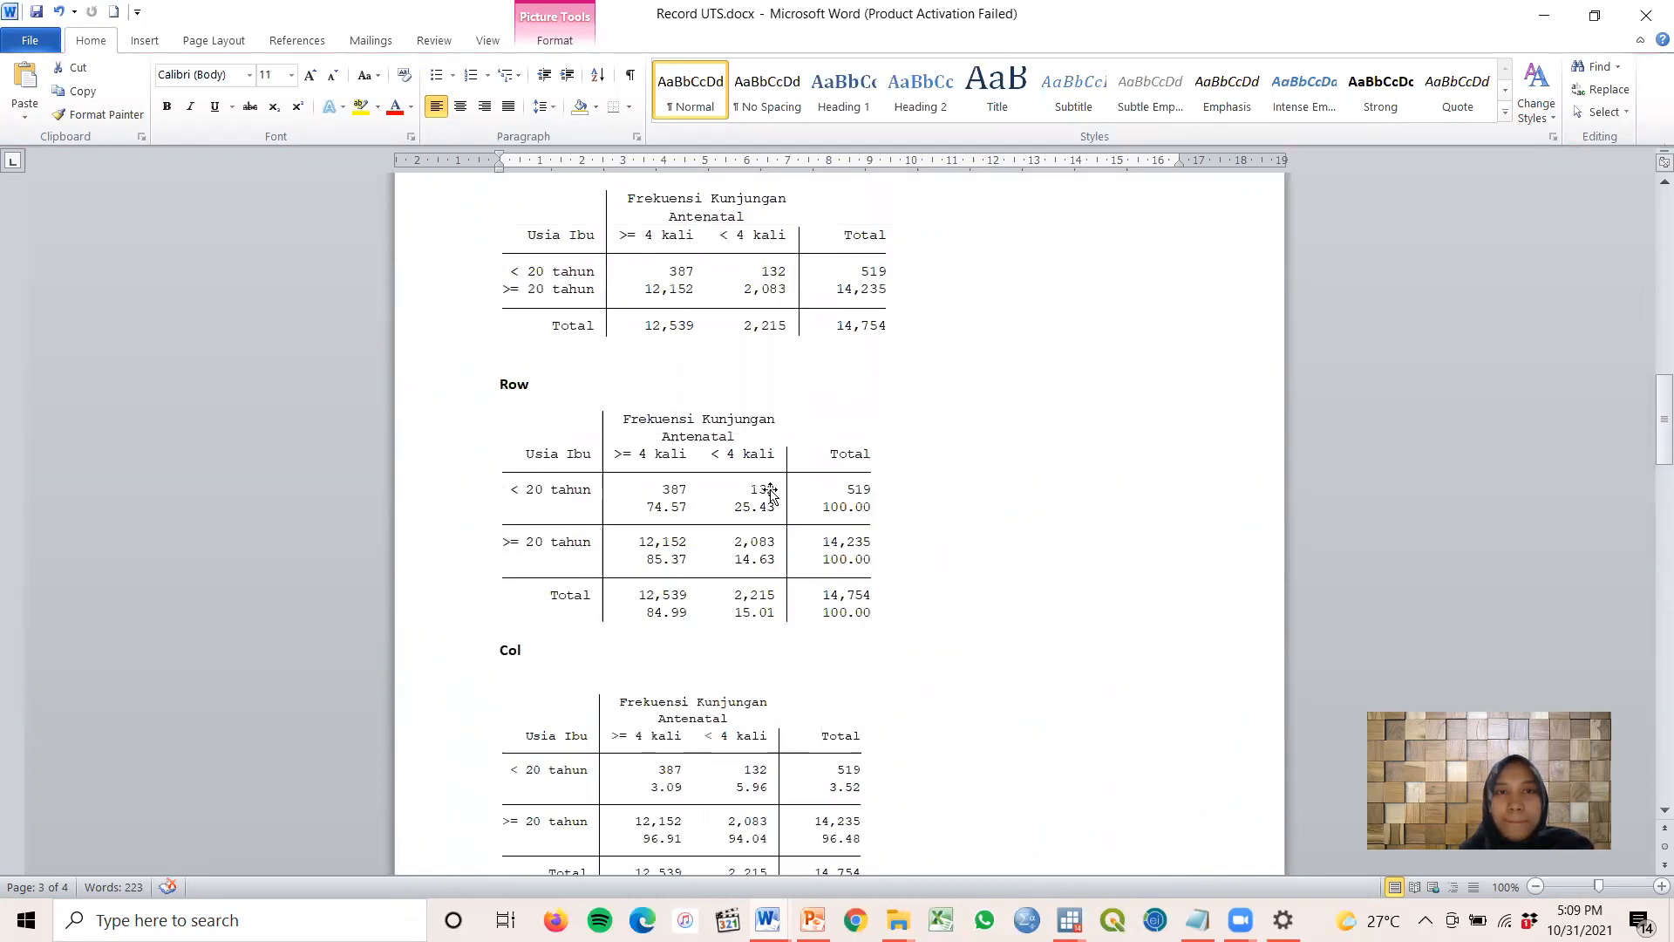
scroll(762, 490, down, 2)
click(717, 627)
right_click(720, 631)
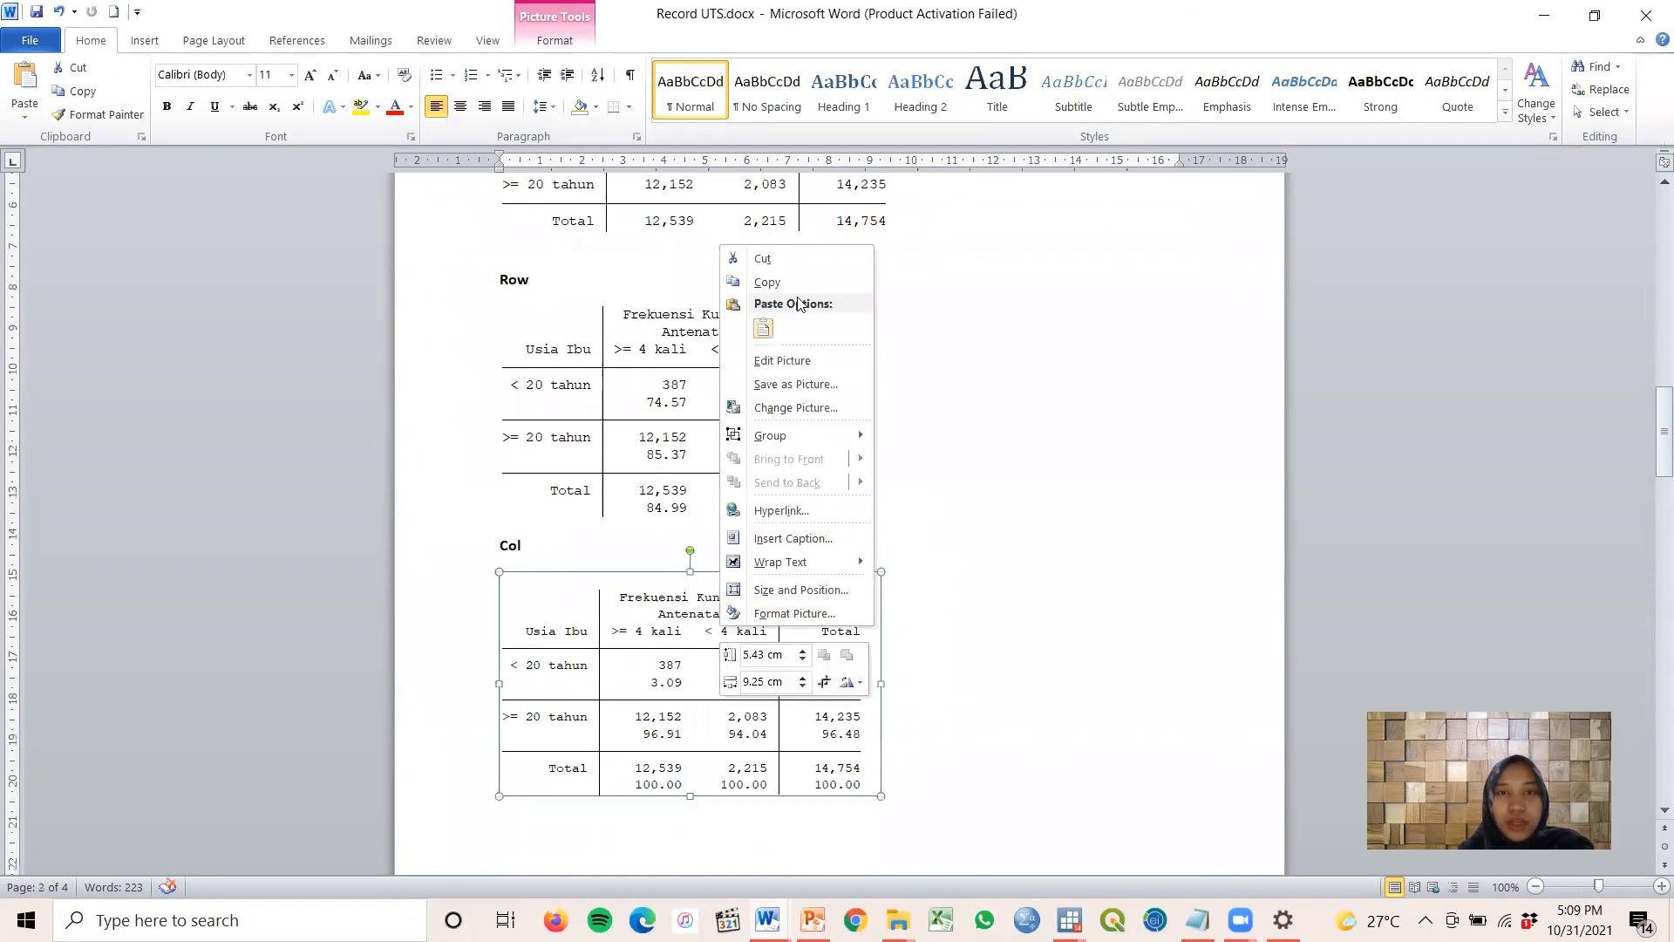
click(767, 282)
Paste the column-percentage crosstab picture directly above the odds ratio picture on the last page
scroll(933, 484, down, 3)
scroll(940, 480, up, 4)
scroll(940, 479, down, 2)
scroll(920, 506, up, 8)
scroll(922, 509, down, 20)
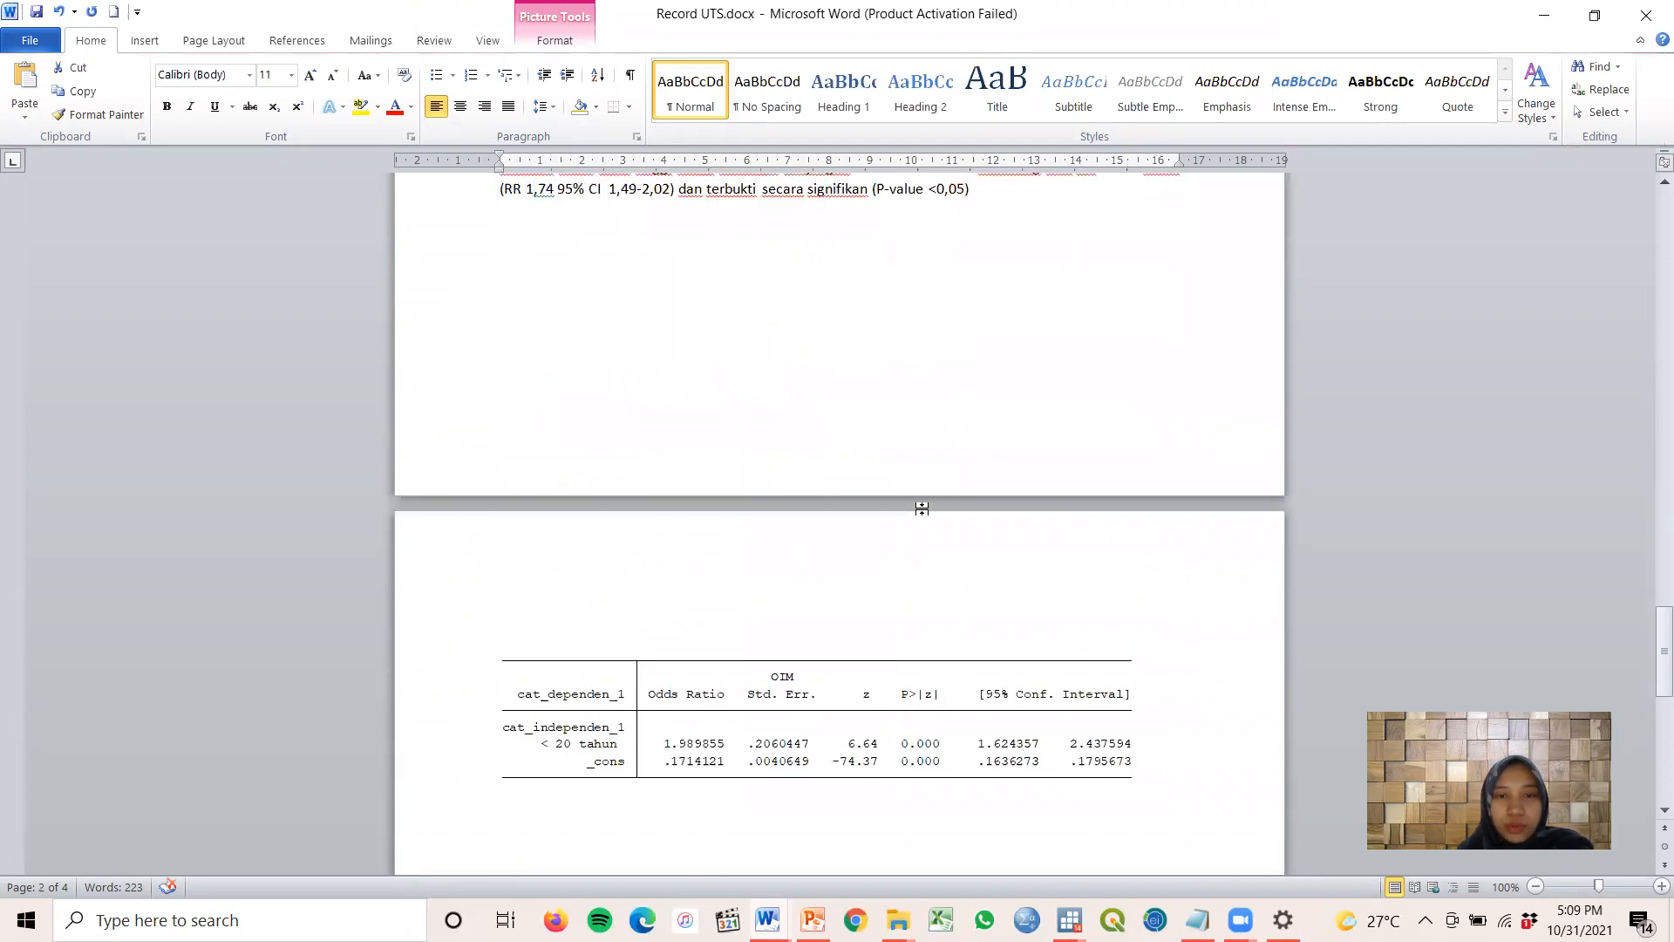
click(548, 300)
key(ctrl+v)
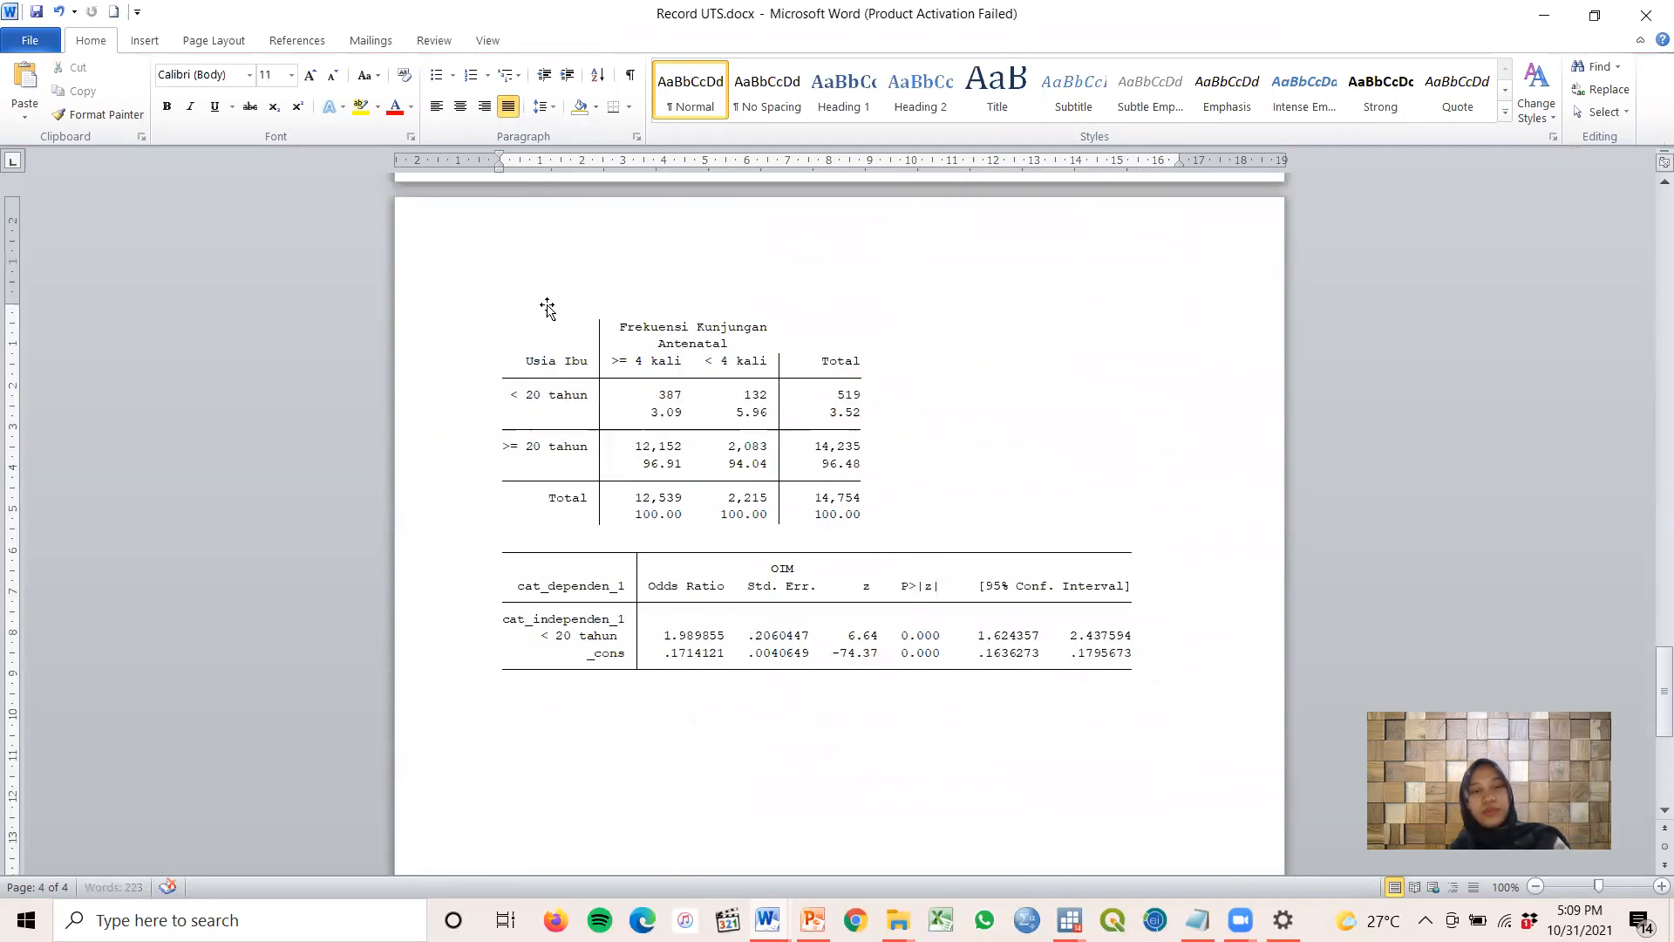
Check the layout of the Cohort/Ekperimen/Cross Sectional table, and add the label 'Case Control' below the odds ratio picture
click(760, 386)
click(1141, 640)
scroll(1134, 645, up, 12)
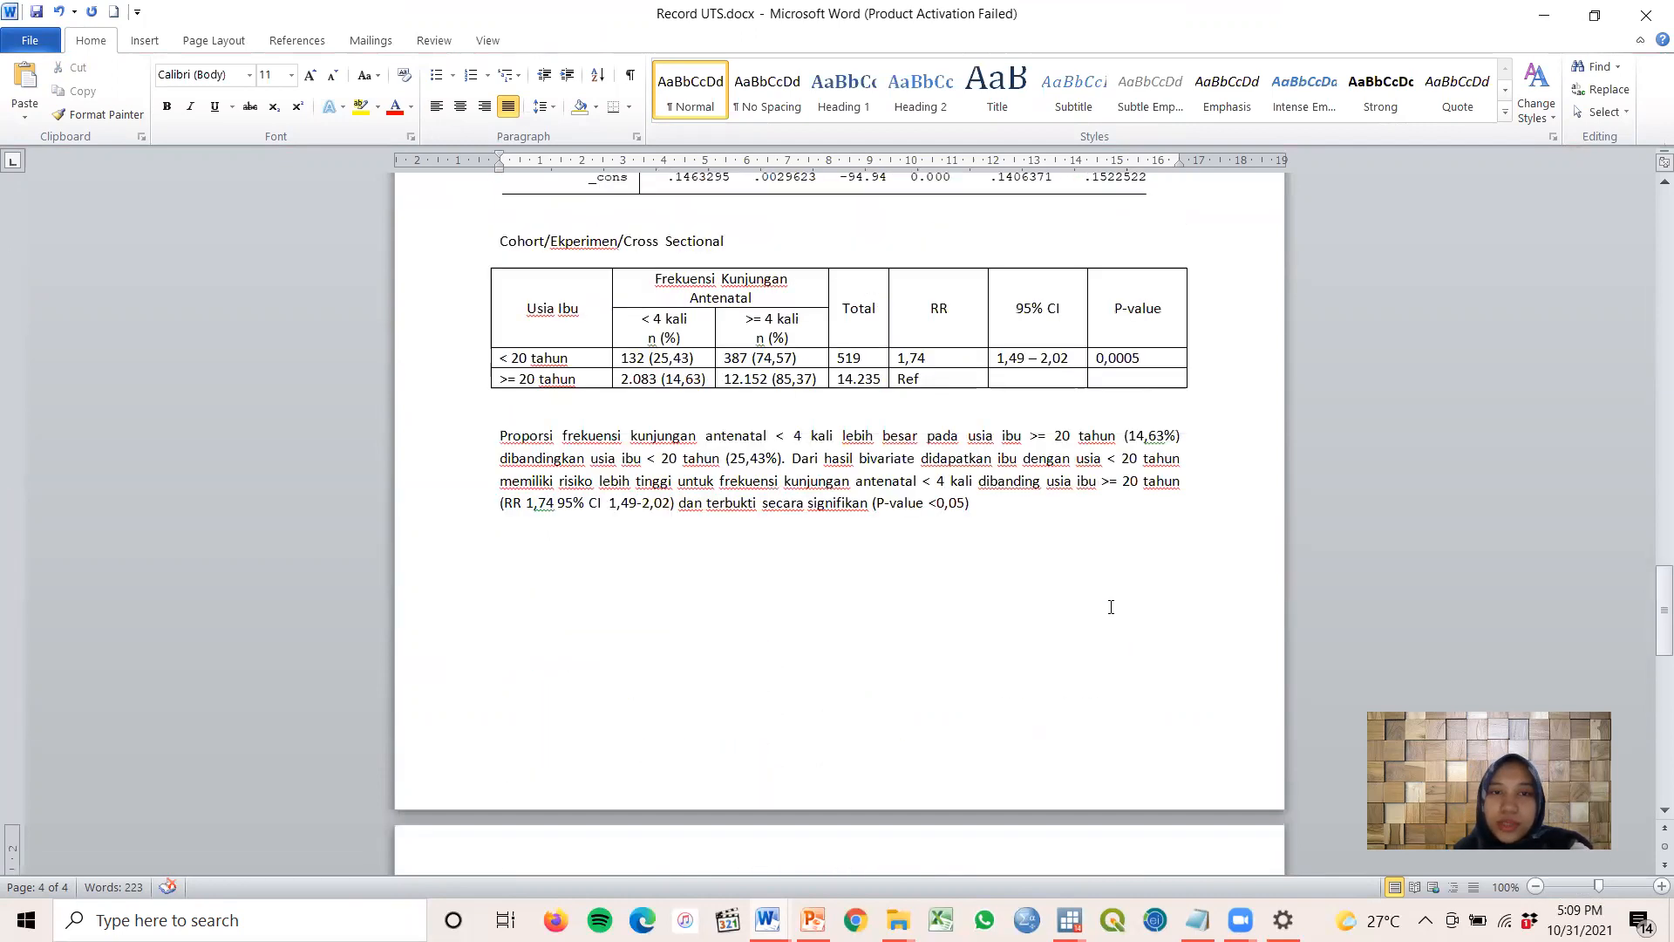
click(485, 260)
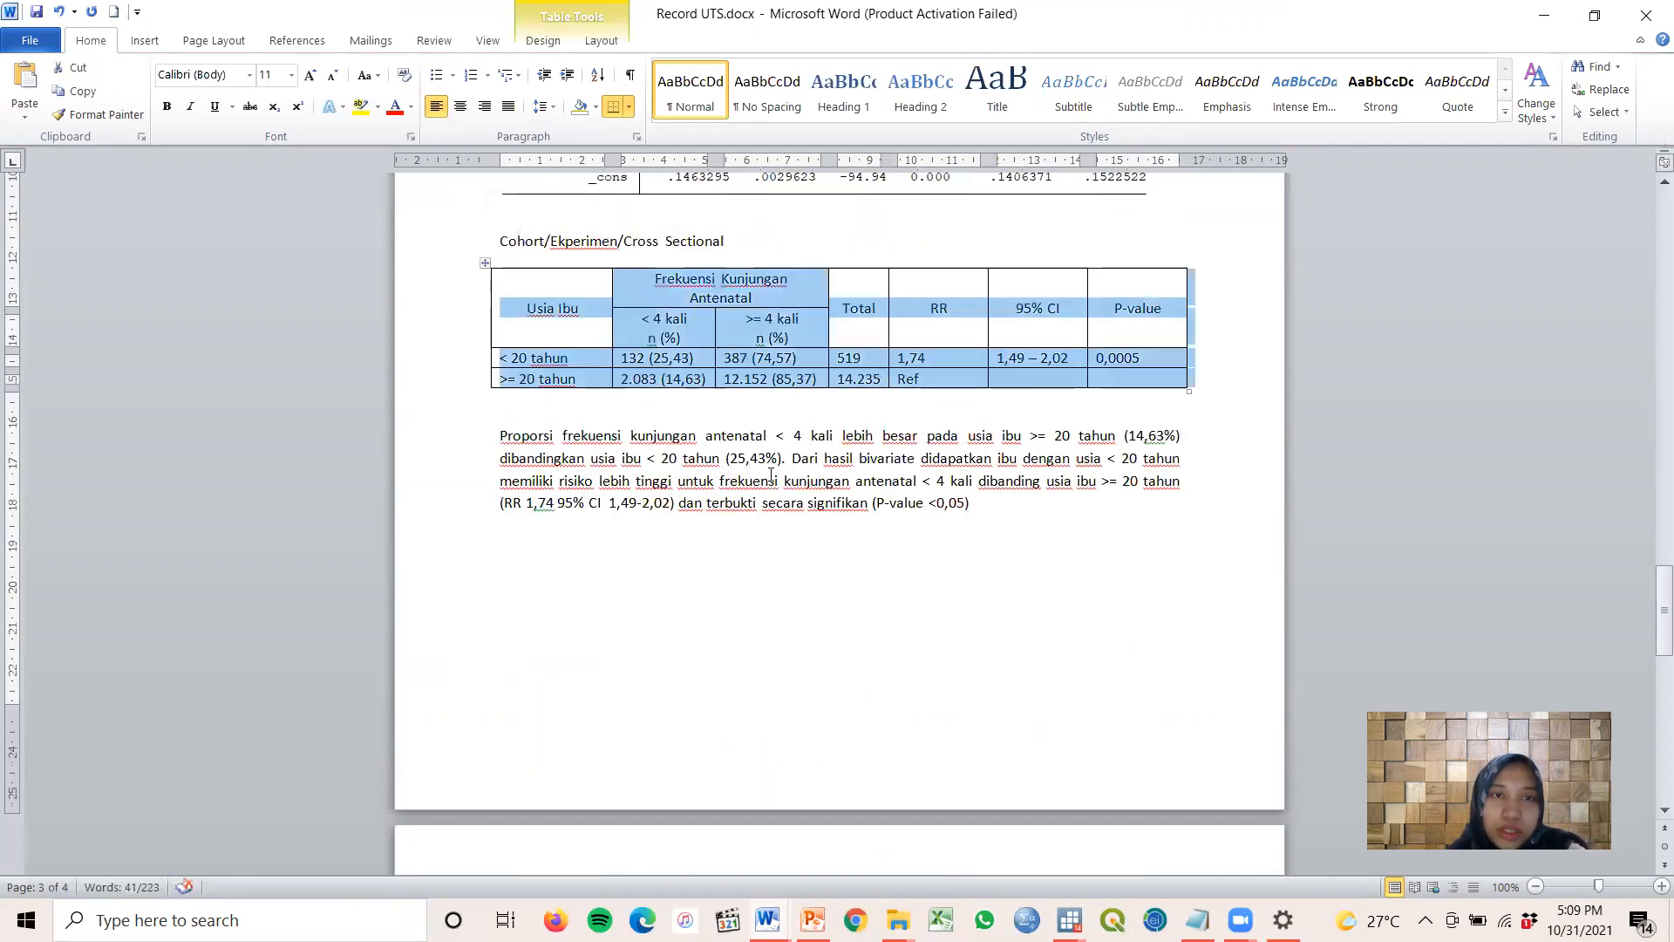
click(901, 590)
scroll(1010, 559, down, 10)
scroll(1010, 559, down, 2)
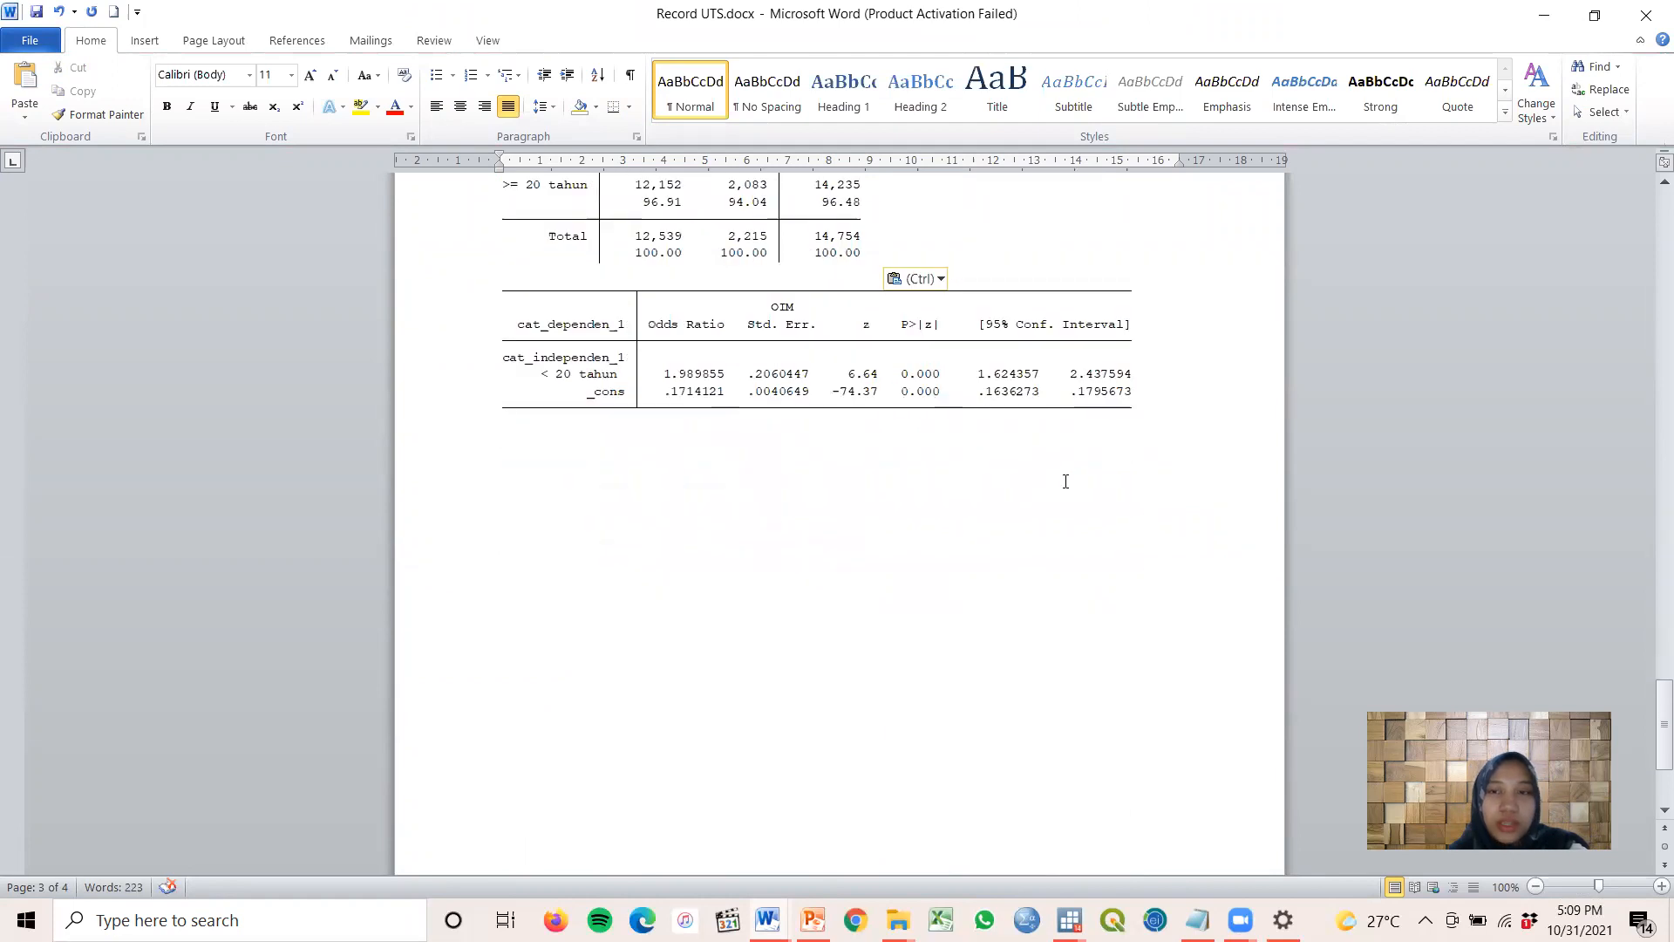
click(624, 518)
click(500, 455)
text(Case)
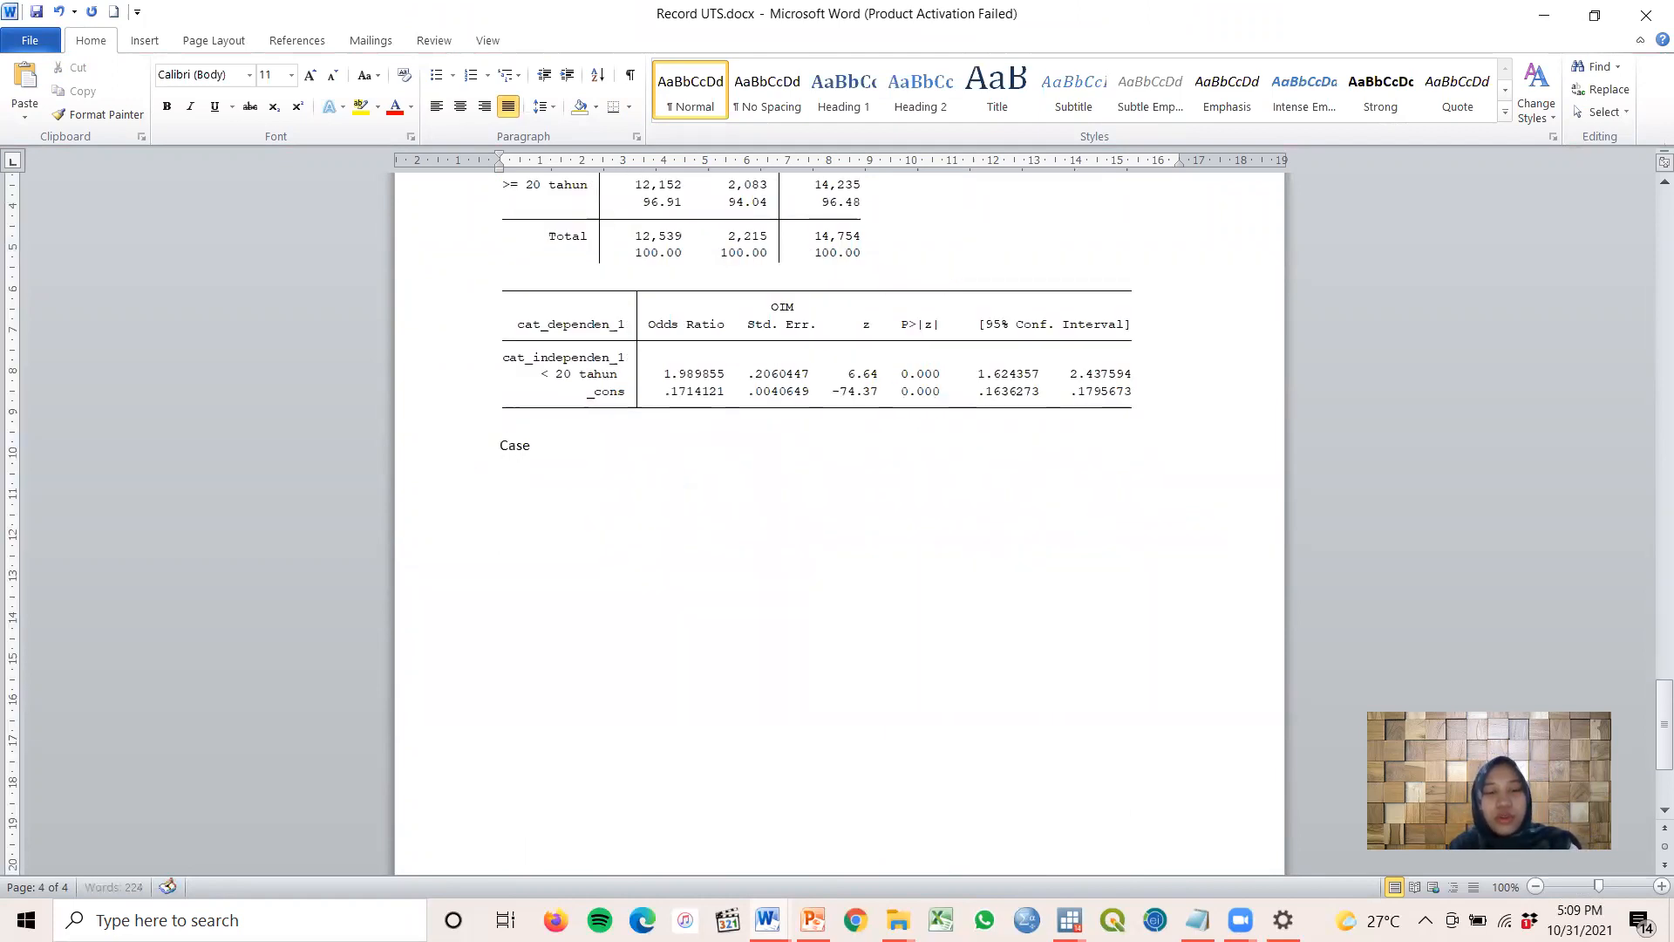
text( Control)
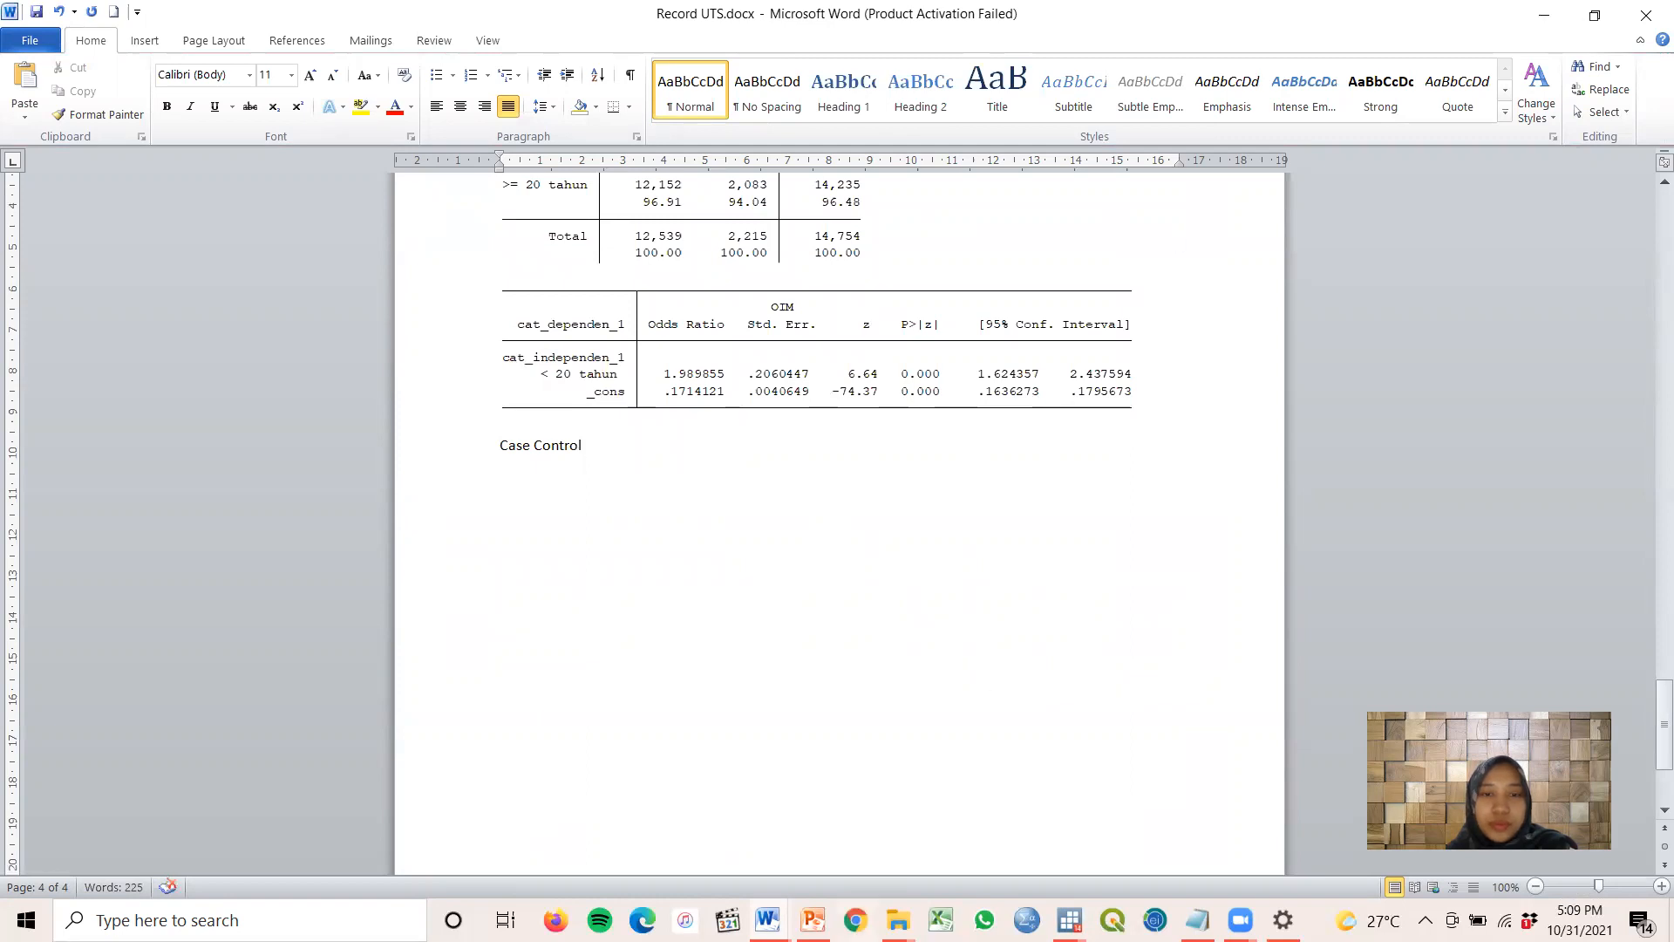
Switch to Latihan Data UTS.docx and copy the summary table with the OR column from its Case Control section
click(768, 920)
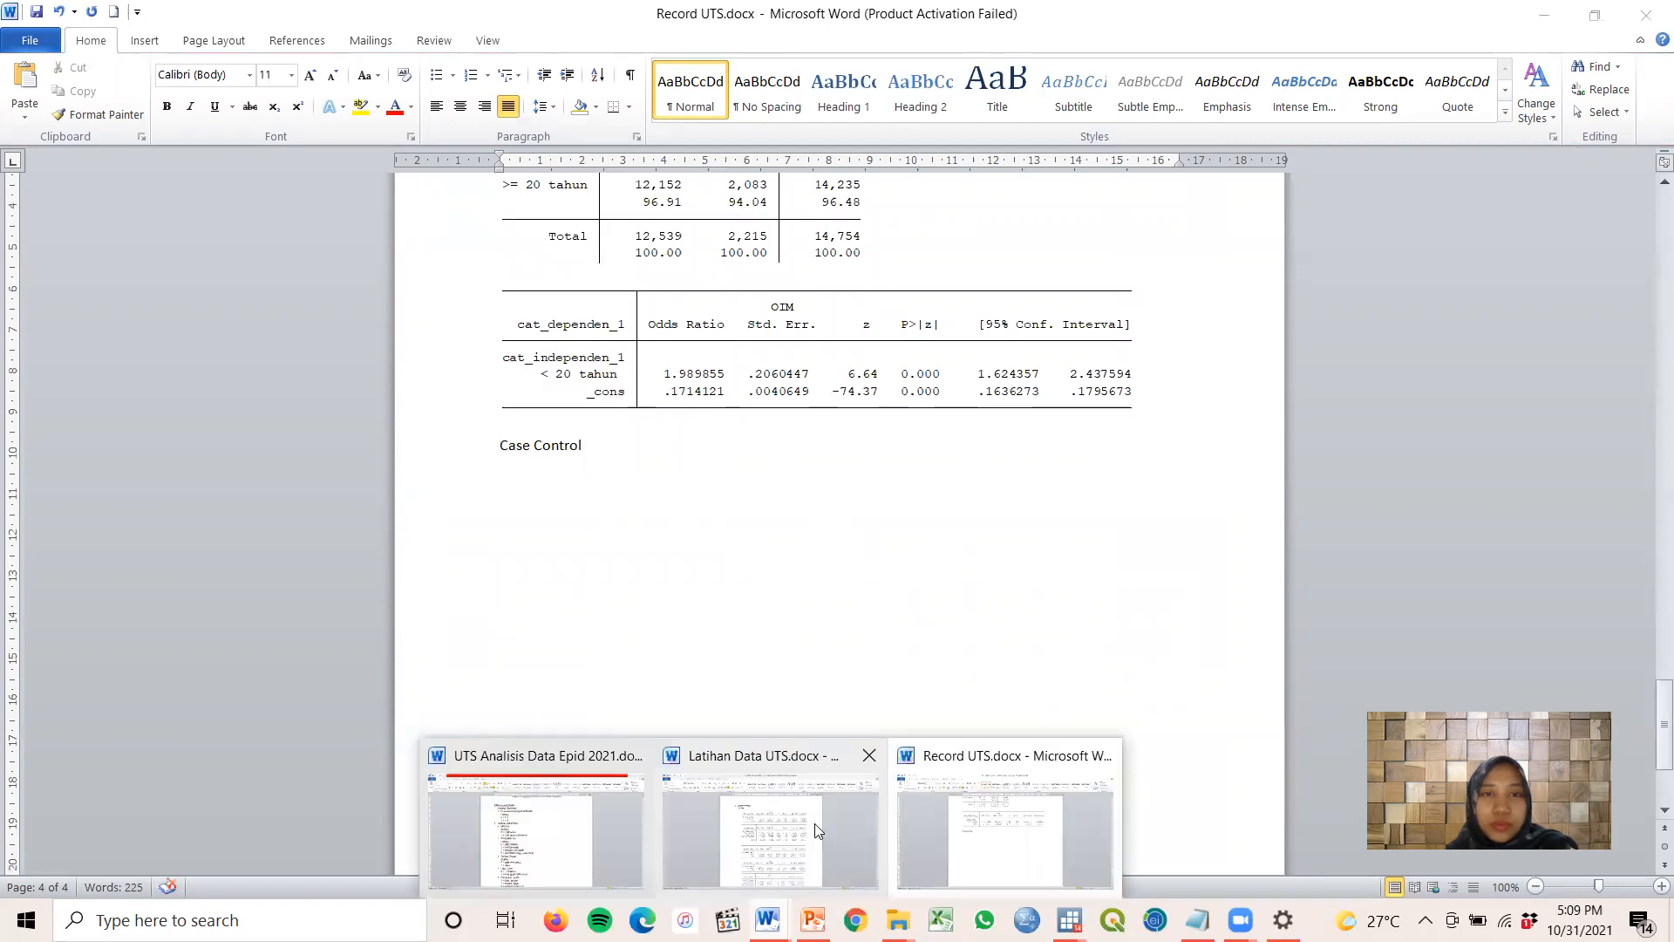
click(818, 830)
scroll(855, 771, down, 10)
drag(1651, 408, 1657, 401)
scroll(1212, 551, up, 10)
scroll(1159, 553, down, 4)
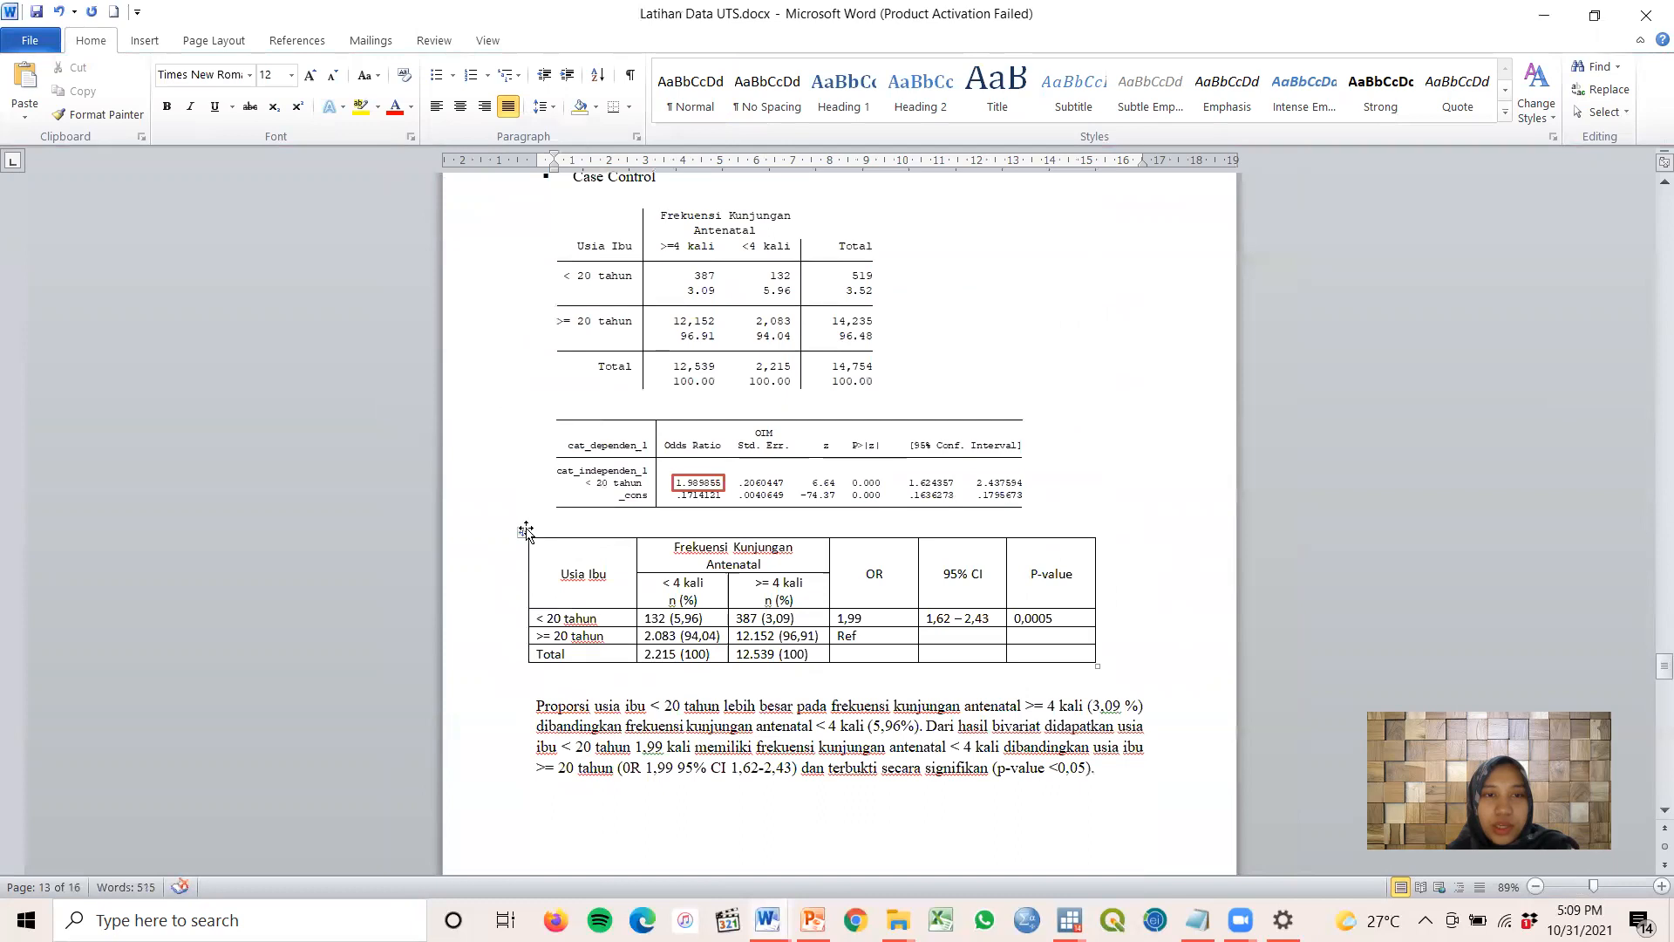
click(526, 531)
right_click(526, 531)
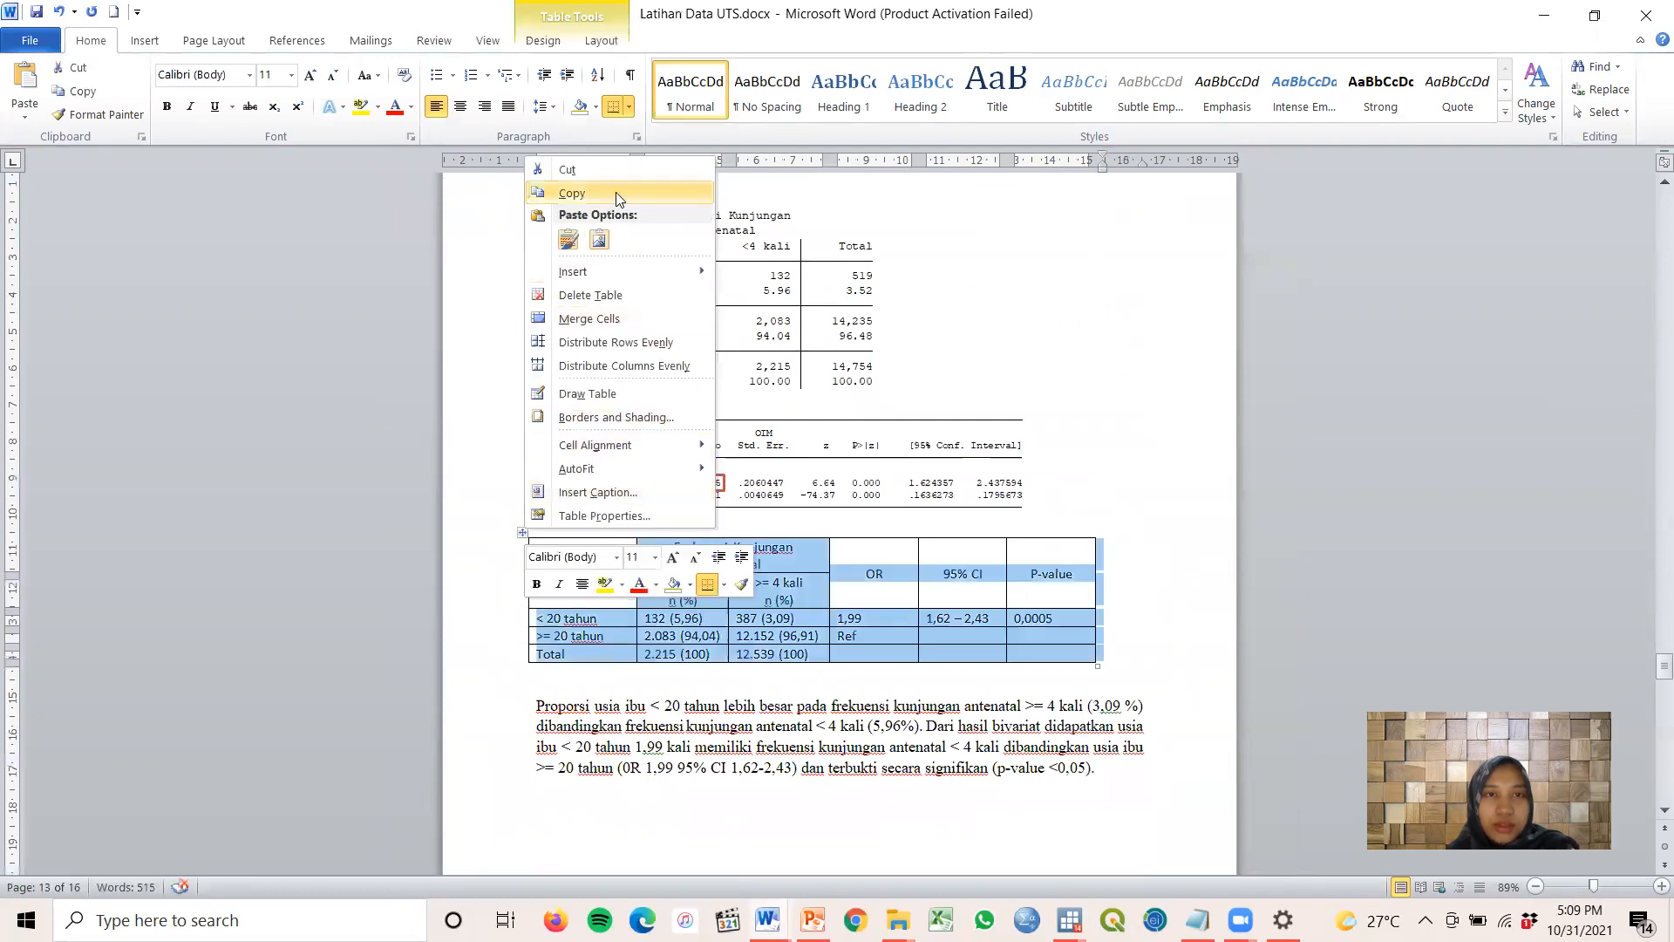
click(615, 192)
Return to Record UTS.docx and paste the OR summary table below the 'Case Control' label
mouse_move(767, 920)
click(977, 781)
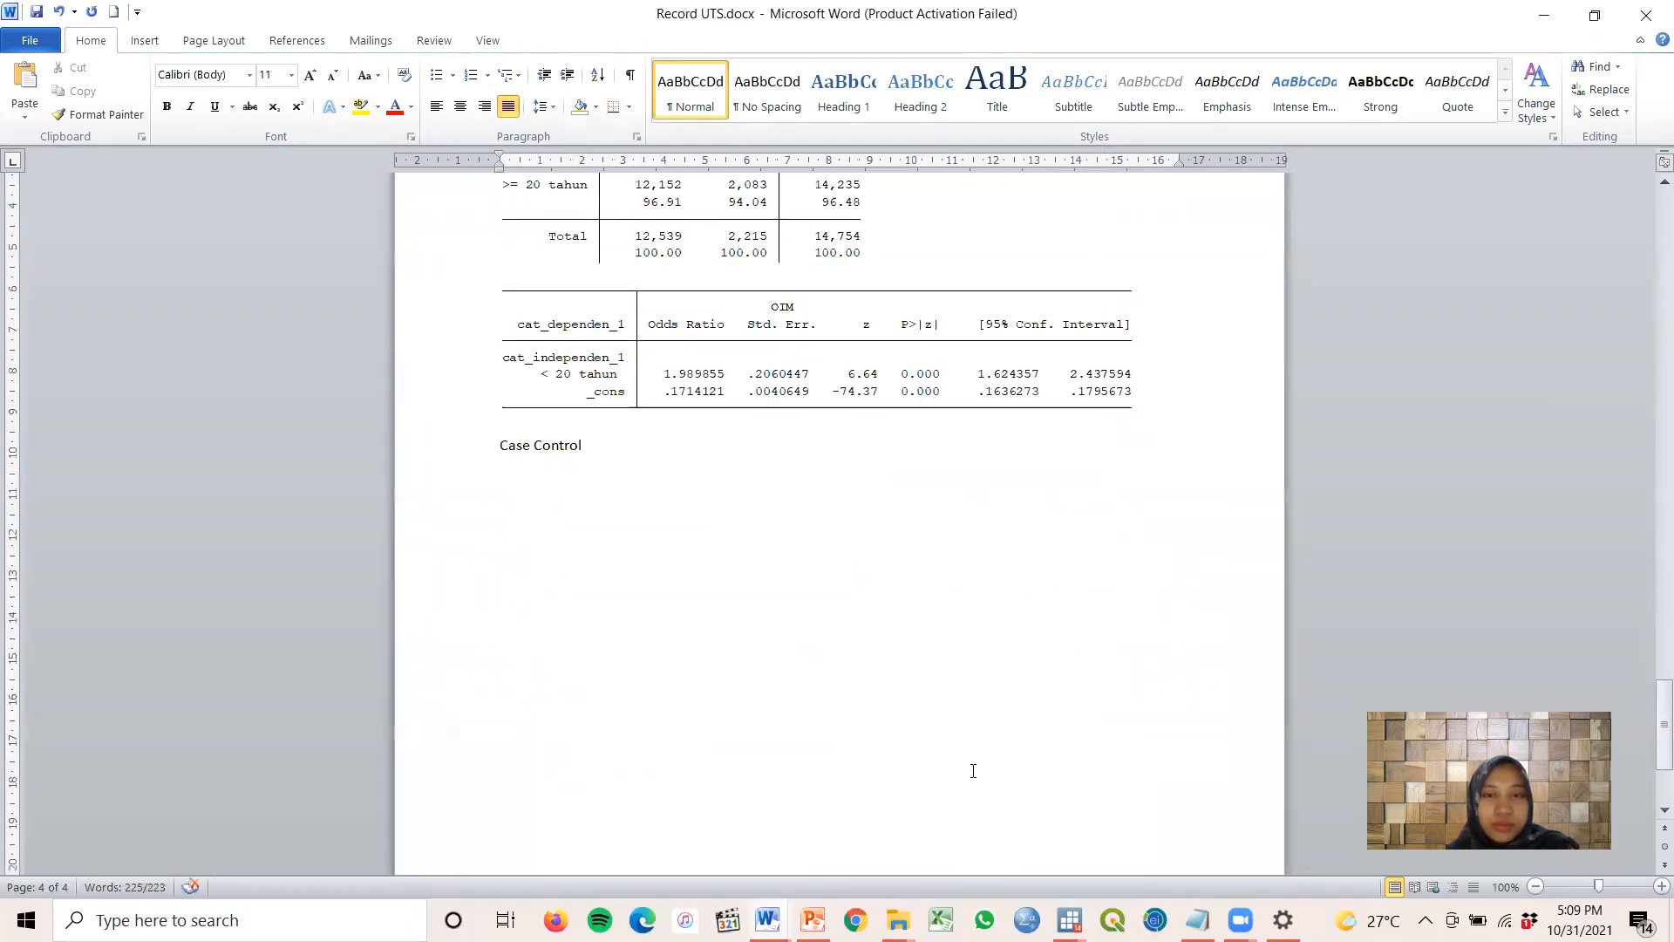
click(497, 471)
key(ctrl+v)
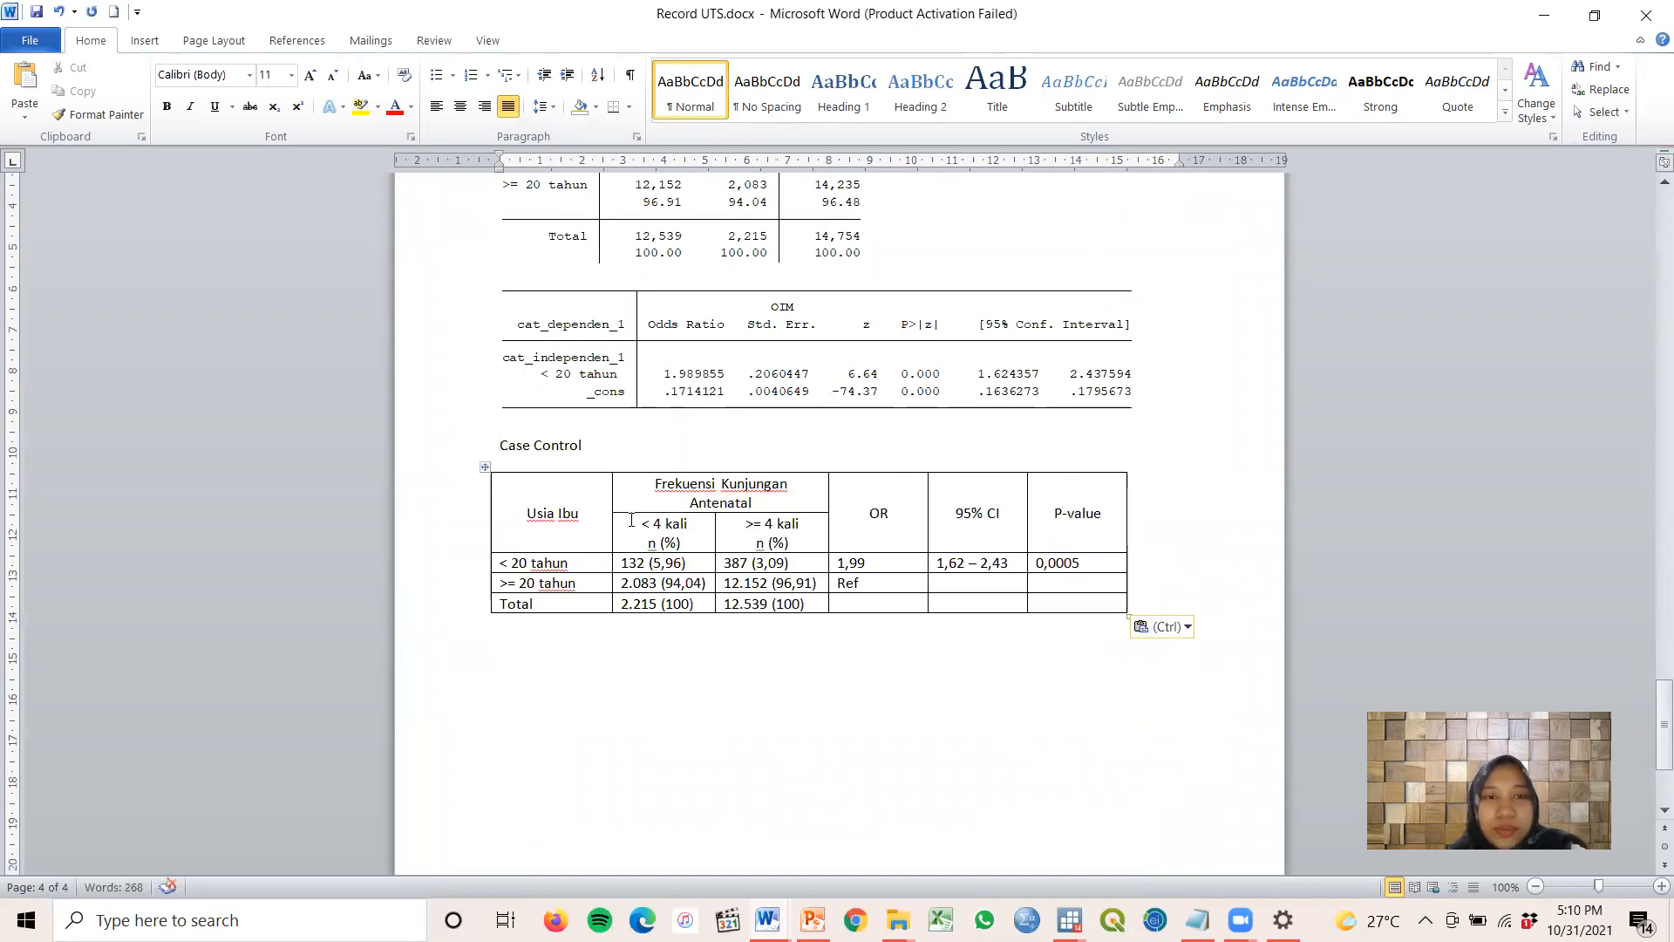
Compare the Case Control summary table and its column-percentage crosstab with the Cohort/Ekperimen/Cross Sectional table, including the placement of the totals
click(591, 565)
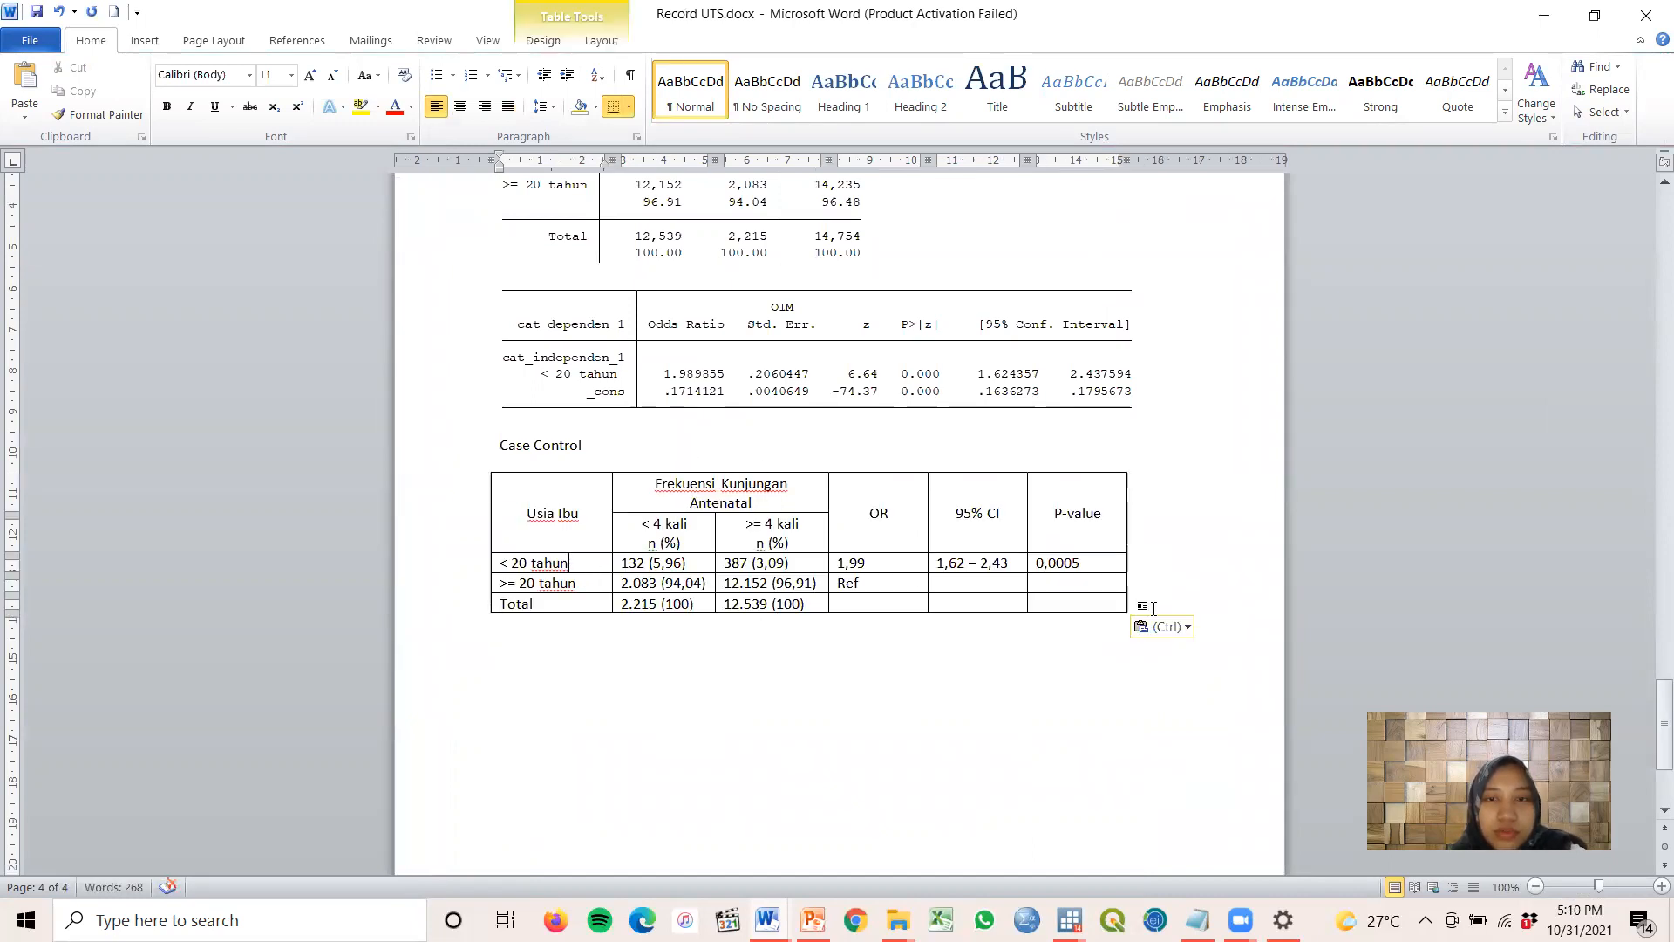
scroll(527, 318, up, 3)
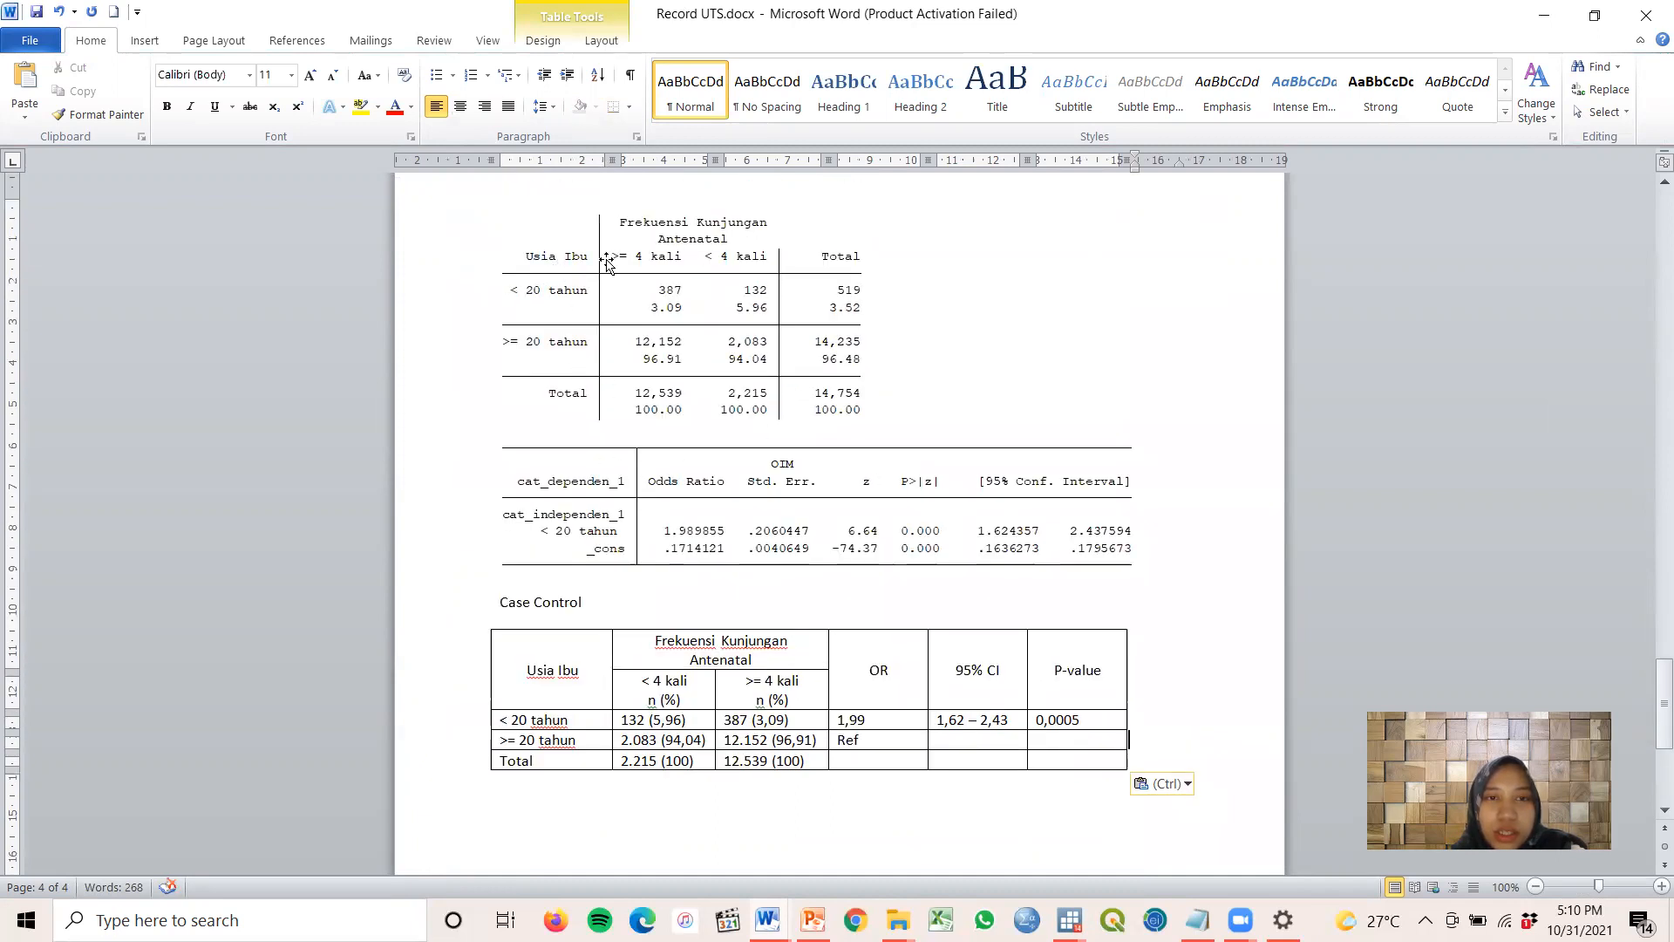
click(790, 348)
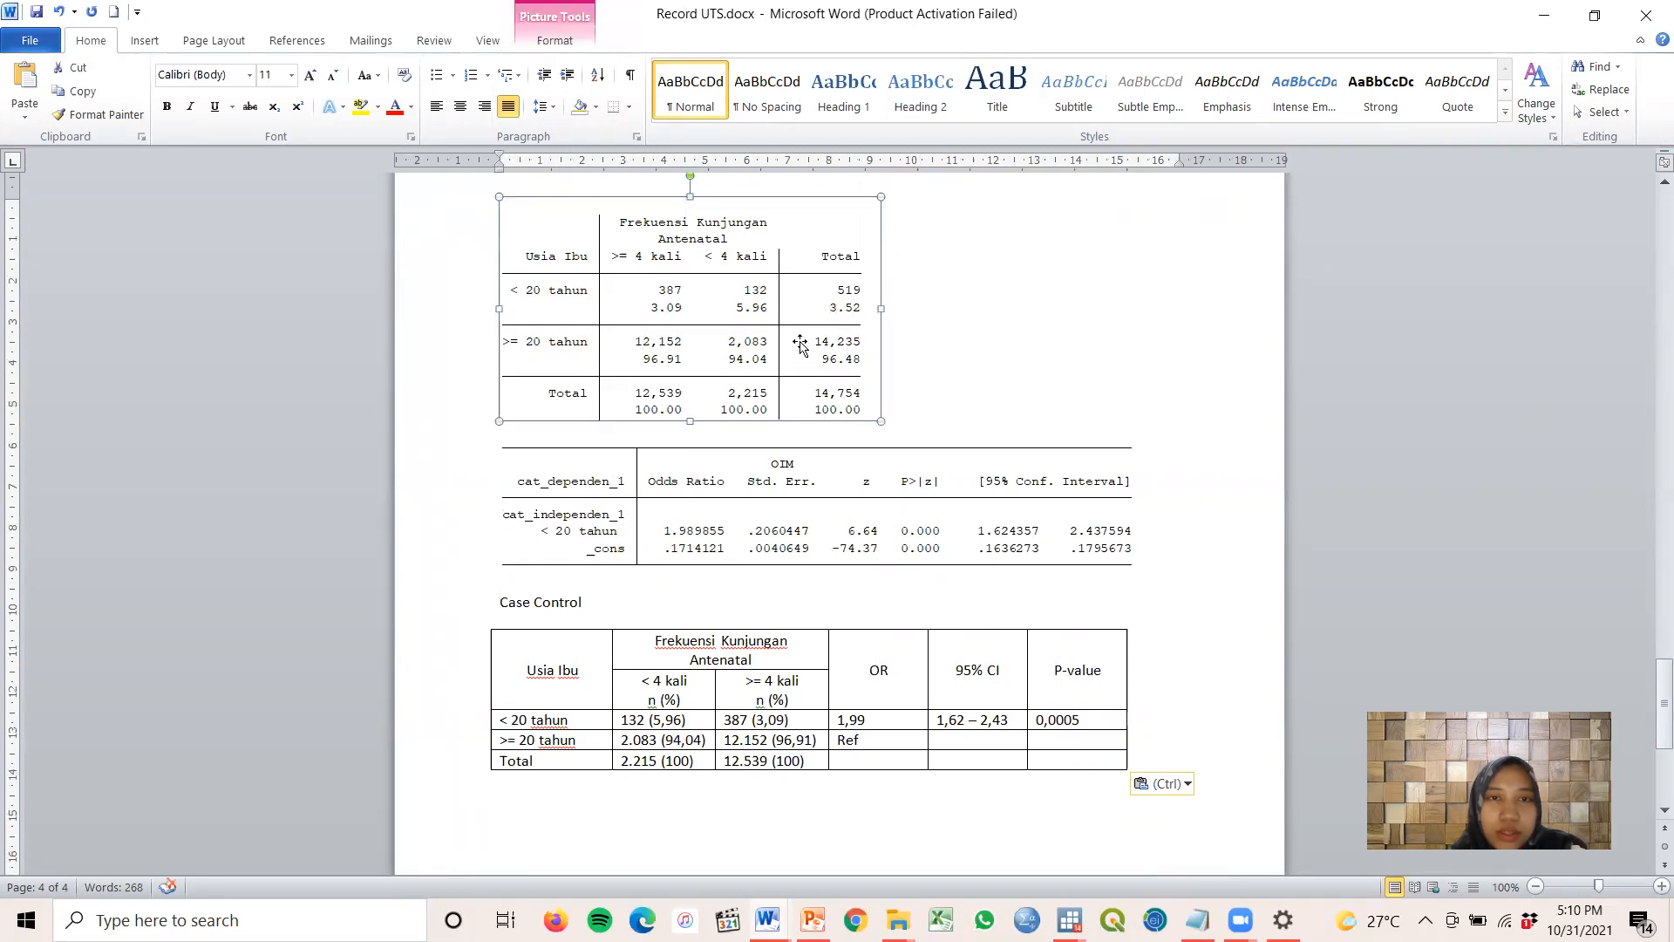
click(888, 534)
click(765, 342)
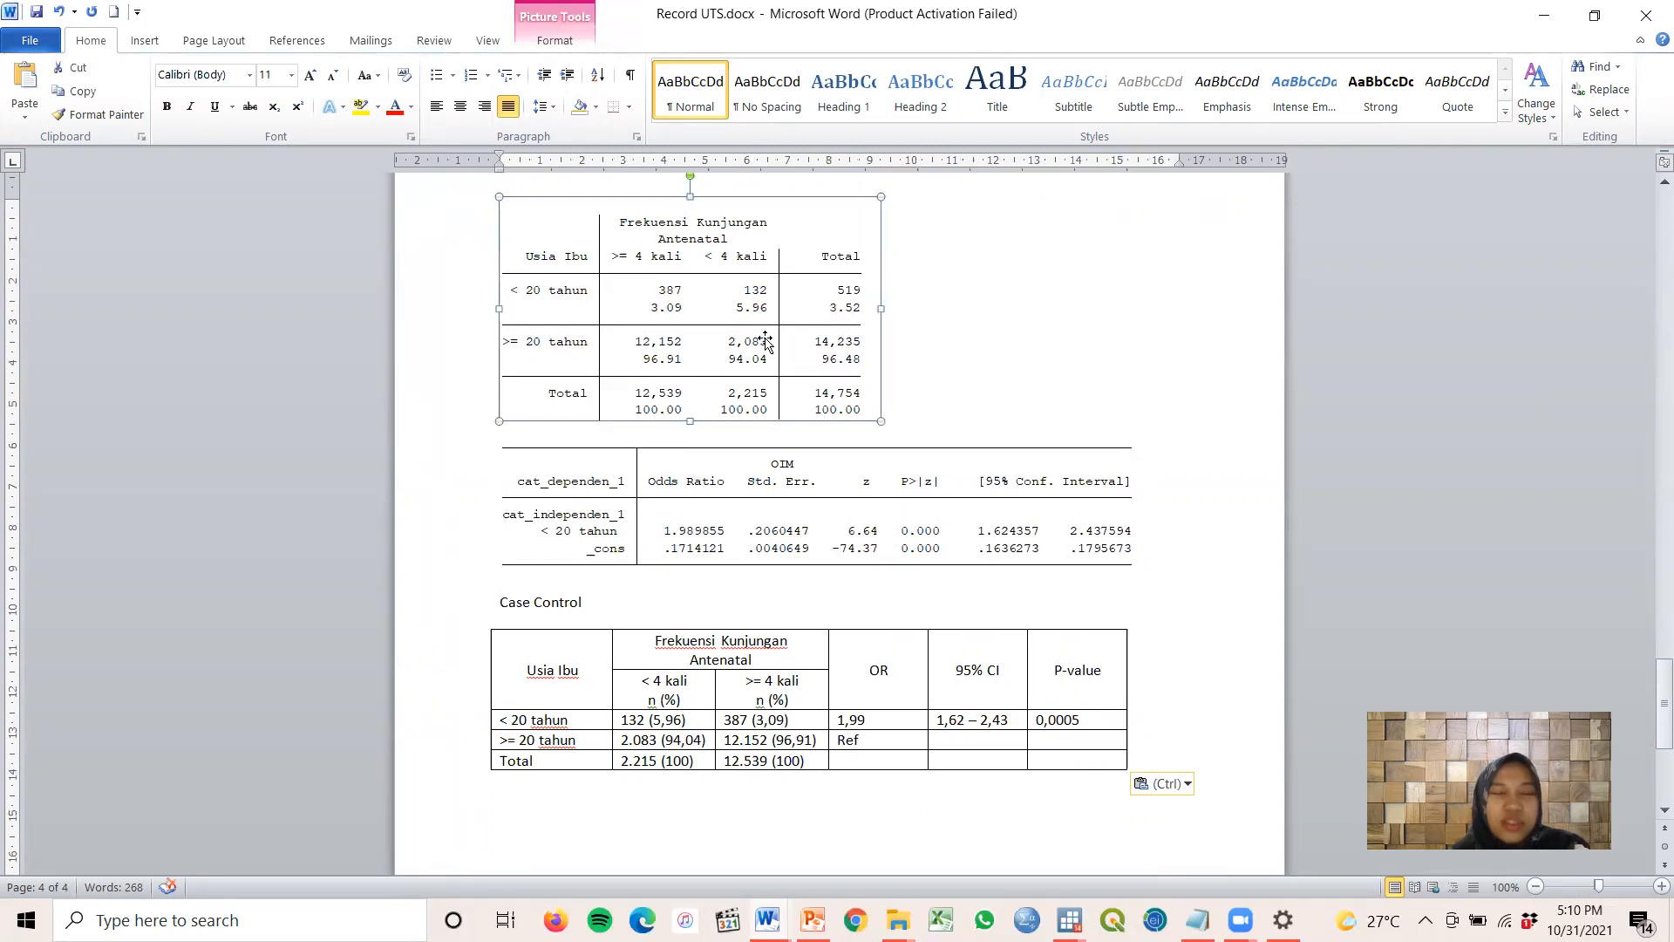
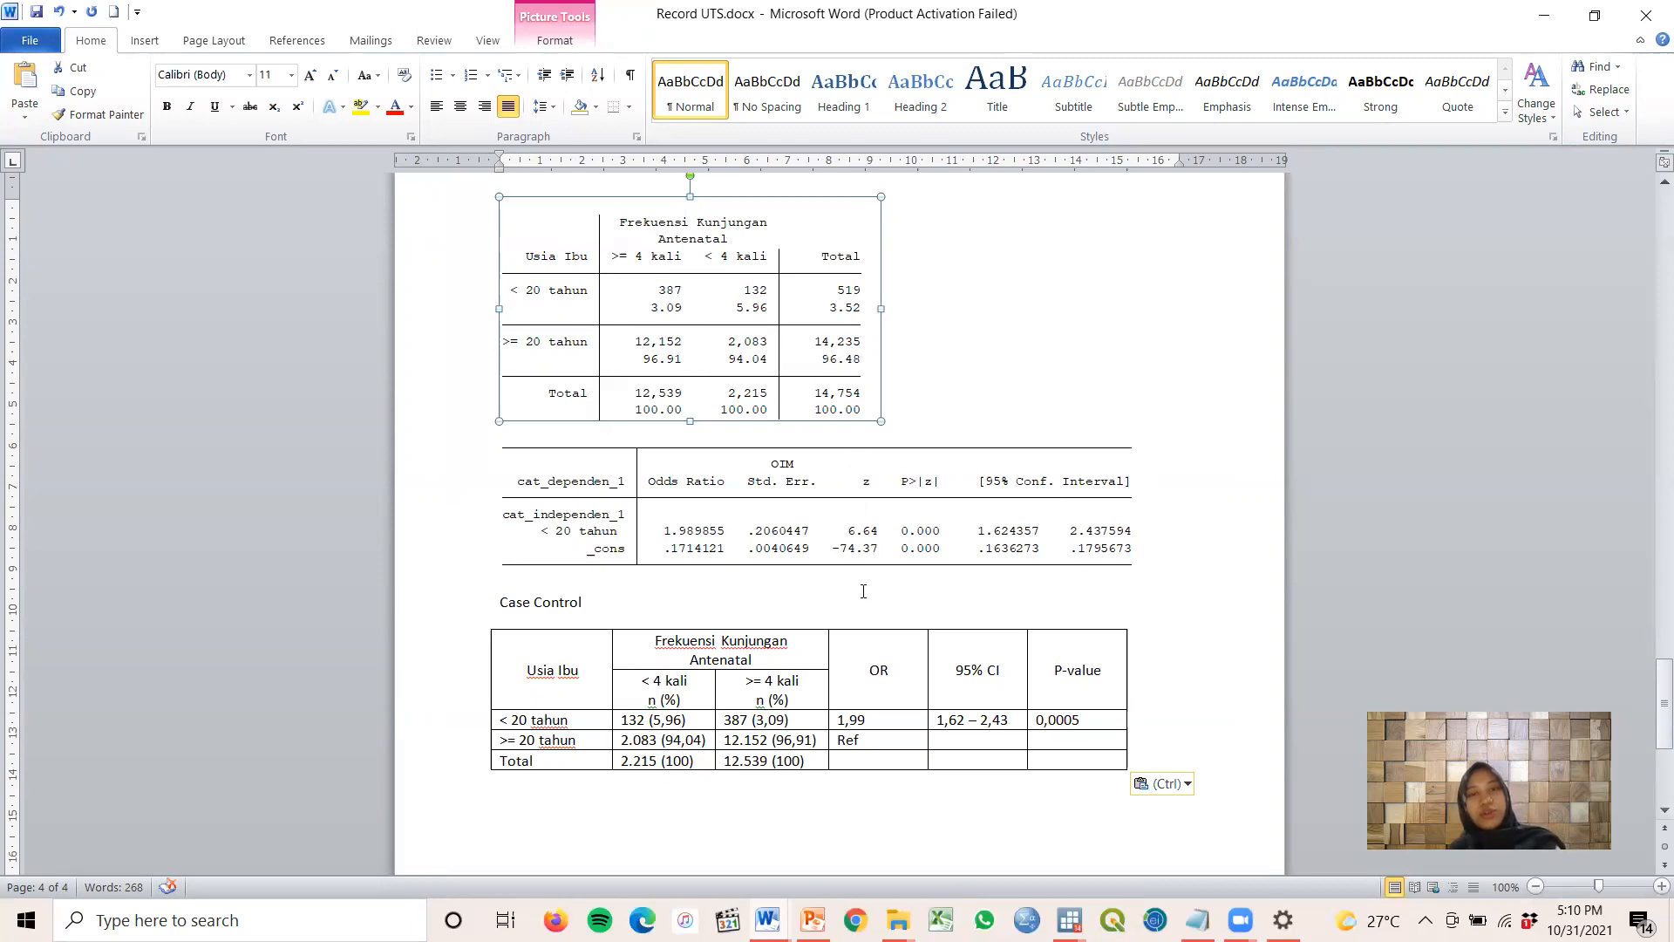
scroll(604, 597, up, 15)
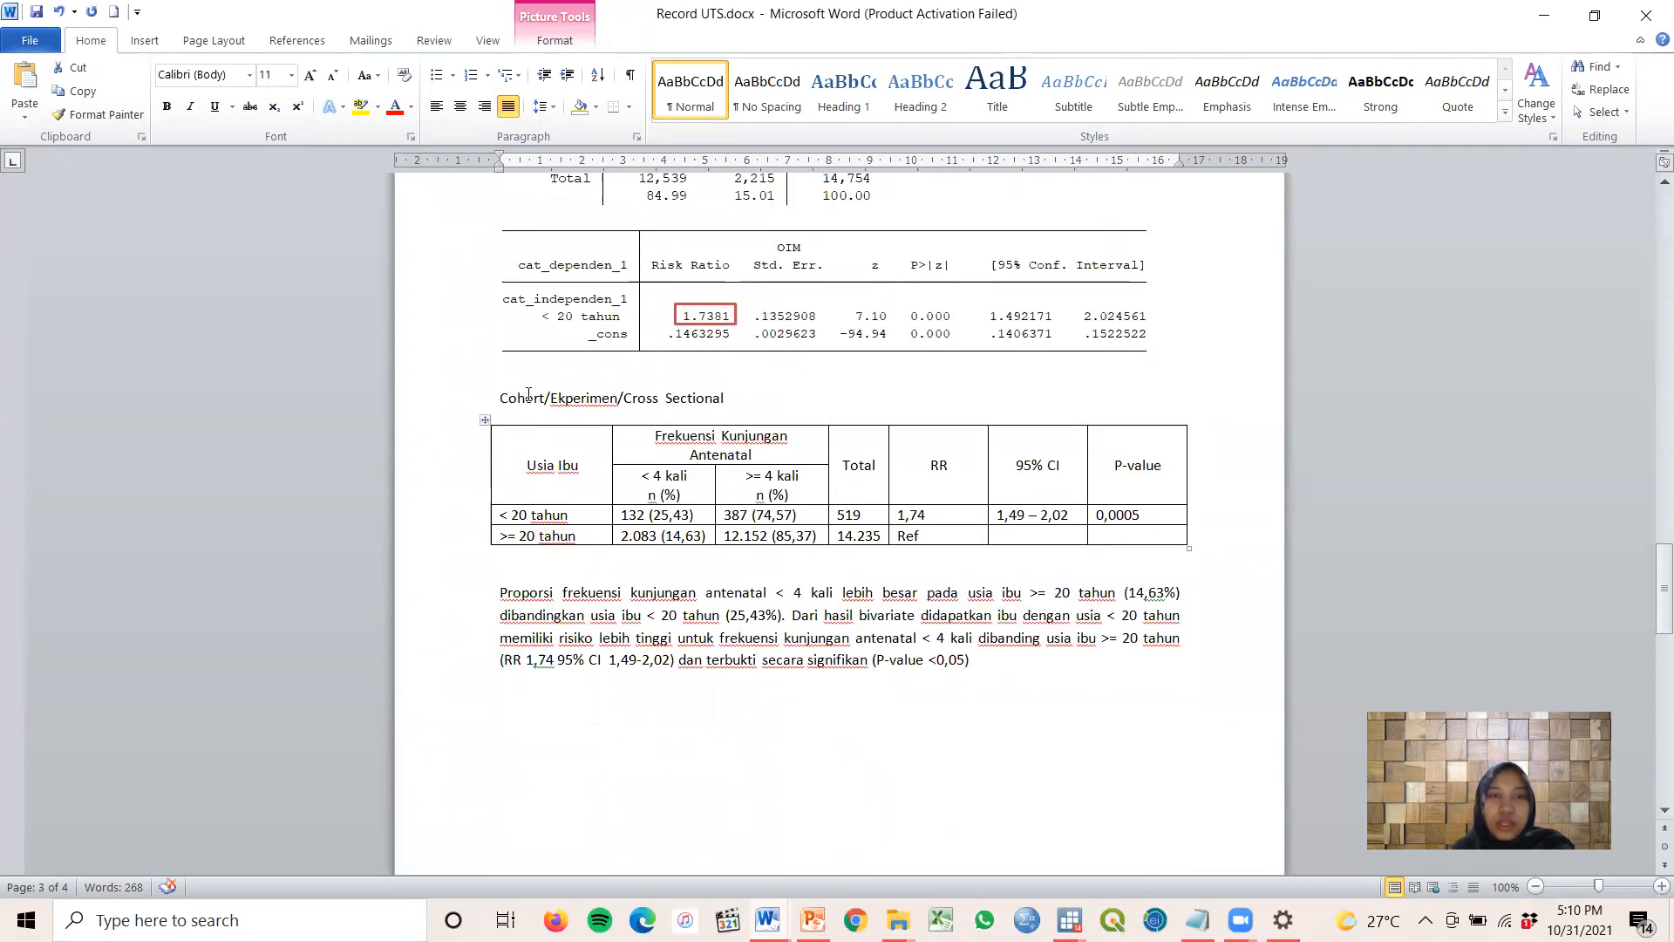
drag(508, 394, 859, 534)
click(848, 437)
scroll(840, 426, up, 5)
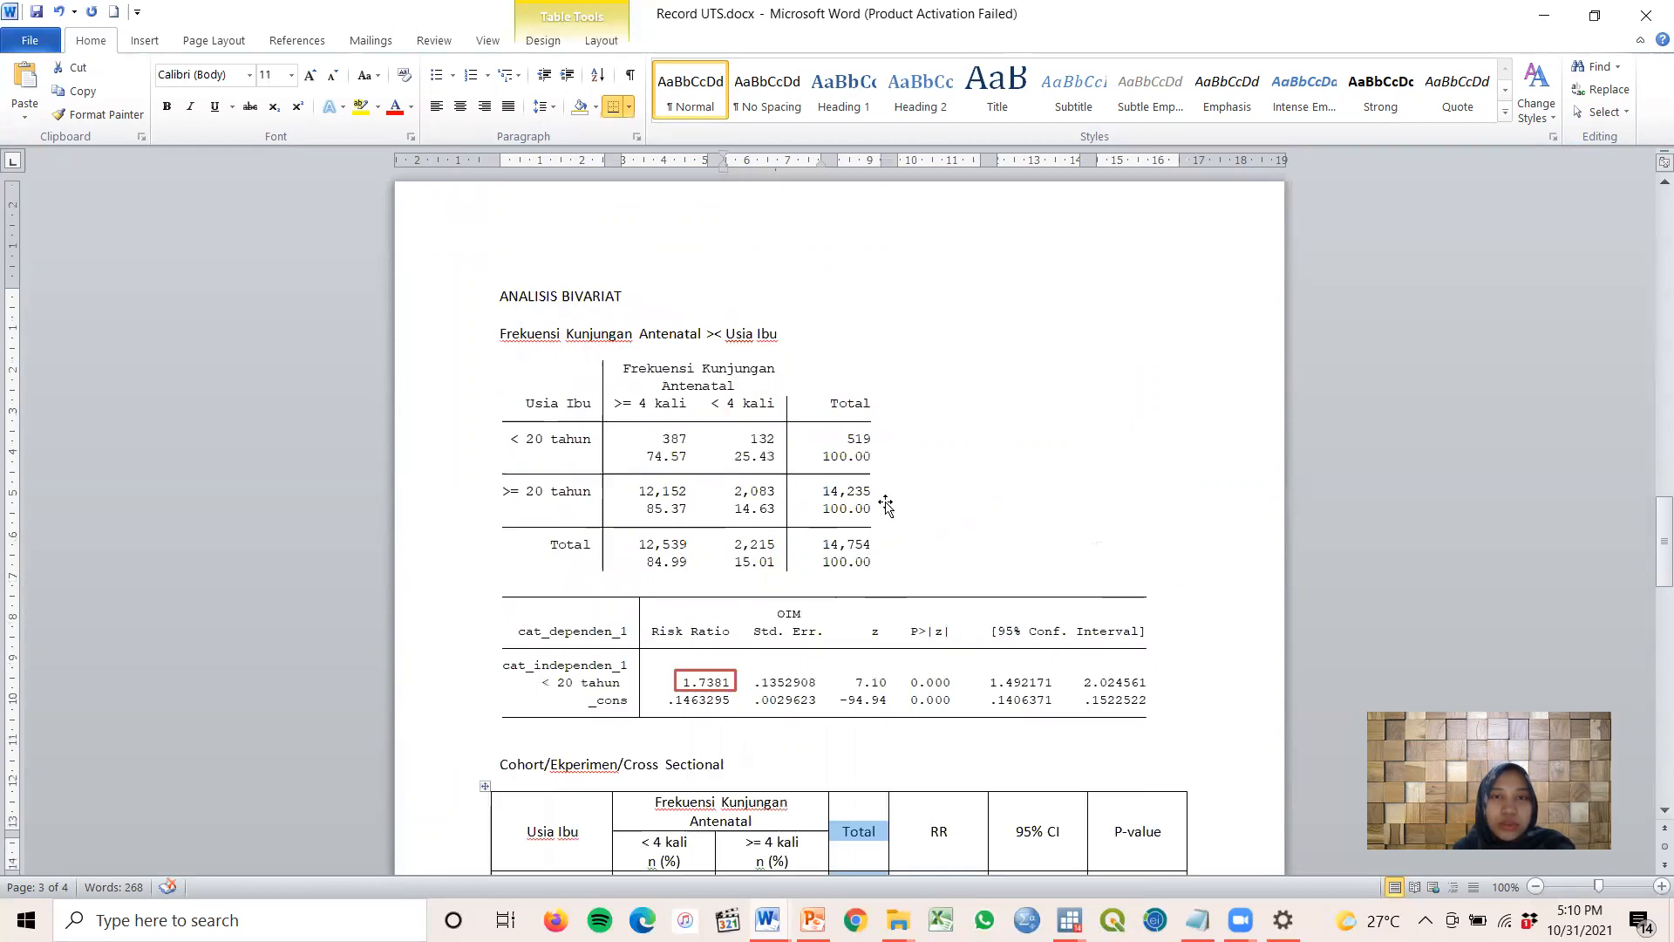
scroll(755, 517, down, 12)
scroll(756, 517, up, 8)
scroll(755, 517, down, 15)
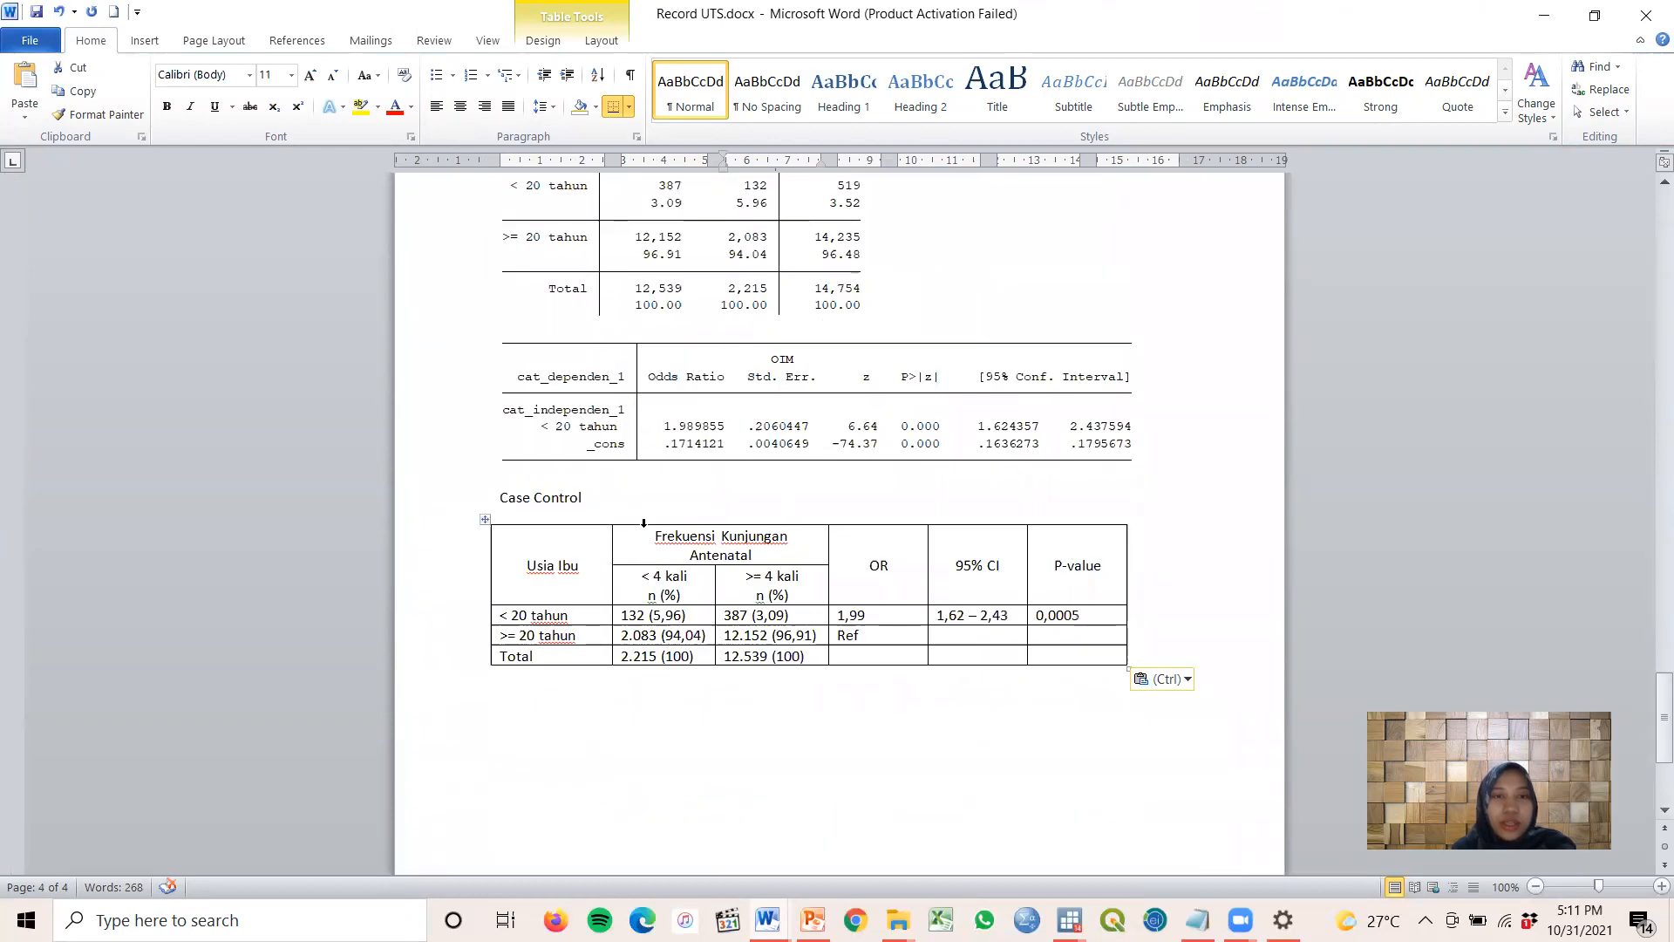
Compare the row-percentage and column-percentage crosstabs, and check the Case Control table's OR against the odds ratio output
scroll(875, 571, up, 3)
click(679, 365)
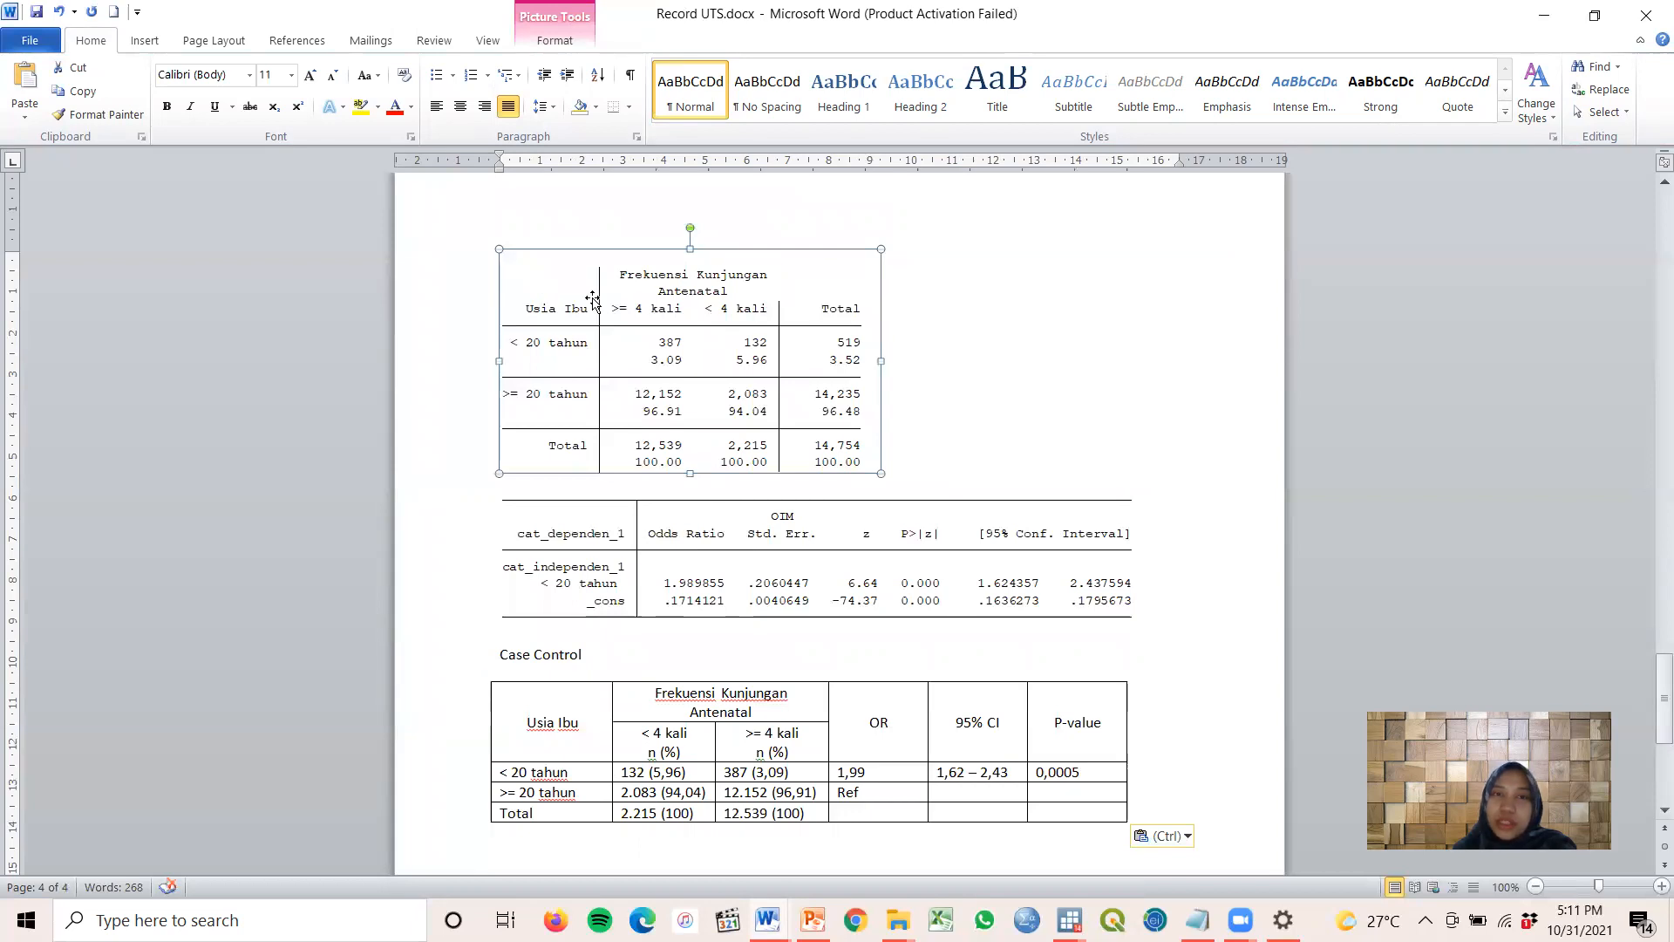
scroll(800, 436, up, 5)
scroll(800, 436, down, 10)
scroll(785, 454, up, 10)
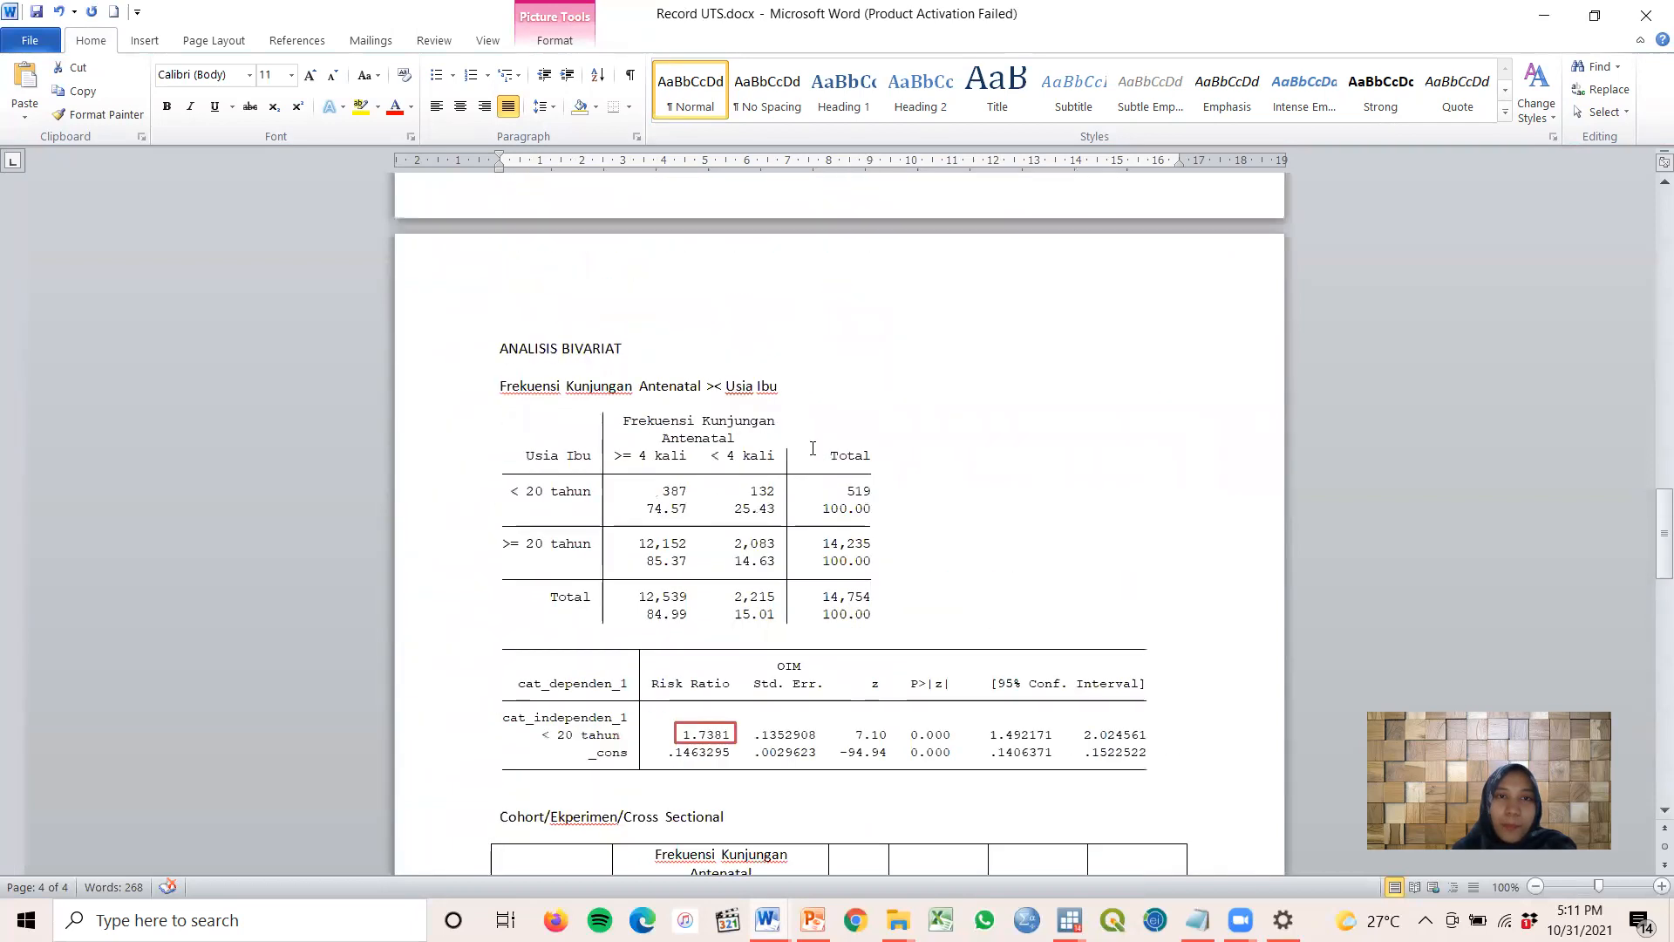
scroll(778, 466, up, 5)
scroll(682, 576, down, 20)
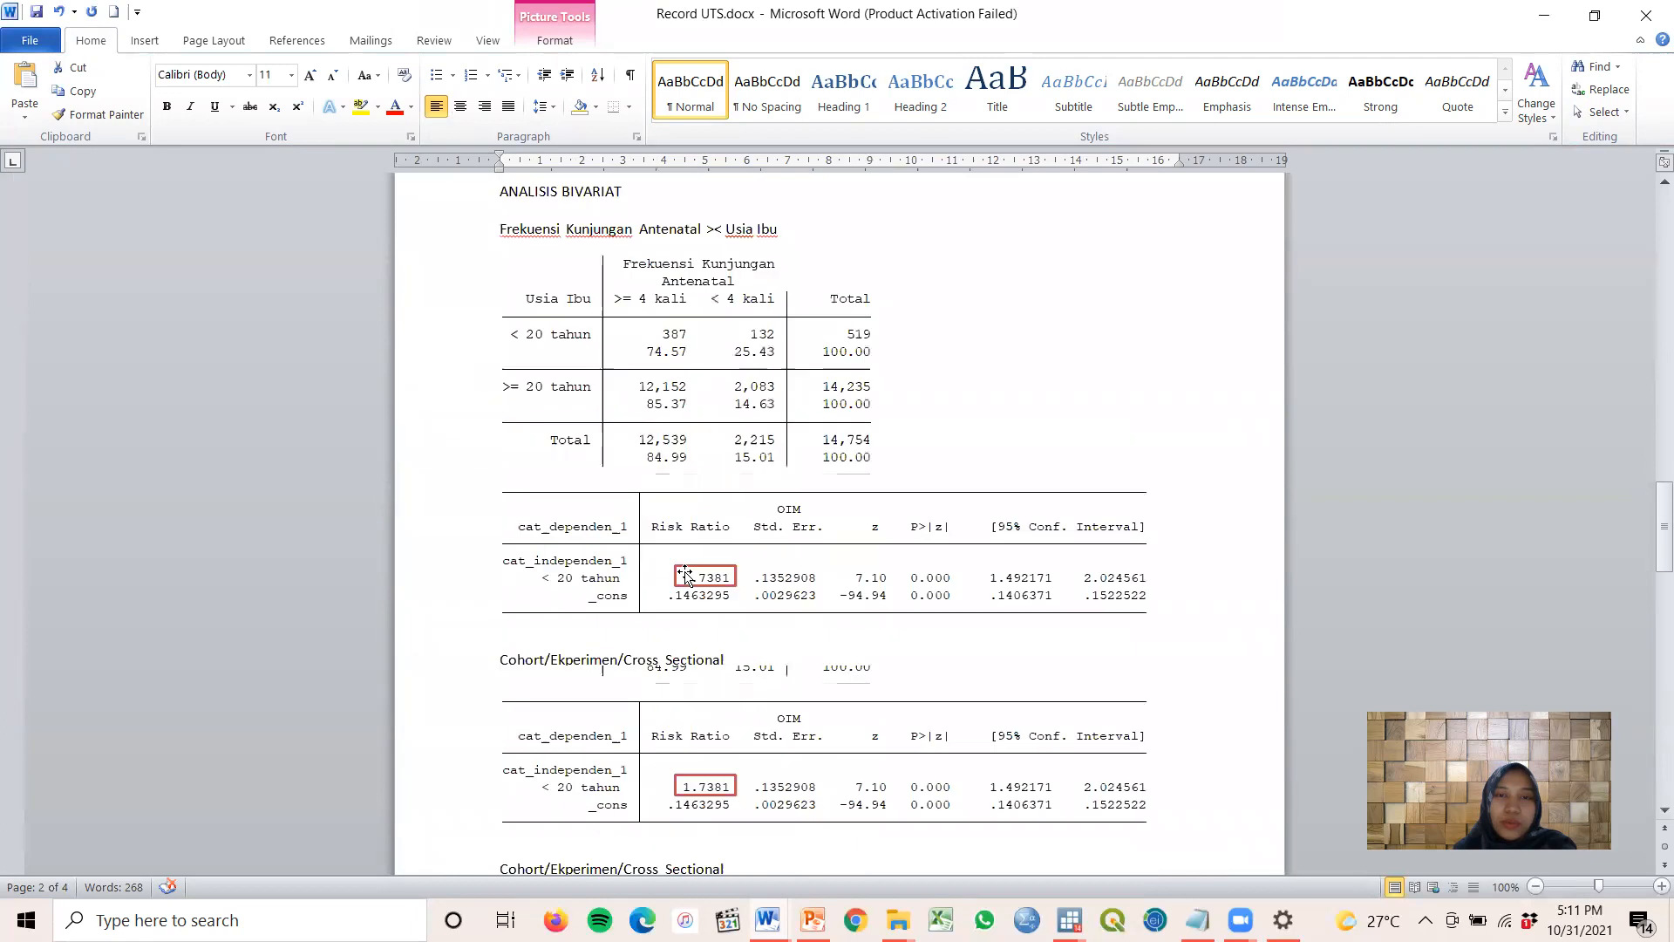
scroll(679, 577, up, 3)
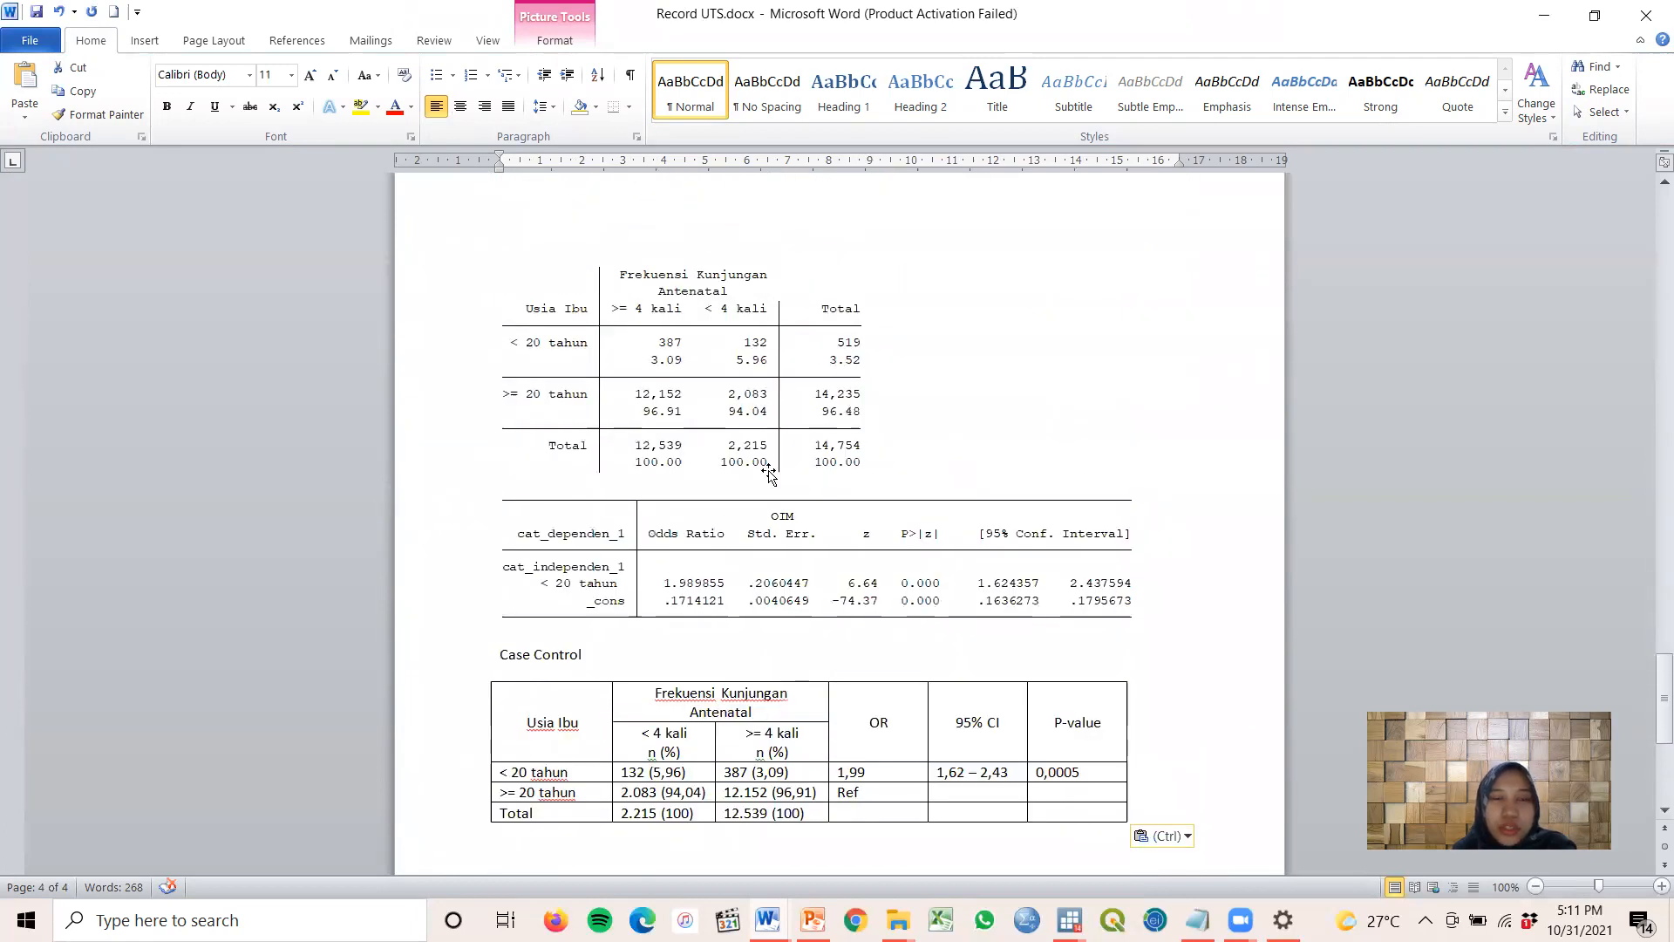
click(782, 534)
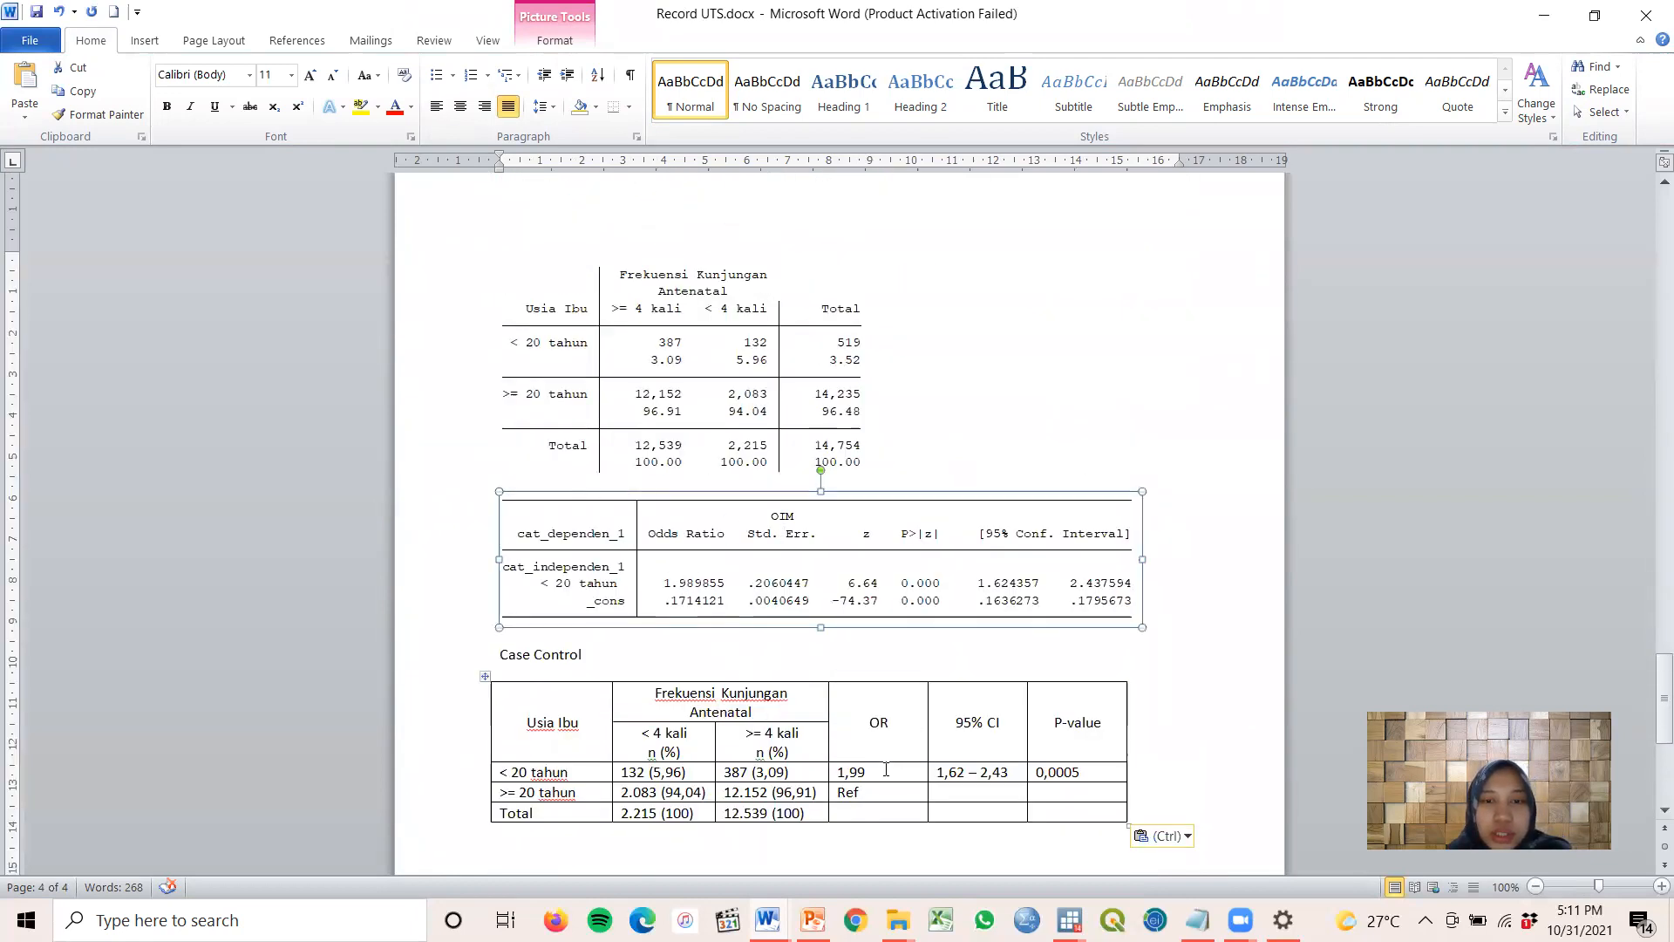
scroll(943, 495, down, 4)
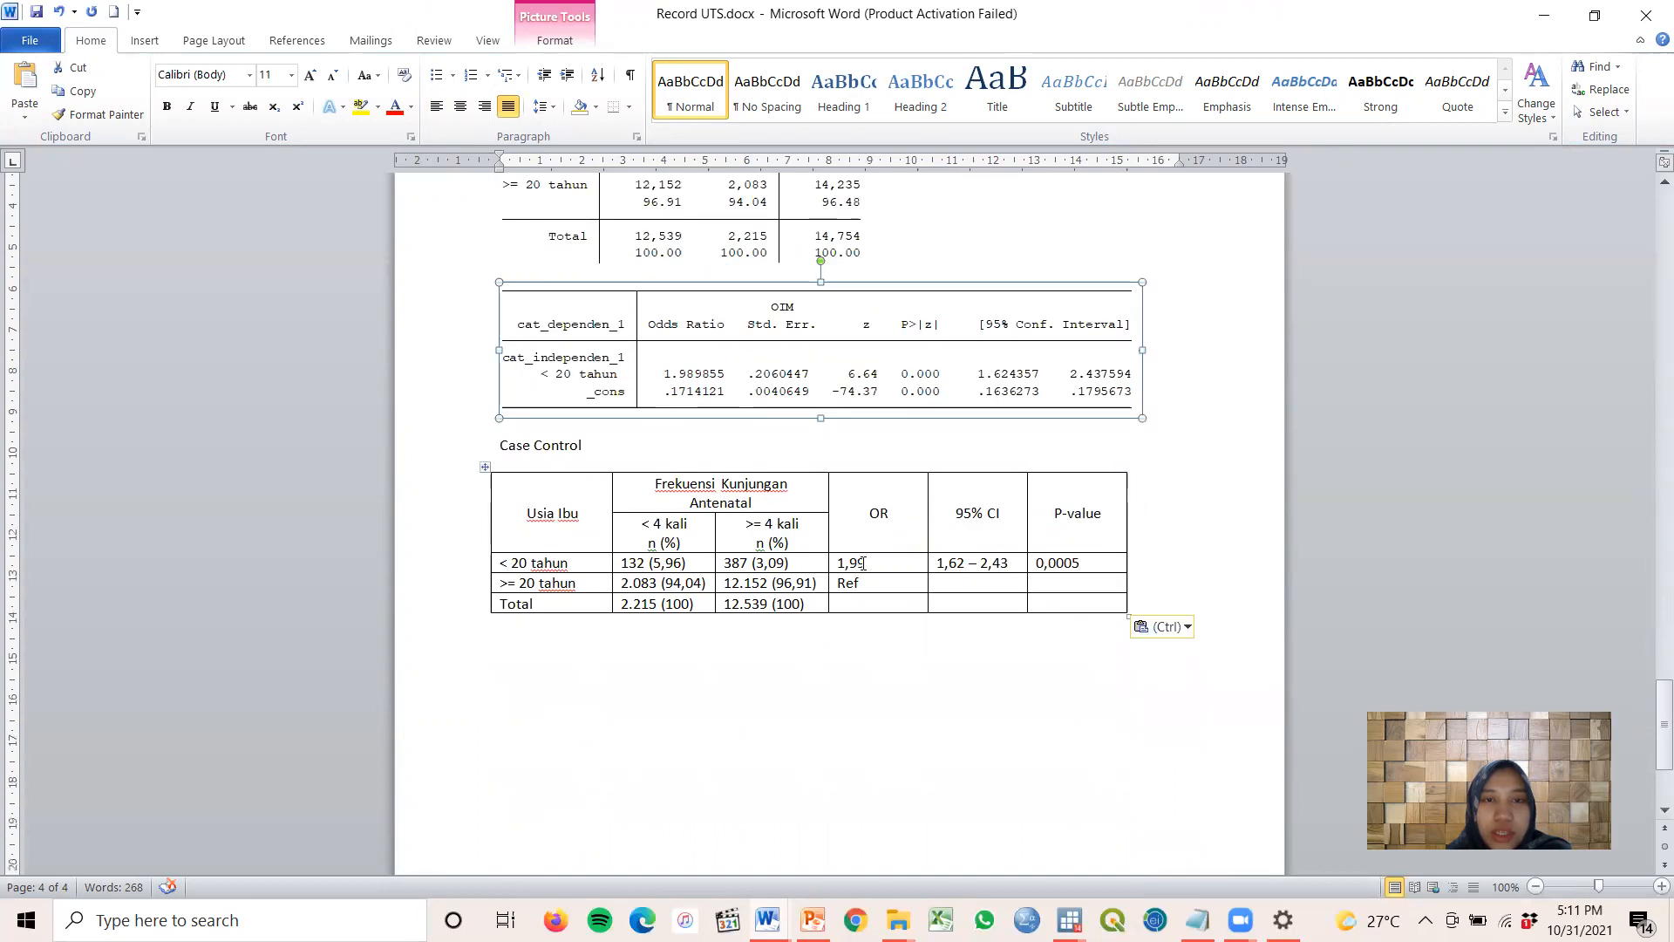
Copy the red rectangle from the risk ratio output and place it around the < 20 tahun odds ratio value above the Case Control table
scroll(1001, 492, down, 15)
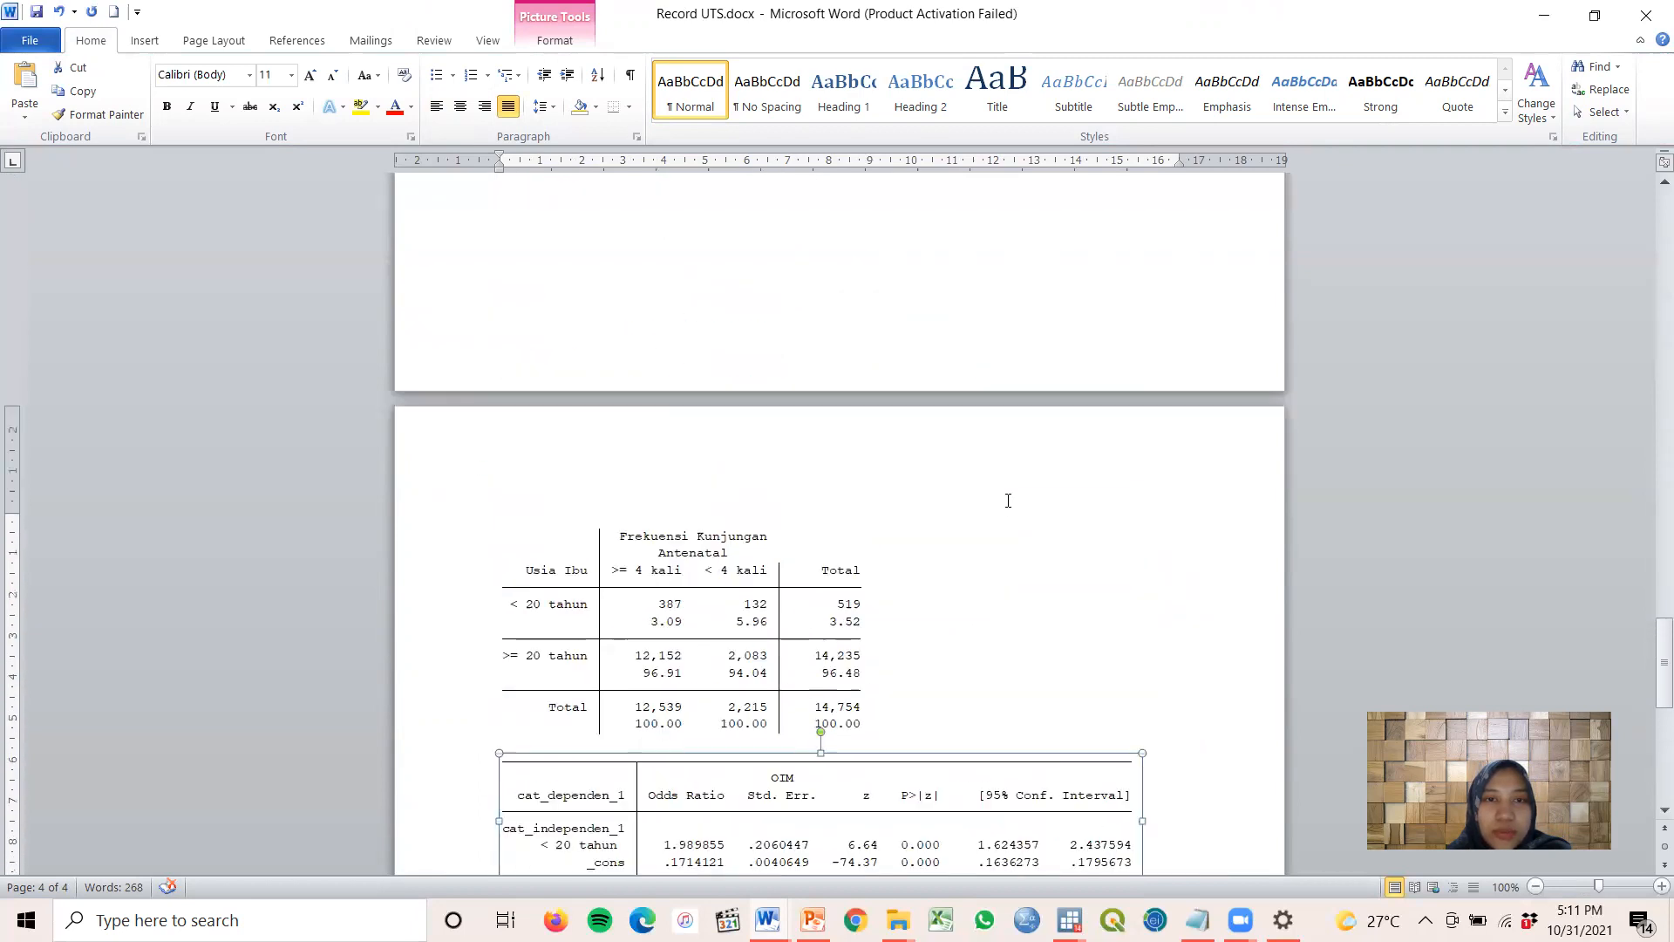
click(730, 322)
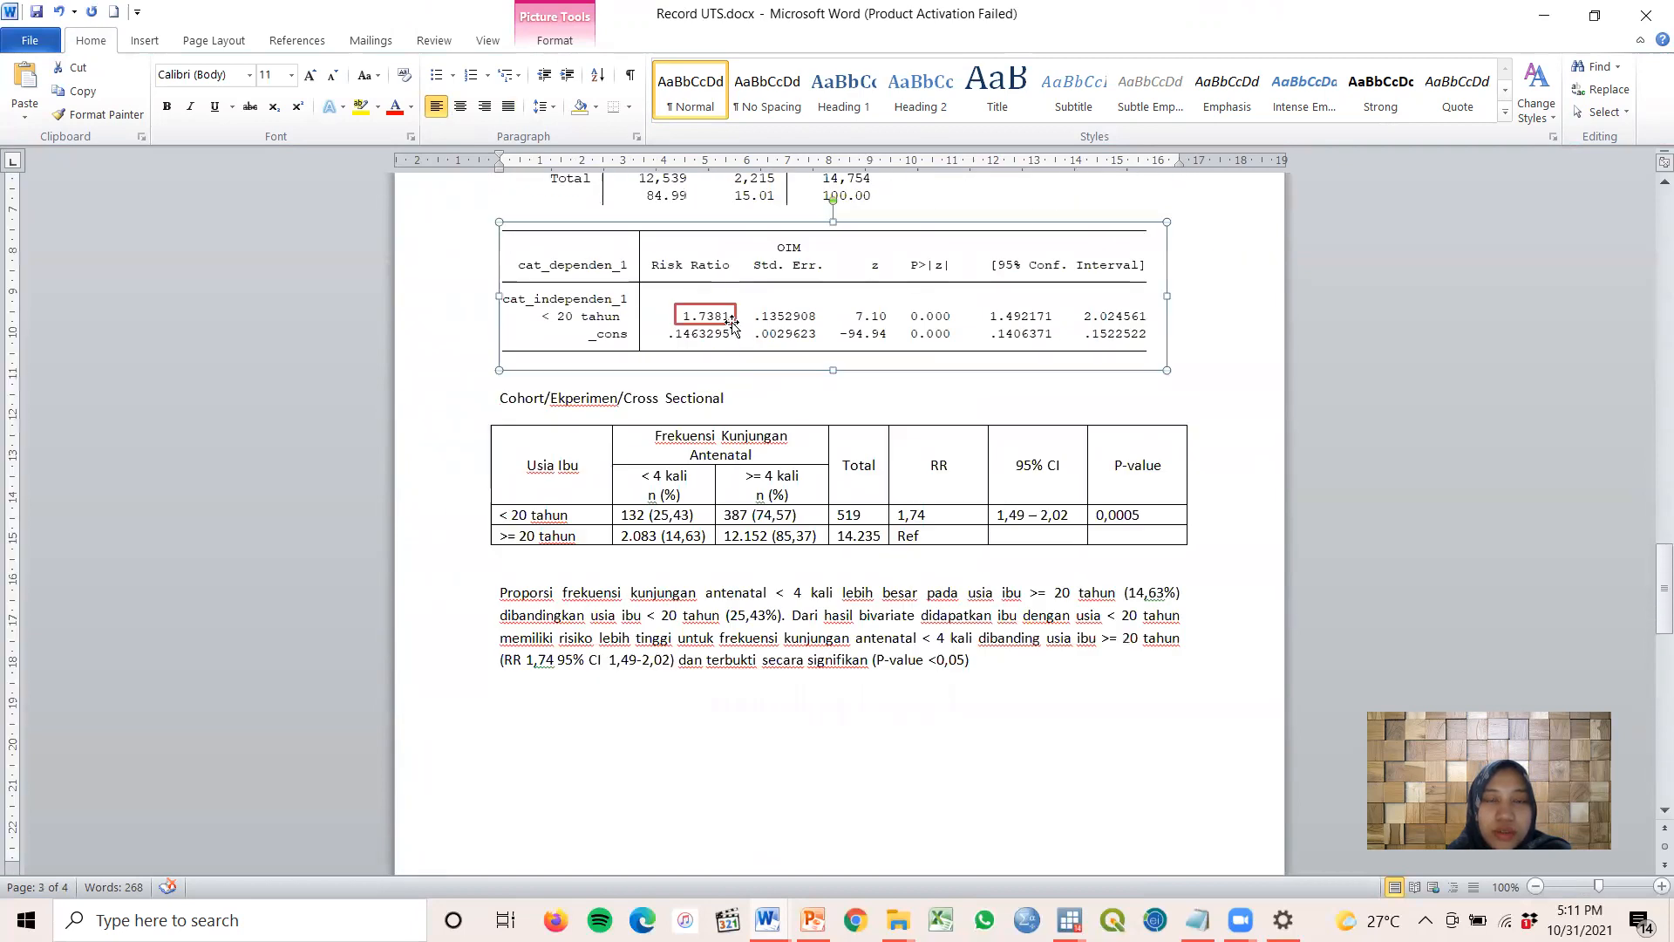
right_click(731, 323)
scroll(812, 631, up, 15)
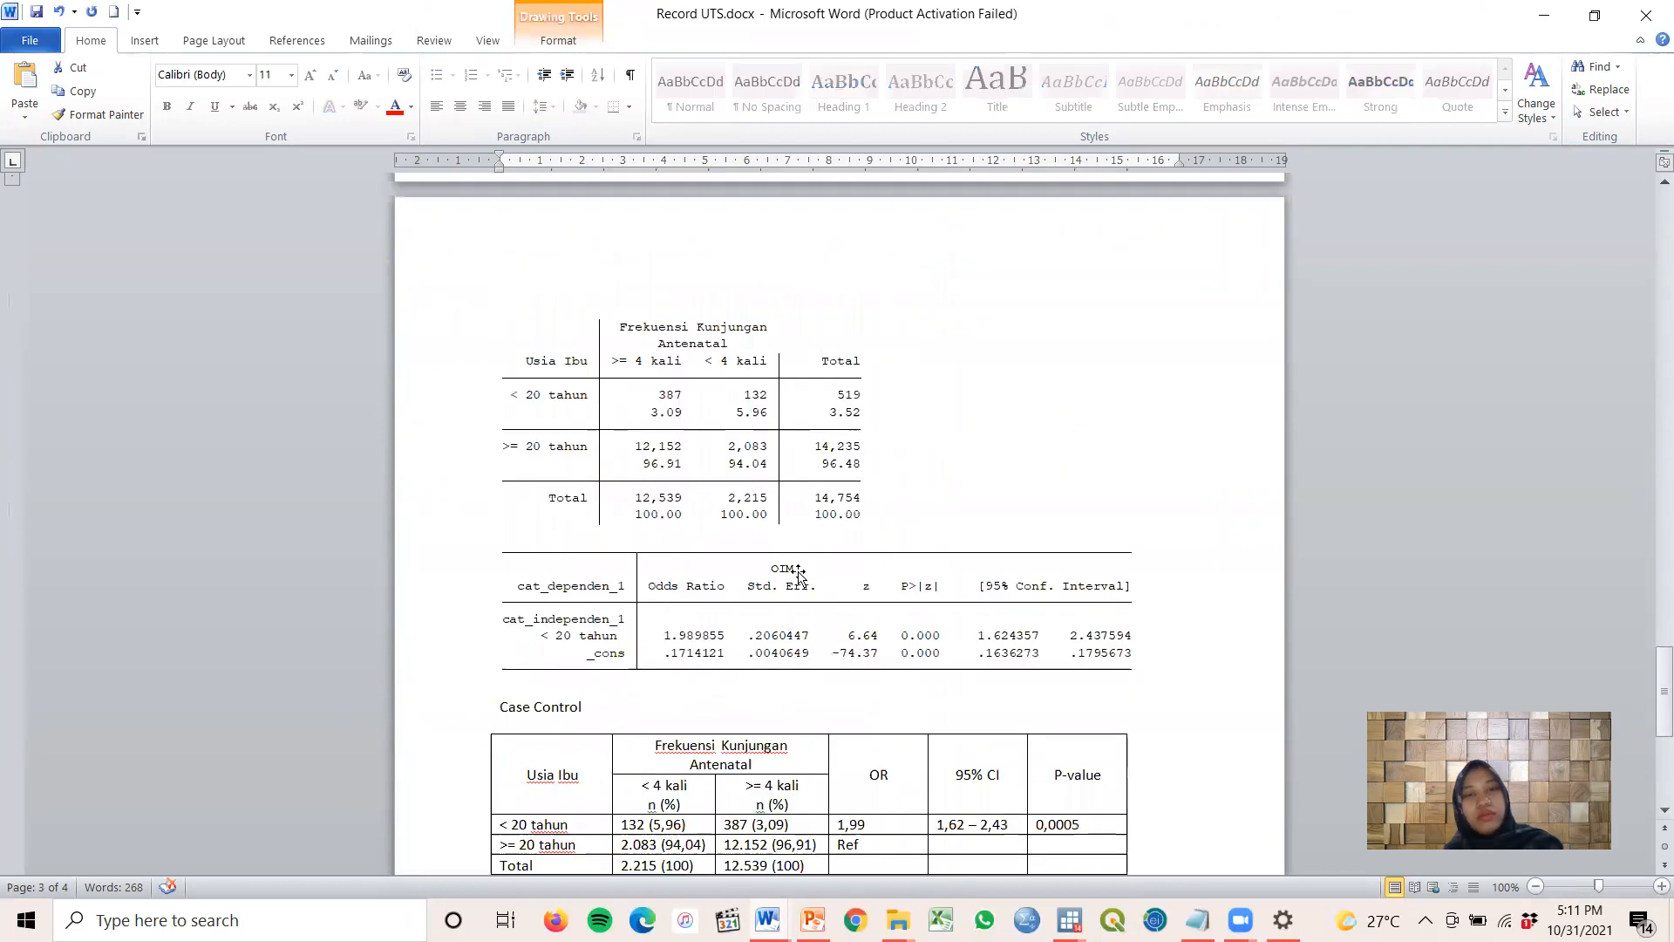
click(813, 630)
key(ctrl+v)
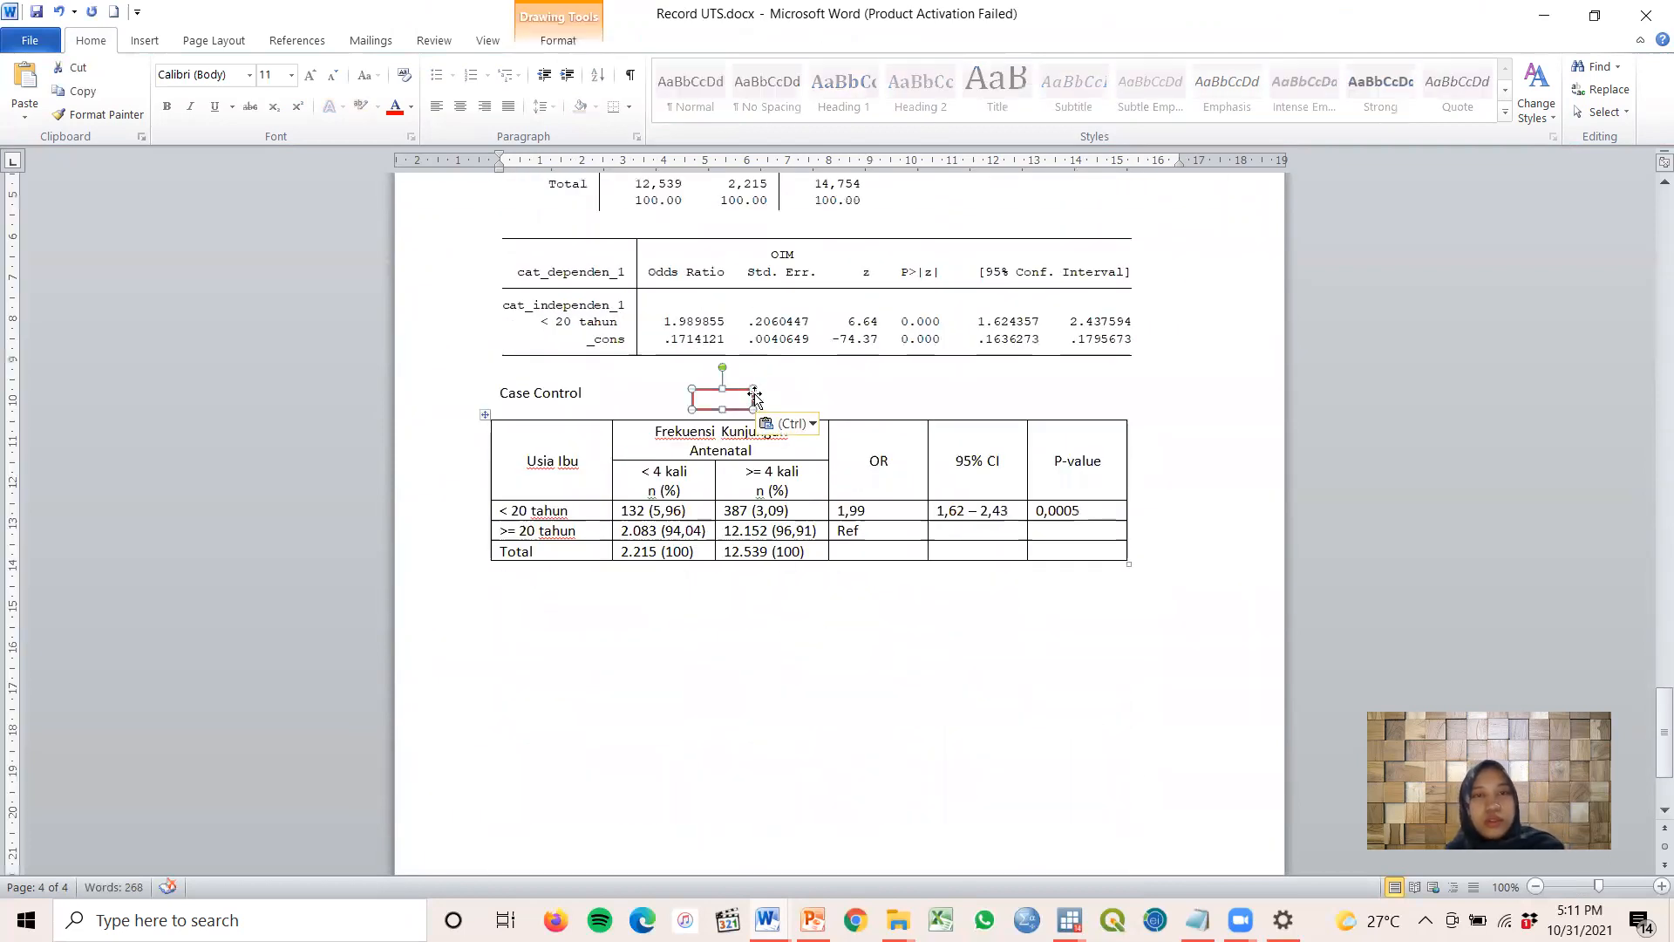
mouse_move(755, 393)
mouse_down()
mouse_move(733, 315)
mouse_move(709, 310)
mouse_up()
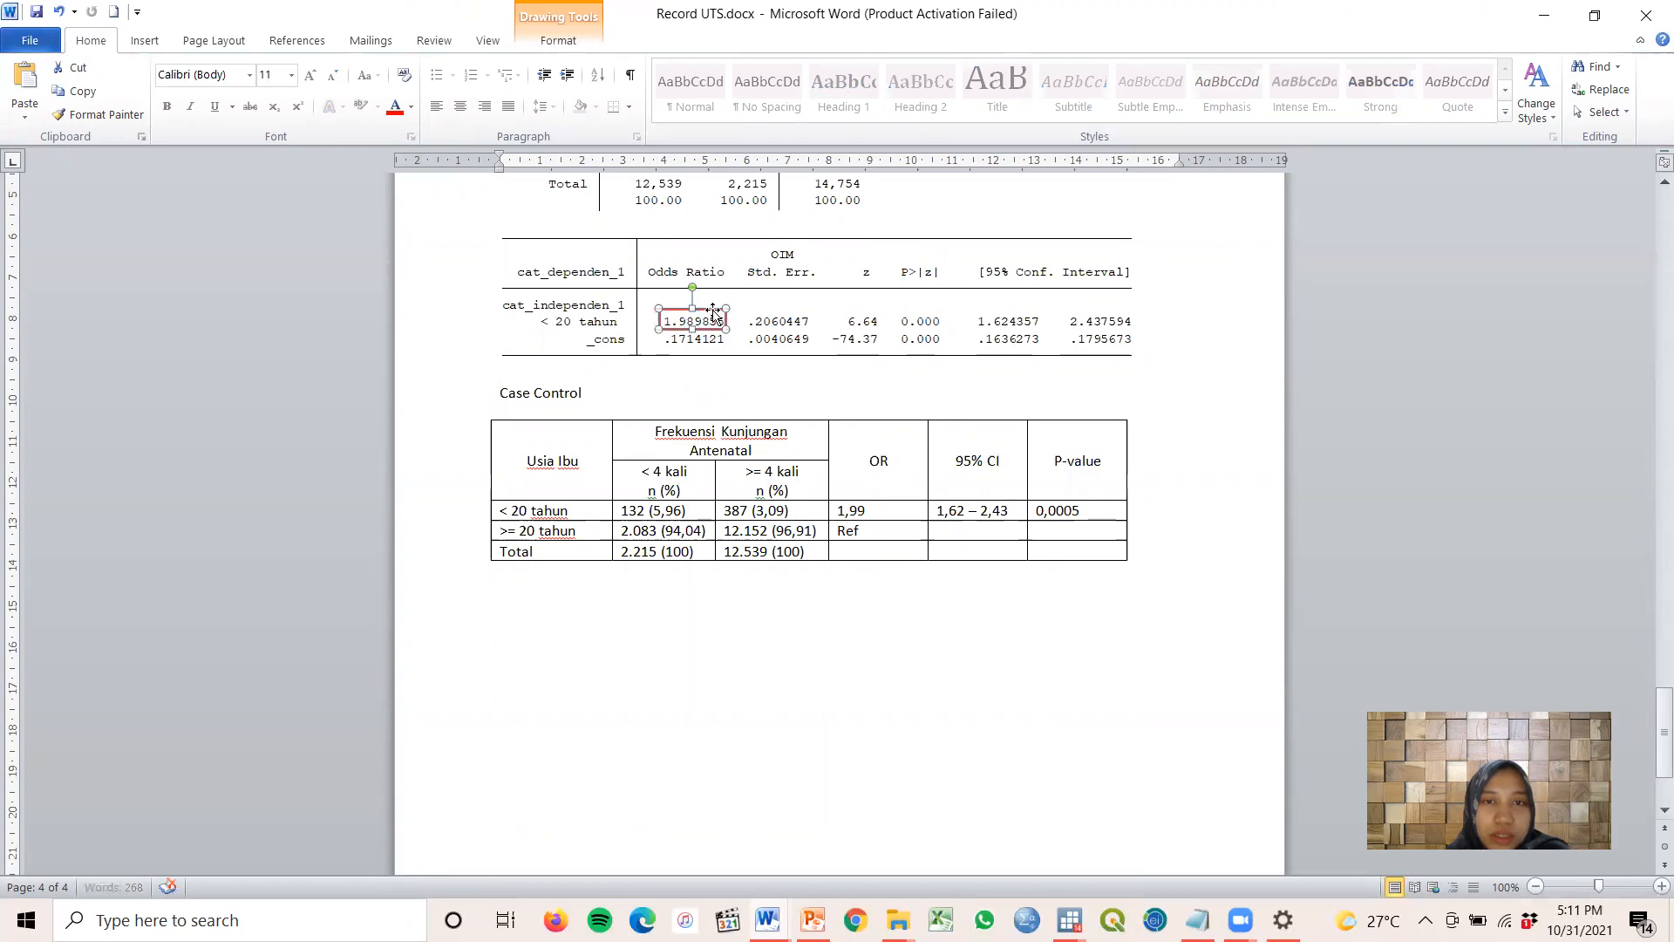
Start an interpretation paragraph below the Case Control table with 'Proporsi usia ibu < 20 tahun lebis besar'
click(972, 705)
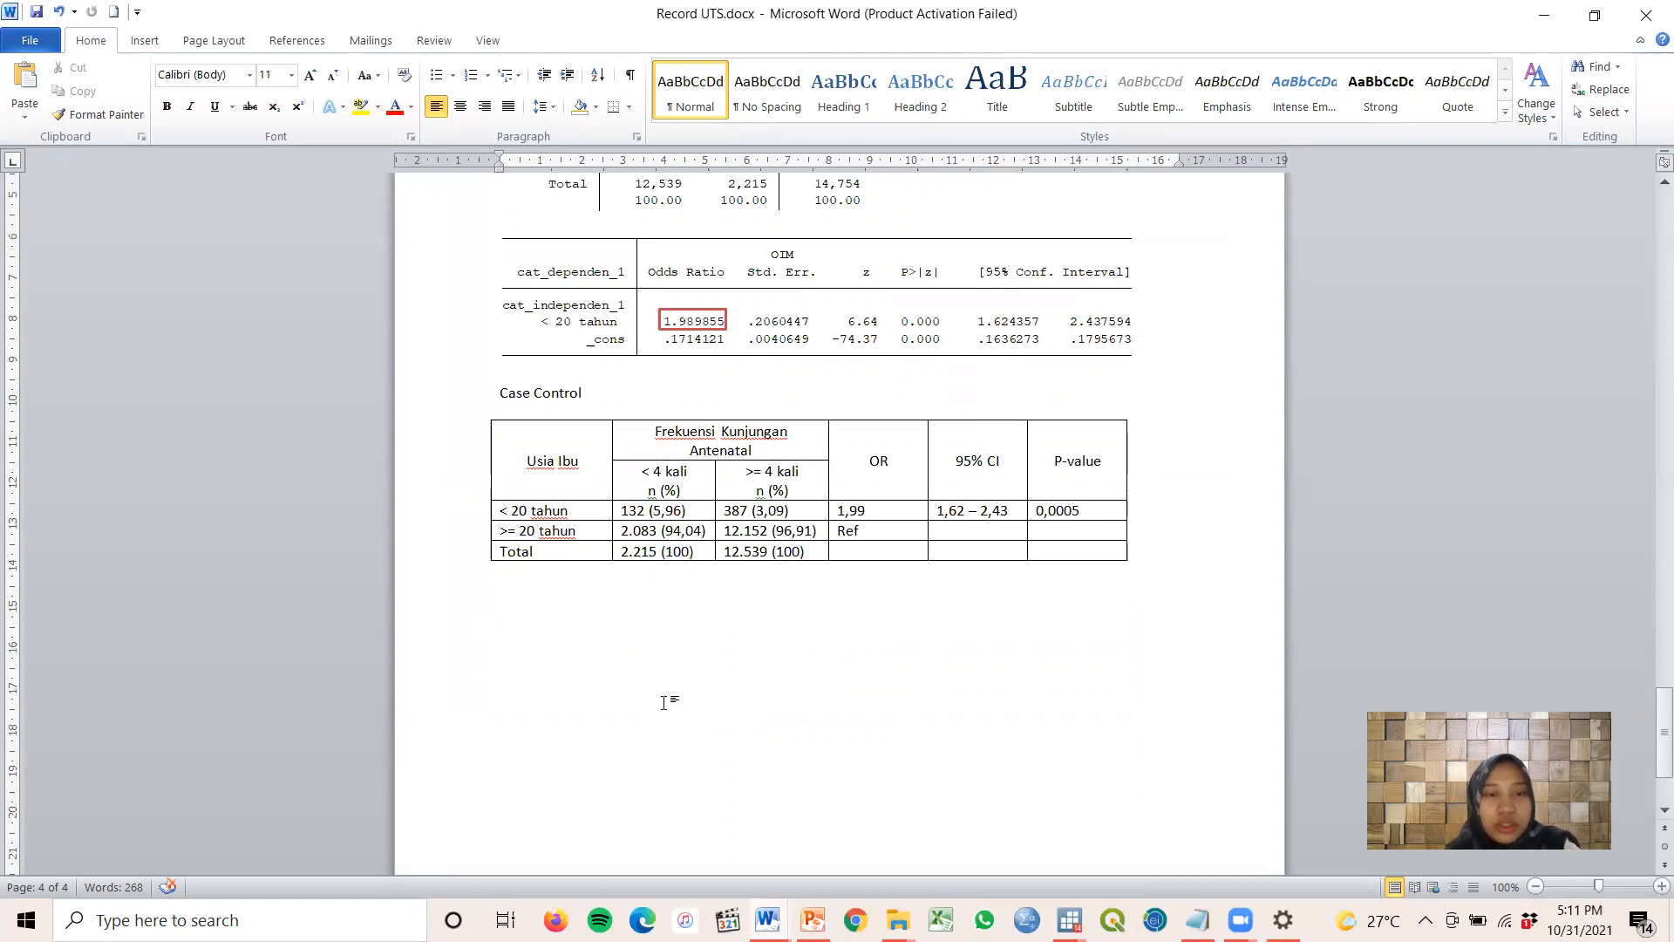
text(Proporsi usi)
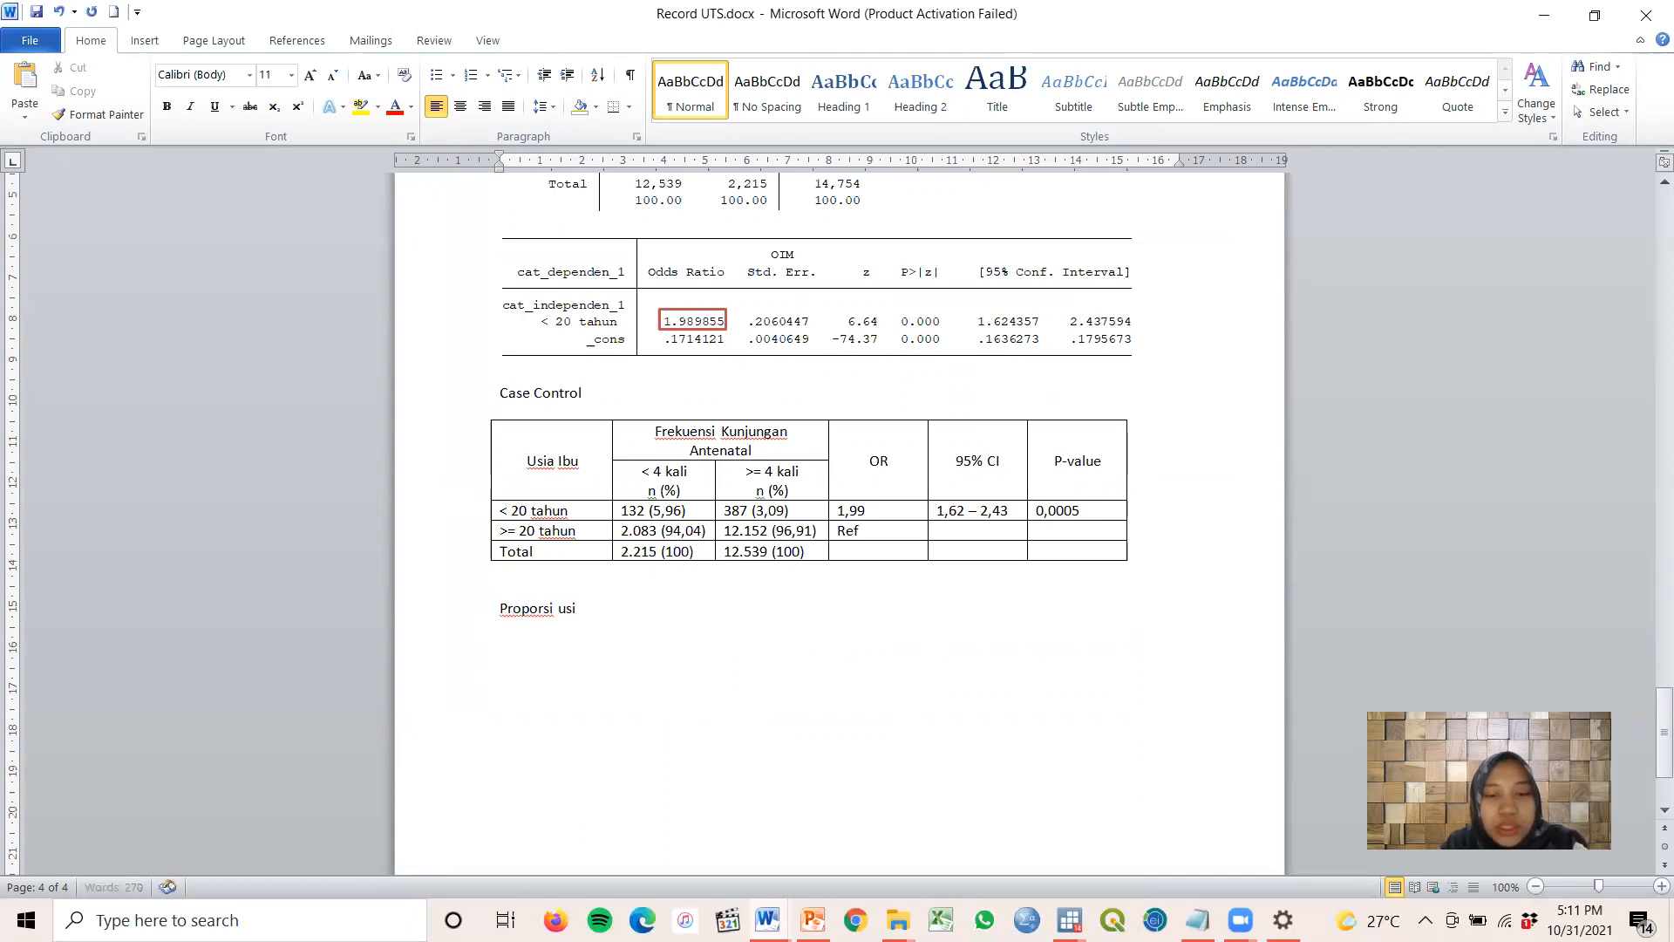
text(a ibu <)
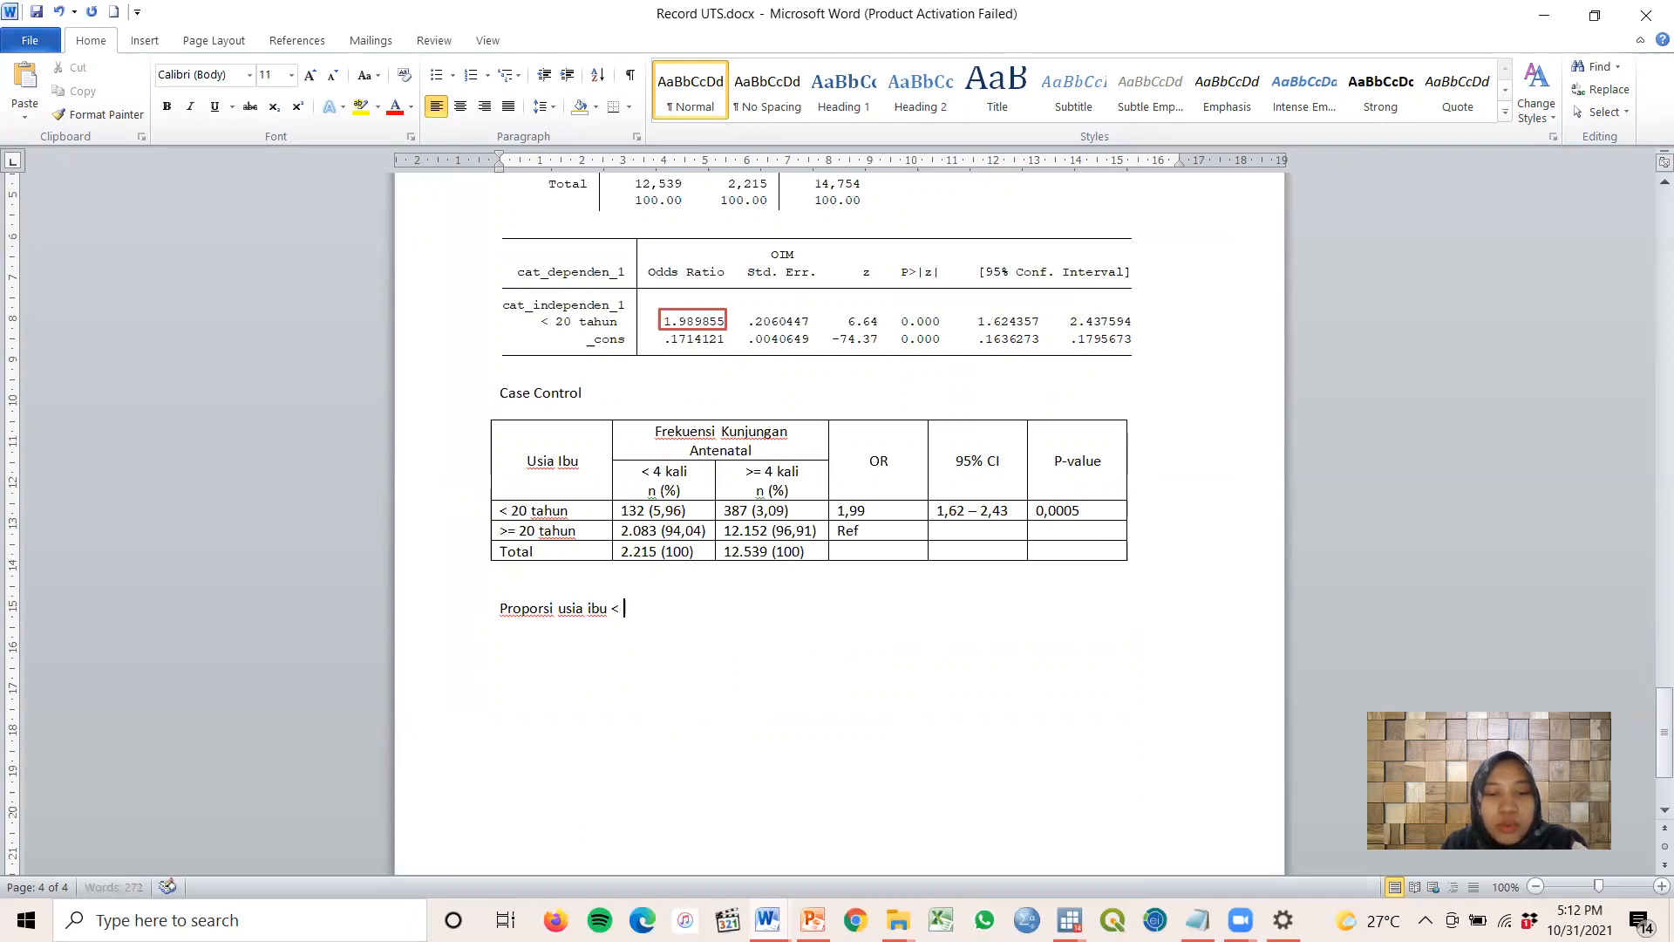
text( 2o0 tahun)
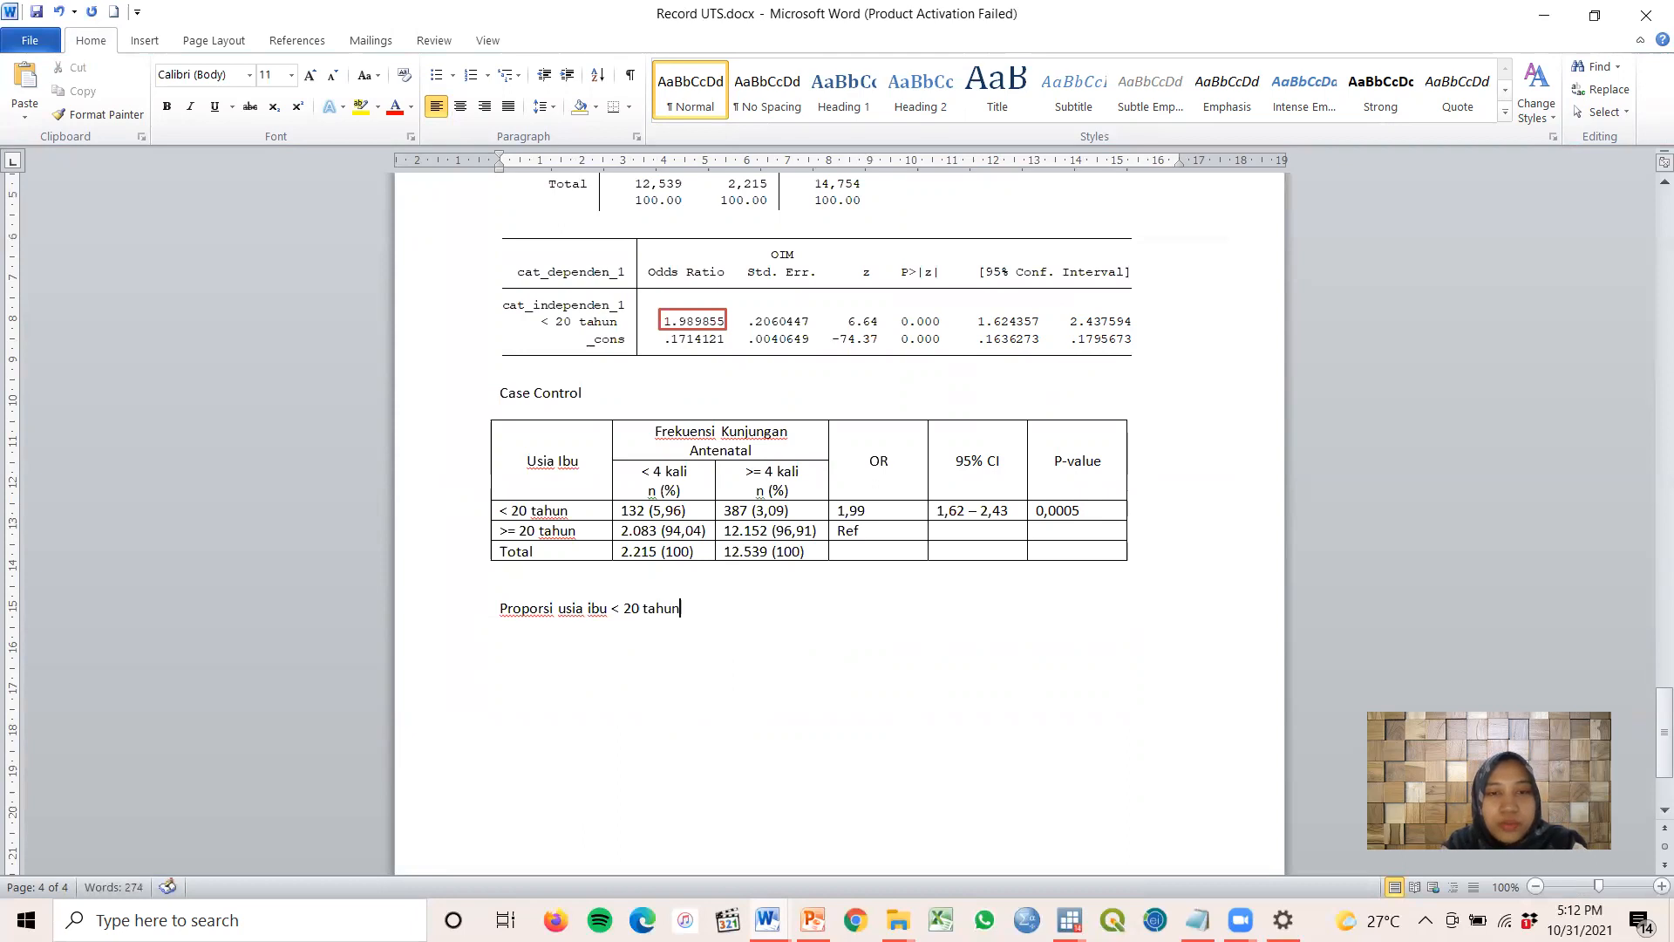
text(leb)
key(BackSpace)
key(BackSpace)
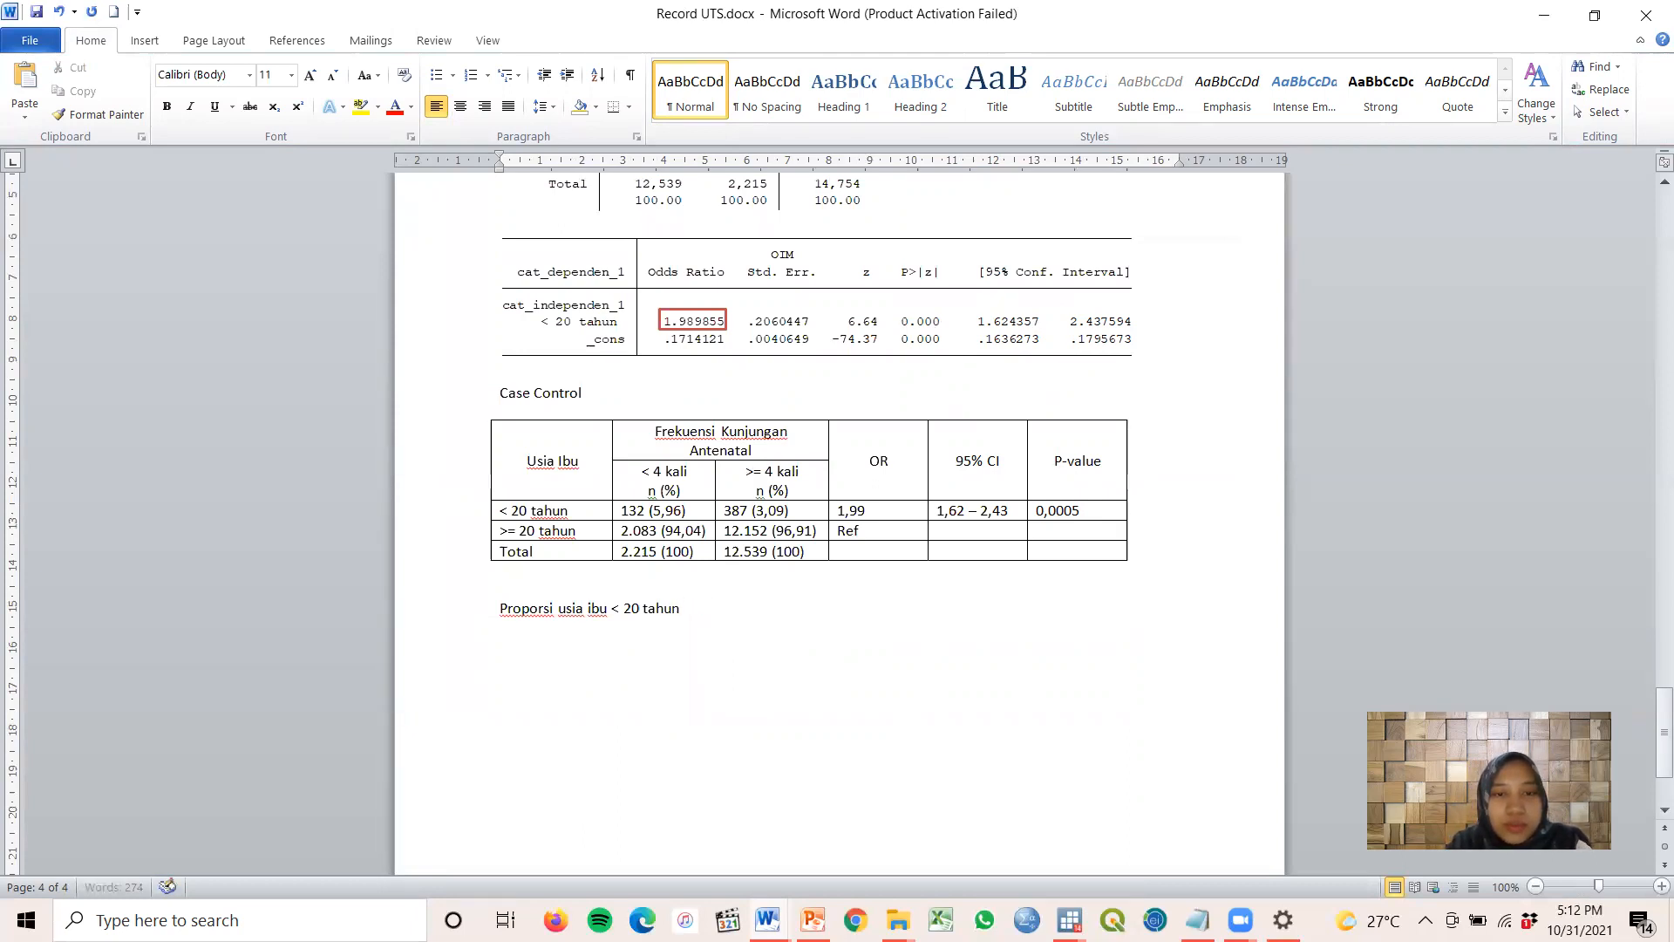
text(lebis besar)
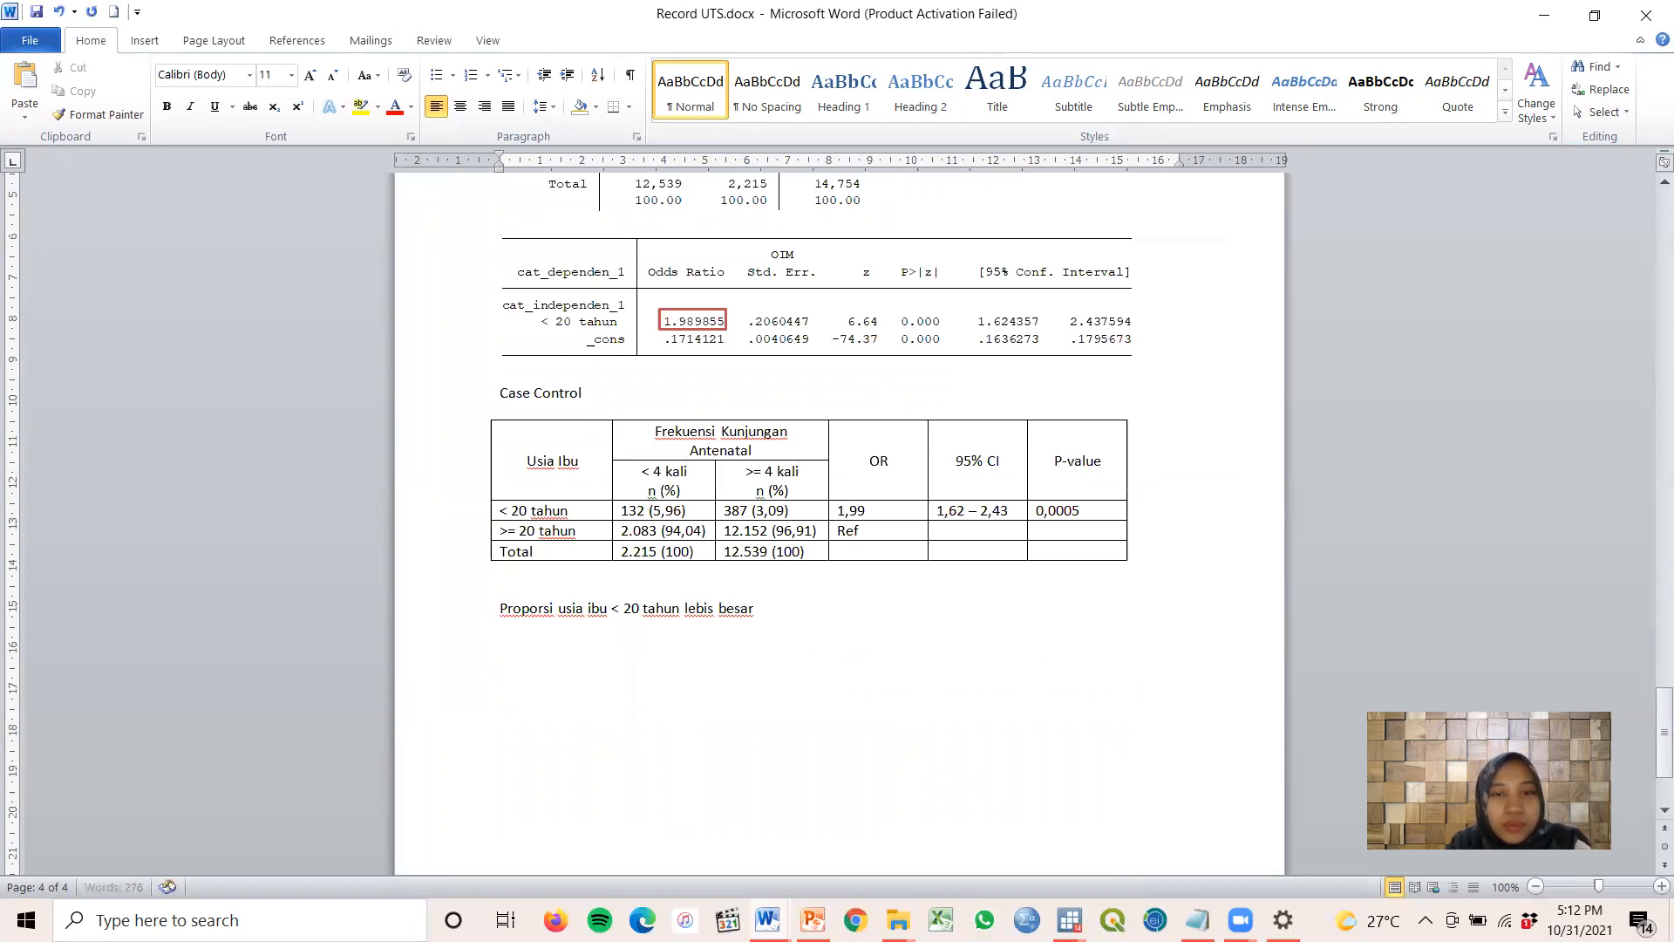
Continue the interpretation sentence with 'pada frekuensi kunjungan antenatal >= 4 kali (3,09%)'
text( pada f)
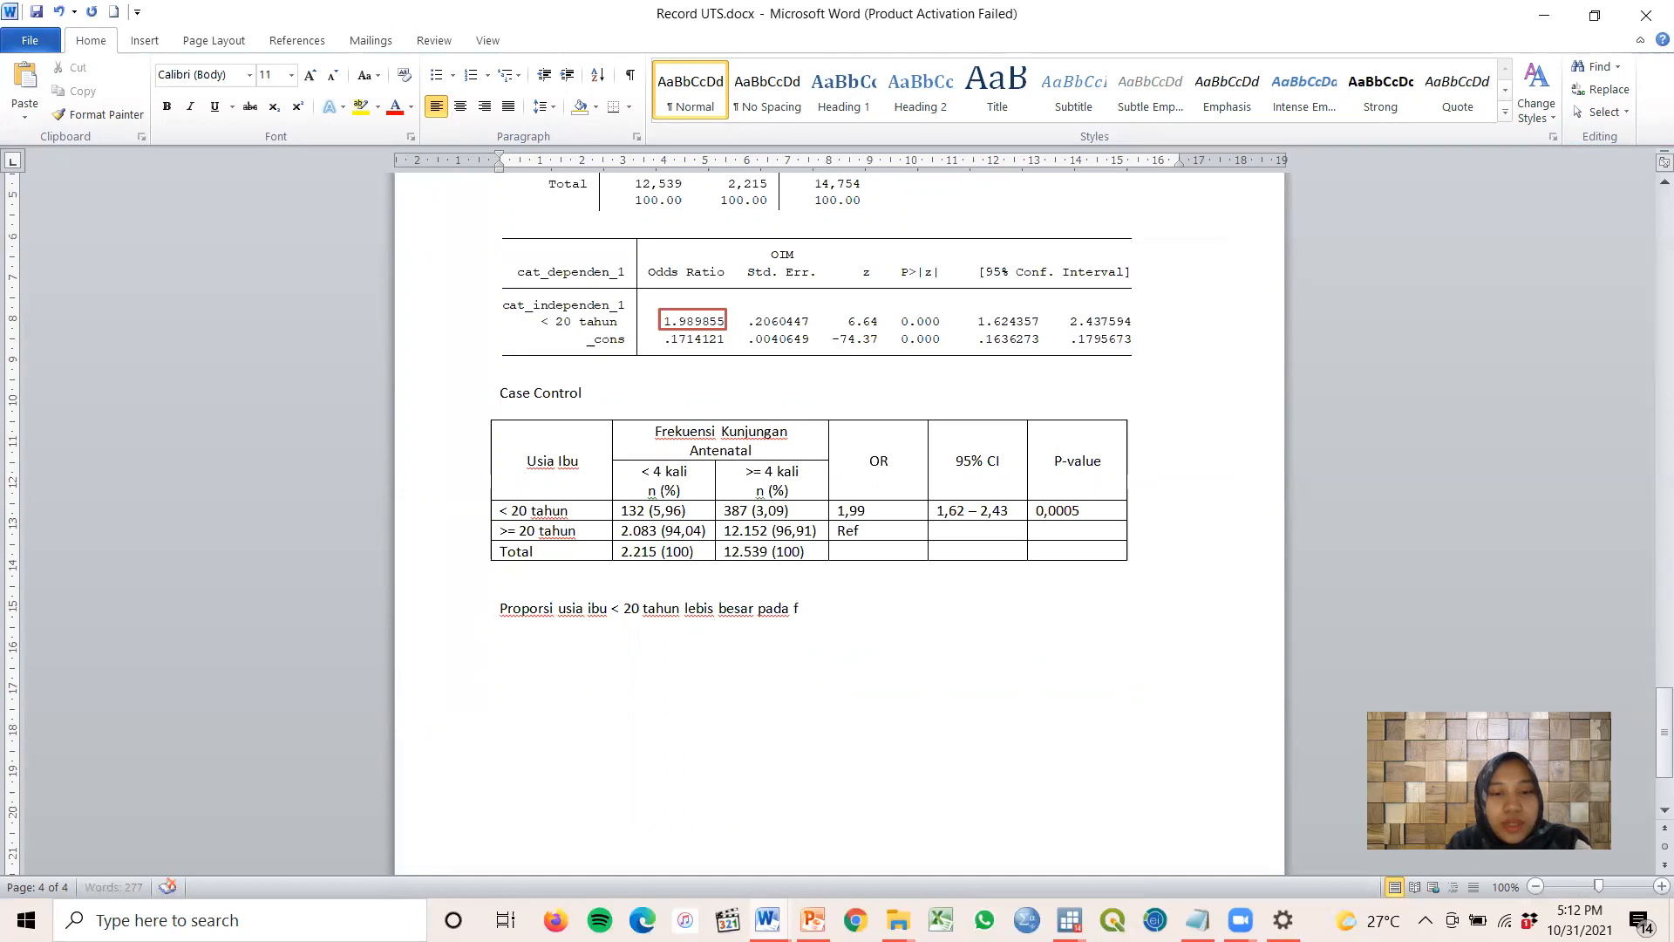
text(rekuensi kunjungan ant)
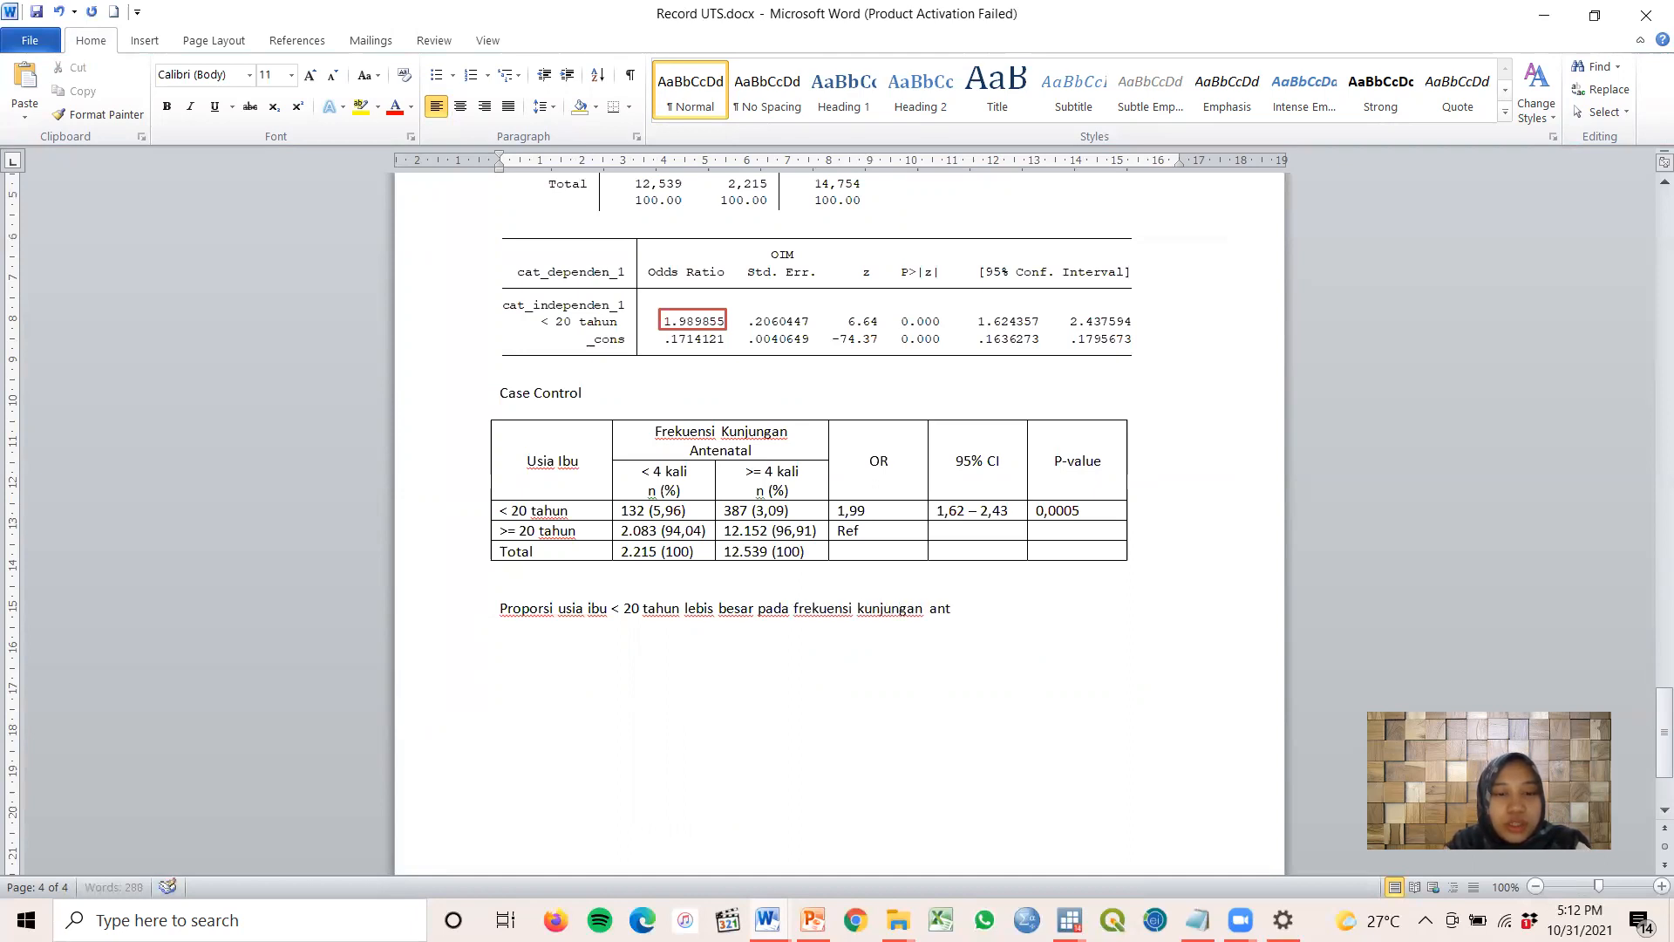
text(enatal )
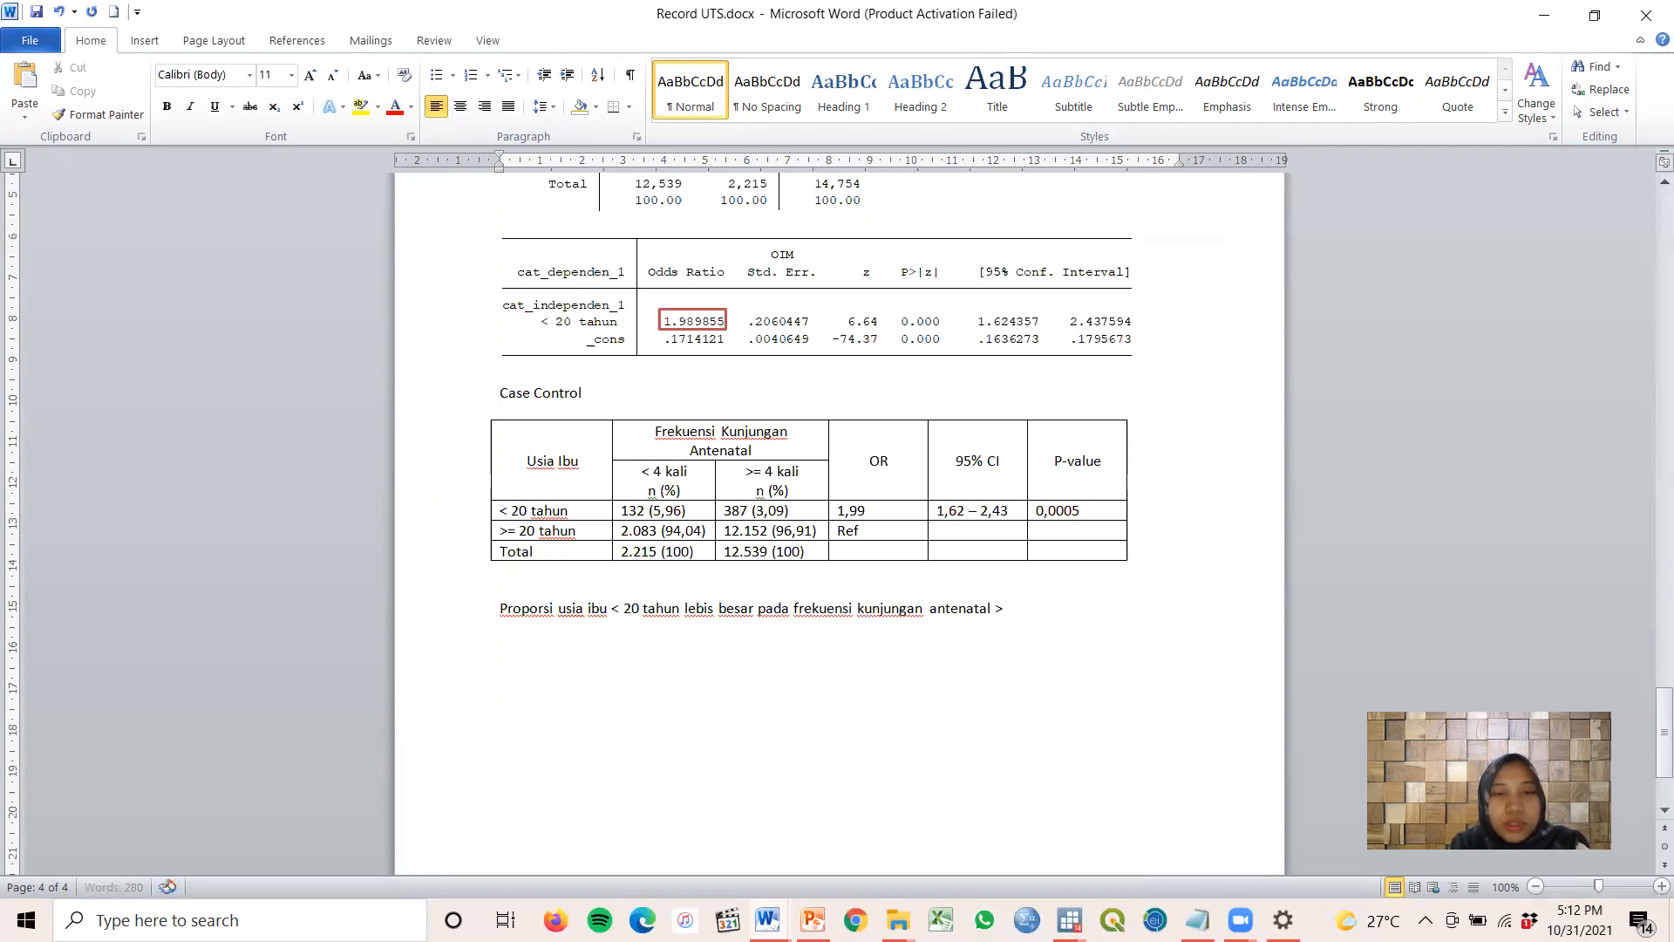
text(>= 4 kali )
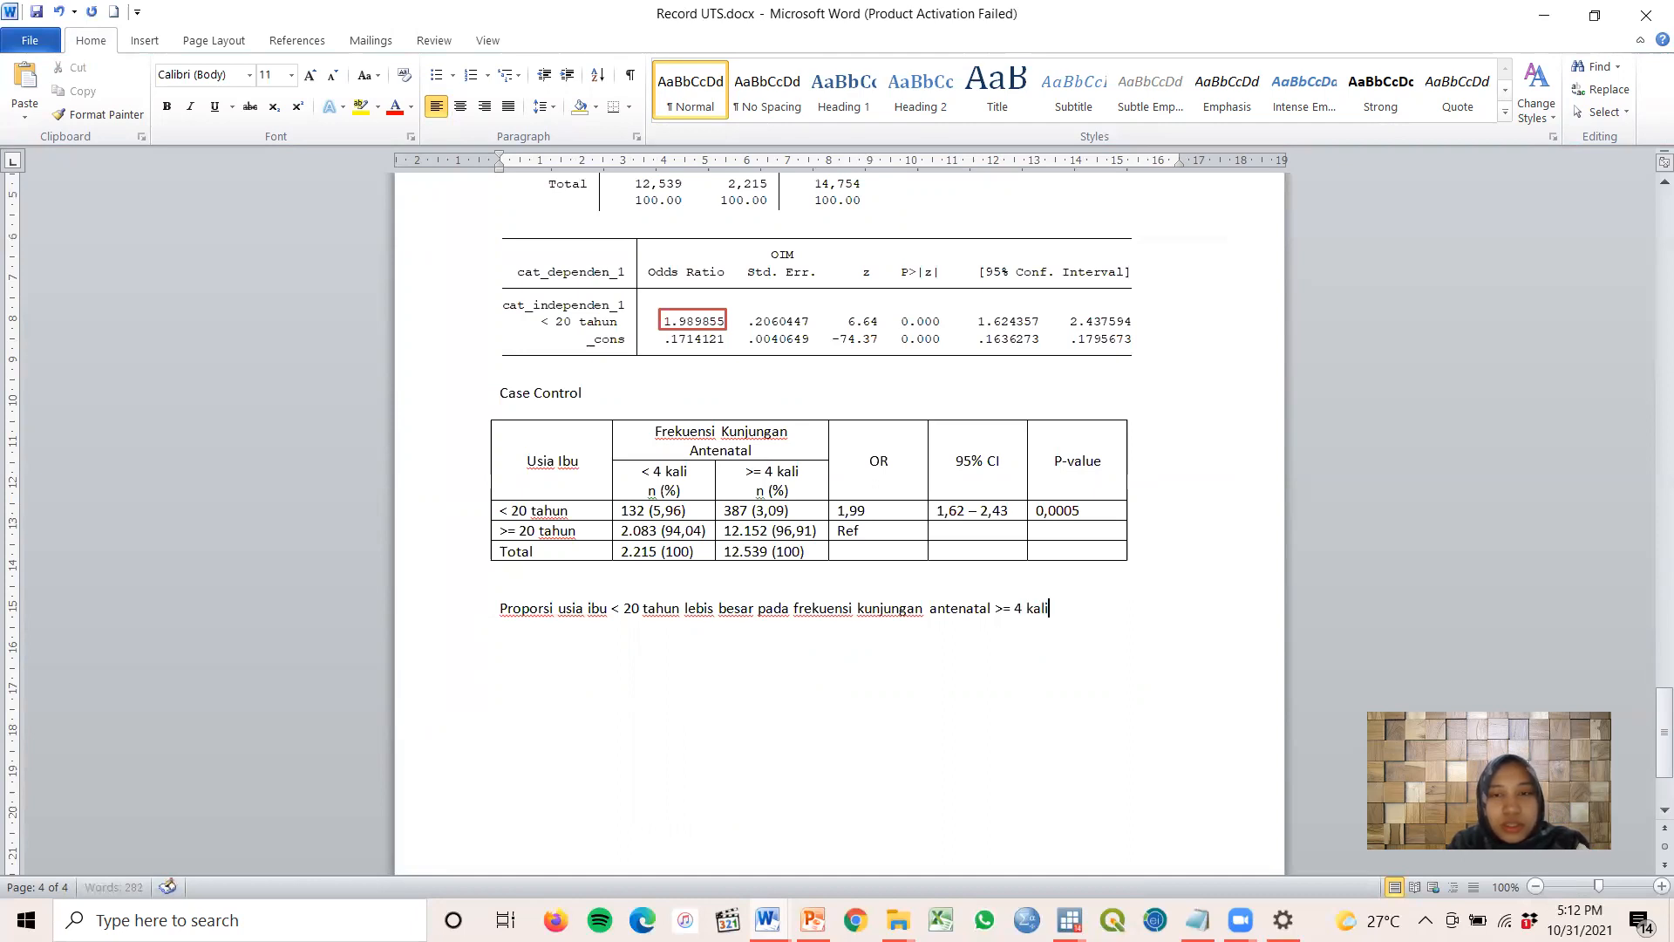
text(()
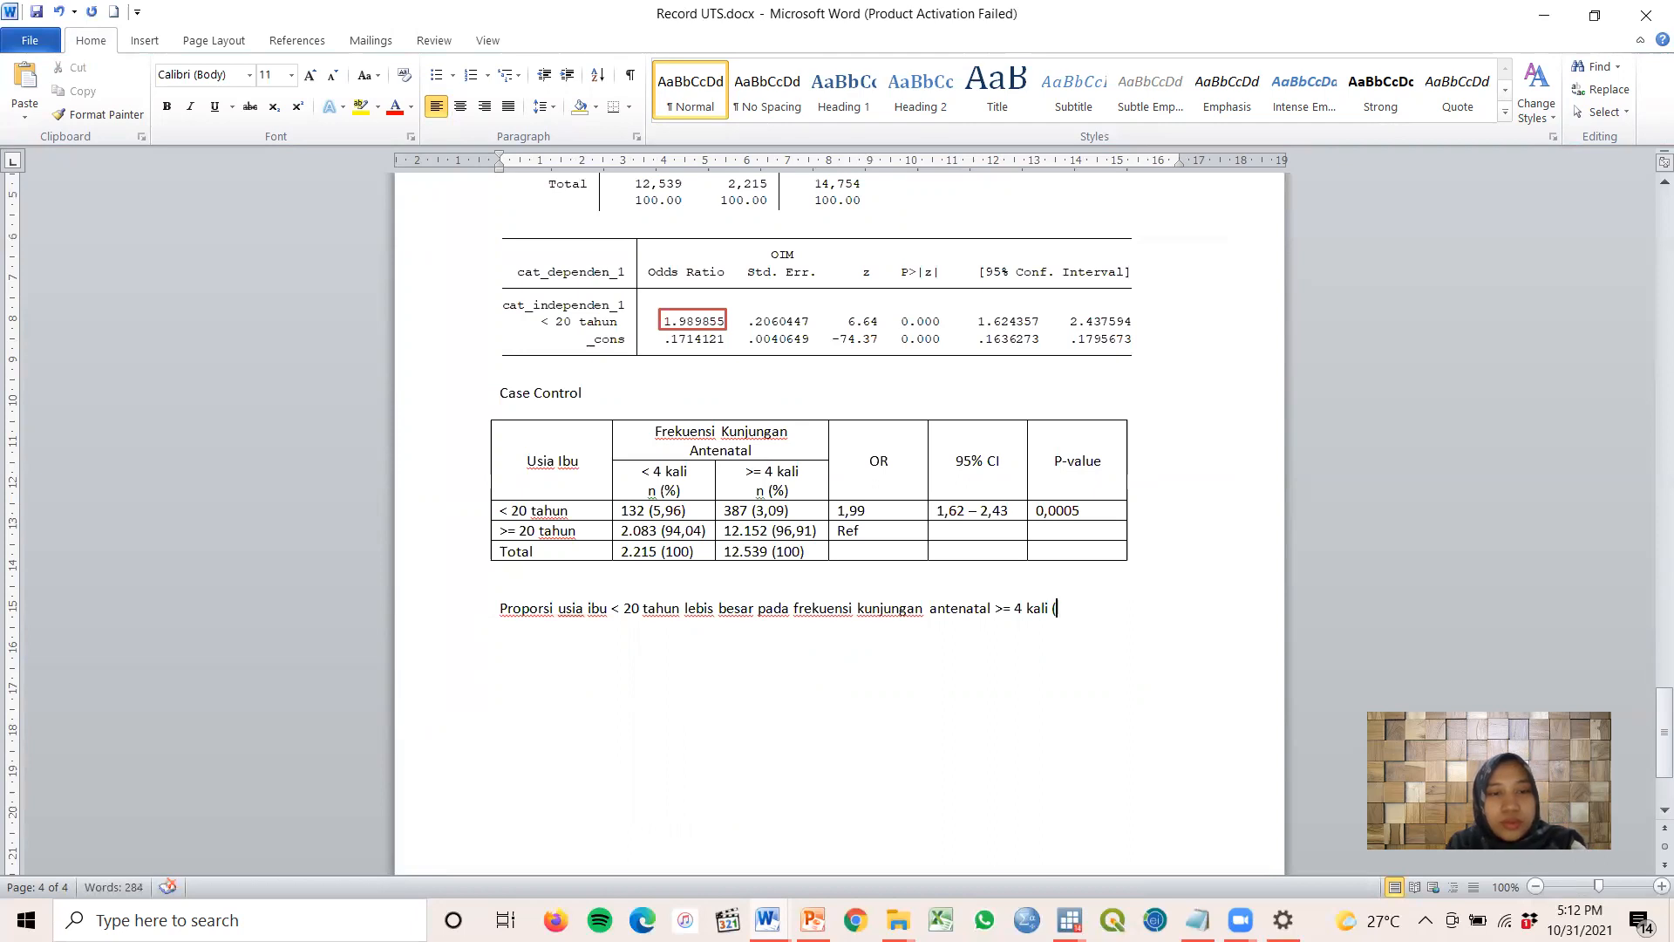
text(3,09)
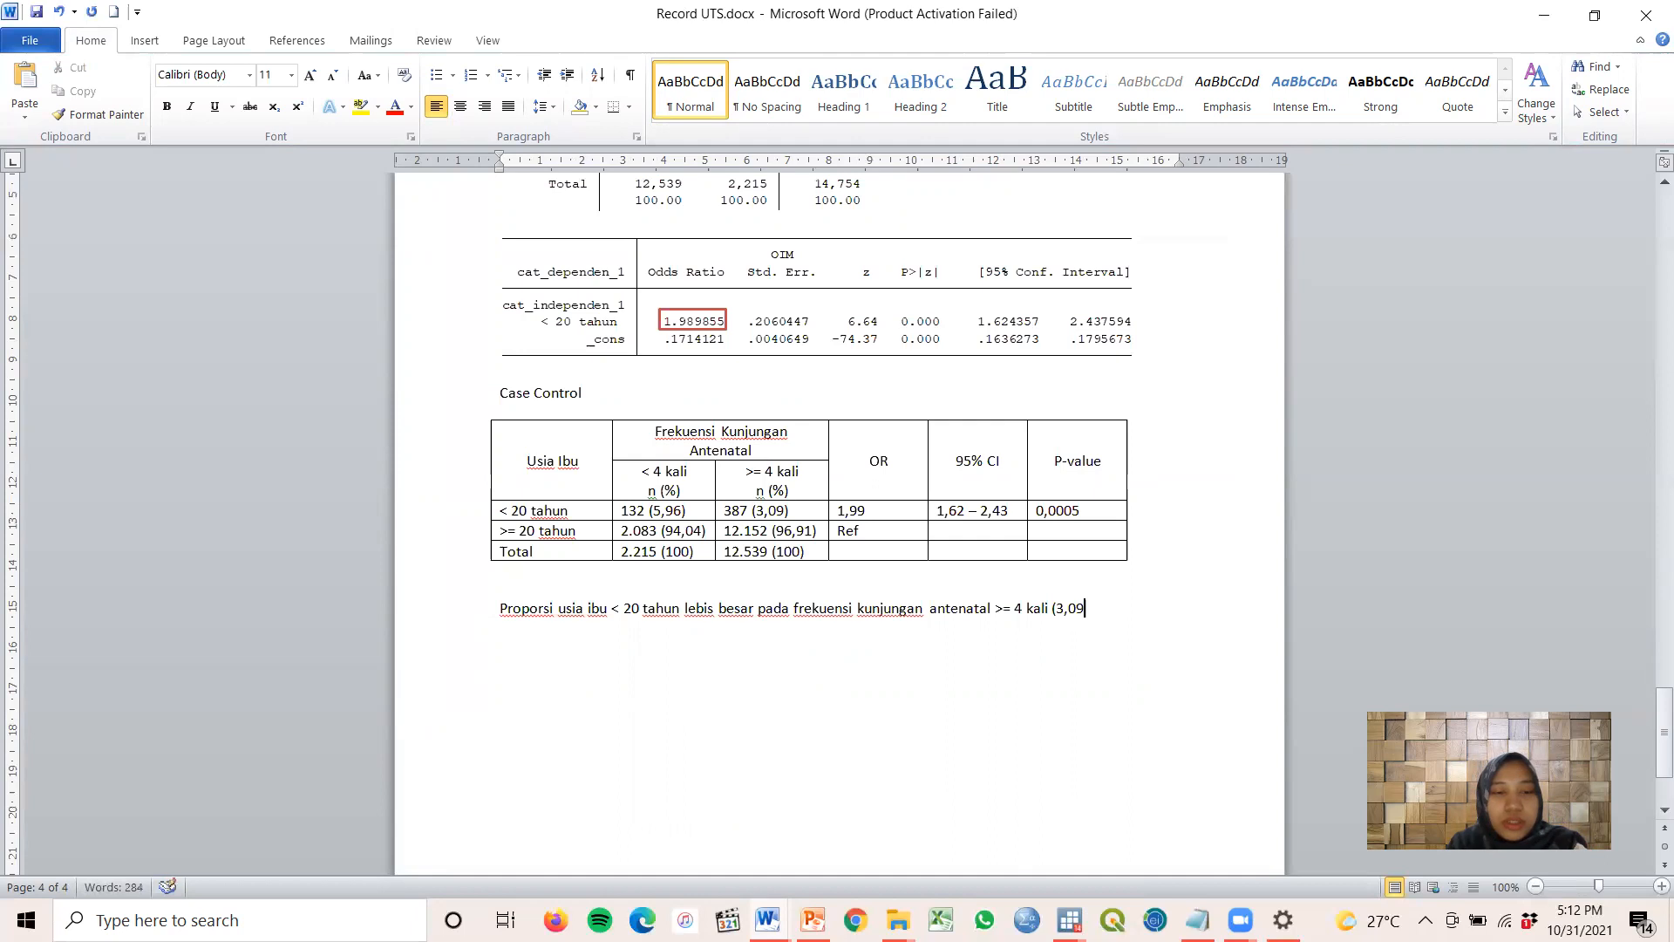
text(%) )
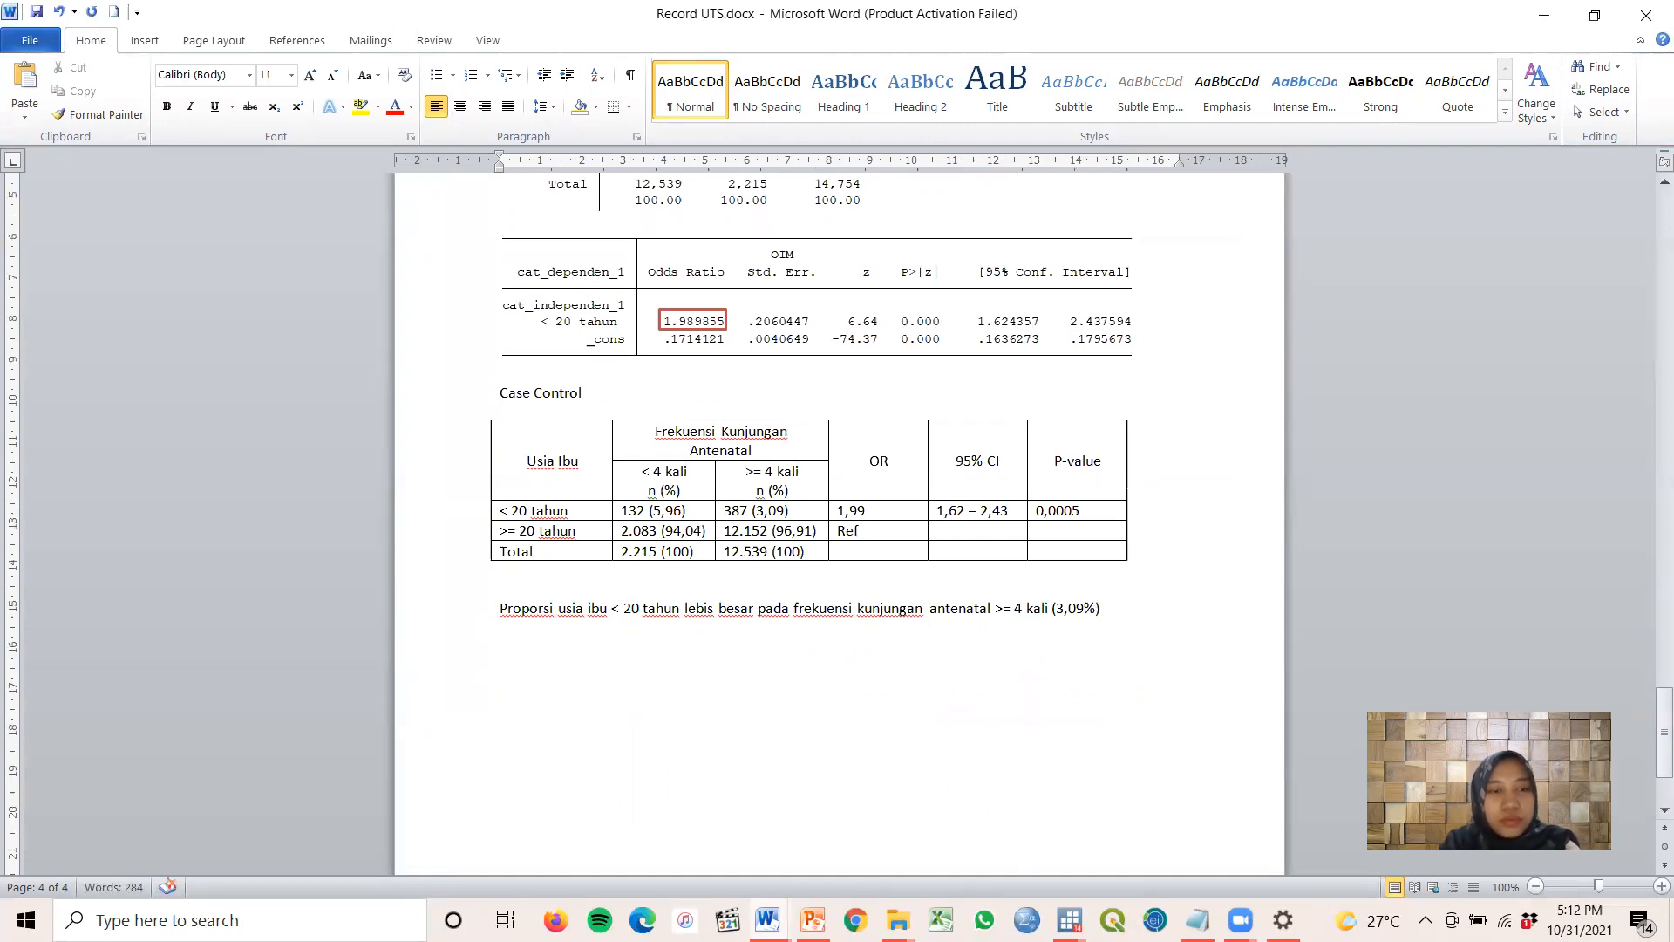
Complete the sentence with 'dibandingkkan frekuensi kunjungan antenatal < 4 kali (5,96%).' and start the following one with 'Dari hasil analisis bivariate'
text(dibandingkkan frekuensi kunjungan antenatal < 4 kali (5,96)
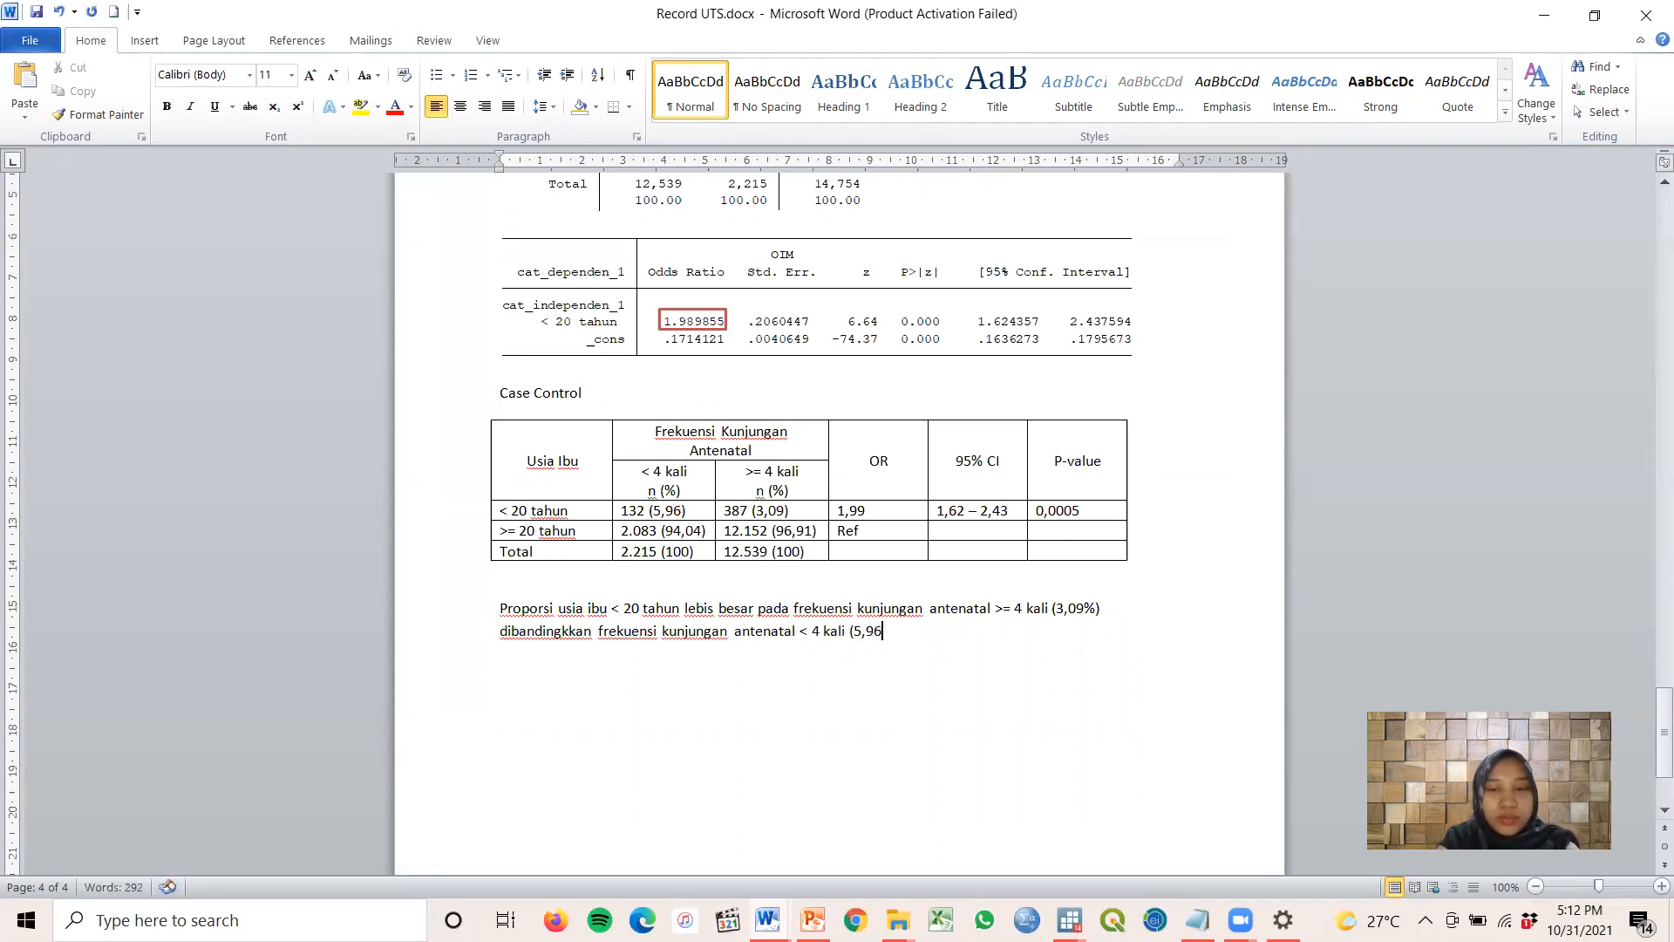
text(%))
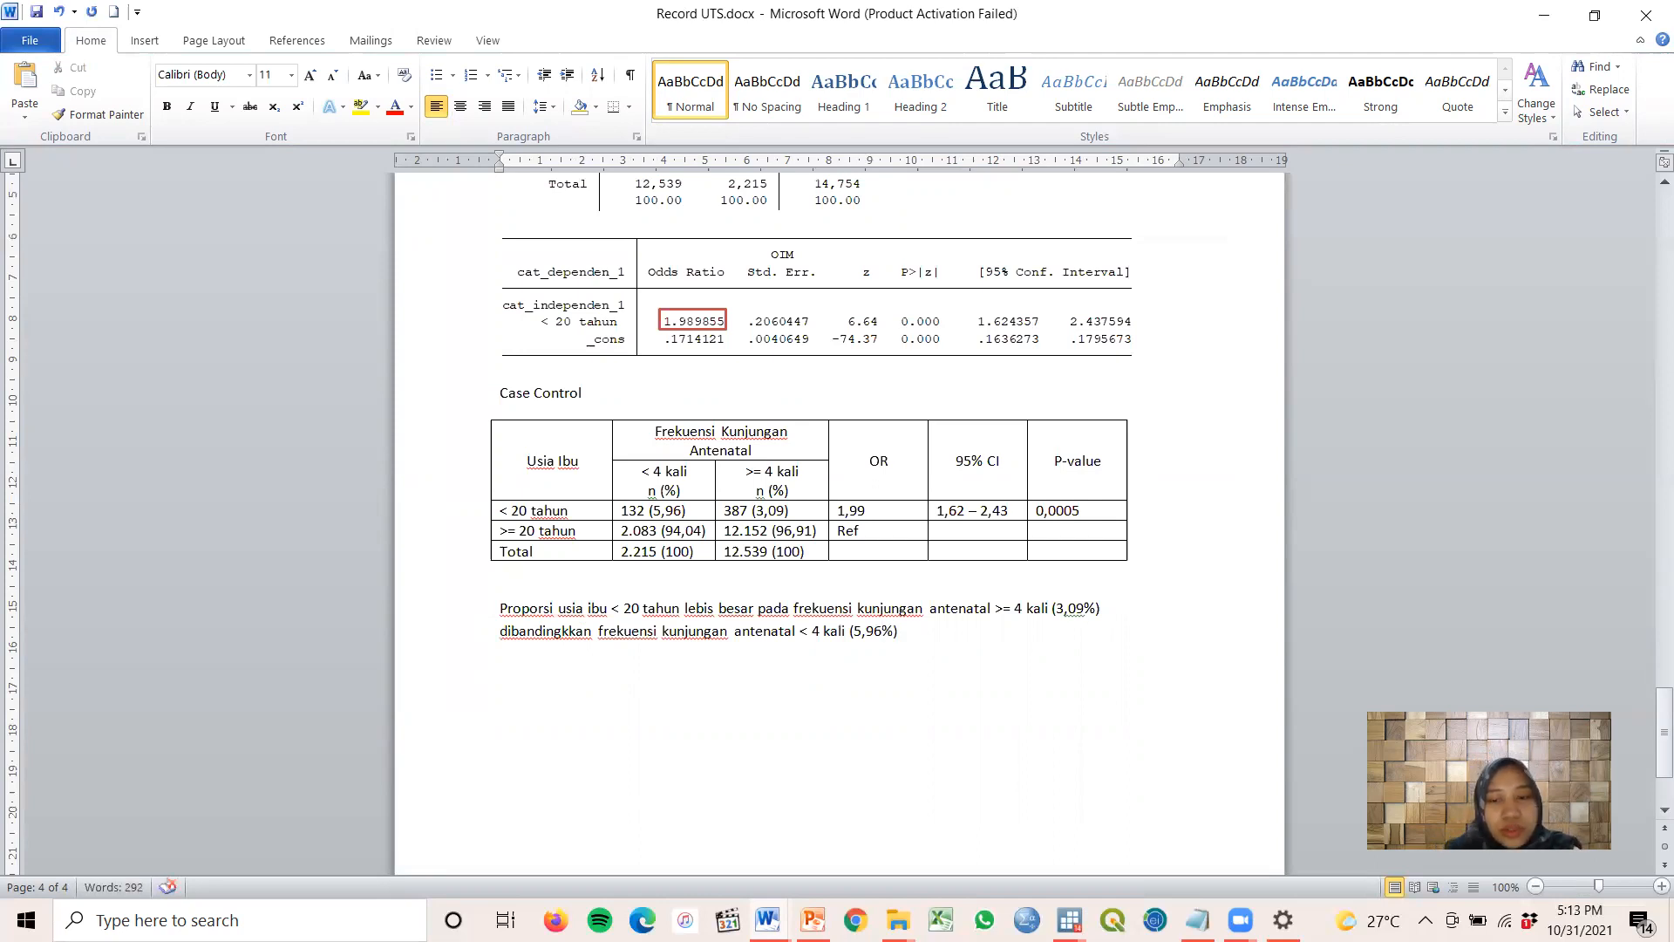
text(. Dari)
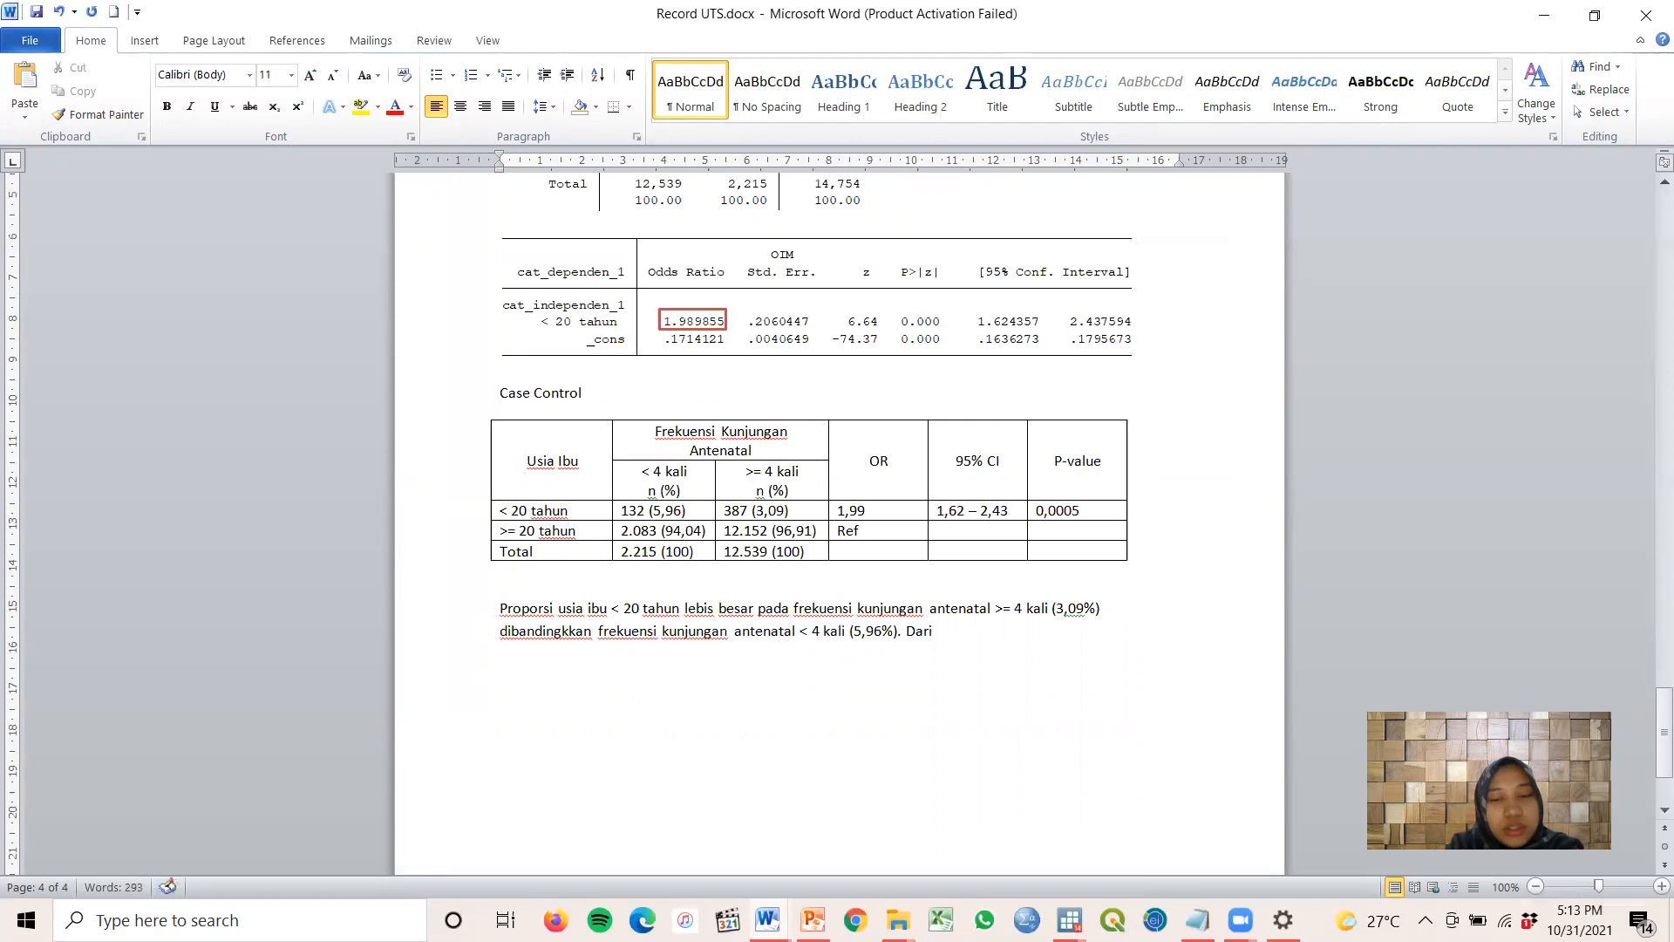
text( hasil )
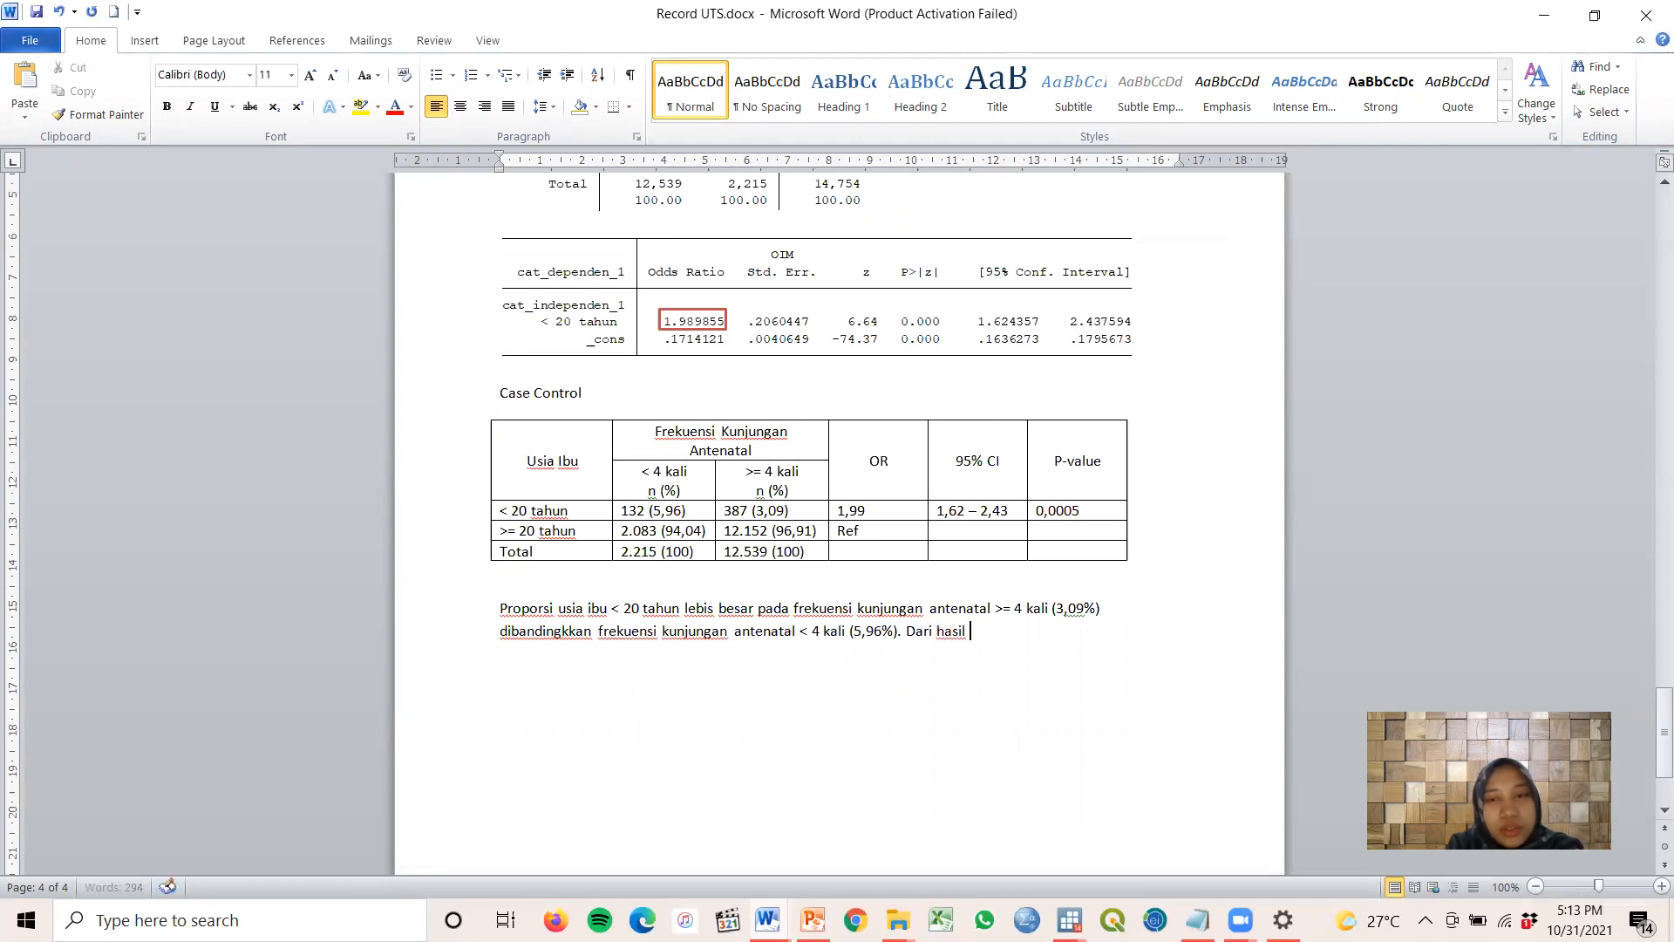
text(analisis)
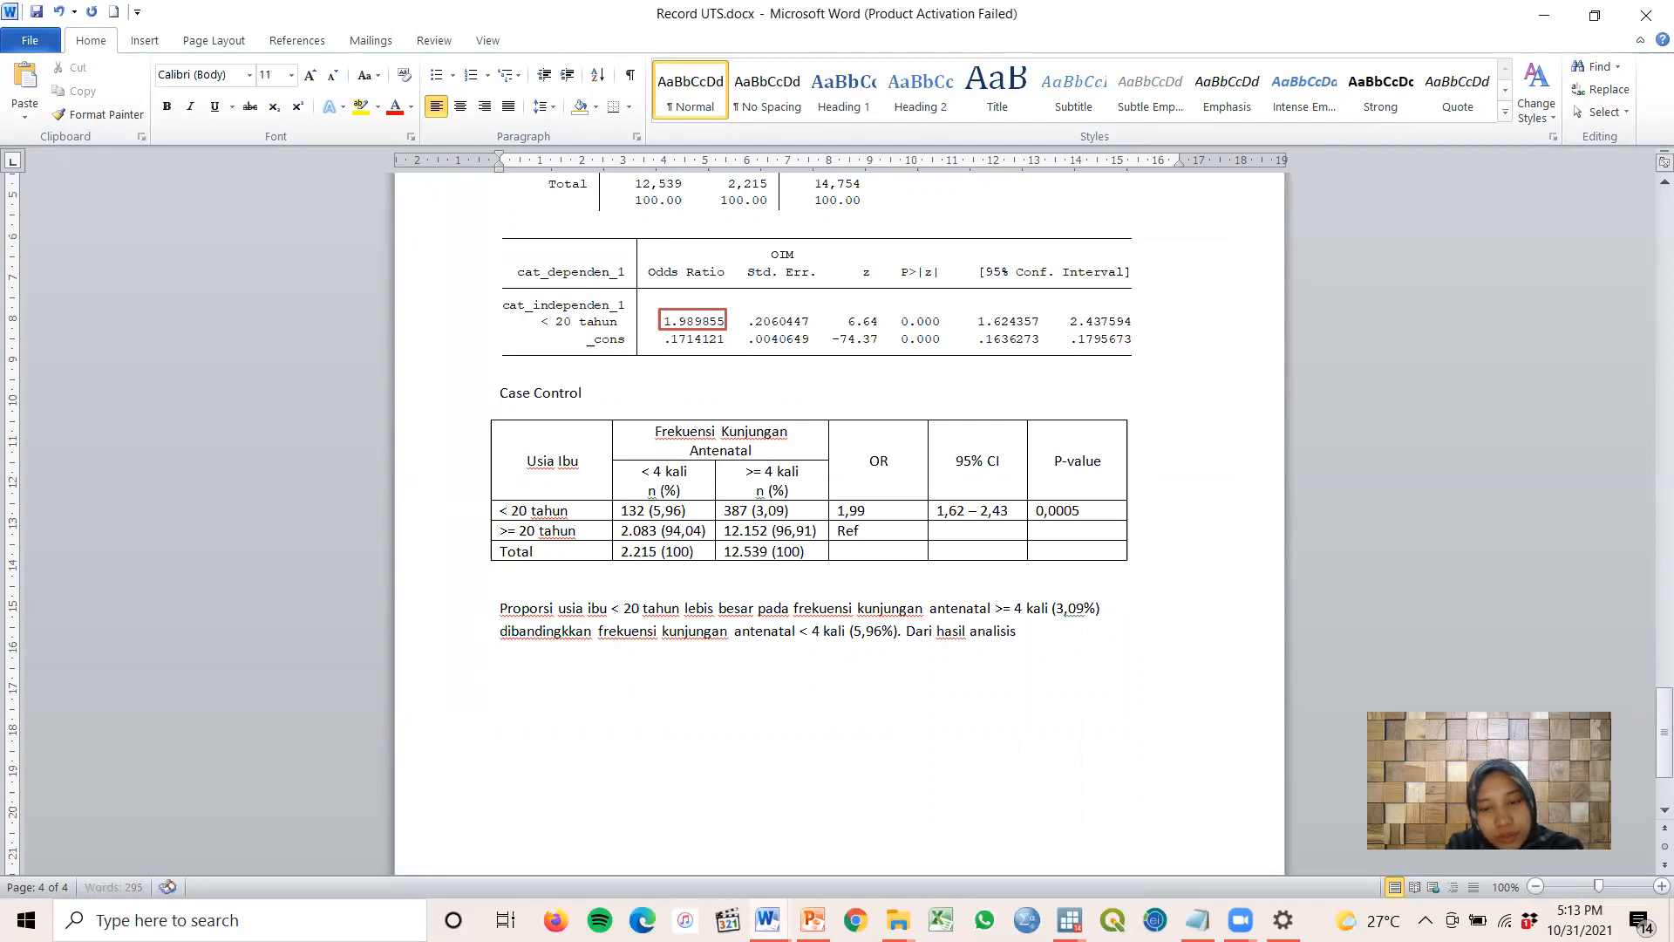
text( bivariate )
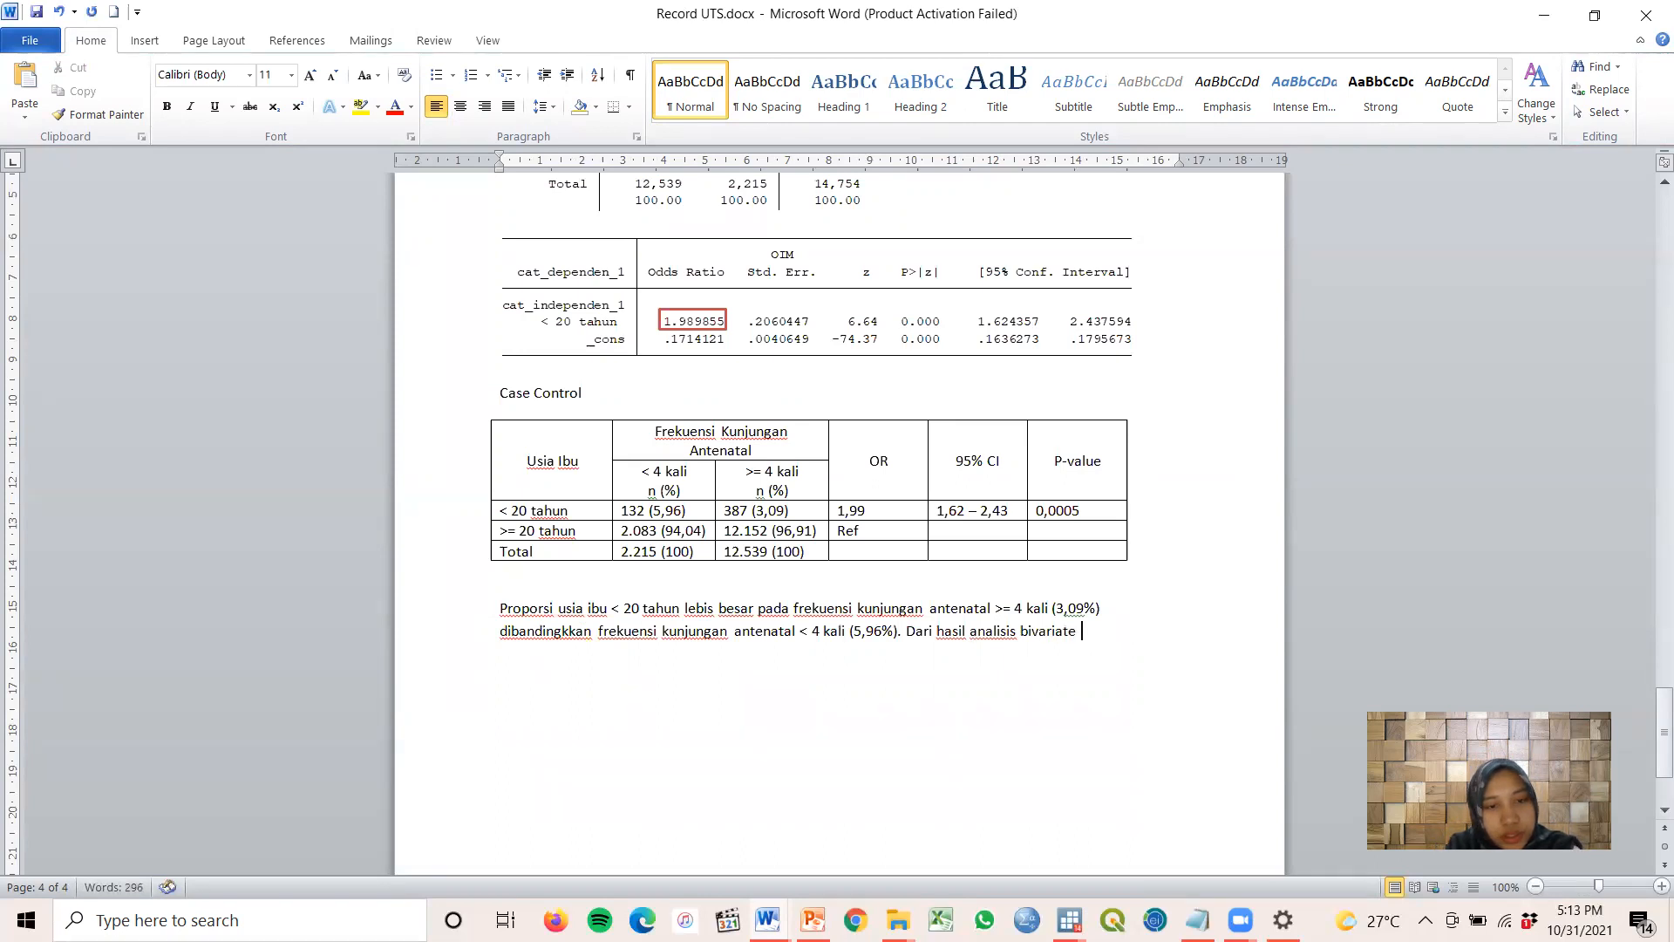
Continue the second interpretation sentence with 'didapatkan usia ib < 20 taun 1,99'
text(di)
text(dapatkan)
text( usia )
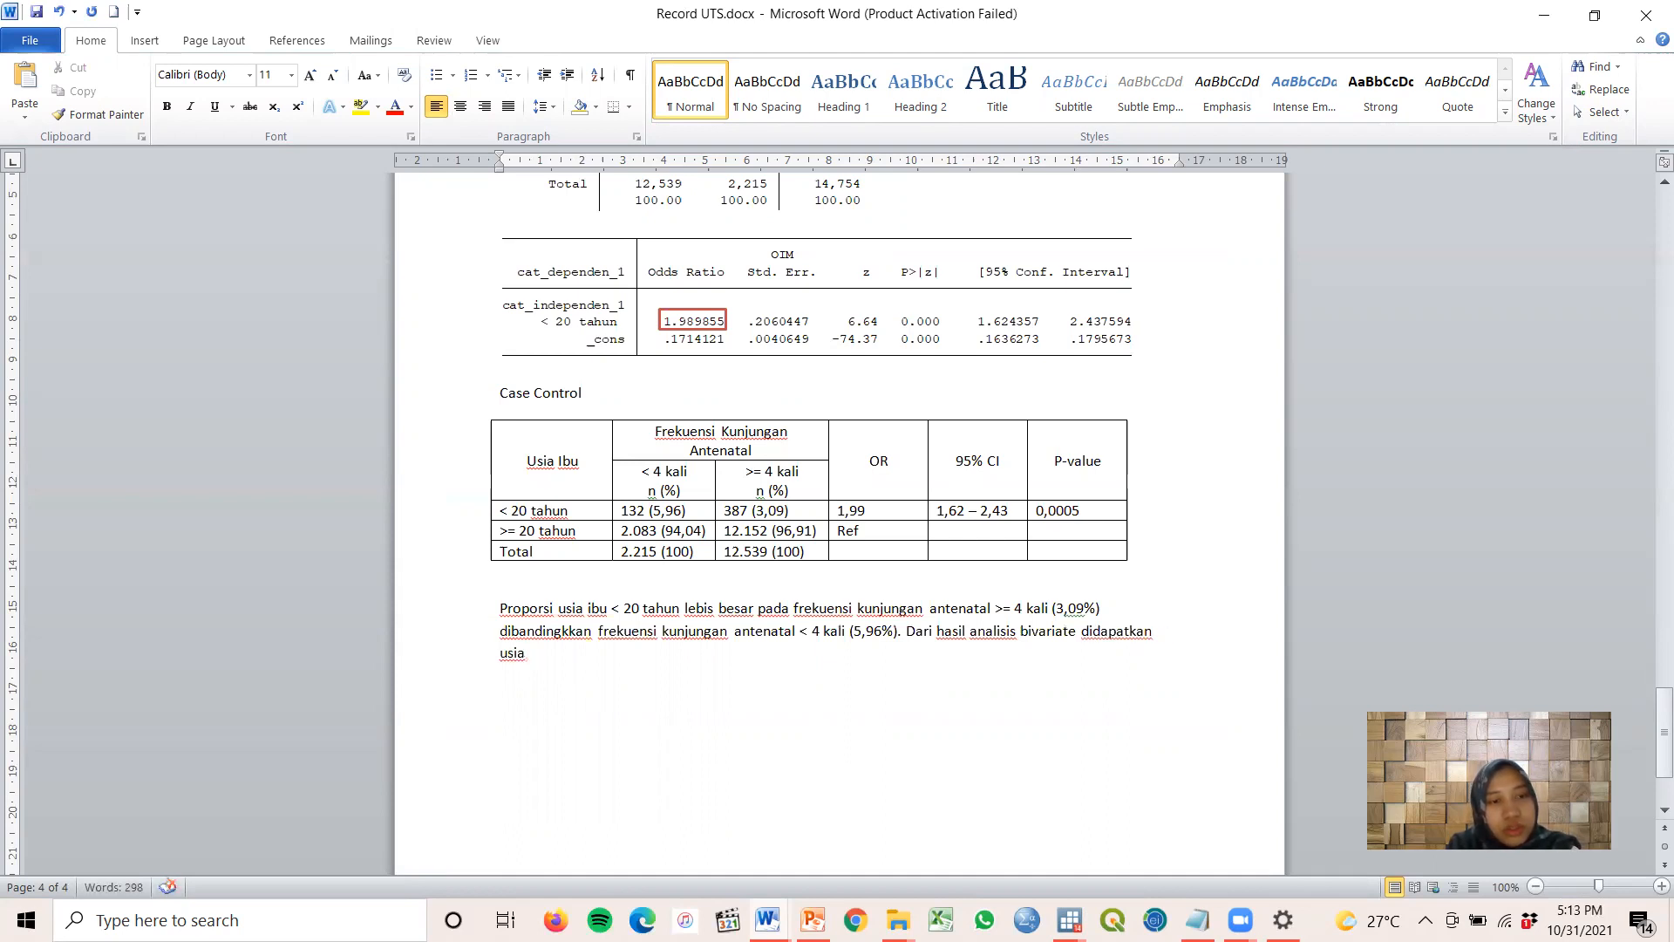
text(ib)
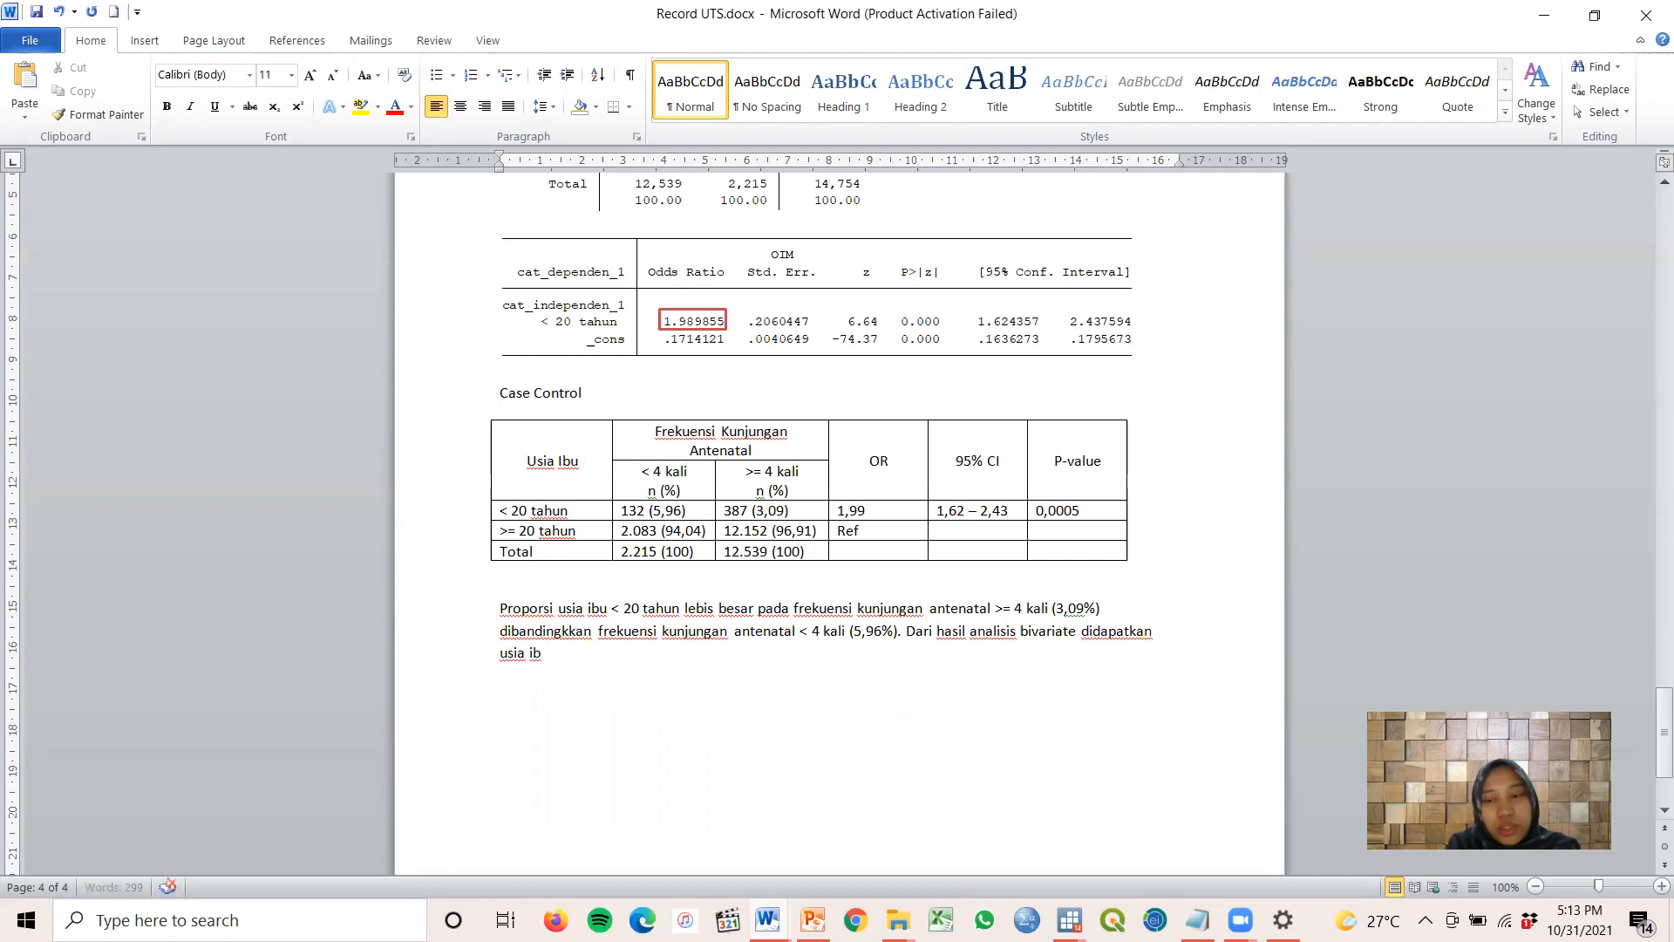
text( < 20 t)
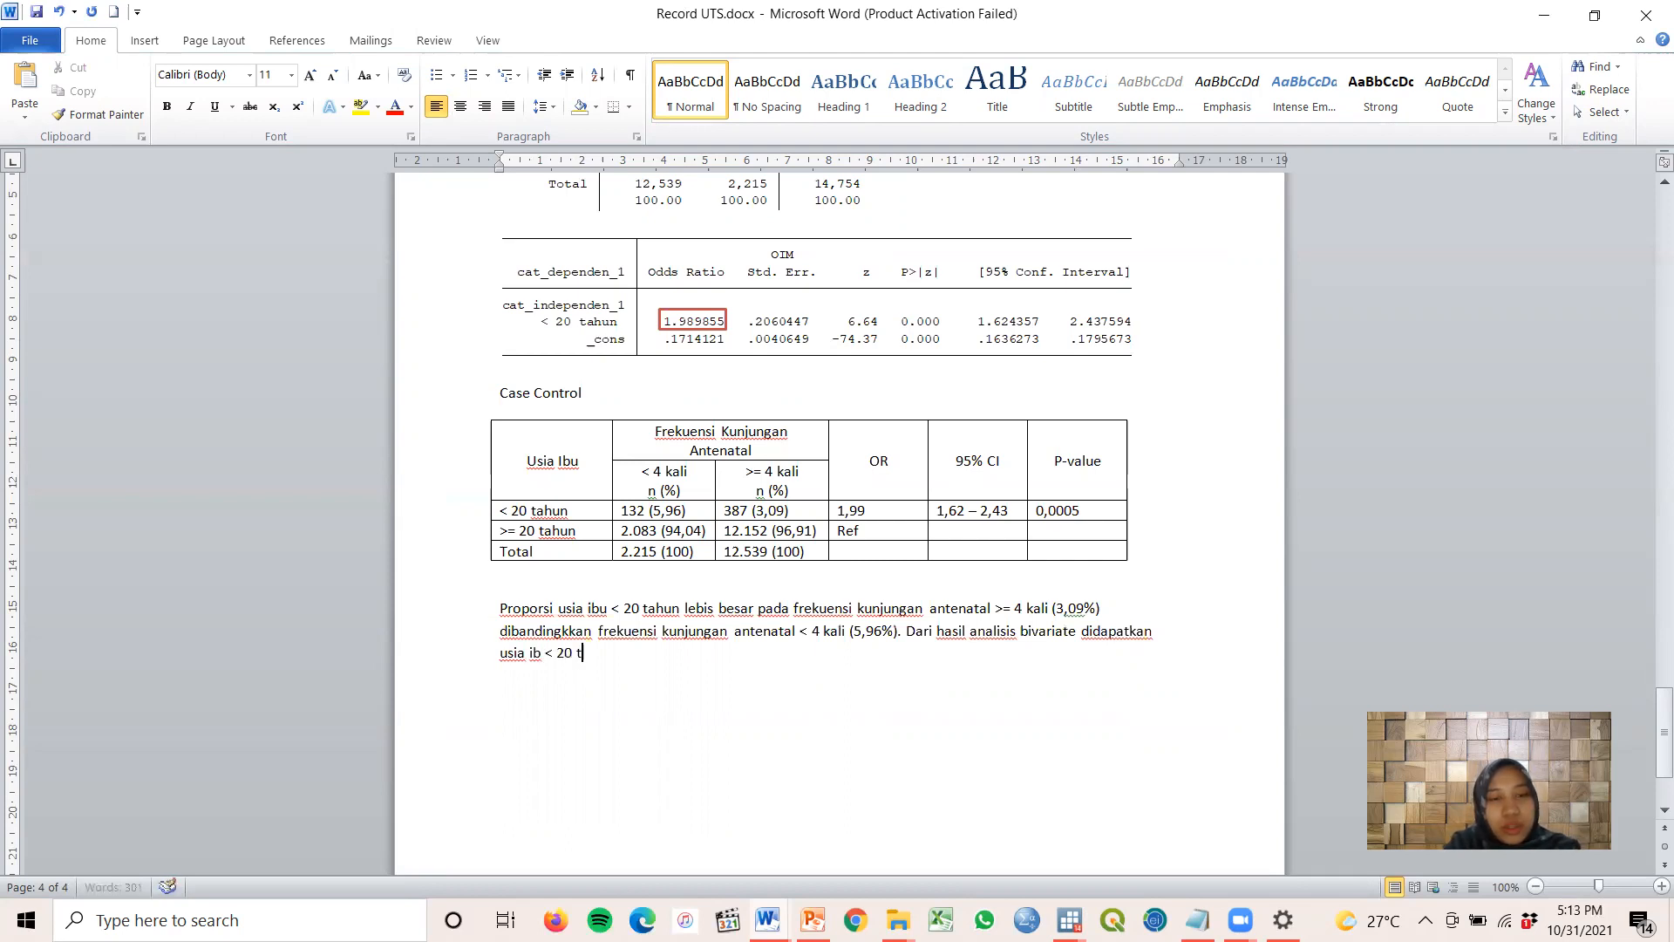
text(aun 1,99)
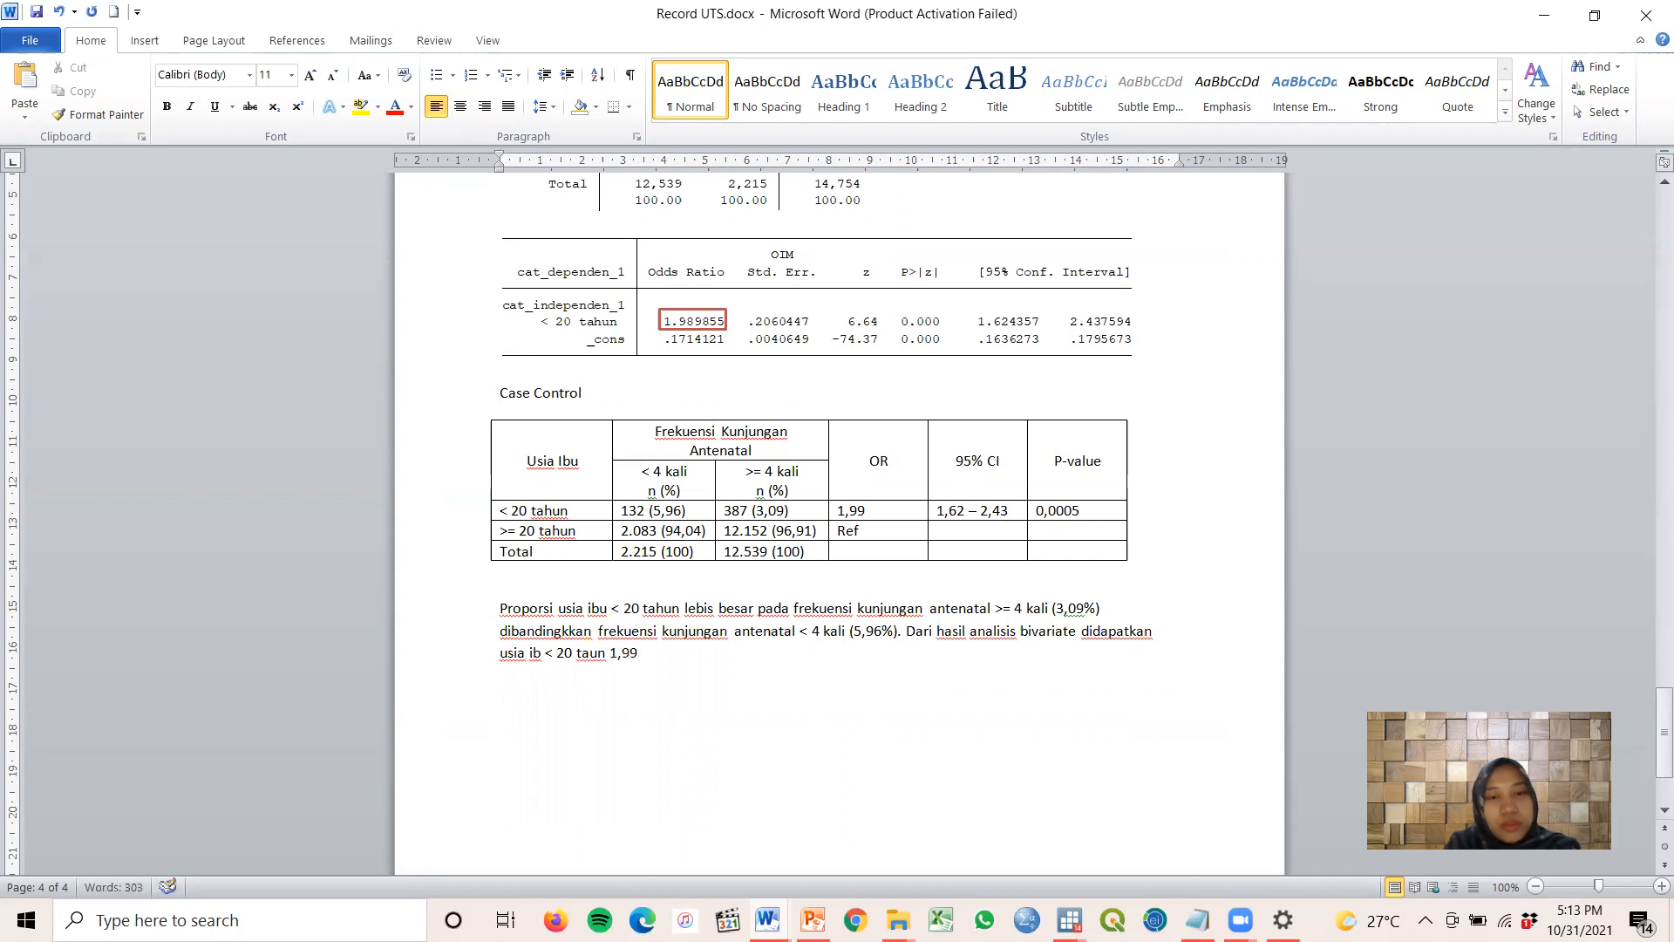
Extend the second interpretation sentence with 'kali memiliki frekuensi kunjungan antenatal <4 kali dibandingkan usia ibu >= 20 tahun'
text( kali m)
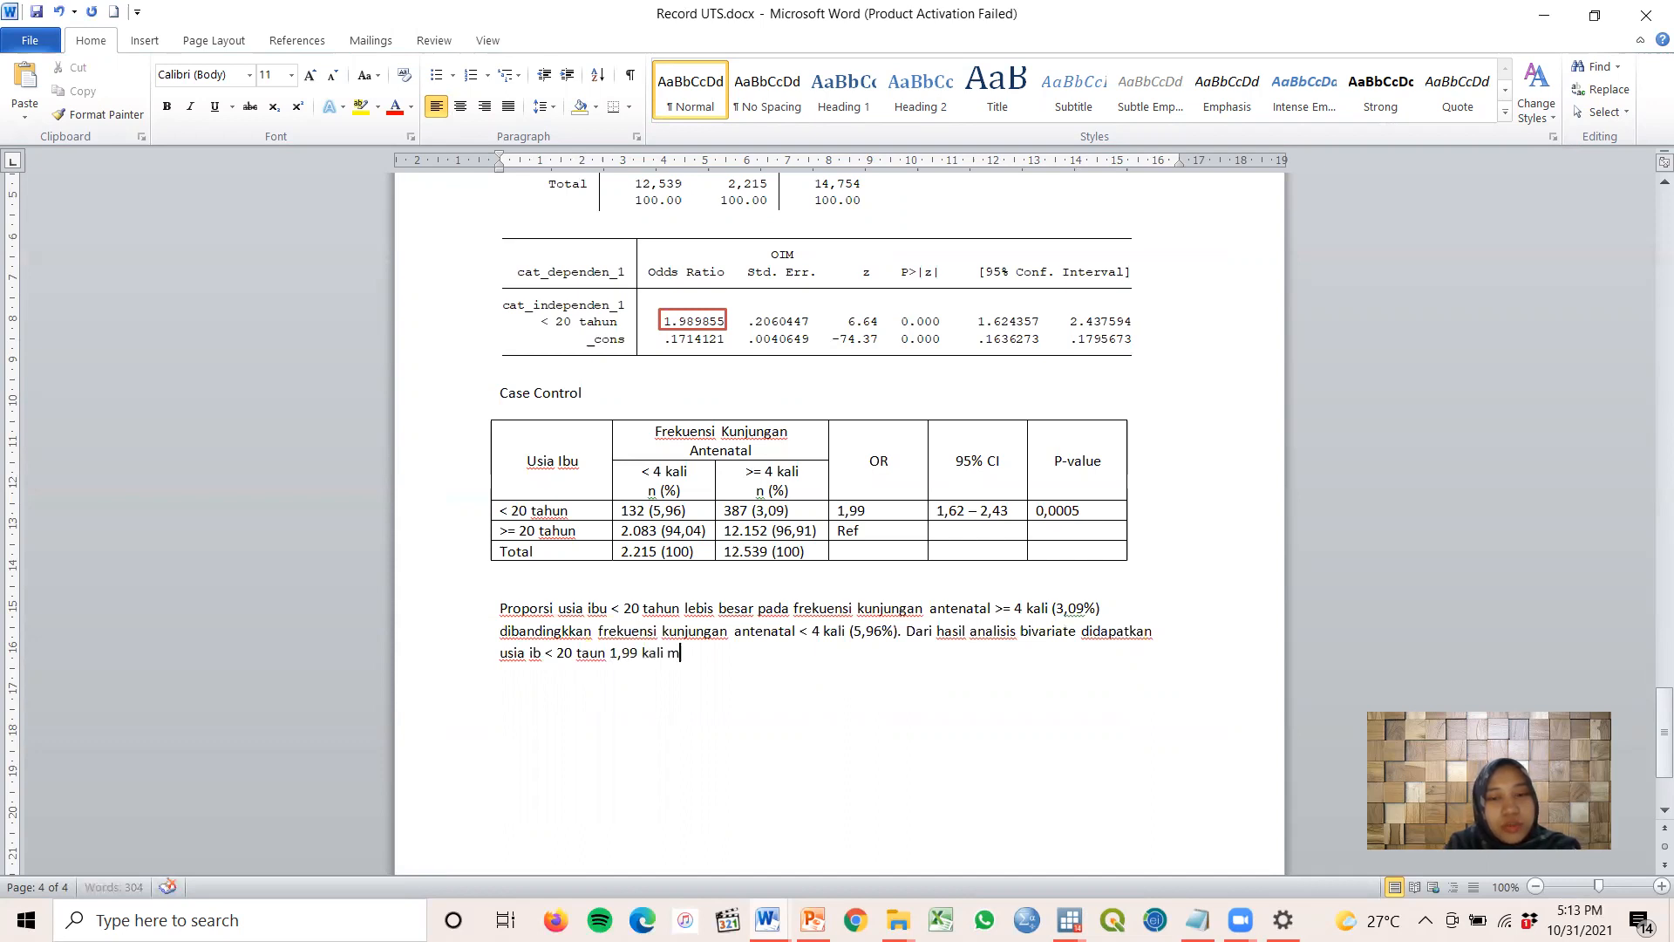
text(emiliki frek)
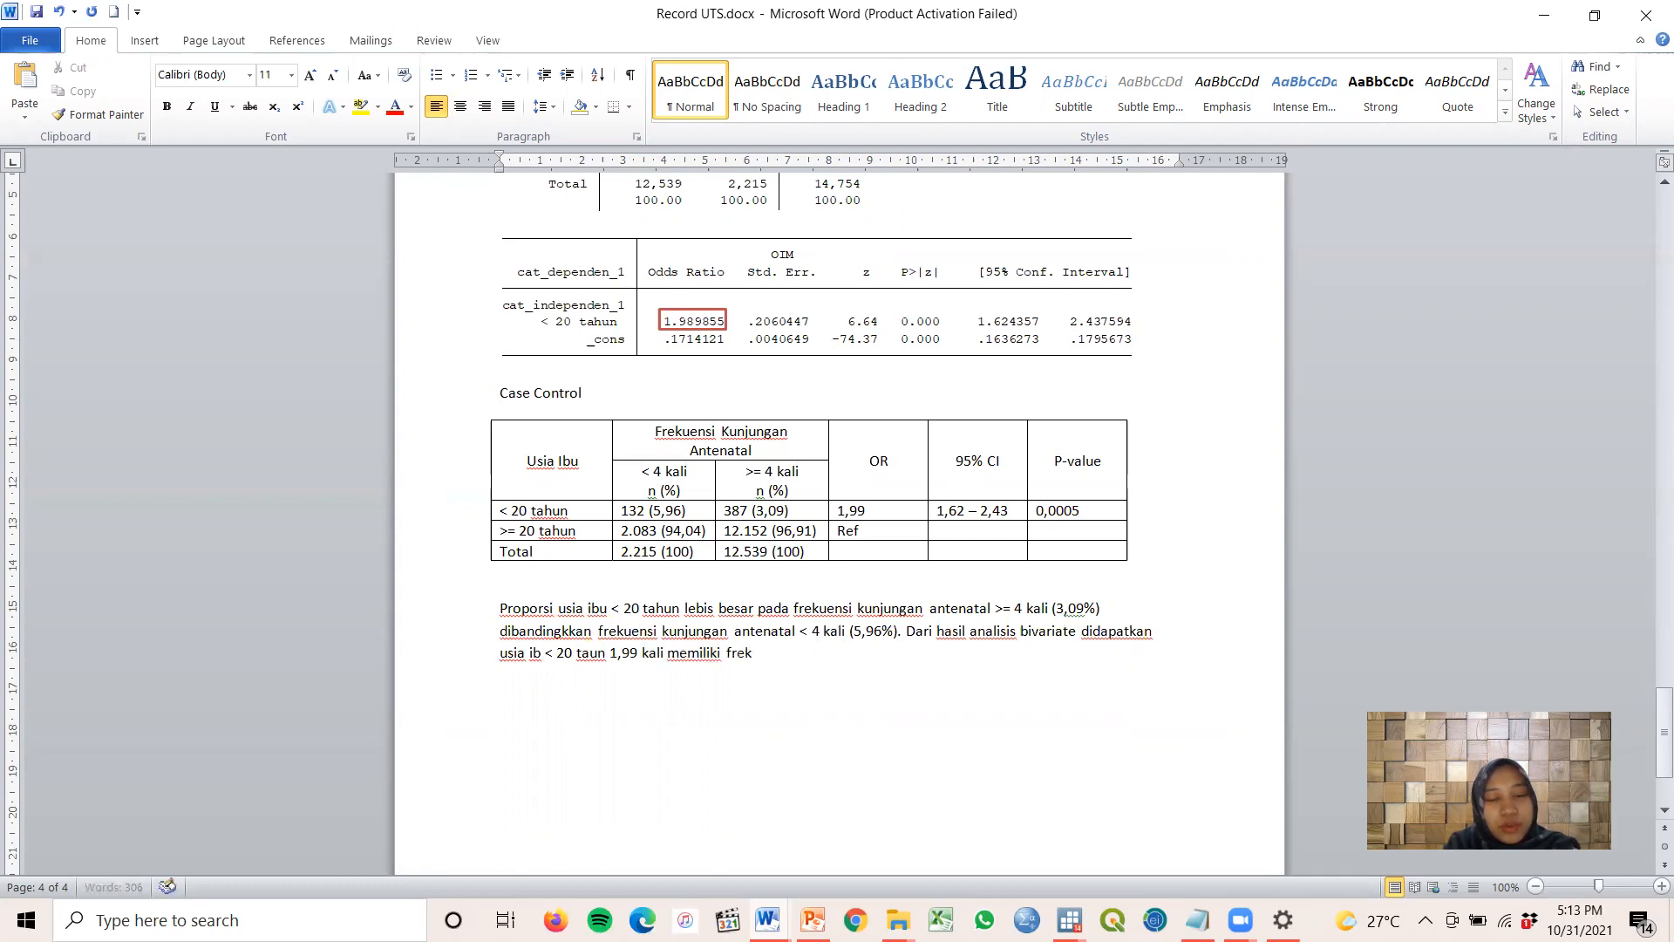
text(uensi kunjungan antenatal )
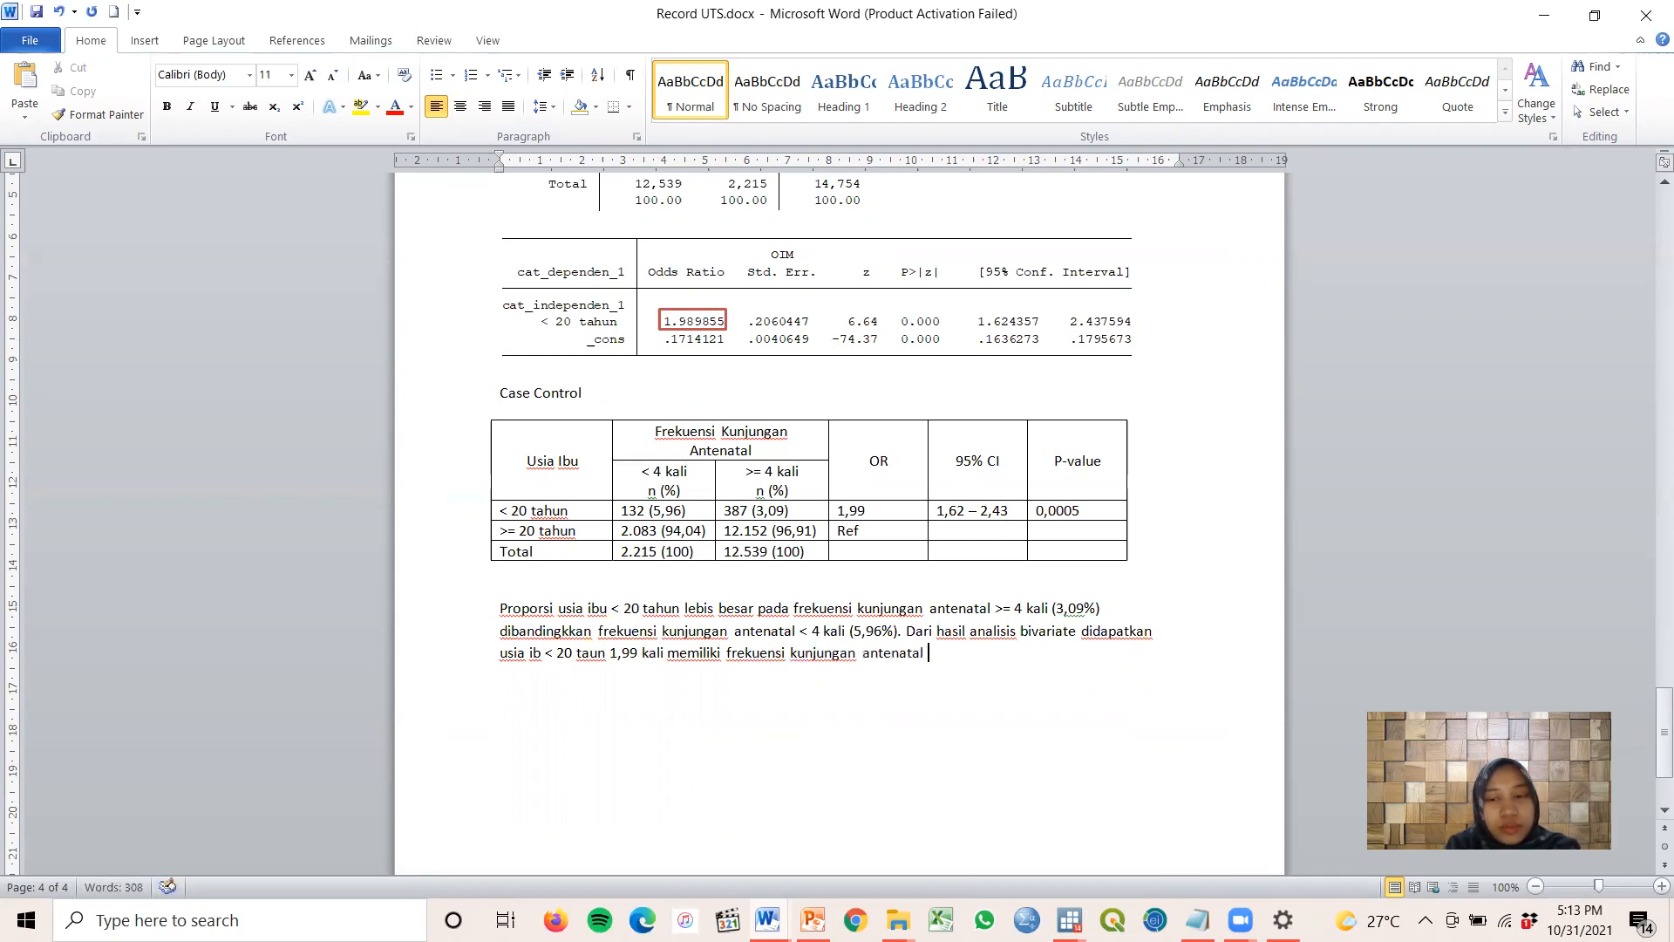
text(<4 ka)
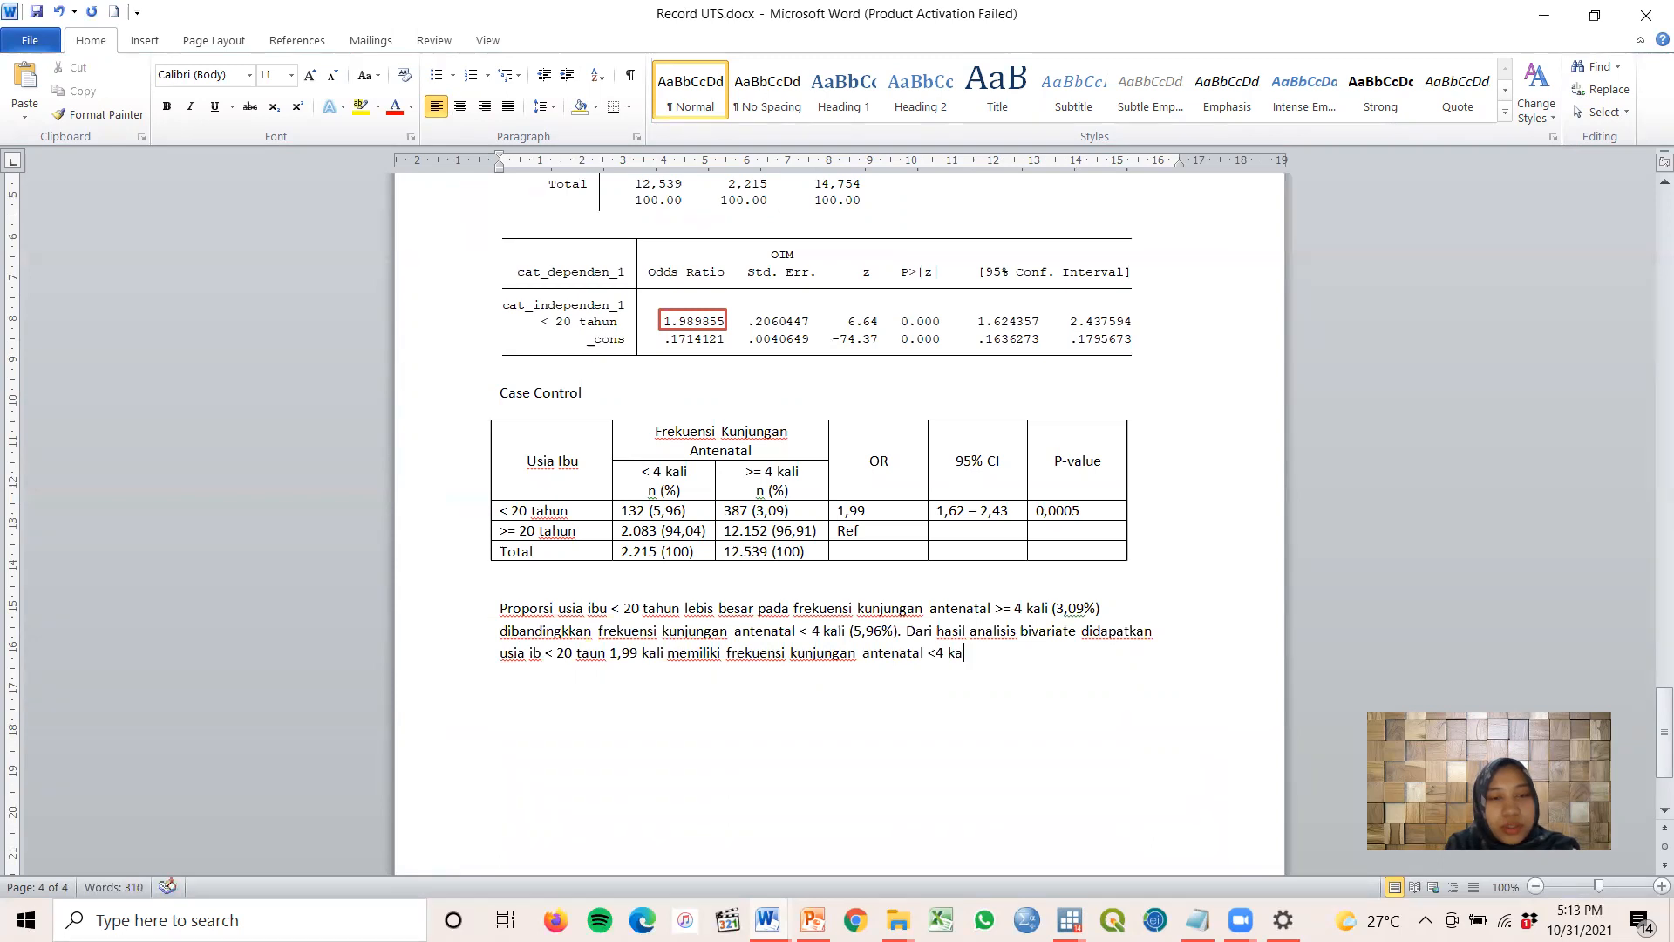
text(li dibandingkan usia ibu)
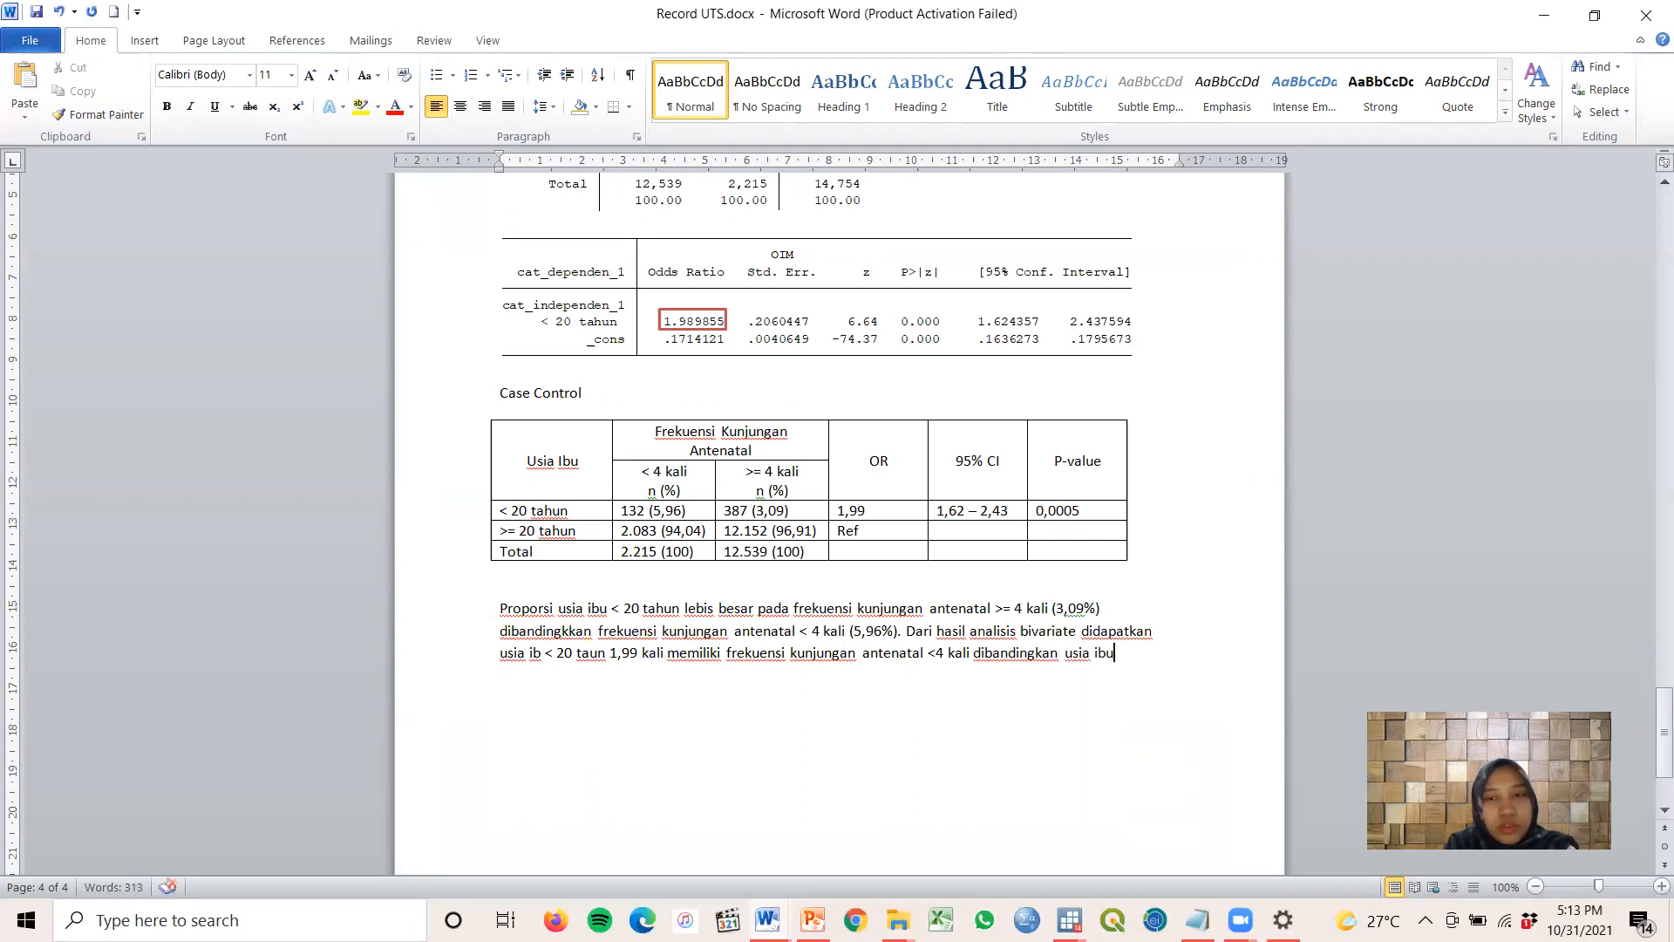
text( >)
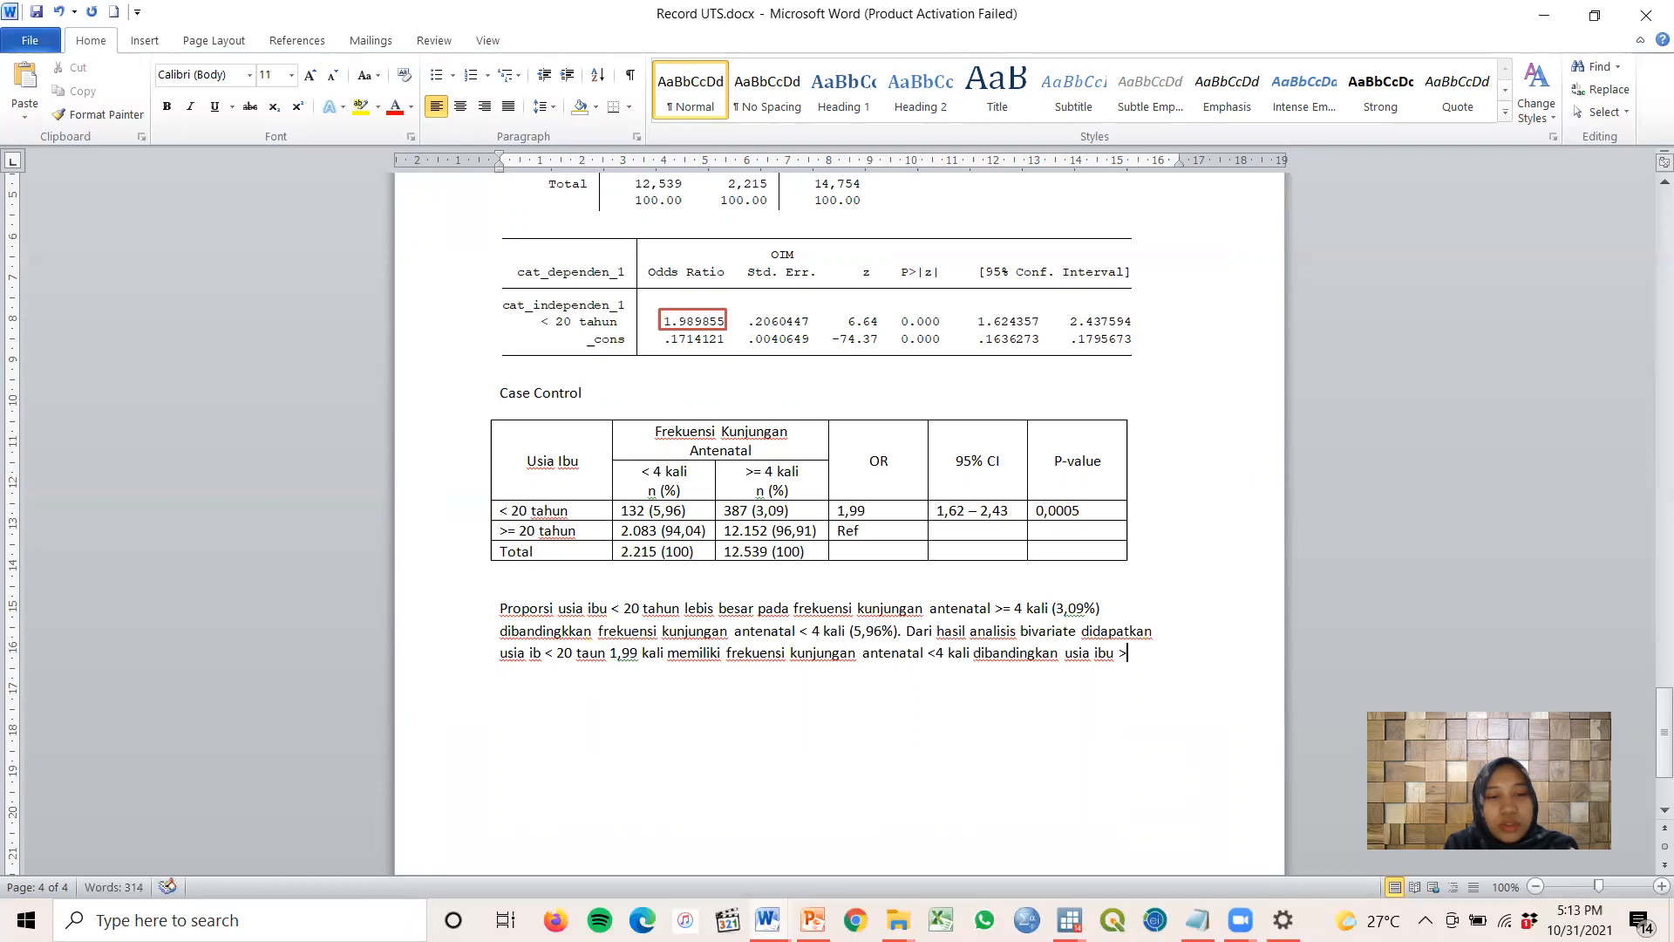
text(= 2)
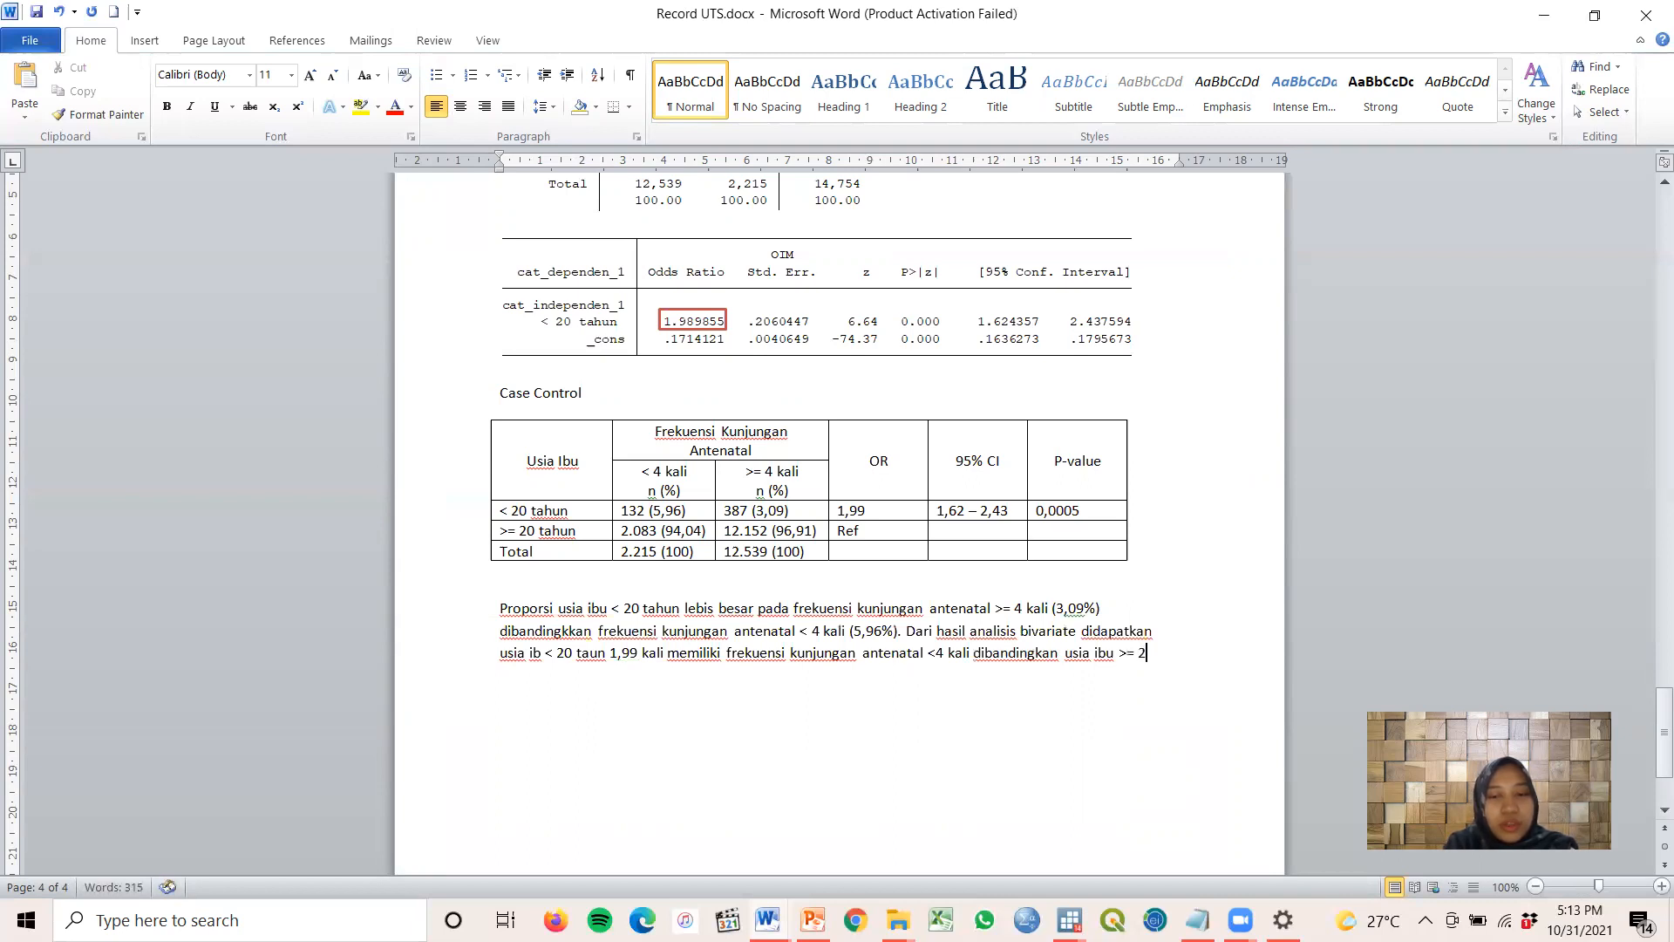
text(0 tahun)
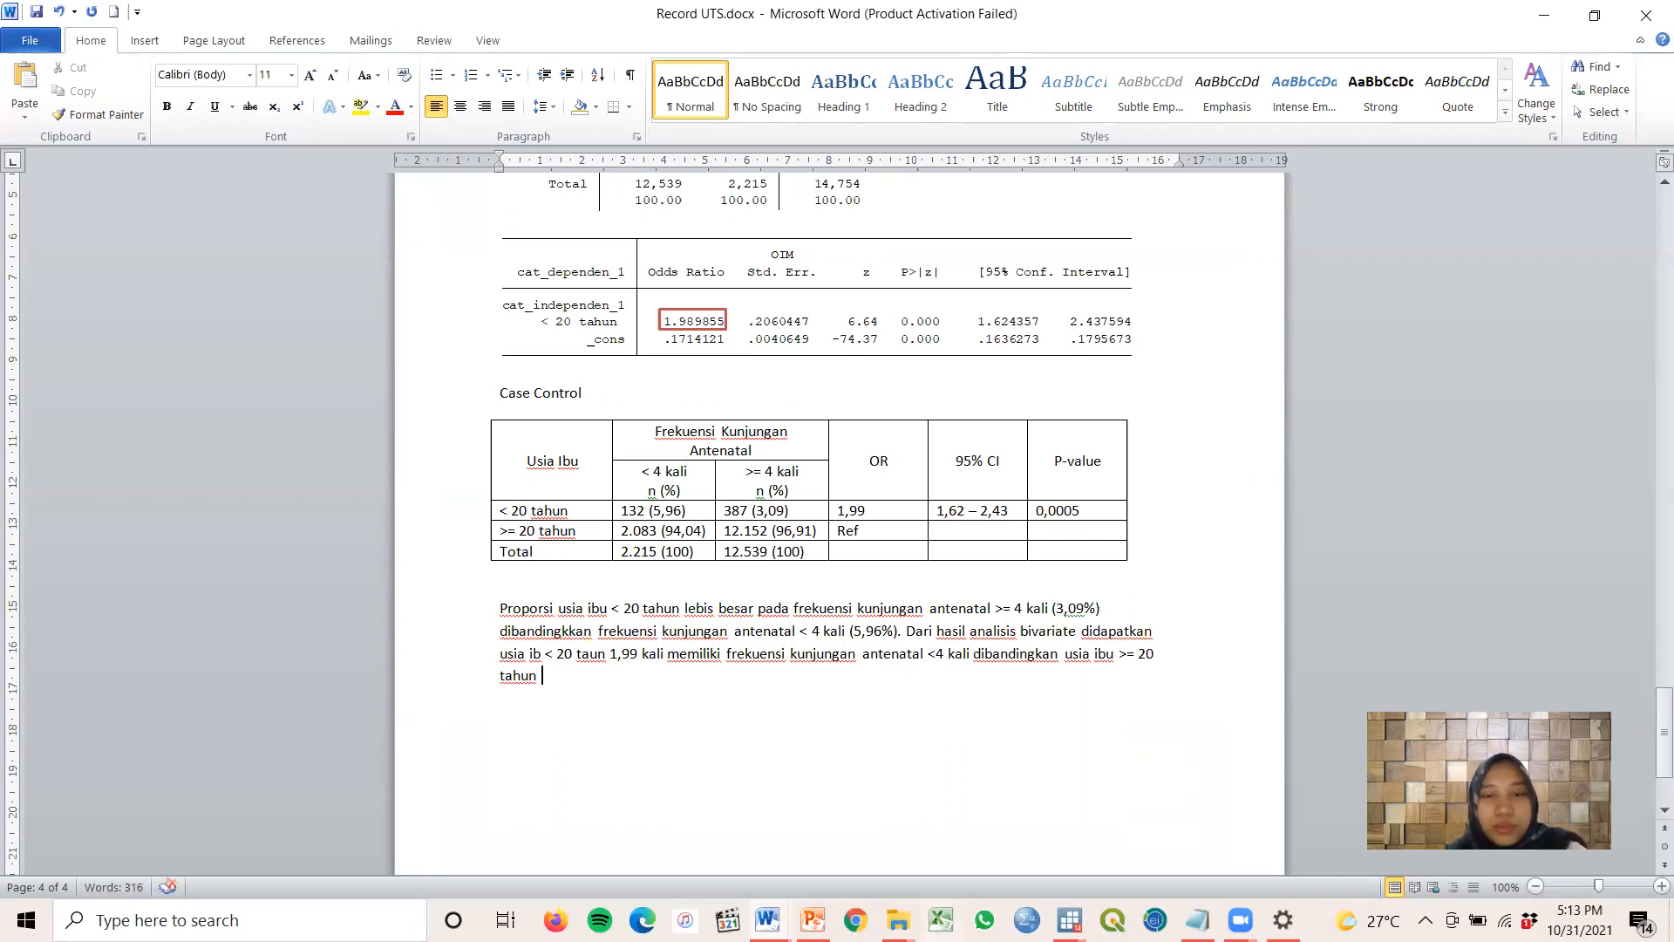
Copy '(0R 1,99 95% CI 1,62-2,43) dan terbukti secara signifikan (p-value <0,05).' from Latihan Data UTS.docx to the end of the interpretation in Record UTS.docx
click(768, 920)
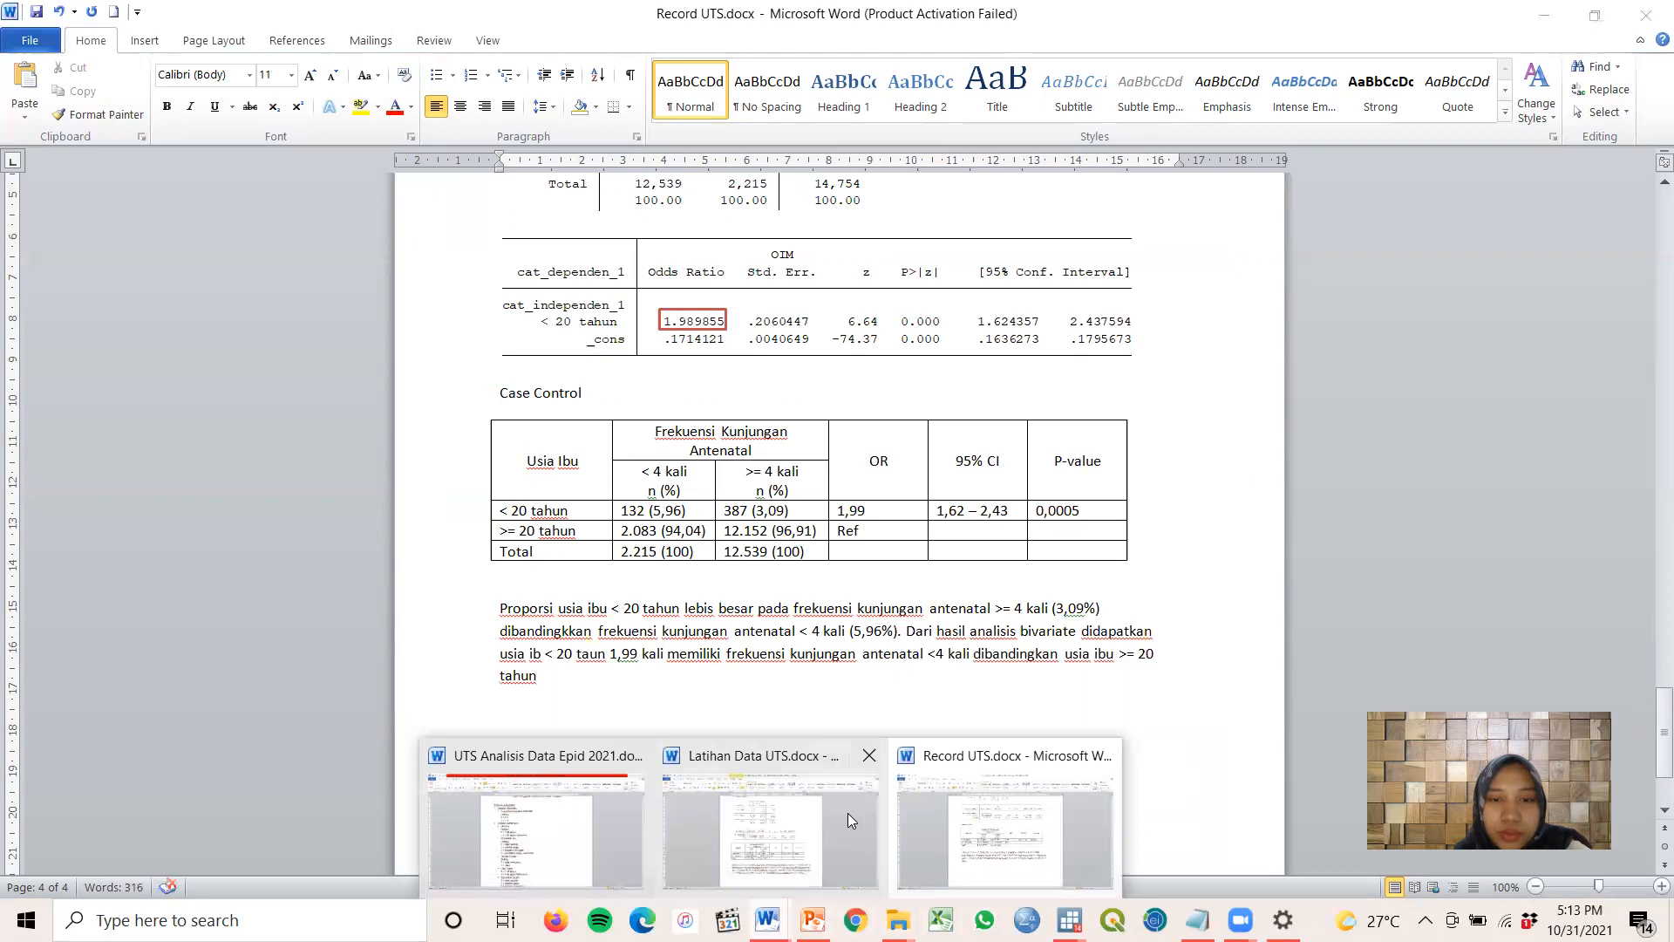
click(847, 812)
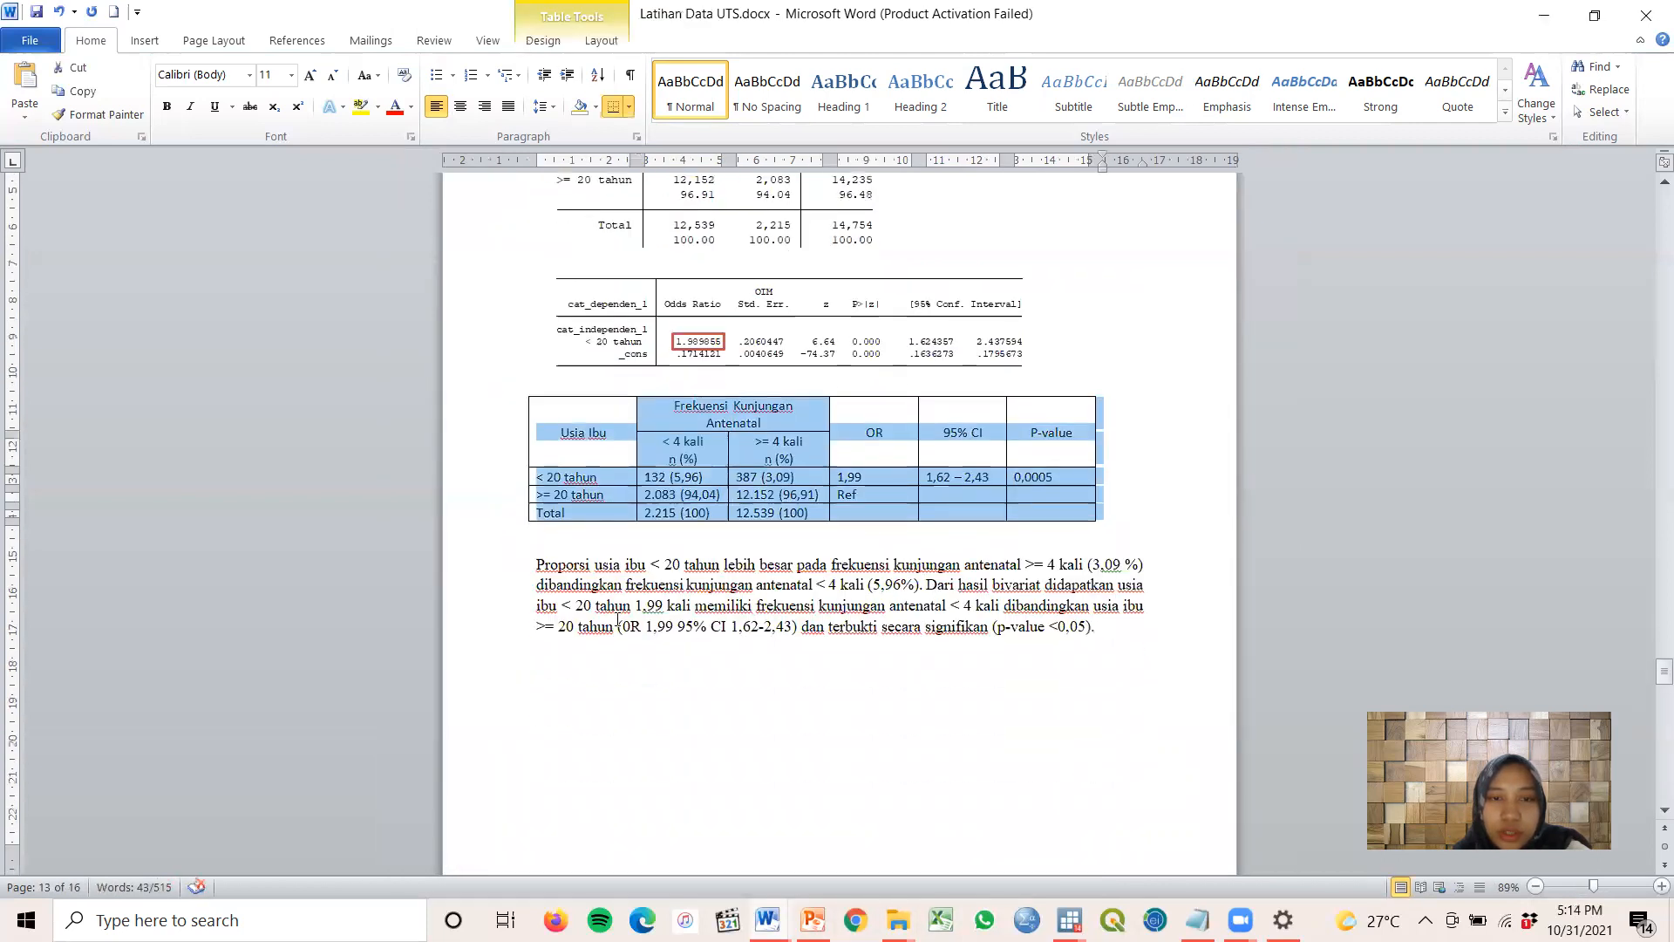
drag(619, 626, 1079, 631)
right_click(1079, 632)
click(1178, 317)
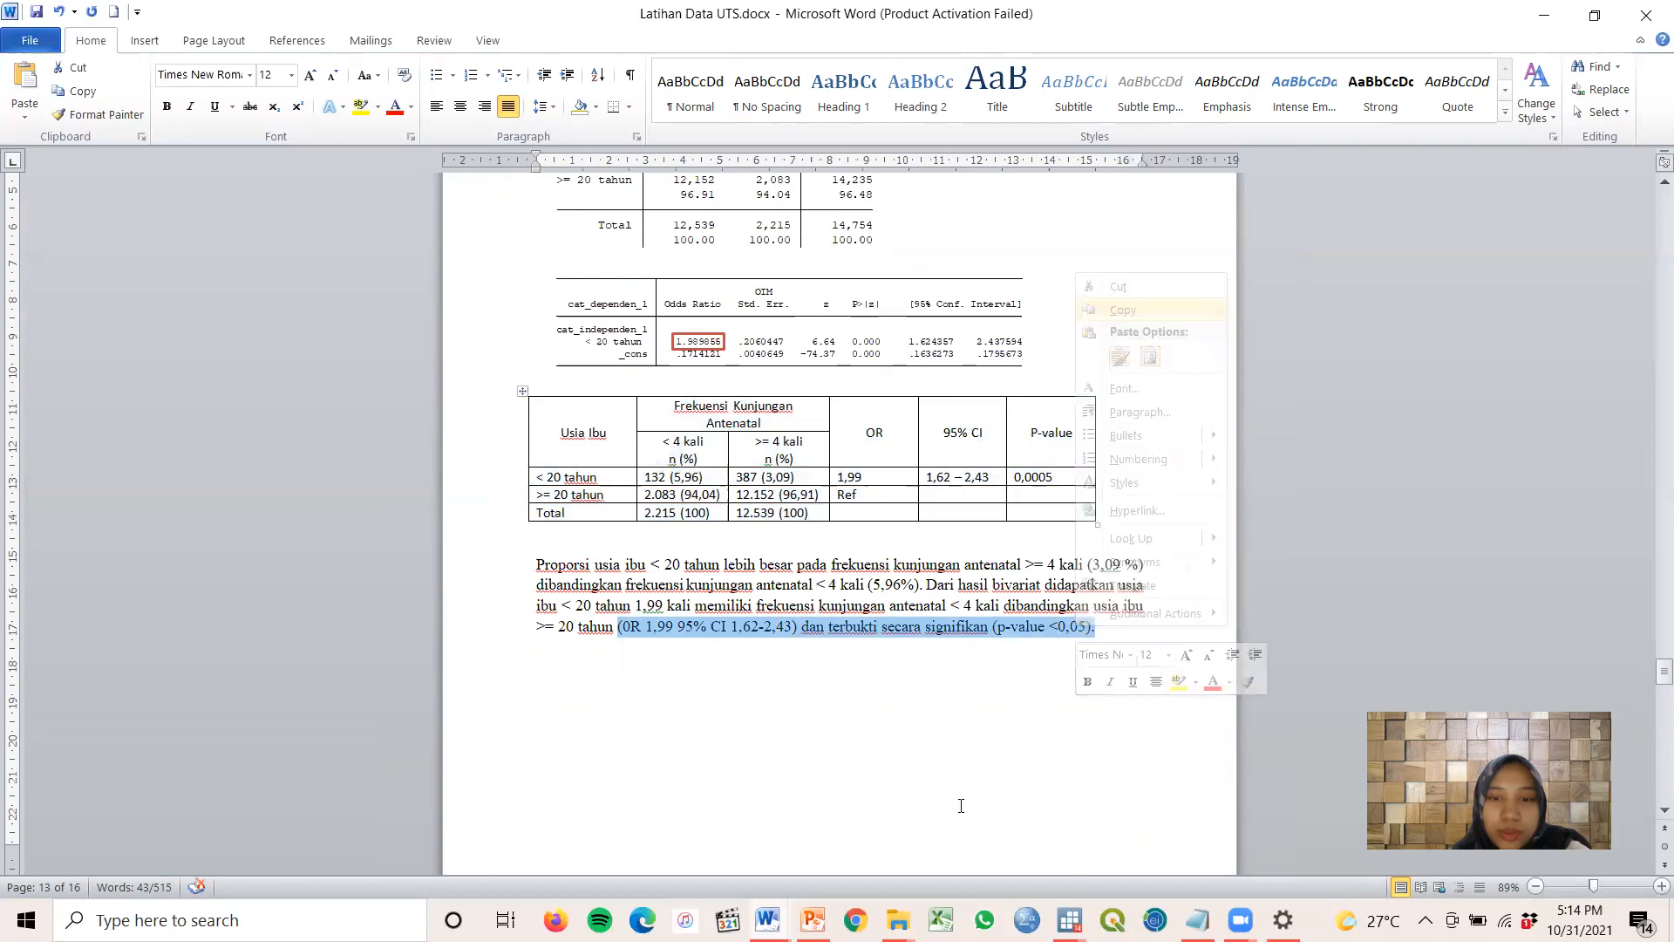
mouse_move(767, 920)
click(1038, 863)
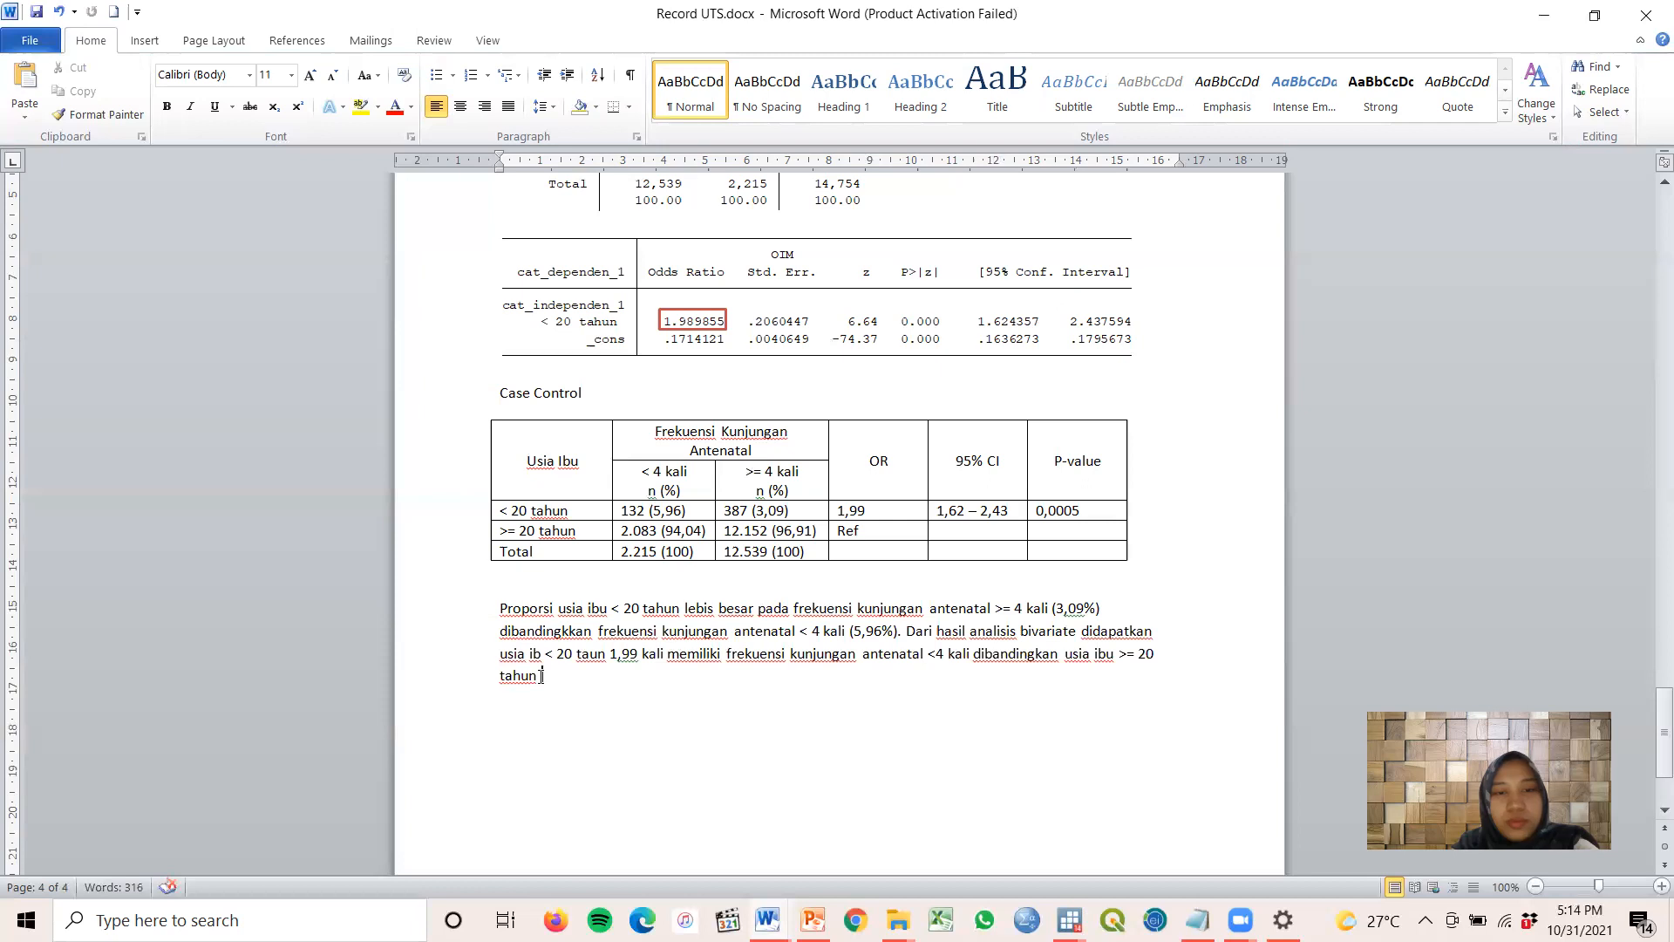
key(ctrl+v)
text(.)
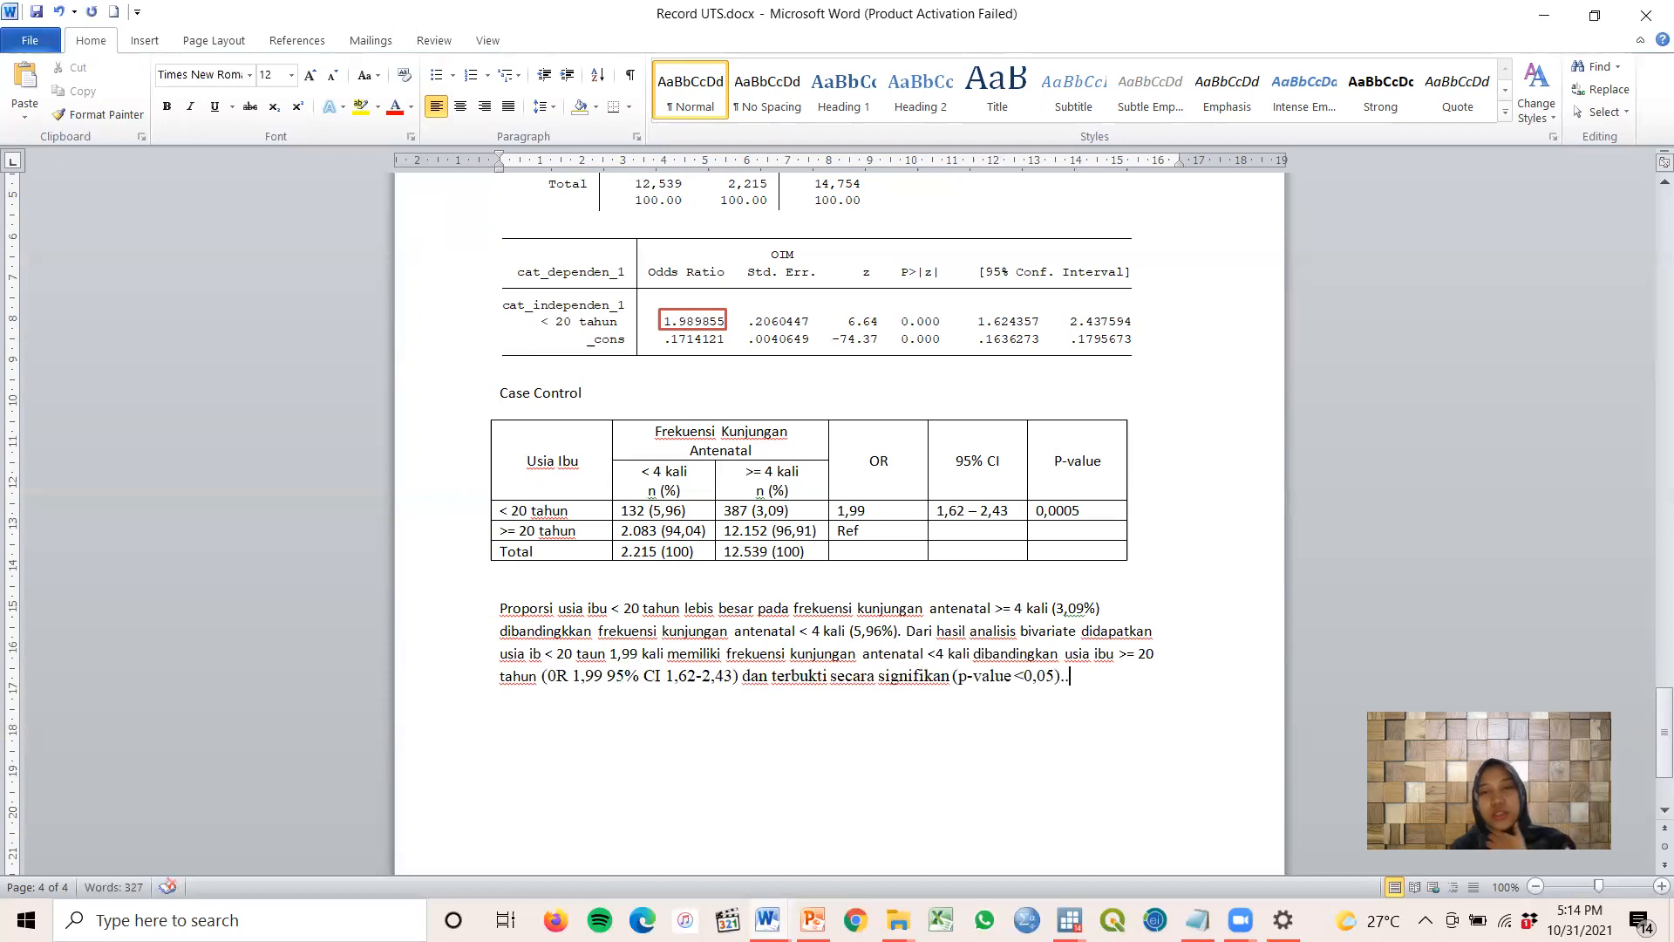
key(BackSpace)
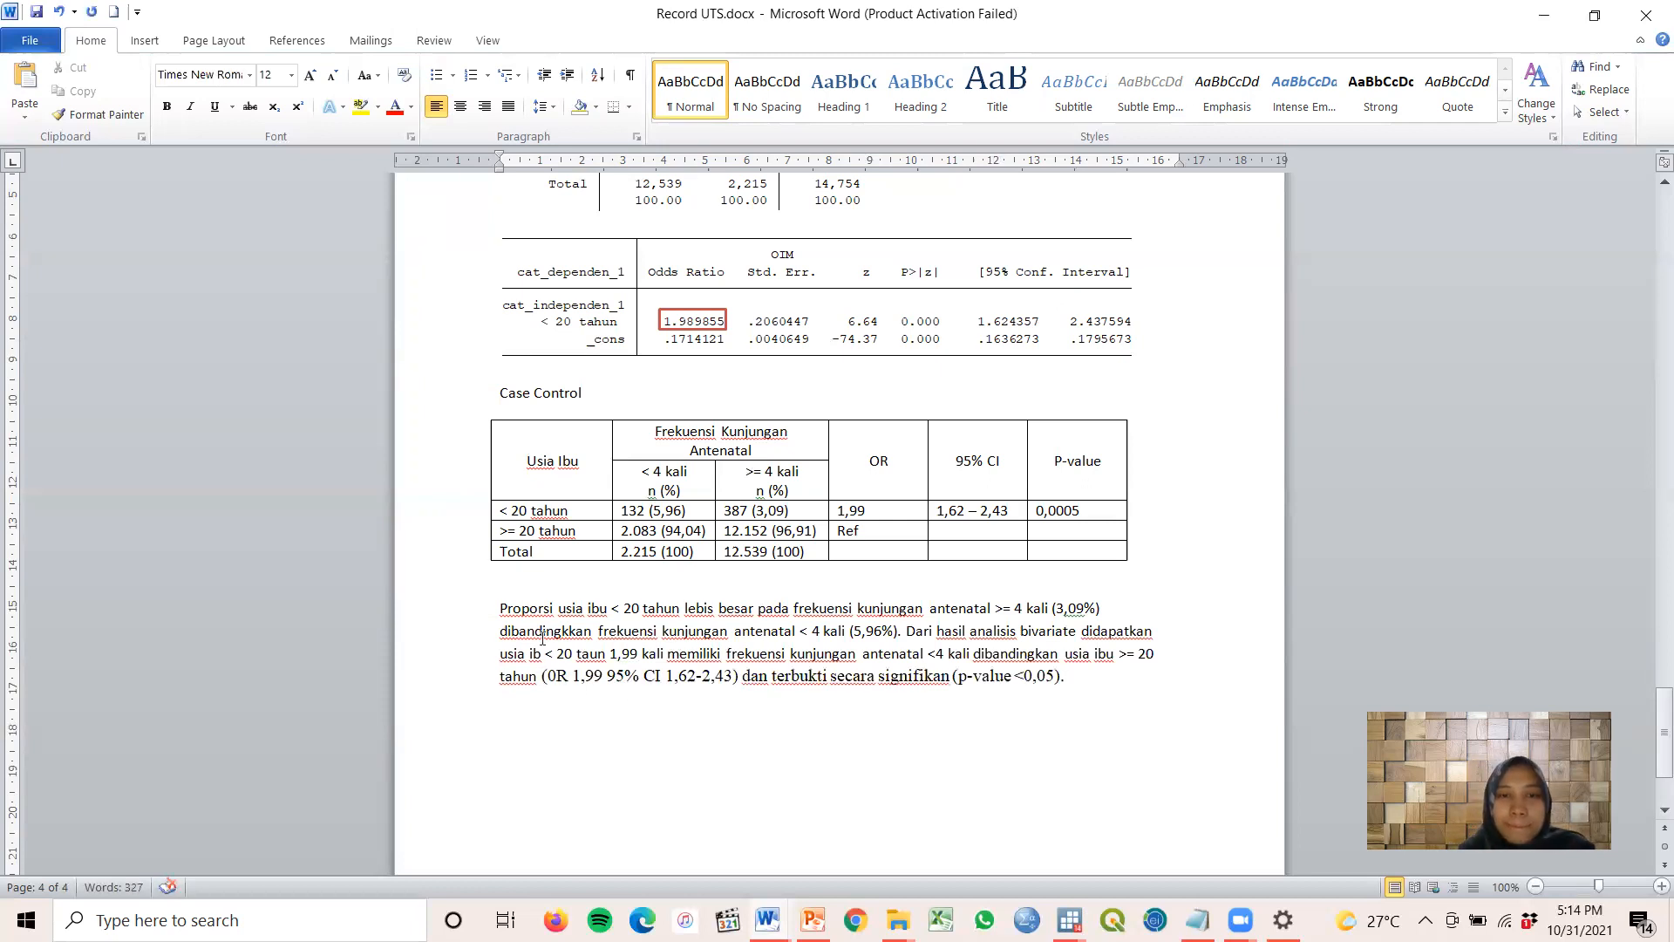
Justify the interpretation paragraph below the Case Control table and set its font to Times New Roman, size 12
drag(1065, 675, 501, 605)
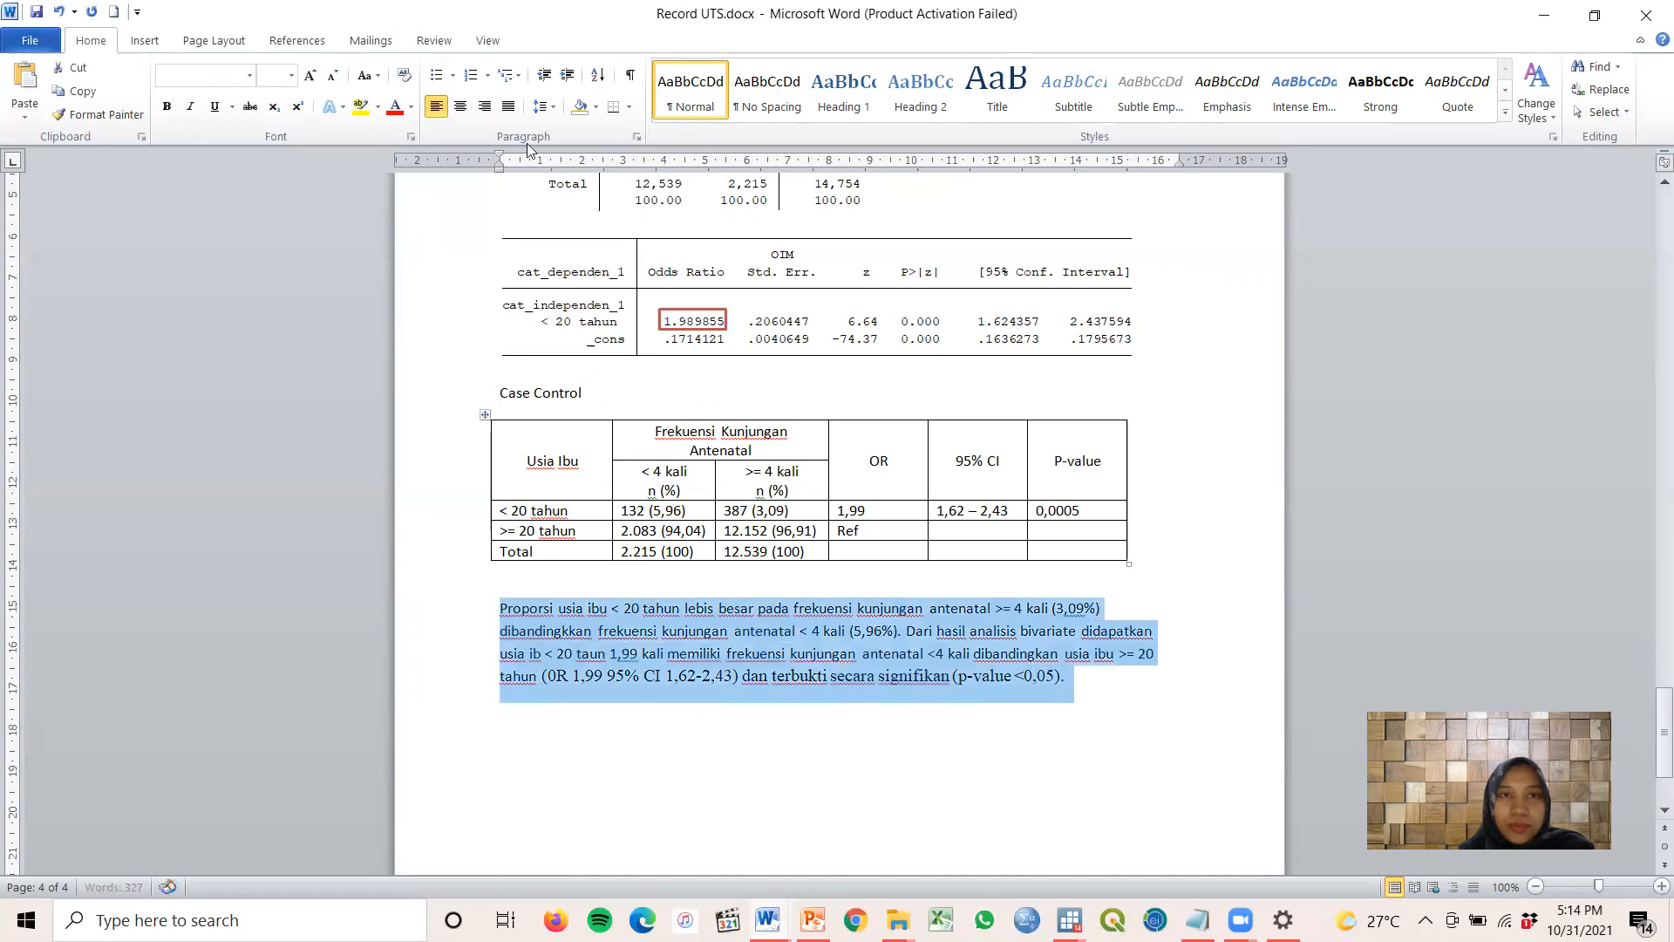
click(508, 106)
click(250, 75)
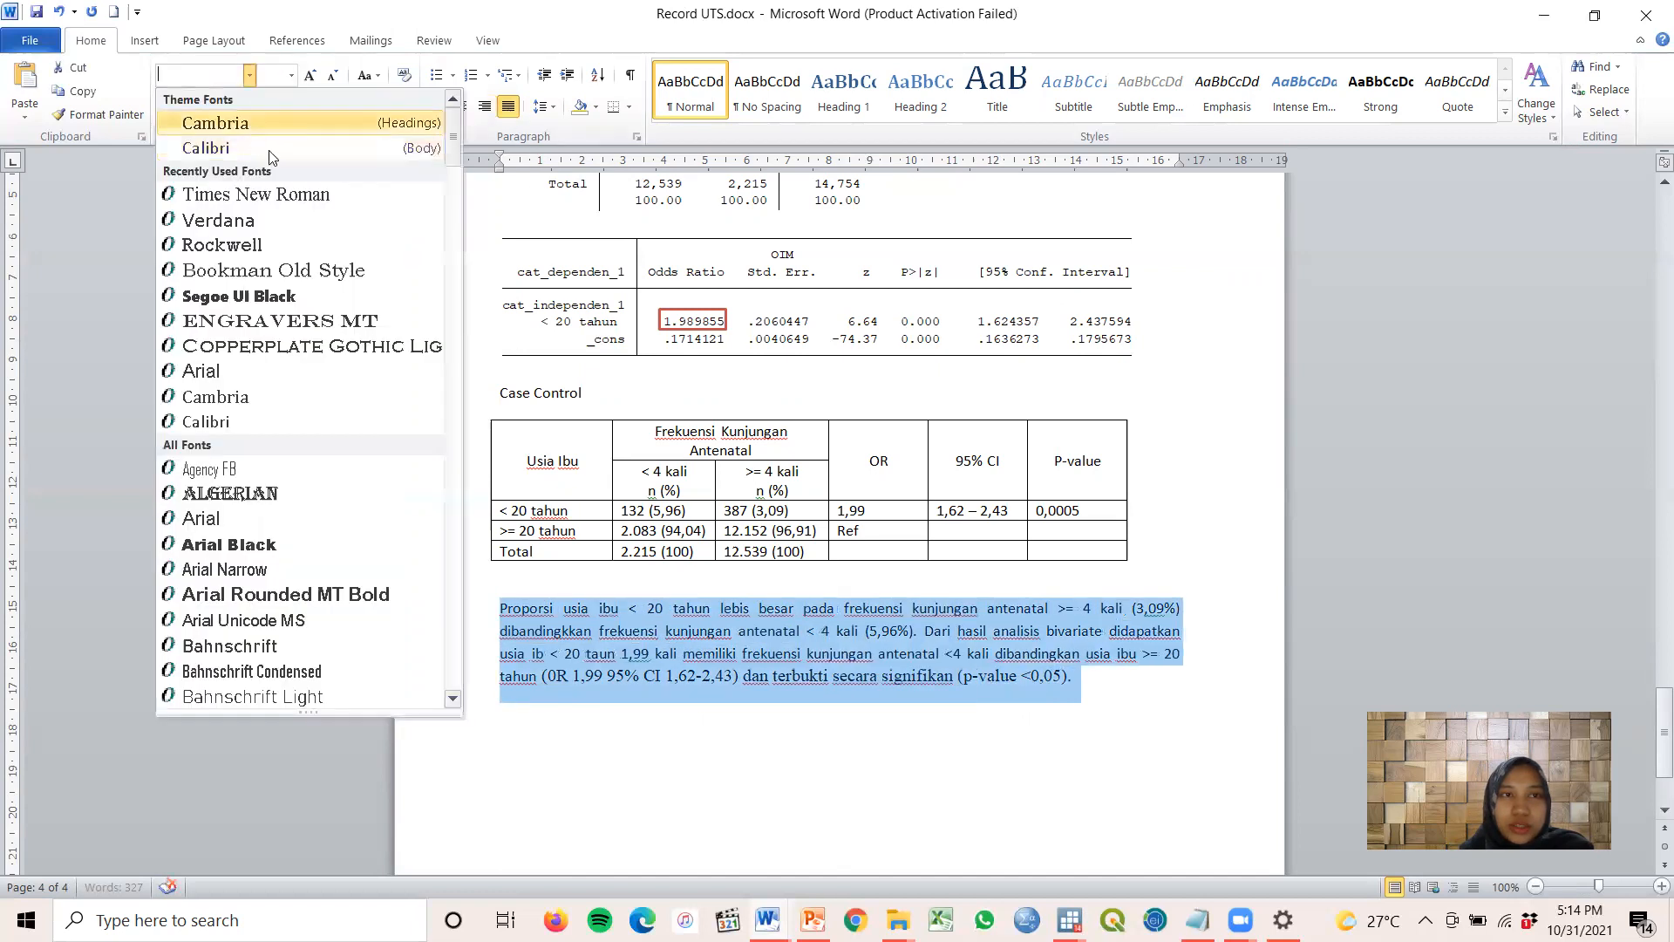
click(291, 75)
click(292, 75)
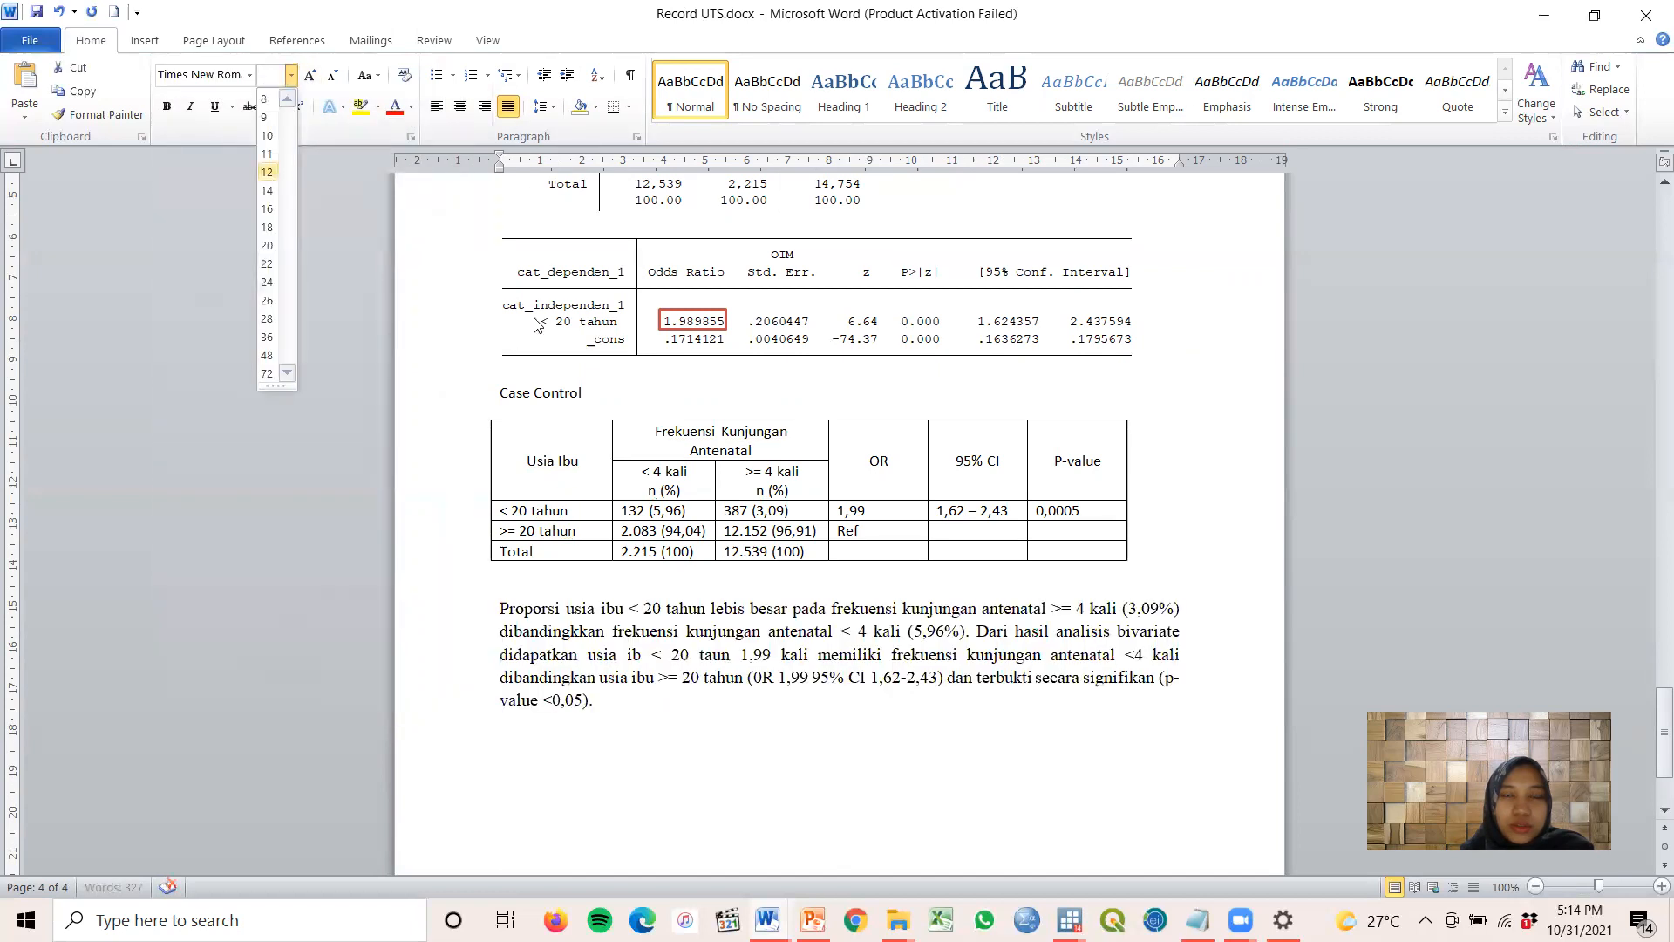
click(274, 179)
click(927, 732)
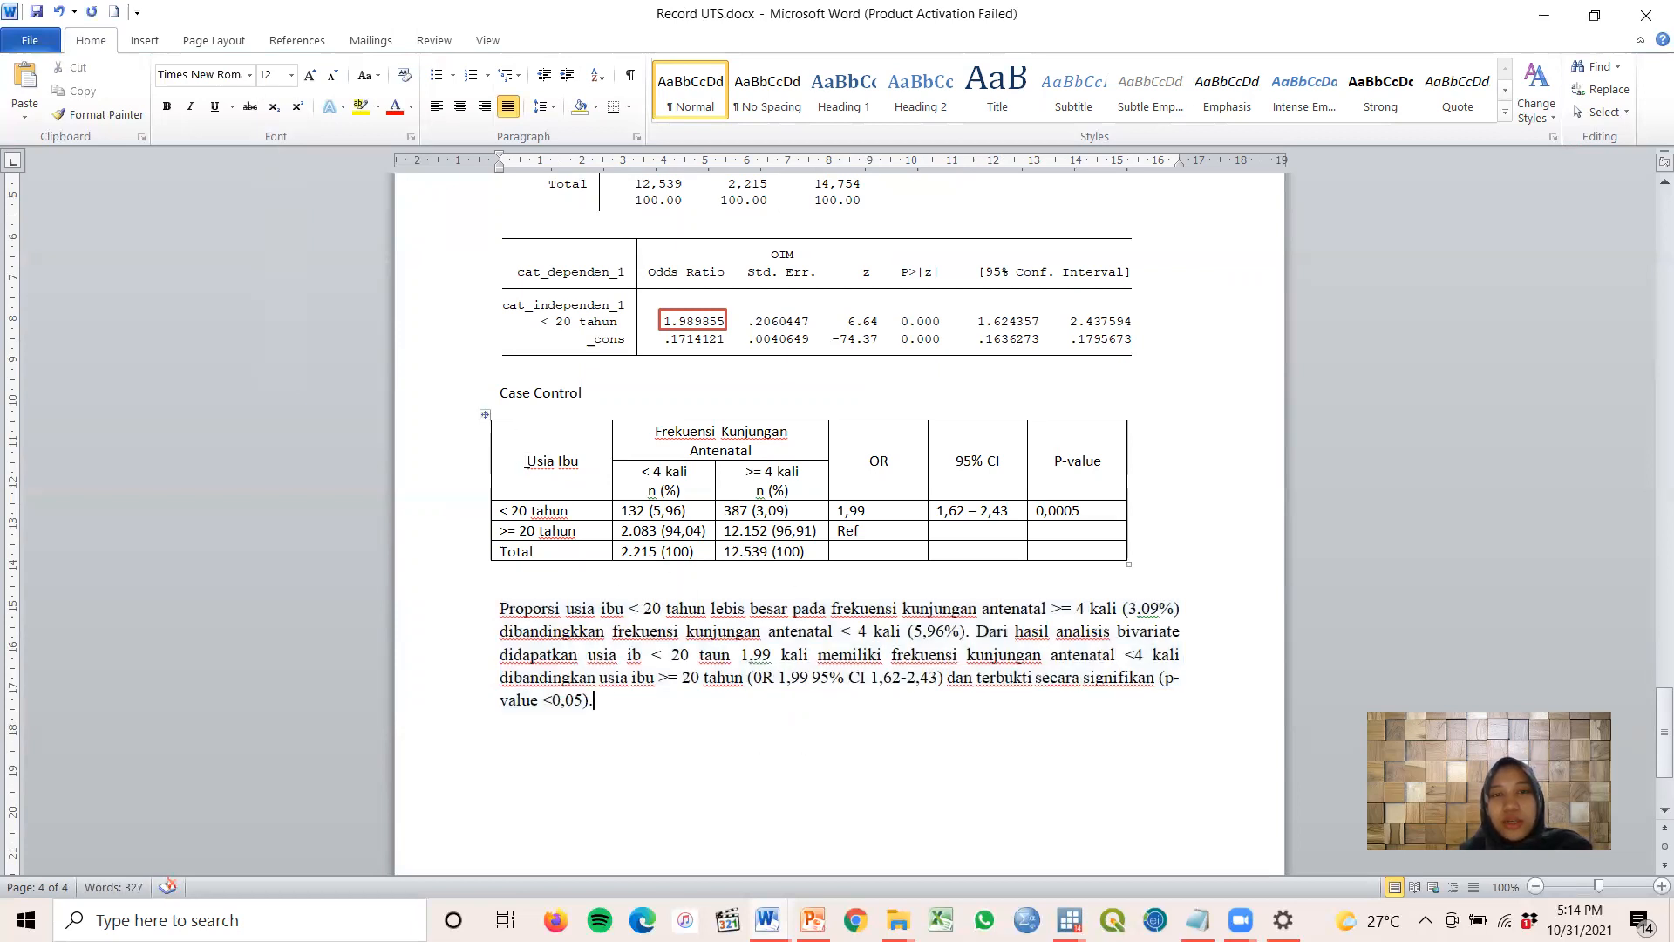
Check the < 20 tahun percentages in the Case Control table against the column-percentage crosstab and the interpretation text
drag(525, 460, 689, 549)
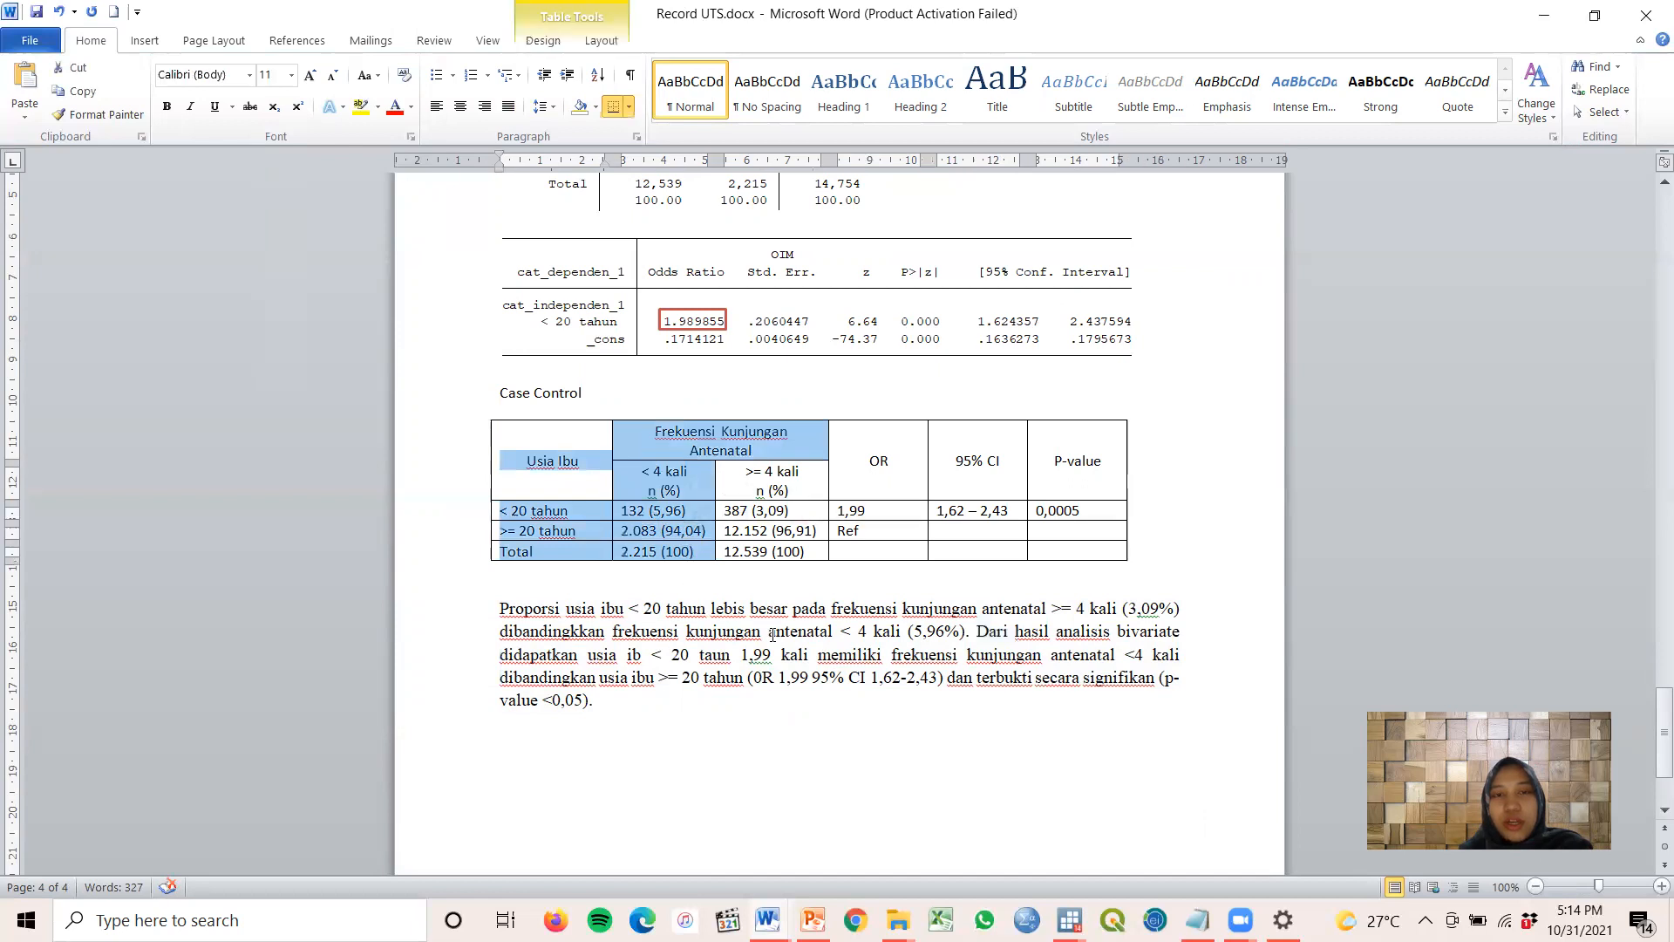
click(517, 521)
drag(515, 457, 802, 512)
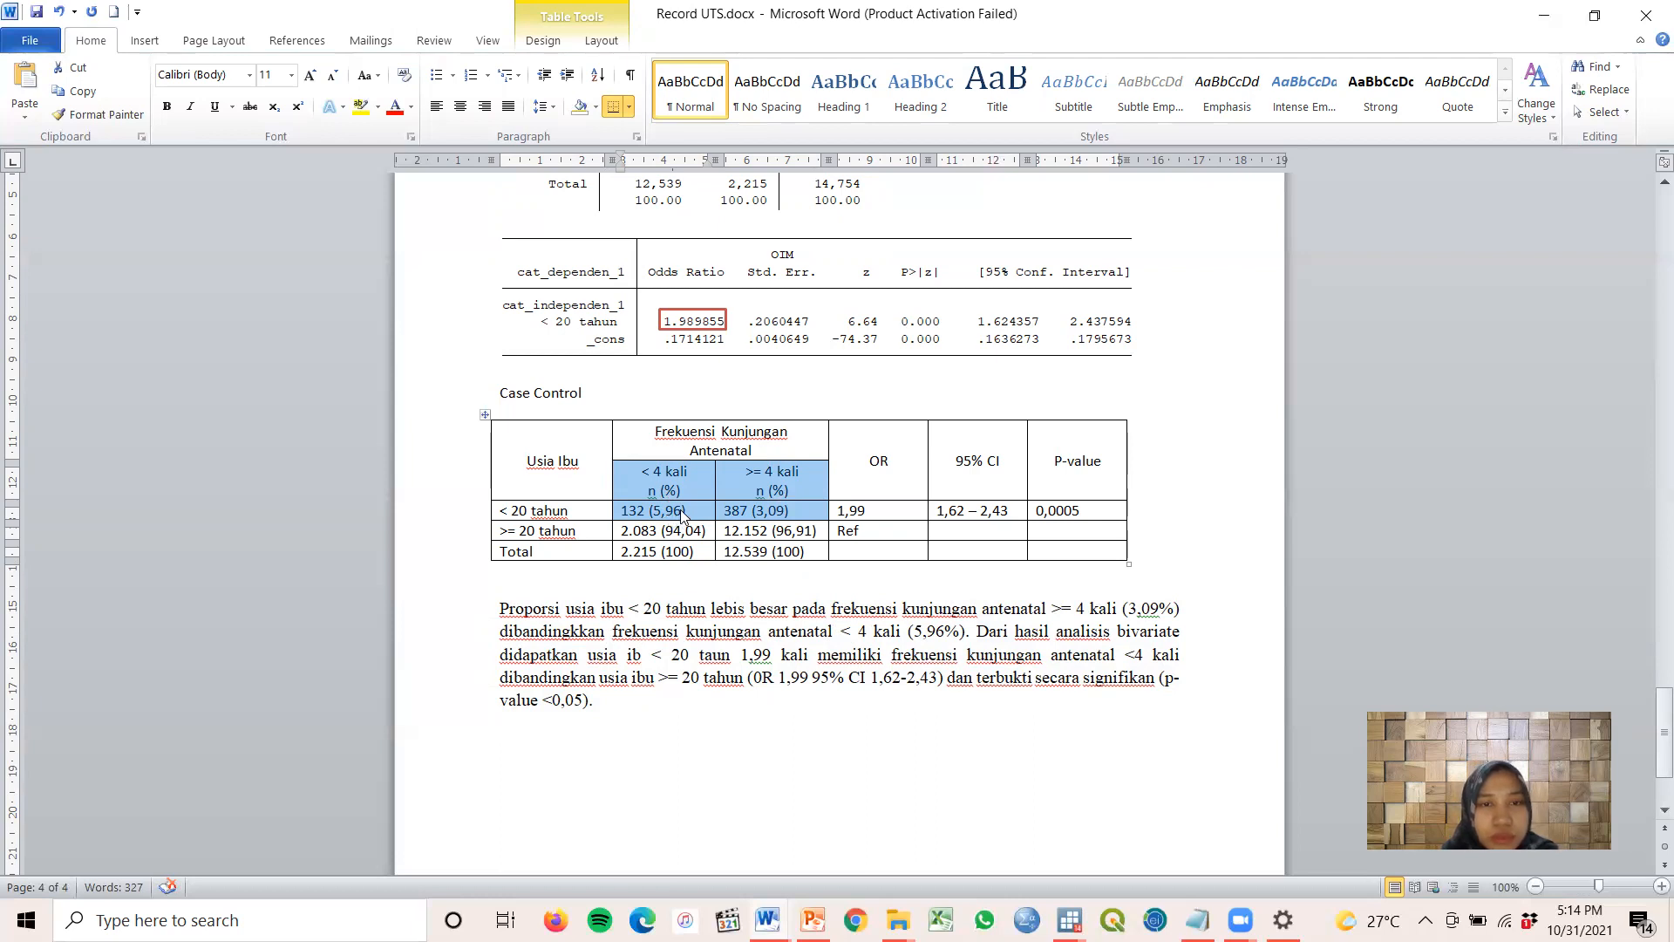
scroll(682, 515, up, 3)
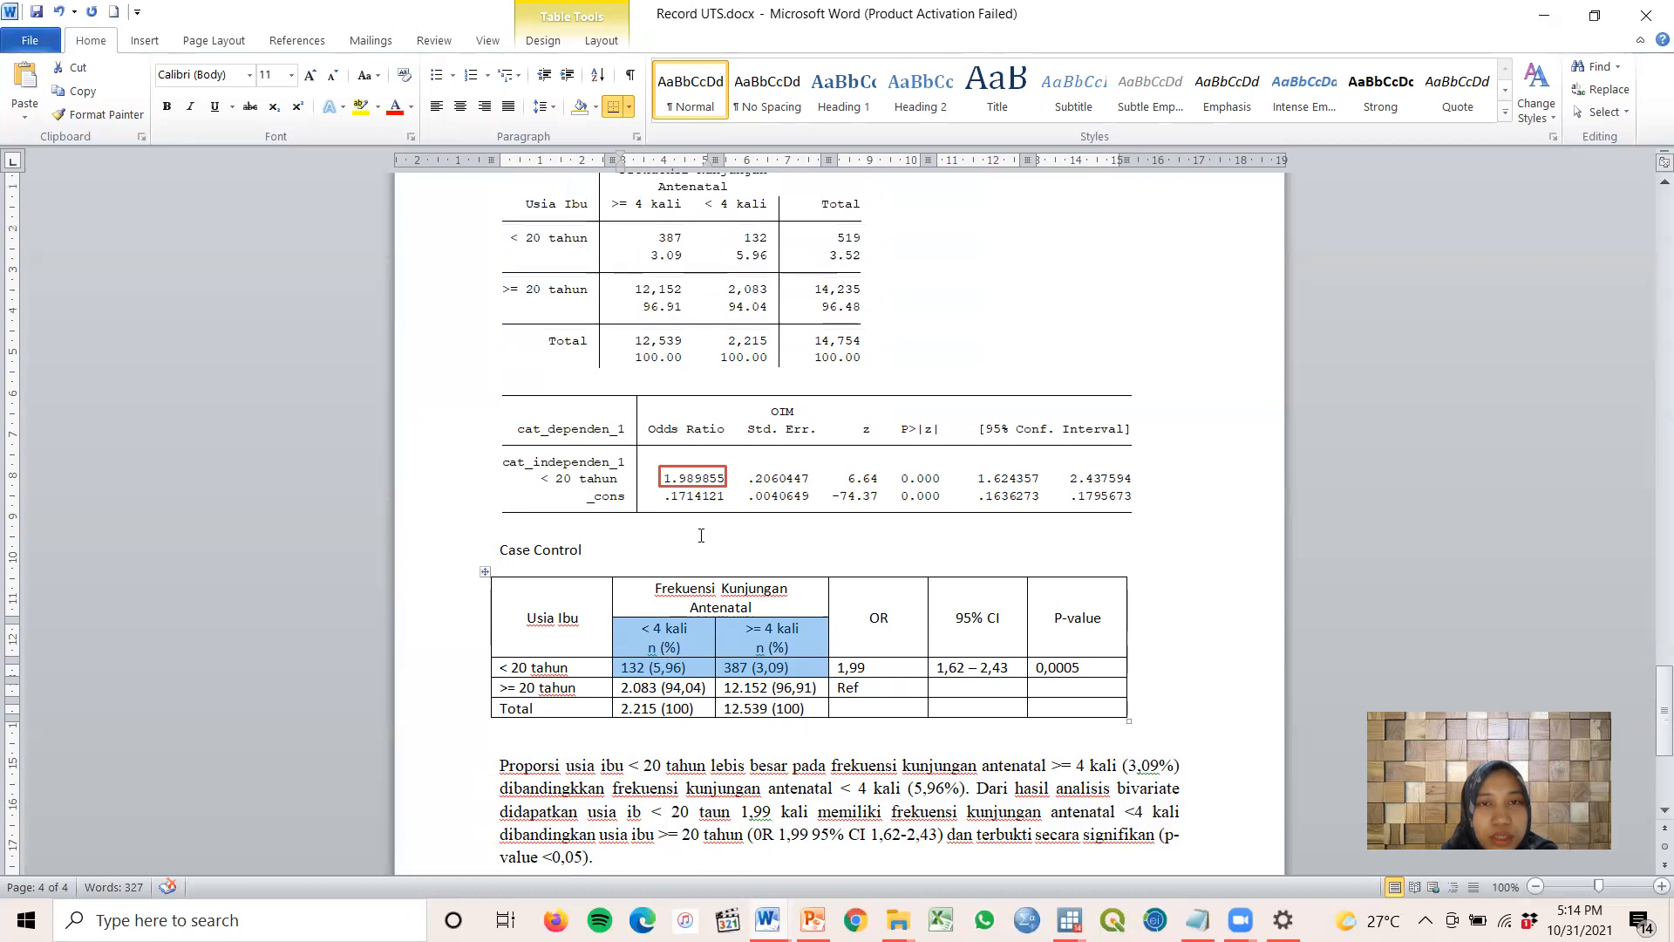
scroll(729, 484, down, 3)
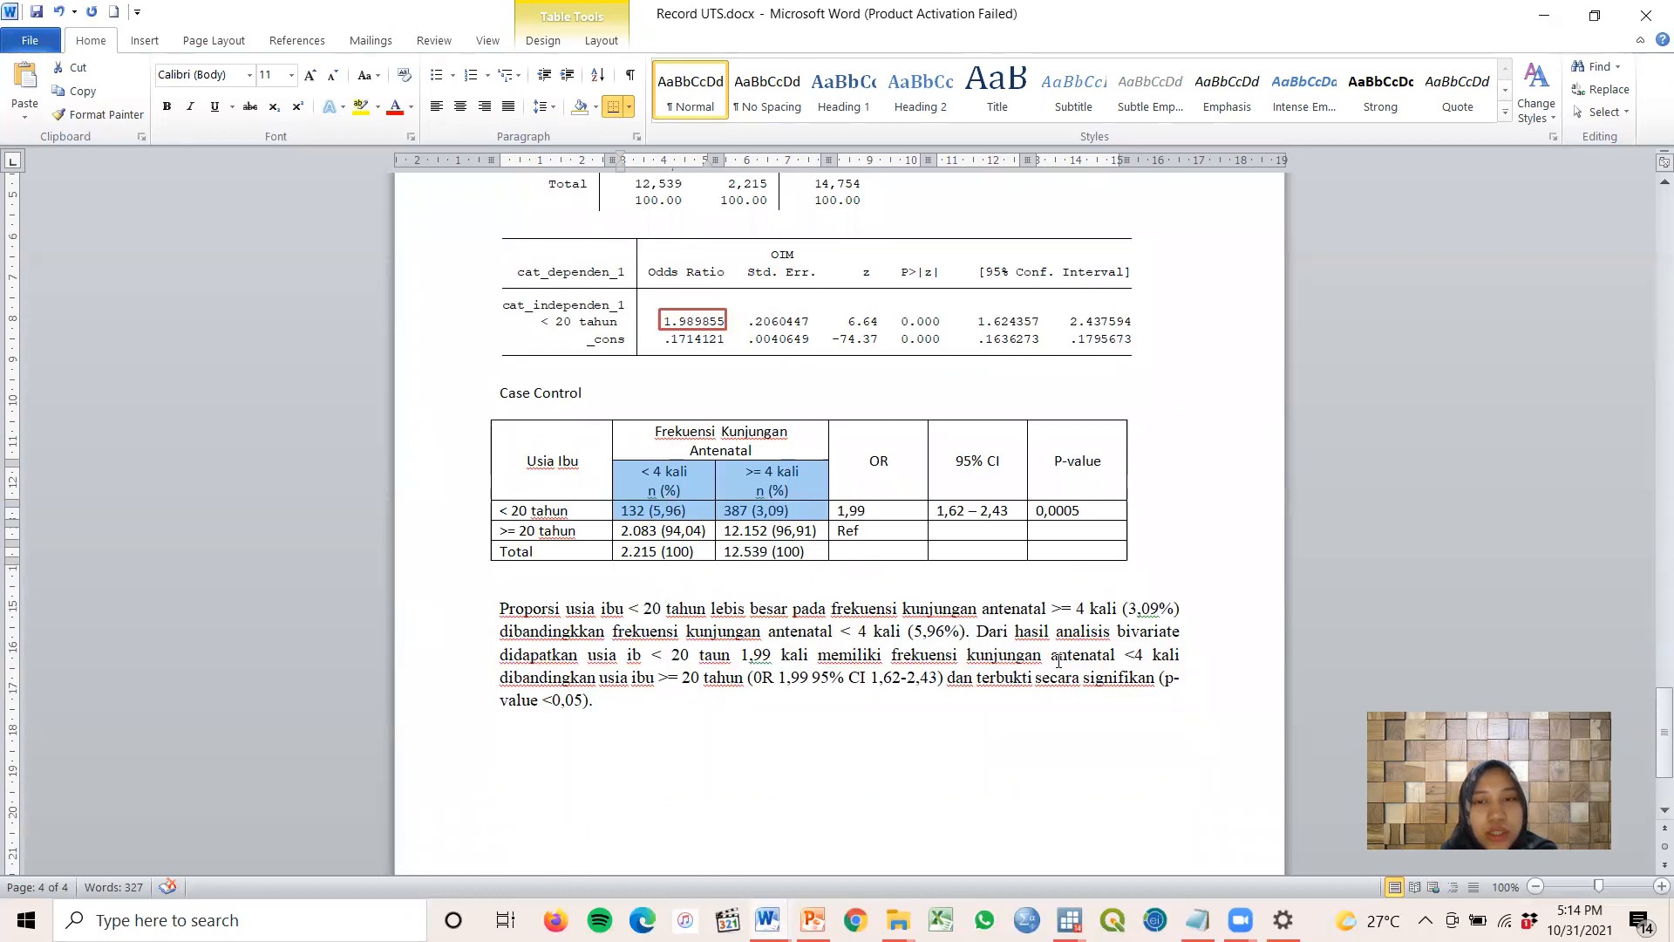
Correct the misspelled words in the second interpretation sentence to 'ibu' and 'tahun'
click(633, 654)
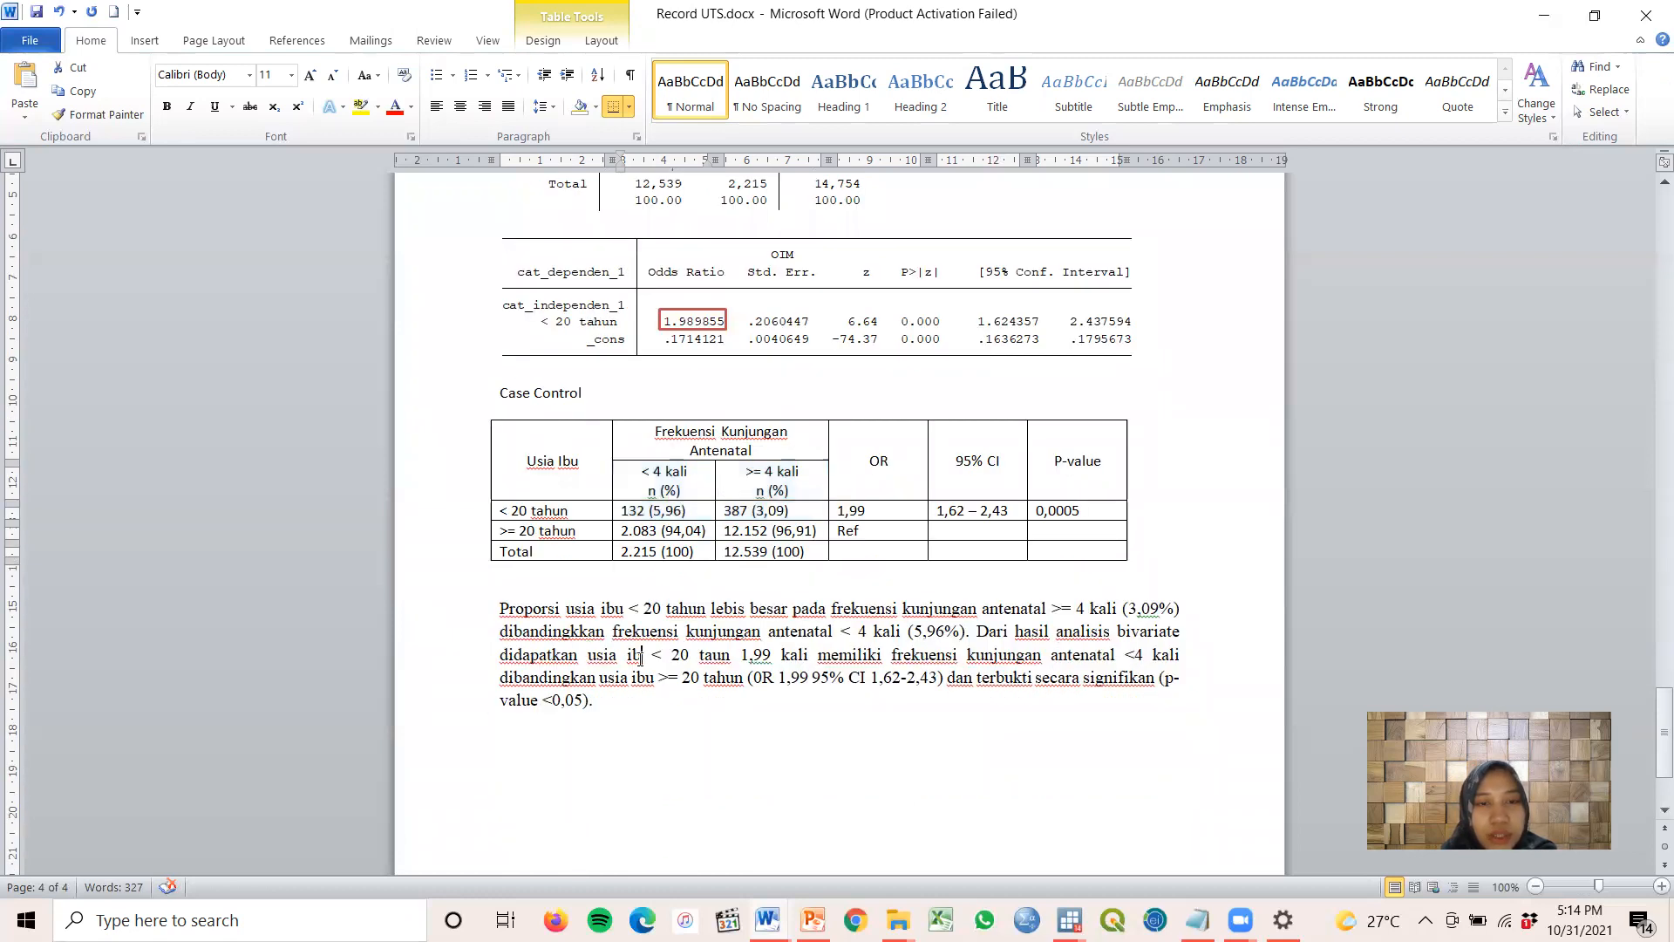
text(u)
click(720, 655)
text(h)
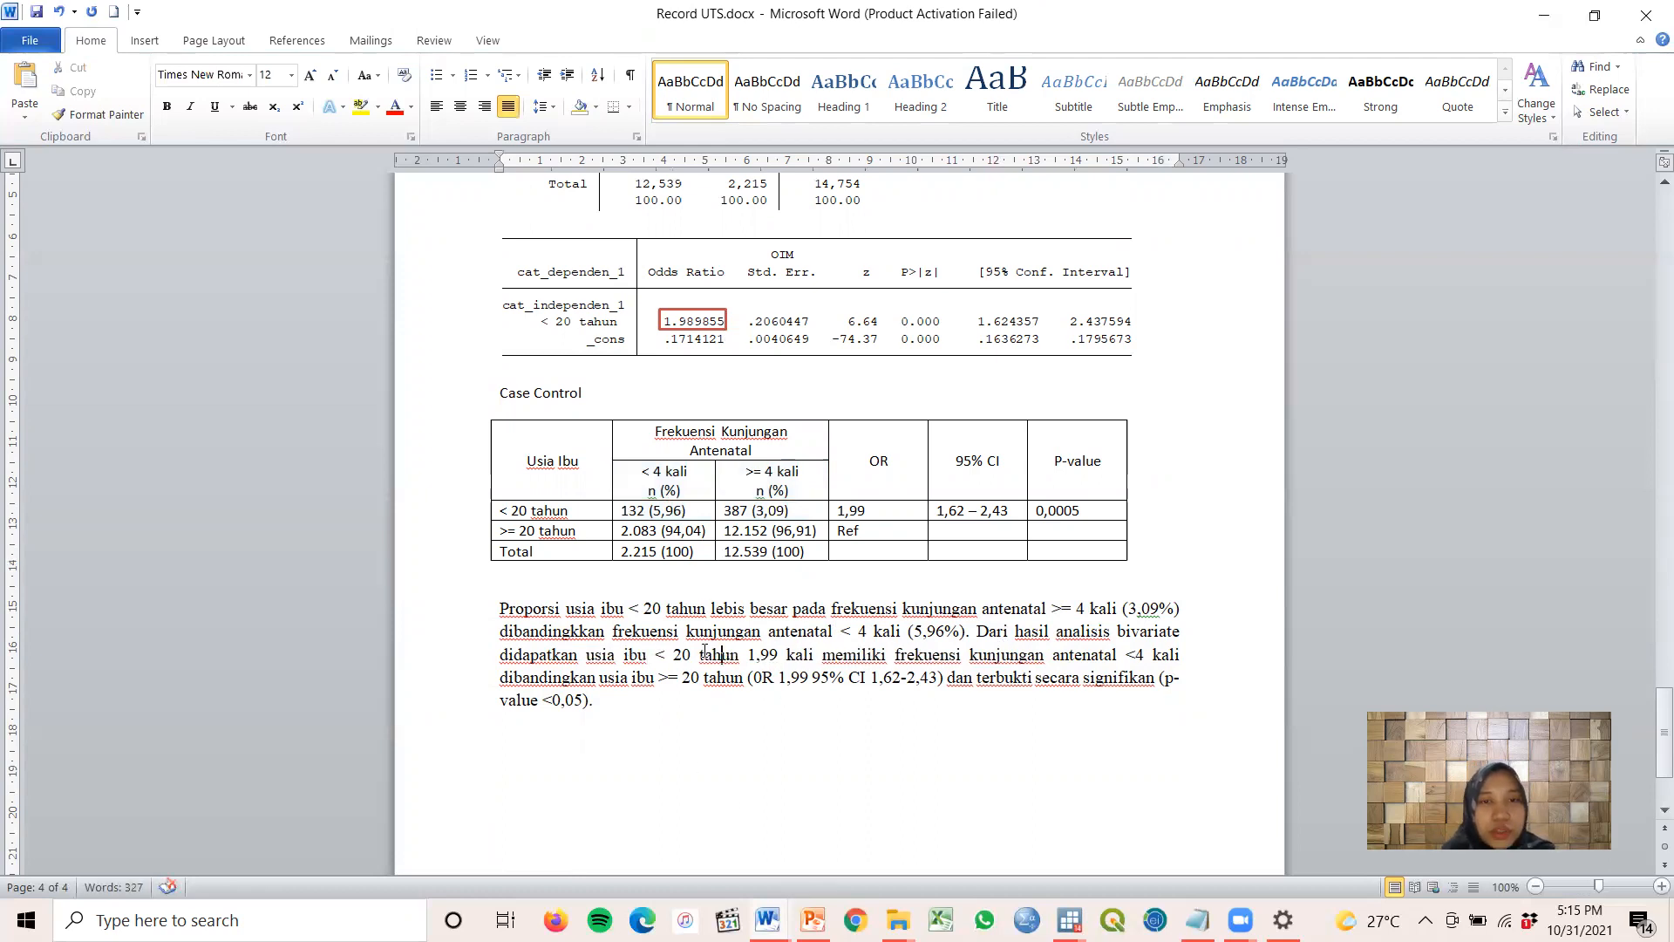
Insert a space between '<' and '4 kali' in the second interpretation sentence below the Case Control table
drag(633, 459, 689, 534)
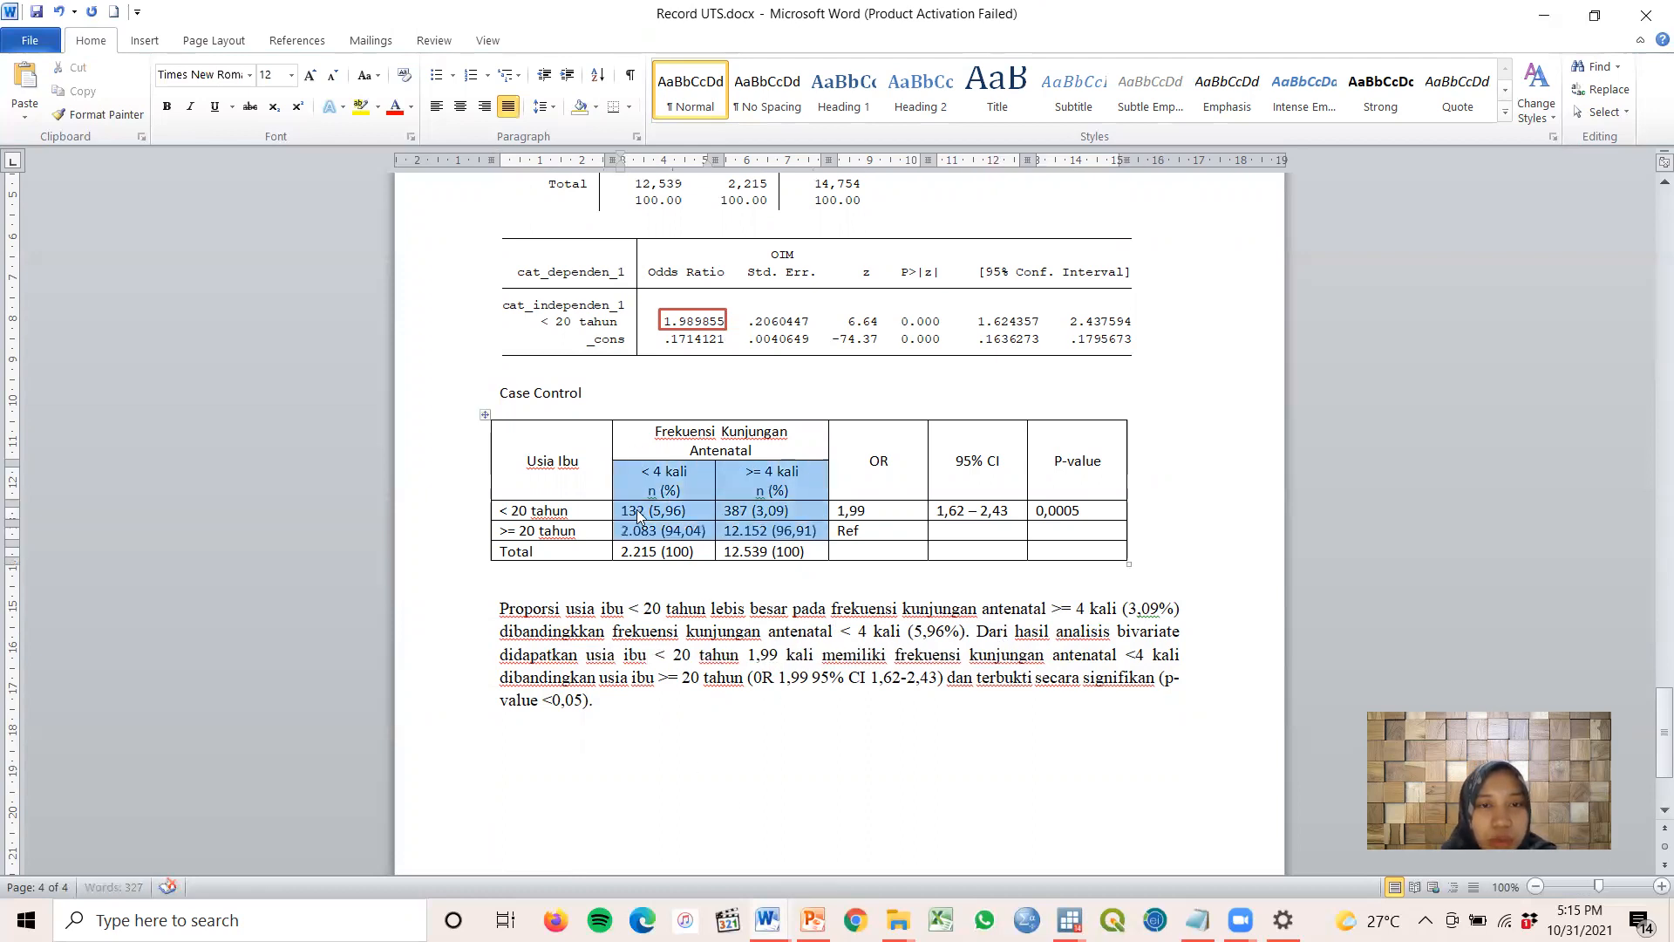
click(660, 512)
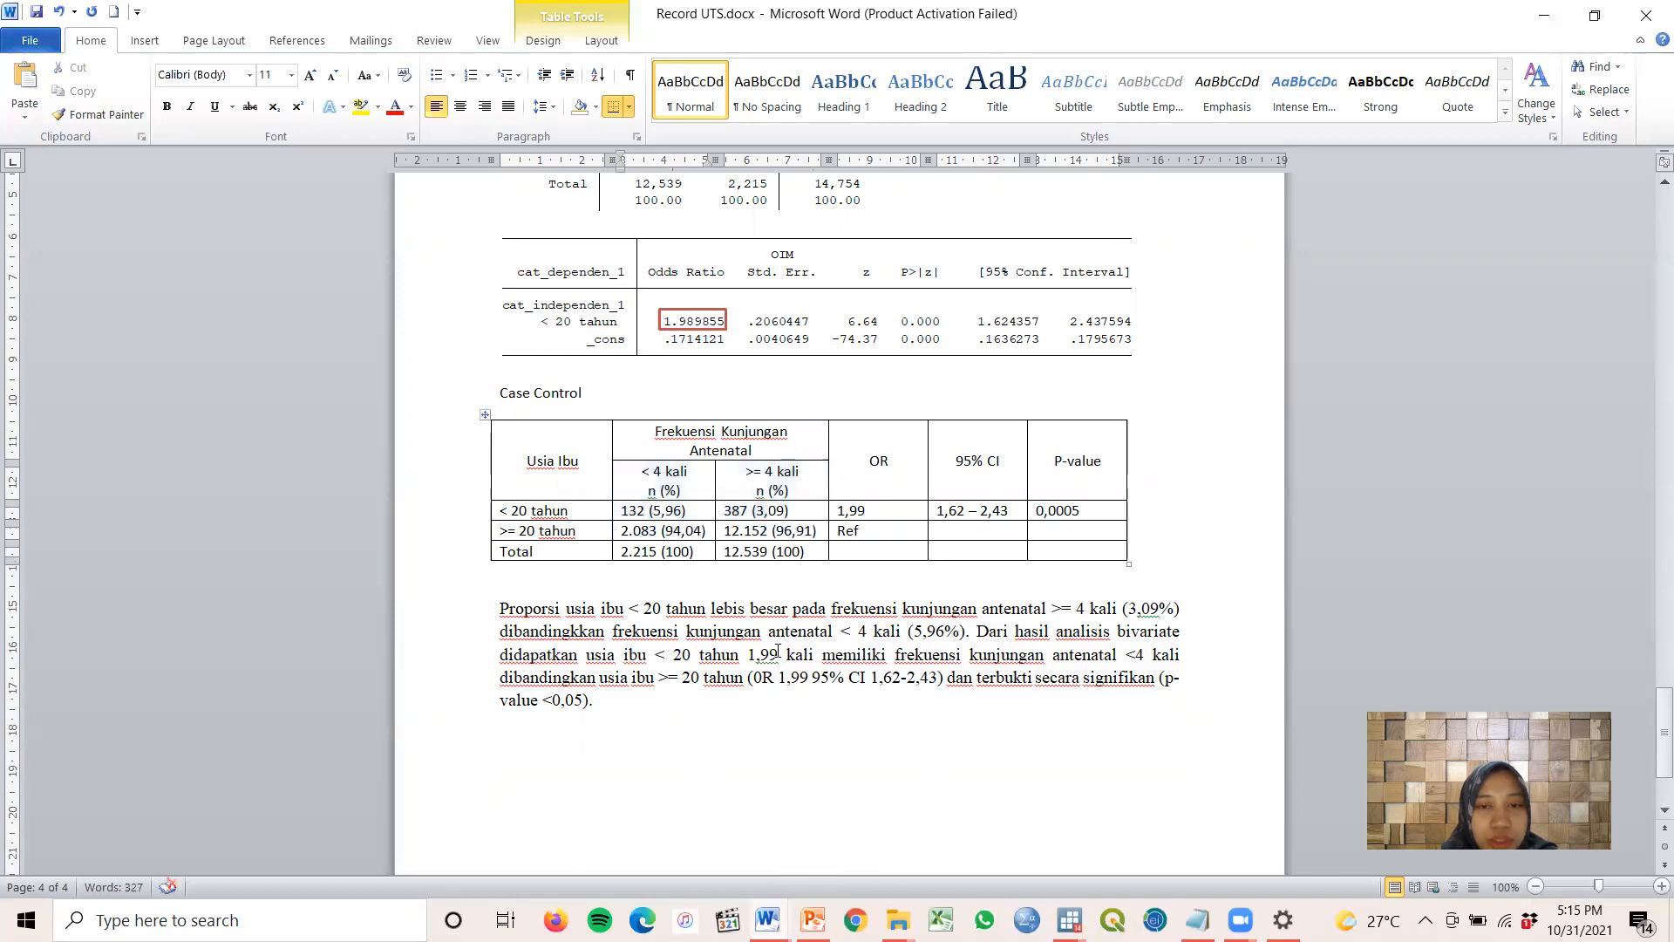
drag(874, 512, 834, 512)
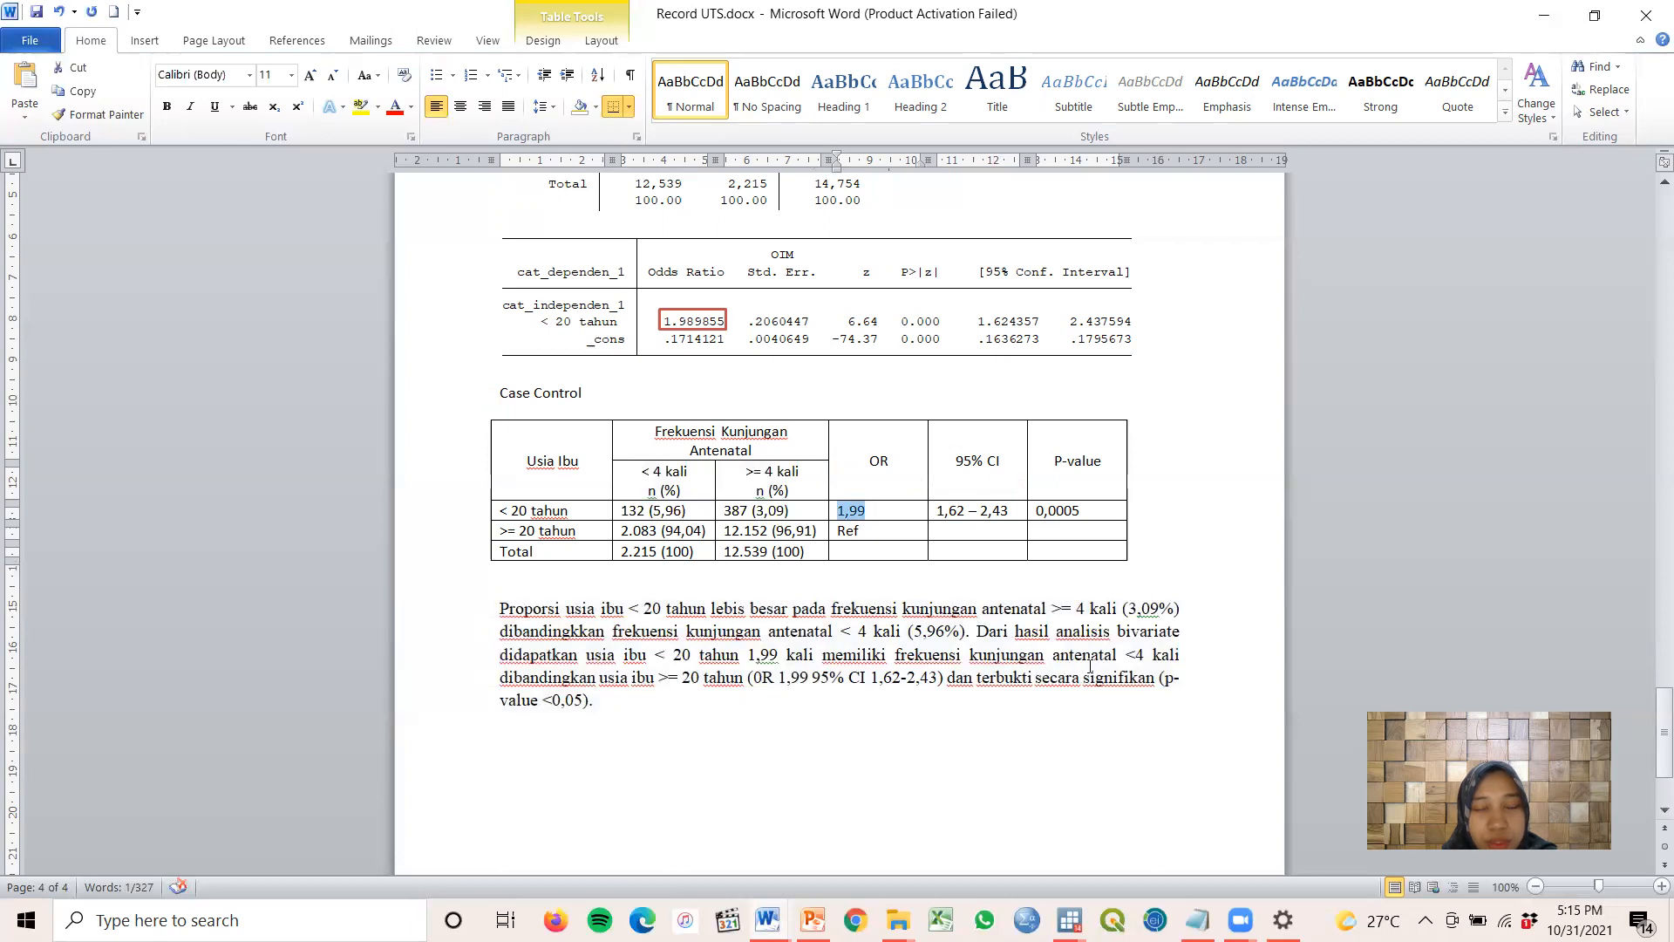
click(1137, 655)
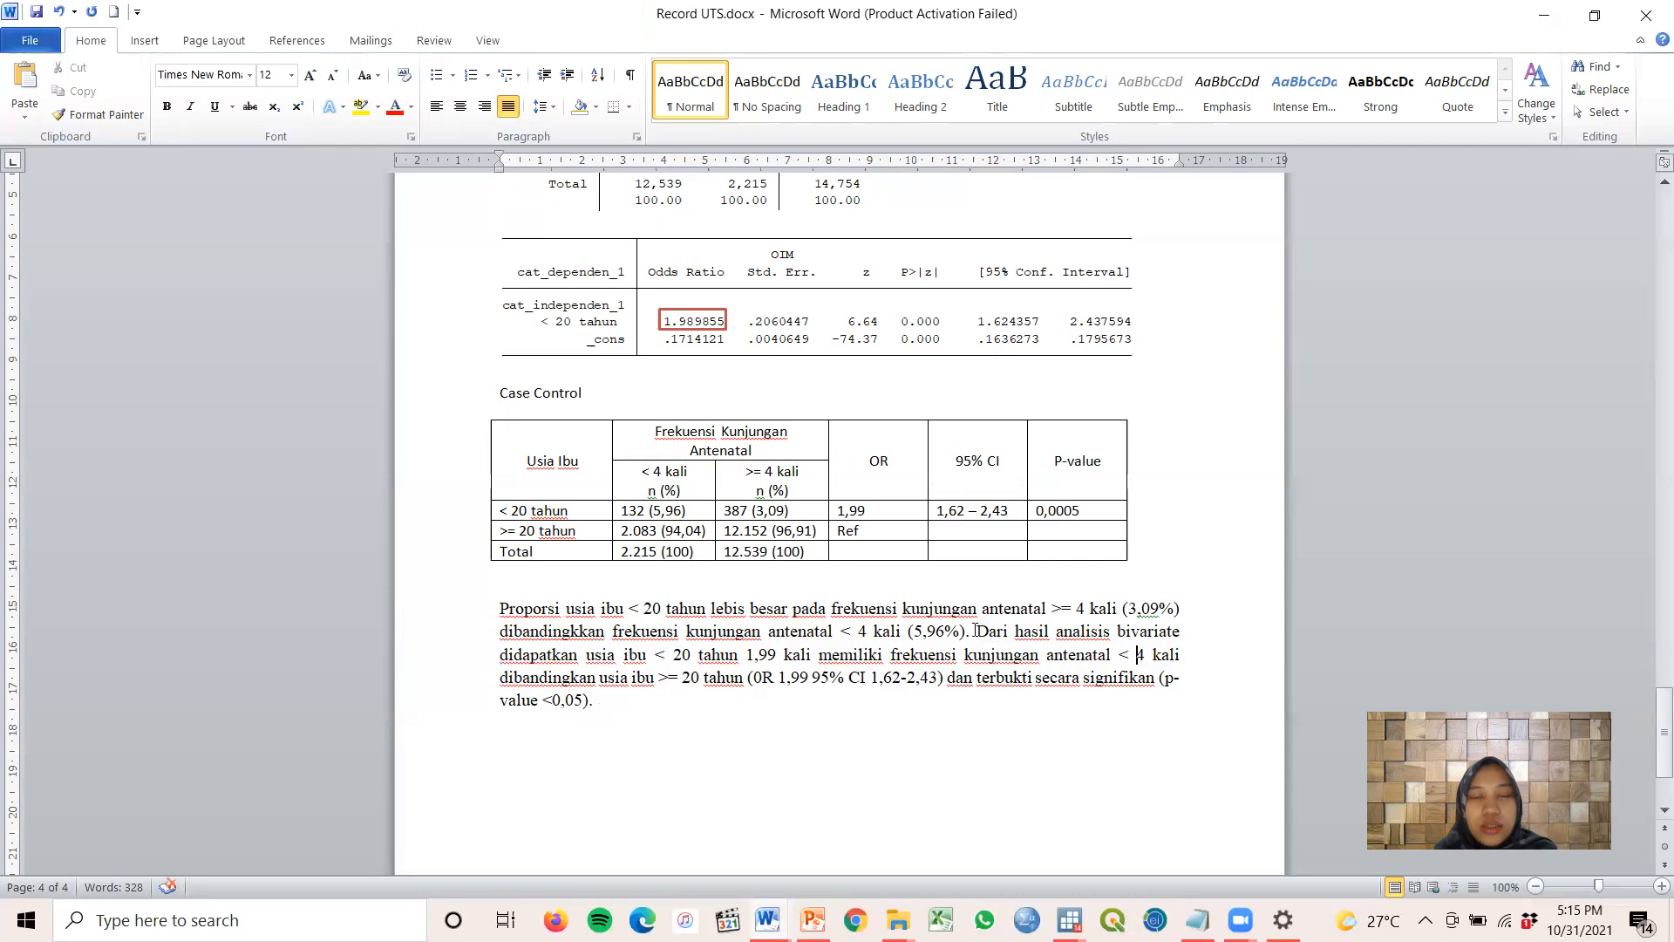
Check the second interpretation sentence against the < 20 tahun row, the visit-frequency columns and the OR in the Case Control table
drag(975, 631, 1073, 631)
drag(891, 663, 647, 666)
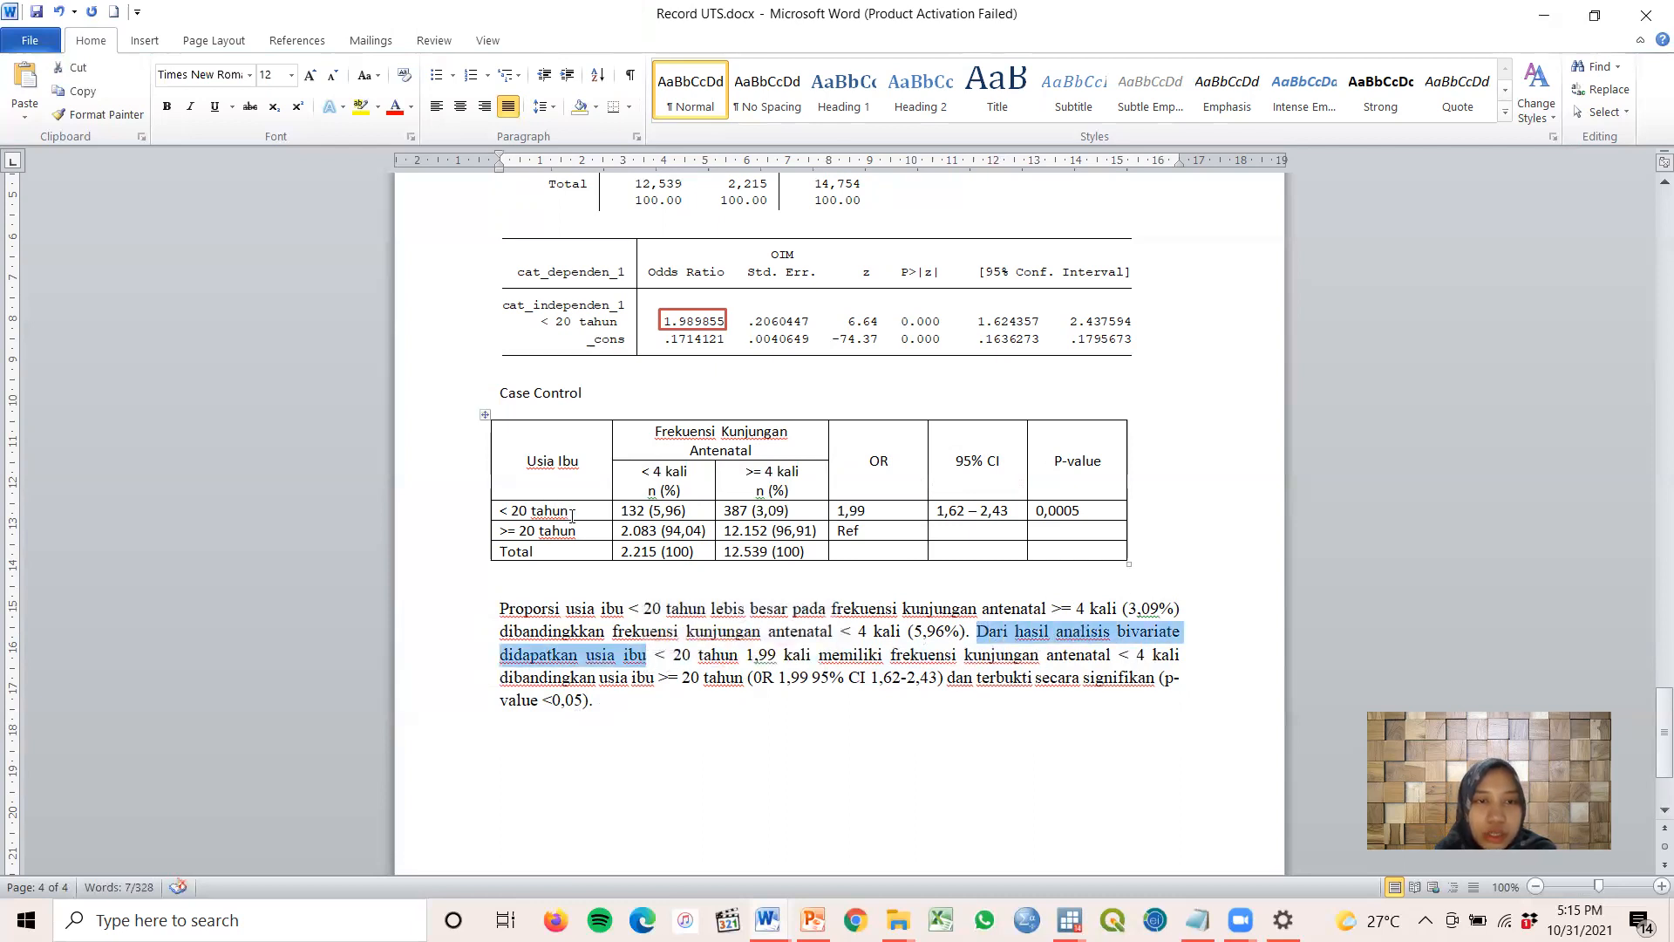
click(585, 510)
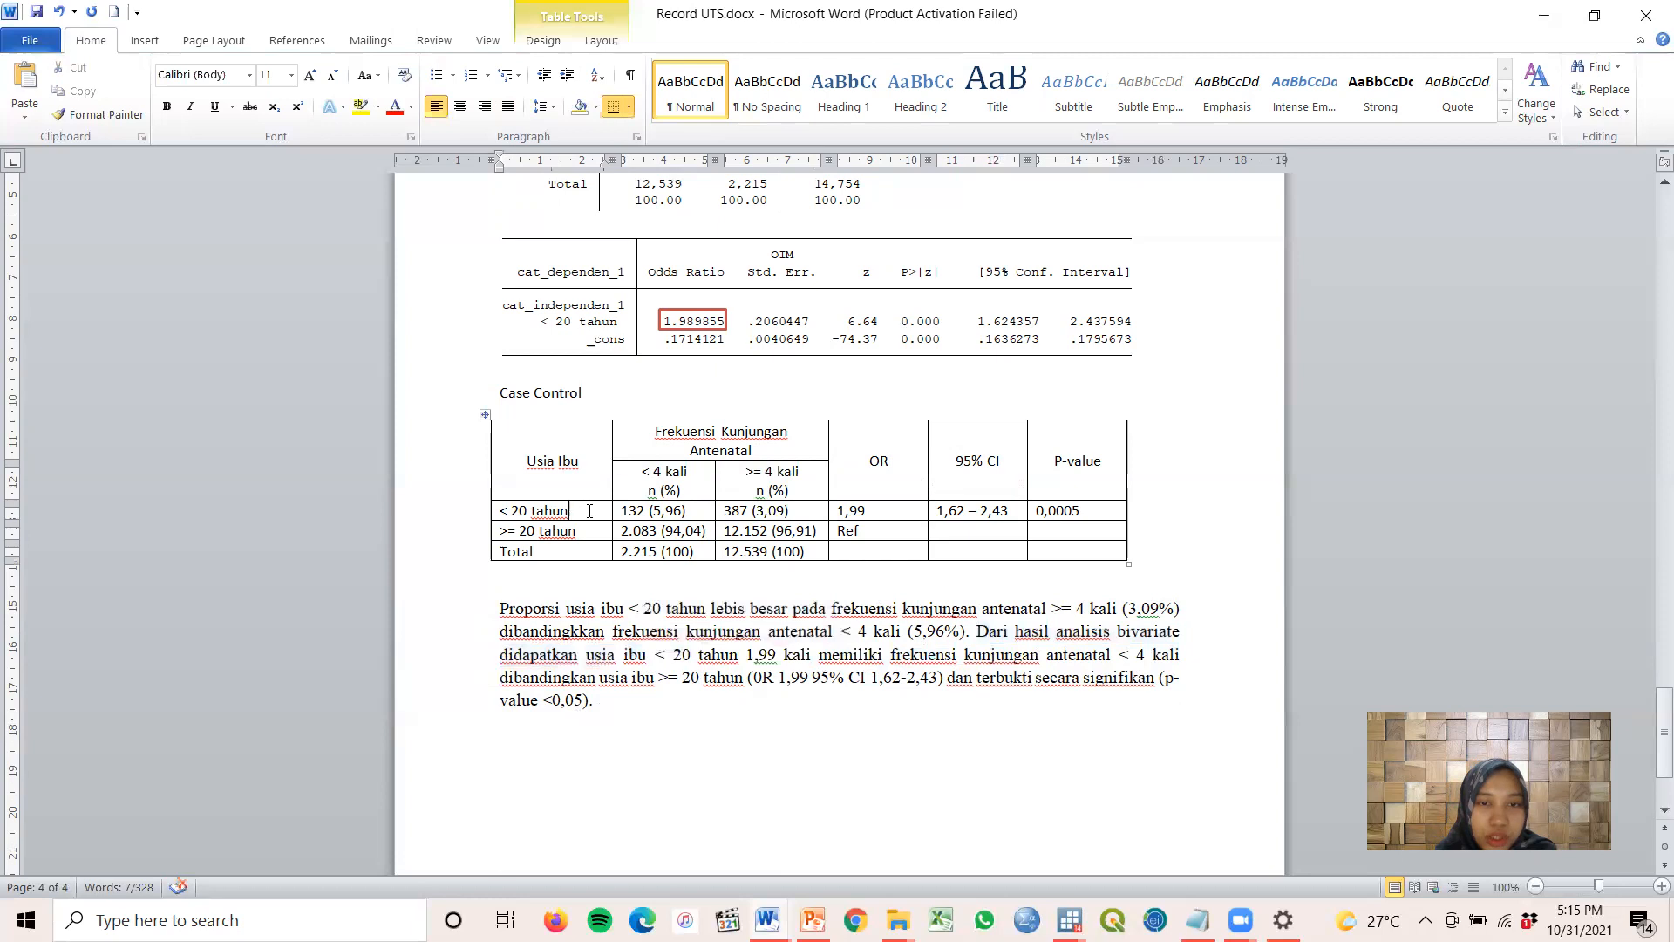
click(836, 509)
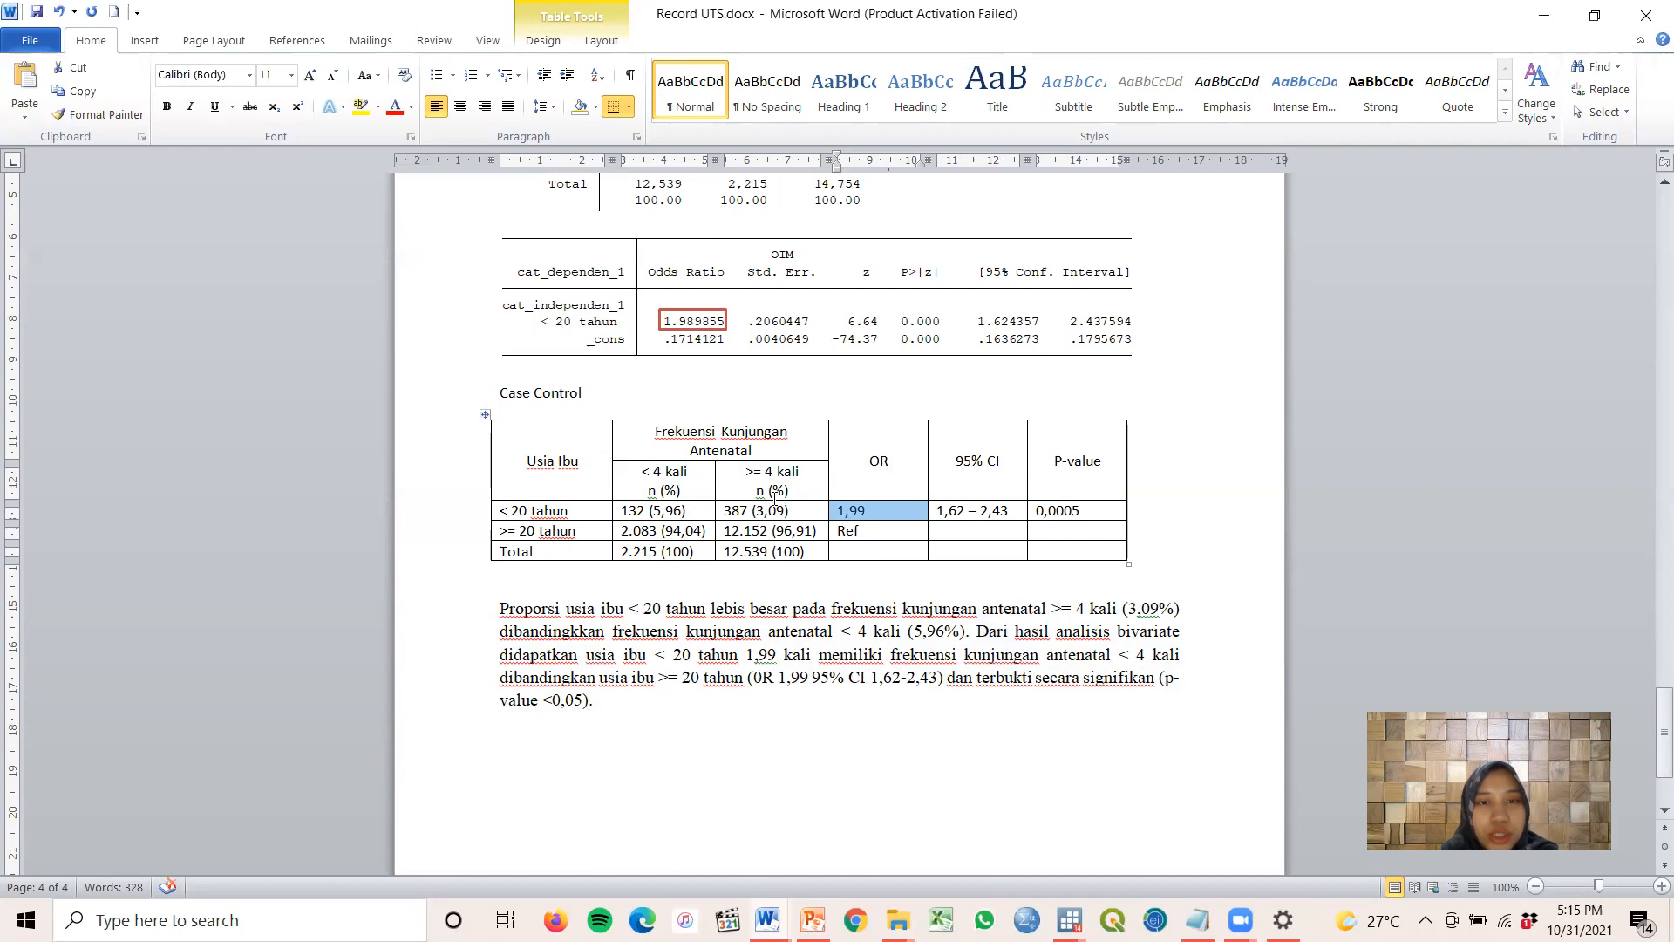
drag(752, 469, 795, 528)
click(805, 531)
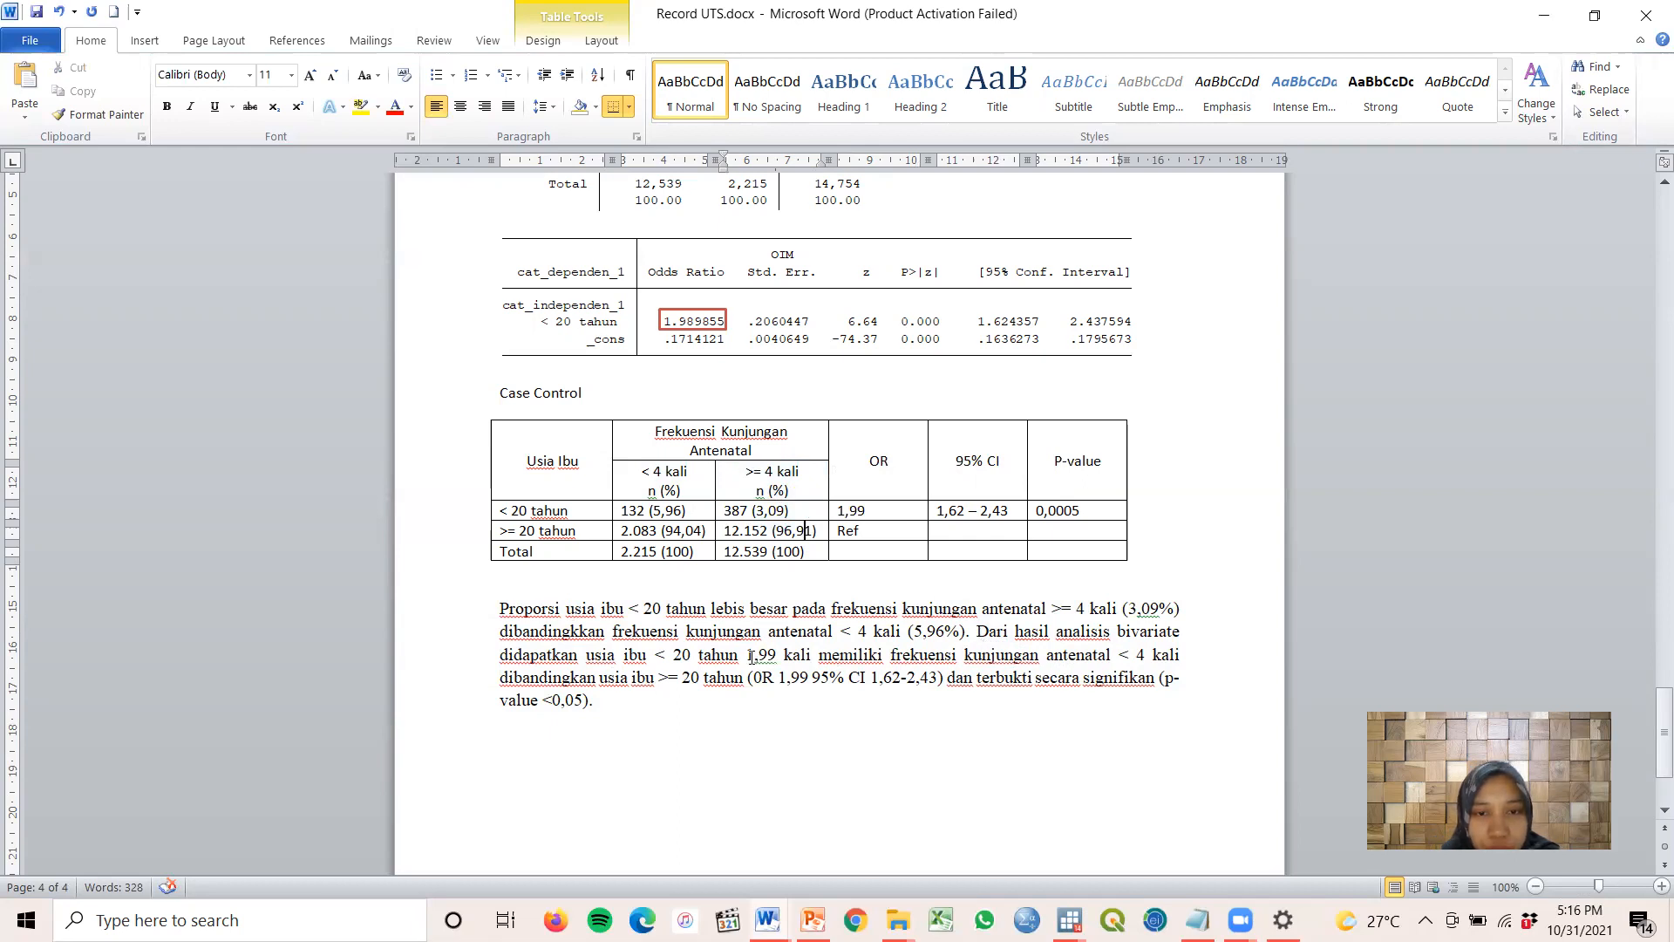
drag(746, 655, 818, 655)
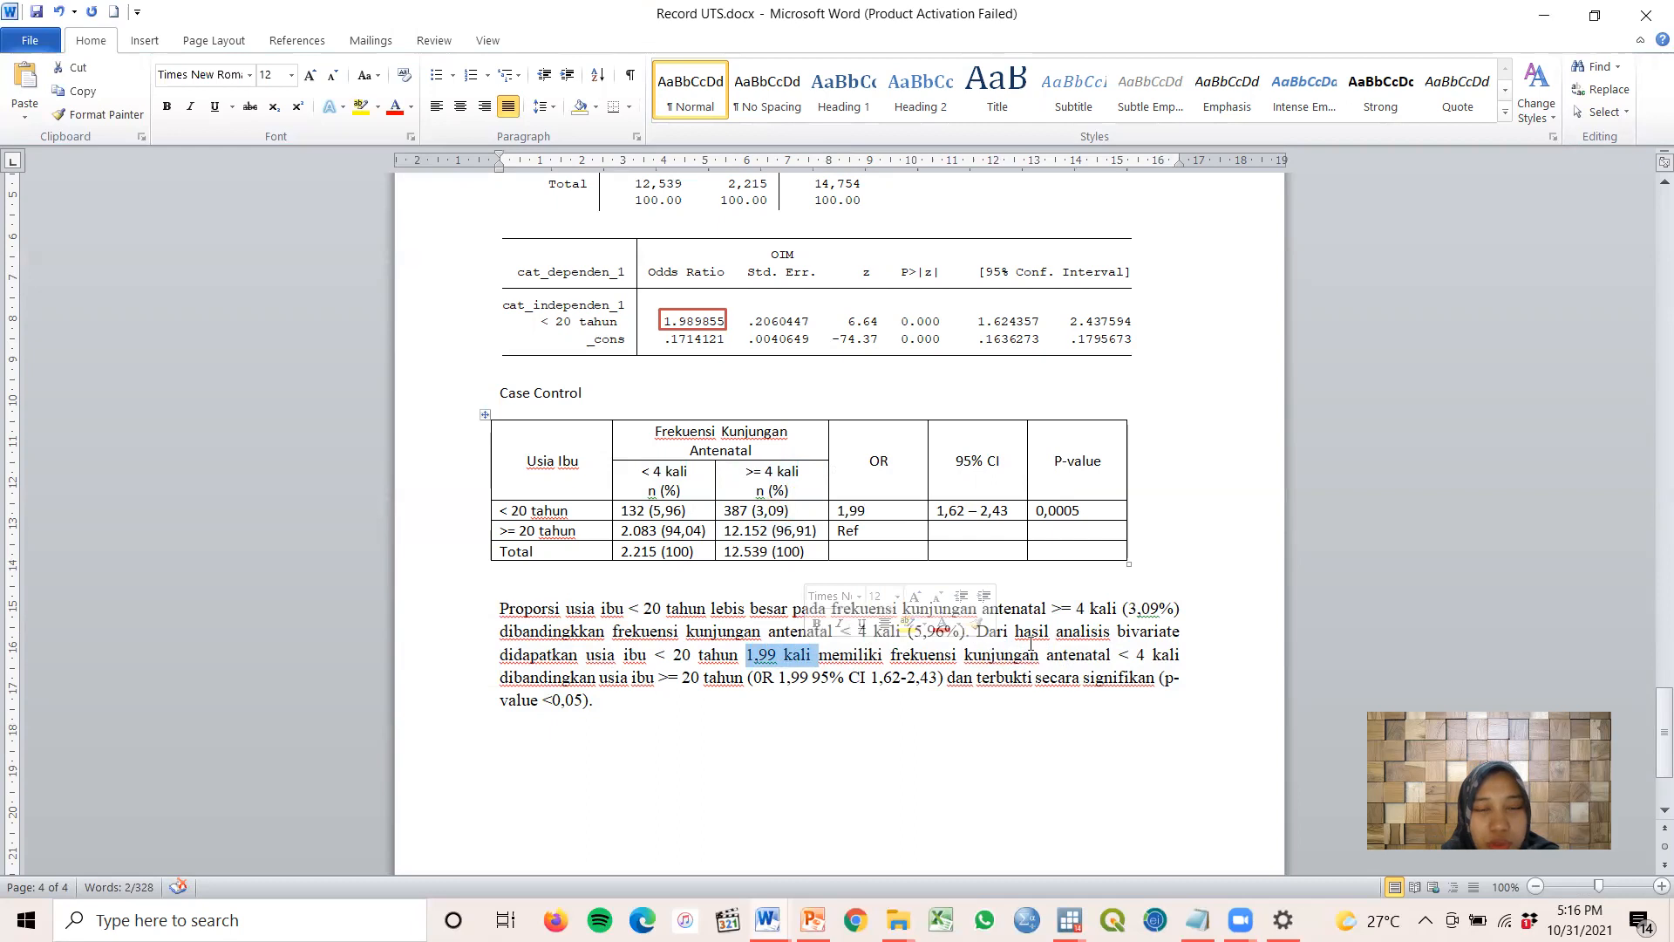
click(589, 516)
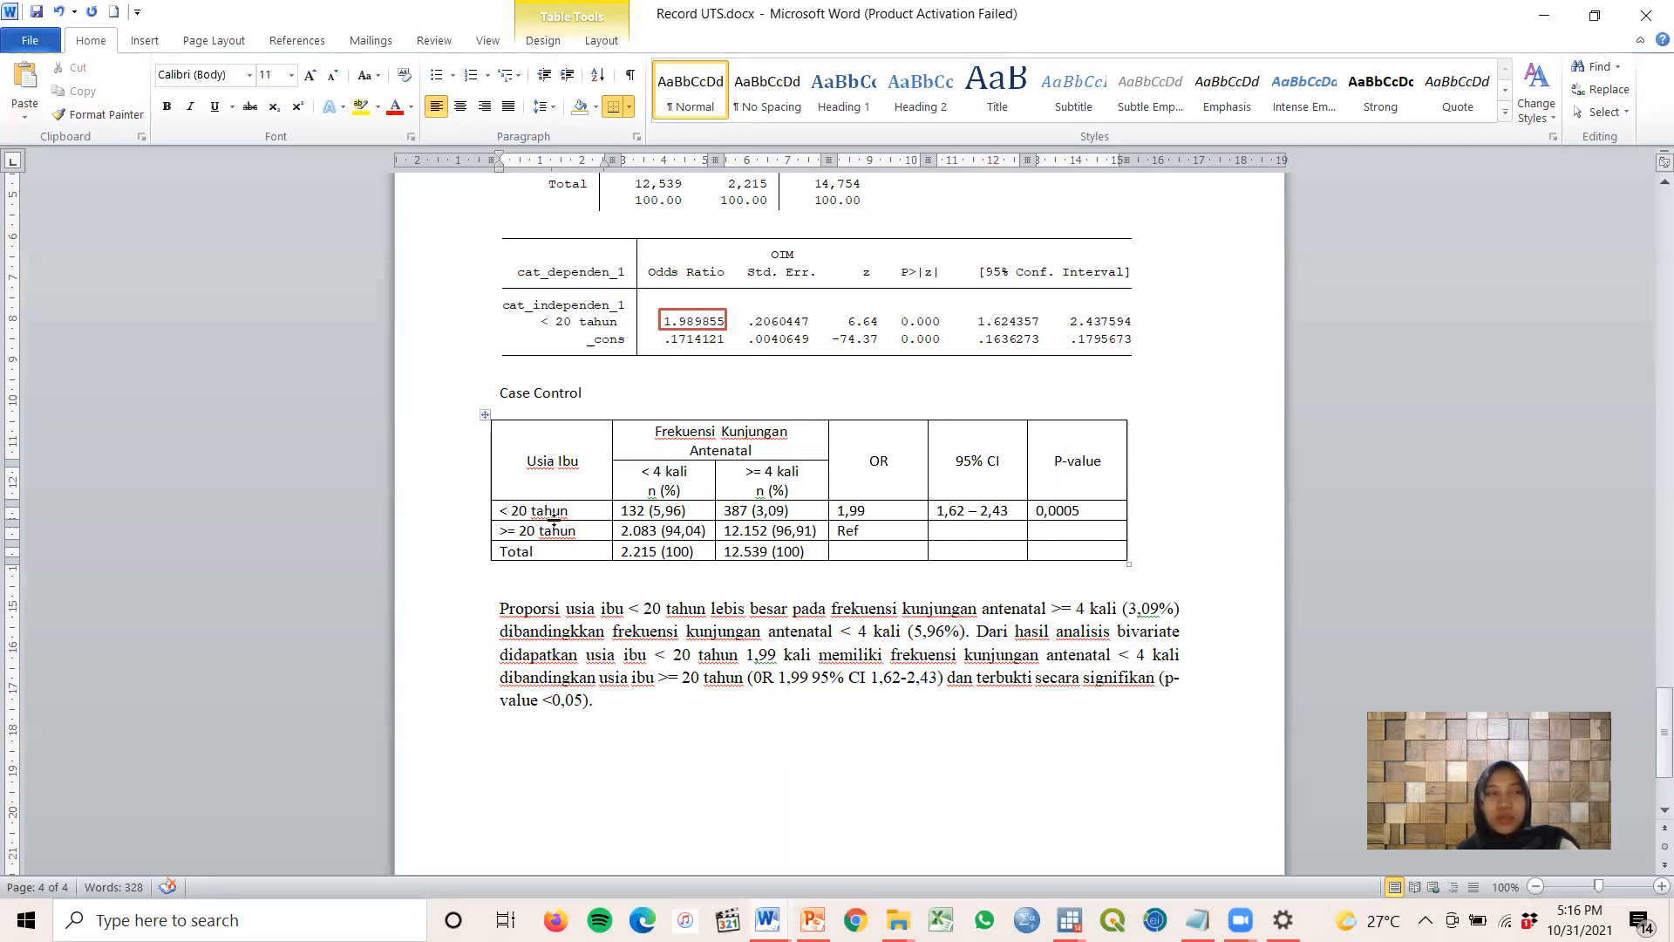
Review the bivariate section of Record UTS.docx, comparing the Cohort/Ekperimen/Cross Sectional risk ratio results with the Case Control odds ratio results
scroll(603, 560, down, 1)
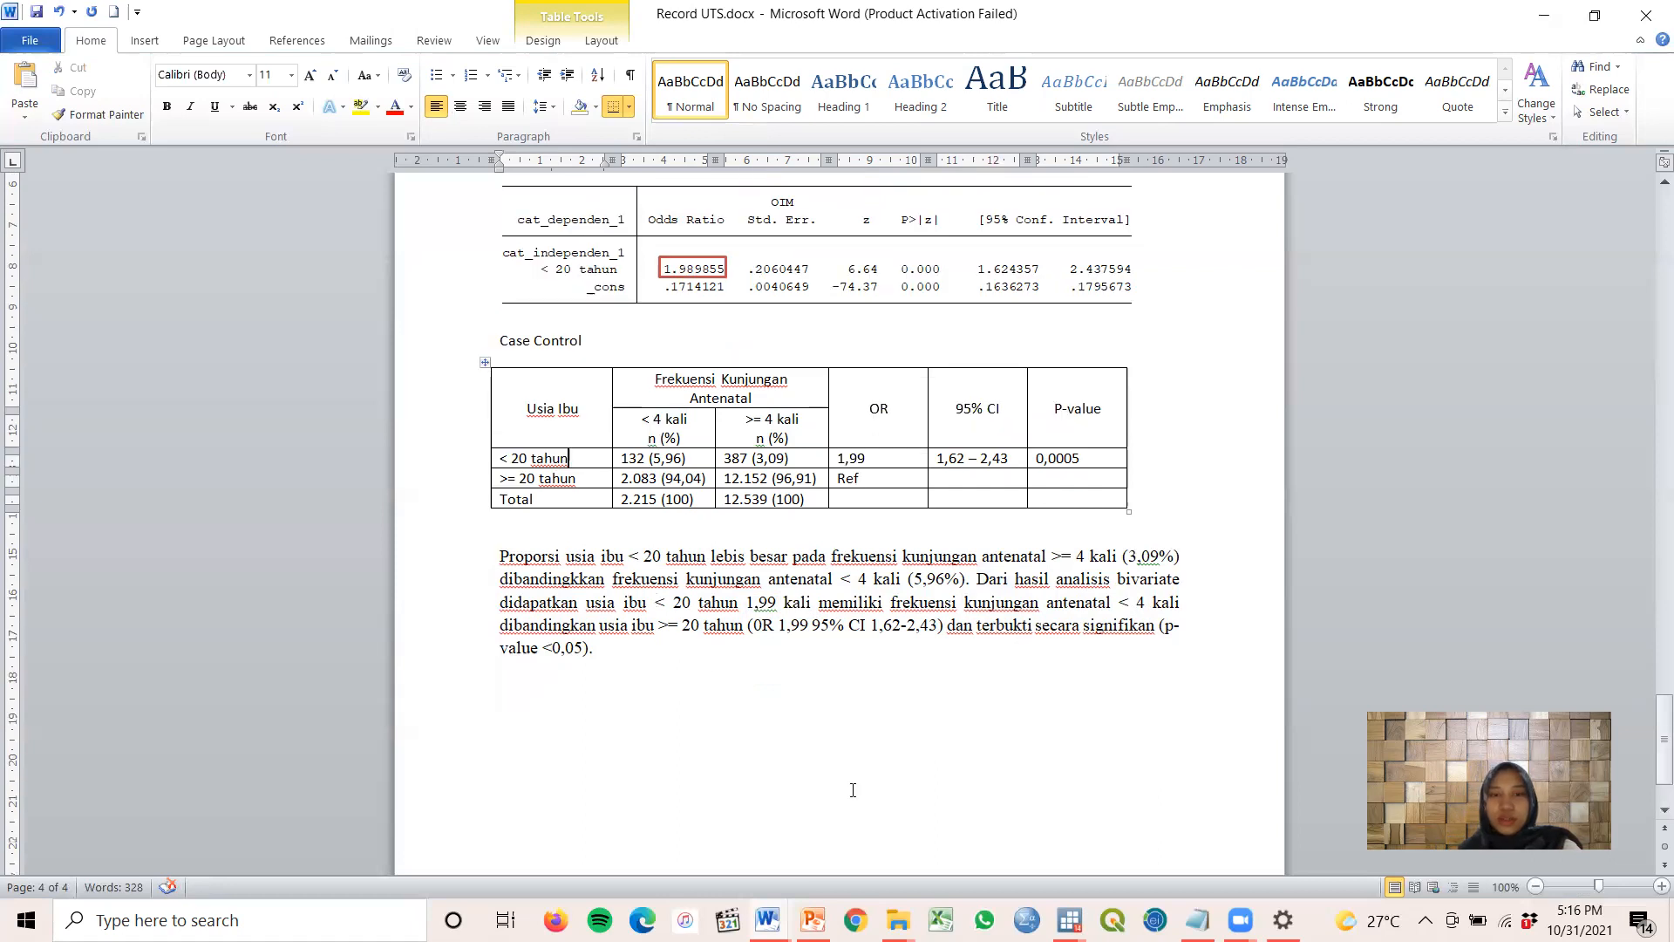
scroll(852, 790, down, 3)
scroll(853, 789, up, 2)
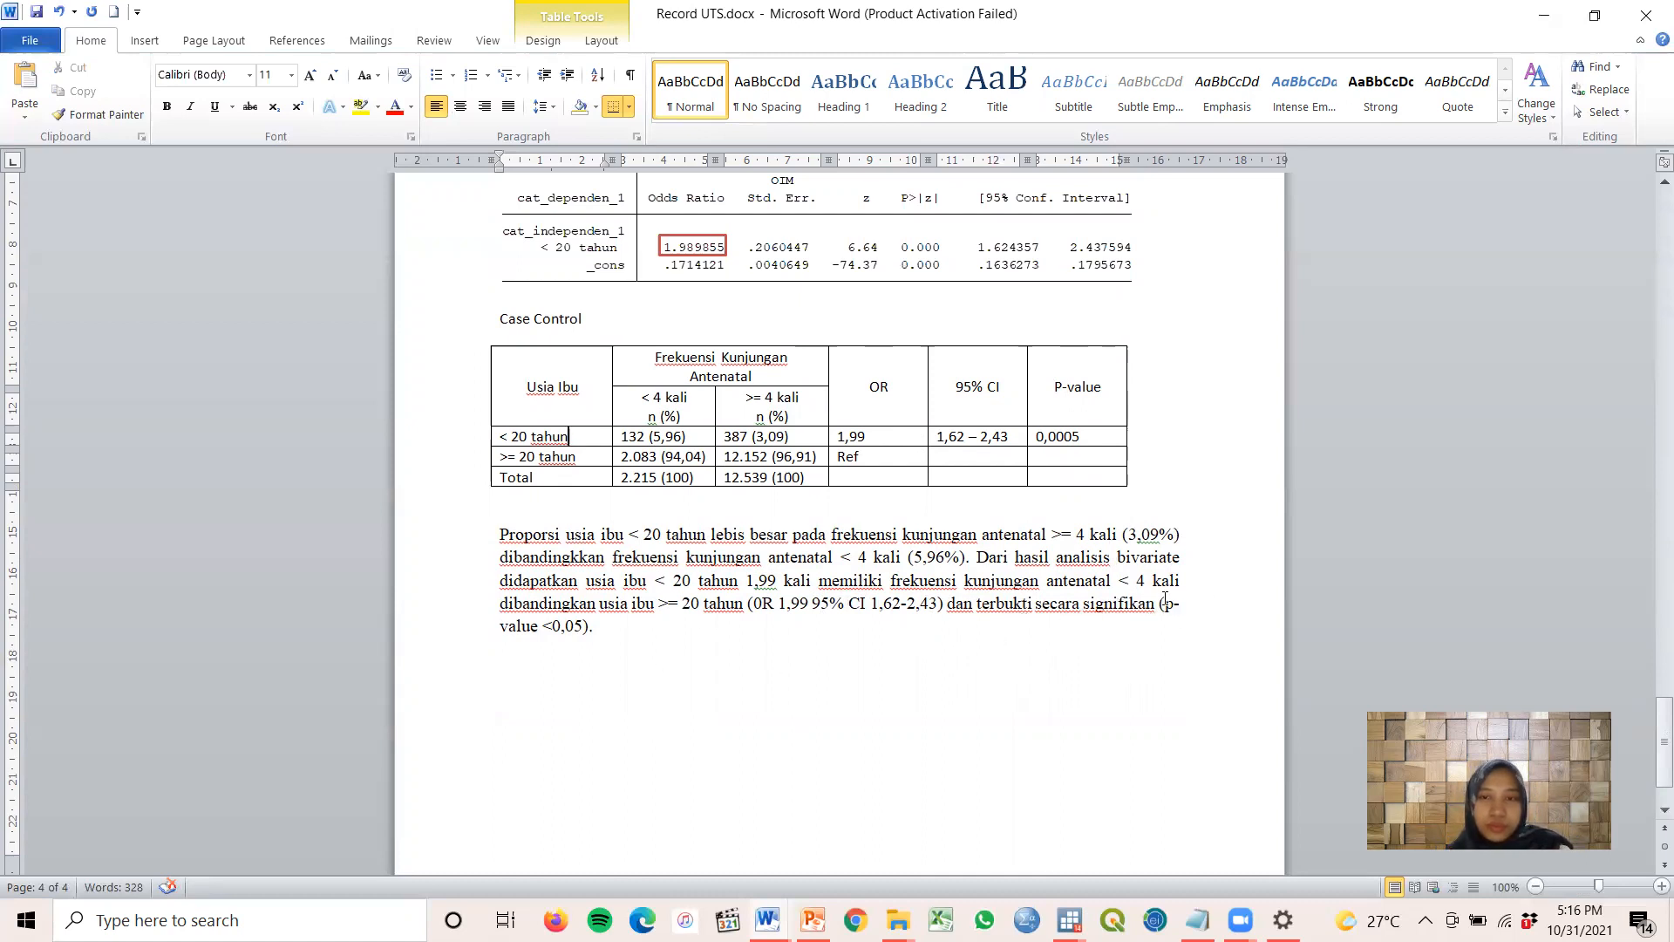
scroll(1116, 673, up, 10)
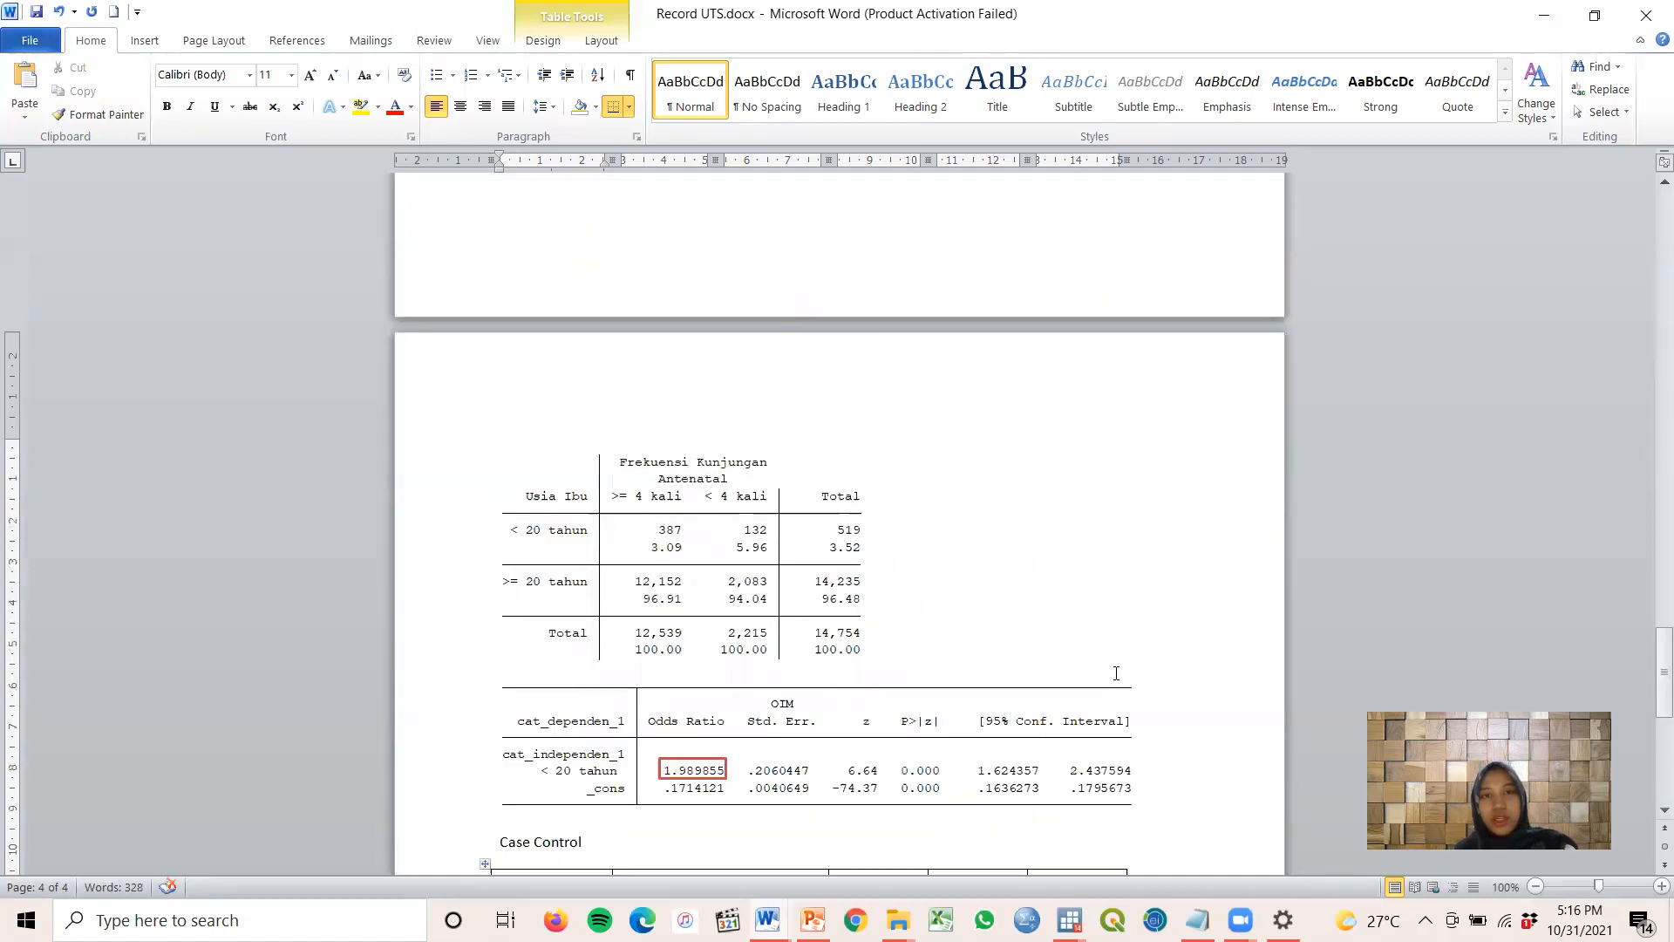
scroll(1116, 673, up, 18)
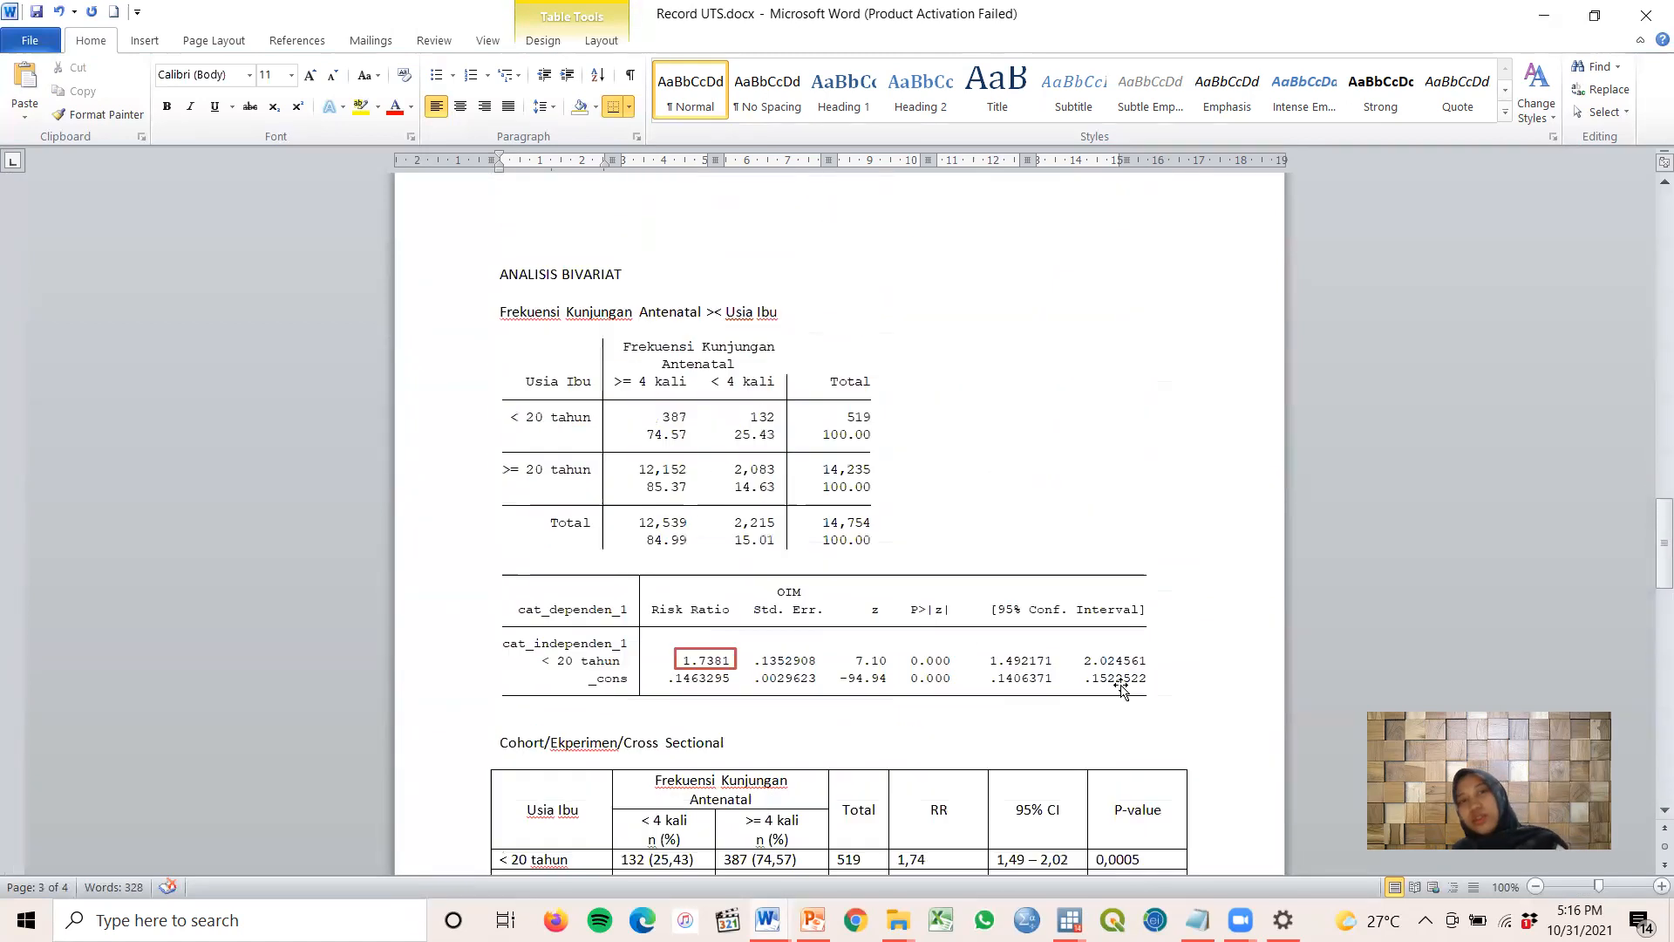
scroll(1121, 689, up, 3)
scroll(1120, 685, down, 8)
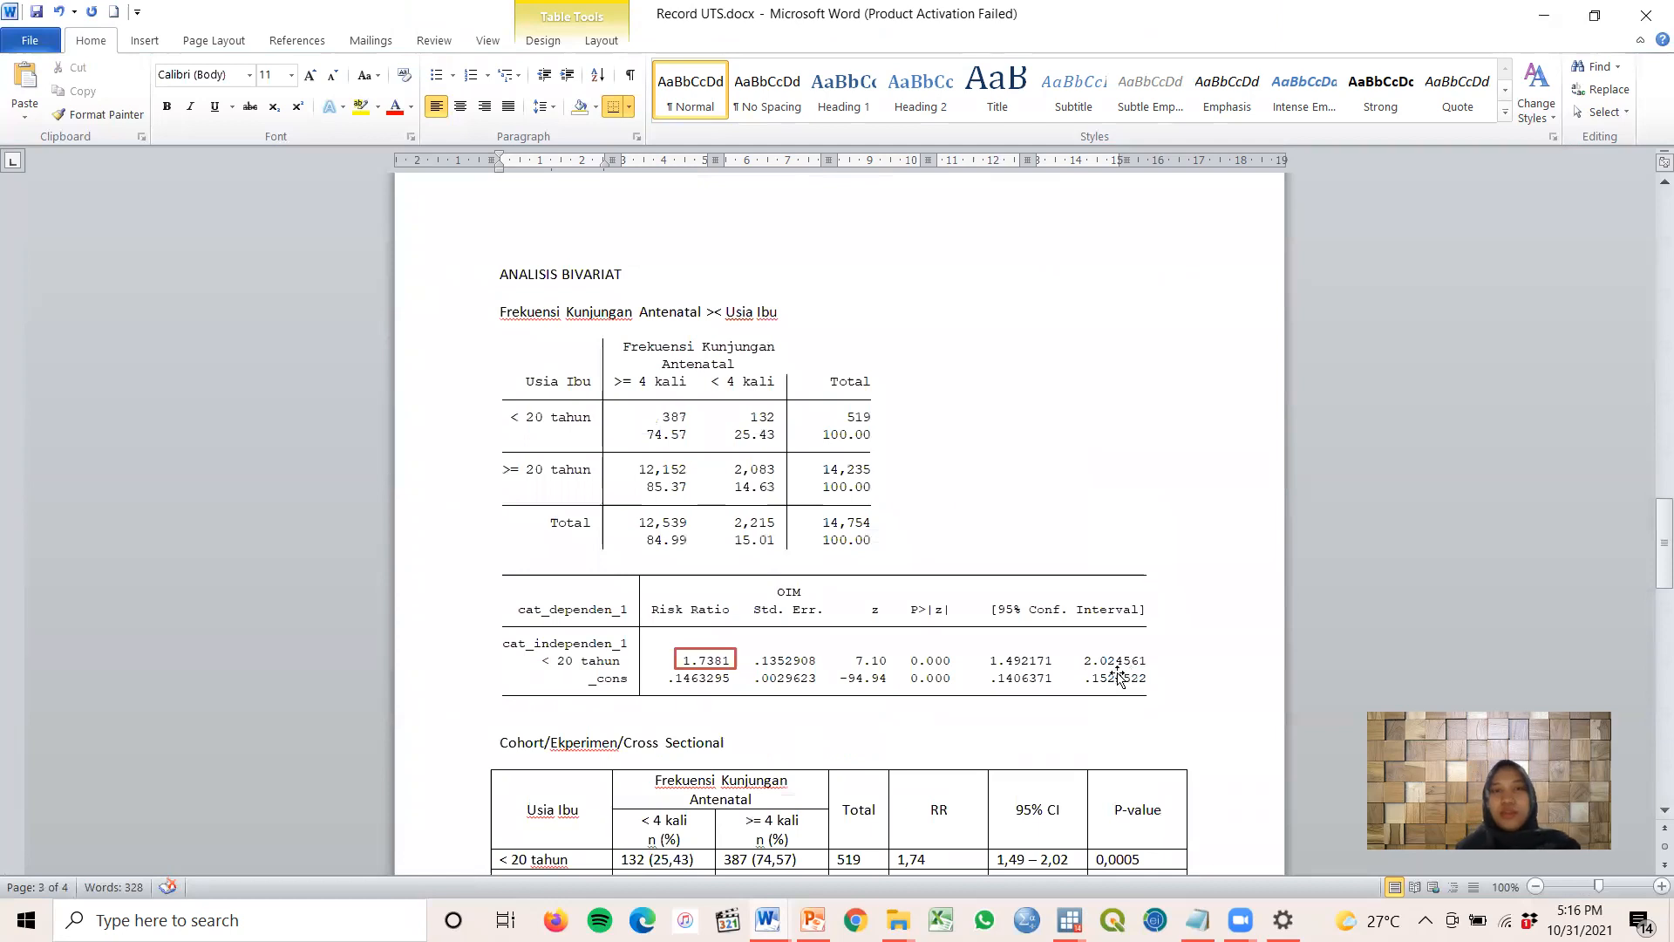
scroll(1003, 695, down, 6)
scroll(1003, 695, up, 4)
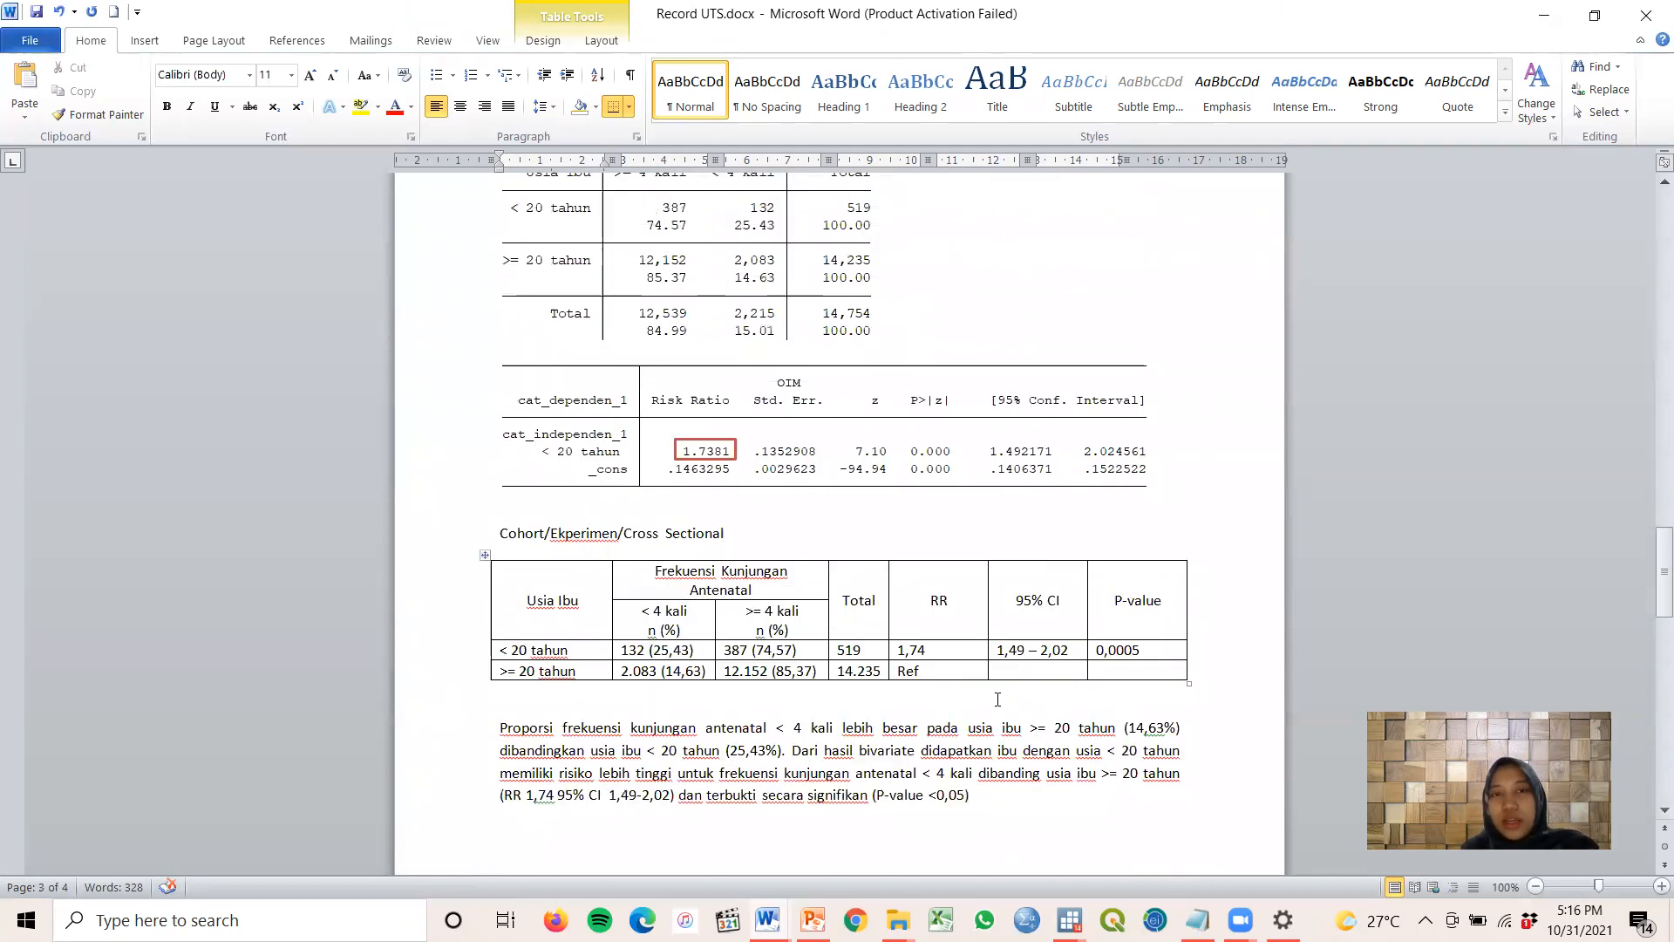
scroll(998, 700, down, 14)
scroll(998, 699, down, 5)
scroll(995, 696, up, 4)
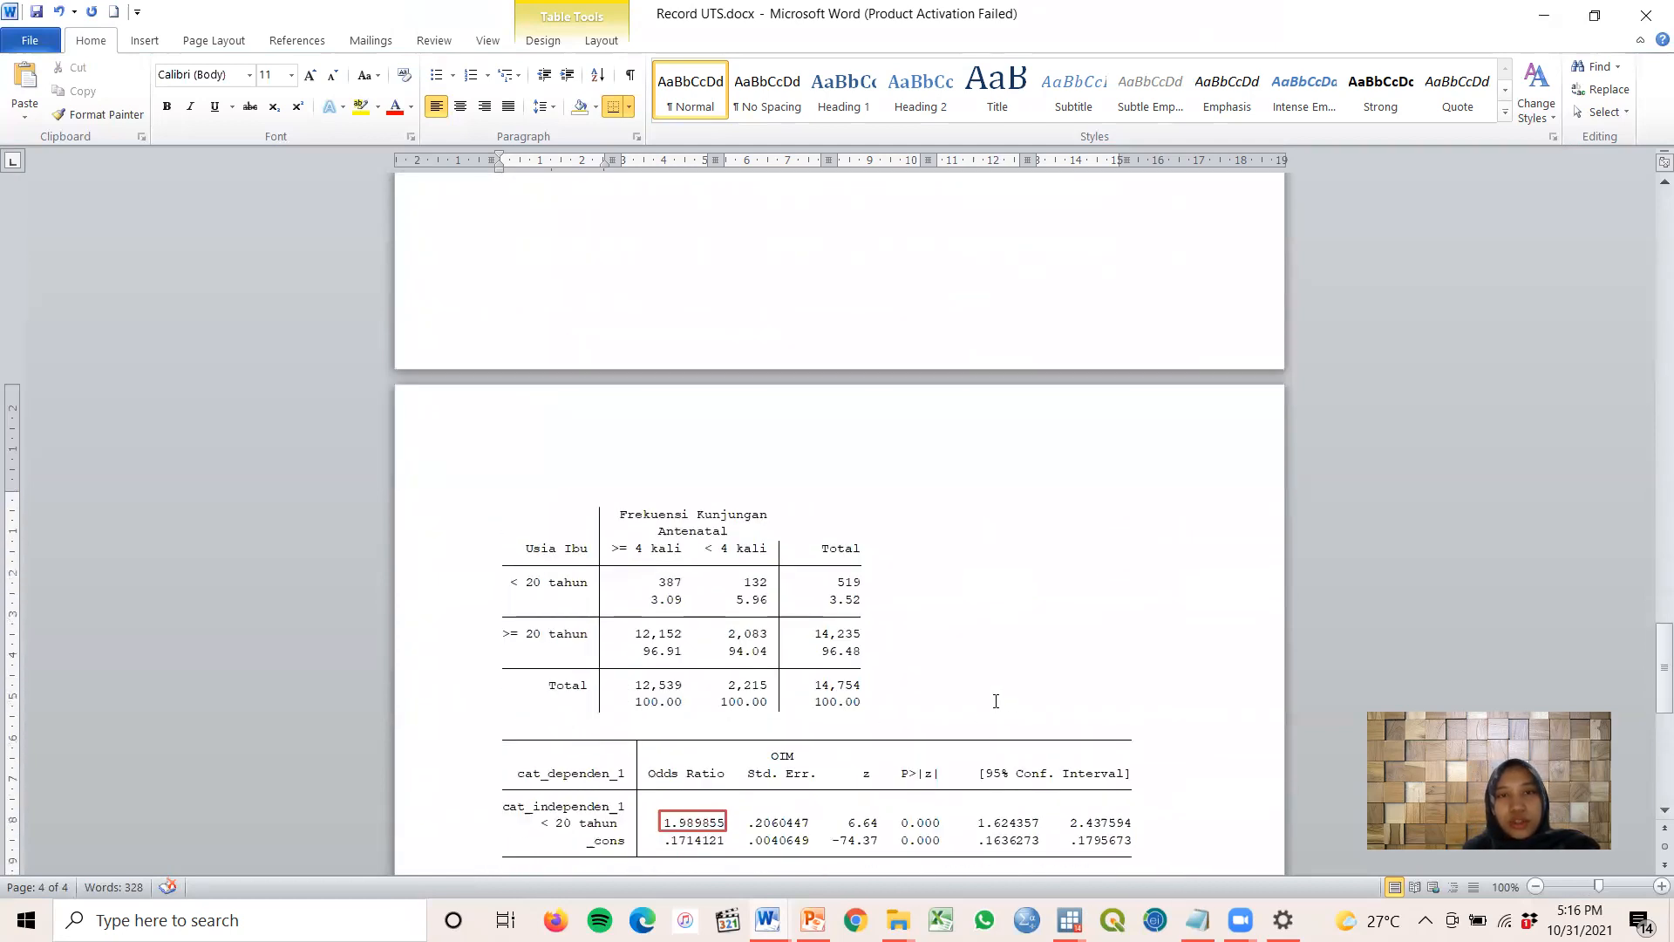
scroll(995, 695, down, 6)
scroll(808, 591, up, 6)
scroll(814, 598, down, 20)
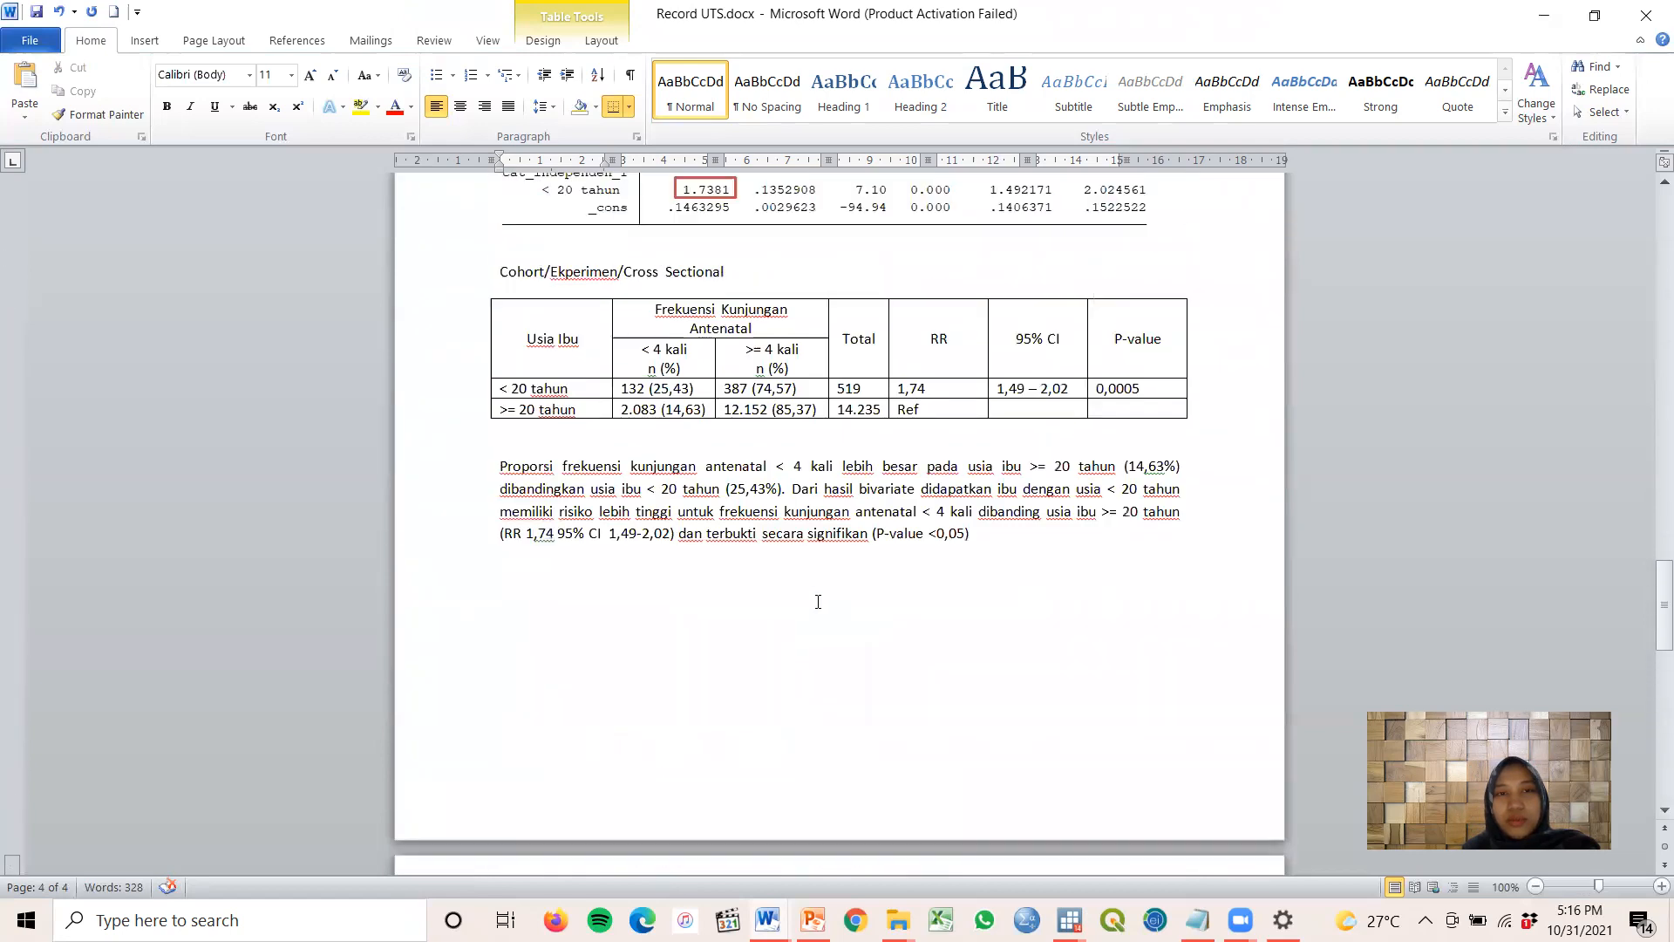
scroll(817, 600, up, 8)
scroll(773, 615, down, 18)
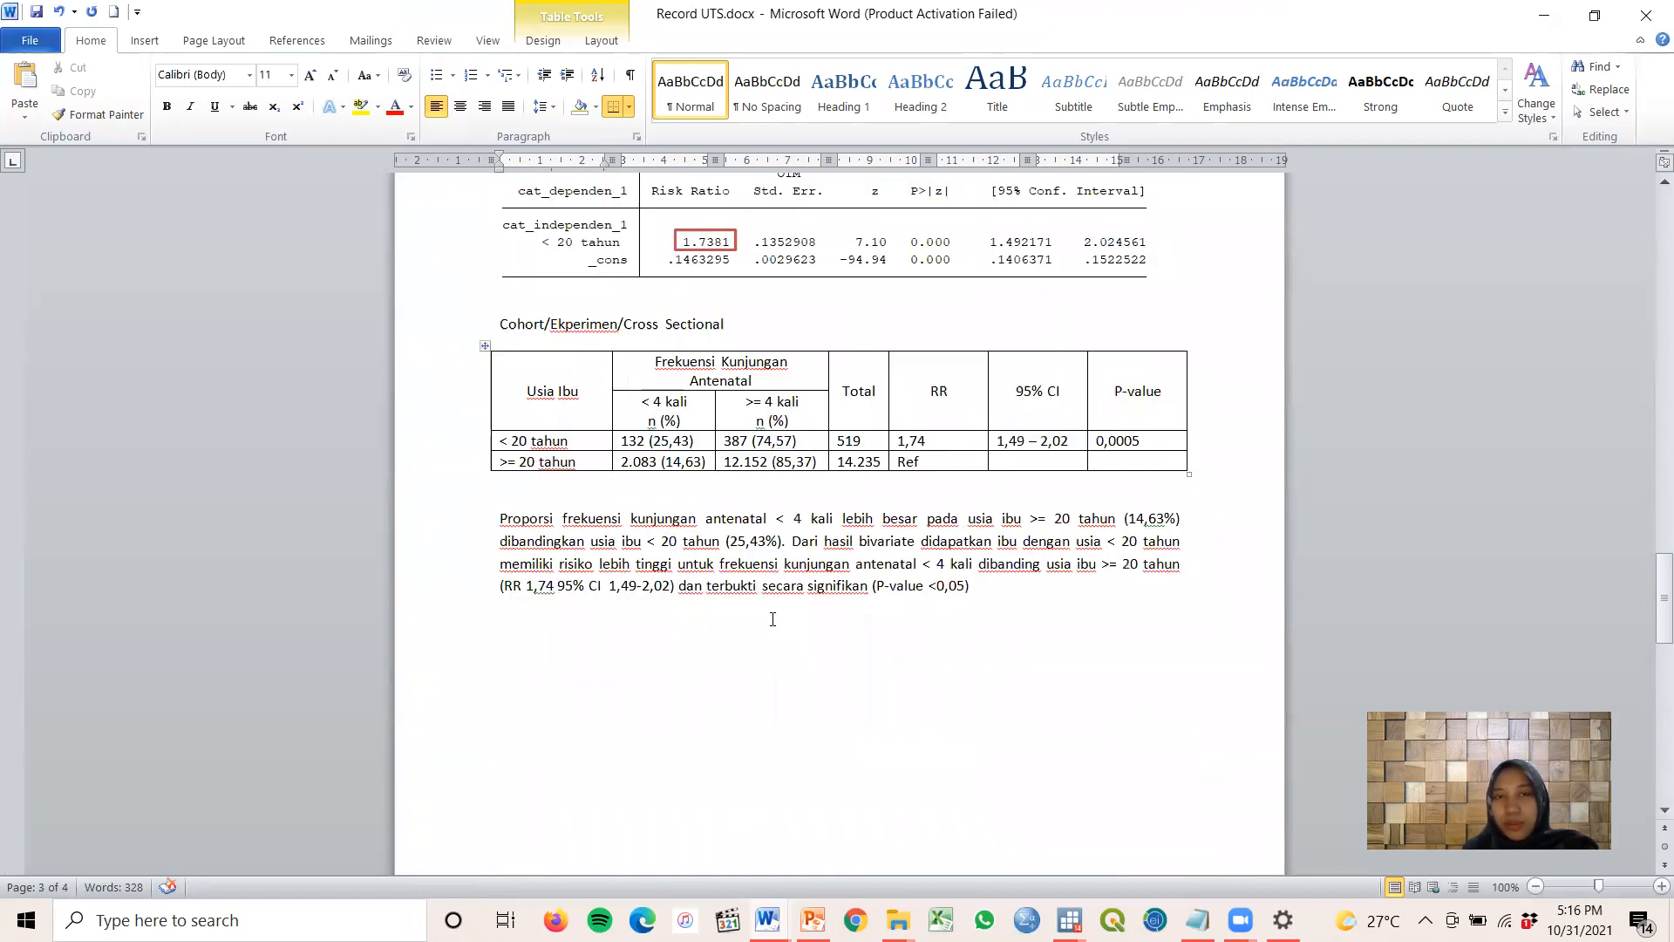
scroll(770, 621, down, 3)
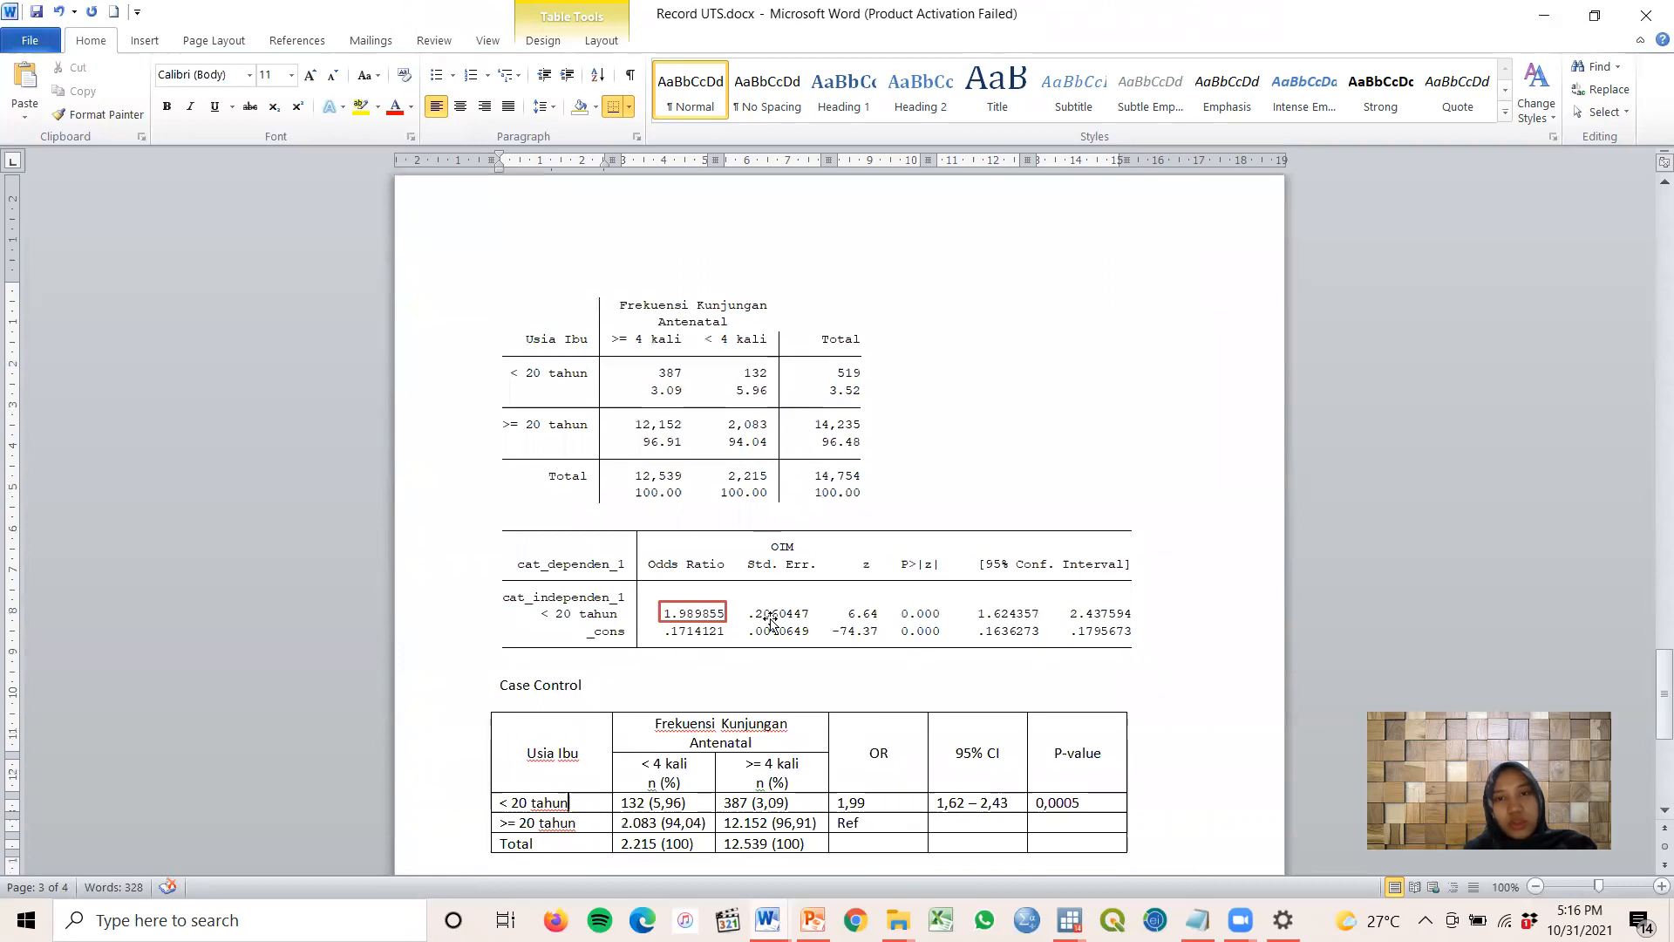
scroll(771, 621, down, 6)
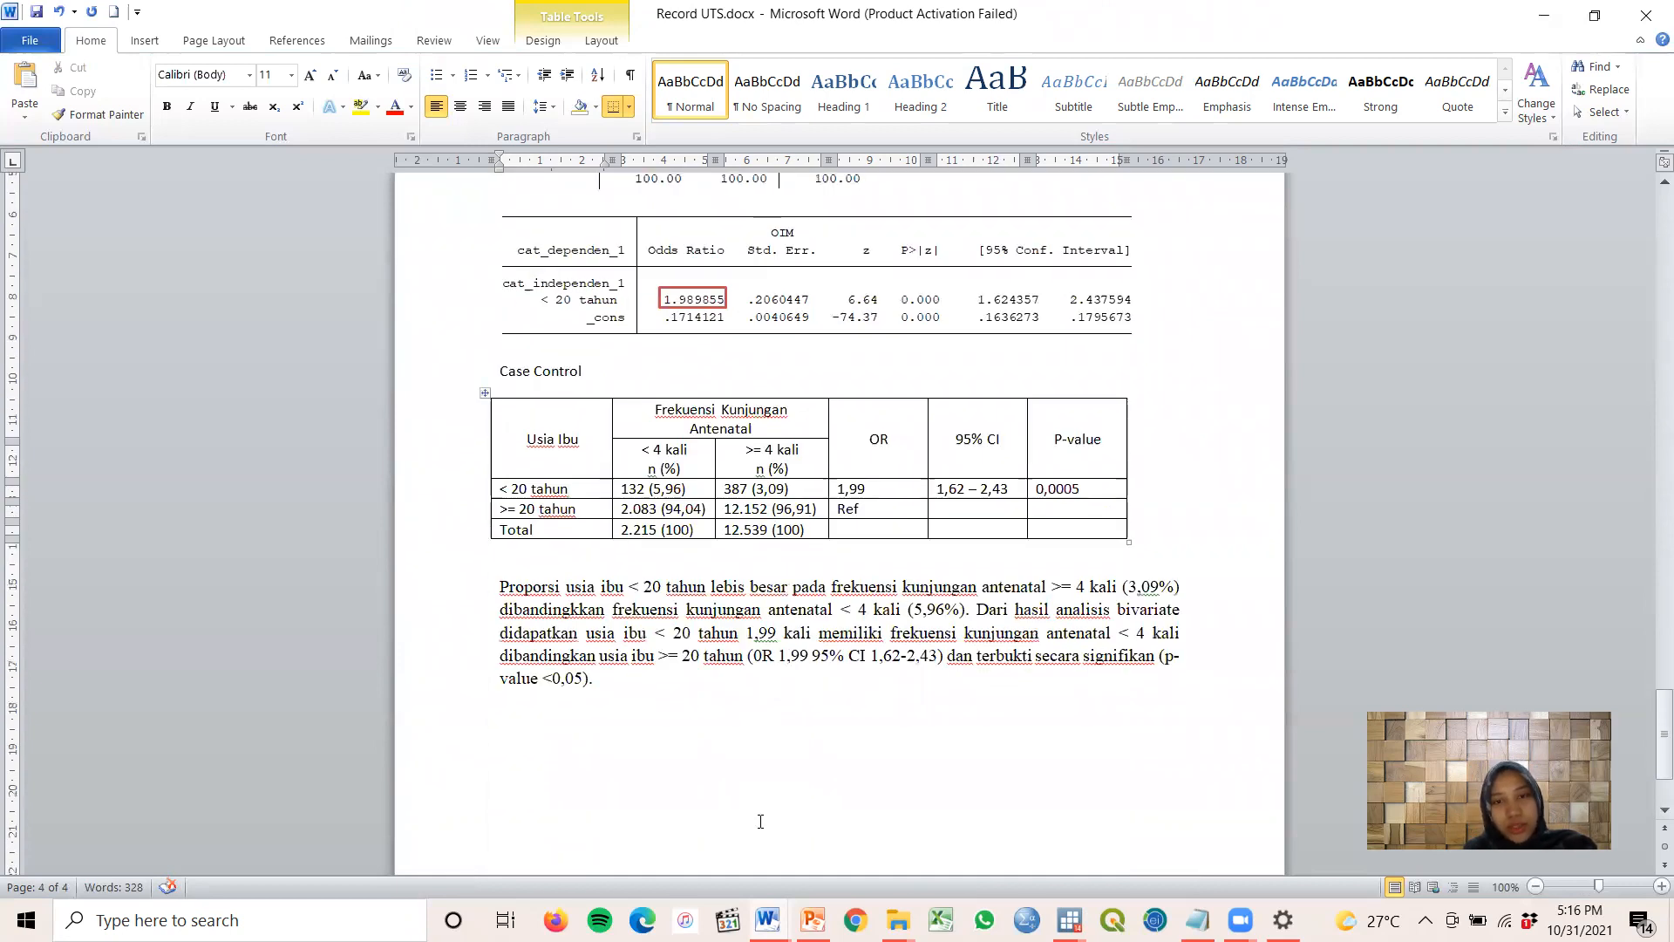
Examine the odds ratio outputs under 'B. OR' in Latihan Data UTS.docx, and switch to the main Stata window
click(767, 920)
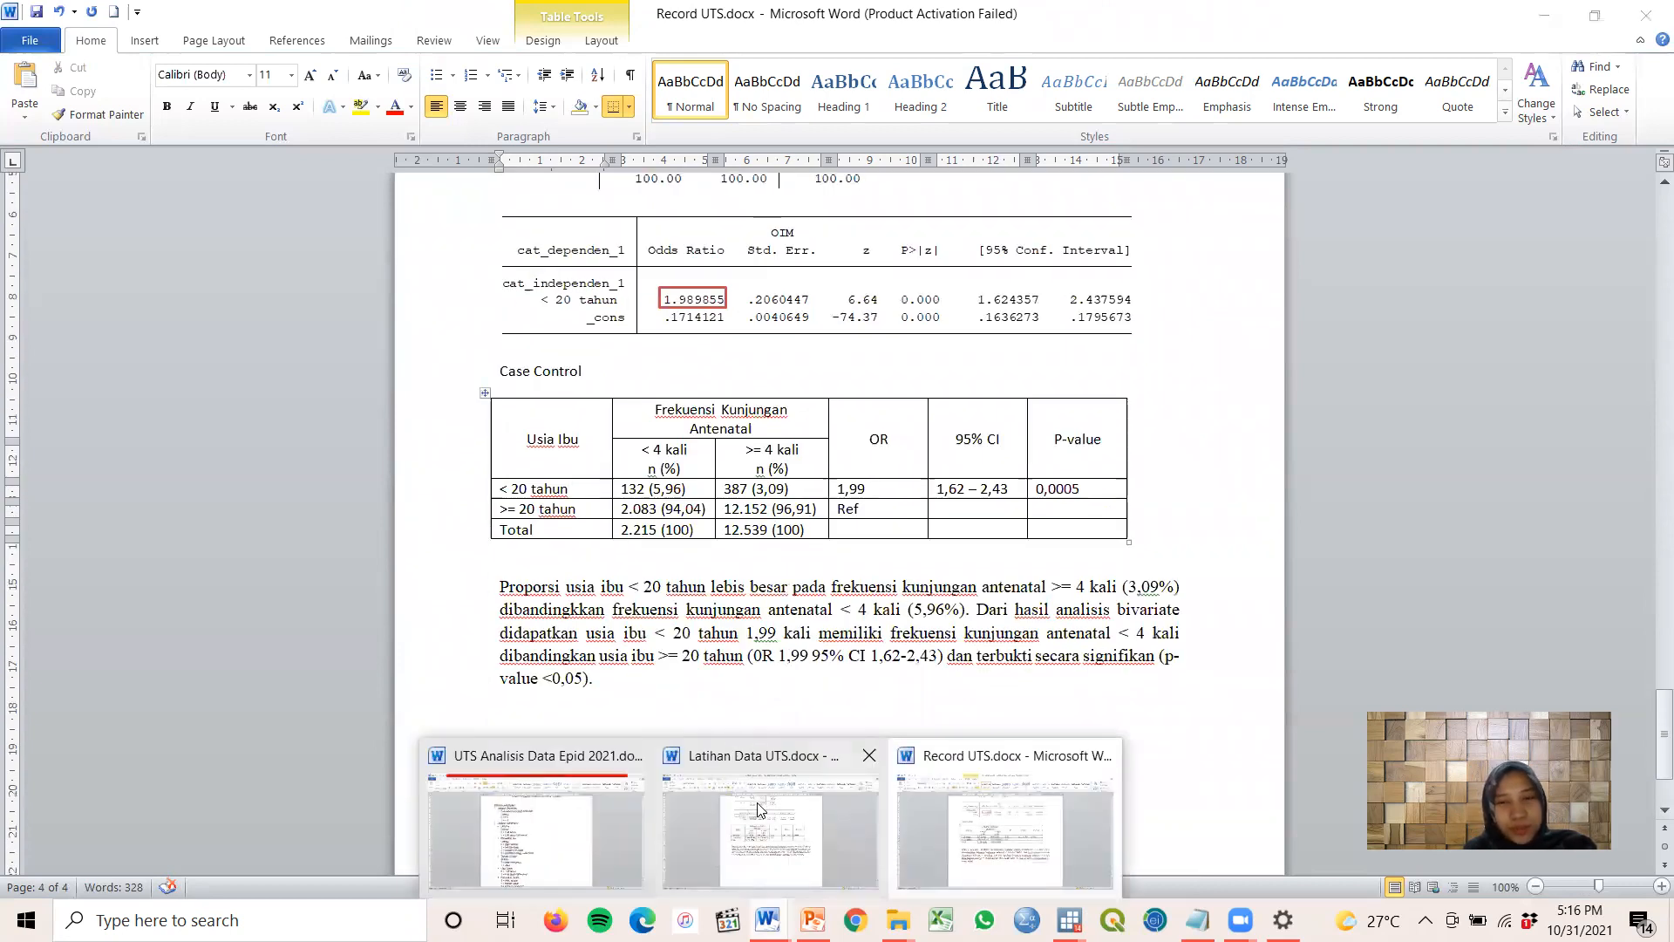
click(799, 820)
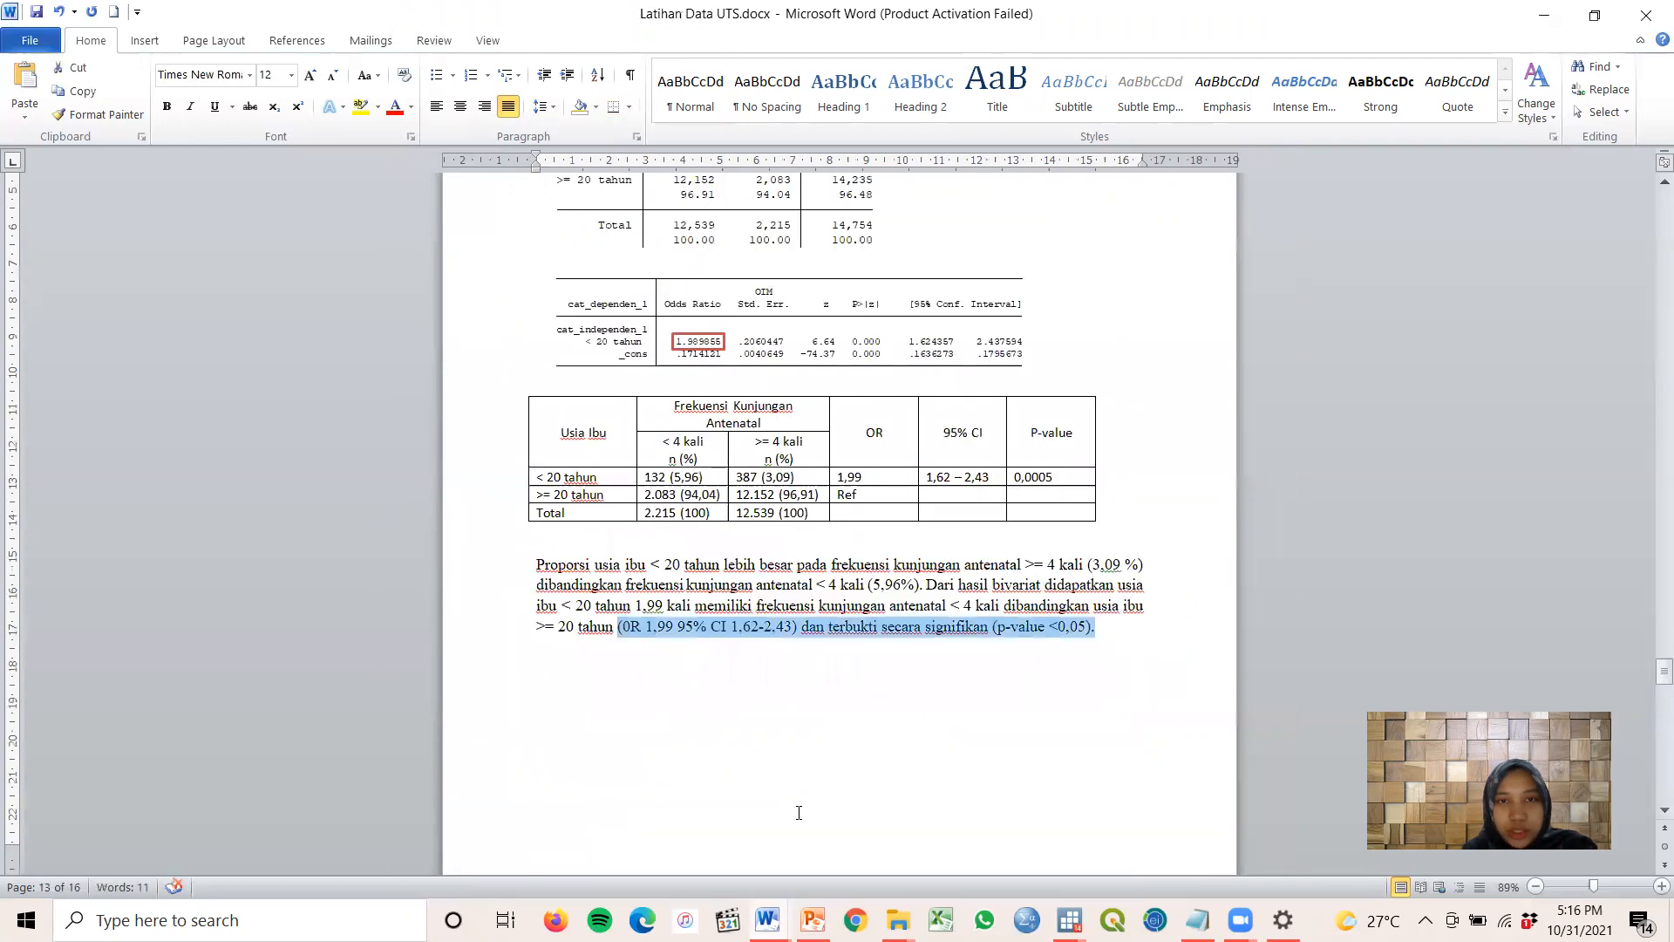
drag(1664, 670, 1649, 427)
scroll(728, 663, down, 4)
scroll(746, 541, down, 3)
scroll(728, 348, down, 2)
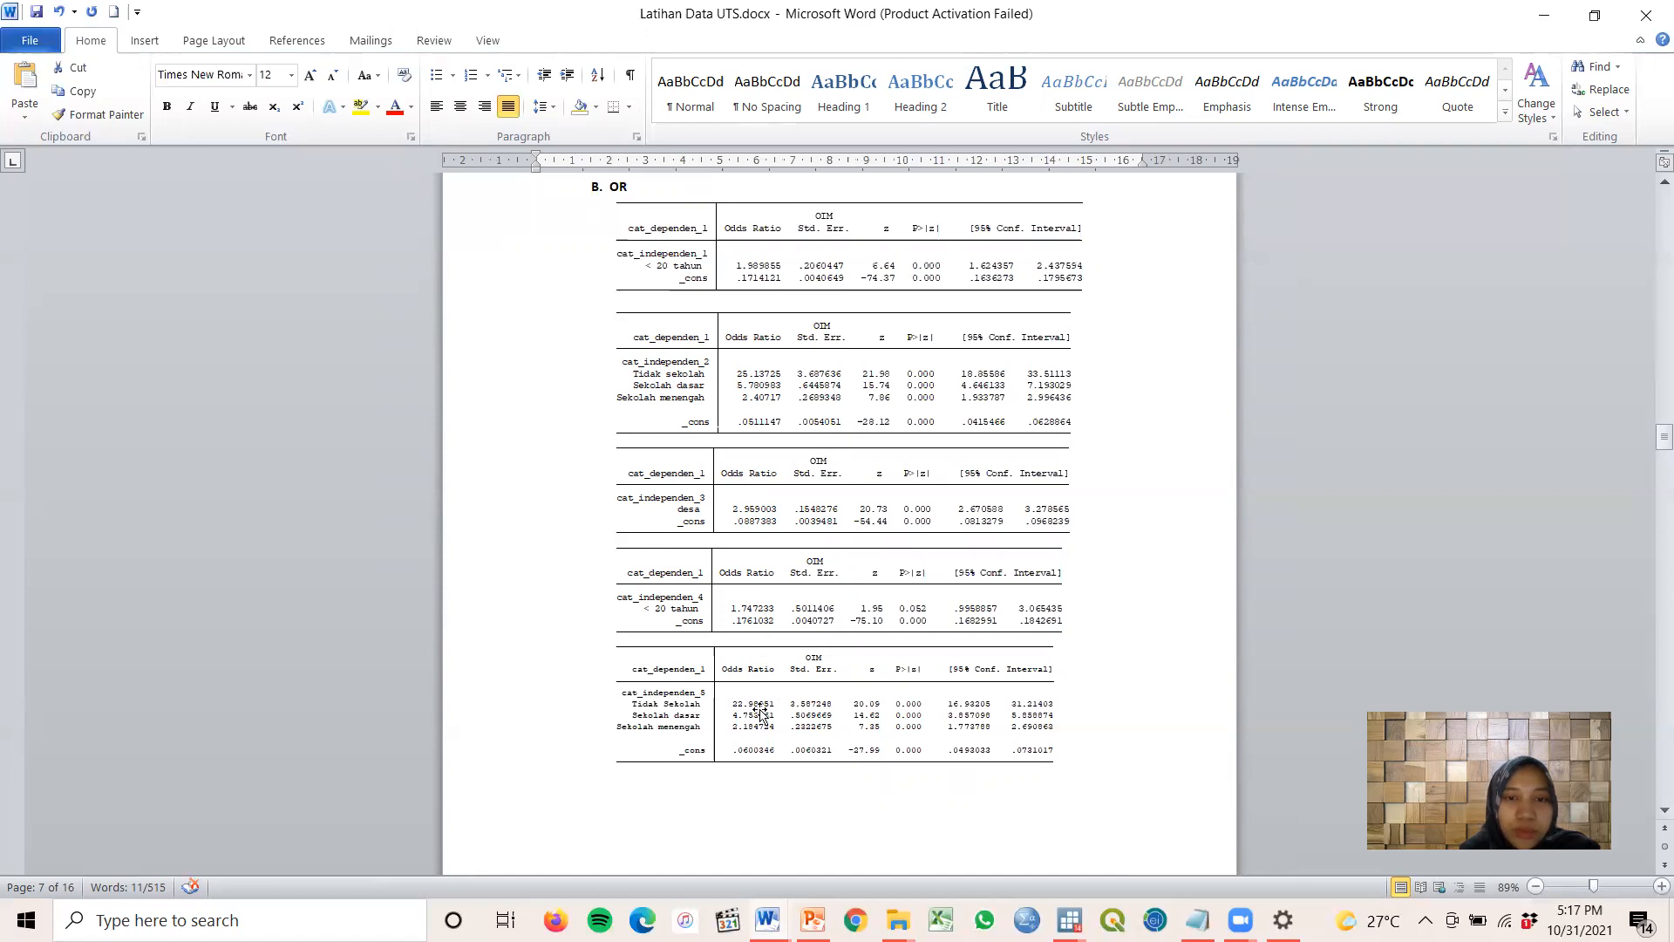
scroll(878, 726, up, 3)
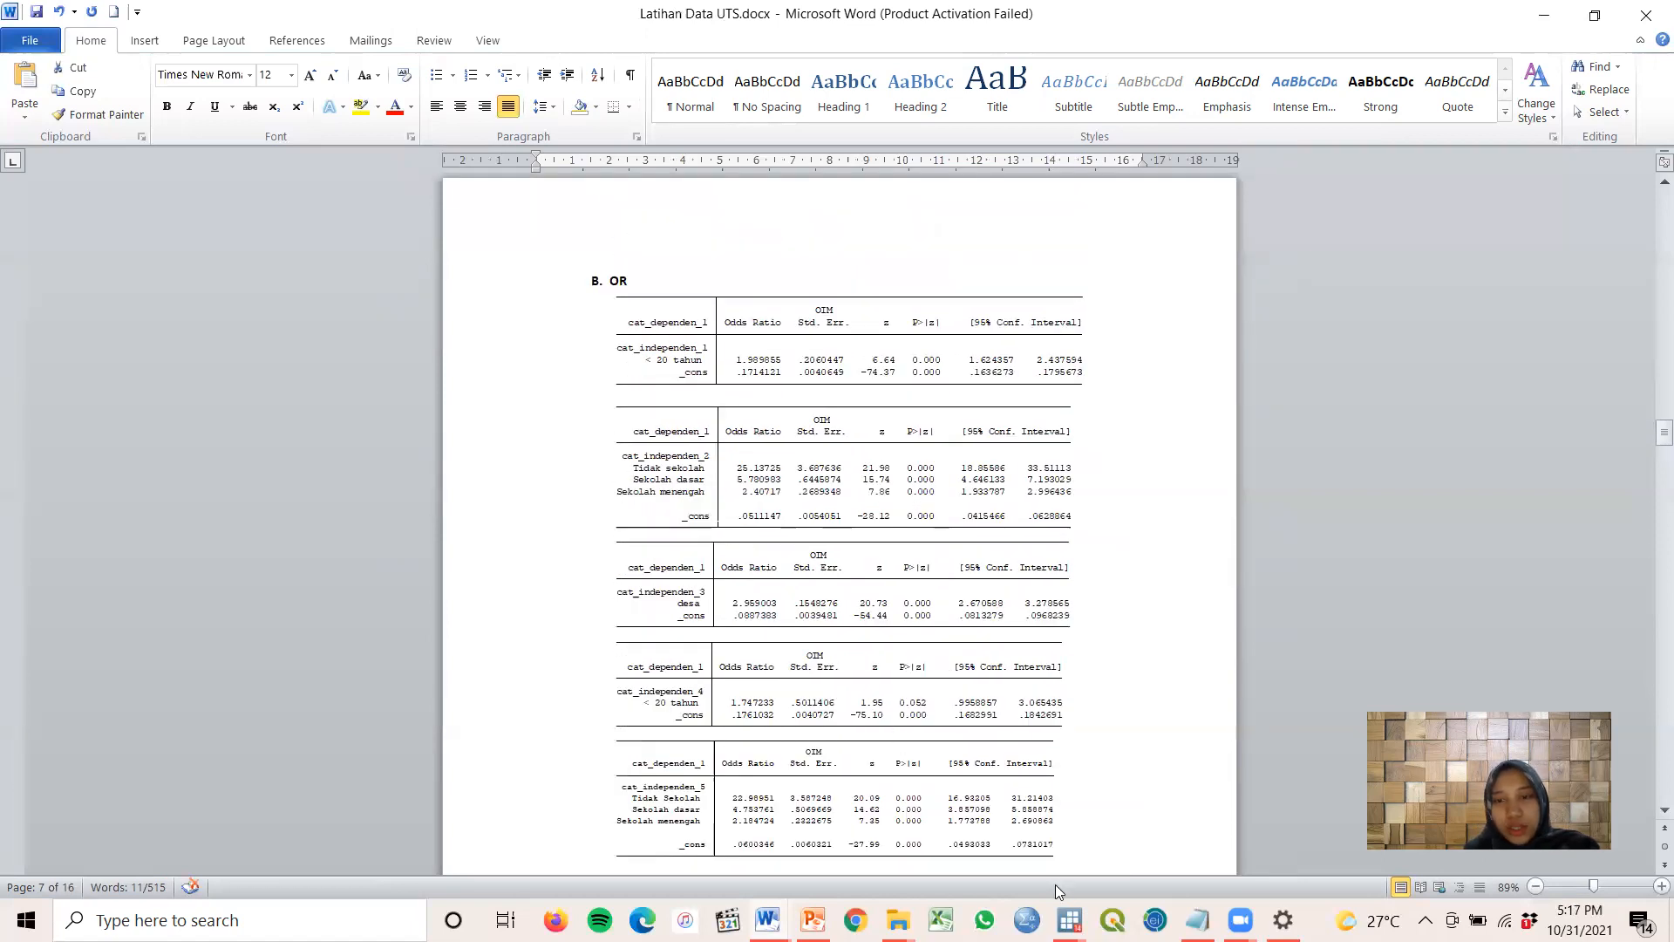
mouse_move(1068, 920)
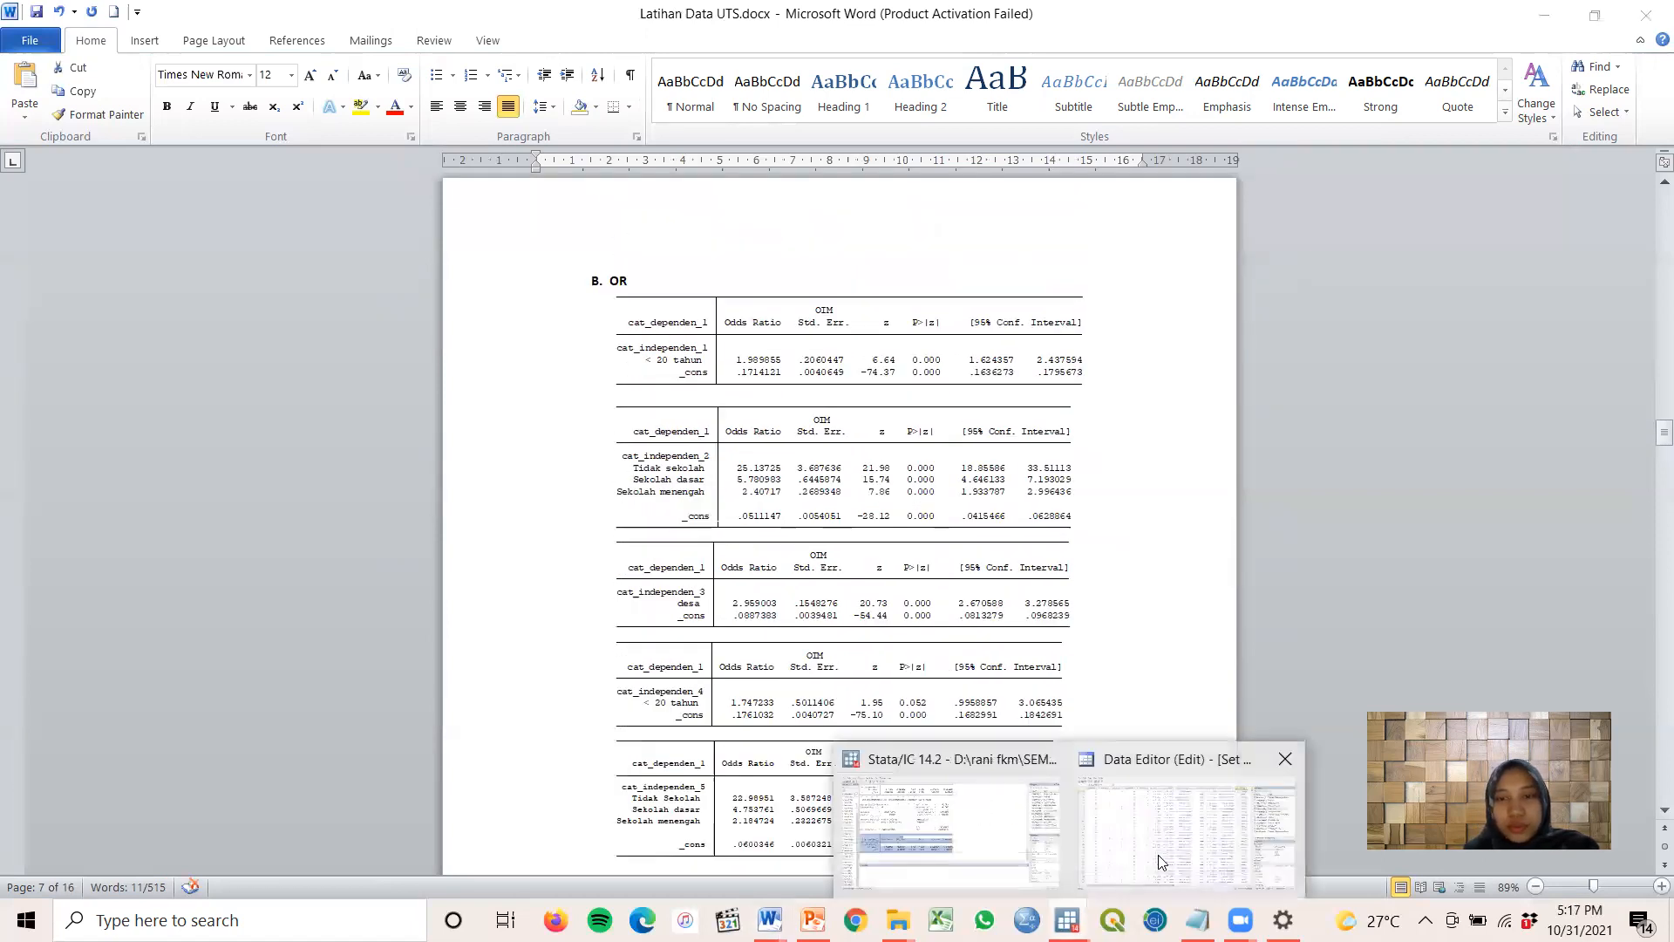
click(975, 822)
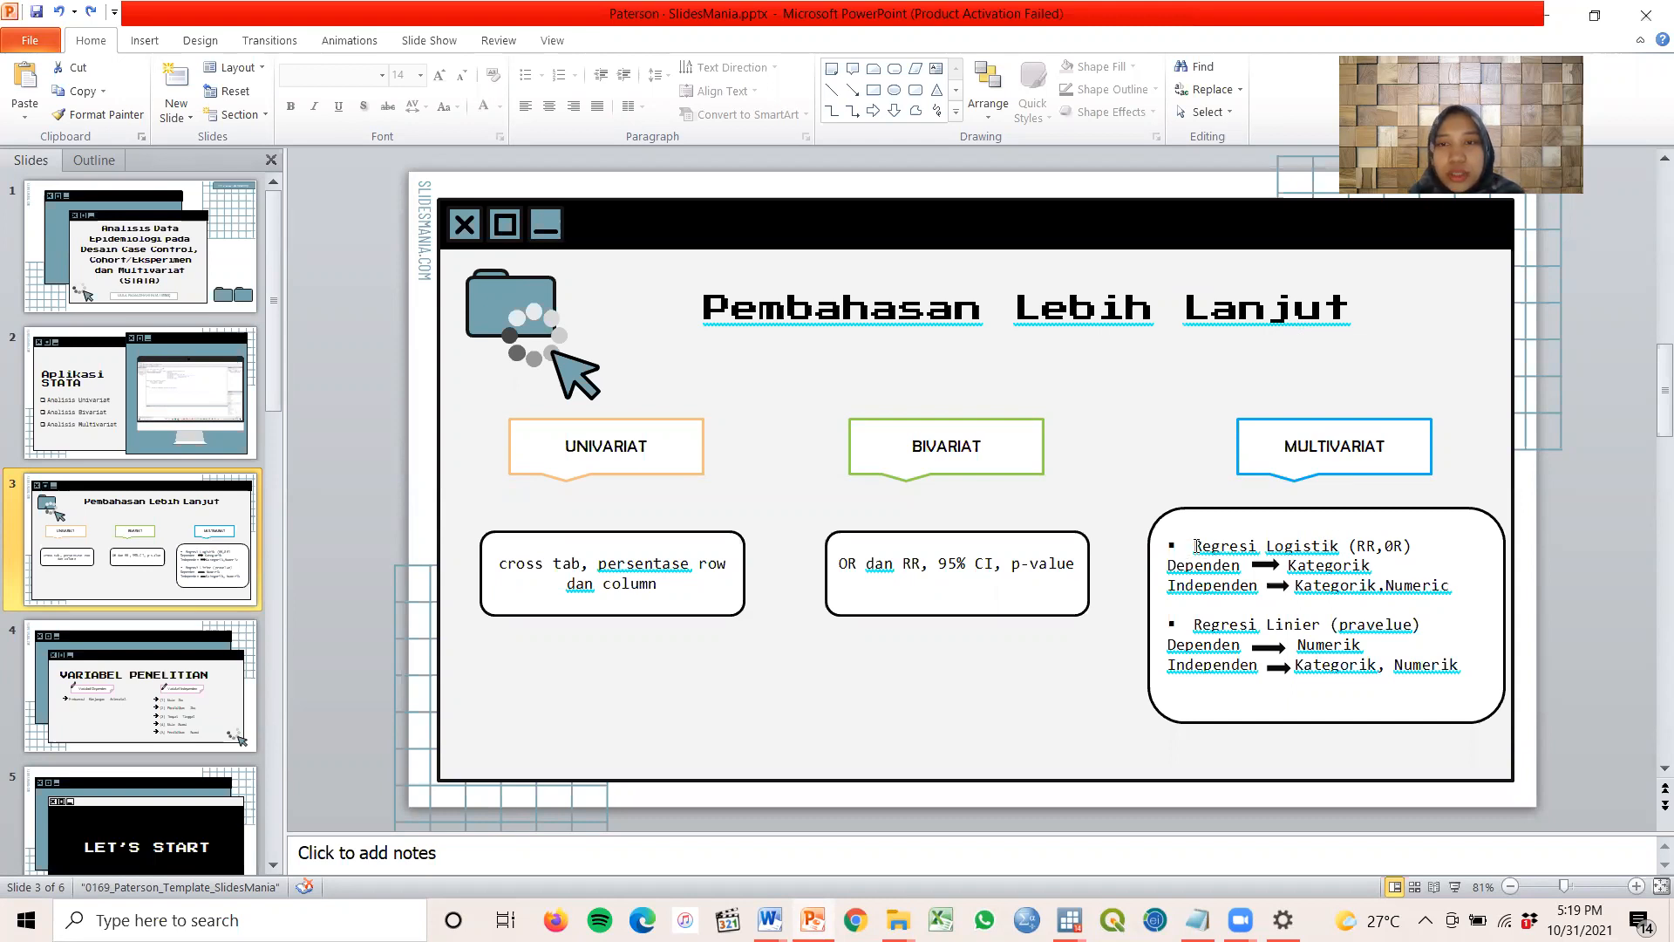
Examine the Regresi Logistik measures and its dependent variable type in the Multivariat box of the 'Pembahasan Lebih Lanjut' slide
mouse_move(1196, 545)
mouse_down()
mouse_move(1420, 546)
mouse_move(1350, 547)
mouse_up()
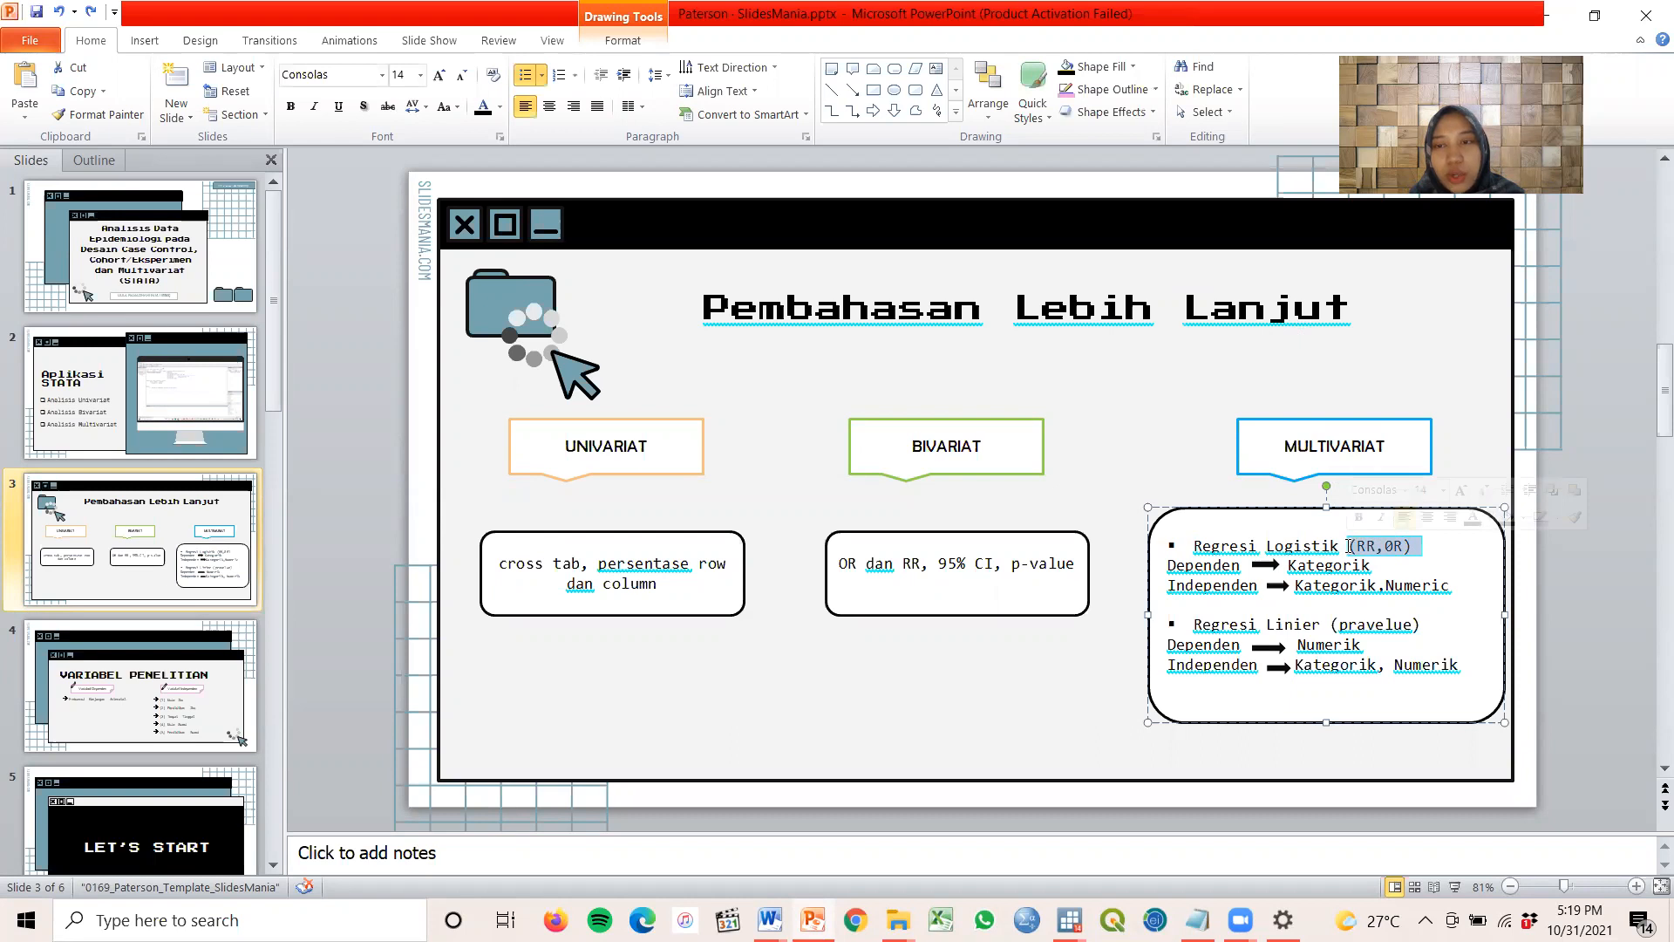
click(1374, 566)
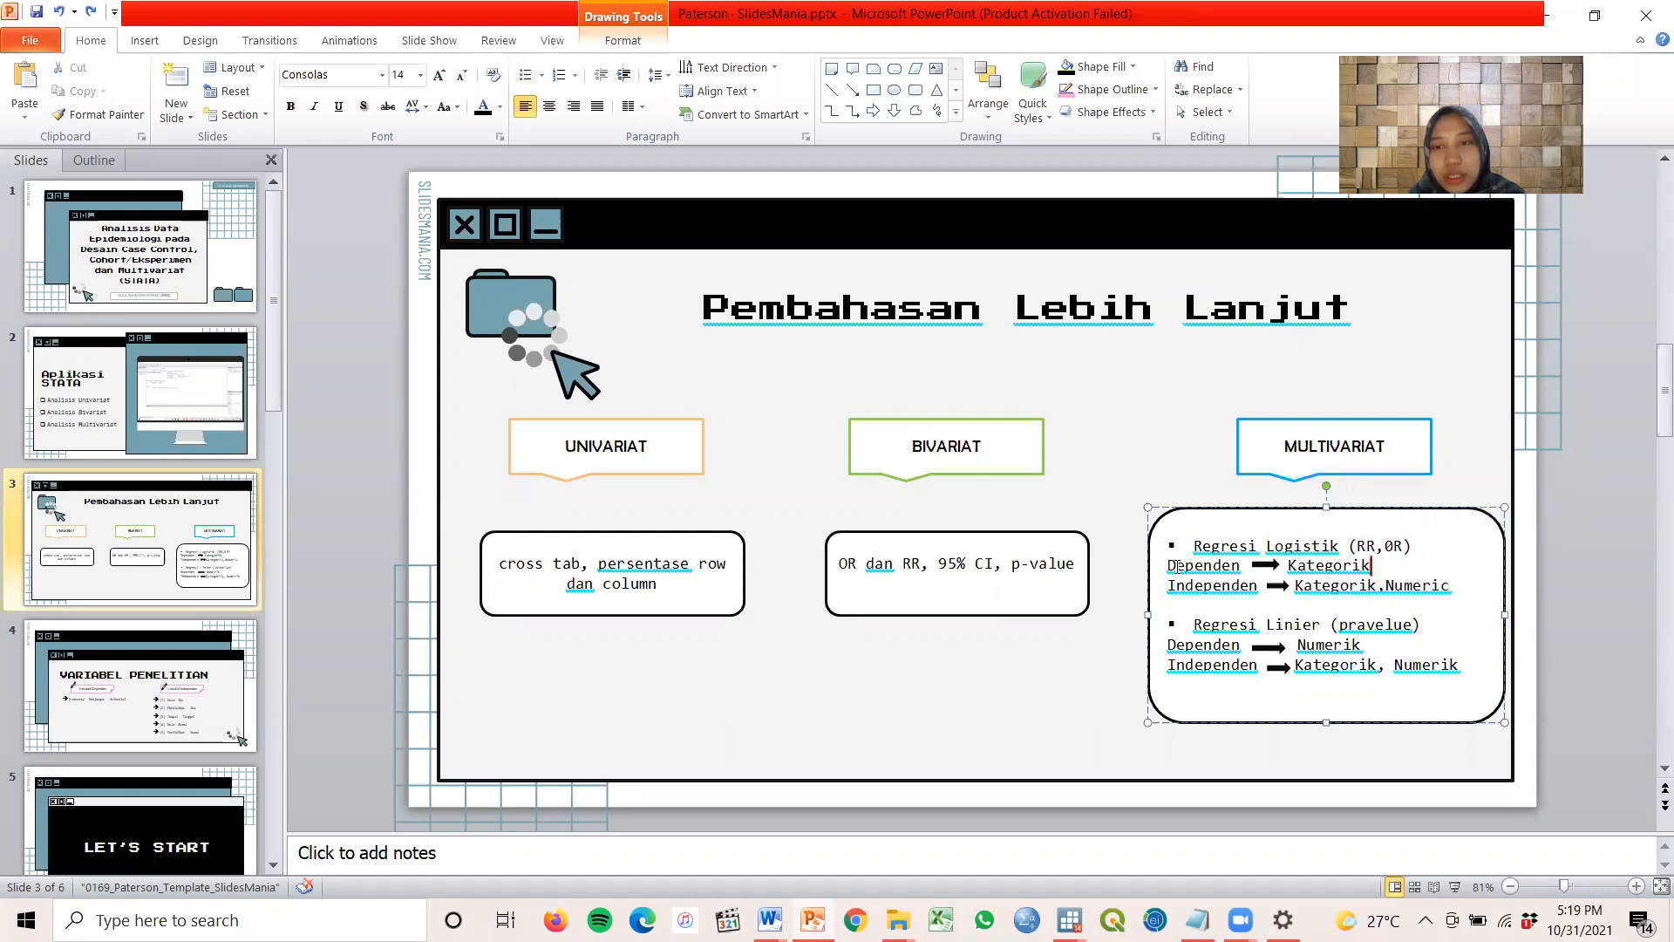
double_click(1345, 564)
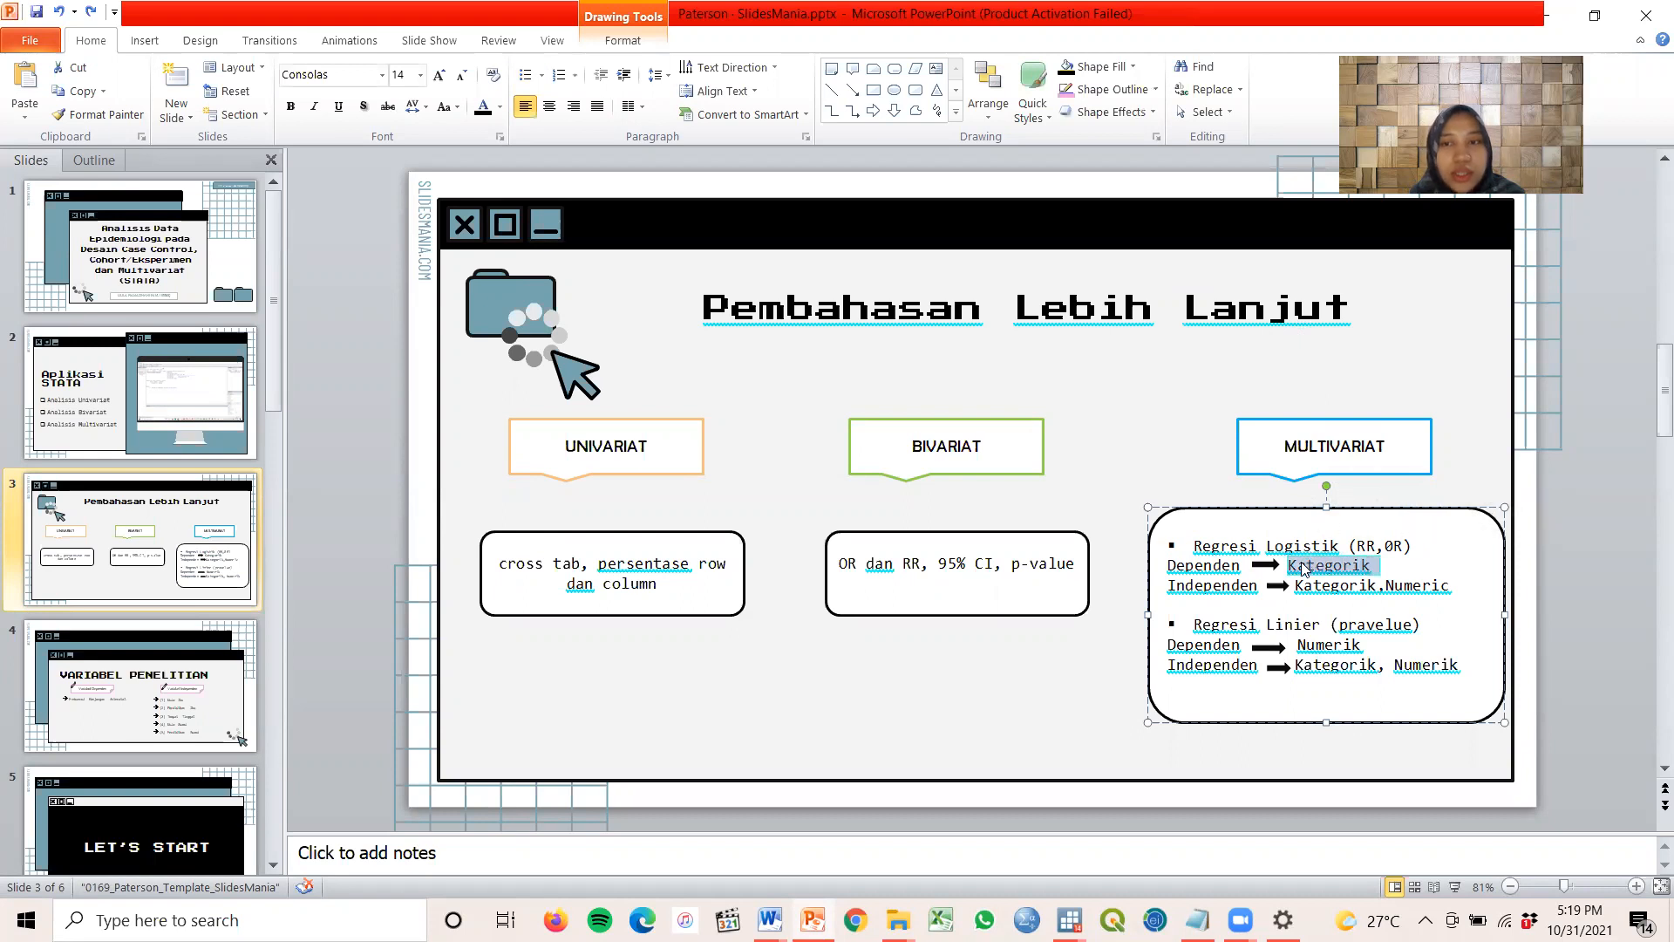
Switch to Stata's Data Editor and compare the categorical dependent variables kat_dependen_1 and cat_dependen_1
mouse_move(1069, 920)
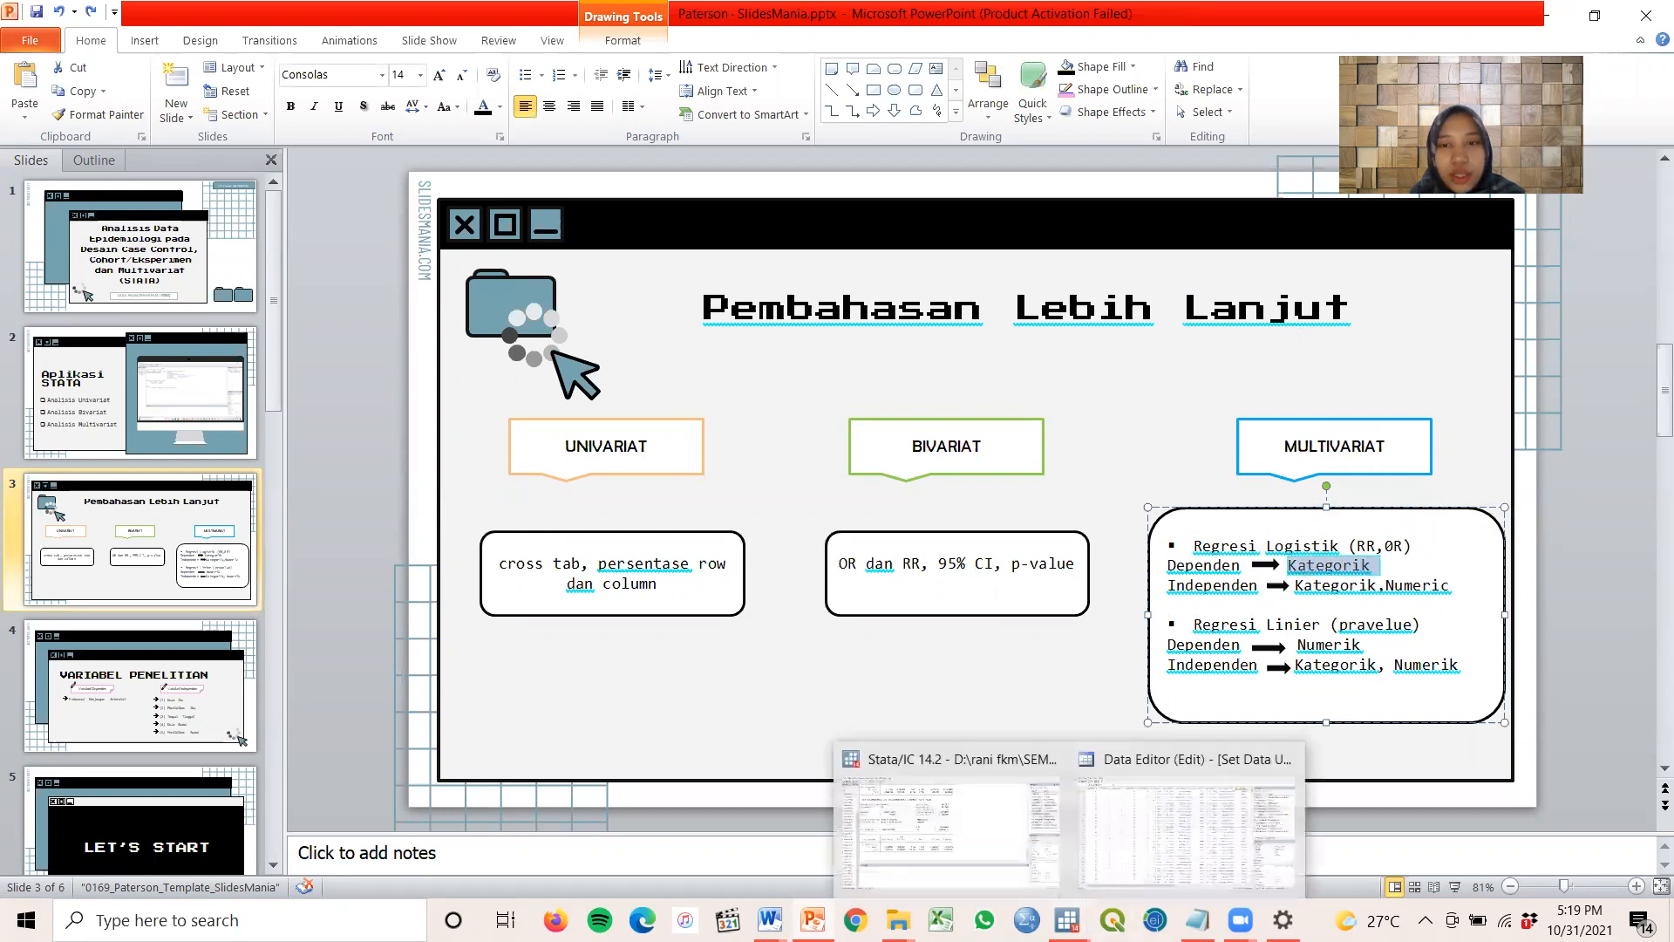
click(1138, 780)
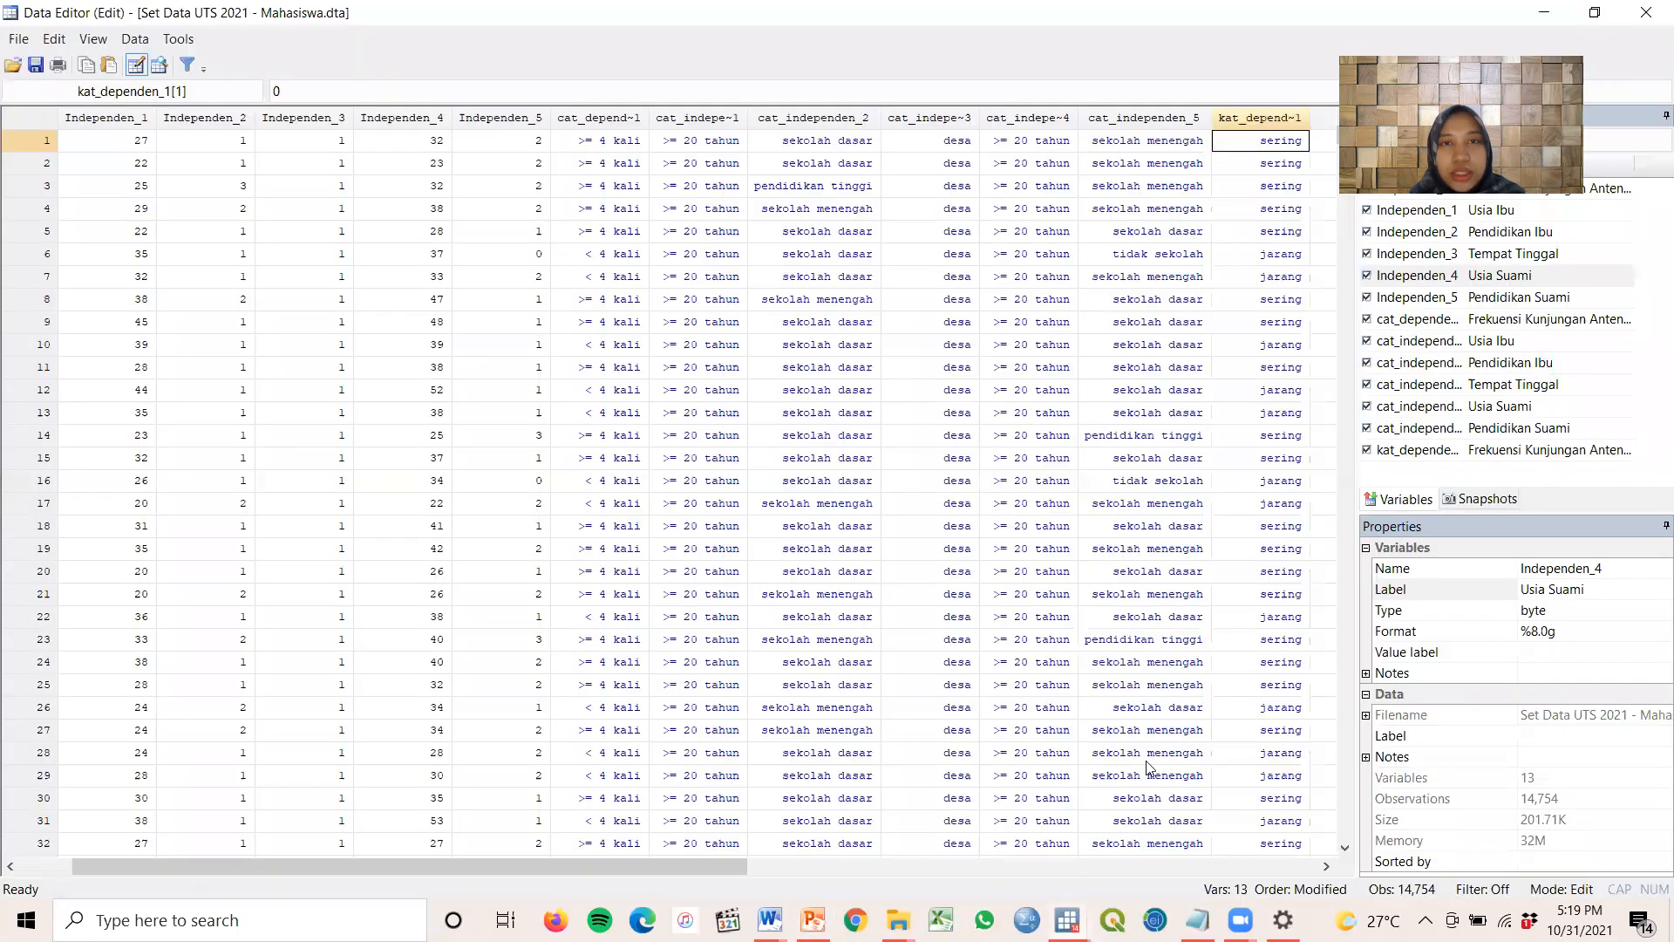
click(1264, 123)
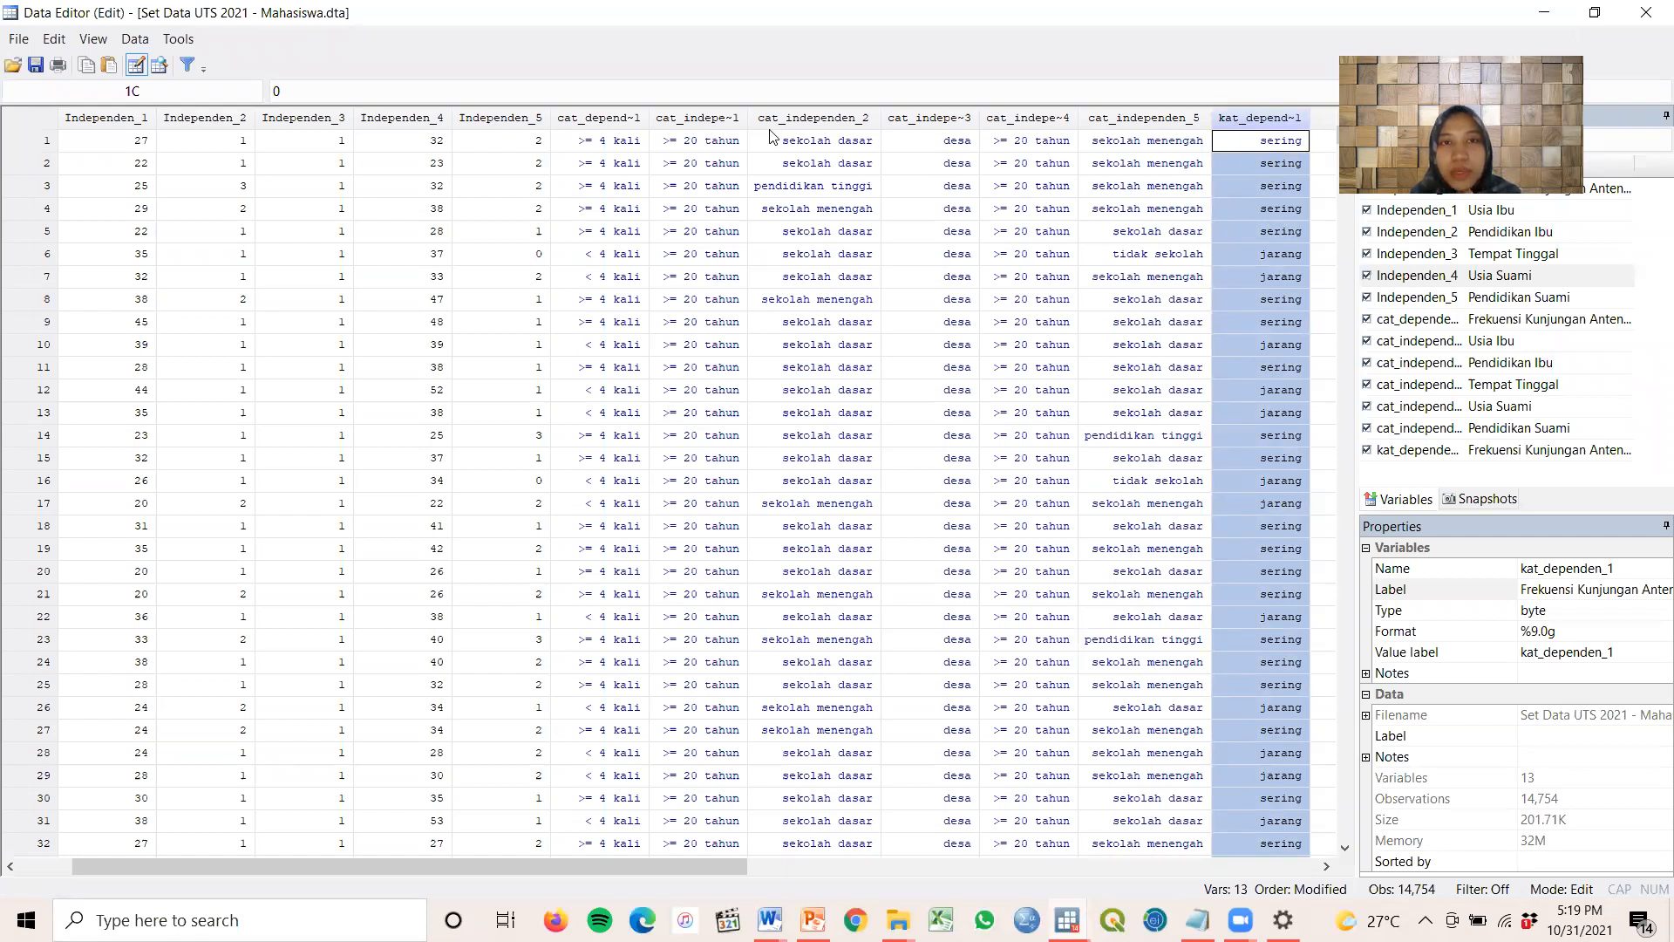
click(602, 122)
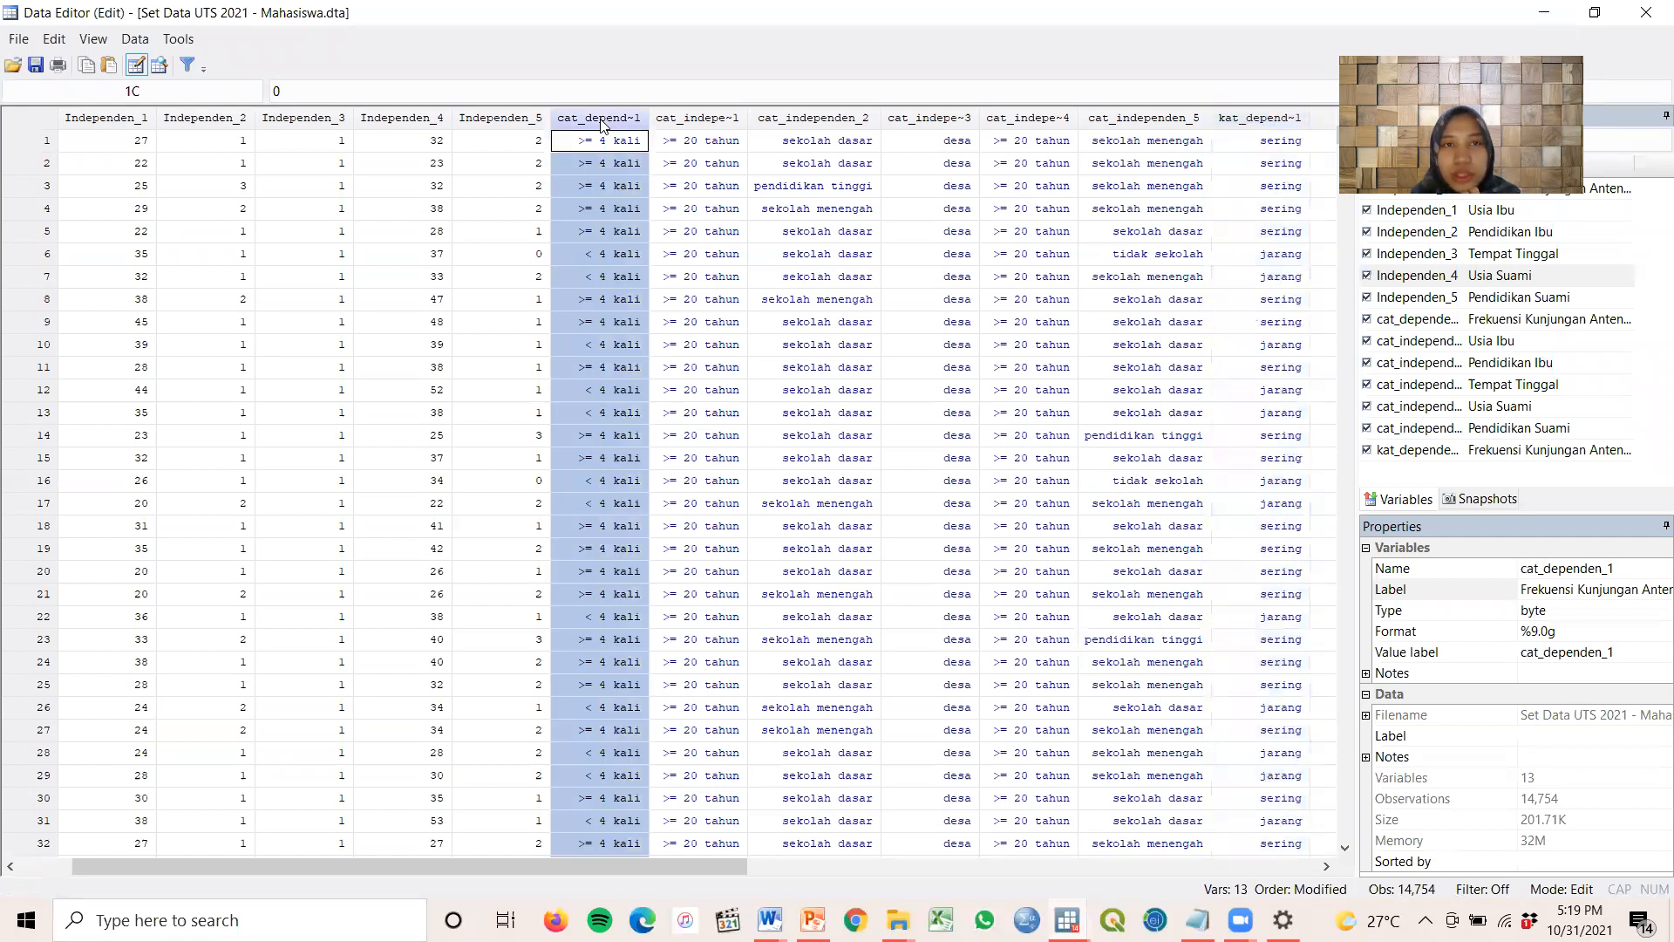
click(1274, 122)
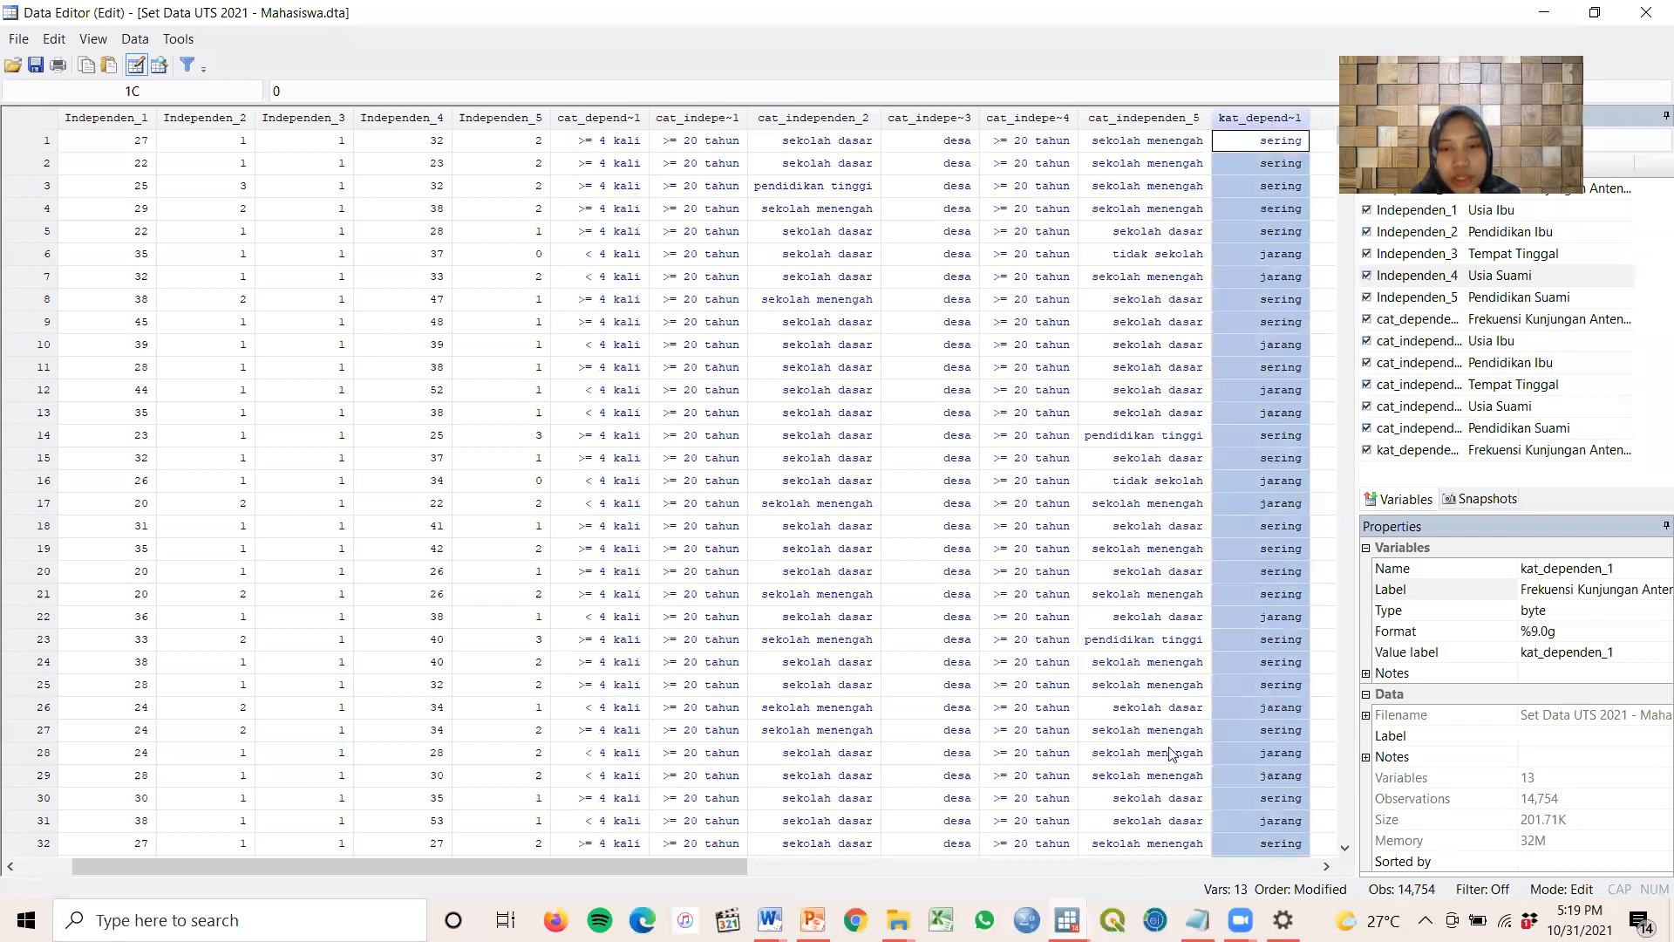
Return to the main Stata window, and consult the Regresi logistik command template under Analisis Multivariat in the Notepad command file
click(1068, 920)
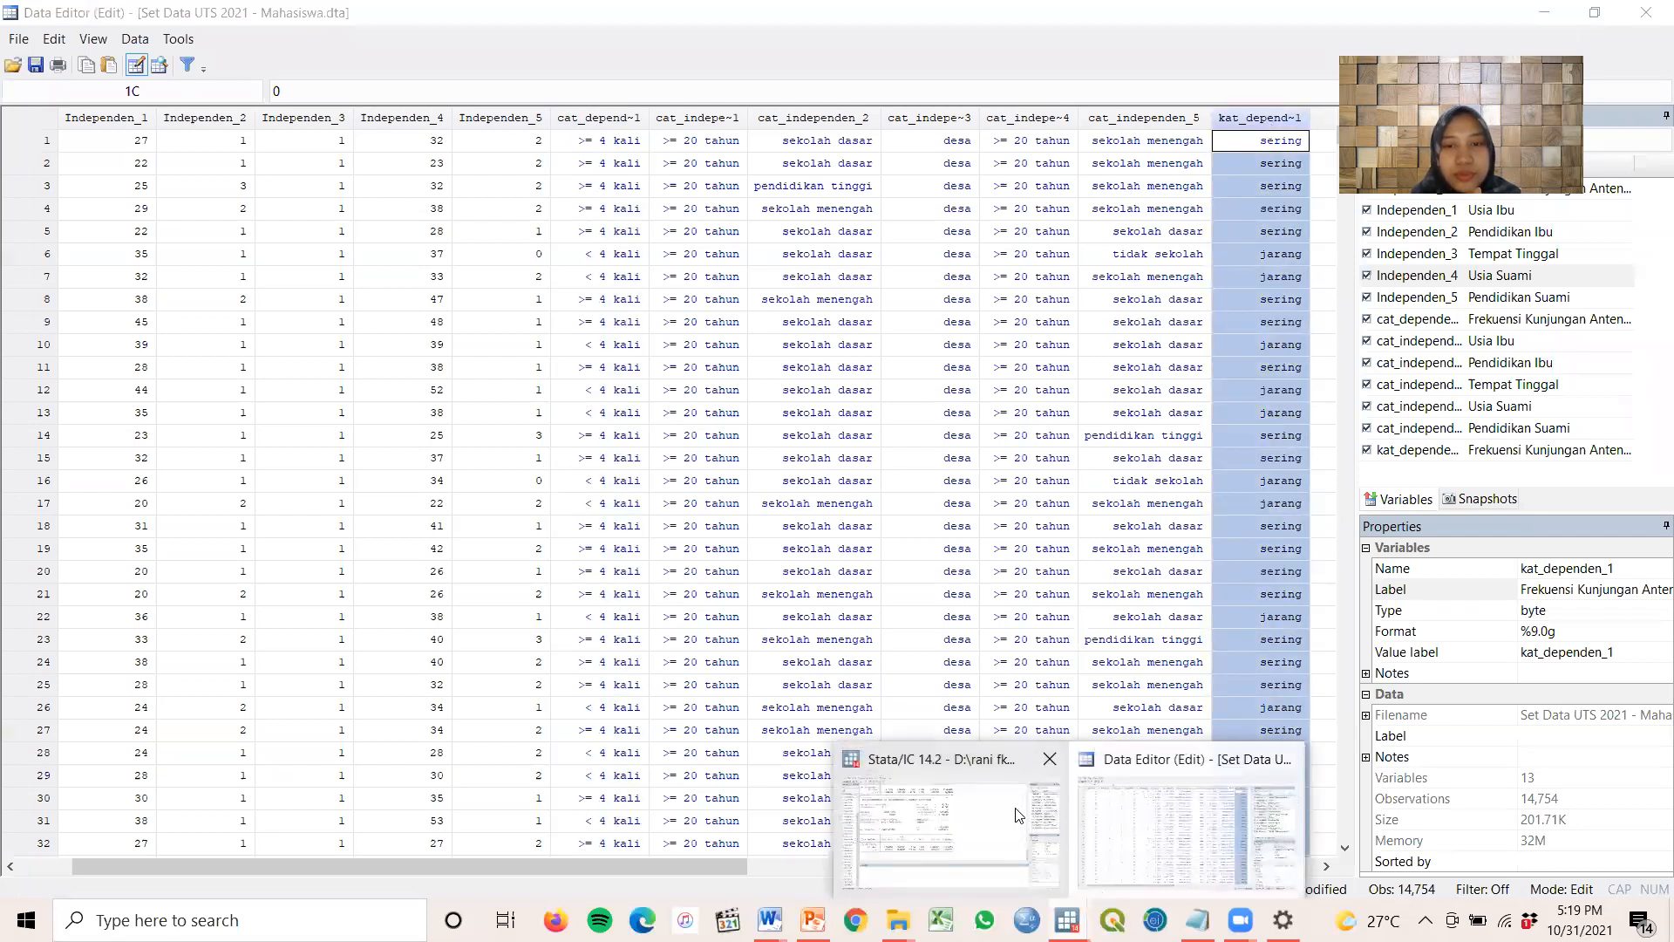
click(1018, 816)
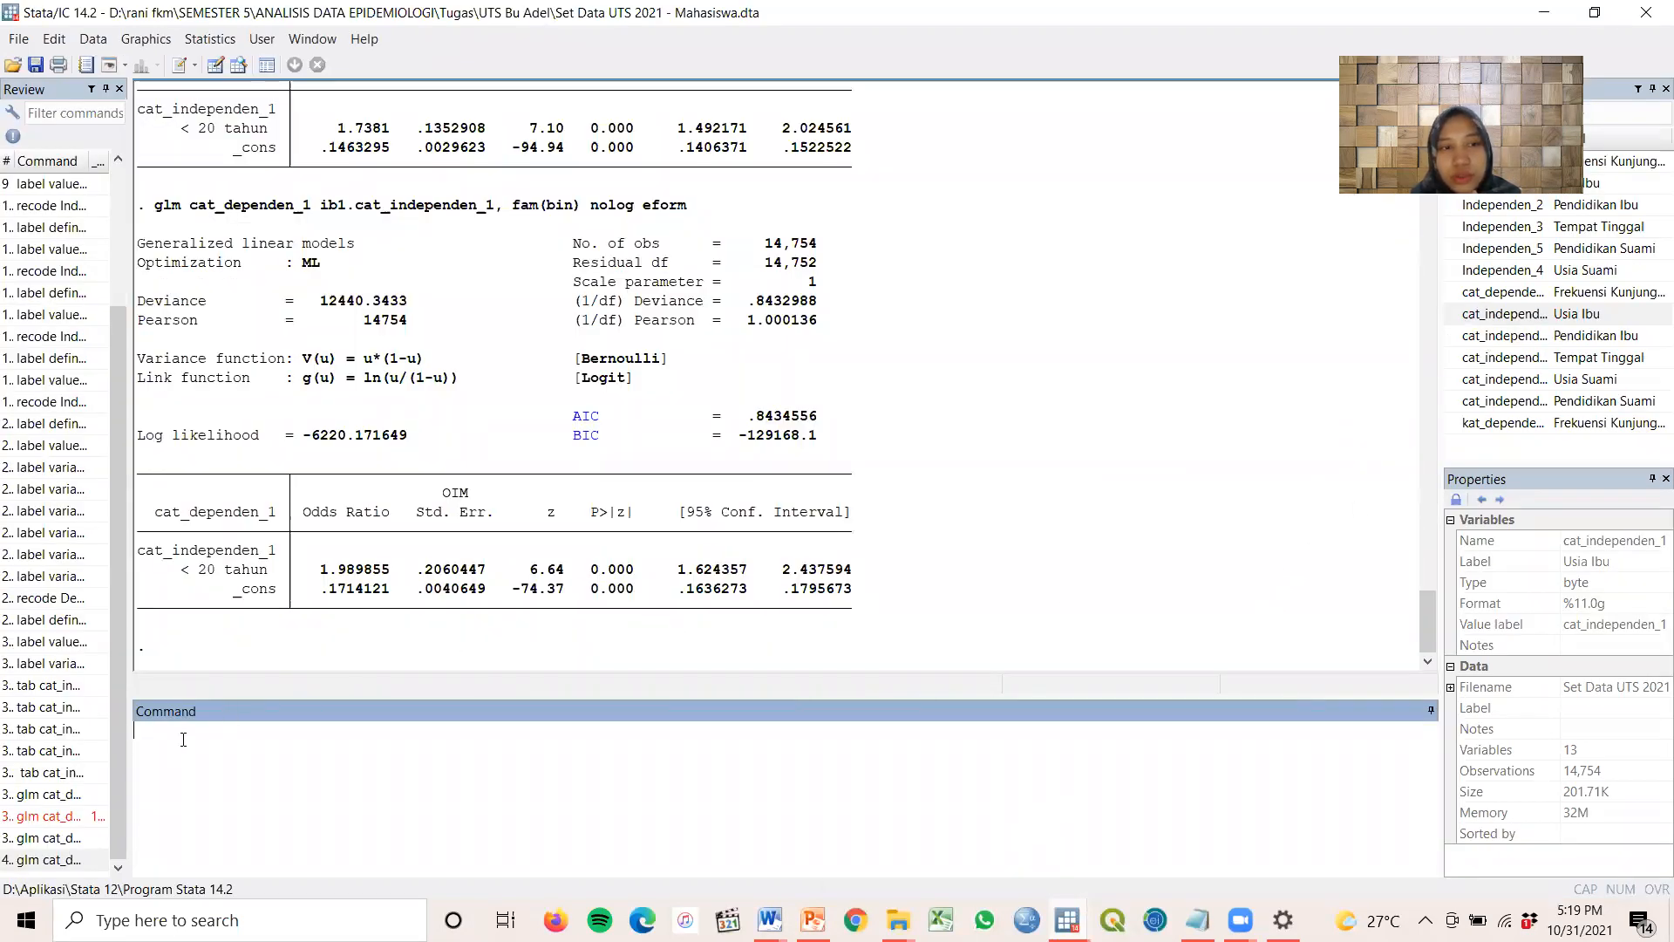
click(1197, 920)
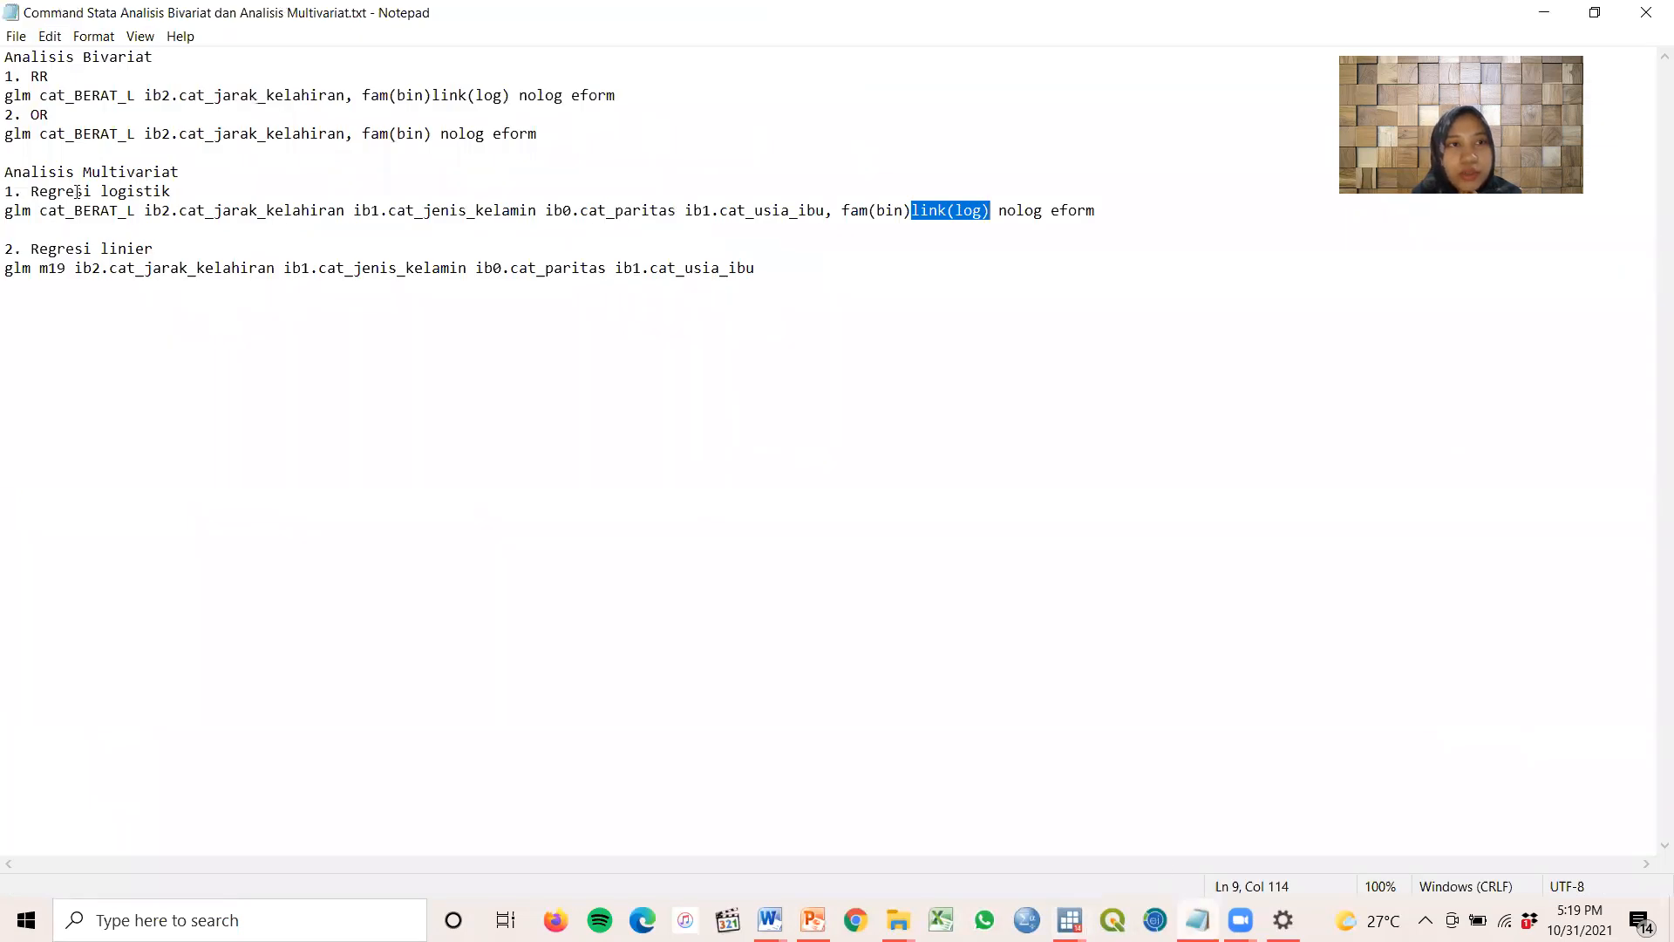
click(203, 197)
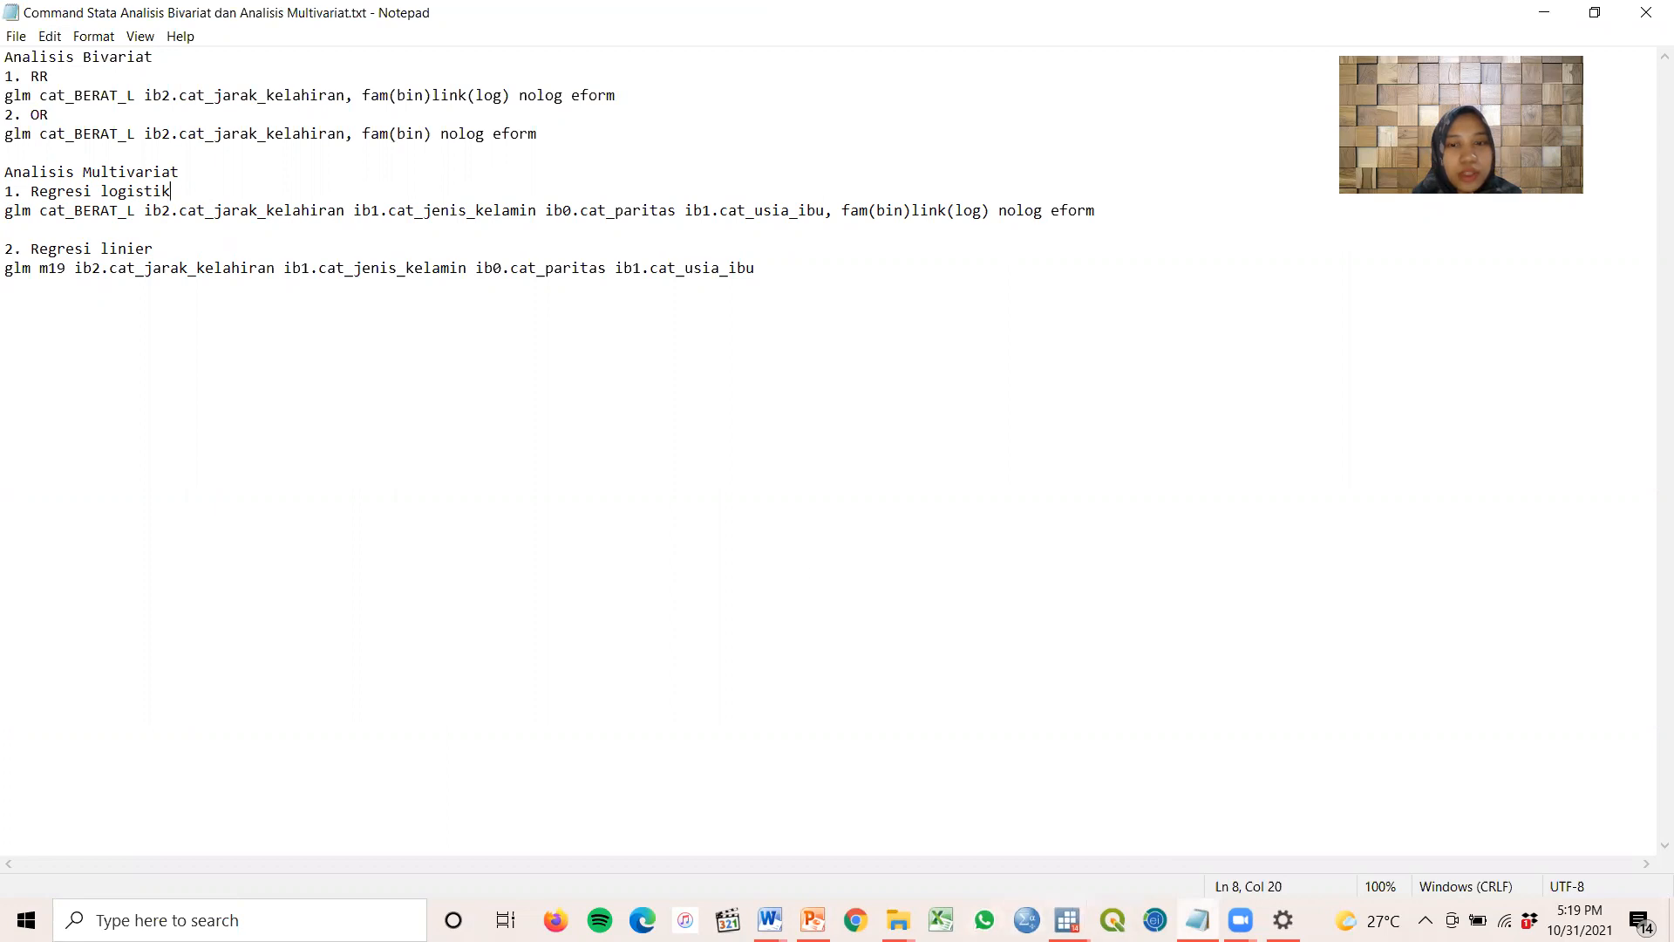
Start a glm command in Stata with kat_dependen_1 as the dependent variable and cat_independen_1 through cat_independen_5 as predictors, without running it
mouse_move(1069, 920)
click(1003, 828)
text(glm)
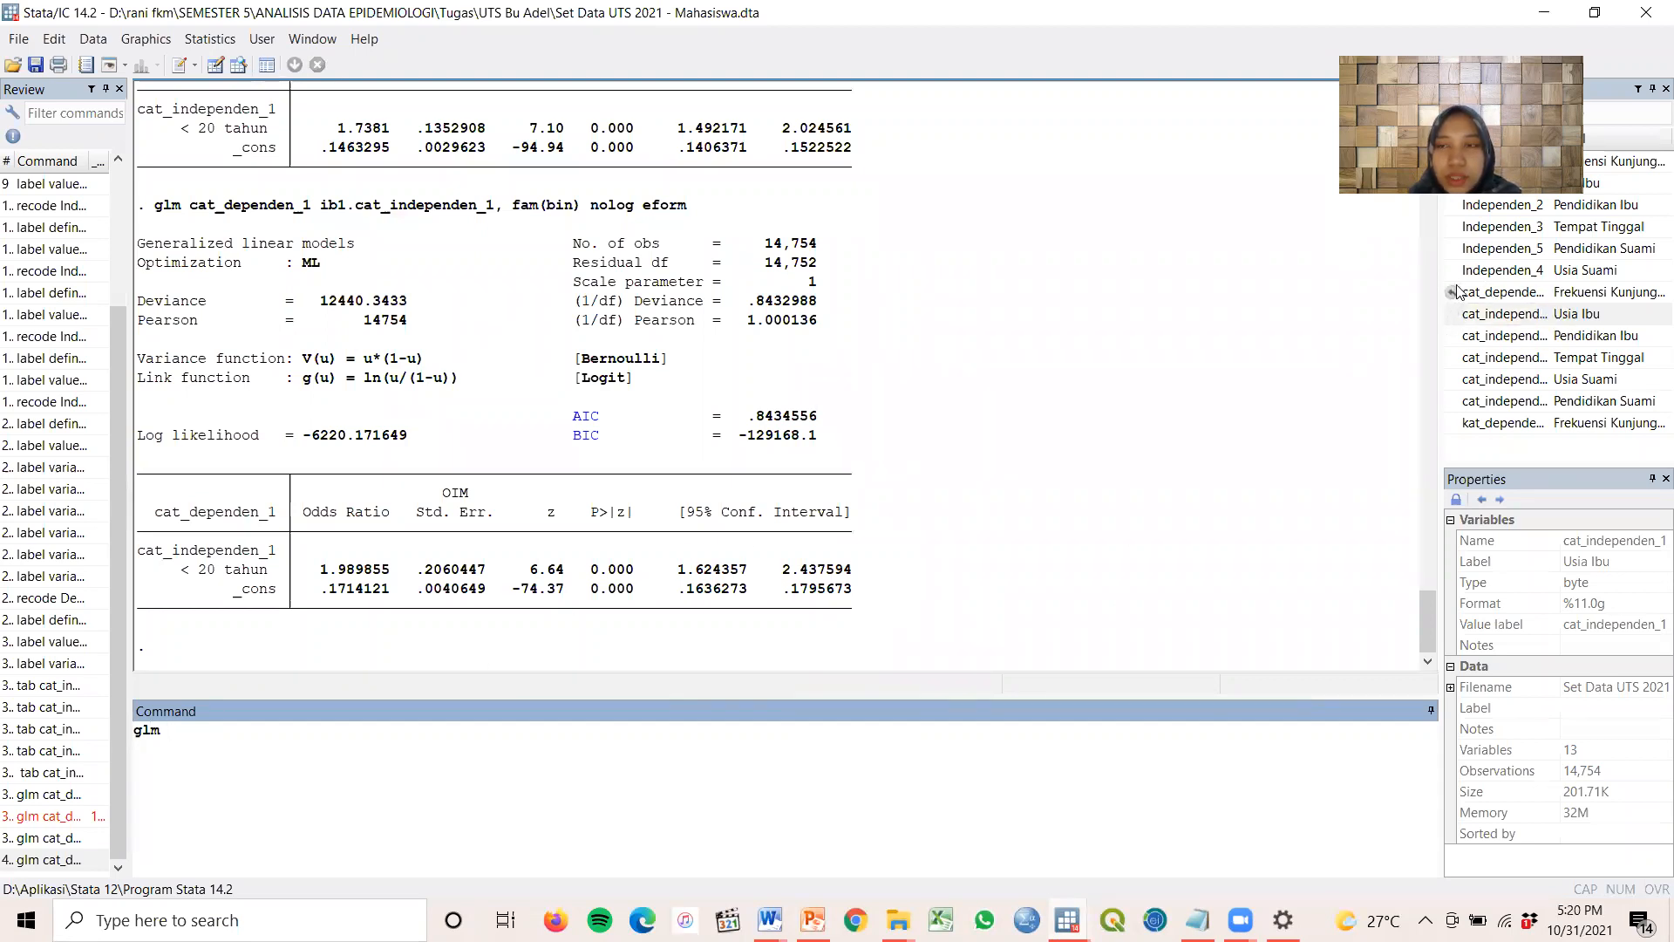
click(1453, 425)
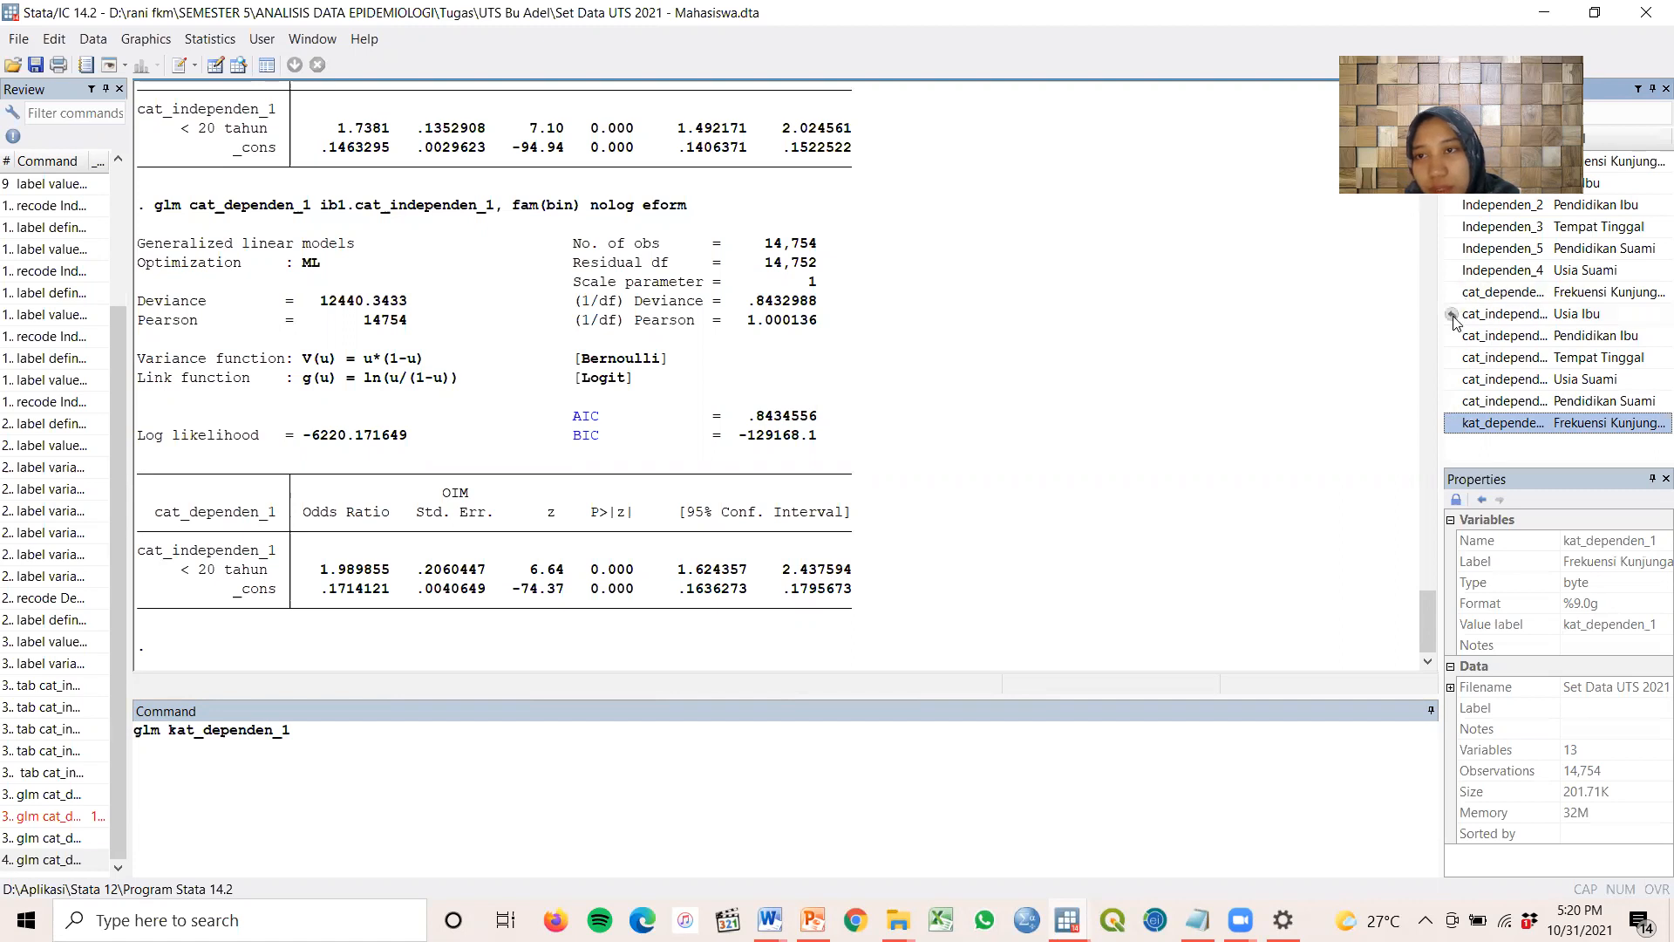
double_click(1482, 313)
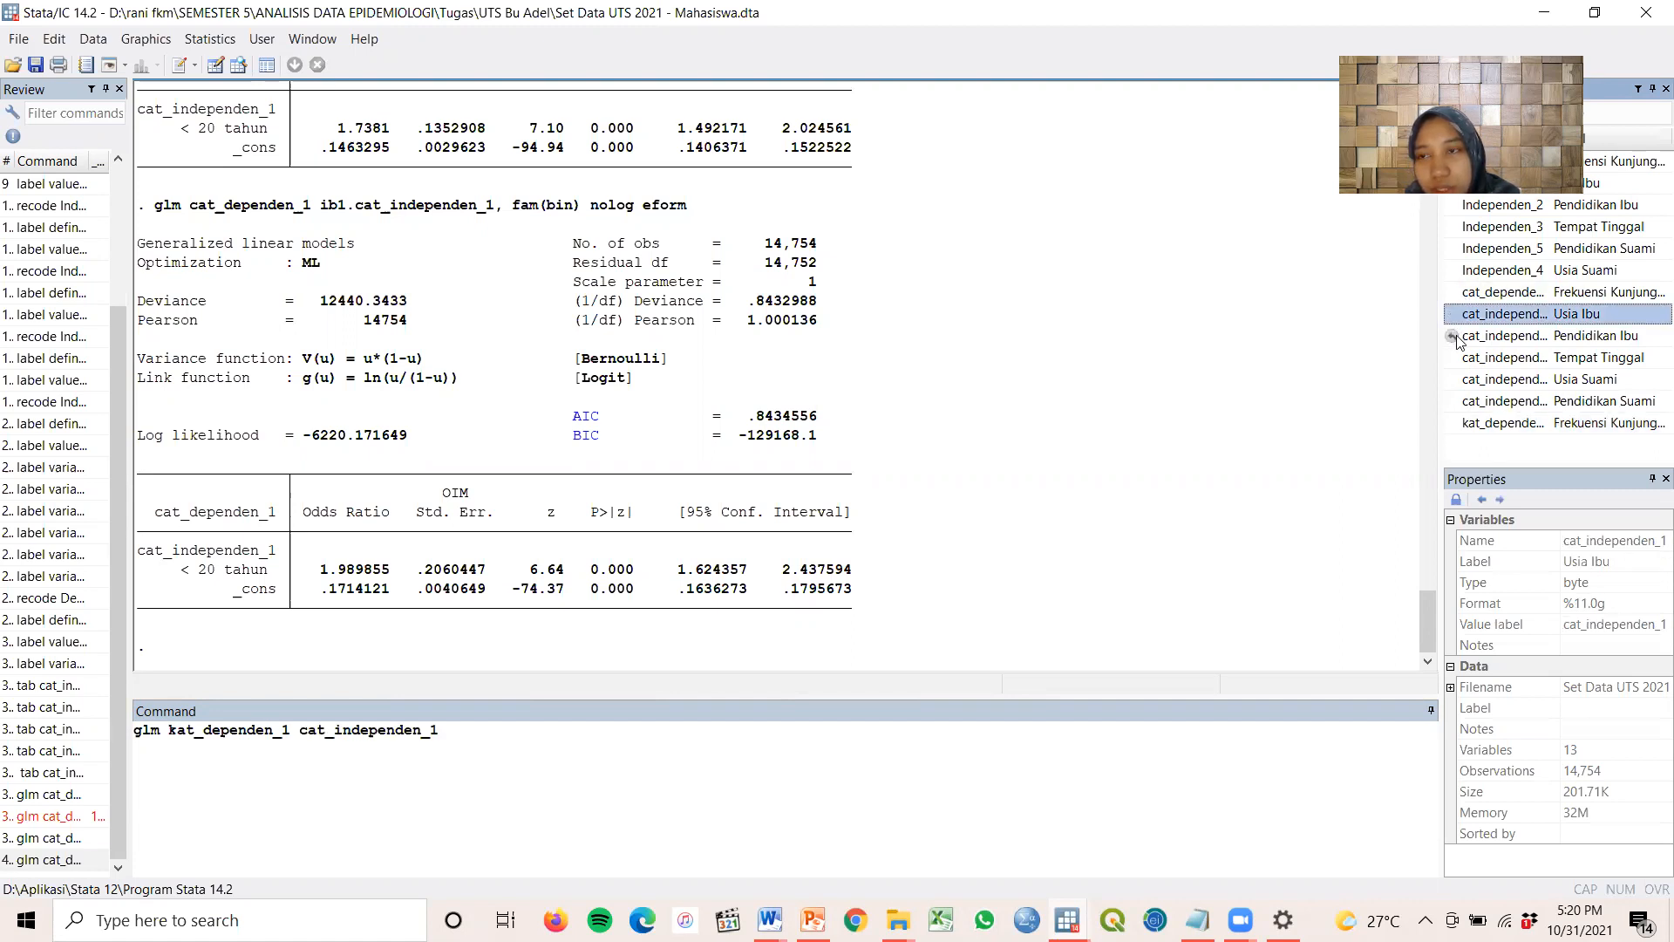
double_click(1458, 337)
double_click(1461, 358)
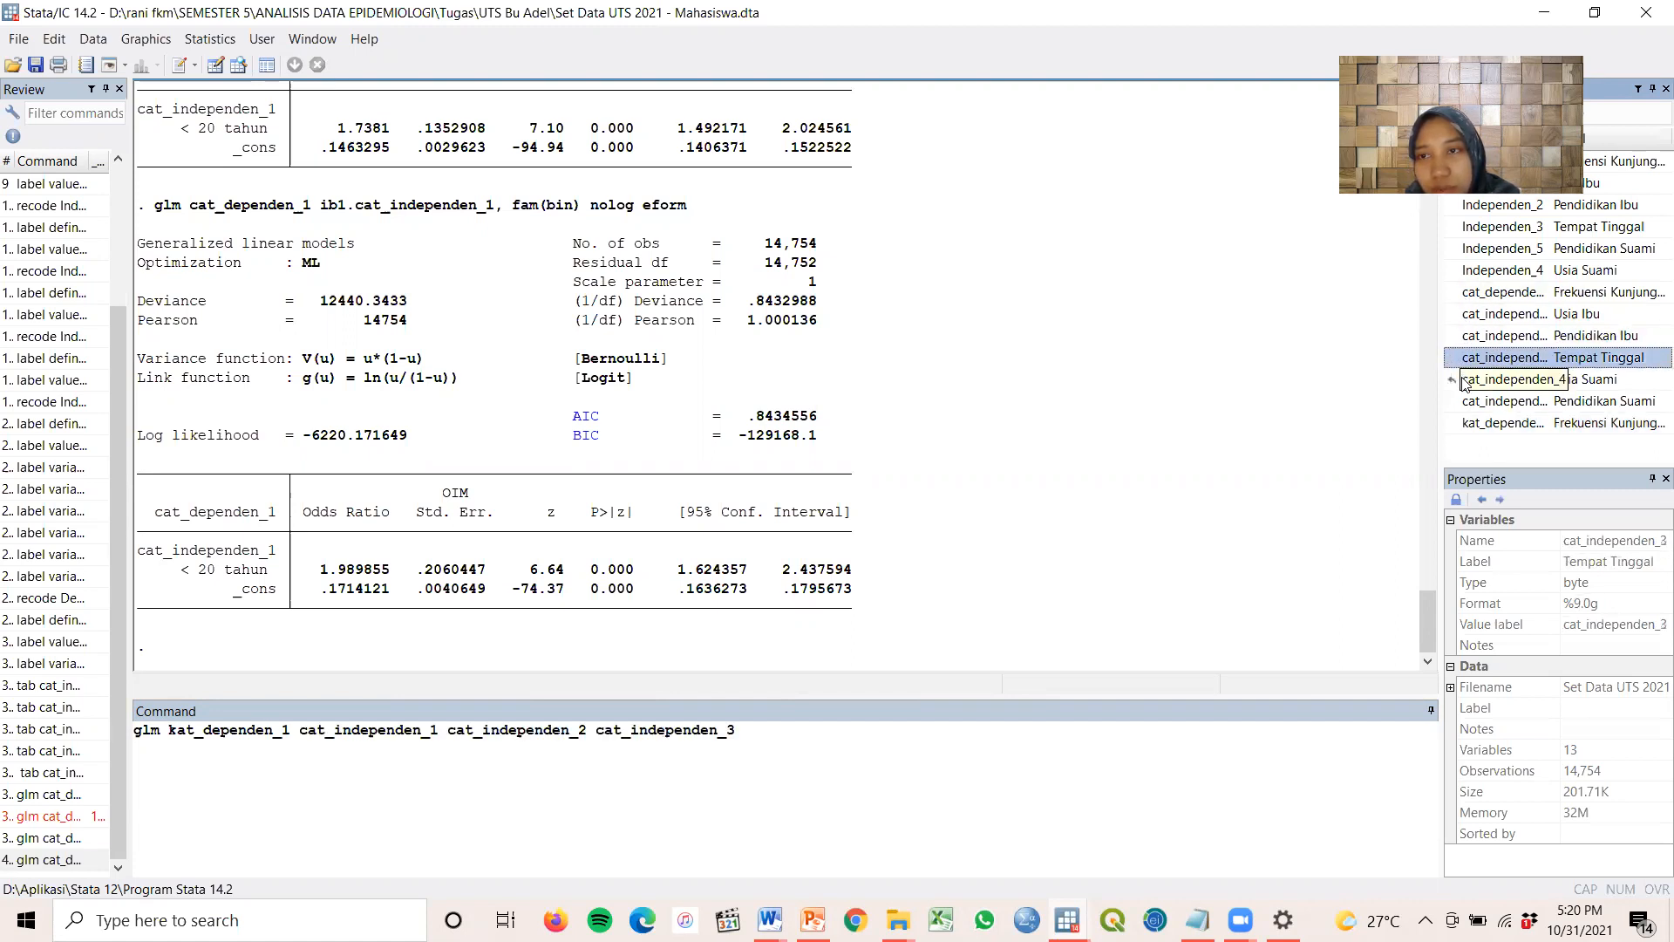
double_click(1464, 381)
double_click(1457, 402)
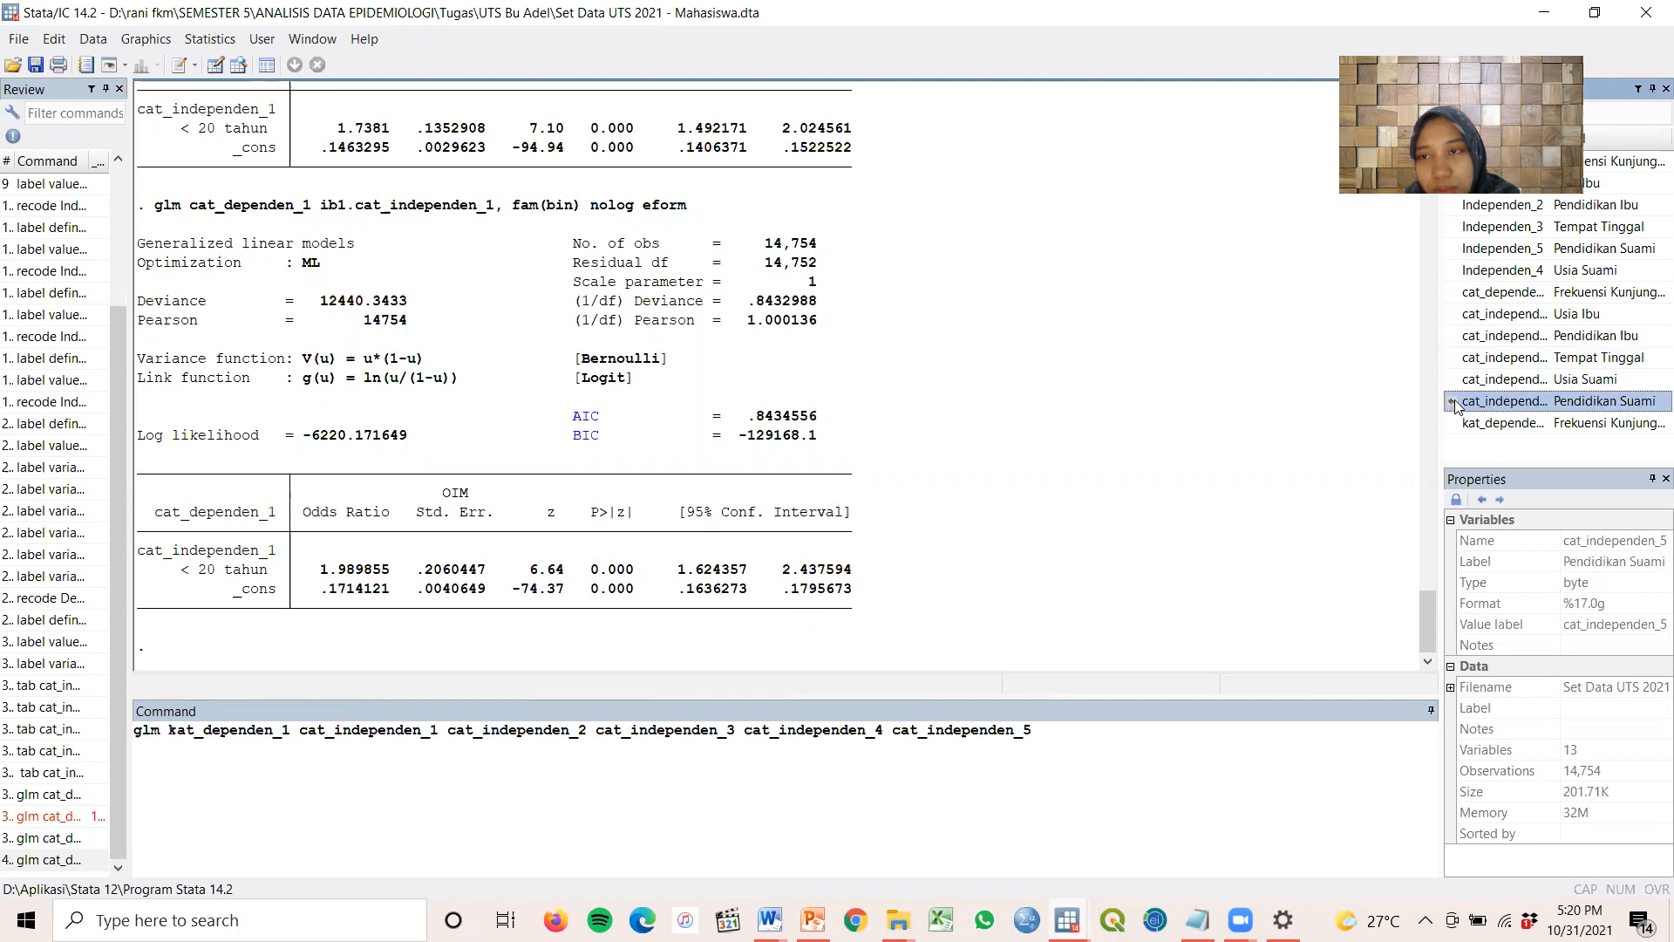
Examine the ib reference-category prefixes before the predictors in Notepad's Regresi logistik command, including ib2 and ib1
click(308, 752)
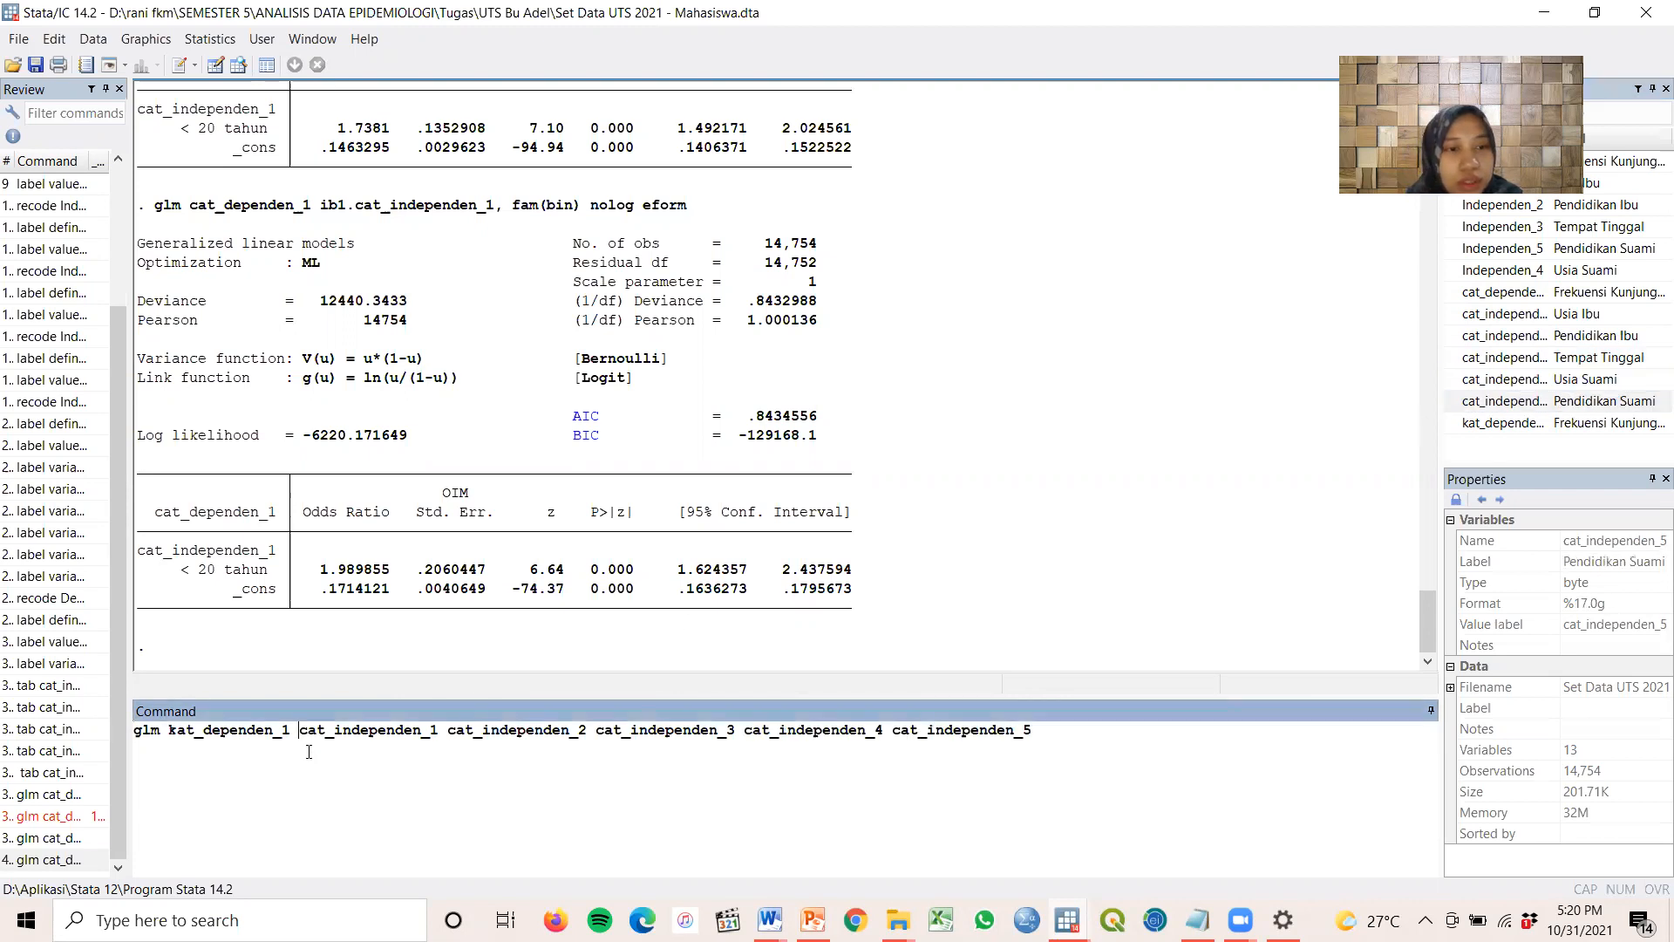
key(alt+Tab)
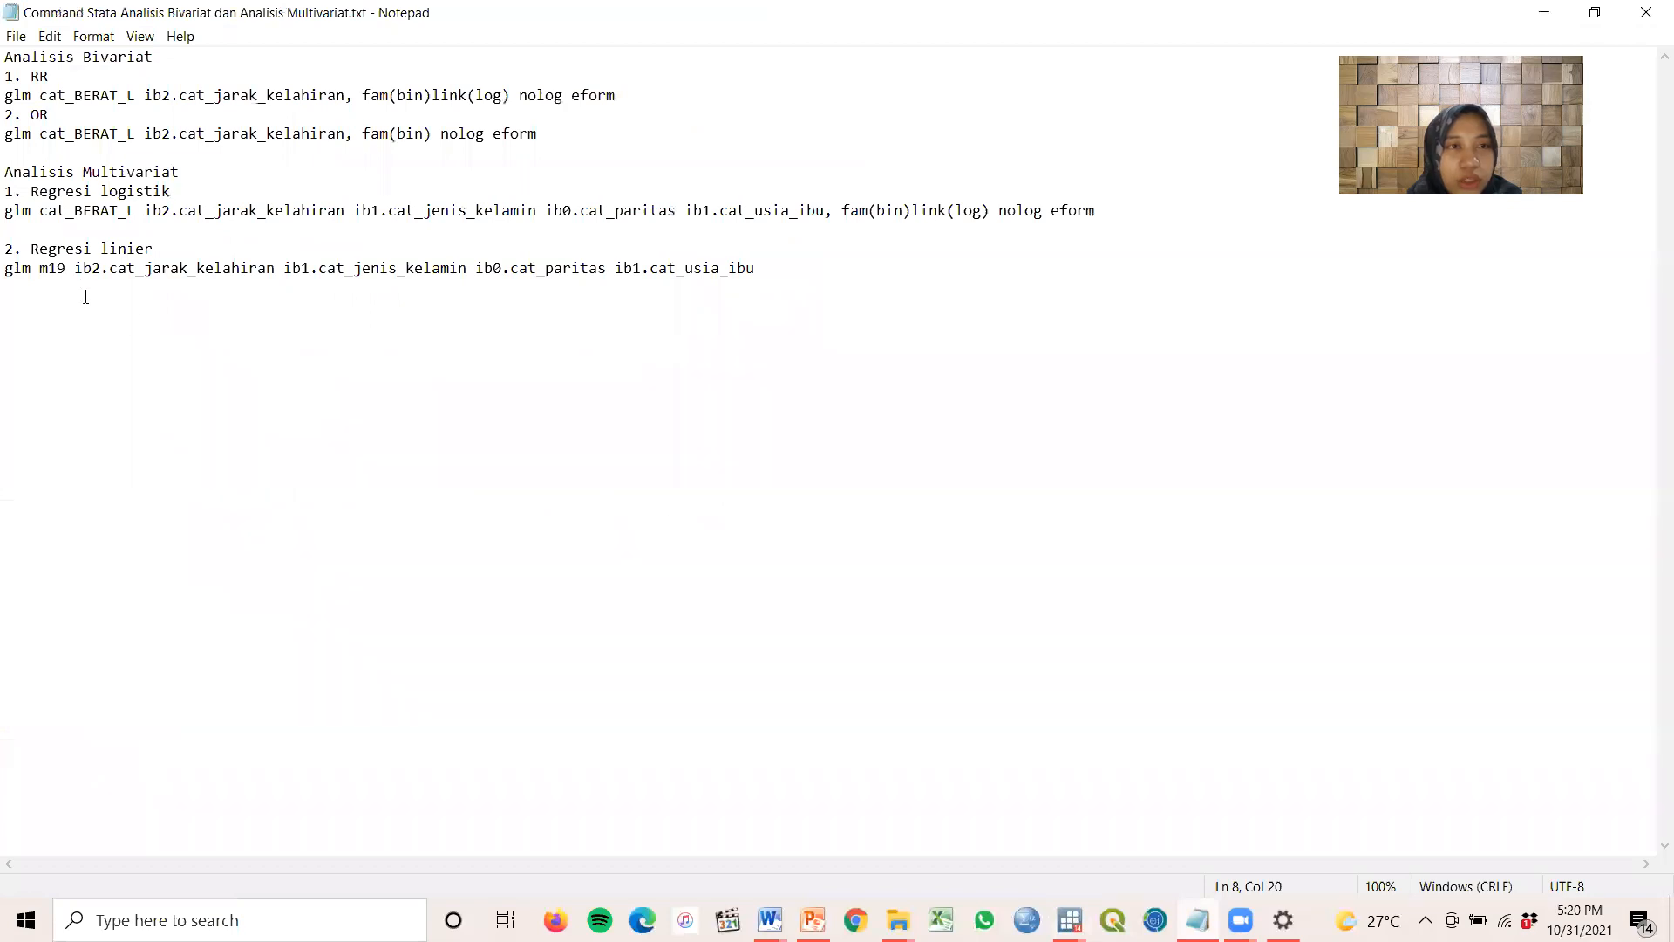
drag(143, 211, 174, 214)
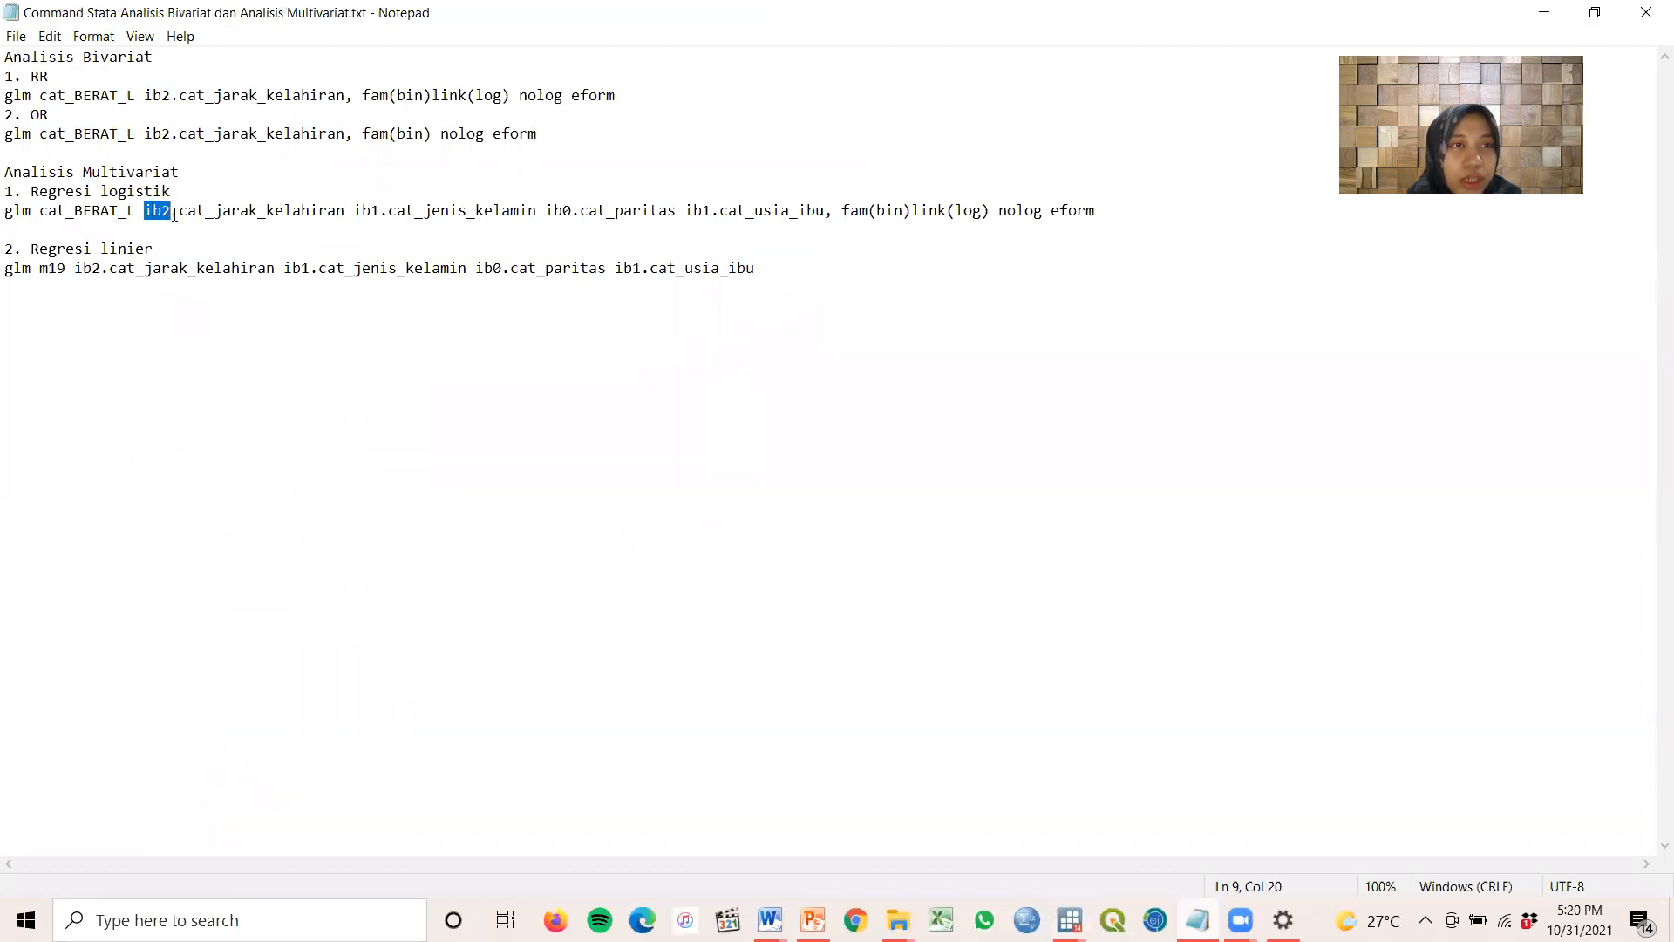
click(186, 212)
drag(152, 212, 175, 215)
click(145, 212)
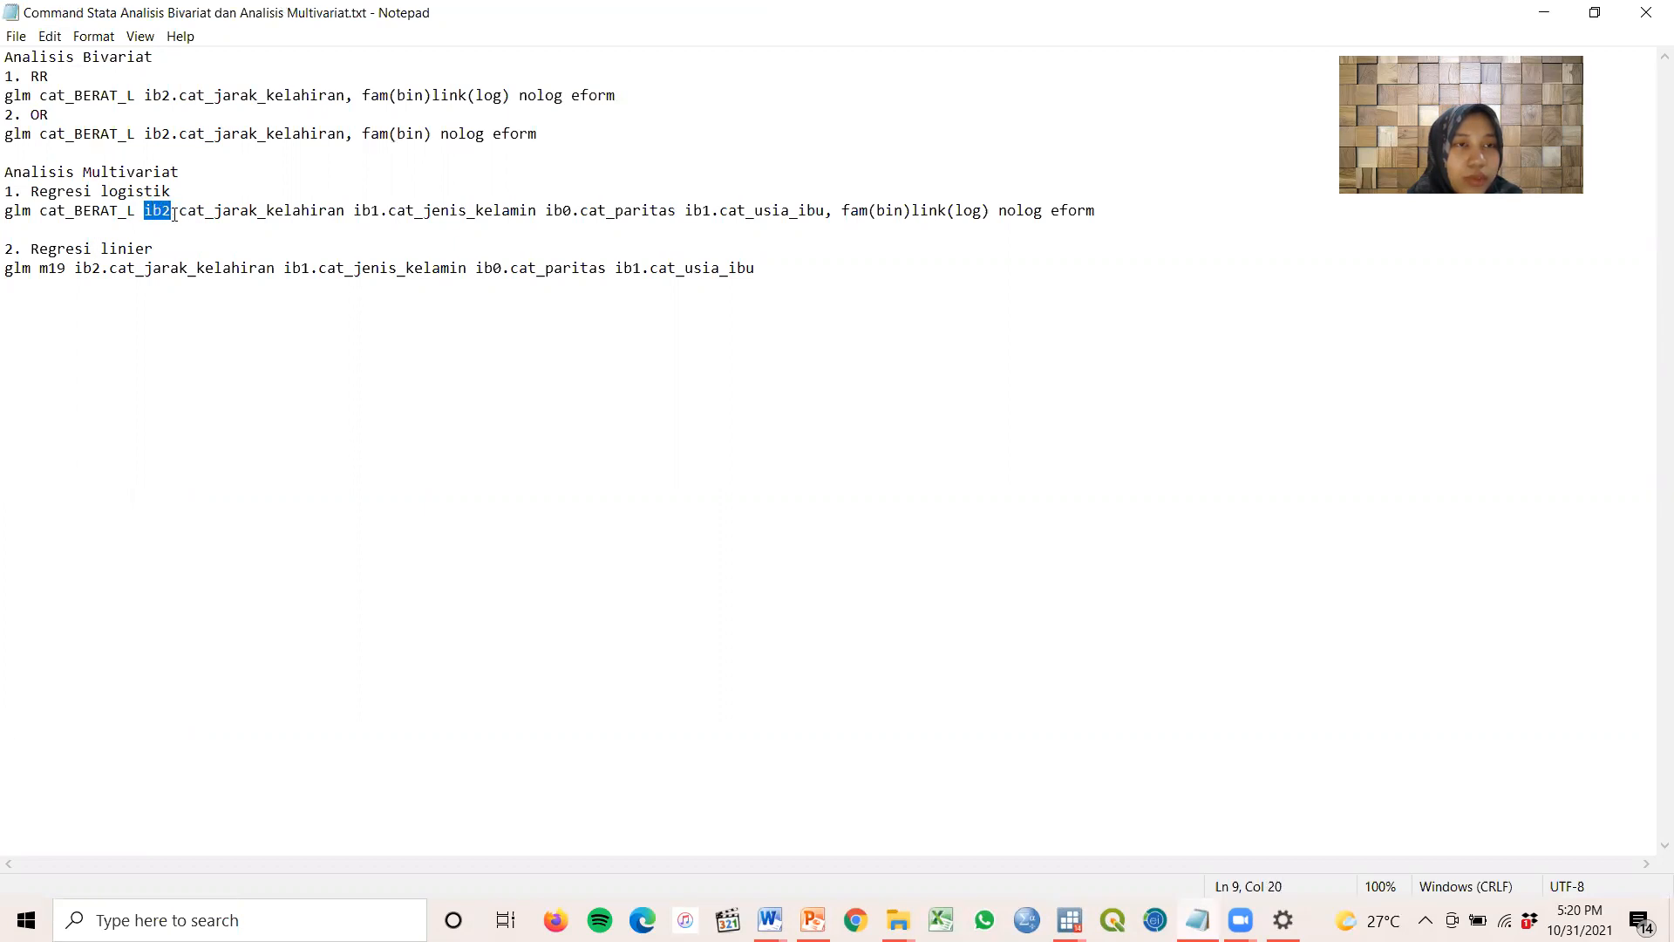
drag(685, 212, 713, 213)
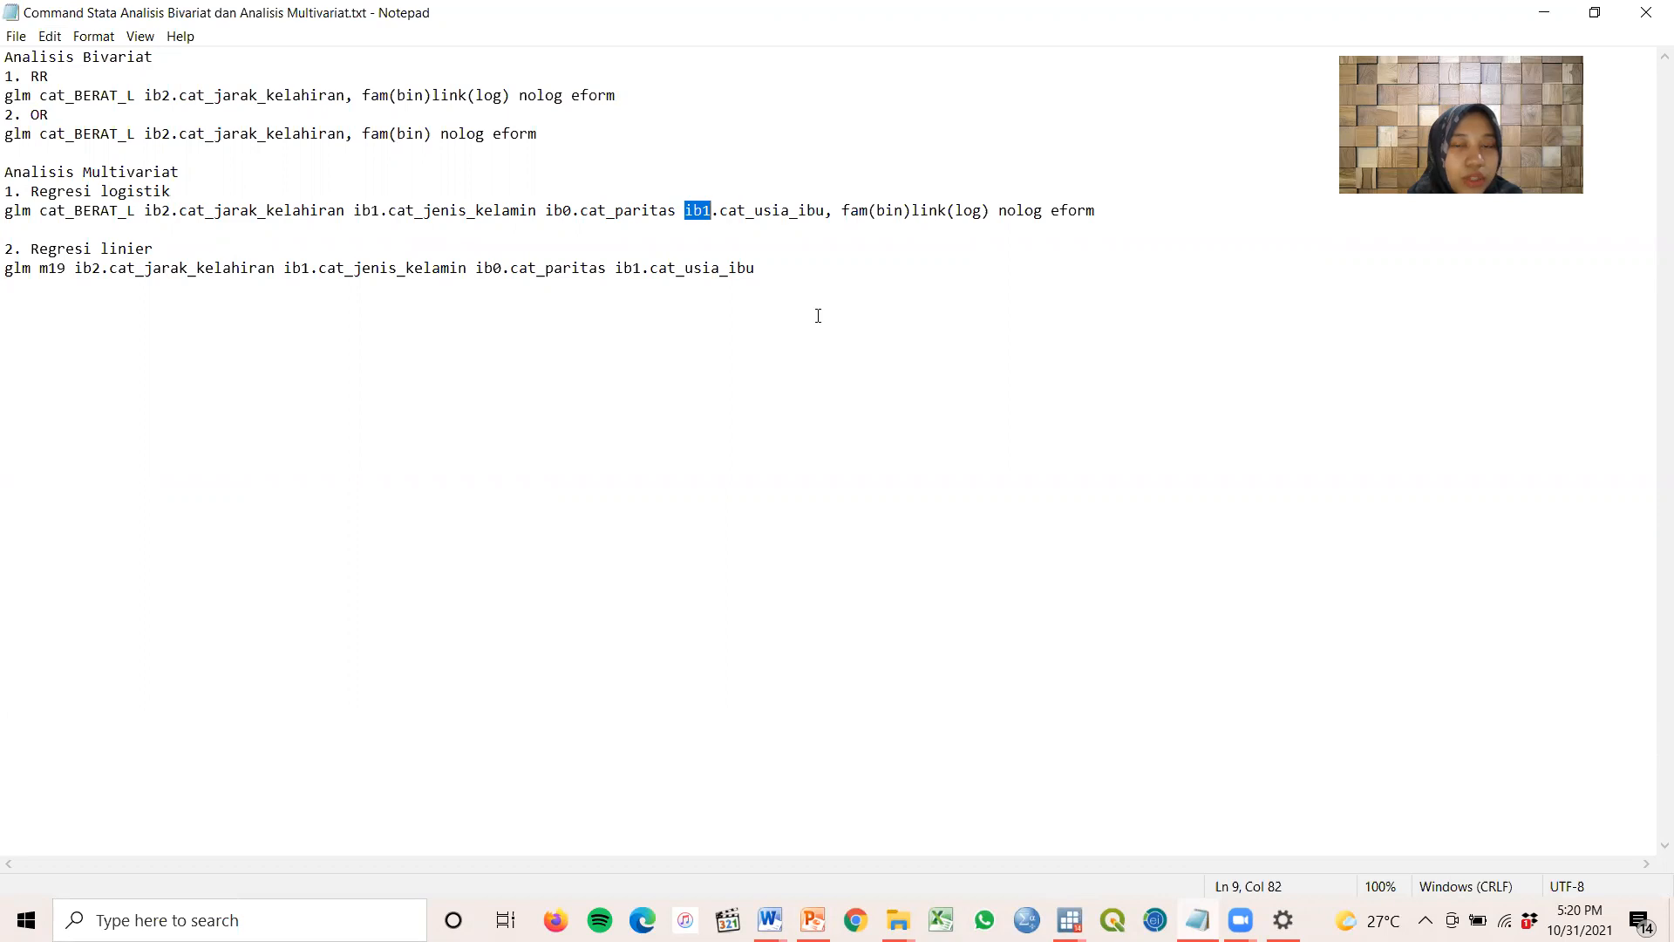
Look up the Usia Ibu reference code in Record UTS.docx and prefix cat_independen_1 with ib1. in the Stata glm command
mouse_move(767, 920)
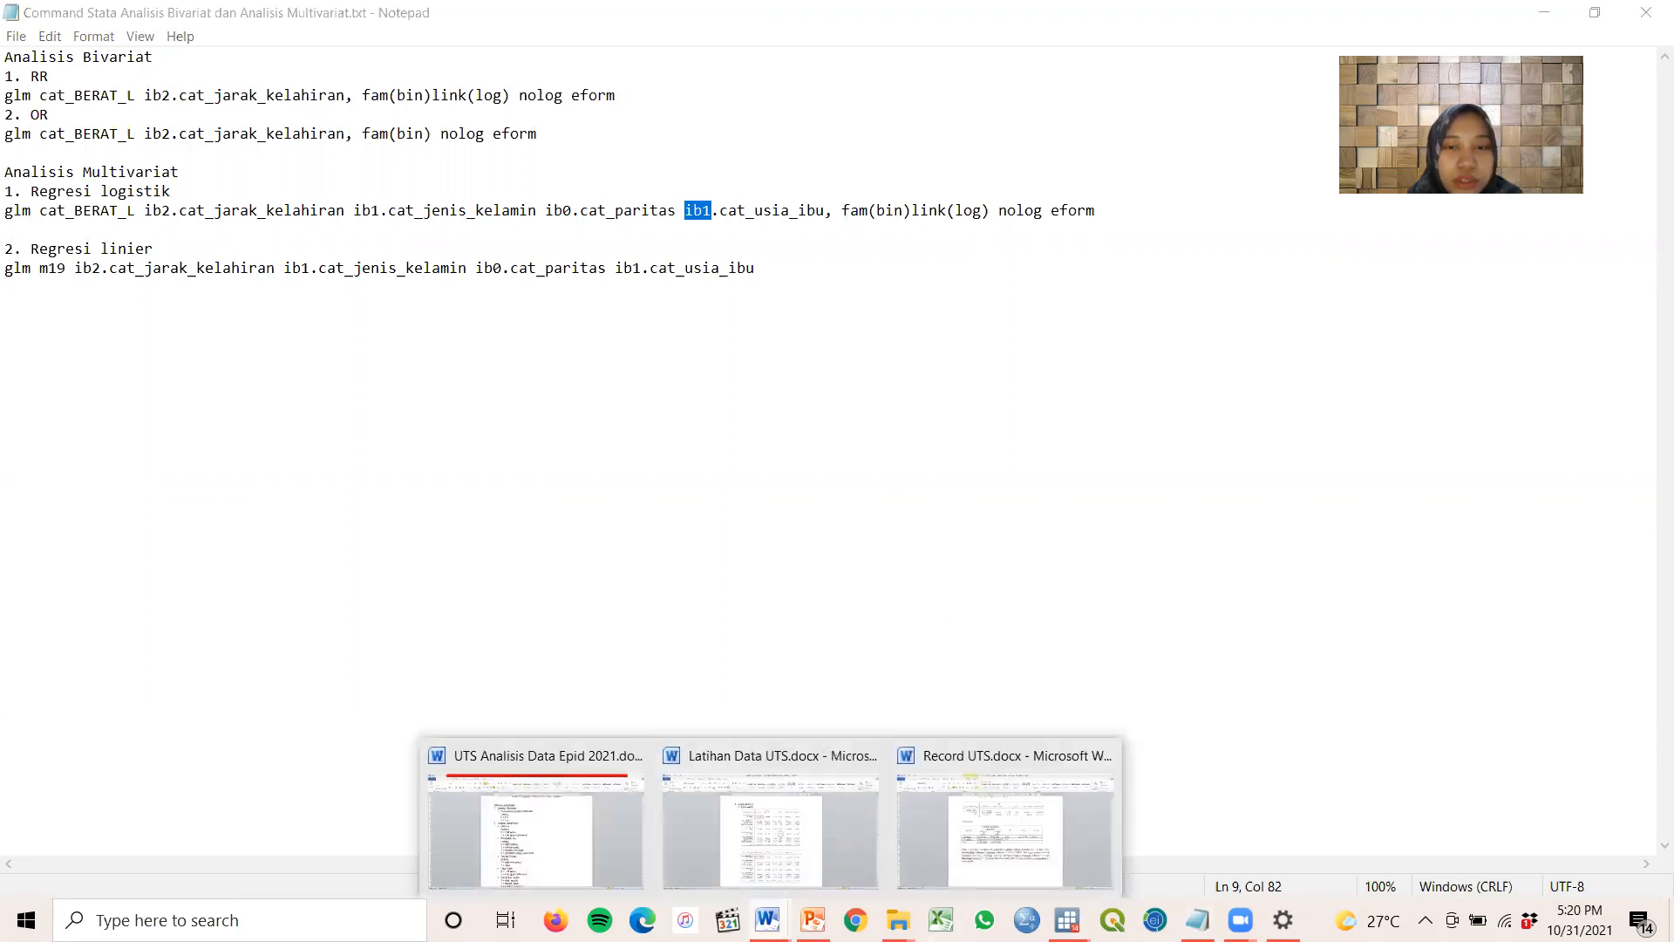
mouse_move(1068, 920)
click(930, 802)
click(297, 731)
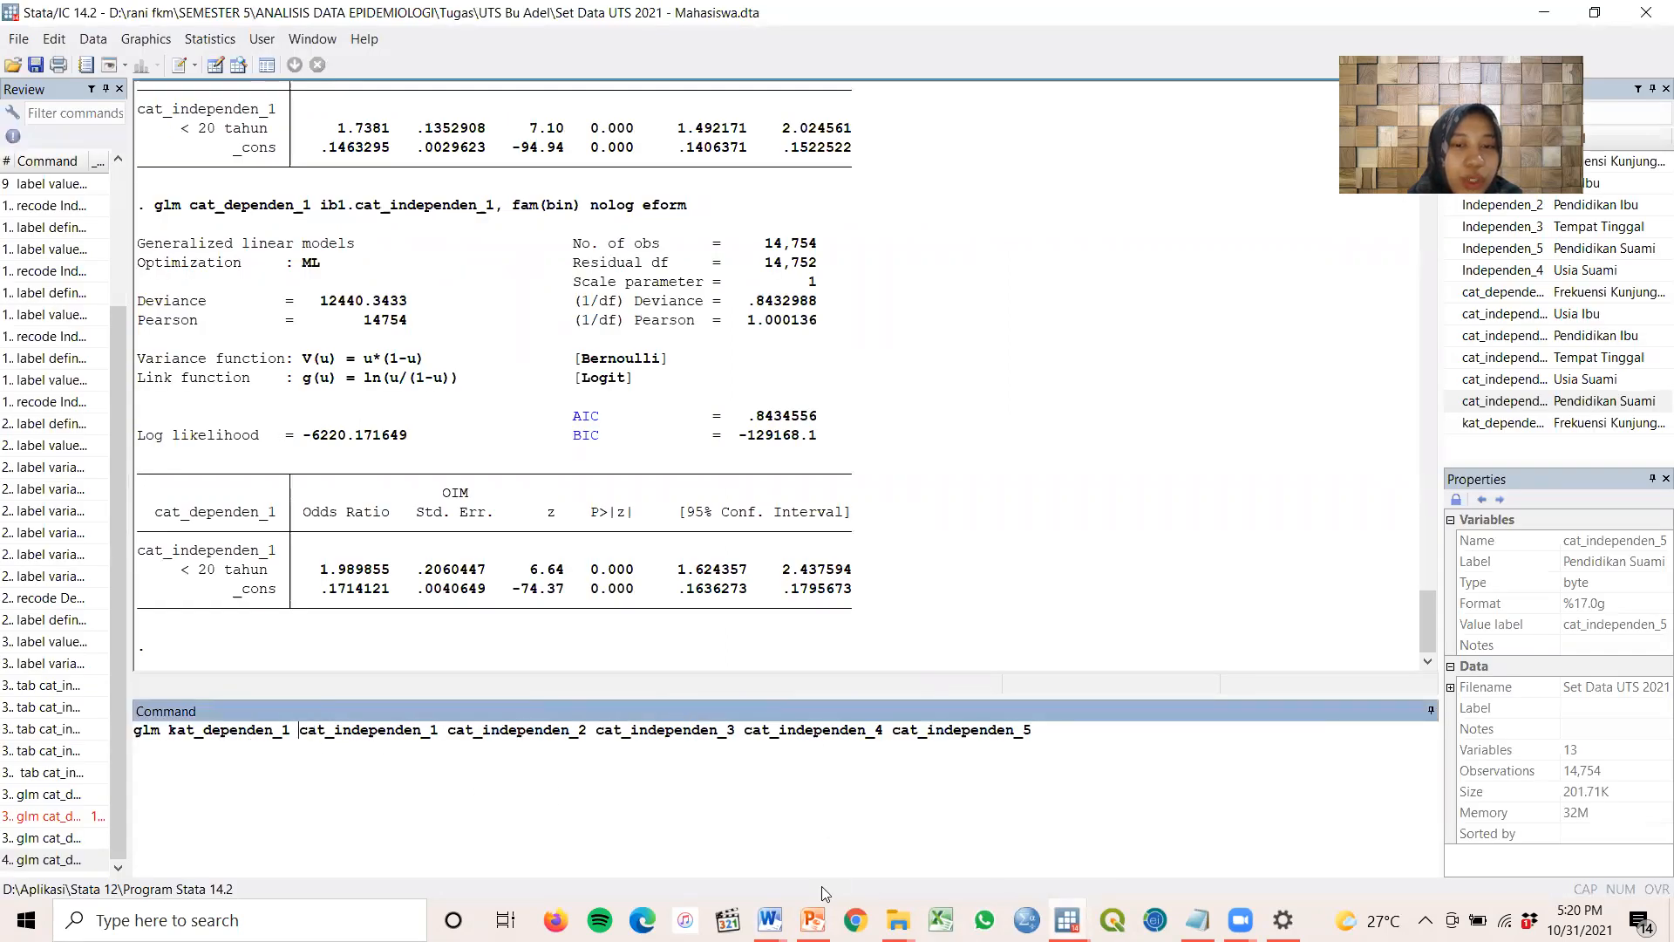
mouse_move(769, 920)
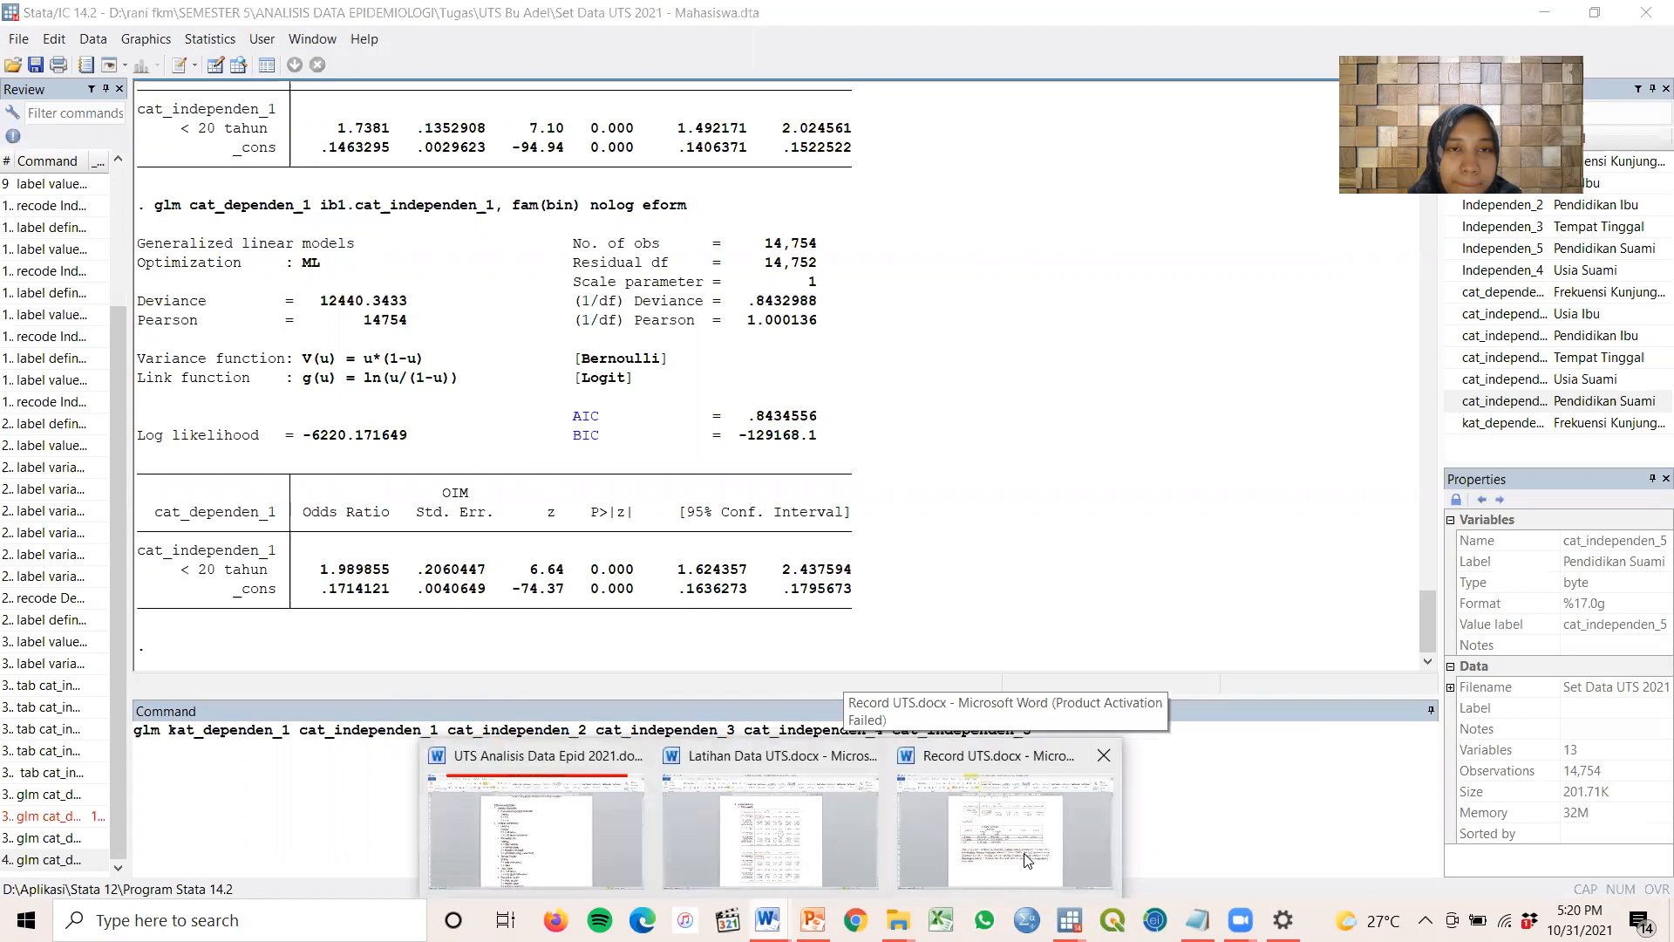
click(981, 843)
drag(1647, 695, 1647, 194)
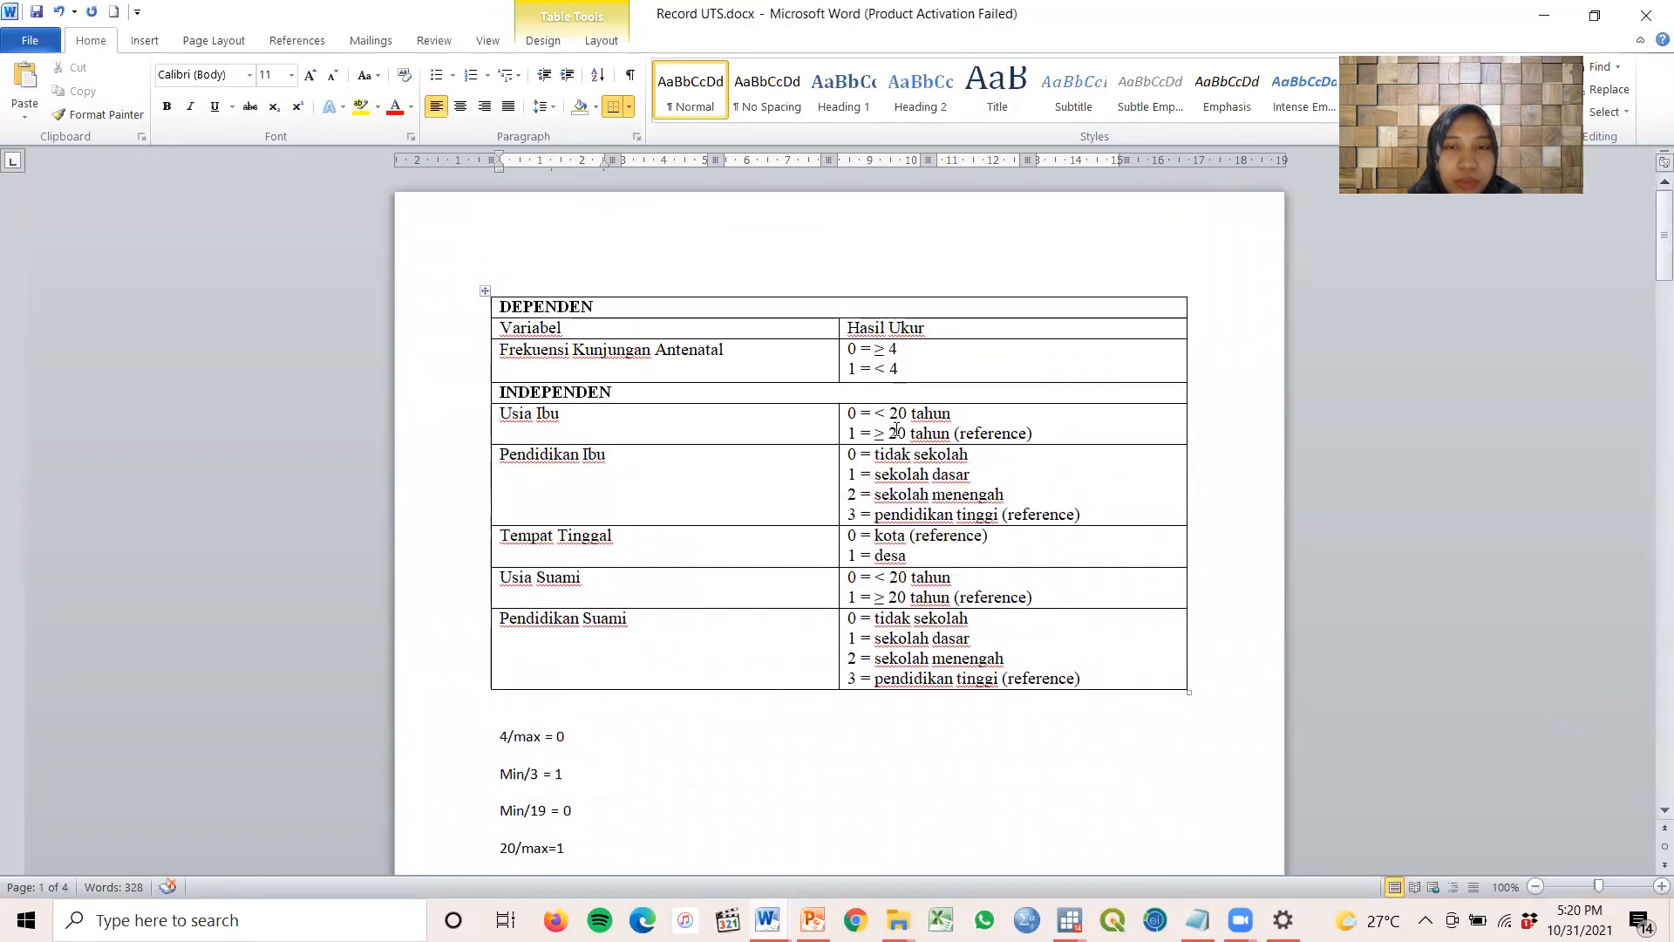
drag(845, 434, 858, 433)
mouse_move(1068, 919)
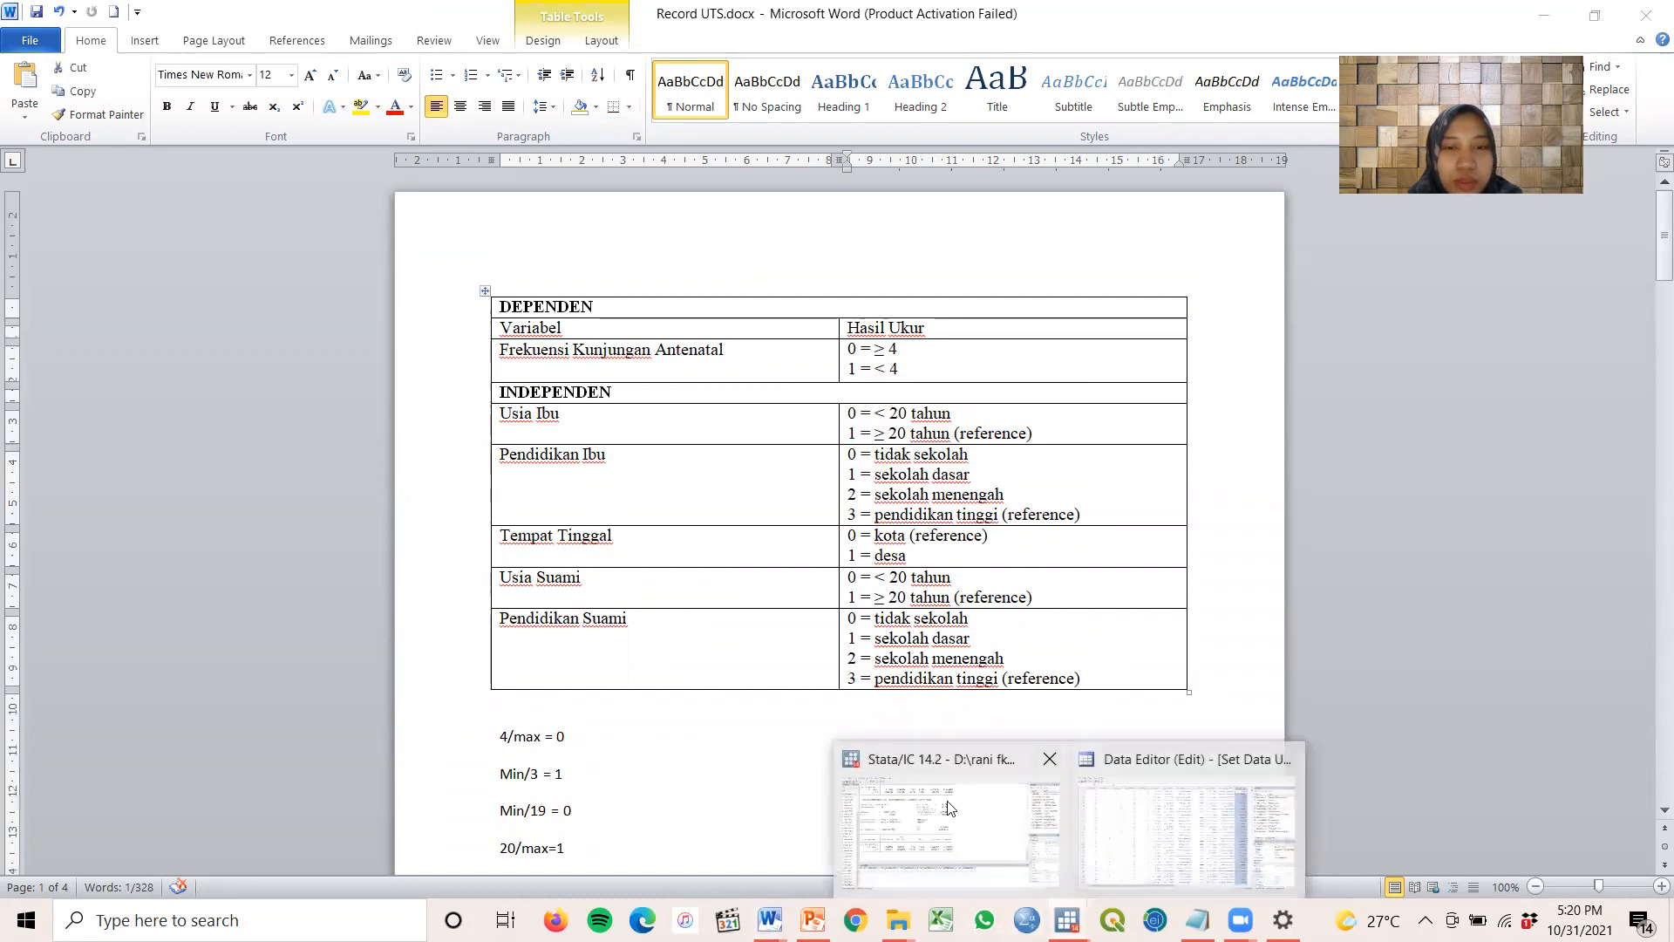
click(950, 807)
text(ib1)
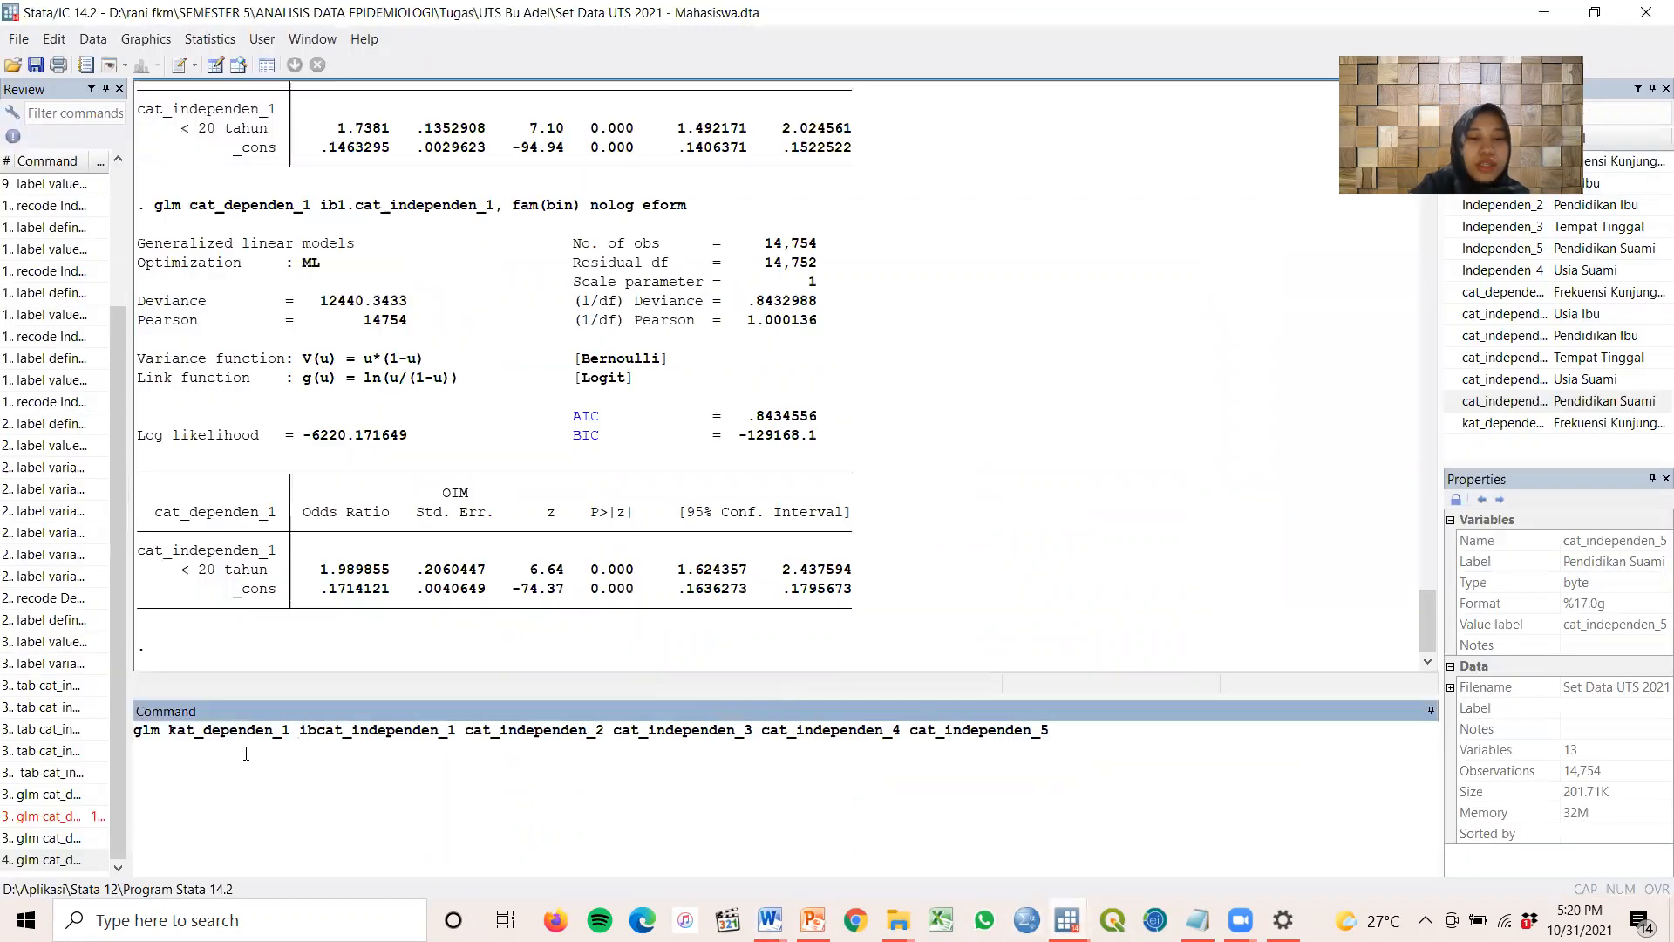
text(.)
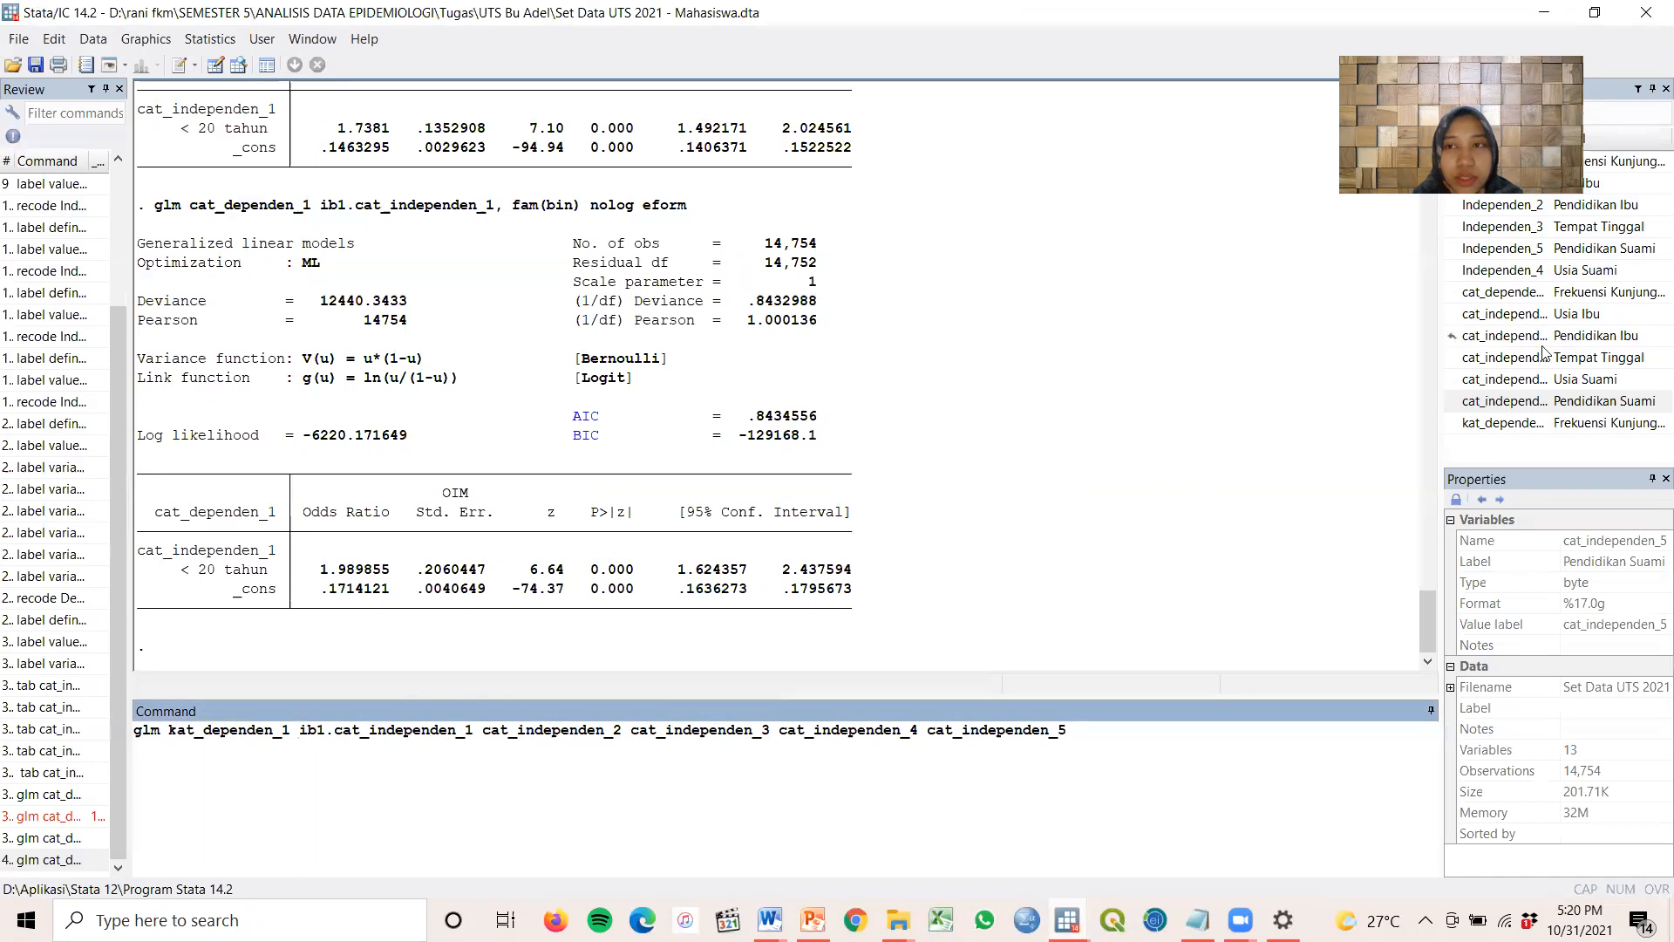
Look up the Pendidikan Ibu reference code in Record UTS.docx and prefix cat_independen_2 with ib3. in the Stata glm command
click(767, 920)
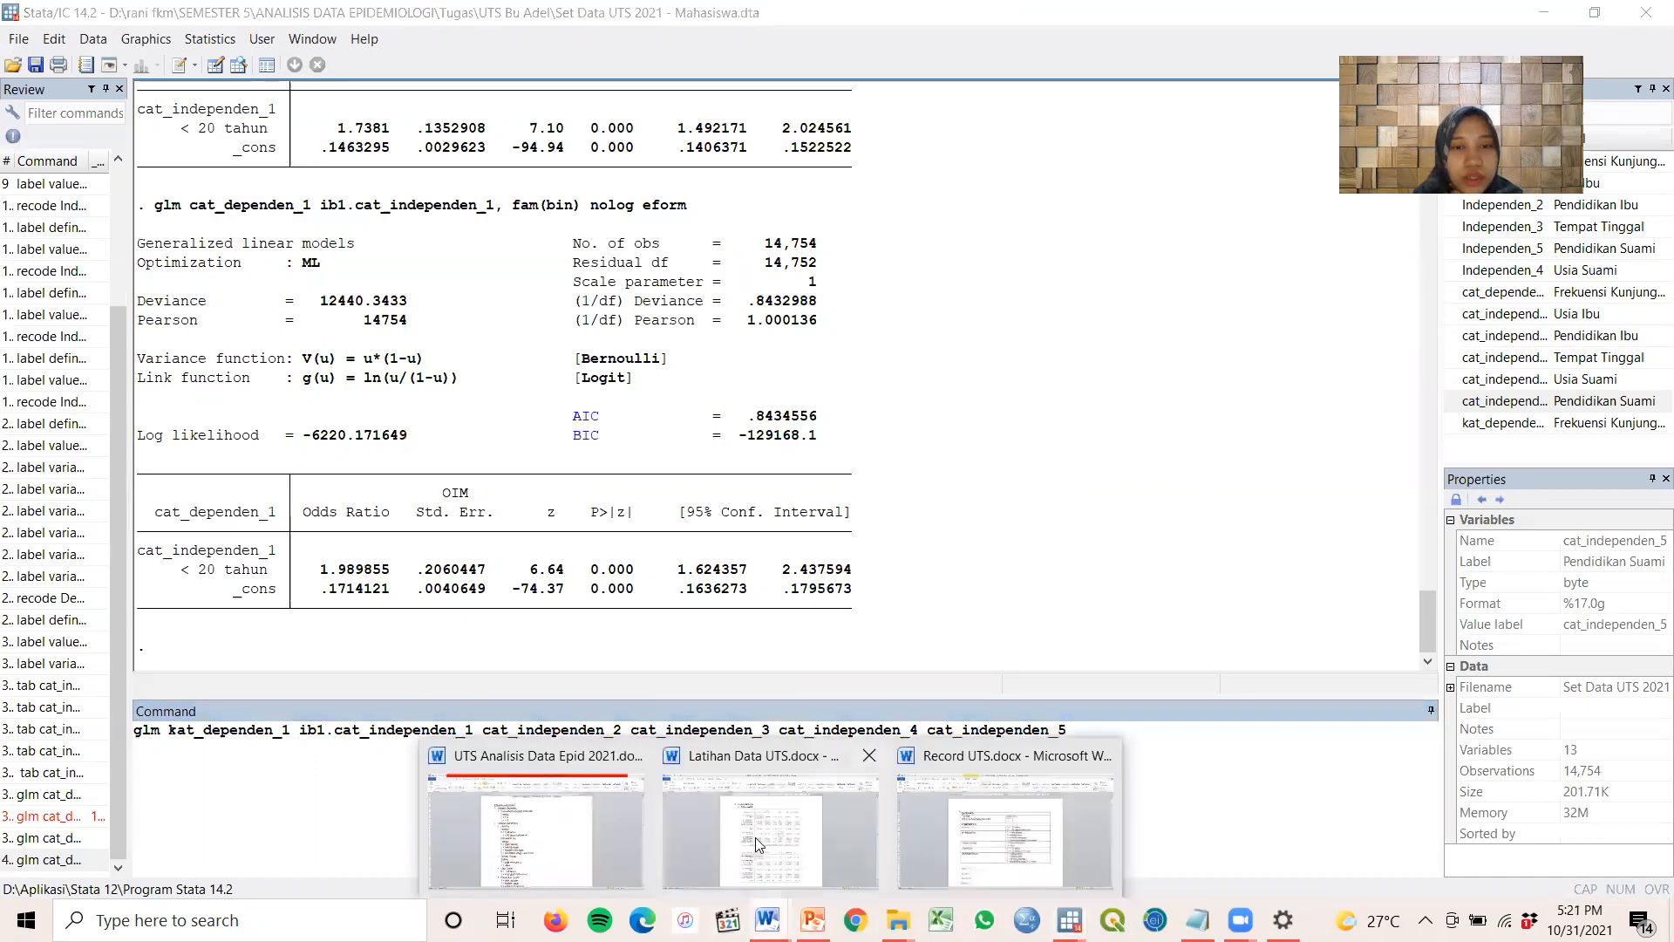
click(1005, 824)
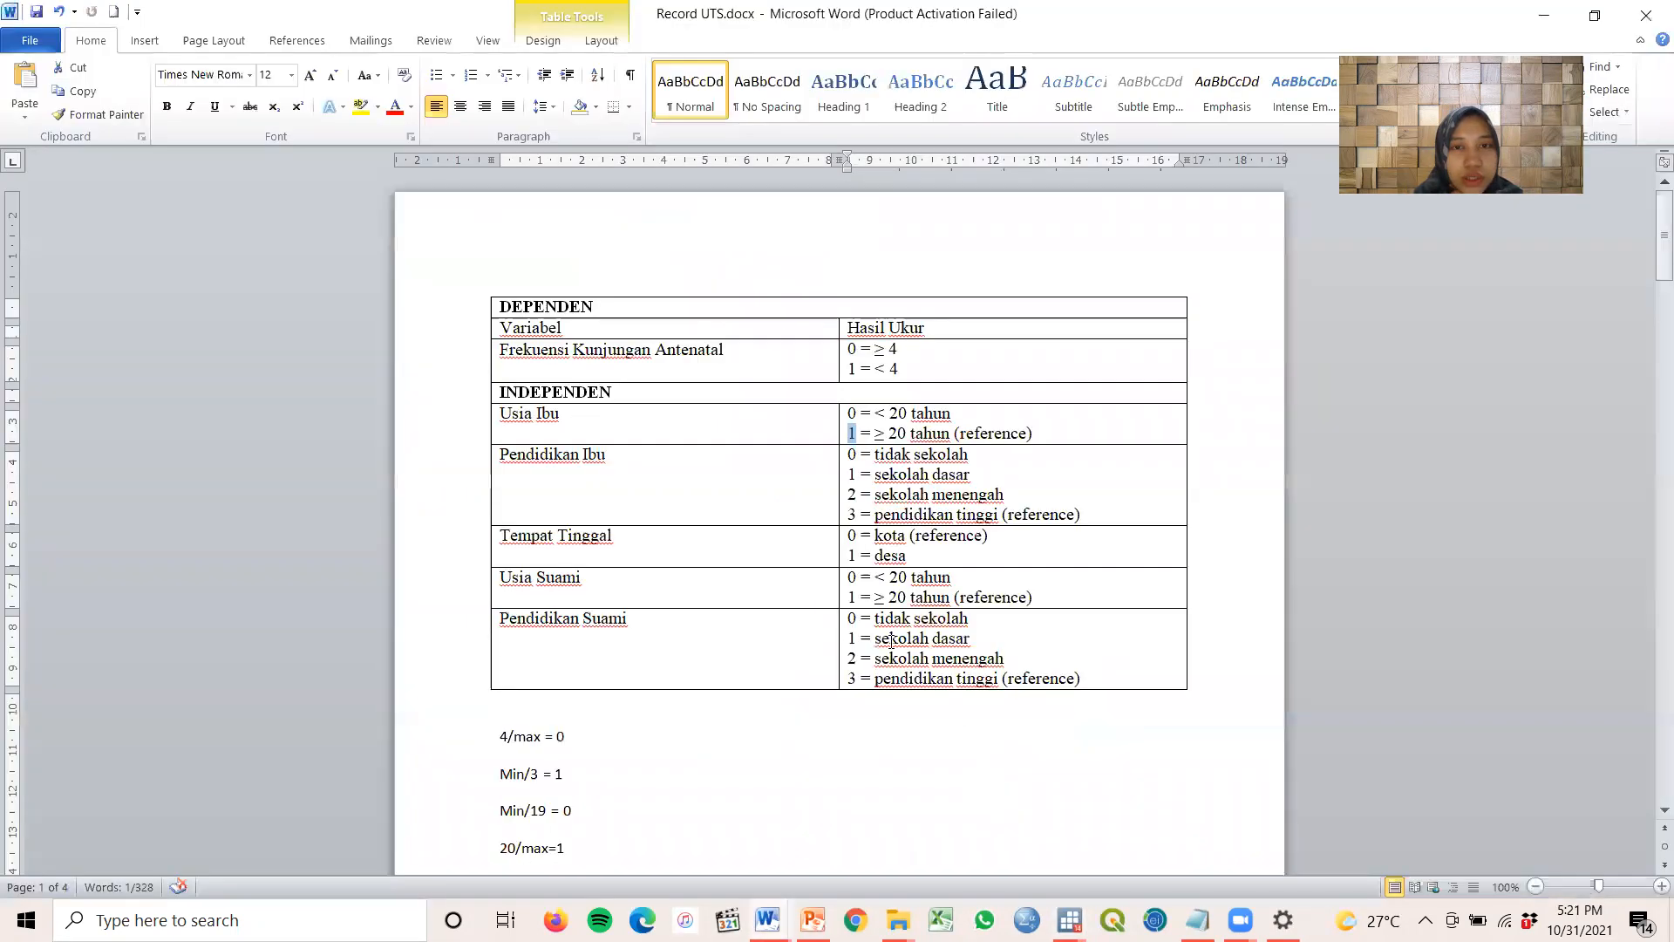
double_click(850, 514)
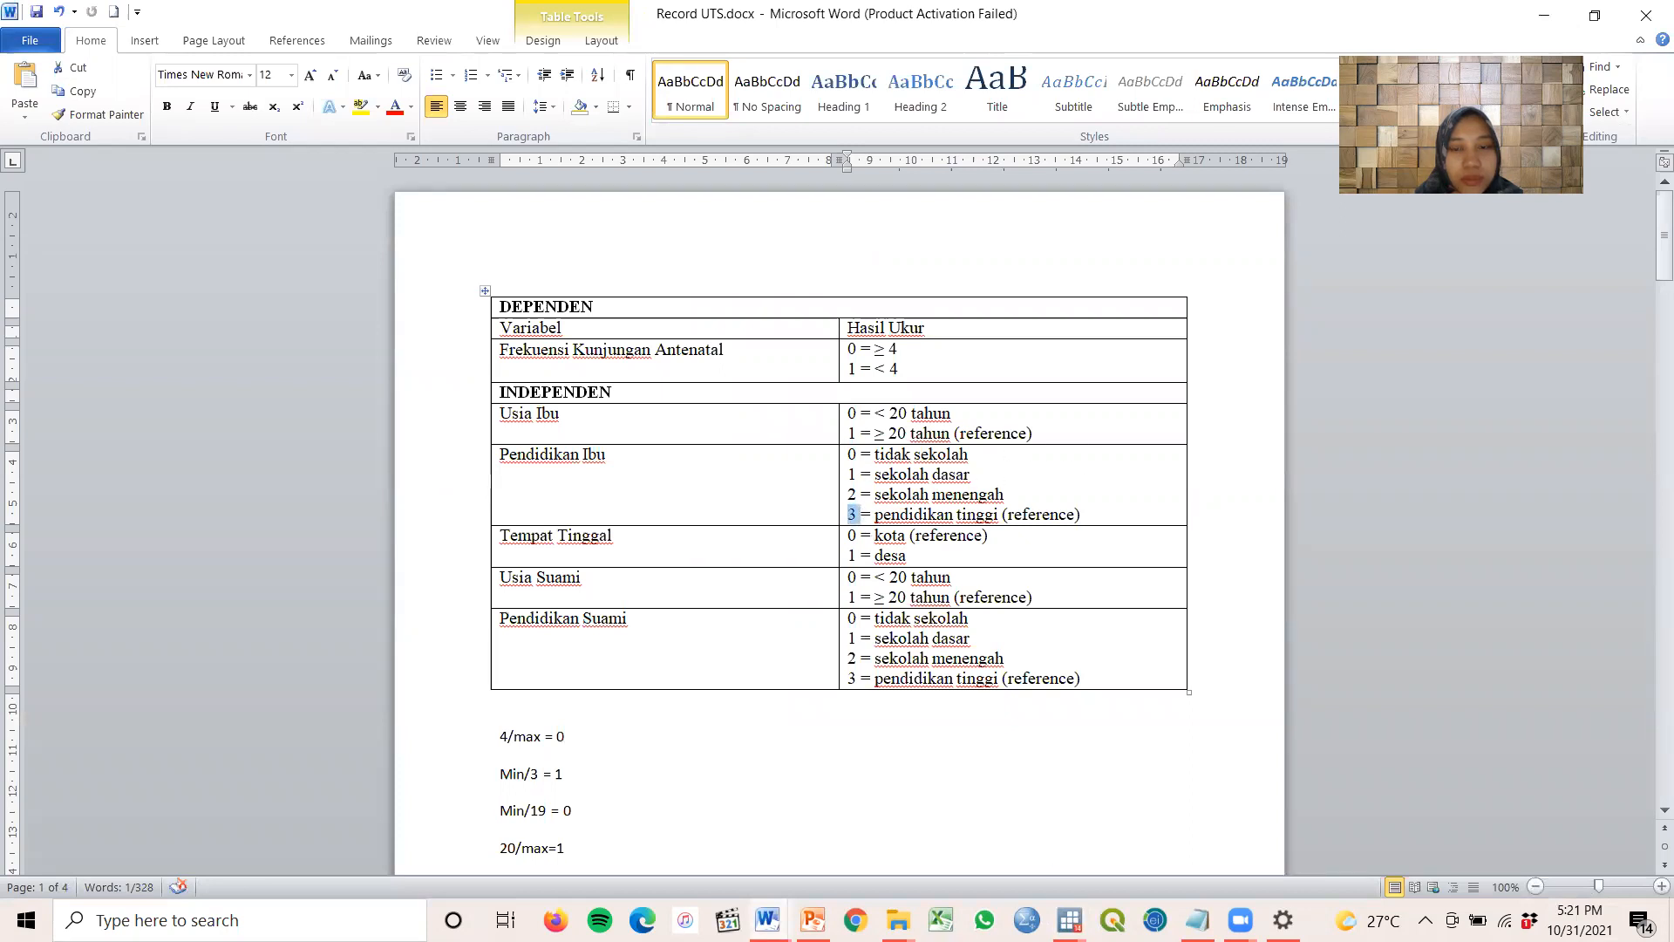
click(1070, 920)
click(960, 824)
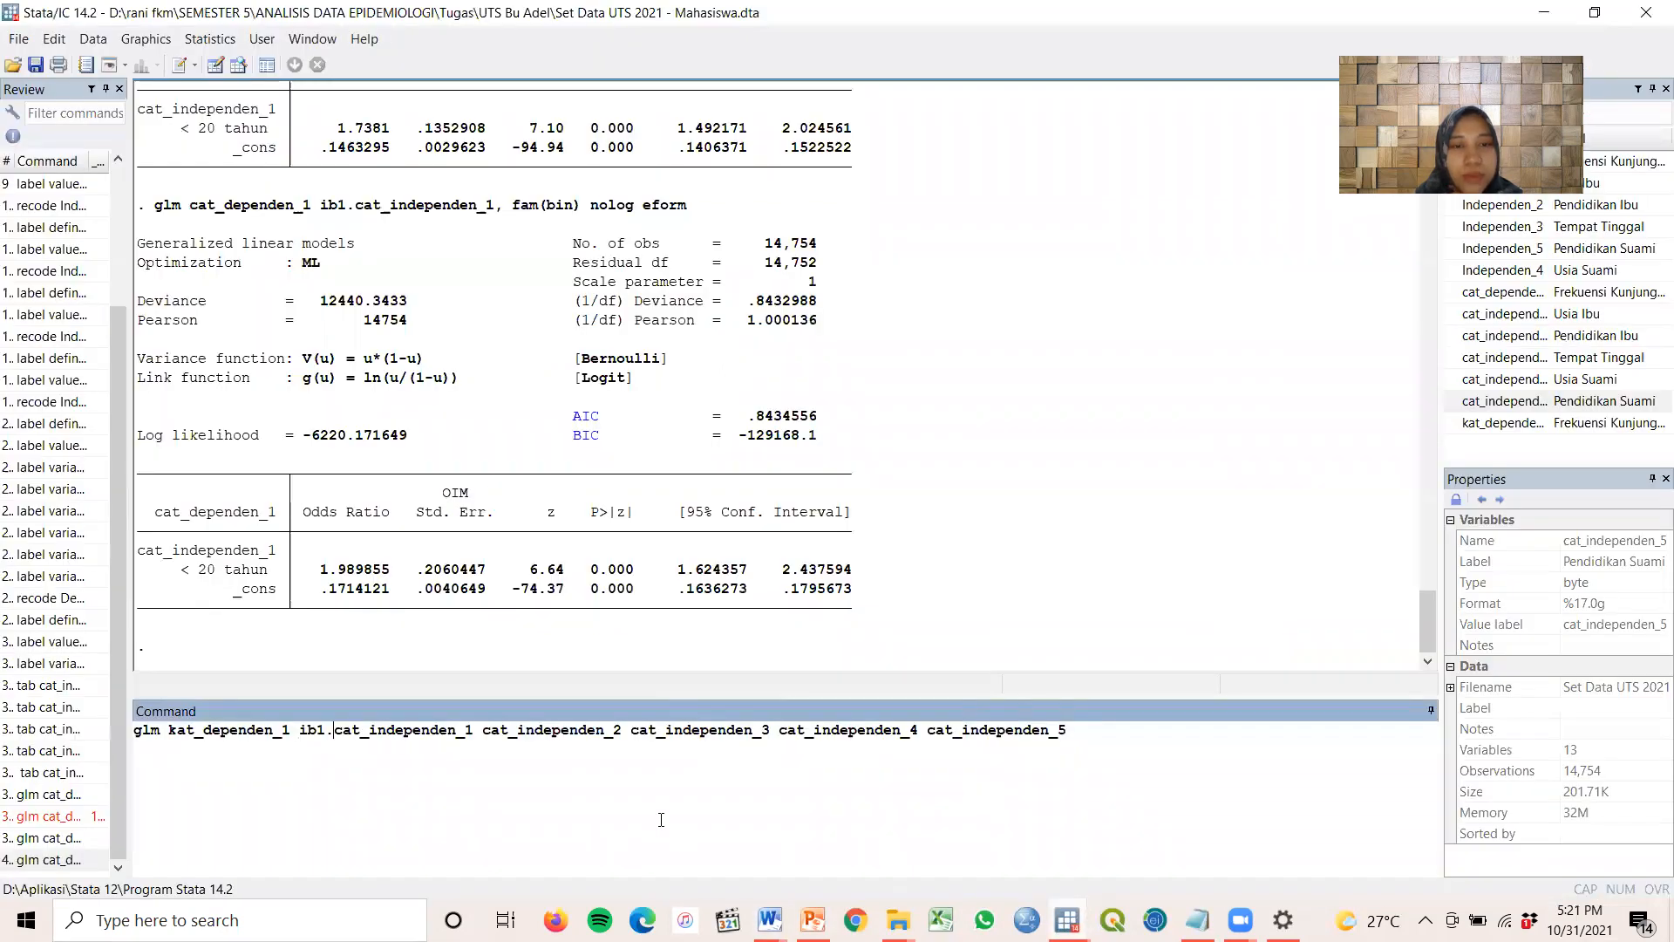
click(483, 733)
text(ib3.)
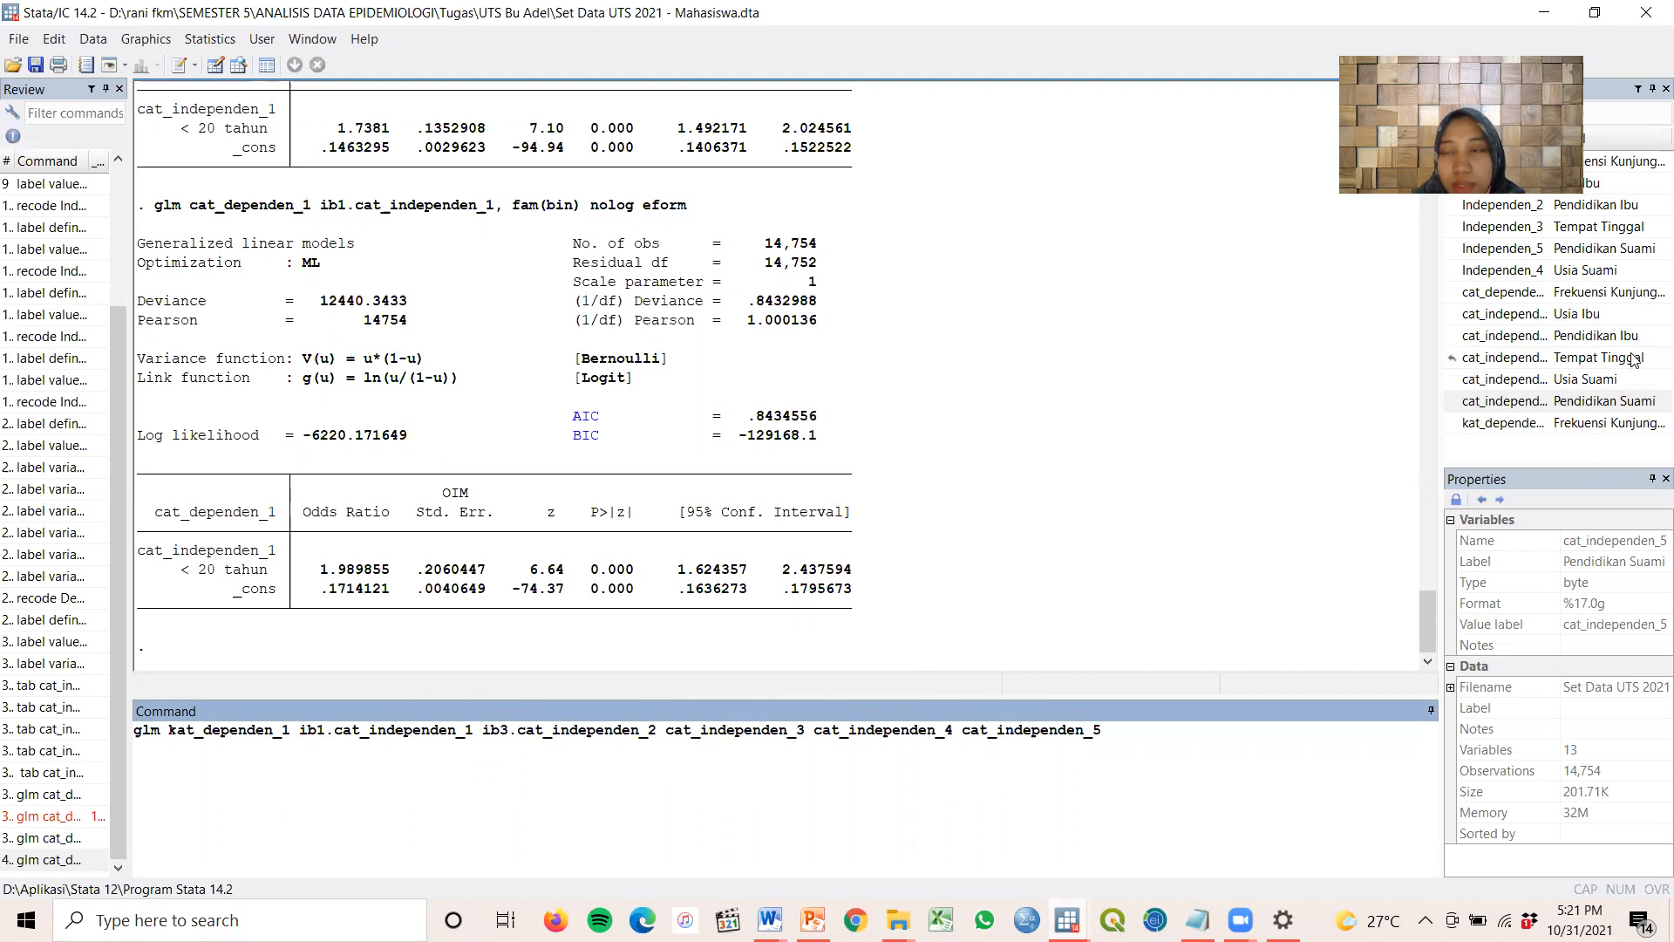
Look up the Tempat Tinggal reference code in Record UTS.docx and prefix cat_independen_3 with ib0. in the Stata glm command
mouse_move(768, 920)
click(977, 811)
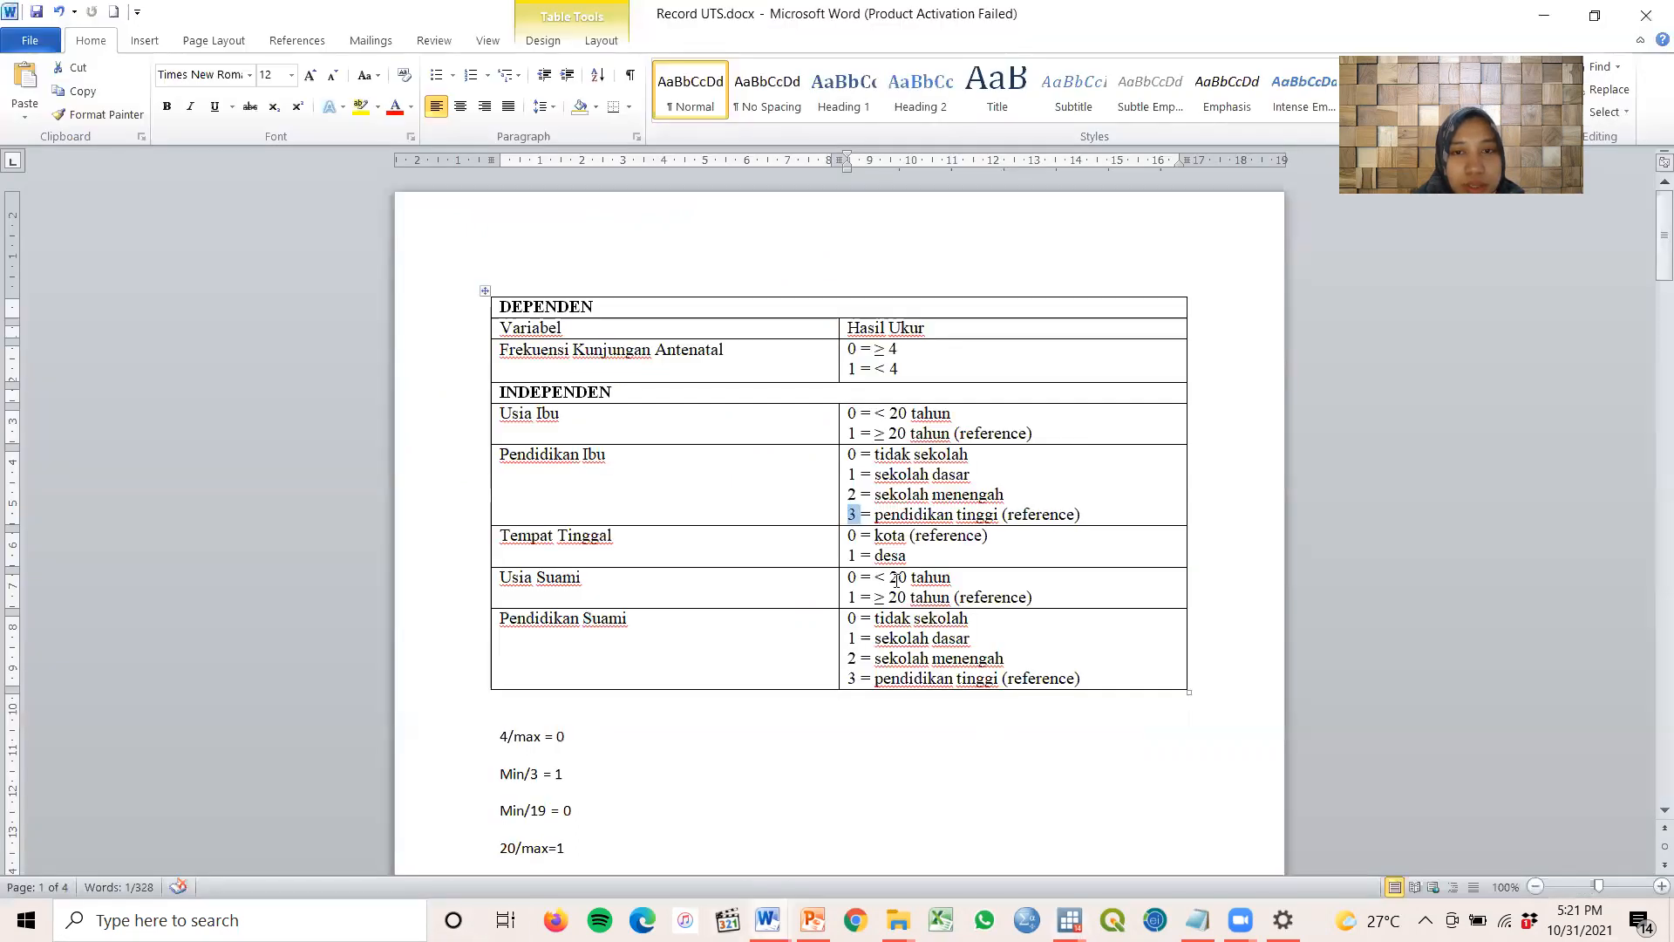
click(845, 538)
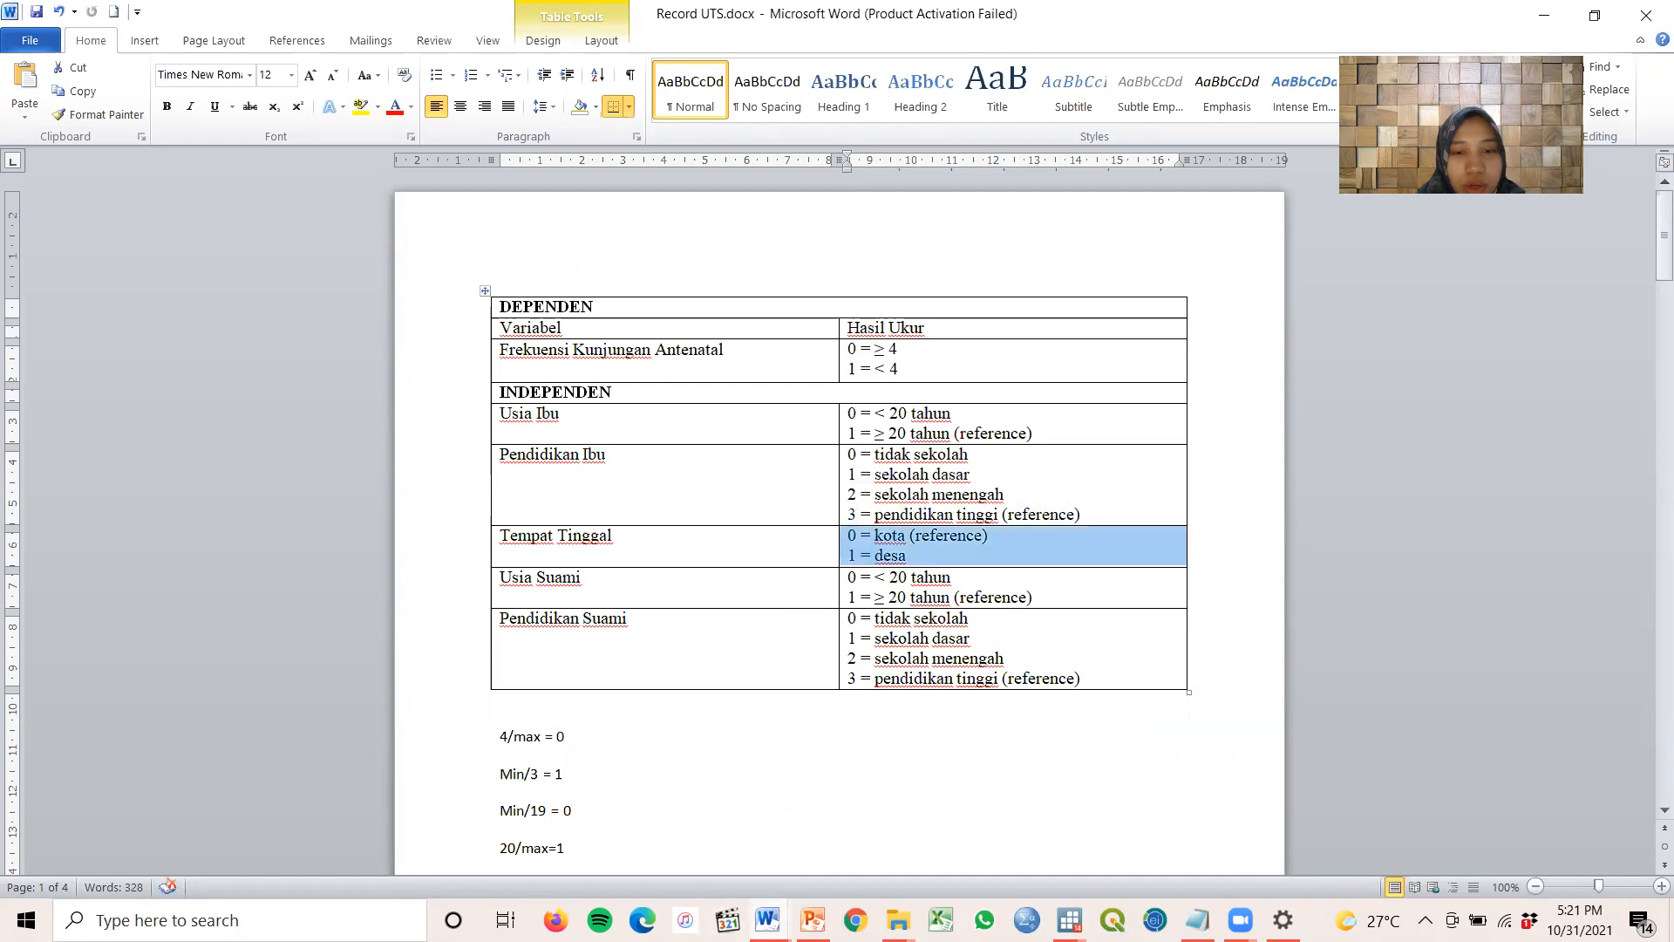
click(768, 920)
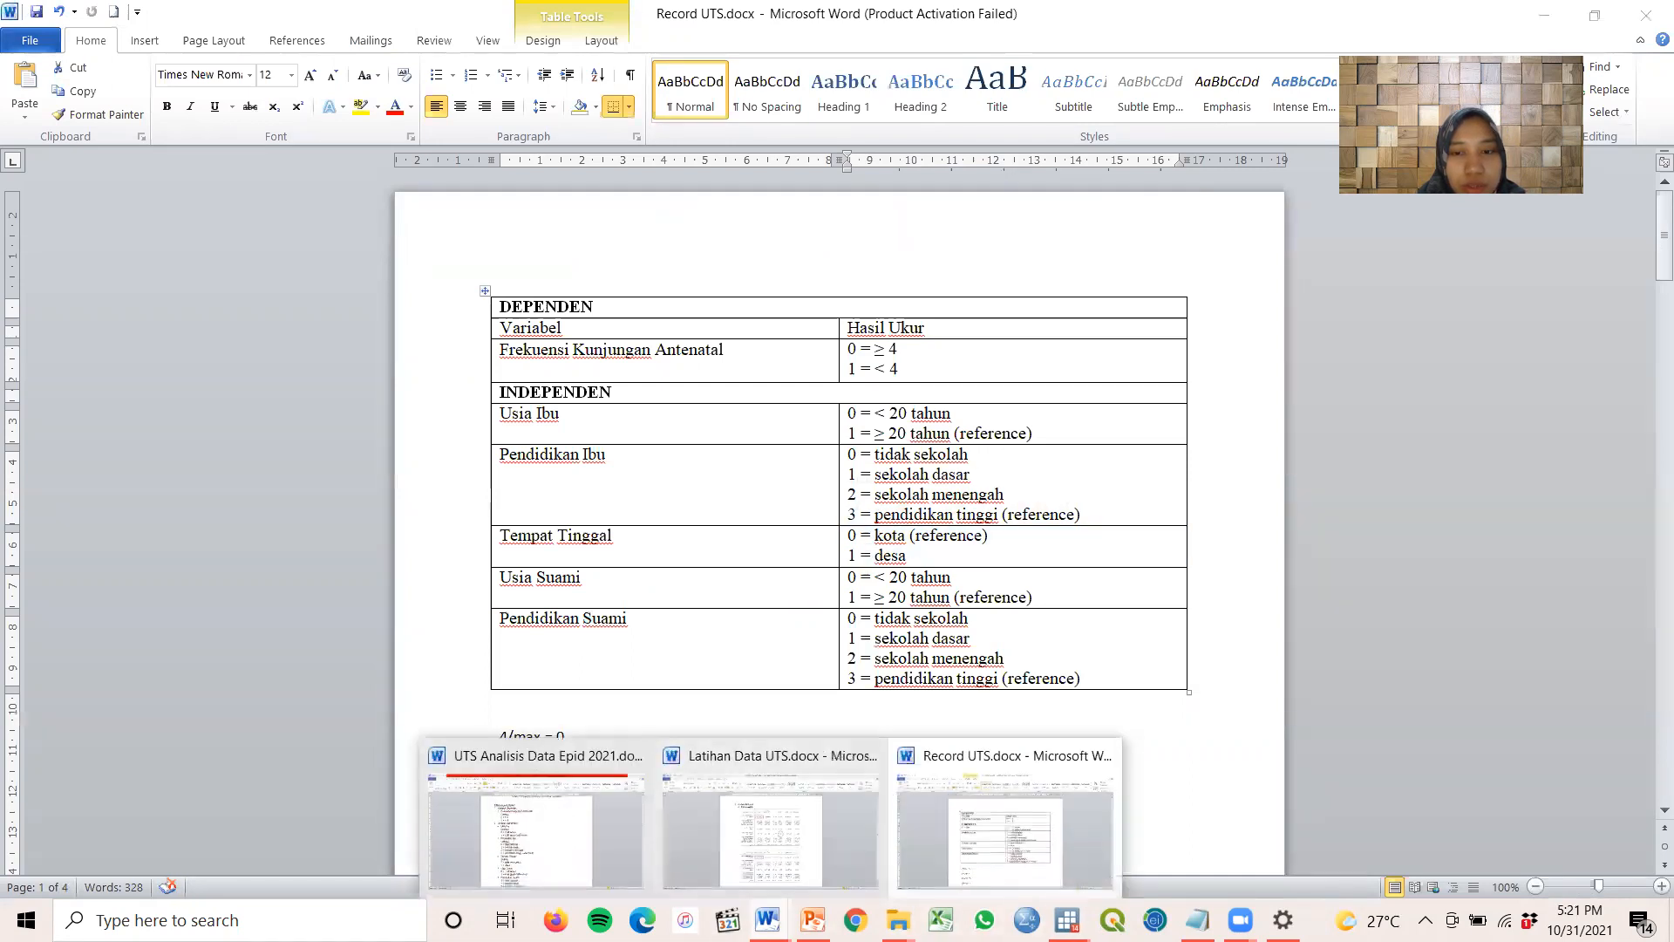
mouse_move(1067, 920)
click(895, 831)
click(667, 730)
text(ib0.cat_independen_3 cat_independen_4 cat_independen_5)
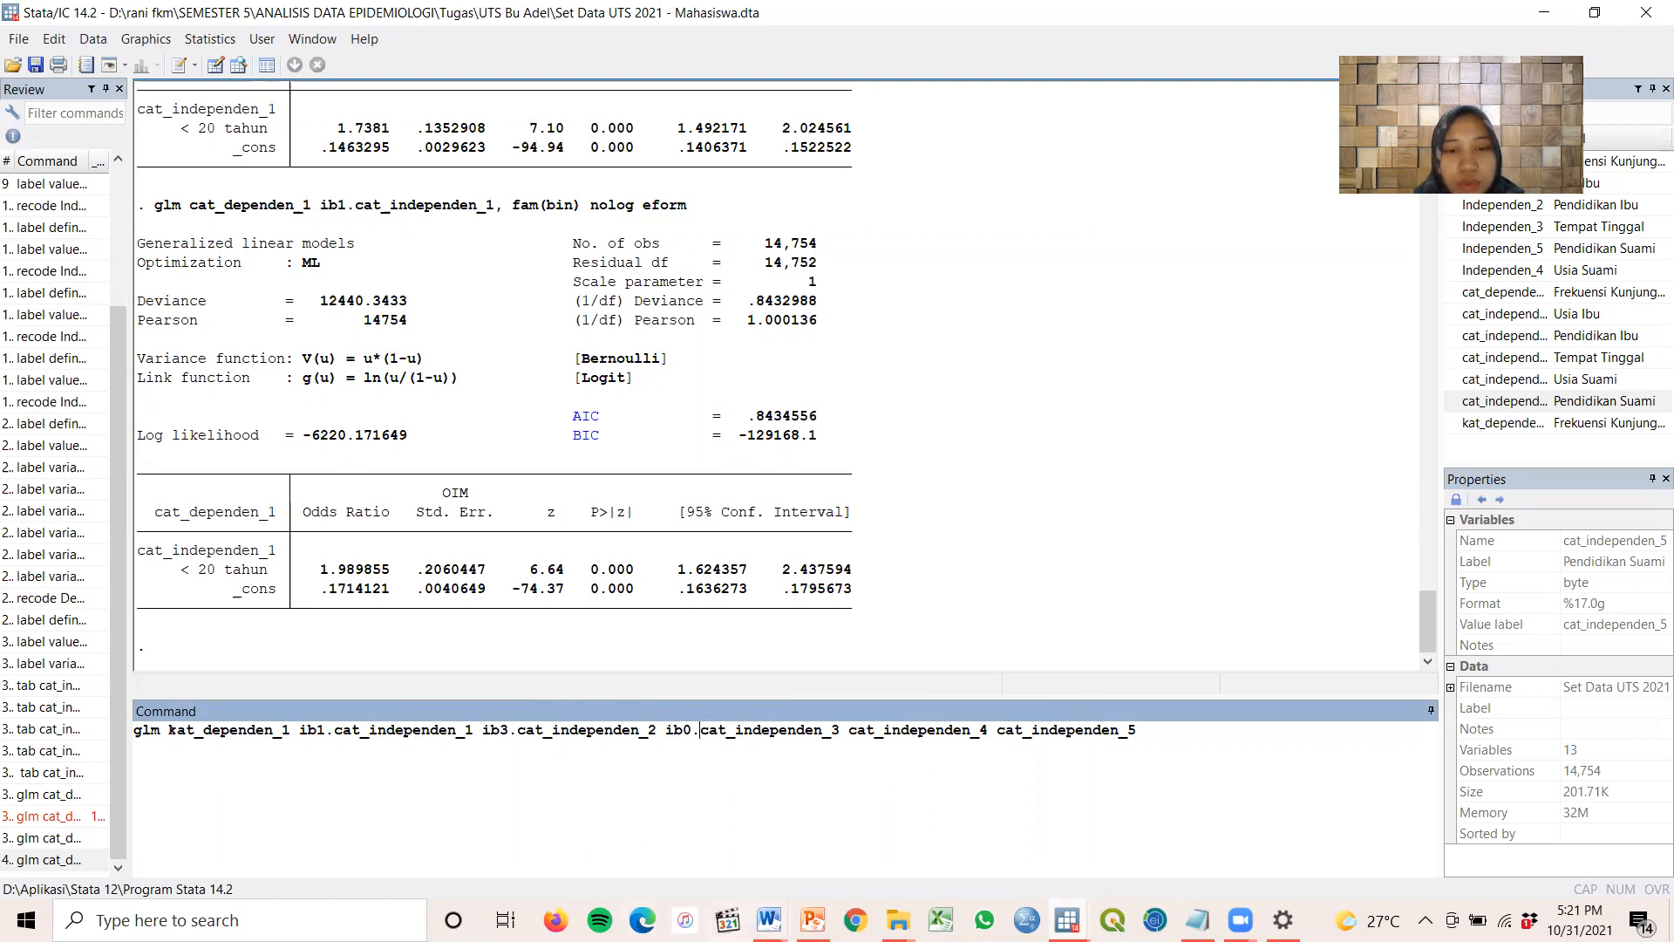
Look up the Usia Suami reference code in Record UTS.docx and prefix cat_independen_4 with ib1. in the Stata glm command
click(769, 920)
click(1048, 795)
click(918, 592)
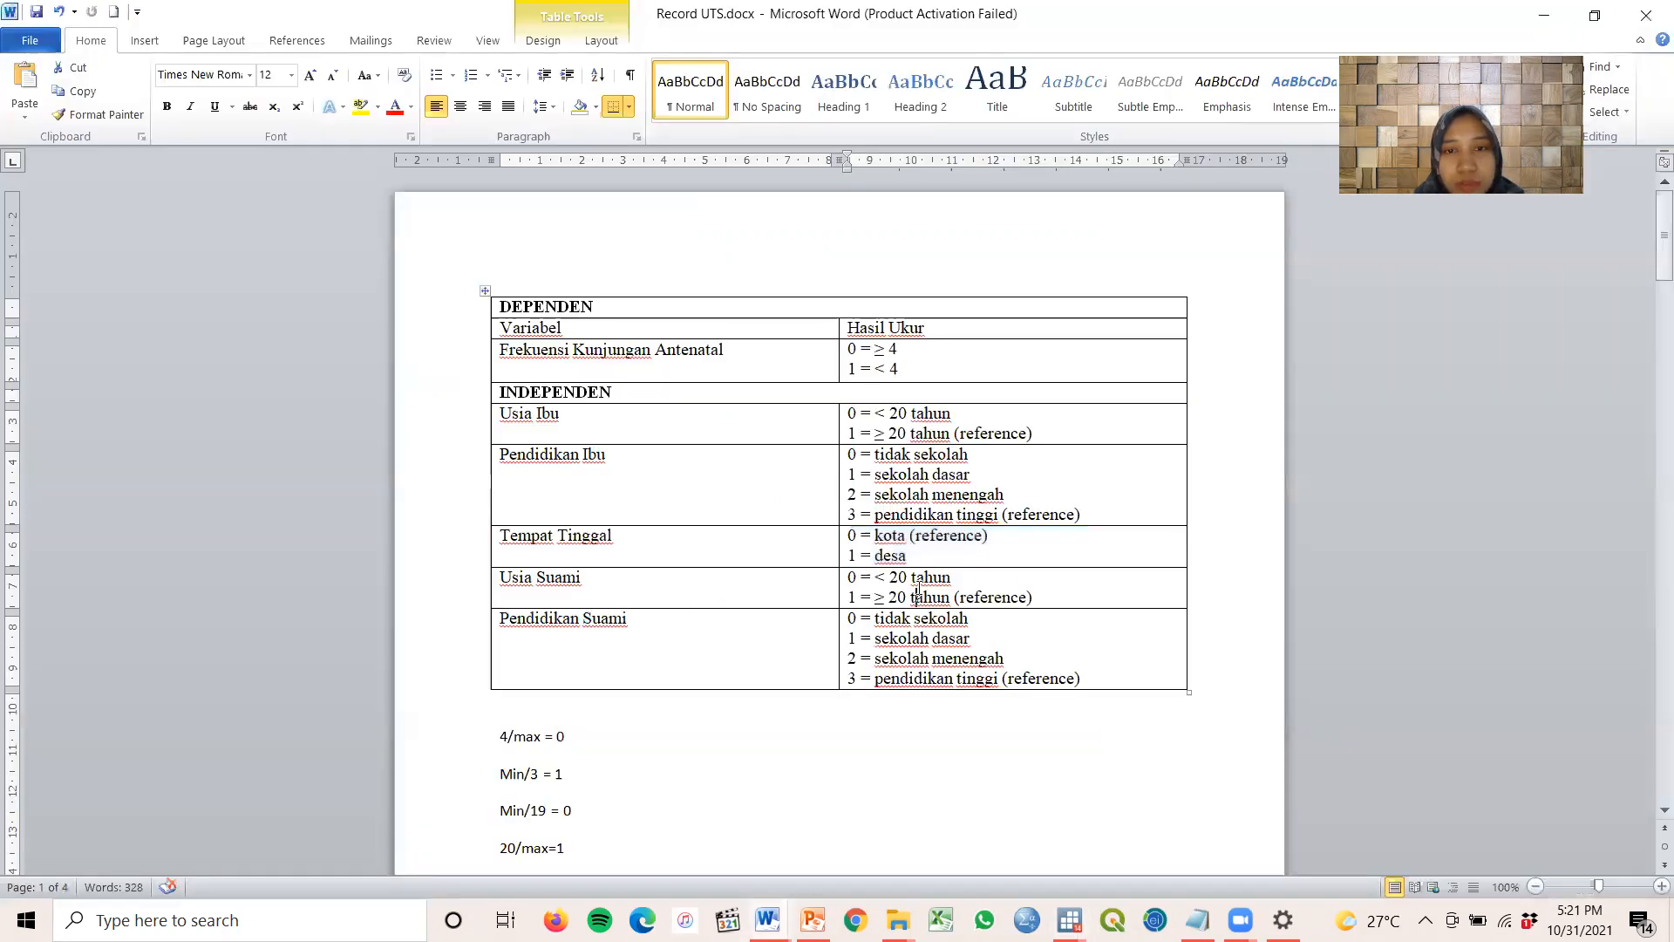
double_click(853, 596)
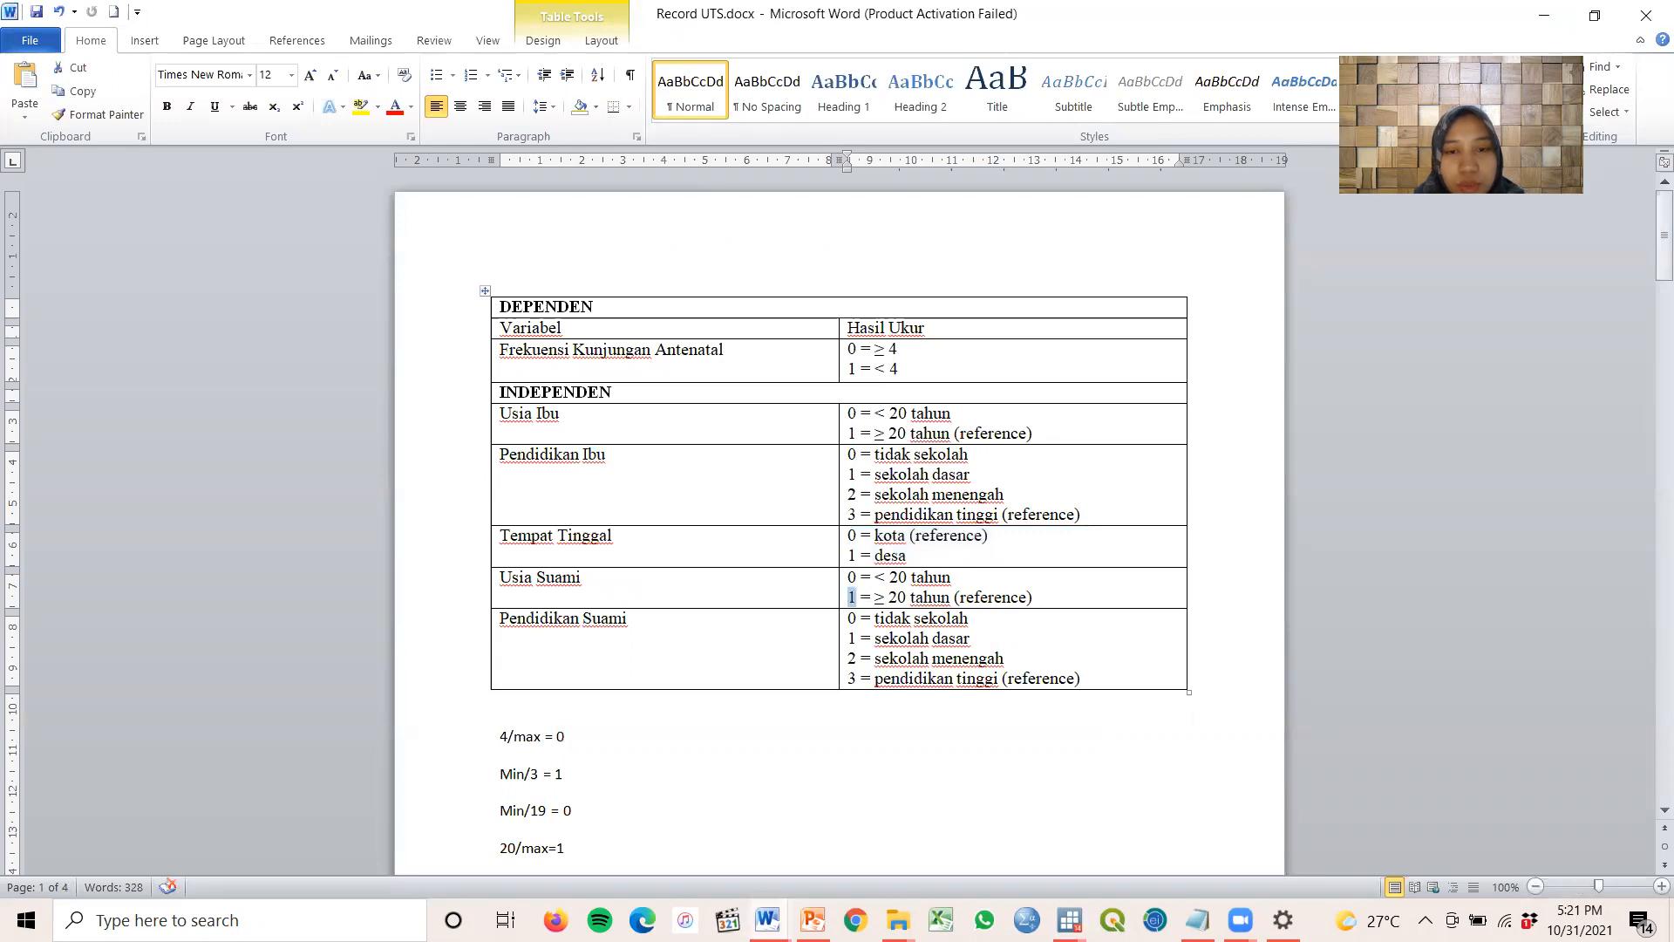
click(1069, 920)
click(933, 807)
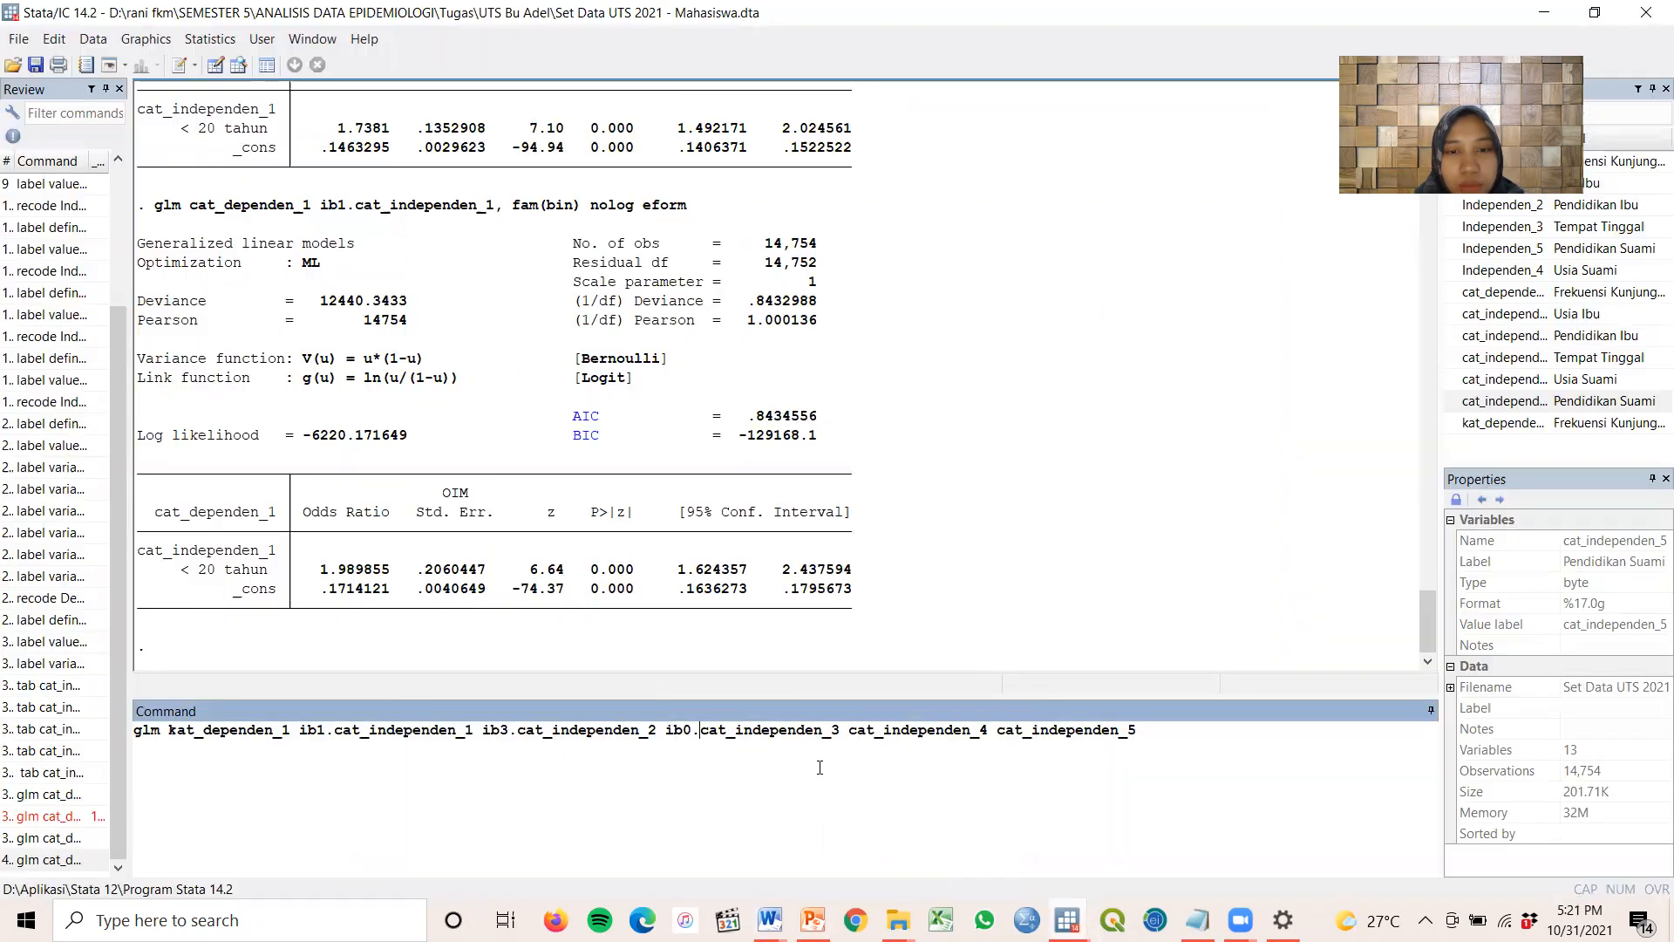
click(851, 729)
text(ib1.)
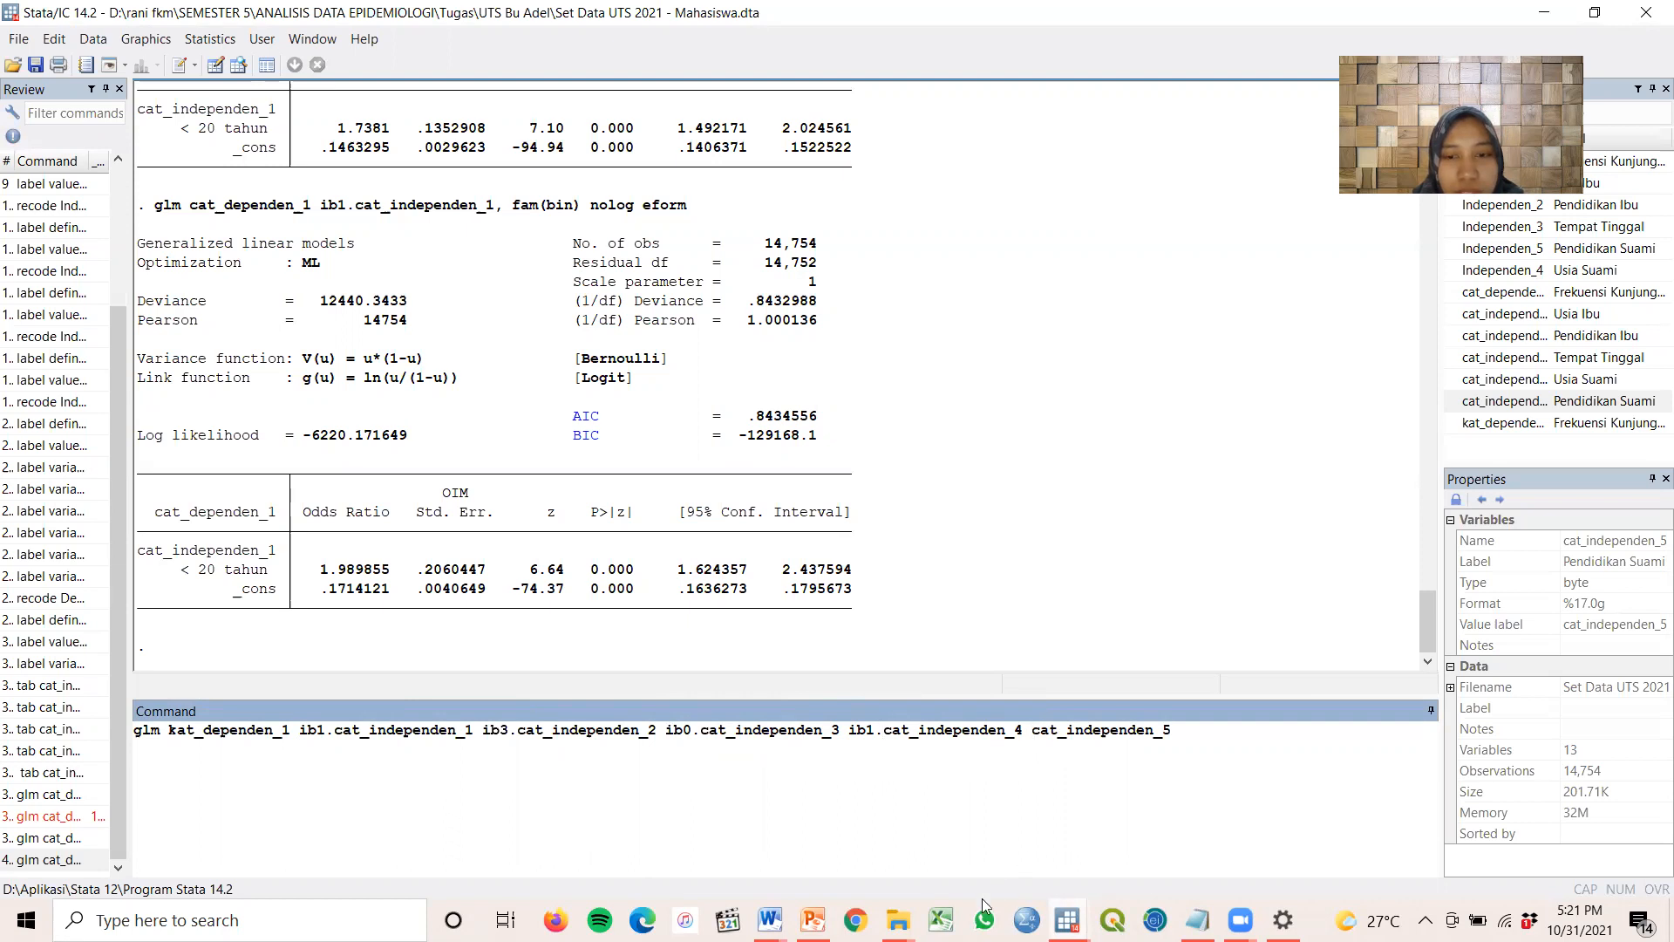
click(1067, 920)
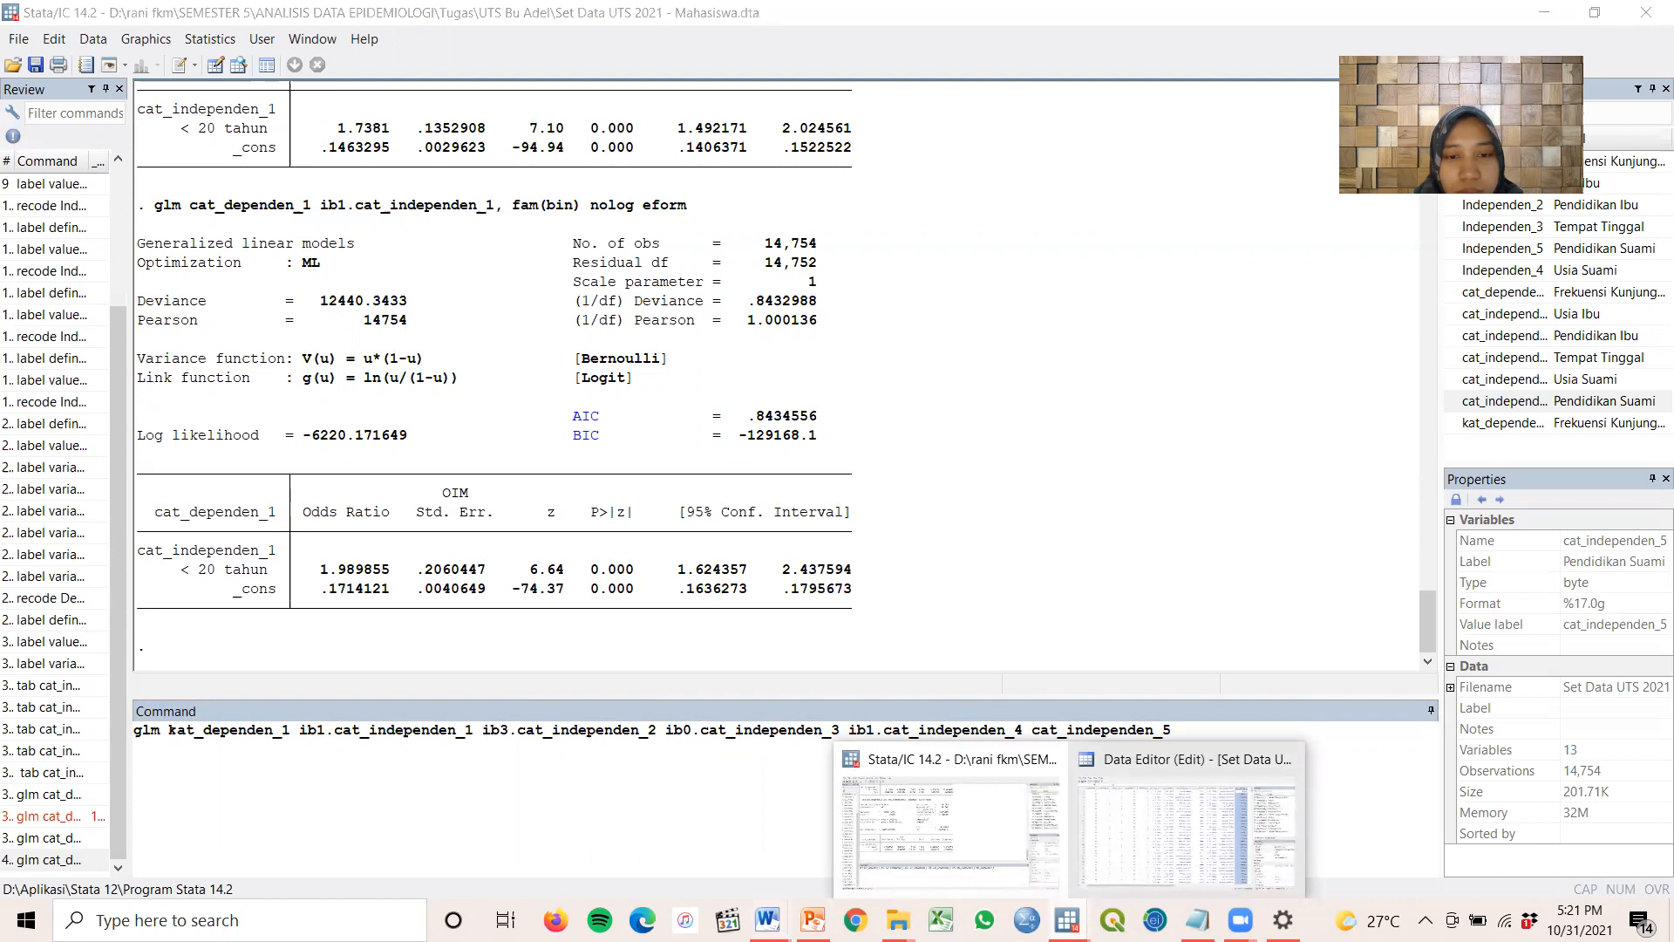
Look up the Pendidikan Suami reference code in Record UTS.docx, prefix cat_independen_5 with ib3. in the Stata glm command, and add a trailing comma
mouse_move(767, 920)
click(1020, 812)
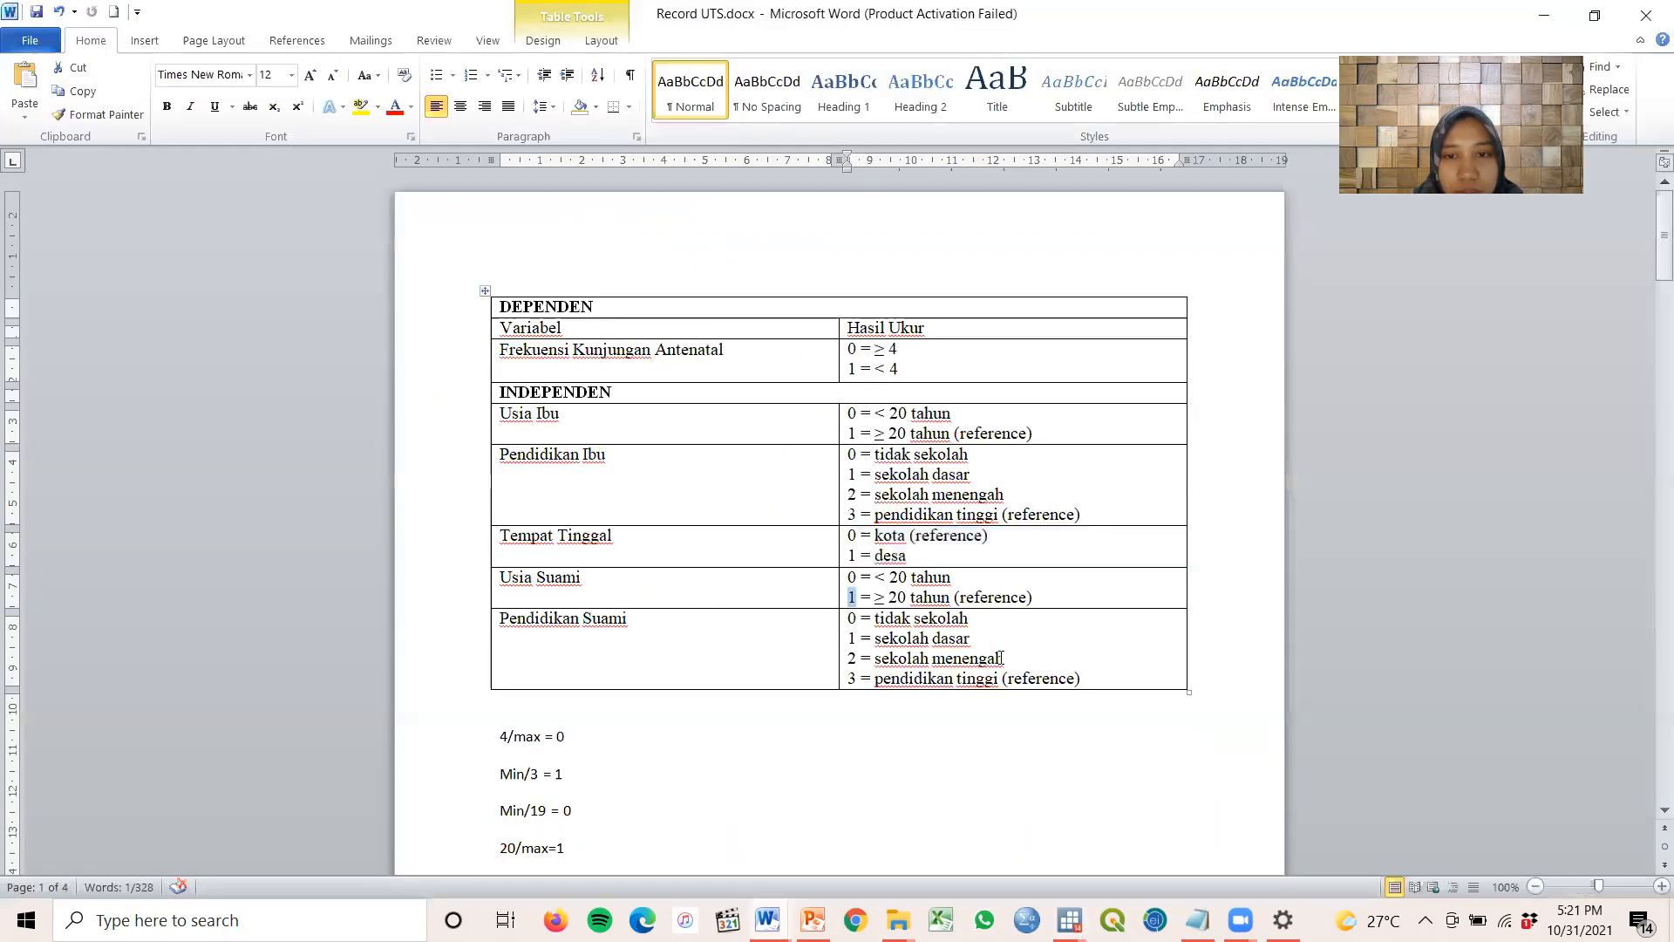
drag(856, 683, 852, 681)
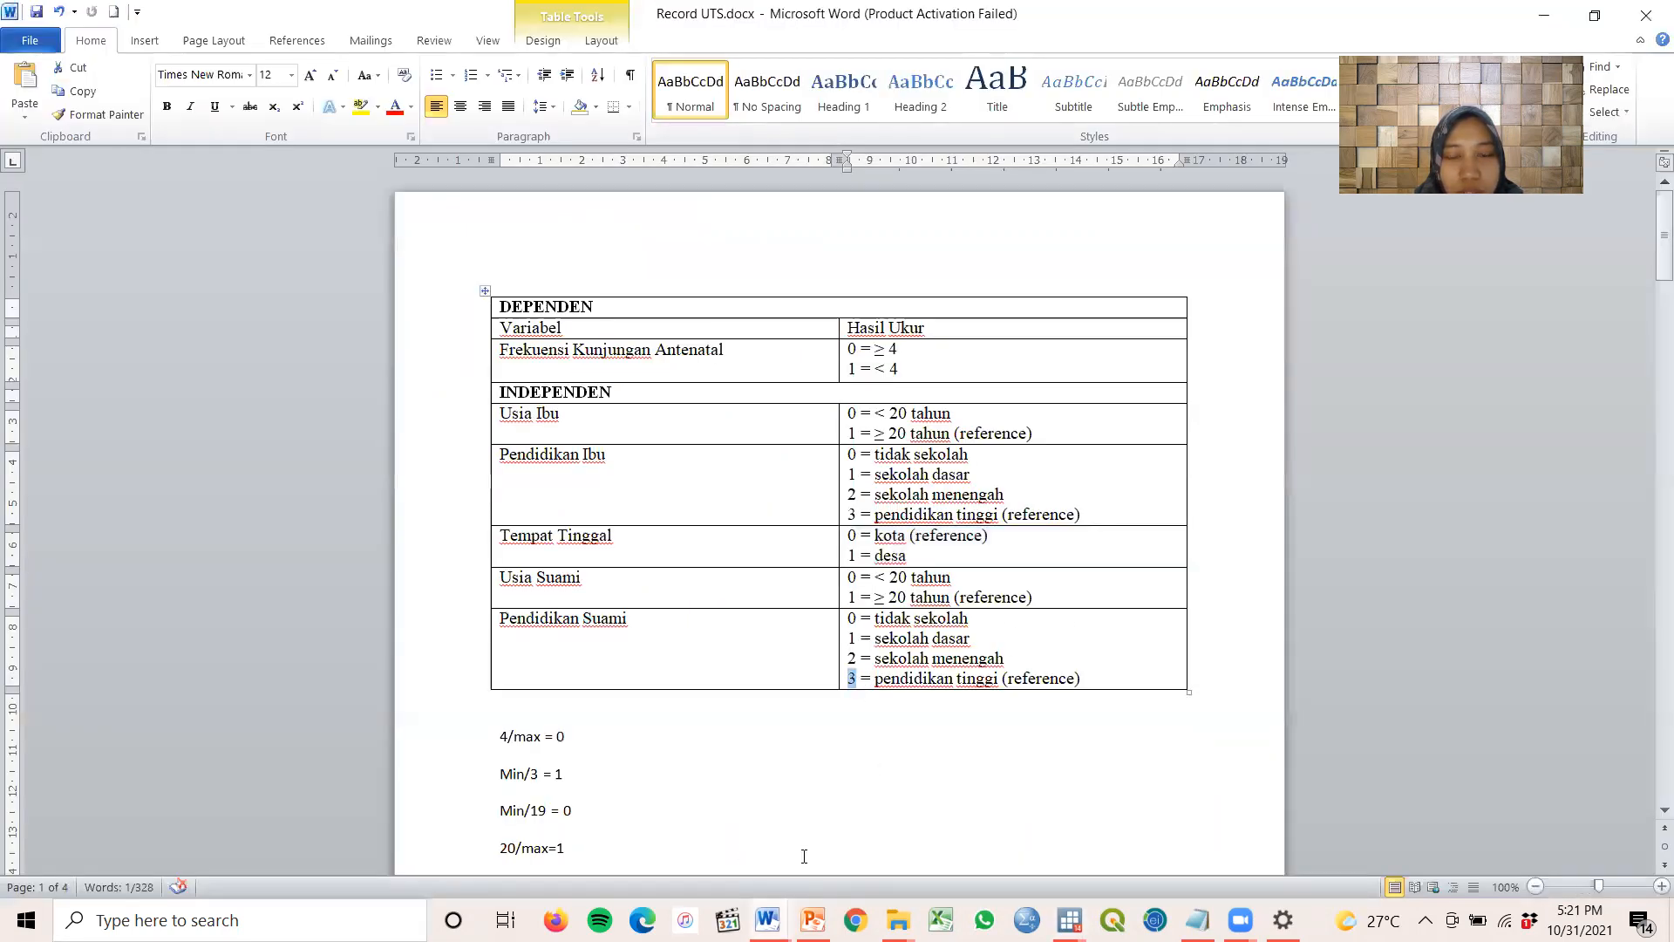
mouse_move(1067, 920)
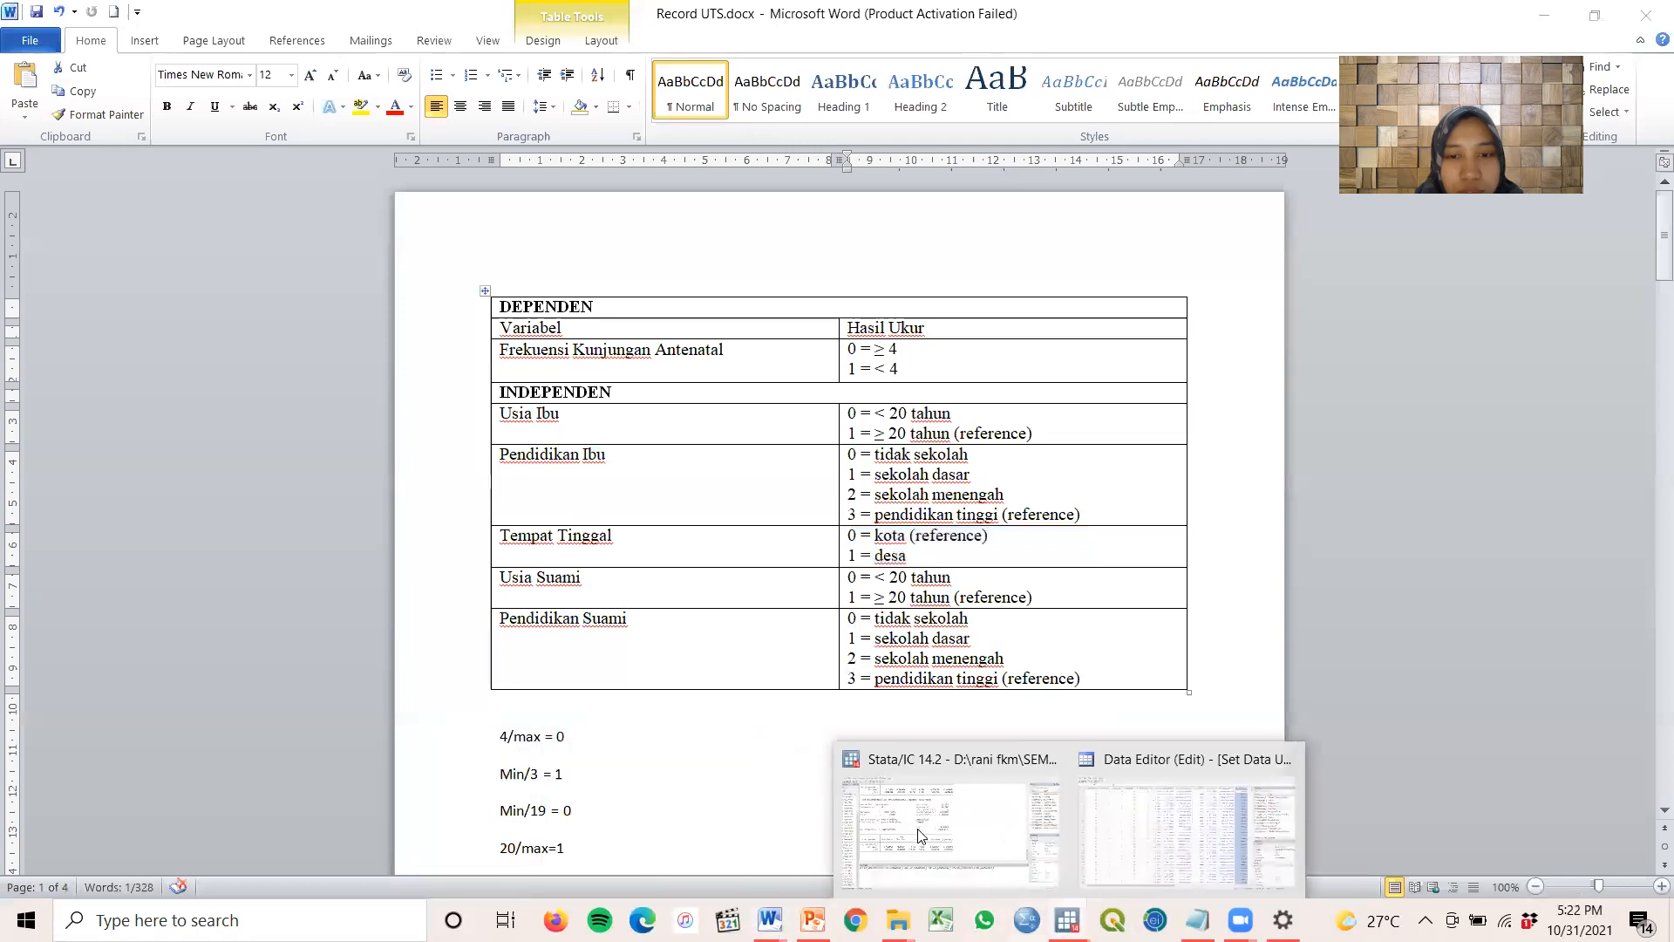
click(918, 835)
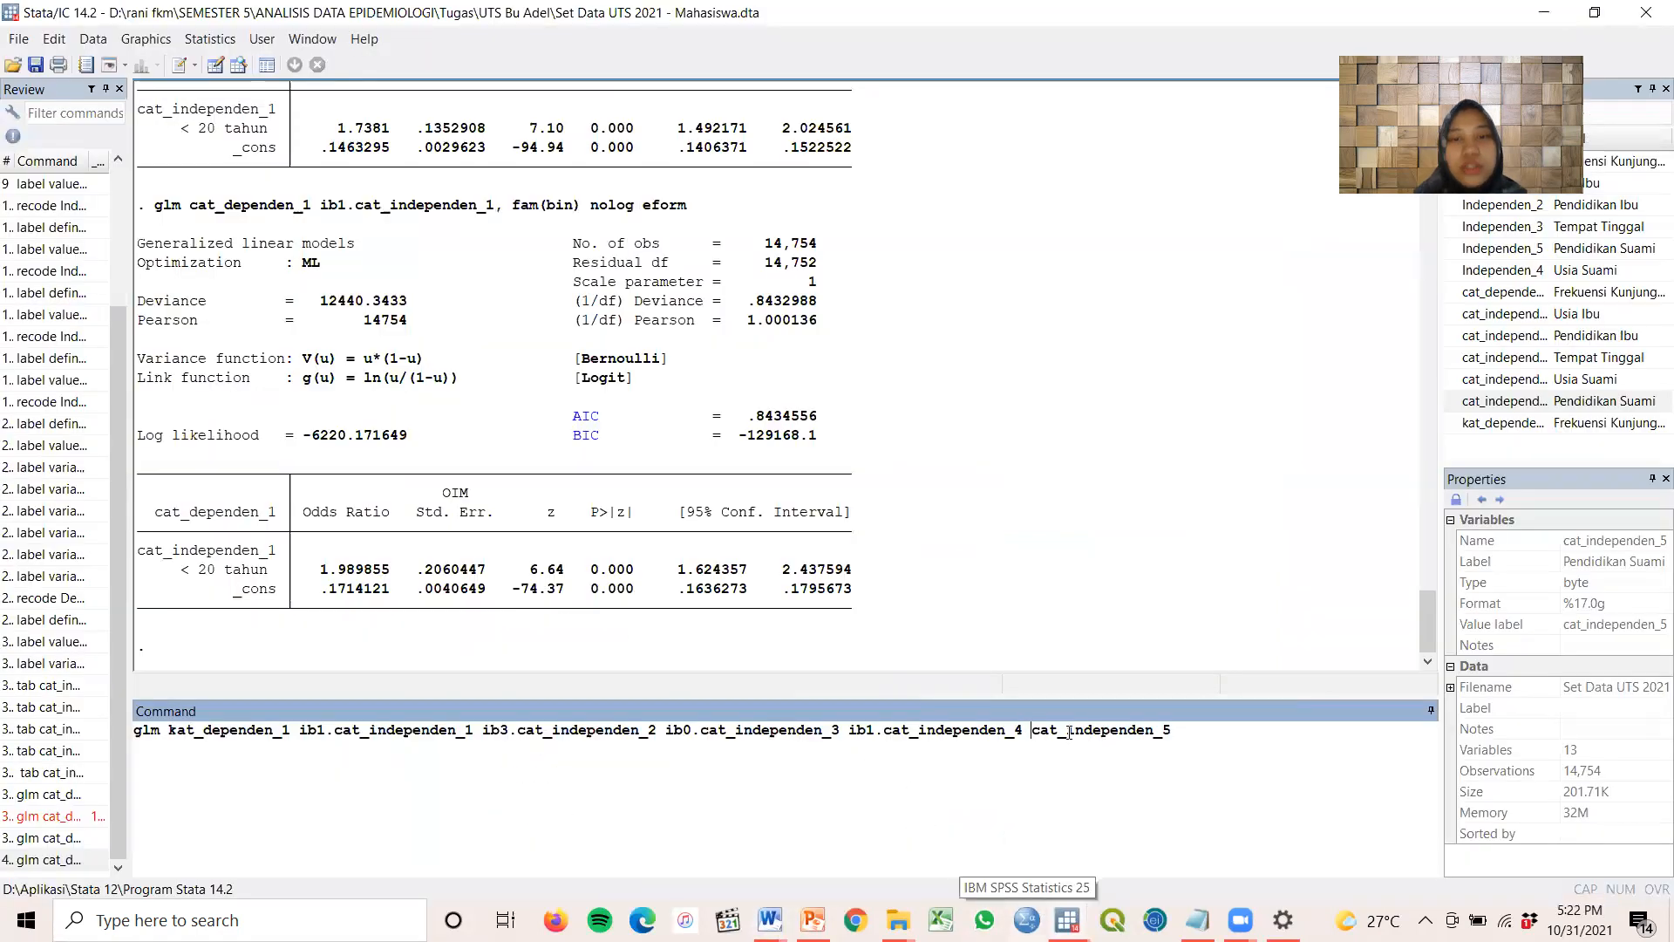
text(ib3)
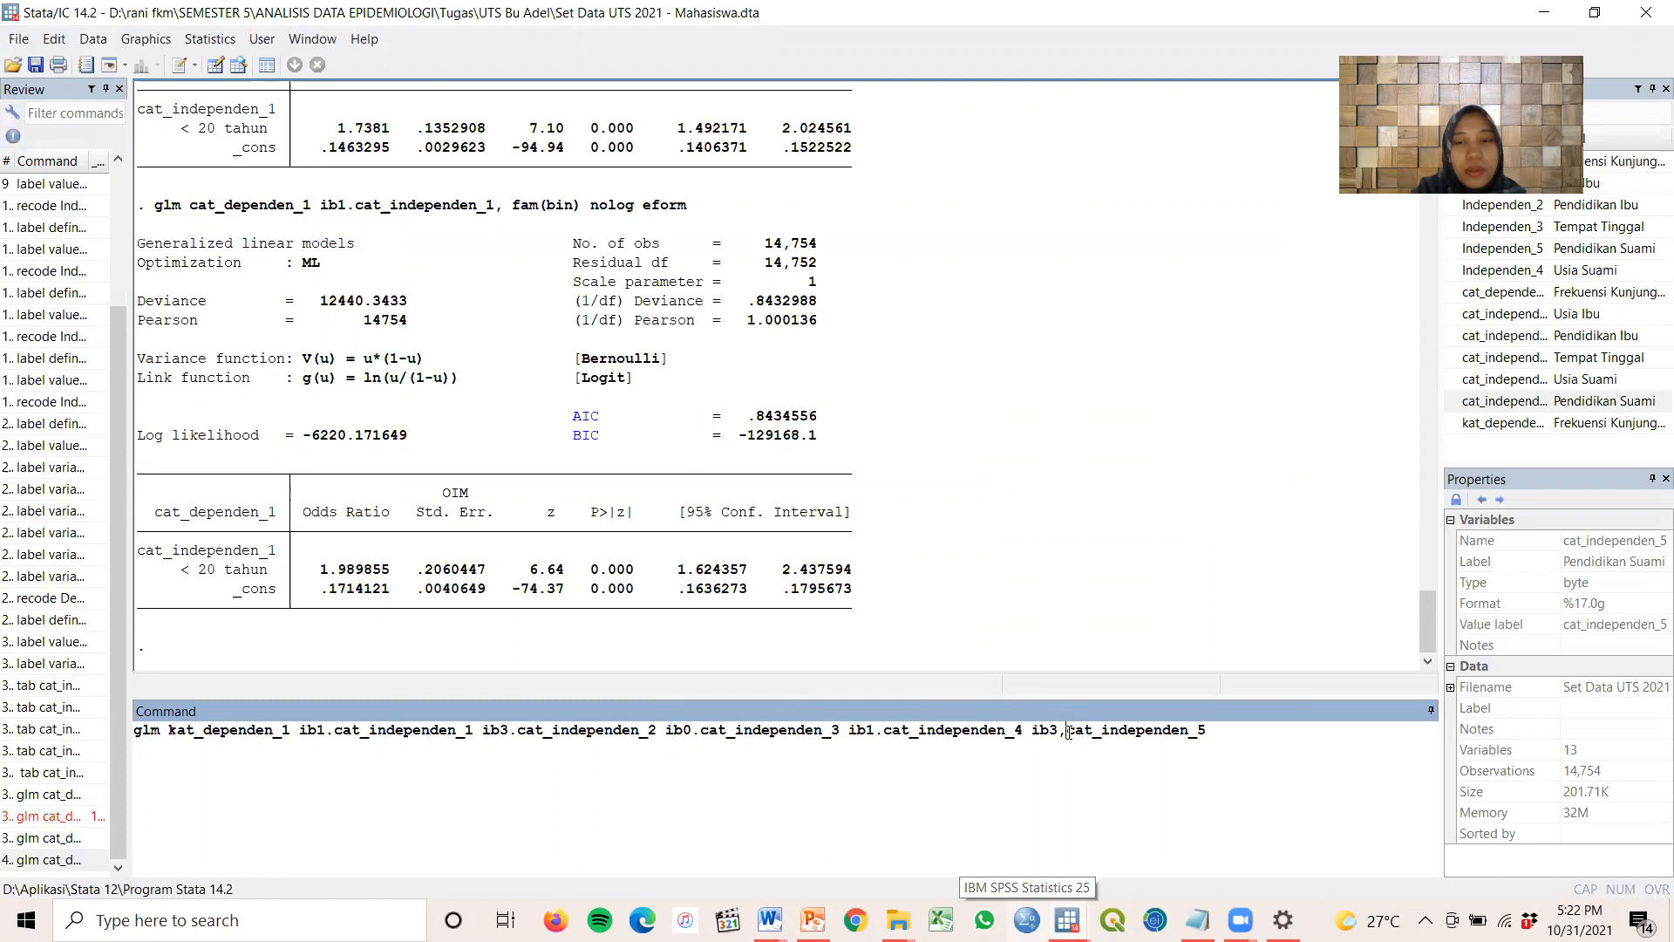
text(.)
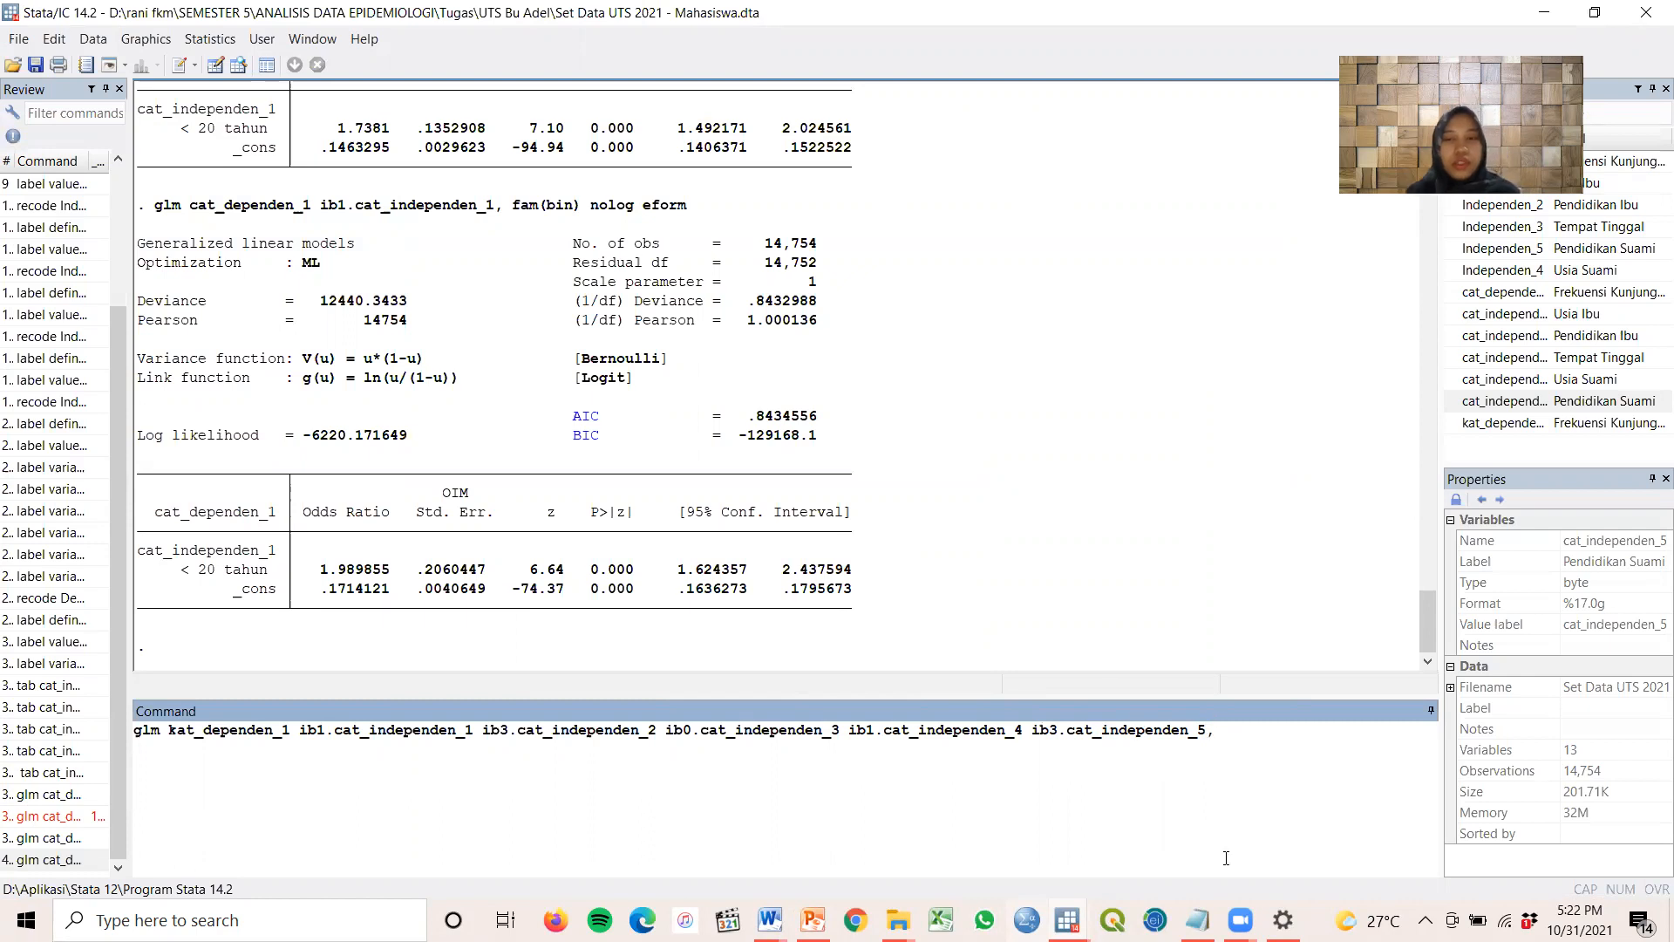
Copy fam(bin)link(log) nolog eform from the multivariate logistic example in Notepad and append it to the Stata glm command
click(1199, 917)
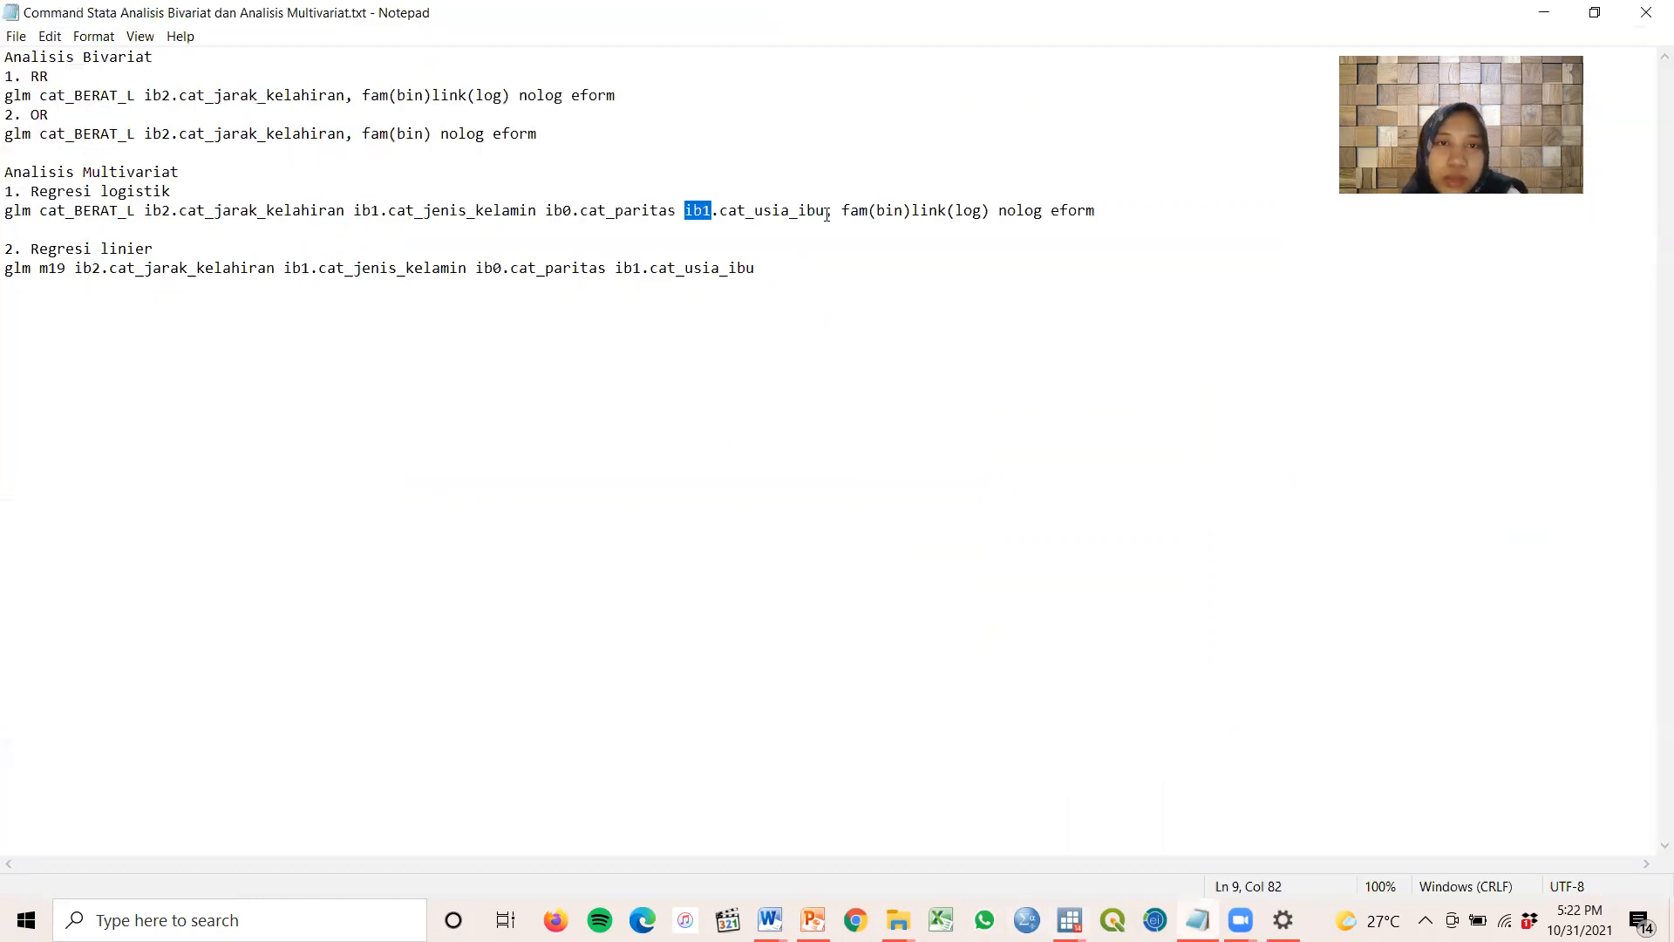
drag(842, 211, 1060, 229)
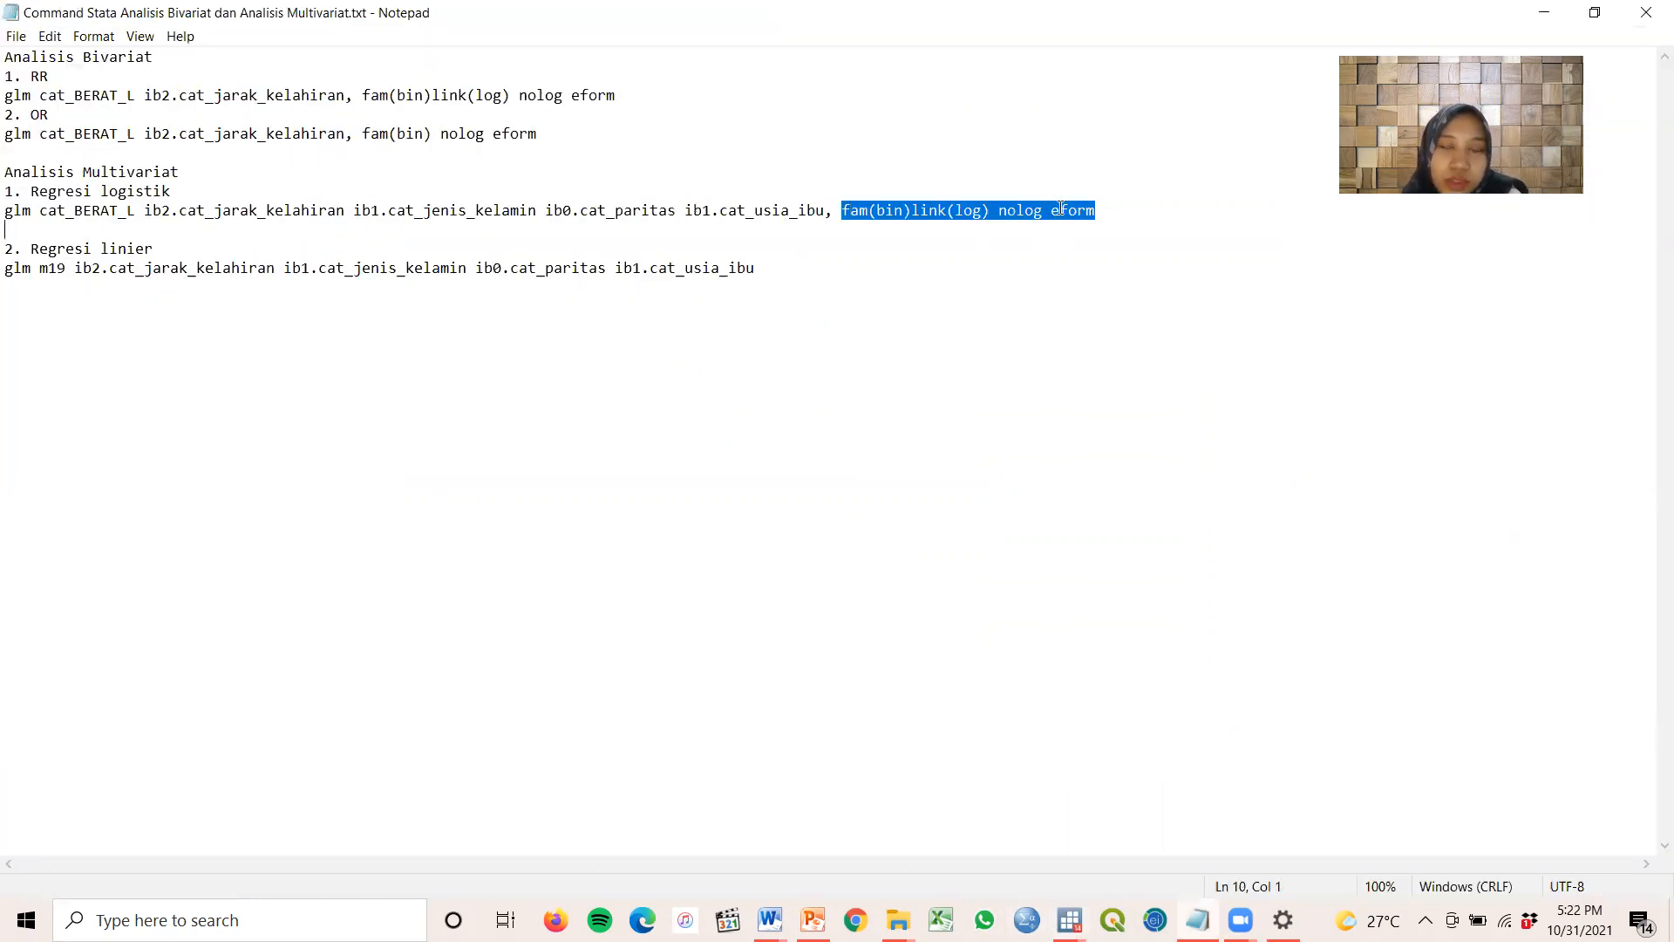
right_click(1060, 209)
click(1102, 271)
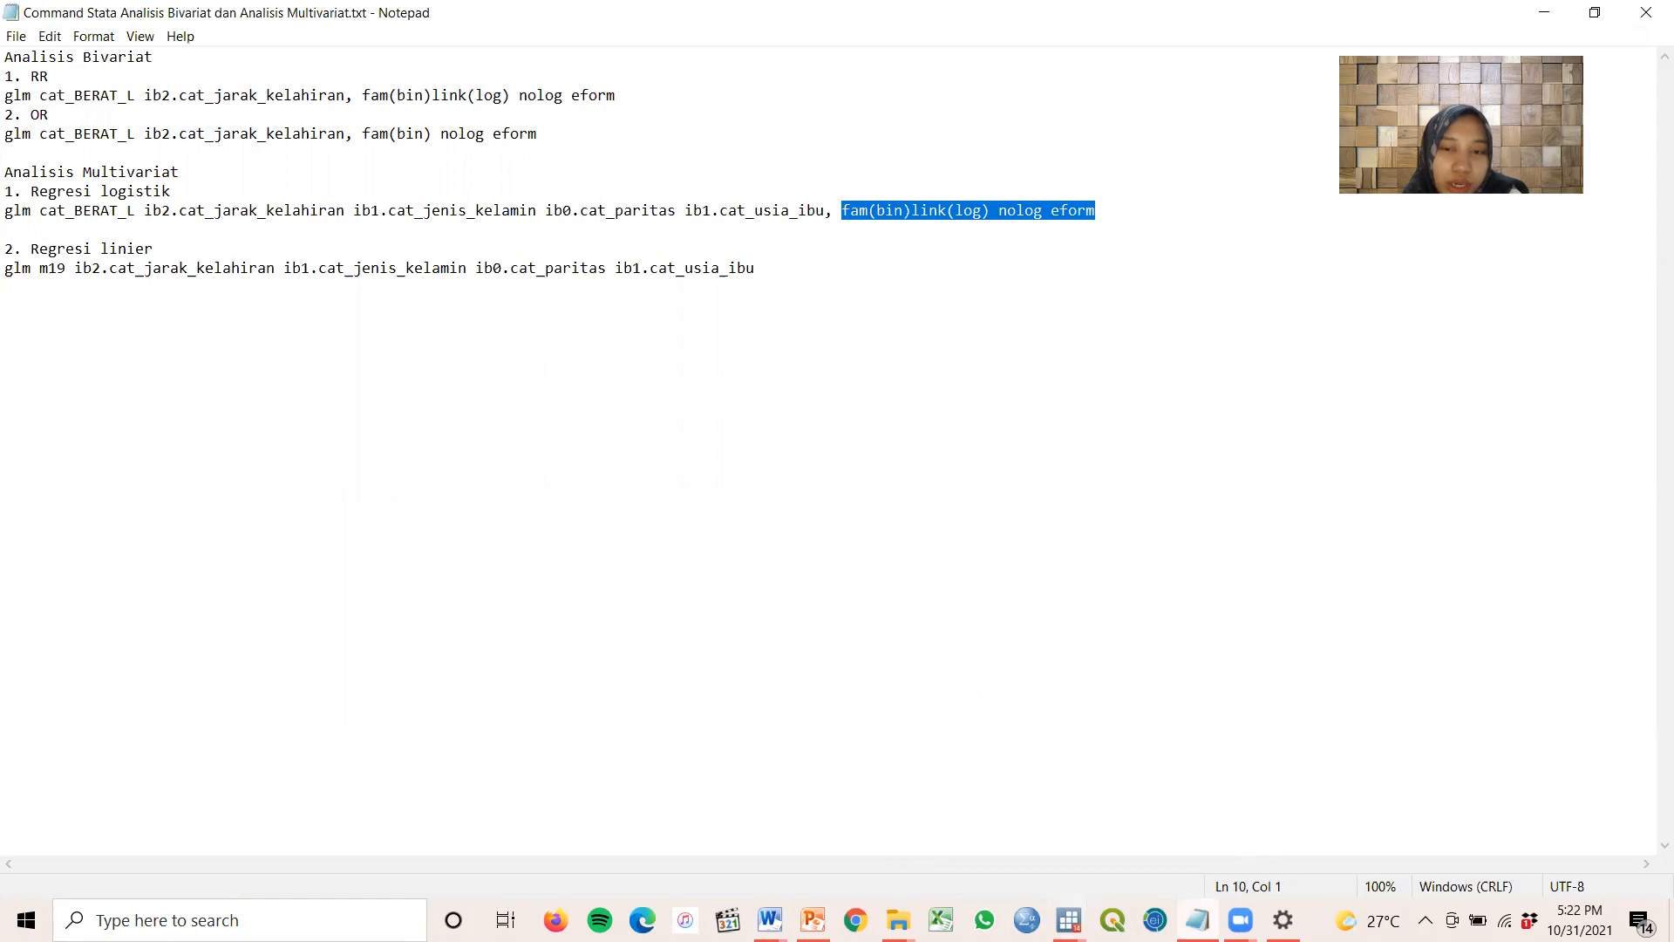
click(1070, 920)
click(959, 819)
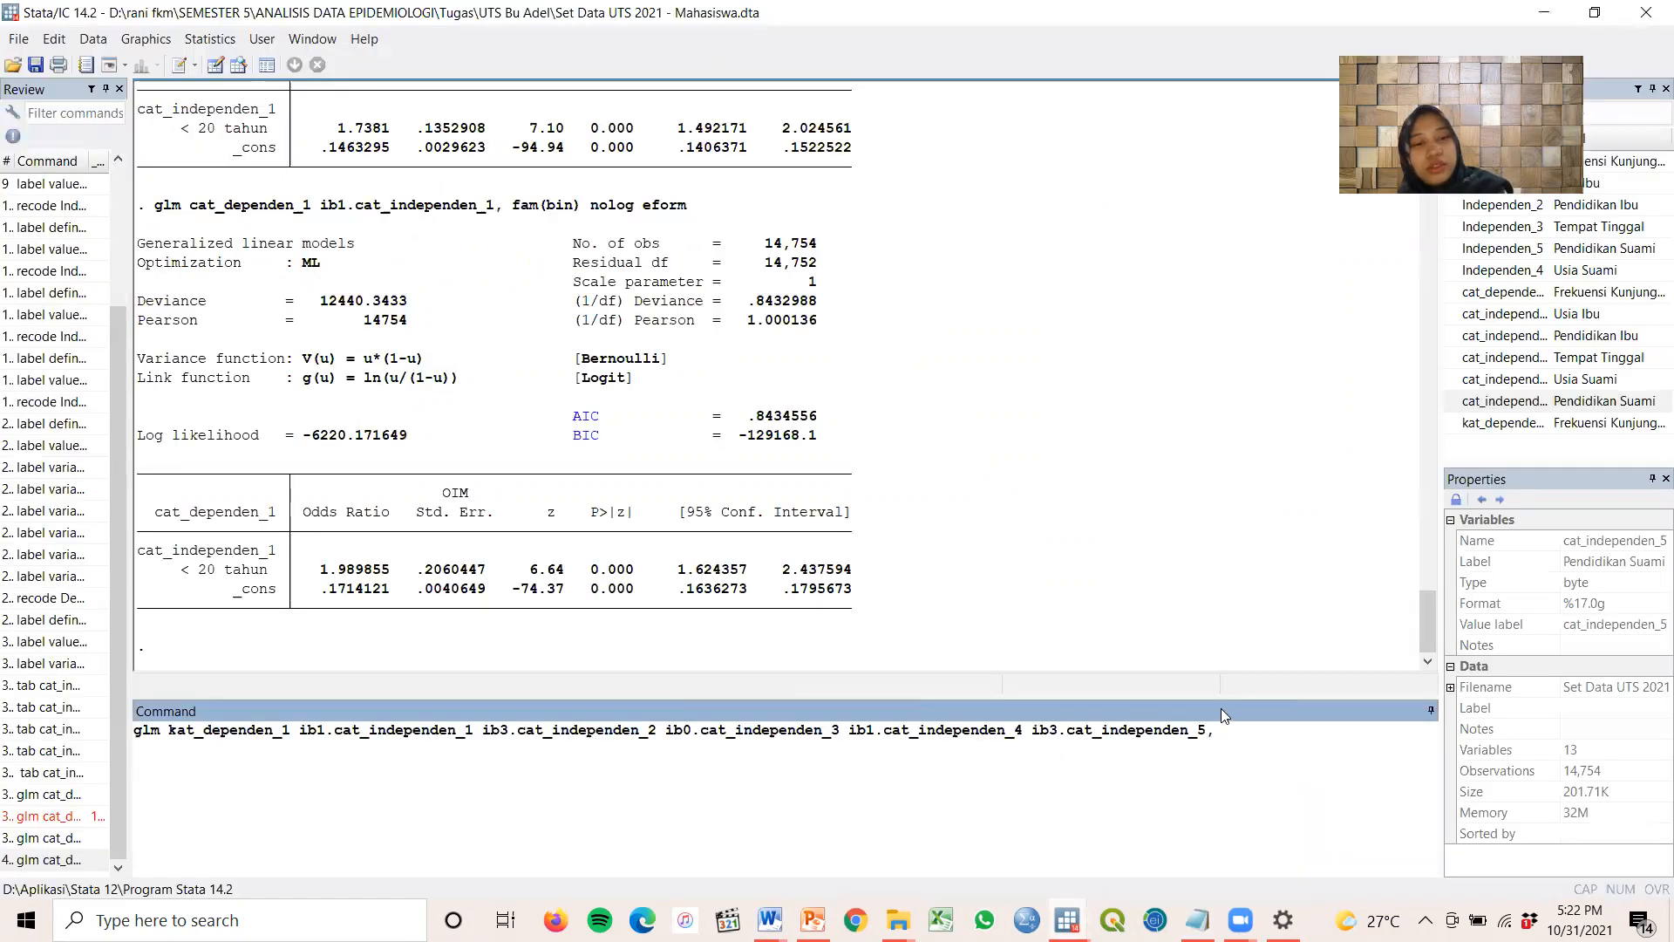
key(ctrl+v)
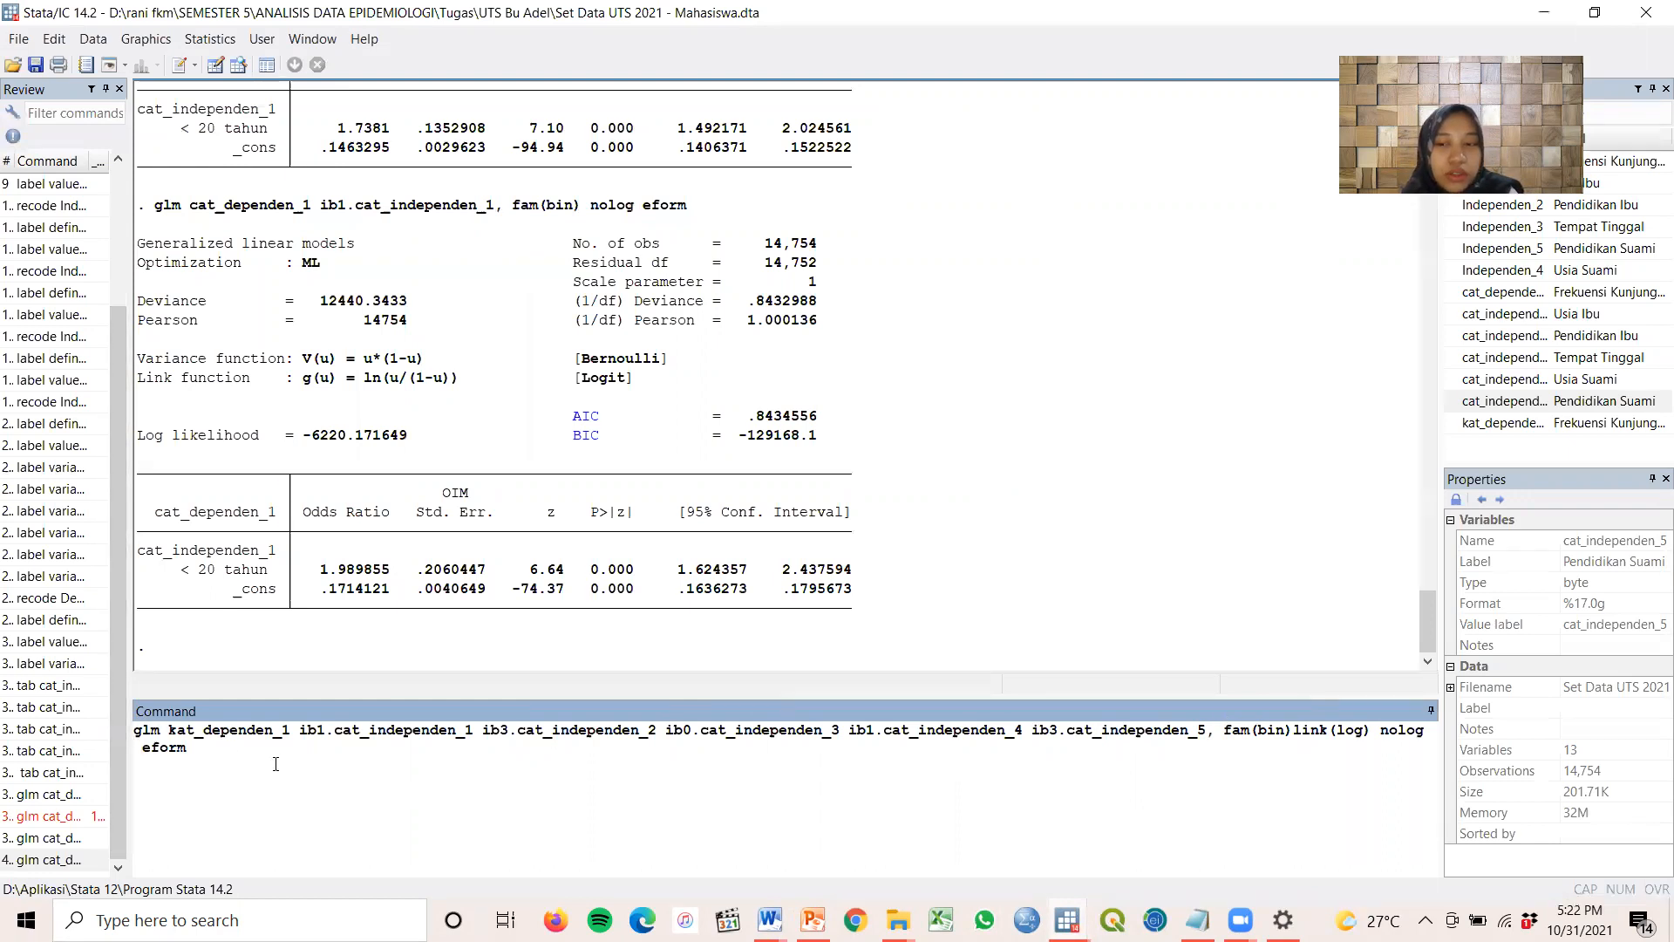
key(BackSpace)
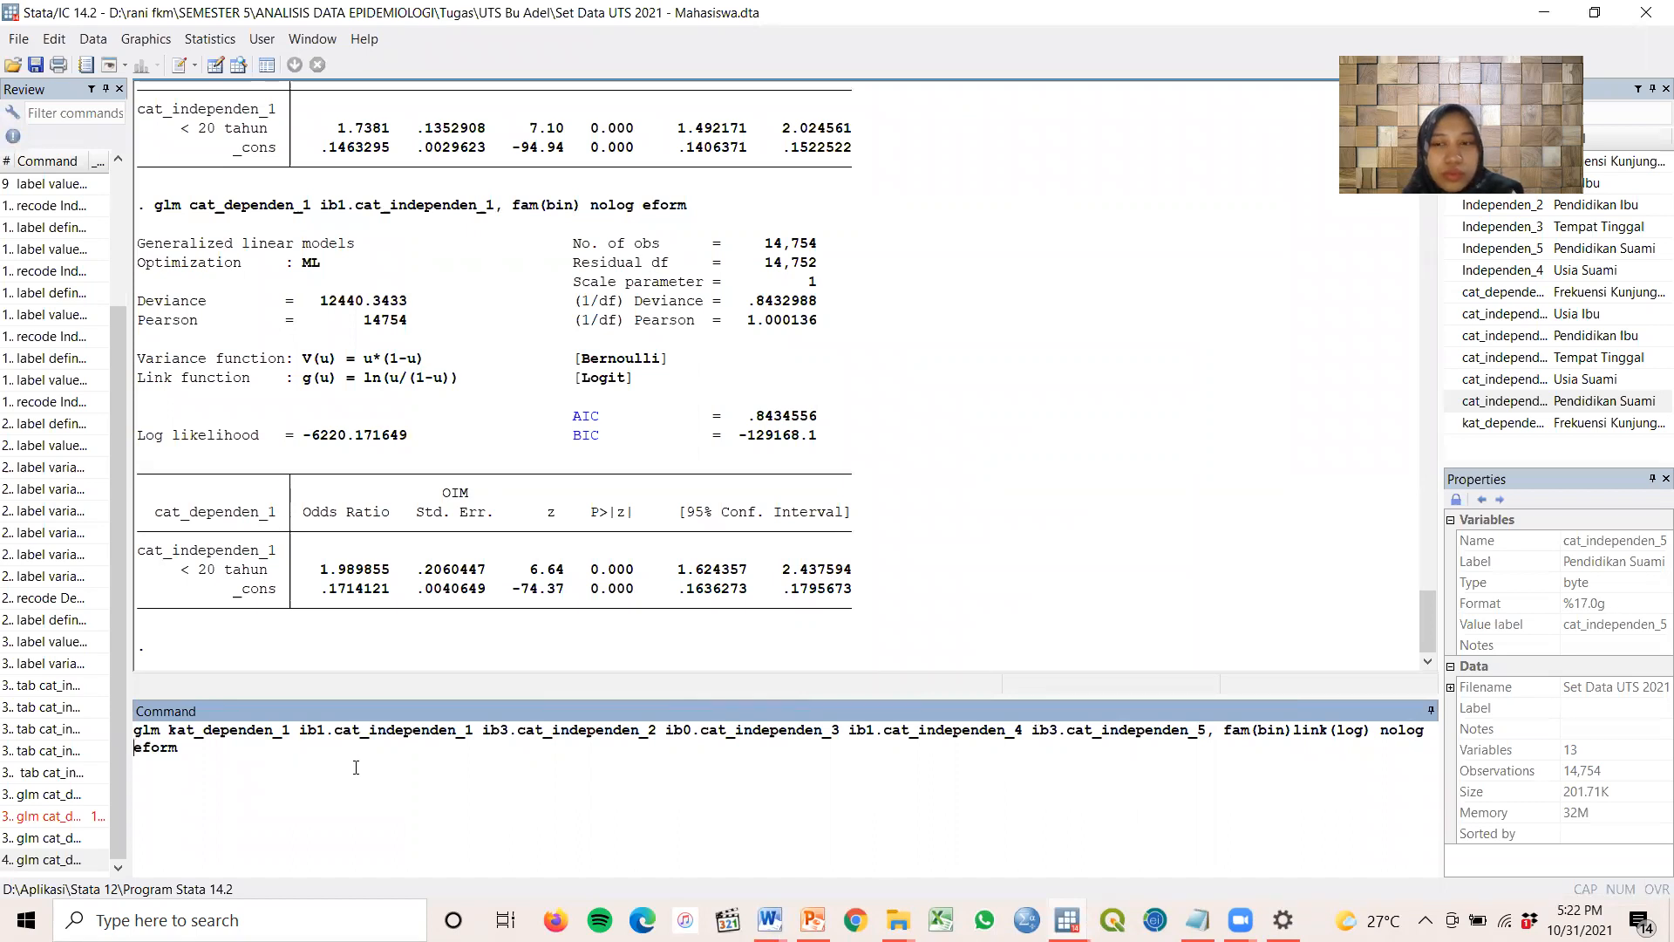
Replace the glm command's options with a fresh copy of fam(bin)link(log) nolog eform from Notepad and try running it in Stata, then break the run
click(1198, 920)
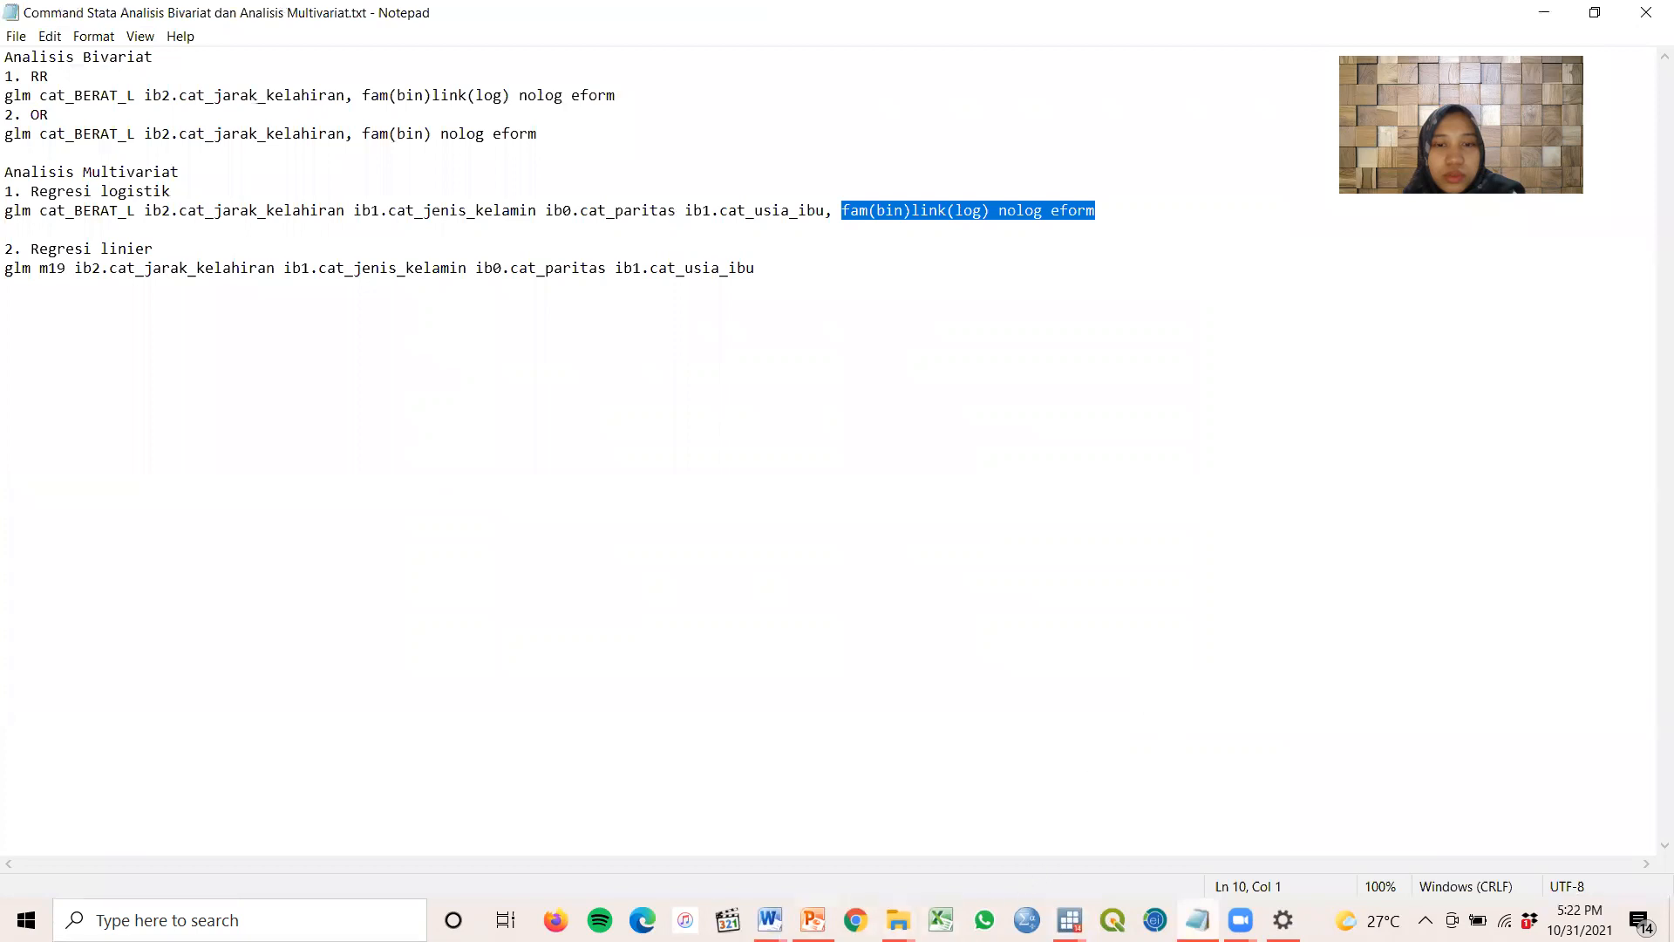
click(1029, 566)
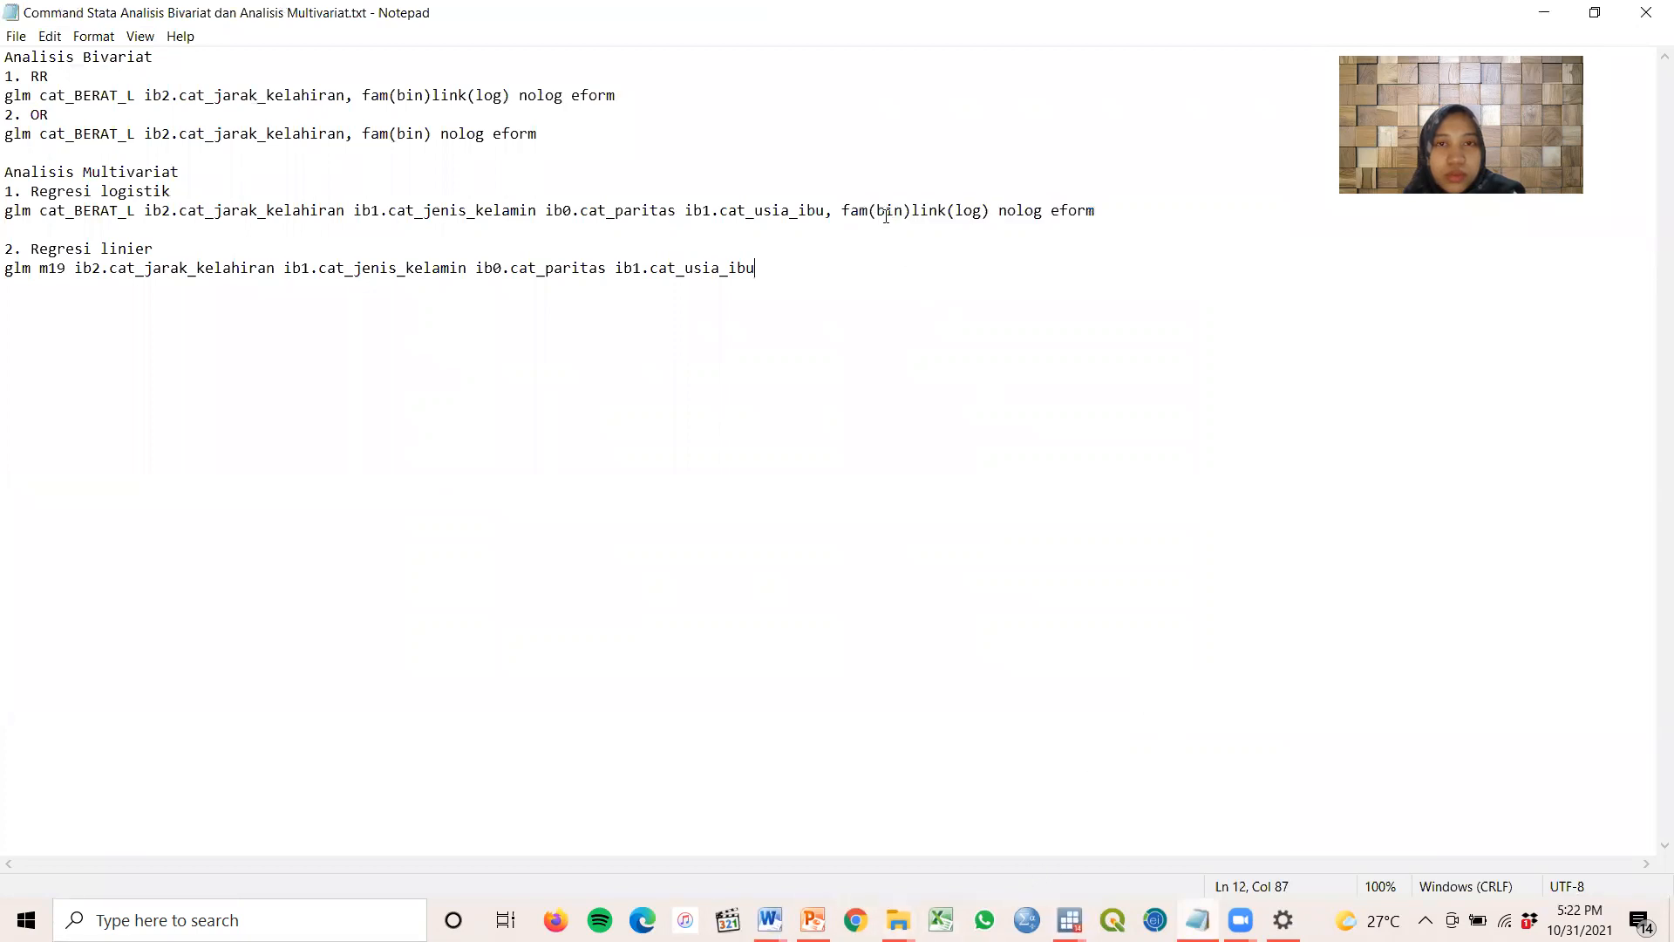
drag(842, 210, 1055, 225)
right_click(1055, 216)
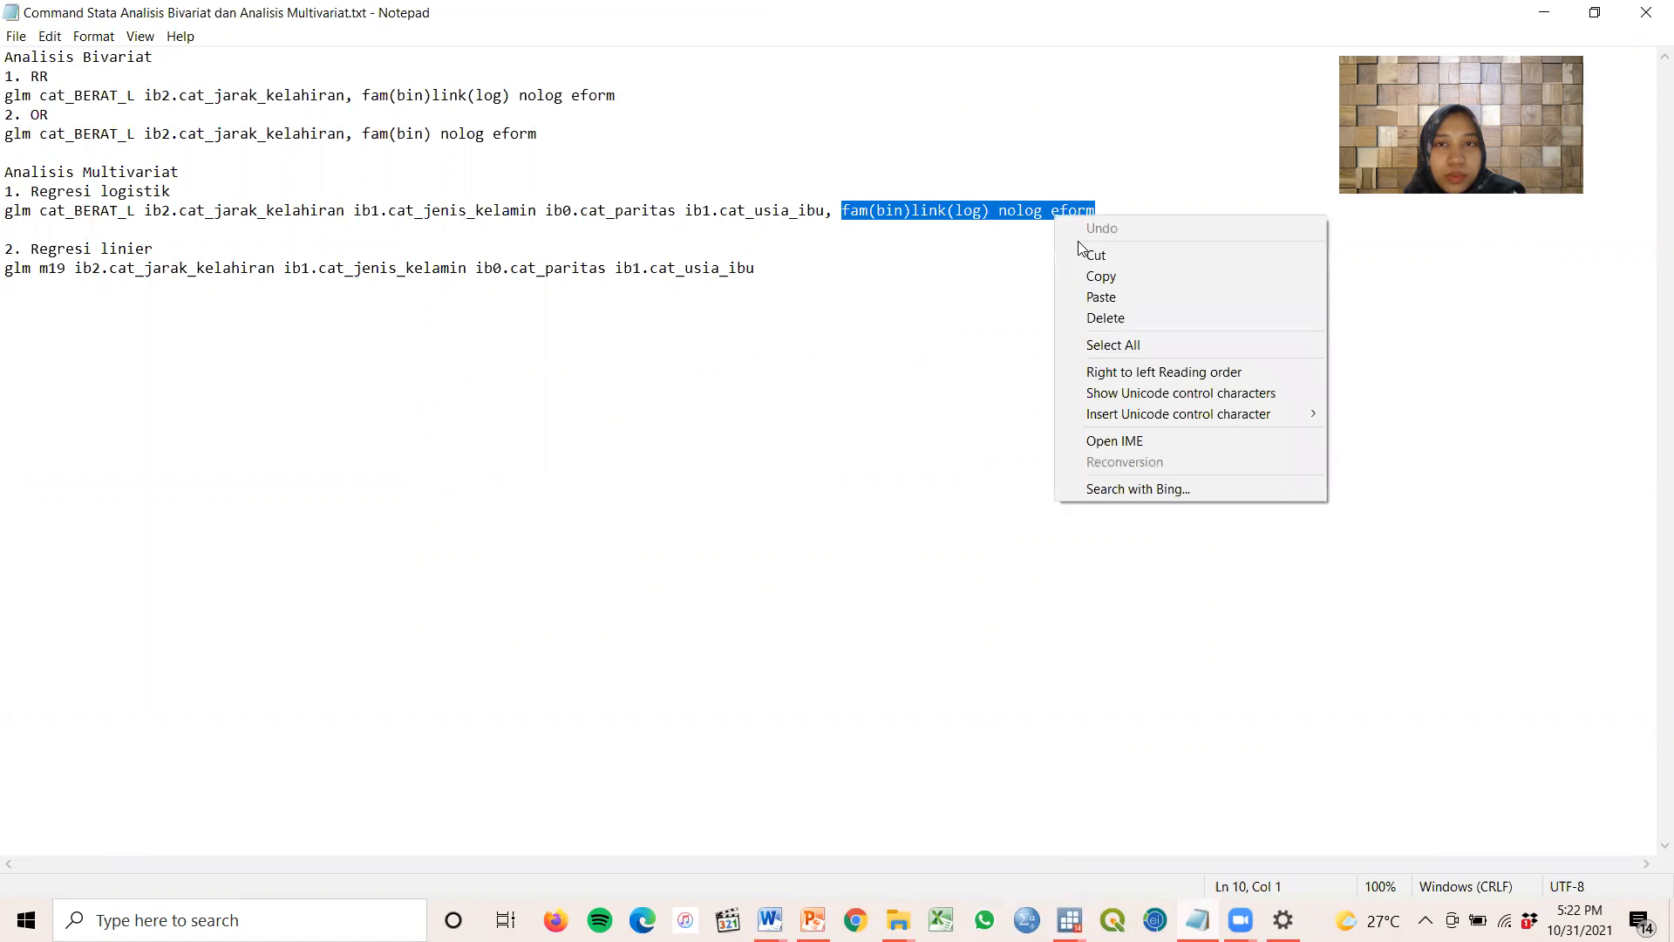
click(1081, 273)
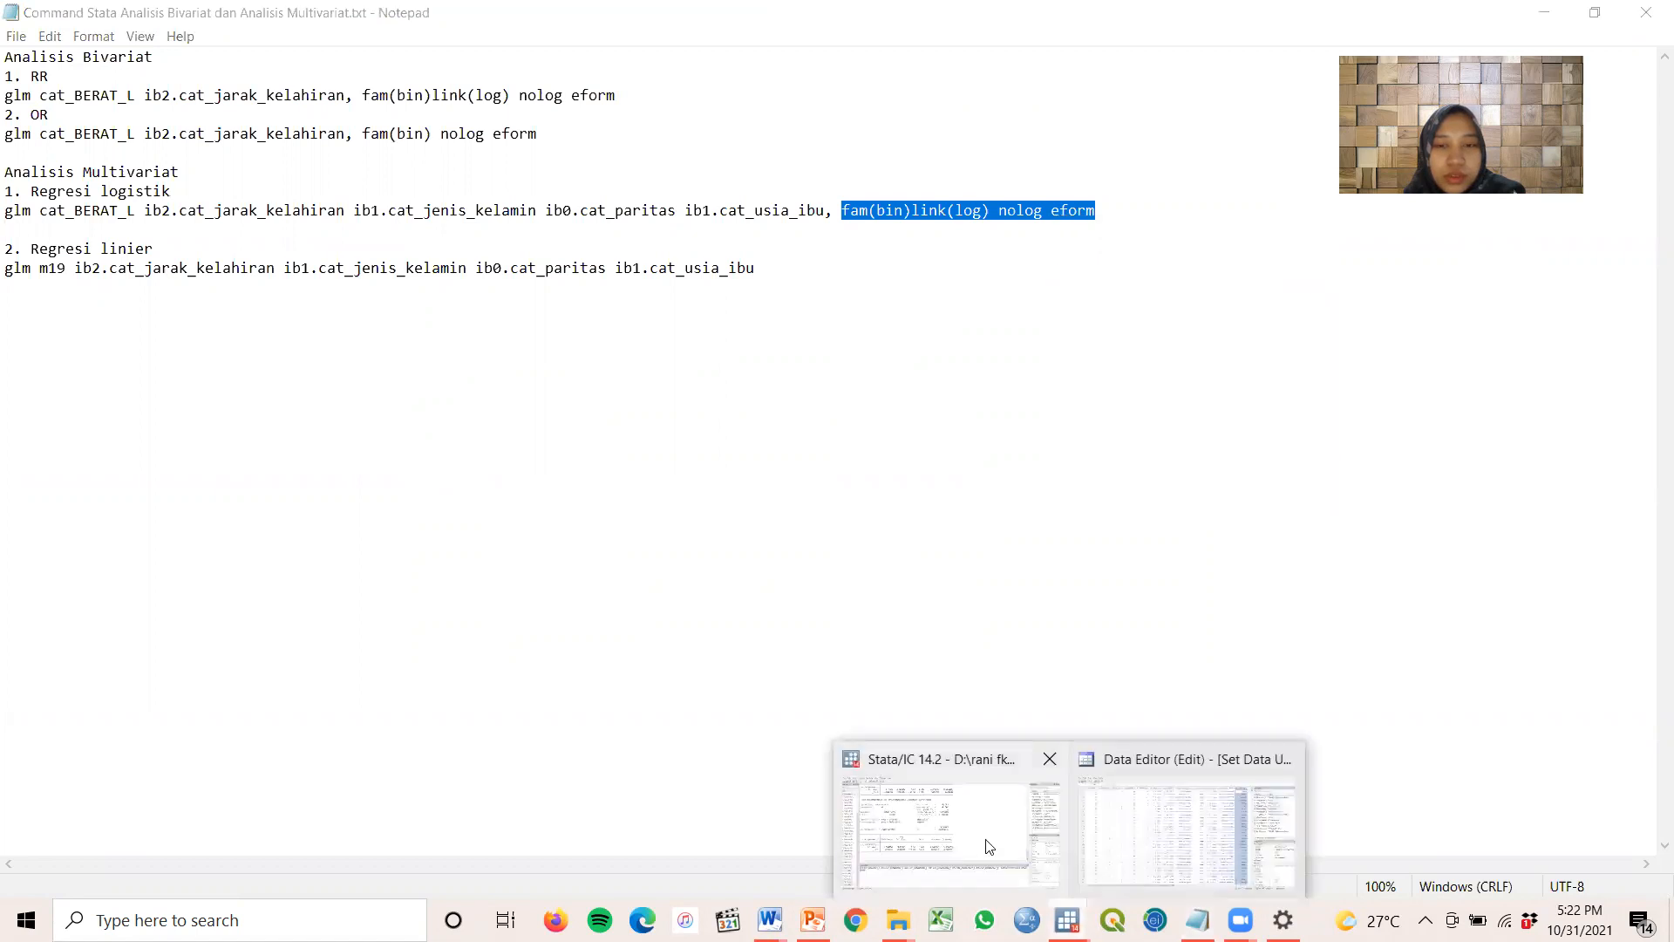
click(1003, 863)
drag(1222, 730, 1228, 767)
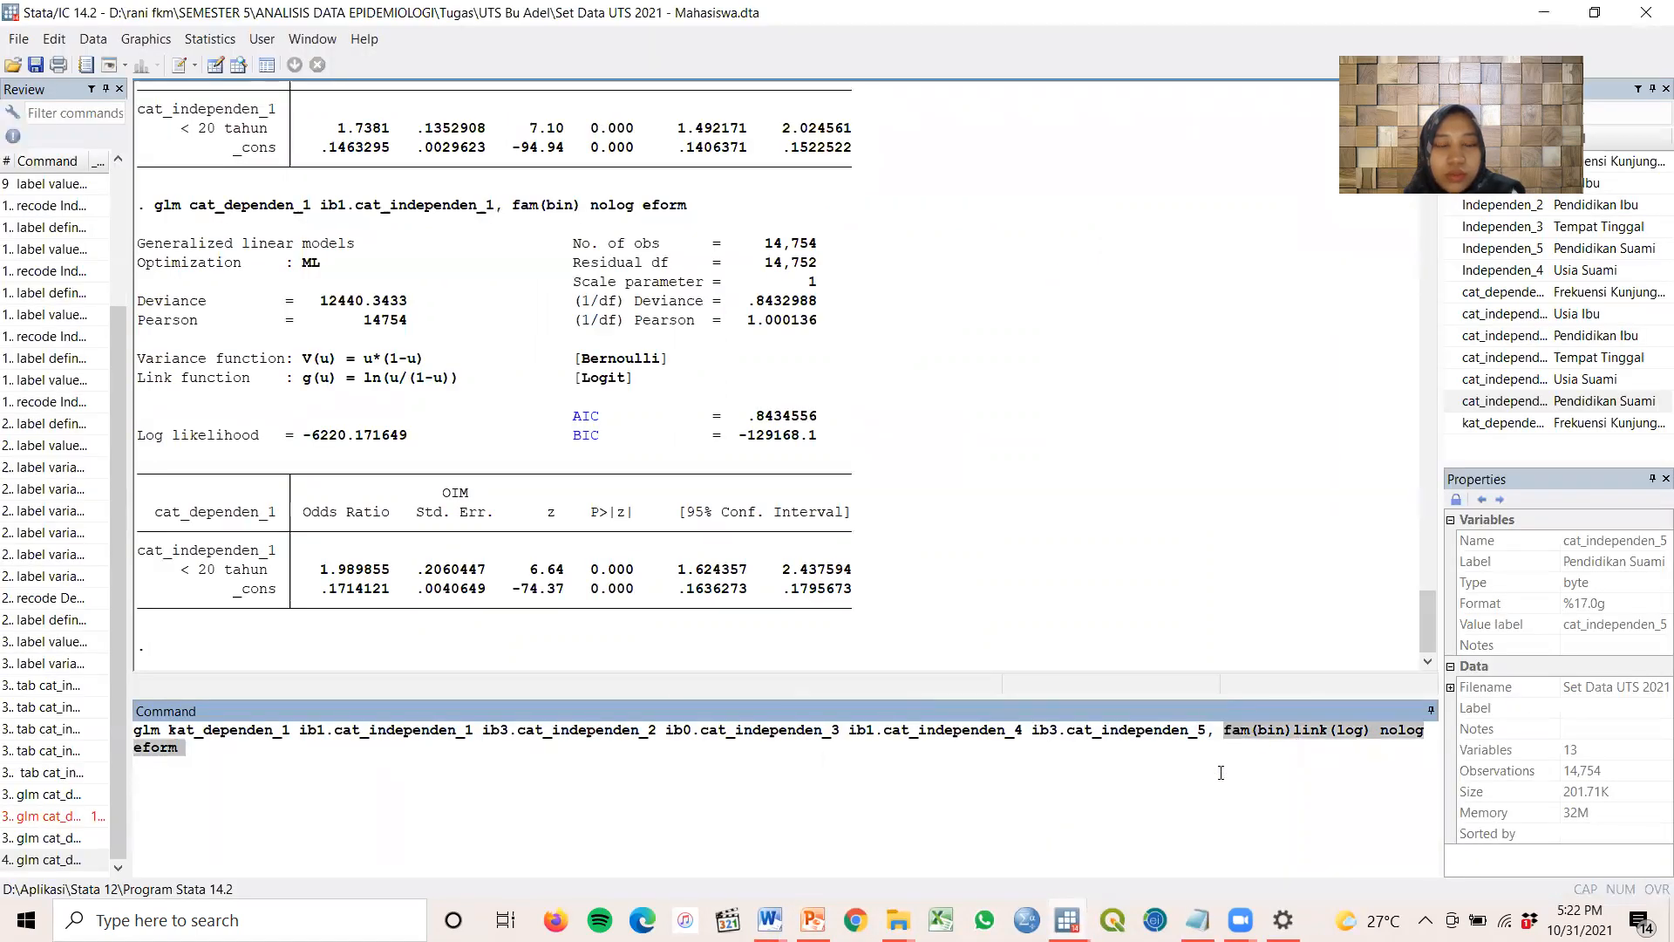
key(BackSpace)
key(ctrl+v)
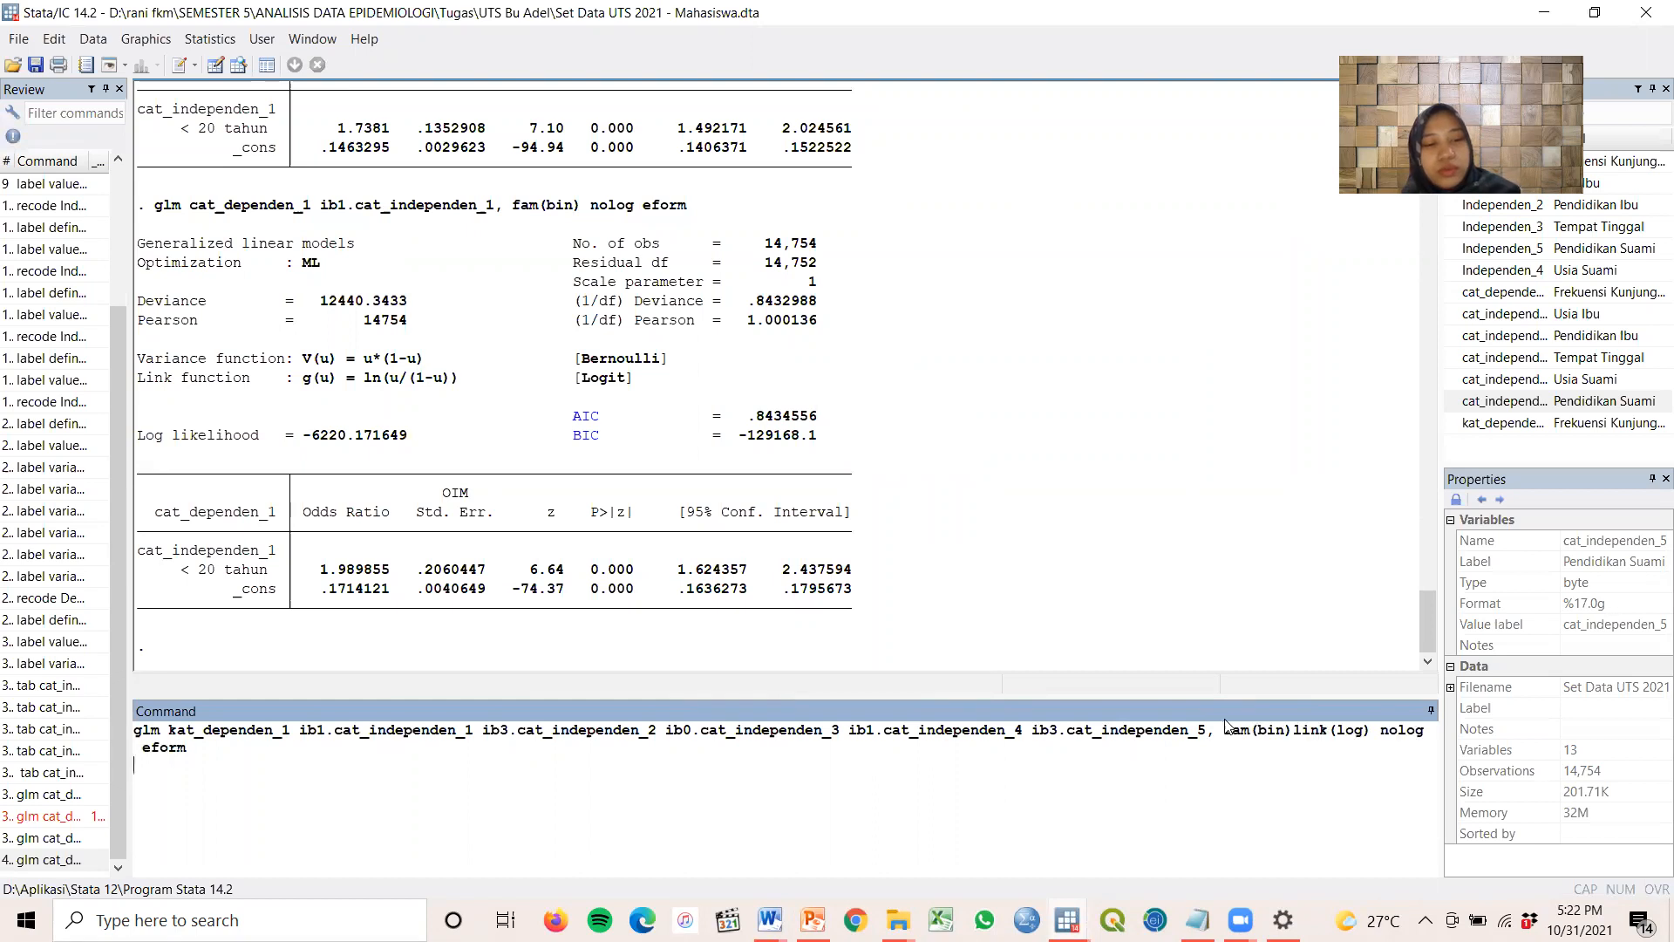
key(Return)
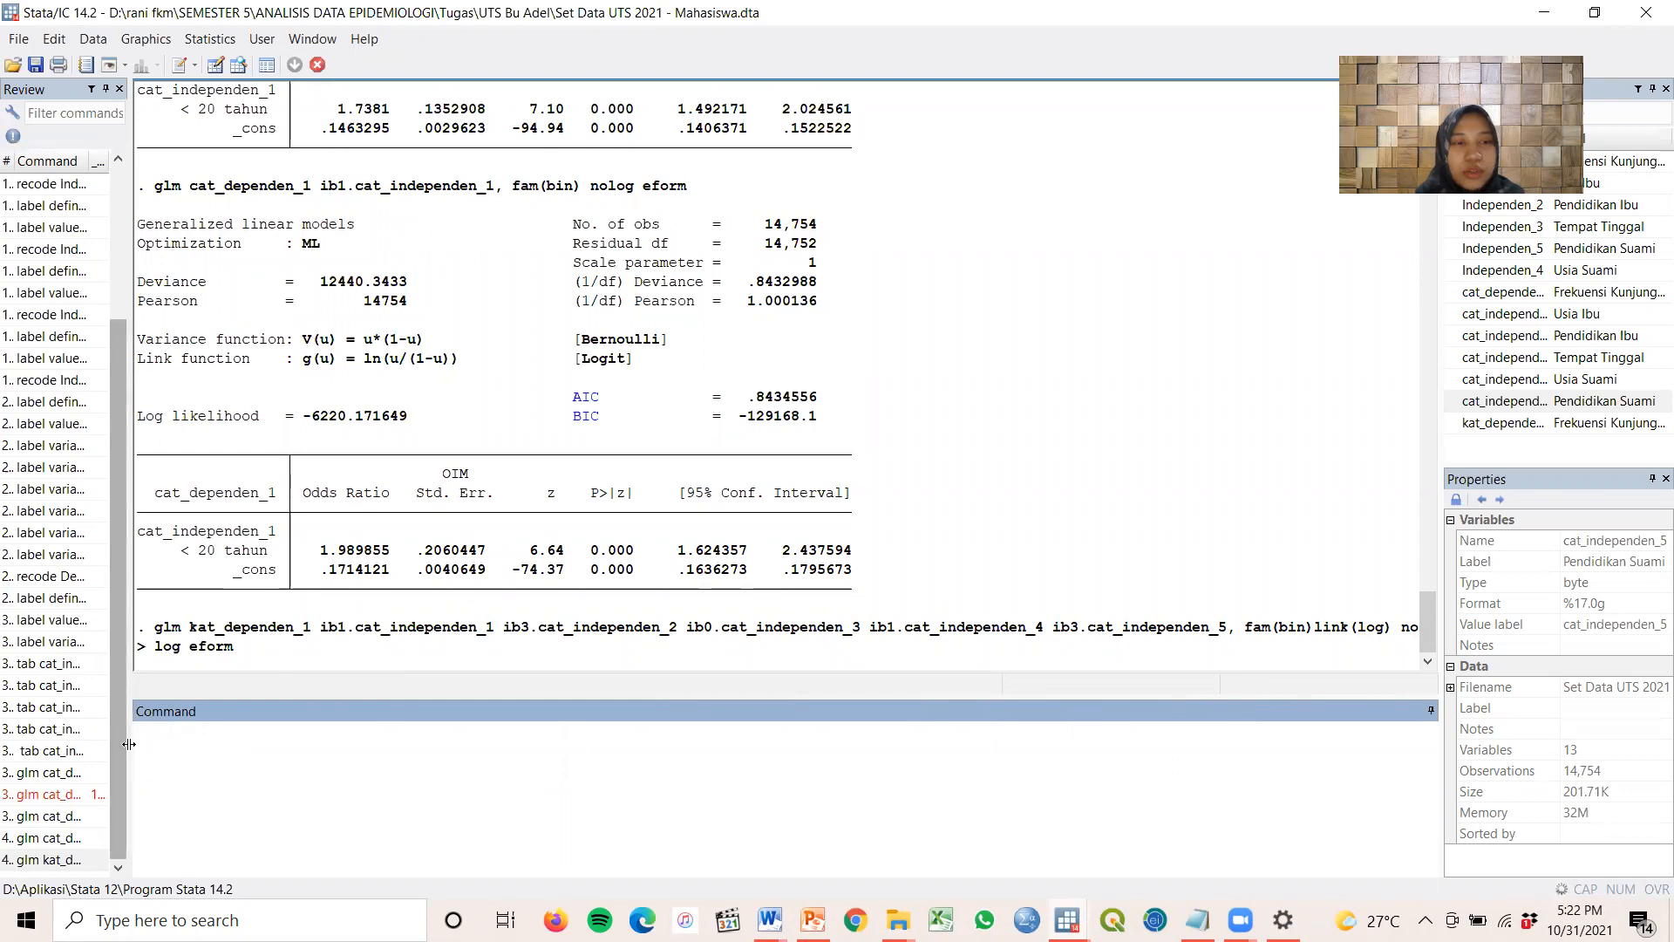
click(318, 65)
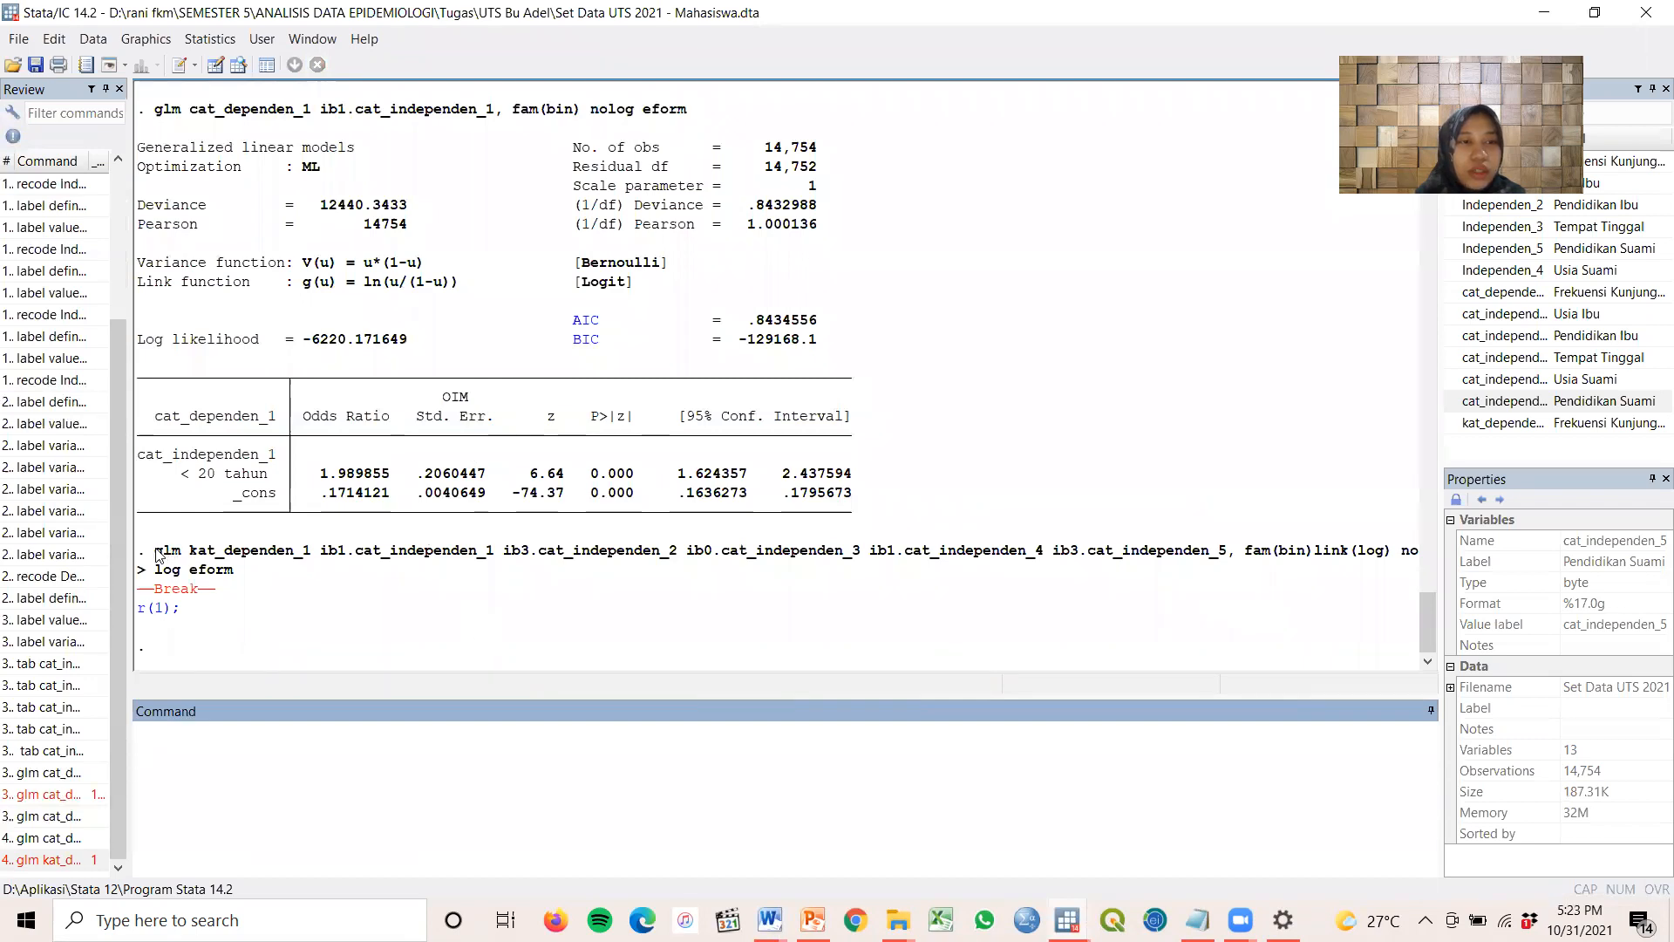
Copy the interrupted glm command up to the comma after ib3.cat_independen_5 from the results and paste it as a new command
drag(157, 555, 1237, 556)
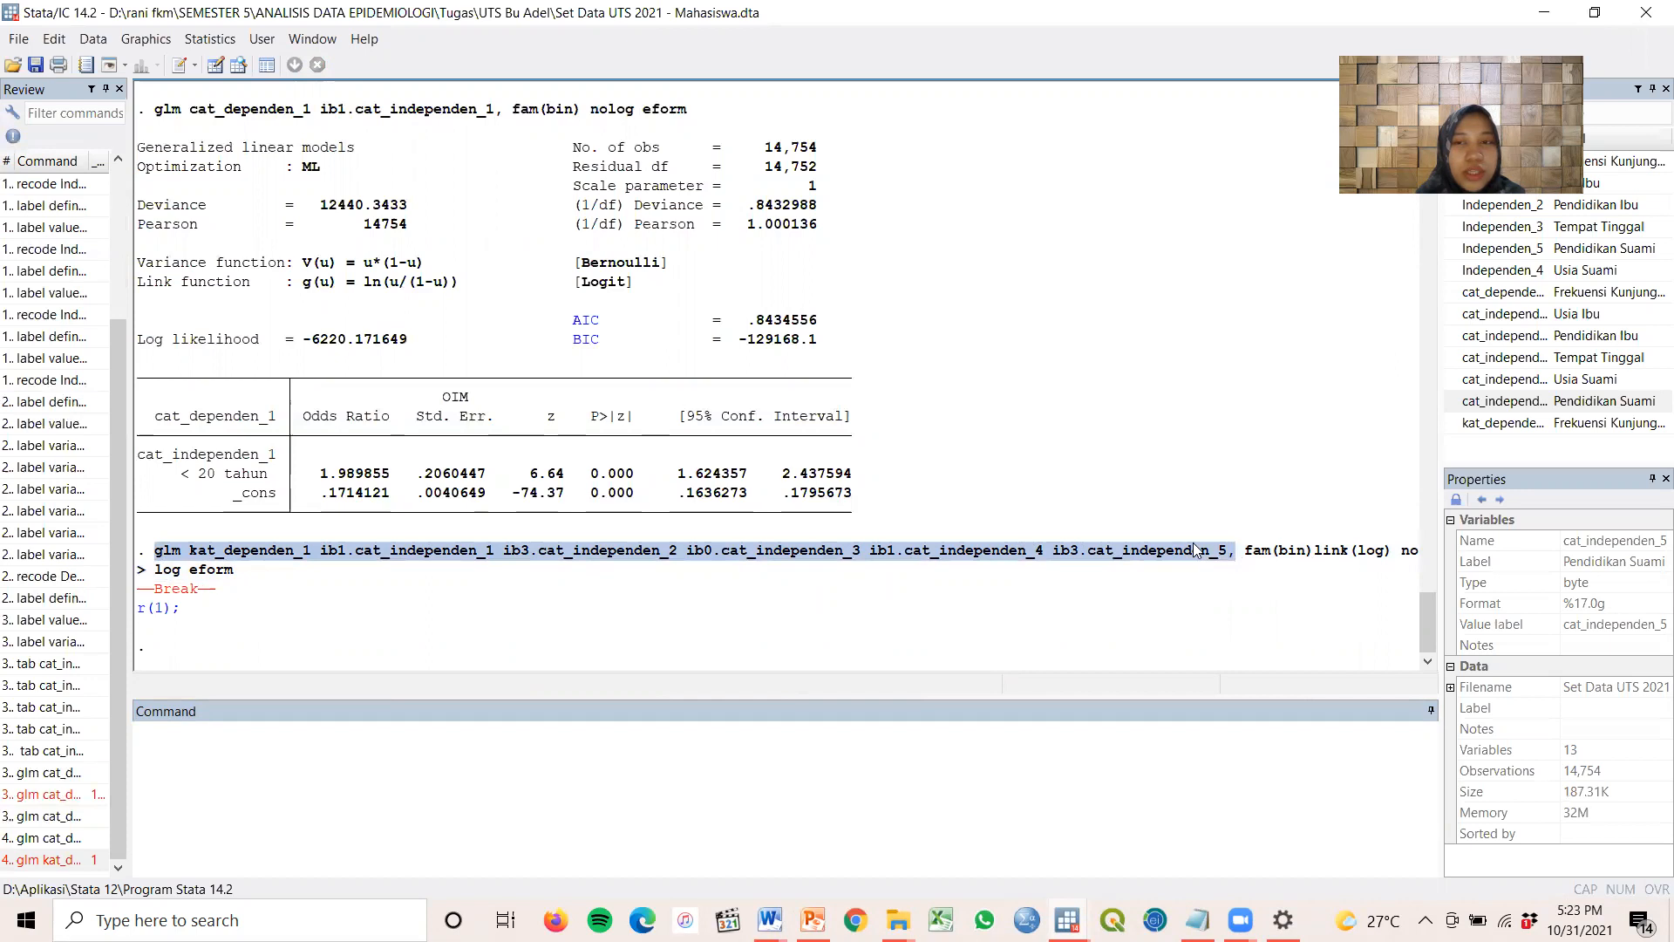
right_click(1196, 549)
click(1247, 557)
click(178, 753)
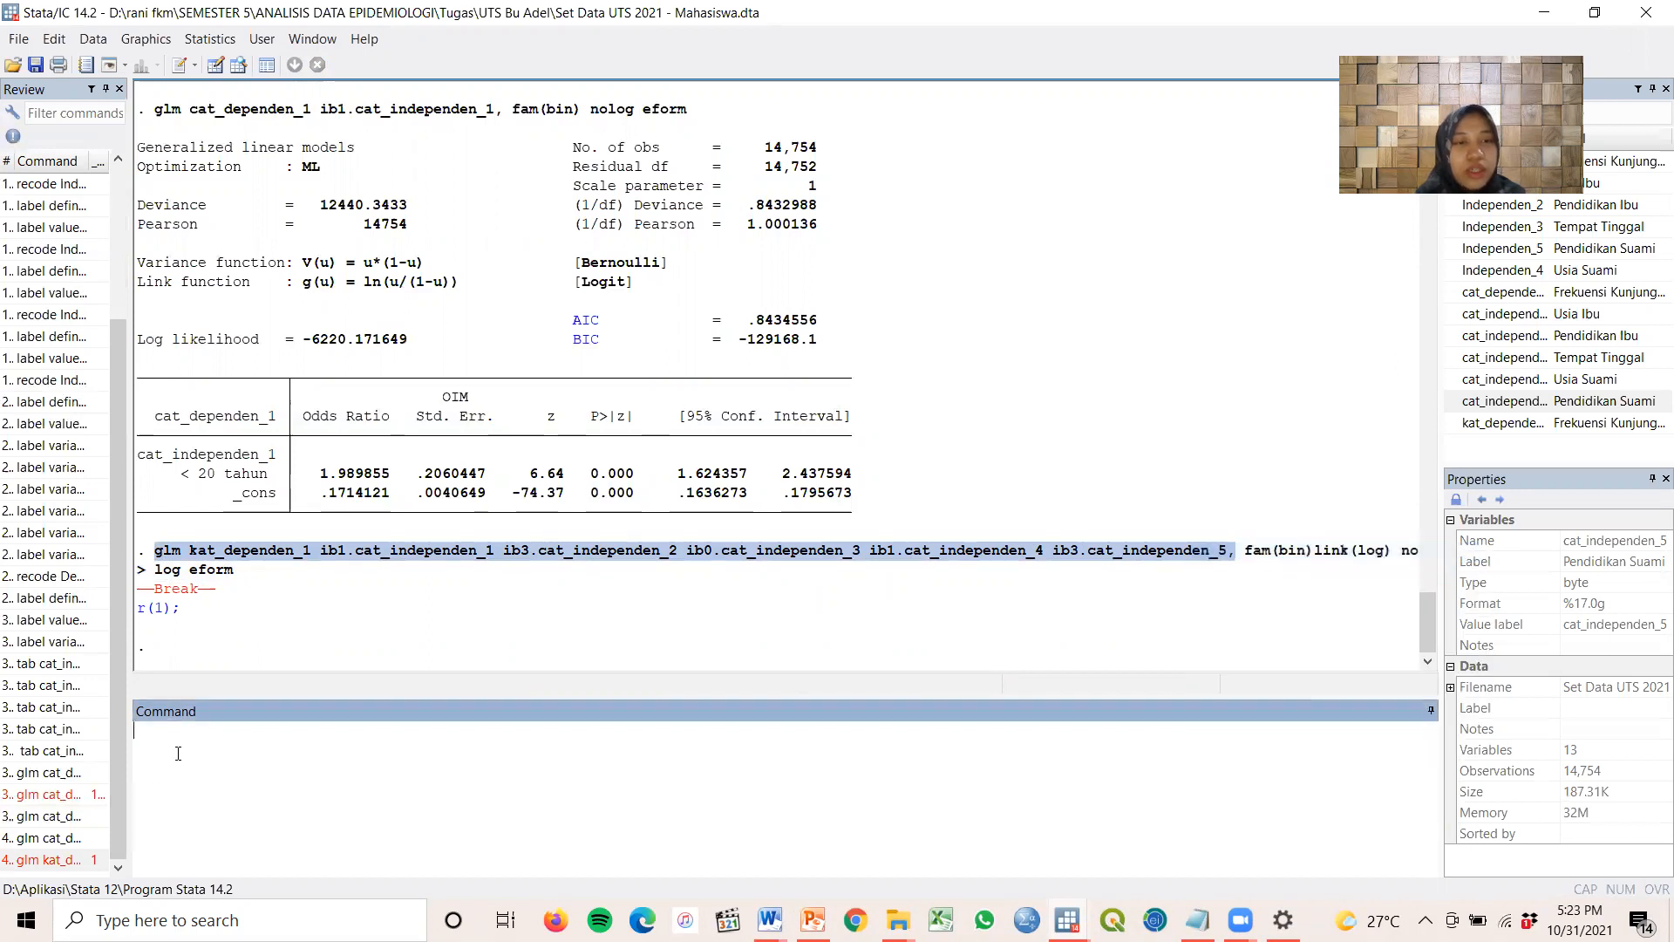
key(ctrl+v)
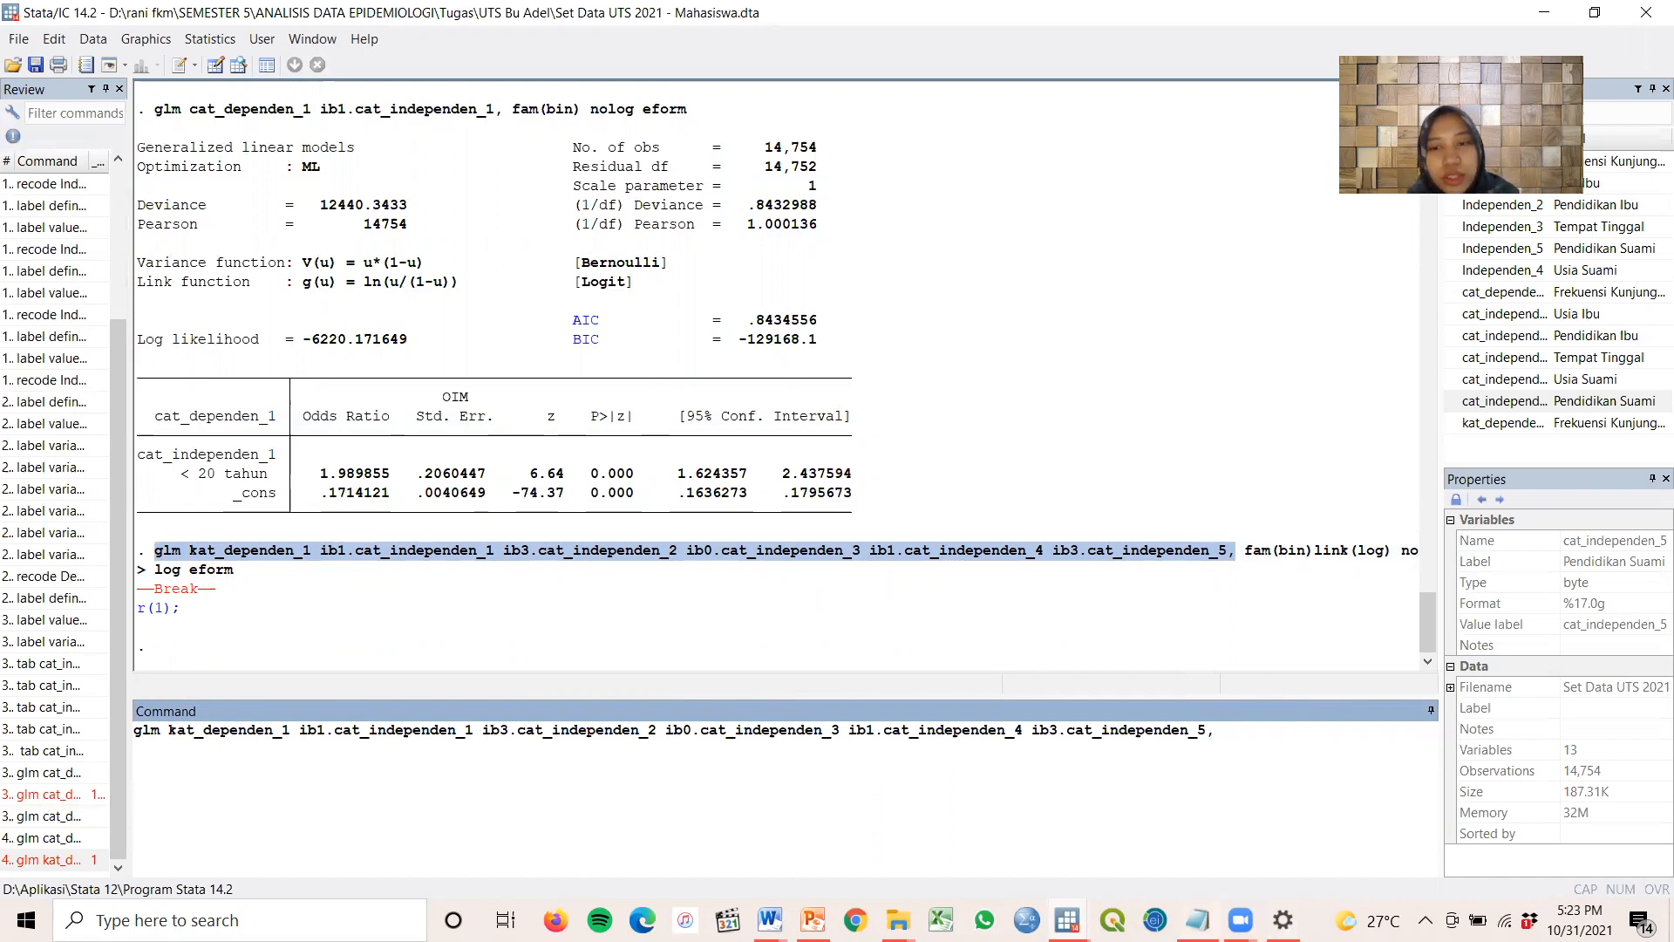
Copy fam(bin)link(log) nolog eform from the Regresi logistik line in Notepad and paste it after the comma in the Stata glm command
key(alt+Tab)
click(841, 213)
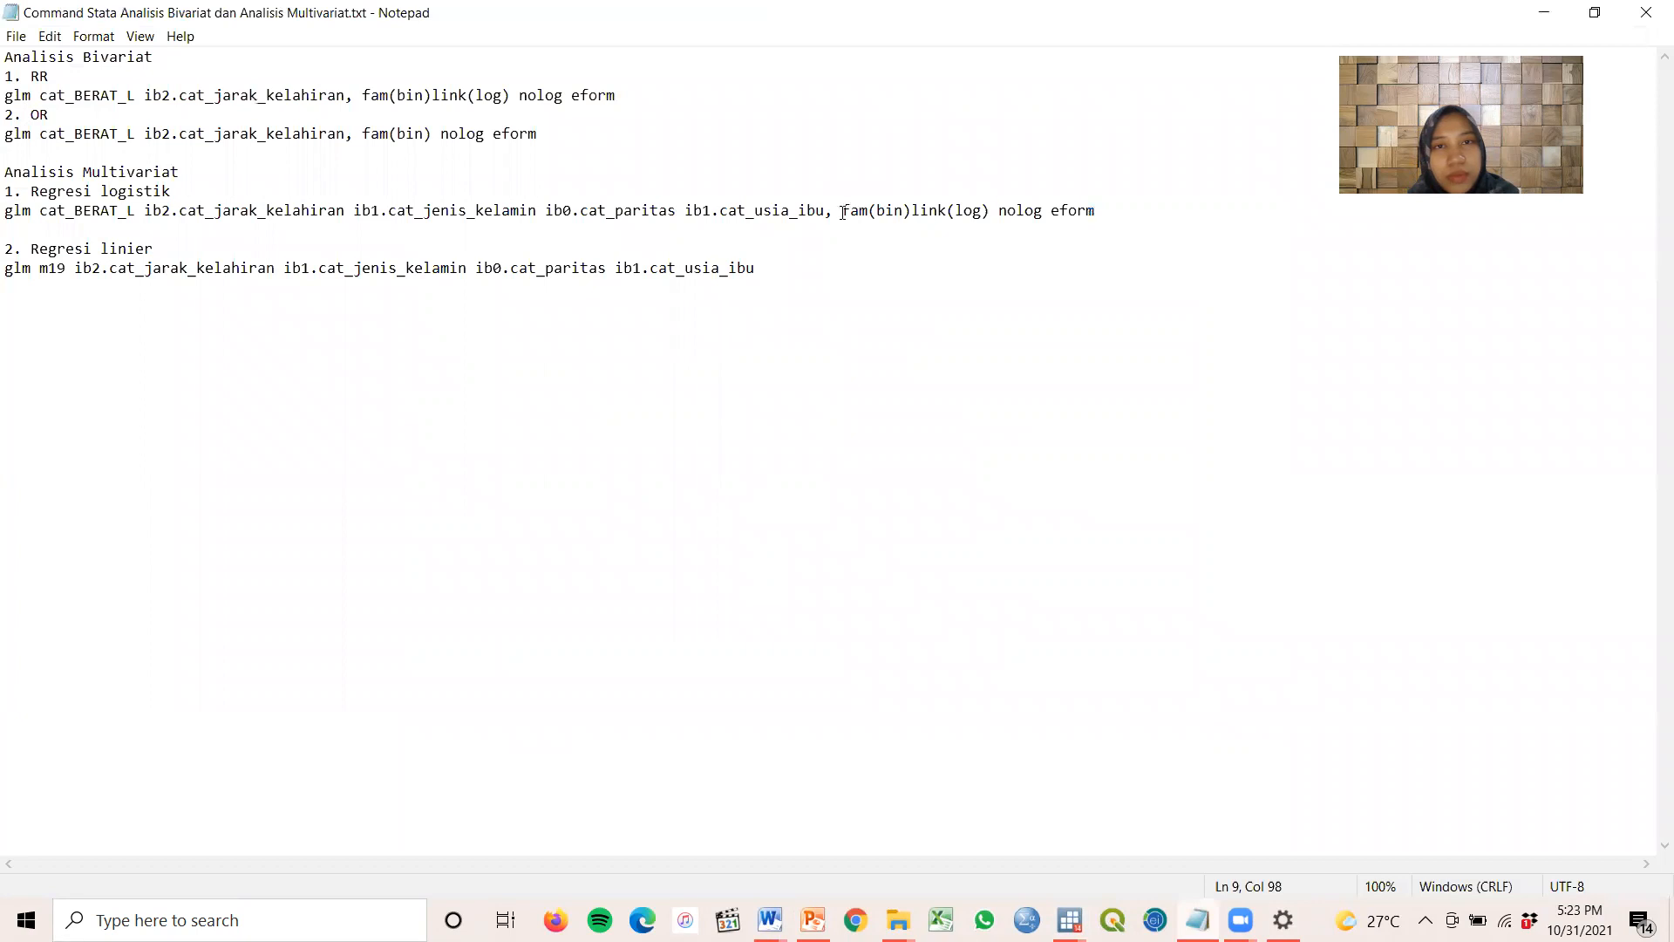
drag(845, 210, 1111, 208)
right_click(1063, 210)
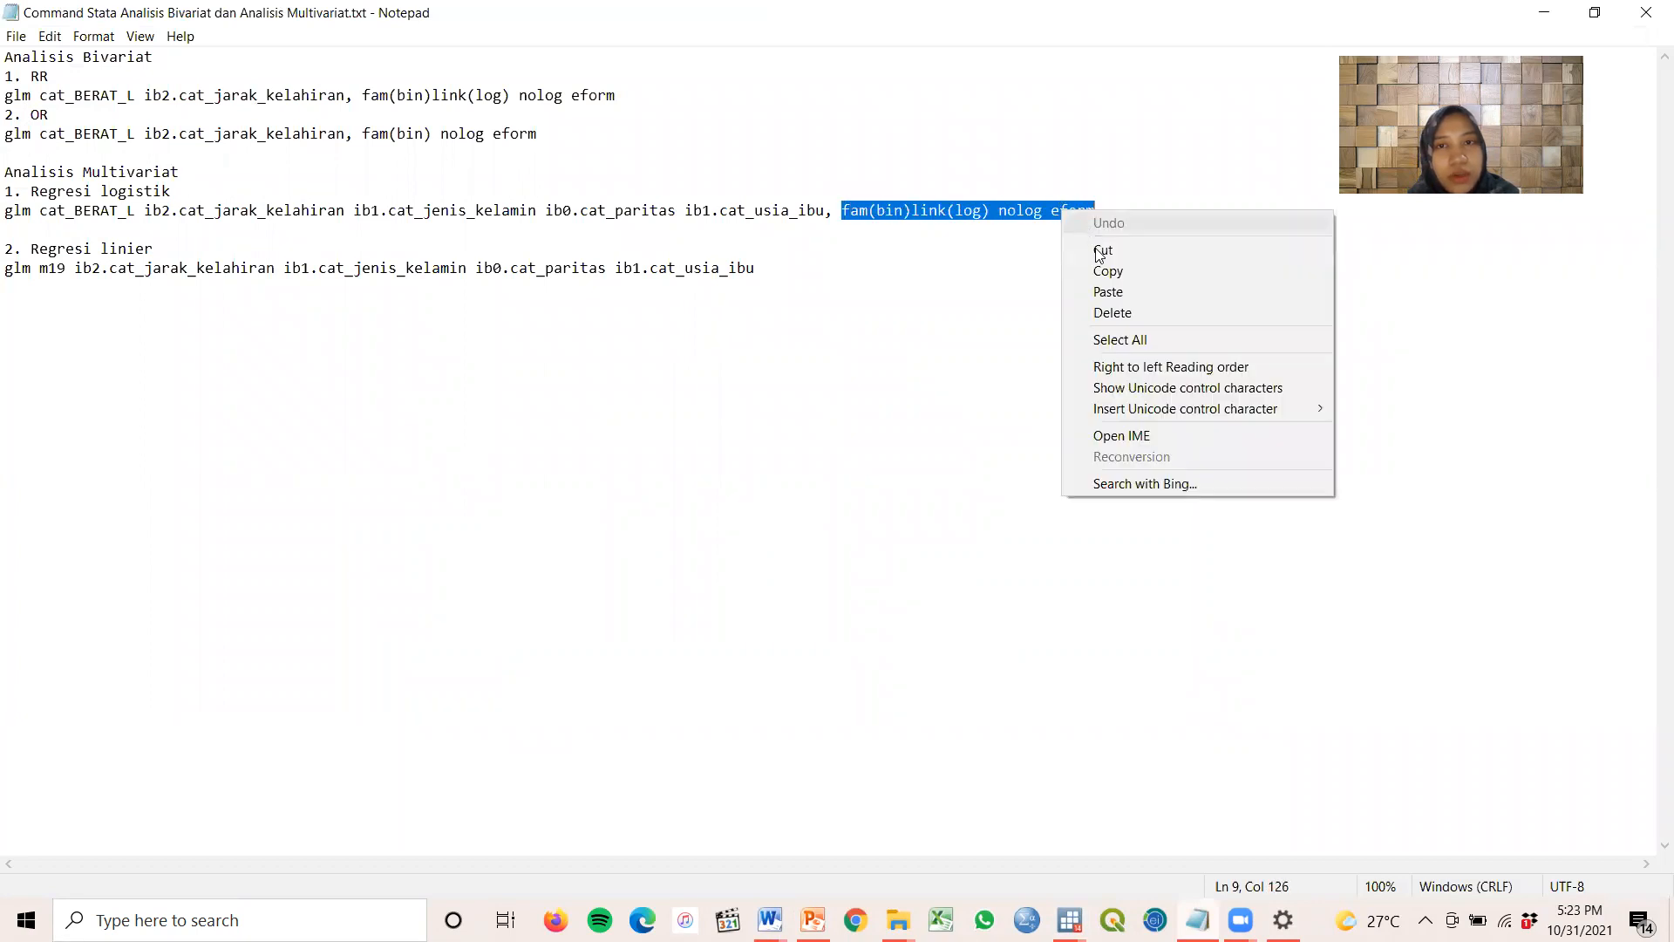
click(1106, 270)
click(728, 920)
click(767, 920)
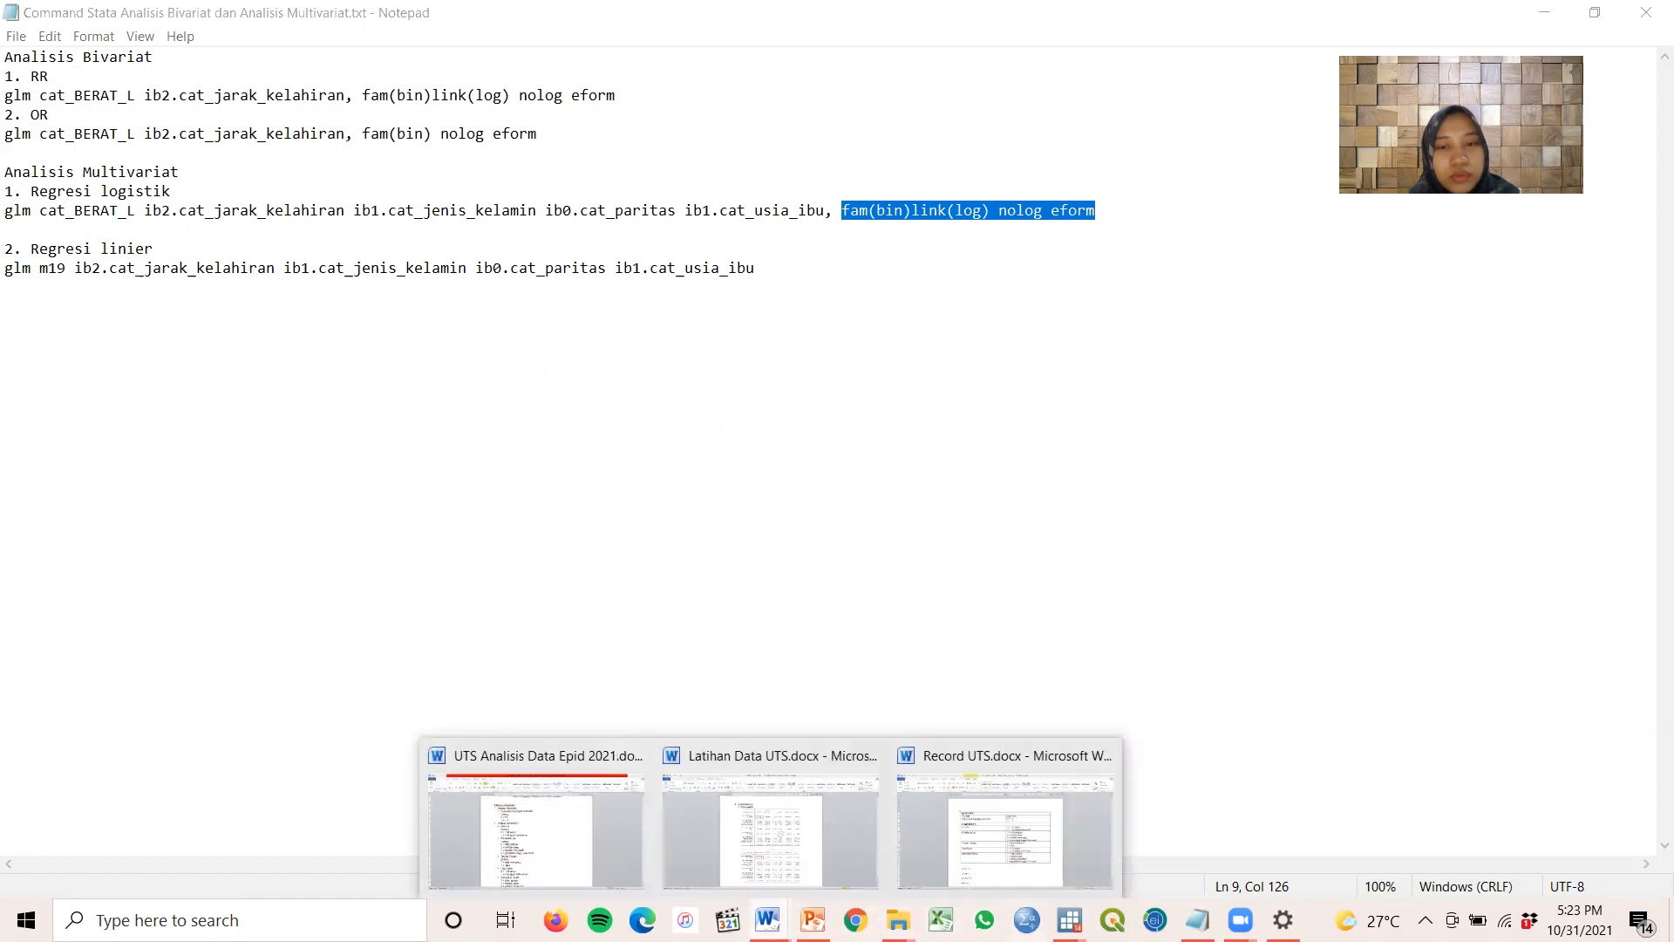
mouse_move(1067, 920)
click(957, 819)
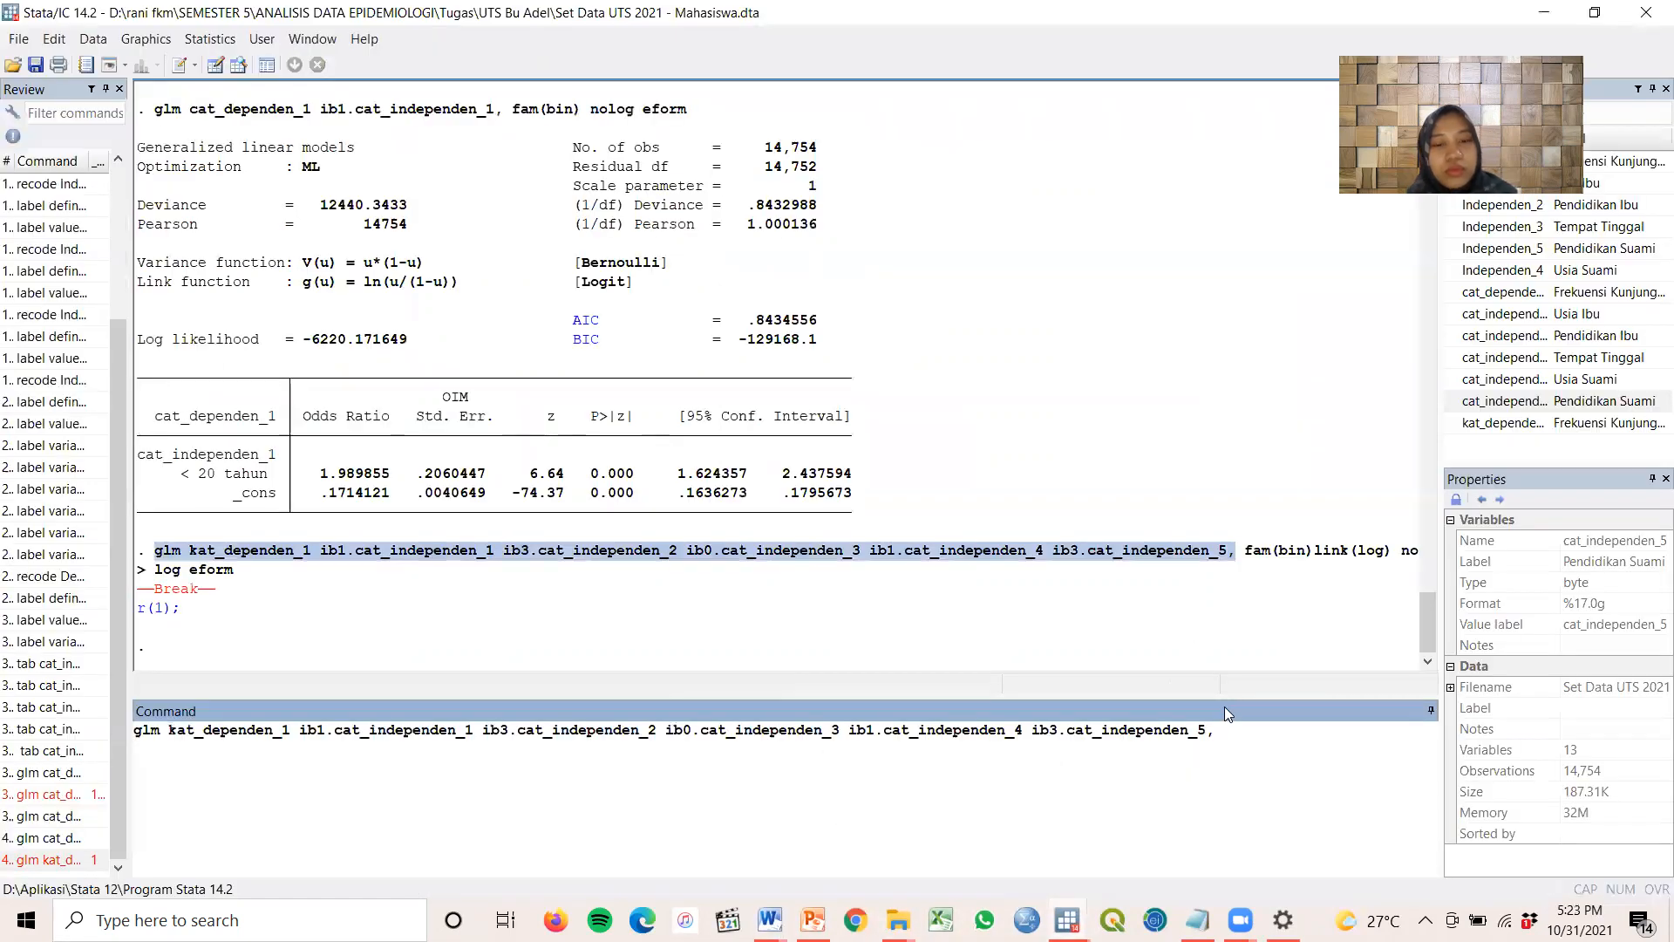
key(ctrl+v)
Remove link(log) from the glm command, keeping fam(bin) nolog eform, and run the multivariate model
drag(1293, 730, 1370, 725)
key(Delete)
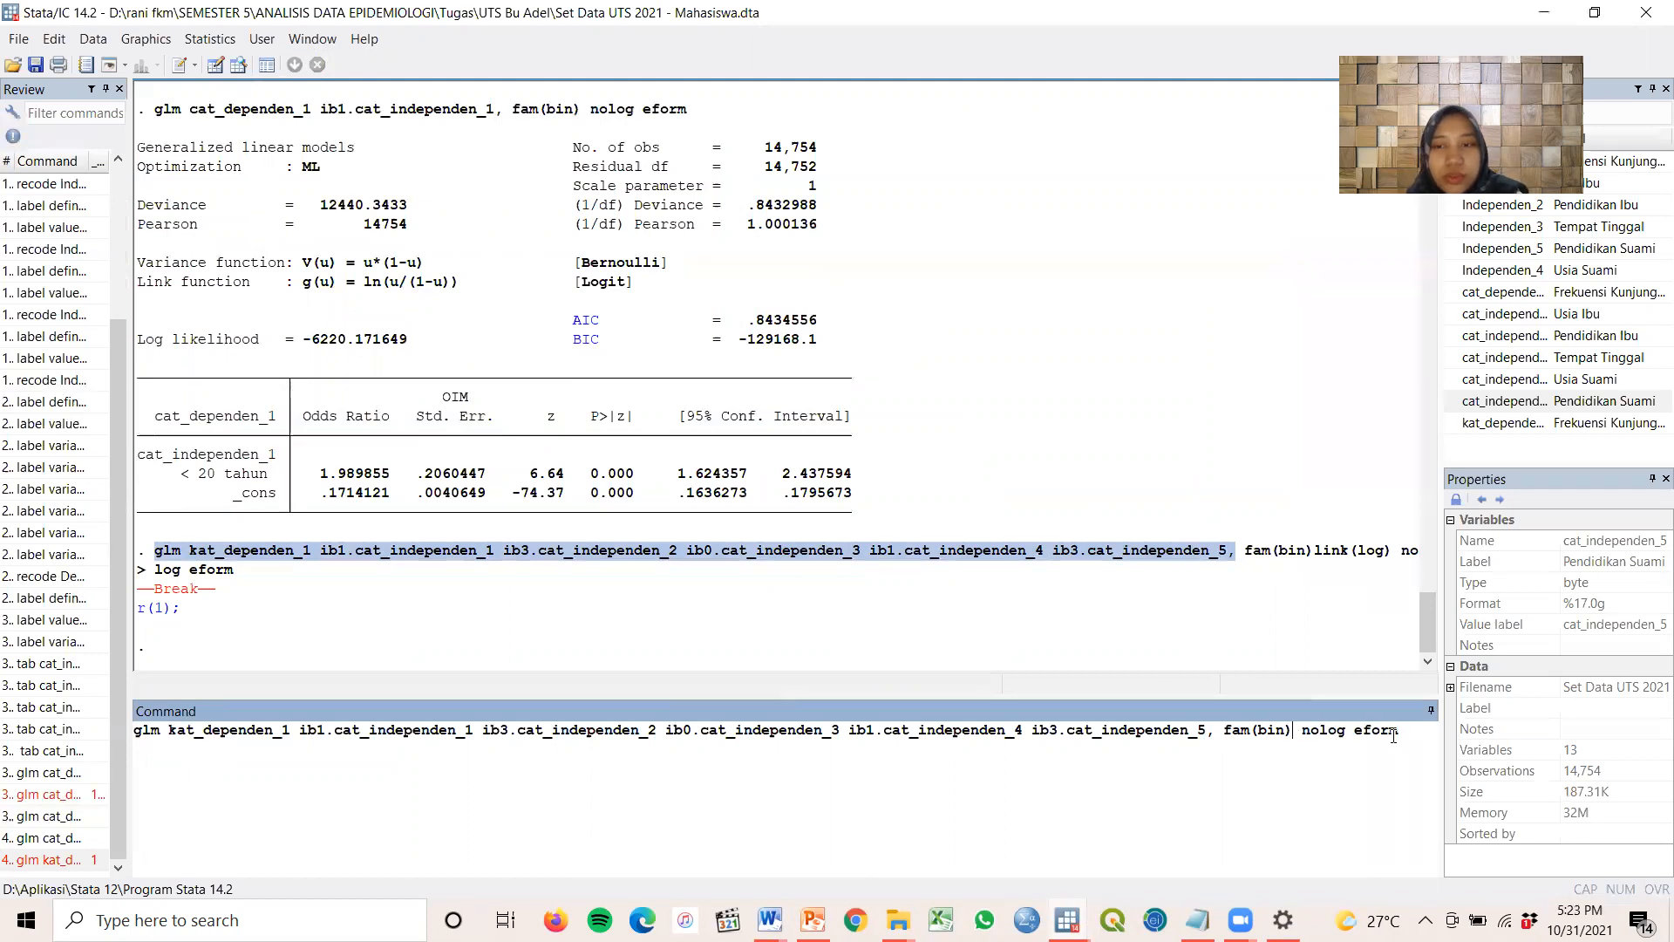
key(Return)
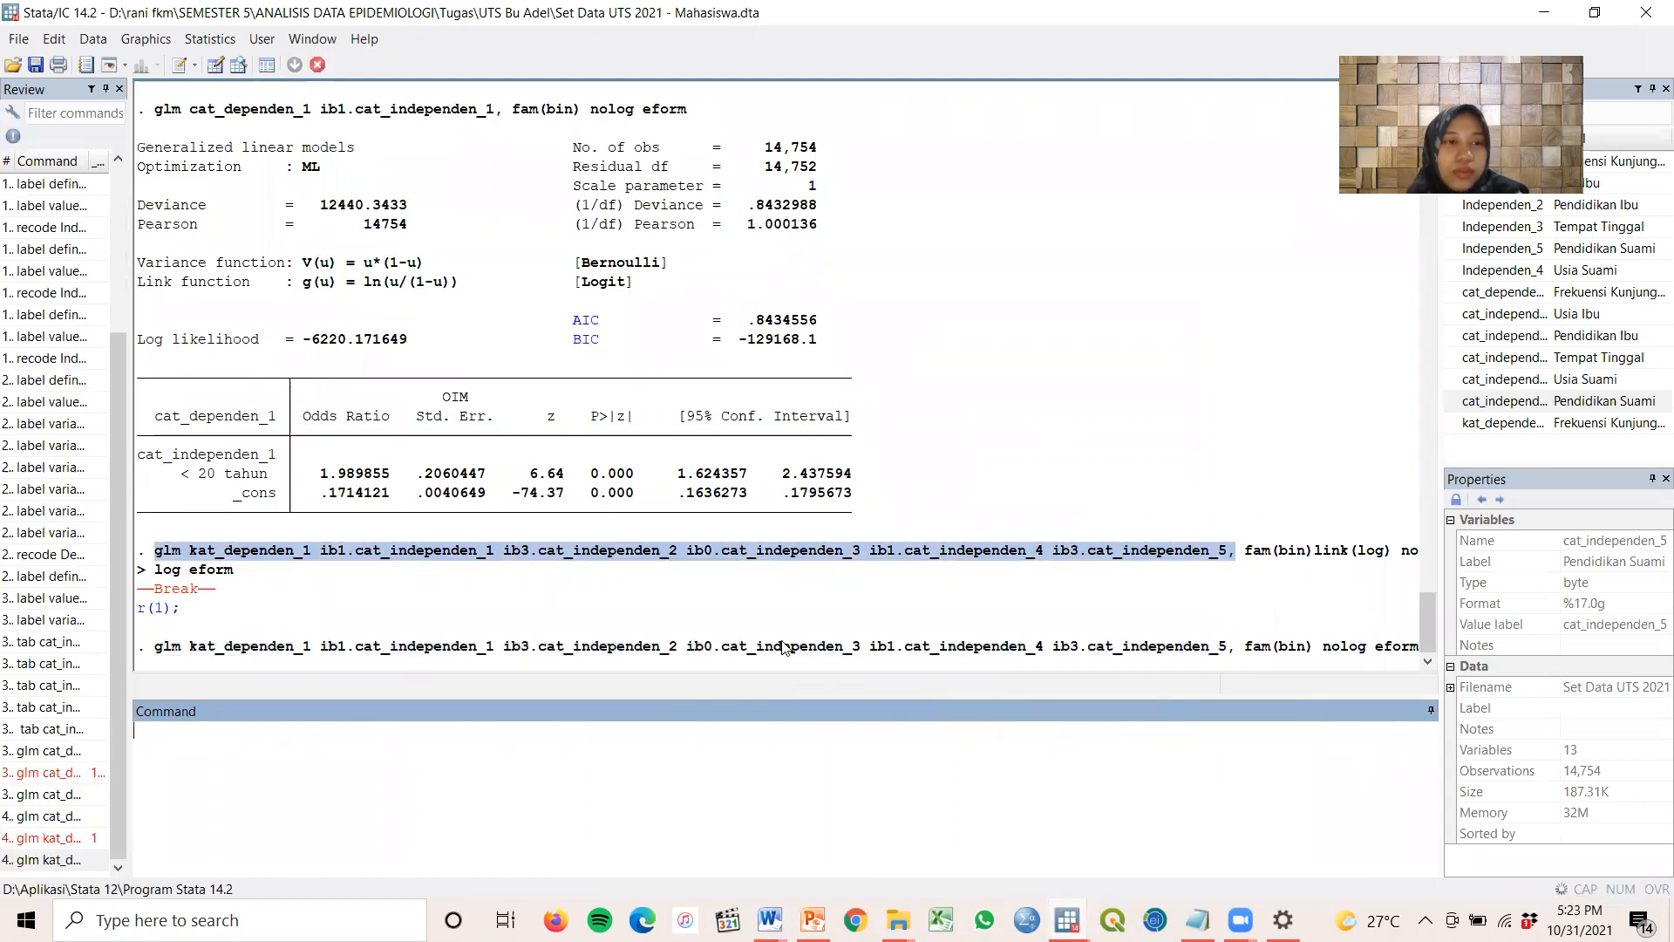
Examine the multivariate glm output, comparing the executed command with the odds ratios, p-values and confidence intervals of each predictor
click(174, 646)
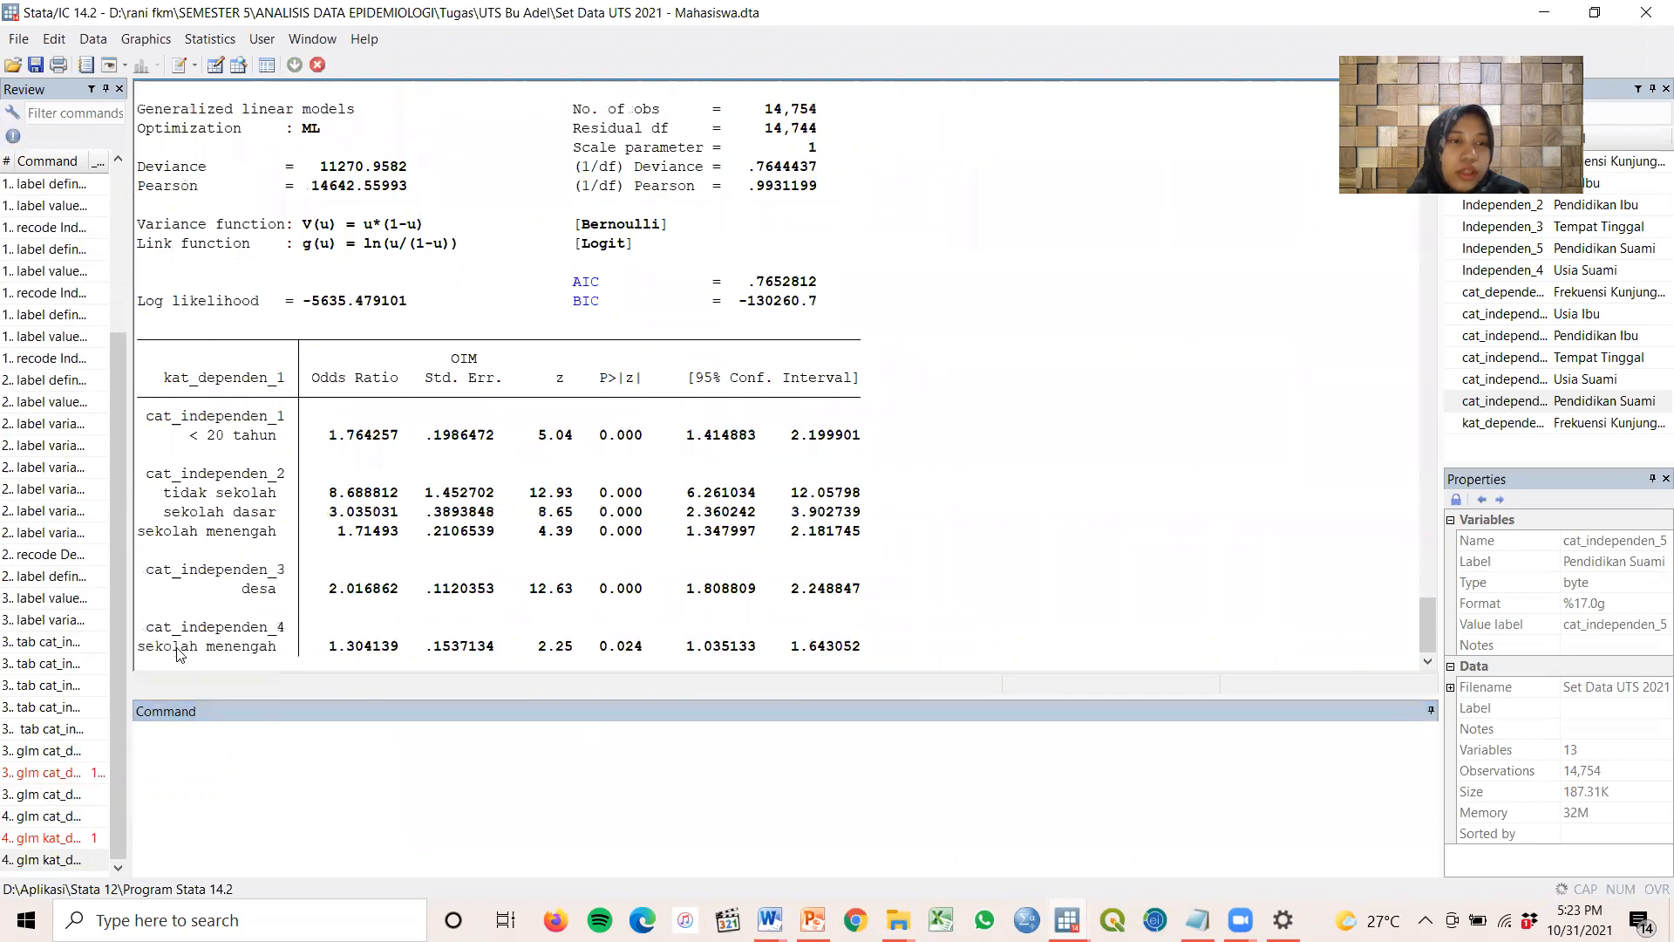
scroll(534, 309, up, 3)
scroll(536, 309, up, 8)
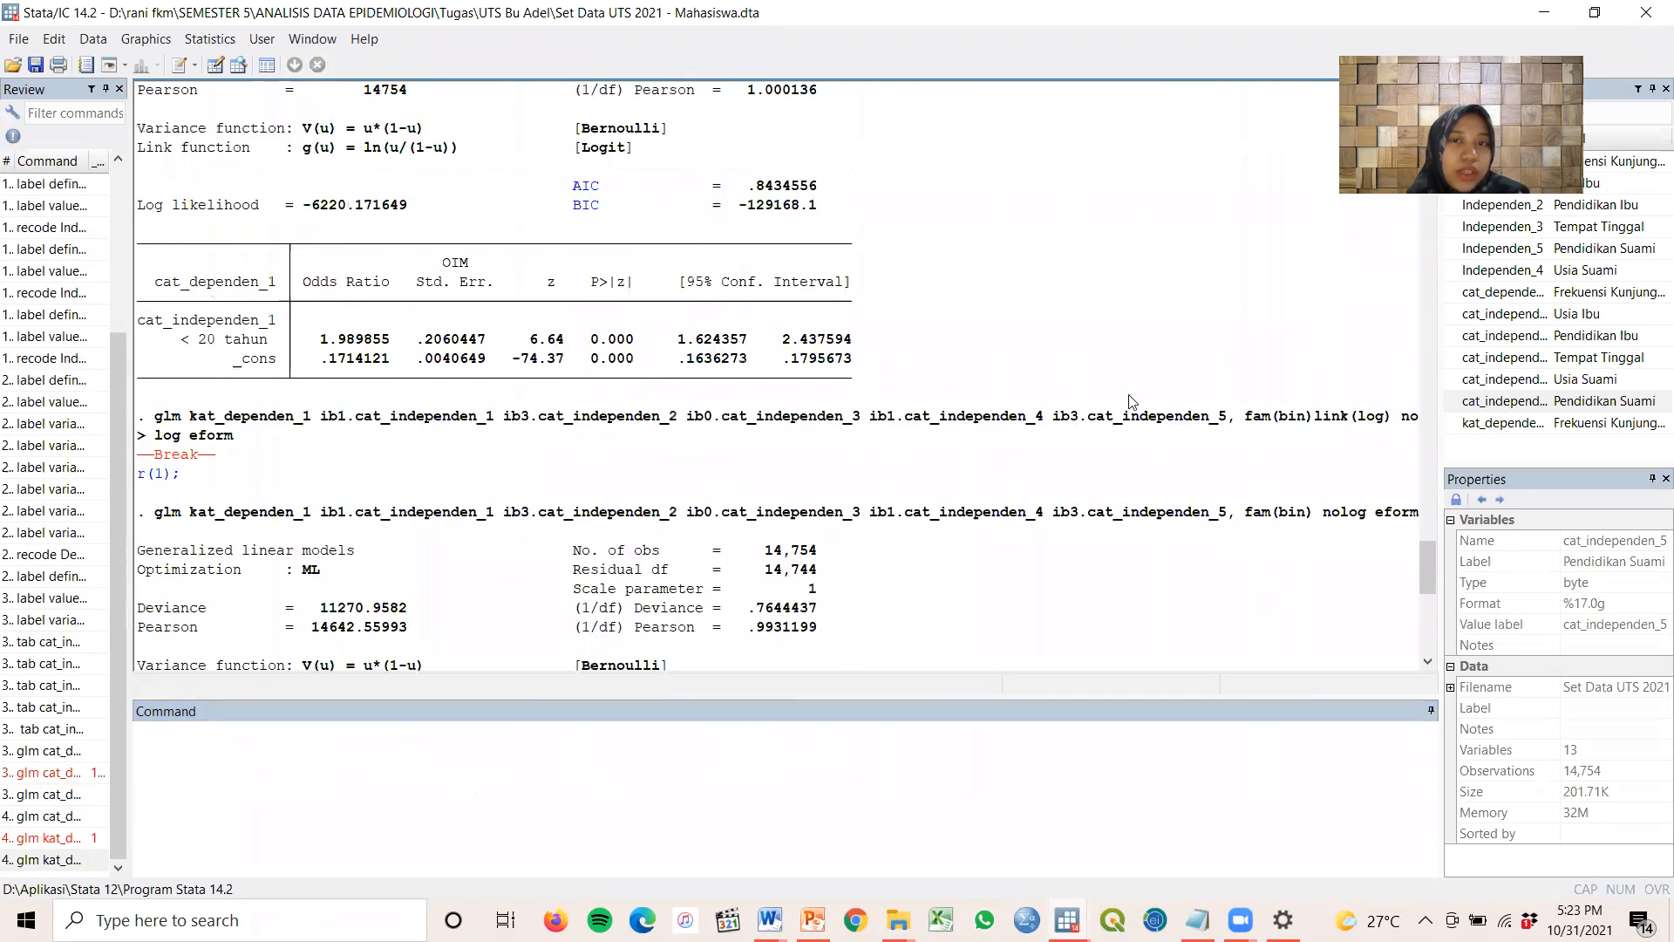
scroll(702, 443, down, 7)
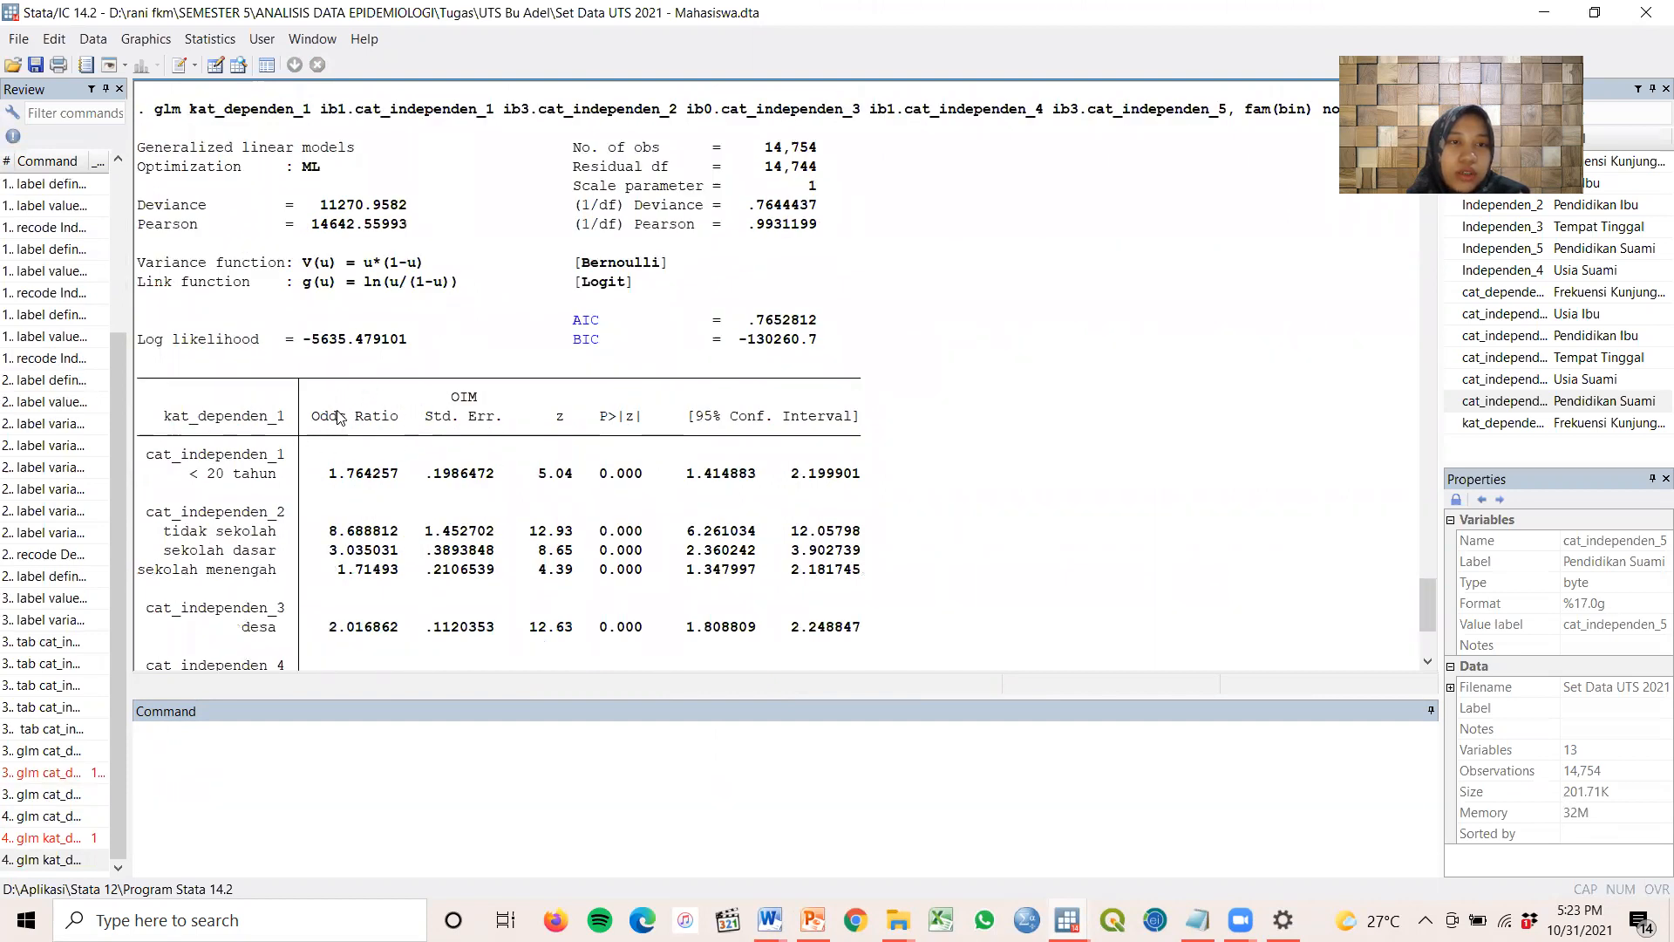
scroll(830, 242, up, 3)
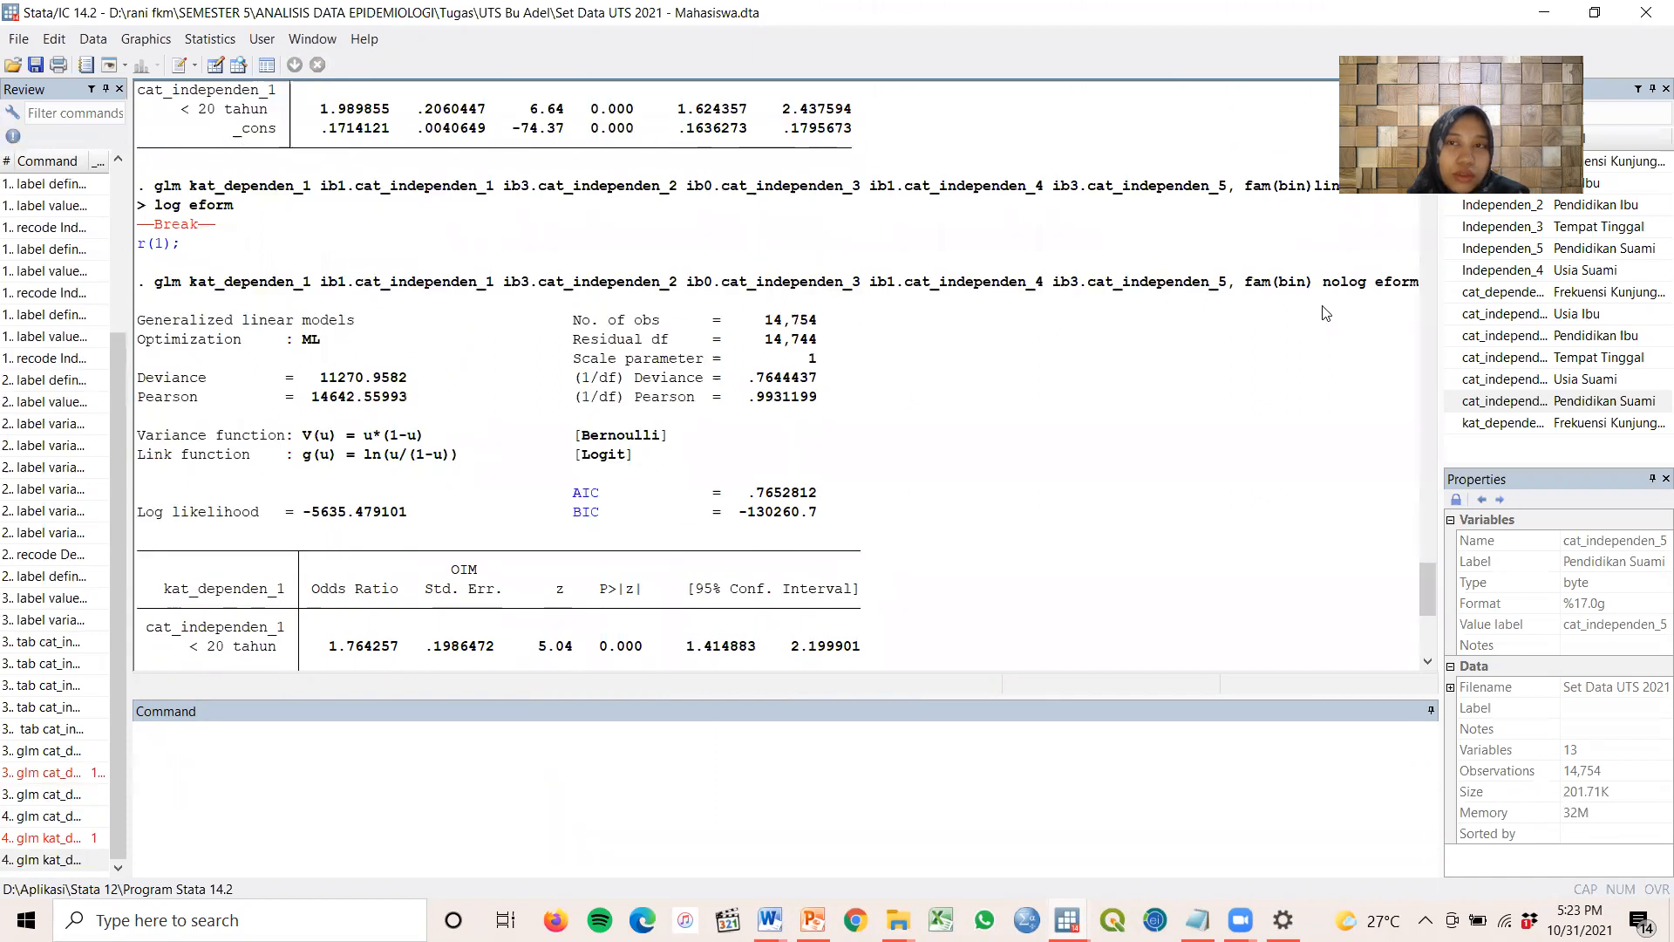
scroll(668, 510, down, 7)
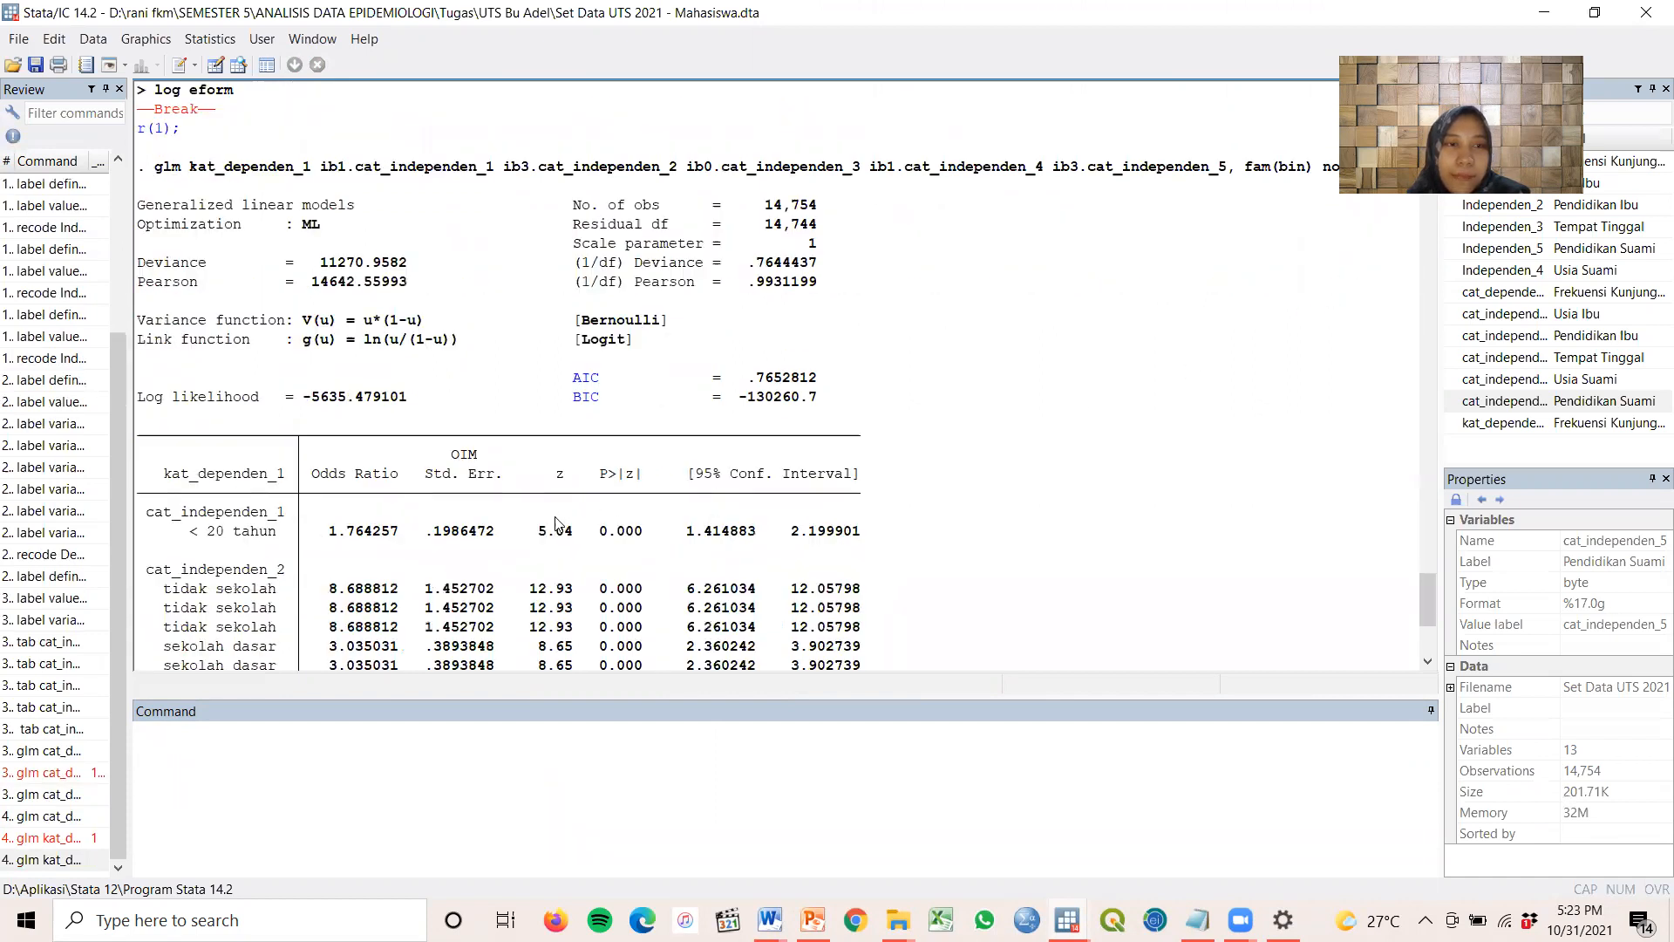
scroll(353, 196, up, 2)
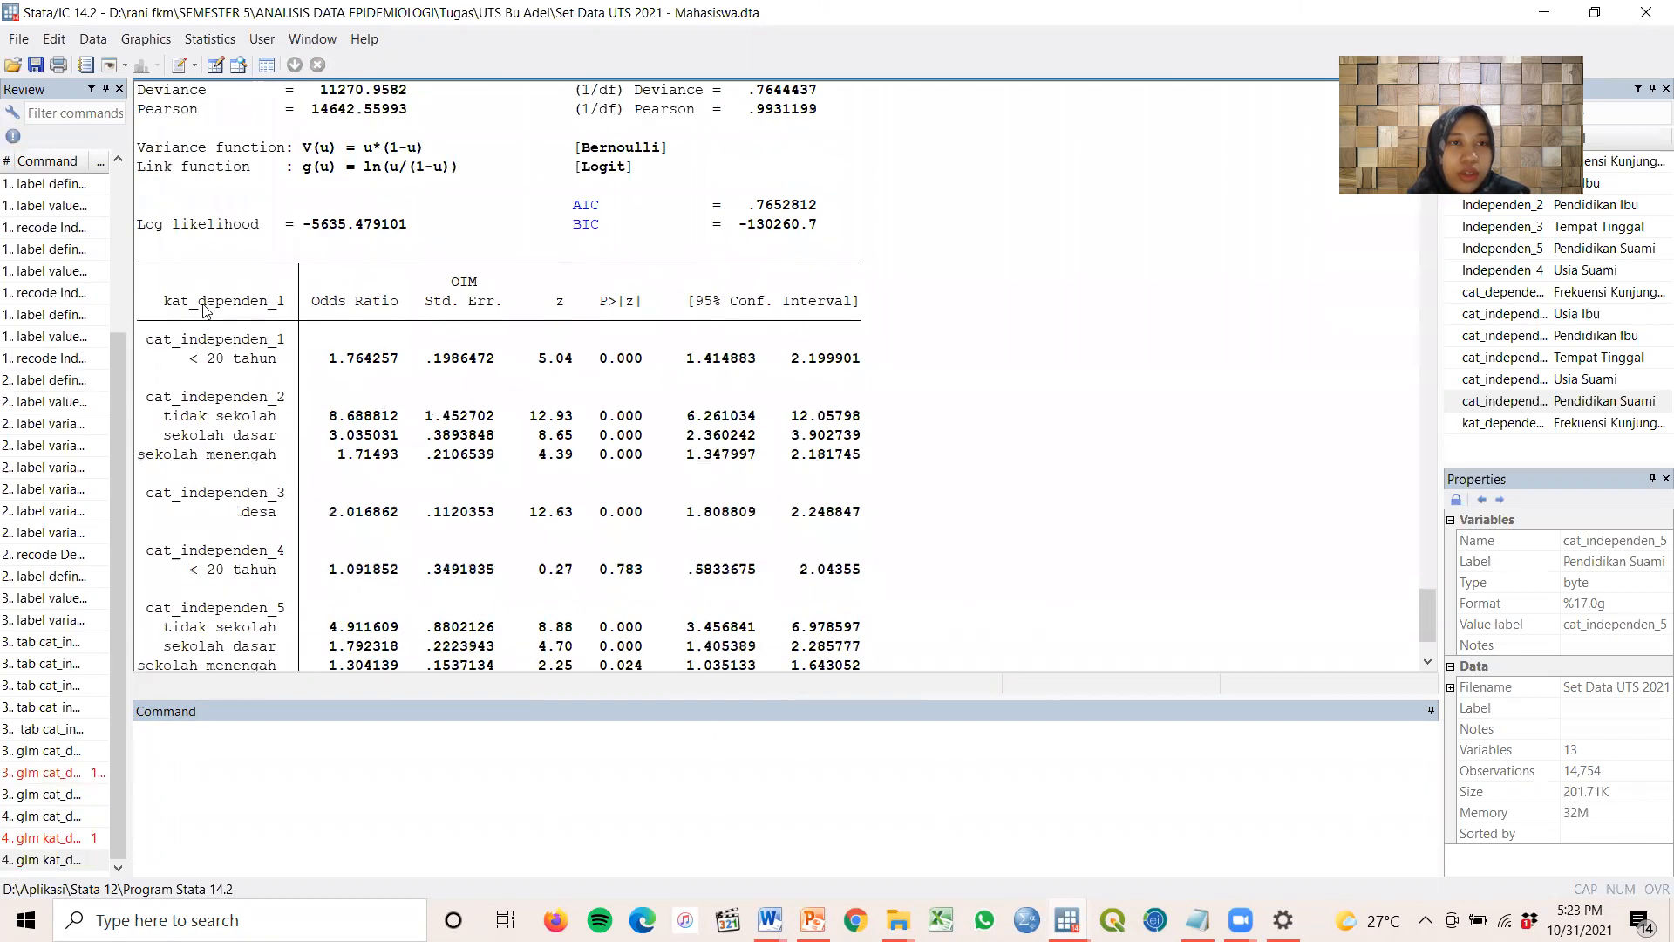
Copy the multivariate glm coefficient table, from the kat_dependen_1 header down to _cons, as a picture
drag(140, 262, 924, 695)
right_click(921, 689)
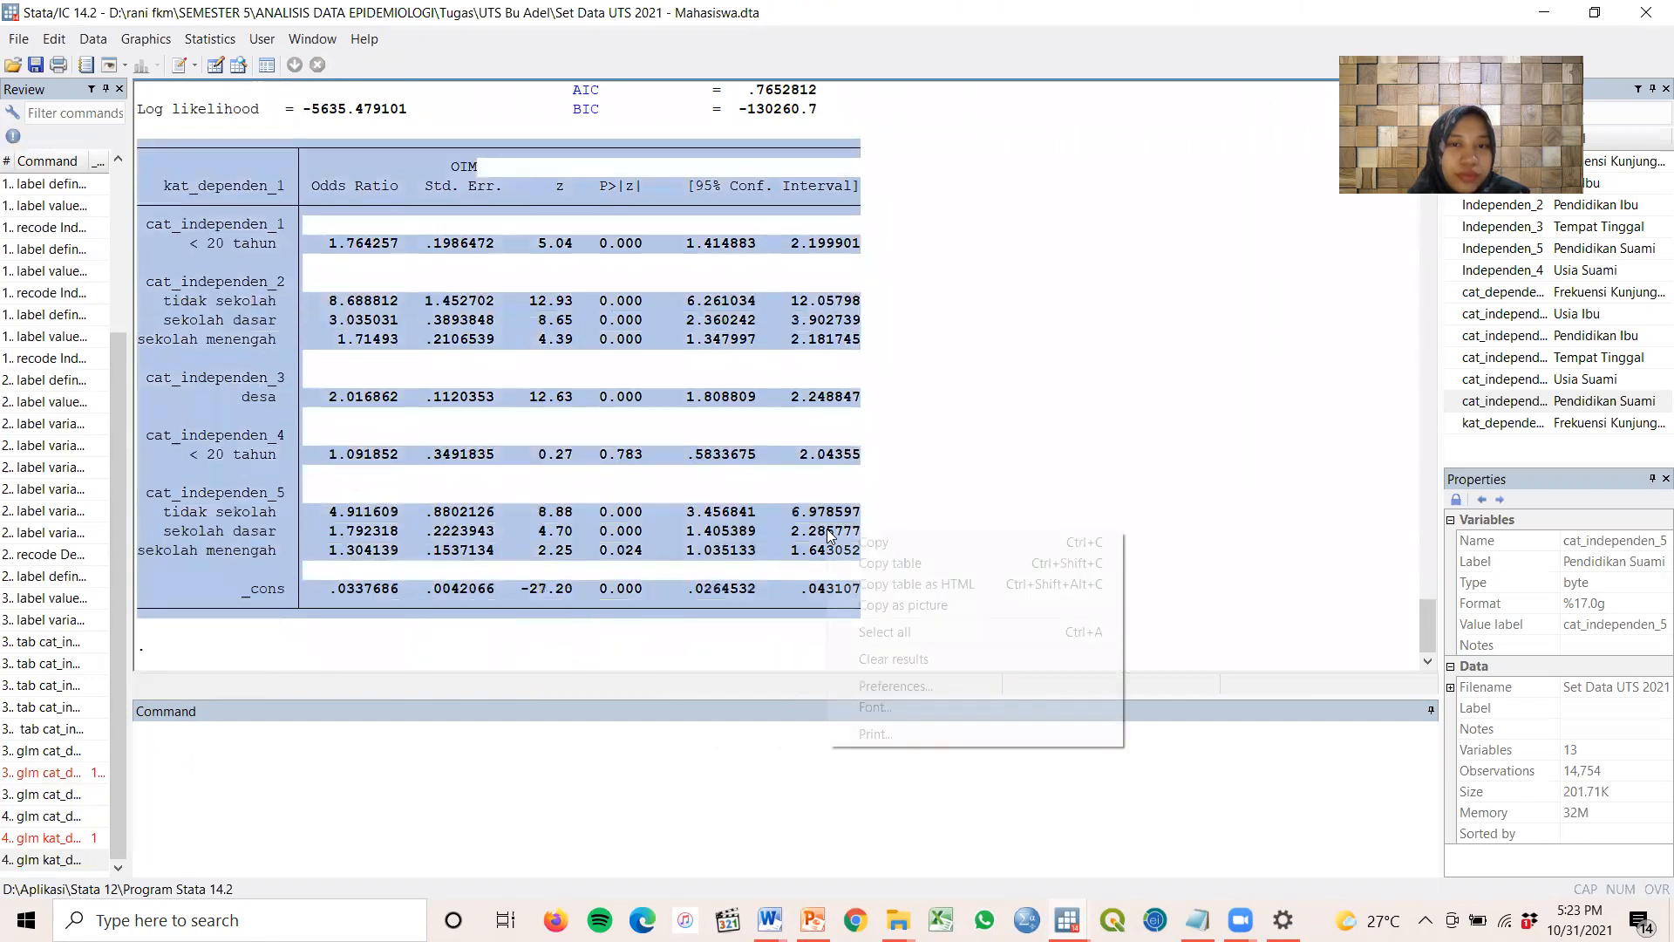
click(904, 607)
Switch to Record UTS.docx in Word, start a new page after the Case Control interpretation and enter the heading ANALISIS MULTIVARIAT
click(768, 920)
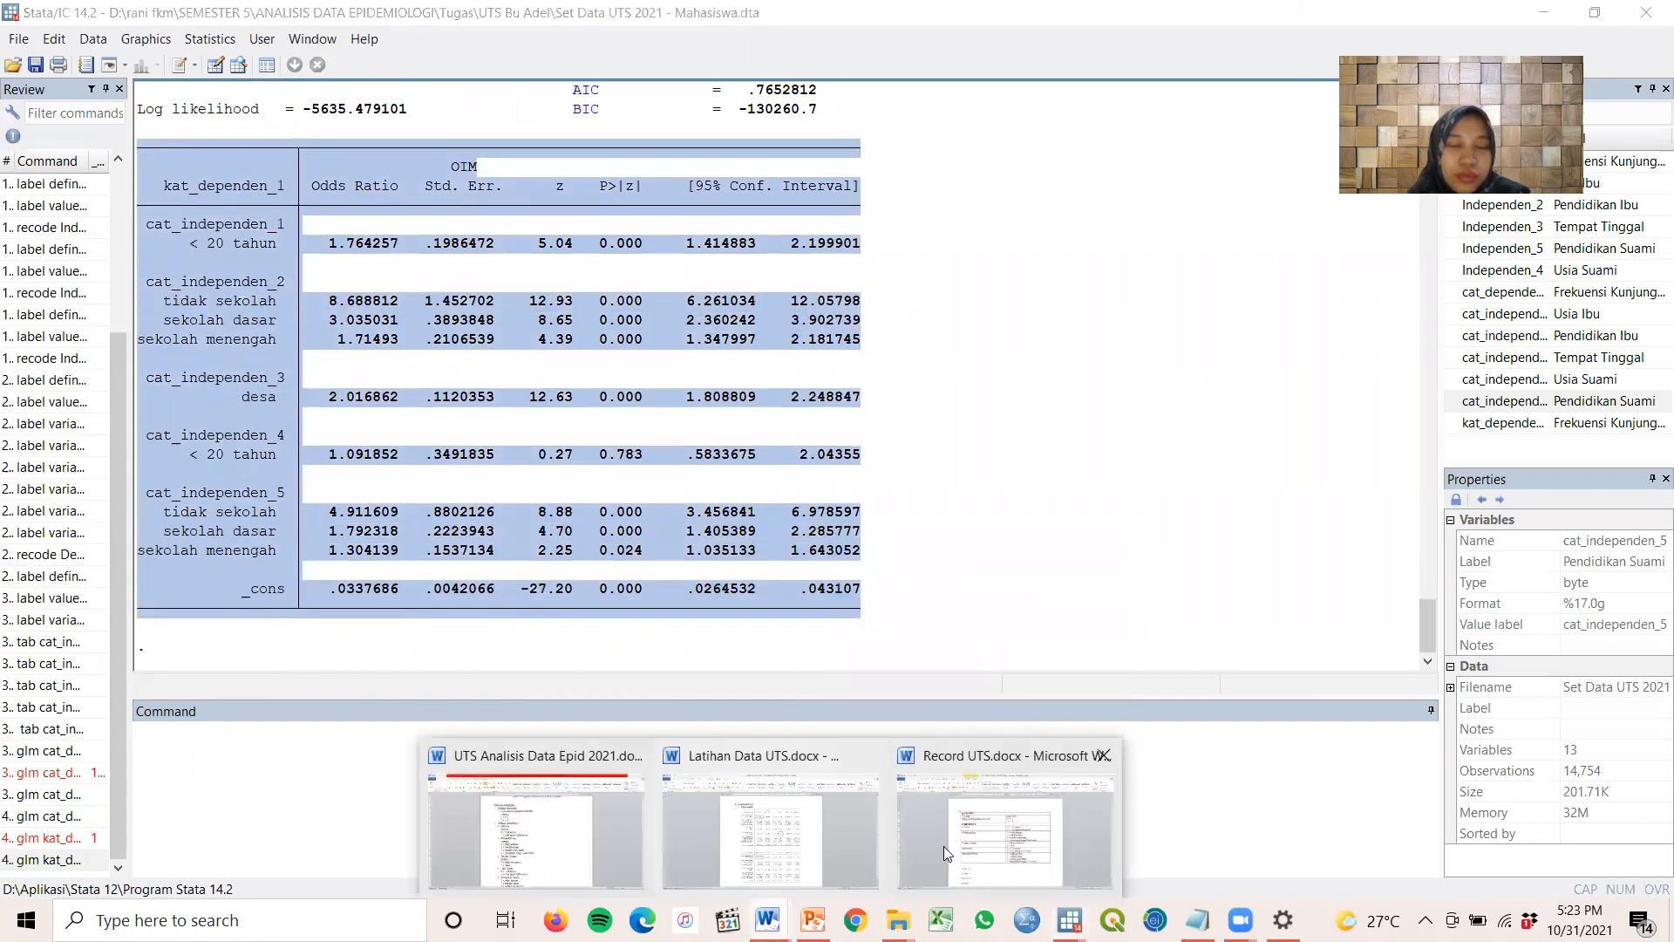
click(999, 824)
drag(1663, 236, 1664, 755)
click(593, 521)
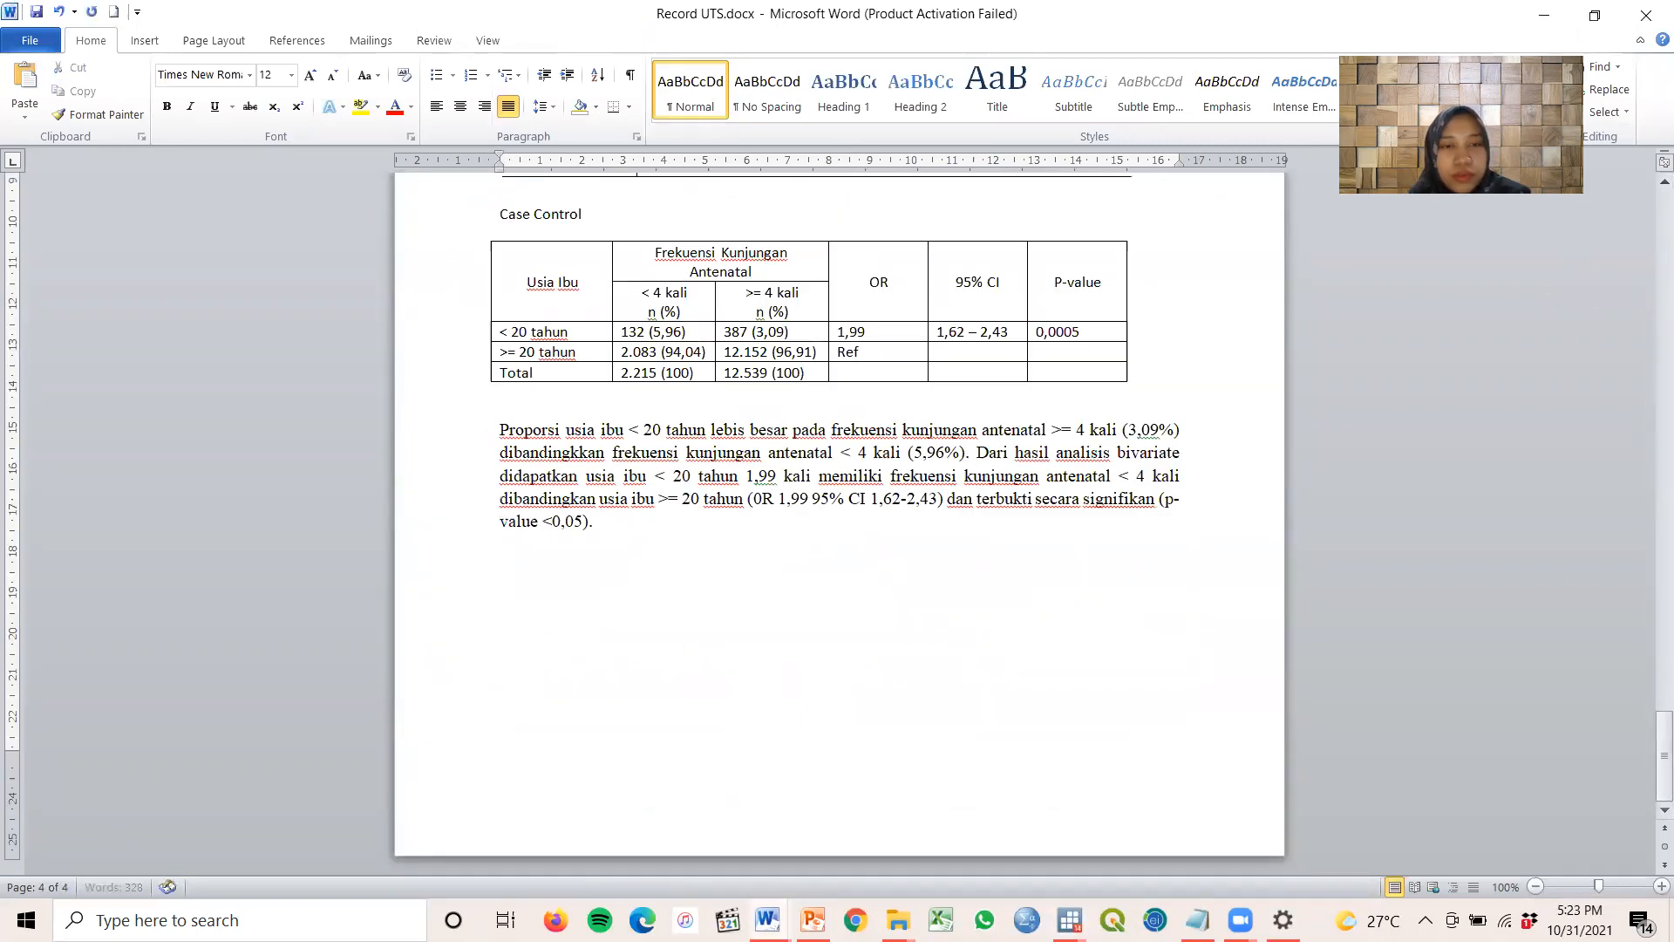
key(ctrl+Return)
text(A)
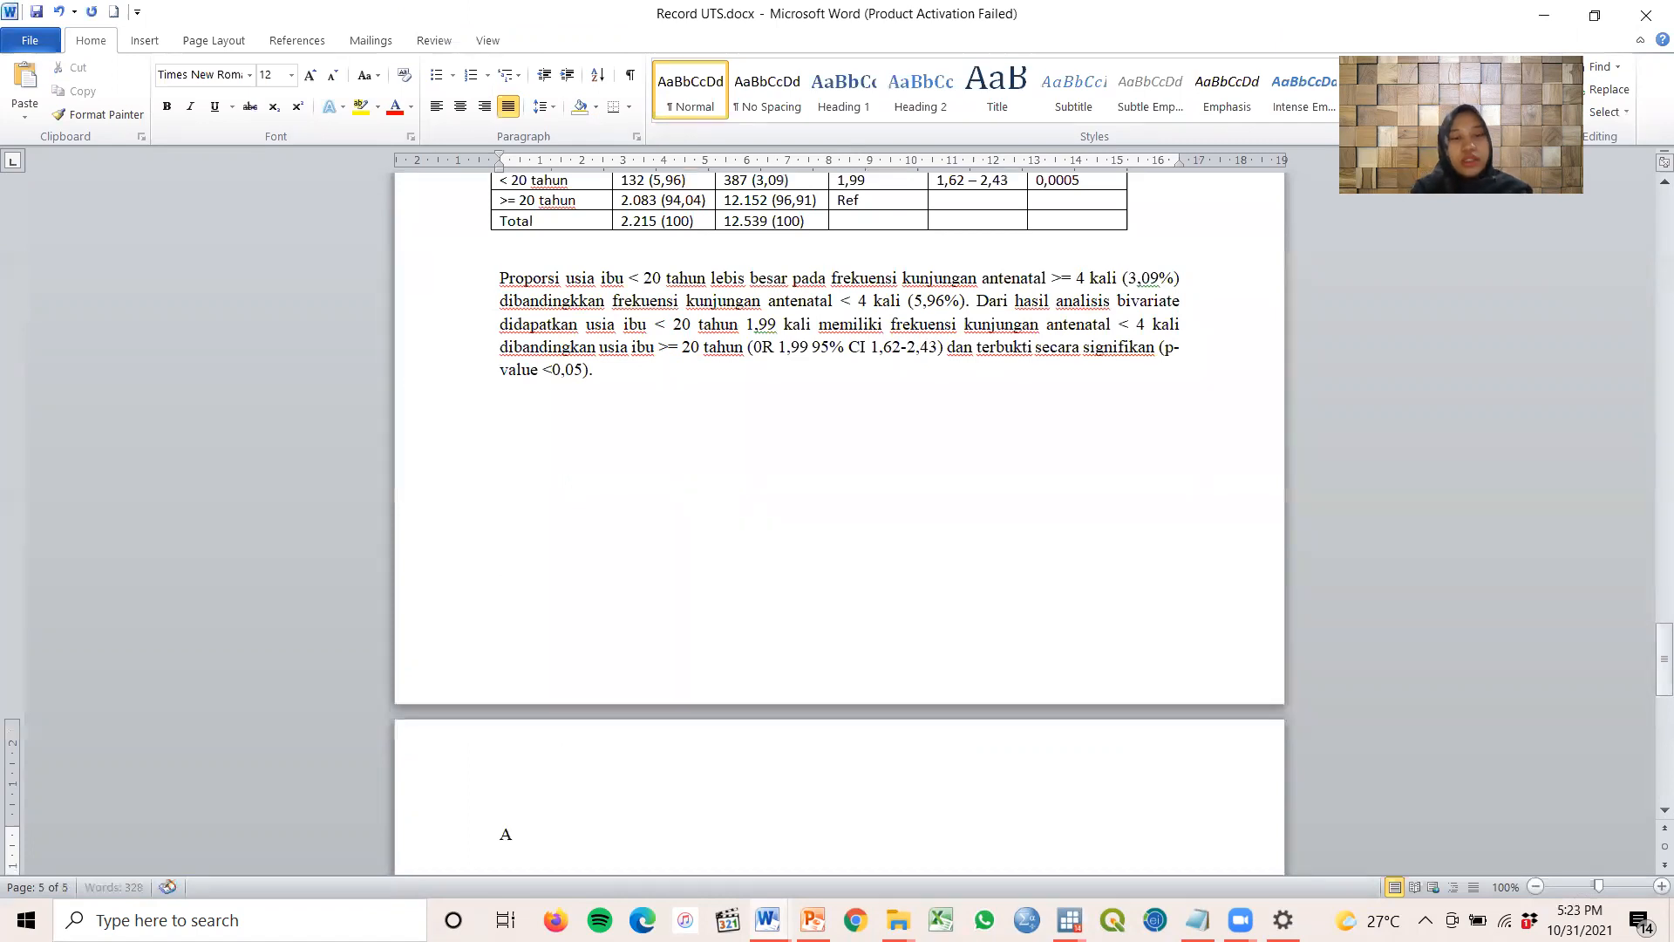
text(NALISIS MULTIVARIAT)
key(Return)
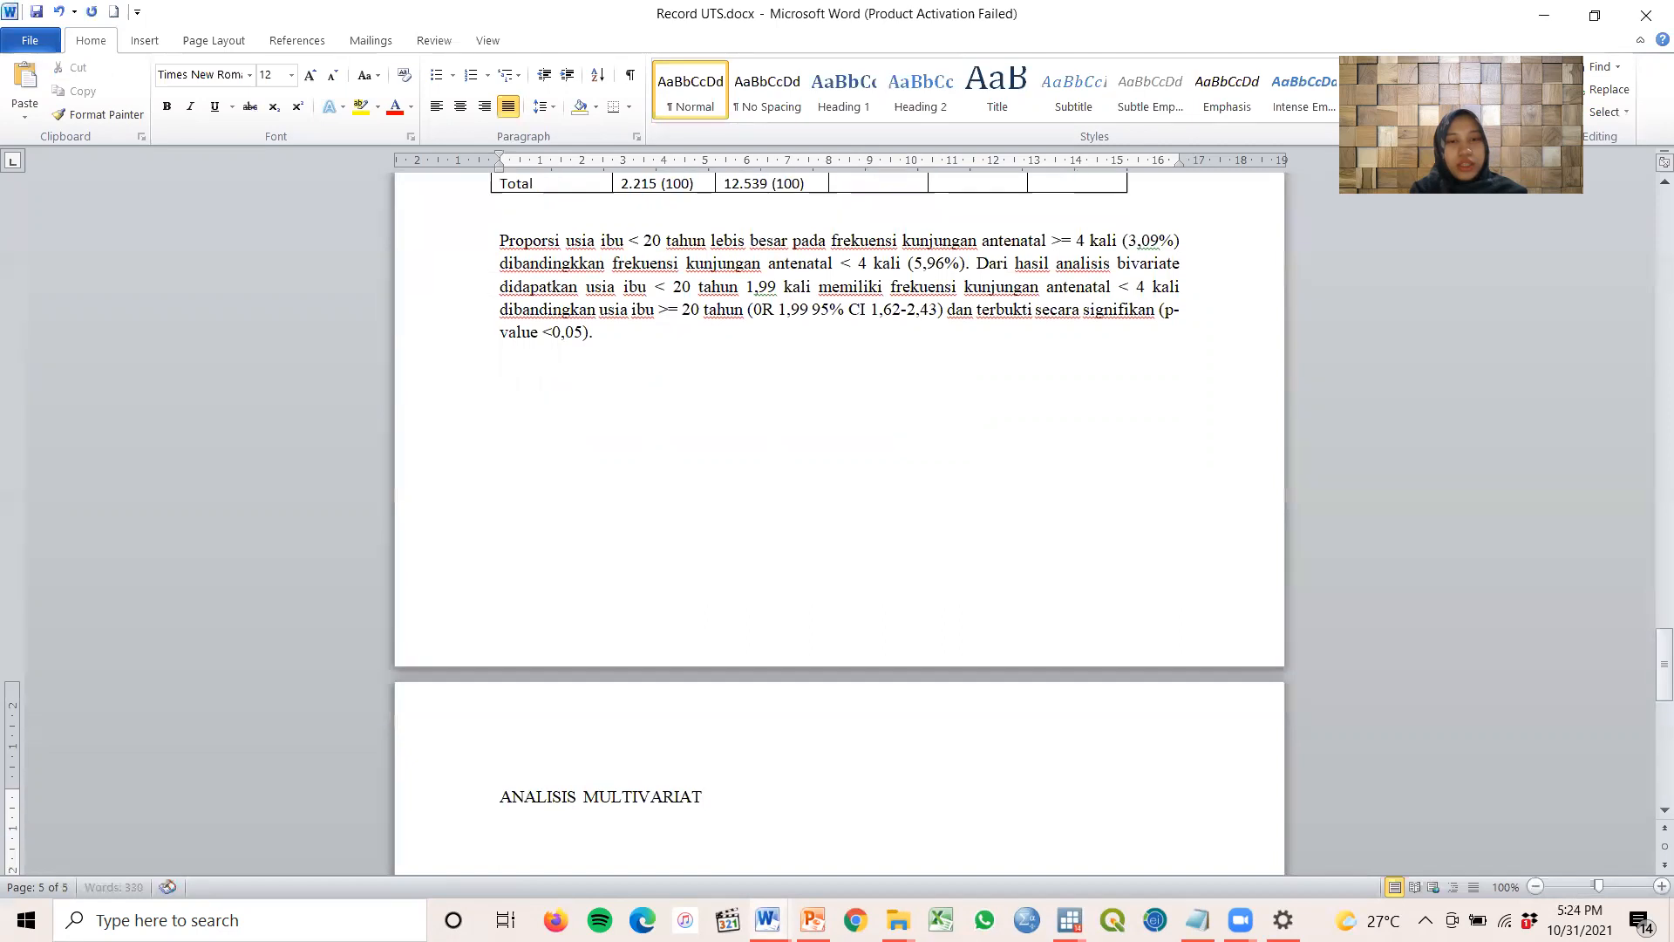
Add the numbered items 1) REGRESI LOGISTIK and 2) REGRESI LINIER under the ANALISIS MULTIVARIAT heading
text(1) REF)
key(BackSpace)
text(G)
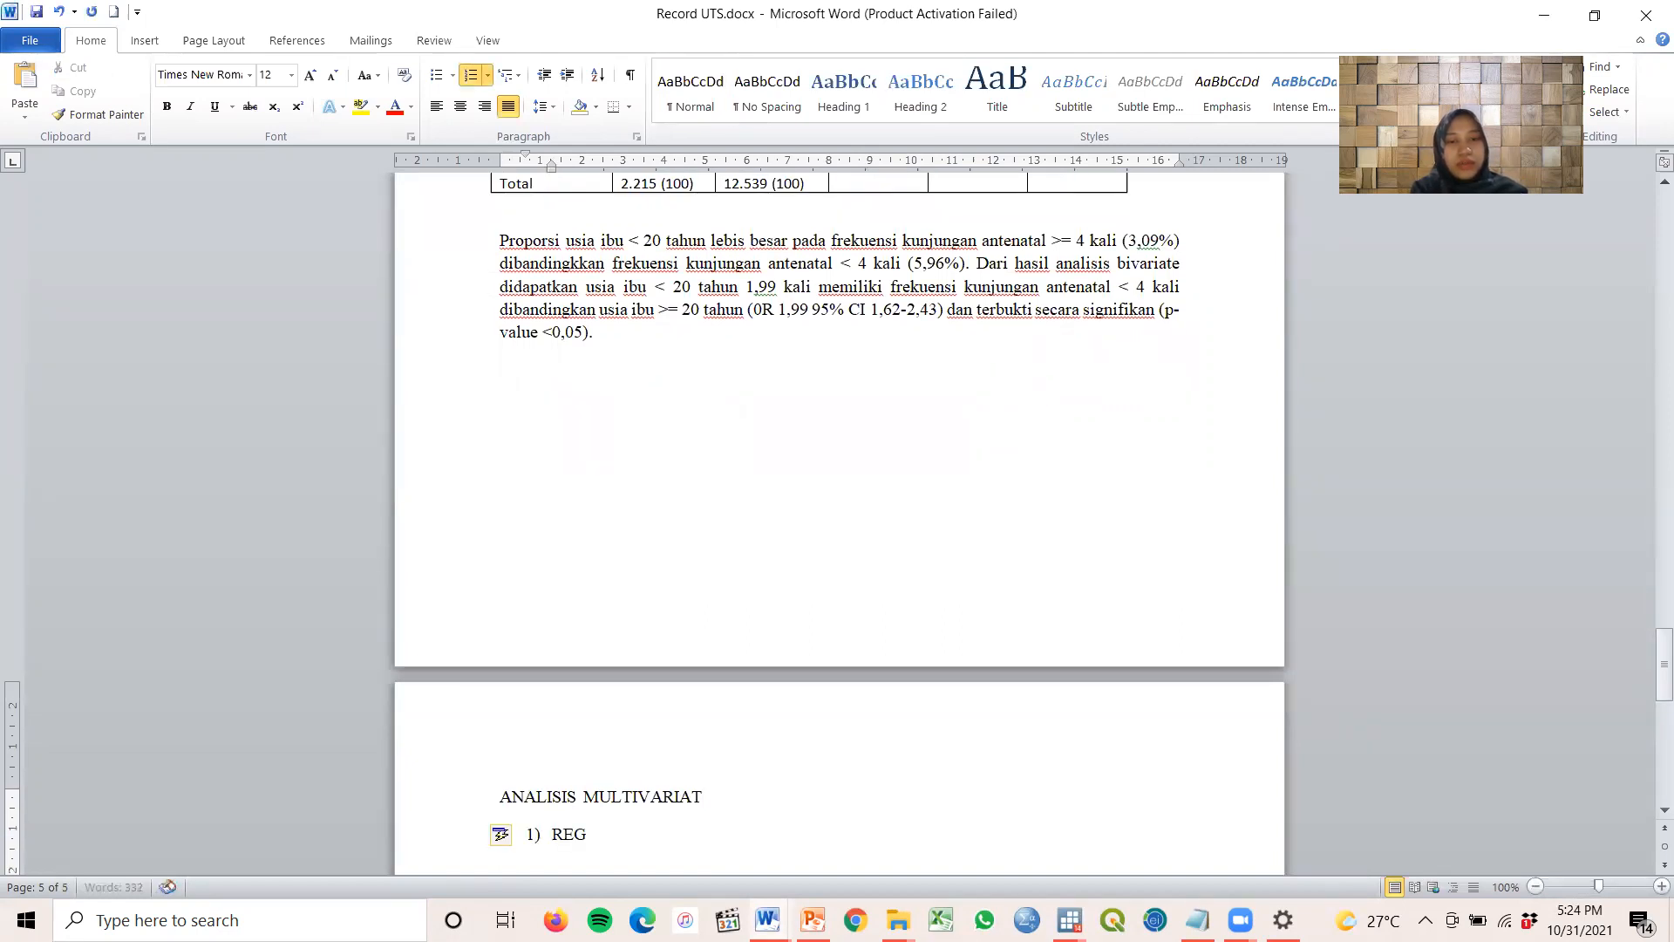
text(RESI L)
key(BackSpace)
text(OGISTIK)
key(Return)
key(BackSpace)
scroll(650, 502, down, 3)
key(ctrl+z)
text(2)
key(BackSpace)
text(REGRESI LINIER)
Insert several blank lines below REGRESI LOGISTIK and paste the copied Stata table picture there
click(680, 482)
click(707, 520)
key(Return)
key(Return)
key(Return)
key(Return)
key(Return)
key(Return)
key(Up)
key(Up)
key(Up)
key(Up)
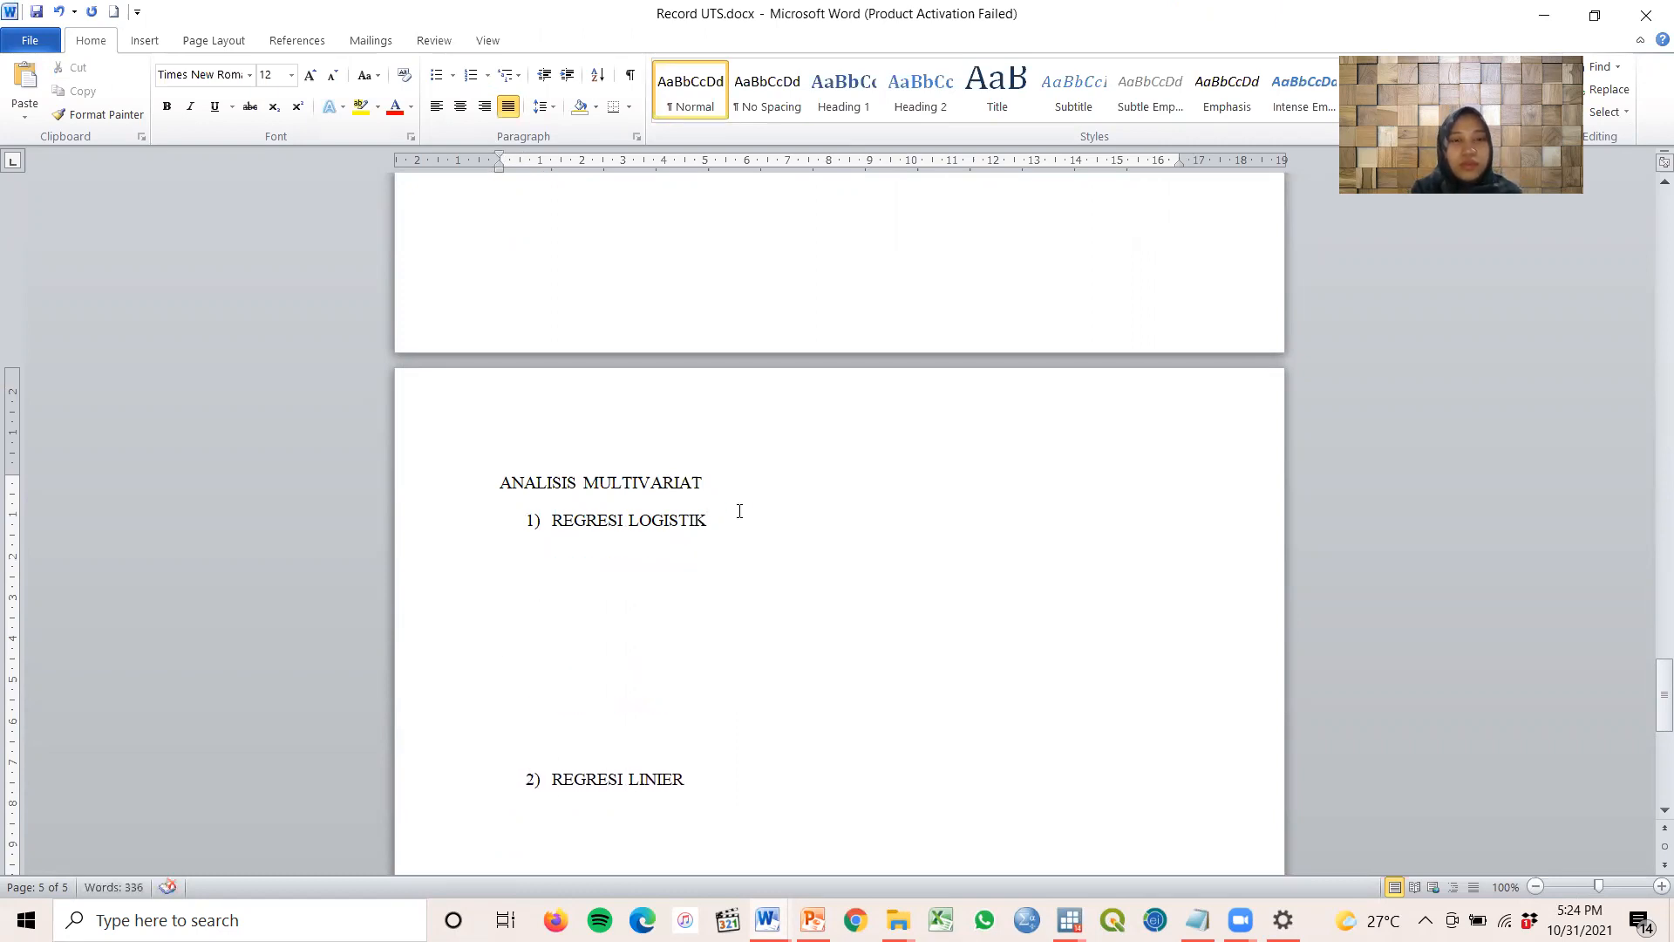
key(ctrl+v)
Crop the blank margin off the table picture and enlarge it to about 9.82 cm high by 14.88 cm wide
click(740, 576)
click(555, 40)
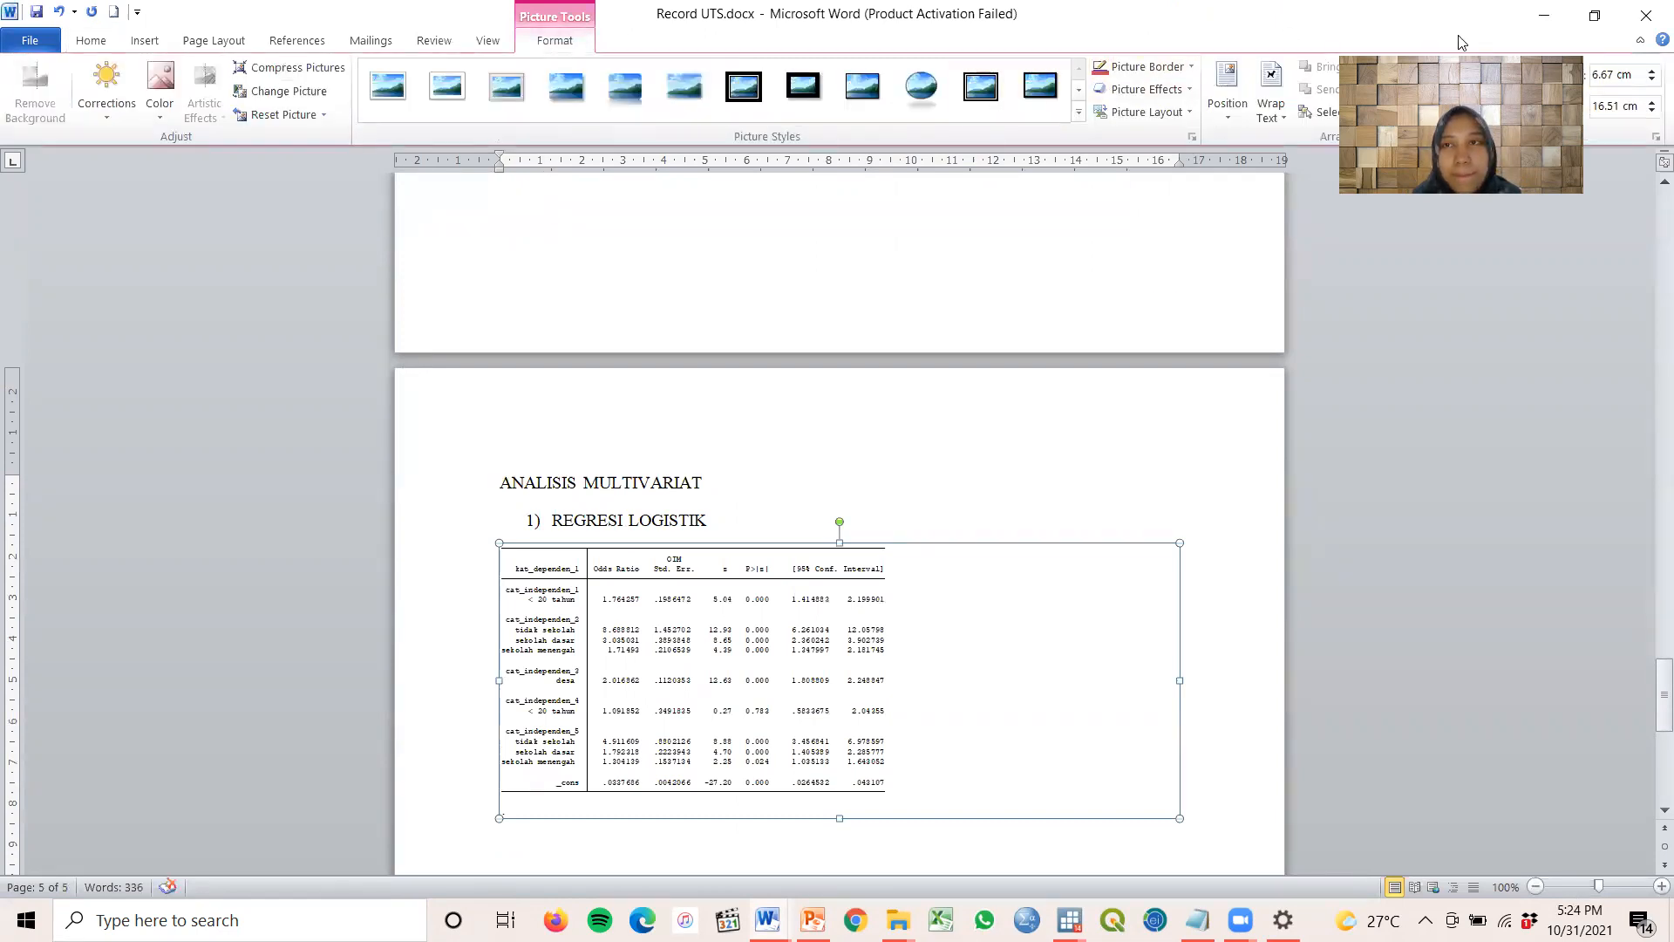
drag(1179, 817, 1127, 800)
click(1095, 523)
click(839, 736)
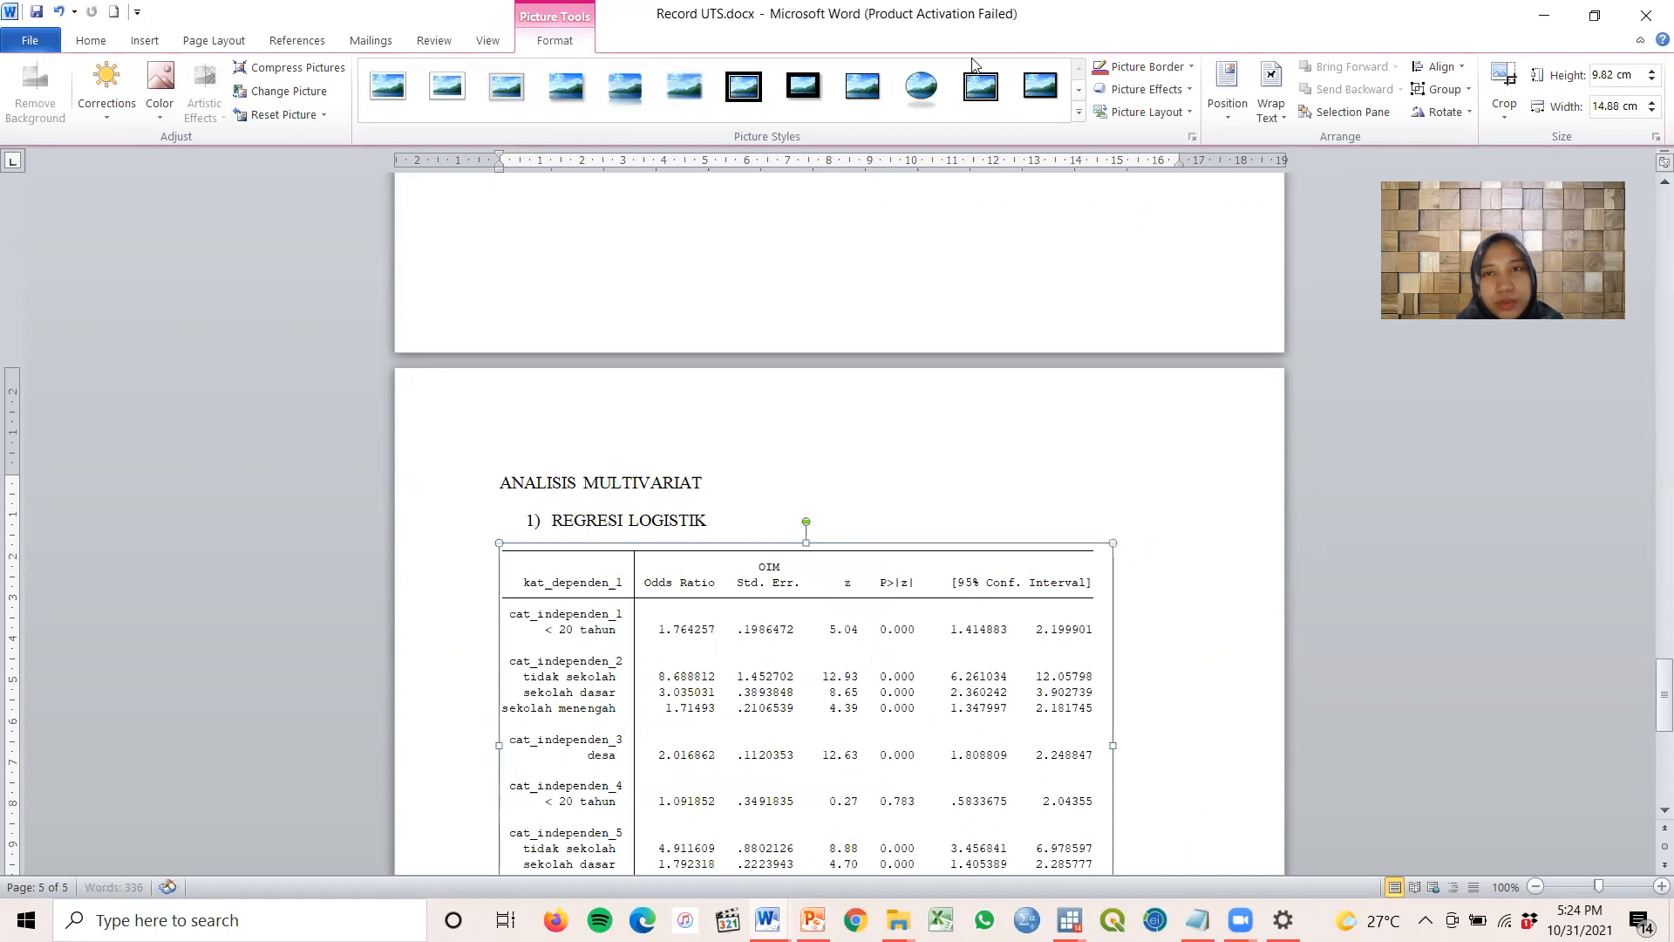
click(1218, 641)
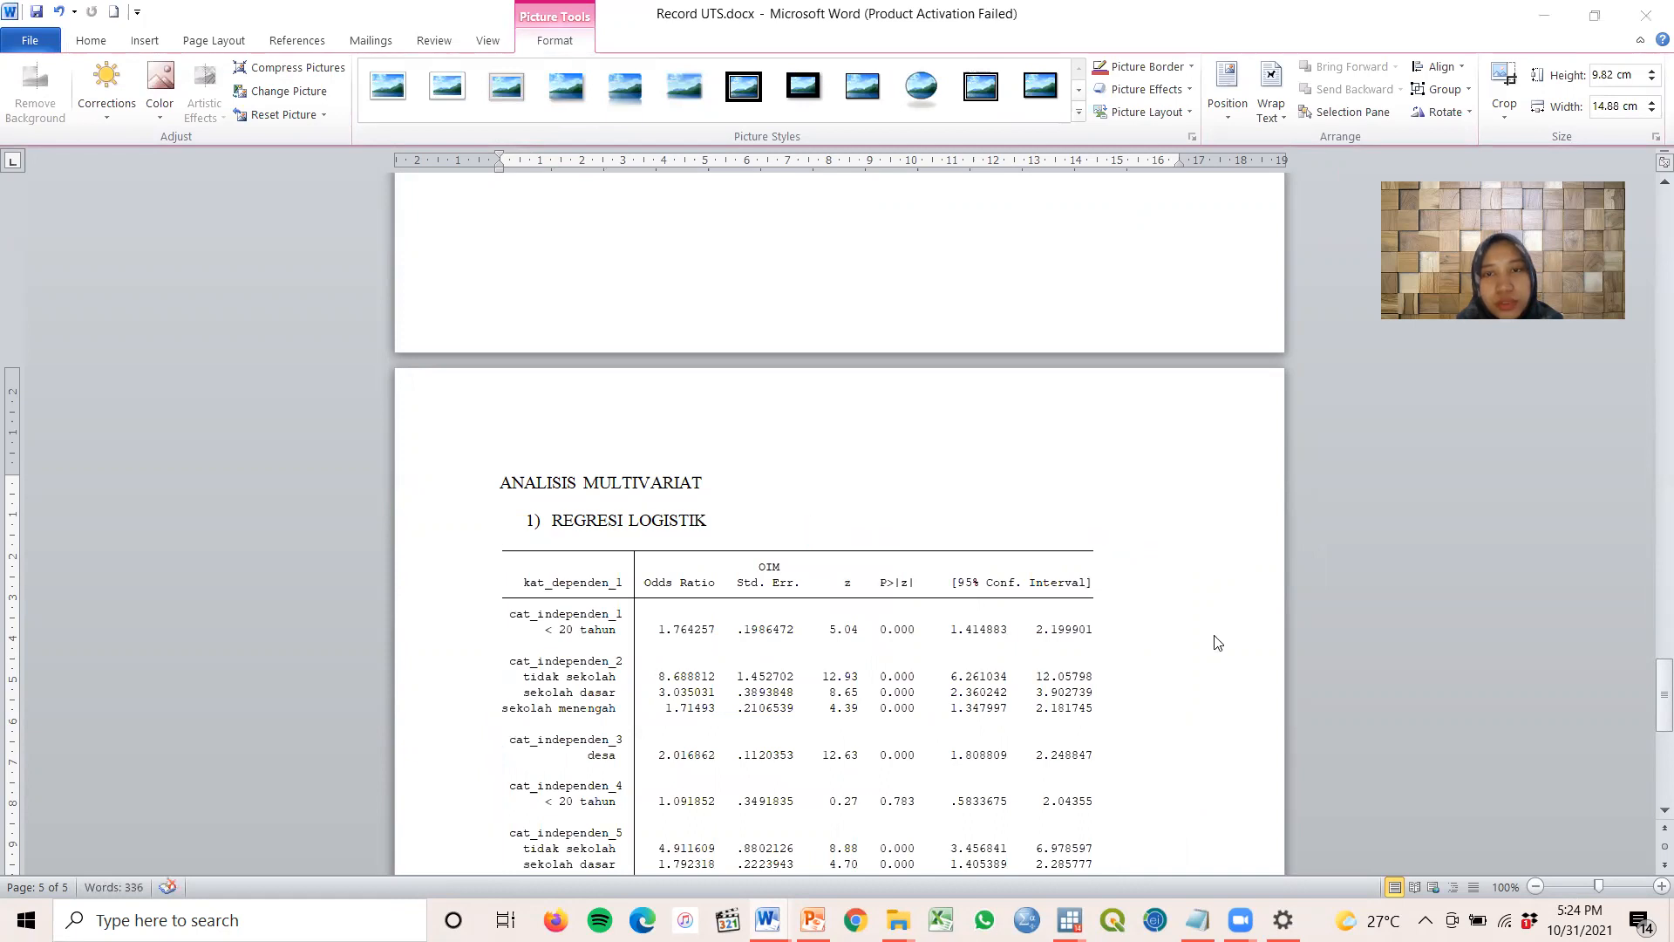
scroll(1125, 451, down, 7)
scroll(1125, 450, up, 3)
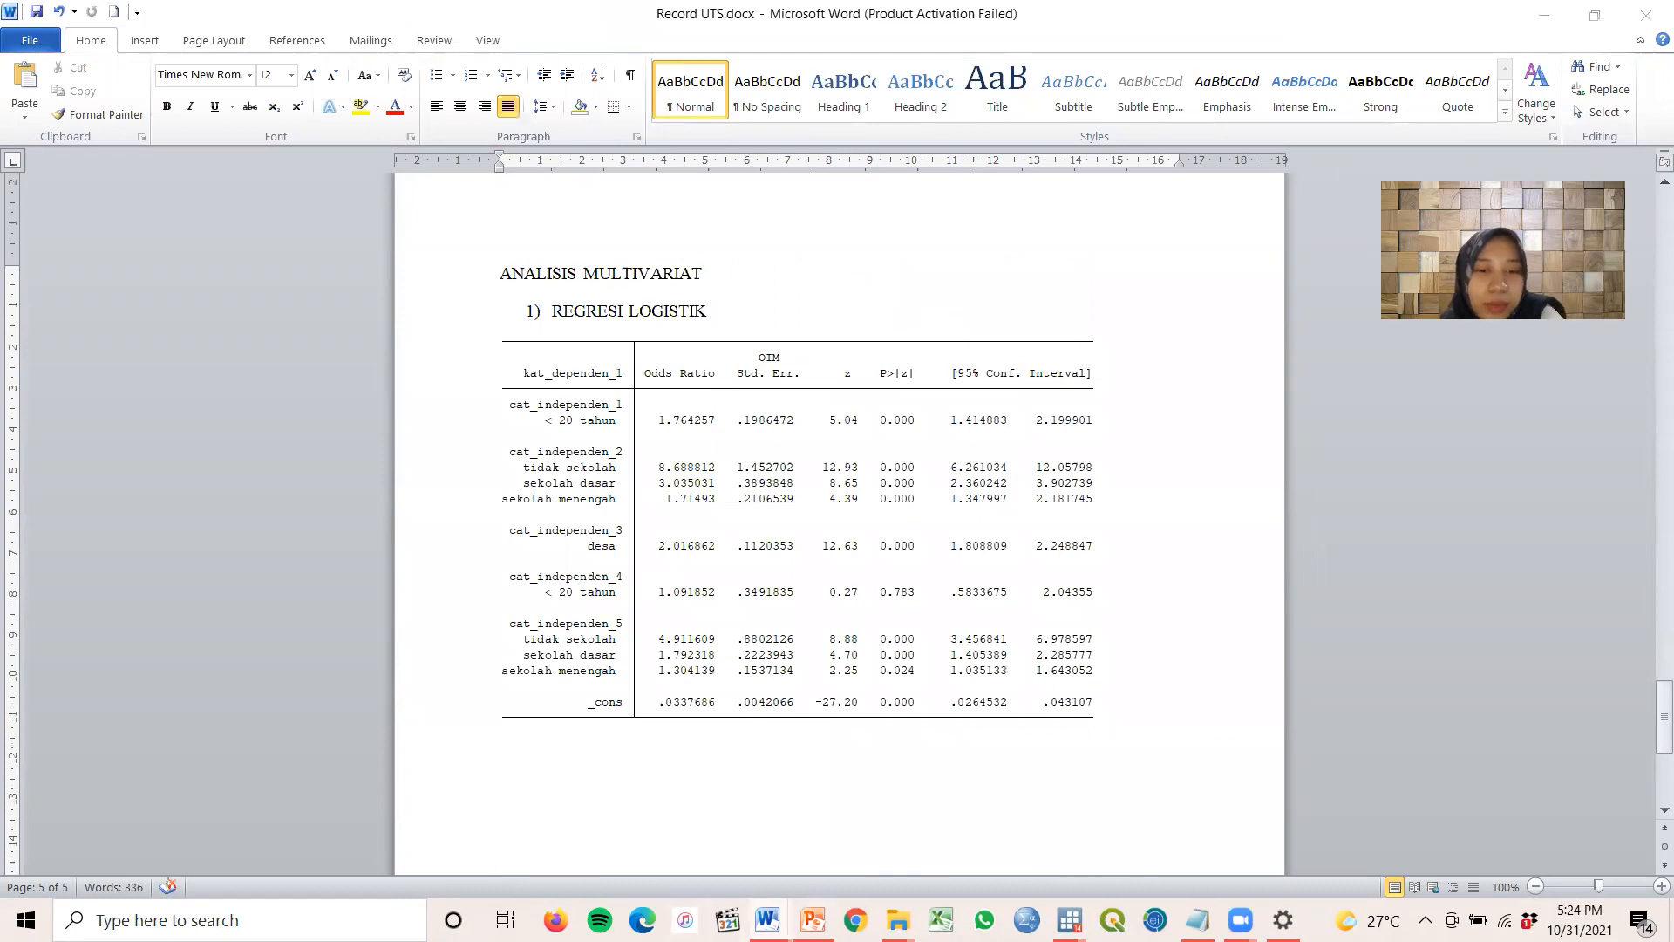
Review the Regresi Logistik (RR,OR) entry on the PowerPoint slide against the table pasted in Word
key(alt+Tab)
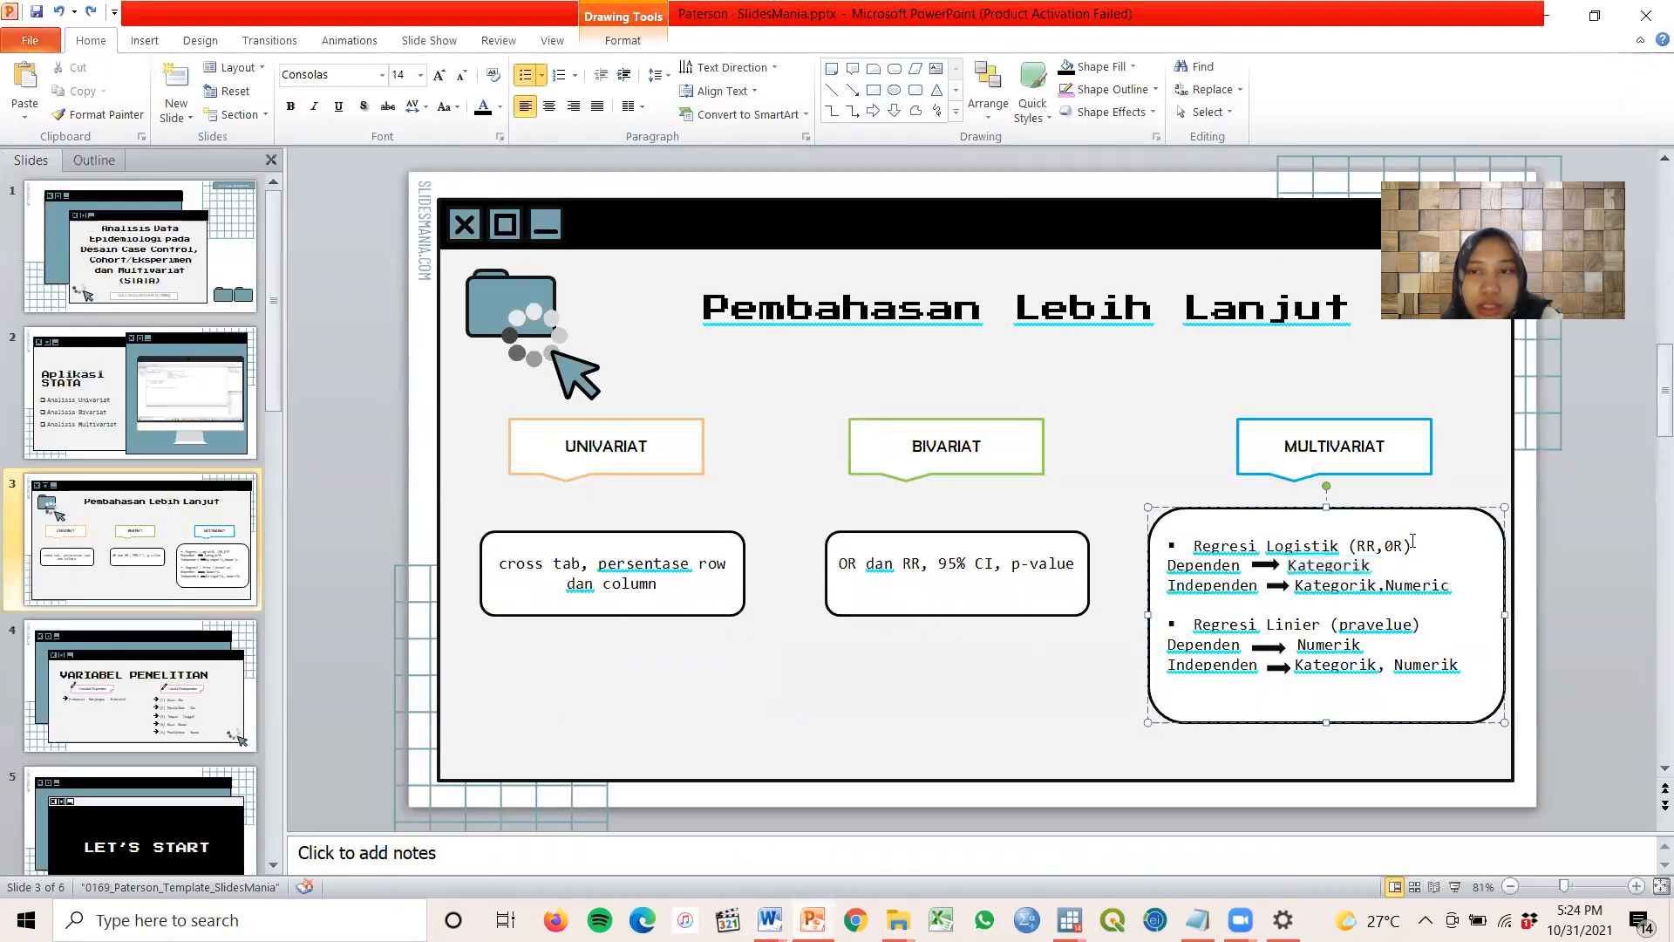
drag(1404, 546, 1354, 555)
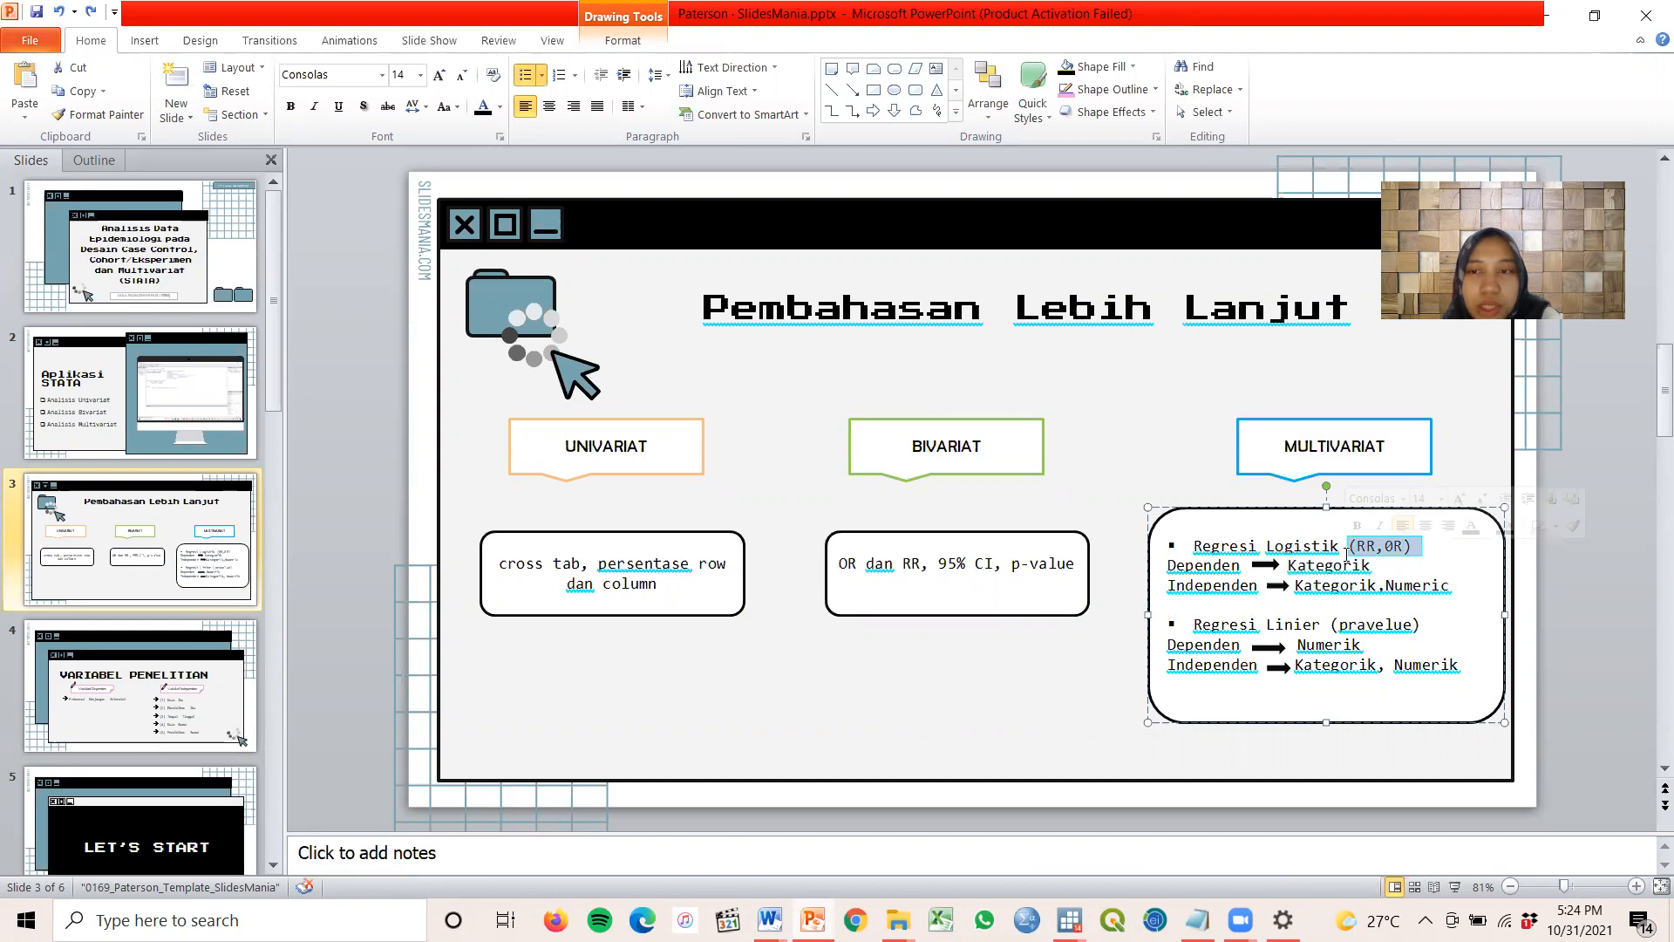
click(1399, 547)
key(alt+Tab)
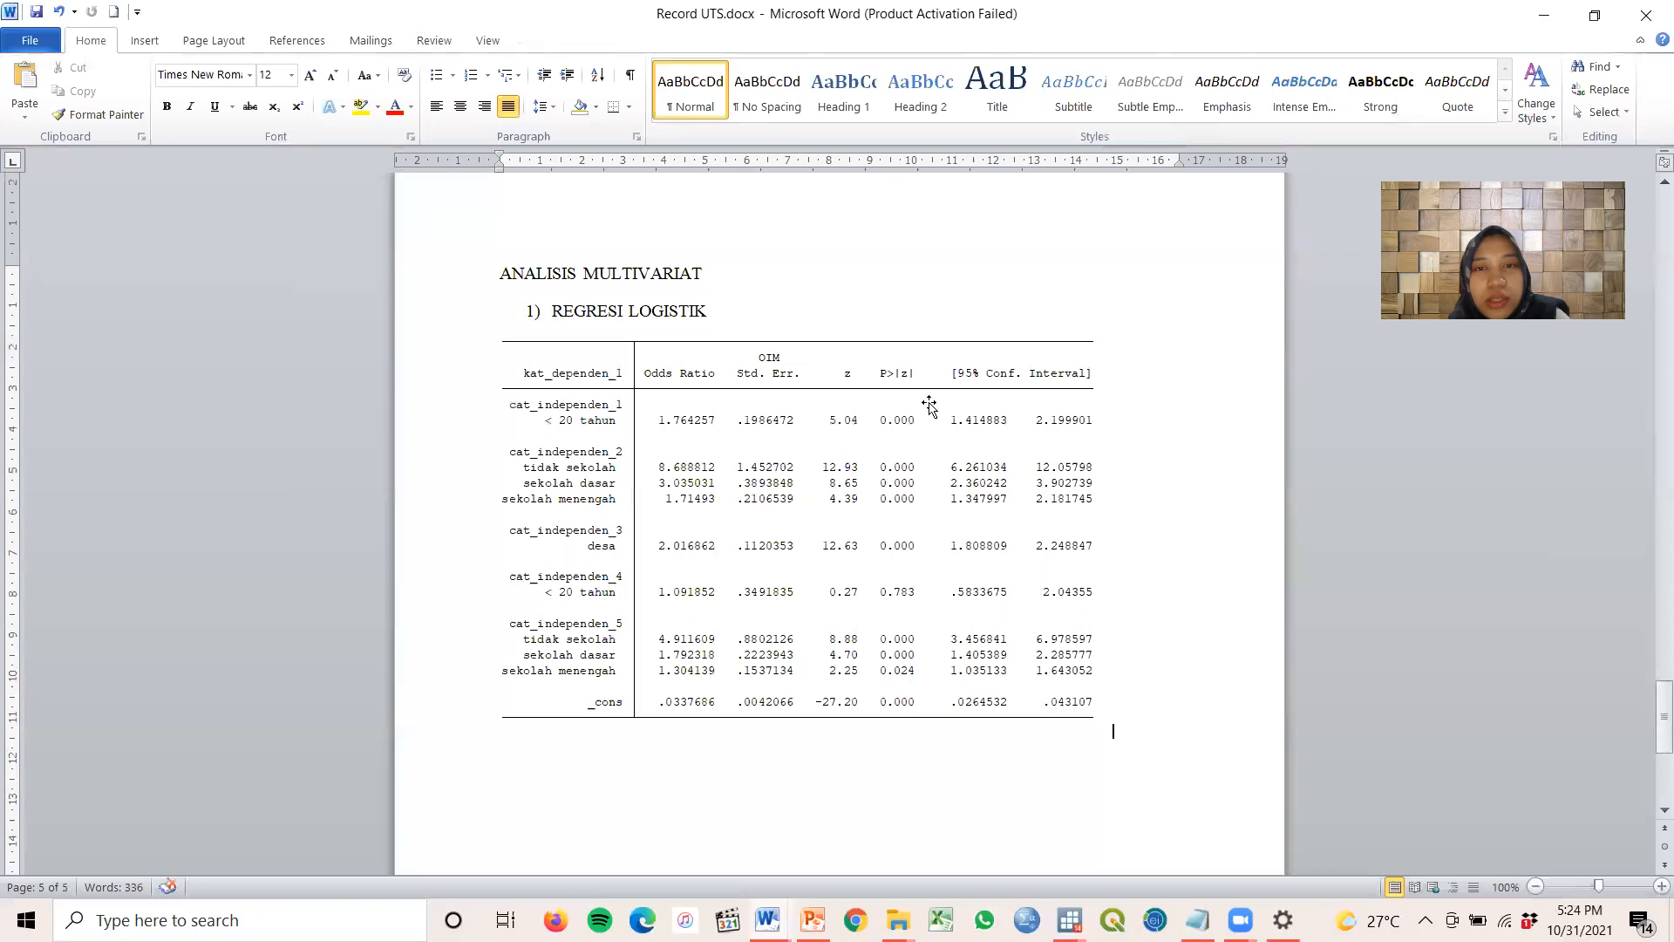
key(ctrl+z)
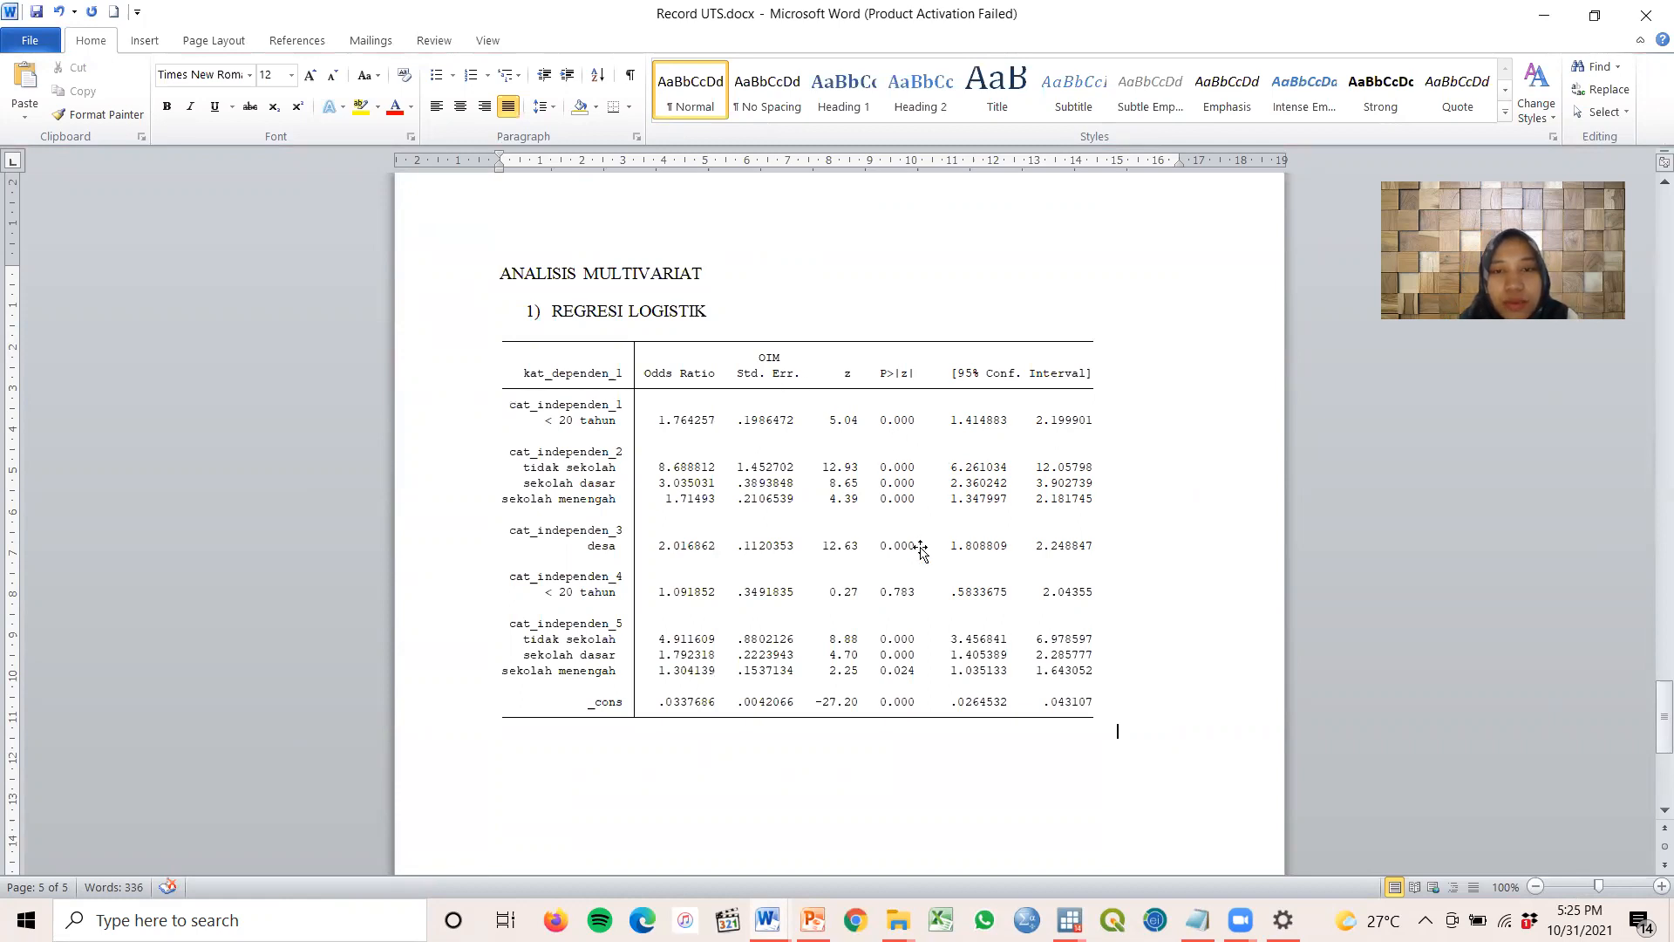
Draw an oval about 1.04 cm high and 1.19 cm wide over the cat_independen_4 p-value in the table picture
scroll(935, 430, up, 4)
scroll(957, 587, down, 3)
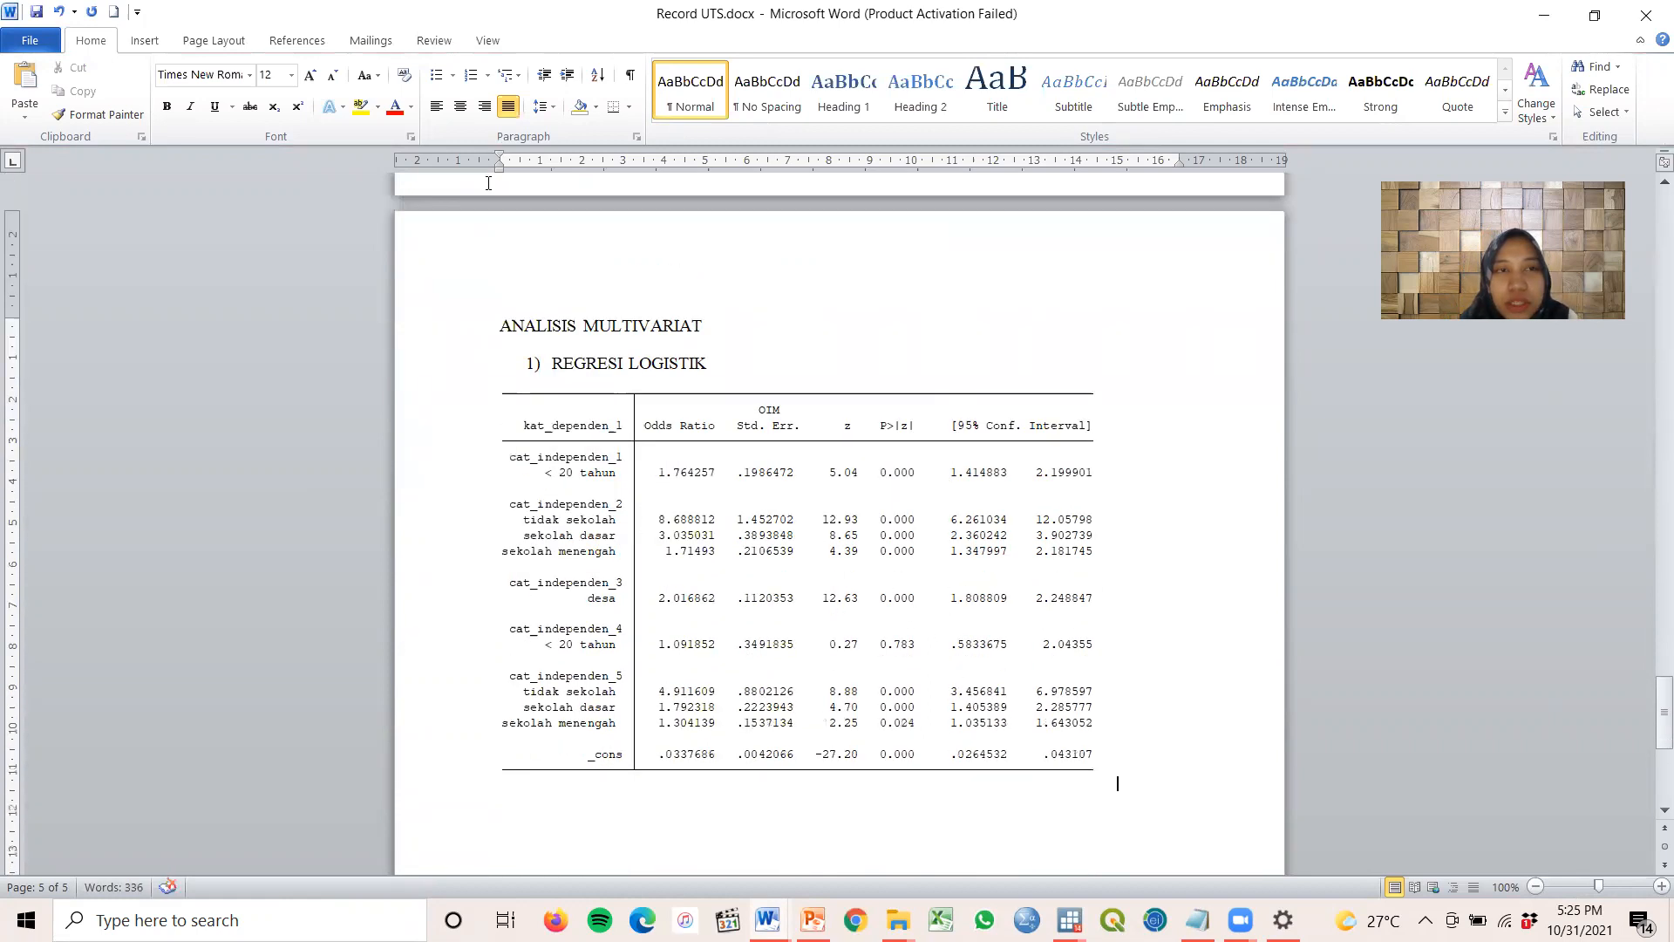
click(144, 40)
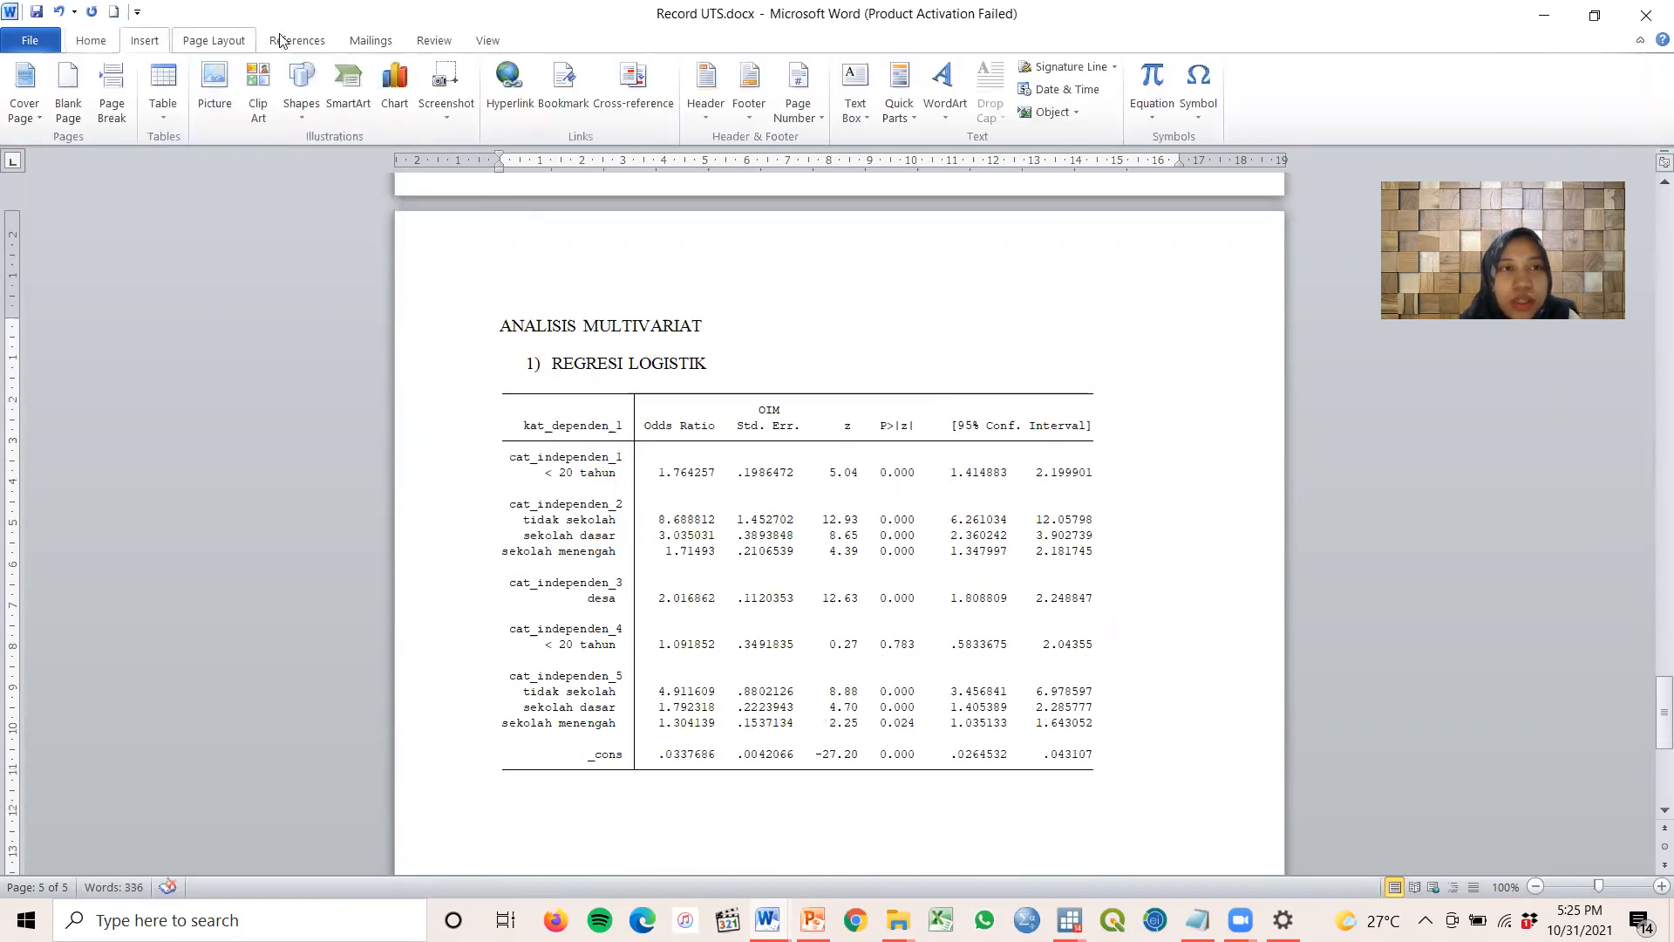
click(301, 87)
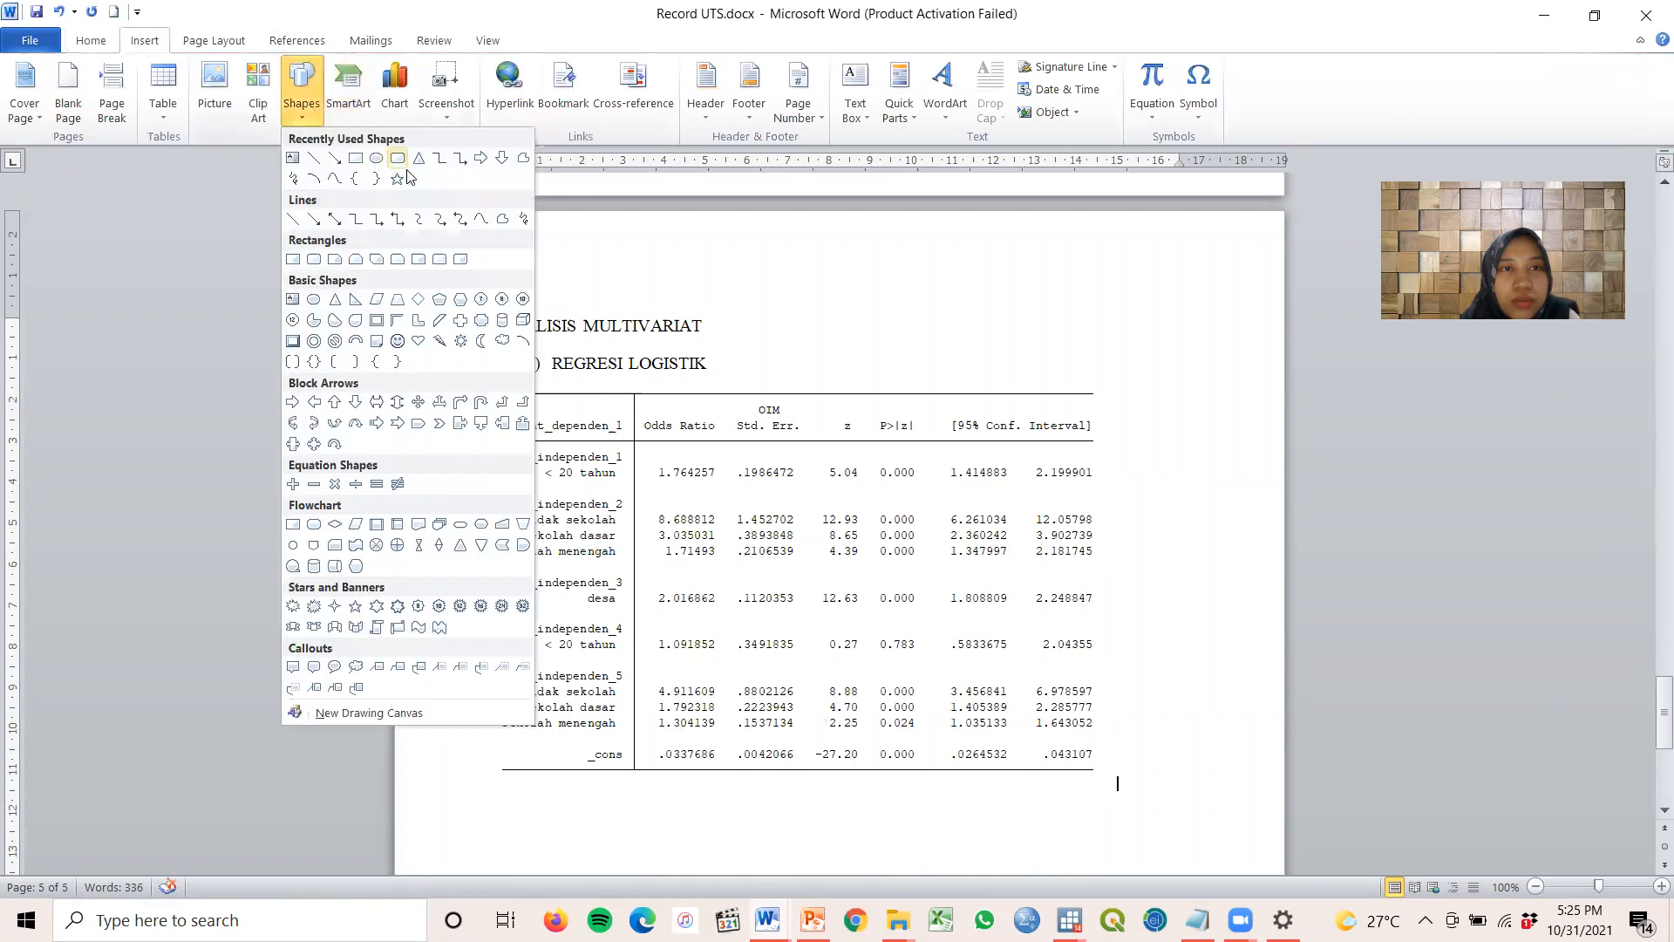
click(313, 299)
drag(875, 625, 927, 668)
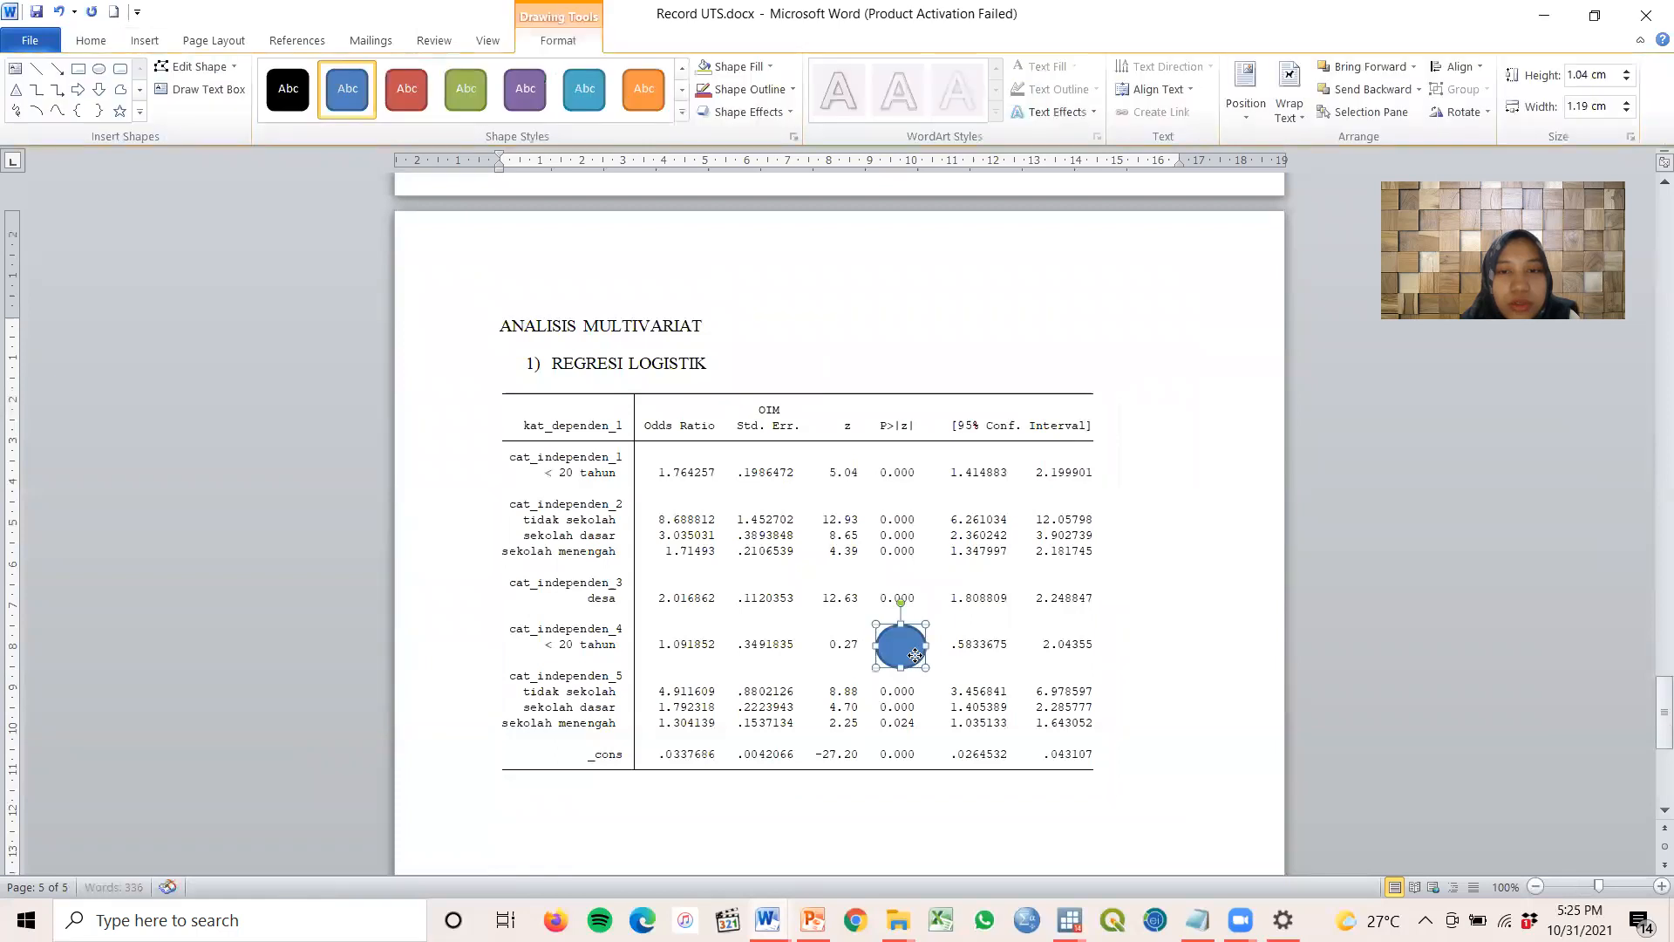
Give the oval no fill and a dark red outline, and center it around the 0.783 p-value
click(757, 67)
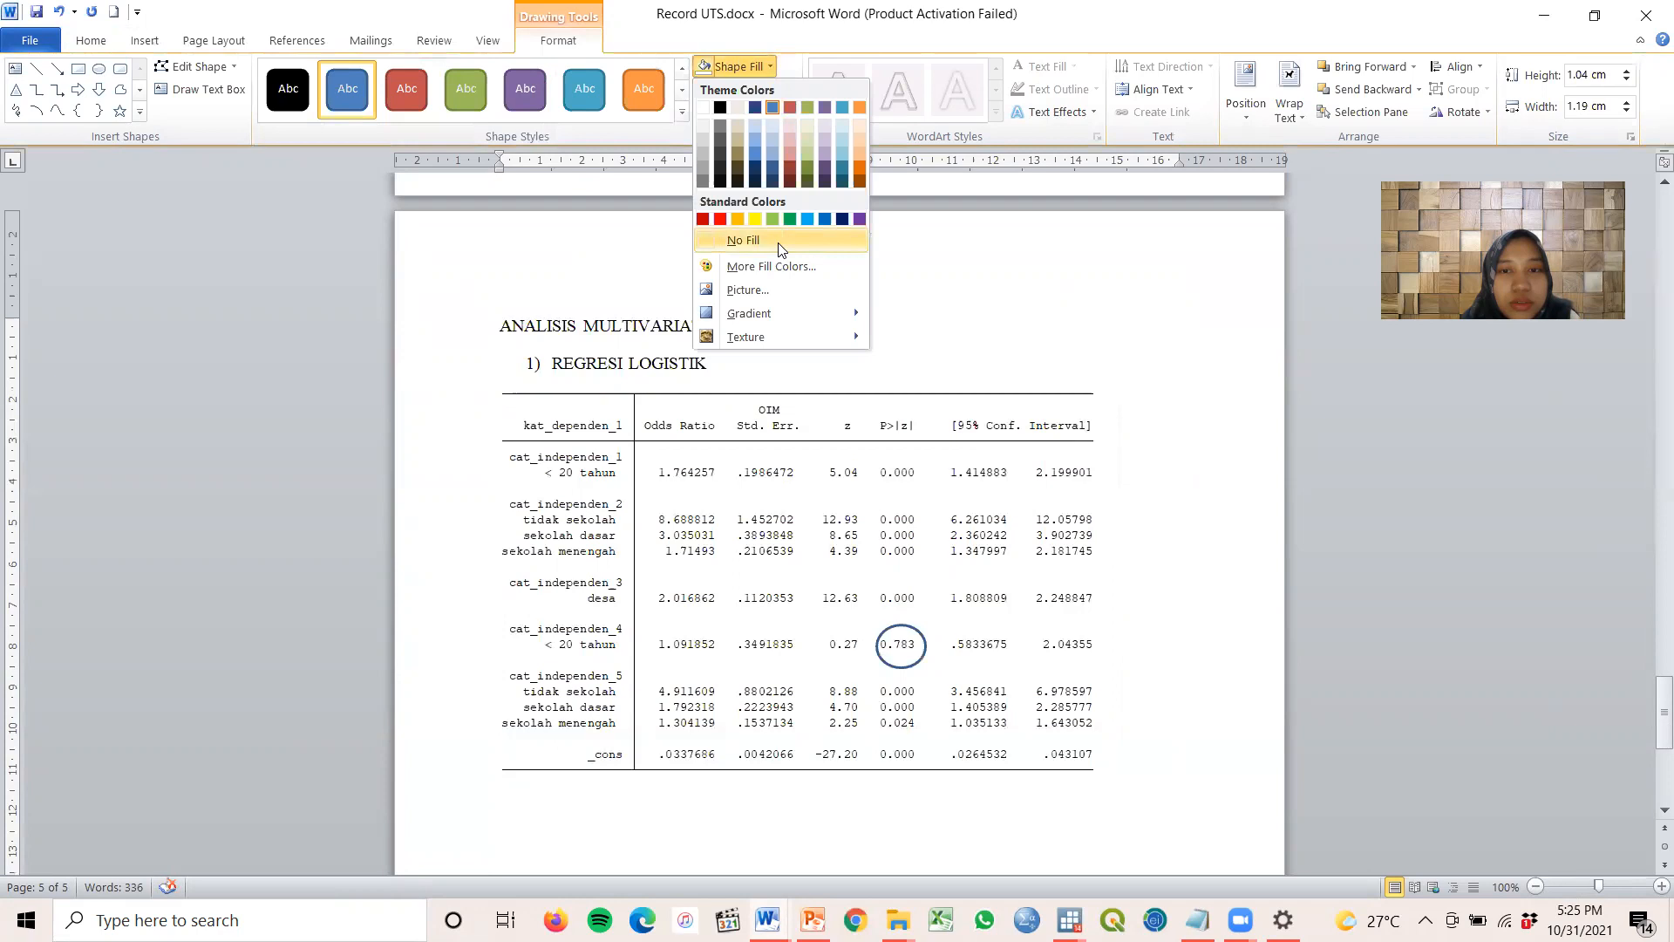
click(743, 239)
click(741, 90)
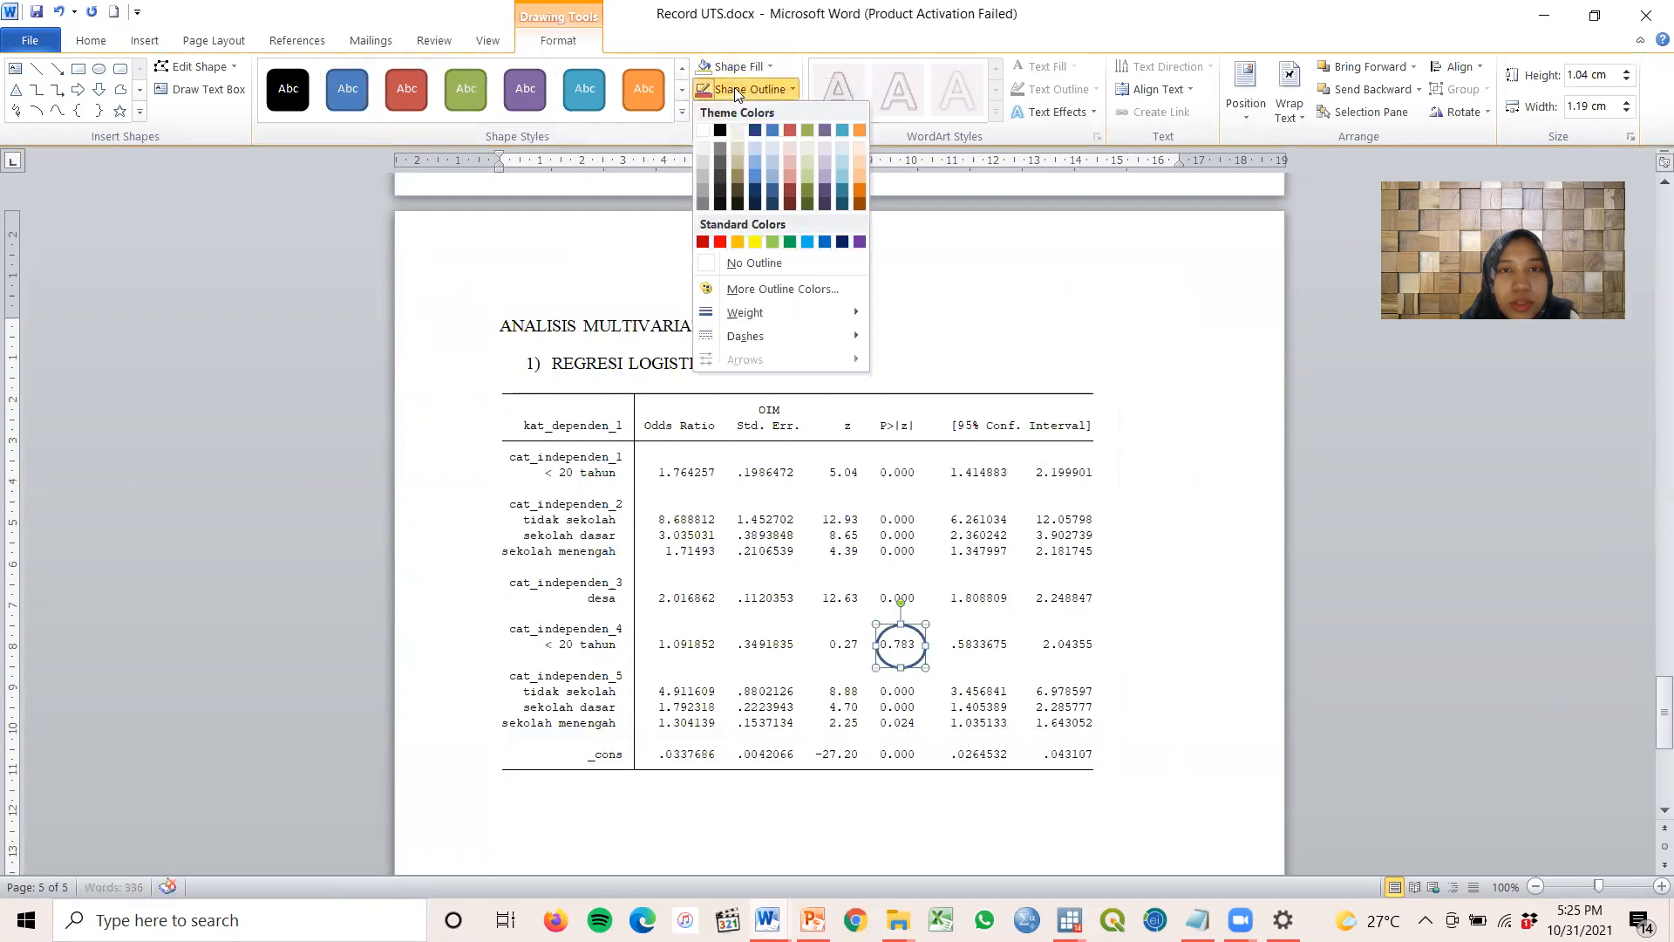
click(703, 242)
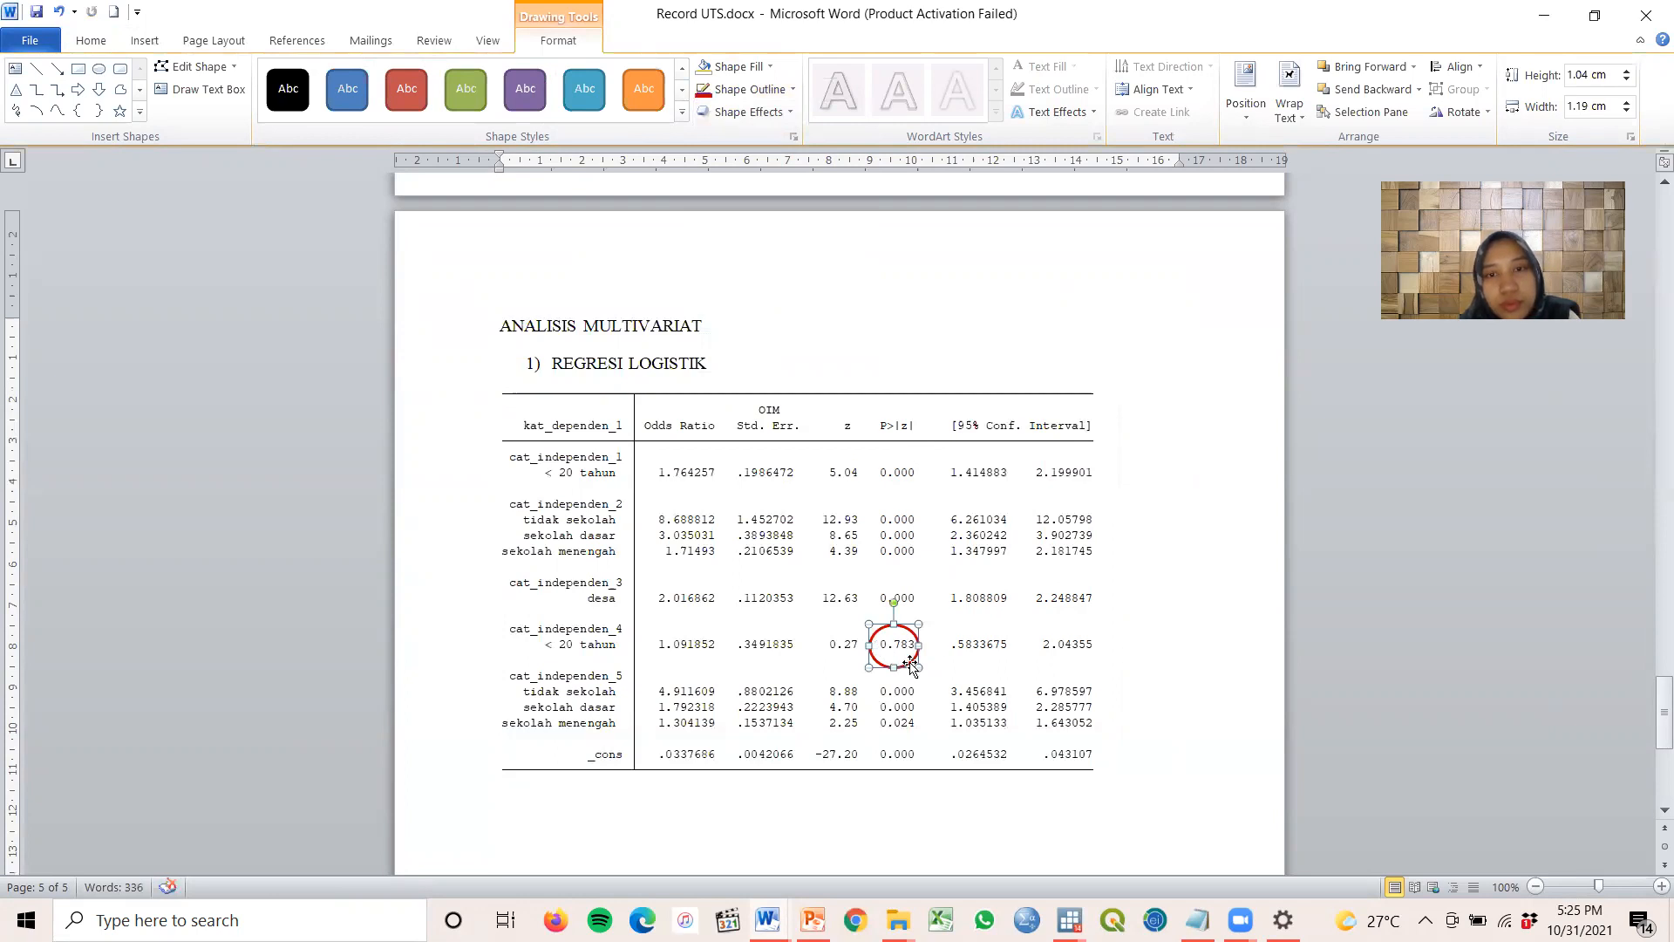
drag(920, 652, 925, 651)
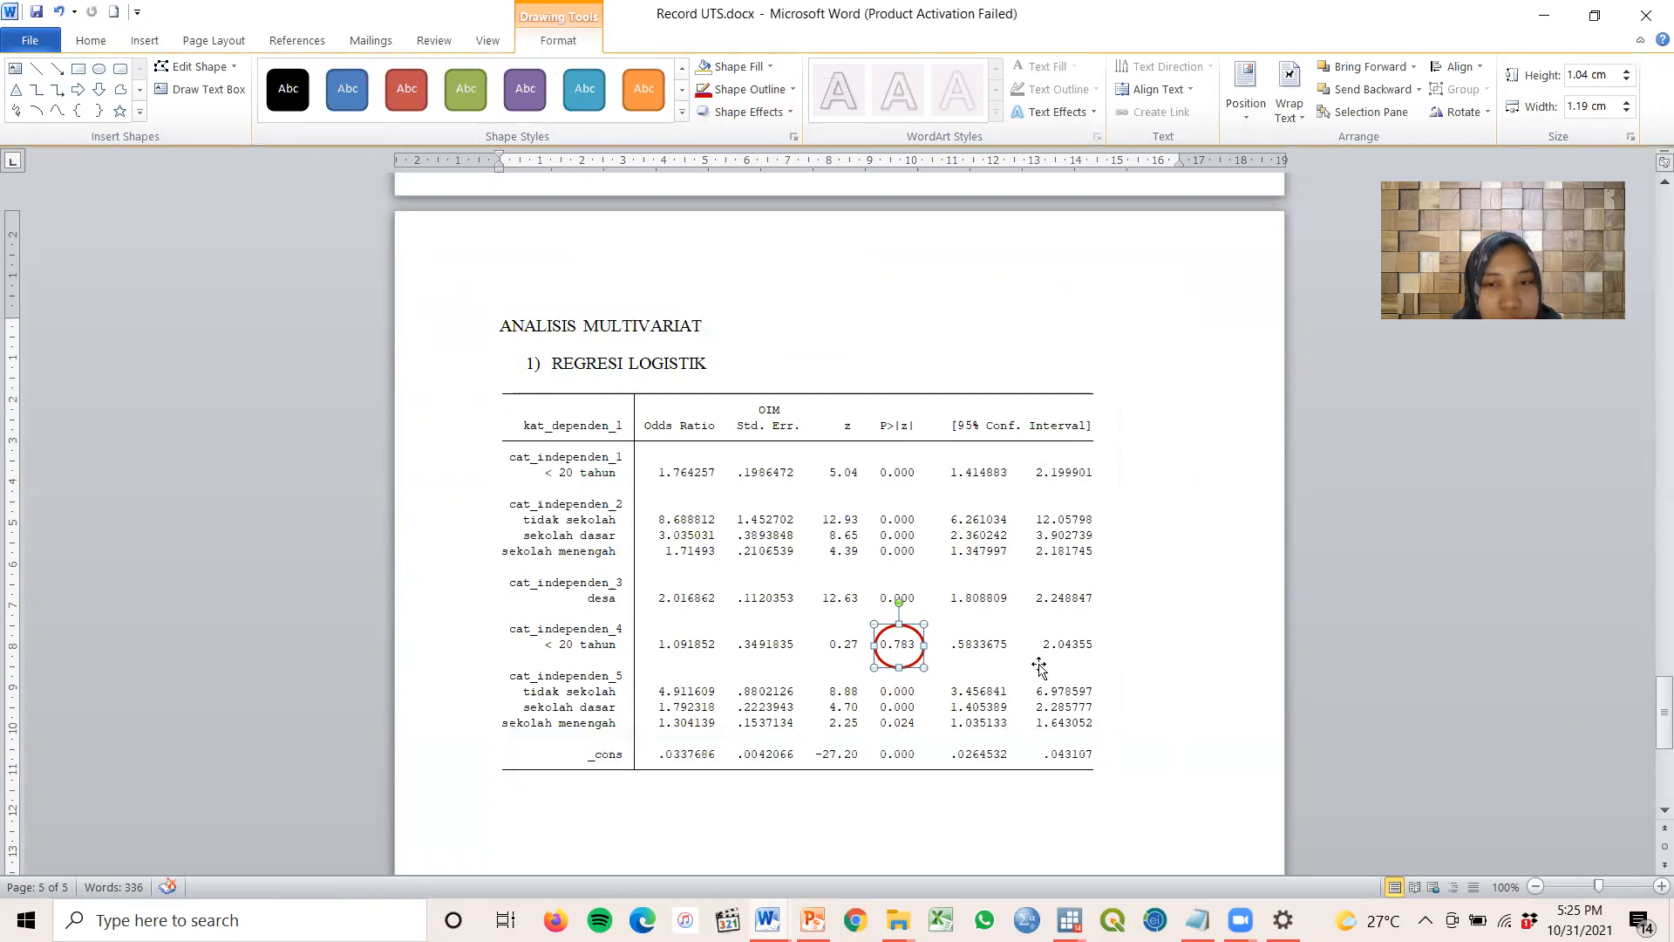
scroll(1100, 617, down, 3)
click(952, 497)
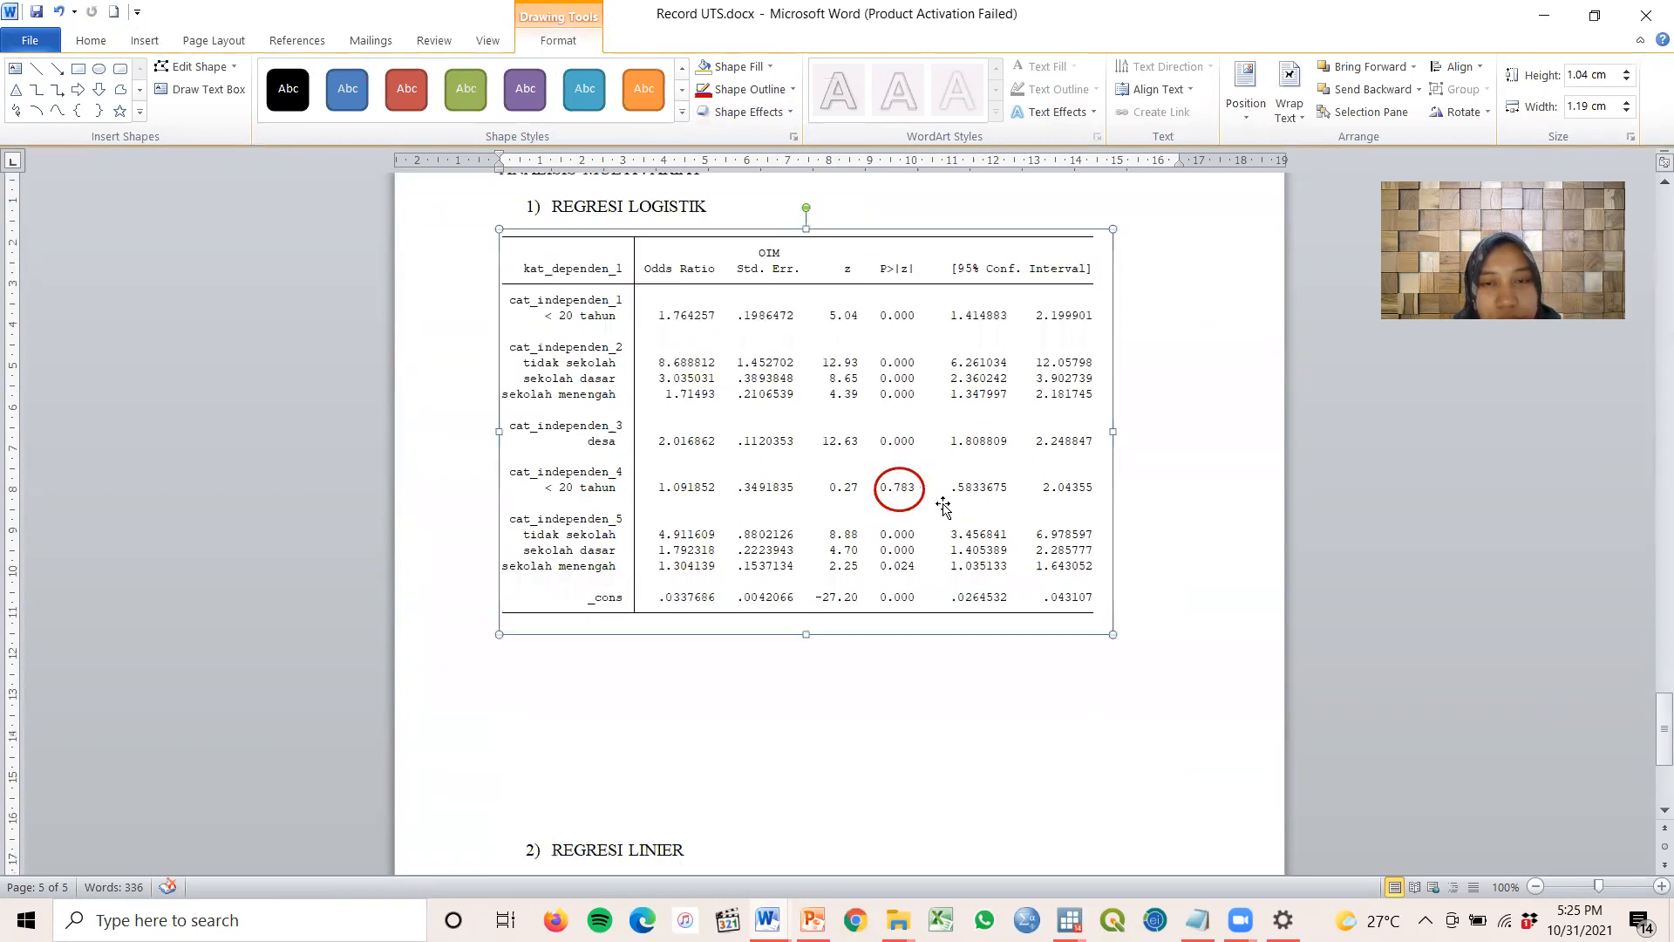
click(918, 497)
Write the line "Sebelum variabel usia suami dikeluarkan" below the logistic regression table and start a new line
click(585, 806)
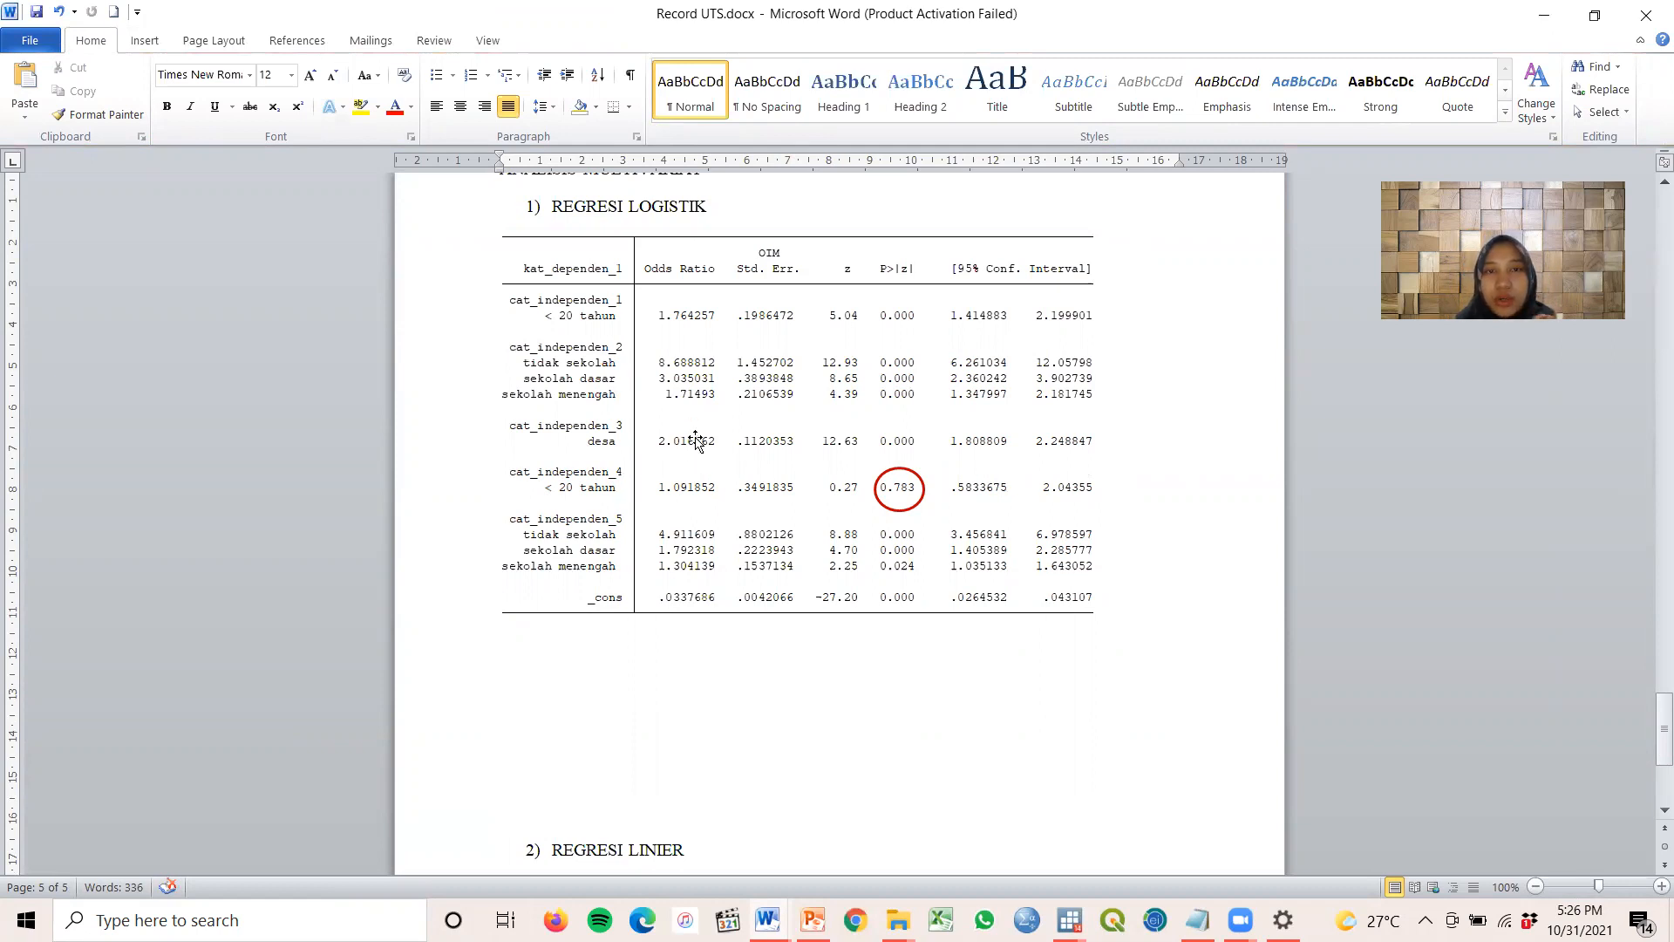
scroll(502, 661, down, 1)
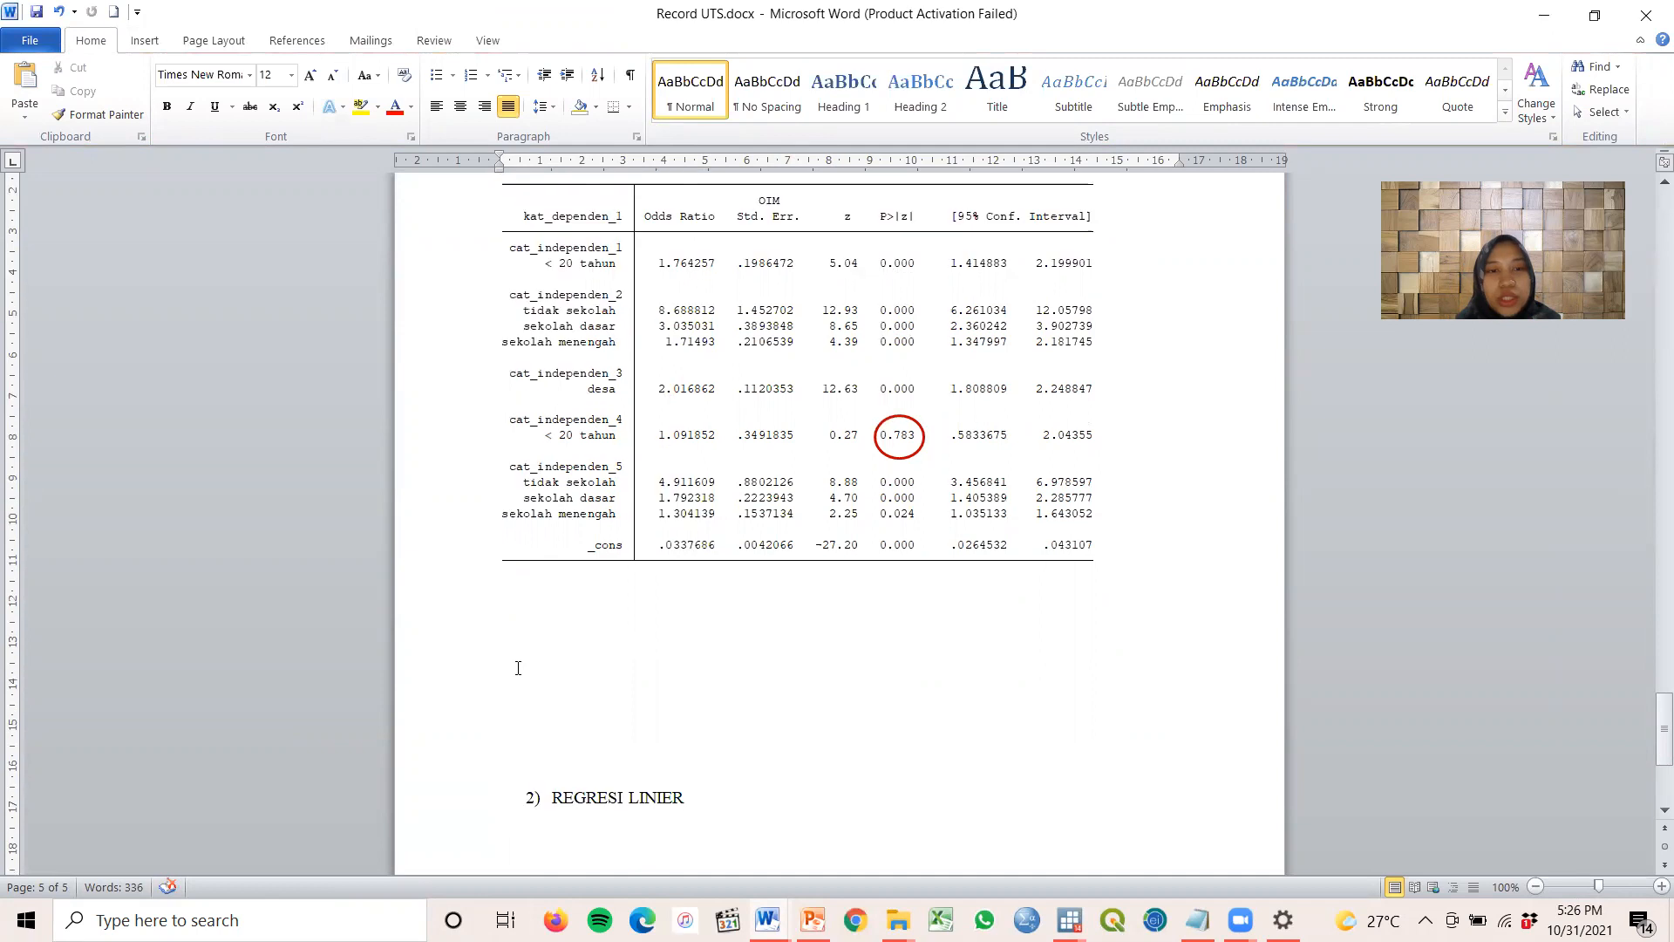
scroll(510, 665, up, 2)
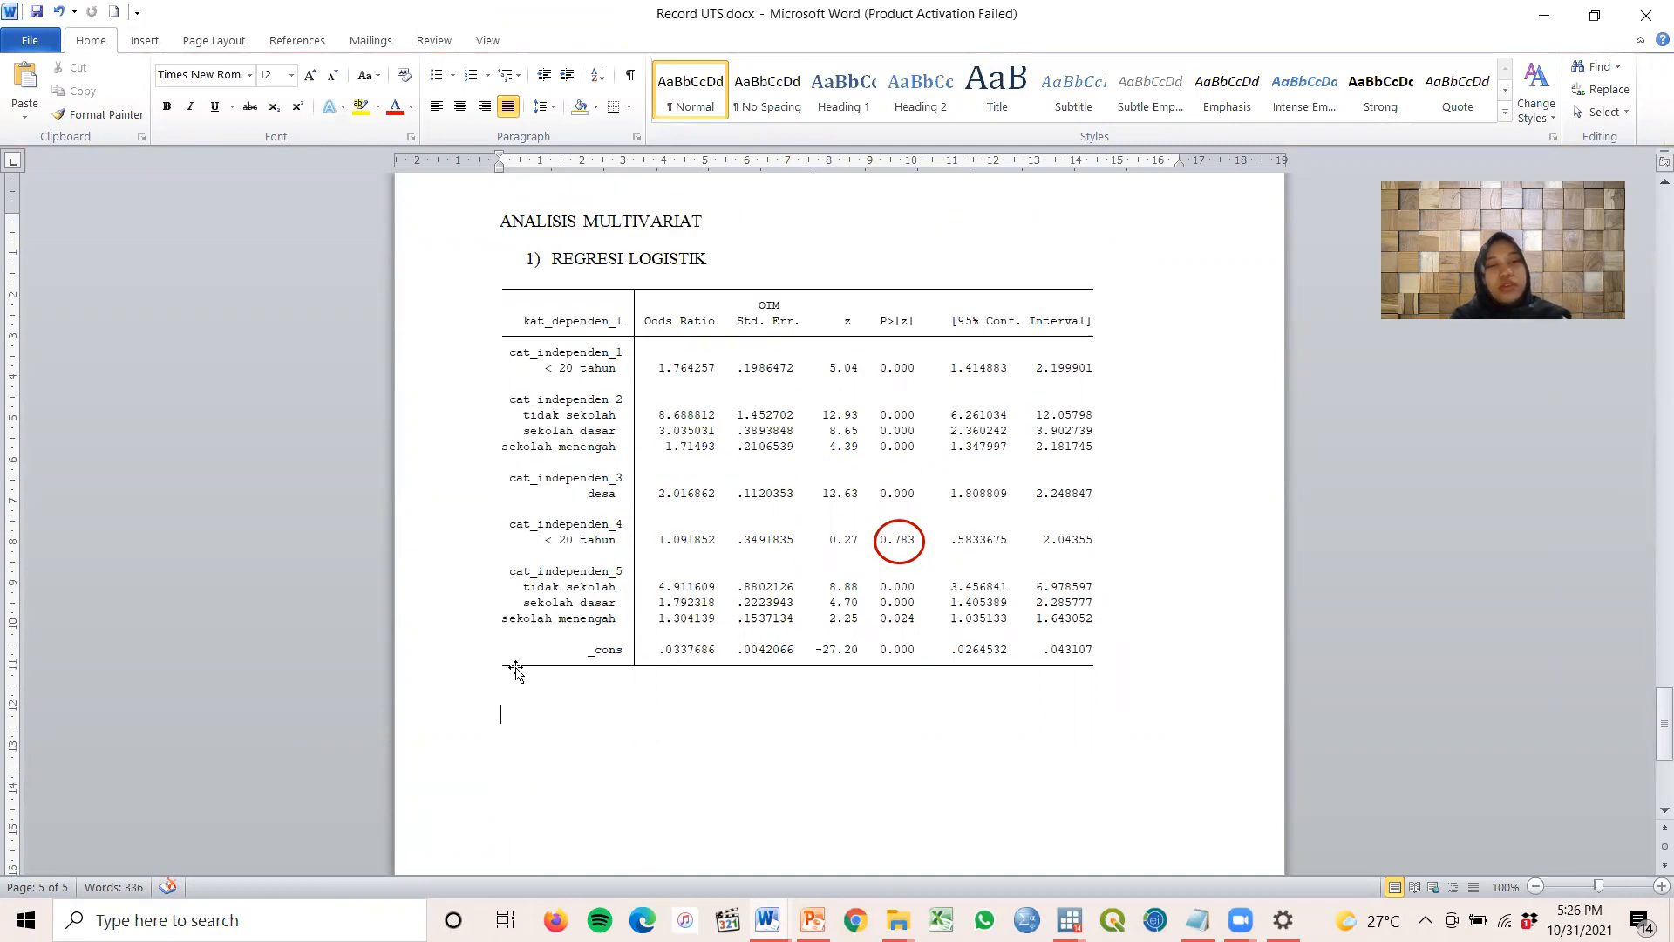
text(SEBE)
key(BackSpace)
key(BackSpace)
key(BackSpace)
text(ebelum )
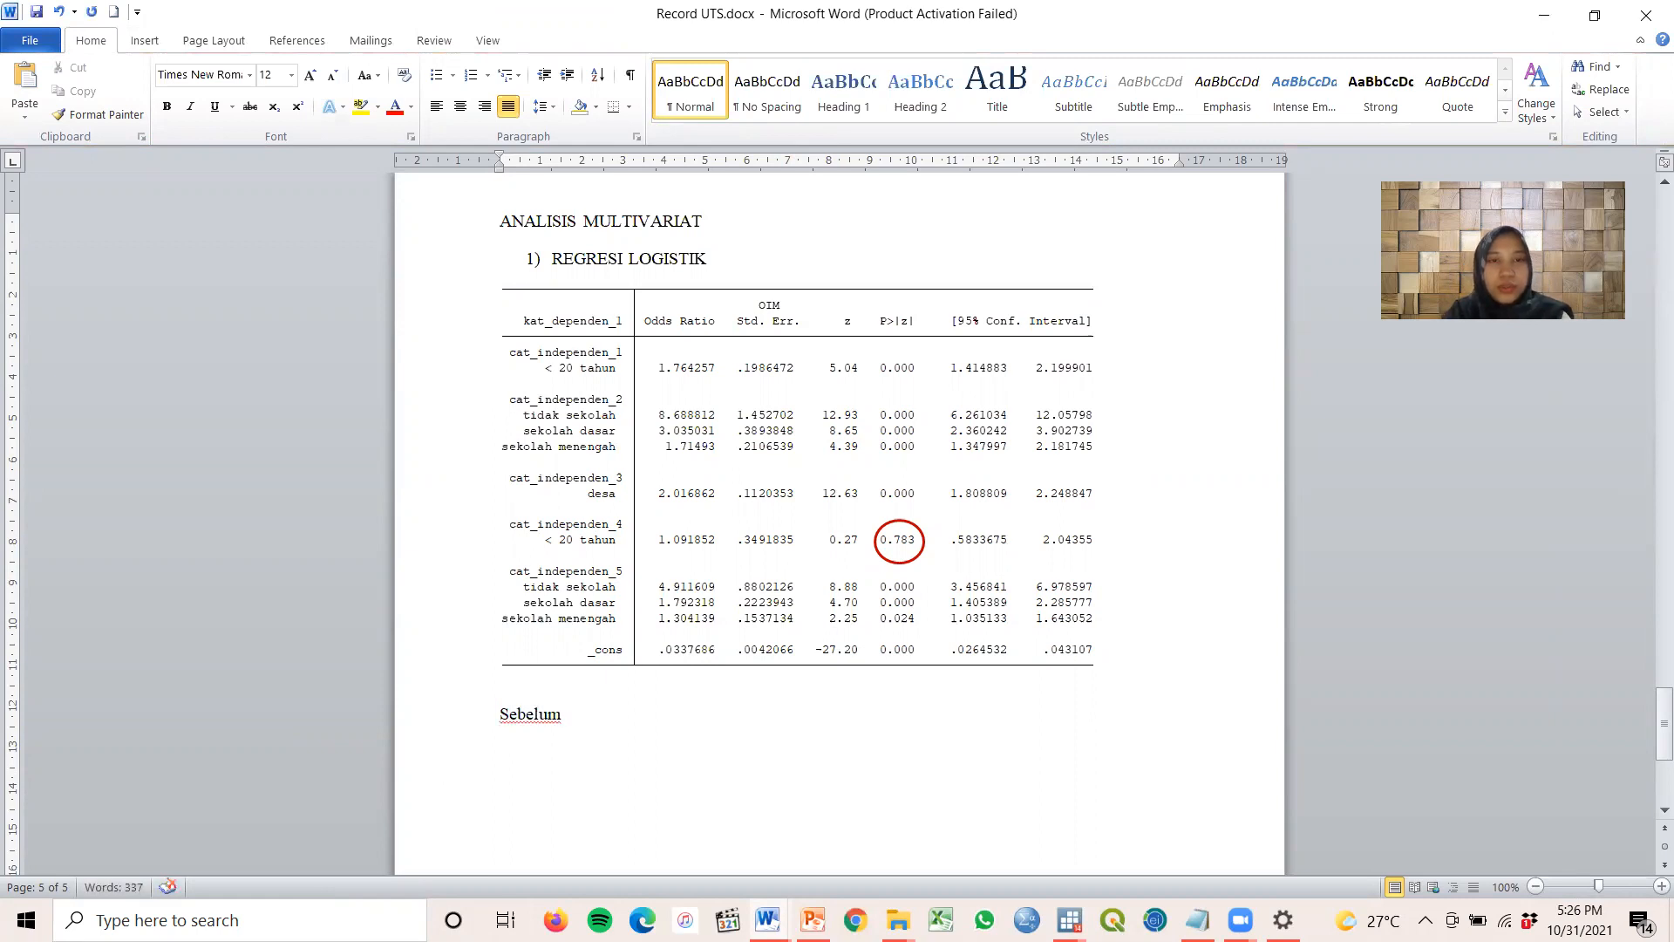
text(av)
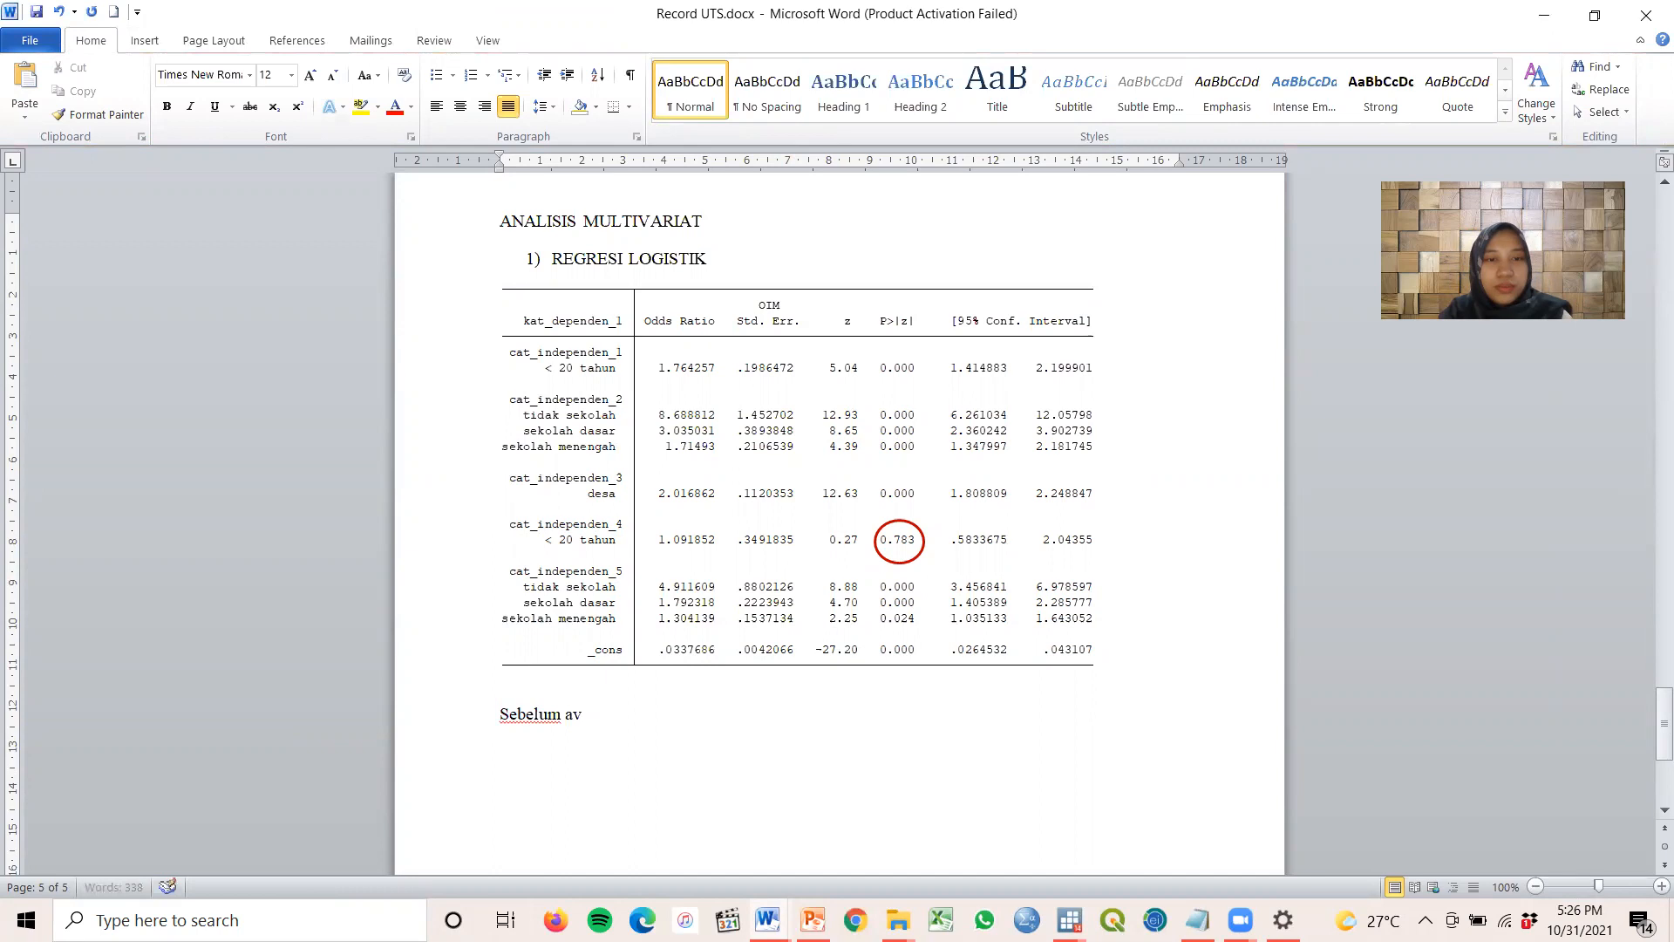
key(BackSpace)
key(BackSpace)
text(variabel )
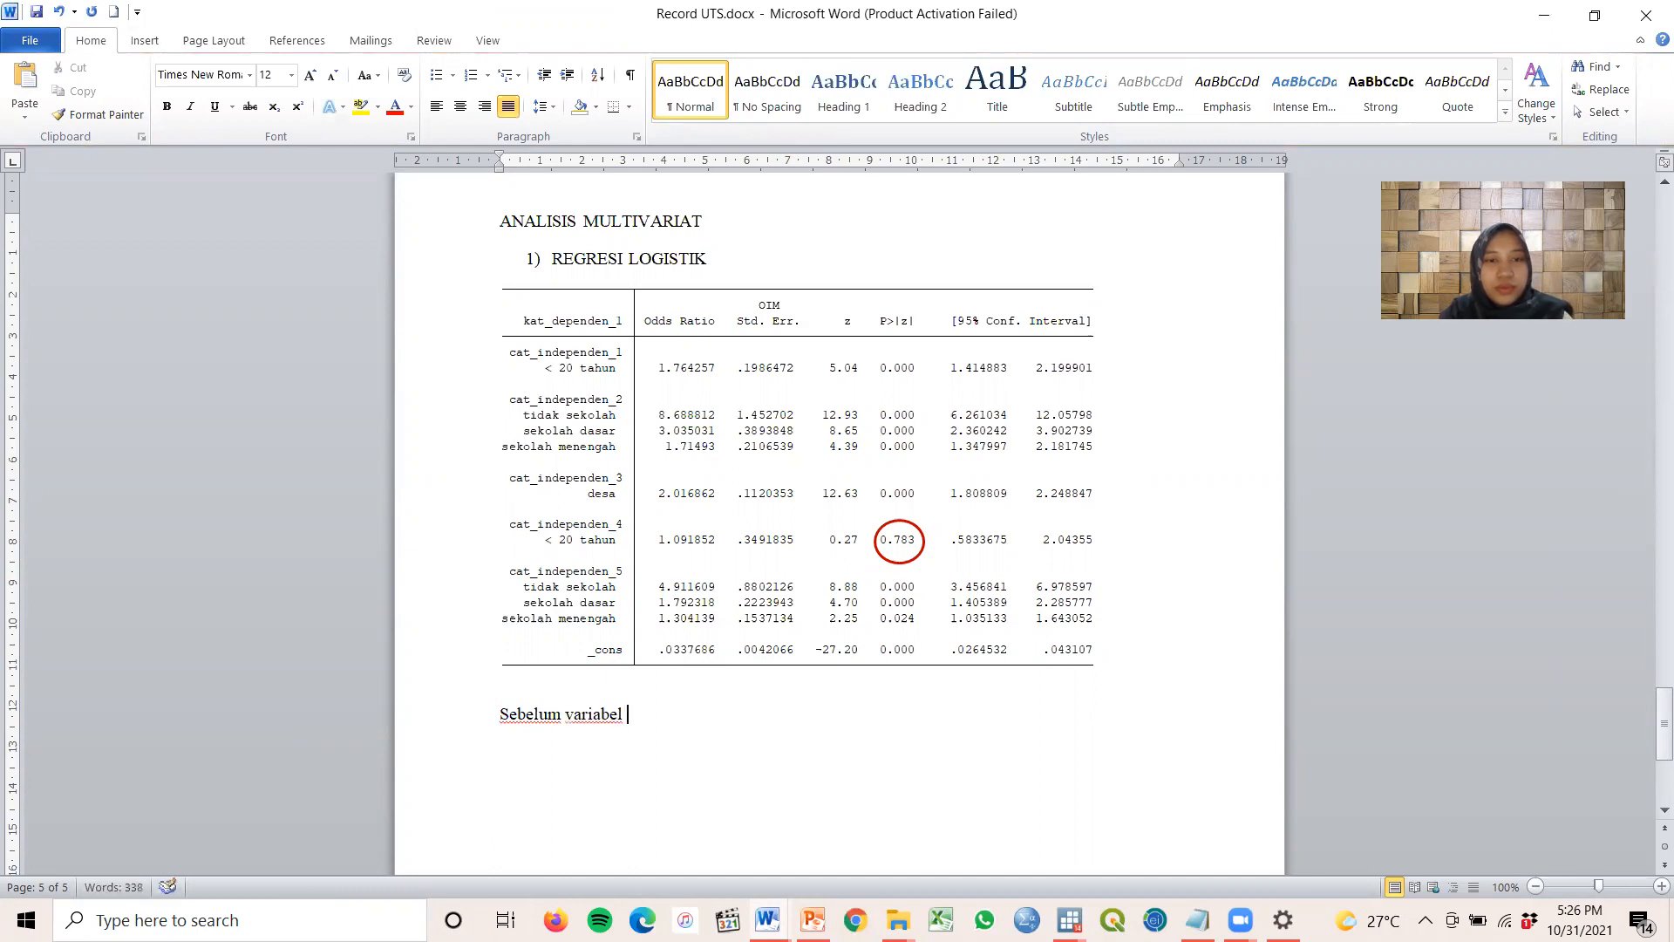
text(usi)
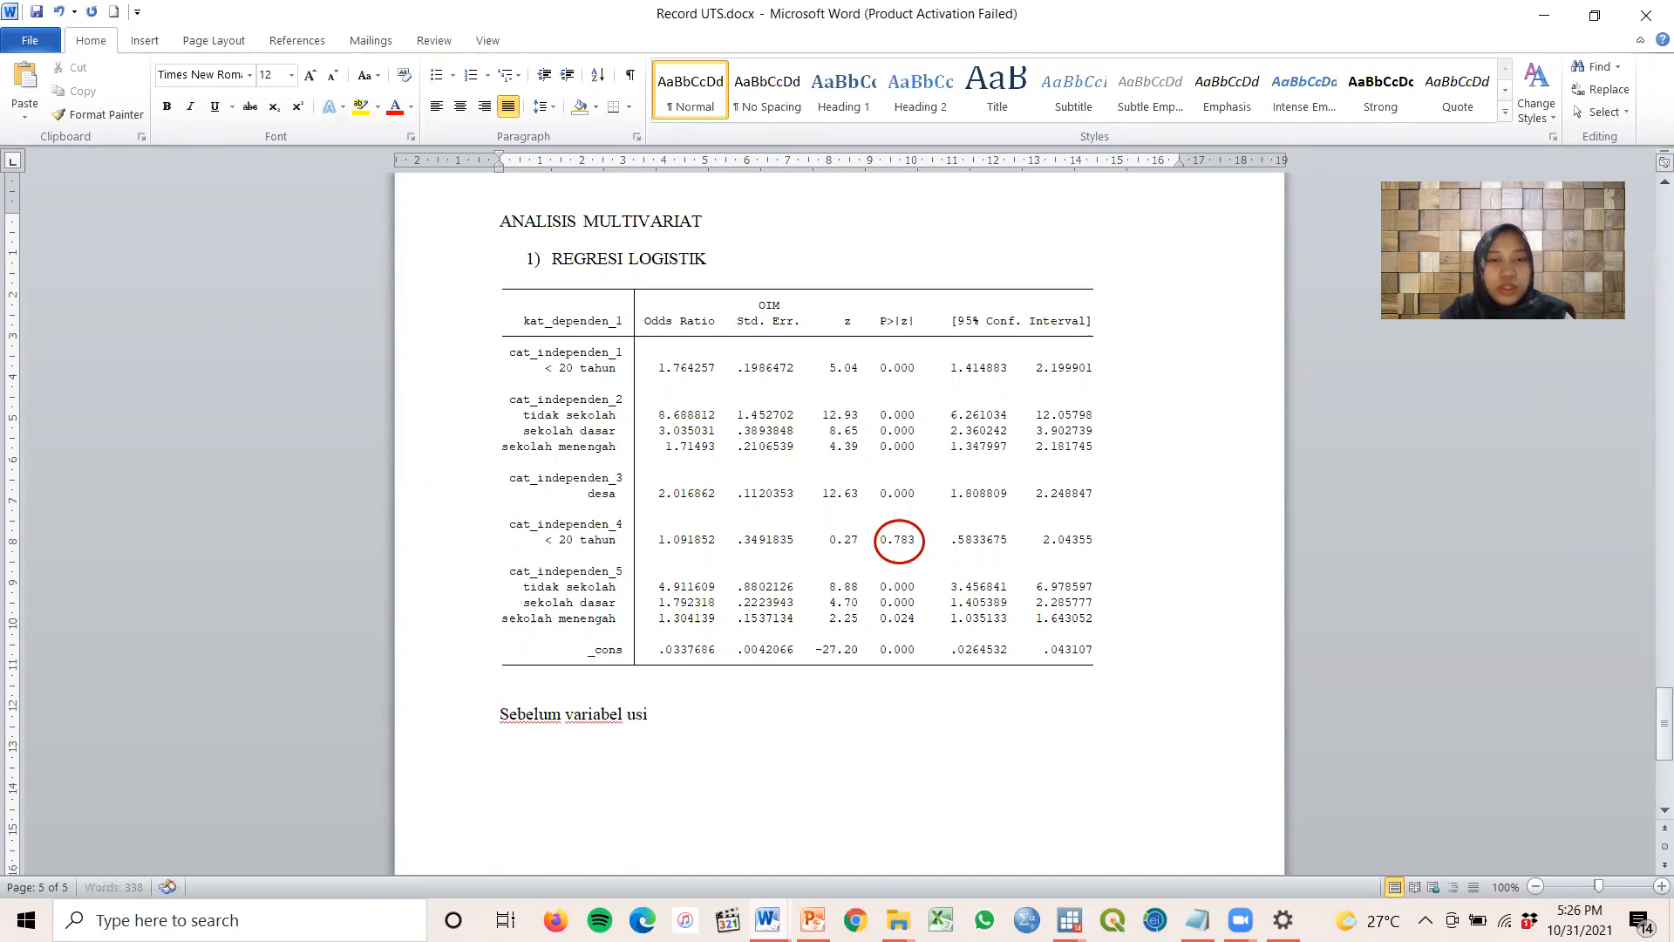
text(a suami dikel)
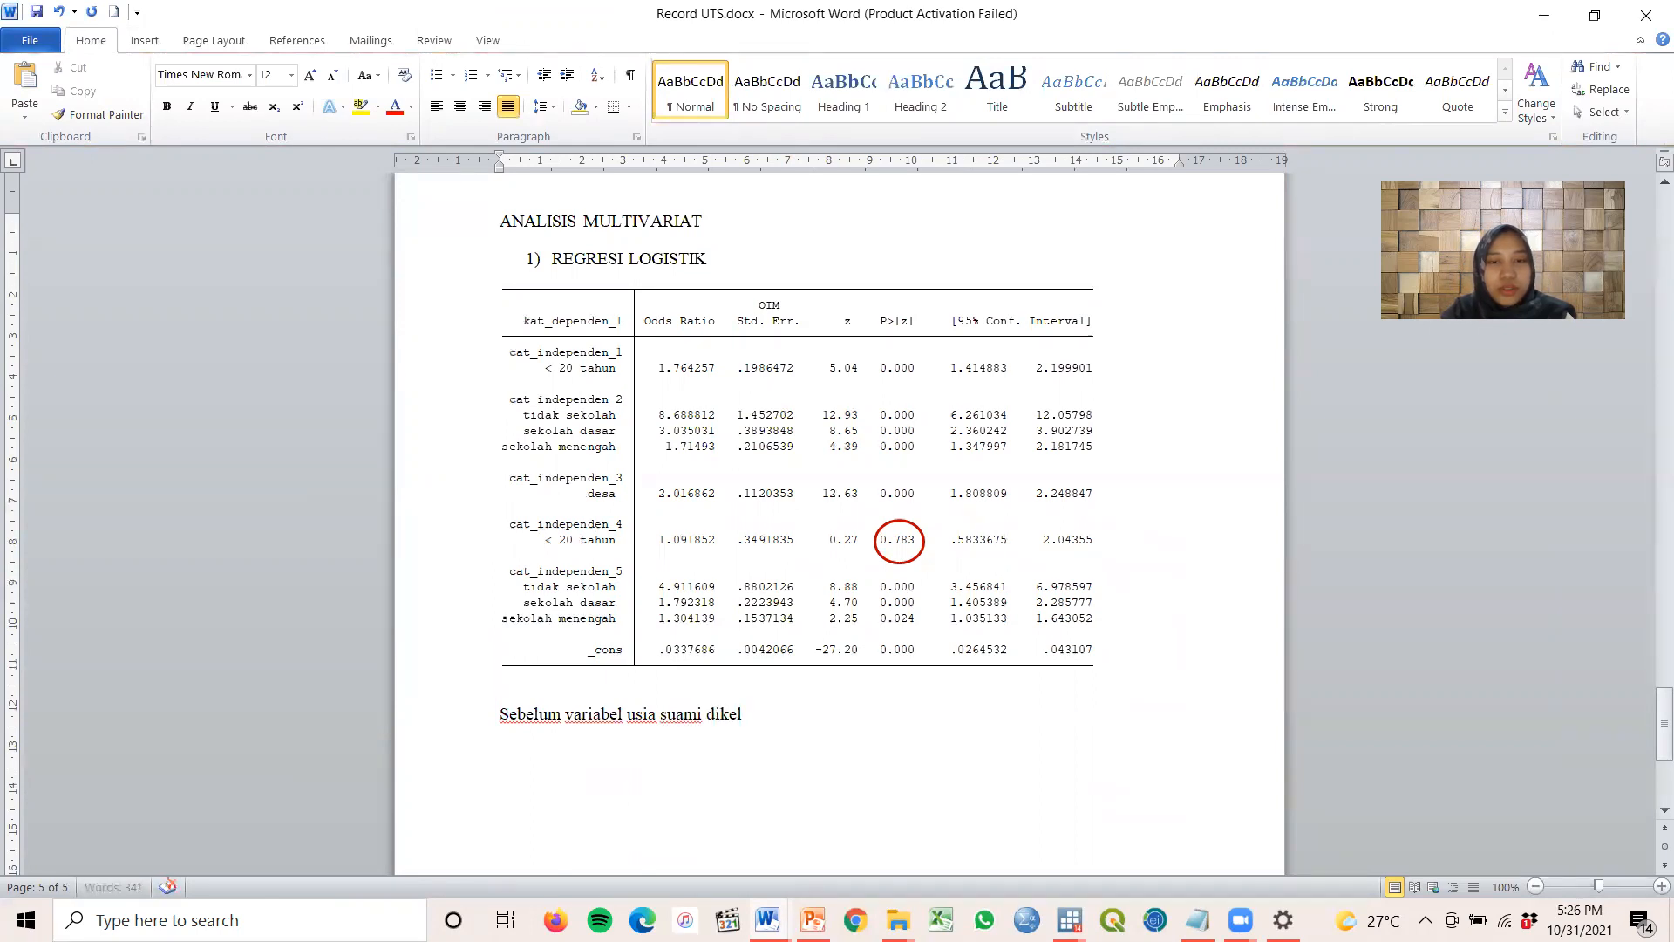
text(uarkan)
key(Return)
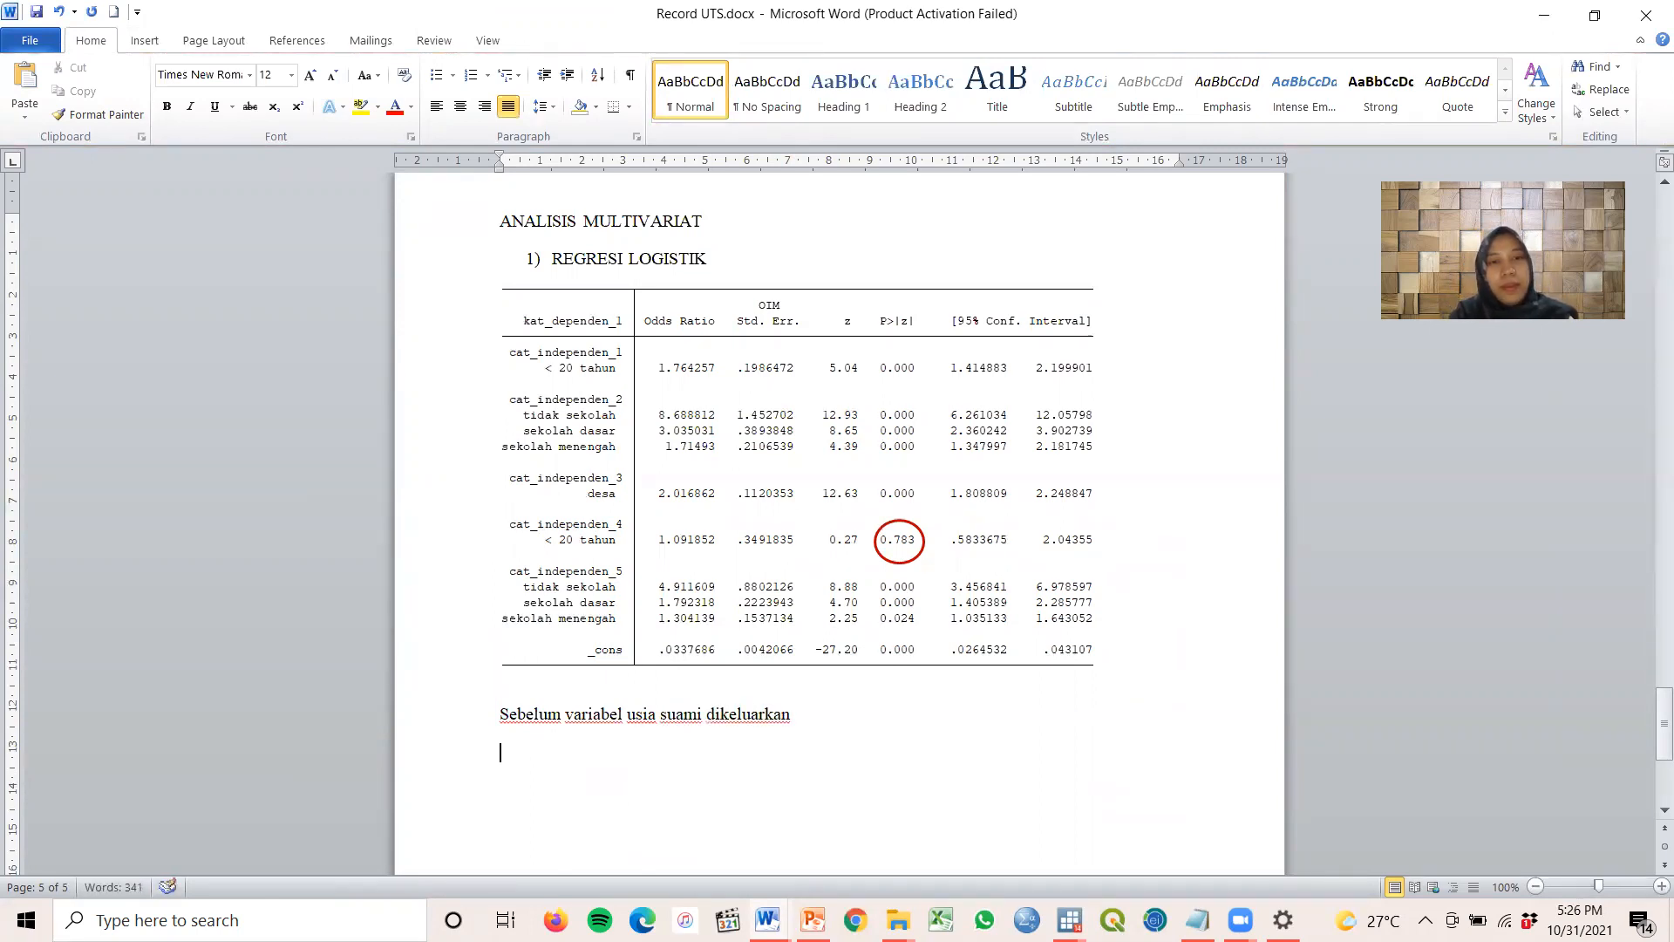
Enter "OR fekuensi kunjungan antenatal = 1,76" on the line below the "Sebelum variabel usia suami dikeluarkan" caption
text(RR)
key(BackSpace)
key(BackSpace)
text(OR)
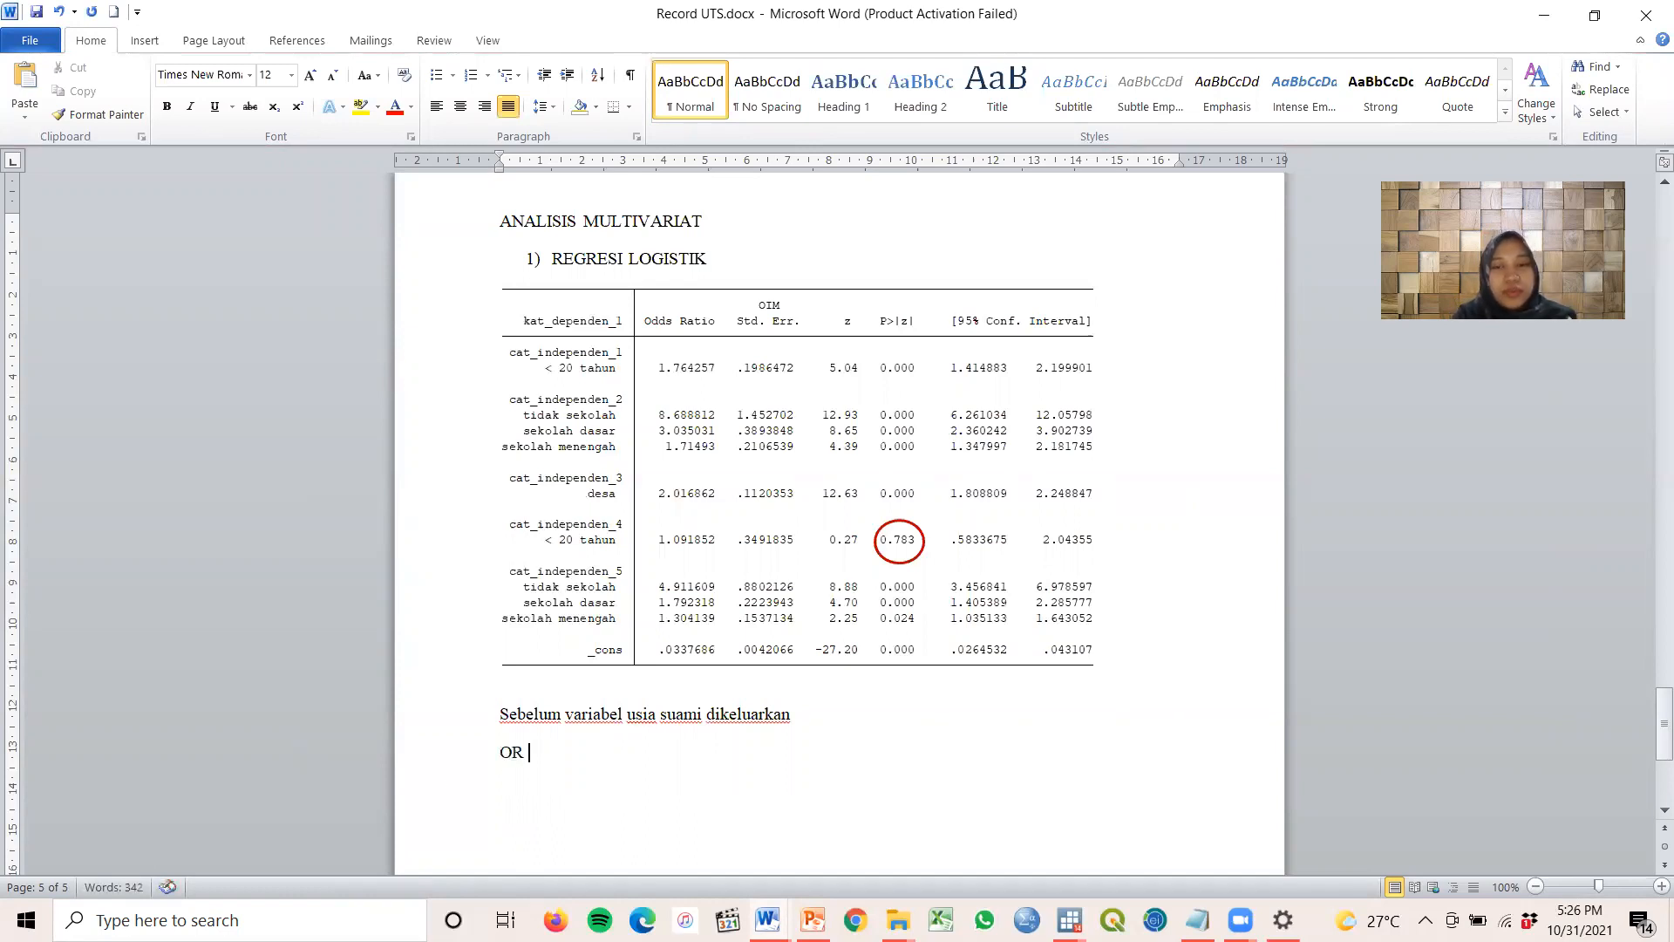
text( =)
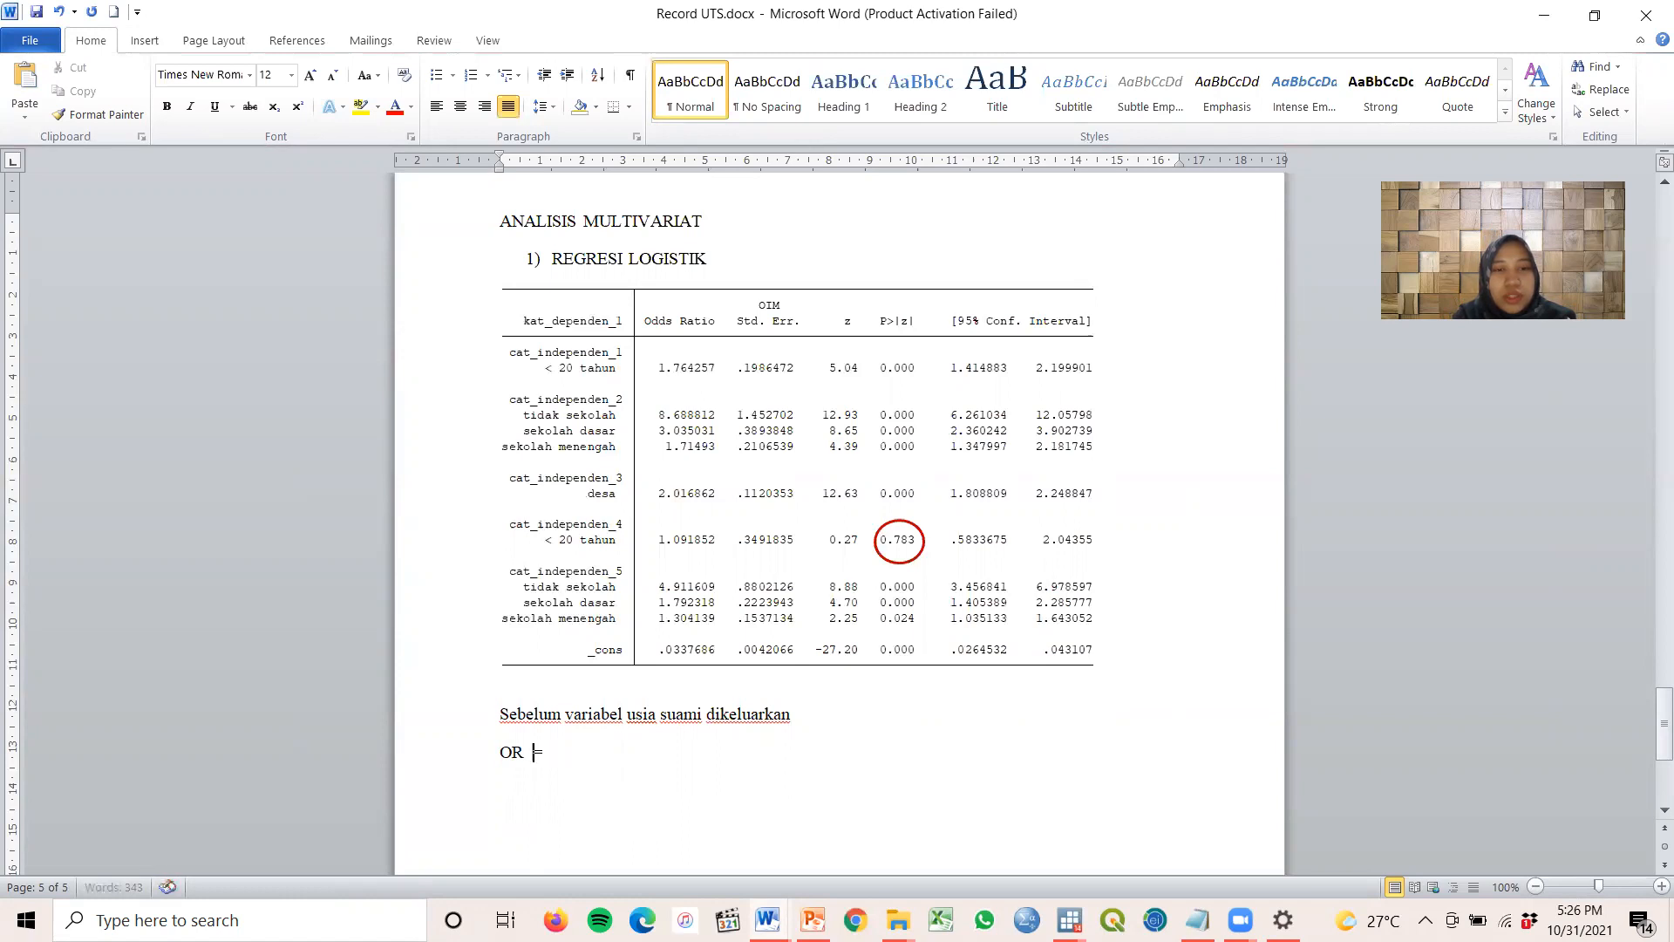
text(fr)
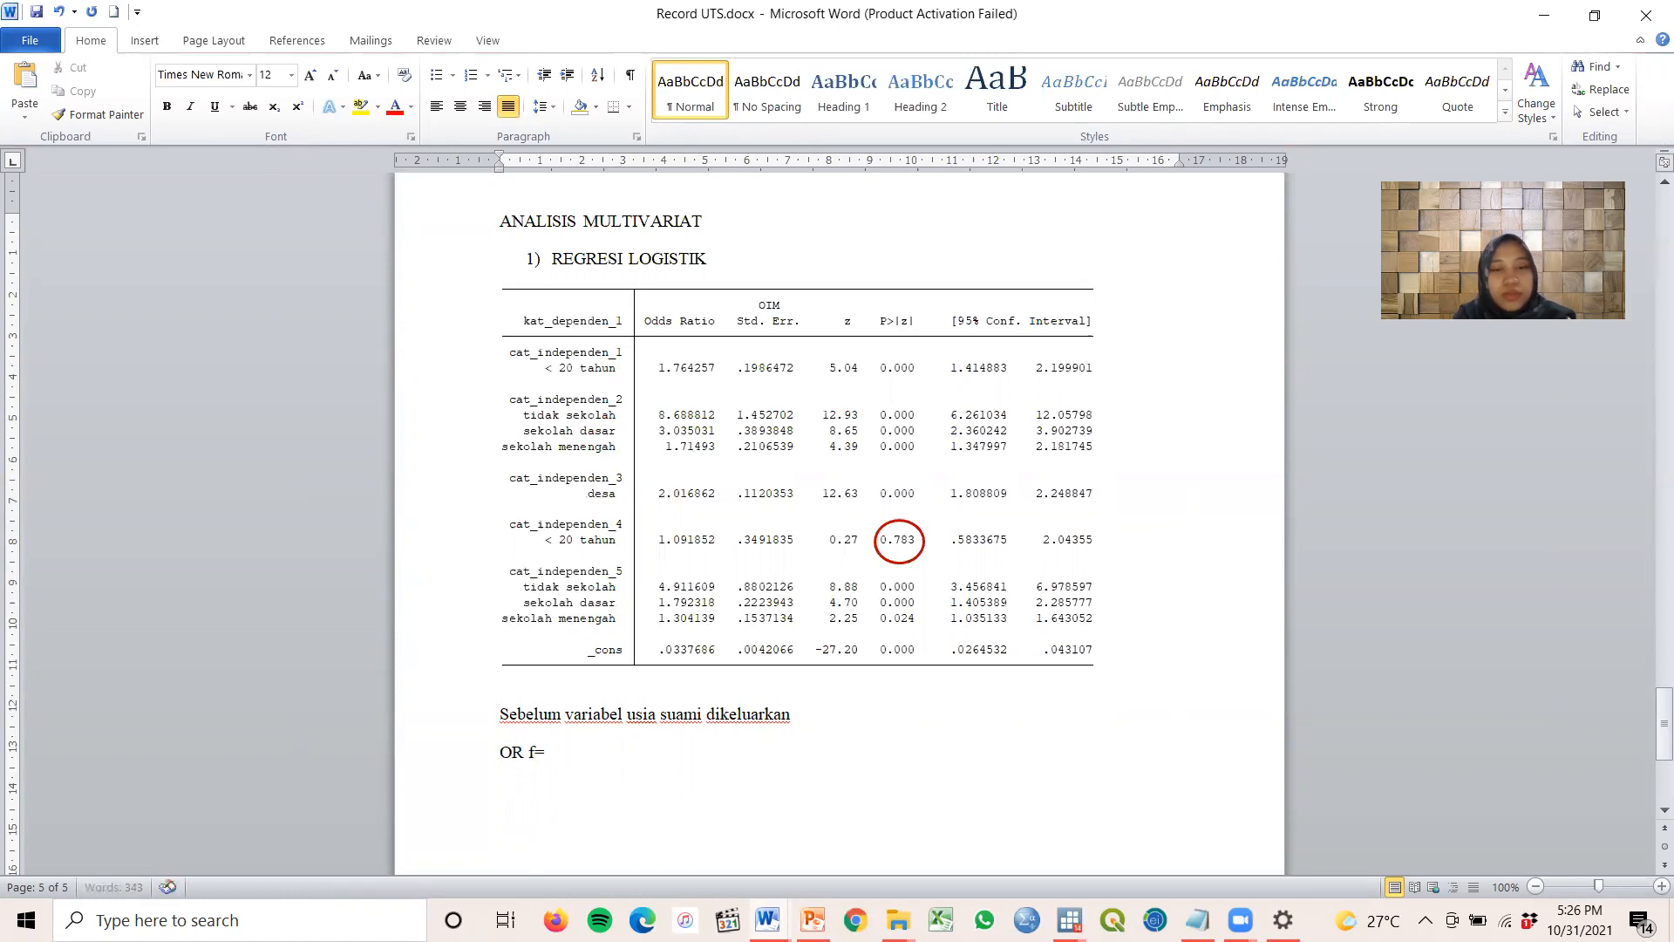
text(kuensi kunjungan antenatal)
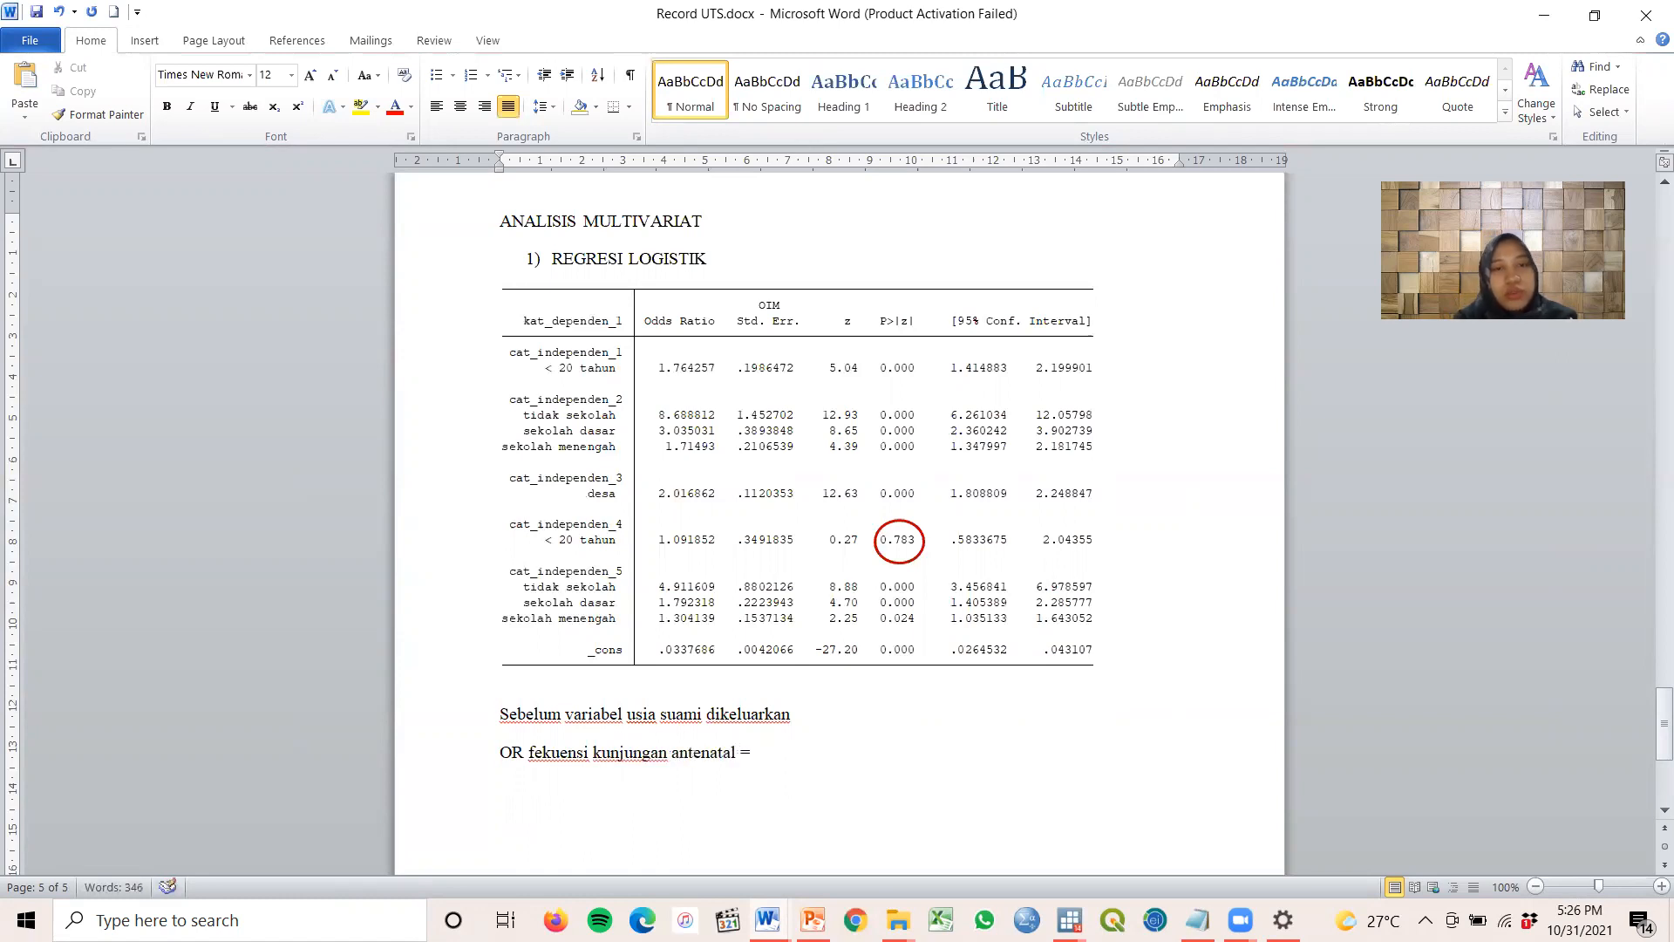
key(End)
text(1)
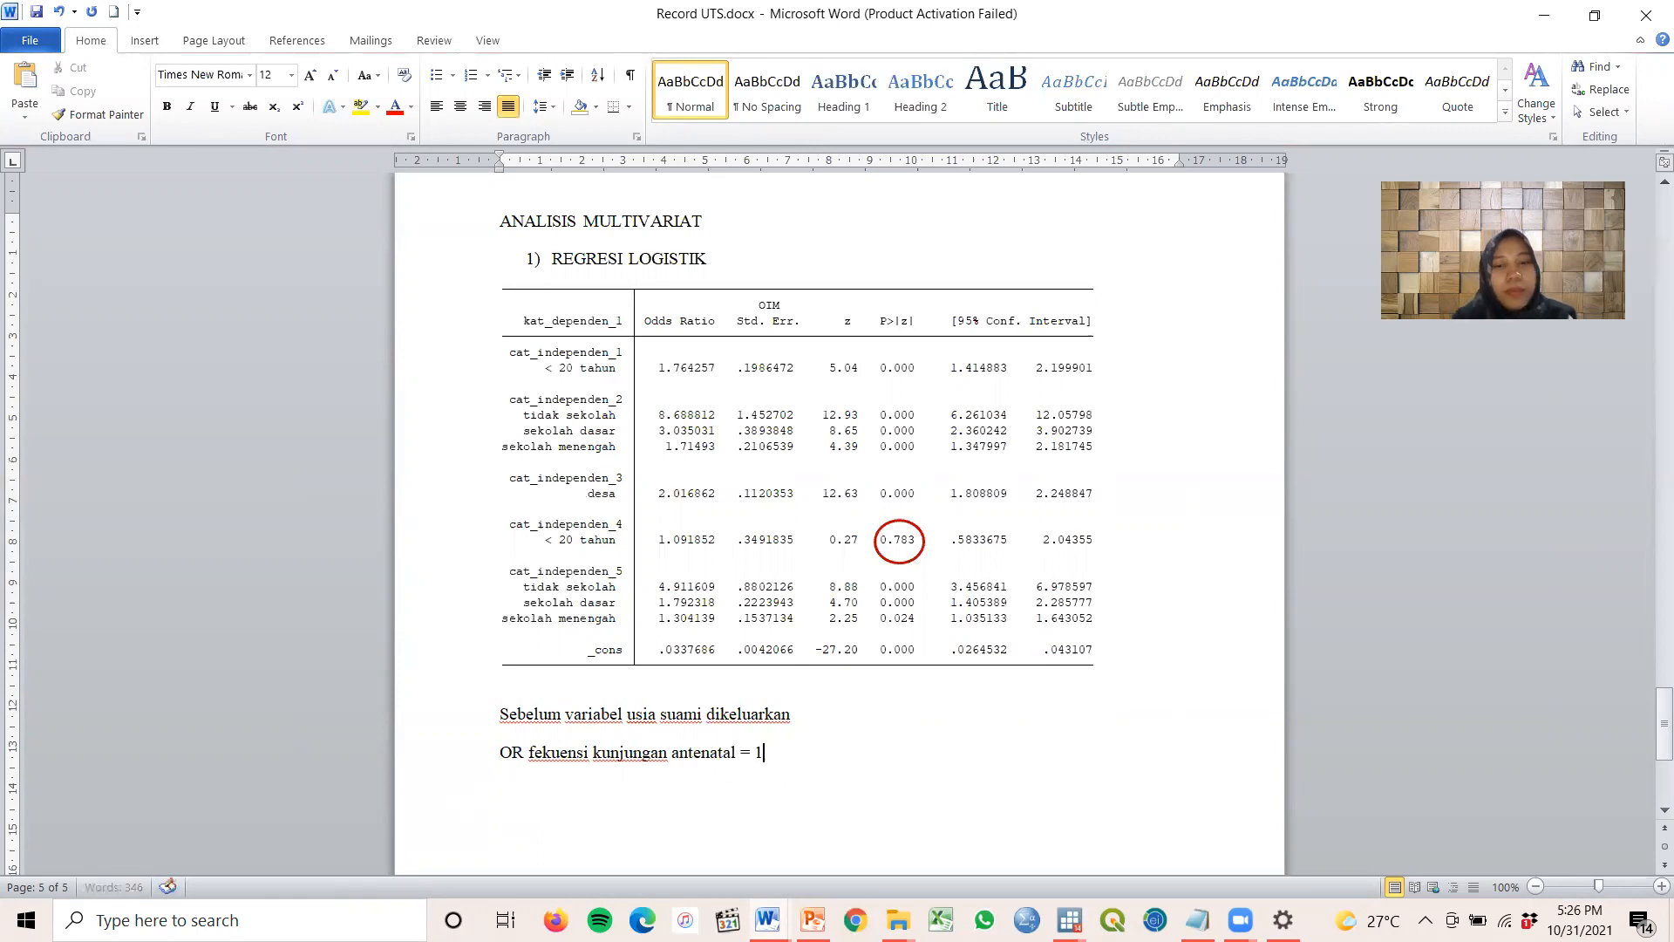
text(,76)
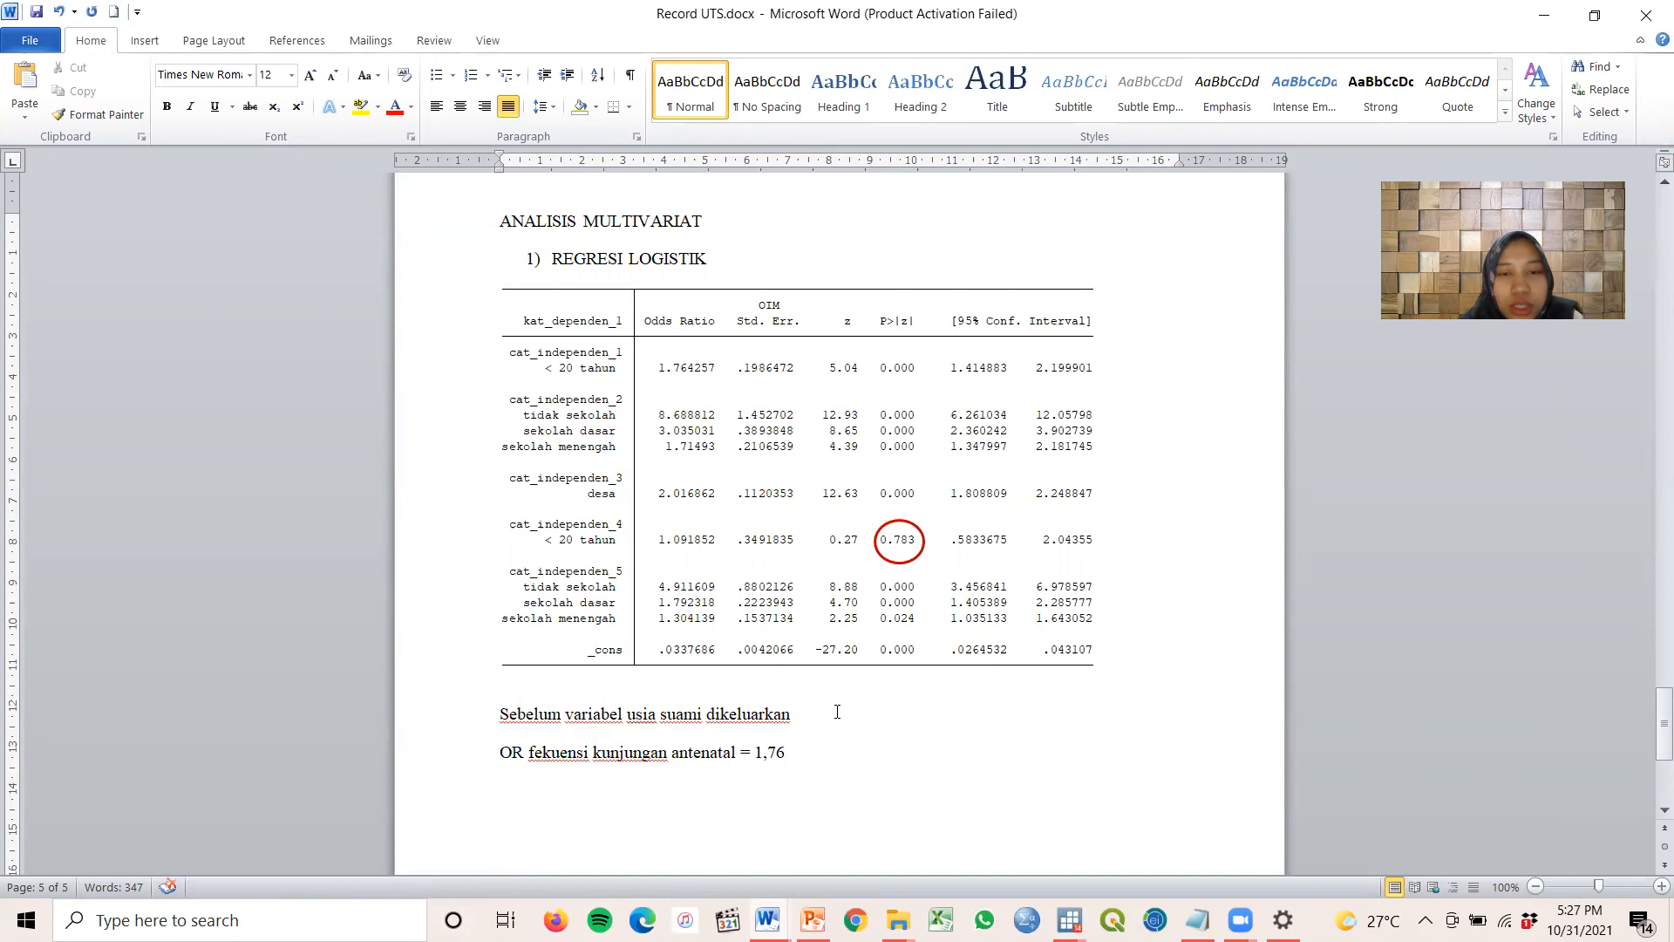
click(802, 752)
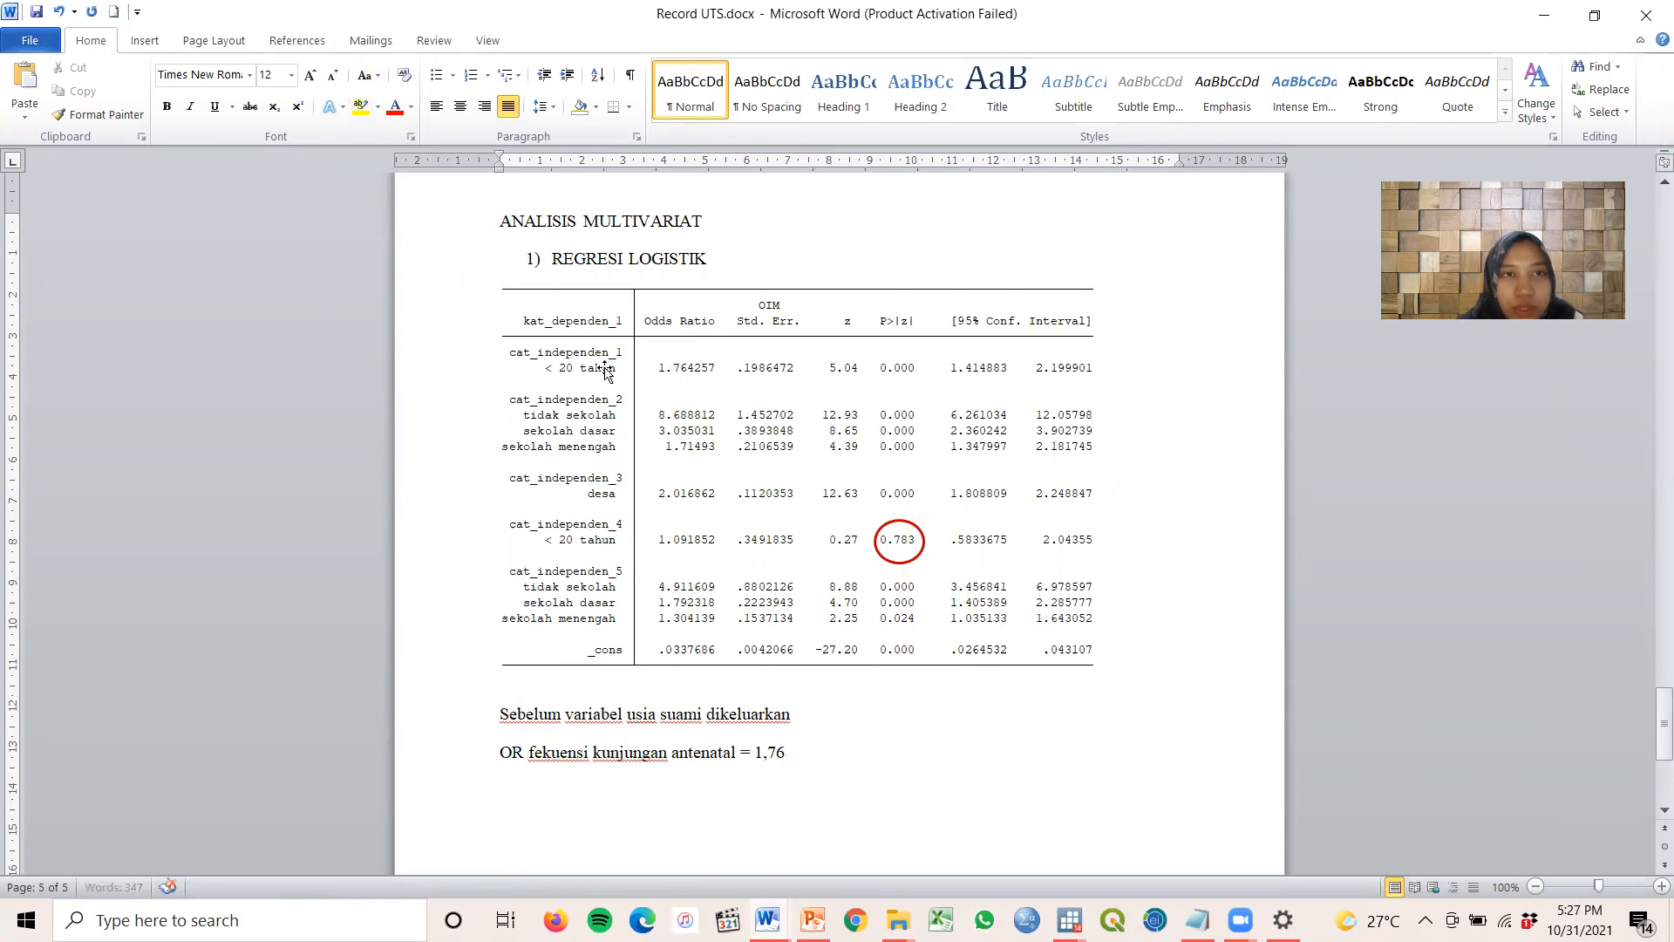
Duplicate the red rectangle that marks the < 20 tahun odds ratio in the bivariate output table
scroll(810, 586, up, 6)
scroll(809, 586, up, 8)
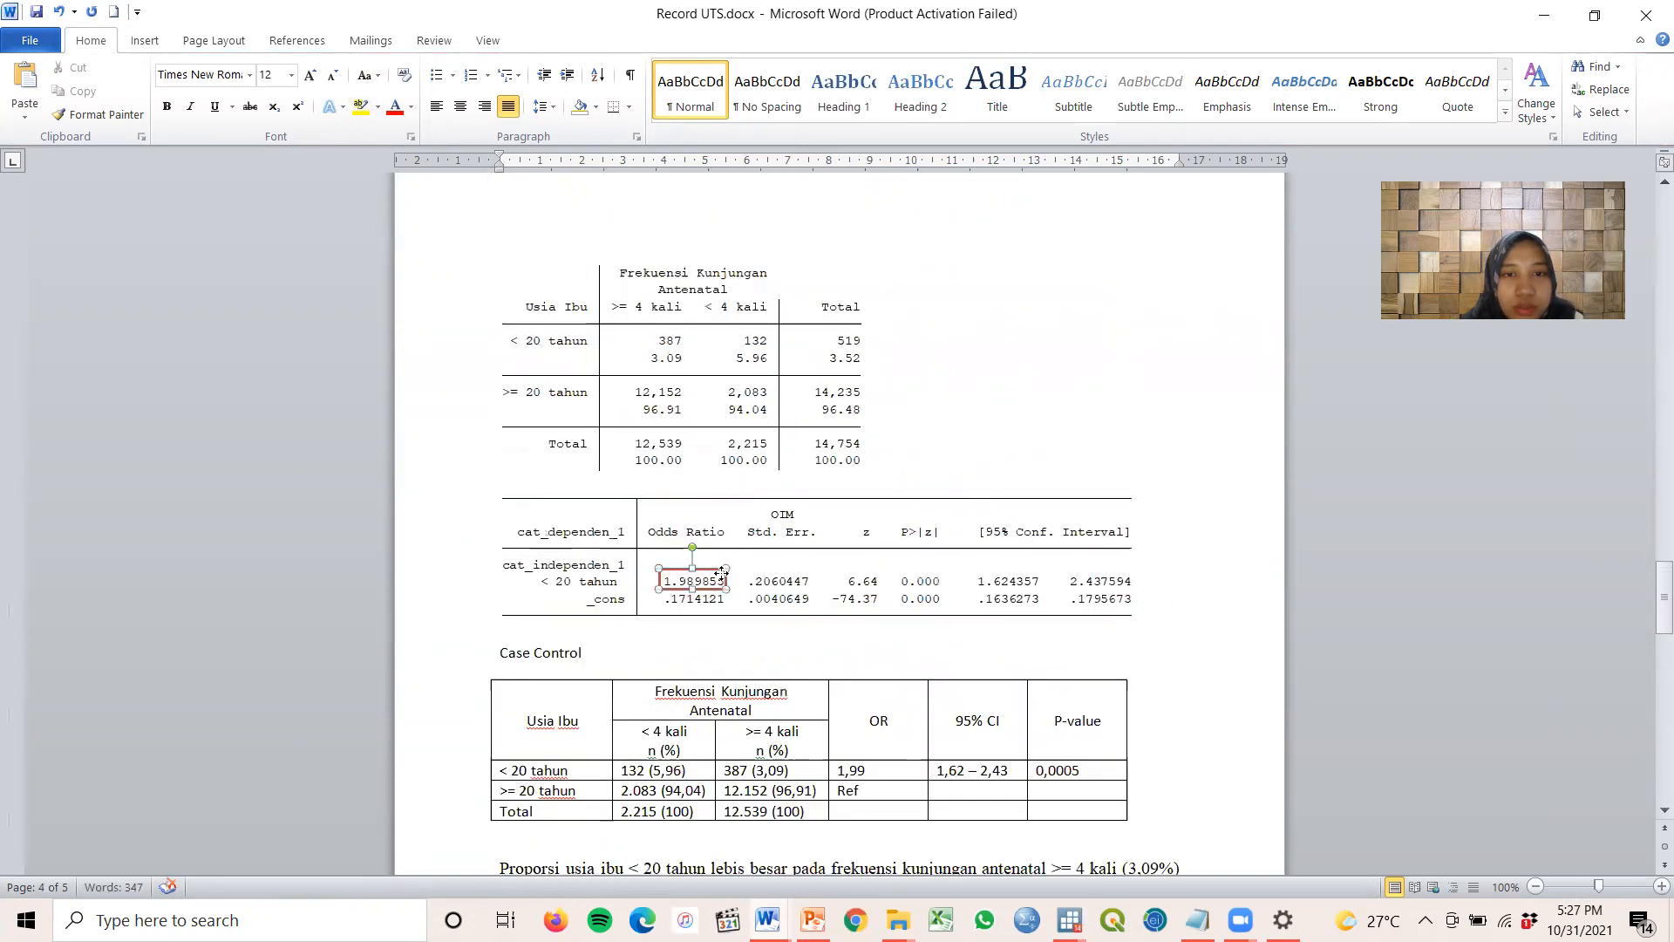
right_click(725, 589)
scroll(770, 717, down, 7)
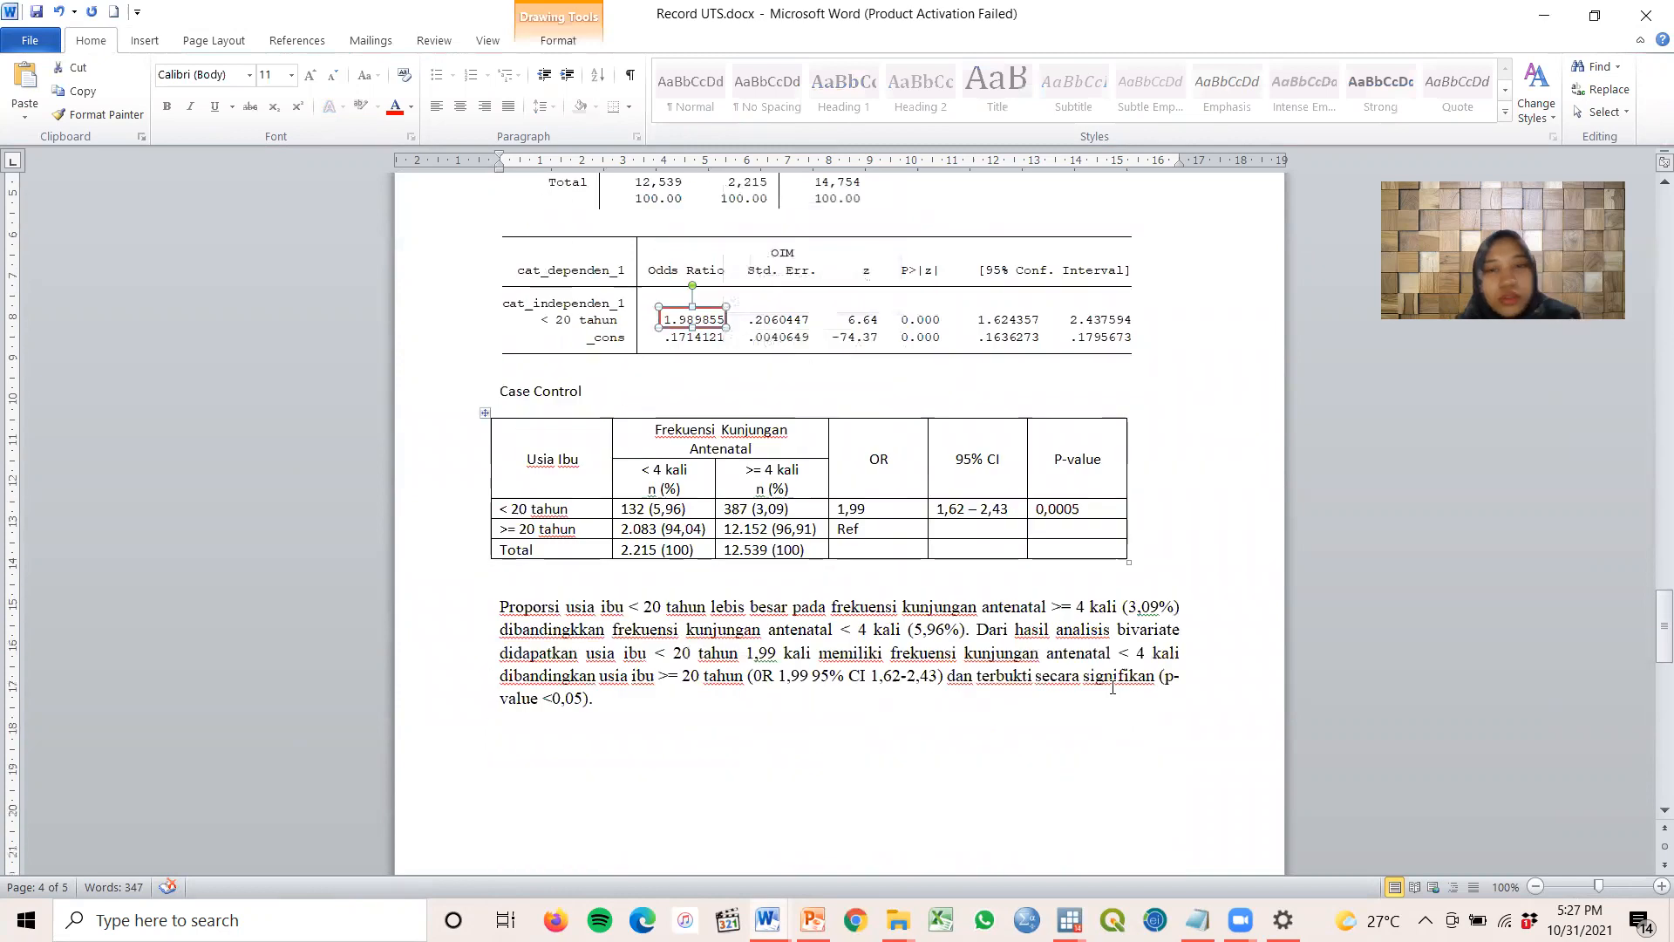
scroll(769, 717, down, 4)
scroll(942, 632, down, 4)
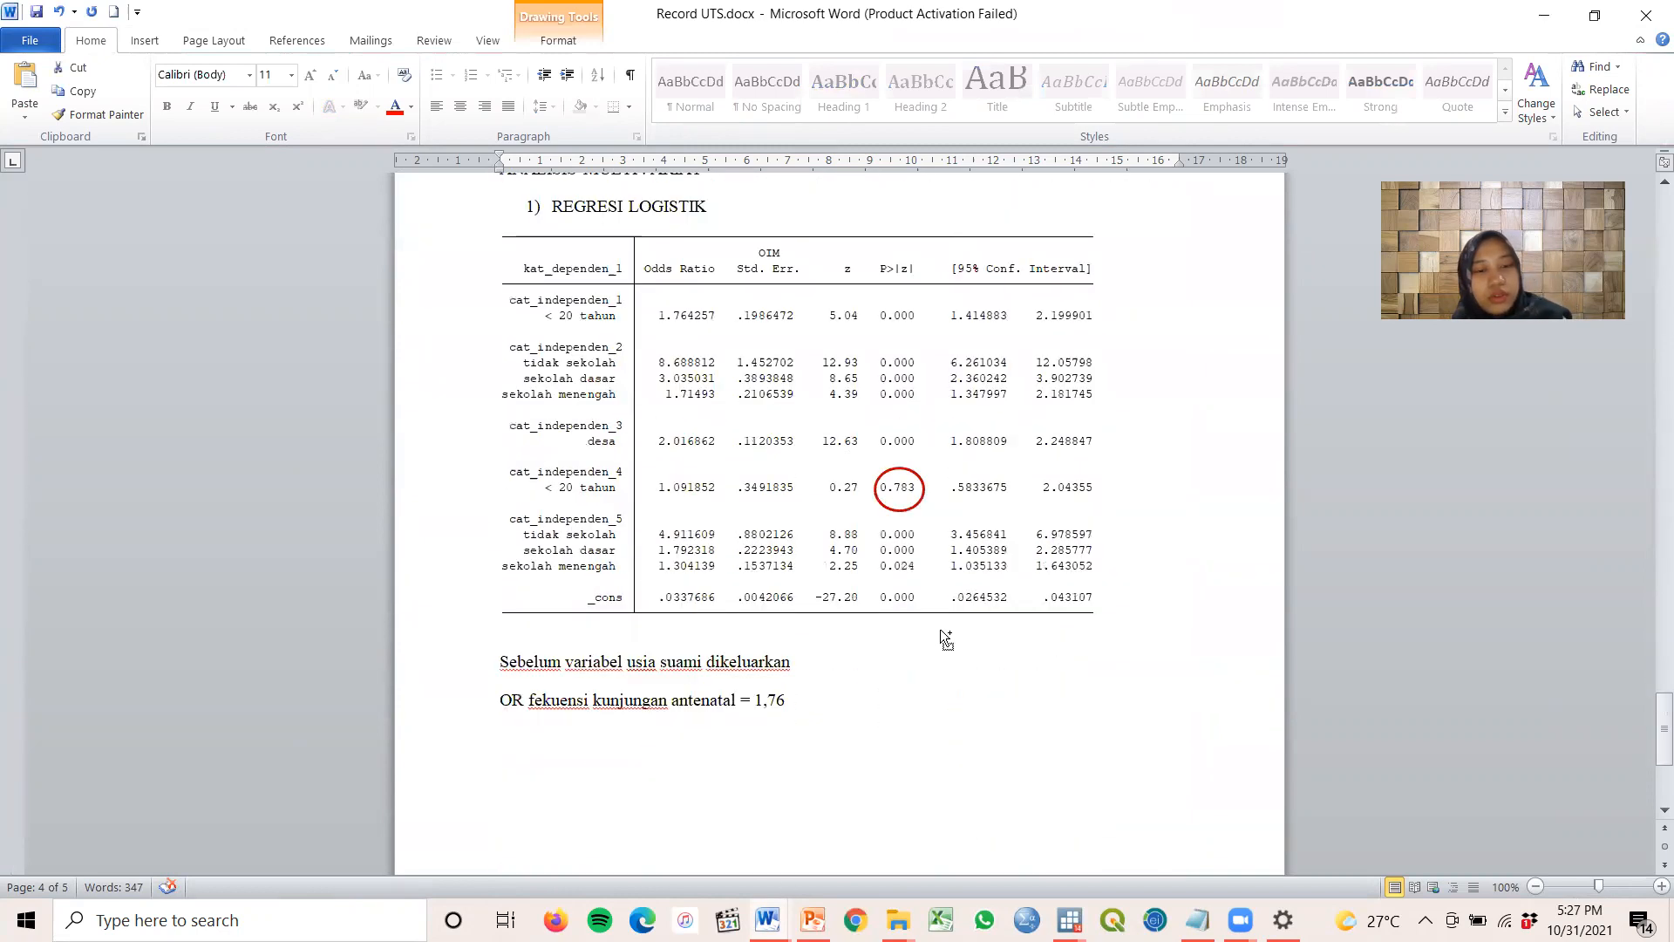
key(ctrl+v)
click(735, 373)
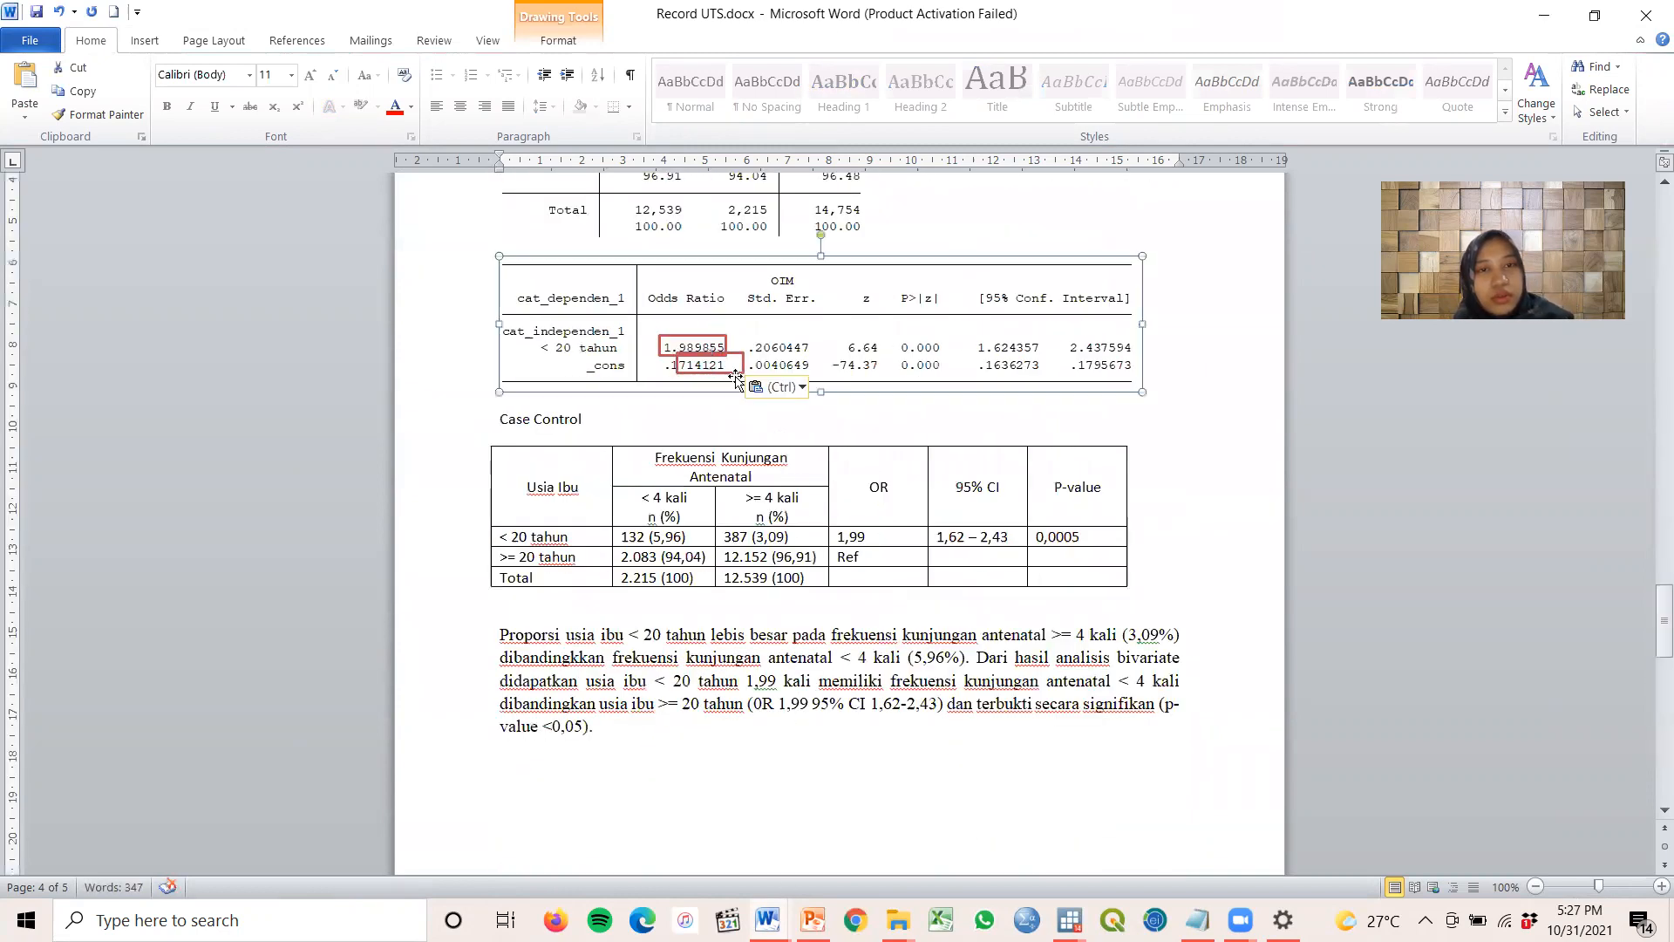
Move the duplicated red rectangle over the < 20 tahun odds ratio of cat_independen_1 in the logistic regression table
mouse_move(735, 374)
mouse_down()
mouse_move(802, 859)
mouse_move(641, 839)
mouse_move(644, 814)
mouse_up()
scroll(645, 611, down, 5)
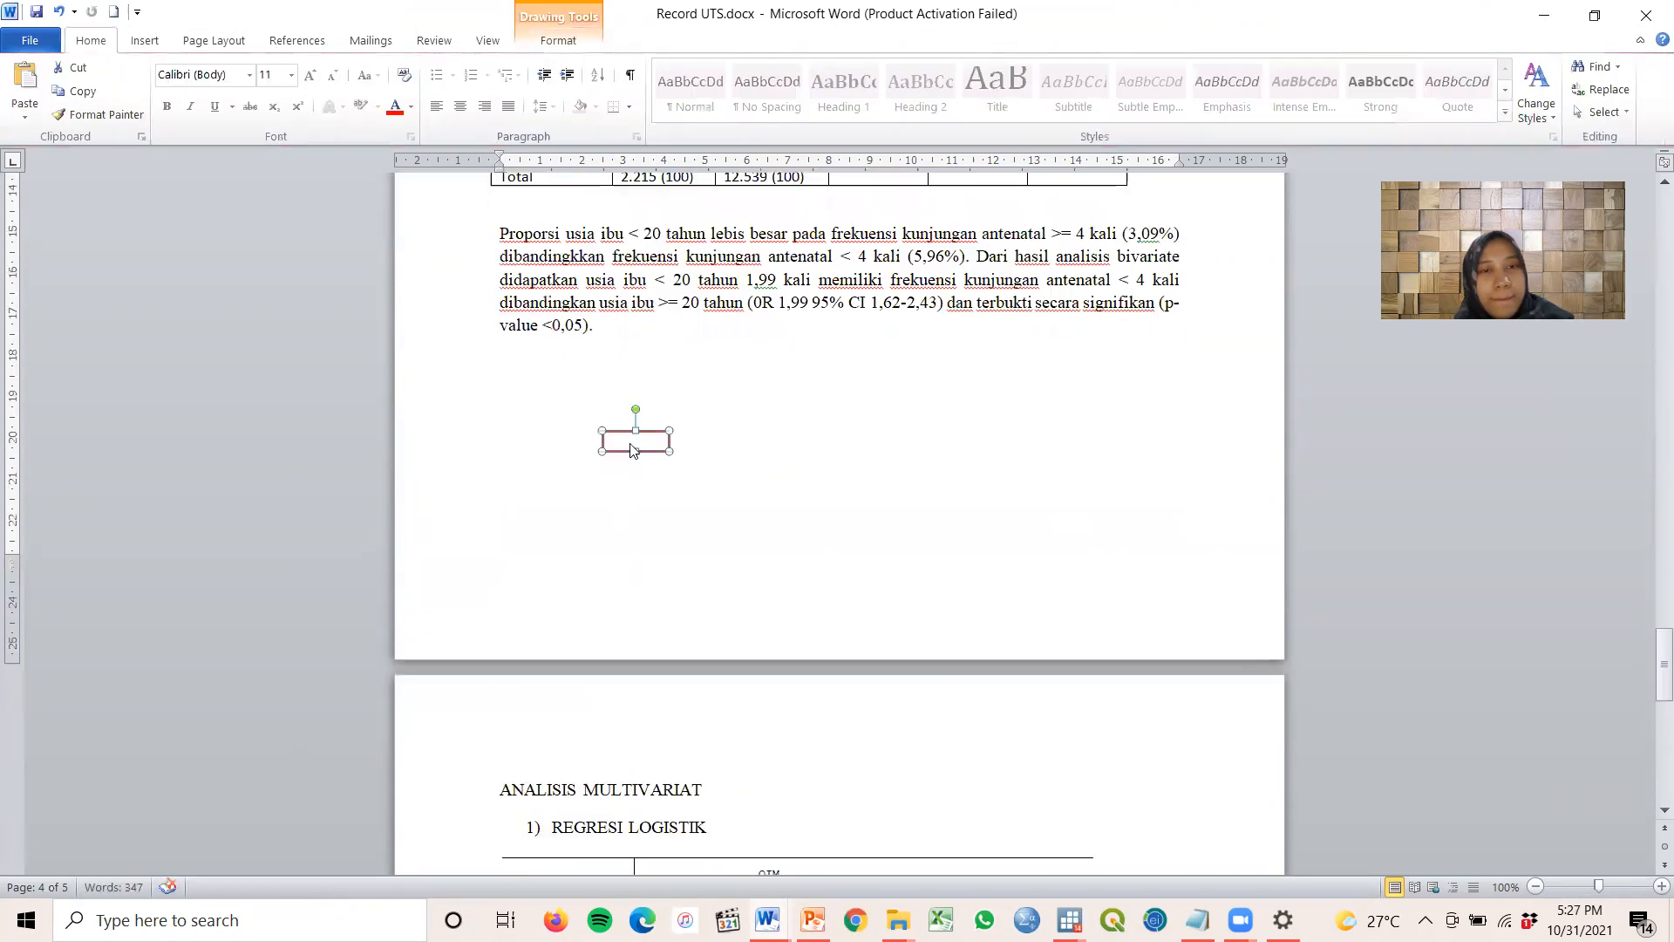
drag(644, 448, 706, 414)
scroll(715, 436, down, 7)
scroll(954, 779, down, 2)
click(702, 681)
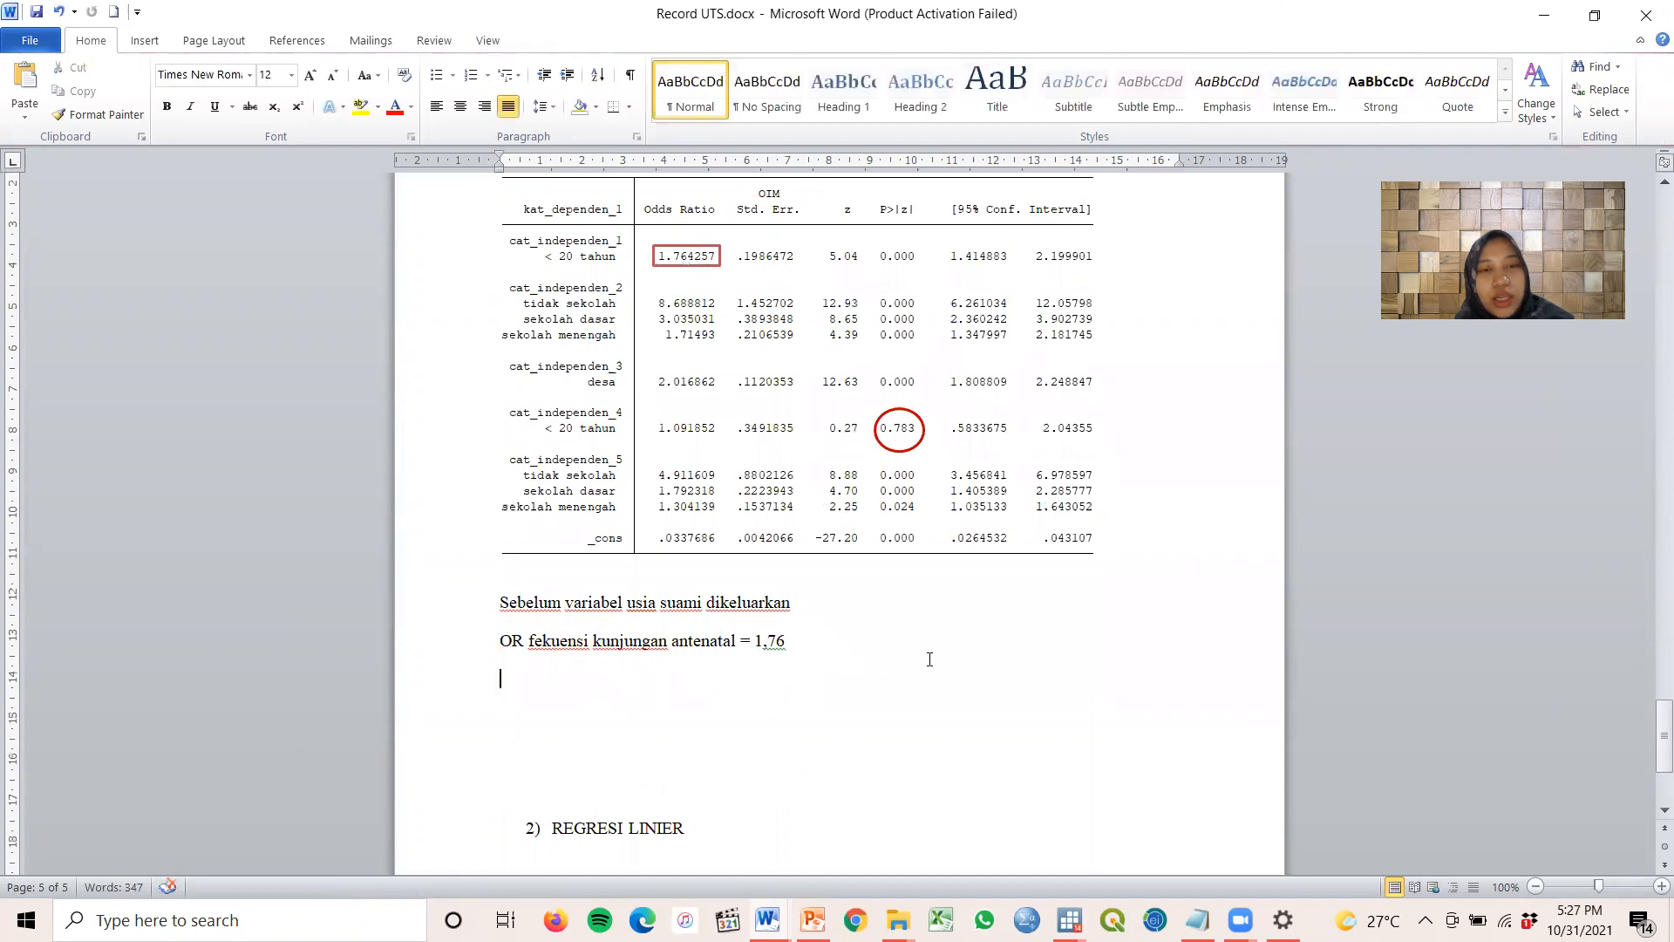
Switch to Stata and copy the last full glm command, with all five cat_independen variables, from the results into the command line
scroll(923, 665, down, 3)
mouse_move(1067, 920)
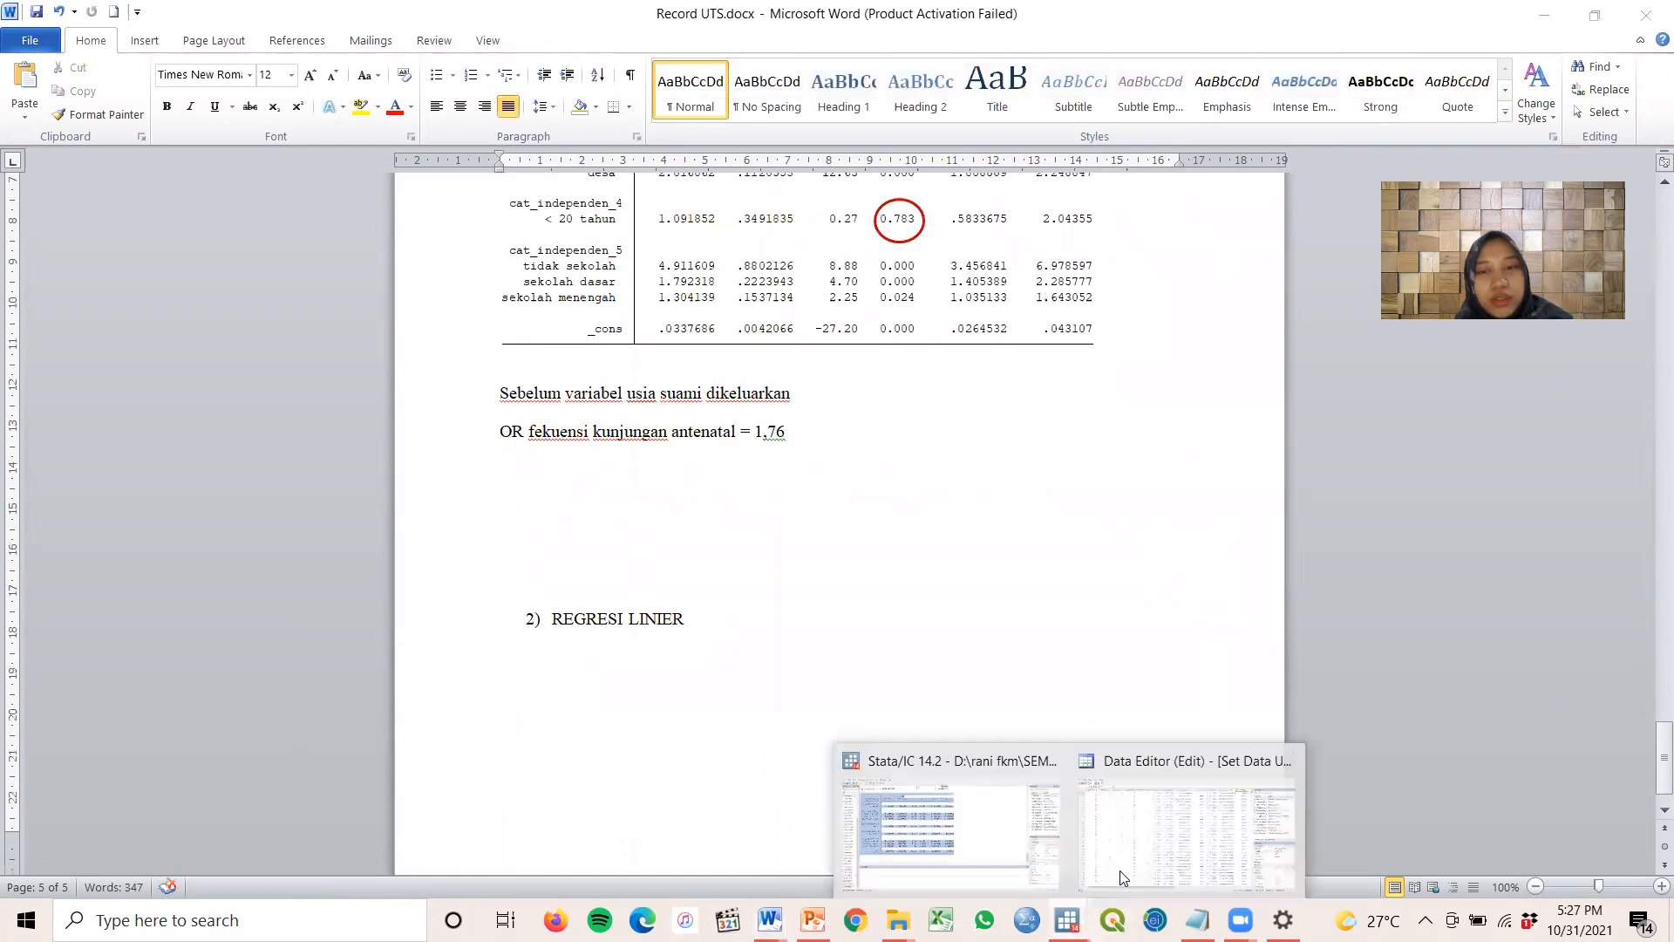
click(988, 833)
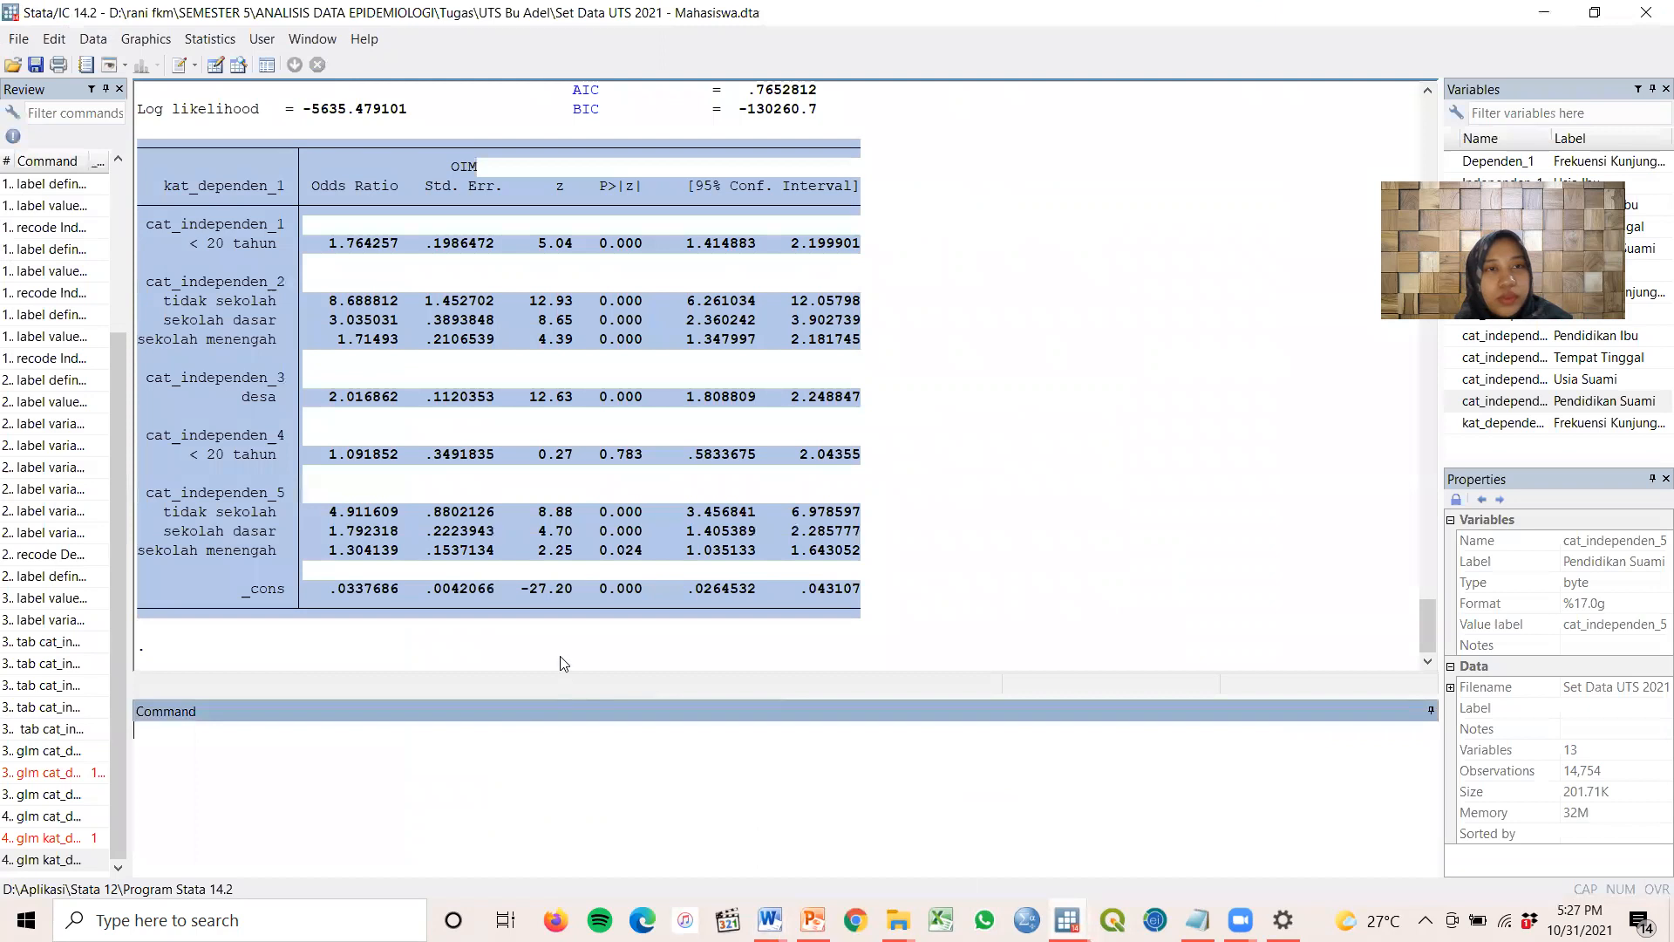
scroll(560, 664, up, 5)
drag(154, 166, 1419, 174)
key(ctrl+c)
right_click(1414, 173)
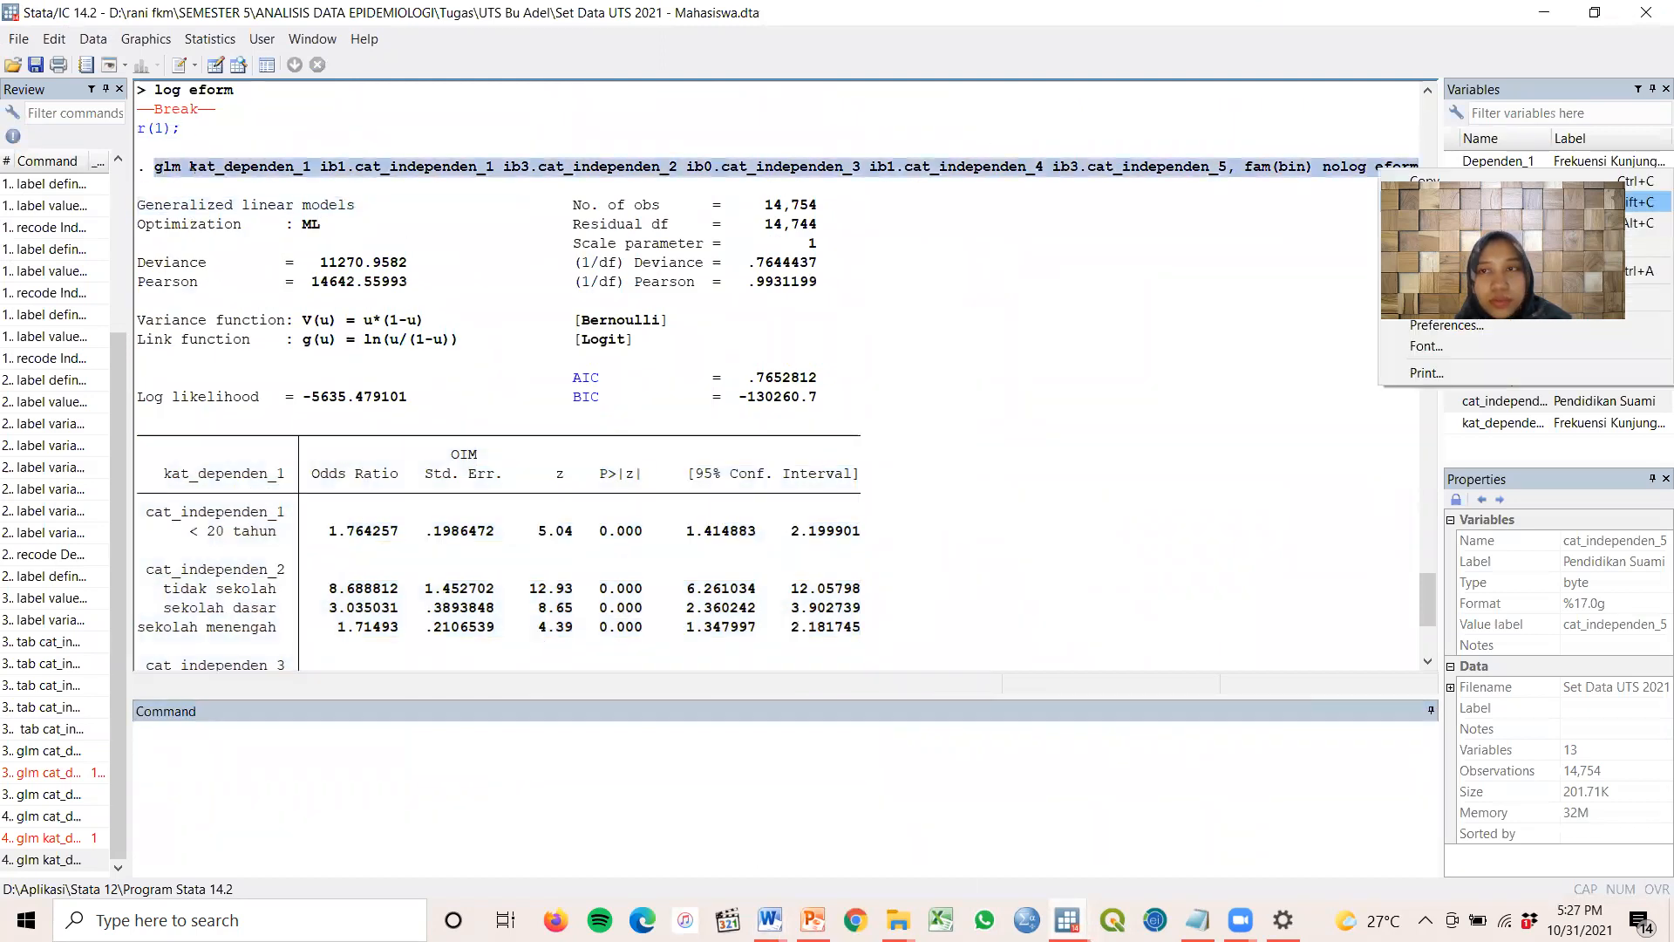
click(286, 737)
key(ctrl+v)
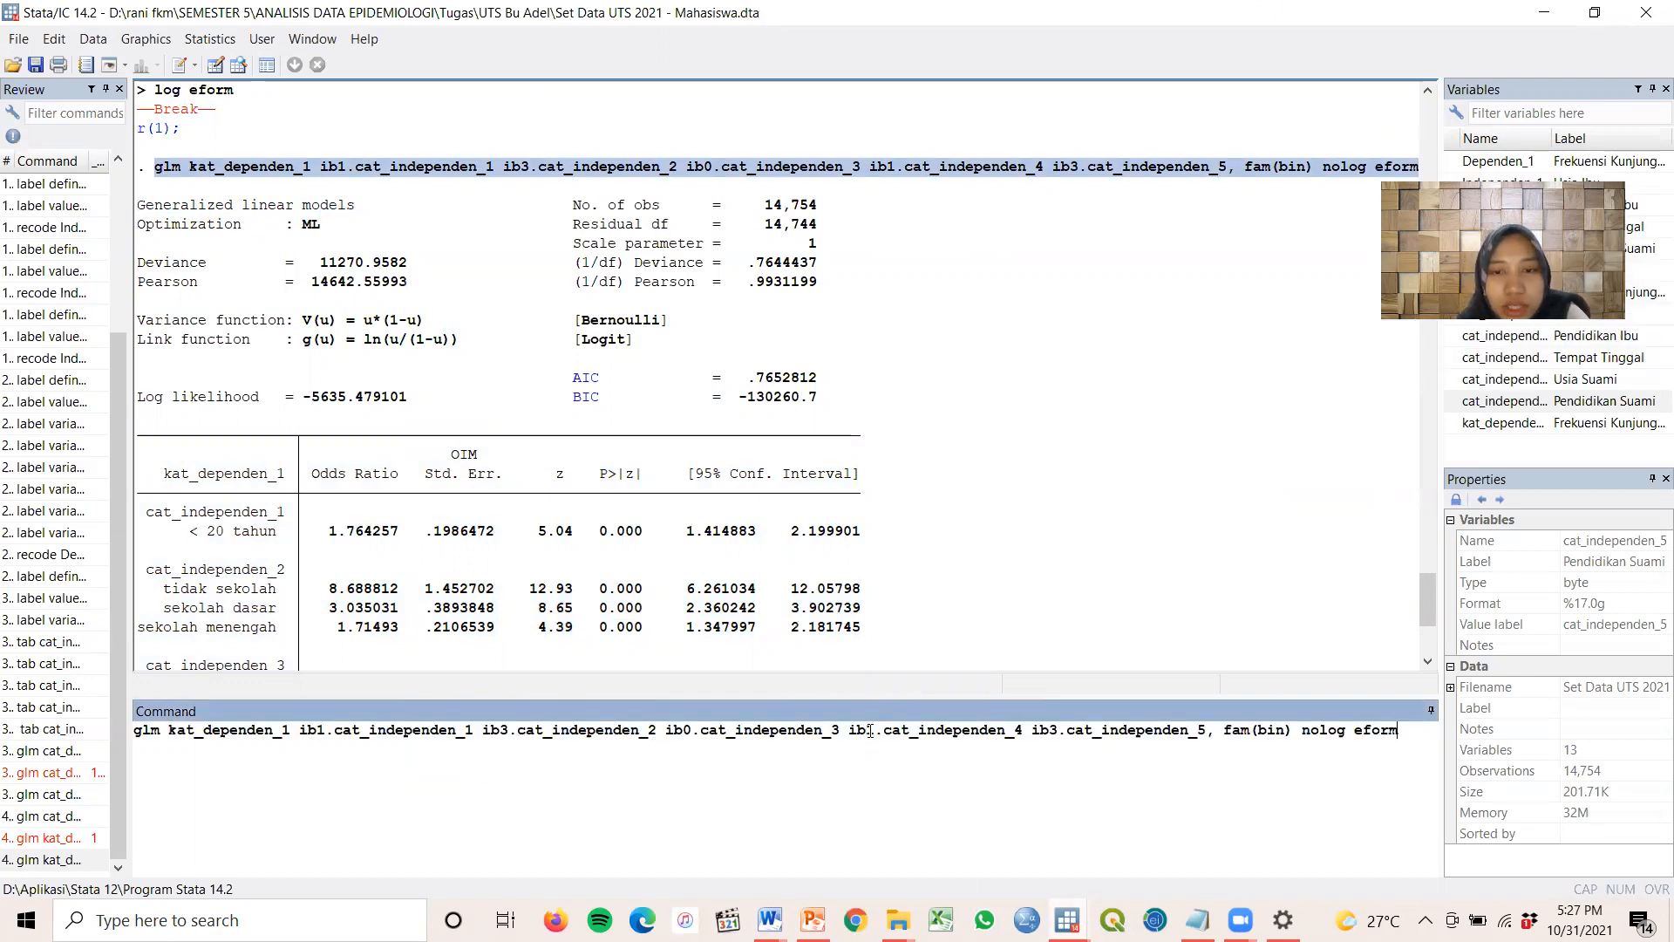
Check the logistic regression table in Word, return to Stata, remove ib1.cat_independen_4 from the glm command and run it
mouse_move(769, 920)
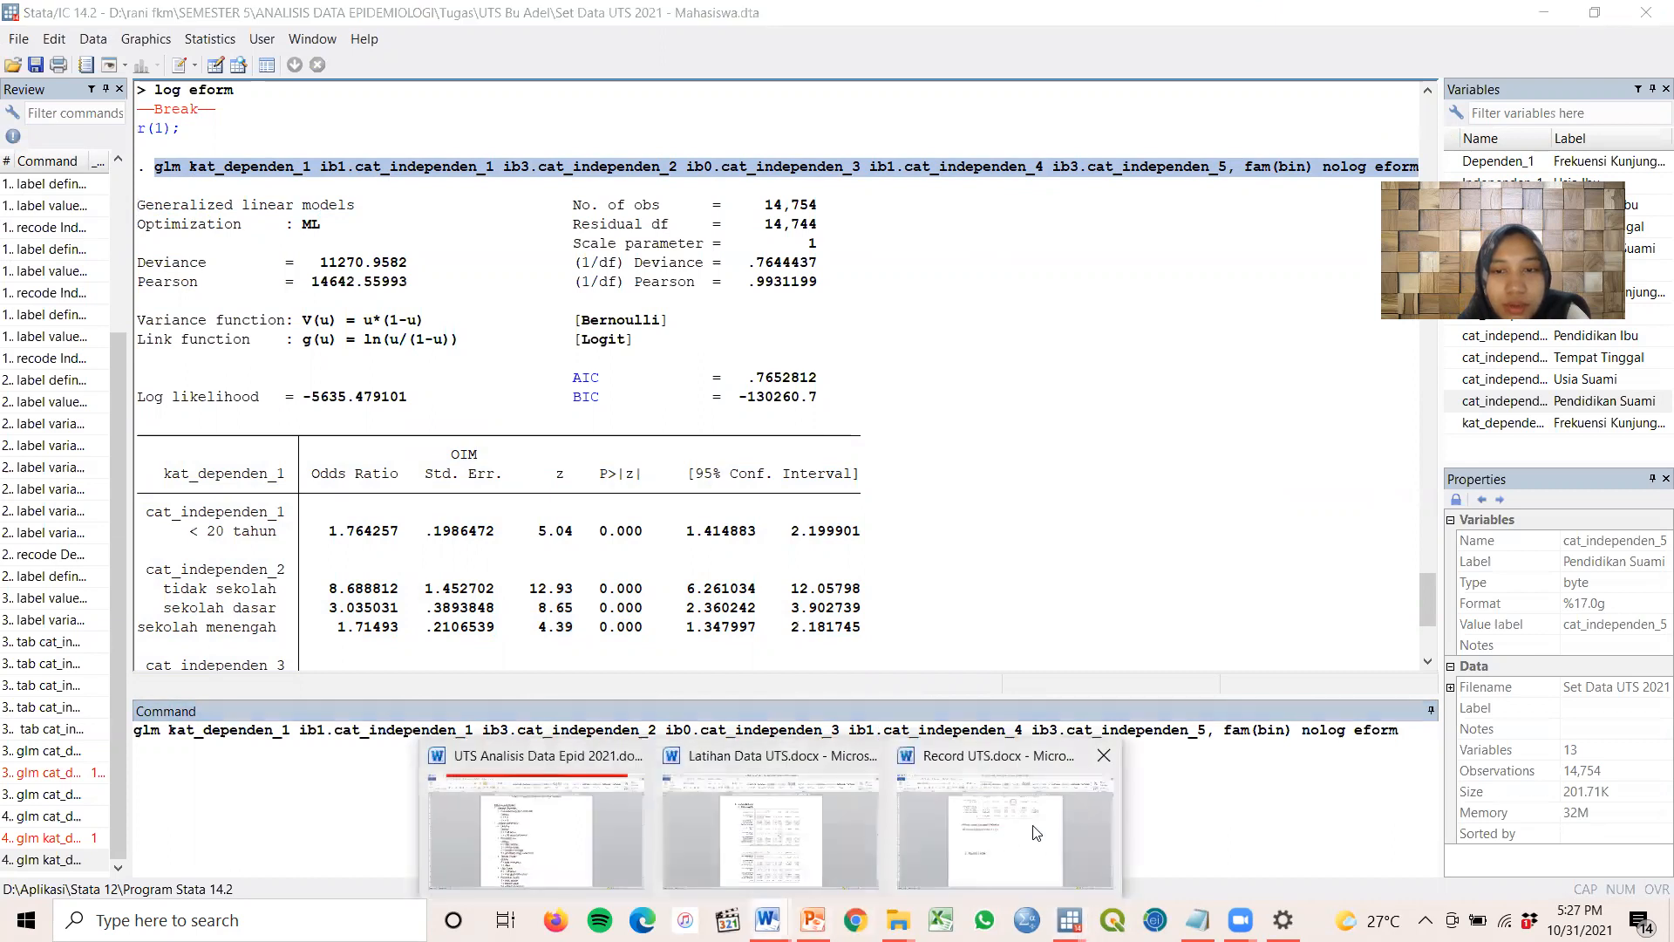
click(1016, 837)
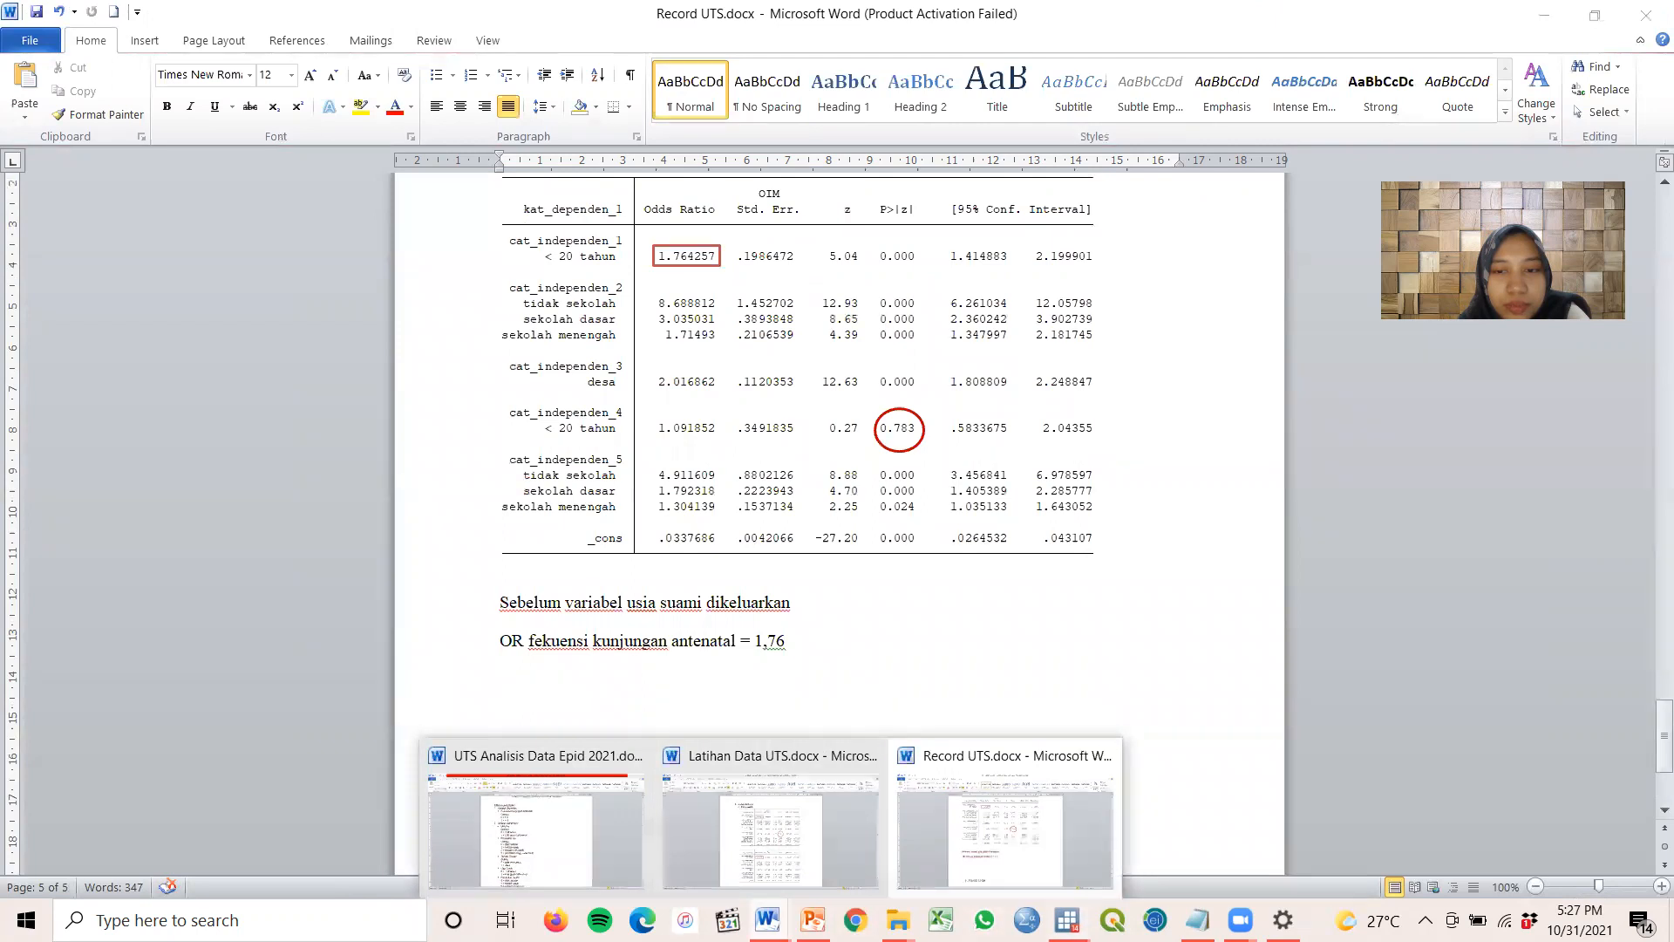
mouse_move(1067, 920)
click(856, 811)
drag(852, 729, 1025, 726)
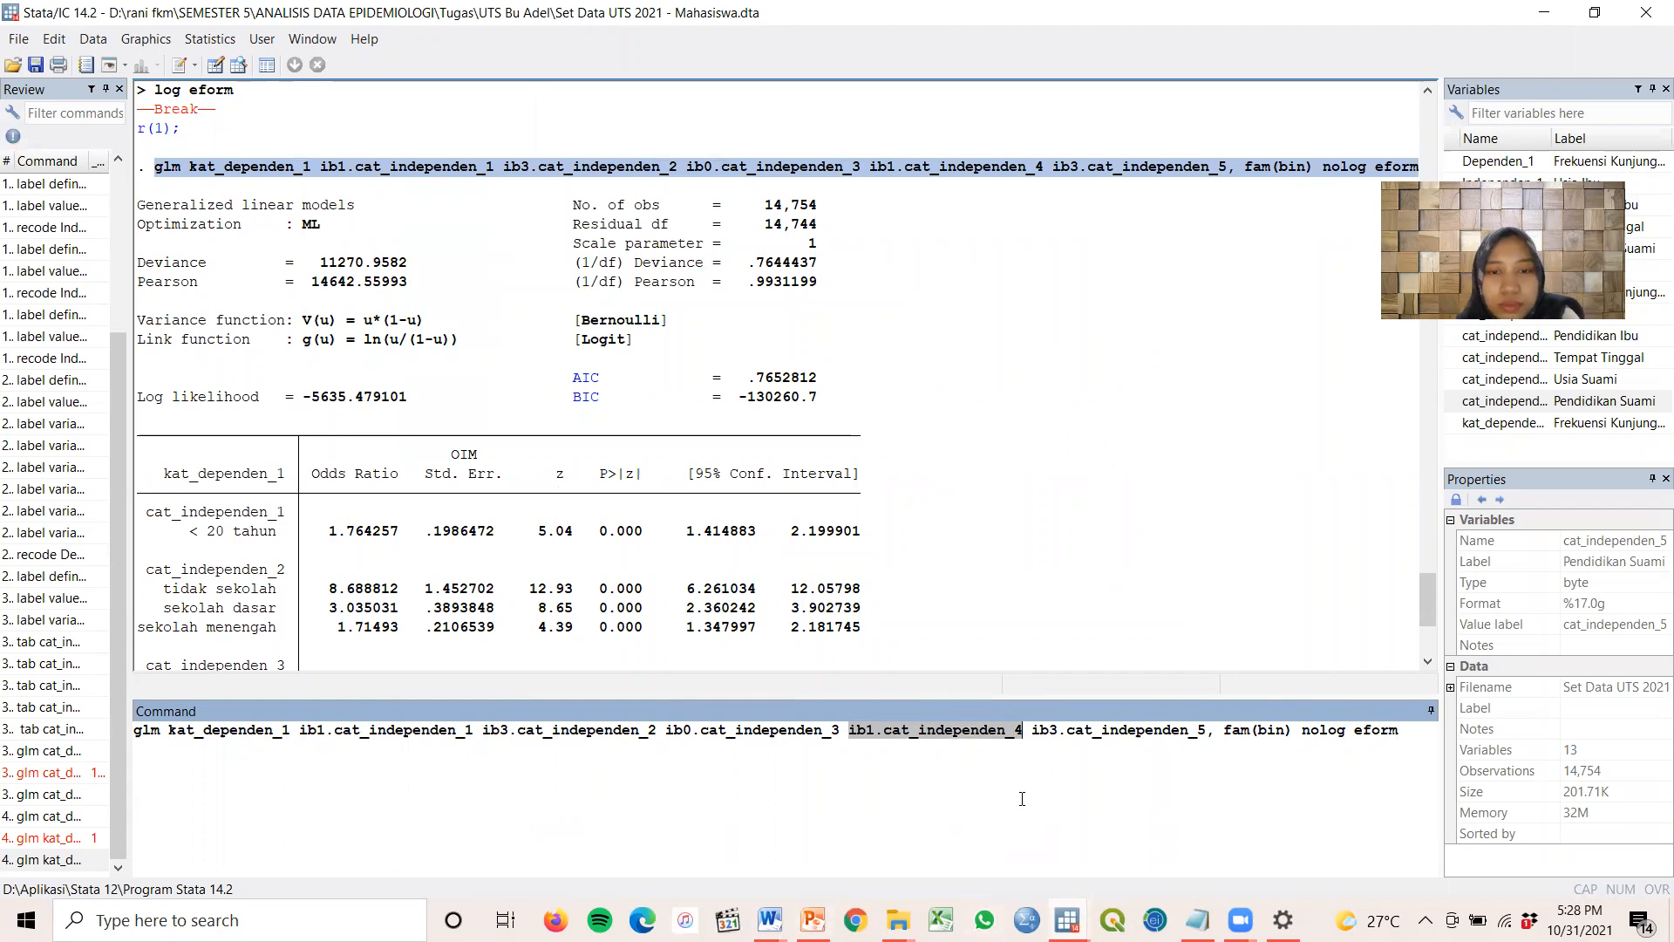
key(Delete)
key(BackSpace)
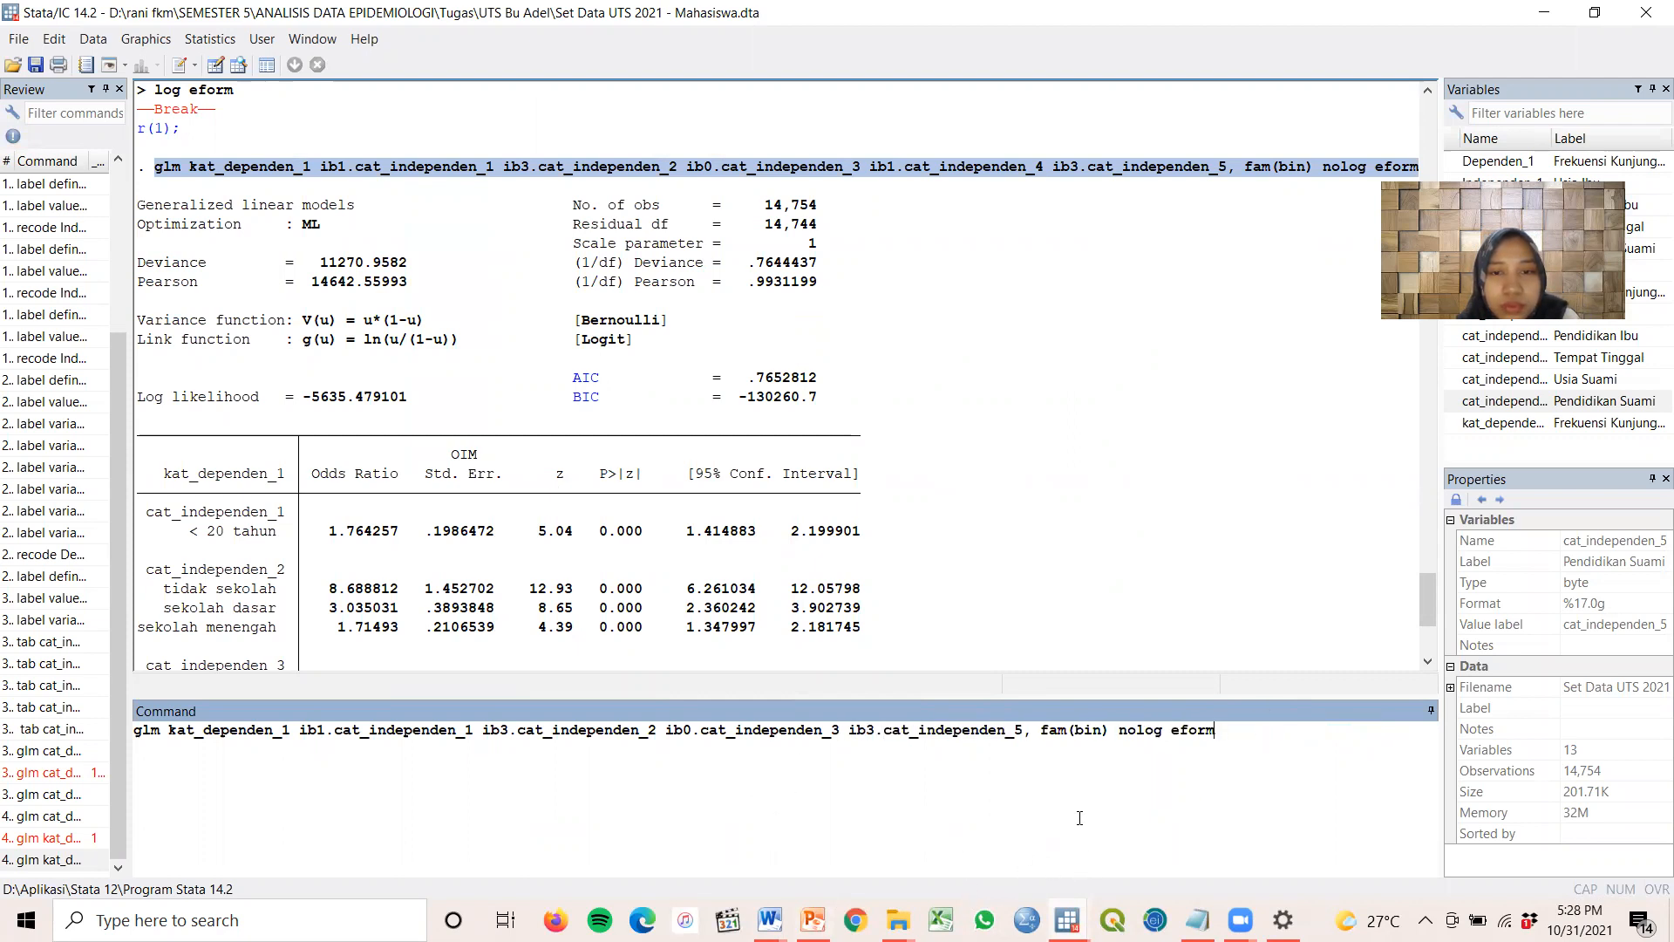
key(Return)
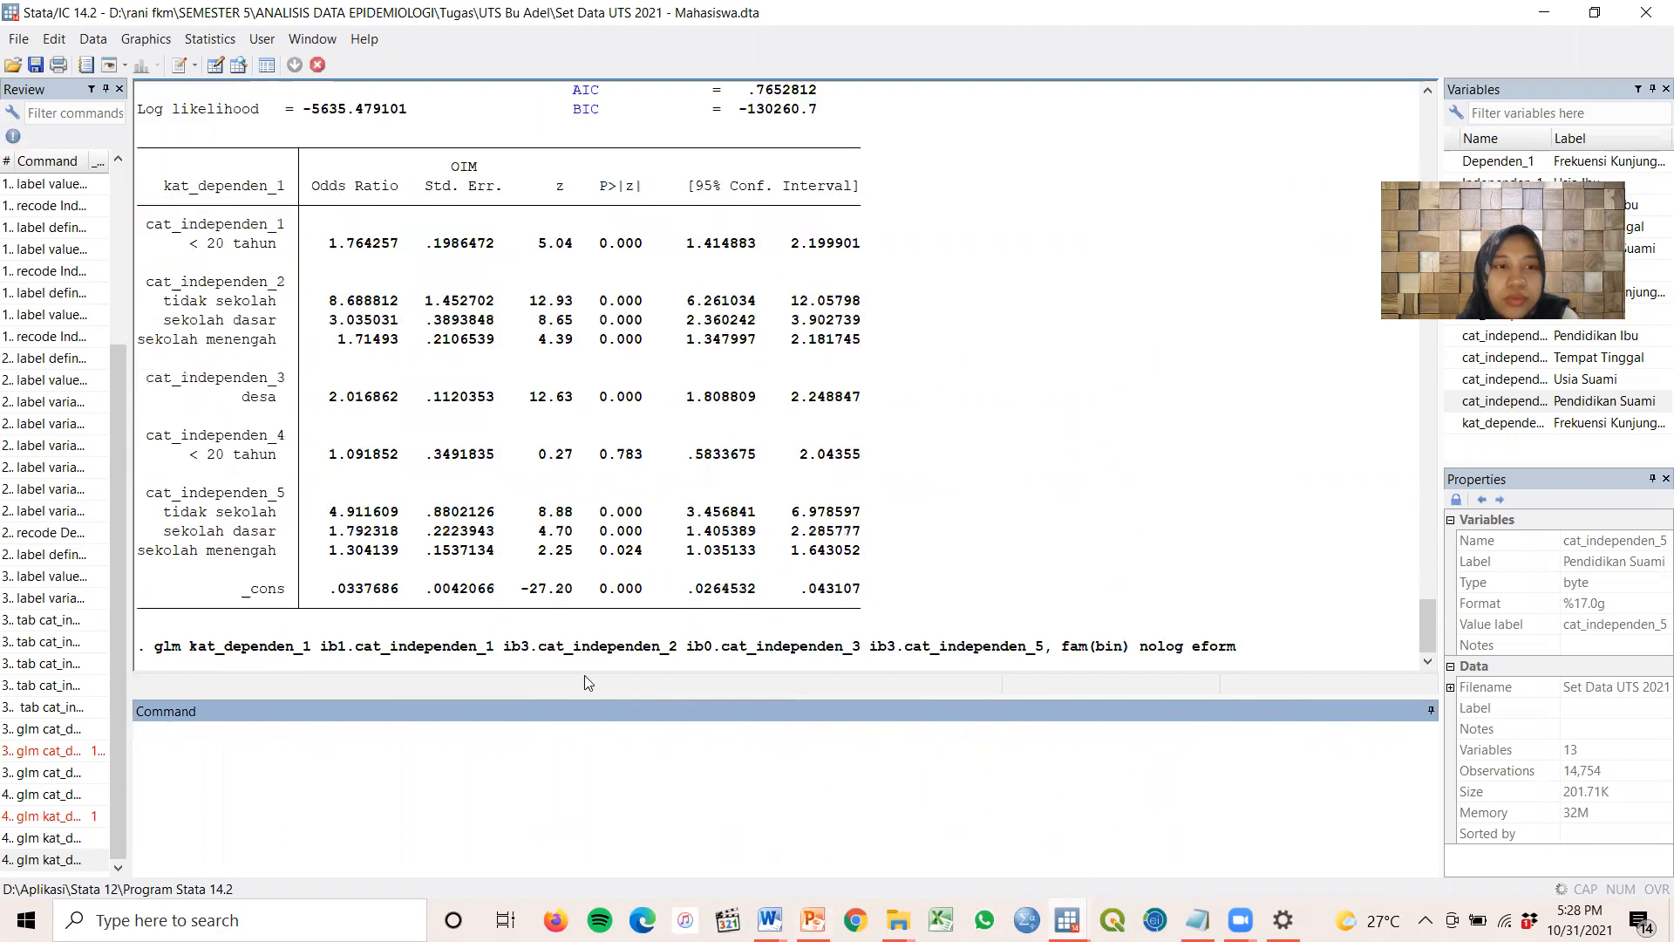
Copy the coefficient table of the reduced glm model as a picture
click(194, 650)
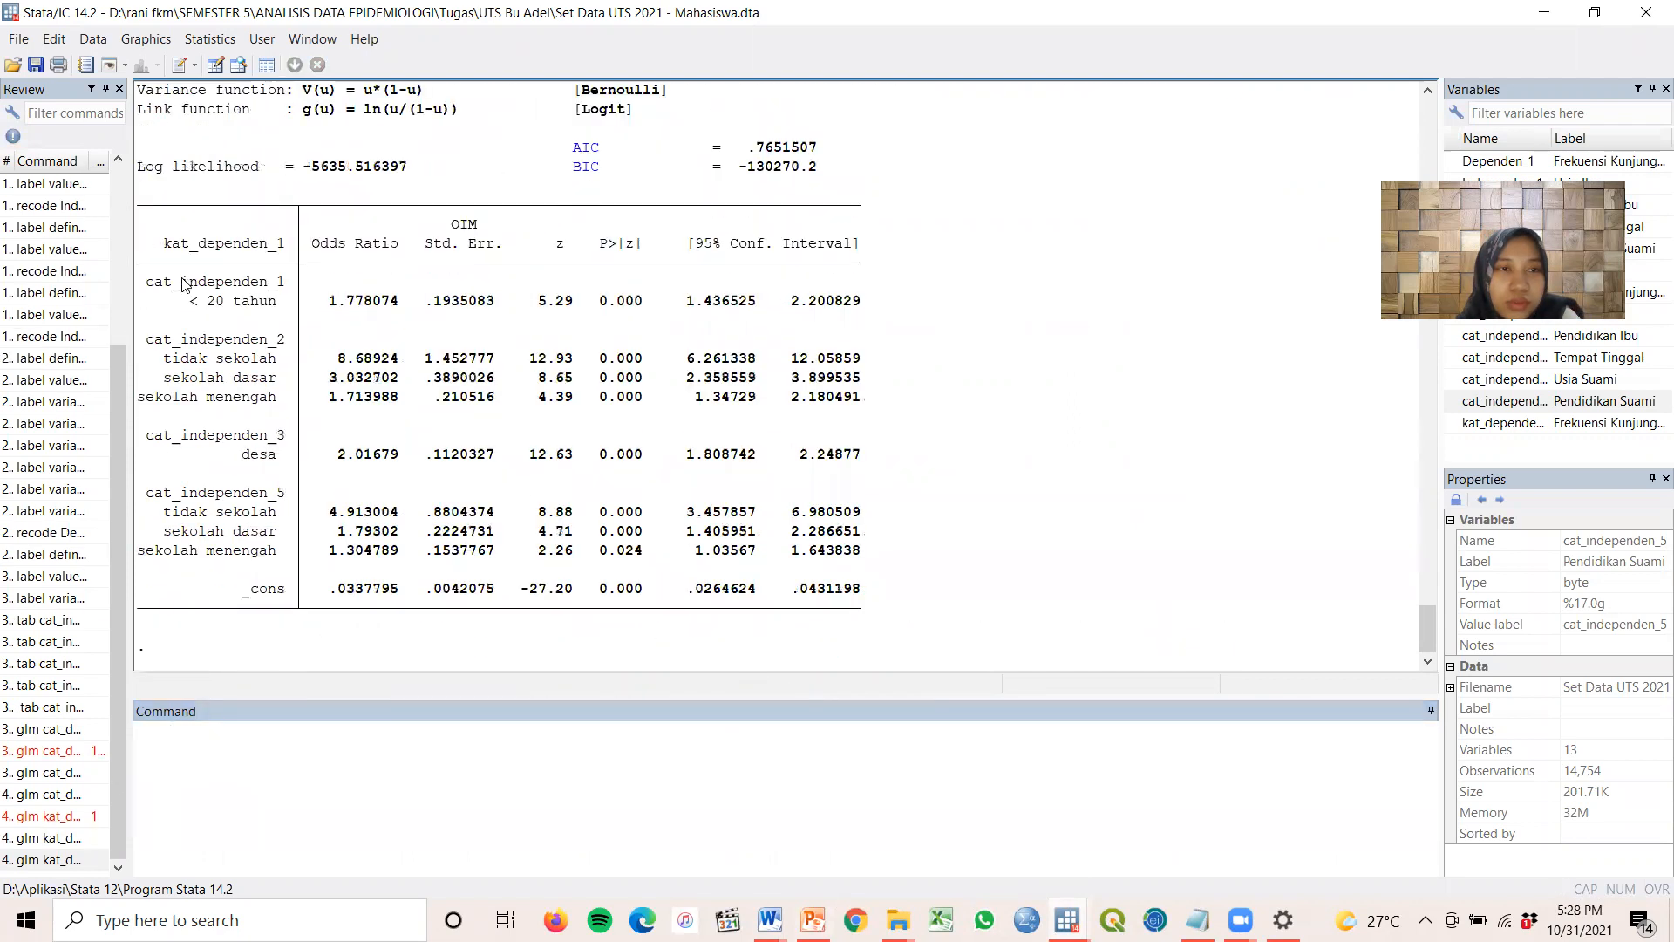
drag(150, 198, 927, 621)
right_click(781, 546)
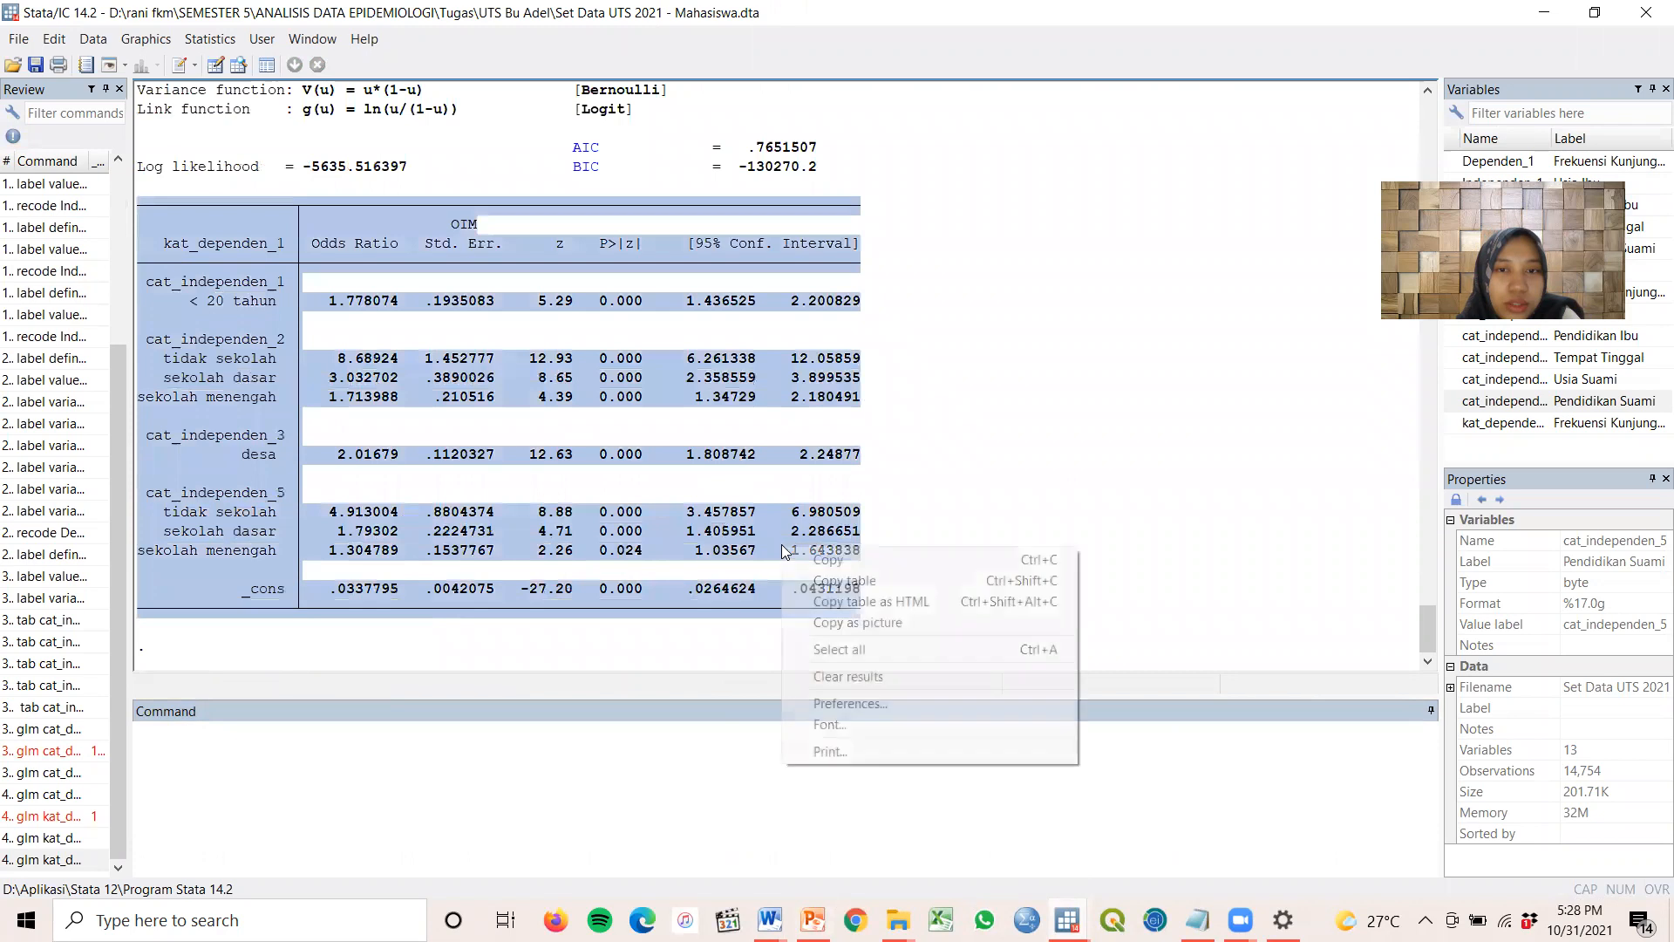
click(868, 624)
Switch to Record UTS.docx in Word and paste the table picture above the line "Sebelum variabel usia suami dikeluarkan"
click(768, 920)
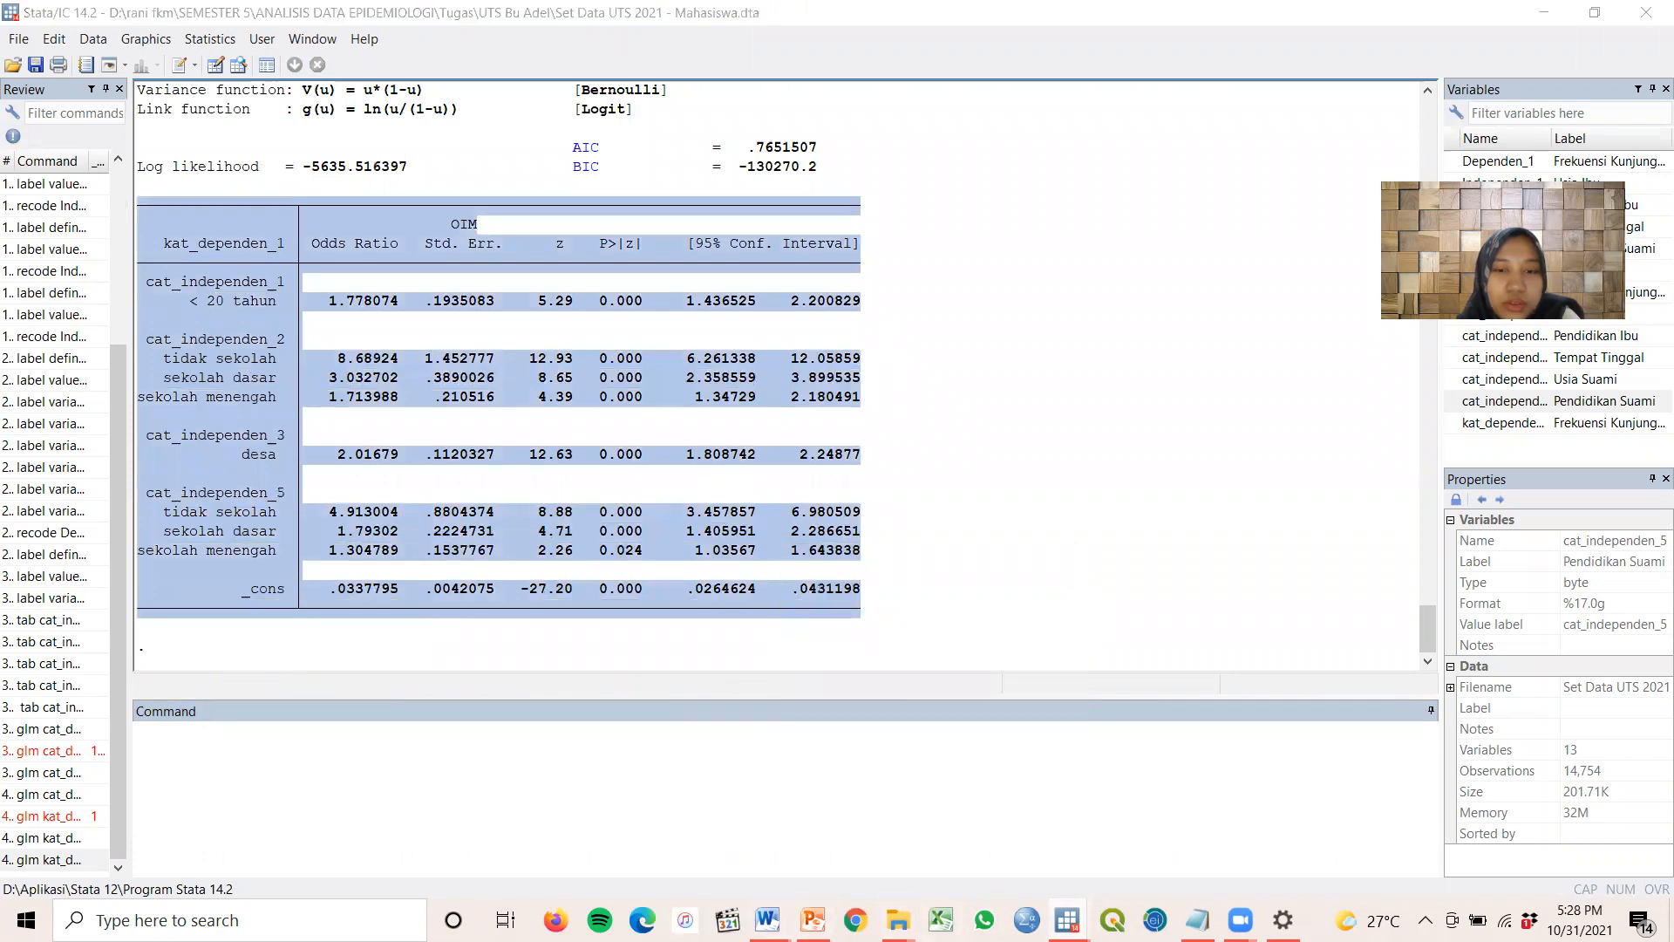
click(959, 845)
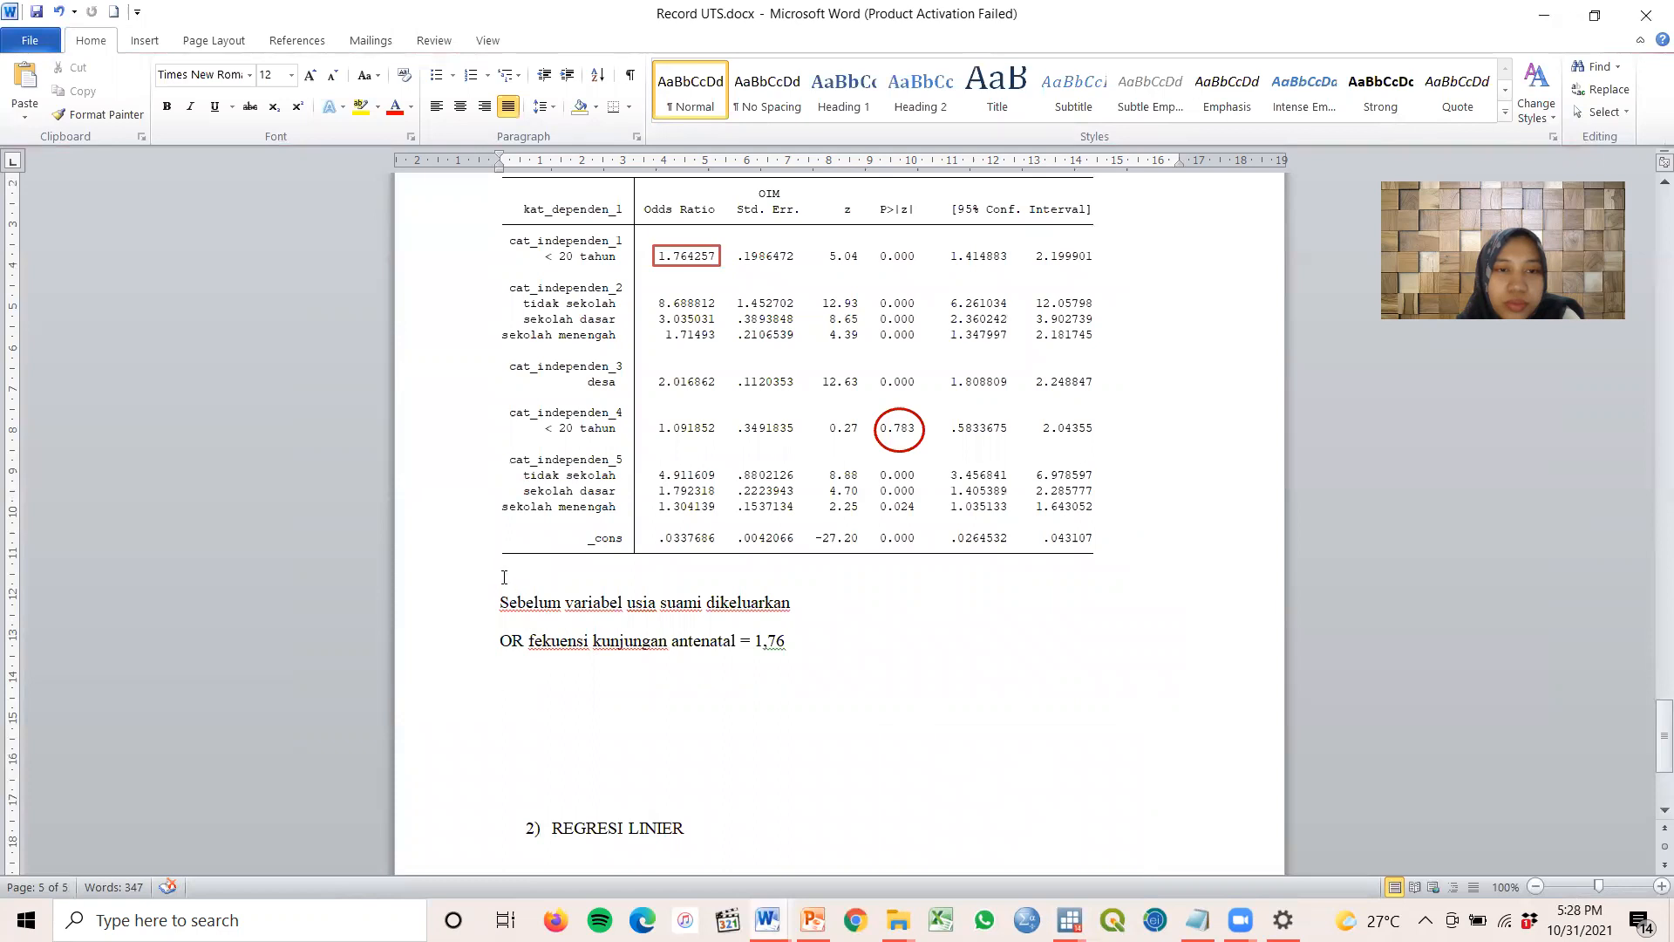
scroll(588, 604, up, 1)
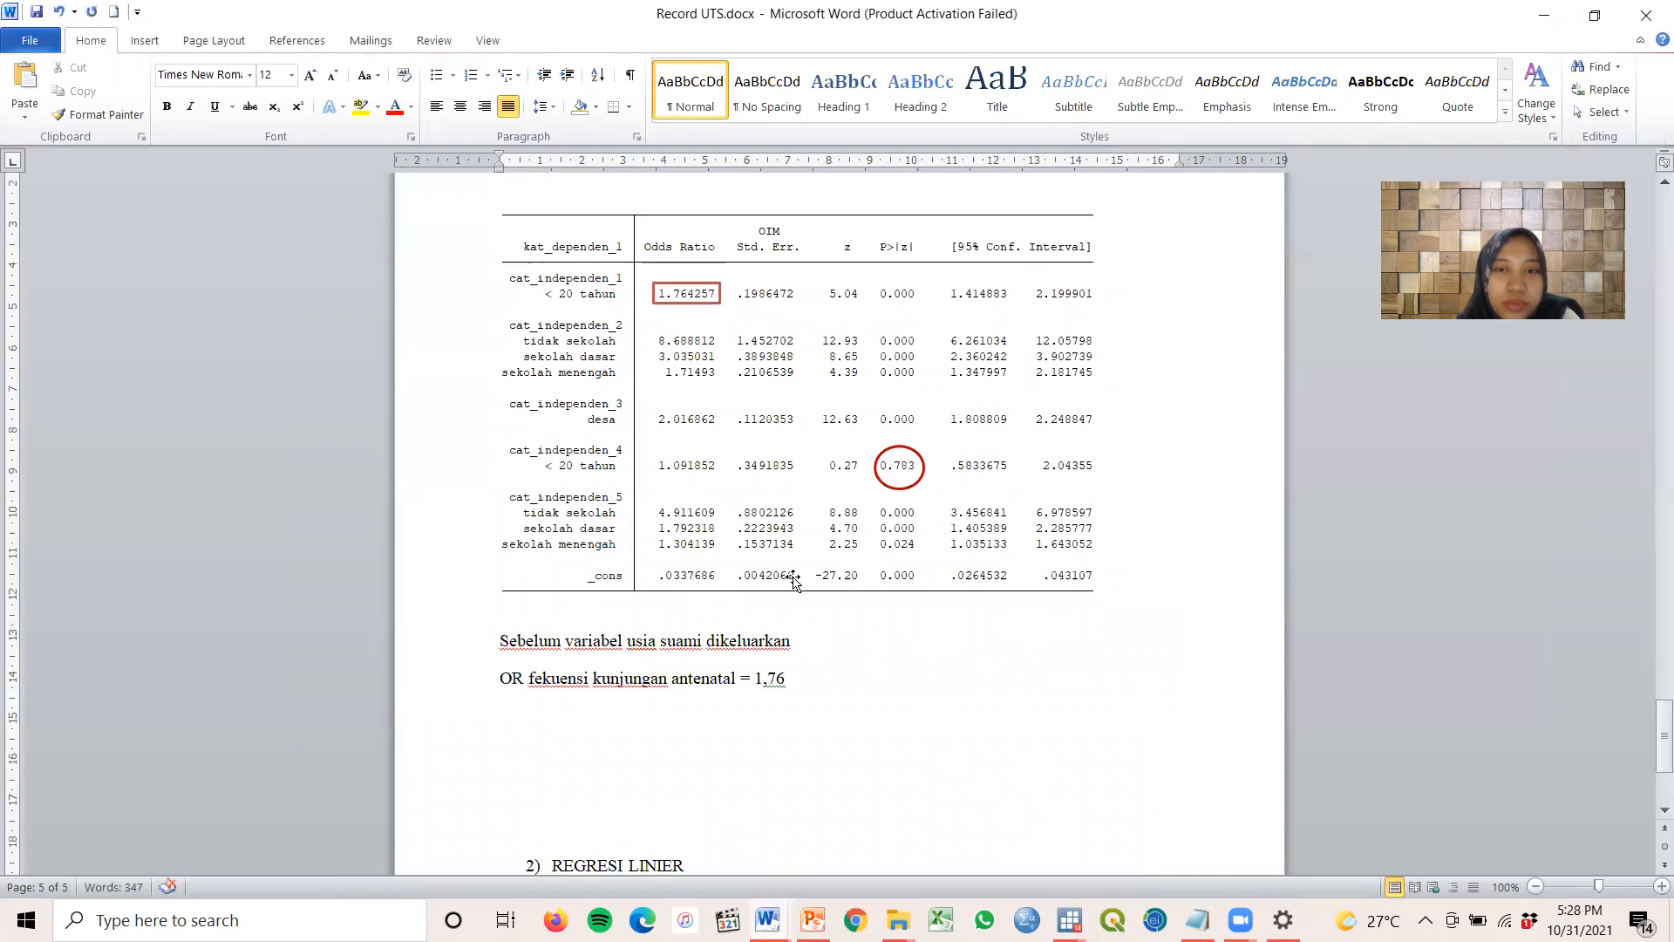
scroll(790, 577, down, 1)
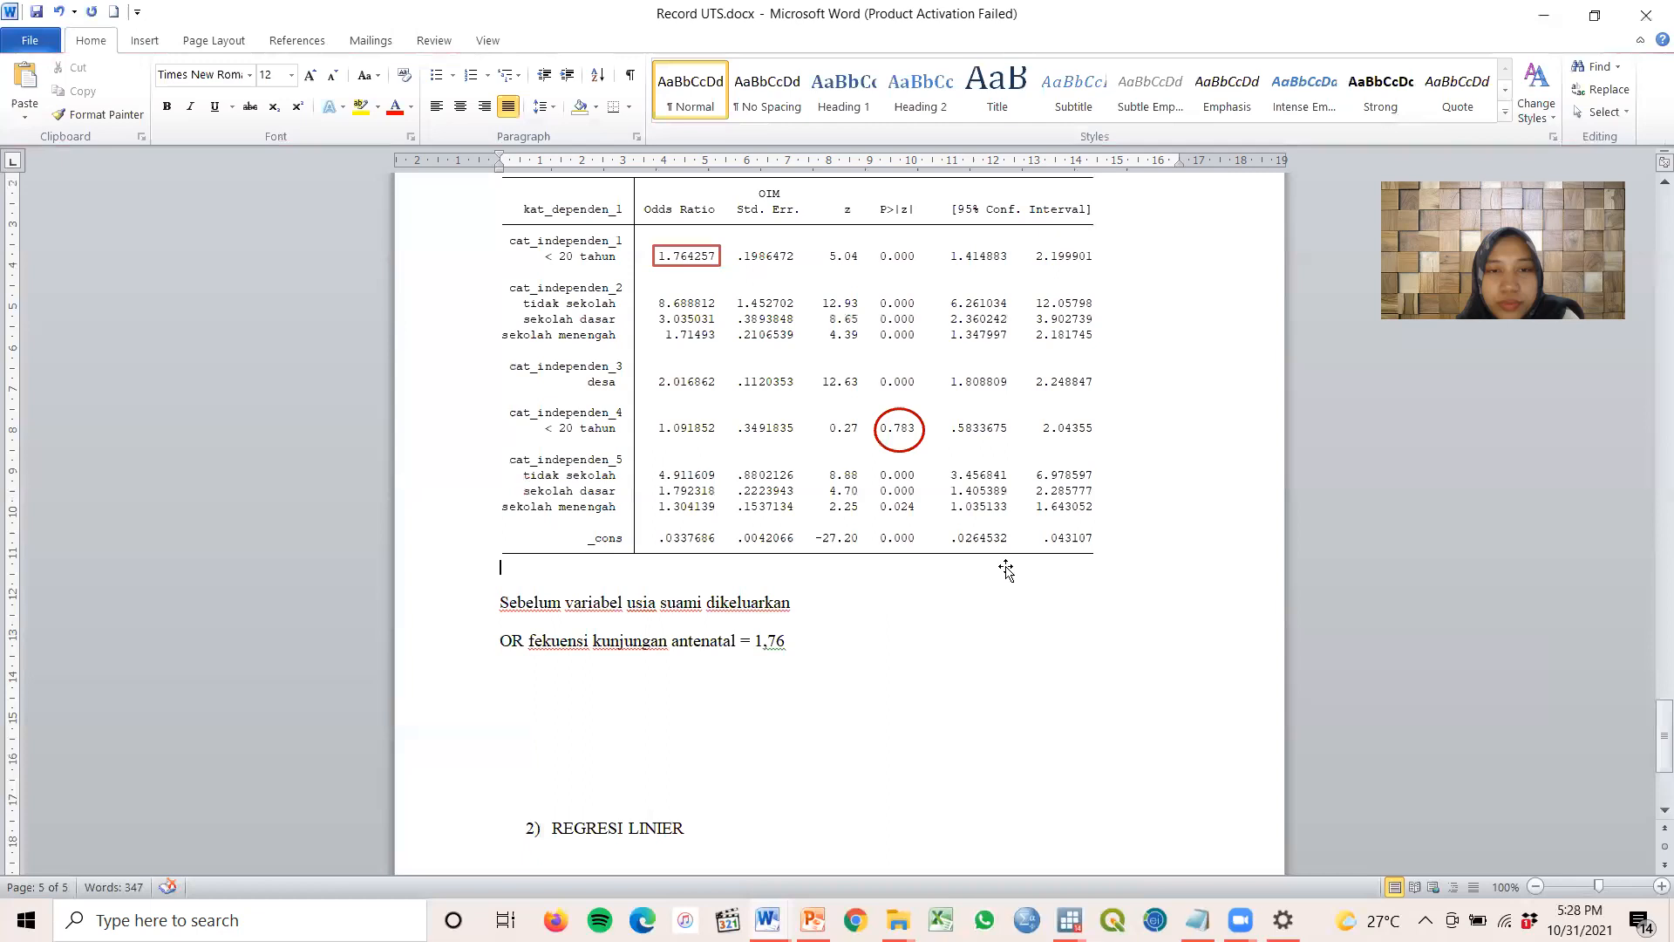
click(479, 604)
click(499, 602)
key(Return)
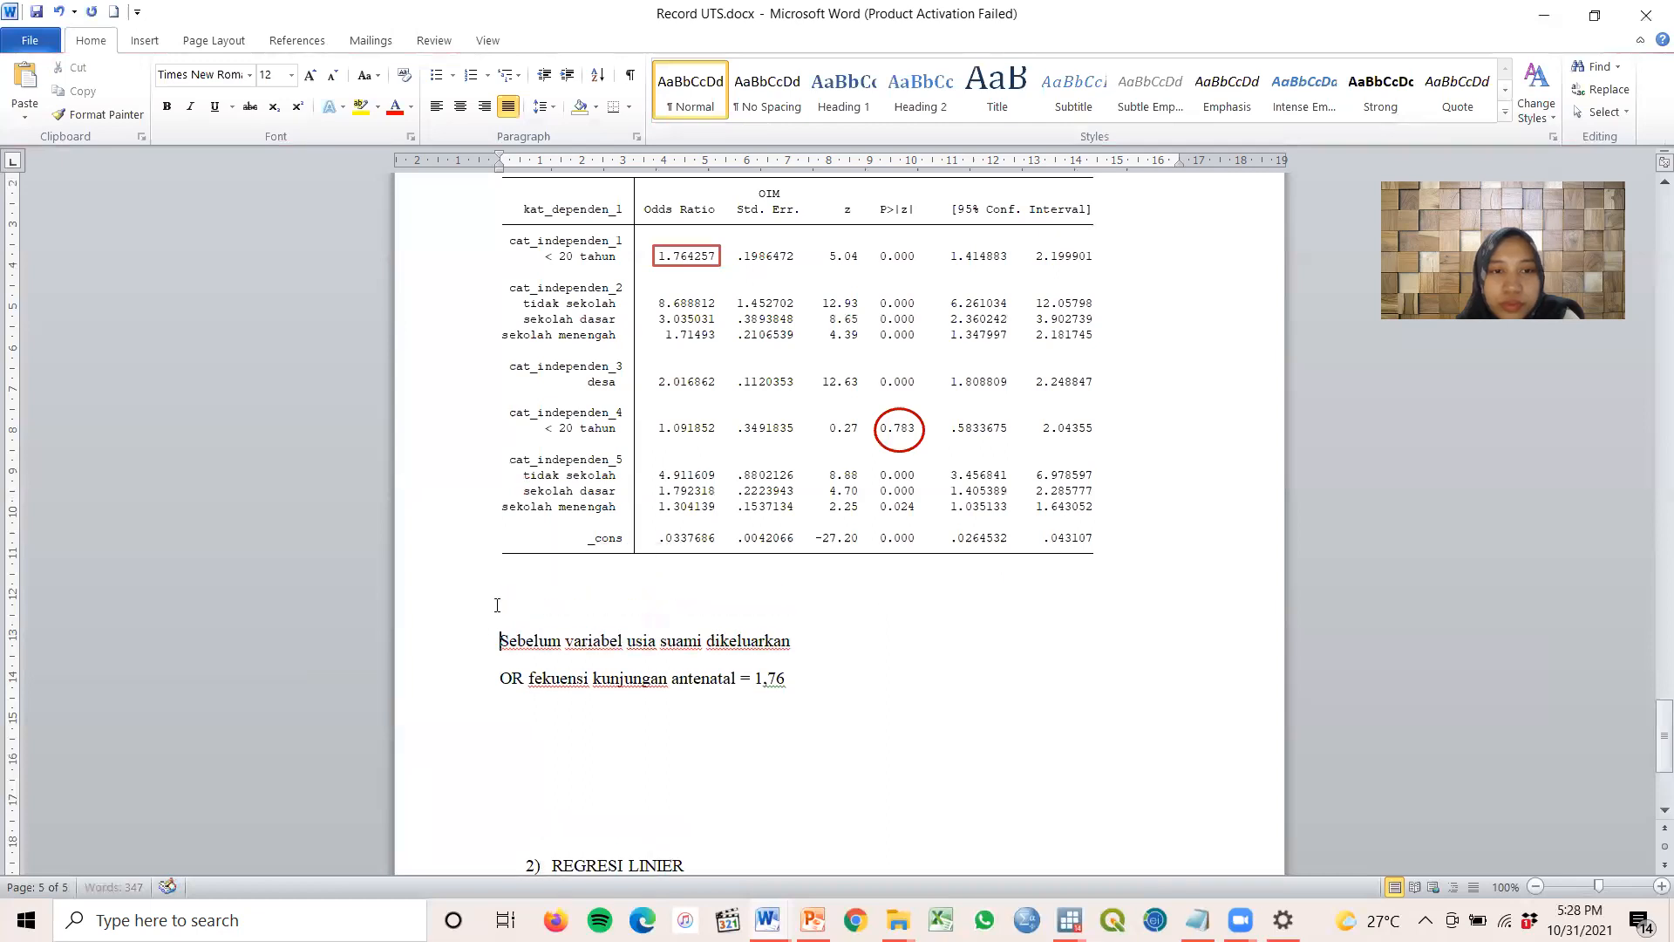
right_click(504, 598)
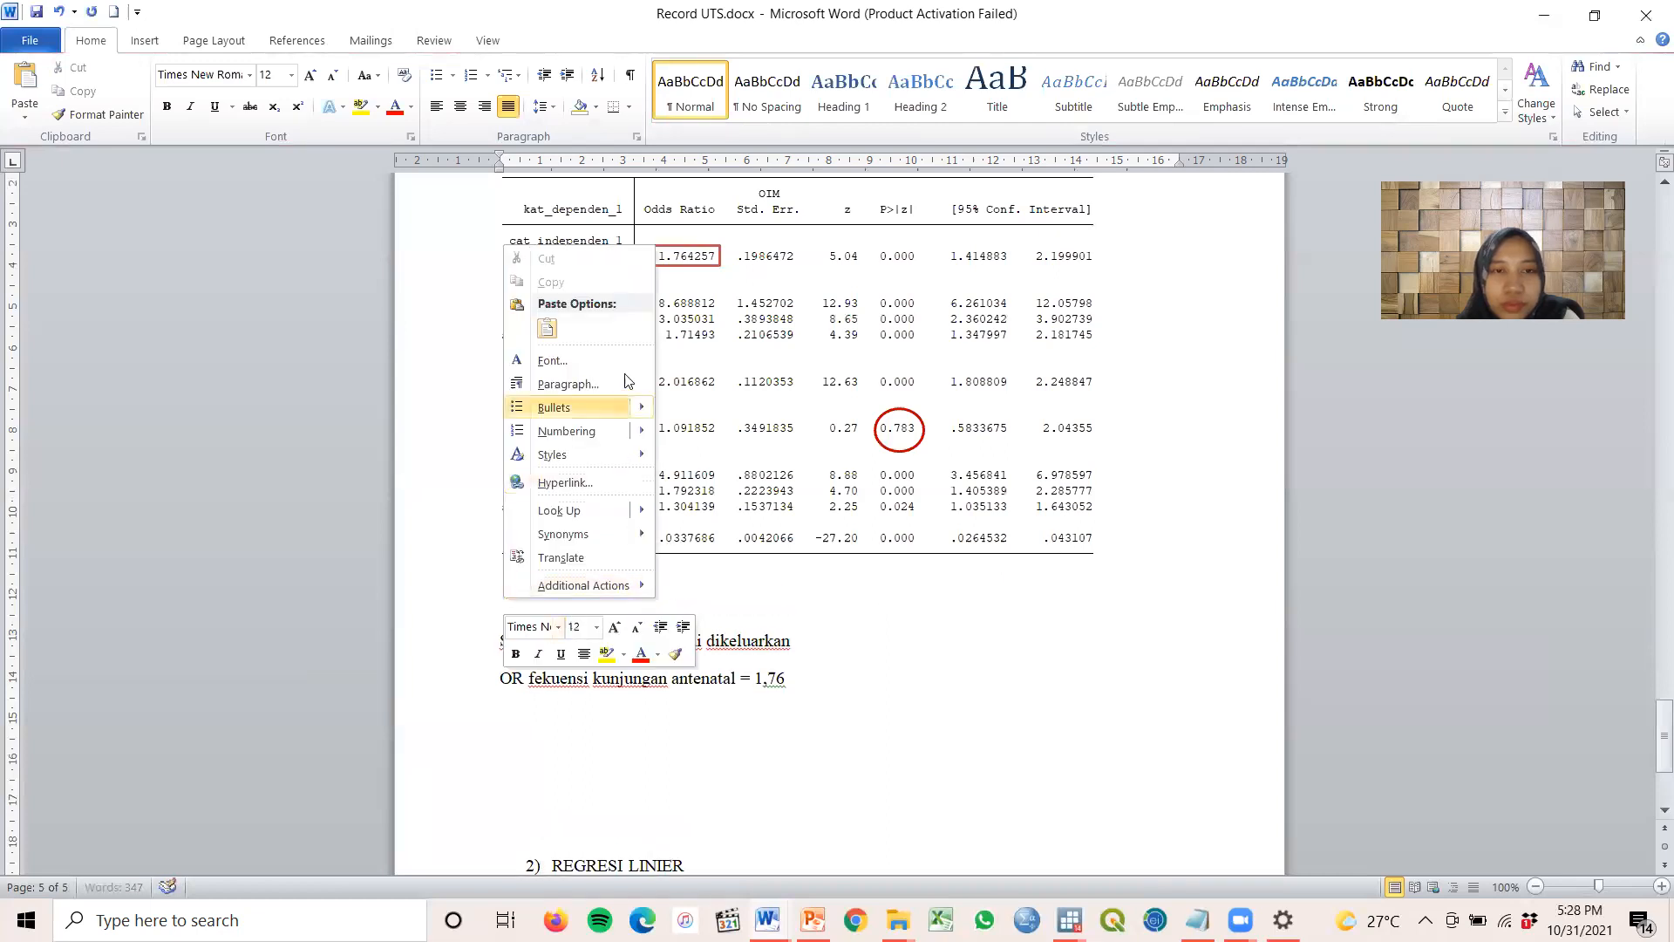
click(547, 330)
Crop the blank margin off the pasted table picture and enlarge it to match the first regression table
click(555, 40)
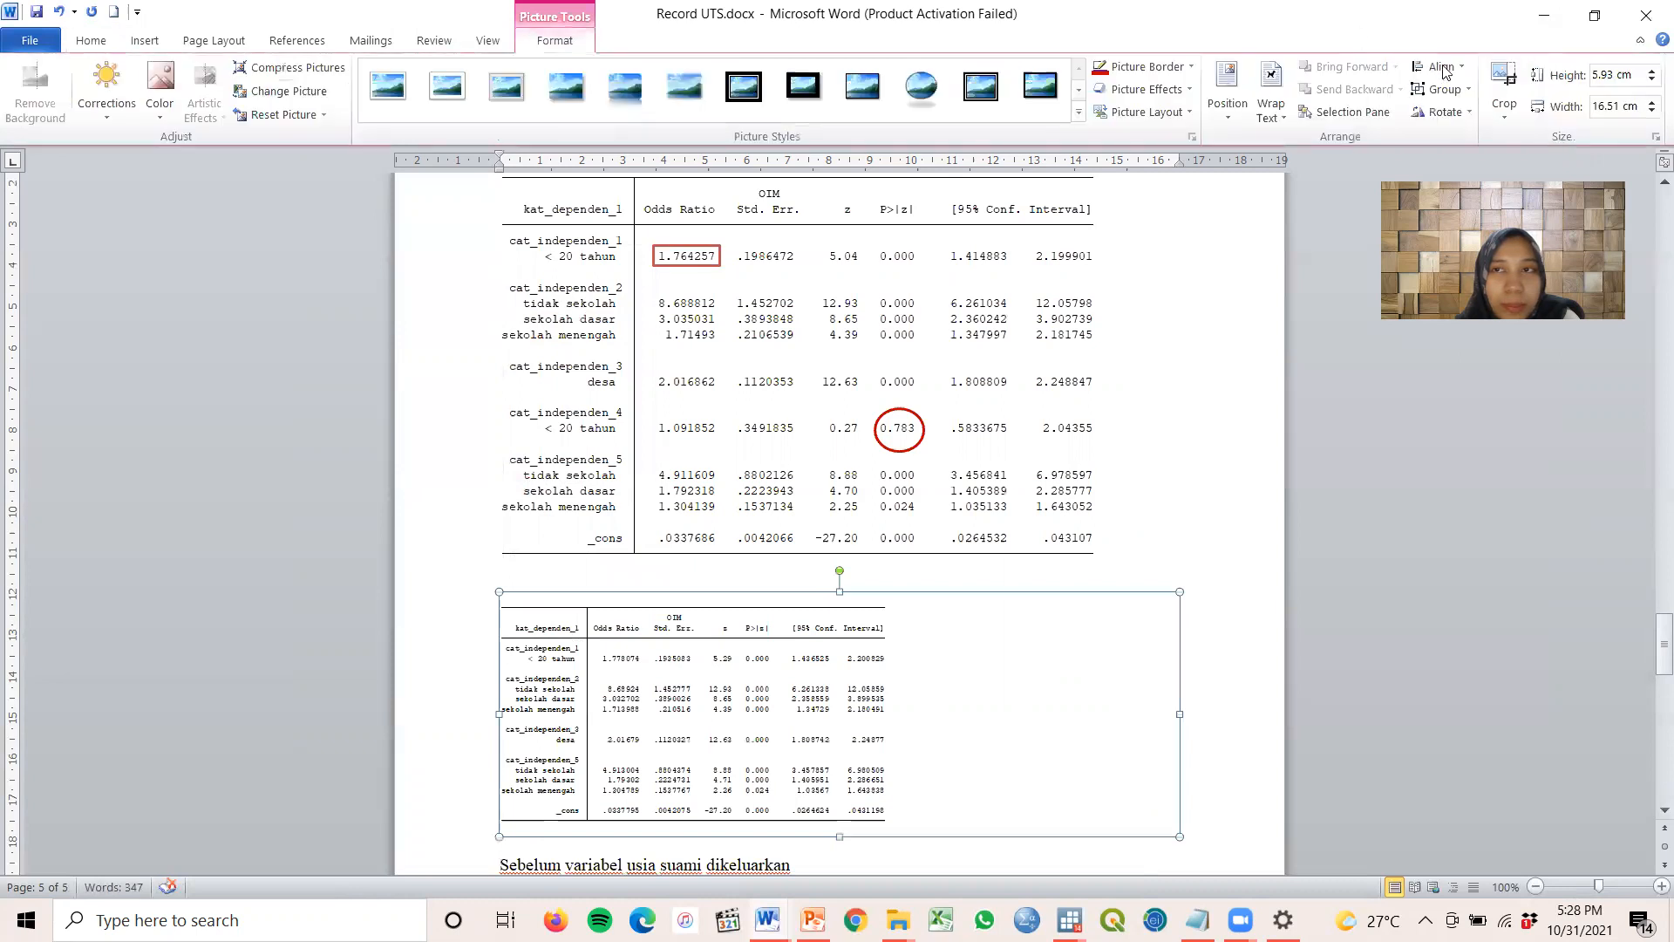
click(1500, 98)
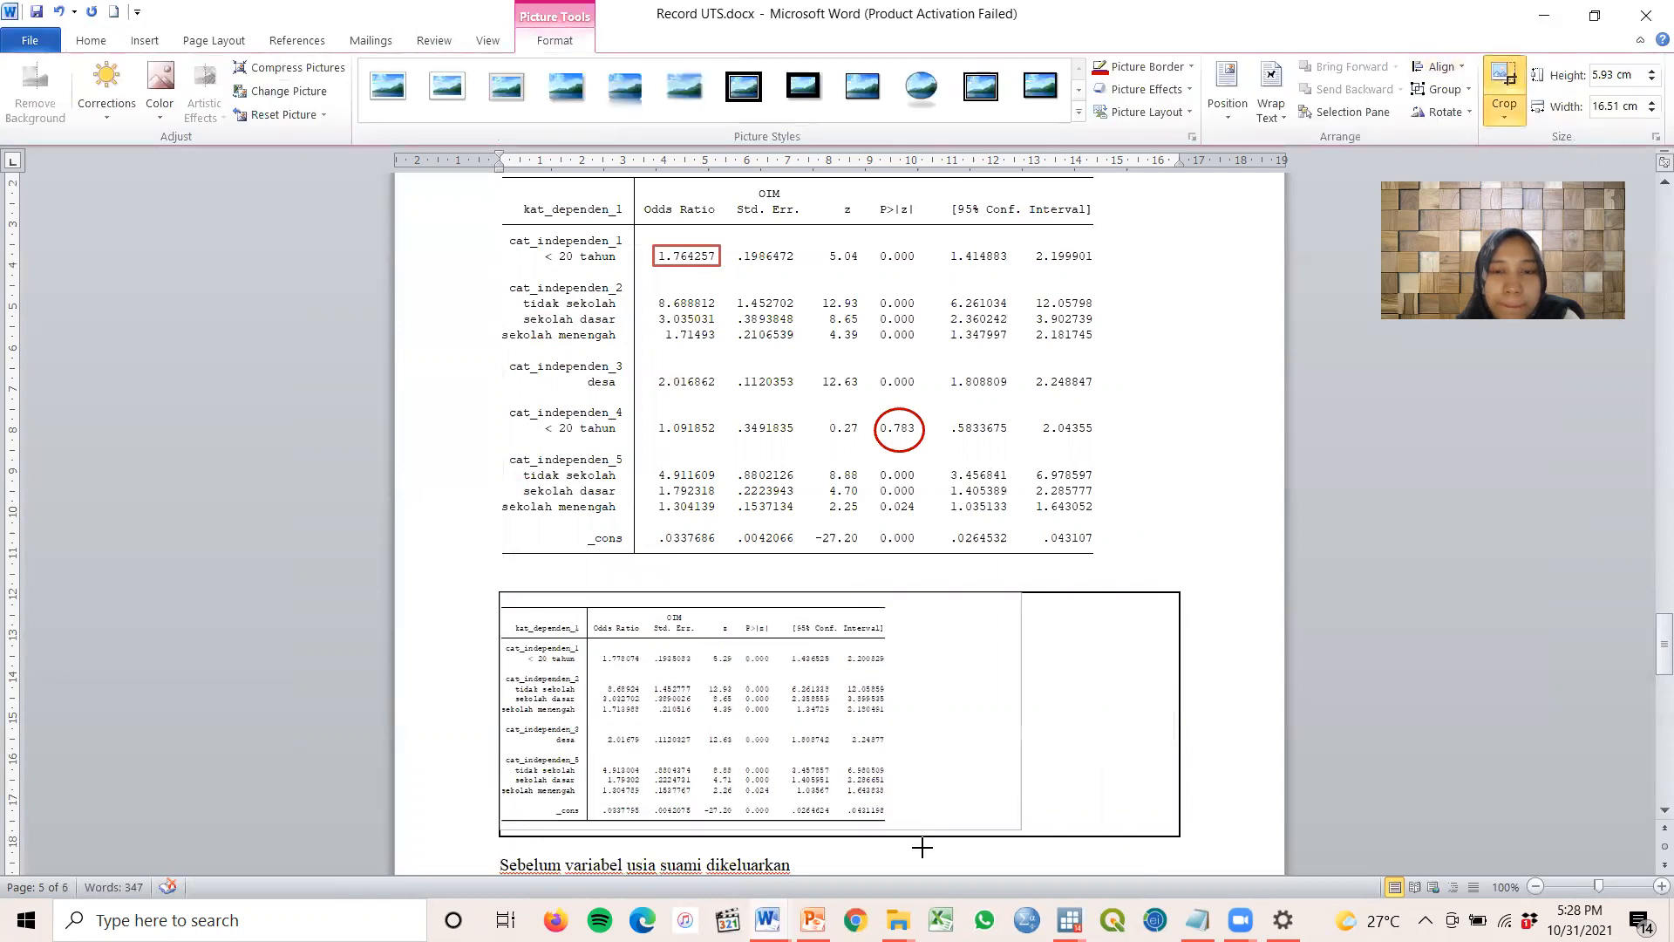
click(1099, 767)
click(889, 815)
drag(901, 836, 1104, 837)
Below the first odds ratio note, on the following page, add the line "Sesudah variabel usia suami dikeluarkan"
scroll(1124, 718, down, 3)
click(828, 610)
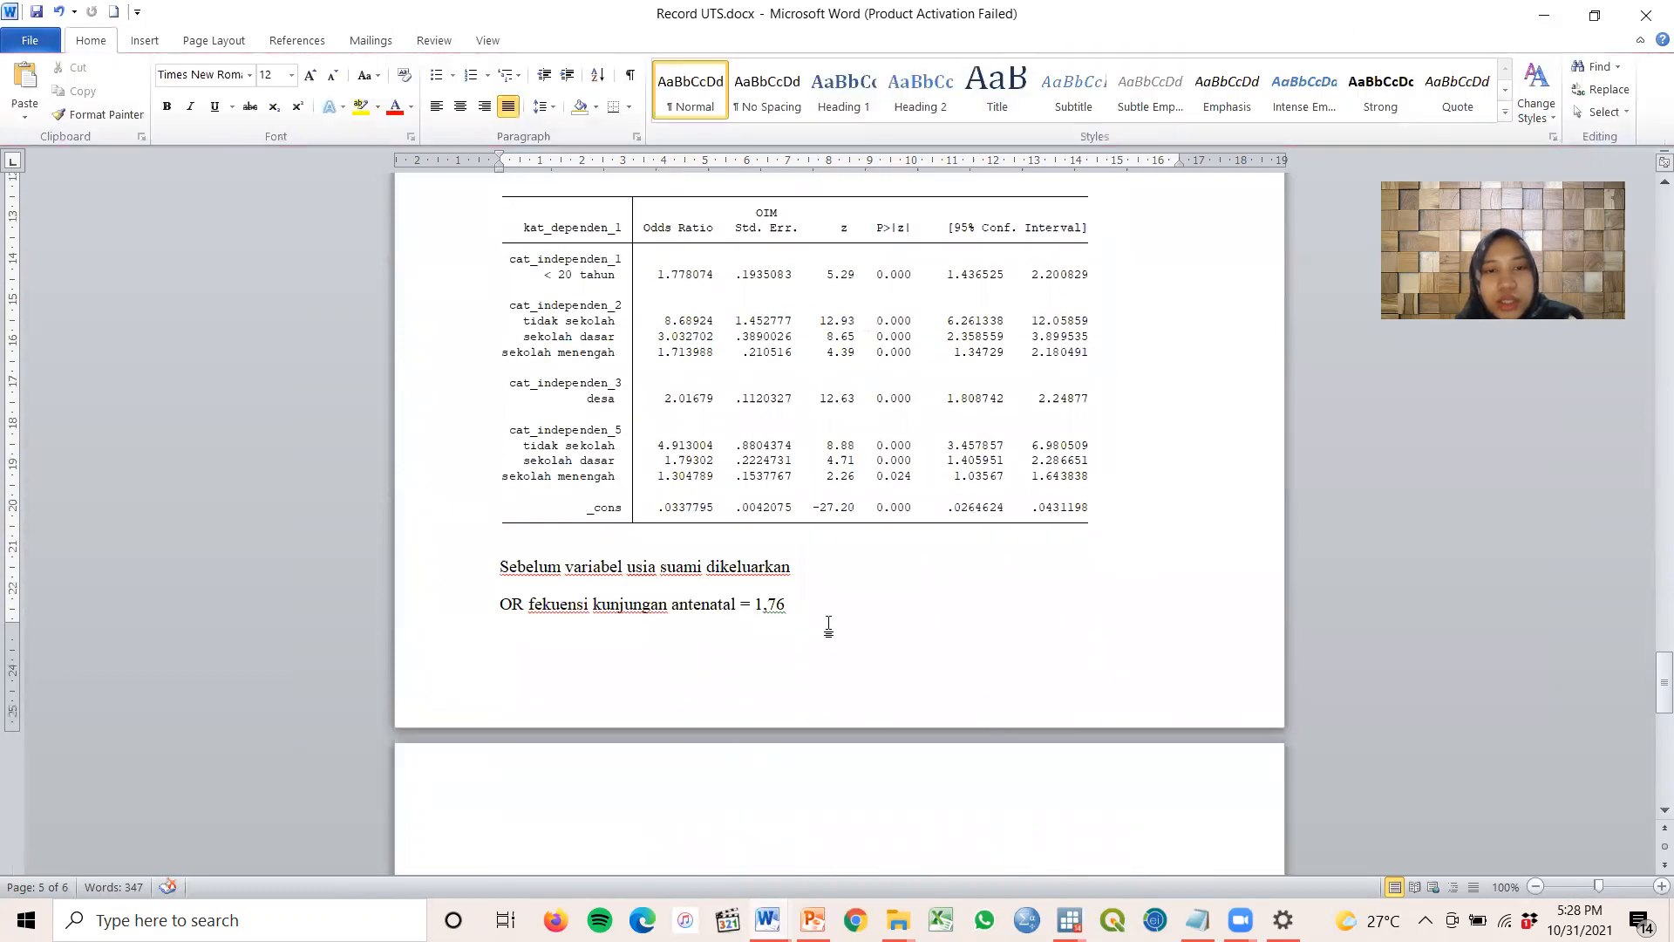
scroll(829, 610, down, 3)
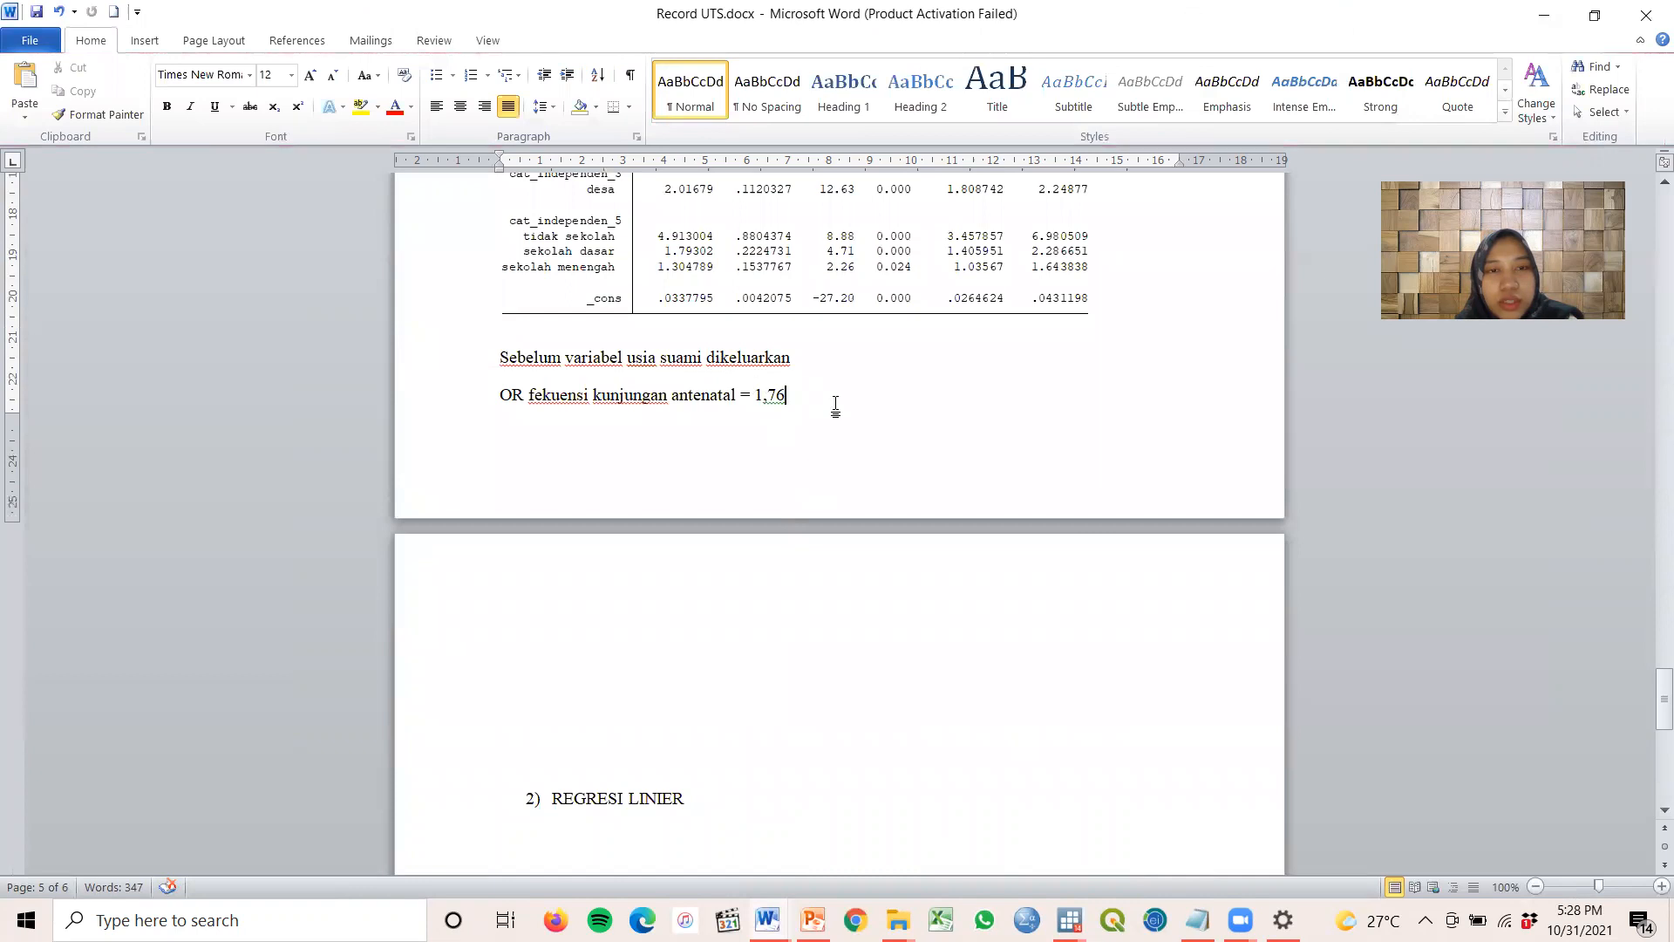
key(Down)
key(Down)
text(Sesudah)
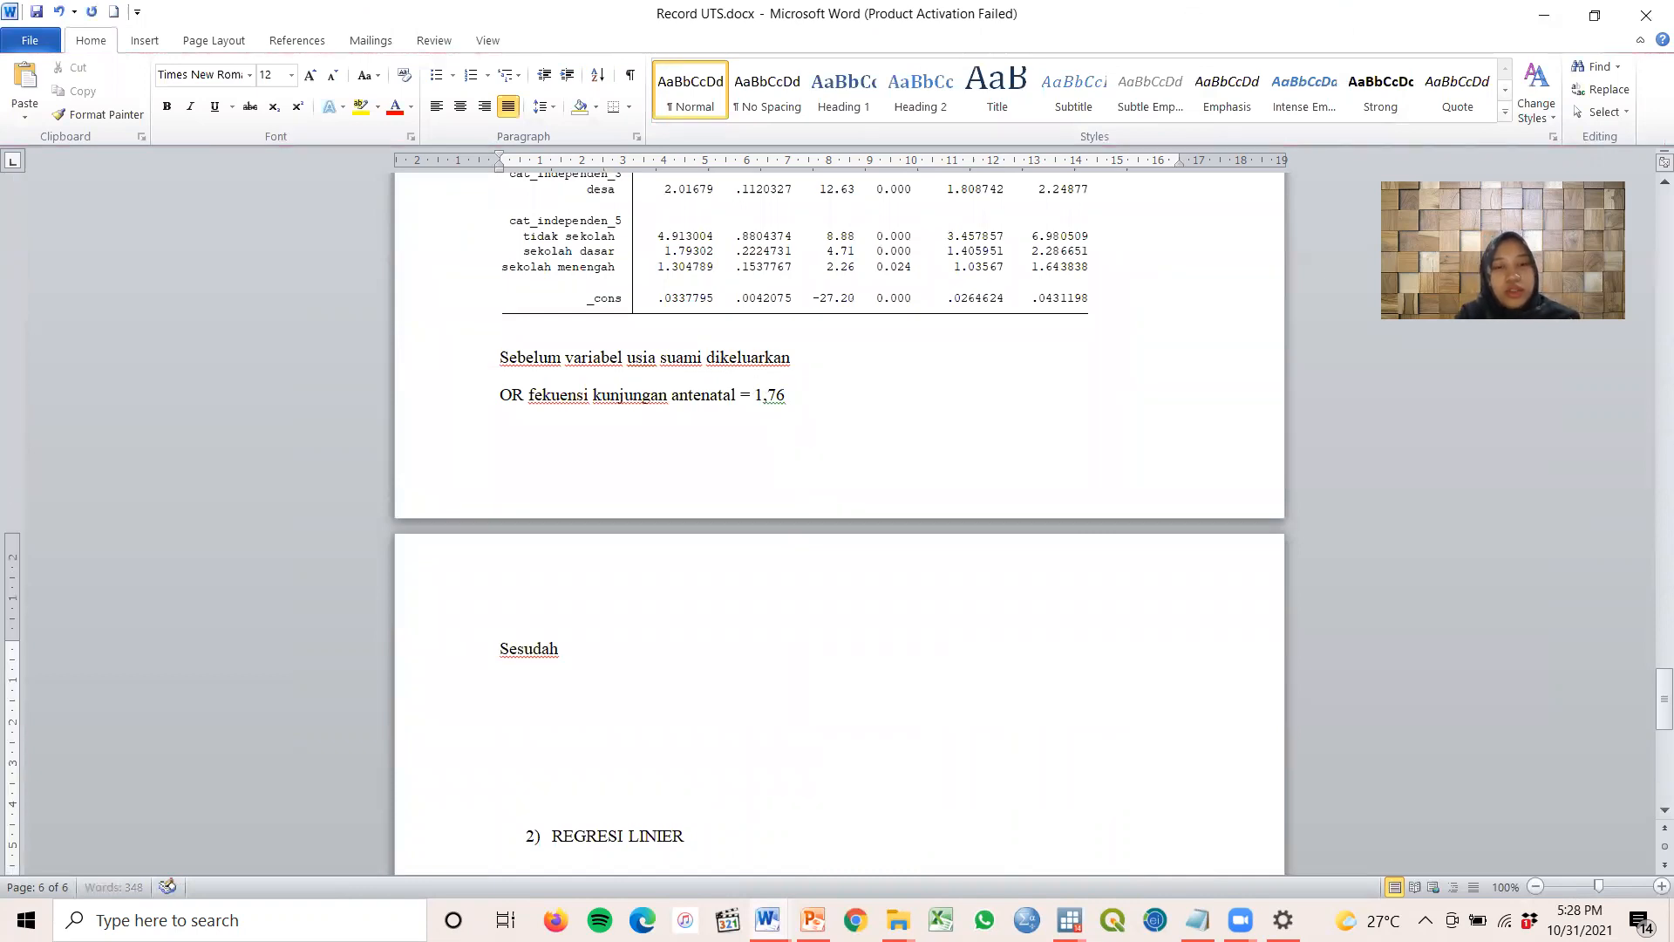
text( variabel usia semu)
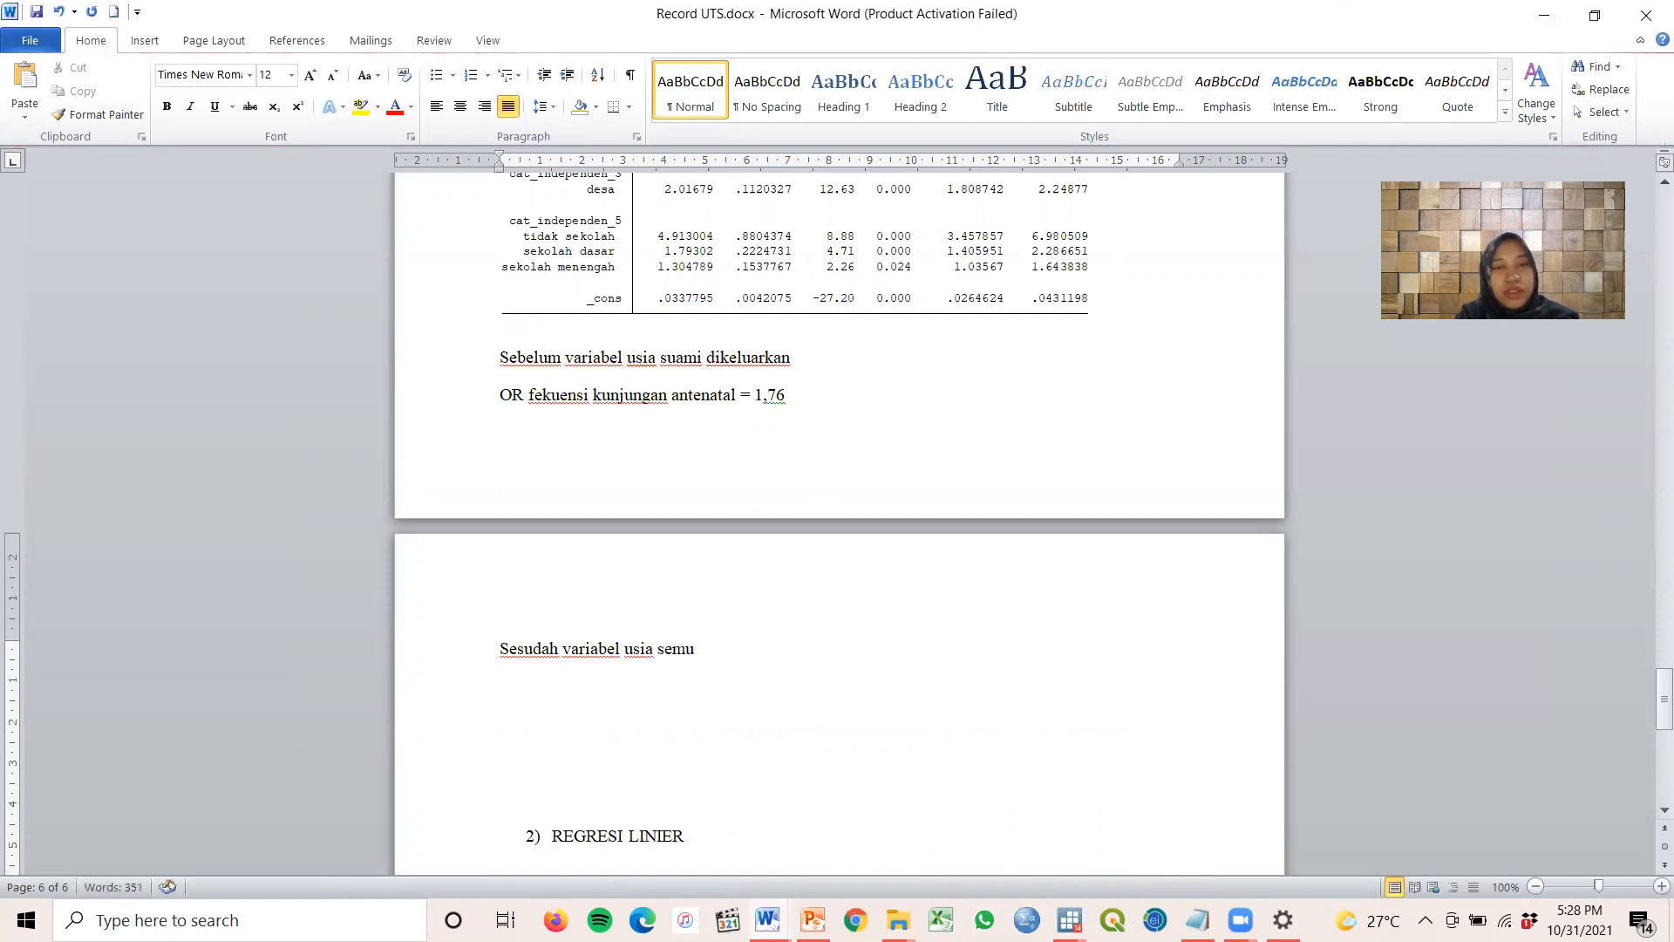
key(BackSpace)
text(uami dikeluarkan)
key(Return)
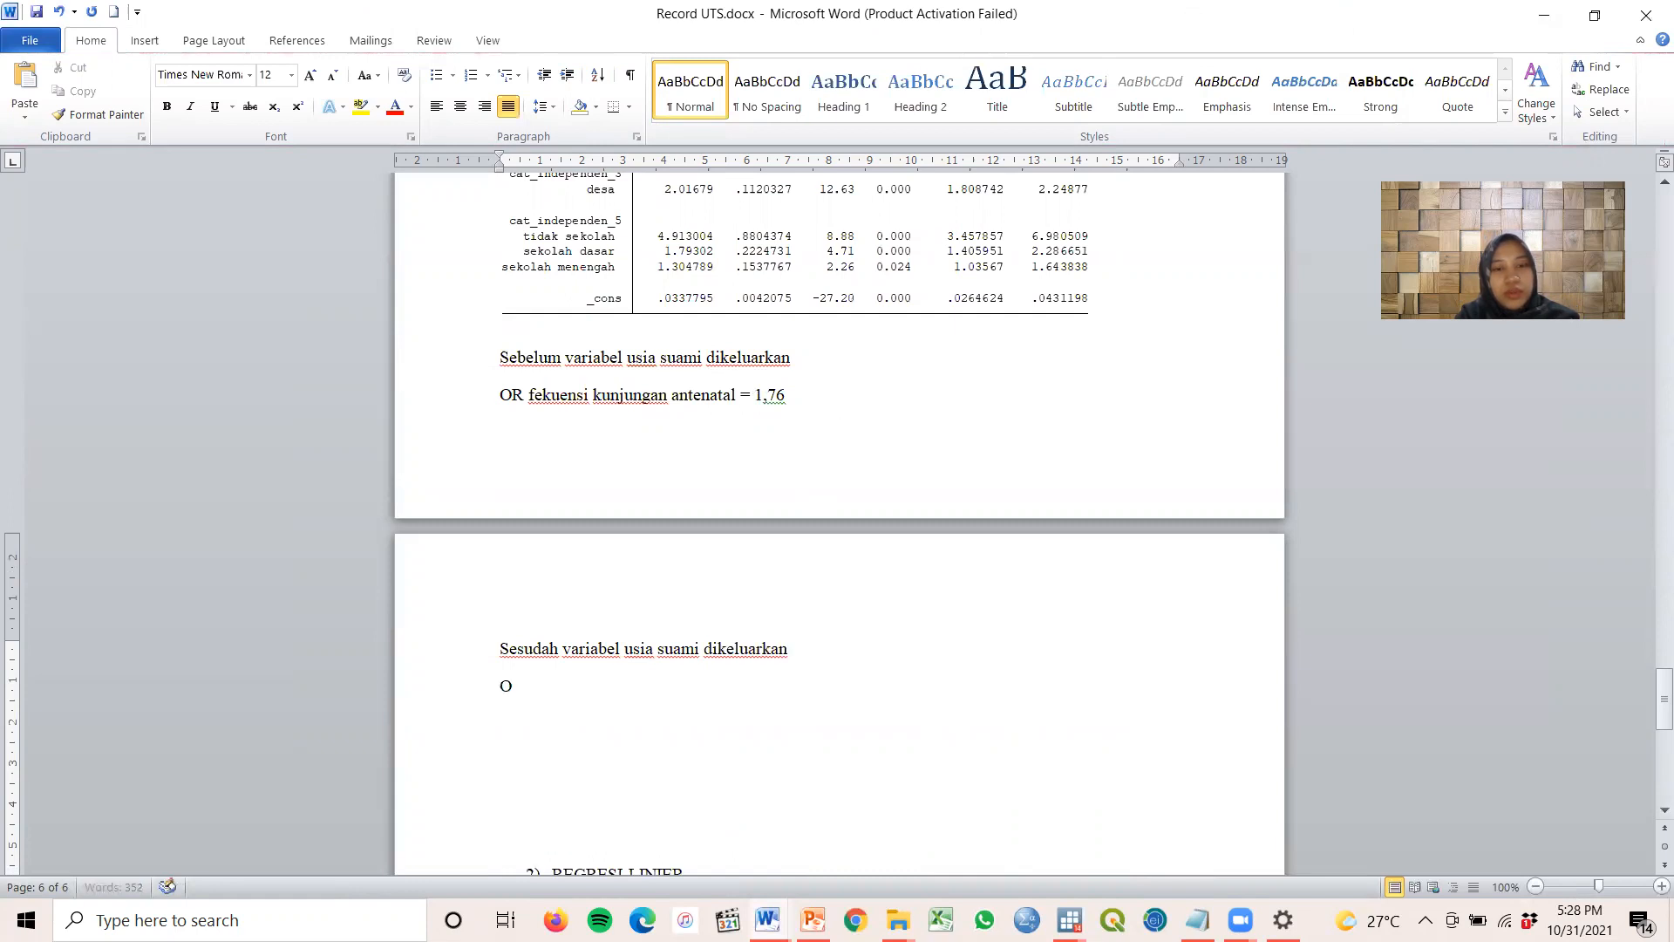
Write "OR frekuensi kunjungan antenatal =" on the line under "Sesudah variabel usia suami dikeluarkan"
text(OR frekuend)
key(BackSpace)
text(si kunjung)
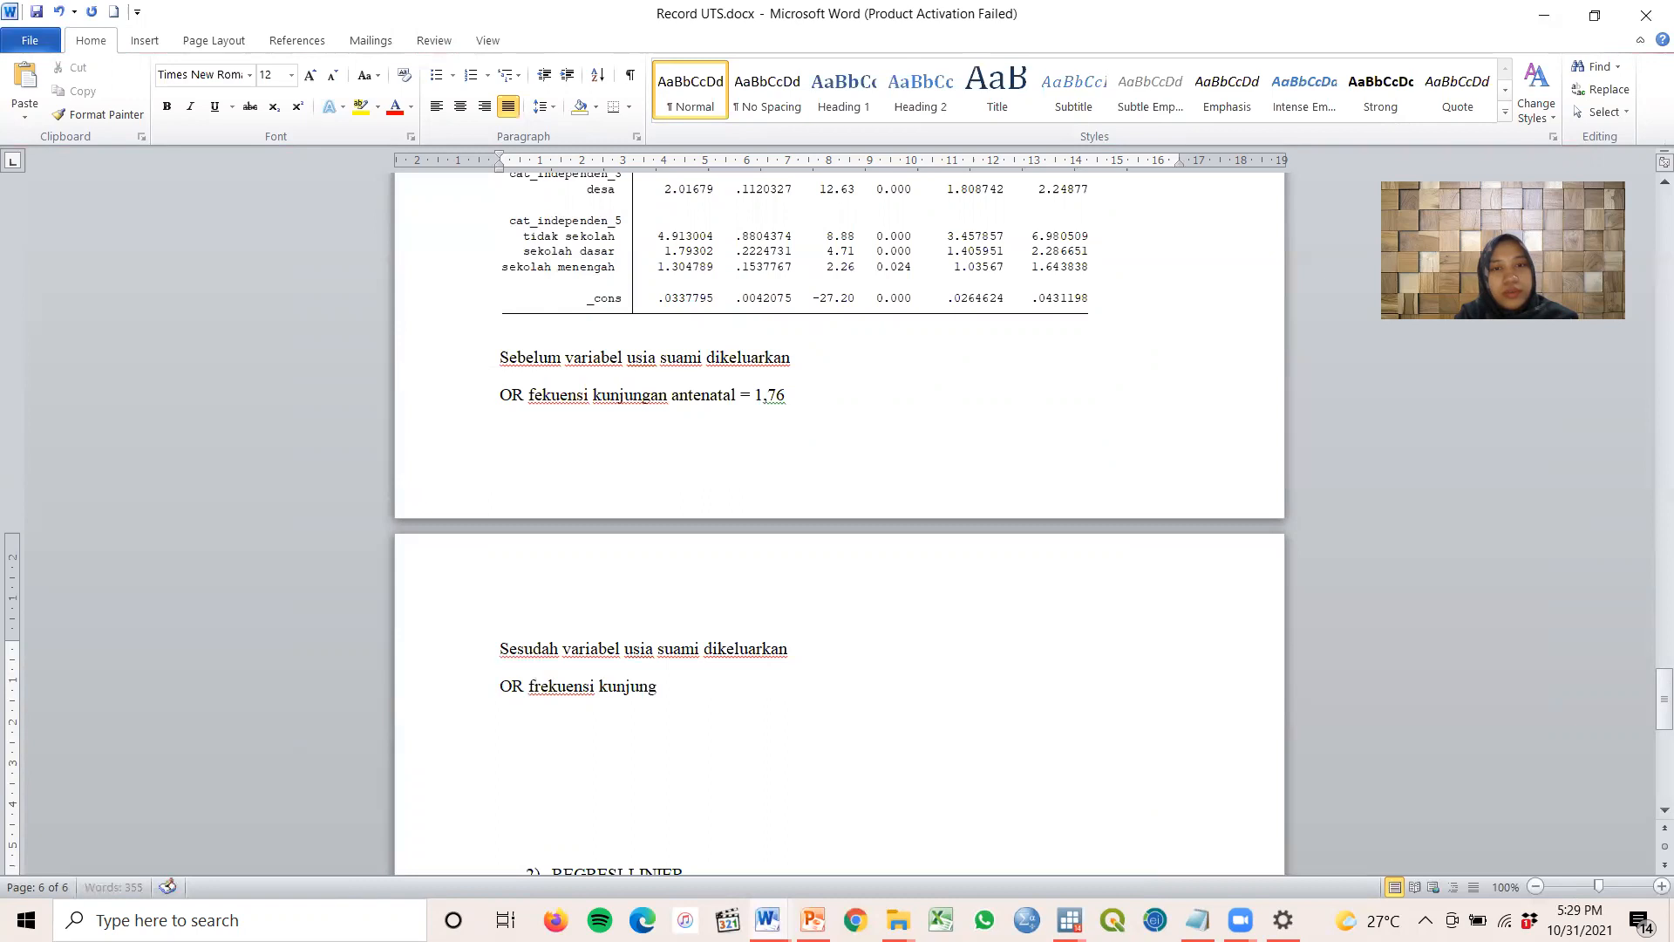
text(an antenata)
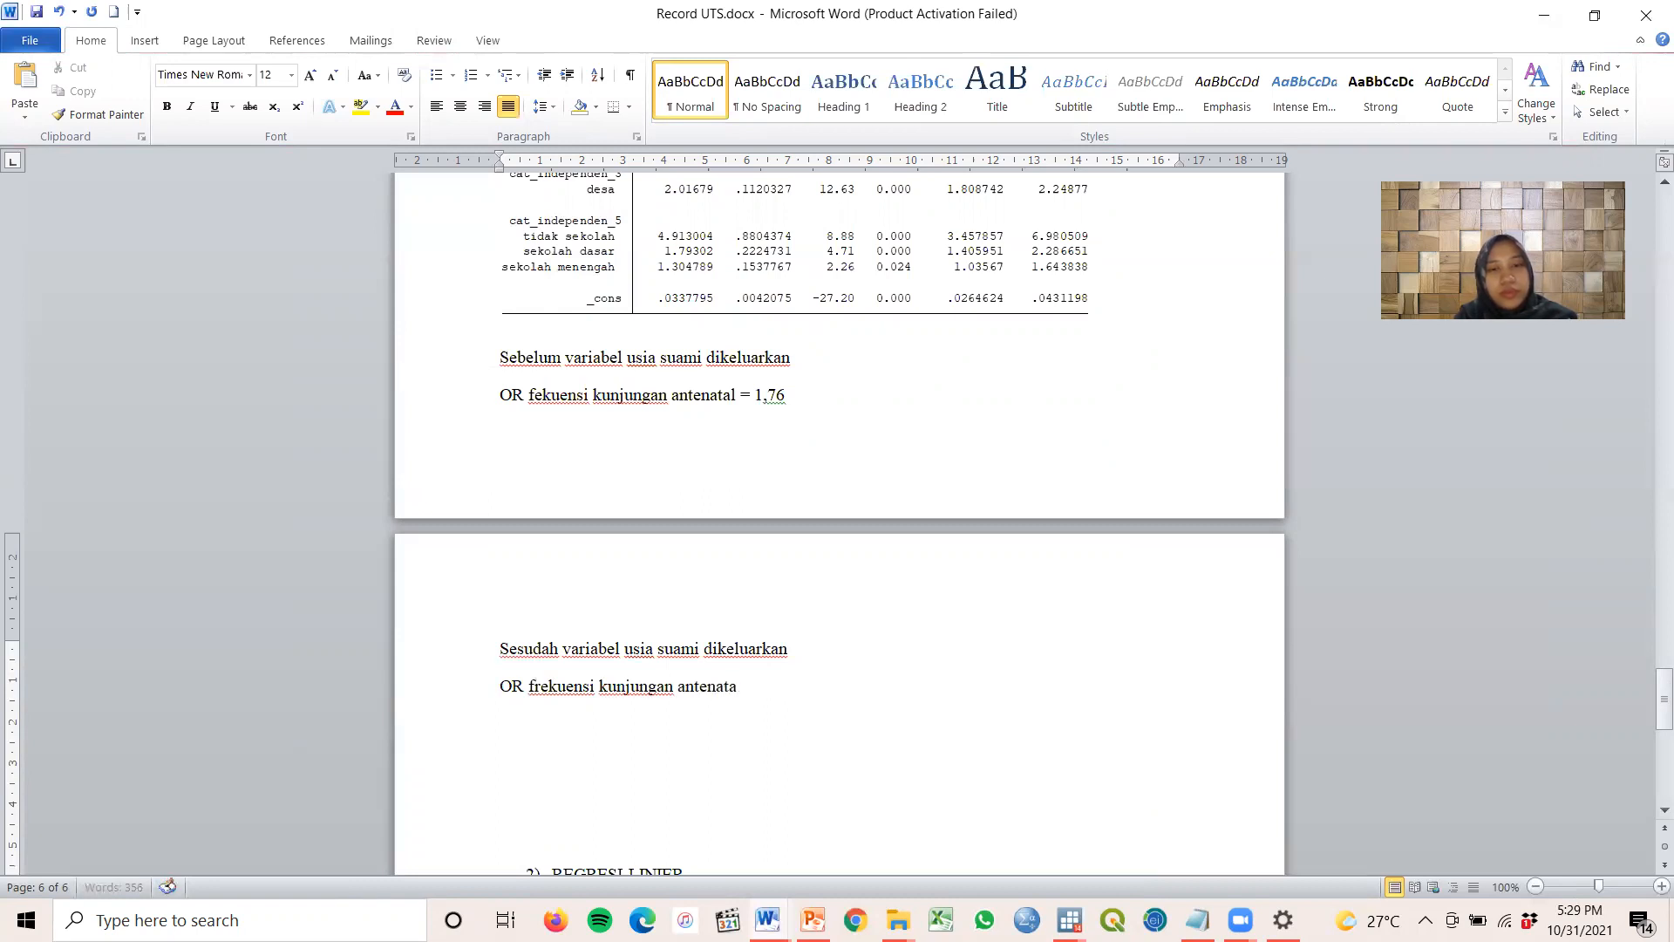
text(l =)
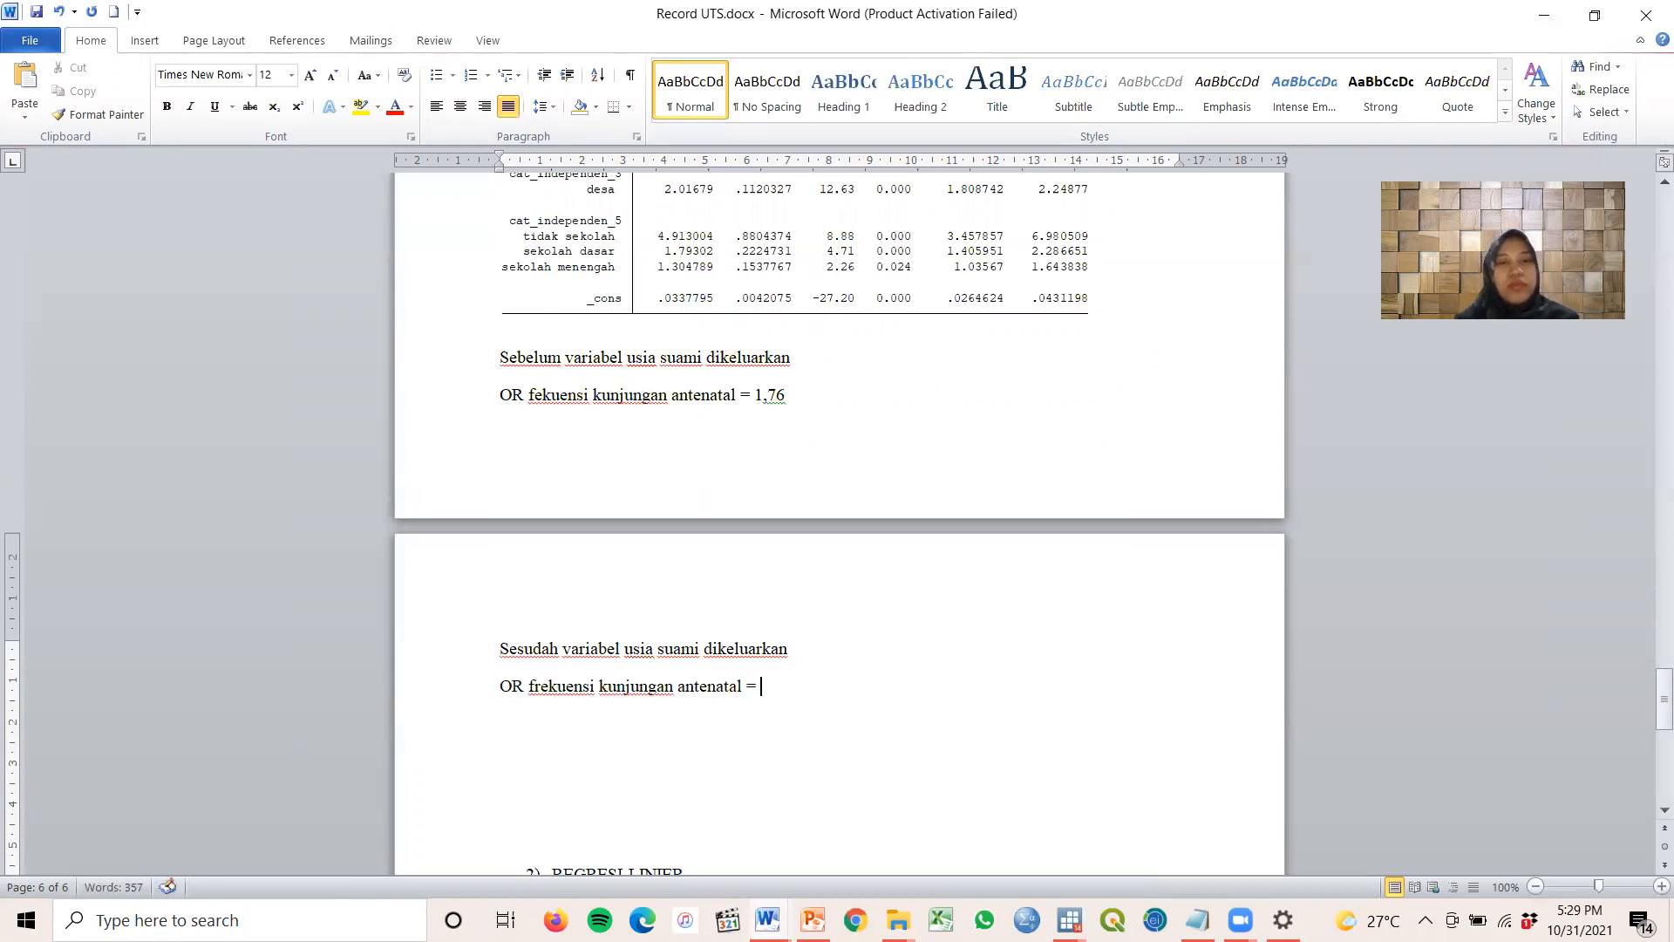
Copy the red rectangle around 1.764257 in the first regression table and place the copy around 1.778074 in the second table
scroll(806, 293, up, 3)
scroll(806, 292, up, 9)
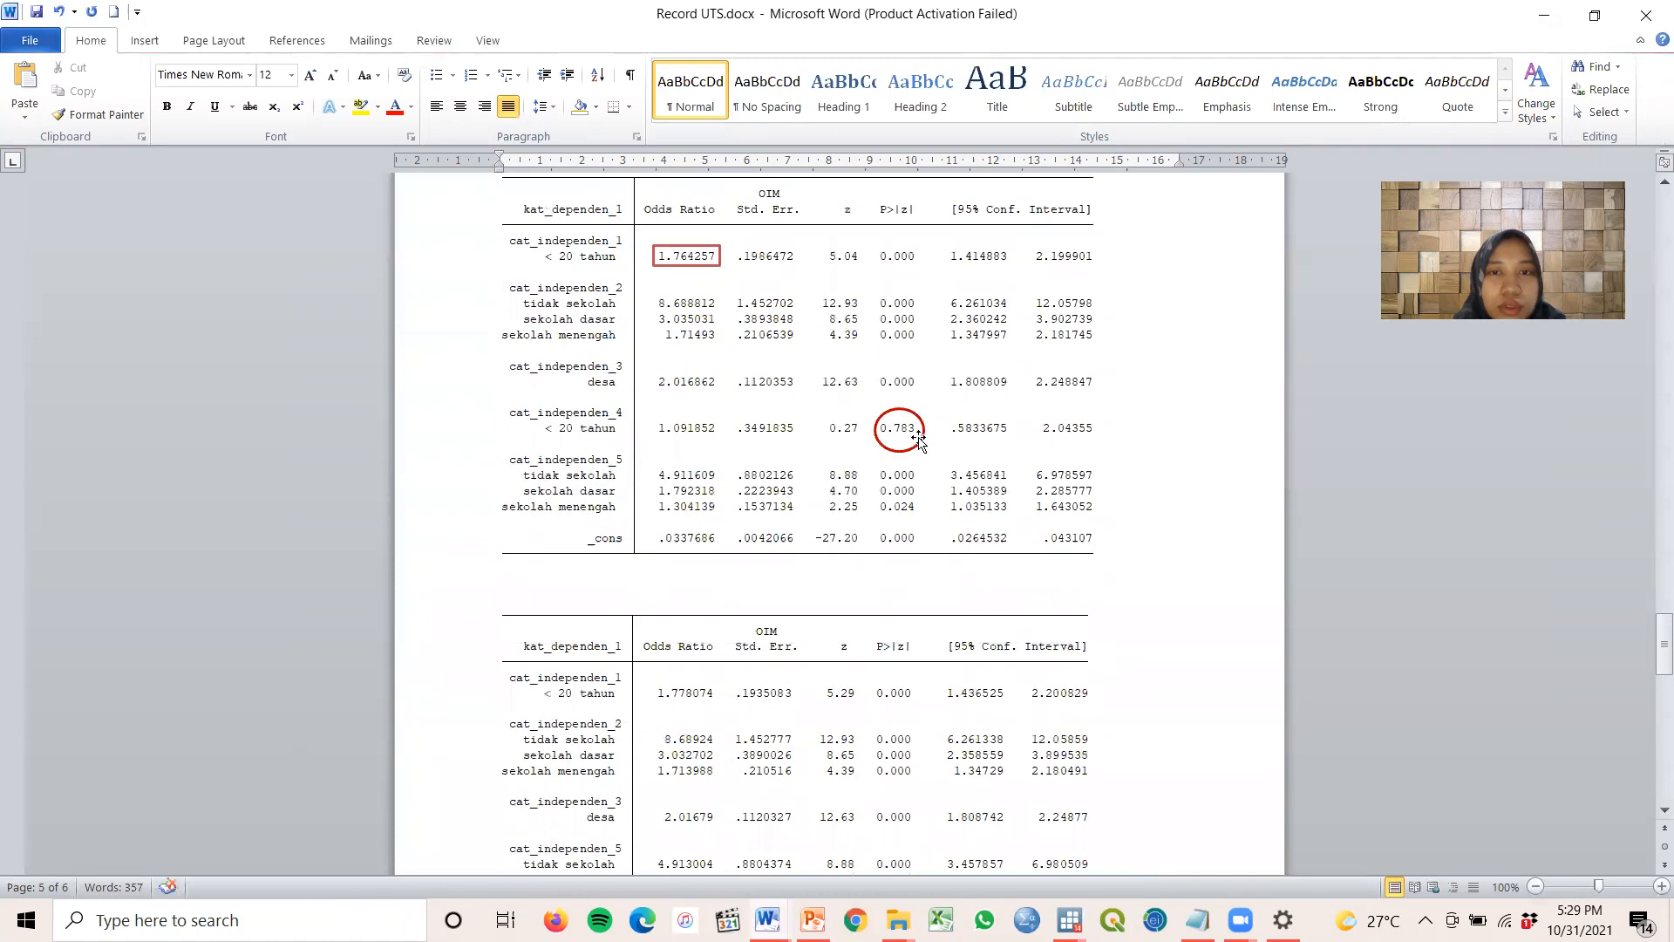
click(716, 264)
right_click(718, 265)
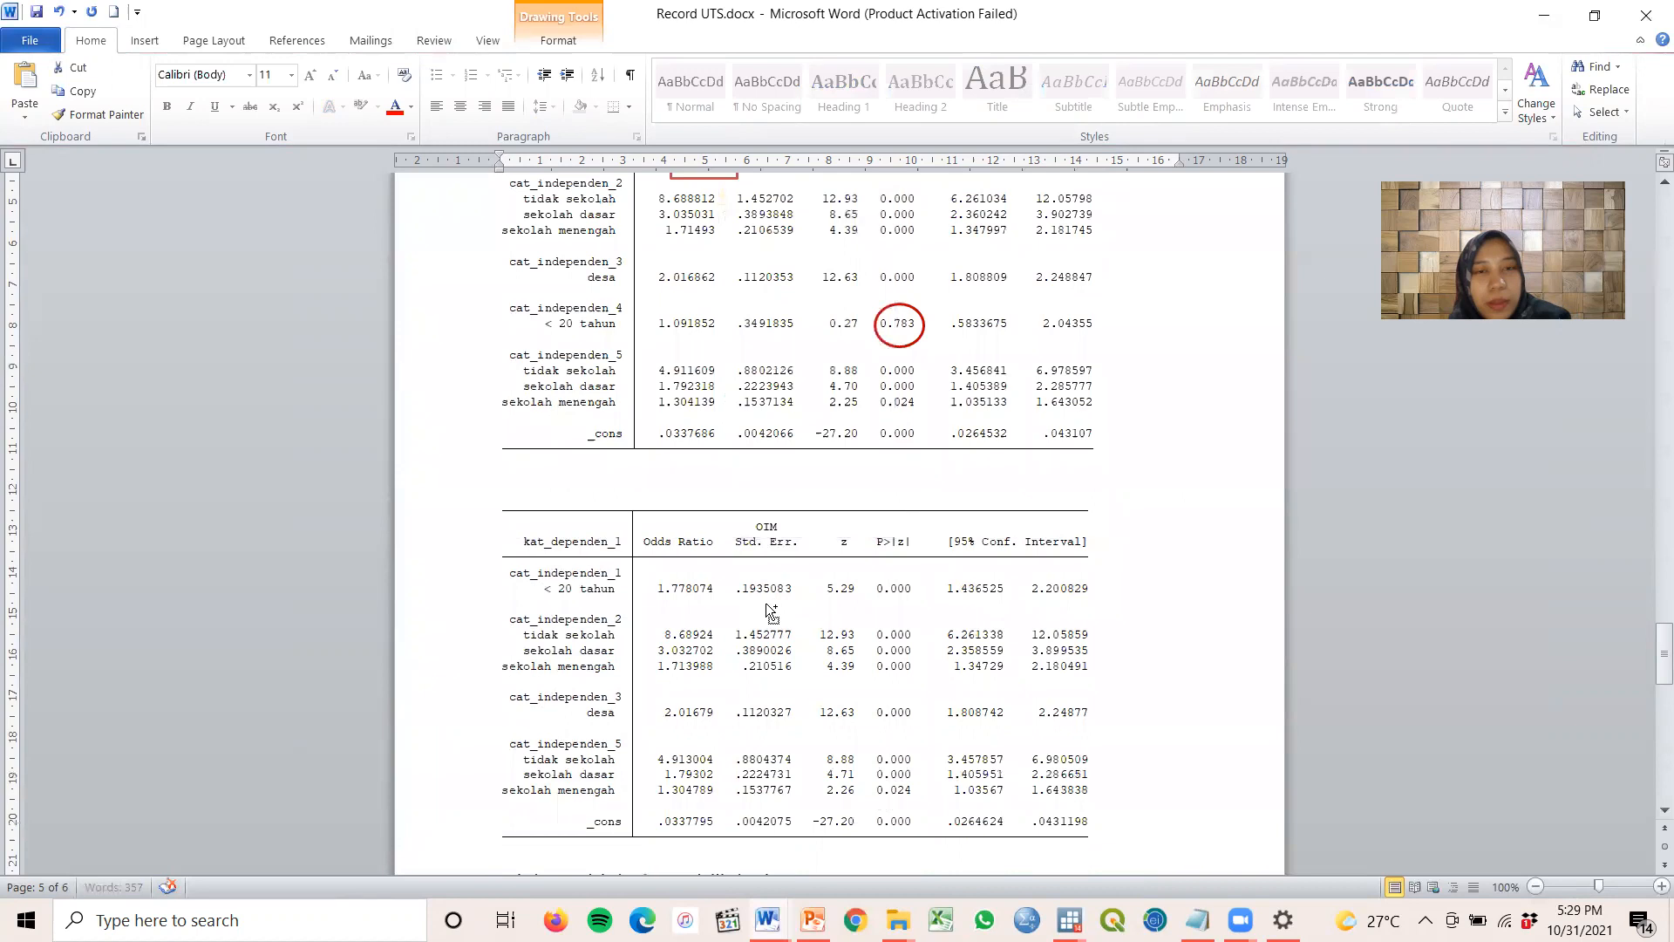
scroll(772, 614, up, 2)
key(ctrl+v)
drag(737, 371, 710, 792)
scroll(879, 454, down, 4)
scroll(879, 415, up, 2)
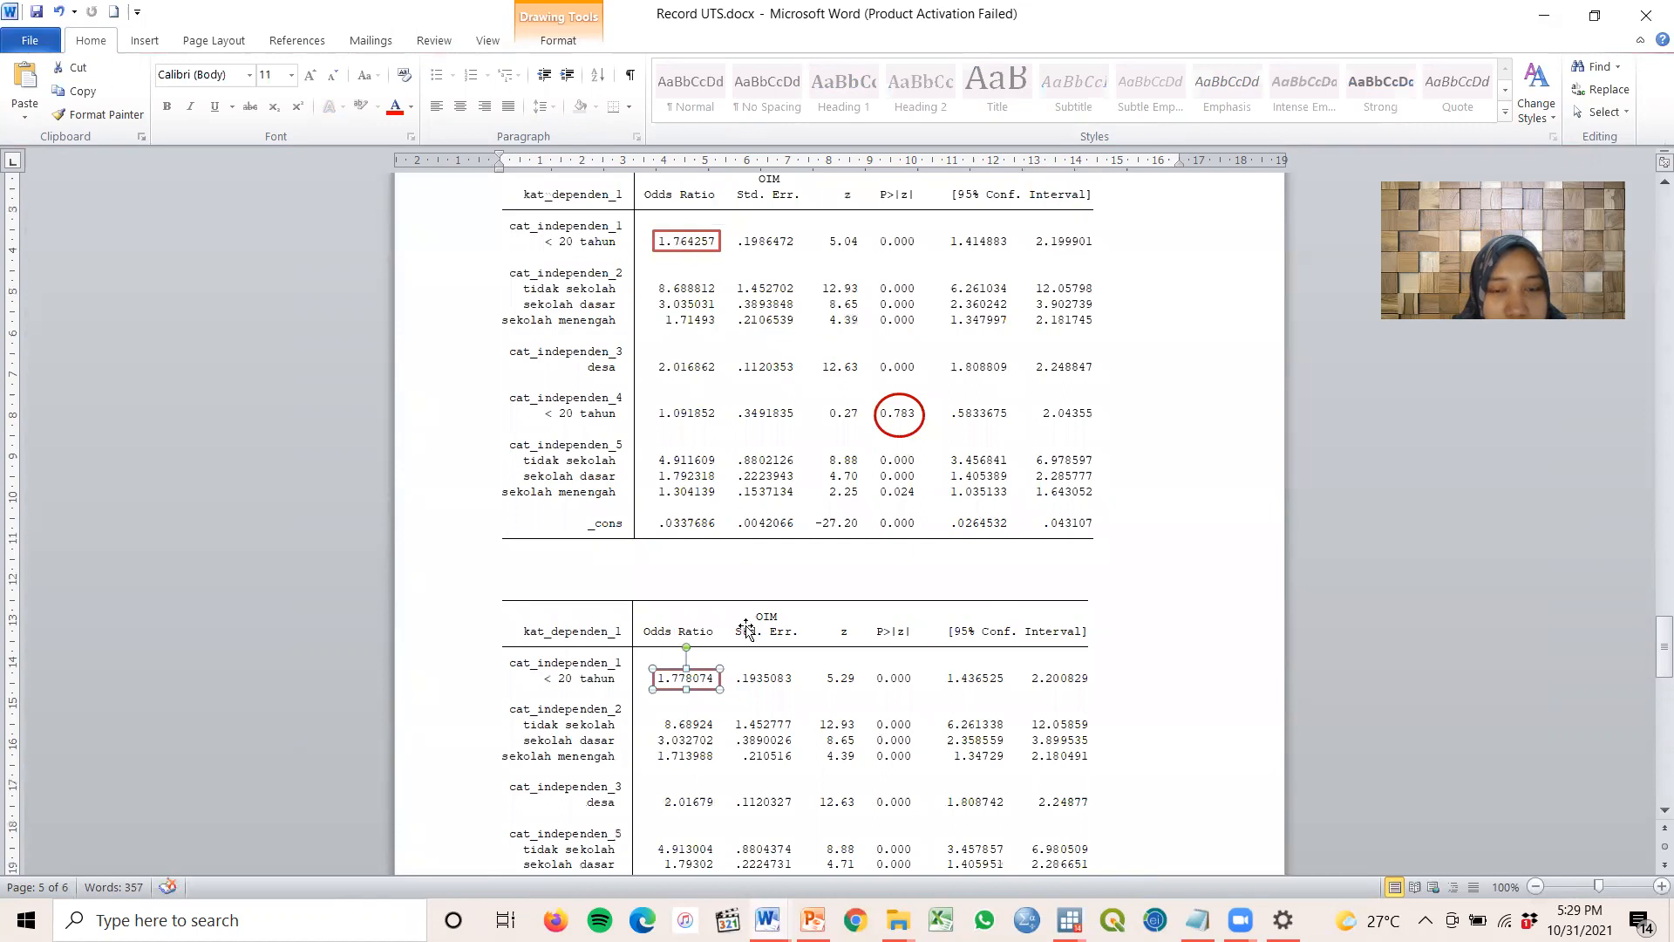
Complete the "OR frekuensi kunjungan antenatal =" line under "Sesudah variabel usia suami dikeluarkan" with the value 1,78
scroll(754, 667, down, 3)
scroll(746, 583, up, 4)
scroll(747, 579, down, 7)
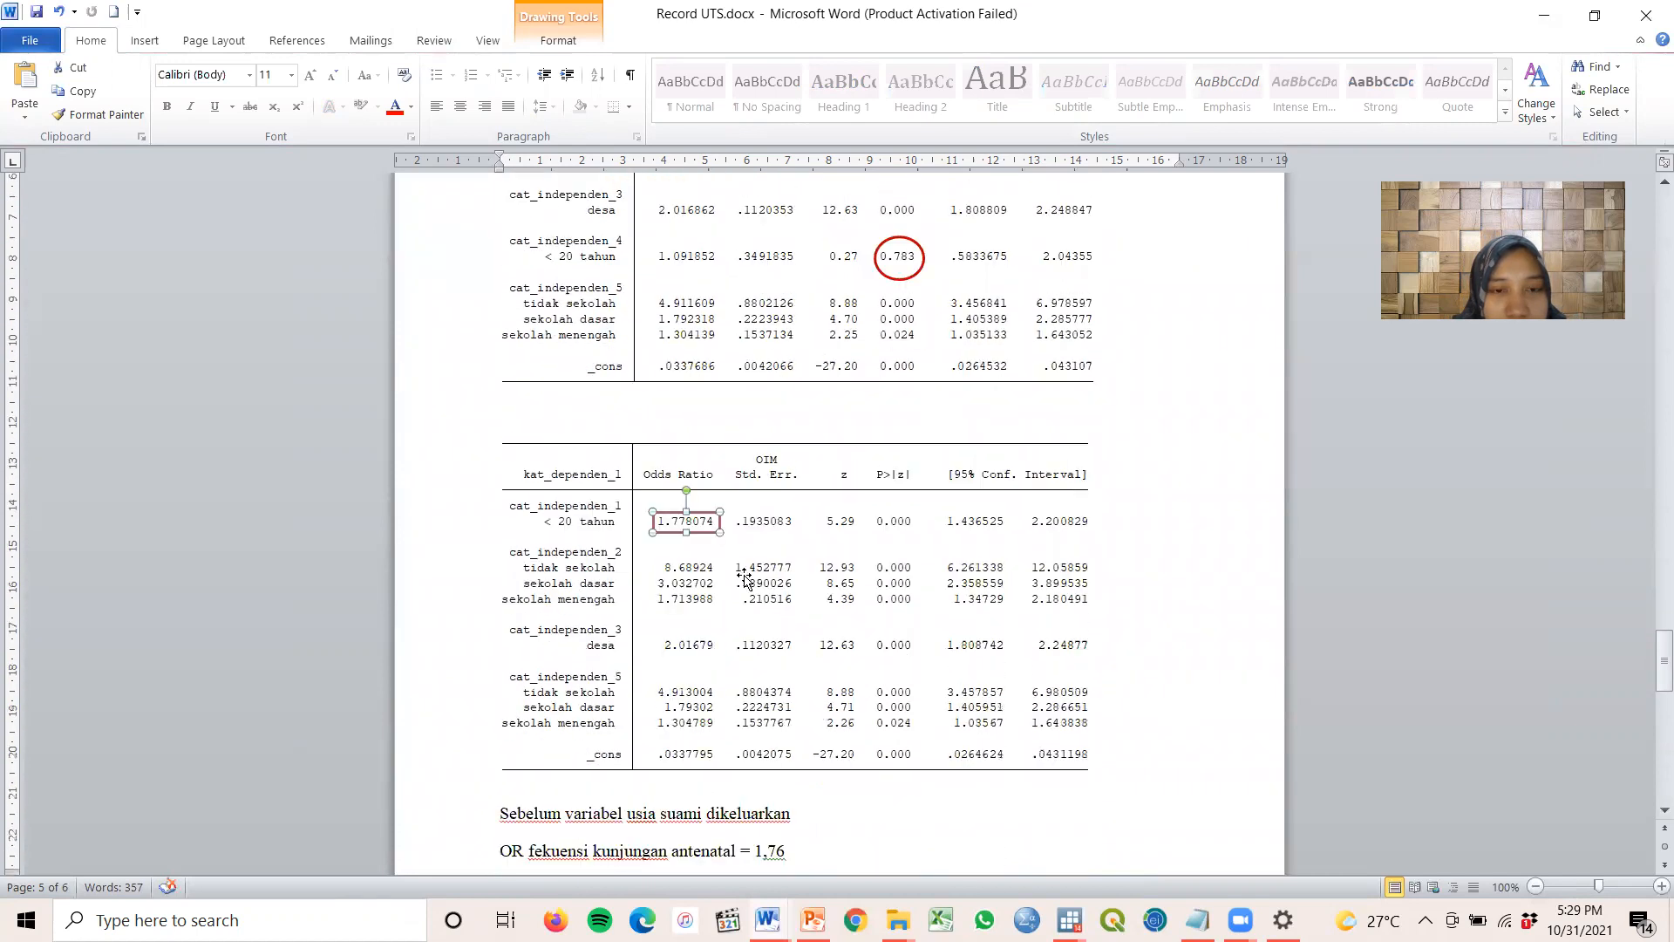
scroll(759, 611, up, 3)
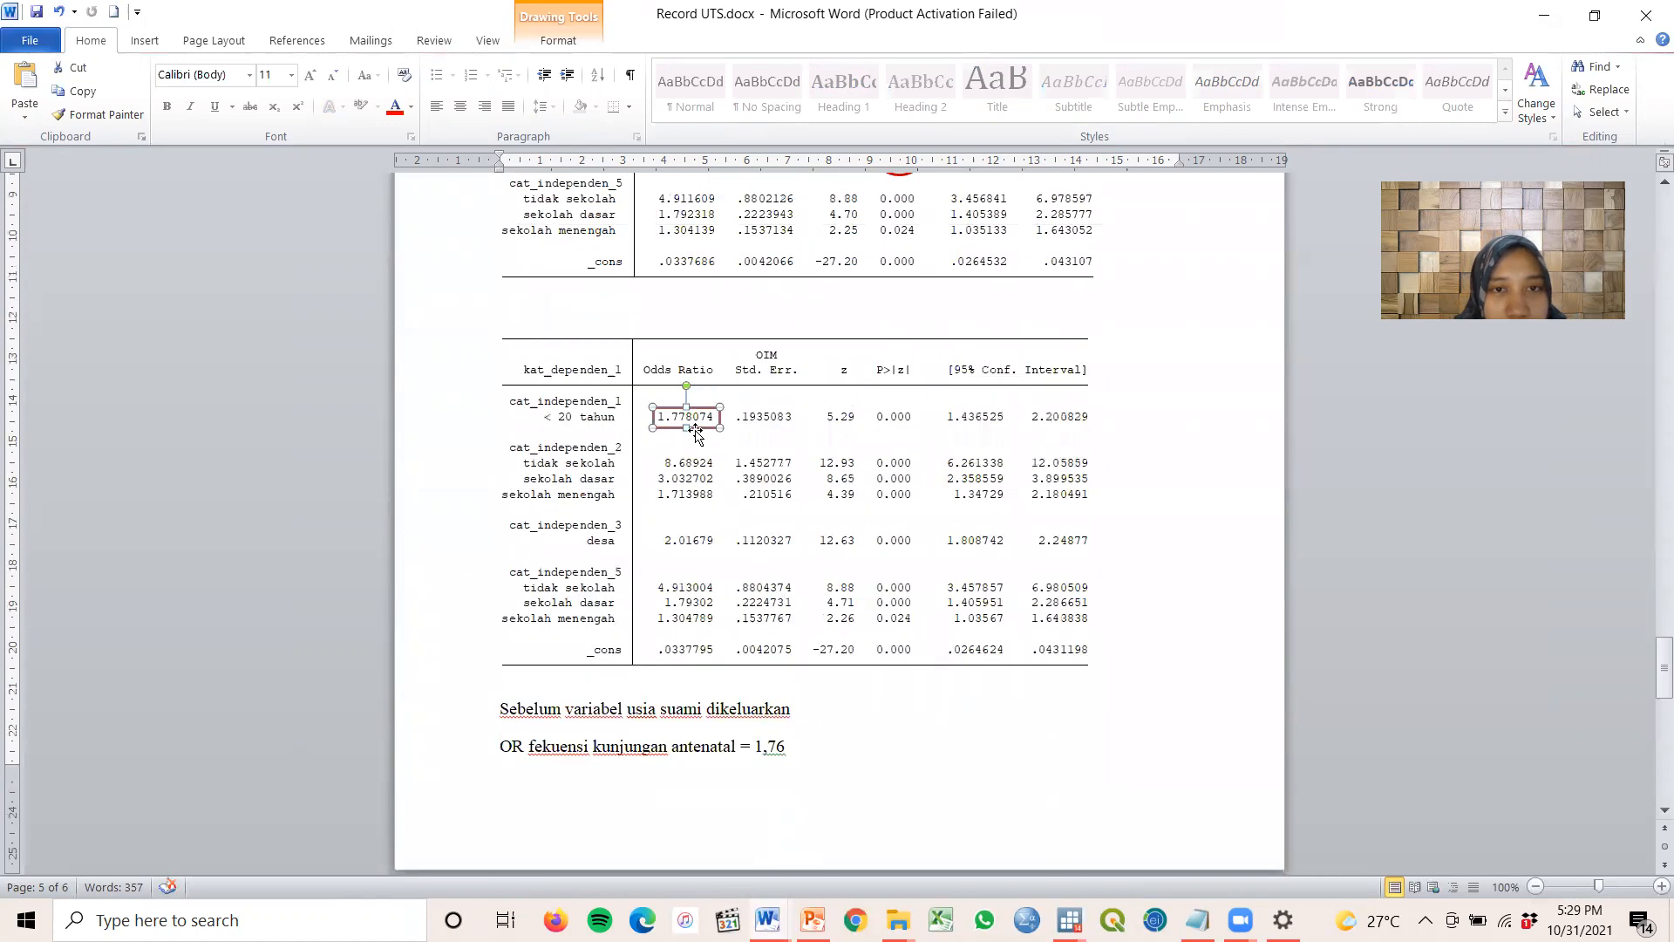
scroll(806, 553, down, 9)
click(783, 479)
text(1,)
text(76)
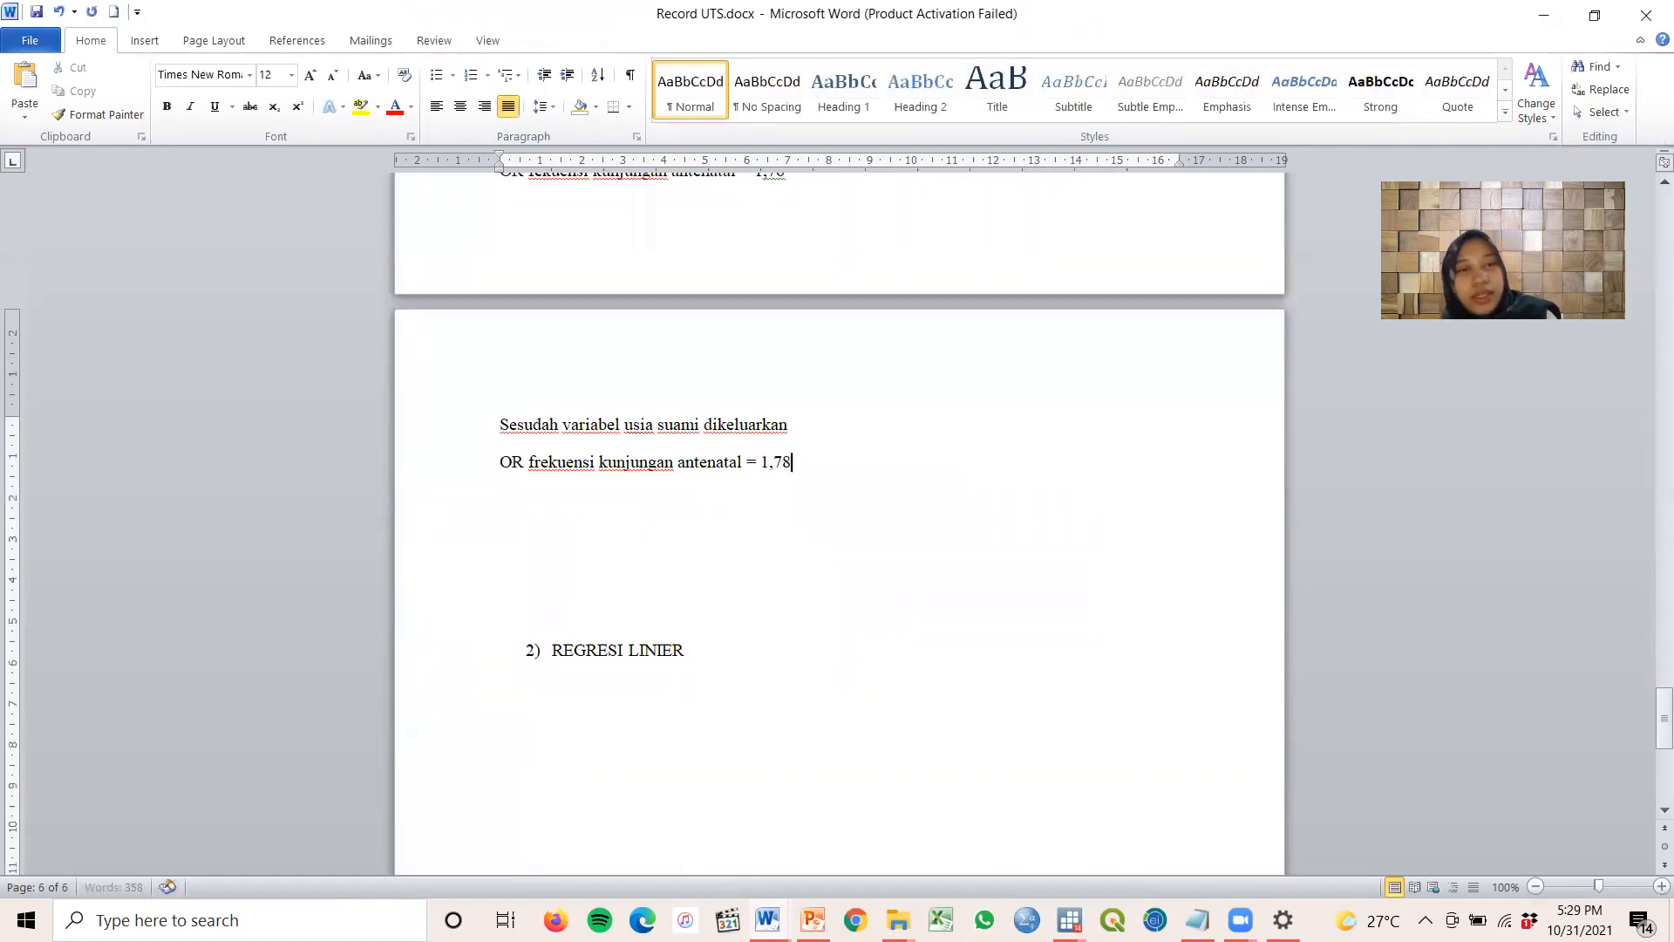
Compare the marked odds ratios in both regression tables with the before and after notes below them
scroll(702, 340, up, 5)
scroll(840, 430, down, 5)
scroll(841, 430, up, 5)
scroll(785, 389, down, 2)
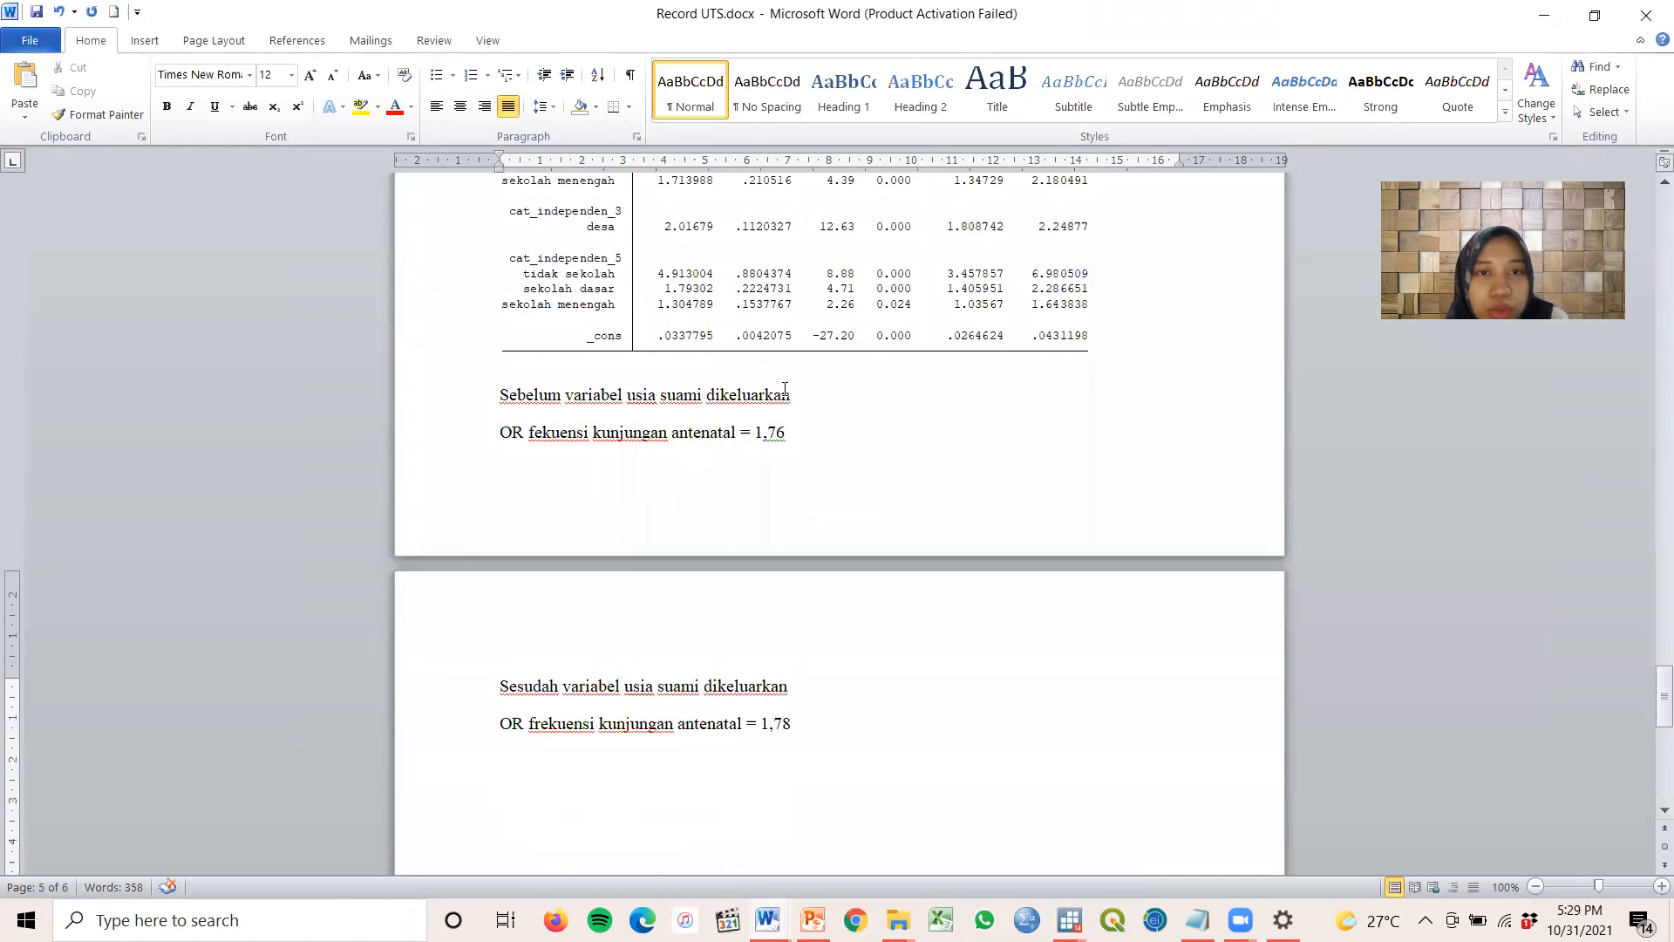
scroll(849, 633, up, 2)
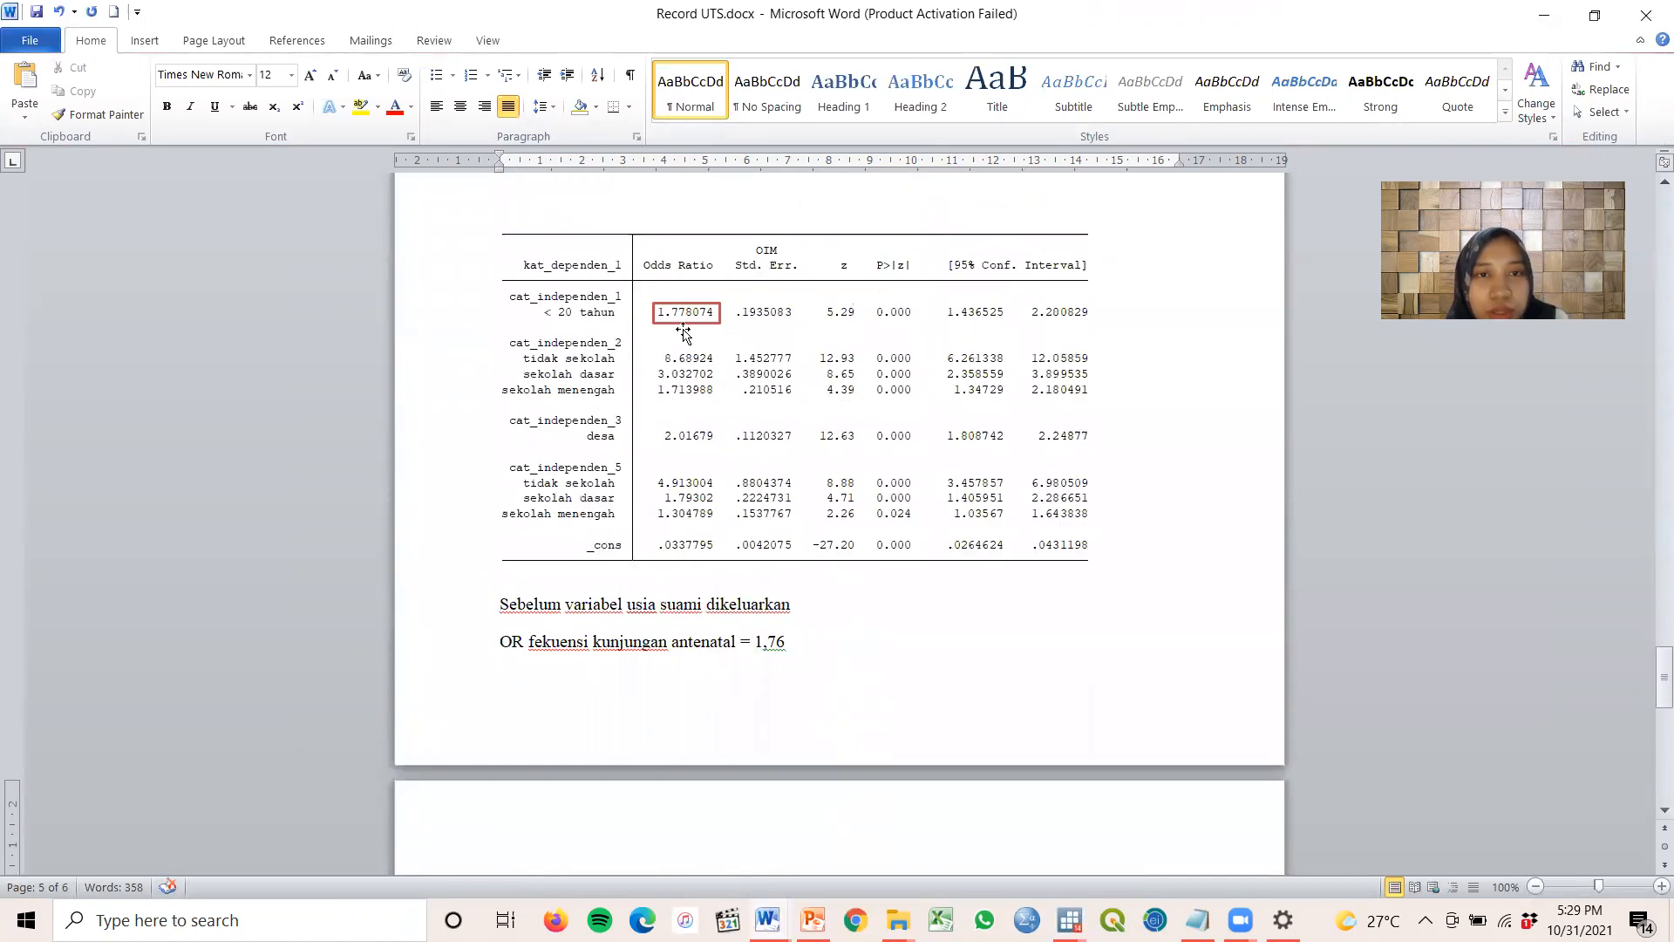
scroll(811, 484, down, 4)
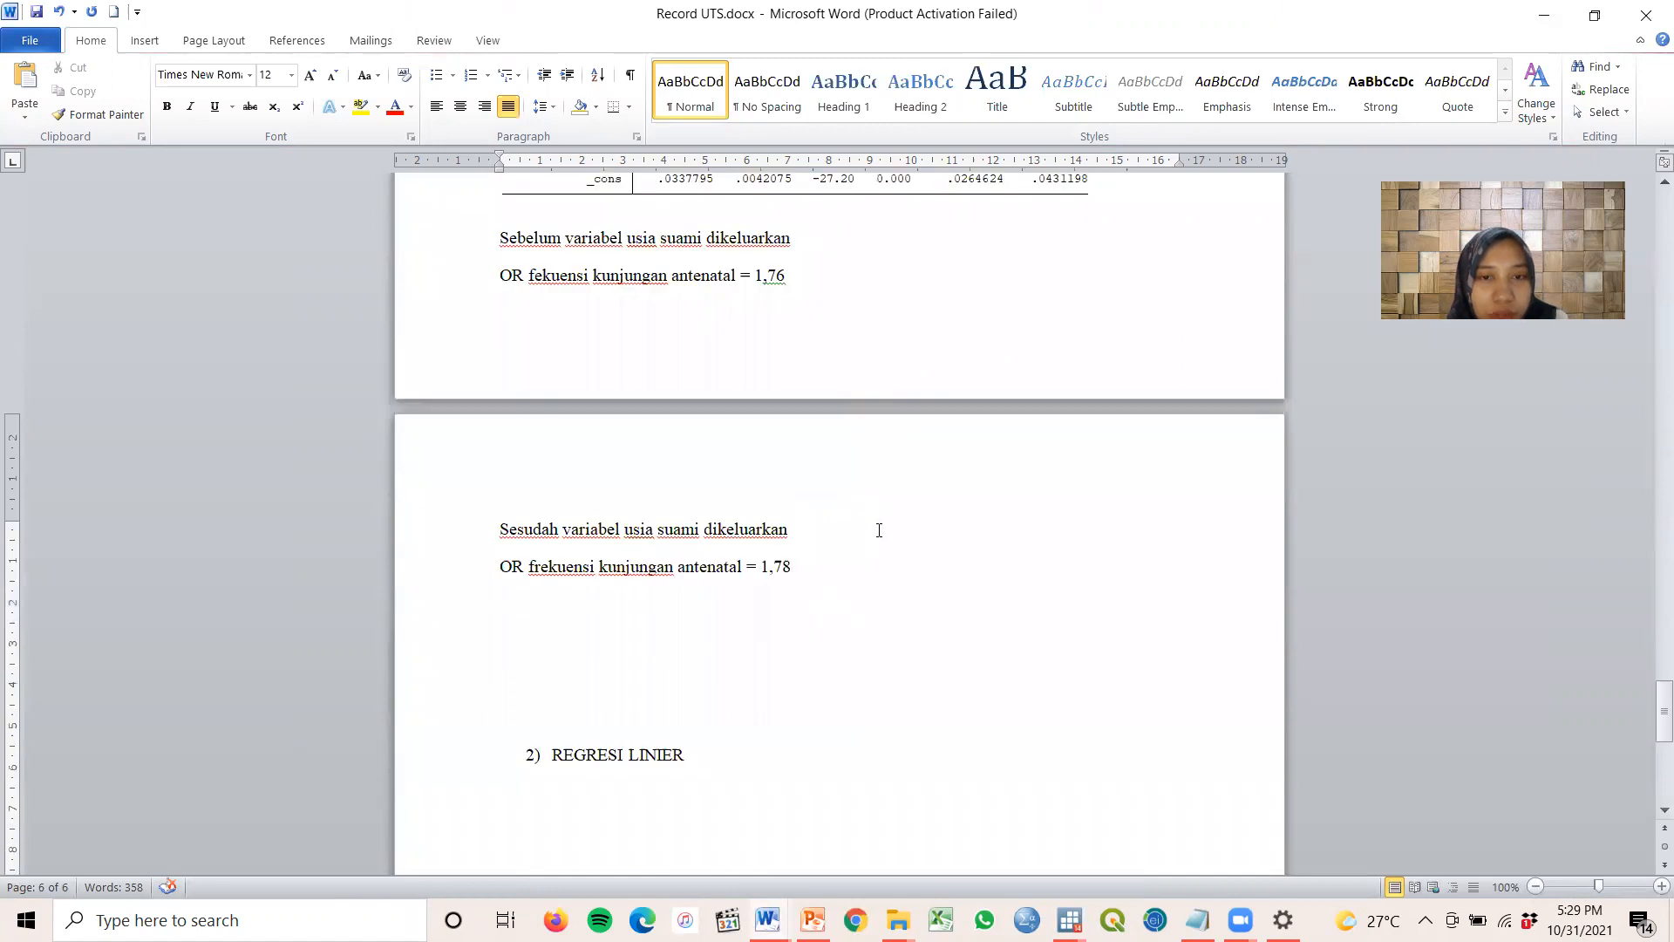
scroll(907, 453, up, 4)
scroll(985, 436, up, 2)
scroll(1047, 403, up, 5)
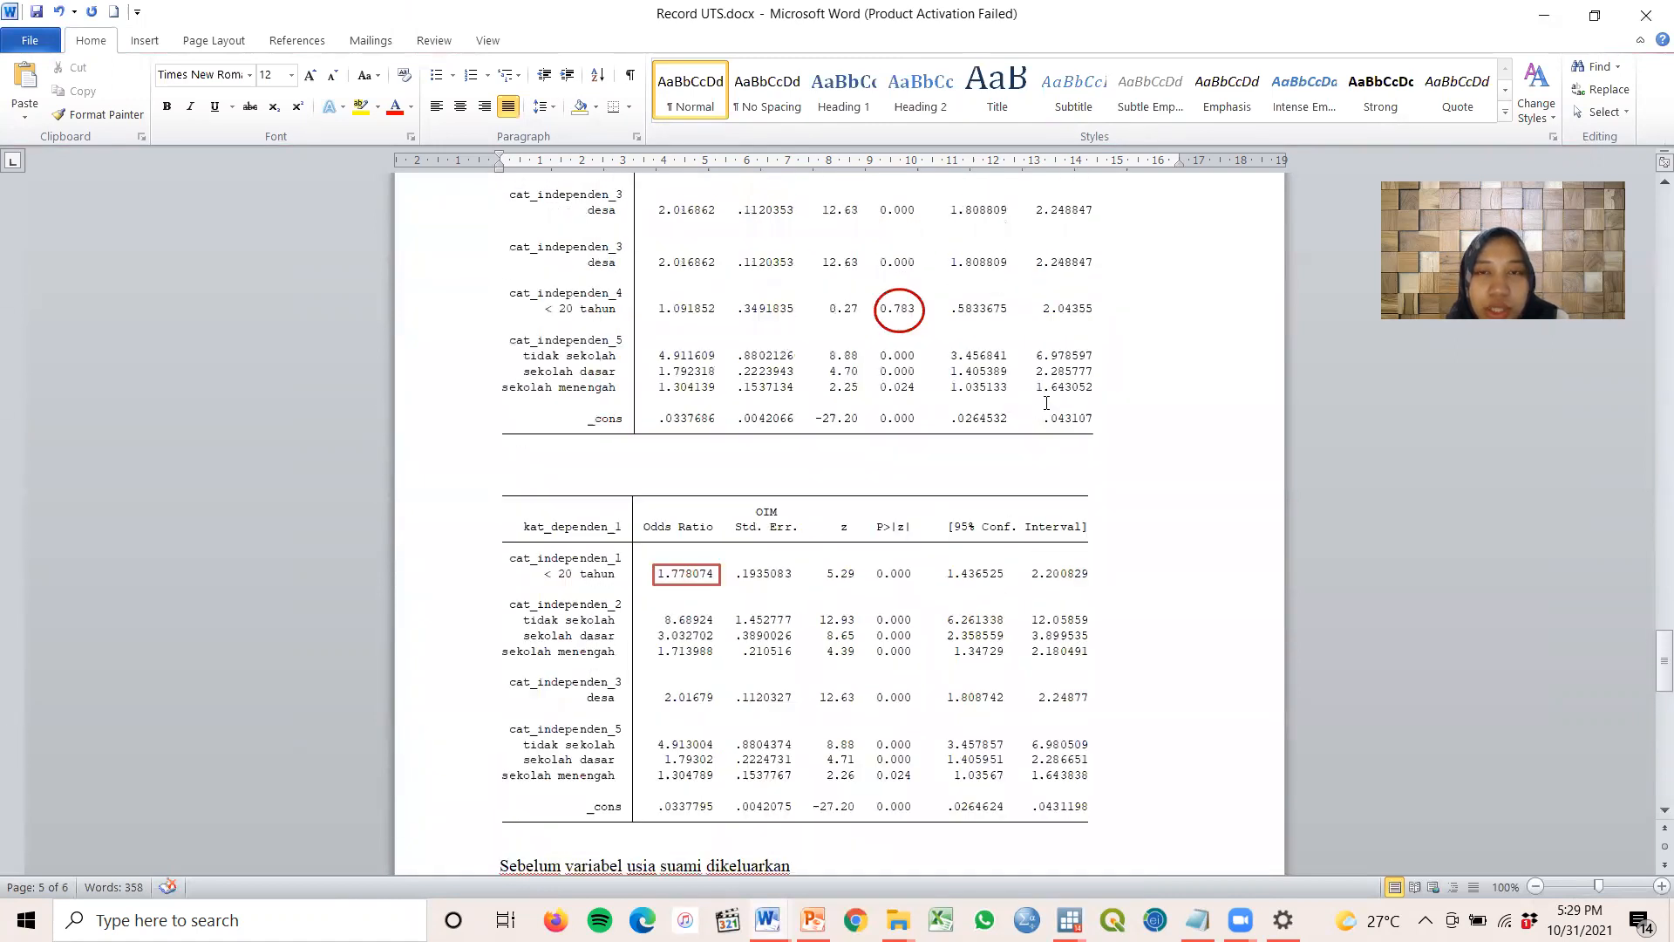
scroll(1016, 359, down, 4)
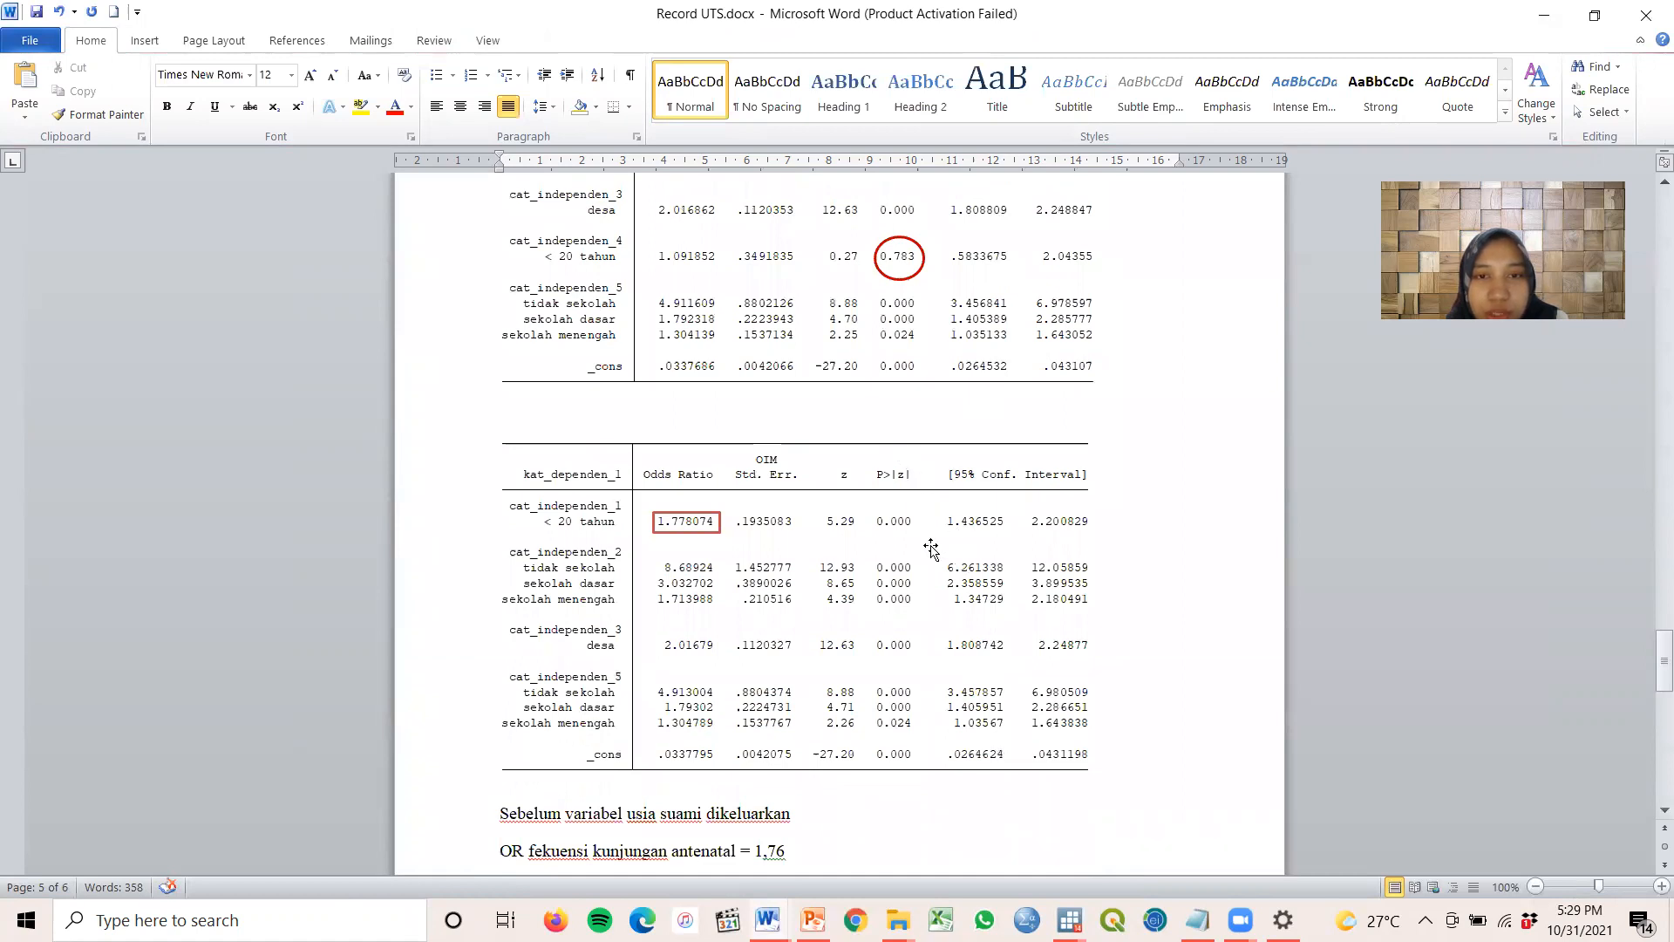
scroll(930, 523, down, 2)
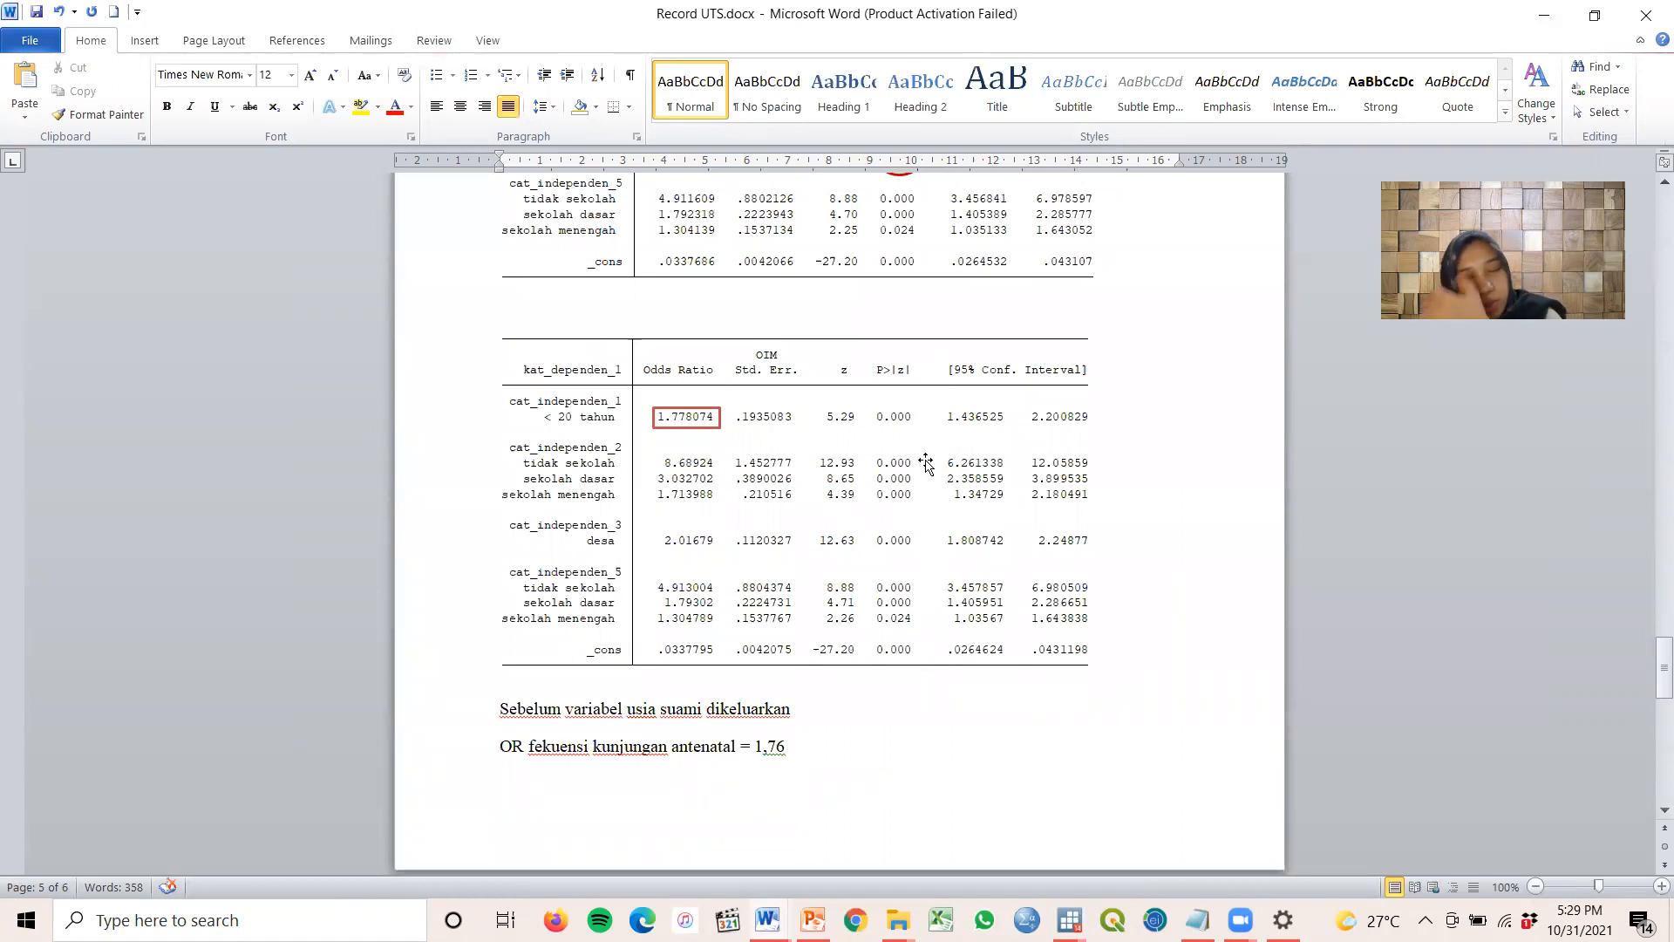
scroll(885, 728, down, 4)
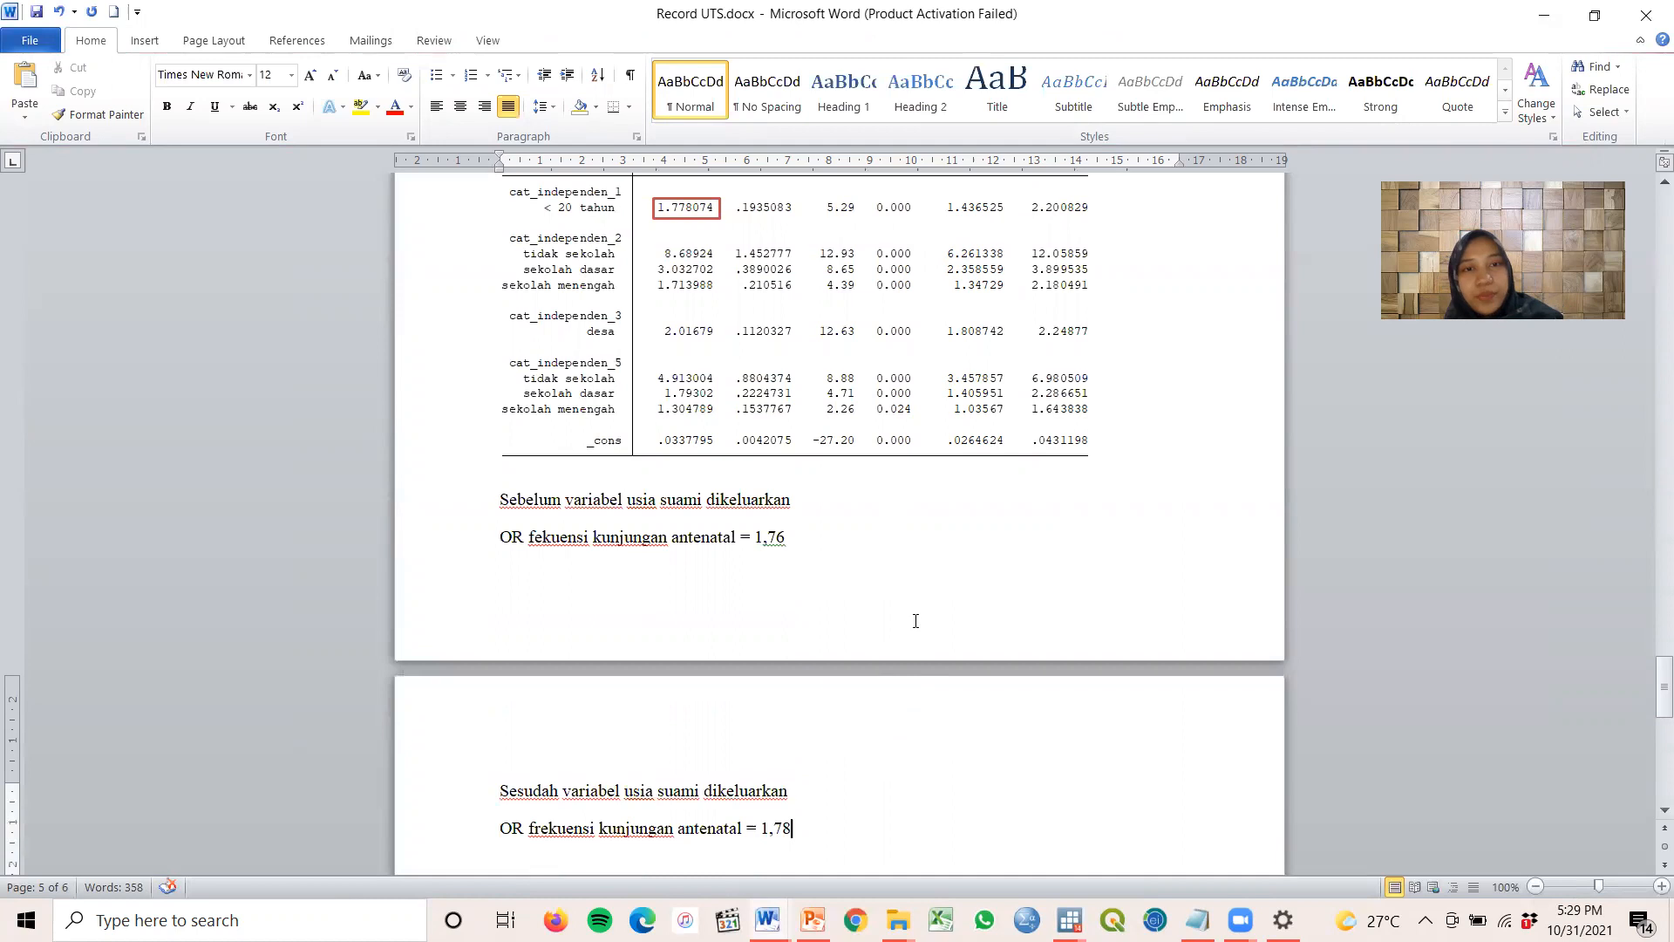
scroll(915, 621, down, 6)
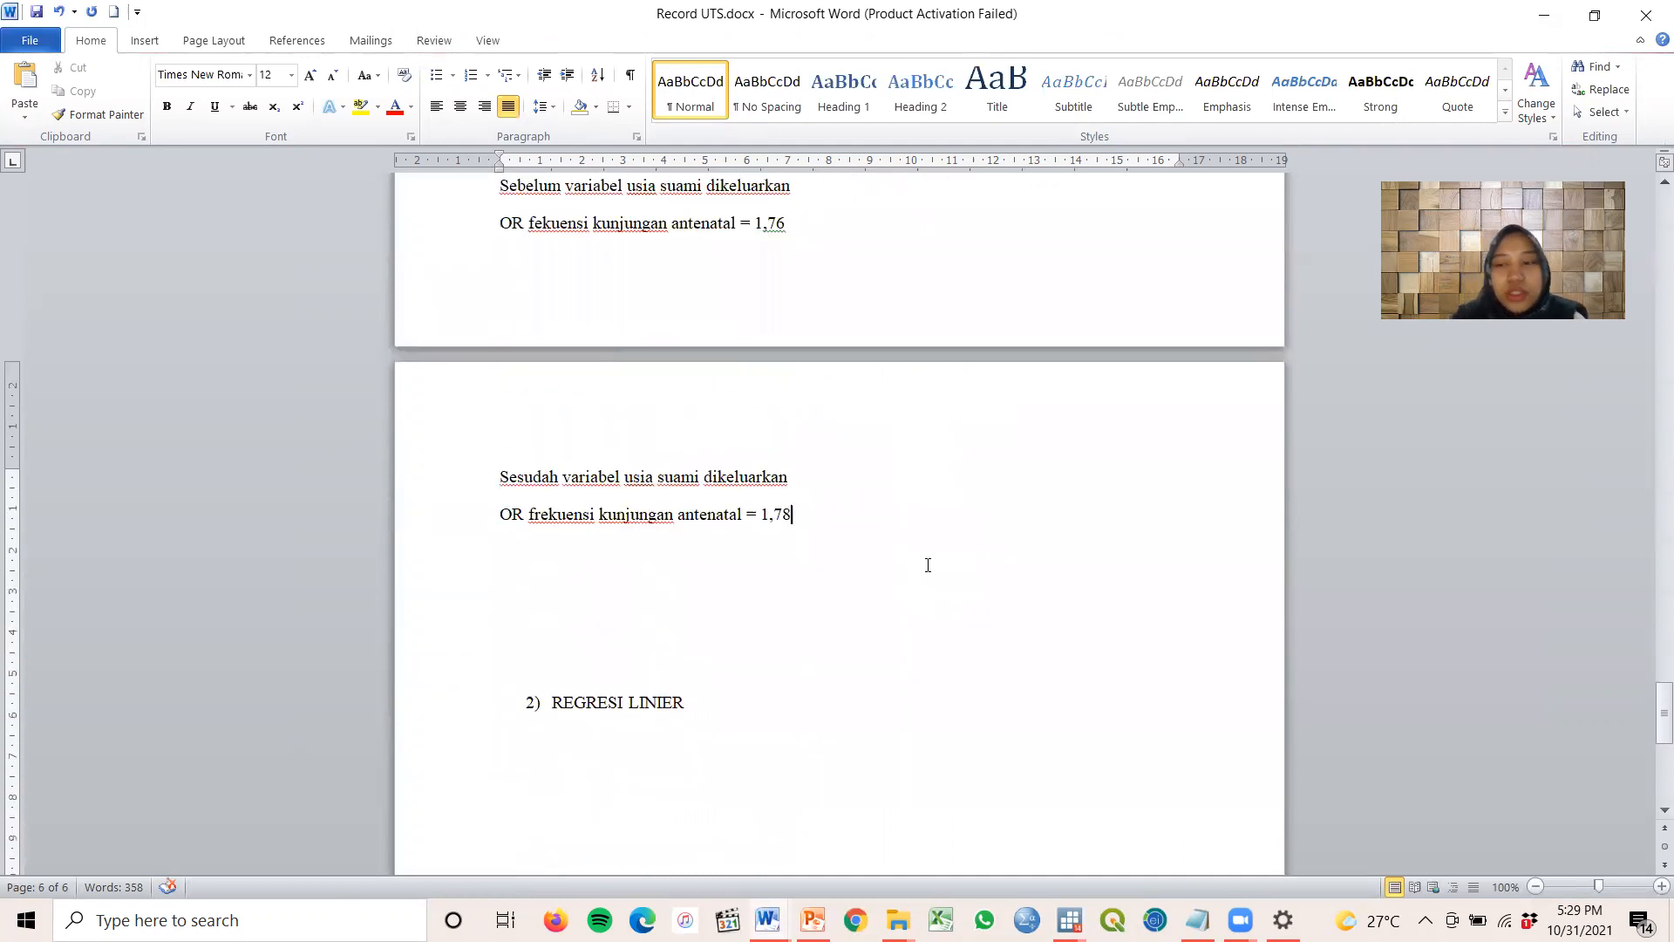
Start a new line below the second odds ratio note and review the regression tables against both notes
key(Return)
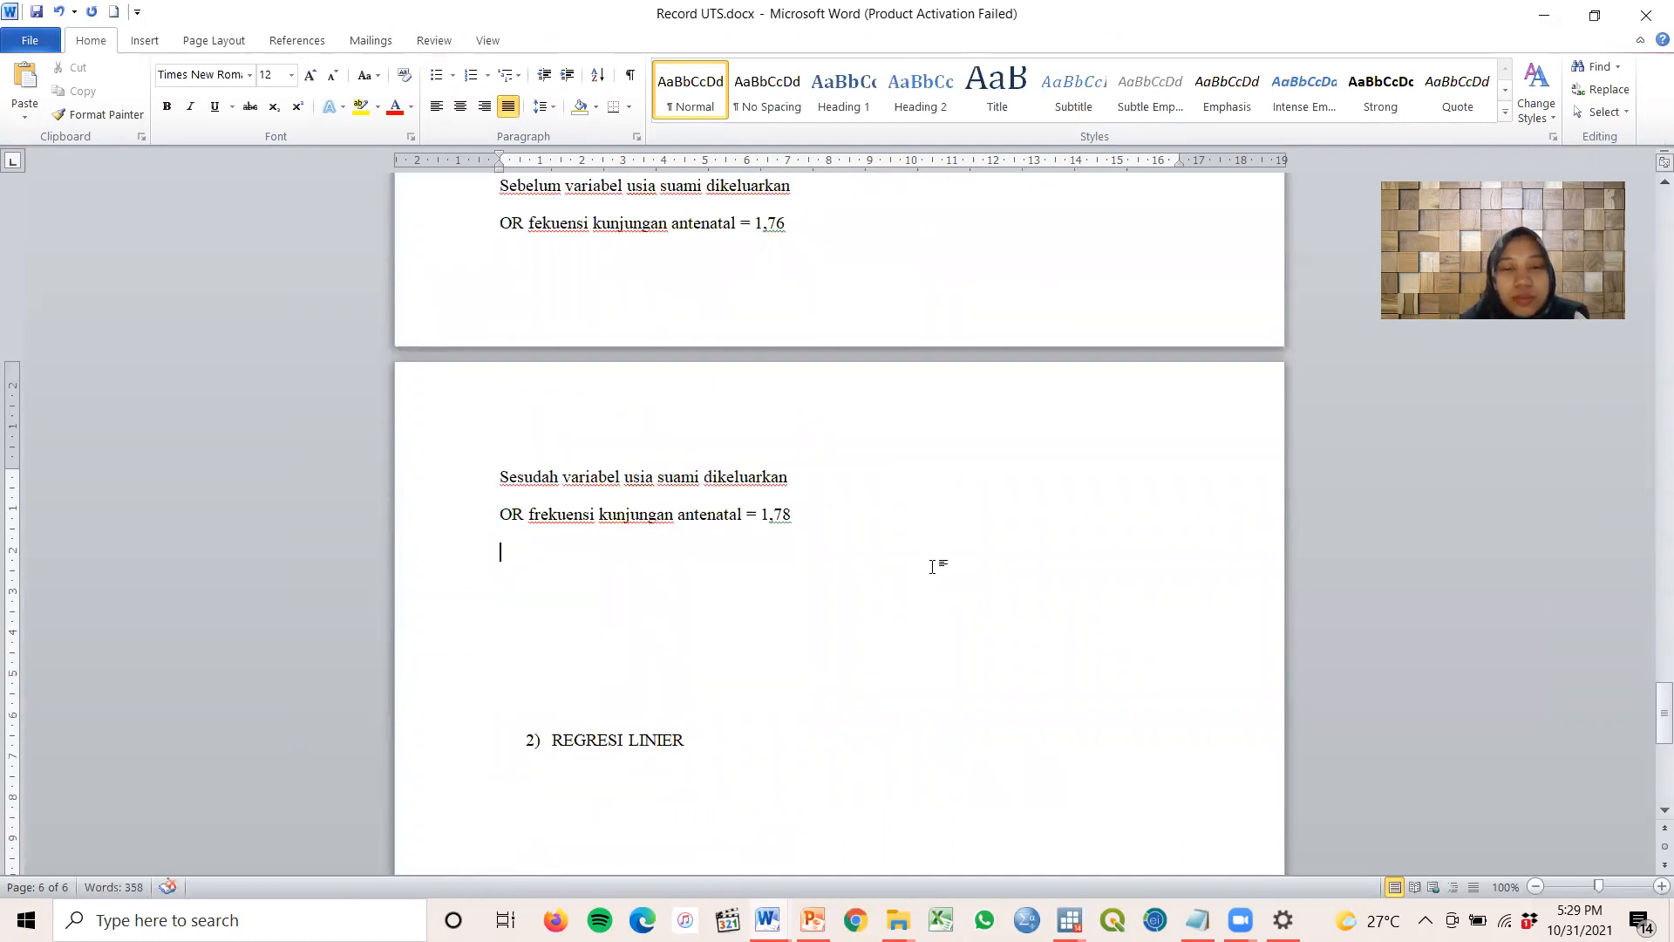
scroll(910, 511, up, 7)
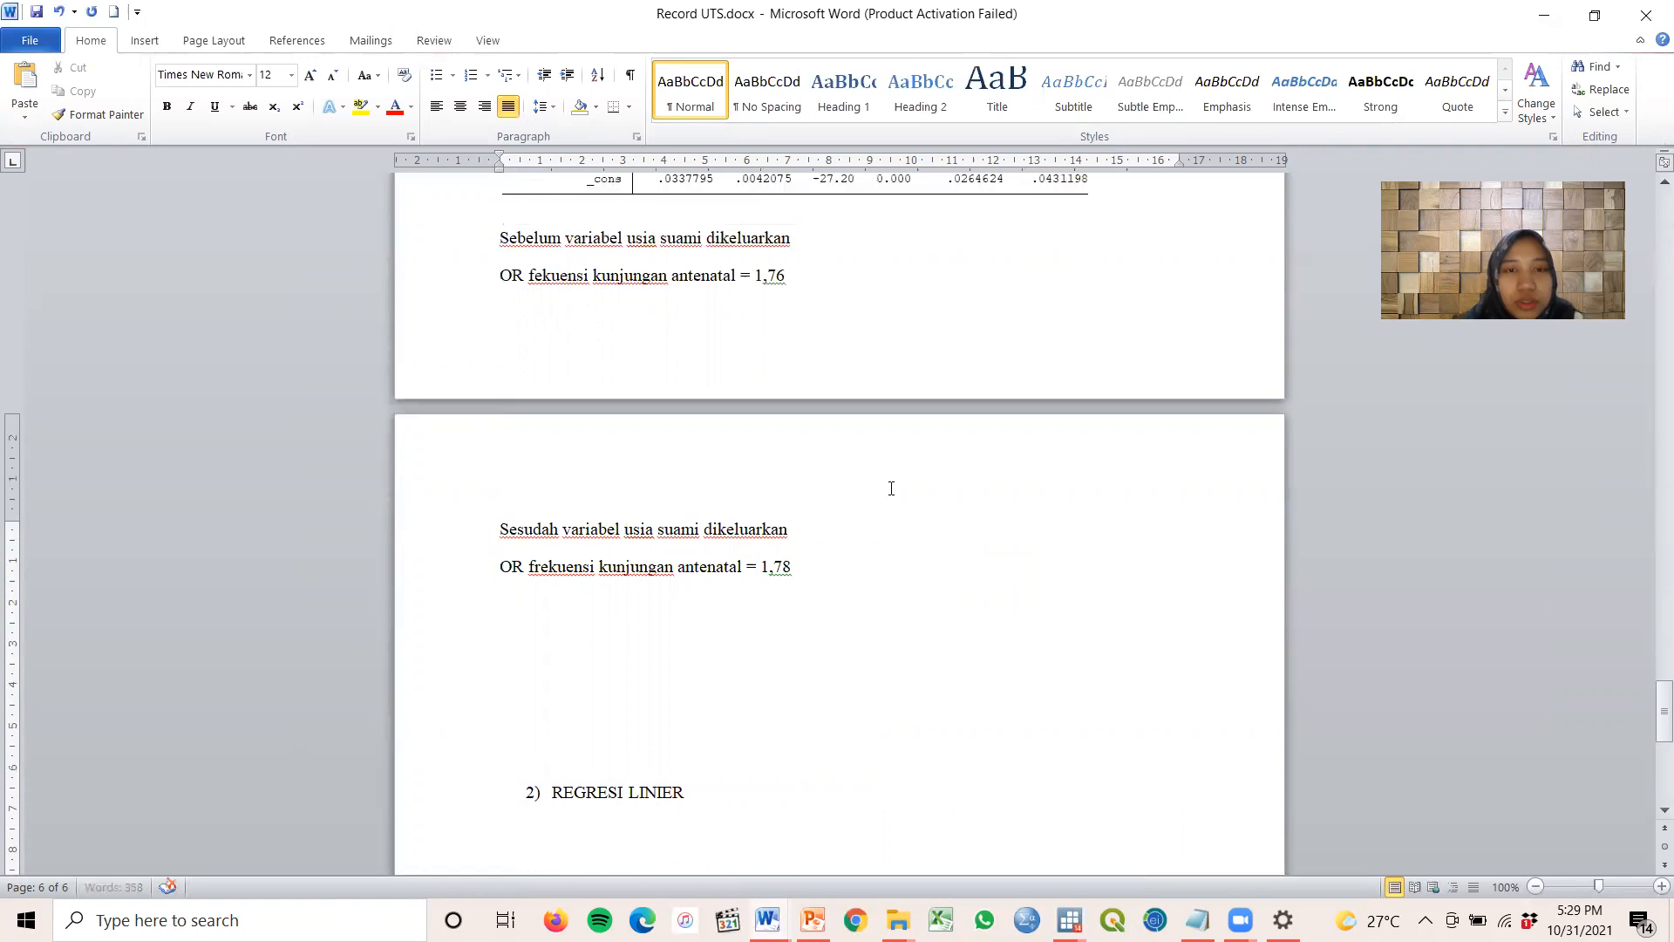
scroll(890, 490, up, 7)
scroll(890, 491, down, 8)
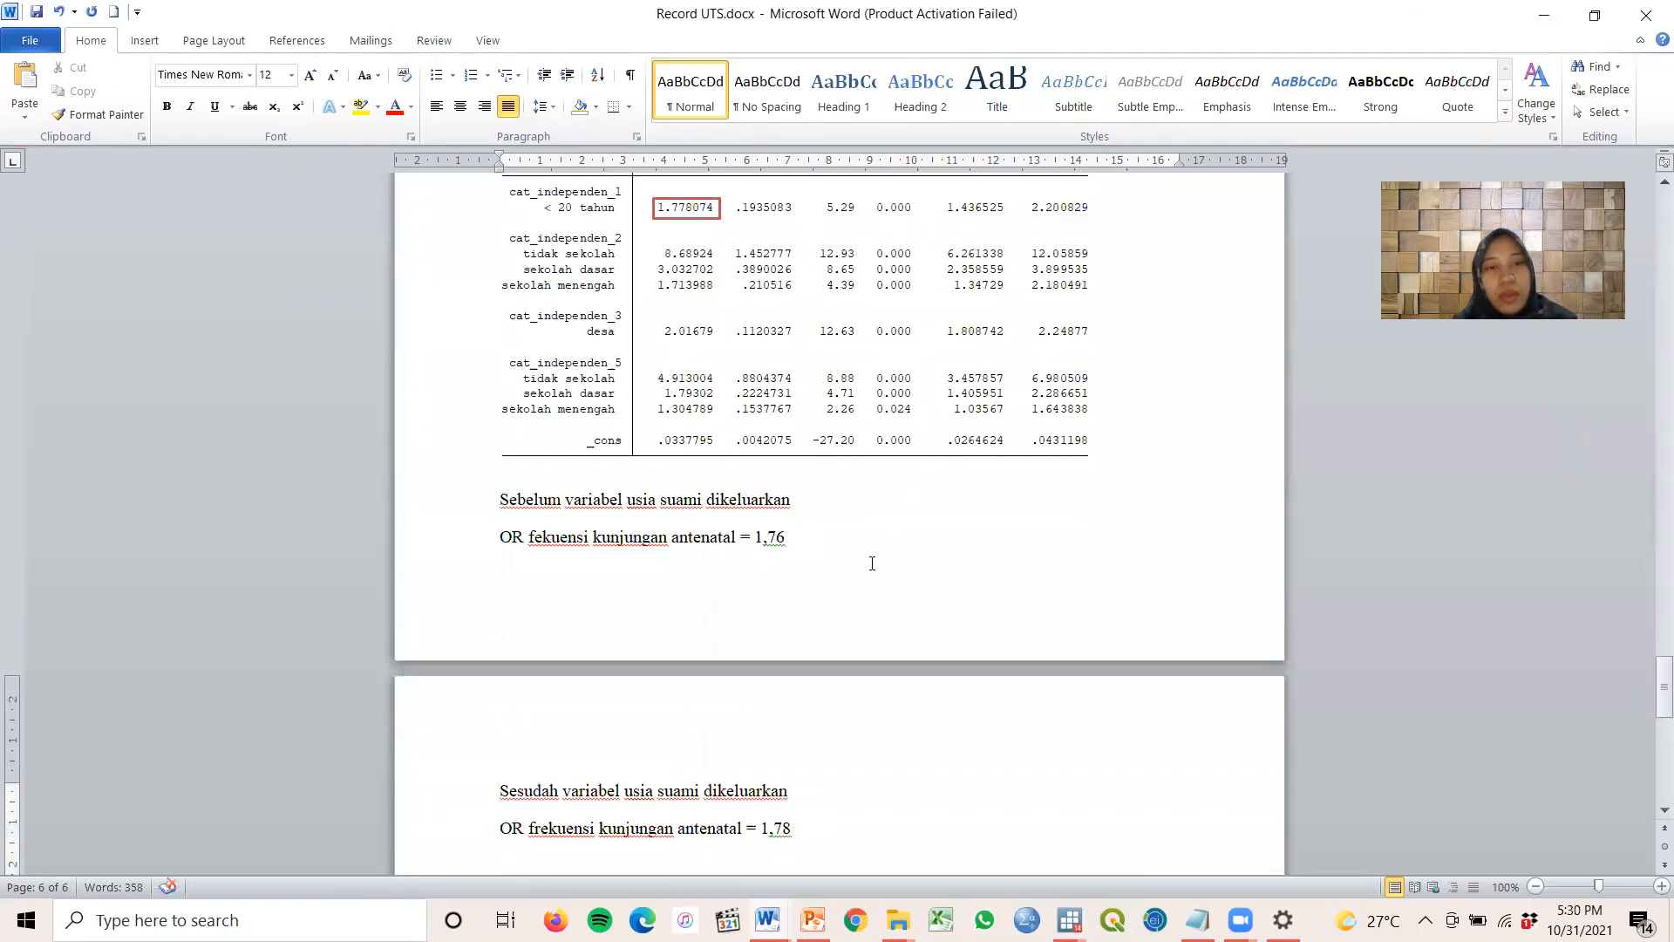
scroll(882, 585, down, 3)
scroll(886, 586, up, 4)
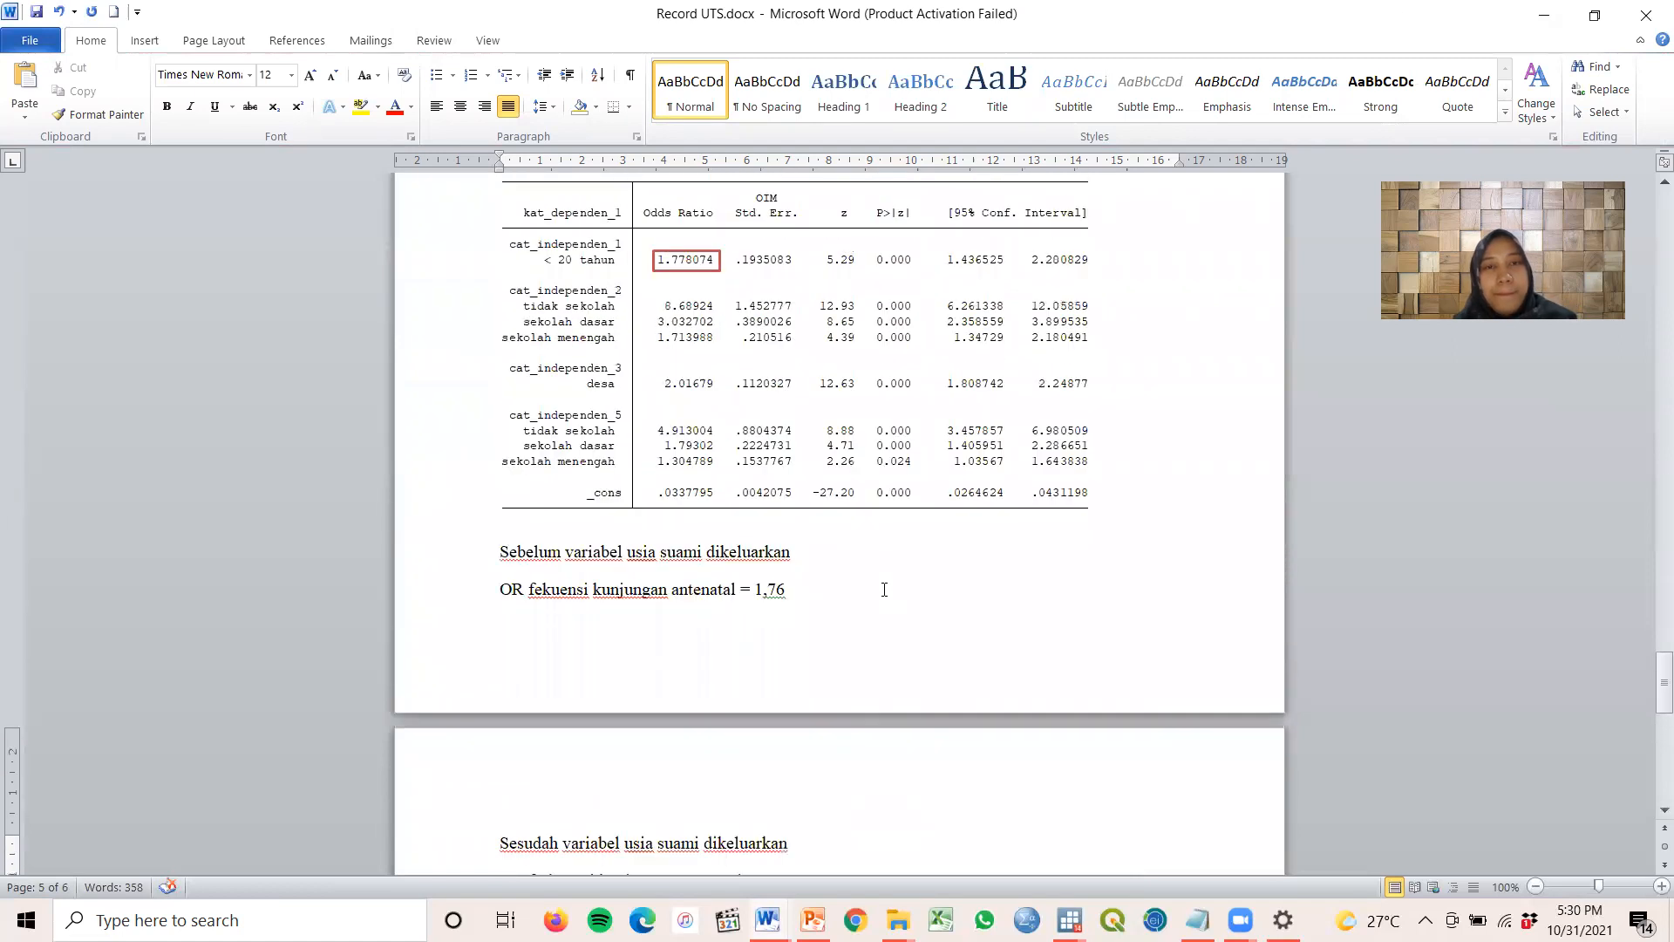
scroll(885, 588, up, 7)
scroll(886, 587, down, 11)
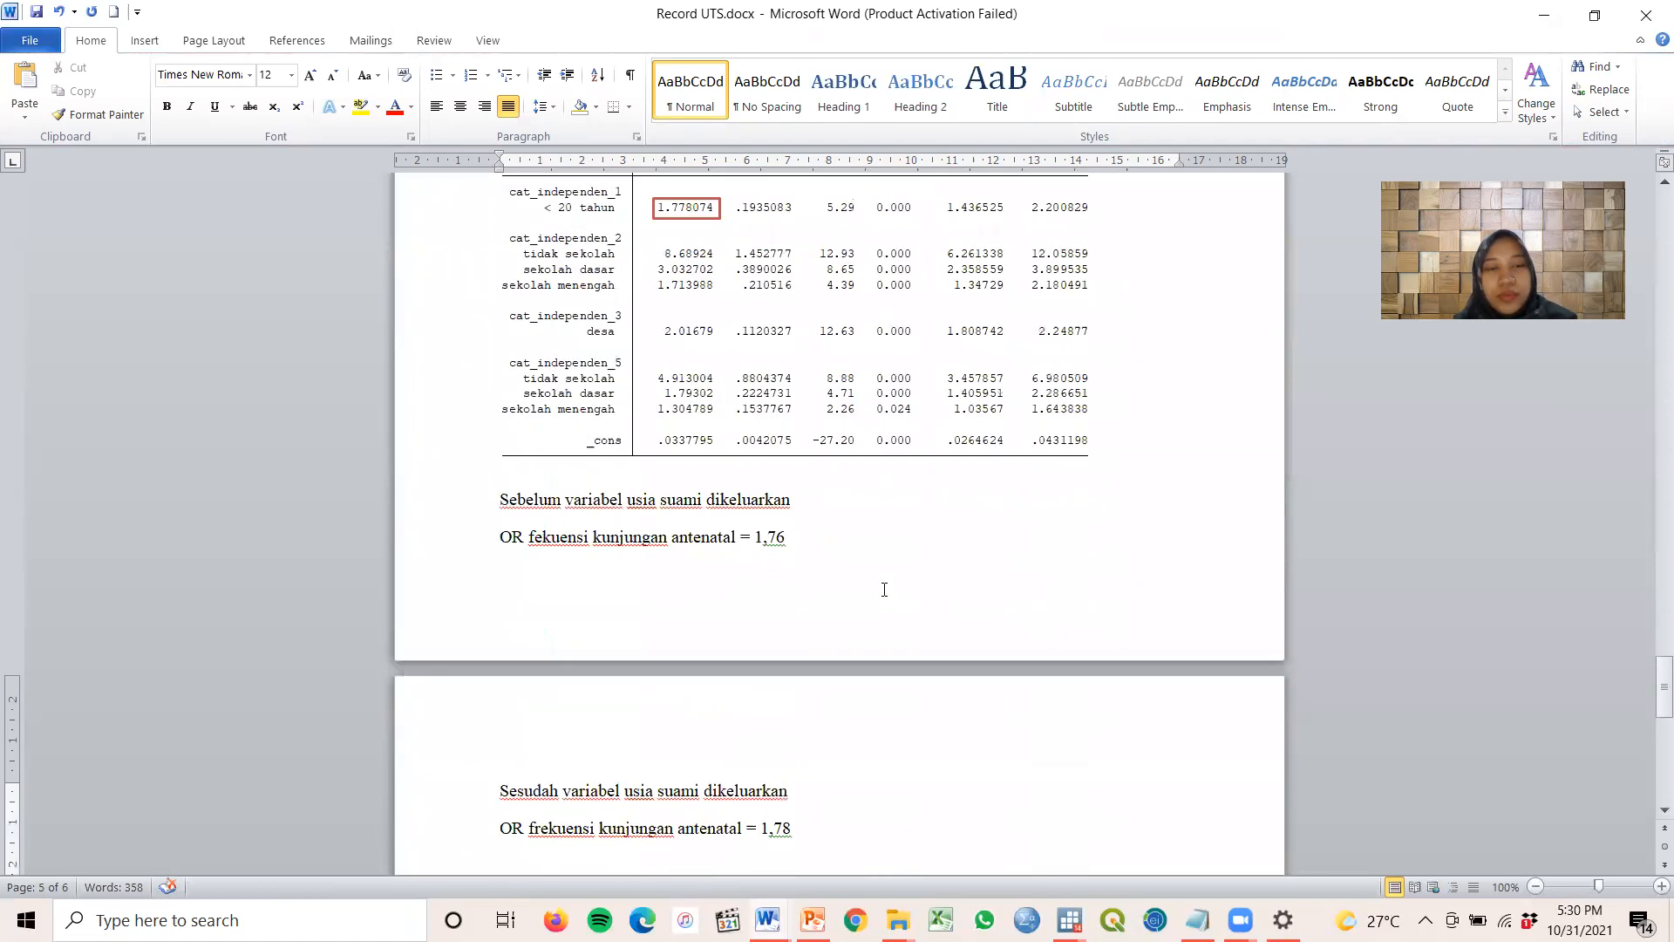
scroll(767, 403, up, 3)
scroll(769, 486, up, 3)
scroll(804, 547, down, 3)
scroll(821, 523, up, 3)
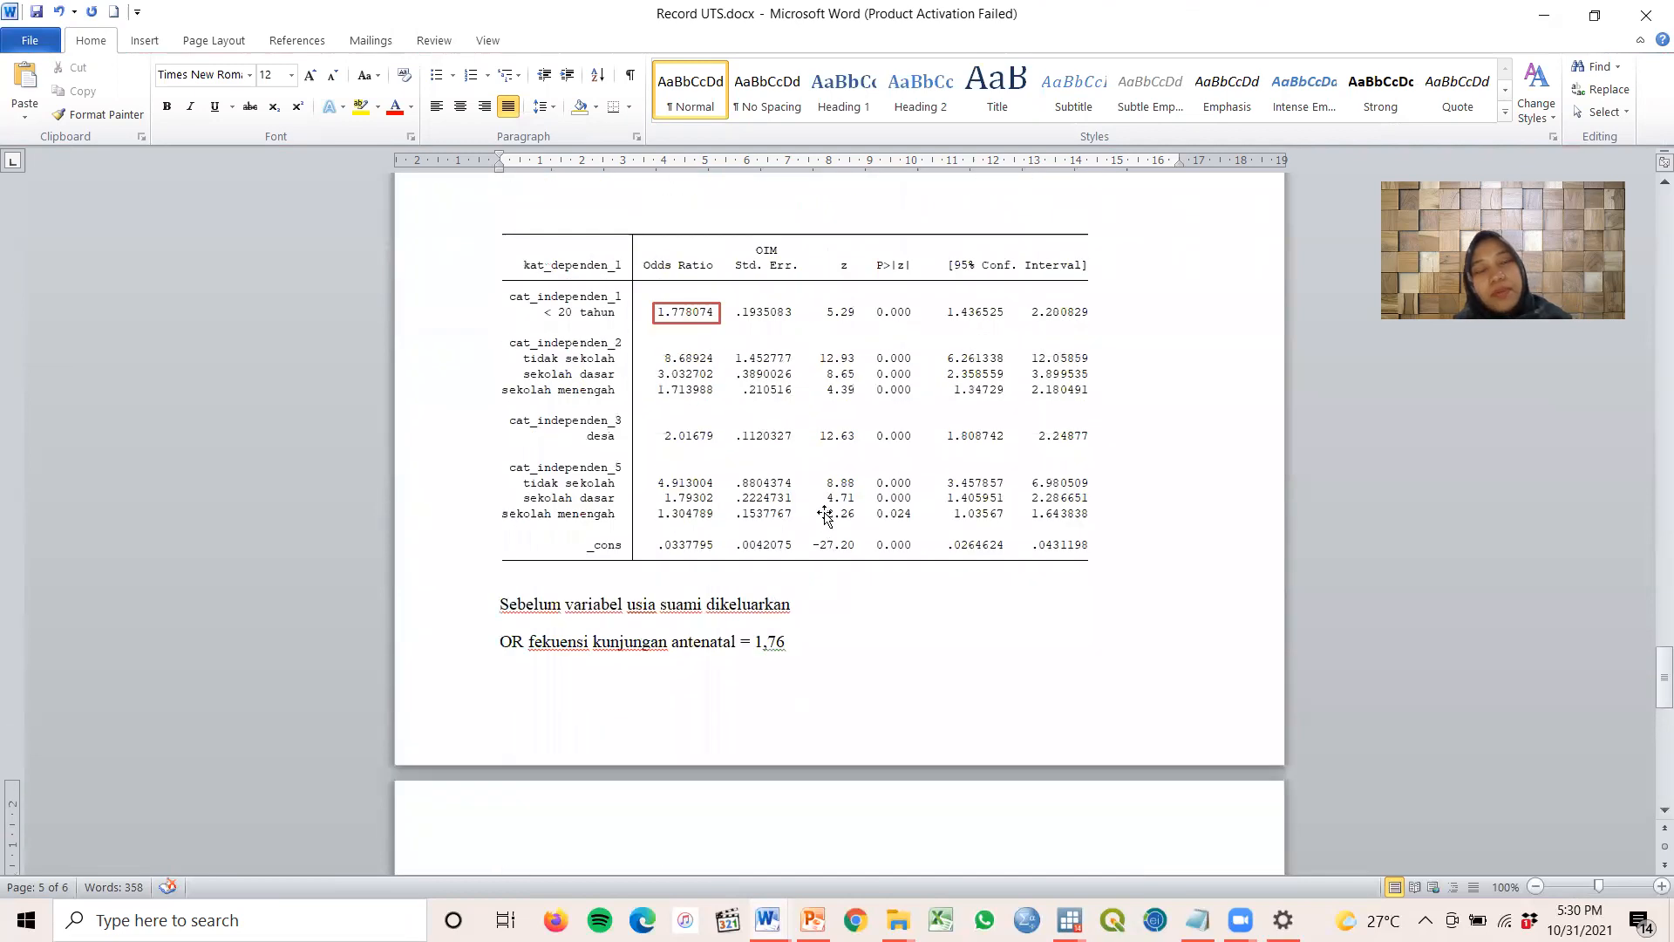
scroll(824, 514, up, 3)
scroll(955, 466, down, 4)
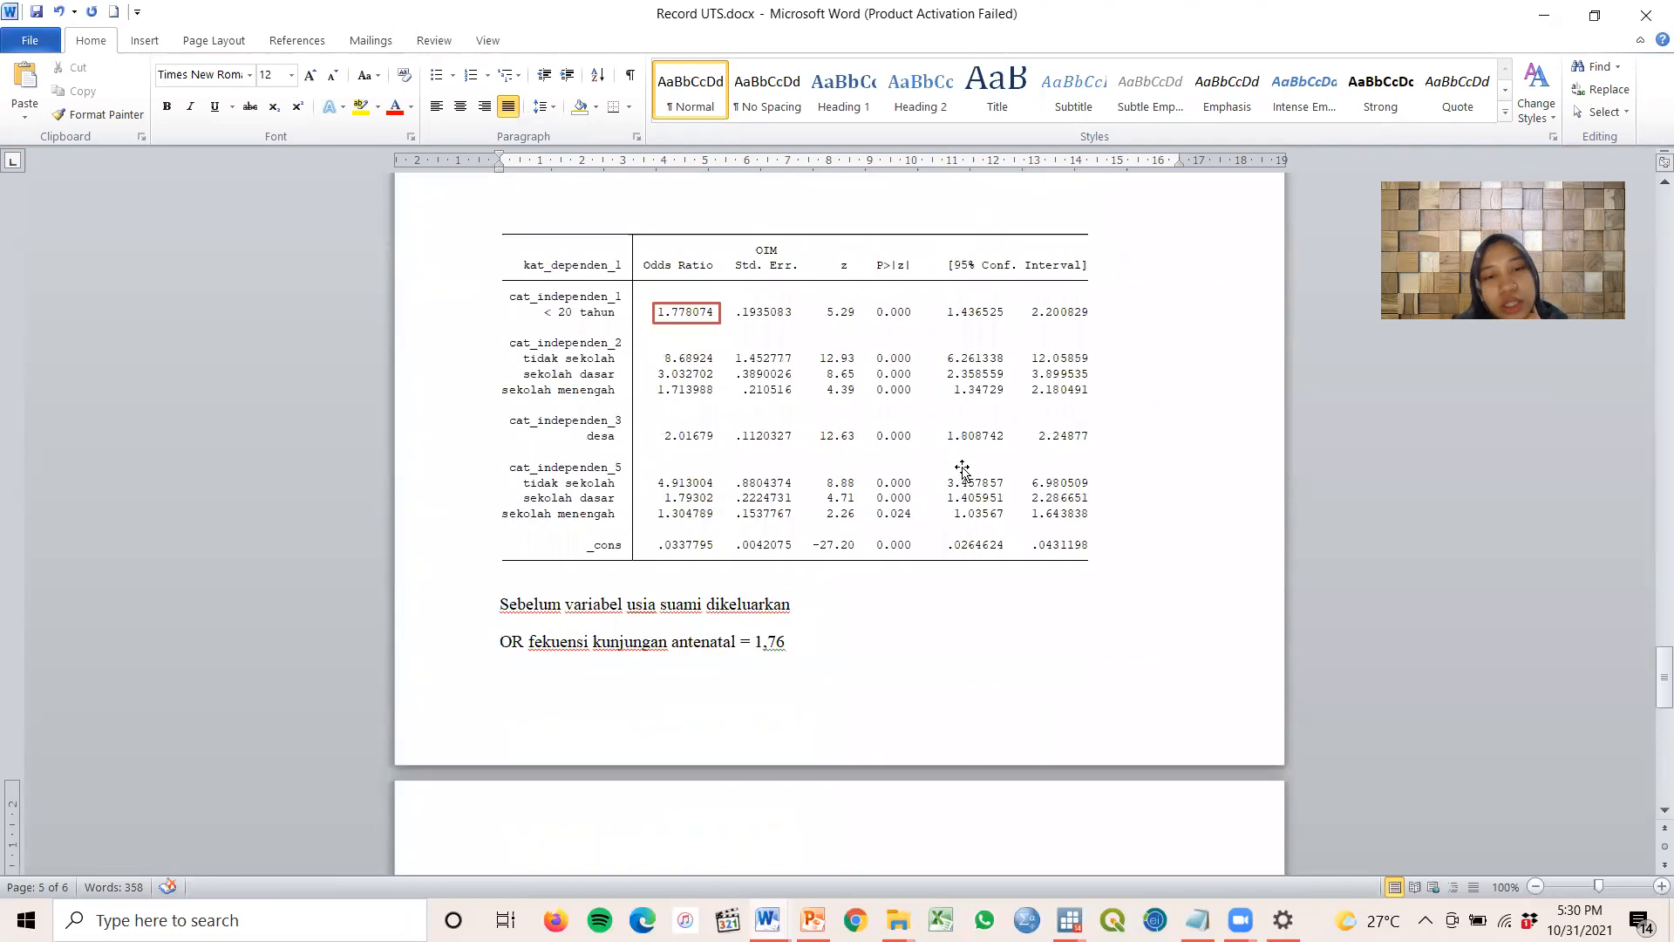
scroll(565, 632, down, 2)
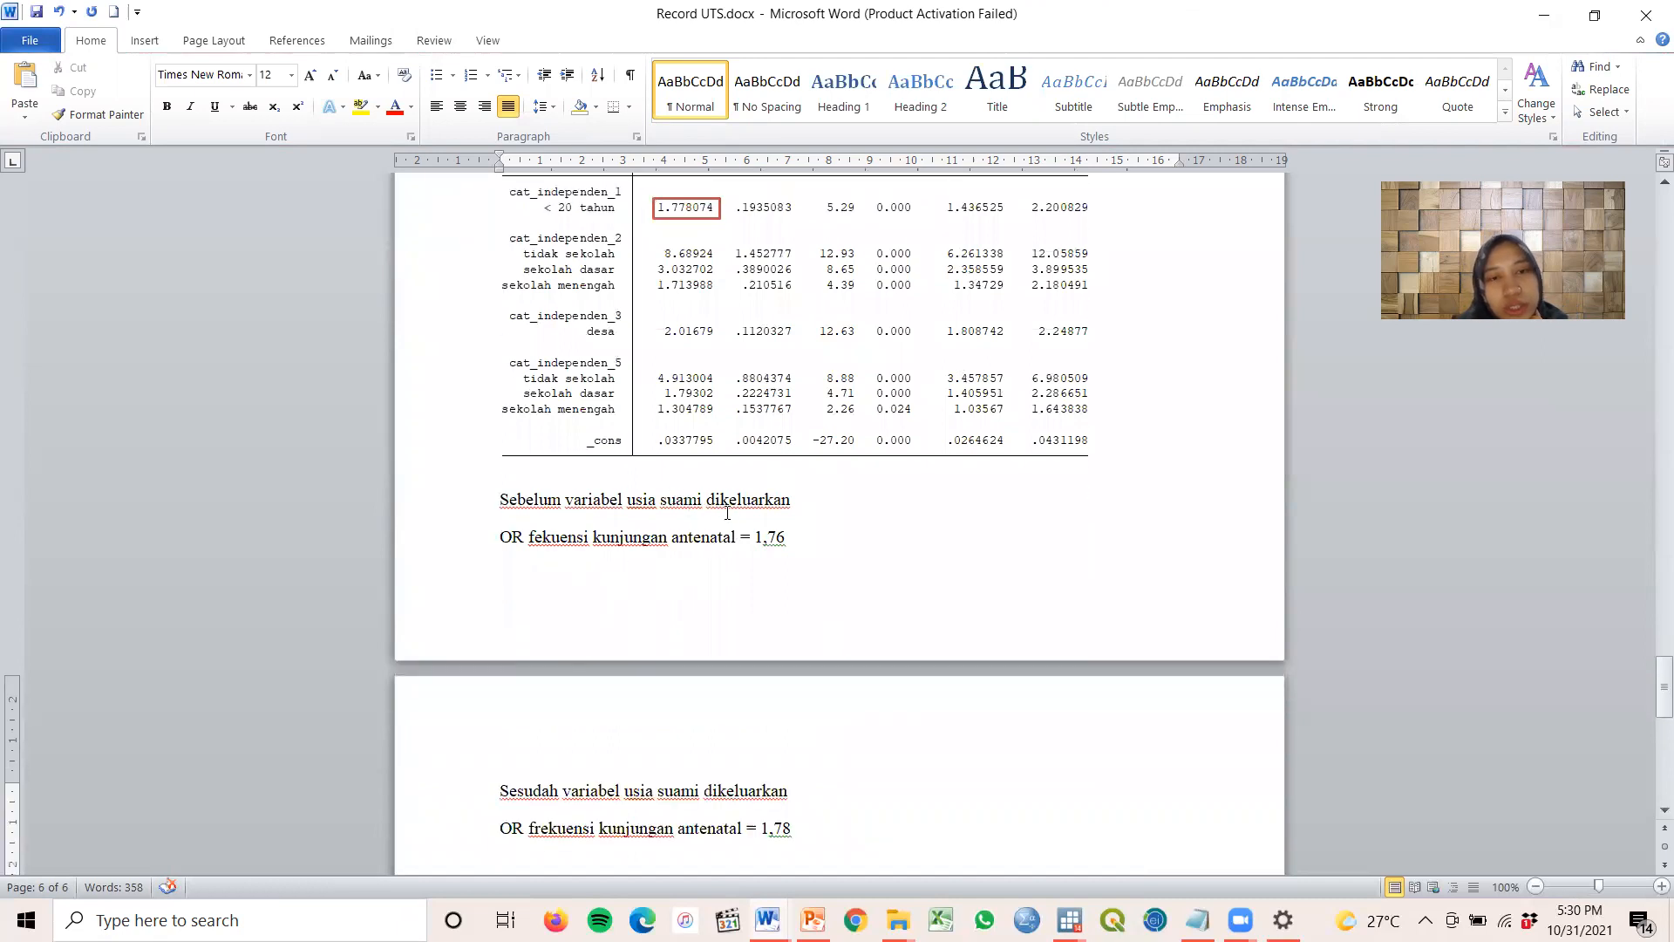
scroll(718, 512, down, 3)
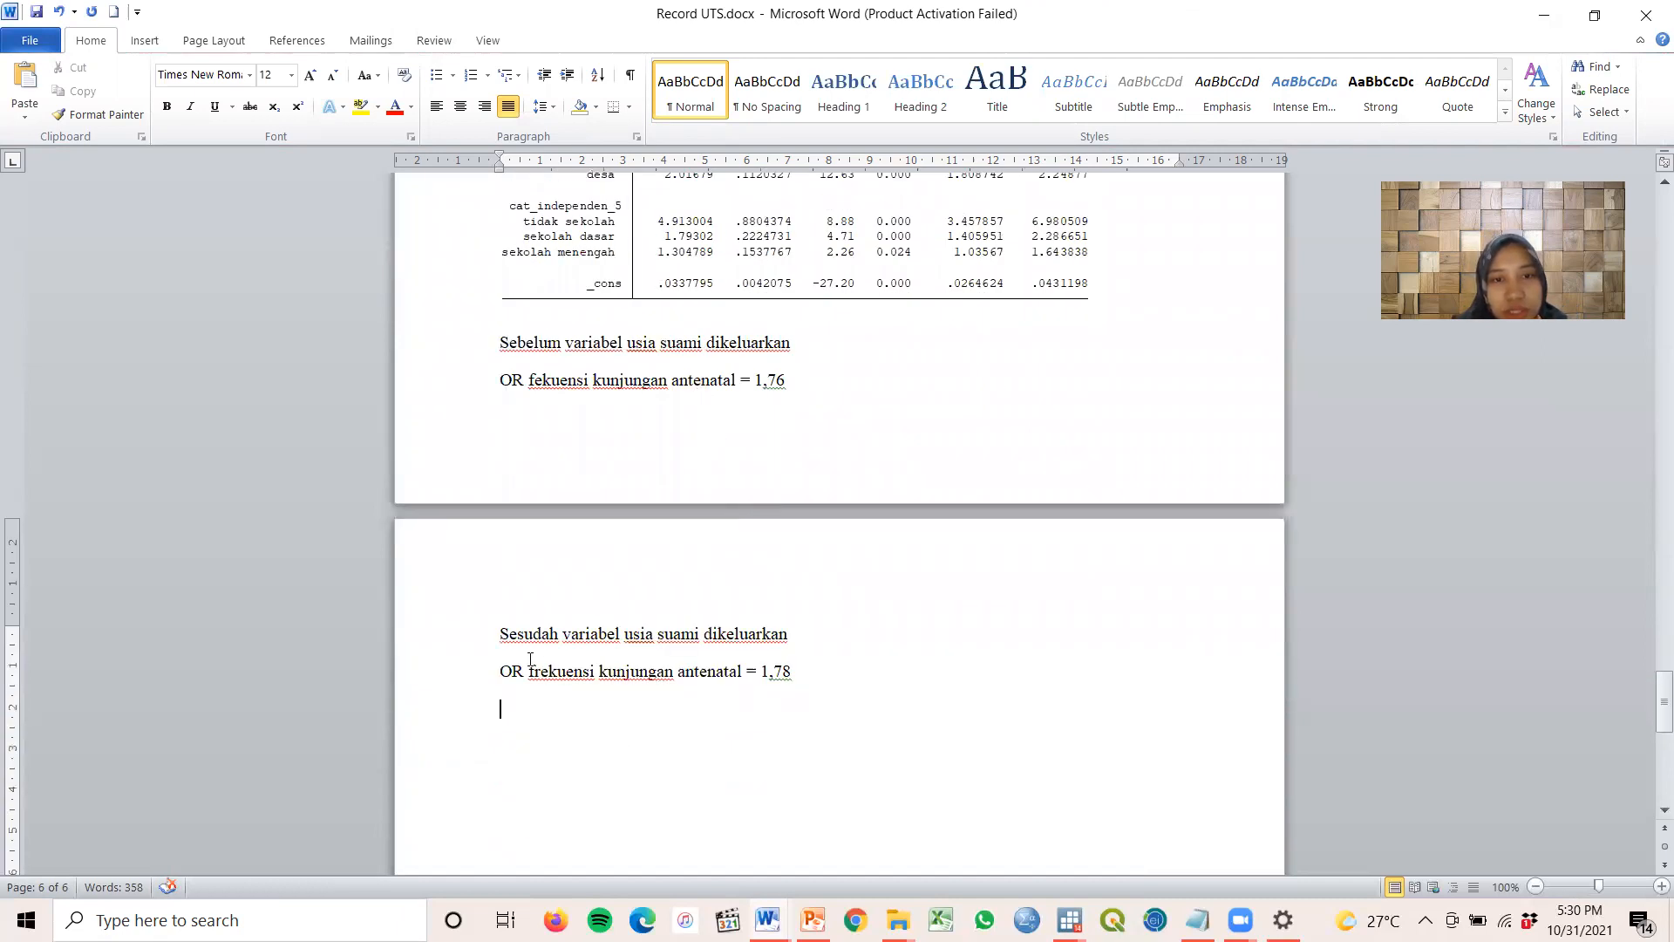
scroll(563, 661, down, 3)
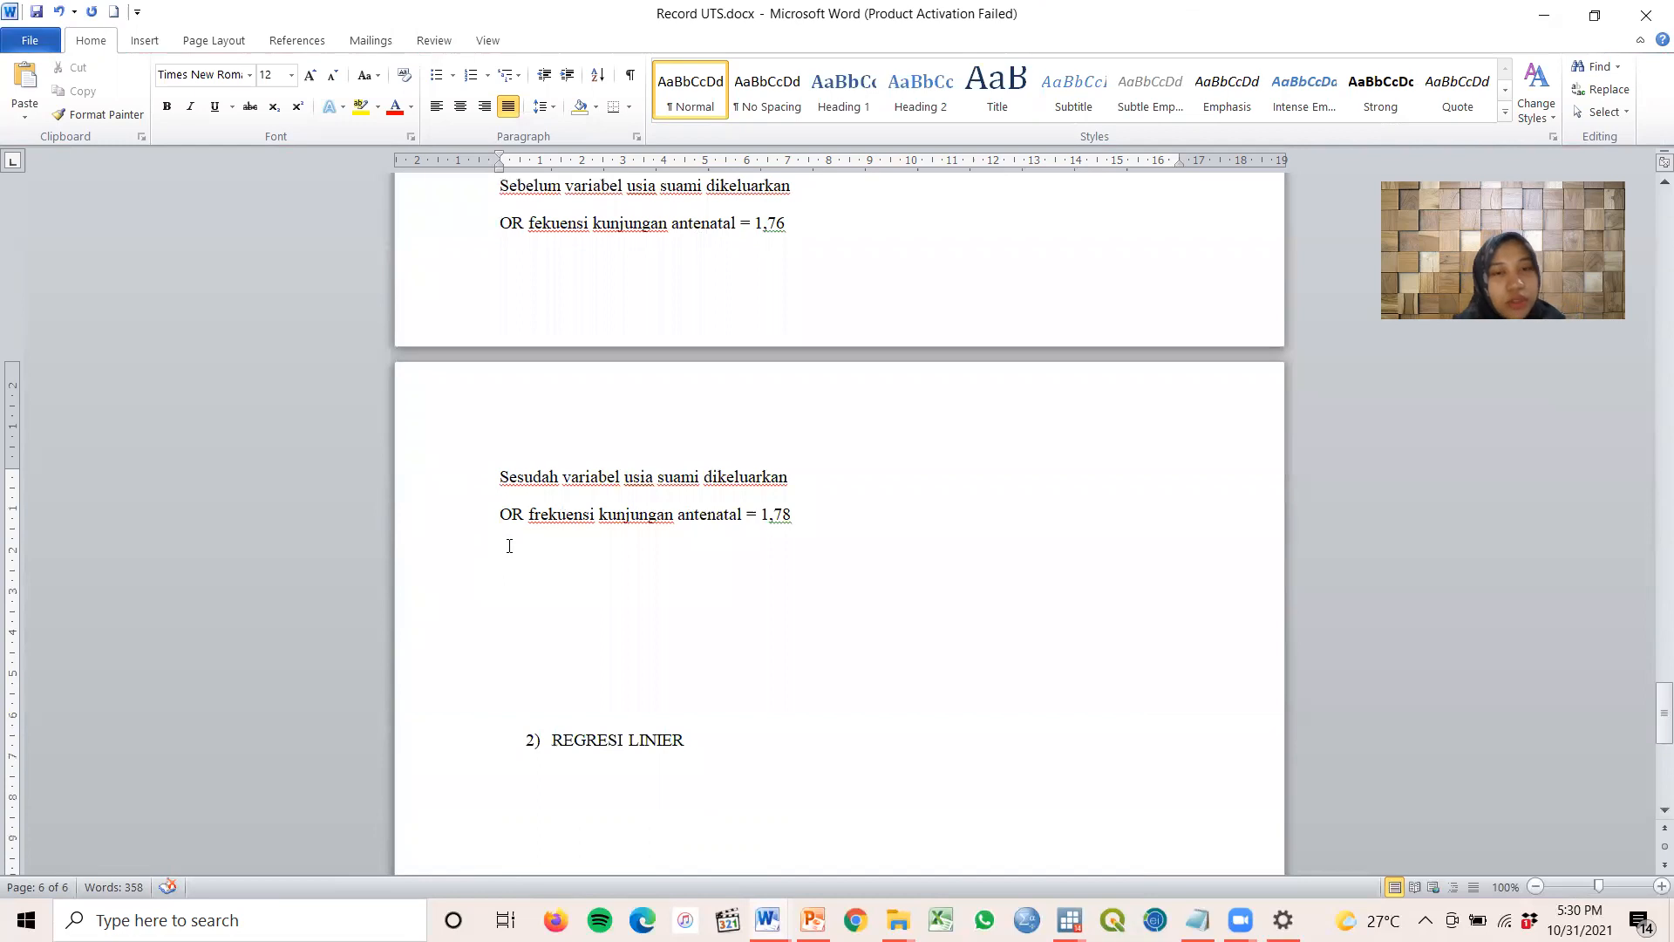
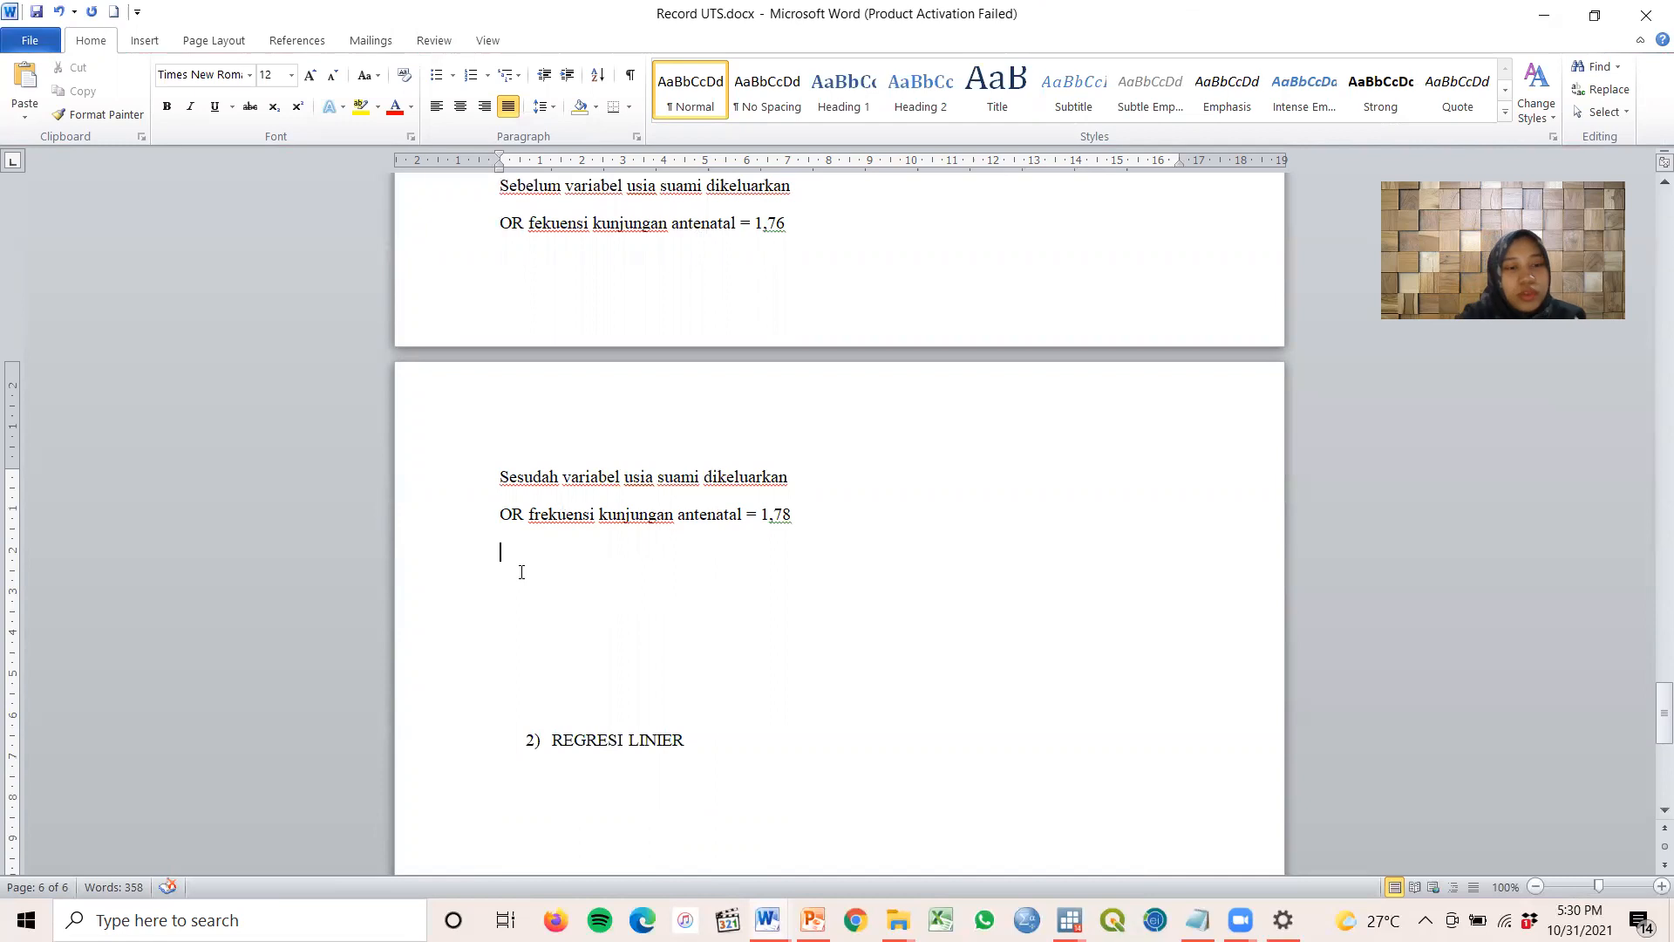
Write "Dan terjadi perubahan pada RR frekuensi kunjungan antenatal" on the new line
text(Dan)
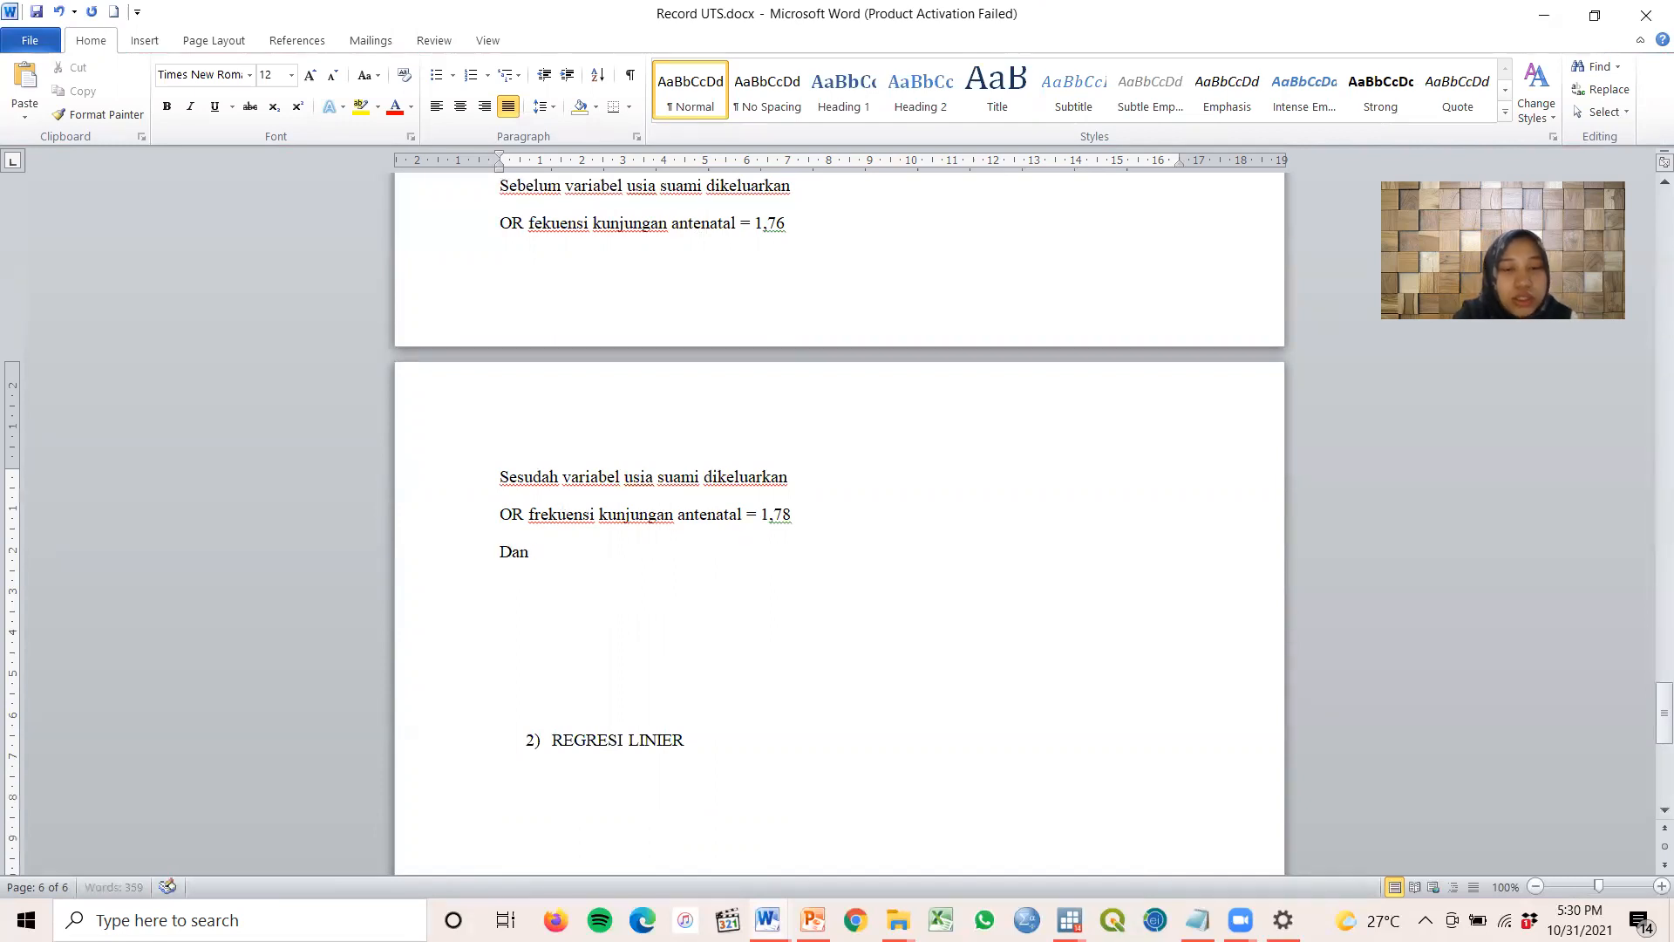
text( terjadi perubahan)
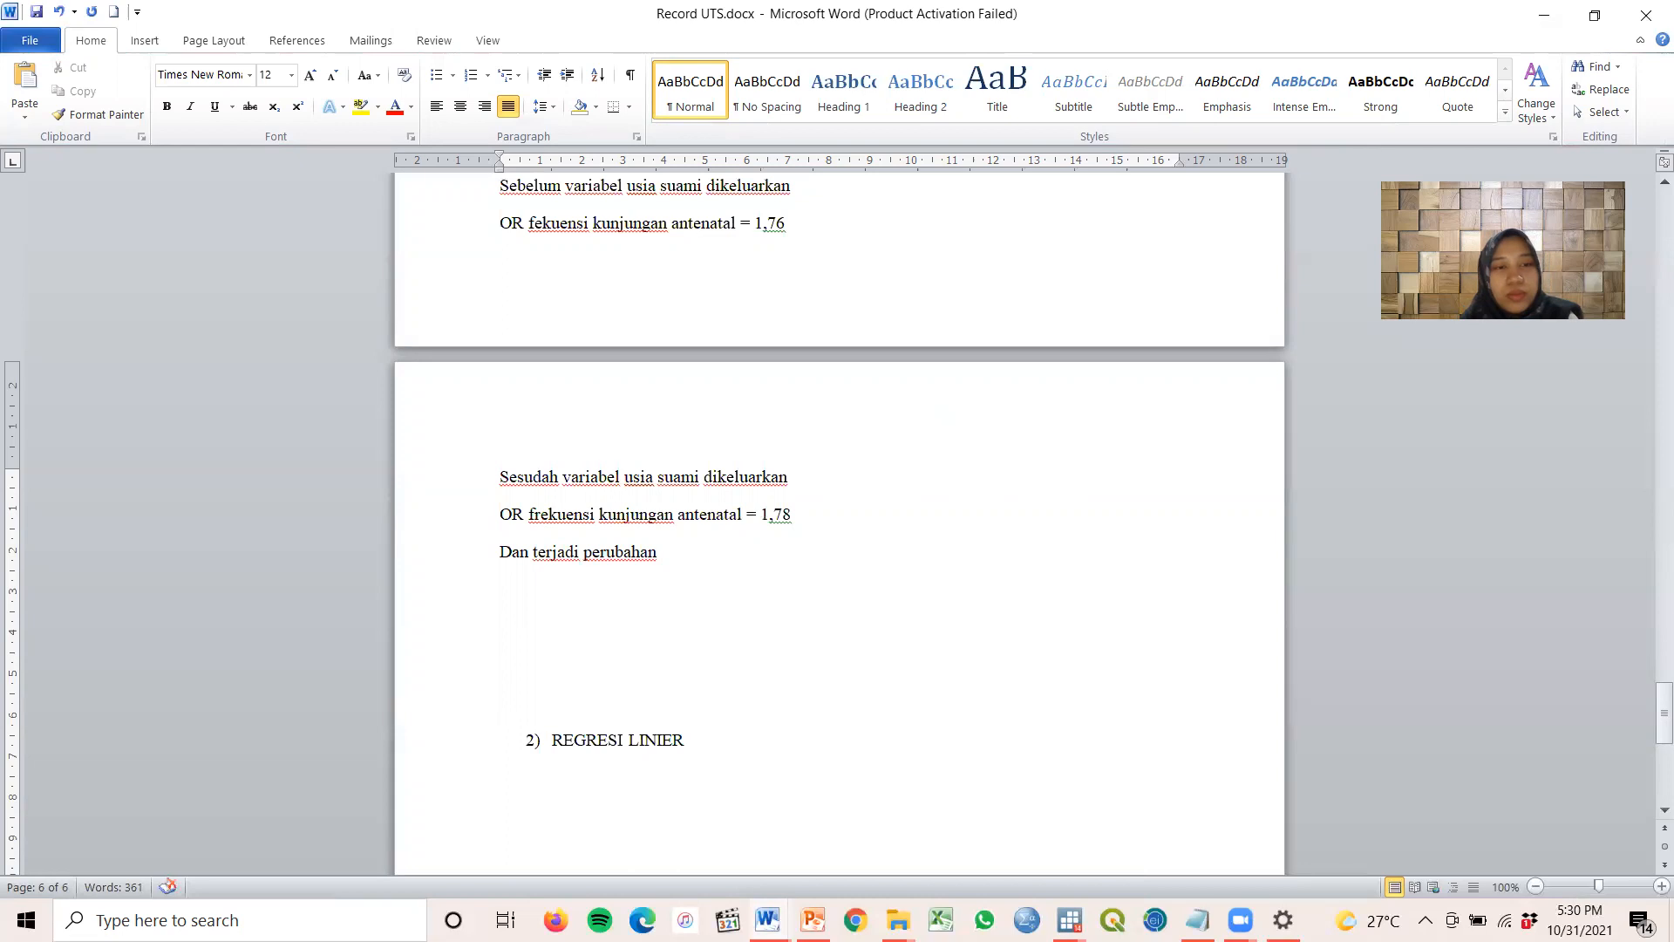
text( pada RR)
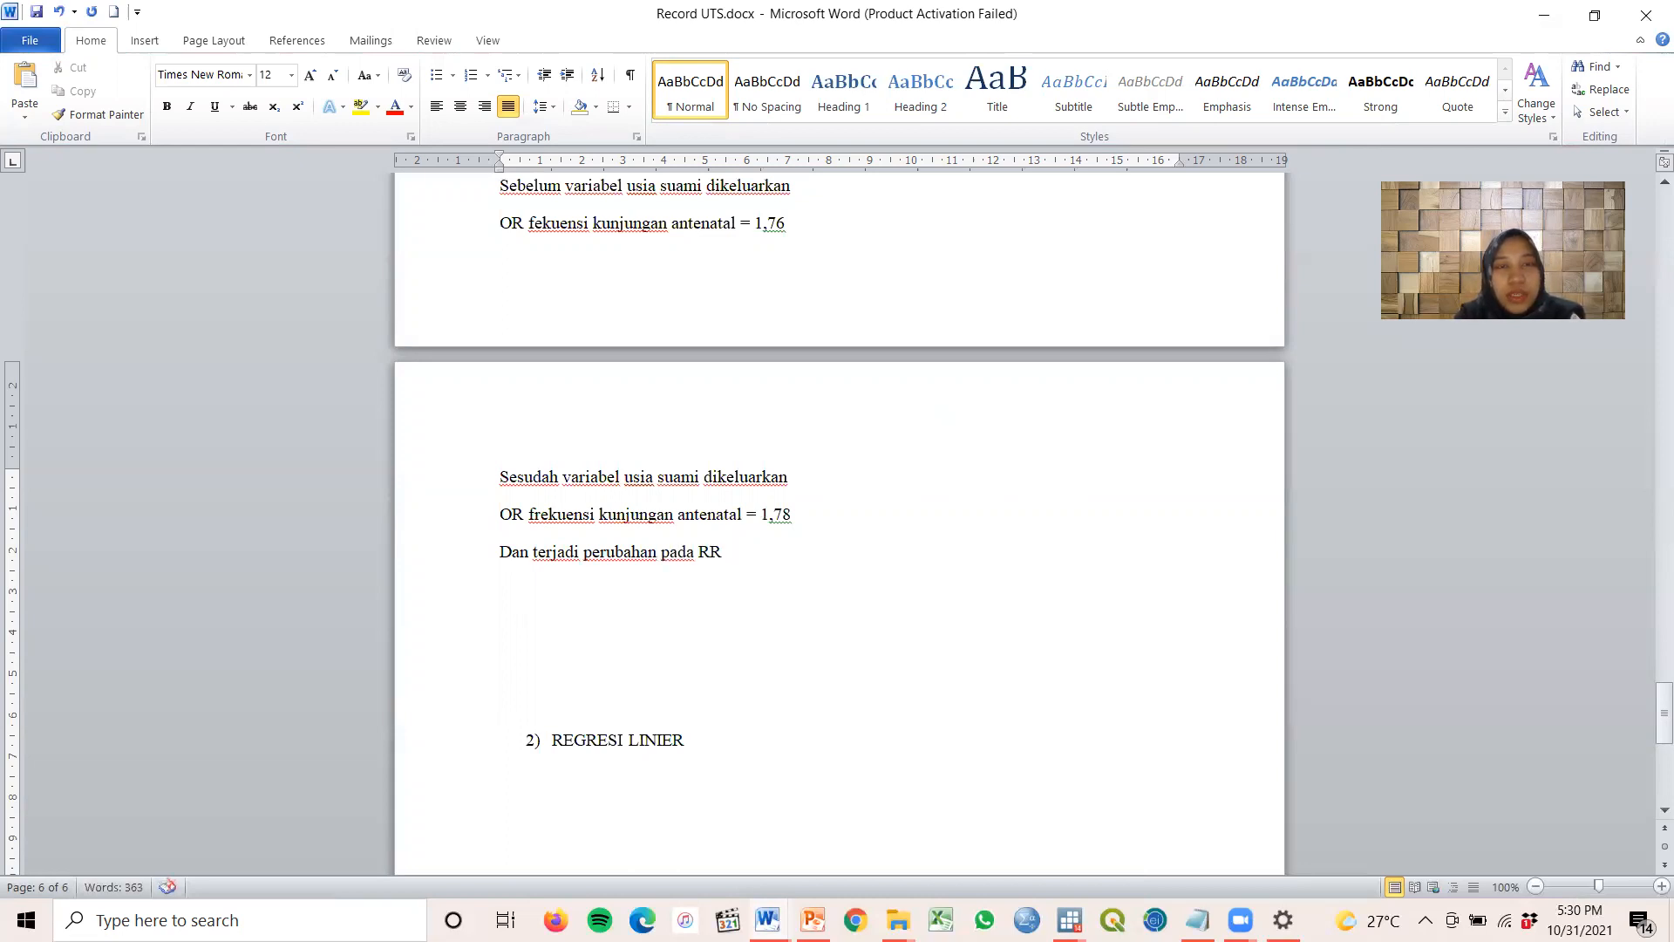
text( frekuensi)
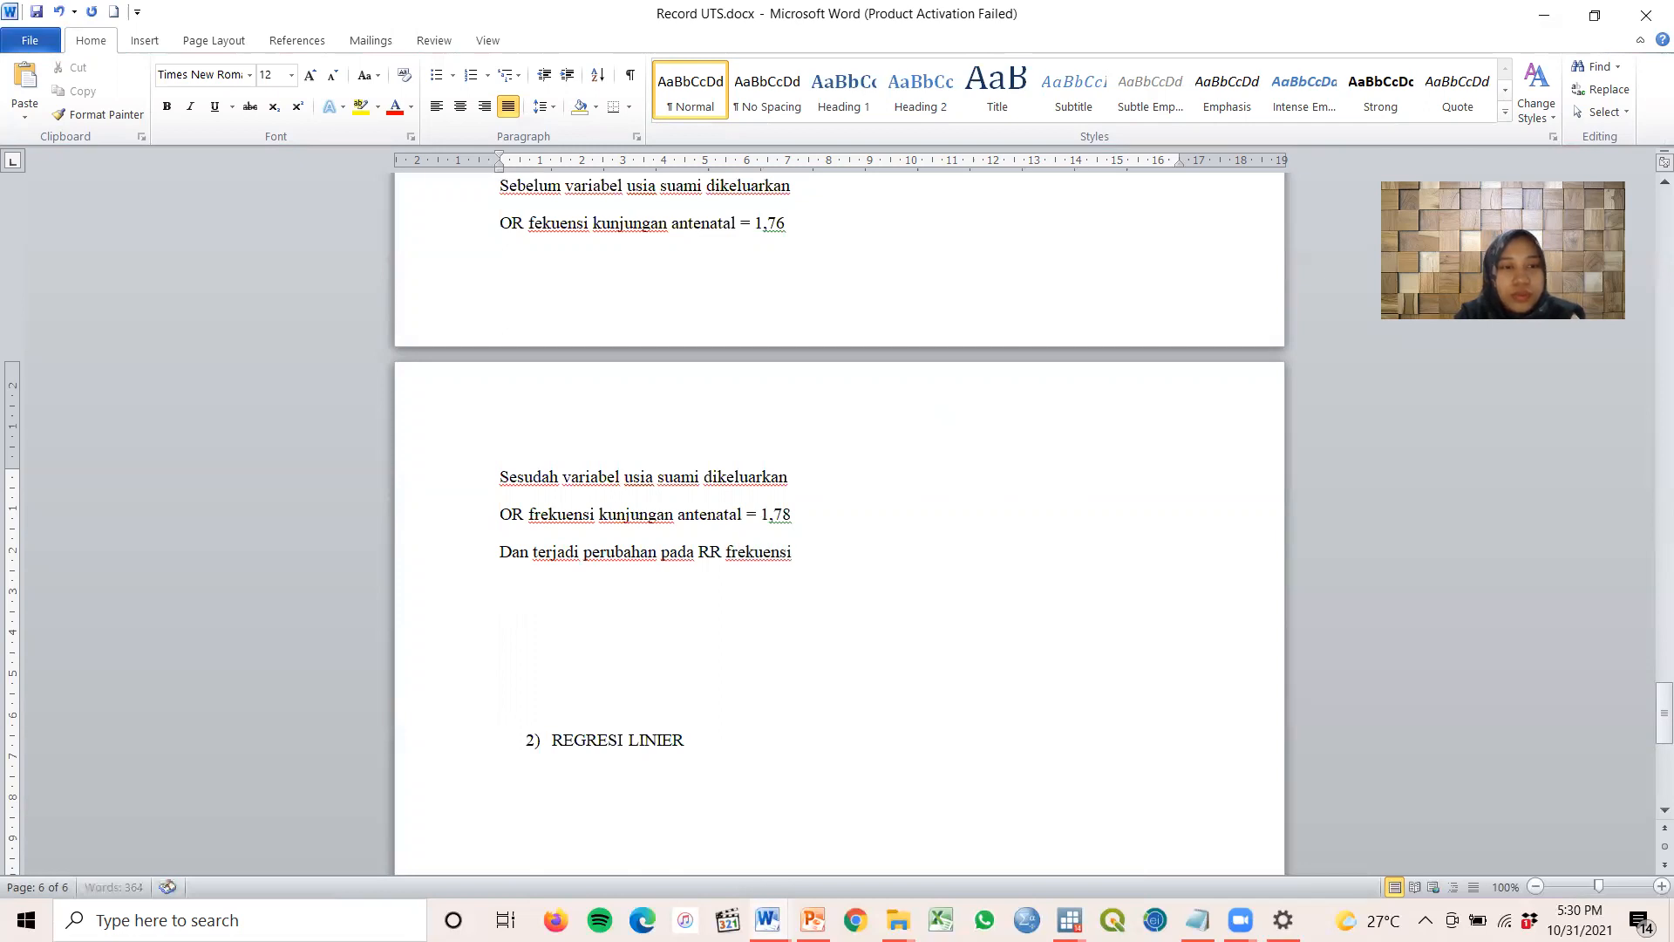
text( kunjungan anten)
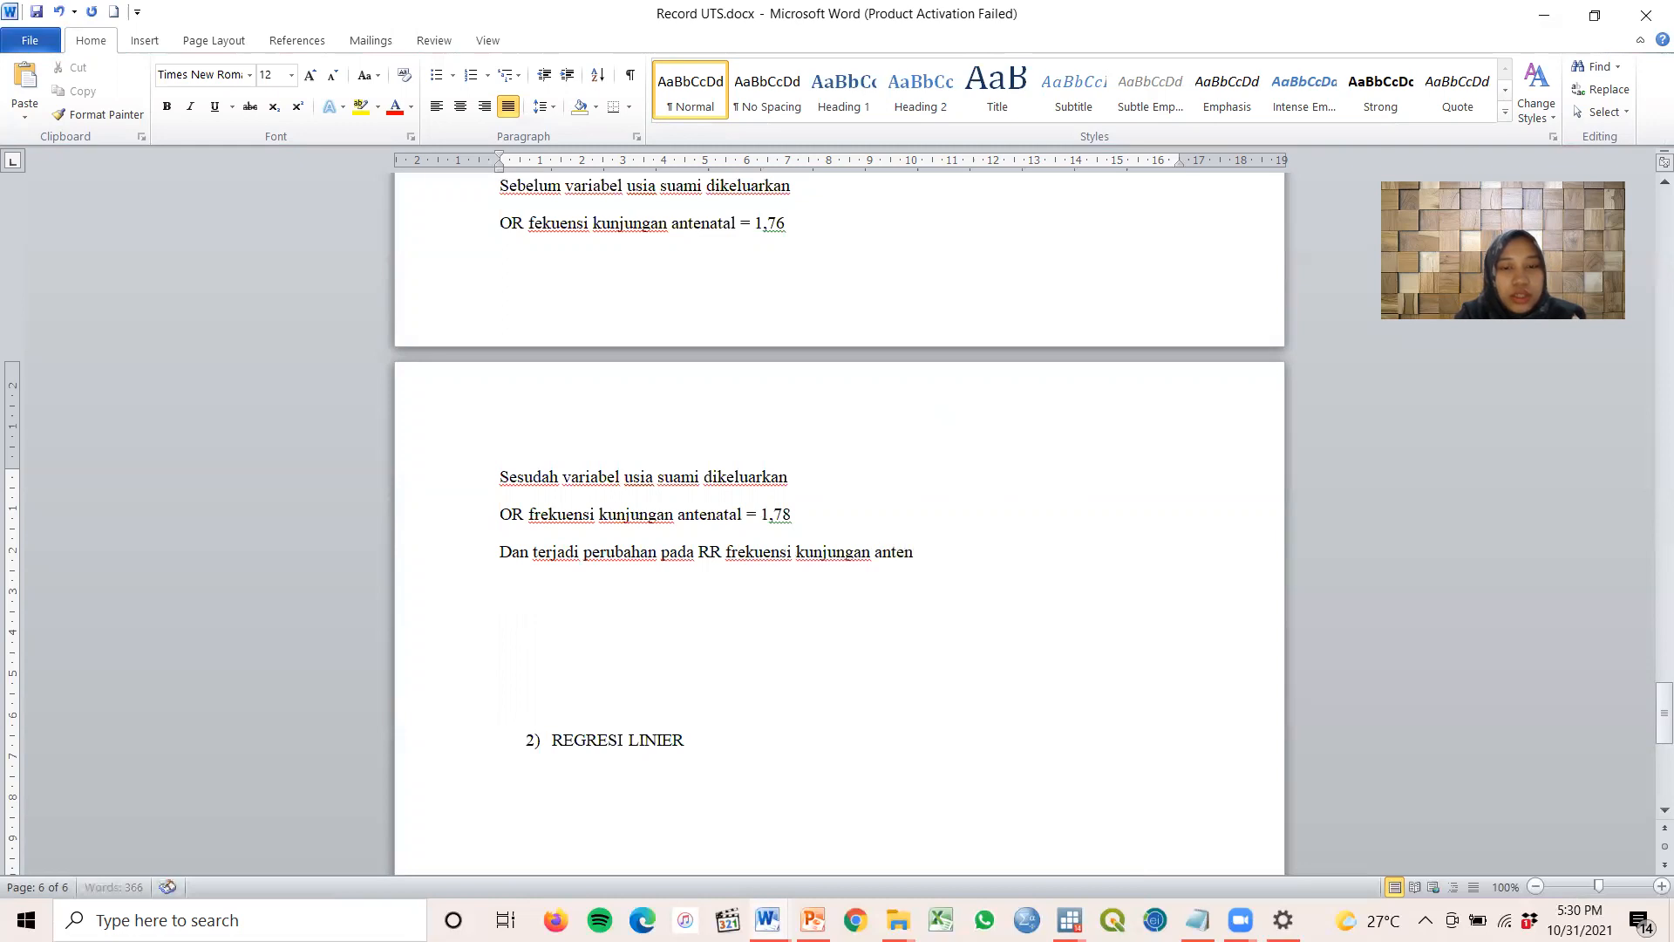
text(atal )
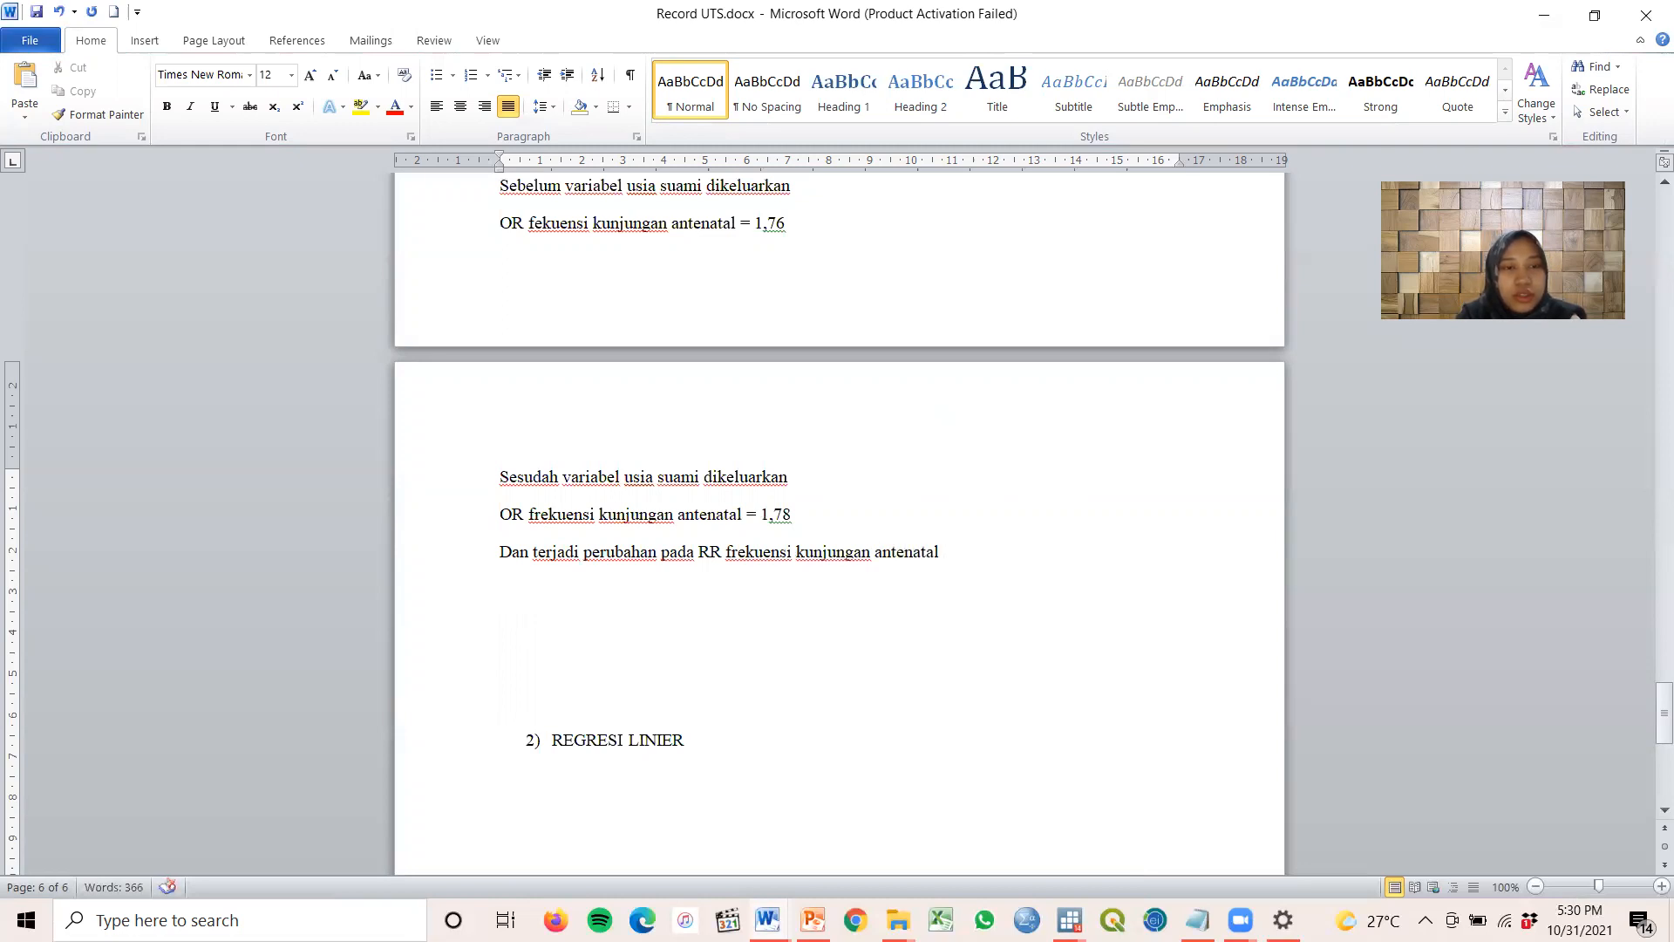
Continue the sentence with ", besaean perubahan bisa dihitung melalu rumus :" and start a new line below it
text(, besaean perub)
key(BackSpace)
text(bahan bisa)
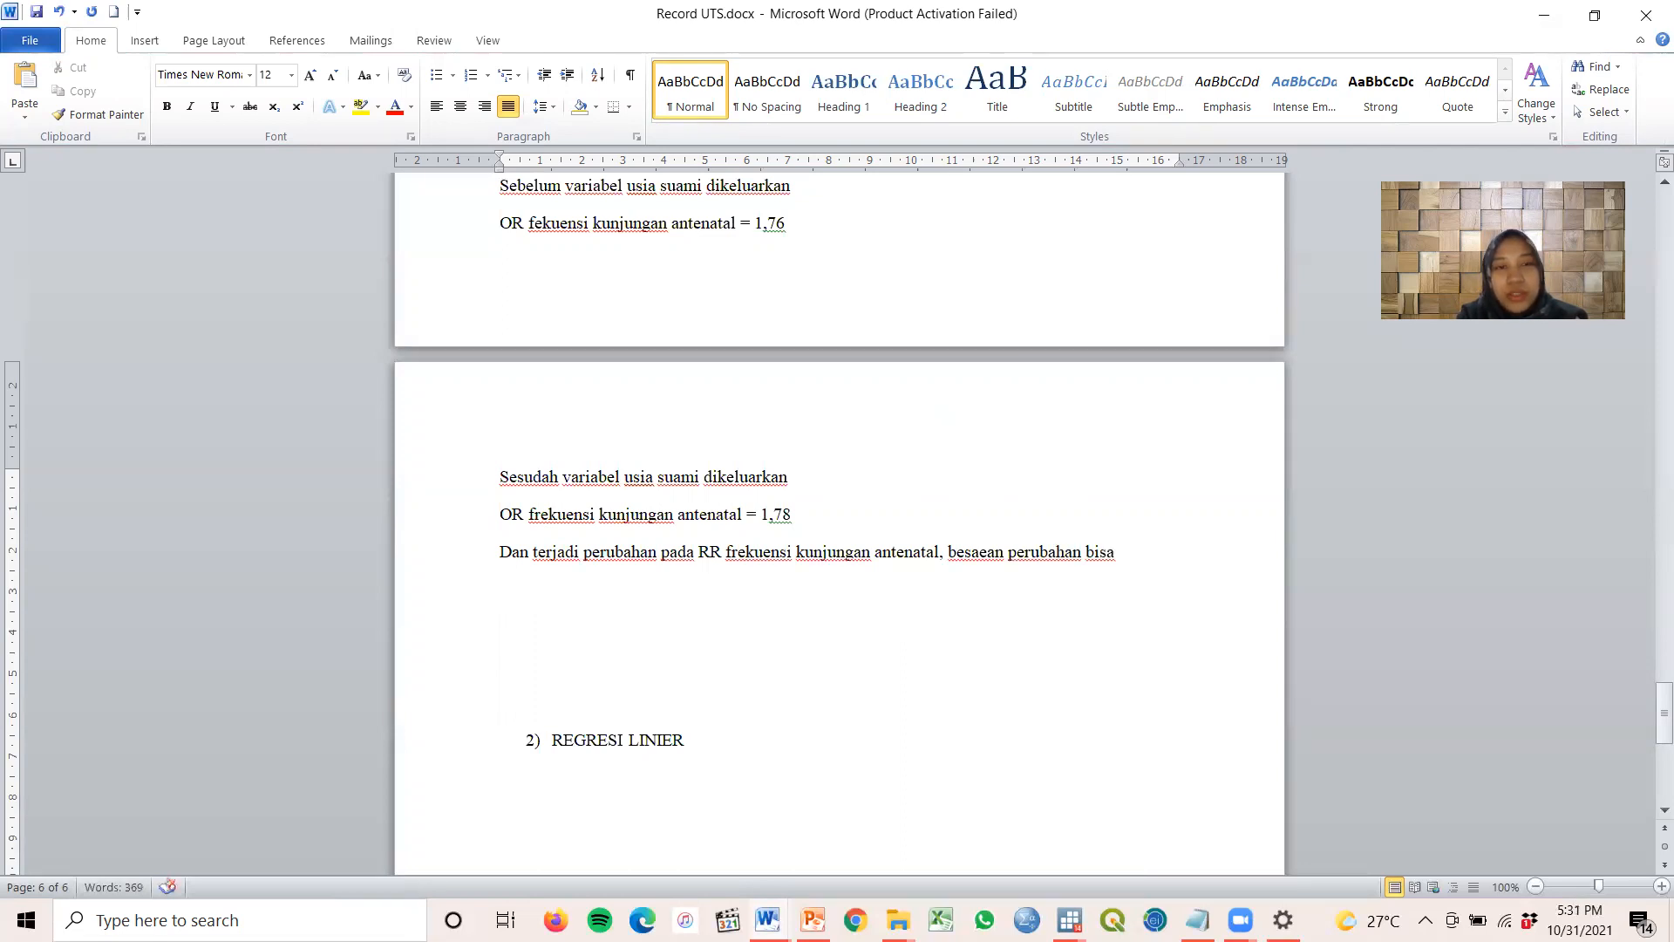
text( di)
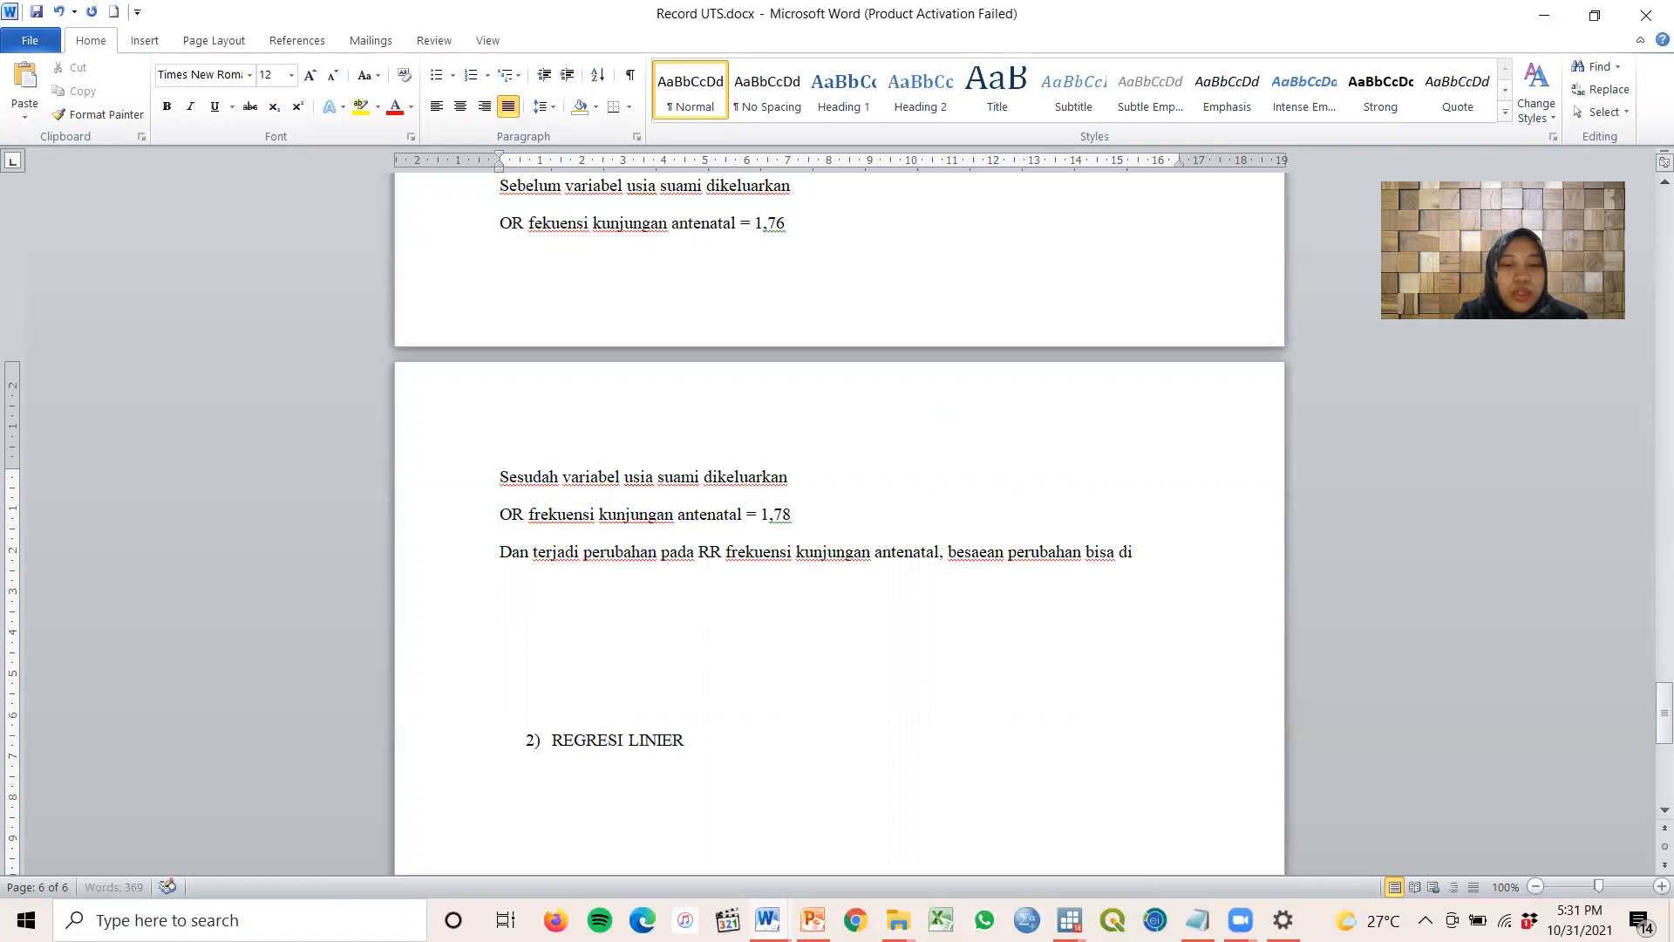
text(hitung melalu rumus :)
key(Return)
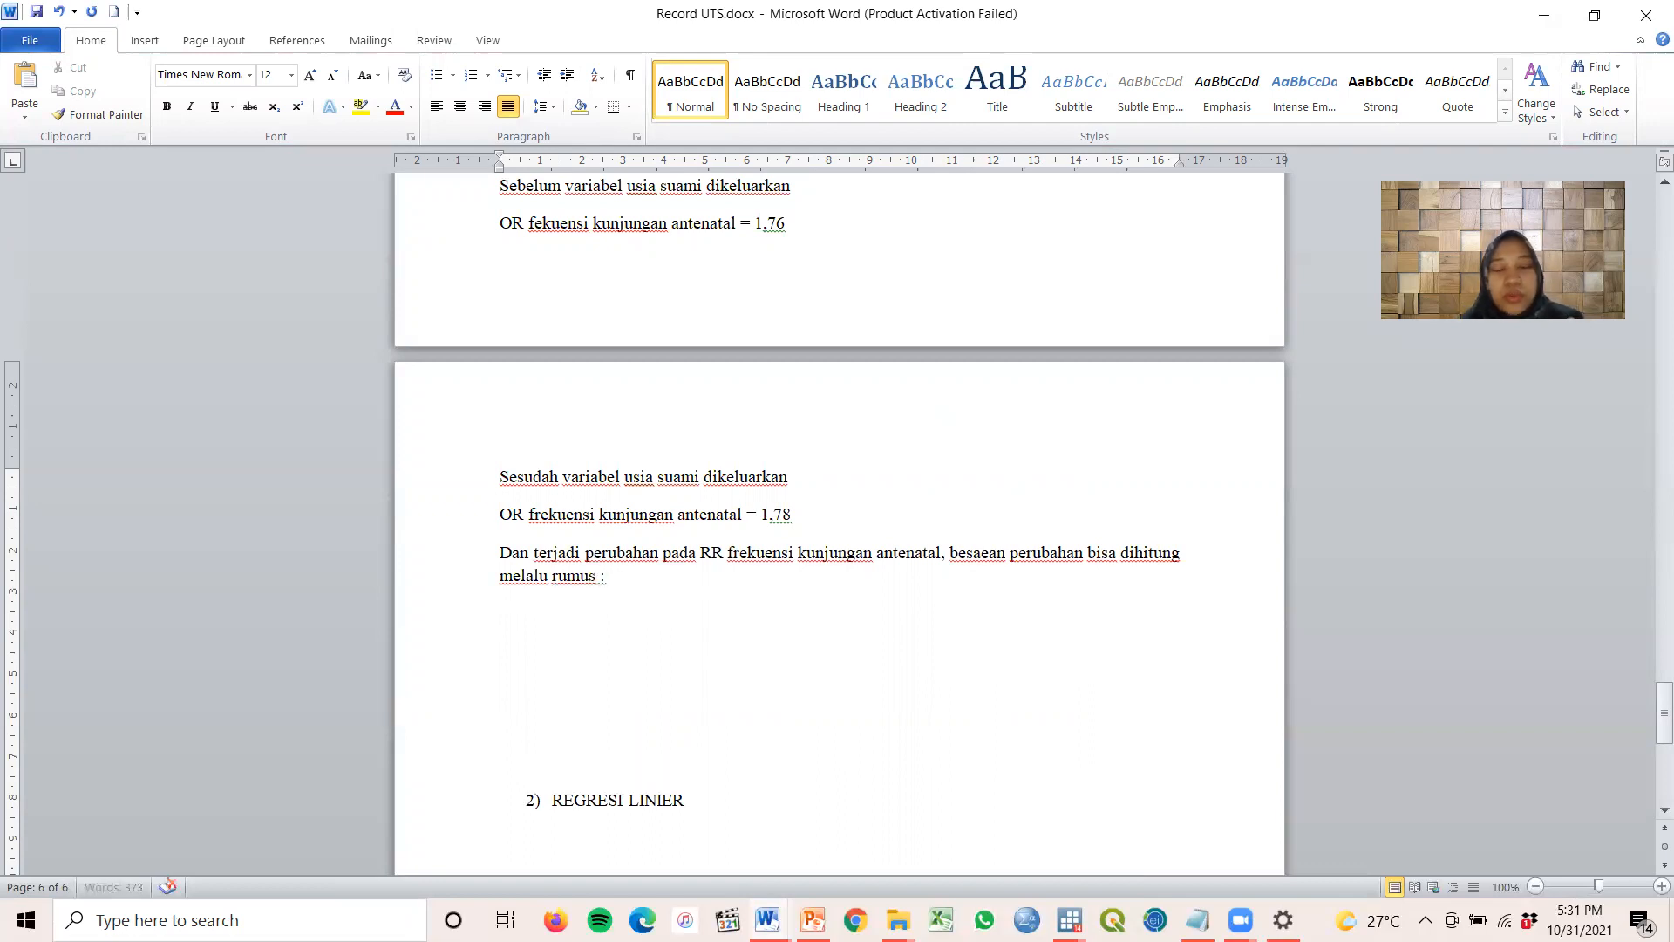
Switch to Latihan Data UTS.docx and copy the formula "(RR Crude - RR adjusted) / RR adjusted" under Model 1
mouse_move(768, 920)
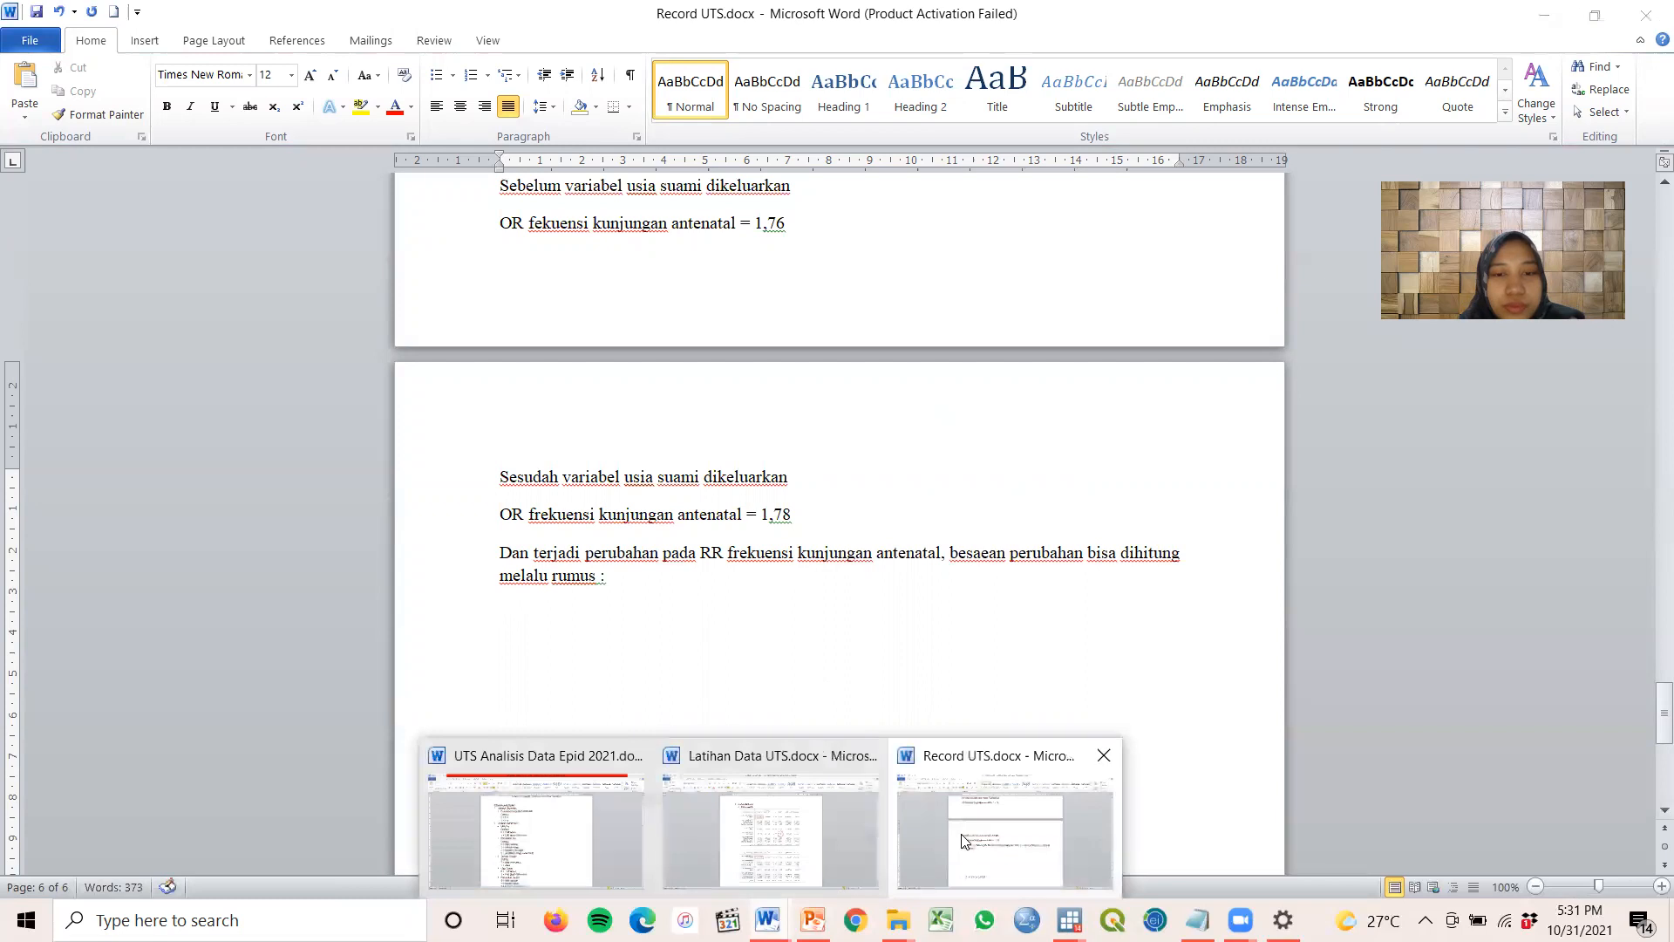
click(809, 816)
scroll(809, 815, down, 10)
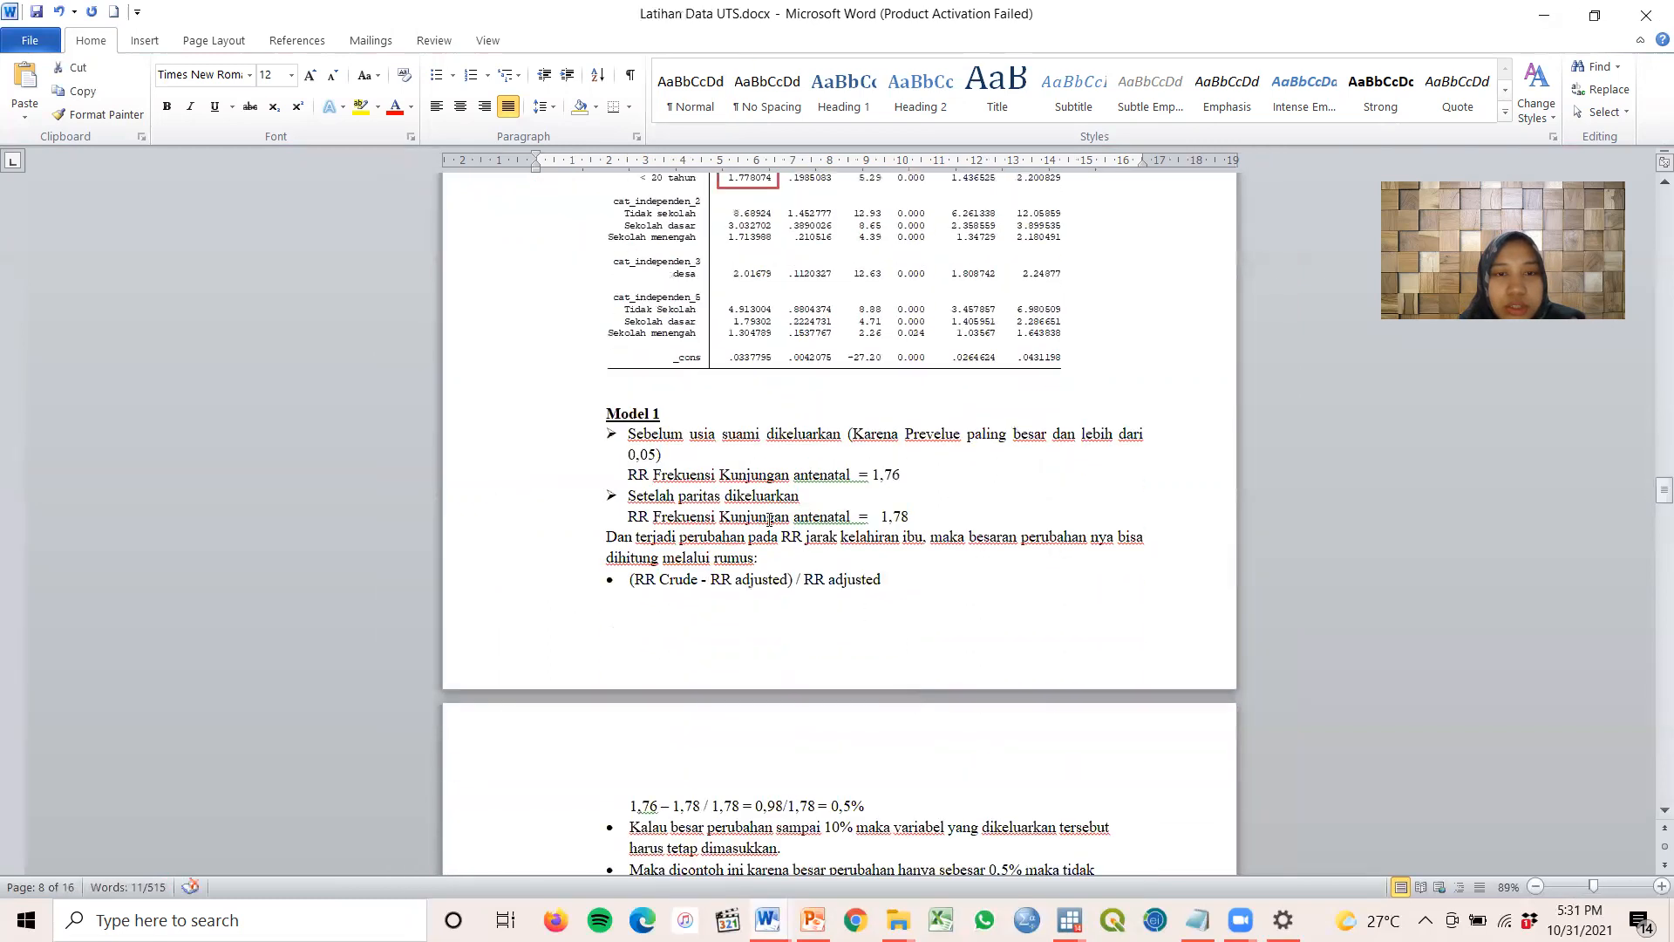
drag(631, 581, 882, 582)
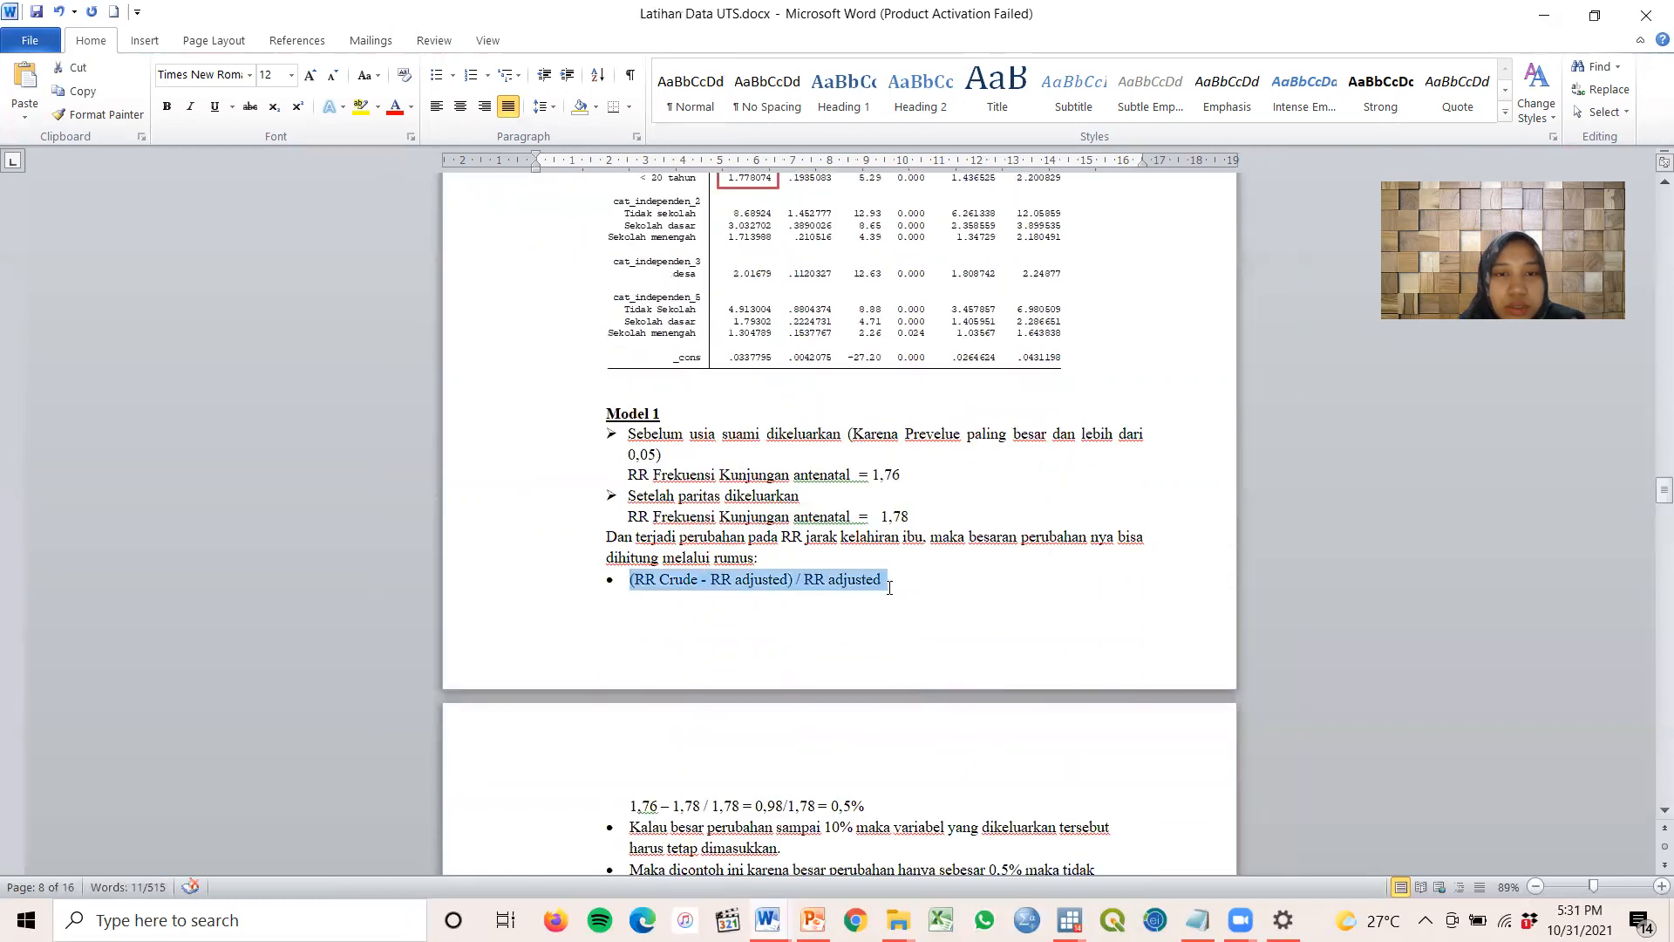
right_click(876, 581)
click(916, 143)
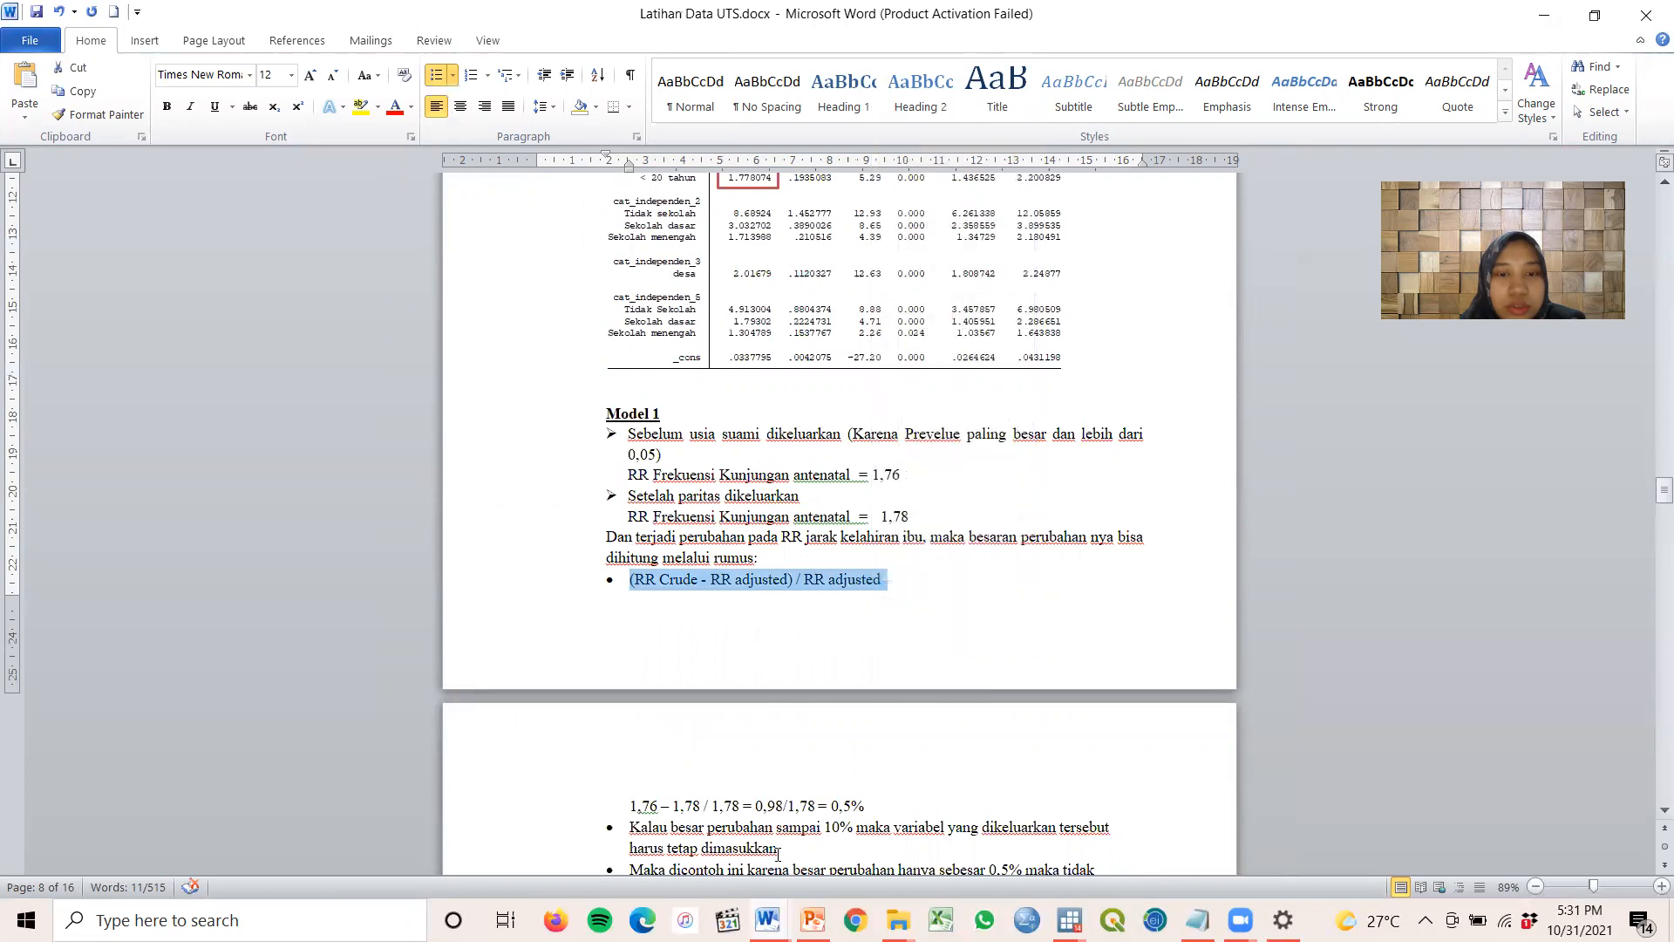
Paste the copied formula below the "rumus :" line in Record UTS.docx and reduce the bullet's indent to line up nearer the margin
click(767, 920)
click(930, 816)
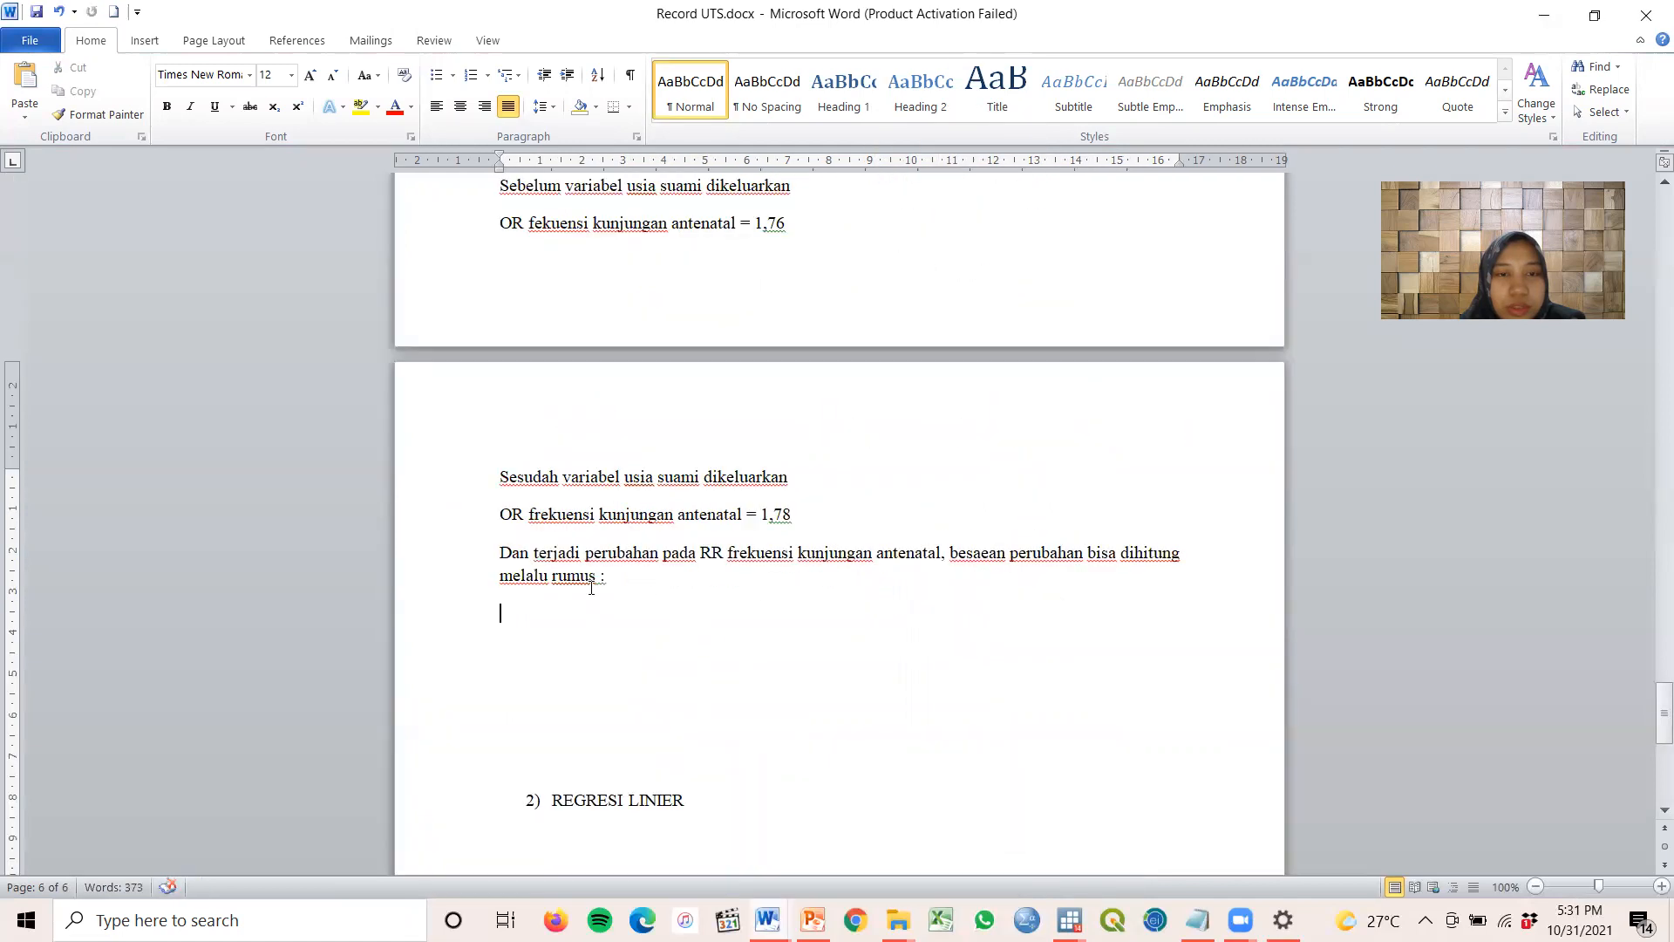
right_click(513, 618)
click(587, 342)
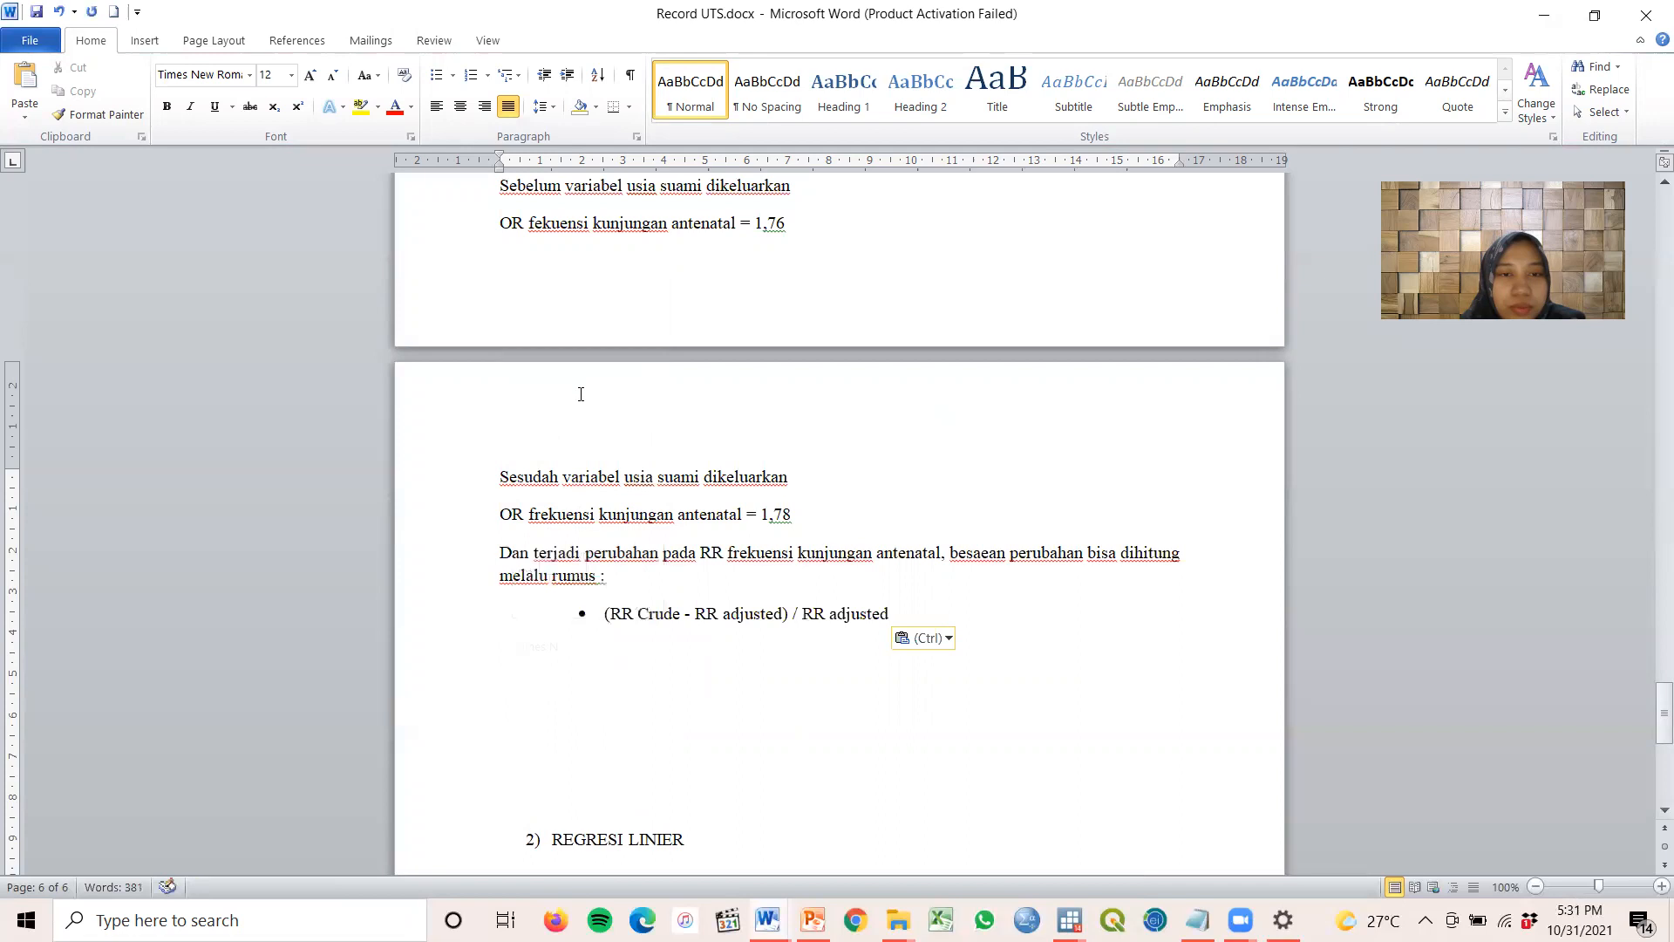
click(607, 630)
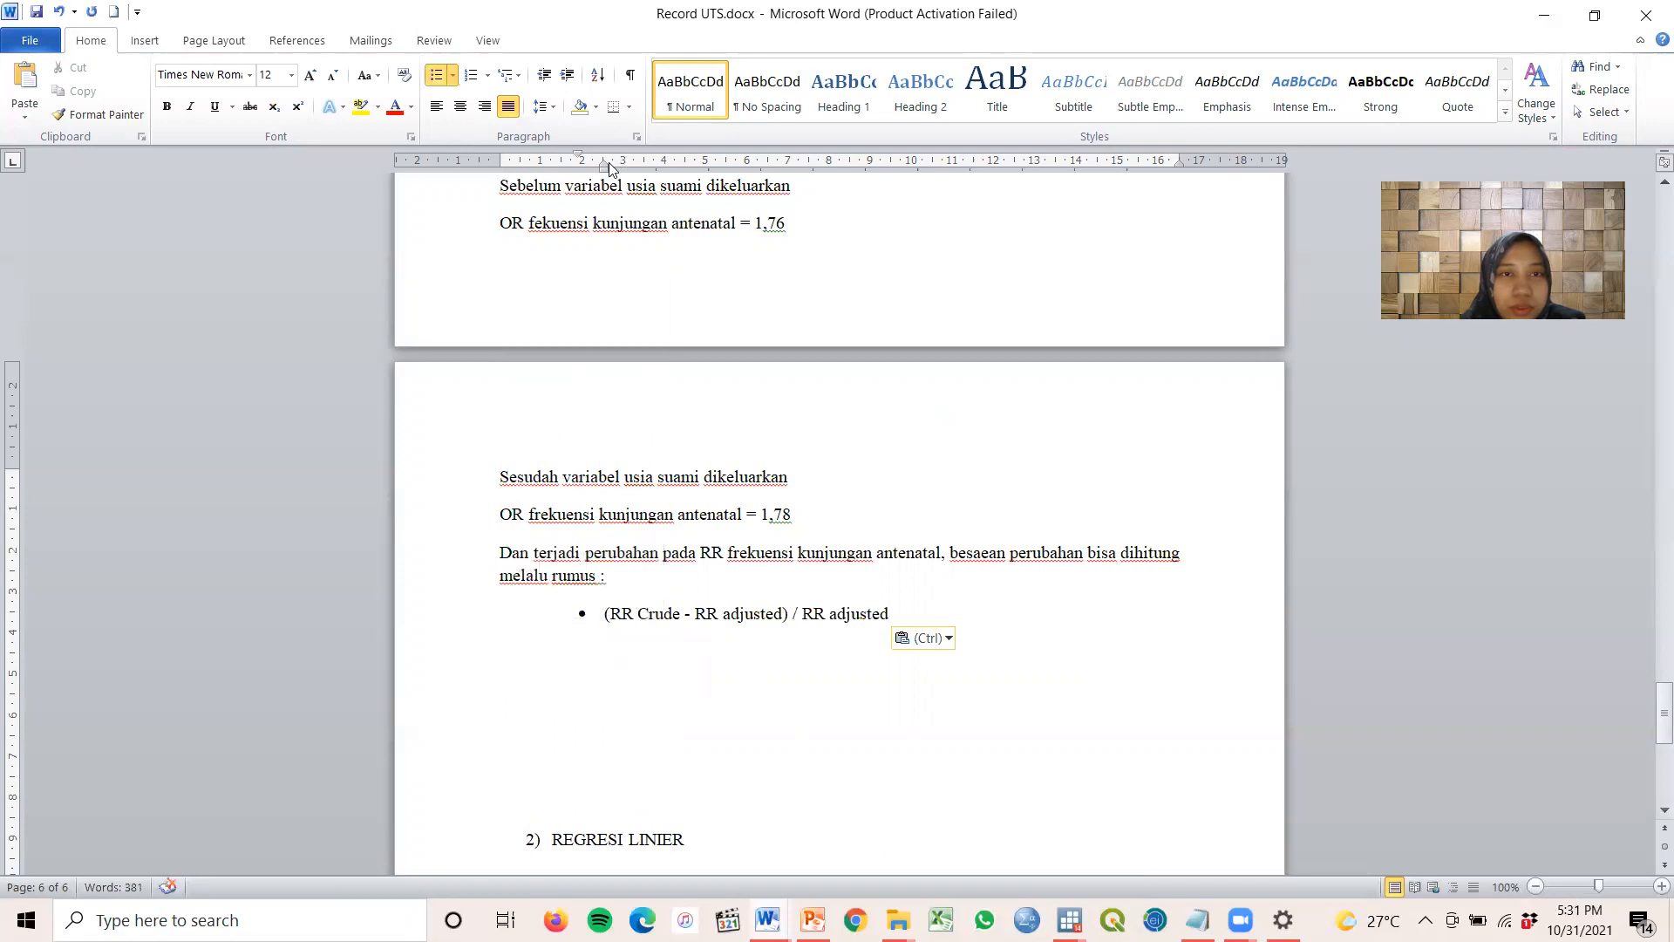
drag(575, 172, 549, 172)
click(896, 613)
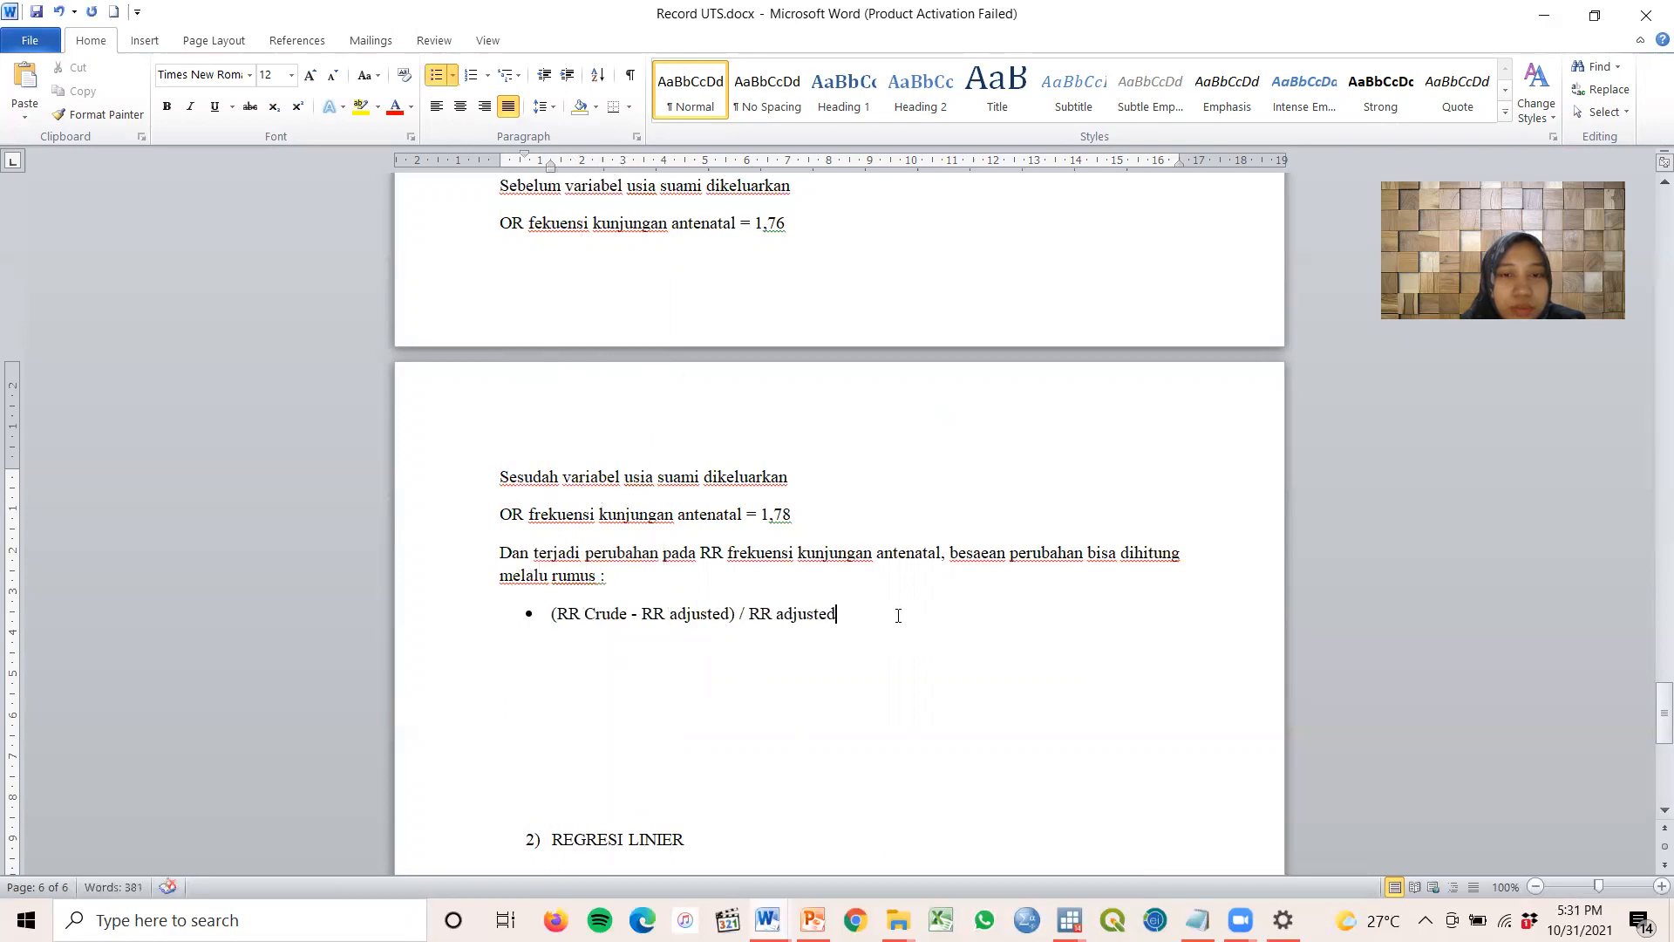
Add an unbulleted line below the formula with the calculation "1,76-1,78/1,78 = 0,98/1,78 = 0,5%"
key(Return)
key(BackSpace)
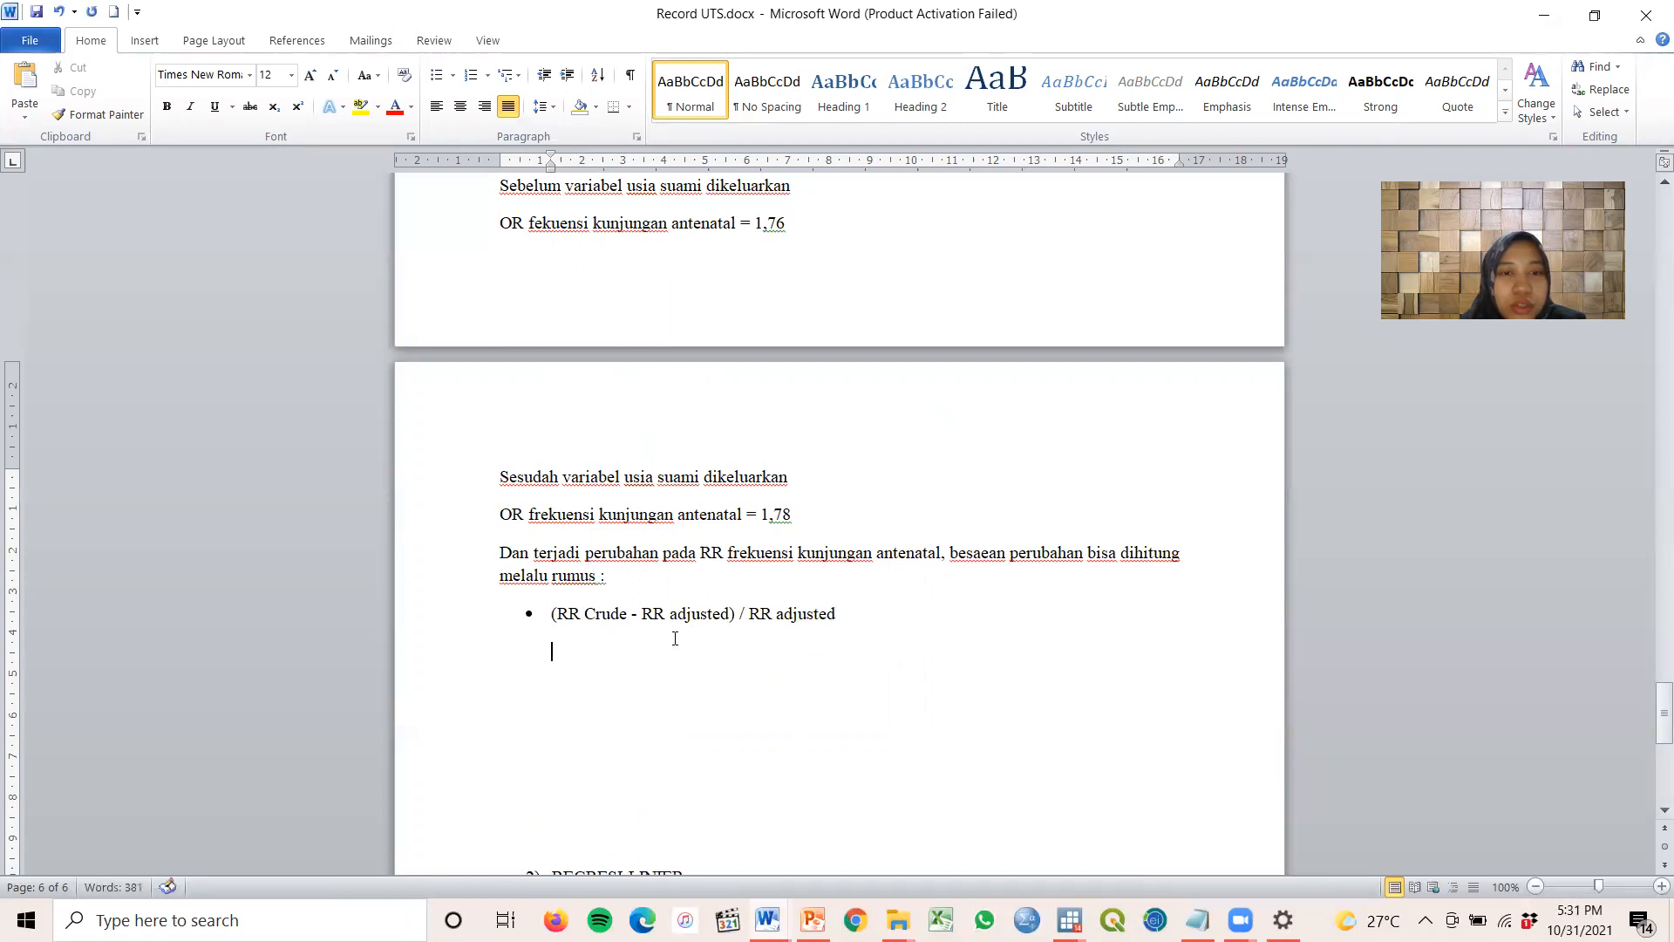
scroll(649, 652, up, 4)
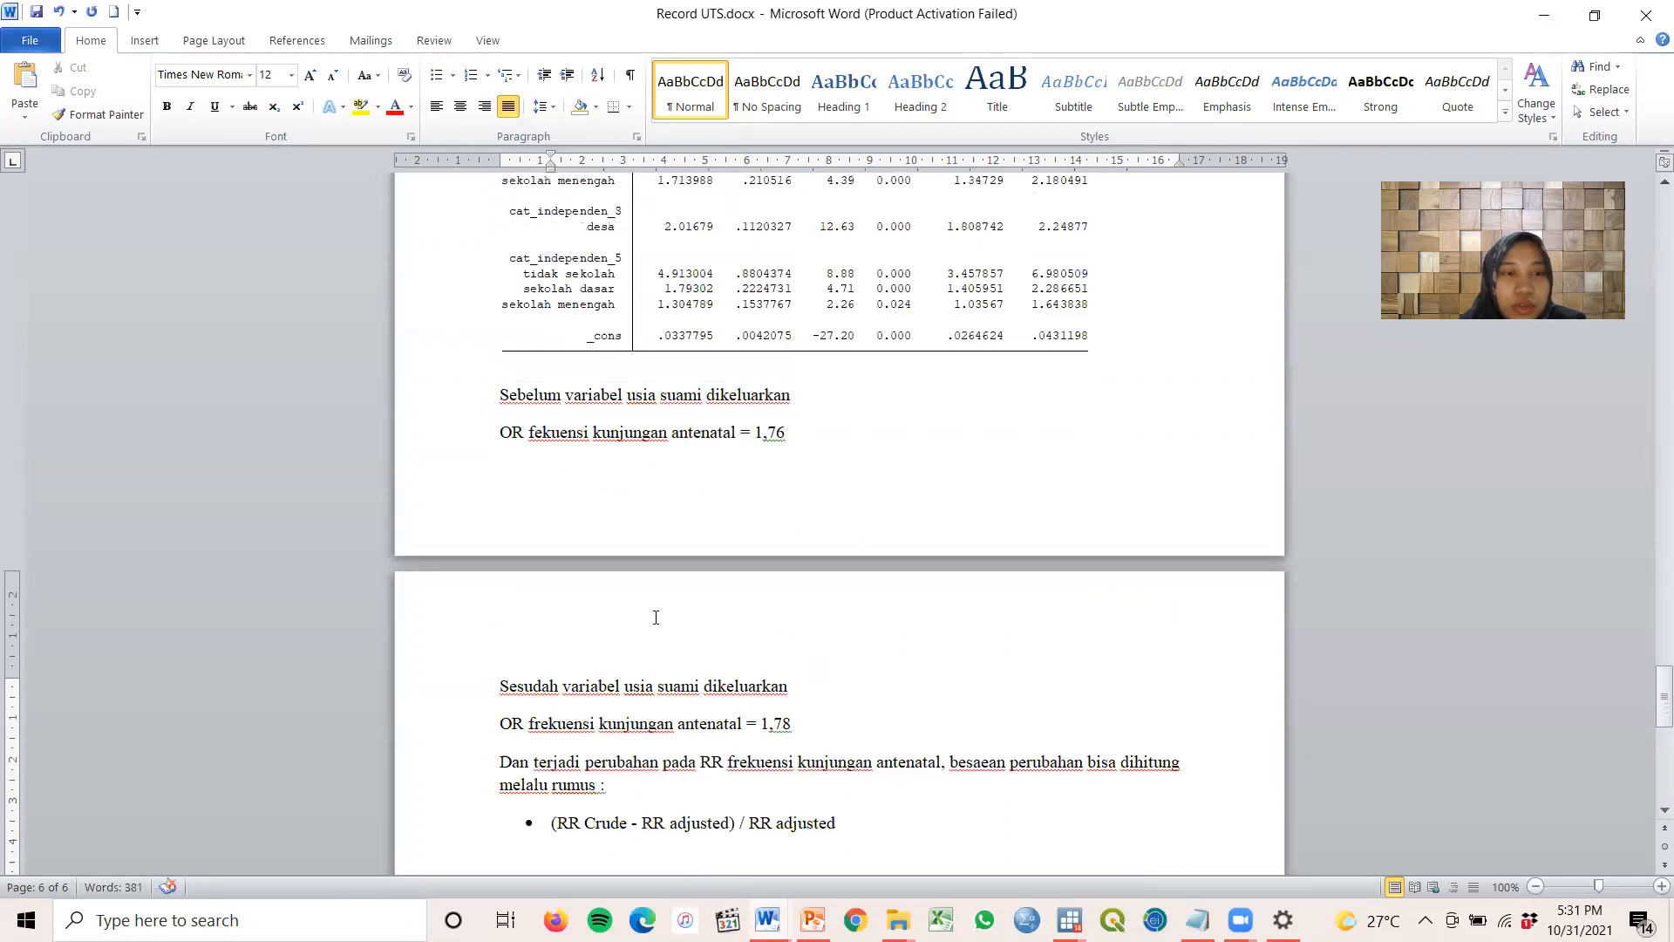
text(1,7)
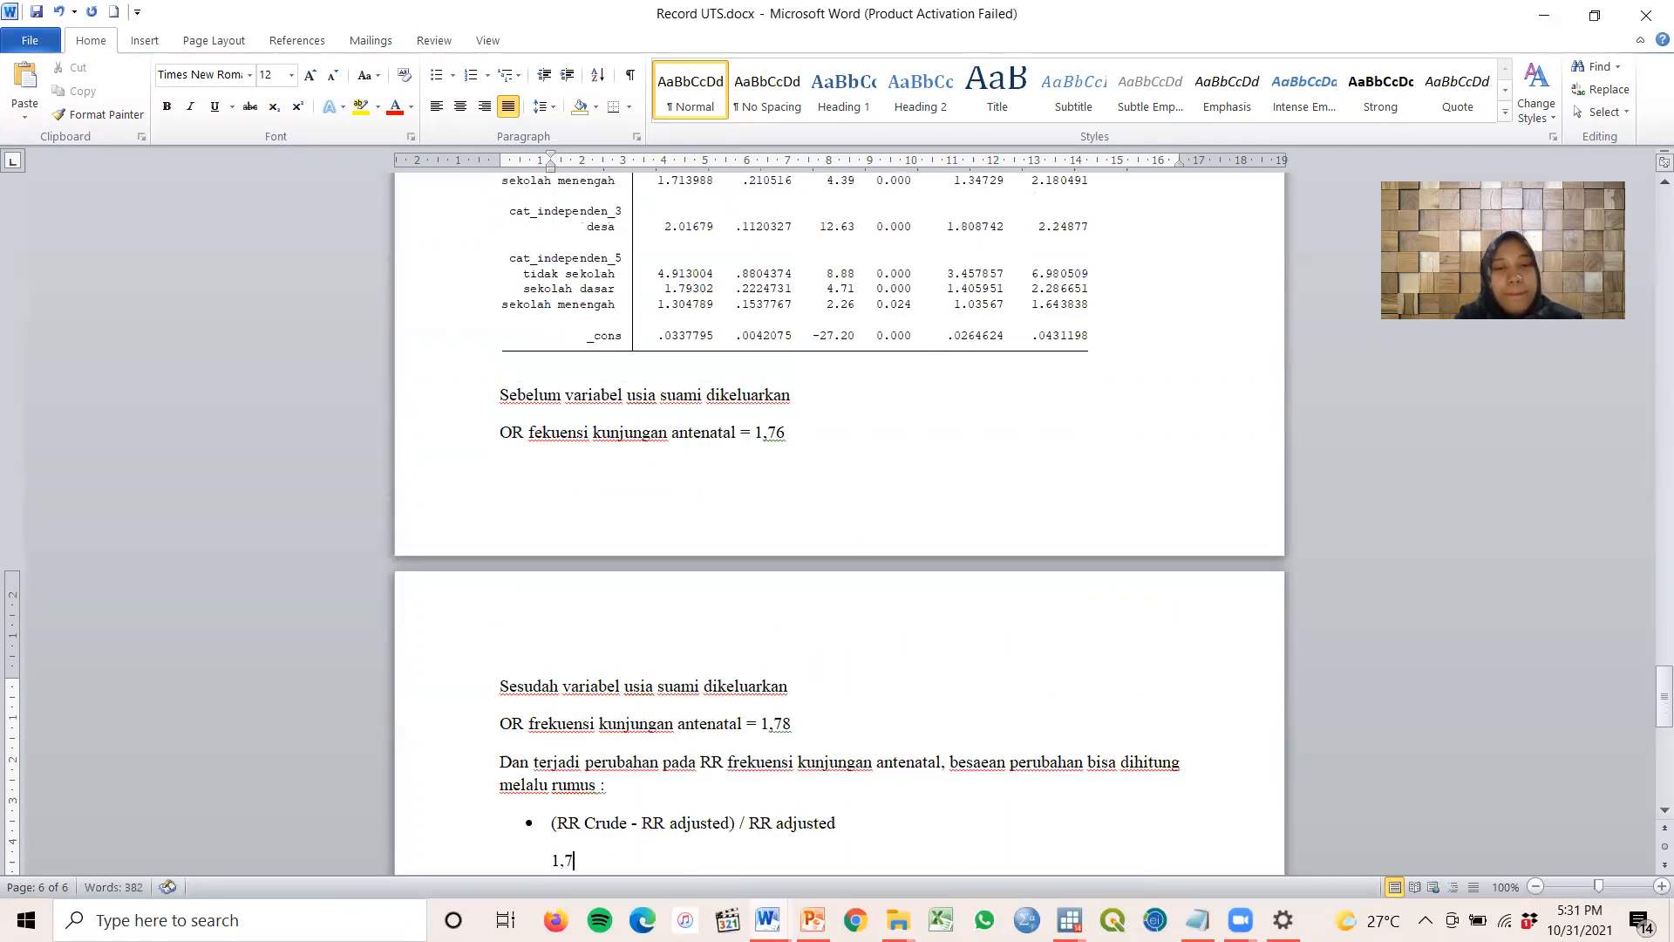
text(6-17)
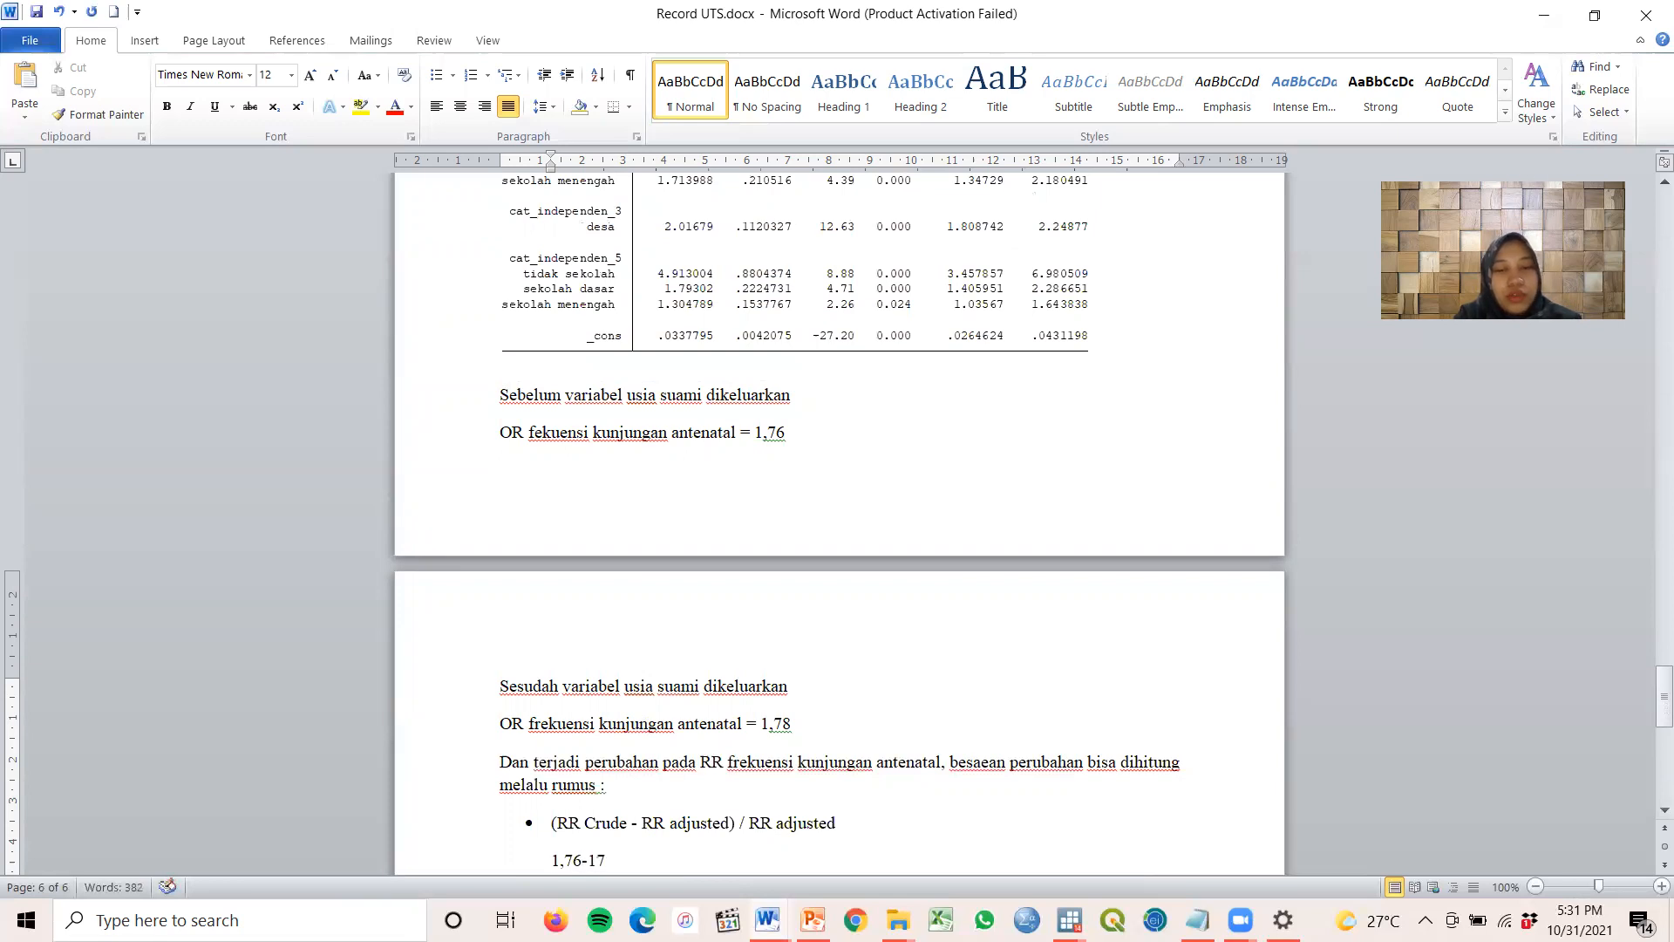
key(BackSpace)
text(,78)
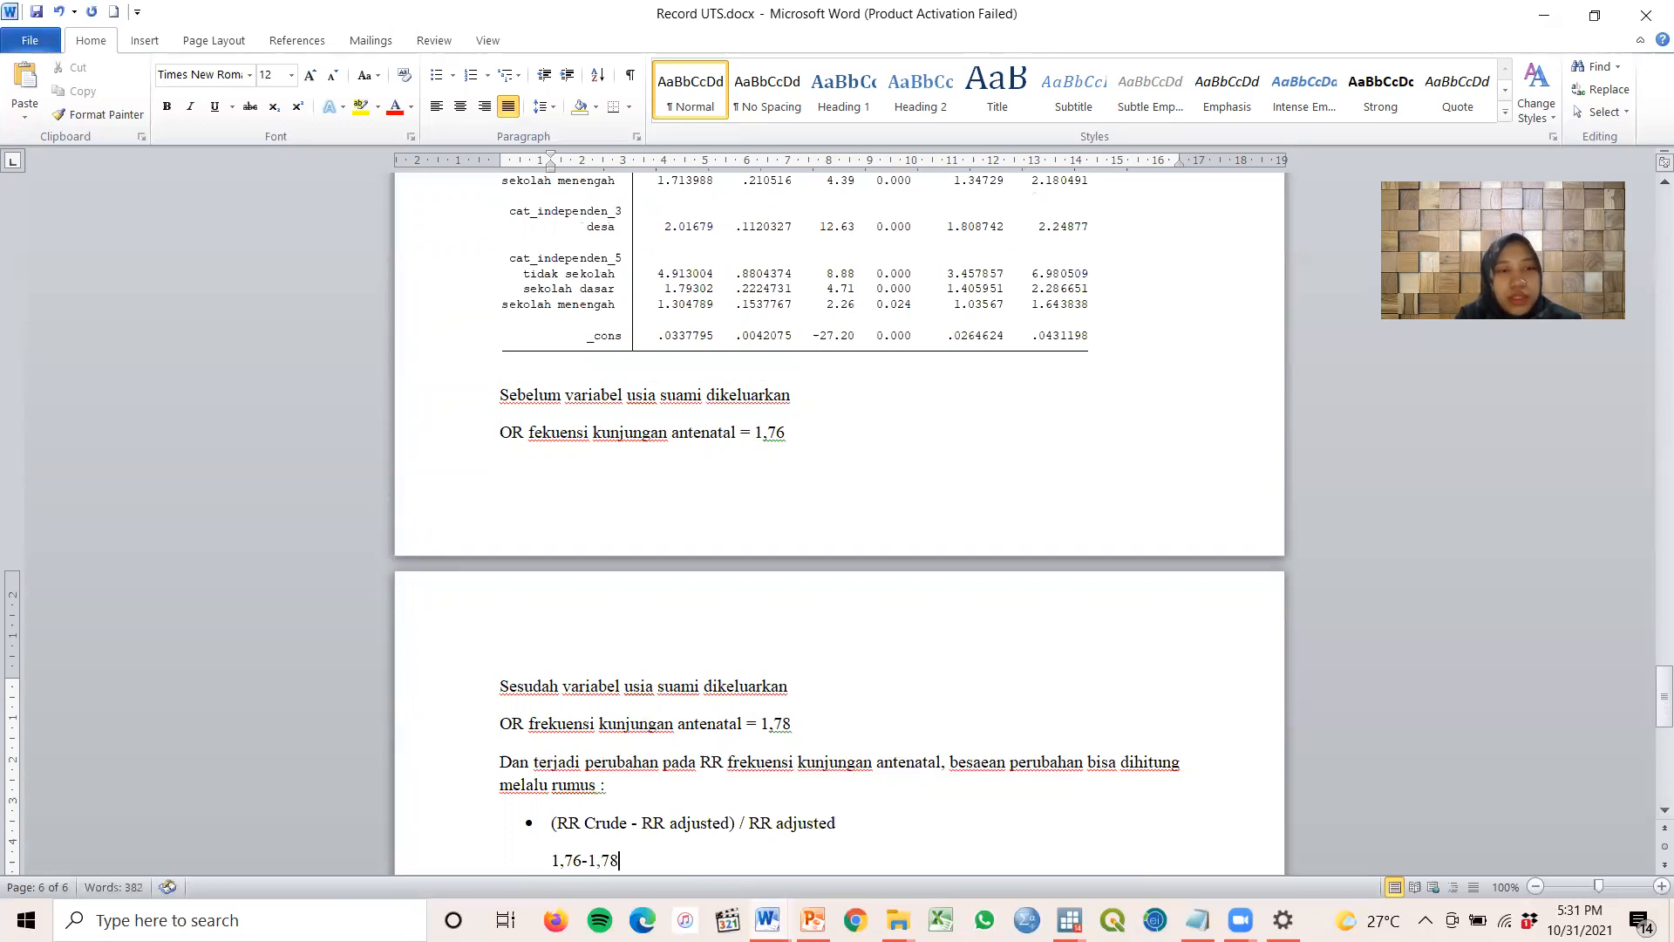
text(/1,78 = 0,9)
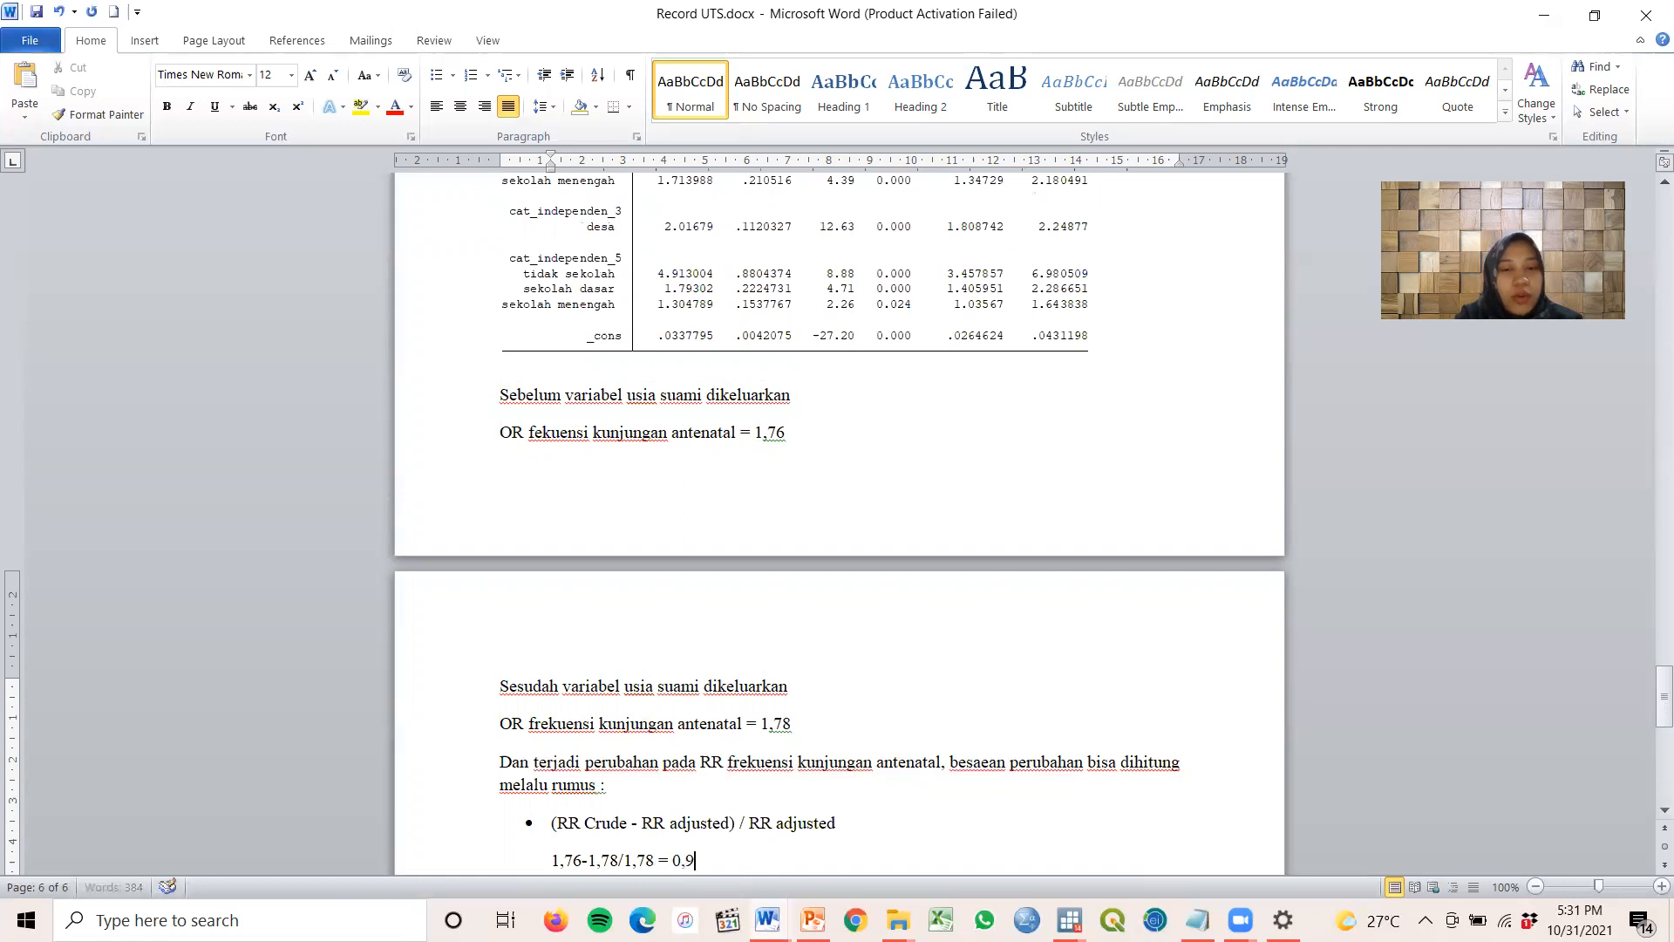
text(8/1,78 = 0)
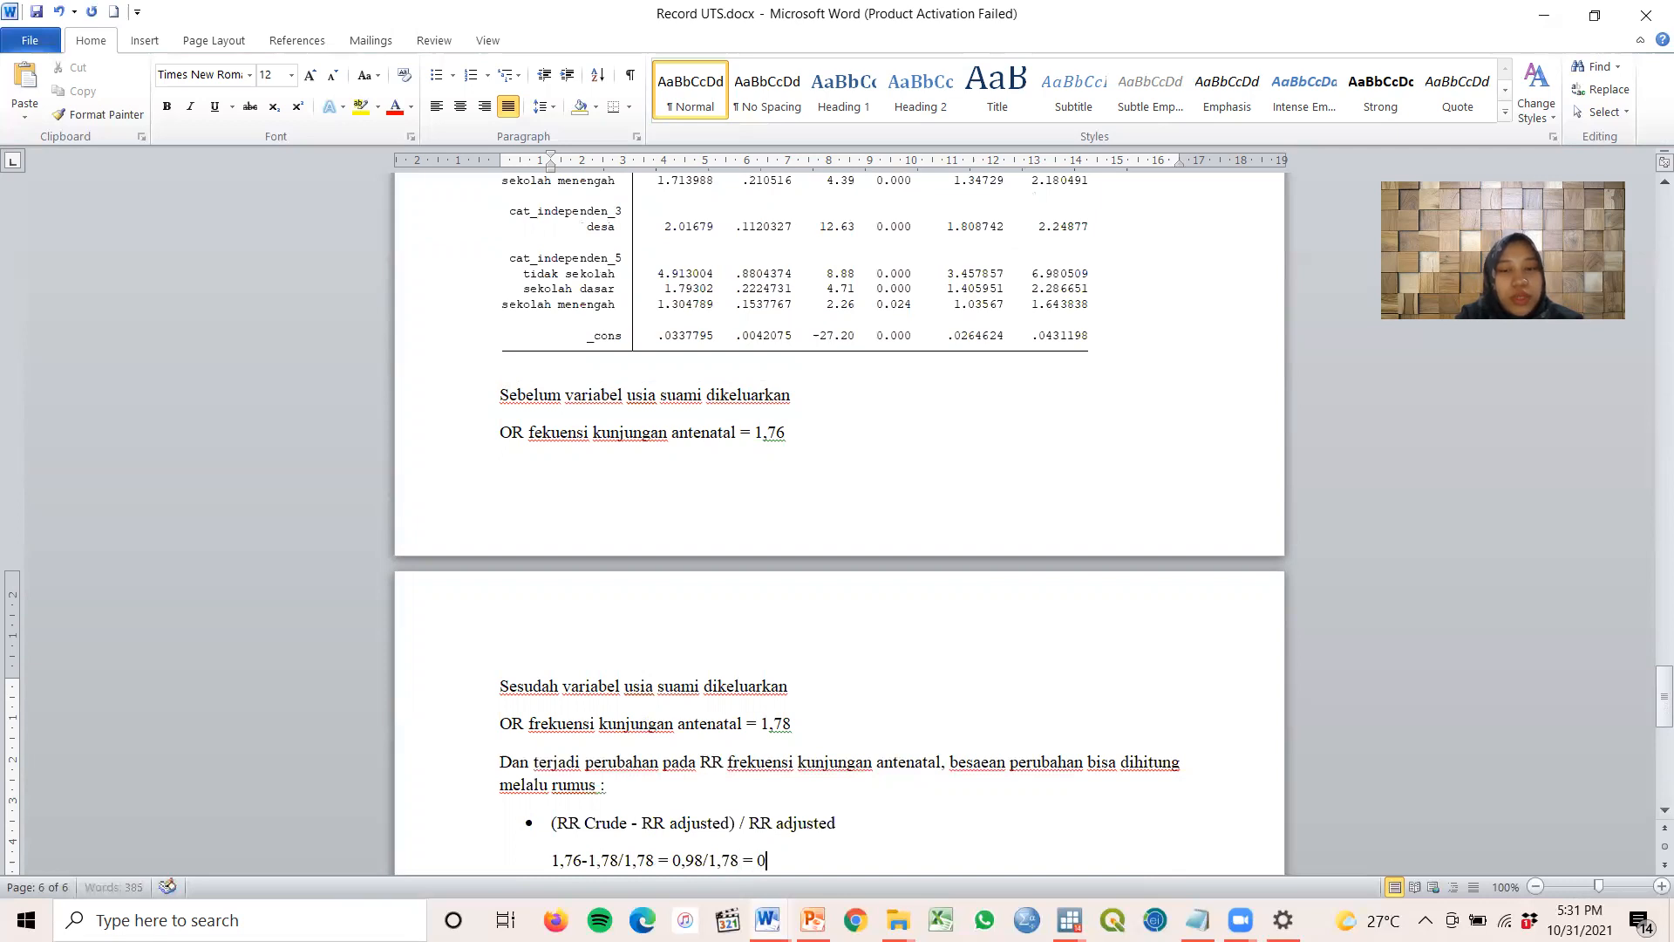
text(,5%)
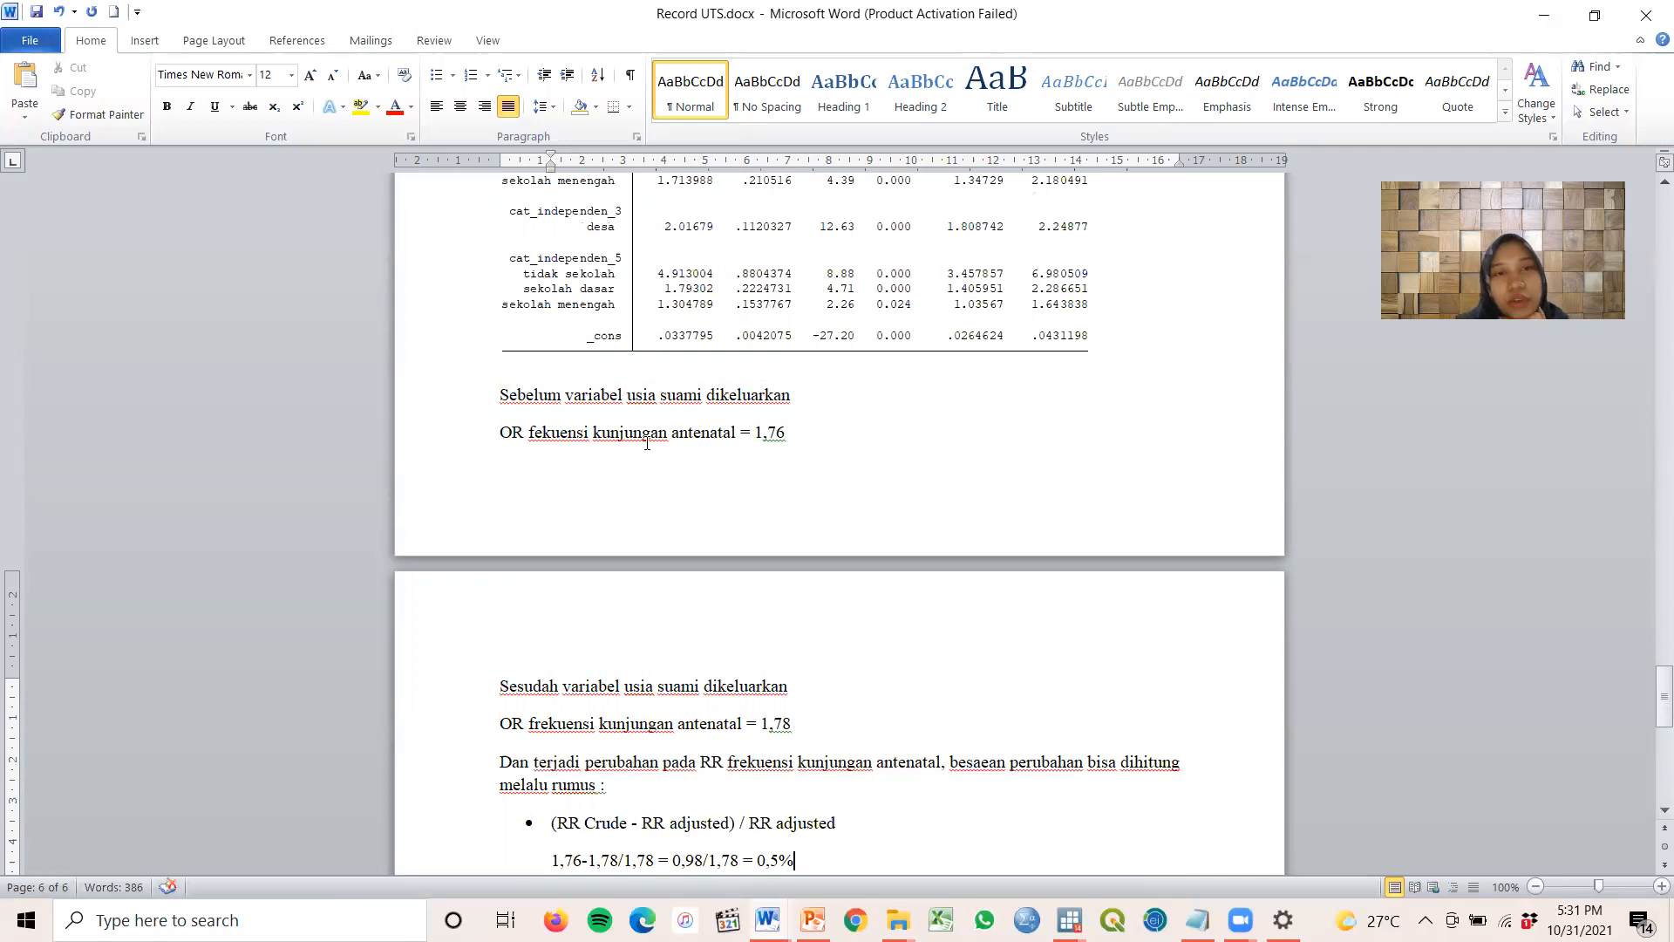
Start a new line below the calculation and write "Maka besar perubahan OR sebelum dan"
scroll(689, 494, down, 4)
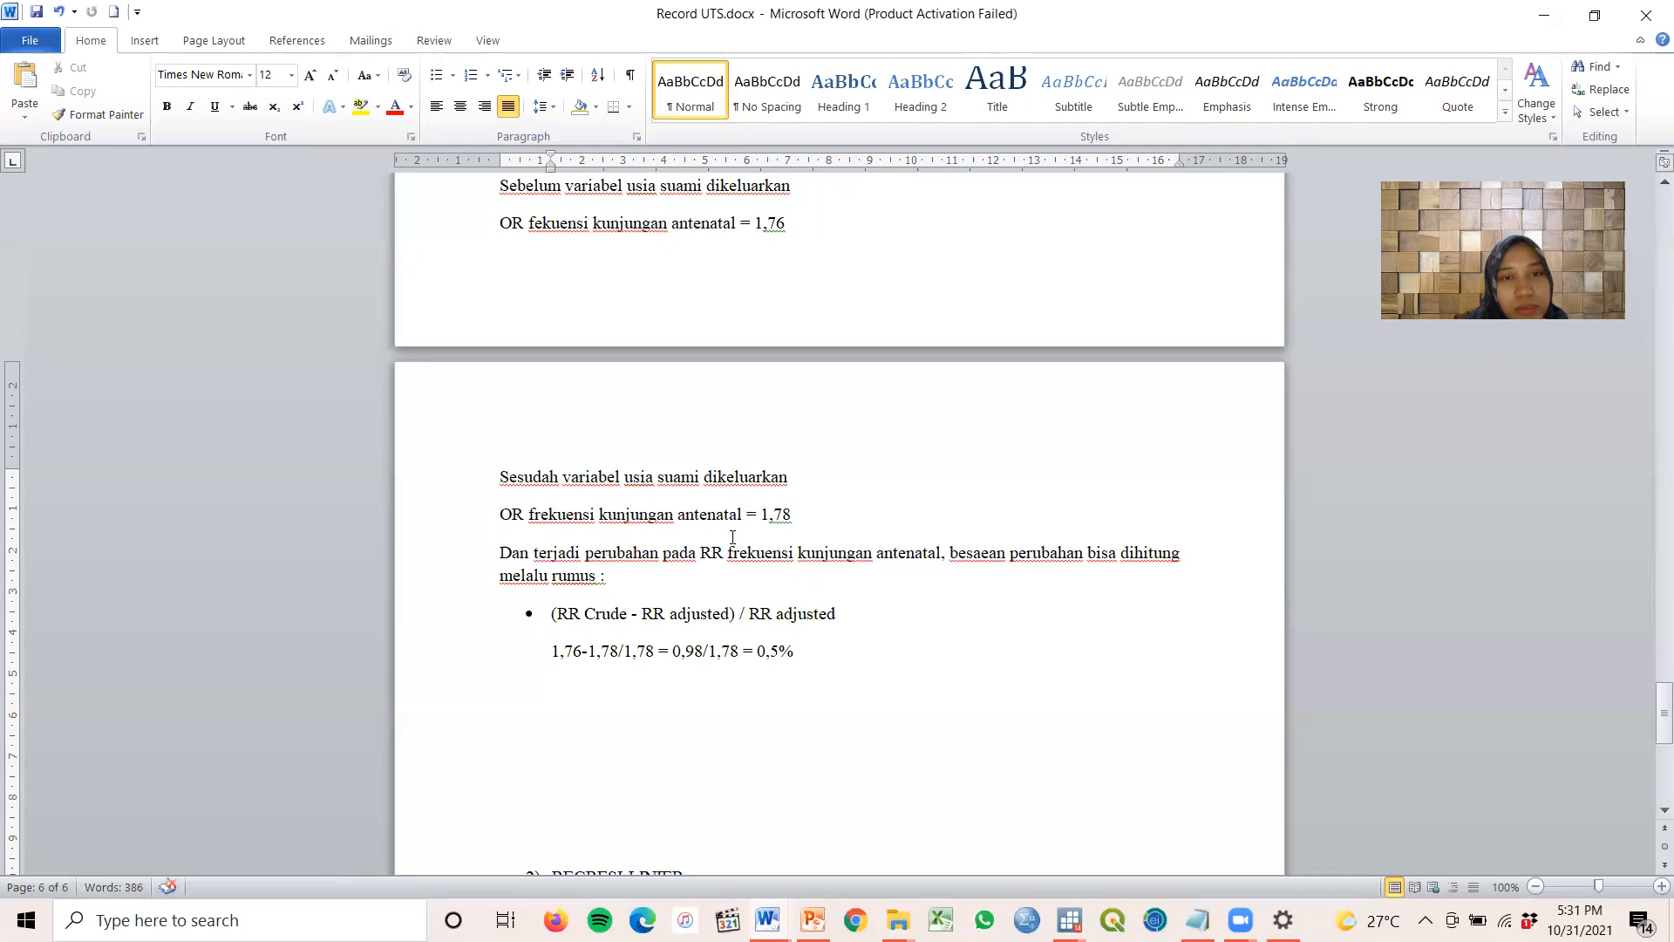
scroll(764, 555, down, 2)
drag(798, 550, 756, 551)
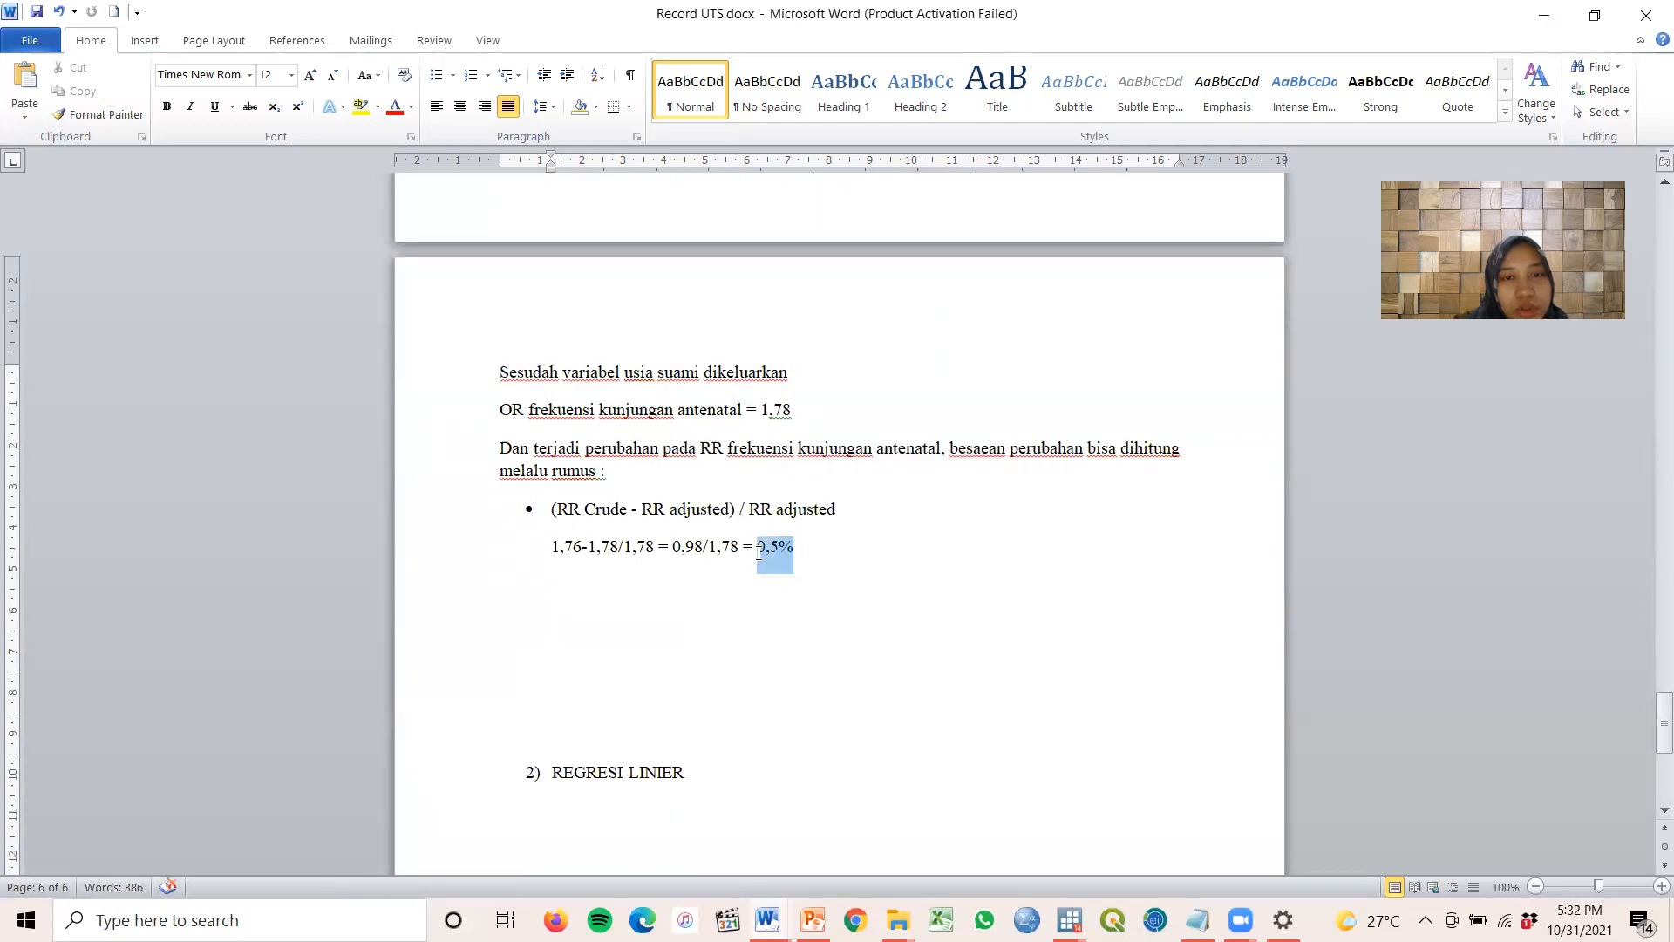
click(889, 565)
scroll(889, 564, down, 1)
scroll(891, 560, down, 2)
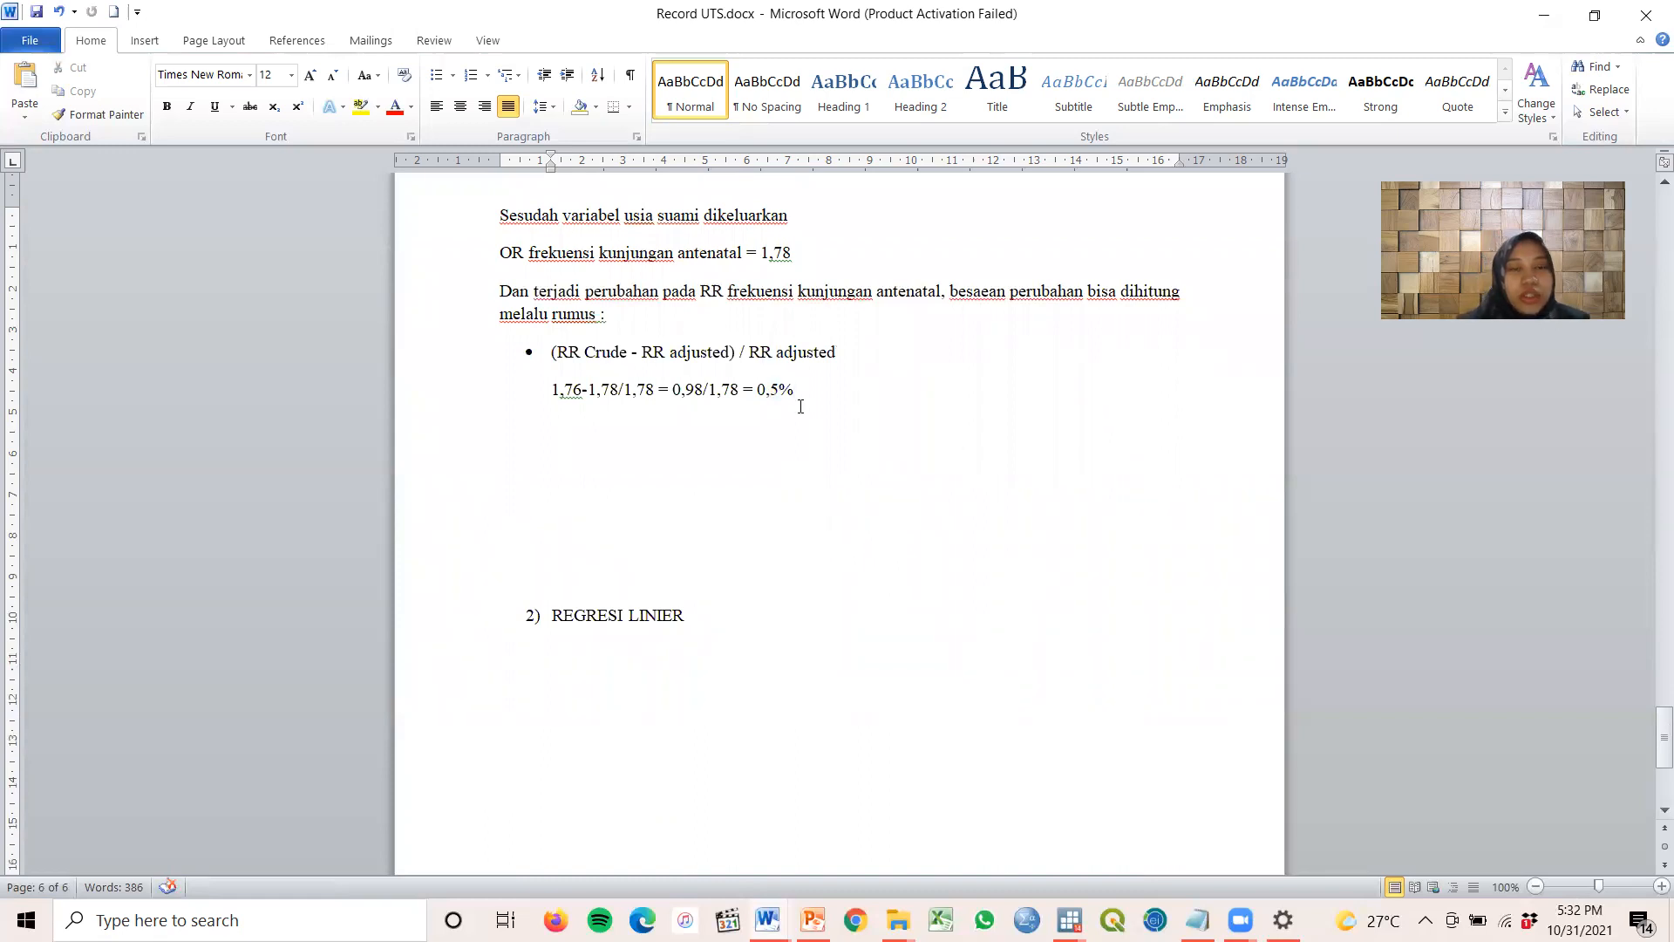
key(Return)
text(Maka)
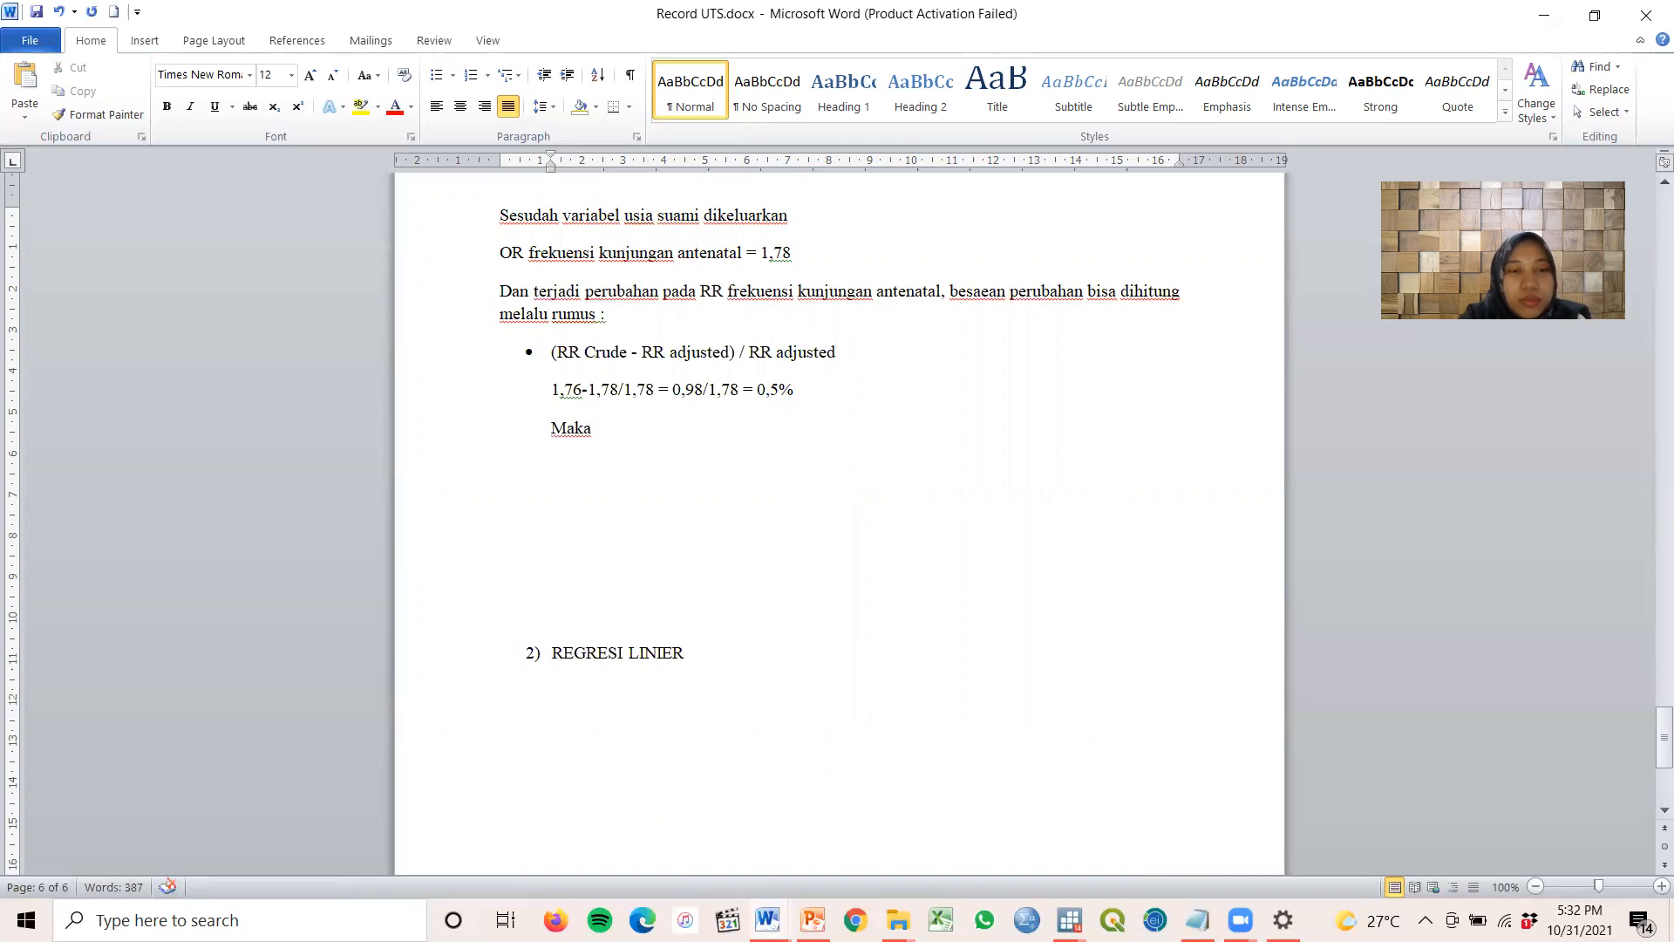
text( perubahan)
text( besar )
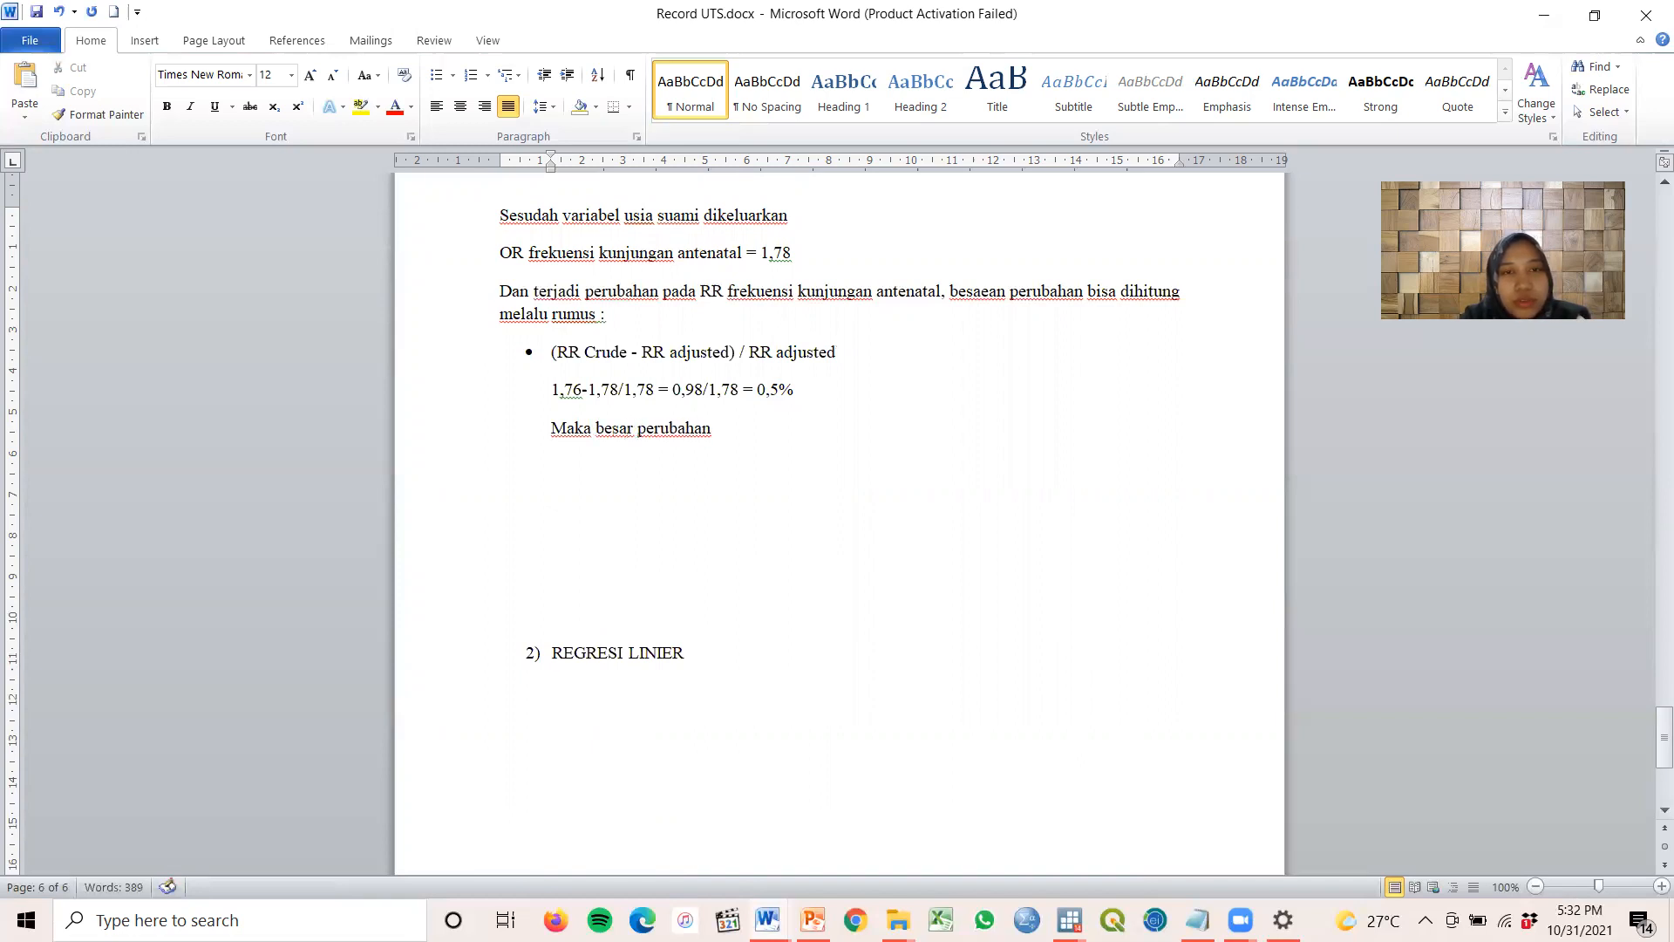
text( OR)
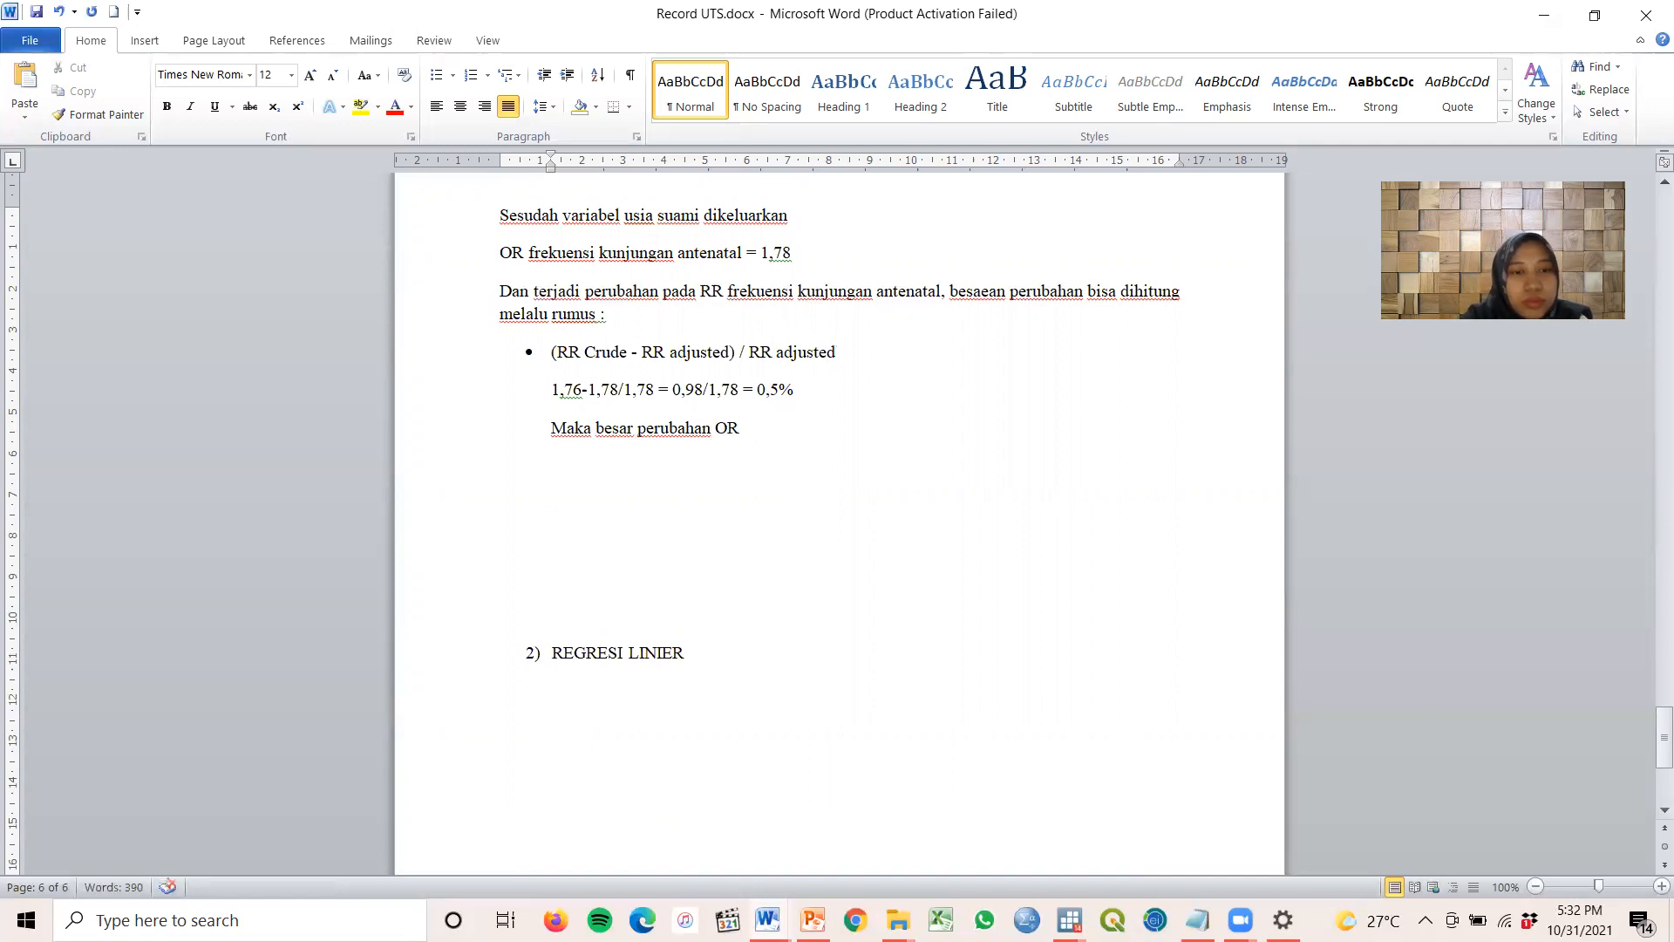
text( sebelum dan)
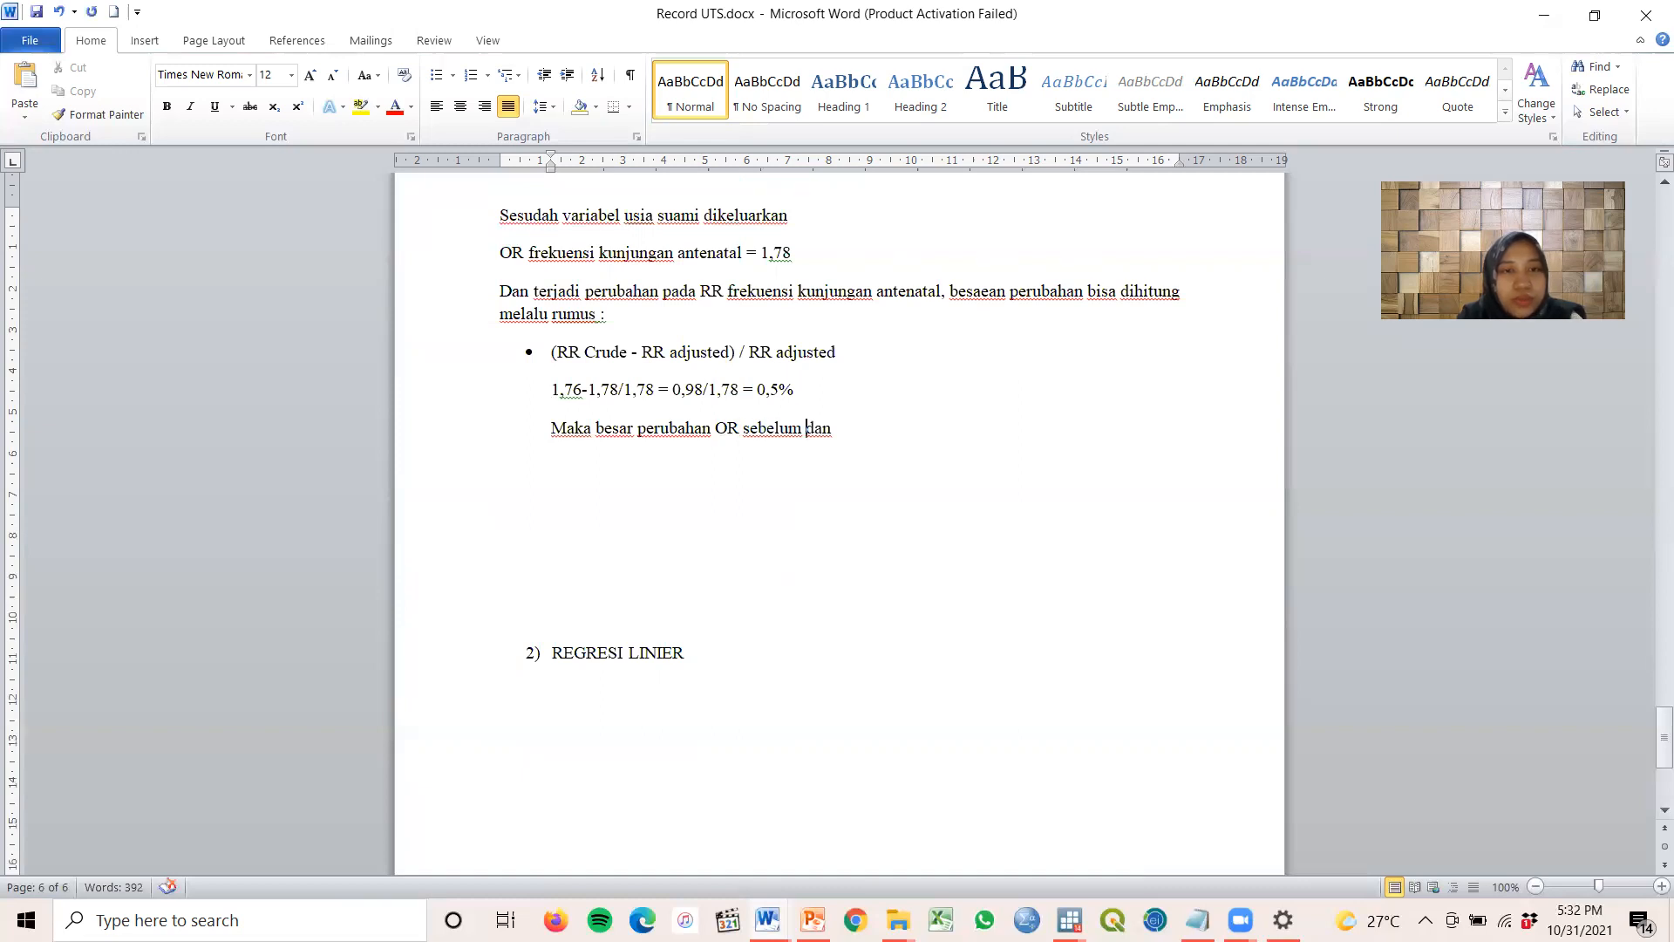
Insert "frekuensi kunjungan antenatal" between "OR" and "sebelum dan" in the conclusion line
text(frekuen)
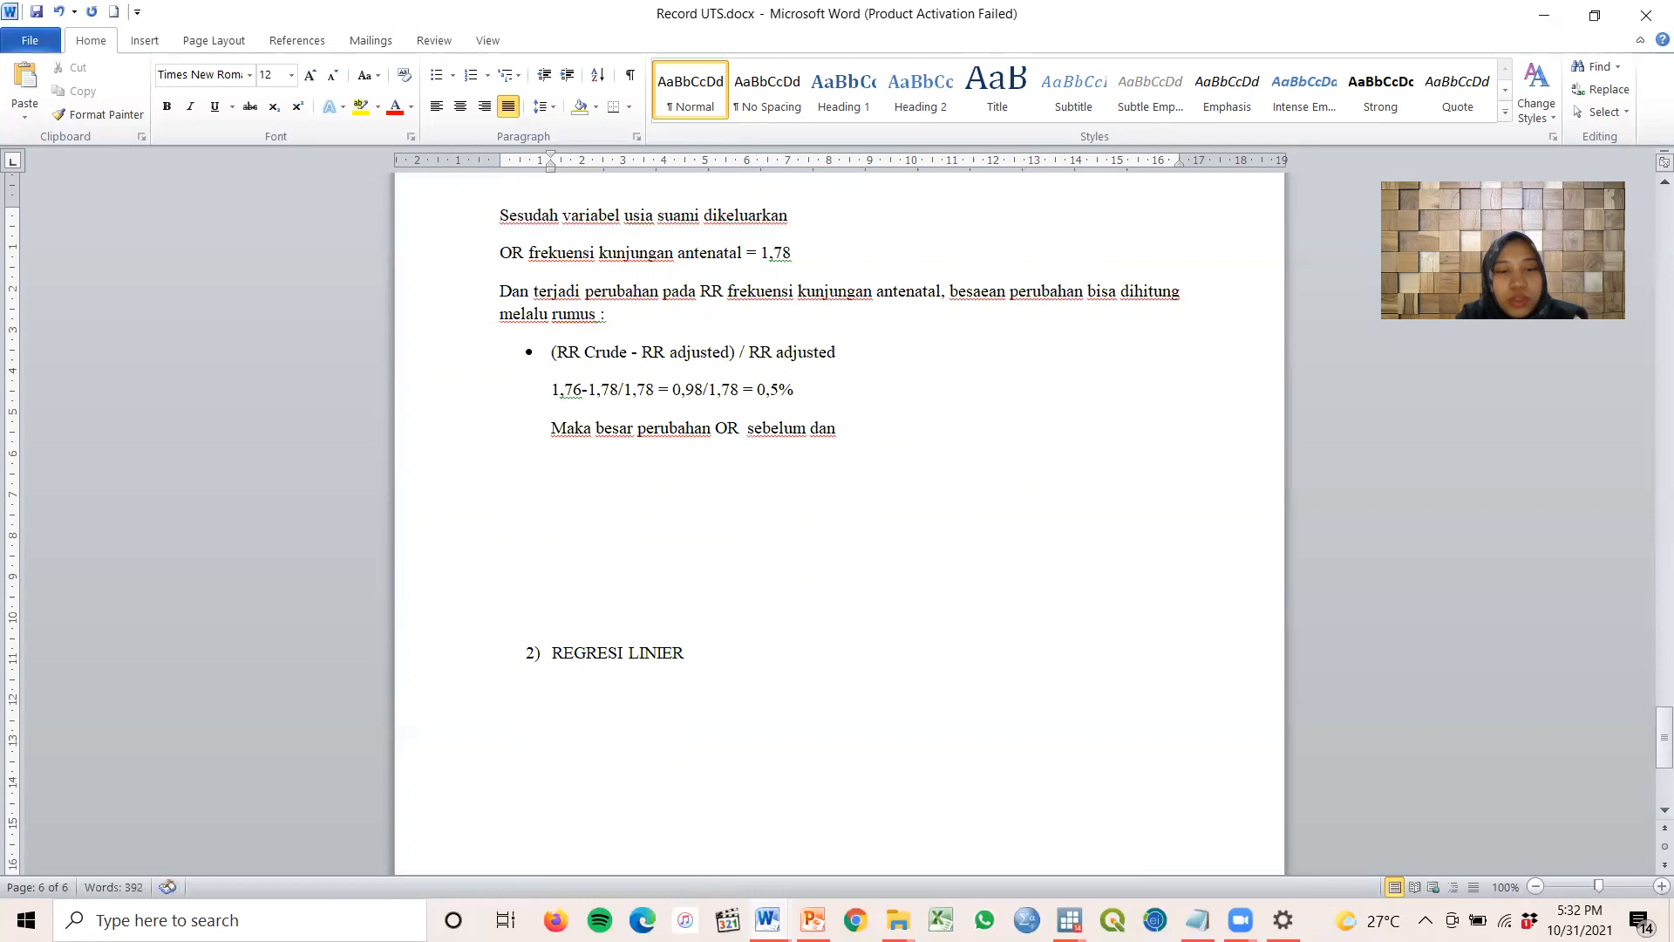
text(si kunjunga)
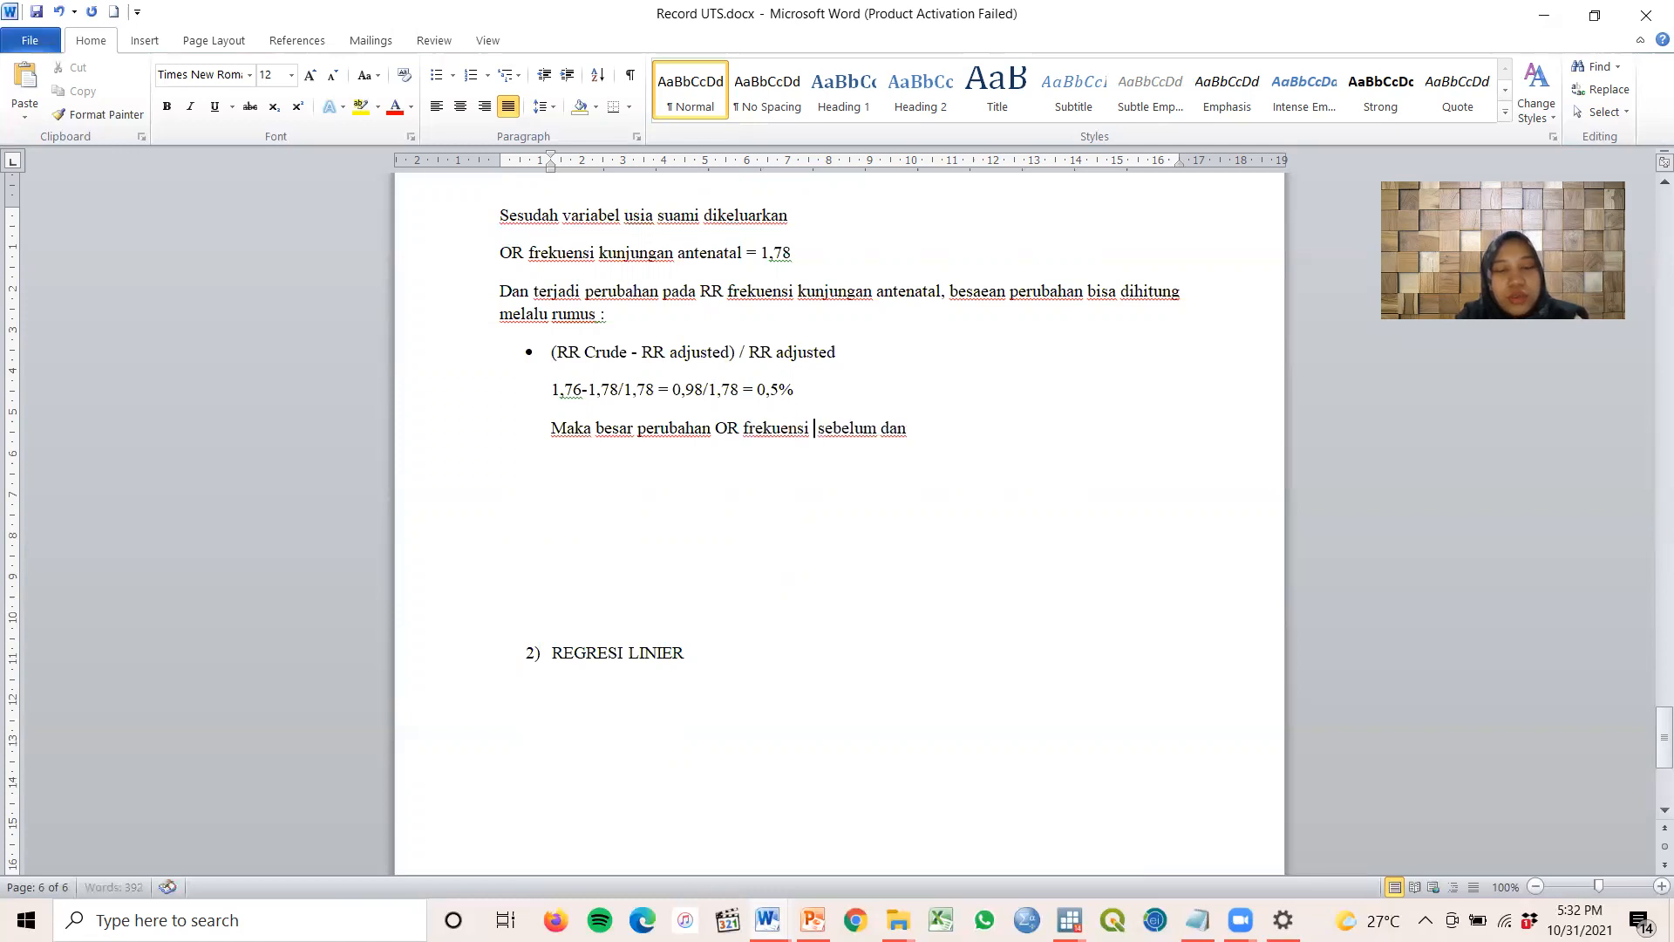
text(n antenatal)
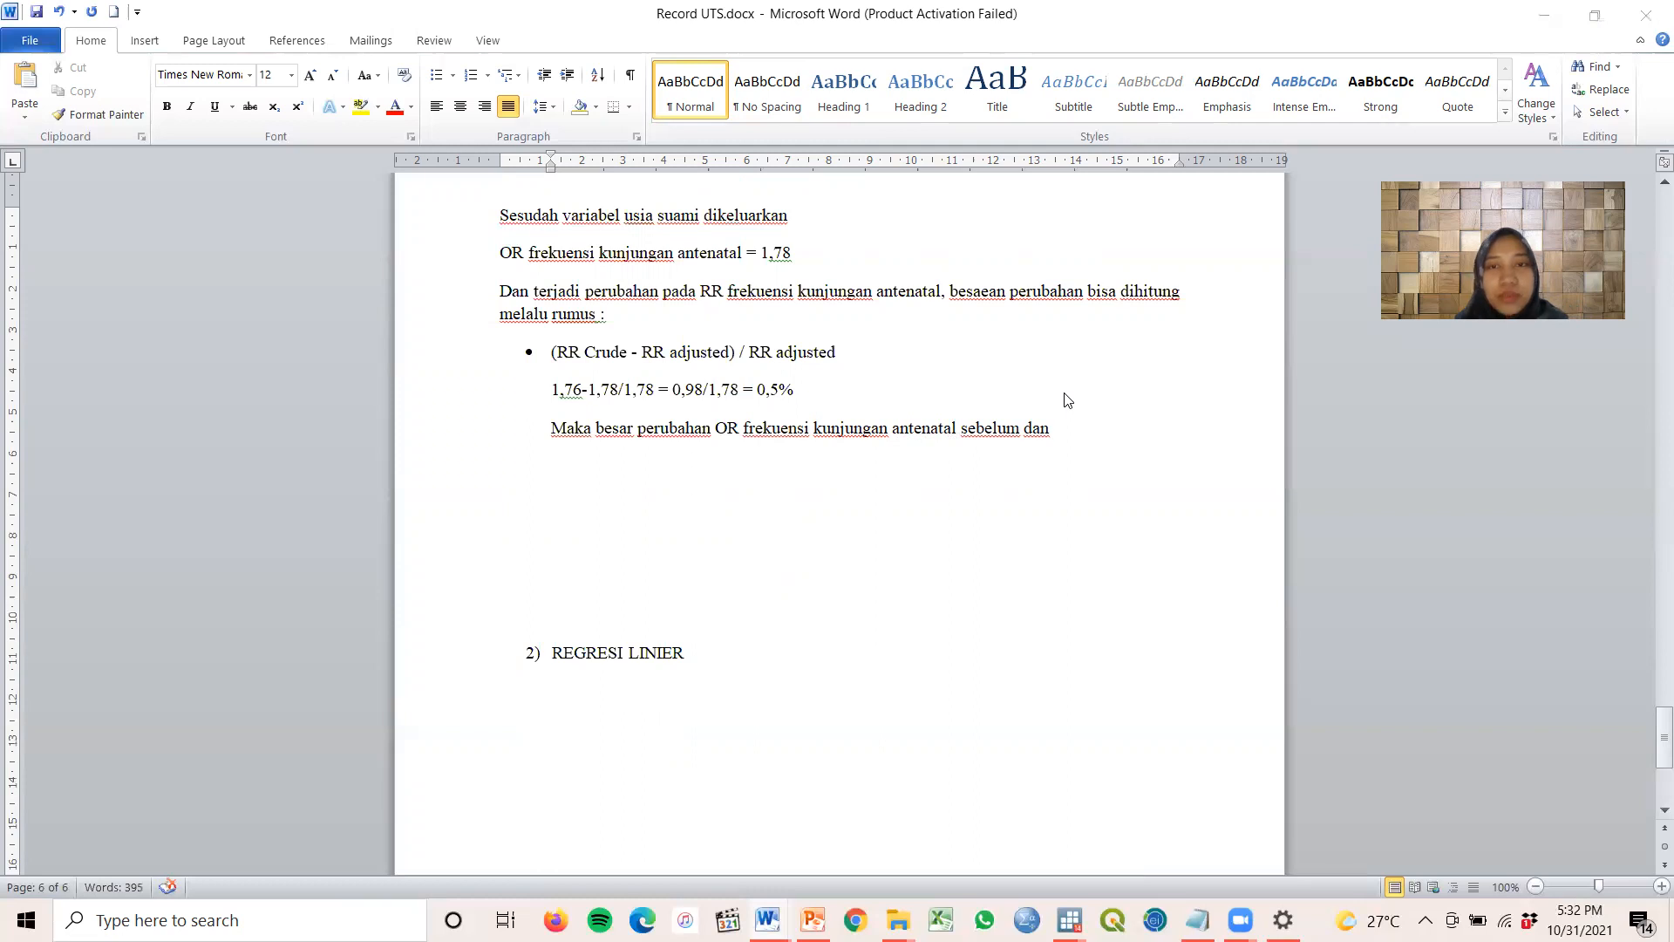
Complete the conclusion sentence with "sesudah dikeluarkan variabel usia suami yaitu sebesar 0,5%"
text(dah )
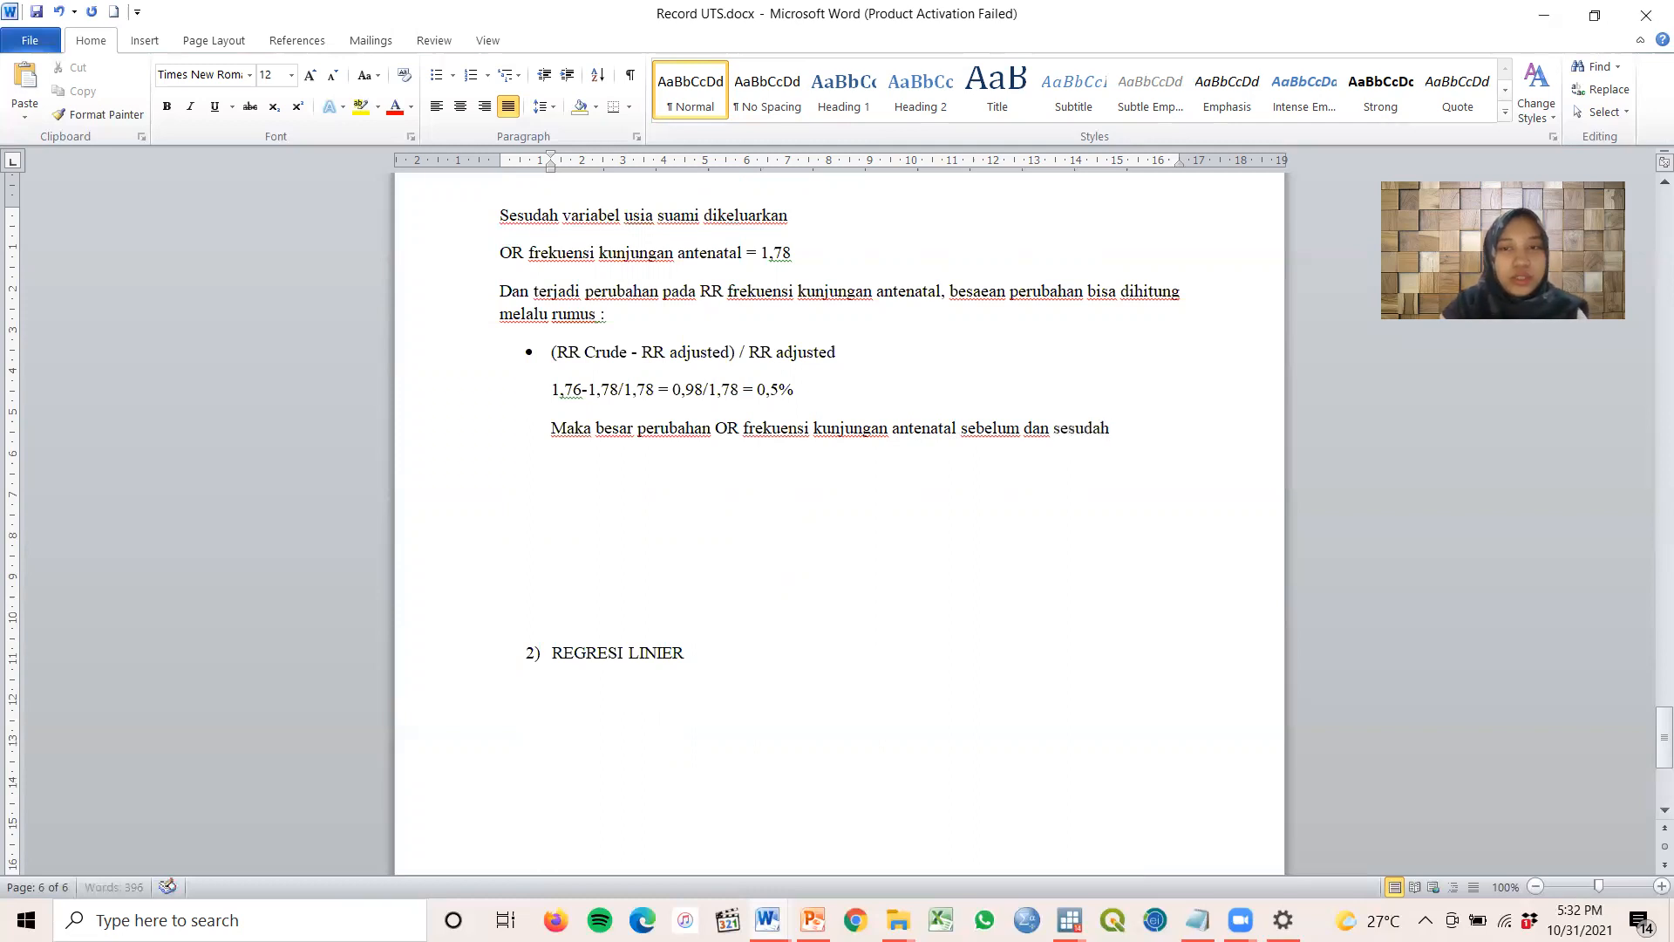
text(dikeluarkan )
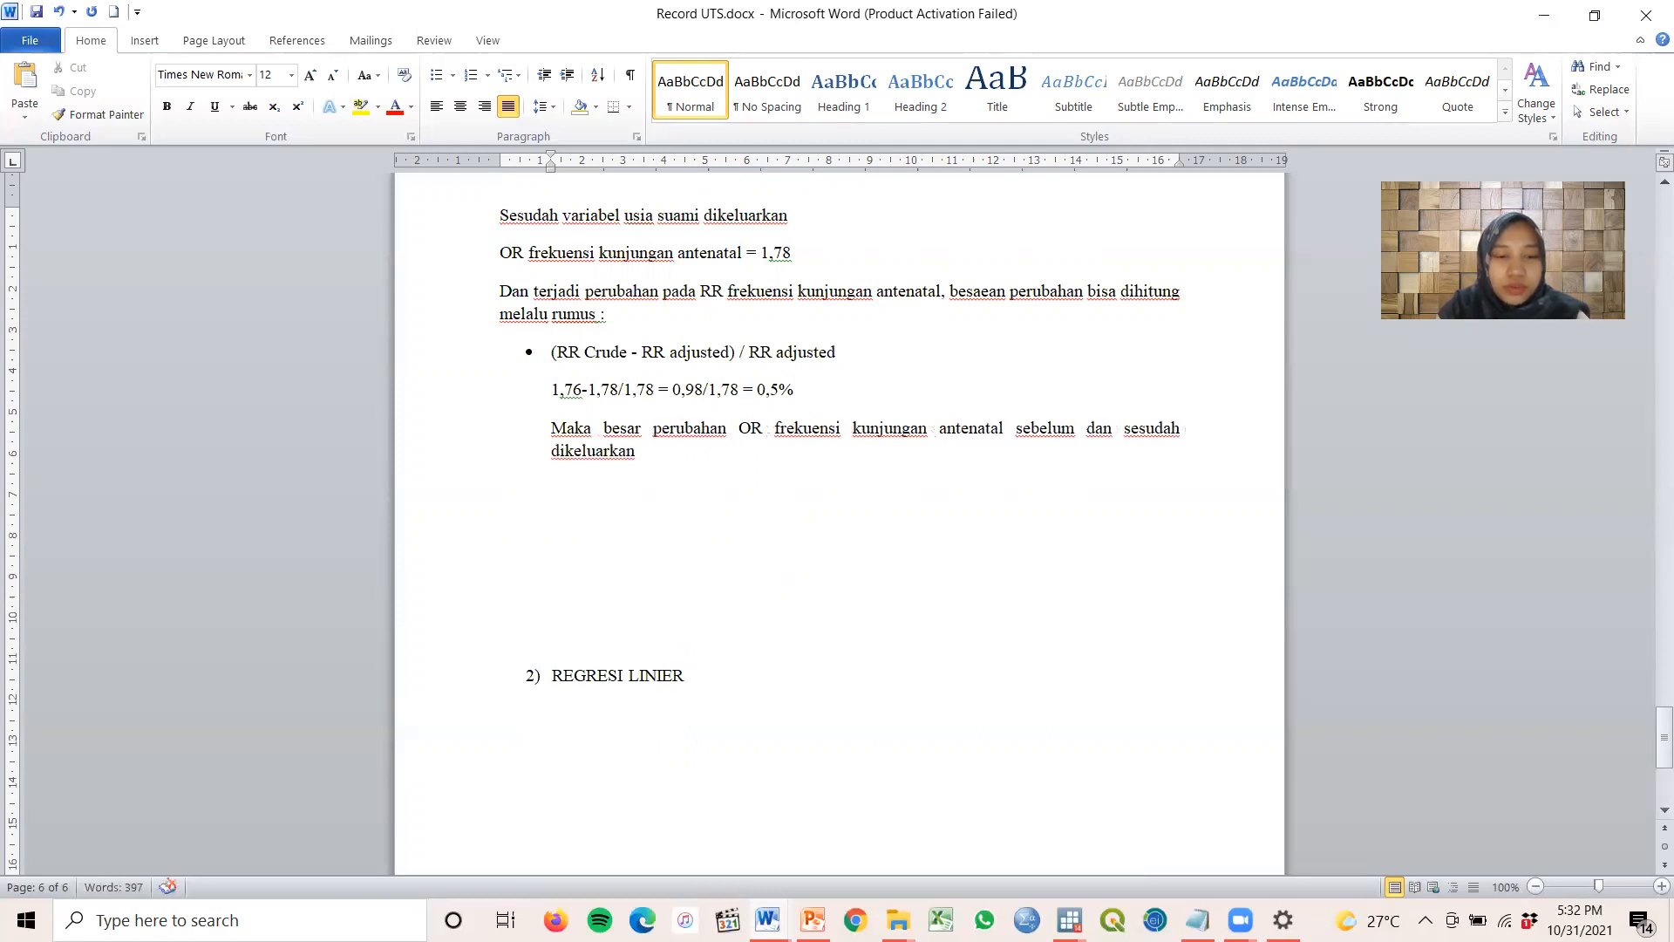
text(variabel )
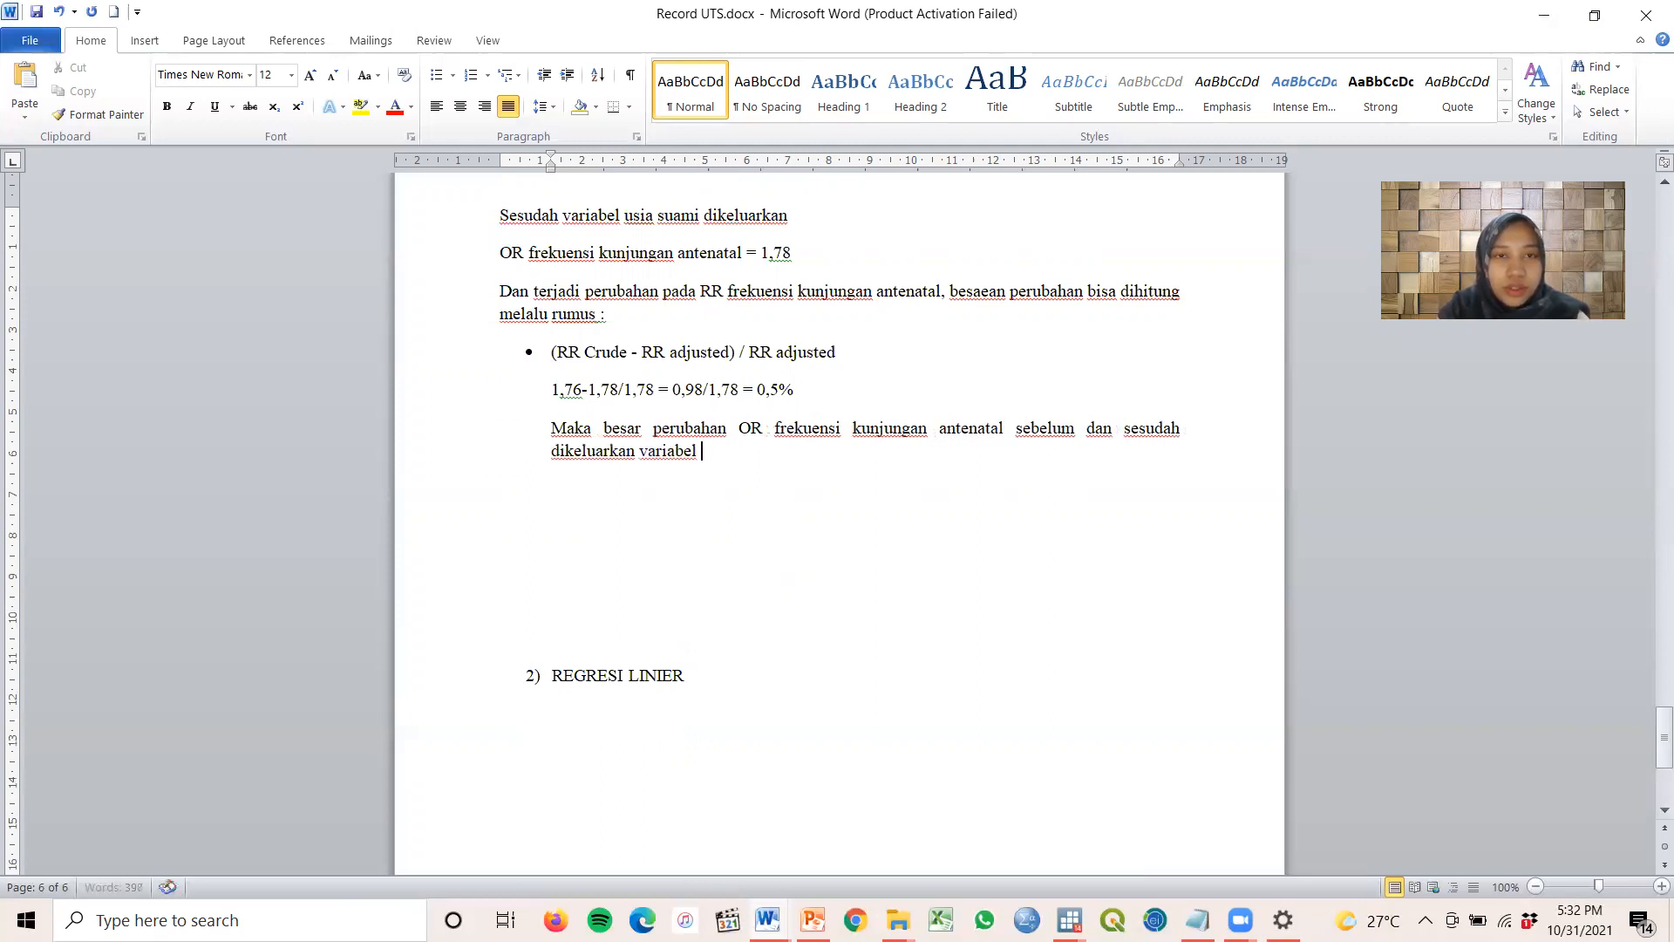
text(usia suami ya)
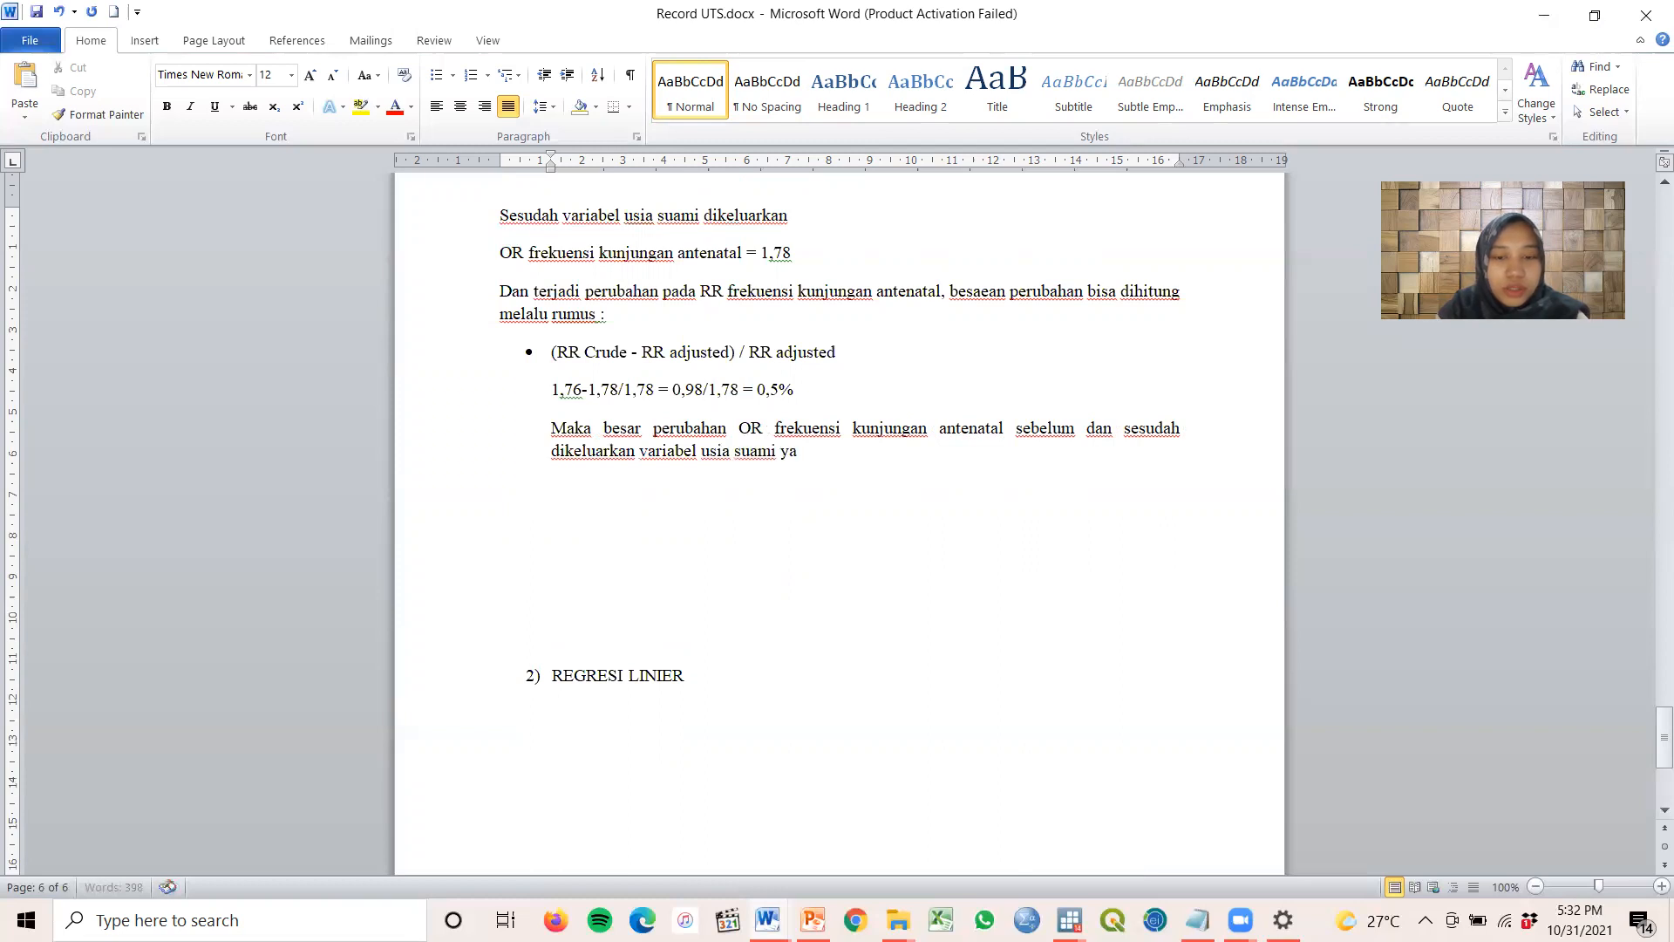
text(itu sebe)
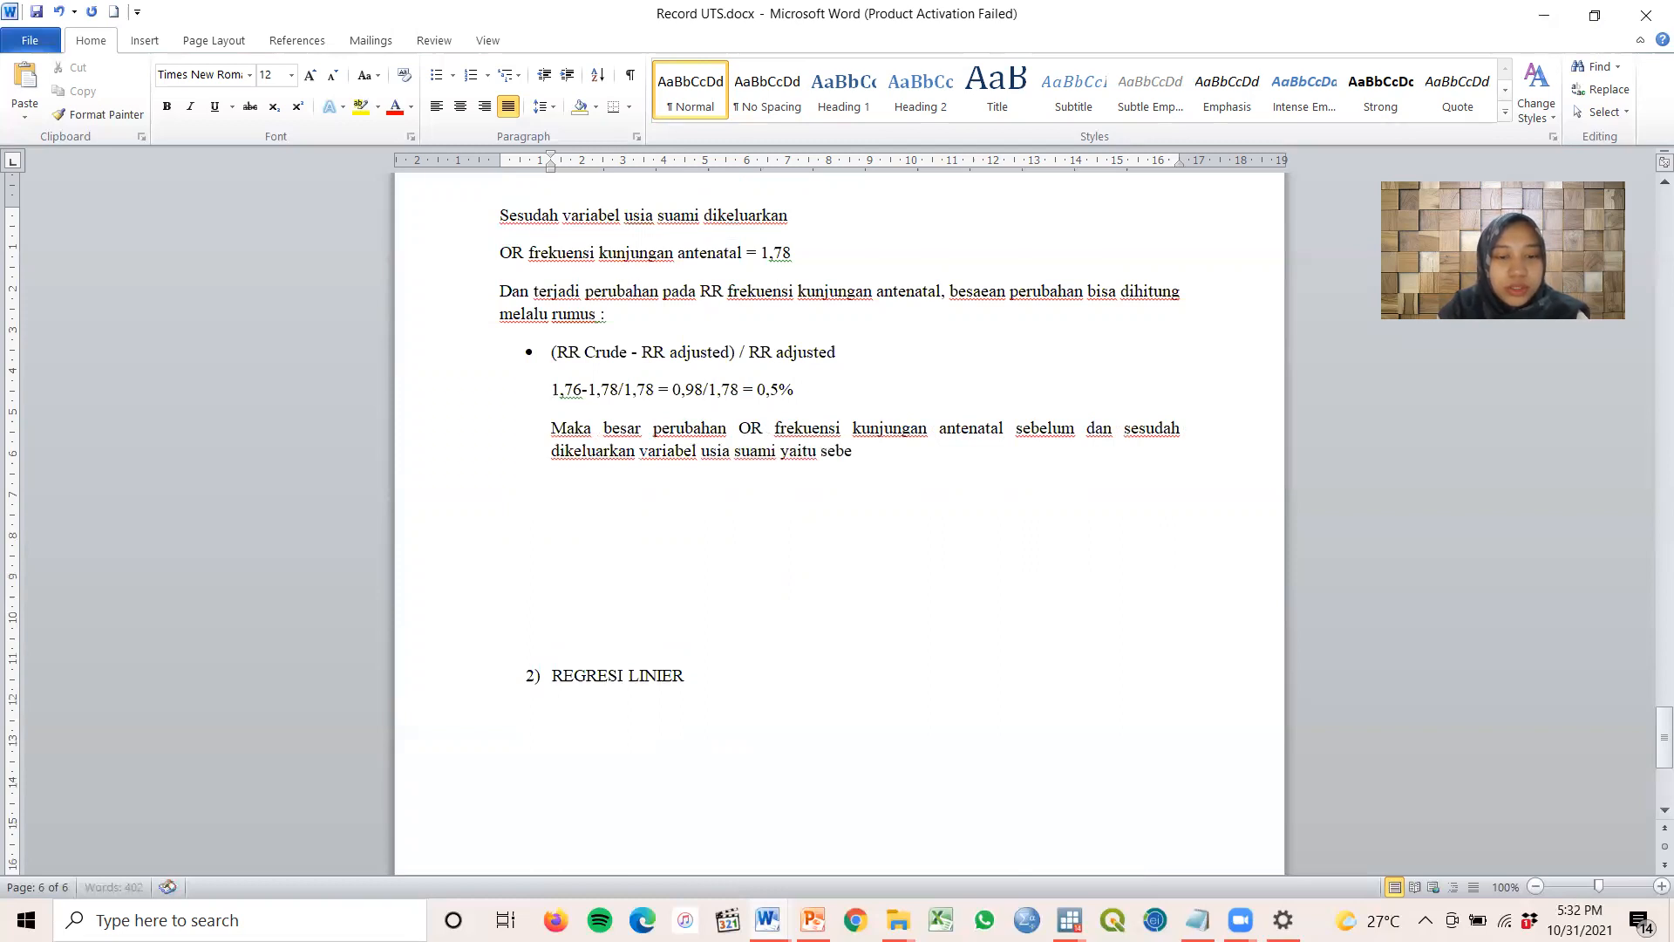
text(sar 0,5%)
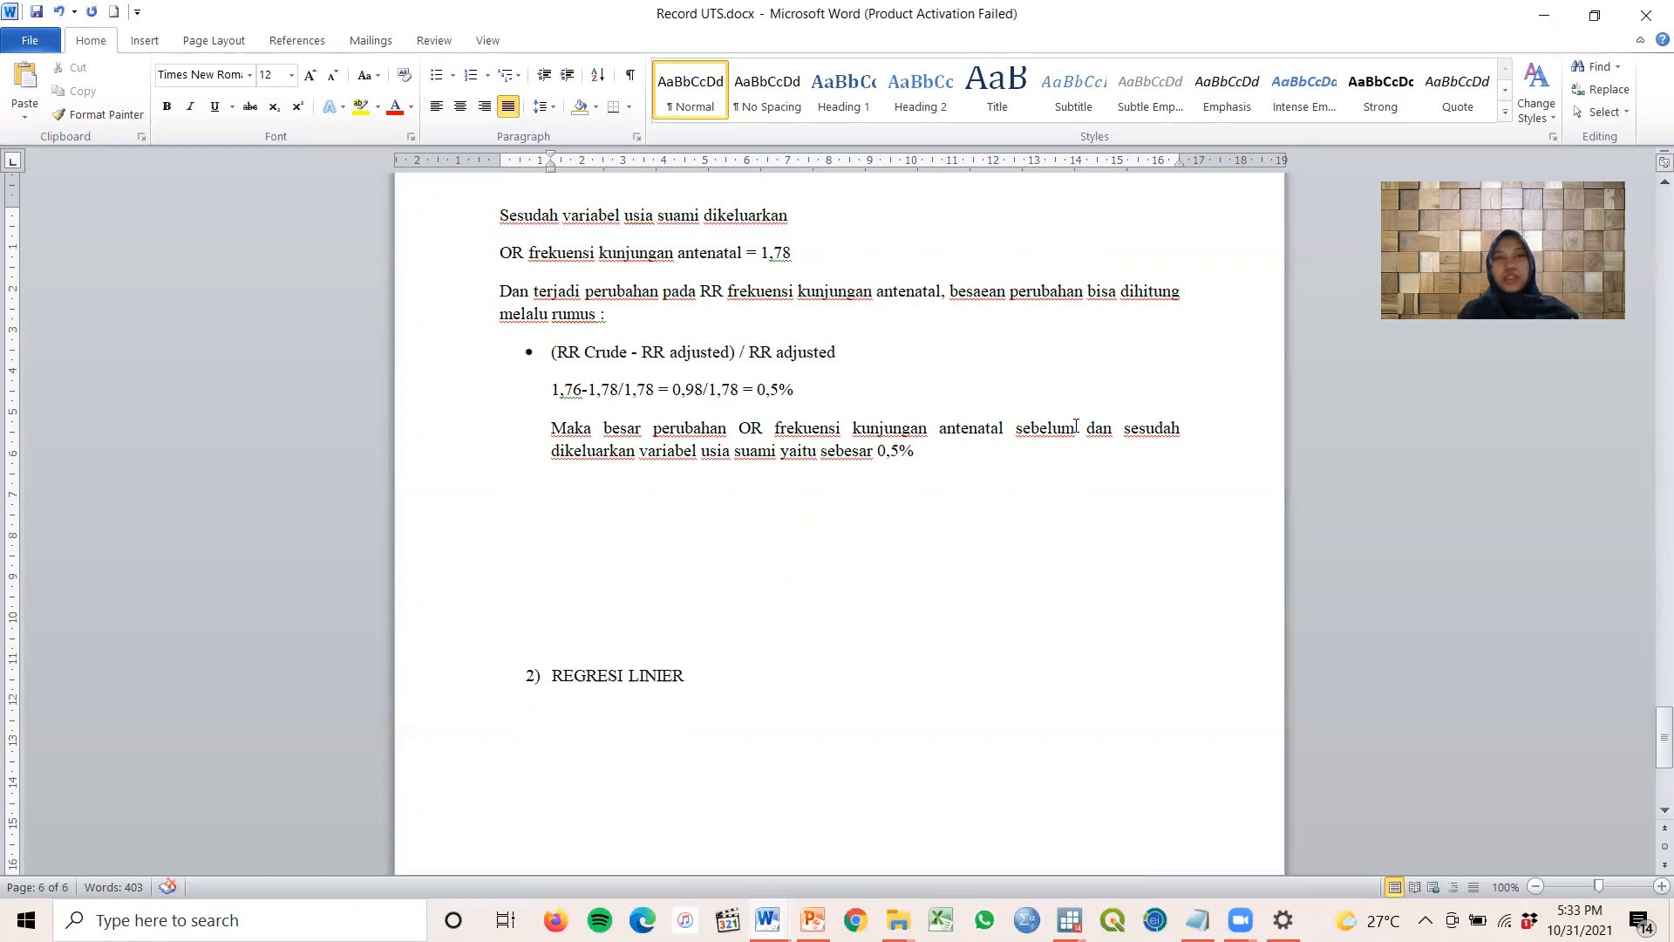
Replace RR with OR in both terms inside the parentheses of the change formula, making it "(OR Crude - OR adjusted)"
scroll(931, 504, up, 4)
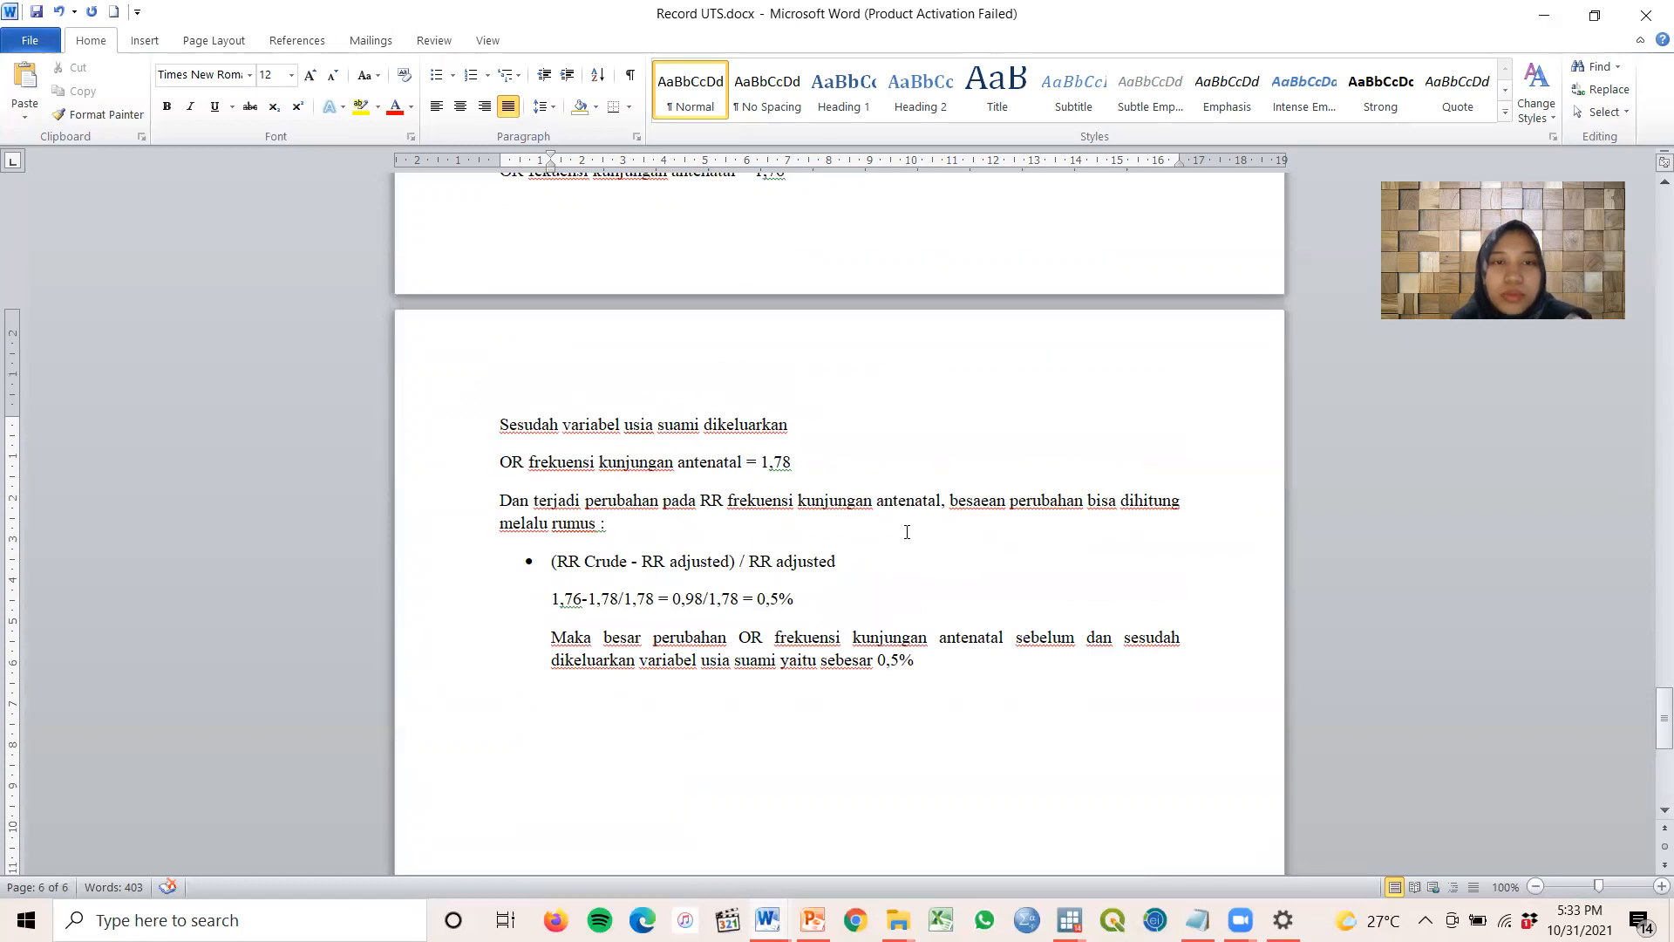
scroll(898, 614, up, 8)
scroll(899, 616, down, 7)
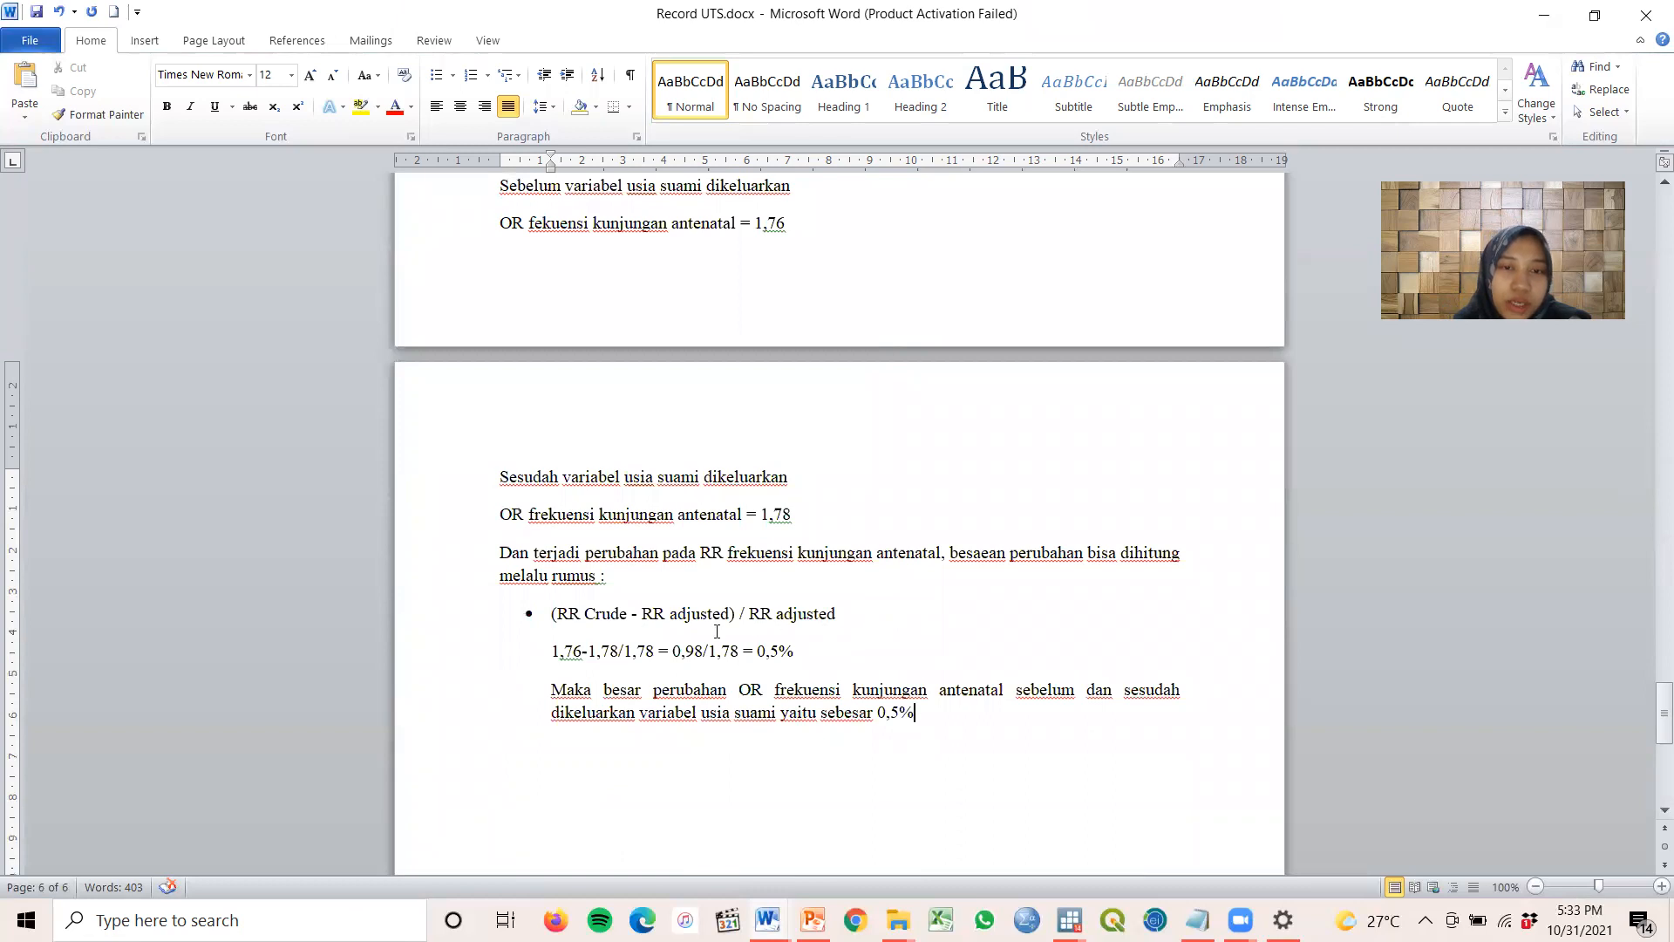
click(580, 613)
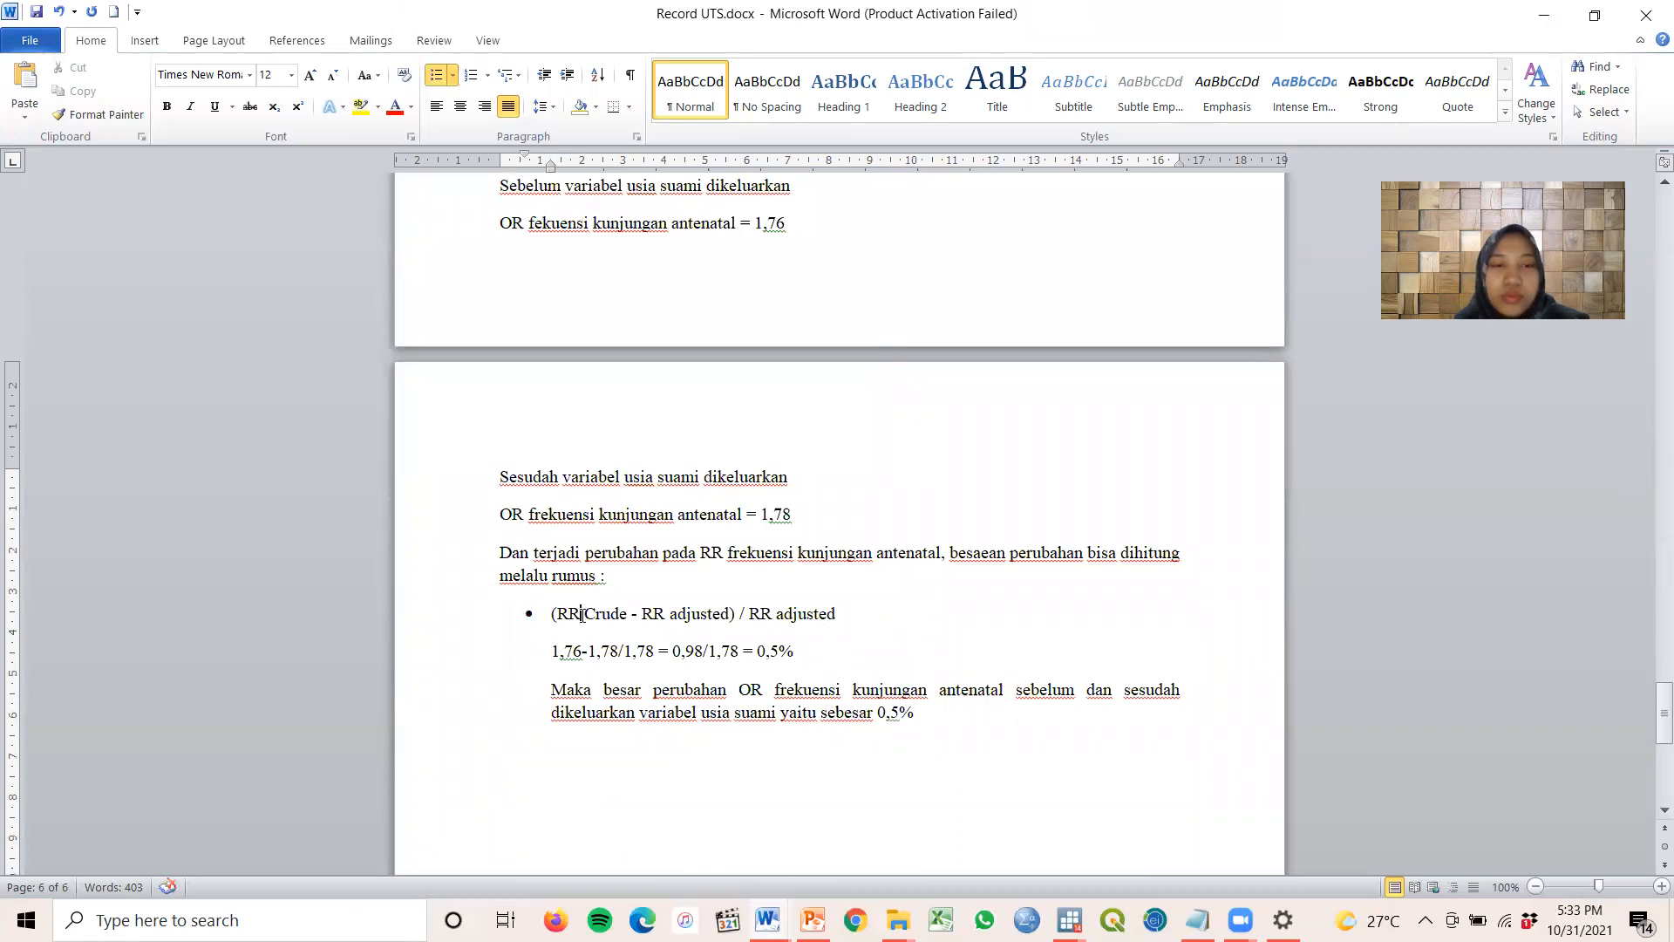
key(BackSpace)
key(BackSpace)
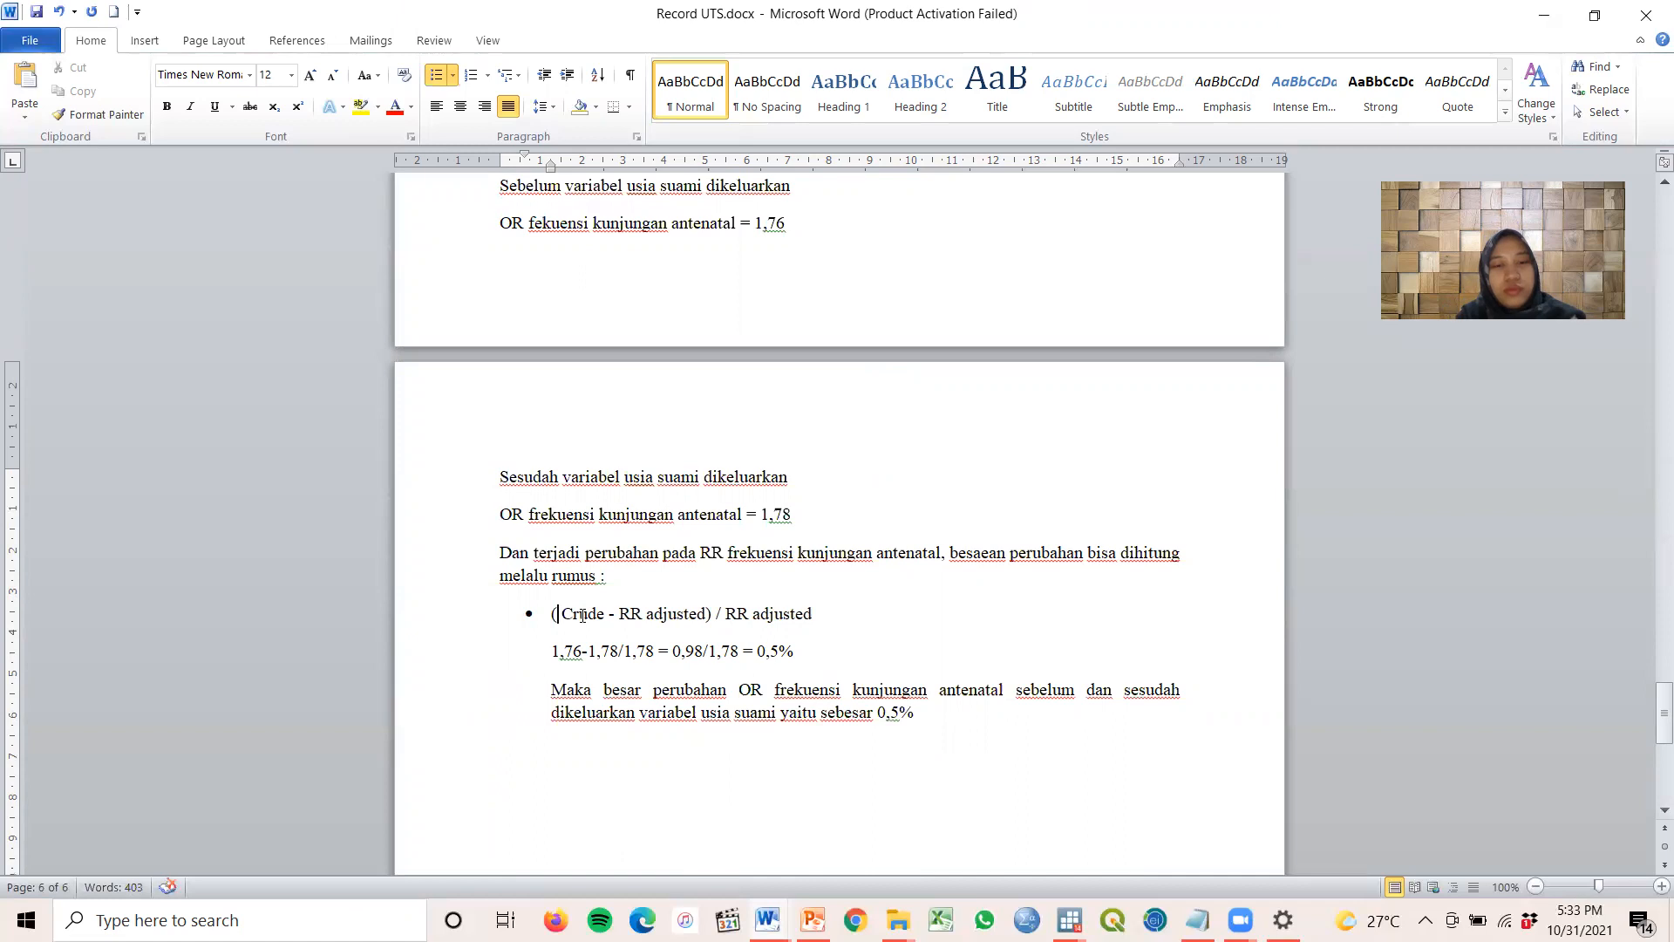
text(OR)
key(Right)
key(Right)
key(Right)
key(Right)
key(Right)
key(Right)
key(Right)
key(Right)
key(Right)
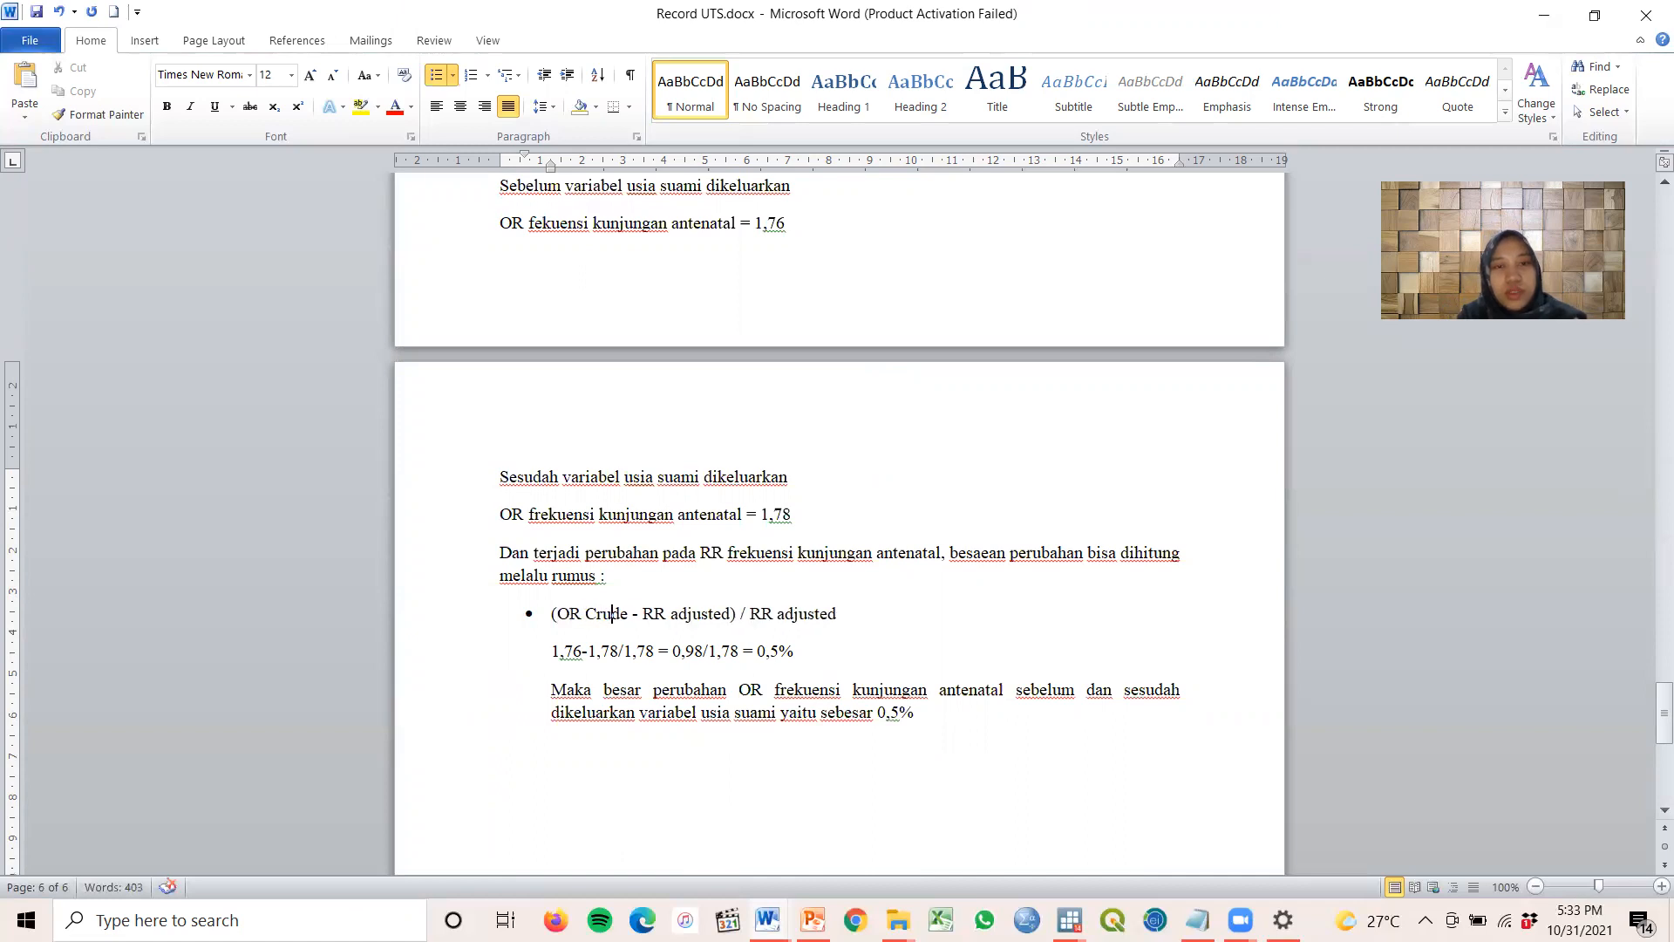
key(Delete)
key(Delete)
text(OR)
Change the denominator of the bulleted formula from RR adjusted to "OR adjusted"
key(Right)
key(Right)
key(Right)
key(Right)
key(Right)
key(Right)
key(Right)
key(Right)
key(Right)
key(Right)
key(Right)
key(Right)
key(Right)
key(Right)
key(Right)
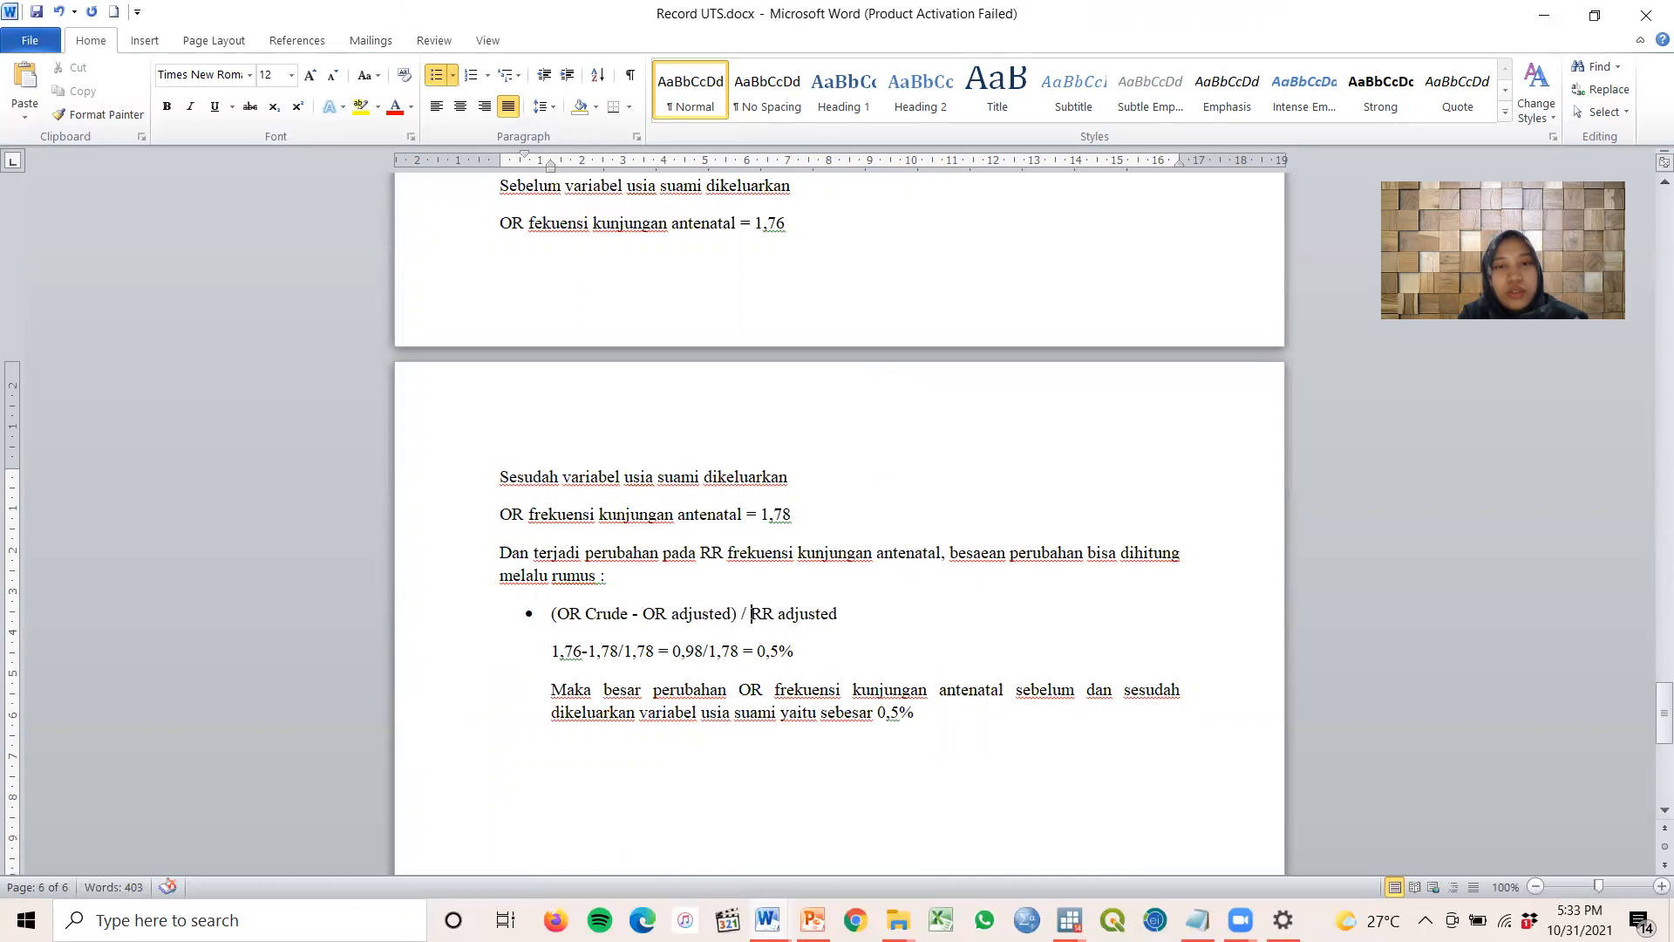
key(BackSpace)
key(BackSpace)
text(OR)
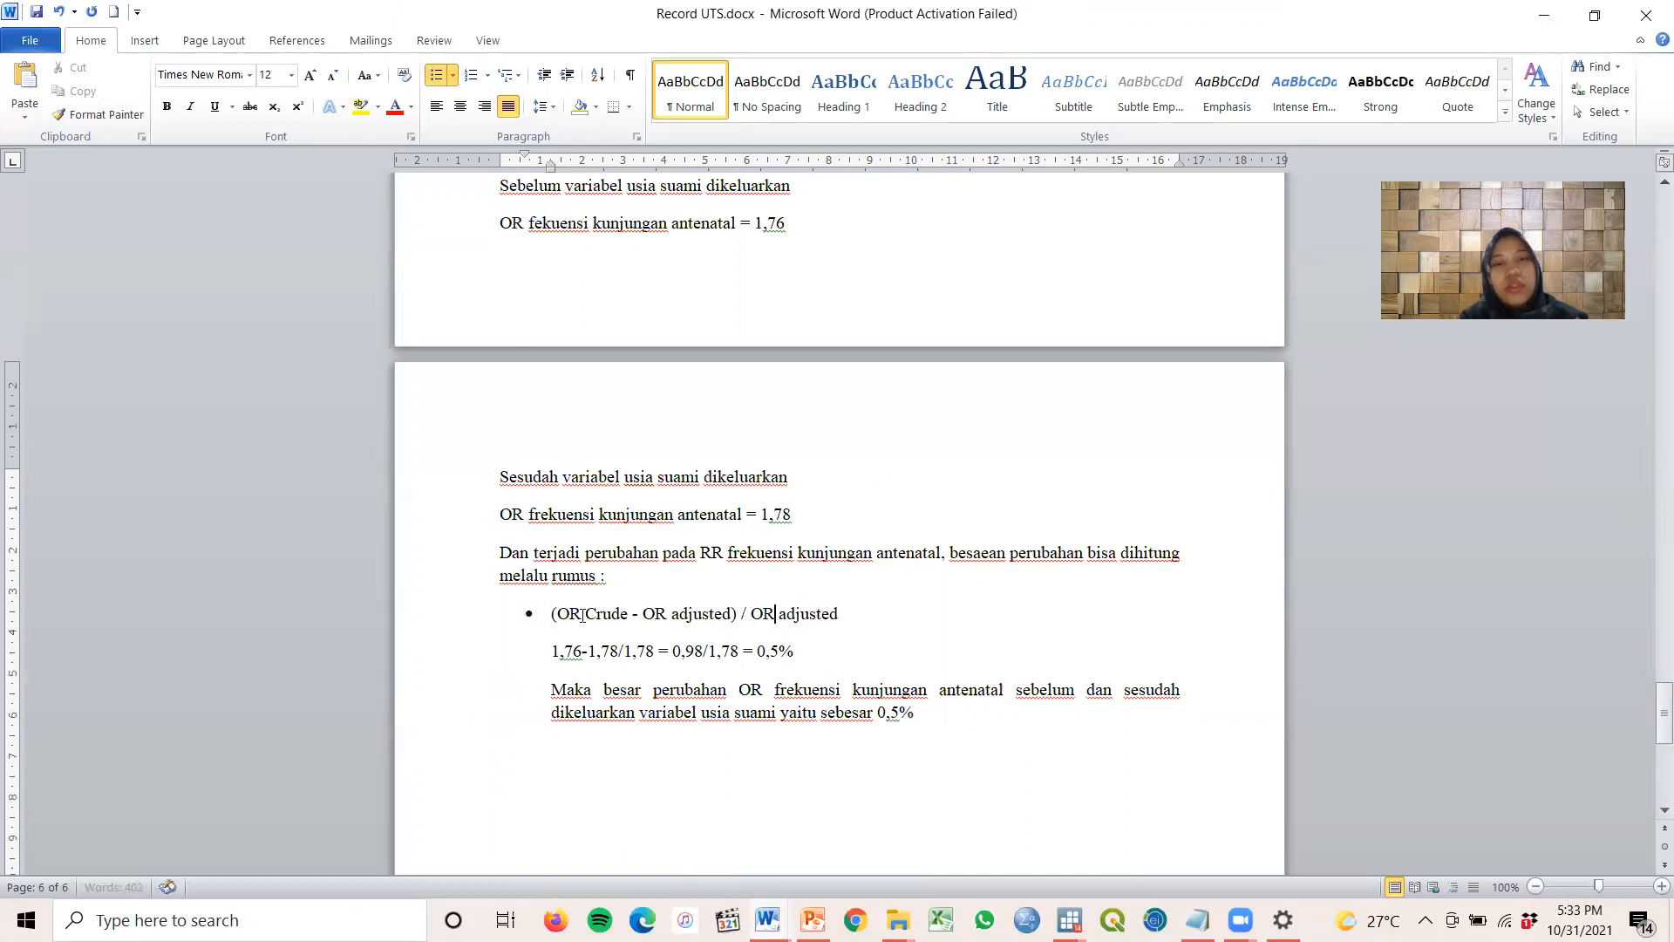
click(972, 728)
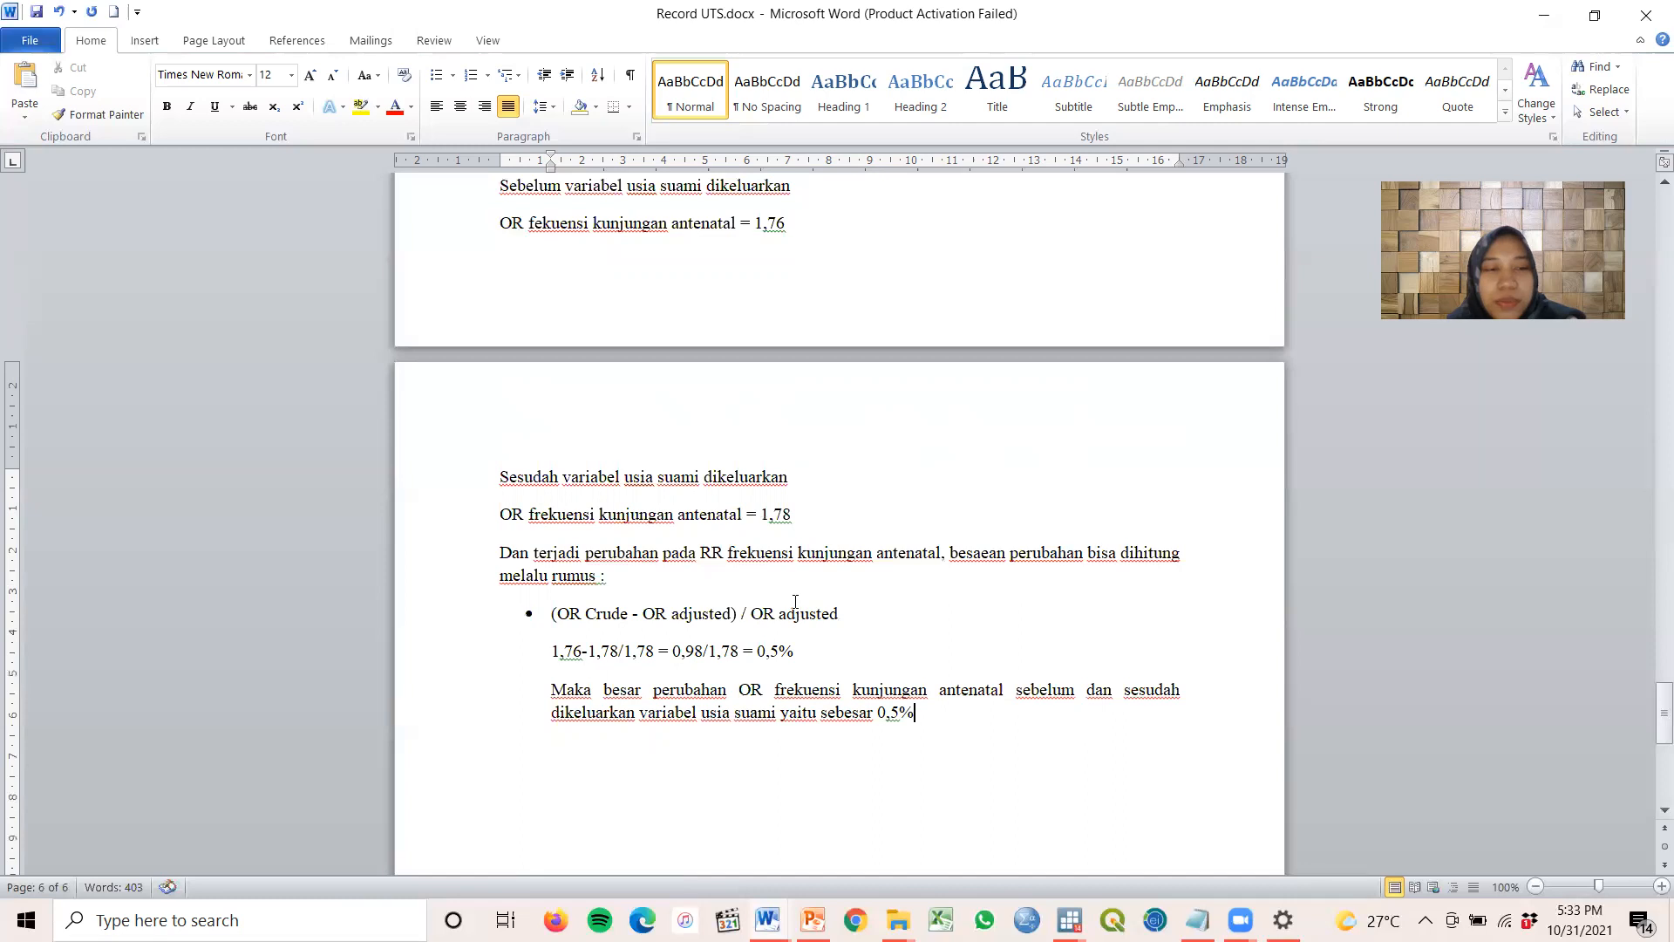
Compare the boxed odds ratios in both logistic regression tables with the before-and-after OR values and the calculation below them
scroll(798, 658, up, 10)
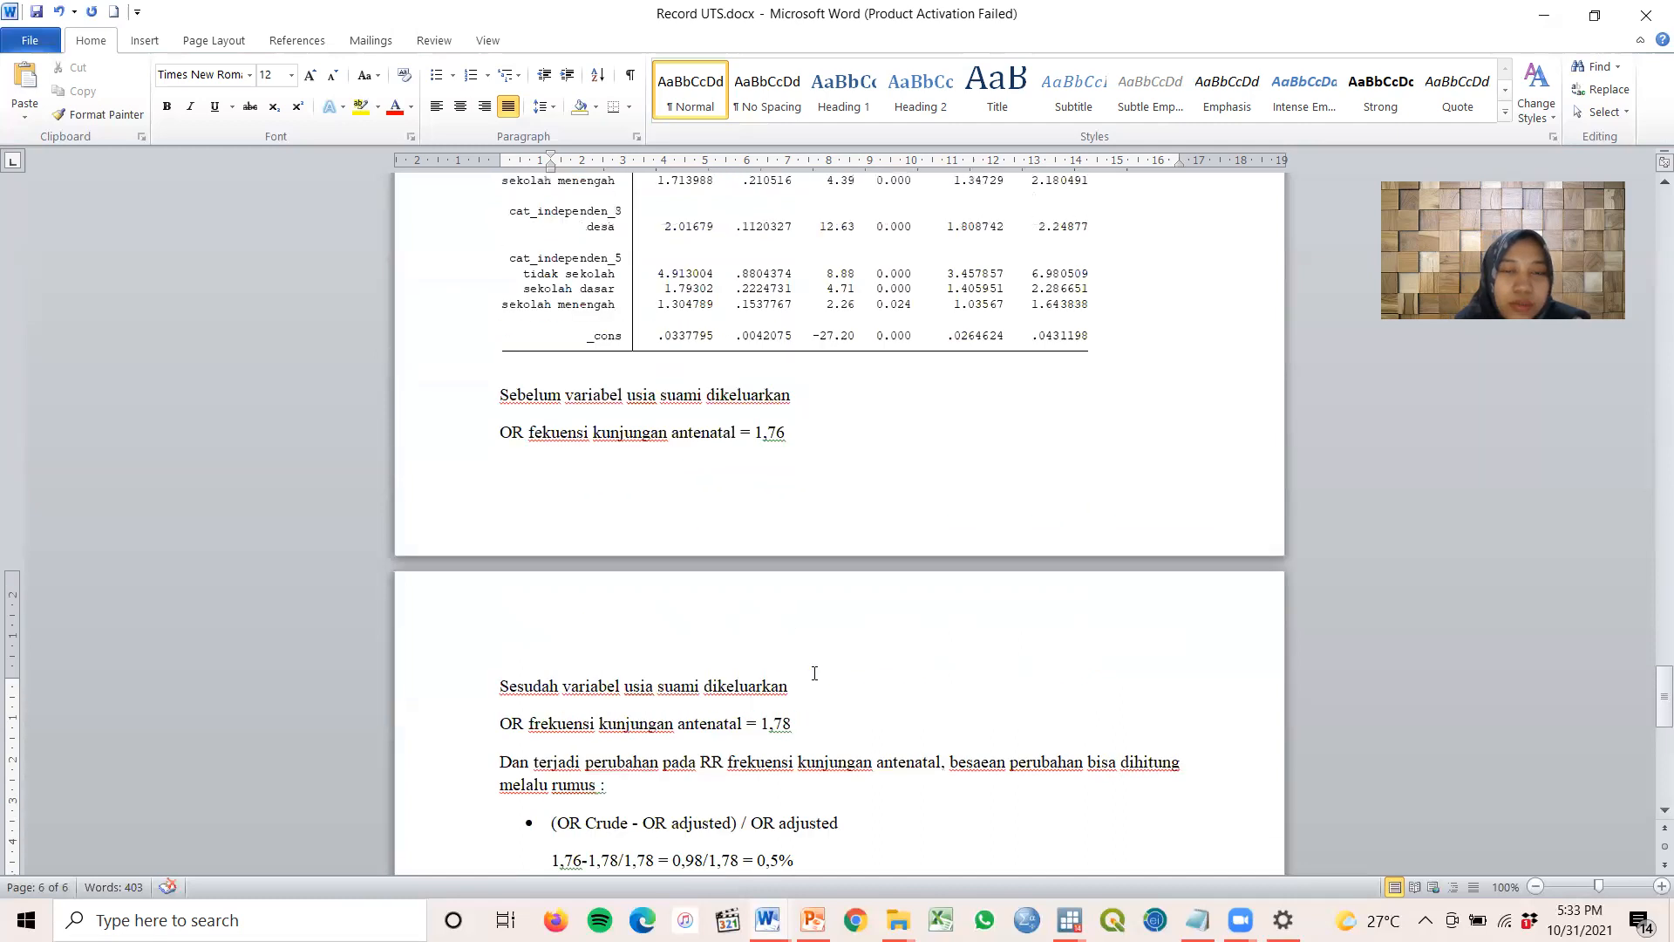
scroll(818, 661, up, 3)
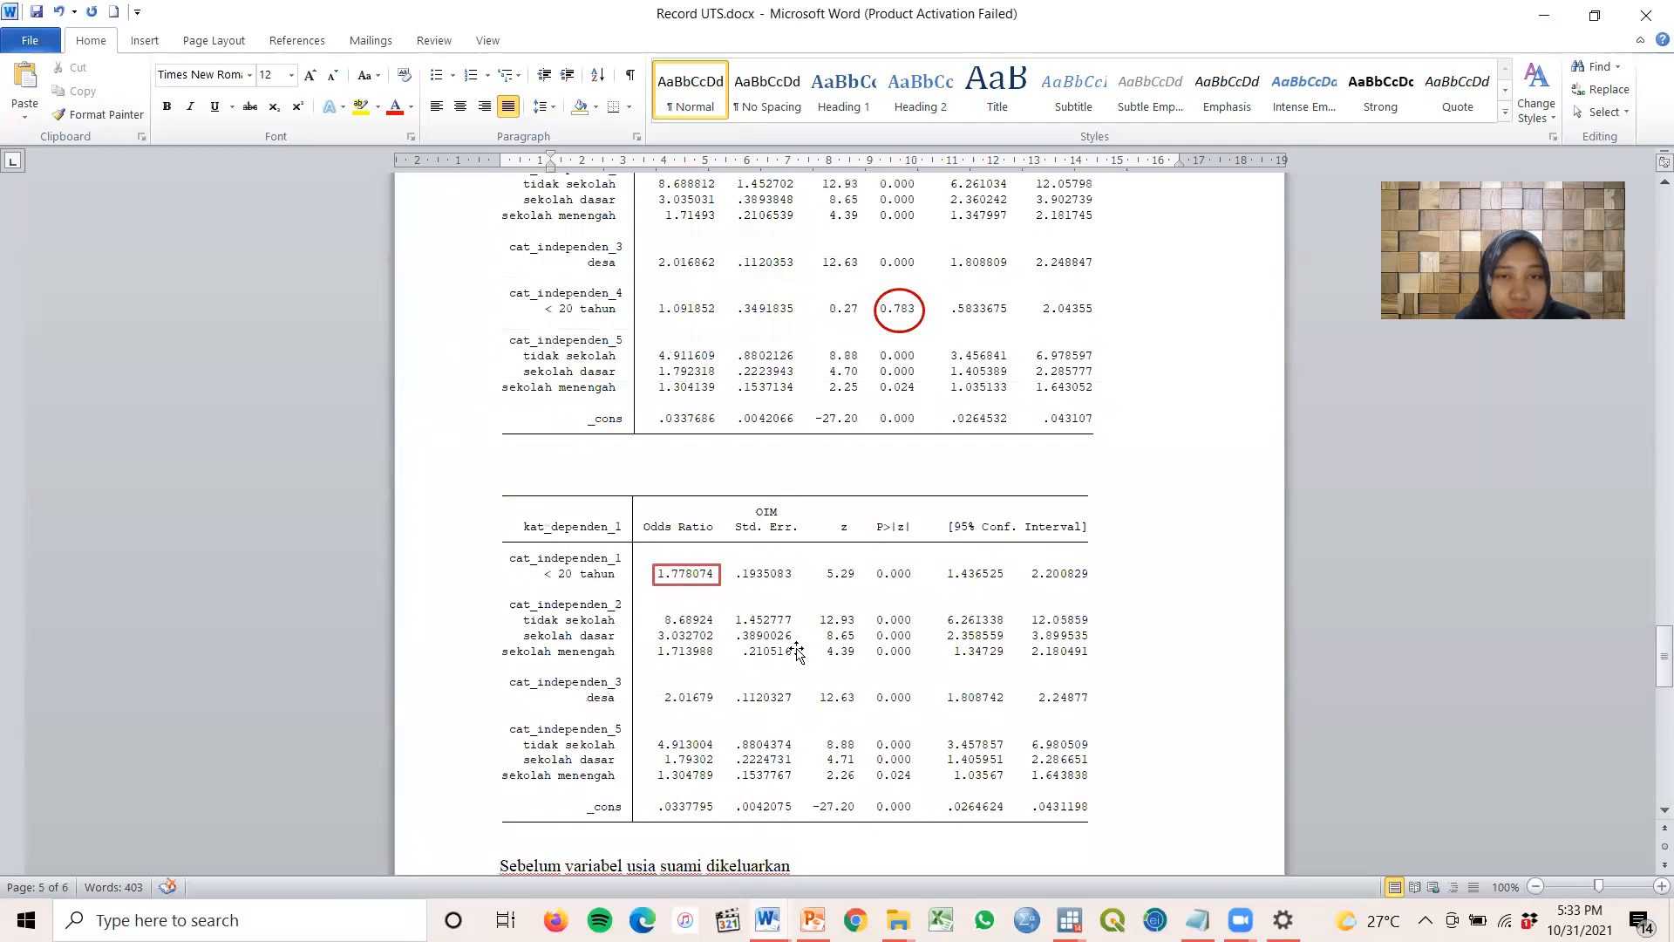
scroll(797, 649, down, 7)
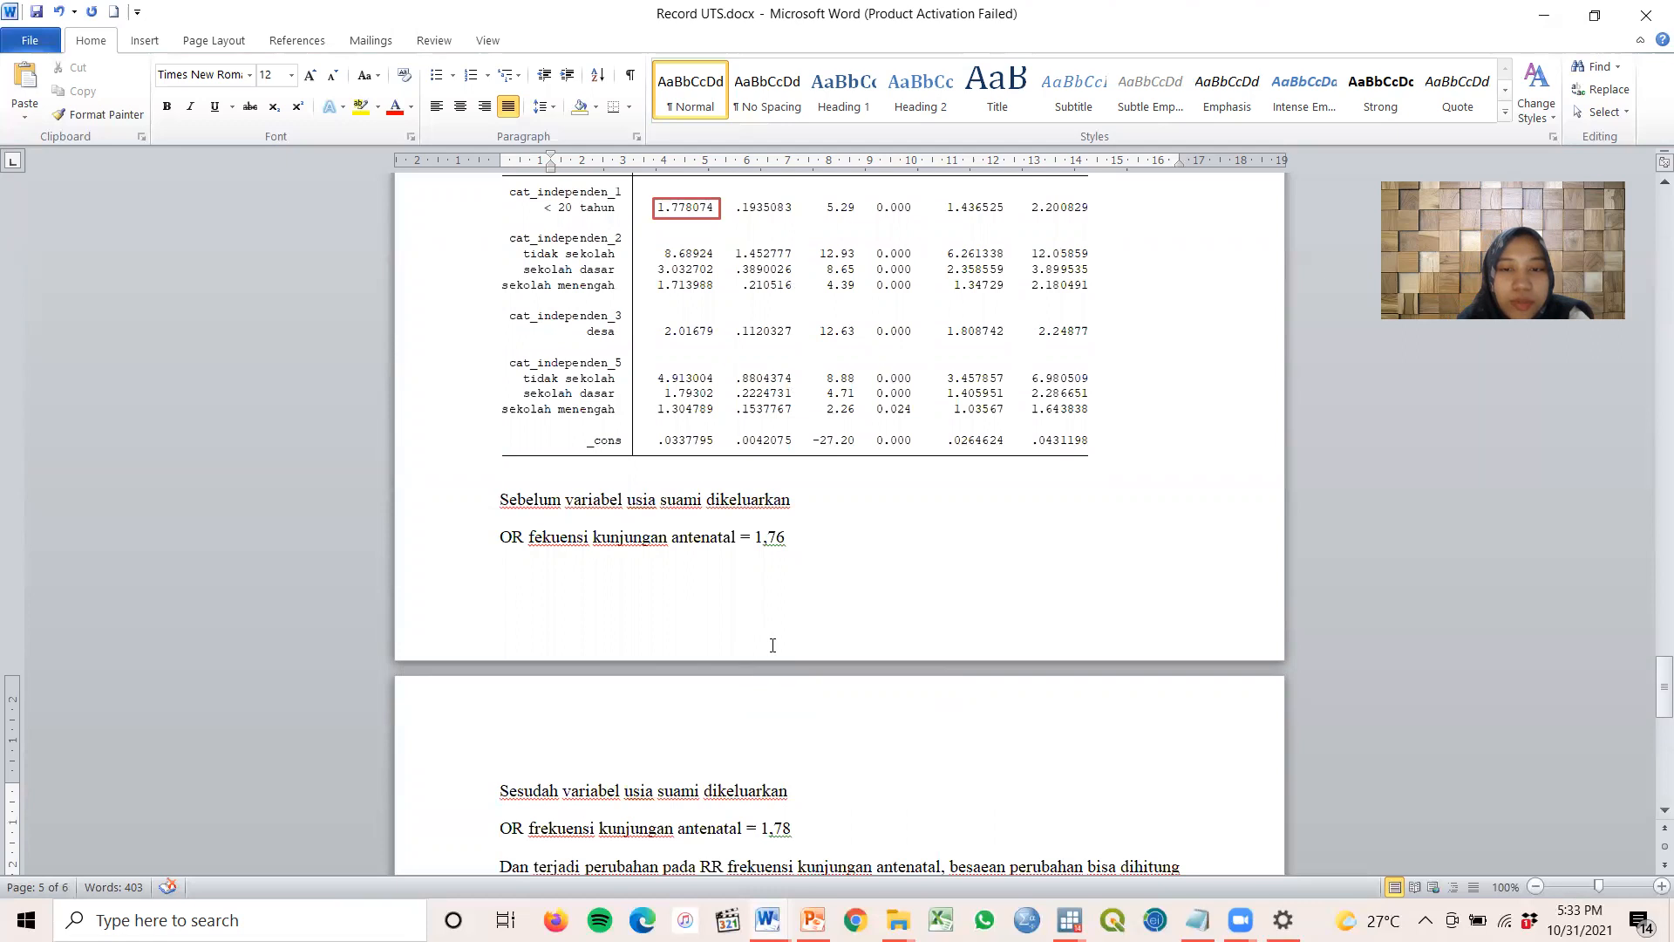
scroll(767, 654, up, 10)
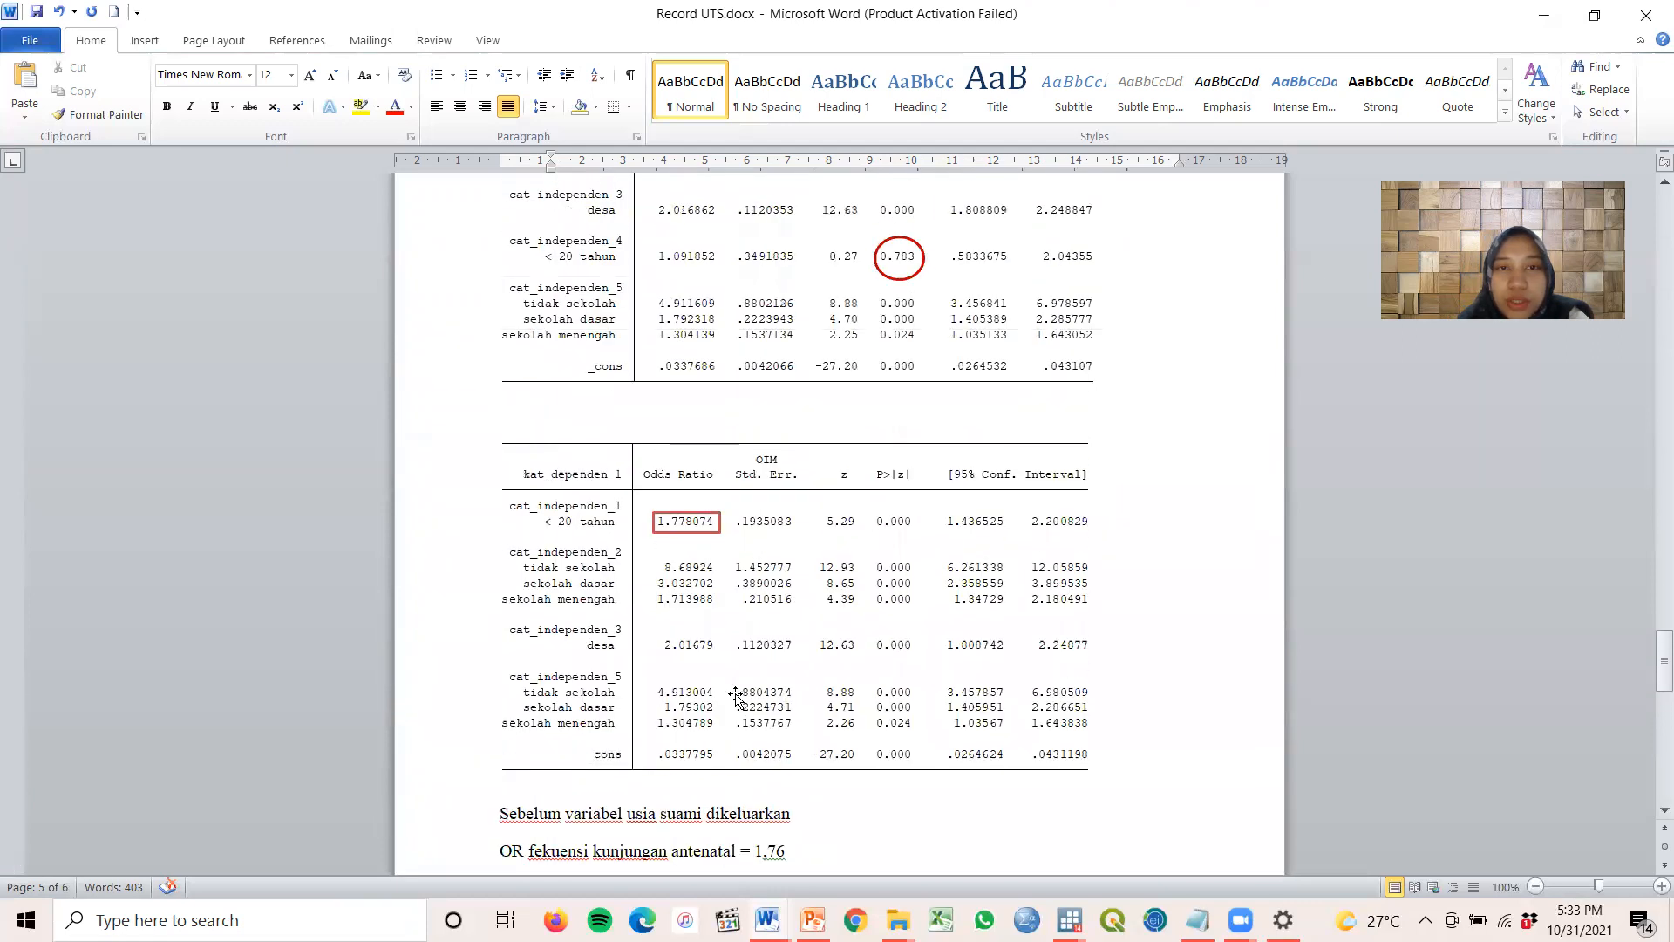
scroll(753, 643, up, 1)
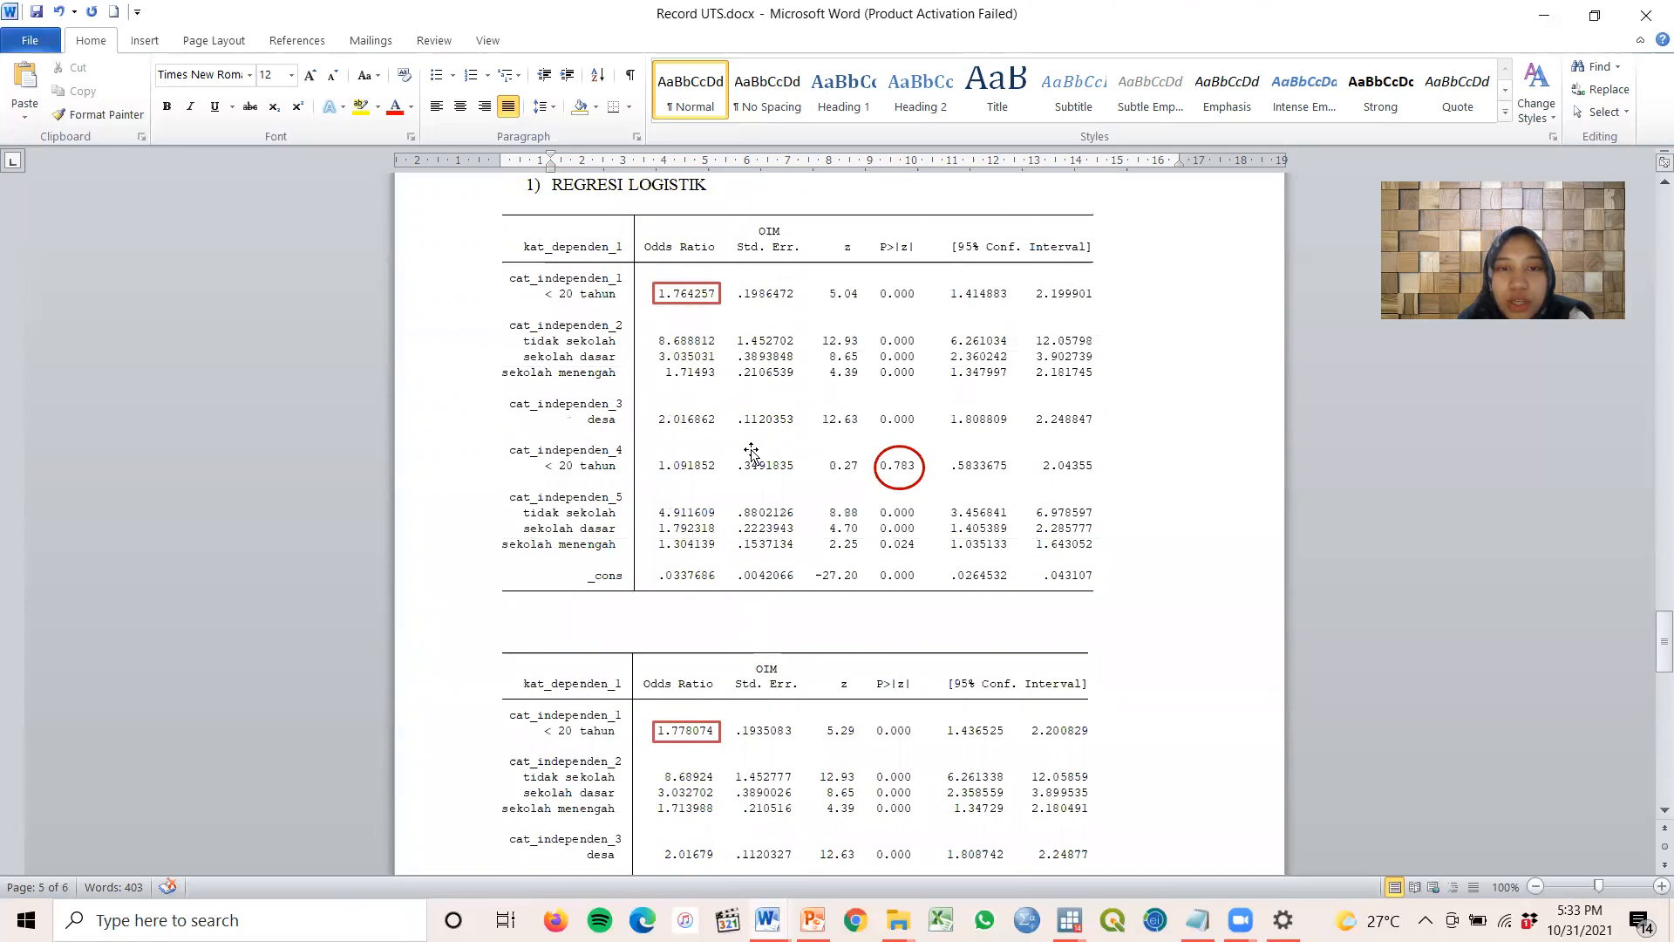
scroll(750, 453, down, 6)
scroll(752, 454, down, 5)
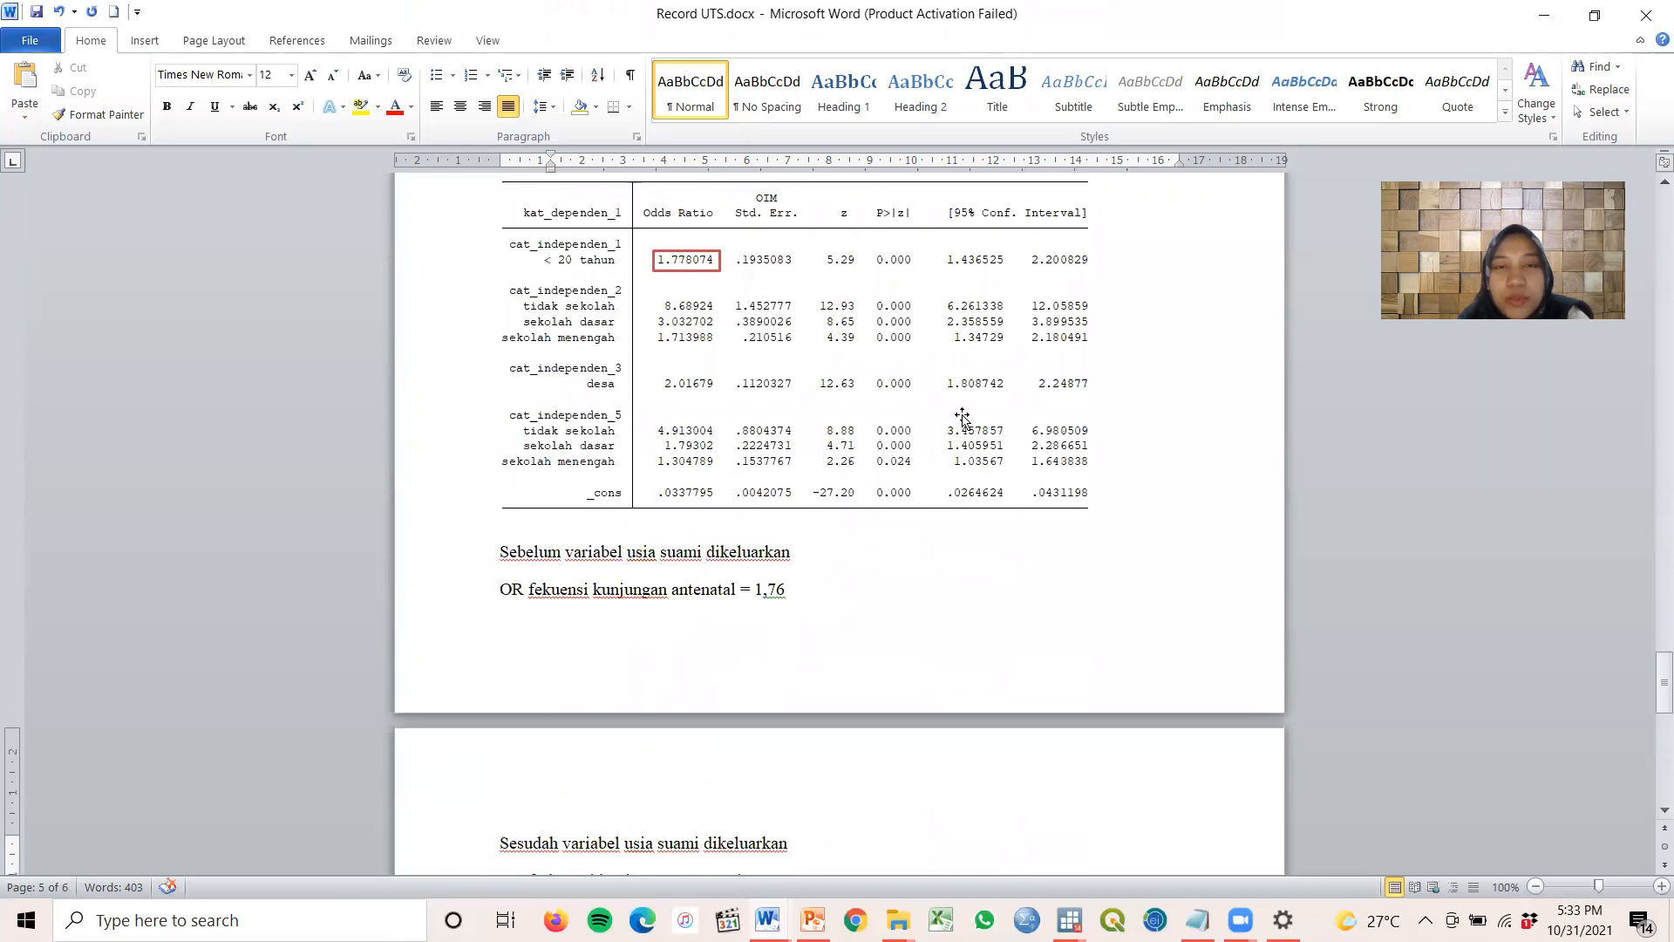
scroll(954, 483, down, 6)
scroll(954, 483, down, 7)
scroll(954, 483, up, 11)
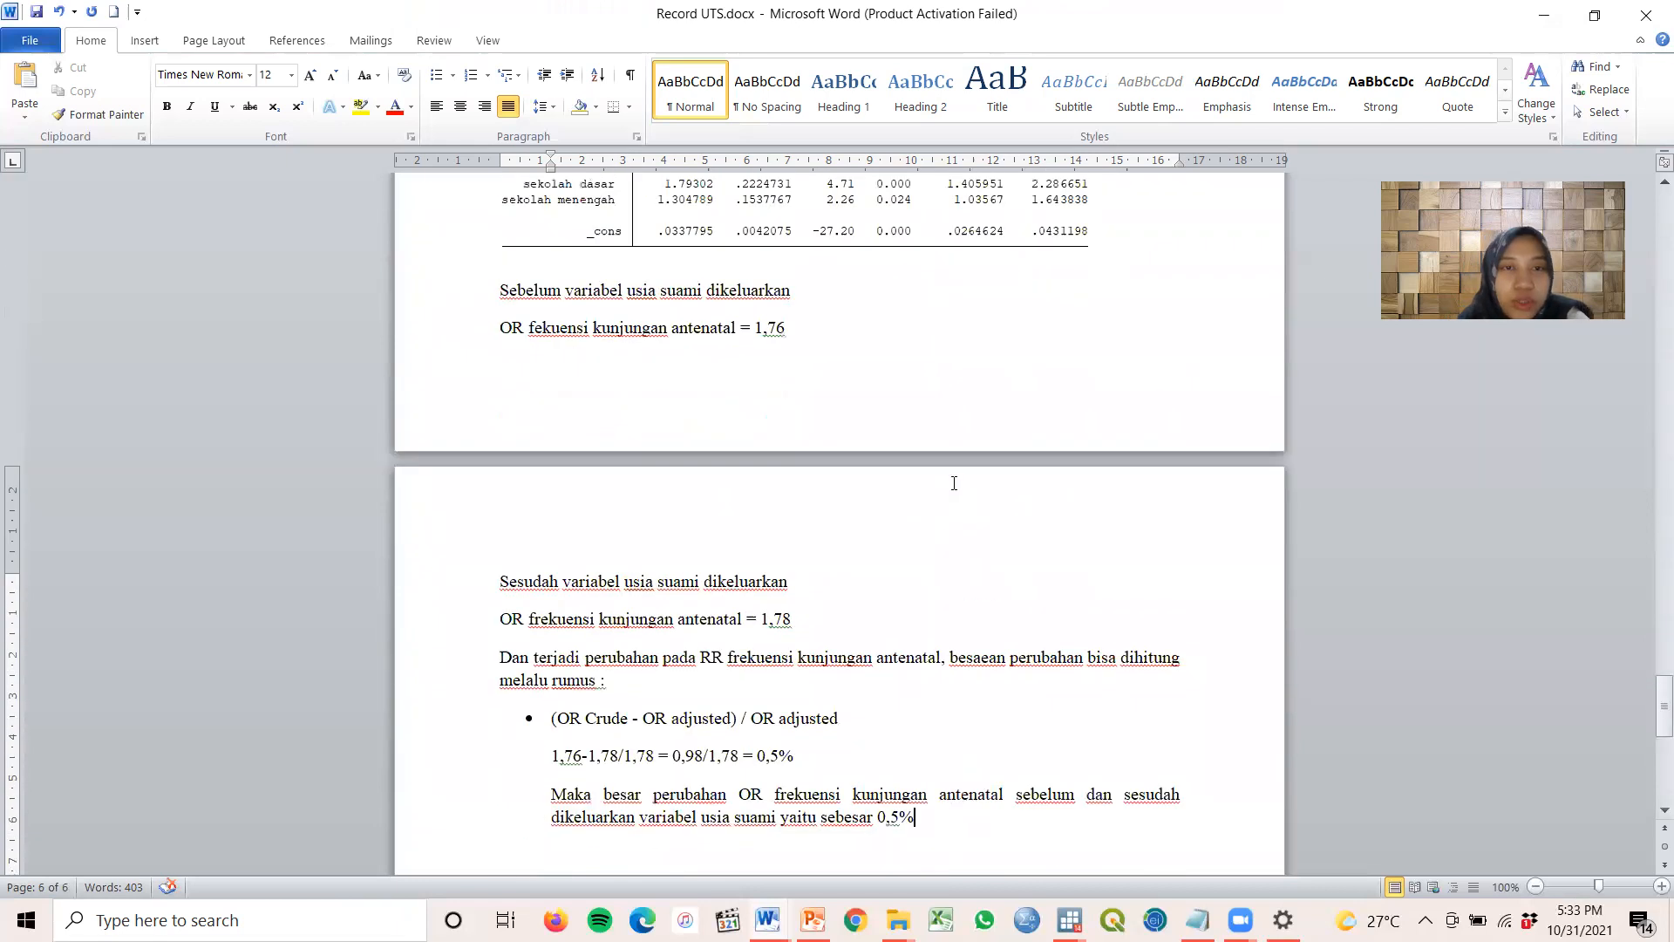
scroll(954, 483, up, 4)
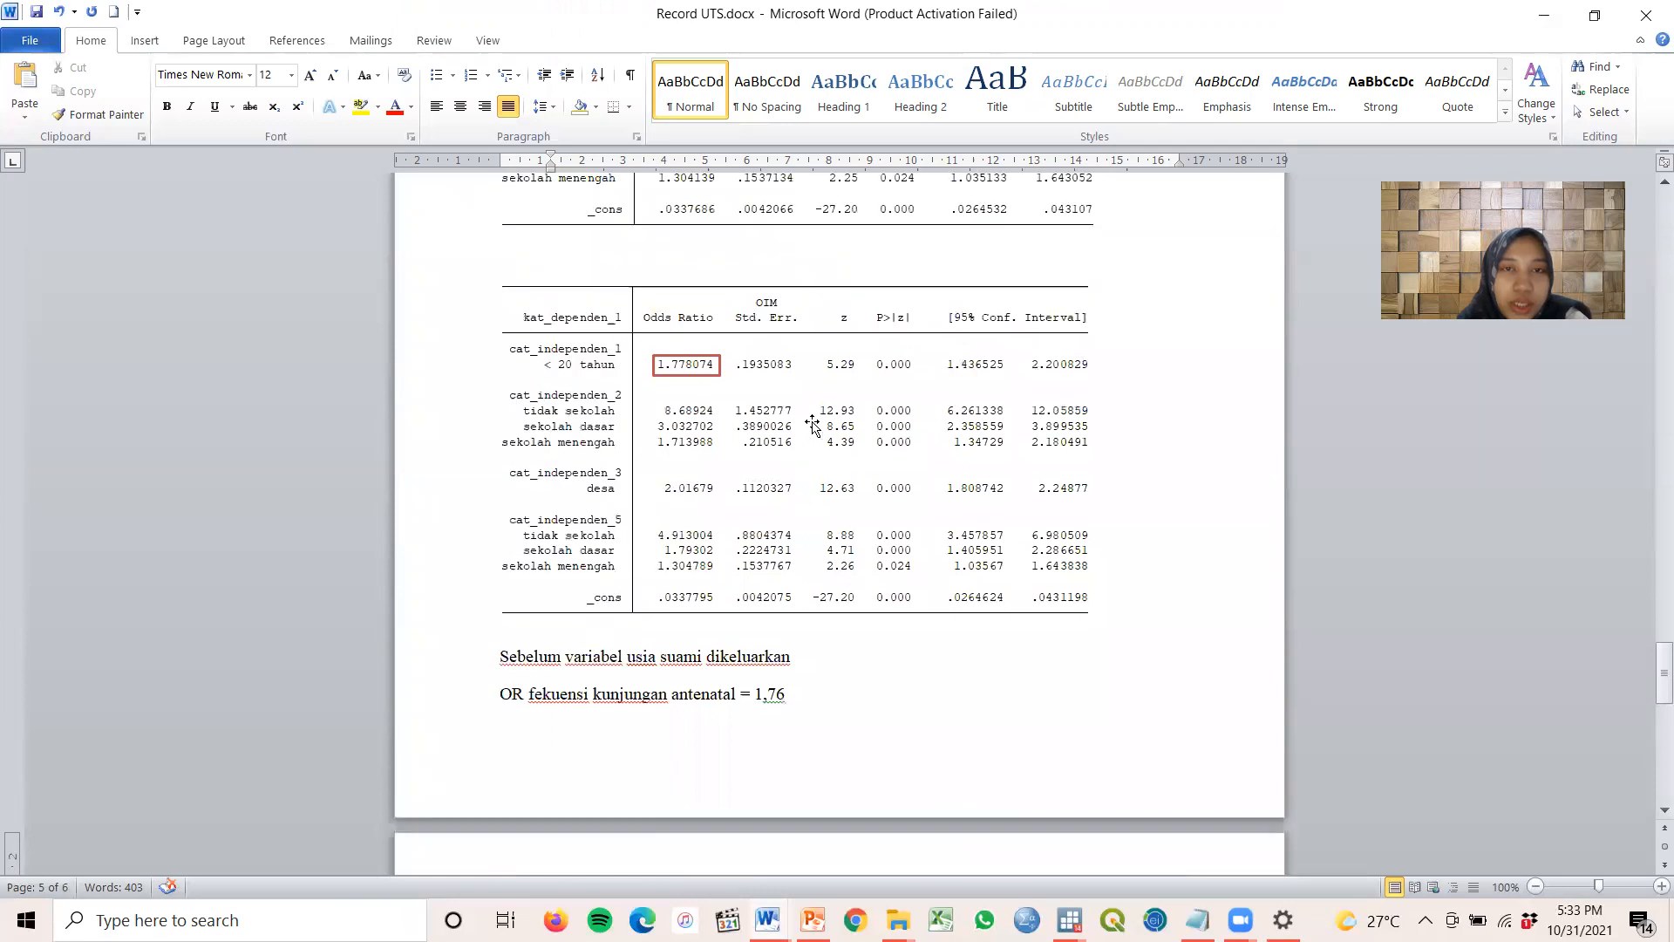
scroll(845, 512, down, 13)
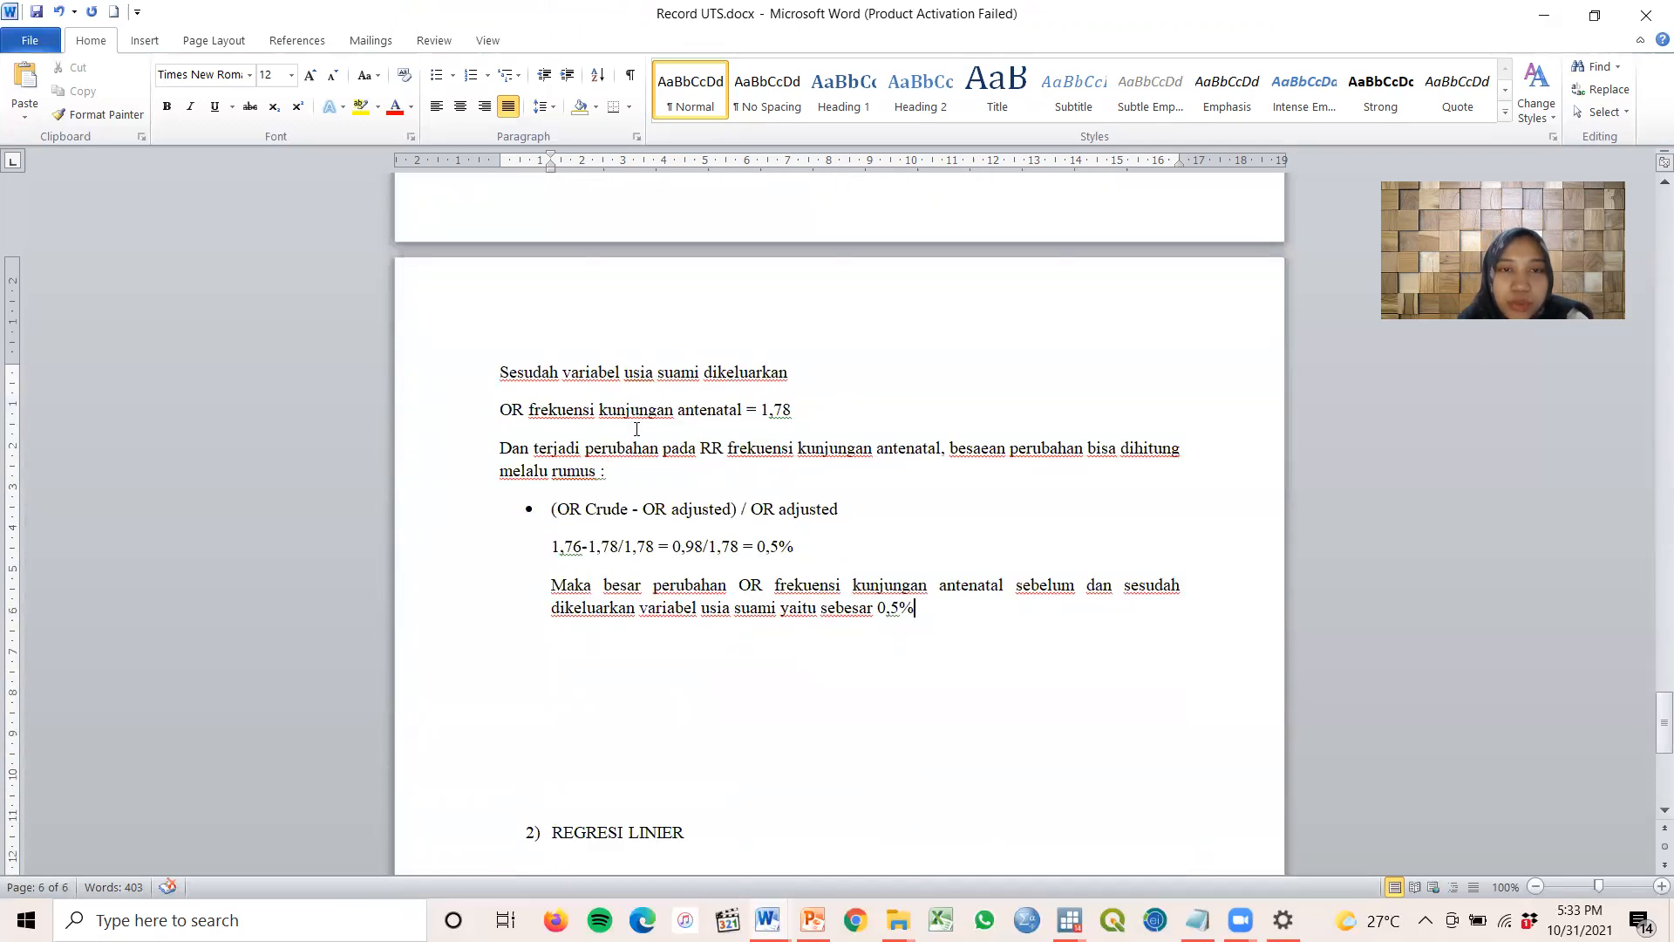
Check the percentage at the end of the conclusion sentence against the odds ratios in the regression tables
double_click(897, 608)
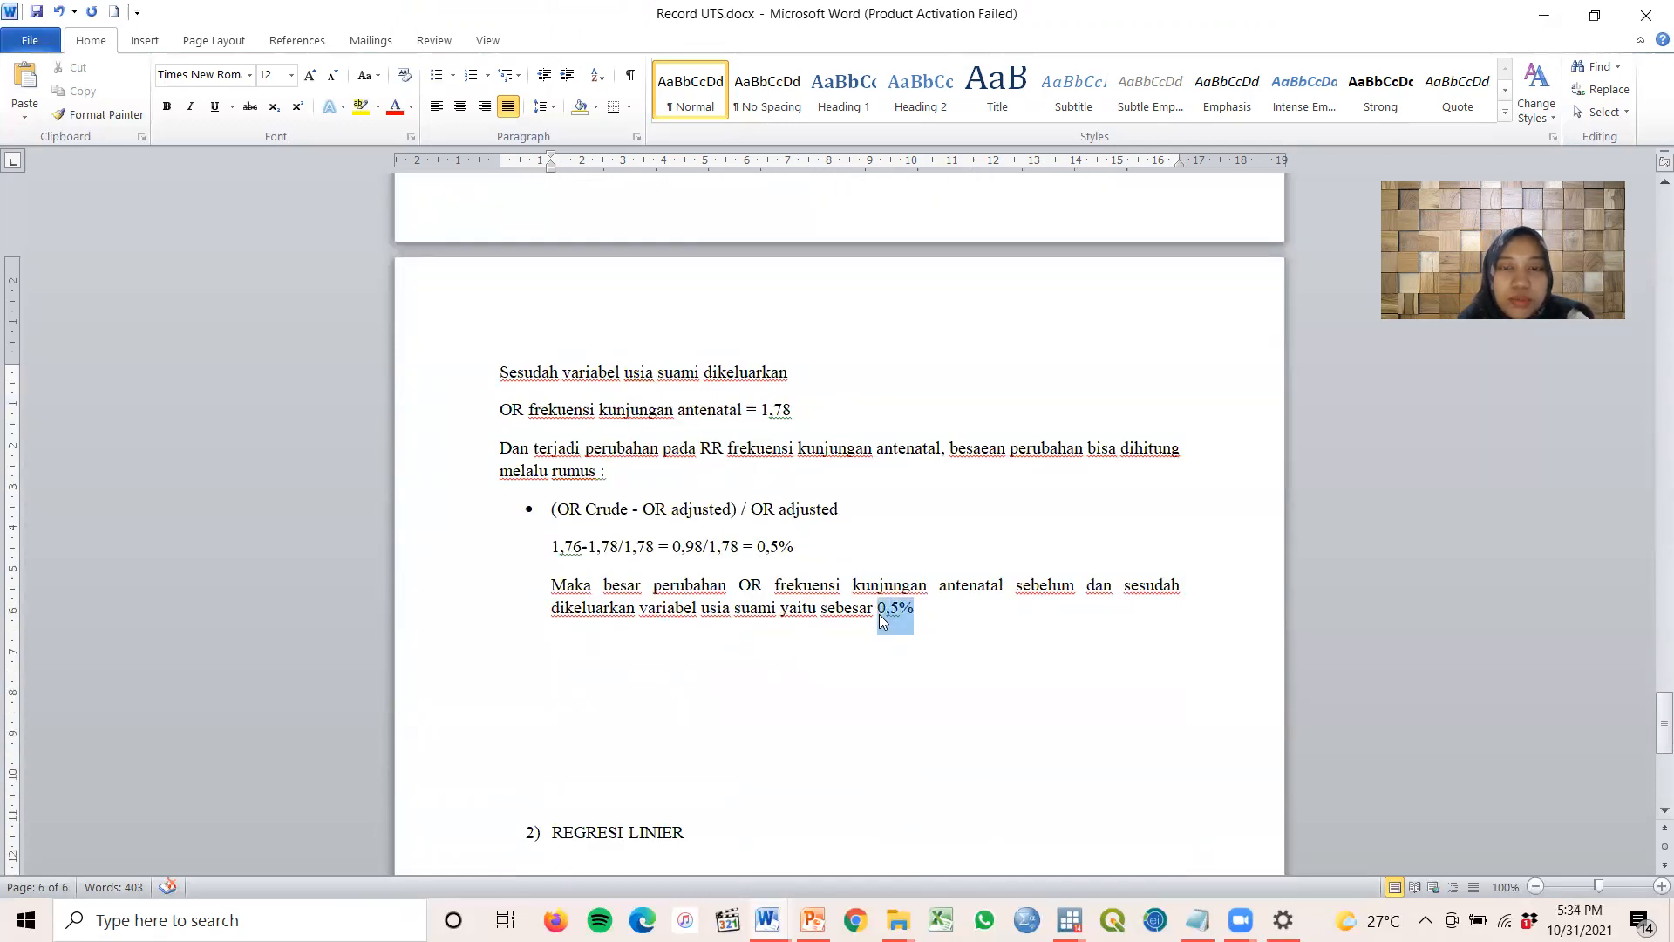
scroll(942, 617, up, 4)
scroll(945, 619, up, 15)
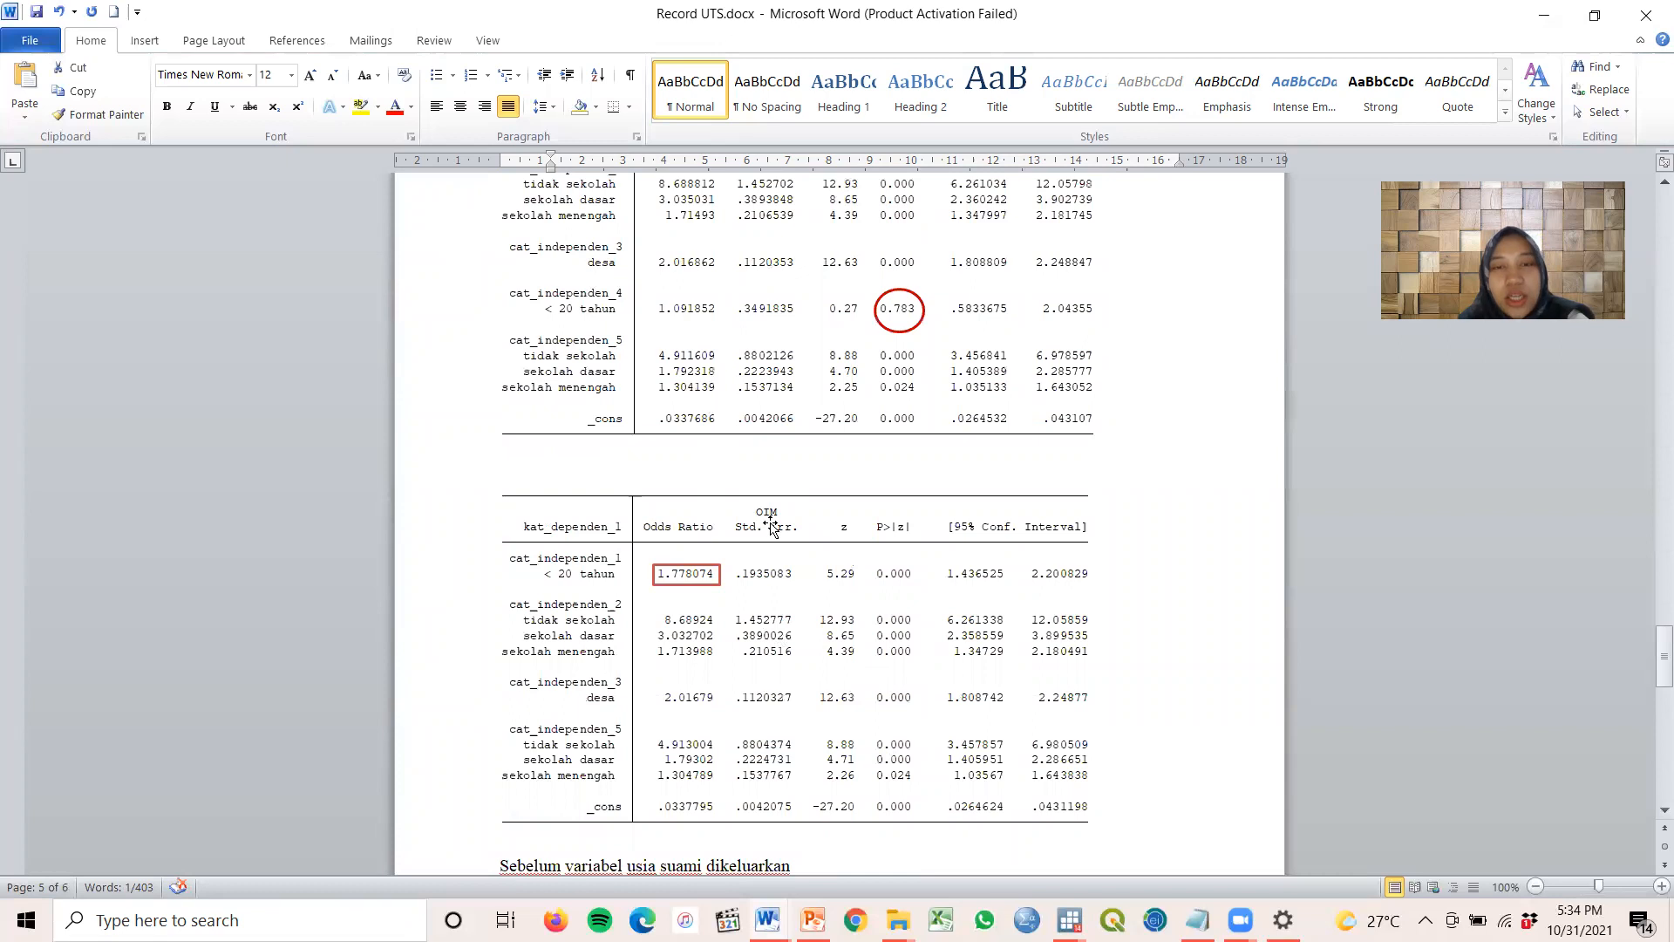
scroll(771, 523, down, 4)
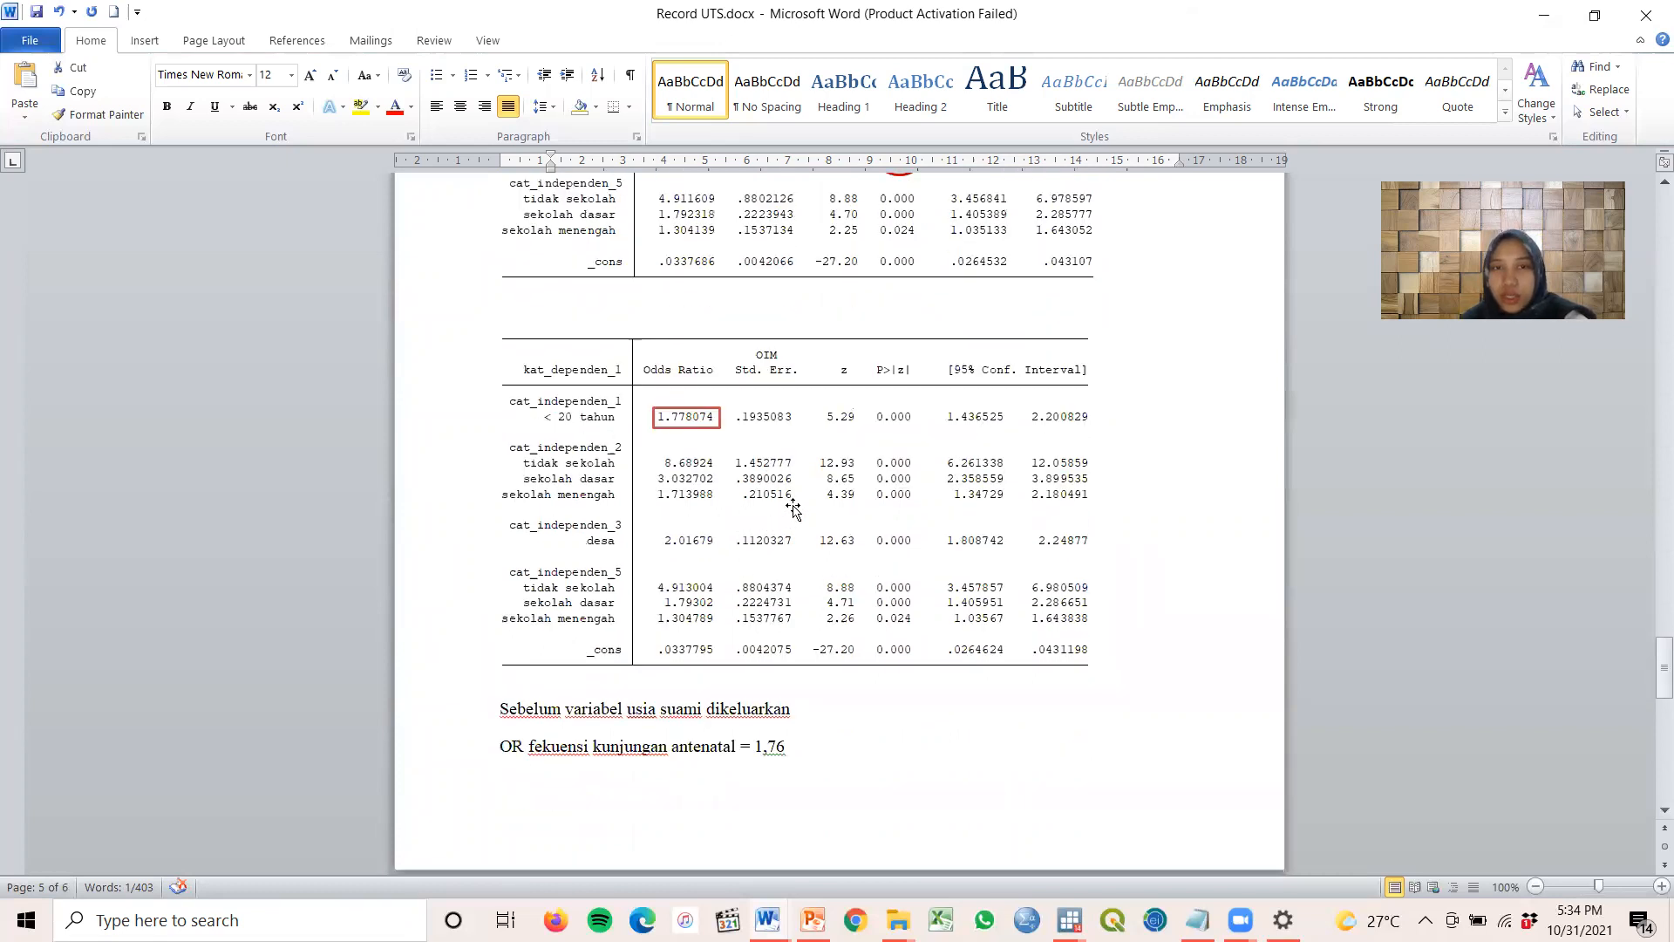
scroll(864, 515, down, 13)
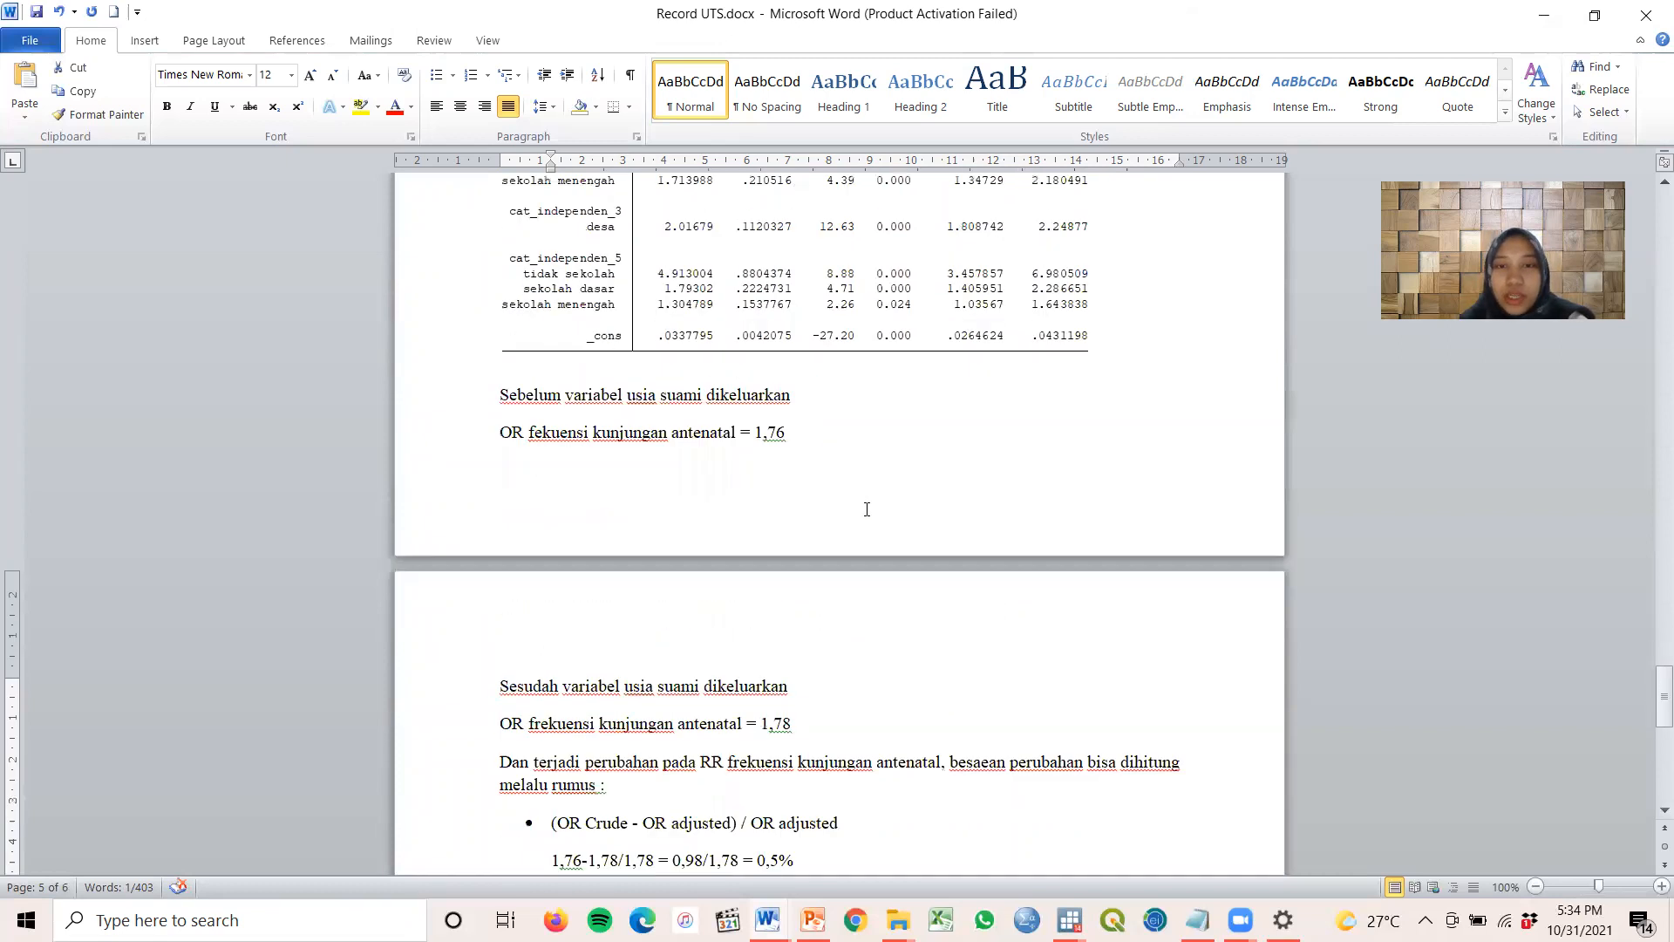
click(954, 629)
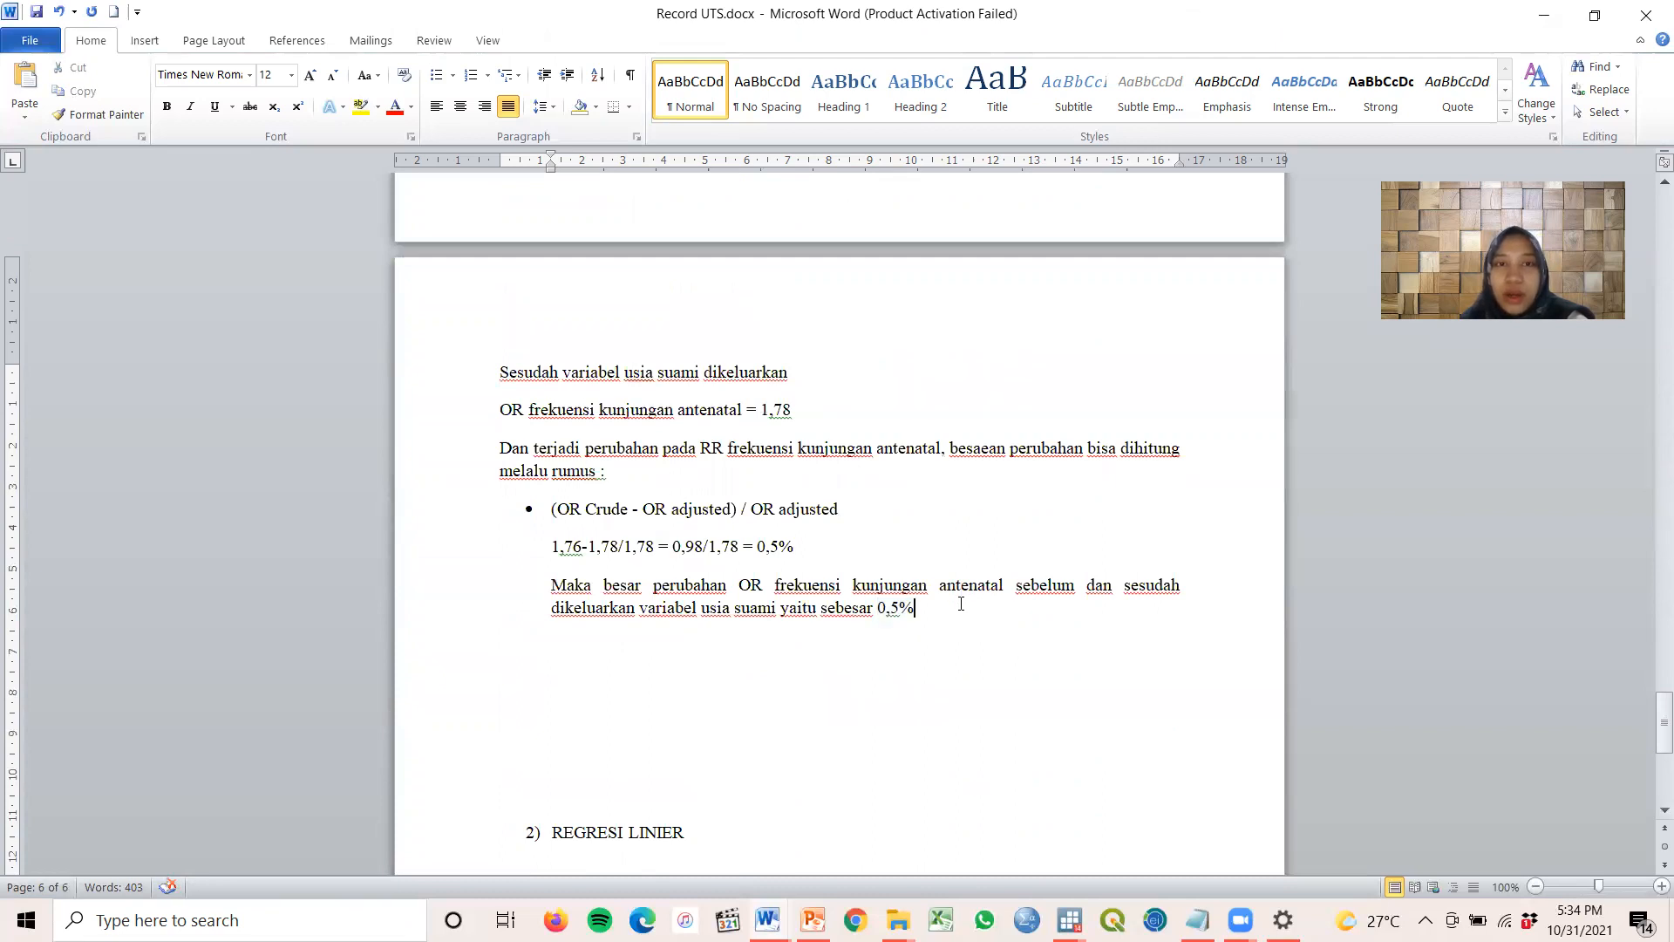
Review the logistic regression section between the conclusion sentence and the first table under ANALISIS MULTIVARIAT
scroll(963, 593, up, 13)
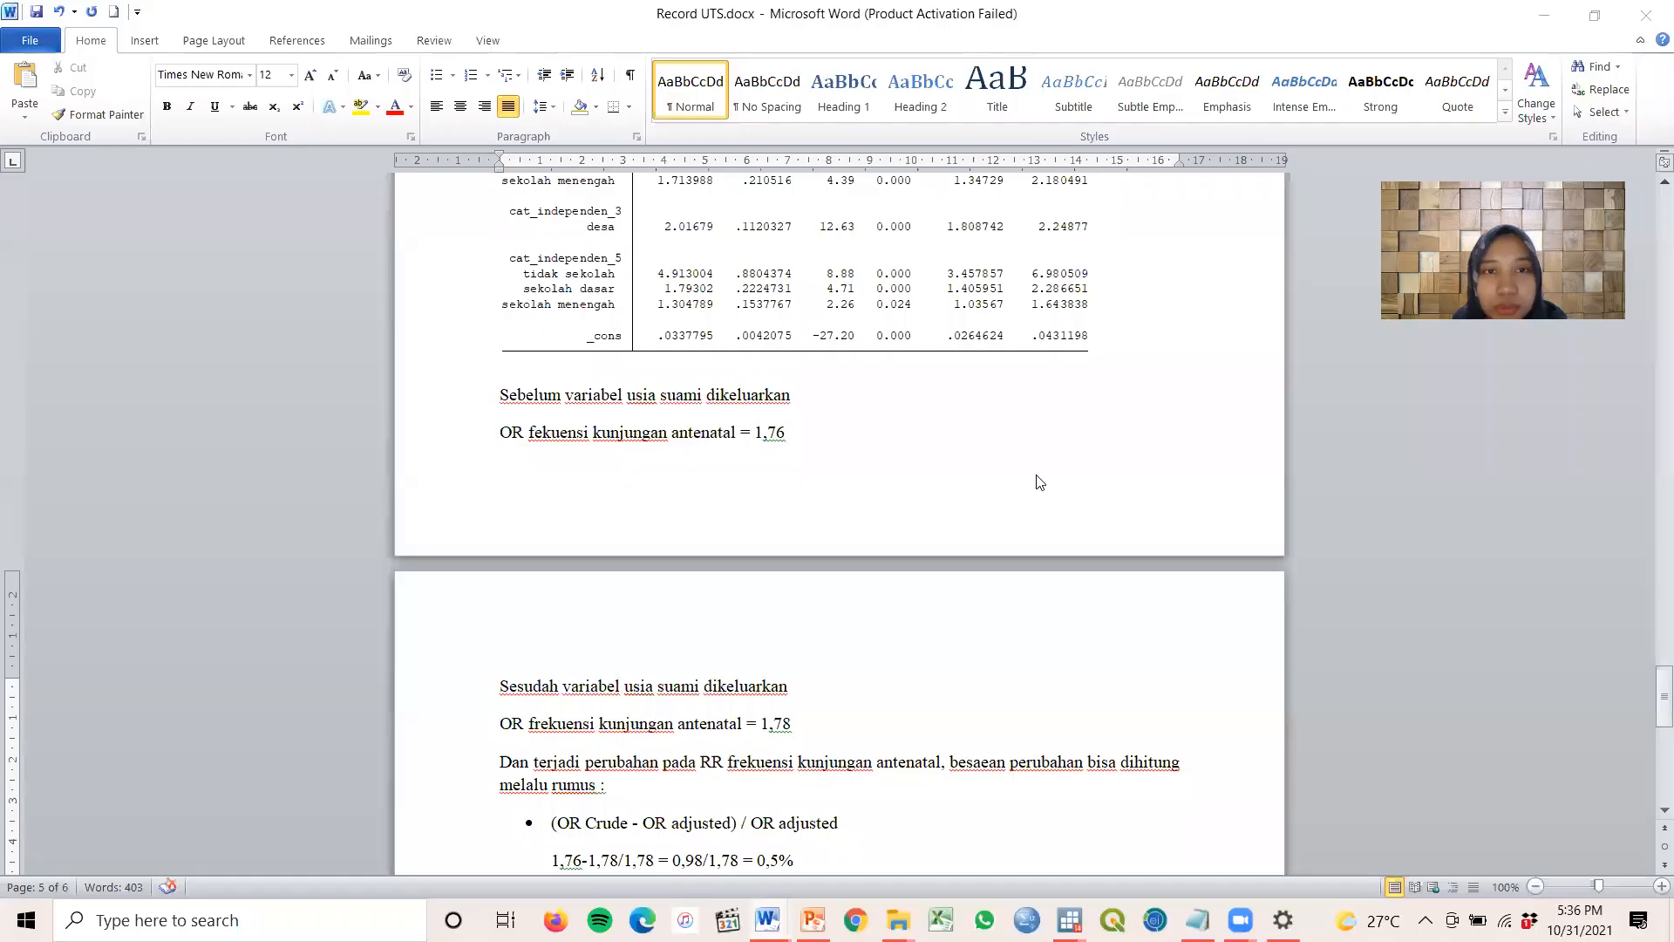
scroll(1040, 488, up, 1)
scroll(1022, 523, down, 11)
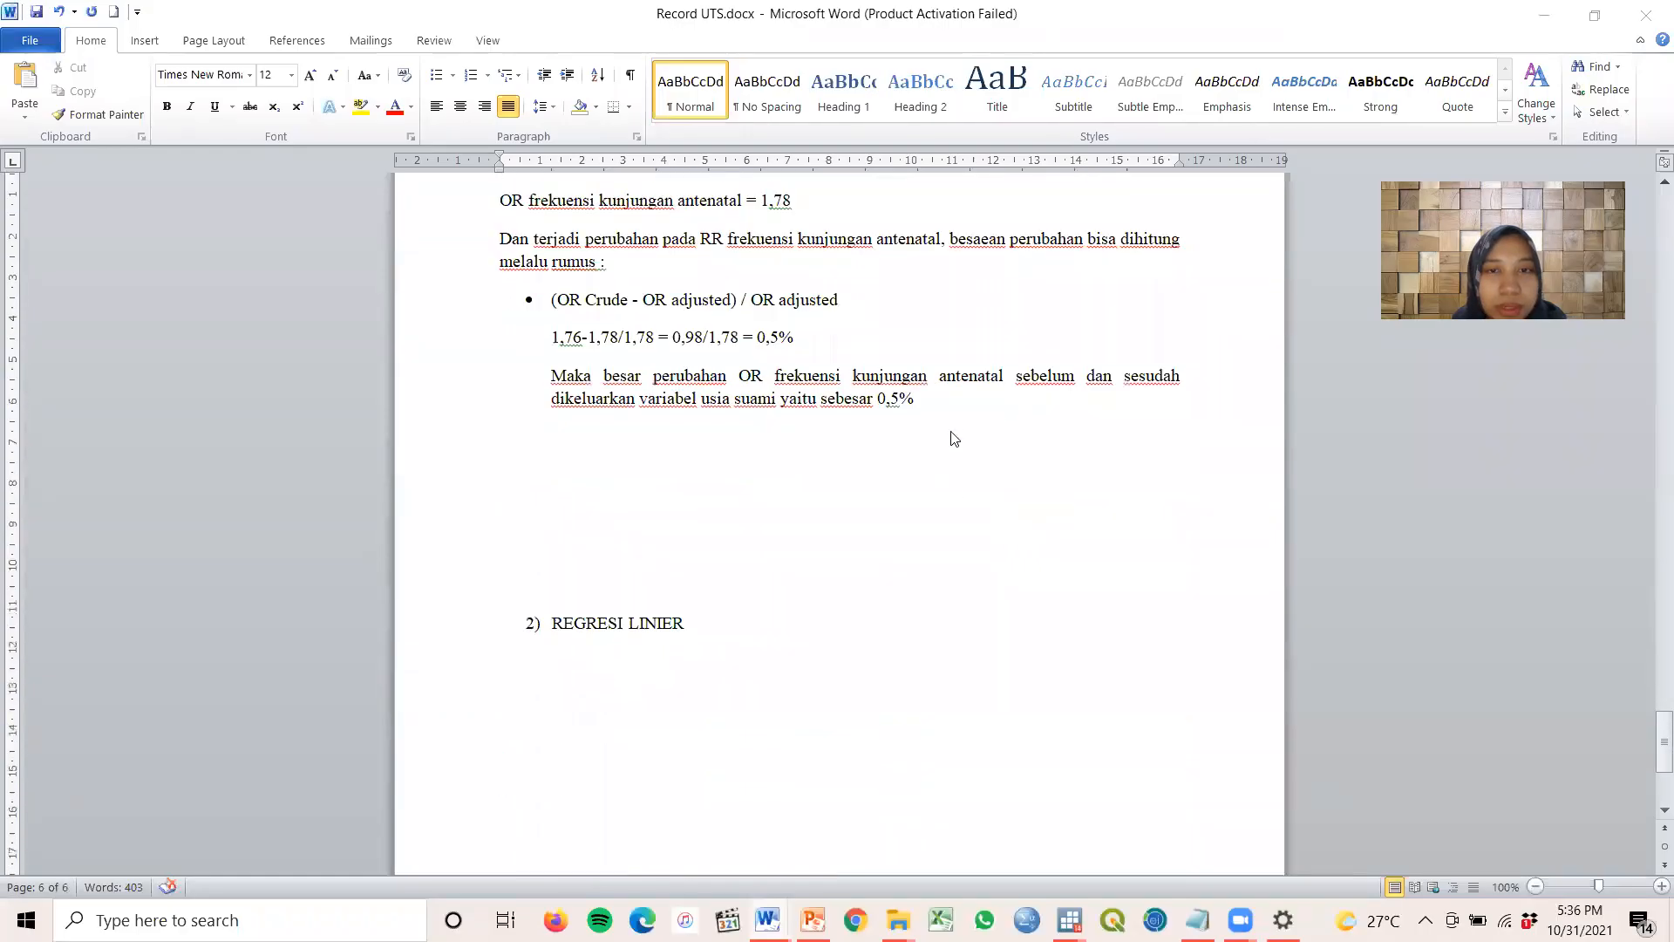
scroll(933, 523, up, 16)
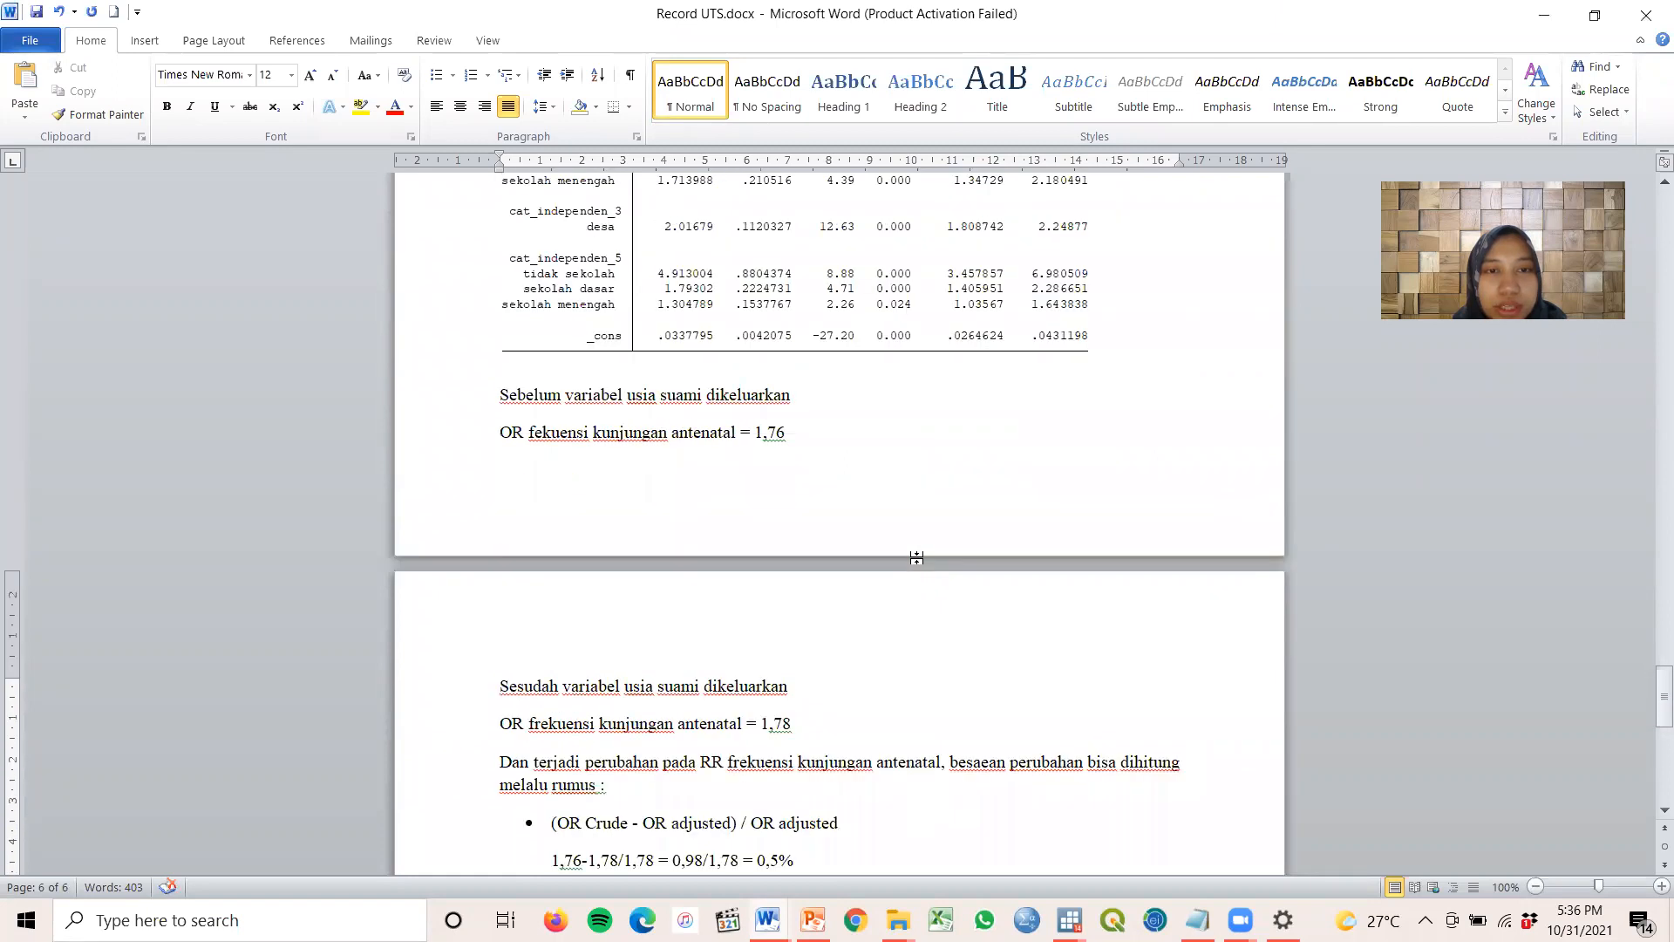
scroll(917, 563, up, 5)
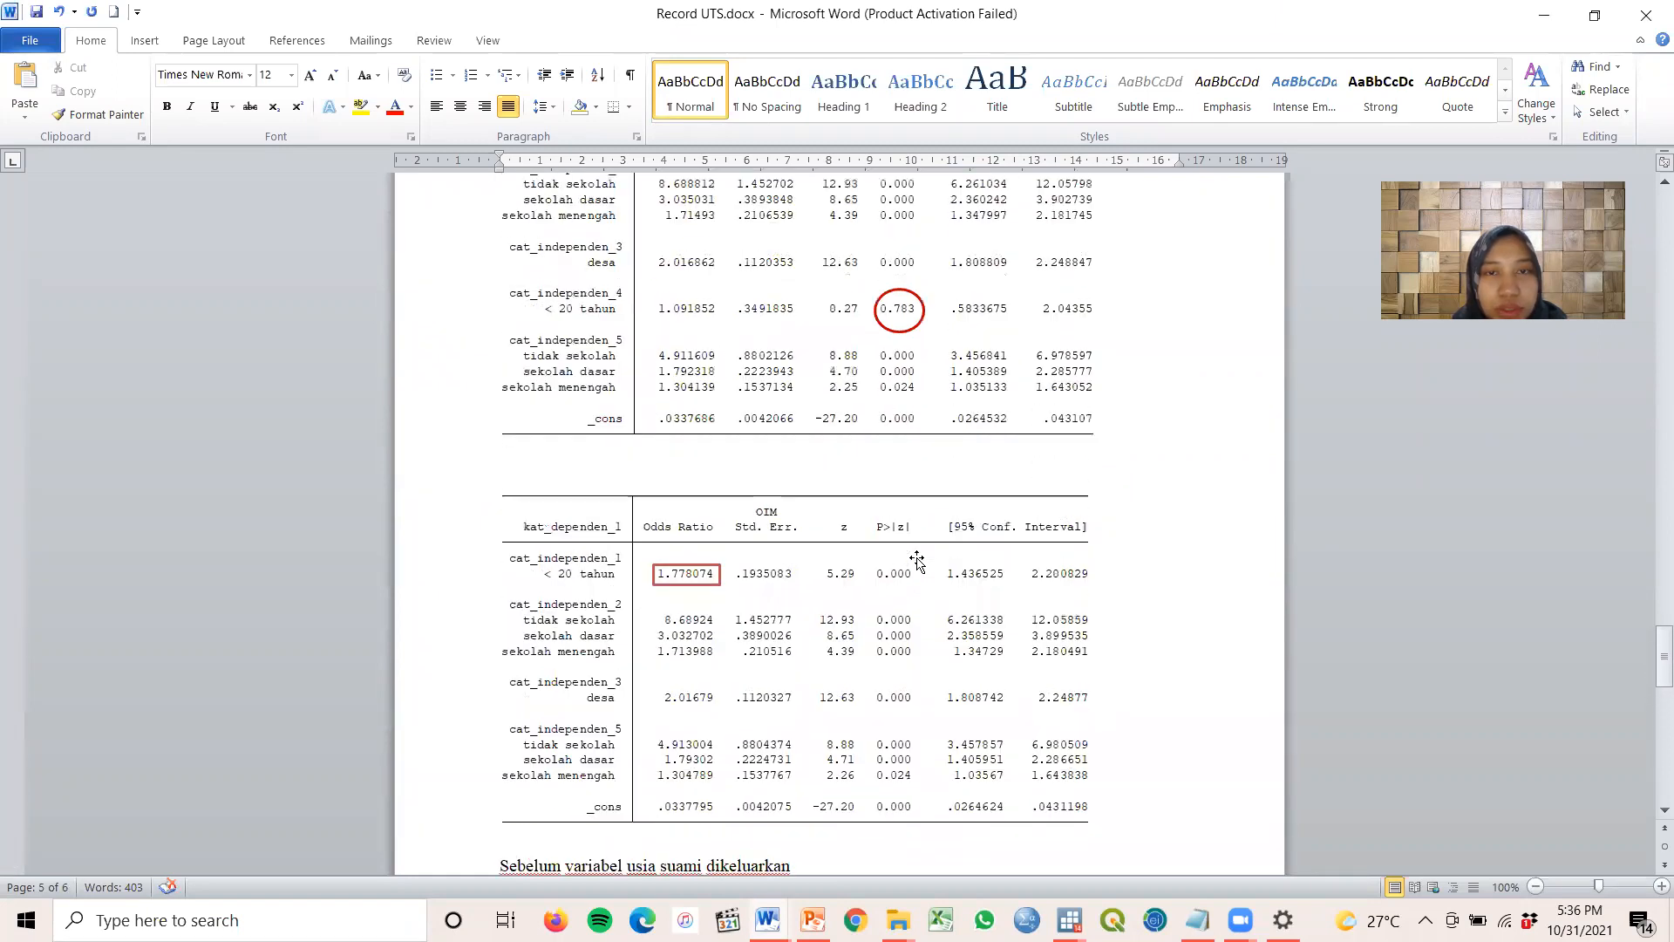
scroll(897, 563, down, 13)
scroll(896, 571, up, 13)
scroll(897, 572, up, 6)
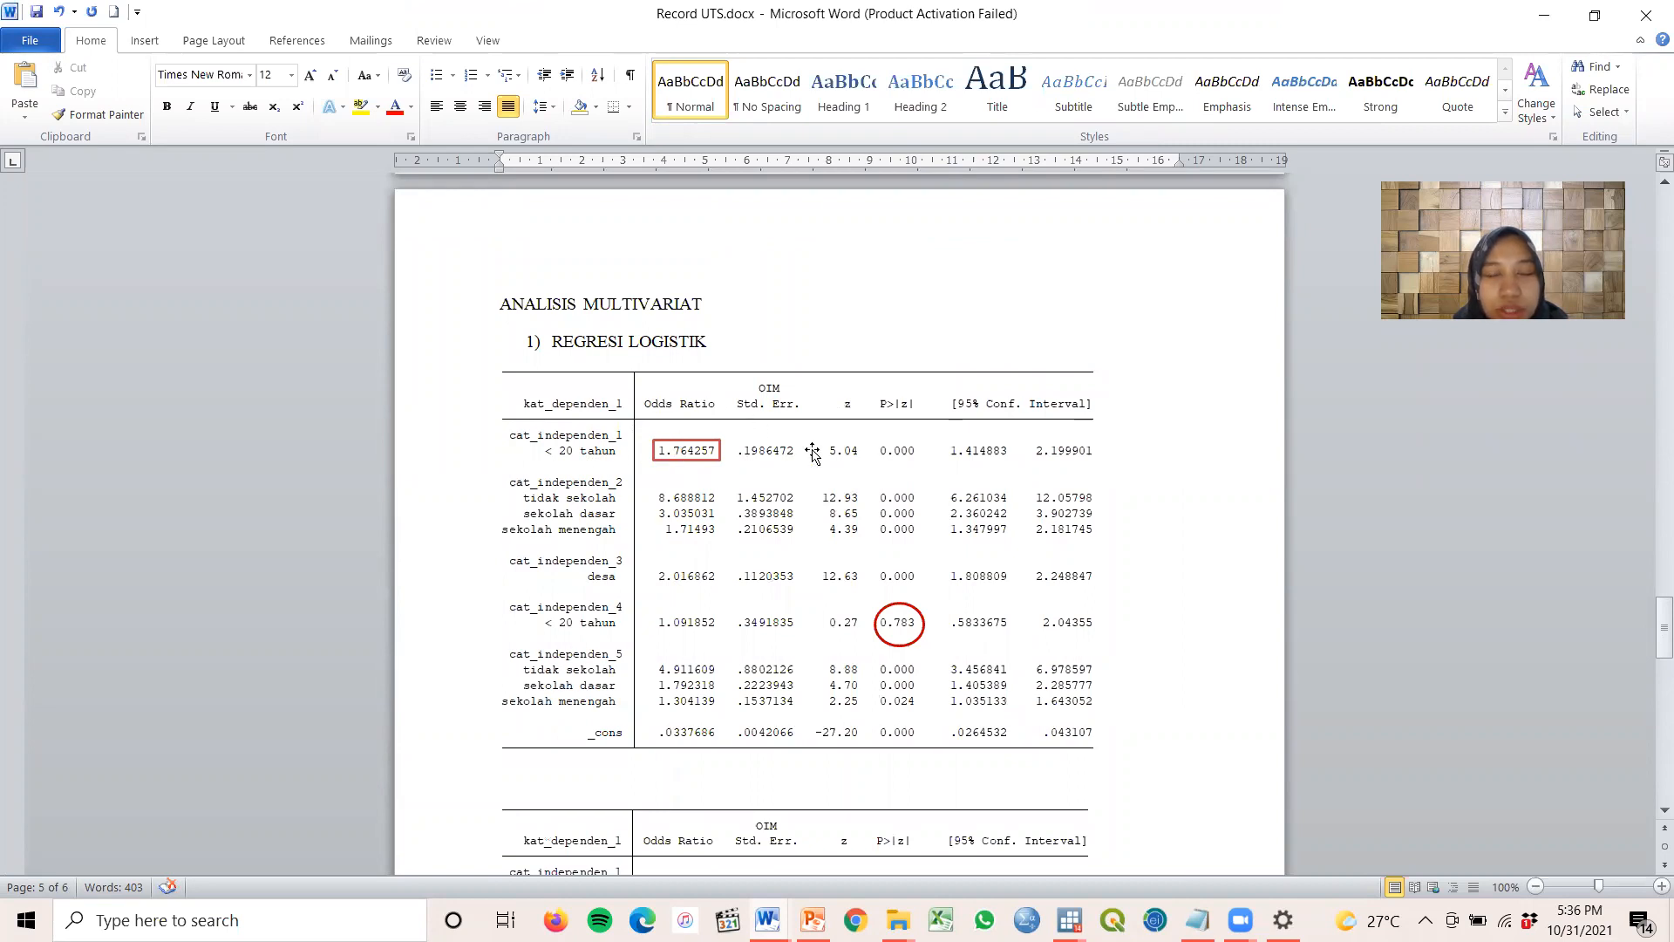
Examine the circled P-value of cat_independen_4 and the cat_independen_1 odds ratios across the two logistic regression tables
scroll(812, 452, down, 9)
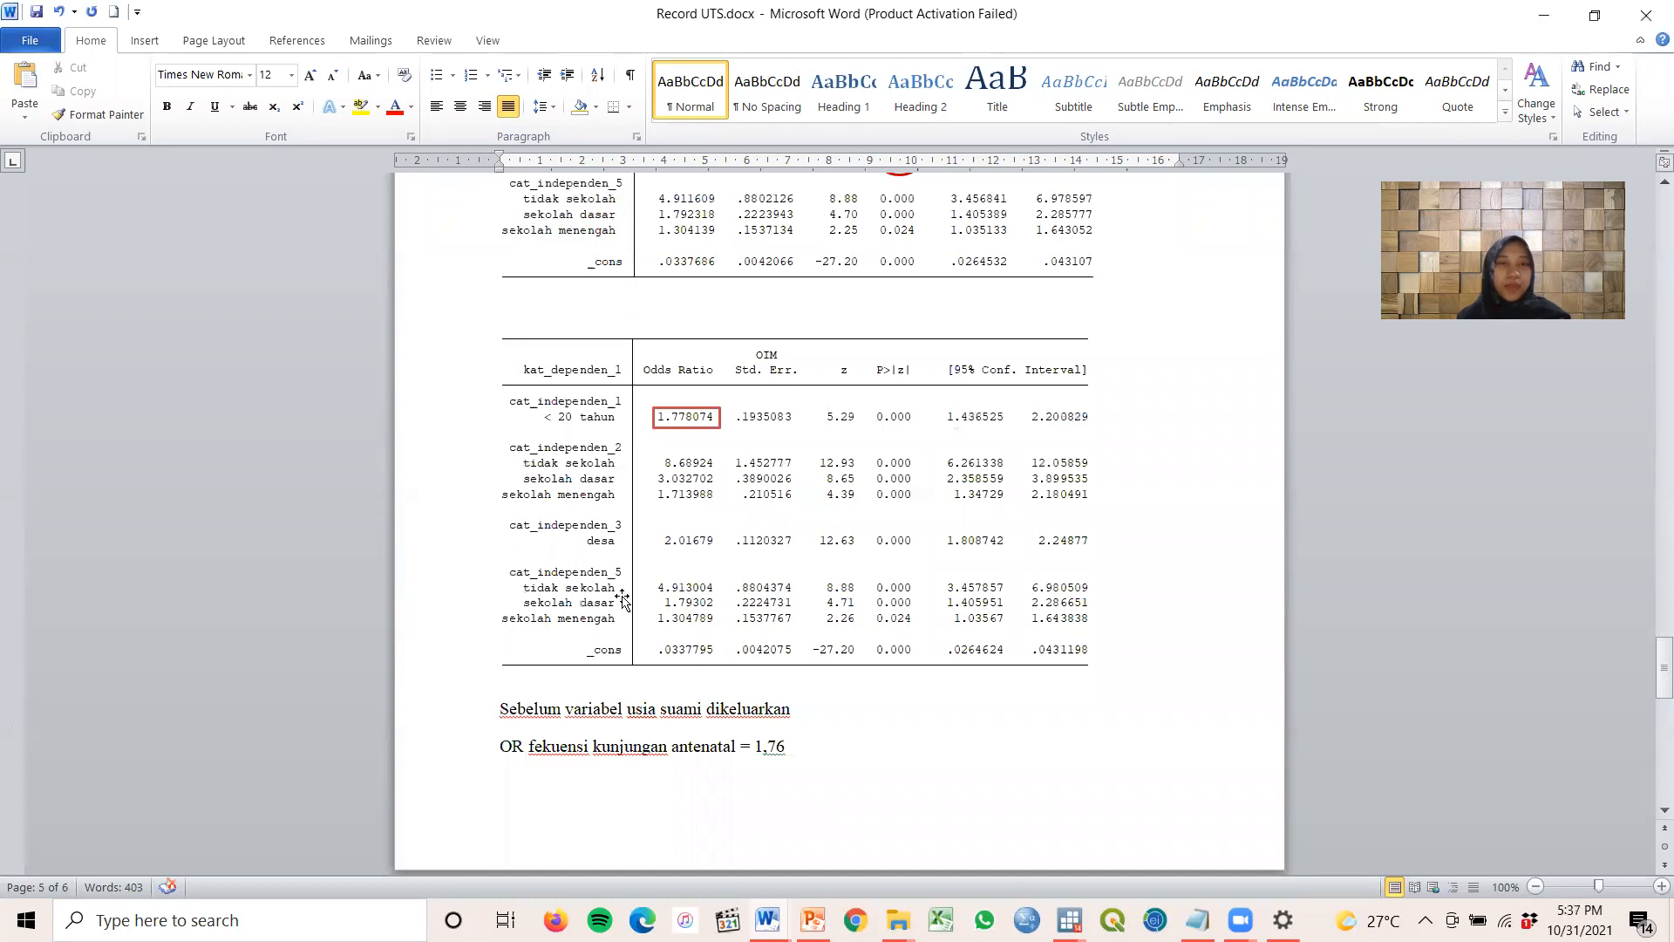
scroll(602, 586, down, 4)
scroll(663, 586, up, 10)
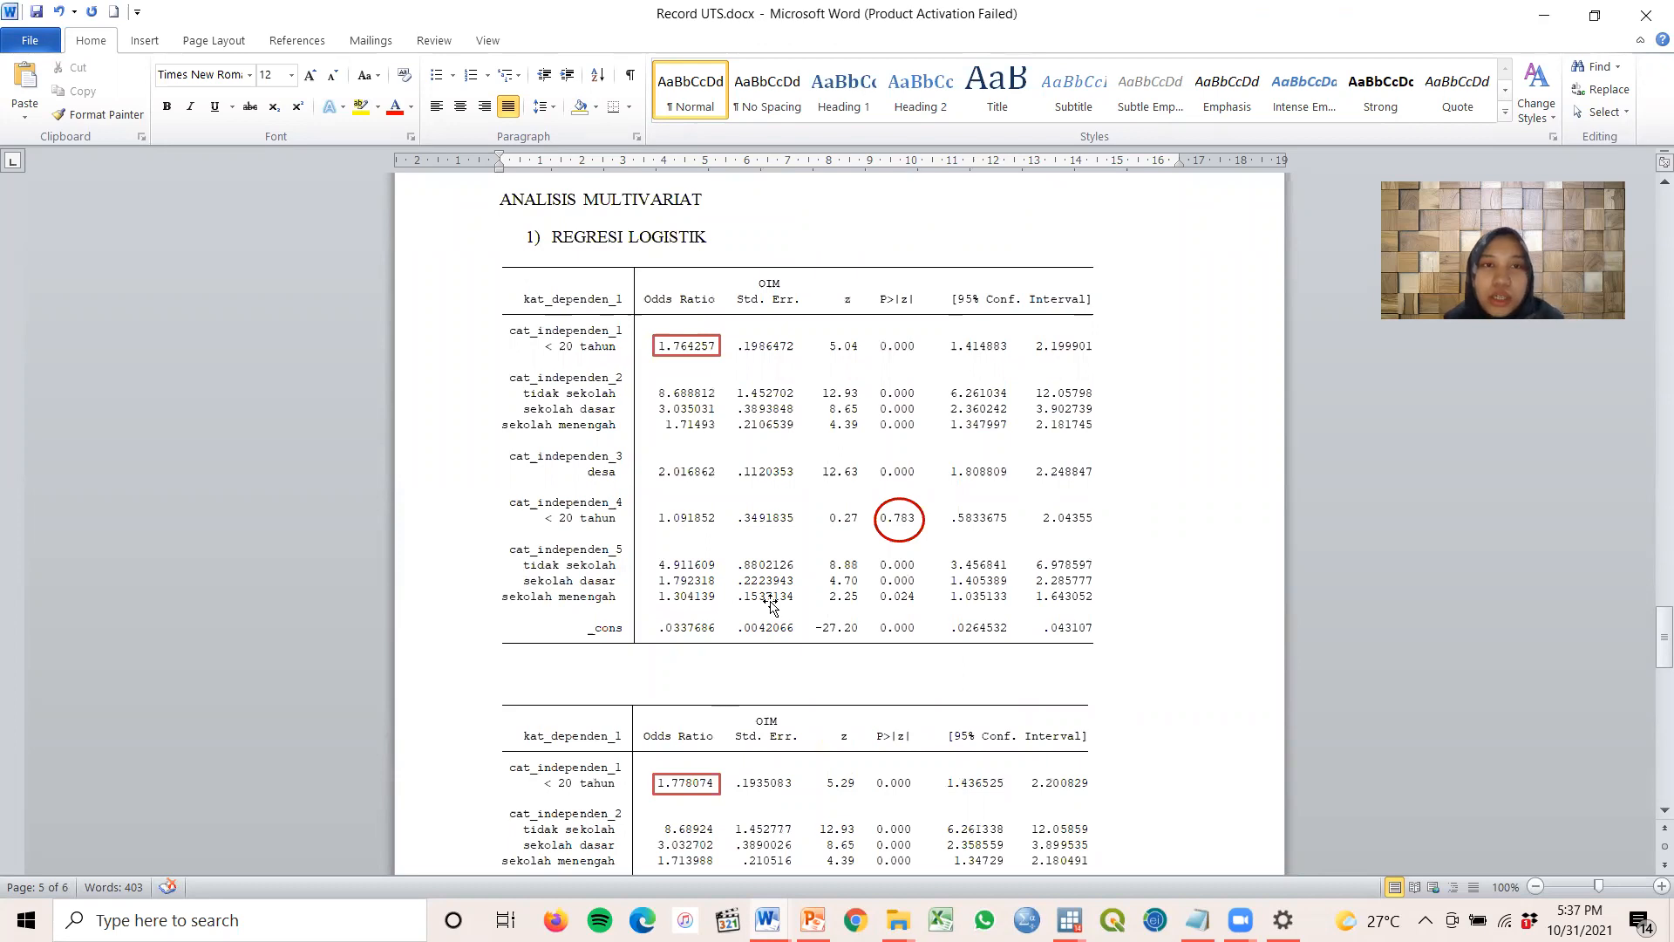
scroll(771, 607, up, 1)
scroll(771, 603, up, 2)
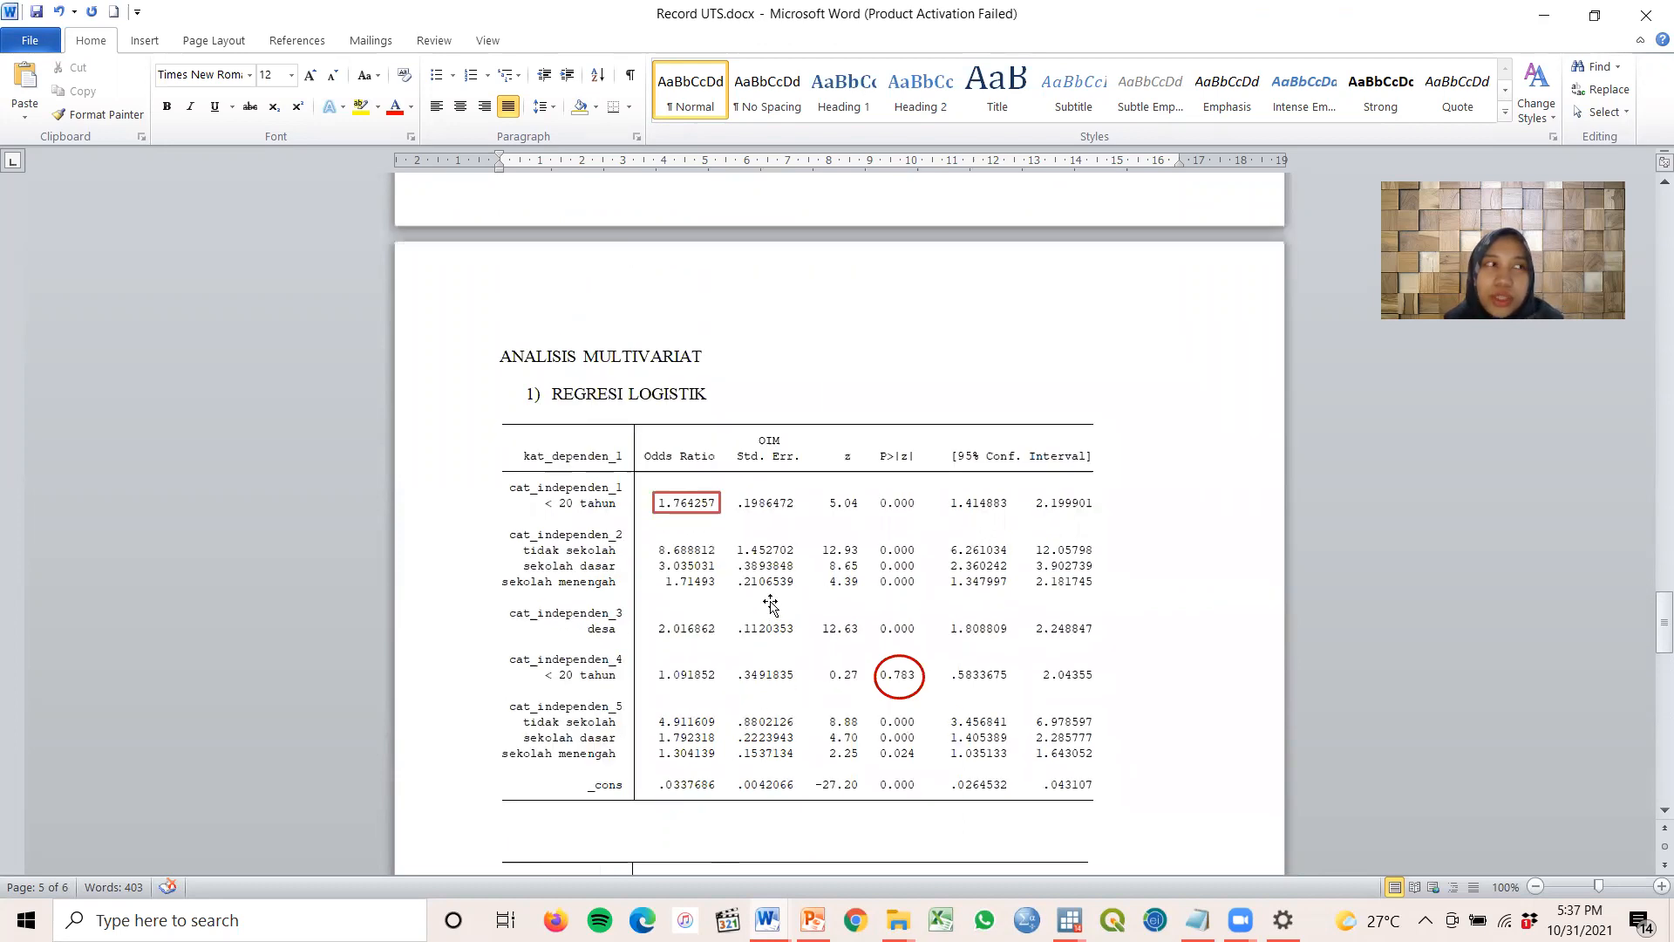
scroll(771, 604, down, 2)
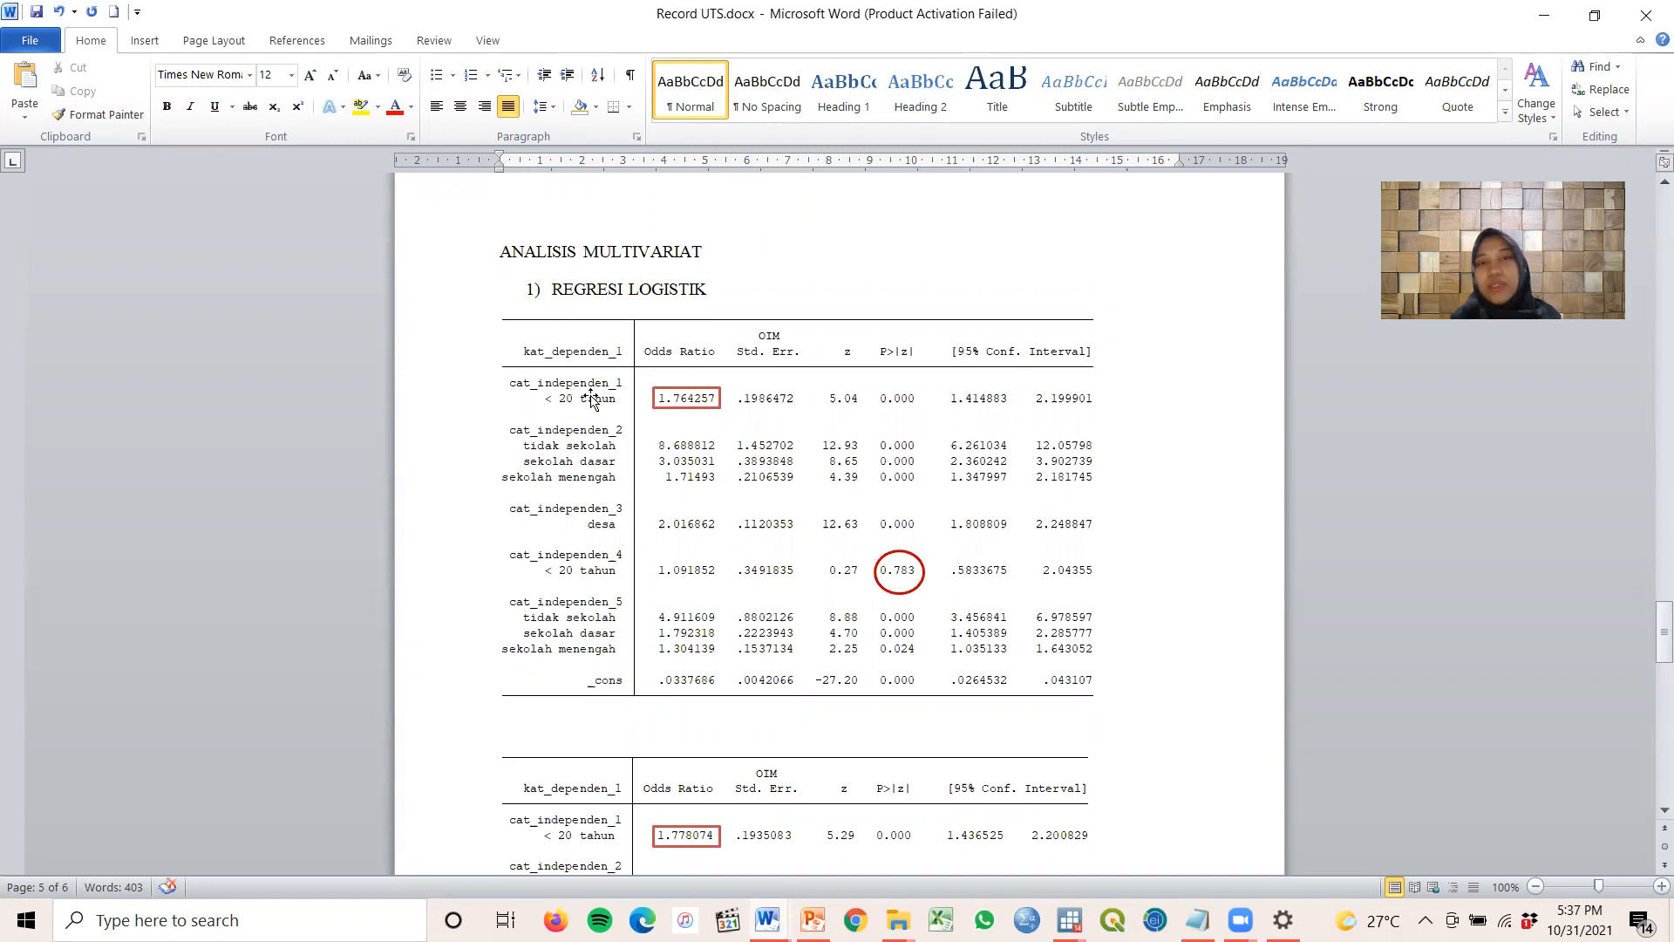
scroll(837, 401, down, 3)
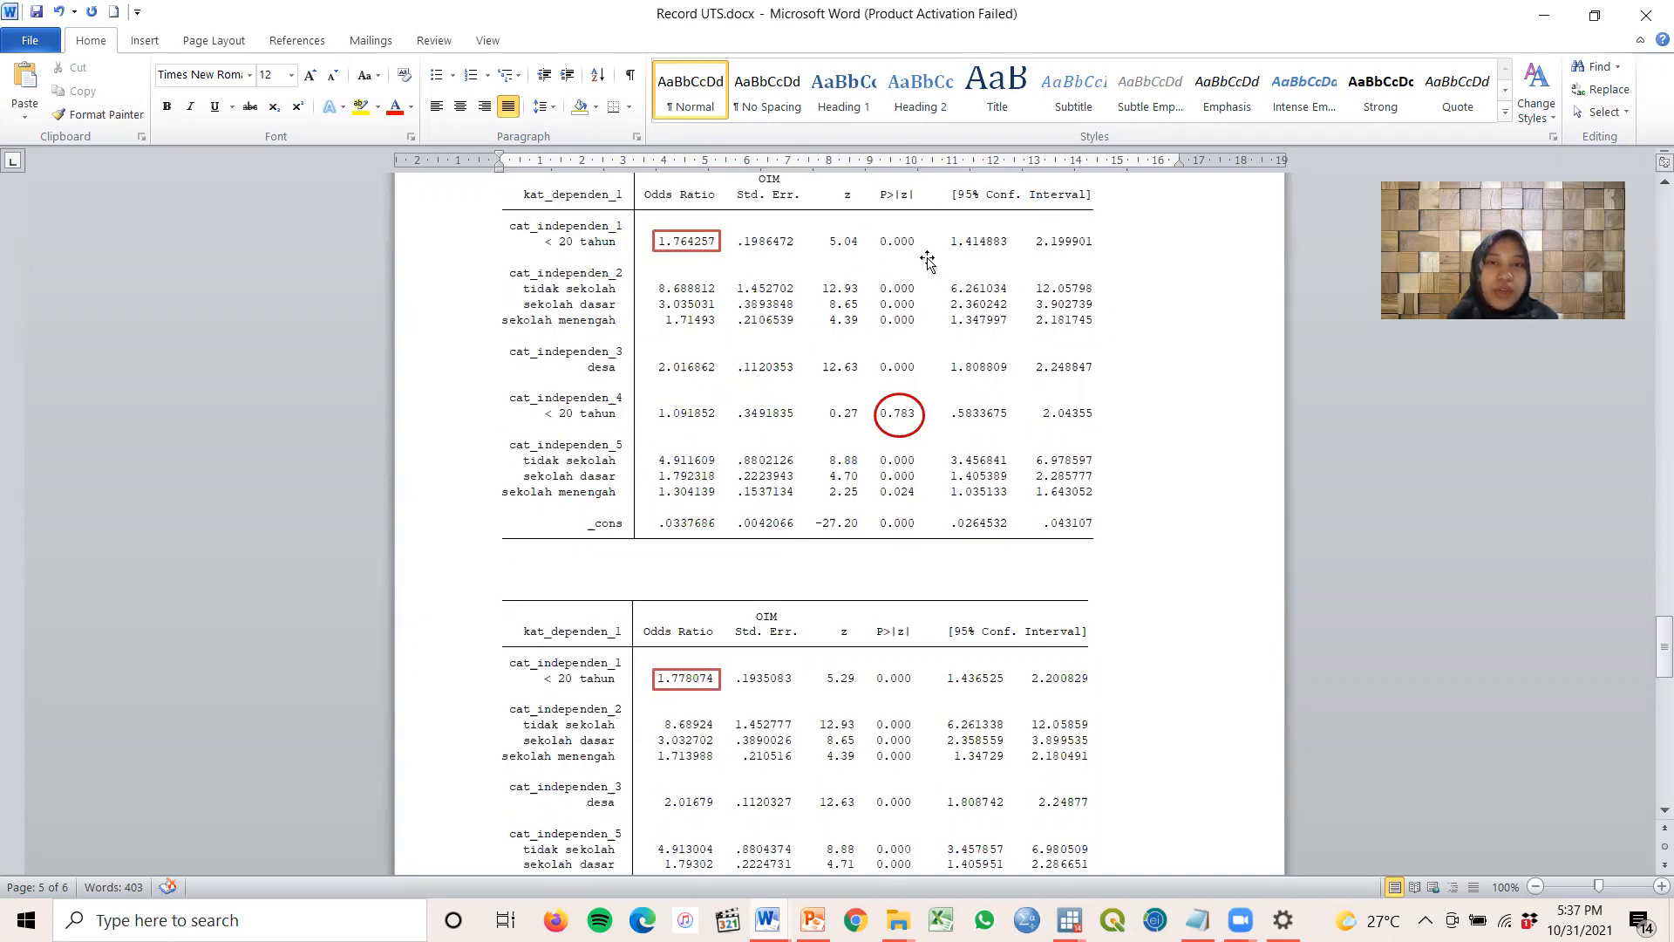
scroll(950, 280, up, 2)
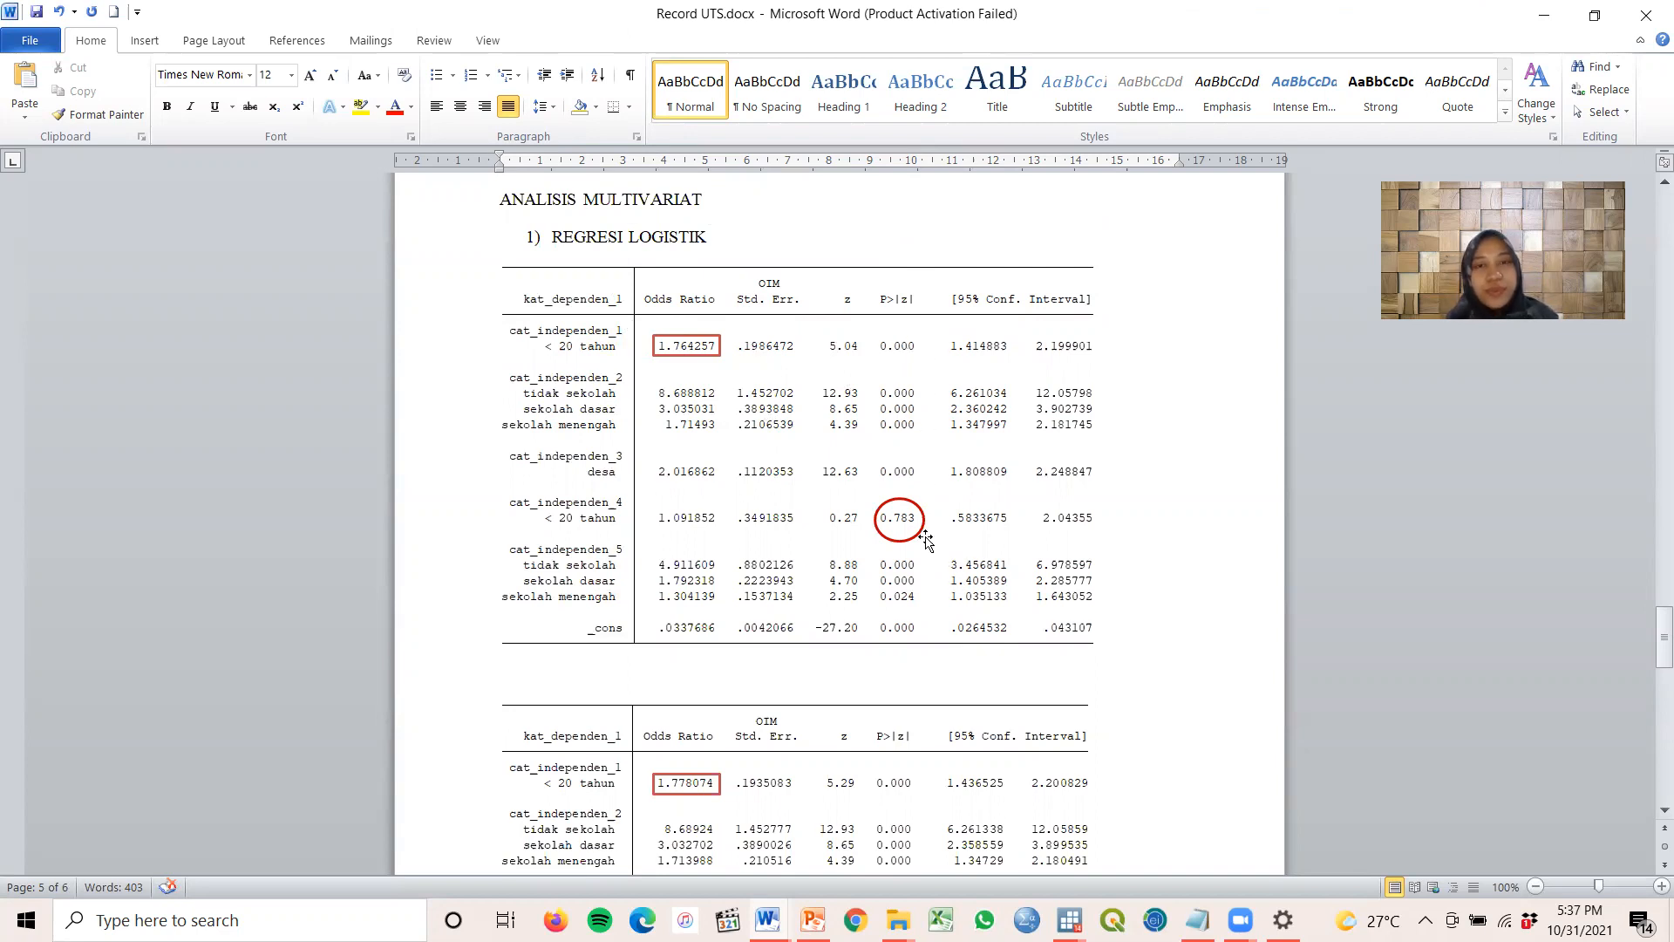
scroll(926, 541, down, 2)
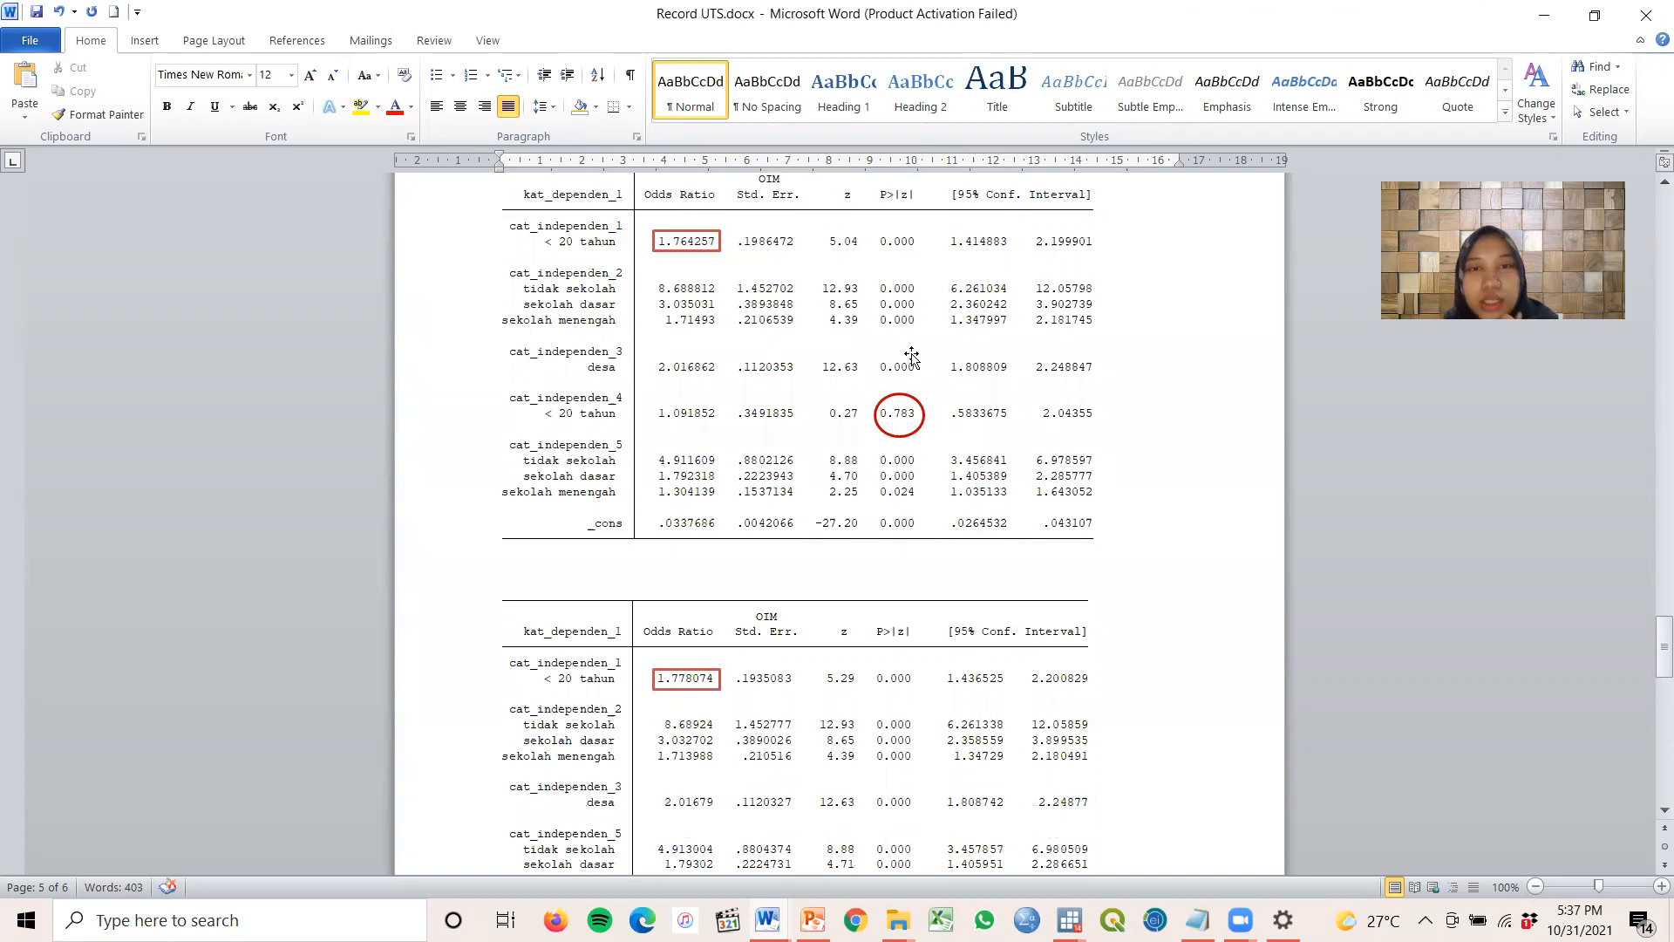
scroll(920, 388, down, 3)
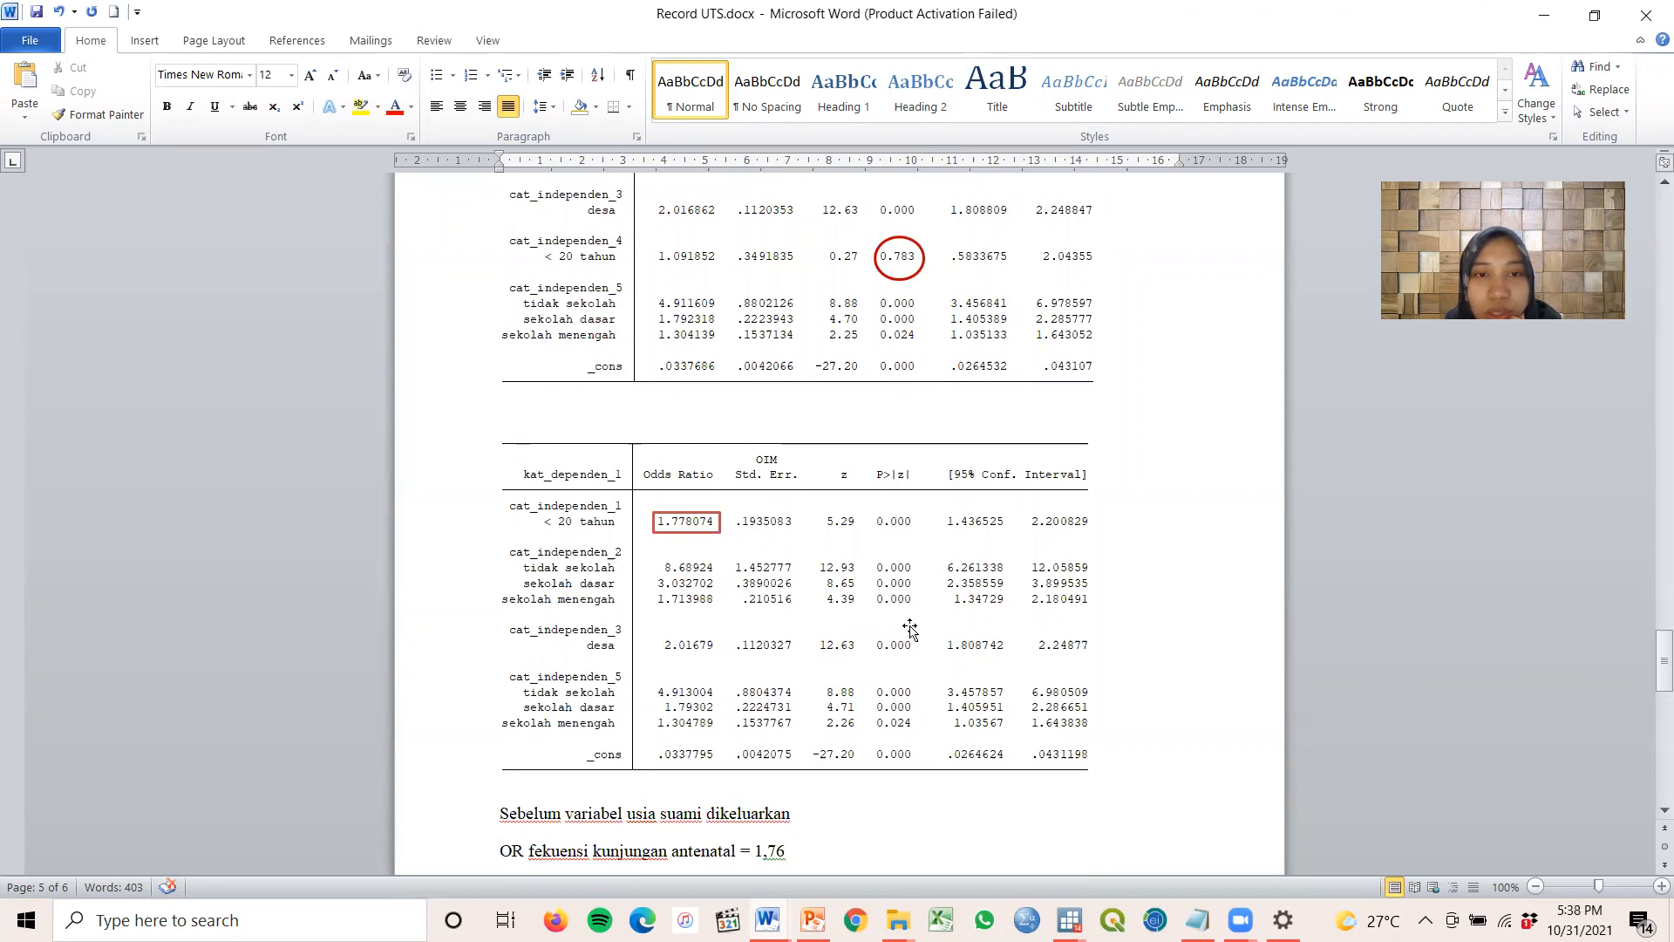
Look over both logistic regression tables once more, from the REGRESI LOGISTIK heading to the before-removal odds ratio line
scroll(915, 521, up, 4)
scroll(915, 522, down, 6)
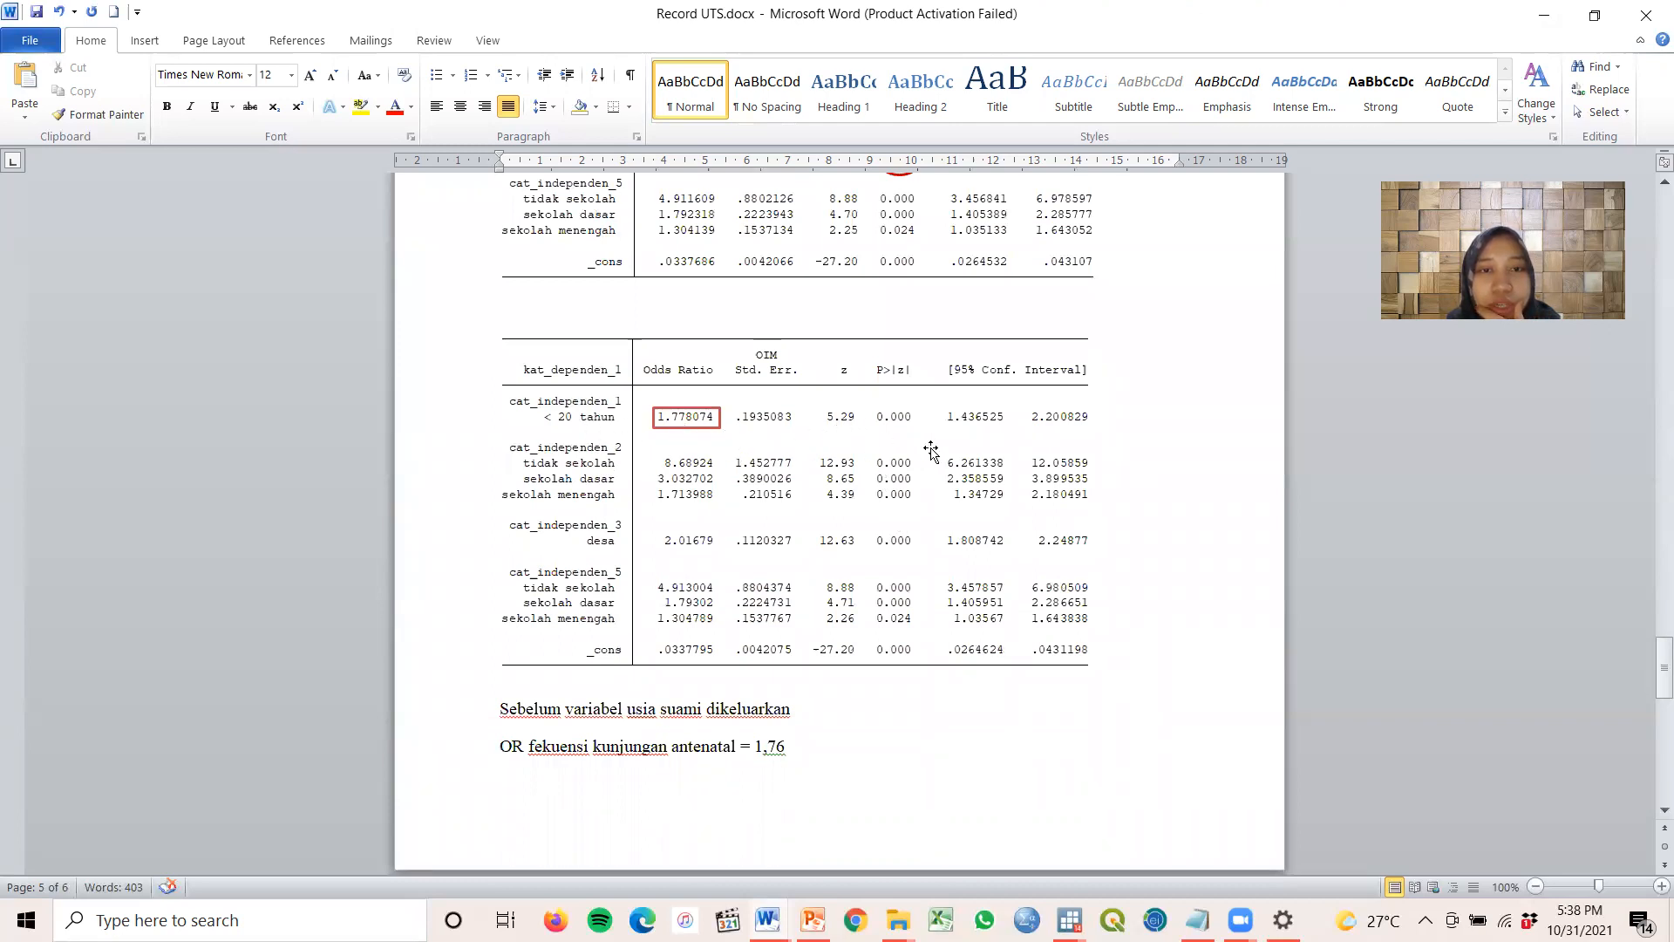
scroll(931, 449, up, 1)
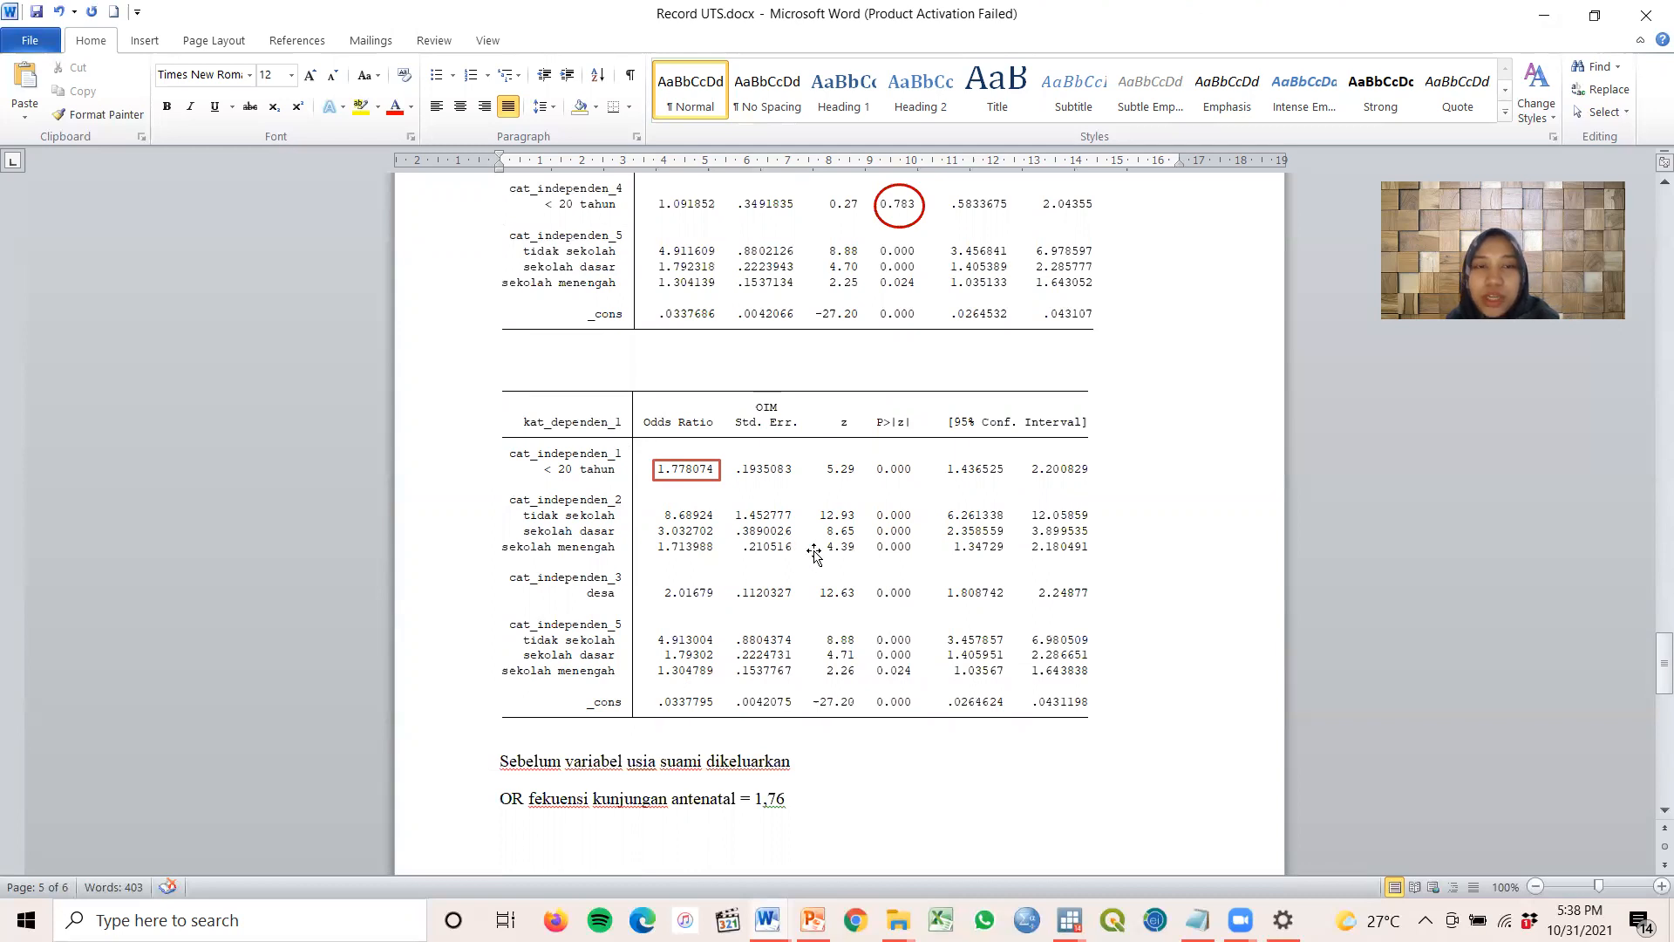
scroll(813, 553, up, 7)
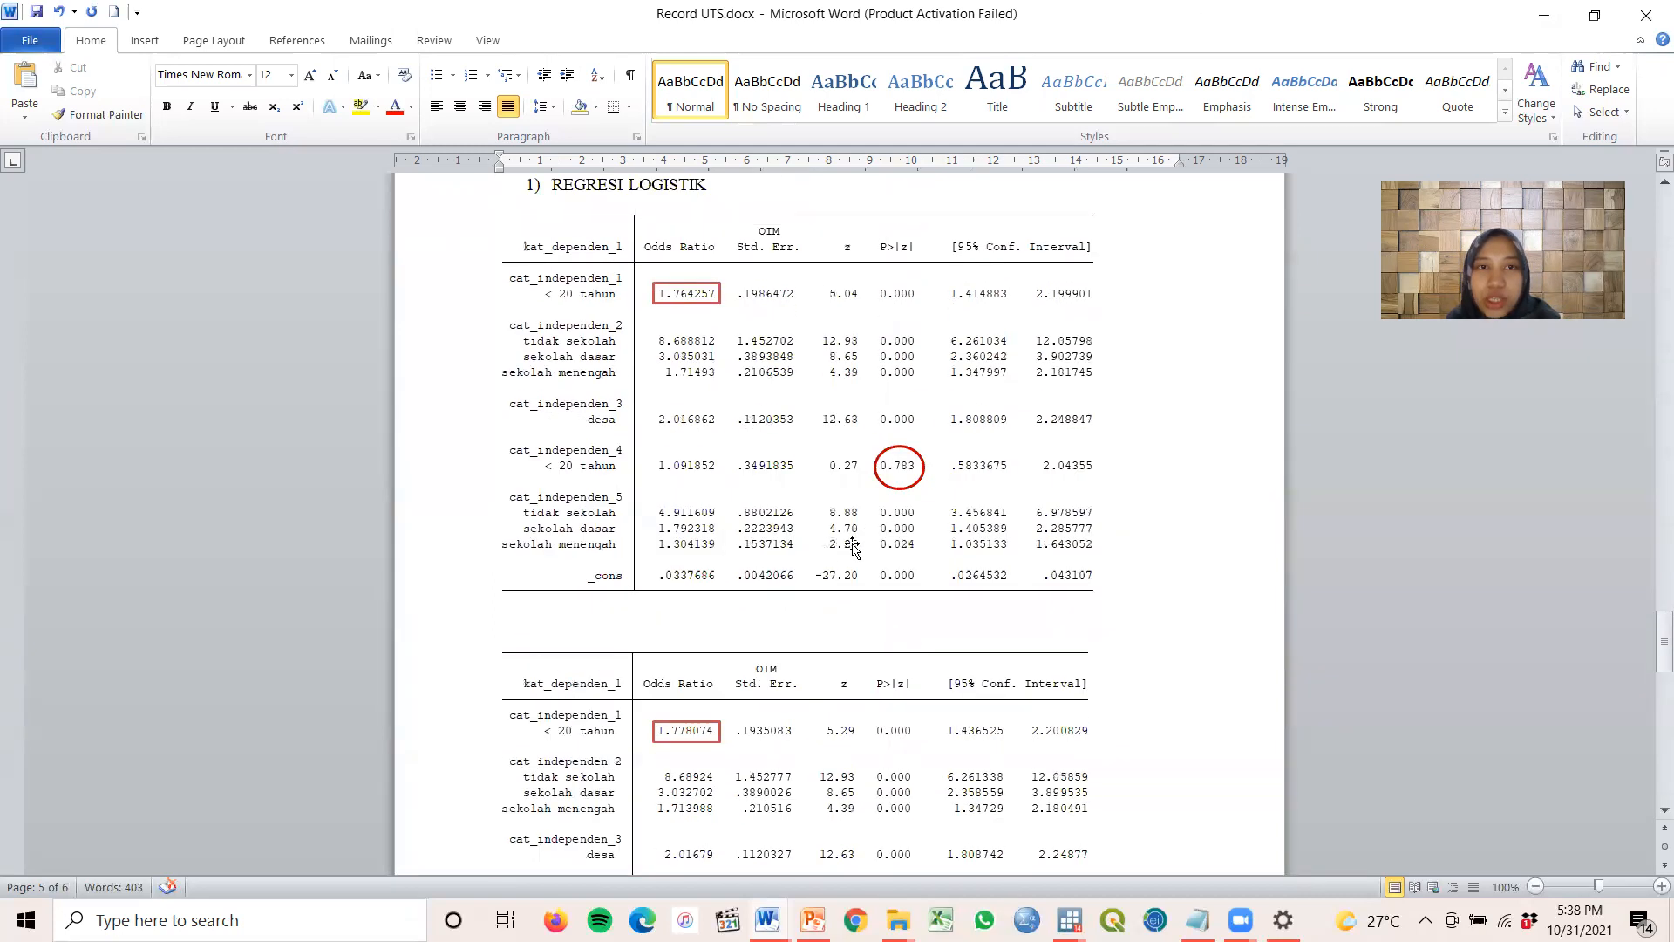
scroll(815, 550, up, 5)
Remove the surplus blank lines between the odds ratio conclusion sentence and the REGRESI LINIER heading, leaving one empty line
scroll(846, 545, down, 18)
scroll(853, 544, down, 13)
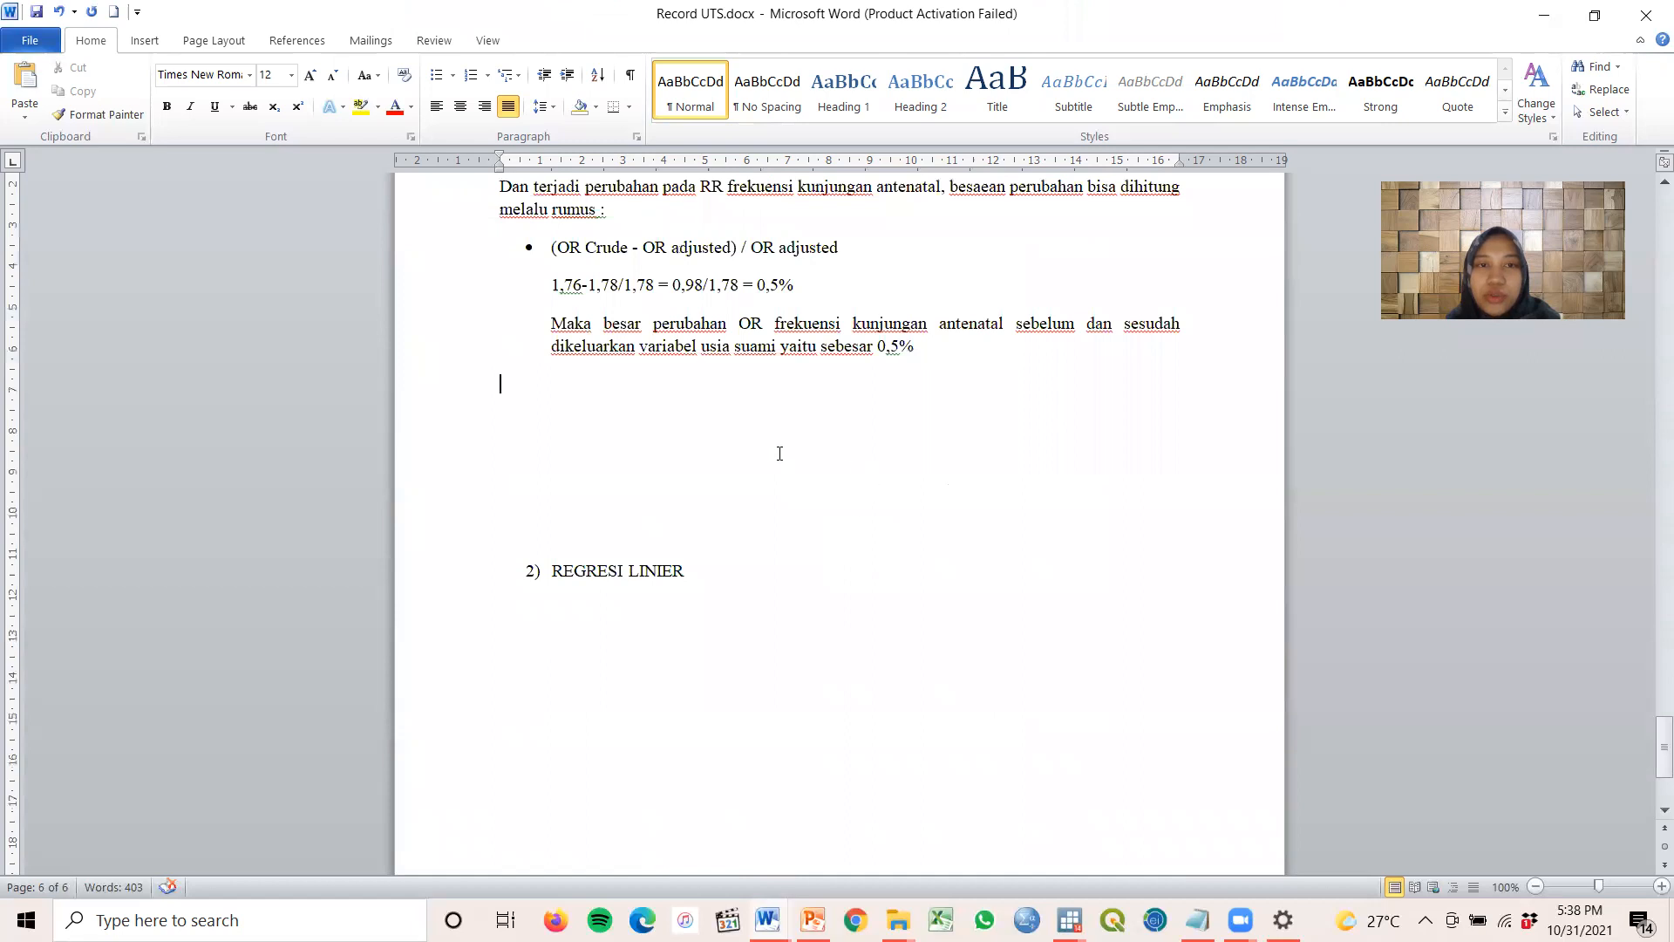
click(521, 452)
key(Delete)
key(Delete)
key(Delete)
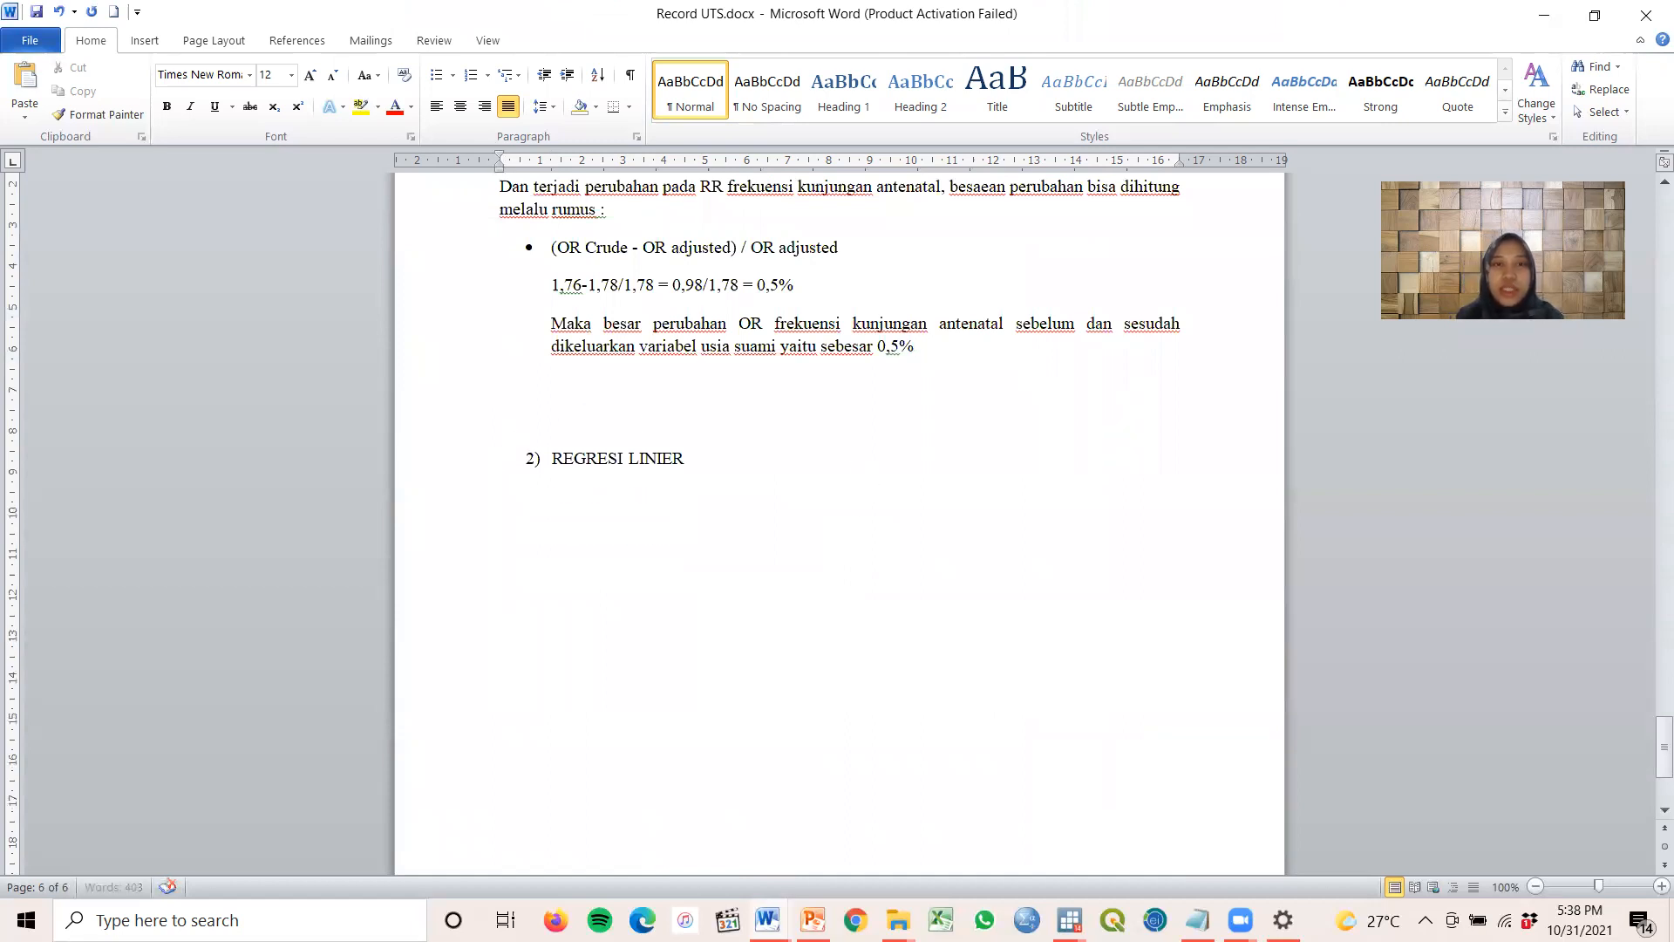
key(BackSpace)
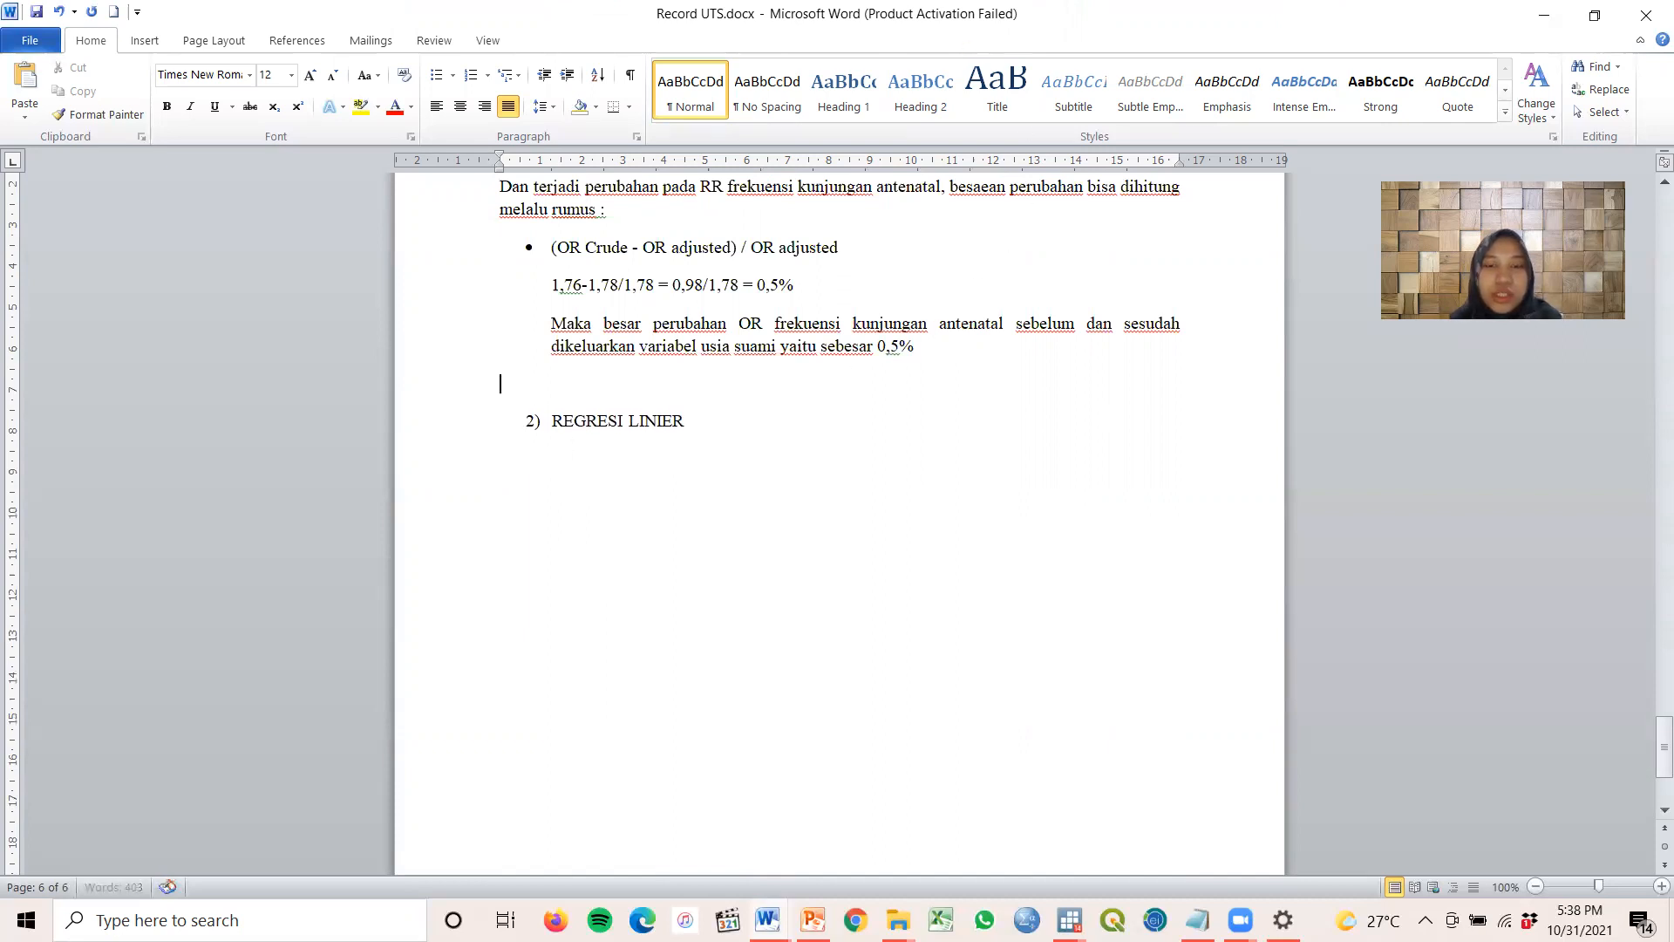
Switch to the main Stata window and deselect the regression table in the results
mouse_move(1070, 920)
click(987, 824)
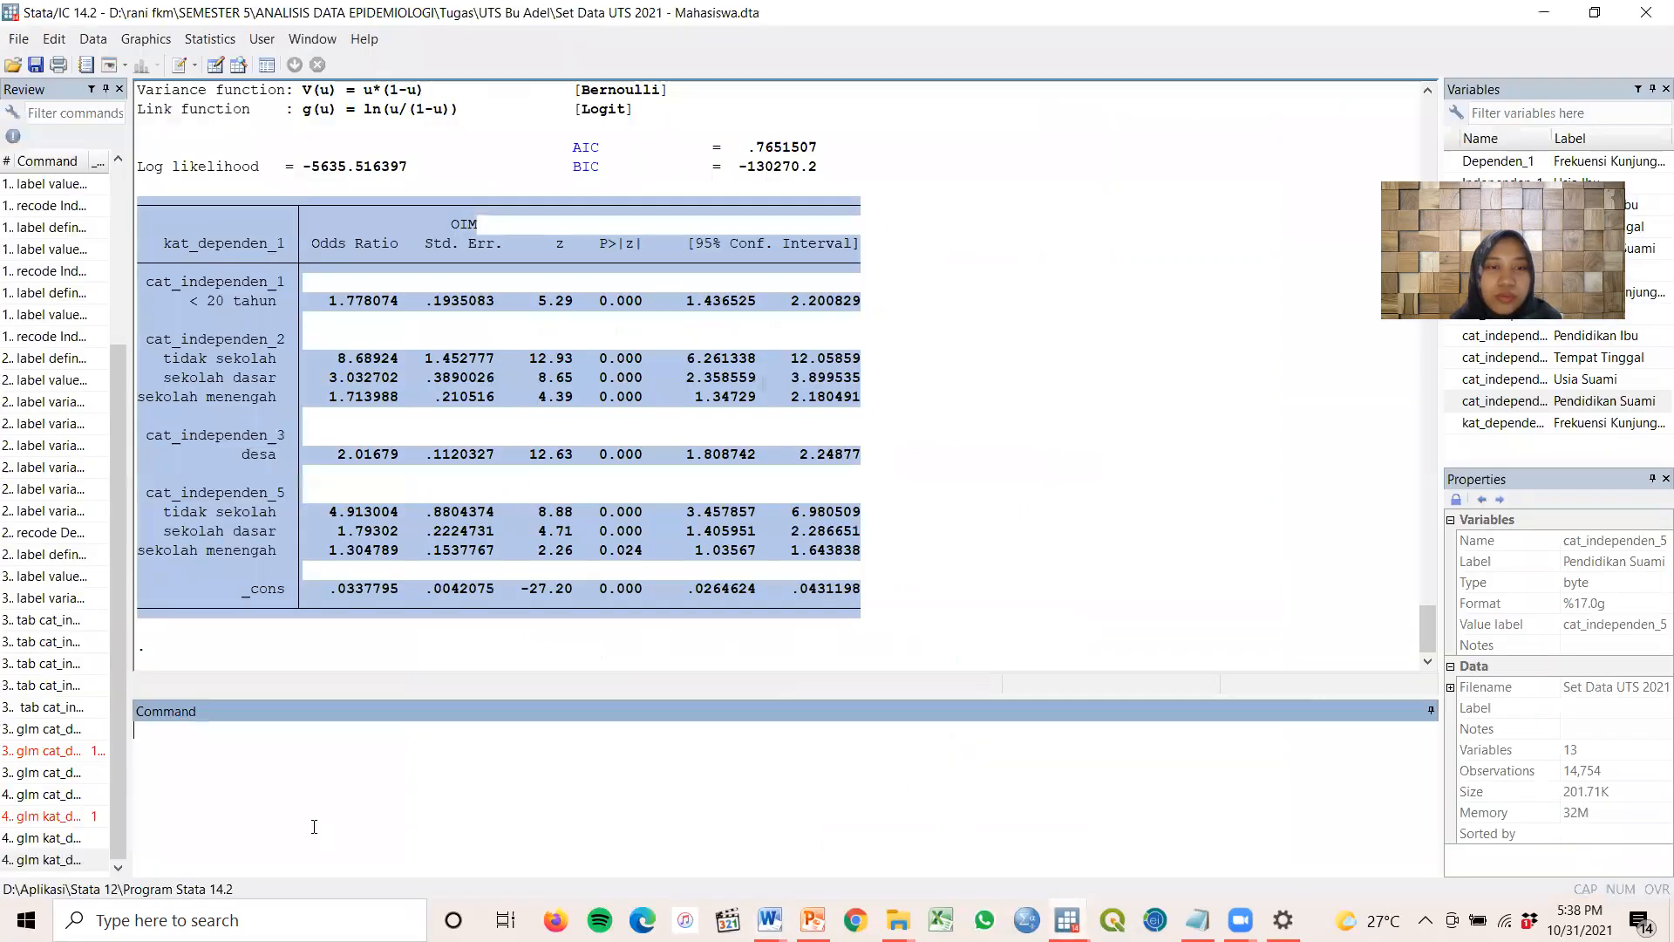
click(251, 570)
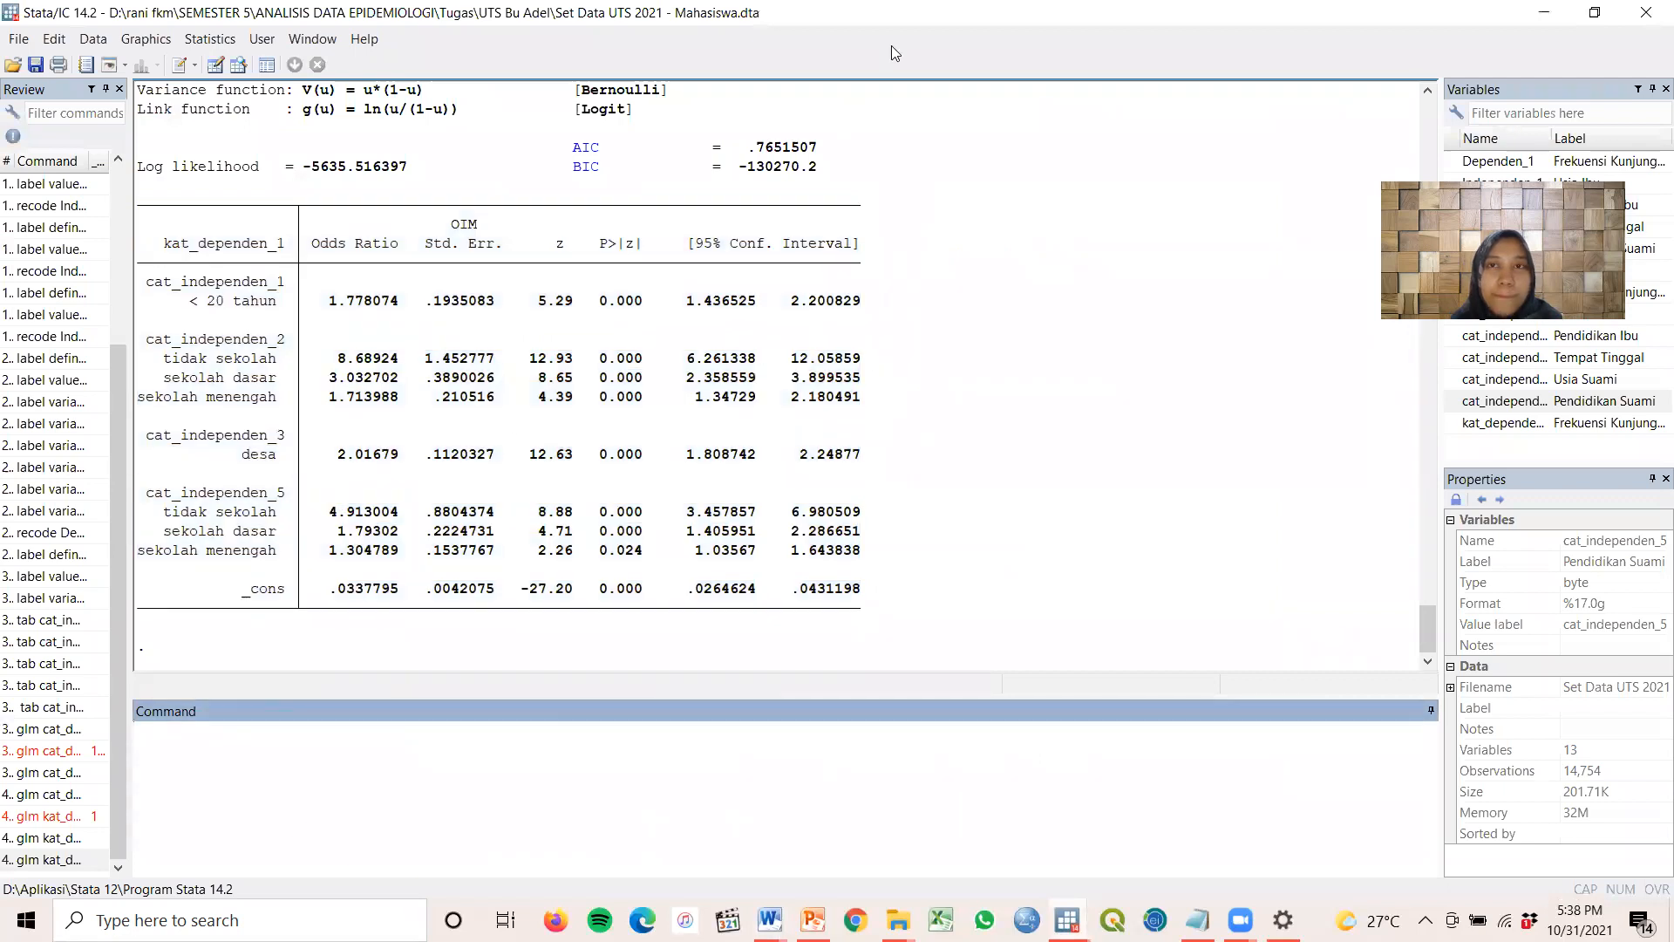
In the PowerPoint slide Pembahasan Lebih Lanjut, compare the logistic and linear regression outputs and the variable type required for the linear dependent
key(alt+Tab)
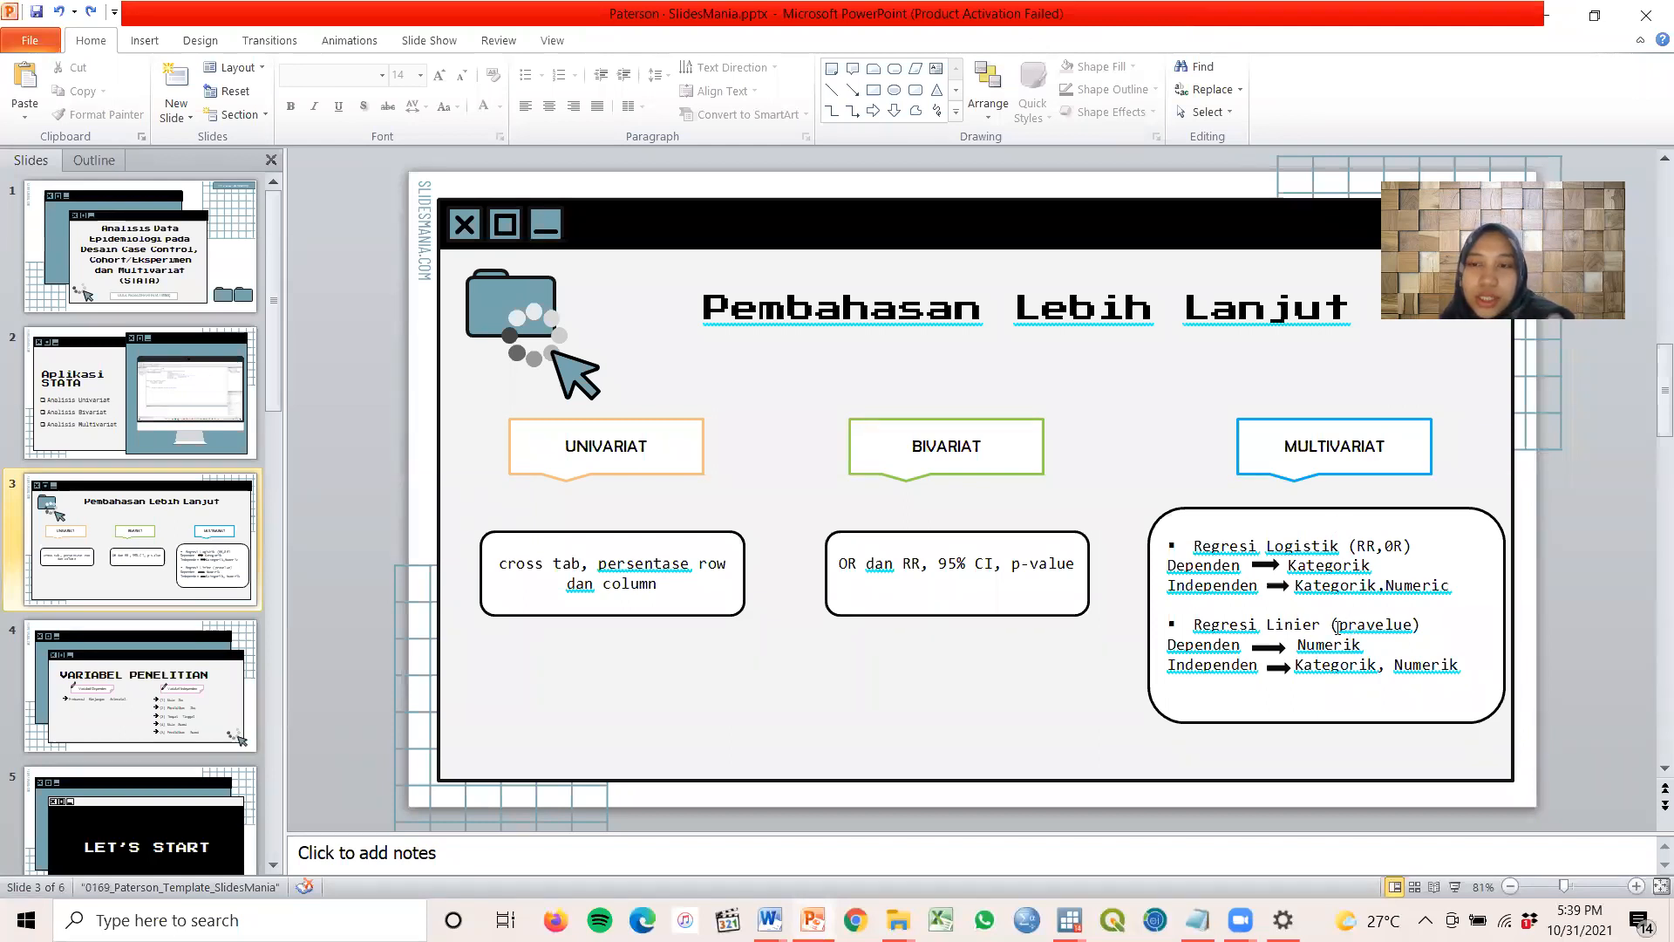
drag(1341, 625, 1416, 625)
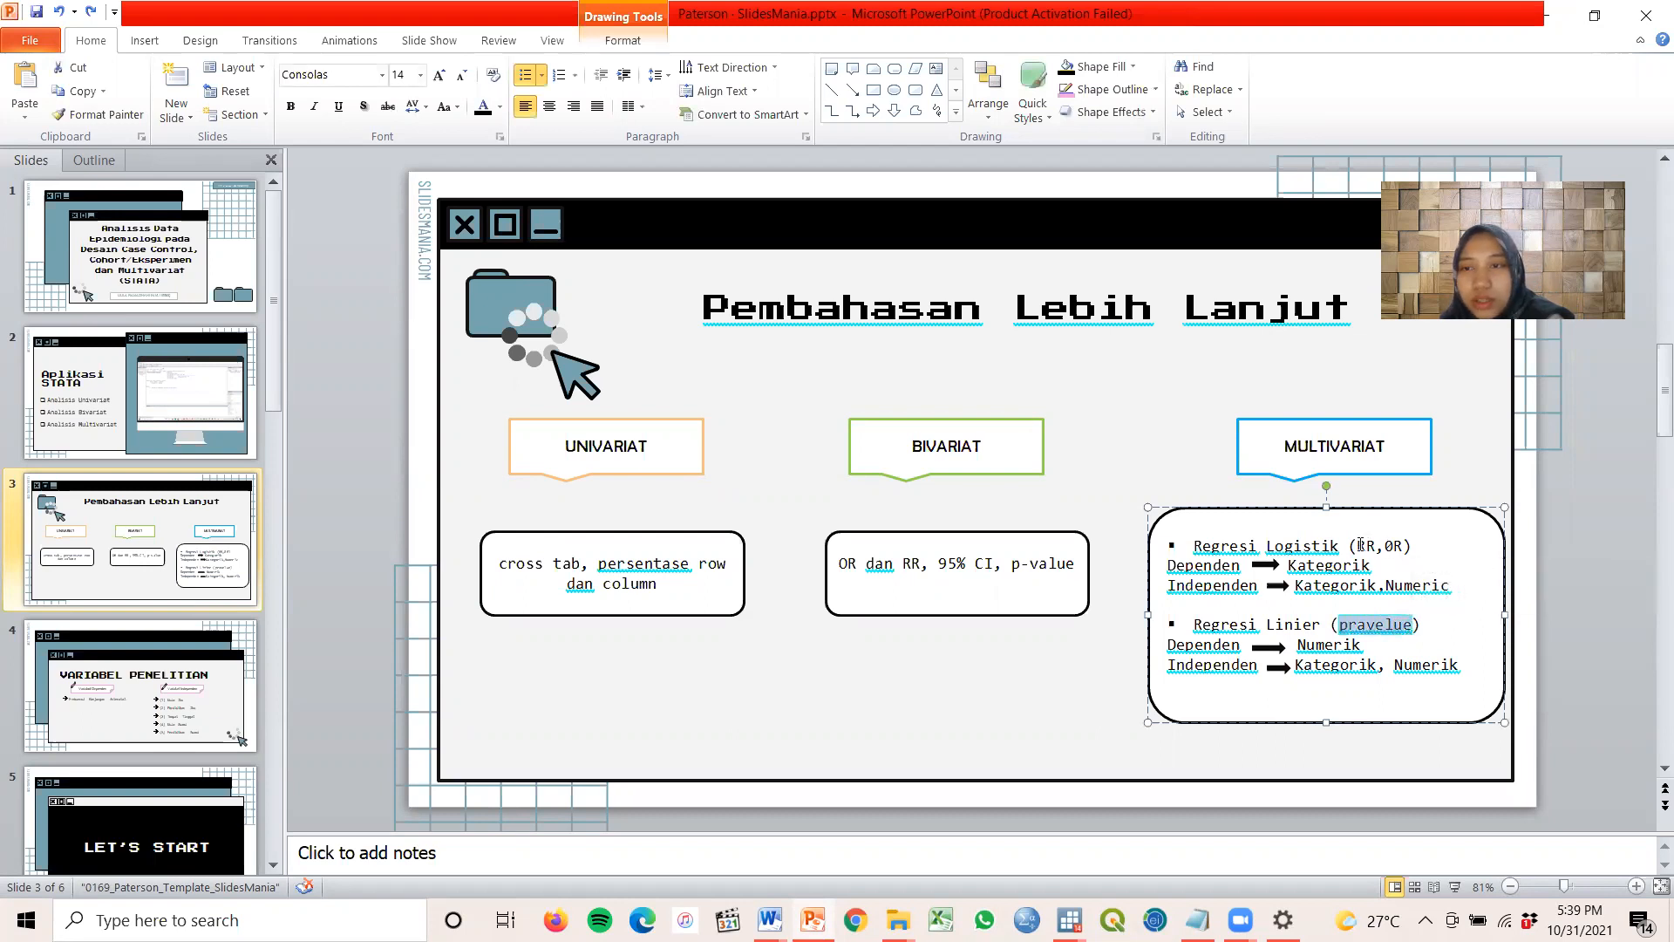
drag(1358, 544, 1407, 544)
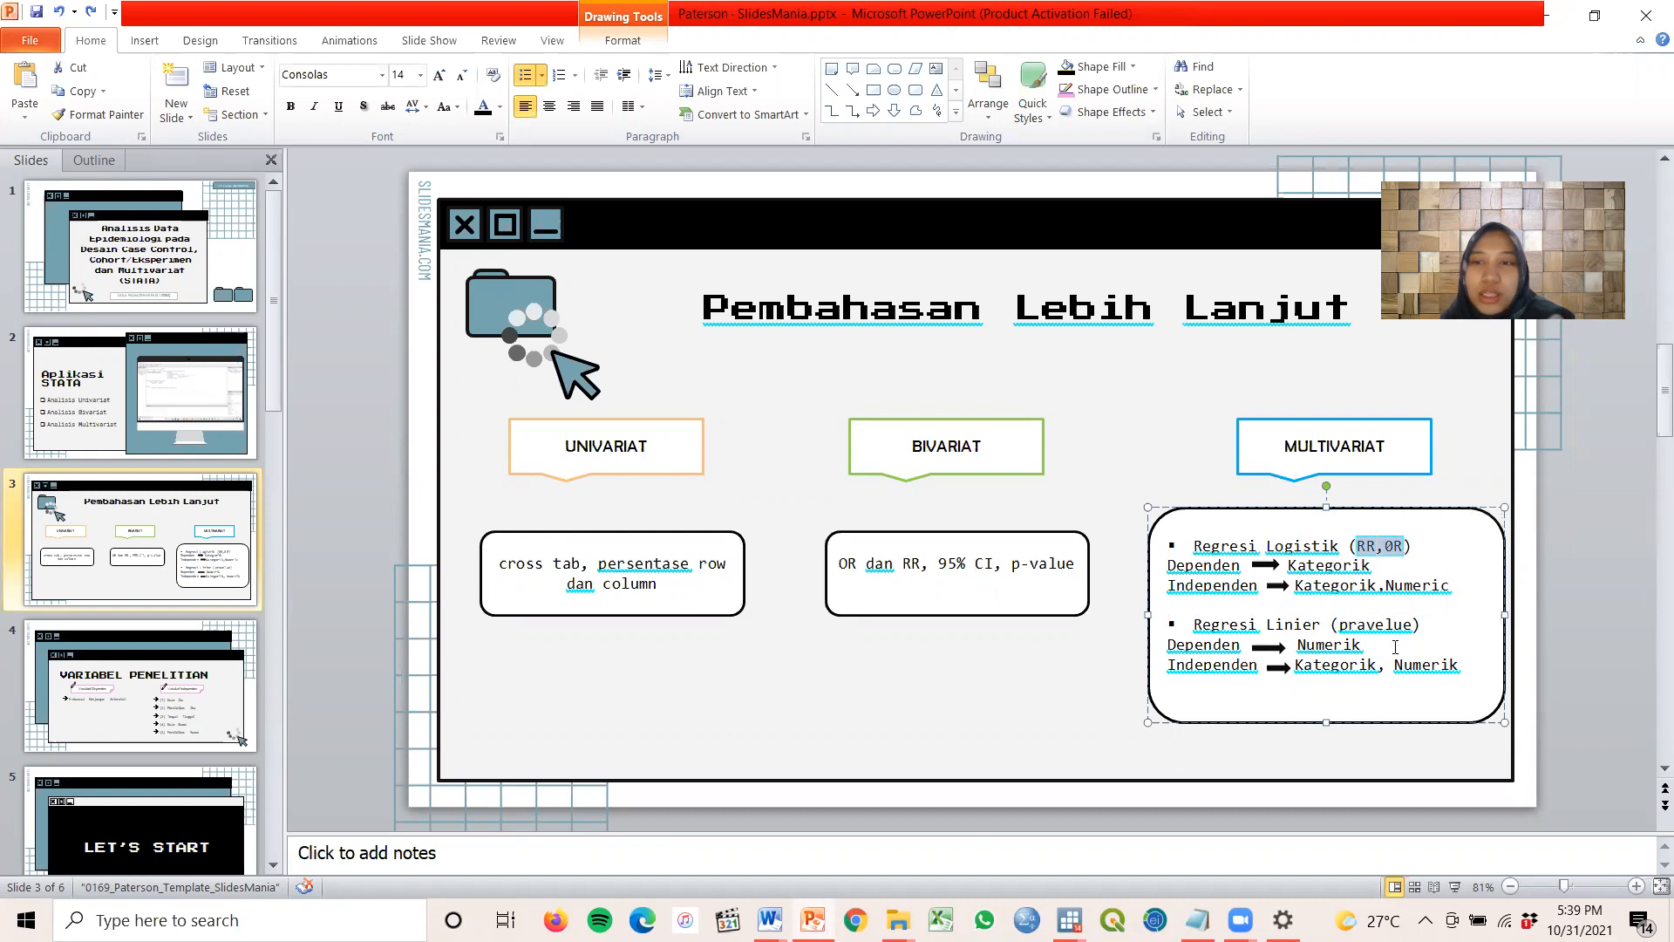
drag(1340, 625, 1413, 625)
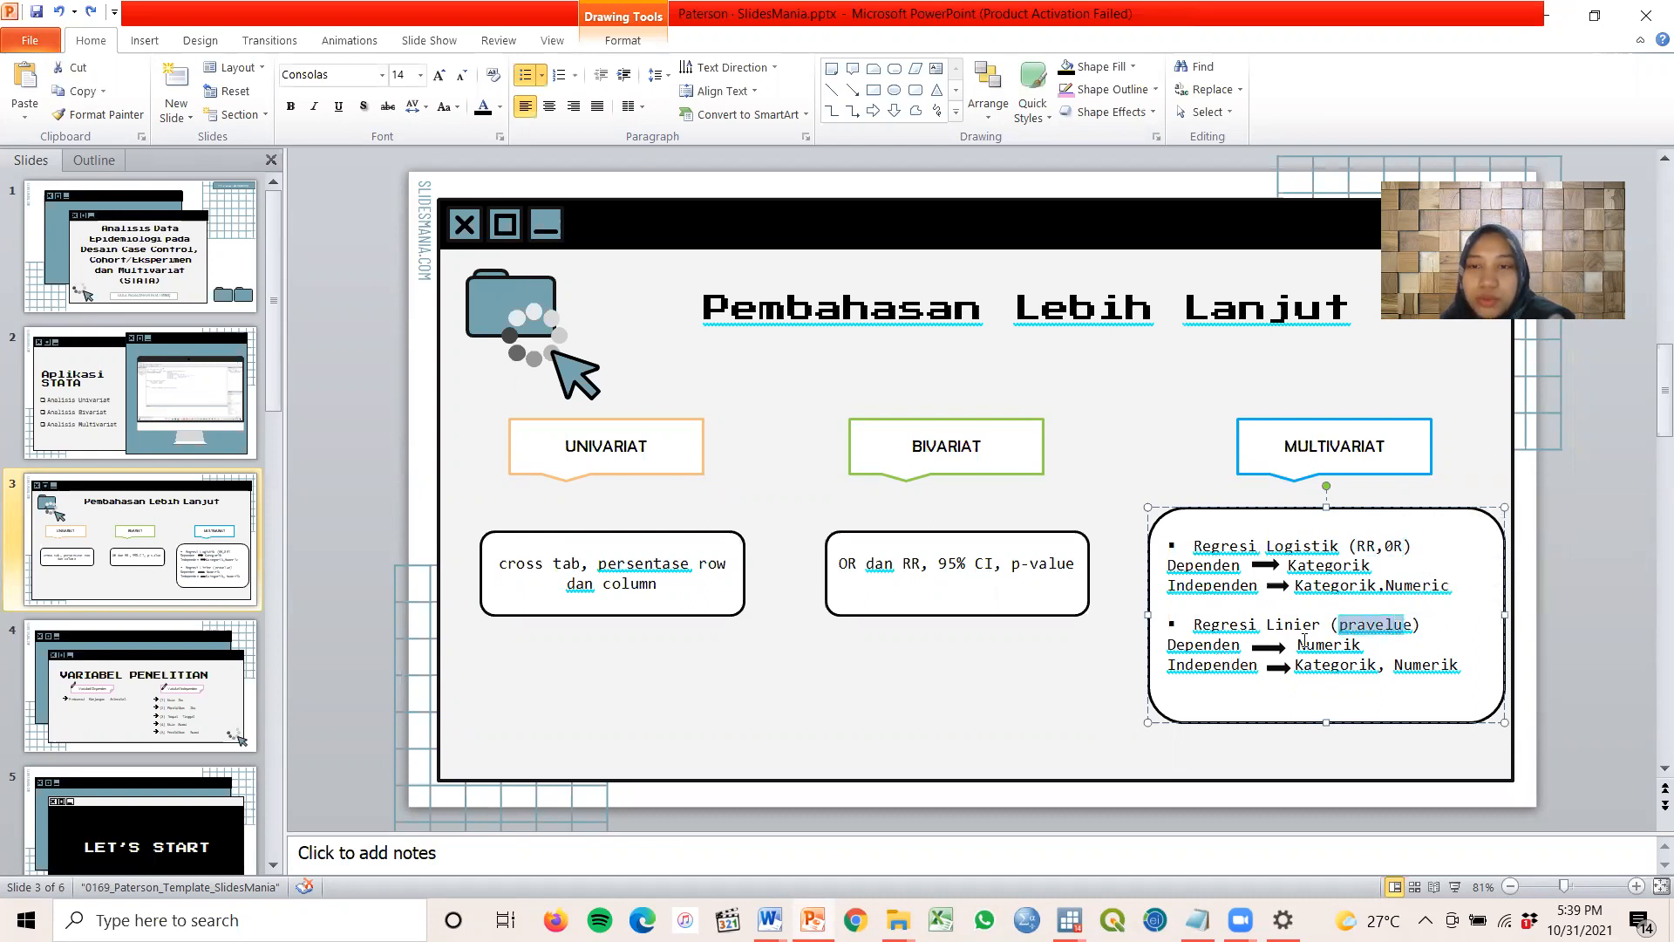
click(1243, 644)
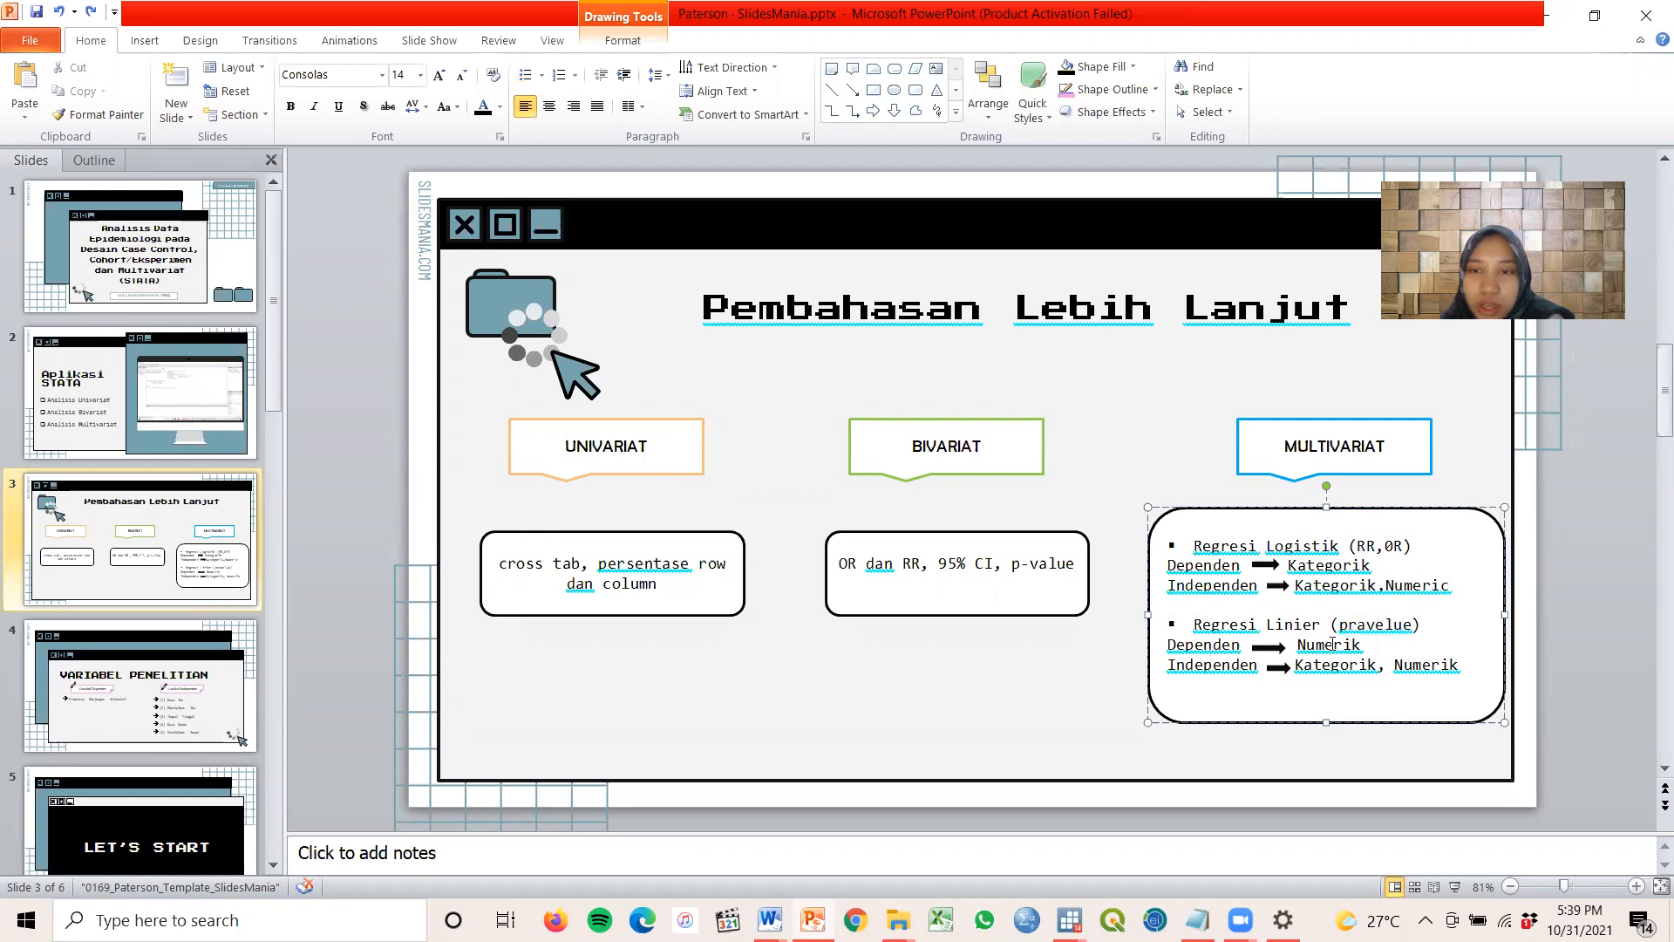
drag(1362, 648, 1320, 641)
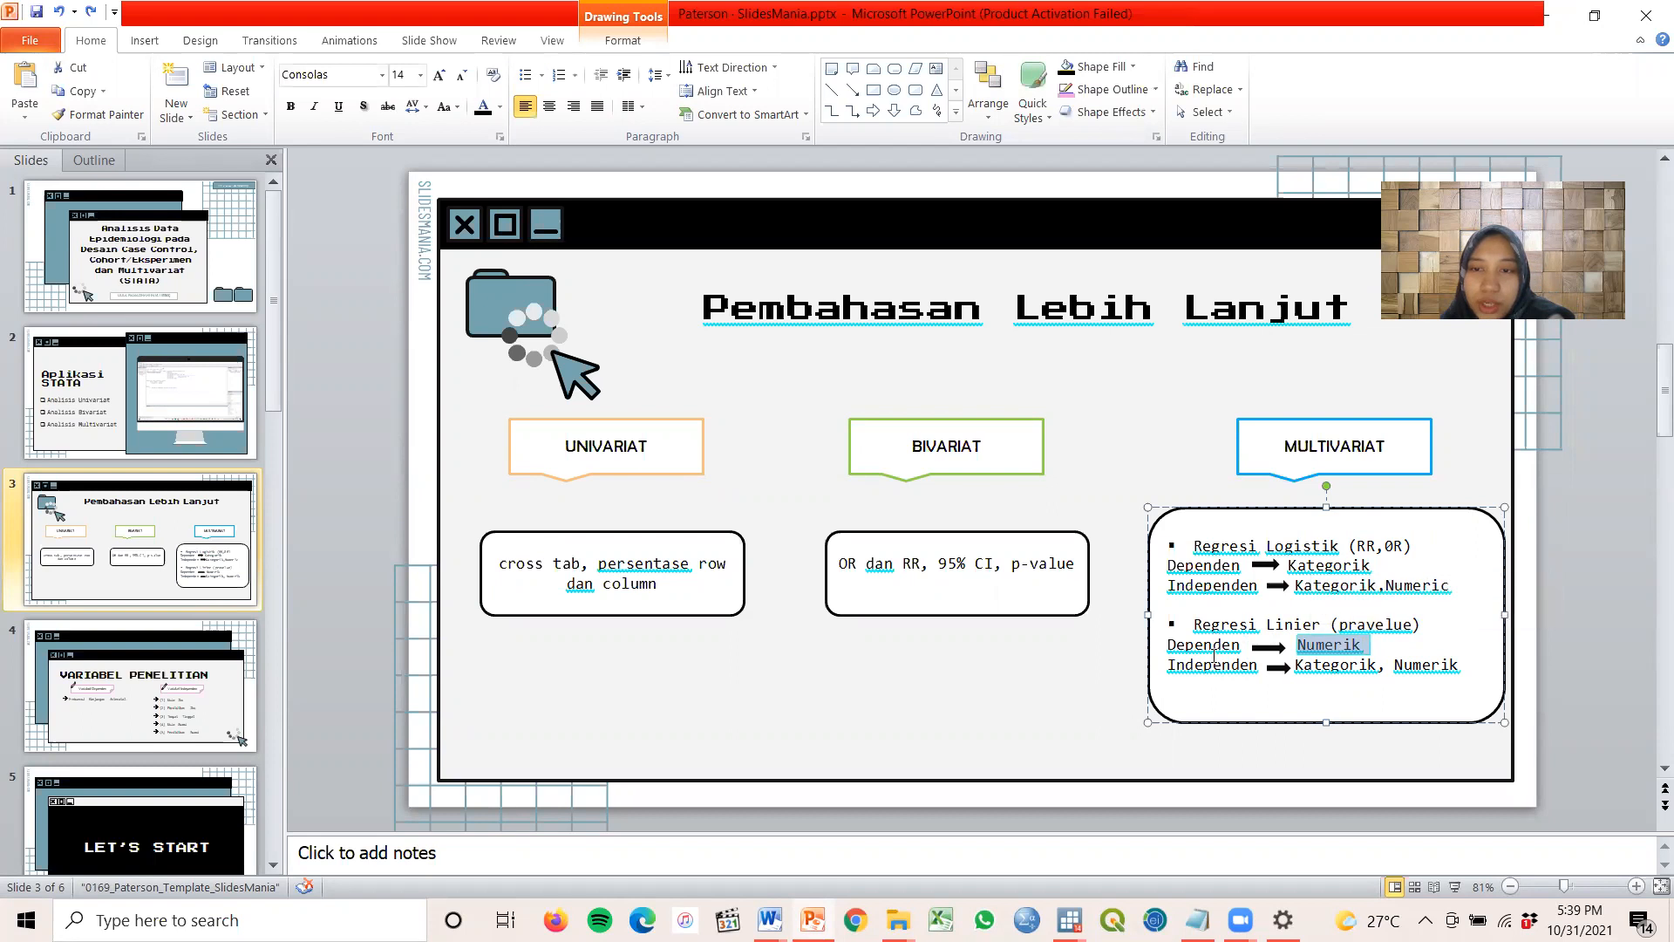
Inspect the Independen_1 column in Stata's Data Editor, and return to the results window
click(1068, 920)
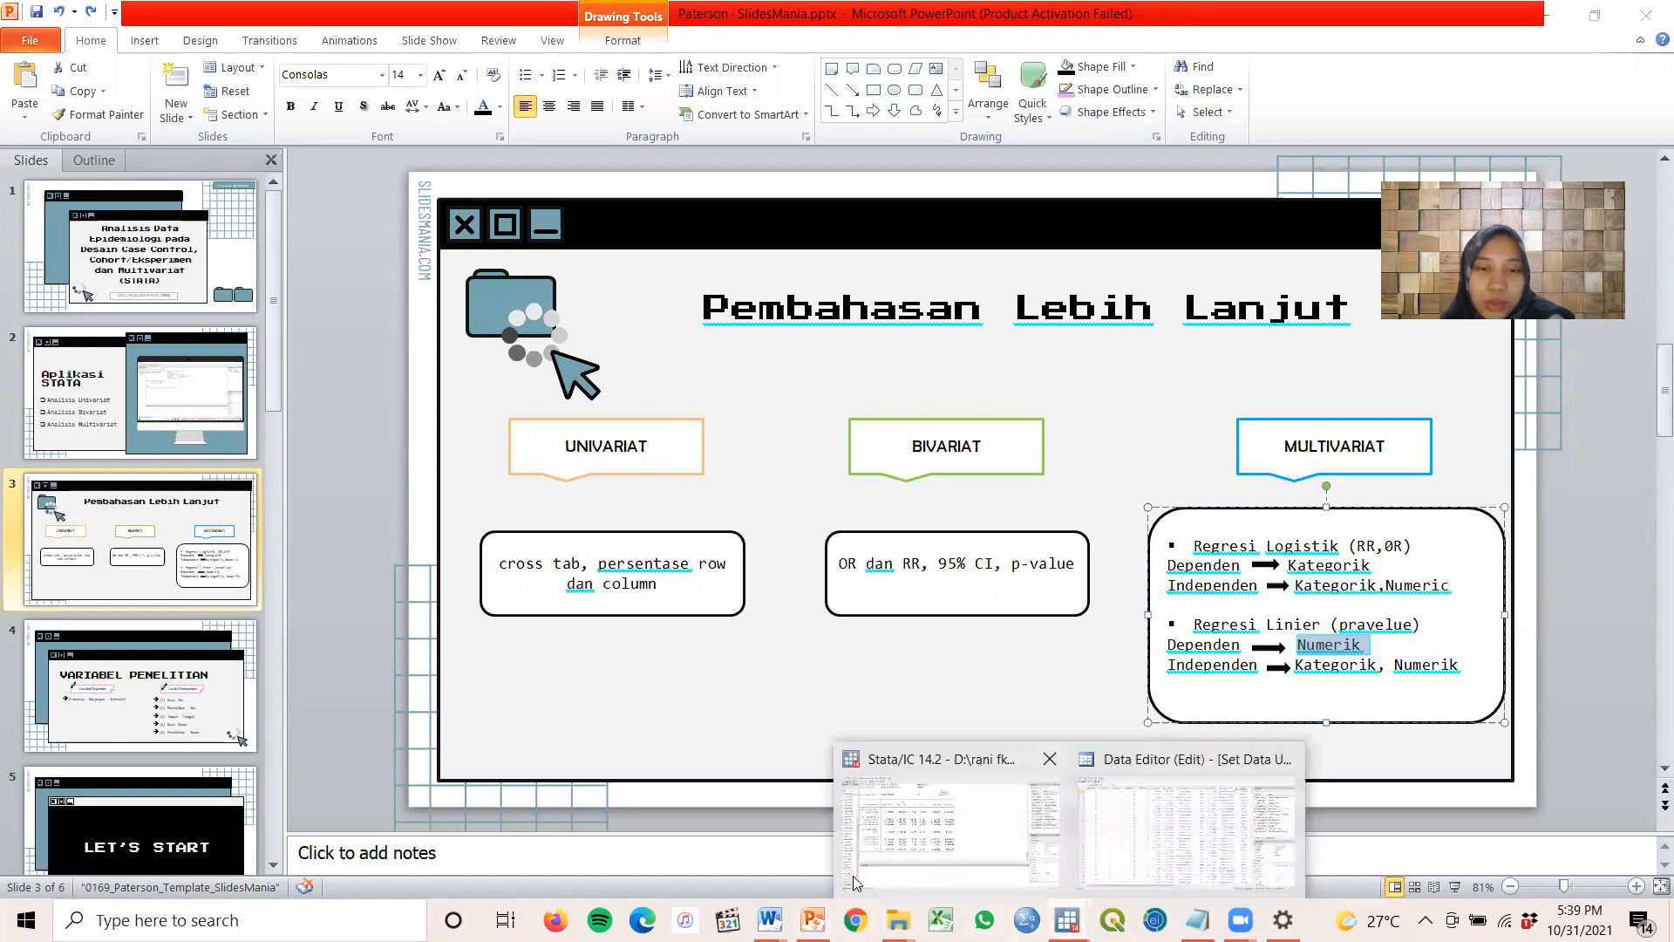
click(929, 859)
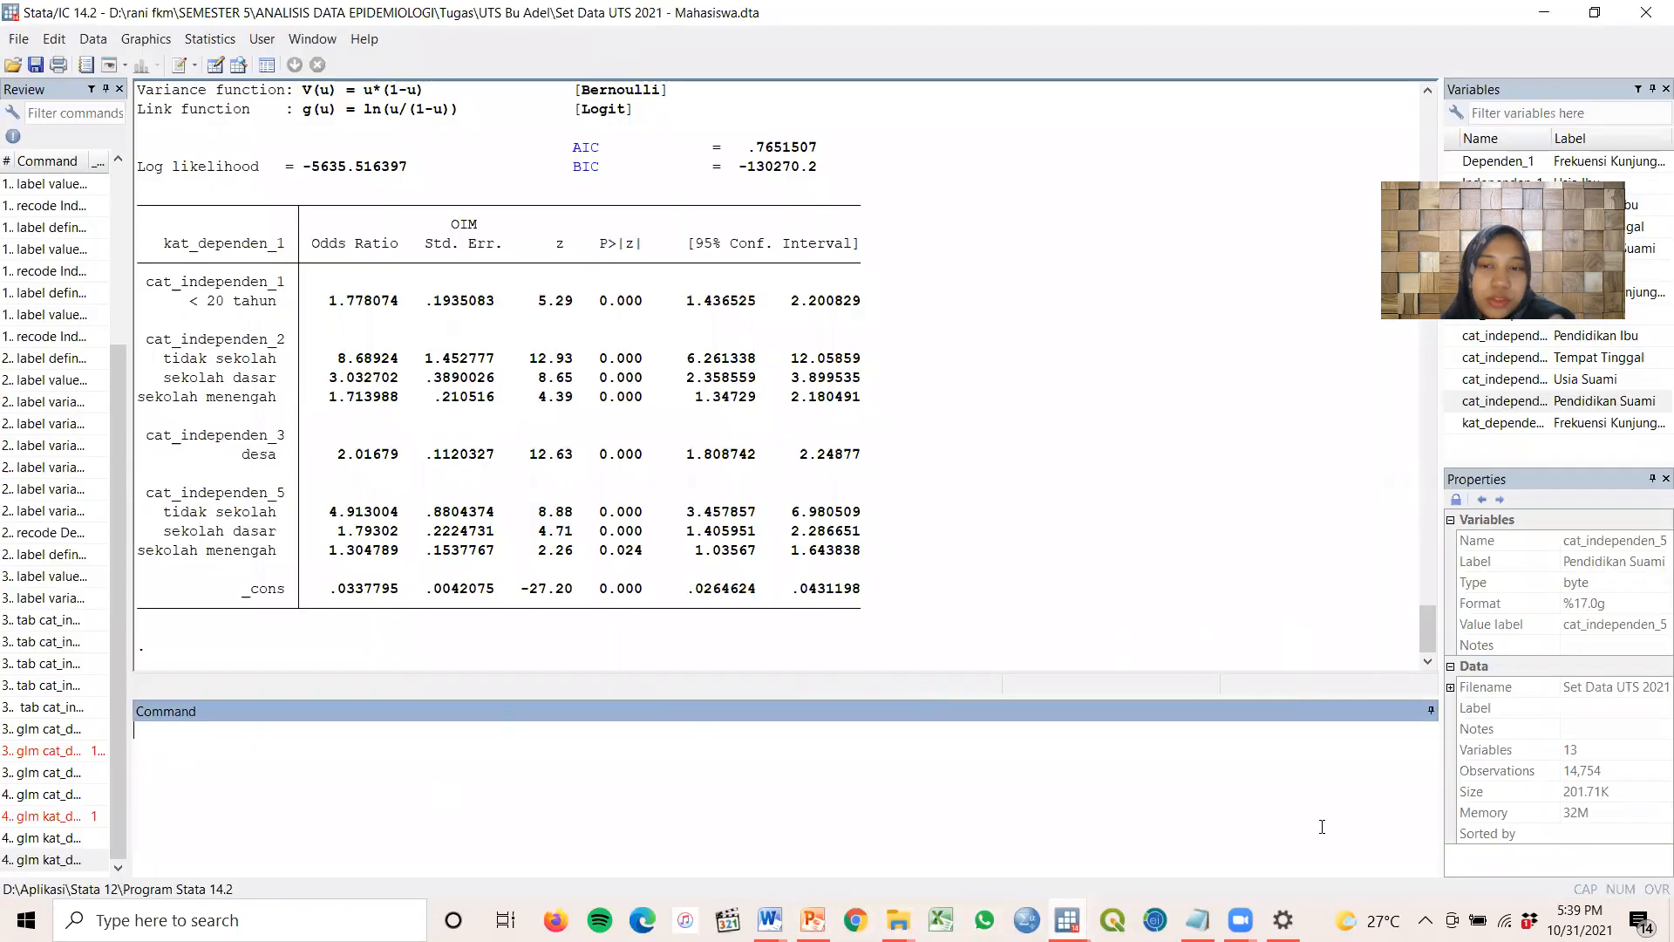
click(1067, 920)
click(1256, 811)
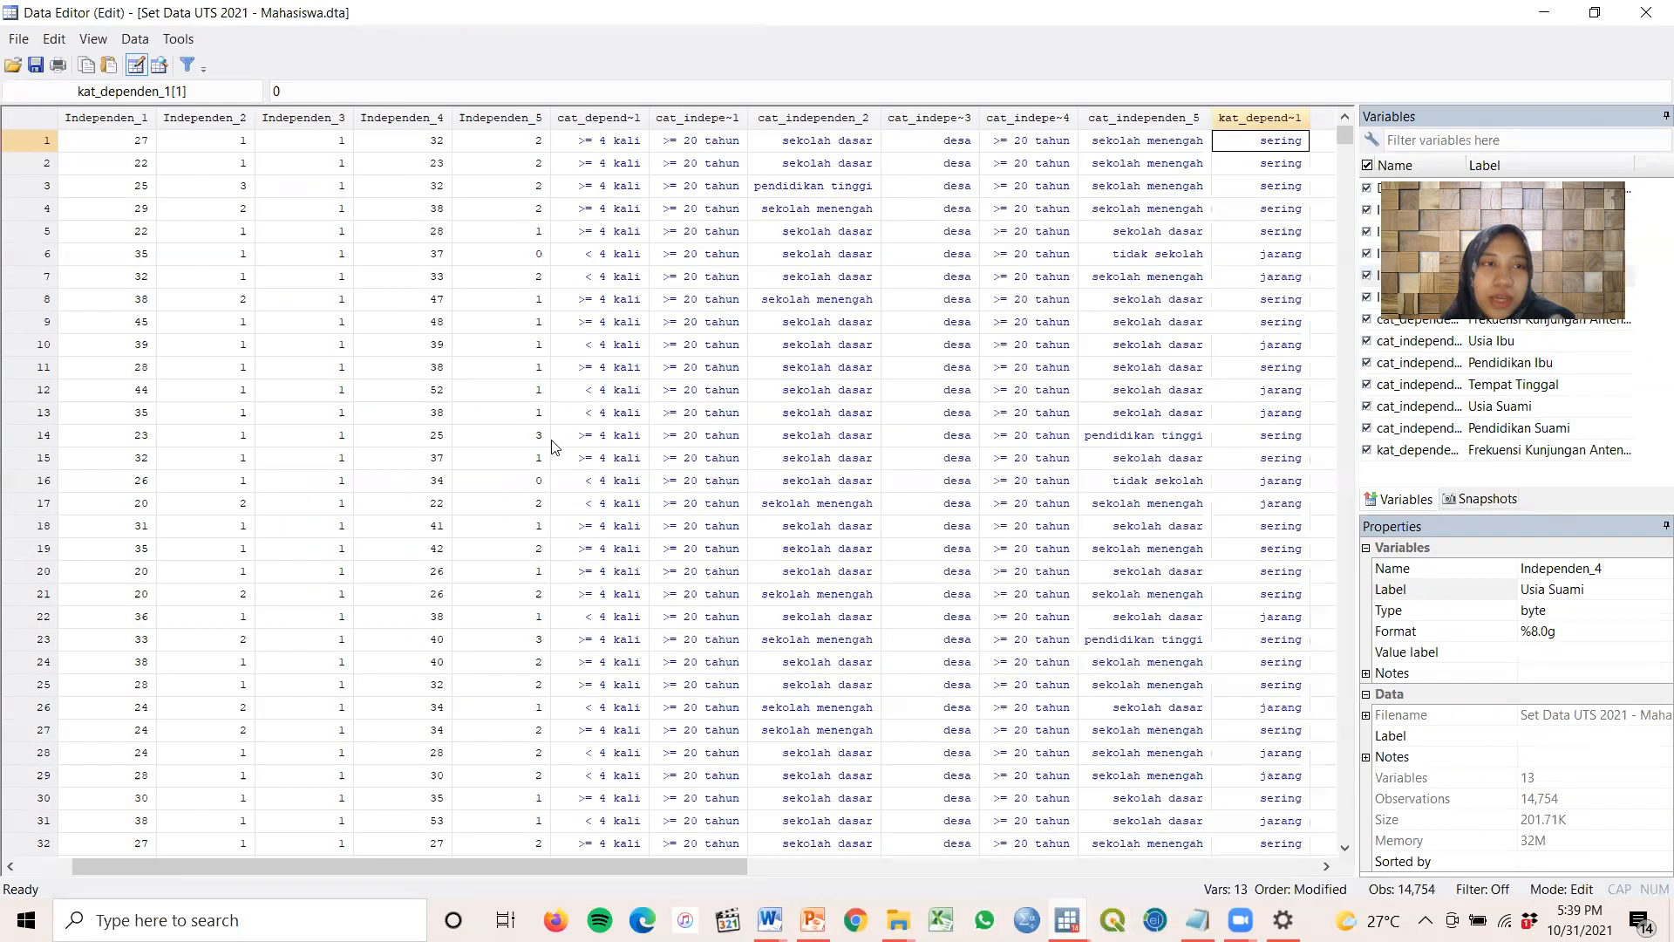
click(119, 120)
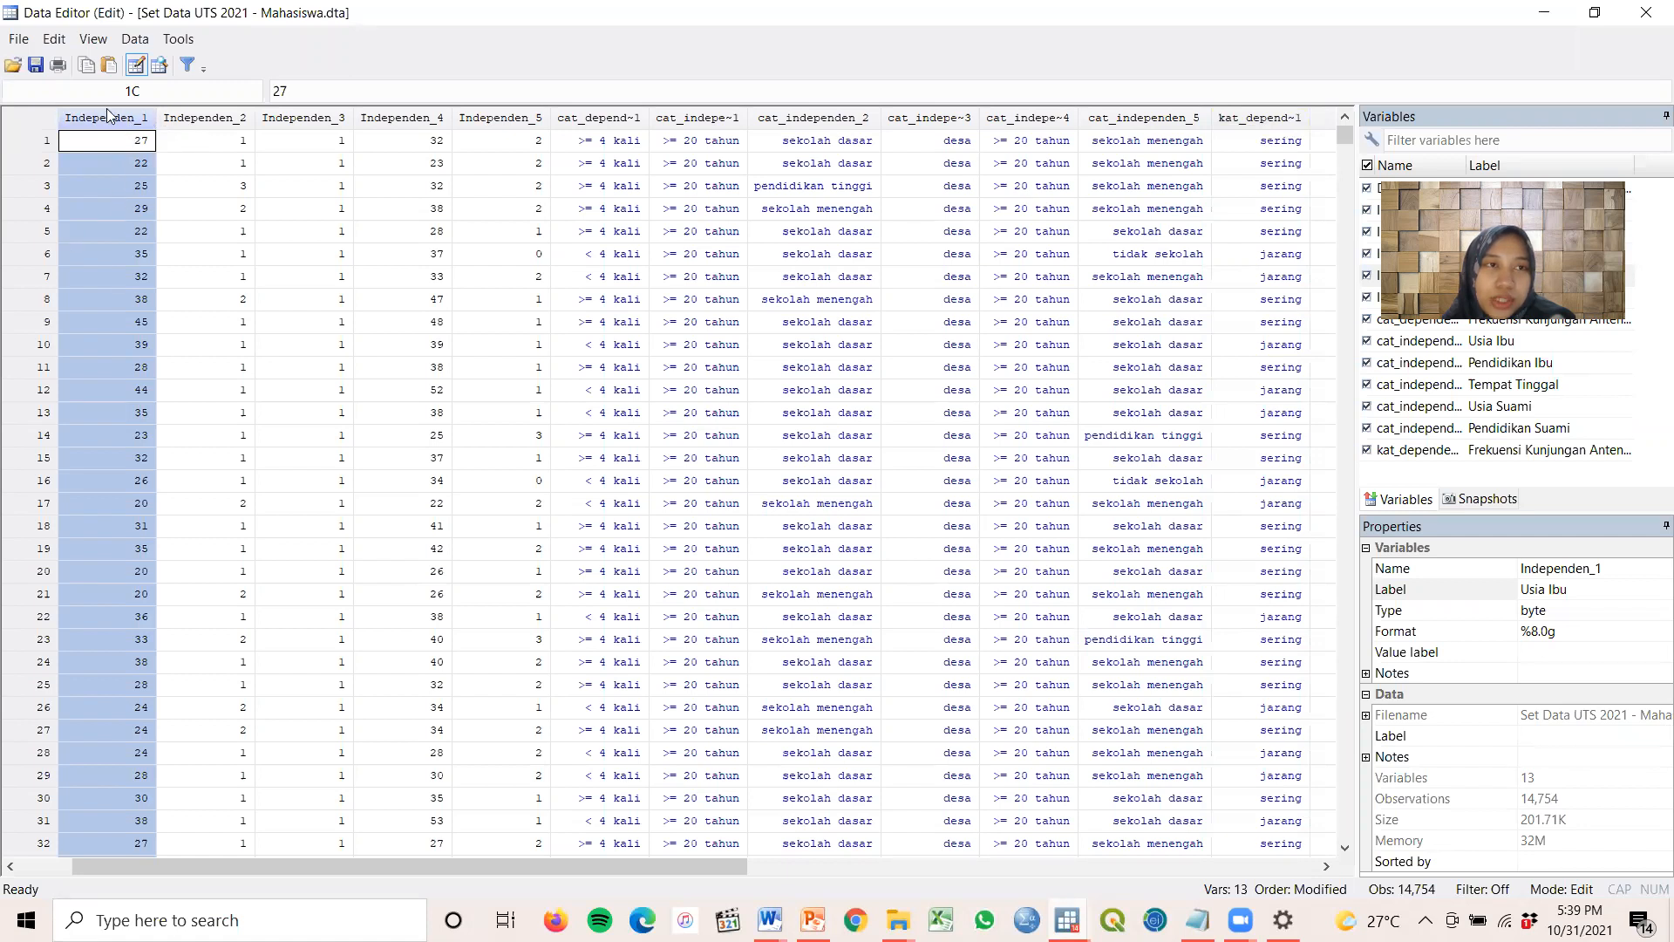
click(940, 888)
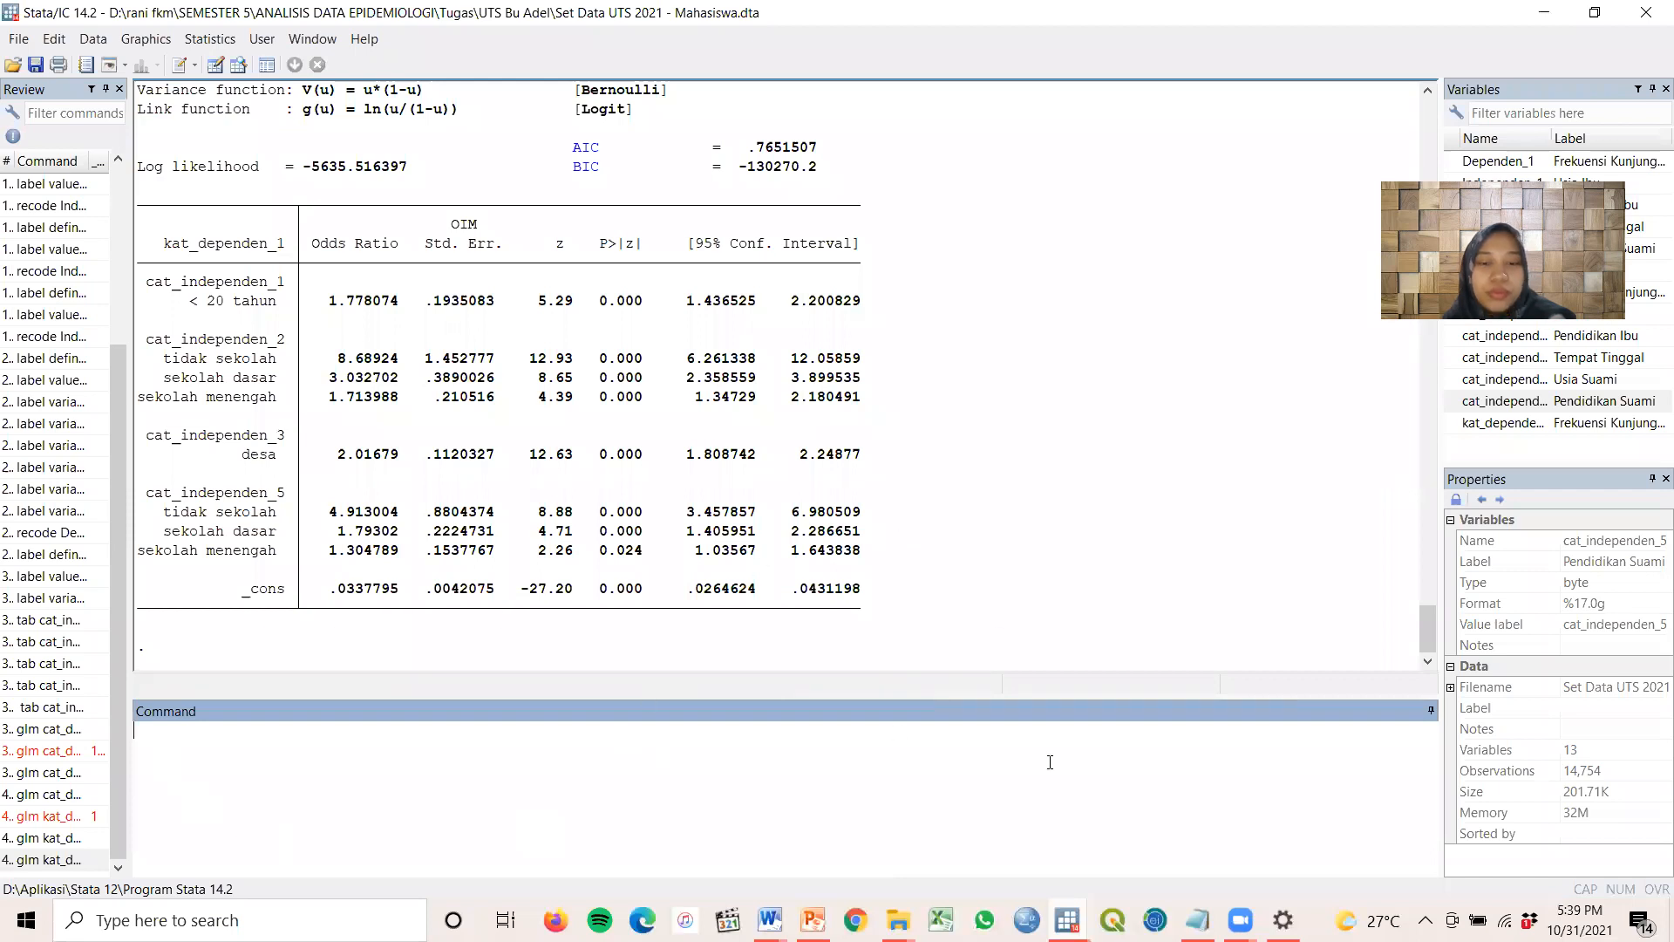
Consult the Regresi linier command template in the Notepad file, and start a glm command in Stata
key(alt+Tab)
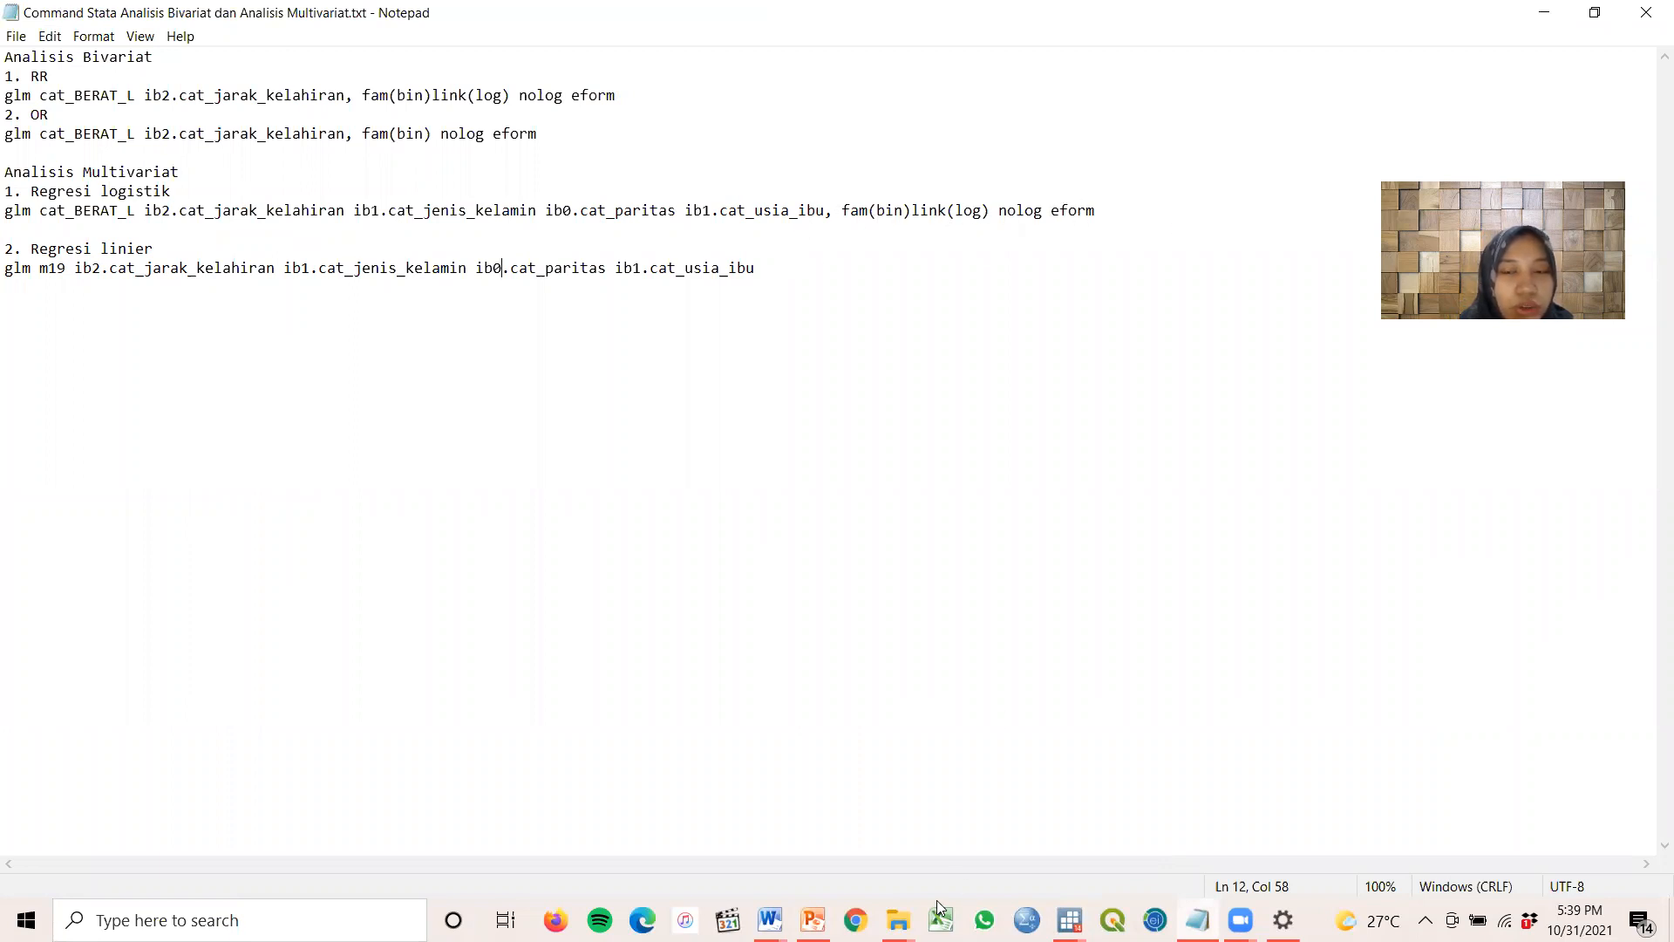
mouse_move(1070, 920)
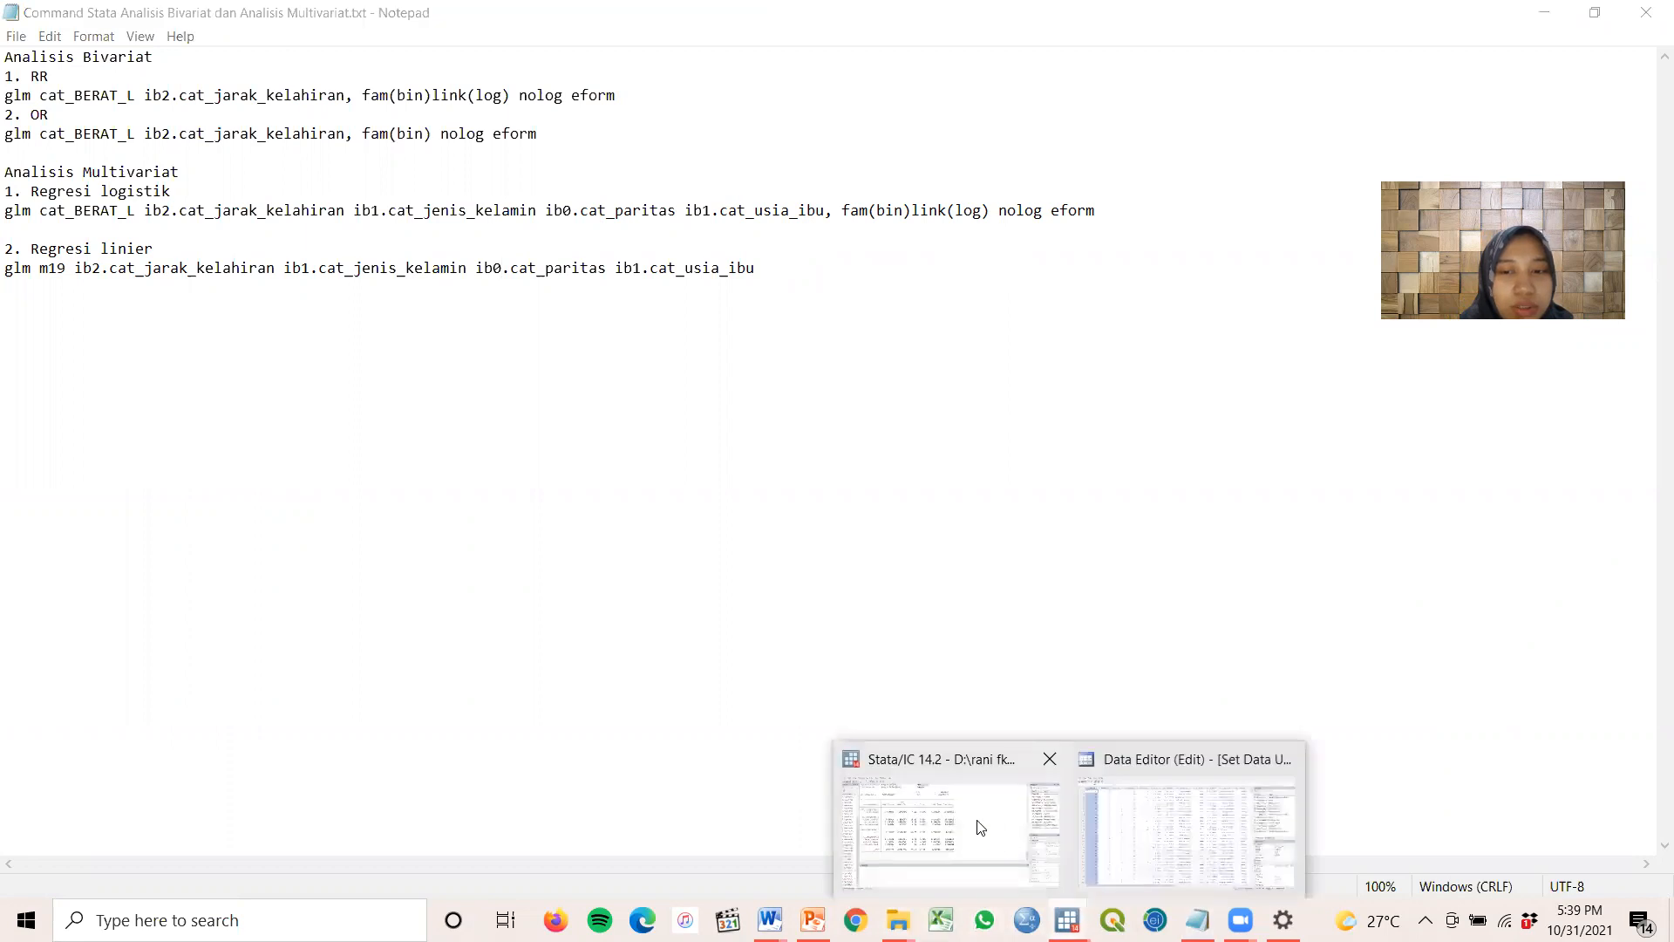
click(976, 825)
text(glm)
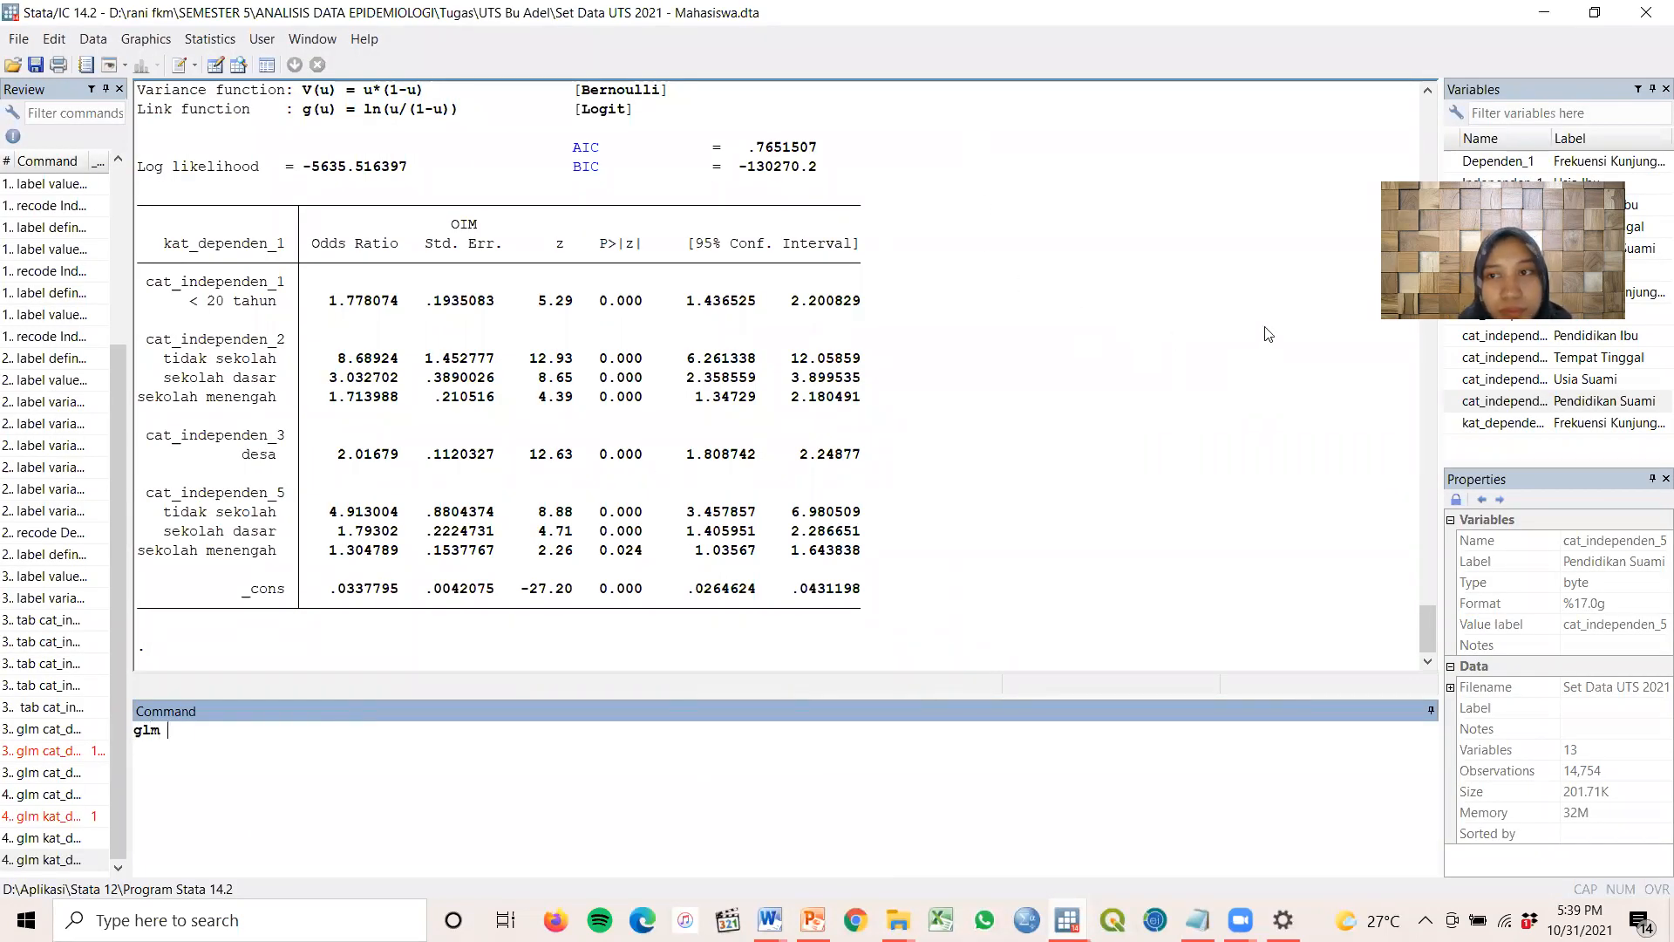
Copy the variables from kat_dependen_1 through ib3.cat_independen_5 out of the last executed glm command into the new one, without its options
scroll(635, 340, up, 3)
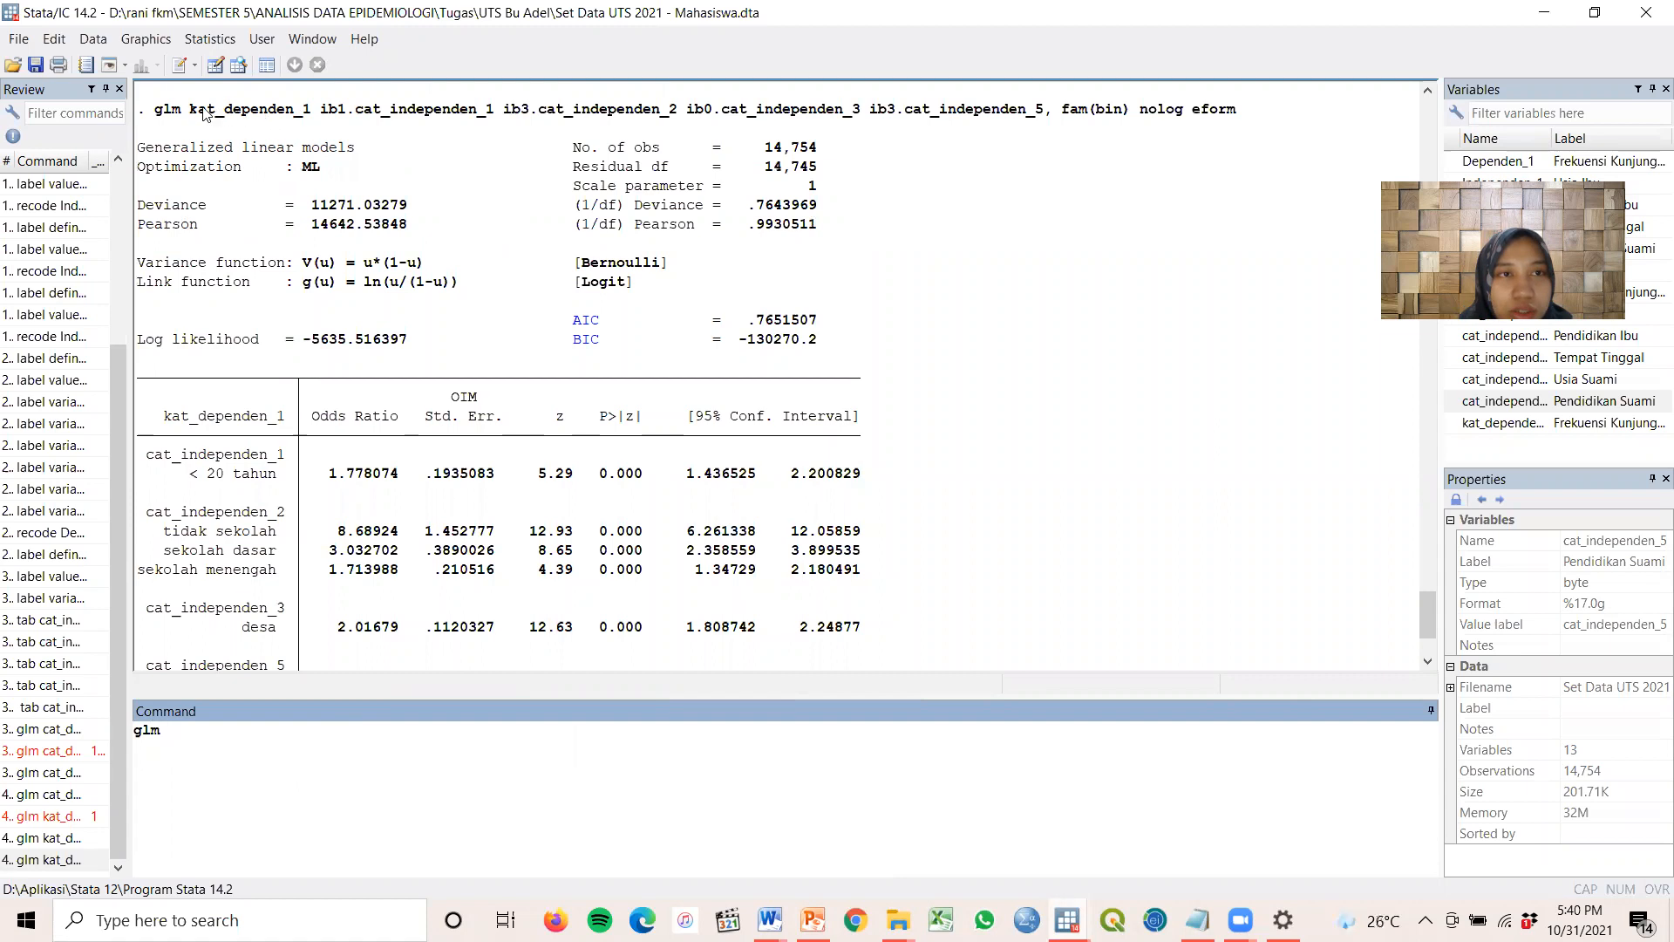
drag(189, 109, 1039, 106)
right_click(1025, 114)
click(1071, 128)
click(211, 740)
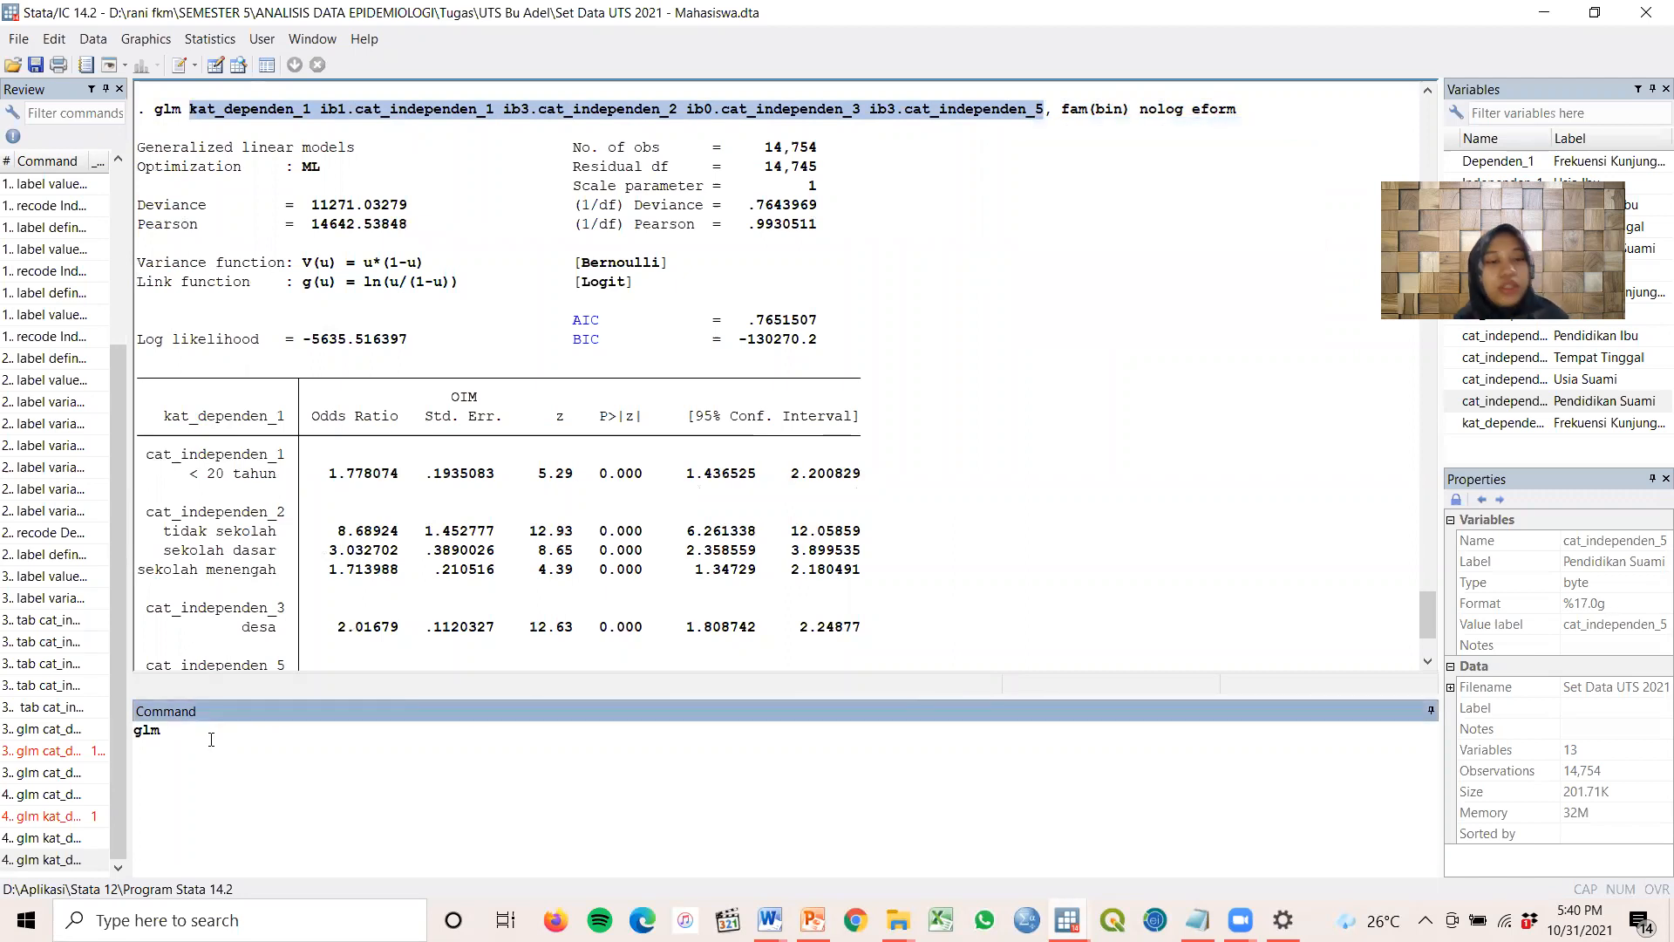
key(ctrl+v)
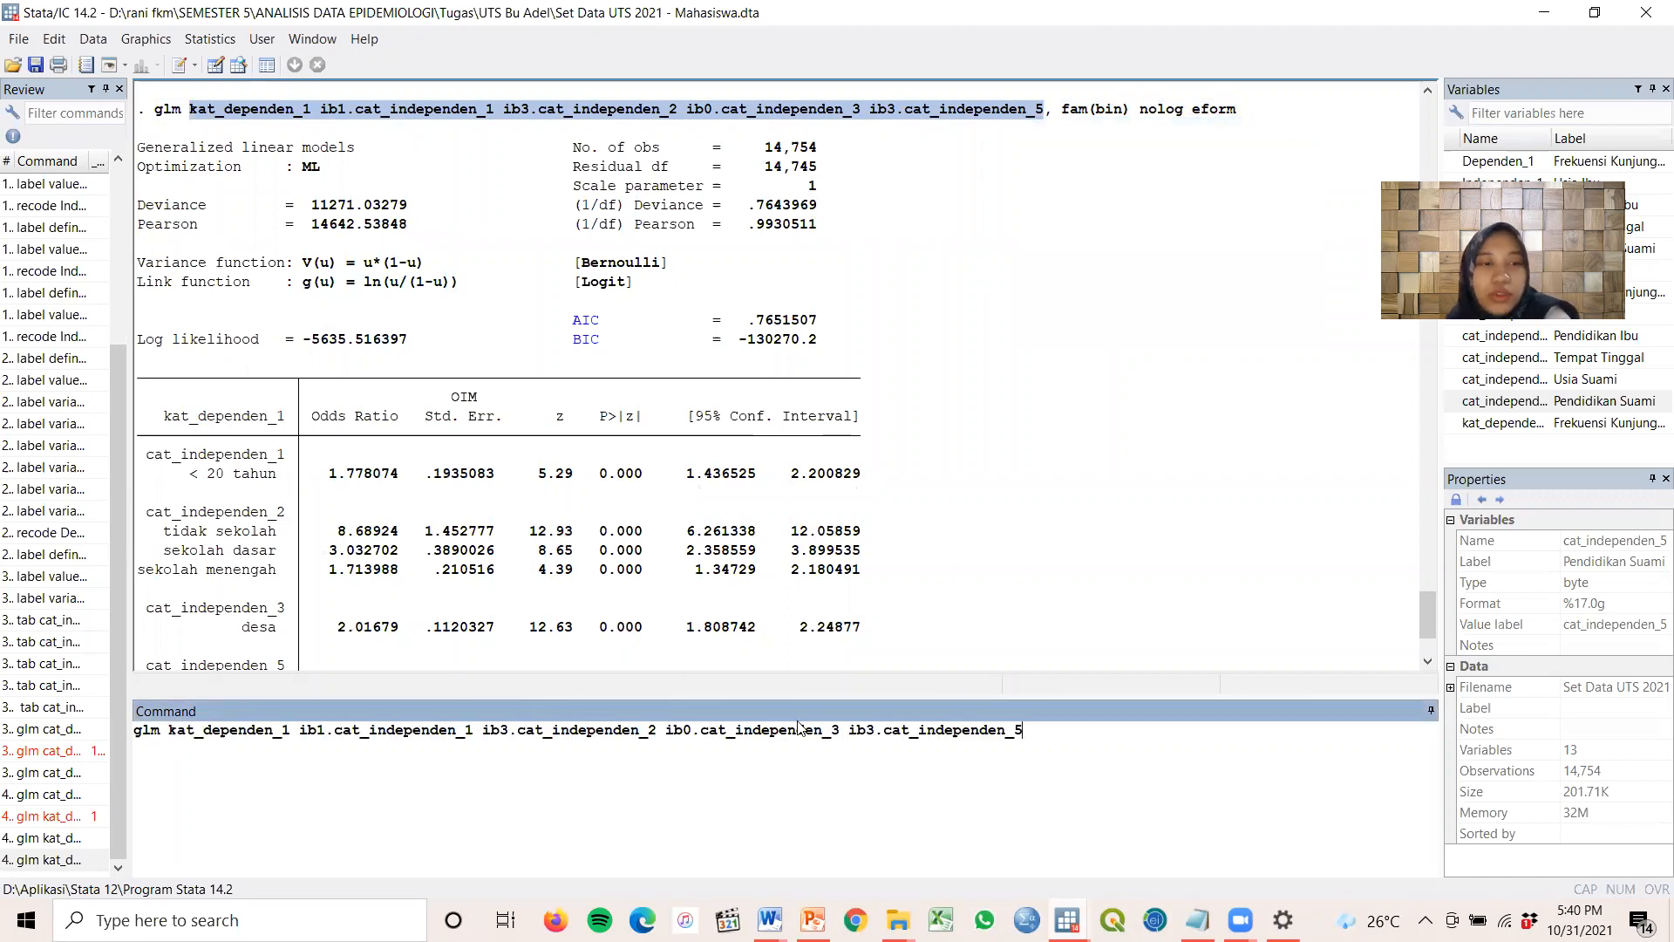
Check the fam(bin)link(log) nolog eform options of the logistic template in Notepad against the linear template, and return to Stata
key(alt+Tab)
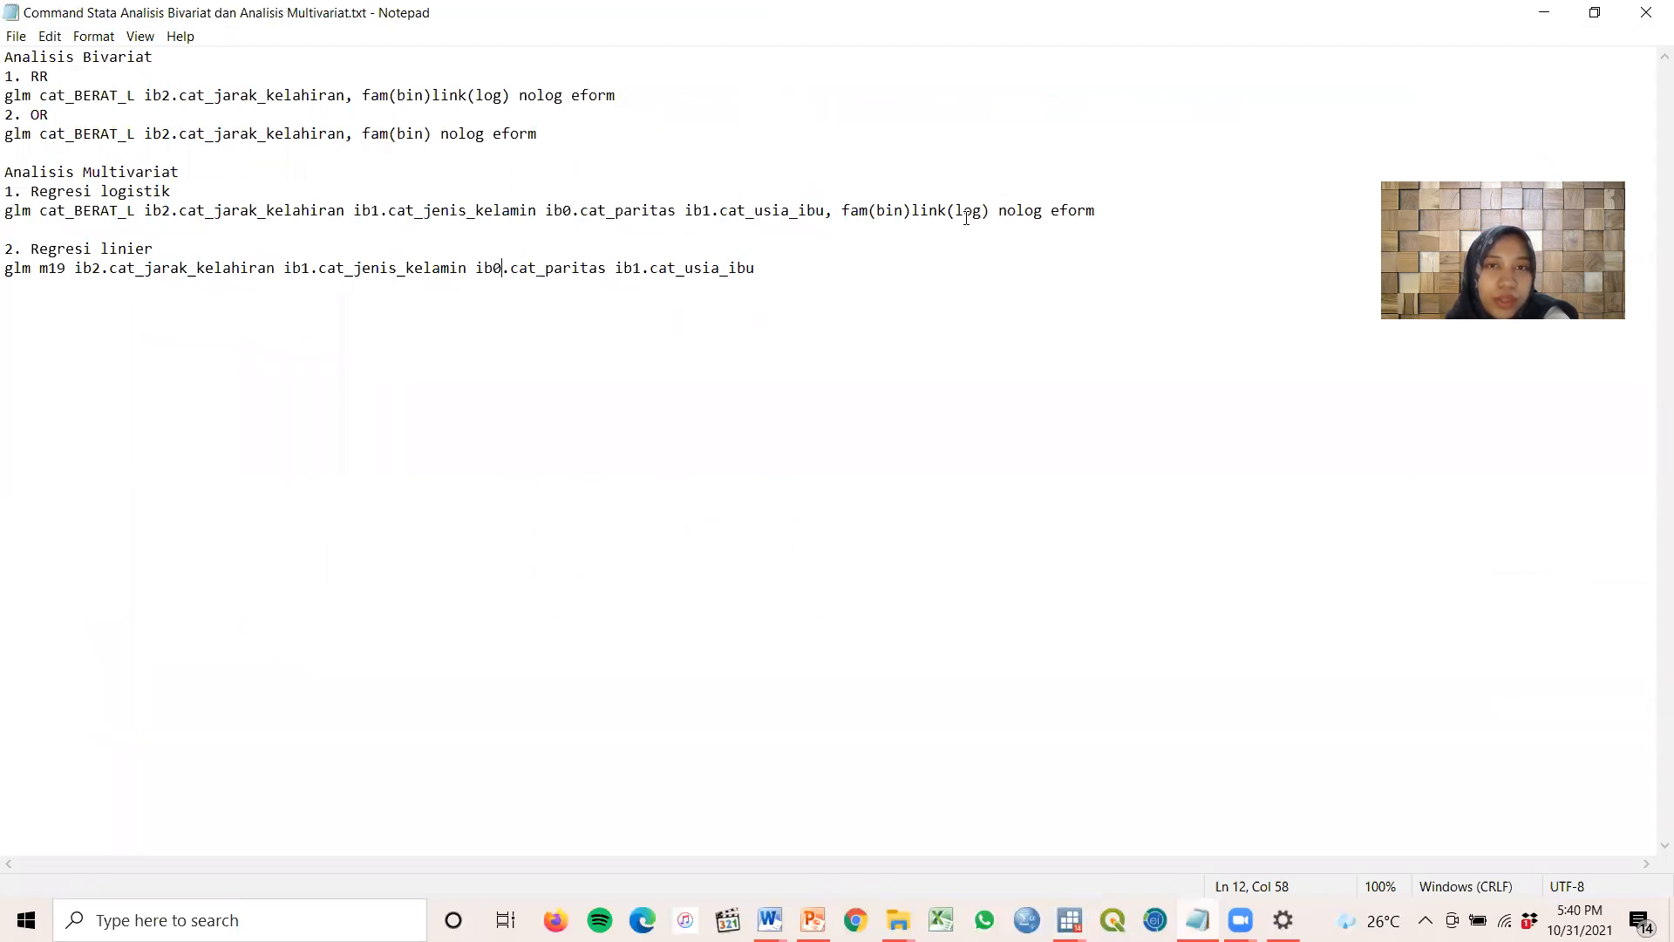
drag(853, 210, 1101, 229)
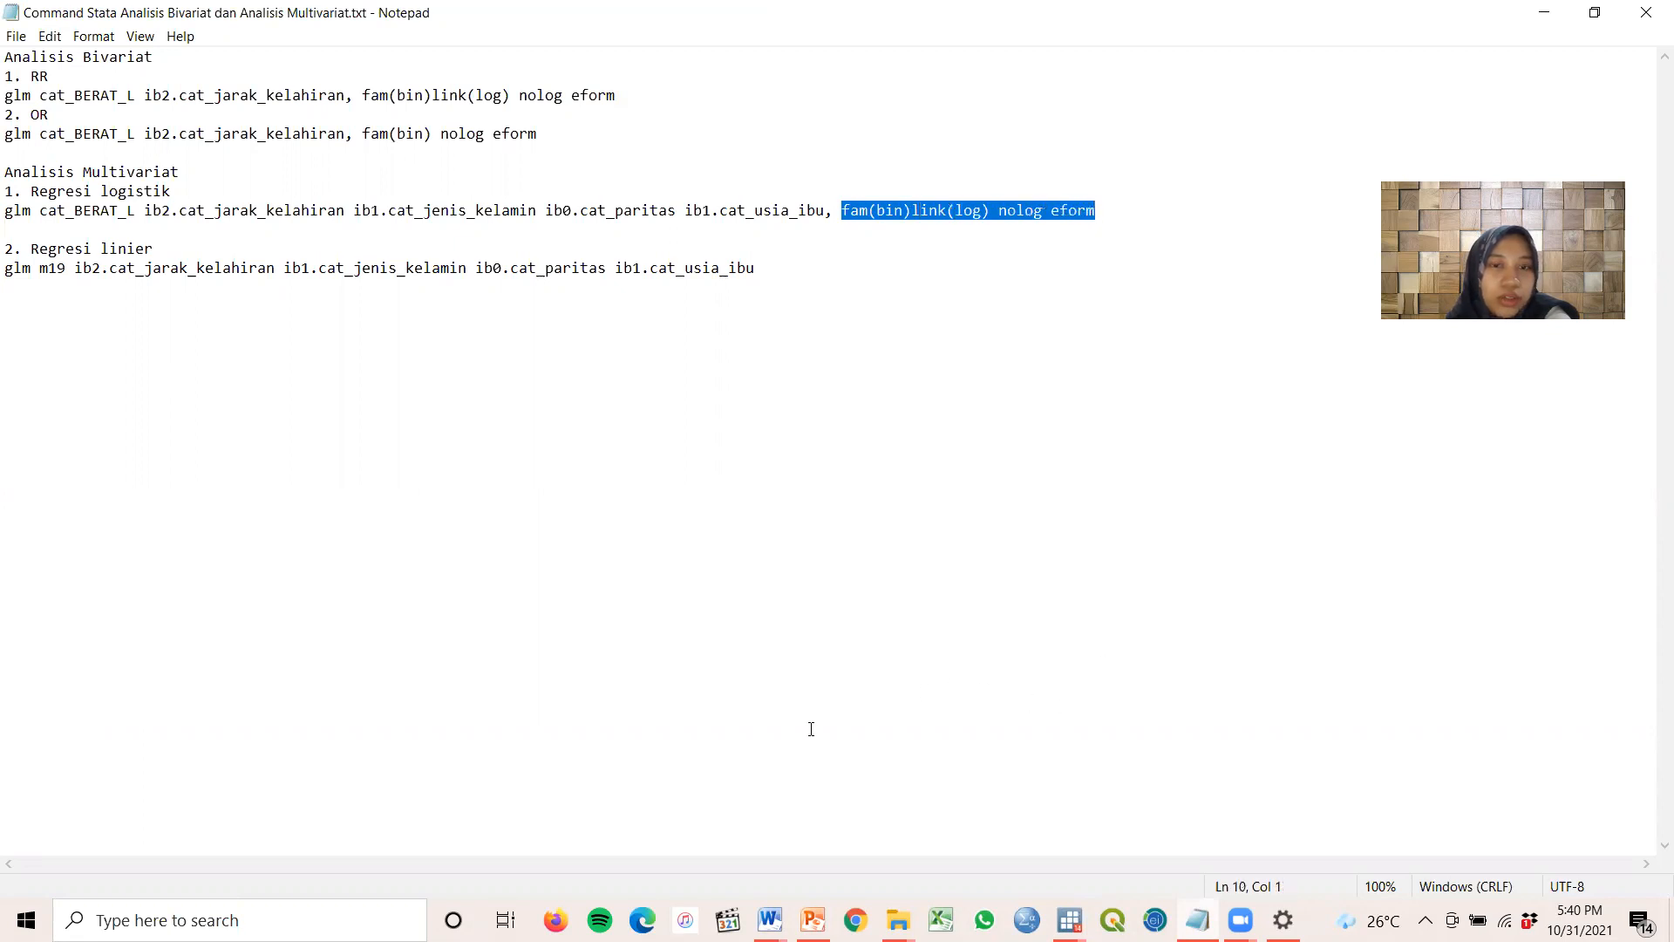
click(1067, 920)
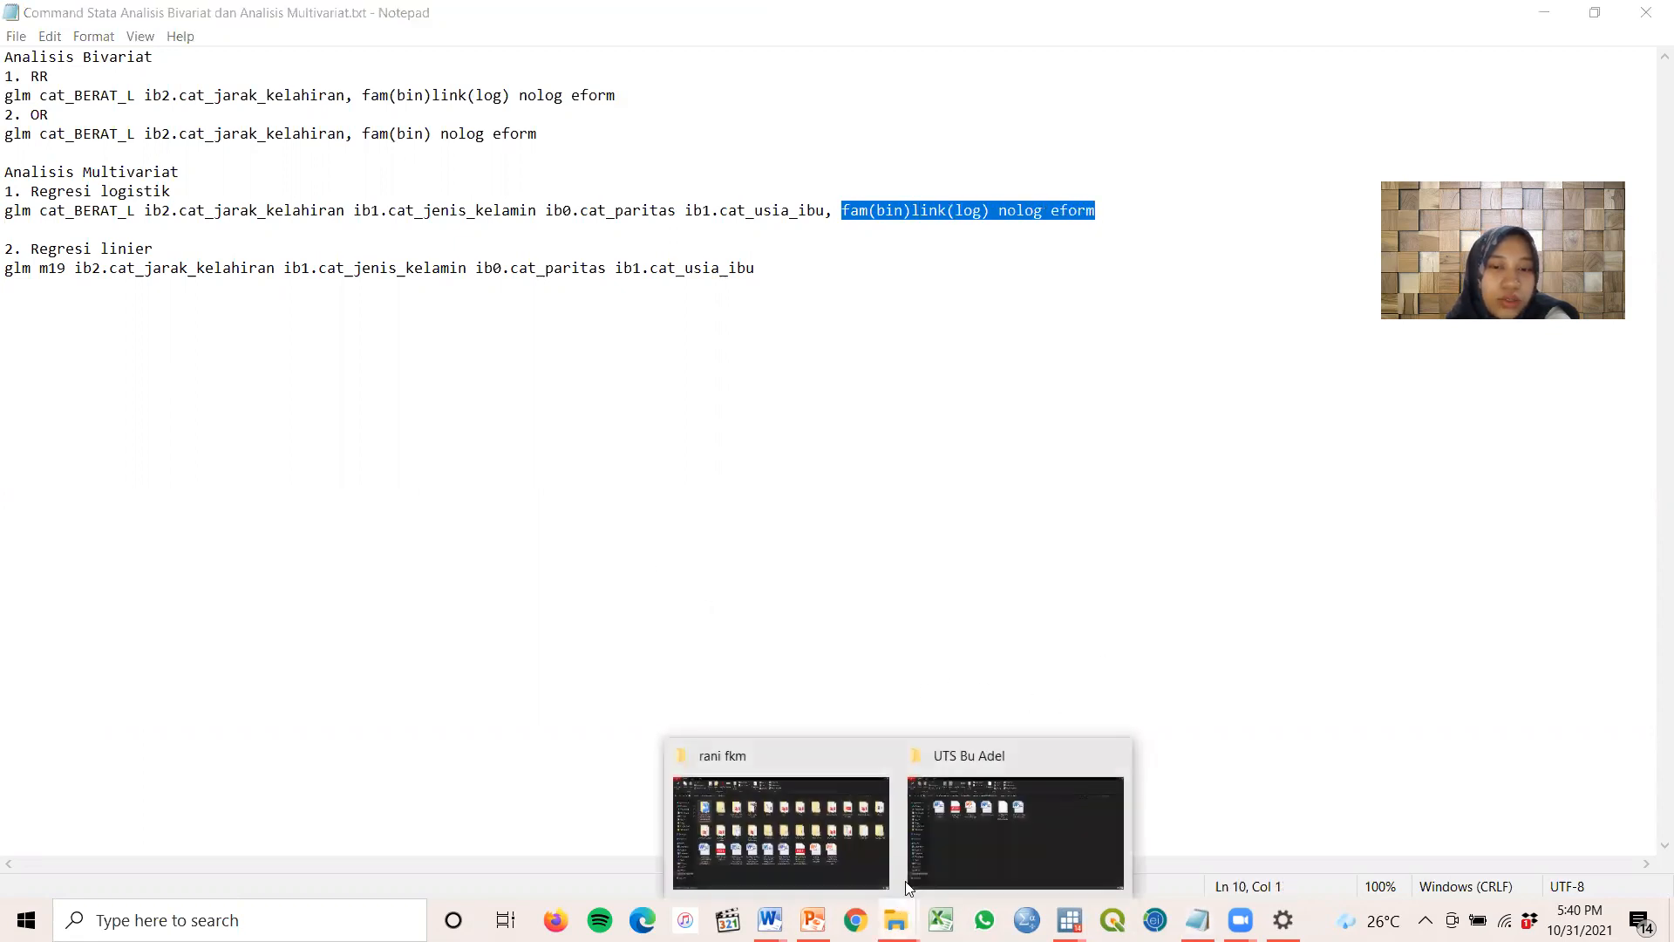
click(933, 831)
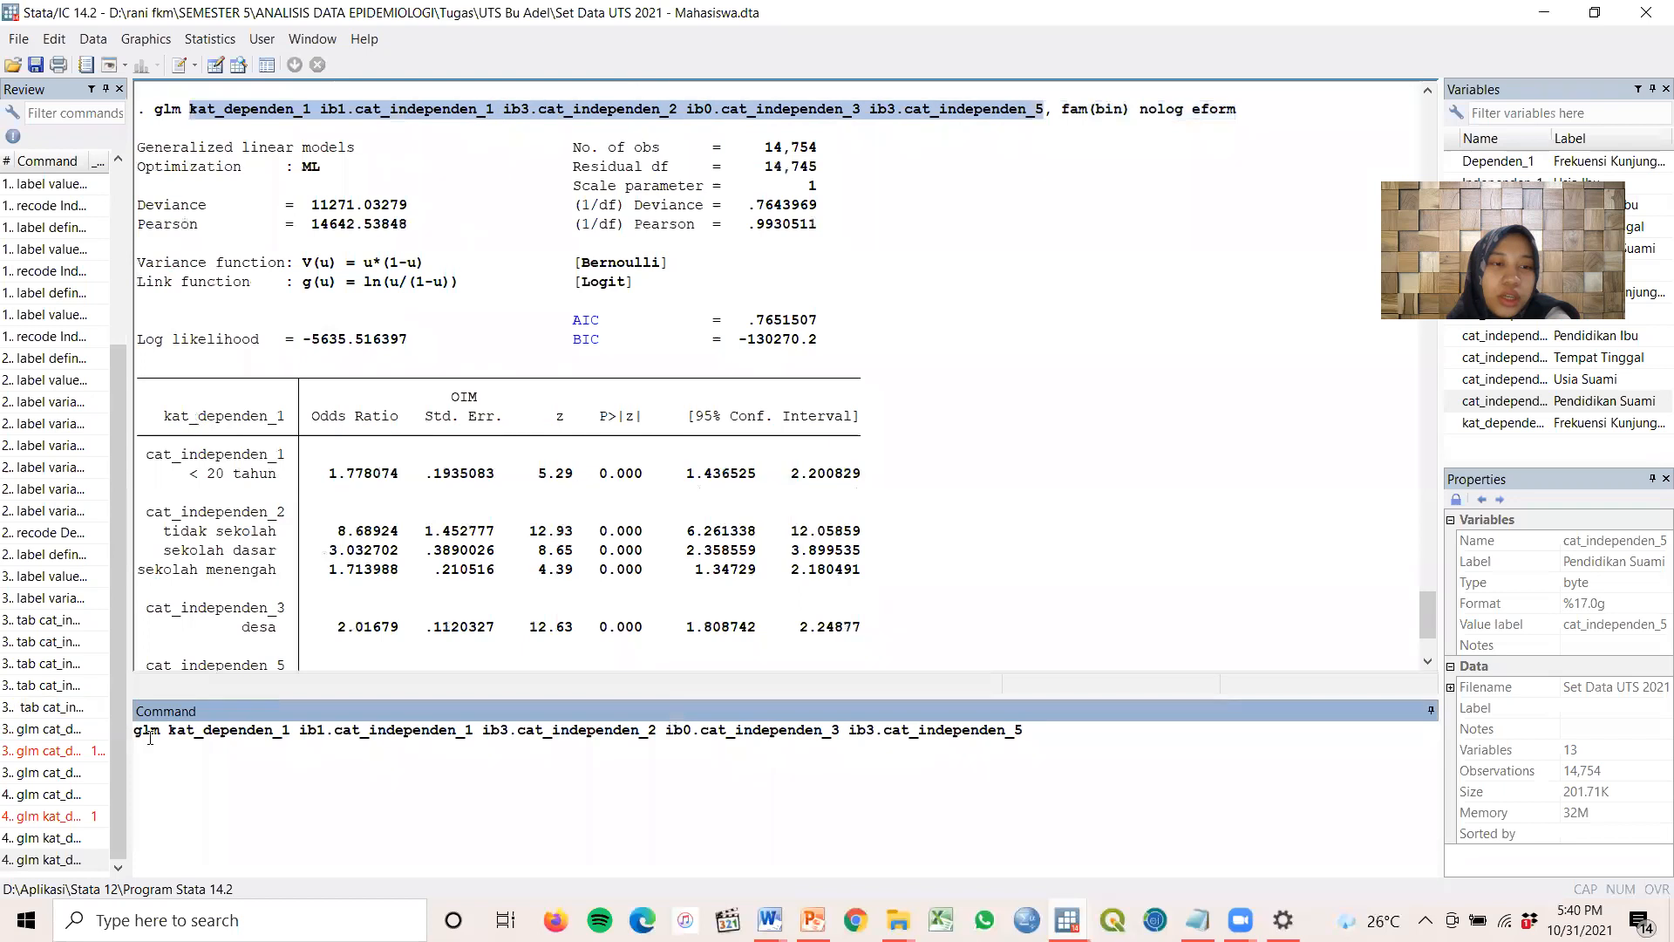
Replace kat_dependen_1 with the numeric variable Dependen_1 in the pending glm command
drag(168, 729, 290, 731)
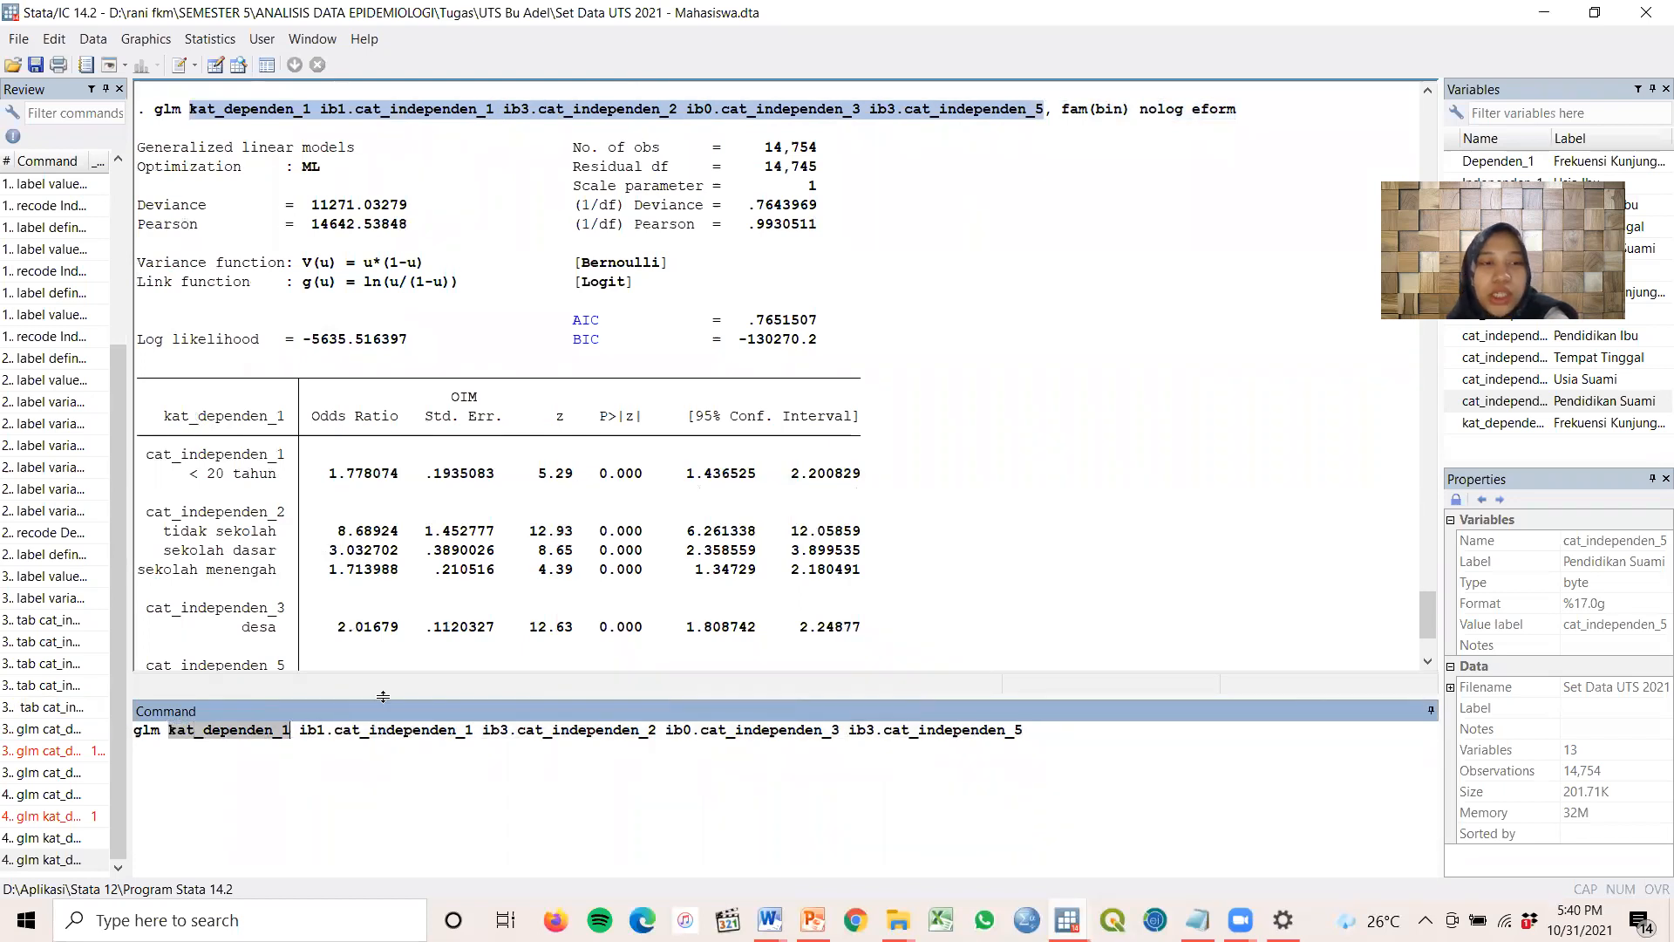
key(BackSpace)
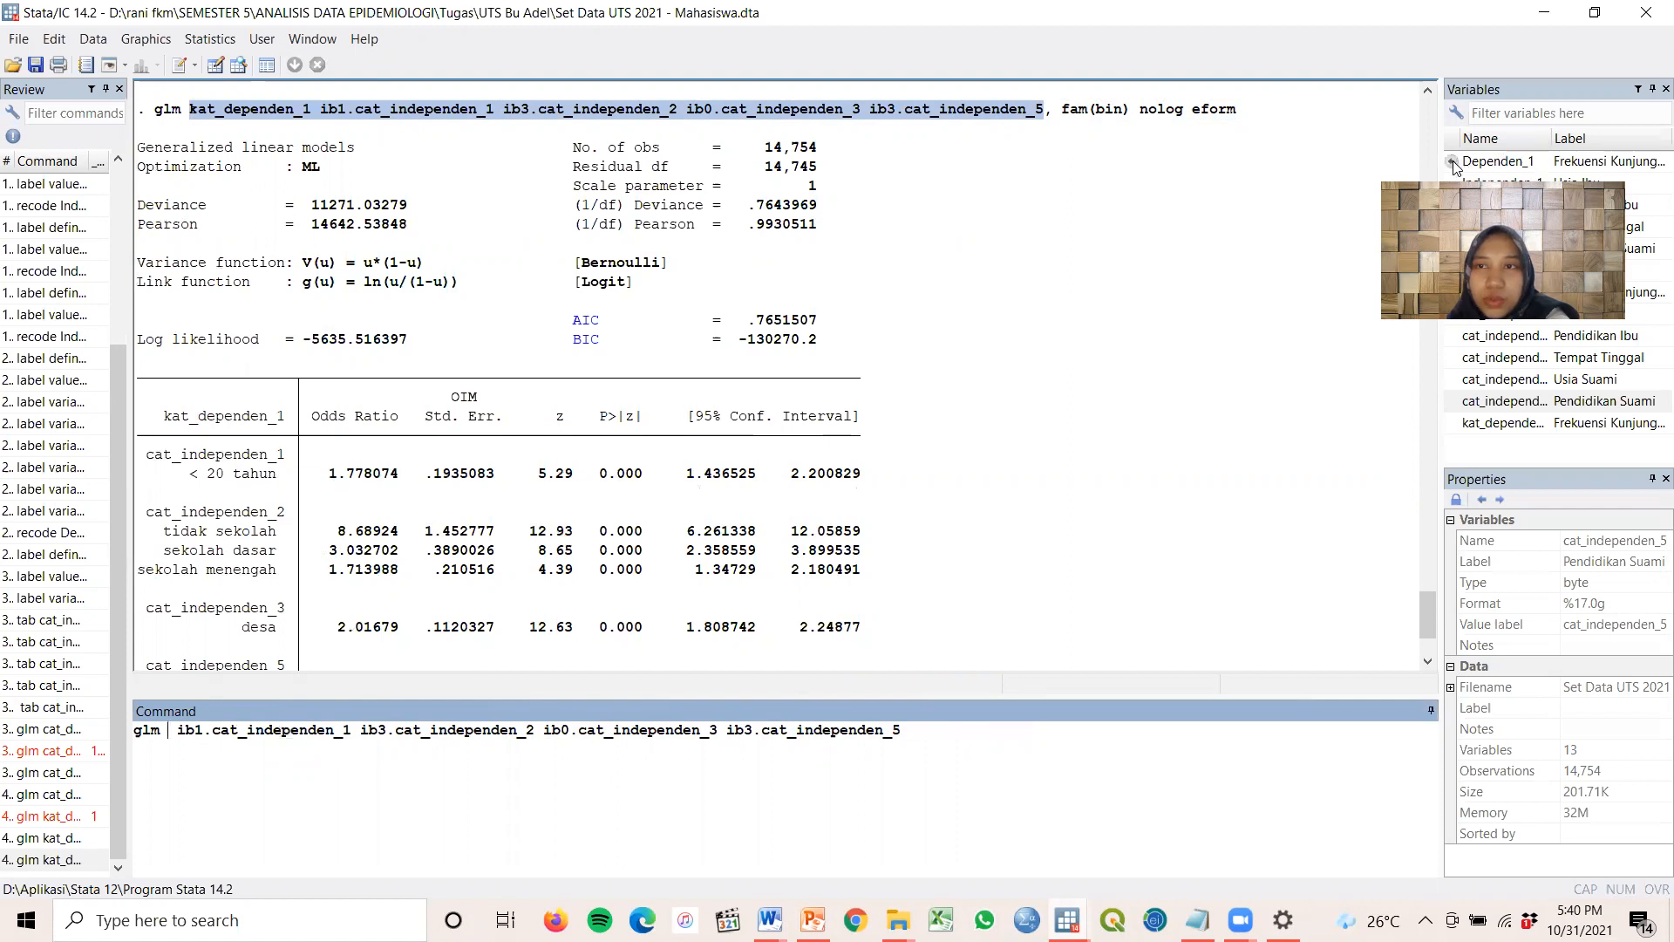
click(1452, 163)
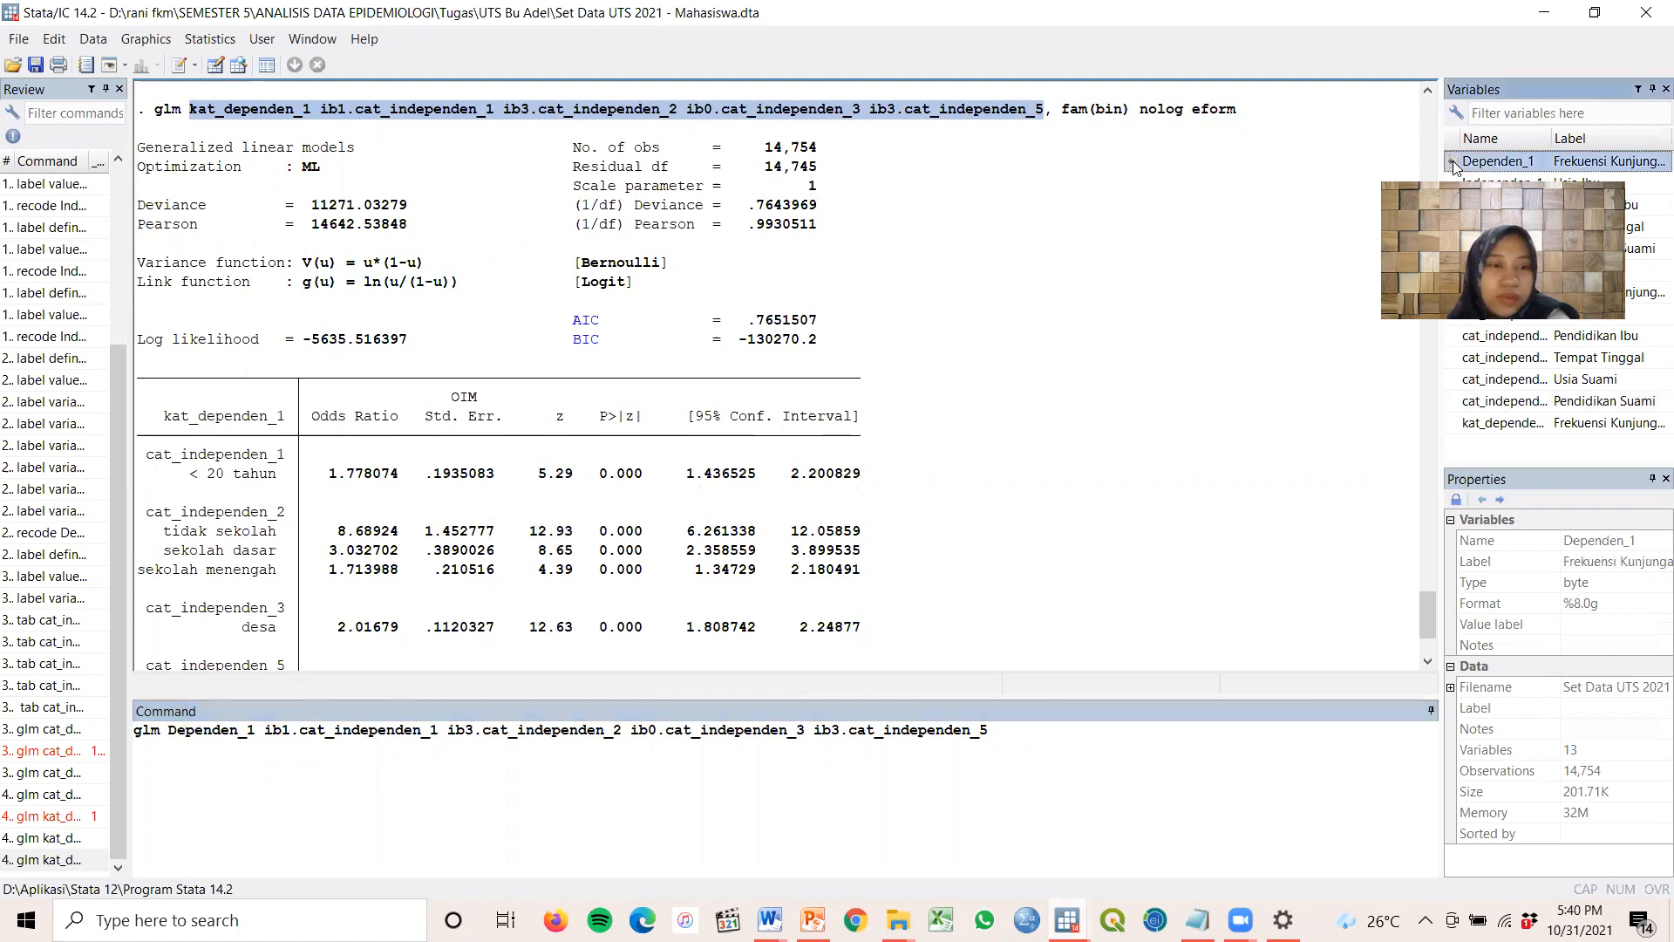
Inspect the Dependen_1 column in Stata's Data Editor to check its numeric values
mouse_move(1066, 920)
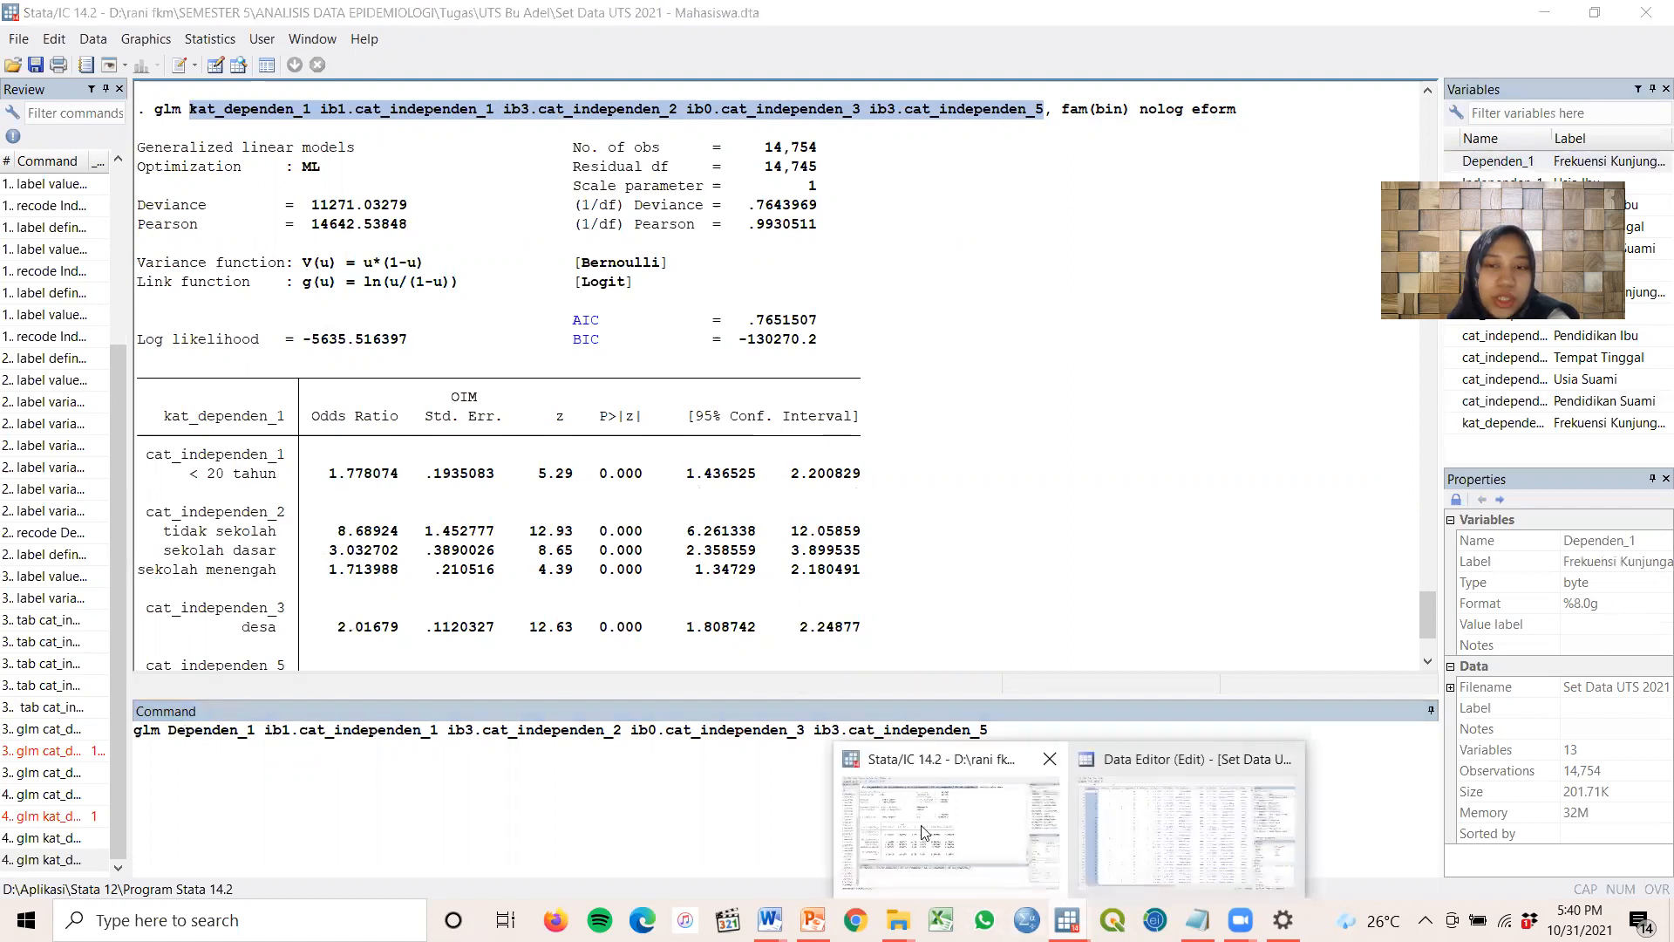
click(1164, 854)
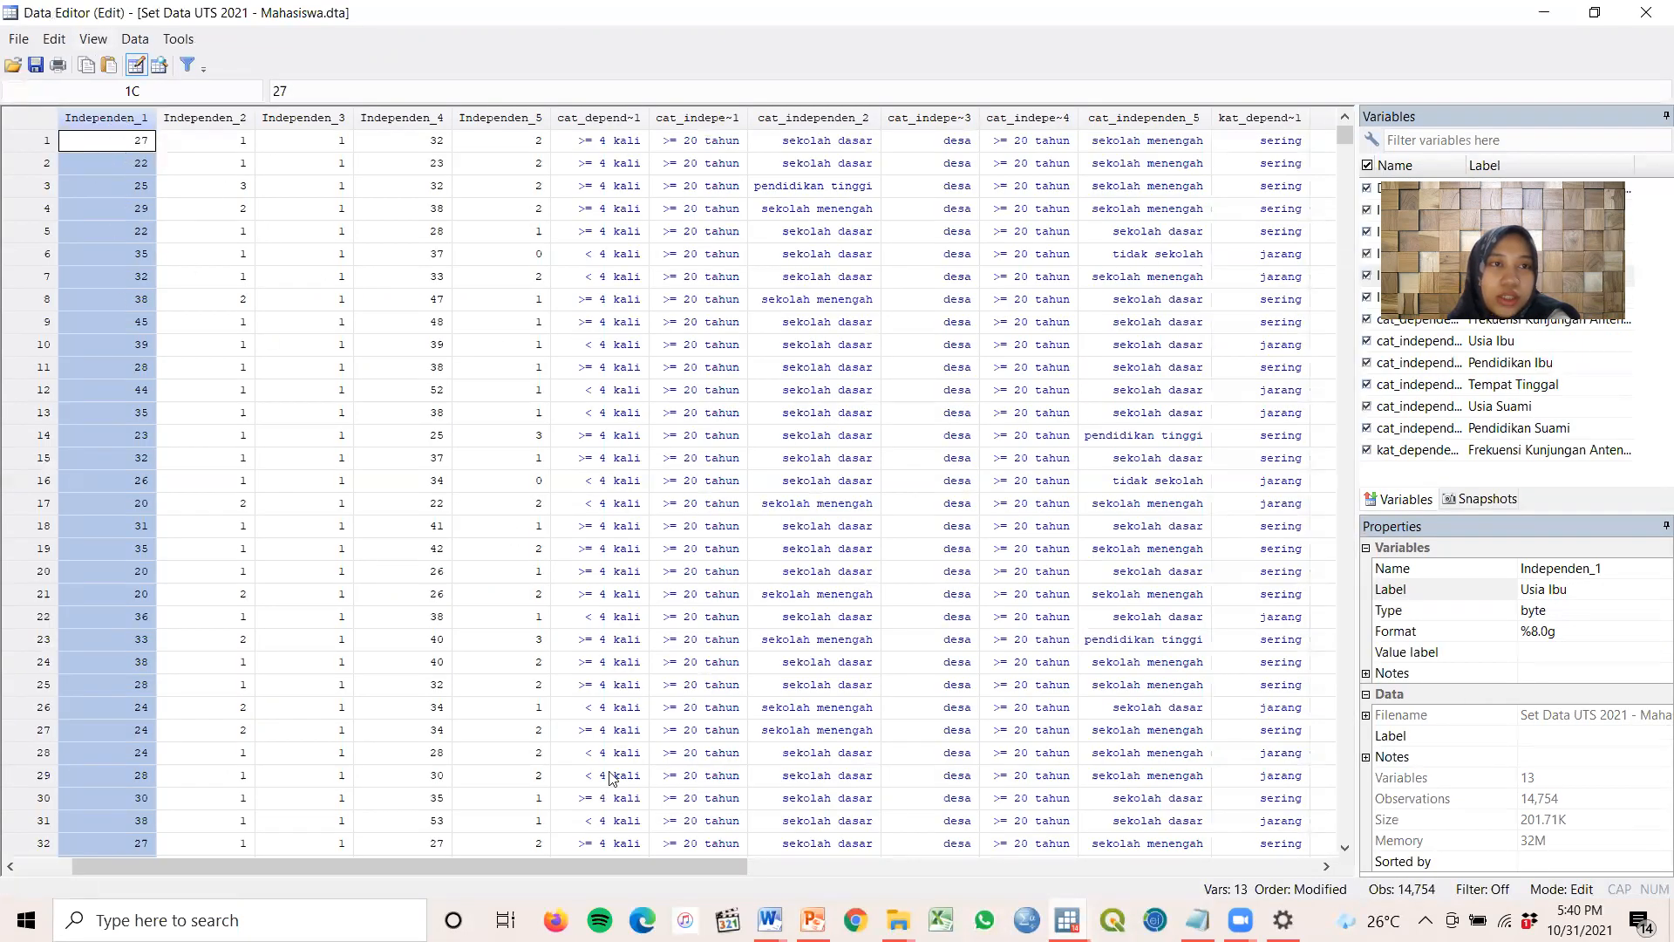
drag(591, 872, 539, 872)
click(98, 116)
click(1067, 920)
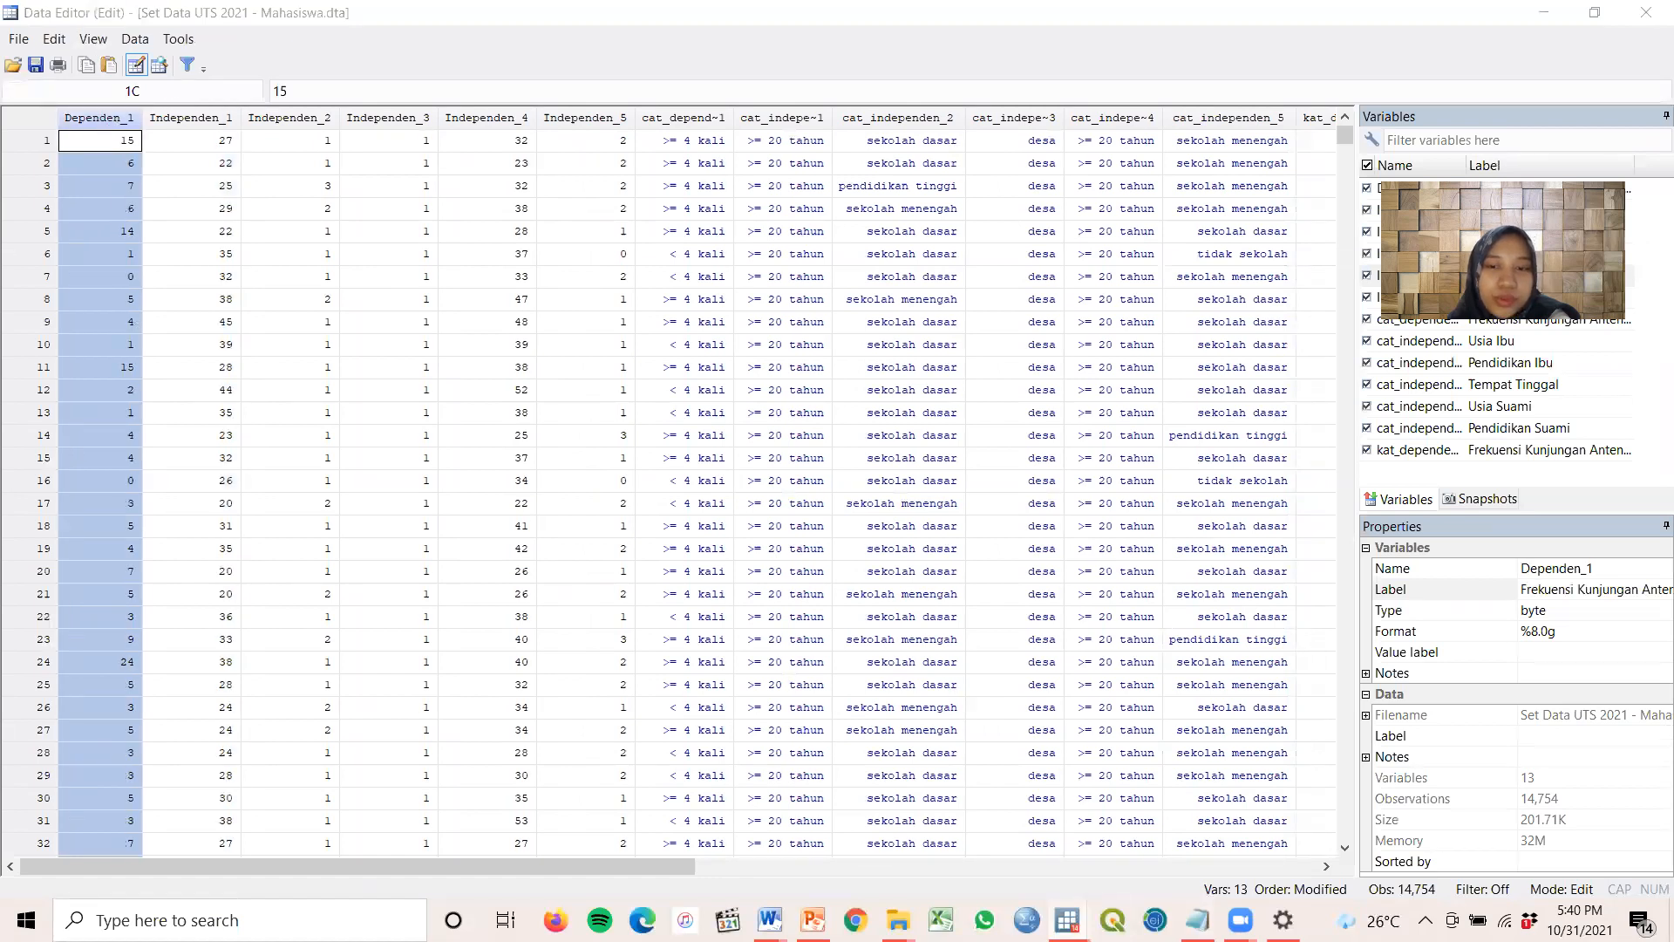
Run the pending linear glm command for Dependen_1 in Stata and display its complete output
click(959, 831)
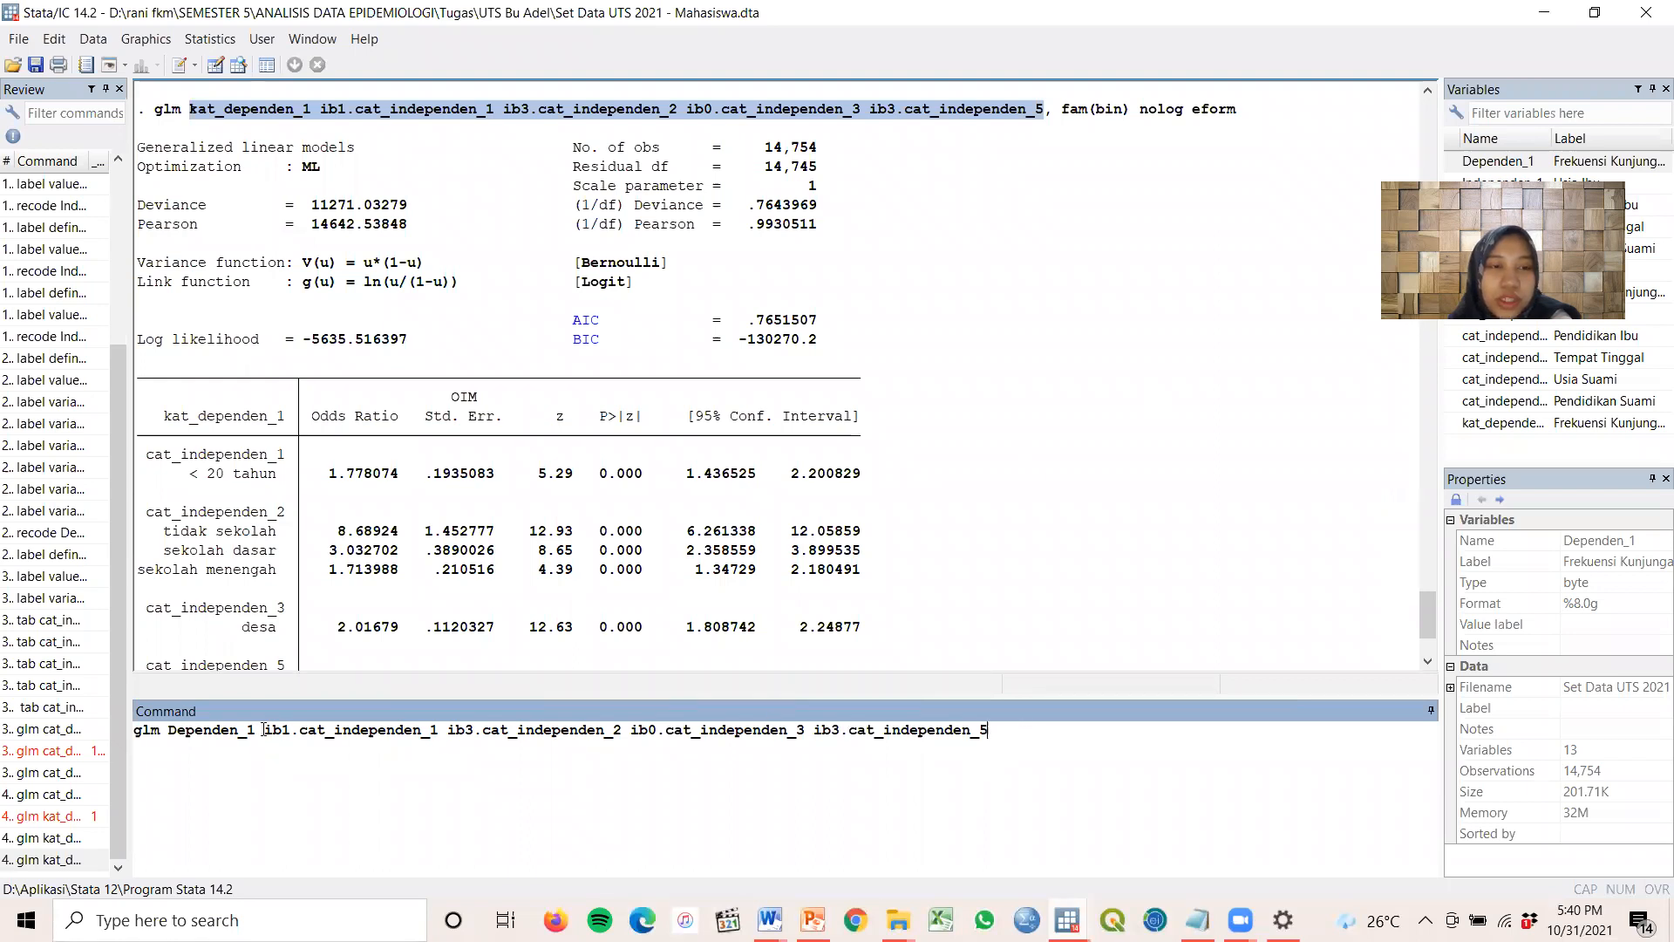
drag(263, 729, 624, 729)
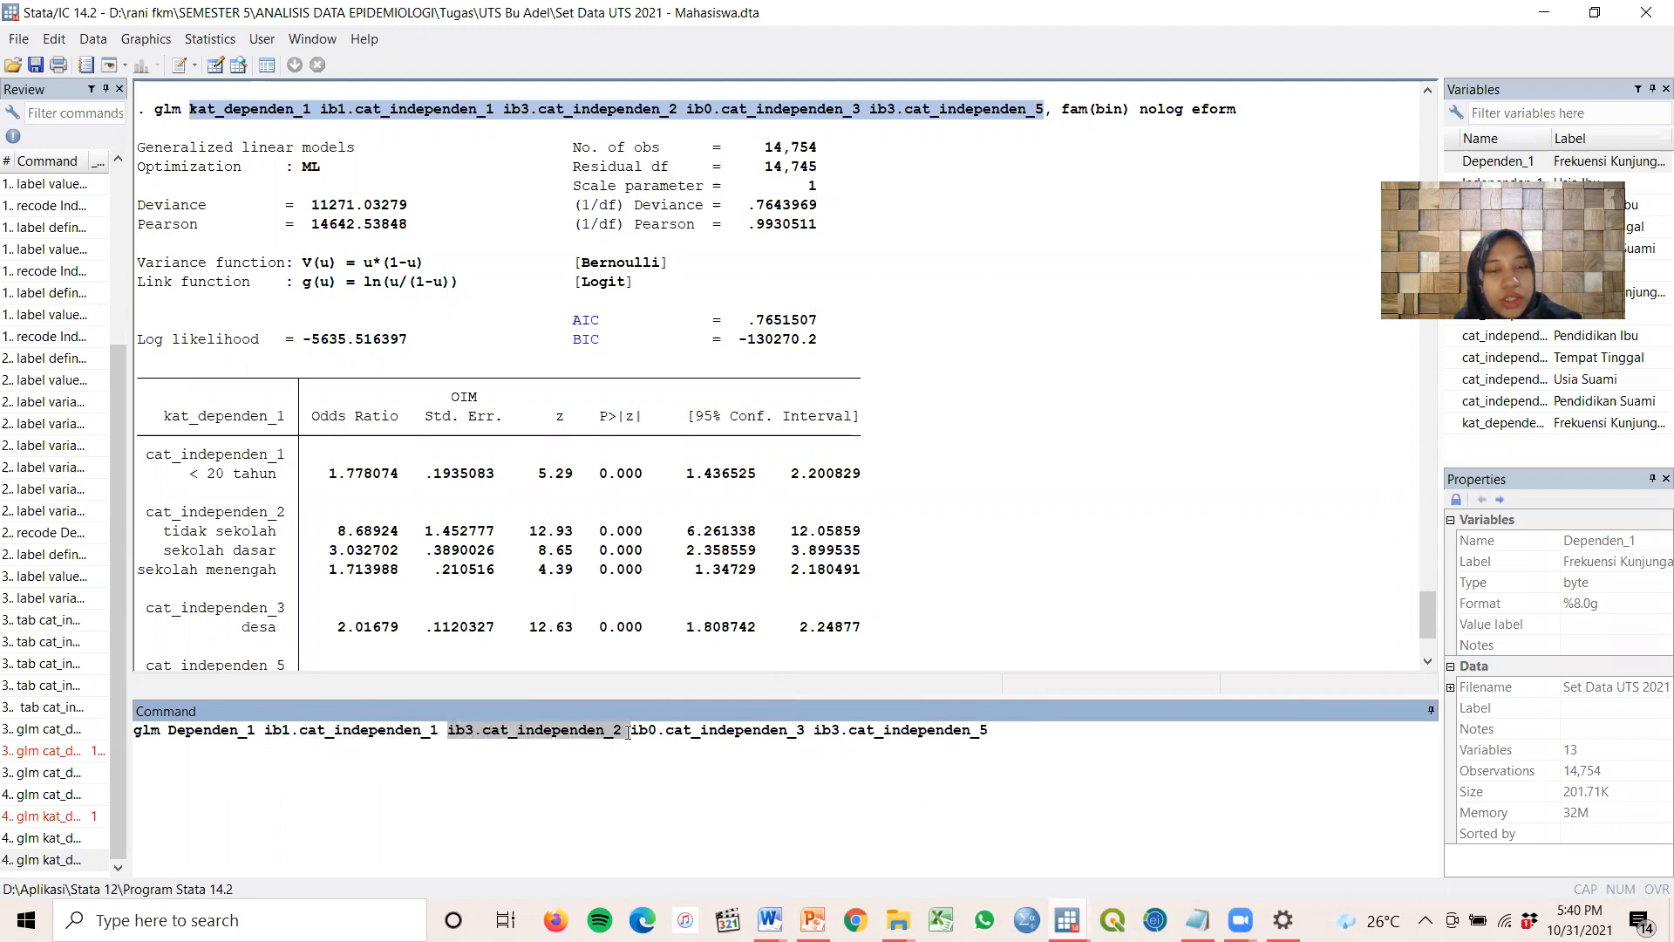
click(990, 738)
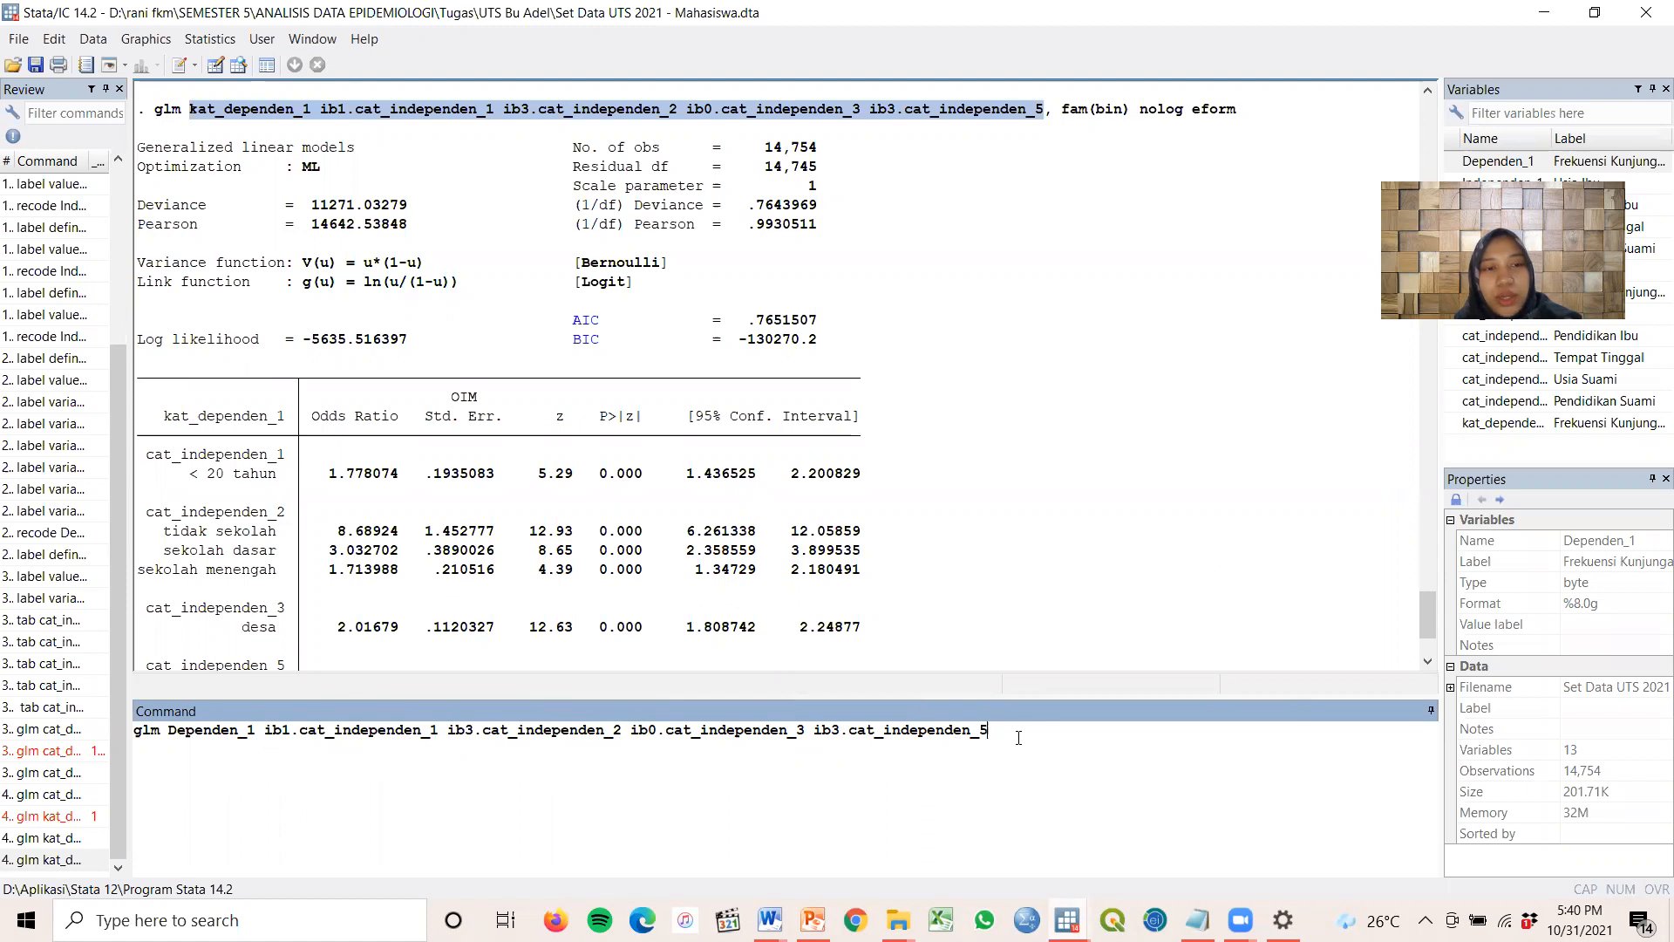
key(Return)
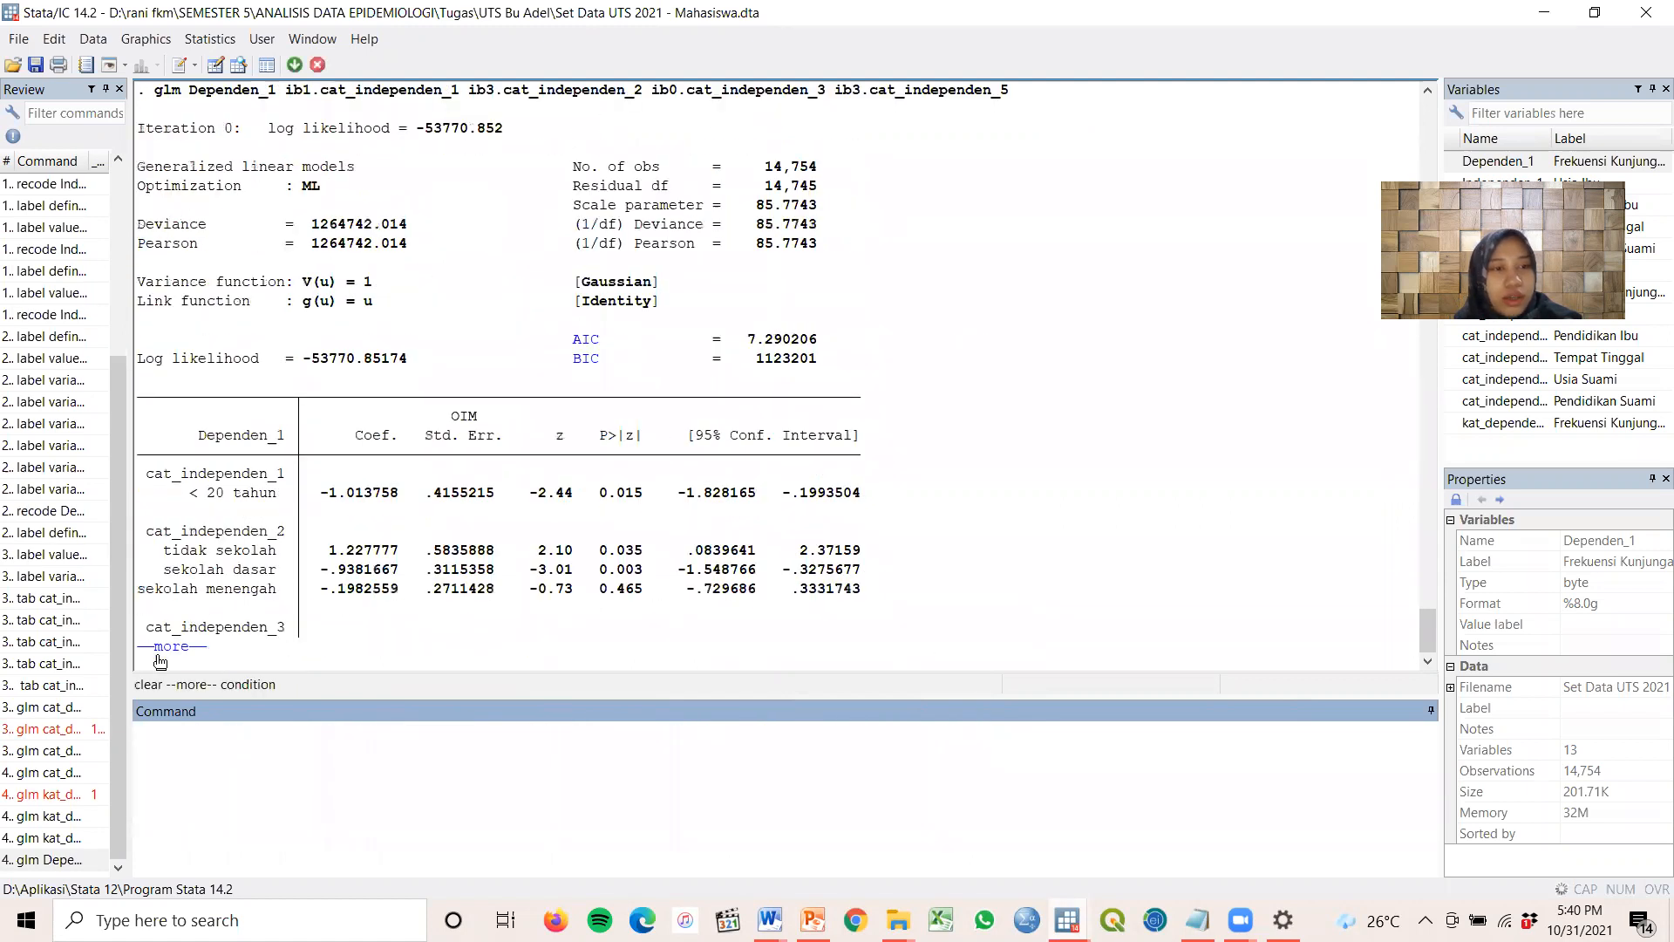
click(175, 650)
Try pasting the linear regression coefficient table as text below REGRESI LINIER in Record UTS.docx, and undo the paste
drag(145, 199, 922, 634)
right_click(828, 534)
click(892, 544)
mouse_move(769, 920)
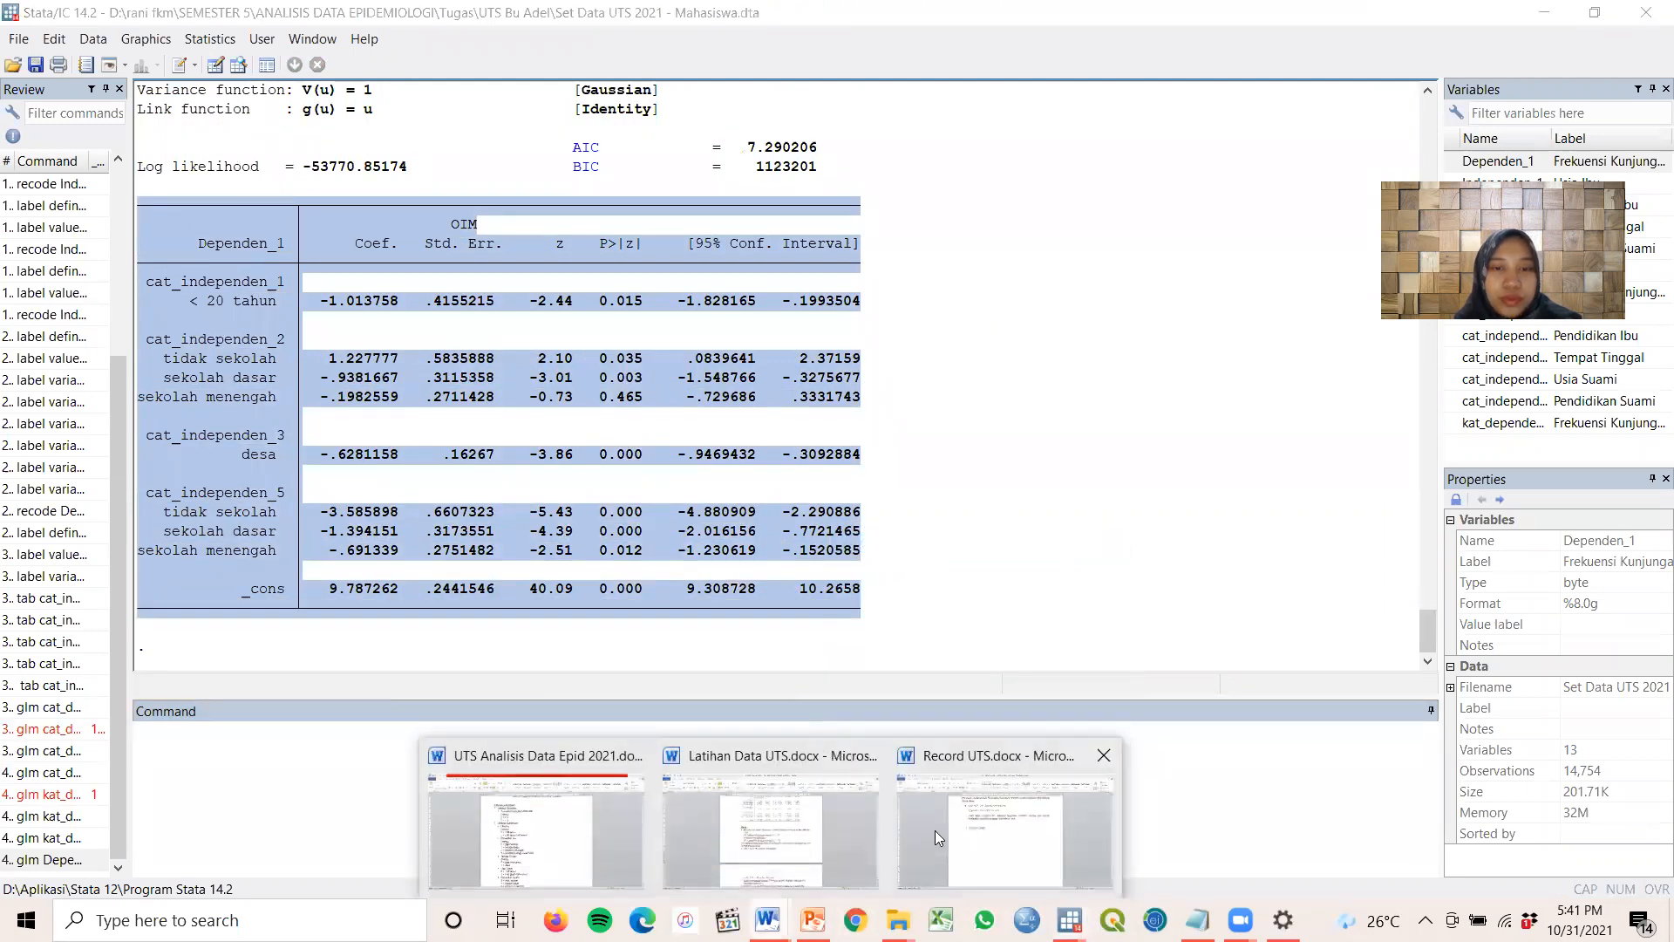
click(923, 824)
click(650, 443)
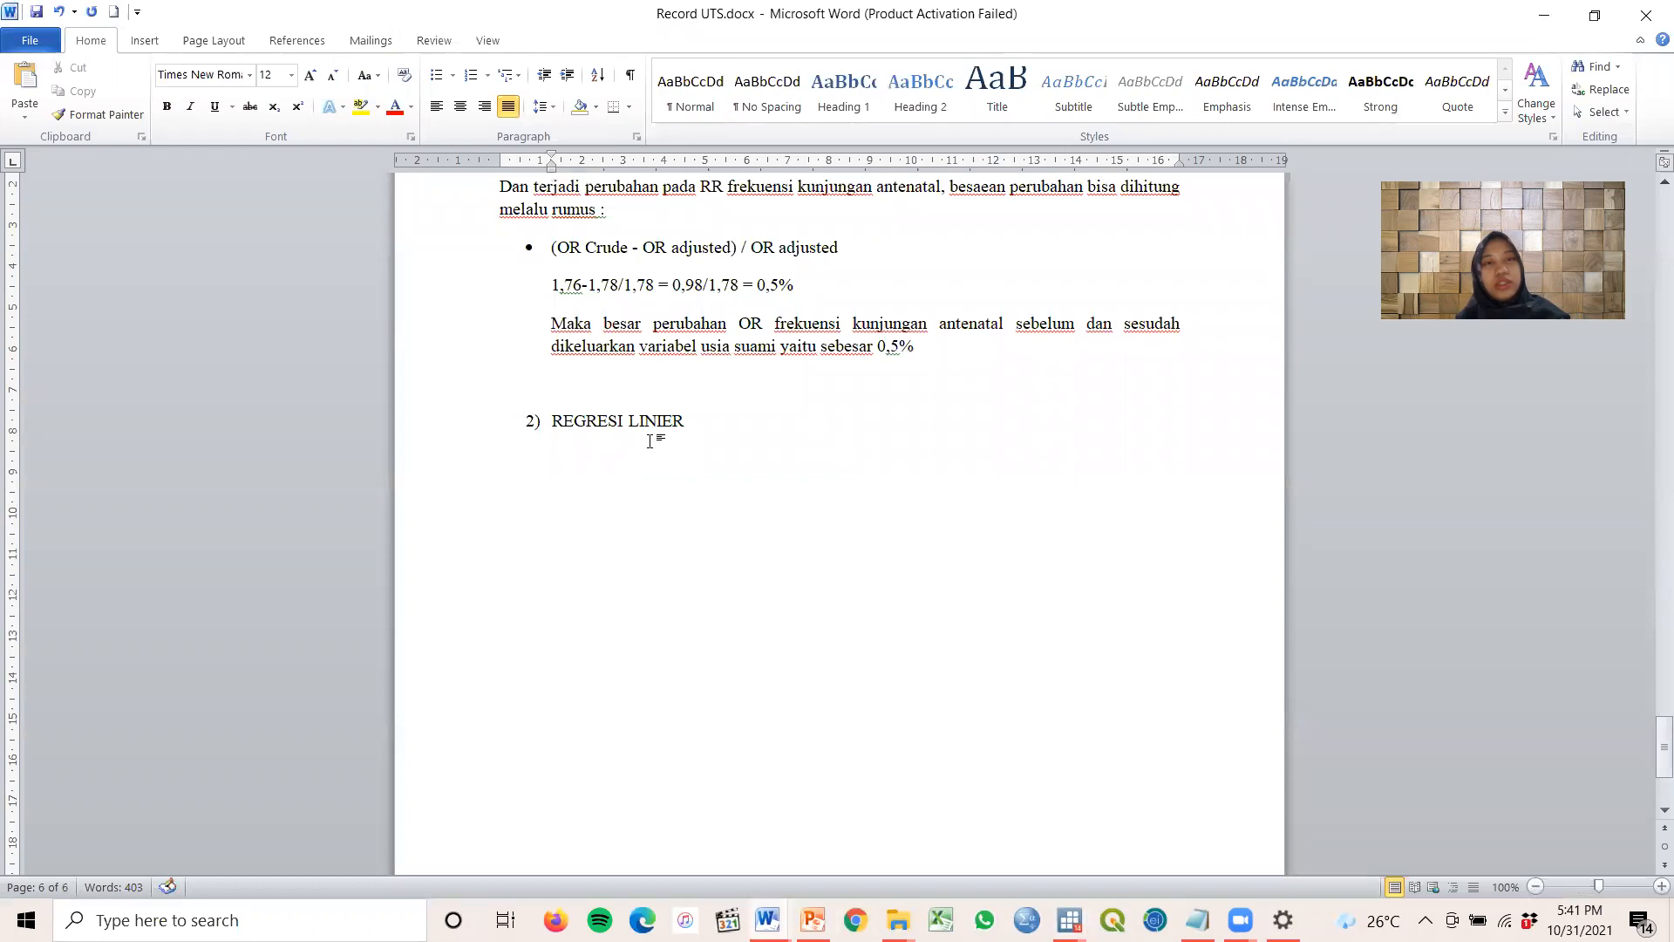
key(ctrl+v)
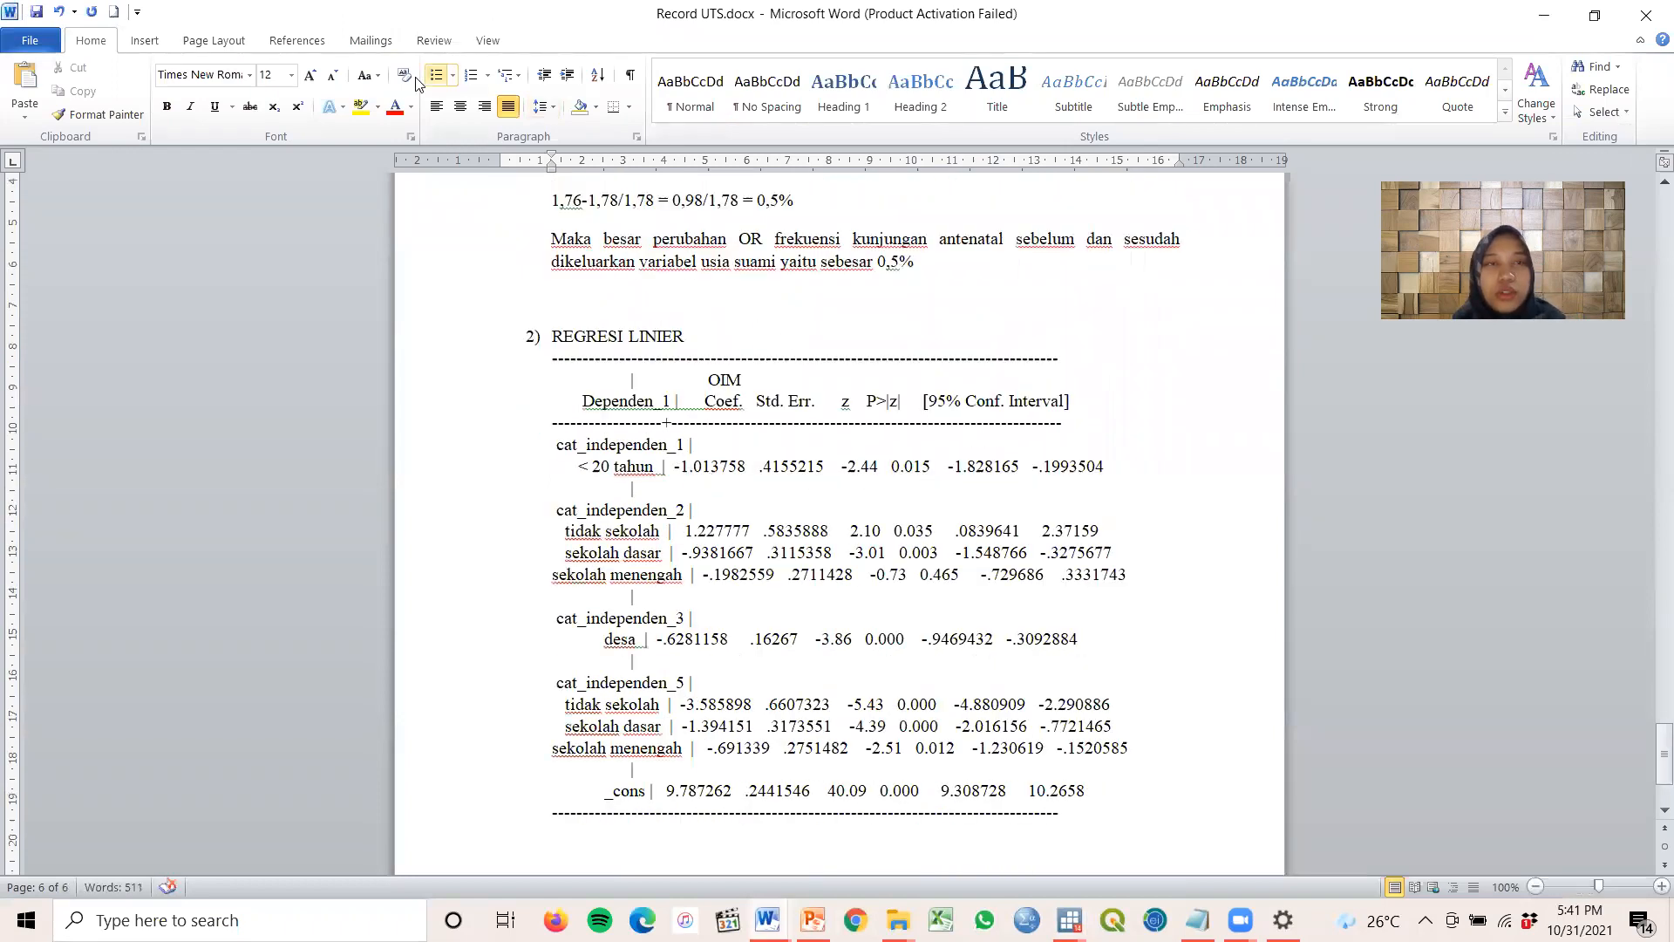
click(63, 11)
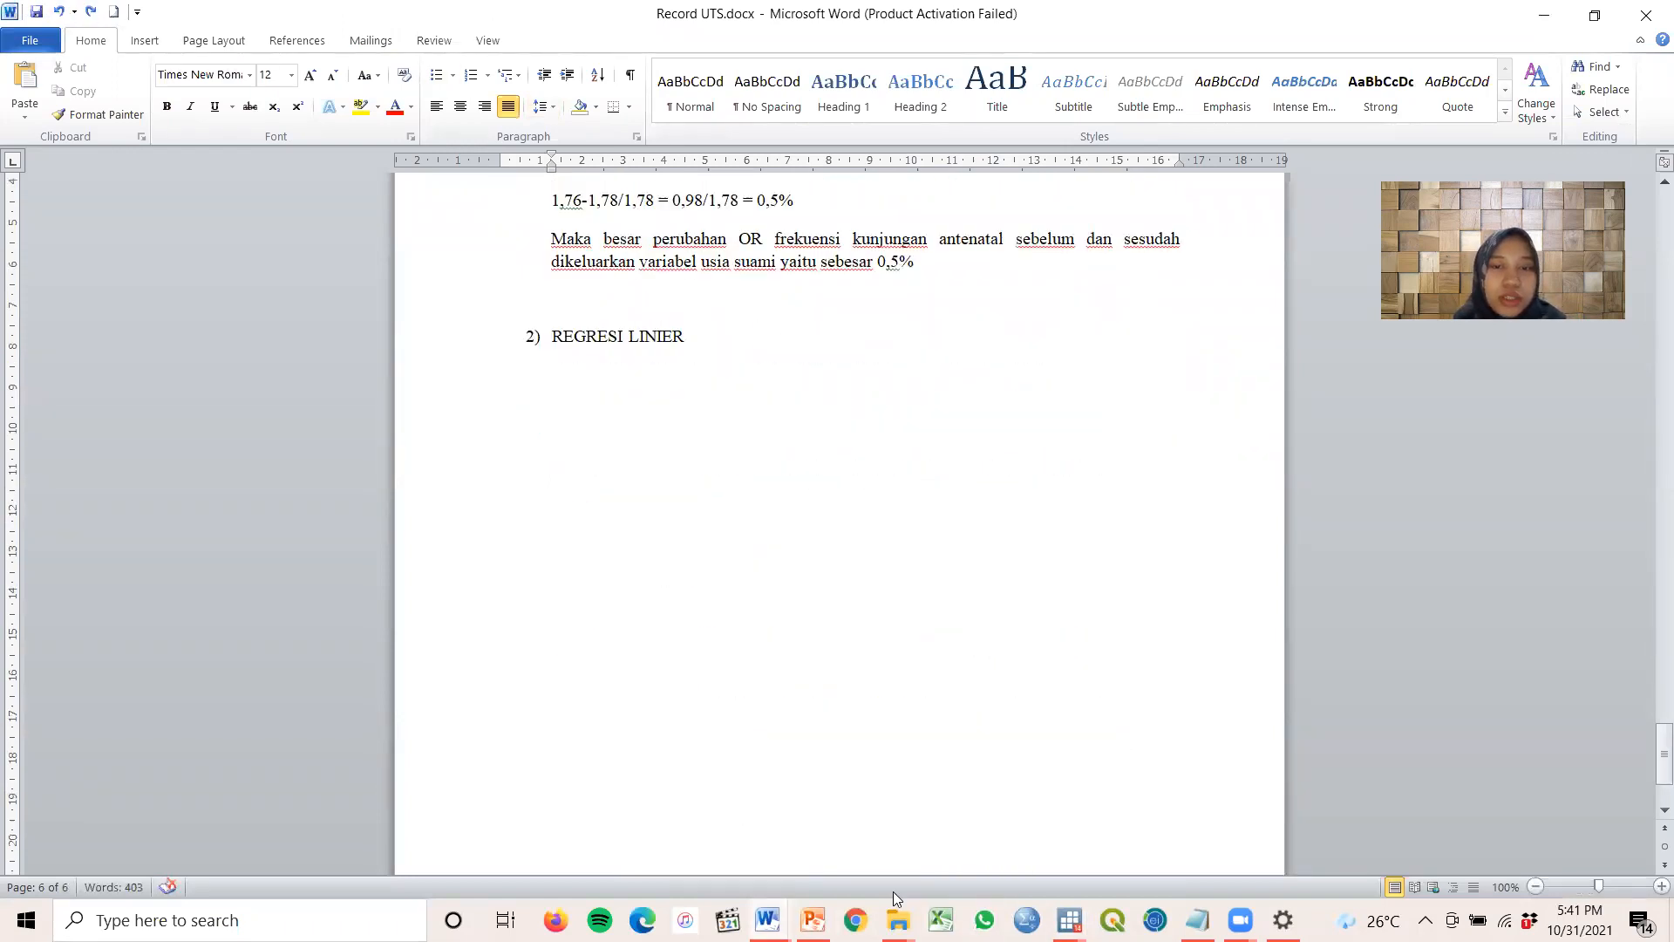
Copy the selected coefficient table from Stata as a picture and paste it below REGRESI LINIER in Record UTS.docx
click(1068, 920)
click(854, 804)
right_click(654, 541)
click(715, 619)
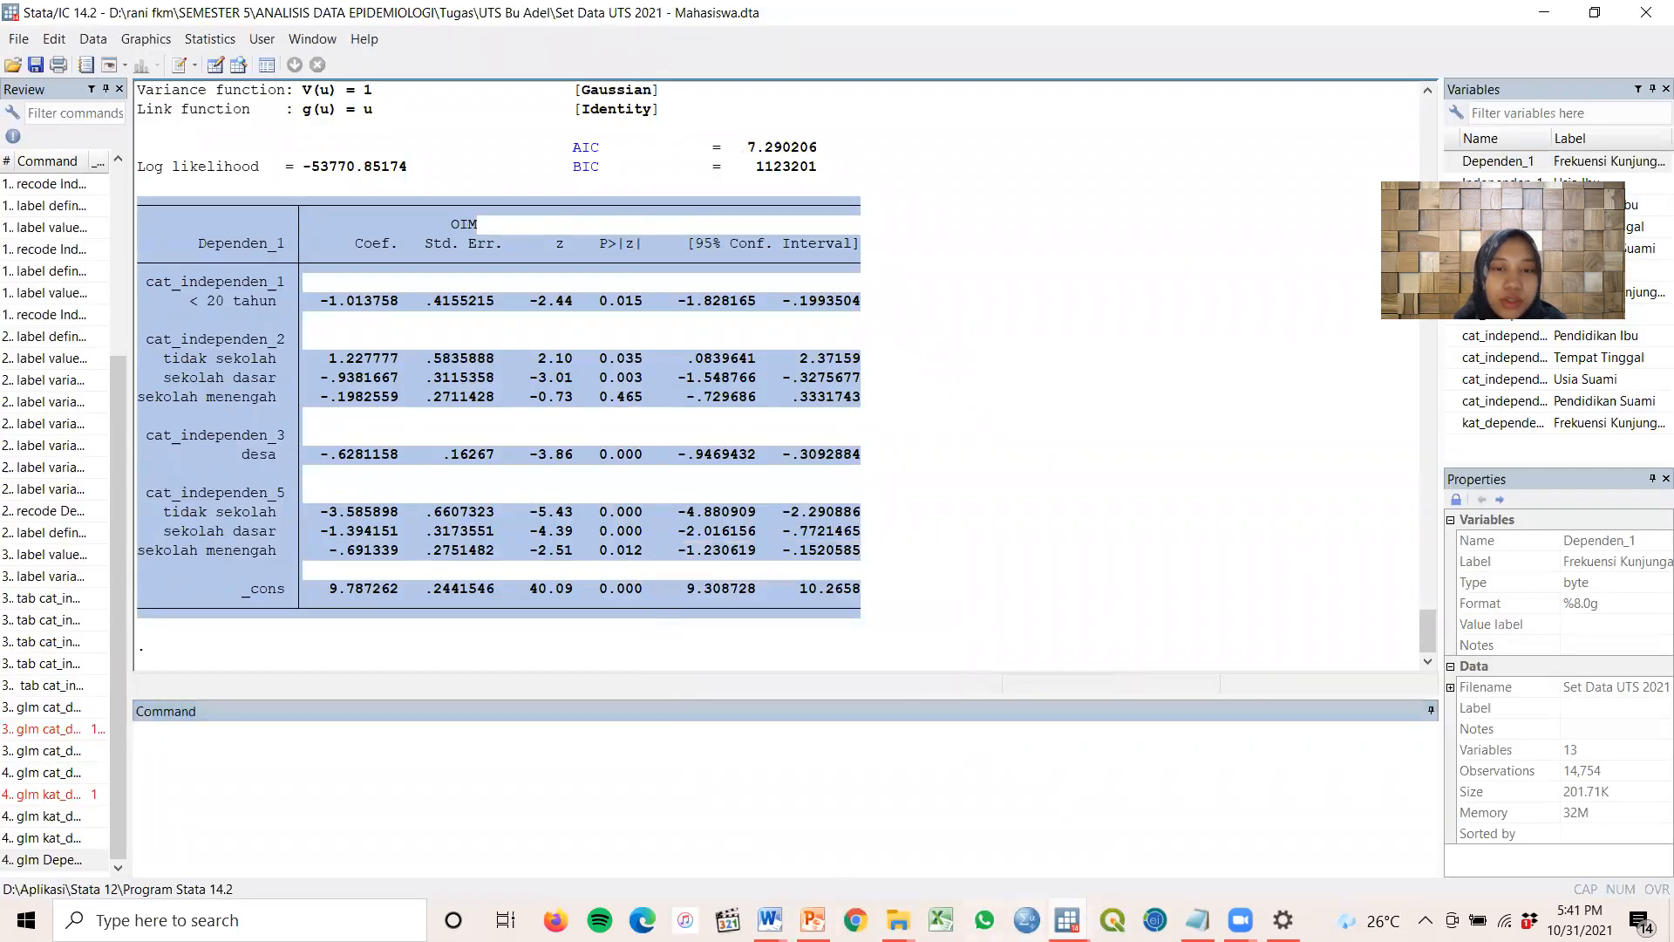
click(1003, 829)
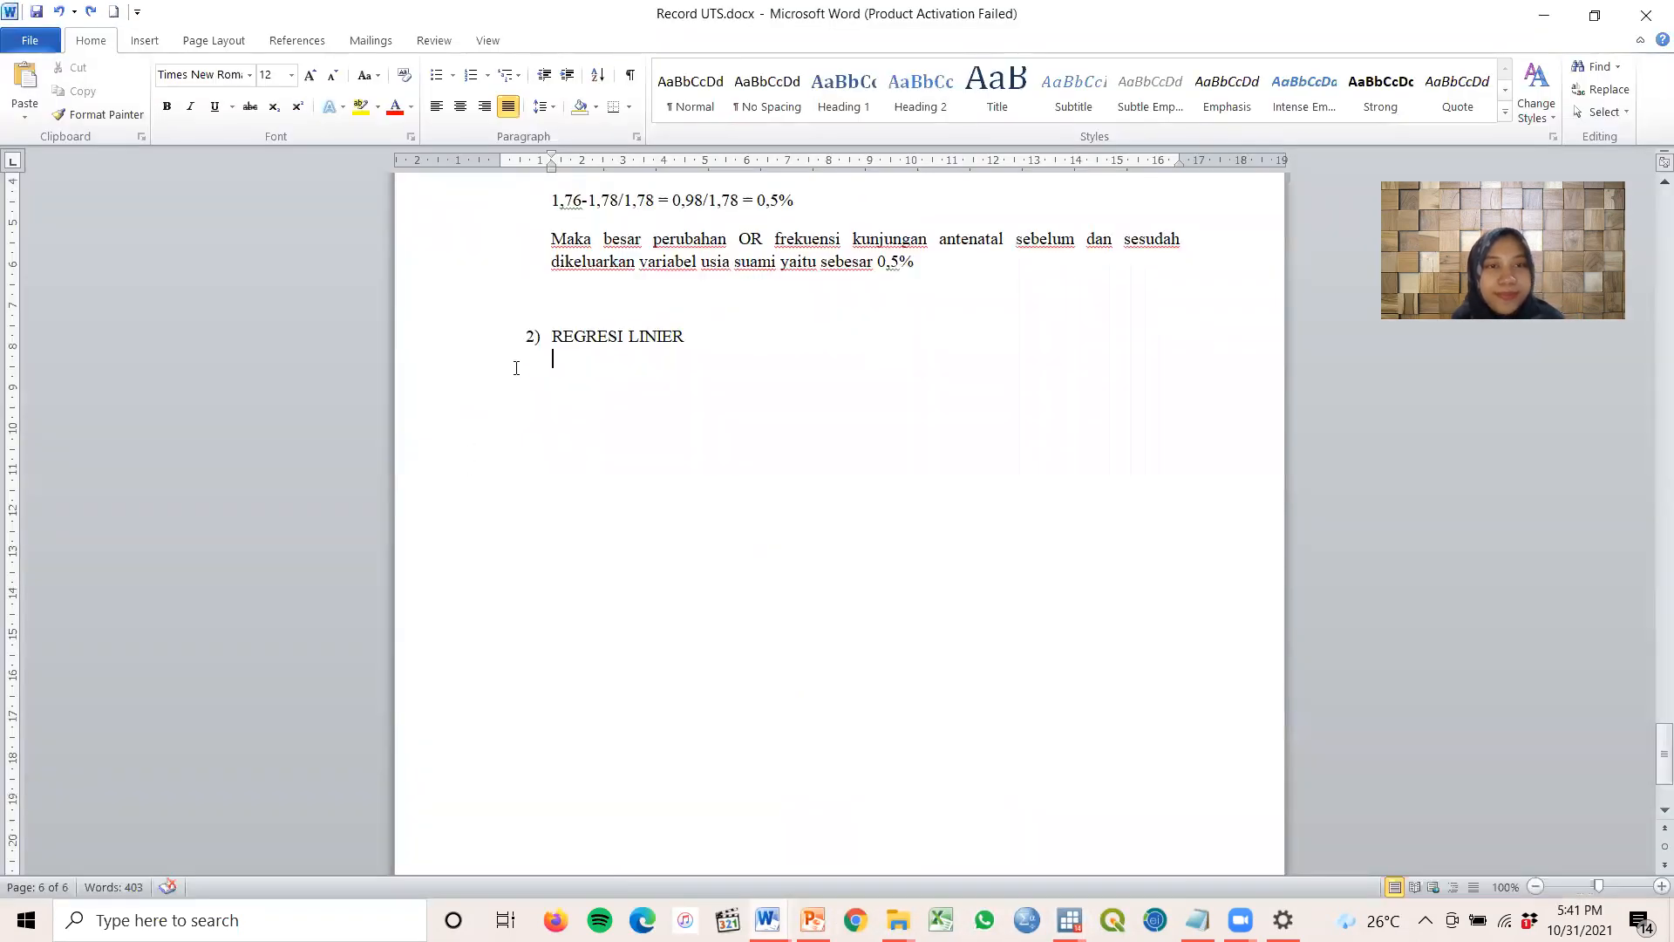
right_click(555, 358)
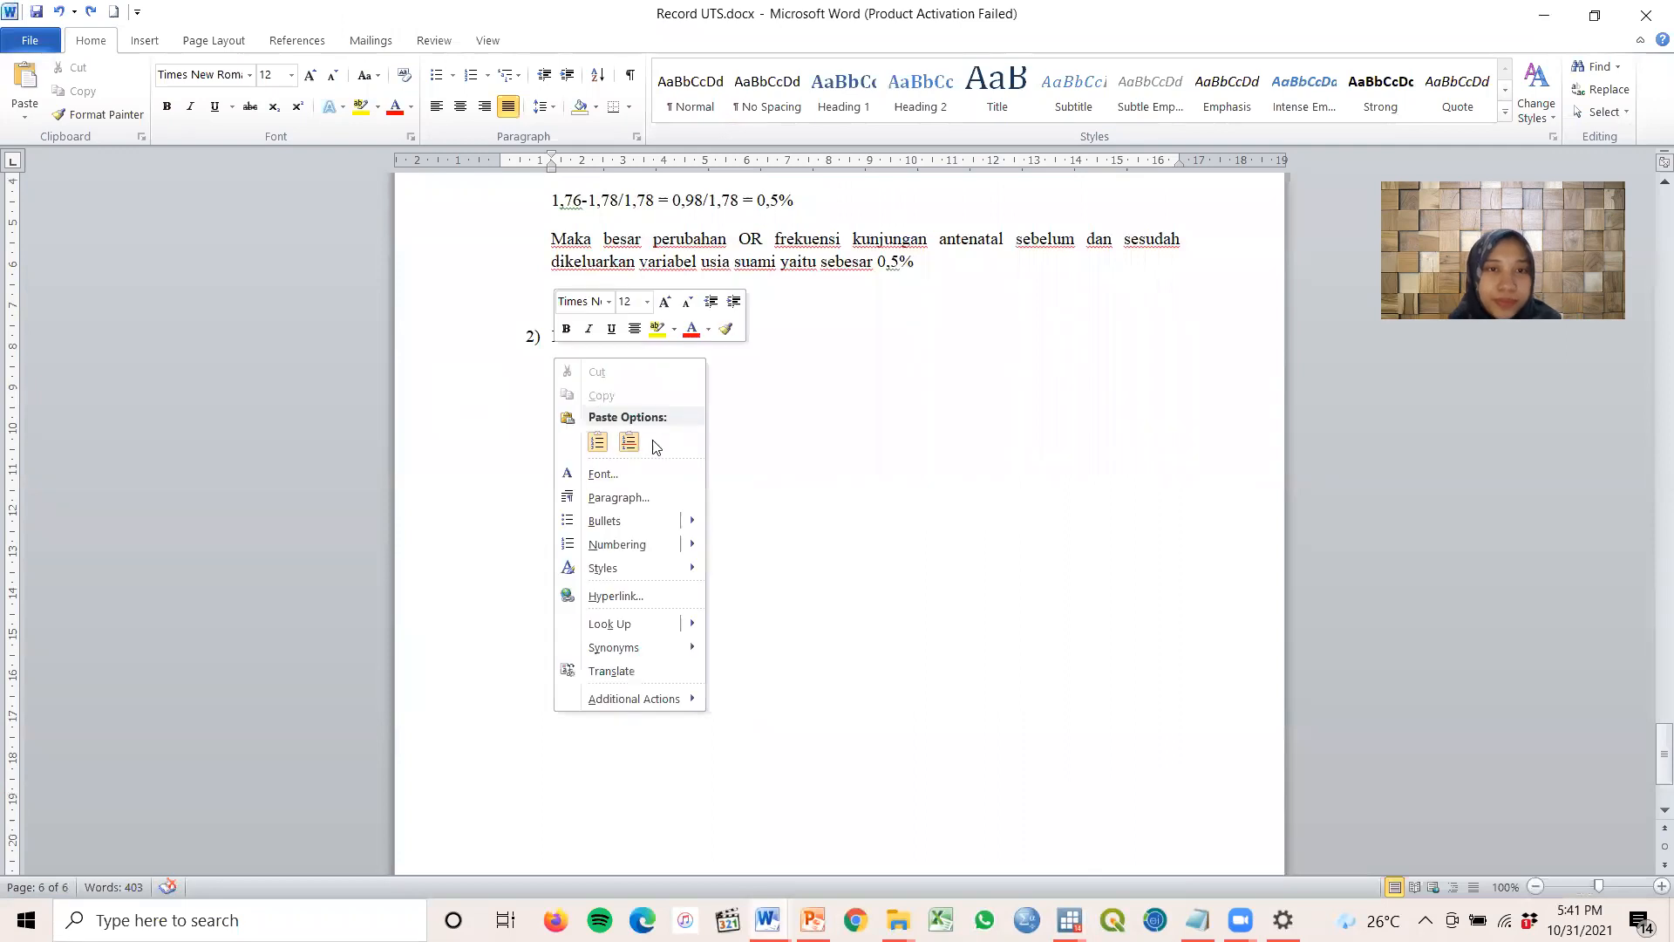
click(555, 351)
key(ctrl+v)
Crop the blank area off the right side of the pasted table picture and enlarge the picture to nearly the text width
click(741, 489)
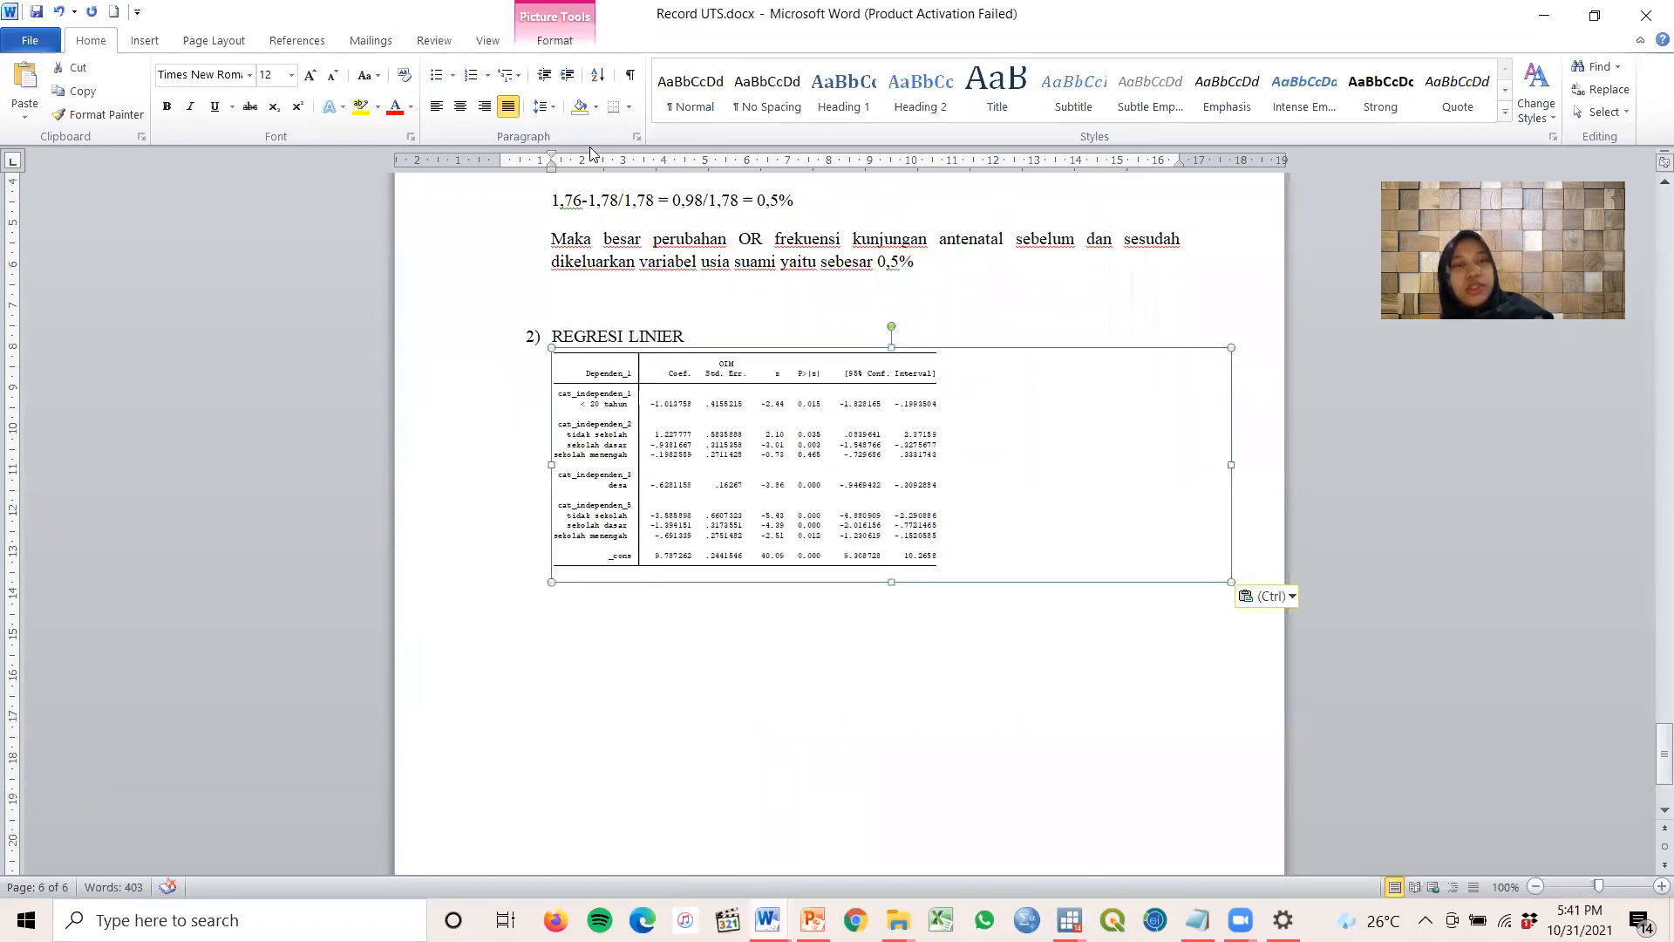
click(1504, 91)
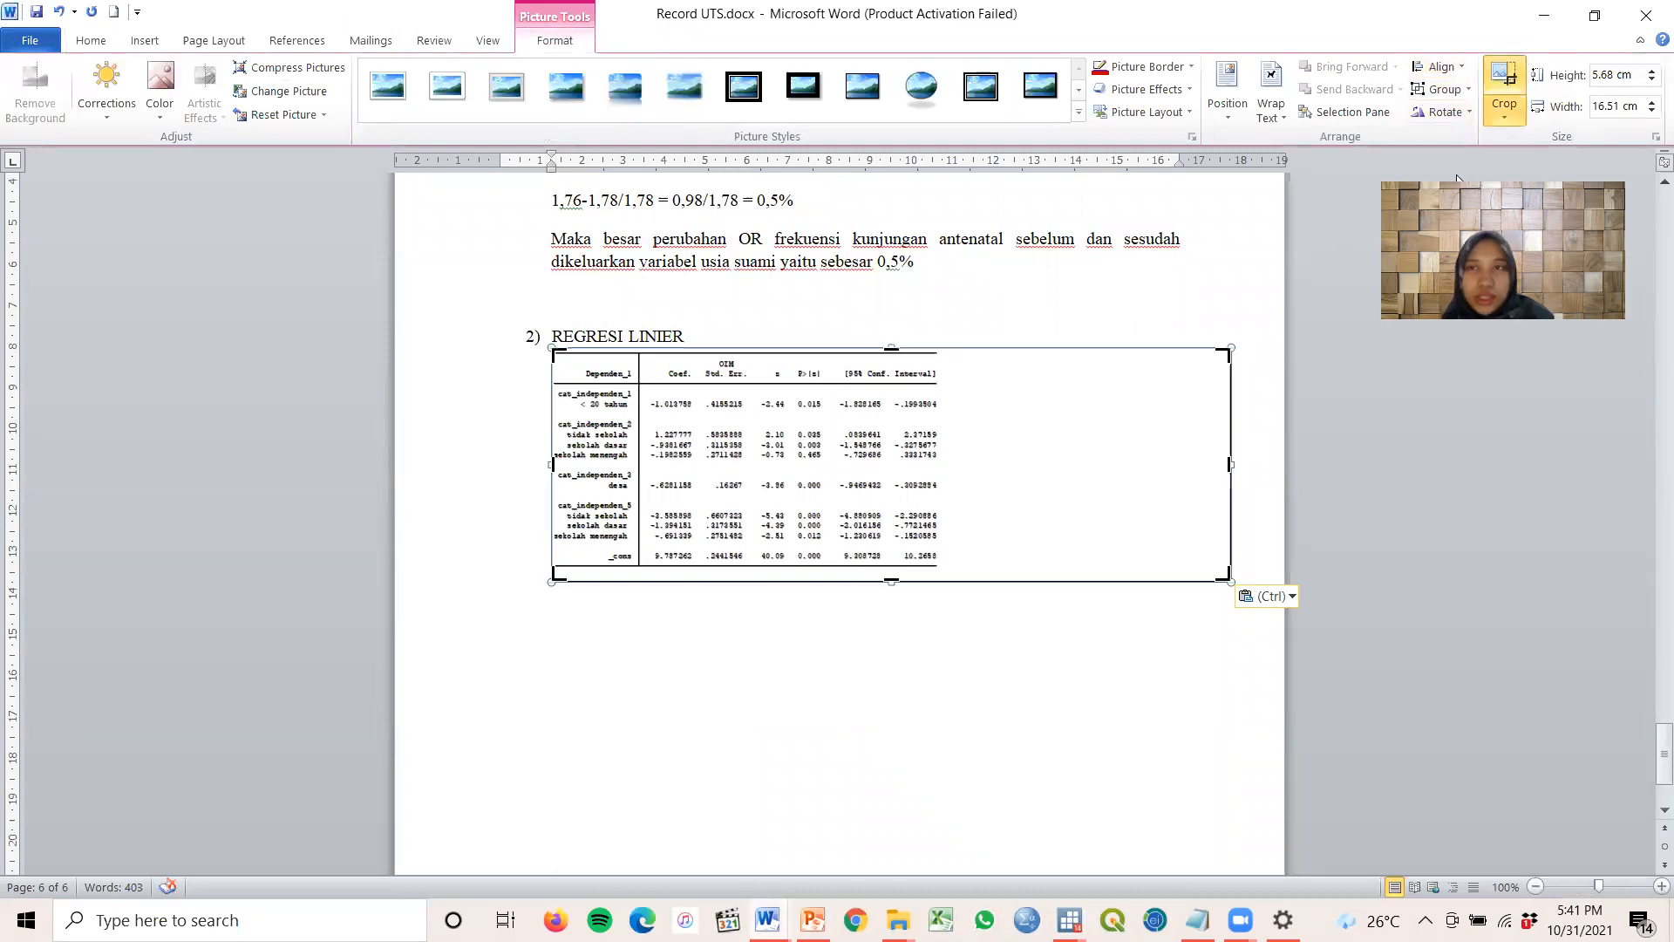
drag(1225, 576, 1086, 656)
click(979, 636)
click(859, 532)
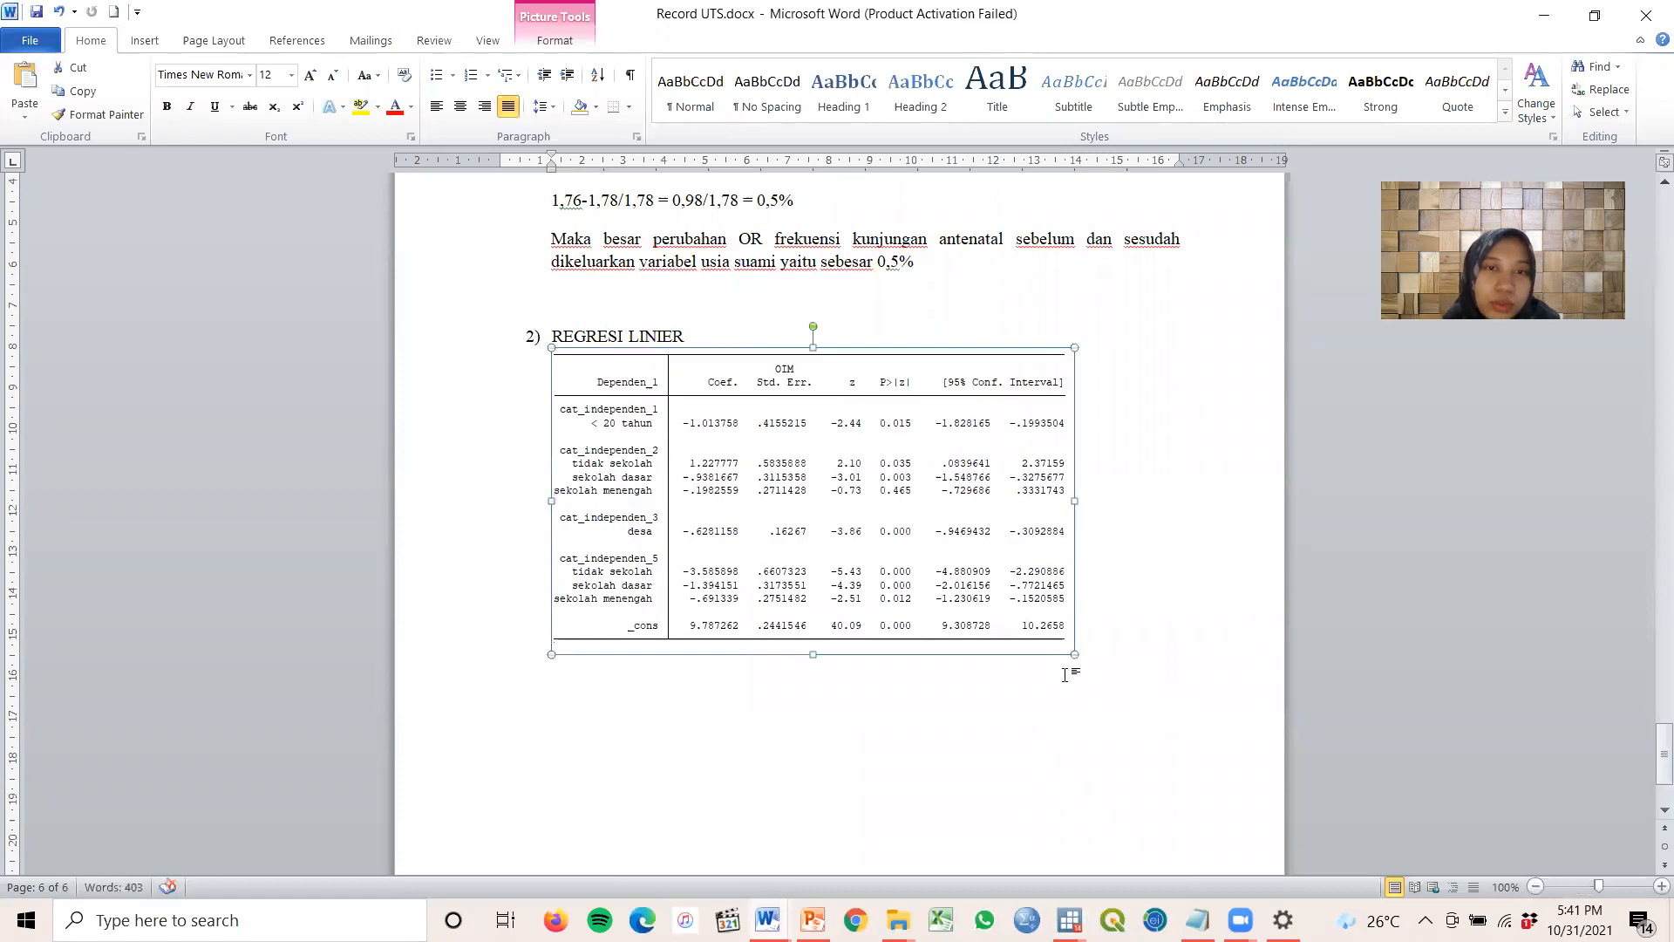
scroll(1134, 685, up, 3)
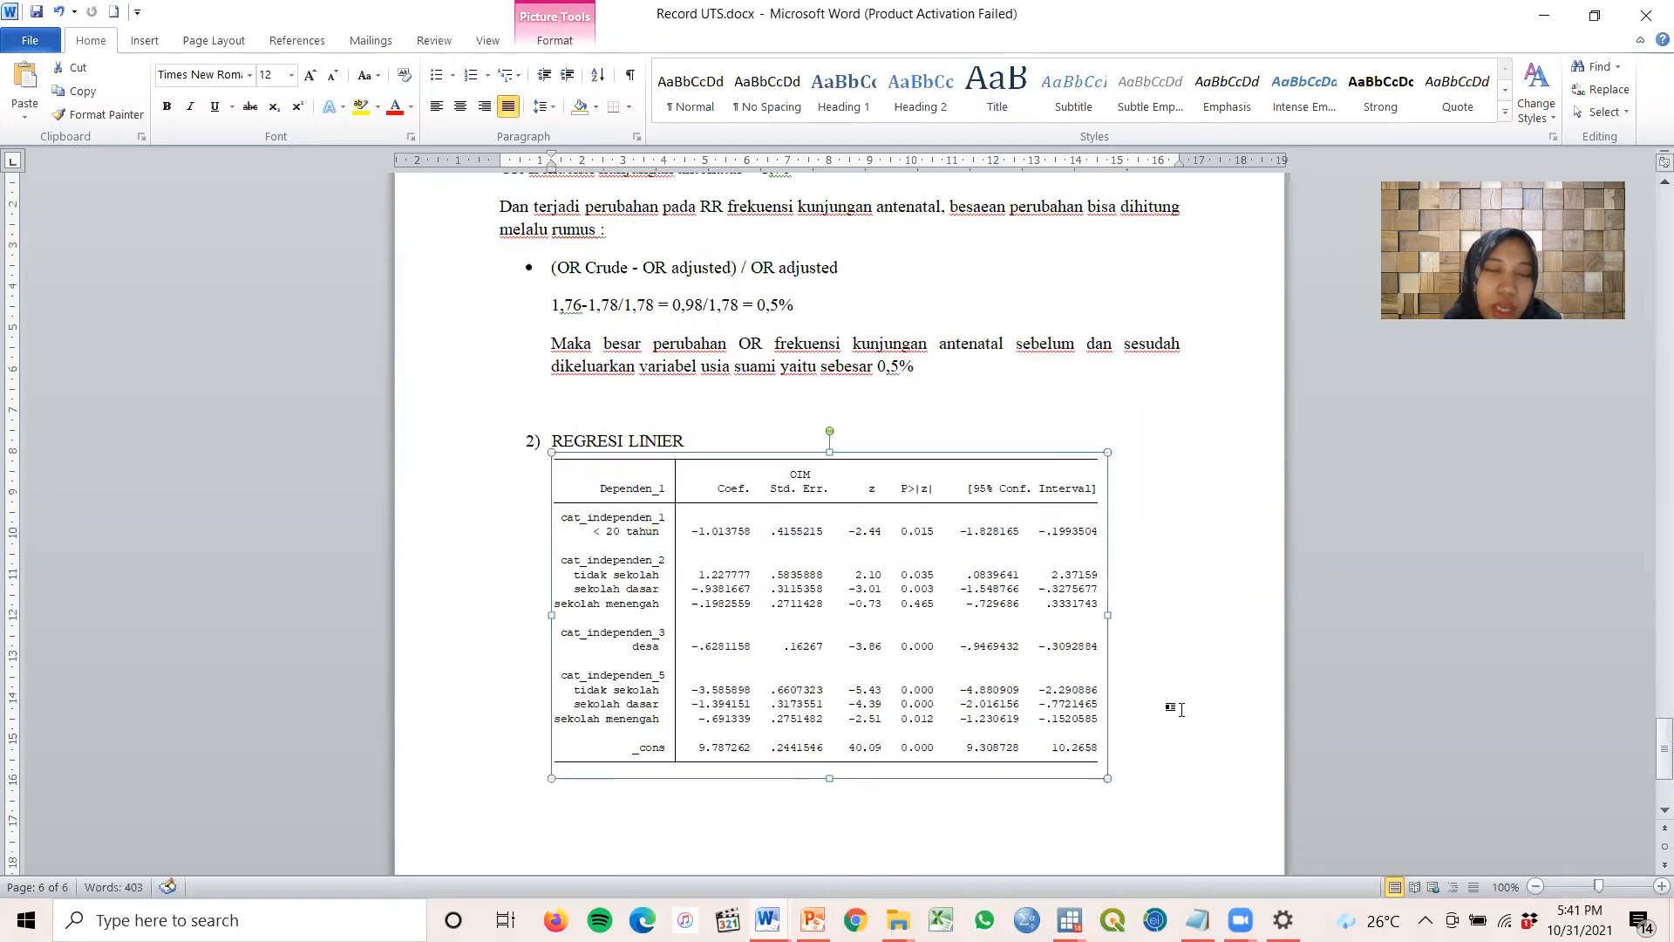
click(1179, 711)
Compare the marked odds ratios and p-value in the REGRESI LOGISTIK tables with the new linear regression table
scroll(1178, 712, down, 7)
scroll(1179, 711, up, 8)
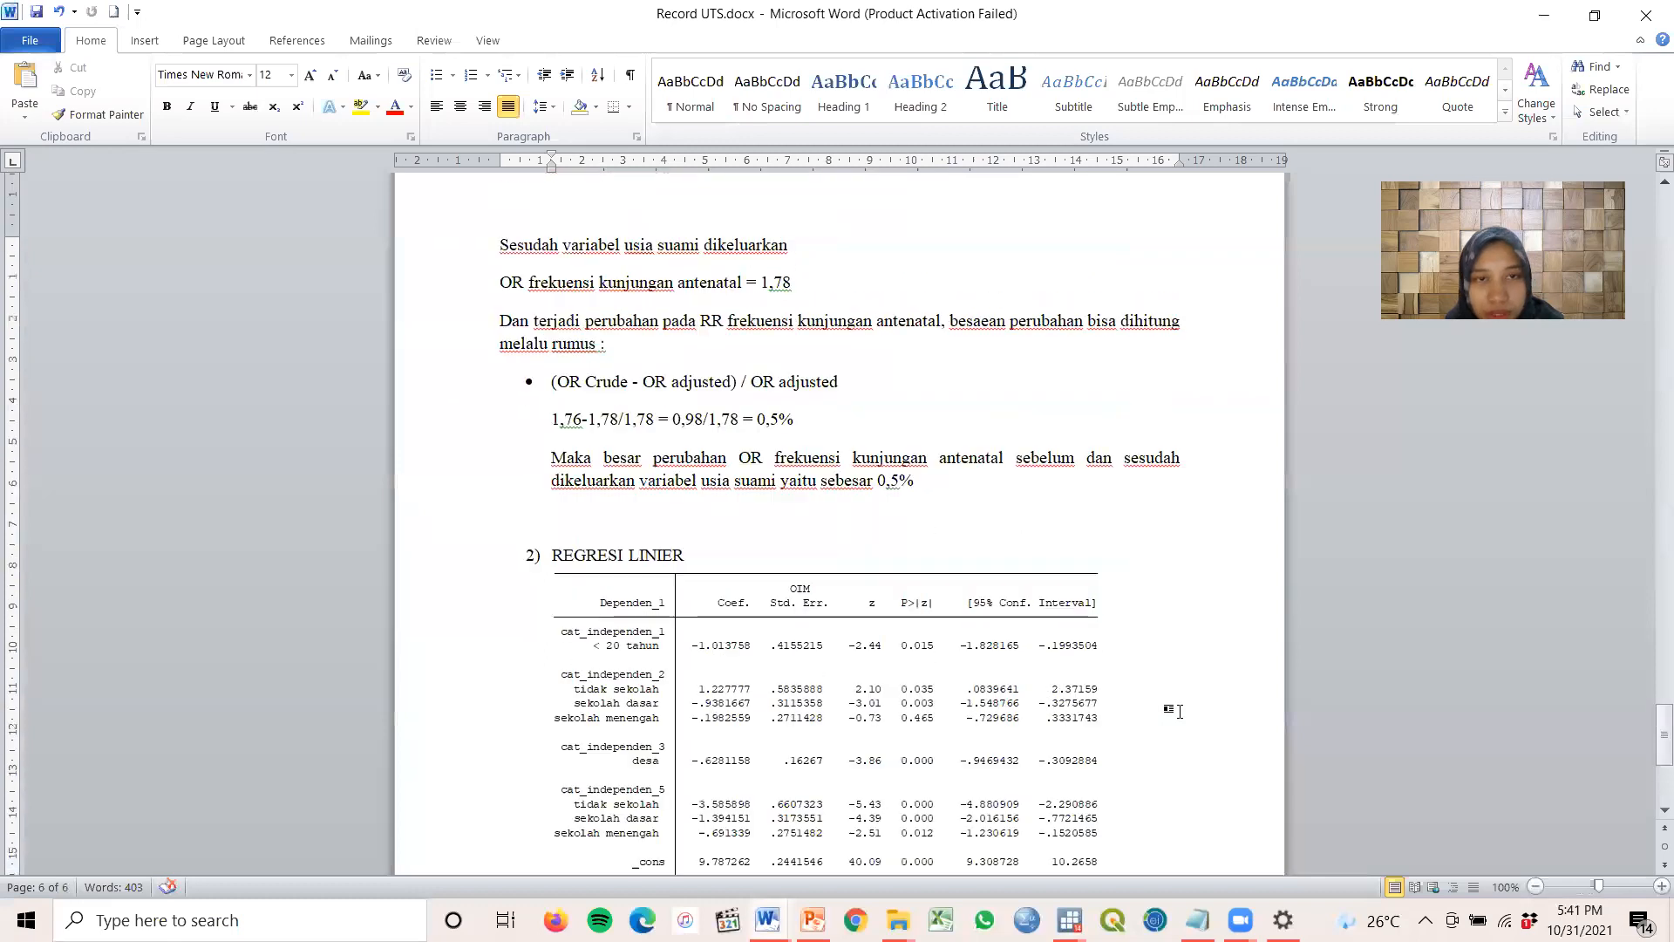
scroll(1179, 712, up, 12)
scroll(680, 379, up, 8)
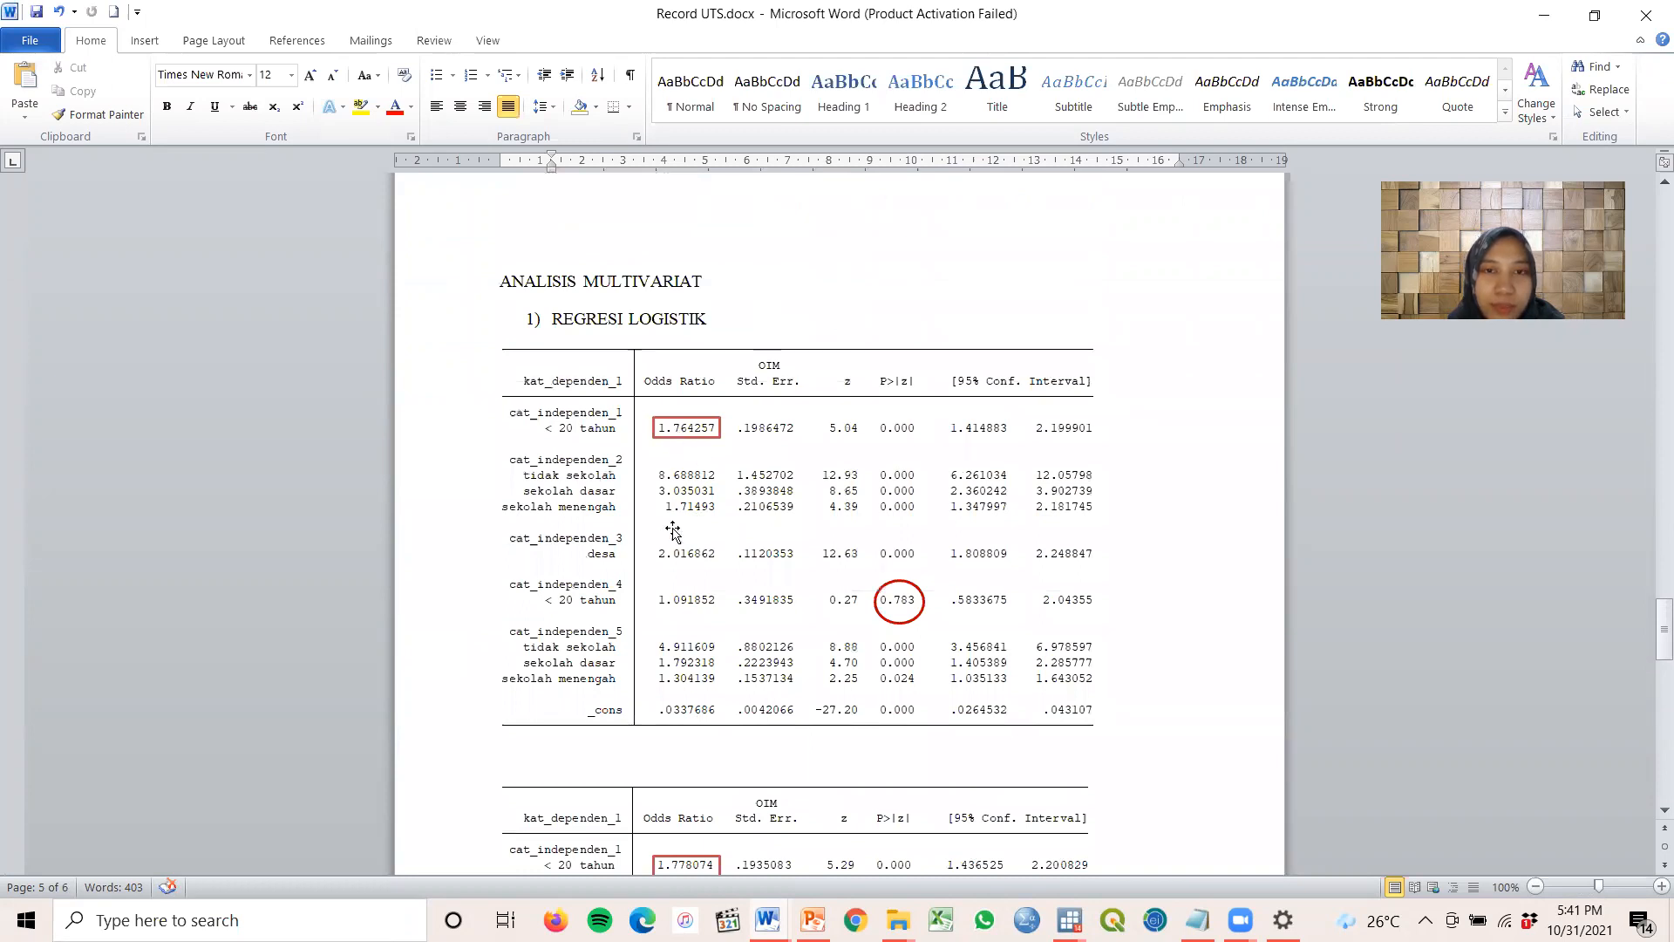
scroll(705, 660, down, 10)
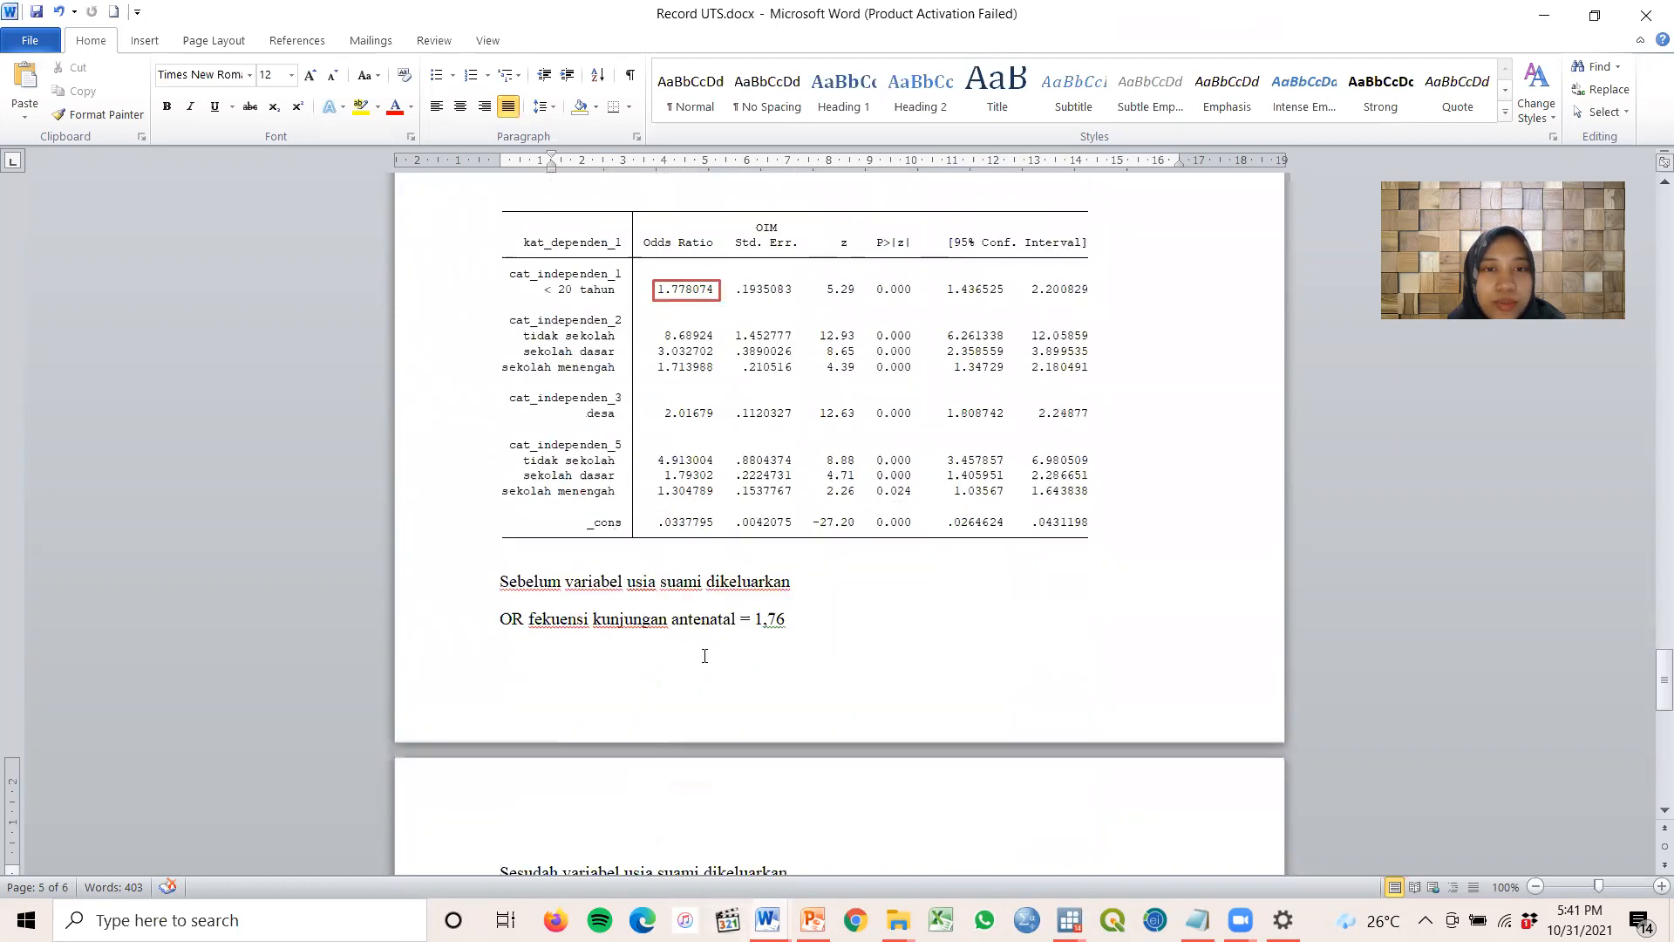
scroll(715, 617, up, 6)
scroll(715, 618, down, 20)
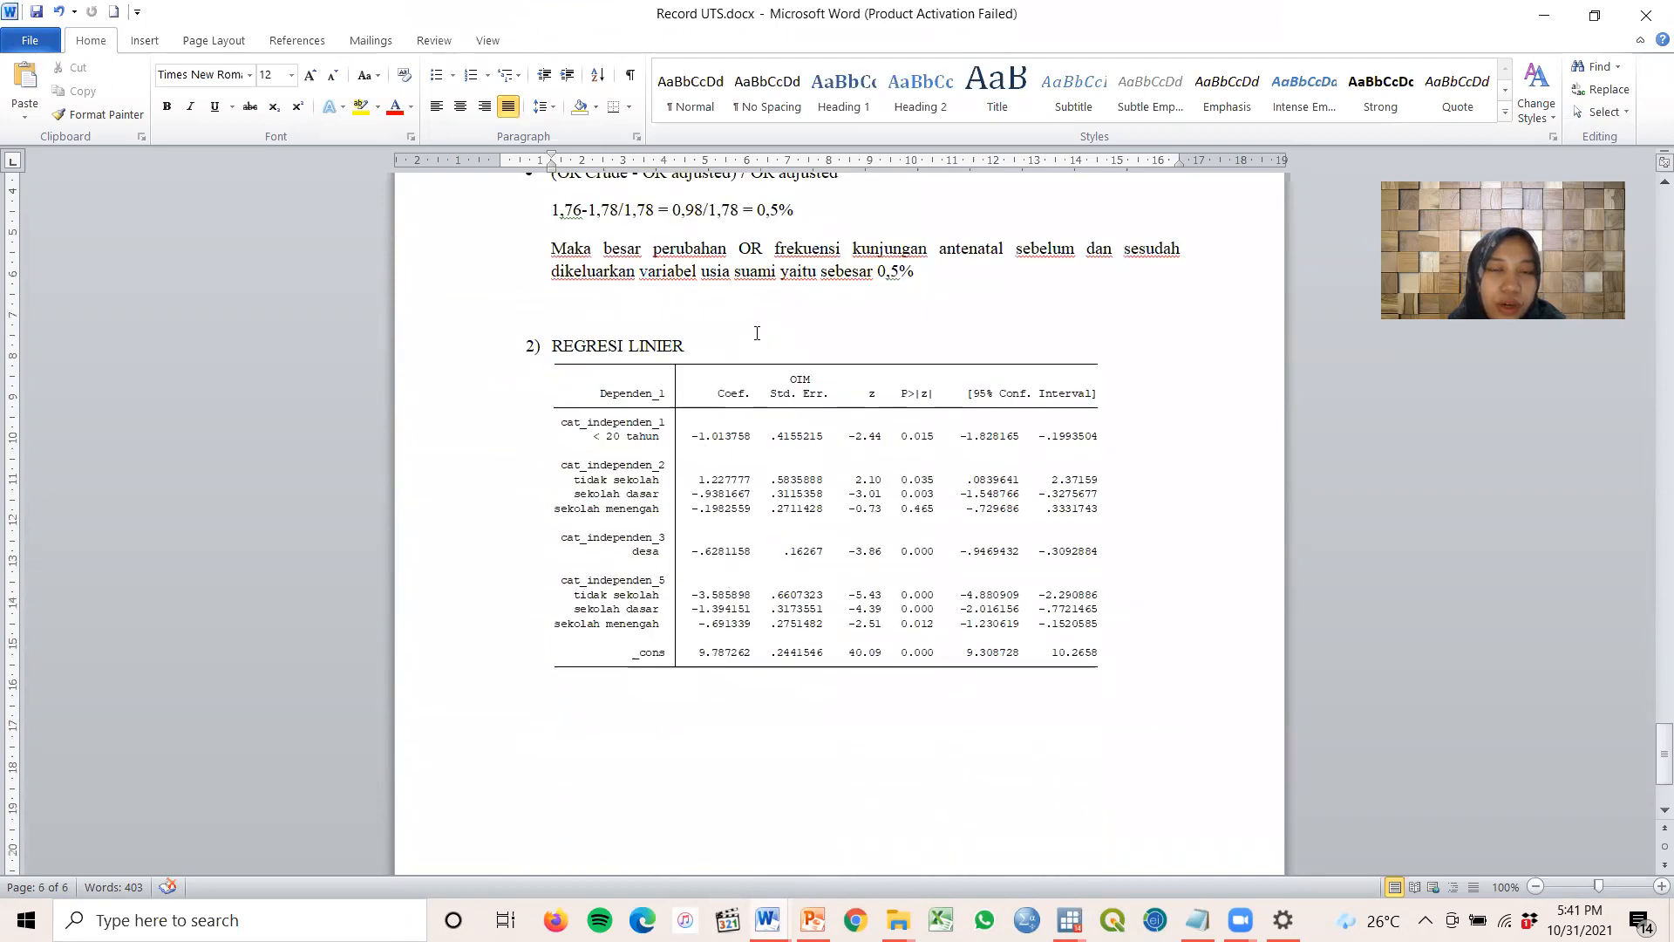
click(903, 502)
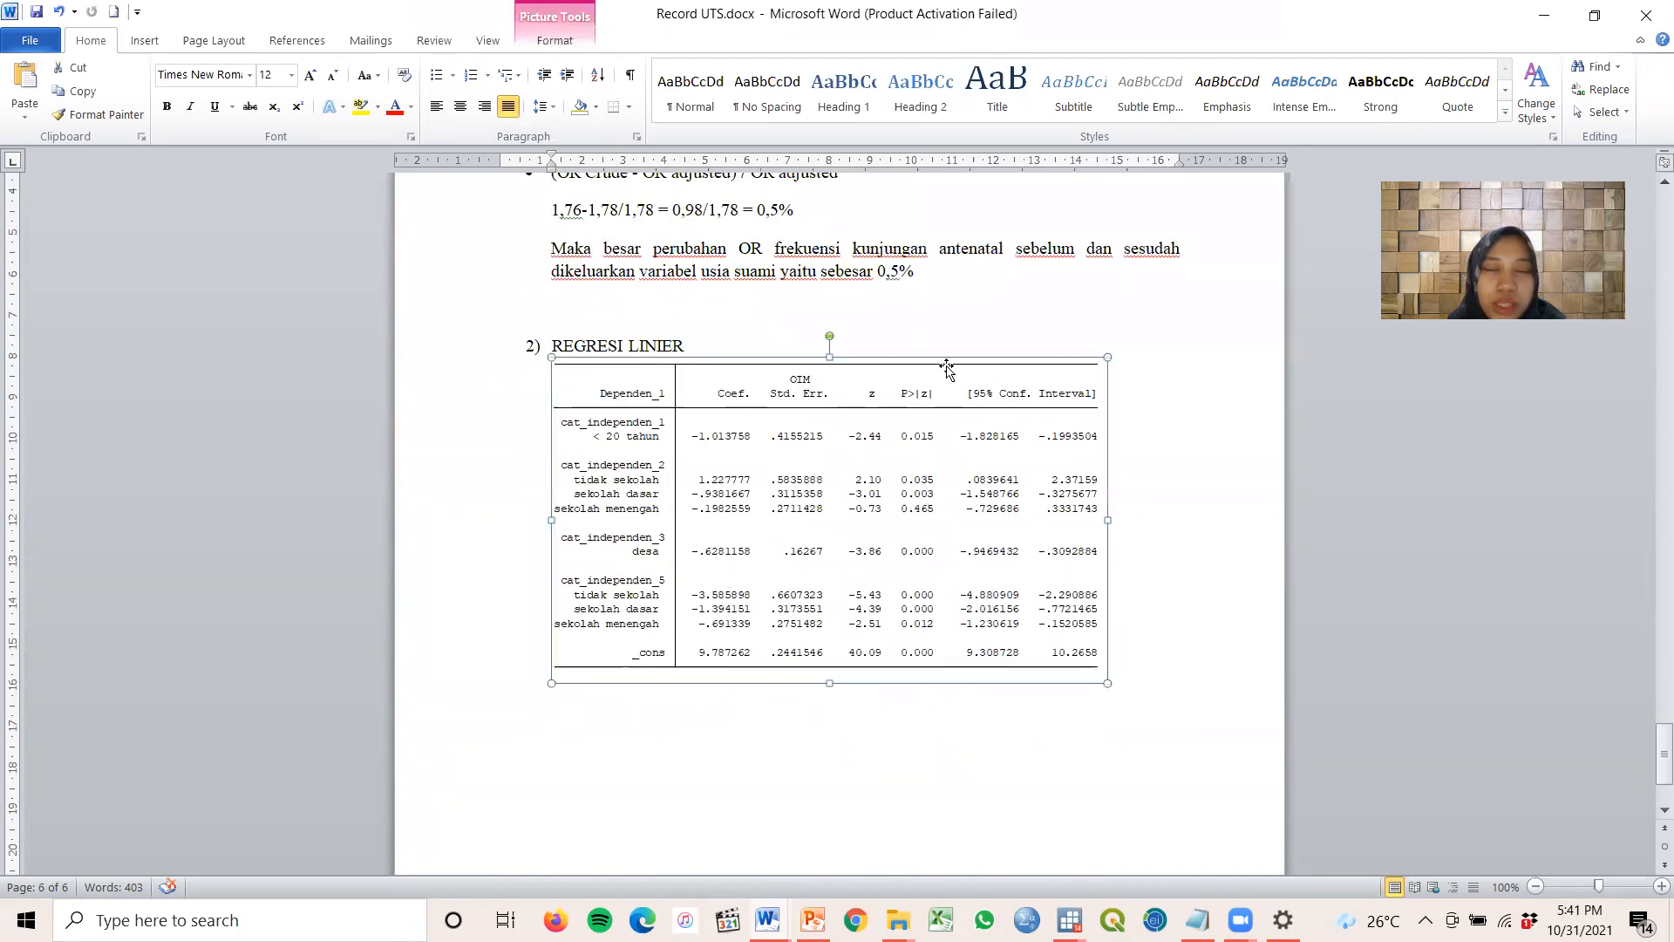
Copy the red circle from the logistic table's cat_independen_4 p-value and fit it around the three cat_independen_2 p-values in the linear table
scroll(737, 449, up, 12)
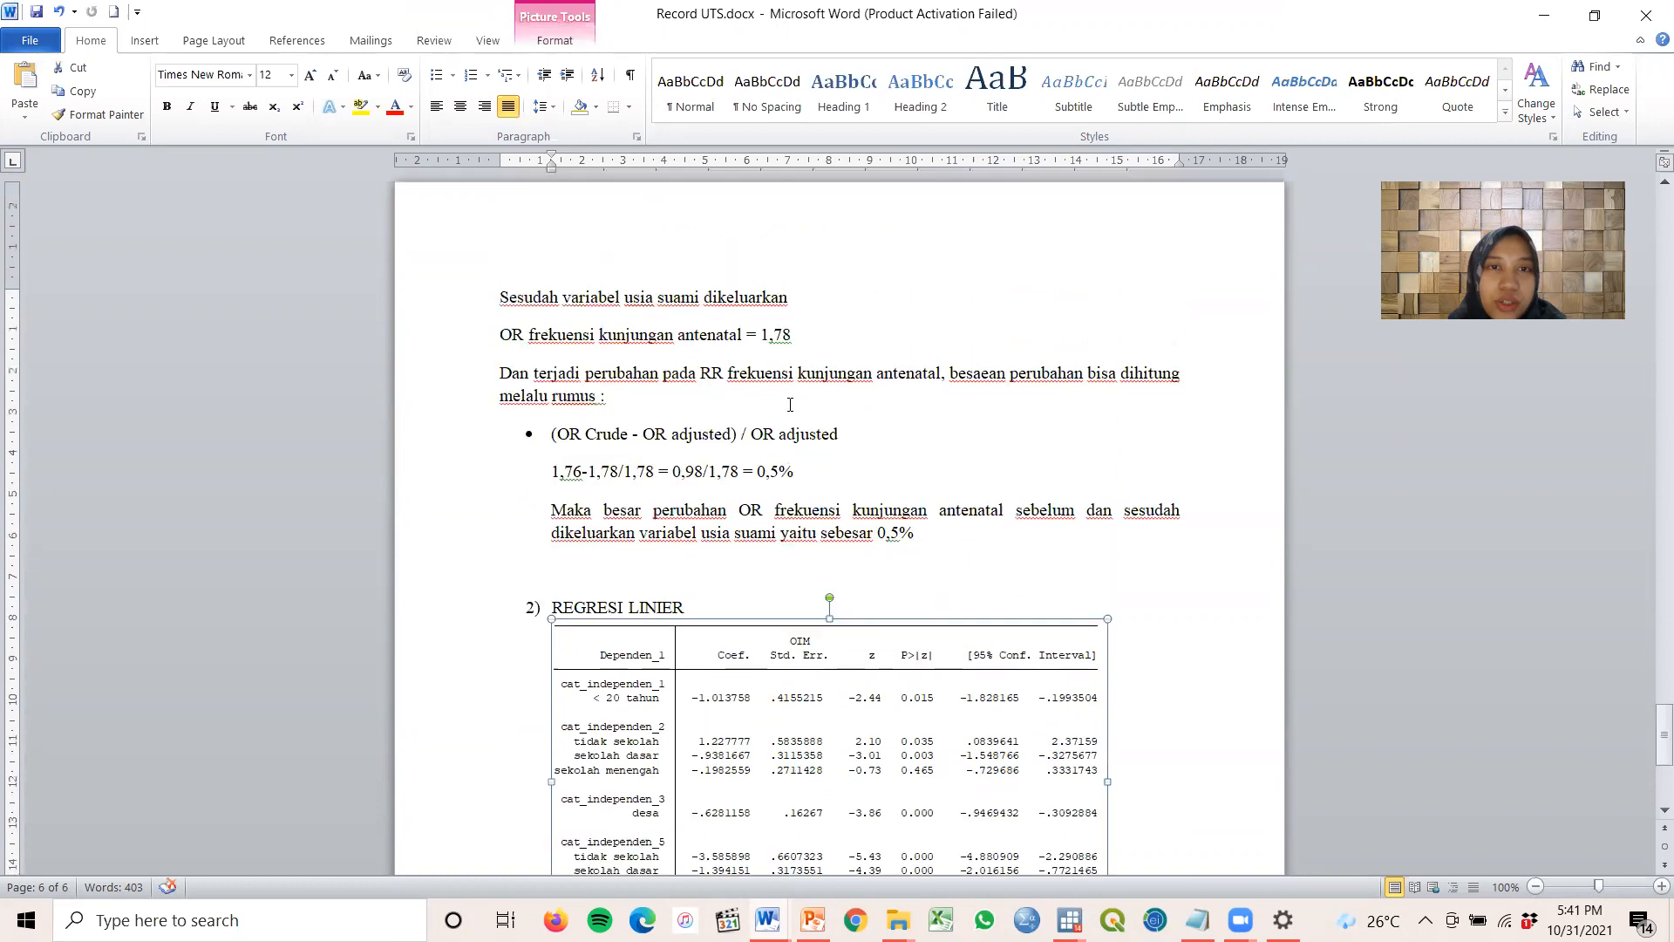
scroll(737, 449, up, 2)
click(914, 411)
right_click(911, 409)
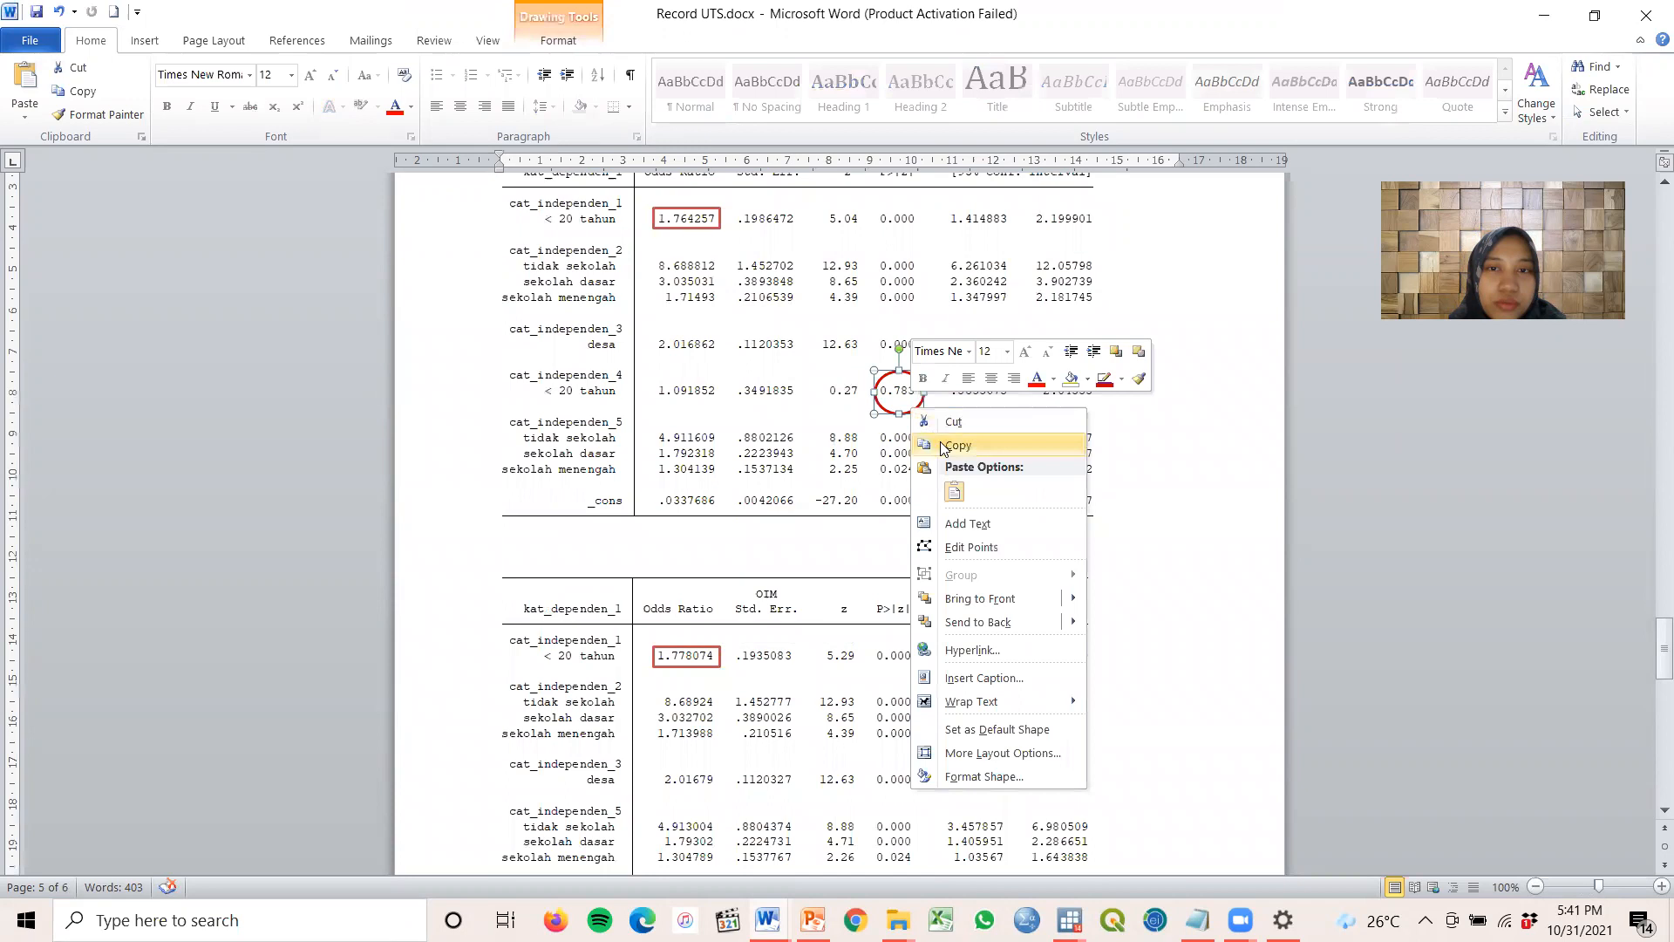
click(945, 447)
scroll(956, 464, down, 9)
scroll(964, 493, down, 5)
click(967, 633)
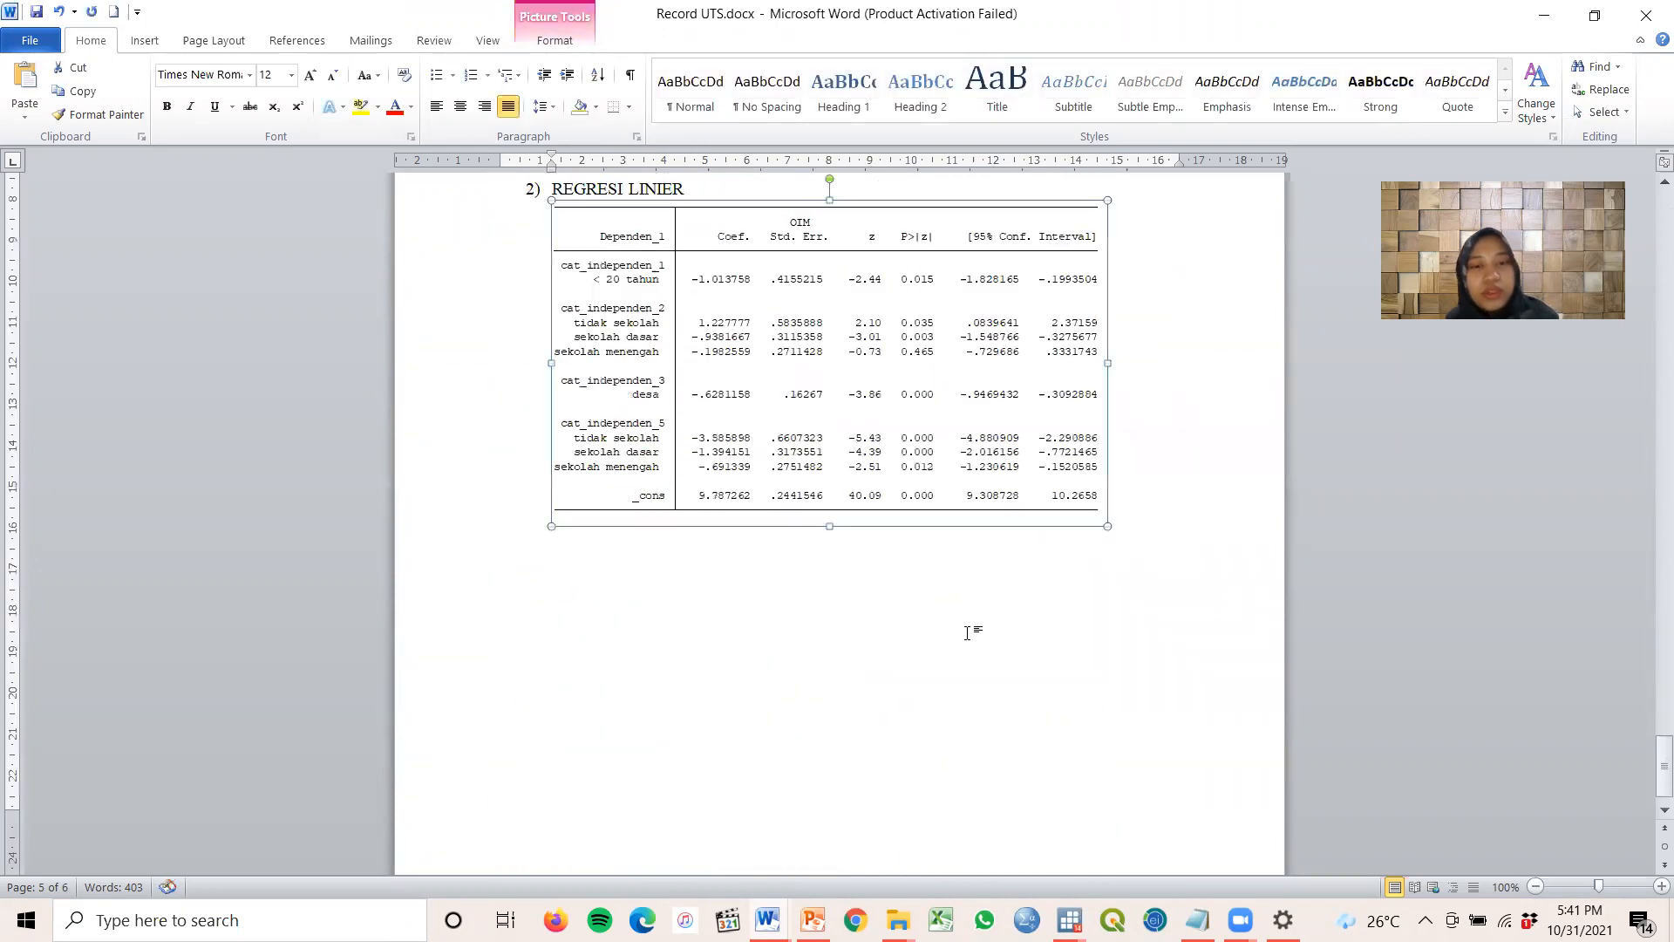
key(ctrl+v)
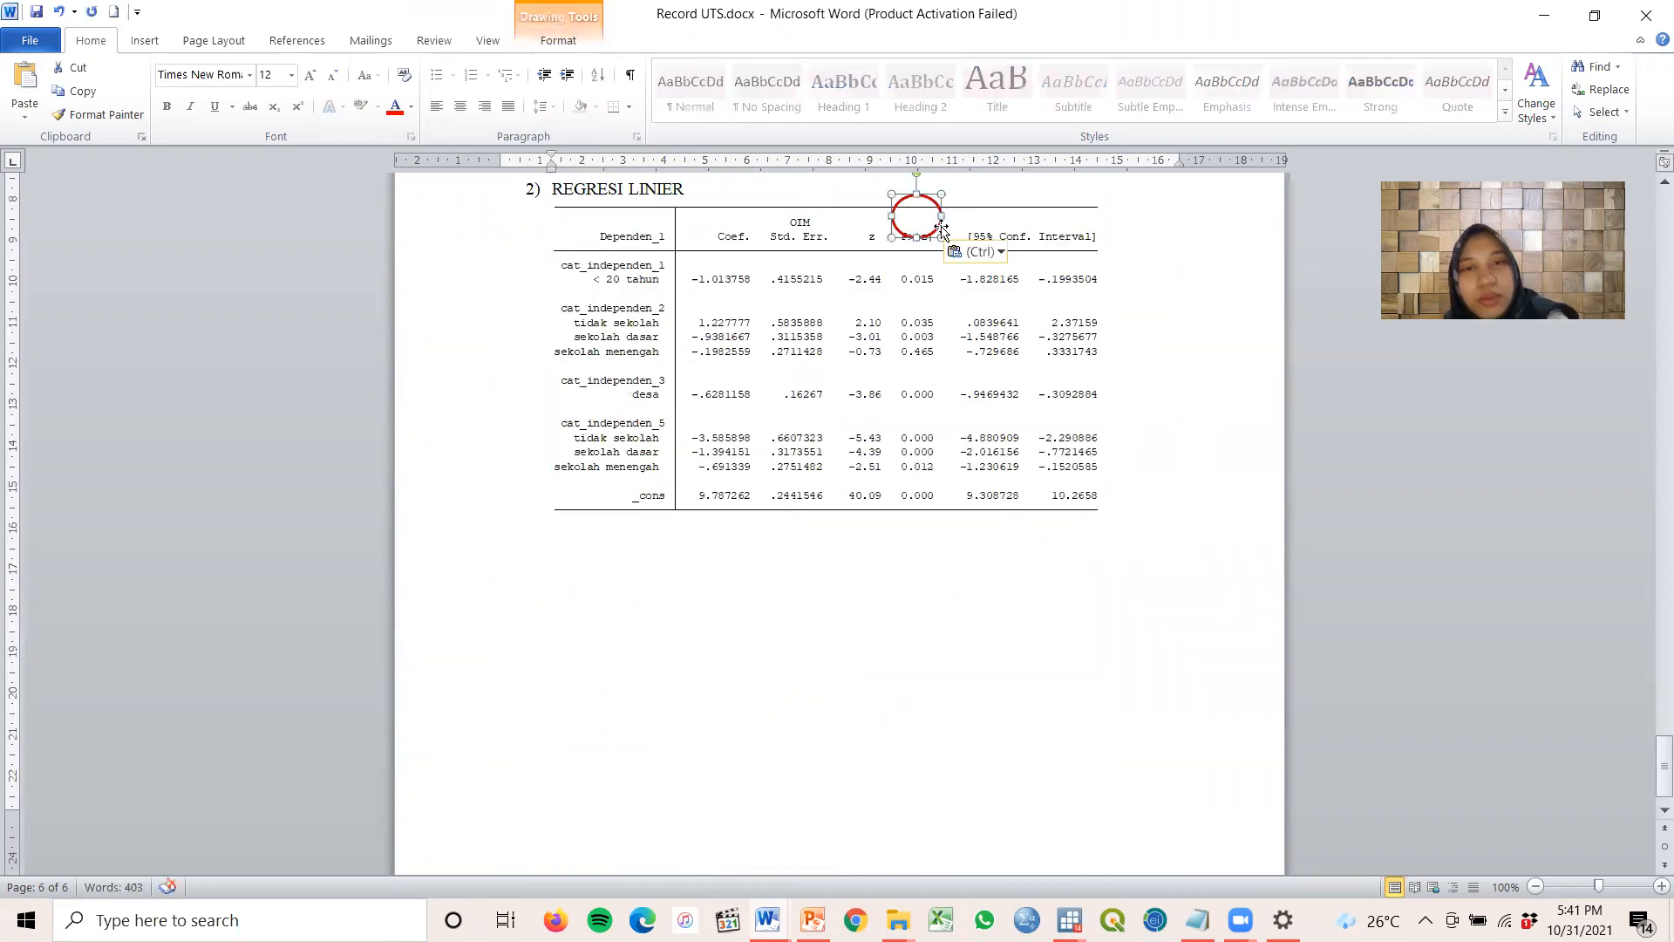
mouse_move(941, 236)
mouse_down()
mouse_move(916, 217)
mouse_move(934, 250)
mouse_move(918, 198)
mouse_move(927, 336)
mouse_move(961, 389)
mouse_move(944, 367)
mouse_up()
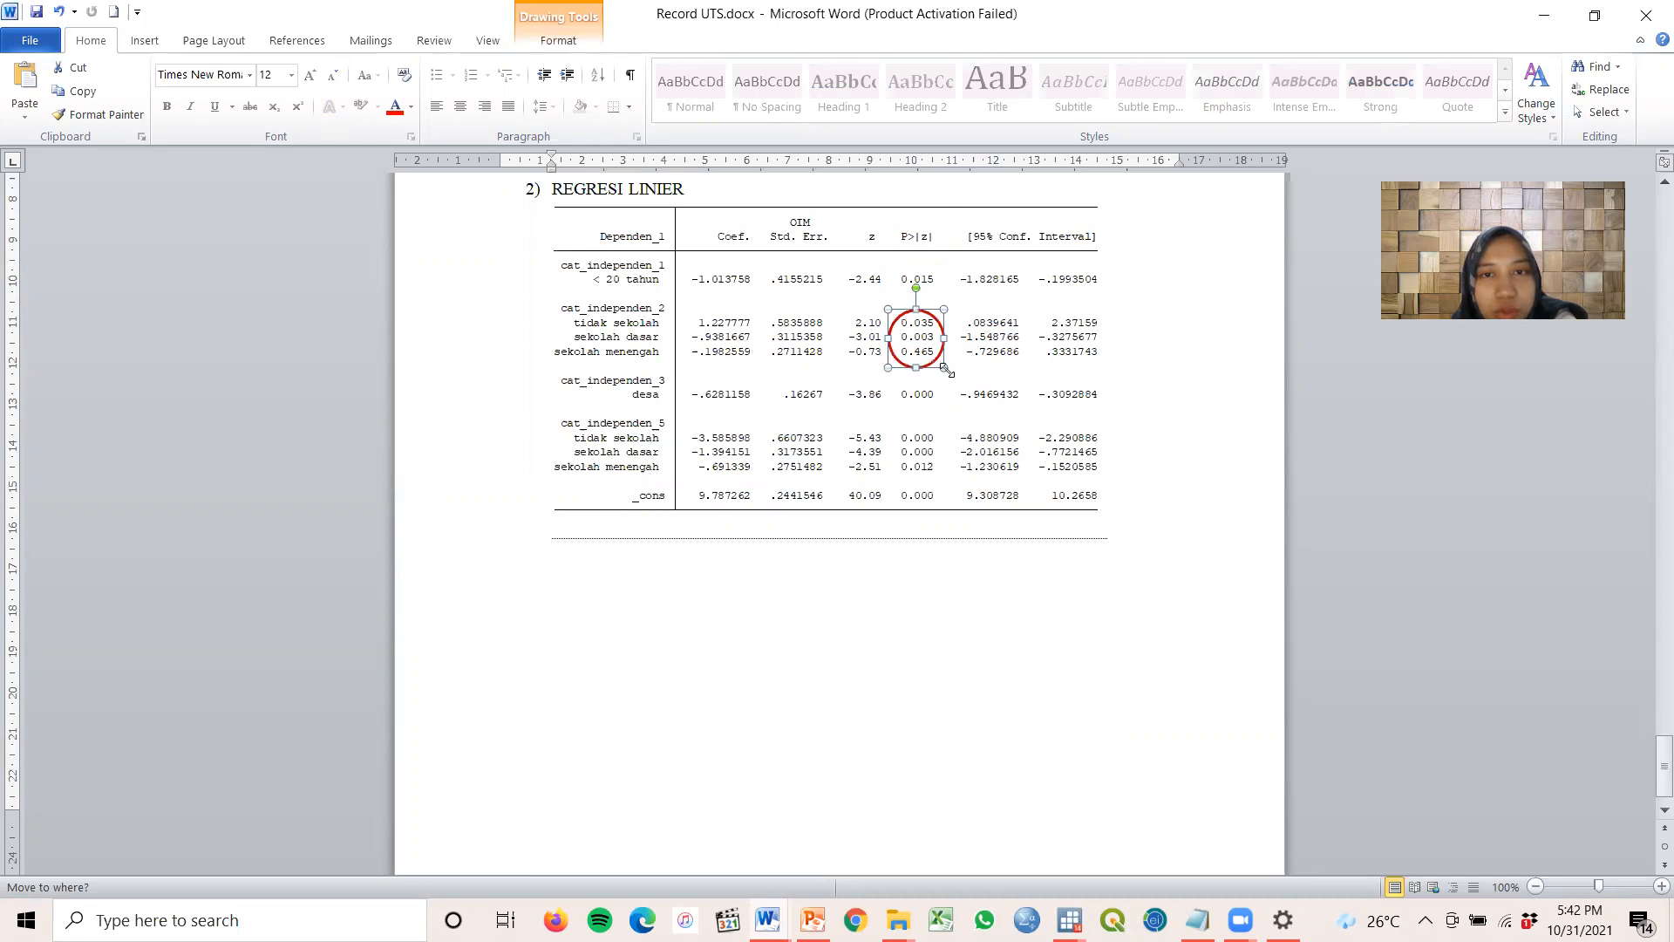
click(1122, 567)
Copy the executed glm Dependen_1 command back into Stata's command line, and check the circled variable in Record UTS.docx
mouse_move(1068, 920)
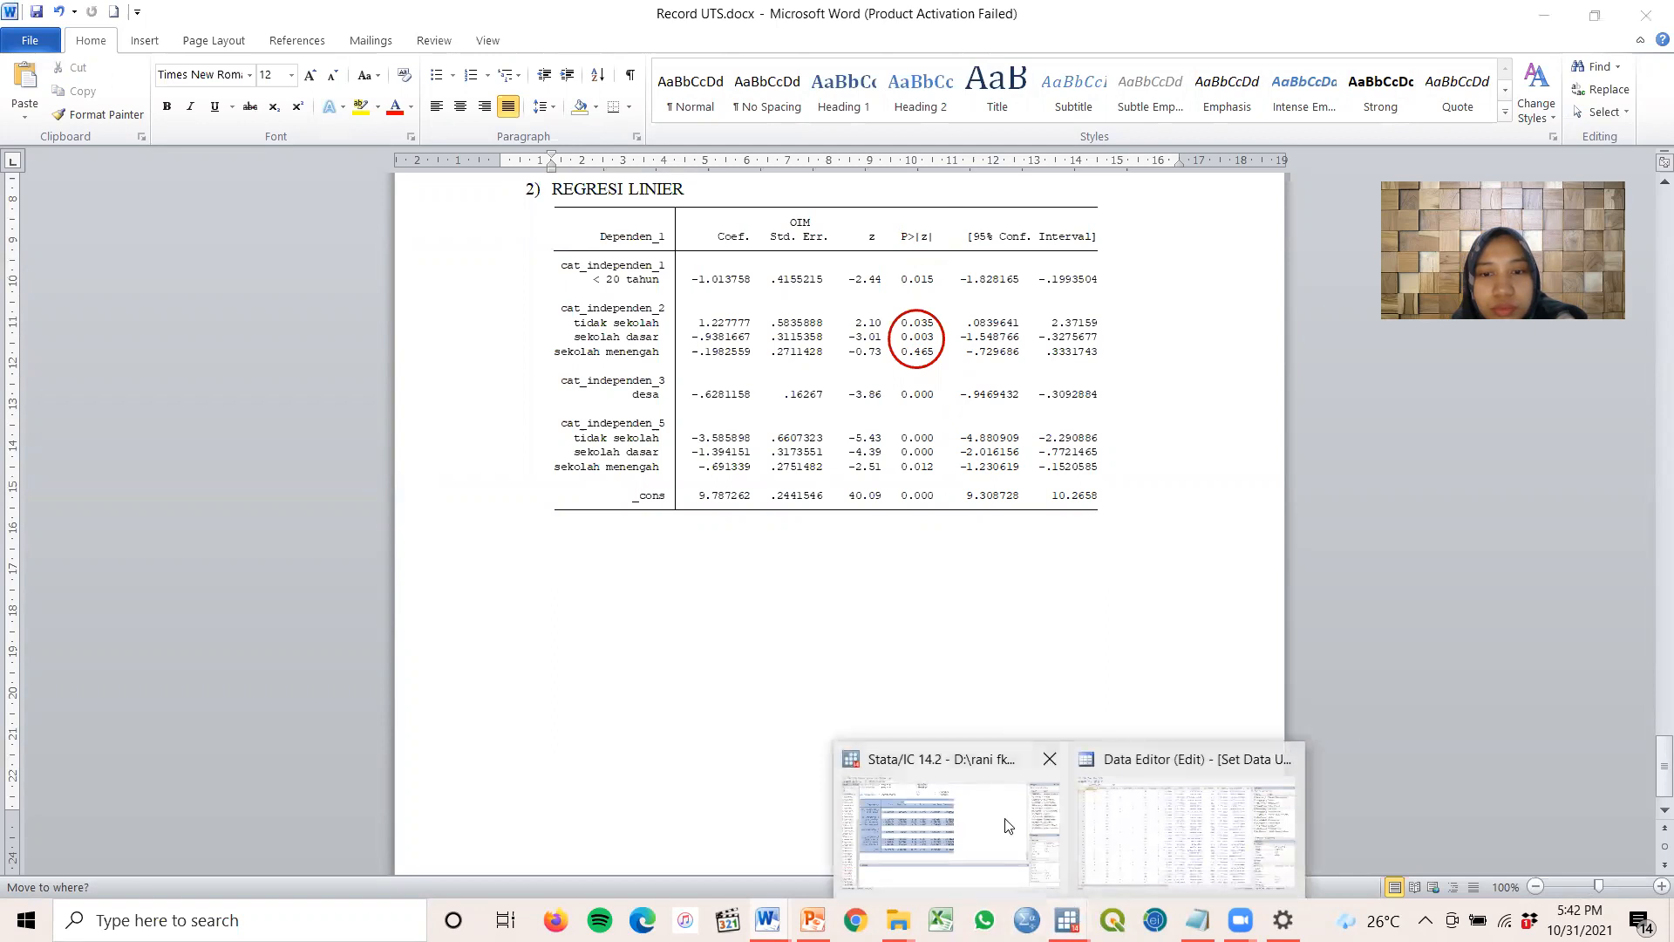
click(1040, 824)
scroll(213, 251, up, 6)
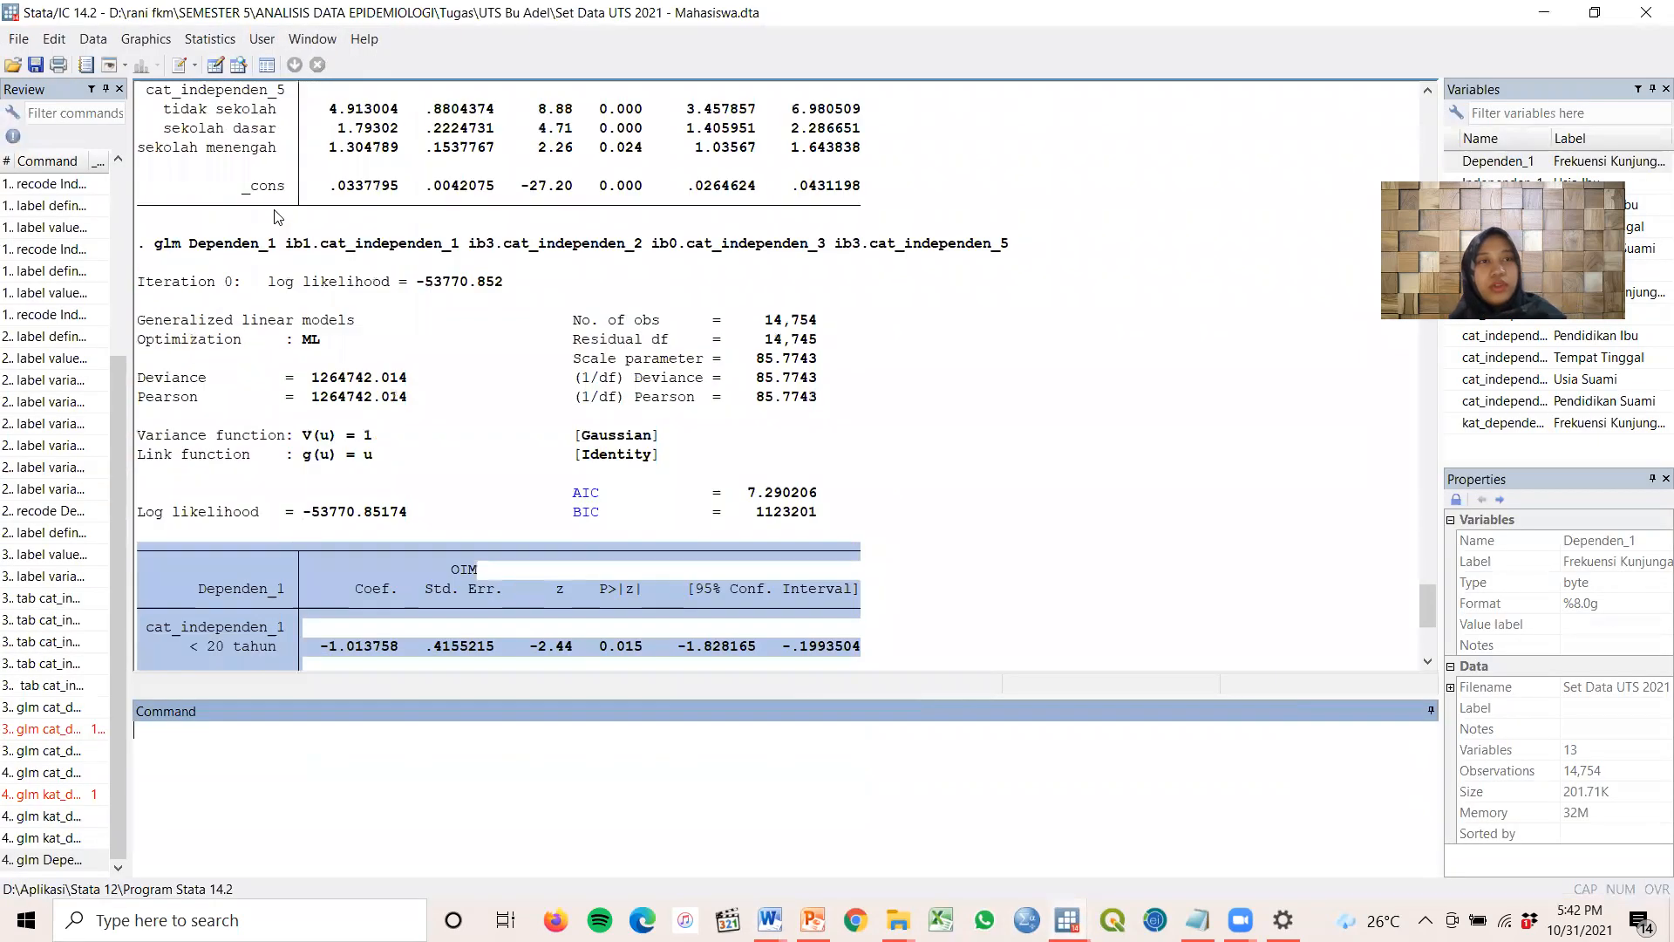
click(214, 251)
drag(214, 251, 1026, 261)
right_click(992, 257)
click(1018, 270)
click(340, 764)
key(ctrl+v)
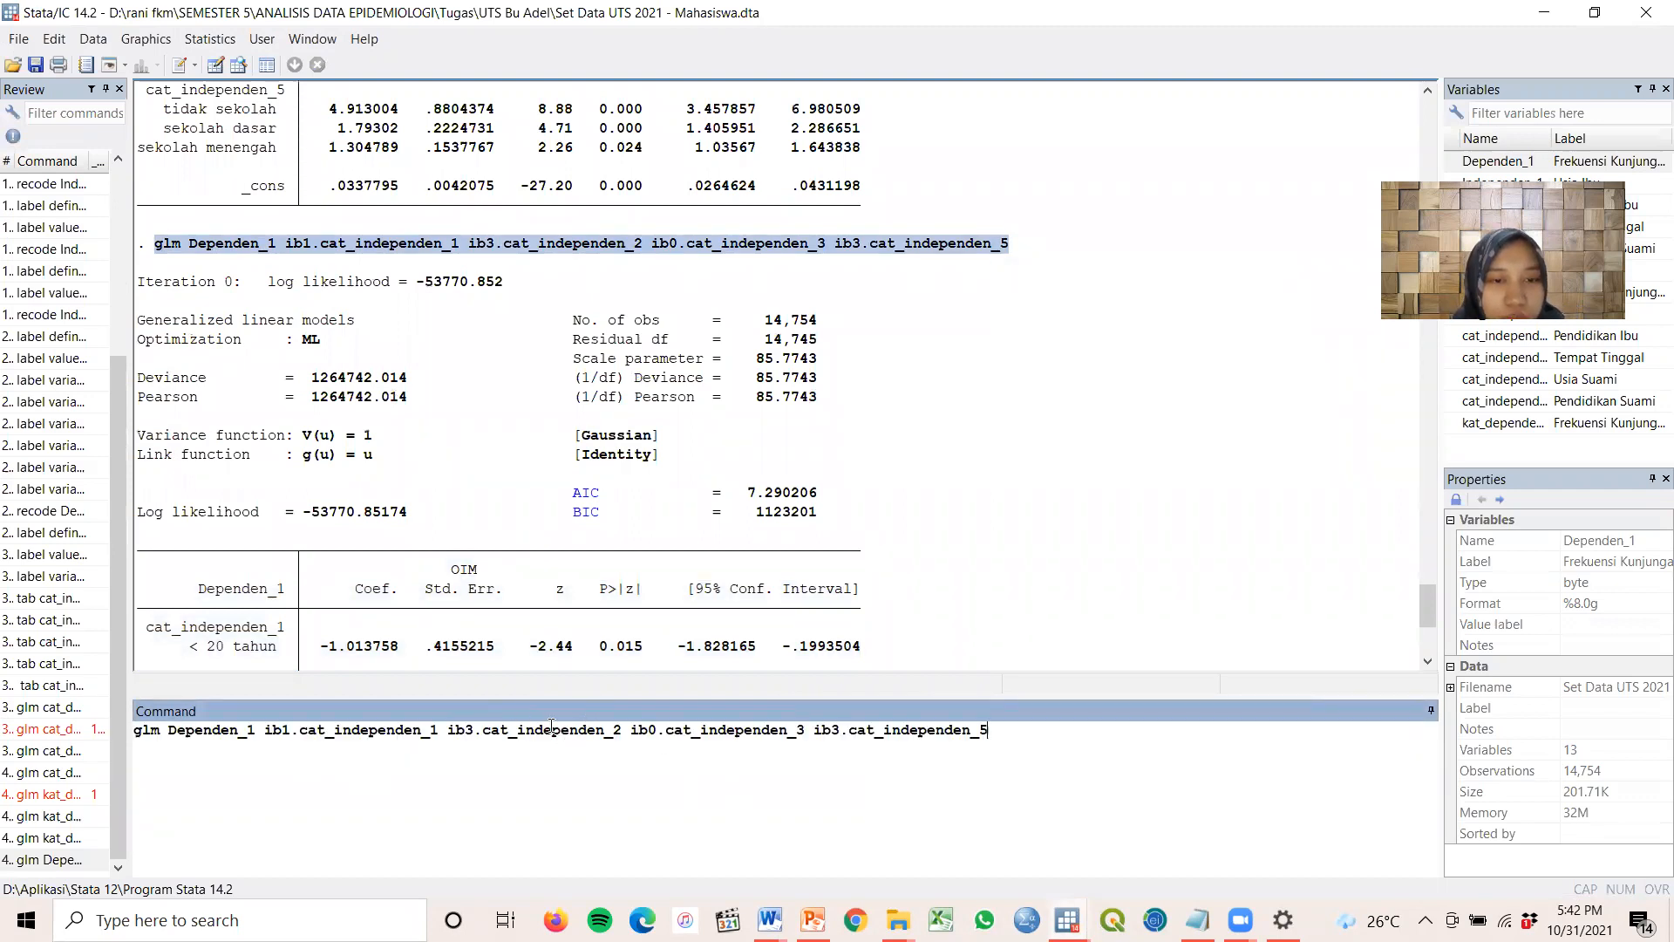
click(768, 920)
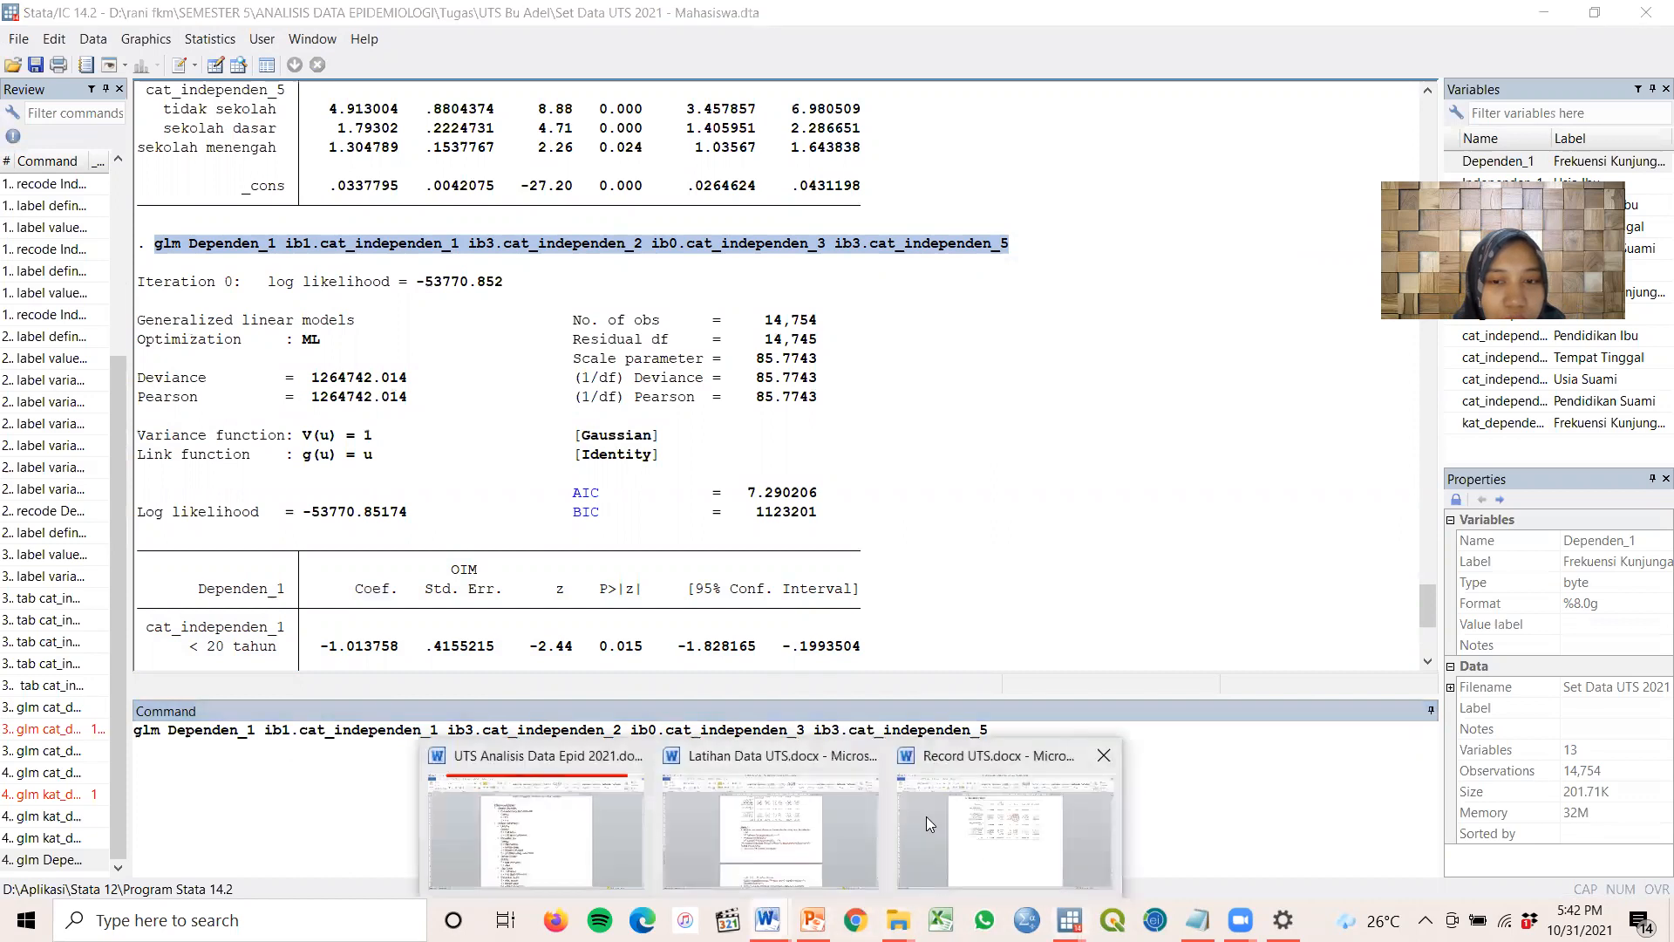
click(926, 816)
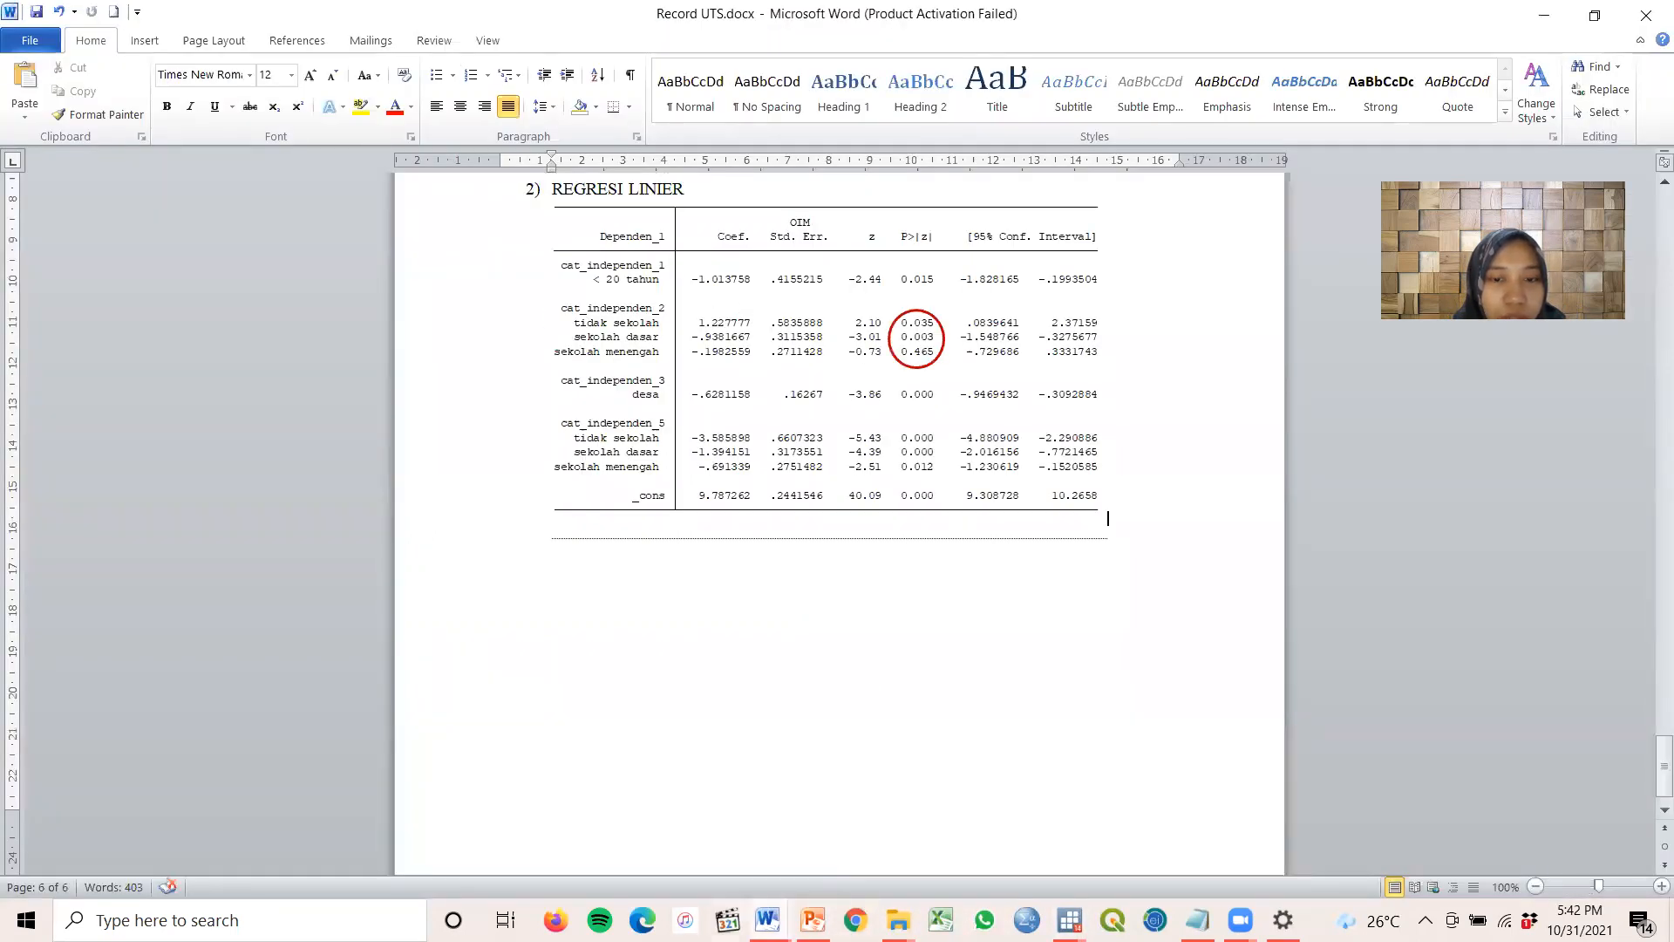
click(1068, 920)
click(932, 831)
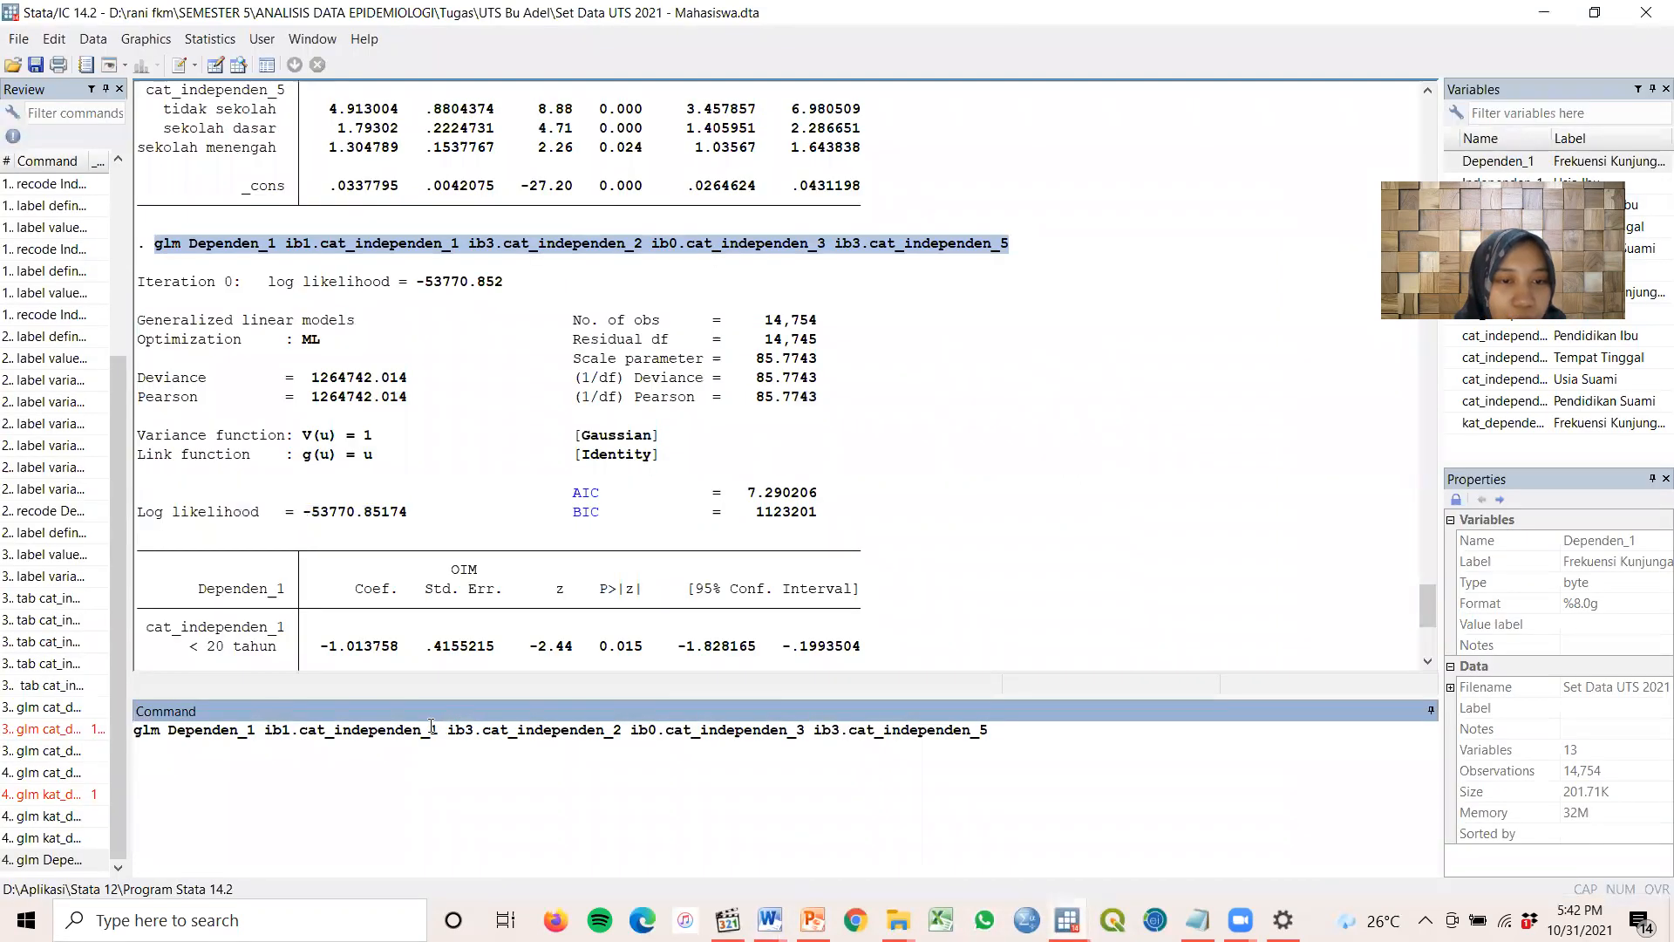
Remove ib3.cat_independen_2 from the pending glm command, run it, and display the complete output
drag(449, 730, 625, 732)
key(BackSpace)
click(616, 738)
key(BackSpace)
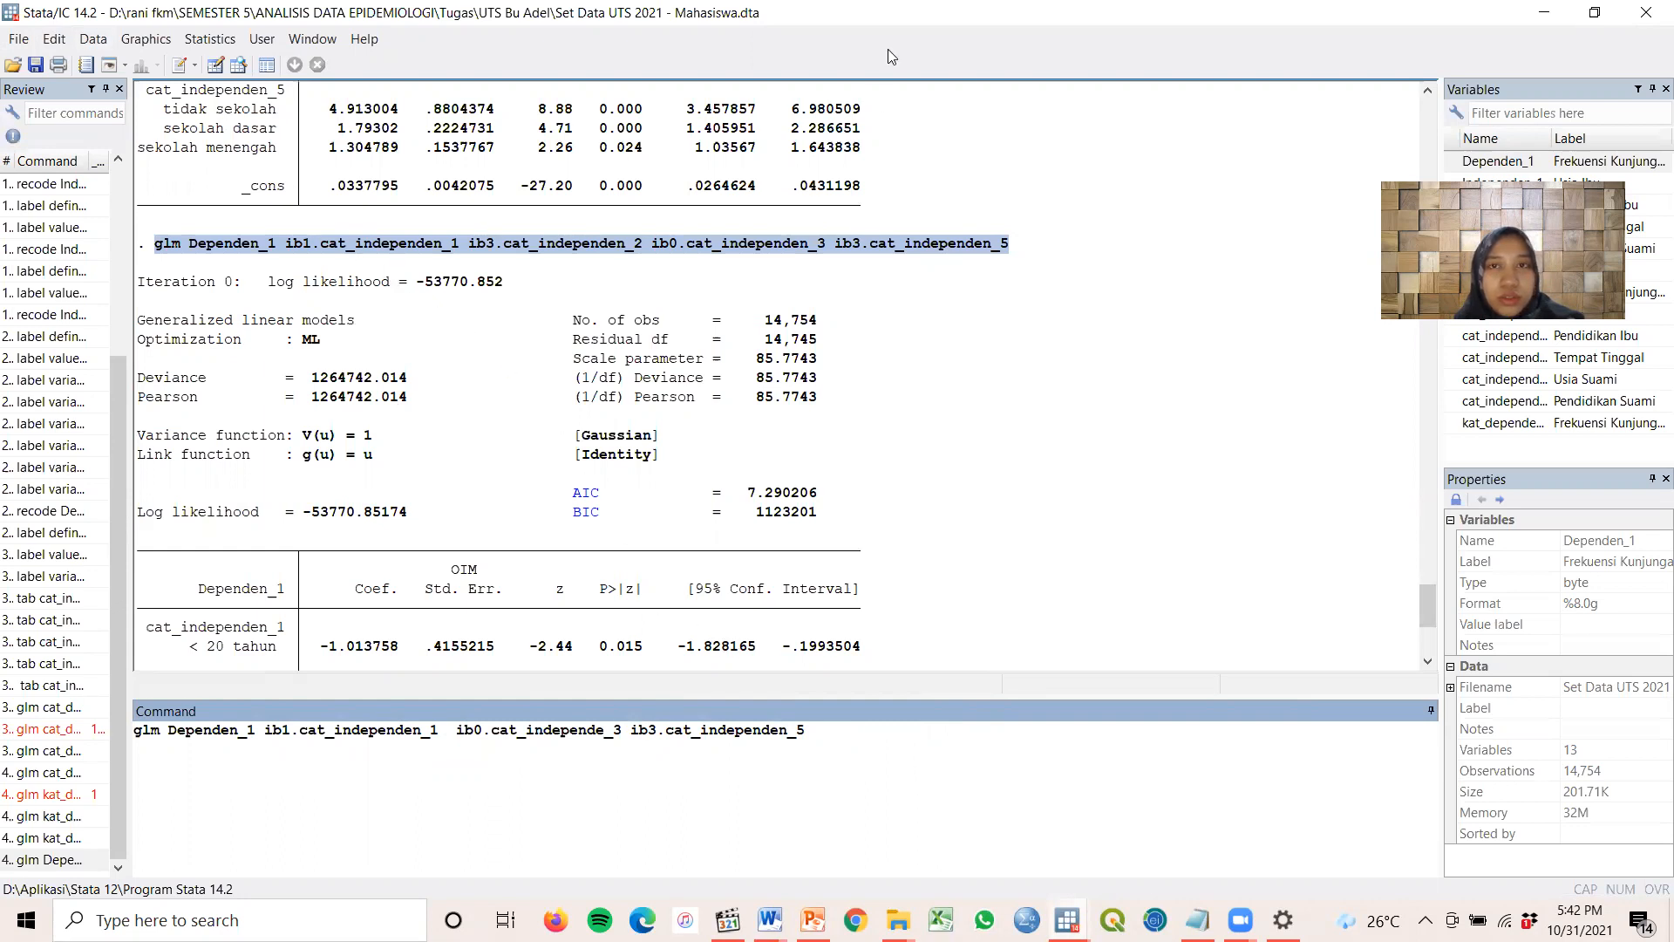
click(604, 730)
text(n)
click(448, 730)
key(BackSpace)
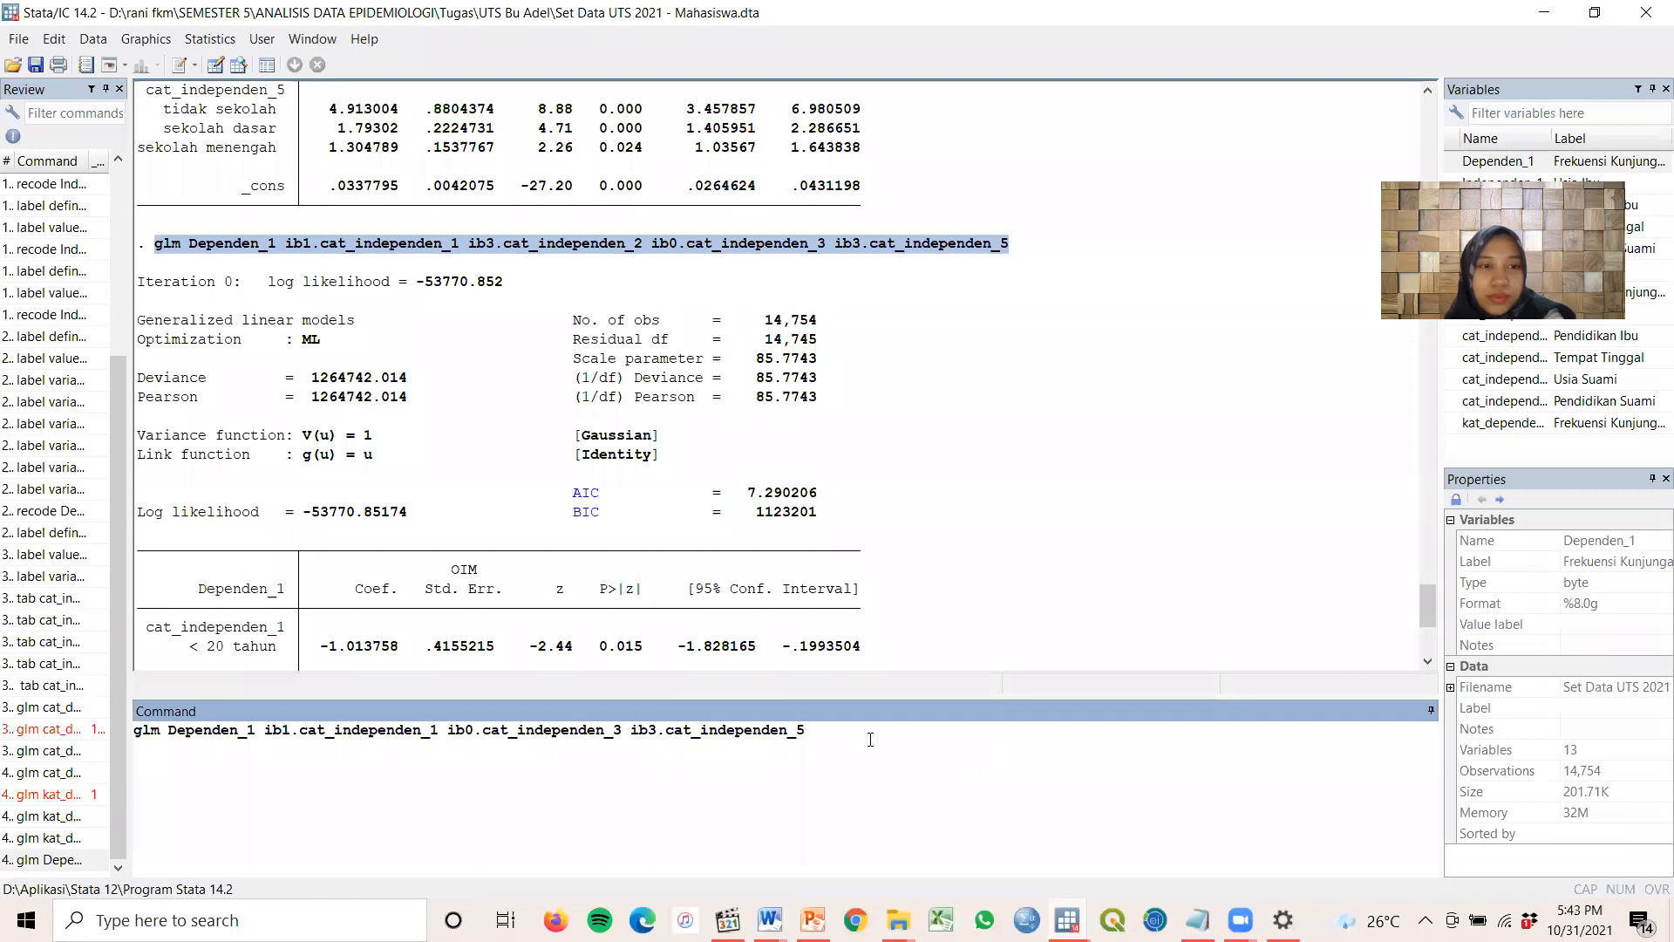
key(Return)
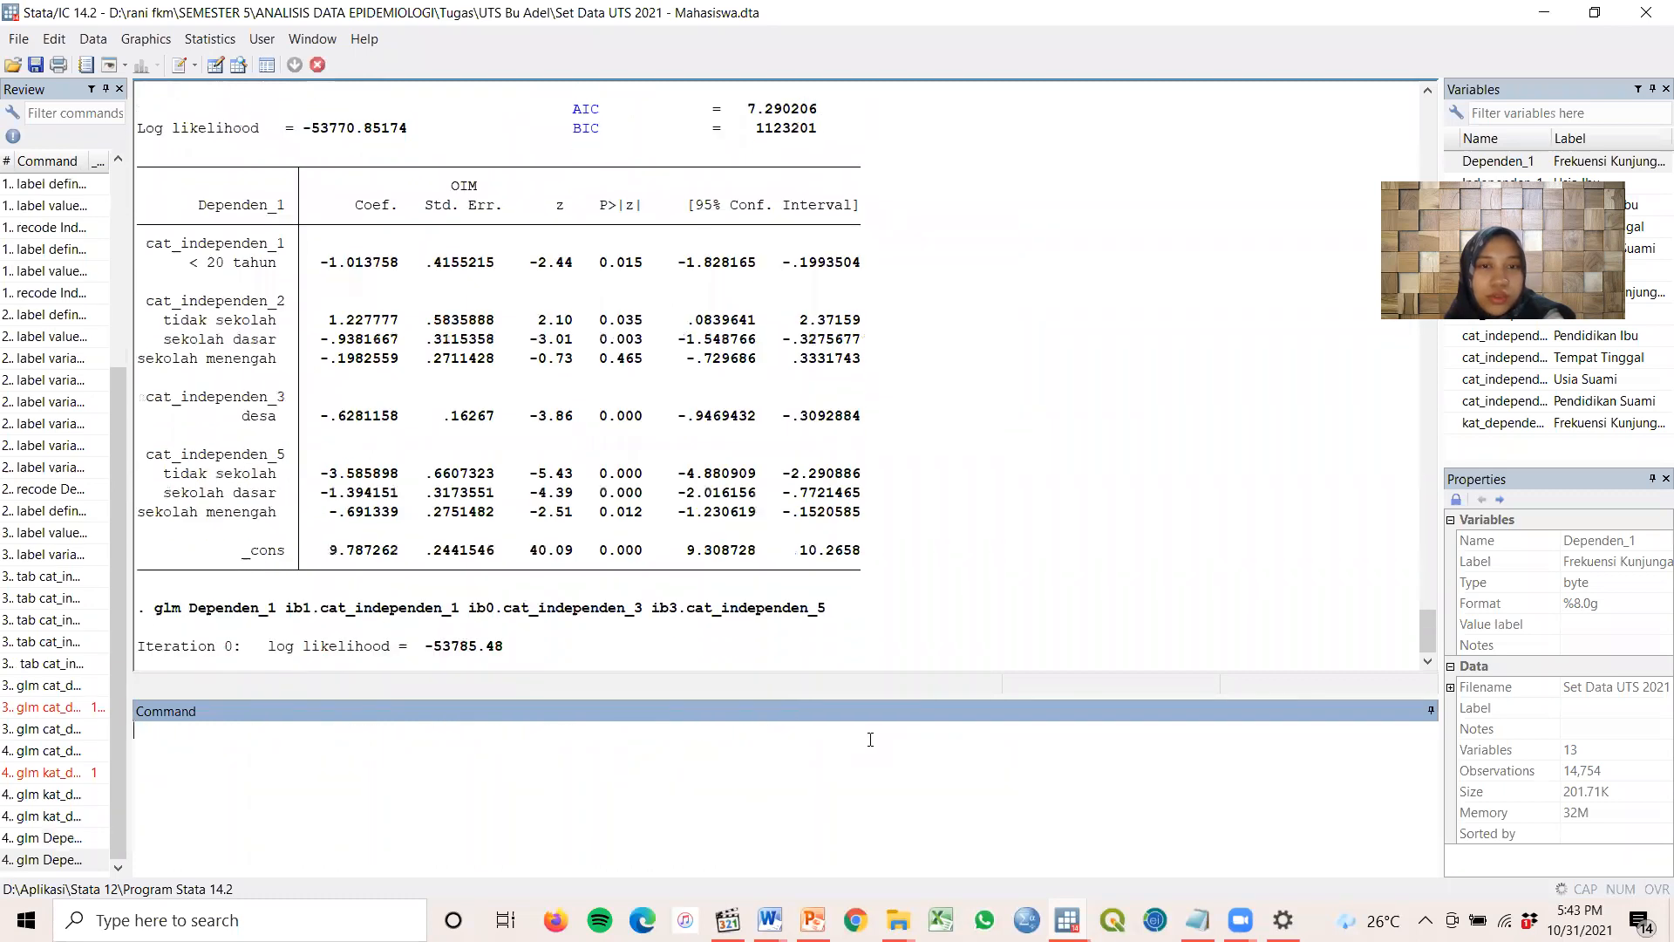
click(180, 646)
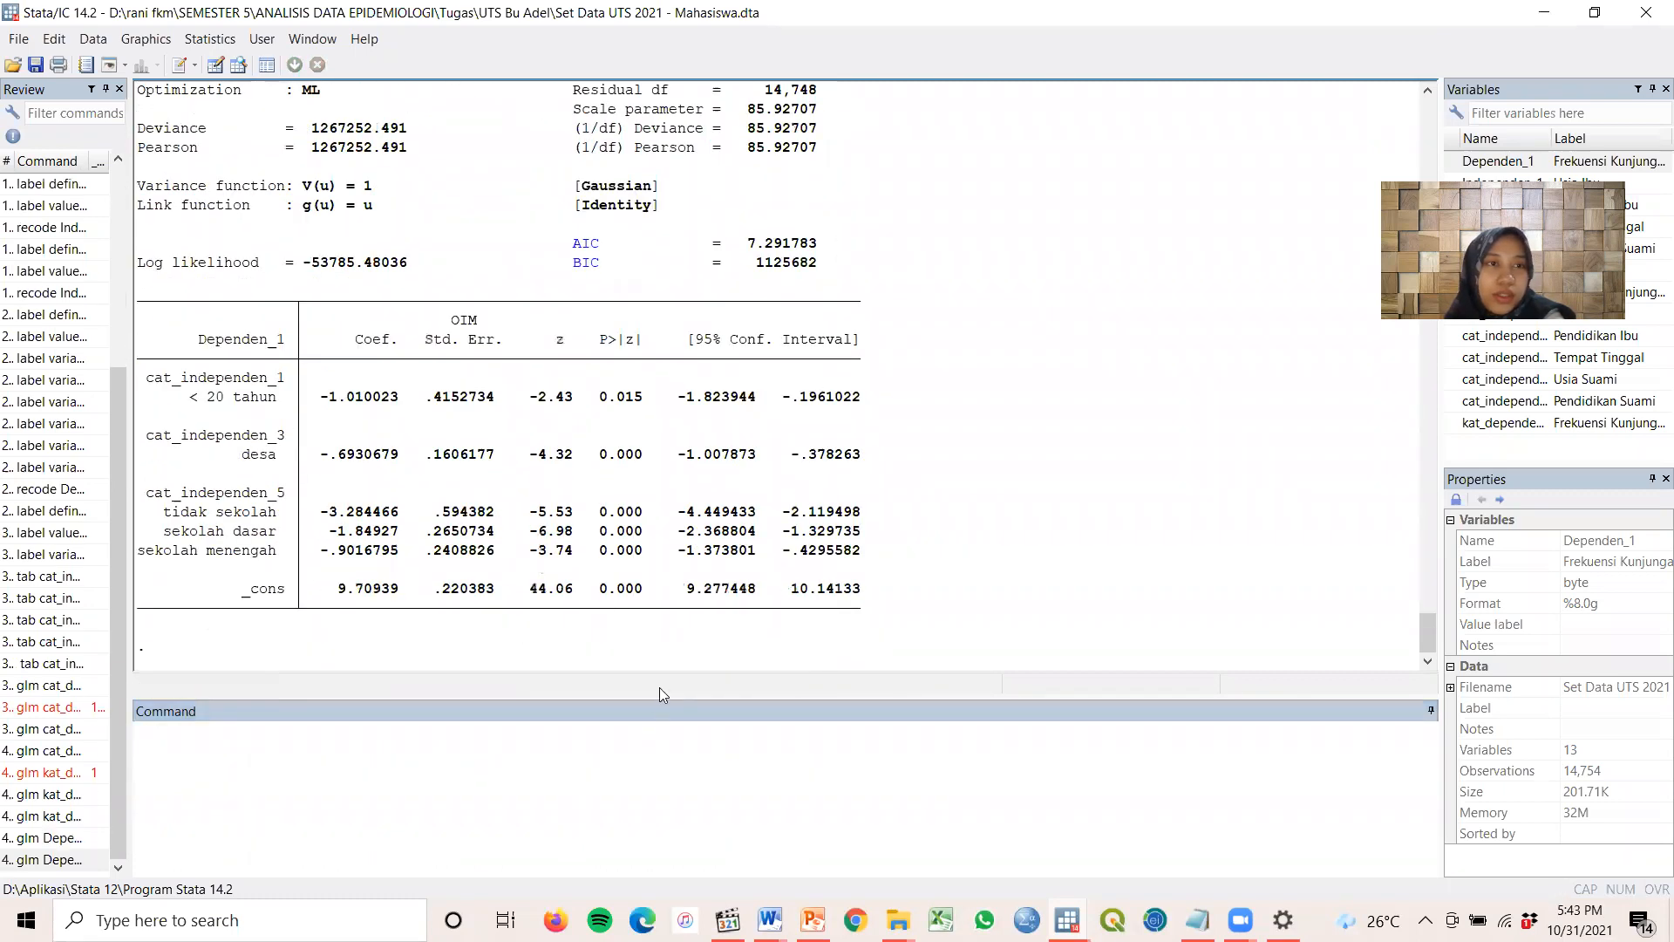
Compare the glm Dependen_1 outputs with and without cat_independen_2, checking which variables each command includes
scroll(694, 548, up, 3)
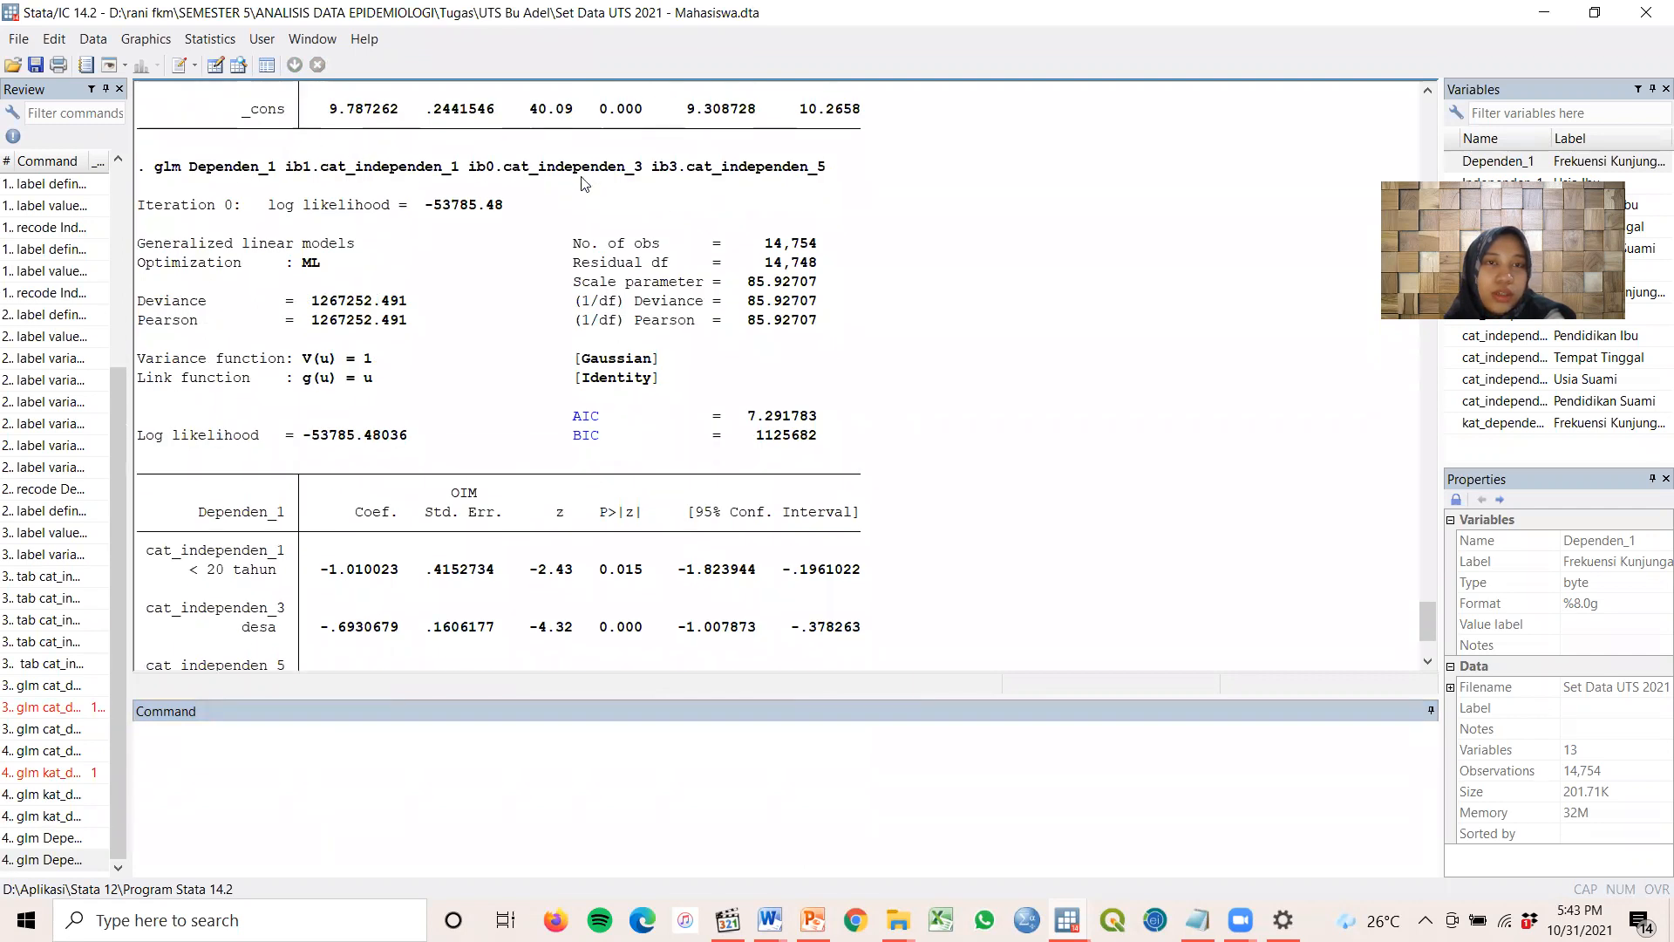
scroll(405, 419, down, 3)
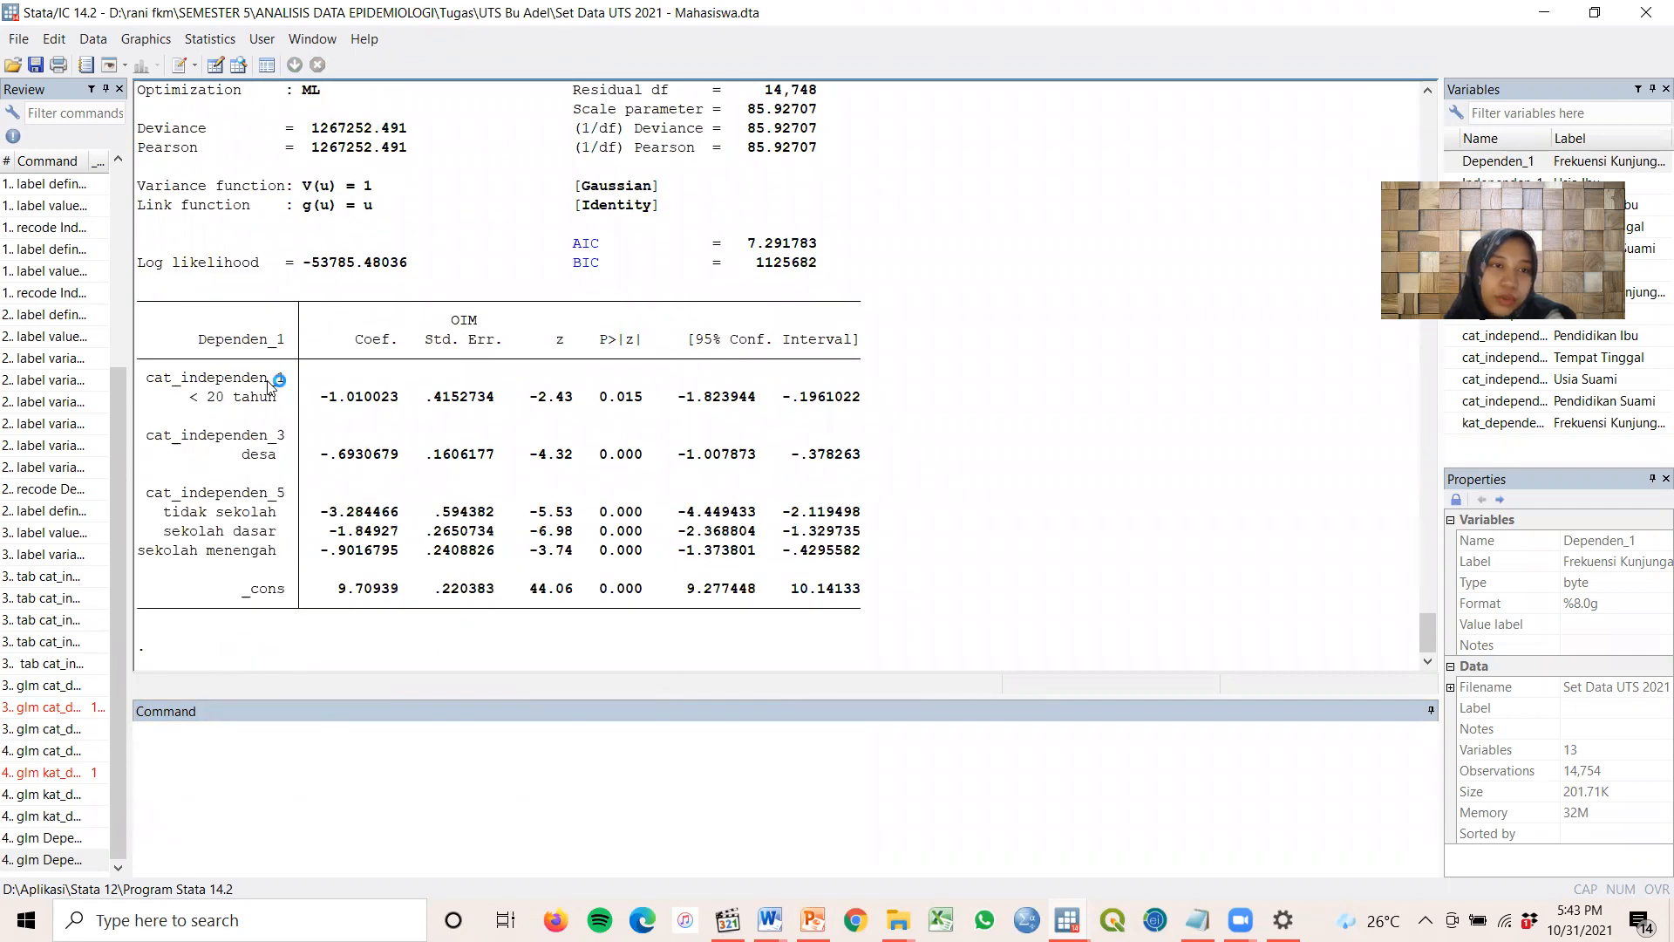
scroll(410, 496, up, 4)
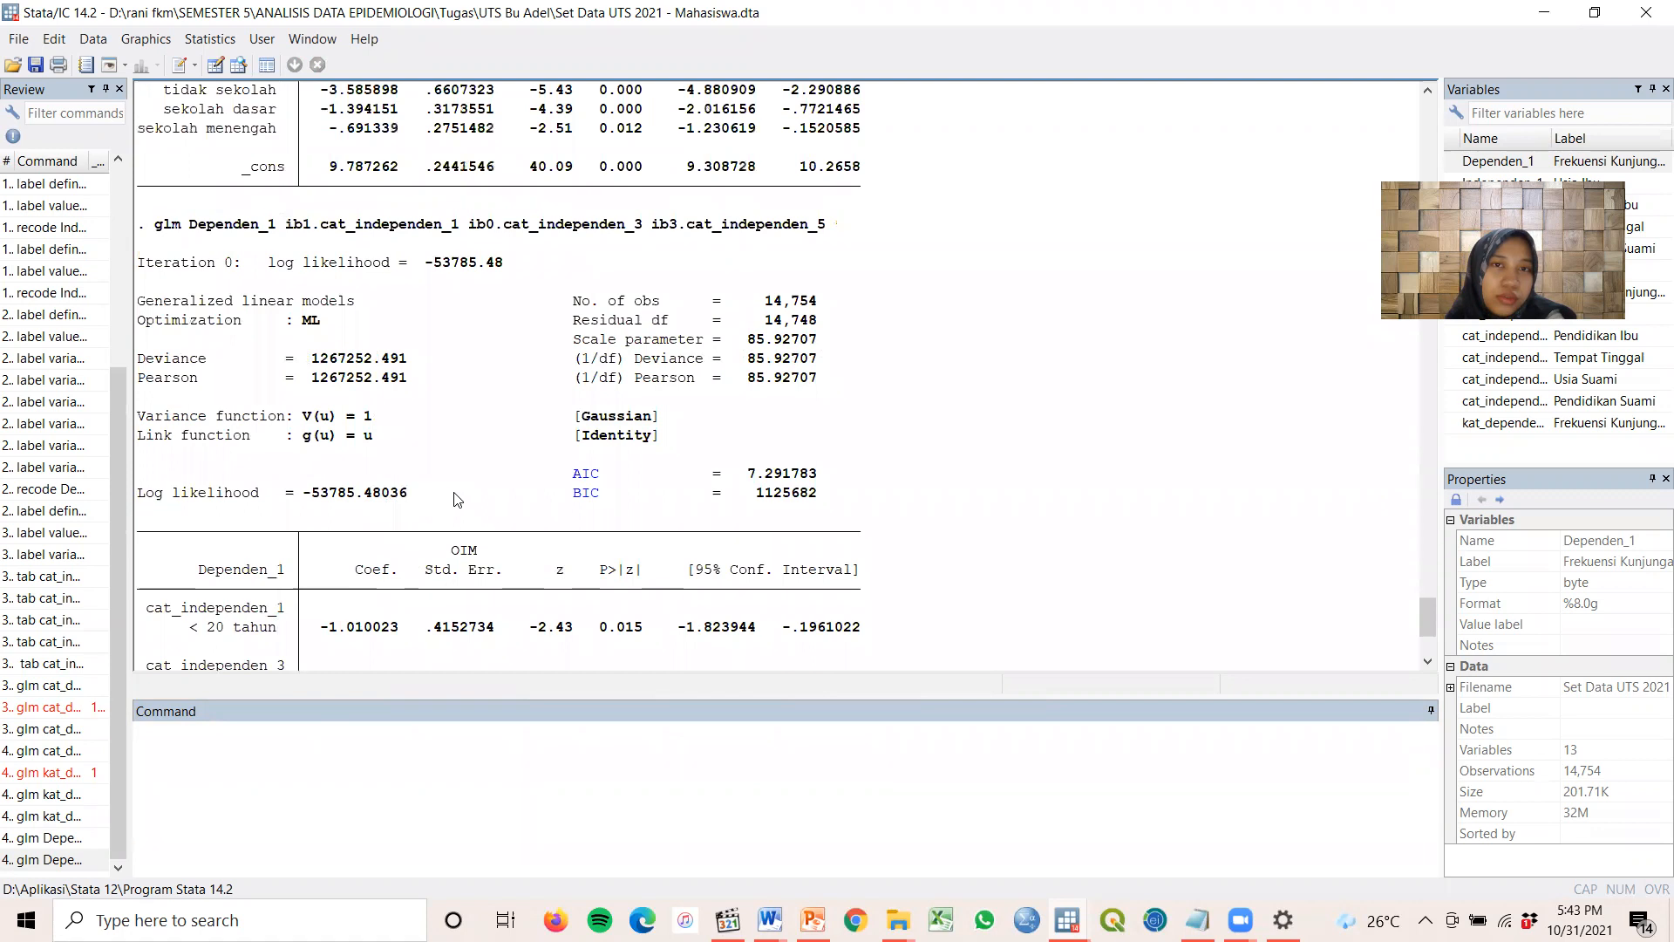
scroll(464, 419, down, 4)
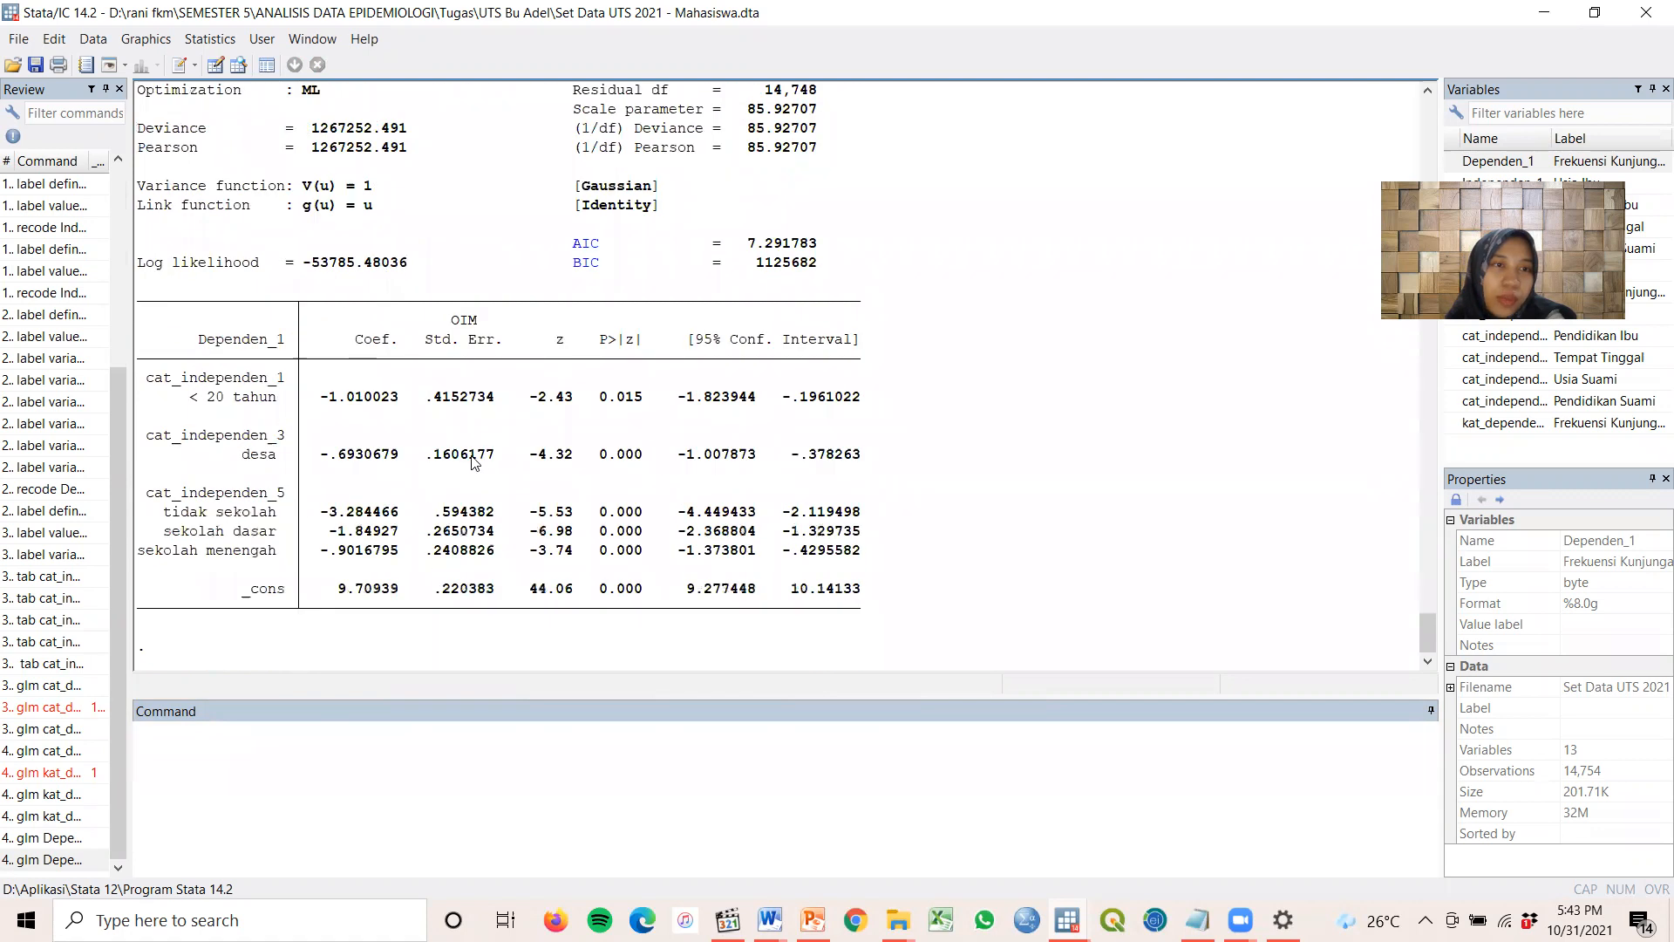
scroll(323, 357, up, 1)
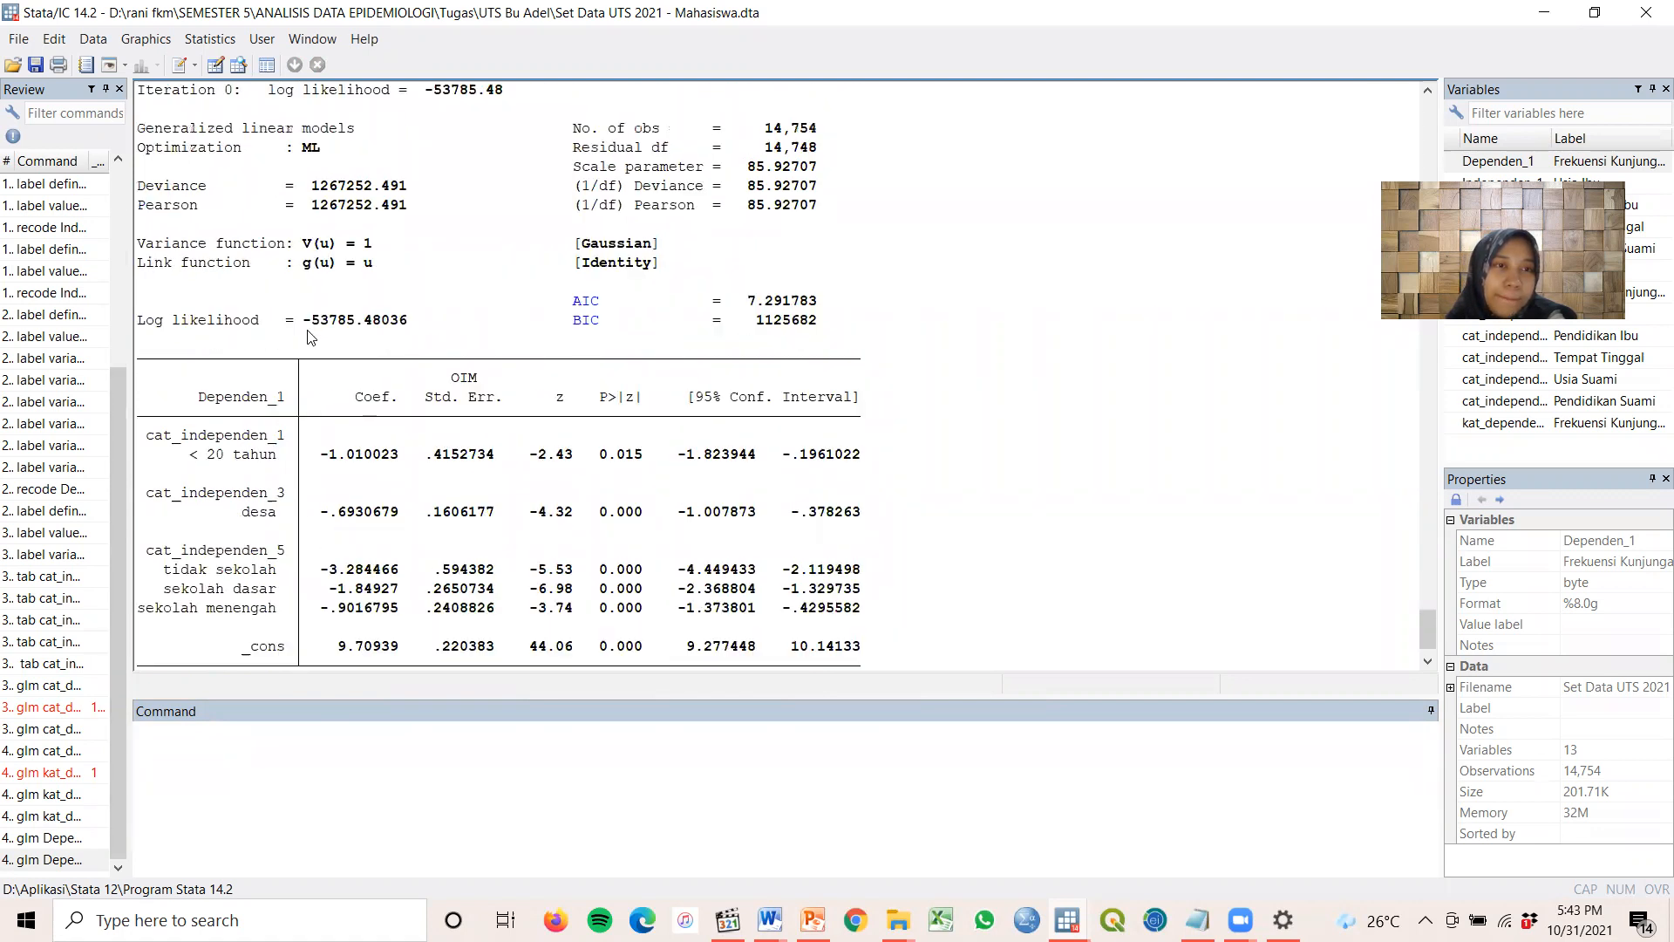
scroll(339, 382, up, 10)
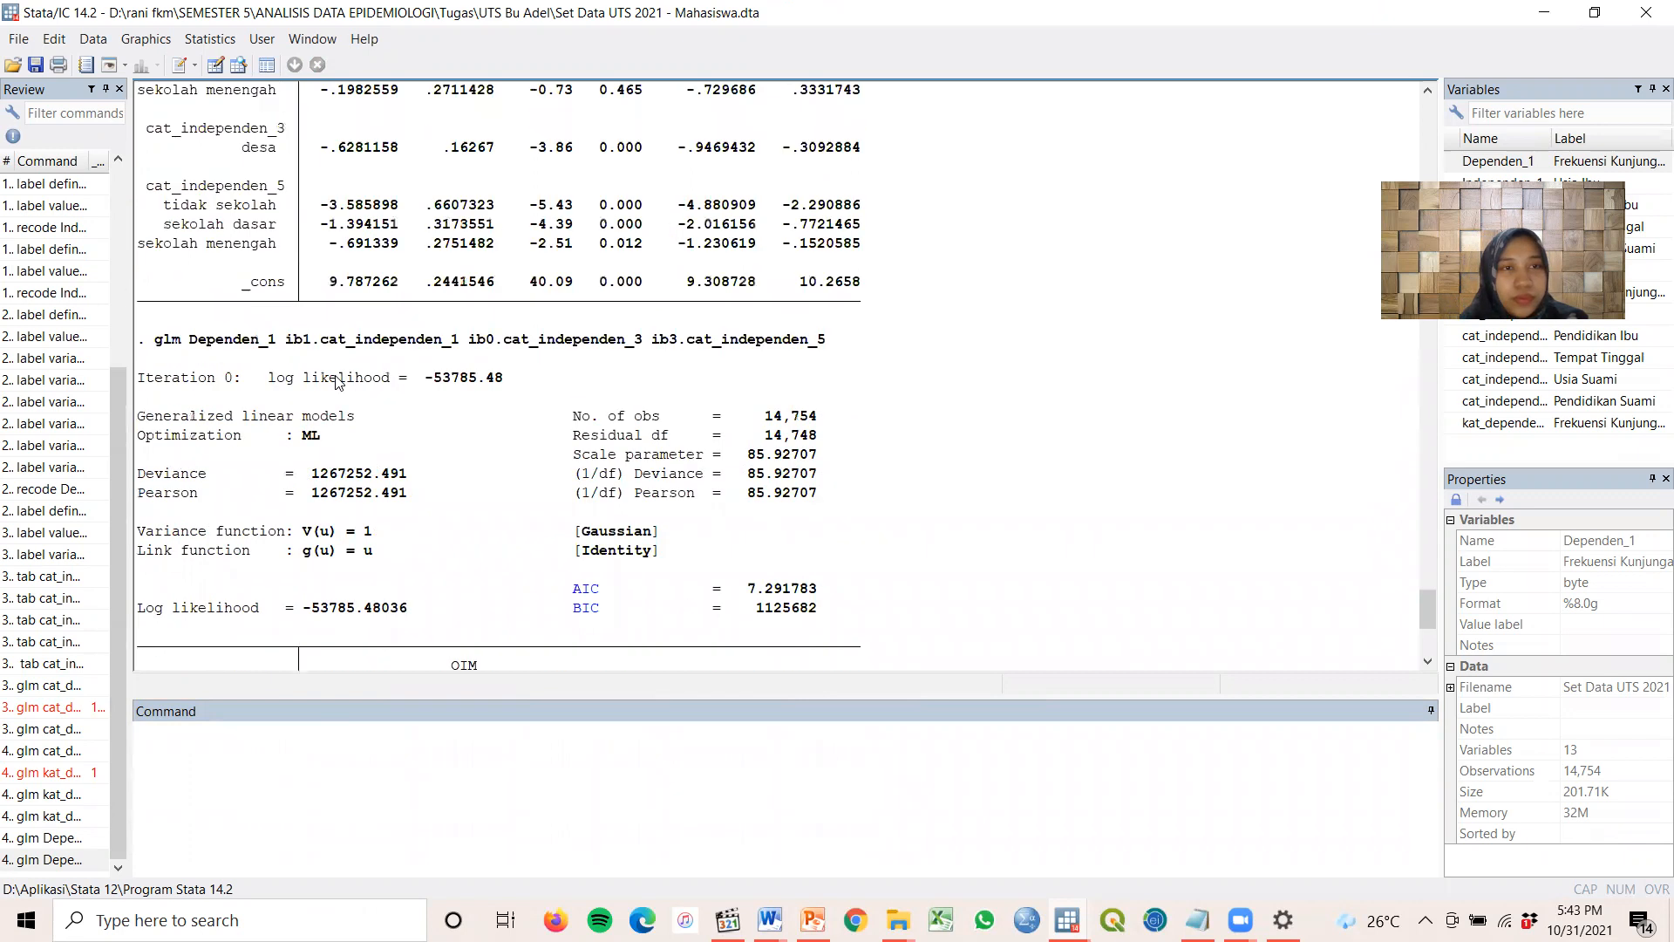
scroll(377, 365, up, 4)
scroll(376, 365, up, 2)
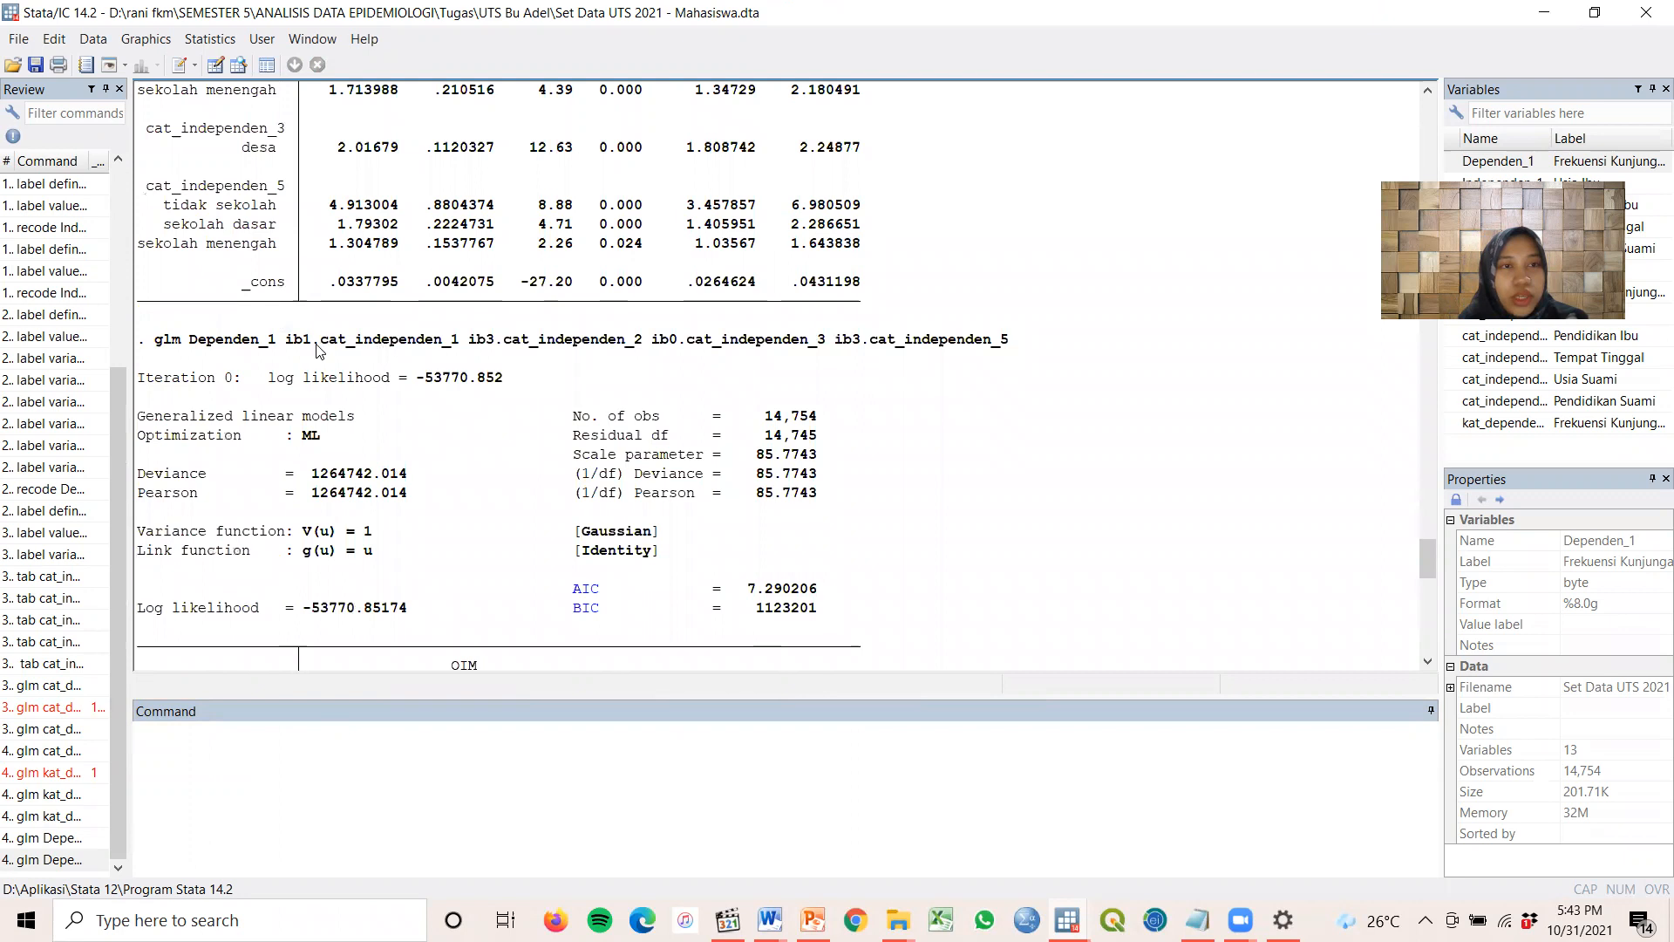
scroll(292, 292, down, 12)
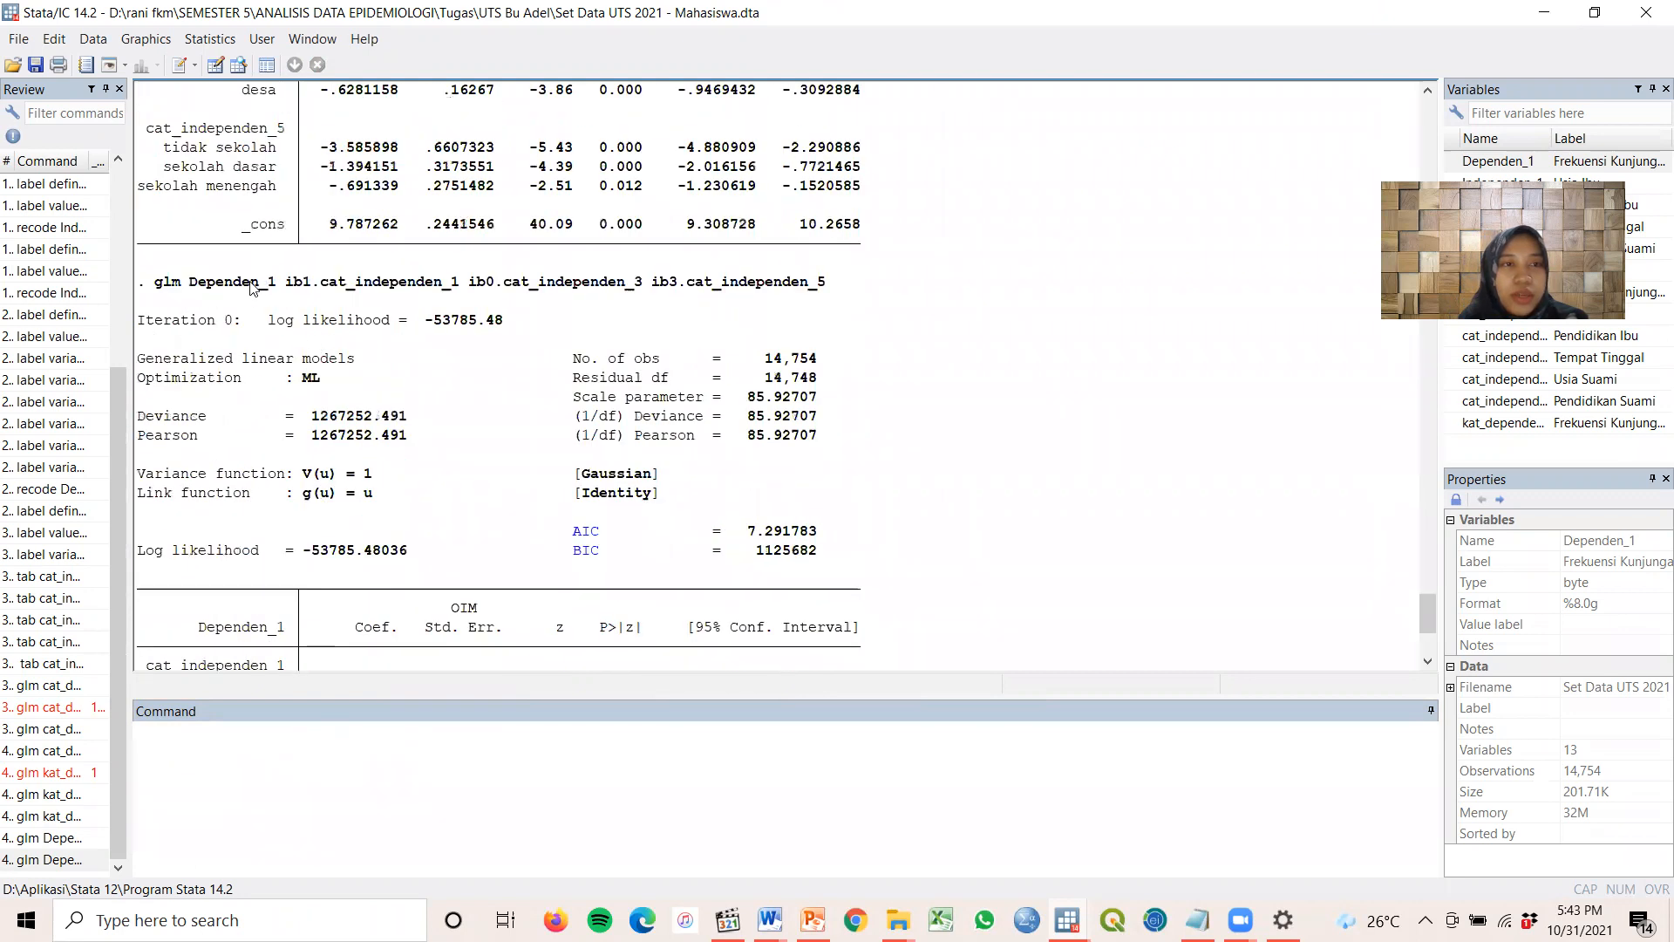
Start entering a new glm command in Stata
click(192, 740)
text(gl)
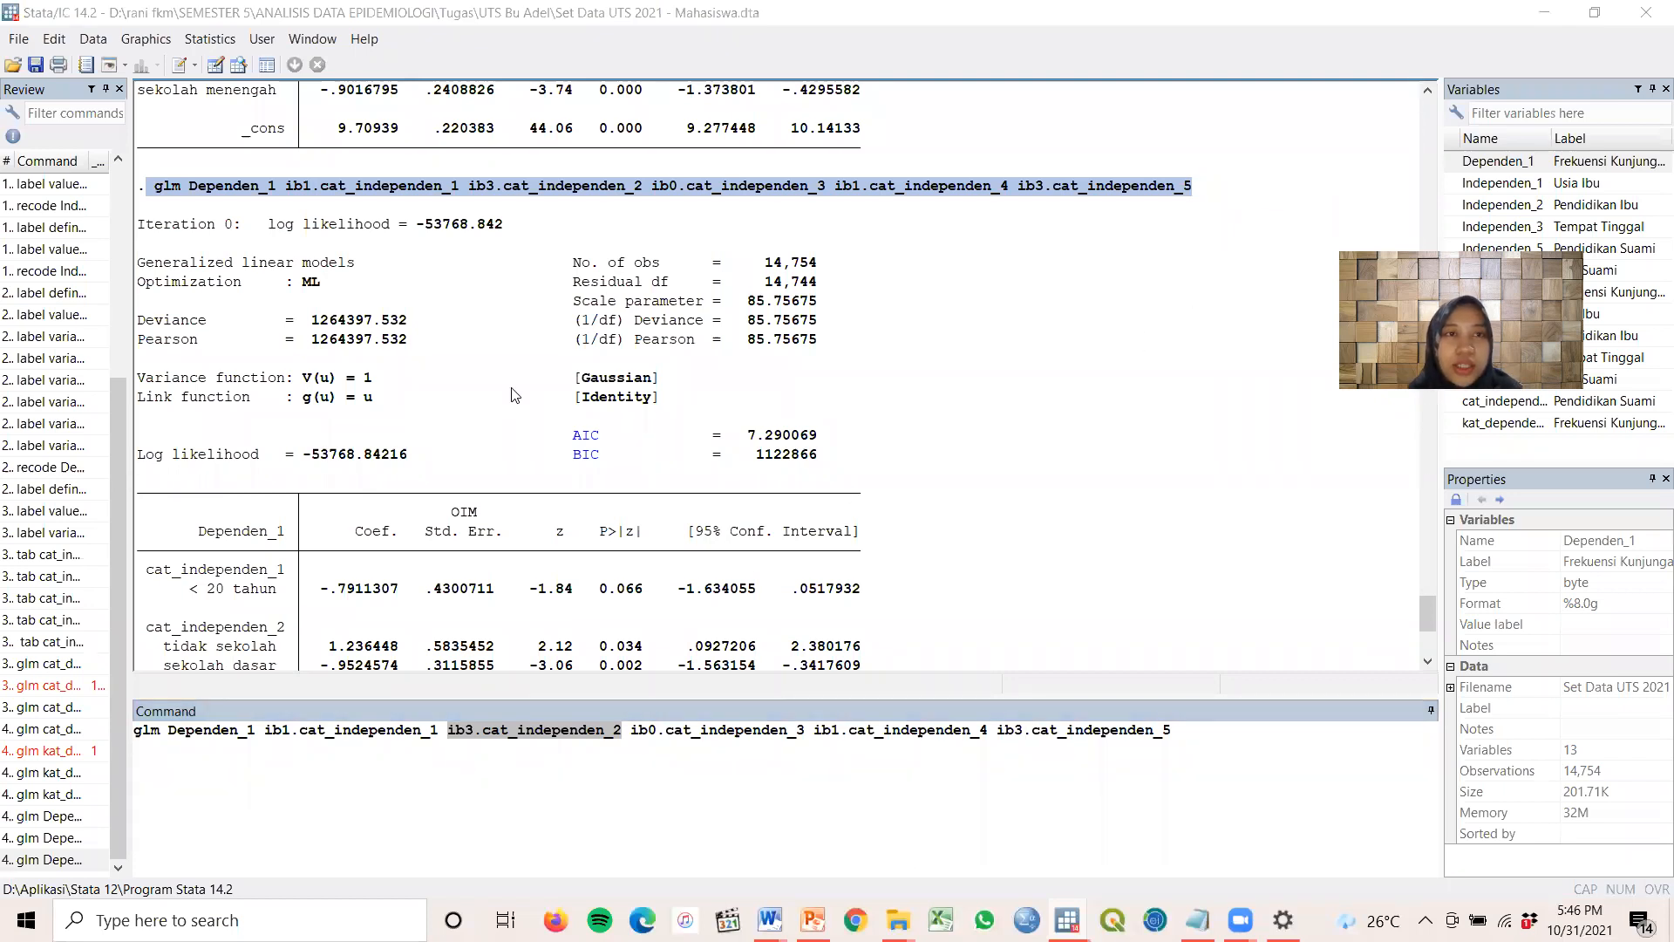
Compare the circled cat_independen_2 p-values in Record UTS.docx with Stata's five-variable glm output
mouse_move(768, 912)
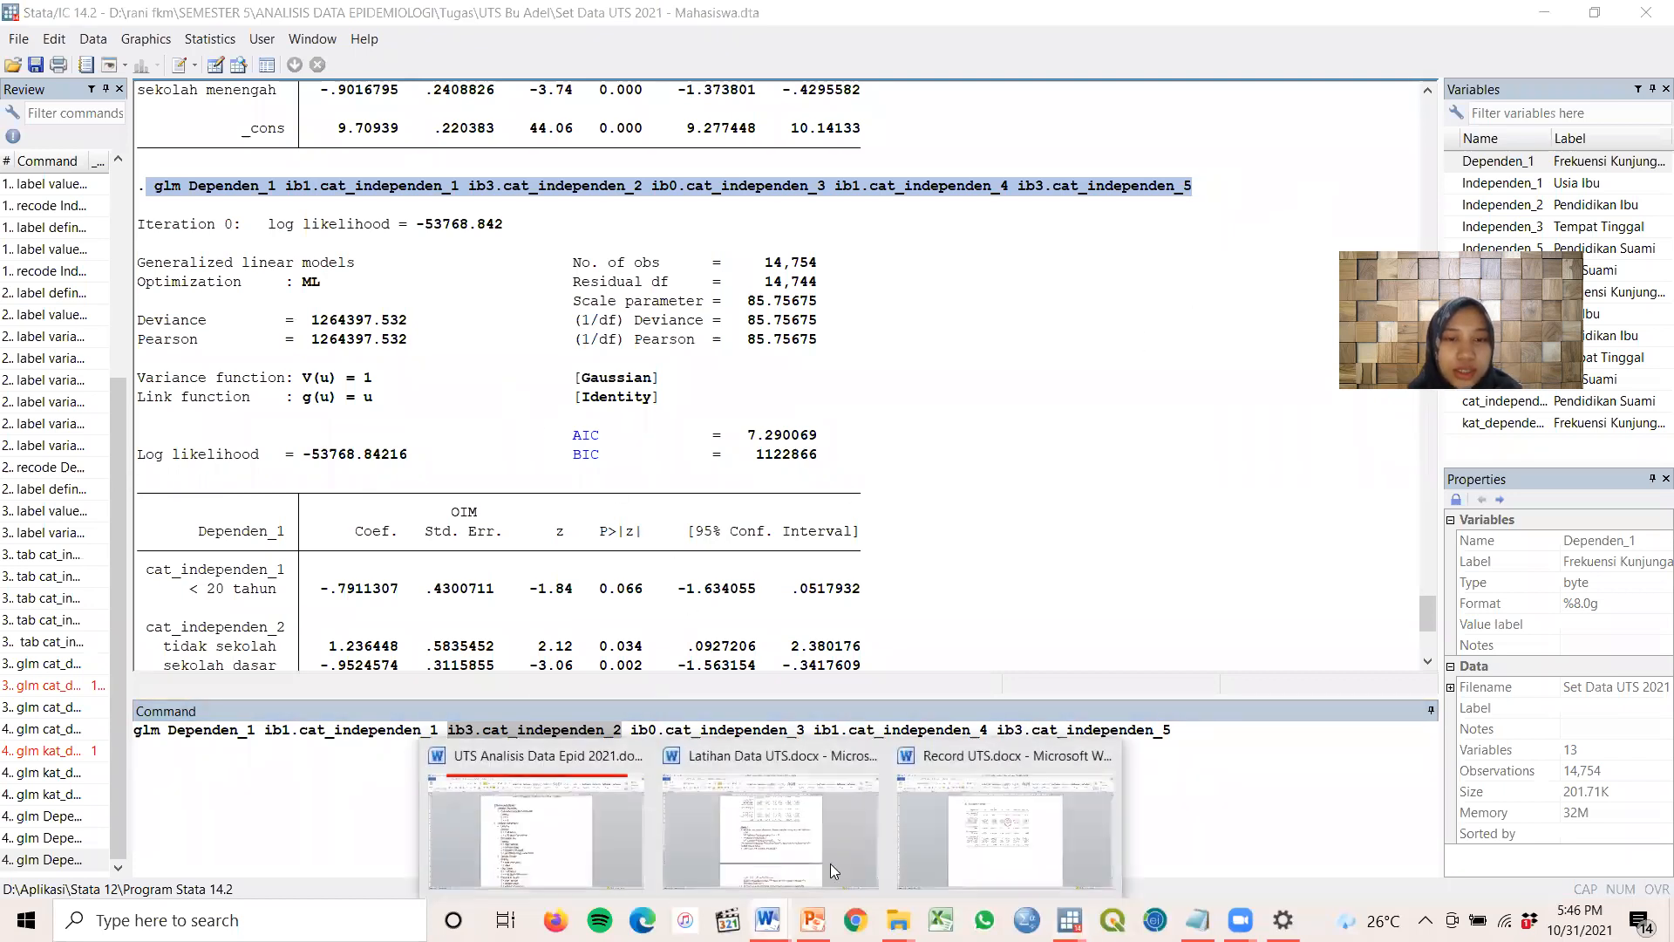
click(1000, 816)
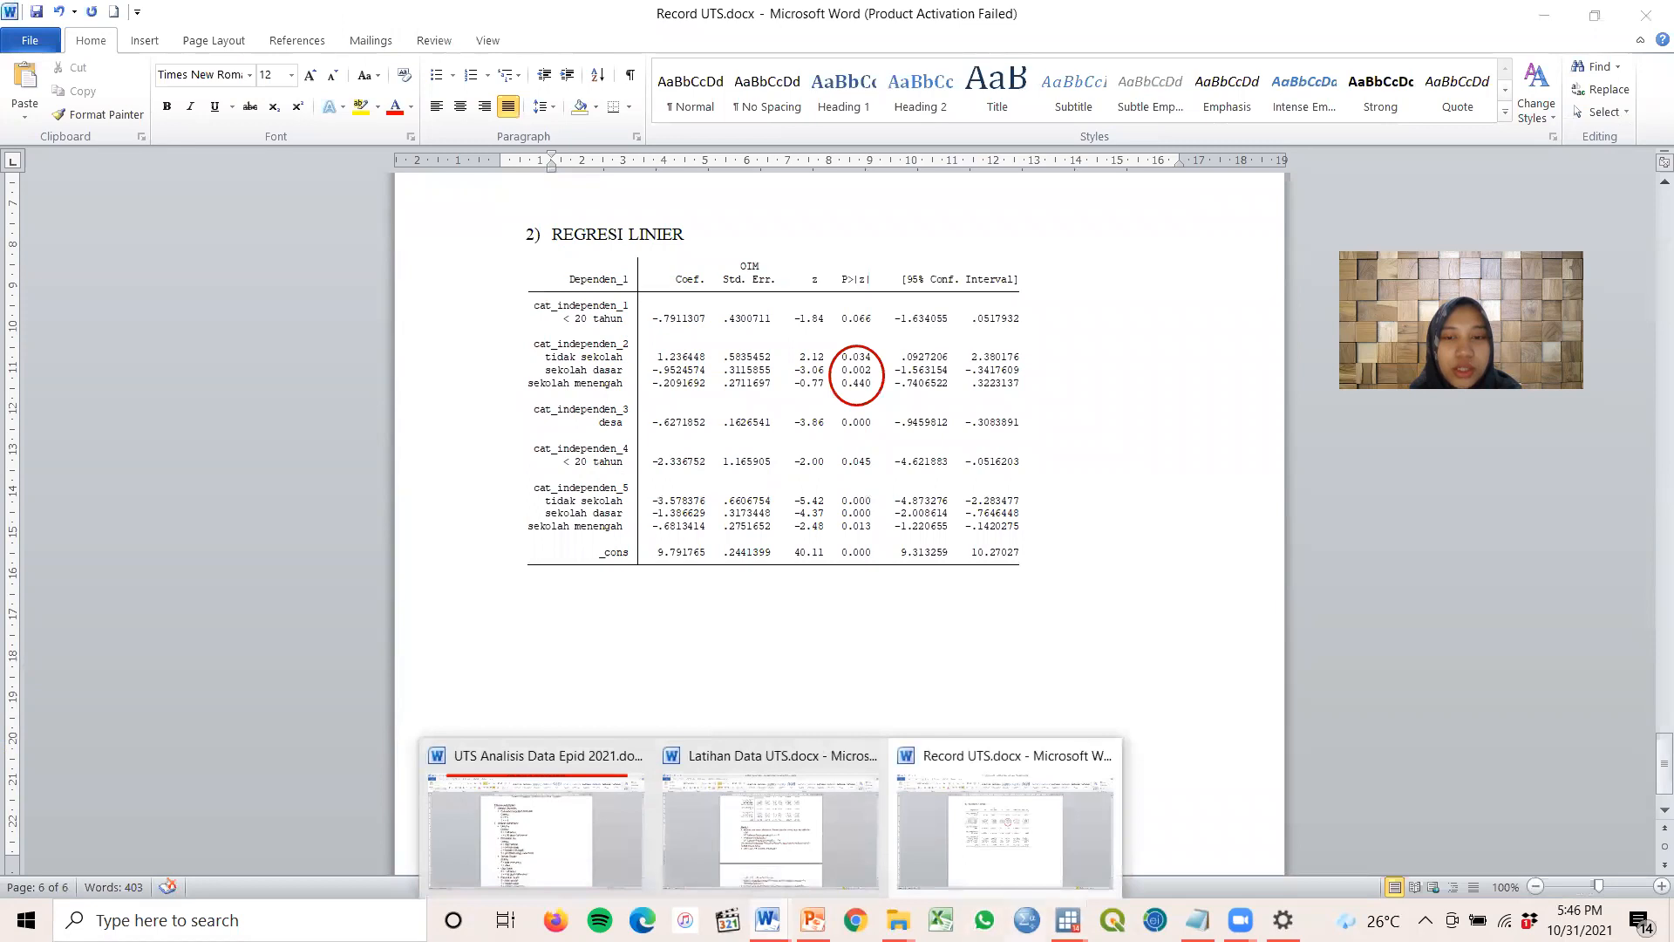
mouse_move(1067, 920)
click(807, 820)
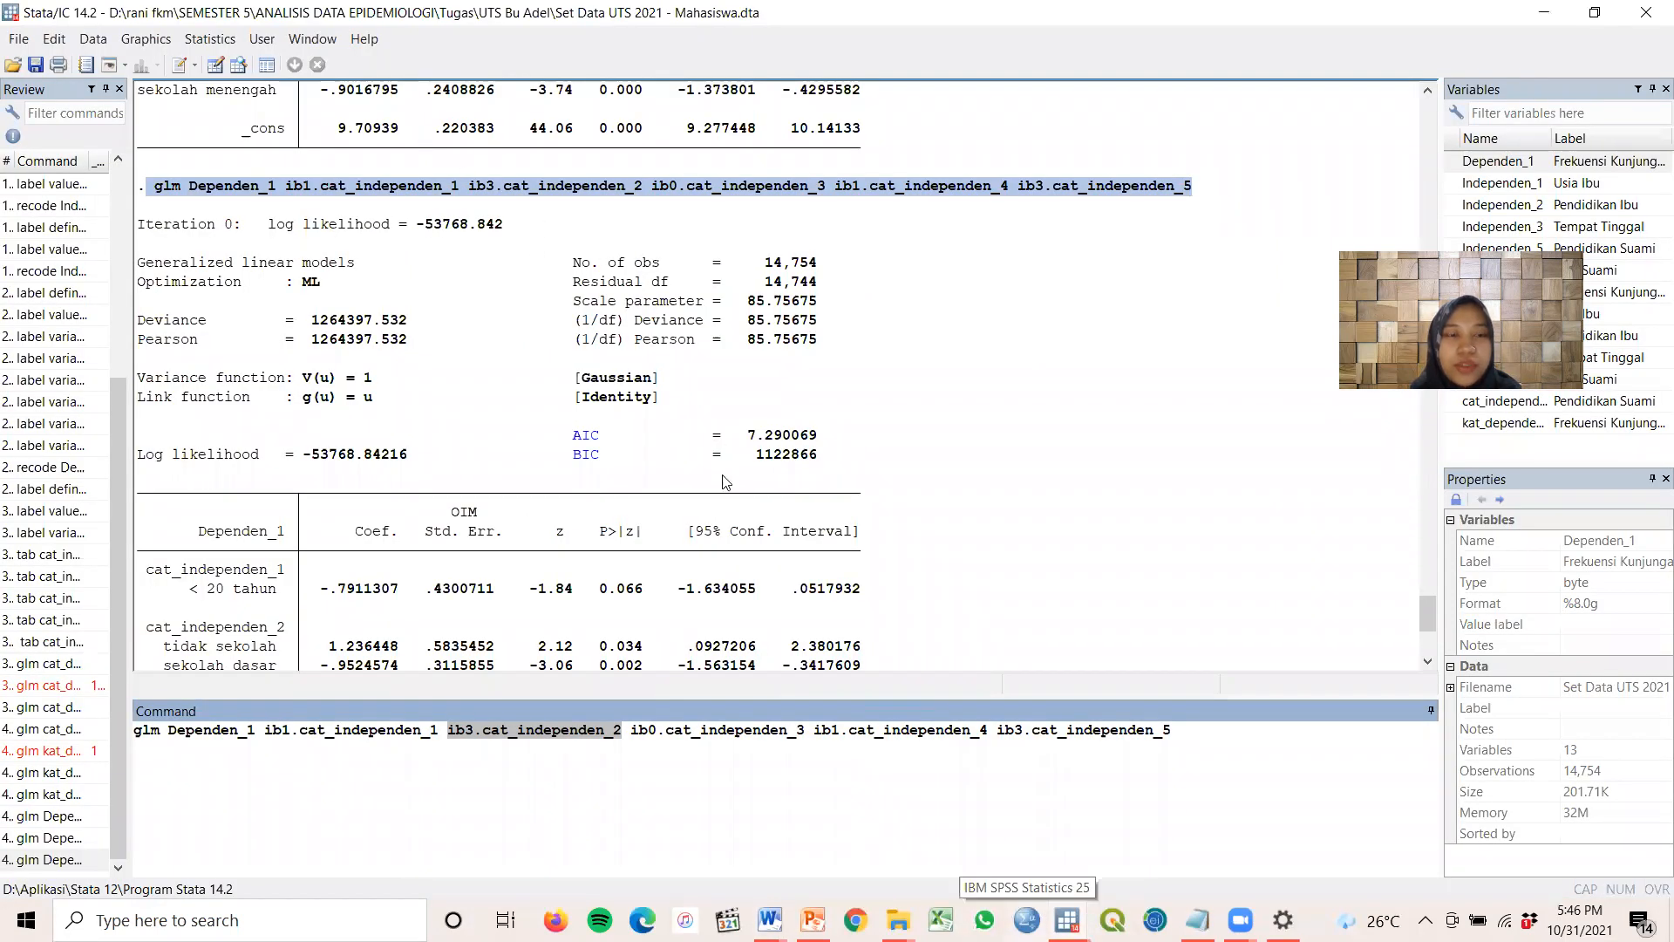
scroll(730, 472, down, 6)
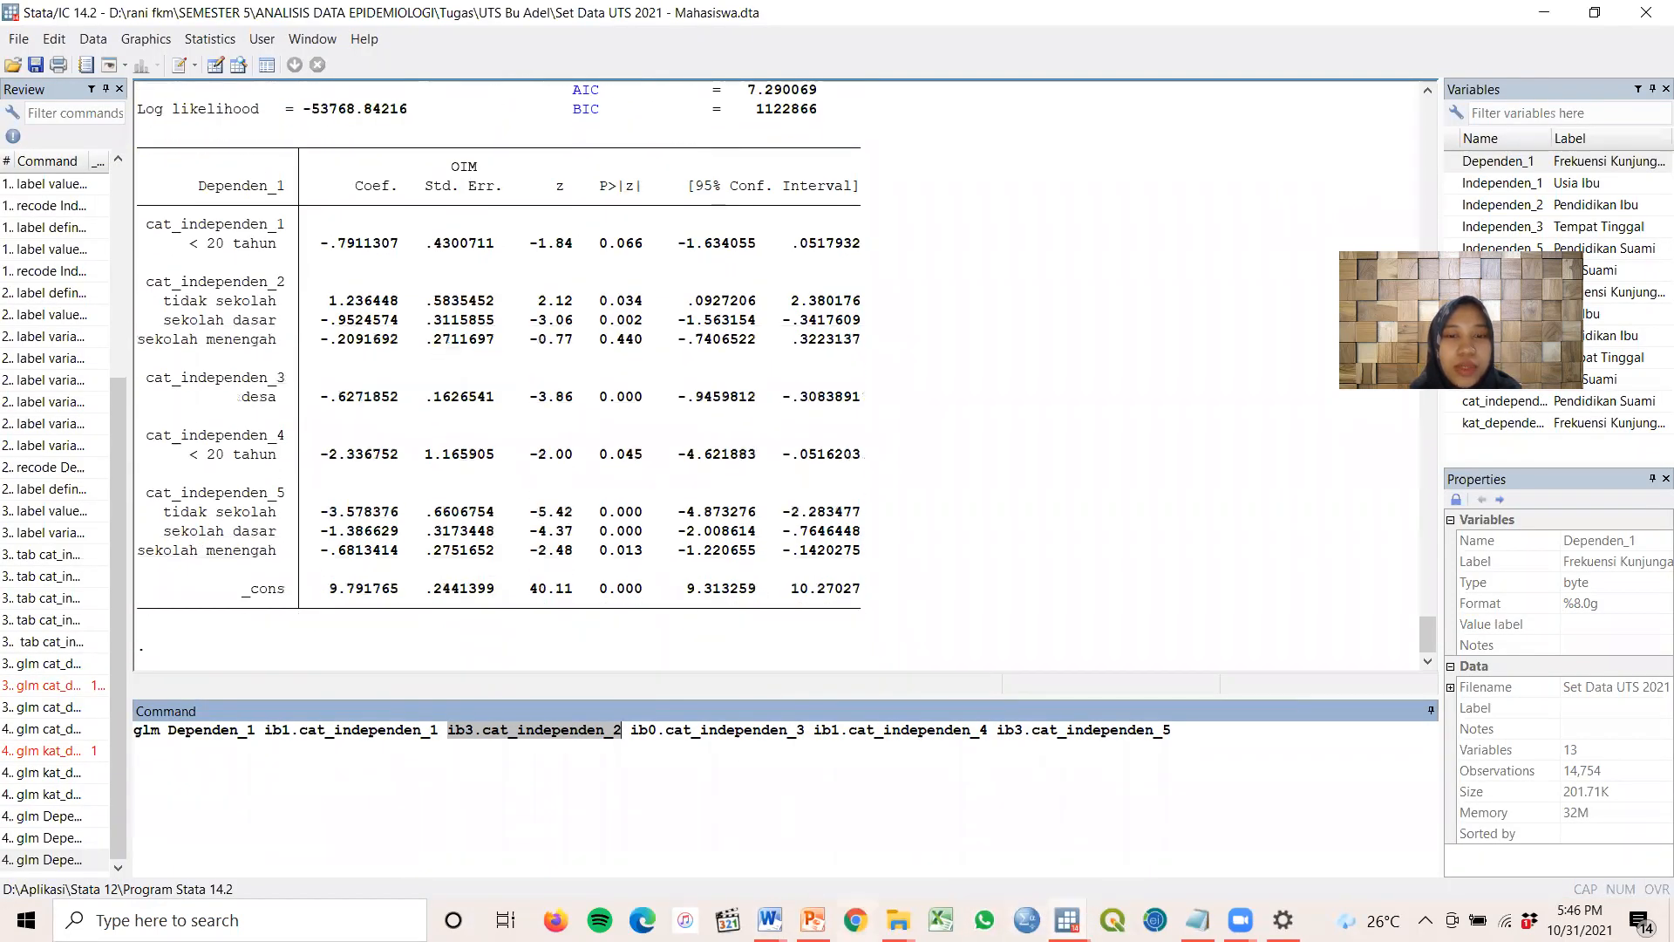
mouse_move(767, 920)
click(924, 858)
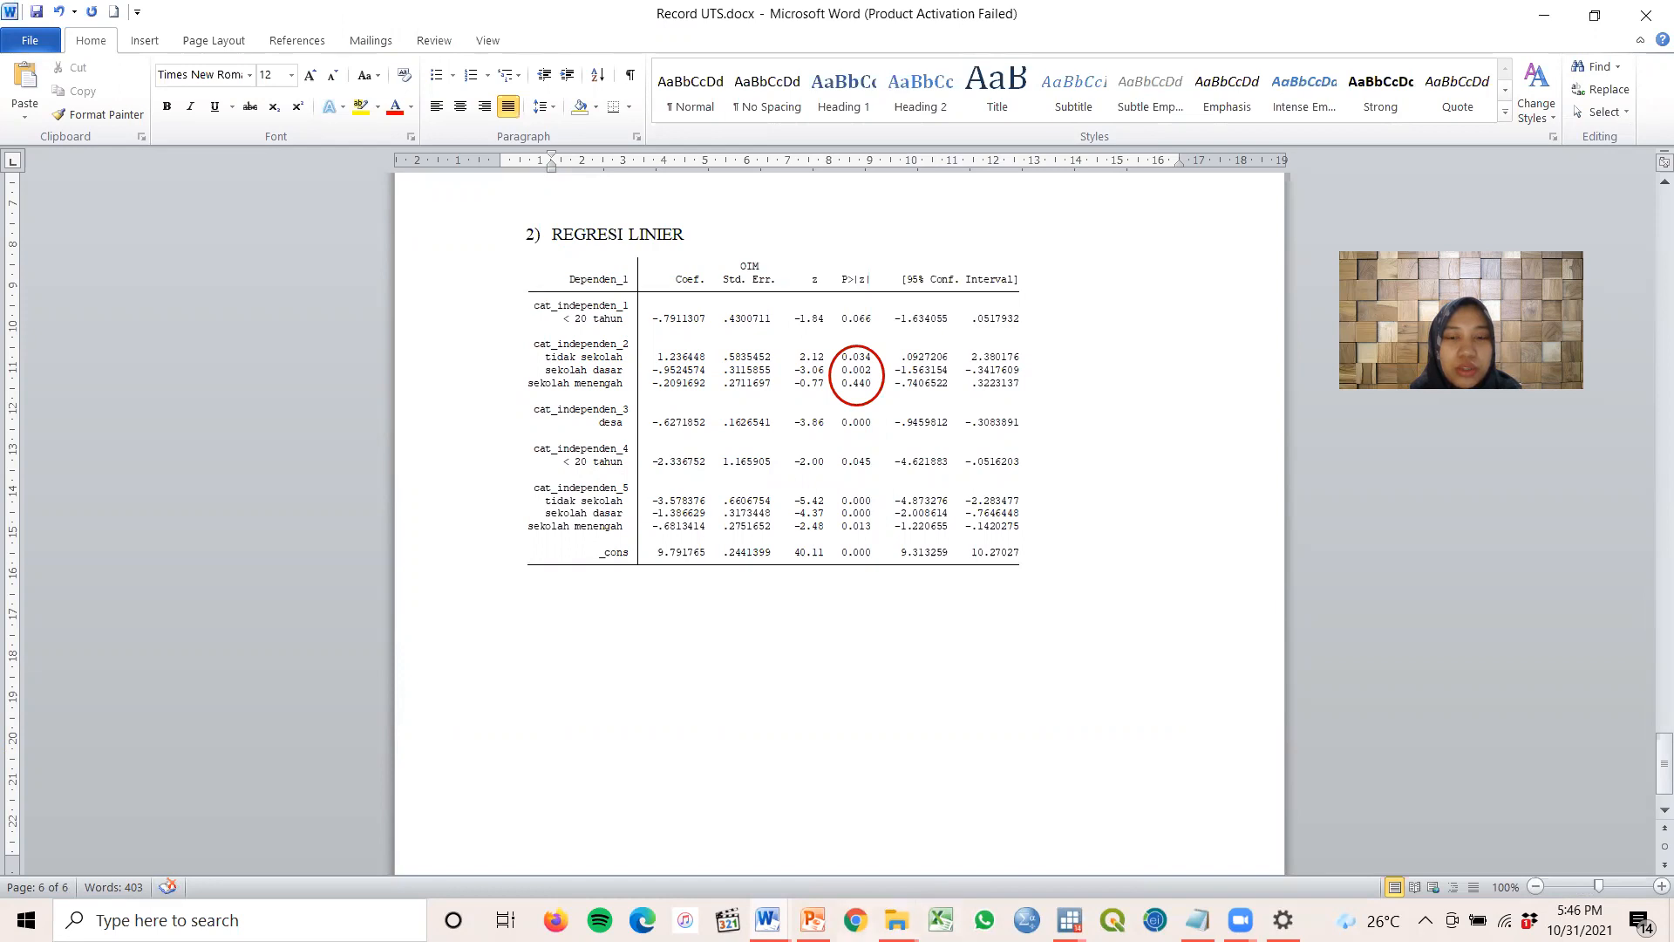
Switch to Stata, remove ib3.cat_independen_2 from the pending glm command, and run the reduced model
mouse_move(767, 920)
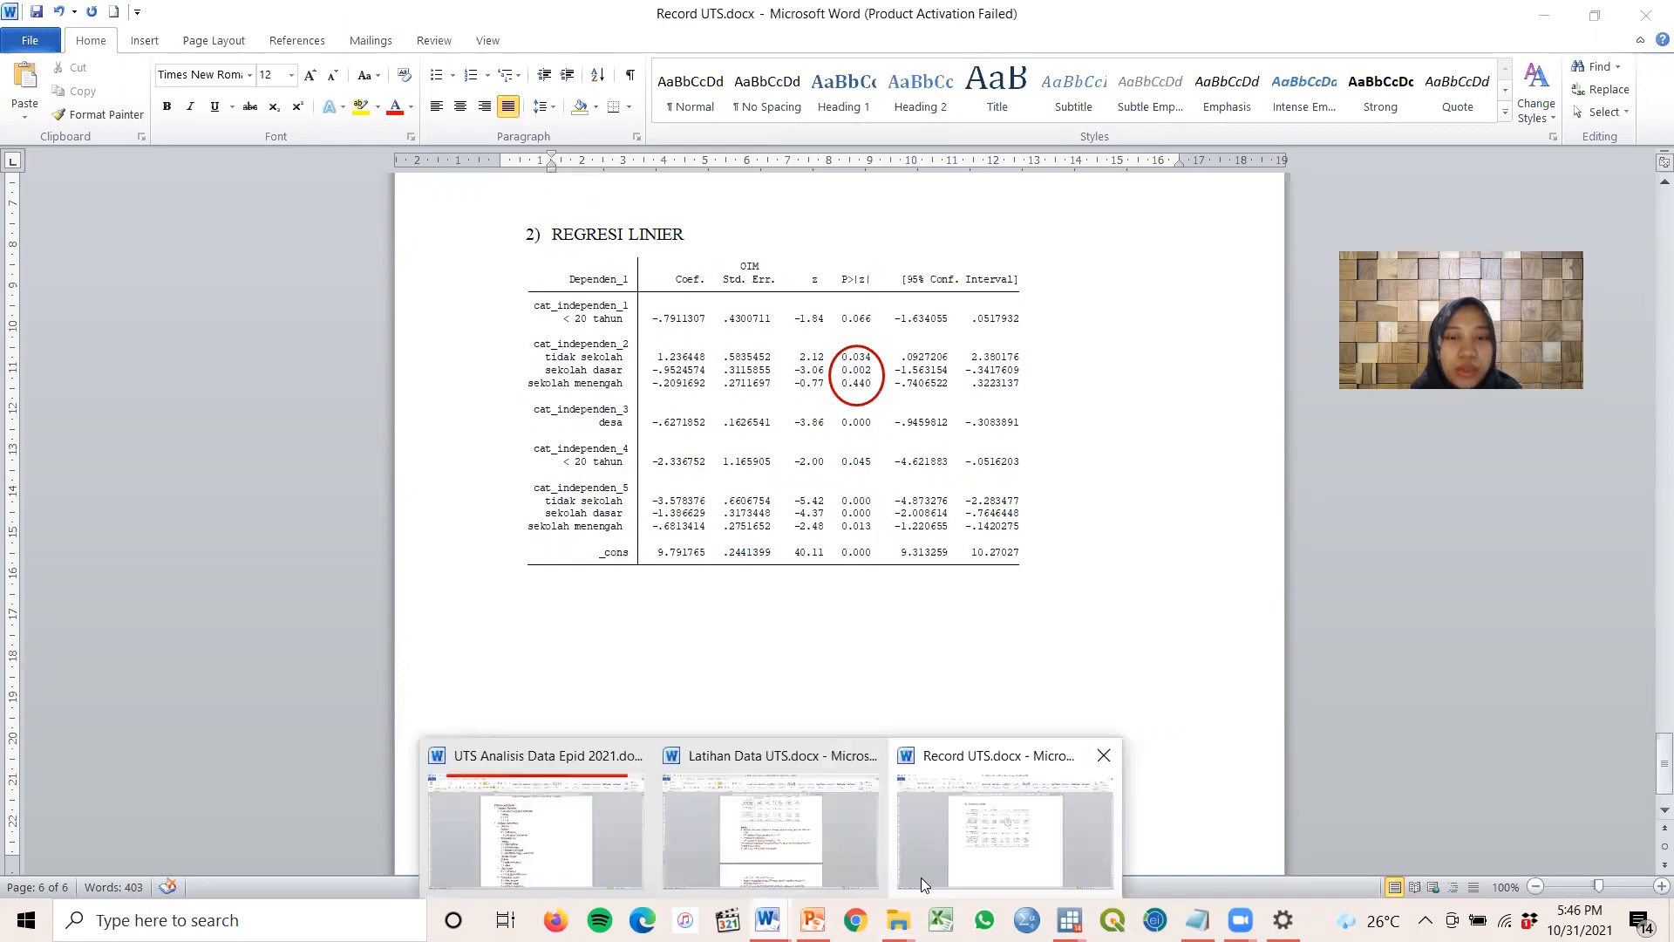
mouse_move(1069, 920)
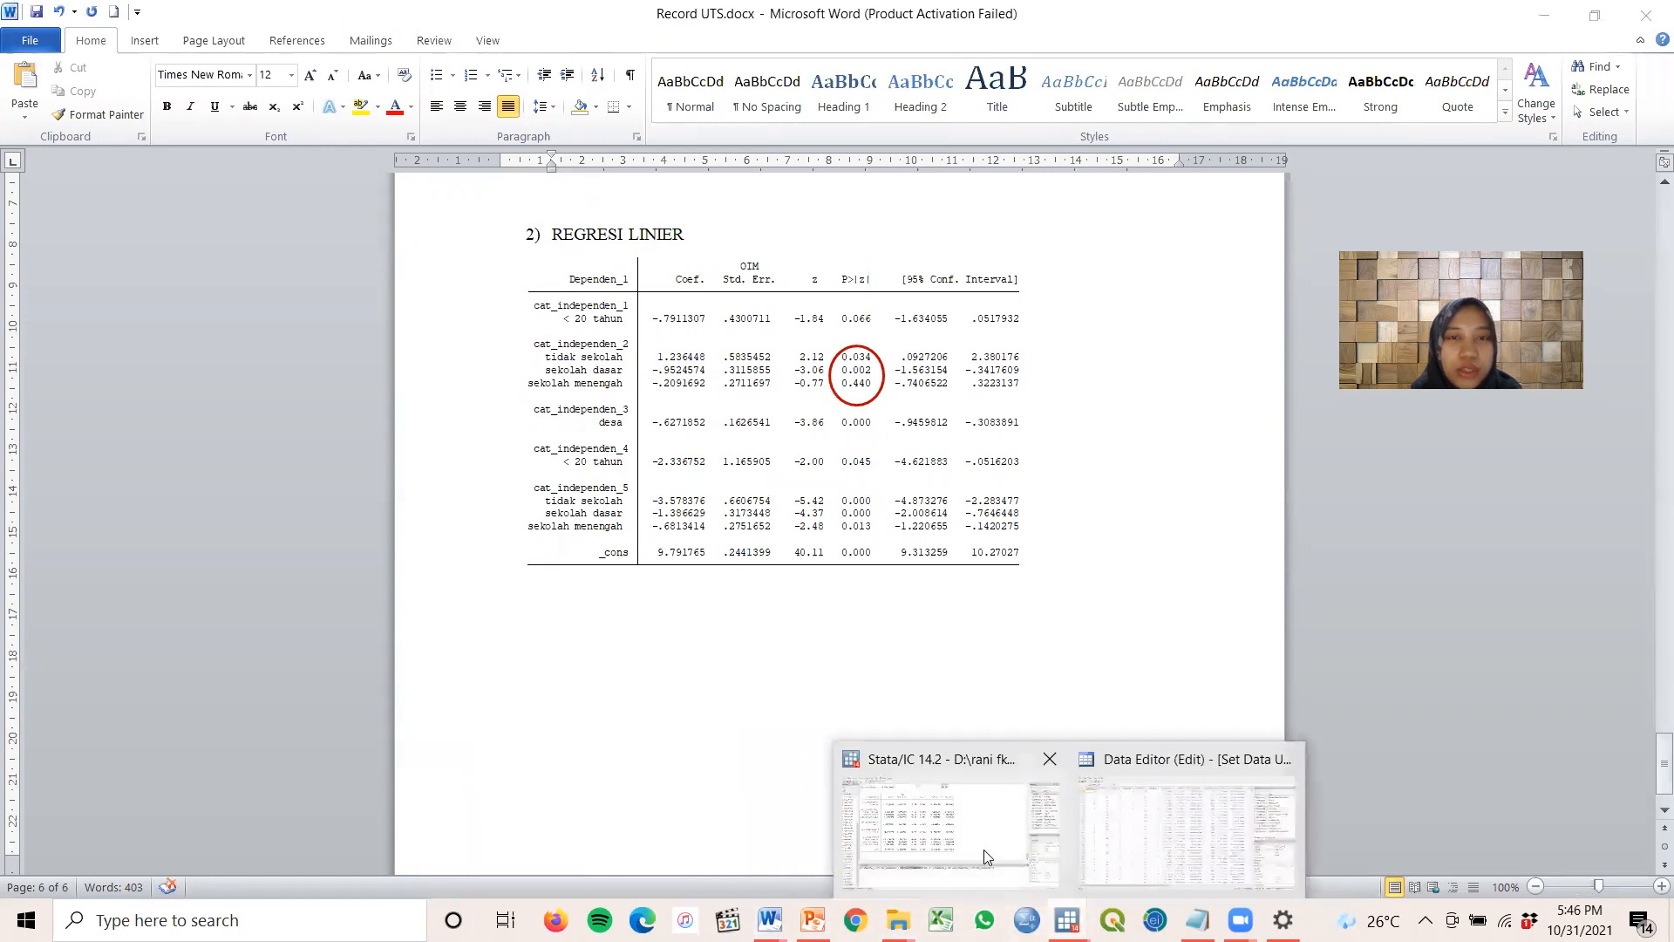
click(985, 840)
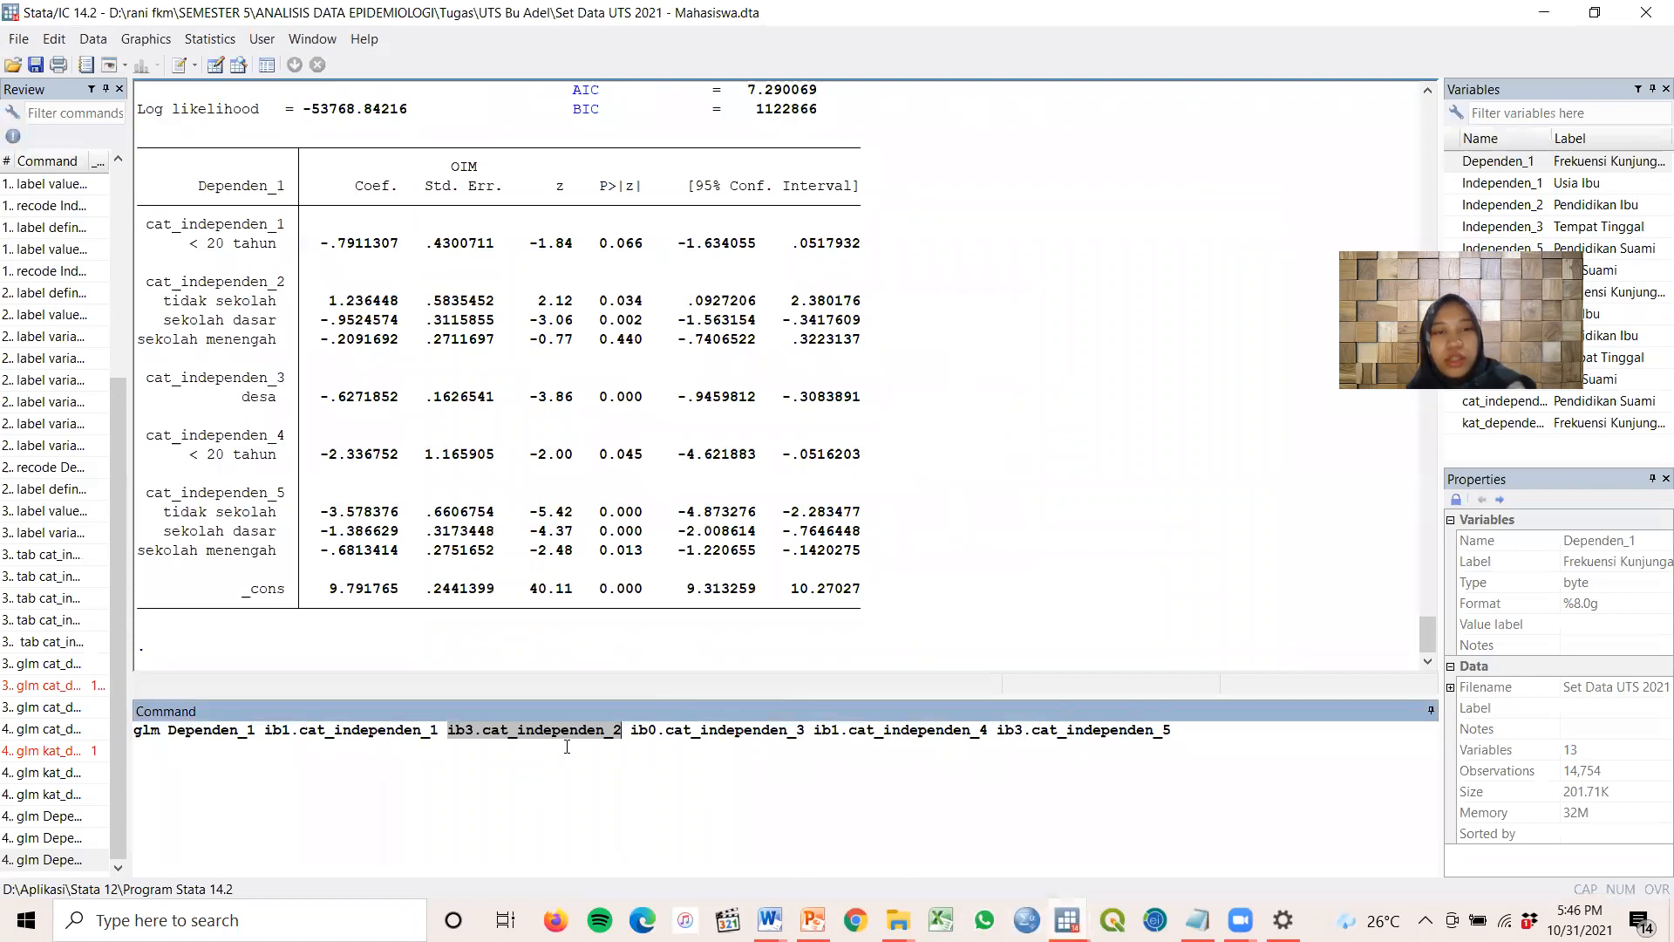
key(BackSpace)
key(BackSpace)
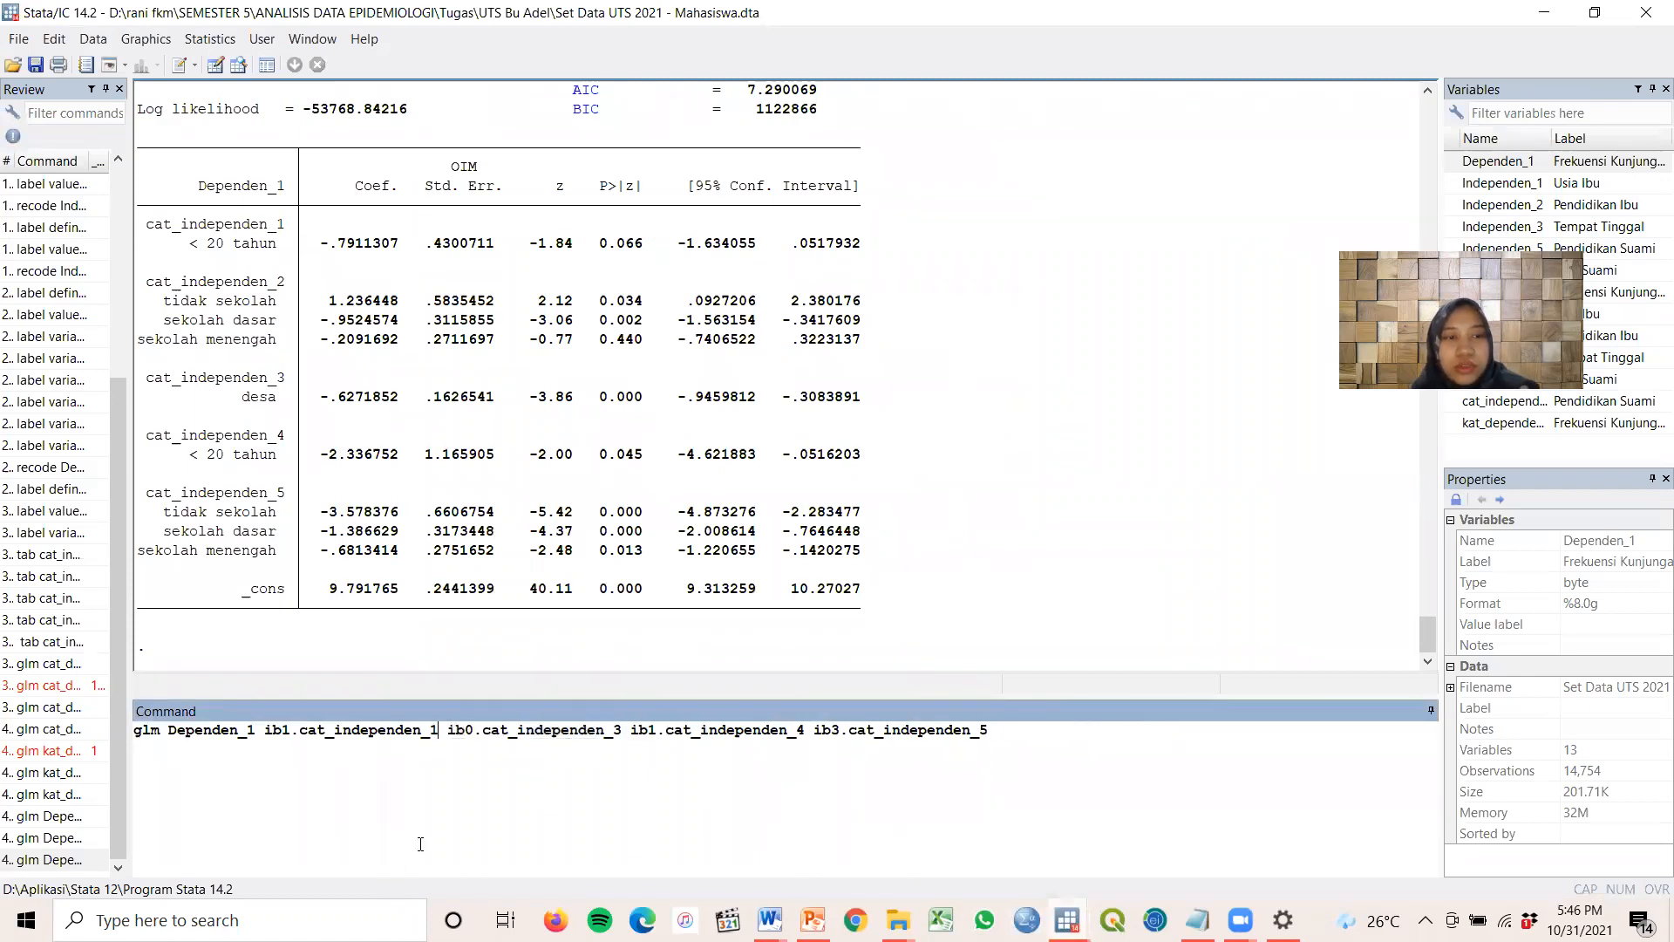
key(Return)
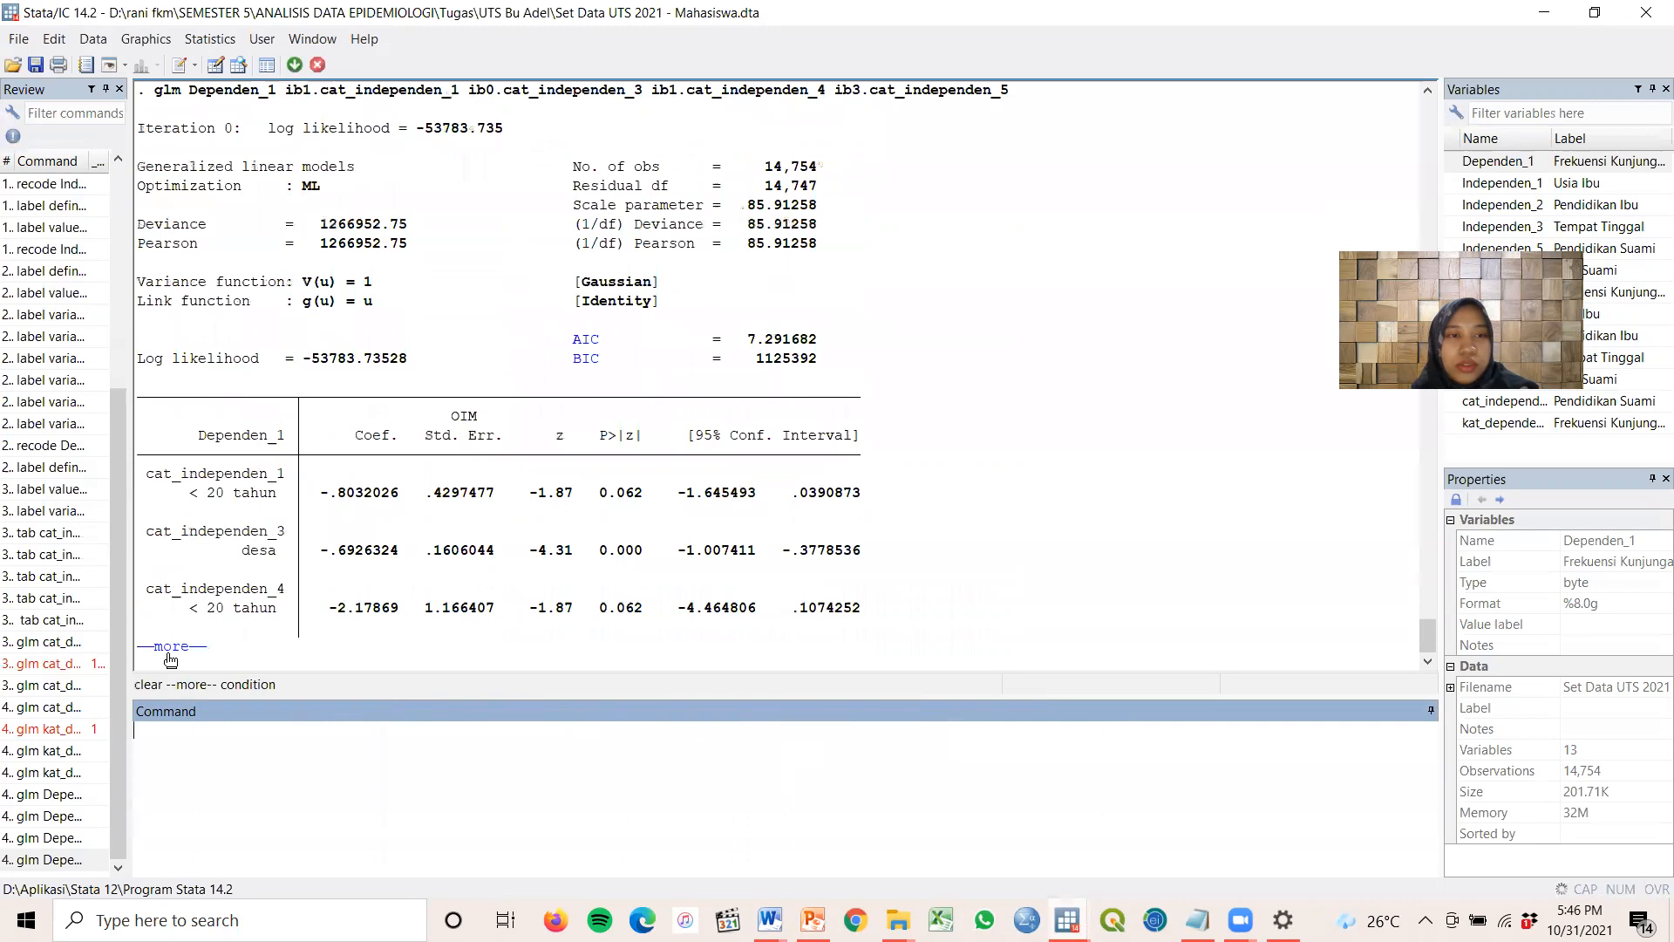
Copy the reduced model's coefficient table as a picture and paste it below the first linear regression table in Record UTS.docx
drag(145, 247, 911, 606)
right_click(911, 606)
click(895, 603)
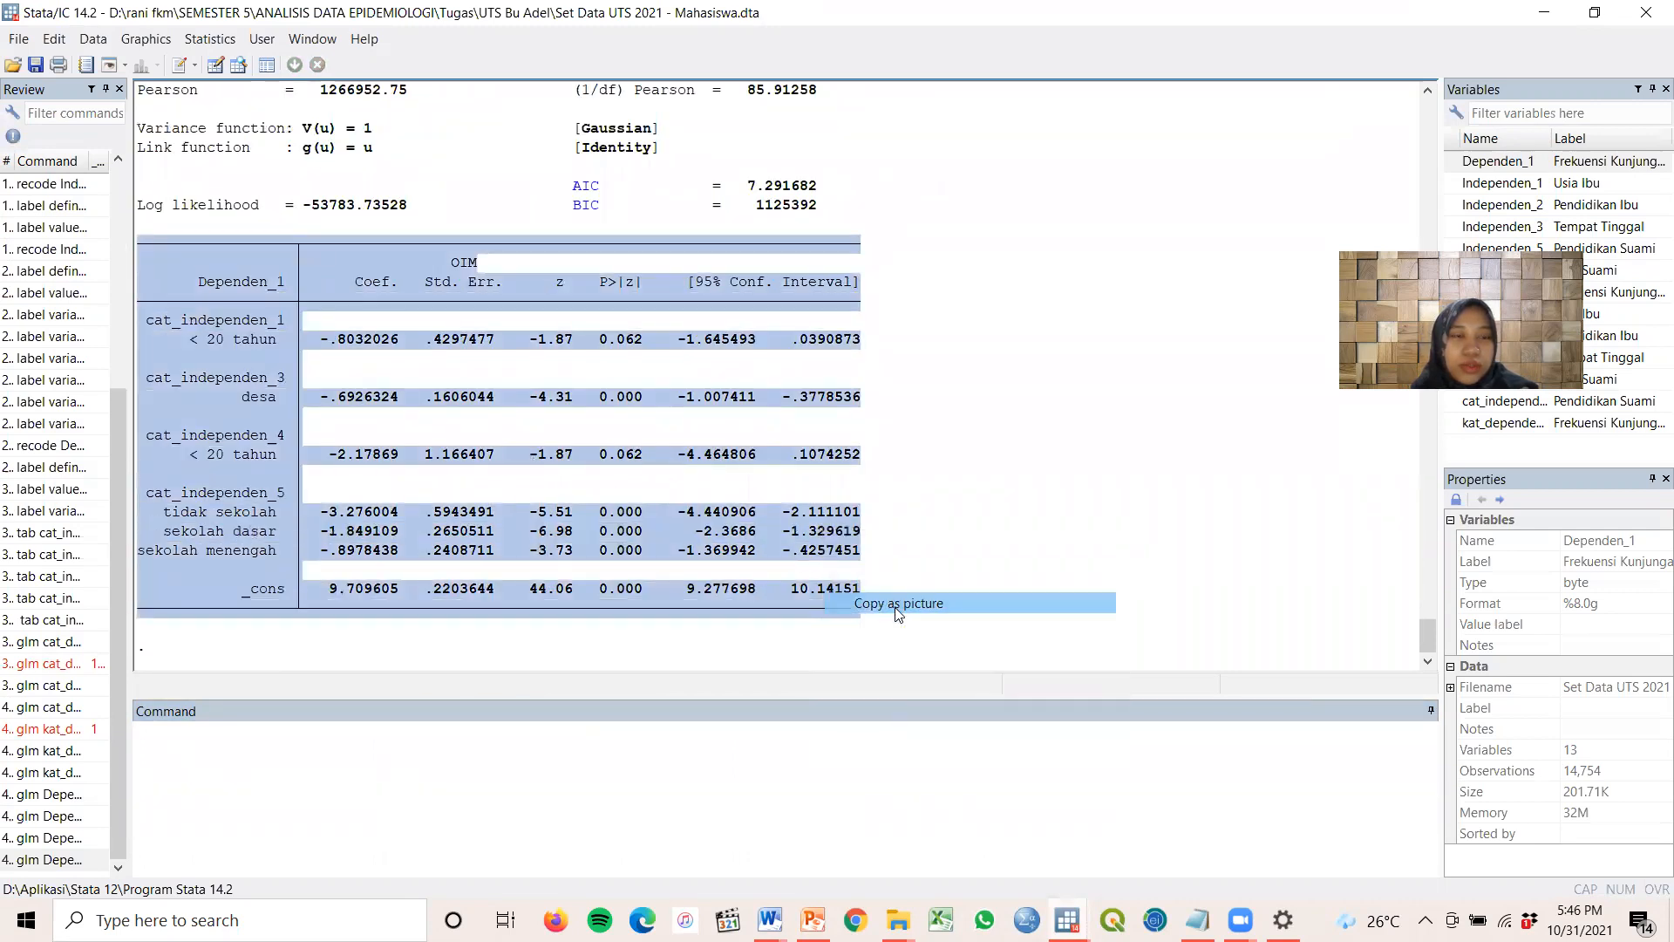
click(767, 920)
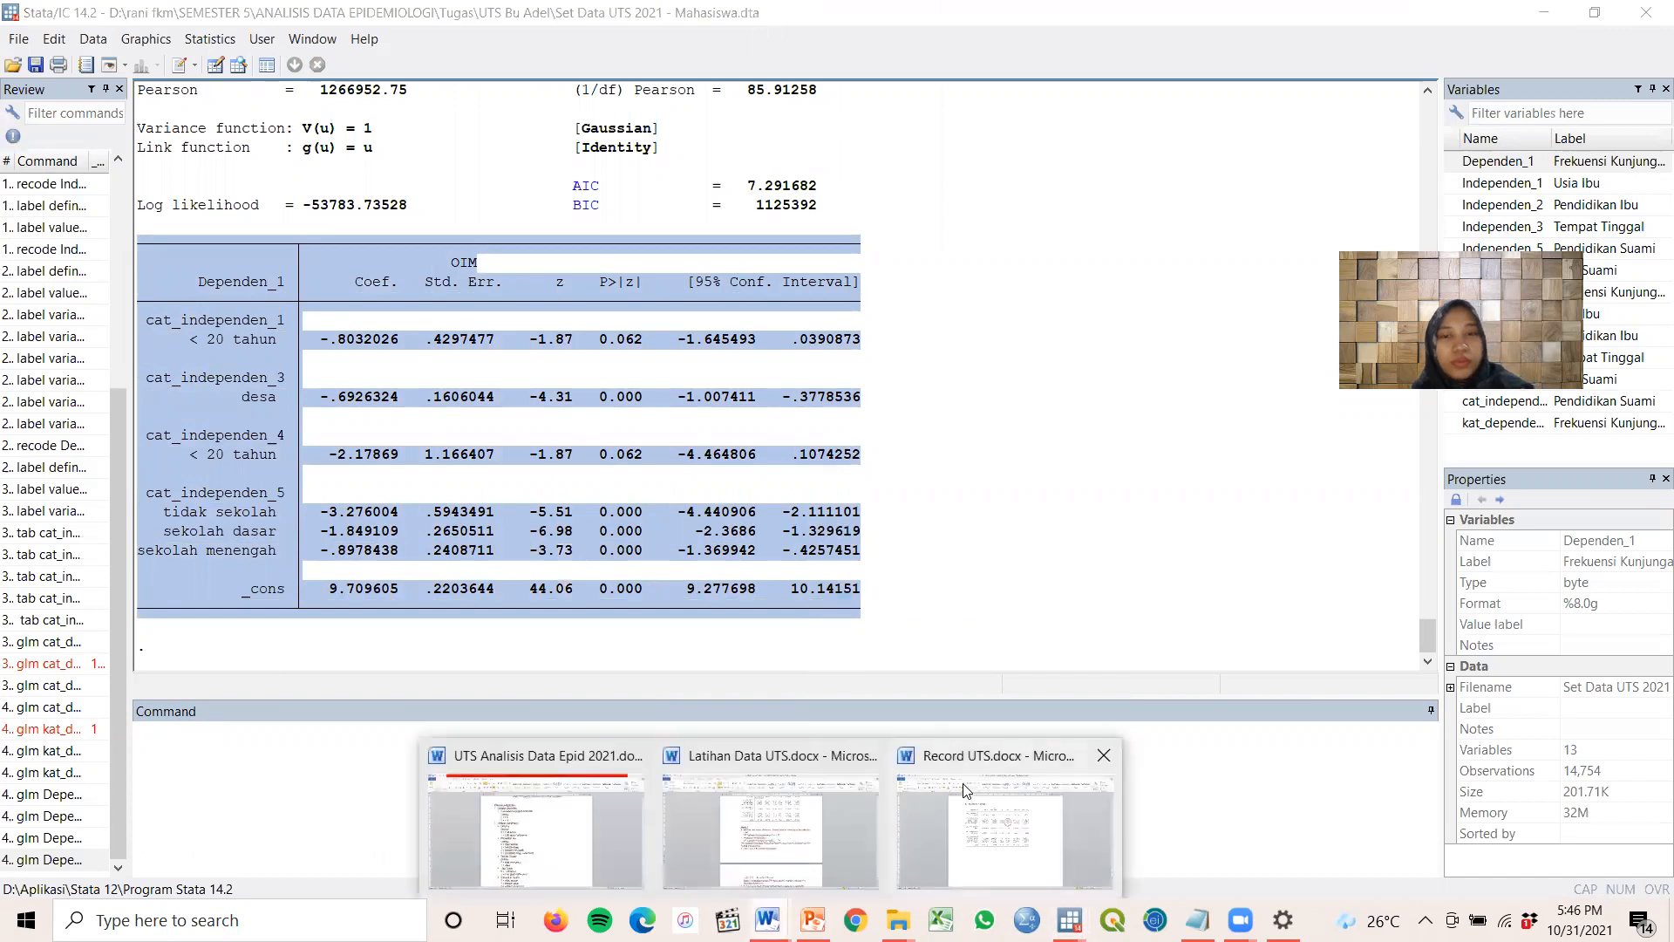
click(974, 779)
key(ctrl+v)
Crop the blank area beside the pasted table and enlarge the picture to about 6.9 cm high by 13.21 cm wide
click(653, 637)
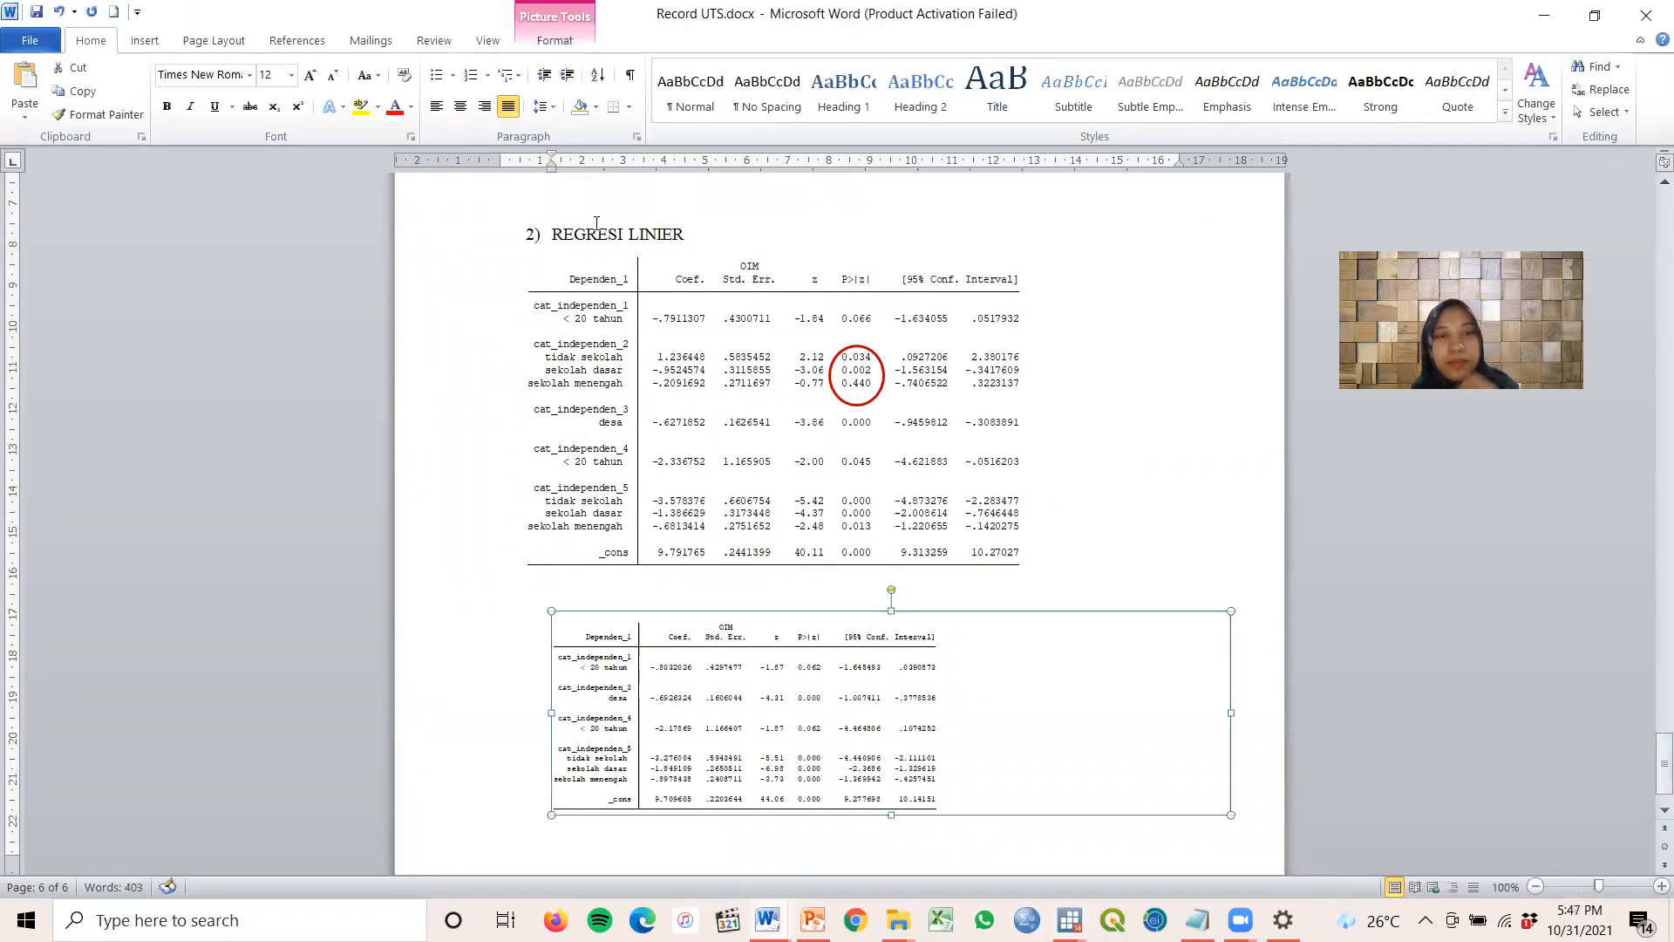
click(555, 40)
click(1502, 98)
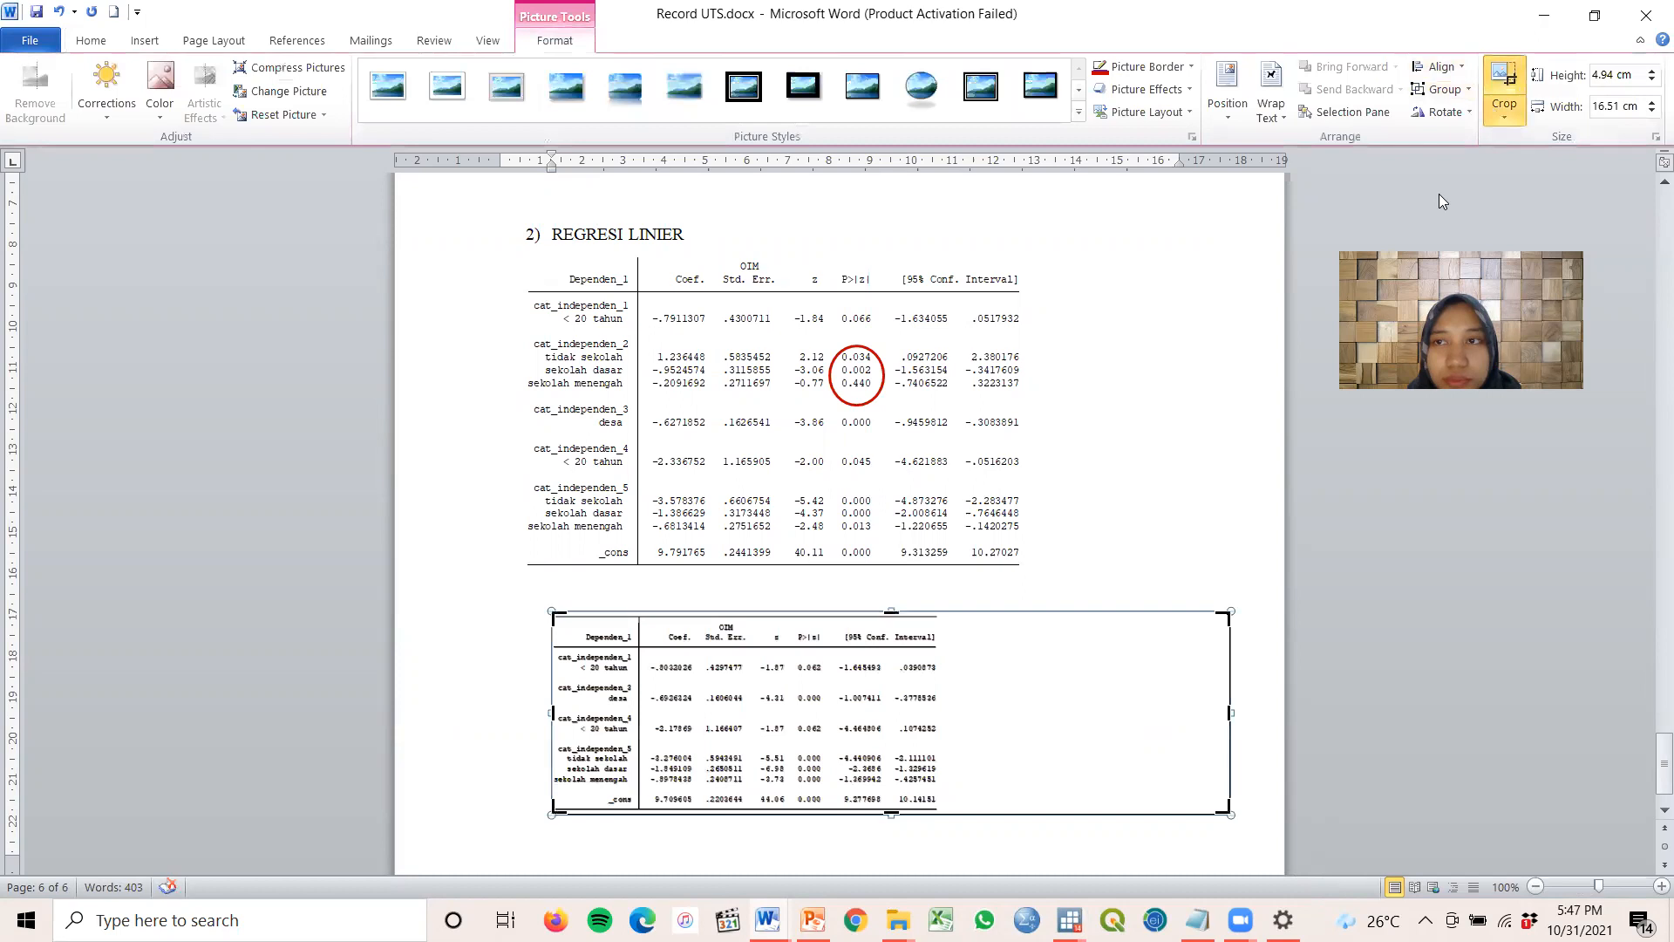
drag(1230, 815, 1095, 863)
click(1016, 859)
click(893, 740)
scroll(803, 587, down, 10)
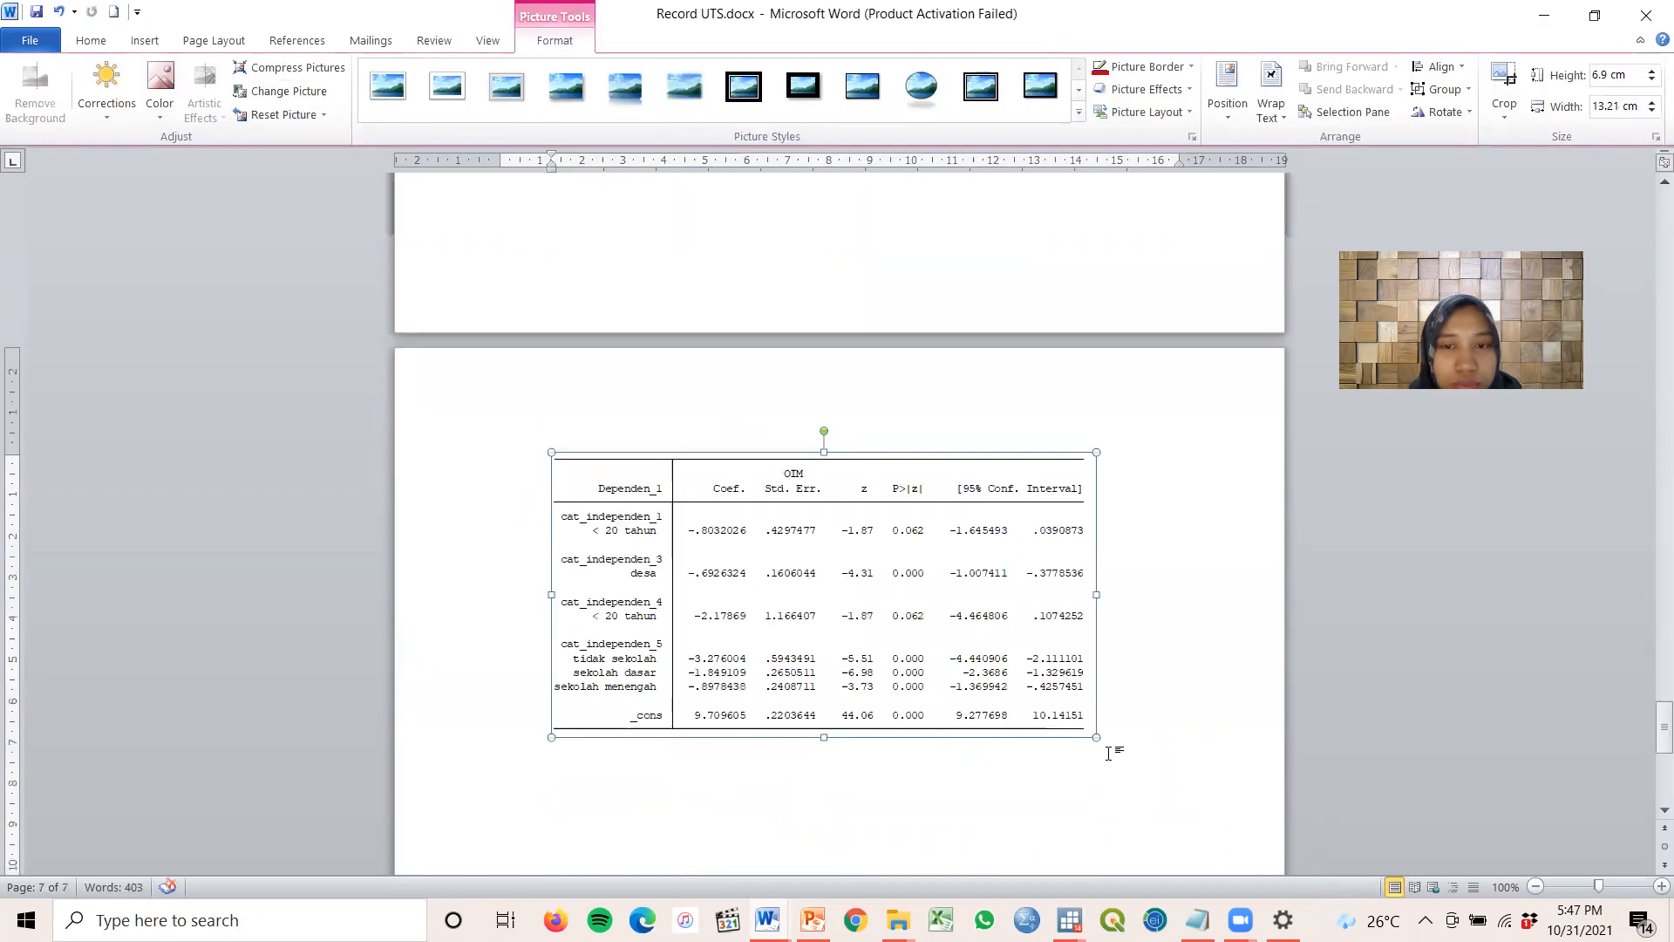
Try shrinking the pasted table picture to about 5.78 by 11.07 cm, and undo the resize
drag(1096, 737, 1012, 691)
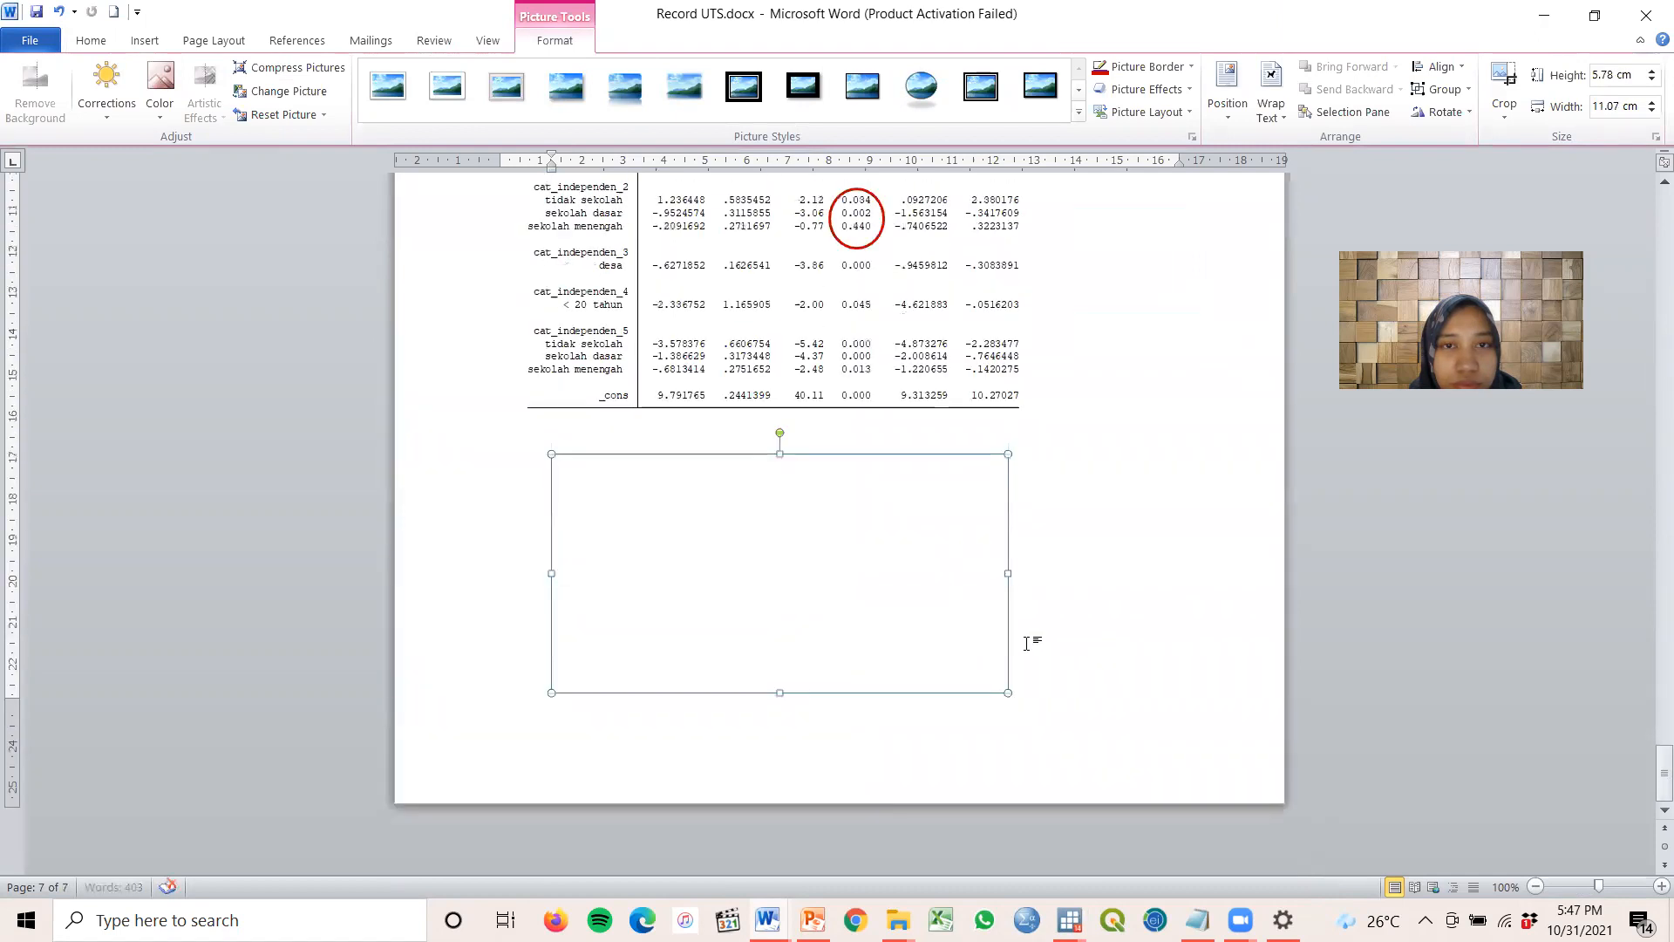
scroll(1001, 620, up, 5)
scroll(1021, 588, down, 4)
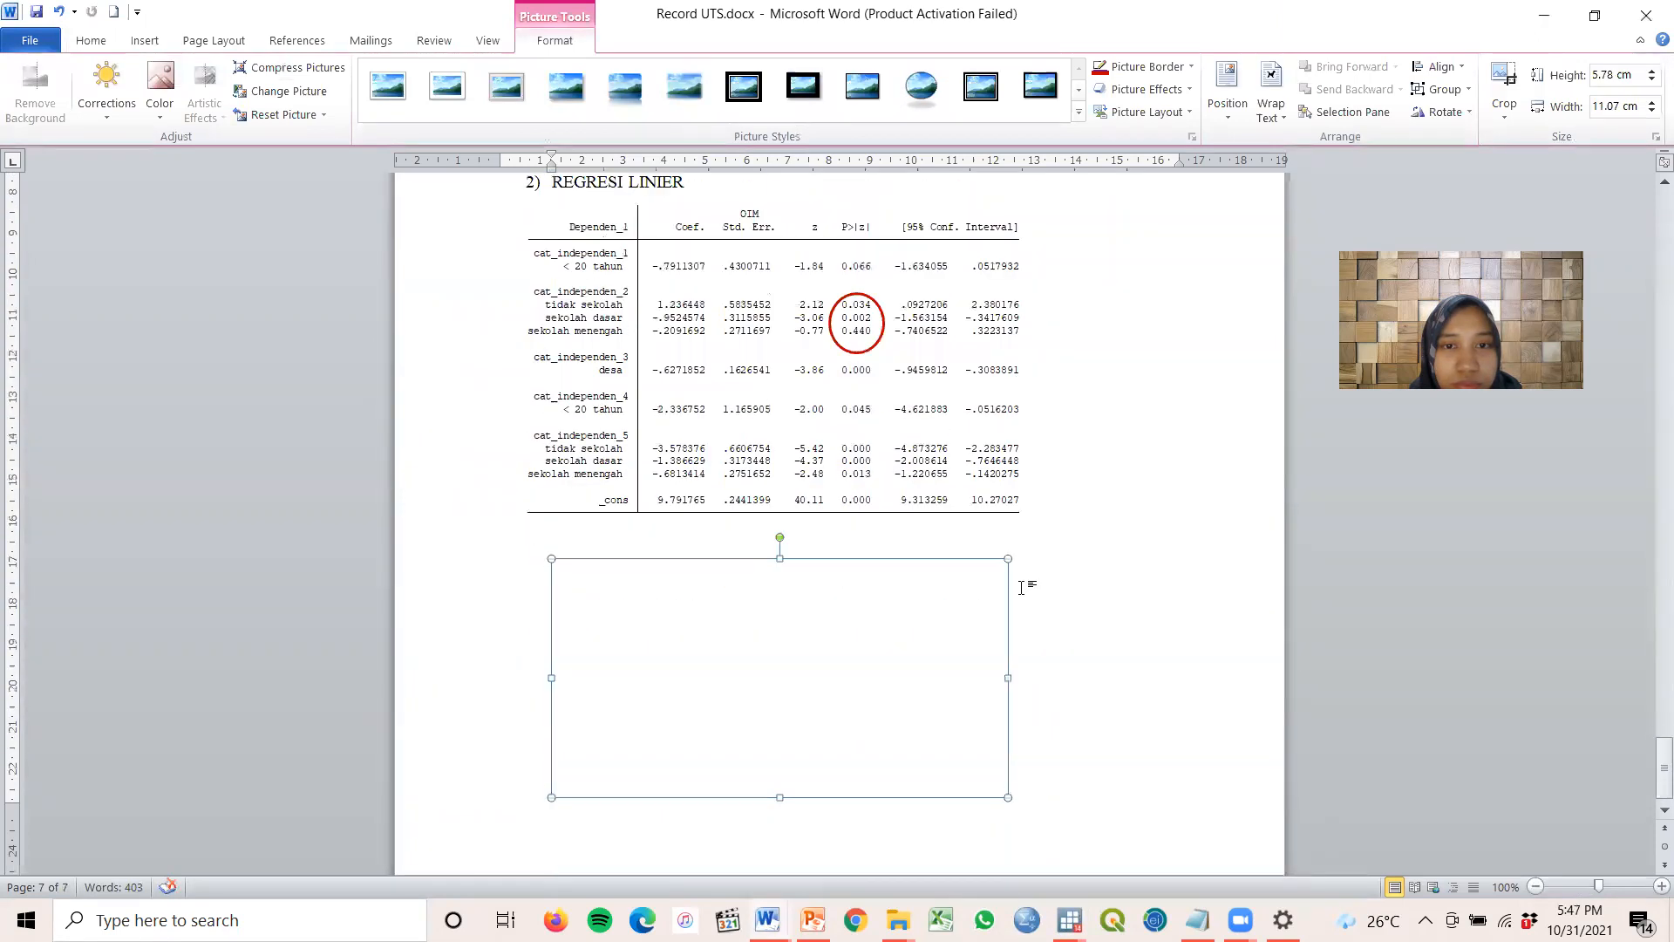
click(61, 10)
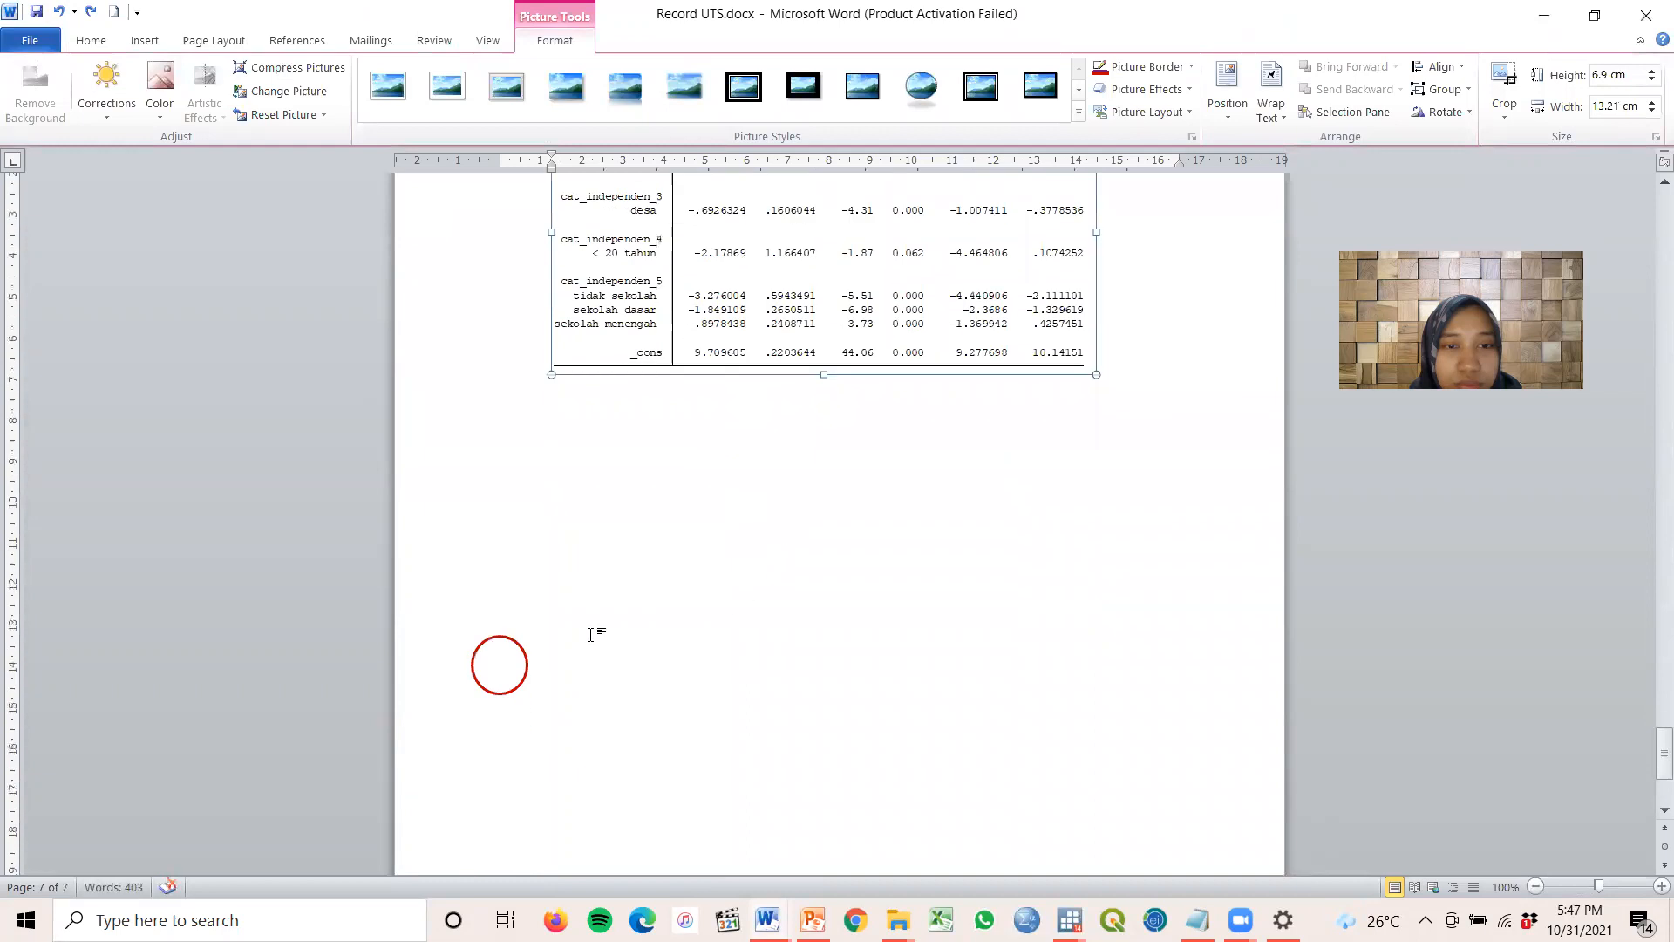
Insert blank lines above the REGRESI LINIER heading to push the section onto a new page
click(527, 683)
scroll(953, 550, up, 20)
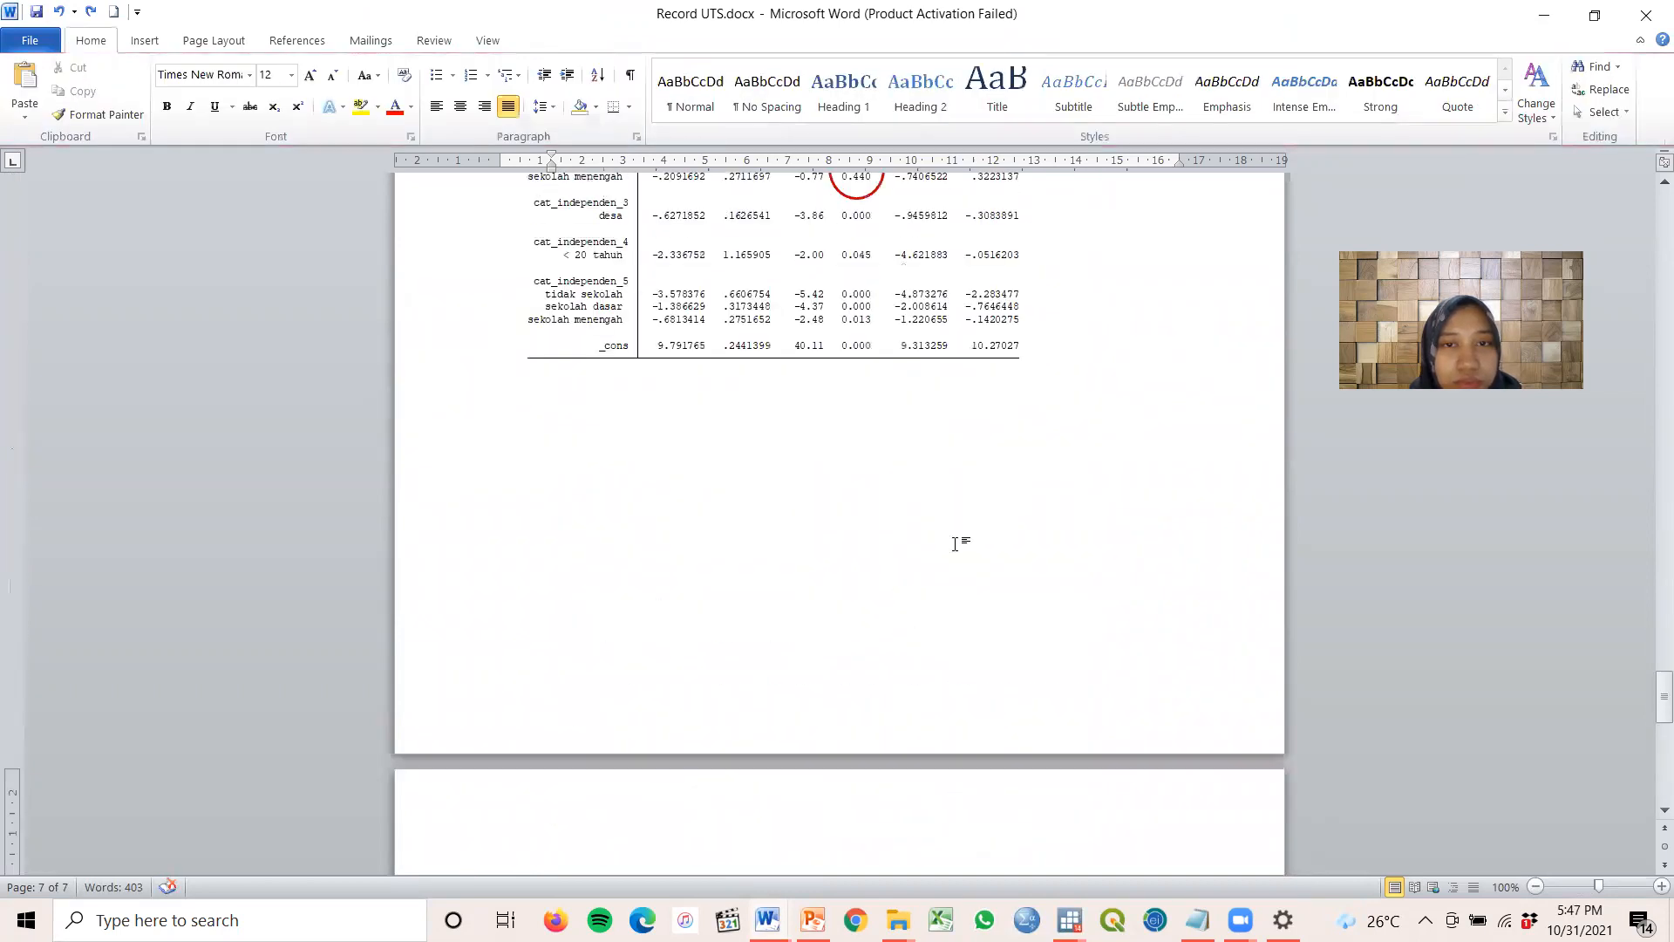
click(637, 498)
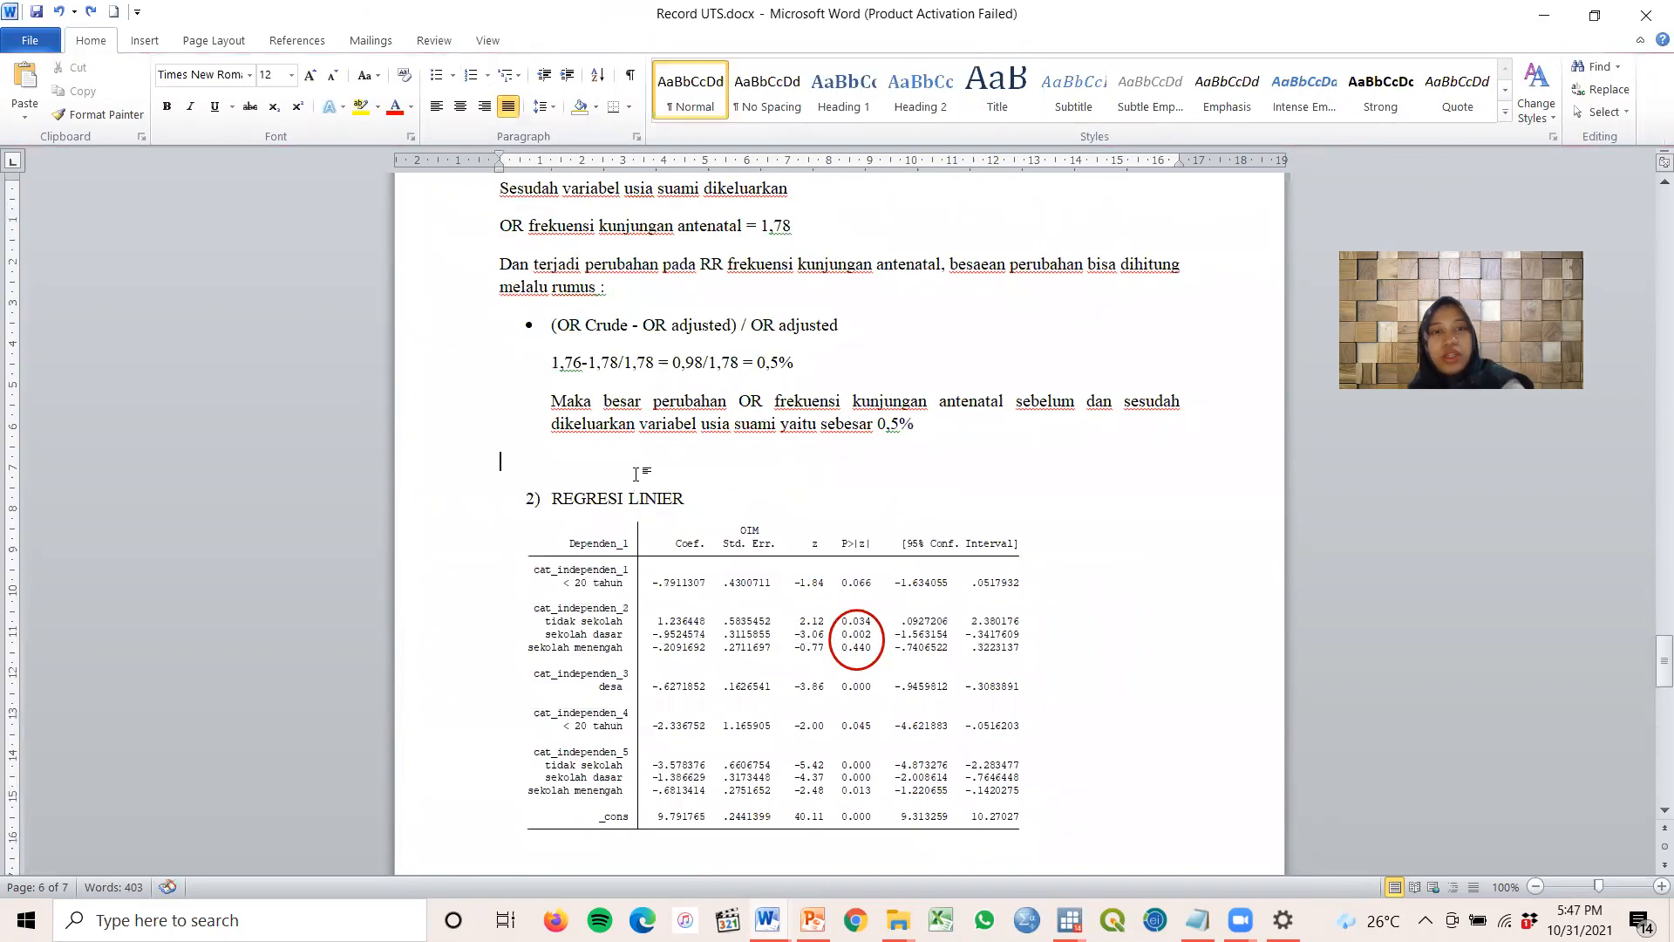
key(Return)
scroll(868, 490, down, 3)
key(Return)
key(Return)
key(Return)
key(Return)
key(Return)
key(Return)
key(Return)
key(Return)
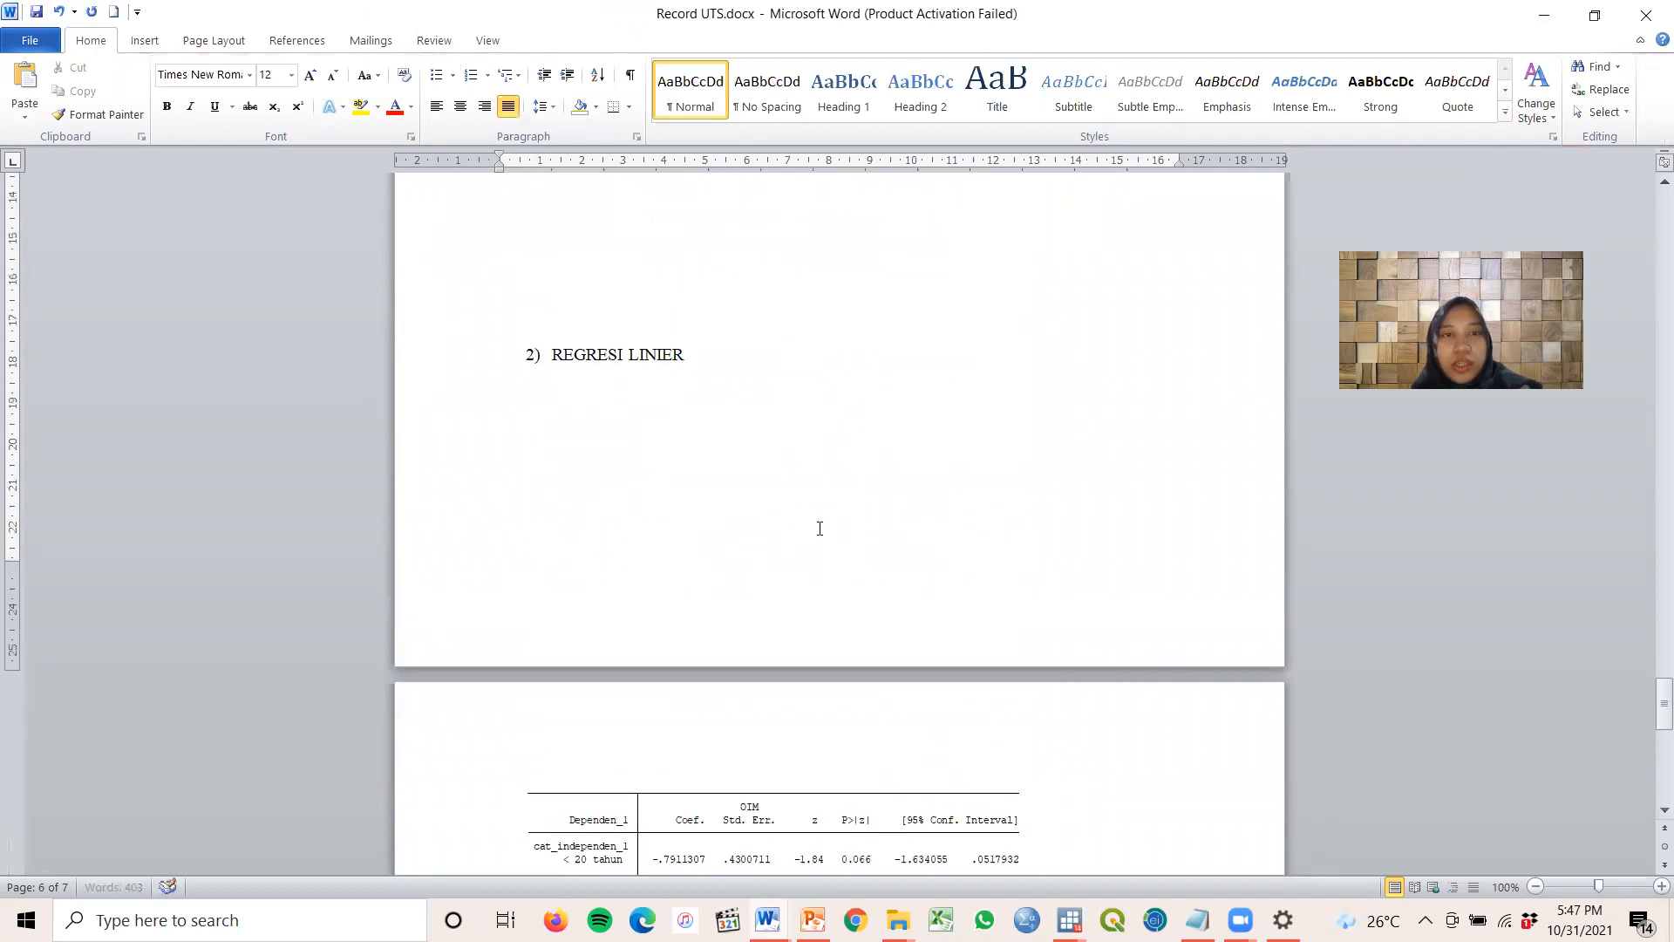
scroll(643, 728, down, 15)
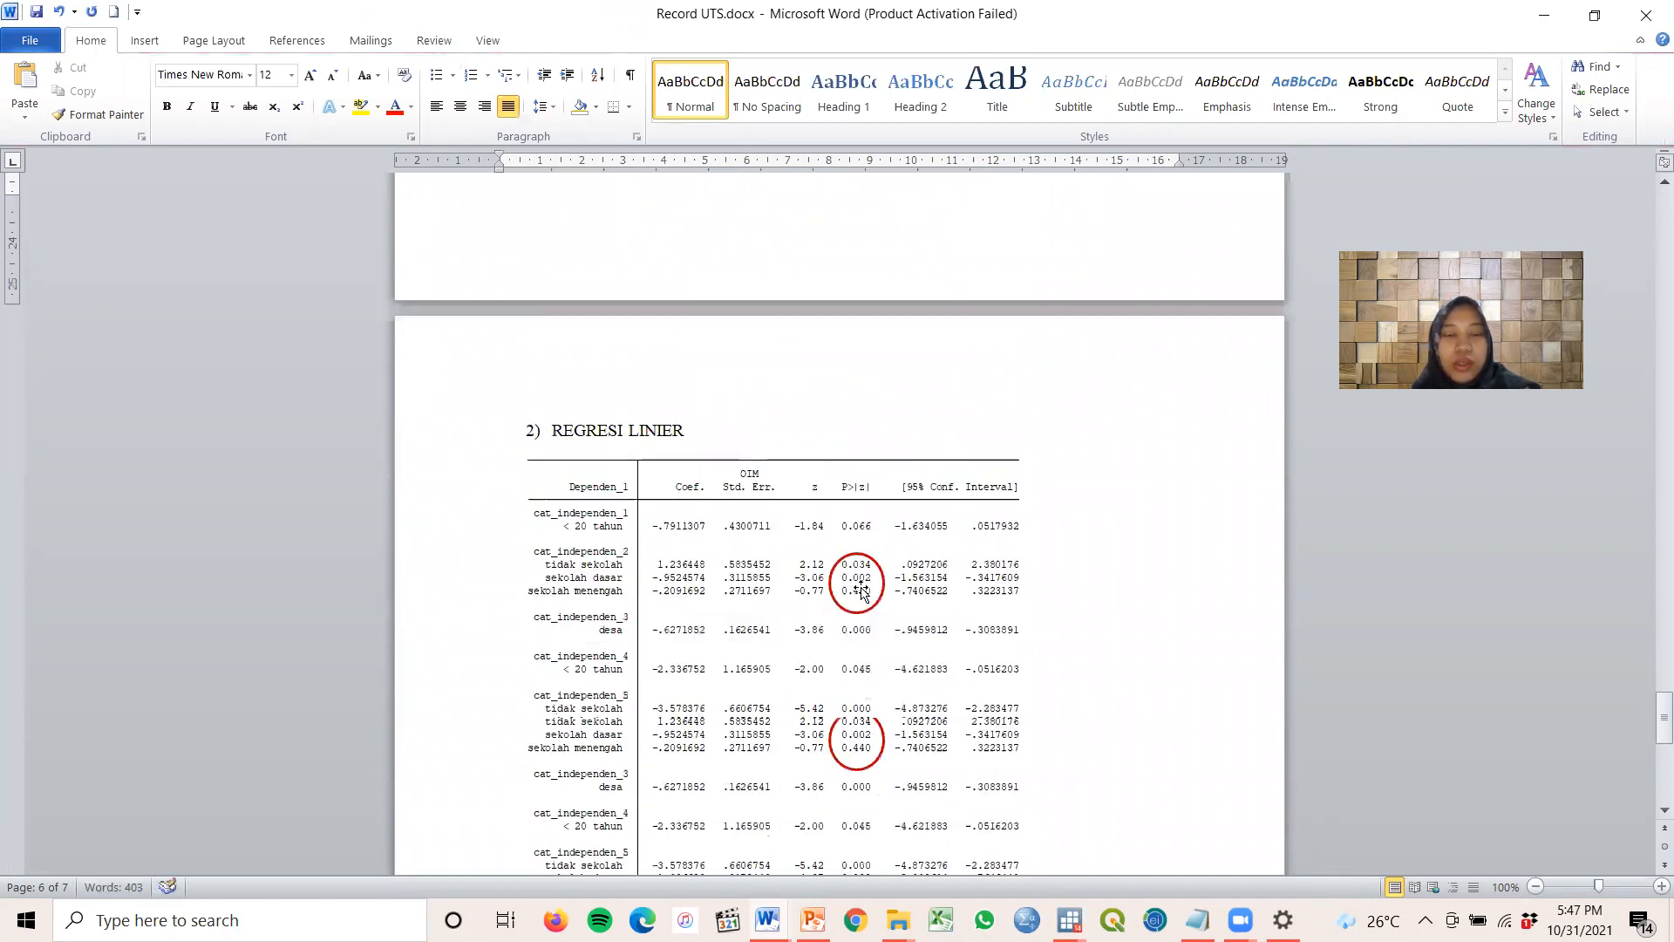
Move the spare red circle from the page margin to the empty area below the second regression table
click(527, 781)
drag(937, 361, 889, 575)
scroll(1125, 515, up, 5)
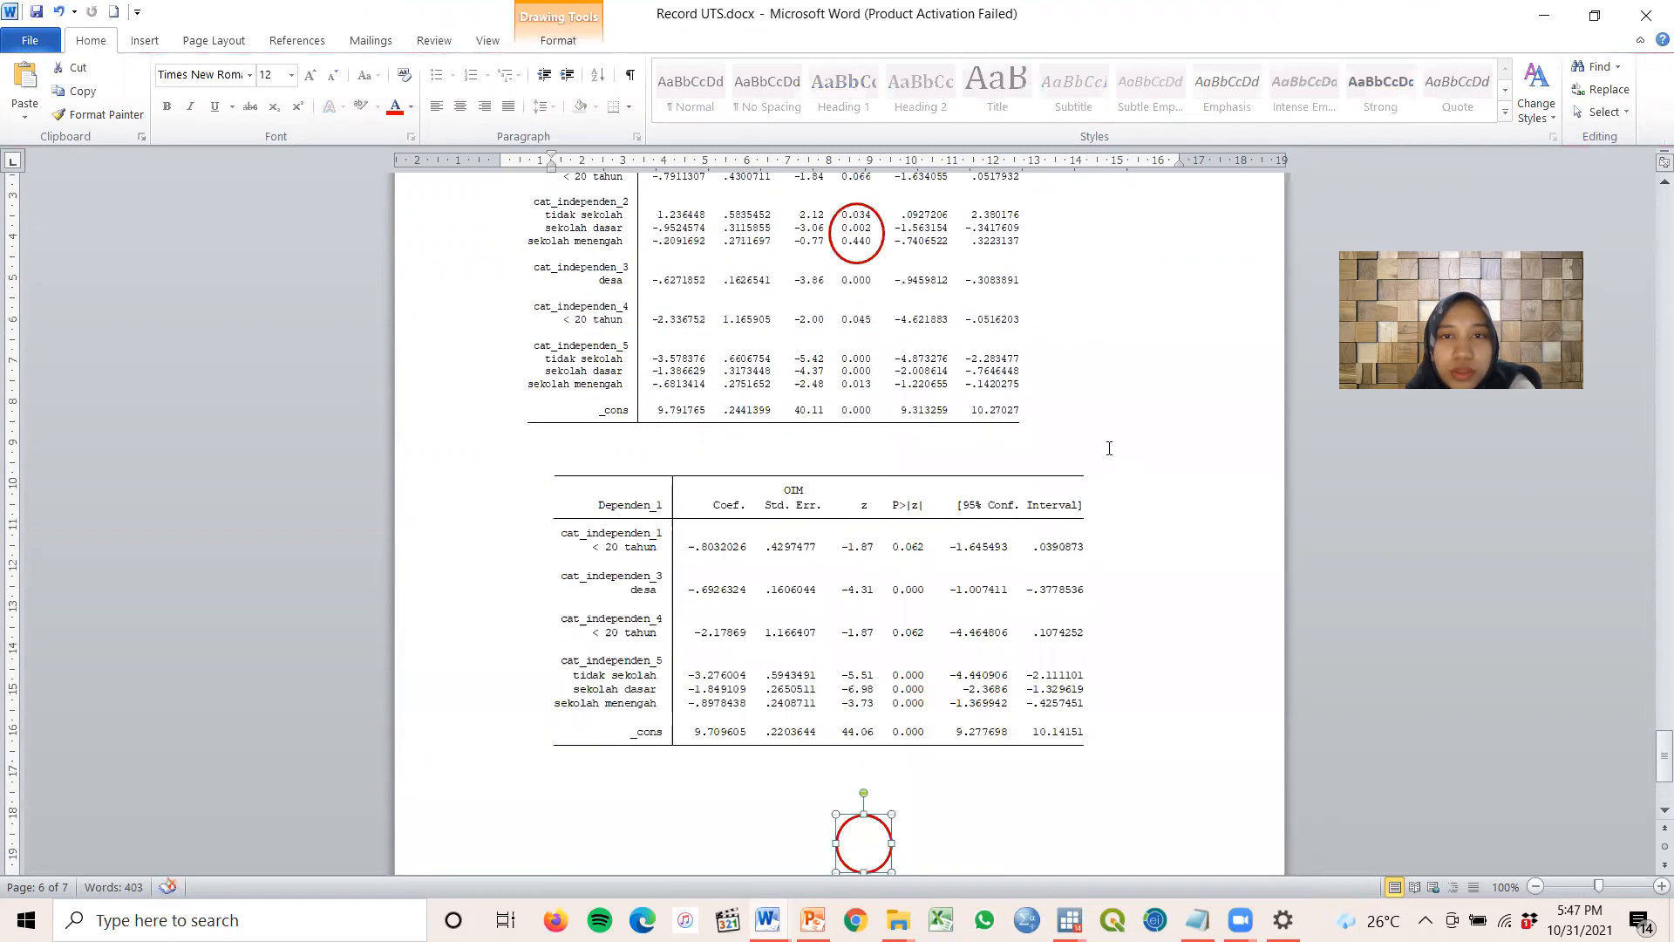
Enlarge the second regression table picture slightly and shrink the first table picture a little
click(809, 599)
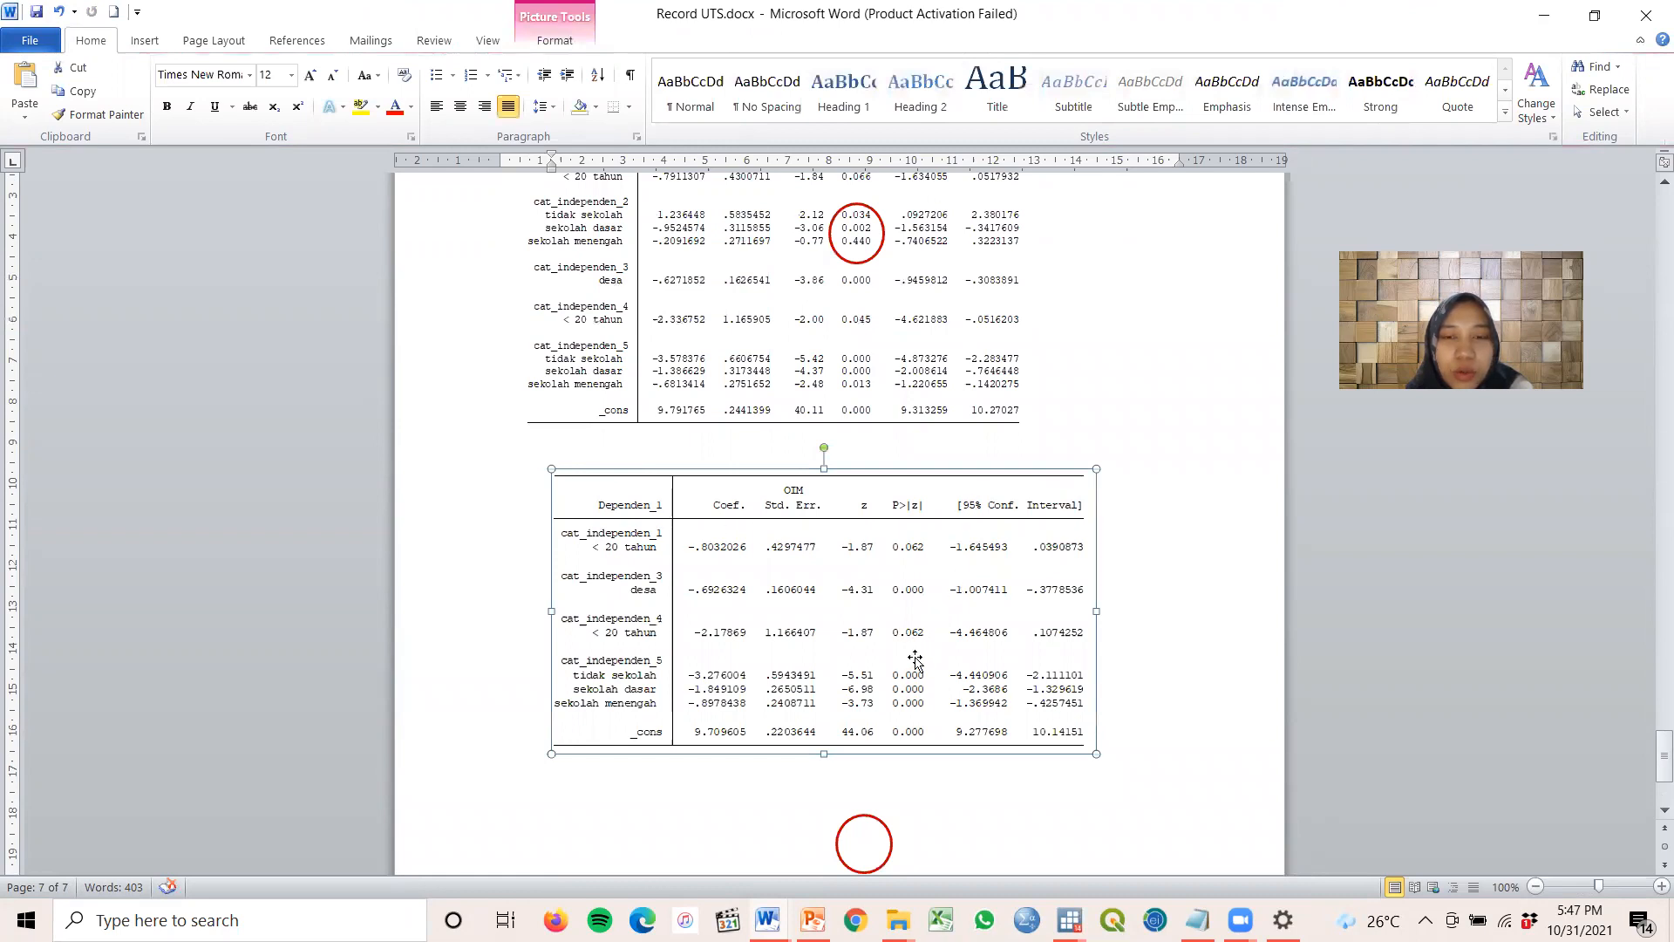
drag(1096, 752, 1104, 757)
click(1031, 429)
drag(1031, 429, 996, 406)
scroll(994, 361, up, 2)
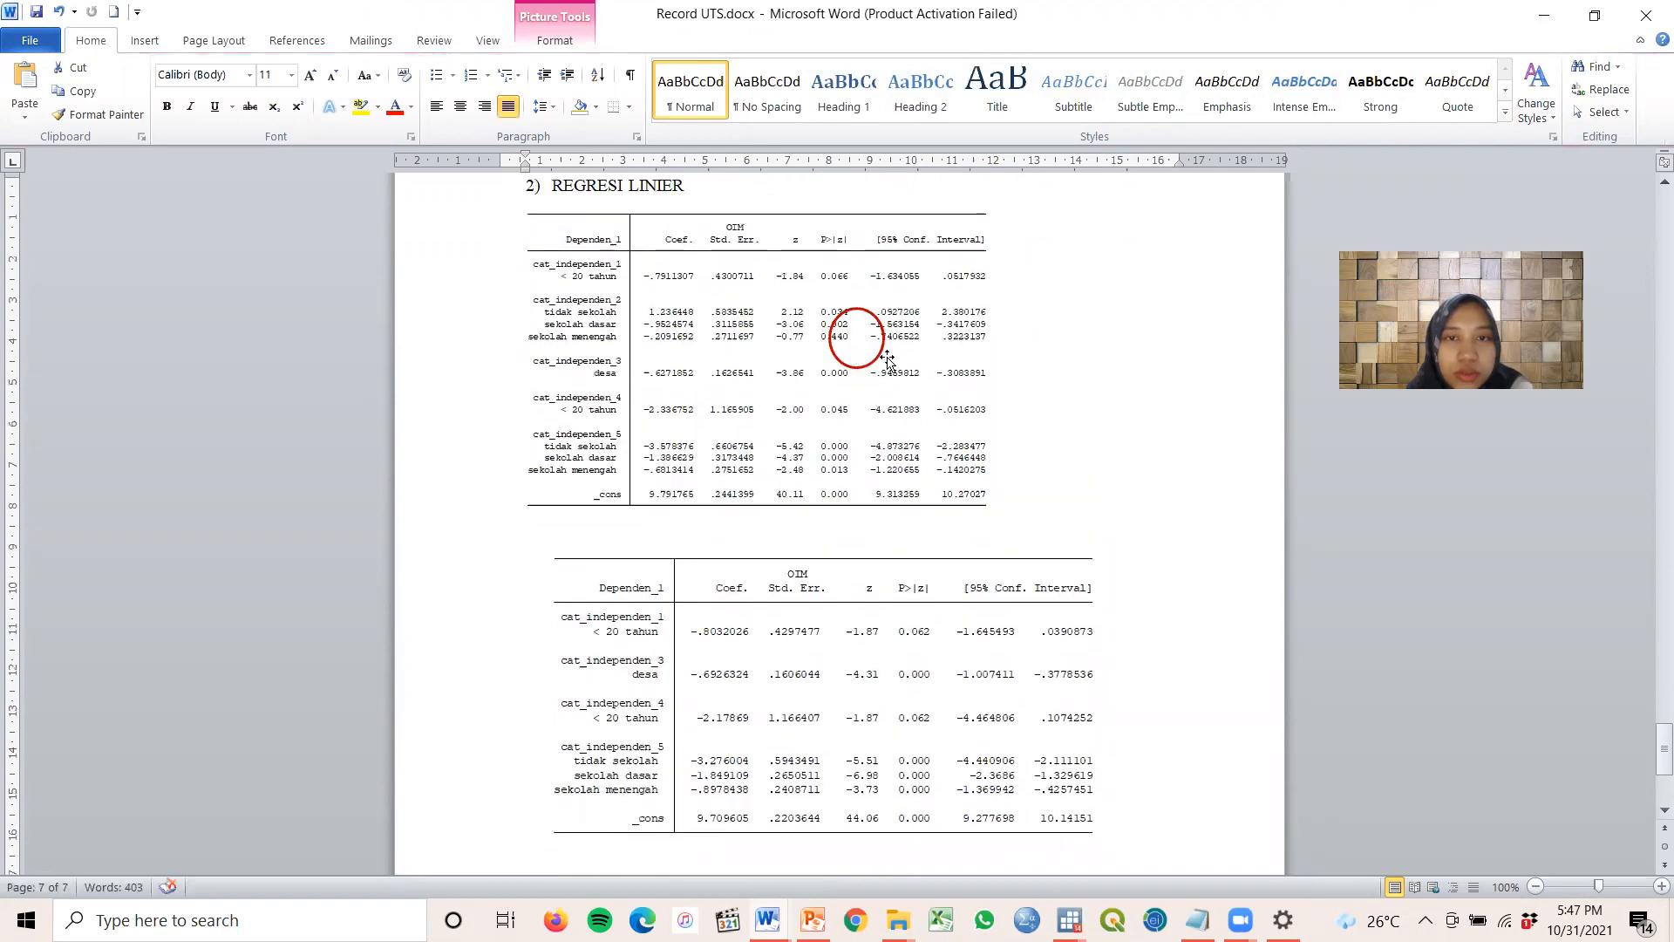
Move the red circle back around the three cat_independen_2 p-values in the first table, and select the second table picture
click(876, 358)
drag(875, 358, 856, 336)
click(818, 614)
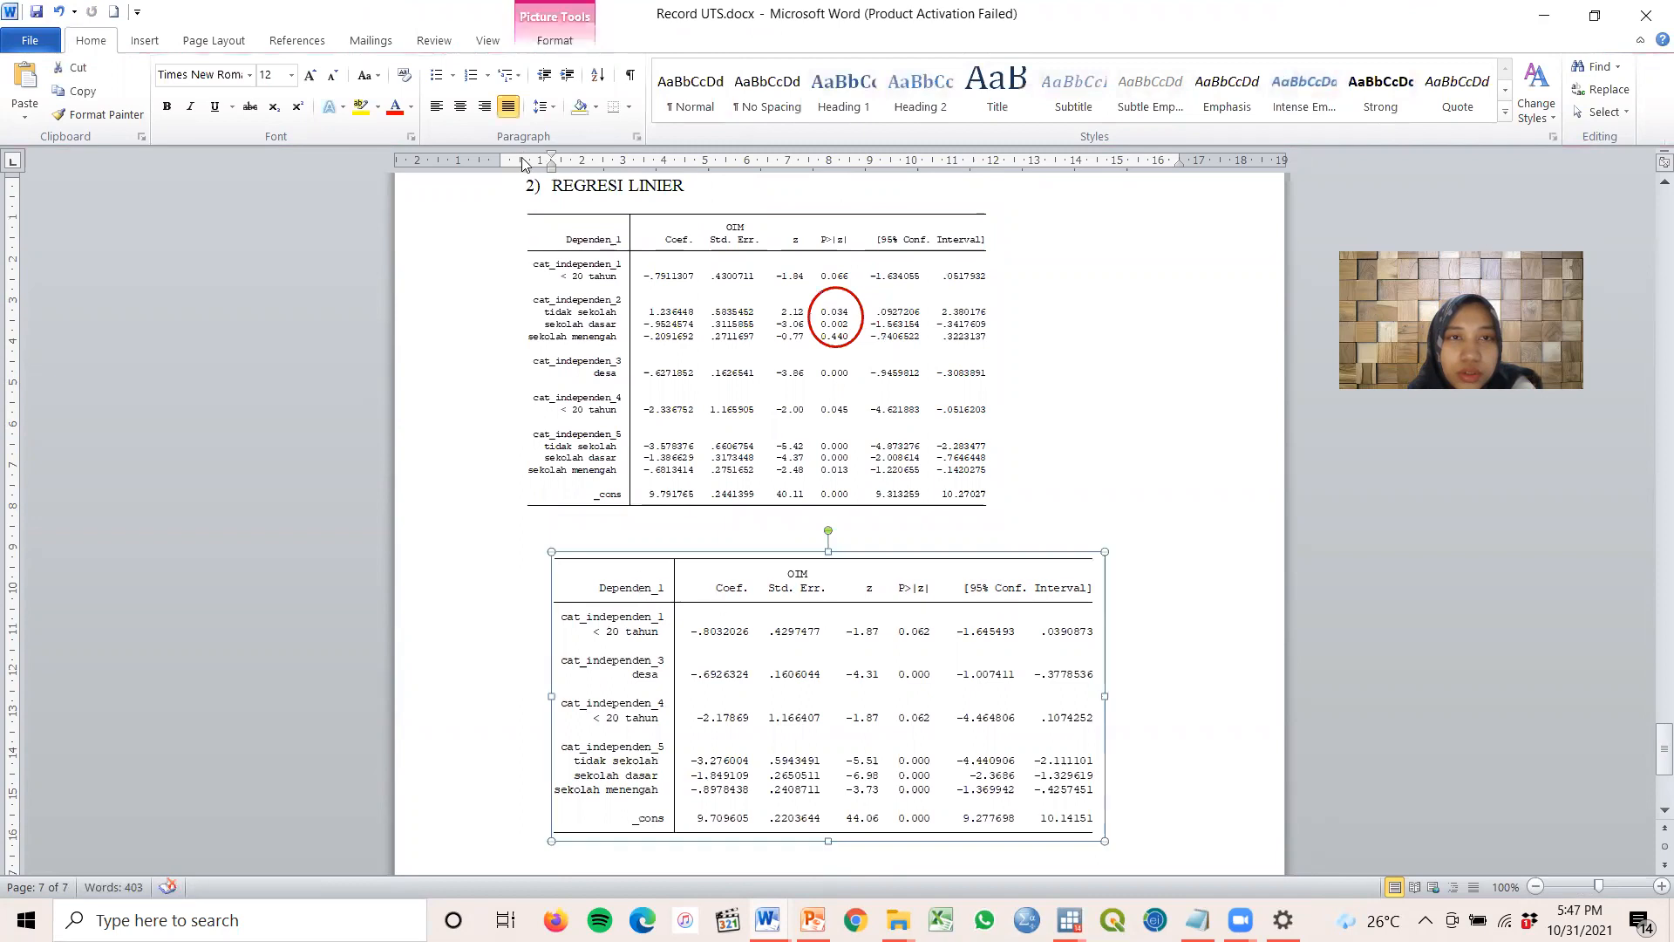
Align the second regression table picture with the page's text margin and shrink it slightly
drag(532, 166, 531, 166)
scroll(848, 616, down, 3)
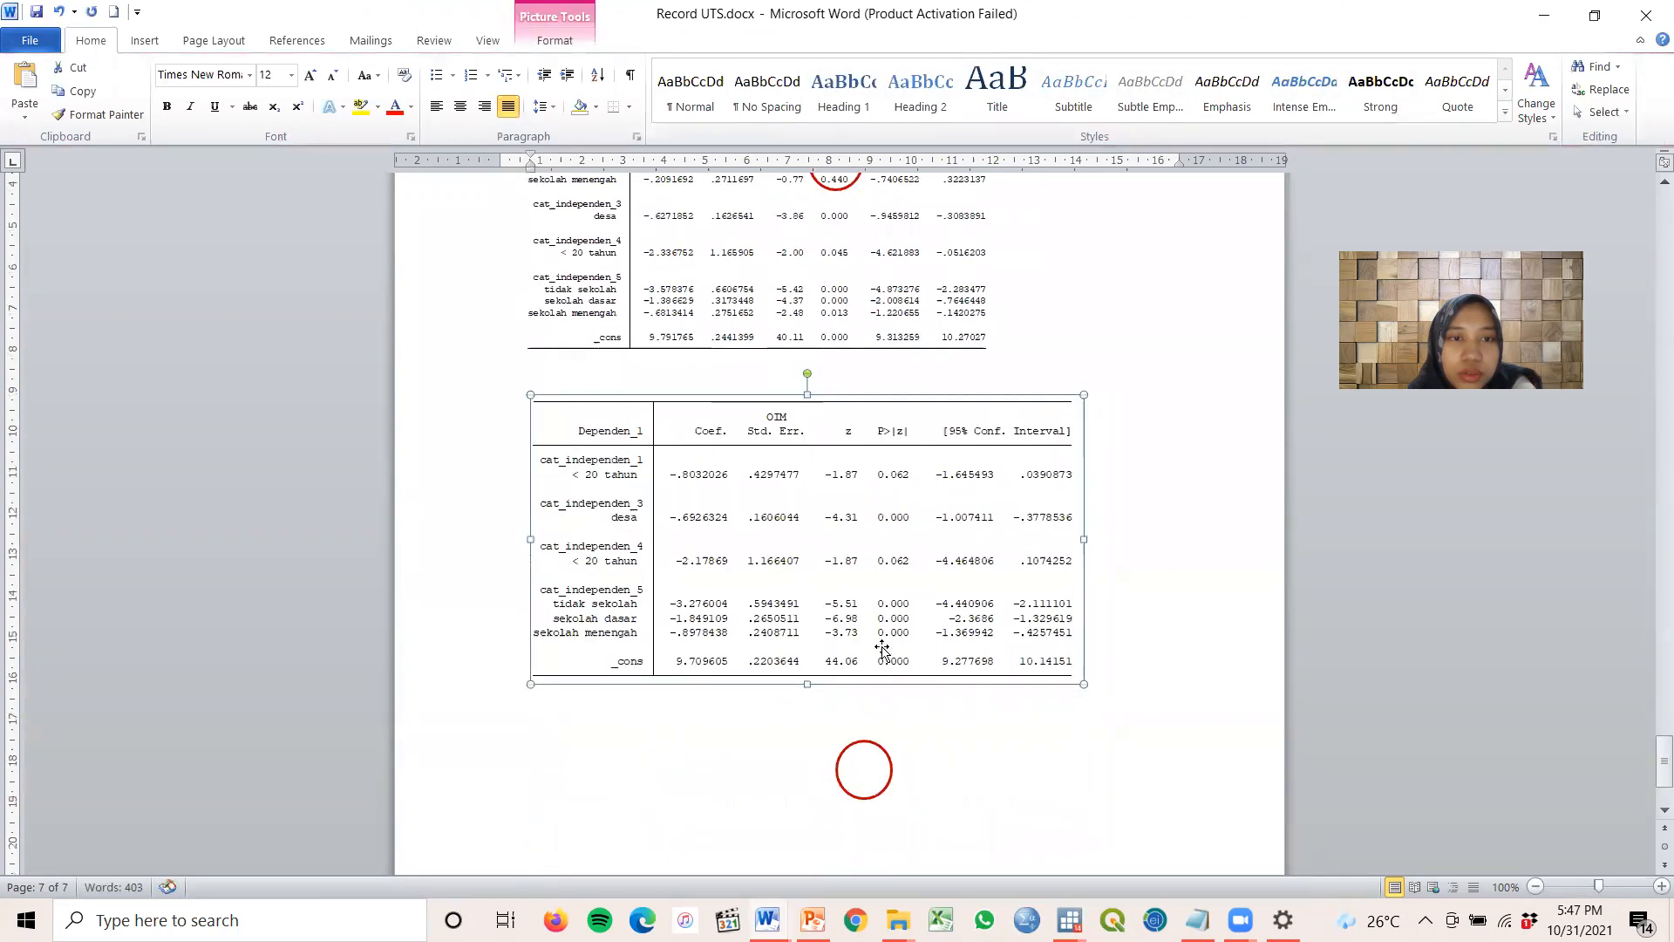
drag(1085, 684, 1043, 659)
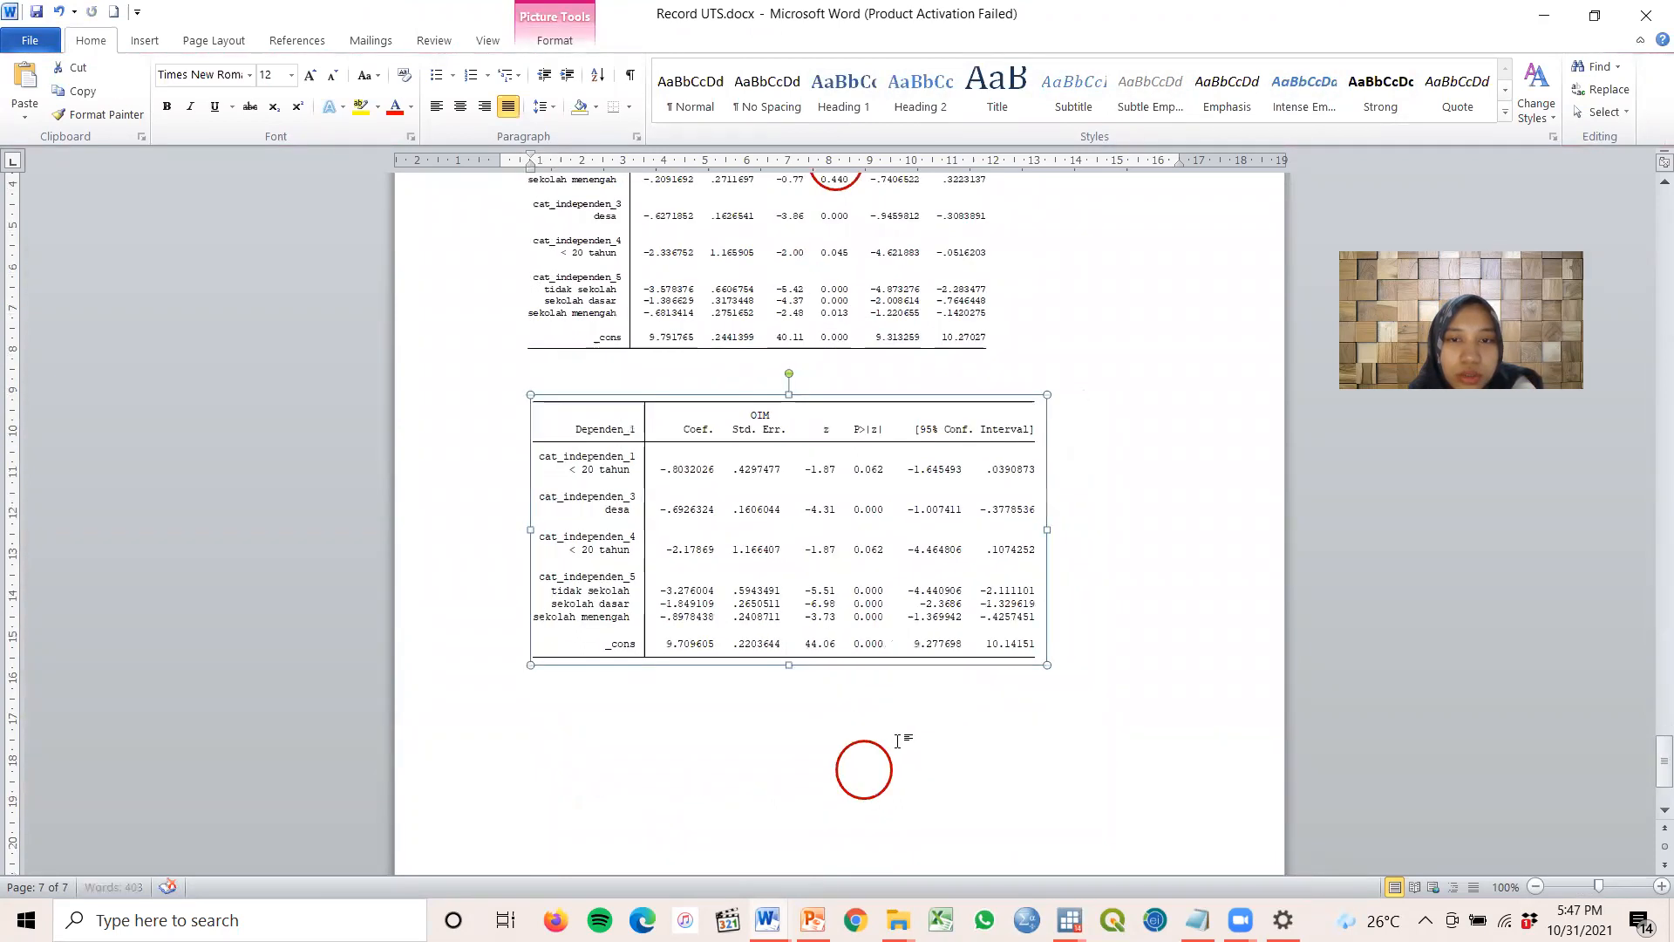
key(F2)
click(907, 708)
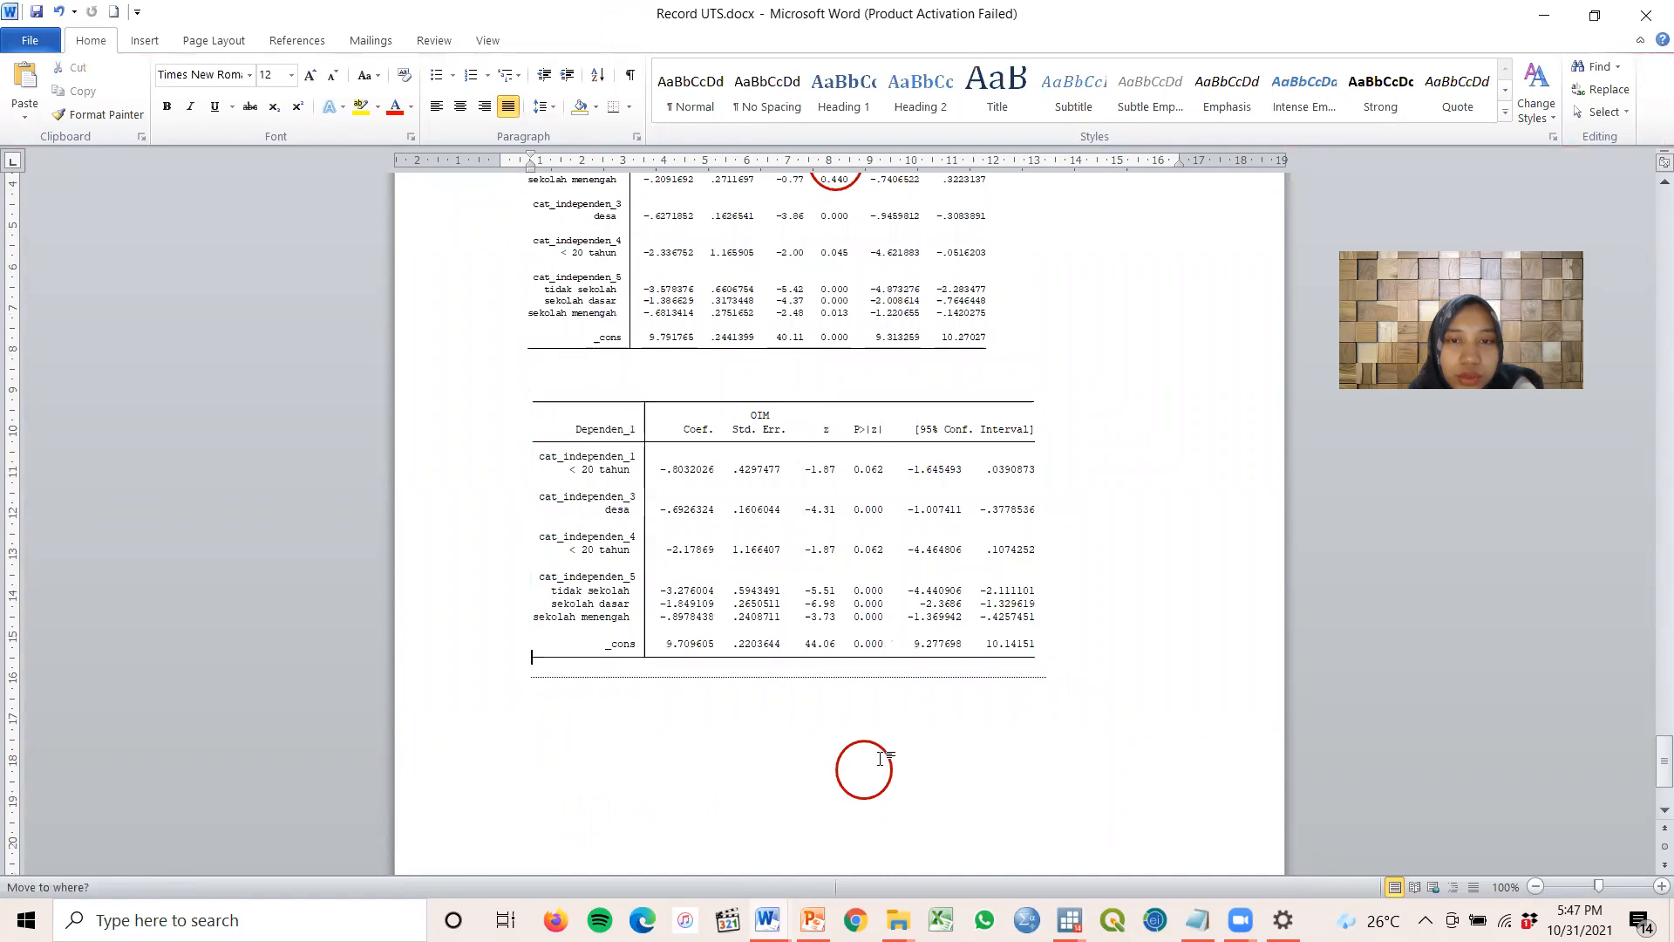
Move the spare red circle around the cat_independen_4 p-value in the second table and flatten it to fit
click(884, 790)
drag(889, 799, 898, 546)
click(911, 568)
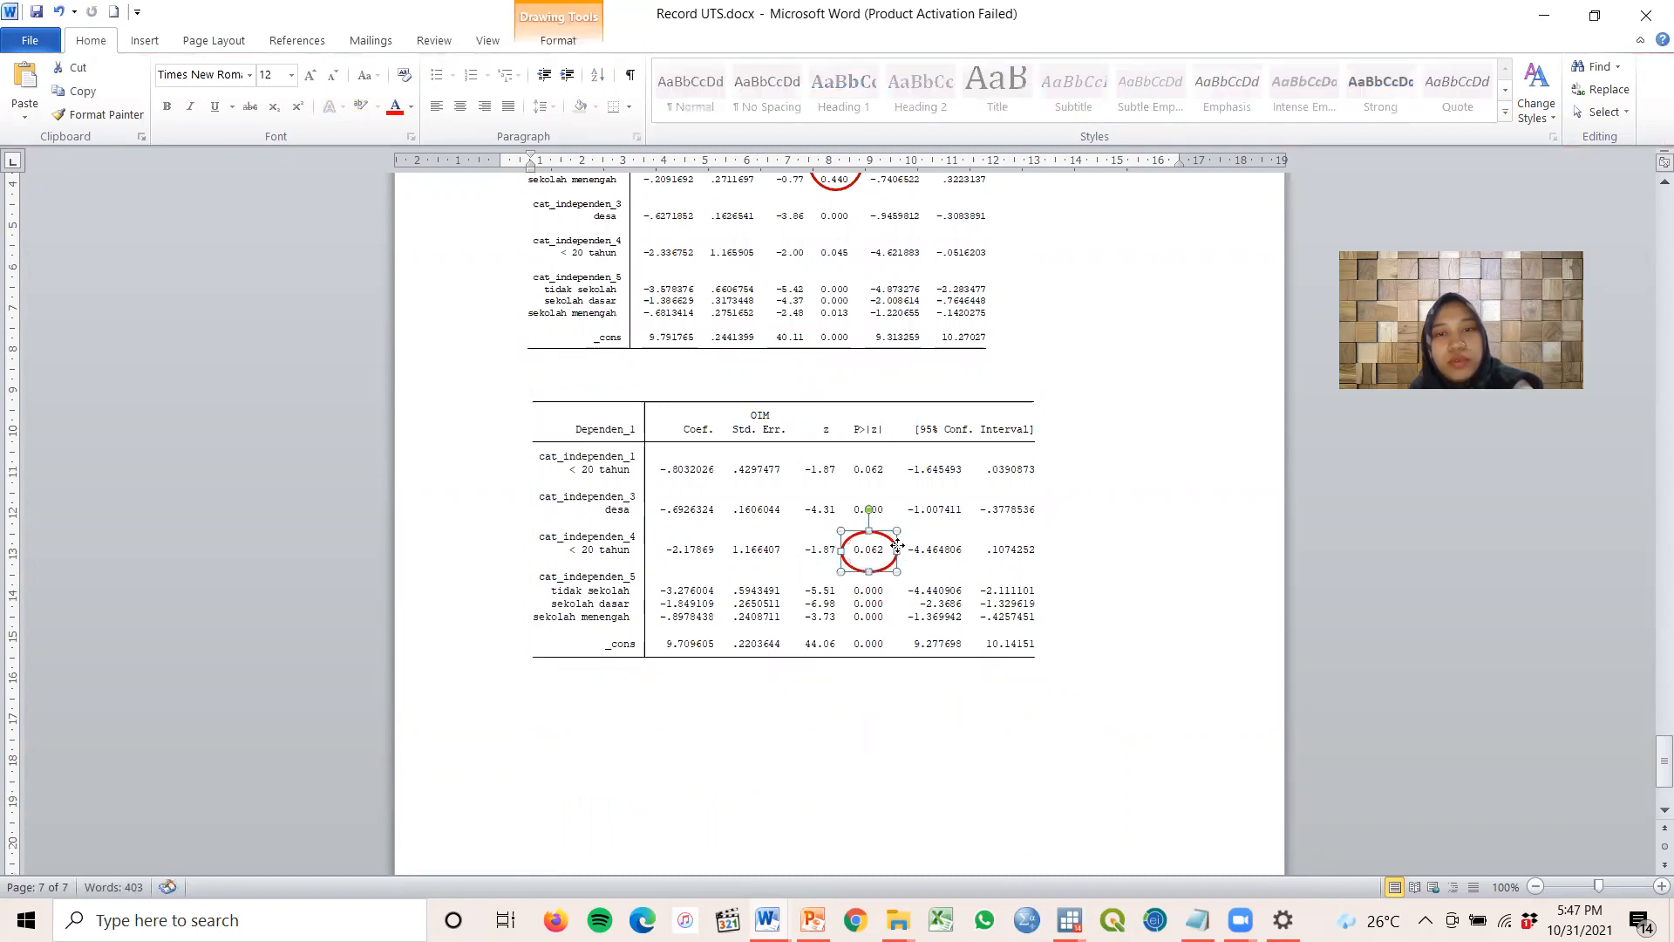
Duplicate the red circle and place the copy around the cat_independen_1 p-value in the second table
right_click(899, 546)
click(935, 198)
key(ctrl+v)
drag(913, 578, 895, 478)
click(1180, 521)
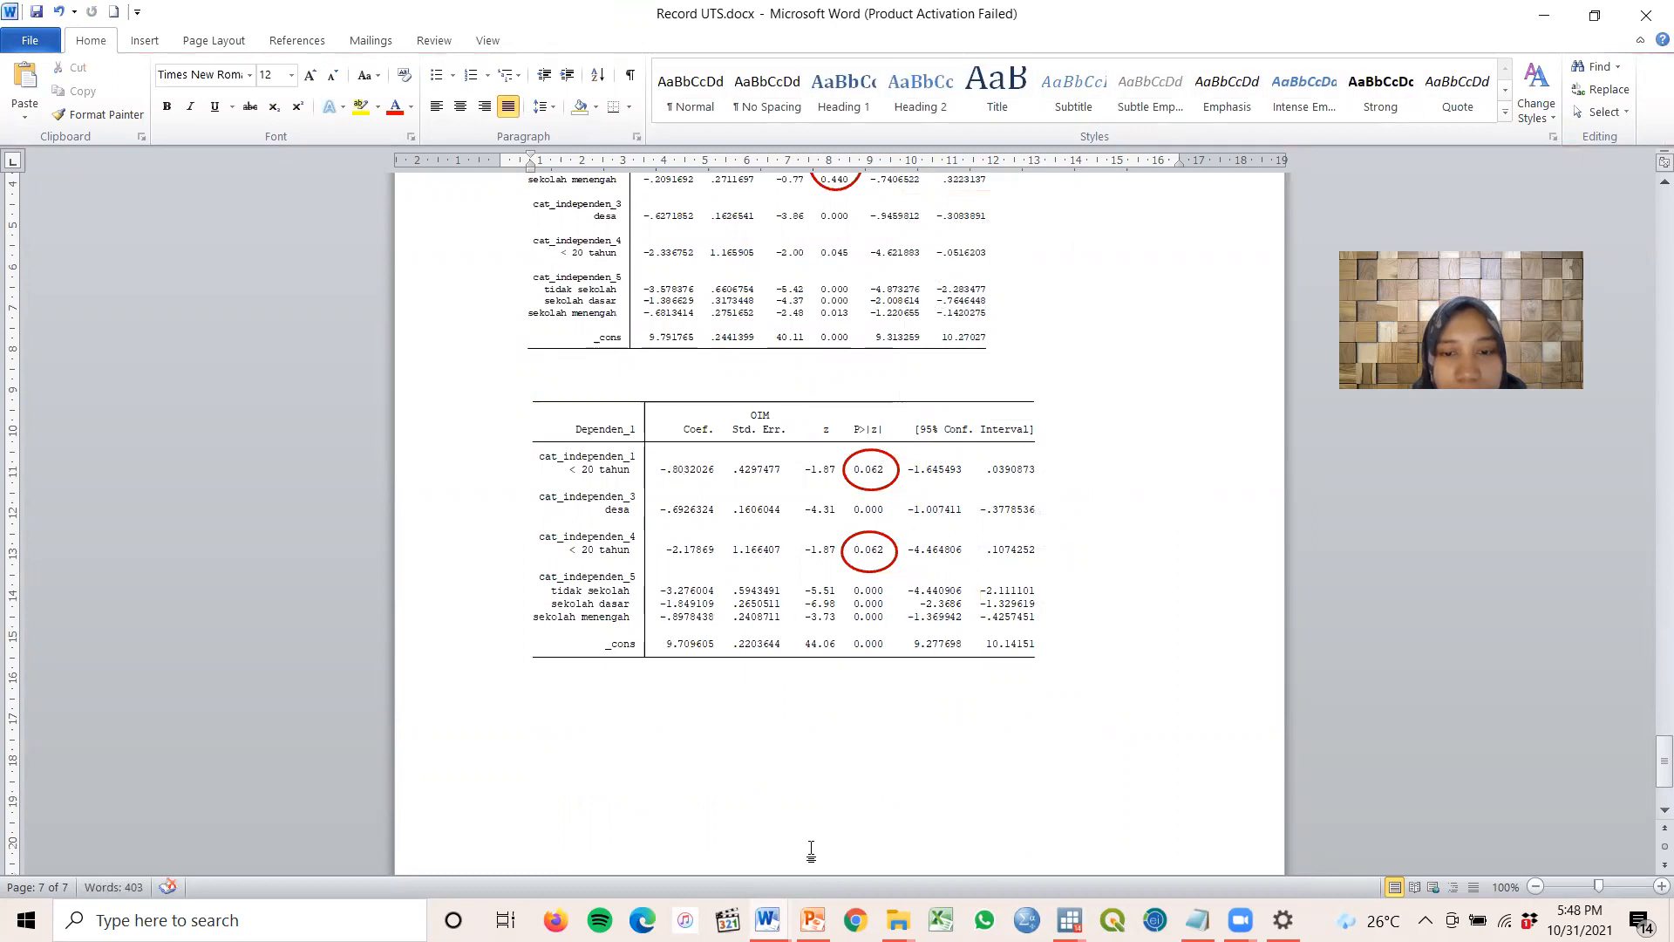
Switch to the Stata results window and copy the last glm command, starting with glm Dependen_1, back into the command line
click(812, 920)
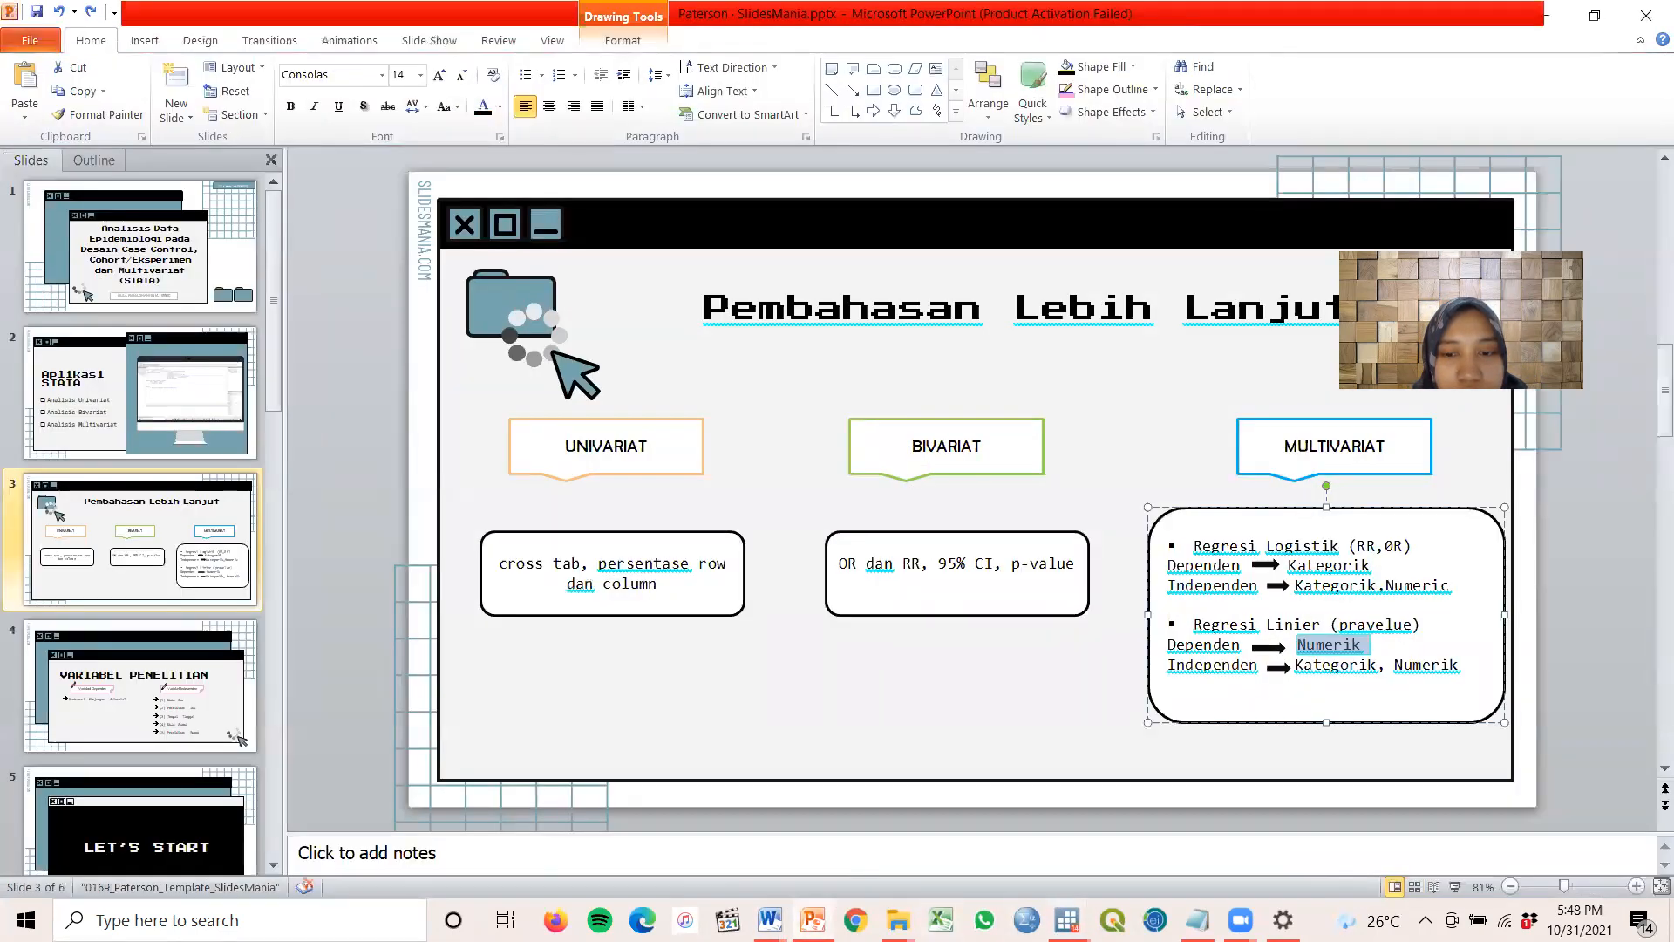
mouse_move(1068, 920)
click(1186, 850)
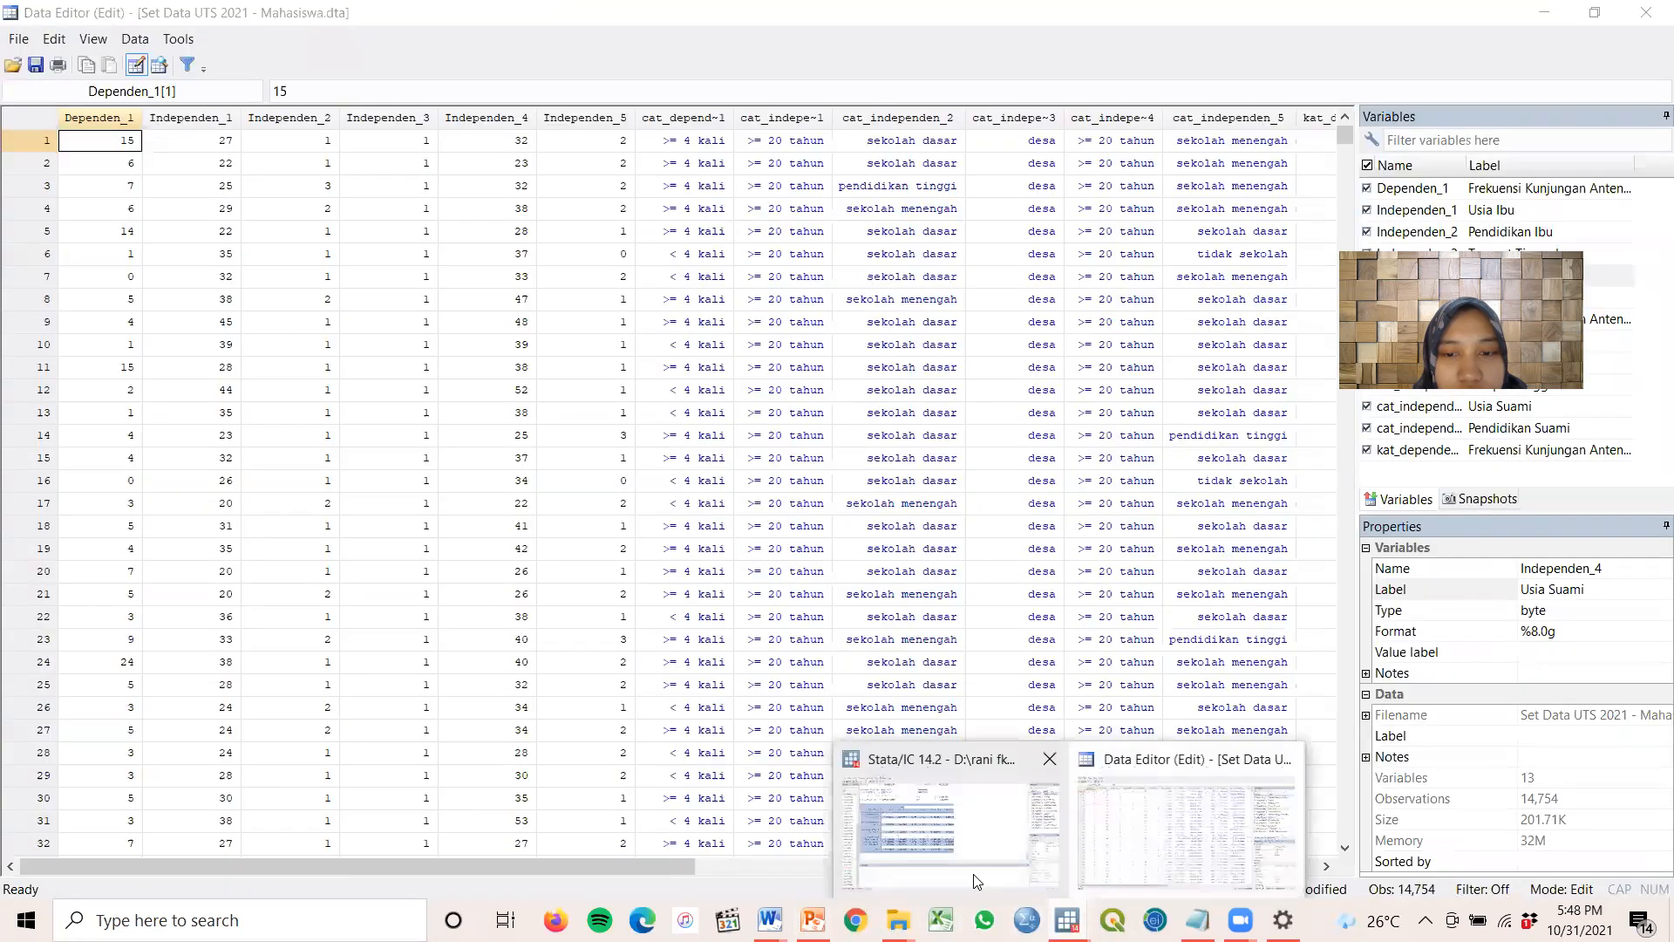
click(1185, 881)
scroll(503, 366, up, 1)
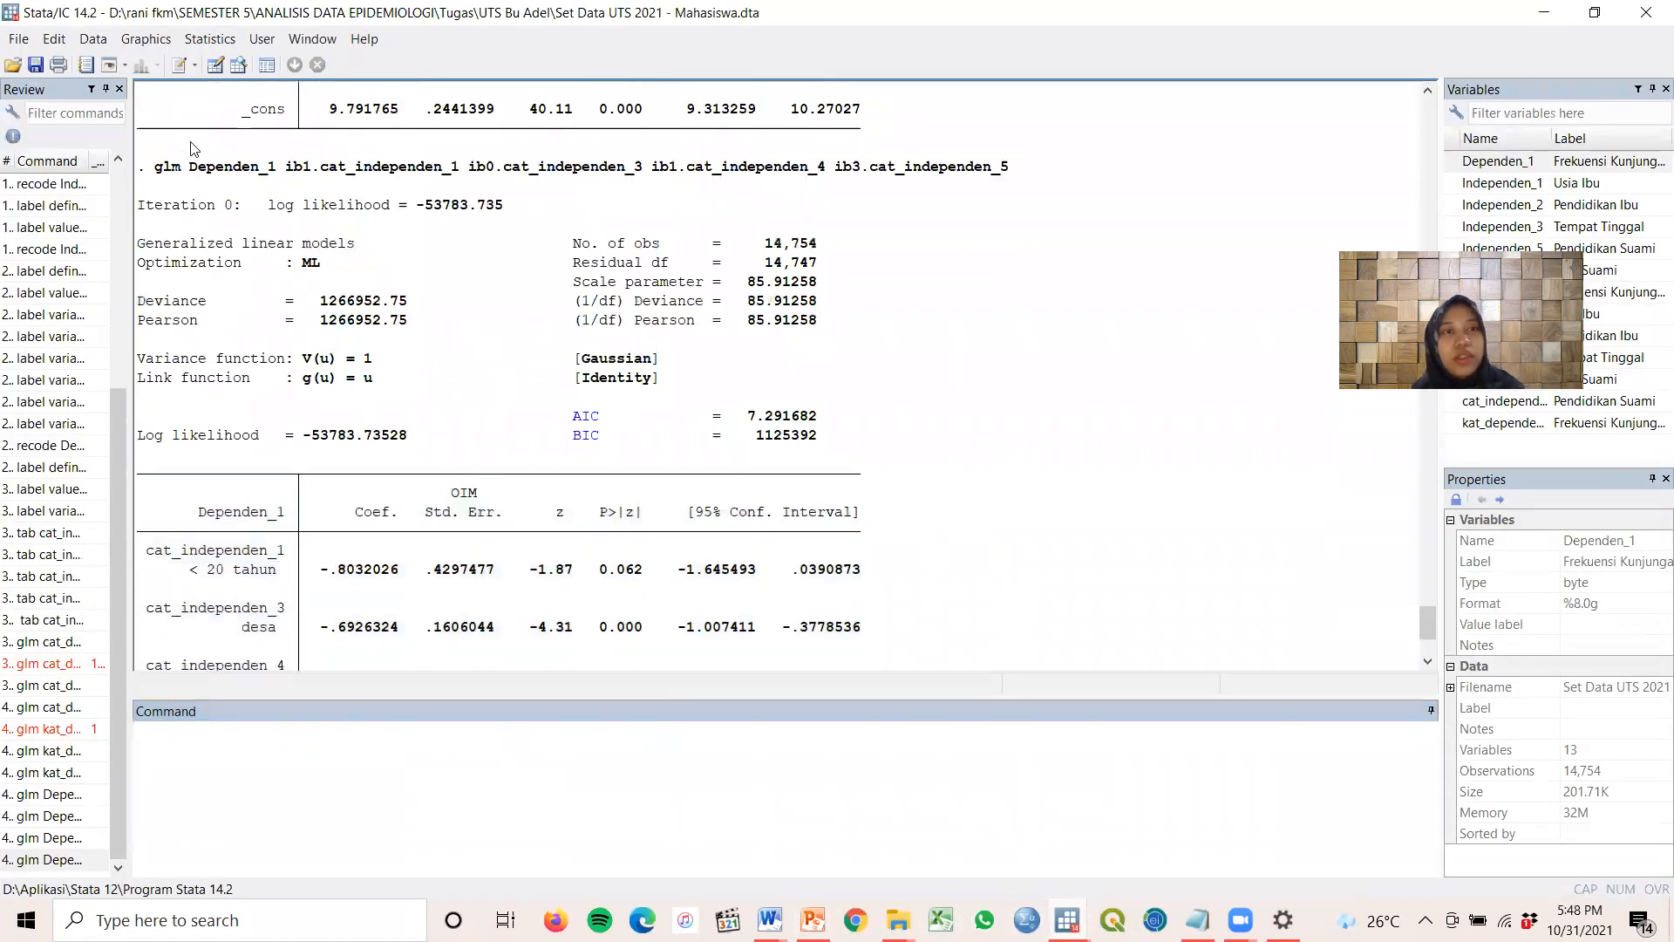
drag(160, 170, 1009, 175)
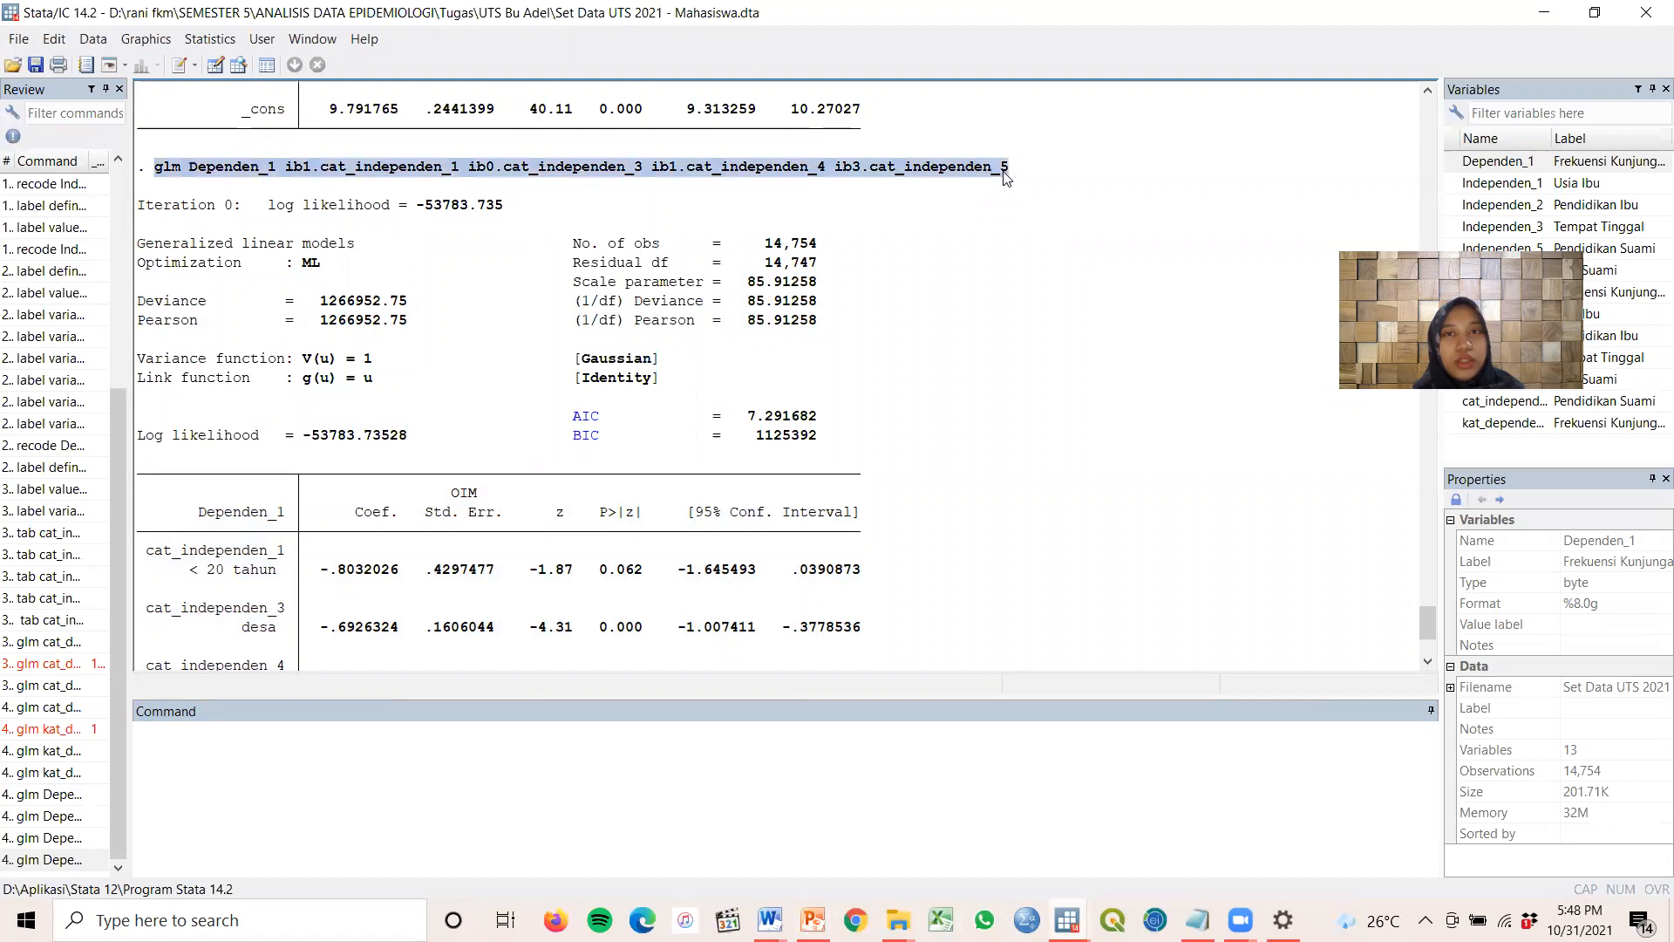
right_click(1009, 177)
click(1050, 184)
click(283, 750)
key(ctrl+v)
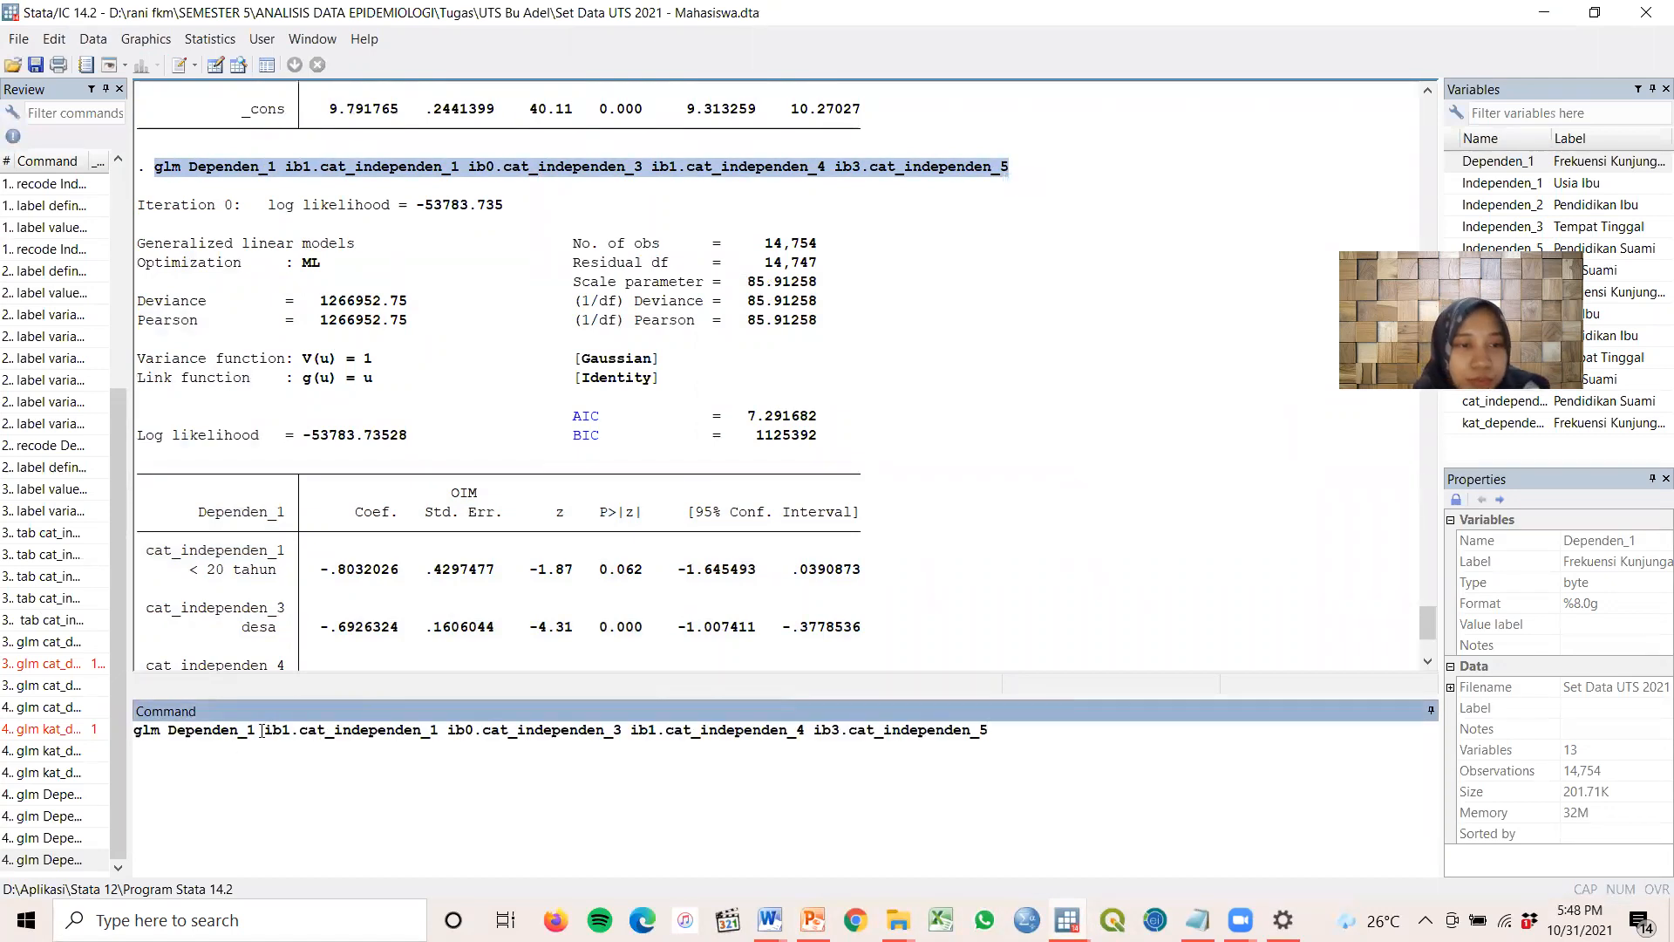
Remove ib1.cat_independen_1 and ib1.cat_independen_4 from the command, run glm Dependen_1 ib0.cat_independen_3 ib3.cat_independen_5, and show the full output
drag(269, 733, 447, 733)
key(BackSpace)
key(BackSpace)
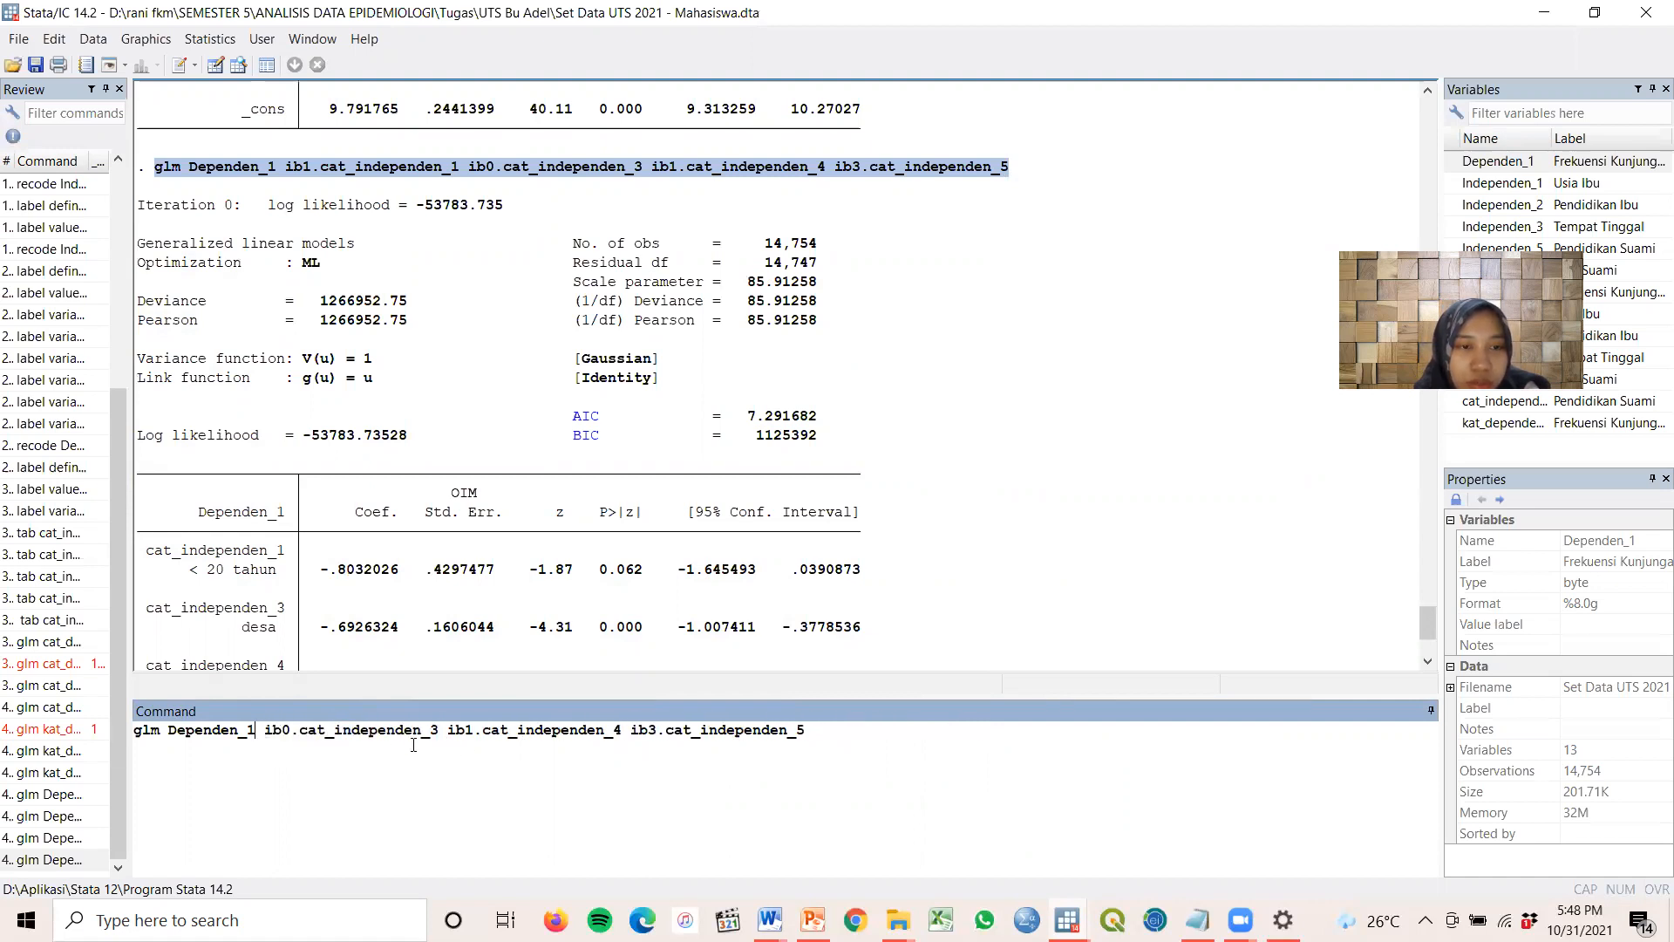
drag(450, 732, 624, 731)
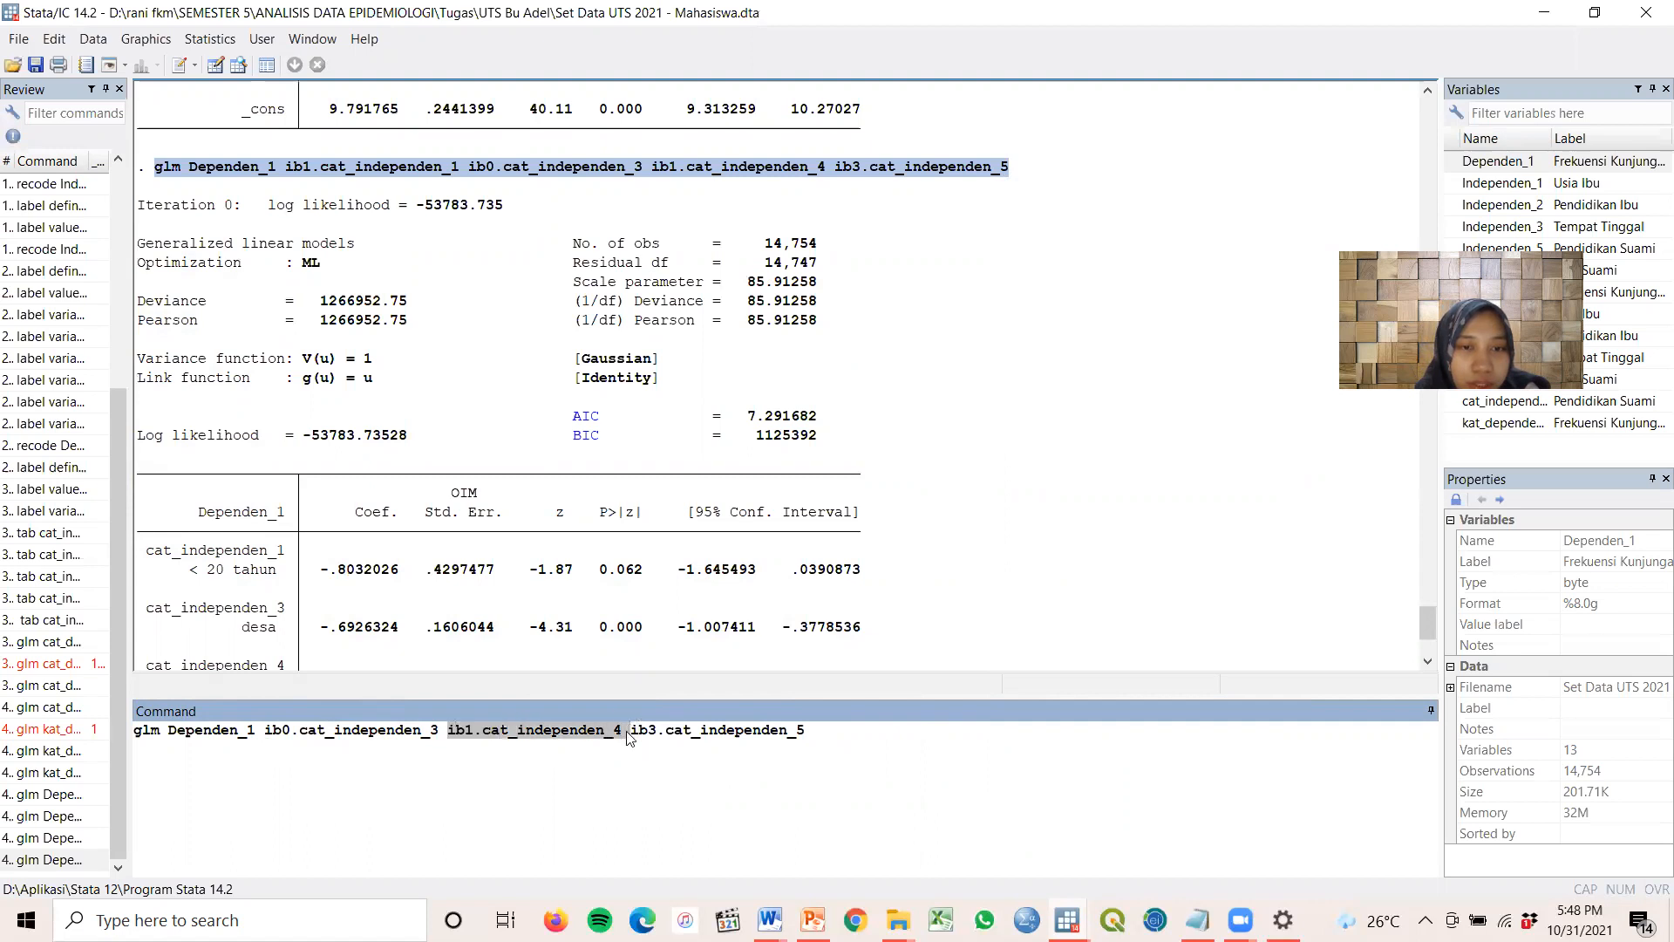
key(BackSpace)
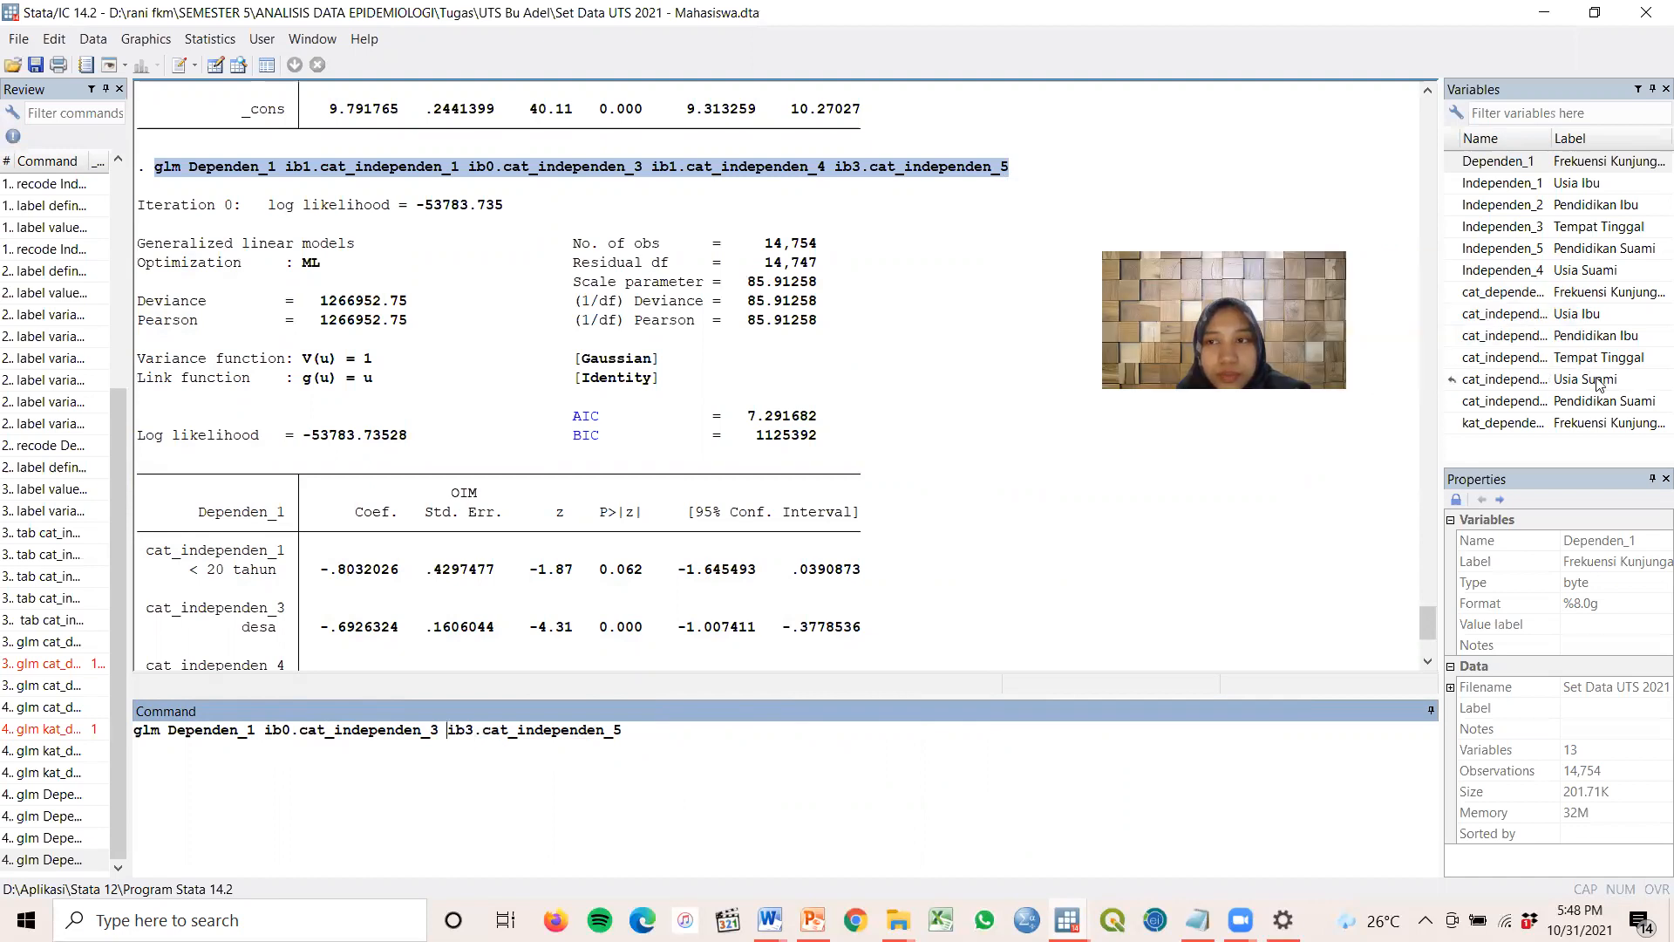
key(Return)
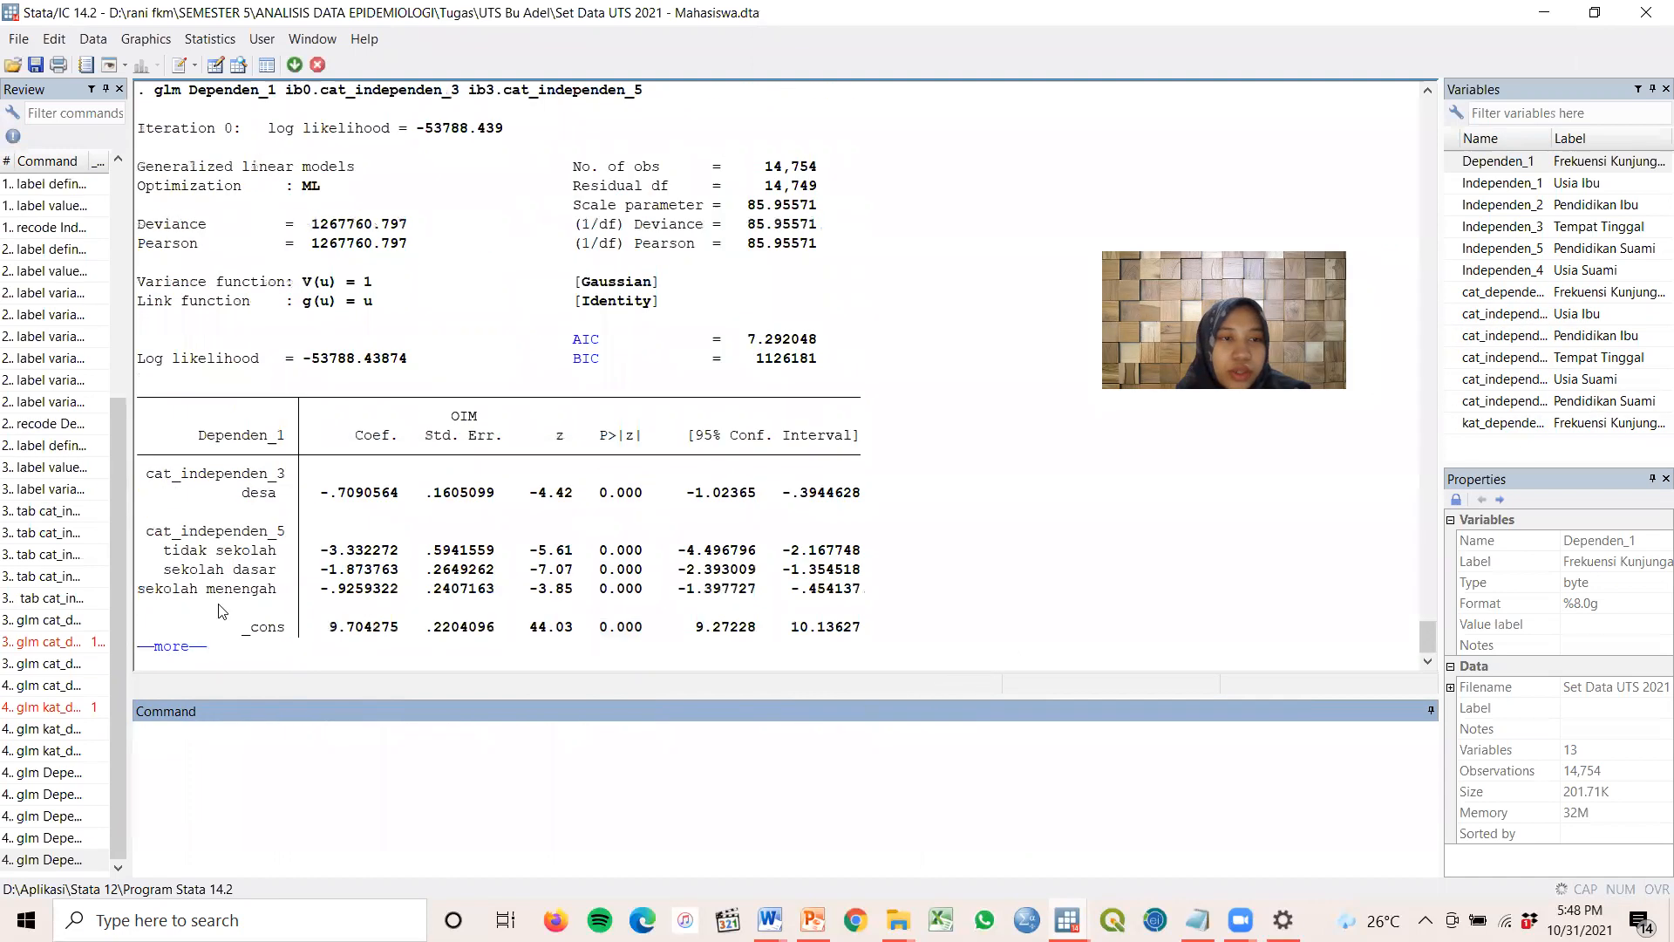
click(171, 646)
Copy the new glm coefficient table as text onto a new line below the second table in Record UTS.docx, and undo the paste
drag(145, 359, 874, 624)
right_click(817, 523)
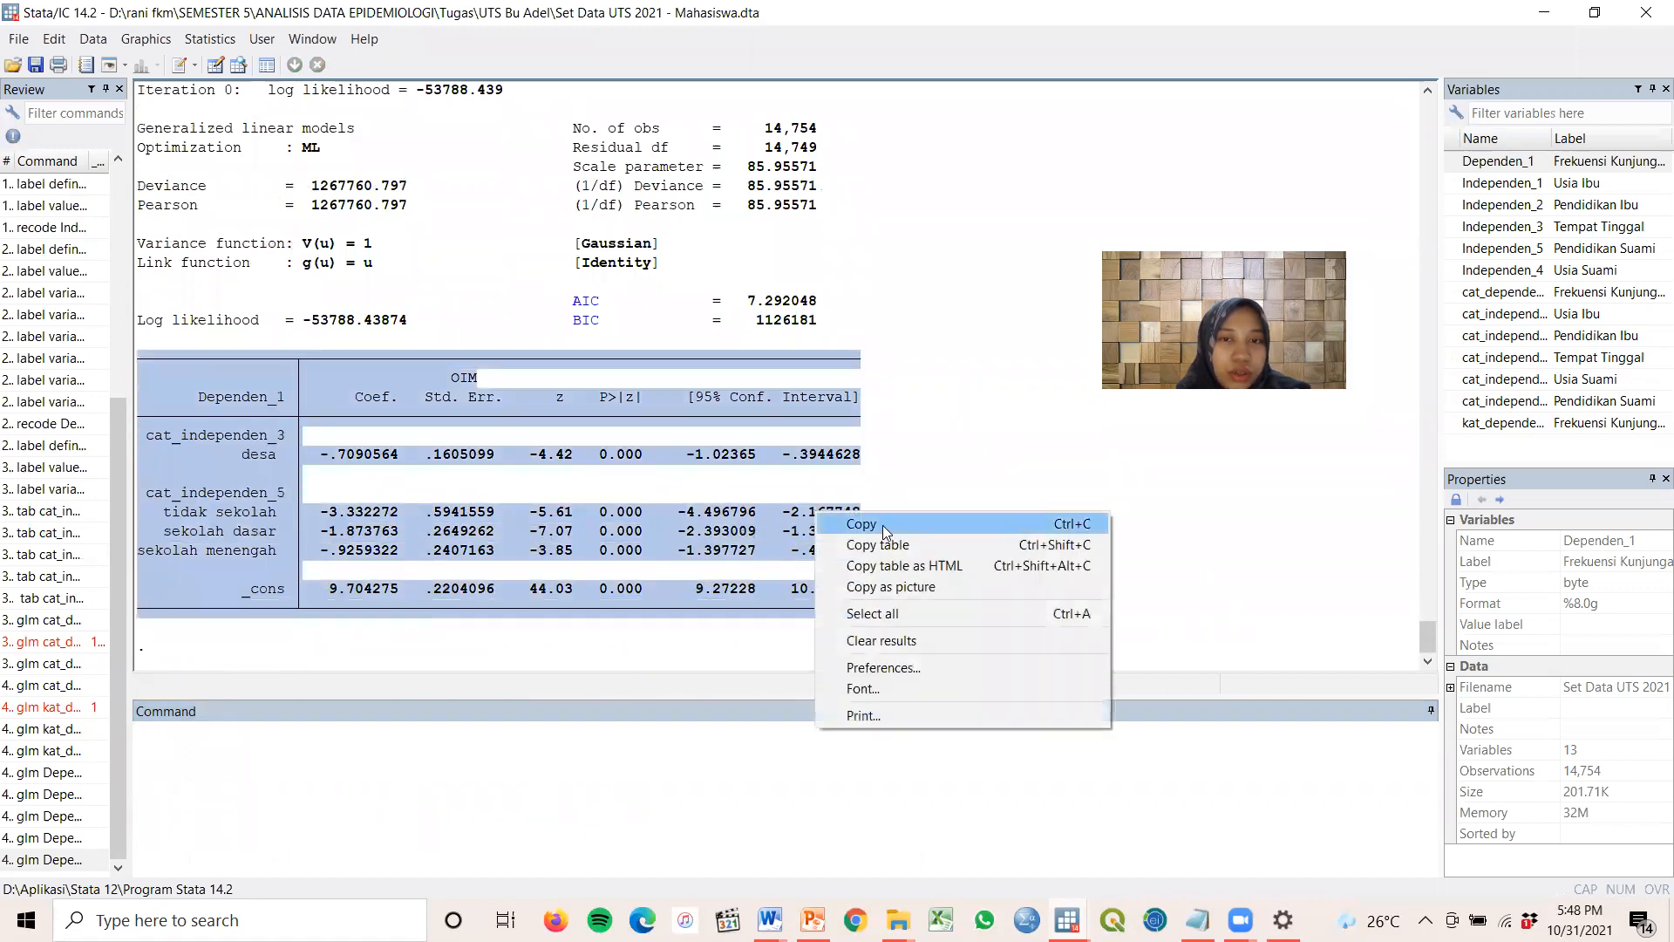
click(883, 525)
mouse_move(767, 920)
click(796, 768)
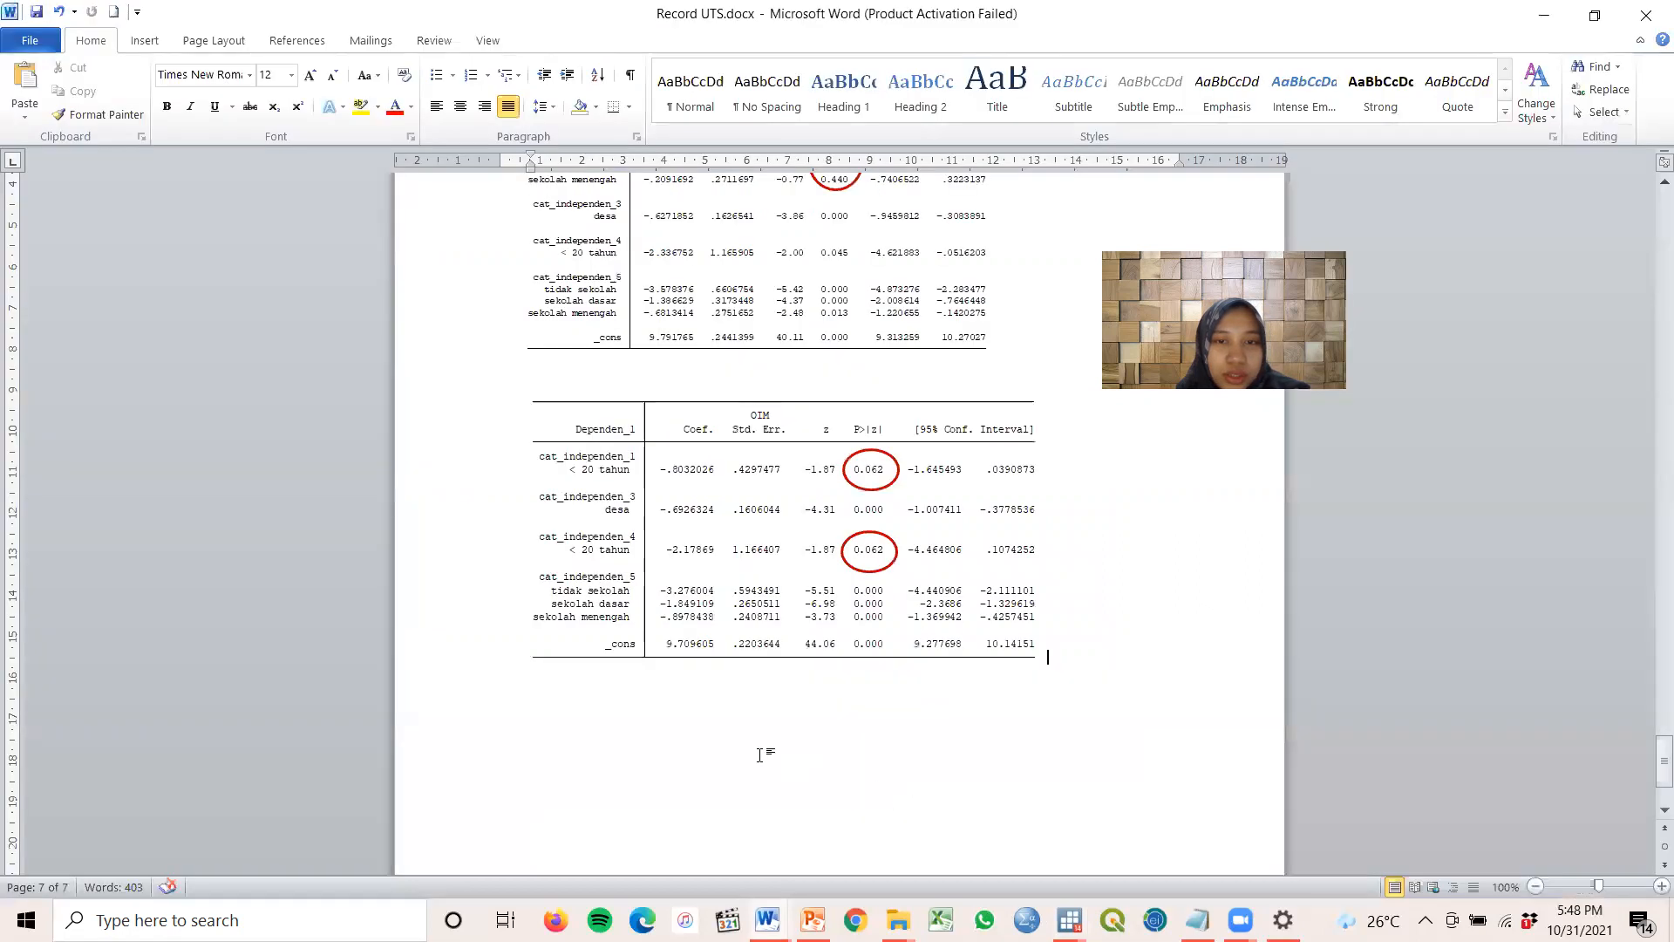
key(Return)
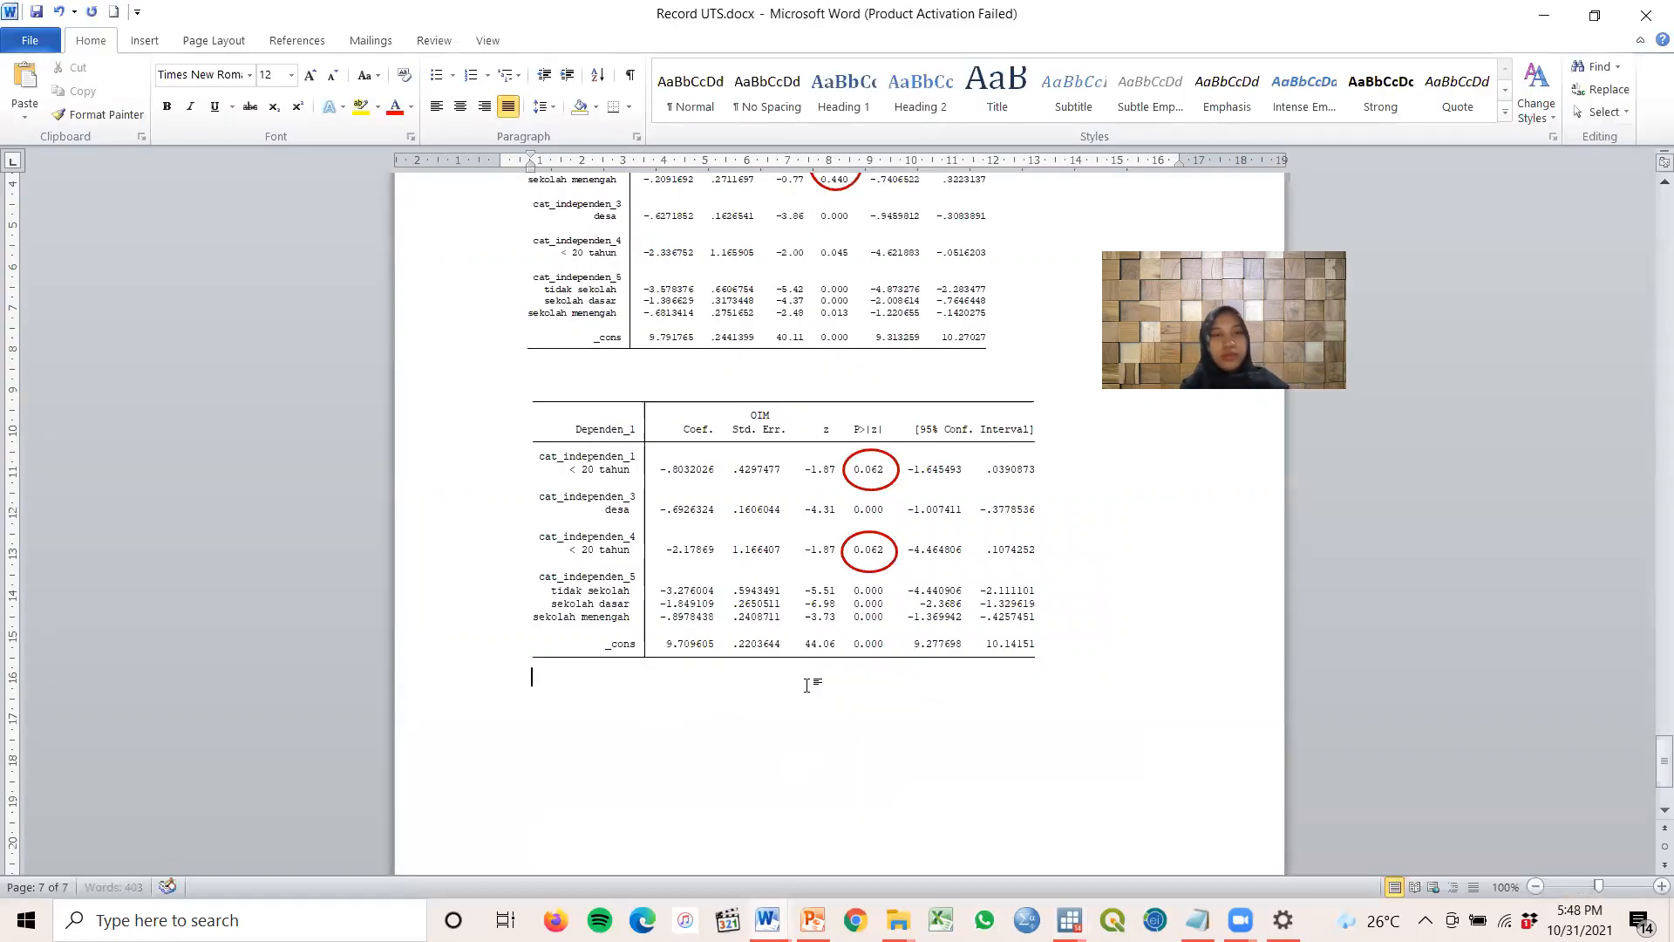
key(ctrl+v)
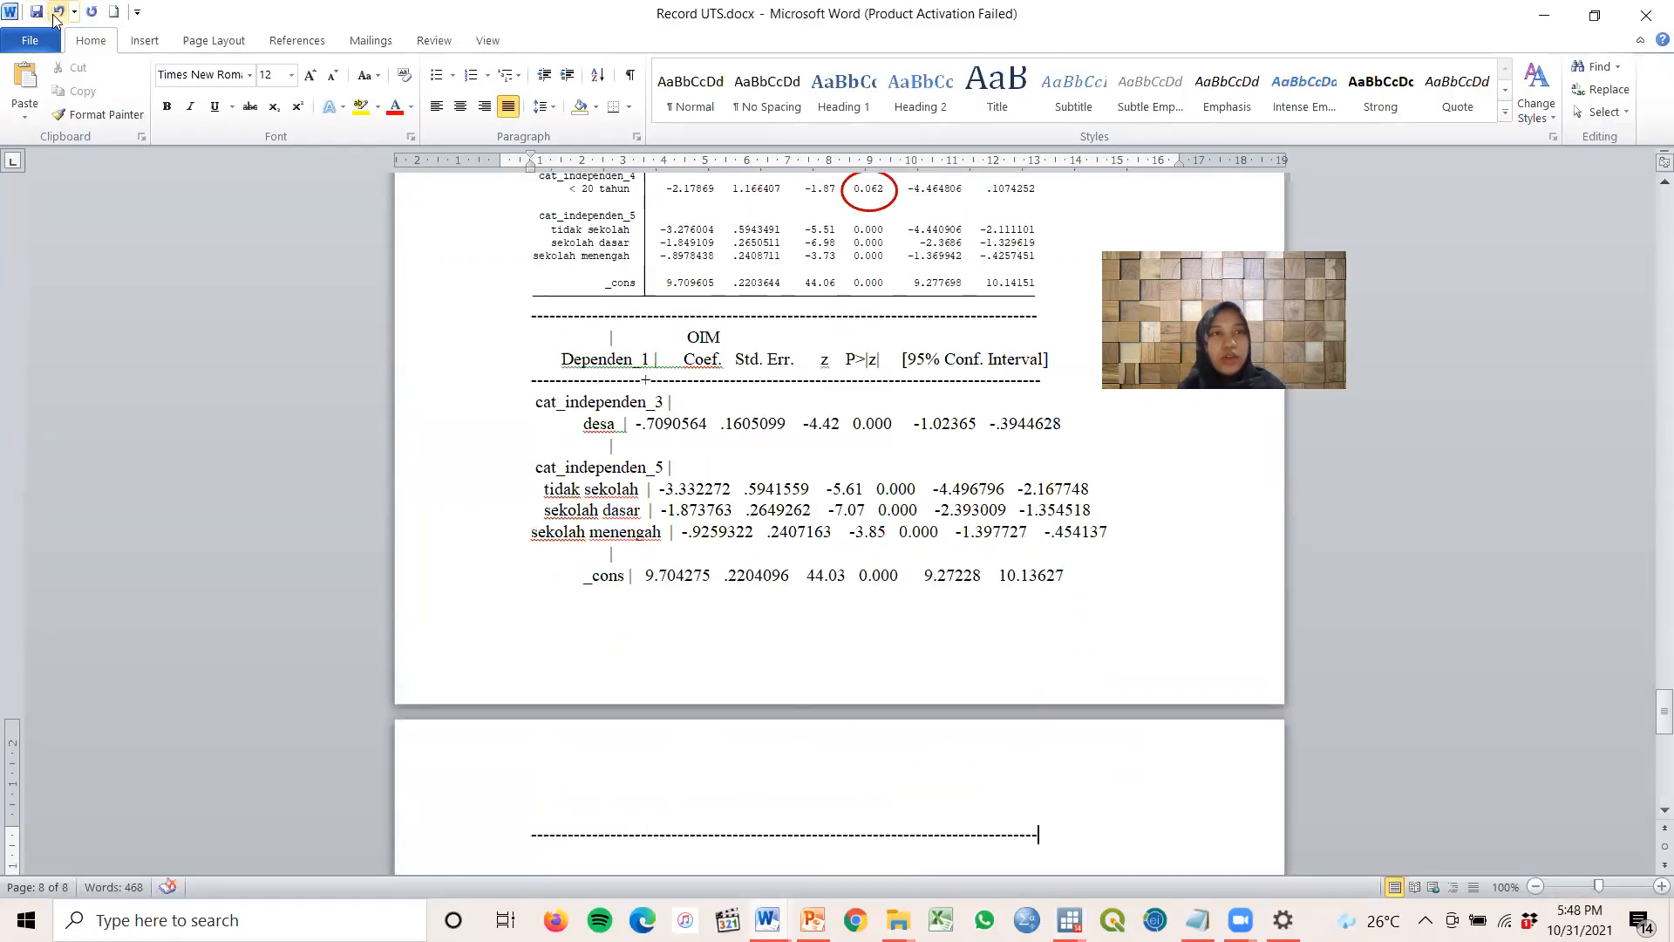
click(55, 12)
Copy the selected coefficient table in Stata as a picture and paste it below the second table in Record UTS.docx
mouse_move(1067, 920)
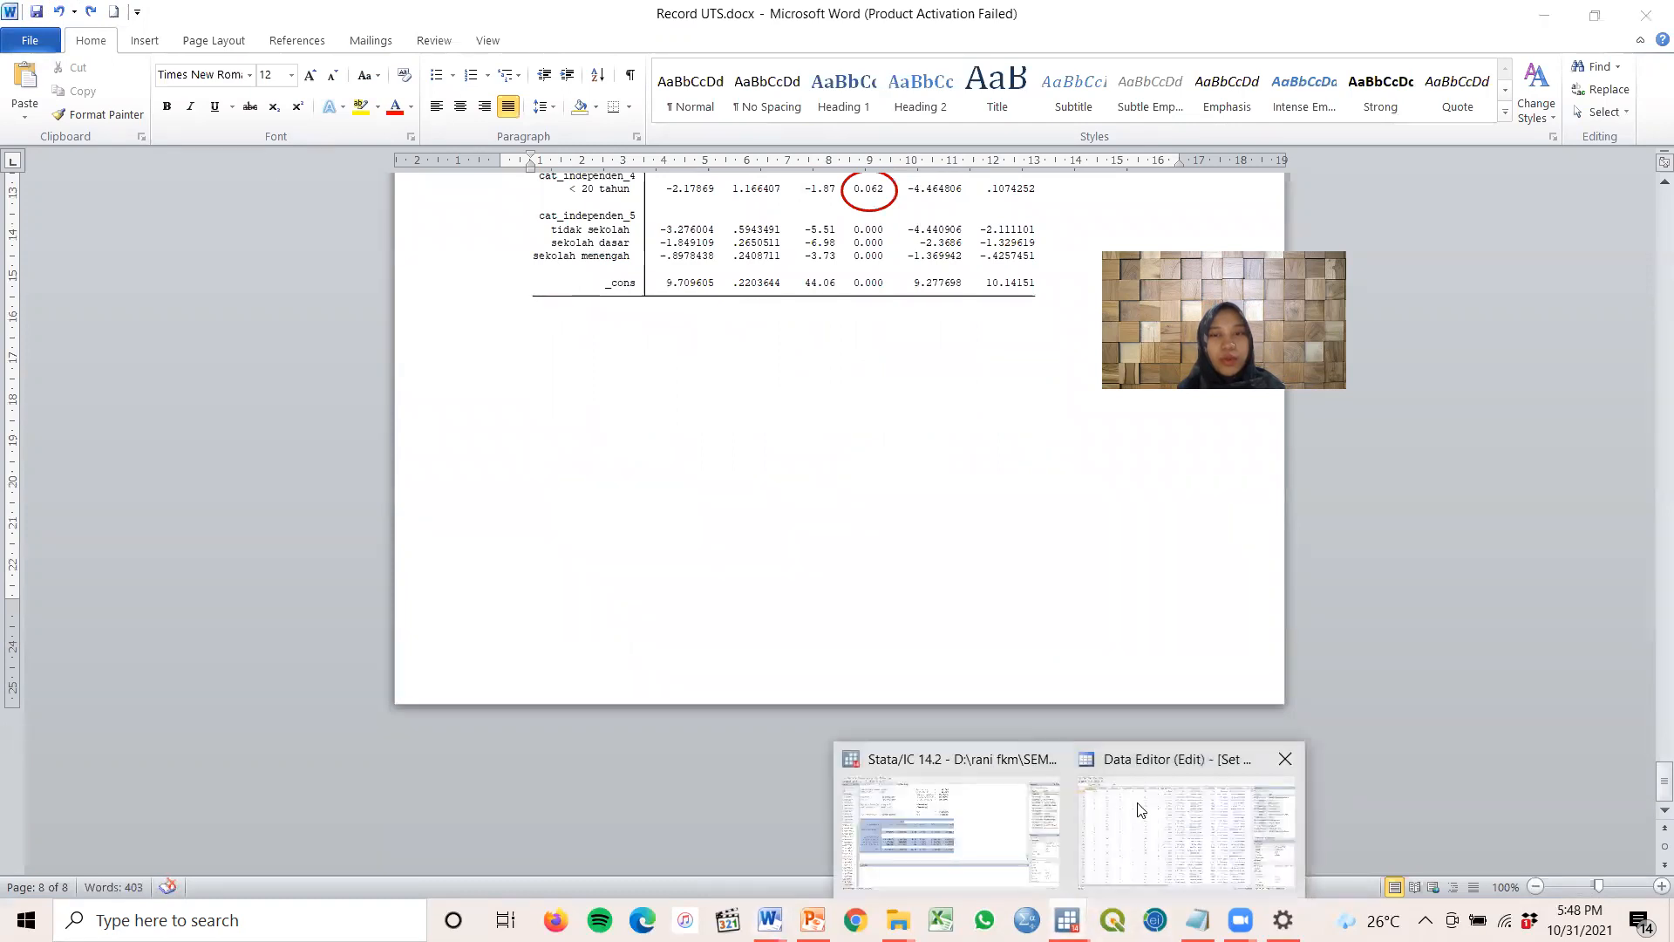
click(1020, 772)
right_click(279, 403)
click(378, 484)
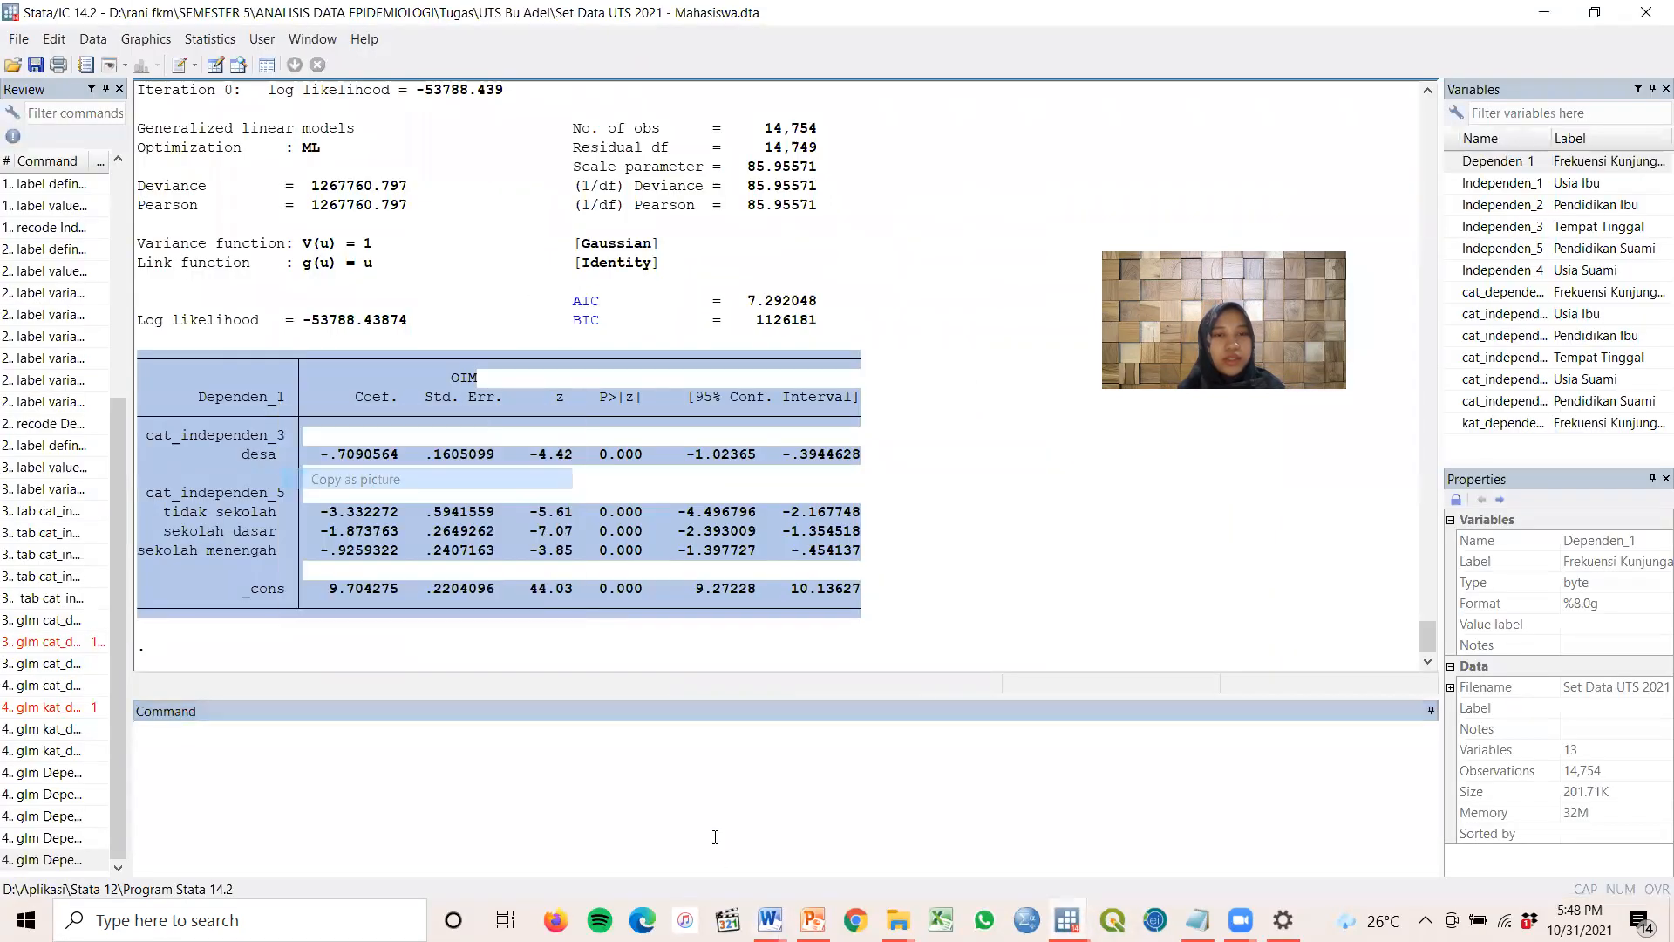
mouse_move(767, 920)
click(964, 833)
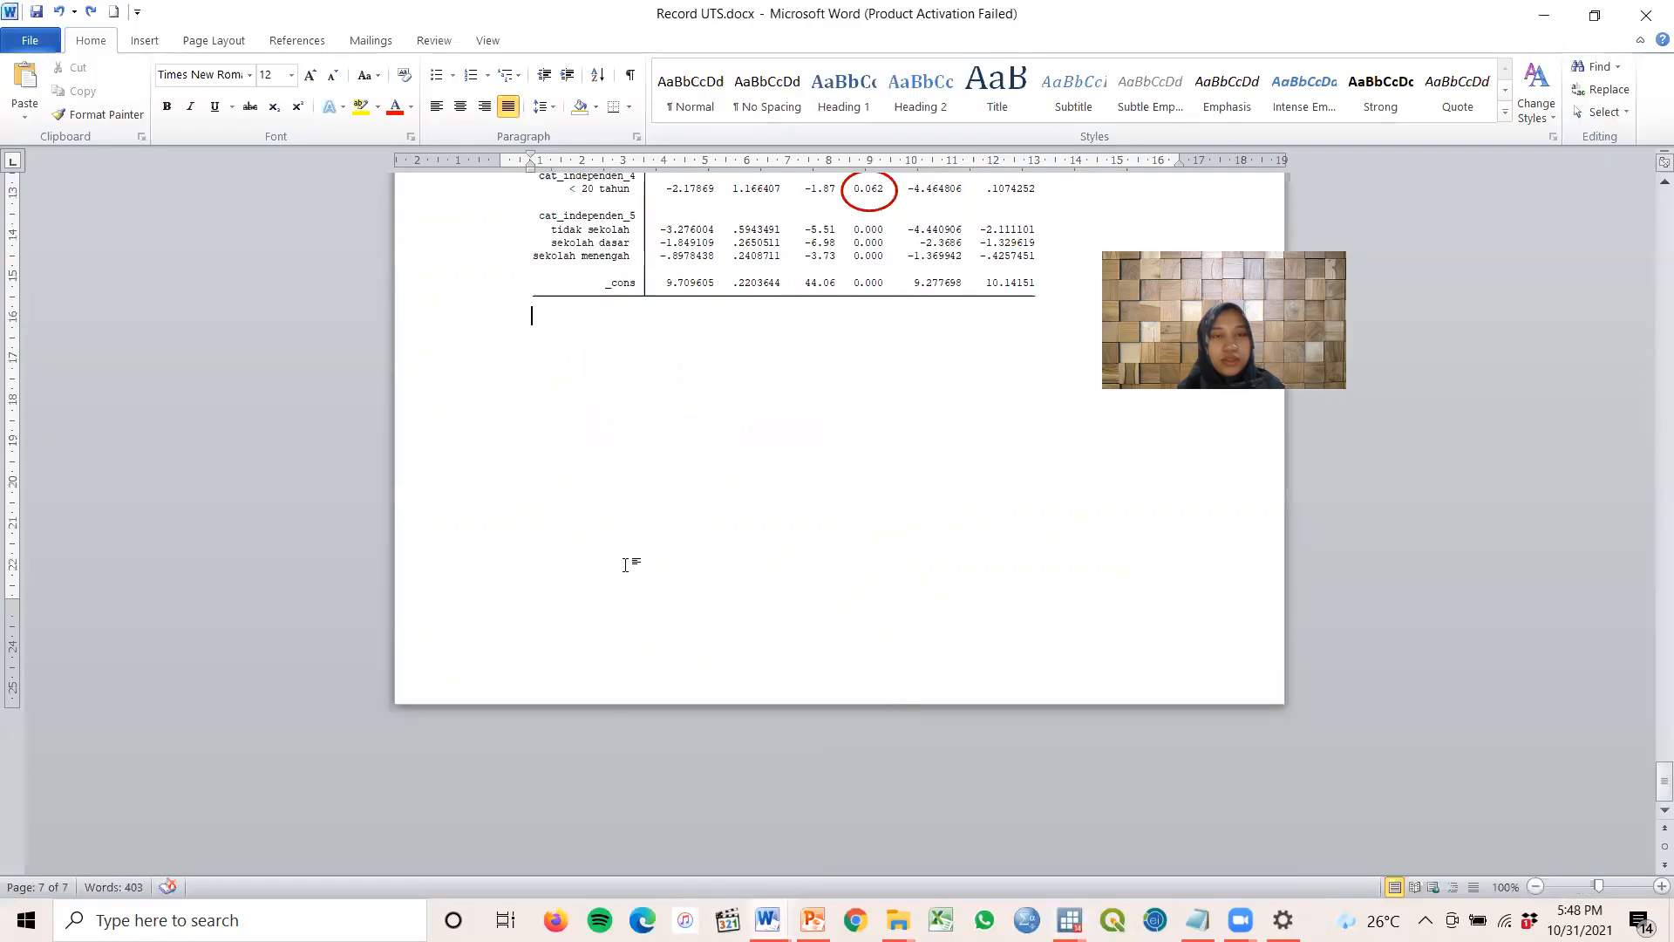
key(ctrl+v)
Crop the blank area beside the third regression table out of its picture and enlarge the picture
click(794, 403)
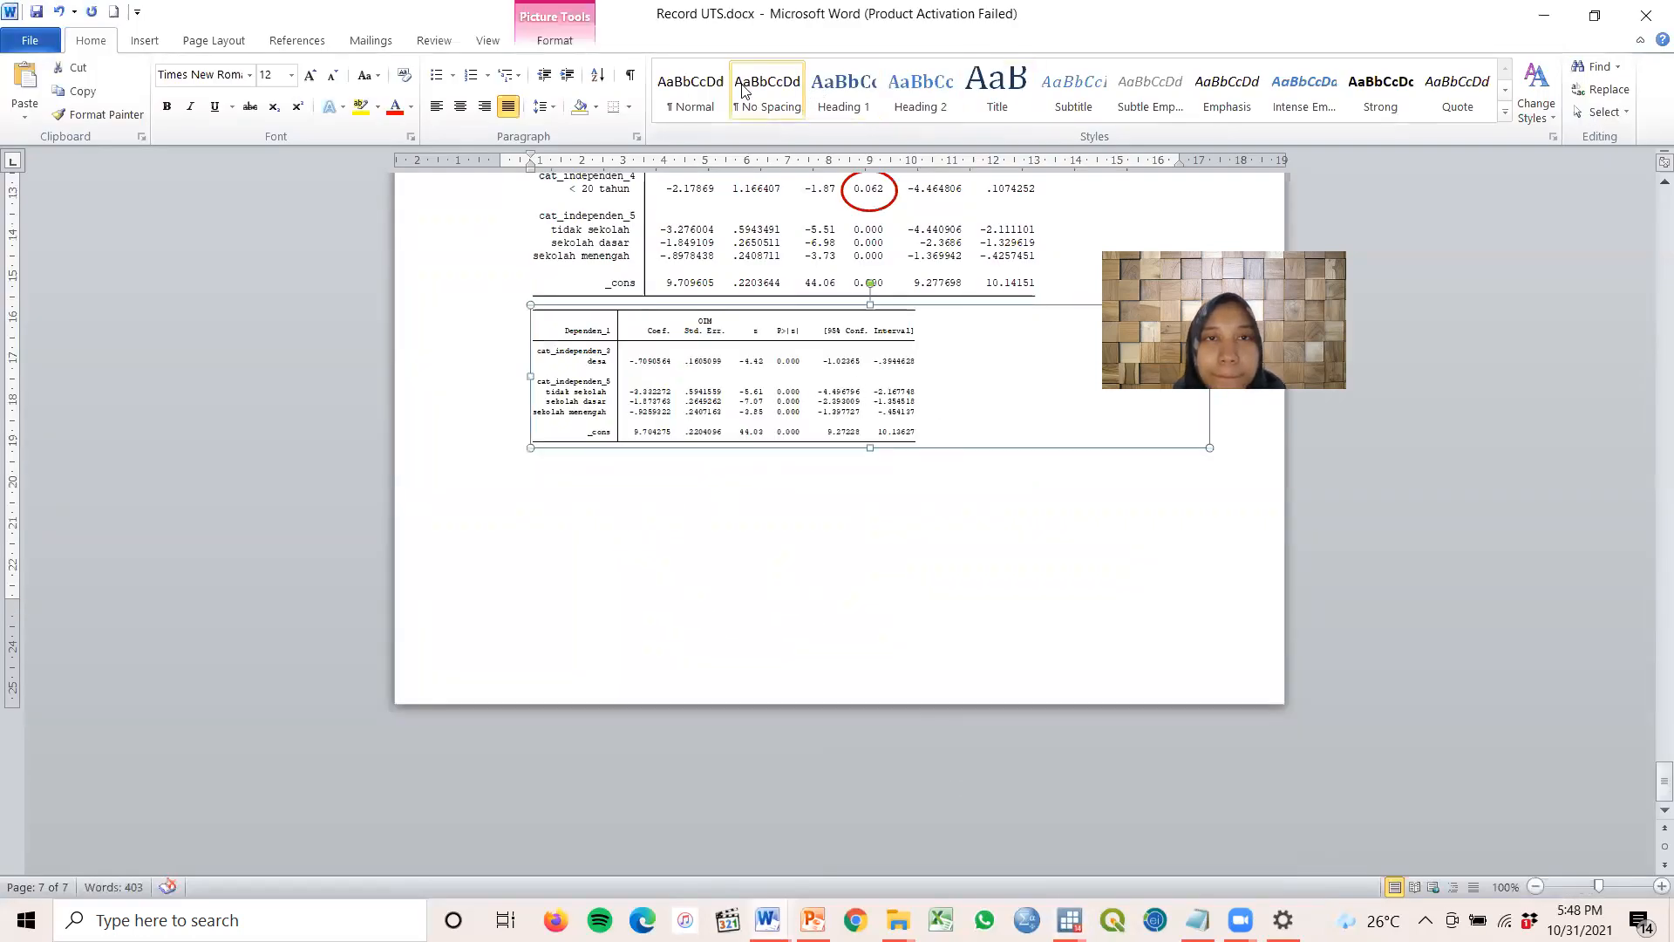
click(555, 40)
click(1505, 83)
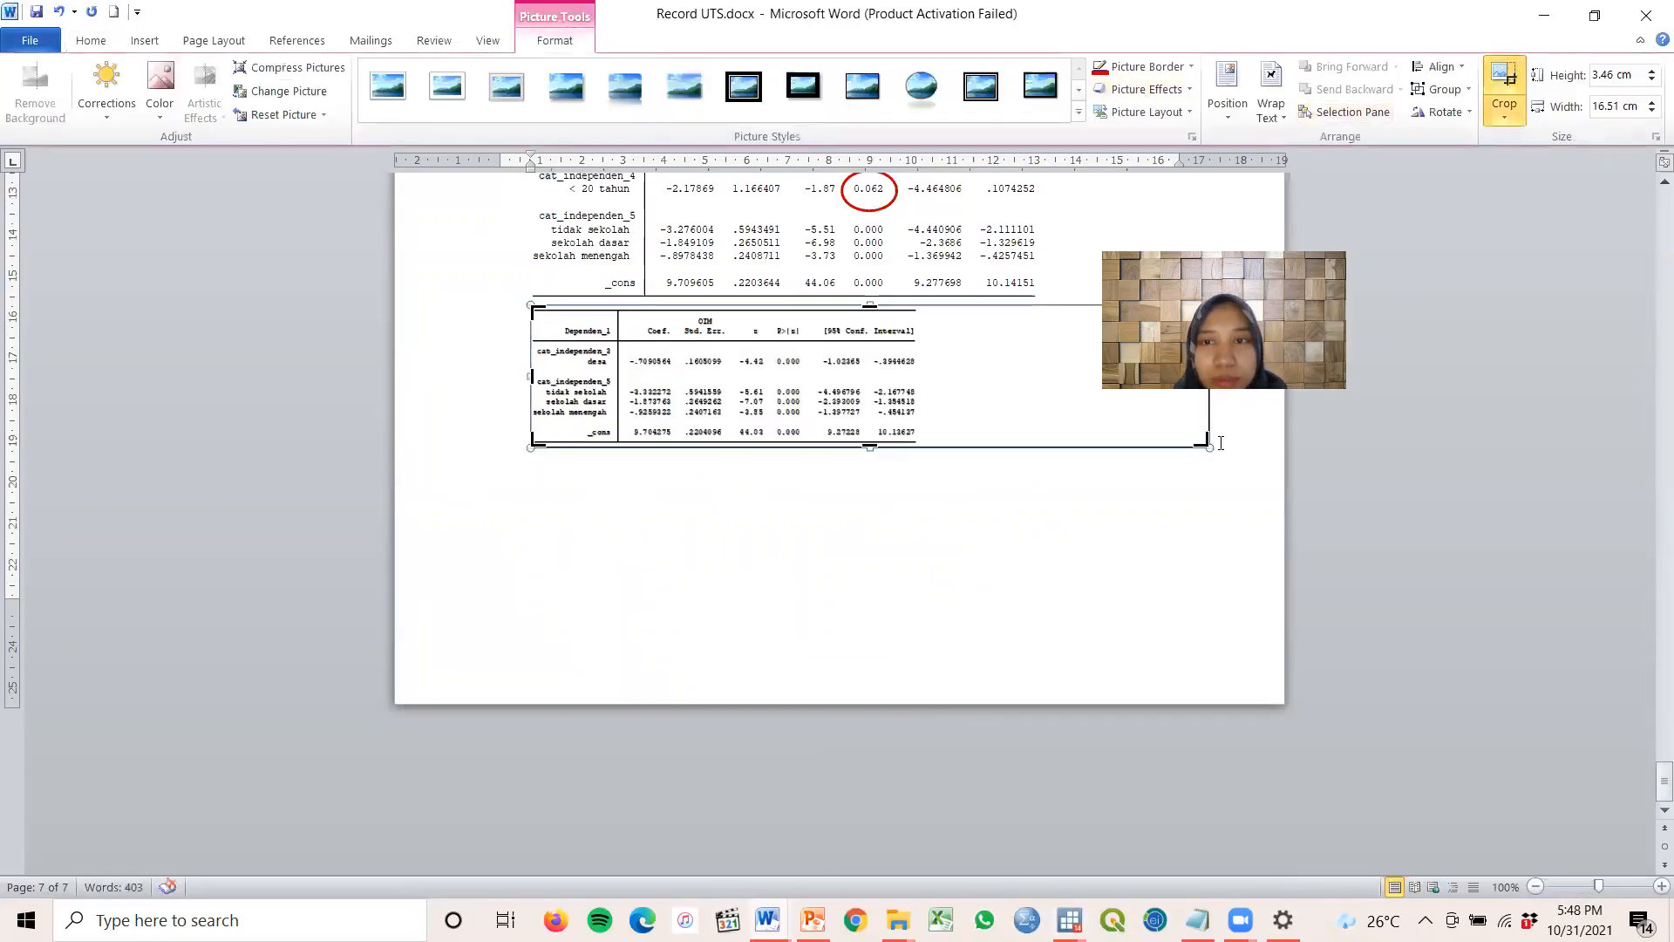
drag(1209, 447, 1181, 497)
key(Escape)
click(1021, 580)
scroll(948, 429, up, 1)
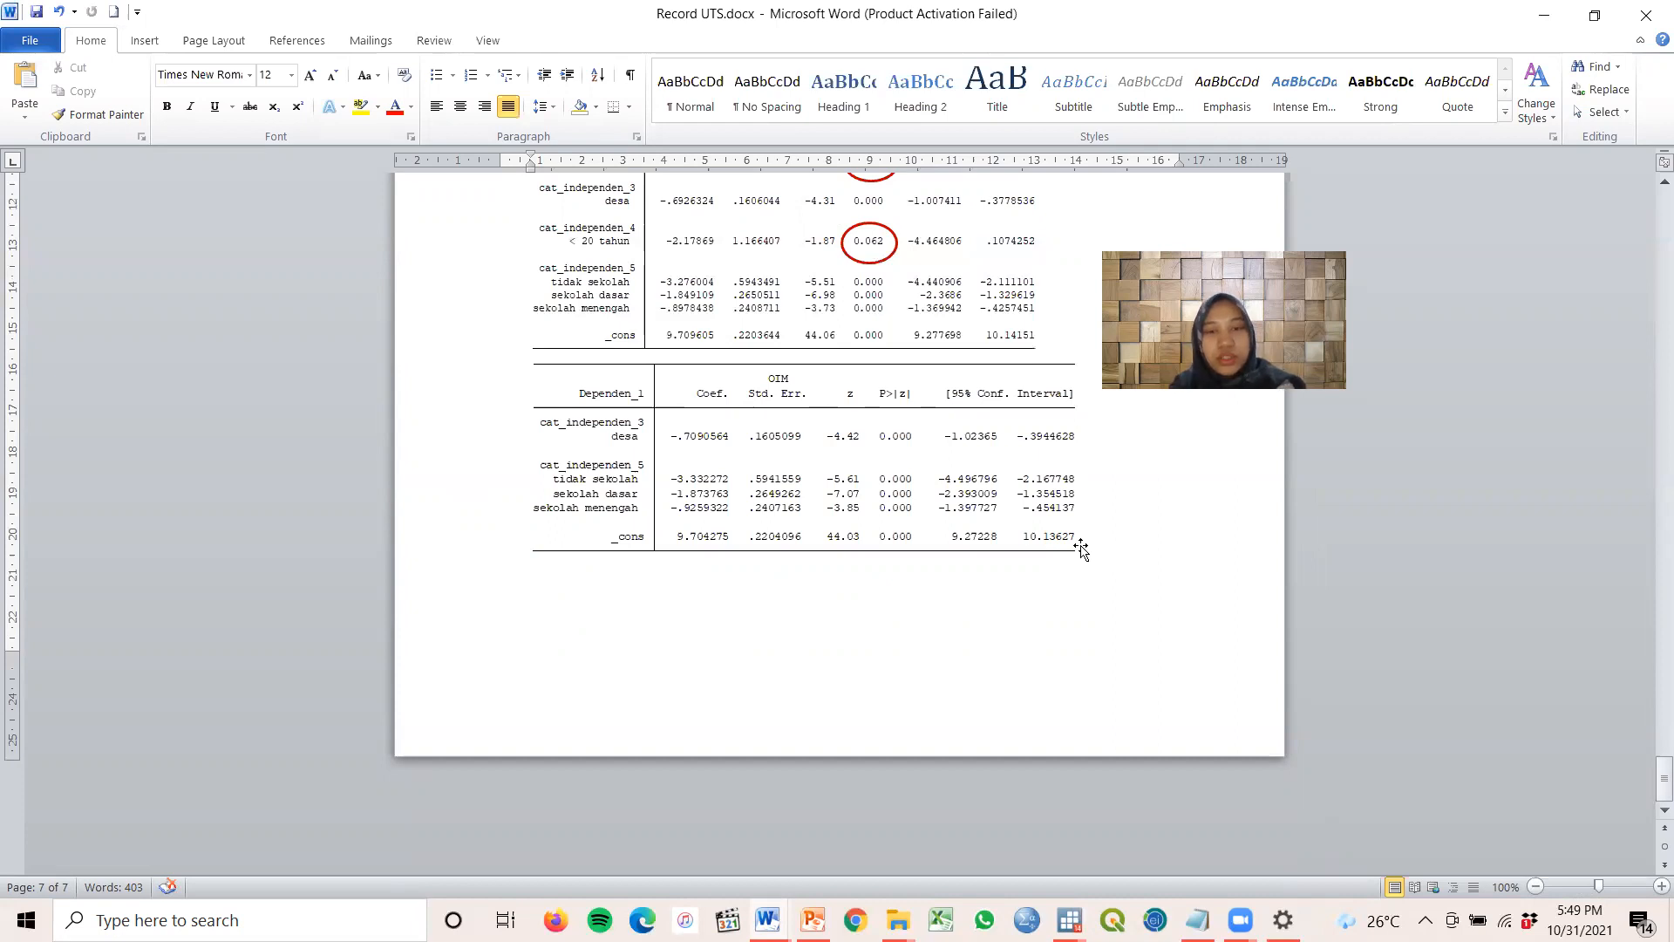
Write below the third table: "Berarti, variabel yang paling berpengaruh terhadap frekuensi kunjungan antenatal adalah variabel ttempat tinggal dan pendidikan suami."
key(ctrl+End)
text(Berart)
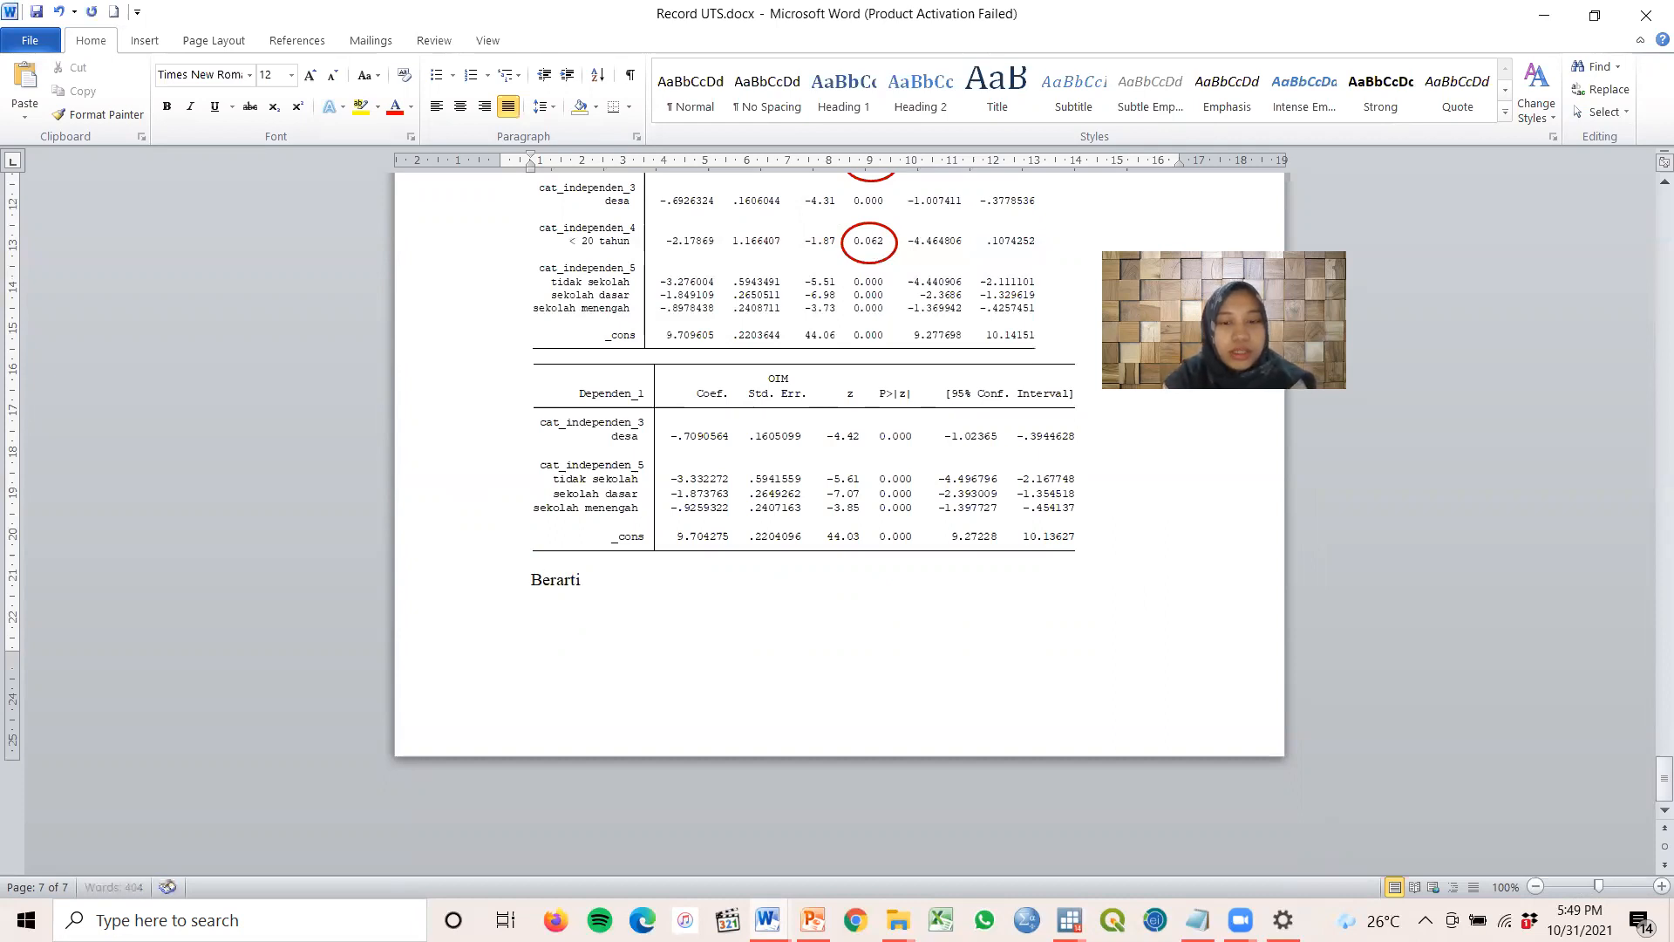
text(i, variabel ya)
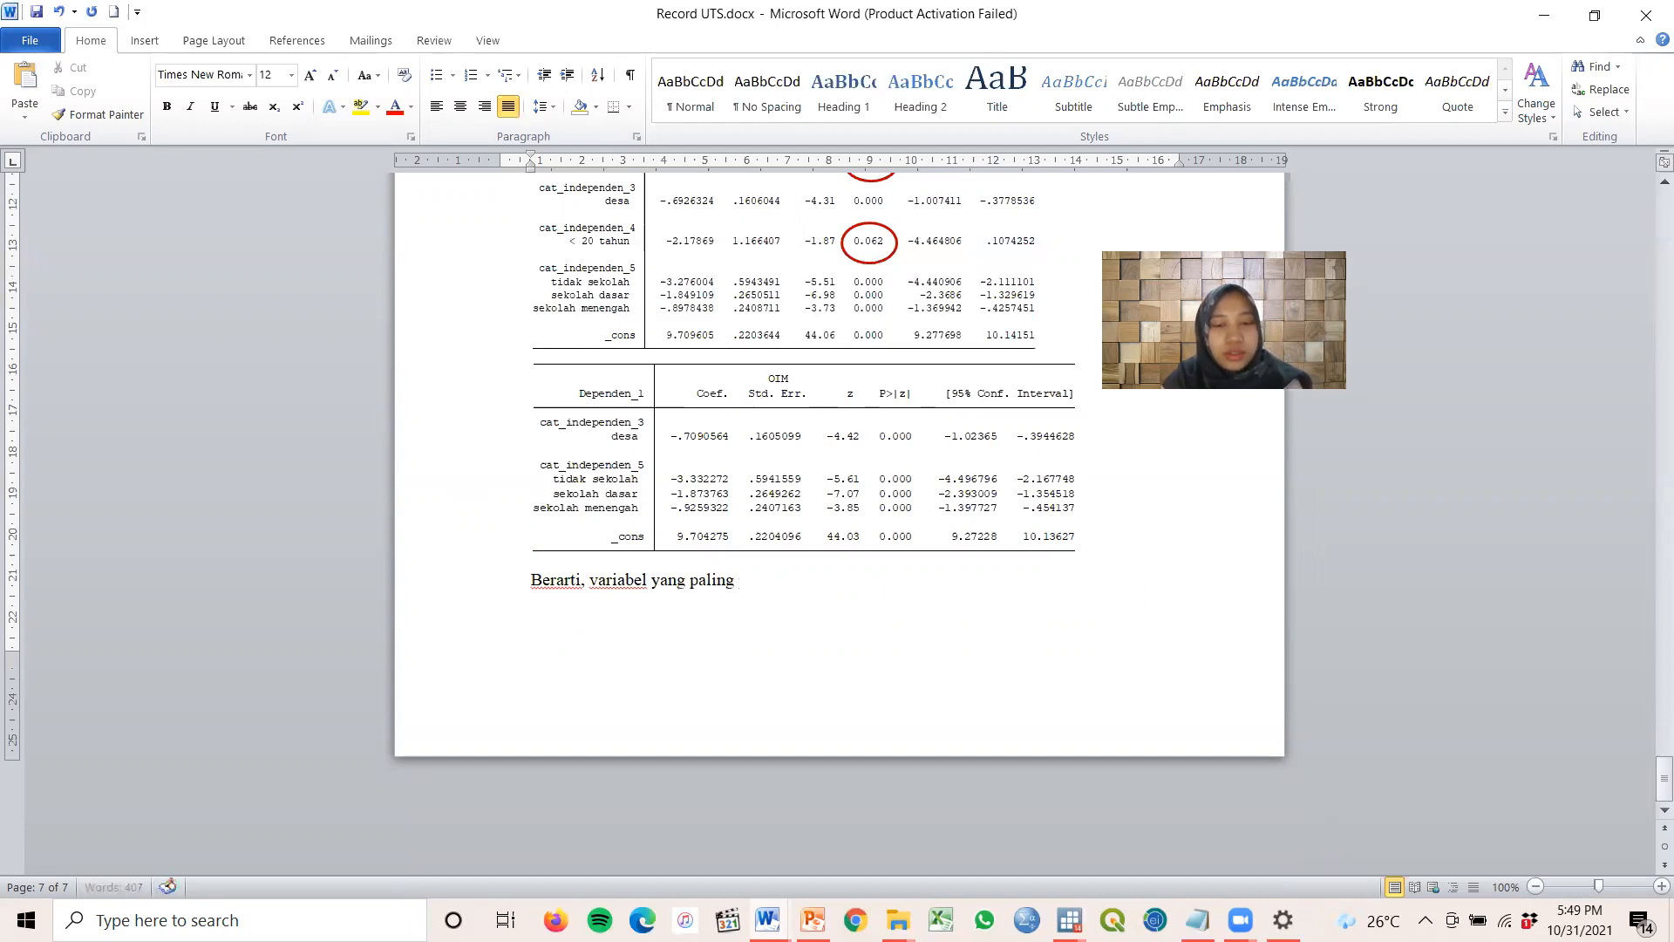
text(ng paling berpengaruh terhadap fr)
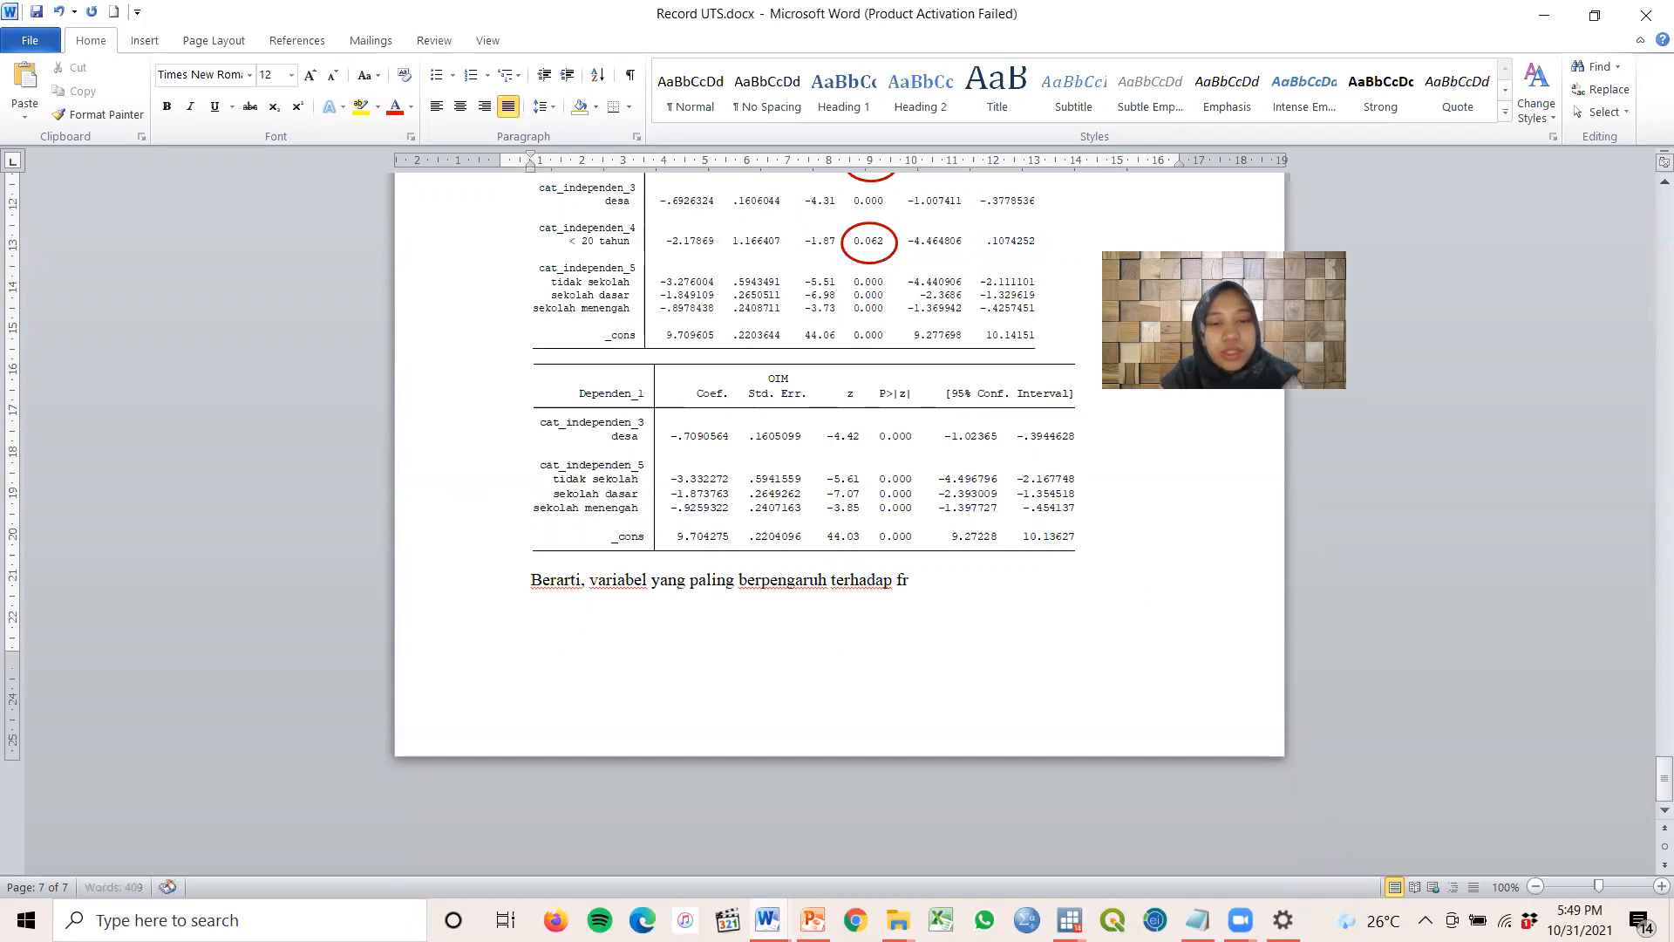
text(ekuensi kunjungan a)
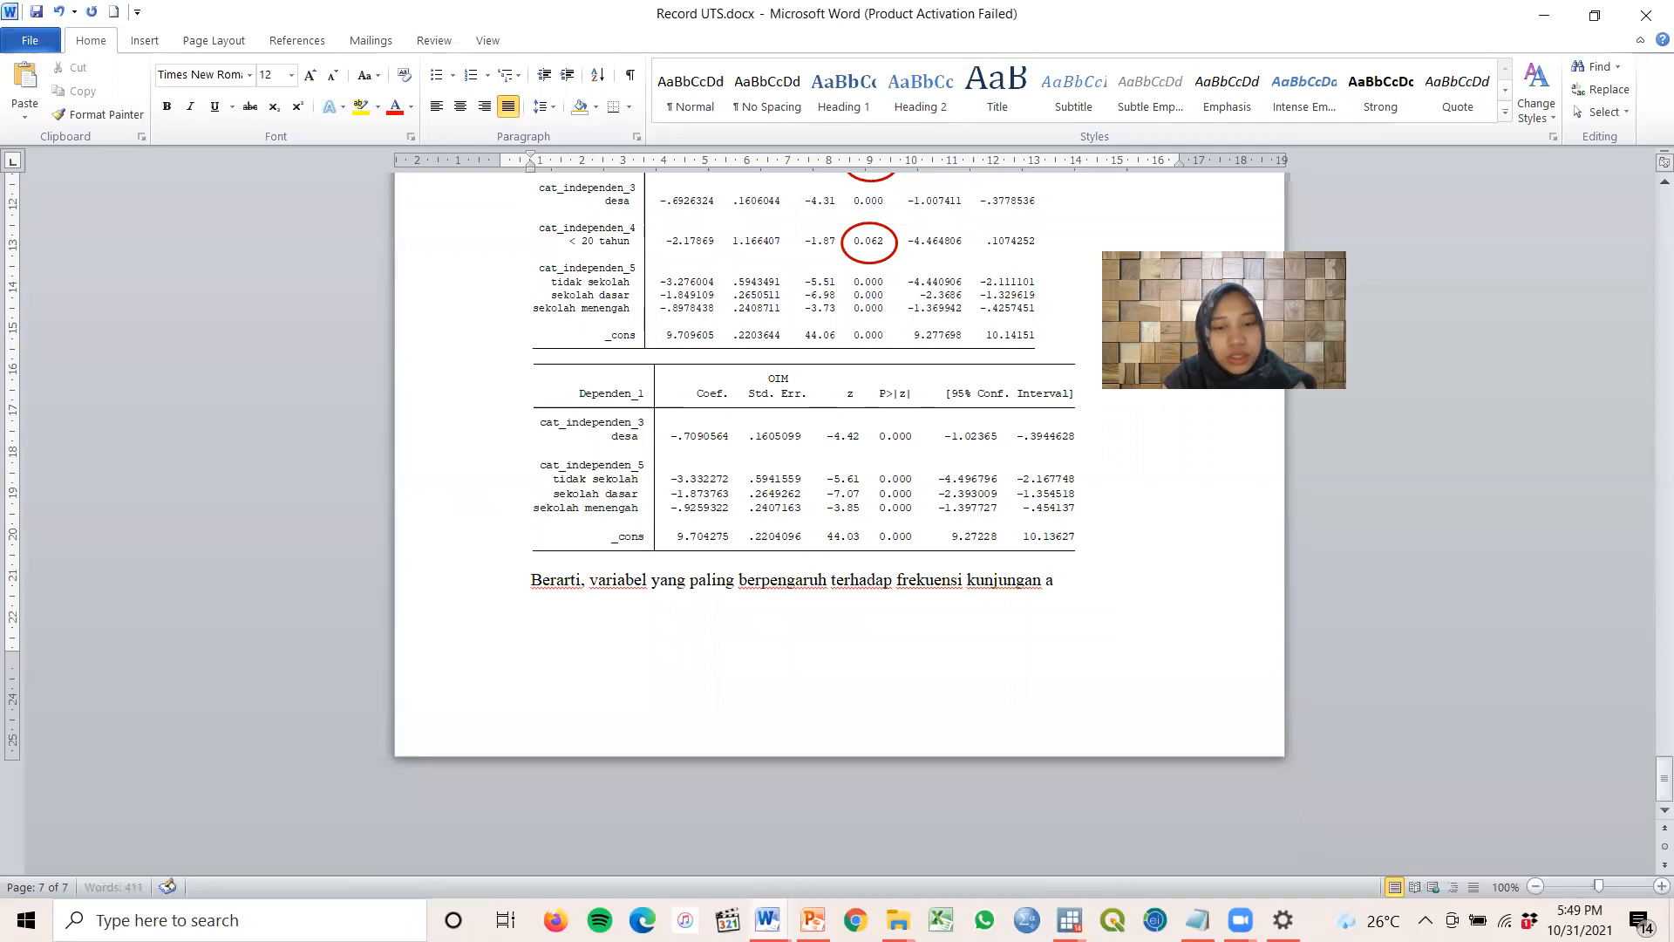
text(ntenatal adalah var)
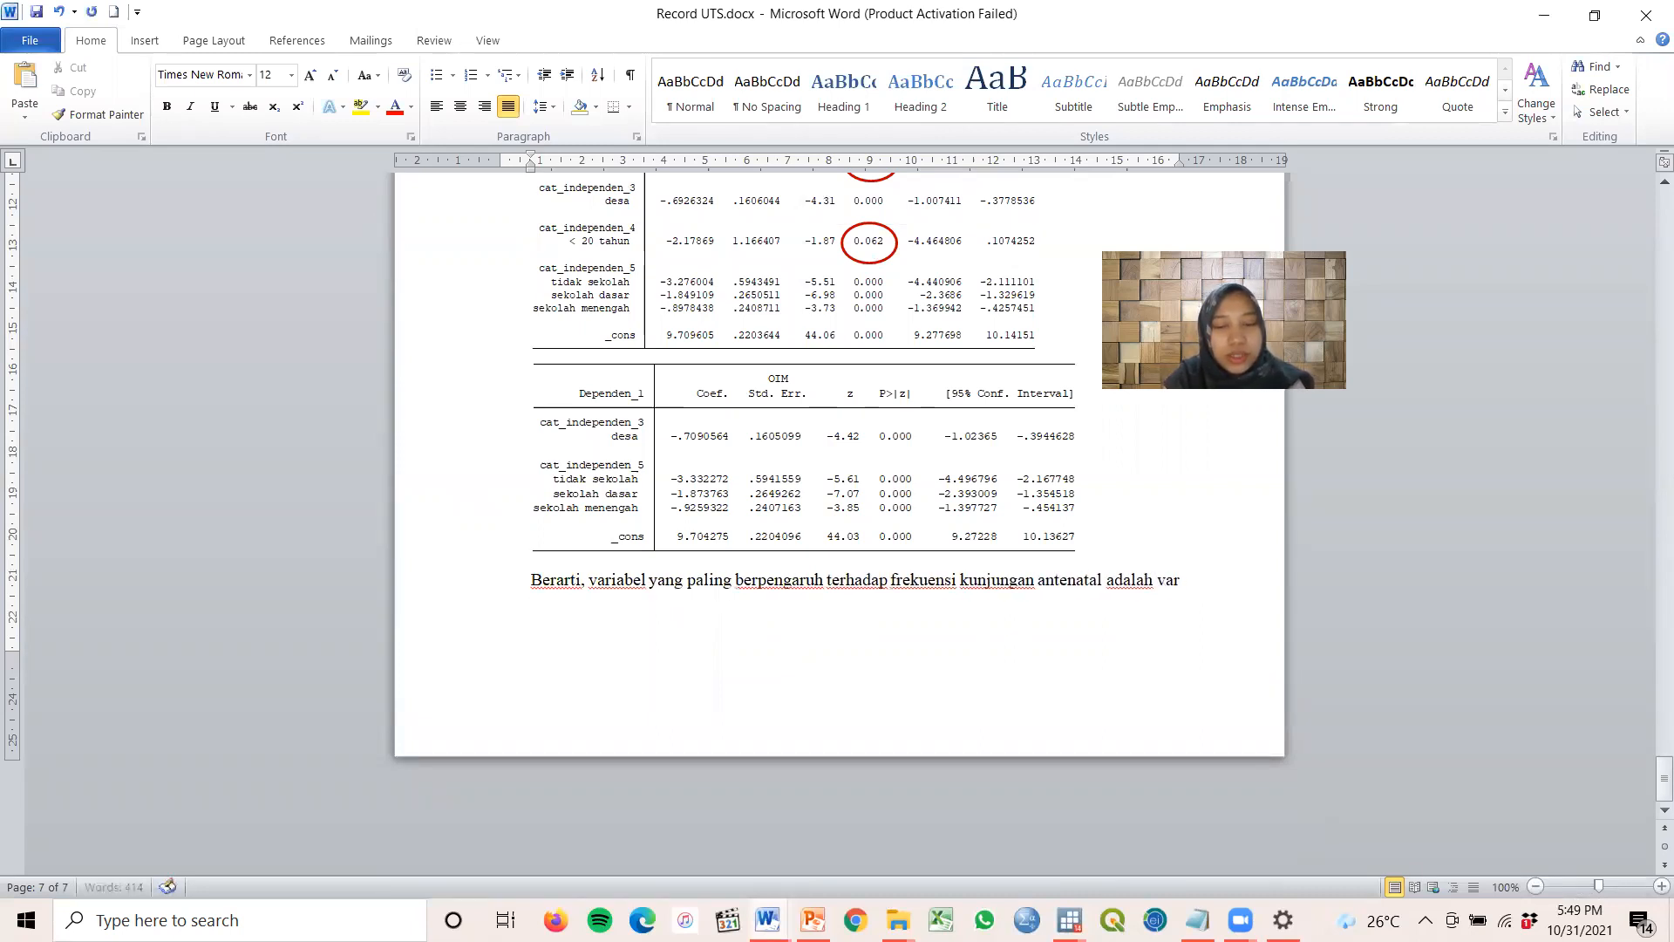
text(iabel ttempat)
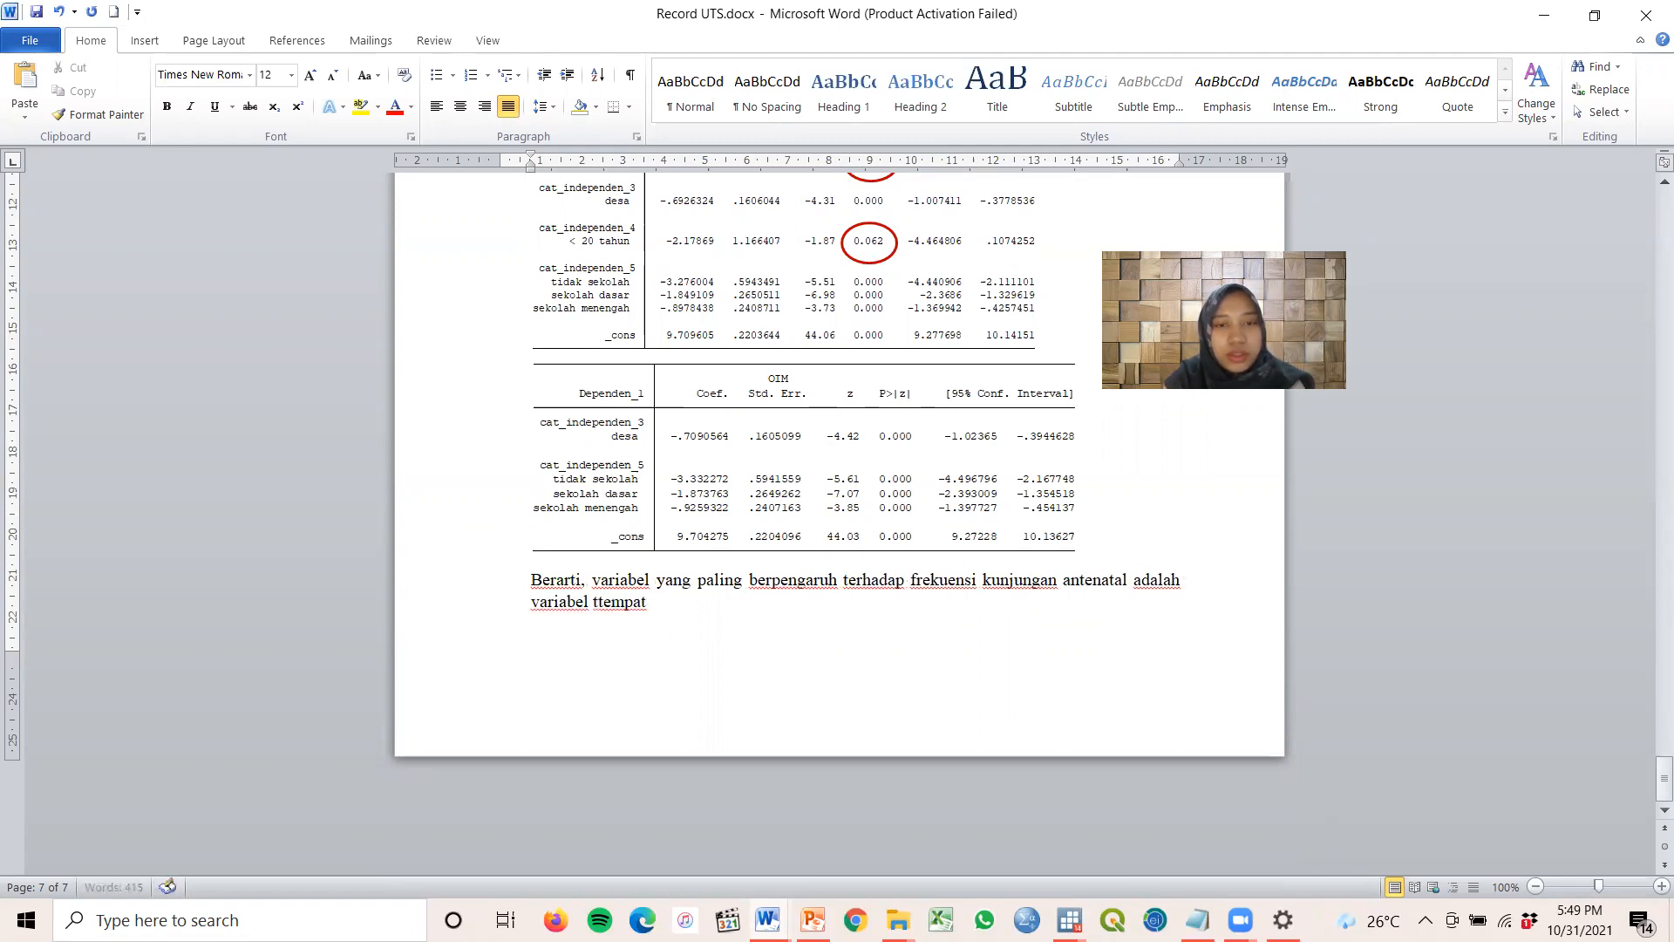
text( tinggal dan)
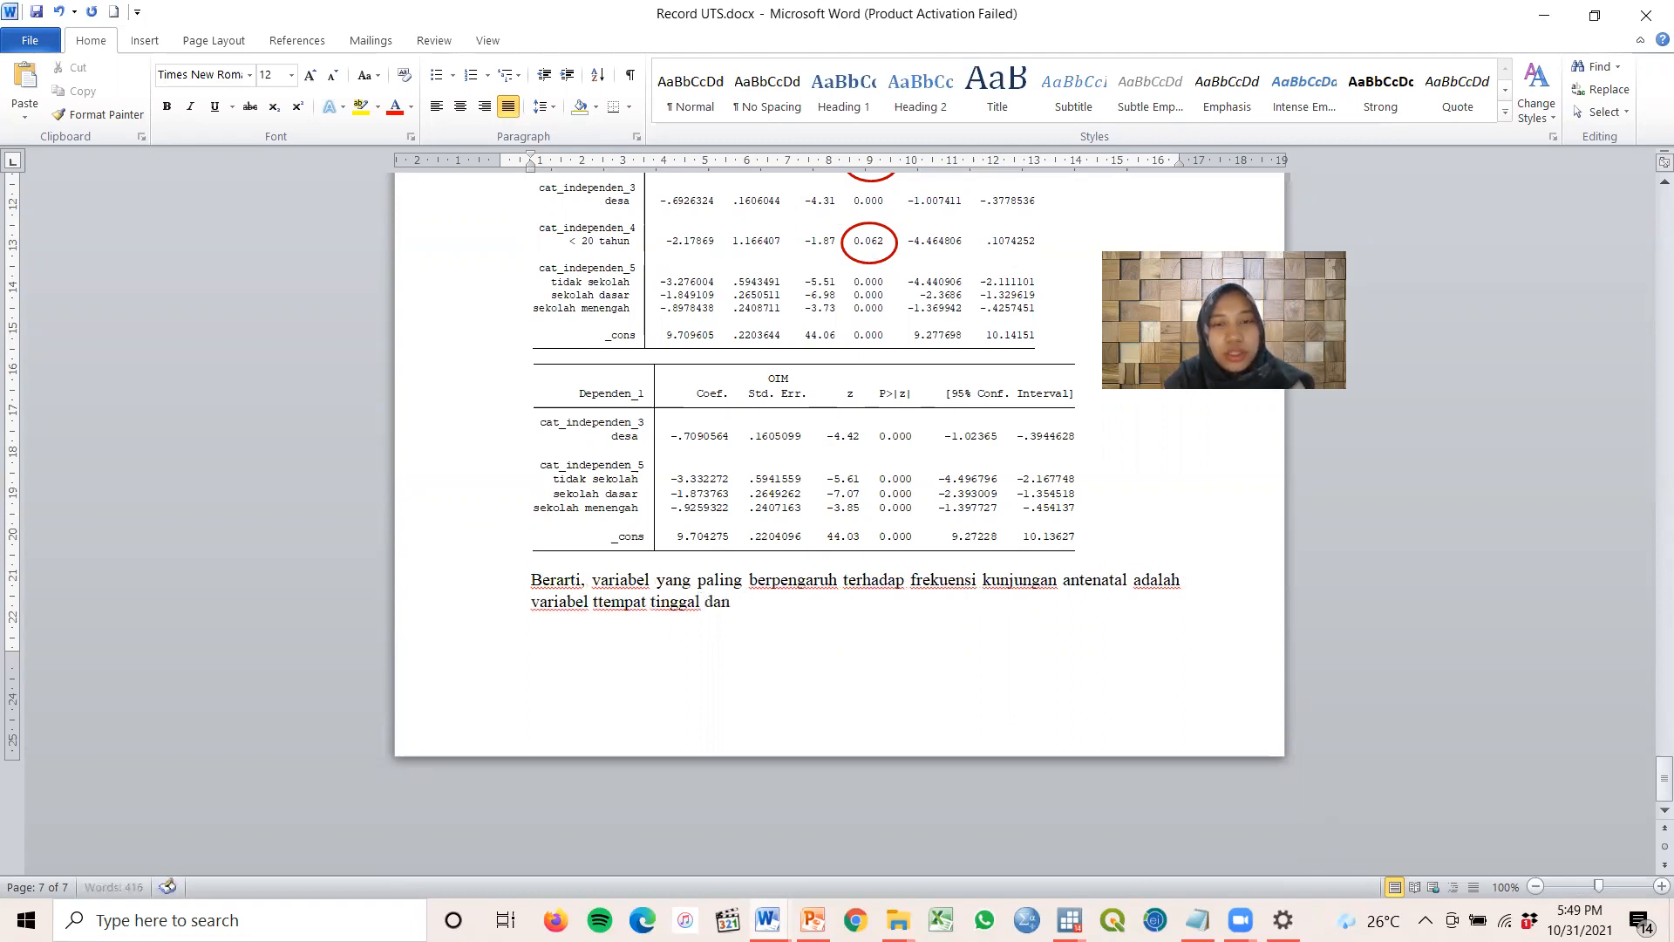
text( pendidikan suamb)
key(BackSpace)
text(i)
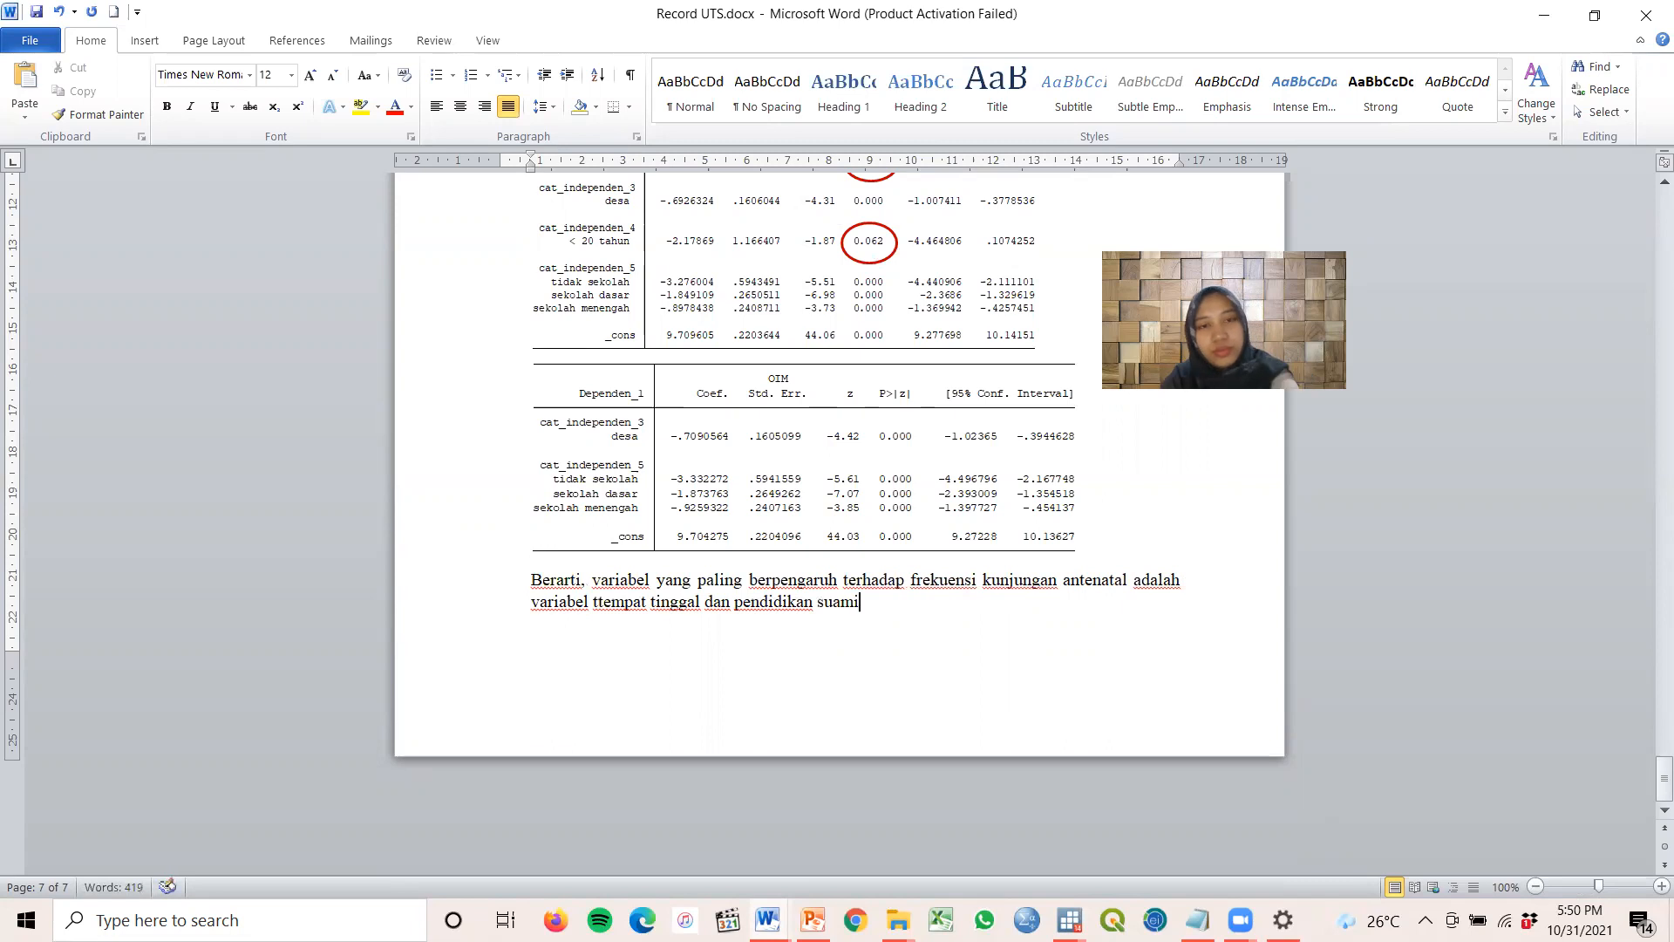
text(.)
scroll(1158, 653, up, 12)
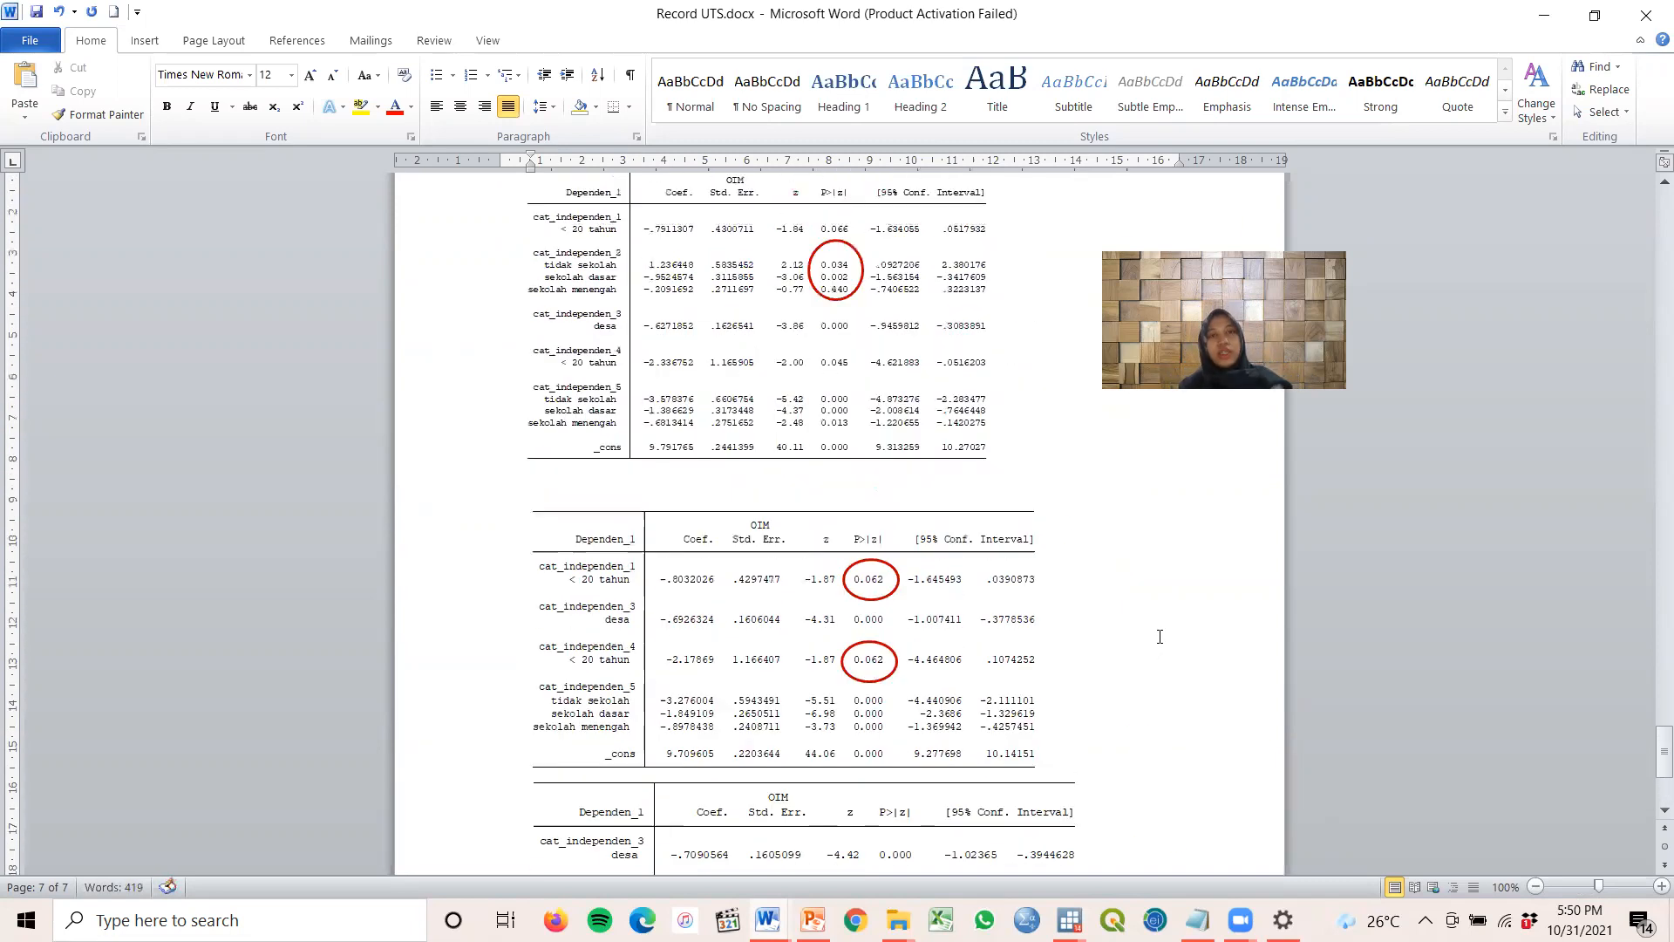
scroll(926, 659, down, 10)
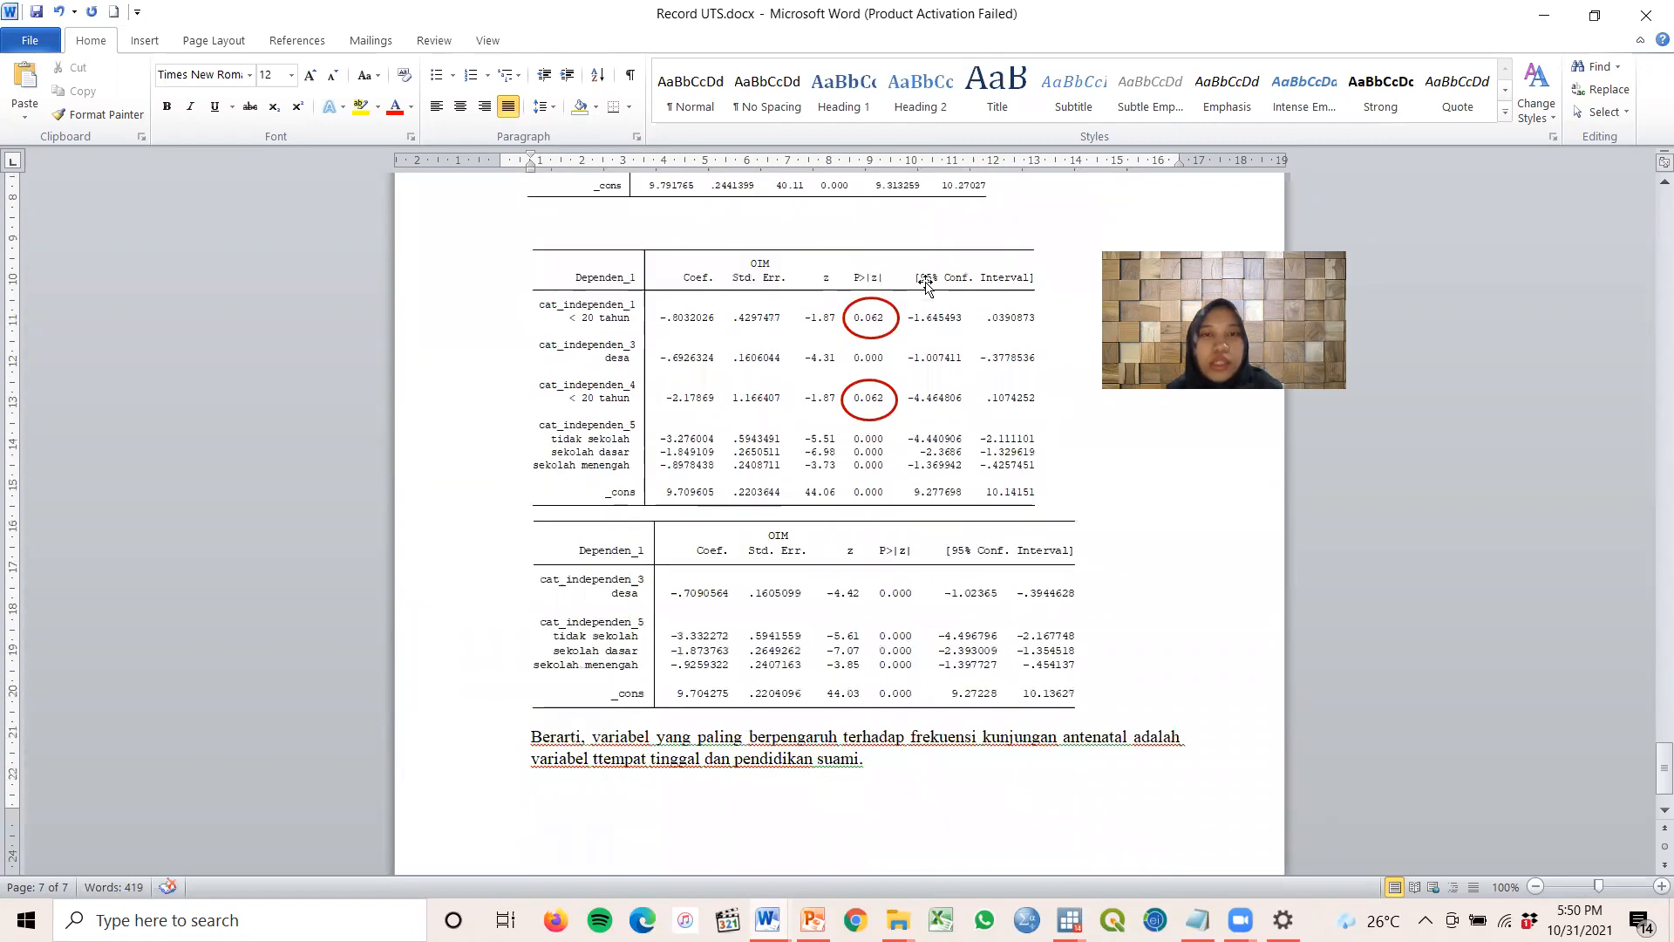
scroll(895, 259, up, 6)
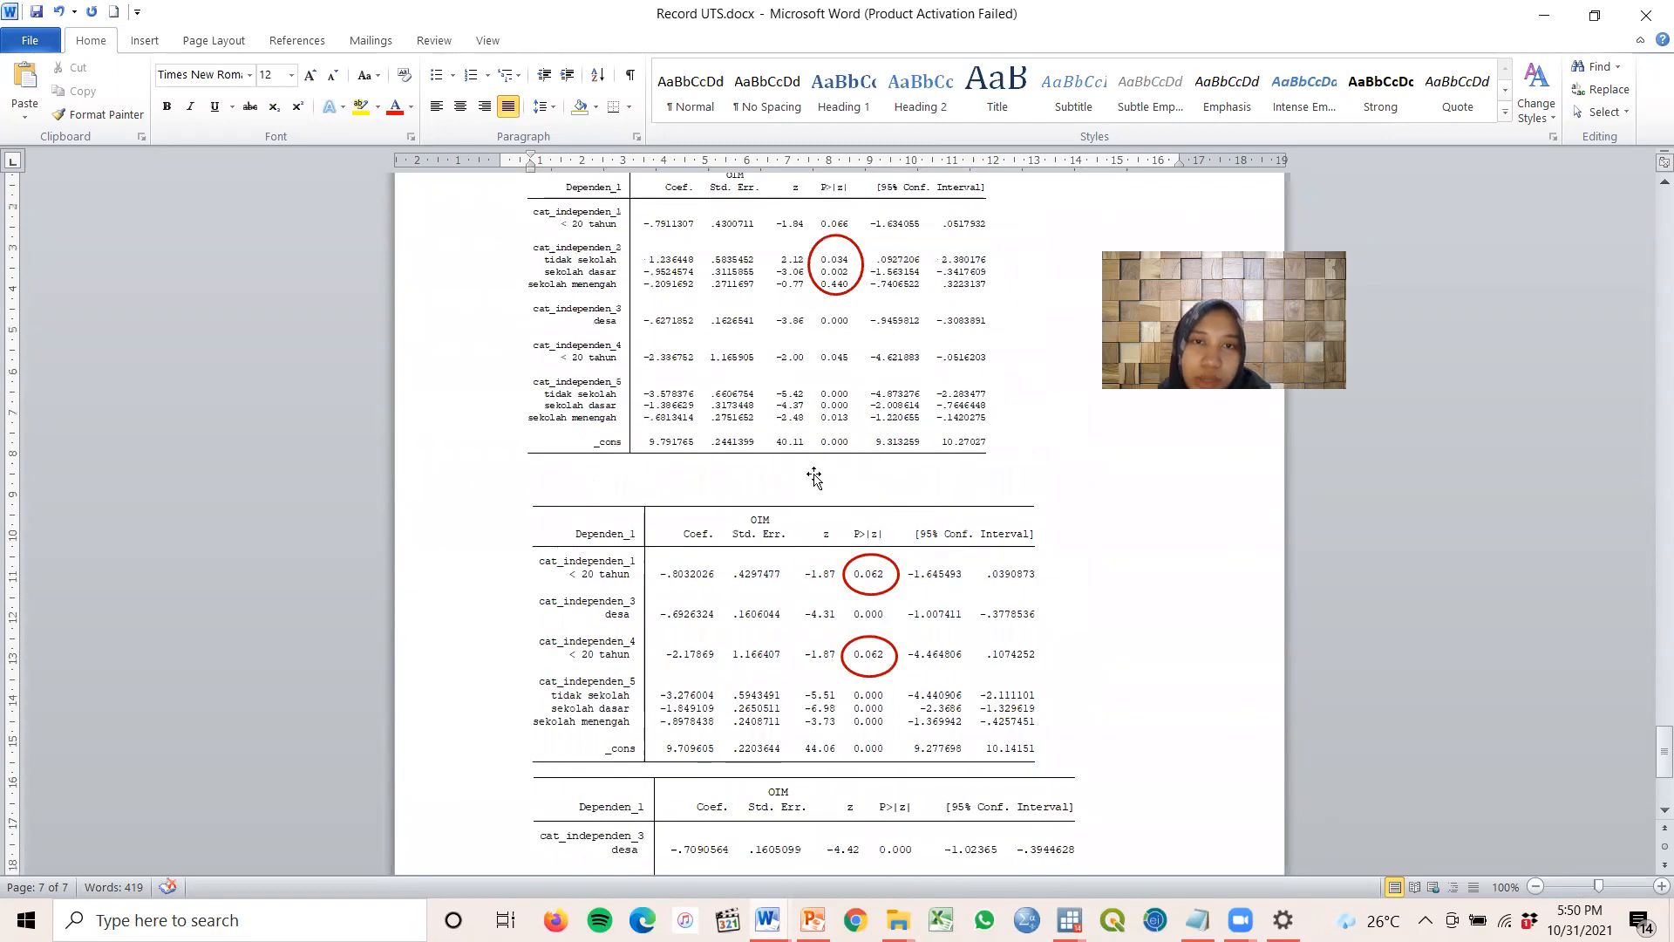
Correct the misspelled "ttempat" to "tempat" in the conclusion below the third regression table
scroll(886, 427, down, 4)
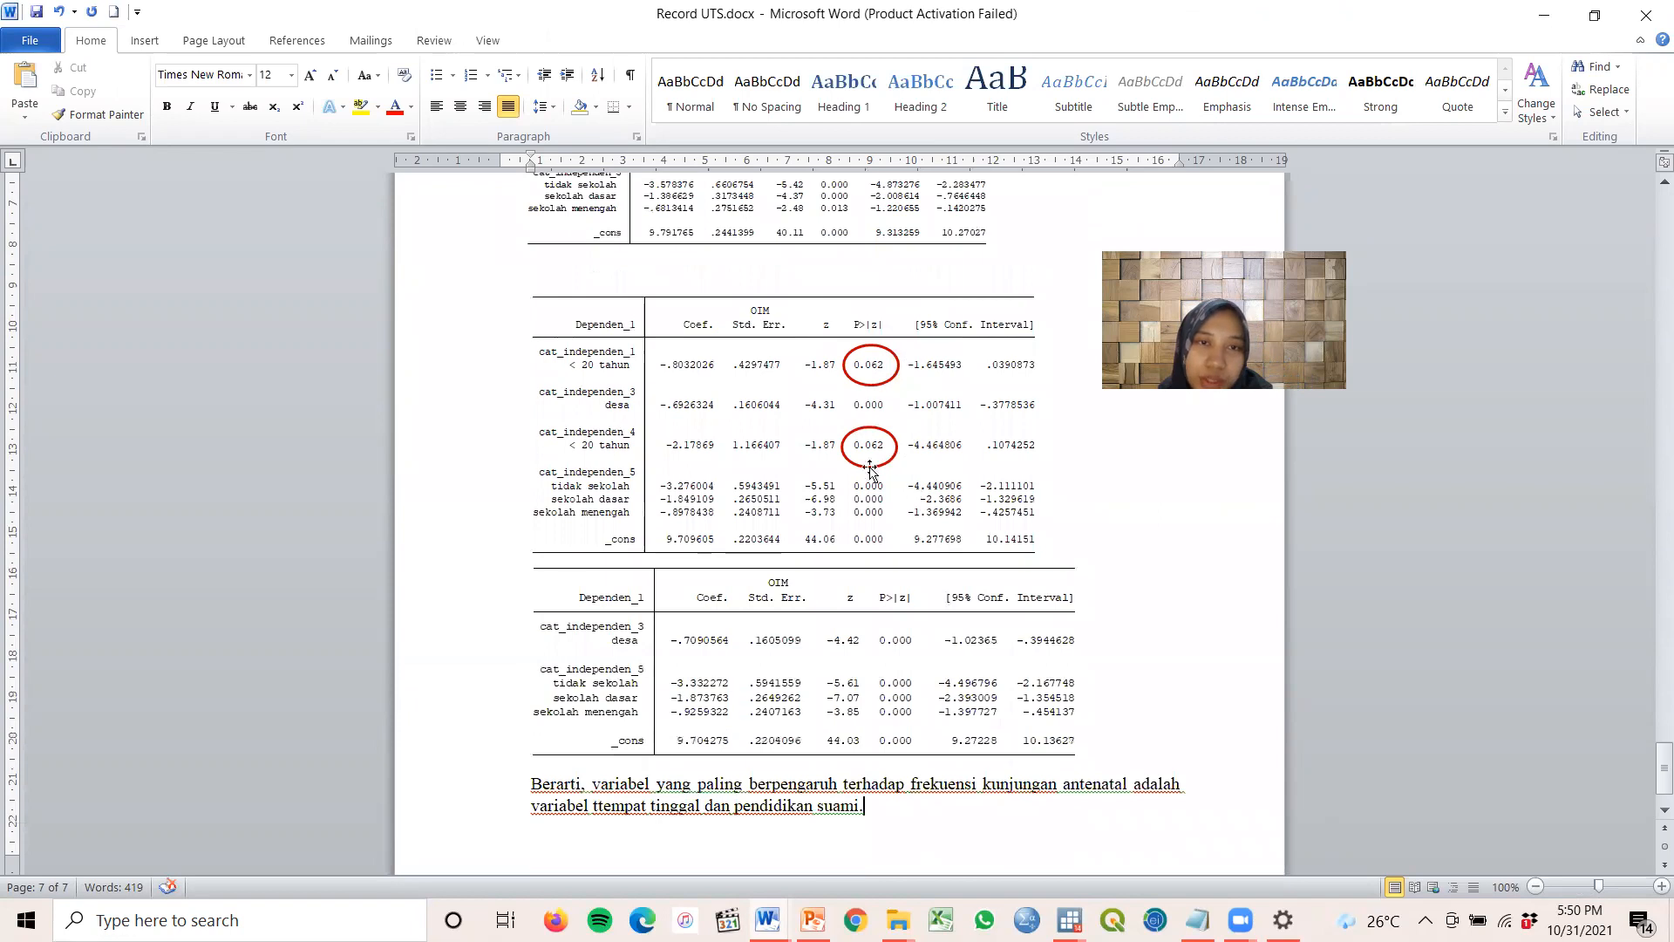
scroll(937, 484, down, 2)
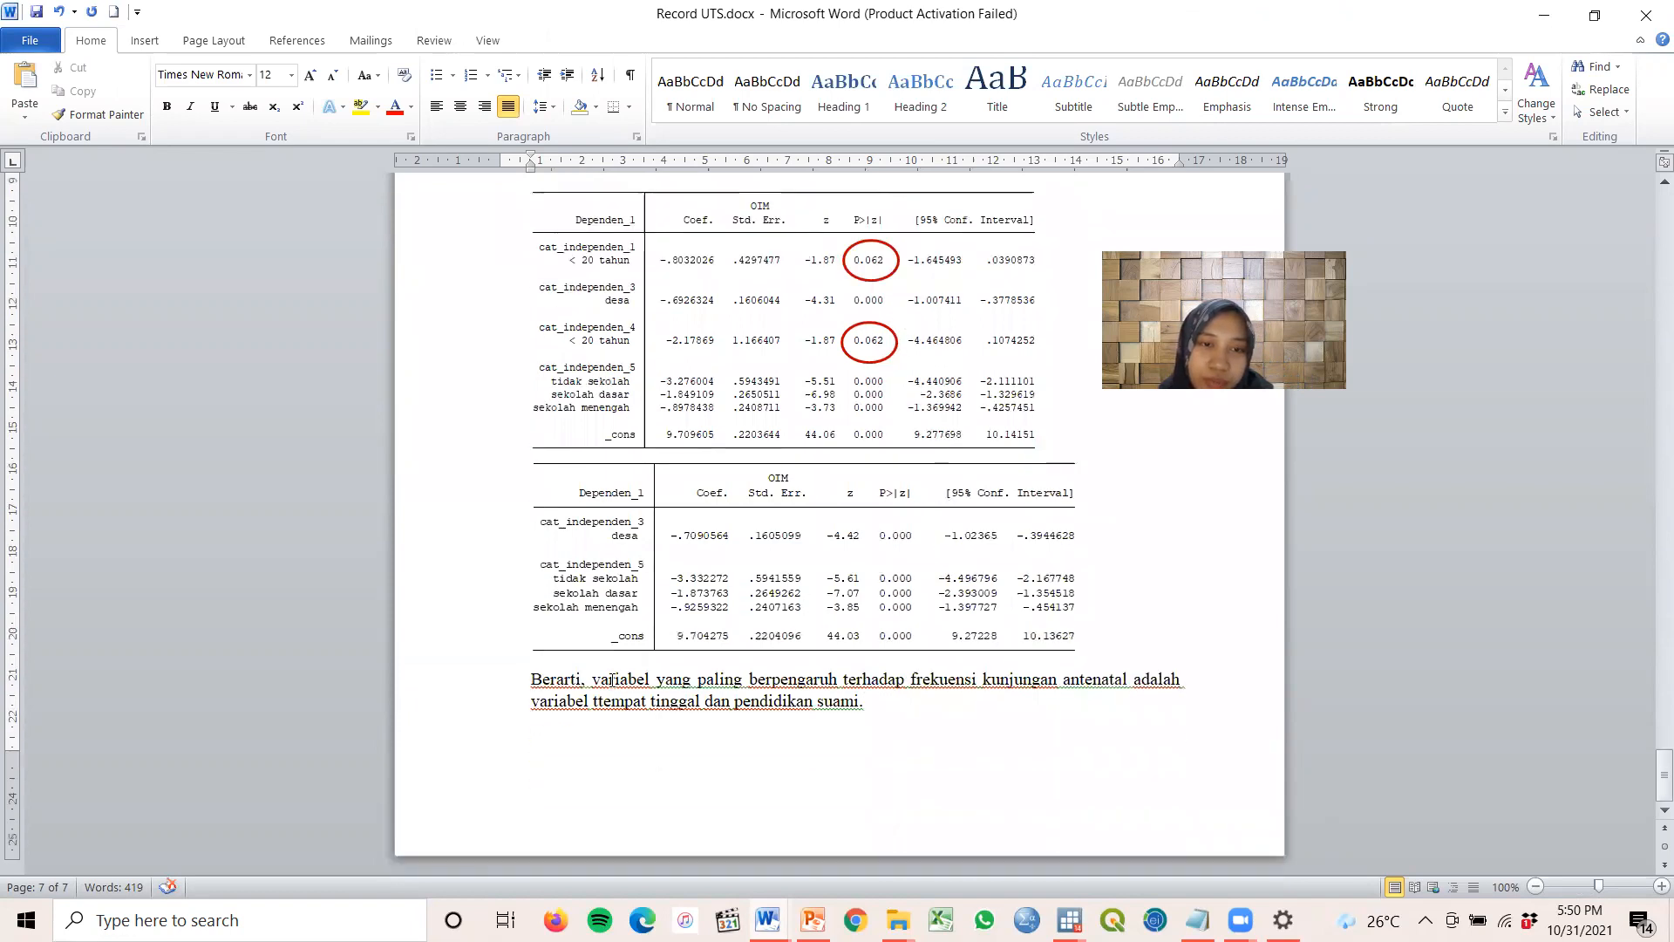
click(600, 703)
key(Delete)
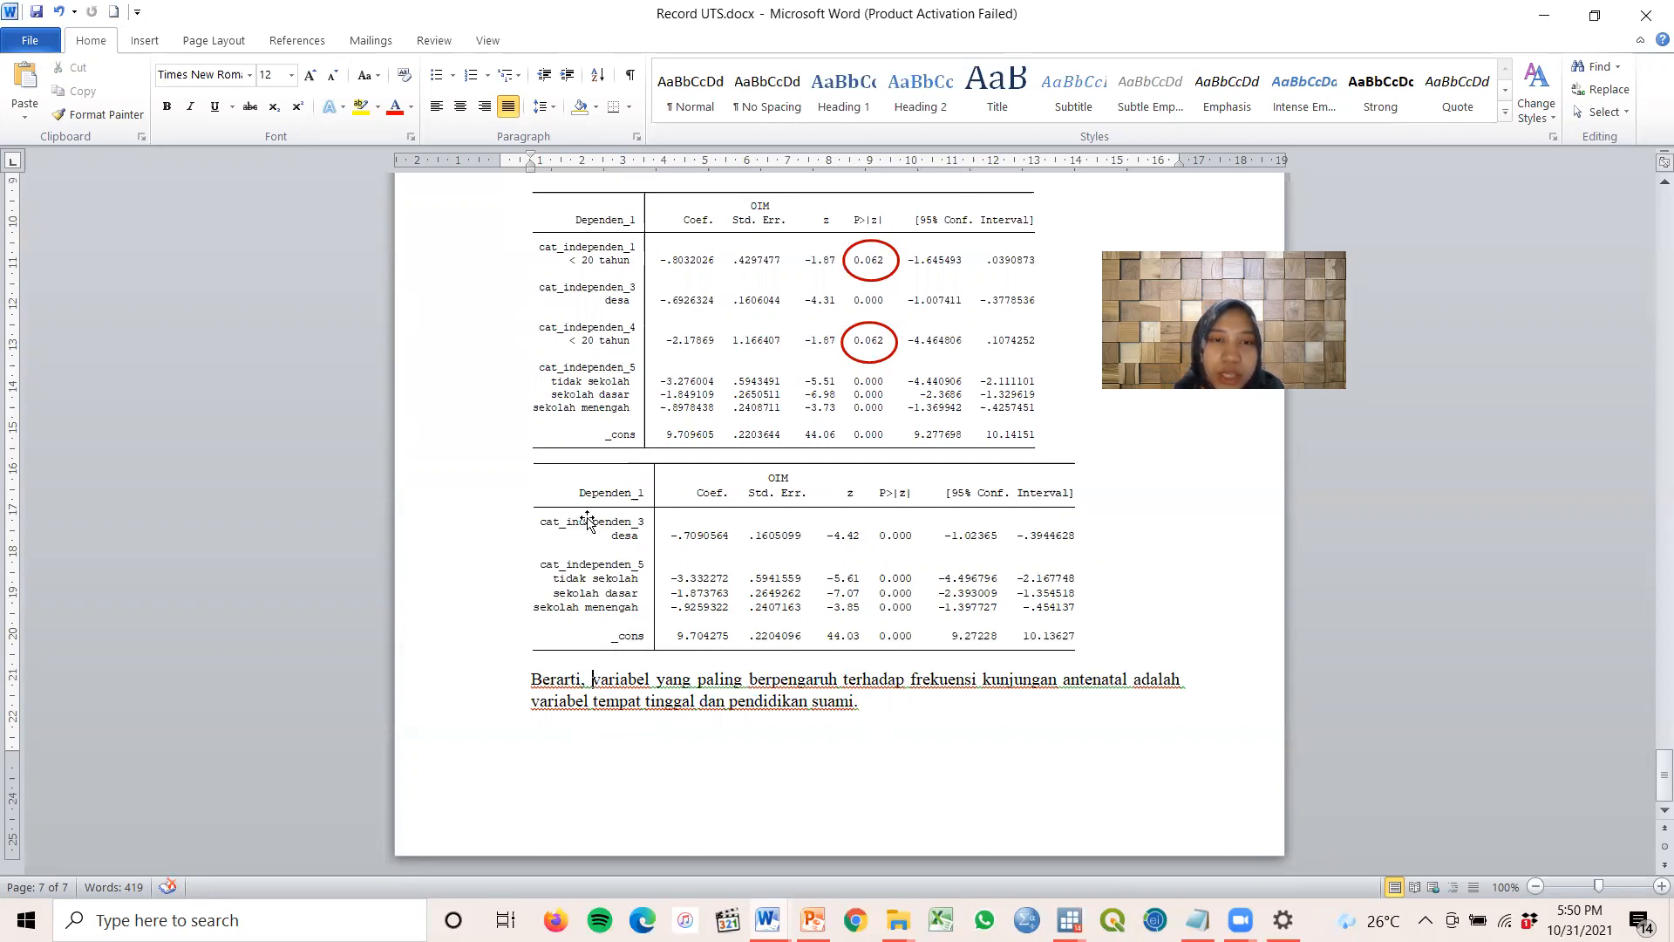
click(638, 528)
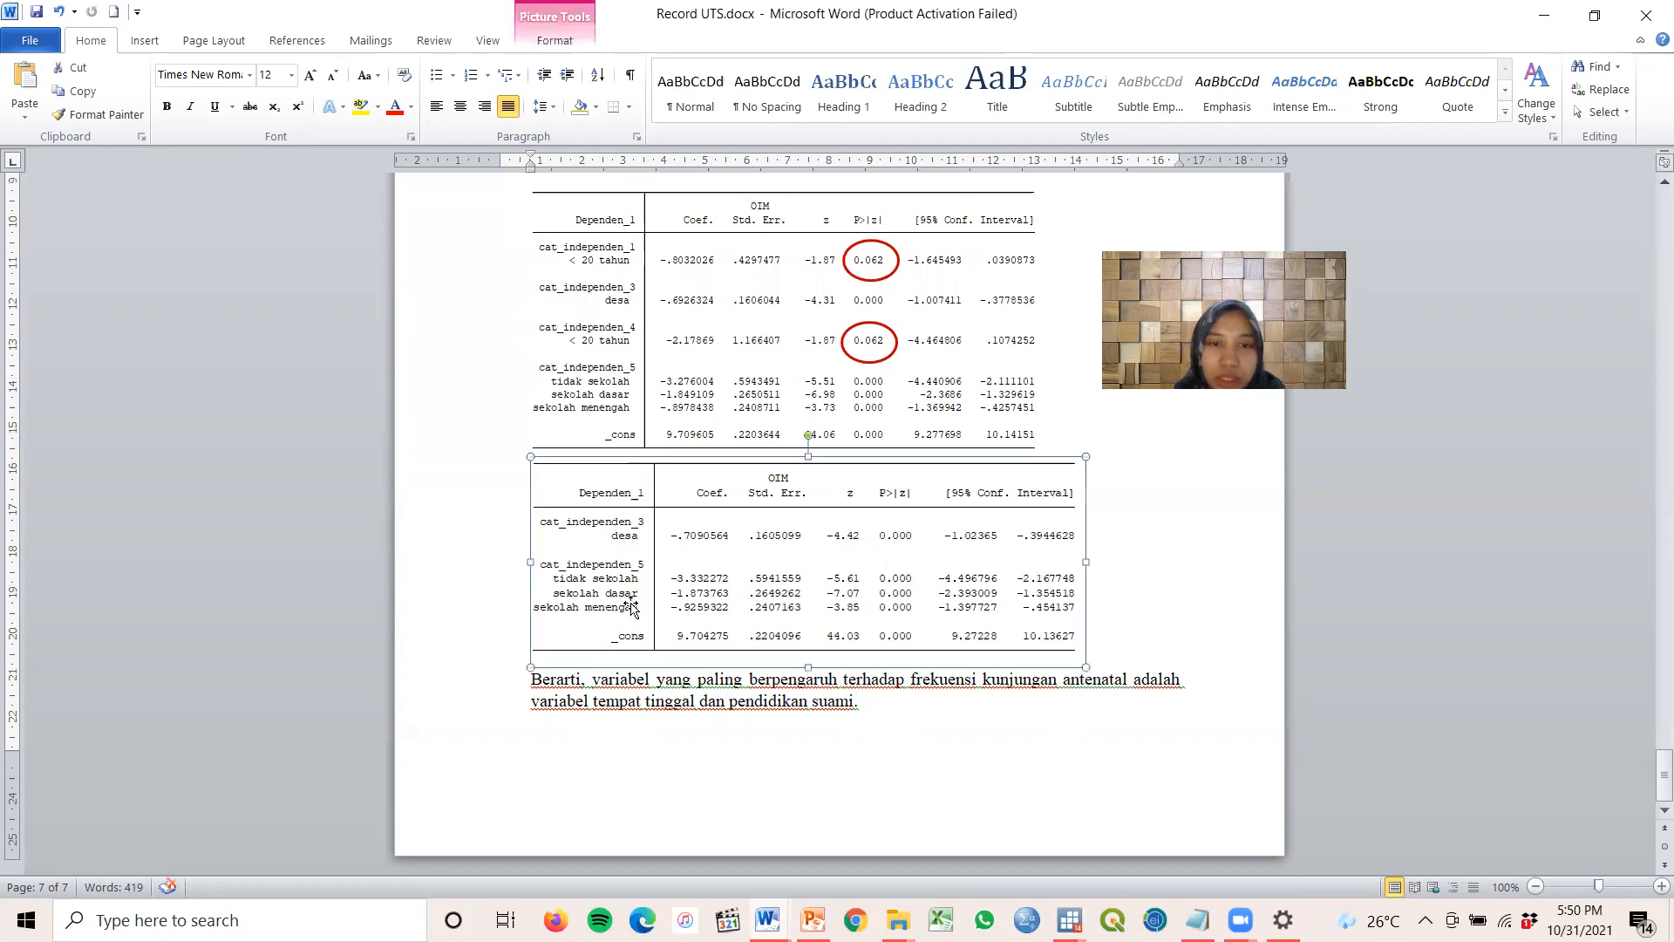
click(880, 704)
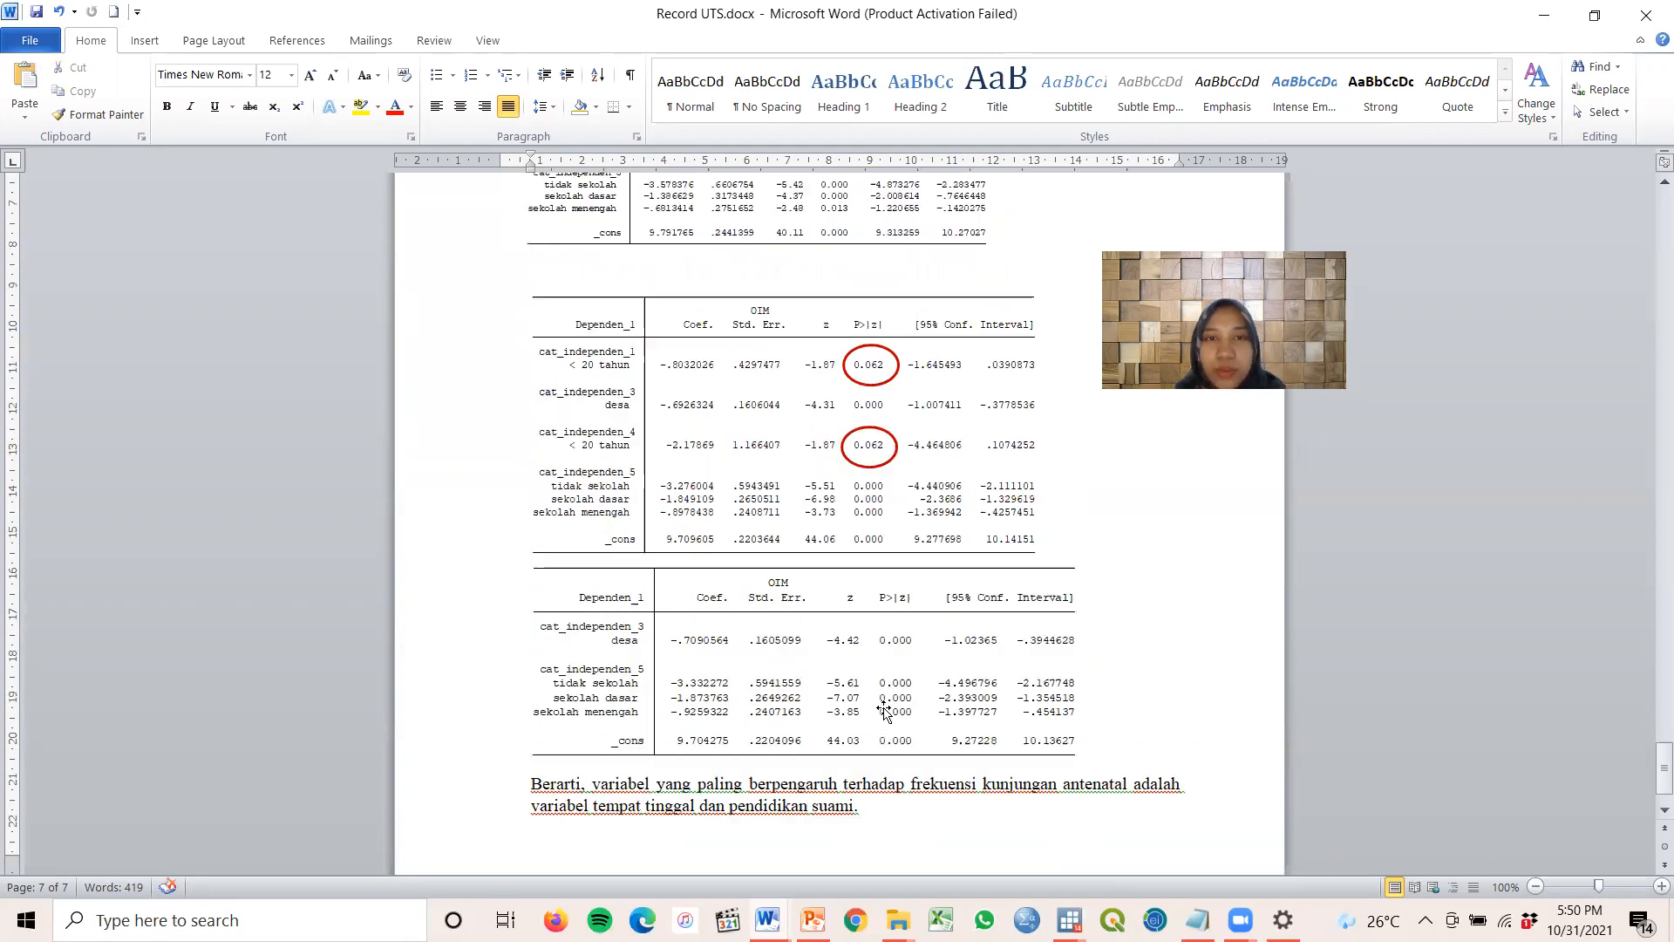
Review the variable coding table at the start of the document and the univariate Usia Ibu cross tabs
scroll(899, 730, up, 10)
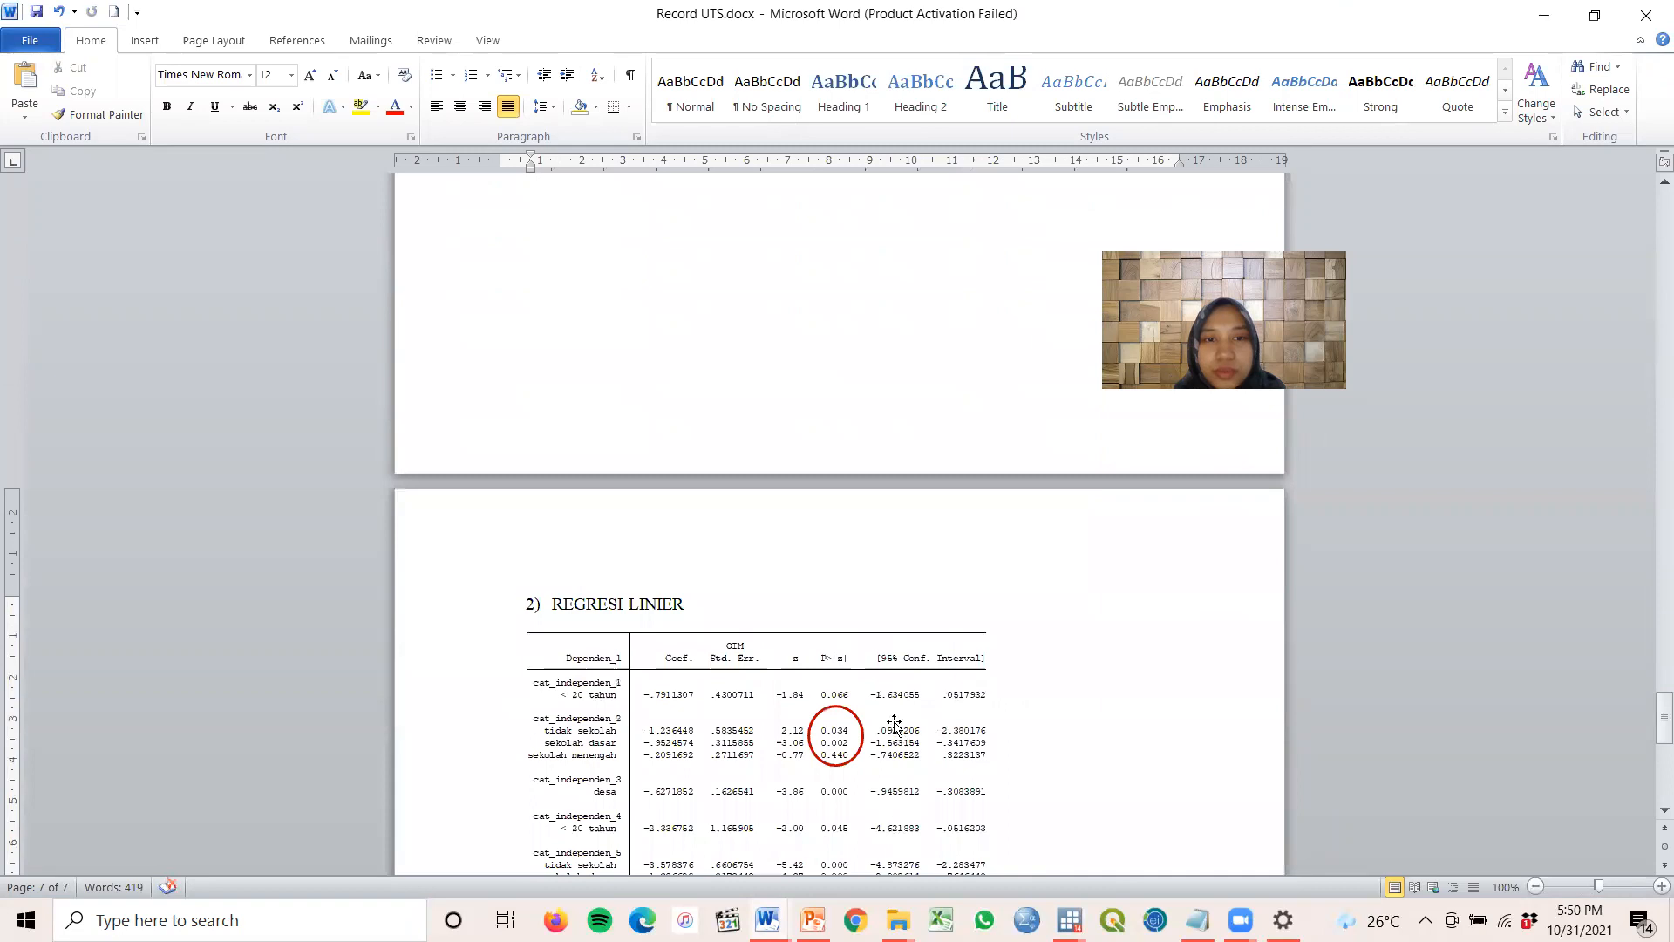
scroll(889, 698, down, 3)
drag(1662, 712, 1662, 218)
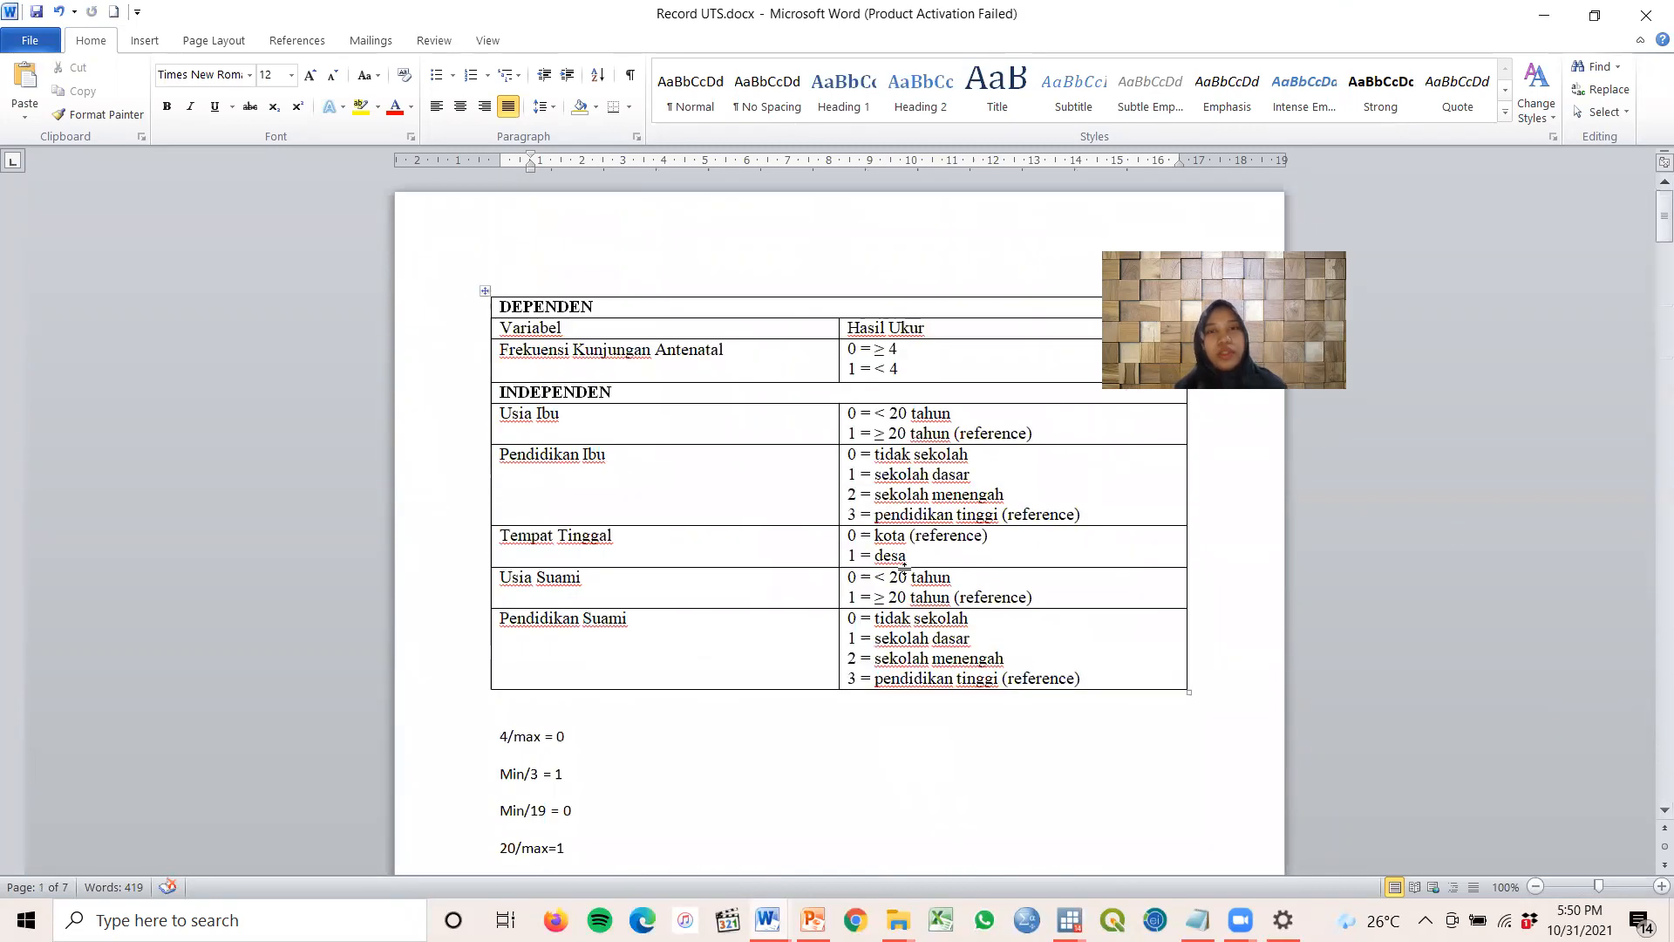
scroll(694, 408, down, 15)
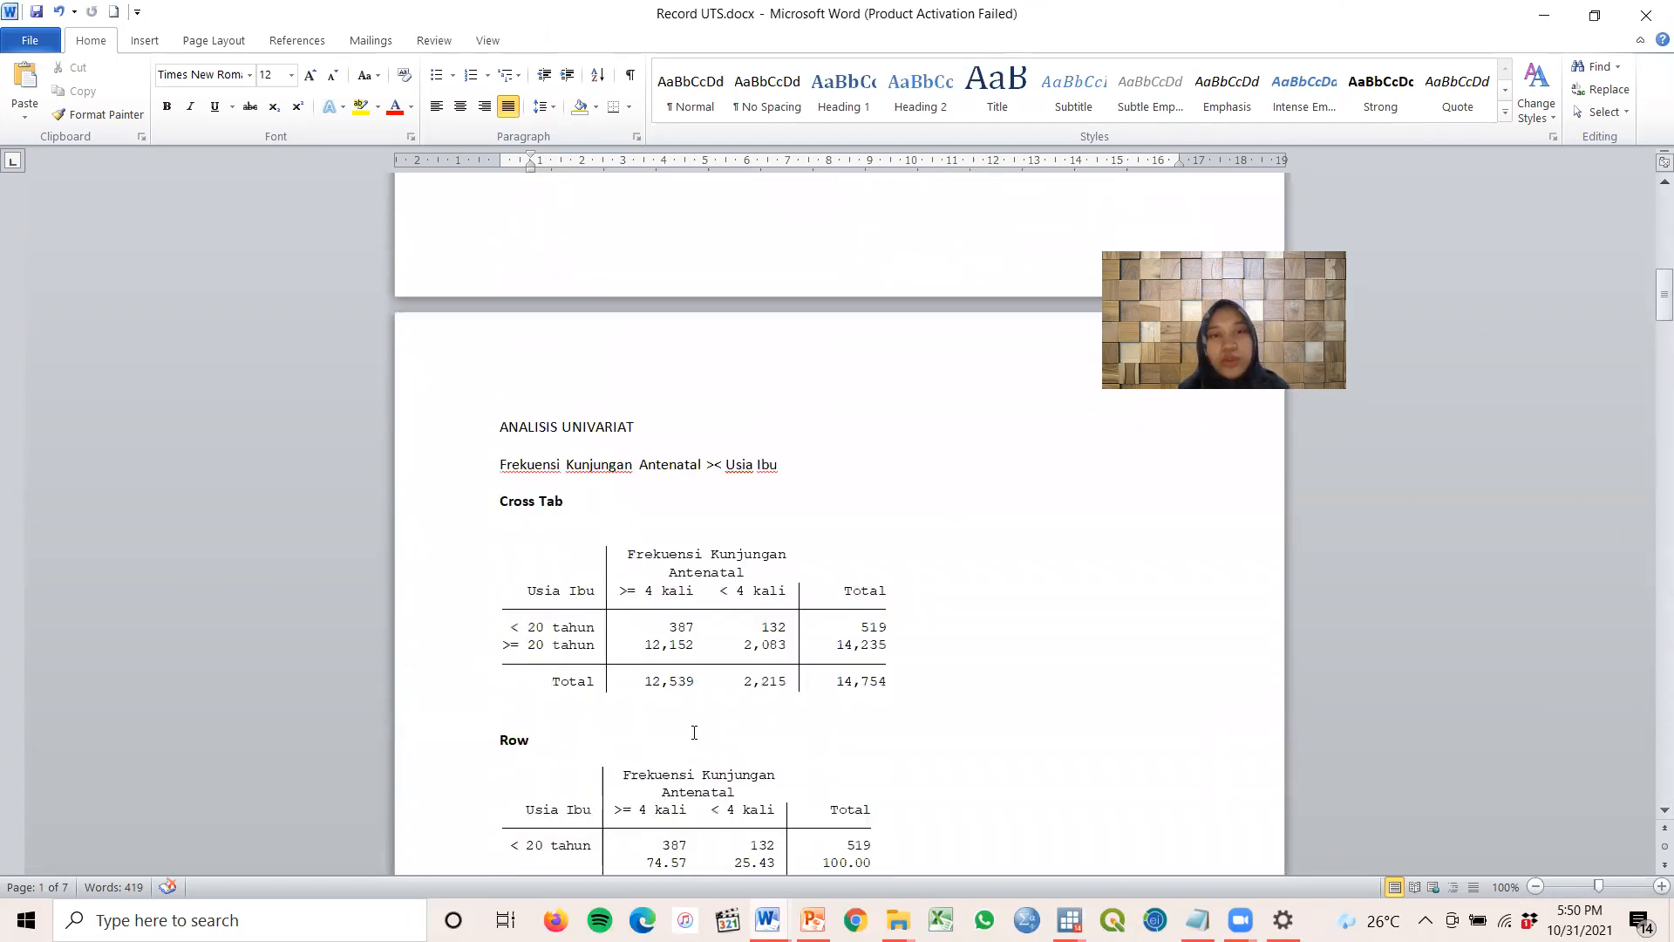
mouse_move(1657, 301)
mouse_down()
mouse_move(1650, 410)
mouse_move(1649, 320)
mouse_up()
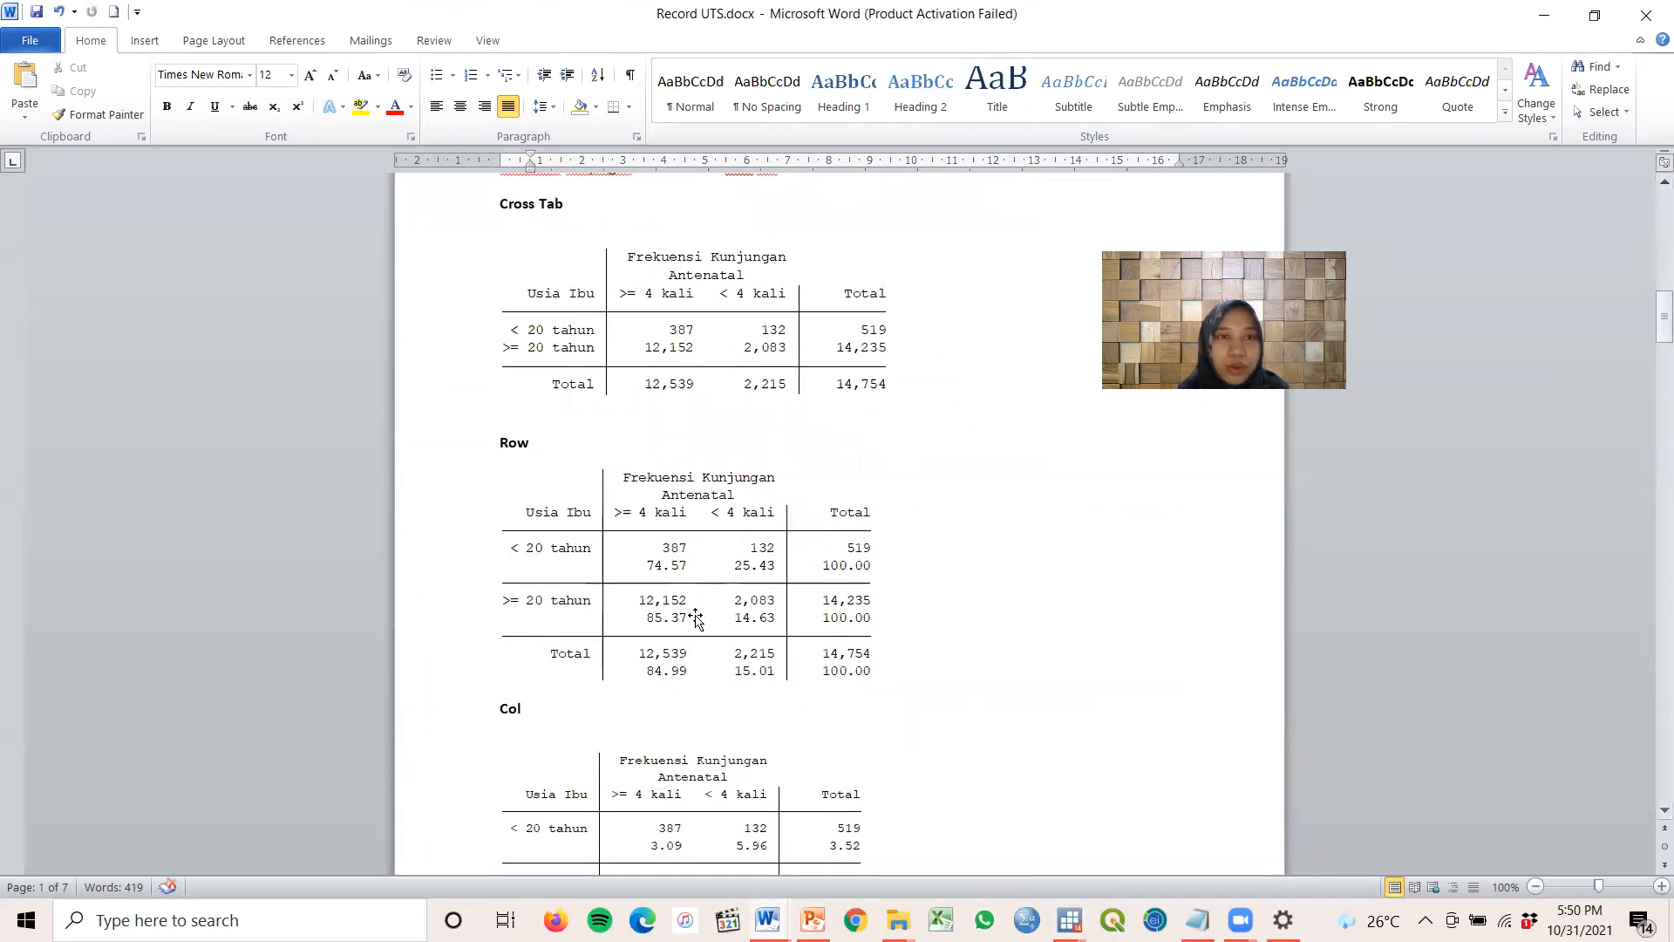
scroll(846, 802, down, 1)
scroll(833, 694, up, 3)
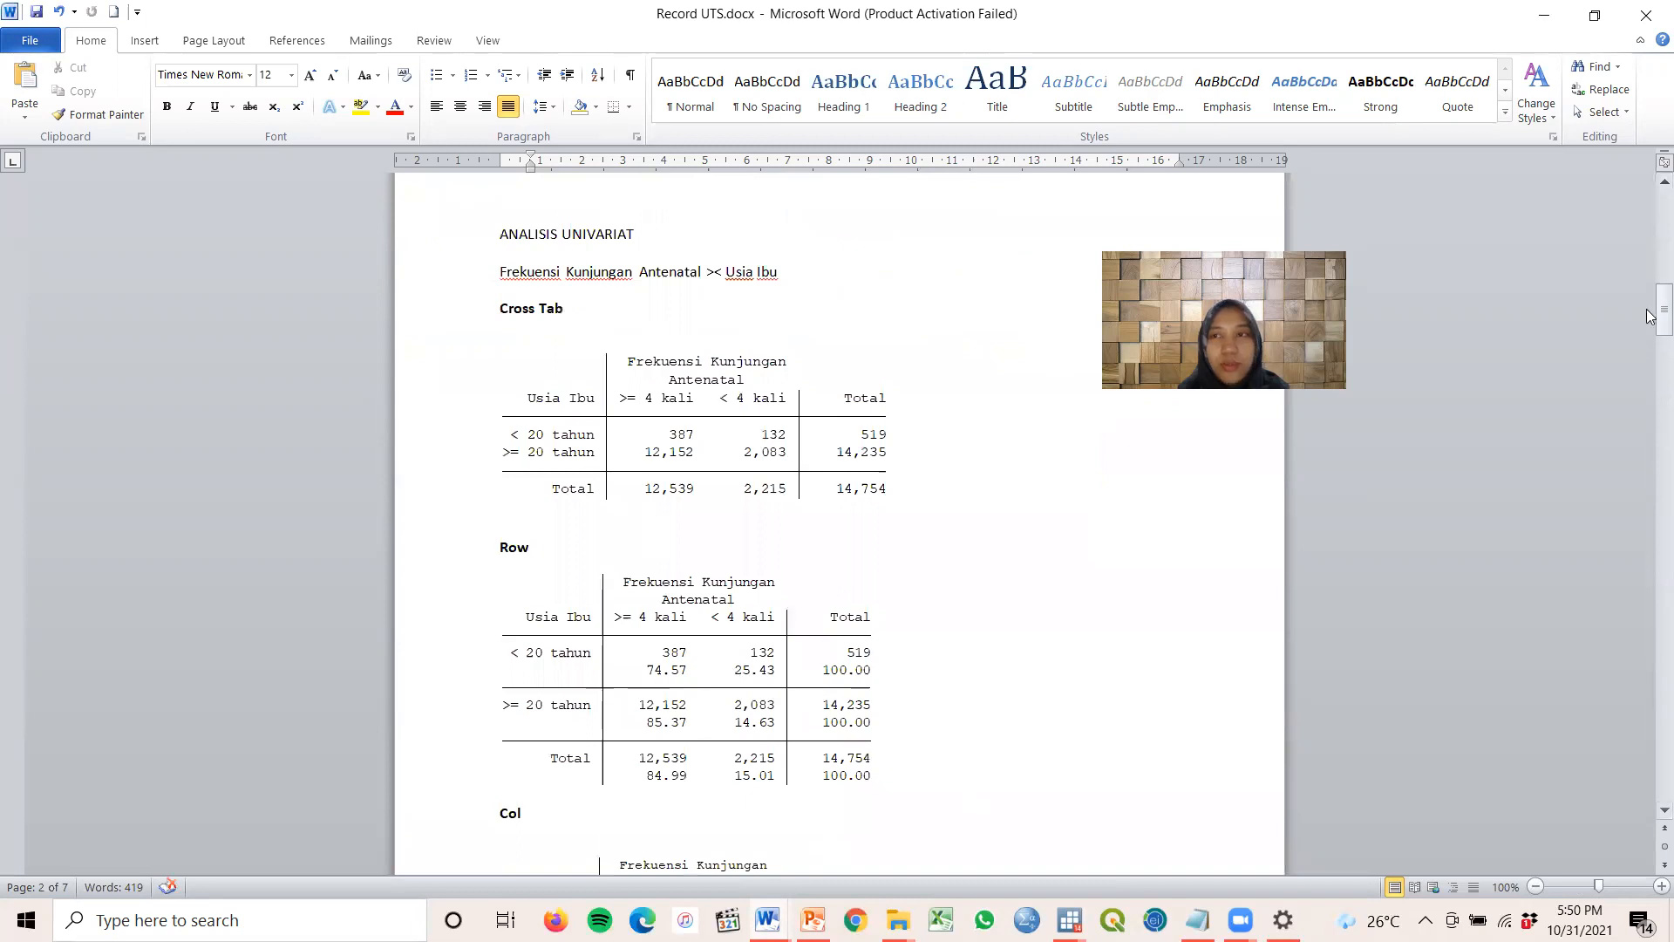
Examine the bivariate analysis of Usia Ibu, from the Risk Ratio output to the case control Odds Ratio results
click(1650, 371)
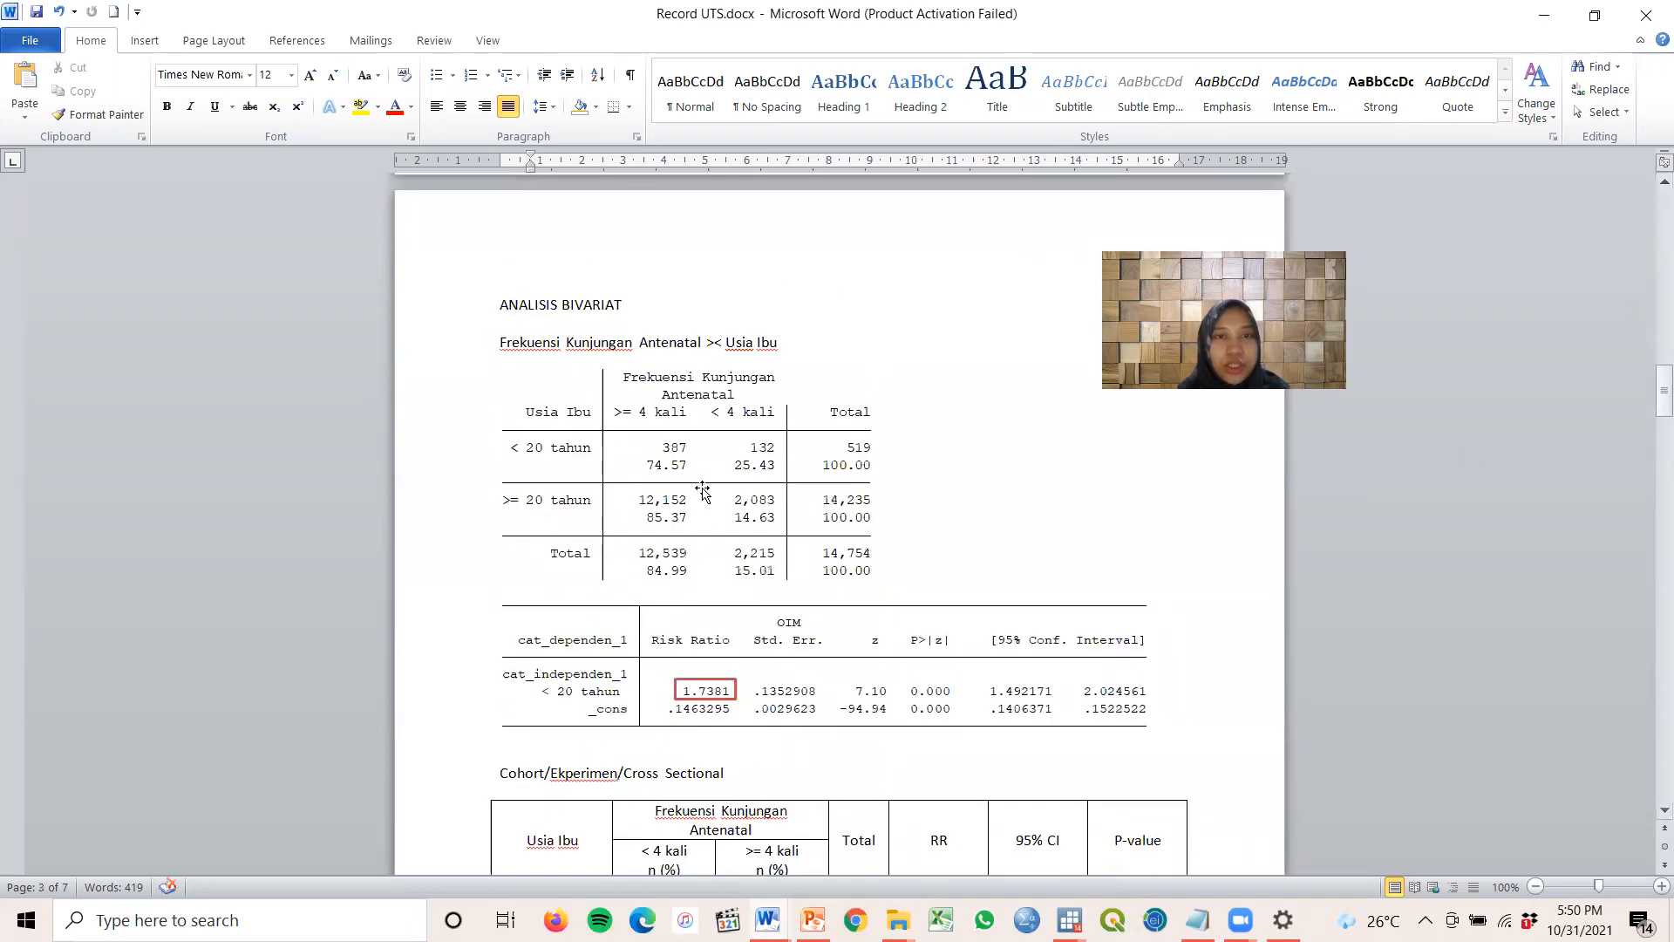
scroll(697, 488, down, 6)
scroll(699, 581, up, 3)
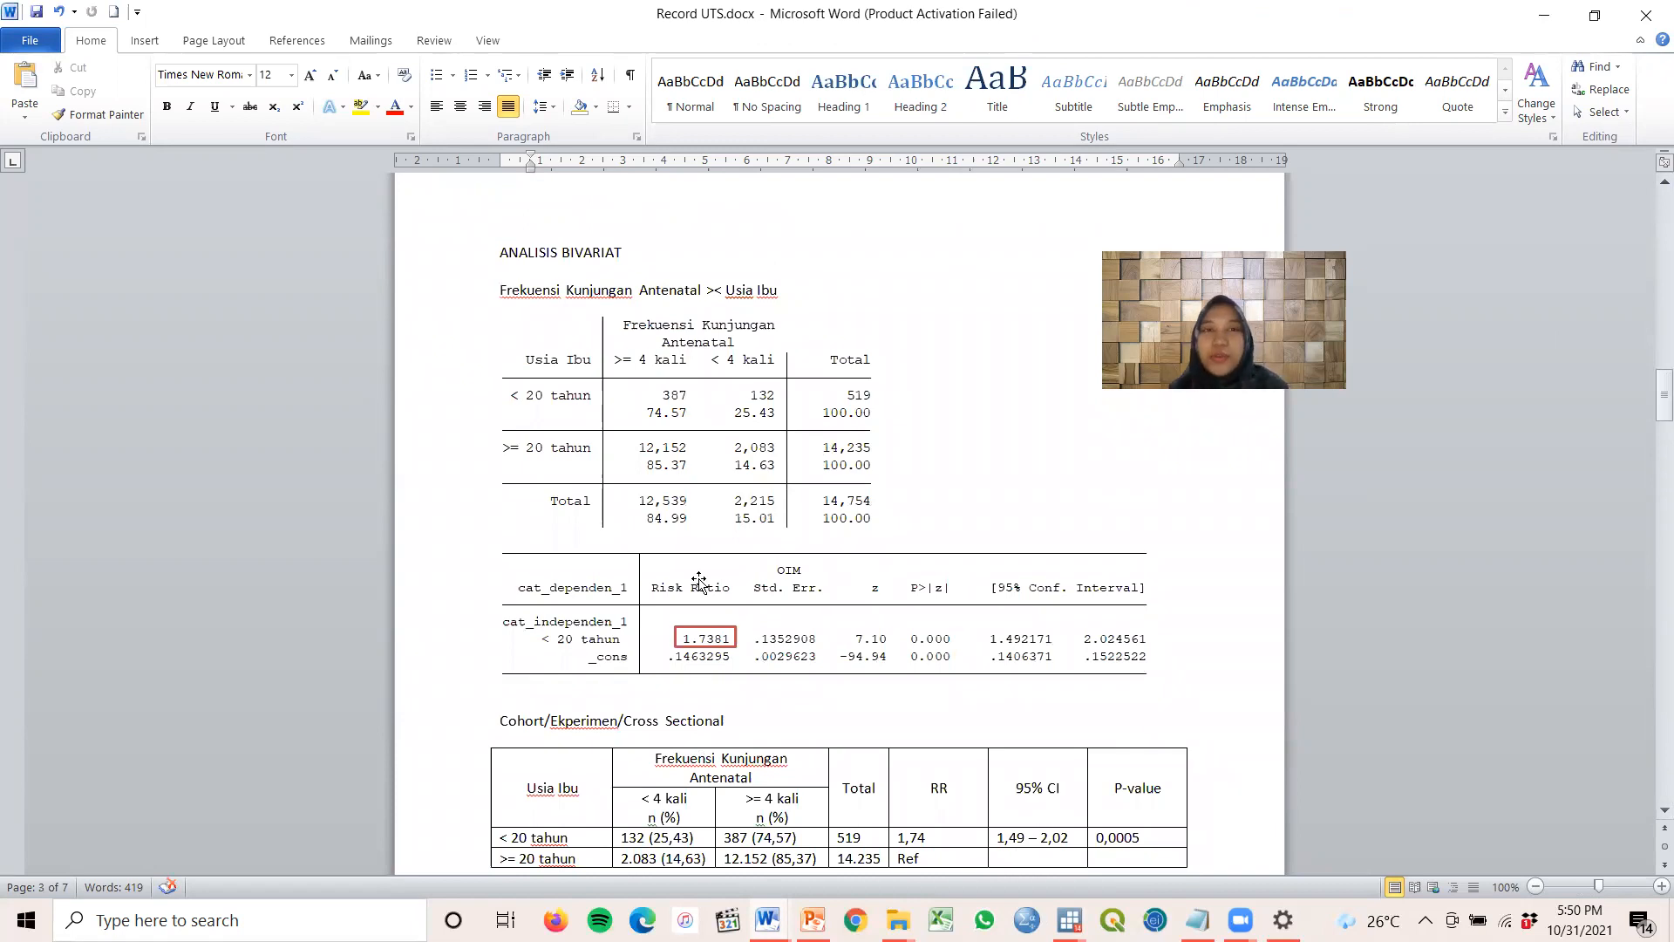
scroll(561, 684, down, 20)
scroll(874, 691, down, 8)
scroll(916, 676, up, 5)
scroll(921, 650, down, 3)
scroll(921, 651, up, 5)
scroll(921, 650, down, 5)
scroll(921, 650, up, 5)
scroll(921, 650, down, 3)
scroll(917, 650, up, 12)
scroll(914, 650, up, 5)
scroll(912, 649, down, 14)
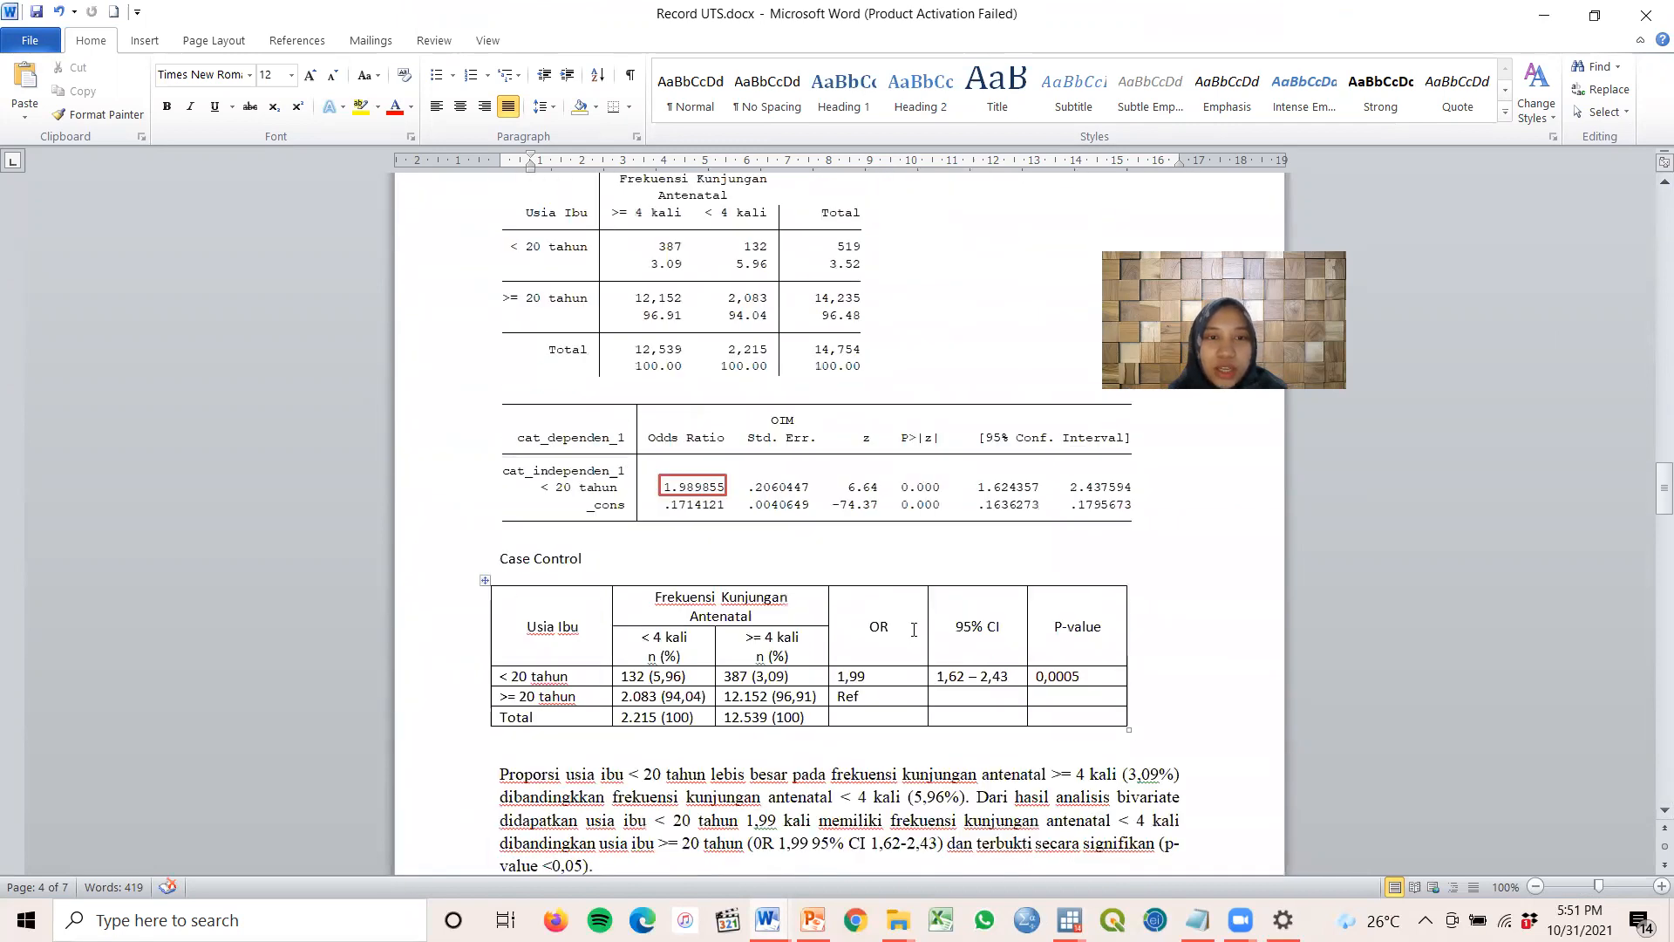
Examine the cohort/cross sectional table's RR and its interpretation together with the row percentage cross tab for Usia Ibu
scroll(914, 629, down, 5)
scroll(914, 630, up, 3)
scroll(914, 630, down, 10)
scroll(913, 629, up, 4)
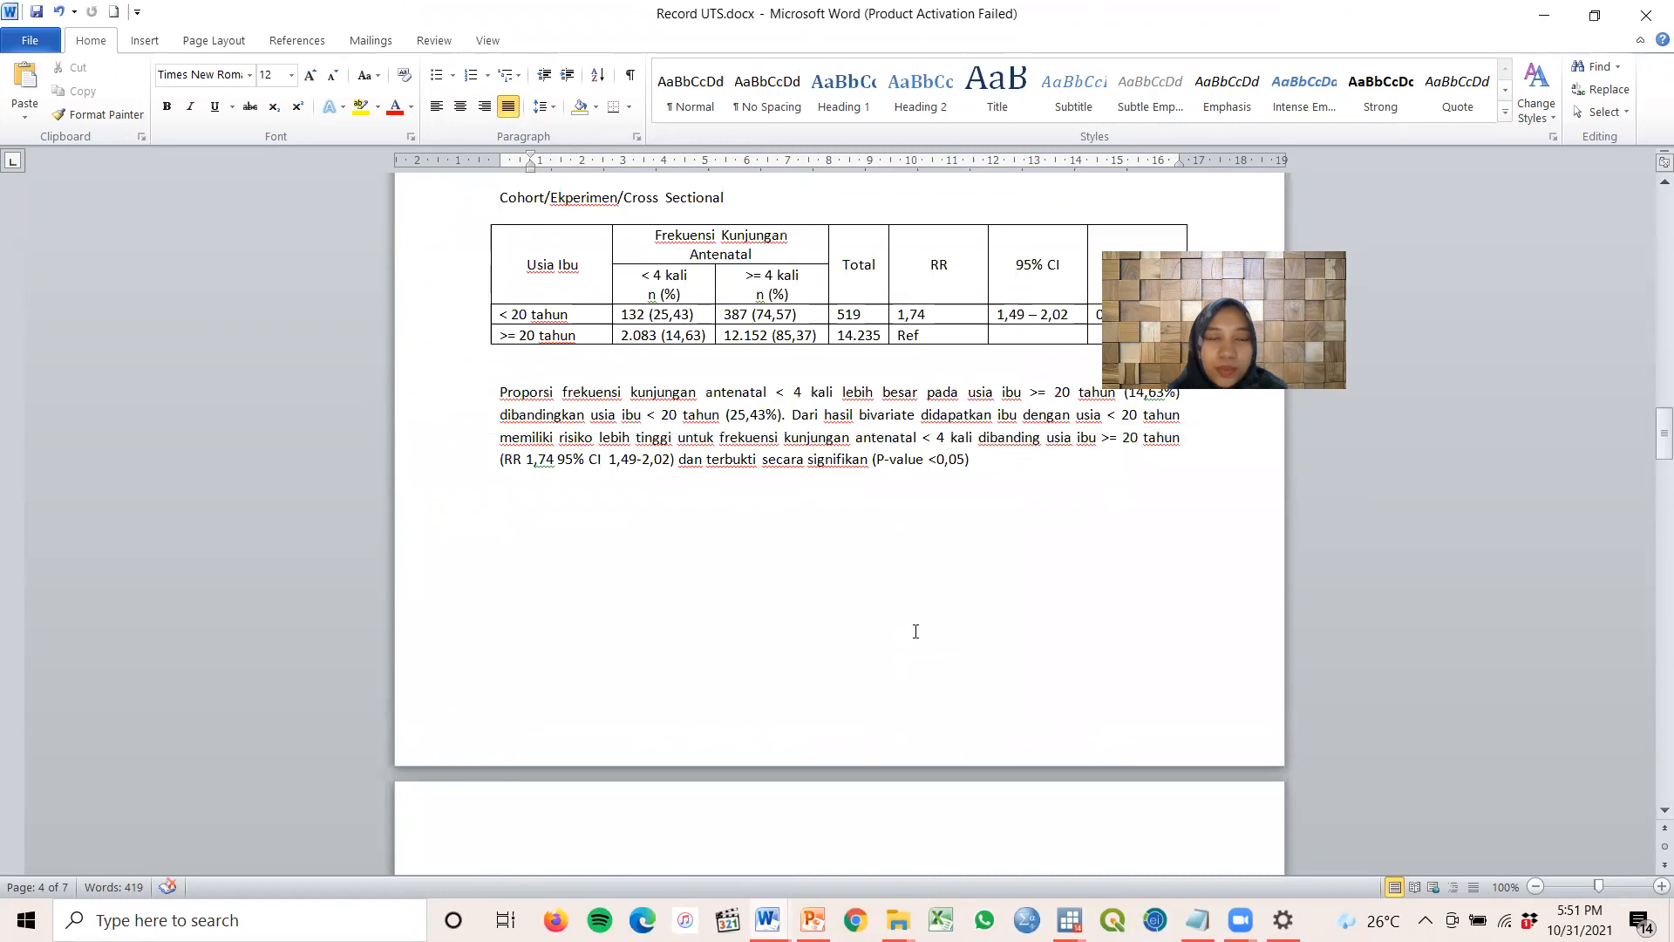
scroll(915, 632, up, 3)
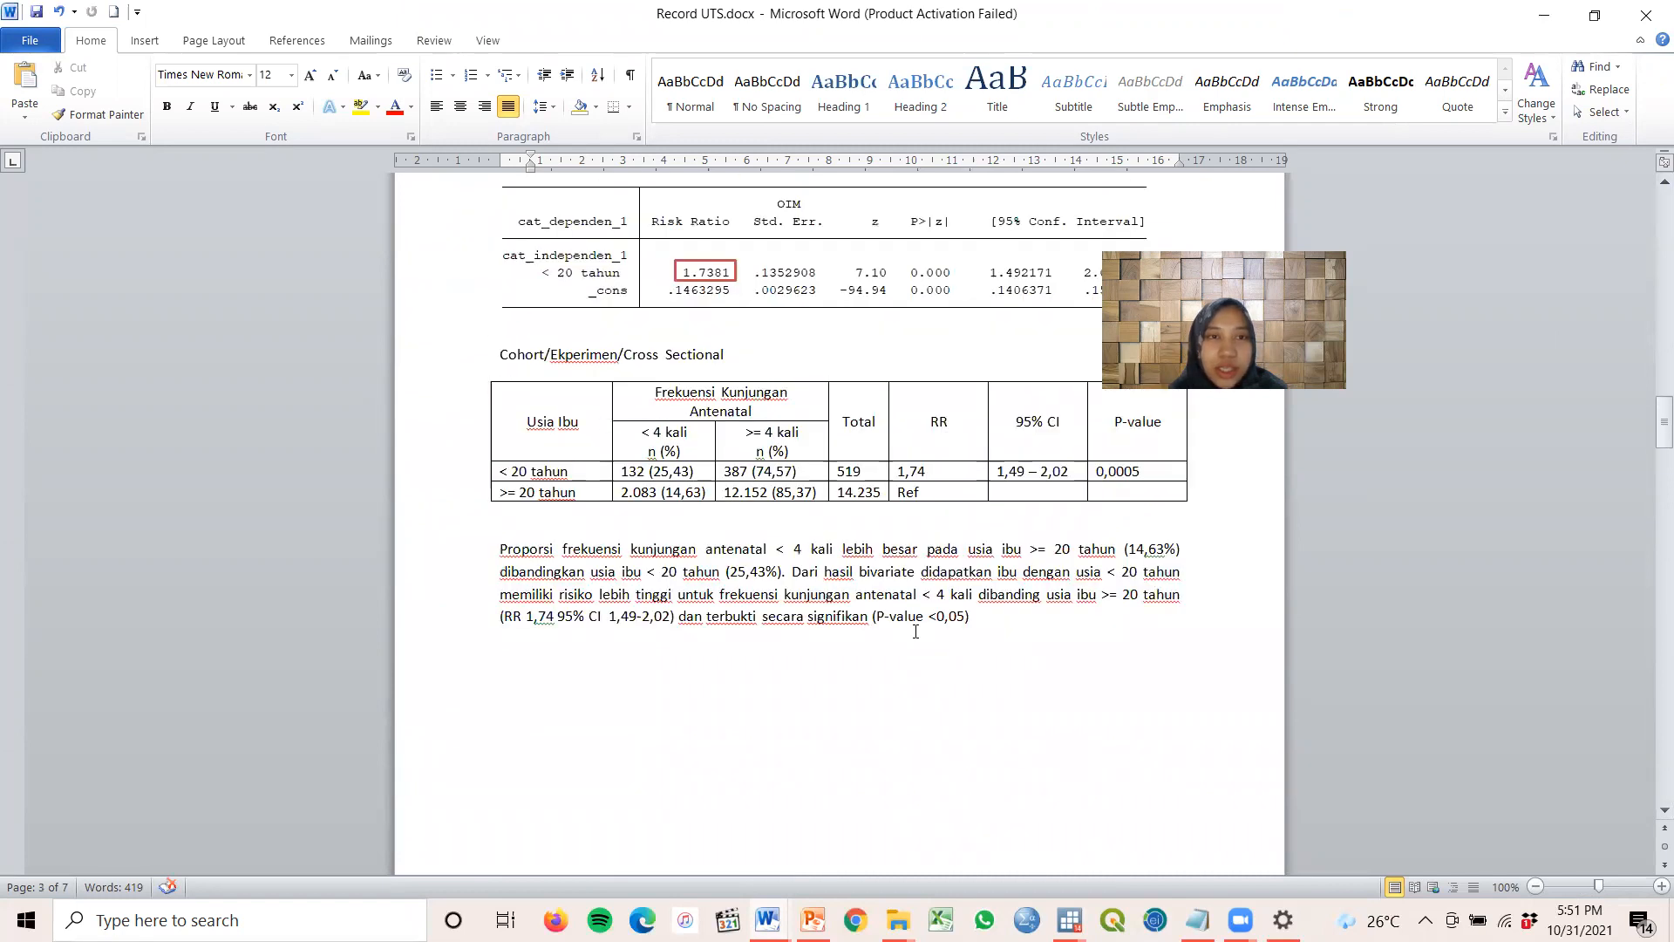
scroll(915, 632, up, 8)
scroll(674, 424, down, 5)
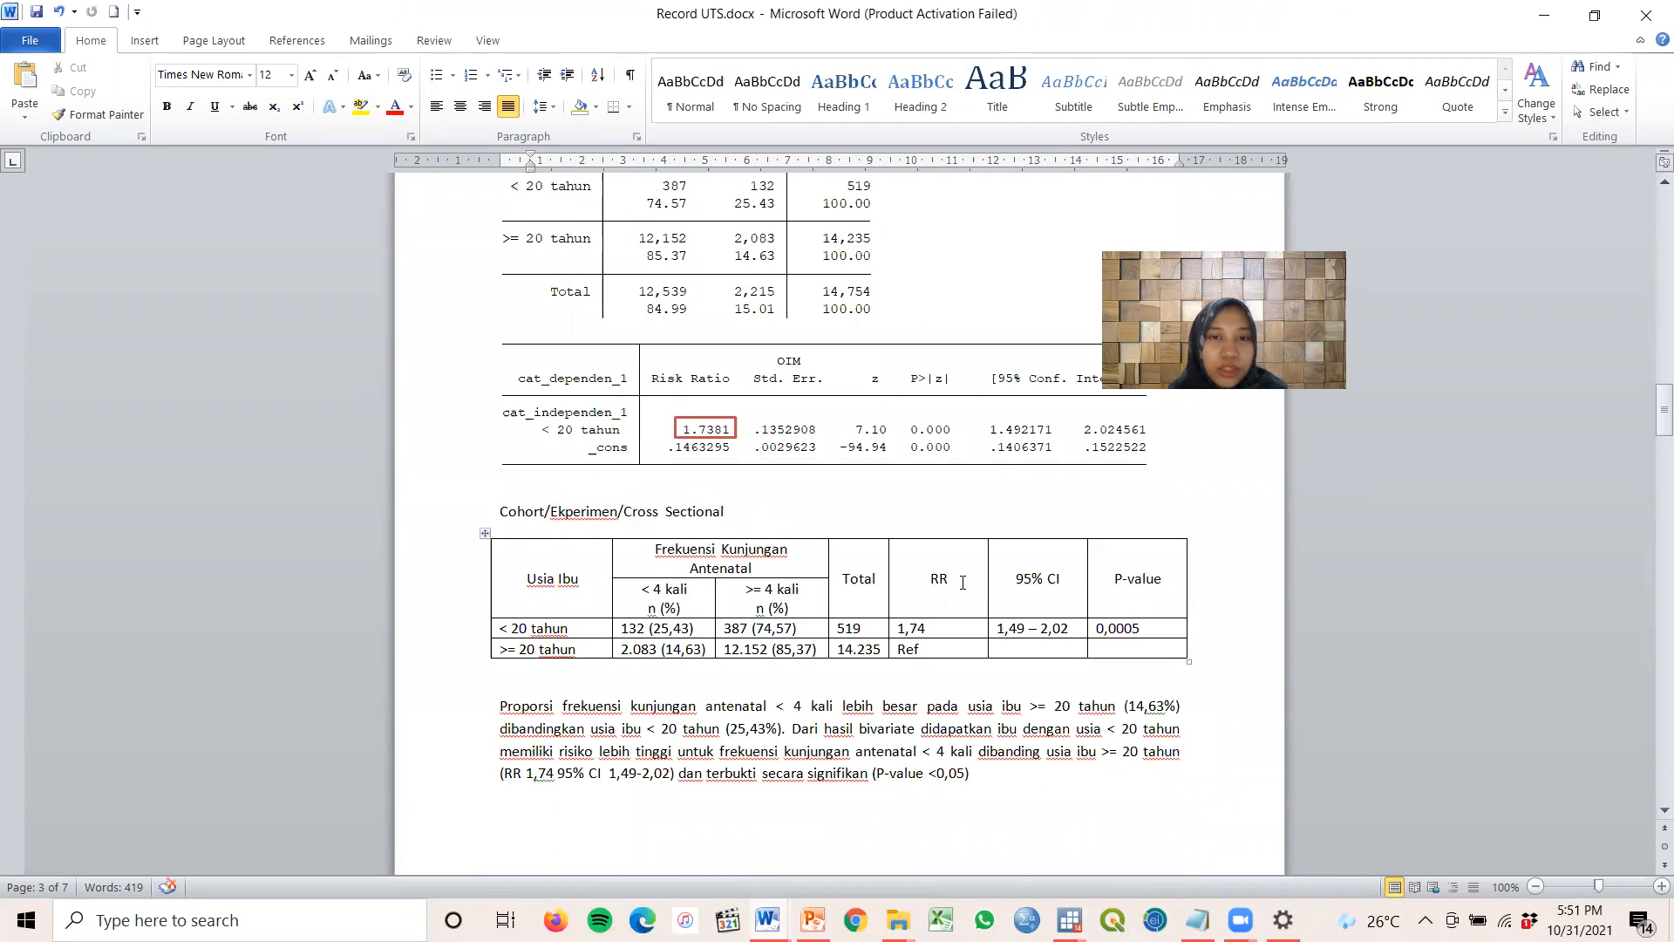
scroll(952, 575, down, 10)
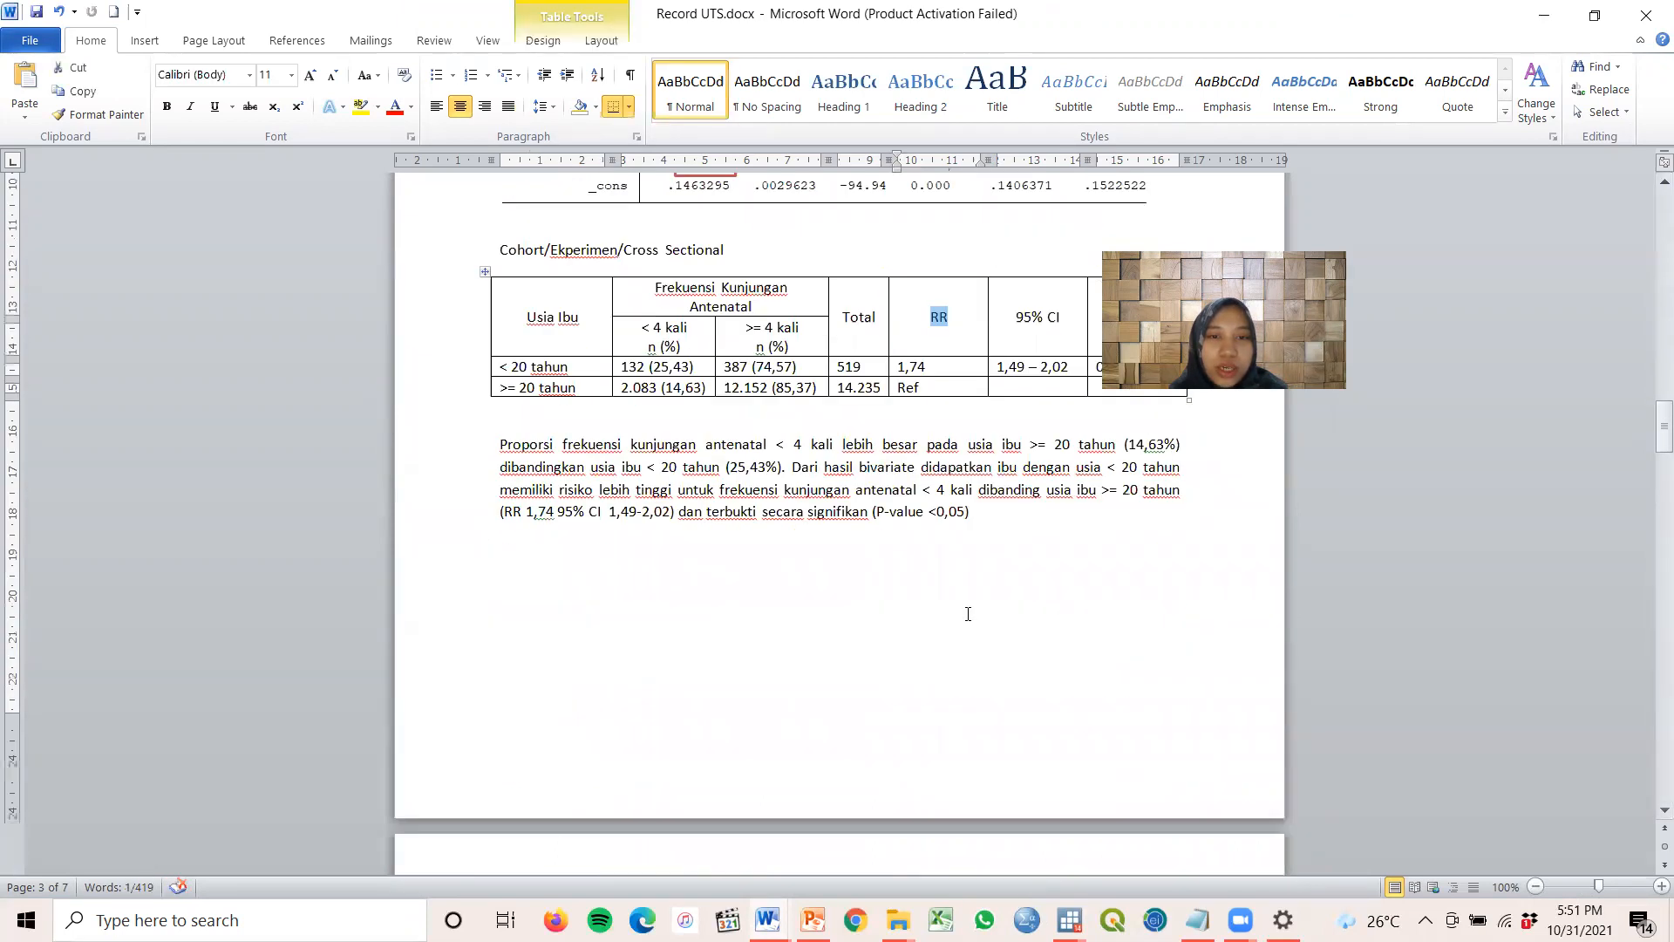
scroll(967, 614, up, 5)
scroll(968, 614, up, 10)
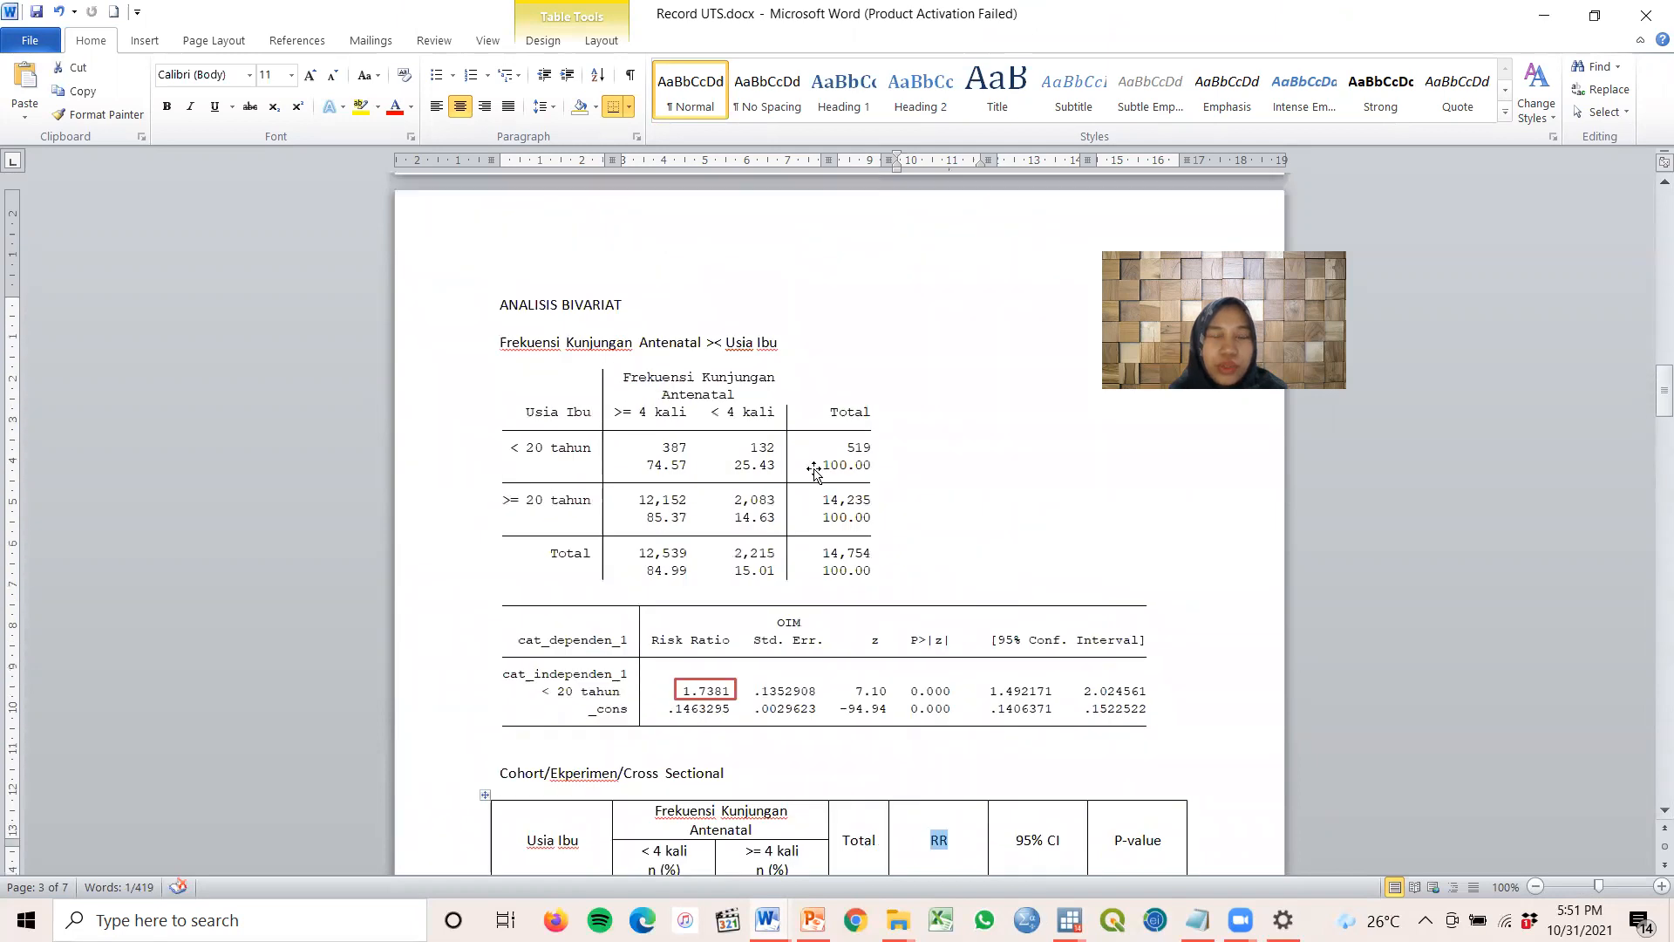
click(810, 467)
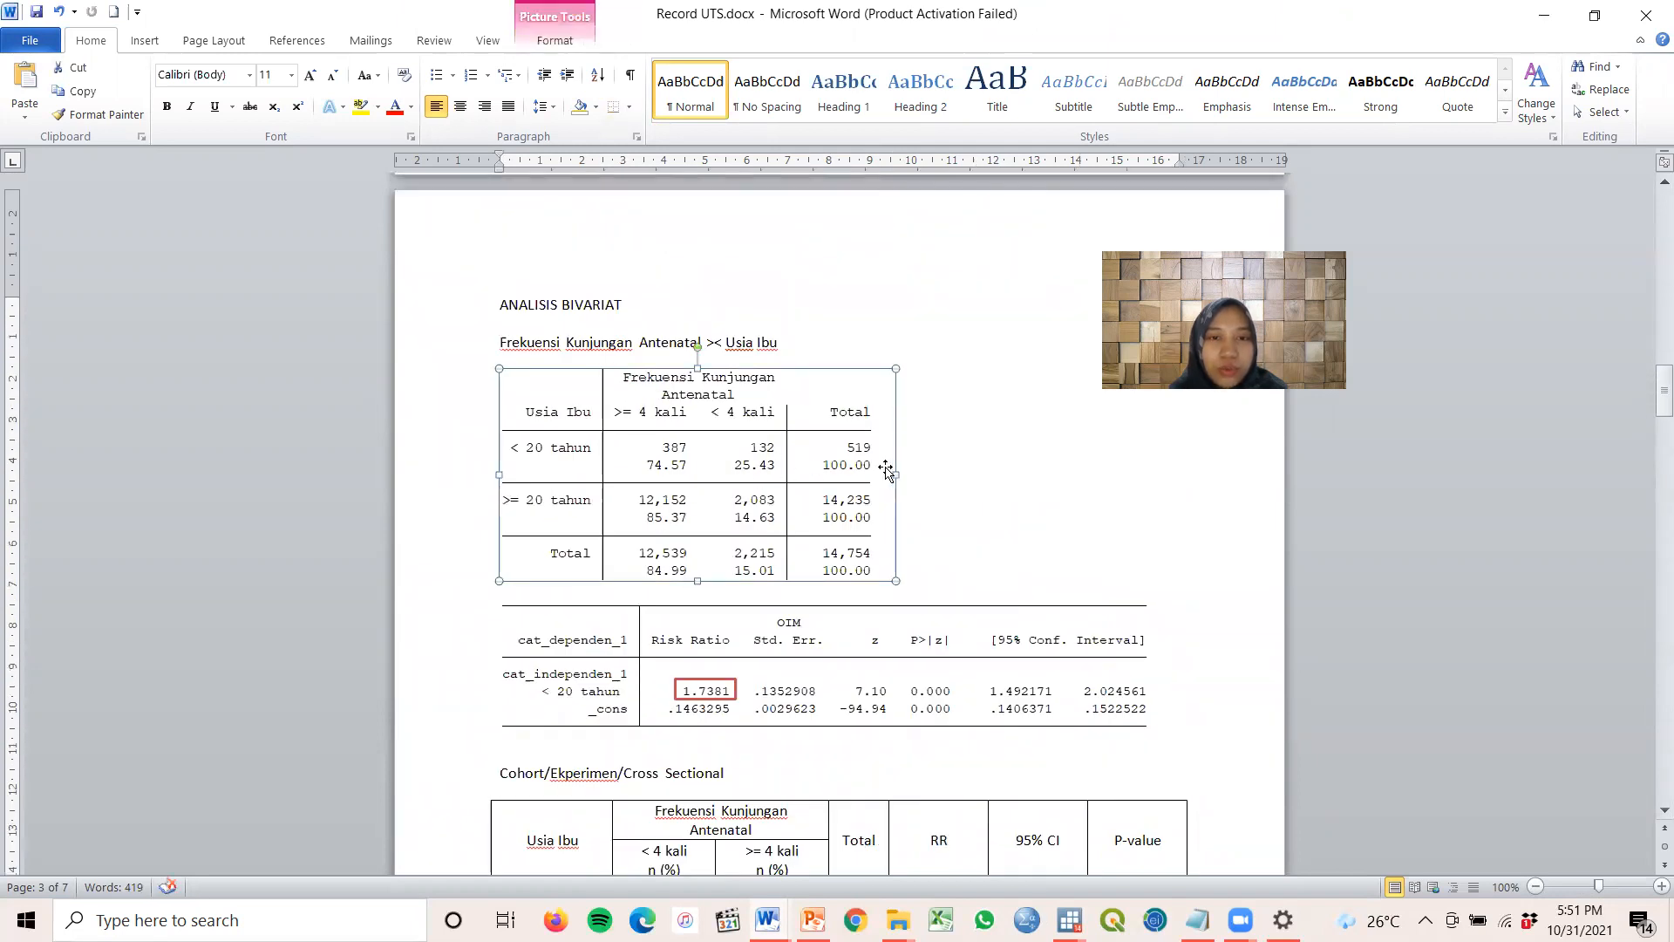
Examine the column percentage cross tab, the Odds Ratio output and the OR column of the Case Control table
scroll(700, 455, down, 15)
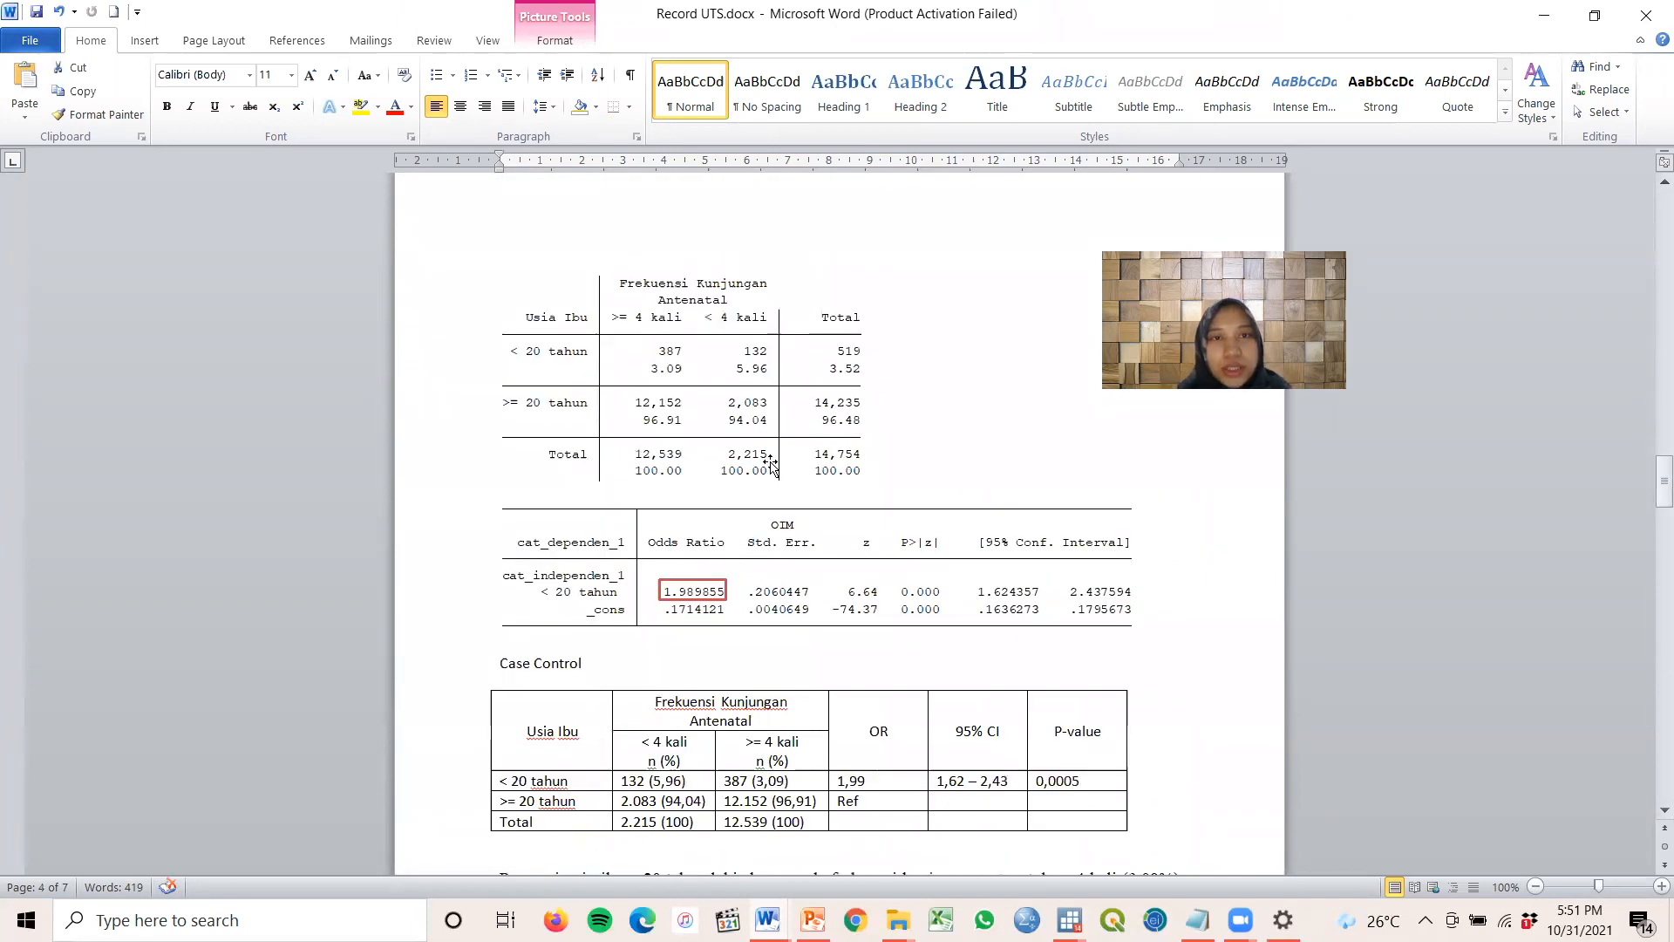
click(769, 430)
scroll(799, 536, down, 4)
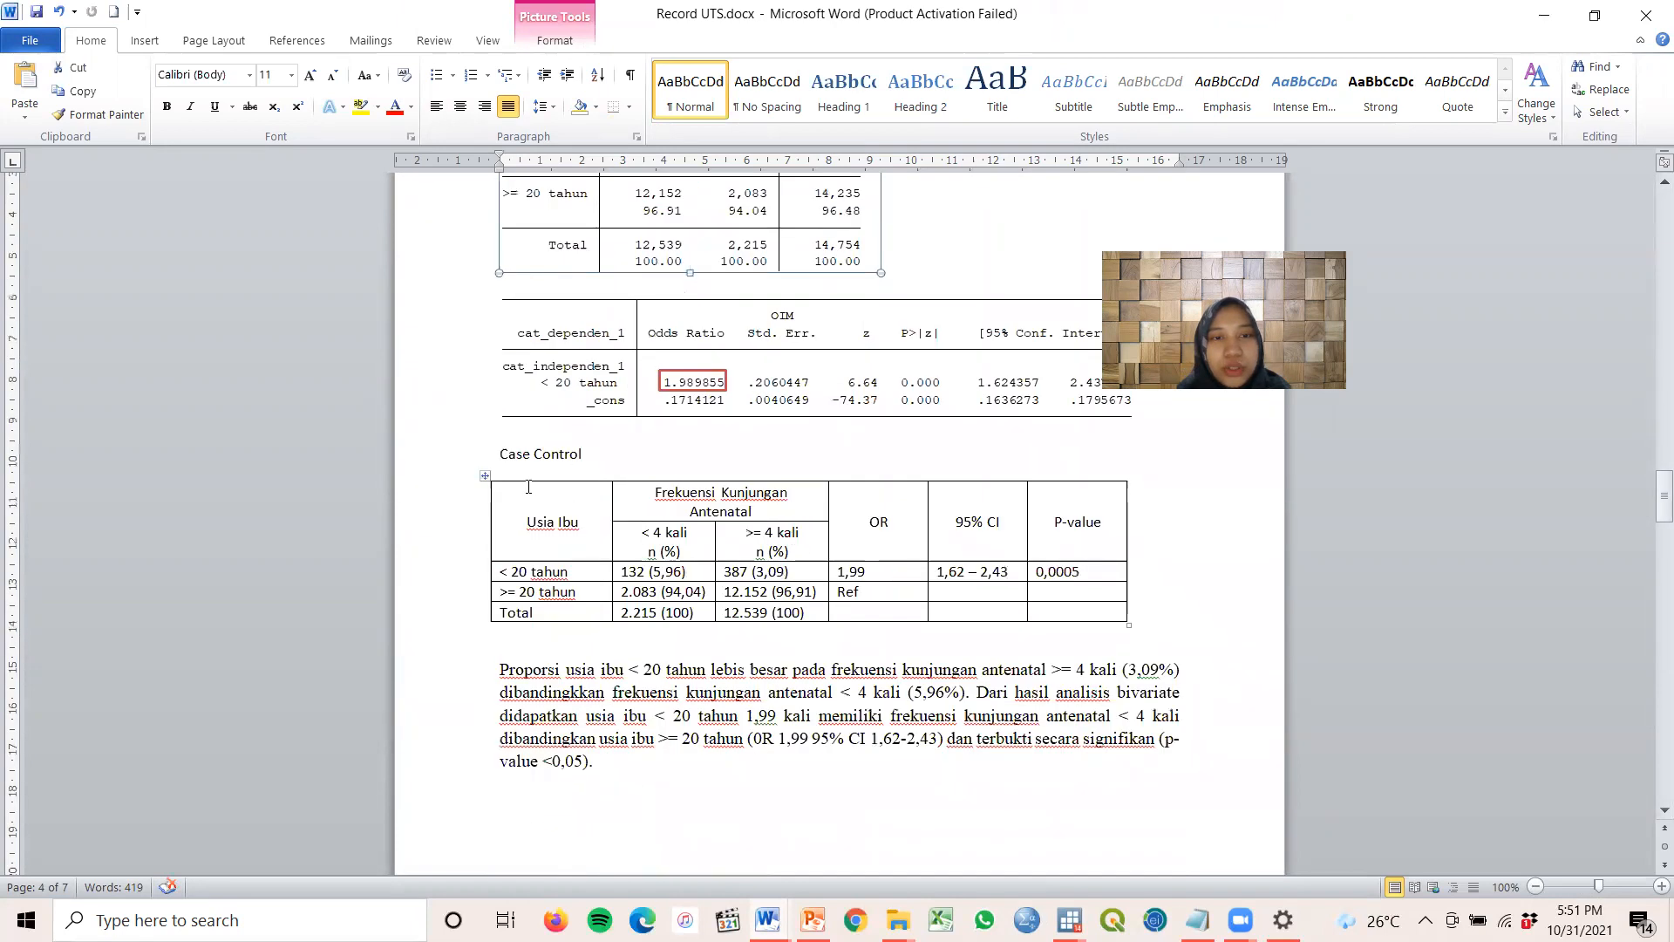
scroll(860, 600, up, 3)
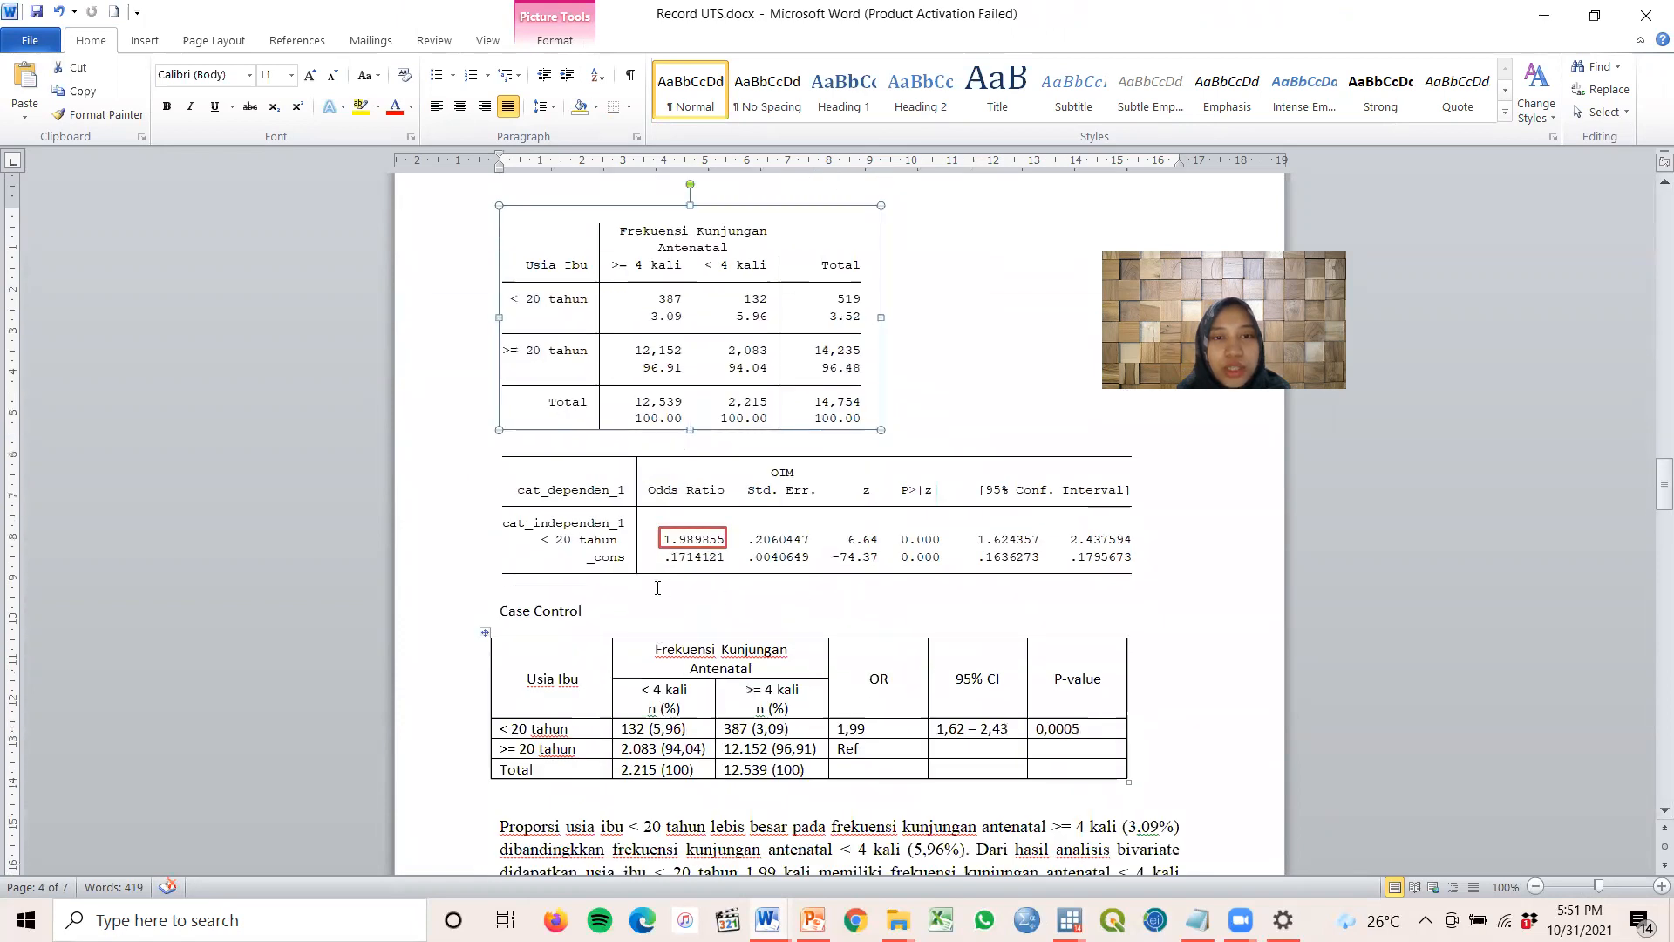
scroll(826, 437, down, 4)
double_click(871, 471)
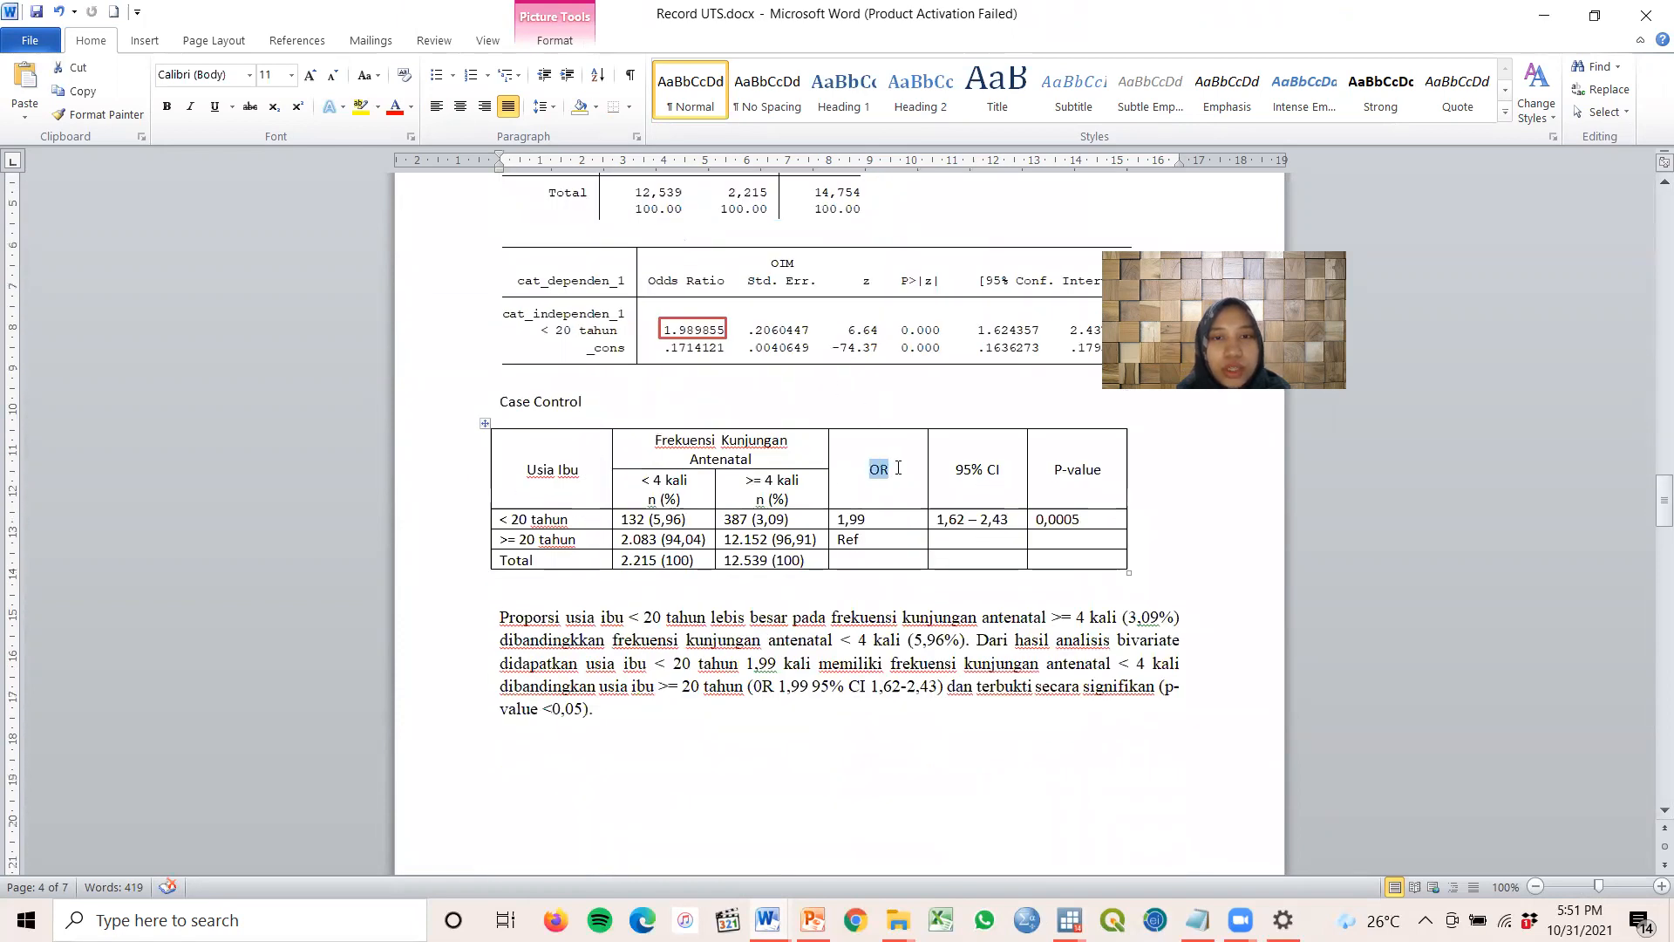
Review the multivariate section, from the logistic regression tables and OR change calculation to the linear regression conclusion
scroll(922, 627, down, 10)
scroll(923, 627, down, 5)
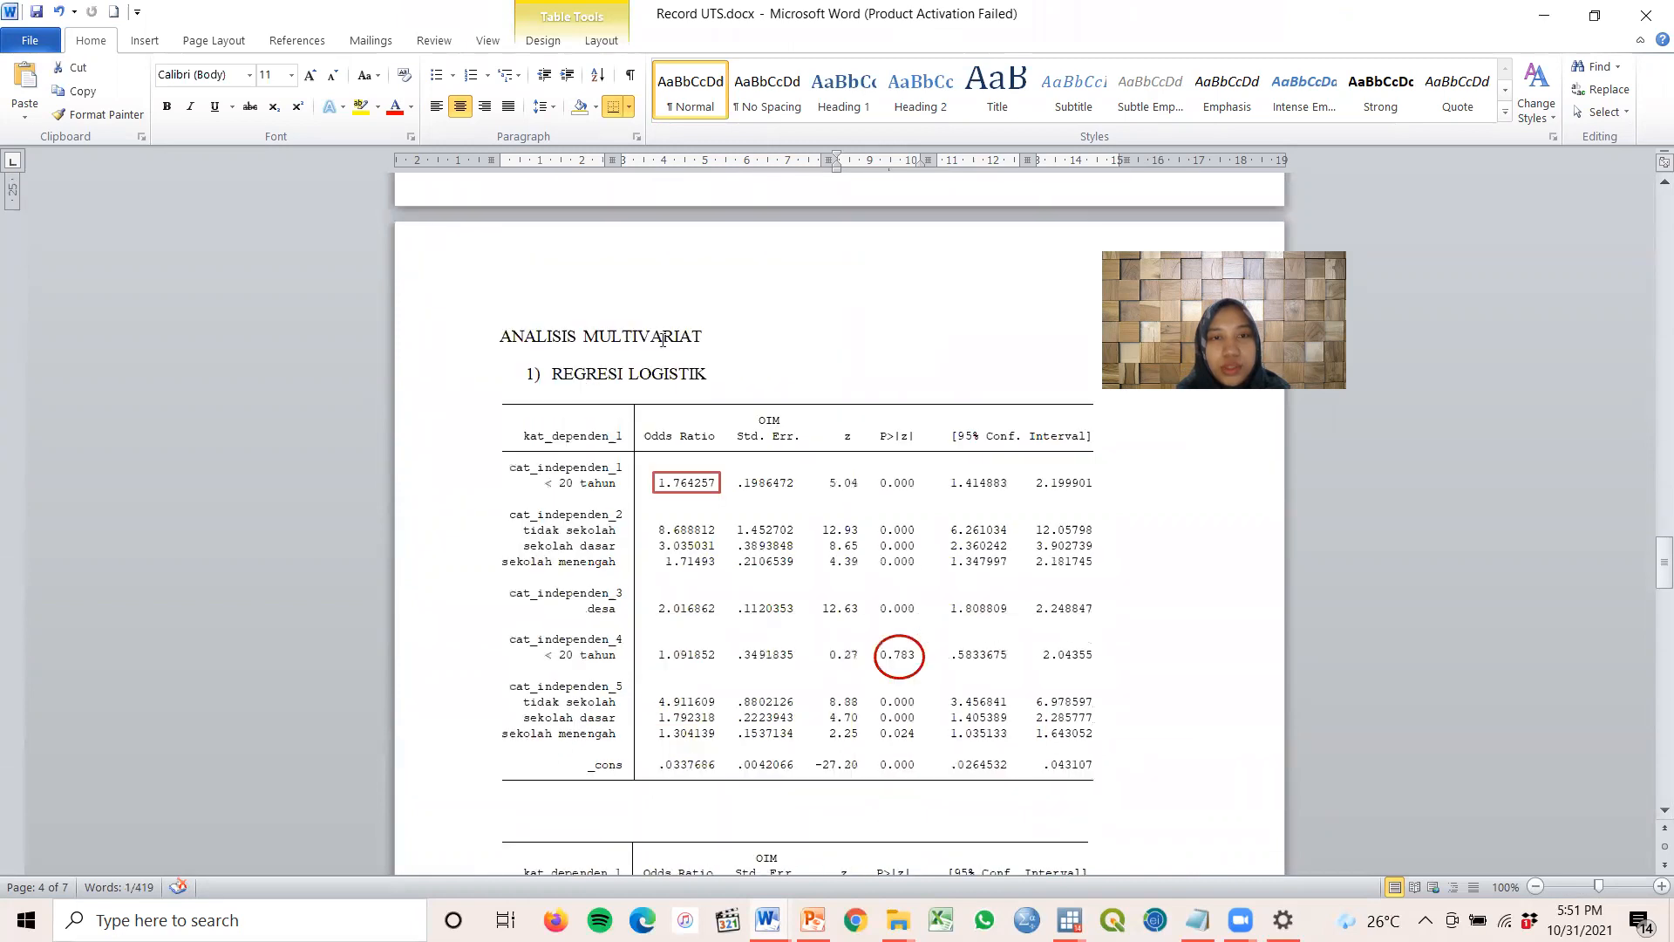
click(708, 347)
scroll(711, 366, down, 5)
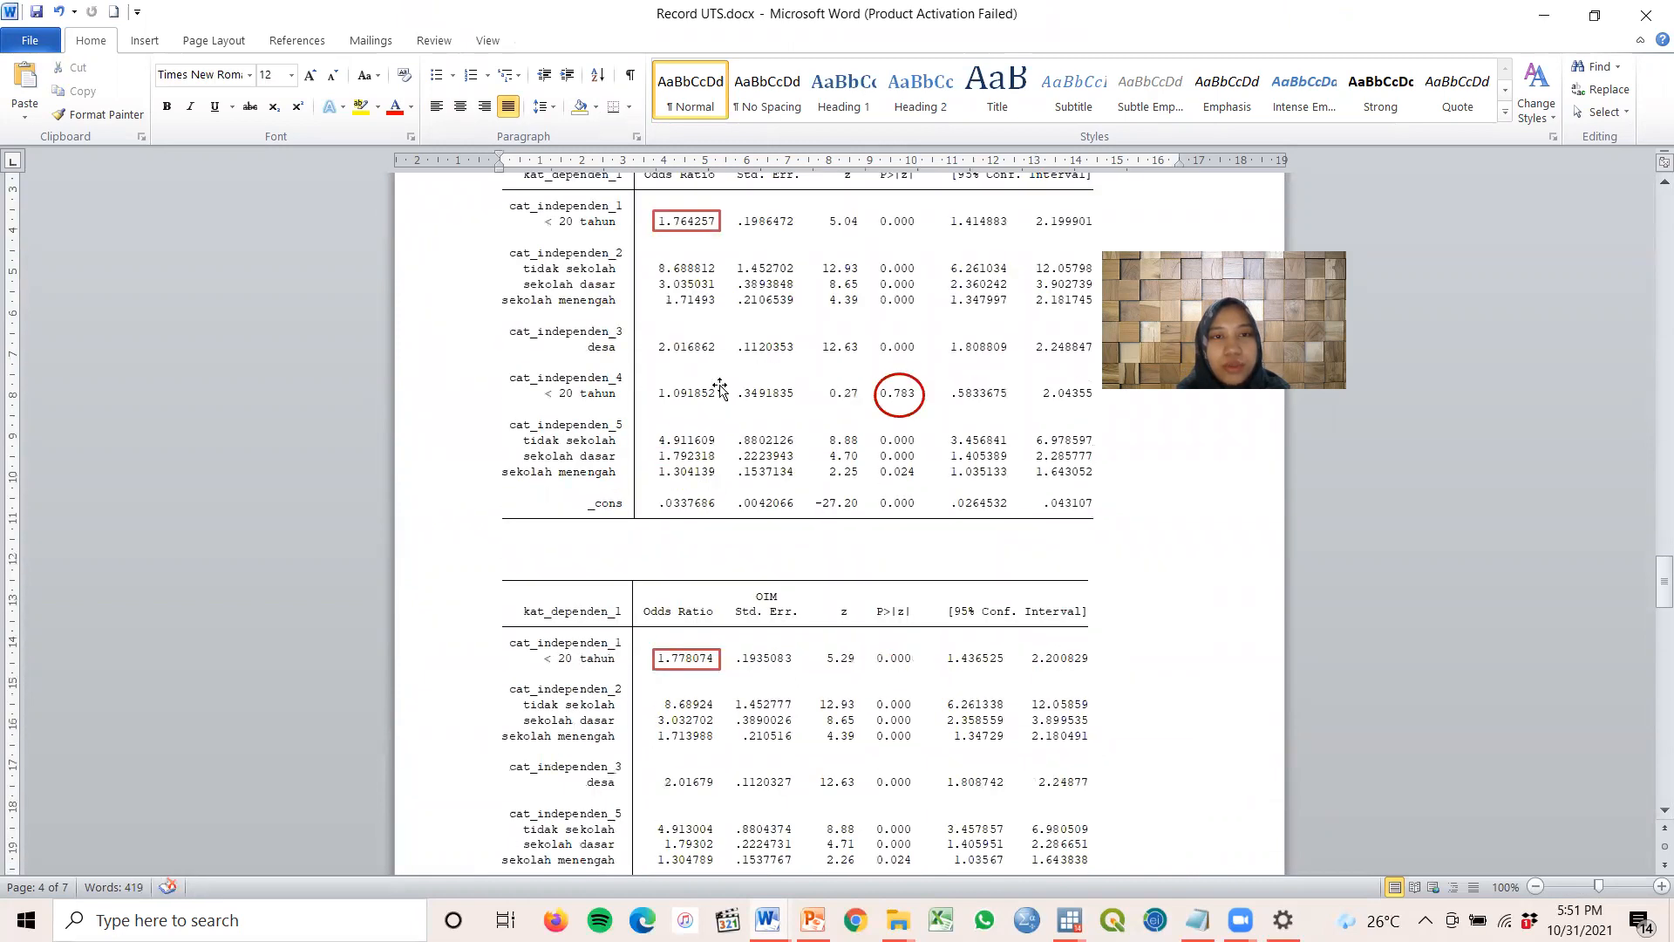
scroll(706, 349, up, 4)
scroll(772, 306, down, 15)
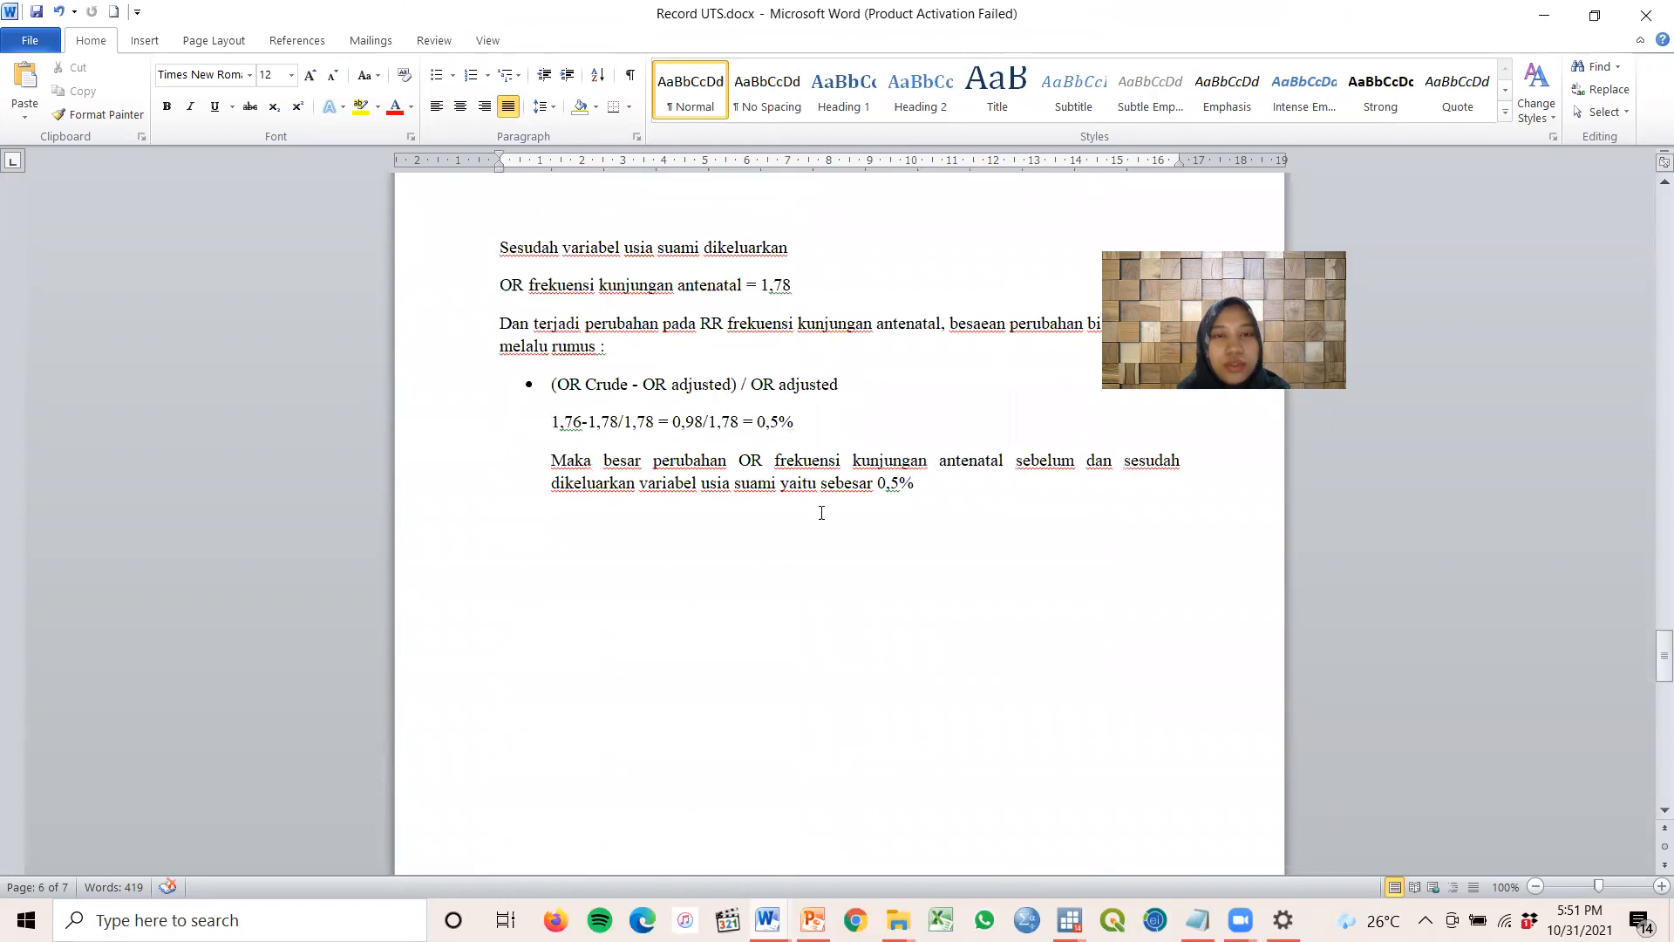
scroll(820, 508, down, 12)
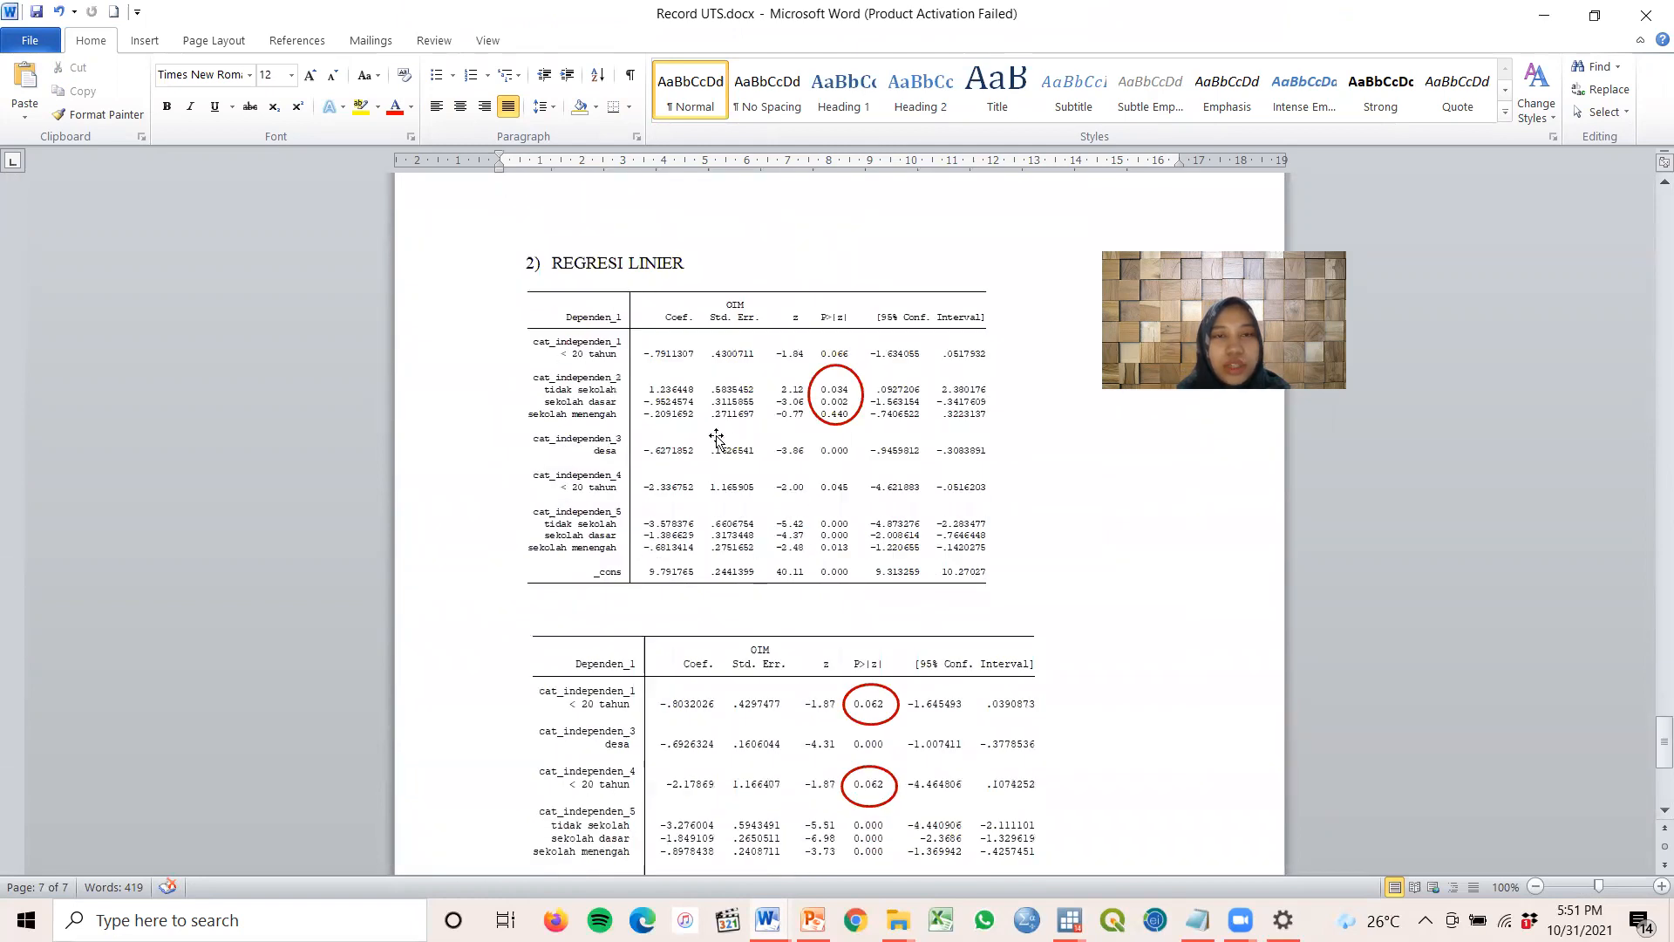
scroll(837, 501, down, 9)
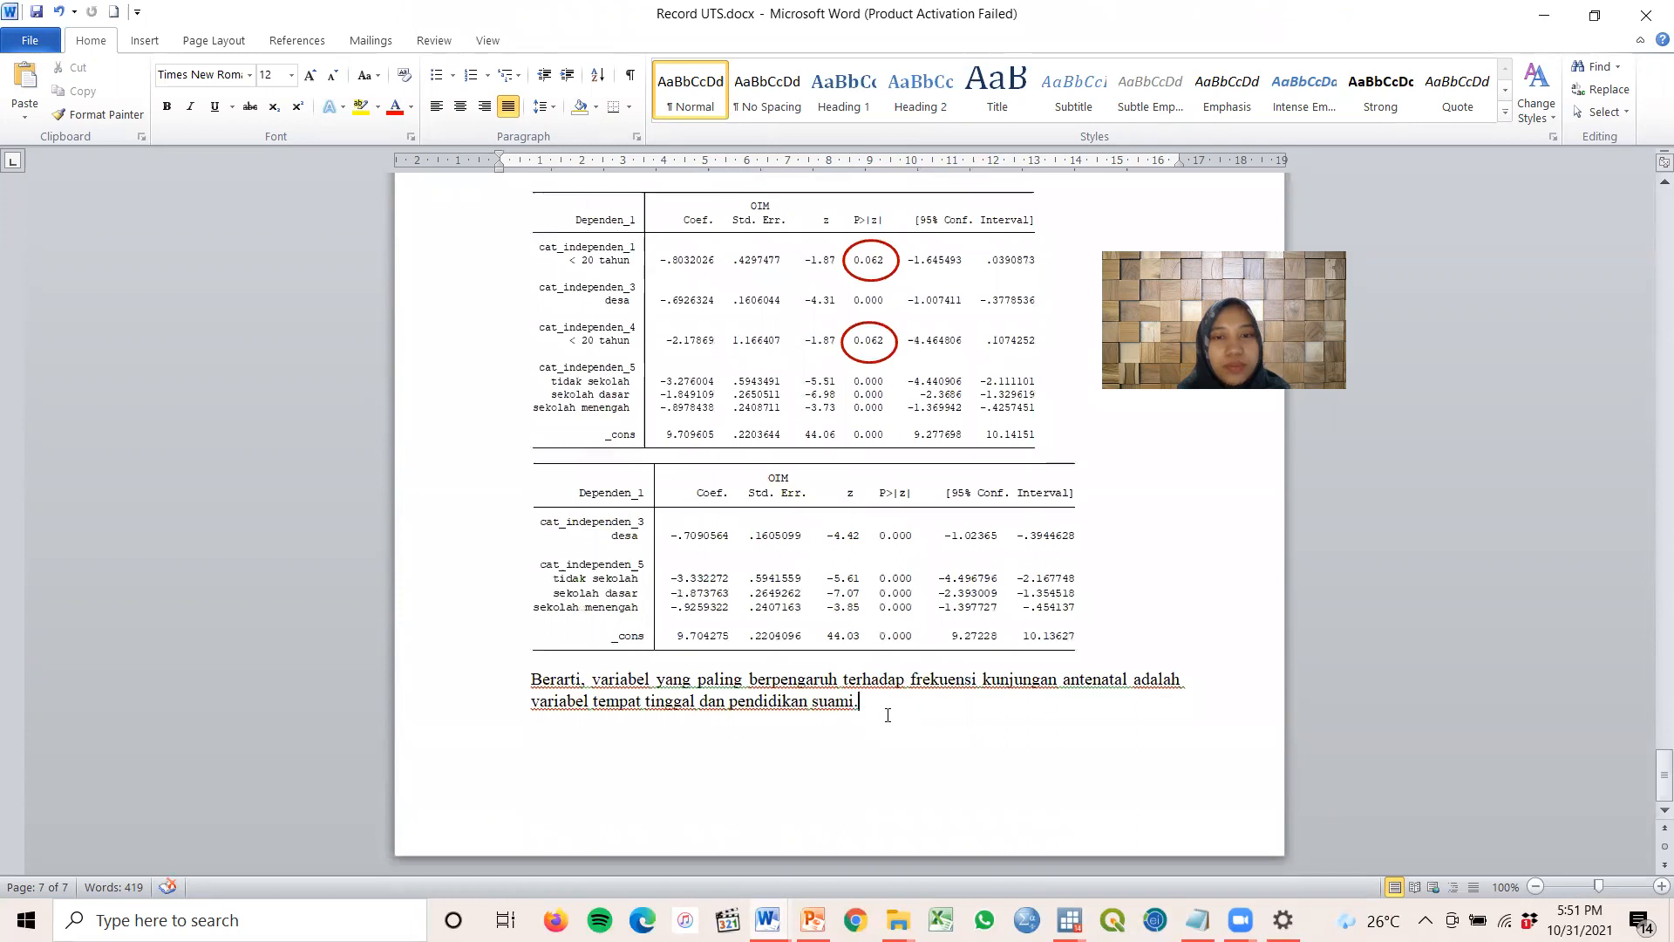
scroll(888, 715, up, 6)
scroll(877, 717, down, 6)
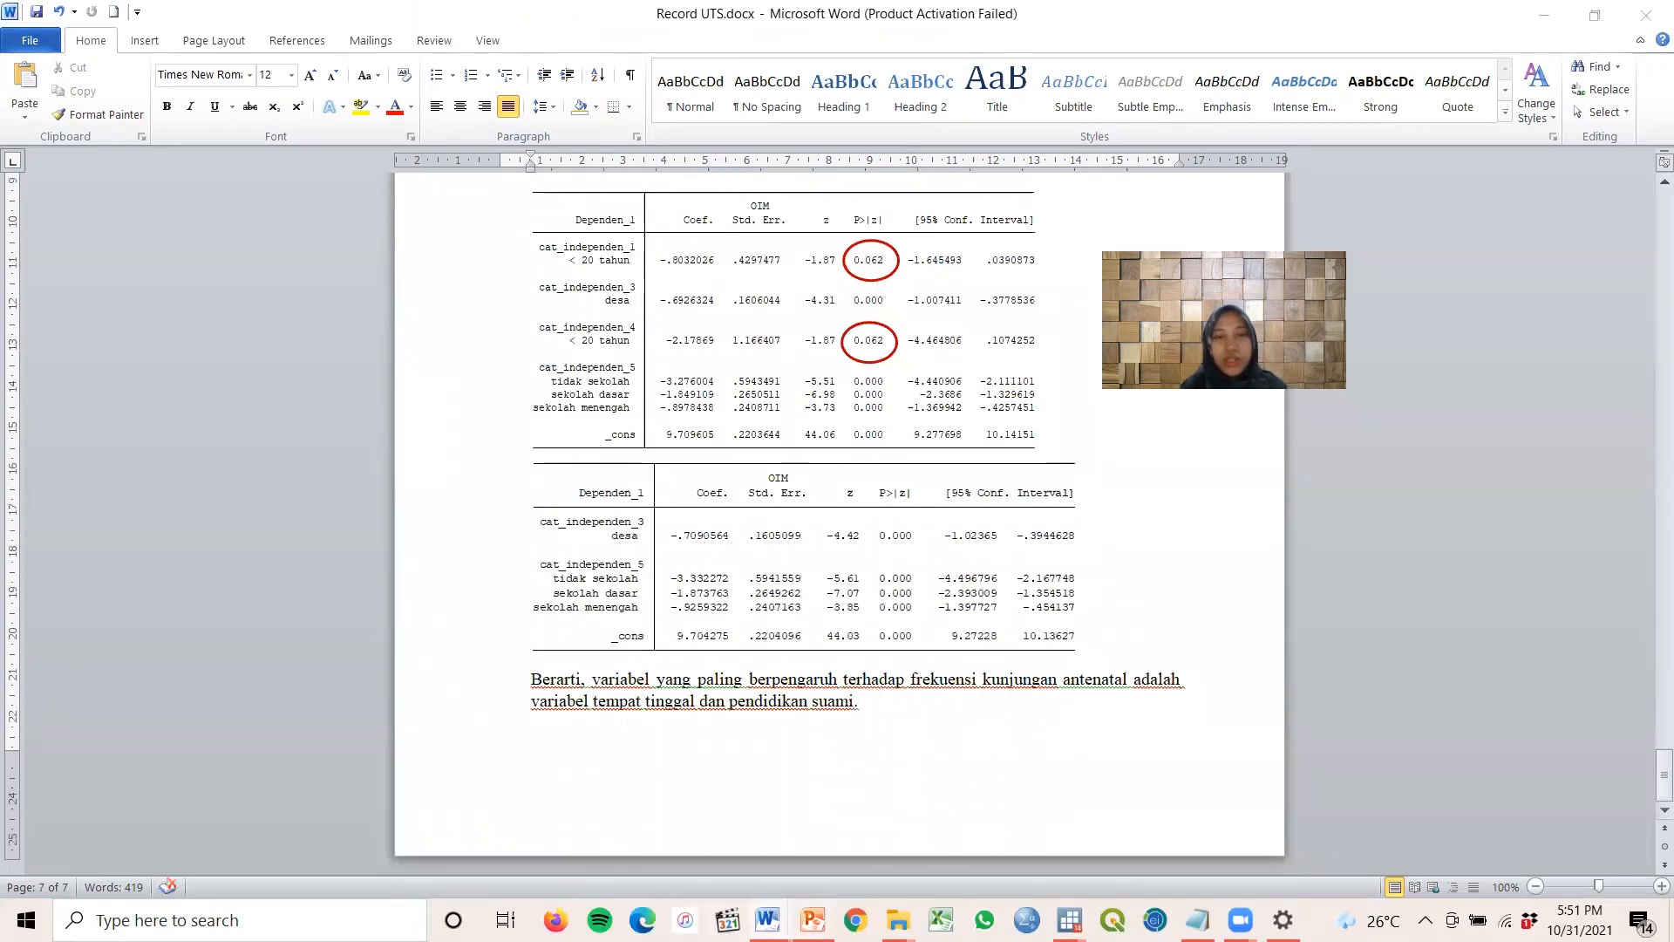
Switch to the PowerPoint presentation and display the Variabel Penelitian slide
key(alt+Tab)
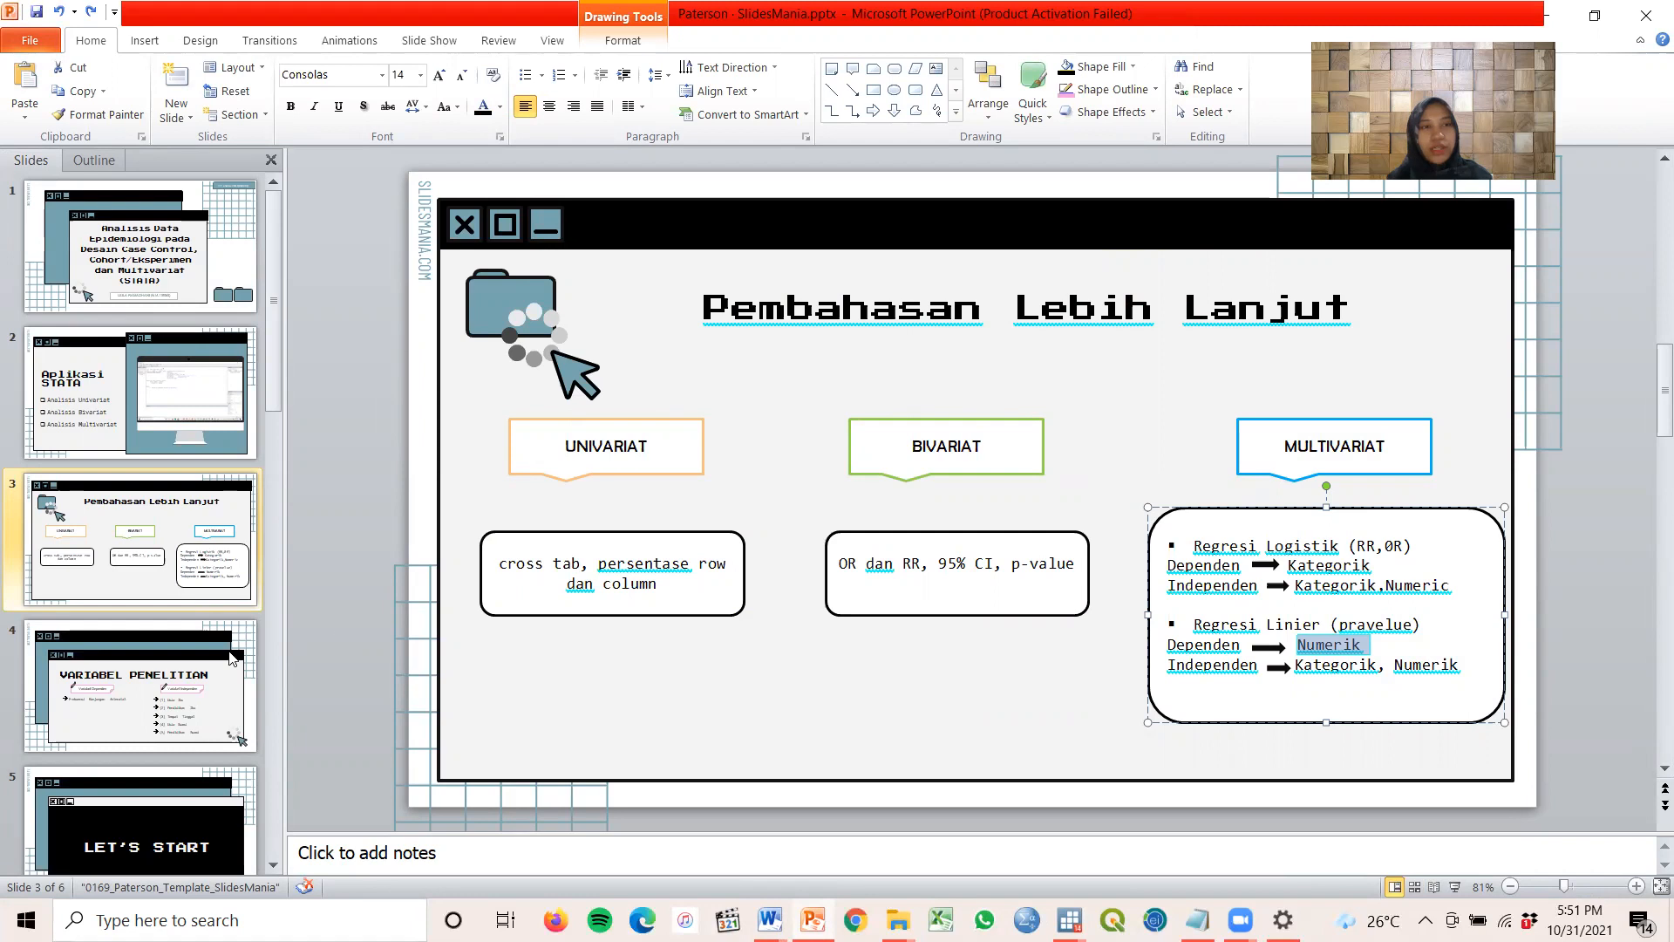
click(139, 684)
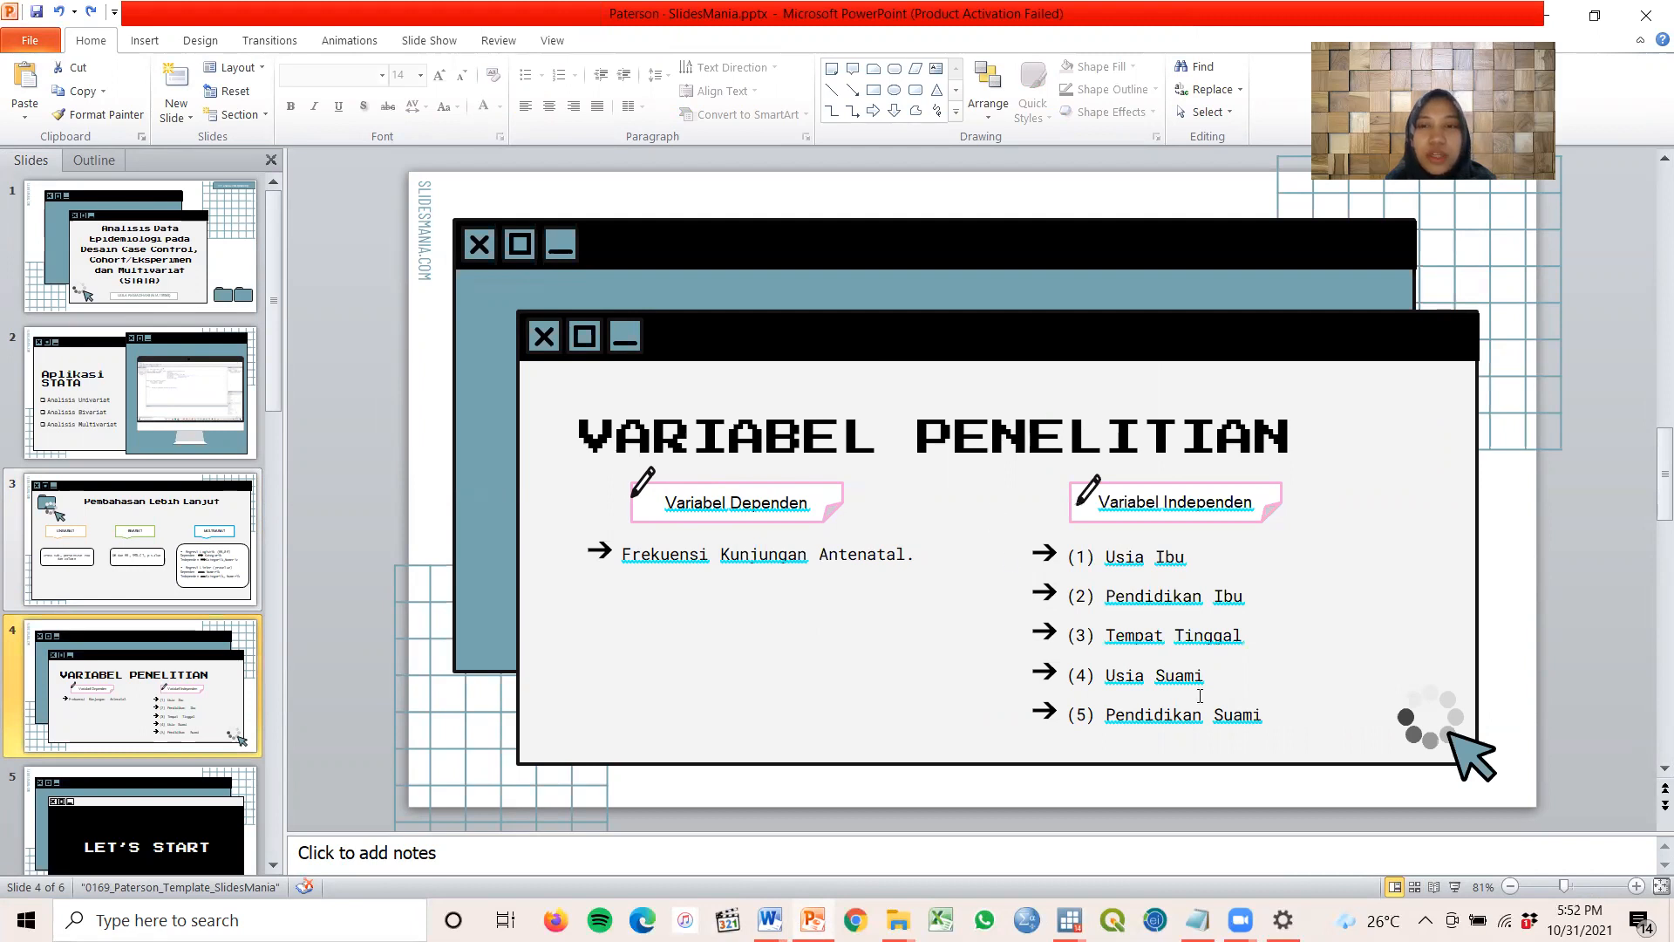
Switch to Latihan Data UTS.docx in Word and review the Analisis Univariat cross tabs for Usia Ibu and Pendidikan Ibu
click(768, 920)
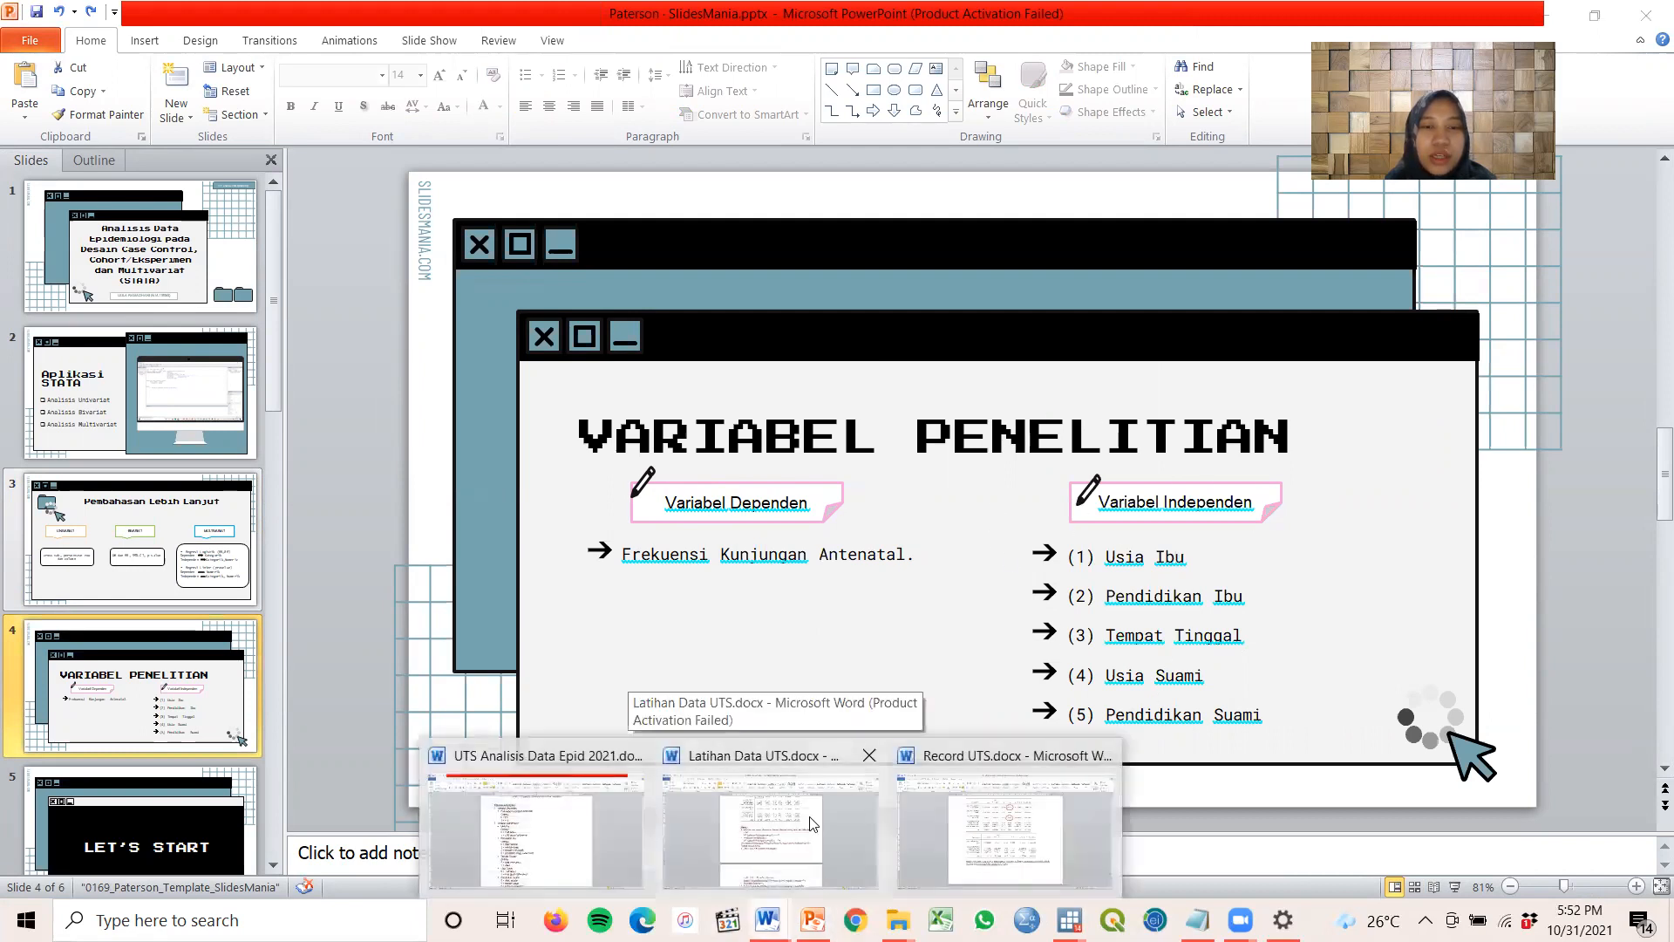
click(782, 862)
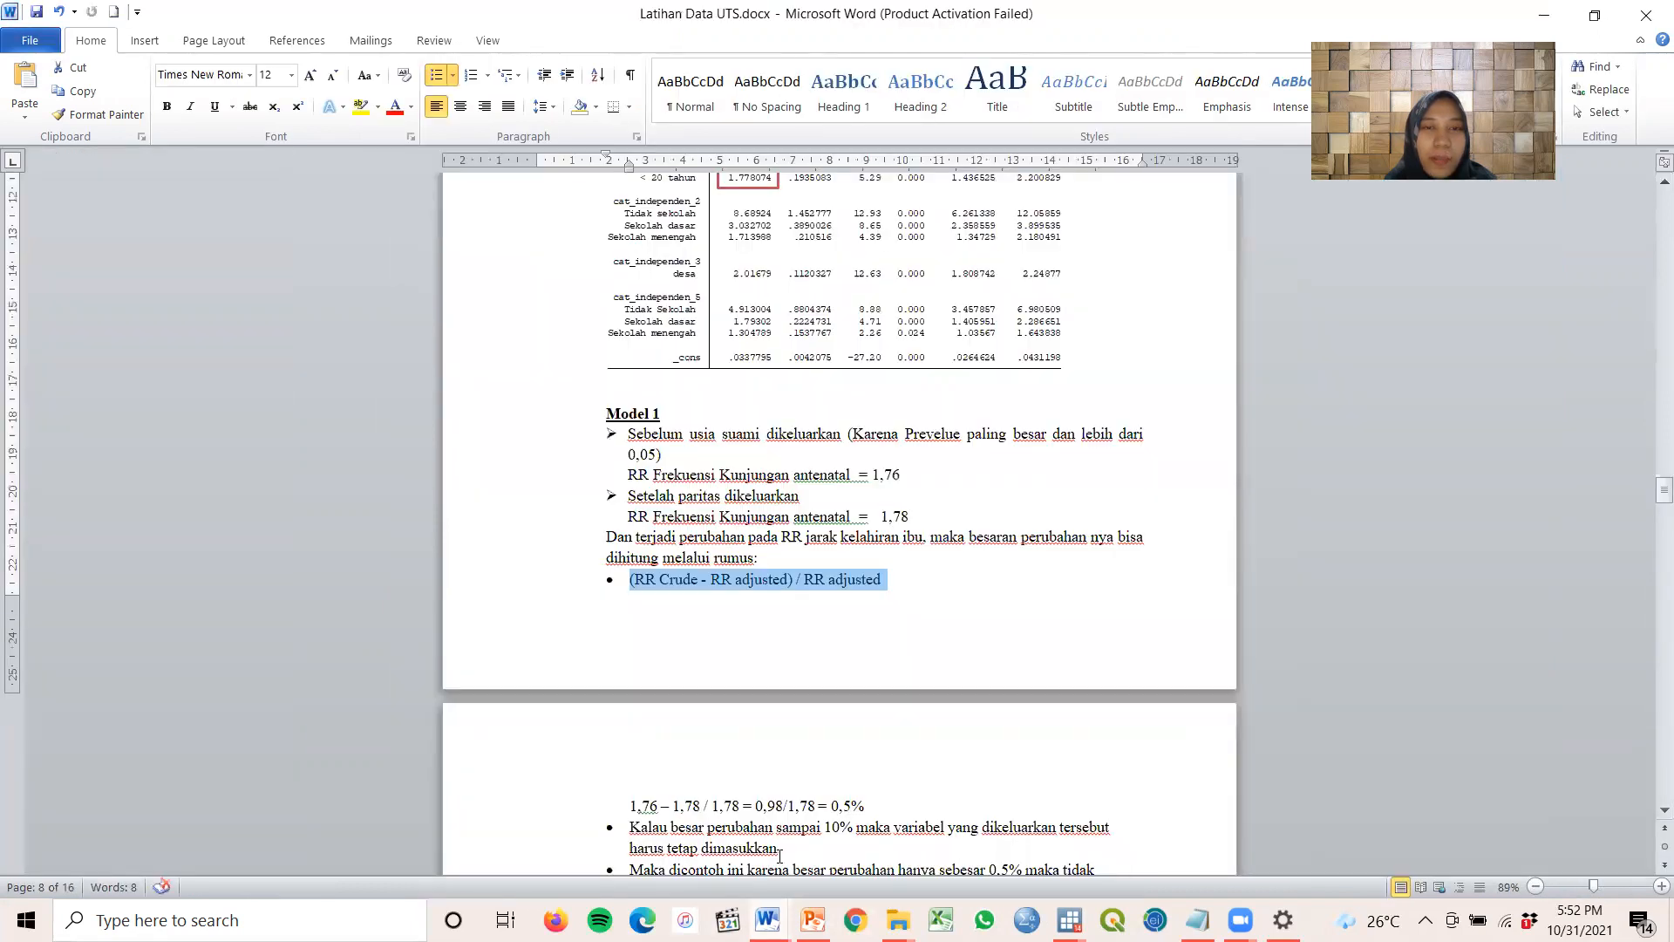
drag(1664, 490, 1648, 149)
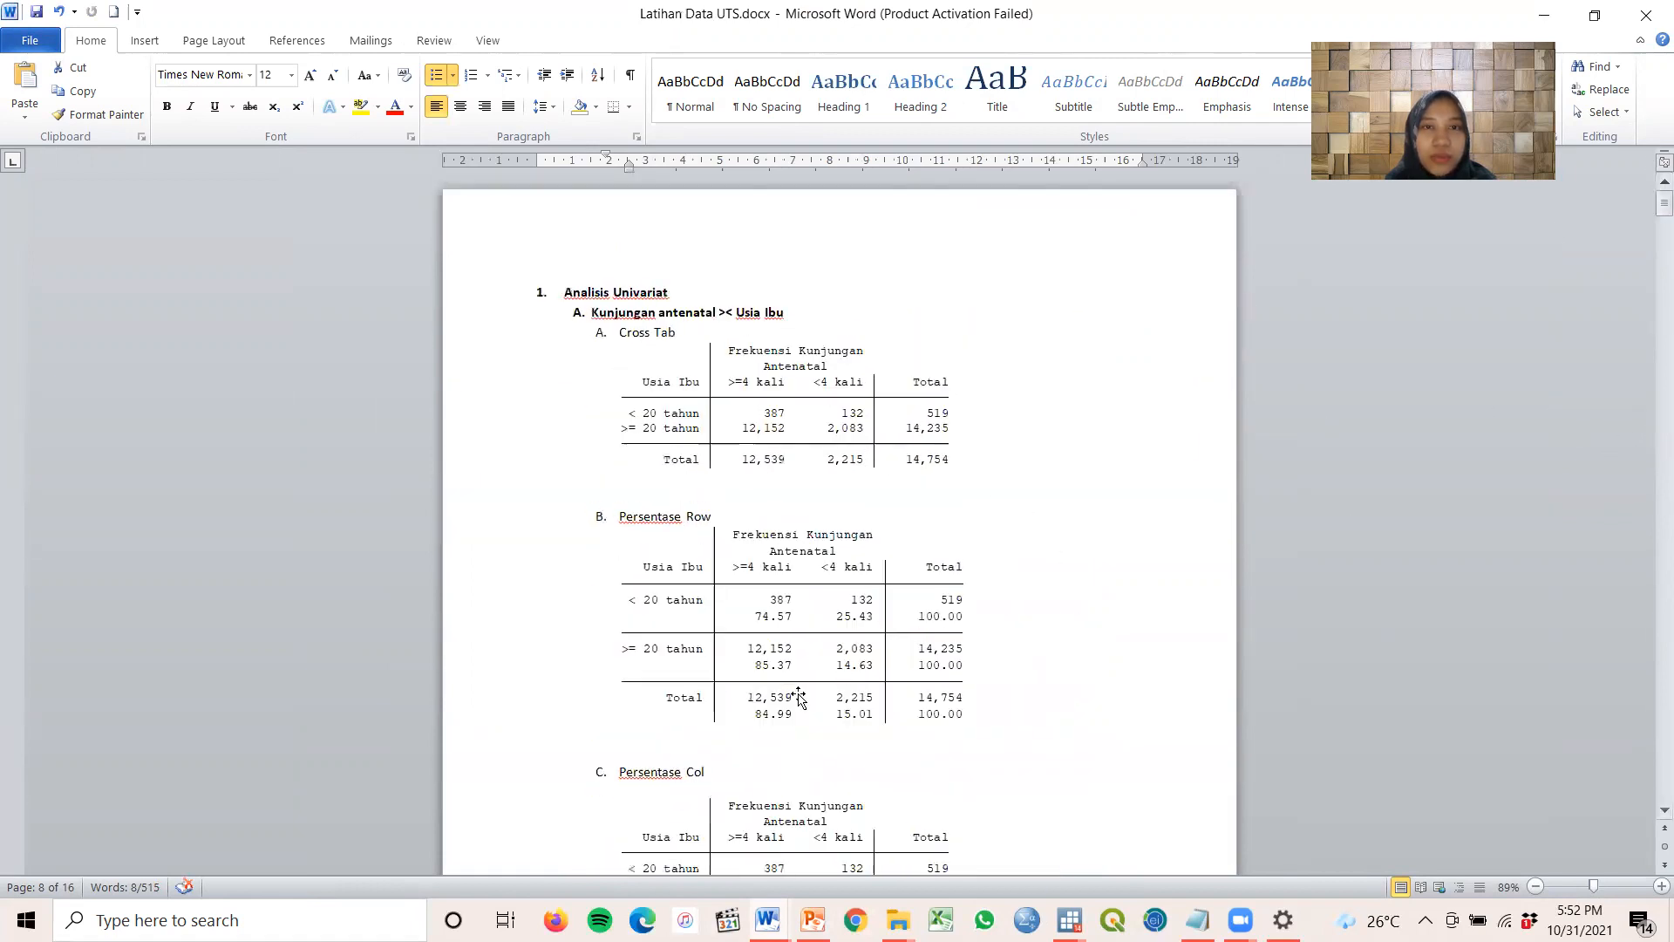
scroll(794, 698, down, 15)
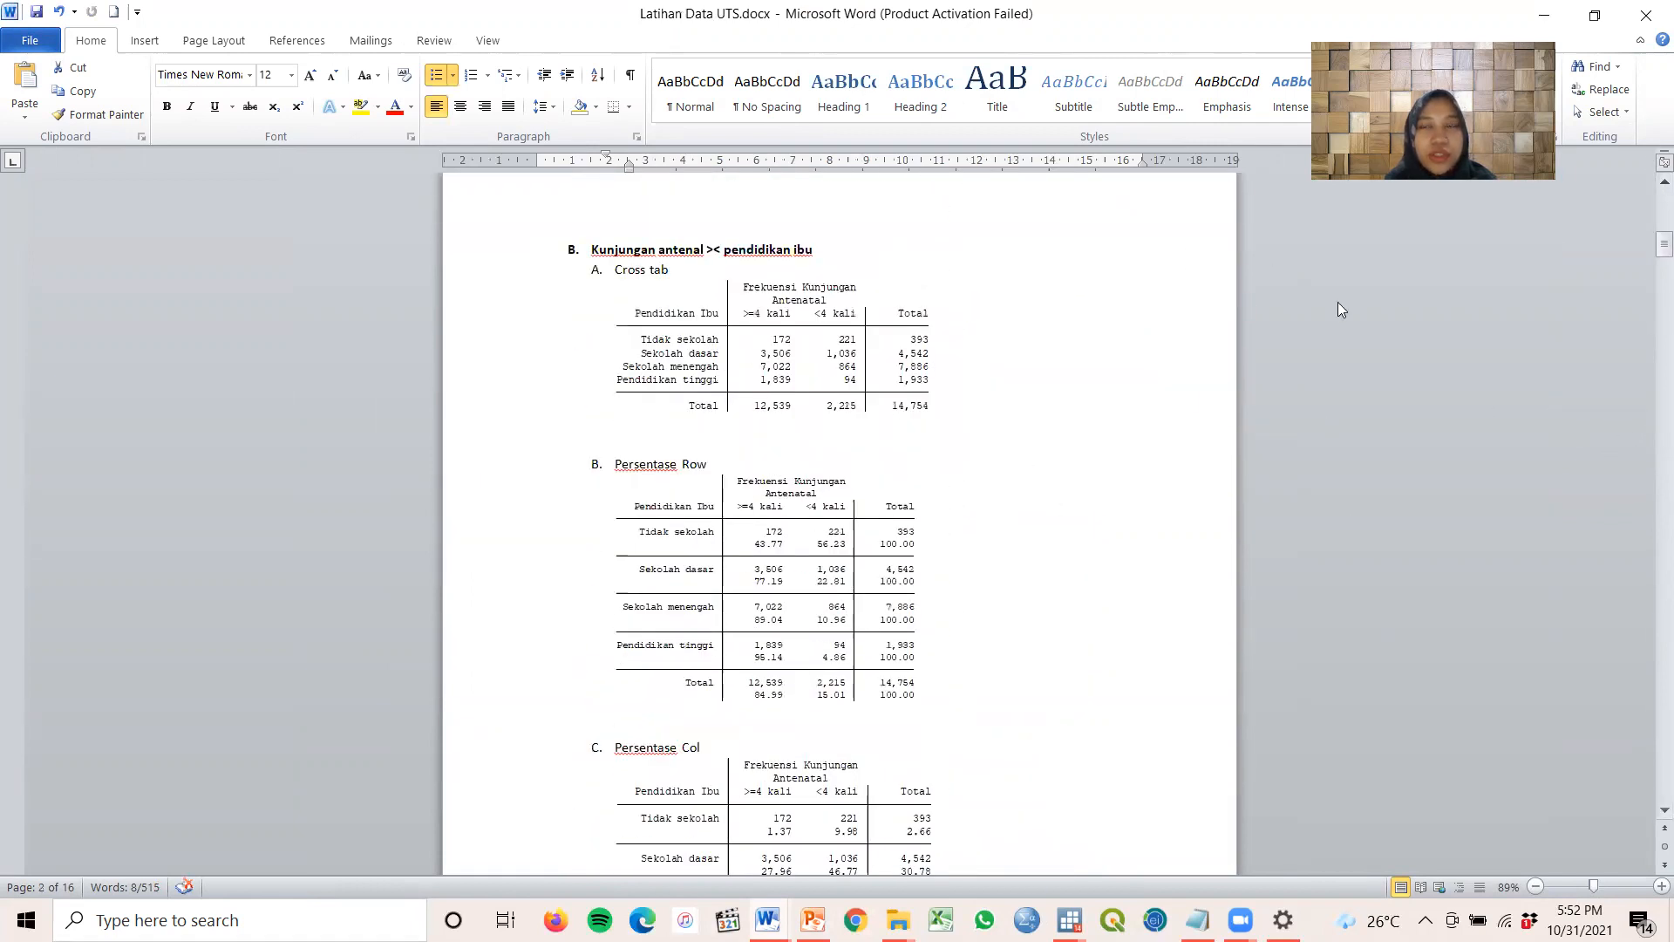
Examine the Risk Ratio and Odds Ratio output tables for the independent variables
drag(1653, 246, 1649, 399)
scroll(739, 321, up, 3)
scroll(823, 319, down, 15)
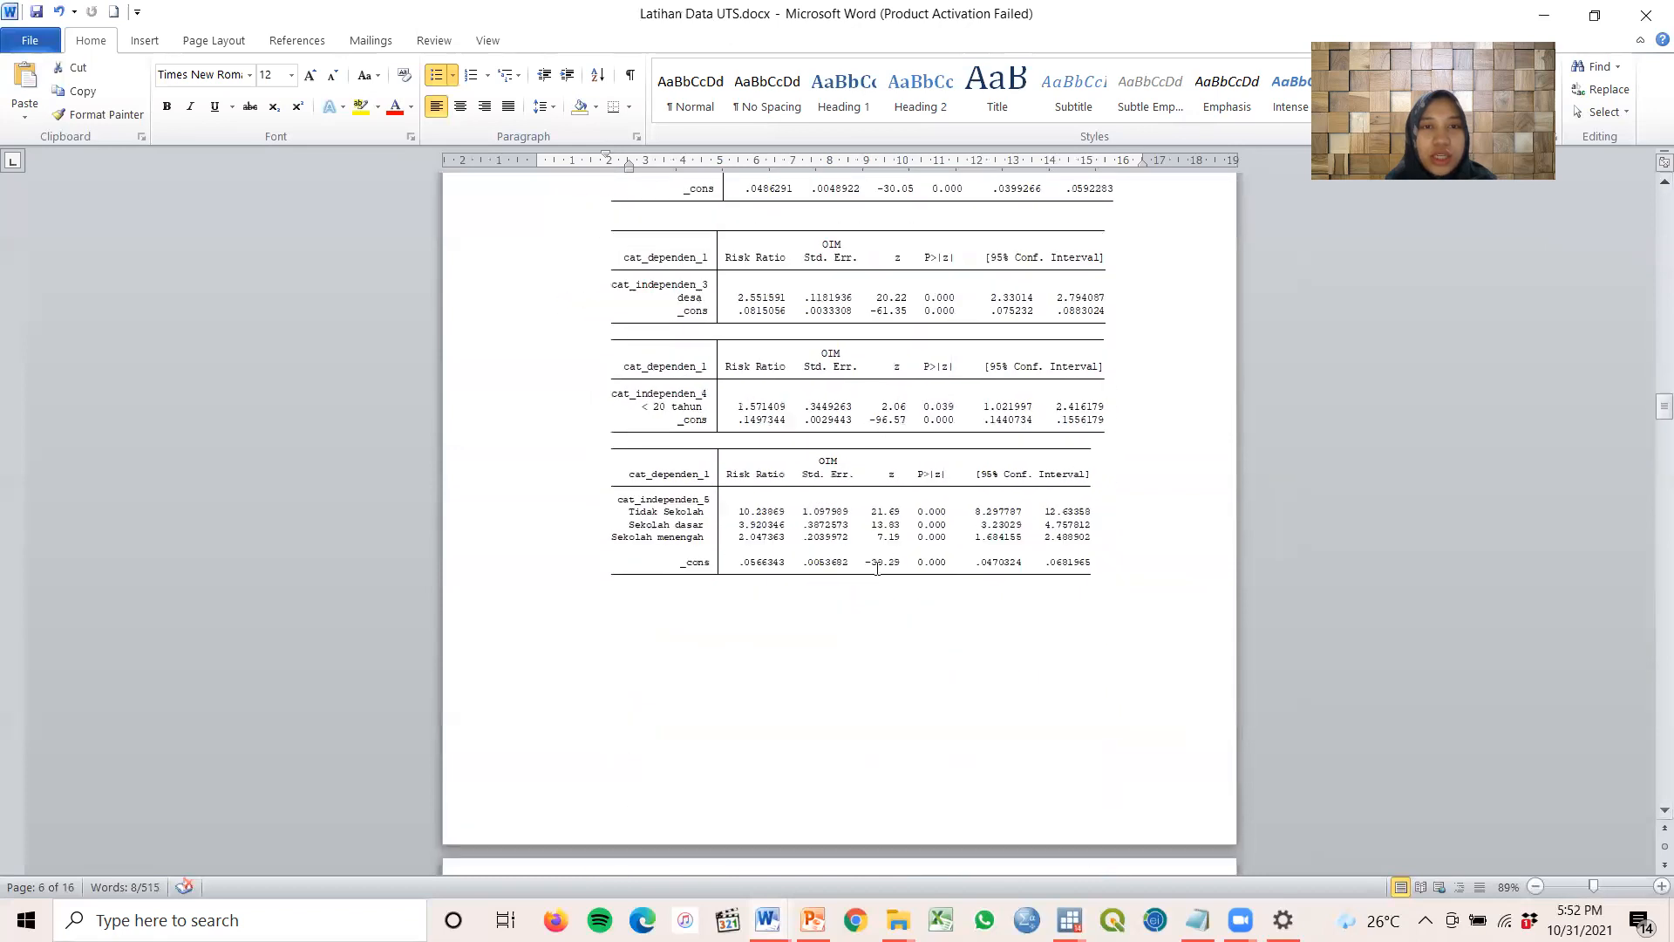
scroll(739, 262, down, 7)
scroll(739, 131, down, 1)
scroll(739, 262, up, 2)
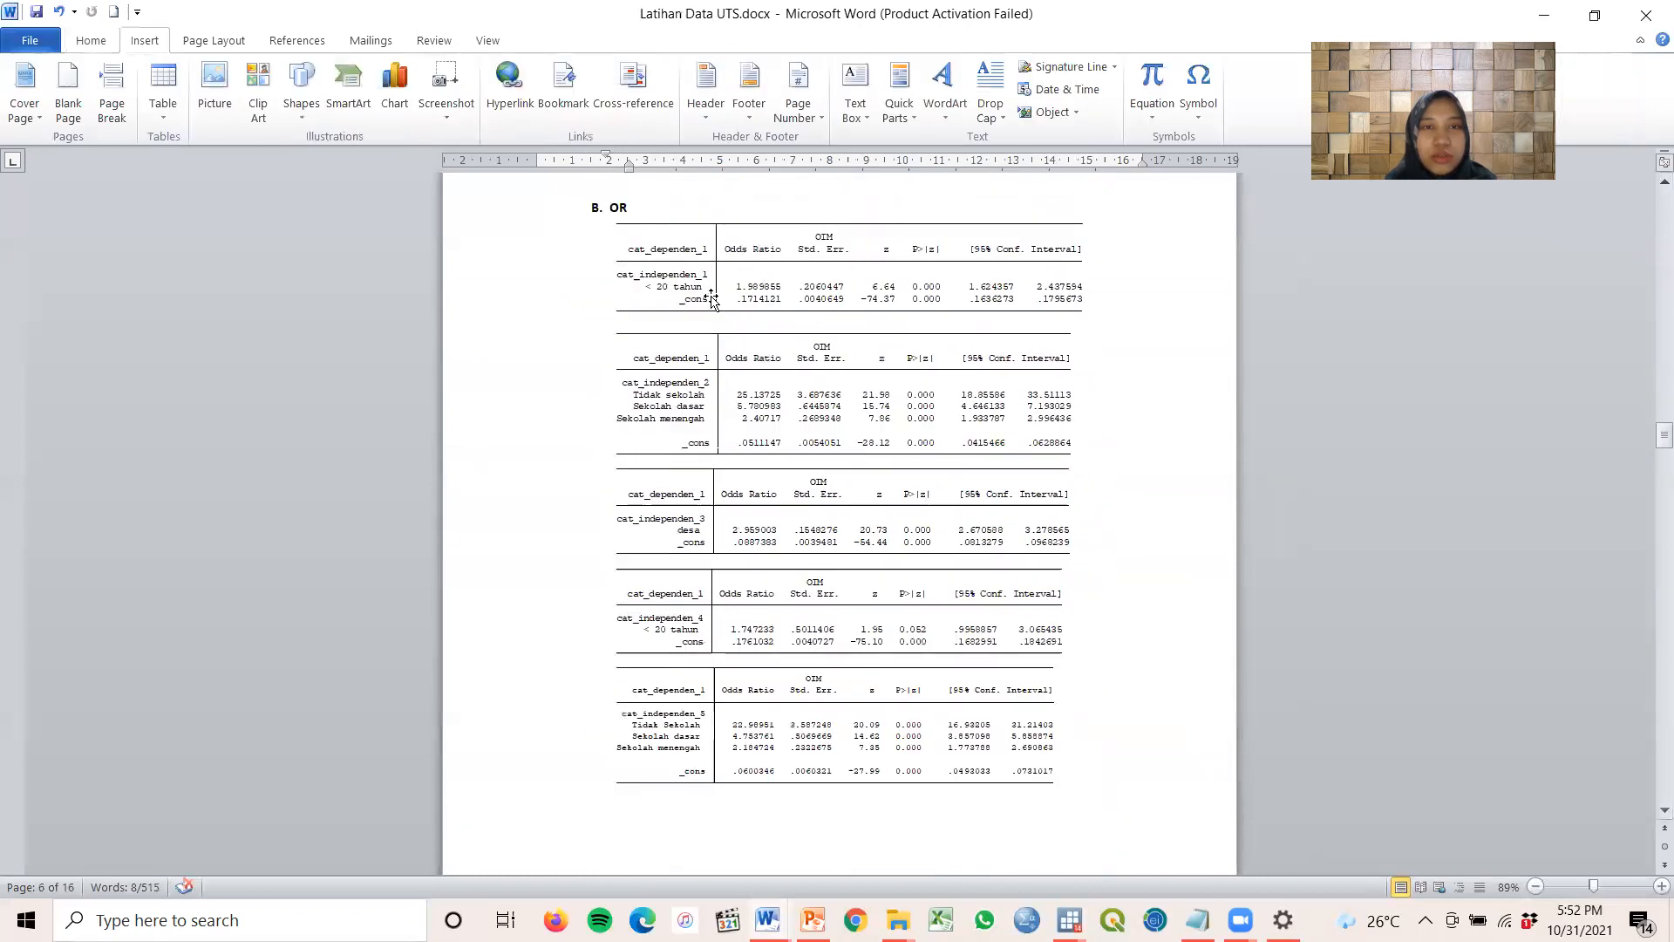
Review the Regresi Logistik tables and the closing conclusion on the variables most influencing antenatal visit frequency
scroll(741, 419, down, 6)
scroll(616, 523, down, 15)
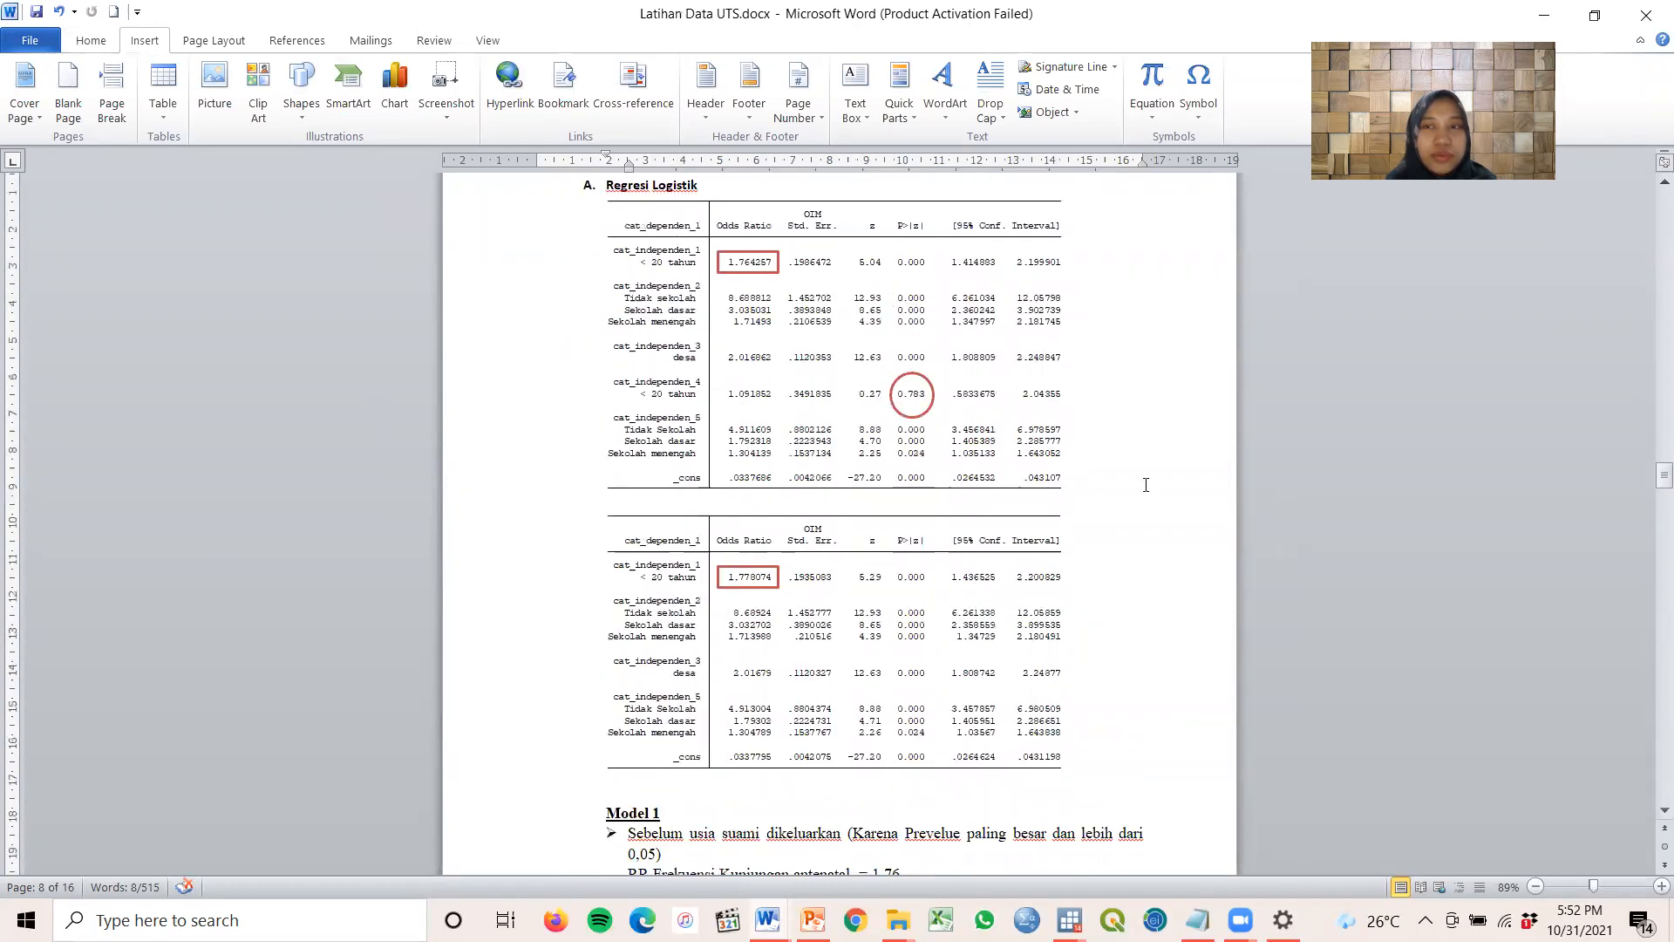
scroll(1139, 402, down, 1)
drag(1653, 478, 1614, 811)
scroll(1437, 659, up, 6)
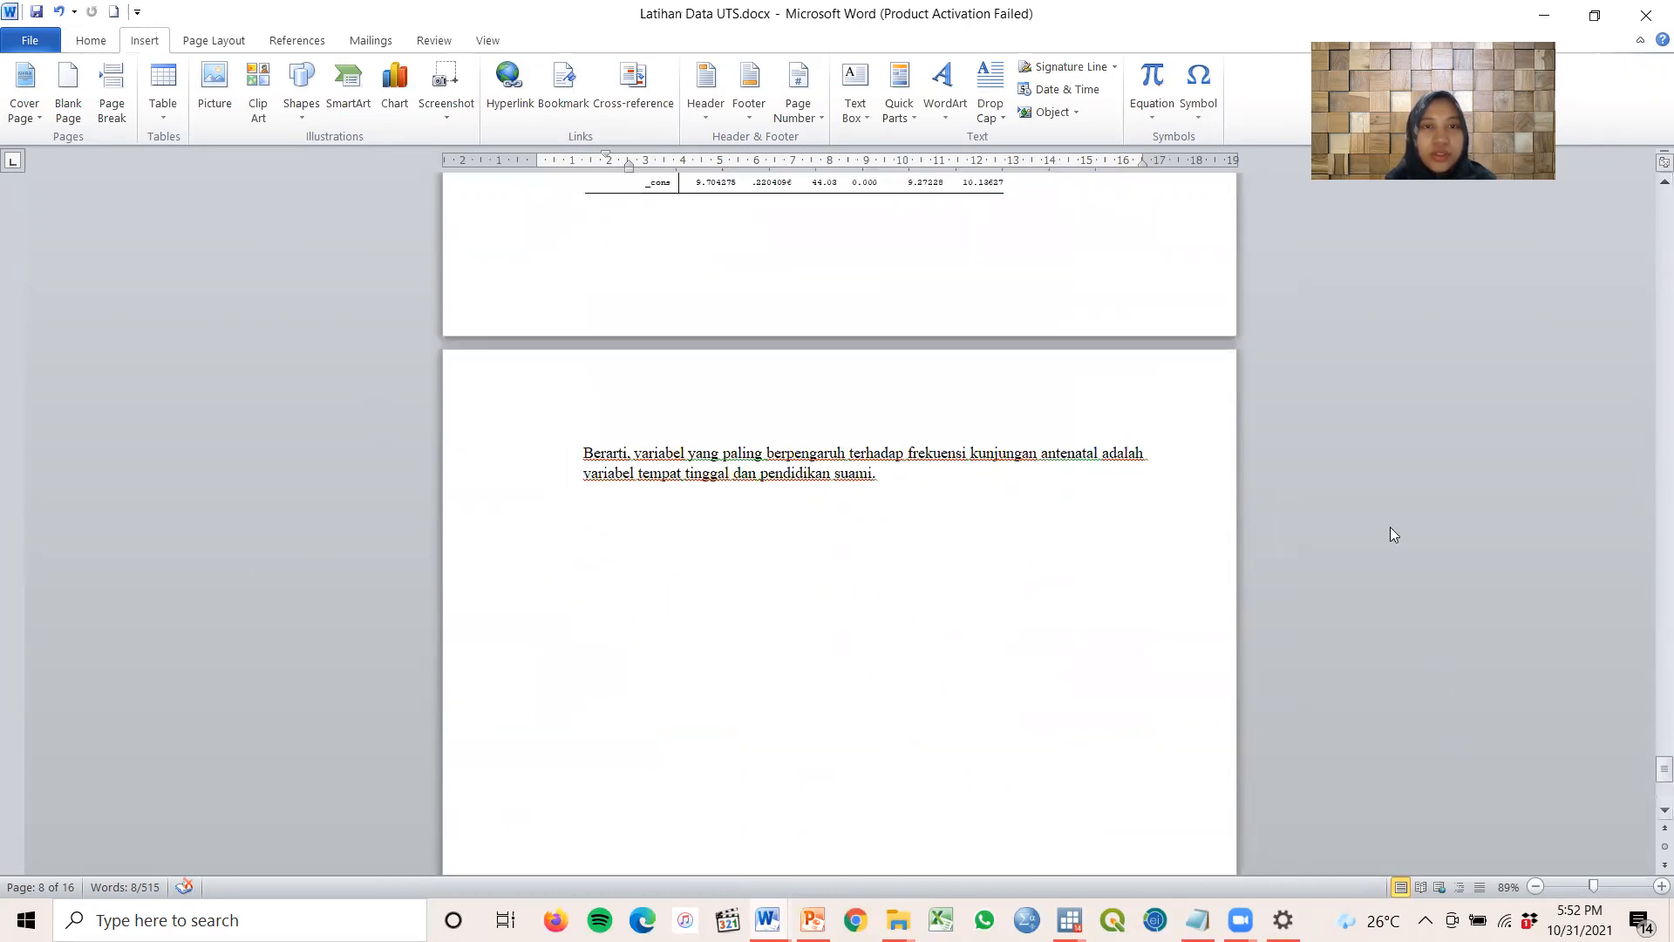
scroll(1390, 534, up, 2)
Switch to the PowerPoint presentation and display the LET'S START slide
click(811, 920)
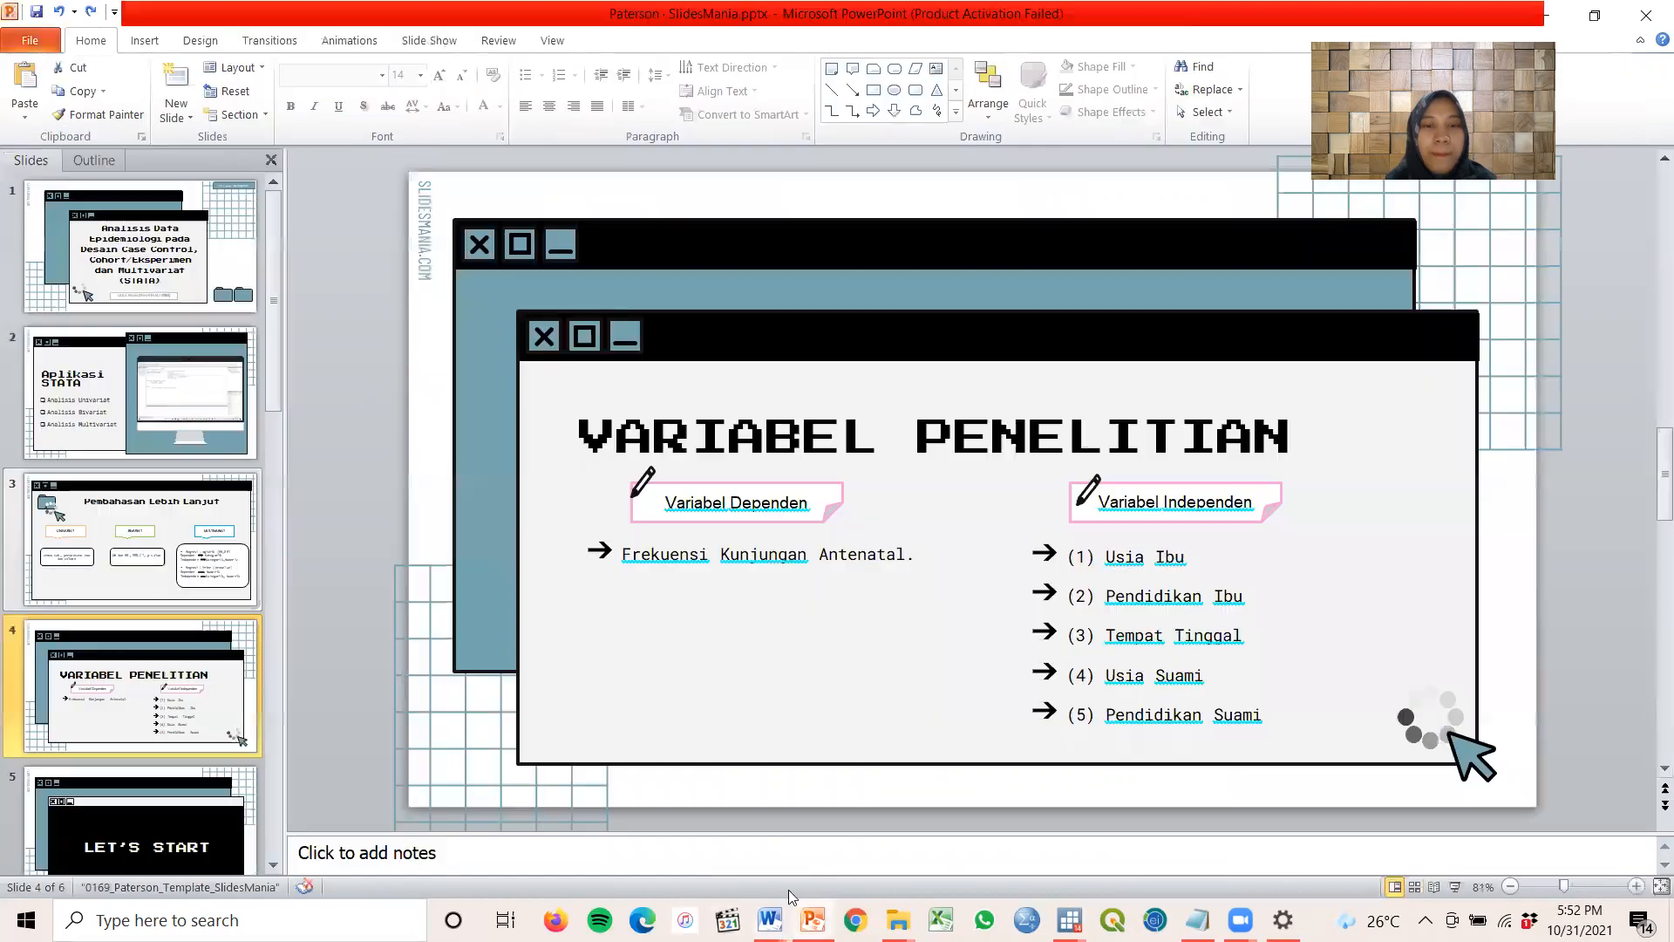
scroll(248, 612, down, 3)
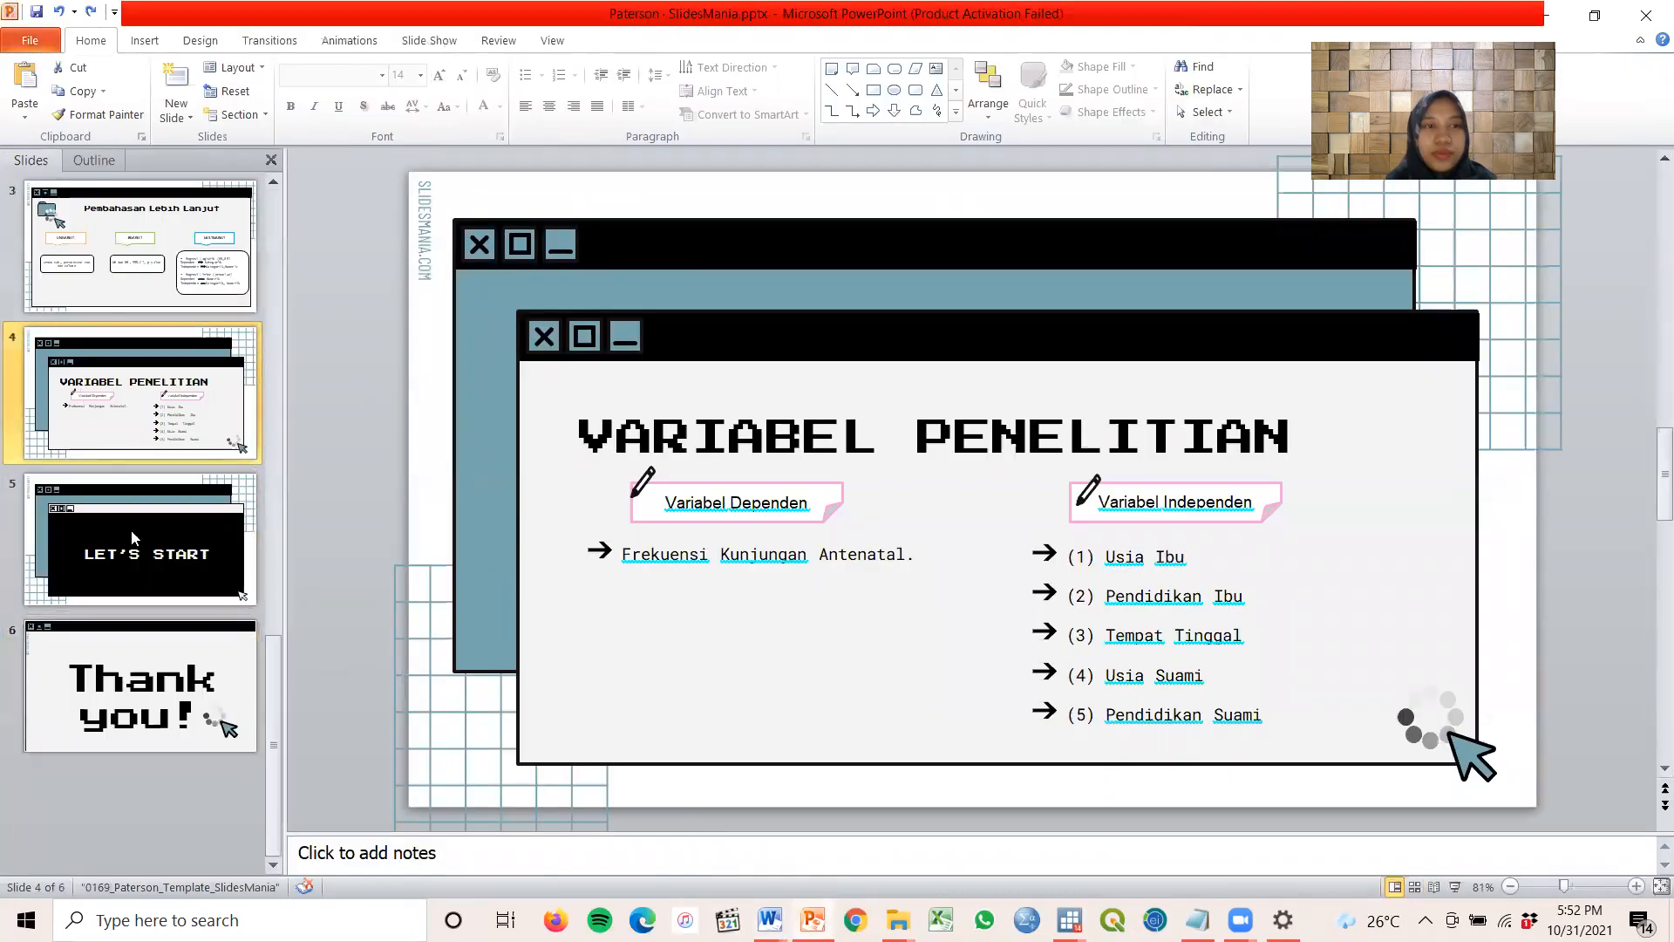
click(149, 564)
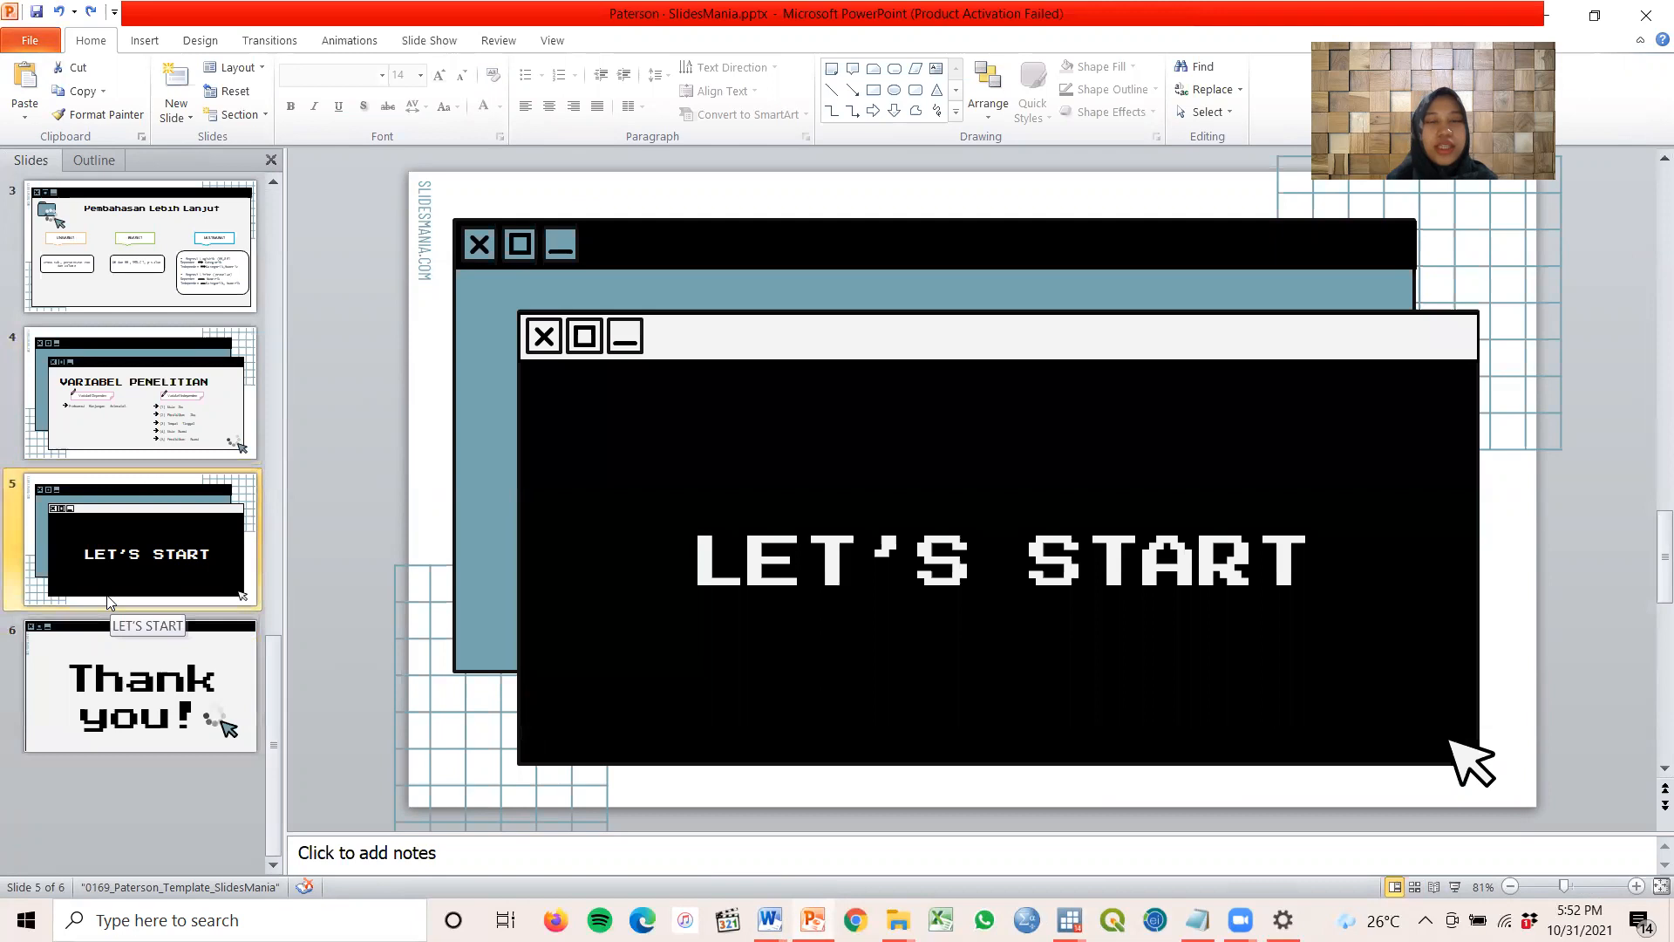